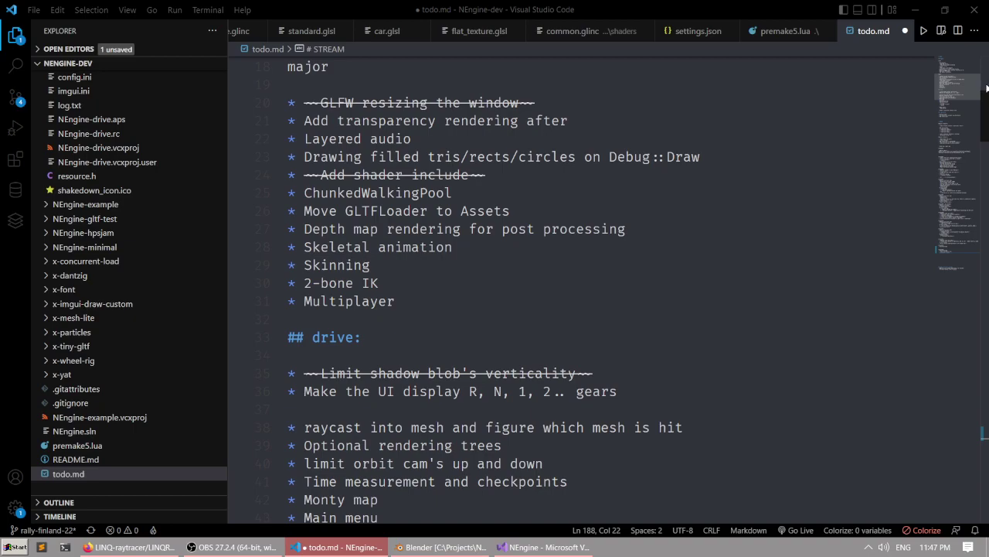
Review the Stream #14 and Stream #15 notes in todo.md, and switch to Blender.
{"action": "left_click_drag", "start_coordinate": [987, 88], "coordinate": [960, 248]}
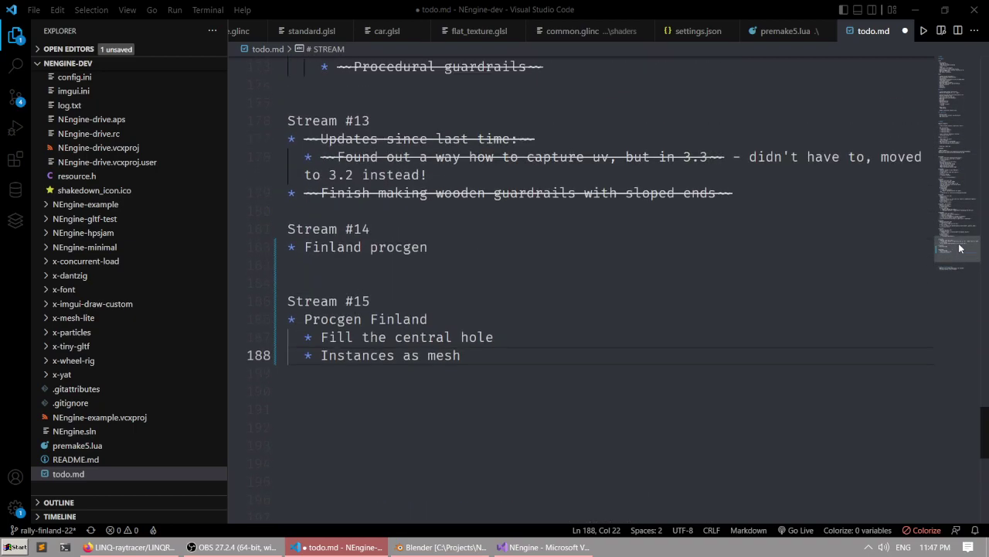
{"action": "scroll", "coordinate": [562, 314], "scroll_direction": "up", "scroll_amount": 1}
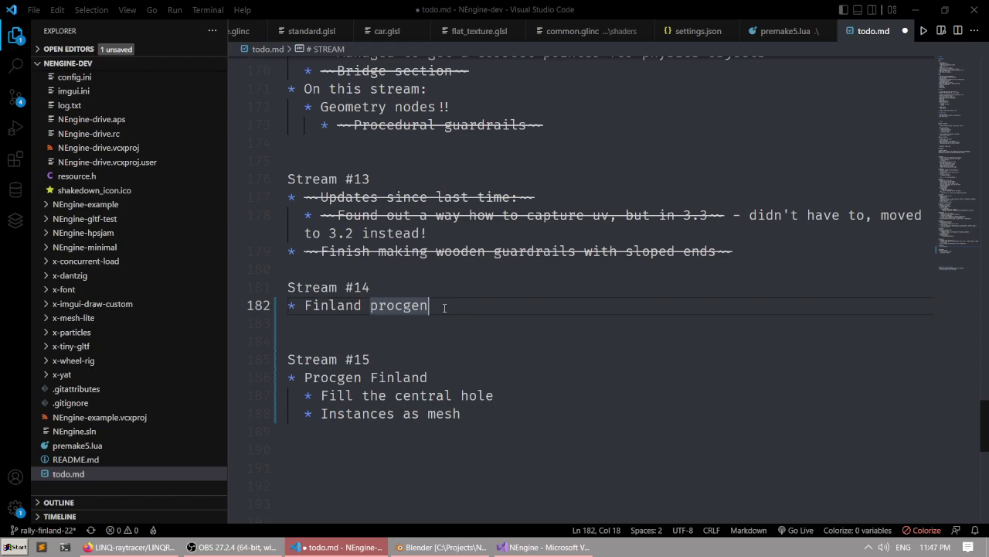
{"action": "key", "text": "alt+Tab"}
Examine the Finland track from above and along its length, selecting the finland_road object.
{"action": "scroll", "coordinate": [413, 226], "scroll_direction": "down", "scroll_amount": 7}
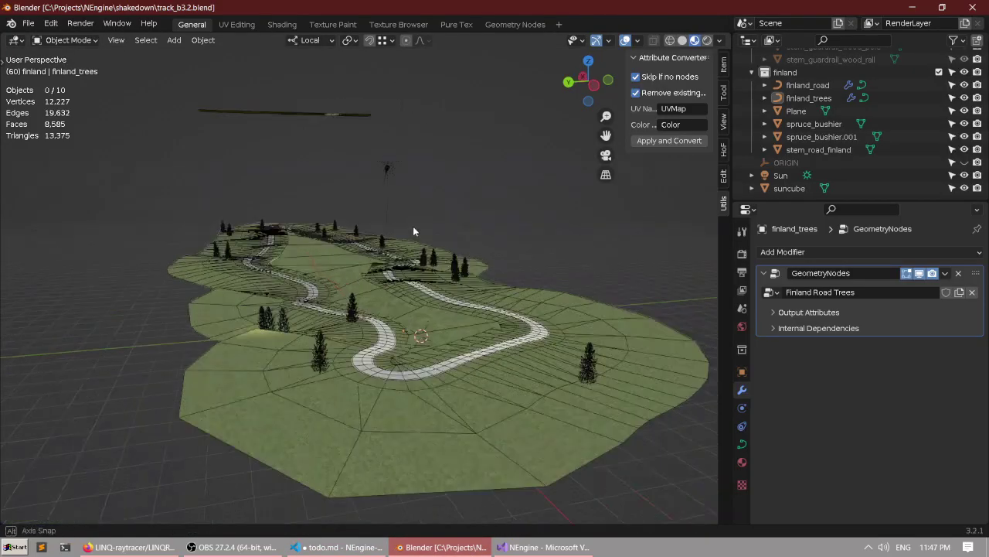
{"action": "middle_click_drag", "start_coordinate": [413, 226], "coordinate": [528, 311]}
{"action": "scroll", "coordinate": [363, 307], "scroll_direction": "up", "scroll_amount": 1}
{"action": "middle_click_drag", "start_coordinate": [357, 305], "coordinate": [685, 320], "text": "shift"}
{"action": "scroll", "coordinate": [333, 309], "scroll_direction": "up", "scroll_amount": 3}
{"action": "middle_click_drag", "start_coordinate": [183, 328], "coordinate": [377, 305], "text": "shift"}
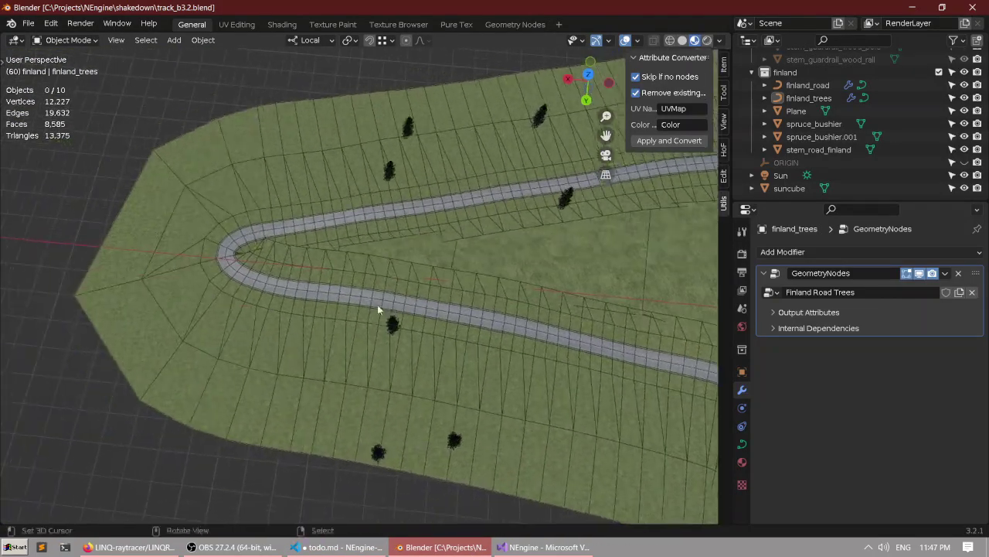
{"action": "scroll", "coordinate": [377, 304], "scroll_direction": "up", "scroll_amount": 2}
{"action": "middle_click_drag", "start_coordinate": [574, 258], "coordinate": [222, 248], "text": "shift"}
{"action": "middle_click_drag", "start_coordinate": [524, 266], "coordinate": [347, 251]}
{"action": "left_click", "coordinate": [362, 222]}
{"action": "scroll", "coordinate": [413, 255], "scroll_direction": "down", "scroll_amount": 4}
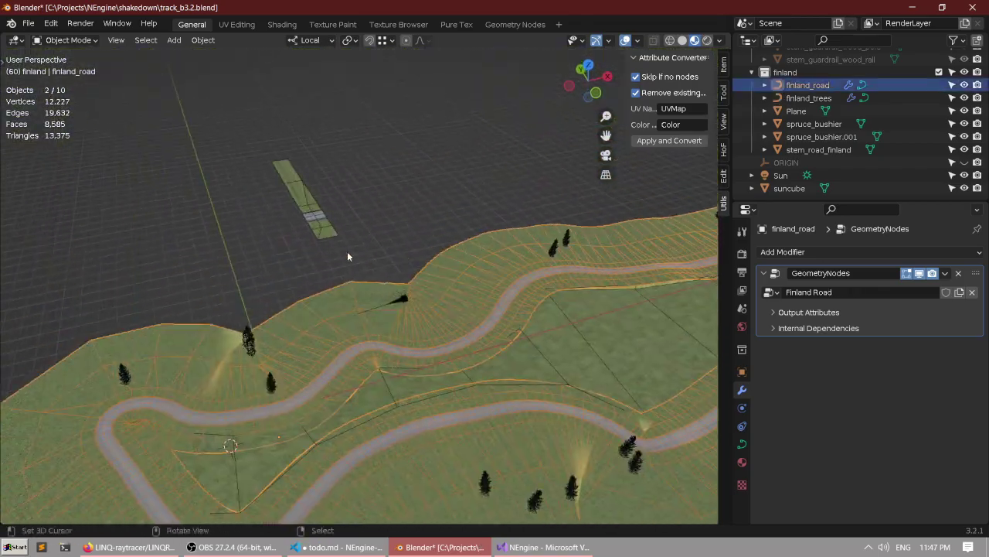
Select the detached stem_road_finland strip and inspect it beside the generated track.
{"action": "right_click", "coordinate": [299, 215]}
{"action": "middle_click_drag", "start_coordinate": [300, 215], "coordinate": [329, 232]}
{"action": "scroll", "coordinate": [329, 233], "scroll_direction": "up", "scroll_amount": 2}
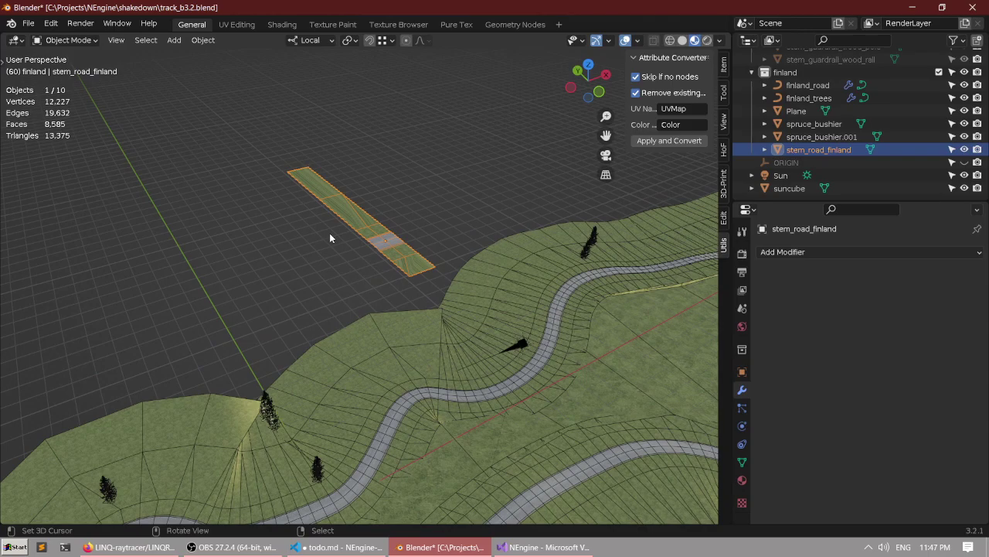
{"action": "scroll", "coordinate": [329, 232], "scroll_direction": "up", "scroll_amount": 3}
{"action": "middle_click_drag", "start_coordinate": [401, 246], "coordinate": [336, 263]}
{"action": "left_click", "coordinate": [263, 550]}
{"action": "left_click", "coordinate": [263, 552]}
{"action": "scroll", "coordinate": [449, 276], "scroll_direction": "up", "scroll_amount": 6}
{"action": "scroll", "coordinate": [432, 307], "scroll_direction": "down", "scroll_amount": 8}
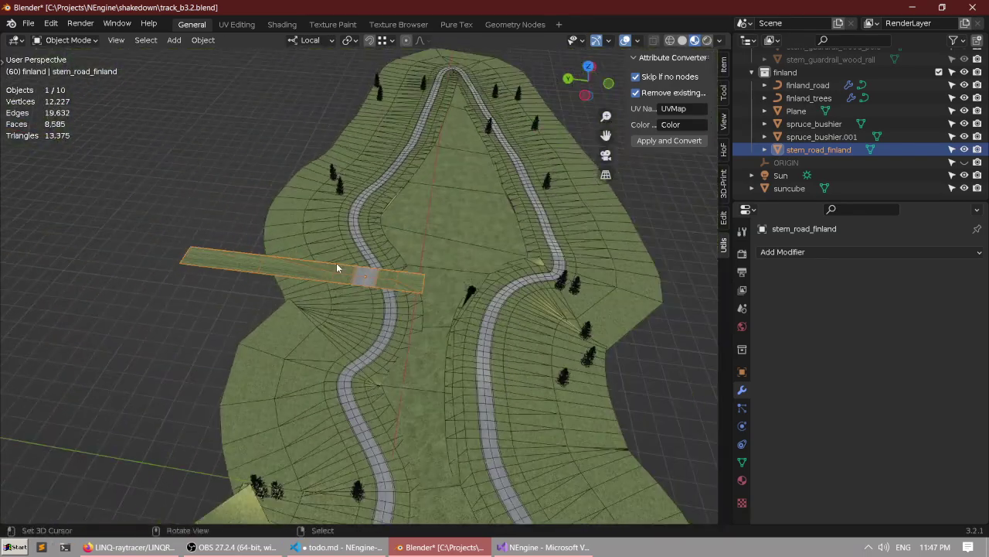
Try to stretch the stem_road_finland strip by moving its outer end edge along local Y.
{"action": "left_click", "coordinate": [495, 290]}
{"action": "middle_click_drag", "start_coordinate": [494, 290], "coordinate": [329, 269]}
{"action": "middle_click_drag", "start_coordinate": [211, 264], "coordinate": [260, 256]}
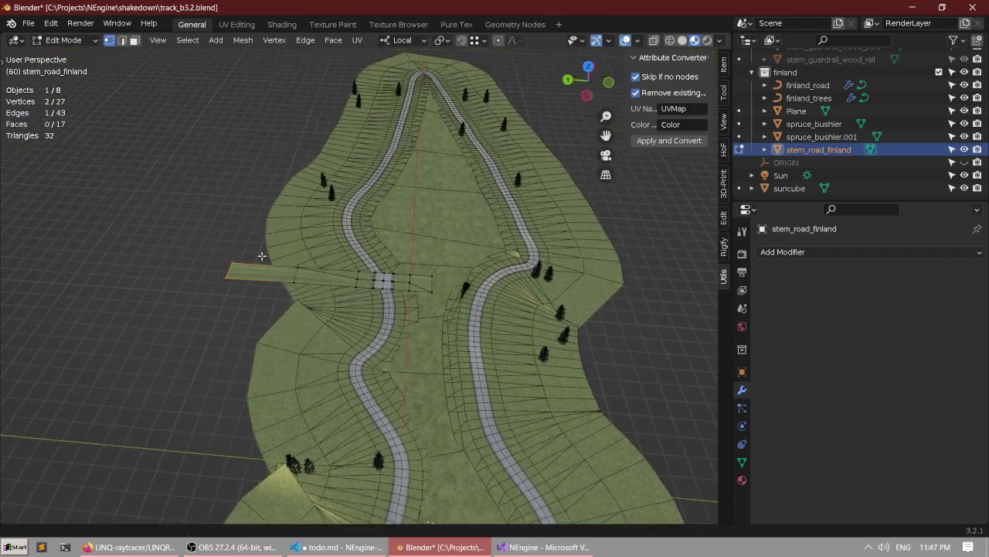
{"action": "scroll", "coordinate": [260, 255], "scroll_direction": "up", "scroll_amount": 4}
{"action": "key", "text": "g"}
{"action": "key", "text": "y"}
{"action": "key", "text": "y"}
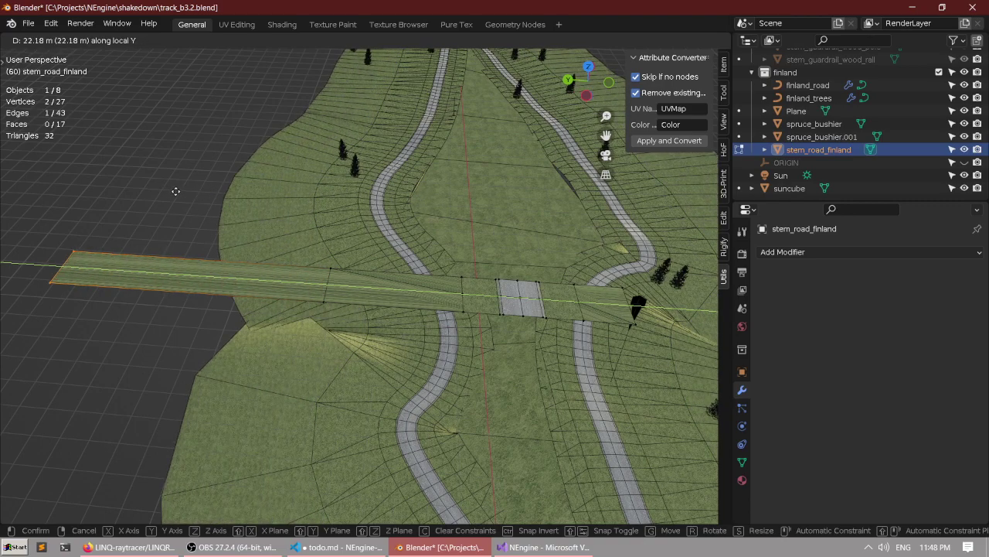
{"action": "right_click", "coordinate": [286, 208]}
{"action": "middle_click_drag", "start_coordinate": [376, 227], "coordinate": [327, 249]}
{"action": "scroll", "coordinate": [327, 249], "scroll_direction": "down", "scroll_amount": 4}
{"action": "key", "text": "Tab"}
{"action": "scroll", "coordinate": [443, 294], "scroll_direction": "down", "scroll_amount": 3}
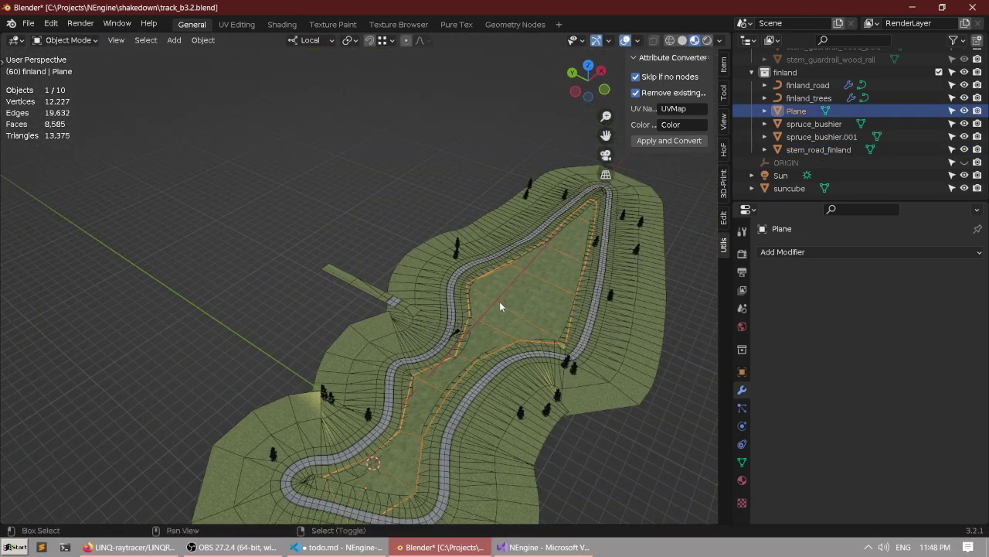
Select finland_road and open its Finland Road Road node group in an enlarged node editor of the Geometry Nodes workspace.
{"action": "middle_click_drag", "start_coordinate": [500, 307], "coordinate": [463, 253], "text": "shift"}
{"action": "right_click", "coordinate": [407, 220], "text": "shift"}
{"action": "middle_click_drag", "start_coordinate": [406, 221], "coordinate": [415, 202]}
{"action": "scroll", "coordinate": [454, 76], "scroll_direction": "up", "scroll_amount": 2}
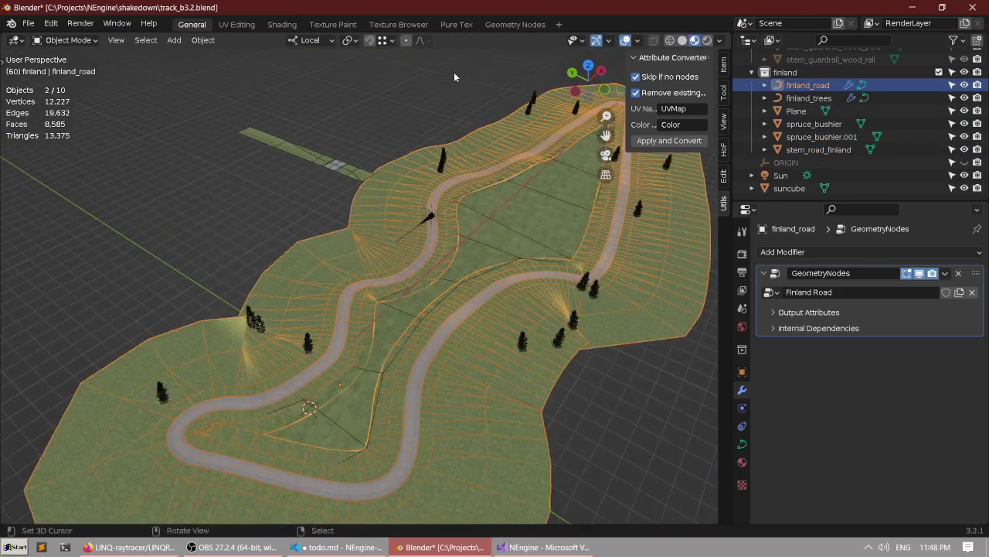
{"action": "left_click", "coordinate": [497, 24]}
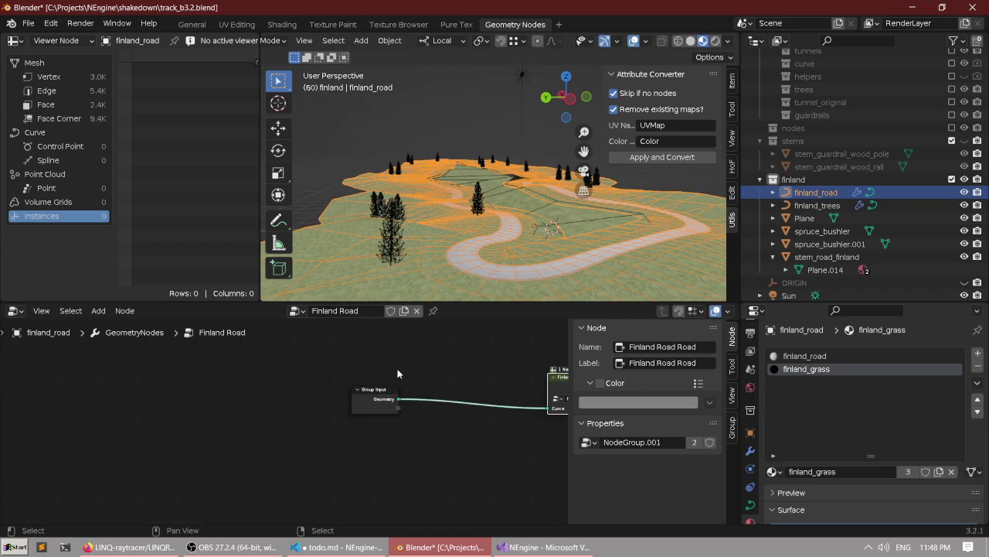
{"action": "scroll", "coordinate": [402, 395], "scroll_direction": "up", "scroll_amount": 2}
{"action": "middle_click_drag", "start_coordinate": [402, 395], "coordinate": [296, 431]}
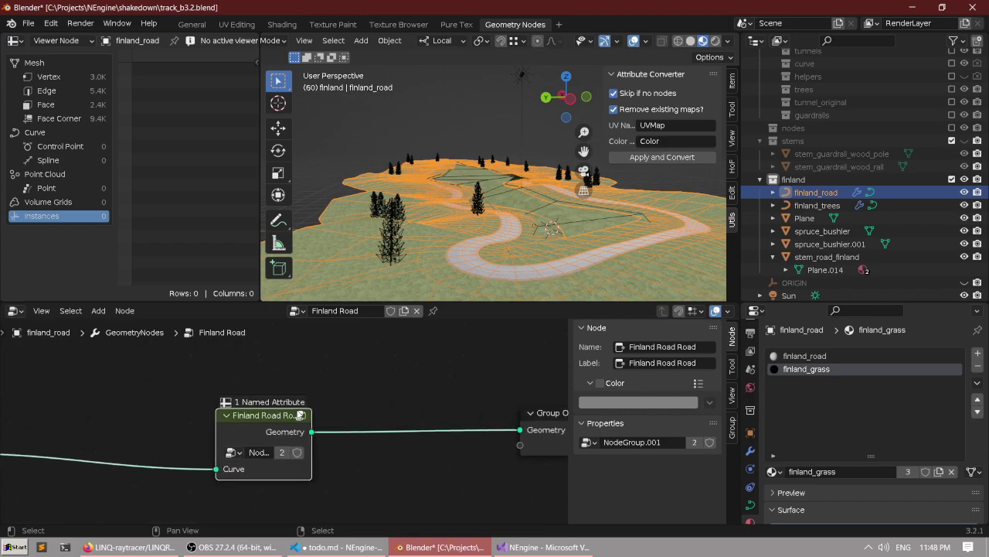
{"action": "left_click", "coordinate": [299, 415]}
{"action": "scroll", "coordinate": [340, 360], "scroll_direction": "up", "scroll_amount": 3}
{"action": "key", "text": "ctrl+space"}
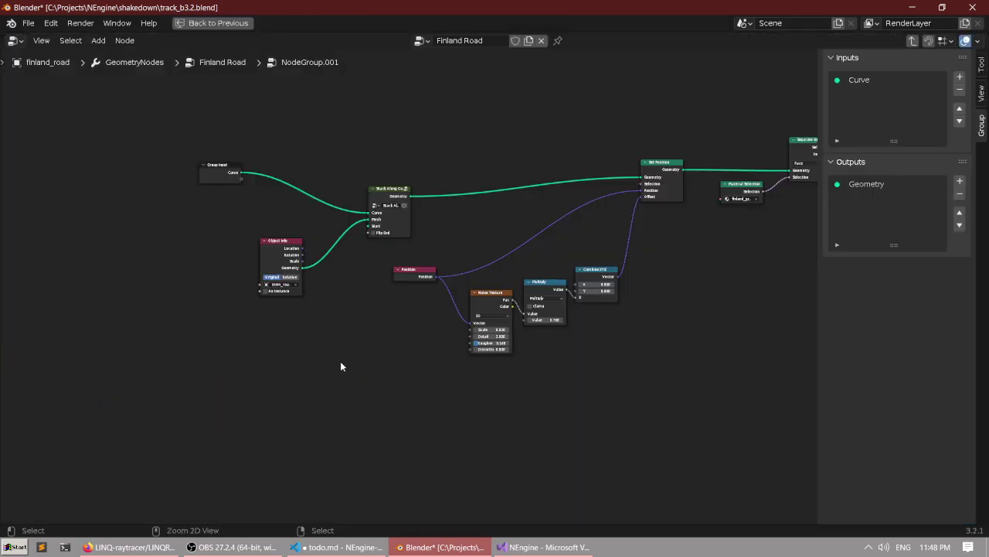
Widen the Stack Along Curve node enough to fit its full name.
{"action": "middle_click_drag", "start_coordinate": [340, 362], "coordinate": [280, 411]}
{"action": "scroll", "coordinate": [286, 358], "scroll_direction": "up", "scroll_amount": 3}
{"action": "middle_click_drag", "start_coordinate": [354, 302], "coordinate": [427, 283]}
{"action": "middle_click_drag", "start_coordinate": [549, 269], "coordinate": [437, 313]}
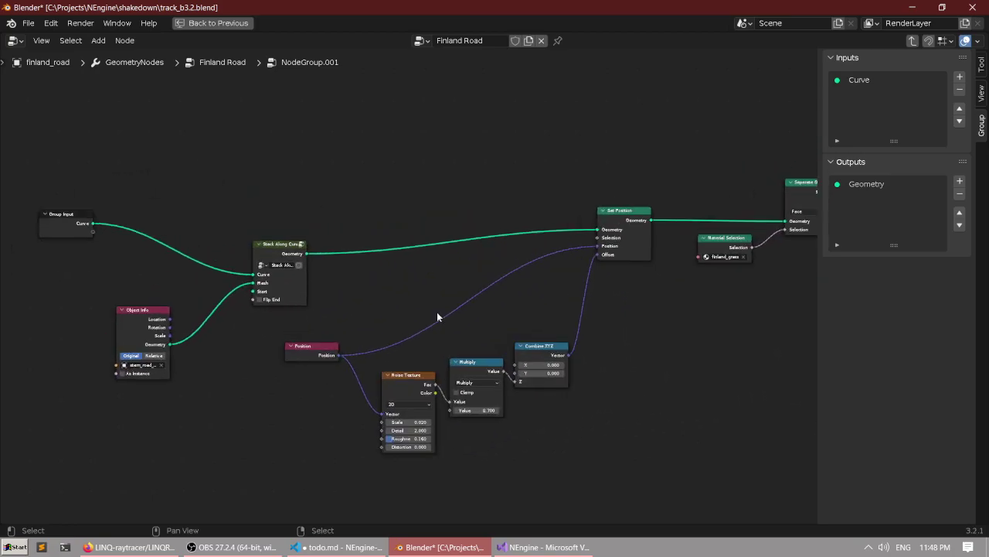
{"action": "scroll", "coordinate": [404, 320], "scroll_direction": "up", "scroll_amount": 3}
{"action": "left_click", "coordinate": [376, 203]}
{"action": "scroll", "coordinate": [375, 203], "scroll_direction": "up", "scroll_amount": 2}
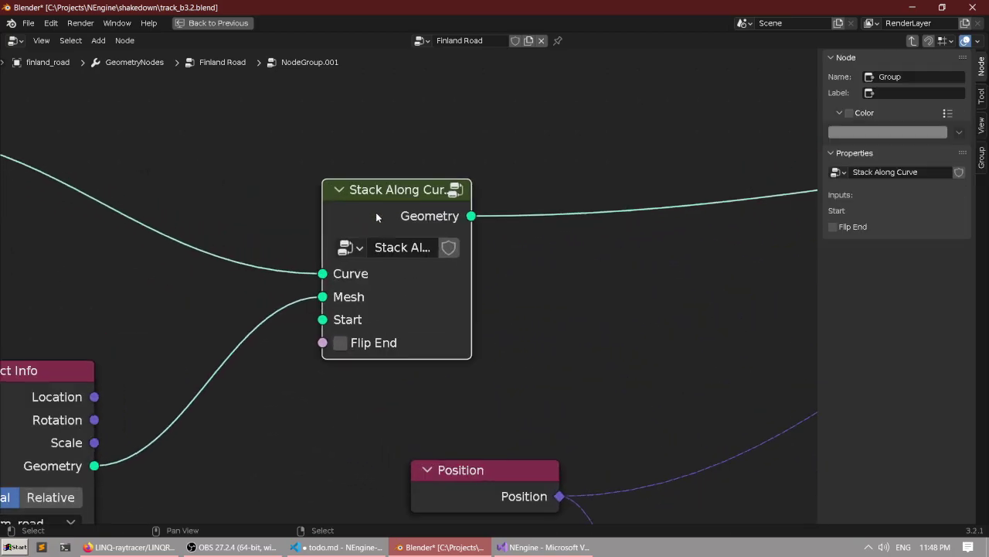
{"action": "scroll", "coordinate": [392, 281], "scroll_direction": "down", "scroll_amount": 3}
{"action": "scroll", "coordinate": [433, 309], "scroll_direction": "up", "scroll_amount": 2}
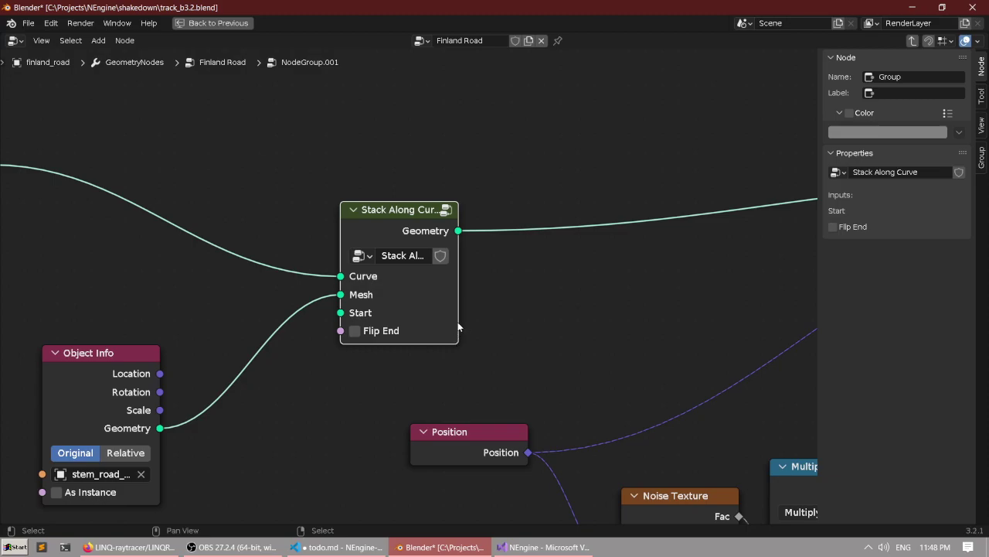
{"action": "left_click_drag", "start_coordinate": [457, 316], "coordinate": [538, 315]}
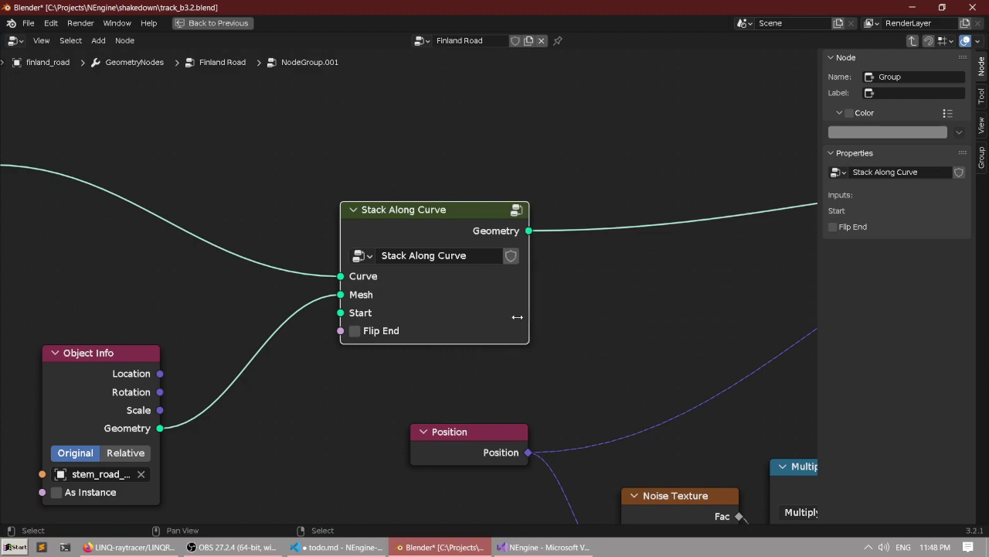
Examine the Noise Texture, Multiply and Combine XYZ chain that offsets the road mesh through Set Position.
{"action": "scroll", "coordinate": [433, 317], "scroll_direction": "down", "scroll_amount": 10}
{"action": "middle_click_drag", "start_coordinate": [499, 317], "coordinate": [407, 285]}
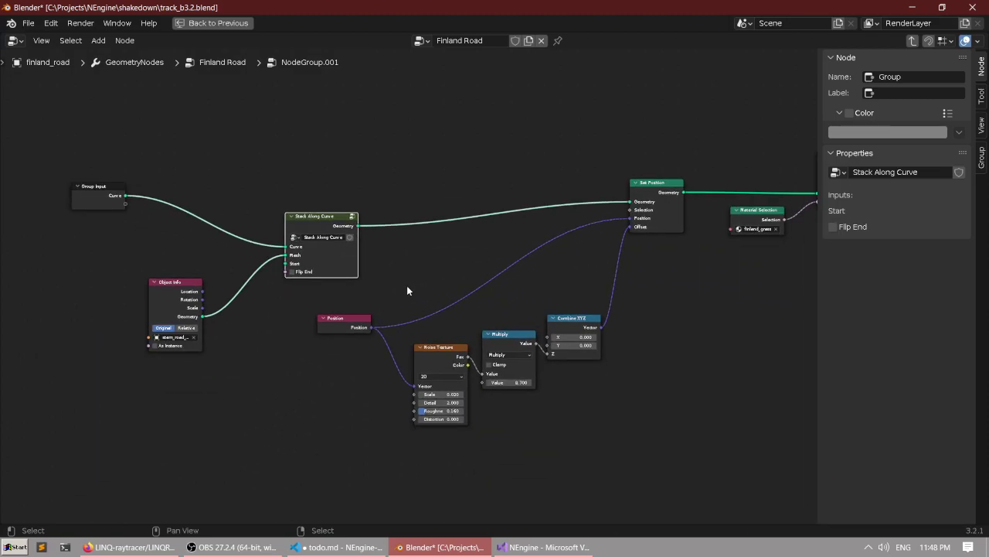
{"action": "middle_click_drag", "start_coordinate": [555, 296], "coordinate": [421, 274]}
{"action": "scroll", "coordinate": [533, 283], "scroll_direction": "up", "scroll_amount": 3}
{"action": "left_click_drag", "start_coordinate": [212, 342], "coordinate": [572, 405]}
{"action": "middle_click_drag", "start_coordinate": [616, 362], "coordinate": [320, 439]}
{"action": "left_click", "coordinate": [364, 118]}
{"action": "middle_click_drag", "start_coordinate": [445, 201], "coordinate": [320, 265]}
{"action": "scroll", "coordinate": [390, 267], "scroll_direction": "up", "scroll_amount": 3}
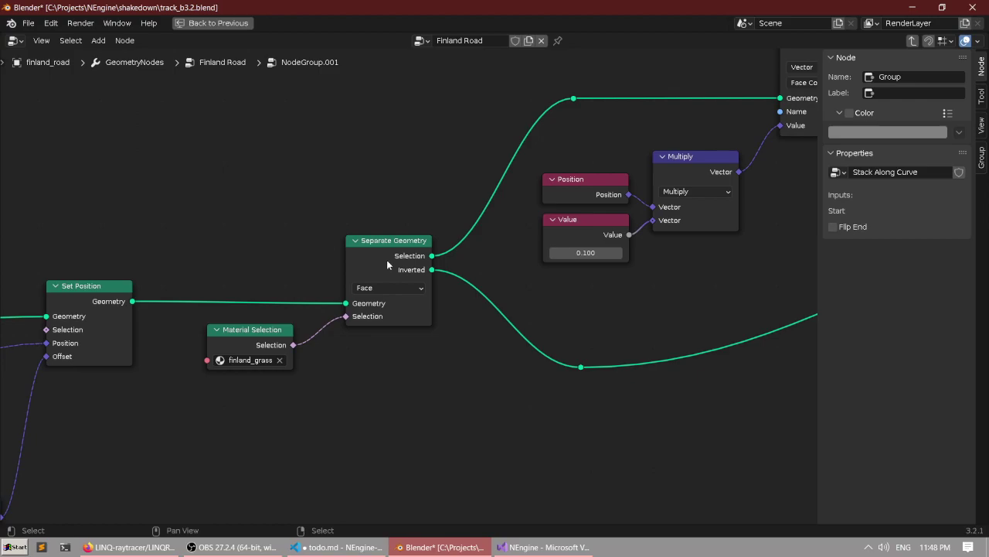
Examine how Separate Geometry splits the mesh using the finland_grass Material Selection, following both output branches.
{"action": "middle_click_drag", "start_coordinate": [386, 260], "coordinate": [507, 249]}
{"action": "scroll", "coordinate": [393, 355], "scroll_direction": "down", "scroll_amount": 3}
{"action": "middle_click_drag", "start_coordinate": [510, 306], "coordinate": [395, 321]}
{"action": "left_click_drag", "start_coordinate": [168, 205], "coordinate": [371, 382]}
{"action": "middle_click_drag", "start_coordinate": [424, 382], "coordinate": [255, 386]}
{"action": "scroll", "coordinate": [320, 365], "scroll_direction": "up", "scroll_amount": 2}
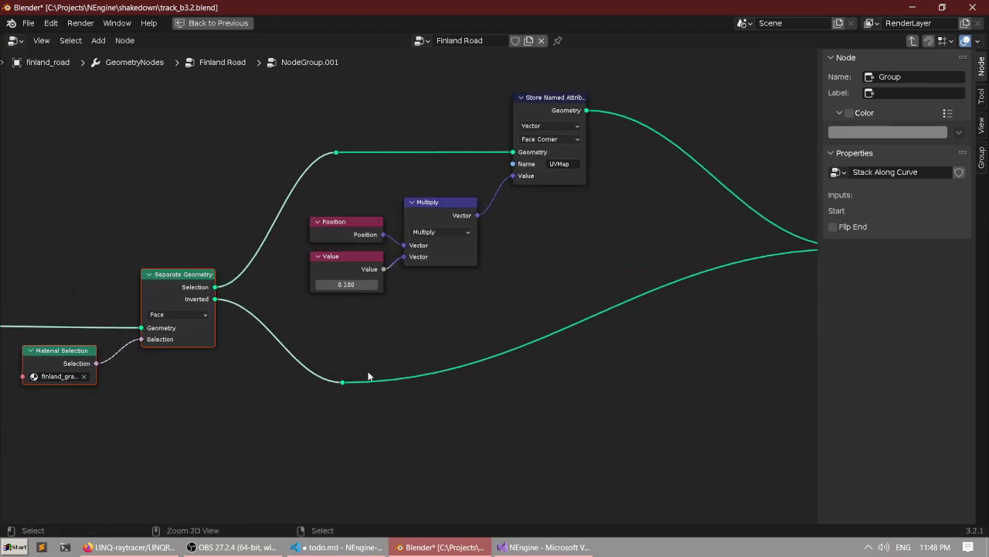
Compare the separated grass and road surfaces in the 3D view with their branches in the node graph.
{"action": "key", "text": "ctrl+space"}
{"action": "scroll", "coordinate": [494, 222], "scroll_direction": "up", "scroll_amount": 5}
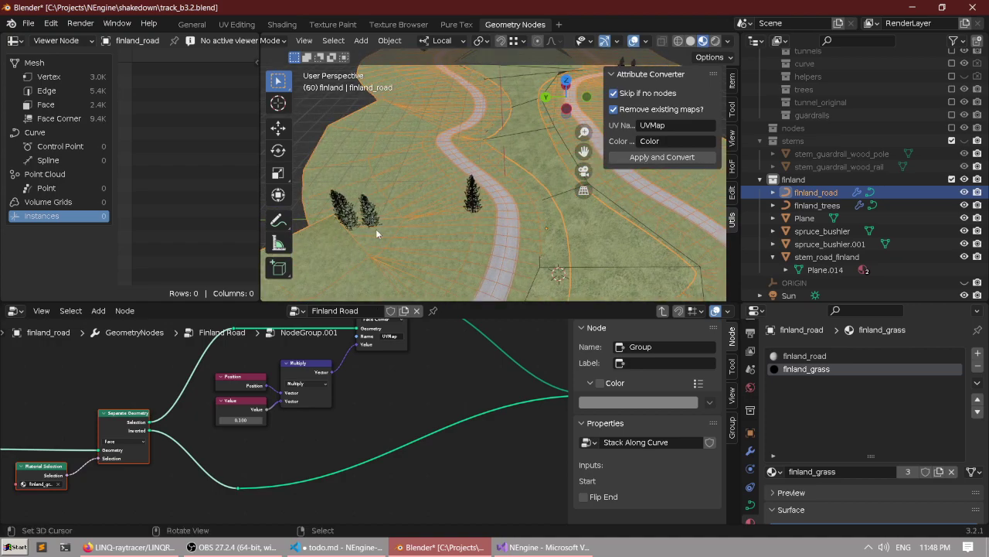
{"action": "middle_click_drag", "start_coordinate": [510, 239], "coordinate": [478, 231]}
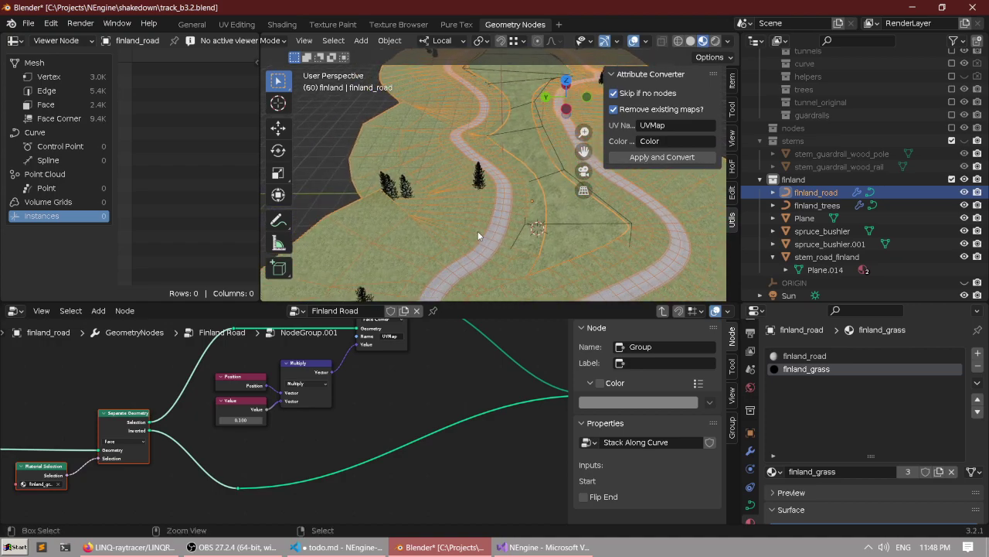
{"action": "key", "text": "ctrl+space"}
{"action": "middle_click_drag", "start_coordinate": [523, 315], "coordinate": [477, 274]}
{"action": "key", "text": "ctrl+space"}
{"action": "middle_click_drag", "start_coordinate": [326, 407], "coordinate": [282, 429]}
{"action": "key", "text": "ctrl+space"}
{"action": "middle_click_drag", "start_coordinate": [453, 302], "coordinate": [476, 373]}
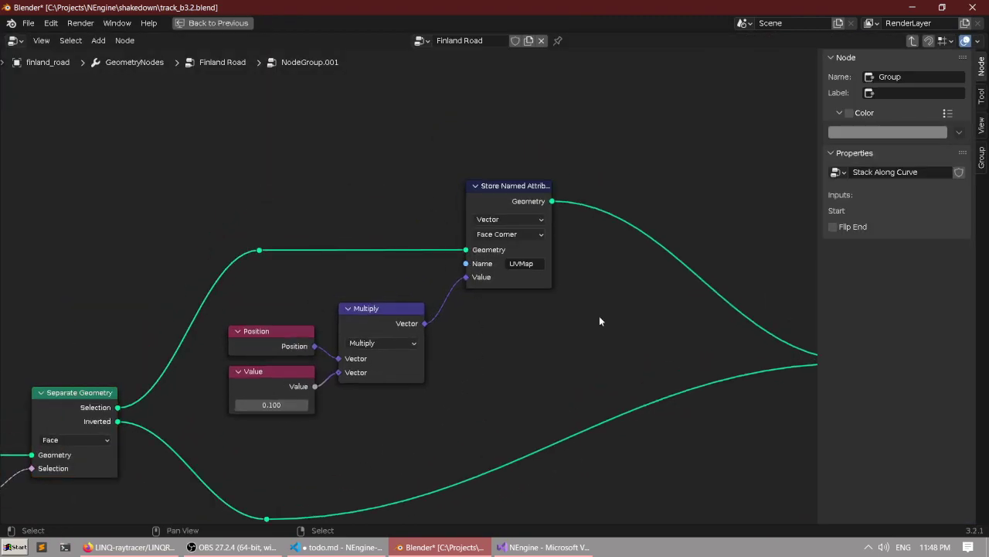
Examine the Position, Value and Multiply nodes feeding the UVMap Store Named Attribute node.
{"action": "middle_click_drag", "start_coordinate": [600, 318], "coordinate": [286, 288]}
{"action": "scroll", "coordinate": [597, 306], "scroll_direction": "up", "scroll_amount": 1}
{"action": "middle_click_drag", "start_coordinate": [253, 331], "coordinate": [492, 325]}
{"action": "scroll", "coordinate": [521, 275], "scroll_direction": "up", "scroll_amount": 2}
{"action": "scroll", "coordinate": [519, 310], "scroll_direction": "down", "scroll_amount": 3}
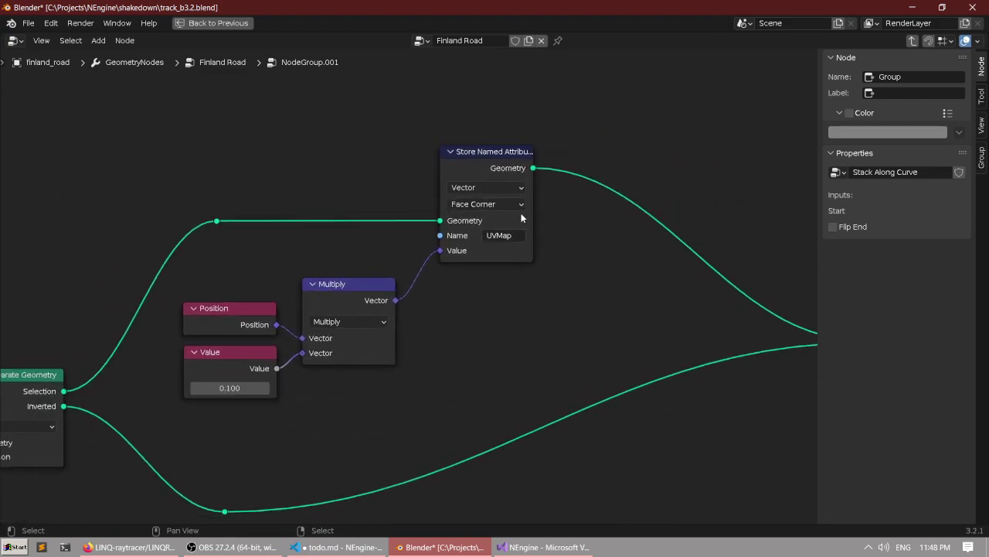
{"action": "scroll", "coordinate": [404, 290], "scroll_direction": "down", "scroll_amount": 3}
Inspect the grass texture mapping beside the road up close in the 3D view.
{"action": "key", "text": "ctrl+space"}
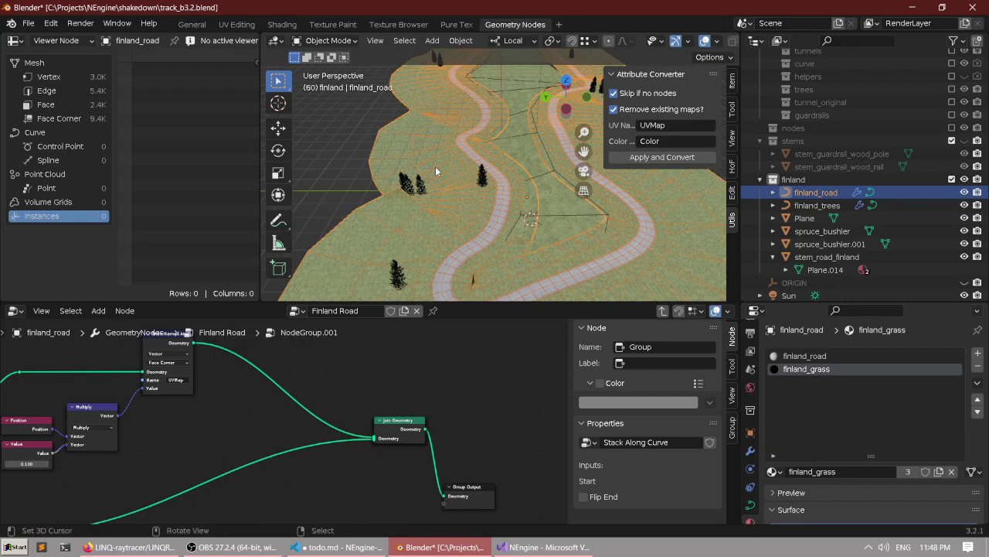
{"action": "scroll", "coordinate": [428, 193], "scroll_direction": "up", "scroll_amount": 4}
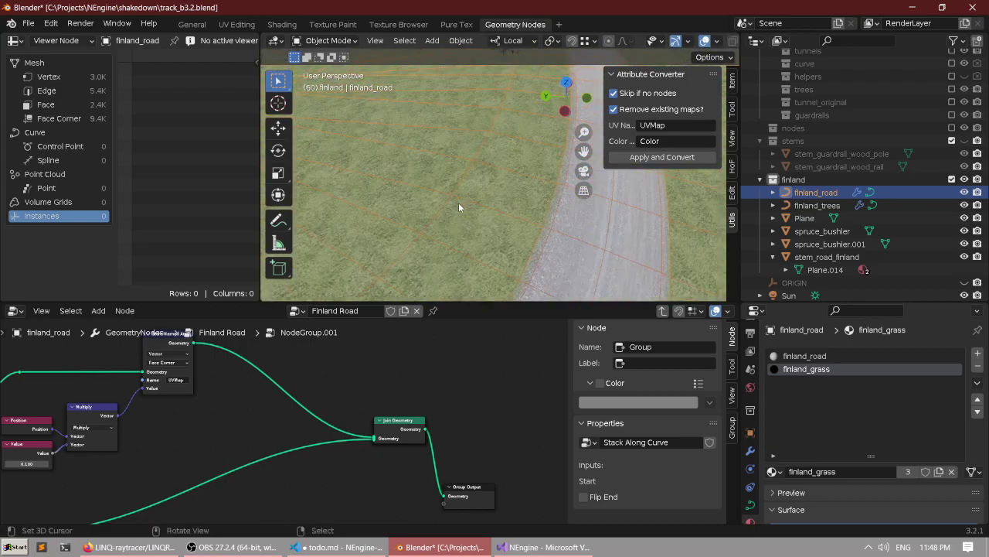
{"action": "scroll", "coordinate": [458, 202], "scroll_direction": "up", "scroll_amount": 2}
{"action": "key", "text": "ctrl+space"}
{"action": "key", "text": "ctrl+space"}
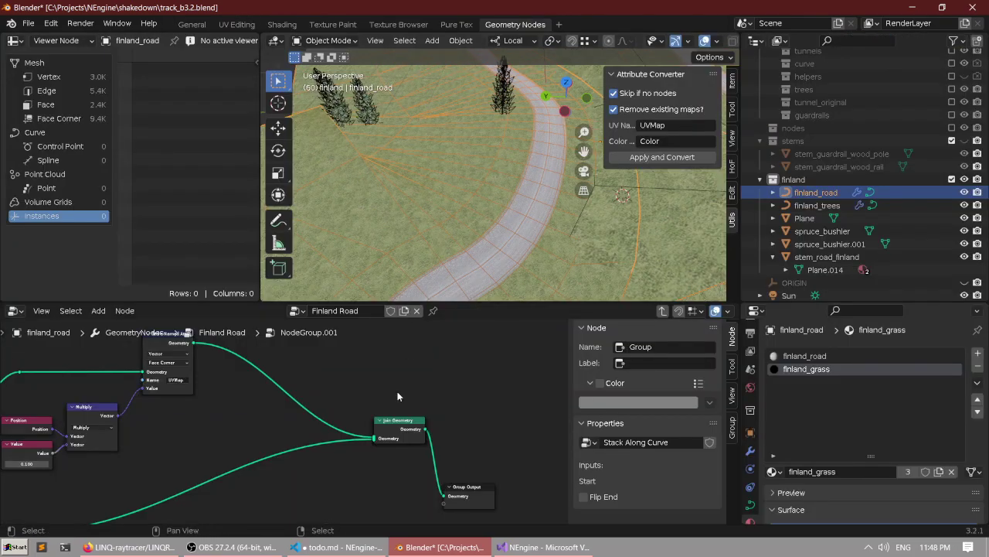
Examine the Join Geometry and Group Output nodes, tracing the grass and road branches that lead into them.
{"action": "key", "text": "ctrl+space"}
{"action": "scroll", "coordinate": [548, 349], "scroll_direction": "up", "scroll_amount": 2}
{"action": "middle_click_drag", "start_coordinate": [602, 336], "coordinate": [398, 305]}
{"action": "scroll", "coordinate": [397, 304], "scroll_direction": "up", "scroll_amount": 4}
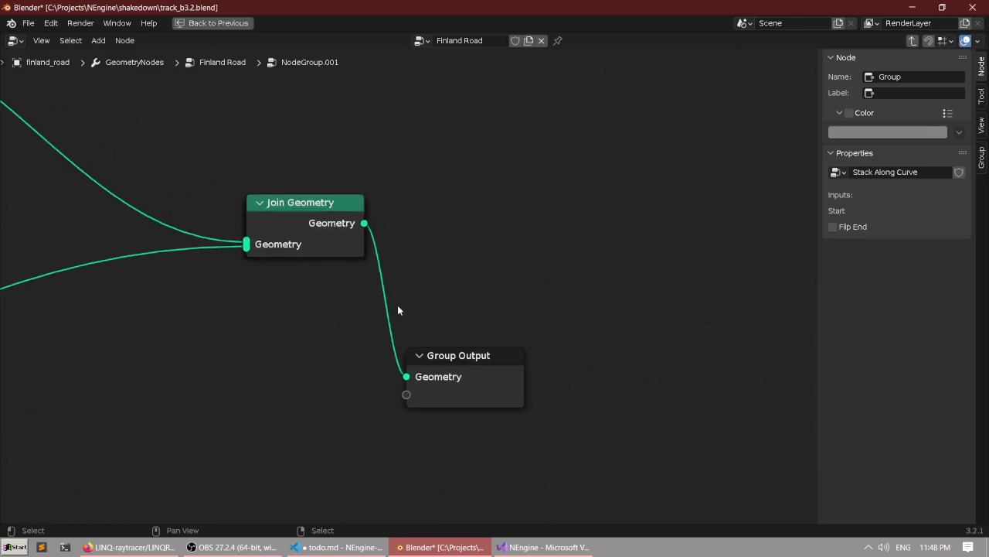
{"action": "middle_click_drag", "start_coordinate": [233, 293], "coordinate": [625, 259]}
{"action": "scroll", "coordinate": [626, 259], "scroll_direction": "down", "scroll_amount": 8}
{"action": "middle_click_drag", "start_coordinate": [575, 306], "coordinate": [633, 321]}
{"action": "middle_click_drag", "start_coordinate": [754, 250], "coordinate": [579, 231]}
{"action": "scroll", "coordinate": [595, 236], "scroll_direction": "up", "scroll_amount": 3}
{"action": "scroll", "coordinate": [610, 241], "scroll_direction": "up", "scroll_amount": 1}
{"action": "middle_click_drag", "start_coordinate": [196, 239], "coordinate": [565, 290]}
{"action": "scroll", "coordinate": [556, 277], "scroll_direction": "down", "scroll_amount": 6}
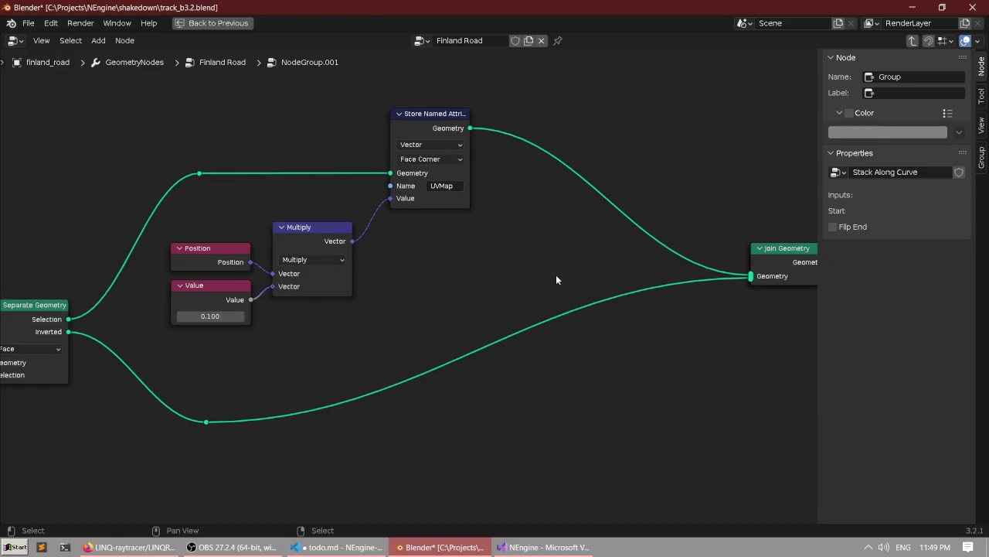
{"action": "middle_click_drag", "start_coordinate": [402, 265], "coordinate": [501, 284]}
Leave the road node group and select finland_trees to show its Finland Road Trees node tree.
{"action": "left_click", "coordinate": [914, 41]}
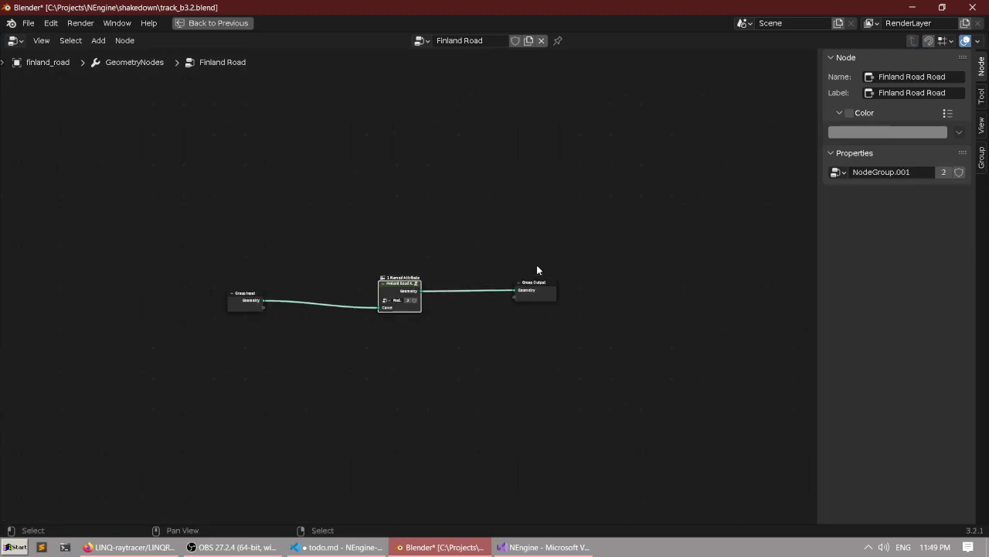
{"action": "key", "text": "ctrl+space"}
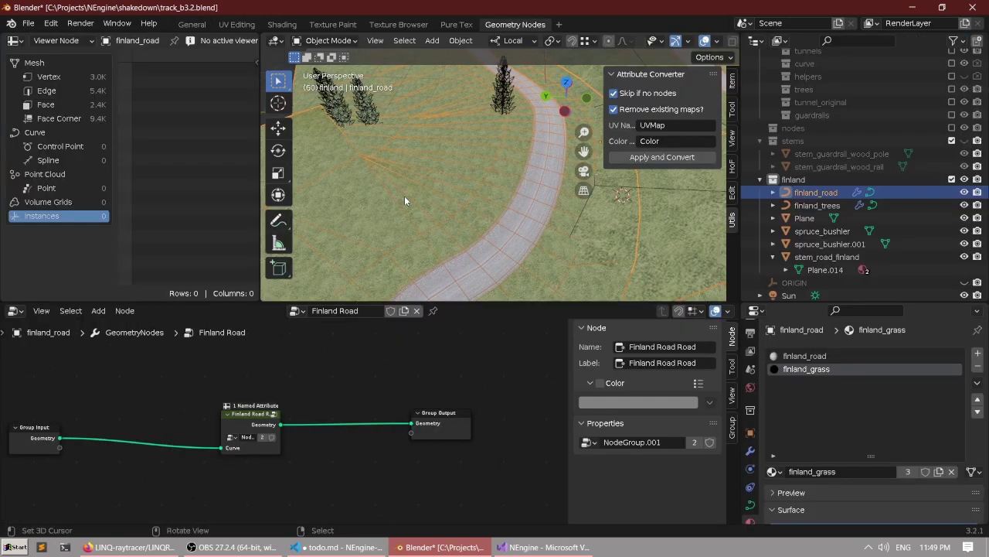
{"action": "scroll", "coordinate": [452, 189], "scroll_direction": "down", "scroll_amount": 5}
{"action": "left_click", "coordinate": [501, 157]}
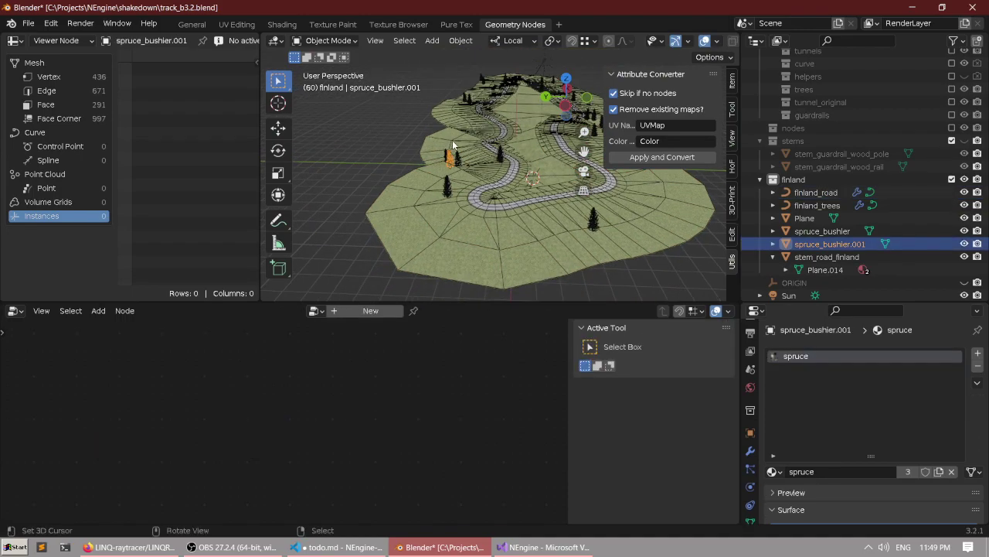
{"action": "left_click", "coordinate": [502, 157]}
{"action": "scroll", "coordinate": [484, 136], "scroll_direction": "up", "scroll_amount": 5}
{"action": "scroll", "coordinate": [294, 402], "scroll_direction": "up", "scroll_amount": 3}
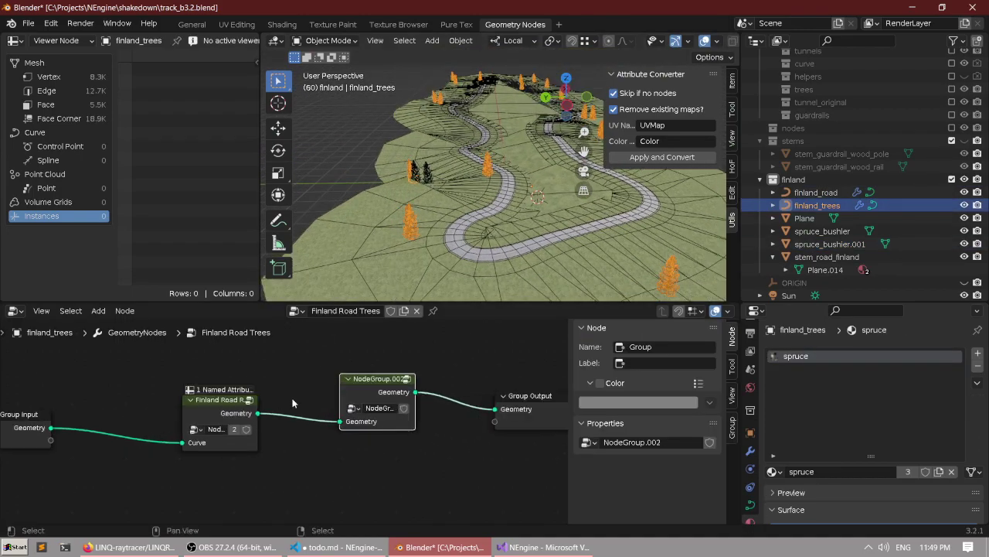
Examine the Finland Road Trees node tree in an enlarged node editor, from Group Input to NodeGroup.002.
{"action": "key", "text": "ctrl+space"}
{"action": "middle_click_drag", "start_coordinate": [302, 261], "coordinate": [343, 326]}
{"action": "scroll", "coordinate": [278, 300], "scroll_direction": "up", "scroll_amount": 4}
{"action": "middle_click_drag", "start_coordinate": [266, 284], "coordinate": [351, 246]}
{"action": "scroll", "coordinate": [421, 251], "scroll_direction": "down", "scroll_amount": 2}
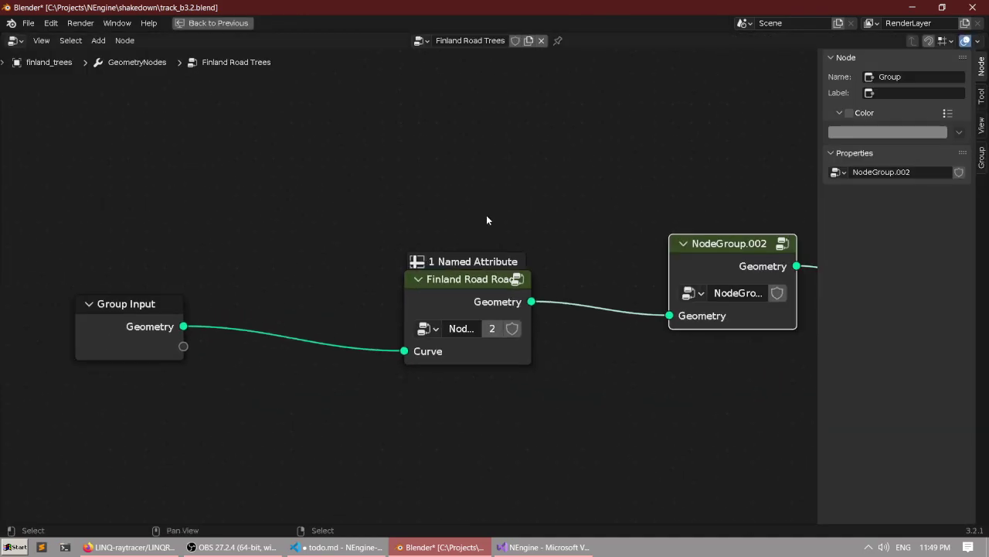
Trace the Finland Road Trees nodes through to Group Output and open the NodeGroup.002 node group.
{"action": "scroll", "coordinate": [488, 223], "scroll_direction": "down", "scroll_amount": 1}
{"action": "middle_click_drag", "start_coordinate": [499, 241], "coordinate": [450, 236]}
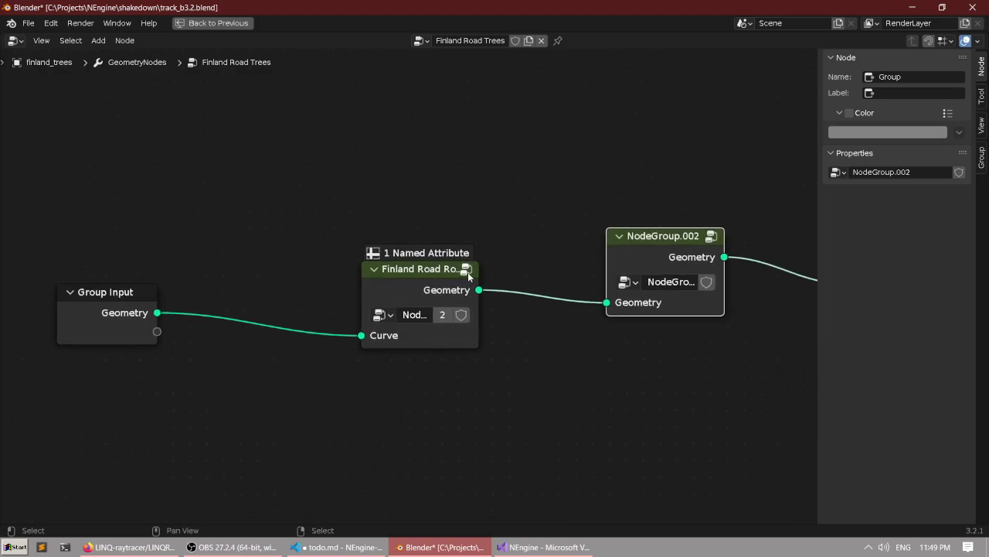
{"action": "scroll", "coordinate": [468, 272], "scroll_direction": "down", "scroll_amount": 2}
{"action": "middle_click_drag", "start_coordinate": [474, 242], "coordinate": [320, 261]}
{"action": "scroll", "coordinate": [321, 261], "scroll_direction": "up", "scroll_amount": 2}
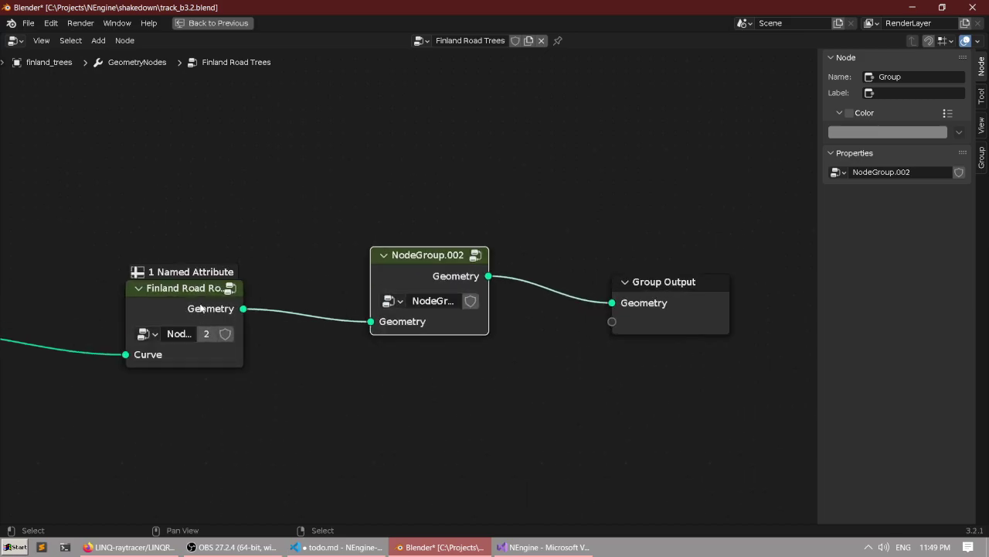
{"action": "scroll", "coordinate": [412, 279], "scroll_direction": "up", "scroll_amount": 2}
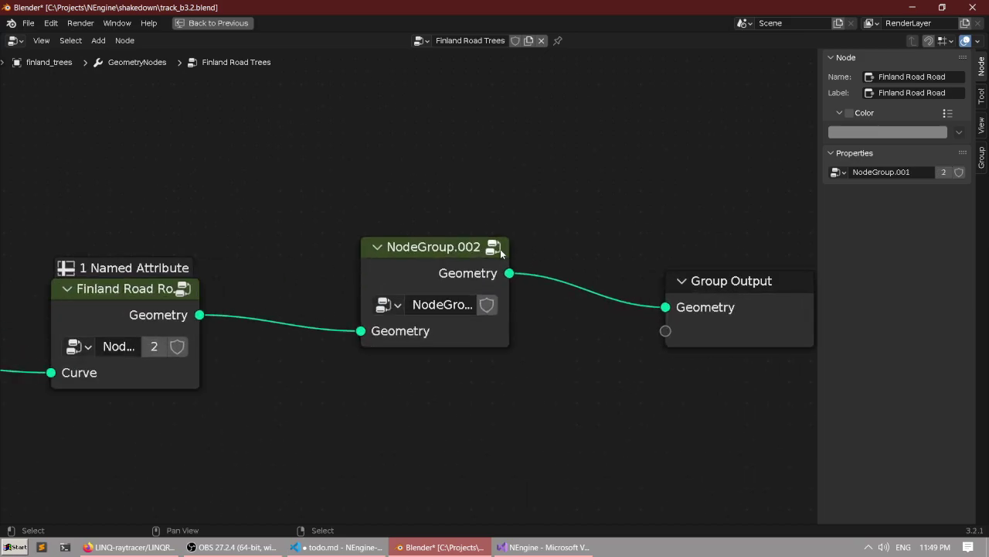
{"action": "left_click", "coordinate": [493, 246]}
{"action": "scroll", "coordinate": [455, 265], "scroll_direction": "down", "scroll_amount": 3}
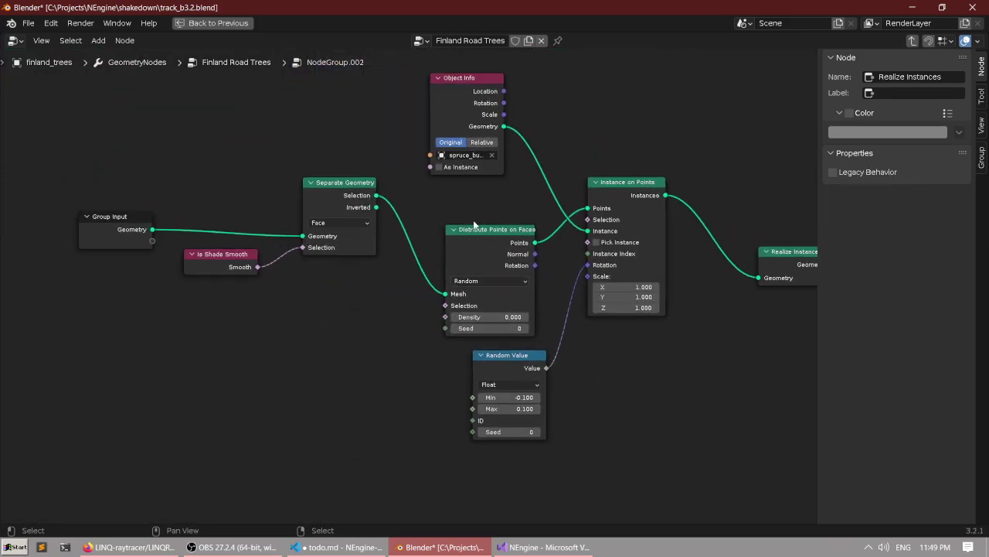
Examine the NodeGroup.002 tree-scattering chain, from Group Input and Separate Geometry through Realize Instances to Group Output.
{"action": "scroll", "coordinate": [475, 225], "scroll_direction": "up", "scroll_amount": 4}
{"action": "middle_click_drag", "start_coordinate": [511, 217], "coordinate": [475, 272]}
{"action": "scroll", "coordinate": [642, 285], "scroll_direction": "down", "scroll_amount": 4}
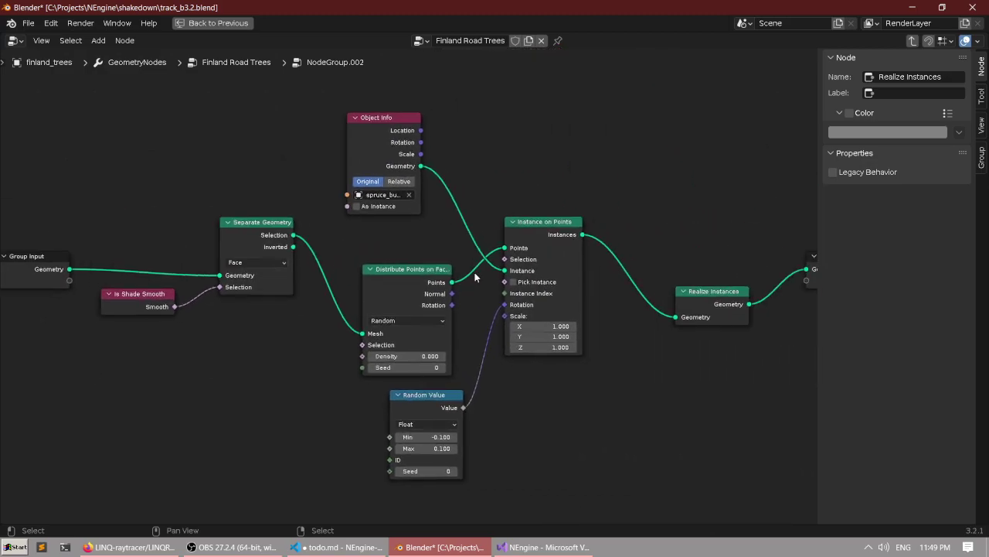
{"action": "middle_click_drag", "start_coordinate": [702, 209], "coordinate": [442, 211]}
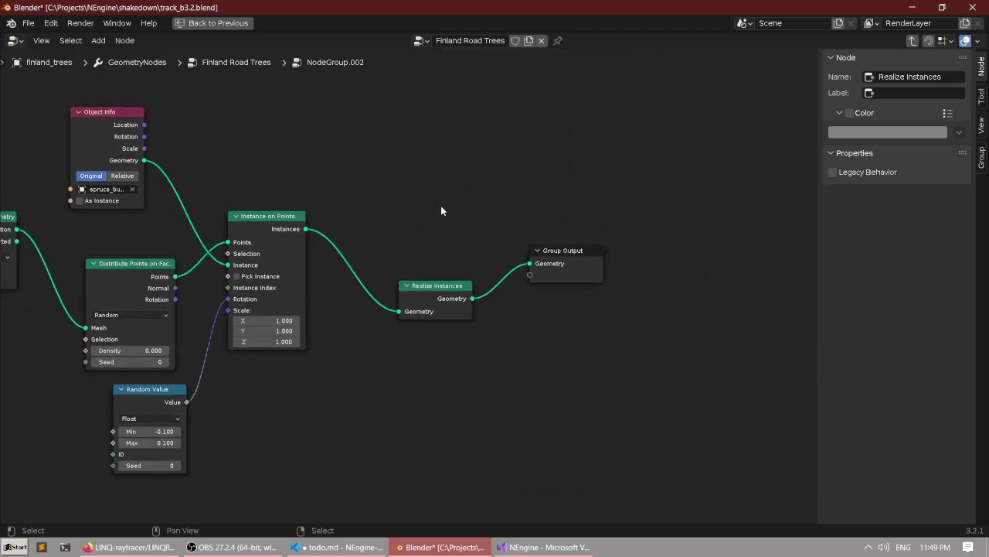
{"action": "middle_click_drag", "start_coordinate": [46, 229], "coordinate": [325, 190]}
{"action": "scroll", "coordinate": [429, 259], "scroll_direction": "up", "scroll_amount": 2}
{"action": "scroll", "coordinate": [429, 258], "scroll_direction": "up", "scroll_amount": 1}
{"action": "scroll", "coordinate": [430, 259], "scroll_direction": "down", "scroll_amount": 2}
Select the Separate Geometry node and examine how its selection feeds Distribute Points on Faces and Instance on Points.
{"action": "left_click", "coordinate": [275, 247]}
{"action": "scroll", "coordinate": [381, 234], "scroll_direction": "down", "scroll_amount": 1}
{"action": "scroll", "coordinate": [331, 204], "scroll_direction": "up", "scroll_amount": 2}
{"action": "scroll", "coordinate": [333, 202], "scroll_direction": "down", "scroll_amount": 1}
{"action": "middle_click_drag", "start_coordinate": [334, 323], "coordinate": [321, 297]}
{"action": "scroll", "coordinate": [386, 216], "scroll_direction": "up", "scroll_amount": 1}
{"action": "middle_click_drag", "start_coordinate": [436, 161], "coordinate": [418, 174]}
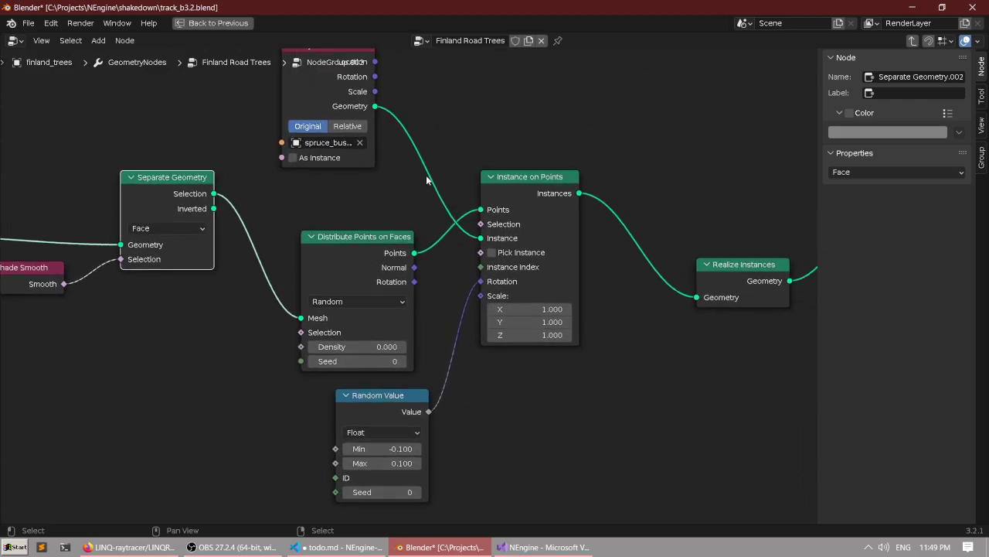
{"action": "scroll", "coordinate": [427, 179], "scroll_direction": "down", "scroll_amount": 2}
{"action": "scroll", "coordinate": [431, 196], "scroll_direction": "up", "scroll_amount": 3}
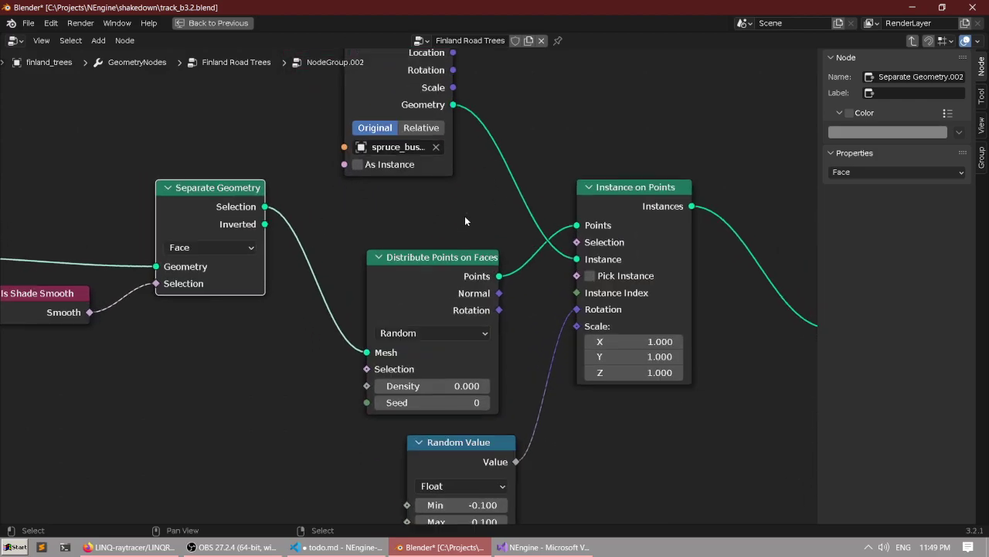
{"action": "scroll", "coordinate": [465, 215], "scroll_direction": "down", "scroll_amount": 1}
{"action": "scroll", "coordinate": [508, 230], "scroll_direction": "down", "scroll_amount": 4}
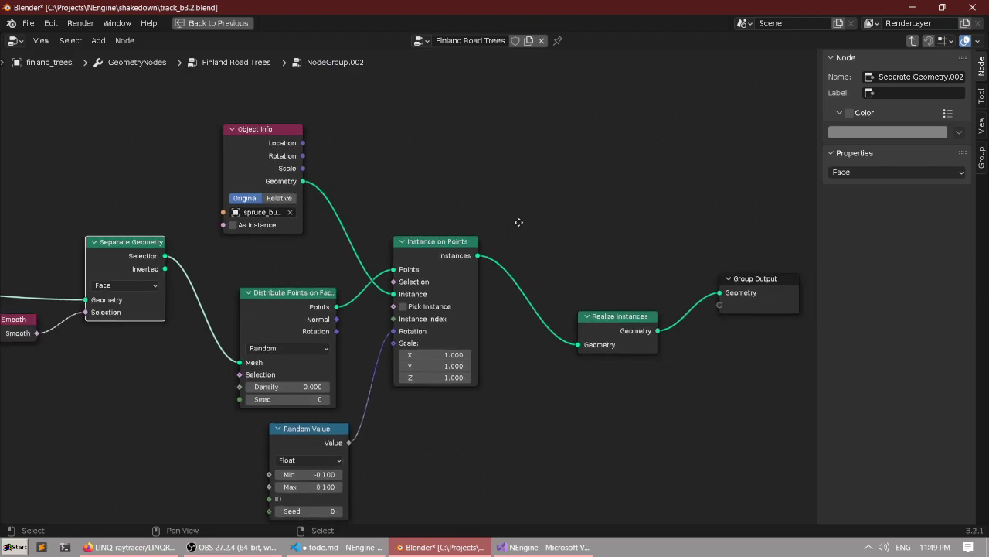
Restore the multi-editor layout and examine the Random Value node and tree-scattering nodes alongside the 3D view.
{"action": "key", "text": "ctrl+space"}
{"action": "middle_click_drag", "start_coordinate": [538, 215], "coordinate": [482, 211]}
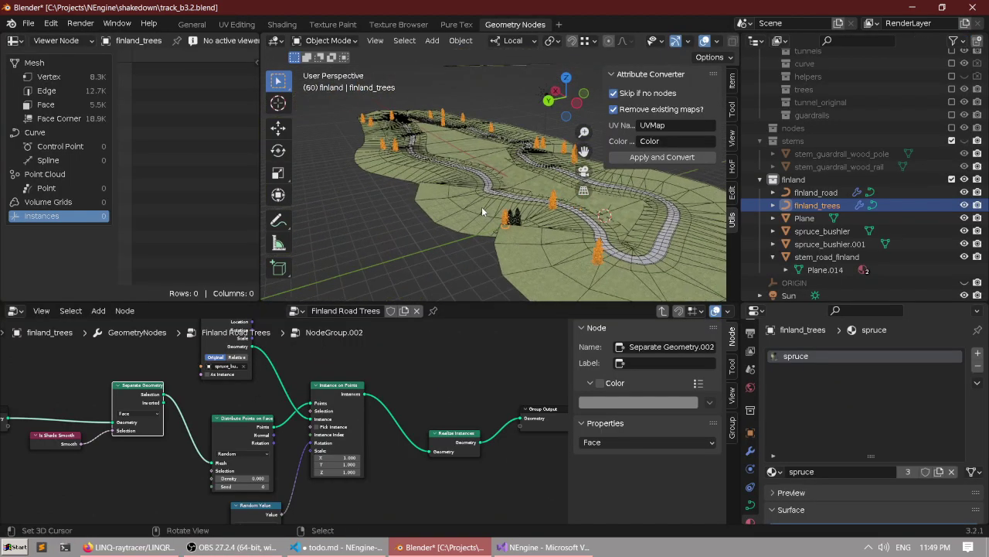
{"action": "scroll", "coordinate": [481, 207], "scroll_direction": "up", "scroll_amount": 3}
{"action": "middle_click_drag", "start_coordinate": [334, 429], "coordinate": [364, 393]}
{"action": "scroll", "coordinate": [270, 442], "scroll_direction": "up", "scroll_amount": 6}
{"action": "middle_click_drag", "start_coordinate": [280, 502], "coordinate": [335, 436]}
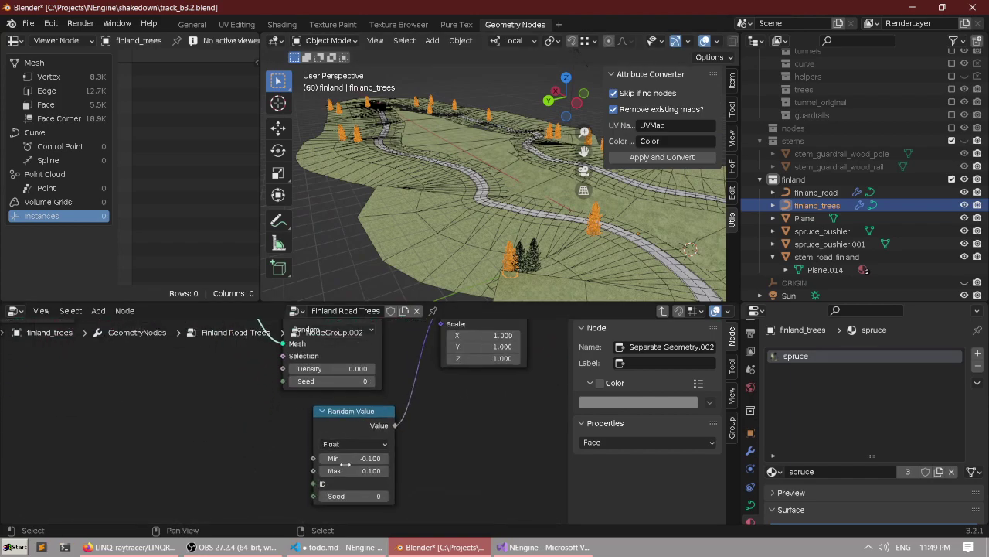
{"action": "scroll", "coordinate": [346, 472], "scroll_direction": "up", "scroll_amount": 3}
{"action": "middle_click_drag", "start_coordinate": [346, 480], "coordinate": [289, 422]}
{"action": "middle_click_drag", "start_coordinate": [231, 373], "coordinate": [340, 472]}
{"action": "scroll", "coordinate": [276, 409], "scroll_direction": "down", "scroll_amount": 6}
{"action": "middle_click_drag", "start_coordinate": [272, 377], "coordinate": [318, 493]}
{"action": "middle_click_drag", "start_coordinate": [471, 185], "coordinate": [508, 149]}
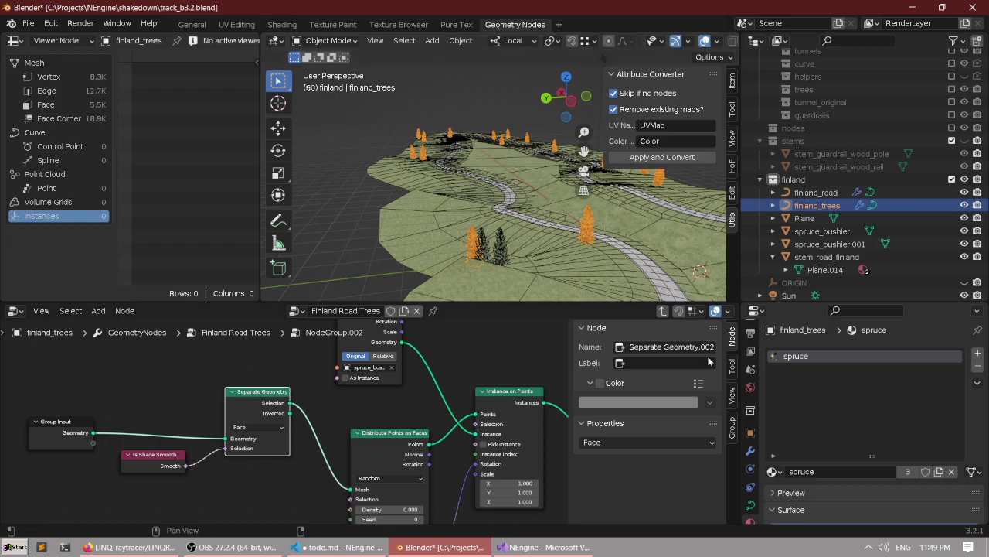
Show the finland_trees modifier properties and set the Distribute Points on Faces density to 0.001.
{"action": "left_click", "coordinate": [750, 450]}
{"action": "middle_click_drag", "start_coordinate": [494, 202], "coordinate": [495, 224]}
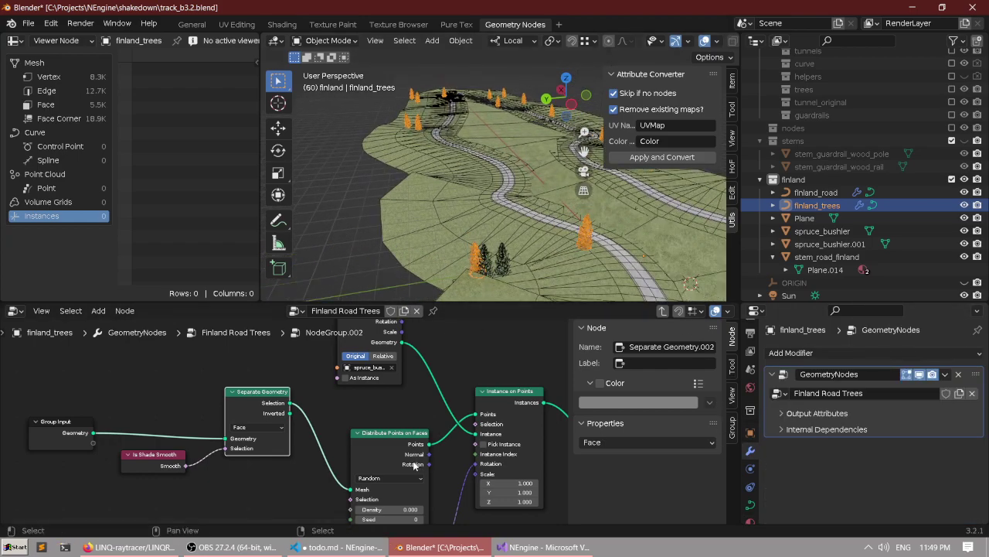
{"action": "middle_click_drag", "start_coordinate": [430, 451], "coordinate": [443, 407]}
{"action": "scroll", "coordinate": [353, 453], "scroll_direction": "up", "scroll_amount": 1}
{"action": "middle_click_drag", "start_coordinate": [450, 511], "coordinate": [341, 440]}
{"action": "scroll", "coordinate": [309, 453], "scroll_direction": "up", "scroll_amount": 4}
{"action": "scroll", "coordinate": [298, 374], "scroll_direction": "down", "scroll_amount": 3}
{"action": "scroll", "coordinate": [300, 369], "scroll_direction": "down", "scroll_amount": 2}
{"action": "scroll", "coordinate": [343, 414], "scroll_direction": "up", "scroll_amount": 3}
{"action": "middle_click_drag", "start_coordinate": [358, 401], "coordinate": [336, 408]}
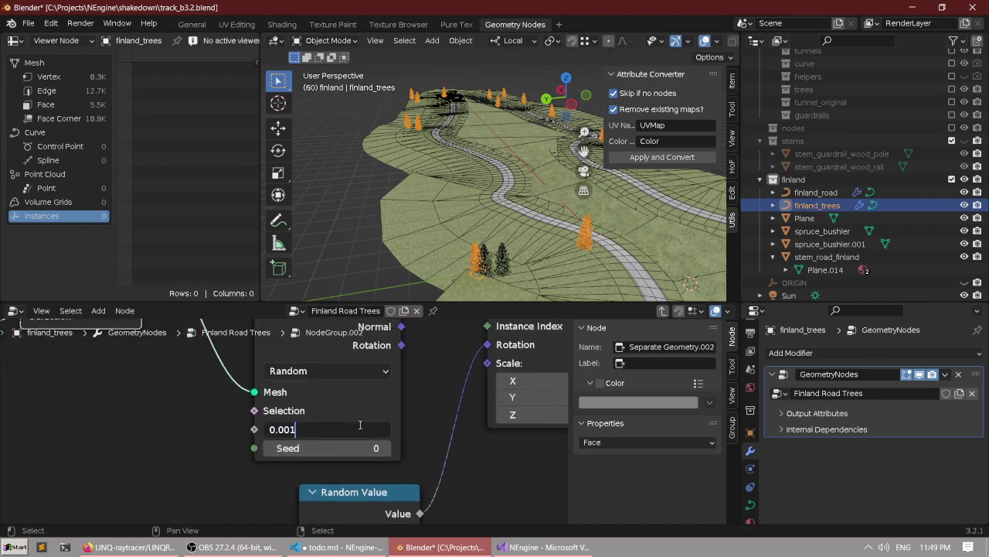
{"action": "scroll", "coordinate": [385, 393], "scroll_direction": "down", "scroll_amount": 3}
Deselect finland_trees and examine the spruces scattered beside the road in an enlarged 3D view.
{"action": "middle_click_drag", "start_coordinate": [392, 266], "coordinate": [412, 185]}
{"action": "scroll", "coordinate": [412, 218], "scroll_direction": "down", "scroll_amount": 3}
{"action": "right_click", "coordinate": [414, 250]}
{"action": "scroll", "coordinate": [403, 155], "scroll_direction": "up", "scroll_amount": 4}
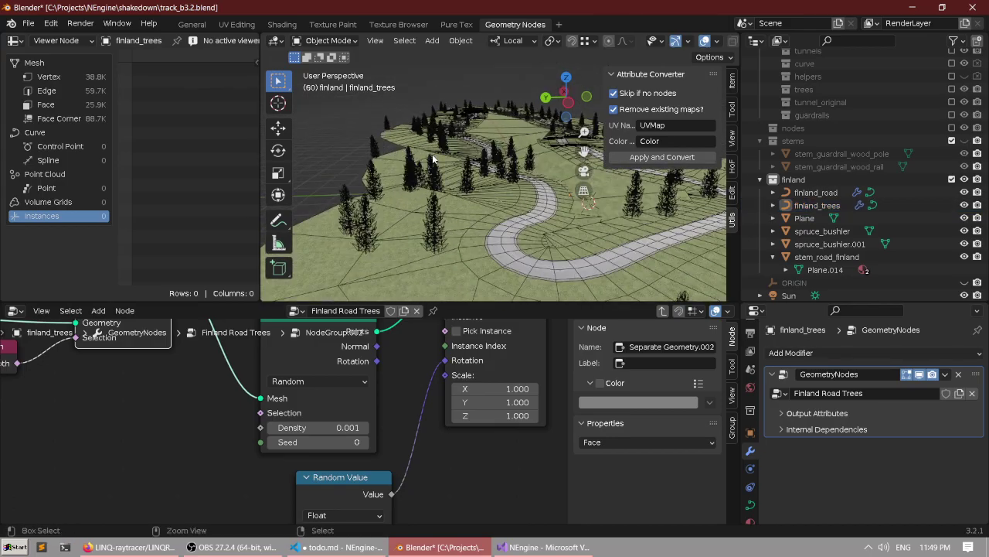
{"action": "key", "text": "ctrl+space"}
{"action": "mouse_move", "coordinate": [481, 169]}
{"action": "middle_mouse_down"}
{"action": "mouse_move", "coordinate": [479, 179]}
{"action": "mouse_move", "coordinate": [467, 164]}
{"action": "mouse_move", "coordinate": [453, 177]}
{"action": "mouse_move", "coordinate": [481, 188]}
{"action": "middle_mouse_up"}
{"action": "key", "text": "ctrl+space"}
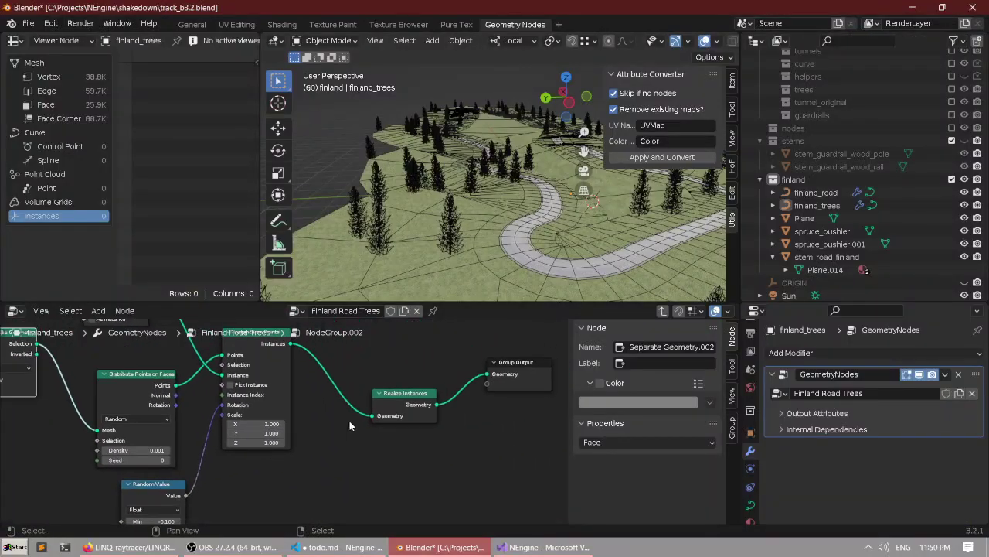
Detach and reconnect the Realize Instances links to Group Output and Instance on Points.
{"action": "scroll", "coordinate": [349, 420], "scroll_direction": "up", "scroll_amount": 3}
{"action": "left_click_drag", "start_coordinate": [495, 382], "coordinate": [445, 420]}
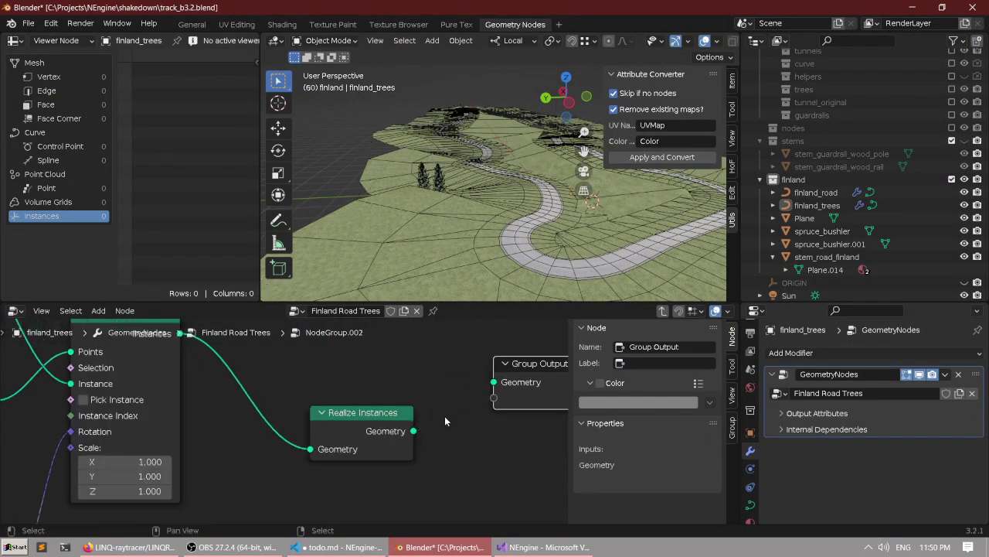
{"action": "left_click_drag", "start_coordinate": [512, 383], "coordinate": [502, 383]}
{"action": "middle_click_drag", "start_coordinate": [159, 385], "coordinate": [360, 417]}
{"action": "left_click_drag", "start_coordinate": [442, 425], "coordinate": [385, 371]}
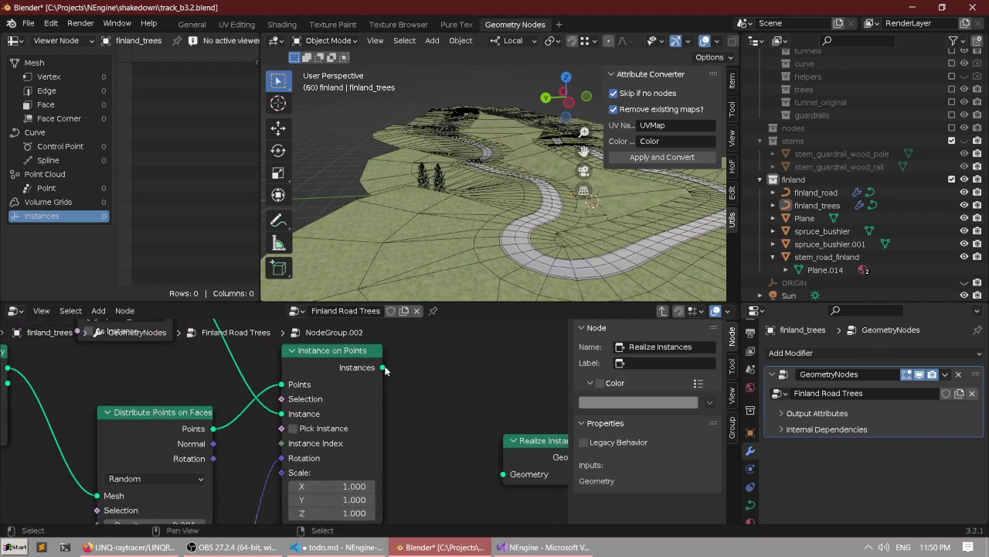
{"action": "left_click_drag", "start_coordinate": [506, 475], "coordinate": [504, 474]}
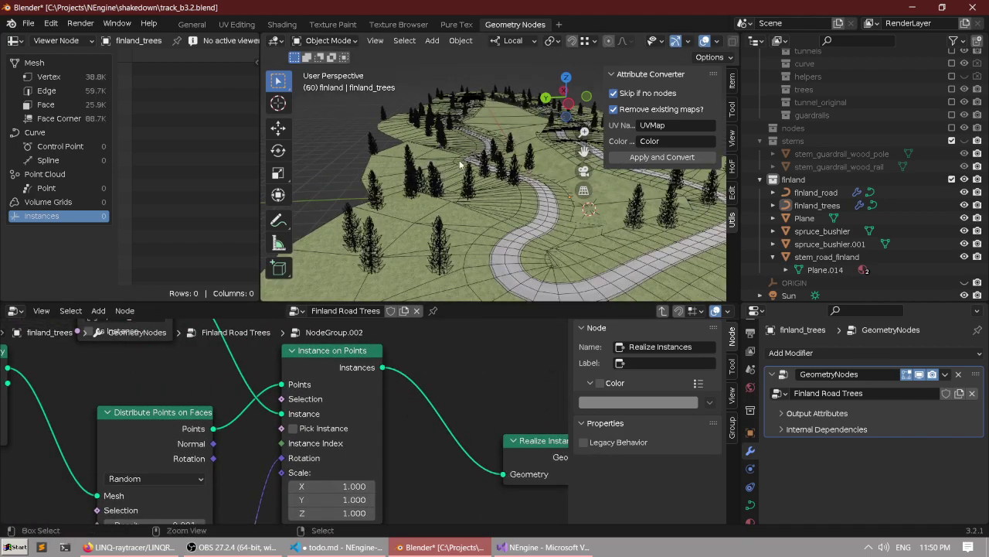
Survey the scattered spruces along the winding road in an enlarged 3D view and select finland_trees.
{"action": "key", "text": "ctrl+space"}
{"action": "mouse_move", "coordinate": [467, 158]}
{"action": "middle_mouse_down"}
{"action": "mouse_move", "coordinate": [465, 171]}
{"action": "mouse_move", "coordinate": [464, 158]}
{"action": "middle_mouse_up"}
{"action": "scroll", "coordinate": [466, 169], "scroll_direction": "down", "scroll_amount": 5}
{"action": "scroll", "coordinate": [464, 175], "scroll_direction": "up", "scroll_amount": 3}
{"action": "scroll", "coordinate": [463, 156], "scroll_direction": "up", "scroll_amount": 2}
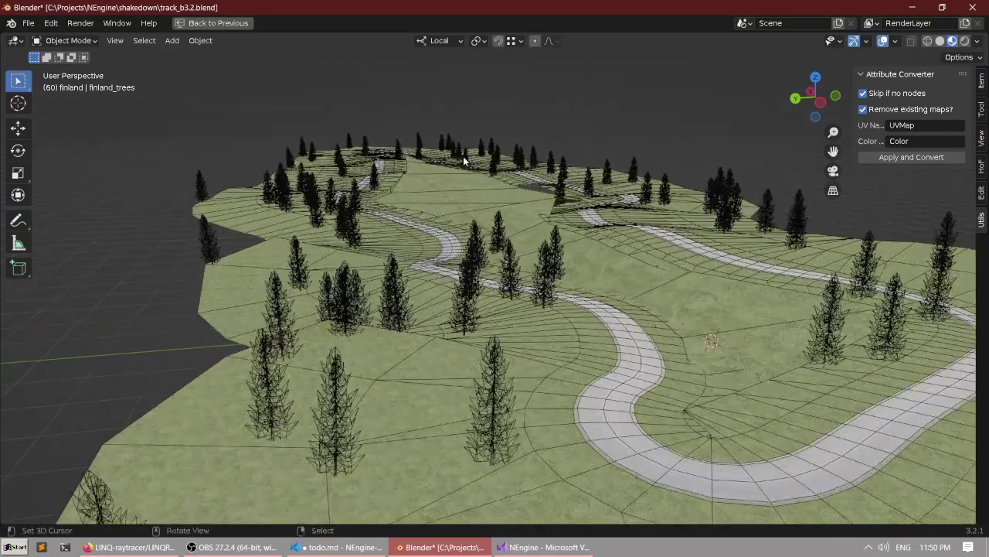
{"action": "middle_click_drag", "start_coordinate": [257, 162], "coordinate": [395, 174]}
{"action": "right_click", "coordinate": [366, 174]}
{"action": "scroll", "coordinate": [365, 172], "scroll_direction": "down", "scroll_amount": 3}
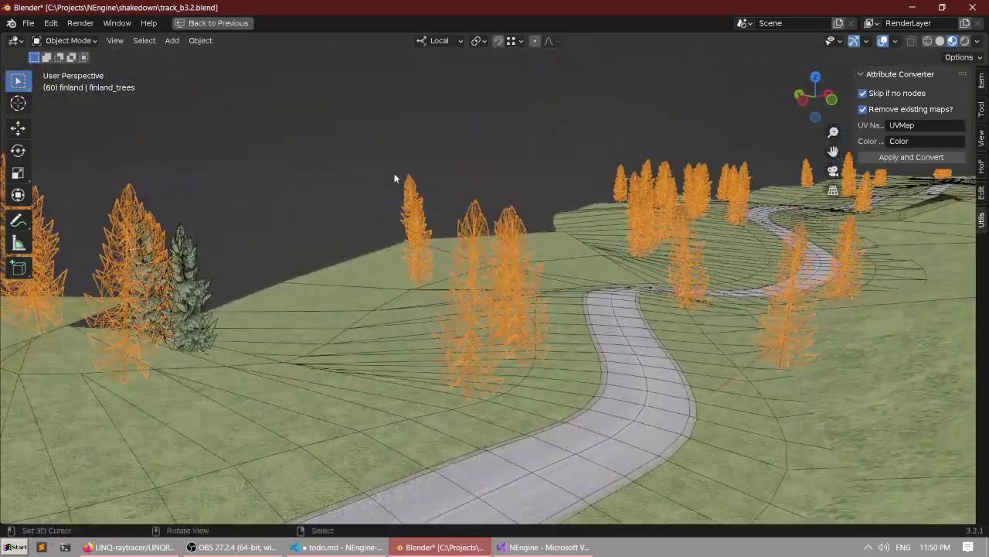
{"action": "key", "text": "ctrl+space"}
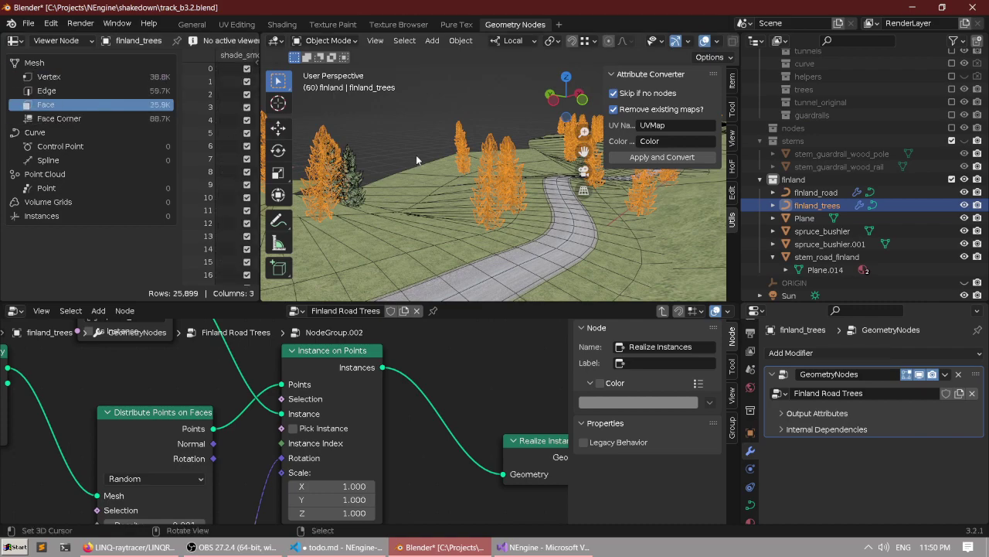
Inspect the tree distribution on the terrain around the whole Finland track from several angles.
{"action": "middle_click_drag", "start_coordinate": [416, 160], "coordinate": [549, 174]}
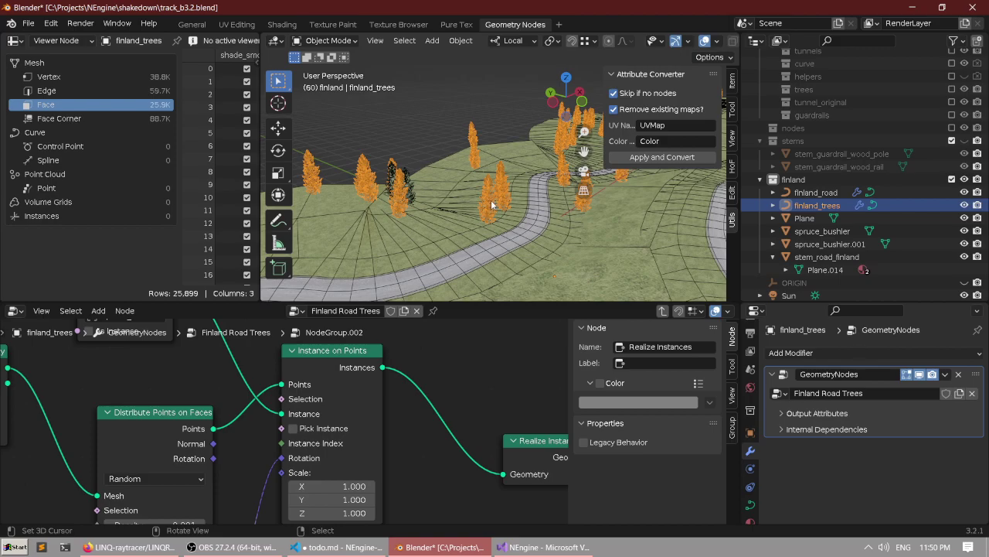
{"action": "middle_click_drag", "start_coordinate": [476, 246], "coordinate": [463, 195]}
{"action": "key", "text": "ctrl+space"}
{"action": "scroll", "coordinate": [632, 280], "scroll_direction": "down", "scroll_amount": 2}
{"action": "middle_click_drag", "start_coordinate": [631, 279], "coordinate": [514, 221]}
{"action": "scroll", "coordinate": [526, 181], "scroll_direction": "up", "scroll_amount": 3}
{"action": "scroll", "coordinate": [526, 181], "scroll_direction": "down", "scroll_amount": 4}
{"action": "middle_click_drag", "start_coordinate": [441, 232], "coordinate": [584, 249]}
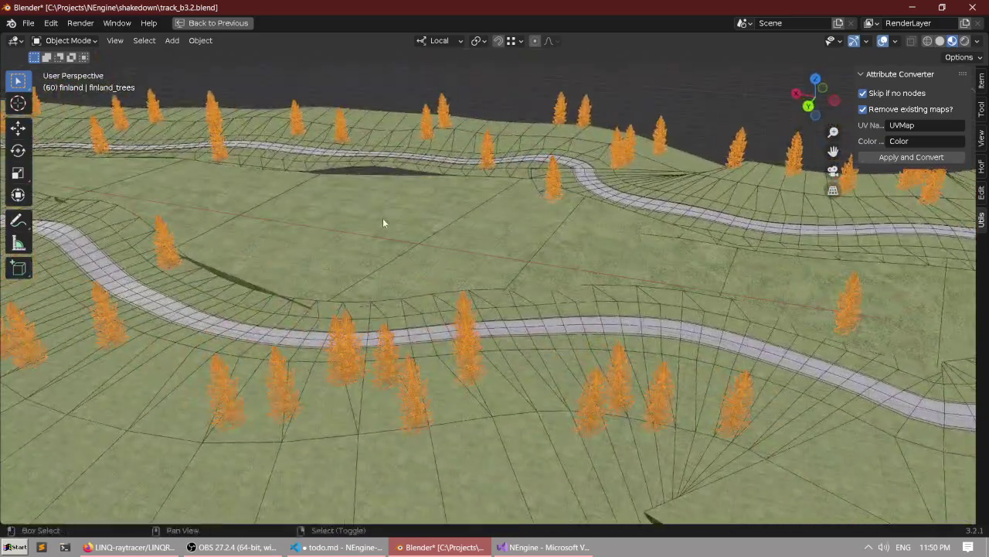
{"action": "scroll", "coordinate": [512, 252], "scroll_direction": "down", "scroll_amount": 2}
{"action": "middle_click_drag", "start_coordinate": [382, 221], "coordinate": [485, 247], "text": "shift"}
{"action": "scroll", "coordinate": [505, 249], "scroll_direction": "down", "scroll_amount": 3}
{"action": "middle_click_drag", "start_coordinate": [568, 295], "coordinate": [444, 197], "text": "shift"}
{"action": "scroll", "coordinate": [461, 272], "scroll_direction": "up", "scroll_amount": 4}
{"action": "key", "text": "ctrl+space"}
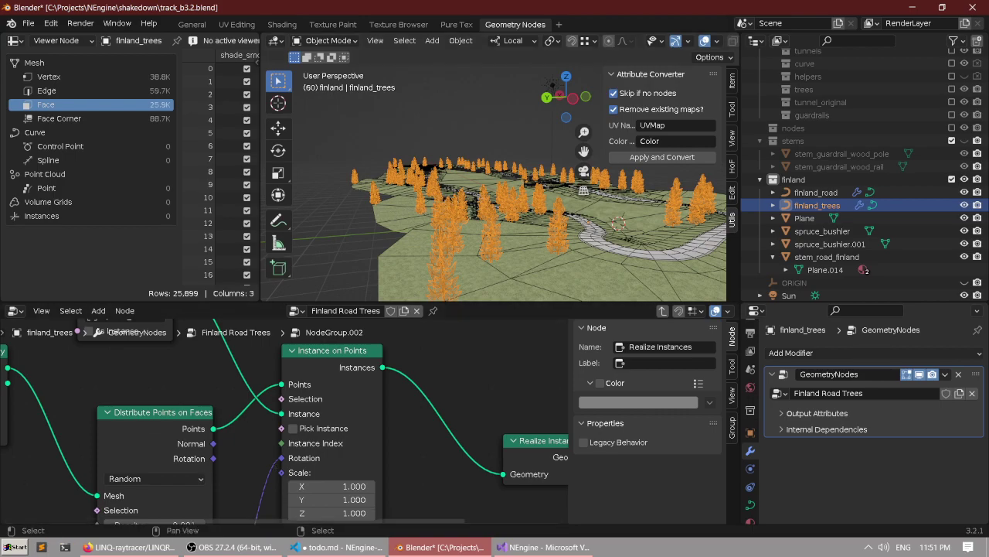
Search the installed programs for "paint" and launch Microsoft Paint.
{"action": "left_click", "coordinate": [15, 546]}
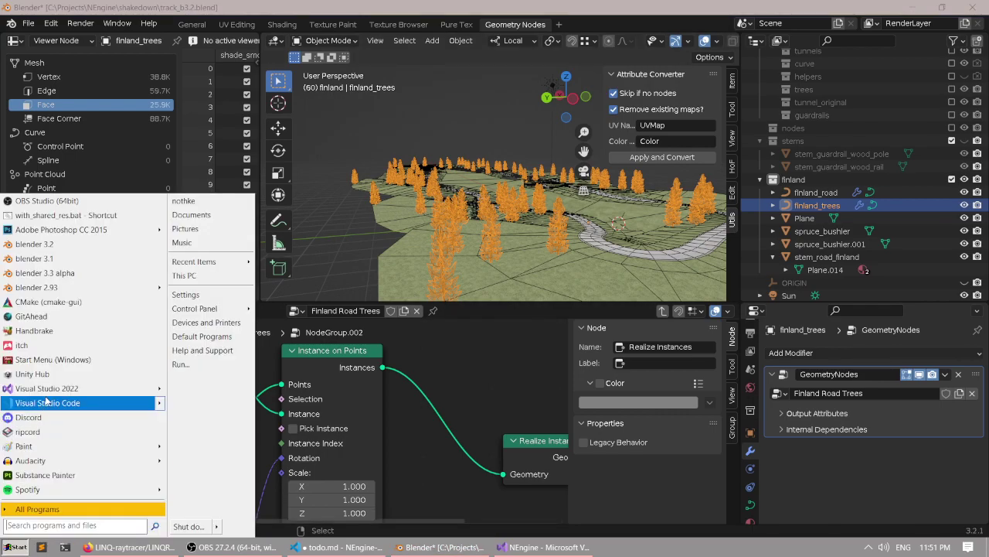
{"action": "type", "text": "paint"}
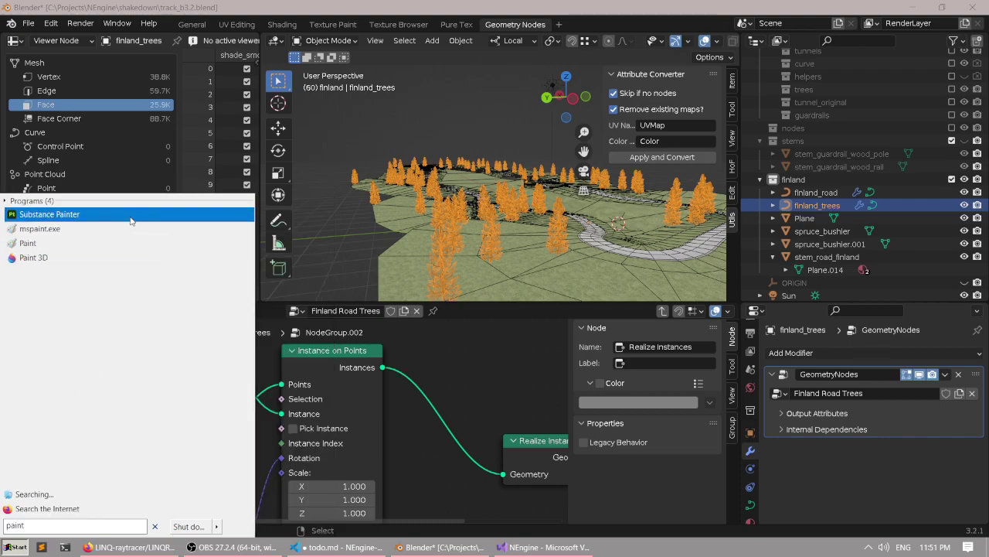
{"action": "left_click", "coordinate": [77, 229]}
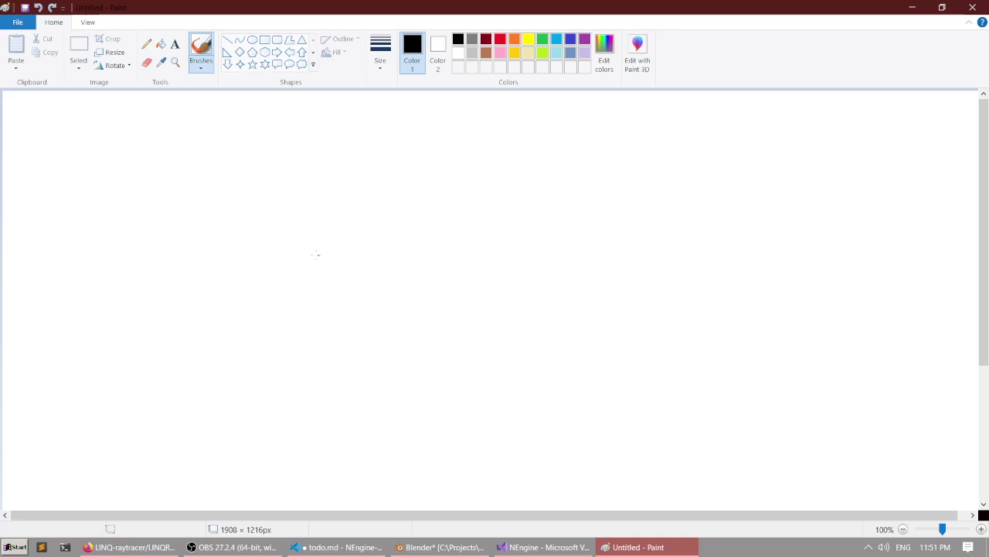
Sketch a black wavy terrain line across the canvas with four small trees floating above its first hill.
{"action": "mouse_move", "coordinate": [115, 290]}
{"action": "left_mouse_down"}
{"action": "mouse_move", "coordinate": [316, 214]}
{"action": "mouse_move", "coordinate": [539, 270]}
{"action": "mouse_move", "coordinate": [742, 366]}
{"action": "left_mouse_up"}
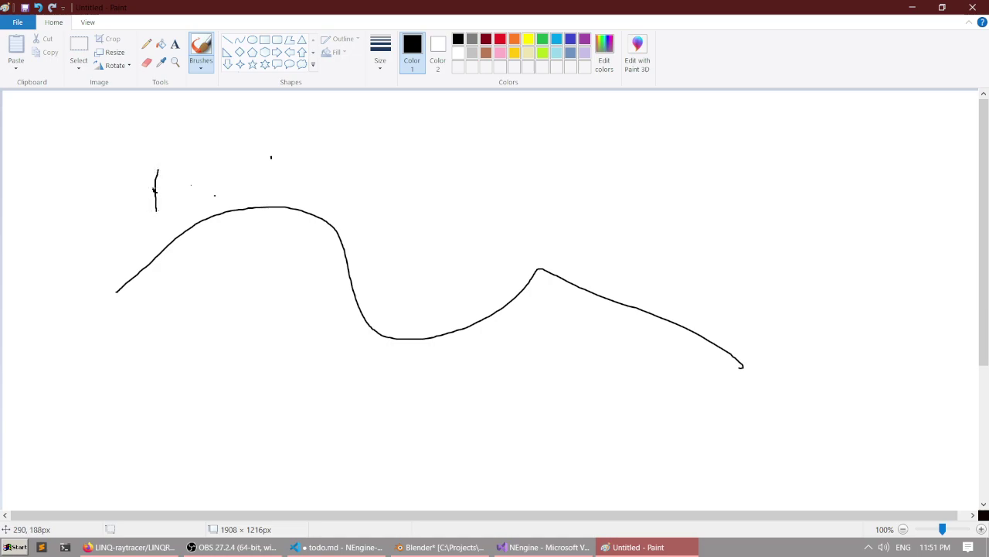
{"action": "left_click_drag", "start_coordinate": [186, 183], "coordinate": [180, 162]}
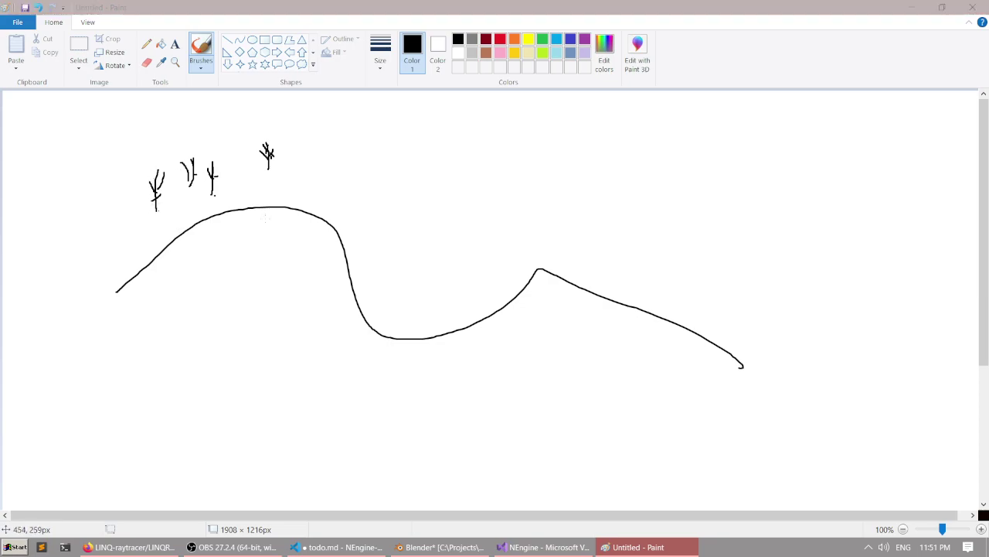
Switch back to Blender and select the spruce_bushier.001 tree beside the road.
{"action": "key", "text": "alt+Tab"}
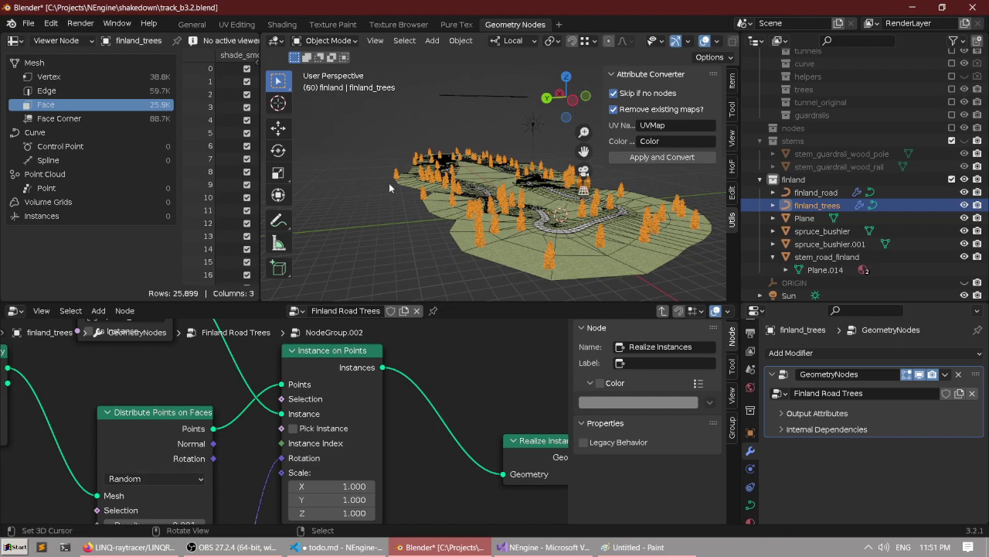
{"action": "scroll", "coordinate": [431, 193], "scroll_direction": "up", "scroll_amount": 5}
{"action": "left_click", "coordinate": [430, 197]}
{"action": "scroll", "coordinate": [440, 178], "scroll_direction": "up", "scroll_amount": 6}
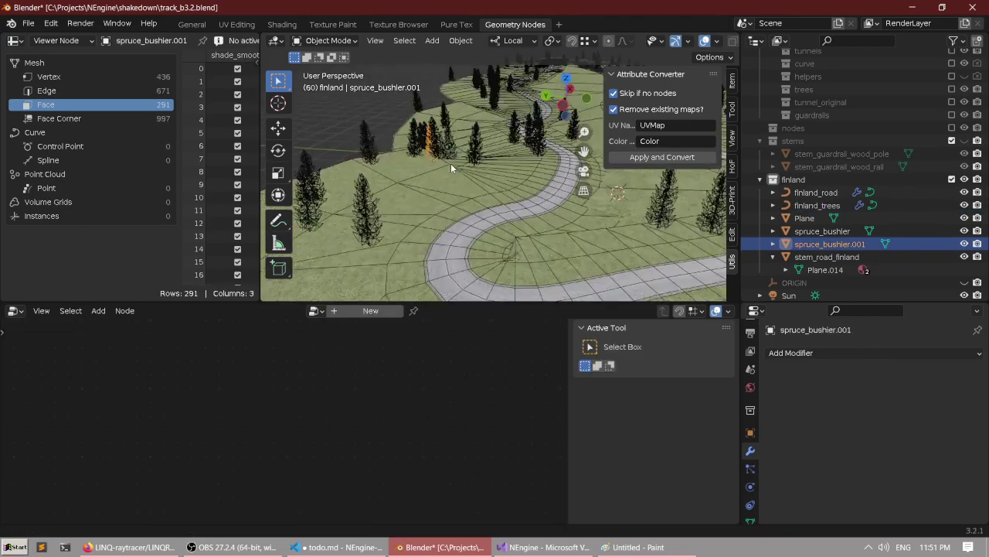
Select the spruce_bushier source tree and inspect its branches up close in the 3D view.
{"action": "left_click", "coordinate": [537, 169]}
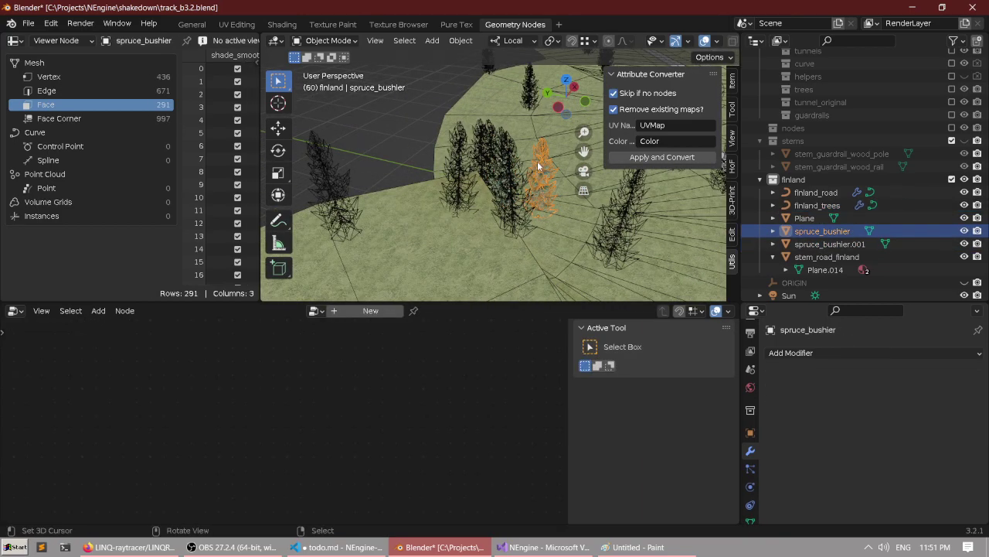
{"action": "scroll", "coordinate": [537, 161], "scroll_direction": "up", "scroll_amount": 8}
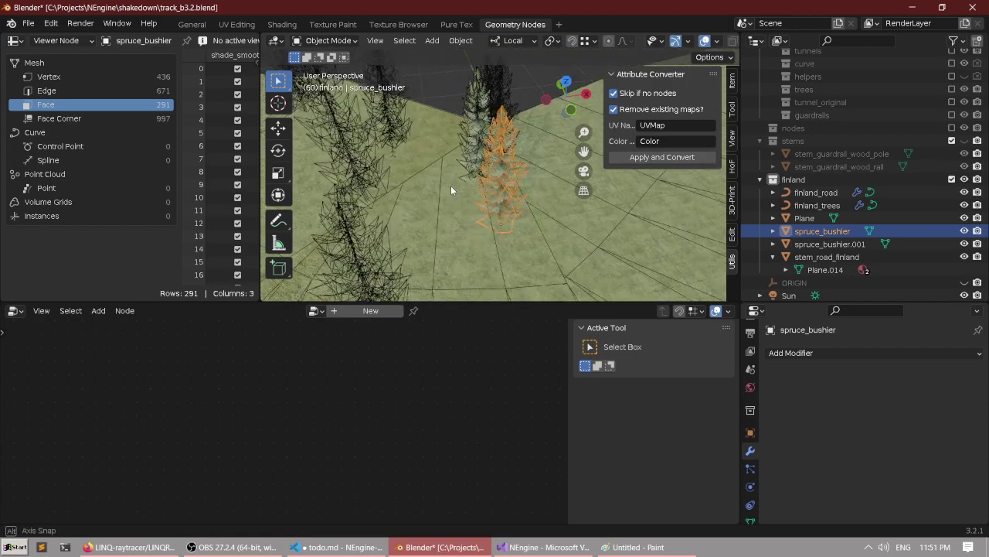
{"action": "mouse_move", "coordinate": [450, 185]}
{"action": "middle_mouse_down"}
{"action": "mouse_move", "coordinate": [496, 195]}
{"action": "mouse_move", "coordinate": [454, 182]}
{"action": "middle_mouse_up"}
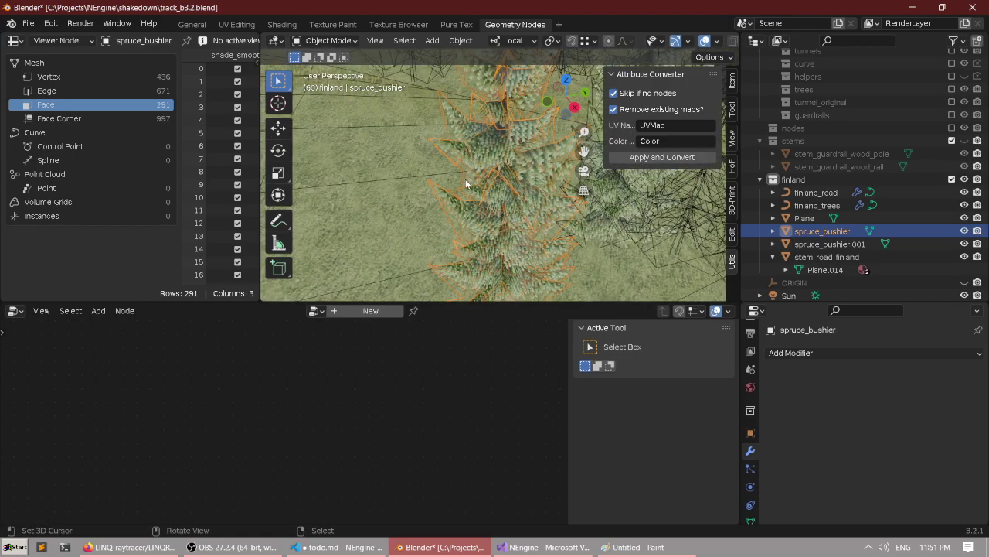
Put the spruce_bushier tree into Edit Mode and toggle the selection of its entire mesh.
{"action": "key", "text": "ctrl+Tab"}
{"action": "left_click", "coordinate": [557, 177]}
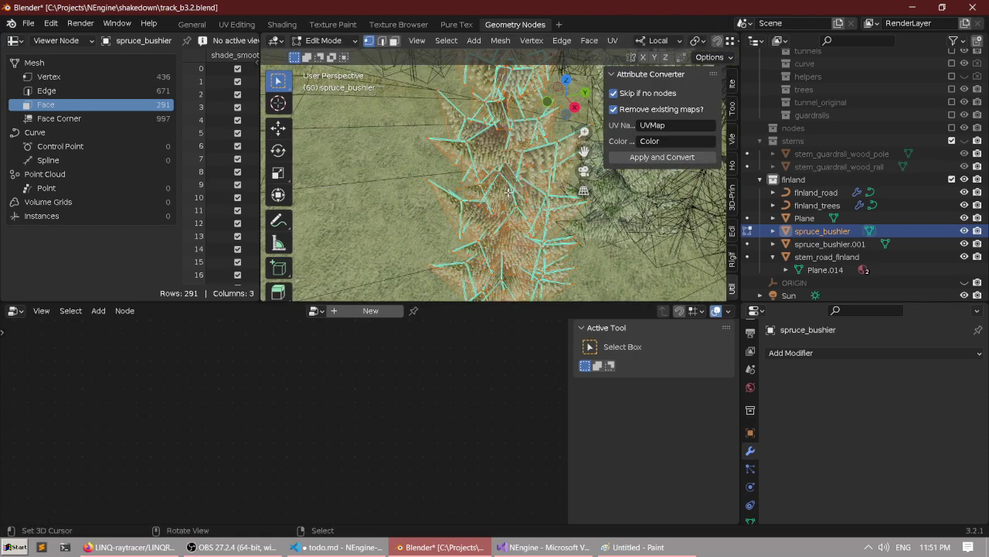
{"action": "key", "text": "a"}
{"action": "key", "text": "a"}
{"action": "middle_click_drag", "start_coordinate": [508, 192], "coordinate": [507, 189]}
{"action": "key", "text": "a"}
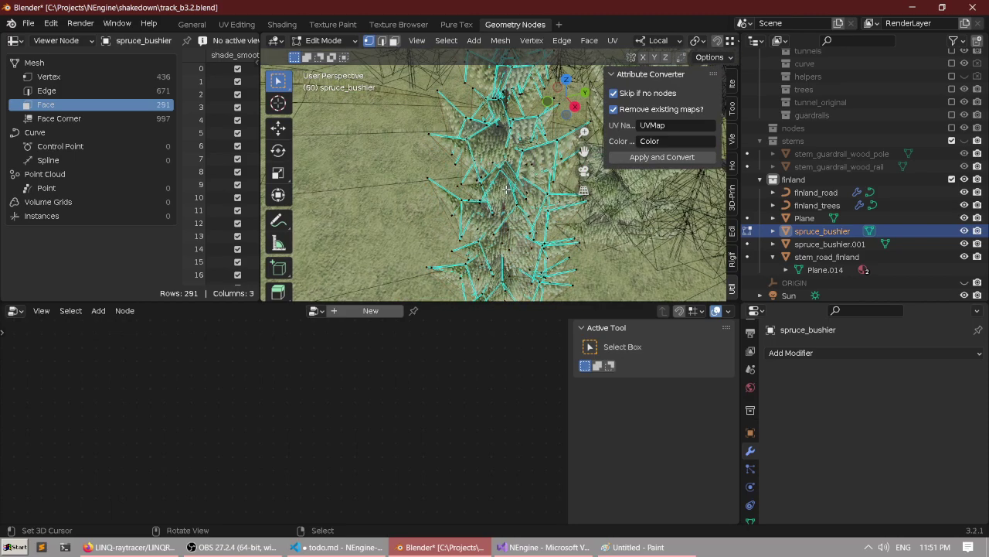
Maximize the 3D viewport, frame the fully selected spruce_bushier mesh and hide the viewport's tool strip.
{"action": "key", "text": "ctrl+space"}
{"action": "key", "text": "a"}
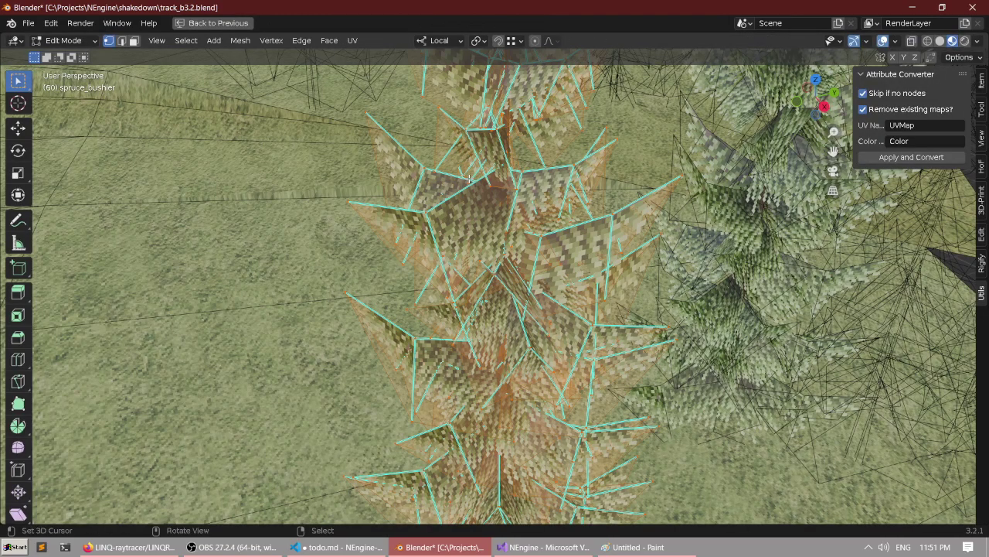
{"action": "key", "text": "a"}
{"action": "key", "text": "a"}
{"action": "key", "text": "KP_Decimal"}
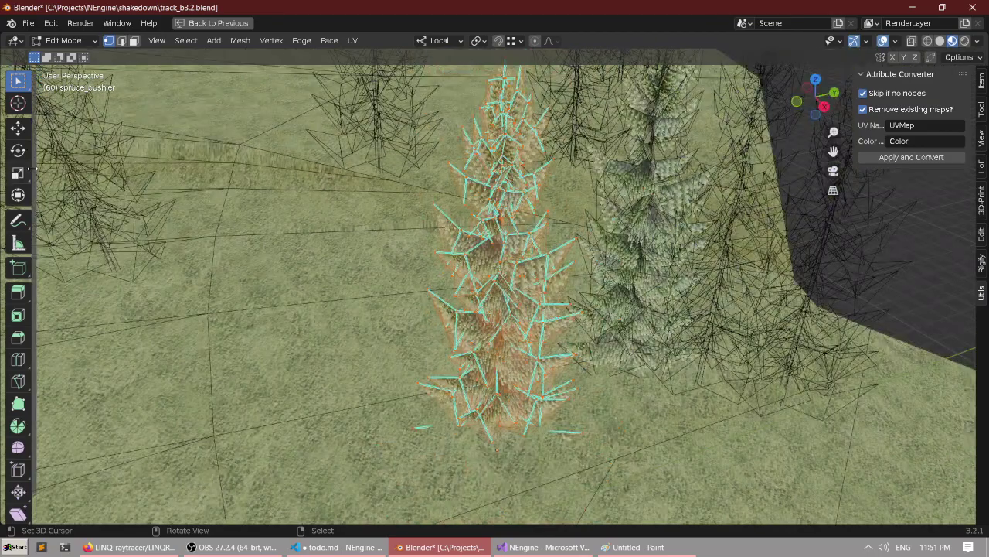
{"action": "left_click_drag", "start_coordinate": [32, 173], "coordinate": [2, 174]}
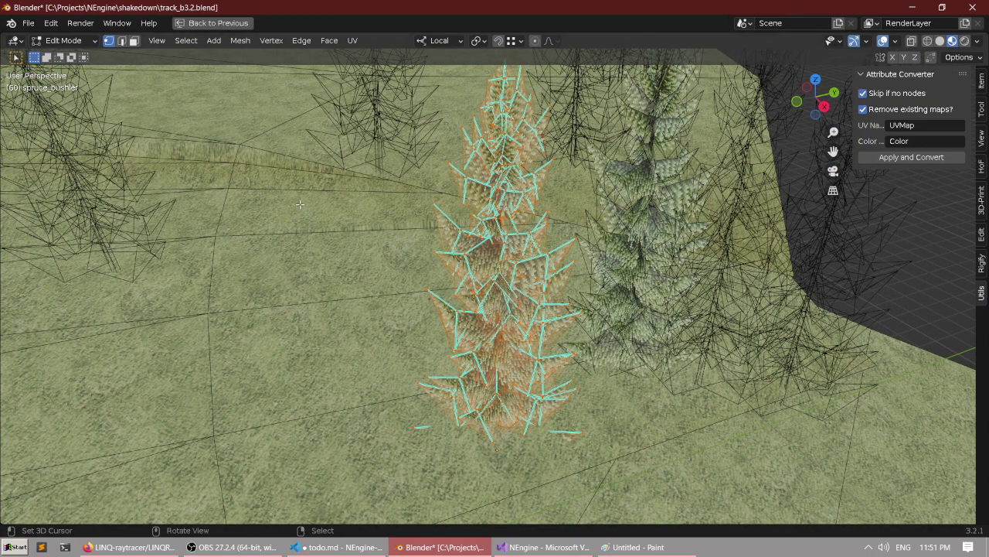
{"action": "middle_click_drag", "start_coordinate": [300, 204], "coordinate": [398, 148]}
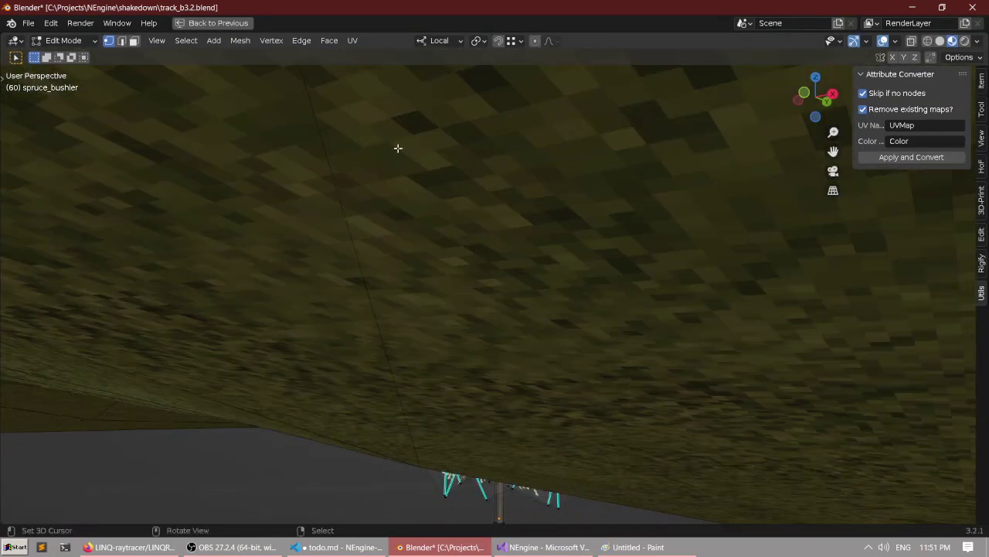
{"action": "left_click", "coordinate": [896, 41]}
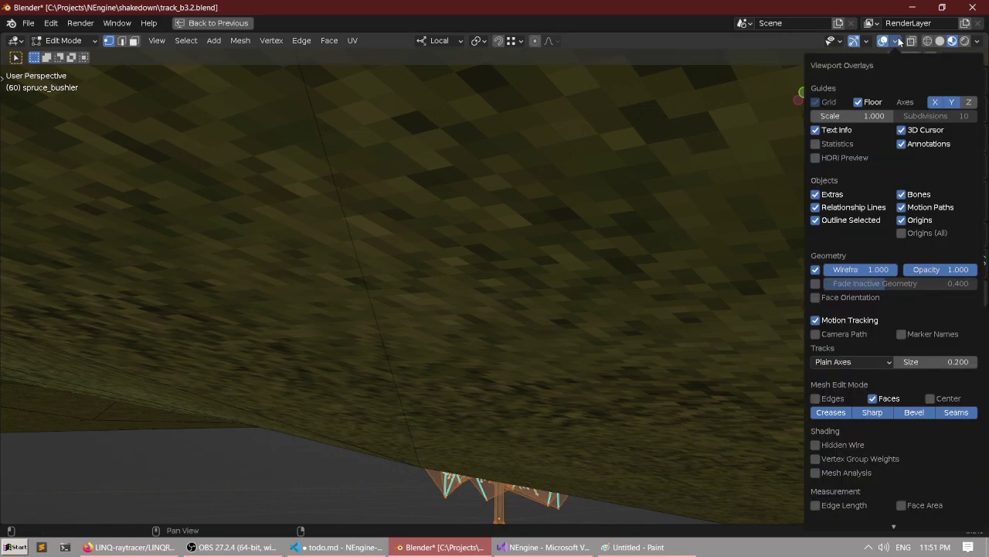
{"action": "left_click", "coordinate": [833, 471]}
{"action": "scroll", "coordinate": [669, 324], "scroll_direction": "down", "scroll_amount": 3}
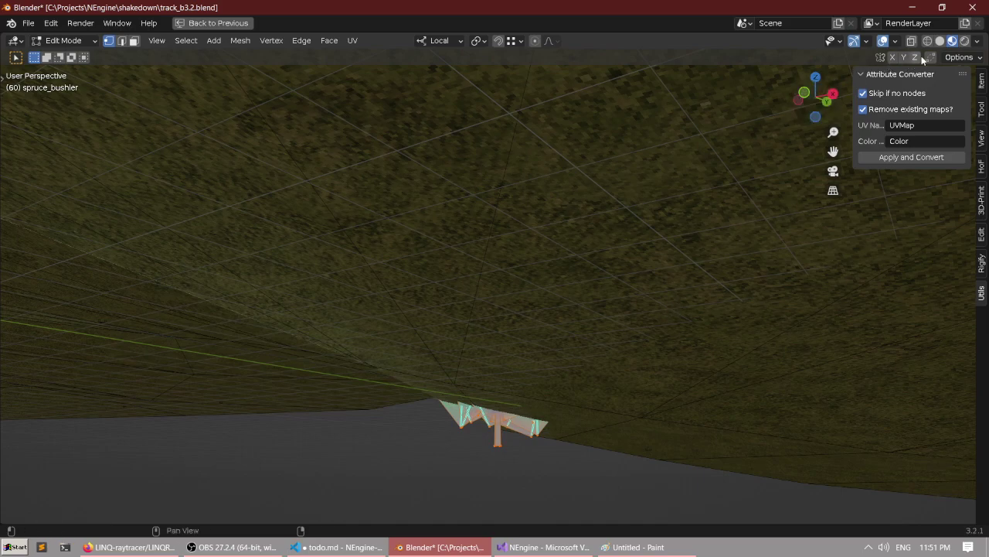
{"action": "left_click", "coordinate": [895, 41]}
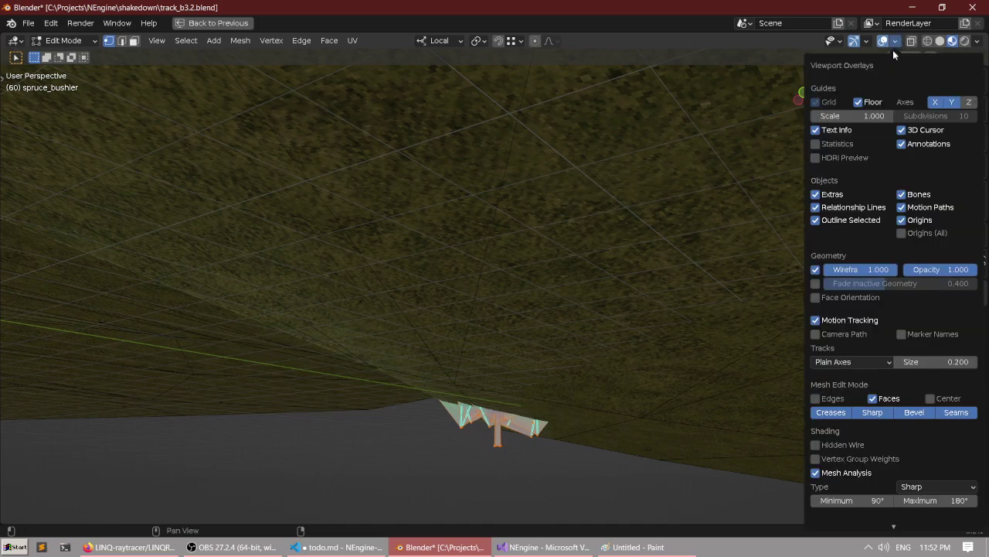
{"action": "scroll", "coordinate": [903, 292], "scroll_direction": "down", "scroll_amount": 4}
{"action": "left_click", "coordinate": [838, 375]}
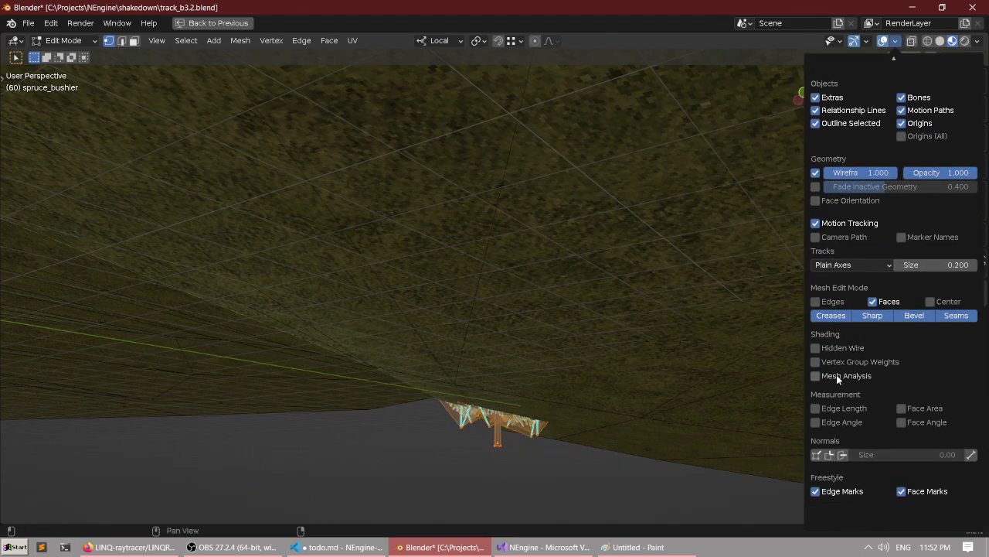
Turn on the Statistics overlay in the 3D viewport while the spruce_bushier mesh is being edited.
{"action": "scroll", "coordinate": [839, 377], "scroll_direction": "up", "scroll_amount": 4}
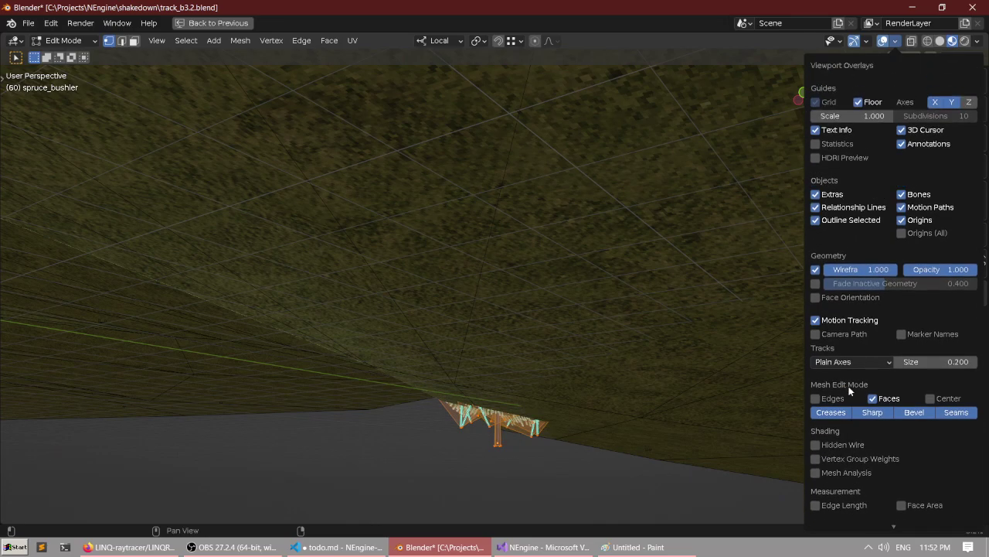
{"action": "left_click", "coordinate": [837, 146]}
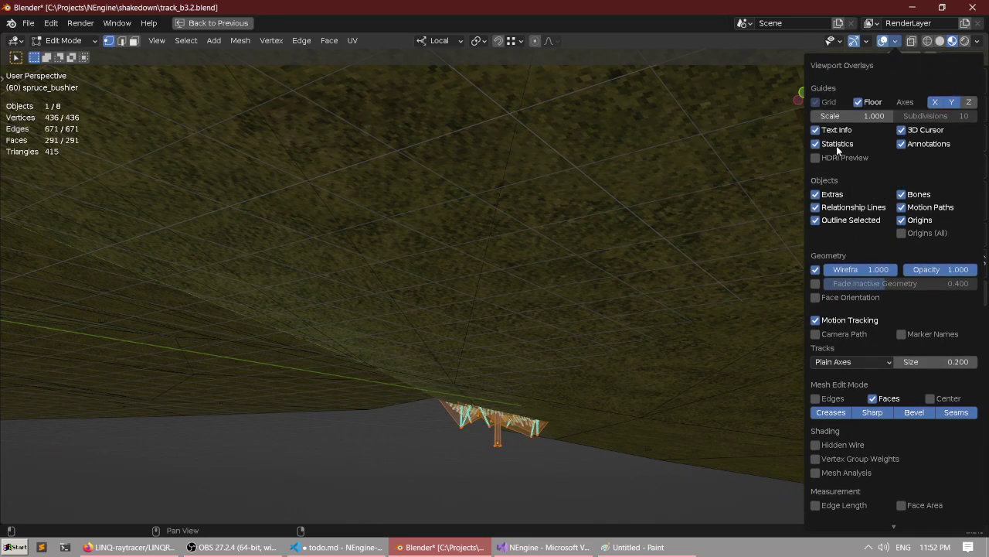
{"action": "middle_click_drag", "start_coordinate": [199, 175], "coordinate": [457, 181]}
{"action": "scroll", "coordinate": [270, 219], "scroll_direction": "up", "scroll_amount": 3}
Return to Object Mode, reselect the spruce_bushier source tree and reopen it in Edit Mode to check its mesh statistics.
{"action": "key", "text": "ctrl+Tab"}
{"action": "left_click", "coordinate": [90, 217]}
{"action": "scroll", "coordinate": [232, 224], "scroll_direction": "down", "scroll_amount": 3}
{"action": "left_click", "coordinate": [485, 177]}
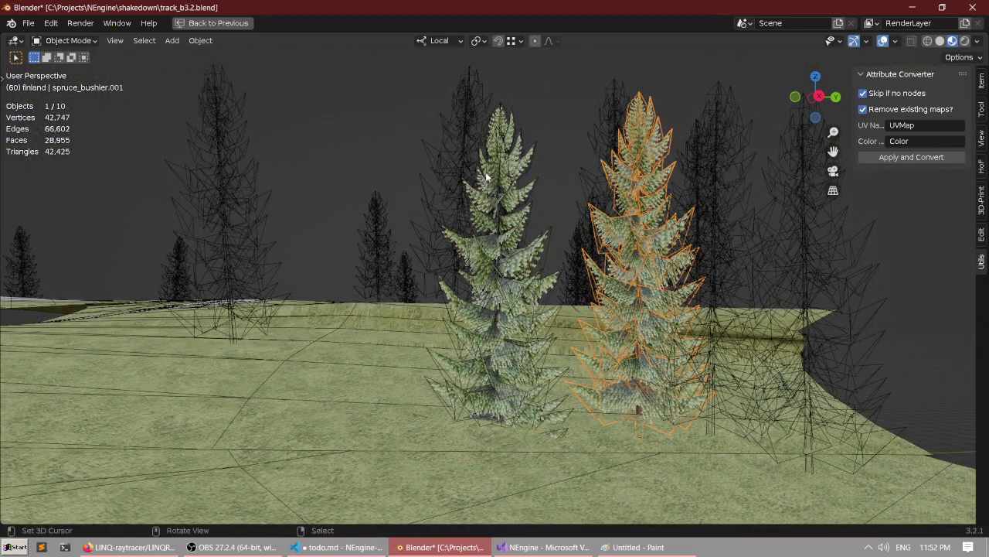
{"action": "left_click", "coordinate": [322, 301]}
{"action": "left_click", "coordinate": [528, 220]}
{"action": "key", "text": "Tab"}
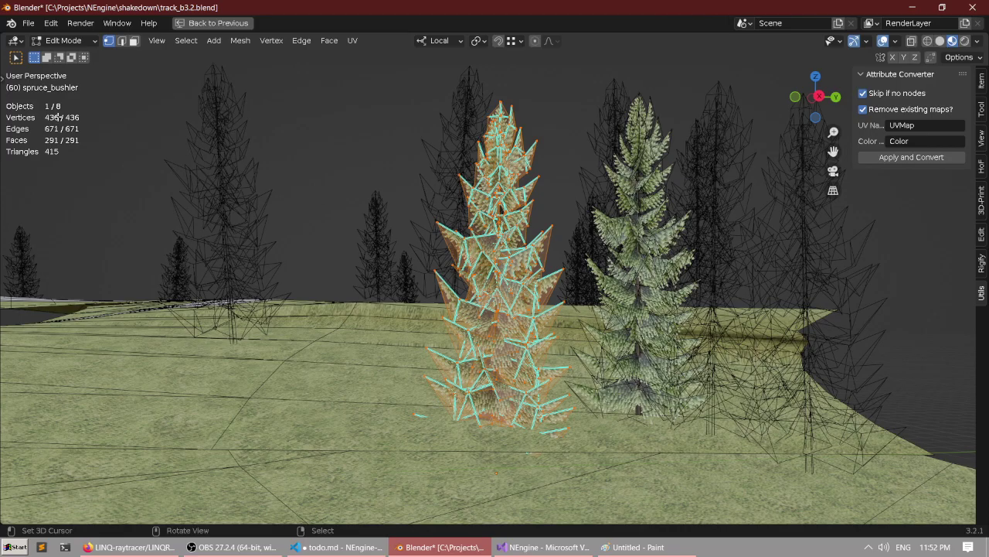
Leave Edit Mode and add the scattered finland_trees object to the selection as the active object.
{"action": "middle_click_drag", "start_coordinate": [244, 127], "coordinate": [538, 253]}
{"action": "scroll", "coordinate": [373, 208], "scroll_direction": "down", "scroll_amount": 9}
{"action": "scroll", "coordinate": [282, 242], "scroll_direction": "down", "scroll_amount": 4}
{"action": "key", "text": "Tab"}
{"action": "scroll", "coordinate": [533, 251], "scroll_direction": "up", "scroll_amount": 4}
{"action": "left_click", "coordinate": [489, 242], "text": "shift"}
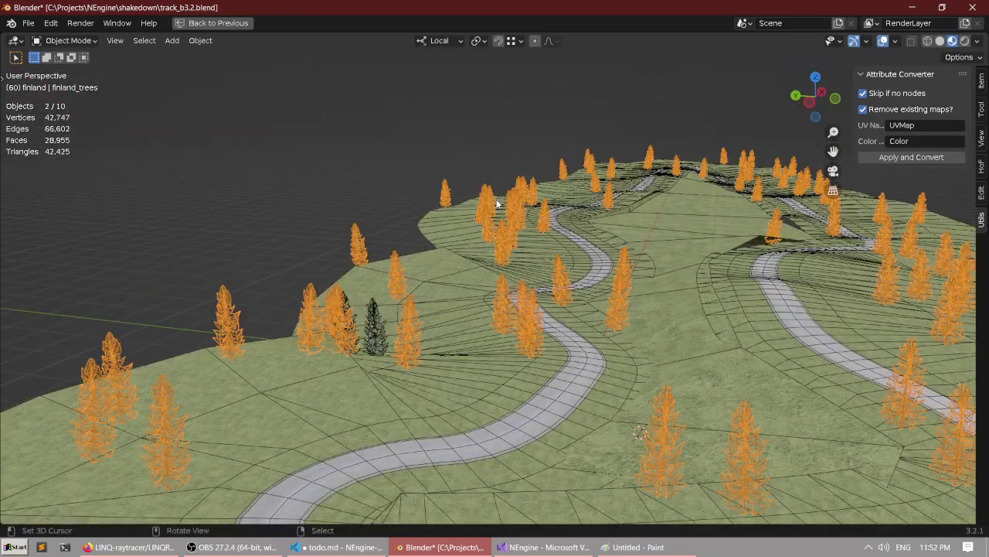
Examine how the finland_trees instances are distributed over the grass along the road.
{"action": "middle_click_drag", "start_coordinate": [499, 208], "coordinate": [376, 214]}
{"action": "scroll", "coordinate": [437, 203], "scroll_direction": "up", "scroll_amount": 2}
{"action": "scroll", "coordinate": [358, 231], "scroll_direction": "up", "scroll_amount": 3}
{"action": "right_click", "coordinate": [375, 256]}
{"action": "scroll", "coordinate": [334, 180], "scroll_direction": "up", "scroll_amount": 3}
{"action": "scroll", "coordinate": [376, 214], "scroll_direction": "up", "scroll_amount": 2}
{"action": "right_click", "coordinate": [192, 237]}
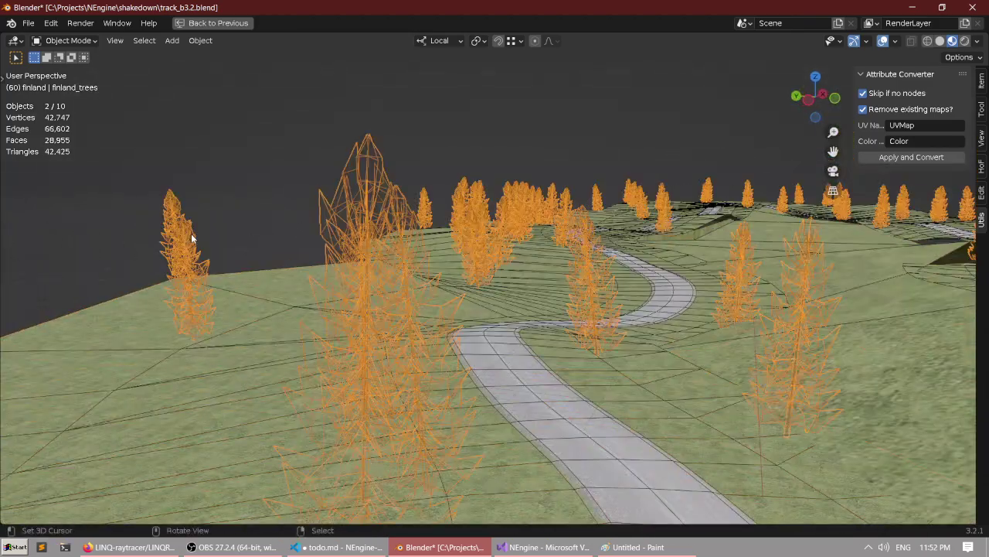
{"action": "middle_click_drag", "start_coordinate": [193, 238], "coordinate": [391, 217], "text": "shift"}
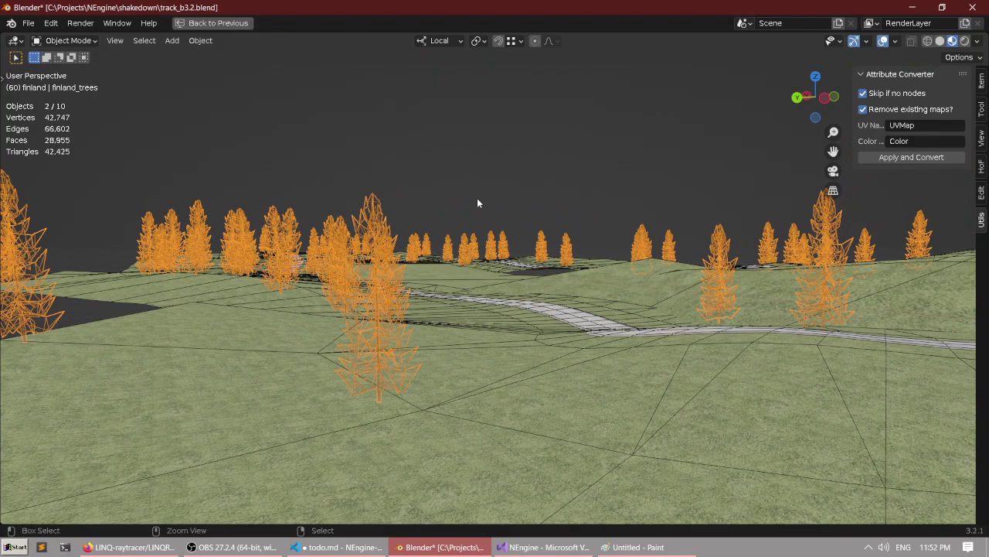
Restore the multi-editor layout, enlarge the node editor and frame the Finland Road Trees nodes.
{"action": "key", "text": "ctrl+space"}
{"action": "left_click_drag", "start_coordinate": [478, 301], "coordinate": [475, 196]}
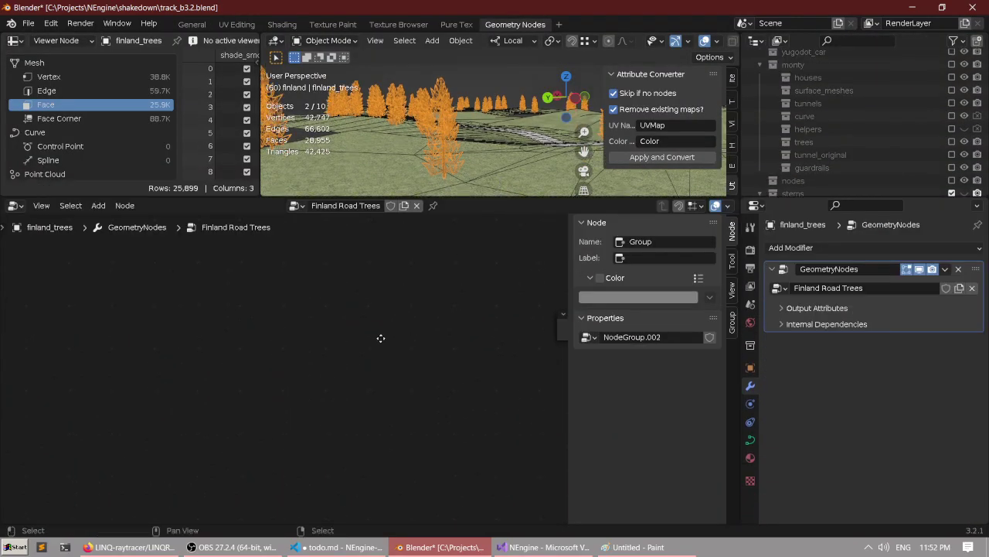
{"action": "key", "text": "Home"}
{"action": "scroll", "coordinate": [239, 371], "scroll_direction": "up", "scroll_amount": 4}
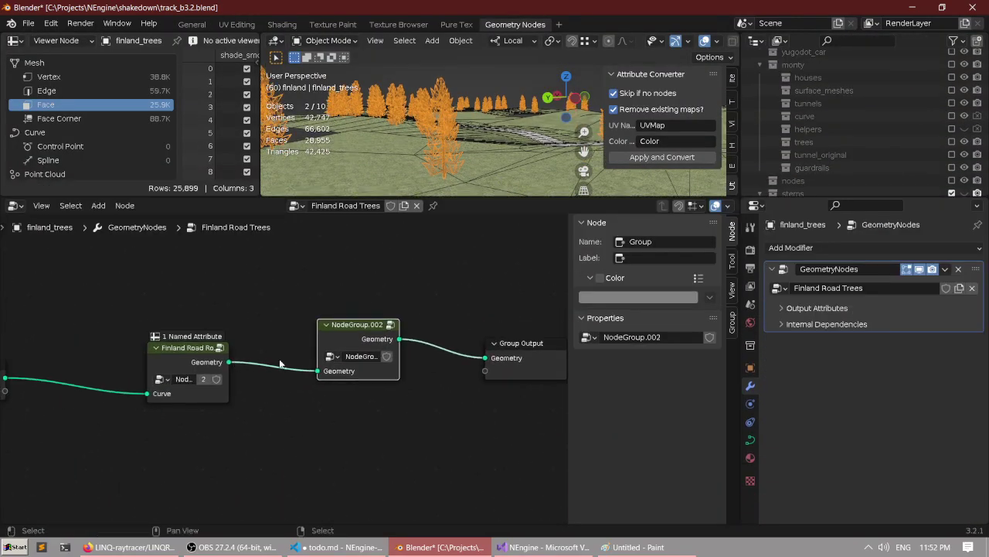
Open the NodeGroup.002 group inside the Finland Road Trees node tree.
{"action": "left_click", "coordinate": [77, 372]}
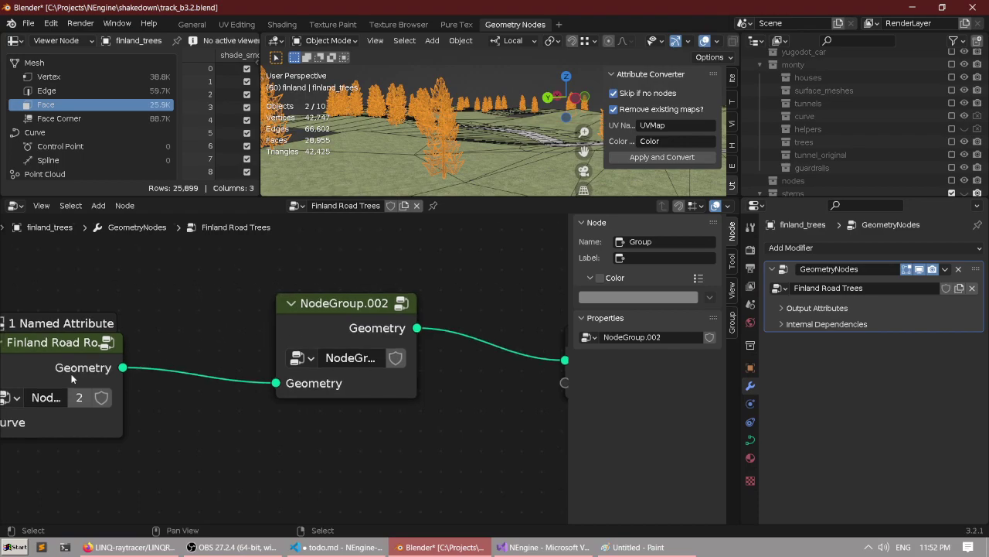
{"action": "middle_click_drag", "start_coordinate": [263, 344], "coordinate": [265, 350]}
{"action": "left_click", "coordinate": [350, 316]}
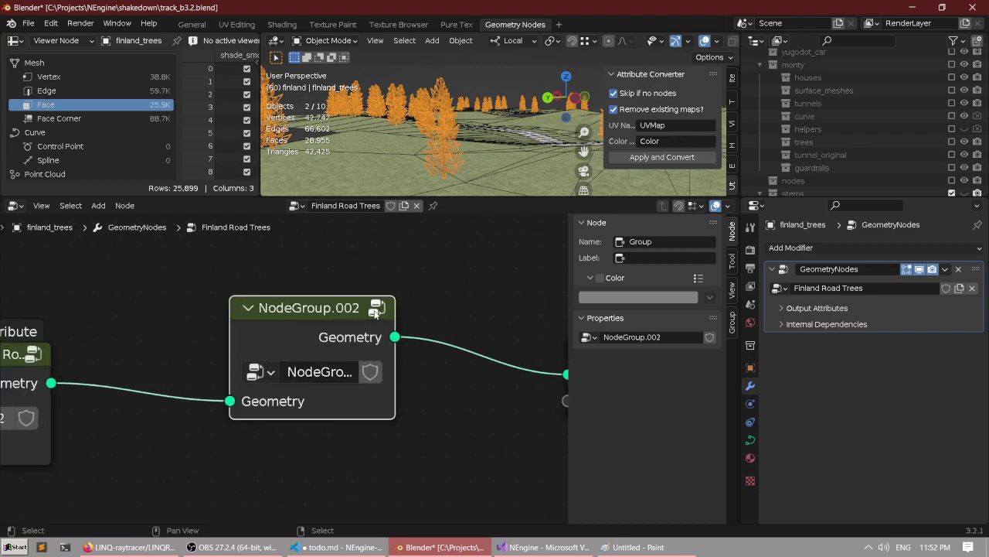
{"action": "key", "text": "Tab"}
{"action": "scroll", "coordinate": [290, 352], "scroll_direction": "down", "scroll_amount": 1}
{"action": "middle_click_drag", "start_coordinate": [204, 371], "coordinate": [319, 351]}
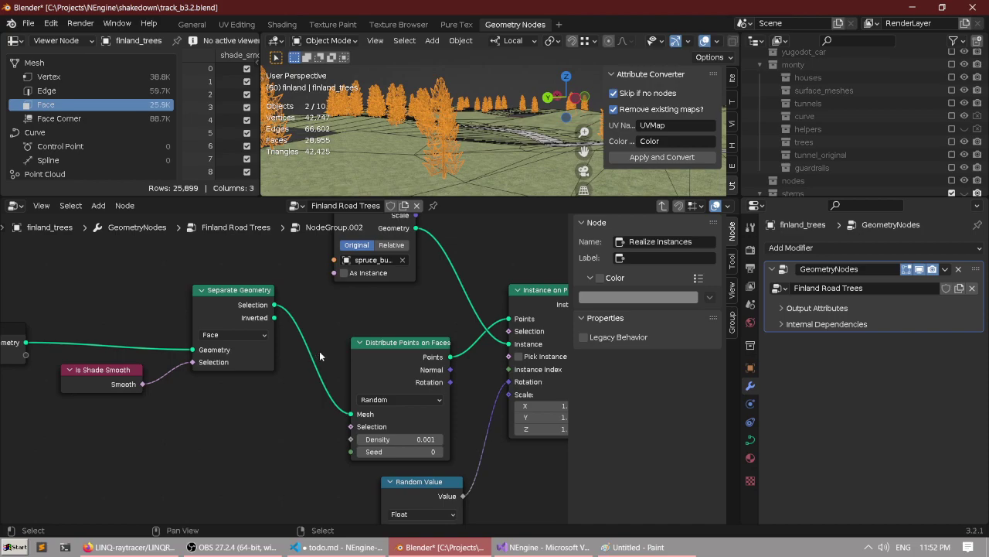
Maximize the node editor and examine how Group Input and Is Shade Smooth feed the Separate Geometry node.
{"action": "key", "text": "ctrl+space"}
{"action": "middle_click_drag", "start_coordinate": [282, 314], "coordinate": [376, 320]}
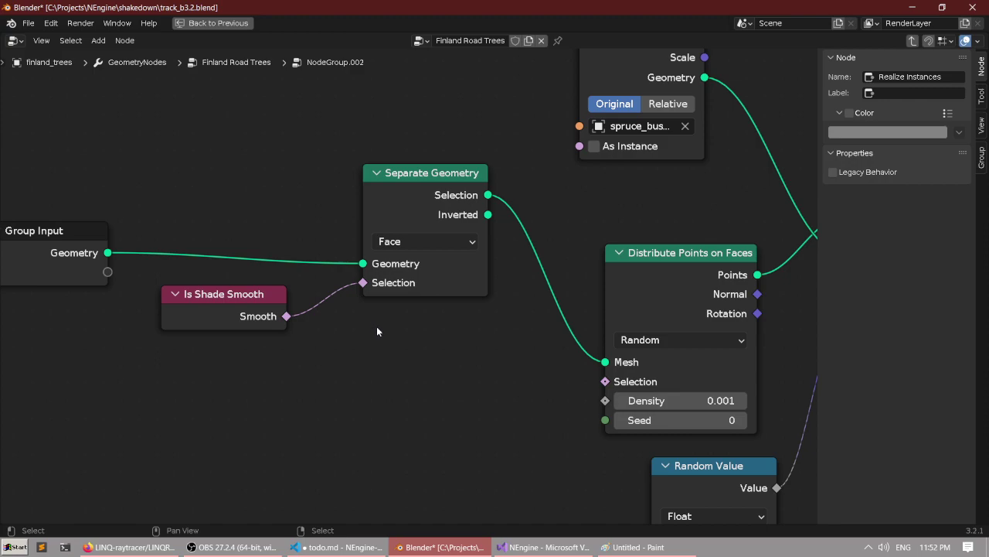
{"action": "scroll", "coordinate": [377, 334], "scroll_direction": "down", "scroll_amount": 2}
{"action": "scroll", "coordinate": [376, 309], "scroll_direction": "up", "scroll_amount": 4}
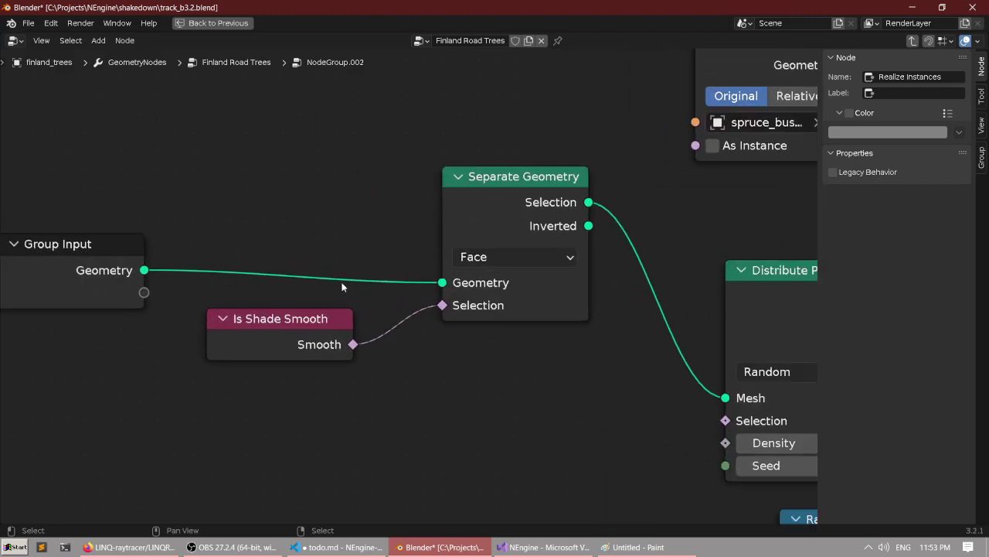
{"action": "scroll", "coordinate": [342, 287], "scroll_direction": "down", "scroll_amount": 2}
{"action": "scroll", "coordinate": [282, 271], "scroll_direction": "down", "scroll_amount": 3}
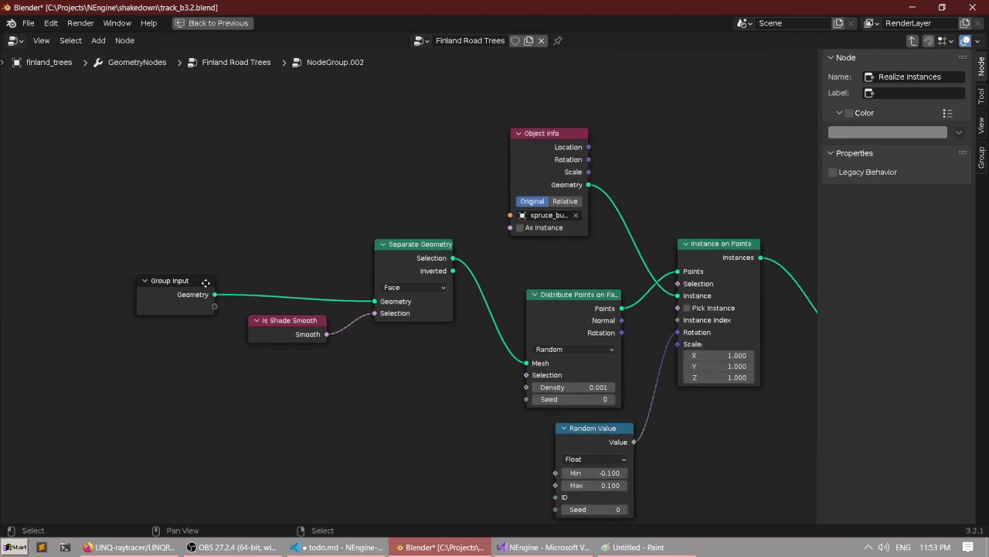
{"action": "scroll", "coordinate": [204, 283], "scroll_direction": "up", "scroll_amount": 1}
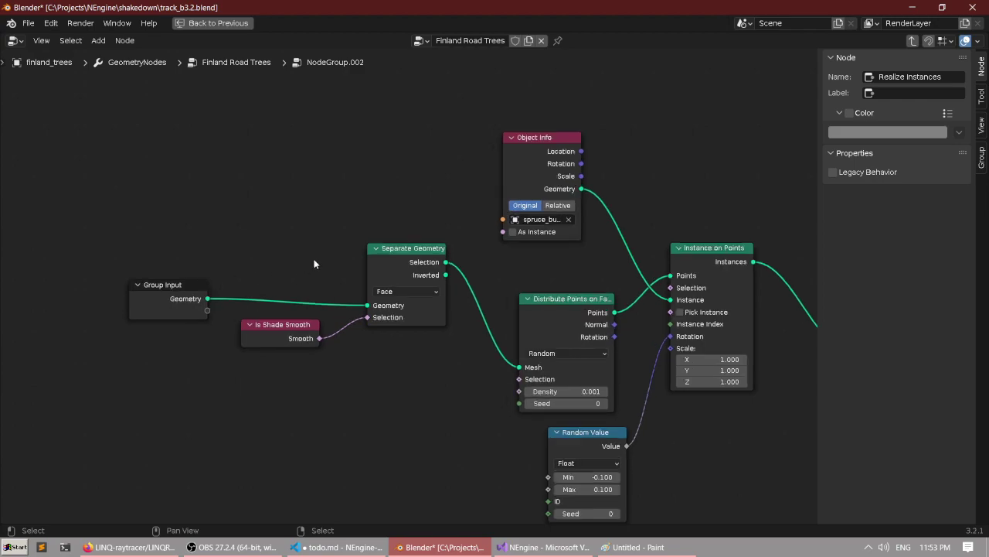
{"action": "scroll", "coordinate": [314, 260], "scroll_direction": "up", "scroll_amount": 1}
{"action": "scroll", "coordinate": [331, 249], "scroll_direction": "up", "scroll_amount": 1}
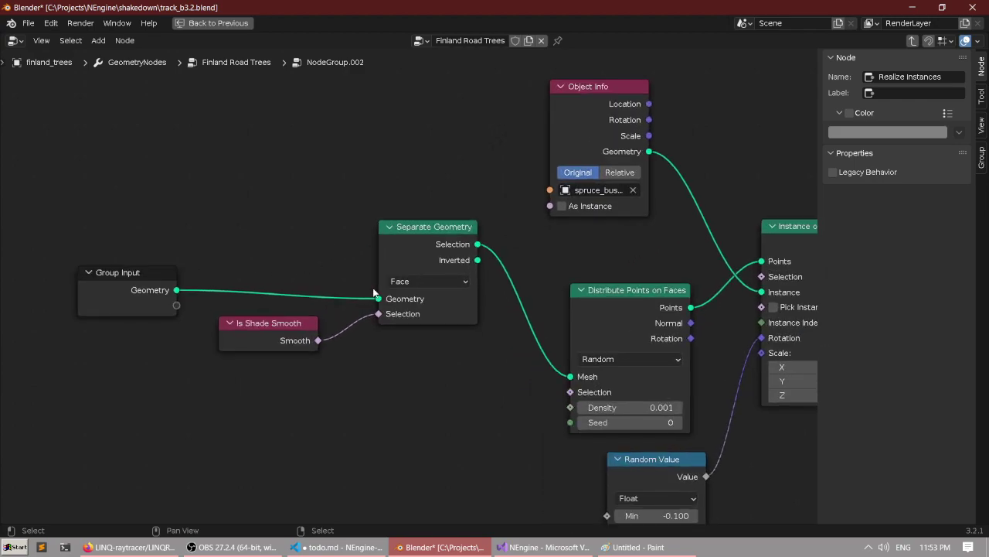
{"action": "middle_click_drag", "start_coordinate": [442, 297], "coordinate": [279, 270]}
{"action": "middle_click_drag", "start_coordinate": [340, 374], "coordinate": [397, 334]}
{"action": "scroll", "coordinate": [371, 251], "scroll_direction": "up", "scroll_amount": 4}
{"action": "scroll", "coordinate": [280, 218], "scroll_direction": "down", "scroll_amount": 6}
{"action": "scroll", "coordinate": [227, 262], "scroll_direction": "up", "scroll_amount": 6}
{"action": "middle_click_drag", "start_coordinate": [201, 248], "coordinate": [478, 334]}
{"action": "scroll", "coordinate": [478, 336], "scroll_direction": "up", "scroll_amount": 1}
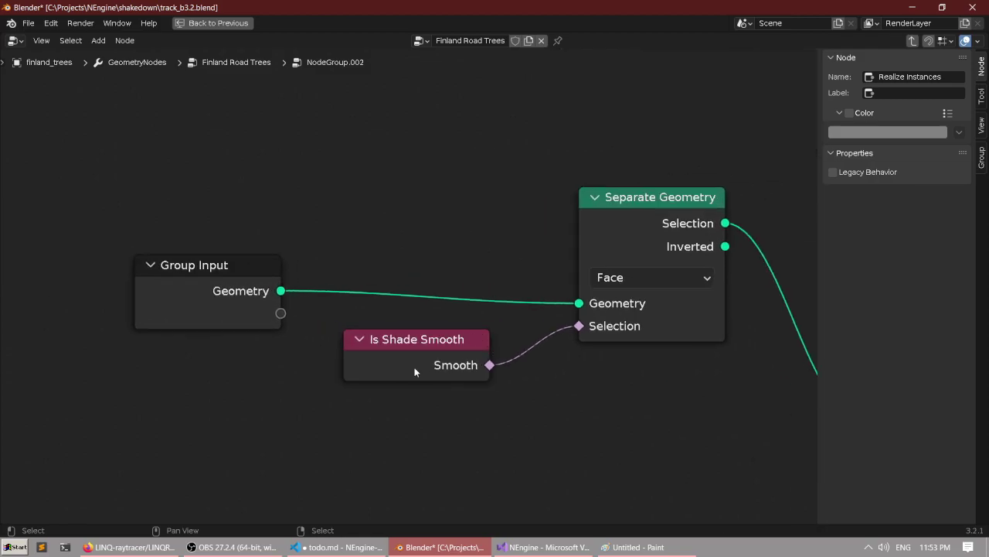
Move the Is Shade Smooth node slightly lower and select the Separate Geometry node.
{"action": "left_click_drag", "start_coordinate": [416, 370], "coordinate": [419, 387]}
{"action": "scroll", "coordinate": [427, 377], "scroll_direction": "down", "scroll_amount": 1}
{"action": "middle_click_drag", "start_coordinate": [627, 300], "coordinate": [346, 306]}
{"action": "left_click", "coordinate": [354, 252]}
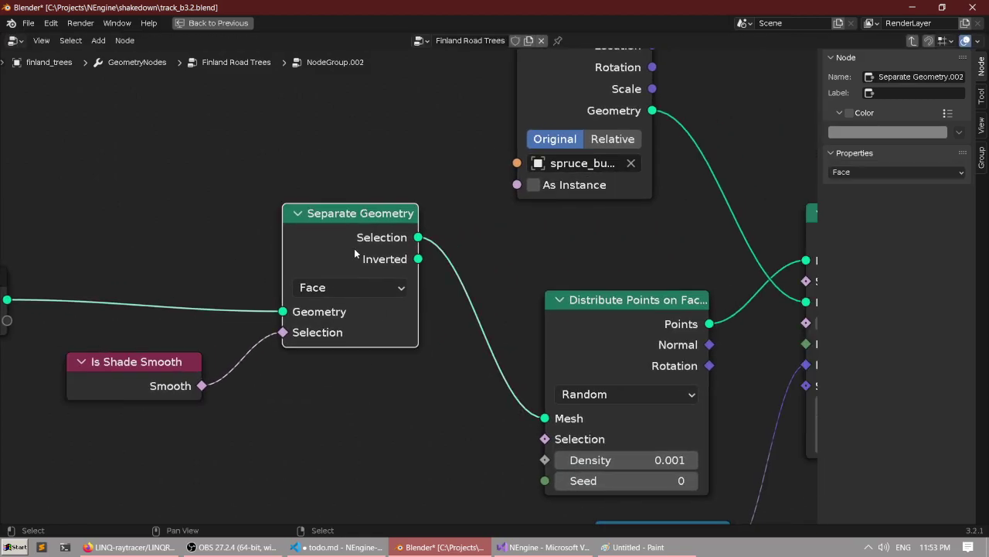
Examine the Object Info, Distribute Points on Faces, Instance on Points and Random Value nodes that scatter the spruce trees.
{"action": "scroll", "coordinate": [355, 252], "scroll_direction": "down", "scroll_amount": 4}
{"action": "left_click_drag", "start_coordinate": [201, 199], "coordinate": [340, 327]}
{"action": "middle_click_drag", "start_coordinate": [410, 320], "coordinate": [327, 335]}
{"action": "scroll", "coordinate": [377, 273], "scroll_direction": "up", "scroll_amount": 3}
{"action": "left_click", "coordinate": [378, 274]}
{"action": "scroll", "coordinate": [381, 270], "scroll_direction": "down", "scroll_amount": 3}
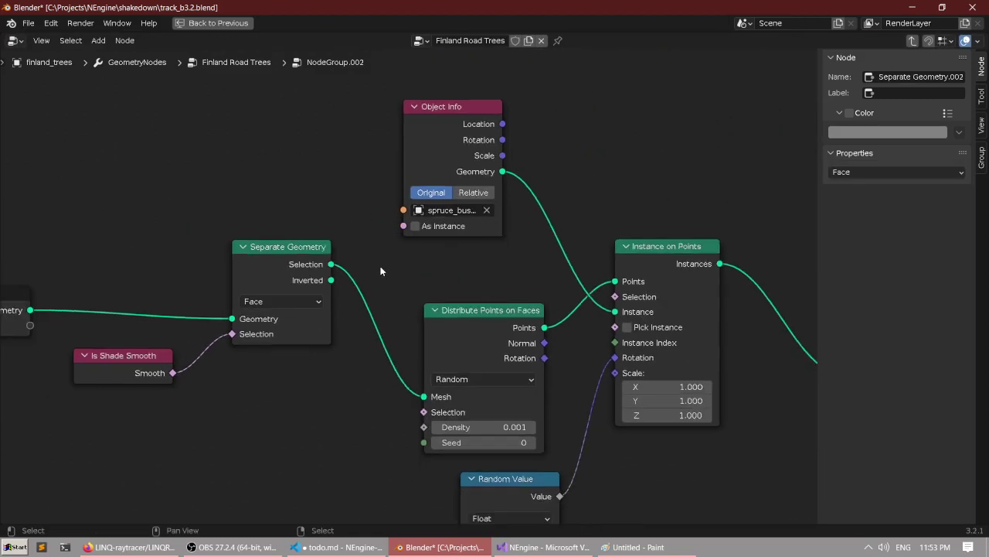
{"action": "scroll", "coordinate": [366, 309], "scroll_direction": "up", "scroll_amount": 2}
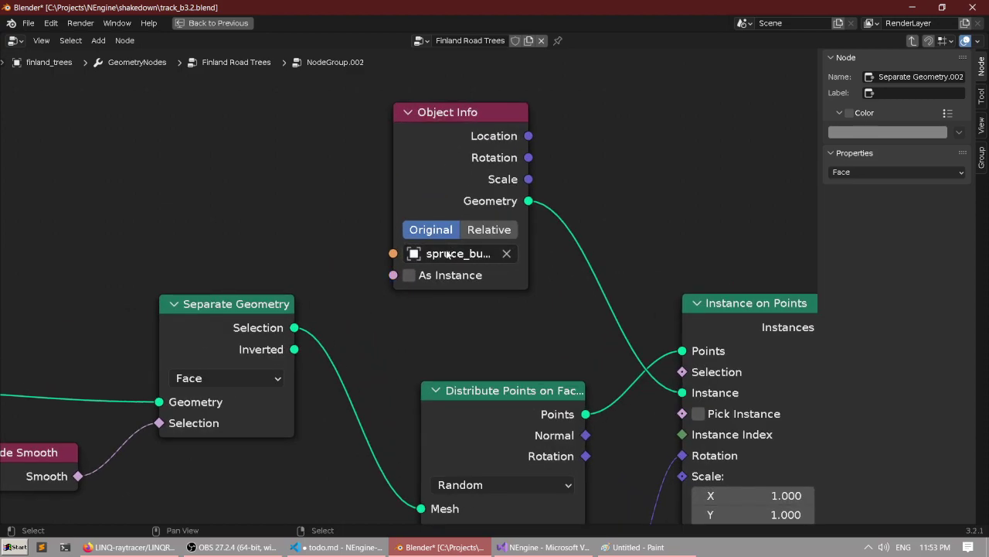
{"action": "scroll", "coordinate": [618, 316], "scroll_direction": "down", "scroll_amount": 2}
{"action": "middle_click_drag", "start_coordinate": [645, 324], "coordinate": [395, 237]}
{"action": "scroll", "coordinate": [395, 237], "scroll_direction": "up", "scroll_amount": 2}
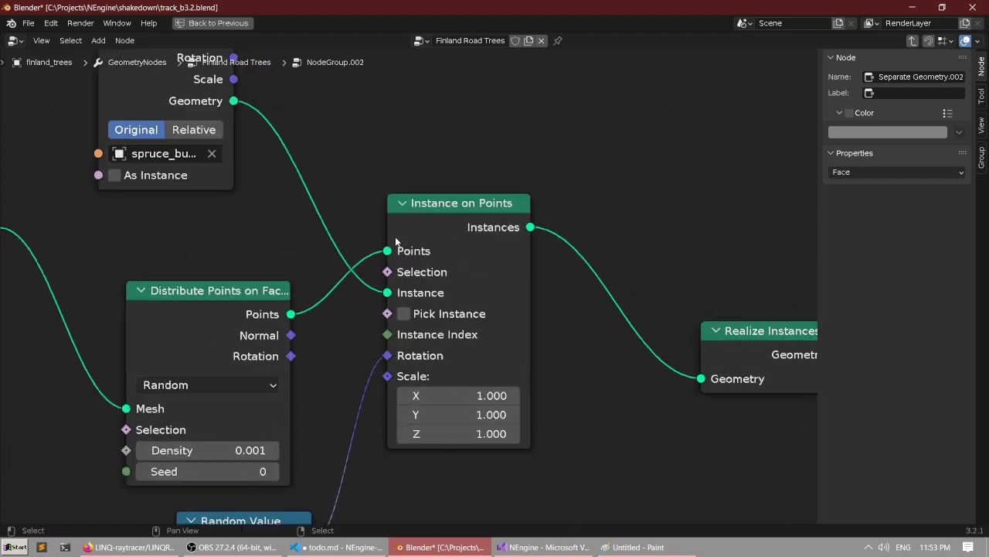
{"action": "middle_click_drag", "start_coordinate": [273, 380], "coordinate": [396, 165]}
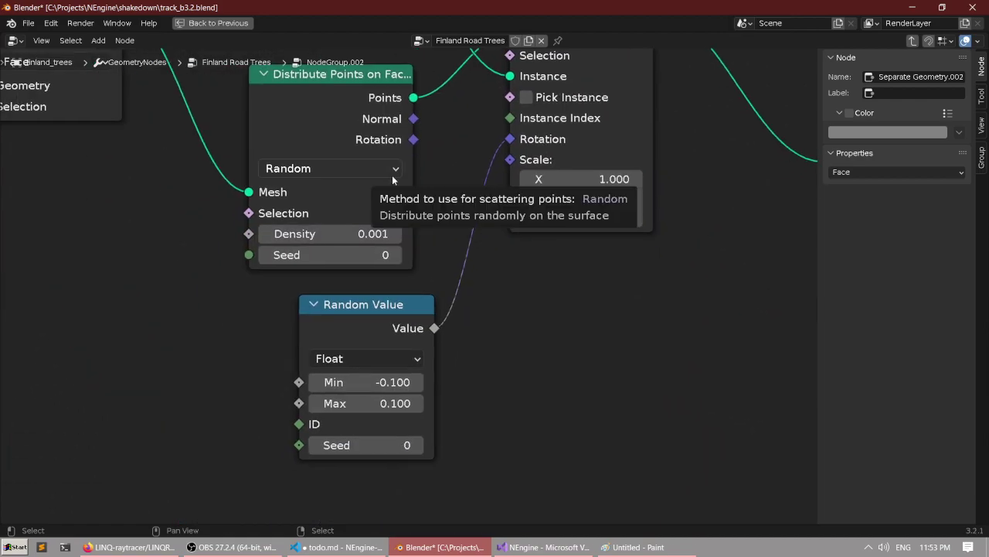
Disconnect the Random Value node from the Instance on Points rotation and set the Z rotation to 0°.
{"action": "scroll", "coordinate": [457, 232], "scroll_direction": "up", "scroll_amount": 2}
{"action": "middle_click_drag", "start_coordinate": [455, 219], "coordinate": [480, 256]}
{"action": "left_click_drag", "start_coordinate": [553, 154], "coordinate": [507, 181]}
{"action": "scroll", "coordinate": [501, 186], "scroll_direction": "down", "scroll_amount": 5}
{"action": "middle_click_drag", "start_coordinate": [497, 192], "coordinate": [439, 247]}
{"action": "scroll", "coordinate": [436, 243], "scroll_direction": "up", "scroll_amount": 3}
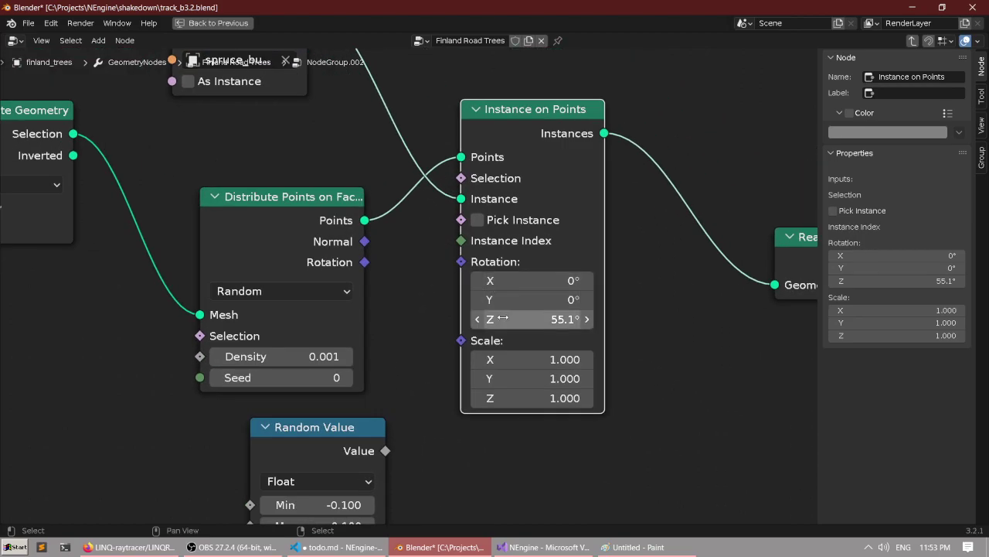
{"action": "left_click", "coordinate": [533, 319]}
{"action": "type", "text": "0"}
{"action": "key", "text": "Return"}
{"action": "middle_click_drag", "start_coordinate": [416, 293], "coordinate": [394, 269]}
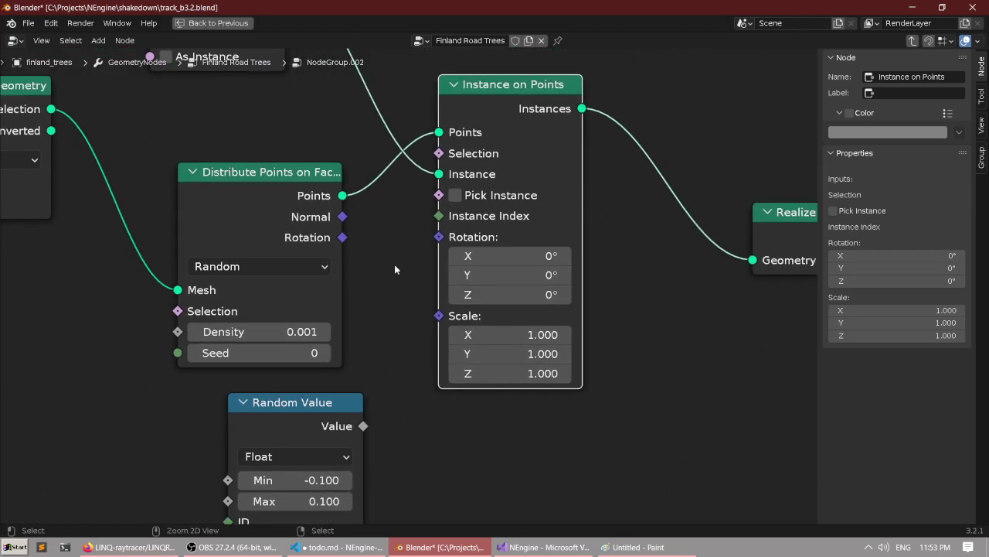
Restore the full workspace layout, select the finland_trees object in the viewport and show its material properties.
{"action": "key", "text": "ctrl+space"}
{"action": "middle_click_drag", "start_coordinate": [432, 147], "coordinate": [490, 145]}
{"action": "middle_click_drag", "start_coordinate": [398, 372], "coordinate": [232, 373]}
{"action": "scroll", "coordinate": [231, 373], "scroll_direction": "down", "scroll_amount": 1}
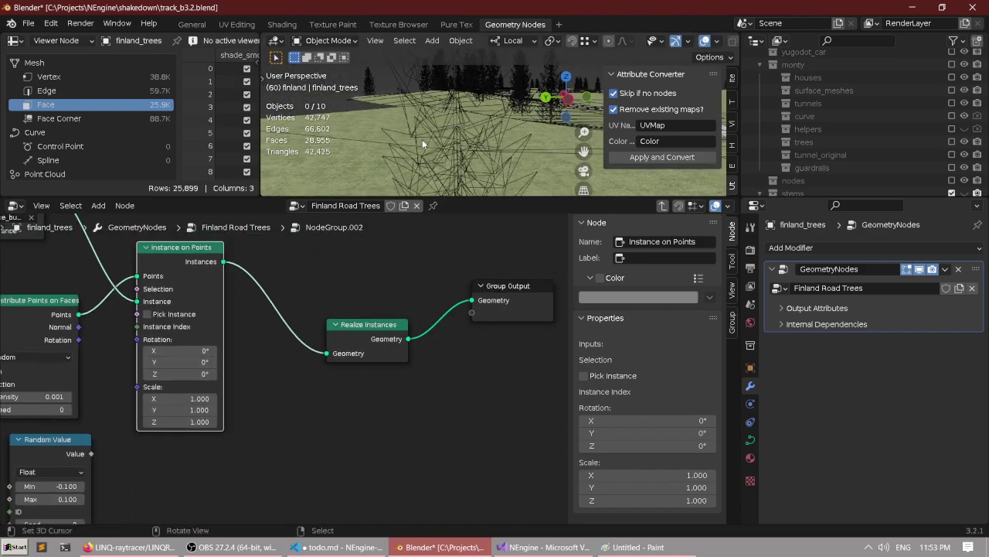
{"action": "left_click", "coordinate": [423, 138]}
{"action": "left_click", "coordinate": [750, 457]}
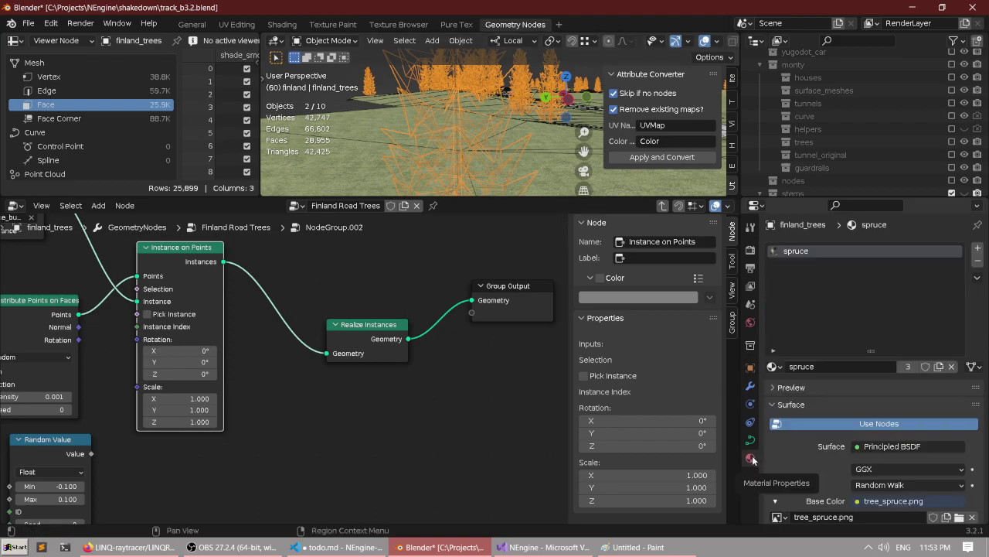
{"action": "middle_click_drag", "start_coordinate": [456, 108], "coordinate": [435, 94]}
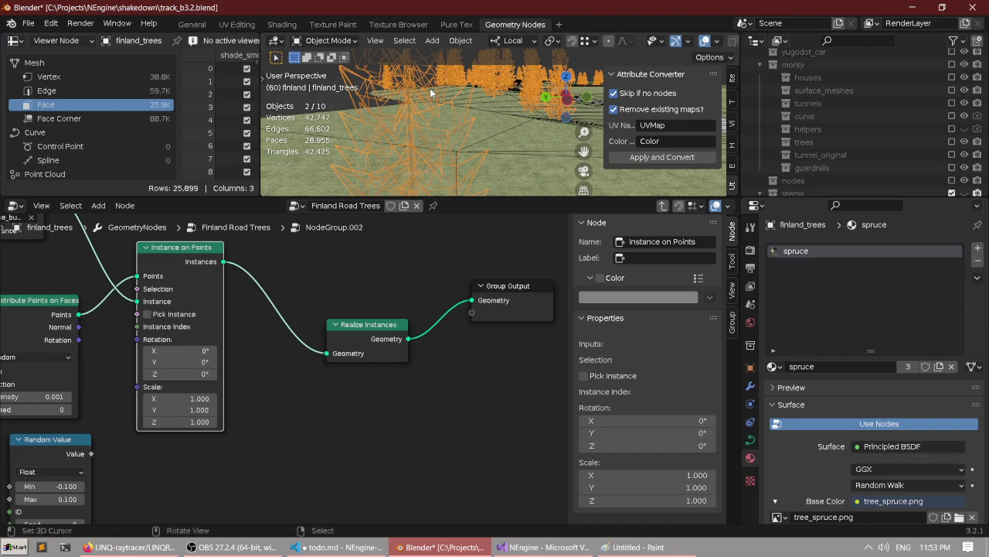
Try replacing the trees' spruce material with stage_sign, and undo the replacement.
{"action": "left_click", "coordinate": [775, 366]}
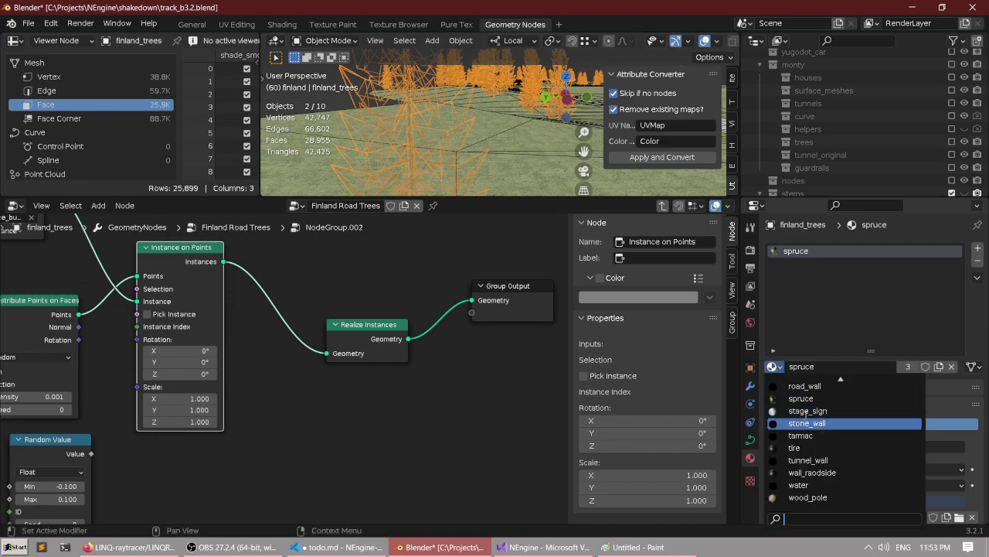
{"action": "left_click", "coordinate": [808, 409]}
{"action": "middle_click_drag", "start_coordinate": [576, 147], "coordinate": [562, 157]}
{"action": "key", "text": "ctrl+z"}
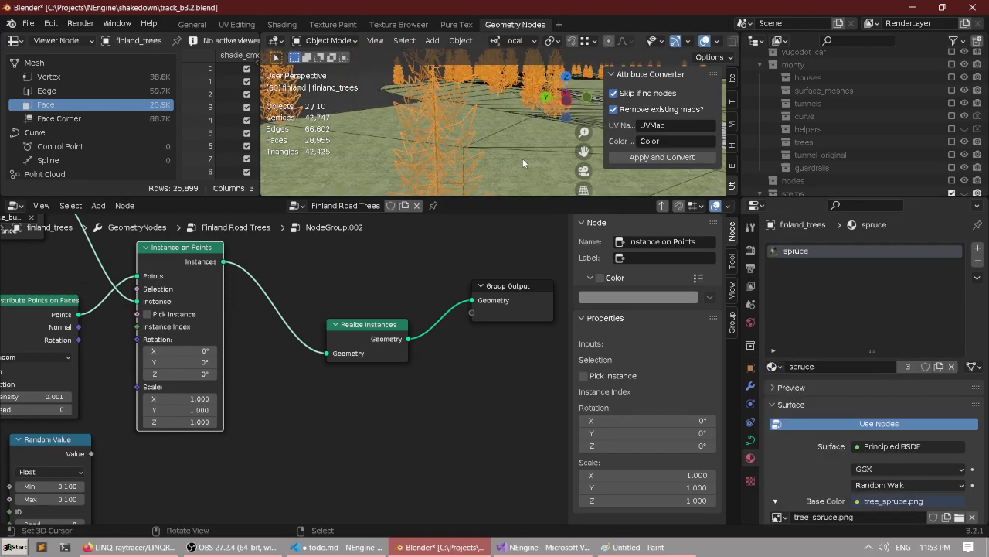
Try converting the selected trees to a mesh with the Convert To operation, and undo the conversion.
{"action": "scroll", "coordinate": [521, 158], "scroll_direction": "up", "scroll_amount": 3}
{"action": "scroll", "coordinate": [266, 333], "scroll_direction": "down", "scroll_amount": 1}
{"action": "middle_click_drag", "start_coordinate": [266, 333], "coordinate": [293, 375]}
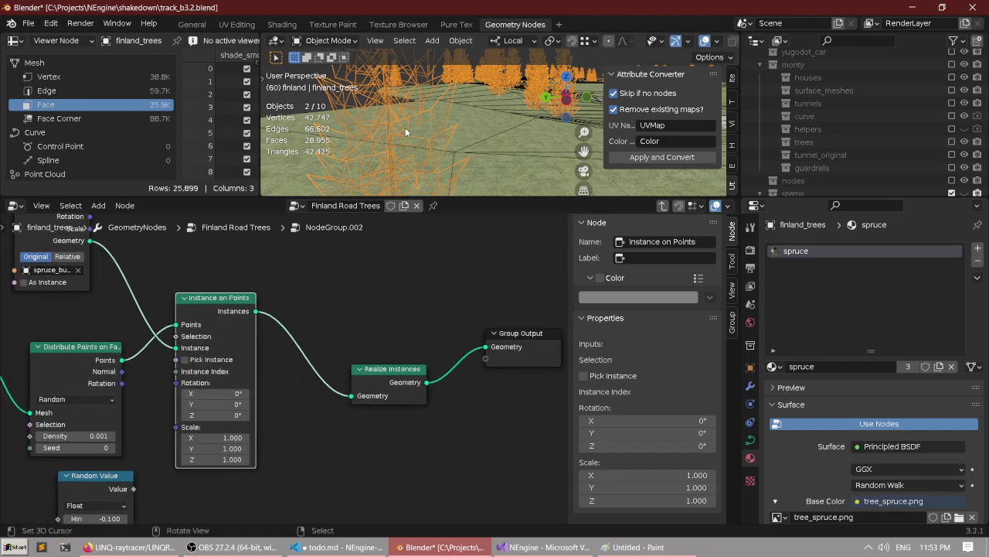
{"action": "key", "text": "F3"}
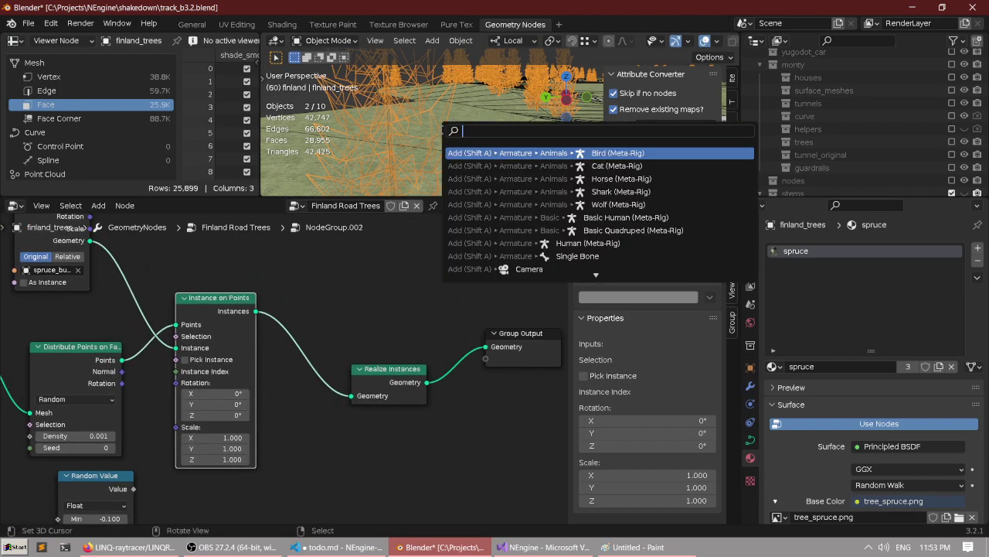
{"action": "key", "text": "Escape"}
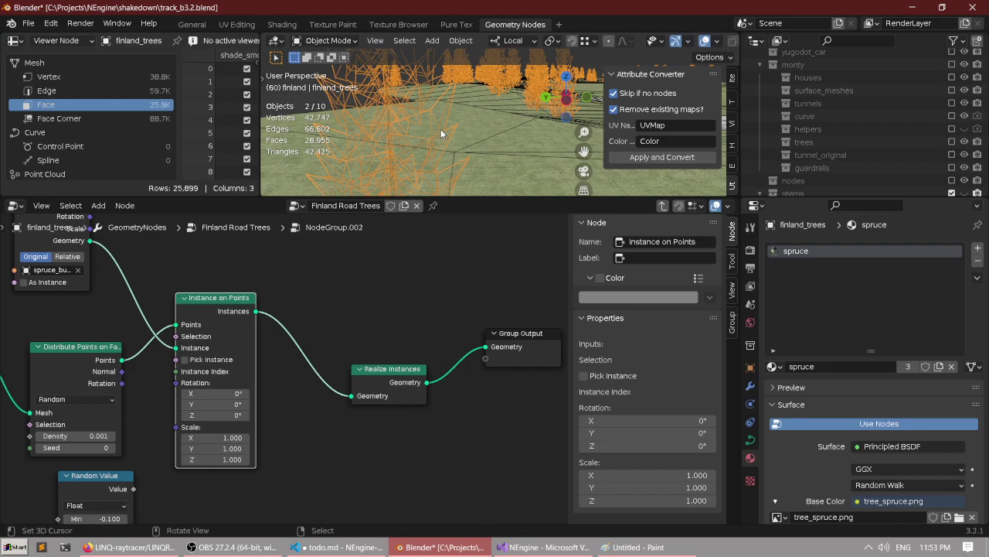
{"action": "key", "text": "q"}
{"action": "left_click", "coordinate": [426, 145]}
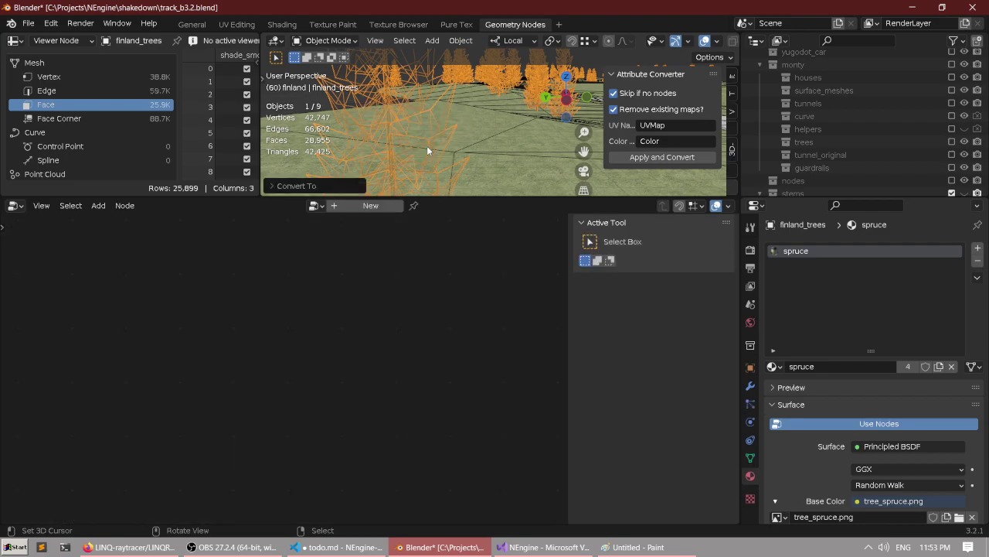
{"action": "key", "text": "ctrl+z"}
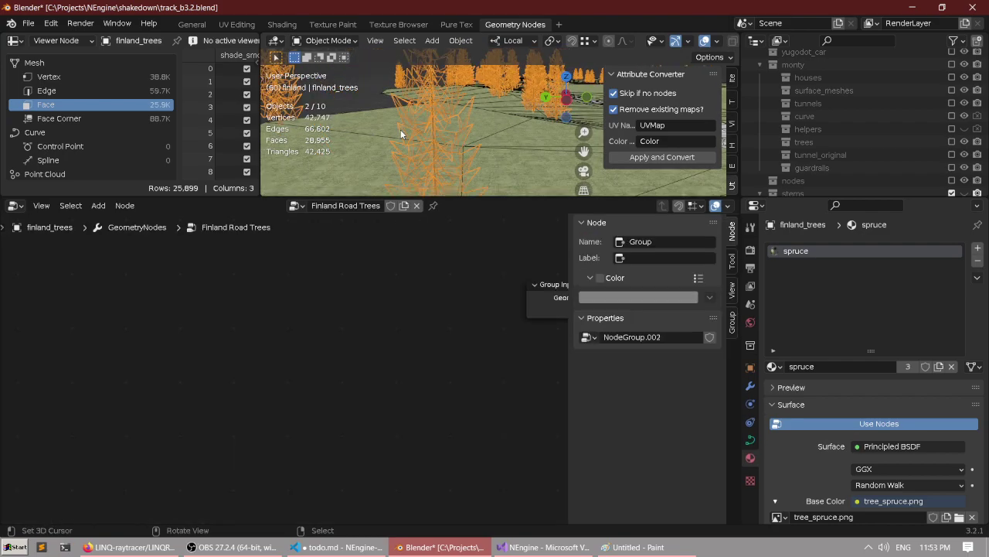
Examine how the Finland Road Road and NodeGroup.002 groups are chained between Group Input and Group Output.
{"action": "middle_click_drag", "start_coordinate": [371, 297], "coordinate": [114, 324]}
{"action": "scroll", "coordinate": [114, 323], "scroll_direction": "up", "scroll_amount": 3}
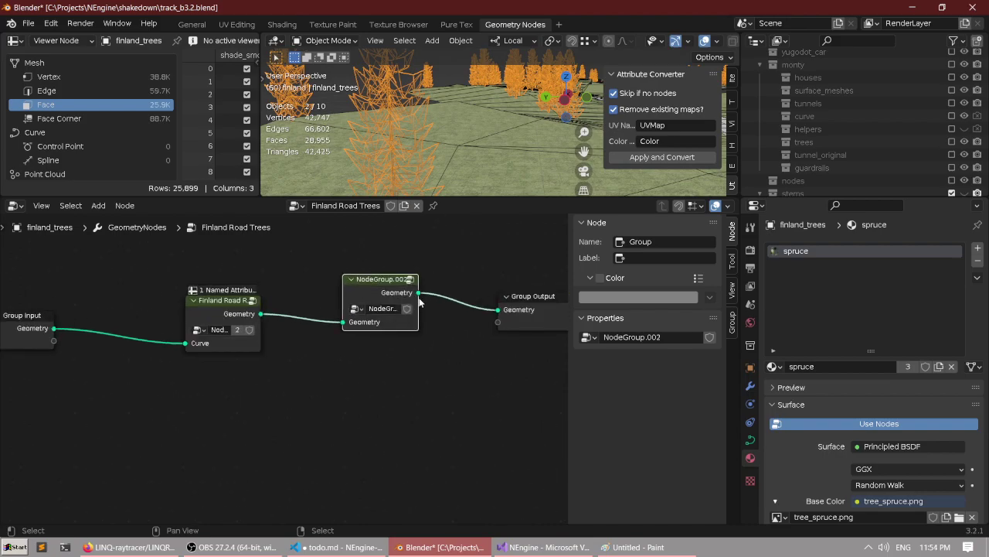
{"action": "scroll", "coordinate": [361, 310], "scroll_direction": "up", "scroll_amount": 3}
{"action": "middle_click_drag", "start_coordinate": [406, 299], "coordinate": [302, 337]}
{"action": "scroll", "coordinate": [328, 313], "scroll_direction": "up", "scroll_amount": 3}
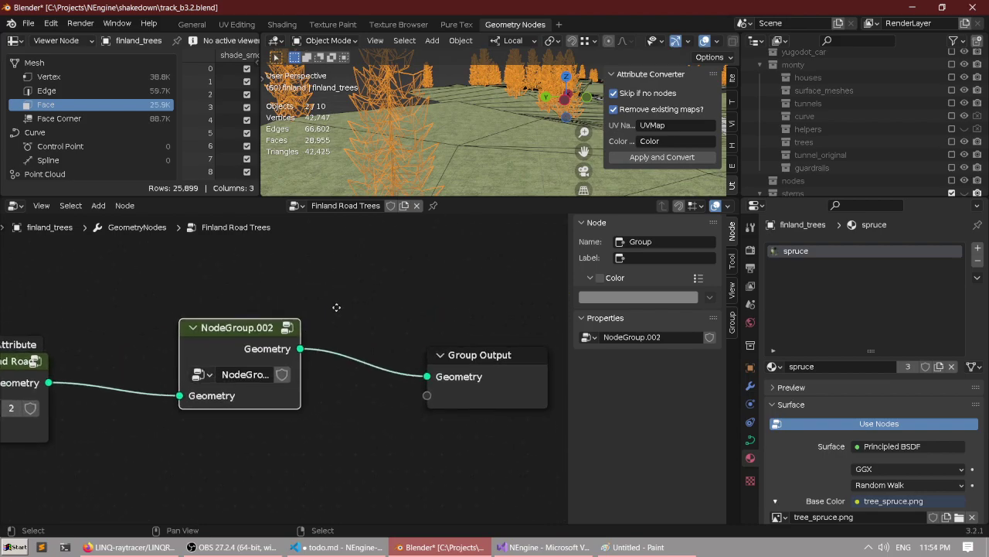
{"action": "scroll", "coordinate": [330, 312], "scroll_direction": "up", "scroll_amount": 1}
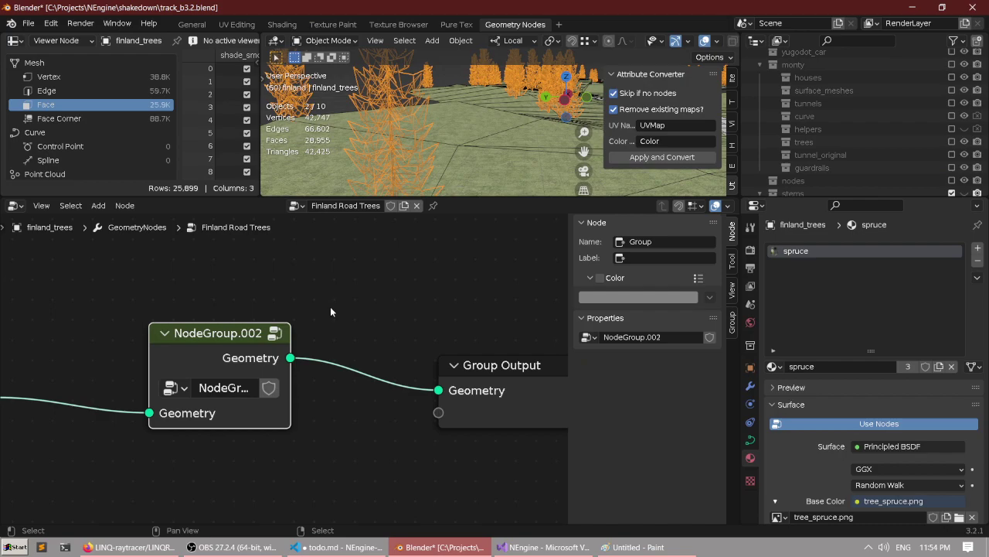
{"action": "scroll", "coordinate": [330, 306], "scroll_direction": "down", "scroll_amount": 2}
{"action": "mouse_move", "coordinate": [185, 307]}
{"action": "middle_mouse_down"}
{"action": "mouse_move", "coordinate": [393, 308]}
{"action": "mouse_move", "coordinate": [182, 292]}
{"action": "middle_mouse_up"}
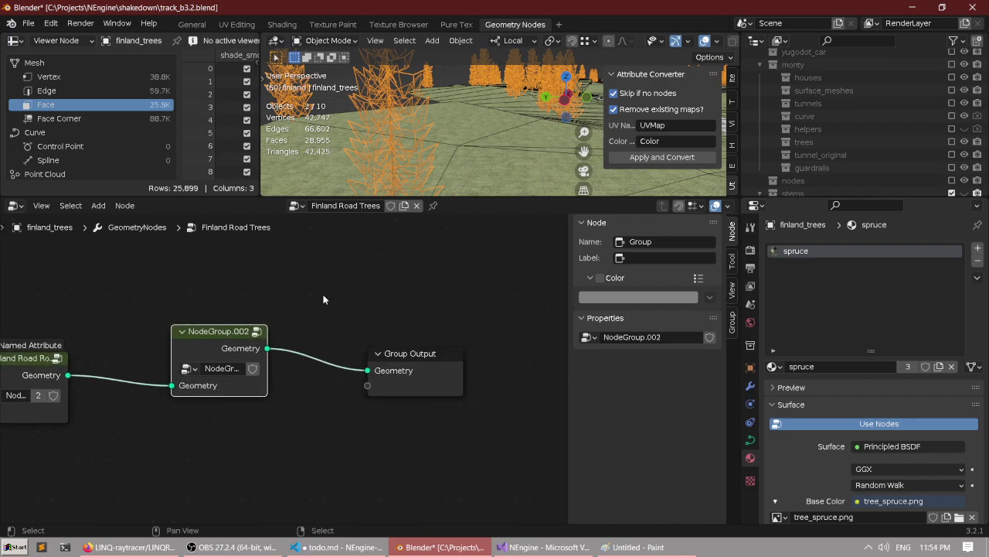
{"action": "left_click", "coordinate": [323, 293]}
{"action": "scroll", "coordinate": [320, 311], "scroll_direction": "down", "scroll_amount": 2}
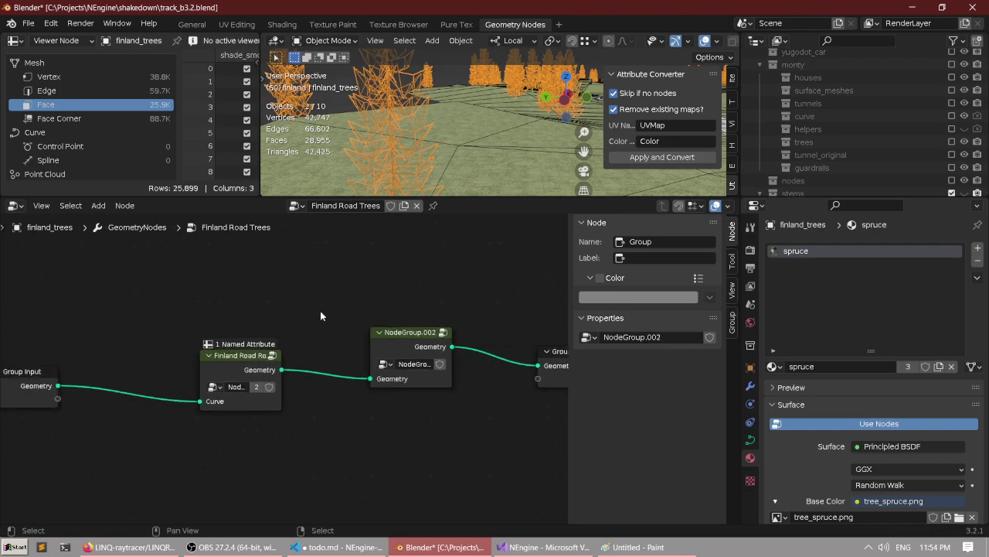
{"action": "middle_click_drag", "start_coordinate": [314, 306], "coordinate": [292, 312]}
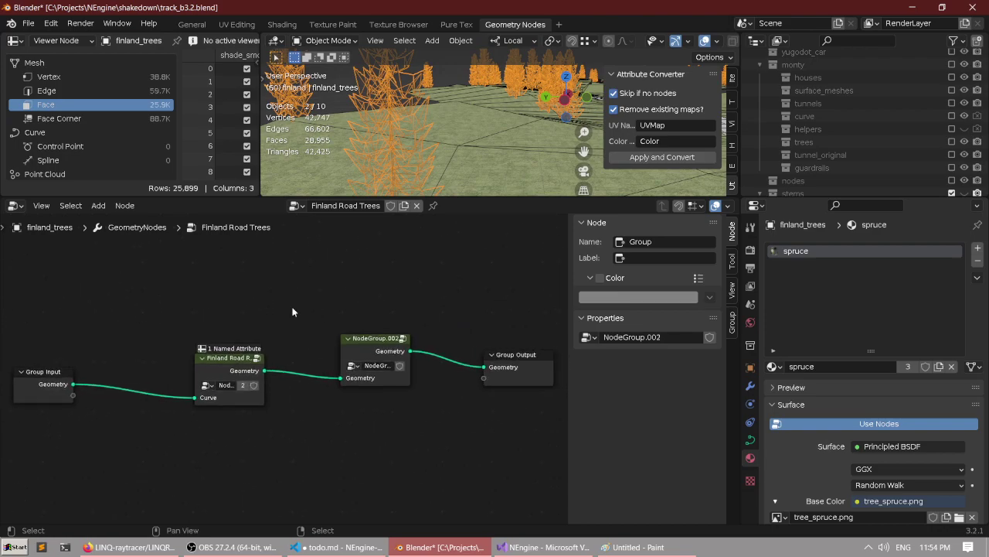
{"action": "scroll", "coordinate": [259, 333], "scroll_direction": "up", "scroll_amount": 3}
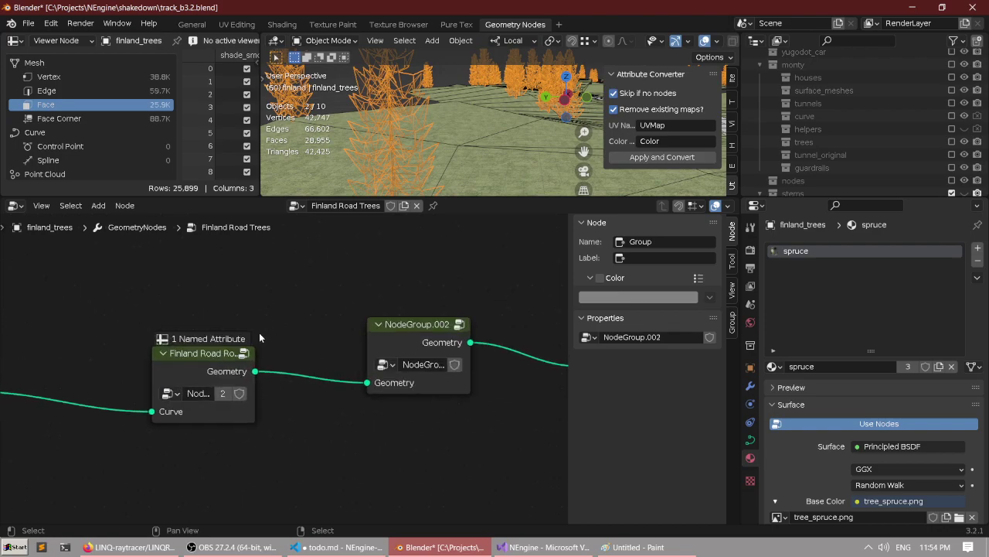
{"action": "left_click", "coordinate": [165, 353]}
{"action": "middle_click_drag", "start_coordinate": [164, 355], "coordinate": [350, 347]}
{"action": "scroll", "coordinate": [349, 348], "scroll_direction": "up", "scroll_amount": 4}
{"action": "scroll", "coordinate": [350, 347], "scroll_direction": "down", "scroll_amount": 3}
{"action": "middle_click_drag", "start_coordinate": [440, 334], "coordinate": [96, 349]}
{"action": "scroll", "coordinate": [96, 349], "scroll_direction": "up", "scroll_amount": 4}
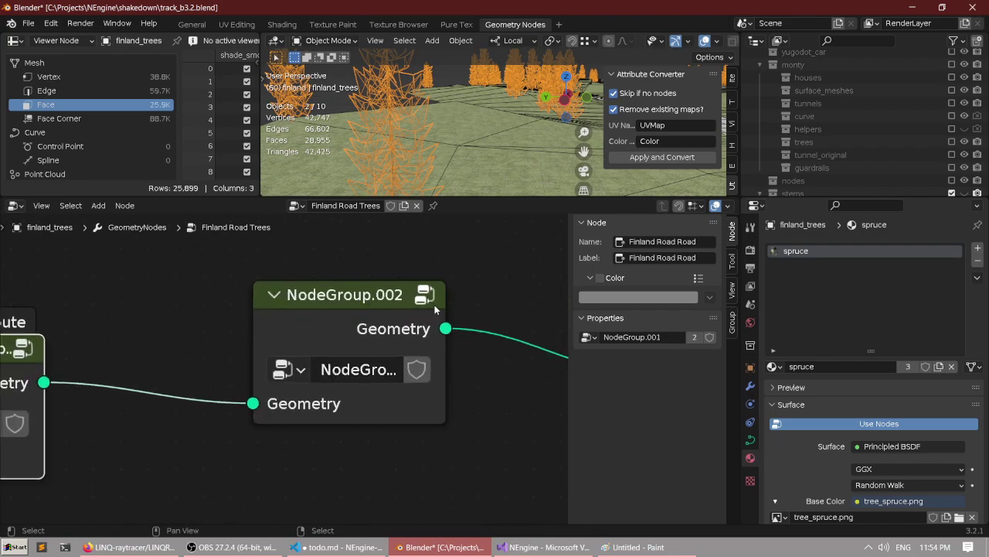
Open the NodeGroup.002 node group and bring its Instance on Points, Realize Instances and Group Output nodes into view.
{"action": "left_click", "coordinate": [428, 297]}
{"action": "scroll", "coordinate": [424, 316], "scroll_direction": "down", "scroll_amount": 4}
{"action": "middle_click_drag", "start_coordinate": [520, 316], "coordinate": [256, 353]}
{"action": "scroll", "coordinate": [256, 353], "scroll_direction": "down", "scroll_amount": 7}
{"action": "middle_click_drag", "start_coordinate": [310, 318], "coordinate": [378, 381]}
{"action": "middle_click_drag", "start_coordinate": [217, 365], "coordinate": [191, 370]}
{"action": "scroll", "coordinate": [339, 333], "scroll_direction": "up", "scroll_amount": 2}
Link Instance on Points straight to Group Output to inspect the unrealized trees, and restore the link through Realize Instances.
{"action": "left_click_drag", "start_coordinate": [147, 338], "coordinate": [456, 383]}
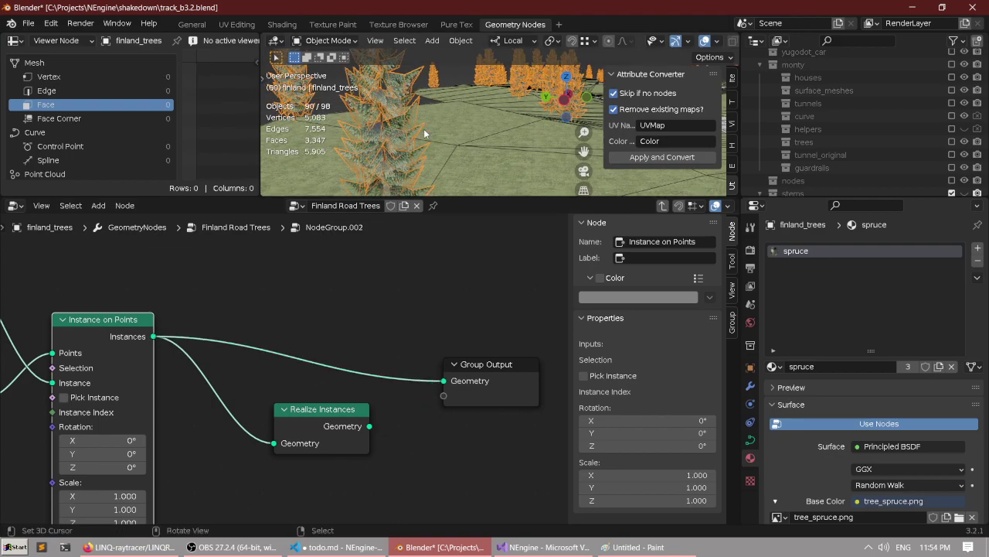
{"action": "key", "text": "ctrl+space"}
{"action": "middle_click_drag", "start_coordinate": [419, 141], "coordinate": [450, 167]}
{"action": "key", "text": "ctrl+space"}
{"action": "middle_click_drag", "start_coordinate": [266, 340], "coordinate": [299, 328]}
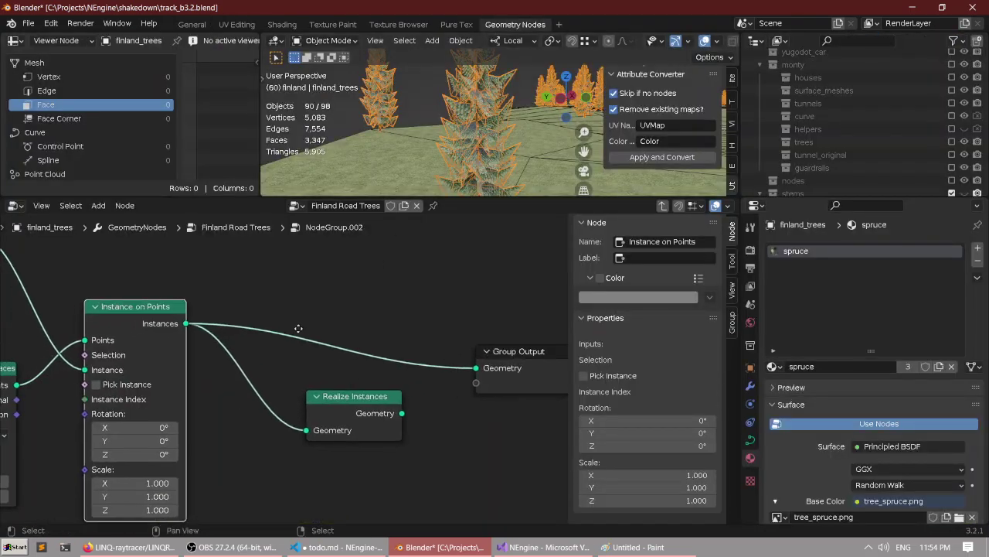
{"action": "scroll", "coordinate": [301, 327], "scroll_direction": "up", "scroll_amount": 1}
{"action": "scroll", "coordinate": [301, 330], "scroll_direction": "down", "scroll_amount": 1}
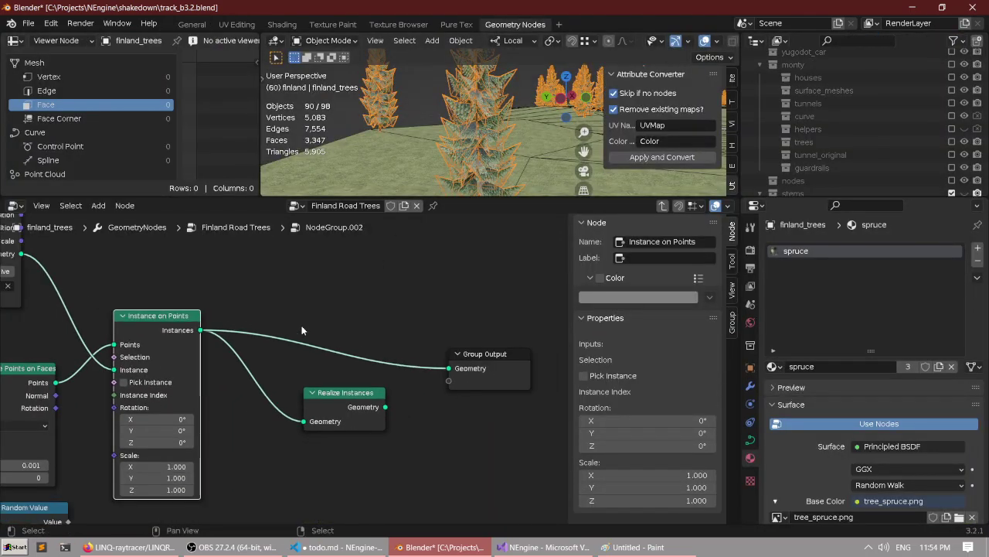
{"action": "left_click_drag", "start_coordinate": [384, 407], "coordinate": [454, 361]}
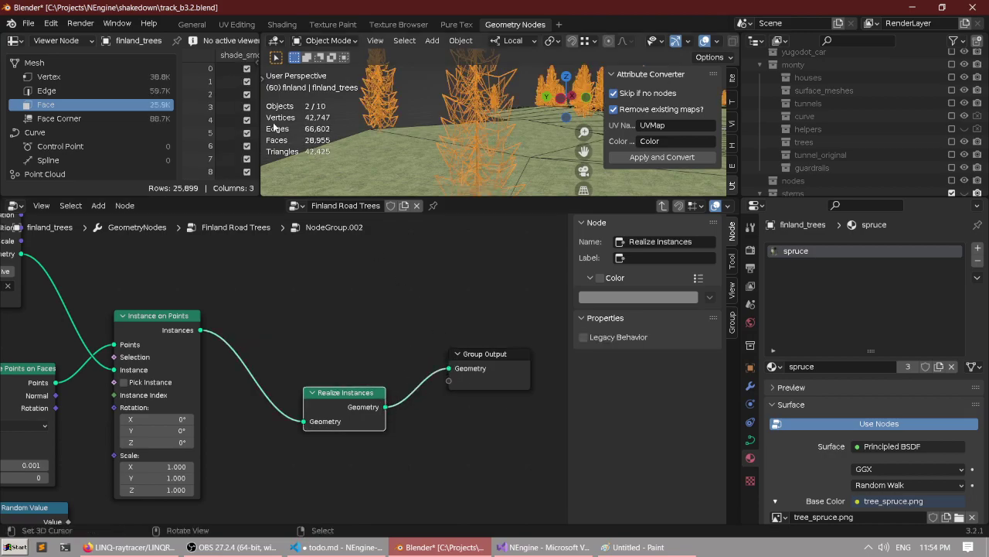
Widen the spreadsheet and examine the Face Corner and Face attributes of the realized tree mesh.
{"action": "left_click_drag", "start_coordinate": [261, 128], "coordinate": [387, 94]}
{"action": "left_click", "coordinate": [55, 119]}
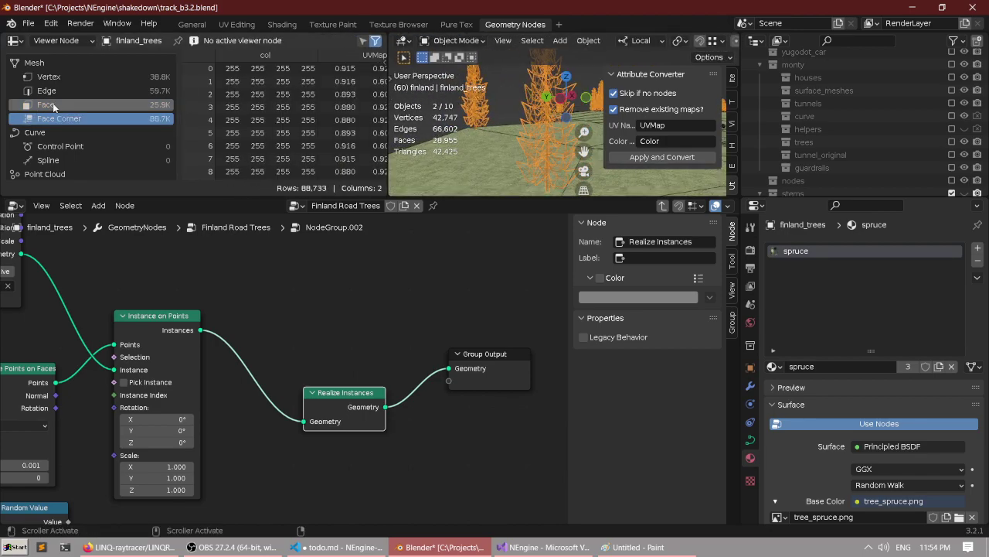
{"action": "left_click", "coordinate": [58, 107]}
{"action": "scroll", "coordinate": [339, 282], "scroll_direction": "down", "scroll_amount": 4}
{"action": "middle_click_drag", "start_coordinate": [339, 282], "coordinate": [274, 280]}
{"action": "scroll", "coordinate": [276, 284], "scroll_direction": "up", "scroll_amount": 2}
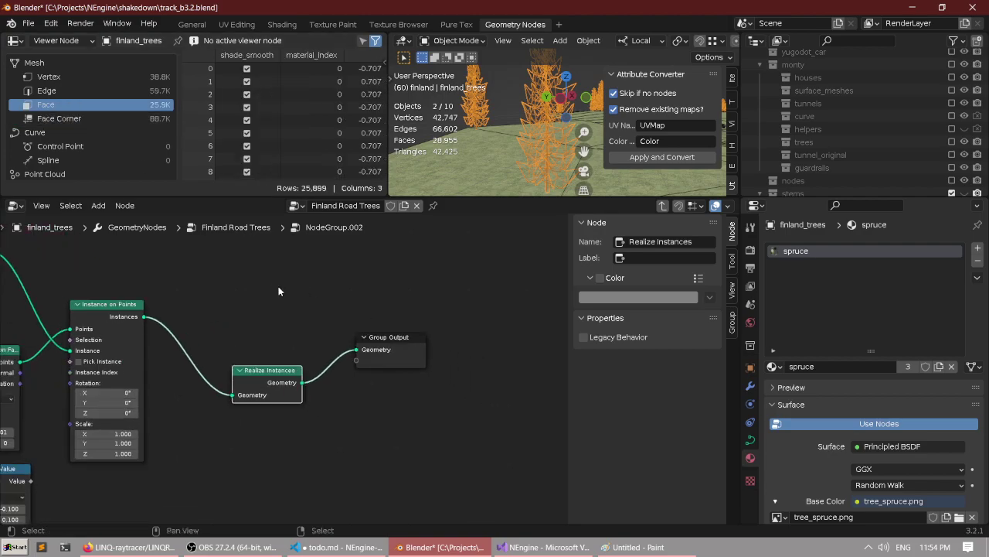
{"action": "scroll", "coordinate": [497, 159], "scroll_direction": "down", "scroll_amount": 8}
{"action": "scroll", "coordinate": [501, 157], "scroll_direction": "up", "scroll_amount": 7}
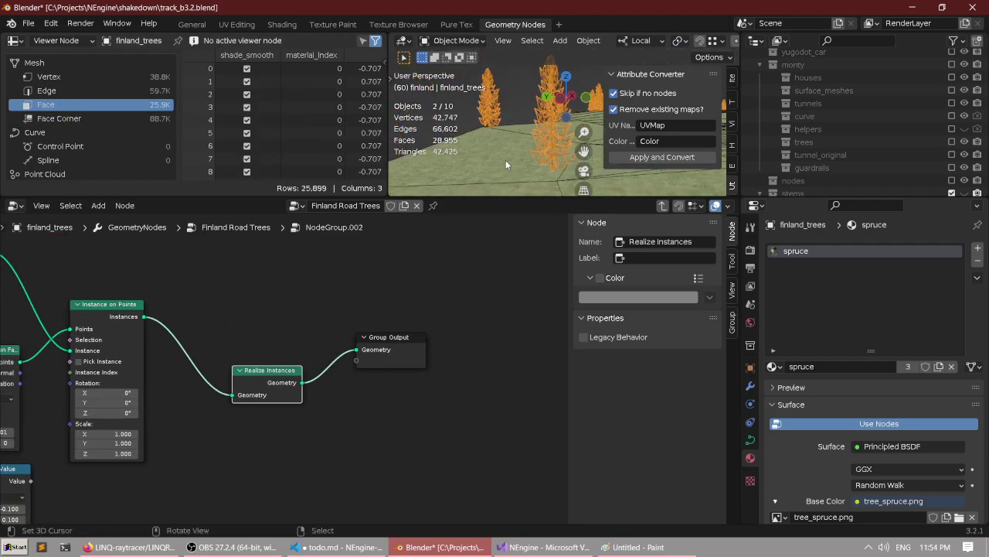
{"action": "mouse_move", "coordinate": [317, 347]}
{"action": "middle_mouse_down"}
{"action": "mouse_move", "coordinate": [385, 333]}
{"action": "mouse_move", "coordinate": [444, 289]}
{"action": "mouse_move", "coordinate": [300, 340]}
{"action": "middle_mouse_up"}
Switch to Firefox and search the web for "realize instances disappears" in a new tab.
{"action": "left_click", "coordinate": [130, 546]}
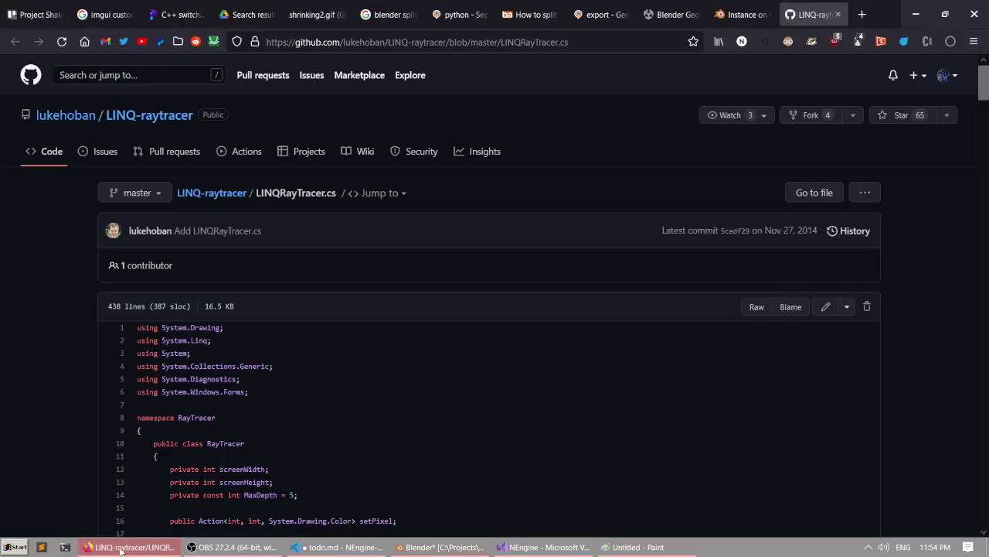
{"action": "key", "text": "ctrl+t"}
{"action": "type", "text": "realize"}
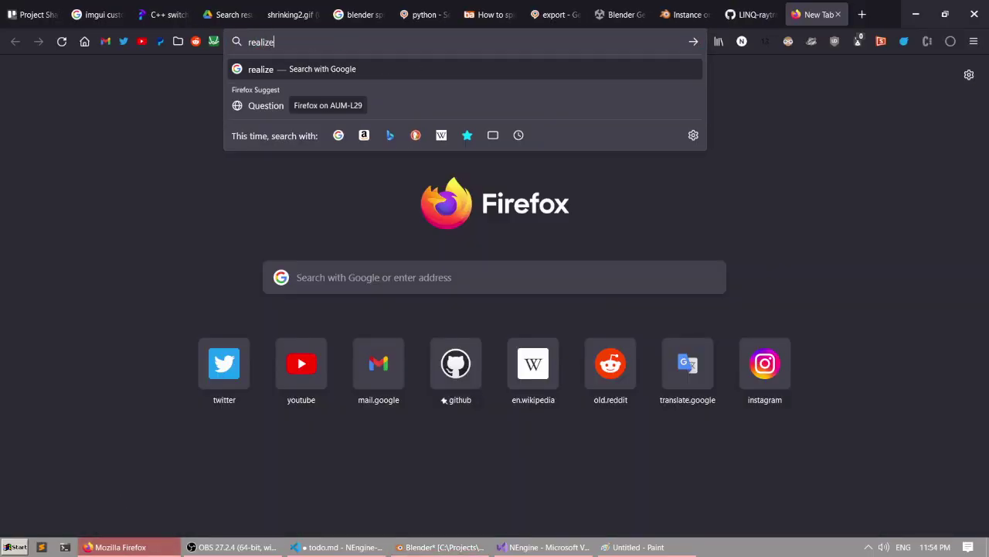
{"action": "type", "text": " instances "}
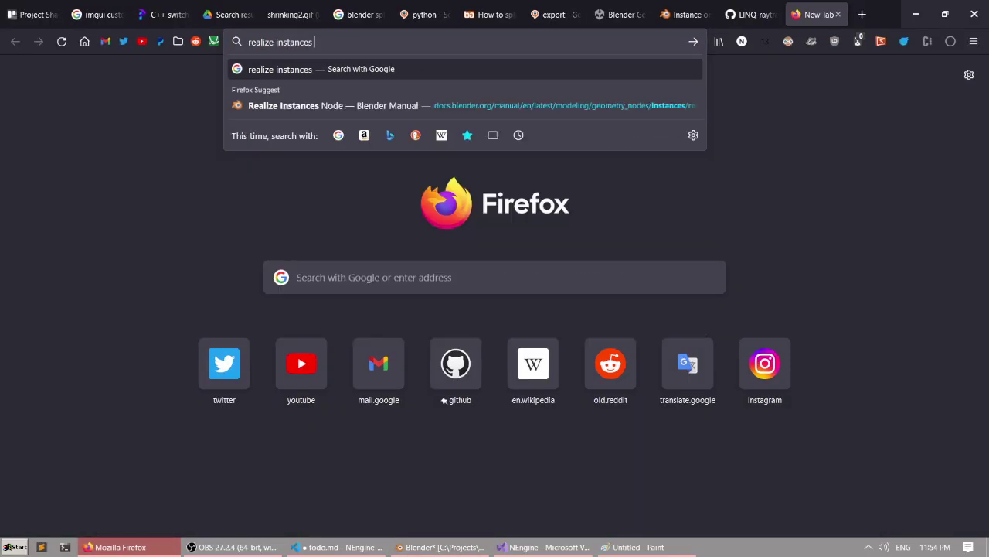
{"action": "type", "text": "disappears"}
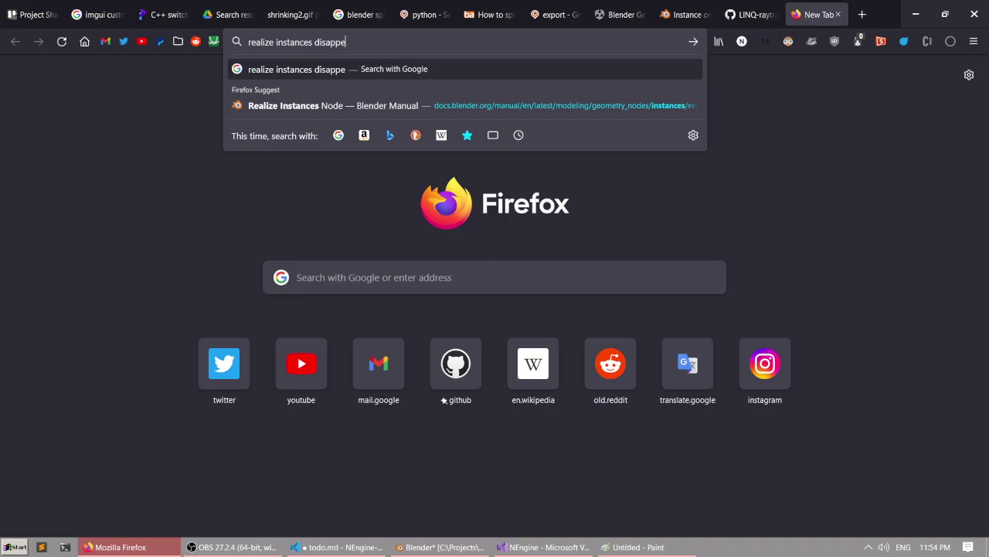
{"action": "key", "text": "Return"}
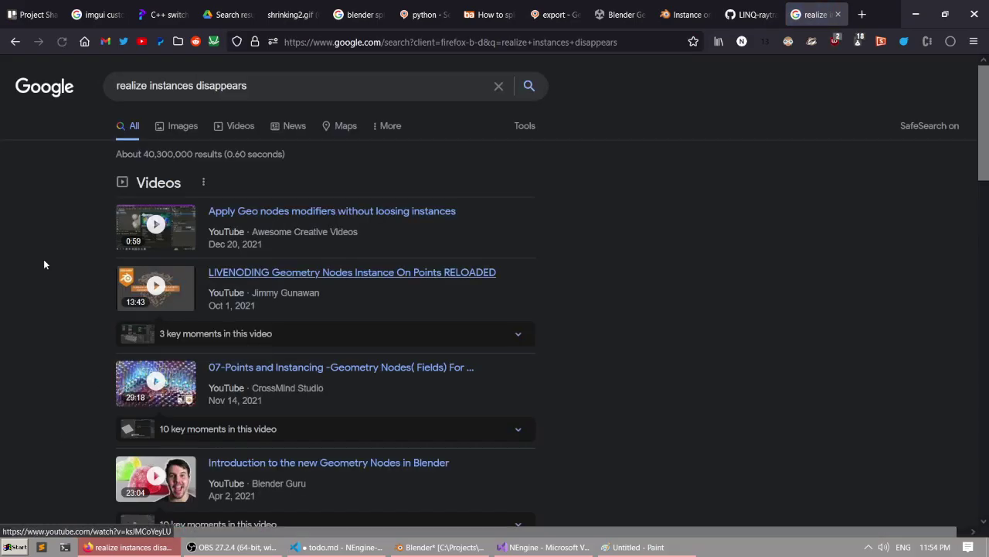
Look through the results and open the Blender developer report on Realize Instance making transparent textures disappear in a separate tab.
{"action": "scroll", "coordinate": [44, 281], "scroll_direction": "down", "scroll_amount": 3}
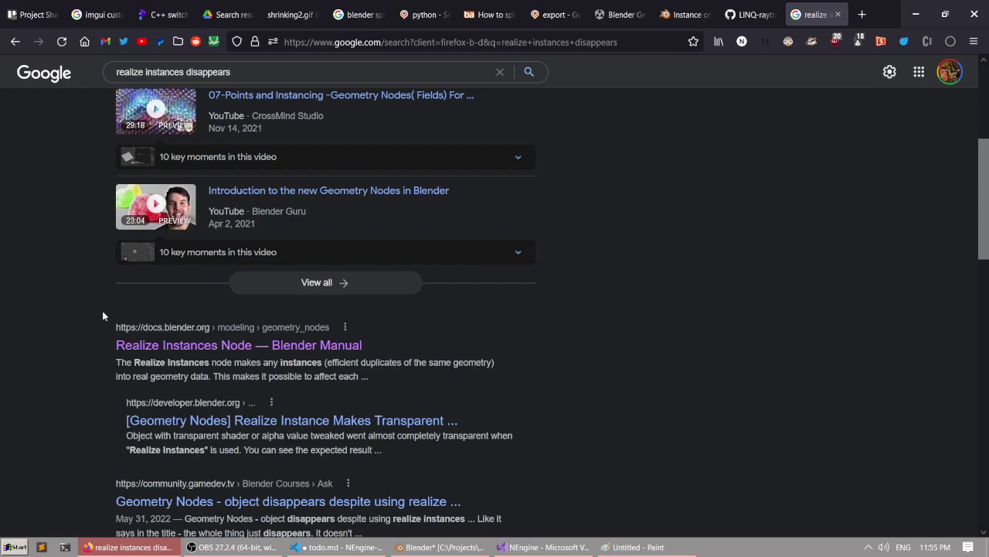
{"action": "scroll", "coordinate": [43, 330], "scroll_direction": "down", "scroll_amount": 2}
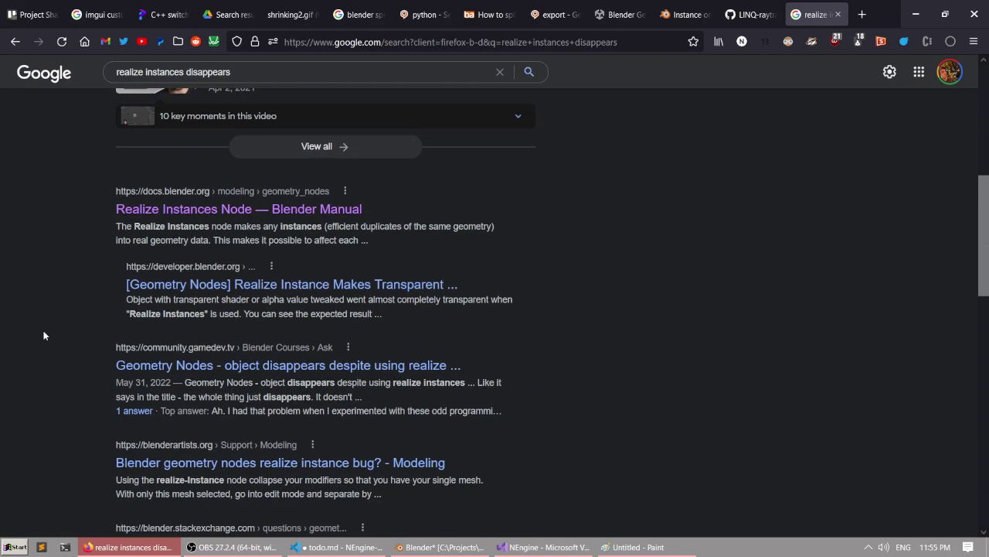
{"action": "middle_click", "coordinate": [232, 286]}
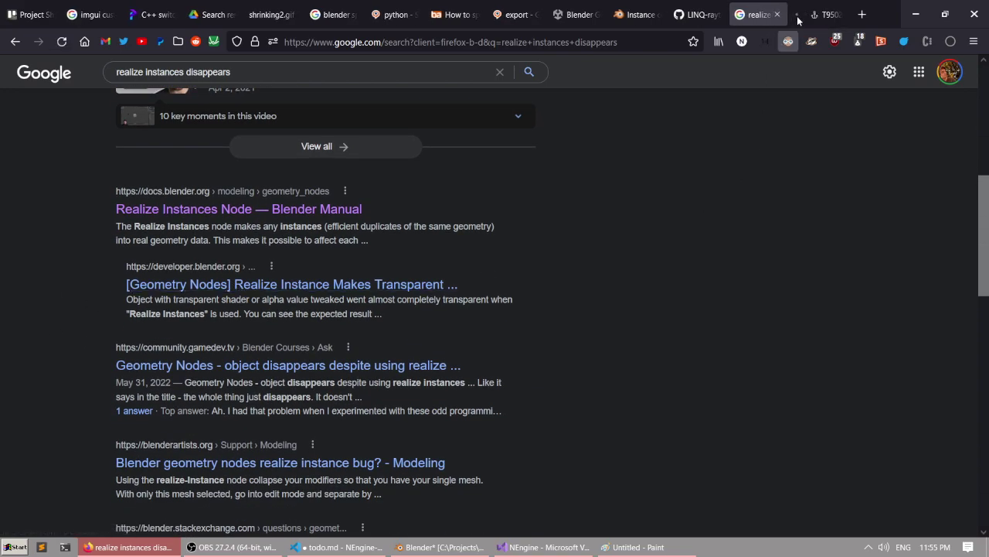
{"action": "left_click", "coordinate": [800, 8]}
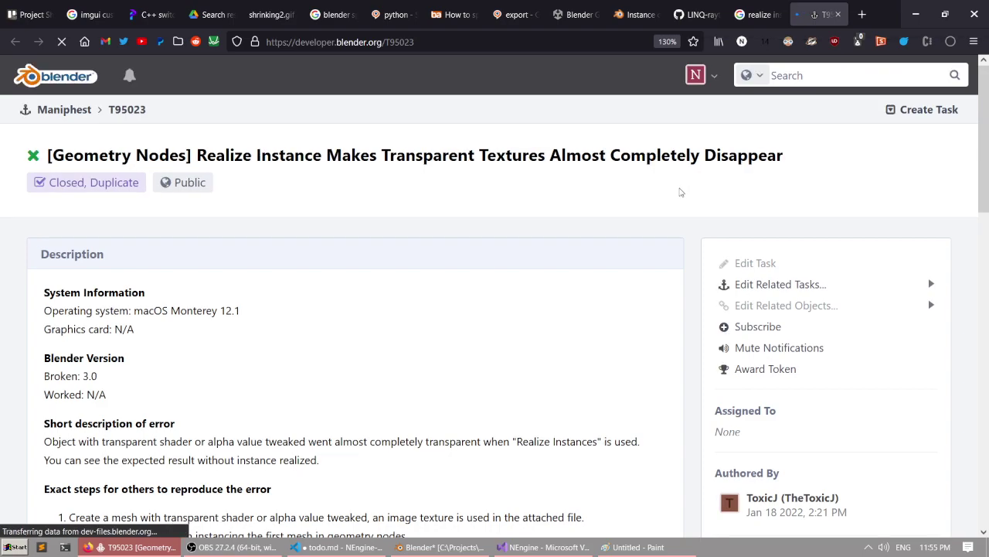
{"action": "left_click_drag", "start_coordinate": [391, 162], "coordinate": [739, 160]}
{"action": "left_click", "coordinate": [2, 299]}
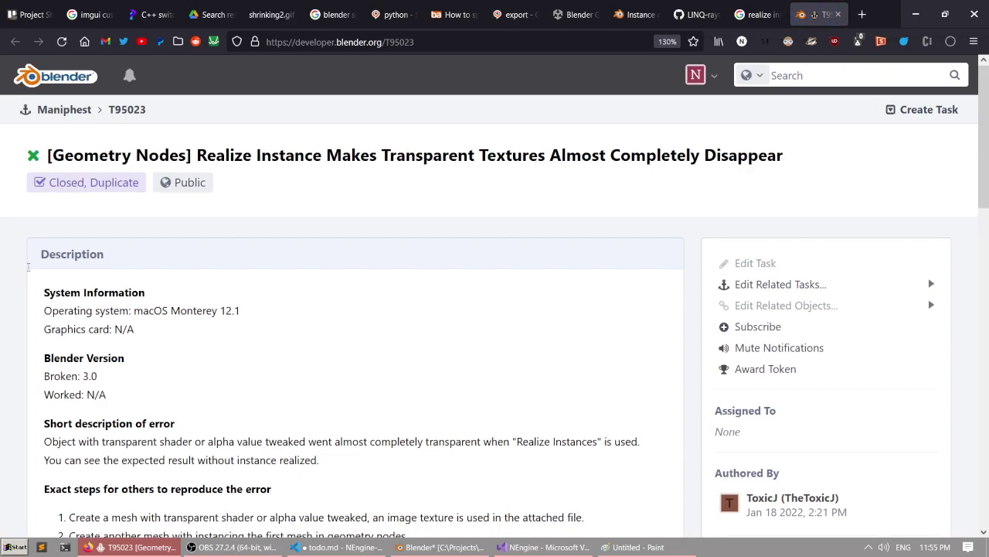
Read the bug report down to the developer's reply and its example shader setup for realized instances.
{"action": "scroll", "coordinate": [1, 299], "scroll_direction": "down", "scroll_amount": 4}
{"action": "scroll", "coordinate": [2, 299], "scroll_direction": "down", "scroll_amount": 5}
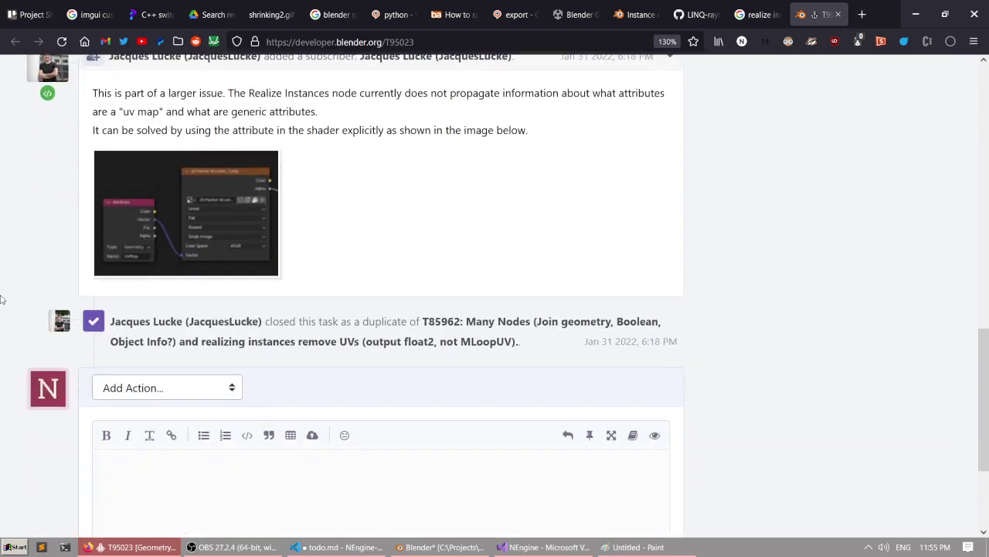
{"action": "scroll", "coordinate": [1, 299], "scroll_direction": "up", "scroll_amount": 1}
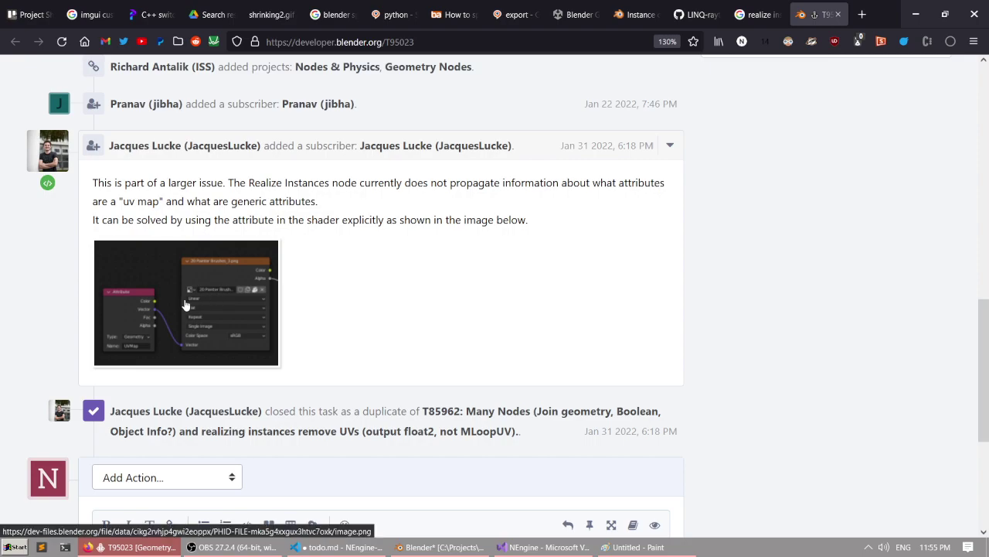
Switch to Blender's Shading workspace and add an Attribute node beside the tree_spruce.png texture in the spruce material.
{"action": "left_click", "coordinate": [439, 546]}
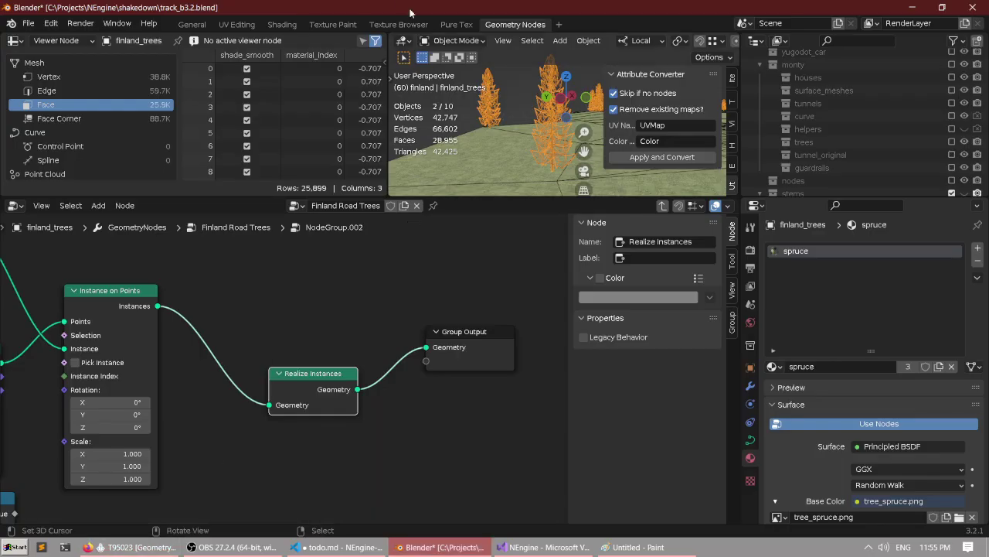
{"action": "left_click", "coordinate": [291, 24]}
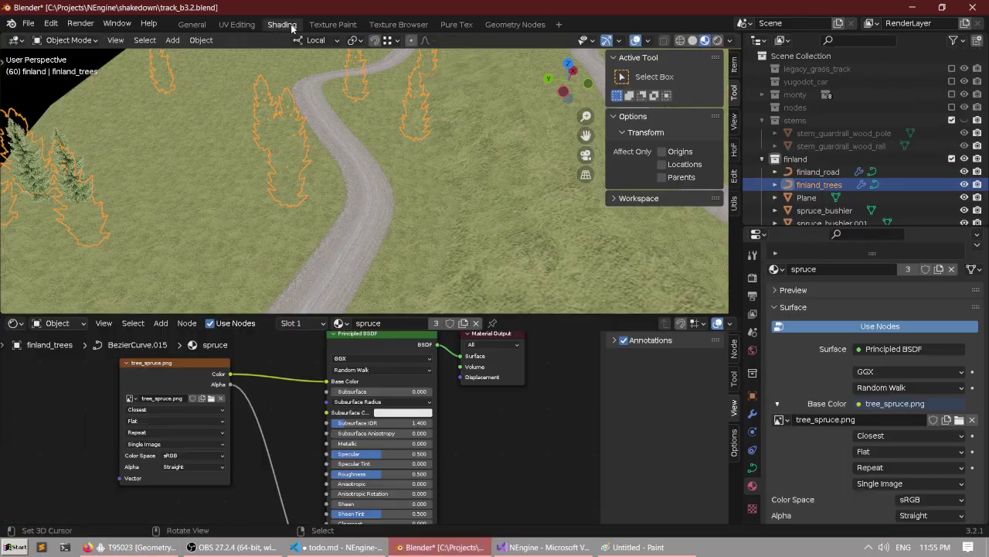
{"action": "mouse_move", "coordinate": [269, 198]}
{"action": "middle_mouse_down"}
{"action": "mouse_move", "coordinate": [130, 239]}
{"action": "mouse_move", "coordinate": [277, 336]}
{"action": "middle_mouse_up"}
{"action": "middle_click_drag", "start_coordinate": [265, 238], "coordinate": [127, 196]}
{"action": "middle_click_drag", "start_coordinate": [113, 390], "coordinate": [341, 368]}
{"action": "key", "text": "ctrl+space"}
{"action": "scroll", "coordinate": [331, 302], "scroll_direction": "up", "scroll_amount": 4}
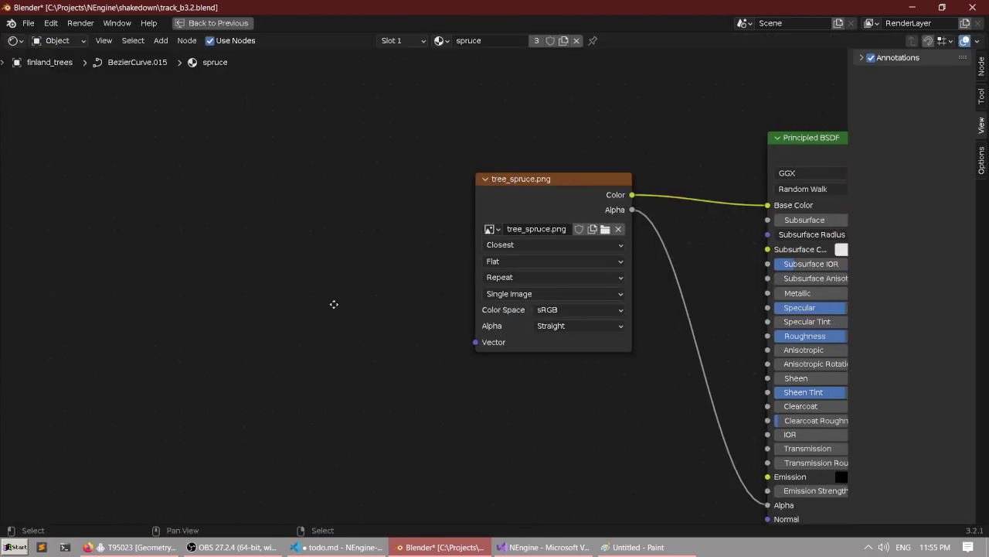
{"action": "key", "text": "shift+a"}
{"action": "left_click", "coordinate": [247, 303]}
{"action": "type", "text": "attr"}
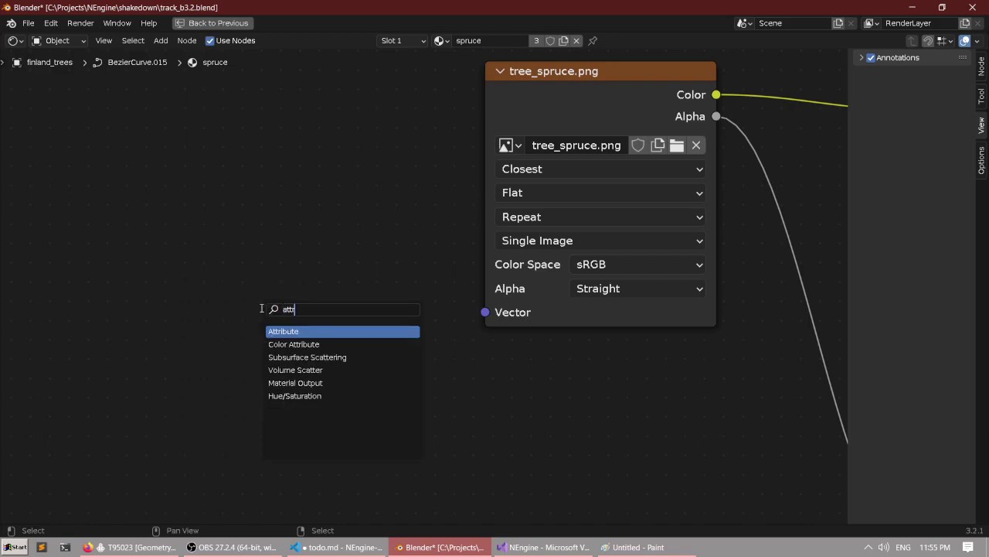
{"action": "key", "text": "Return"}
{"action": "left_click", "coordinate": [304, 335]}
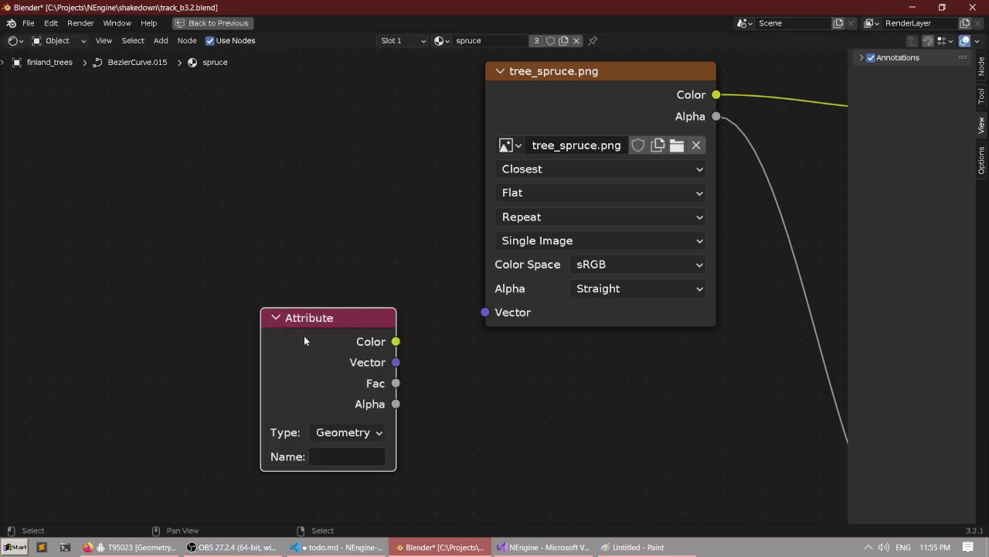
Set the Attribute node's name to UVMap and link its Vector output to the tree_spruce.png texture's Vector input.
{"action": "left_click", "coordinate": [352, 454]}
{"action": "type", "text": "UVMap"}
{"action": "left_click_drag", "start_coordinate": [396, 361], "coordinate": [501, 312]}
{"action": "key", "text": "ctrl+space"}
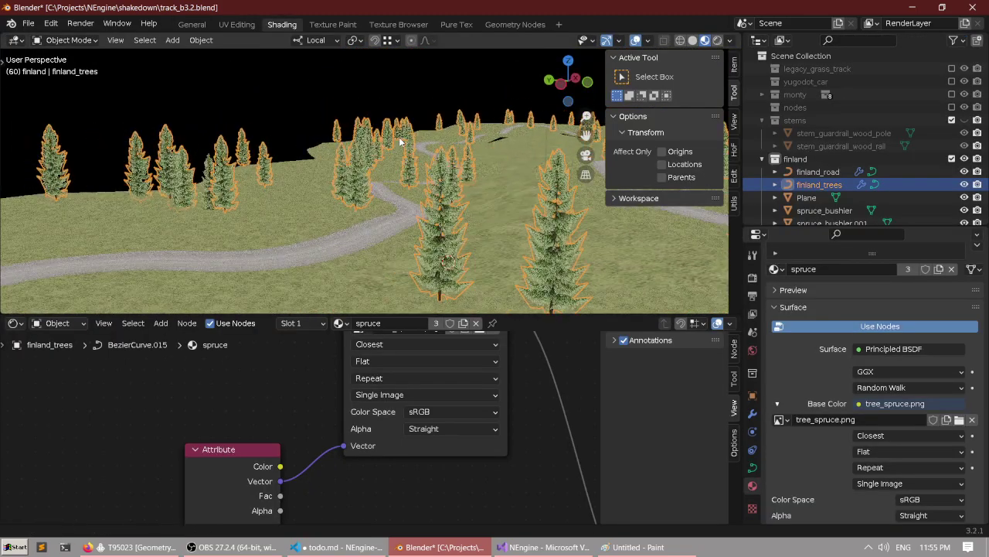
Inspect the realized spruces in the Shading viewport and in an enlarged 3D view of the Geometry Nodes workspace.
{"action": "key", "text": "alt+a"}
{"action": "middle_click_drag", "start_coordinate": [399, 142], "coordinate": [455, 180], "text": "shift"}
{"action": "scroll", "coordinate": [287, 170], "scroll_direction": "up", "scroll_amount": 3}
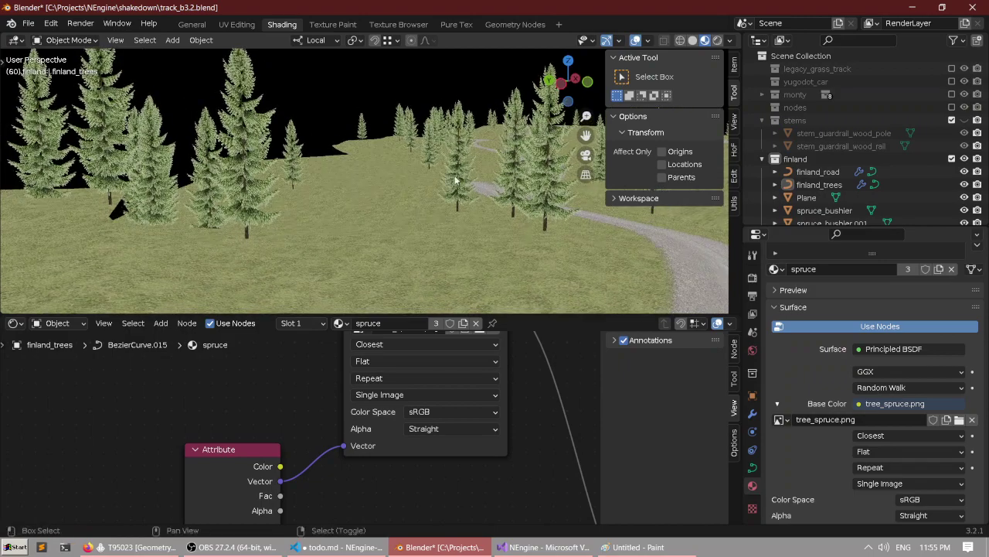
{"action": "left_click", "coordinate": [457, 180]}
{"action": "left_click", "coordinate": [515, 24]}
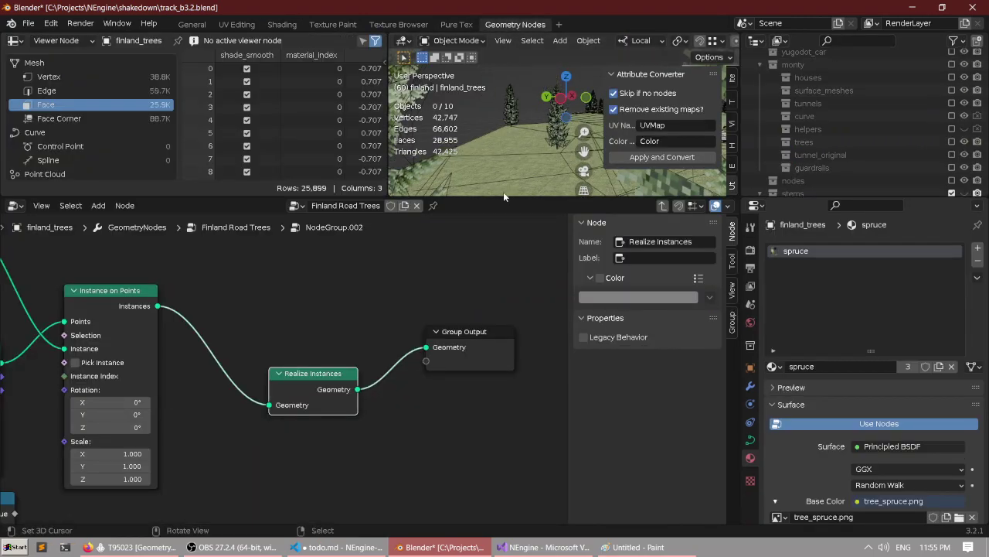
{"action": "key", "text": "ctrl+space"}
{"action": "middle_click_drag", "start_coordinate": [535, 146], "coordinate": [473, 190]}
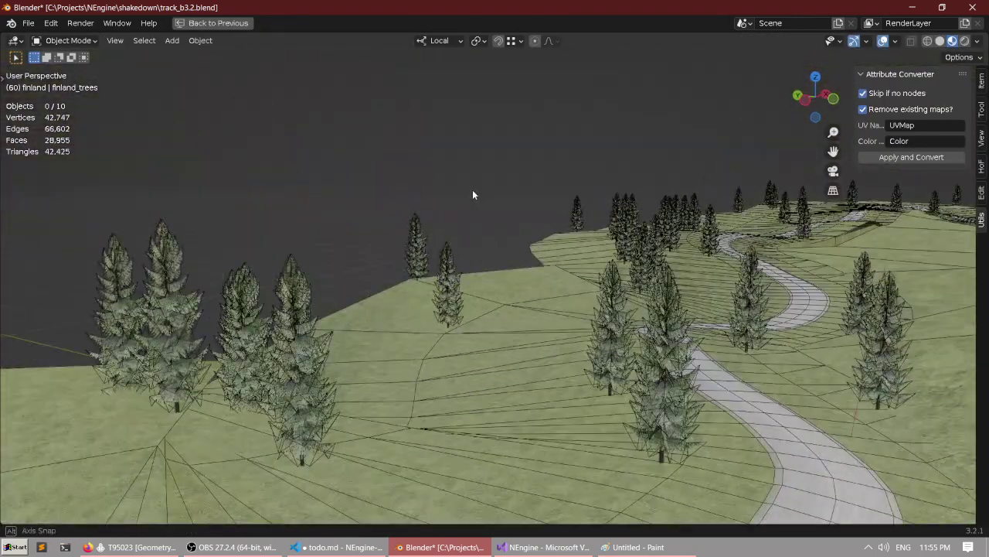
{"action": "right_click", "coordinate": [342, 230]}
{"action": "middle_click_drag", "start_coordinate": [309, 276], "coordinate": [419, 208], "text": "shift"}
{"action": "key", "text": "alt+a"}
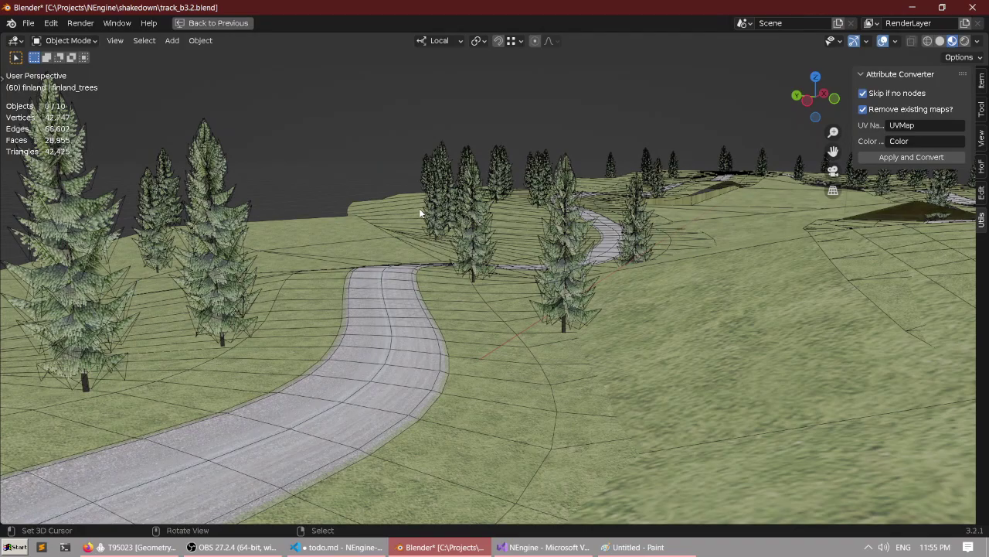
{"action": "scroll", "coordinate": [424, 224], "scroll_direction": "down", "scroll_amount": 10}
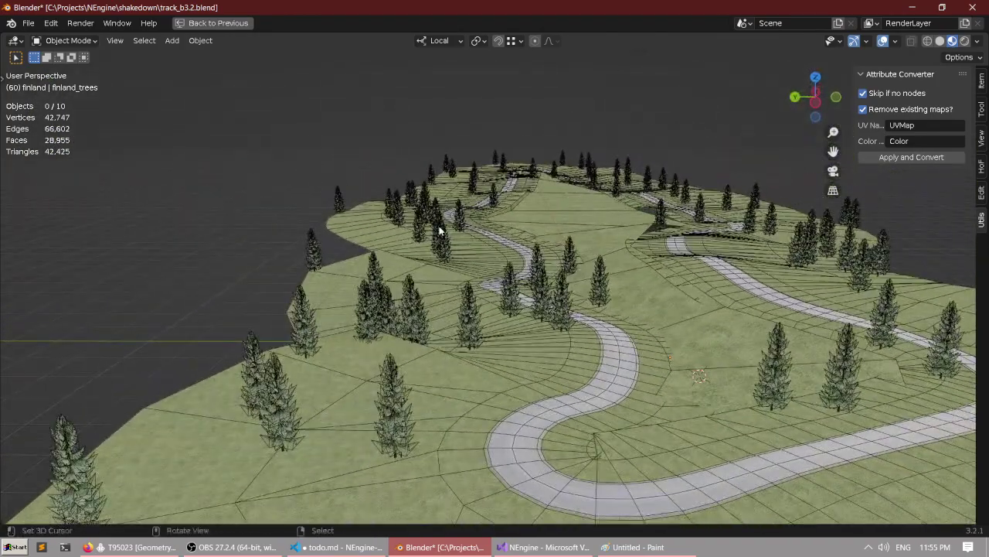
Try converting the selected finland_trees object to a mesh and examine the trees along the track.
{"action": "left_click", "coordinate": [439, 230]}
{"action": "middle_click_drag", "start_coordinate": [441, 213], "coordinate": [448, 285]}
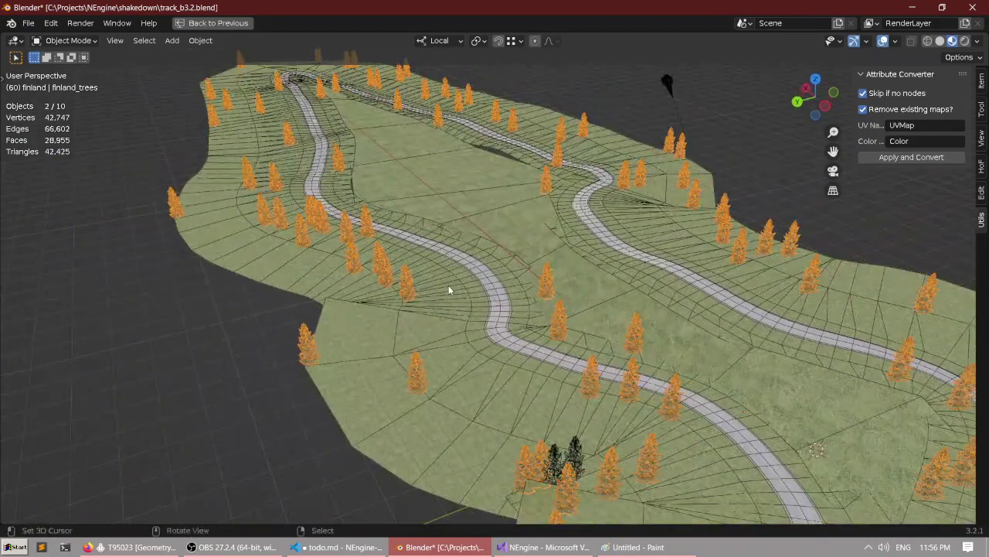
{"action": "key", "text": "F3"}
{"action": "type", "text": "convert"}
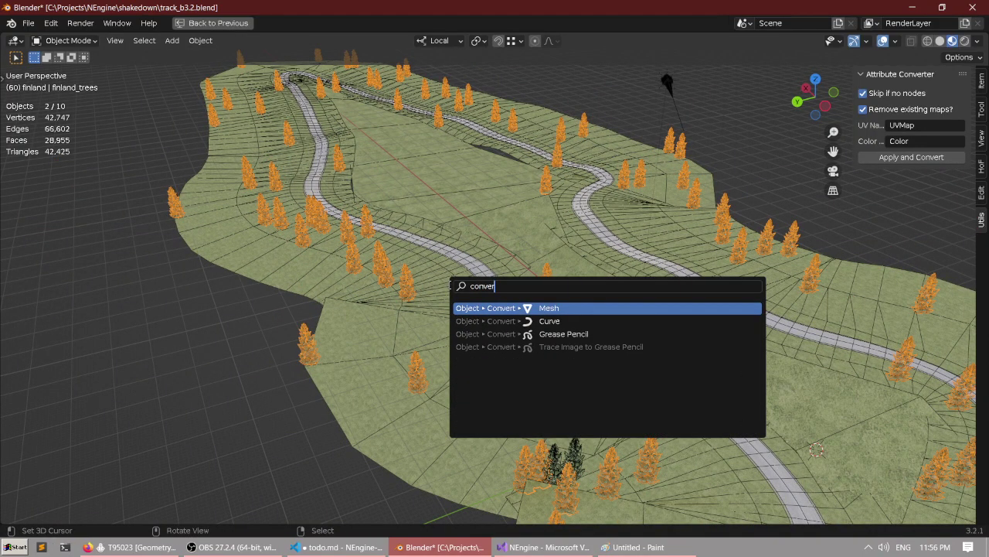
{"action": "key", "text": "Return"}
{"action": "scroll", "coordinate": [449, 285], "scroll_direction": "up", "scroll_amount": 3}
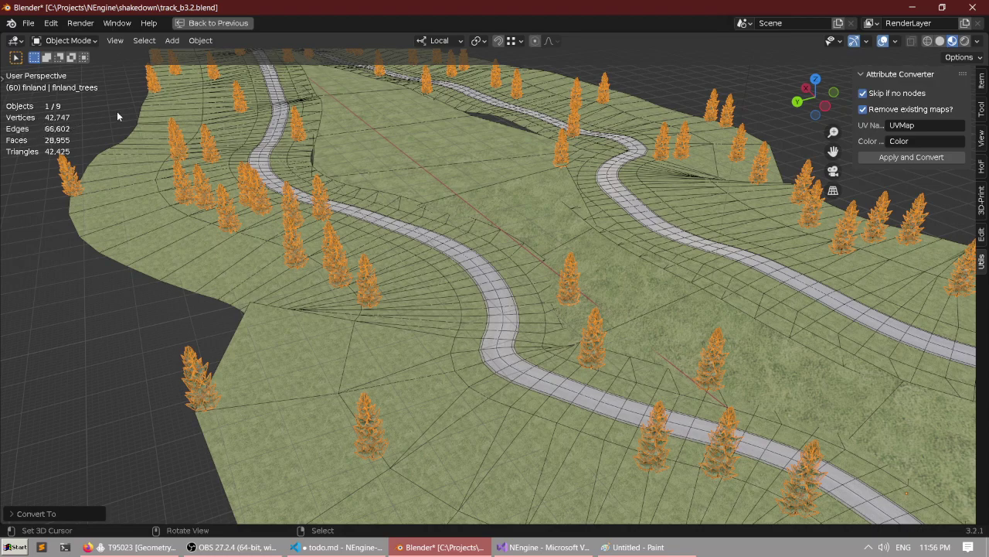
{"action": "scroll", "coordinate": [304, 188], "scroll_direction": "down", "scroll_amount": 3}
{"action": "middle_click_drag", "start_coordinate": [304, 188], "coordinate": [298, 169]}
{"action": "scroll", "coordinate": [298, 168], "scroll_direction": "up", "scroll_amount": 3}
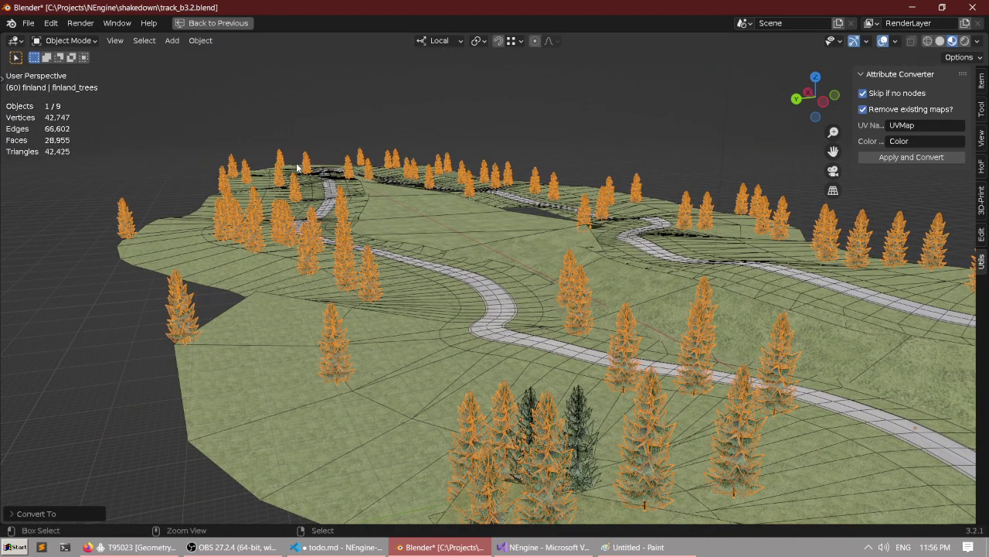
Undo the conversion of finland_trees to a mesh.
{"action": "key", "text": "ctrl+z"}
{"action": "middle_click_drag", "start_coordinate": [316, 167], "coordinate": [437, 167]}
{"action": "key", "text": "ctrl+z"}
{"action": "right_click", "coordinate": [323, 232]}
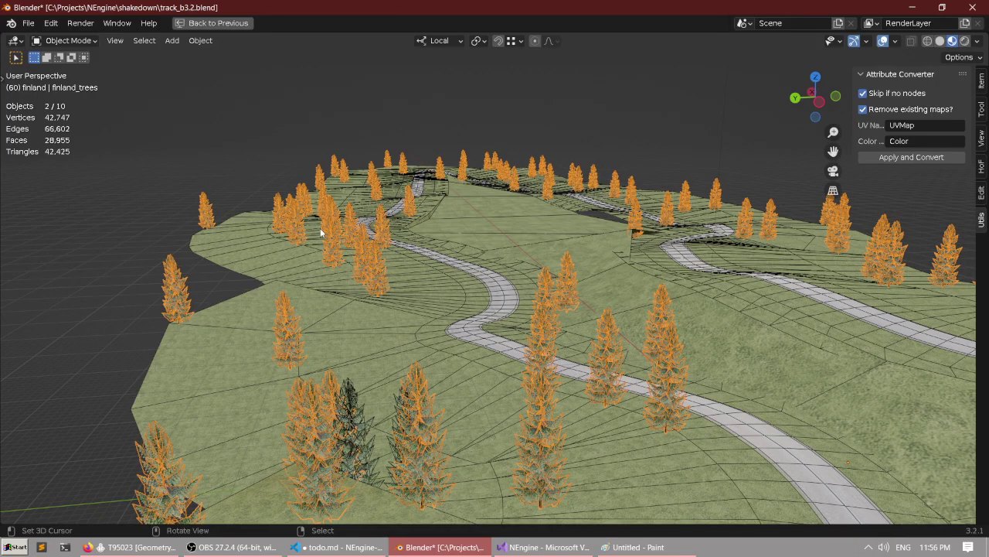
Clear the selection and look over the scattered spruces along the Finland track in the enlarged 3D view.
{"action": "middle_click_drag", "start_coordinate": [322, 232], "coordinate": [297, 236]}
{"action": "key", "text": "ctrl+space"}
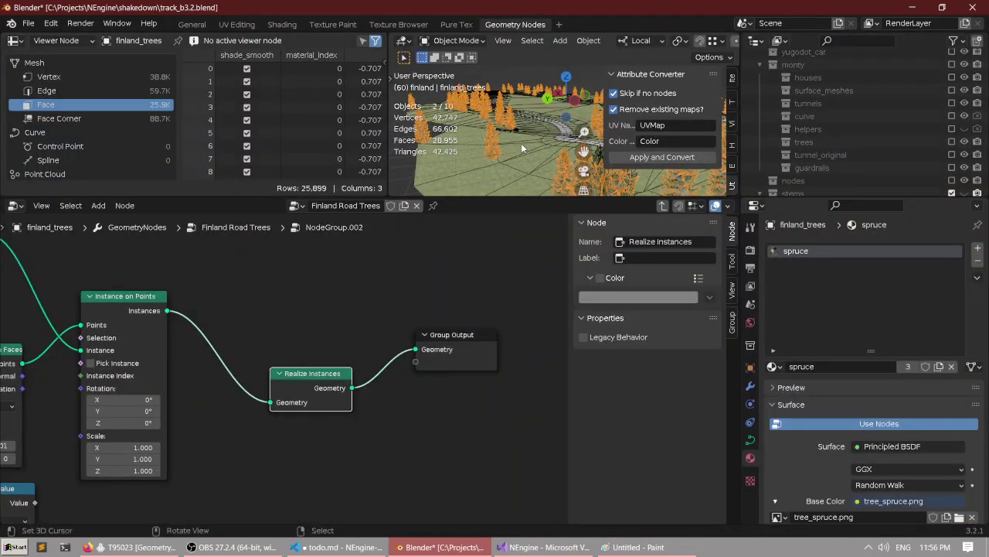
{"action": "key", "text": "ctrl+space"}
{"action": "scroll", "coordinate": [507, 153], "scroll_direction": "up", "scroll_amount": 2}
{"action": "key", "text": "alt+a"}
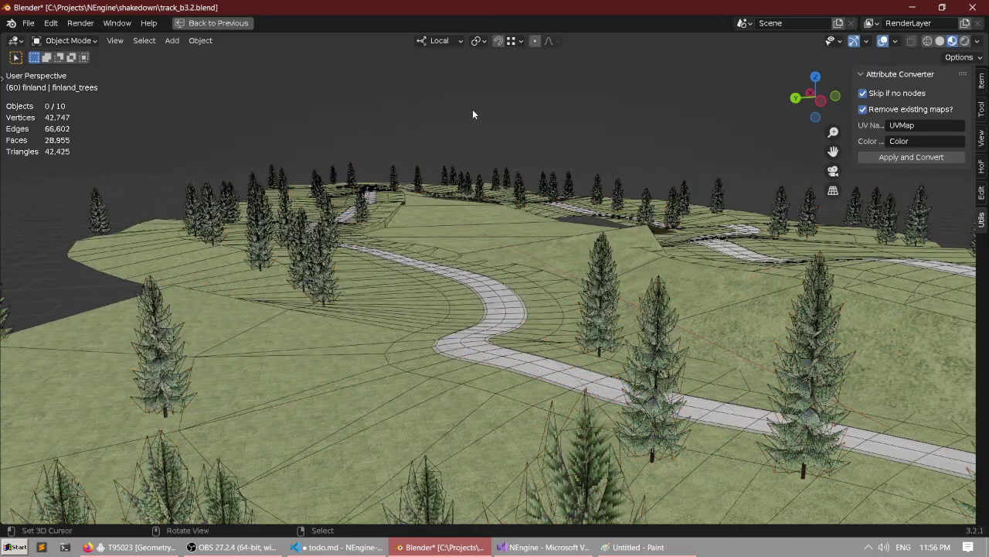
{"action": "middle_click_drag", "start_coordinate": [473, 109], "coordinate": [446, 135]}
{"action": "left_click_drag", "start_coordinate": [445, 134], "coordinate": [438, 138]}
{"action": "right_click", "coordinate": [337, 213]}
Select all objects in the Finland scene and save track_b3.2.blend.
{"action": "key", "text": "a"}
{"action": "scroll", "coordinate": [337, 213], "scroll_direction": "down", "scroll_amount": 4}
{"action": "middle_click_drag", "start_coordinate": [337, 213], "coordinate": [361, 210]}
{"action": "scroll", "coordinate": [340, 224], "scroll_direction": "down", "scroll_amount": 2}
{"action": "key", "text": "a"}
{"action": "key", "text": "q"}
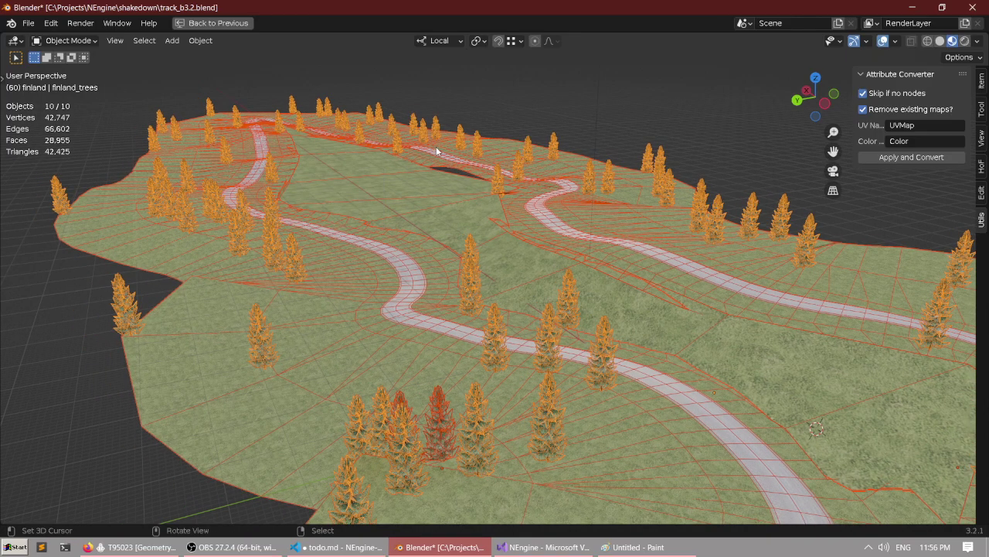
{"action": "key", "text": "ctrl+s"}
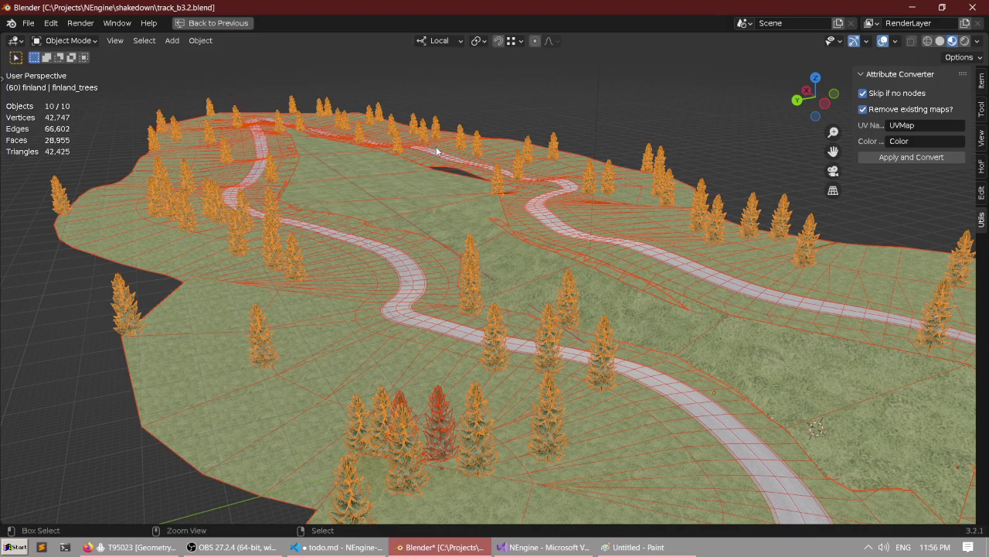
Apply and convert the attributes of all selected objects with the Attribute Converter, using UVMap and Color as map names.
{"action": "middle_click_drag", "start_coordinate": [433, 146], "coordinate": [402, 147]}
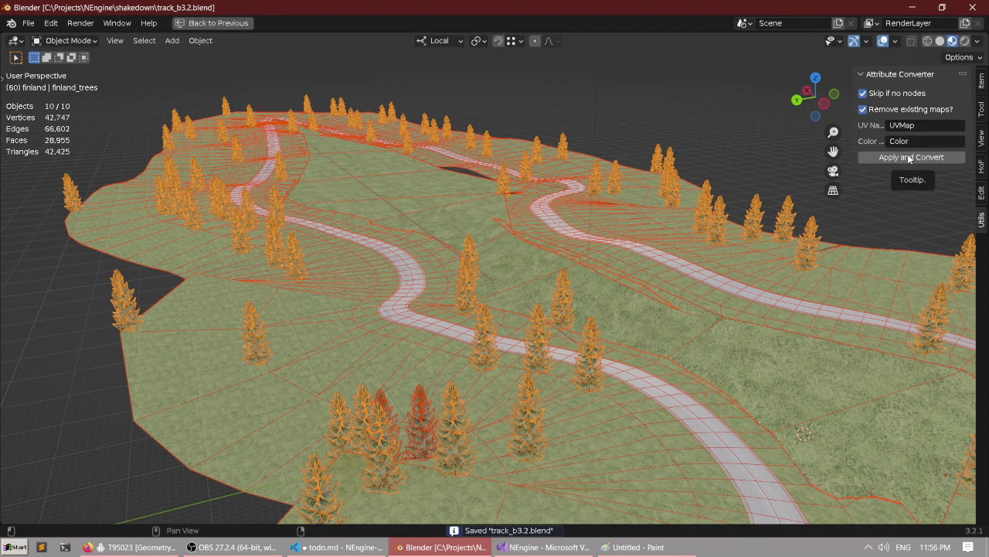
{"action": "left_click", "coordinate": [909, 157]}
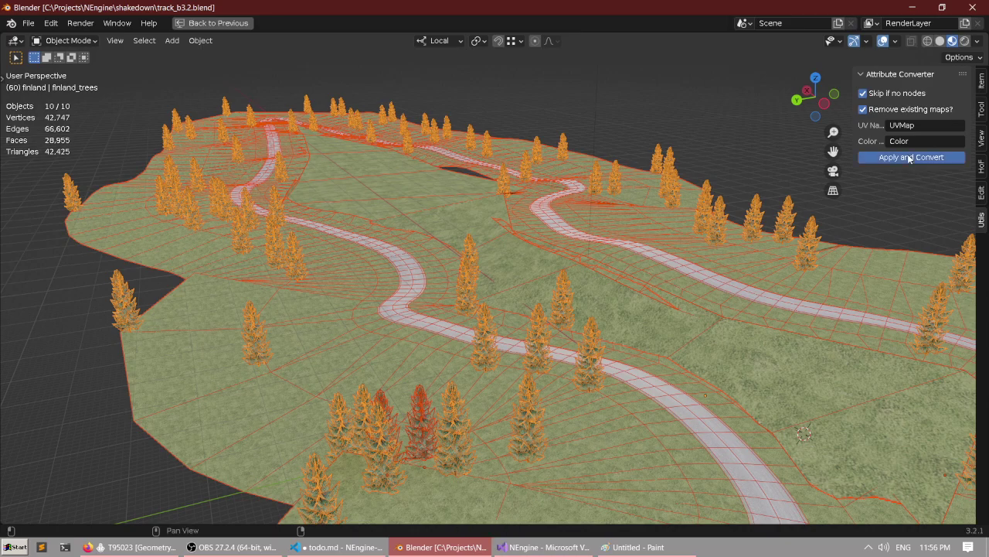
{"action": "middle_click_drag", "start_coordinate": [443, 148], "coordinate": [438, 148]}
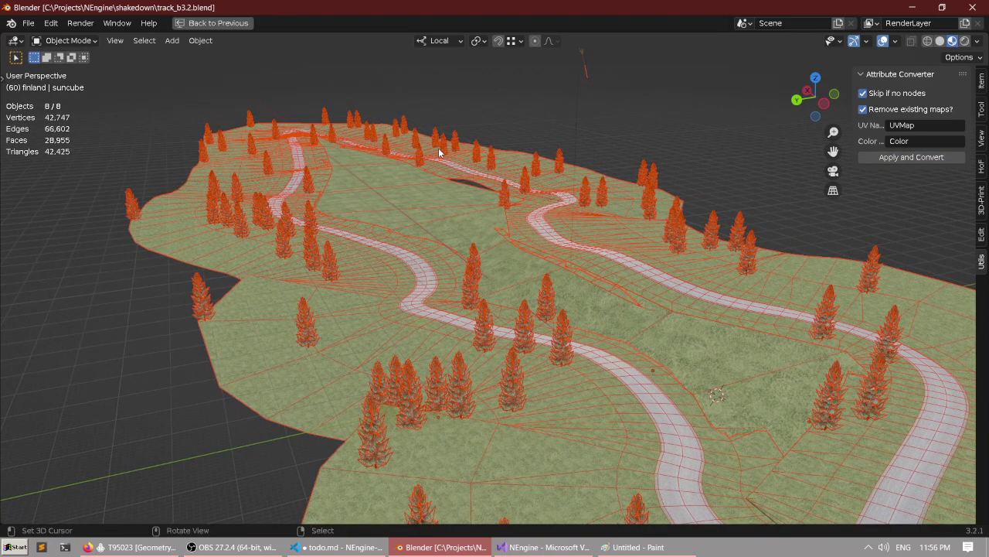
{"action": "scroll", "coordinate": [438, 147], "scroll_direction": "up", "scroll_amount": 3}
{"action": "left_click", "coordinate": [465, 255]}
Export the scene as glTF to the models folder, overwriting finland.gltf.
{"action": "key", "text": "q"}
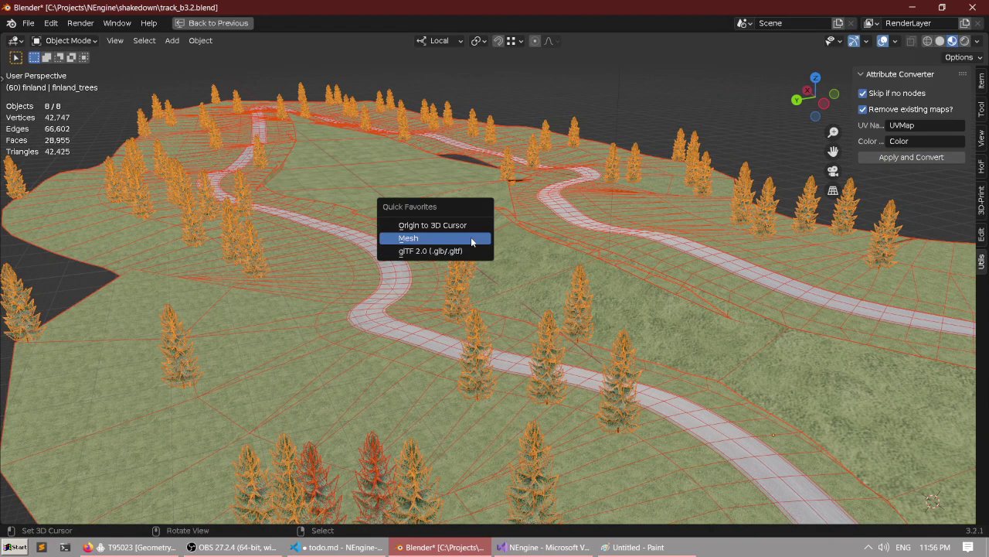
{"action": "left_click", "coordinate": [452, 254]}
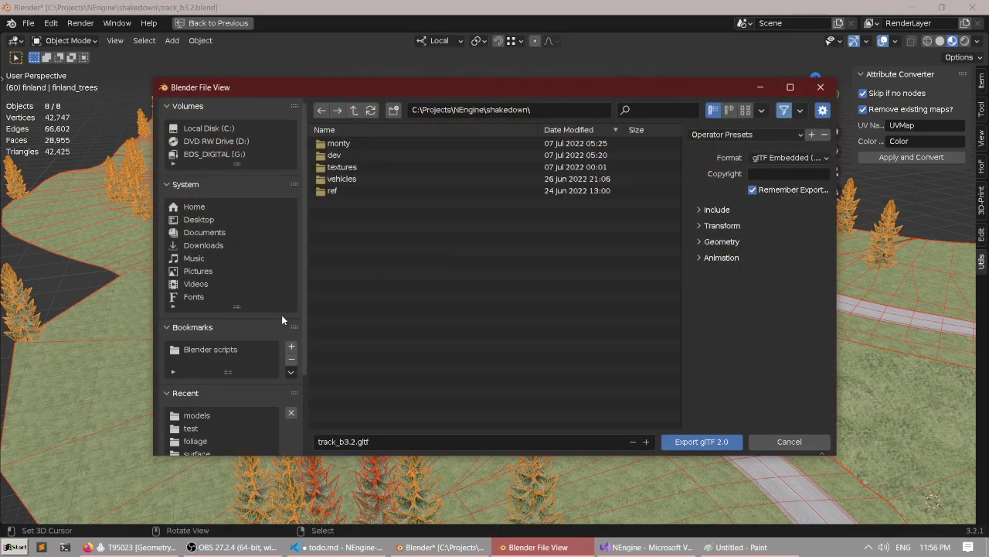
{"action": "left_click", "coordinate": [196, 415]}
{"action": "left_click", "coordinate": [345, 144]}
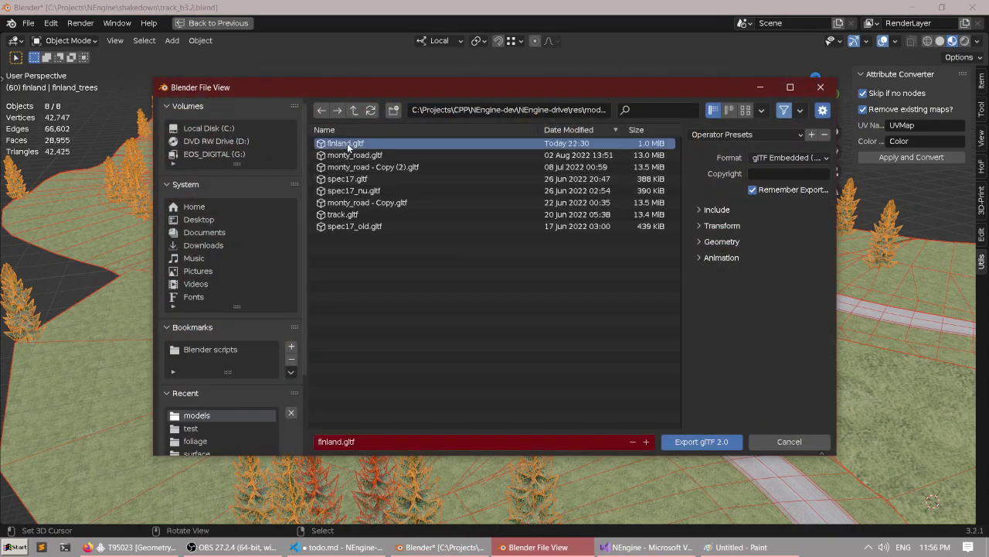
{"action": "left_click", "coordinate": [696, 441]}
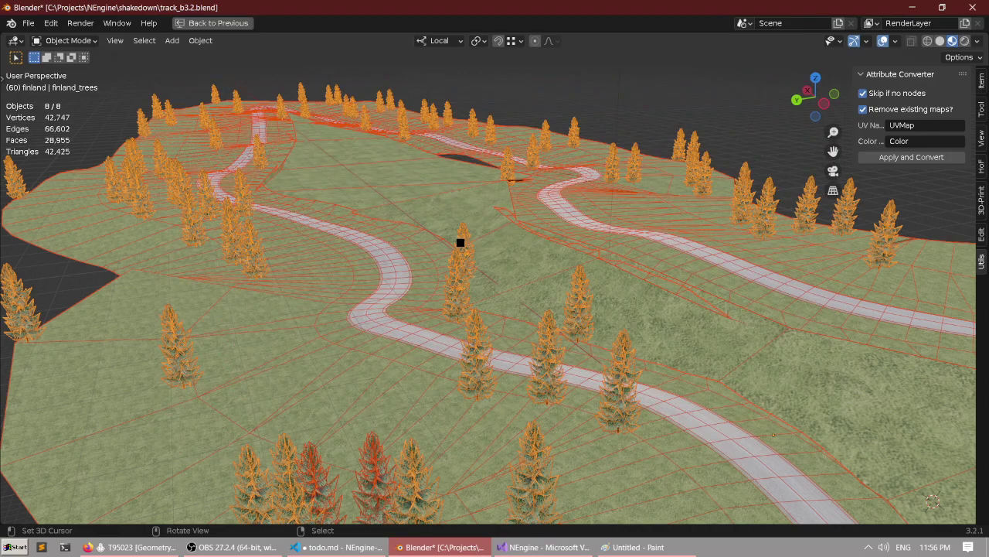
Revert track_b3.2.blend to its last saved version.
{"action": "left_click", "coordinate": [28, 23]}
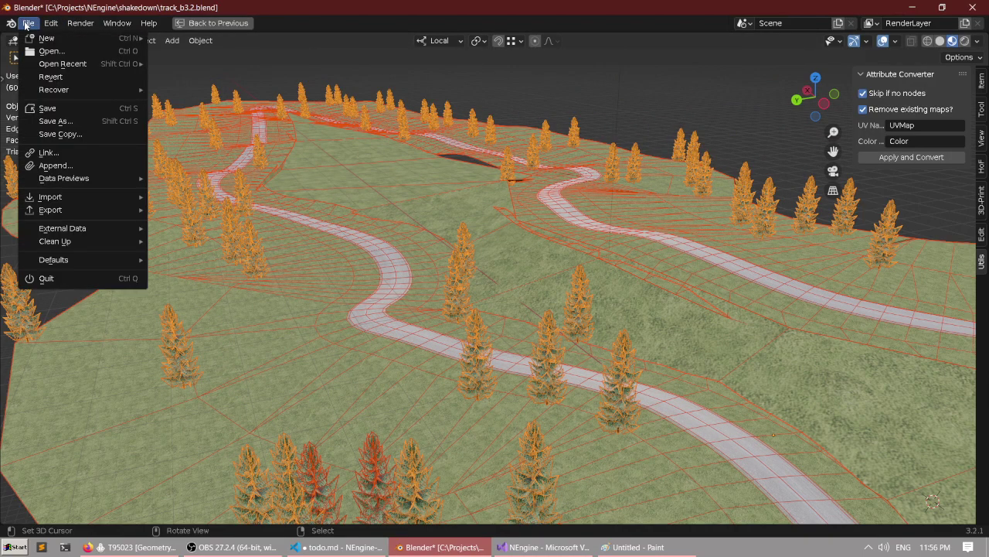
{"action": "left_click", "coordinate": [40, 76]}
{"action": "left_click", "coordinate": [39, 77]}
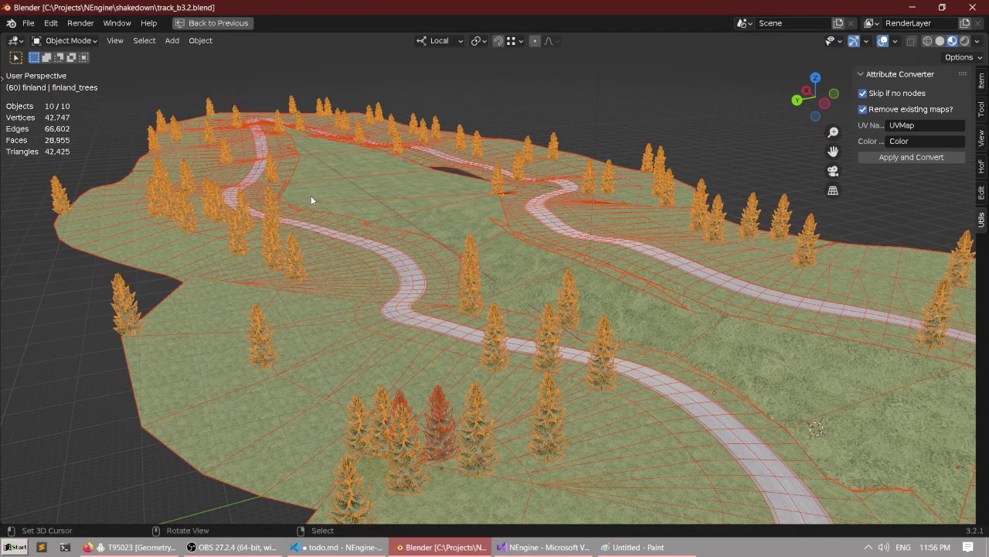
Switch to Visual Studio and run the NEngine project with debugging.
{"action": "key", "text": "alt+Tab"}
{"action": "left_click", "coordinate": [527, 296]}
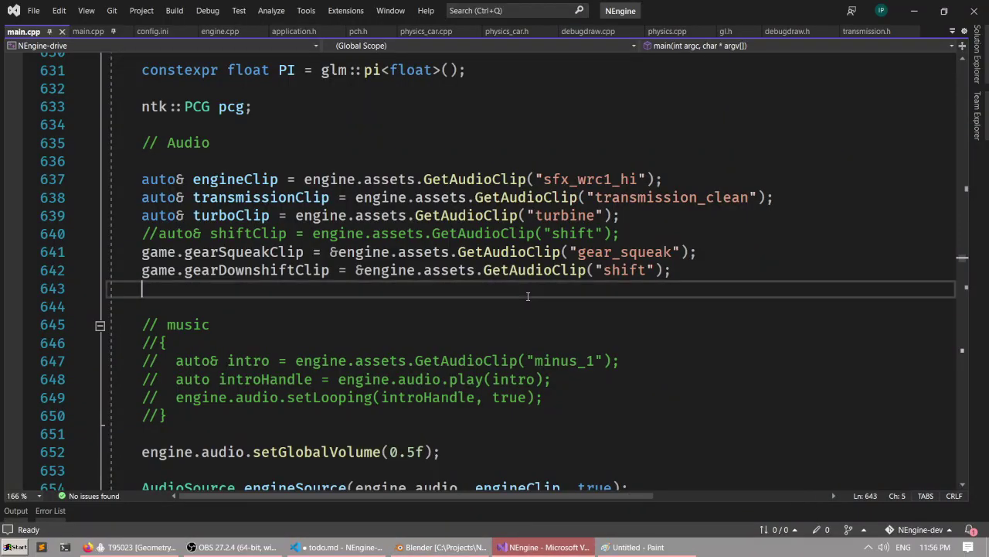
{"action": "key", "text": "F5"}
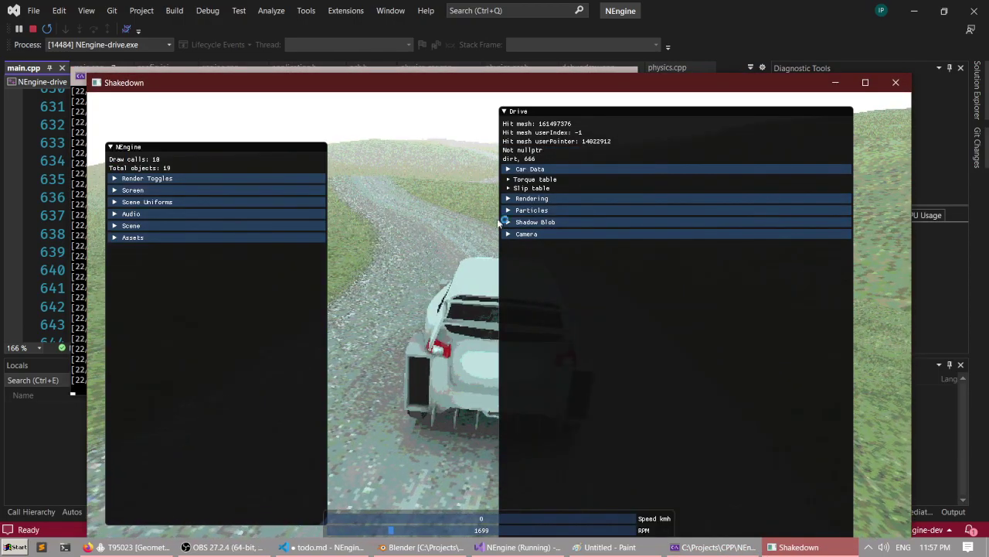
Hide the game's debug panels, drive the car forward, and survey the exported trees with a zoomed-out camera.
{"action": "key", "text": "F1"}
{"action": "key", "text": "w"}
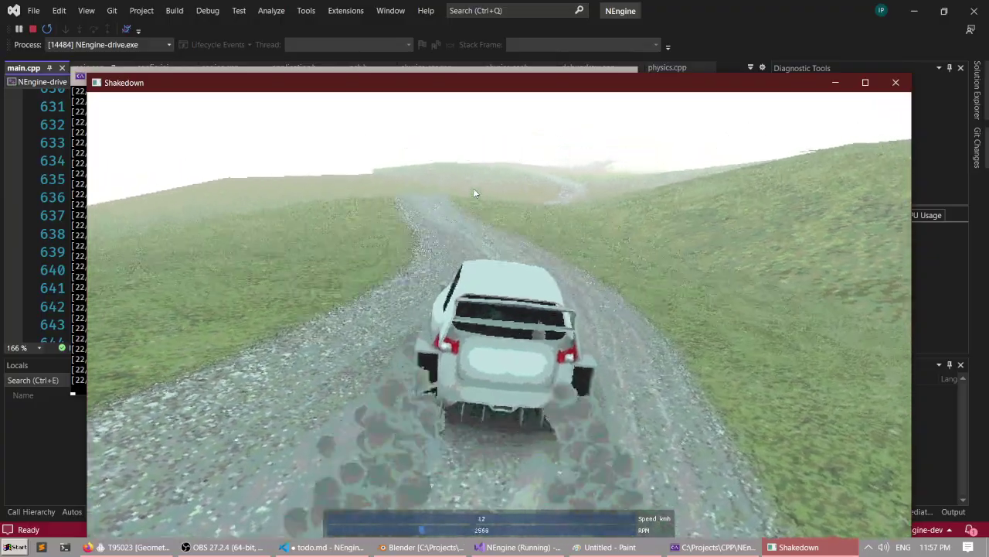
{"action": "key", "text": "c"}
{"action": "middle_click_drag", "start_coordinate": [477, 207], "coordinate": [333, 247]}
{"action": "scroll", "coordinate": [477, 207], "scroll_direction": "down", "scroll_amount": 8}
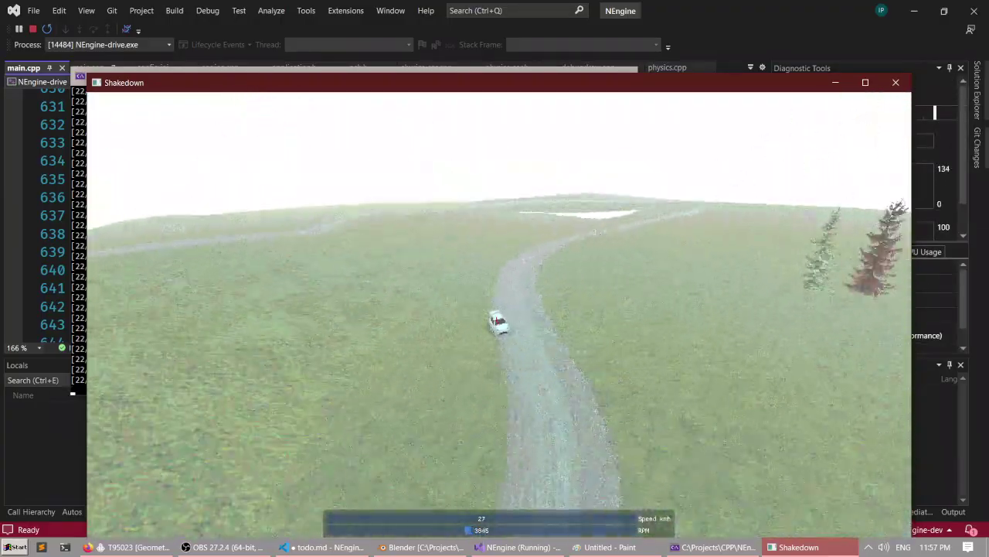
Bring the game camera back close to the car and show the debug panels.
{"action": "scroll", "coordinate": [499, 315], "scroll_direction": "up", "scroll_amount": 10}
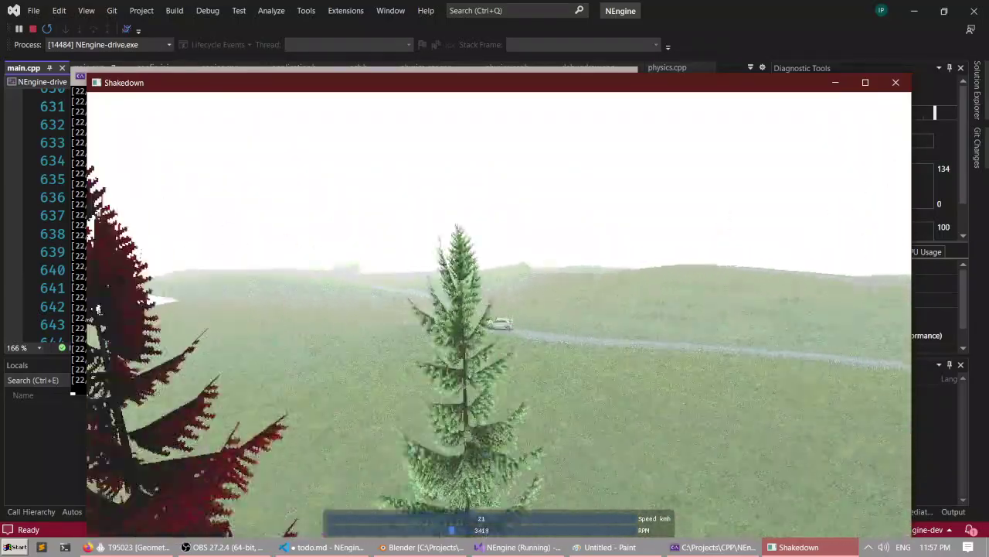
{"action": "key", "text": "Tab"}
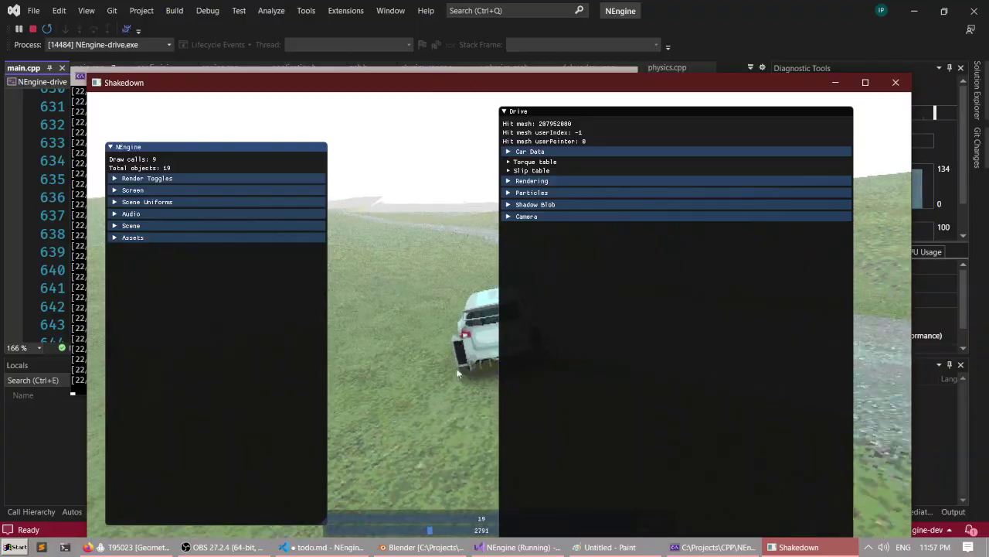
Switch to Blender, select the finland_trees object, and examine its spruce material's surface and texture settings in the full workspace.
{"action": "left_click", "coordinate": [424, 546]}
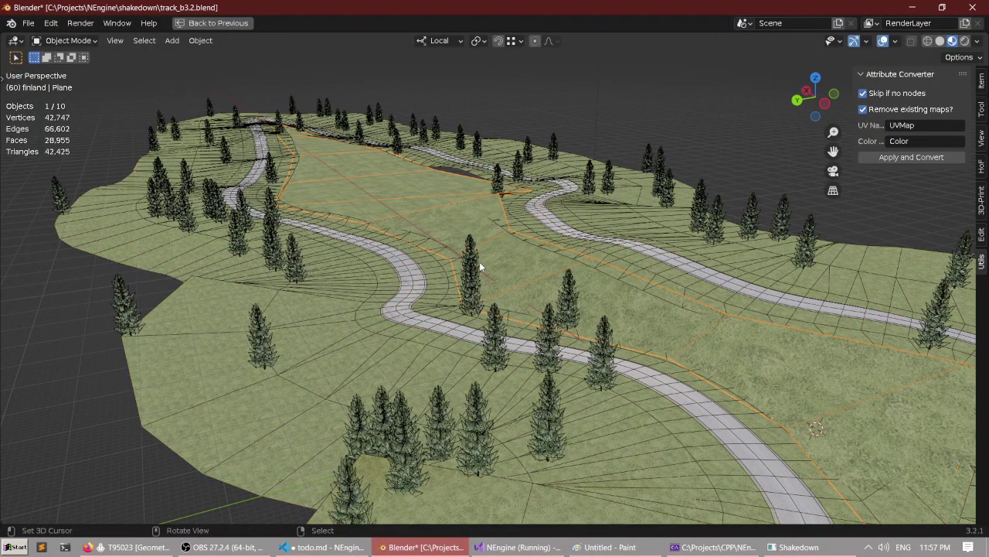
{"action": "left_click", "coordinate": [475, 263], "text": "shift"}
{"action": "key", "text": "ctrl+space"}
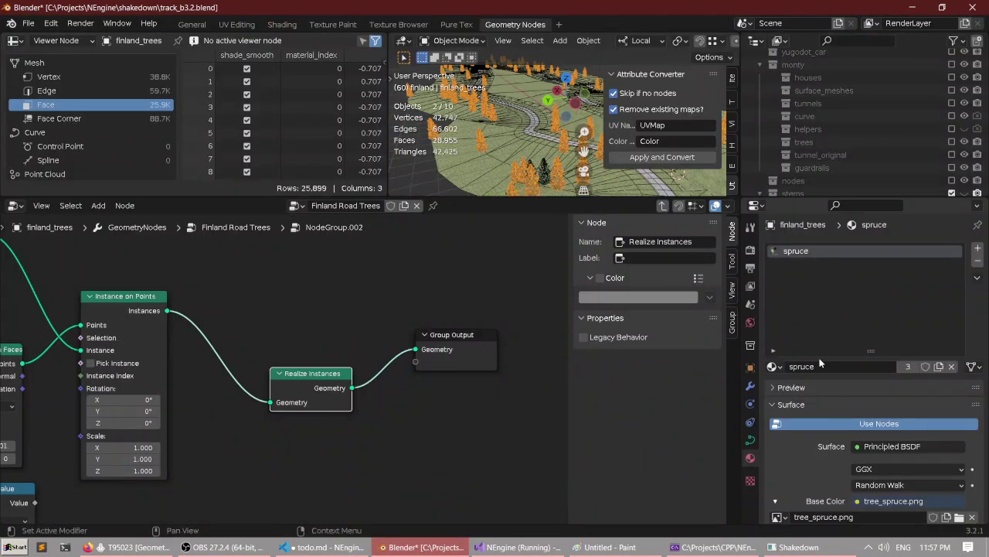
{"action": "scroll", "coordinate": [820, 363], "scroll_direction": "down", "scroll_amount": 5}
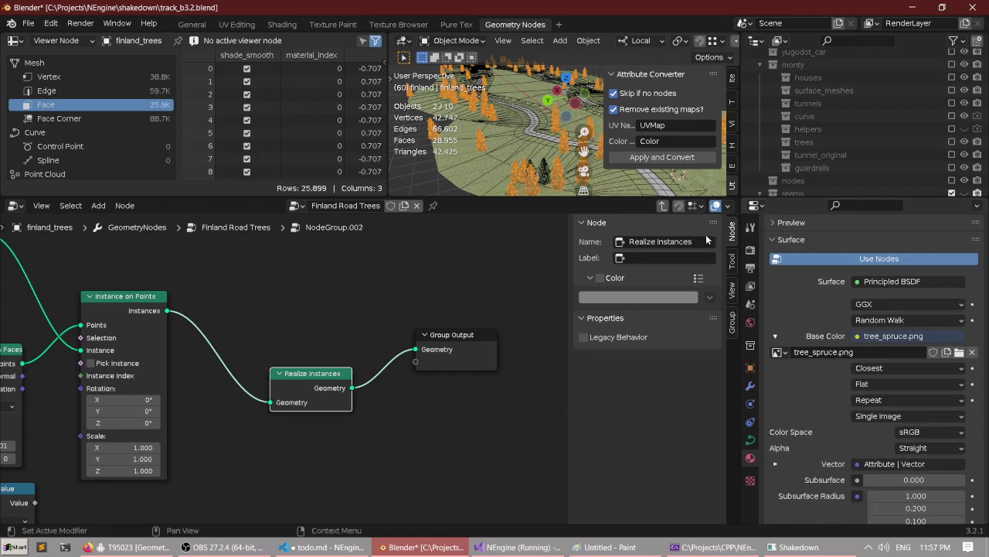
{"action": "key", "text": "q"}
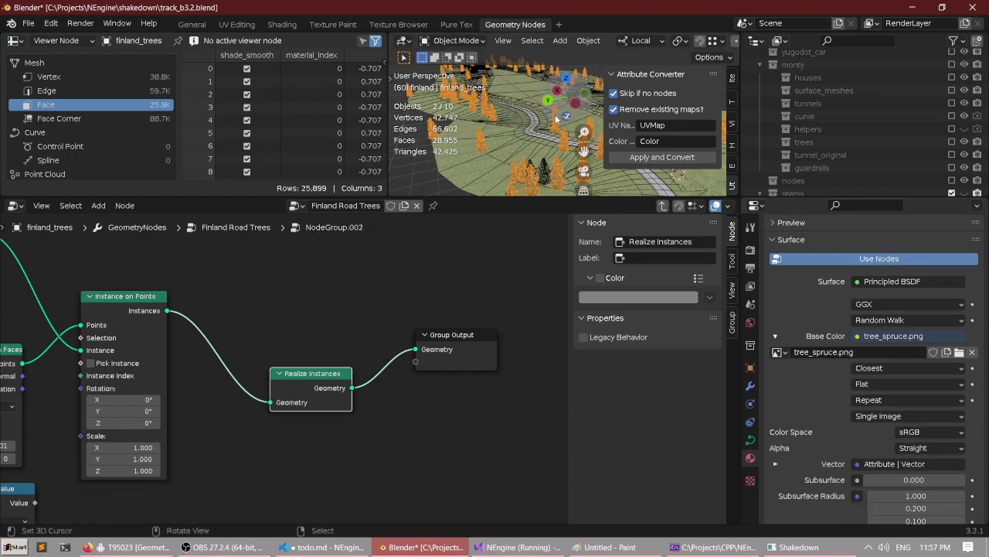
{"action": "key", "text": "a"}
{"action": "key", "text": "a"}
{"action": "key", "text": "q"}
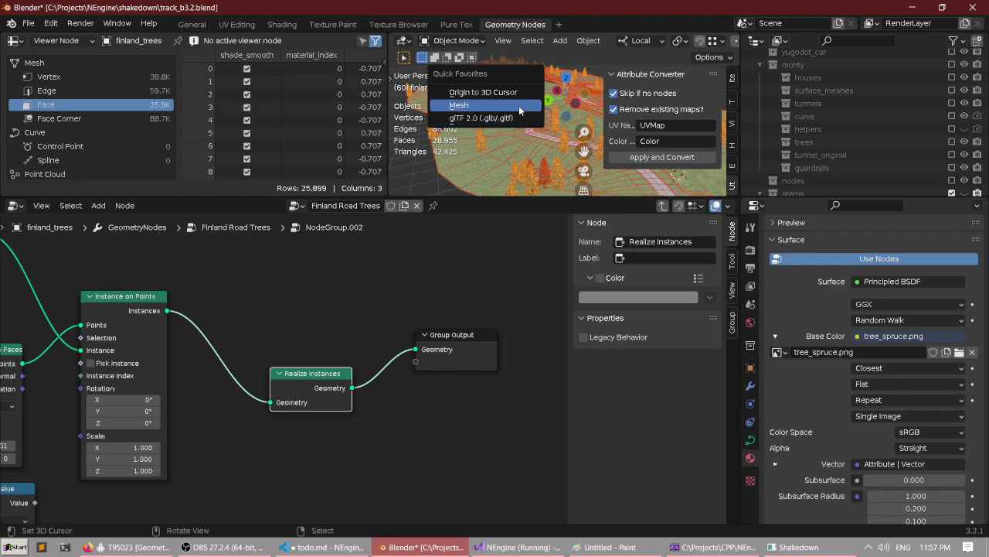
Switch to the Shakedown game, expand Assets in the NEngine panel, and move the Drive panel out of the way.
{"action": "key", "text": "alt+Tab"}
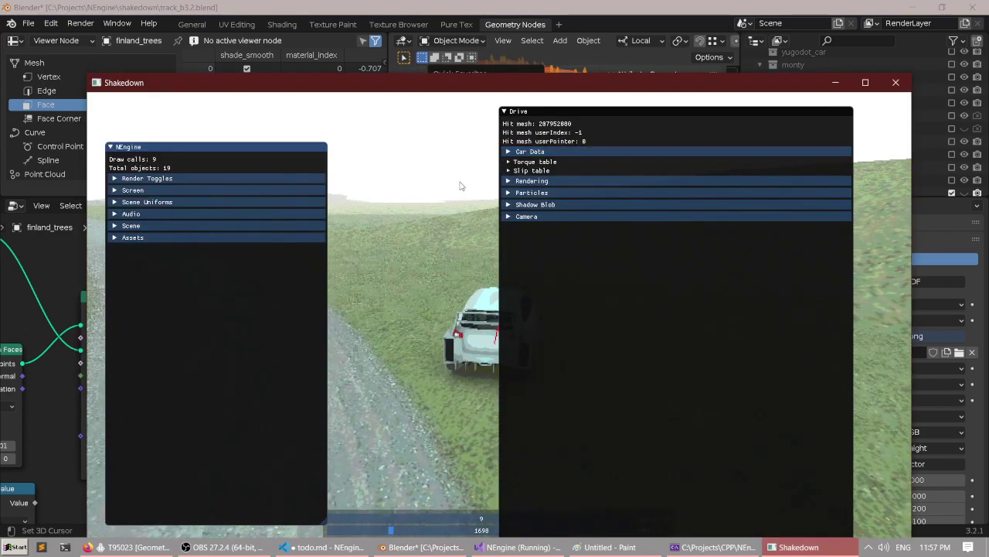
{"action": "key", "text": "F1"}
{"action": "key", "text": "F1"}
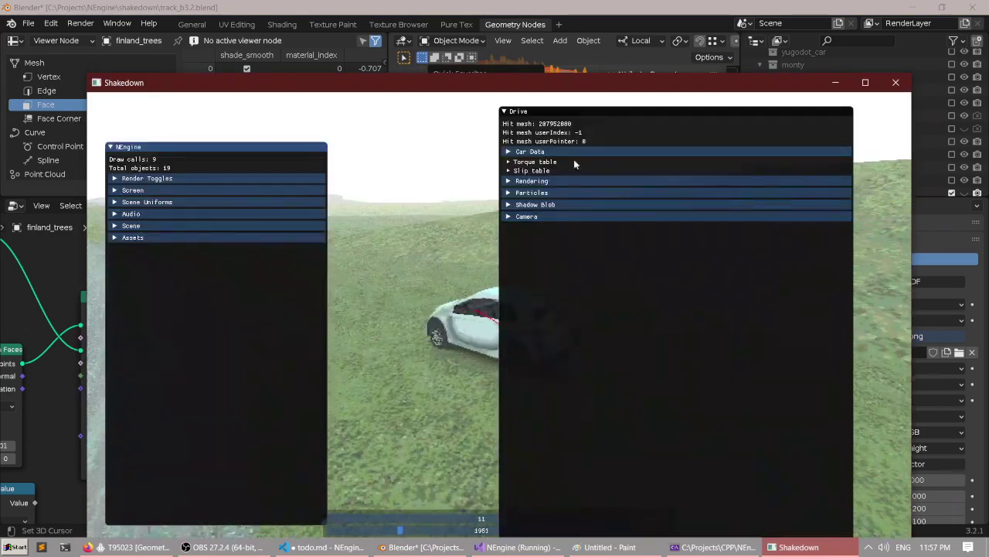
{"action": "left_click", "coordinate": [549, 152]}
{"action": "left_click", "coordinate": [549, 153]}
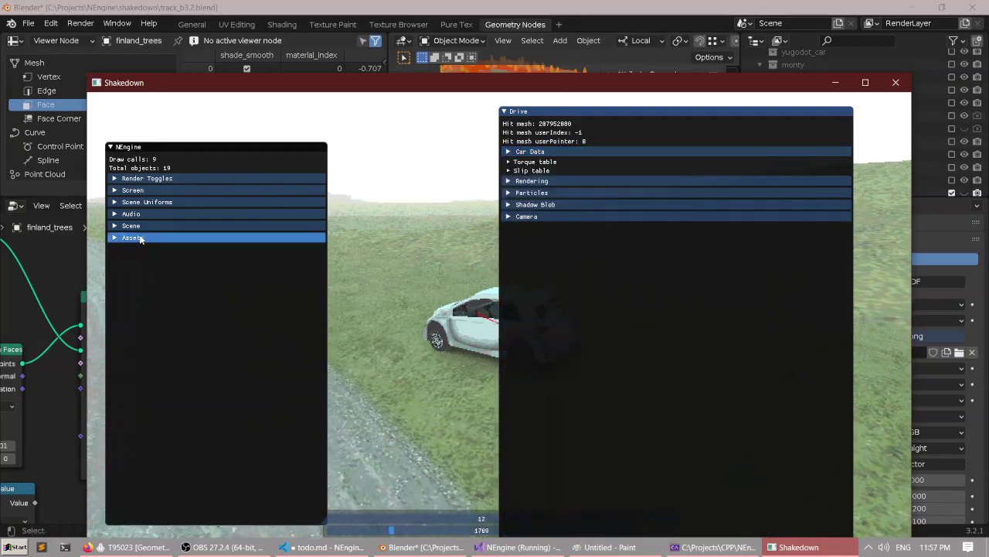
{"action": "left_click", "coordinate": [132, 237]}
{"action": "left_click_drag", "start_coordinate": [534, 131], "coordinate": [752, 537]}
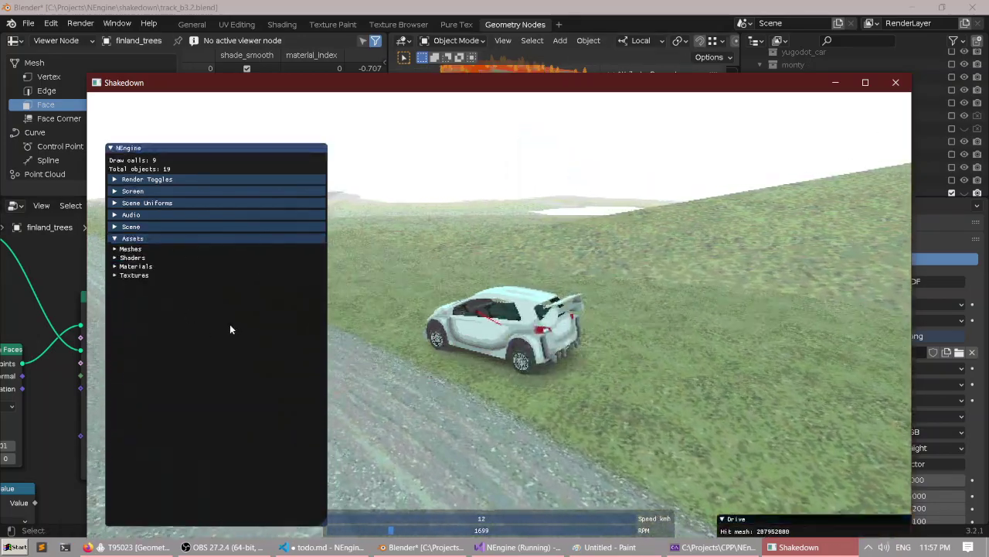
{"action": "left_click_drag", "start_coordinate": [213, 313], "coordinate": [232, 310]}
Browse the Meshes, Materials and Shaders lists under Assets, collapsing each one after viewing.
{"action": "left_click", "coordinate": [147, 245]}
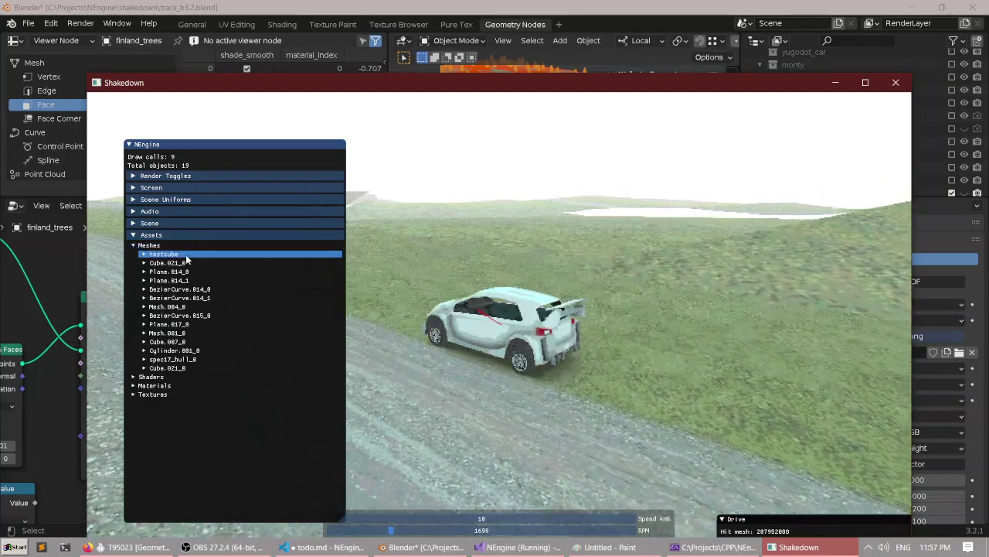
{"action": "left_click", "coordinate": [184, 246]}
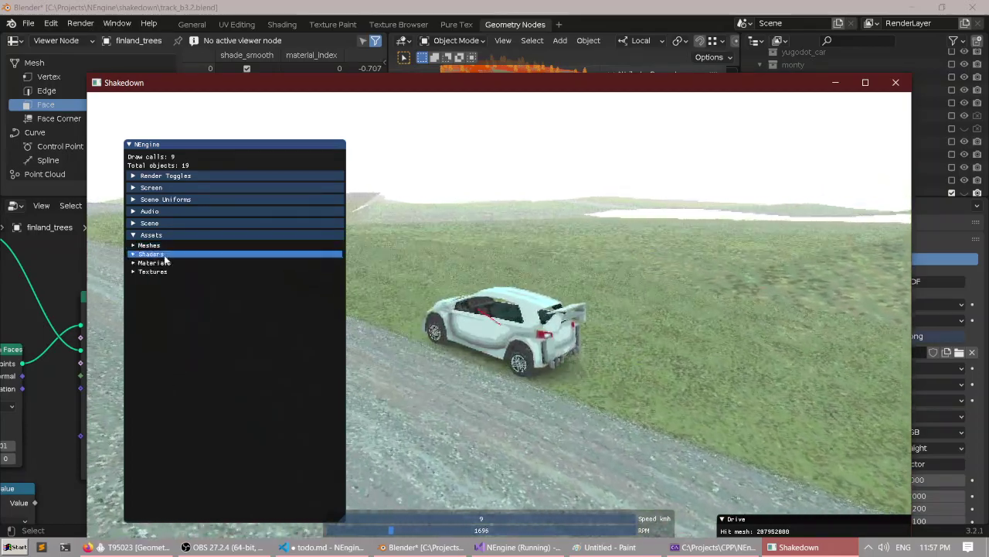
{"action": "left_click", "coordinate": [158, 263]}
{"action": "left_click", "coordinate": [158, 263]}
{"action": "left_click", "coordinate": [172, 253]}
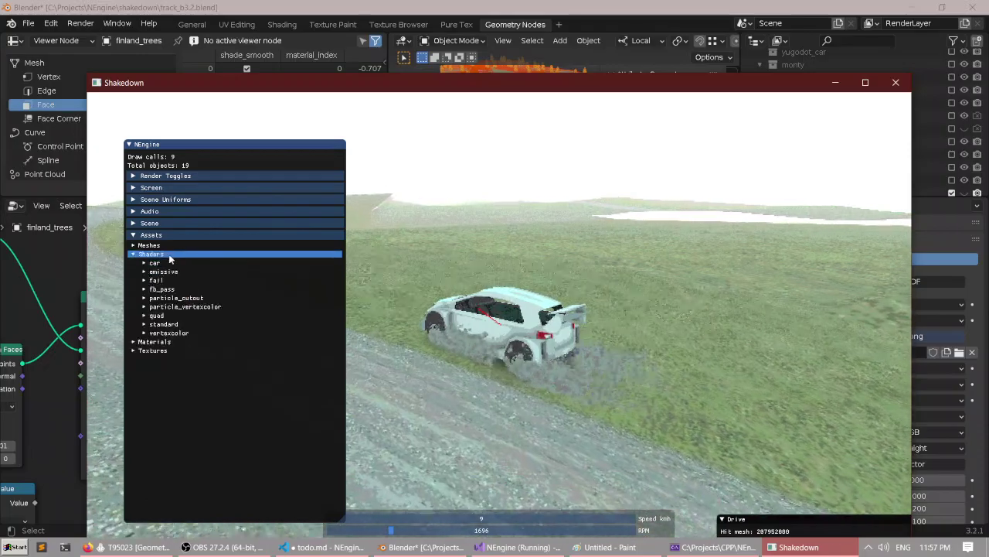
{"action": "left_click", "coordinate": [172, 253]}
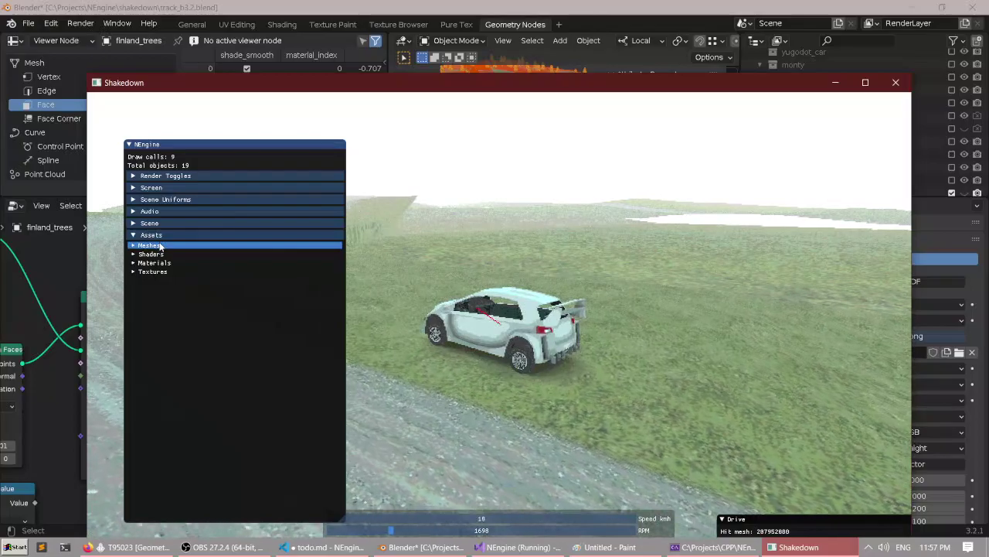
Inspect the stem_road_finland and finland_trees entries under Scene, shifting the third position value of finland_trees to about 11.33.
{"action": "left_click", "coordinate": [169, 226]}
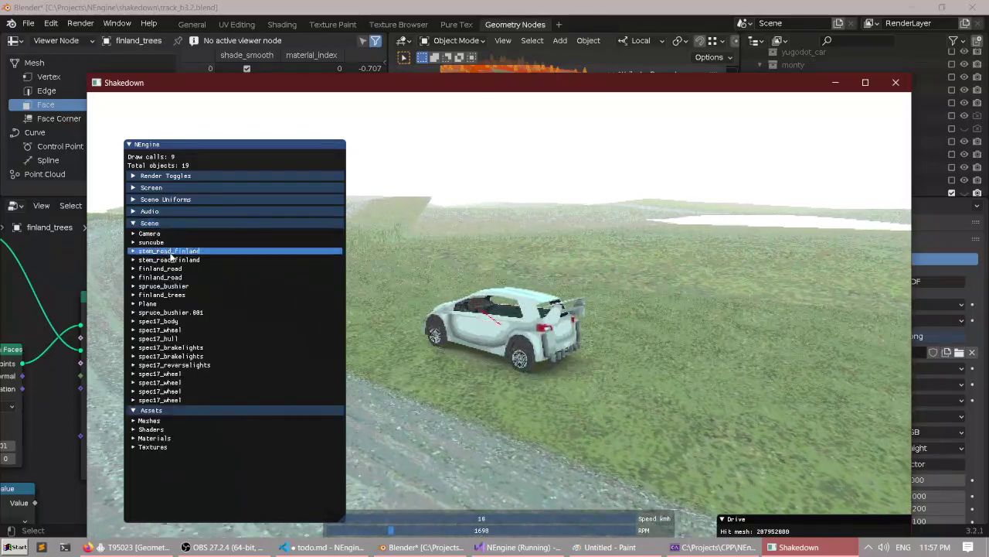
{"action": "left_click", "coordinate": [170, 252]}
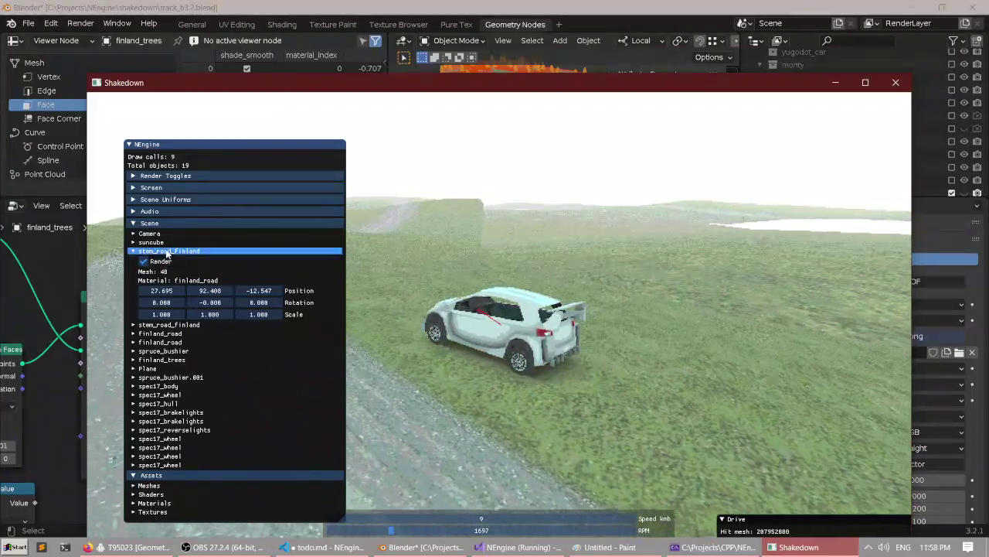
{"action": "left_click", "coordinate": [166, 252]}
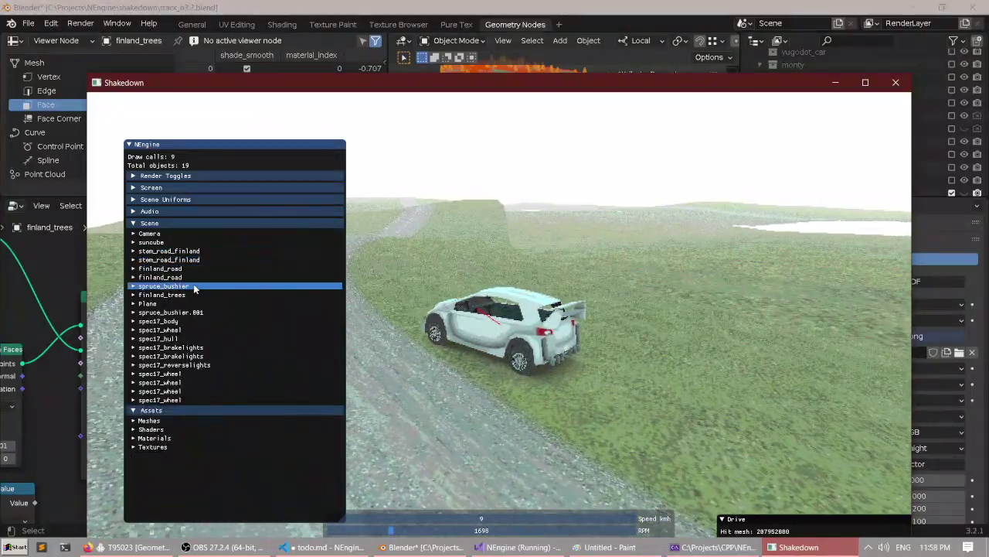
{"action": "left_click", "coordinate": [192, 296]}
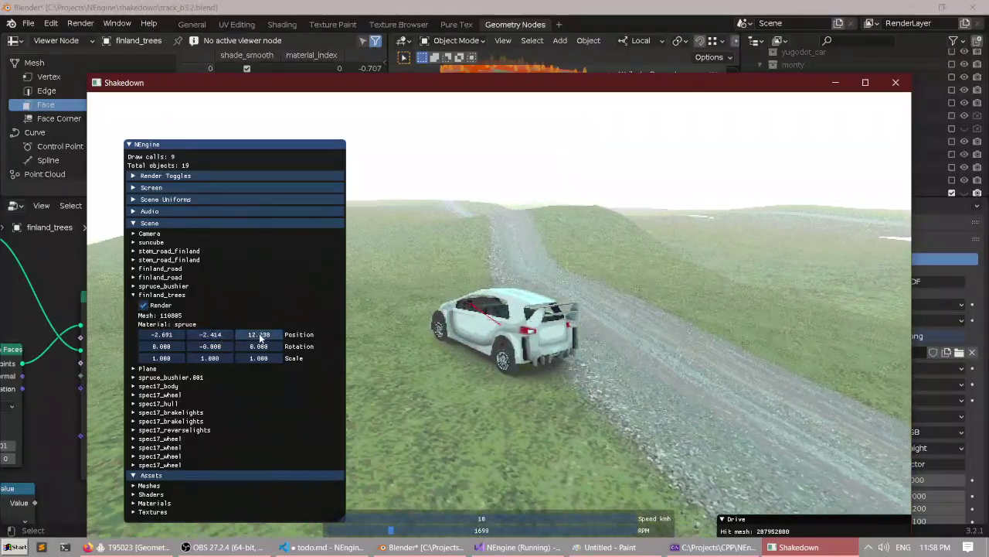
{"action": "left_click_drag", "start_coordinate": [260, 335], "coordinate": [251, 339]}
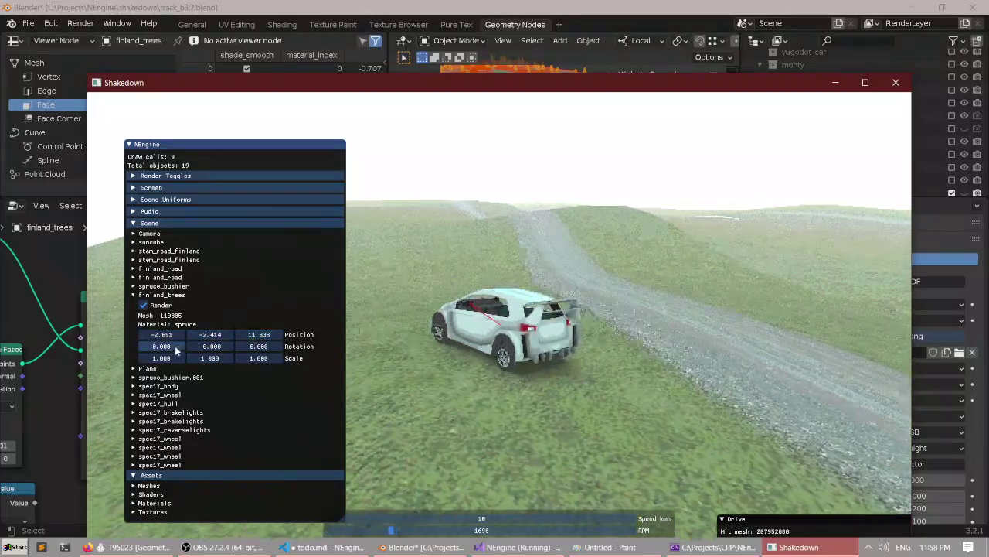
{"action": "left_click", "coordinate": [152, 295]}
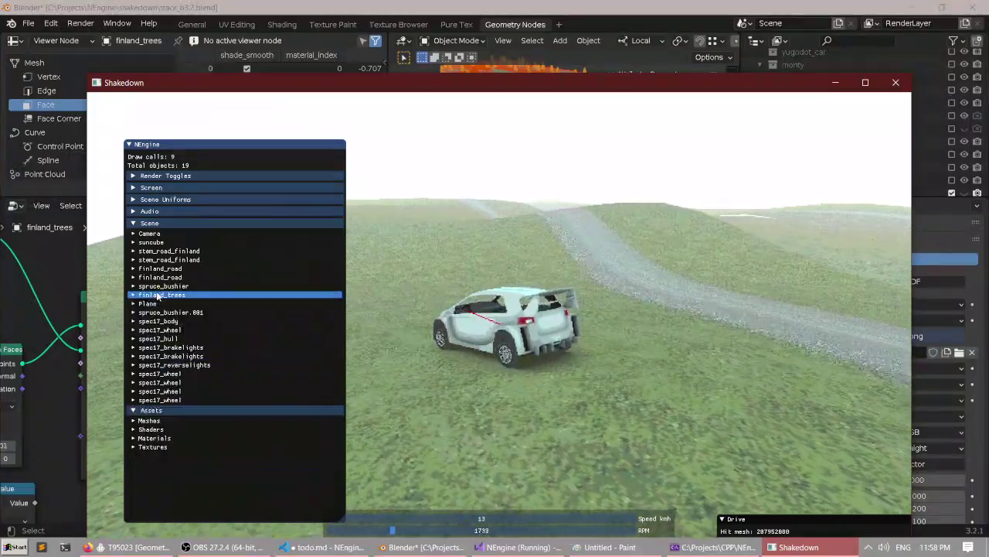
Hide the game's debug panels and close the Shakedown game.
{"action": "key", "text": "Tab"}
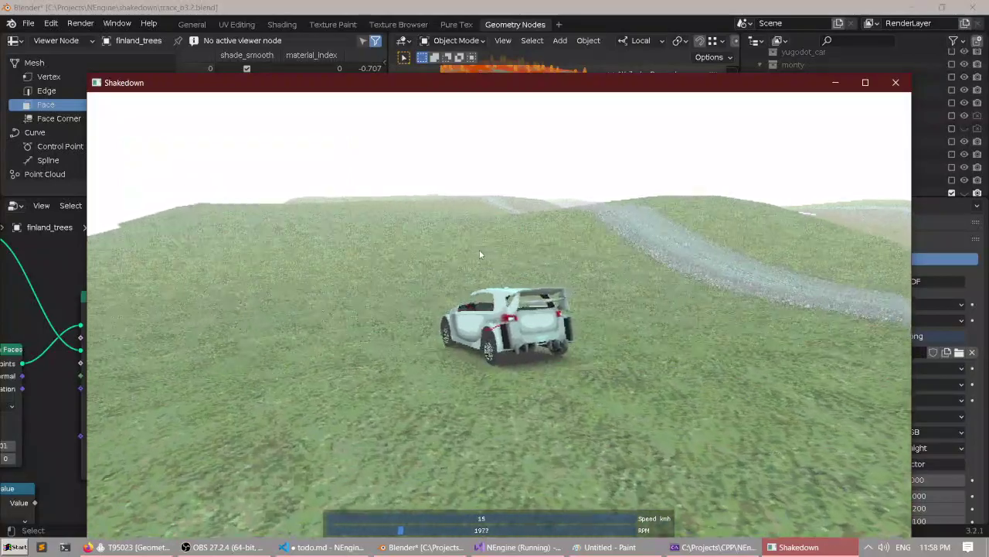
{"action": "key", "text": "c"}
{"action": "key", "text": "c"}
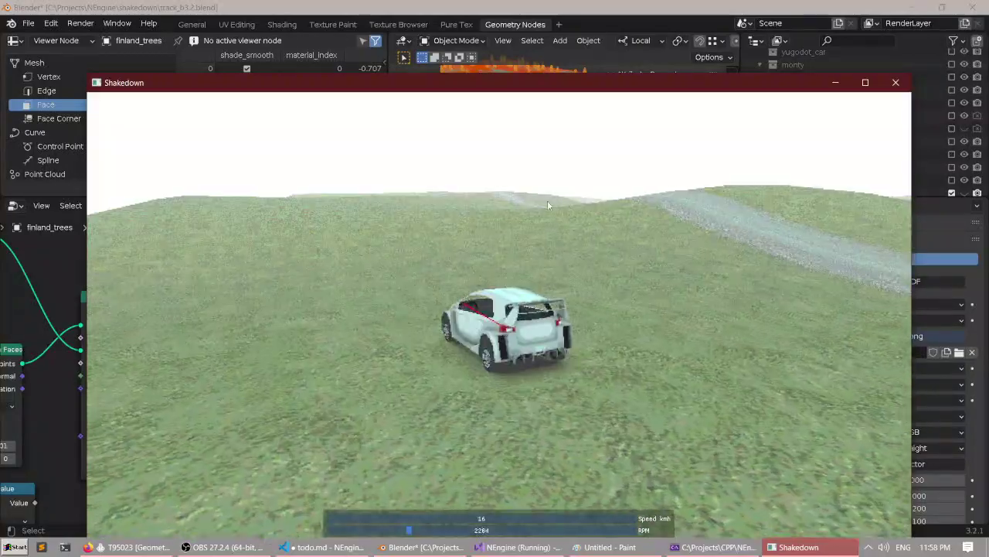
{"action": "left_click", "coordinate": [834, 82]}
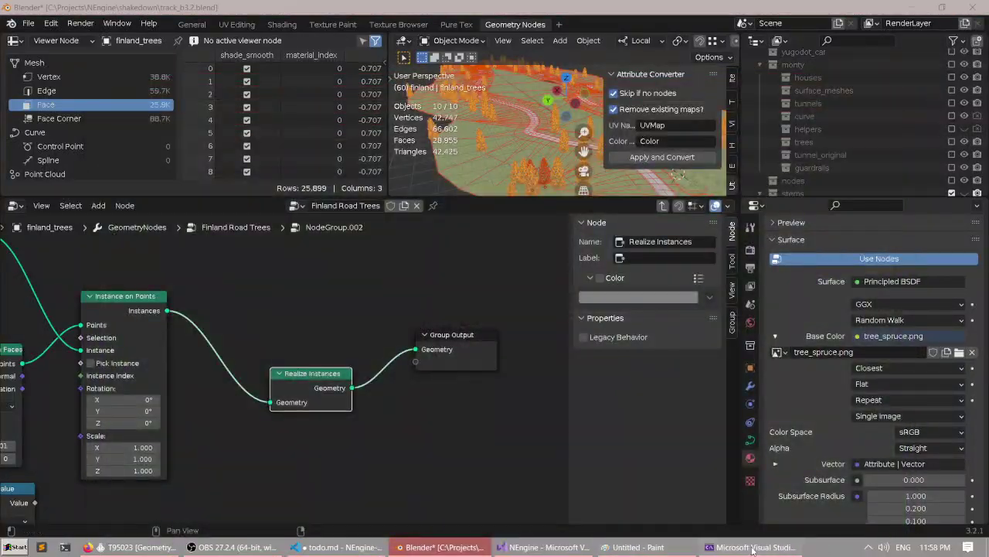
Read through the asset and glTF loading log in the Microsoft Visual Studio Debug Console and put the console away.
{"action": "scroll", "coordinate": [466, 245], "scroll_direction": "down", "scroll_amount": 4}
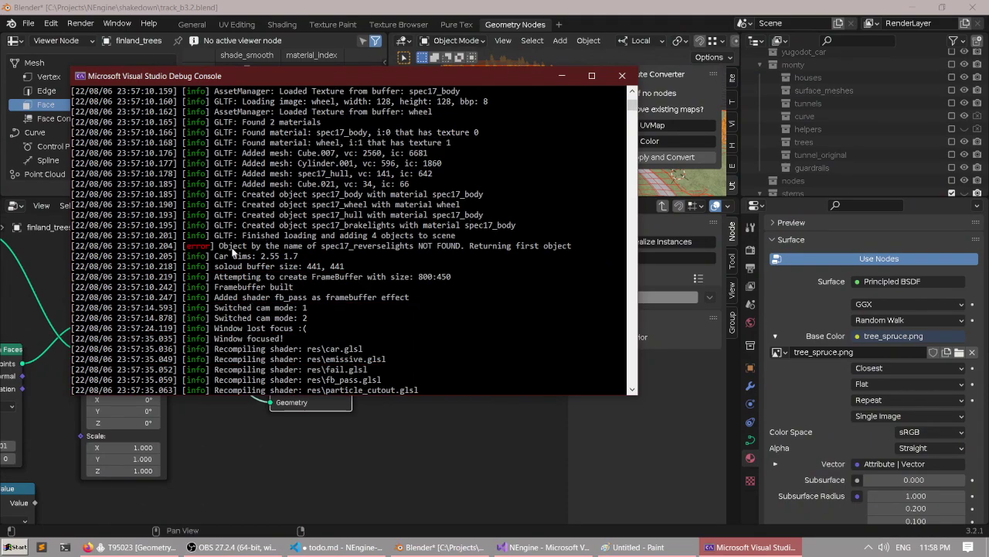
{"action": "scroll", "coordinate": [392, 251], "scroll_direction": "down", "scroll_amount": 7}
{"action": "scroll", "coordinate": [418, 253], "scroll_direction": "up", "scroll_amount": 20}
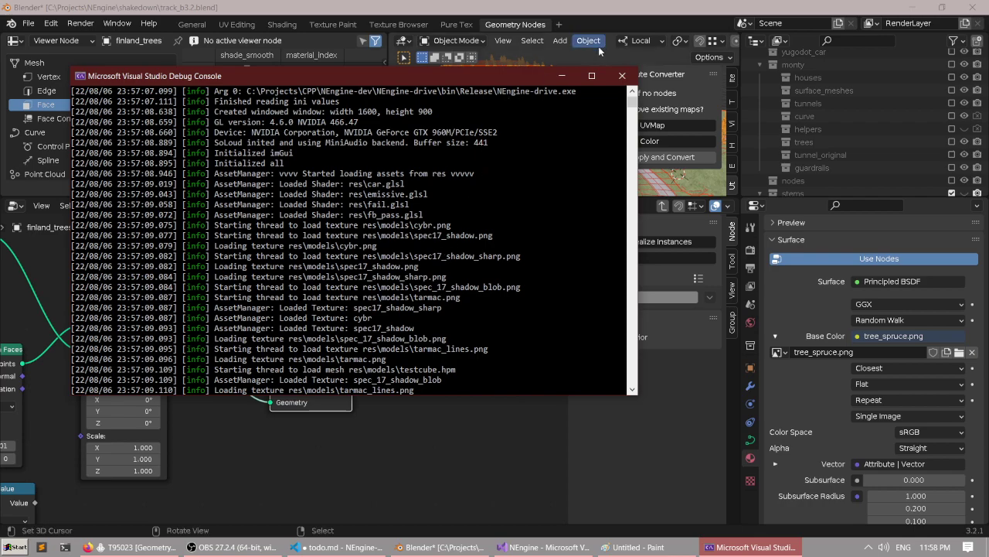
{"action": "left_click", "coordinate": [573, 76]}
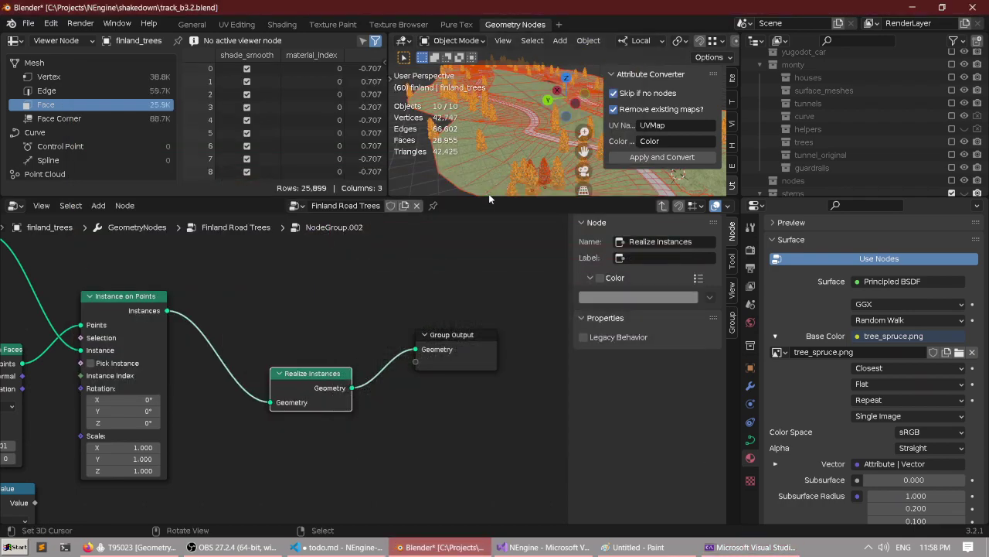
Enlarge Blender's 3D viewport area, deselect all objects, and look over the Finland track with its trees.
{"action": "left_click_drag", "start_coordinate": [489, 197], "coordinate": [494, 296]}
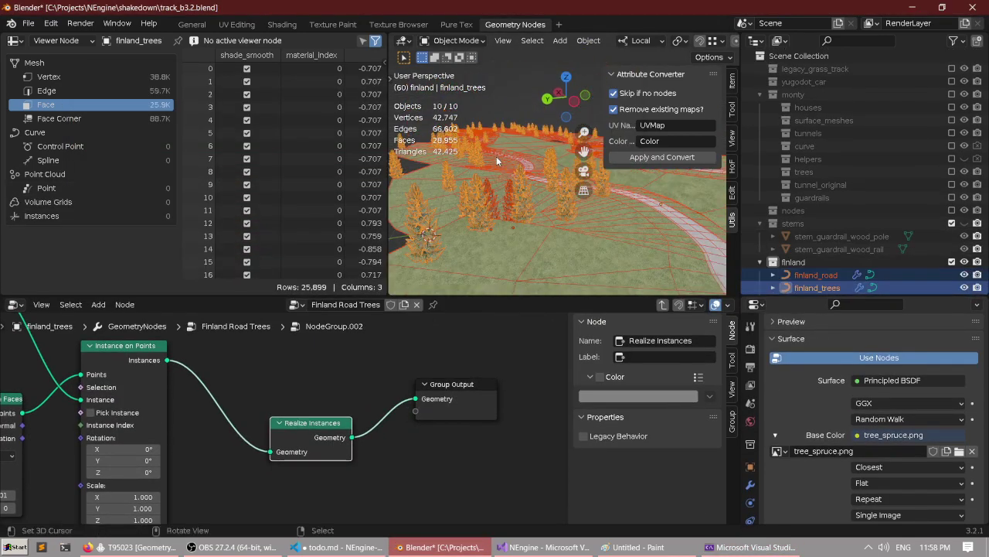
{"action": "middle_click_drag", "start_coordinate": [496, 157], "coordinate": [510, 104]}
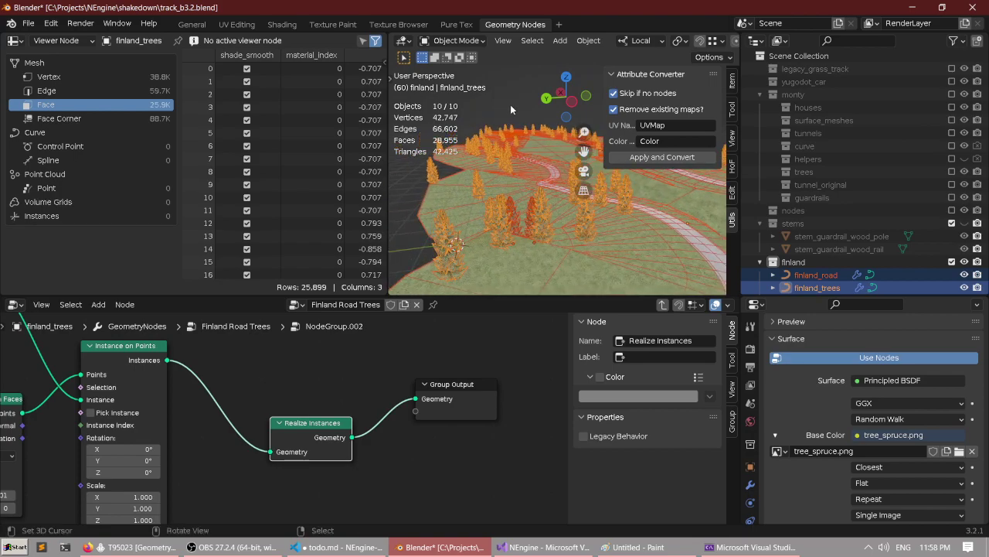
{"action": "key", "text": "ctrl+space"}
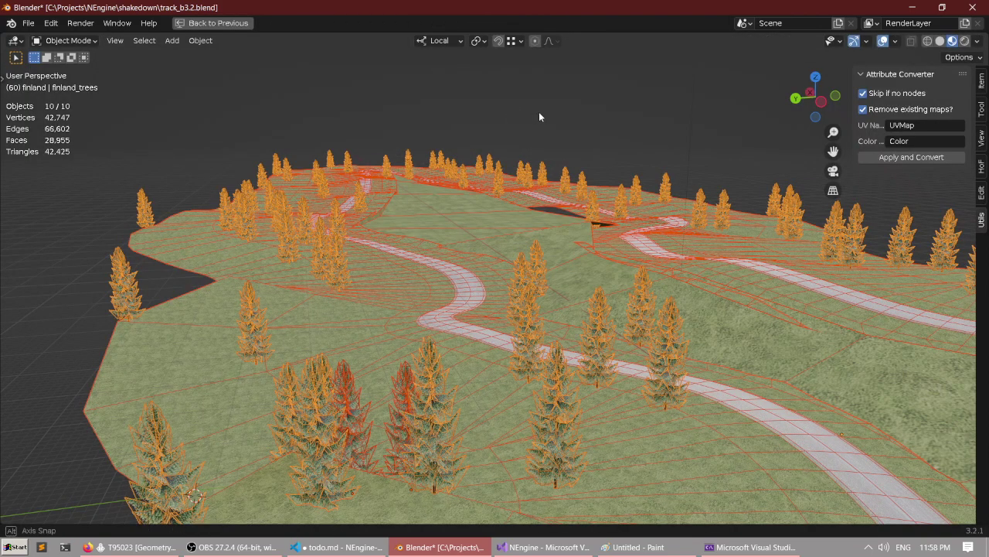
{"action": "key", "text": "alt+a"}
{"action": "middle_click_drag", "start_coordinate": [518, 112], "coordinate": [501, 112]}
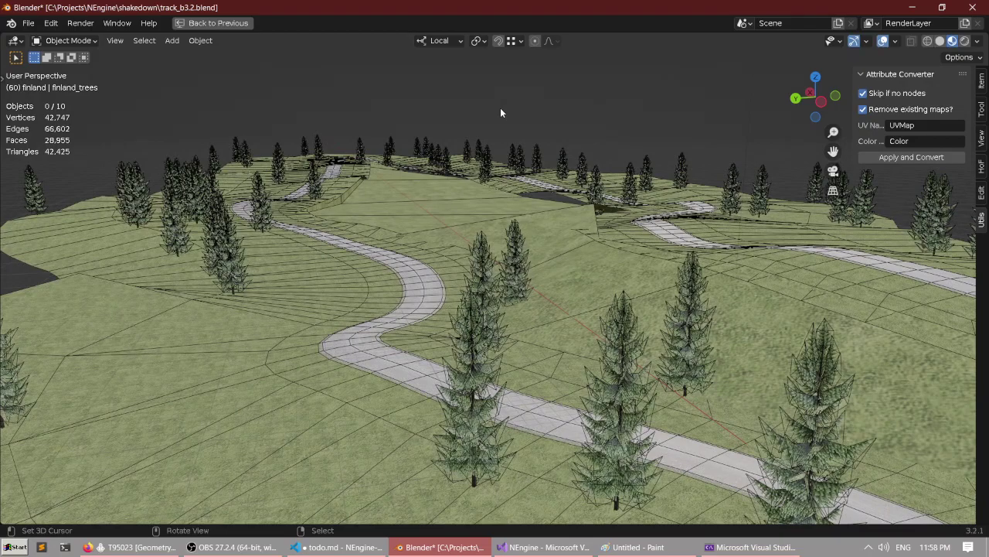
Return to the Geometry Nodes workspace layout, select the finland_road object, and show its modifiers.
{"action": "key", "text": "ctrl+space"}
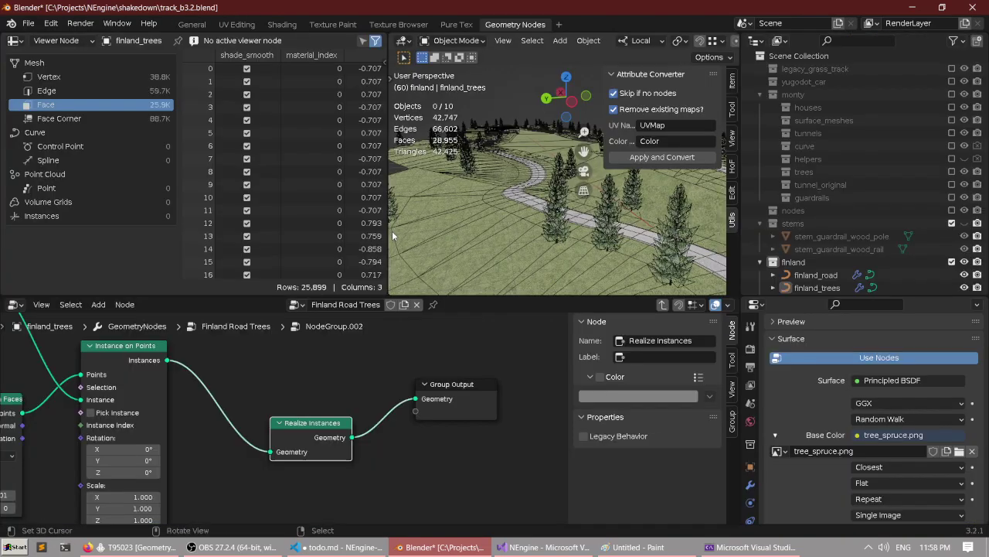
{"action": "left_click", "coordinate": [442, 217]}
{"action": "left_click", "coordinate": [750, 482]}
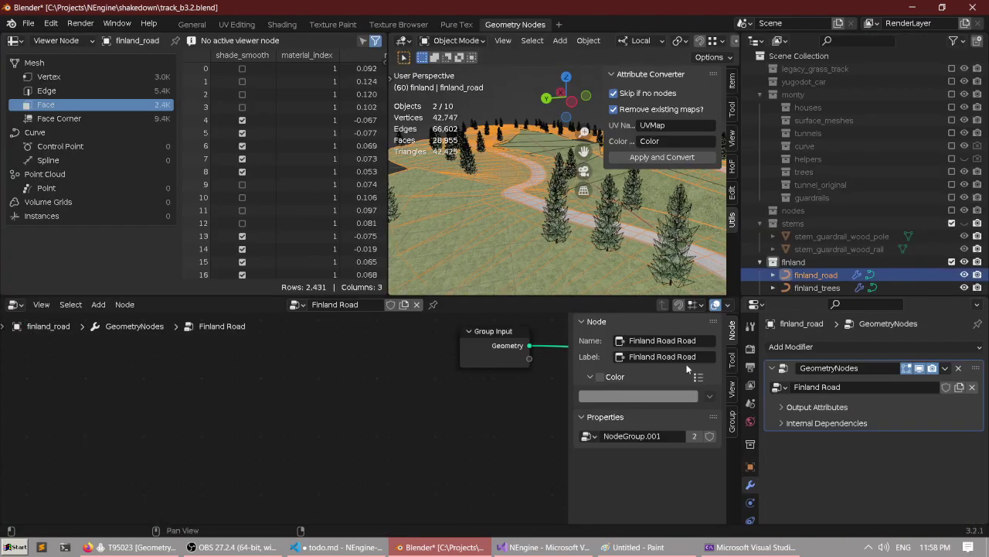
Save track_b3.2.blend and maximize the 3D viewport over the Finland track.
{"action": "key", "text": "ctrl+space"}
{"action": "key", "text": "ctrl+s"}
{"action": "middle_click_drag", "start_coordinate": [486, 133], "coordinate": [486, 138]}
Select all objects and run the Attribute Converter's Apply and Convert with UV name UVMap and color name Color.
{"action": "key", "text": "a"}
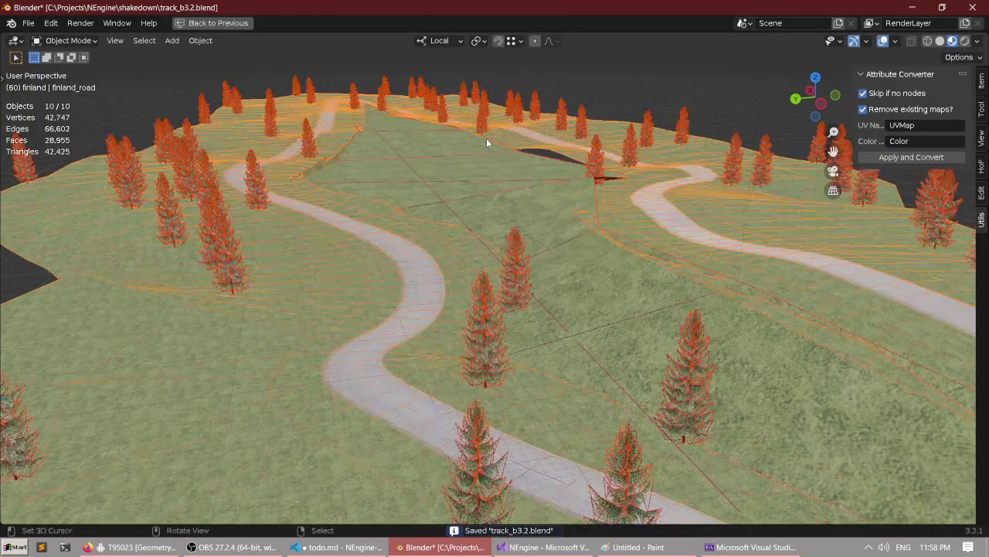
{"action": "key", "text": "q"}
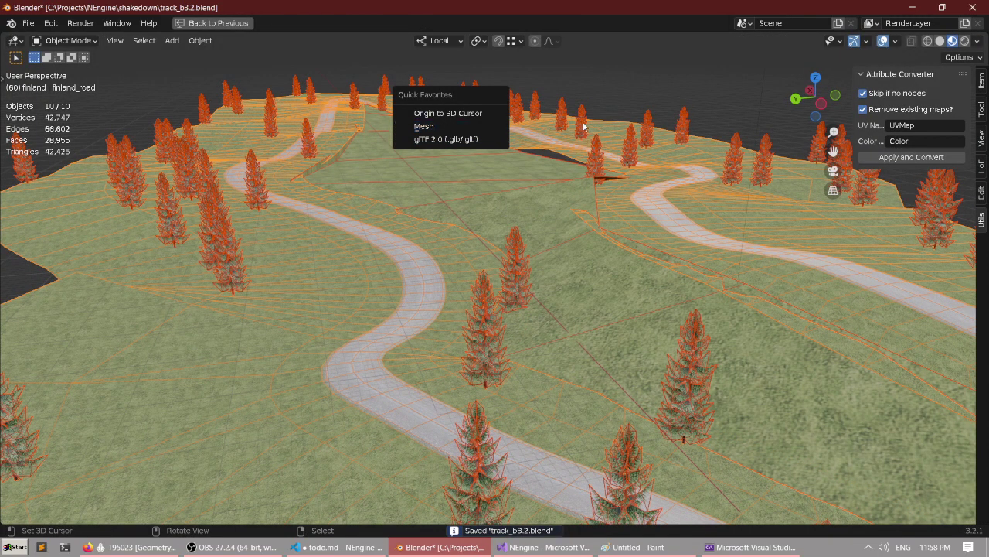
{"action": "left_click", "coordinate": [919, 160]}
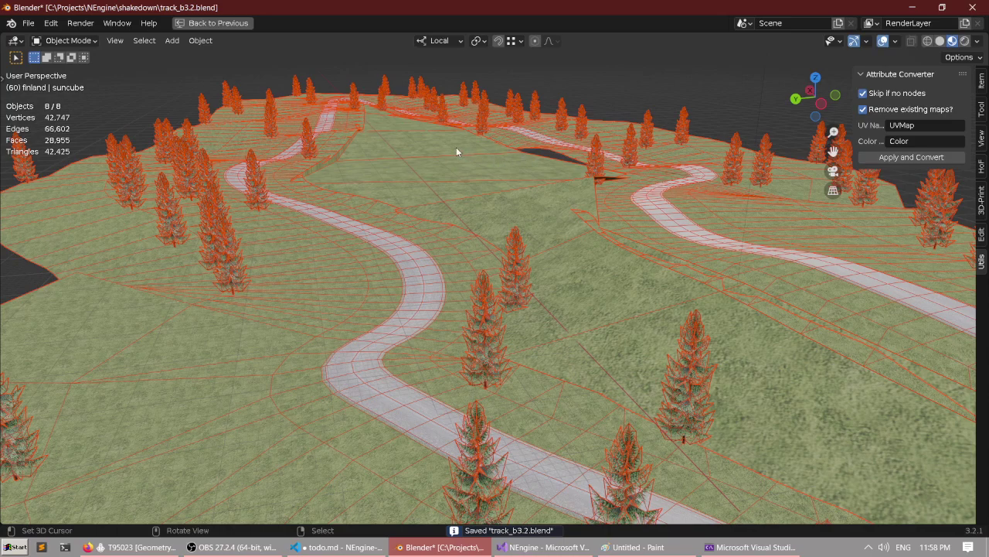
Select the converted finland_trees mesh, restore the full workspace layout, and look through its object data attributes.
{"action": "middle_click_drag", "start_coordinate": [456, 147], "coordinate": [452, 142]}
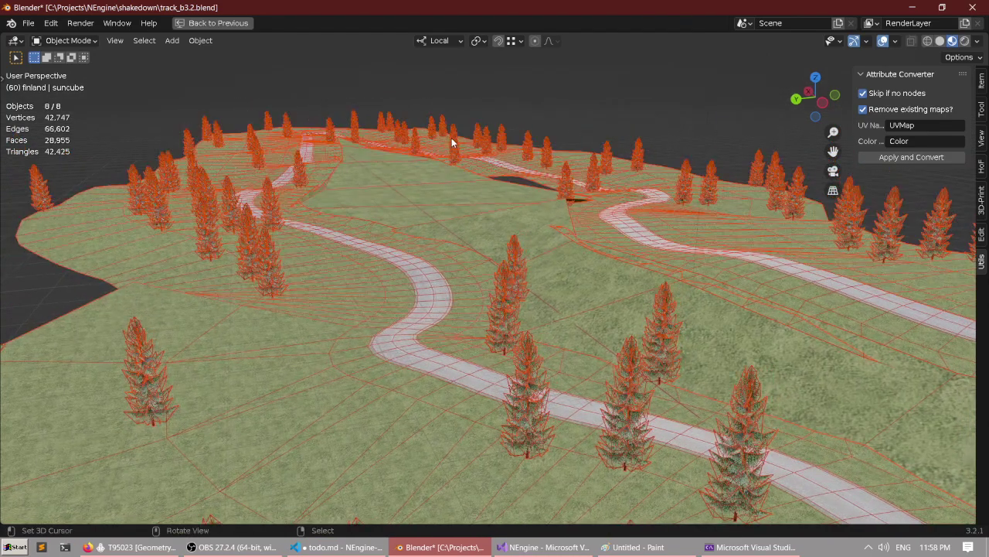
{"action": "left_click", "coordinate": [266, 241]}
{"action": "key", "text": "ctrl+space"}
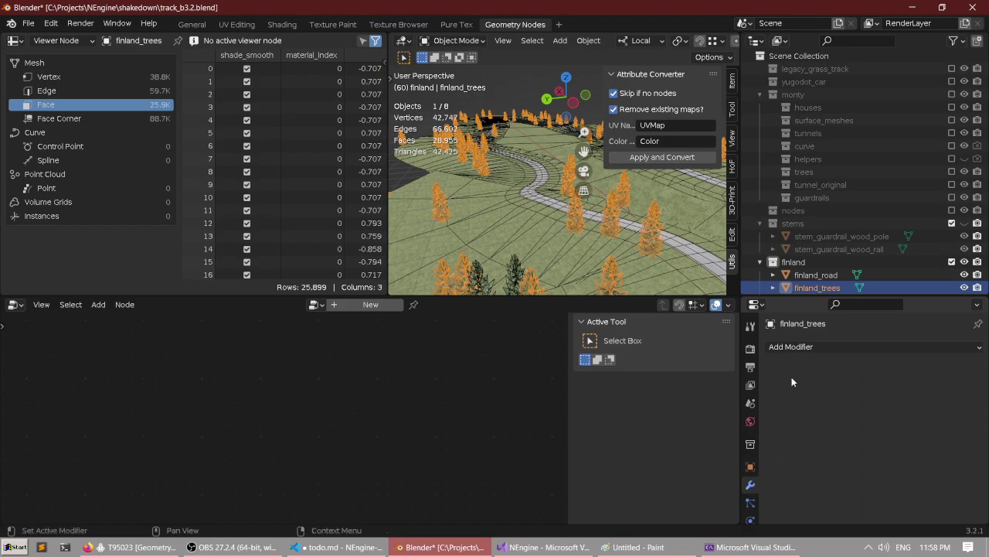
{"action": "scroll", "coordinate": [750, 464], "scroll_direction": "down", "scroll_amount": 1}
{"action": "left_click", "coordinate": [750, 494]}
{"action": "scroll", "coordinate": [885, 447], "scroll_direction": "down", "scroll_amount": 3}
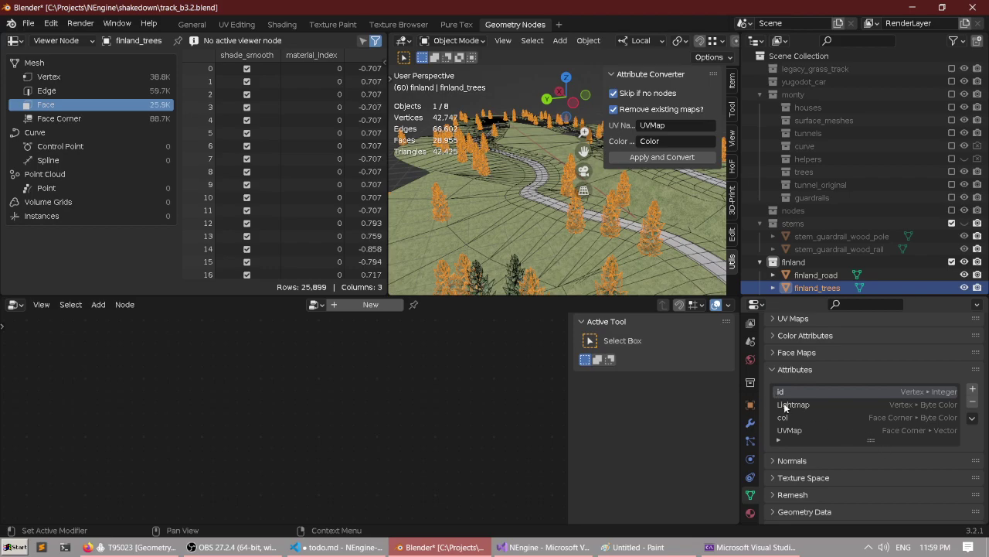
{"action": "scroll", "coordinate": [786, 404], "scroll_direction": "up", "scroll_amount": 2}
{"action": "scroll", "coordinate": [789, 406], "scroll_direction": "up", "scroll_amount": 4}
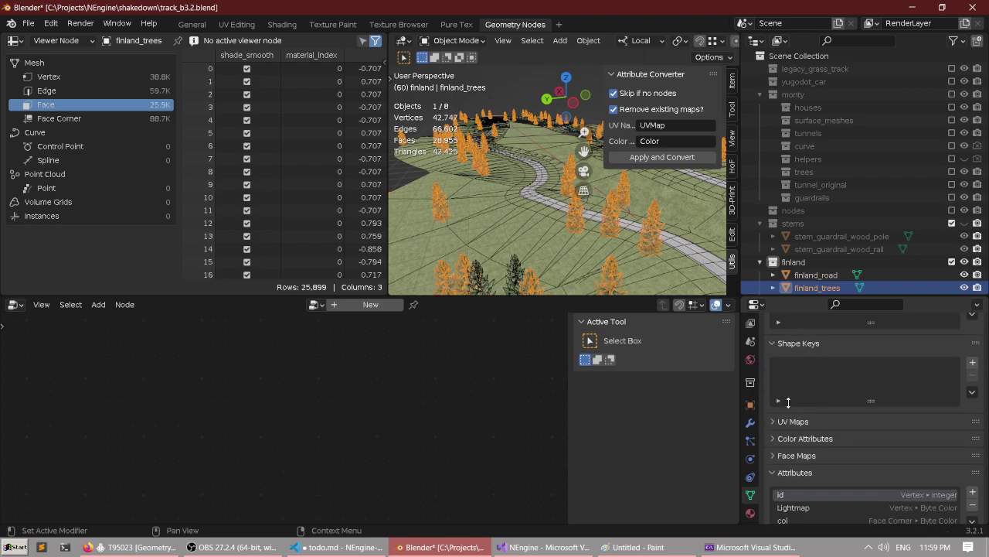
Expand the UV Maps and Color Attributes lists of finland_trees and compare them with its attributes.
{"action": "left_click", "coordinate": [797, 444]}
{"action": "scroll", "coordinate": [798, 446], "scroll_direction": "down", "scroll_amount": 4}
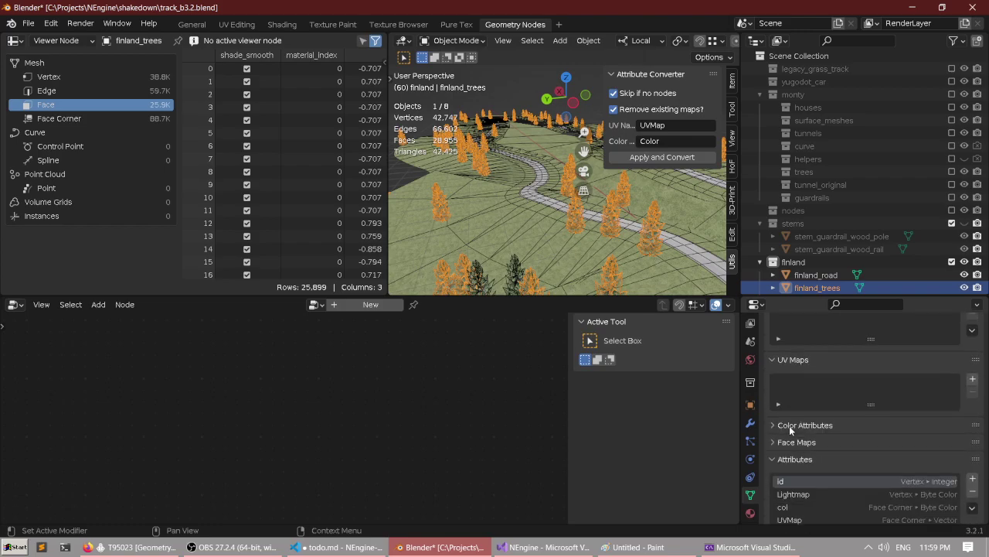
{"action": "left_click", "coordinate": [789, 425]}
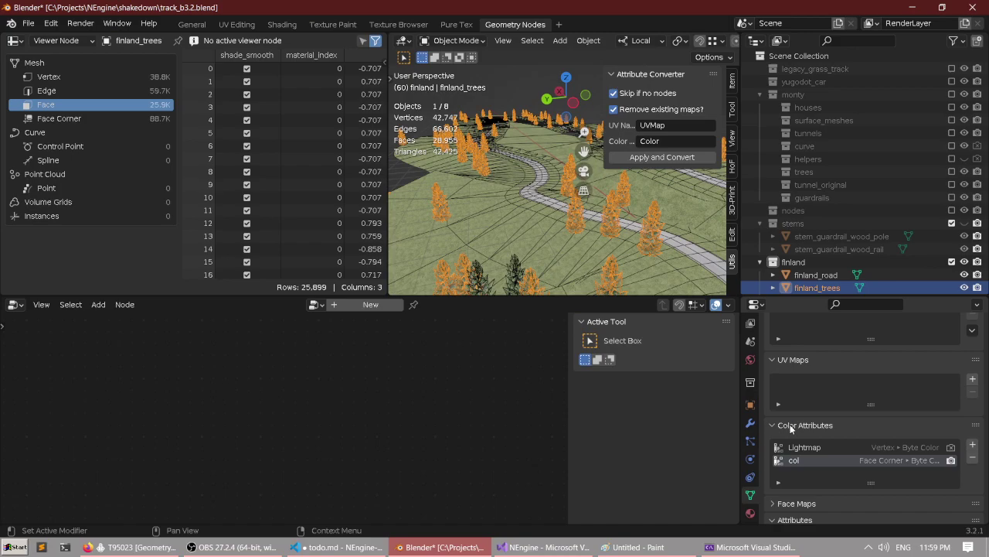
{"action": "scroll", "coordinate": [791, 422], "scroll_direction": "down", "scroll_amount": 4}
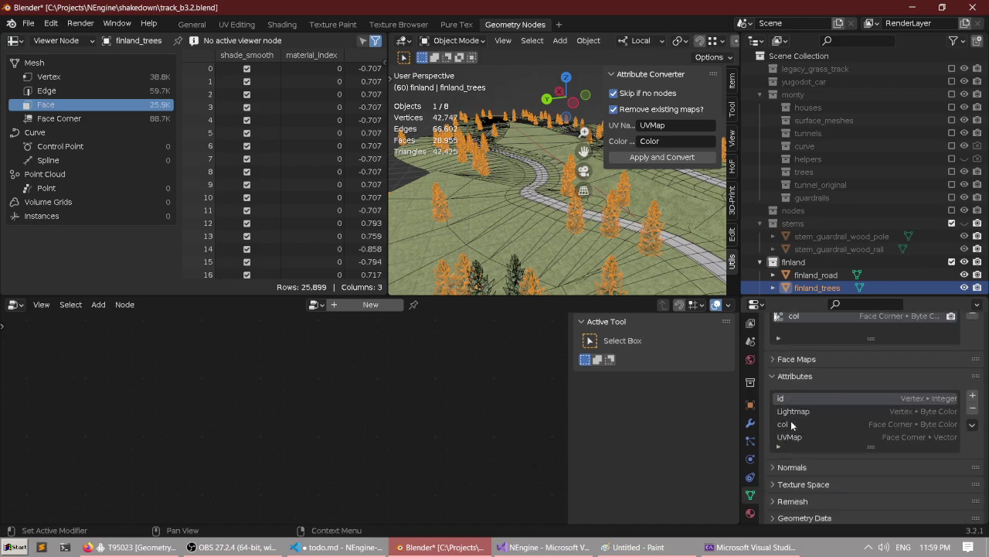
{"action": "scroll", "coordinate": [790, 420], "scroll_direction": "up", "scroll_amount": 2}
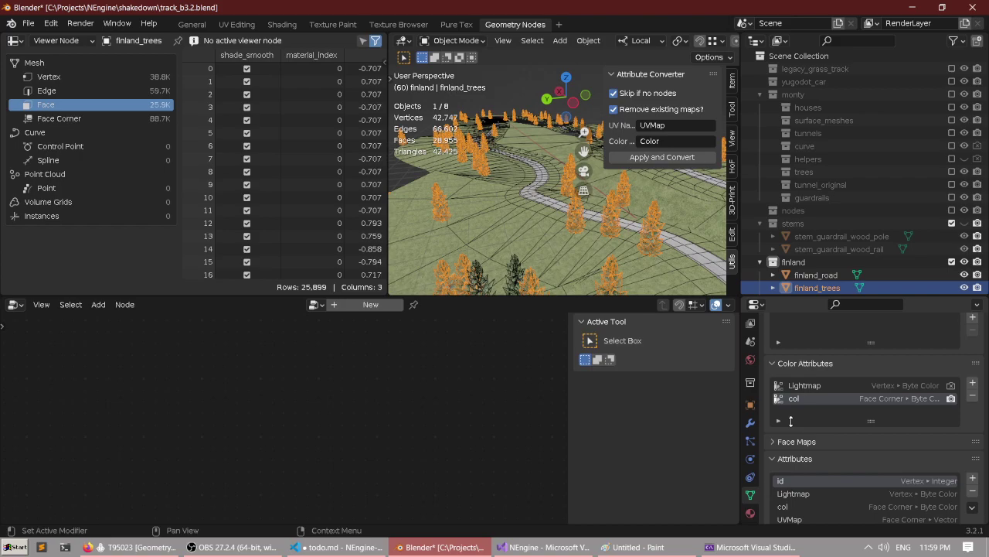
{"action": "scroll", "coordinate": [791, 421], "scroll_direction": "down", "scroll_amount": 1}
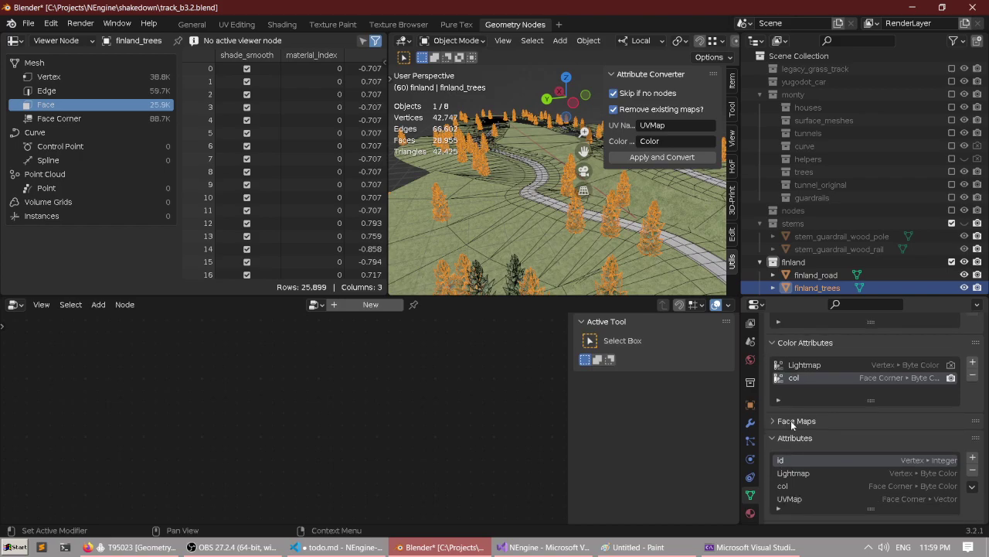
Recheck the UV Maps list of finland_trees and highlight its UVMap face corner attribute.
{"action": "scroll", "coordinate": [791, 421], "scroll_direction": "up", "scroll_amount": 7}
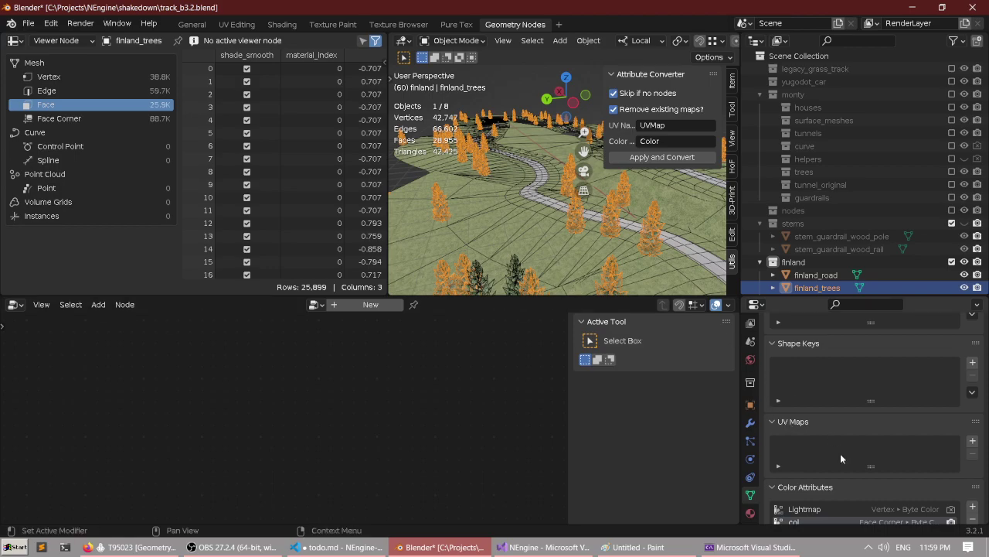
{"action": "scroll", "coordinate": [842, 456], "scroll_direction": "down", "scroll_amount": 6}
{"action": "scroll", "coordinate": [849, 459], "scroll_direction": "down", "scroll_amount": 4}
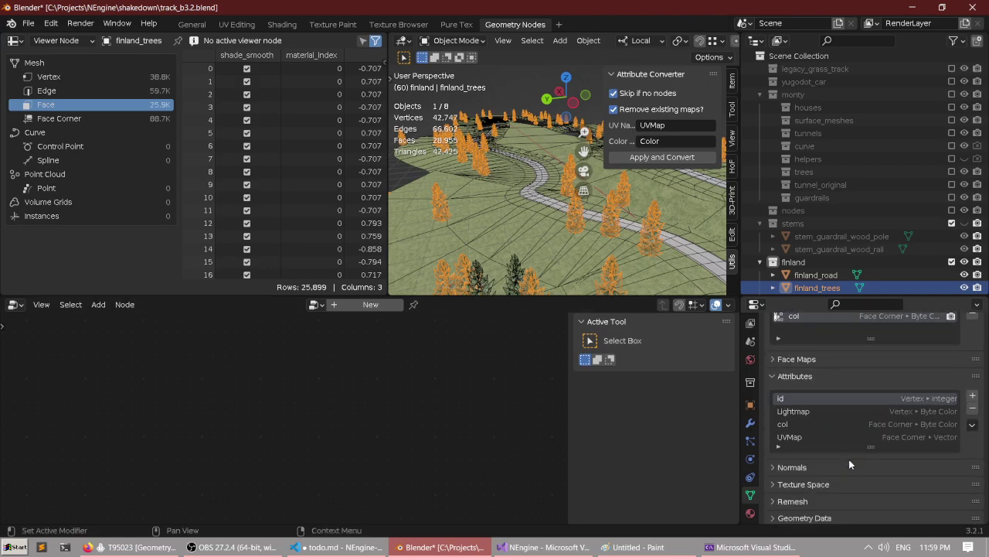
{"action": "left_click", "coordinate": [799, 437]}
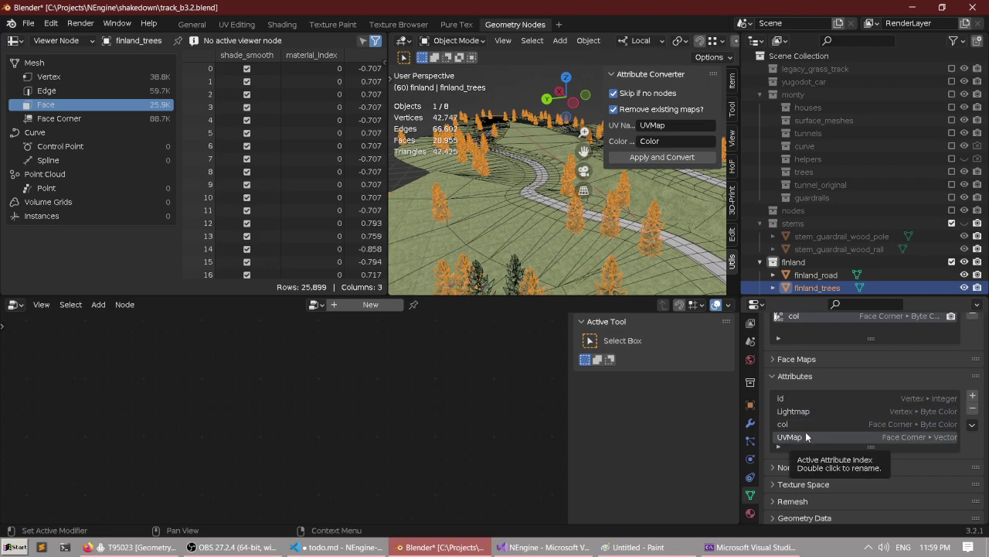
{"action": "scroll", "coordinate": [805, 431], "scroll_direction": "up", "scroll_amount": 2}
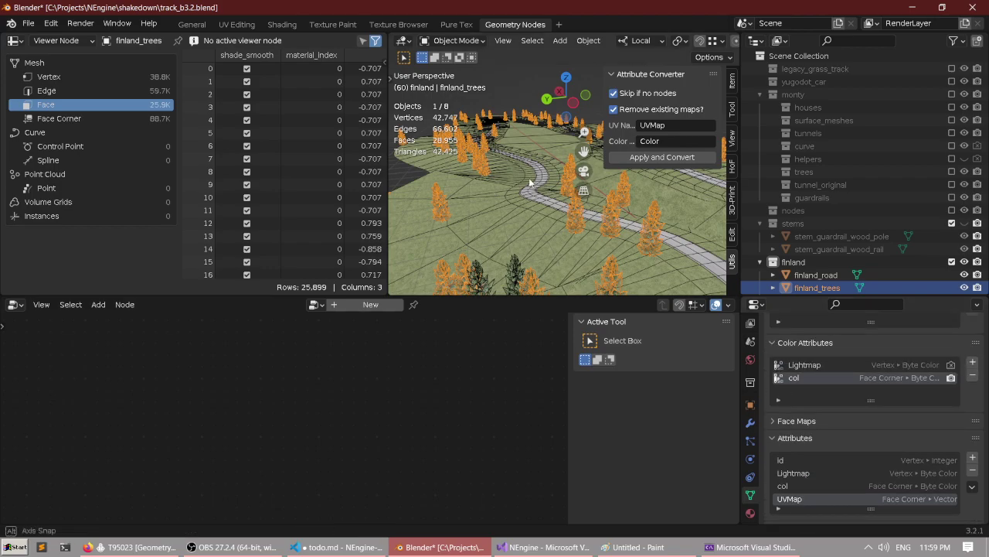
{"action": "middle_click_drag", "start_coordinate": [605, 215], "coordinate": [527, 190]}
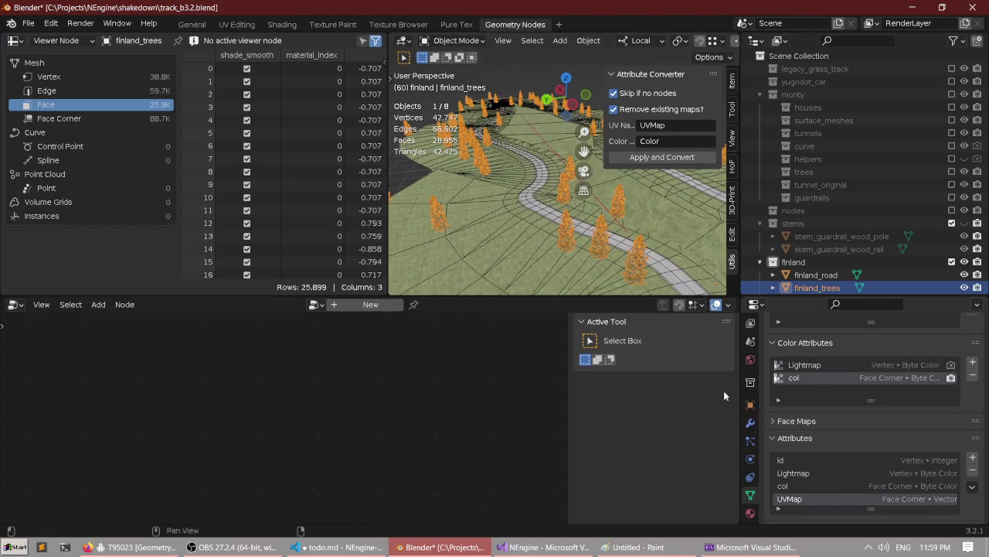
Show the modifiers of finland_trees and revert the file to its last saved version.
{"action": "left_click", "coordinate": [750, 423]}
{"action": "left_click", "coordinate": [28, 23]}
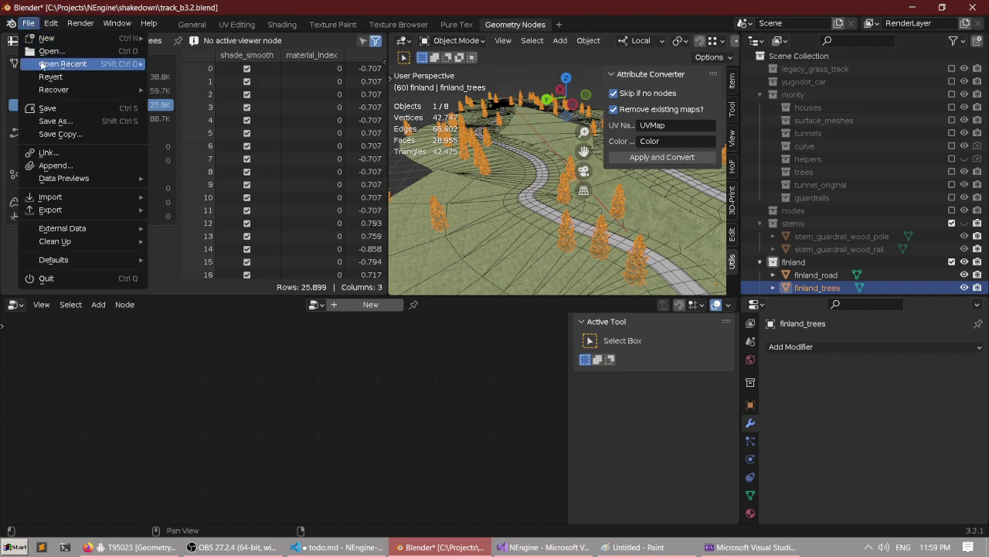
{"action": "left_click", "coordinate": [37, 80]}
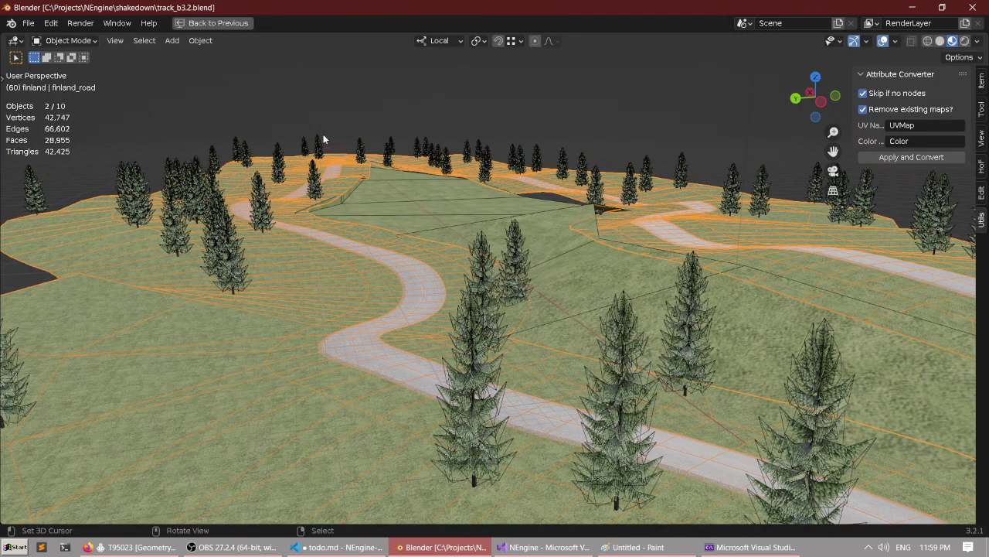
Select finland_trees by itself, restore the full workspace layout, and run Apply and Convert on it.
{"action": "left_click", "coordinate": [489, 268]}
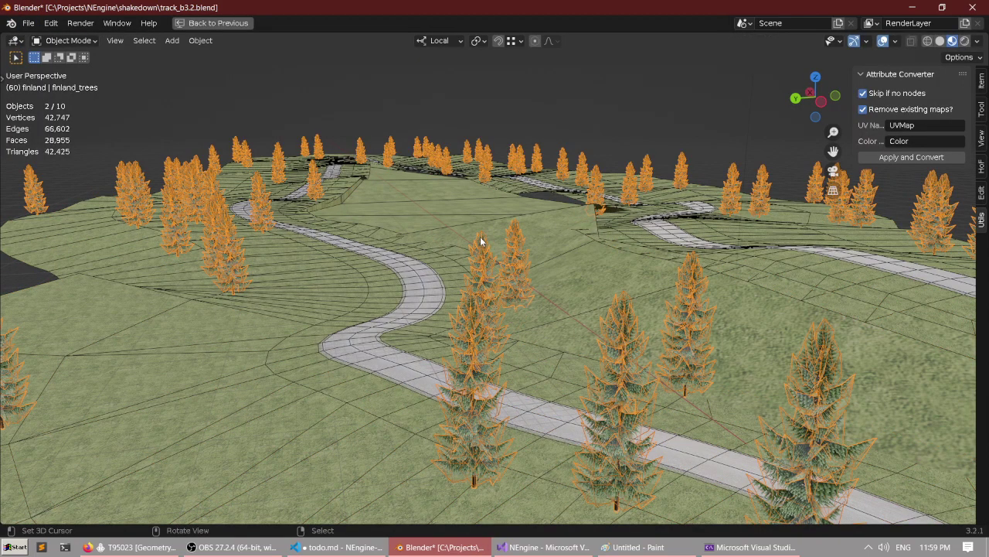
{"action": "key", "text": "ctrl+space"}
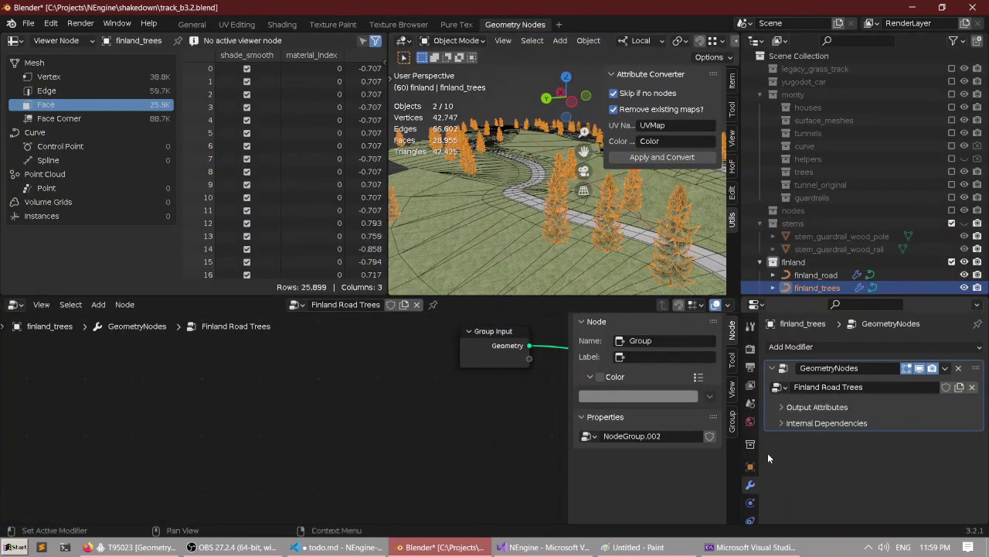
{"action": "scroll", "coordinate": [743, 495], "scroll_direction": "down", "scroll_amount": 3}
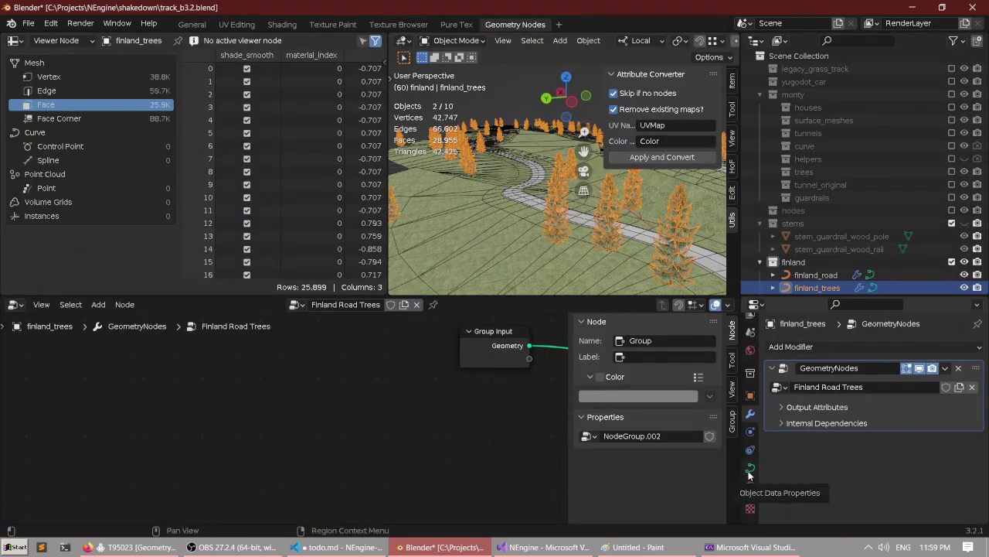
{"action": "left_click", "coordinate": [628, 158]}
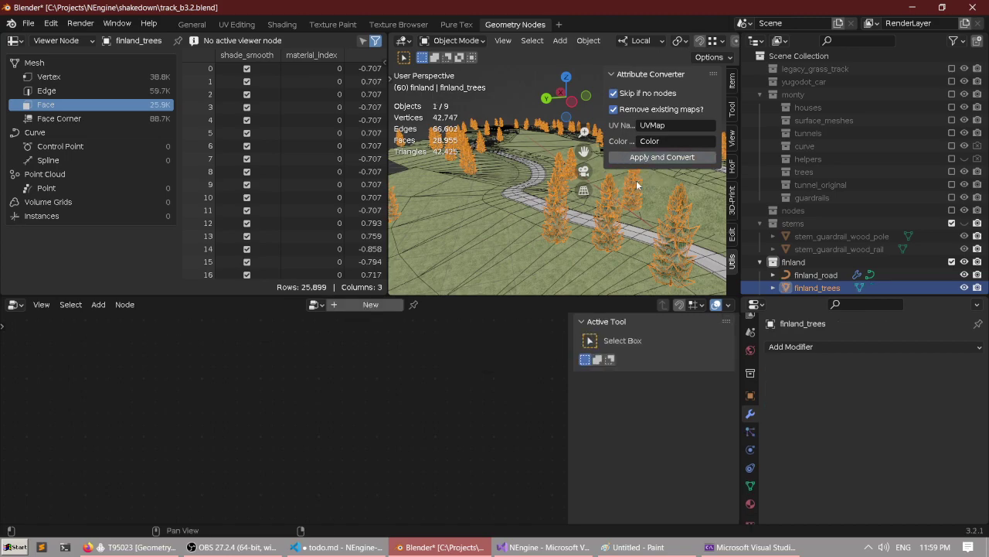
Check the UV Maps list of the individually converted finland_trees, then revert the file to its last save.
{"action": "left_click", "coordinate": [750, 487]}
{"action": "scroll", "coordinate": [801, 464], "scroll_direction": "down", "scroll_amount": 5}
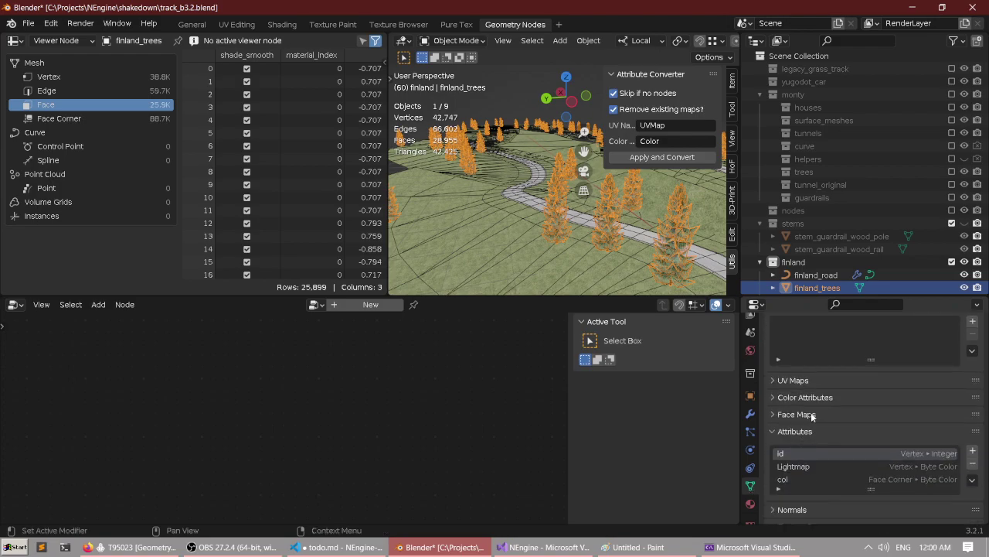
{"action": "left_click", "coordinate": [803, 380]}
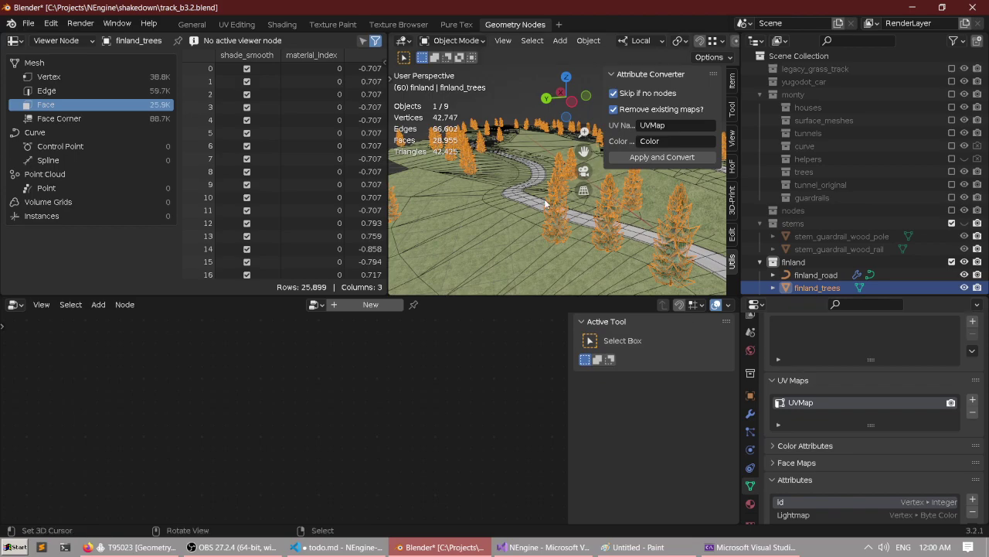
{"action": "left_click", "coordinate": [28, 22]}
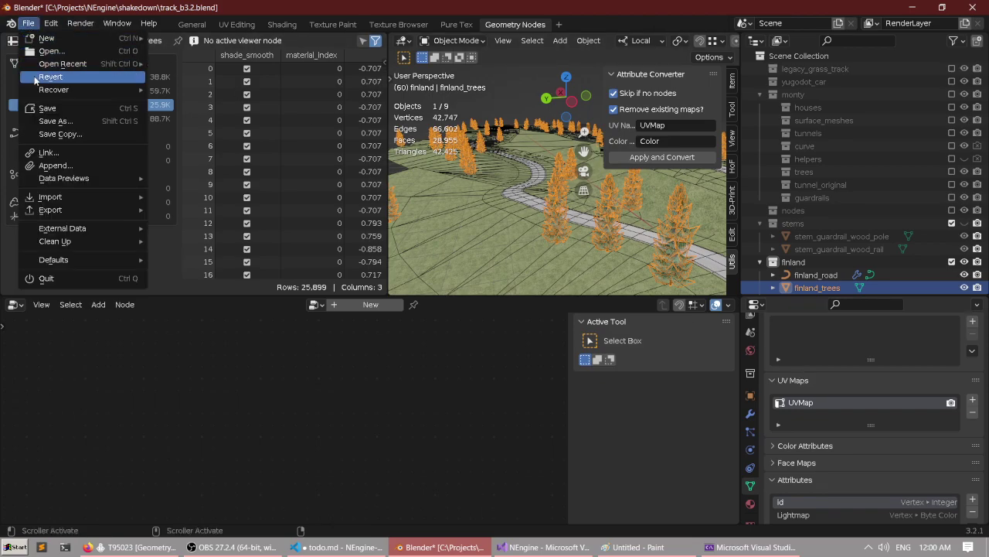
{"action": "left_click", "coordinate": [49, 76]}
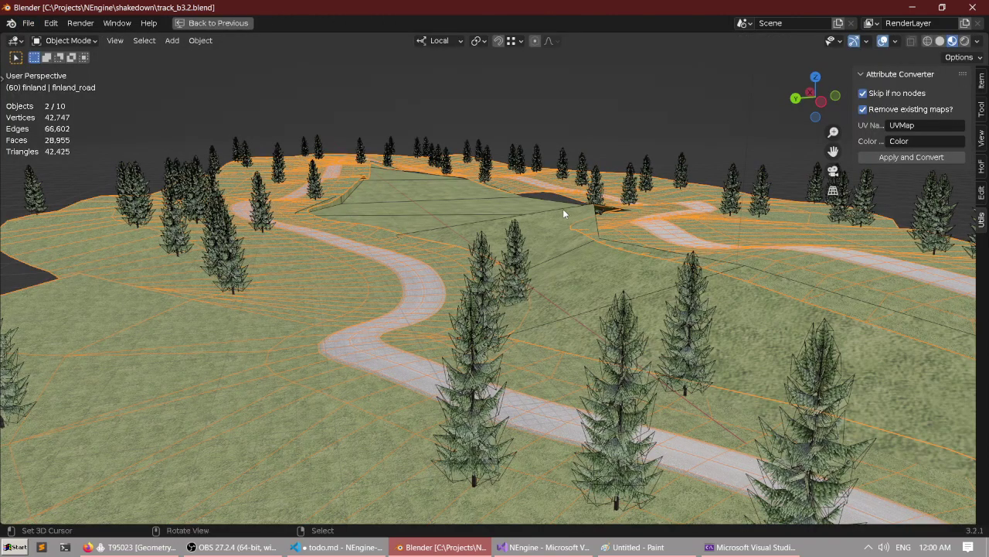
Select finland_trees together with finland_road in the restored workspace layout and run Apply and Convert on them.
{"action": "left_click", "coordinate": [555, 279], "text": "shift"}
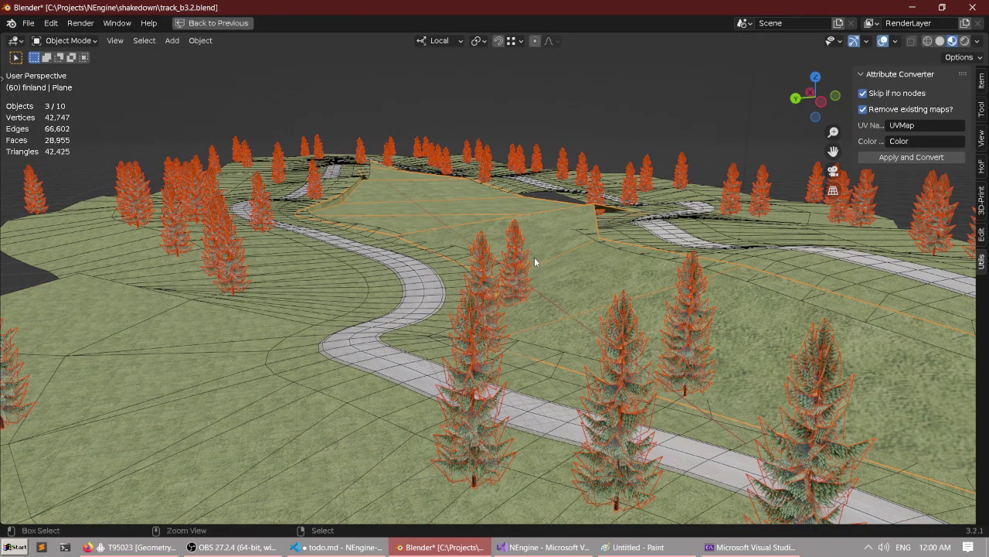
{"action": "key", "text": "ctrl+space"}
{"action": "left_click", "coordinate": [545, 198], "text": "shift"}
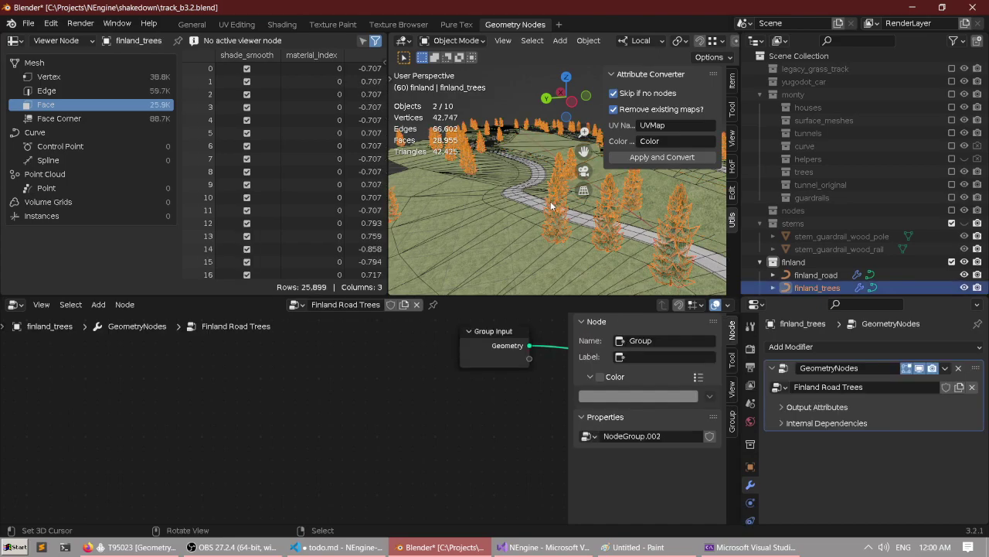
{"action": "key", "text": "q"}
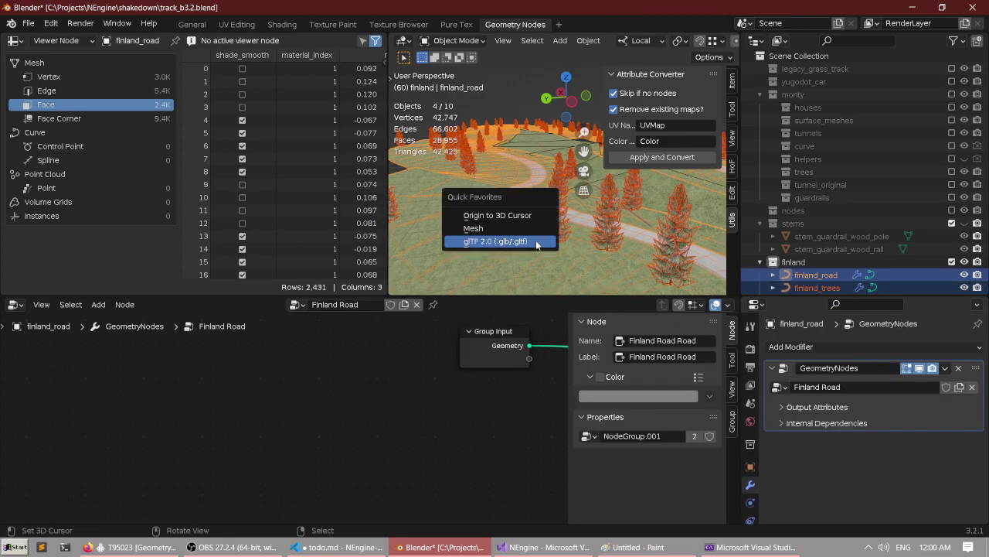
Examine the UV Maps of the converted finland_trees and compare them with the UV maps and attributes of finland_road.
{"action": "left_click", "coordinate": [553, 216]}
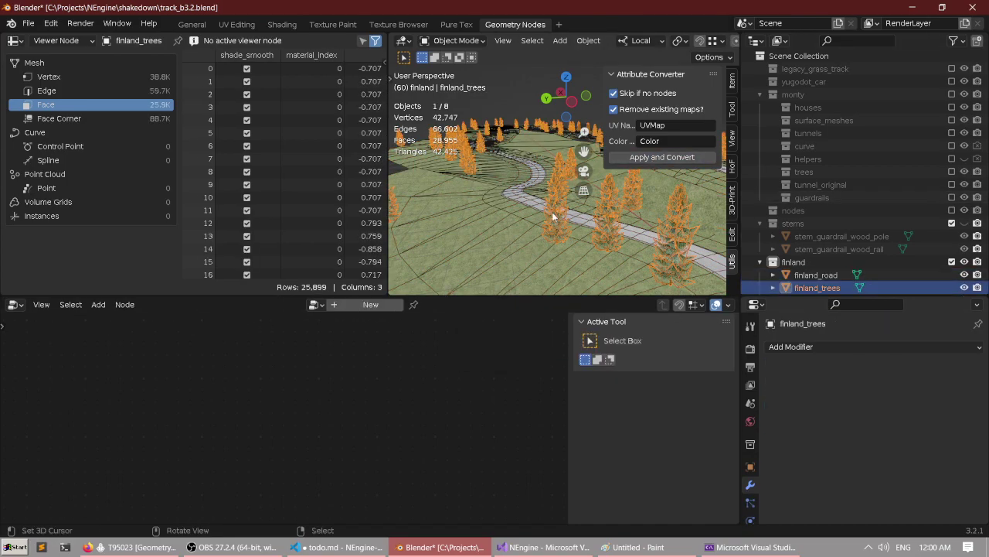
{"action": "scroll", "coordinate": [749, 490], "scroll_direction": "down", "scroll_amount": 3}
{"action": "left_click", "coordinate": [750, 467]}
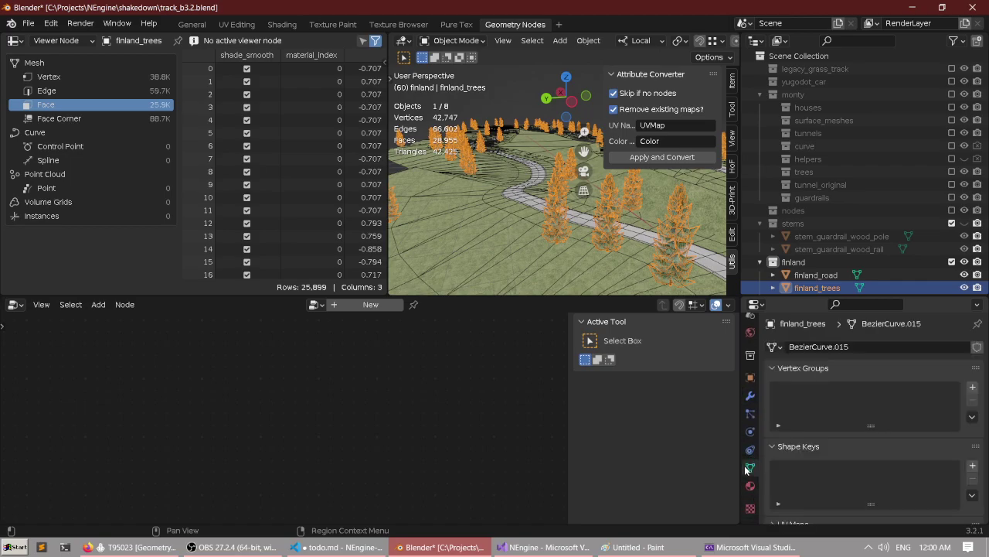
{"action": "scroll", "coordinate": [820, 430], "scroll_direction": "down", "scroll_amount": 3}
{"action": "left_click", "coordinate": [818, 441]}
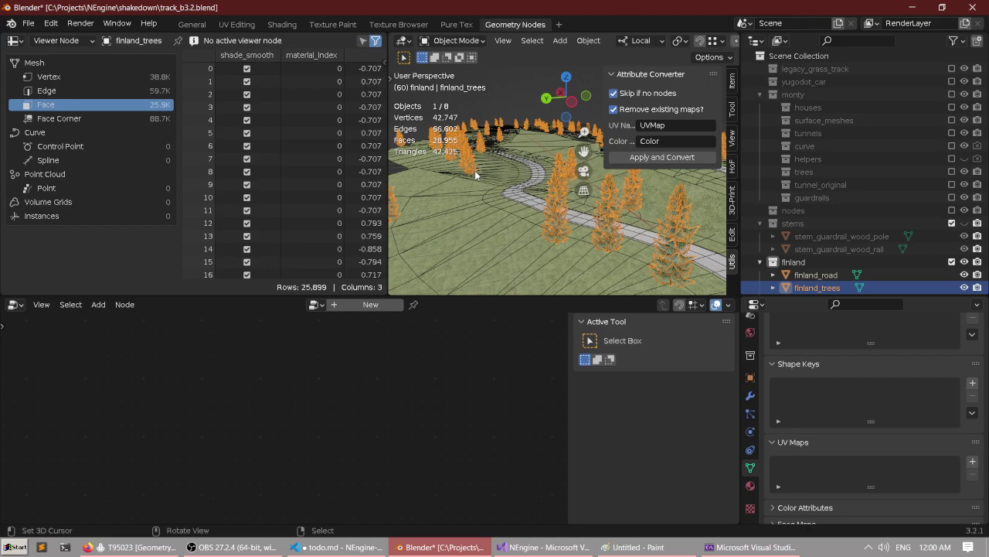
{"action": "left_click", "coordinate": [526, 227]}
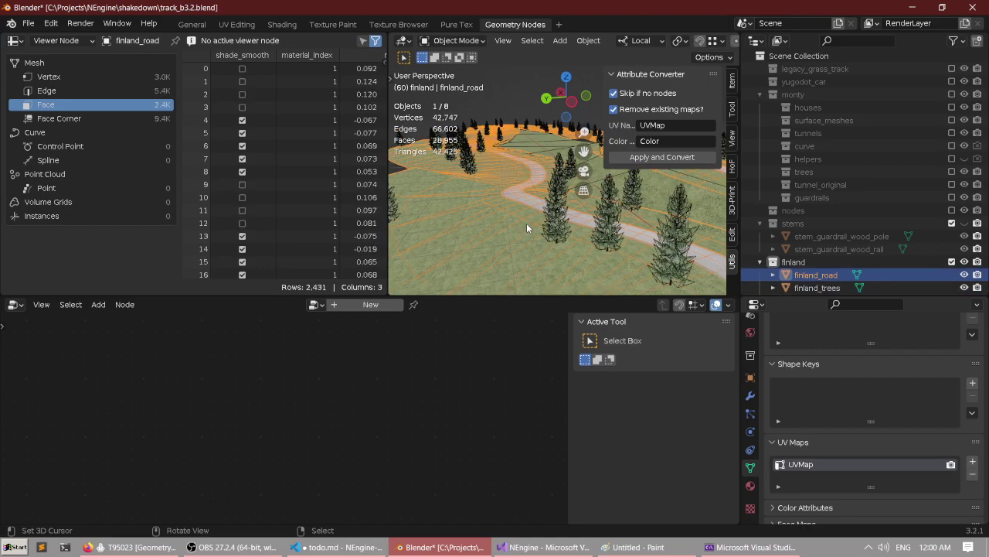
{"action": "scroll", "coordinate": [904, 378], "scroll_direction": "down", "scroll_amount": 3}
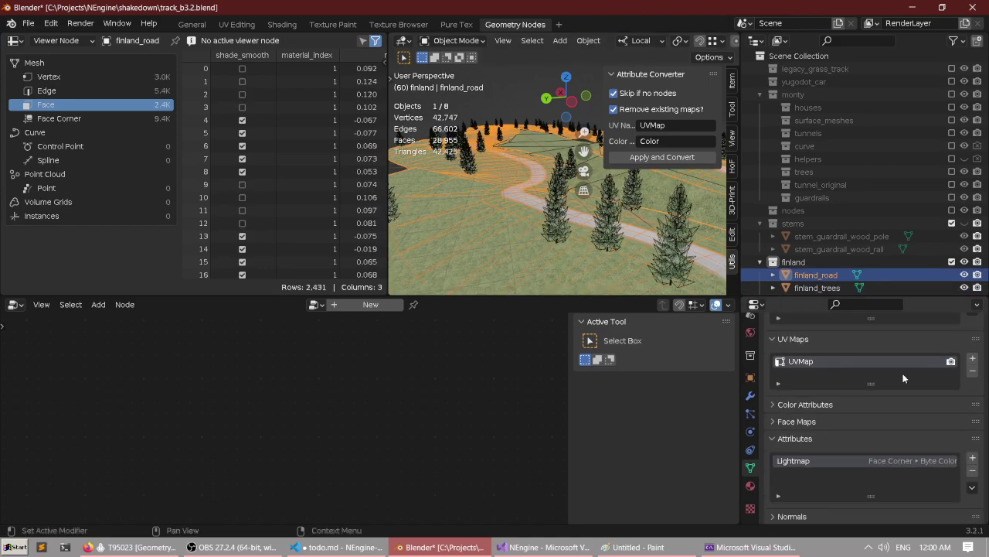
Compare the UV Maps and Attributes lists of the converted finland_trees and finland_road by selecting them alternately.
{"action": "left_click", "coordinate": [550, 211]}
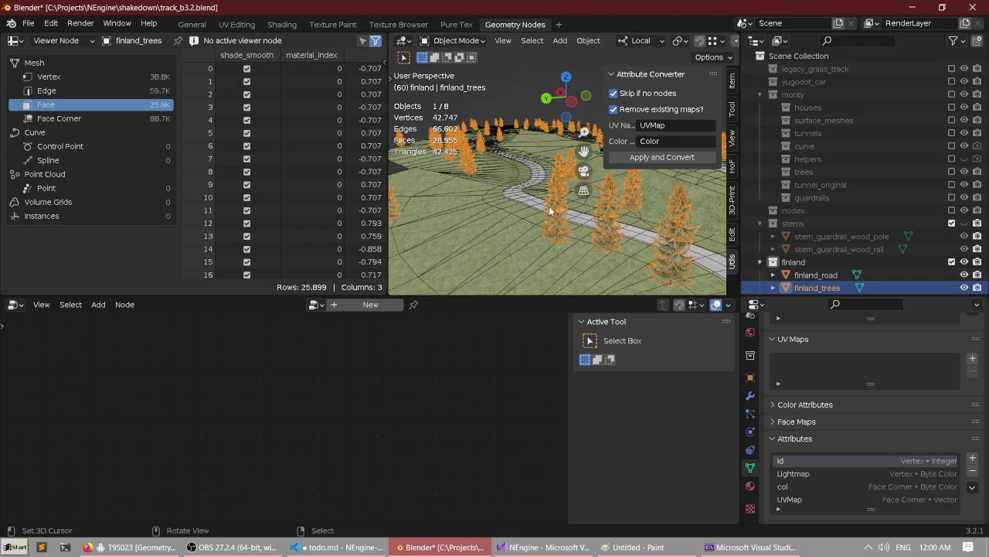
{"action": "left_click", "coordinate": [525, 216]}
{"action": "left_click", "coordinate": [535, 221]}
{"action": "left_click", "coordinate": [531, 223]}
{"action": "left_click", "coordinate": [549, 218]}
{"action": "left_click", "coordinate": [521, 219]}
{"action": "right_click", "coordinate": [562, 214]}
{"action": "right_click", "coordinate": [513, 219]}
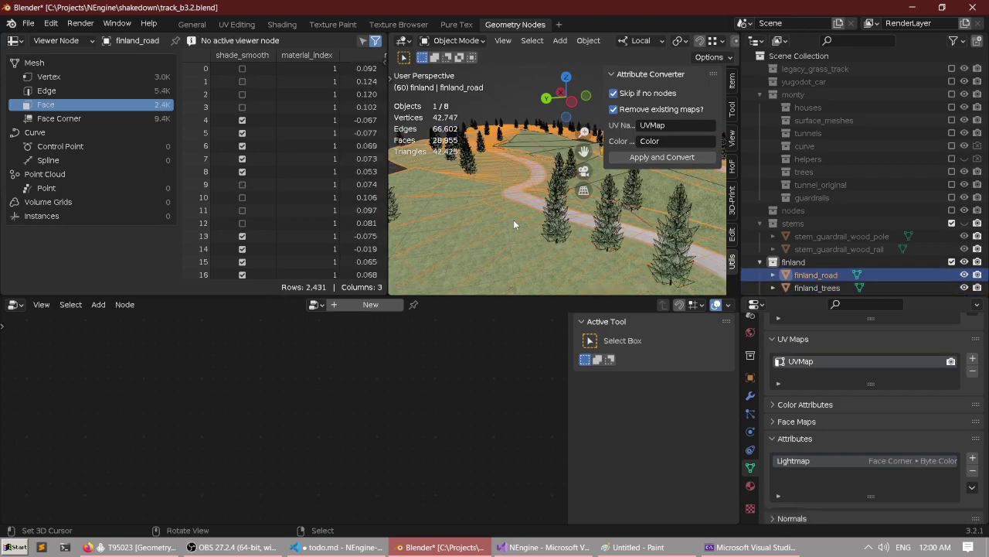
{"action": "right_click", "coordinate": [547, 208]}
{"action": "right_click", "coordinate": [525, 207]}
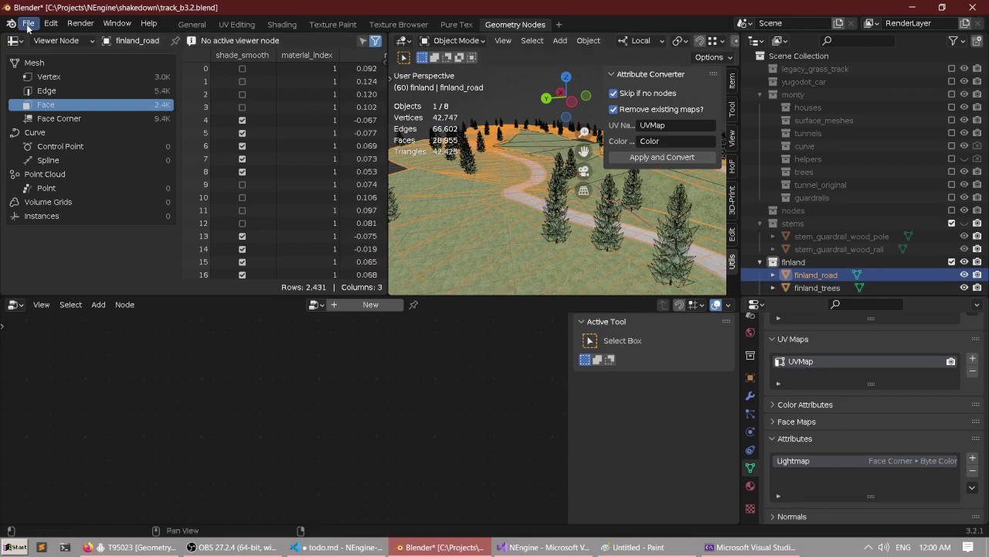
Revert the file to its last save and run Apply and Convert separately on finland_trees and finland_road.
{"action": "left_click", "coordinate": [27, 24]}
{"action": "left_click", "coordinate": [29, 77]}
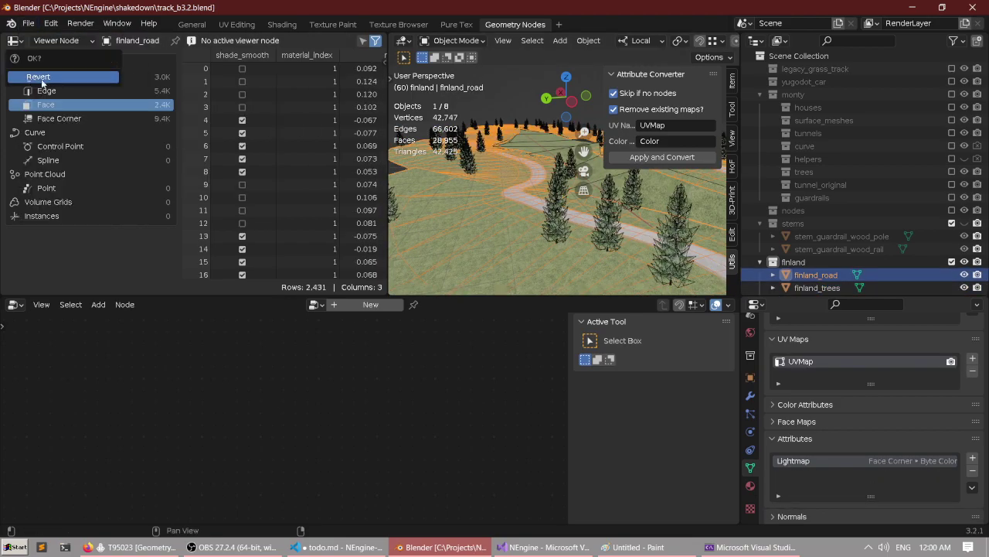
{"action": "left_click", "coordinate": [41, 80]}
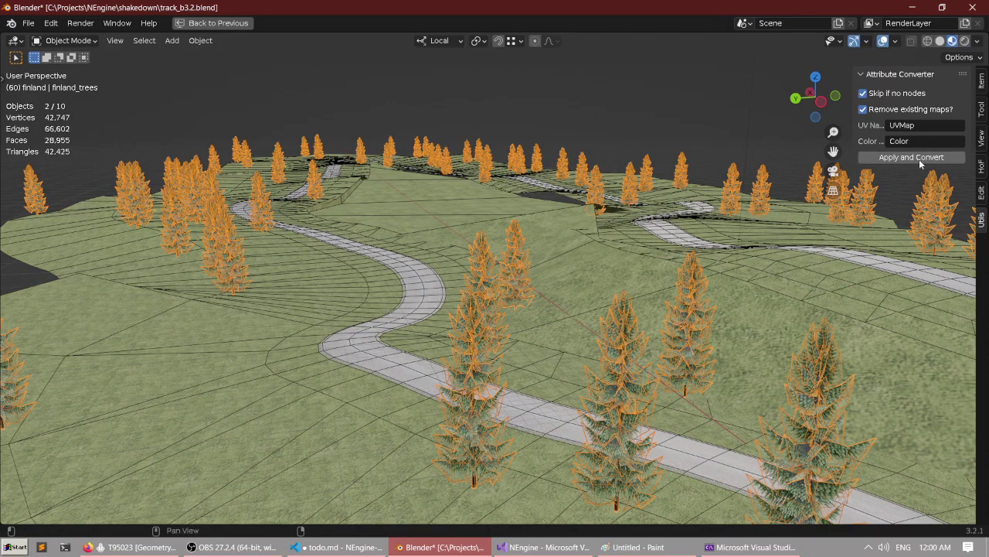
{"action": "left_click", "coordinate": [919, 159]}
{"action": "left_click", "coordinate": [411, 242], "text": "shift"}
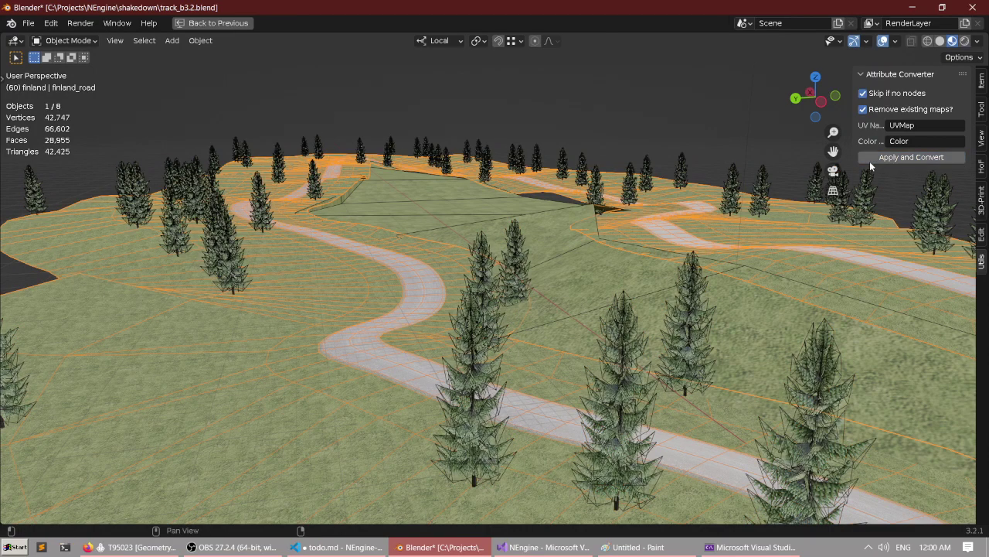
Export all objects as embedded glTF over finland.gltf in the models folder, and revert the Blender file to its last save.
{"action": "key", "text": "a"}
{"action": "key", "text": "q"}
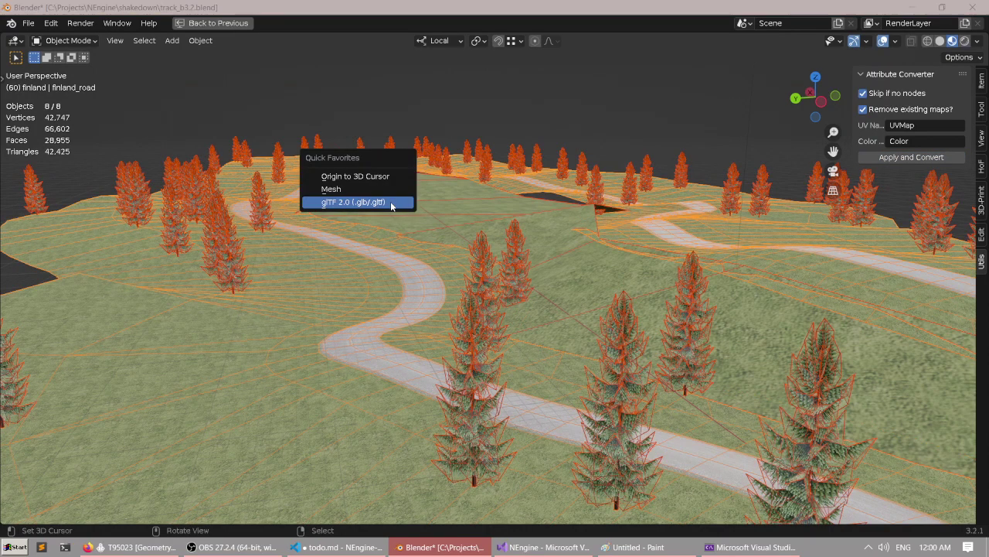
{"action": "left_click", "coordinate": [393, 202]}
{"action": "left_click", "coordinate": [197, 415]}
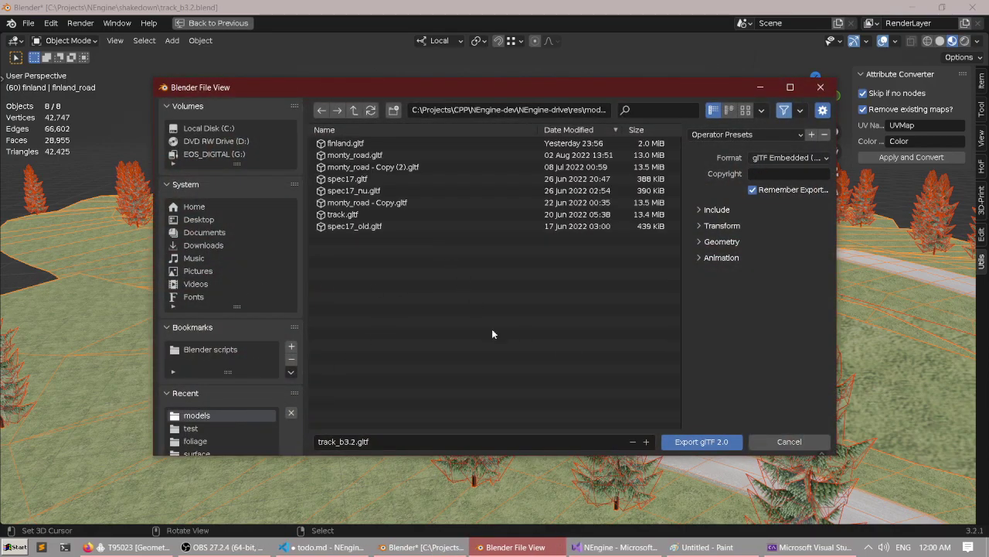
{"action": "left_click", "coordinate": [345, 143]}
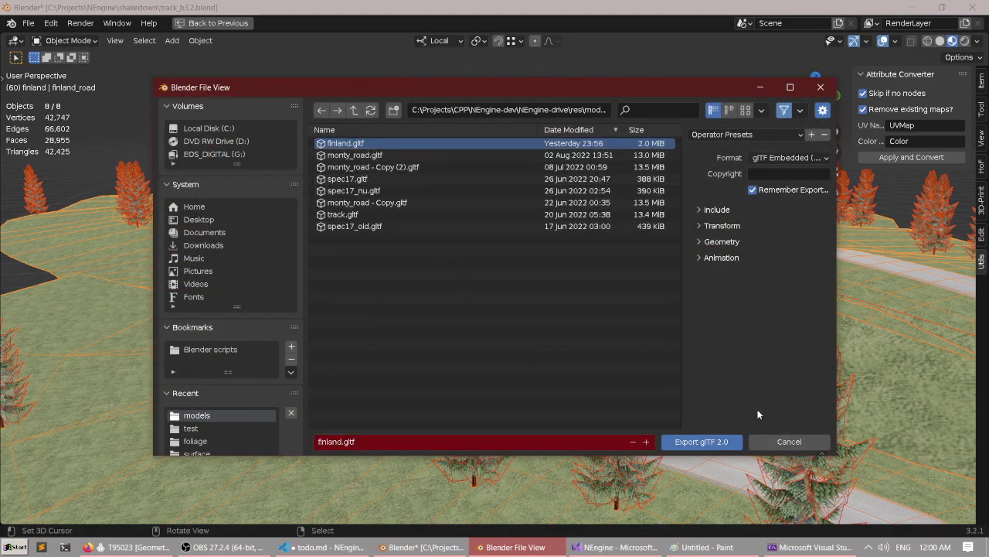
{"action": "left_click", "coordinate": [692, 442]}
{"action": "left_click", "coordinate": [35, 25]}
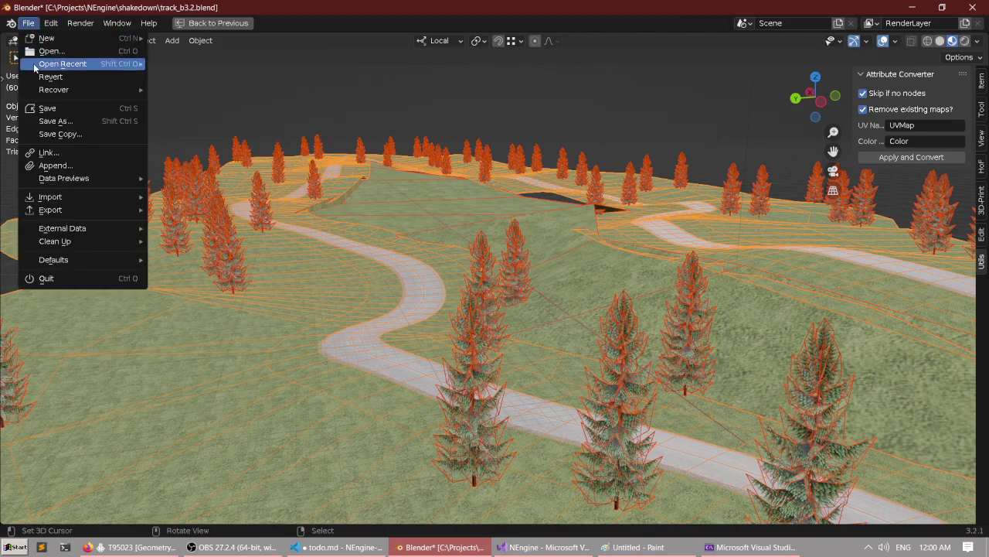
{"action": "left_click", "coordinate": [31, 74]}
Switch to Visual Studio, run the NEngine project with debugging, and start driving the car along the Finland track.
{"action": "key", "text": "alt+Tab"}
{"action": "key", "text": "alt+Tab"}
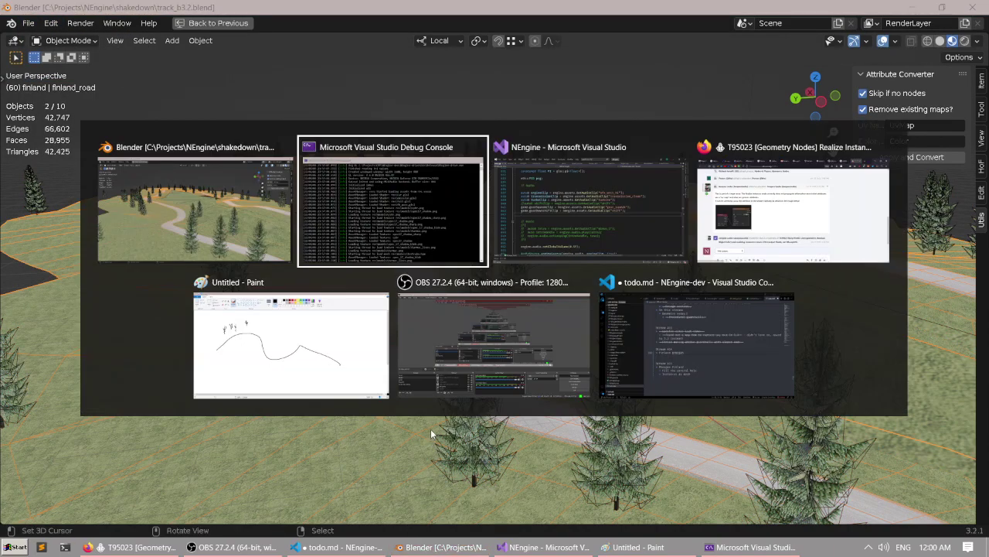
{"action": "key", "text": "F5"}
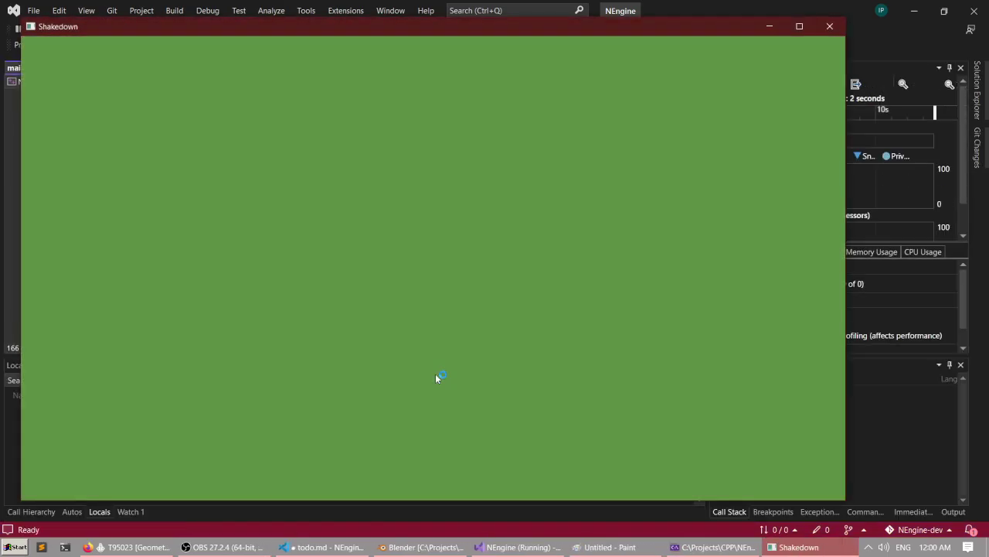
{"action": "key", "text": "Tab"}
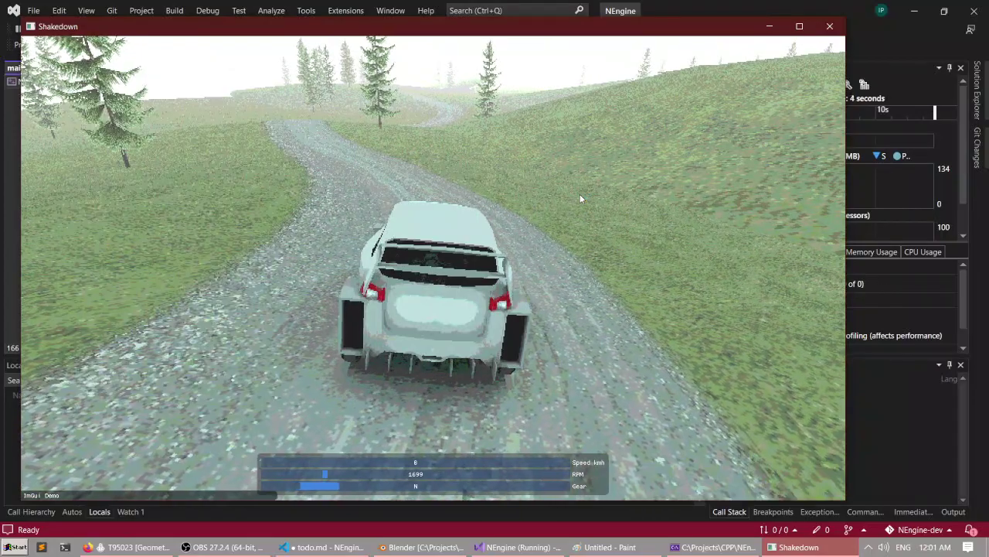
{"action": "key", "text": "w"}
{"action": "key", "text": "Tab"}
{"action": "key", "text": "a"}
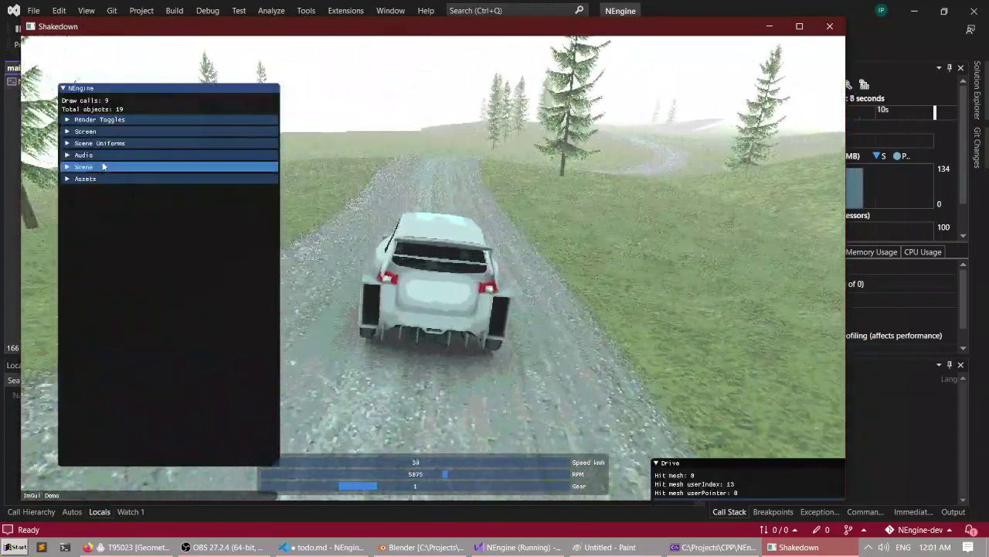
Inspect the exported road and trees while driving in the maximized game window without the debug panels, and close the game.
{"action": "left_click", "coordinate": [97, 120]}
{"action": "left_click", "coordinate": [109, 155]}
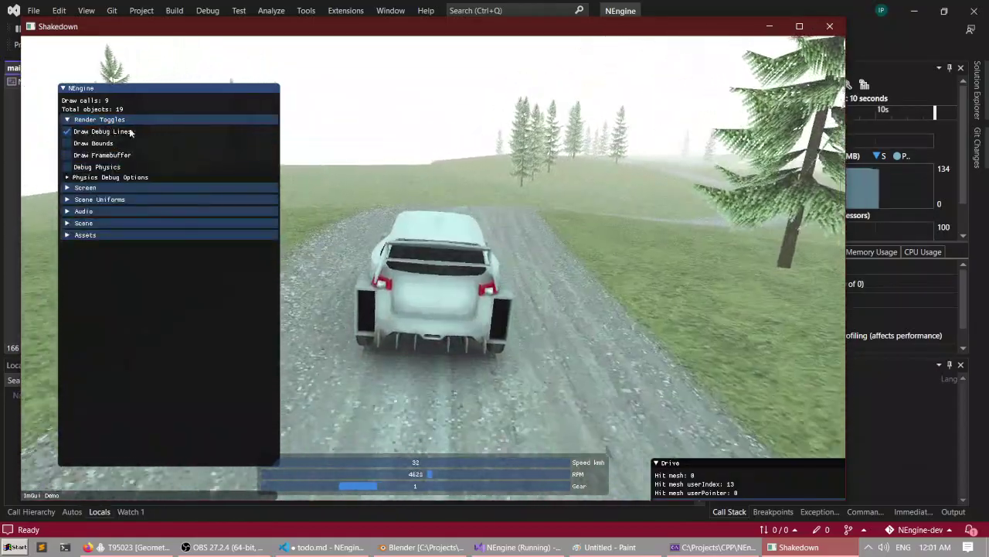
{"action": "double_click", "coordinate": [473, 31]}
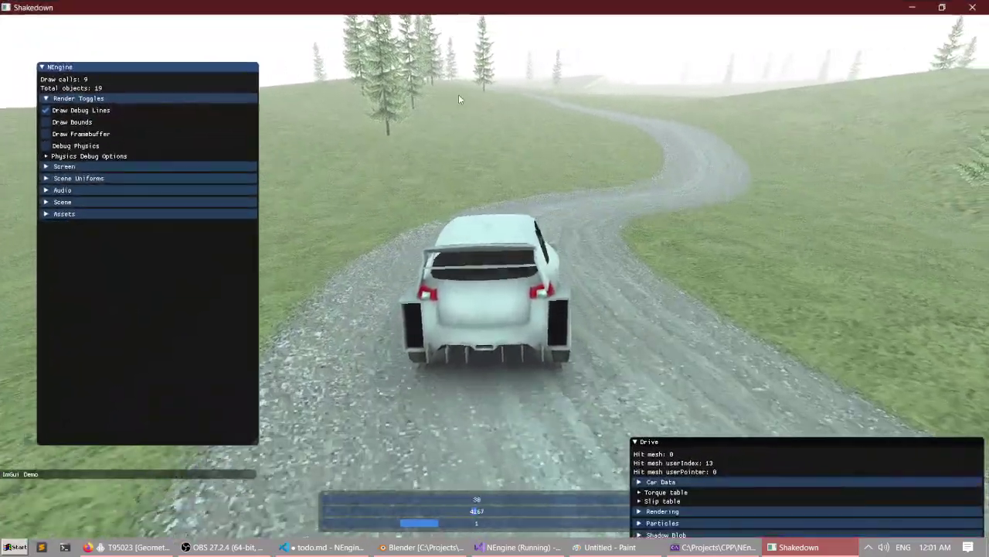
{"action": "key", "text": "F1"}
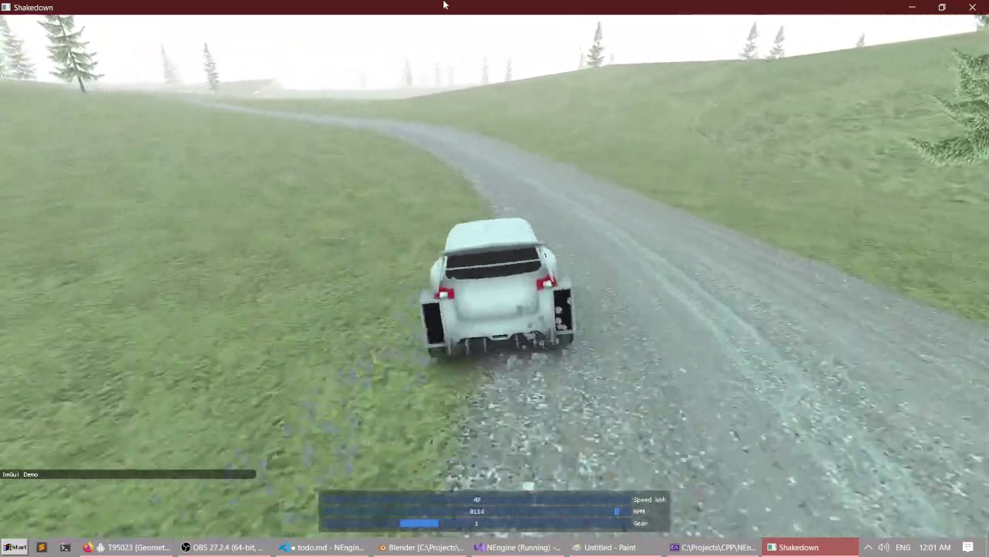
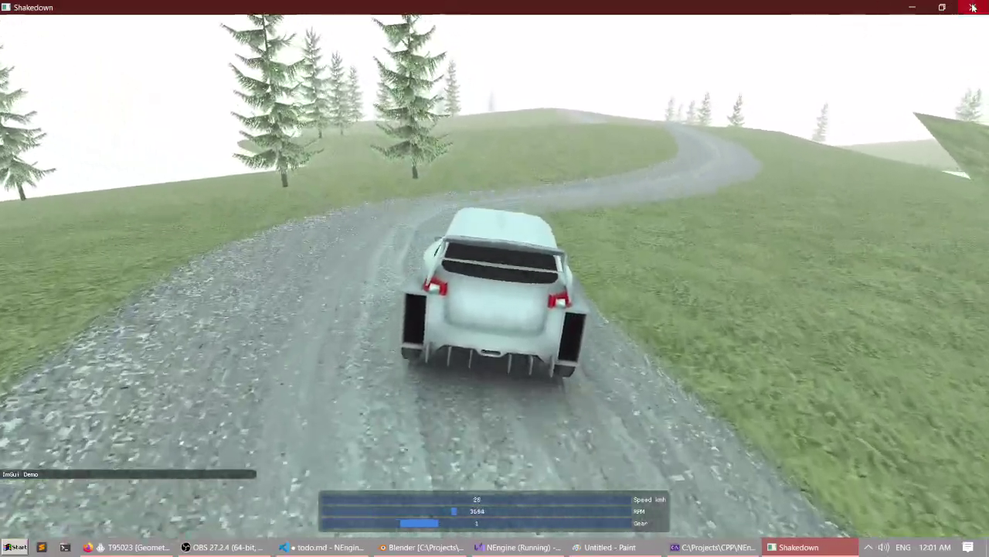
{"action": "left_click", "coordinate": [973, 7]}
{"action": "left_click", "coordinate": [623, 75]}
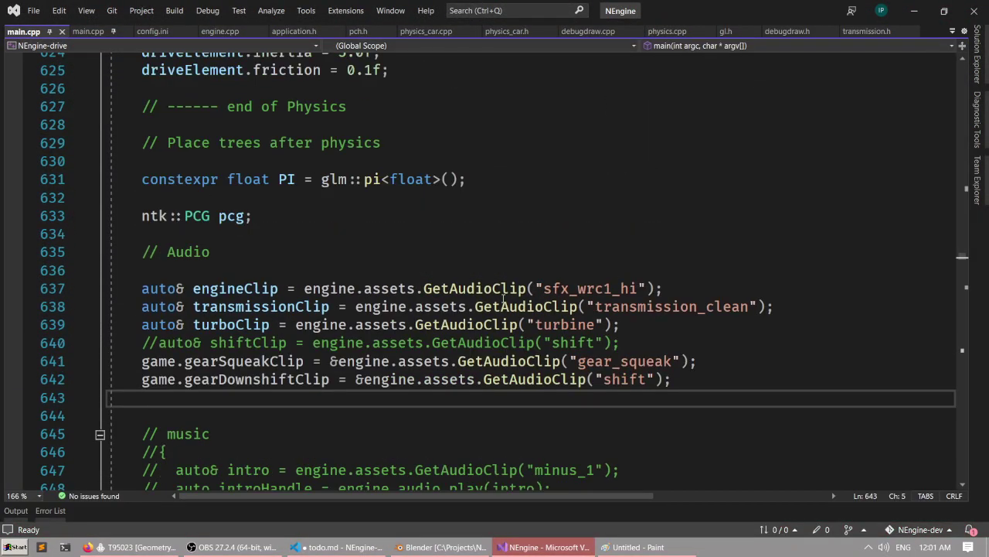
Switch to Blender and inspect the track's trees and road up close with the viewport overlays temporarily hidden.
{"action": "left_click", "coordinate": [479, 548]}
{"action": "middle_click_drag", "start_coordinate": [412, 185], "coordinate": [415, 159]}
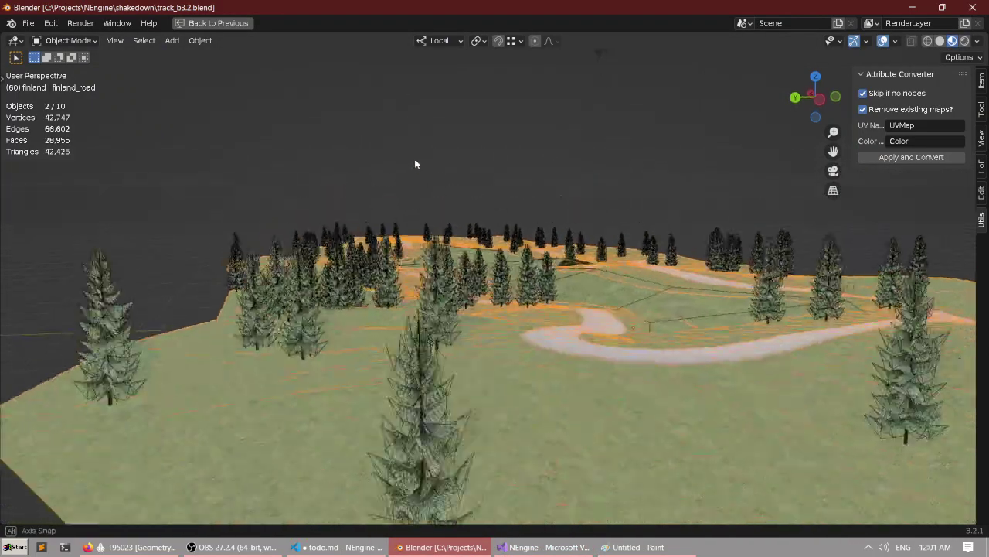
{"action": "scroll", "coordinate": [415, 160], "scroll_direction": "up", "scroll_amount": 4}
{"action": "left_click", "coordinate": [354, 130]}
{"action": "middle_click_drag", "start_coordinate": [354, 130], "coordinate": [504, 112]}
{"action": "scroll", "coordinate": [392, 134], "scroll_direction": "down", "scroll_amount": 4}
{"action": "left_click", "coordinate": [882, 44]}
{"action": "scroll", "coordinate": [523, 100], "scroll_direction": "up", "scroll_amount": 2}
{"action": "scroll", "coordinate": [524, 99], "scroll_direction": "up", "scroll_amount": 1}
{"action": "scroll", "coordinate": [521, 94], "scroll_direction": "up", "scroll_amount": 2}
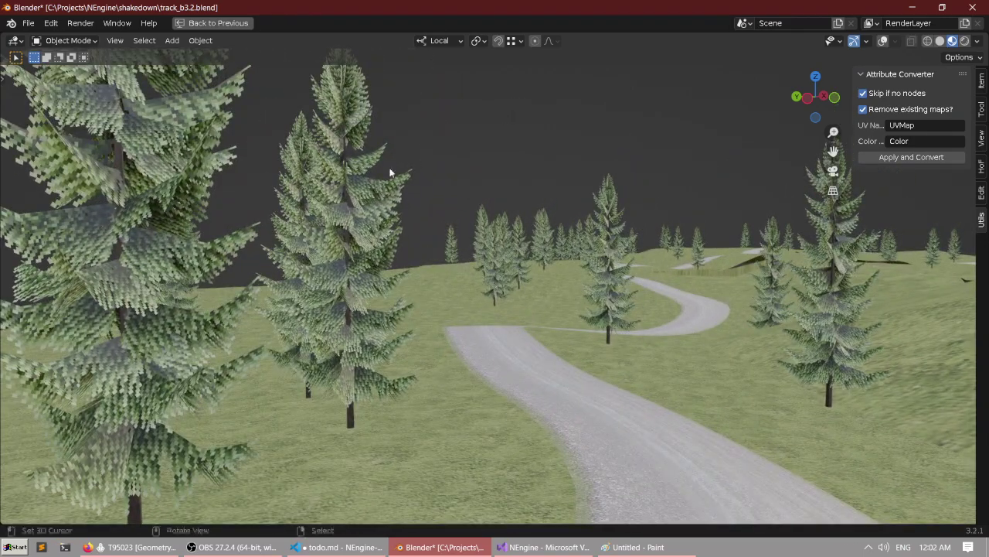
{"action": "middle_click_drag", "start_coordinate": [341, 186], "coordinate": [433, 278]}
{"action": "left_click", "coordinate": [884, 40]}
Try to move the Plane that fills the centre of the track along the Z axis.
{"action": "scroll", "coordinate": [546, 226], "scroll_direction": "down", "scroll_amount": 1}
{"action": "middle_click_drag", "start_coordinate": [545, 227], "coordinate": [535, 217]}
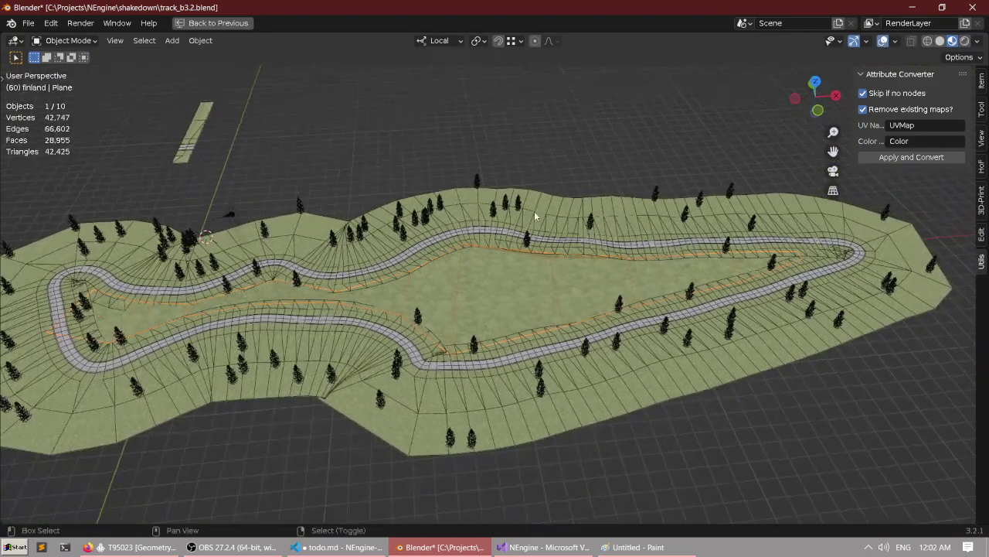
{"action": "middle_click_drag", "start_coordinate": [490, 279], "coordinate": [487, 246]}
{"action": "key", "text": "g"}
{"action": "key", "text": "z"}
{"action": "left_click", "coordinate": [475, 113]}
{"action": "scroll", "coordinate": [473, 147], "scroll_direction": "down", "scroll_amount": 2}
{"action": "middle_click_drag", "start_coordinate": [473, 170], "coordinate": [484, 235]}
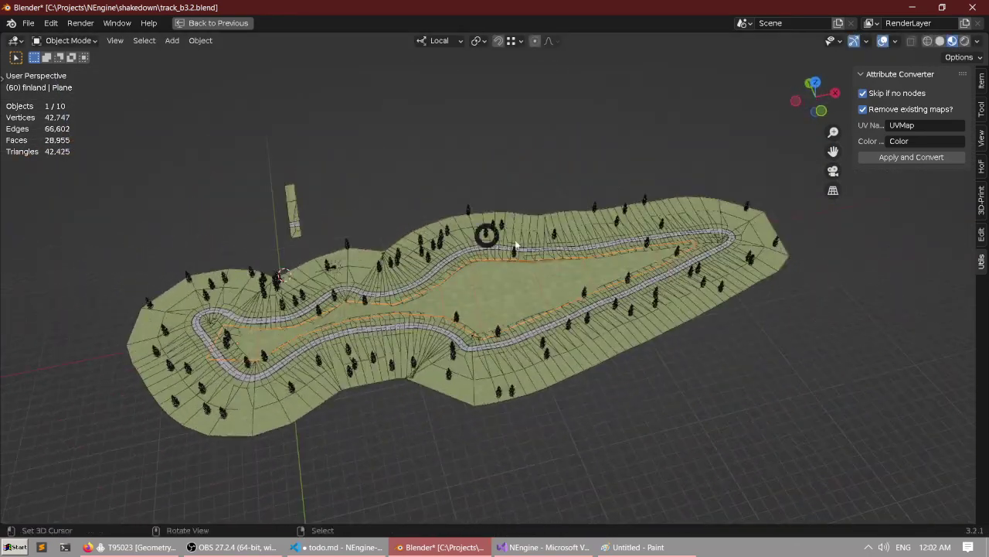
Edit the central Plane's mesh and try to move a vertex on its border beside the road.
{"action": "key", "text": "Tab"}
{"action": "middle_click_drag", "start_coordinate": [452, 267], "coordinate": [510, 240]}
{"action": "scroll", "coordinate": [510, 241], "scroll_direction": "up", "scroll_amount": 3}
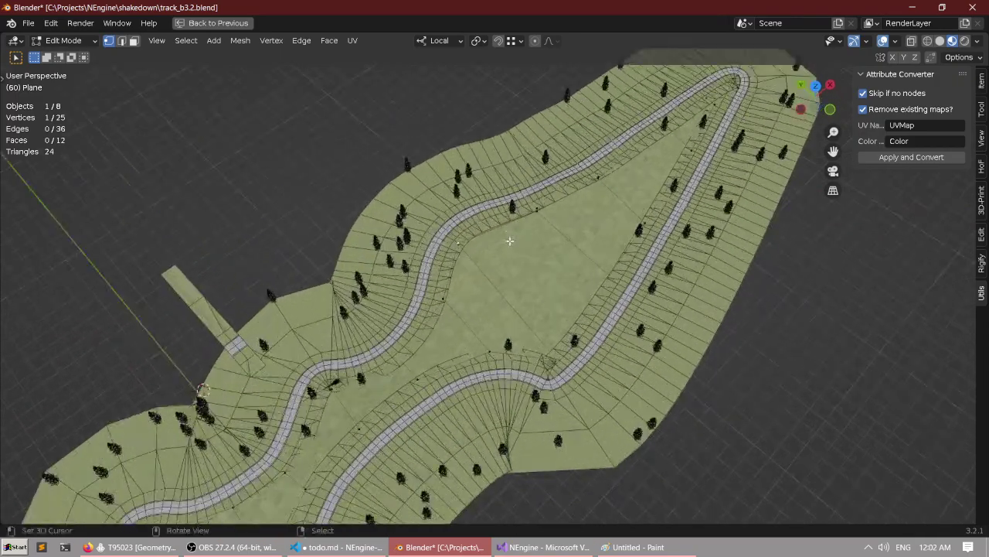
{"action": "key", "text": "g"}
{"action": "right_click", "coordinate": [517, 256]}
{"action": "scroll", "coordinate": [464, 259], "scroll_direction": "down", "scroll_amount": 1}
{"action": "scroll", "coordinate": [386, 267], "scroll_direction": "up", "scroll_amount": 7}
{"action": "middle_click_drag", "start_coordinate": [384, 268], "coordinate": [417, 246]}
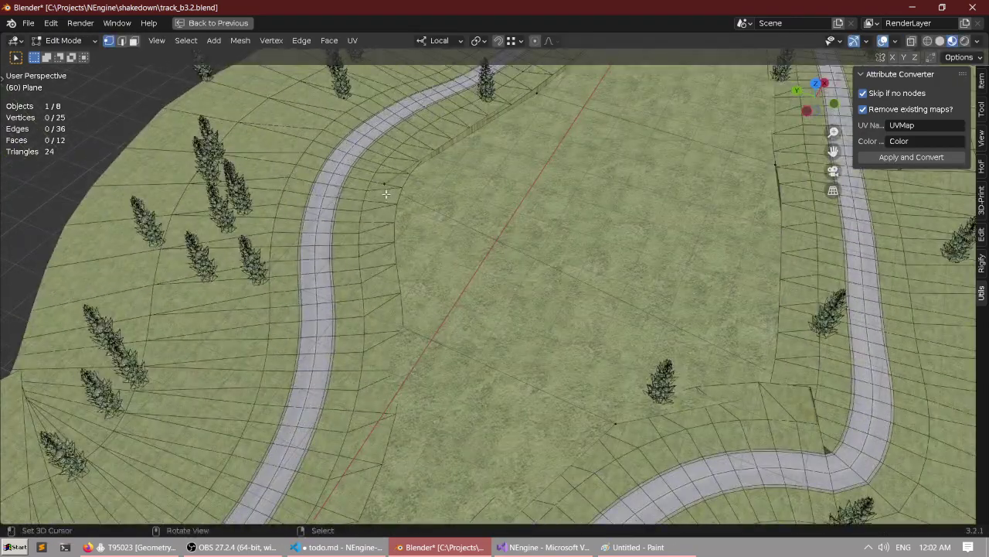
{"action": "scroll", "coordinate": [393, 182], "scroll_direction": "up", "scroll_amount": 2}
{"action": "middle_click_drag", "start_coordinate": [381, 174], "coordinate": [410, 184]}
{"action": "scroll", "coordinate": [517, 241], "scroll_direction": "down", "scroll_amount": 5}
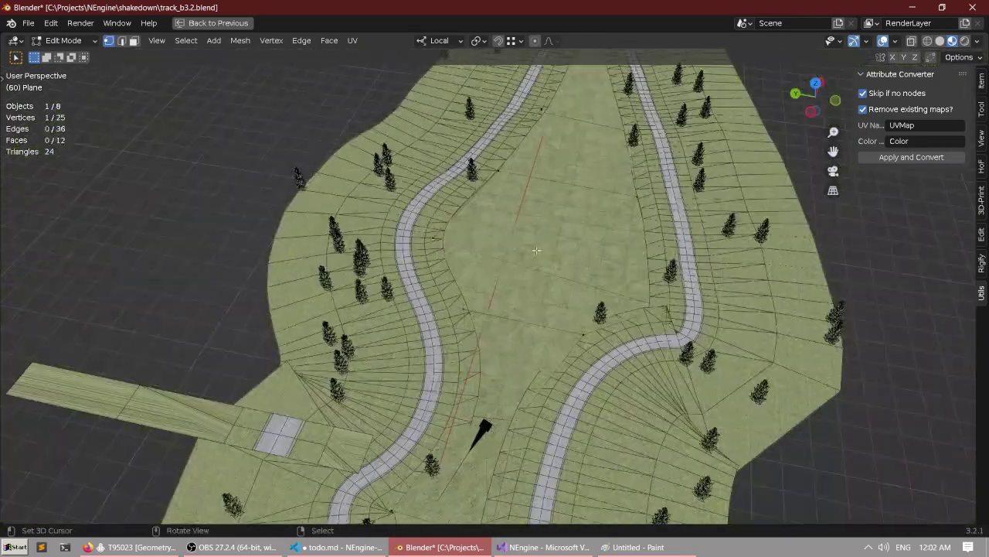
Try to scale down a single edge crossing the central Plane, and leave its mesh editing.
{"action": "scroll", "coordinate": [494, 298], "scroll_direction": "down", "scroll_amount": 5}
{"action": "middle_click_drag", "start_coordinate": [648, 308], "coordinate": [457, 265]}
{"action": "scroll", "coordinate": [457, 265], "scroll_direction": "up", "scroll_amount": 3}
{"action": "middle_click_drag", "start_coordinate": [457, 265], "coordinate": [477, 251]}
{"action": "scroll", "coordinate": [533, 256], "scroll_direction": "up", "scroll_amount": 3}
{"action": "scroll", "coordinate": [477, 251], "scroll_direction": "up", "scroll_amount": 3}
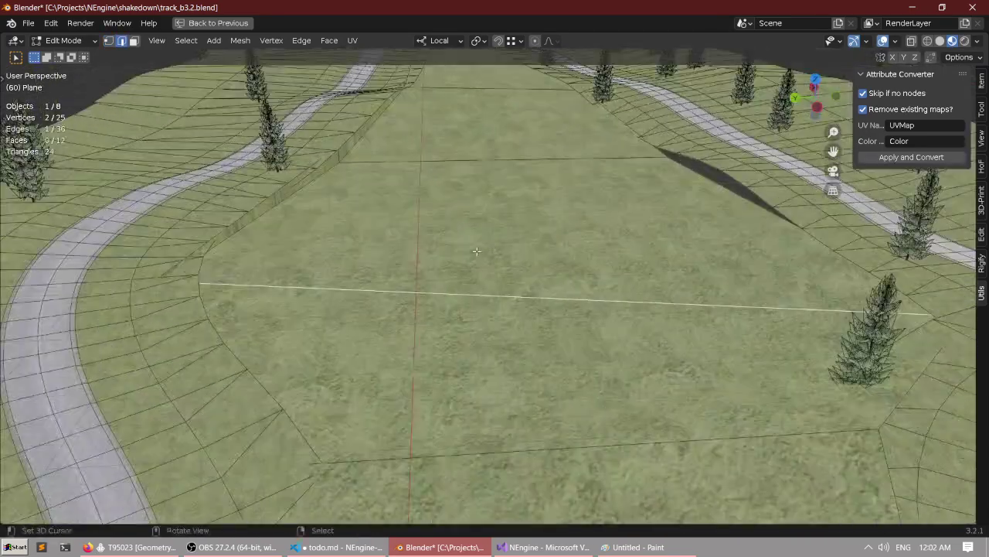
{"action": "key", "text": "s"}
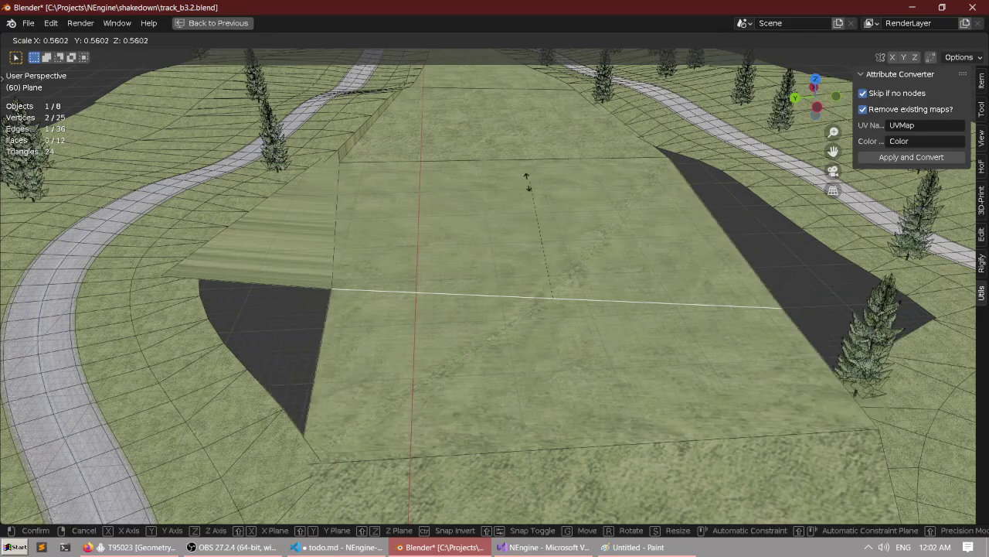
{"action": "right_click", "coordinate": [487, 252]}
{"action": "scroll", "coordinate": [484, 246], "scroll_direction": "down", "scroll_amount": 6}
{"action": "middle_click_drag", "start_coordinate": [472, 236], "coordinate": [410, 227]}
{"action": "scroll", "coordinate": [472, 209], "scroll_direction": "up", "scroll_amount": 3}
{"action": "scroll", "coordinate": [443, 198], "scroll_direction": "down", "scroll_amount": 4}
{"action": "scroll", "coordinate": [446, 207], "scroll_direction": "up", "scroll_amount": 2}
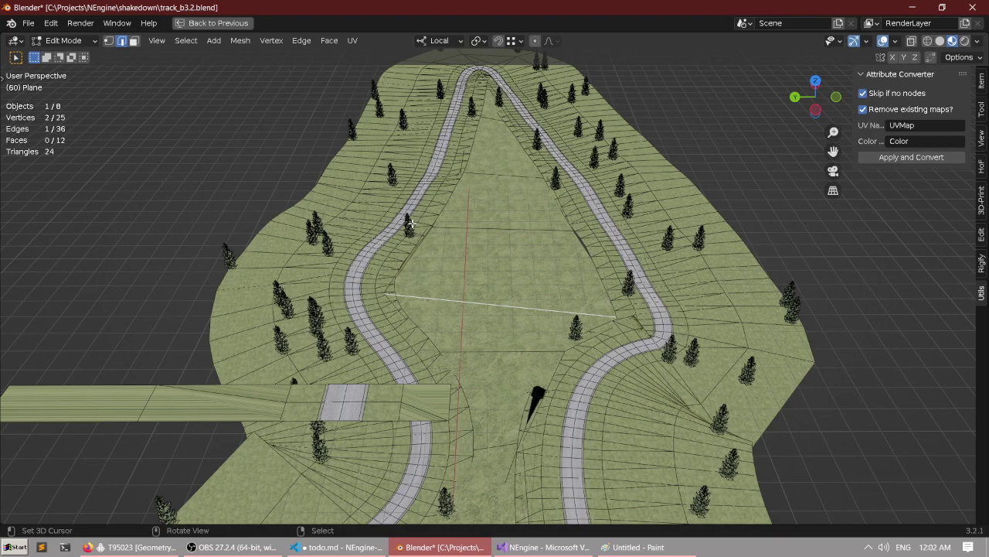
{"action": "key", "text": "Tab"}
Examine the whole Finland track from several angles, checking how the central Plane fills the hole inside the road loop.
{"action": "scroll", "coordinate": [418, 208], "scroll_direction": "down", "scroll_amount": 3}
{"action": "middle_click_drag", "start_coordinate": [433, 212], "coordinate": [454, 254]}
{"action": "scroll", "coordinate": [374, 253], "scroll_direction": "up", "scroll_amount": 1}
{"action": "scroll", "coordinate": [467, 244], "scroll_direction": "down", "scroll_amount": 2}
{"action": "scroll", "coordinate": [455, 257], "scroll_direction": "up", "scroll_amount": 2}
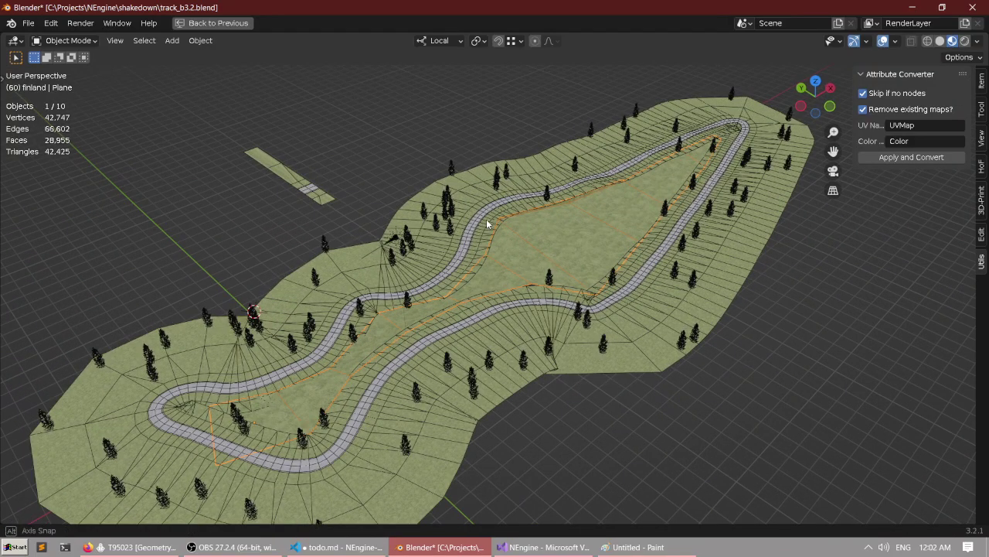
{"action": "middle_click_drag", "start_coordinate": [487, 224], "coordinate": [489, 201]}
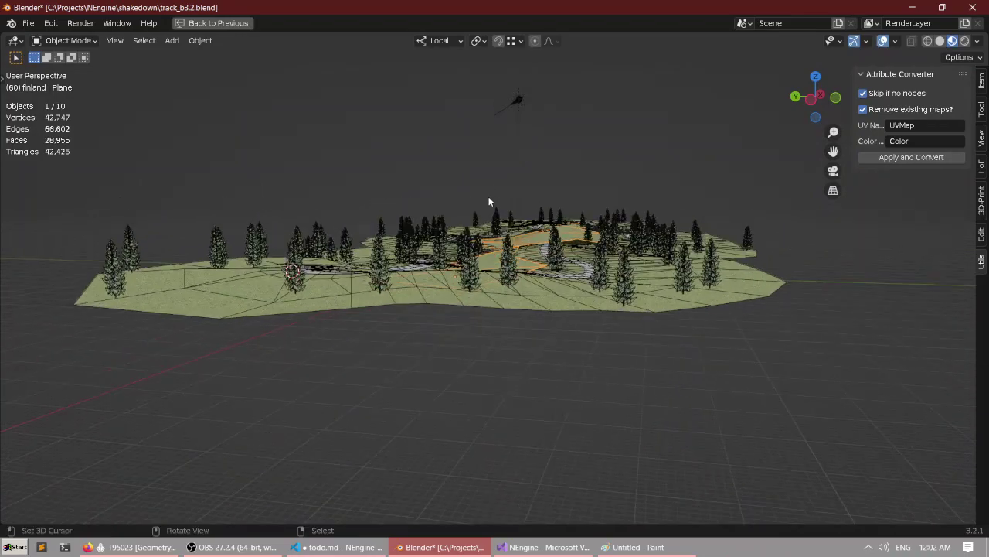
{"action": "scroll", "coordinate": [488, 197], "scroll_direction": "up", "scroll_amount": 1}
{"action": "right_click", "coordinate": [401, 234], "text": "shift"}
{"action": "middle_click_drag", "start_coordinate": [401, 182], "coordinate": [402, 210]}
{"action": "middle_click_drag", "start_coordinate": [608, 218], "coordinate": [564, 234]}
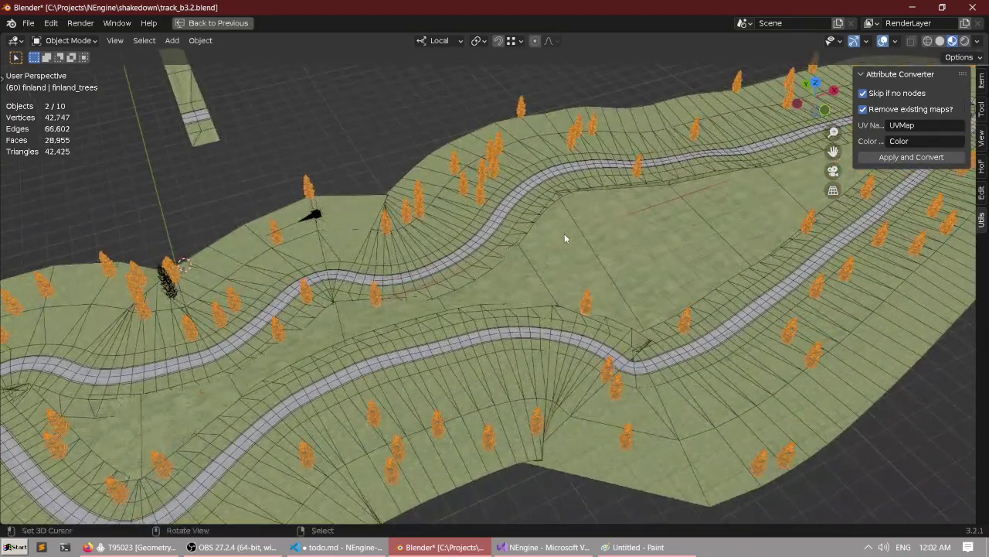
{"action": "right_click", "coordinate": [564, 234]}
{"action": "scroll", "coordinate": [516, 241], "scroll_direction": "down", "scroll_amount": 3}
{"action": "scroll", "coordinate": [516, 242], "scroll_direction": "up", "scroll_amount": 4}
{"action": "scroll", "coordinate": [507, 240], "scroll_direction": "down", "scroll_amount": 3}
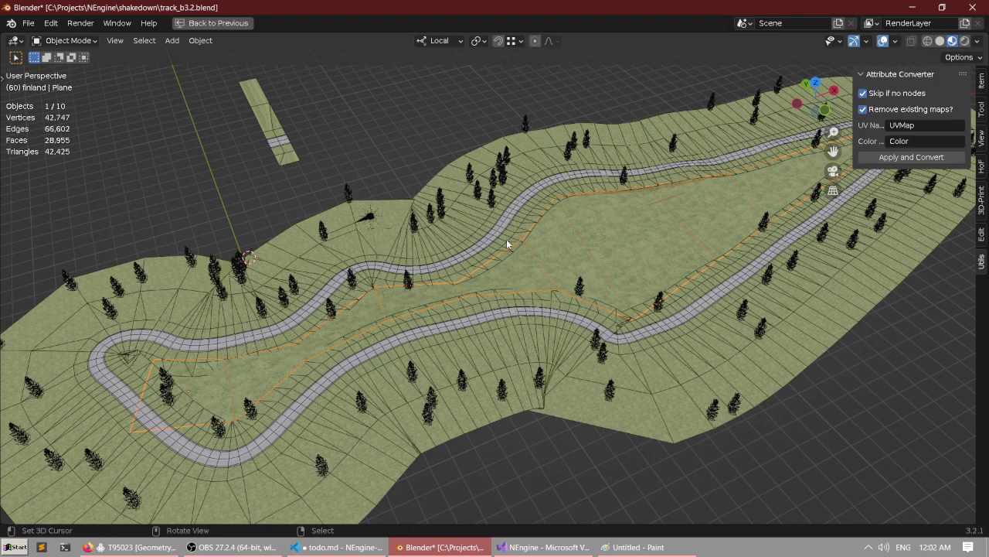
{"action": "scroll", "coordinate": [506, 239], "scroll_direction": "down", "scroll_amount": 2}
{"action": "middle_click_drag", "start_coordinate": [486, 249], "coordinate": [506, 244]}
{"action": "scroll", "coordinate": [484, 246], "scroll_direction": "up", "scroll_amount": 2}
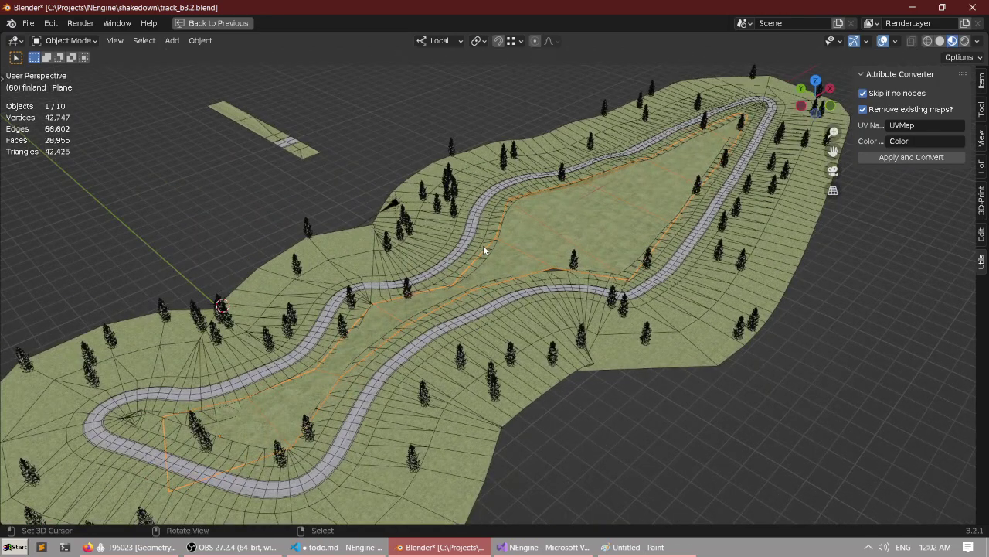
Switch to todo.md in Visual Studio Code and reword the "Instances as mesh" item under Stream #15 to "Tree instances as mesh".
{"action": "key", "text": "alt+Tab"}
{"action": "scroll", "coordinate": [521, 267], "scroll_direction": "down", "scroll_amount": 2}
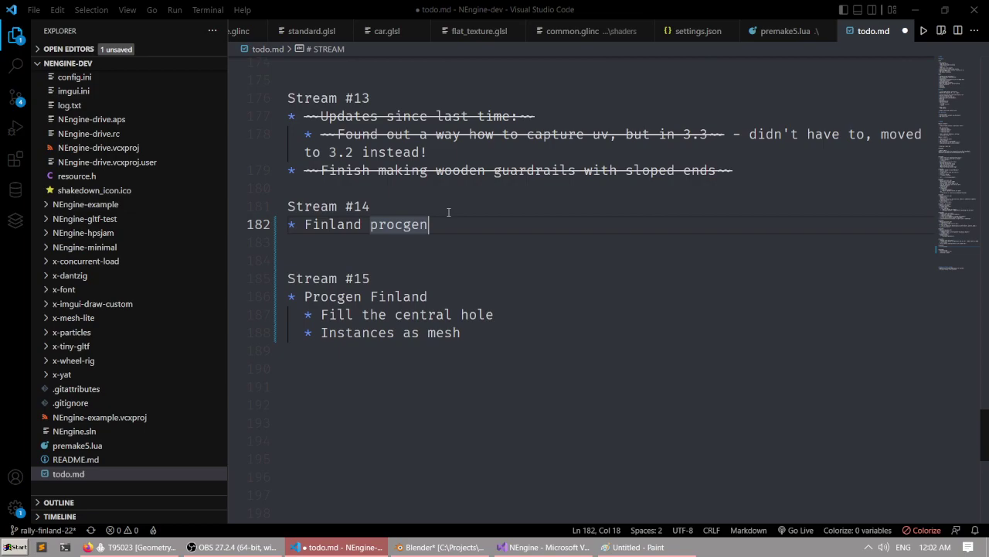
{"action": "scroll", "coordinate": [450, 213], "scroll_direction": "up", "scroll_amount": 2}
{"action": "scroll", "coordinate": [532, 290], "scroll_direction": "up", "scroll_amount": 4, "text": "ctrl"}
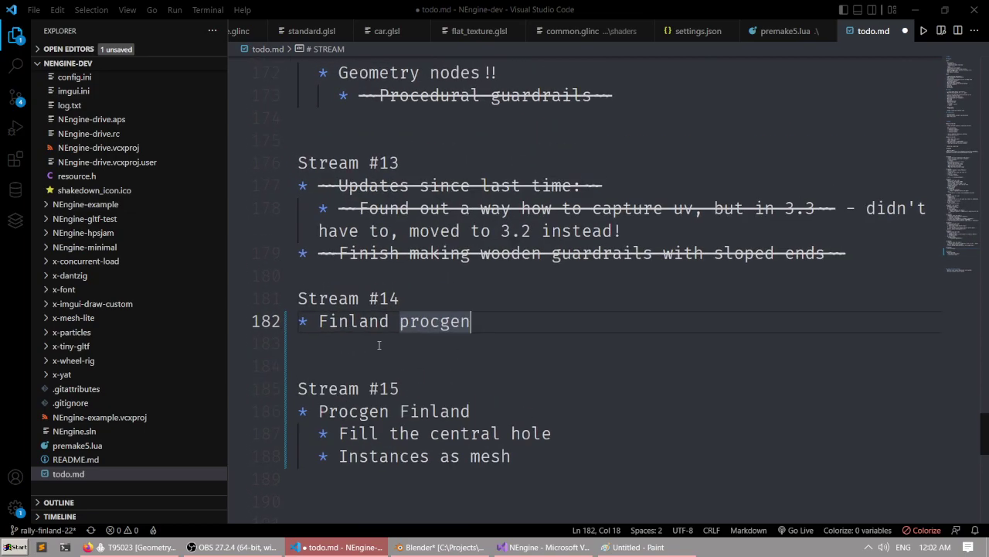
{"action": "left_click_drag", "start_coordinate": [454, 332], "coordinate": [234, 310]}
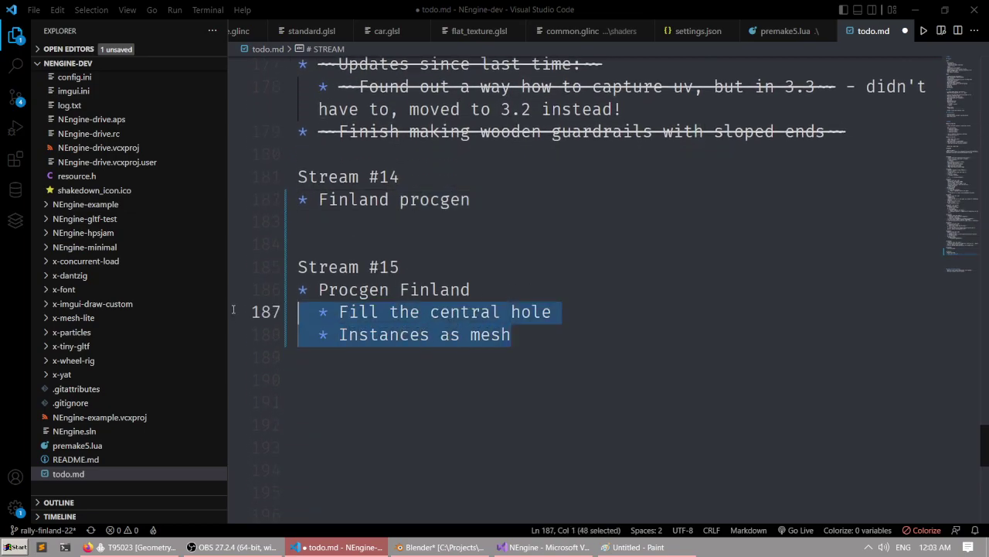
{"action": "left_click", "coordinate": [521, 335]}
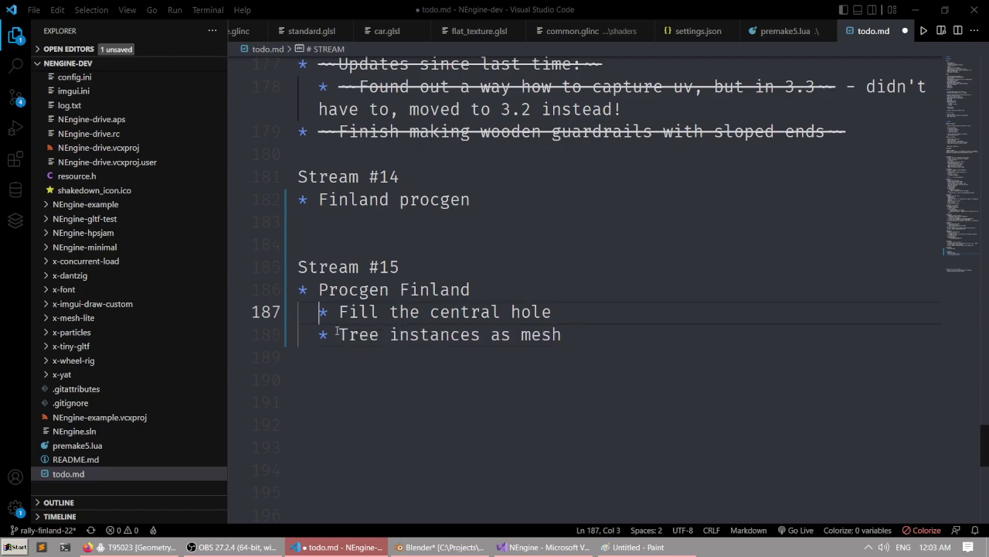
Extend the "Fill the central hole" item under Stream #15 with "- procedurally!".
{"action": "left_click_drag", "start_coordinate": [340, 312], "coordinate": [666, 314]}
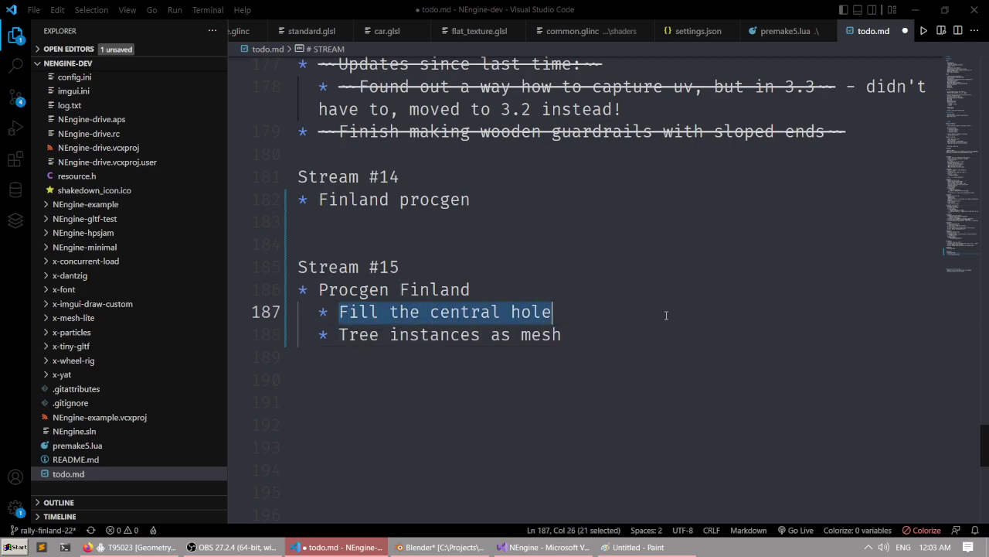
{"action": "left_click", "coordinate": [667, 314]}
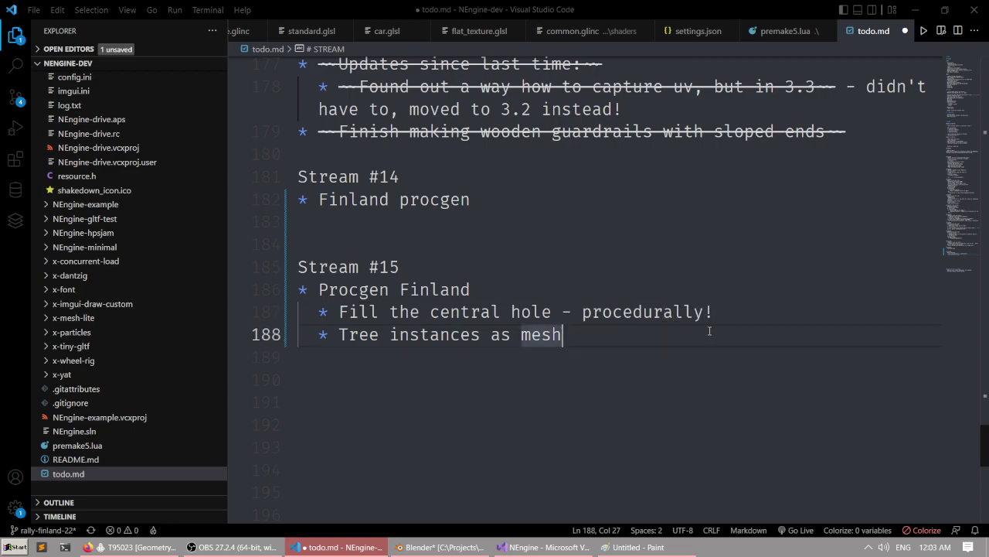
{"action": "scroll", "coordinate": [709, 331], "scroll_direction": "up", "scroll_amount": 3, "text": "ctrl"}
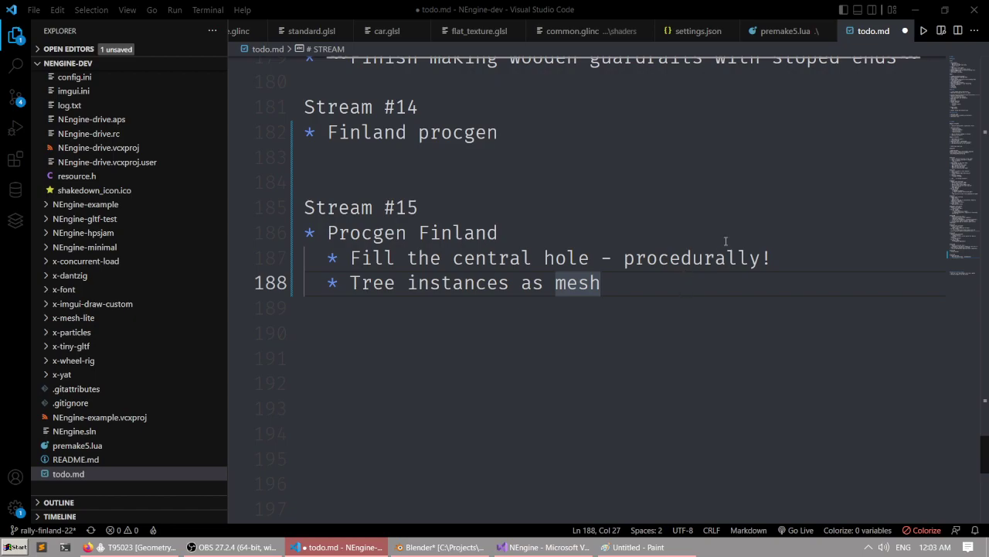
{"action": "scroll", "coordinate": [726, 241], "scroll_direction": "up", "scroll_amount": 1}
{"action": "scroll", "coordinate": [705, 261], "scroll_direction": "down", "scroll_amount": 1}
Switch to Blender and revert track_b3.2.blend to its last saved version.
{"action": "key", "text": "alt+Tab"}
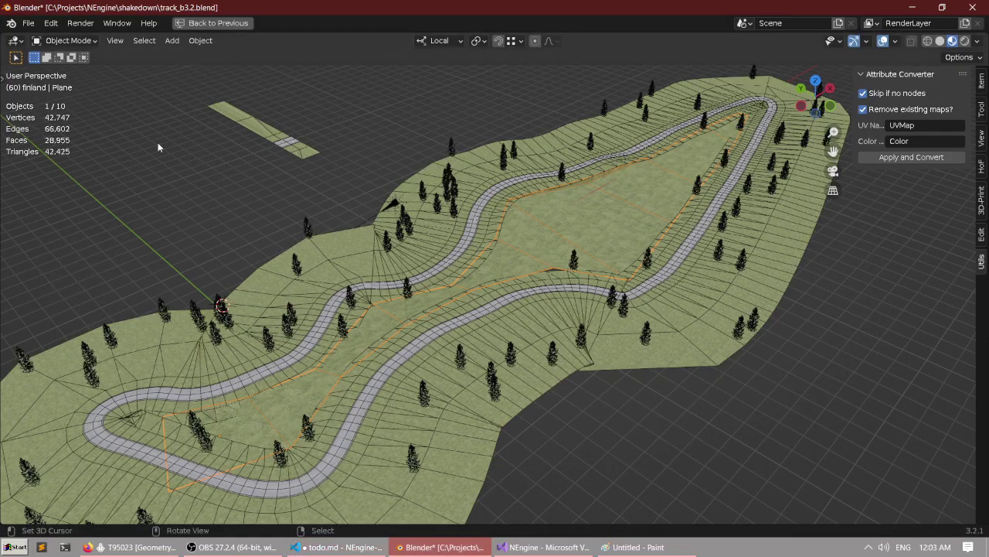
{"action": "left_click", "coordinate": [31, 23]}
{"action": "left_click", "coordinate": [36, 76]}
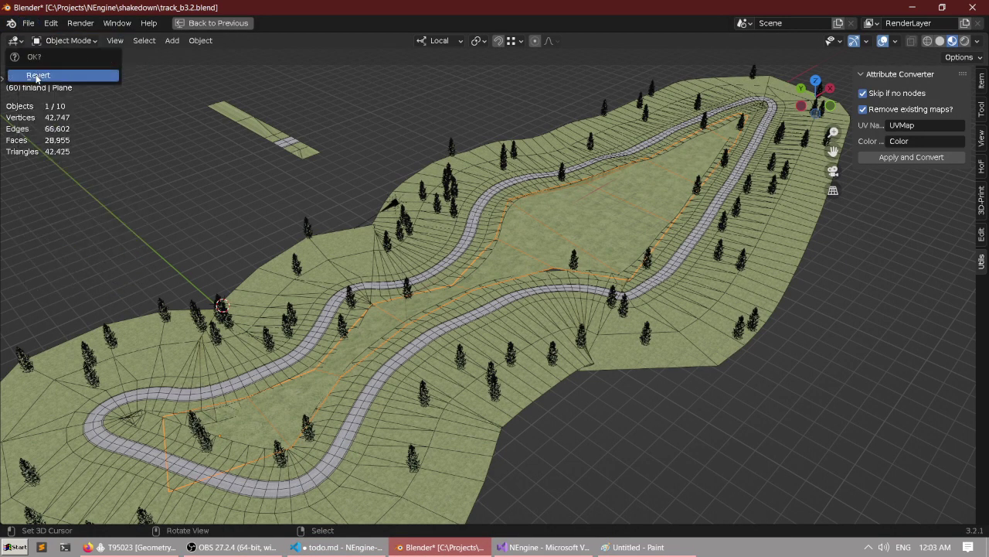
{"action": "left_click", "coordinate": [42, 72]}
{"action": "scroll", "coordinate": [300, 164], "scroll_direction": "down", "scroll_amount": 5}
{"action": "middle_click_drag", "start_coordinate": [370, 171], "coordinate": [372, 181]}
{"action": "scroll", "coordinate": [372, 180], "scroll_direction": "up", "scroll_amount": 2}
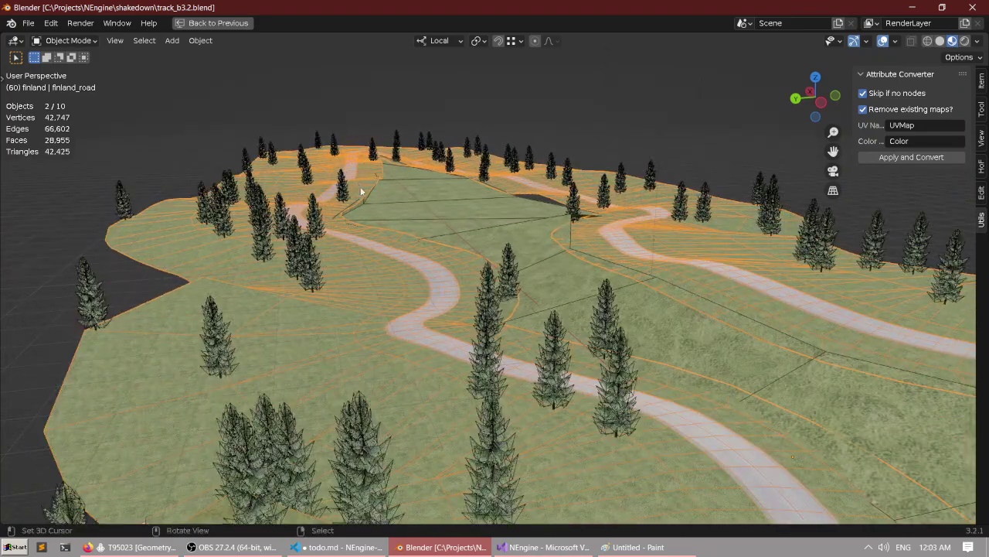
Close the untitled Paint drawing without saving it and return to Blender.
{"action": "left_click", "coordinate": [469, 549]}
{"action": "left_click", "coordinate": [635, 548]}
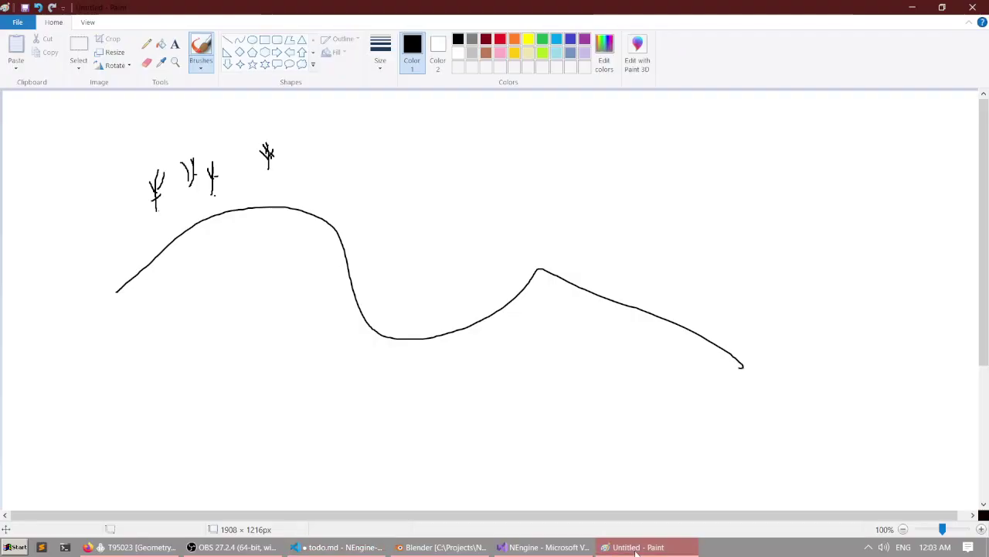
{"action": "left_click", "coordinate": [976, 7]}
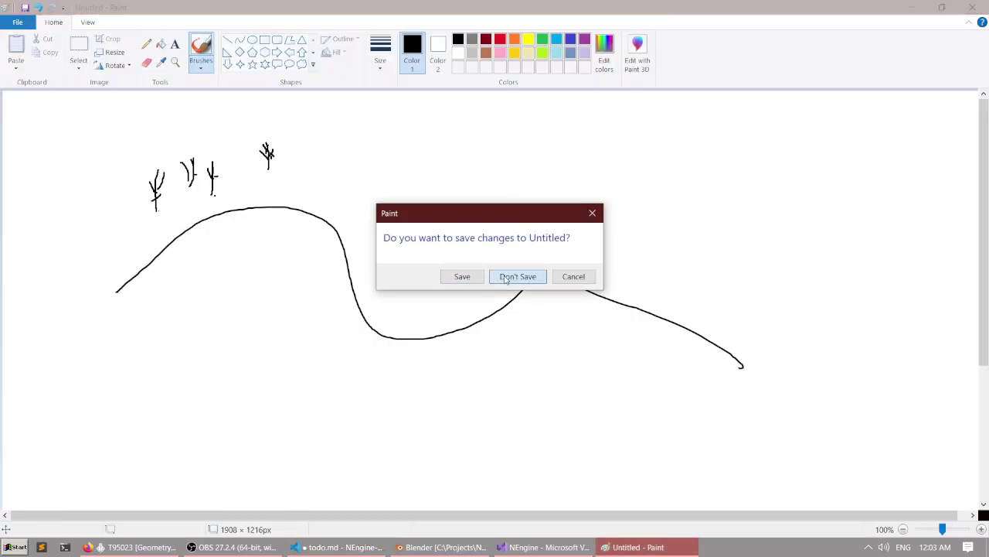
{"action": "left_click", "coordinate": [516, 277]}
{"action": "key", "text": "alt+Tab"}
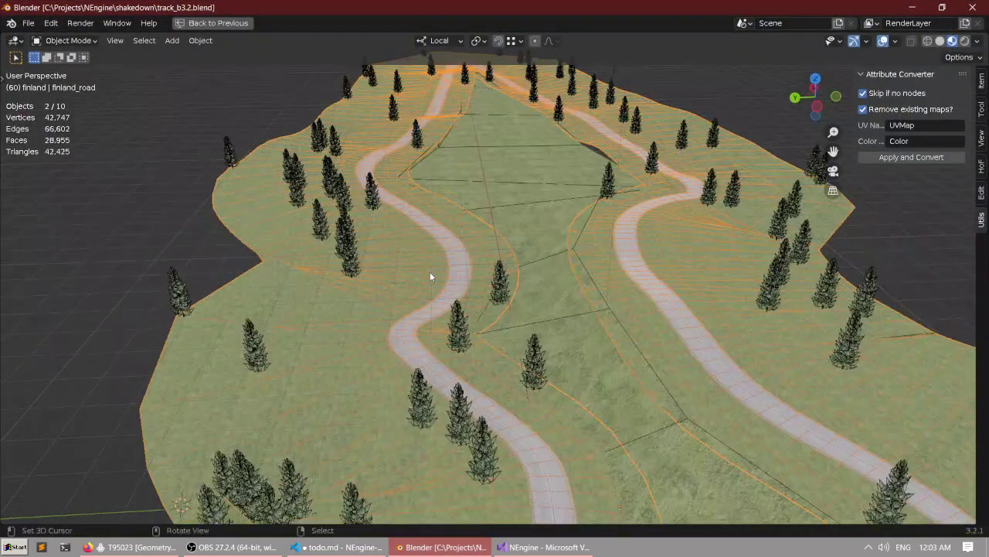
Examine the Finland track and its central hole from several angles, isolating the selected track objects in local view for a moment.
{"action": "middle_click_drag", "start_coordinate": [445, 239], "coordinate": [394, 247]}
{"action": "key", "text": "ctrl+Tab"}
{"action": "left_click", "coordinate": [507, 261]}
{"action": "middle_click_drag", "start_coordinate": [506, 260], "coordinate": [515, 252]}
{"action": "scroll", "coordinate": [479, 239], "scroll_direction": "up", "scroll_amount": 2}
{"action": "scroll", "coordinate": [433, 232], "scroll_direction": "down", "scroll_amount": 3}
{"action": "key", "text": "ctrl+Tab"}
{"action": "left_click", "coordinate": [267, 207]}
{"action": "middle_click_drag", "start_coordinate": [344, 187], "coordinate": [371, 204], "text": "shift"}
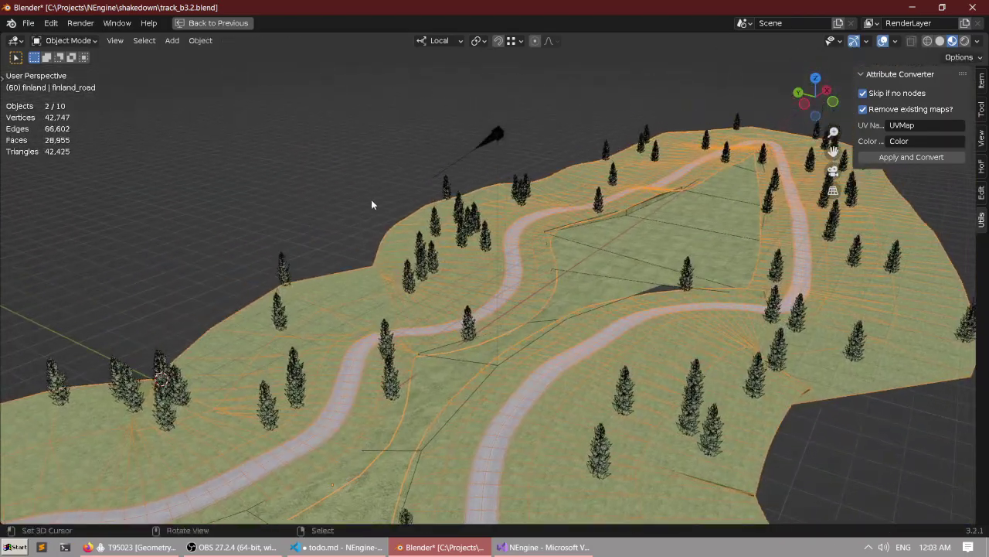
{"action": "key", "text": "KP_Divide"}
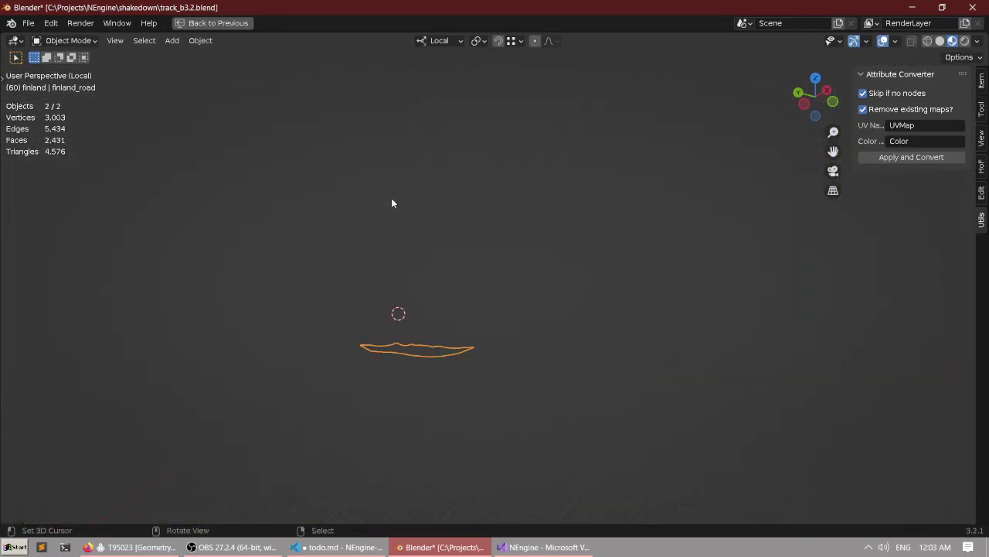
{"action": "key", "text": "KP_Divide"}
{"action": "scroll", "coordinate": [393, 201], "scroll_direction": "up", "scroll_amount": 2}
{"action": "middle_click_drag", "start_coordinate": [440, 249], "coordinate": [443, 202], "text": "shift"}
{"action": "scroll", "coordinate": [443, 204], "scroll_direction": "down", "scroll_amount": 3}
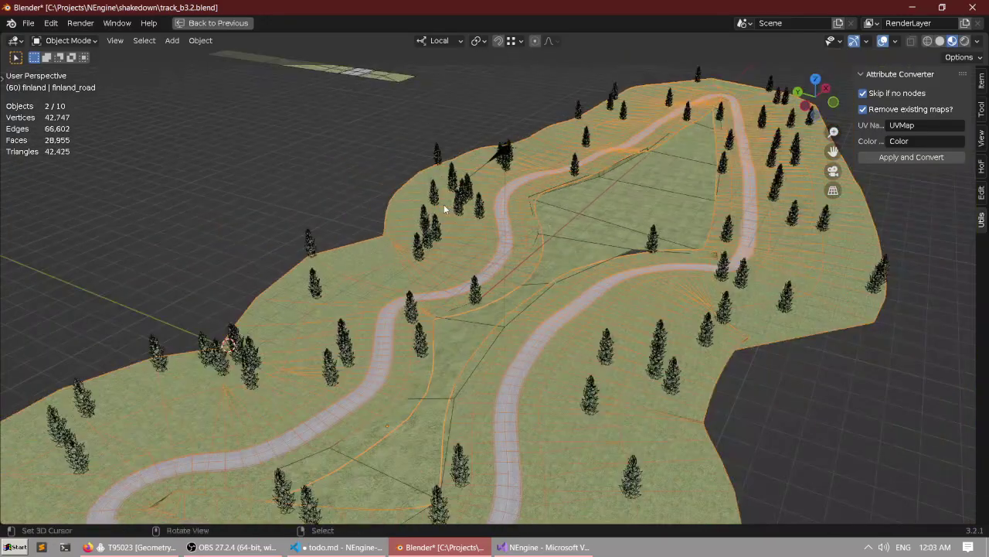
Restore the full Geometry Nodes workspace and select the stem_road_finland strip beside the track.
{"action": "key", "text": "ctrl+space"}
{"action": "scroll", "coordinate": [484, 159], "scroll_direction": "up", "scroll_amount": 2}
{"action": "middle_click_drag", "start_coordinate": [484, 159], "coordinate": [502, 193], "text": "shift"}
{"action": "right_click", "coordinate": [527, 147]}
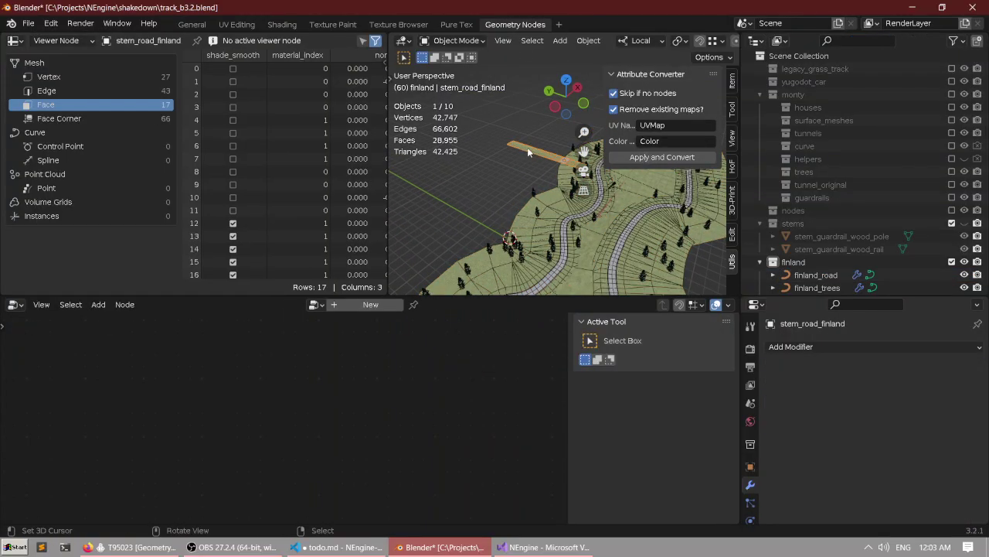
{"action": "scroll", "coordinate": [493, 149], "scroll_direction": "up", "scroll_amount": 2}
{"action": "mouse_move", "coordinate": [528, 147]}
{"action": "middle_mouse_down", "text": "shift"}
{"action": "mouse_move", "coordinate": [492, 148]}
{"action": "mouse_move", "coordinate": [530, 146]}
{"action": "mouse_move", "coordinate": [512, 143]}
{"action": "middle_mouse_up", "text": "shift"}
{"action": "scroll", "coordinate": [527, 145], "scroll_direction": "up", "scroll_amount": 1}
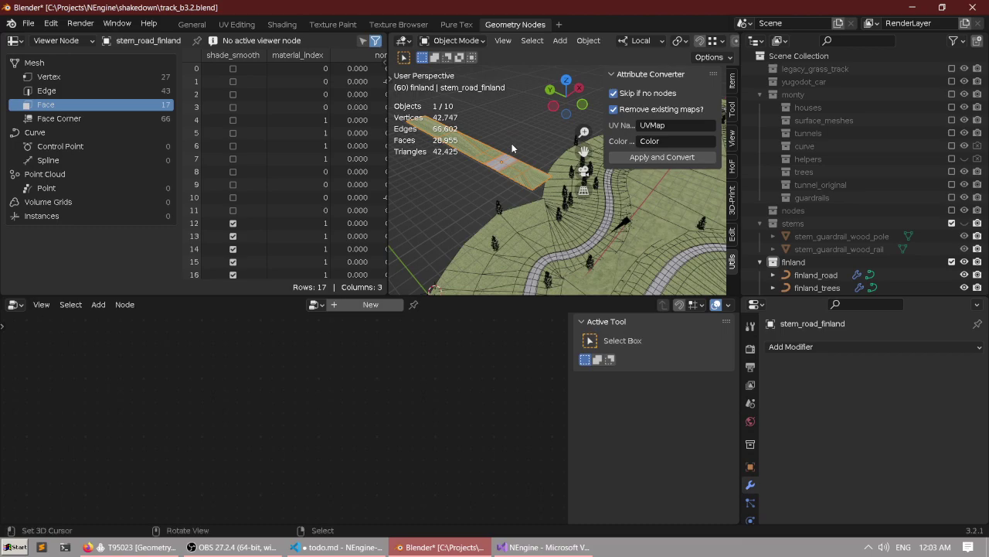
{"action": "key", "text": "1"}
{"action": "scroll", "coordinate": [524, 182], "scroll_direction": "down", "scroll_amount": 2}
{"action": "scroll", "coordinate": [495, 167], "scroll_direction": "down", "scroll_amount": 2}
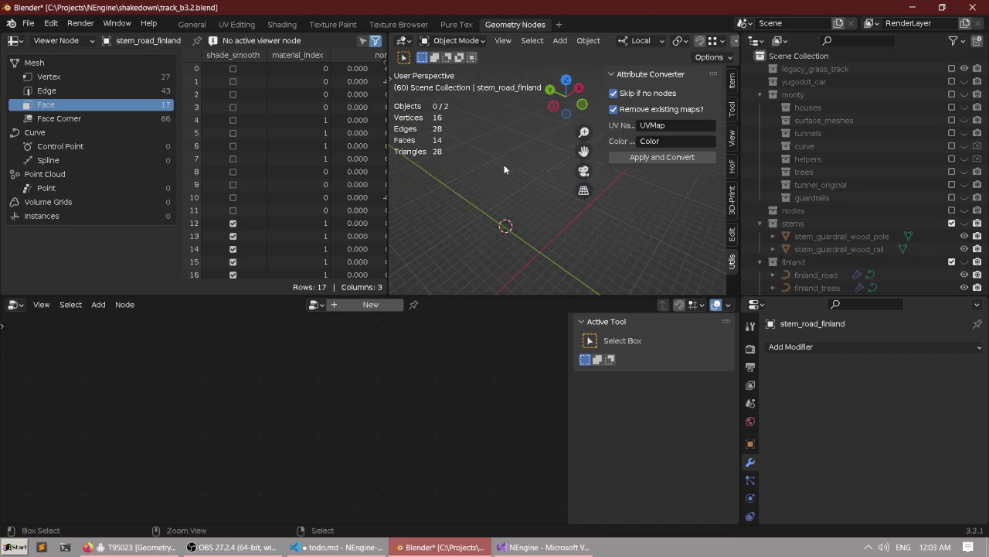
{"action": "key", "text": "ctrl+z"}
{"action": "scroll", "coordinate": [505, 168], "scroll_direction": "up", "scroll_amount": 2}
{"action": "mouse_move", "coordinate": [504, 155]}
{"action": "middle_mouse_down"}
{"action": "mouse_move", "coordinate": [488, 156]}
{"action": "mouse_move", "coordinate": [503, 152]}
{"action": "middle_mouse_up"}
{"action": "scroll", "coordinate": [501, 148], "scroll_direction": "up", "scroll_amount": 2}
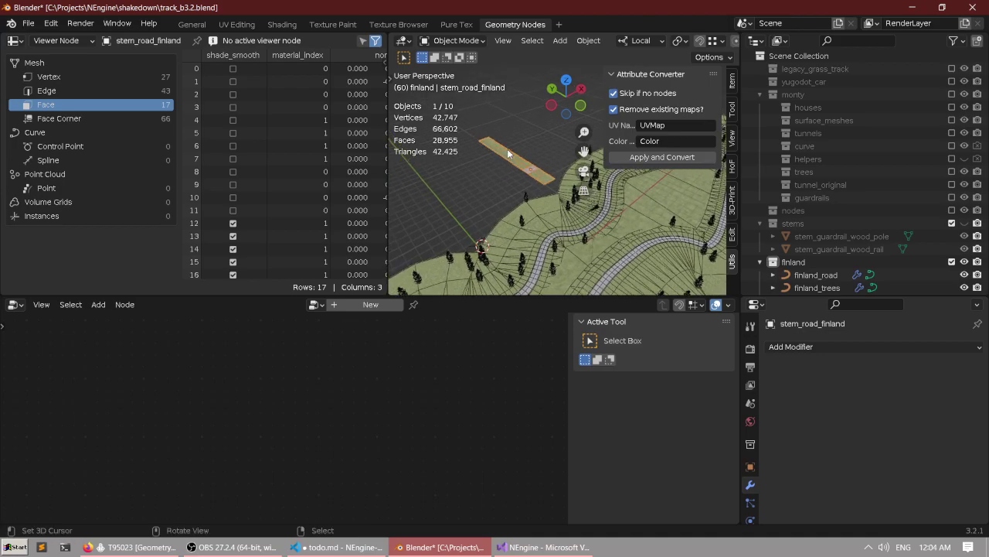
Edit the stem_road_finland mesh in a maximized viewport and try to move its end edge nearest the track along the local X axis.
{"action": "key", "text": "ctrl+Tab"}
{"action": "left_click", "coordinate": [520, 153]}
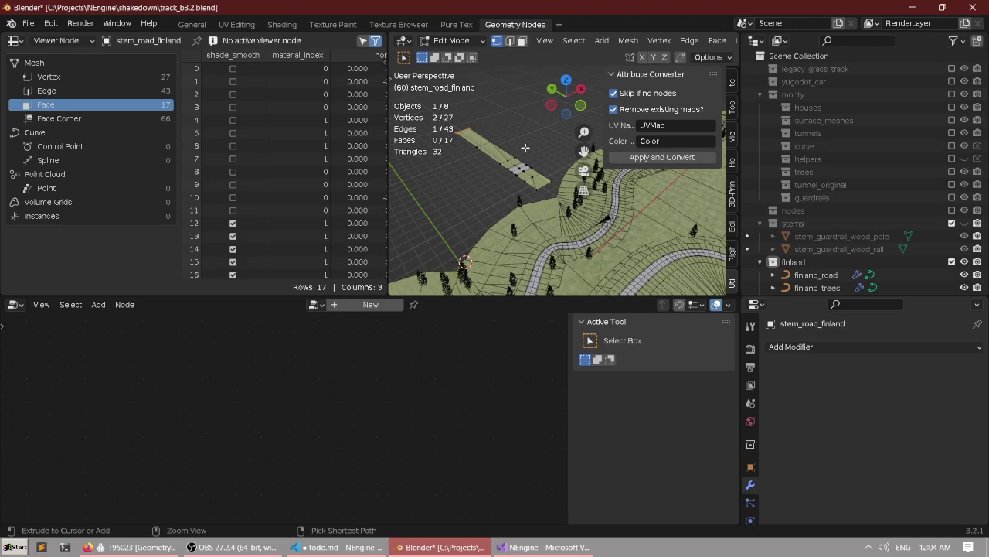
{"action": "key", "text": "ctrl+space"}
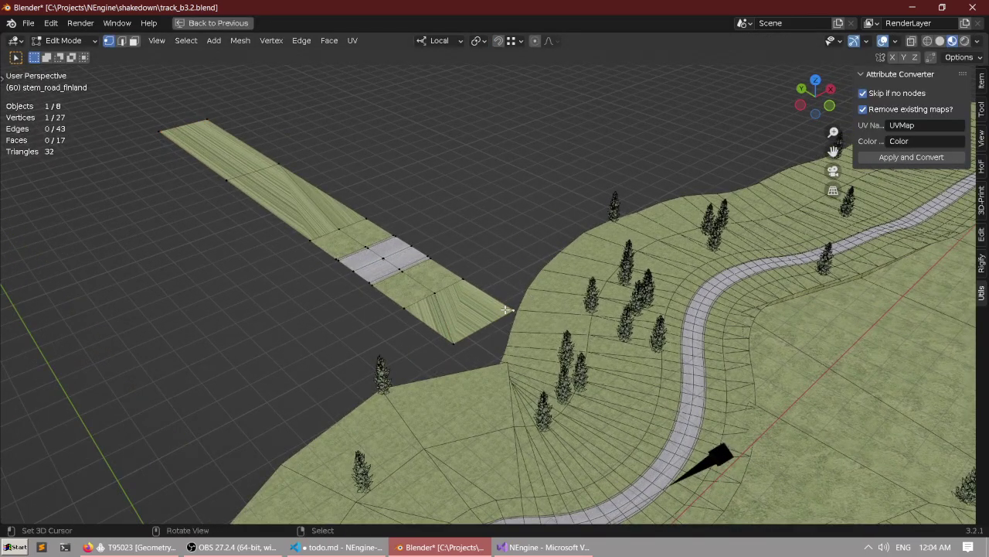
{"action": "scroll", "coordinate": [478, 249], "scroll_direction": "down", "scroll_amount": 3}
{"action": "middle_click_drag", "start_coordinate": [478, 249], "coordinate": [475, 217]}
{"action": "scroll", "coordinate": [475, 217], "scroll_direction": "up", "scroll_amount": 3}
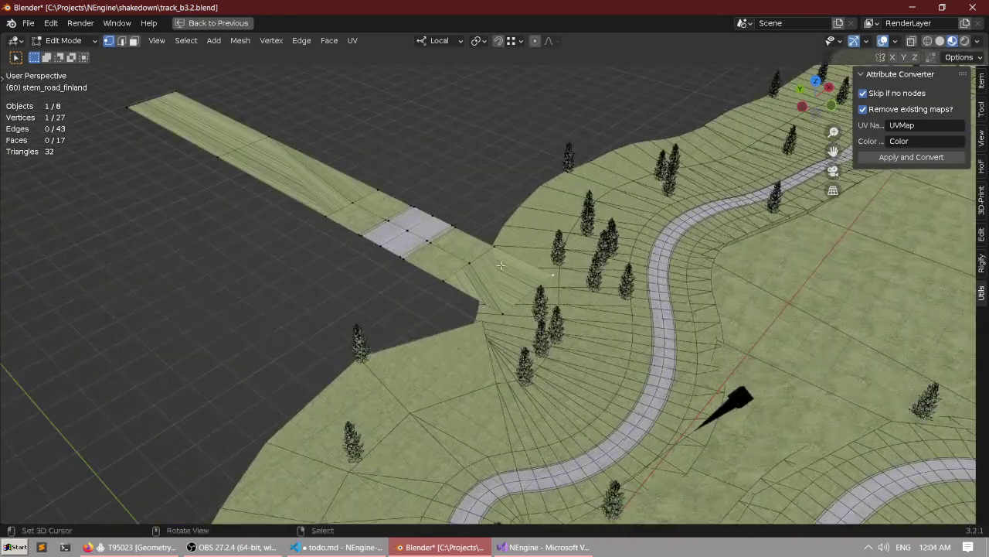
{"action": "scroll", "coordinate": [492, 308], "scroll_direction": "down", "scroll_amount": 2}
{"action": "middle_click_drag", "start_coordinate": [459, 260], "coordinate": [452, 241]}
{"action": "scroll", "coordinate": [510, 210], "scroll_direction": "down", "scroll_amount": 1}
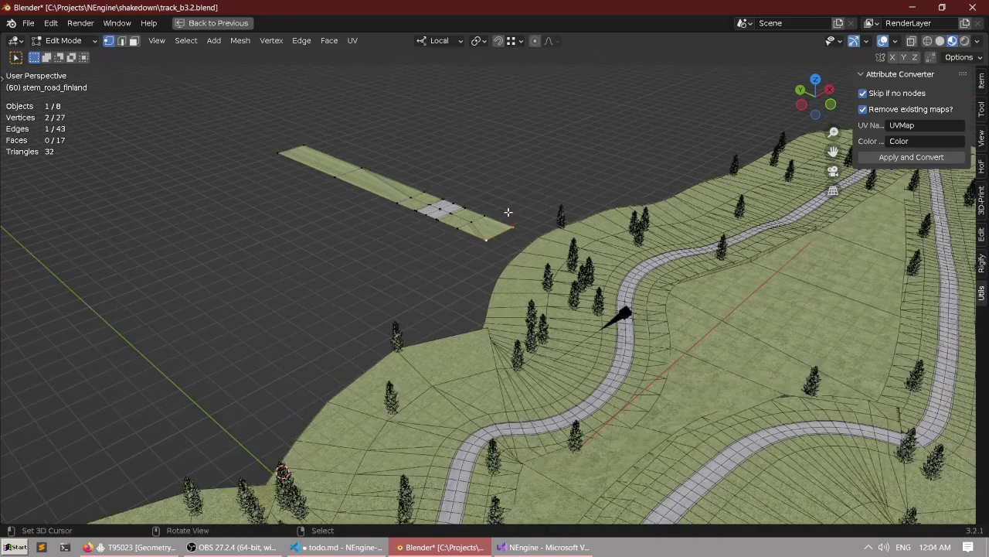
{"action": "scroll", "coordinate": [511, 220], "scroll_direction": "up", "scroll_amount": 3}
{"action": "middle_click_drag", "start_coordinate": [508, 212], "coordinate": [532, 262], "text": "shift"}
{"action": "key", "text": "g"}
{"action": "key", "text": "x"}
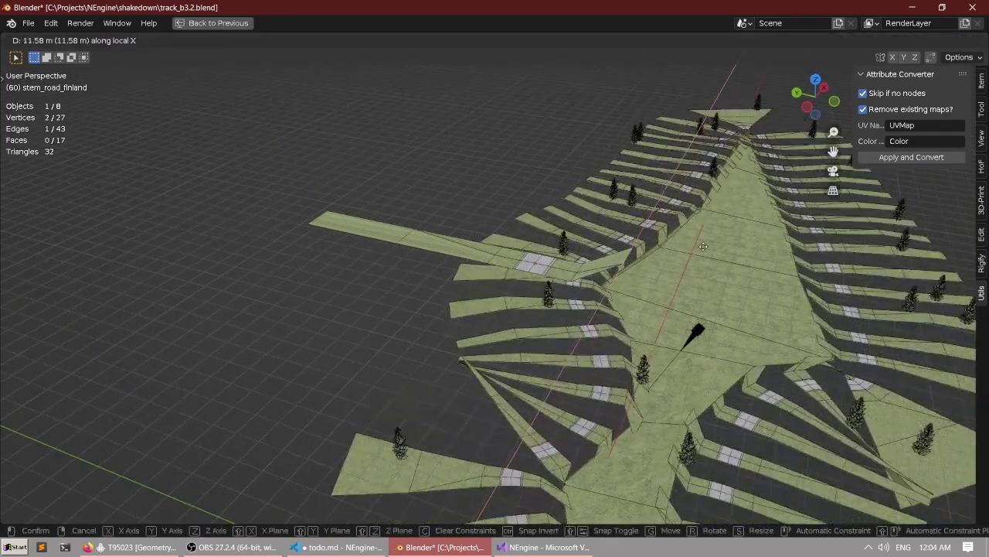
{"action": "right_click", "coordinate": [596, 249]}
Leave the strip's mesh editing and select the Plane that fills the centre of the track.
{"action": "scroll", "coordinate": [596, 248], "scroll_direction": "down", "scroll_amount": 4}
{"action": "key", "text": "ctrl+Tab"}
{"action": "middle_click_drag", "start_coordinate": [596, 248], "coordinate": [582, 229]}
{"action": "left_click", "coordinate": [408, 271]}
{"action": "right_click", "coordinate": [617, 263]}
{"action": "scroll", "coordinate": [617, 263], "scroll_direction": "down", "scroll_amount": 3}
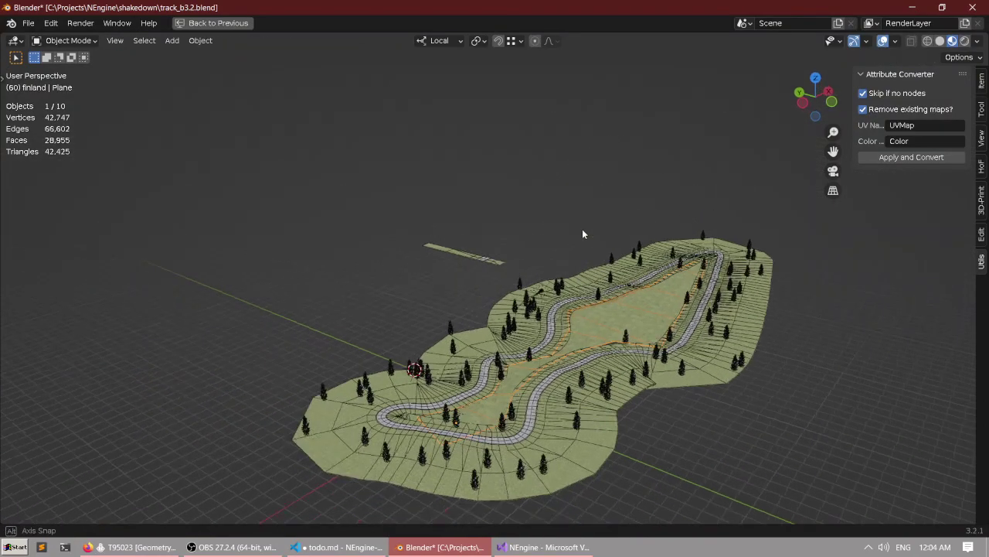
Restore the full workspace, hide the central Plane in the finland collection and rename it to bad_hole.
{"action": "key", "text": "ctrl+space"}
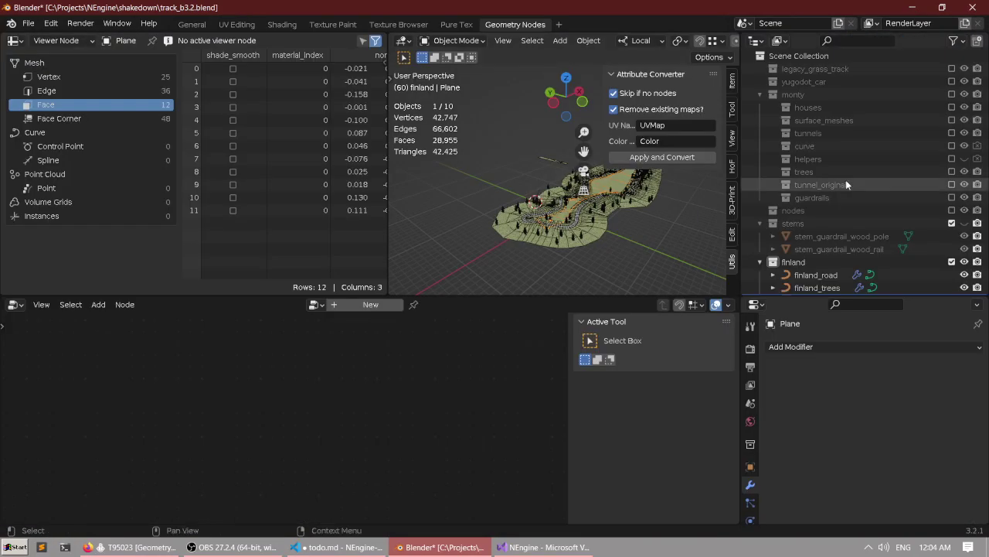
{"action": "scroll", "coordinate": [845, 185], "scroll_direction": "down", "scroll_amount": 4}
{"action": "left_click", "coordinate": [964, 199]}
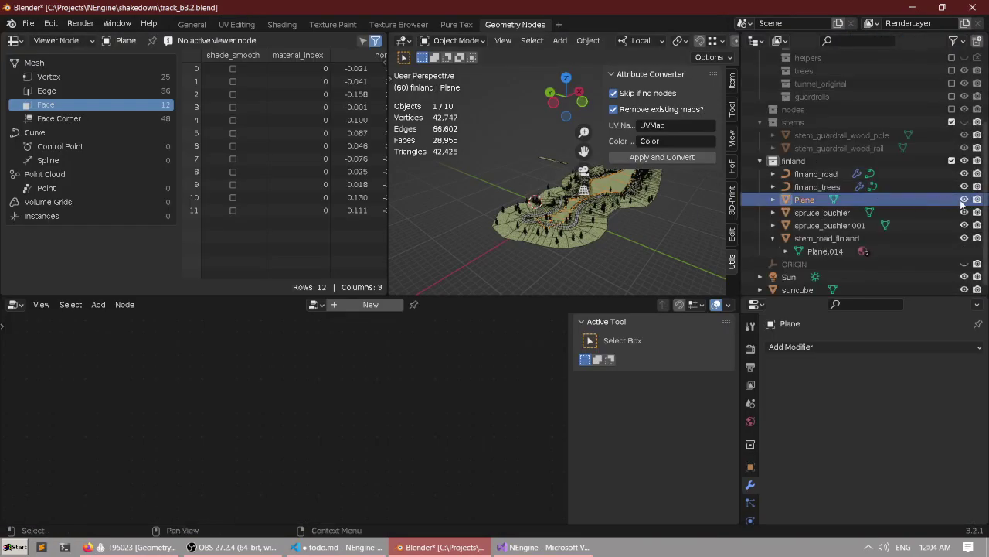
{"action": "middle_click_drag", "start_coordinate": [536, 186], "coordinate": [535, 194]}
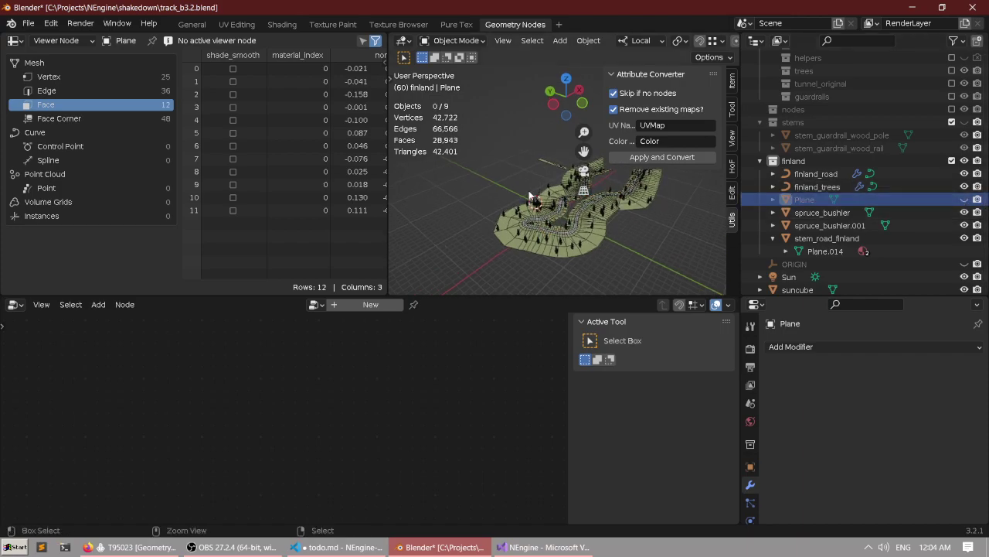
{"action": "double_click", "coordinate": [812, 200]}
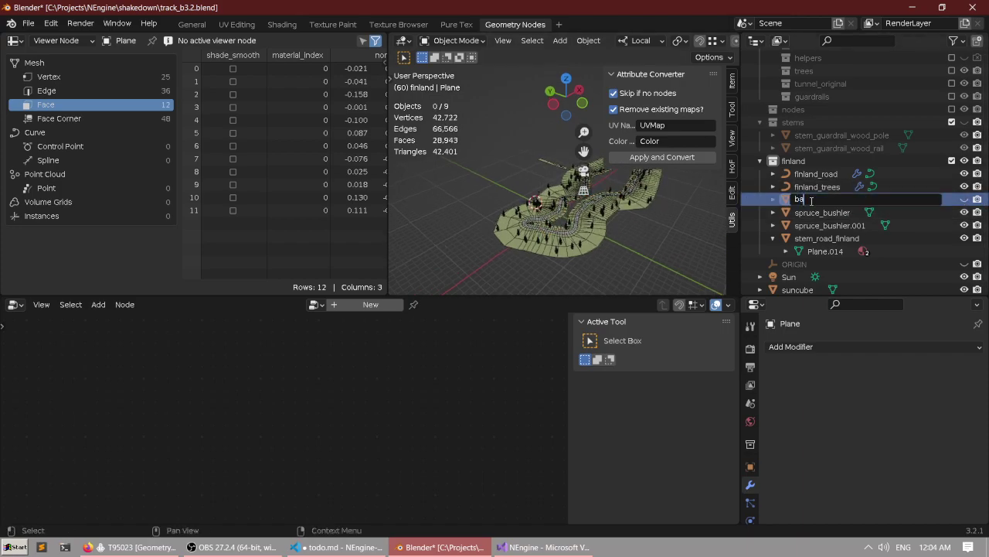
{"action": "type", "text": "bad_hole"}
{"action": "key", "text": "Return"}
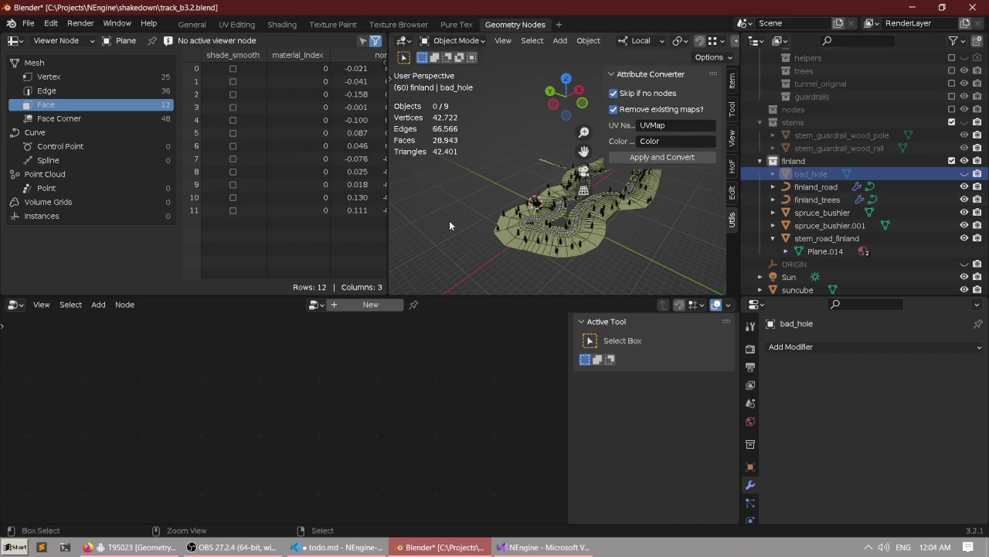
Select the stem_road_finland strip in a maximized viewport and open its mesh for editing.
{"action": "key", "text": "ctrl+space"}
{"action": "middle_click_drag", "start_coordinate": [380, 204], "coordinate": [514, 267]}
{"action": "left_click", "coordinate": [513, 266]}
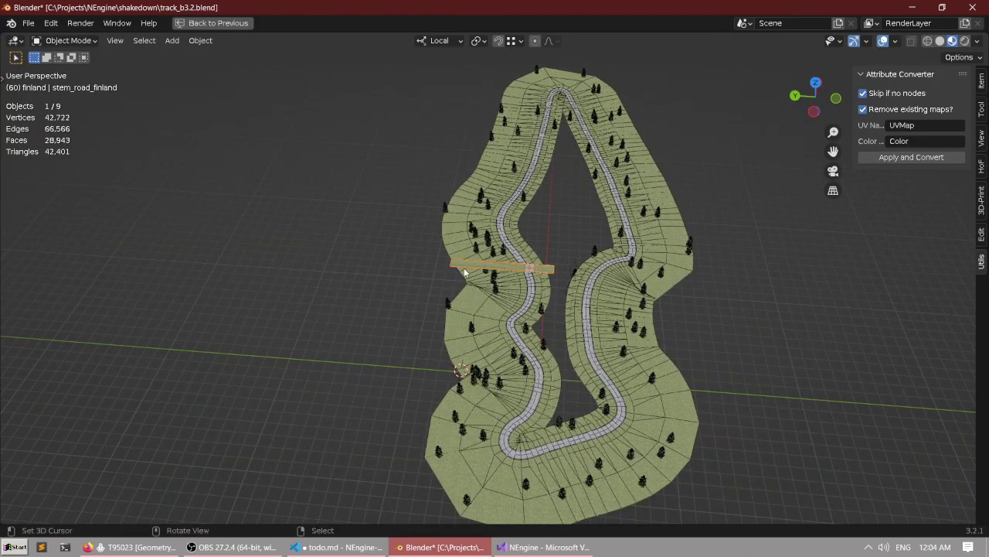
{"action": "scroll", "coordinate": [513, 267], "scroll_direction": "up", "scroll_amount": 3}
{"action": "key", "text": "Tab"}
{"action": "scroll", "coordinate": [502, 267], "scroll_direction": "up", "scroll_amount": 4}
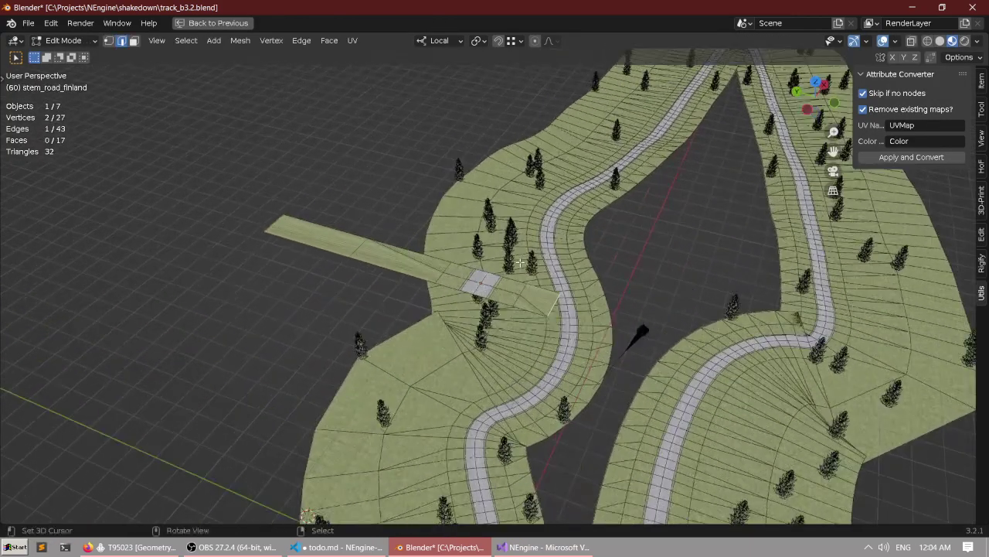
Try to extend the stem_road_finland strip by moving its end edge nearest the track along the local Y axis.
{"action": "middle_click_drag", "start_coordinate": [537, 273], "coordinate": [482, 230]}
{"action": "key", "text": "Tab"}
{"action": "scroll", "coordinate": [500, 224], "scroll_direction": "down", "scroll_amount": 1}
{"action": "key", "text": "ctrl+Tab"}
{"action": "left_click", "coordinate": [567, 243]}
{"action": "middle_click_drag", "start_coordinate": [433, 290], "coordinate": [410, 232]}
{"action": "key", "text": "g"}
{"action": "key", "text": "y"}
{"action": "key", "text": "y"}
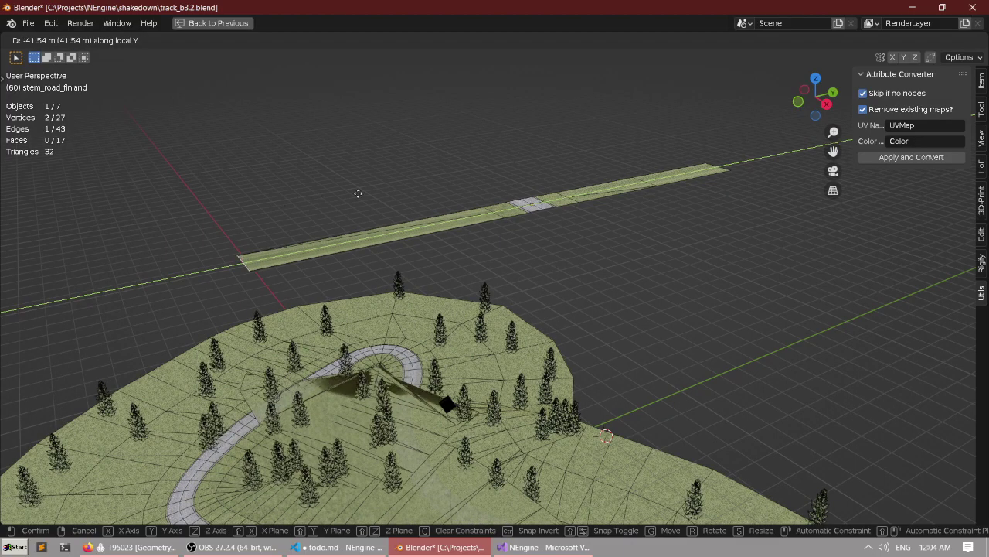
{"action": "left_click", "coordinate": [490, 161]}
{"action": "middle_click_drag", "start_coordinate": [490, 162], "coordinate": [386, 219]}
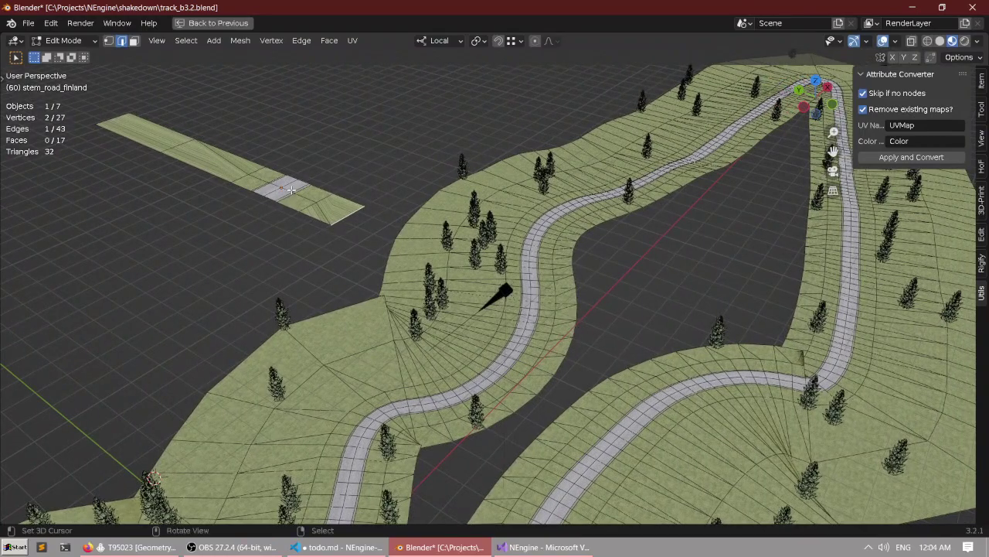
Try to raise the centre edge of the strip's road section along the local Z axis.
{"action": "middle_click_drag", "start_coordinate": [267, 178], "coordinate": [294, 202]}
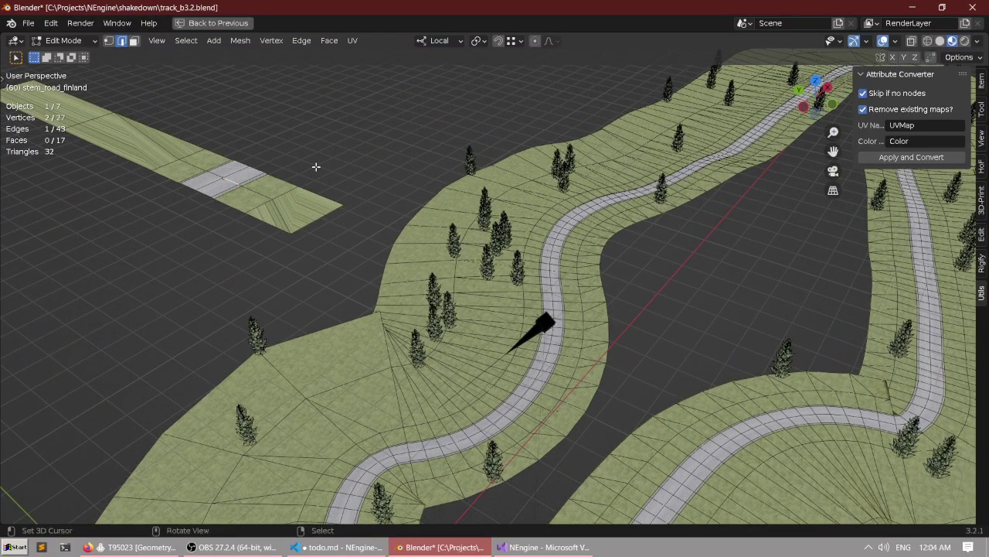
{"action": "key", "text": "g"}
{"action": "key", "text": "z"}
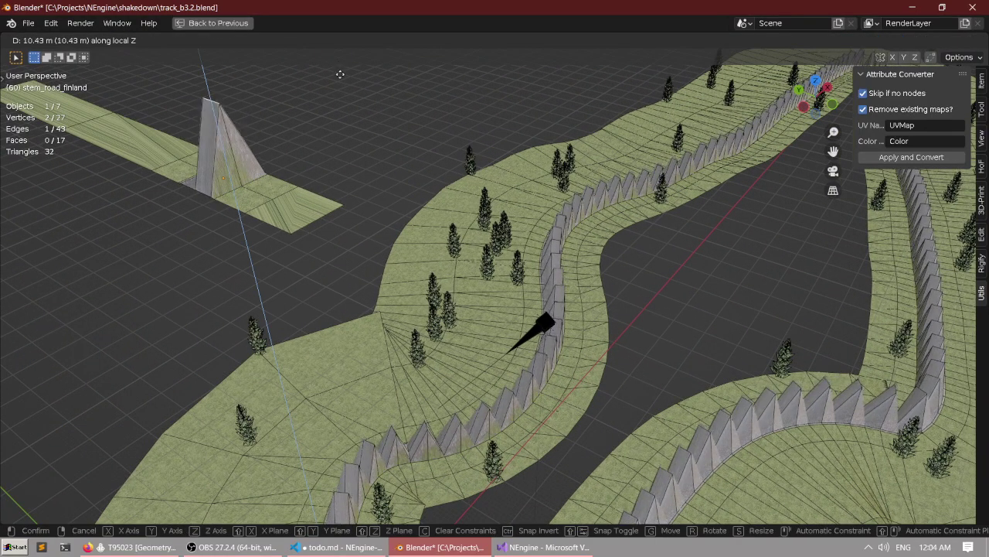
{"action": "key", "text": "Escape"}
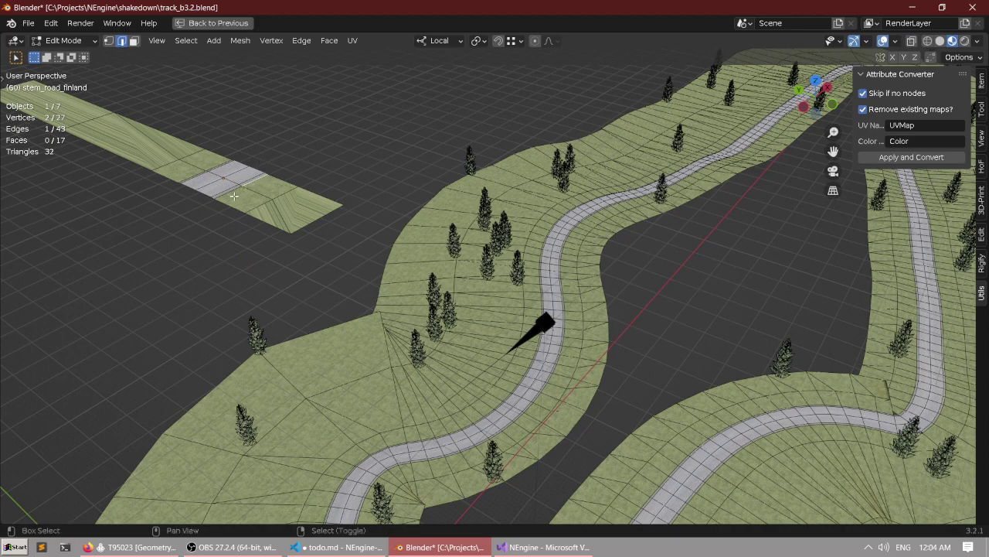
Try to move the edges at the strip's road section along the local Y axis.
{"action": "key", "text": "g"}
{"action": "key", "text": "y"}
{"action": "key", "text": "Escape"}
{"action": "left_click", "coordinate": [227, 183], "text": "shift"}
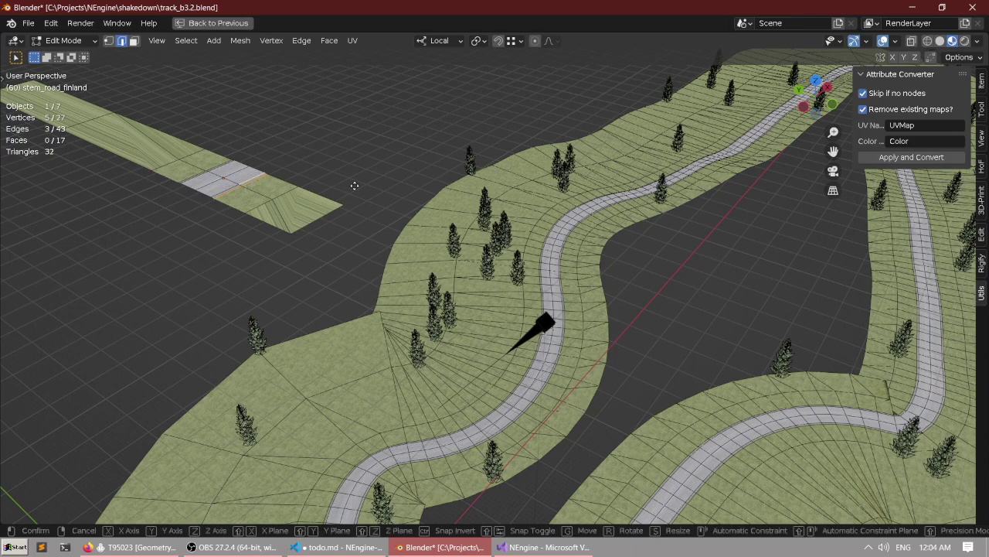
{"action": "key", "text": "g"}
{"action": "key", "text": "y"}
{"action": "right_click", "coordinate": [351, 165]}
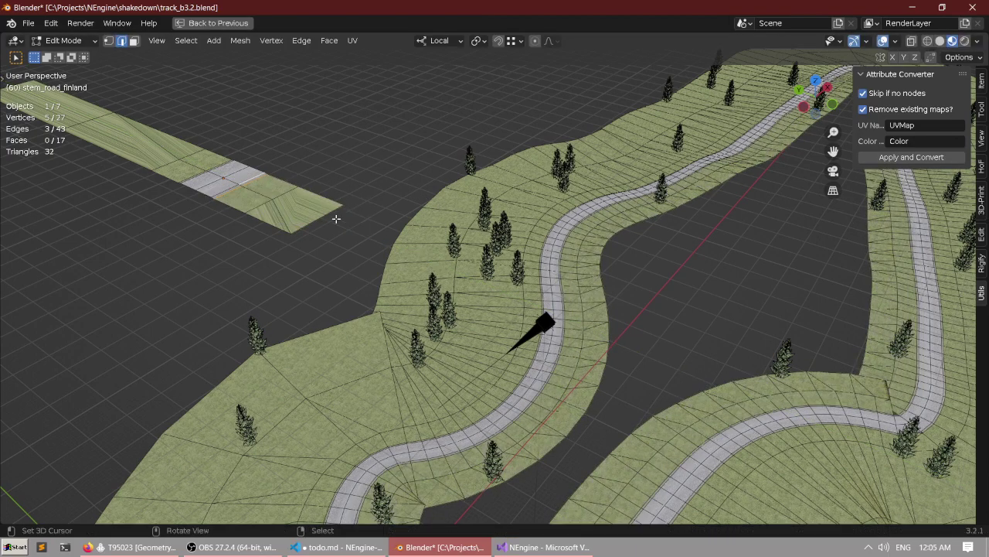
Try to stretch the strip's end edge nearest the track about 17 m outward along the local Y axis.
{"action": "key", "text": "g"}
{"action": "key", "text": "y"}
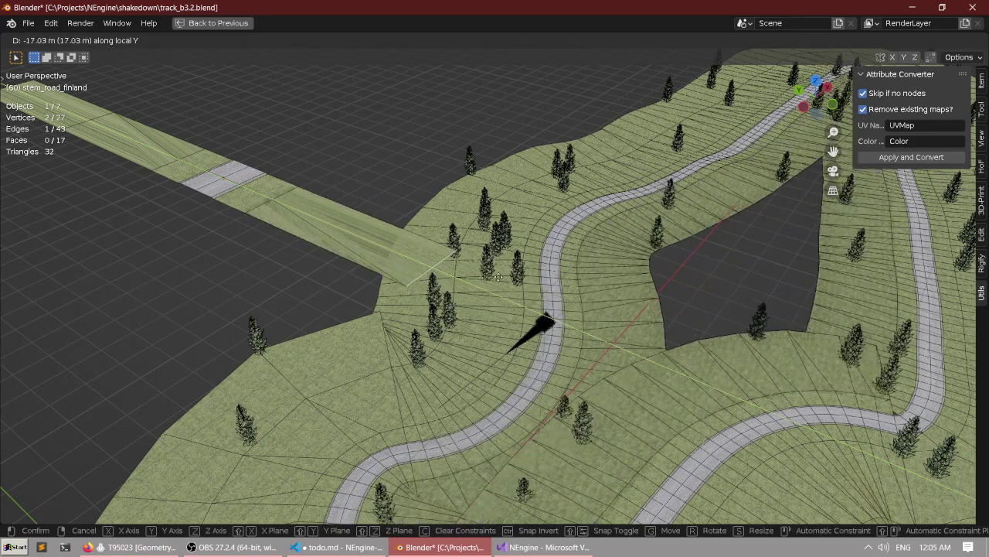
{"action": "left_click", "coordinate": [424, 267]}
{"action": "middle_click_drag", "start_coordinate": [425, 267], "coordinate": [442, 247]}
{"action": "scroll", "coordinate": [442, 247], "scroll_direction": "up", "scroll_amount": 6}
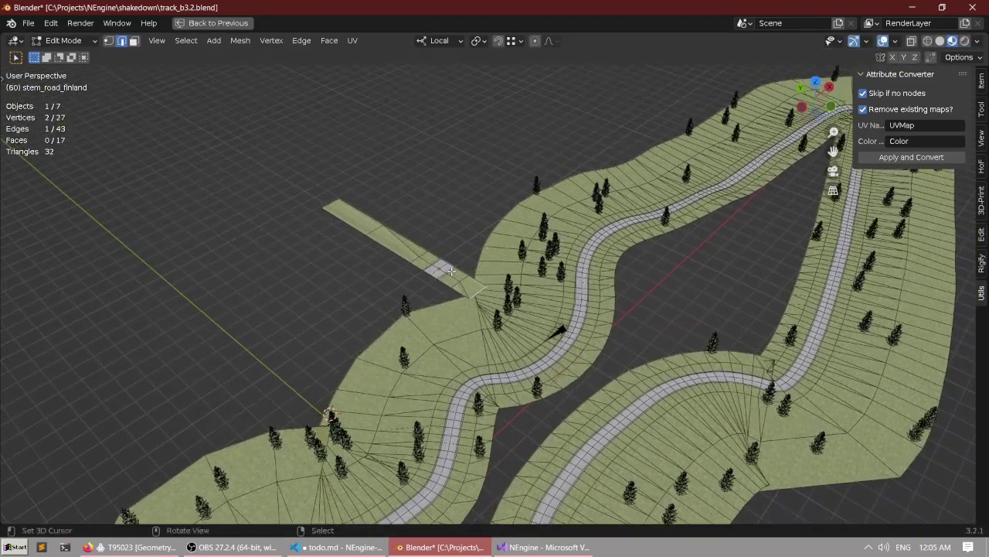
{"action": "scroll", "coordinate": [473, 287], "scroll_direction": "down", "scroll_amount": 5}
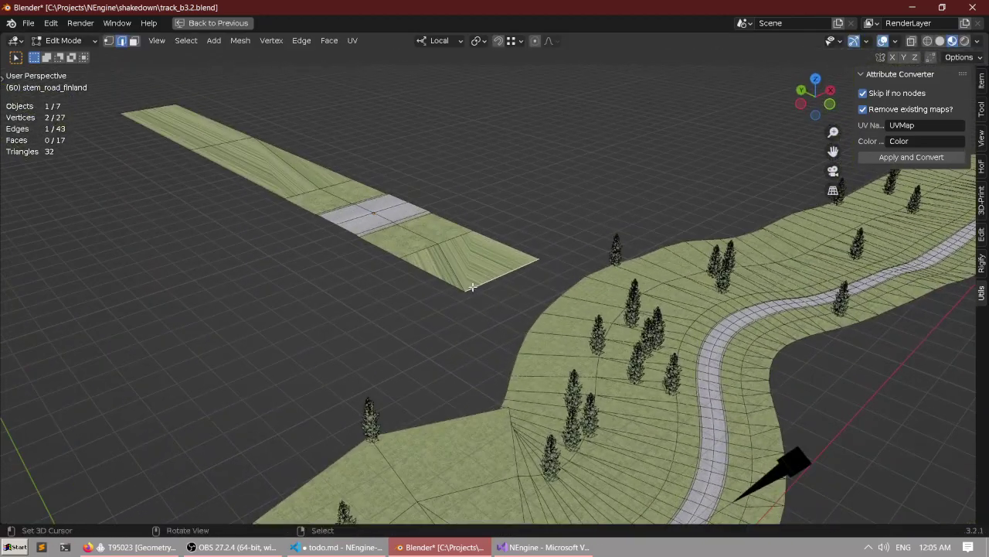
Restore the full workspace, add a vertex group to stem_road_finland and assign the vertices of the end edge nearest the track.
{"action": "key", "text": "ctrl+space"}
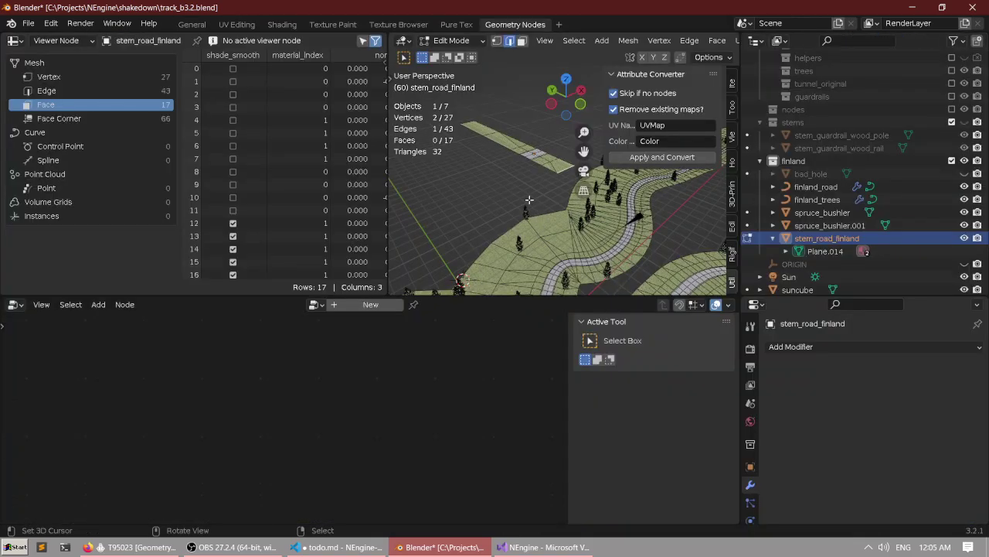
{"action": "scroll", "coordinate": [541, 214], "scroll_direction": "down", "scroll_amount": 2}
{"action": "scroll", "coordinate": [752, 485], "scroll_direction": "down", "scroll_amount": 3}
{"action": "left_click", "coordinate": [751, 491]}
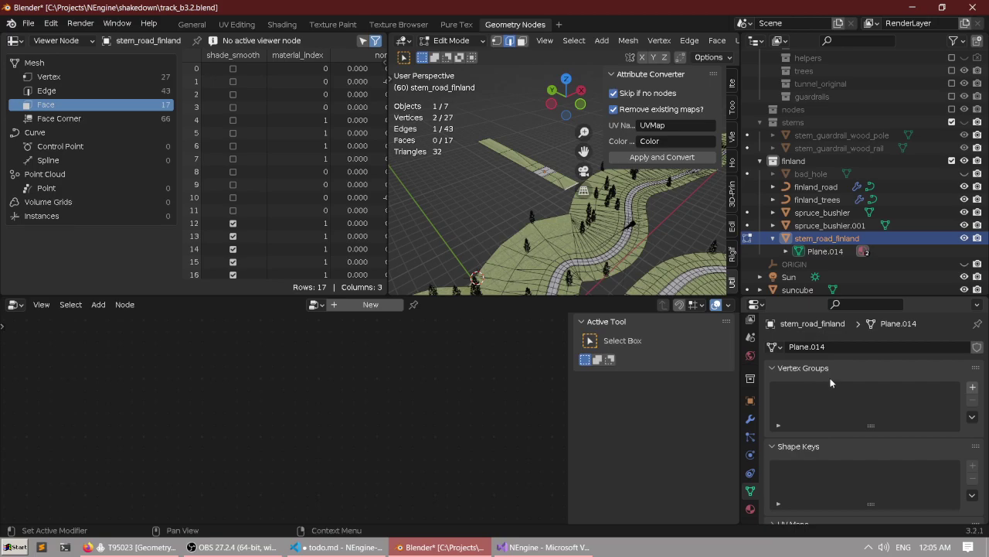
{"action": "left_click", "coordinate": [972, 388]}
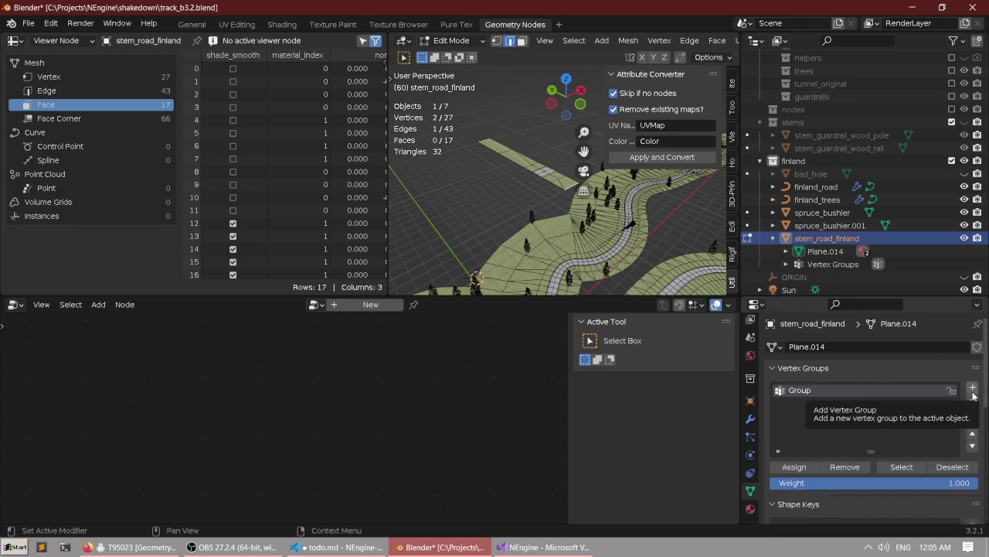
{"action": "scroll", "coordinate": [908, 397], "scroll_direction": "down", "scroll_amount": 1}
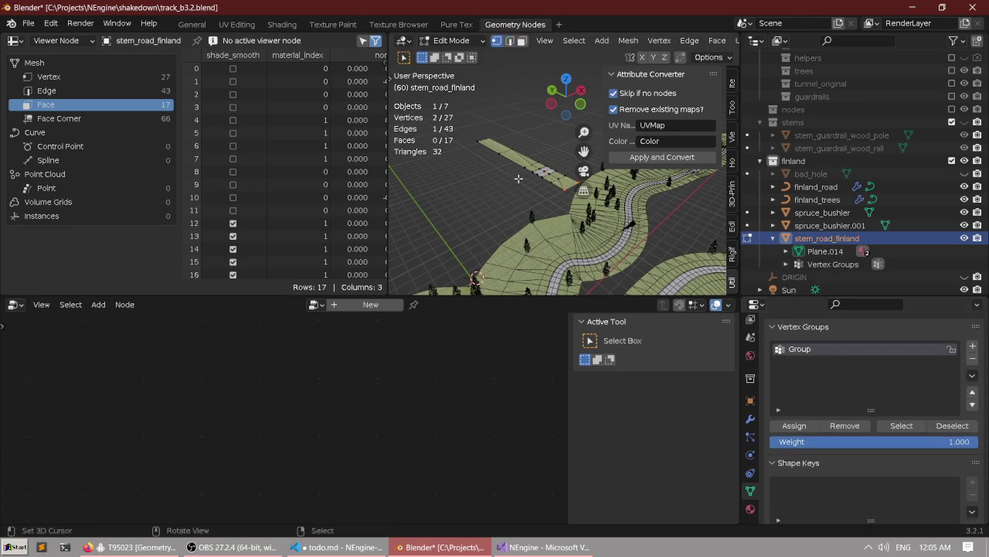
{"action": "scroll", "coordinate": [518, 179], "scroll_direction": "up", "scroll_amount": 2}
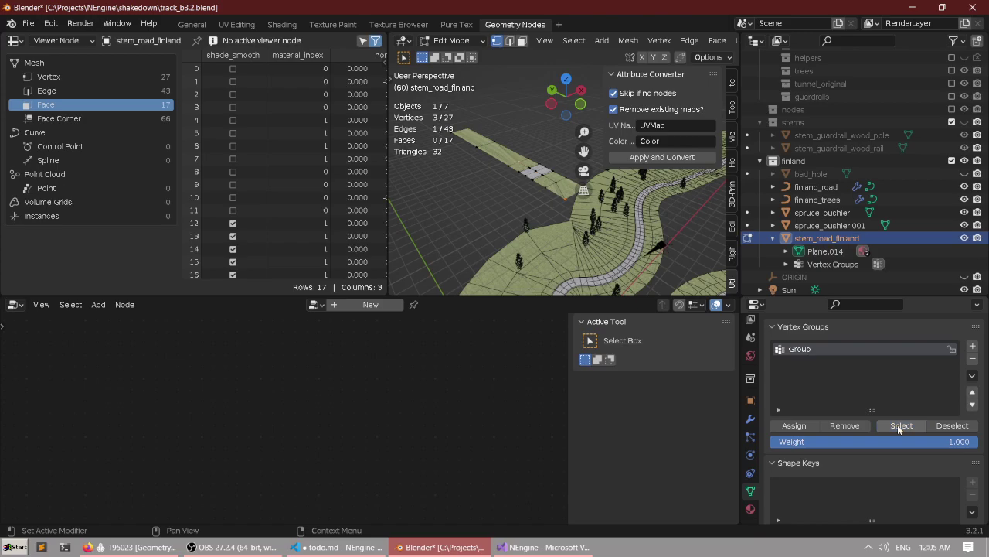
Check the vertex group by reselecting its vertices from an empty selection and rename the group Inner_edge.
{"action": "middle_click_drag", "start_coordinate": [497, 158], "coordinate": [427, 173]}
{"action": "scroll", "coordinate": [428, 175], "scroll_direction": "up", "scroll_amount": 2}
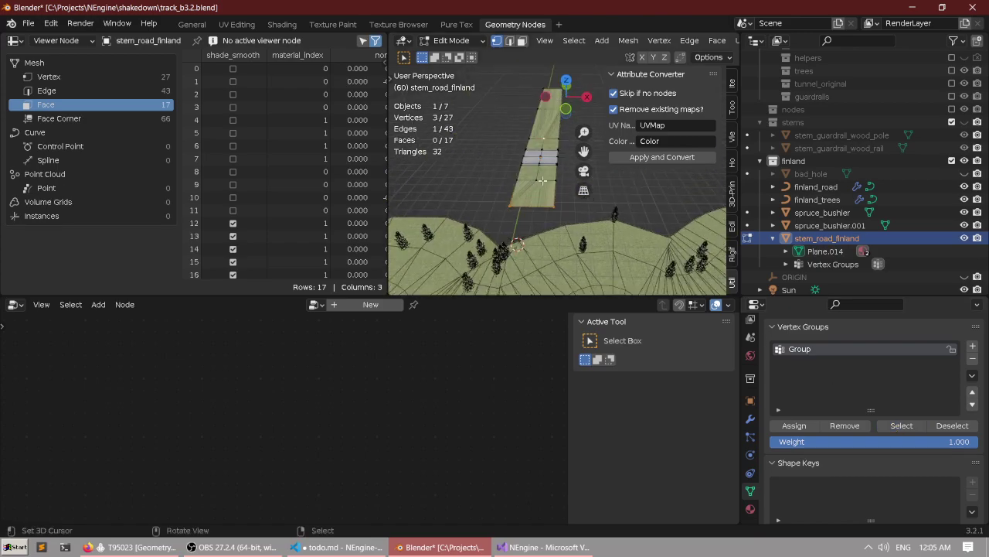
{"action": "middle_click_drag", "start_coordinate": [546, 182], "coordinate": [520, 123]}
{"action": "right_click", "coordinate": [504, 151]}
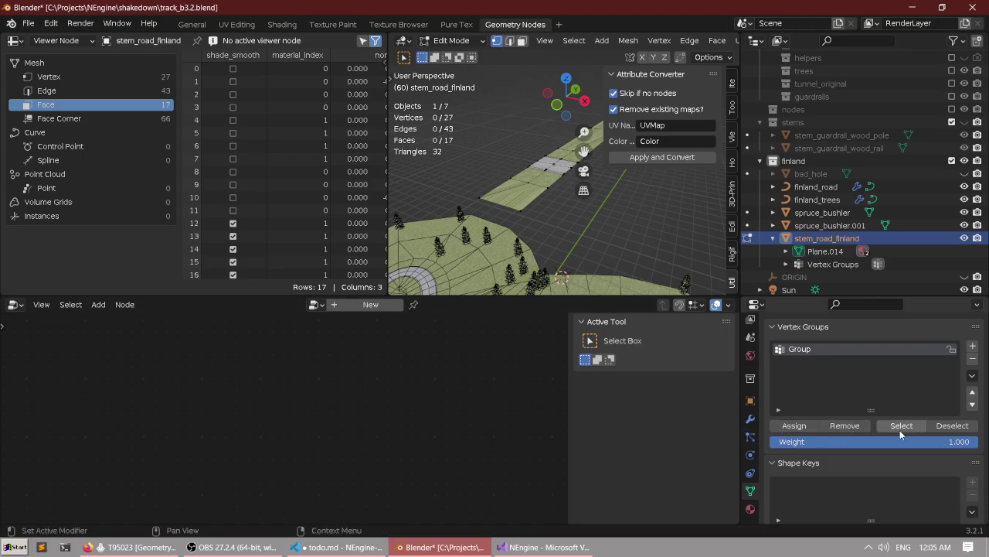
{"action": "mouse_move", "coordinate": [504, 161]}
{"action": "middle_mouse_down"}
{"action": "mouse_move", "coordinate": [471, 174]}
{"action": "mouse_move", "coordinate": [500, 156]}
{"action": "mouse_move", "coordinate": [507, 171]}
{"action": "middle_mouse_up"}
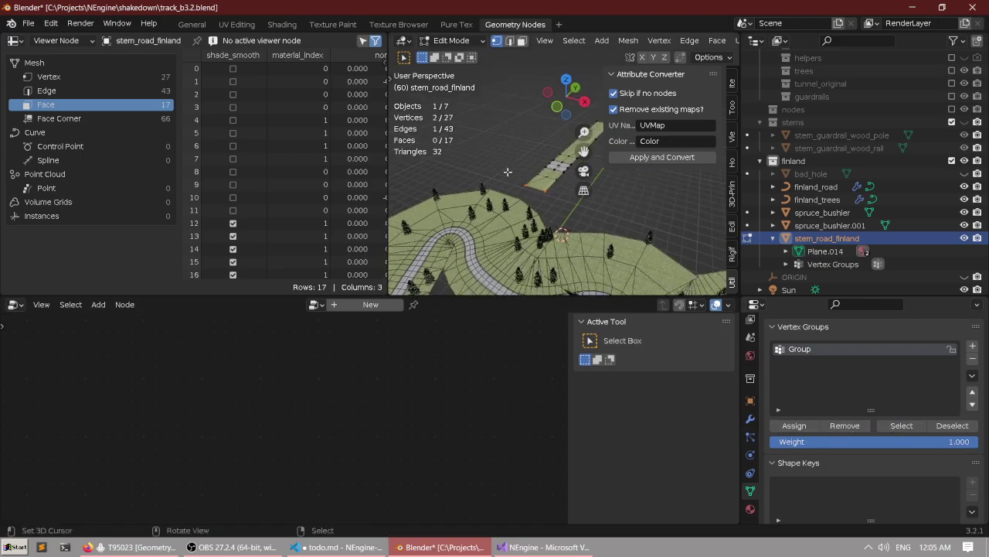
{"action": "left_click", "coordinate": [900, 349]}
{"action": "type", "text": "Inner_"}
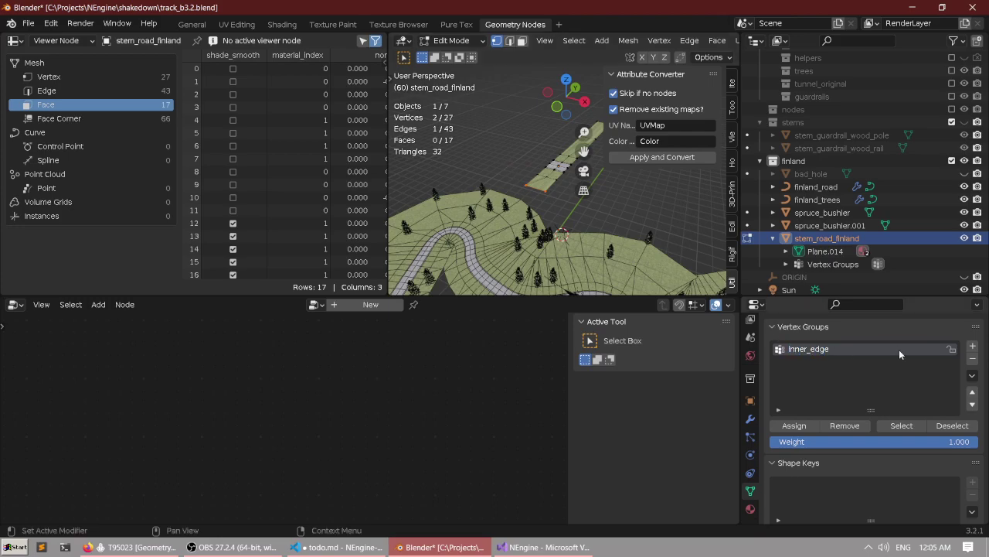
Leave the strip's mesh editing and select the finland_road curve object.
{"action": "scroll", "coordinate": [531, 181], "scroll_direction": "down", "scroll_amount": 3}
{"action": "key", "text": "ctrl+Tab"}
{"action": "left_click", "coordinate": [475, 175]}
{"action": "middle_click_drag", "start_coordinate": [477, 175], "coordinate": [566, 81]}
{"action": "key", "text": "alt+a"}
{"action": "key", "text": "ctrl+space"}
{"action": "scroll", "coordinate": [453, 267], "scroll_direction": "down", "scroll_amount": 2}
{"action": "right_click", "coordinate": [453, 268]}
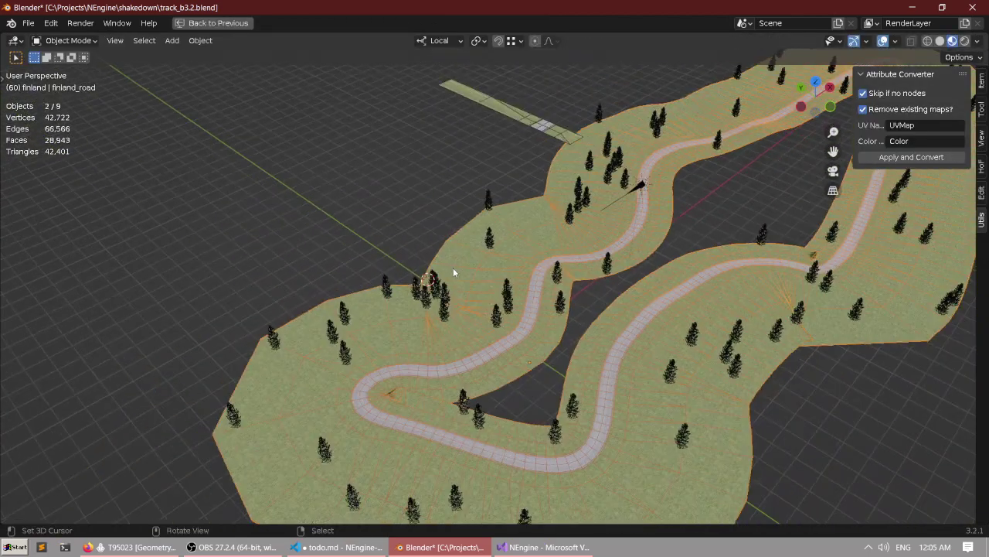
{"action": "middle_click_drag", "start_coordinate": [453, 267], "coordinate": [452, 108]}
{"action": "key", "text": "ctrl+space"}
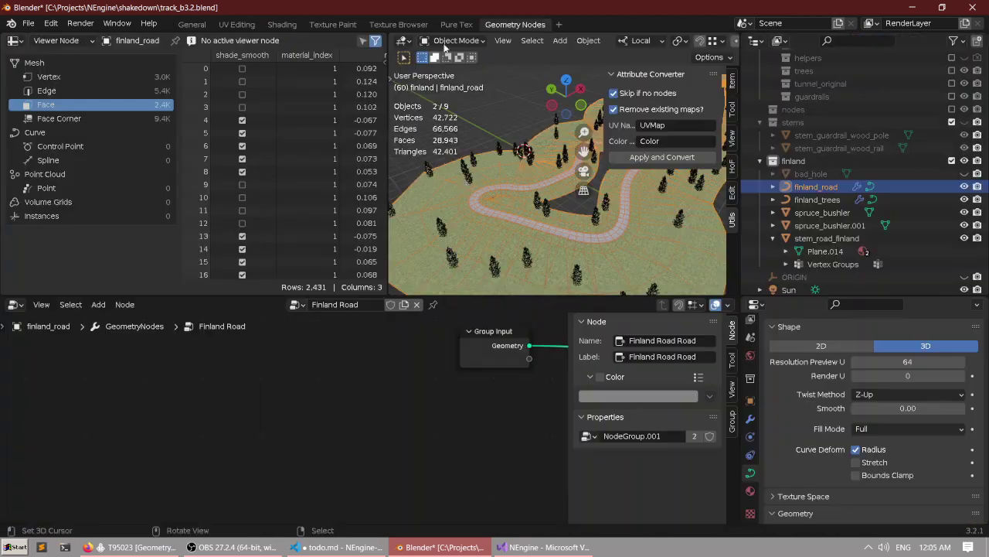
Open the Finland Road Road node group for editing in a maximized node editor.
{"action": "scroll", "coordinate": [421, 357], "scroll_direction": "down", "scroll_amount": 3}
{"action": "middle_click_drag", "start_coordinate": [448, 359], "coordinate": [241, 418]}
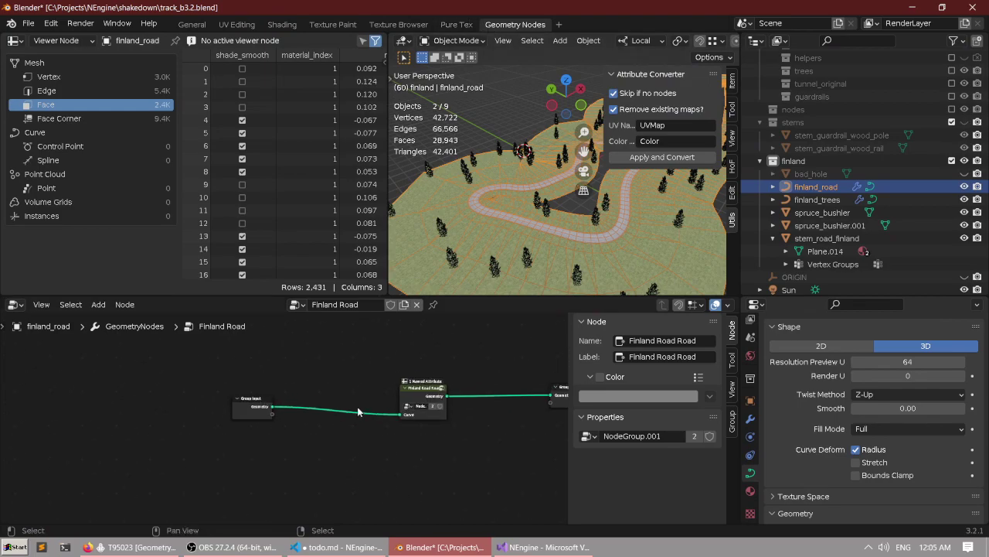
{"action": "scroll", "coordinate": [358, 410], "scroll_direction": "up", "scroll_amount": 3}
{"action": "middle_click_drag", "start_coordinate": [396, 420], "coordinate": [240, 416]}
{"action": "scroll", "coordinate": [304, 387], "scroll_direction": "up", "scroll_amount": 2}
{"action": "scroll", "coordinate": [239, 417], "scroll_direction": "down", "scroll_amount": 2}
{"action": "middle_click_drag", "start_coordinate": [287, 393], "coordinate": [305, 362]}
{"action": "scroll", "coordinate": [325, 372], "scroll_direction": "up", "scroll_amount": 2}
{"action": "scroll", "coordinate": [307, 363], "scroll_direction": "down", "scroll_amount": 3}
{"action": "scroll", "coordinate": [347, 382], "scroll_direction": "up", "scroll_amount": 1}
{"action": "key", "text": "ctrl+space"}
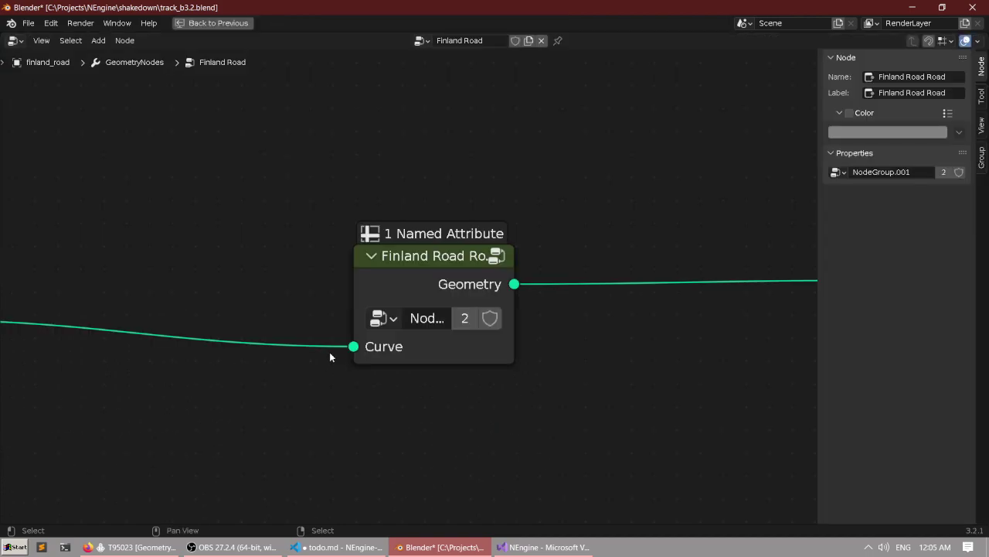
{"action": "scroll", "coordinate": [332, 353], "scroll_direction": "up", "scroll_amount": 1}
{"action": "key", "text": "Tab"}
Examine the node group's network, from Stack Along Curve through Set Position to Separate Geometry and the UVMap storage.
{"action": "scroll", "coordinate": [456, 300], "scroll_direction": "down", "scroll_amount": 5}
{"action": "middle_click_drag", "start_coordinate": [422, 294], "coordinate": [466, 263]}
{"action": "scroll", "coordinate": [324, 310], "scroll_direction": "down", "scroll_amount": 5}
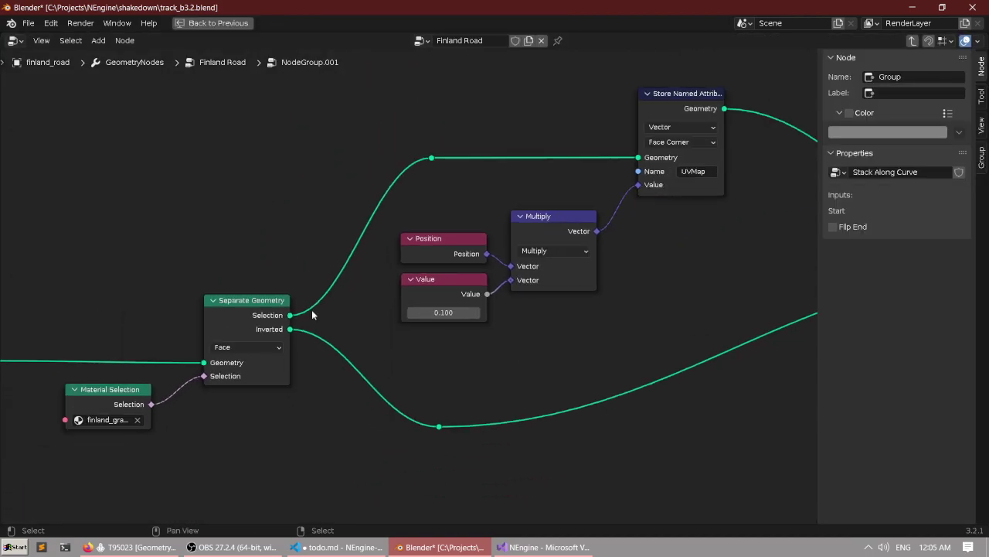
{"action": "middle_click_drag", "start_coordinate": [267, 314], "coordinate": [494, 252]}
{"action": "middle_click_drag", "start_coordinate": [381, 248], "coordinate": [634, 181]}
{"action": "scroll", "coordinate": [214, 259], "scroll_direction": "down", "scroll_amount": 4}
{"action": "middle_click_drag", "start_coordinate": [214, 259], "coordinate": [387, 261]}
{"action": "scroll", "coordinate": [319, 228], "scroll_direction": "up", "scroll_amount": 4}
{"action": "middle_click_drag", "start_coordinate": [320, 227], "coordinate": [388, 236]}
{"action": "scroll", "coordinate": [395, 166], "scroll_direction": "up", "scroll_amount": 5}
{"action": "scroll", "coordinate": [425, 191], "scroll_direction": "down", "scroll_amount": 1}
{"action": "scroll", "coordinate": [434, 187], "scroll_direction": "down", "scroll_amount": 1}
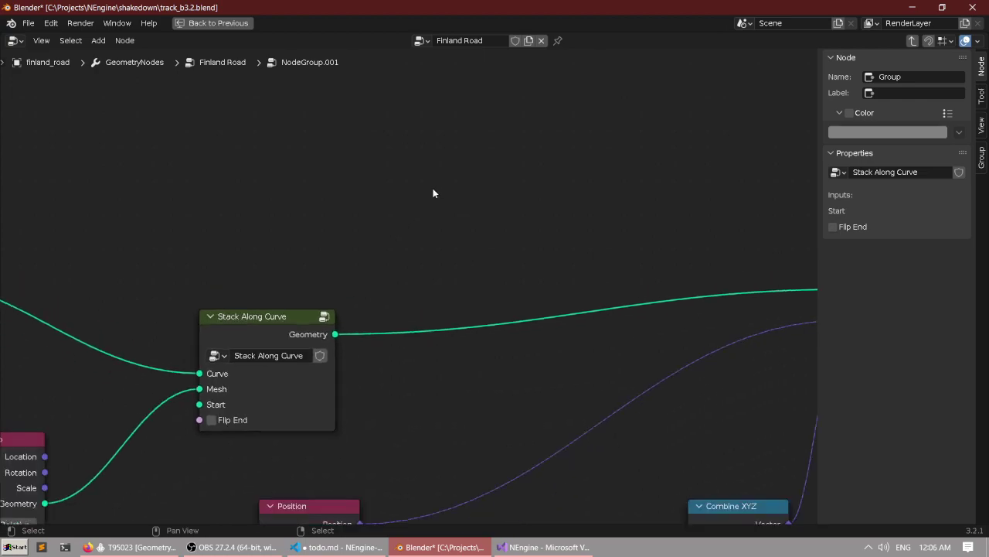
{"action": "scroll", "coordinate": [432, 193], "scroll_direction": "down", "scroll_amount": 1}
{"action": "middle_click_drag", "start_coordinate": [433, 192], "coordinate": [453, 142]}
{"action": "middle_click_drag", "start_coordinate": [613, 180], "coordinate": [172, 234]}
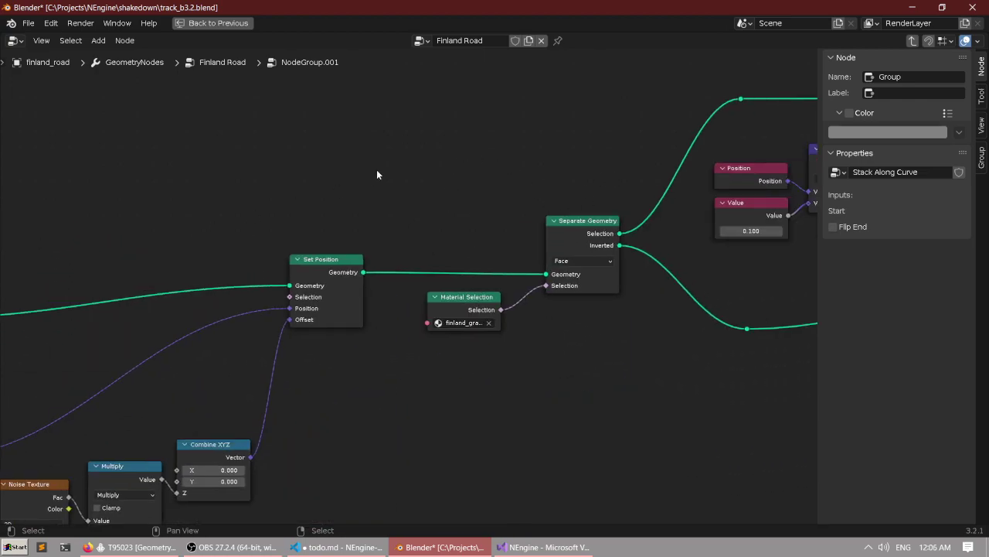
{"action": "scroll", "coordinate": [446, 139], "scroll_direction": "up", "scroll_amount": 3}
{"action": "middle_click_drag", "start_coordinate": [447, 139], "coordinate": [553, 173]}
{"action": "middle_click_drag", "start_coordinate": [481, 153], "coordinate": [468, 198]}
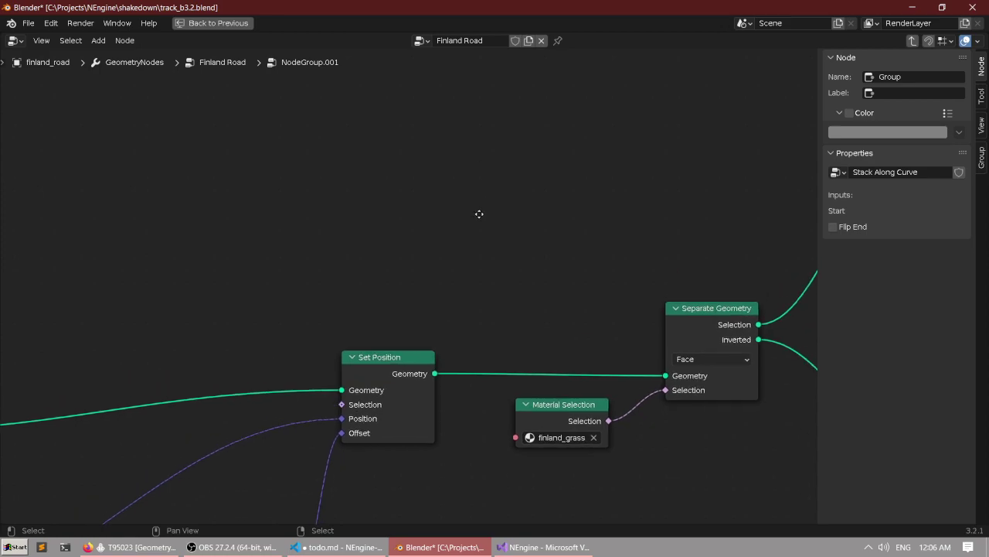
Search the available nodes for vertex and group to find a vertex group input.
{"action": "key", "text": "shift+a"}
{"action": "left_click", "coordinate": [446, 217]}
{"action": "type", "text": "vertex"}
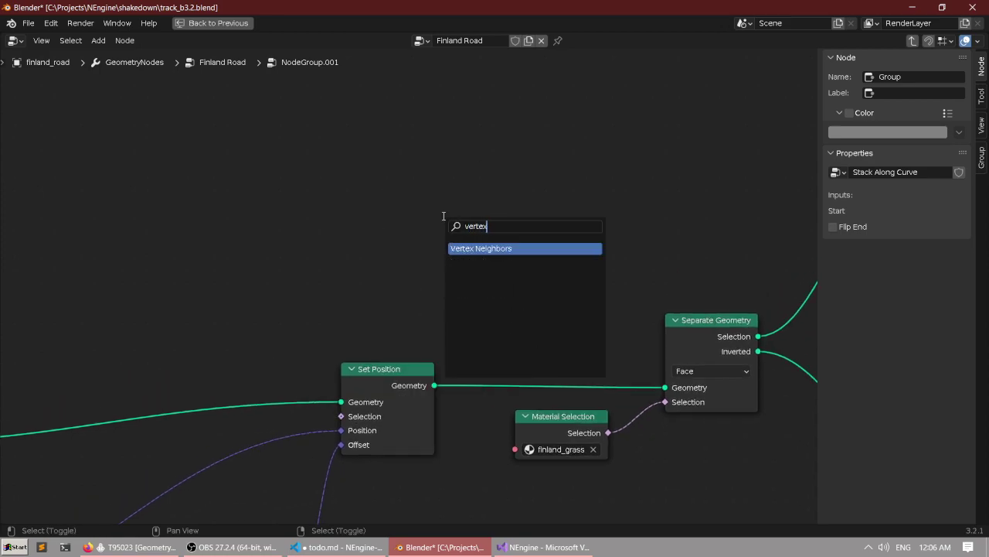
{"action": "key", "text": "shift+Home"}
{"action": "type", "text": "group["}
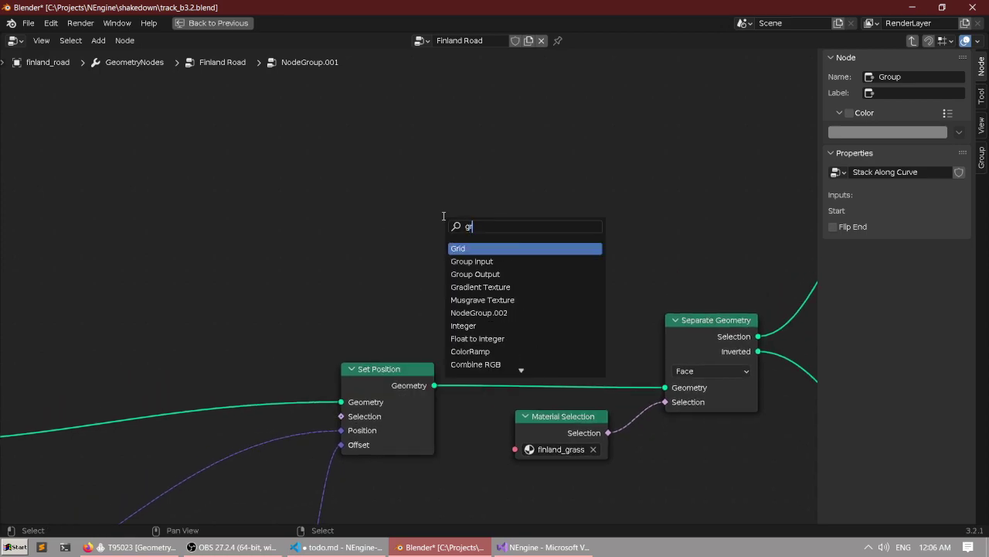
{"action": "key", "text": "BackSpace"}
{"action": "key", "text": "BackSpace"}
{"action": "key", "text": "BackSpace"}
{"action": "key", "text": "BackSpace"}
{"action": "key", "text": "BackSpace"}
{"action": "key", "text": "BackSpace"}
Try out a Vertex Neighbors node above Set Position and delete it.
{"action": "type", "text": "vertex"}
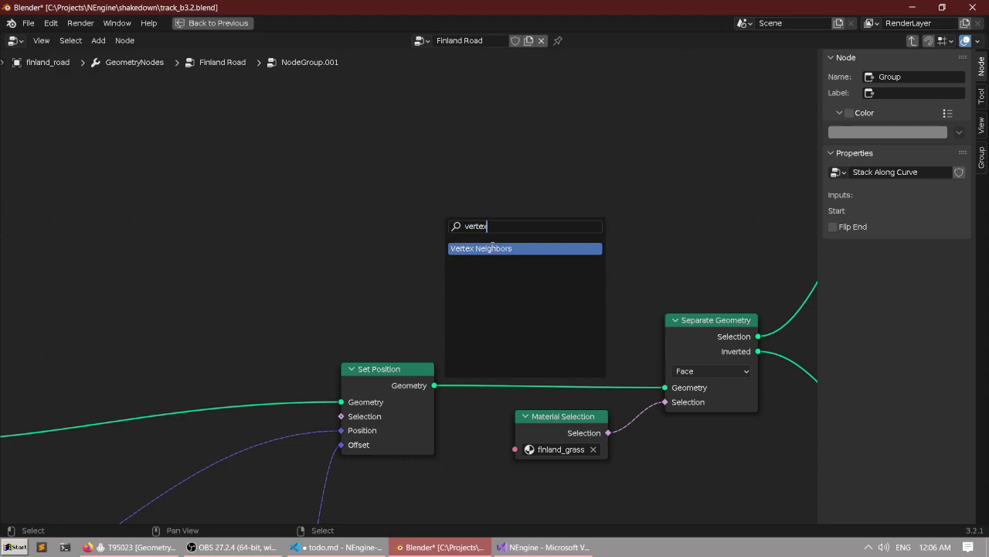
{"action": "left_click", "coordinate": [491, 247]}
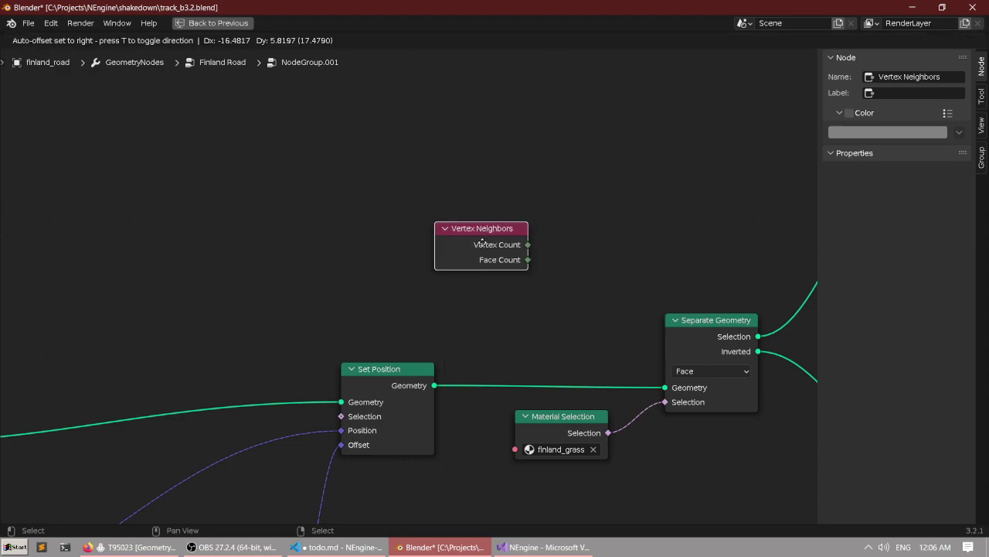
{"action": "left_click", "coordinate": [460, 182]}
{"action": "scroll", "coordinate": [456, 182], "scroll_direction": "up", "scroll_amount": 3}
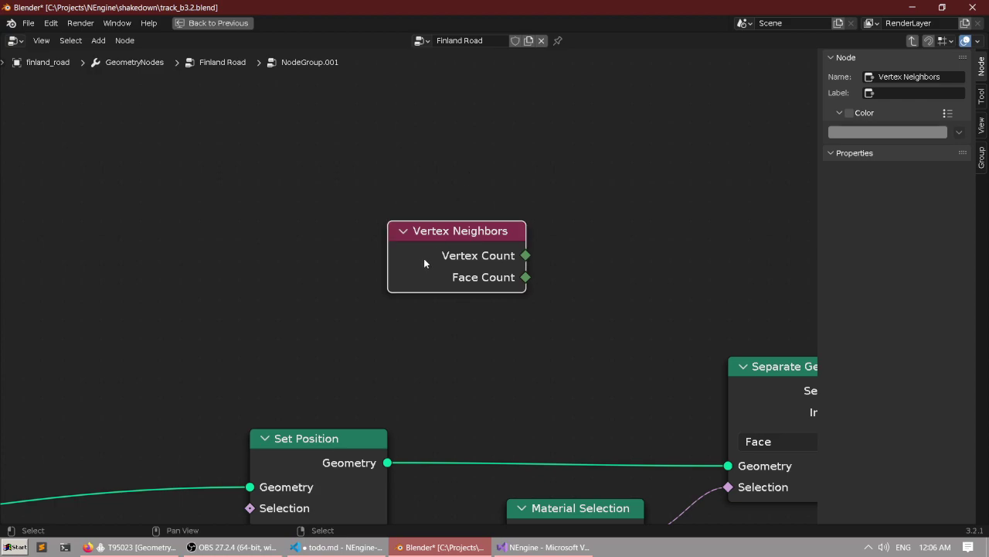
{"action": "key", "text": "x"}
Search the available nodes once more for group and close the search without adding a node.
{"action": "key", "text": "shift+a"}
{"action": "left_click", "coordinate": [423, 232]}
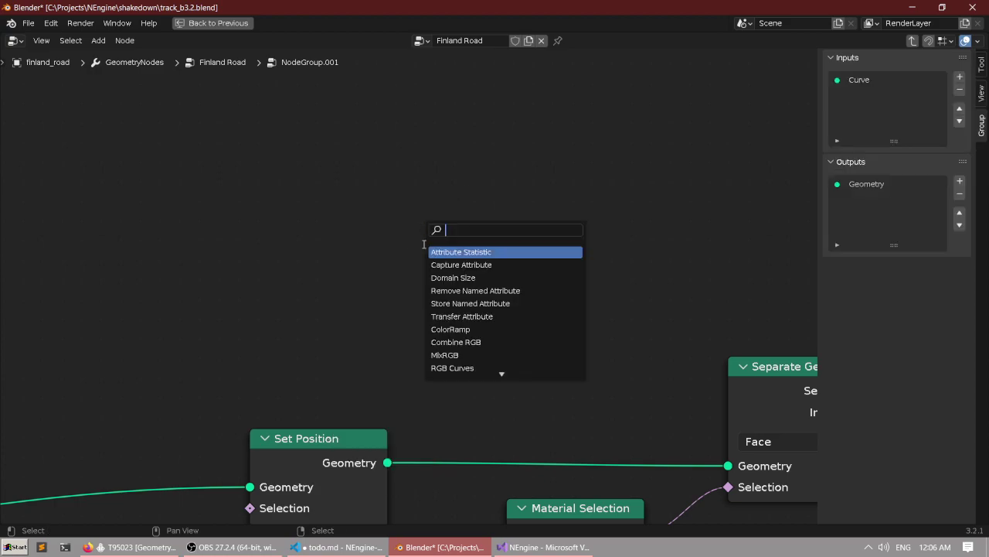
{"action": "key", "text": "Escape"}
{"action": "key", "text": "shift+a"}
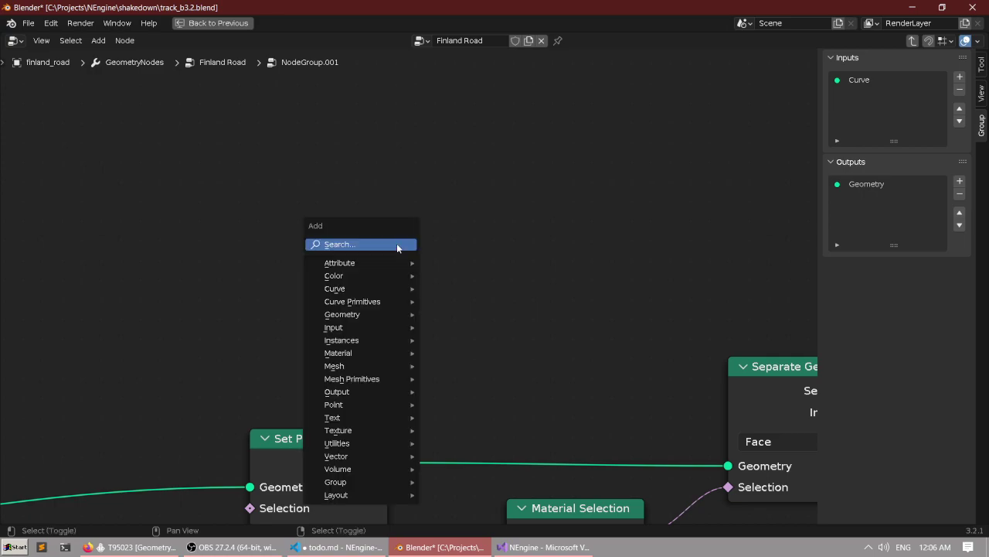
{"action": "key", "text": "shift+a"}
{"action": "left_click", "coordinate": [415, 220]}
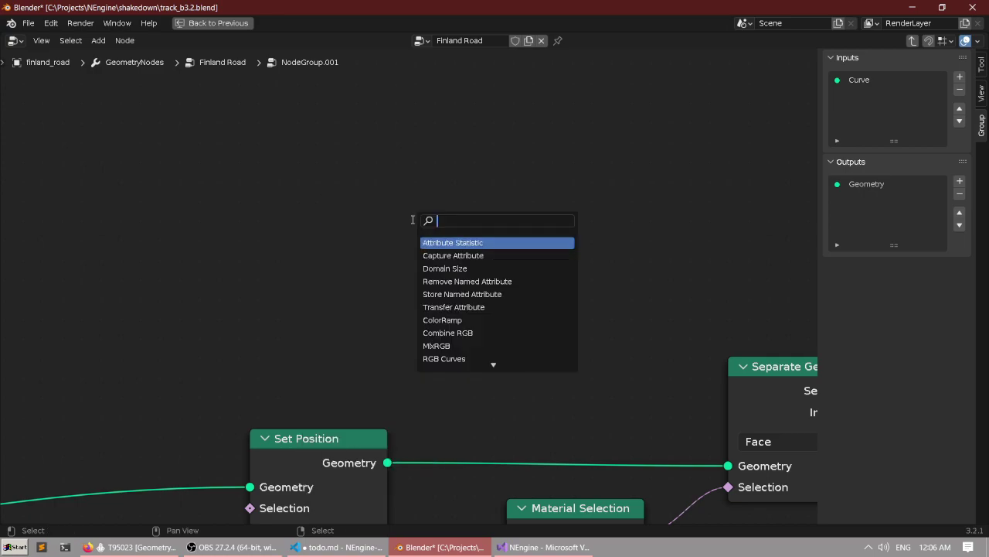
{"action": "type", "text": "group"}
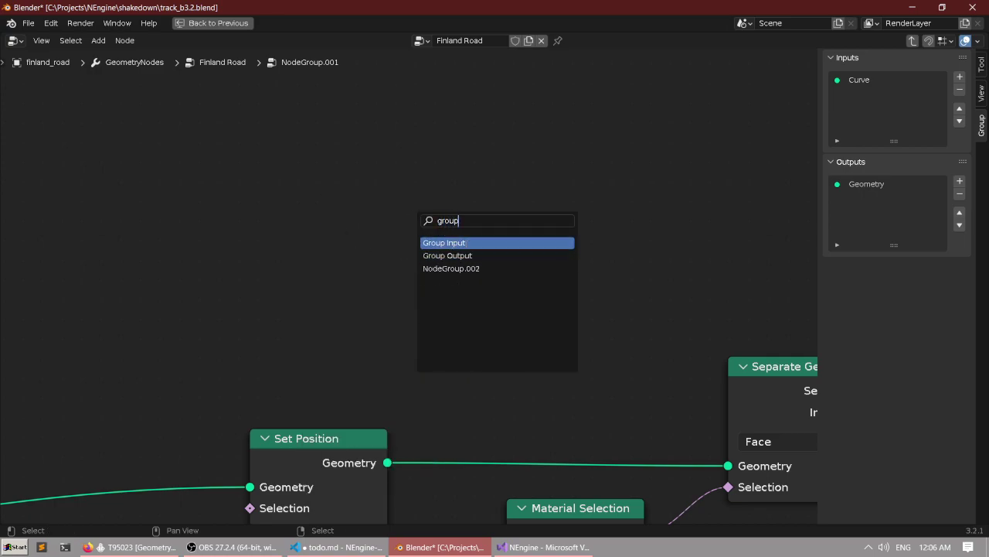
{"action": "key", "text": "Escape"}
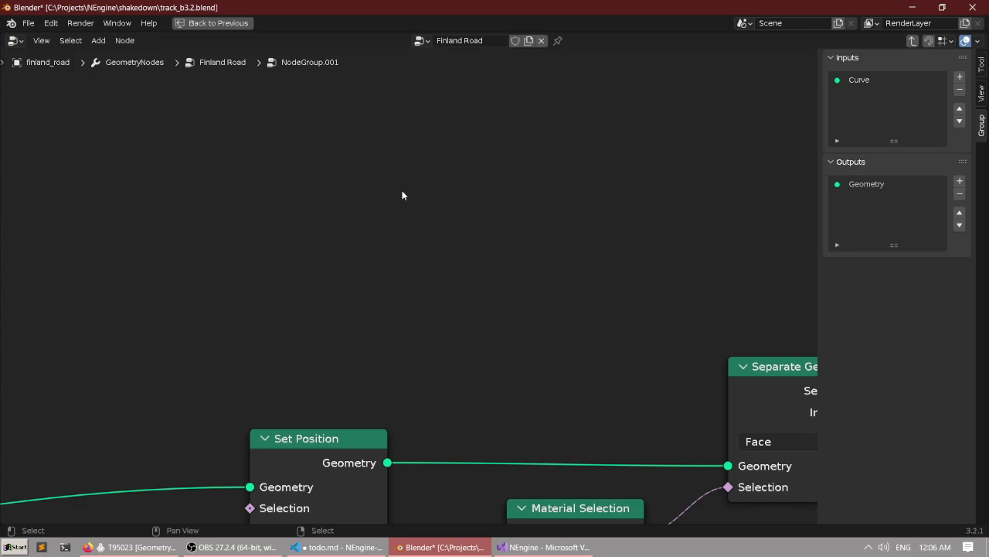
Switch to Firefox, search the web for "geometry nodes vertex group" and open the Blender Base Camp article on using vertex groups.
{"action": "left_click", "coordinate": [130, 547]}
{"action": "key", "text": "ctrl+t"}
{"action": "type", "text": "geometr"}
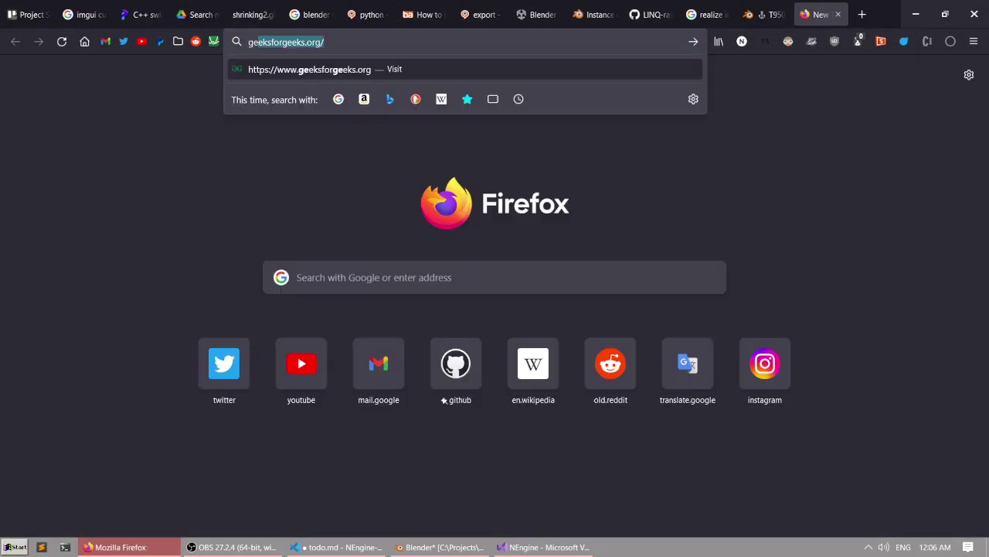
{"action": "type", "text": "y nodes verte"}
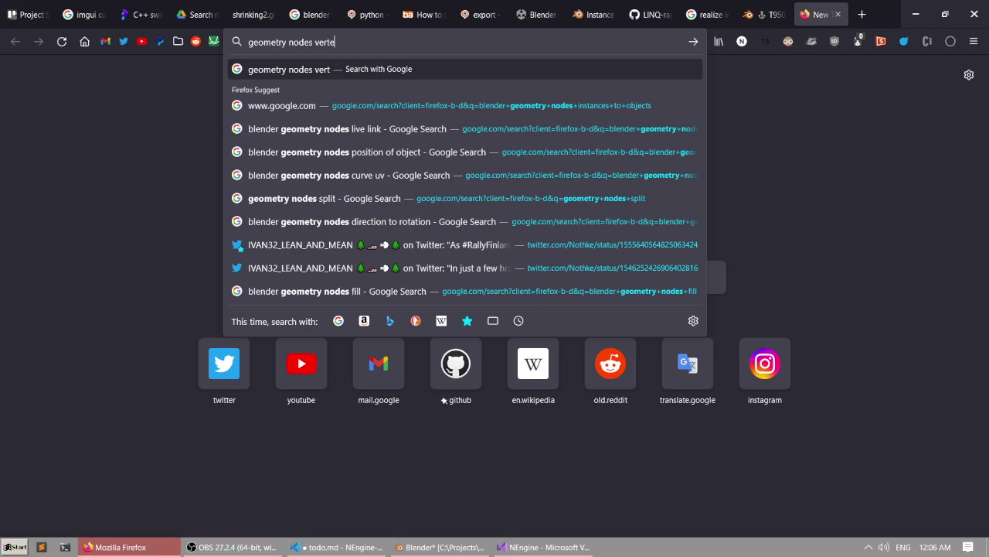
{"action": "type", "text": "x group"}
{"action": "key", "text": "Return"}
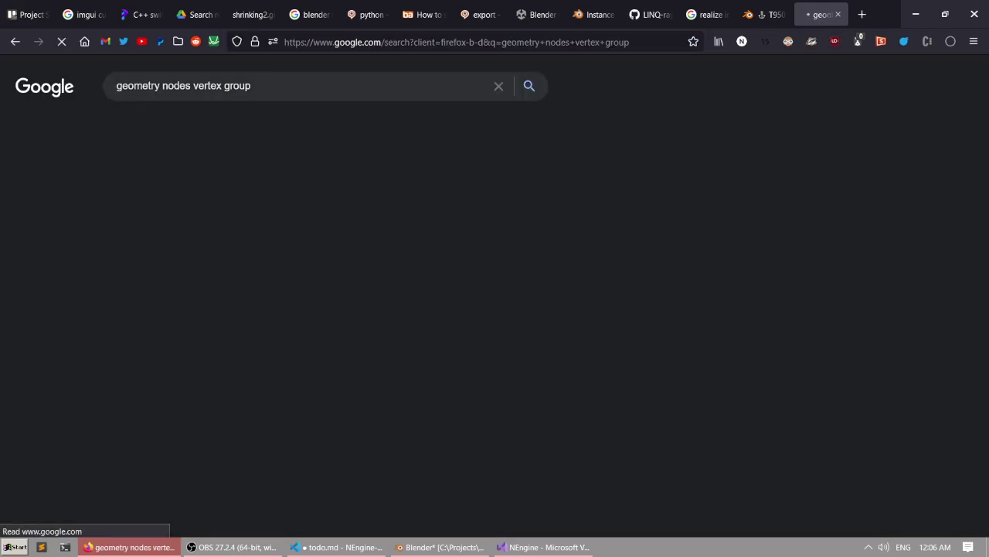
{"action": "scroll", "coordinate": [67, 290], "scroll_direction": "down", "scroll_amount": 5}
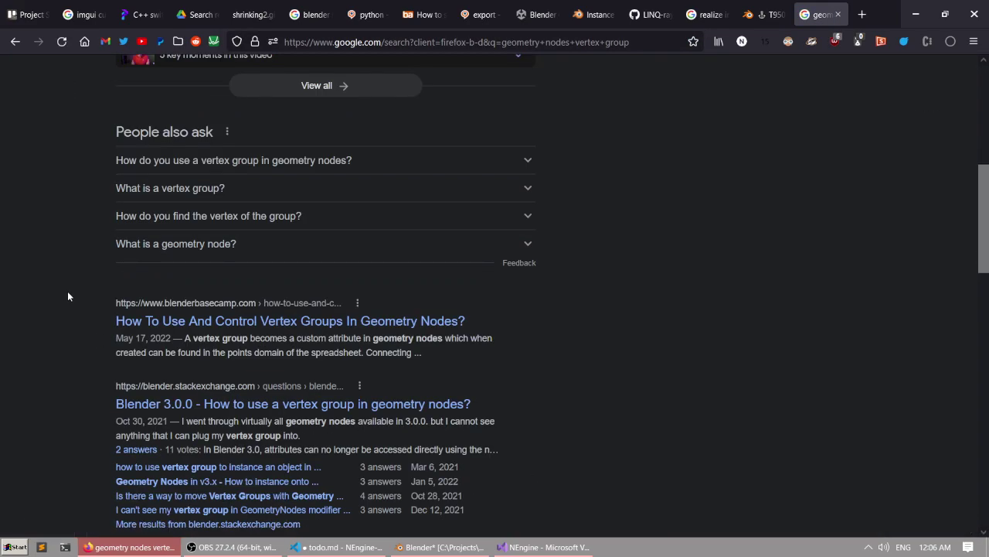
{"action": "left_click", "coordinate": [141, 325]}
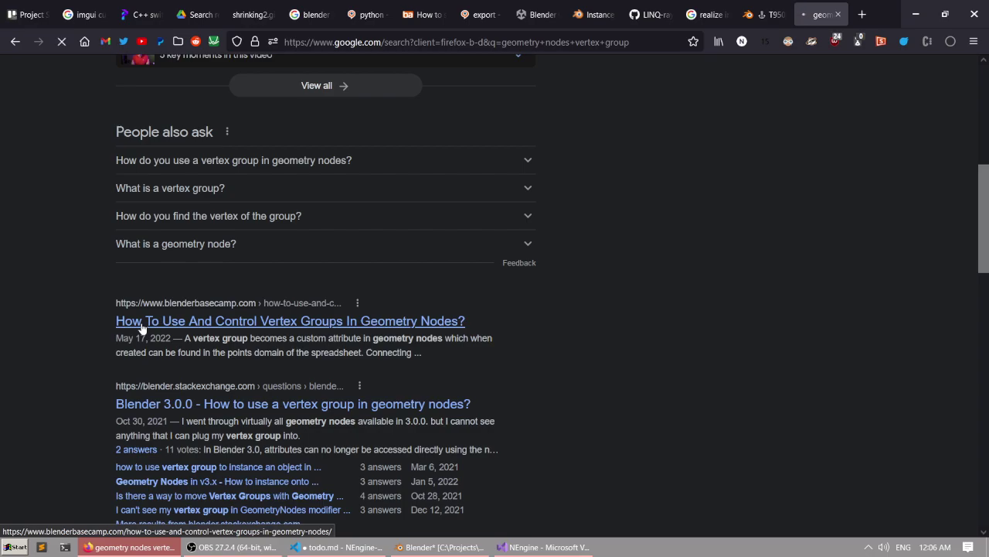
Read the article for how vertex groups are exposed as attributes in geometry nodes, up to the spreadsheet example.
{"action": "scroll", "coordinate": [66, 315], "scroll_direction": "down", "scroll_amount": 3}
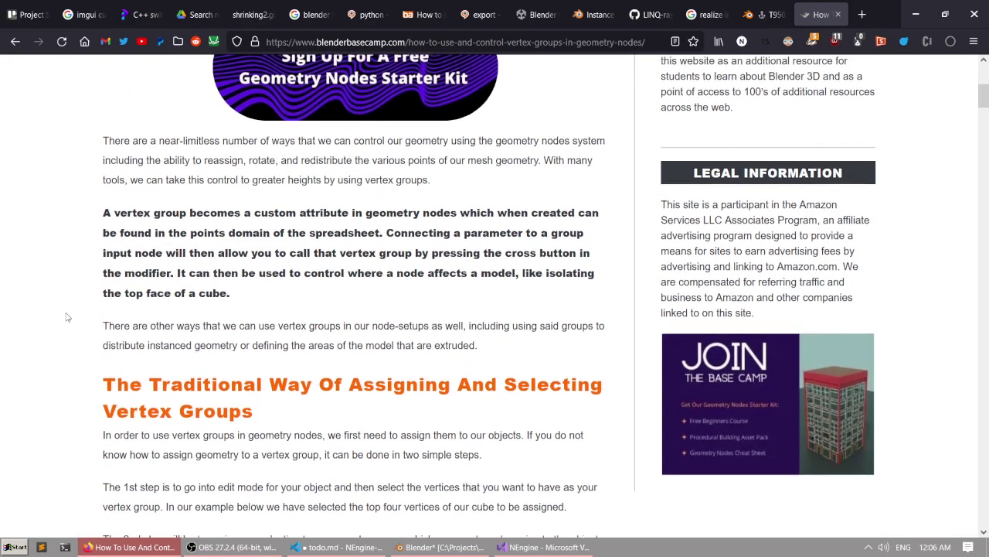
{"action": "scroll", "coordinate": [67, 317], "scroll_direction": "down", "scroll_amount": 15}
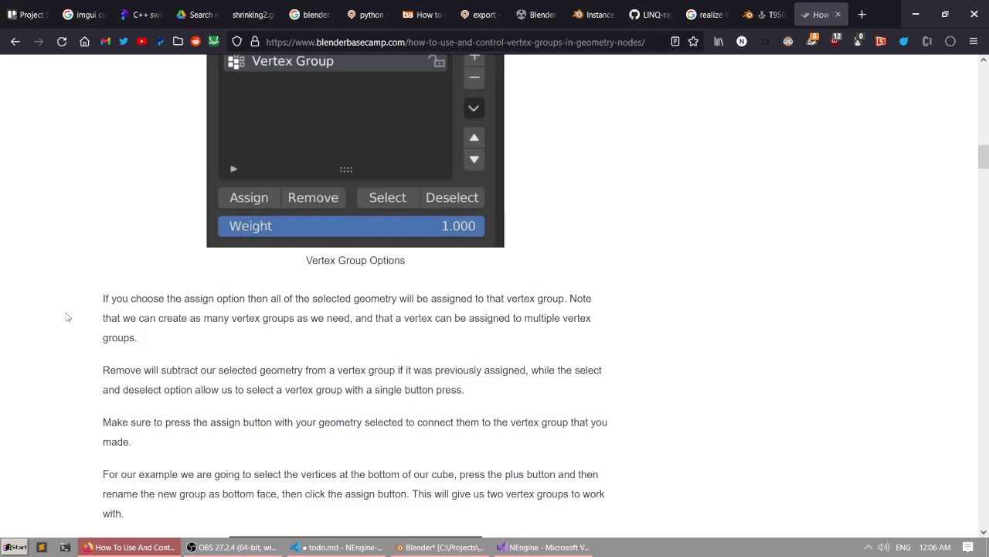
{"action": "scroll", "coordinate": [66, 317], "scroll_direction": "down", "scroll_amount": 10}
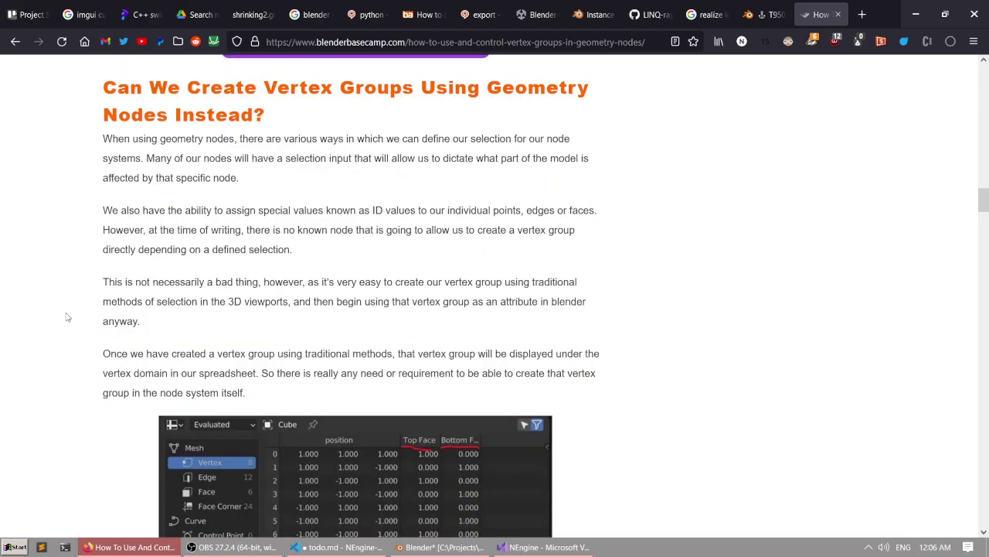
{"action": "scroll", "coordinate": [67, 317], "scroll_direction": "down", "scroll_amount": 3}
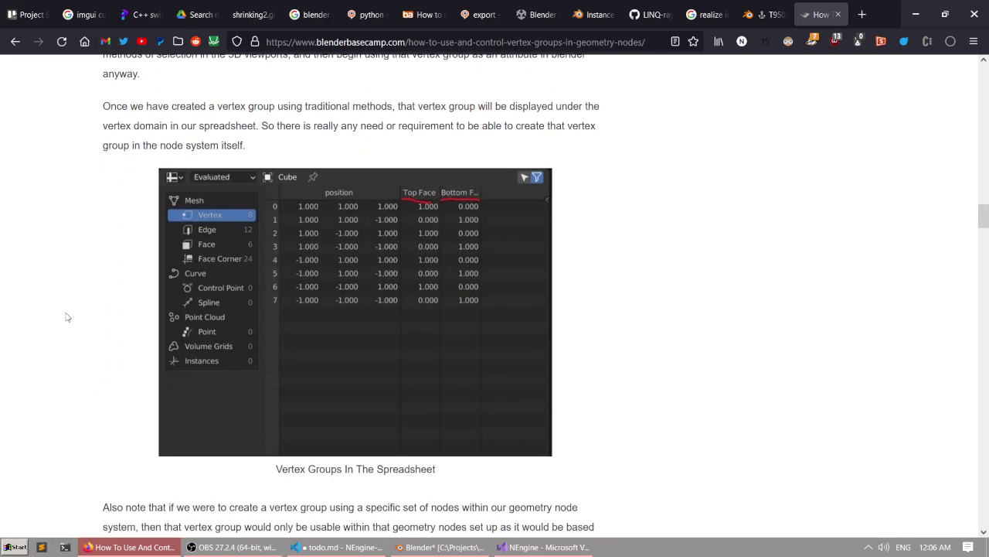
{"action": "key", "text": "Tab"}
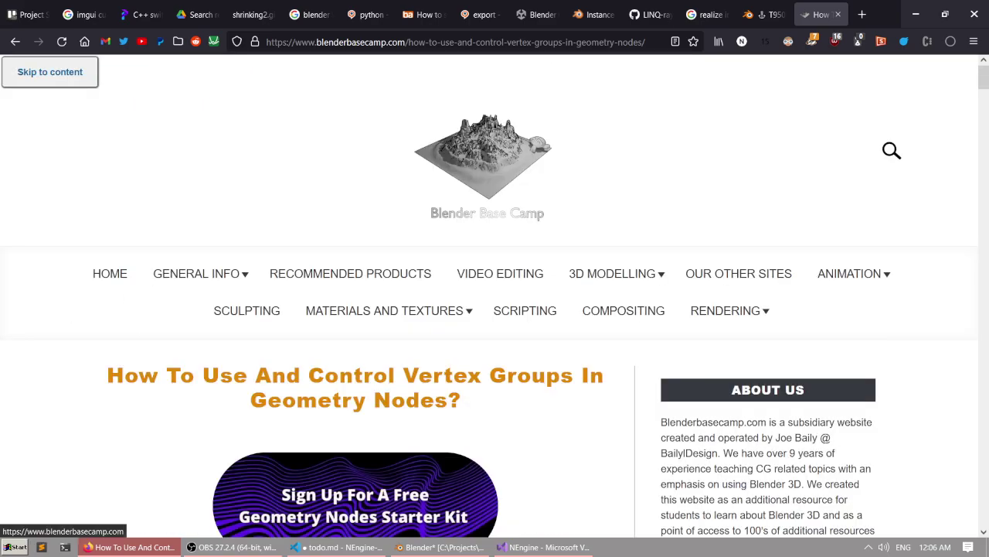
{"action": "key", "text": "alt"}
{"action": "scroll", "coordinate": [69, 248], "scroll_direction": "down", "scroll_amount": 13}
{"action": "scroll", "coordinate": [68, 249], "scroll_direction": "down", "scroll_amount": 20}
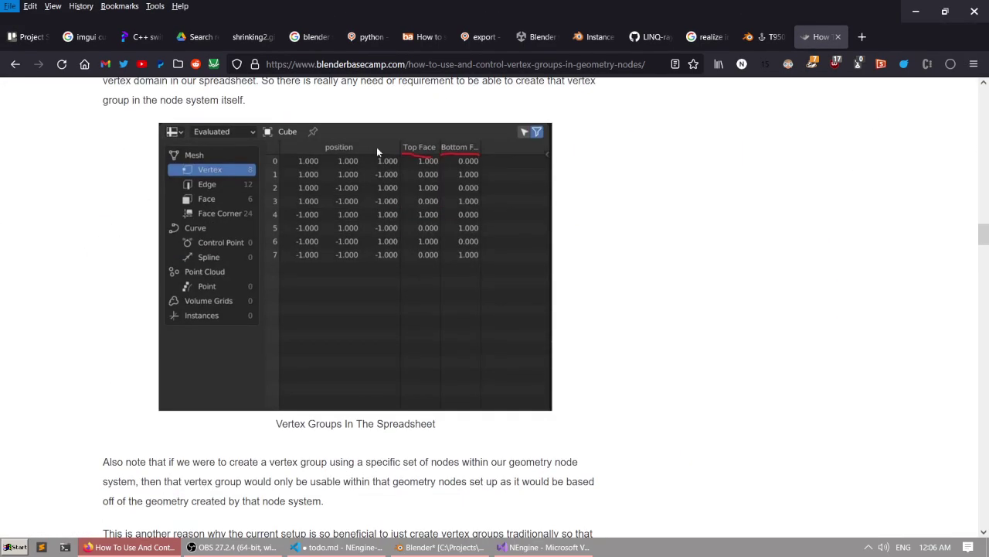
{"action": "scroll", "coordinate": [231, 228], "scroll_direction": "up", "scroll_amount": 1}
Return to Blender and examine the road's vertex-domain attributes in the widened spreadsheet, including the inner_edge column.
{"action": "key", "text": "alt+Tab"}
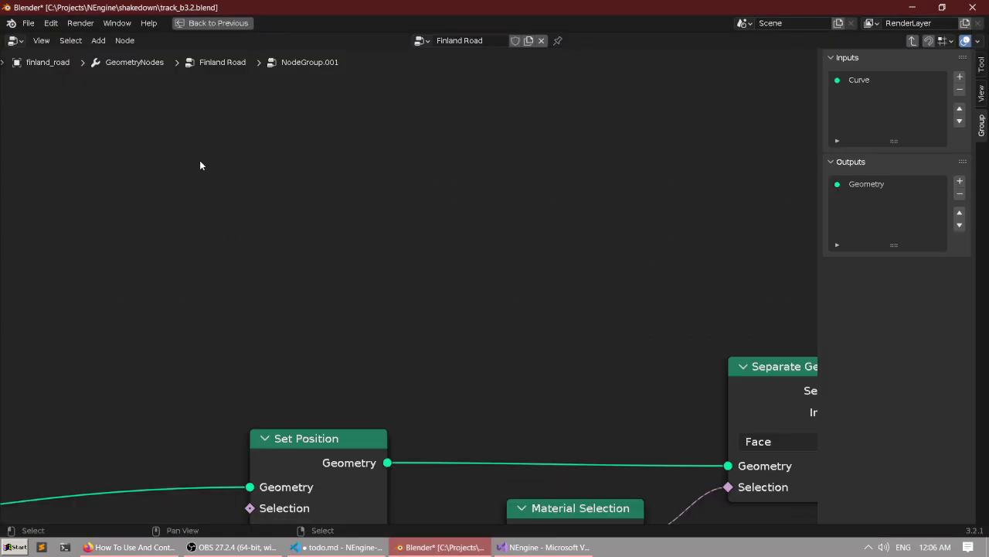
{"action": "scroll", "coordinate": [255, 217], "scroll_direction": "down", "scroll_amount": 3}
{"action": "middle_click_drag", "start_coordinate": [262, 281], "coordinate": [389, 154]}
{"action": "key", "text": "ctrl+space"}
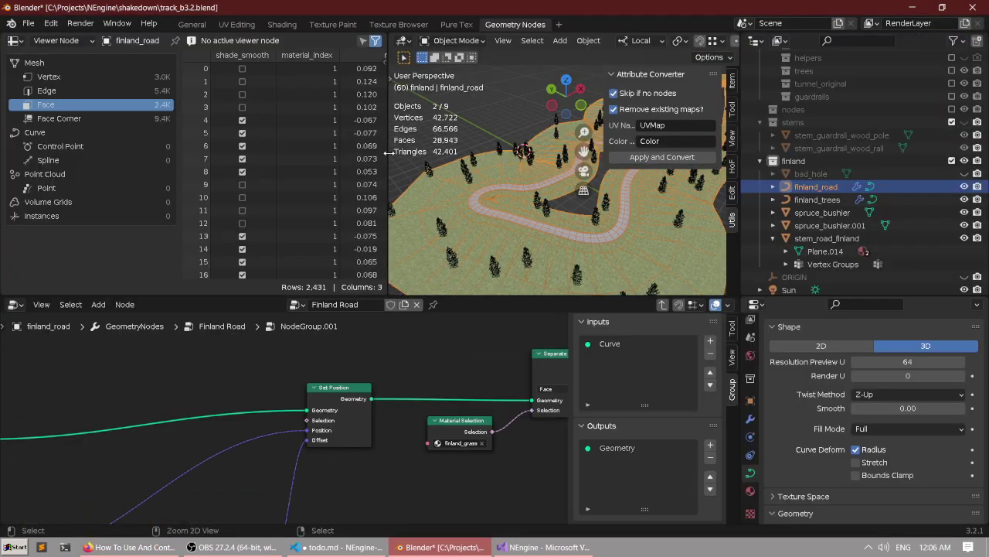
{"action": "left_click", "coordinate": [49, 77]}
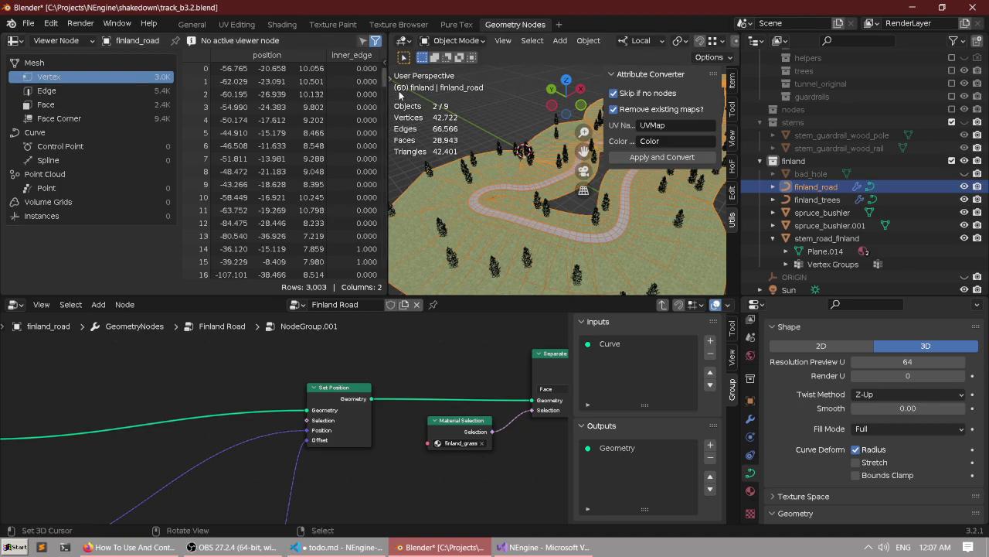
{"action": "left_click_drag", "start_coordinate": [387, 94], "coordinate": [495, 97]}
{"action": "scroll", "coordinate": [371, 108], "scroll_direction": "down", "scroll_amount": 5}
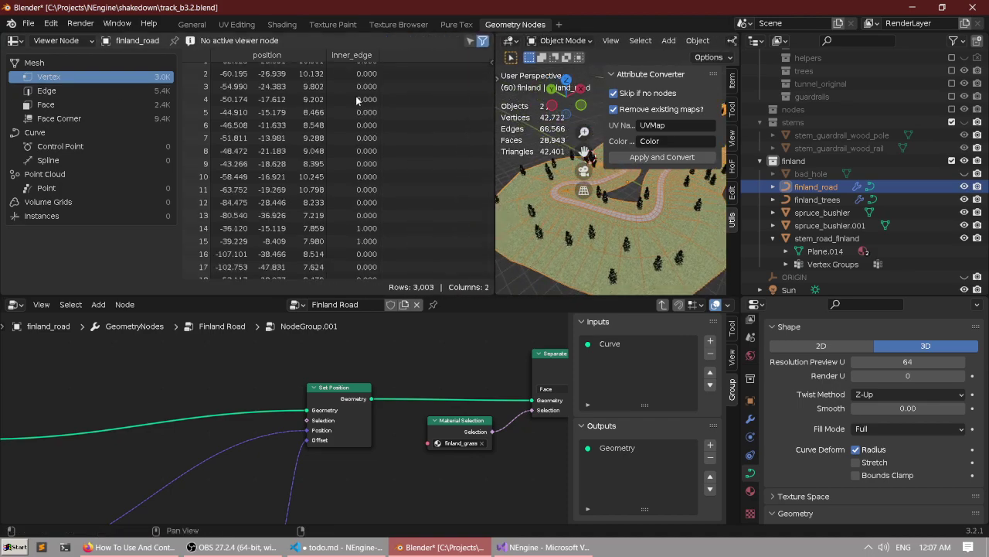
{"action": "scroll", "coordinate": [364, 97], "scroll_direction": "up", "scroll_amount": 5}
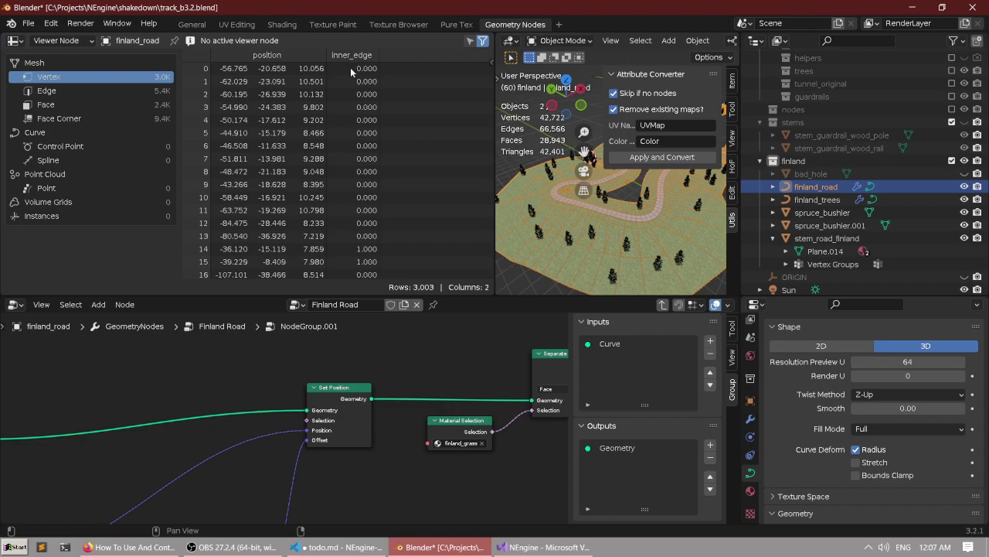
Add a Named Attribute node above the Set Position to Separate Geometry link and set its attribute name to inner_edge.
{"action": "scroll", "coordinate": [278, 368], "scroll_direction": "down", "scroll_amount": 2}
{"action": "middle_click_drag", "start_coordinate": [260, 353], "coordinate": [270, 324]}
{"action": "scroll", "coordinate": [269, 323], "scroll_direction": "up", "scroll_amount": 1}
{"action": "key", "text": "ctrl+space"}
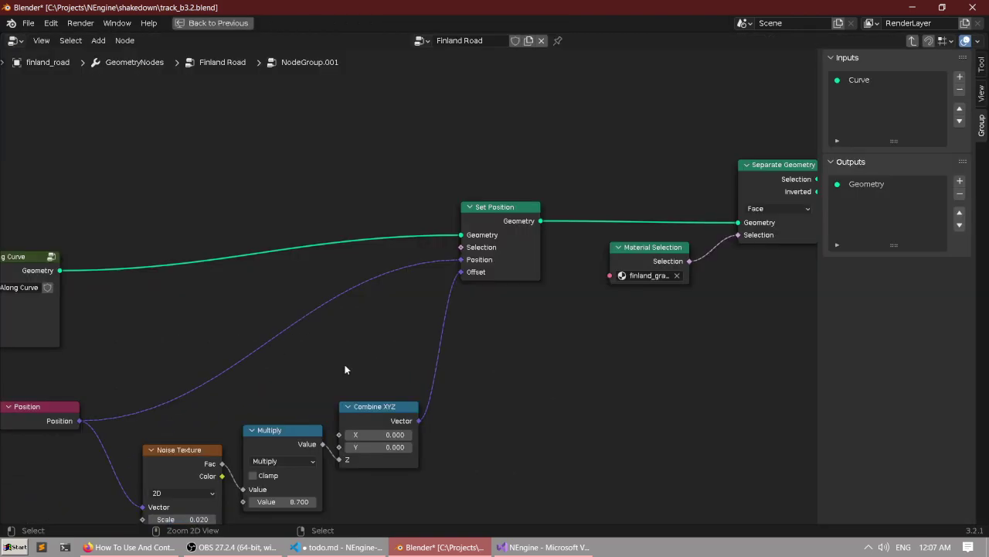
{"action": "middle_click_drag", "start_coordinate": [420, 245], "coordinate": [337, 286]}
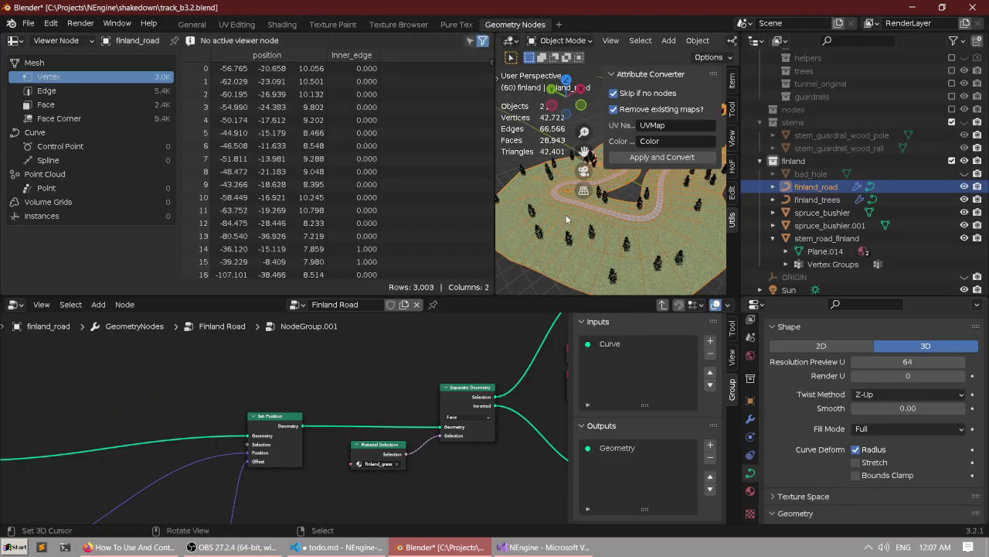
{"action": "middle_click_drag", "start_coordinate": [457, 369], "coordinate": [429, 368]}
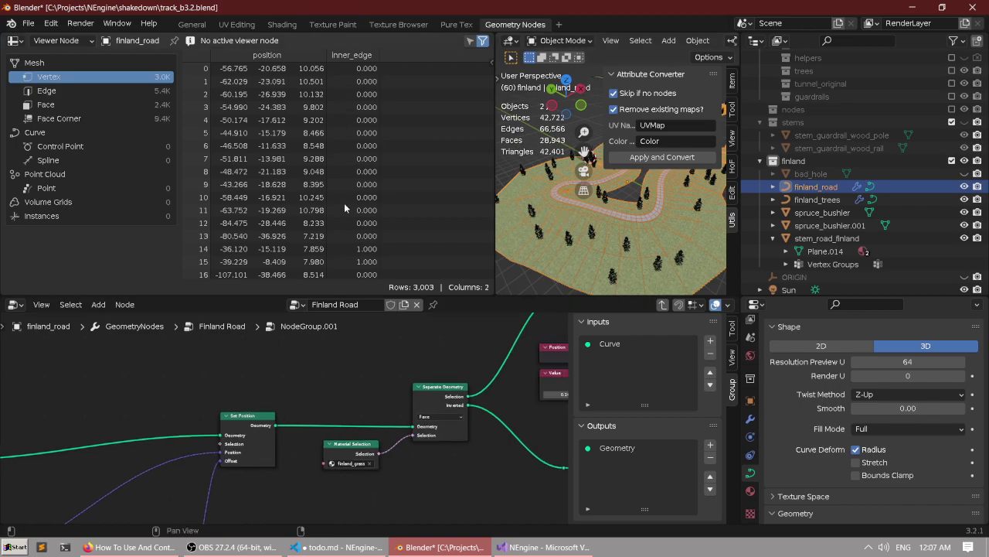
{"action": "key", "text": "ctrl+space"}
{"action": "middle_click_drag", "start_coordinate": [461, 183], "coordinate": [511, 197]}
{"action": "key", "text": "shift+a"}
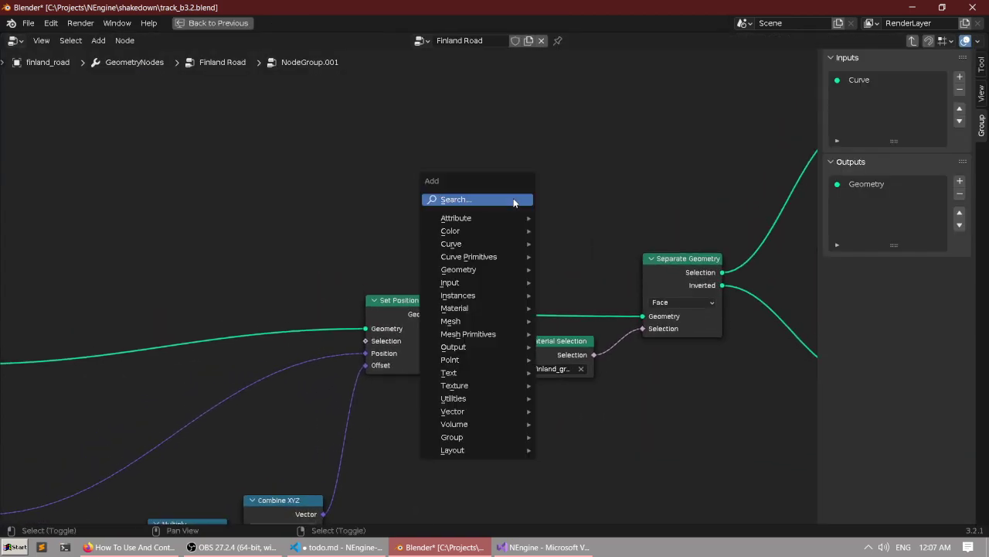
{"action": "left_click", "coordinate": [514, 200]}
{"action": "type", "text": "name"}
{"action": "key", "text": "Return"}
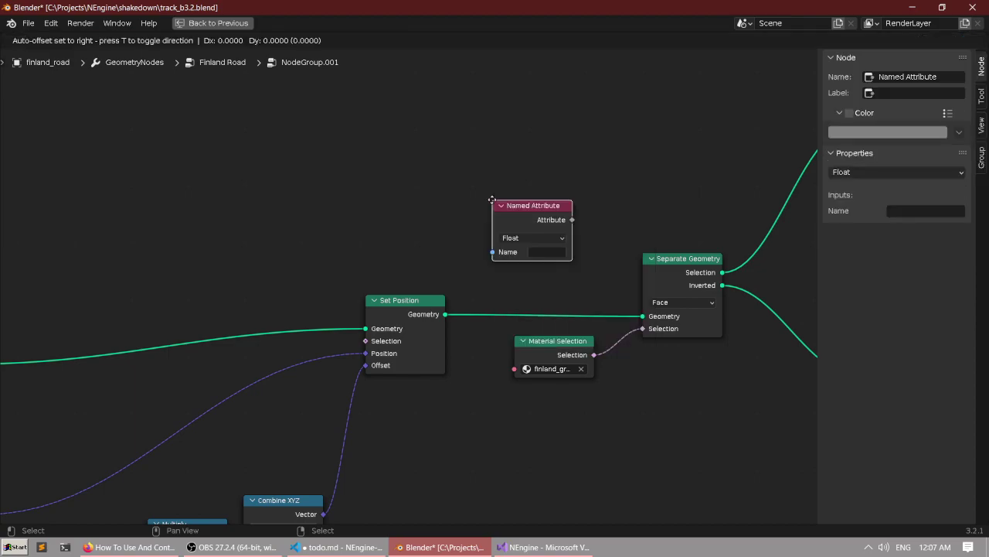
{"action": "left_click", "coordinate": [494, 204]}
{"action": "left_click", "coordinate": [539, 252]}
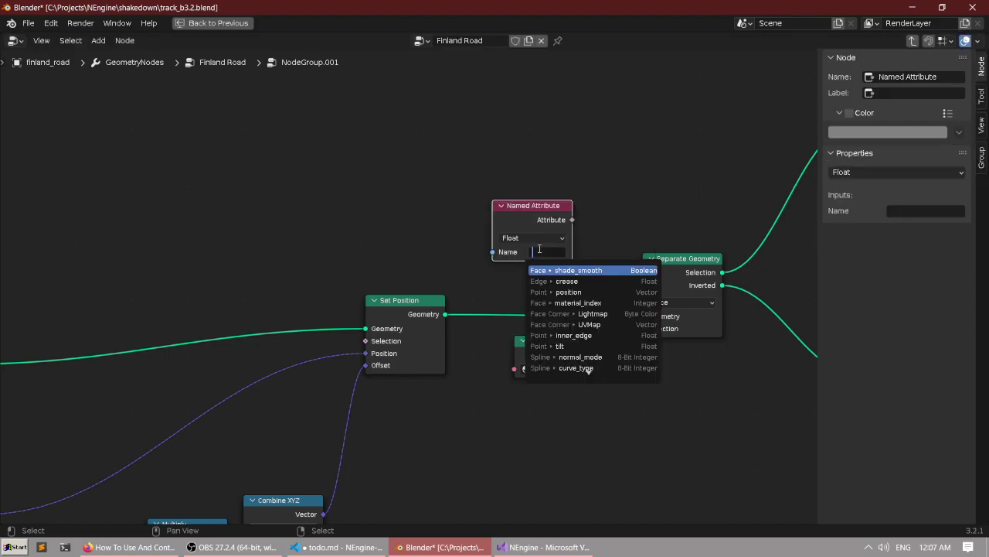
{"action": "type", "text": "inn"}
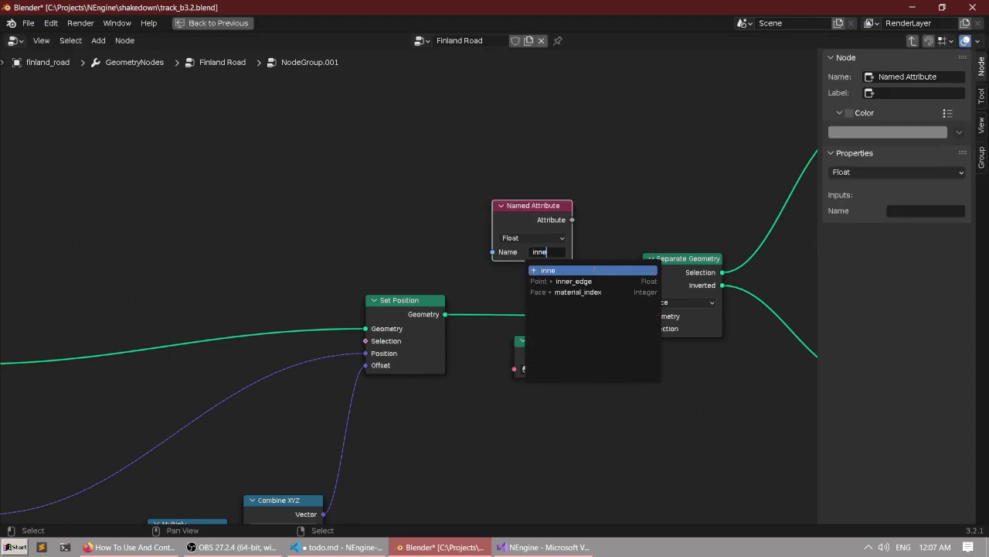
Set the Named Attribute node's name to the inner_edge attribute and place the node above the Set Position node.
{"action": "type", "text": "e"}
{"action": "left_click", "coordinate": [577, 281]}
{"action": "left_click_drag", "start_coordinate": [525, 210], "coordinate": [495, 214]}
{"action": "scroll", "coordinate": [489, 211], "scroll_direction": "down", "scroll_amount": 6}
{"action": "scroll", "coordinate": [486, 210], "scroll_direction": "up", "scroll_amount": 1}
{"action": "middle_click_drag", "start_coordinate": [485, 208], "coordinate": [439, 173]}
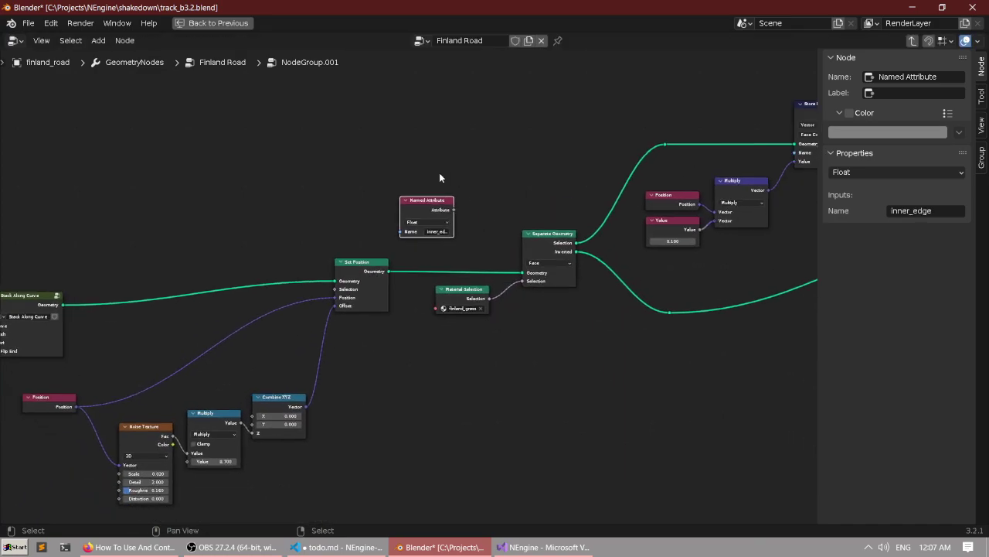
{"action": "middle_click_drag", "start_coordinate": [544, 150], "coordinate": [444, 165]}
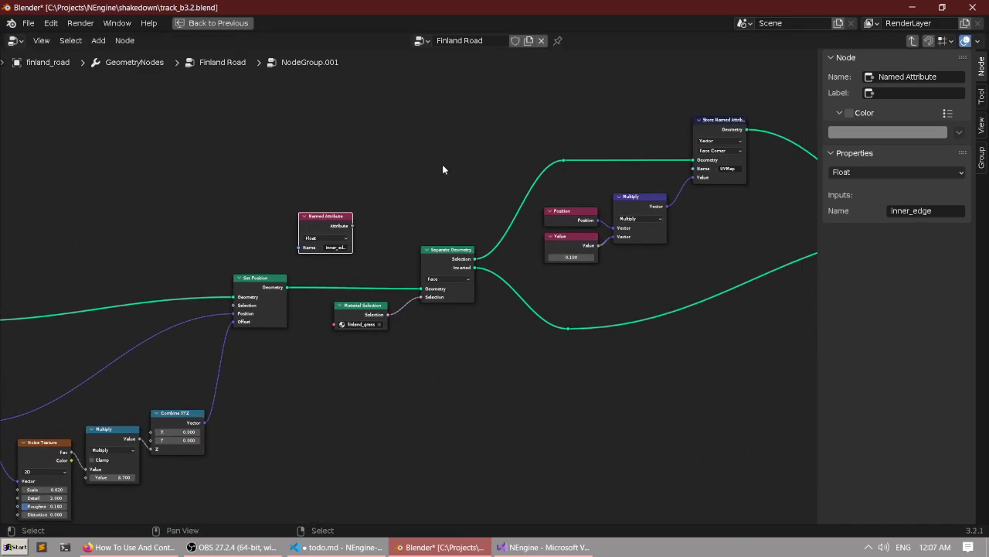
{"action": "scroll", "coordinate": [475, 194], "scroll_direction": "up", "scroll_amount": 3}
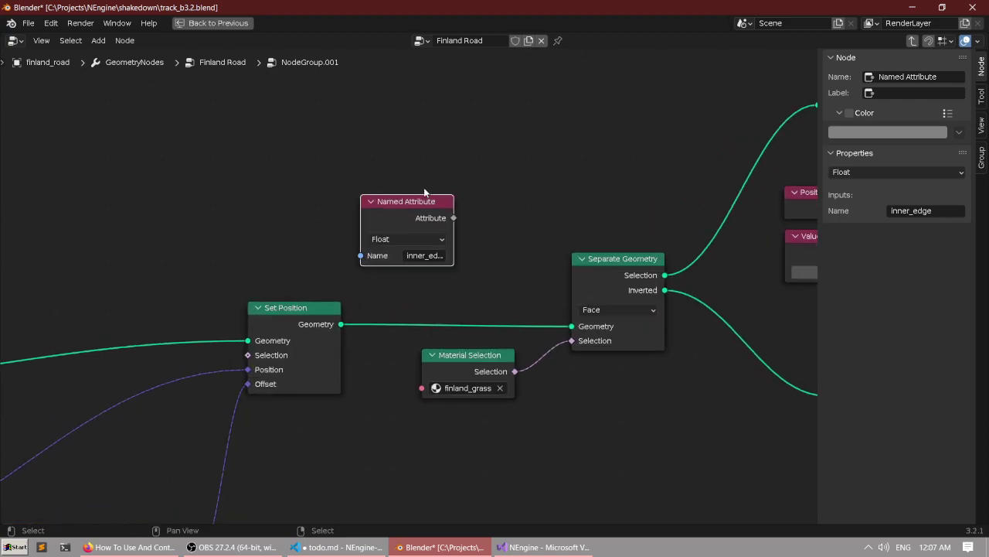
{"action": "left_click_drag", "start_coordinate": [391, 220], "coordinate": [301, 216]}
Examine the node chain from Group Input and Stack Along Curve through Set Position and Separate Geometry to Group Output.
{"action": "middle_click_drag", "start_coordinate": [301, 216], "coordinate": [638, 99]}
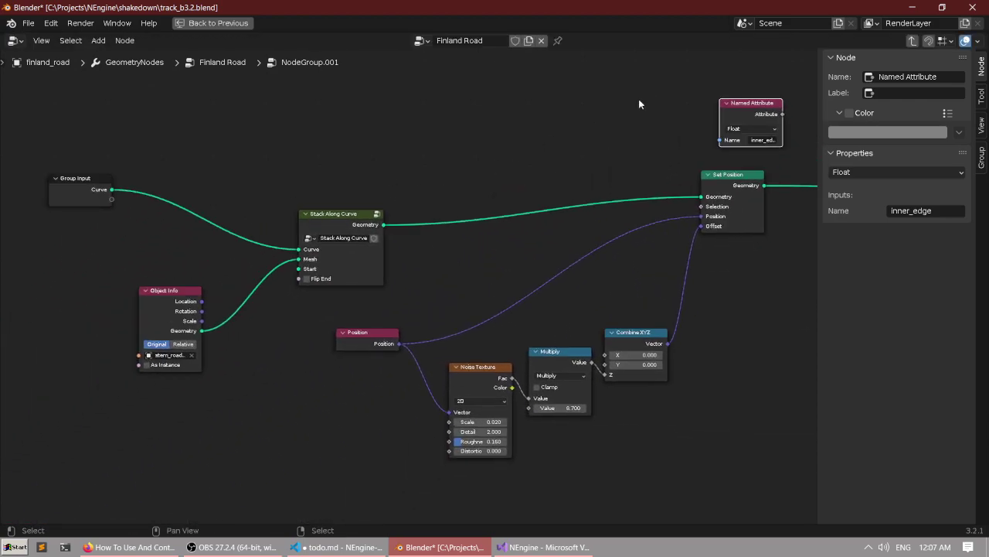
{"action": "middle_click_drag", "start_coordinate": [330, 187], "coordinate": [385, 204]}
{"action": "scroll", "coordinate": [387, 203], "scroll_direction": "up", "scroll_amount": 4}
{"action": "middle_click_drag", "start_coordinate": [668, 197], "coordinate": [326, 178]}
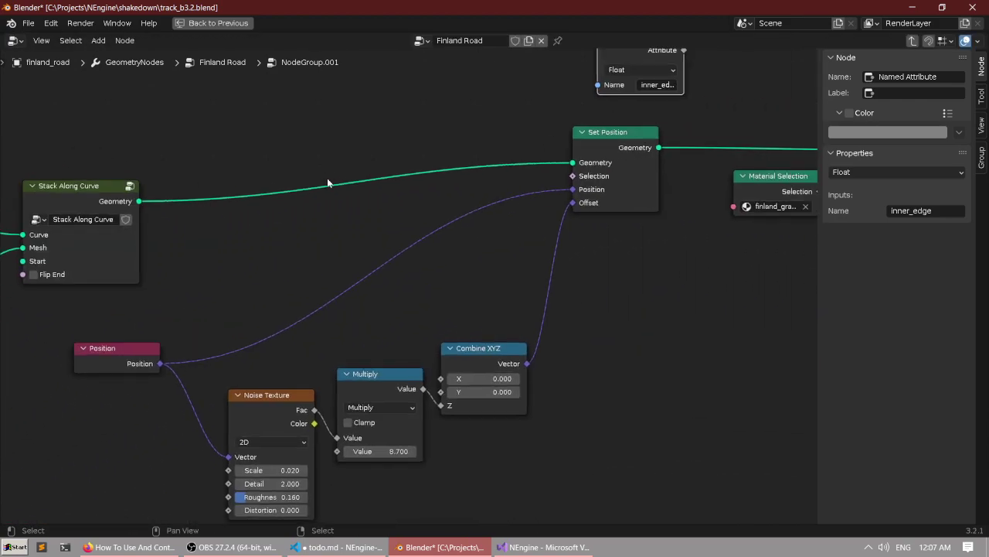
{"action": "middle_click_drag", "start_coordinate": [469, 162], "coordinate": [451, 250]}
{"action": "scroll", "coordinate": [457, 238], "scroll_direction": "down", "scroll_amount": 4}
{"action": "middle_click_drag", "start_coordinate": [605, 193], "coordinate": [446, 248]}
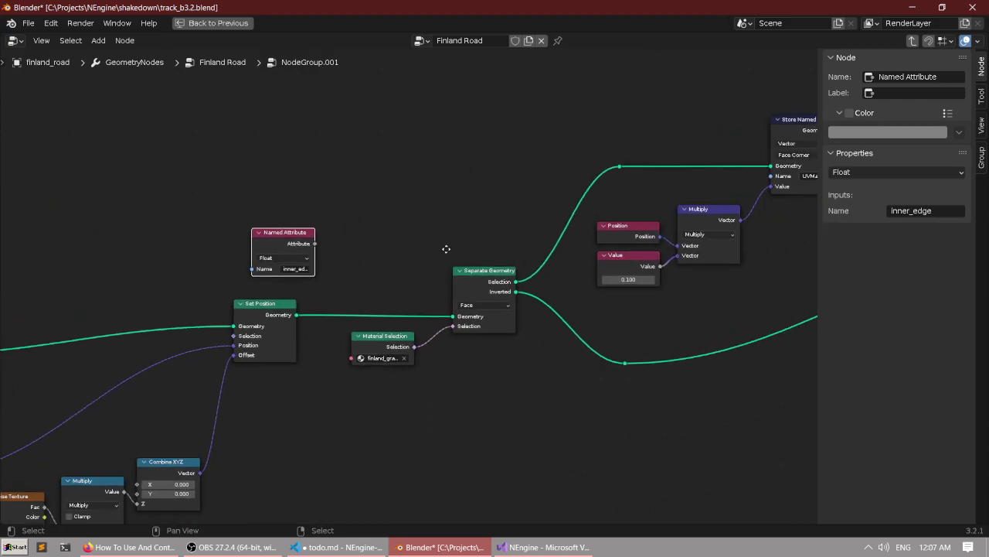
{"action": "scroll", "coordinate": [446, 249], "scroll_direction": "down", "scroll_amount": 3}
{"action": "middle_click_drag", "start_coordinate": [254, 253], "coordinate": [481, 230]}
{"action": "scroll", "coordinate": [480, 234], "scroll_direction": "up", "scroll_amount": 2}
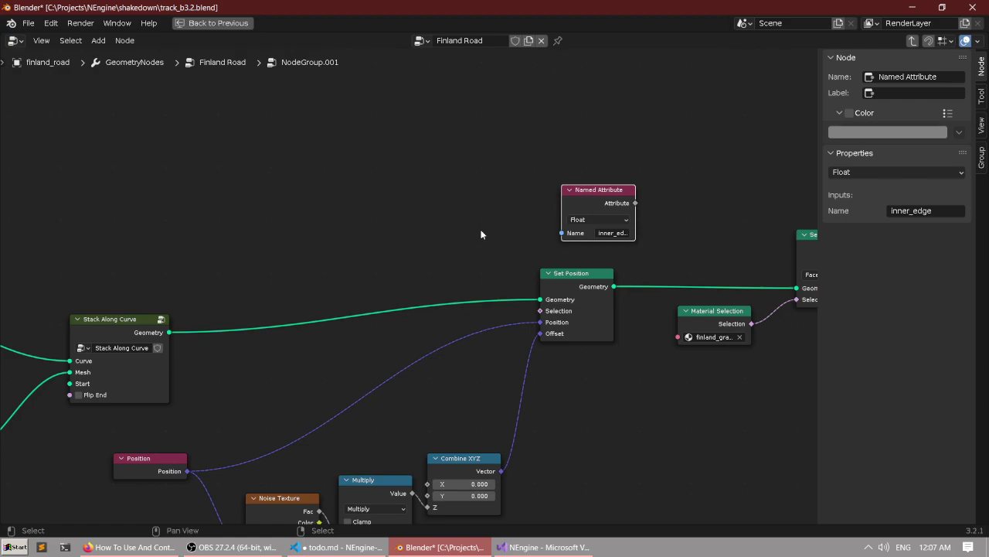
{"action": "middle_click_drag", "start_coordinate": [717, 169], "coordinate": [419, 188]}
{"action": "scroll", "coordinate": [418, 190], "scroll_direction": "down", "scroll_amount": 3}
{"action": "middle_click_drag", "start_coordinate": [627, 150], "coordinate": [247, 230]}
{"action": "scroll", "coordinate": [310, 245], "scroll_direction": "down", "scroll_amount": 4}
{"action": "middle_click_drag", "start_coordinate": [342, 274], "coordinate": [341, 233]}
{"action": "scroll", "coordinate": [341, 234], "scroll_direction": "down", "scroll_amount": 1}
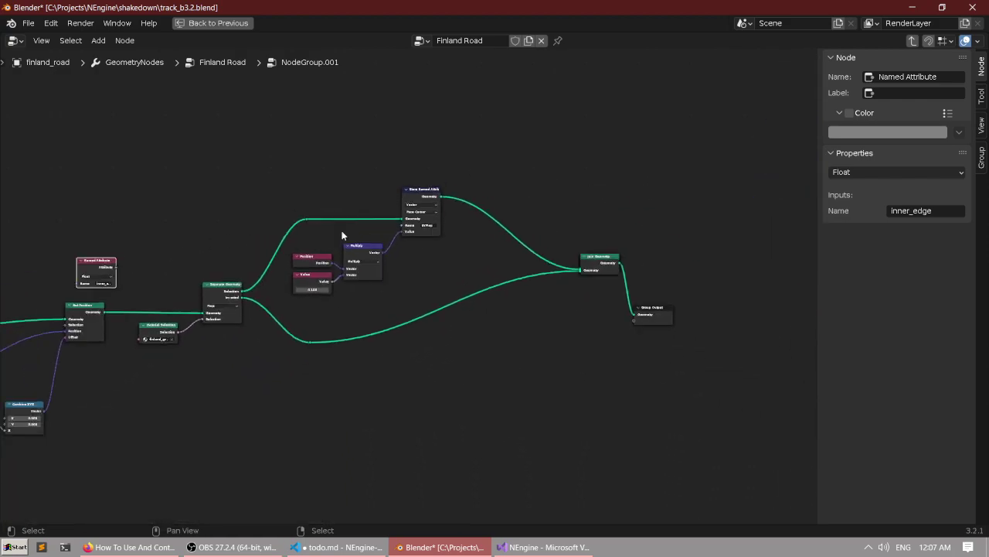
Move the inner_edge Named Attribute node to the end of the tree, above Join Geometry.
{"action": "scroll", "coordinate": [342, 231], "scroll_direction": "down", "scroll_amount": 1}
{"action": "left_click_drag", "start_coordinate": [139, 272], "coordinate": [593, 218]}
{"action": "middle_click_drag", "start_coordinate": [637, 236], "coordinate": [409, 274]}
{"action": "scroll", "coordinate": [409, 274], "scroll_direction": "up", "scroll_amount": 1}
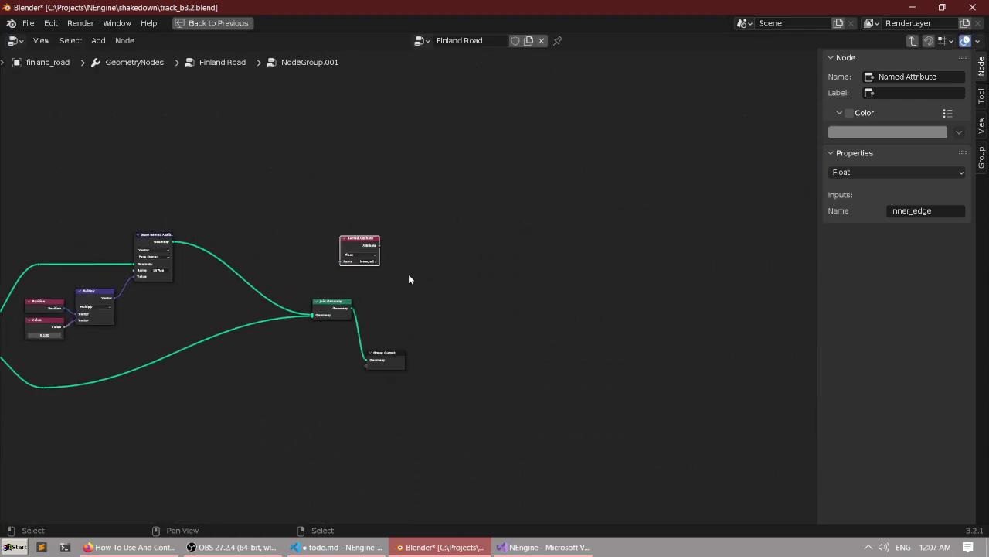
Move Group Output farther from Join Geometry to make room, and fine-tune the Named Attribute node's placement.
{"action": "scroll", "coordinate": [408, 279], "scroll_direction": "up", "scroll_amount": 3}
{"action": "left_click_drag", "start_coordinate": [416, 372], "coordinate": [617, 350]}
{"action": "scroll", "coordinate": [476, 234], "scroll_direction": "up", "scroll_amount": 4}
{"action": "left_click_drag", "start_coordinate": [361, 119], "coordinate": [399, 168]}
{"action": "scroll", "coordinate": [399, 168], "scroll_direction": "down", "scroll_amount": 1}
{"action": "middle_click_drag", "start_coordinate": [398, 161], "coordinate": [399, 220]}
{"action": "scroll", "coordinate": [400, 223], "scroll_direction": "up", "scroll_amount": 1}
{"action": "middle_click_drag", "start_coordinate": [329, 212], "coordinate": [347, 221]}
{"action": "left_click_drag", "start_coordinate": [428, 225], "coordinate": [396, 203]}
{"action": "scroll", "coordinate": [391, 204], "scroll_direction": "down", "scroll_amount": 1}
Select the existing Separate Geometry node fed by the finland_grass Material Selection and adjust its position slightly.
{"action": "middle_click_drag", "start_coordinate": [227, 216], "coordinate": [524, 140]}
{"action": "scroll", "coordinate": [533, 159], "scroll_direction": "down", "scroll_amount": 3}
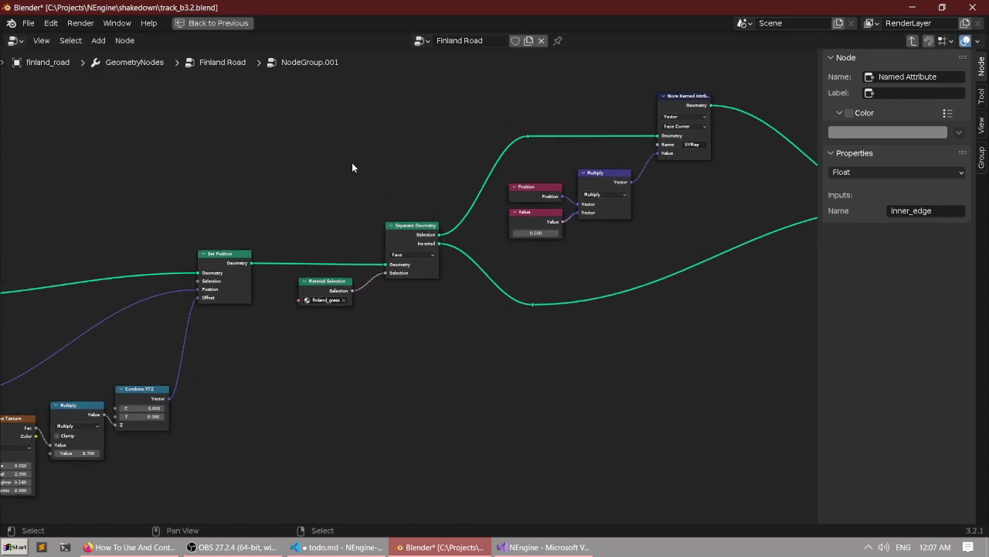
{"action": "scroll", "coordinate": [398, 240], "scroll_direction": "up", "scroll_amount": 3}
{"action": "left_click", "coordinate": [405, 225]}
{"action": "mouse_move", "coordinate": [412, 235]}
{"action": "left_mouse_down"}
{"action": "mouse_move", "coordinate": [759, 423]}
{"action": "mouse_move", "coordinate": [425, 242]}
{"action": "left_mouse_up"}
{"action": "scroll", "coordinate": [433, 236], "scroll_direction": "down", "scroll_amount": 2}
{"action": "middle_click_drag", "start_coordinate": [464, 206], "coordinate": [403, 242]}
{"action": "scroll", "coordinate": [403, 242], "scroll_direction": "up", "scroll_amount": 1}
{"action": "left_click_drag", "start_coordinate": [341, 260], "coordinate": [338, 254]}
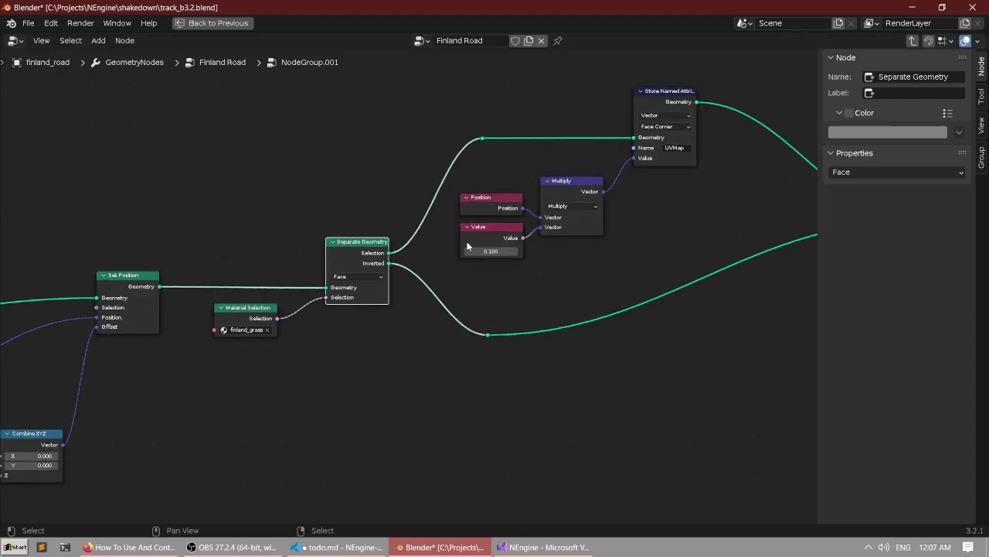
Add a second Separate Geometry node beside the inner_edge Named Attribute node, above the link to Group Output.
{"action": "scroll", "coordinate": [541, 235], "scroll_direction": "down", "scroll_amount": 2}
{"action": "middle_click_drag", "start_coordinate": [541, 236], "coordinate": [69, 280]}
{"action": "middle_click_drag", "start_coordinate": [522, 206], "coordinate": [289, 216]}
{"action": "scroll", "coordinate": [288, 216], "scroll_direction": "up", "scroll_amount": 7}
{"action": "key", "text": "F3"}
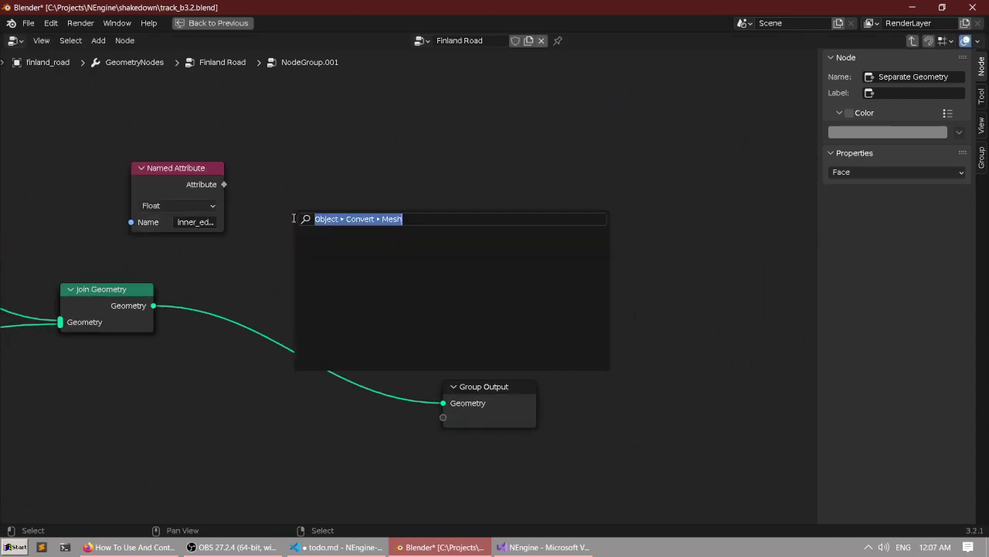
{"action": "type", "text": "split"}
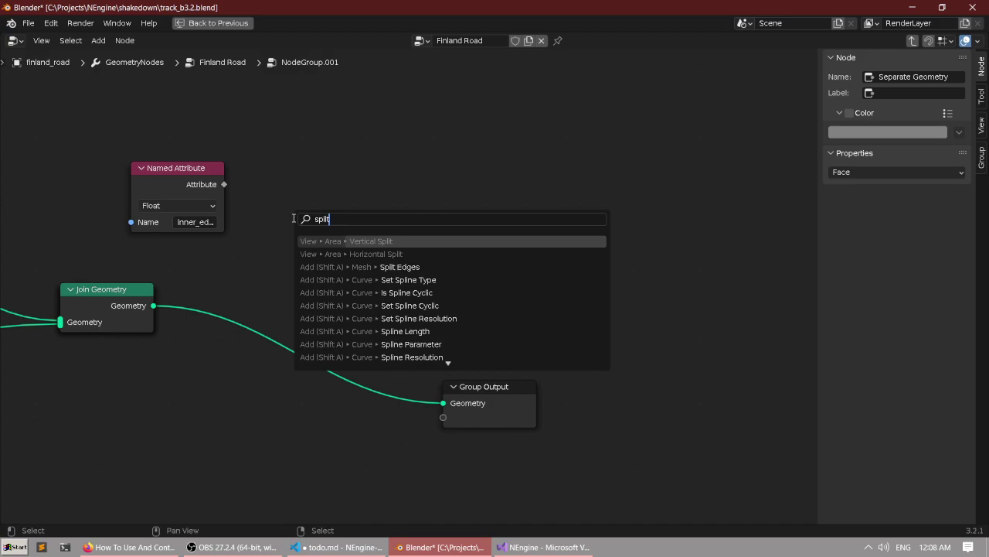
{"action": "key", "text": "ctrl+a"}
{"action": "type", "text": "geometry"}
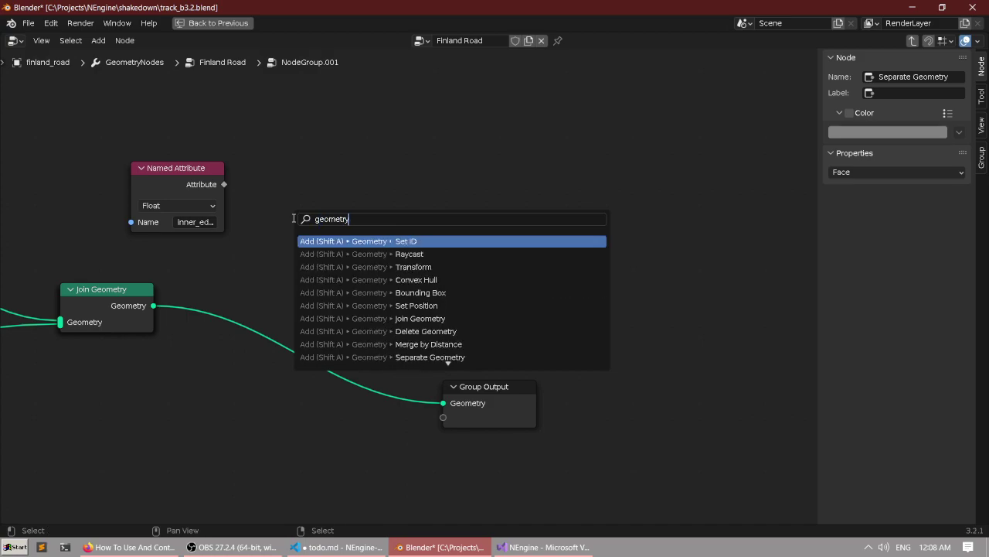
{"action": "type", "text": " split"}
{"action": "key", "text": "ctrl+a"}
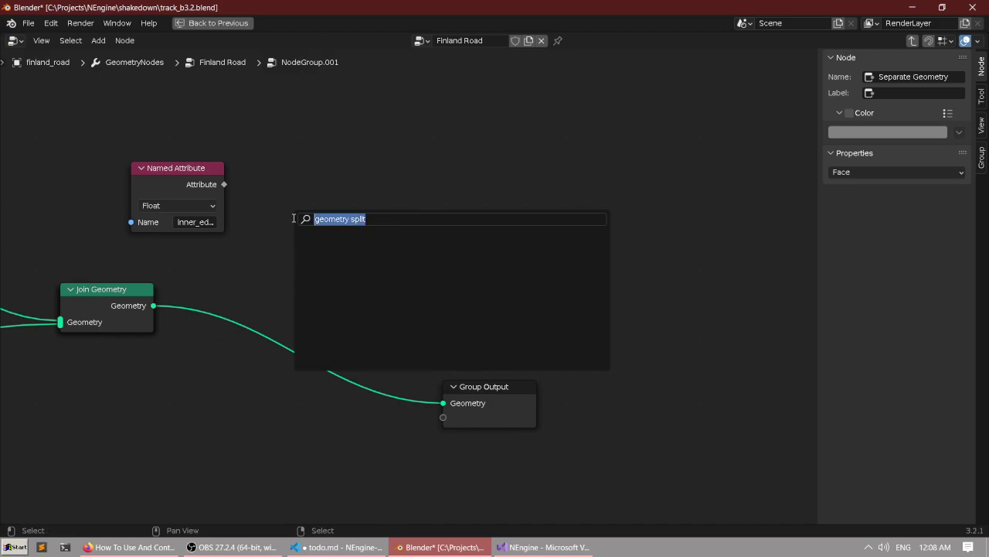
{"action": "key", "text": "End"}
{"action": "key", "text": "ctrl+shift+Left"}
{"action": "type", "text": "se"}
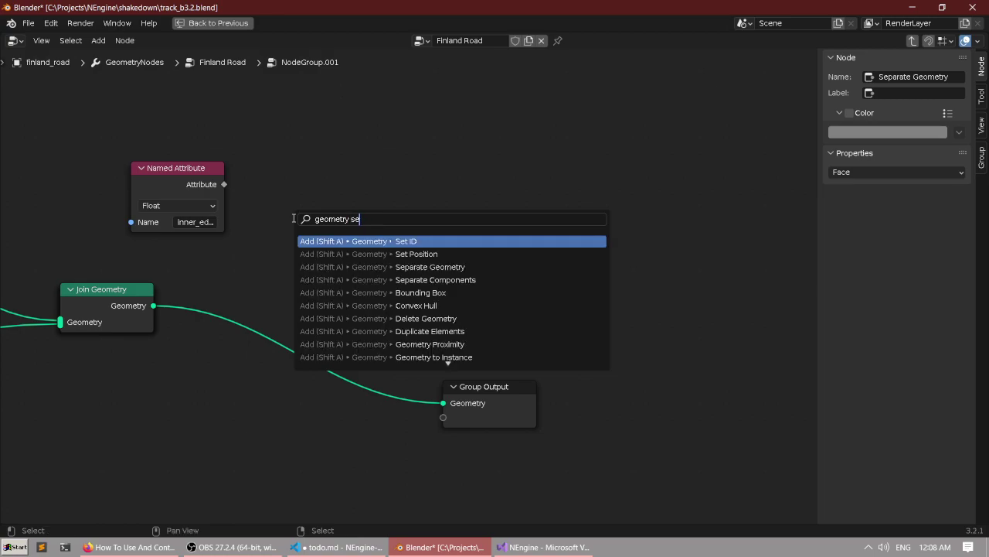
{"action": "type", "text": "para"}
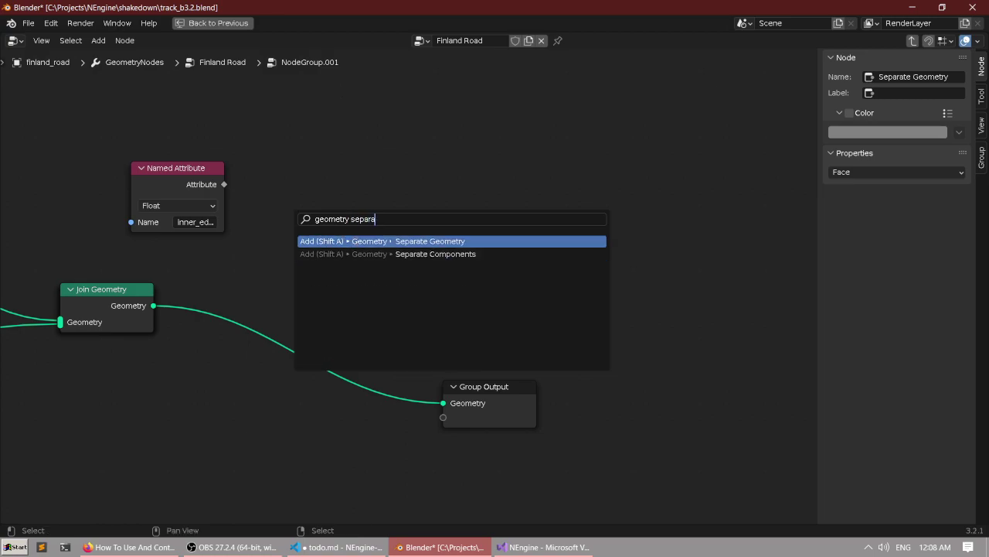
{"action": "key", "text": "Return"}
{"action": "left_click", "coordinate": [367, 221]}
{"action": "left_click_drag", "start_coordinate": [311, 212], "coordinate": [352, 259]}
Set the inner_edge Named Attribute node's data type to Boolean and shift the node away from Separate Geometry.
{"action": "scroll", "coordinate": [238, 225], "scroll_direction": "up", "scroll_amount": 1}
{"action": "left_click", "coordinate": [235, 218]}
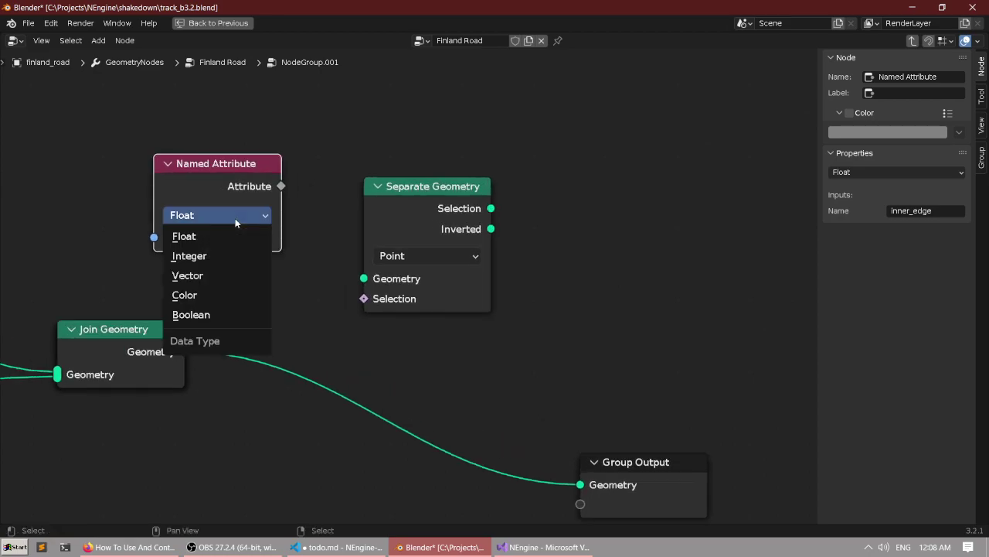
{"action": "left_click", "coordinate": [235, 218]}
{"action": "key", "text": "ctrl+space"}
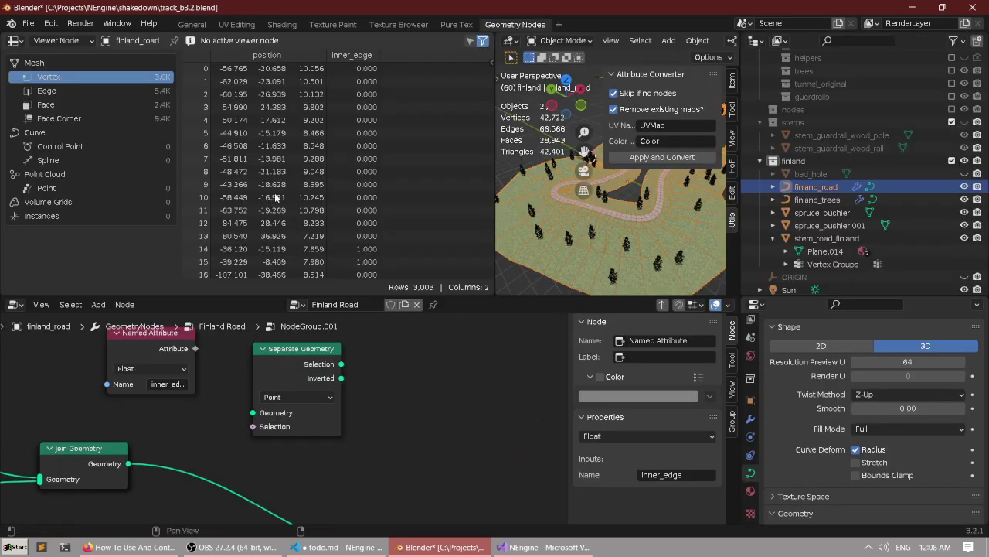
{"action": "key", "text": "ctrl+space"}
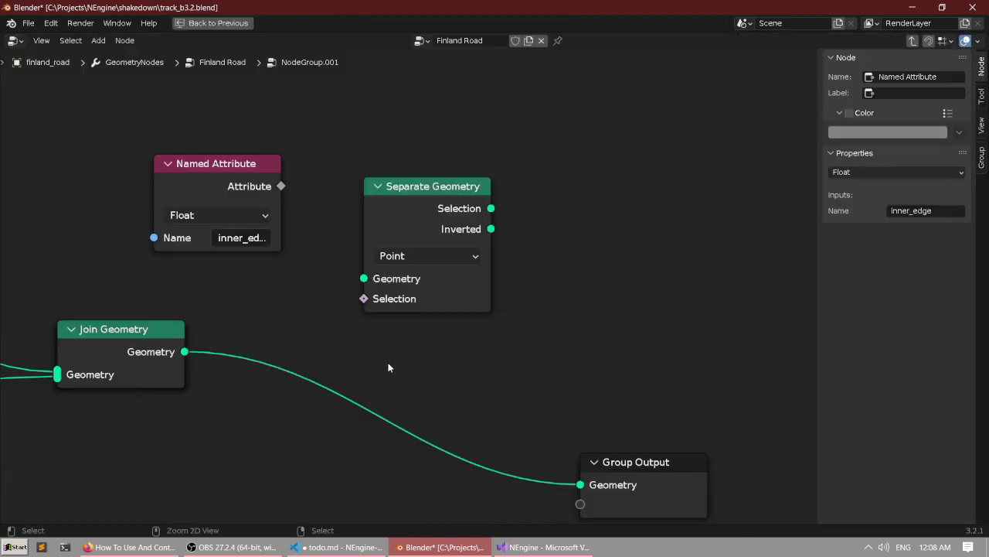
{"action": "middle_click_drag", "start_coordinate": [316, 239], "coordinate": [439, 273]}
{"action": "scroll", "coordinate": [417, 259], "scroll_direction": "up", "scroll_amount": 1}
{"action": "left_click", "coordinate": [347, 239]}
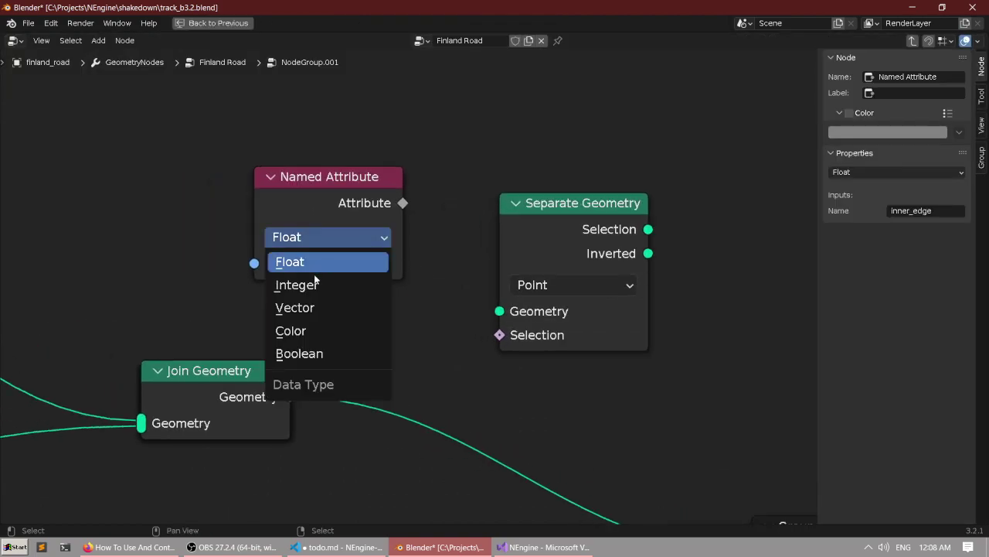
{"action": "left_click", "coordinate": [300, 357]}
{"action": "left_click_drag", "start_coordinate": [347, 225], "coordinate": [325, 222]}
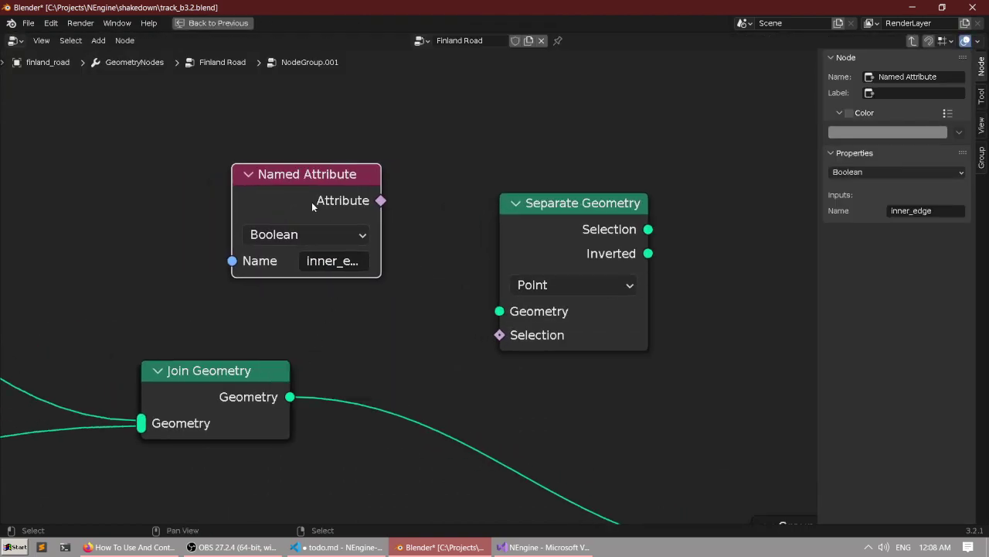
Connect the inner_edge attribute output to the new Separate Geometry node's Selection input and place the two nodes close together.
{"action": "key", "text": "ctrl+space"}
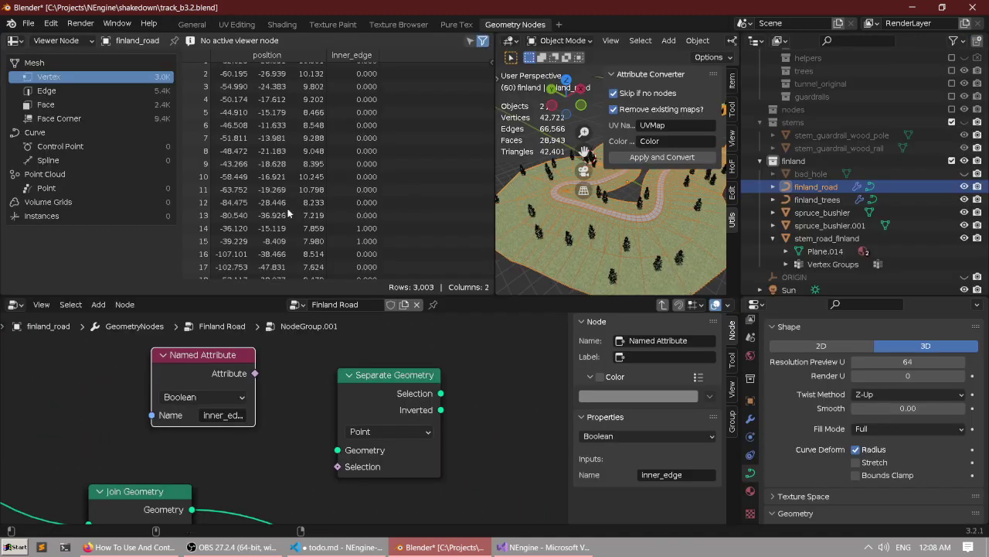
{"action": "key", "text": "ctrl+space"}
{"action": "key", "text": "ctrl+space"}
{"action": "scroll", "coordinate": [415, 381], "scroll_direction": "up", "scroll_amount": 1}
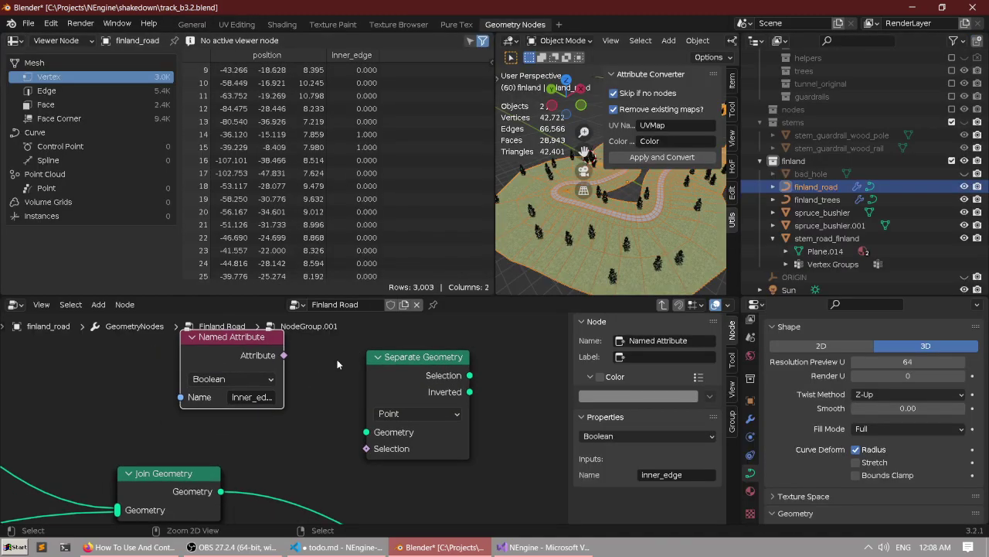
{"action": "key", "text": "ctrl+space"}
{"action": "left_click_drag", "start_coordinate": [379, 224], "coordinate": [495, 348]}
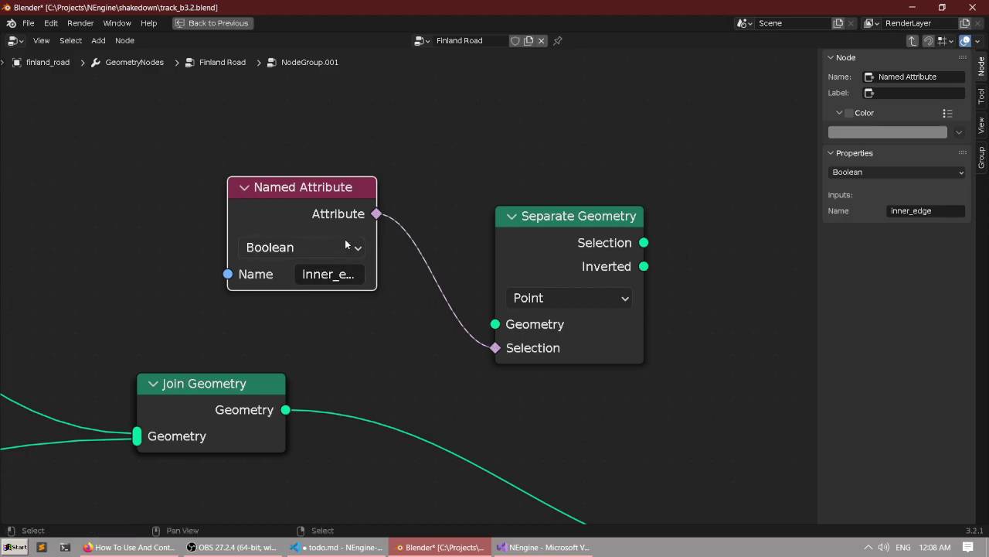
{"action": "left_click_drag", "start_coordinate": [345, 239], "coordinate": [290, 223]}
{"action": "scroll", "coordinate": [291, 223], "scroll_direction": "down", "scroll_amount": 2}
{"action": "middle_click_drag", "start_coordinate": [368, 228], "coordinate": [342, 211]}
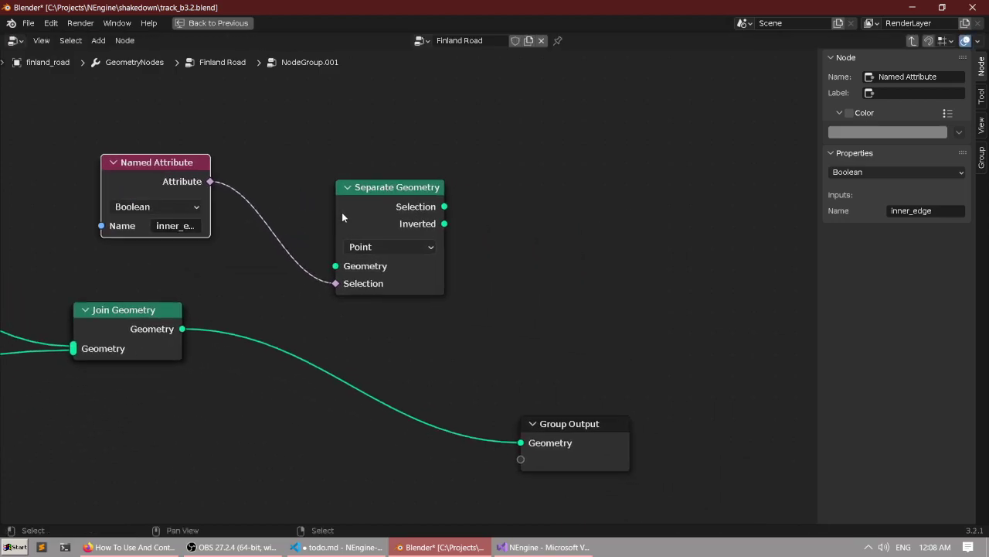
{"action": "left_click_drag", "start_coordinate": [342, 212], "coordinate": [255, 114]}
{"action": "middle_click_drag", "start_coordinate": [126, 87], "coordinate": [432, 293]}
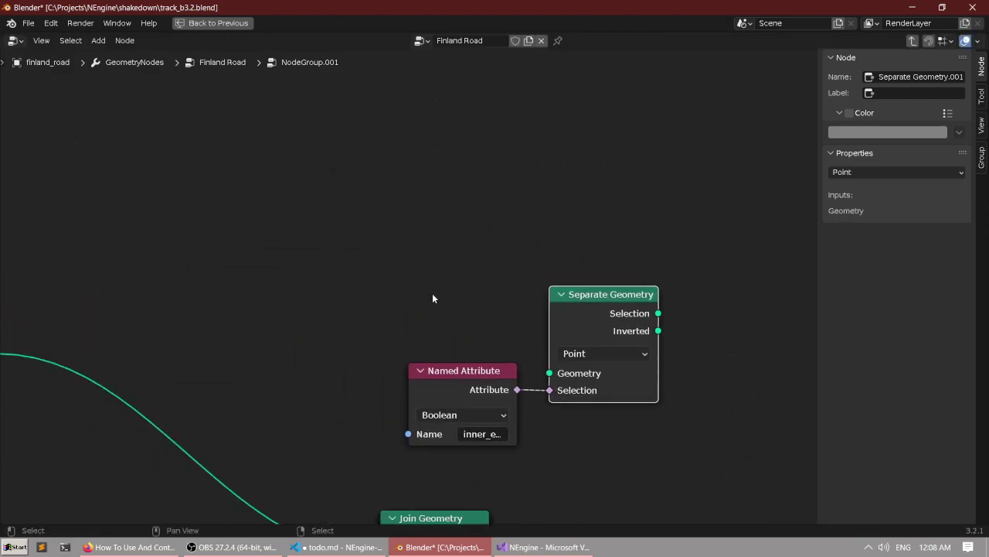
{"action": "key", "text": "F3"}
{"action": "type", "text": "float"}
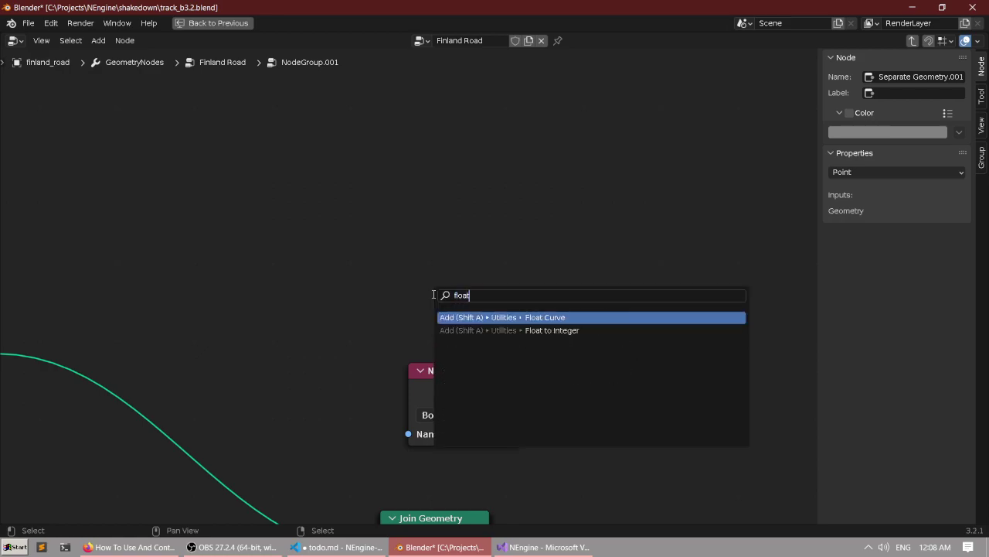
{"action": "key", "text": "Escape"}
{"action": "middle_click_drag", "start_coordinate": [528, 322], "coordinate": [389, 243]}
{"action": "key", "text": "F3"}
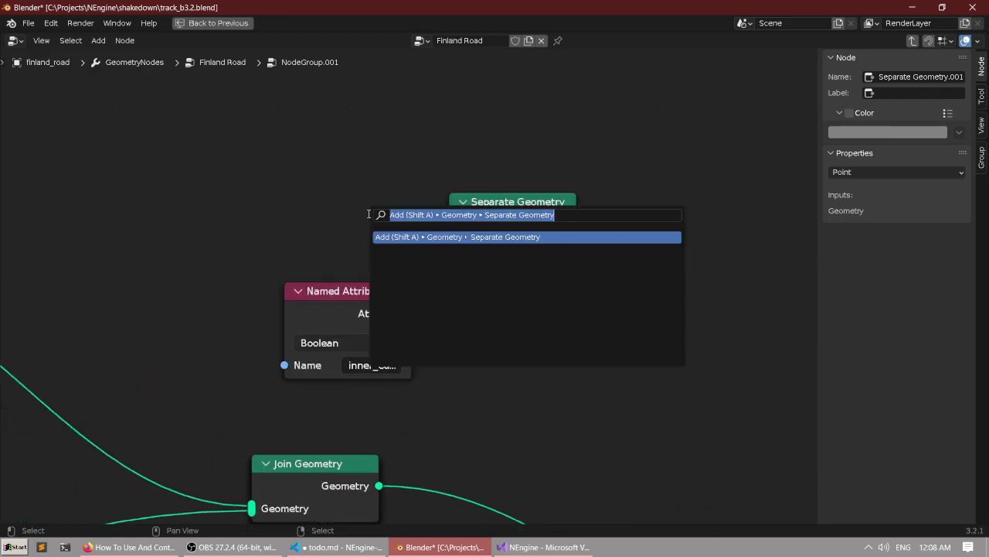
{"action": "type", "text": "bool"}
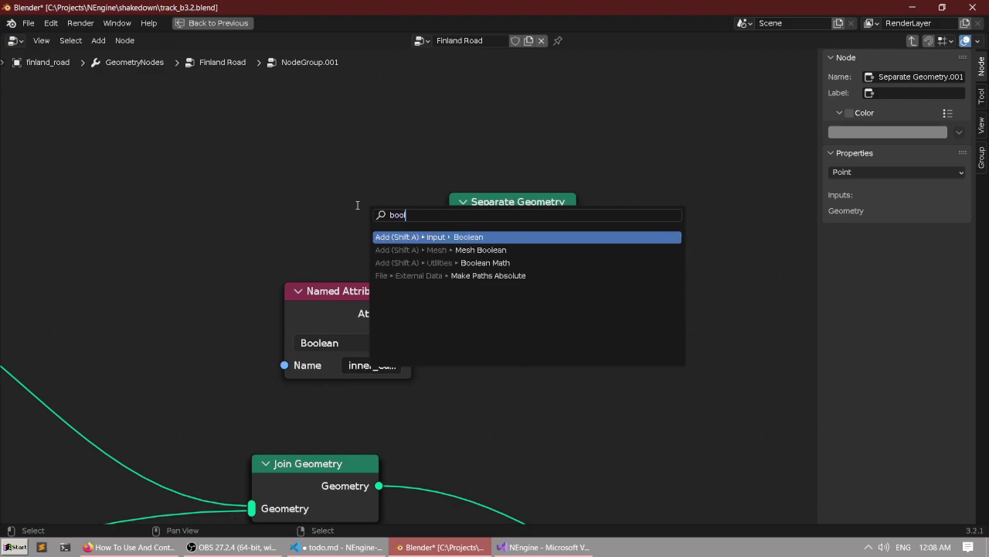
{"action": "key", "text": "Down"}
{"action": "key", "text": "Down"}
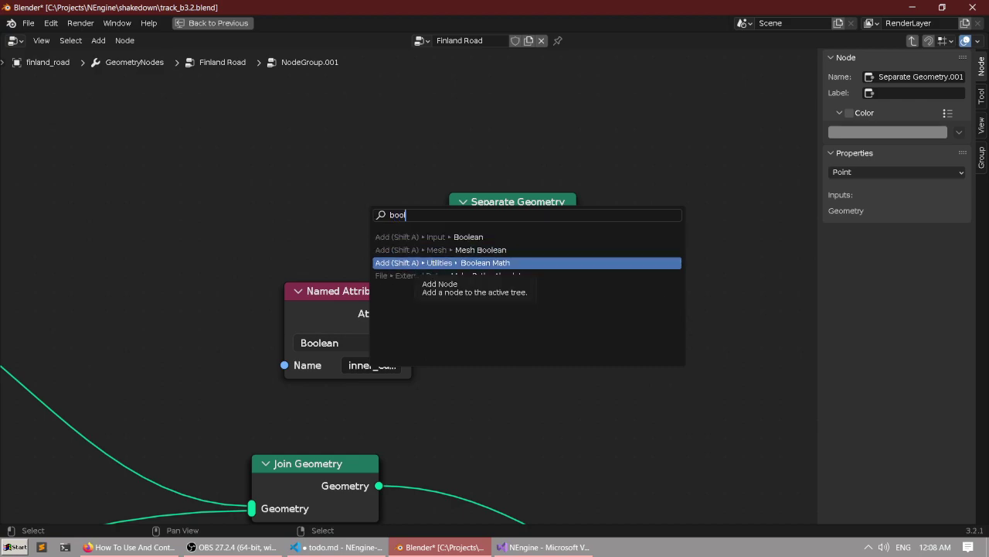
{"action": "key", "text": "Up"}
{"action": "key", "text": "Up"}
{"action": "key", "text": "Return"}
{"action": "left_click", "coordinate": [264, 177]}
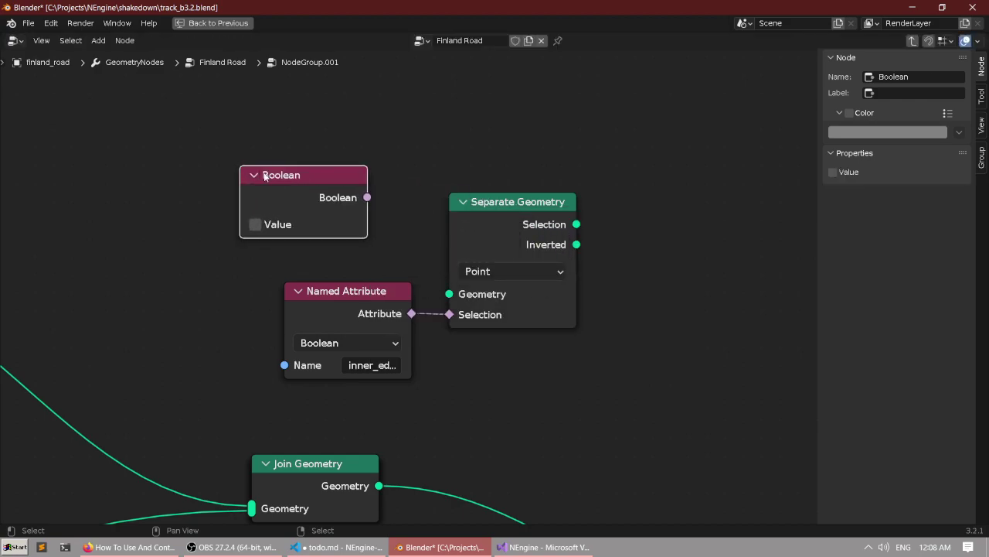
{"action": "left_click", "coordinate": [266, 224]}
{"action": "key", "text": "x"}
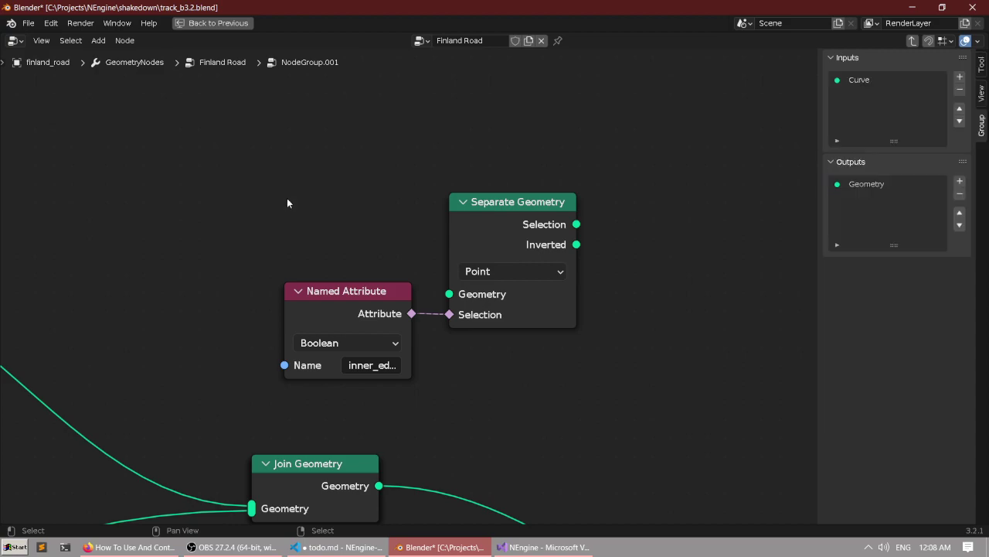
Move Group Output farther out and reposition the linked Named Attribute and Separate Geometry nodes between it and Join Geometry.
{"action": "scroll", "coordinate": [403, 256], "scroll_direction": "down", "scroll_amount": 2}
{"action": "middle_click_drag", "start_coordinate": [410, 255], "coordinate": [291, 194]}
{"action": "scroll", "coordinate": [332, 197], "scroll_direction": "up", "scroll_amount": 2}
{"action": "scroll", "coordinate": [369, 200], "scroll_direction": "down", "scroll_amount": 3}
{"action": "middle_click_drag", "start_coordinate": [374, 200], "coordinate": [365, 172]}
{"action": "middle_click_drag", "start_coordinate": [465, 199], "coordinate": [351, 157]}
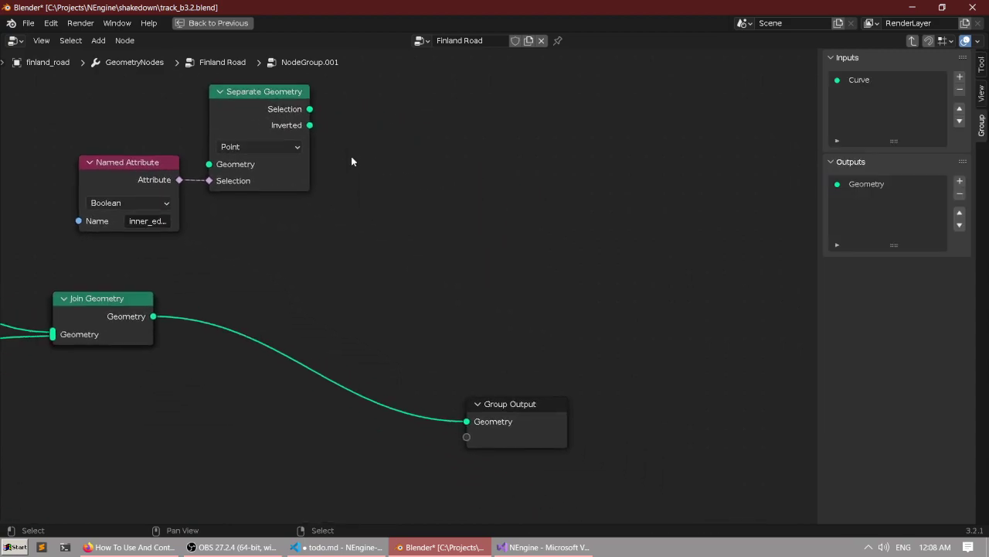
{"action": "left_click_drag", "start_coordinate": [511, 429], "coordinate": [545, 430]}
{"action": "scroll", "coordinate": [386, 277], "scroll_direction": "down", "scroll_amount": 1}
{"action": "middle_click_drag", "start_coordinate": [359, 261], "coordinate": [394, 290]}
{"action": "left_click_drag", "start_coordinate": [236, 152], "coordinate": [364, 204]}
{"action": "scroll", "coordinate": [289, 187], "scroll_direction": "up", "scroll_amount": 2}
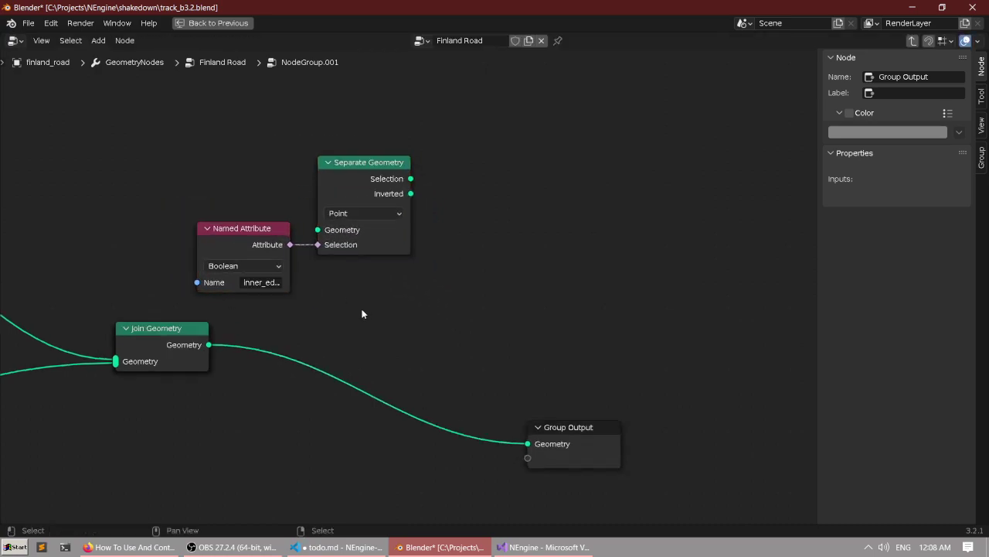
Connect Join Geometry to the new Separate Geometry node's Geometry input and link its Selection output to Group Output.
{"action": "left_click_drag", "start_coordinate": [193, 349], "coordinate": [311, 225]}
{"action": "left_click_drag", "start_coordinate": [324, 184], "coordinate": [352, 298]}
{"action": "middle_click_drag", "start_coordinate": [479, 297], "coordinate": [283, 221]}
{"action": "scroll", "coordinate": [283, 220], "scroll_direction": "up", "scroll_amount": 3}
{"action": "left_click_drag", "start_coordinate": [199, 183], "coordinate": [287, 257]}
{"action": "left_click_drag", "start_coordinate": [196, 184], "coordinate": [326, 405]}
{"action": "scroll", "coordinate": [249, 280], "scroll_direction": "down", "scroll_amount": 1}
{"action": "middle_click_drag", "start_coordinate": [250, 281], "coordinate": [464, 309]}
Inspect the separated inner edge of finland_road in the enlarged 3D viewport.
{"action": "key", "text": "ctrl+space"}
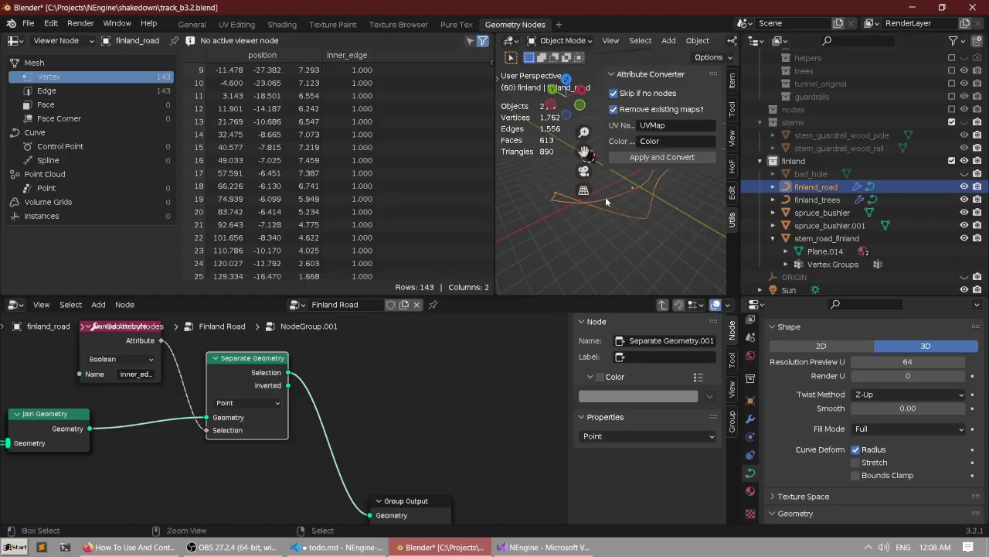
{"action": "key", "text": "ctrl+space"}
{"action": "middle_click_drag", "start_coordinate": [601, 181], "coordinate": [492, 190]}
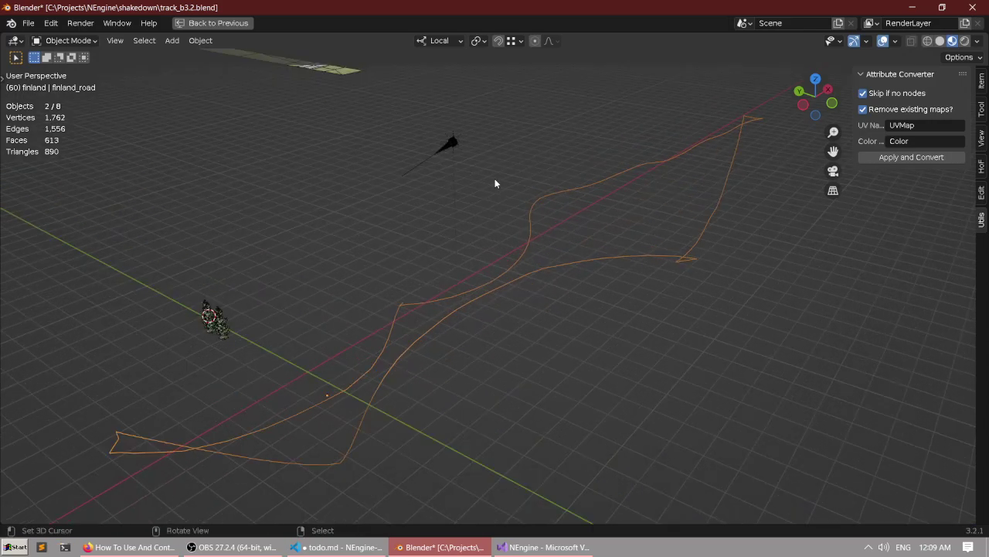
{"action": "scroll", "coordinate": [495, 183], "scroll_direction": "up", "scroll_amount": 3}
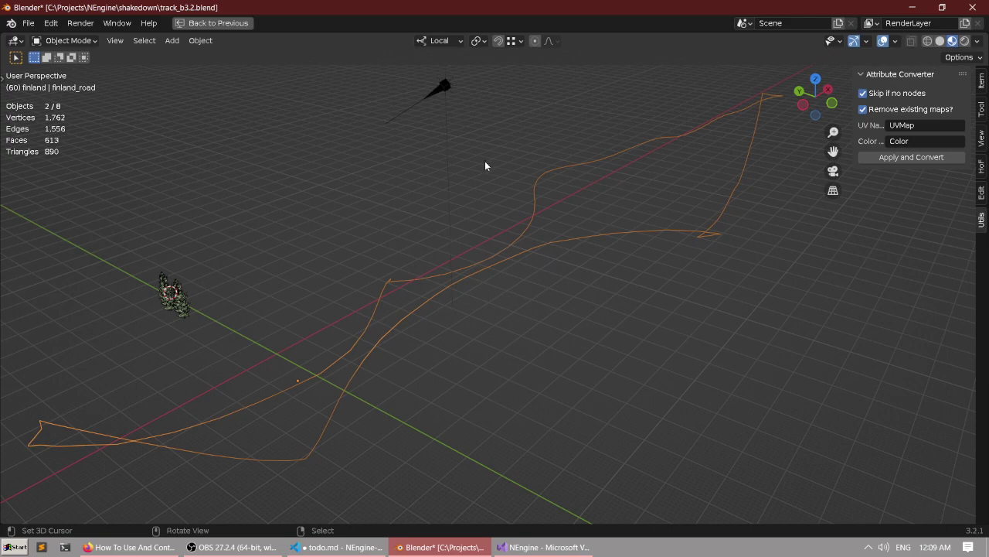
{"action": "scroll", "coordinate": [486, 166], "scroll_direction": "down", "scroll_amount": 1}
{"action": "key", "text": "ctrl+space"}
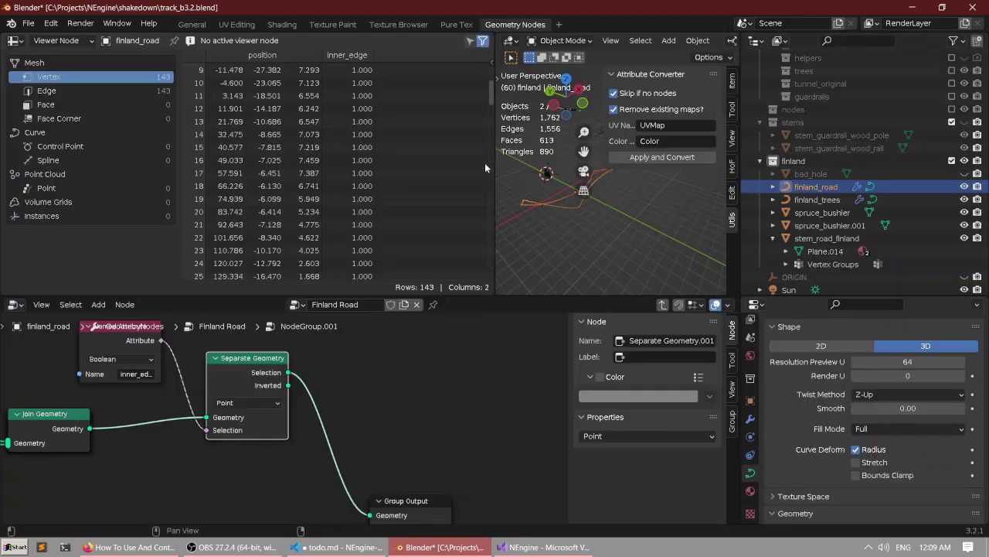
Move Group Output slightly farther away from the Separate Geometry node in the enlarged node editor.
{"action": "key", "text": "ctrl+space"}
{"action": "middle_click_drag", "start_coordinate": [400, 300], "coordinate": [341, 357]}
{"action": "scroll", "coordinate": [342, 356], "scroll_direction": "down", "scroll_amount": 3}
{"action": "left_click_drag", "start_coordinate": [518, 397], "coordinate": [536, 401]}
{"action": "left_click", "coordinate": [498, 243]}
{"action": "key", "text": "F3"}
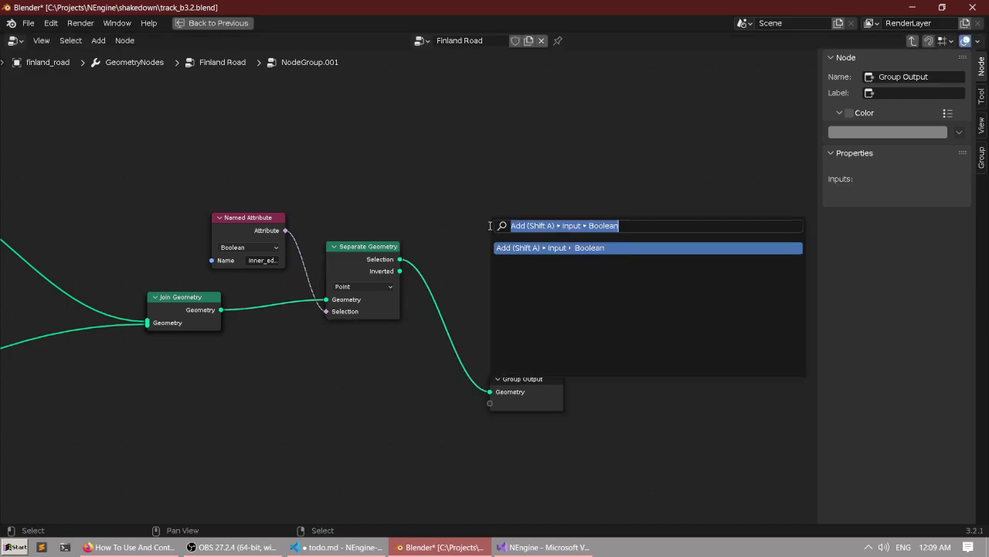
{"action": "type", "text": "hole"}
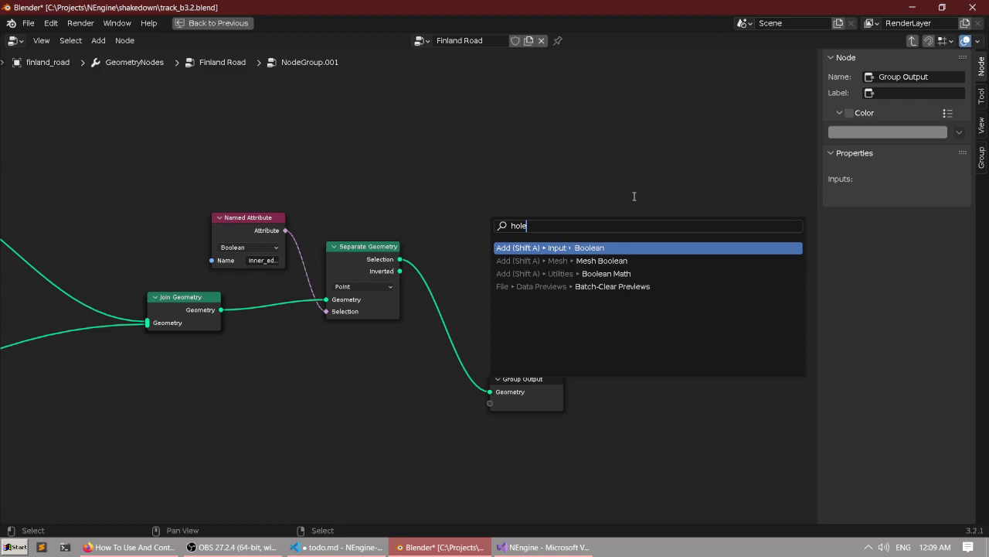
{"action": "key", "text": "Escape"}
Add a Fill Curve node in the empty space beyond Separate Geometry, above Group Output.
{"action": "key", "text": "shift+a"}
{"action": "left_click", "coordinate": [519, 221]}
{"action": "type", "text": "f"}
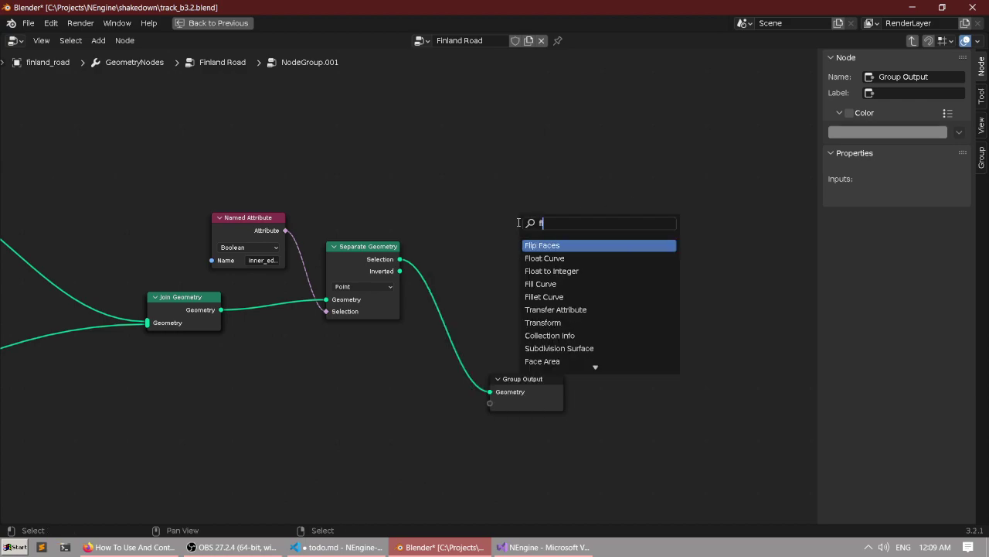
{"action": "type", "text": "ill"}
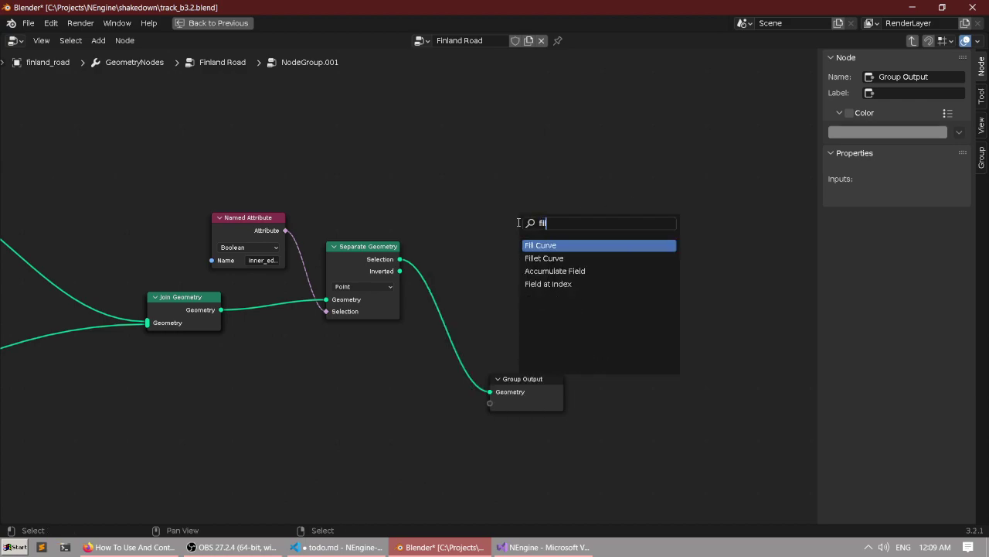
{"action": "left_click", "coordinate": [553, 244]}
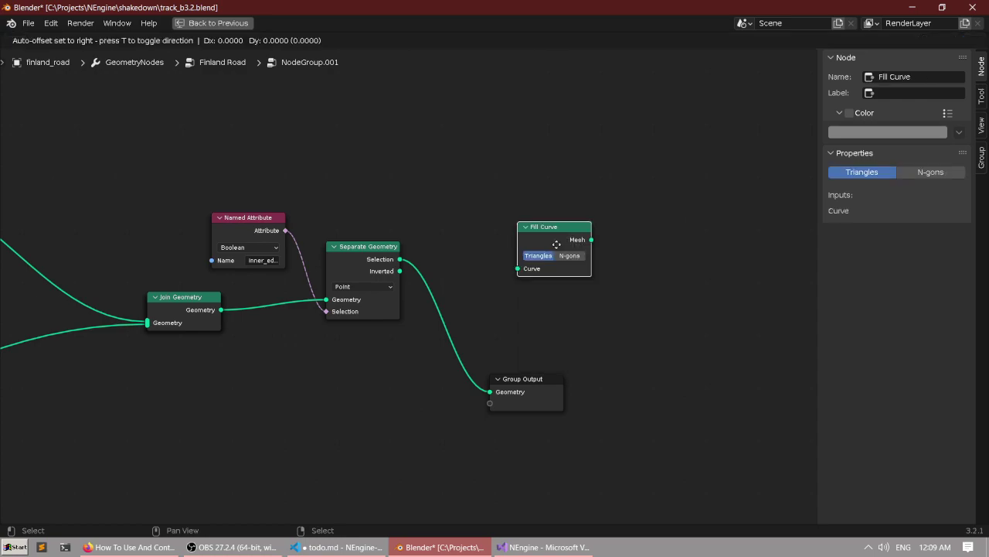
{"action": "scroll", "coordinate": [480, 251], "scroll_direction": "up", "scroll_amount": 4}
{"action": "left_click", "coordinate": [466, 259]}
{"action": "scroll", "coordinate": [456, 241], "scroll_direction": "down", "scroll_amount": 1}
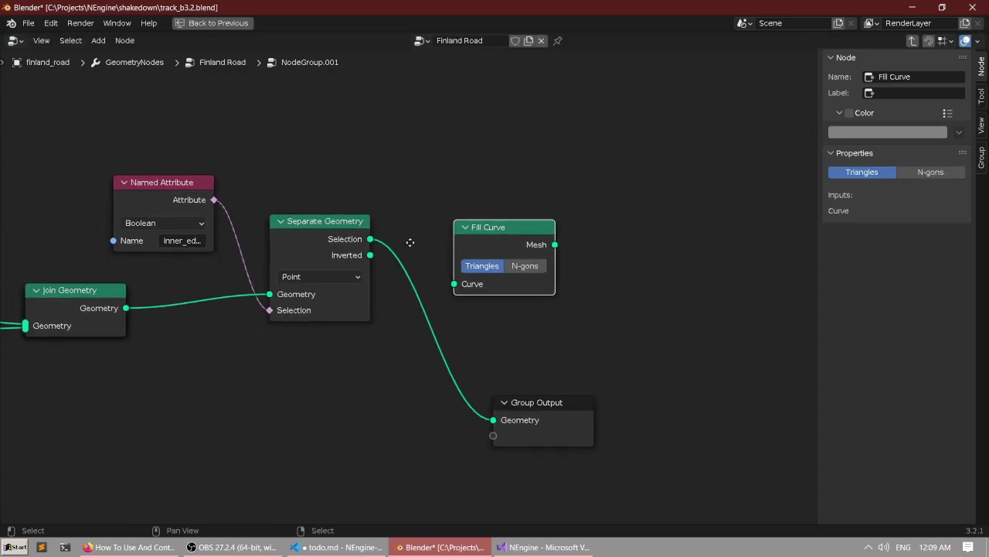
Move Group Output and the Fill Curve node farther from Separate Geometry to make room between them.
{"action": "left_click_drag", "start_coordinate": [572, 429], "coordinate": [655, 444]}
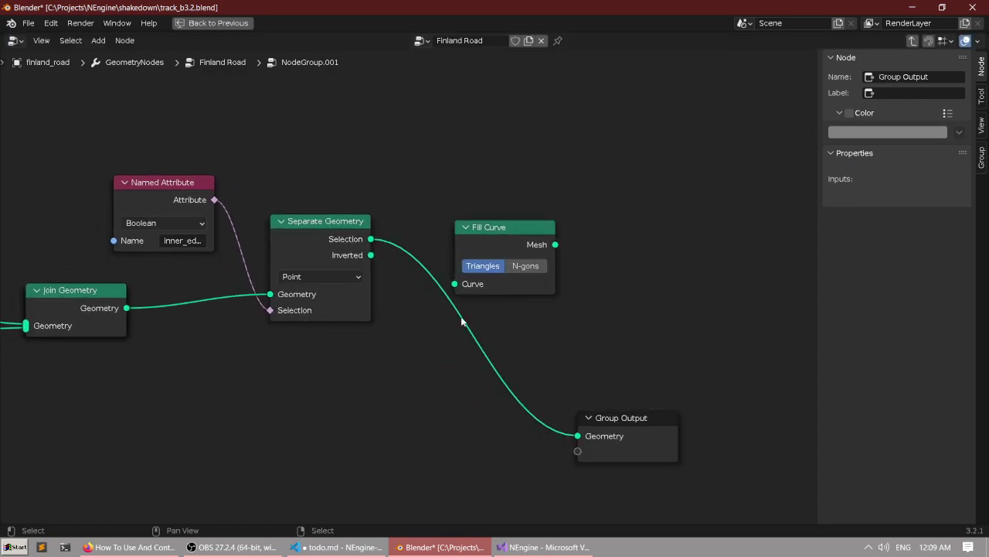
{"action": "middle_click_drag", "start_coordinate": [462, 322], "coordinate": [512, 359]}
{"action": "left_click_drag", "start_coordinate": [531, 260], "coordinate": [574, 234]}
{"action": "left_click", "coordinate": [503, 188]}
{"action": "key", "text": "F3"}
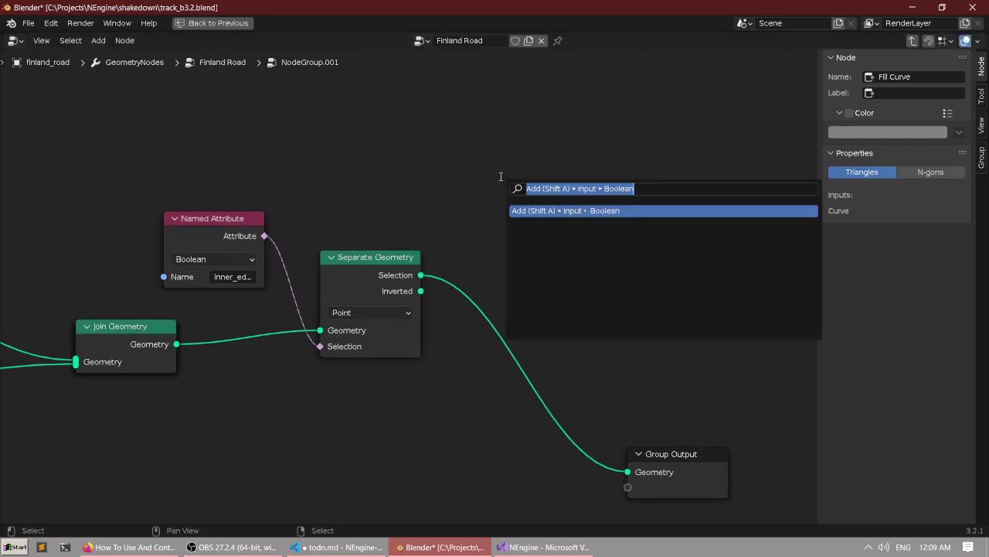
{"action": "key", "text": "Escape"}
Check the Edge and Vertex data of the separated finland_road mesh in the spreadsheet.
{"action": "key", "text": "ctrl+space"}
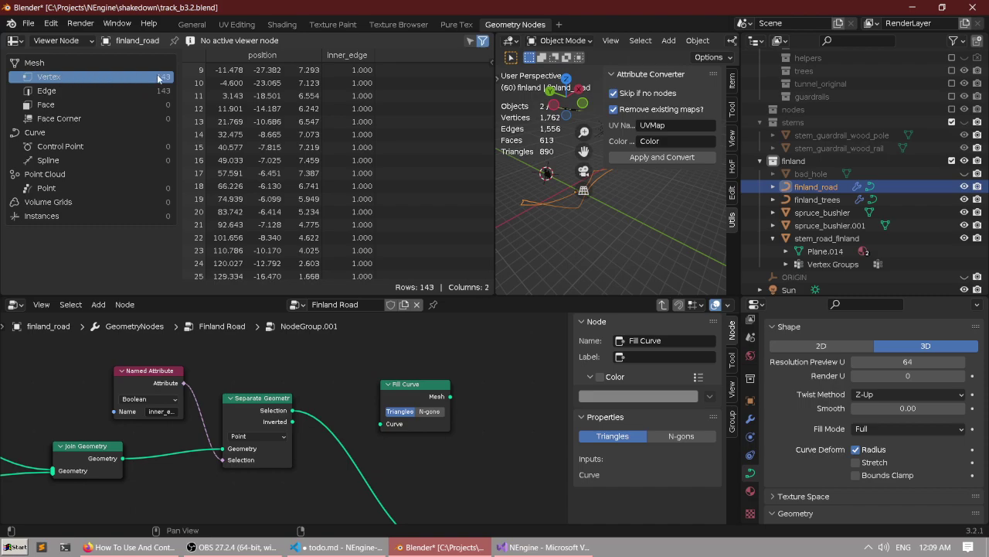
{"action": "left_click", "coordinate": [131, 91]}
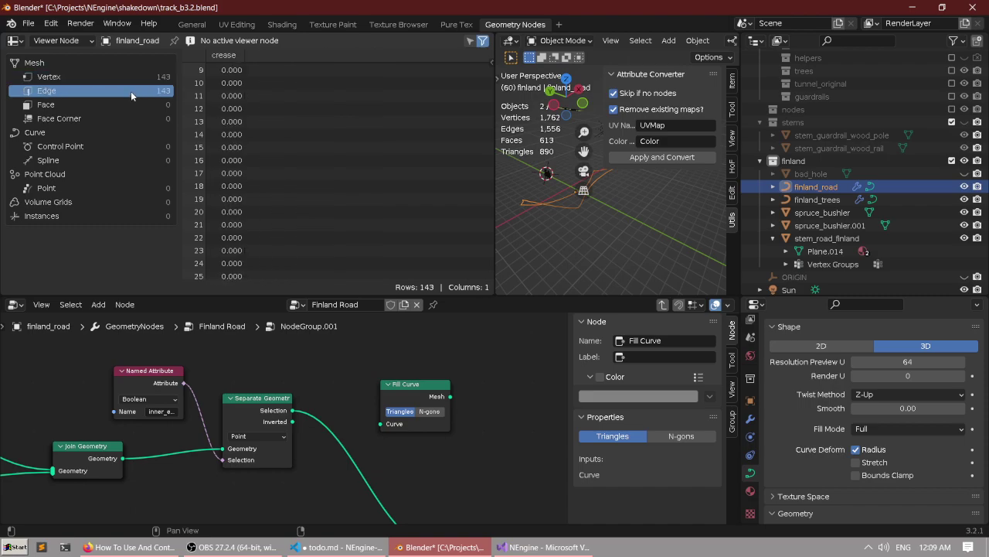
{"action": "left_click", "coordinate": [129, 79]}
{"action": "scroll", "coordinate": [320, 413], "scroll_direction": "down", "scroll_amount": 2}
{"action": "middle_click_drag", "start_coordinate": [319, 405], "coordinate": [325, 328]}
{"action": "scroll", "coordinate": [322, 340], "scroll_direction": "up", "scroll_amount": 2}
{"action": "middle_click_drag", "start_coordinate": [367, 362], "coordinate": [363, 396]}
{"action": "key", "text": "ctrl+space"}
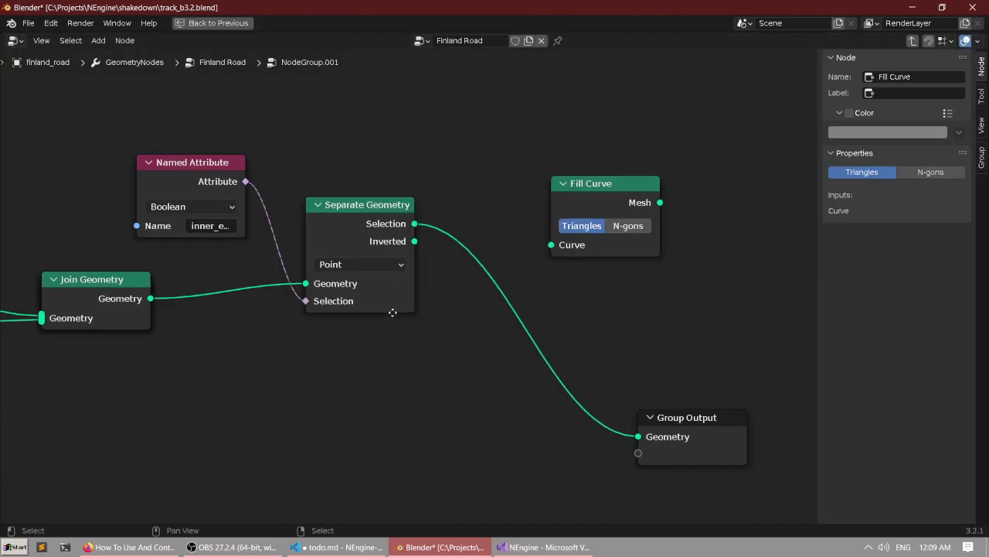
Search the available commands for points, curve and edge nodes.
{"action": "scroll", "coordinate": [448, 287], "scroll_direction": "up", "scroll_amount": 5, "text": "shift"}
{"action": "middle_click_drag", "start_coordinate": [427, 297], "coordinate": [329, 207]}
{"action": "key", "text": "F3"}
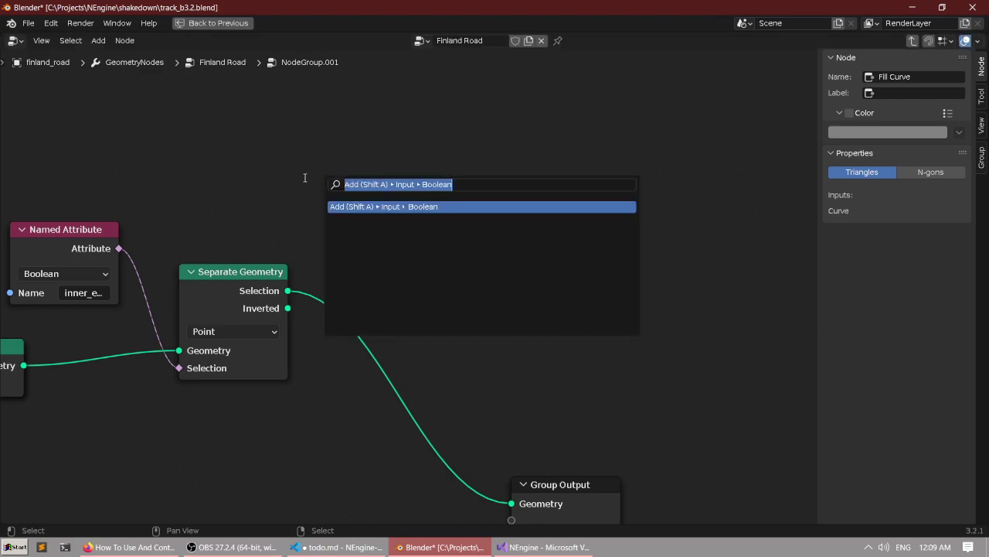
{"action": "type", "text": "points"}
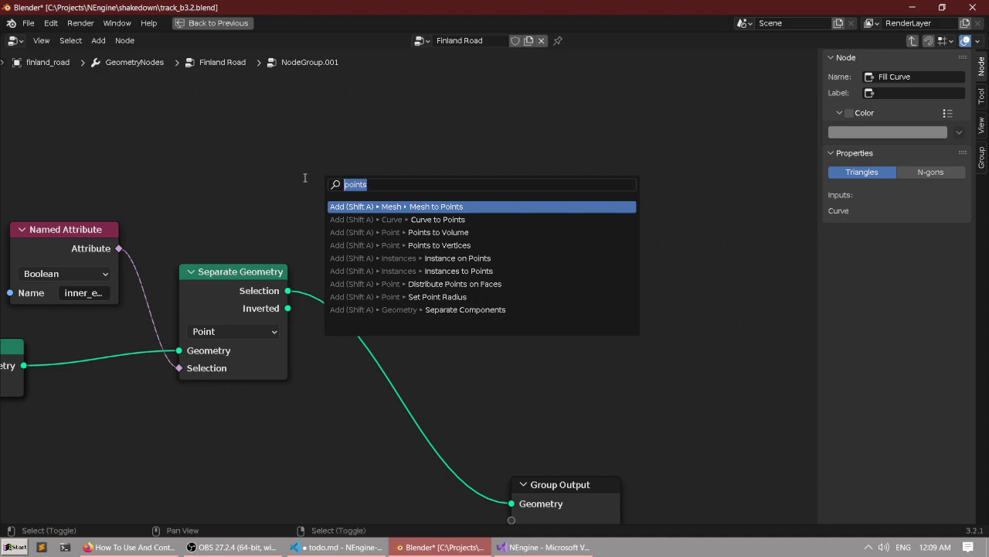
{"action": "key", "text": "ctrl+BackSpace"}
{"action": "type", "text": "curve"}
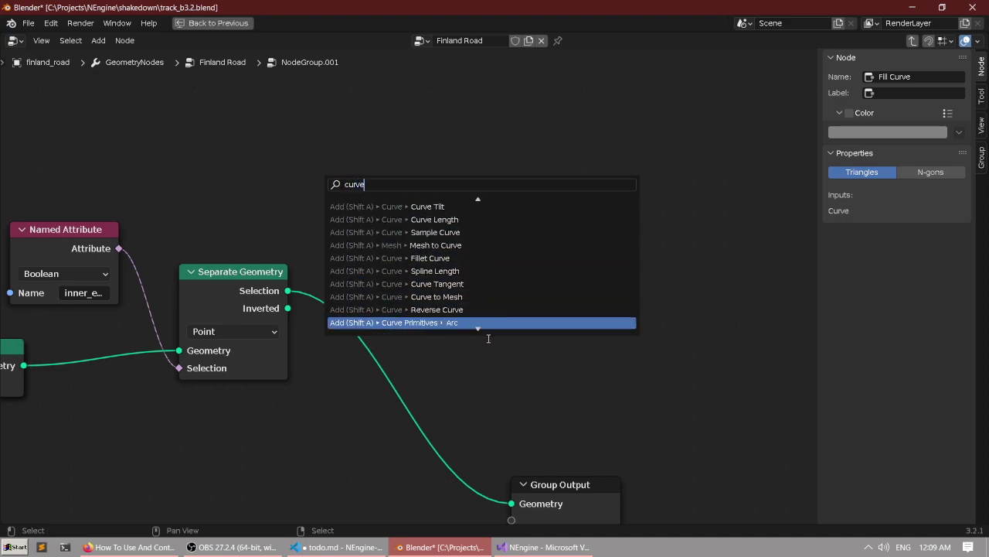
{"action": "scroll", "coordinate": [489, 339], "scroll_direction": "down", "scroll_amount": 3}
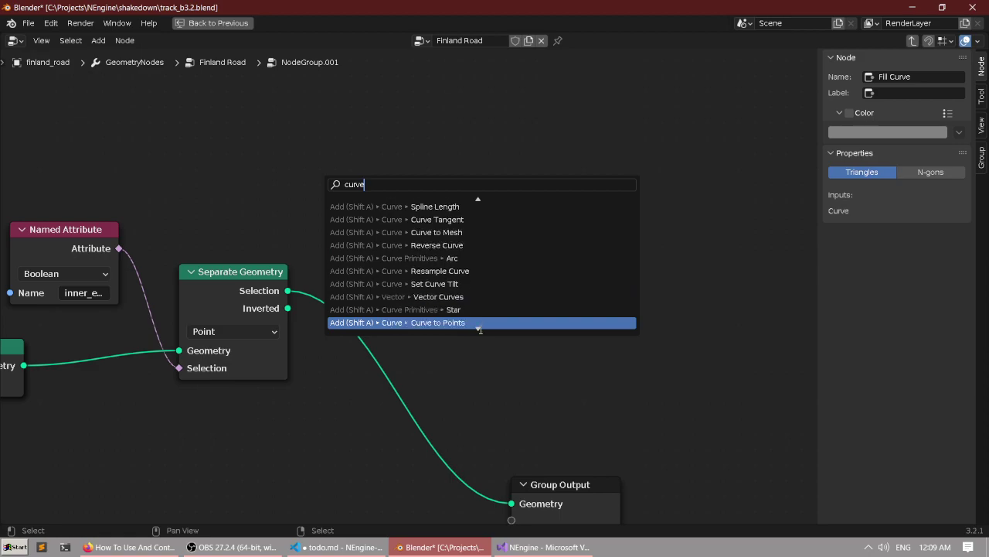
{"action": "key", "text": "Escape"}
{"action": "key", "text": "F3"}
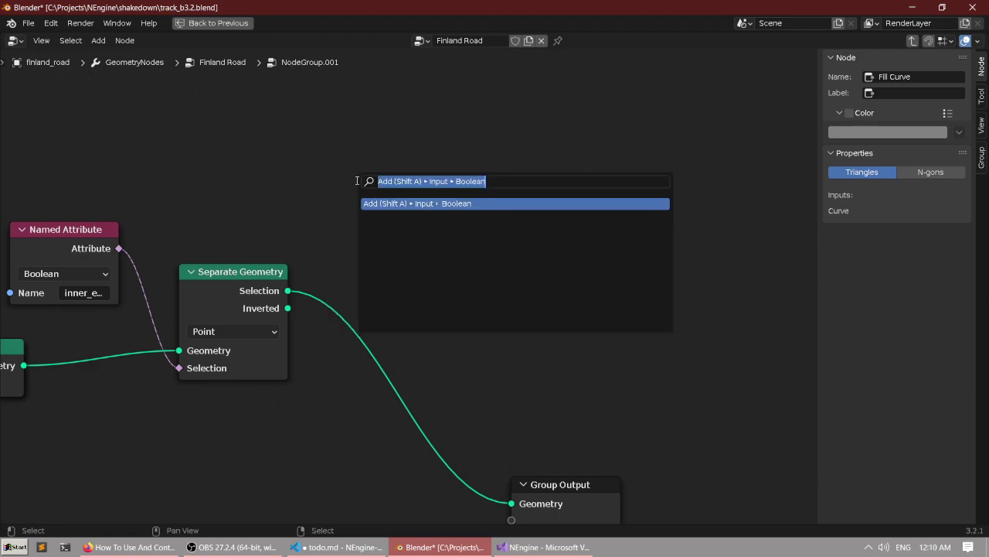
{"action": "type", "text": "edges"}
{"action": "key", "text": "BackSpace"}
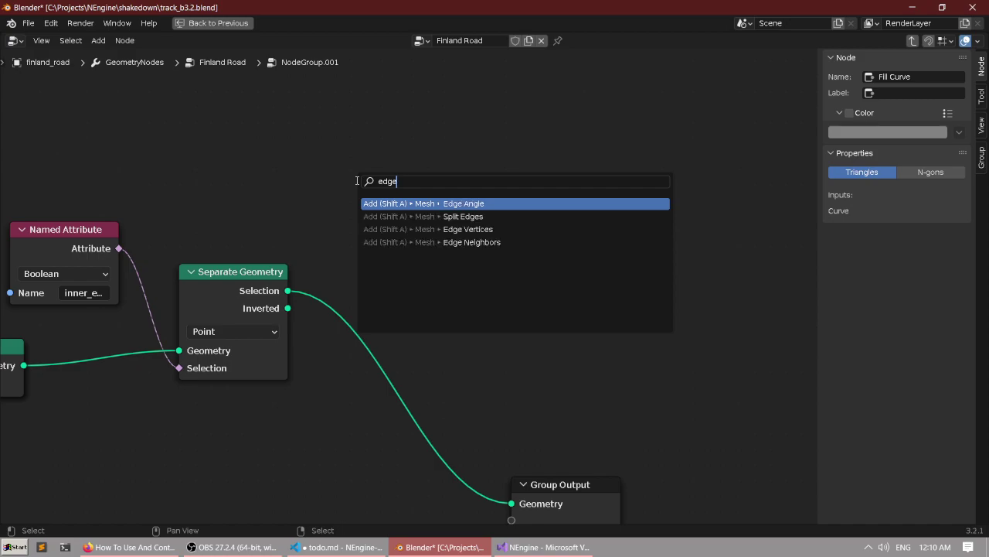
{"action": "key", "text": "Escape"}
Try a Points to Vertices node above Fill Curve, and delete it.
{"action": "key", "text": "shift+a"}
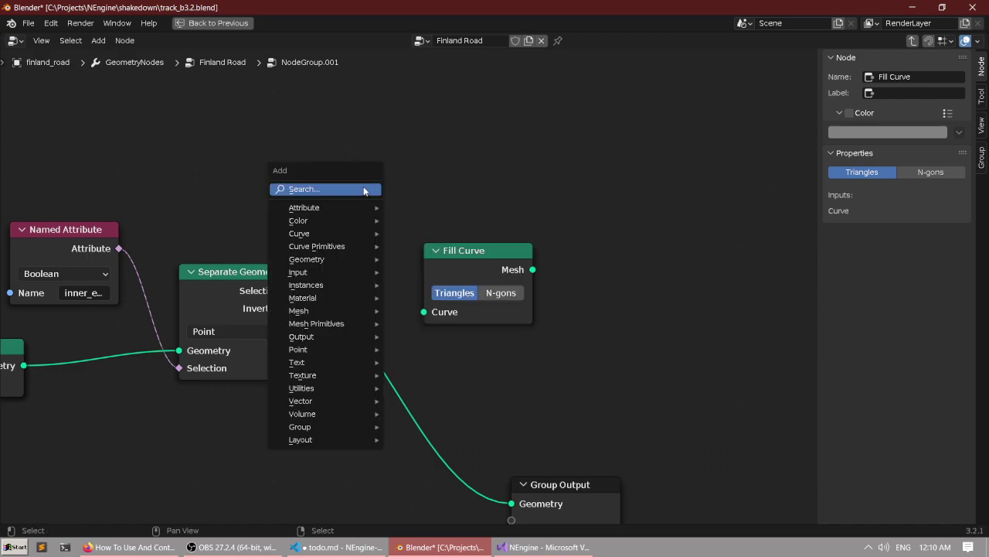
{"action": "left_click", "coordinate": [364, 190]}
{"action": "type", "text": "cu"}
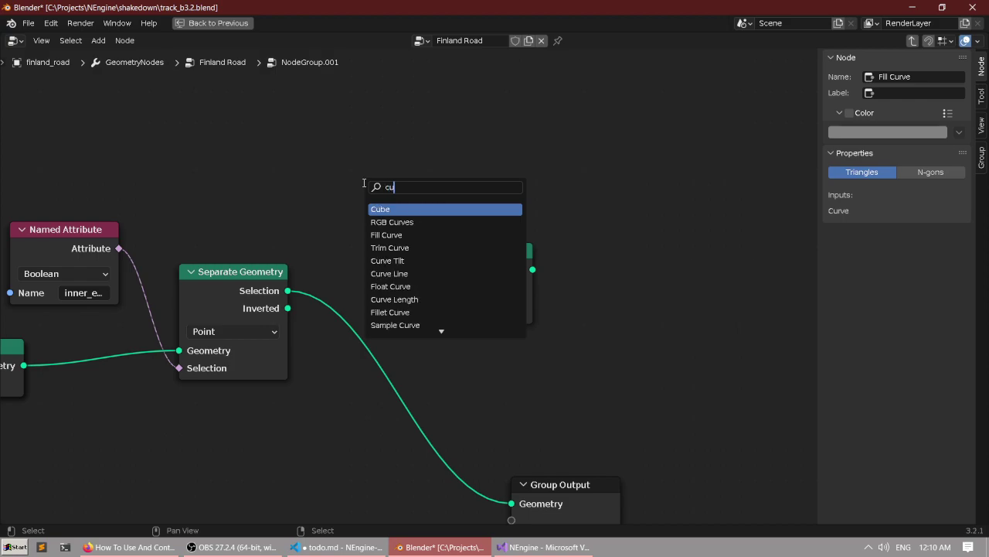
{"action": "key", "text": "BackSpace"}
{"action": "key", "text": "BackSpace"}
{"action": "type", "text": "points"}
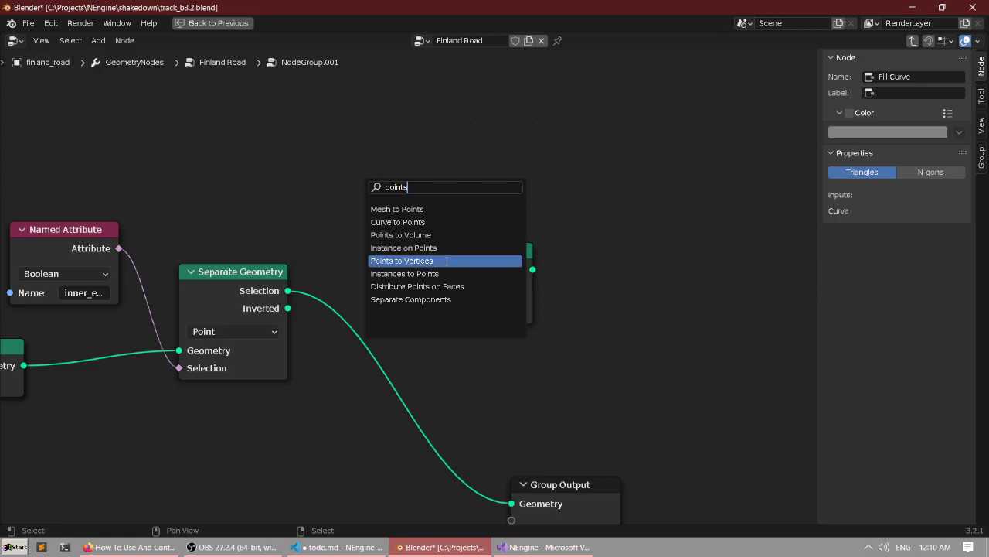
{"action": "left_click", "coordinate": [447, 260]}
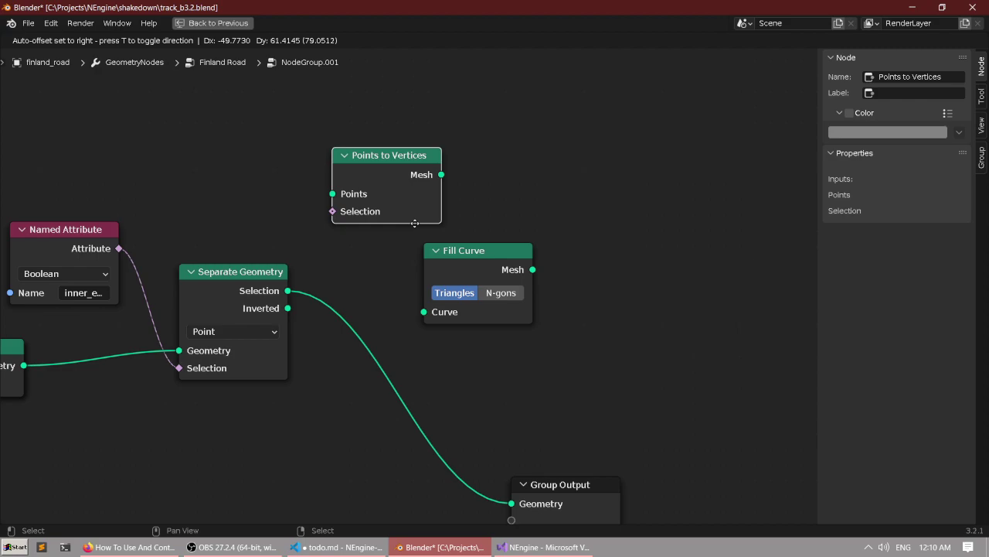
{"action": "left_click", "coordinate": [415, 222]}
{"action": "key", "text": "x"}
Look through the available curve nodes for one that turns the separated edge into a curve.
{"action": "key", "text": "shift+a"}
{"action": "left_click", "coordinate": [401, 196]}
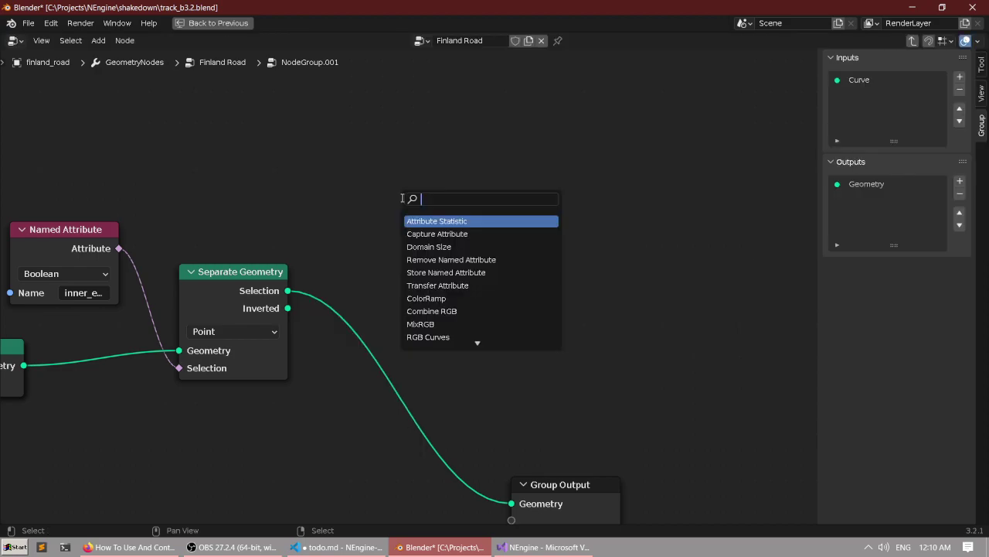
{"action": "type", "text": "curve"}
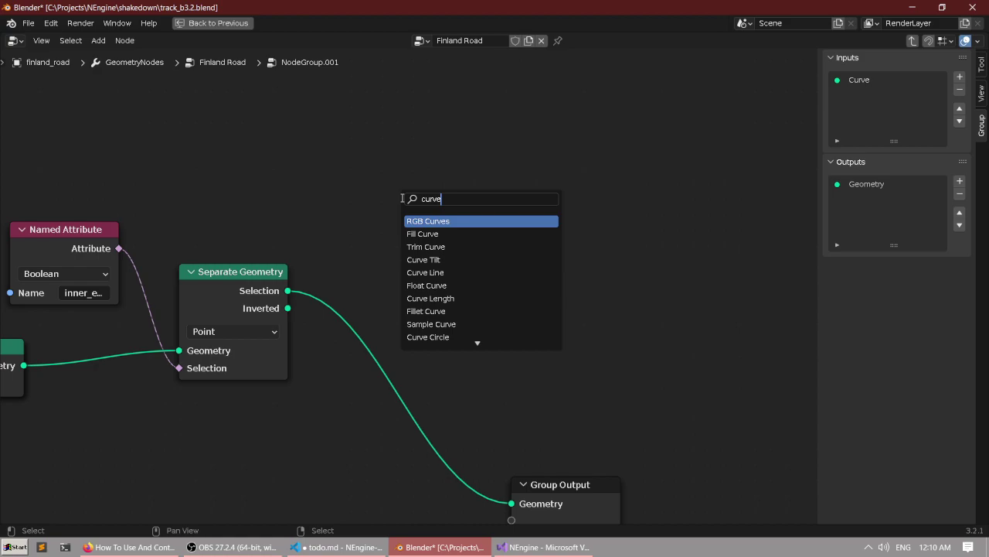
{"action": "key", "text": "Escape"}
{"action": "key", "text": "F3"}
{"action": "key", "text": "Escape"}
{"action": "key", "text": "shift+a"}
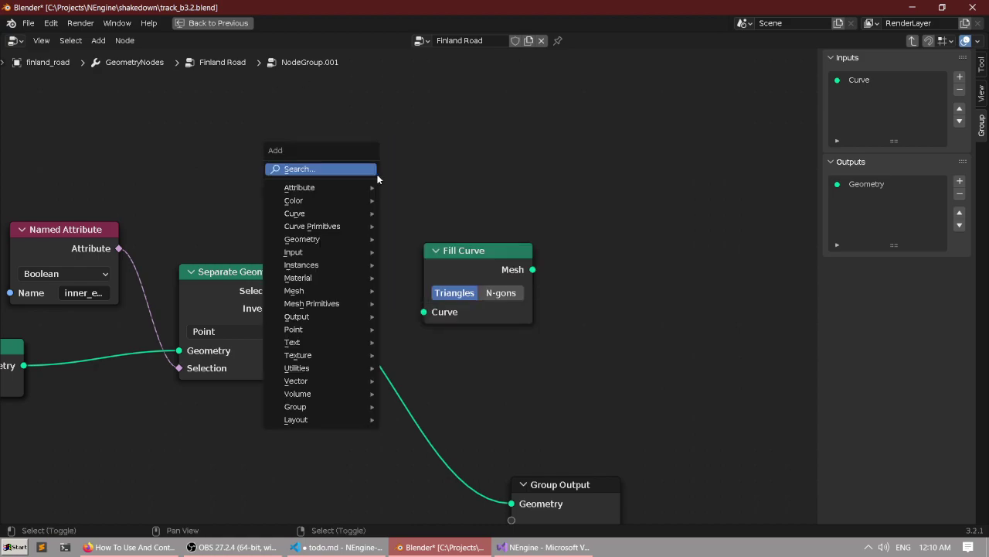
{"action": "mouse_move", "coordinate": [318, 213]}
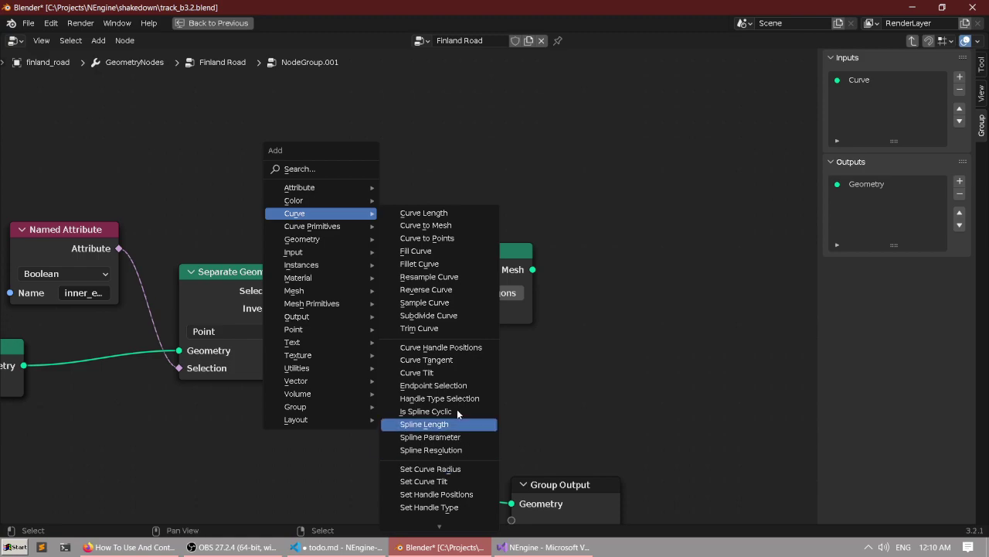
{"action": "mouse_move", "coordinate": [311, 244]}
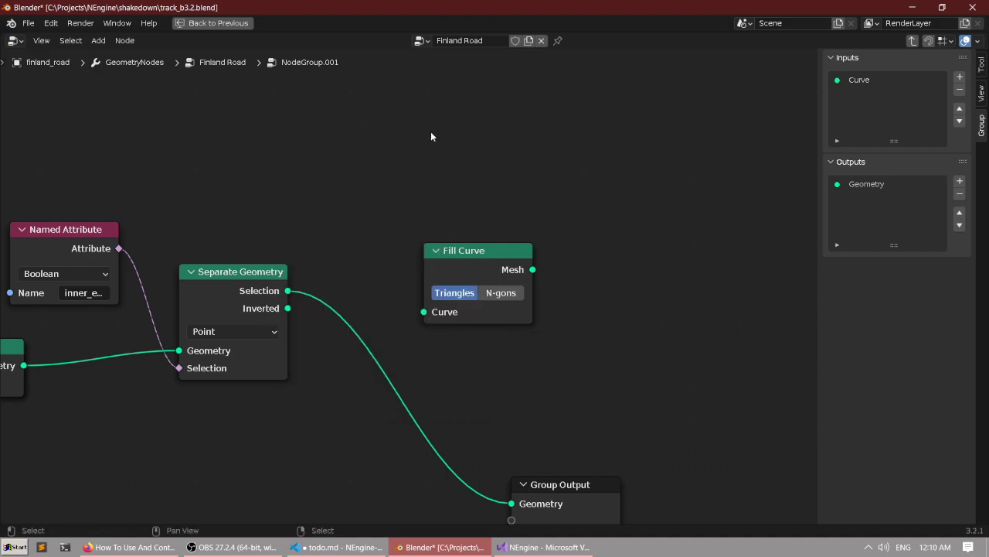
Add a Mesh to Curve node above the gap between Separate Geometry and Fill Curve.
{"action": "key", "text": "shift+a"}
{"action": "left_click", "coordinate": [370, 136]}
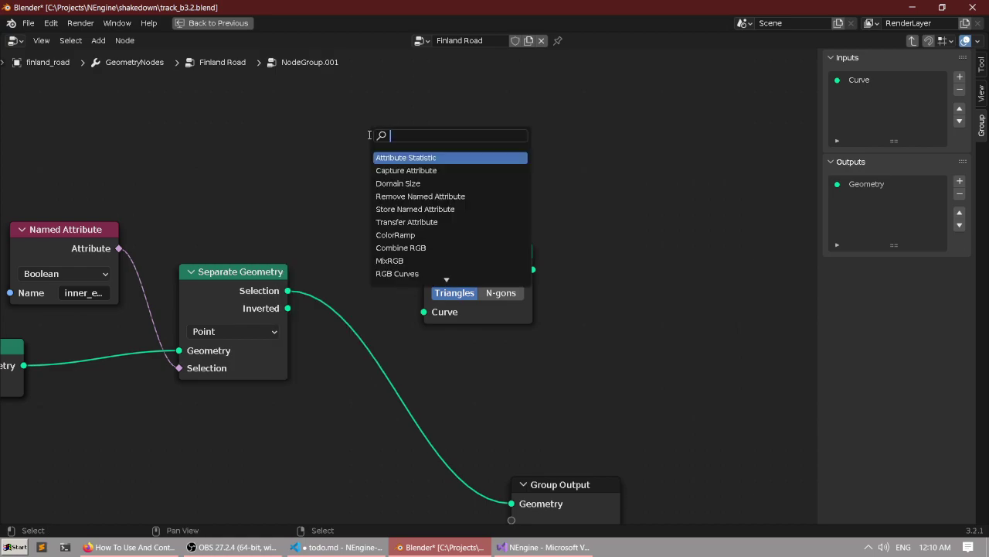
{"action": "type", "text": "curve"}
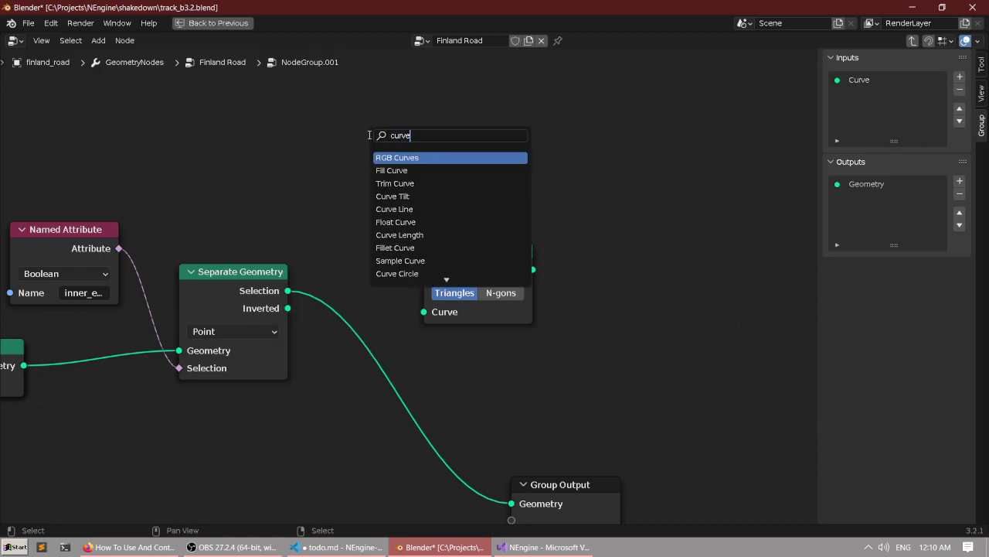
{"action": "key", "text": "Home"}
{"action": "type", "text": "to"}
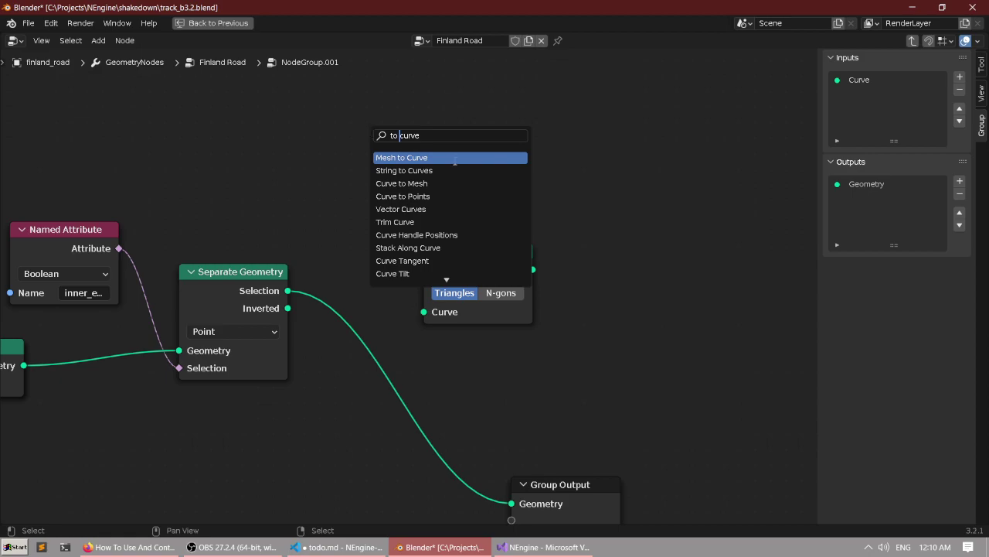
{"action": "left_click", "coordinate": [455, 158]}
{"action": "left_click", "coordinate": [417, 181]}
Place Mesh to Curve between Separate Geometry and Fill Curve, and connect Separate Geometry's Selection output to its Mesh input.
{"action": "left_click_drag", "start_coordinate": [441, 247], "coordinate": [602, 218]}
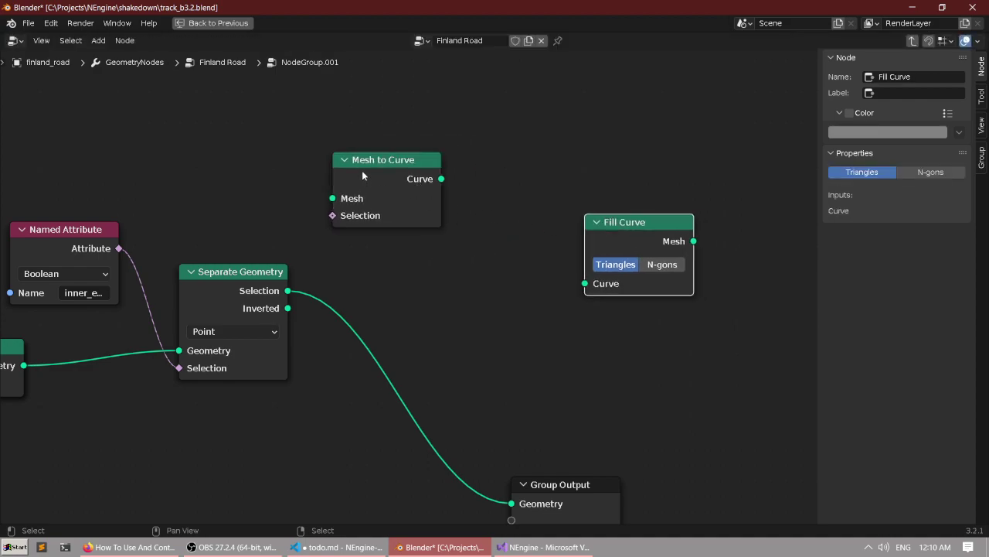
{"action": "left_click_drag", "start_coordinate": [363, 176], "coordinate": [398, 248]}
{"action": "scroll", "coordinate": [398, 249], "scroll_direction": "up", "scroll_amount": 2}
{"action": "left_click_drag", "start_coordinate": [243, 292], "coordinate": [372, 264]}
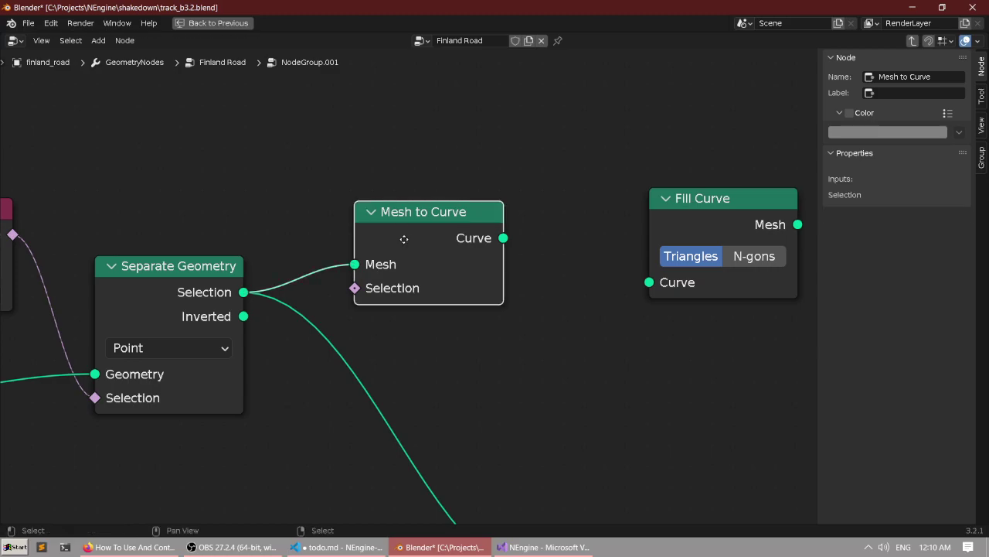
Move Fill Curve closer to Mesh to Curve, and connect Mesh to Curve's Curve output to its Curve input.
{"action": "scroll", "coordinate": [329, 239], "scroll_direction": "down", "scroll_amount": 2}
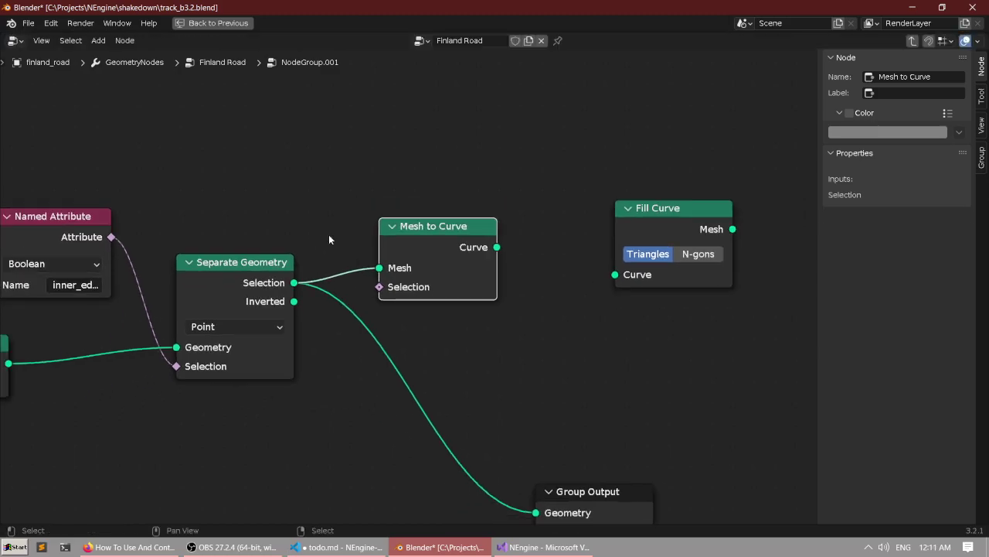
{"action": "left_click_drag", "start_coordinate": [654, 224], "coordinate": [605, 230]}
{"action": "left_click_drag", "start_coordinate": [497, 247], "coordinate": [575, 284]}
{"action": "scroll", "coordinate": [482, 203], "scroll_direction": "down", "scroll_amount": 2}
{"action": "scroll", "coordinate": [484, 237], "scroll_direction": "up", "scroll_amount": 1}
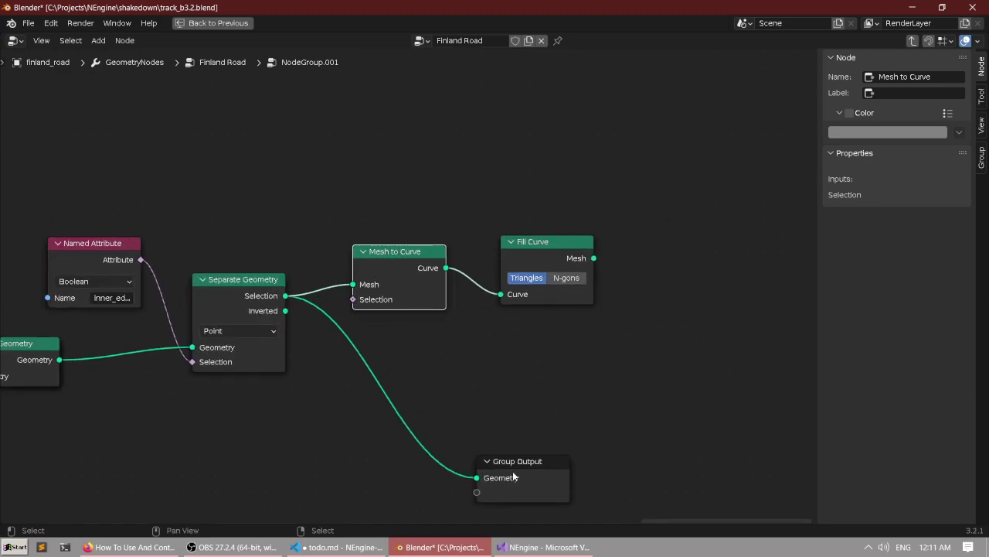
Move Group Output further along the chain, and connect Fill Curve's Mesh output to its Geometry input.
{"action": "left_click_drag", "start_coordinate": [512, 471], "coordinate": [665, 447]}
{"action": "left_click_drag", "start_coordinate": [594, 258], "coordinate": [636, 461]}
{"action": "scroll", "coordinate": [462, 232], "scroll_direction": "up", "scroll_amount": 2, "text": "ctrl"}
Examine the filled mesh between the road's inner edges up close in the enlarged 3D viewport.
{"action": "key", "text": "ctrl+space"}
{"action": "scroll", "coordinate": [545, 220], "scroll_direction": "down", "scroll_amount": 2}
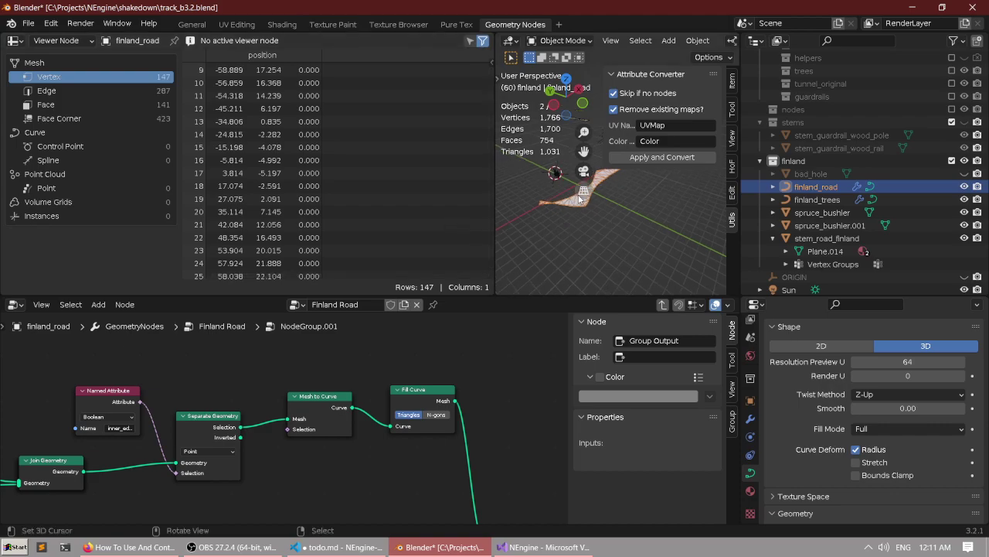
{"action": "scroll", "coordinate": [601, 231], "scroll_direction": "up", "scroll_amount": 3}
{"action": "key", "text": "ctrl+space"}
{"action": "middle_click_drag", "start_coordinate": [604, 222], "coordinate": [411, 165]}
{"action": "scroll", "coordinate": [385, 207], "scroll_direction": "down", "scroll_amount": 4}
{"action": "middle_click_drag", "start_coordinate": [435, 210], "coordinate": [541, 234]}
{"action": "middle_click_drag", "start_coordinate": [252, 265], "coordinate": [385, 237], "text": "shift"}
{"action": "scroll", "coordinate": [386, 237], "scroll_direction": "up", "scroll_amount": 3}
{"action": "key", "text": "ctrl+space"}
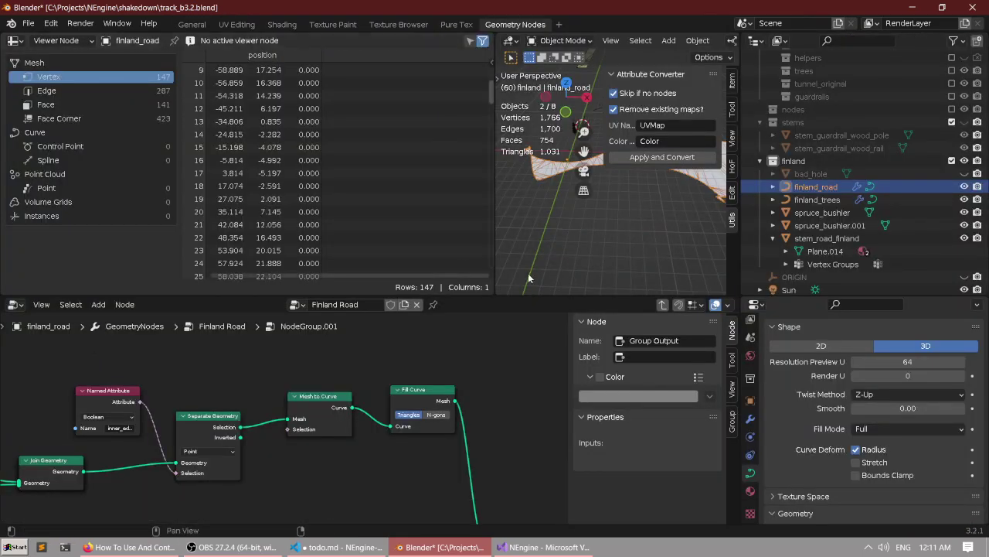
{"action": "scroll", "coordinate": [421, 379], "scroll_direction": "down", "scroll_amount": 1}
{"action": "middle_click_drag", "start_coordinate": [420, 378], "coordinate": [423, 363]}
{"action": "scroll", "coordinate": [423, 363], "scroll_direction": "up", "scroll_amount": 3}
{"action": "key", "text": "ctrl+space"}
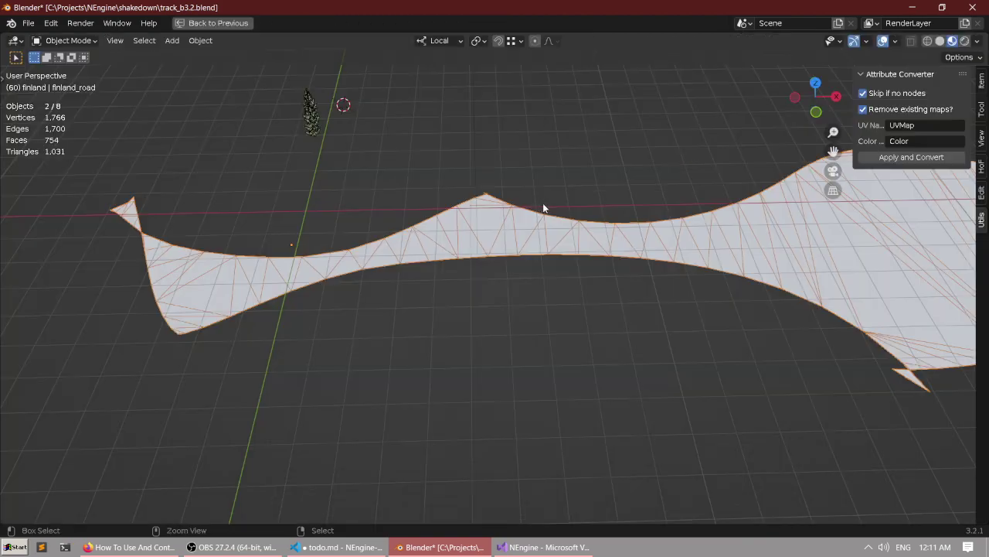
{"action": "middle_click_drag", "start_coordinate": [542, 202], "coordinate": [401, 312]}
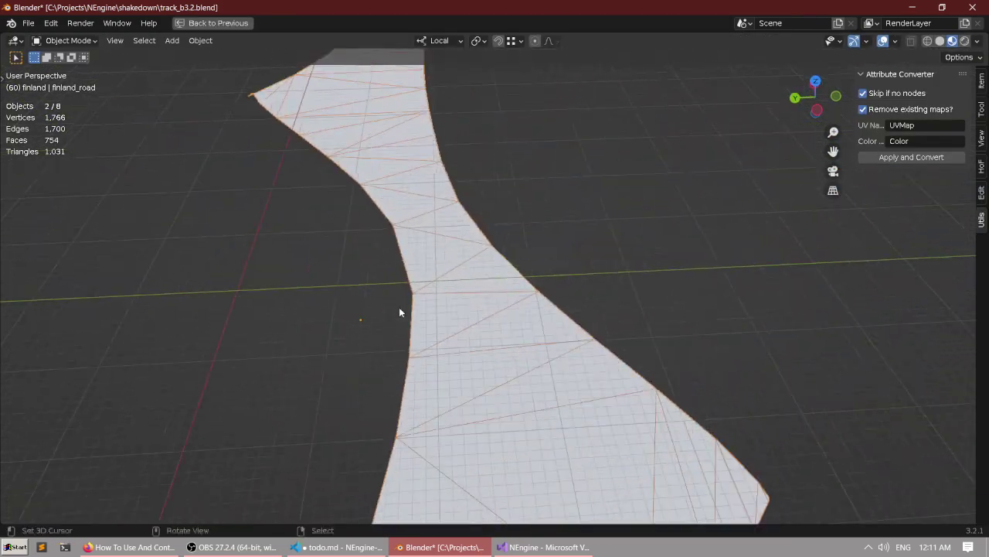
{"action": "middle_click_drag", "start_coordinate": [373, 234], "coordinate": [487, 267]}
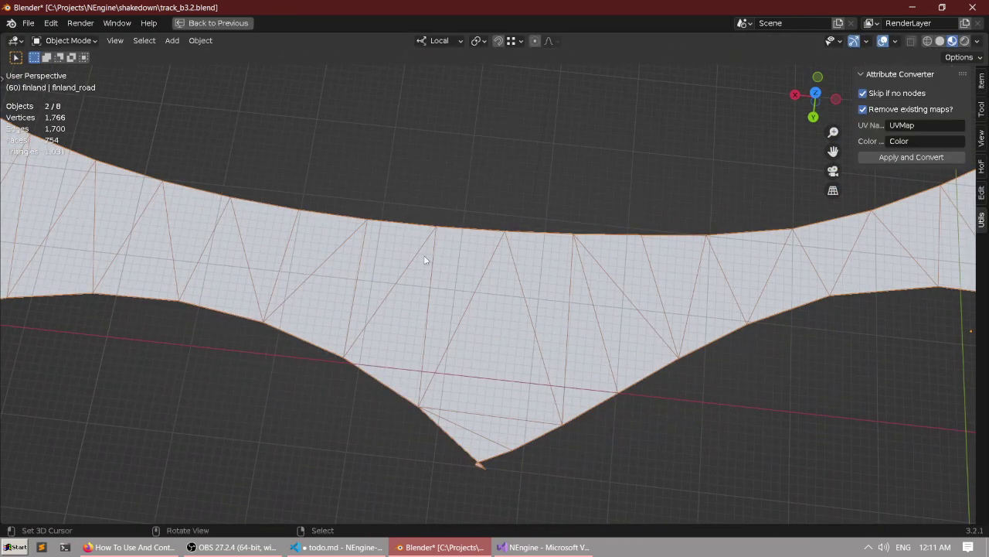
{"action": "middle_click_drag", "start_coordinate": [424, 260], "coordinate": [128, 300]}
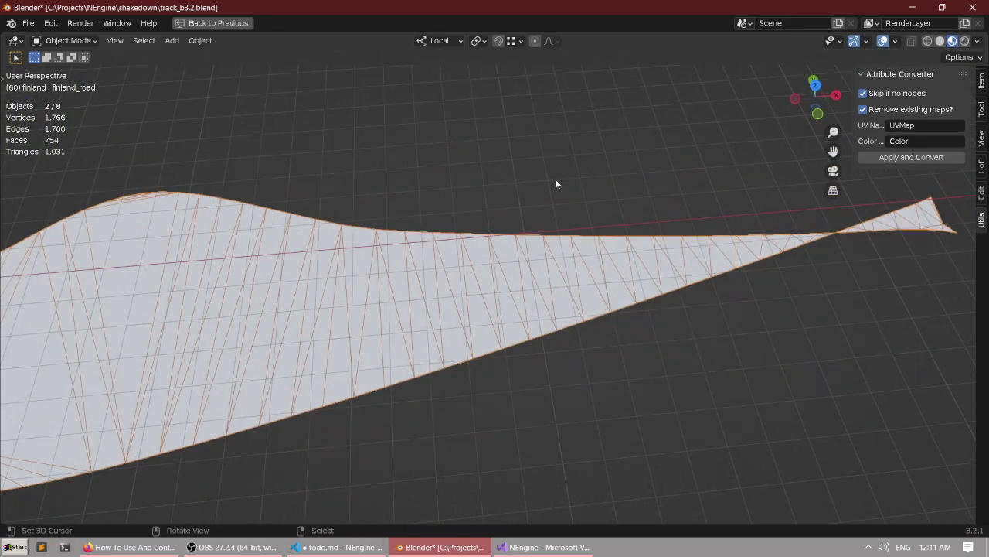
Inspect the fill's triangulation along the full road and at its ends, comparing it with the node chain.
{"action": "middle_click_drag", "start_coordinate": [282, 254], "coordinate": [800, 213], "text": "shift"}
{"action": "scroll", "coordinate": [405, 259], "scroll_direction": "up", "scroll_amount": 3}
{"action": "scroll", "coordinate": [404, 260], "scroll_direction": "down", "scroll_amount": 5}
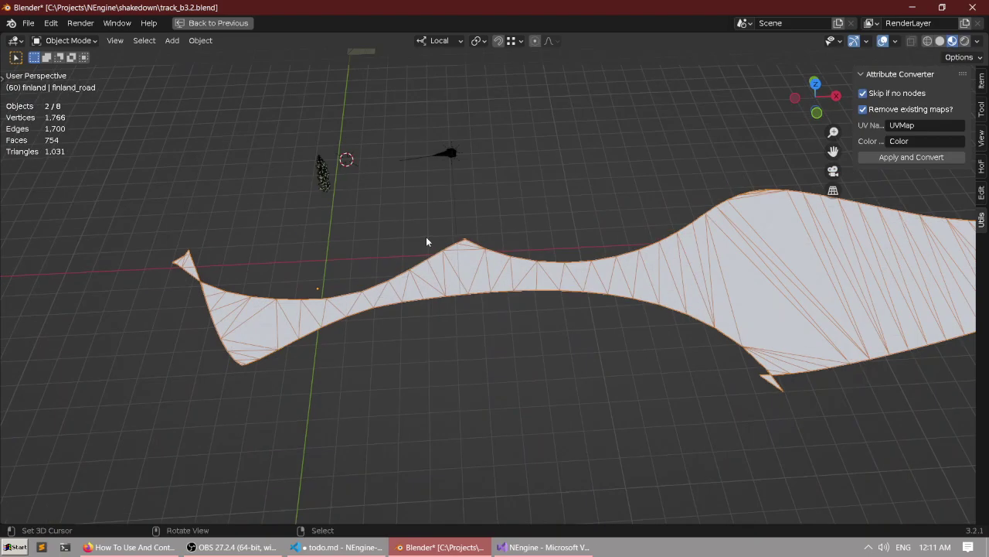
{"action": "middle_click_drag", "start_coordinate": [671, 230], "coordinate": [253, 260], "text": "shift"}
{"action": "middle_click_drag", "start_coordinate": [254, 259], "coordinate": [448, 151]}
{"action": "key", "text": "ctrl+space"}
{"action": "scroll", "coordinate": [410, 372], "scroll_direction": "down", "scroll_amount": 3}
{"action": "middle_click_drag", "start_coordinate": [386, 371], "coordinate": [395, 361]}
{"action": "key", "text": "ctrl+space"}
{"action": "middle_click_drag", "start_coordinate": [373, 257], "coordinate": [257, 254]}
{"action": "scroll", "coordinate": [473, 295], "scroll_direction": "down", "scroll_amount": 2}
{"action": "scroll", "coordinate": [272, 243], "scroll_direction": "up", "scroll_amount": 1}
{"action": "scroll", "coordinate": [331, 223], "scroll_direction": "down", "scroll_amount": 3}
{"action": "middle_click_drag", "start_coordinate": [331, 222], "coordinate": [310, 213]}
{"action": "scroll", "coordinate": [420, 228], "scroll_direction": "up", "scroll_amount": 2}
{"action": "scroll", "coordinate": [310, 212], "scroll_direction": "up", "scroll_amount": 5}
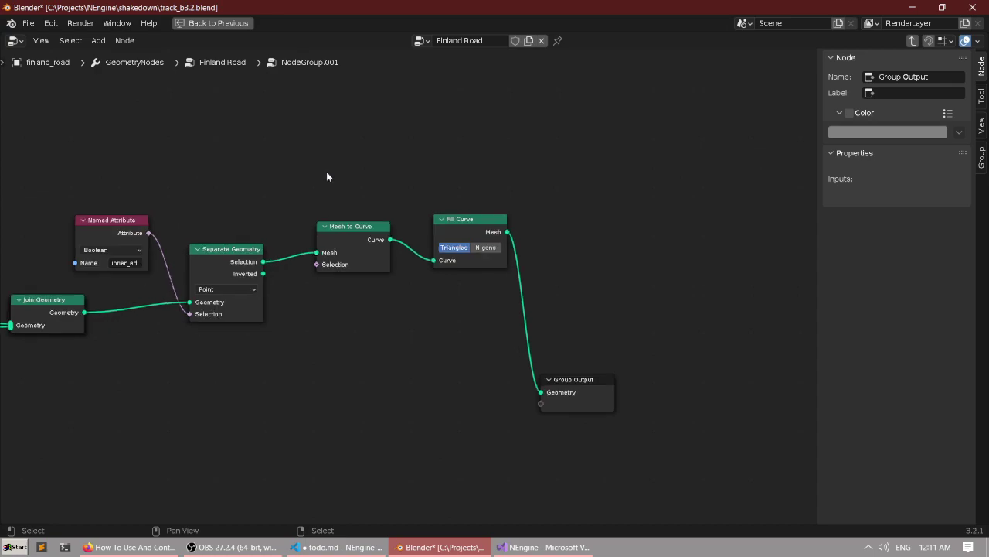
{"action": "middle_click_drag", "start_coordinate": [346, 173], "coordinate": [369, 226]}
{"action": "scroll", "coordinate": [453, 177], "scroll_direction": "down", "scroll_amount": 1}
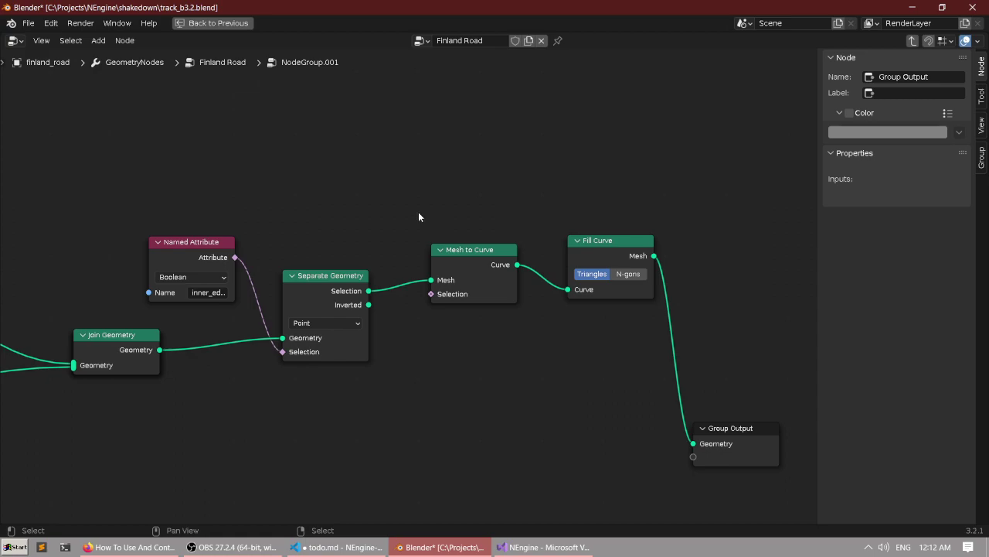
Switch to Firefox and search for "belgrade weather" in a new browser tab.
{"action": "left_click", "coordinate": [112, 549]}
{"action": "key", "text": "ctrl+t"}
{"action": "type", "text": "belgrade we"}
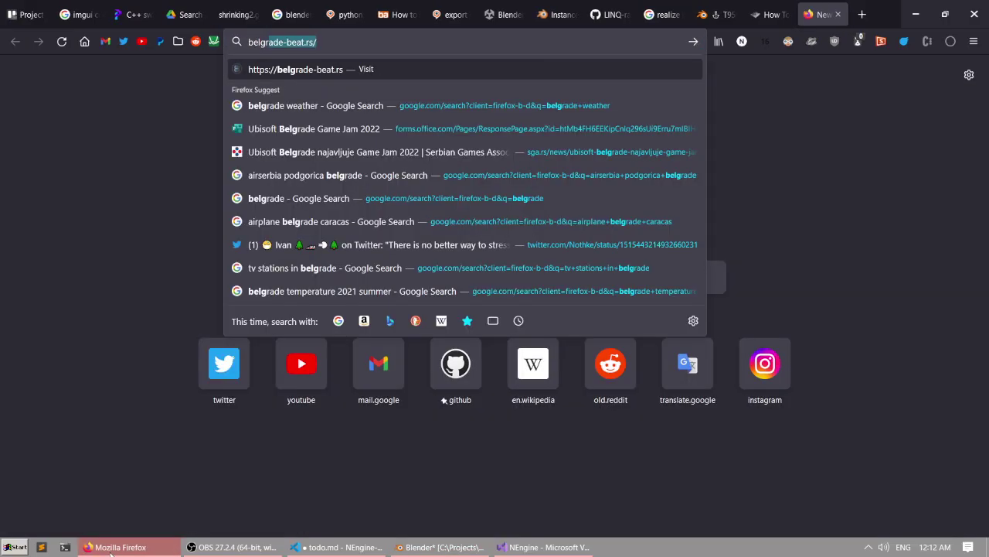
{"action": "type", "text": "ather"}
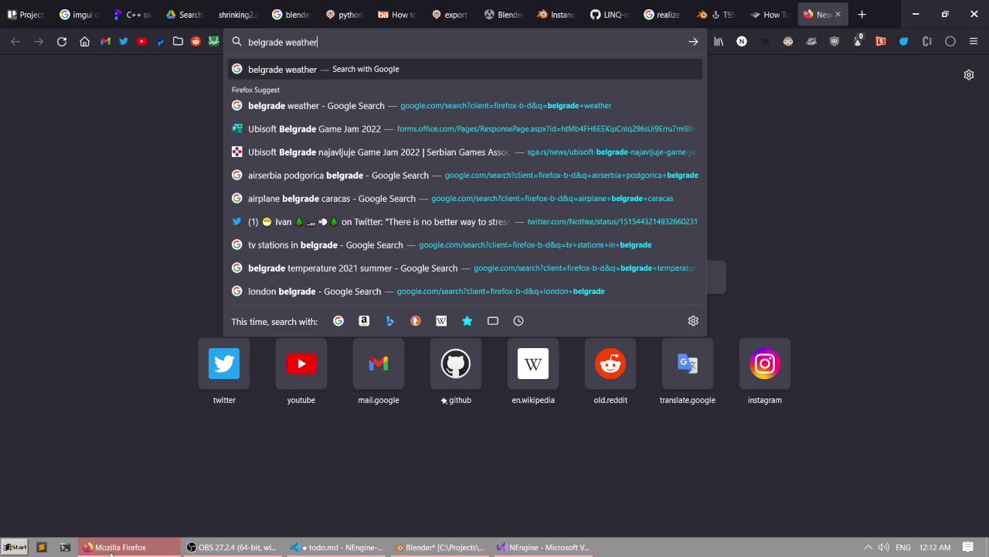
{"action": "key", "text": "Return"}
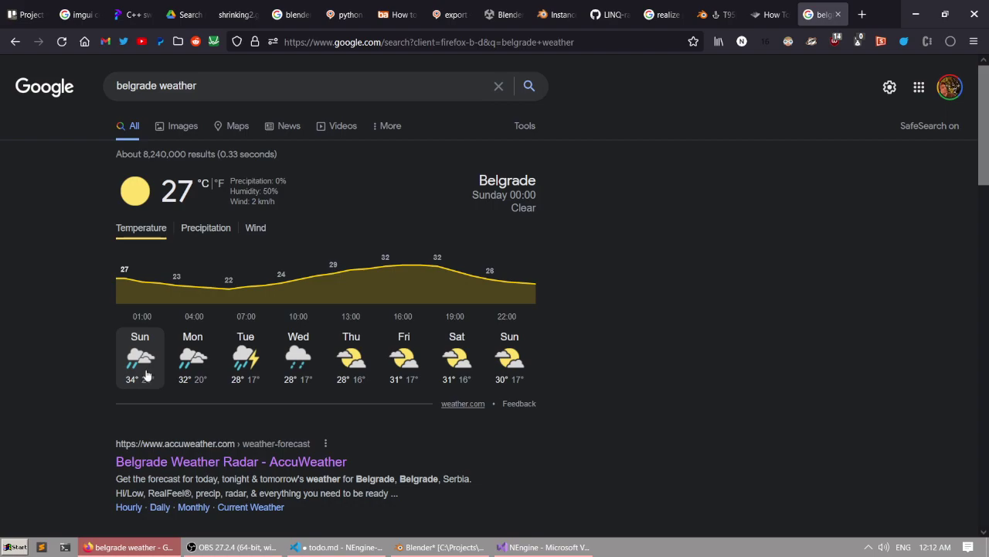
Check the Monday and Sunday forecasts for Belgrade, and return to Blender.
{"action": "left_click", "coordinate": [184, 364]}
{"action": "left_click", "coordinate": [140, 366]}
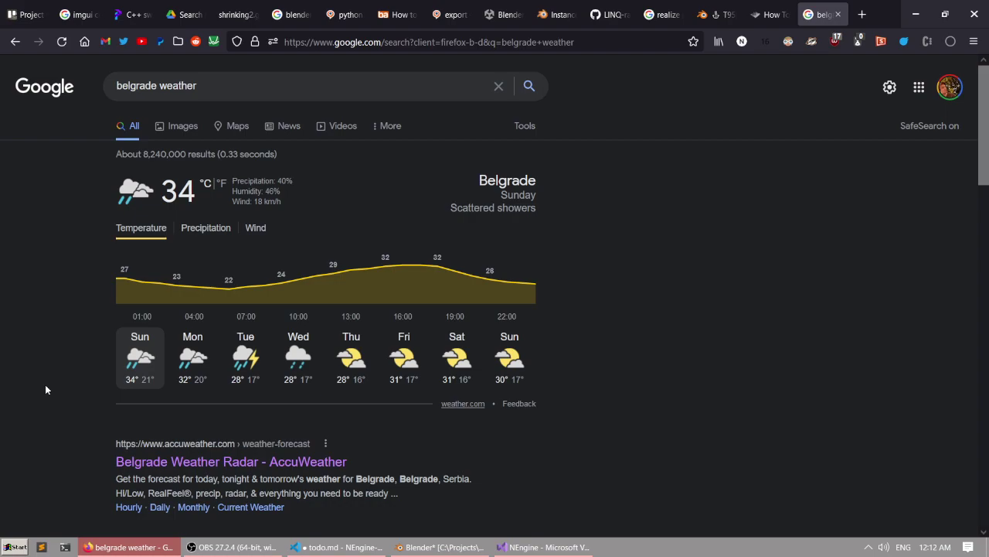
{"action": "scroll", "coordinate": [46, 386], "scroll_direction": "down", "scroll_amount": 2}
{"action": "scroll", "coordinate": [50, 383], "scroll_direction": "up", "scroll_amount": 2}
{"action": "left_click", "coordinate": [916, 9]}
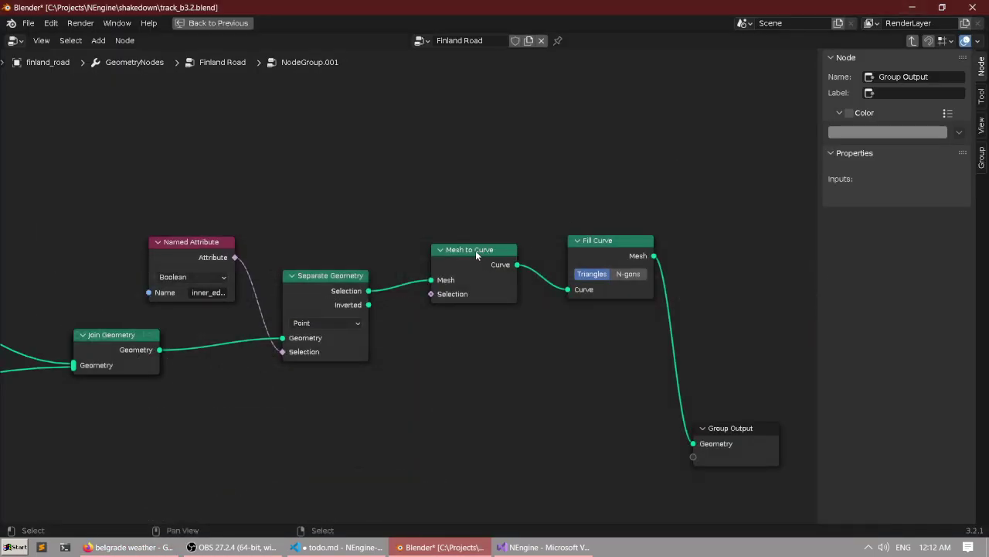
Review the node group from the earlier UVMap nodes to Fill Curve and Group Output.
{"action": "scroll", "coordinate": [476, 251], "scroll_direction": "down", "scroll_amount": 3}
{"action": "middle_click_drag", "start_coordinate": [300, 221], "coordinate": [439, 210]}
{"action": "scroll", "coordinate": [378, 234], "scroll_direction": "down", "scroll_amount": 3}
{"action": "middle_click_drag", "start_coordinate": [346, 233], "coordinate": [361, 205]}
{"action": "middle_click_drag", "start_coordinate": [139, 215], "coordinate": [191, 226]}
{"action": "scroll", "coordinate": [191, 226], "scroll_direction": "down", "scroll_amount": 1}
{"action": "middle_click_drag", "start_coordinate": [495, 292], "coordinate": [301, 300]}
{"action": "scroll", "coordinate": [305, 300], "scroll_direction": "up", "scroll_amount": 3}
{"action": "middle_click_drag", "start_coordinate": [261, 243], "coordinate": [447, 253]}
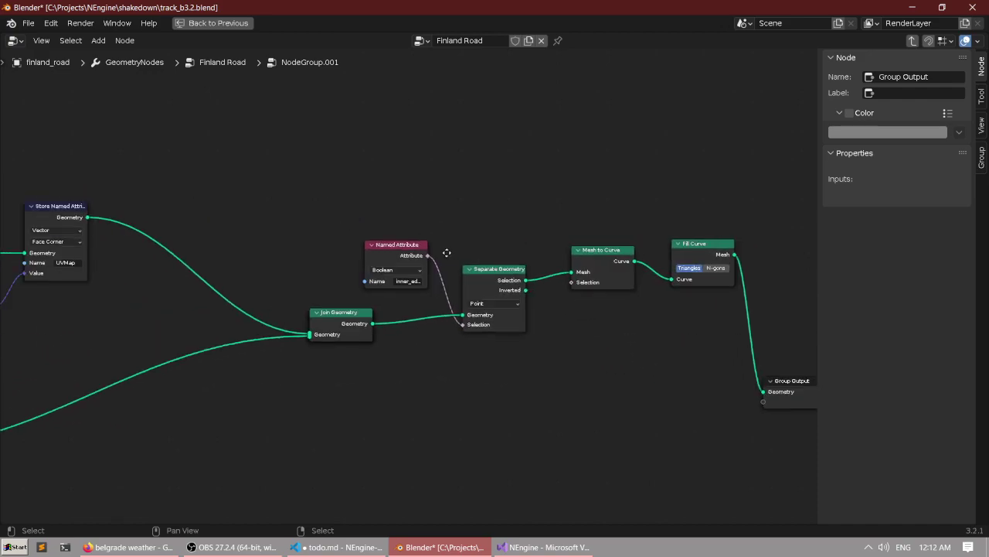
View the whole filled road mesh from above in the enlarged 3D viewport.
{"action": "key", "text": "ctrl+space"}
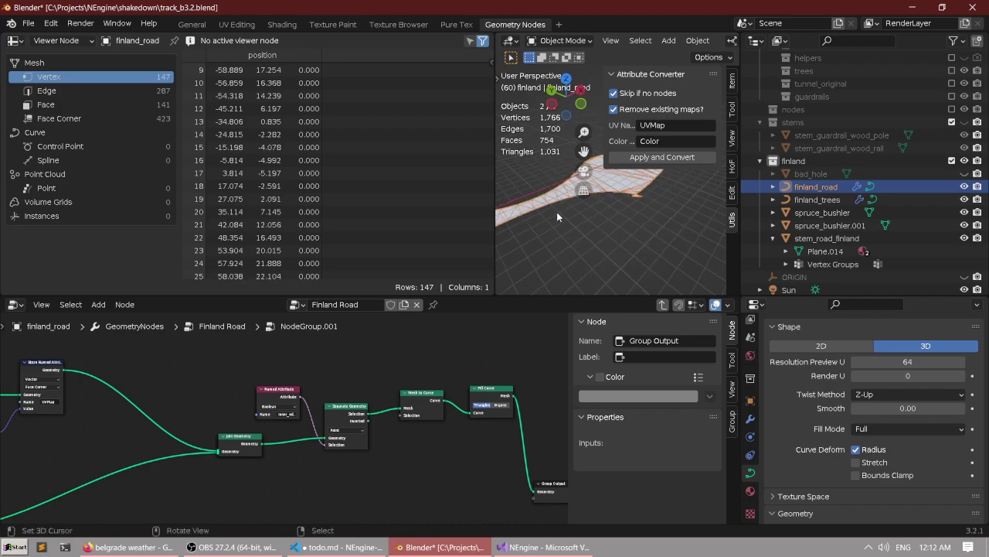
{"action": "key", "text": "ctrl+space"}
{"action": "scroll", "coordinate": [502, 185], "scroll_direction": "down", "scroll_amount": 3}
{"action": "middle_click_drag", "start_coordinate": [460, 246], "coordinate": [499, 196]}
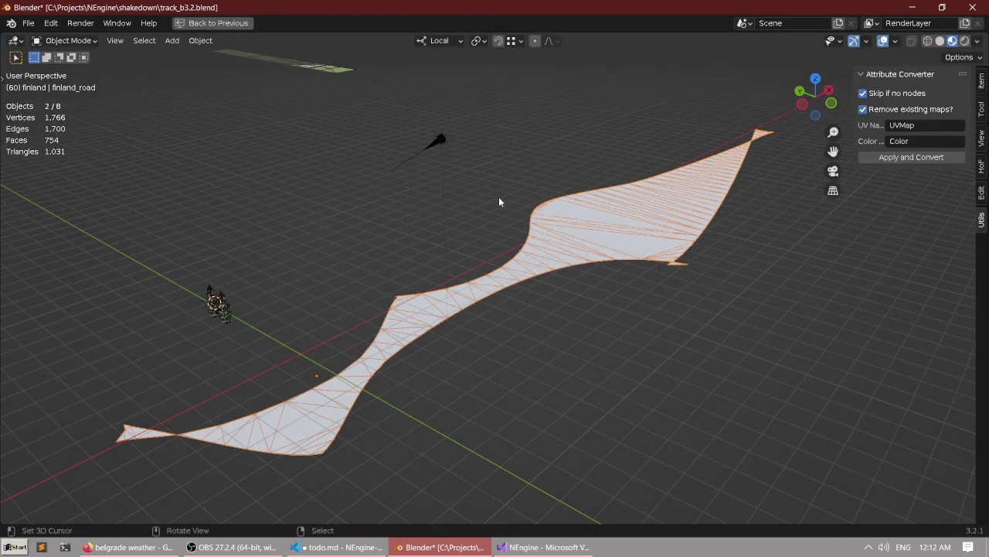
{"action": "key", "text": "ctrl+space"}
{"action": "key", "text": "ctrl+space"}
Trace the geometry links from the face-based Separate Geometry through Join Geometry to the inner-edge nodes.
{"action": "middle_click_drag", "start_coordinate": [353, 395], "coordinate": [302, 330]}
{"action": "scroll", "coordinate": [356, 330], "scroll_direction": "up", "scroll_amount": 8}
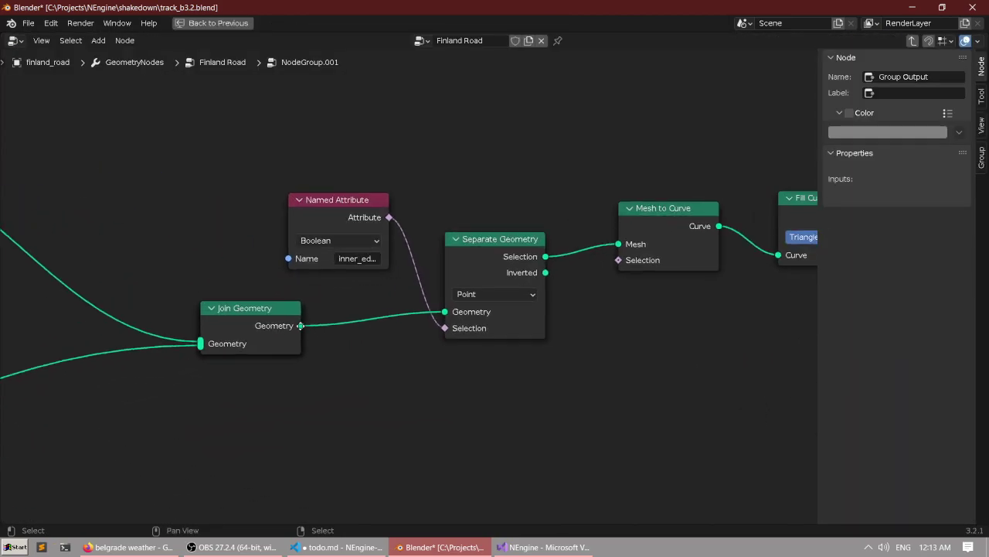
{"action": "scroll", "coordinate": [302, 330], "scroll_direction": "up", "scroll_amount": 2}
{"action": "scroll", "coordinate": [292, 350], "scroll_direction": "down", "scroll_amount": 5}
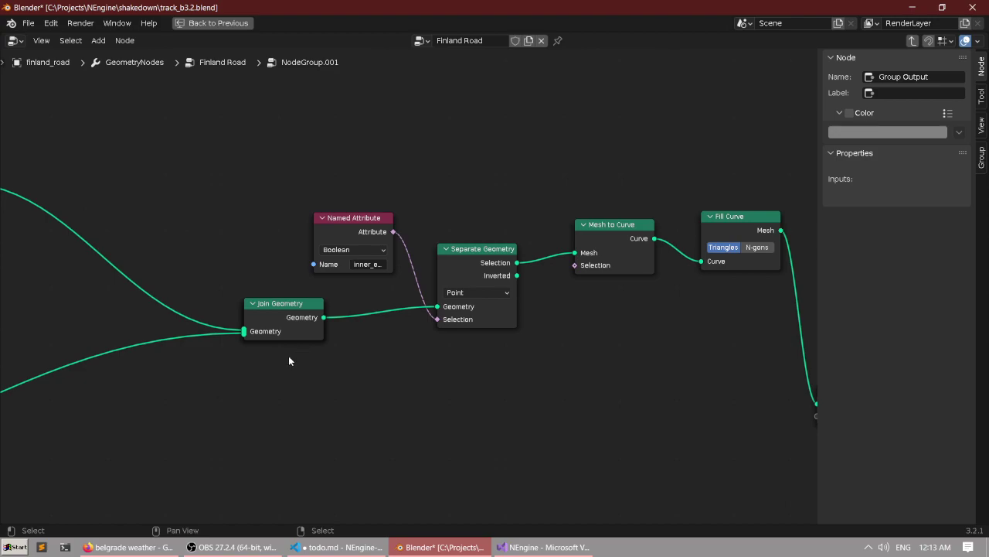
{"action": "scroll", "coordinate": [255, 357], "scroll_direction": "down", "scroll_amount": 4}
{"action": "middle_click_drag", "start_coordinate": [193, 356], "coordinate": [459, 348]}
{"action": "scroll", "coordinate": [370, 341], "scroll_direction": "down", "scroll_amount": 4}
{"action": "middle_click_drag", "start_coordinate": [368, 342], "coordinate": [433, 330]}
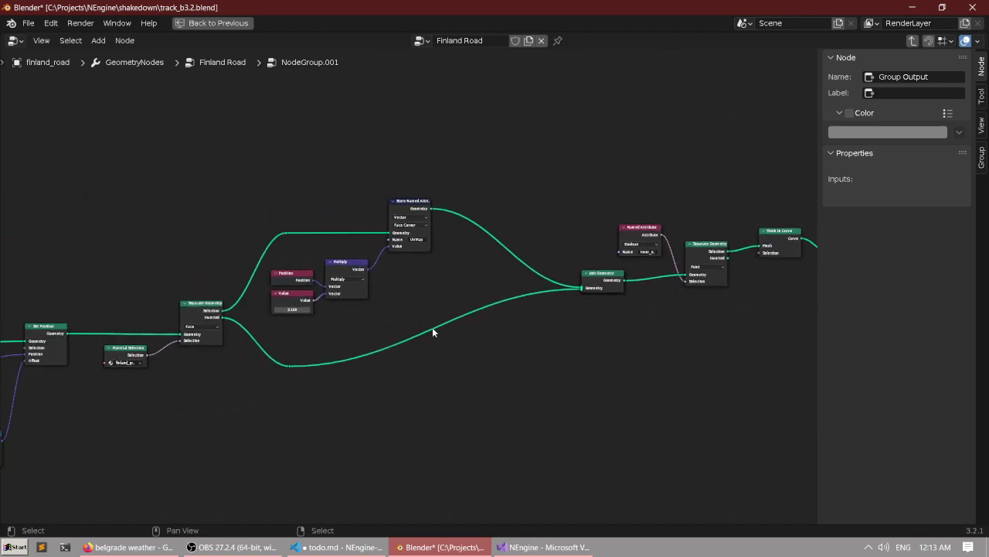
{"action": "scroll", "coordinate": [400, 268], "scroll_direction": "up", "scroll_amount": 1}
{"action": "scroll", "coordinate": [487, 281], "scroll_direction": "up", "scroll_amount": 2}
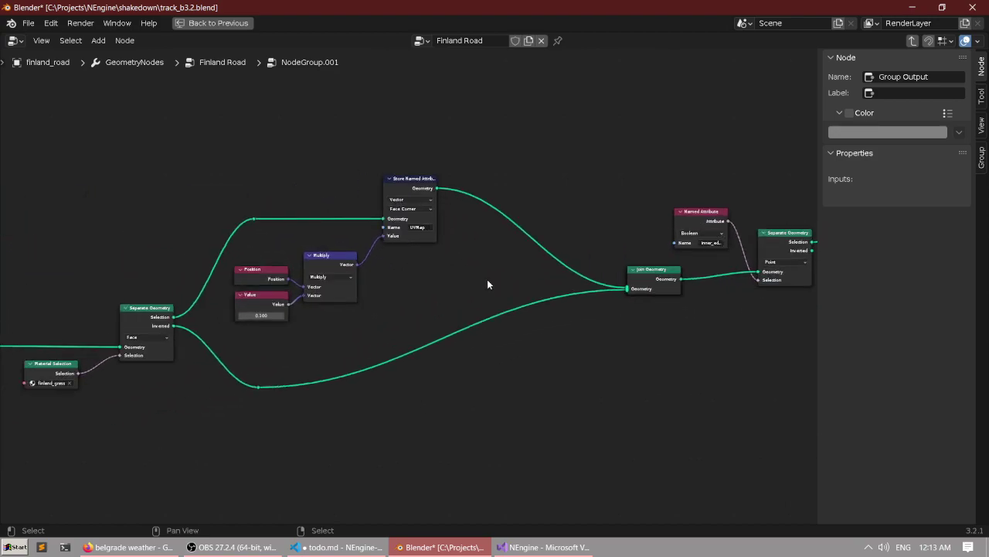
{"action": "scroll", "coordinate": [580, 294], "scroll_direction": "up", "scroll_amount": 3}
{"action": "middle_click_drag", "start_coordinate": [582, 291], "coordinate": [240, 312]}
{"action": "scroll", "coordinate": [580, 294], "scroll_direction": "down", "scroll_amount": 3}
{"action": "middle_click_drag", "start_coordinate": [500, 298], "coordinate": [342, 309]}
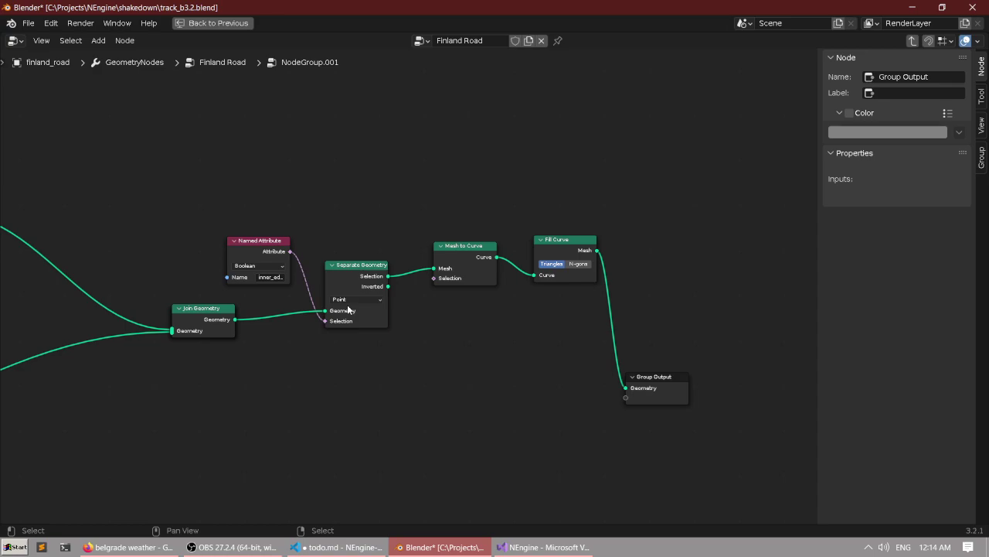
Inspect the Named Attribute, Separate Geometry, Mesh to Curve and Fill Curve nodes and their selection inputs.
{"action": "scroll", "coordinate": [348, 310], "scroll_direction": "up", "scroll_amount": 3}
{"action": "scroll", "coordinate": [340, 230], "scroll_direction": "up", "scroll_amount": 1, "text": "ctrl"}
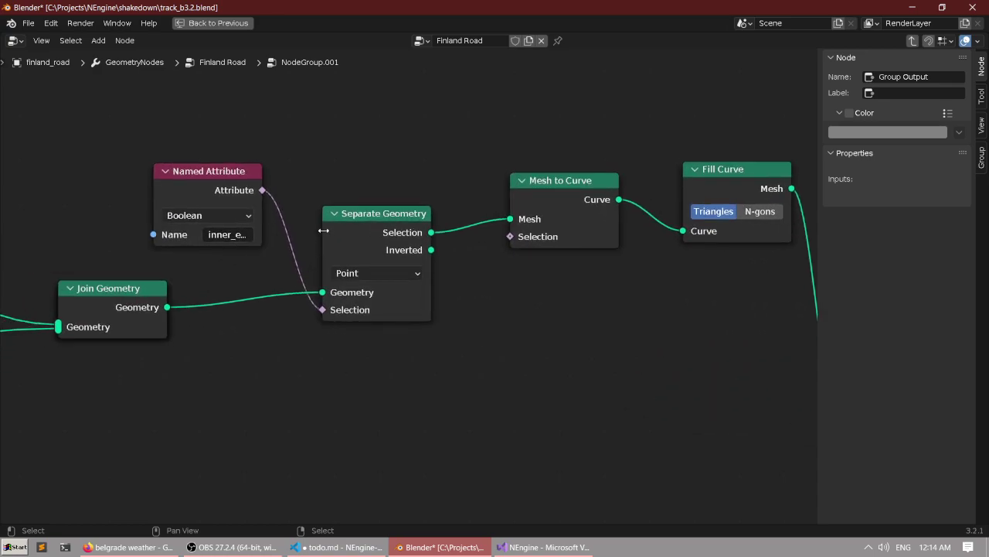
{"action": "scroll", "coordinate": [324, 231], "scroll_direction": "up", "scroll_amount": 1}
{"action": "scroll", "coordinate": [325, 232], "scroll_direction": "down", "scroll_amount": 4}
{"action": "middle_click_drag", "start_coordinate": [570, 256], "coordinate": [276, 276]}
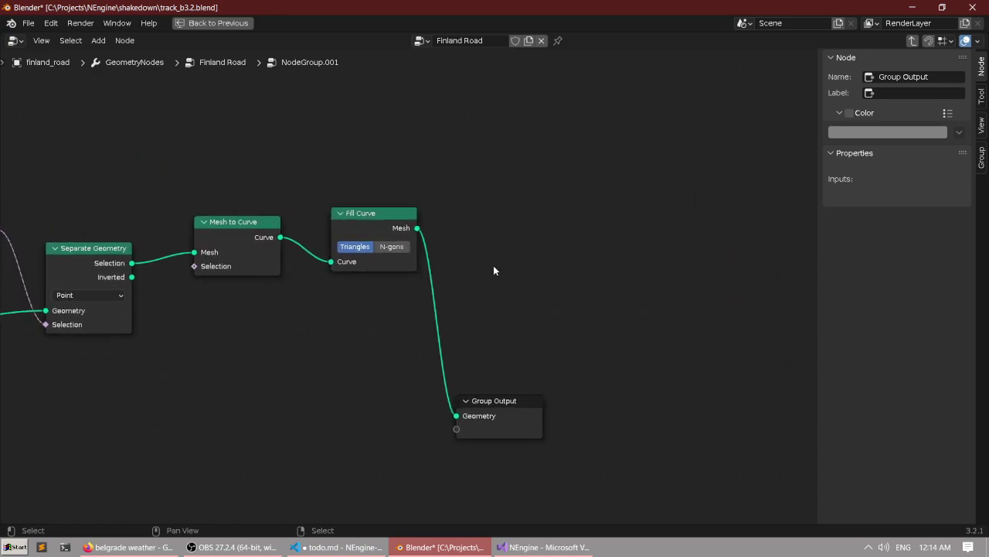
{"action": "middle_click_drag", "start_coordinate": [179, 231], "coordinate": [363, 251]}
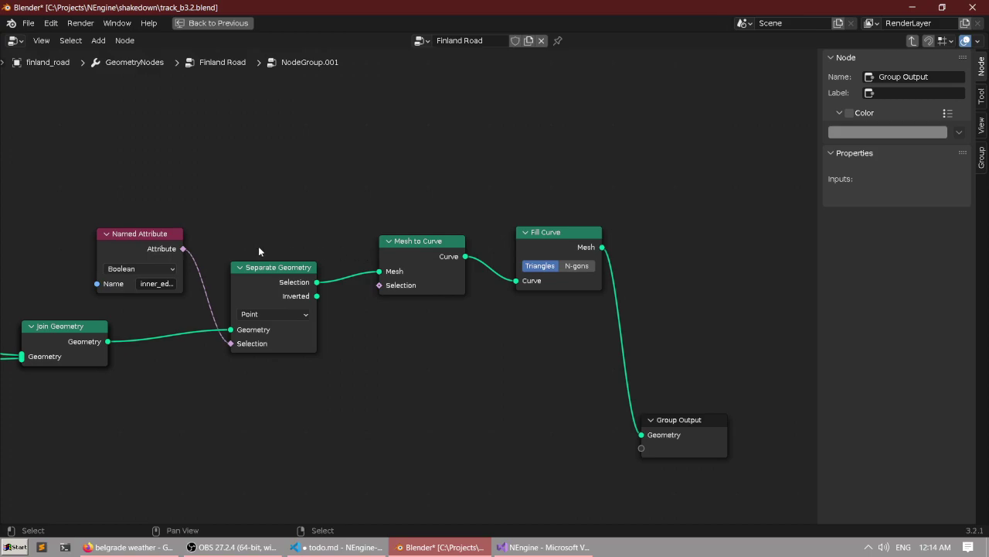
{"action": "middle_click_drag", "start_coordinate": [184, 238], "coordinate": [374, 193]}
{"action": "scroll", "coordinate": [482, 238], "scroll_direction": "down", "scroll_amount": 2}
{"action": "scroll", "coordinate": [482, 239], "scroll_direction": "up", "scroll_amount": 3}
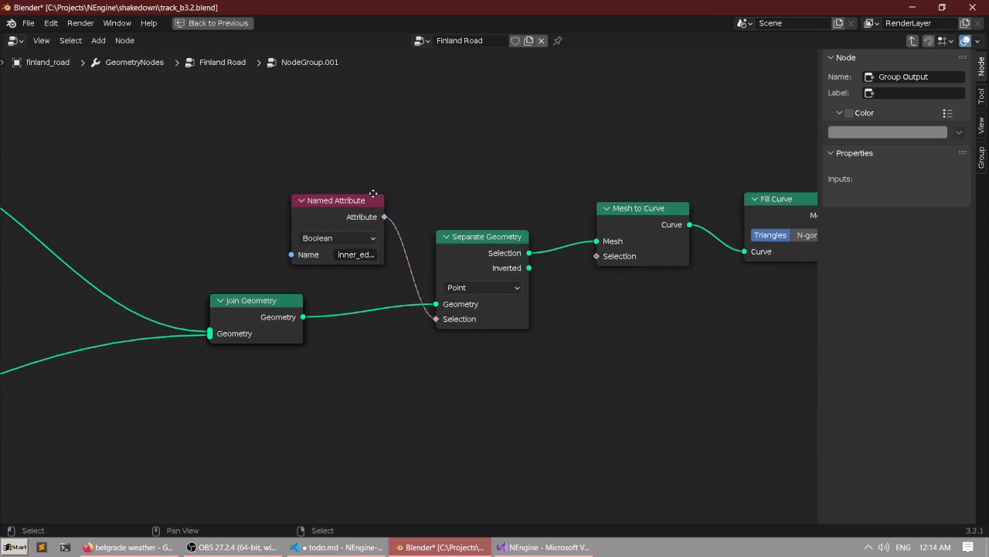
{"action": "scroll", "coordinate": [374, 199], "scroll_direction": "up", "scroll_amount": 3}
{"action": "middle_click_drag", "start_coordinate": [461, 221], "coordinate": [362, 247]}
{"action": "scroll", "coordinate": [627, 201], "scroll_direction": "up", "scroll_amount": 3}
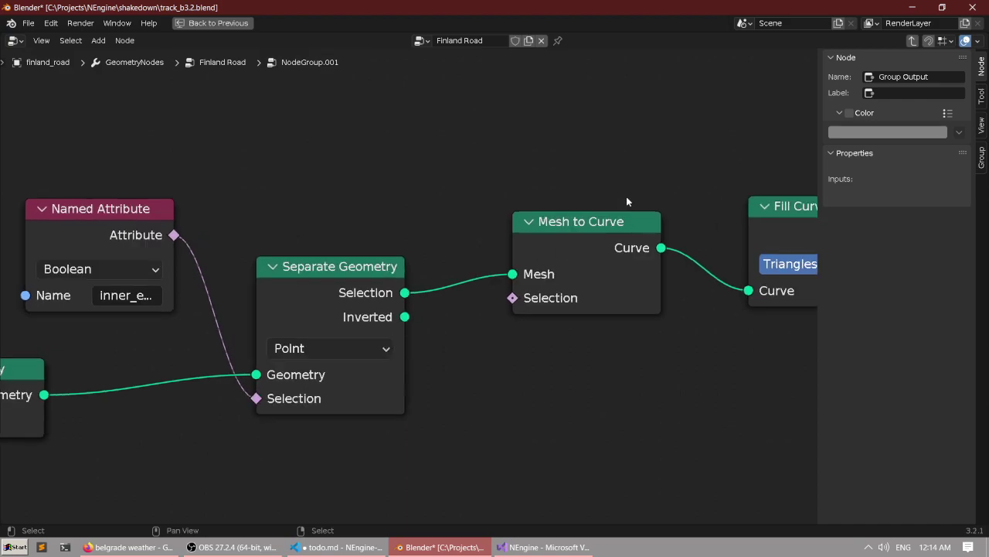
{"action": "left_click", "coordinate": [589, 246]}
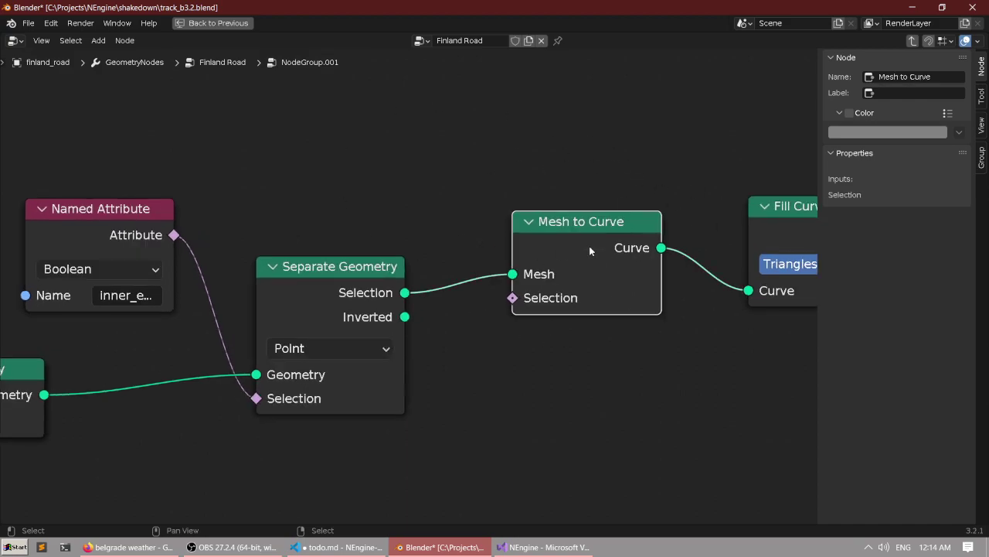
{"action": "scroll", "coordinate": [508, 303], "scroll_direction": "down", "scroll_amount": 1}
{"action": "middle_click_drag", "start_coordinate": [283, 325], "coordinate": [391, 271]}
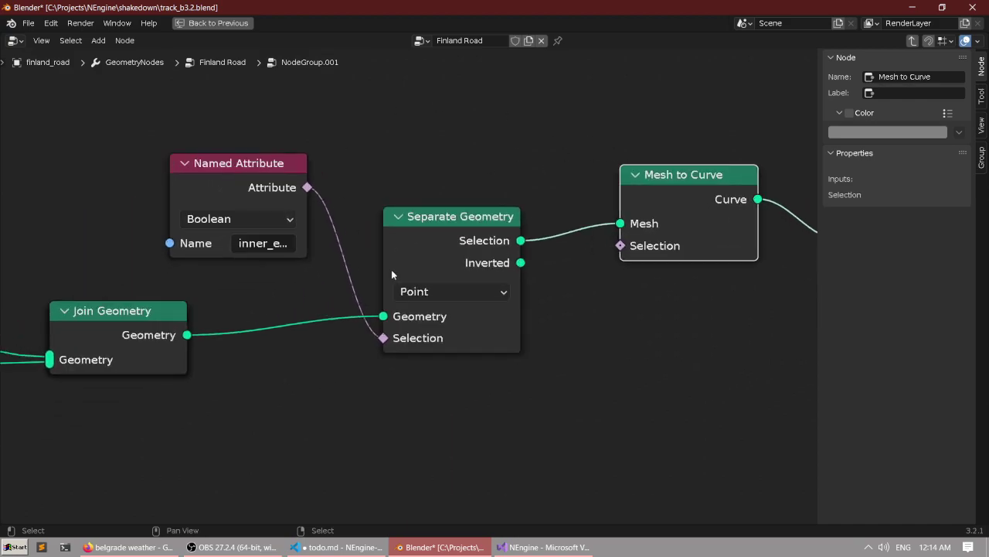
{"action": "left_click", "coordinate": [443, 259]}
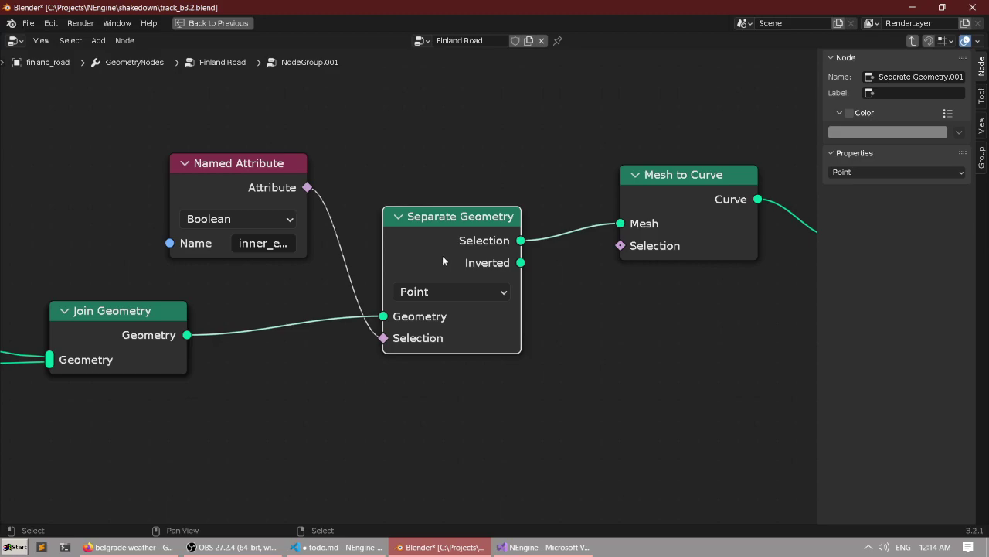
Bypass Separate Geometry by connecting Named Attribute to Mesh to Curve's Selection input and Join Geometry's output to its Mesh input.
{"action": "scroll", "coordinate": [398, 234], "scroll_direction": "up", "scroll_amount": 3}
{"action": "left_click_drag", "start_coordinate": [322, 245], "coordinate": [653, 307]}
{"action": "scroll", "coordinate": [557, 247], "scroll_direction": "down", "scroll_amount": 1}
{"action": "middle_click_drag", "start_coordinate": [476, 191], "coordinate": [456, 179]}
{"action": "left_click", "coordinate": [436, 260]}
{"action": "left_click", "coordinate": [236, 361]}
{"action": "left_click_drag", "start_coordinate": [233, 360], "coordinate": [603, 264]}
{"action": "middle_click_drag", "start_coordinate": [518, 178], "coordinate": [503, 160]}
{"action": "middle_click_drag", "start_coordinate": [482, 201], "coordinate": [427, 224]}
{"action": "scroll", "coordinate": [427, 224], "scroll_direction": "up", "scroll_amount": 2}
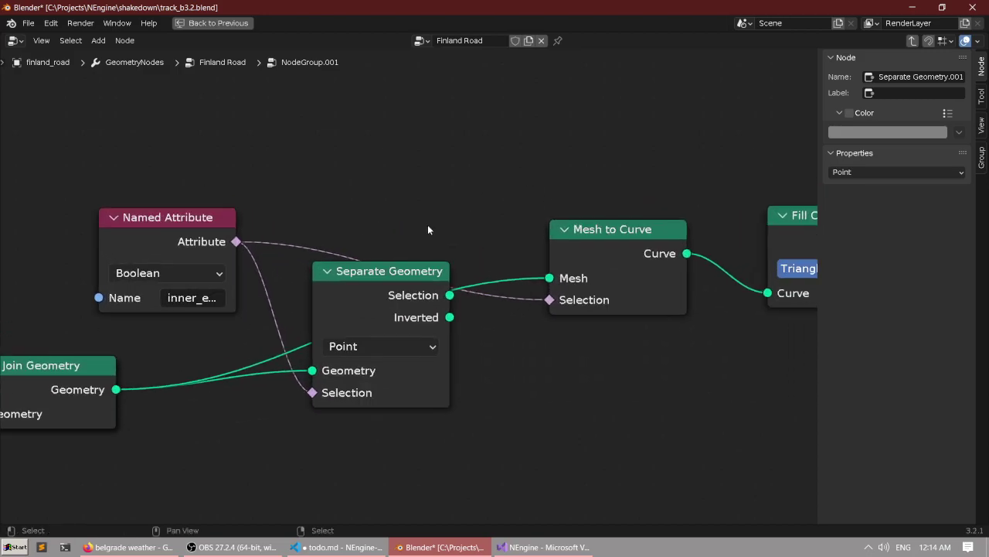
Examine the bypassed setup's result in the 3D viewport and the links around Separate Geometry.
{"action": "key", "text": "ctrl+space"}
{"action": "scroll", "coordinate": [544, 214], "scroll_direction": "up", "scroll_amount": 1}
{"action": "scroll", "coordinate": [546, 214], "scroll_direction": "up", "scroll_amount": 6}
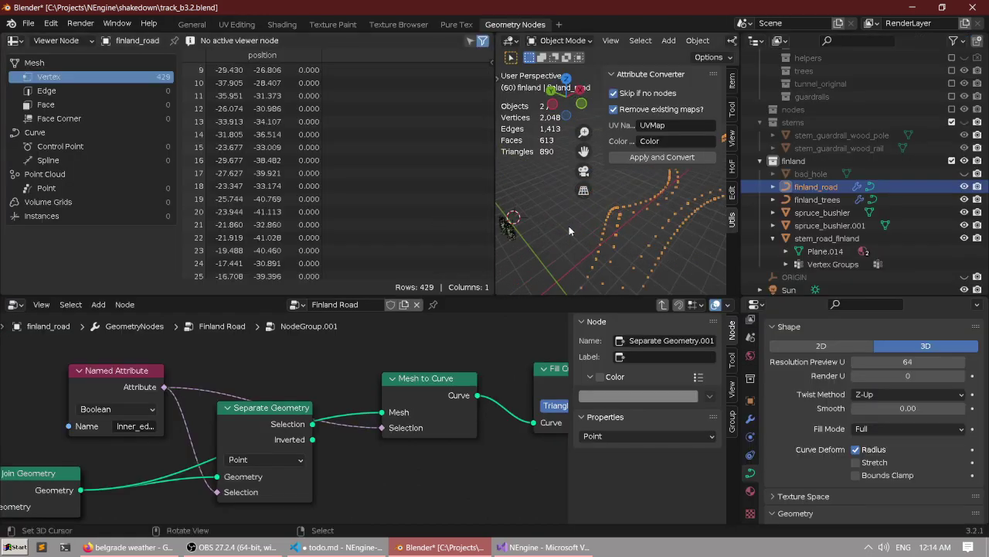
{"action": "mouse_move", "coordinate": [593, 211]}
{"action": "middle_mouse_down"}
{"action": "mouse_move", "coordinate": [670, 191]}
{"action": "mouse_move", "coordinate": [598, 229]}
{"action": "mouse_move", "coordinate": [608, 218]}
{"action": "middle_mouse_up"}
{"action": "middle_click_drag", "start_coordinate": [194, 394], "coordinate": [263, 375]}
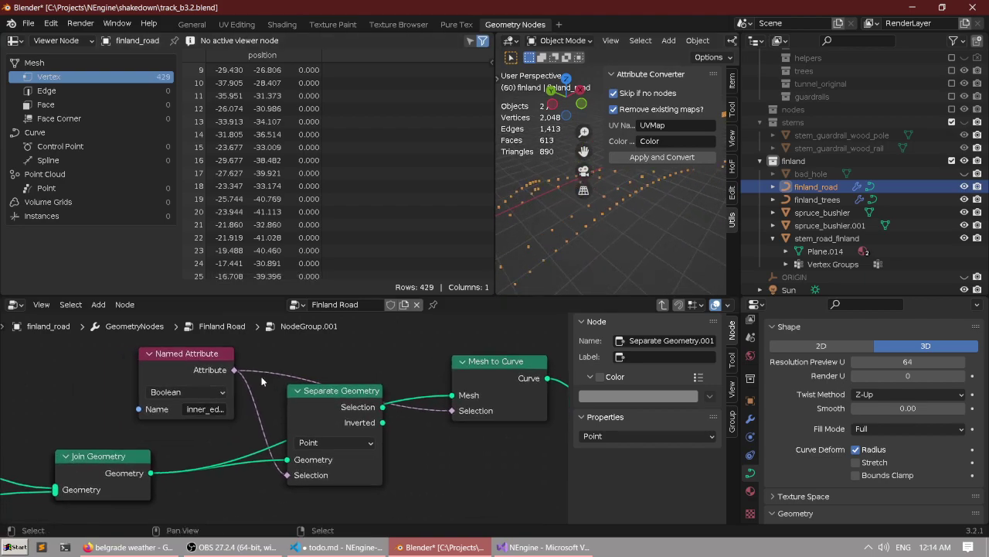
Try removing the Separate Geometry node while keeping the surrounding links connected.
{"action": "scroll", "coordinate": [263, 375], "scroll_direction": "up", "scroll_amount": 1}
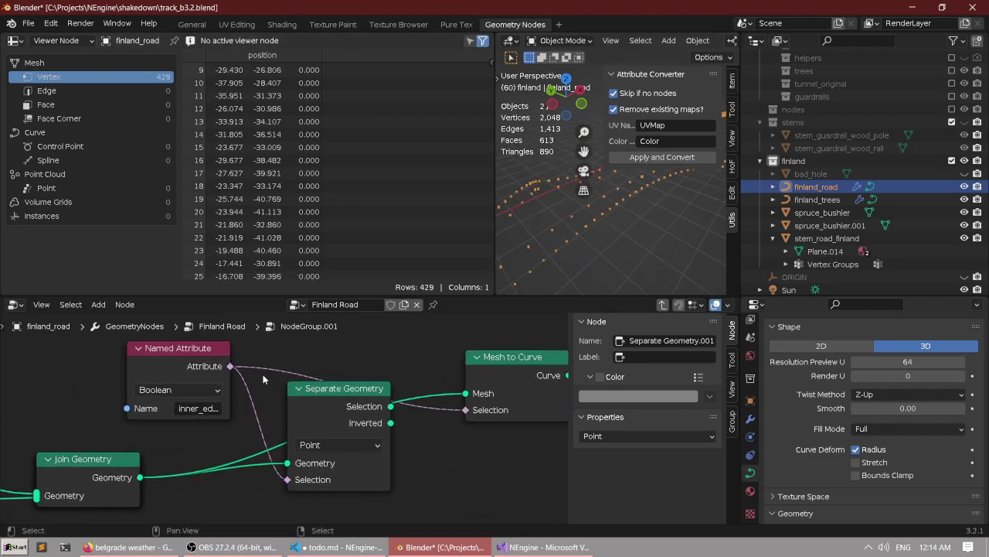
{"action": "key", "text": "ctrl+x"}
{"action": "scroll", "coordinate": [369, 421], "scroll_direction": "down", "scroll_amount": 1}
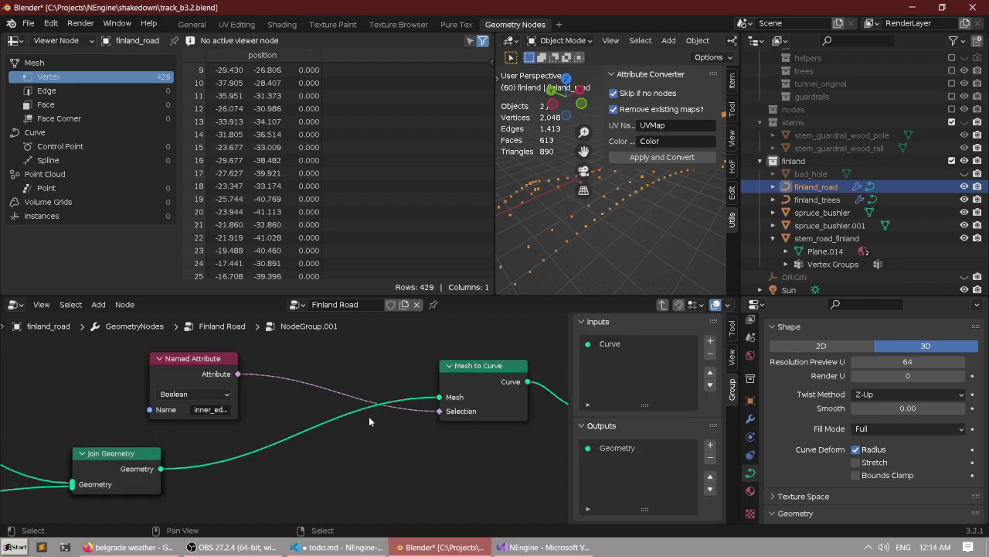
{"action": "middle_click_drag", "start_coordinate": [370, 421], "coordinate": [420, 433]}
{"action": "key", "text": "ctrl+z"}
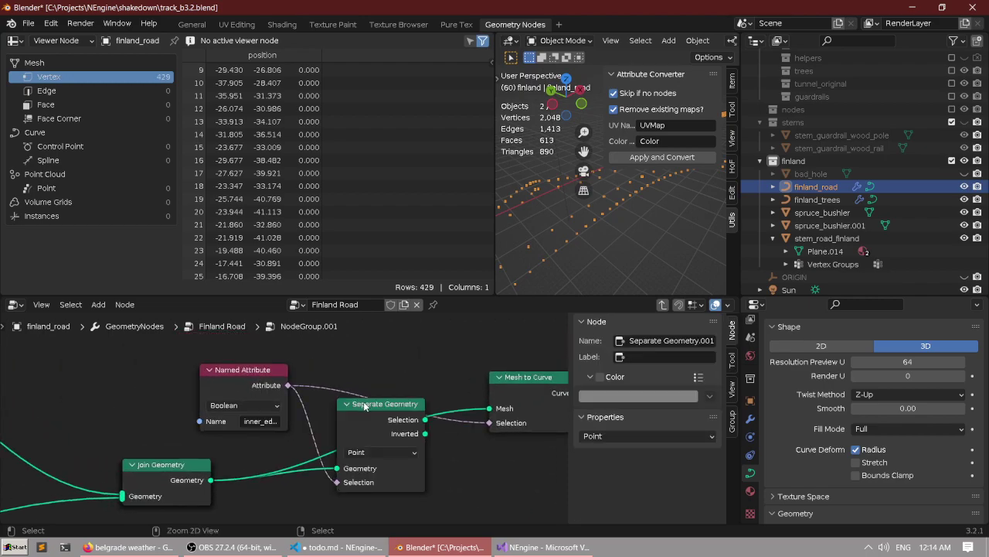
Undo the bypass of Separate Geometry and nudge the node between Join Geometry and Mesh to Curve.
{"action": "key", "text": "ctrl+z"}
{"action": "key", "text": "ctrl+z"}
{"action": "middle_click_drag", "start_coordinate": [364, 403], "coordinate": [314, 407]}
{"action": "left_click", "coordinate": [338, 370]}
{"action": "scroll", "coordinate": [253, 426], "scroll_direction": "up", "scroll_amount": 2}
{"action": "middle_click_drag", "start_coordinate": [253, 426], "coordinate": [281, 381]}
{"action": "mouse_move", "coordinate": [379, 385]}
{"action": "left_mouse_down"}
{"action": "mouse_move", "coordinate": [404, 387]}
{"action": "mouse_move", "coordinate": [391, 391]}
{"action": "left_mouse_up"}
{"action": "scroll", "coordinate": [391, 392], "scroll_direction": "down", "scroll_amount": 2}
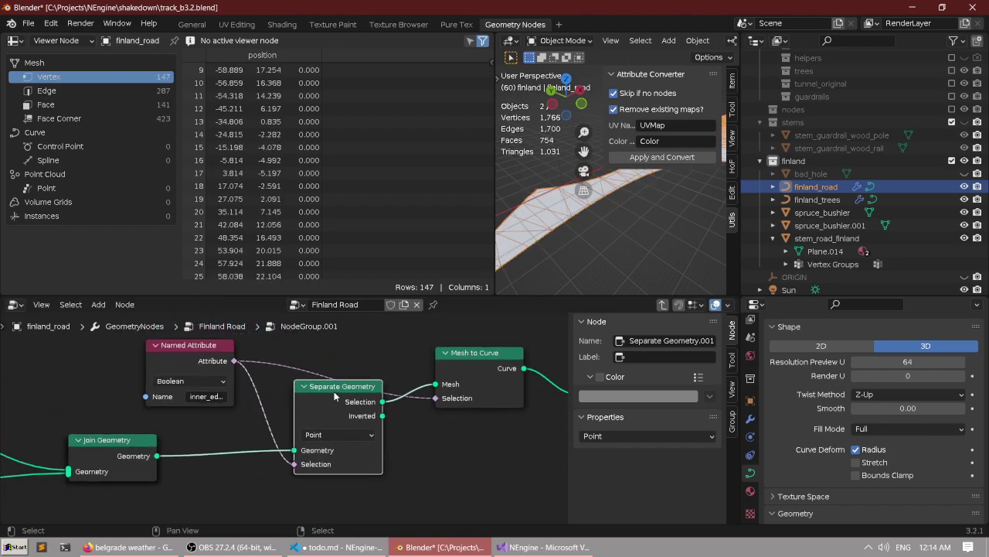
{"action": "scroll", "coordinate": [386, 378], "scroll_direction": "down", "scroll_amount": 3}
{"action": "middle_click_drag", "start_coordinate": [394, 381], "coordinate": [379, 401]}
{"action": "left_click_drag", "start_coordinate": [297, 424], "coordinate": [299, 414]}
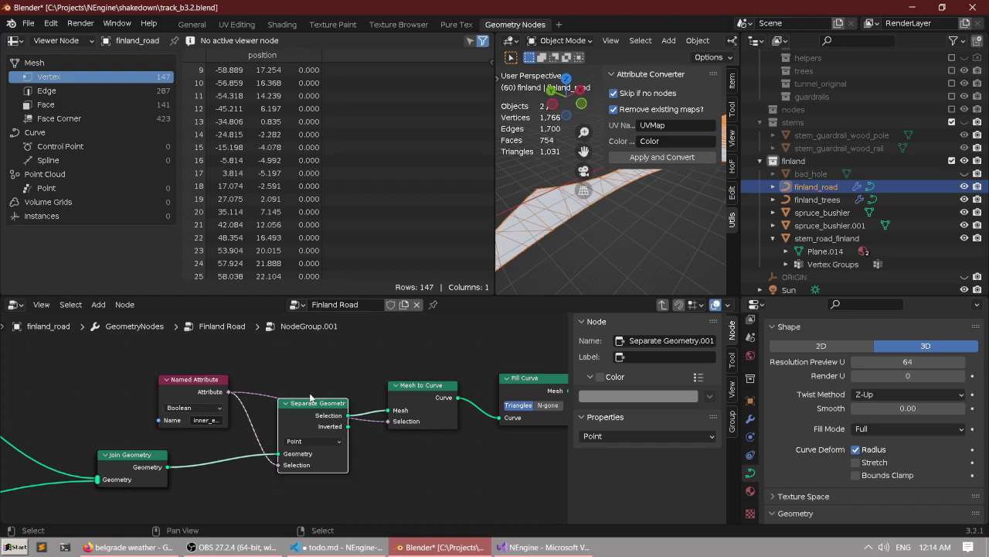
Examine the node chain from Join Geometry through Mesh to Curve and Fill Curve to Group Output in a maximized node editor.
{"action": "scroll", "coordinate": [310, 400], "scroll_direction": "down", "scroll_amount": 3}
{"action": "middle_click_drag", "start_coordinate": [310, 404], "coordinate": [344, 411]}
{"action": "scroll", "coordinate": [321, 380], "scroll_direction": "up", "scroll_amount": 2}
{"action": "scroll", "coordinate": [303, 400], "scroll_direction": "up", "scroll_amount": 2}
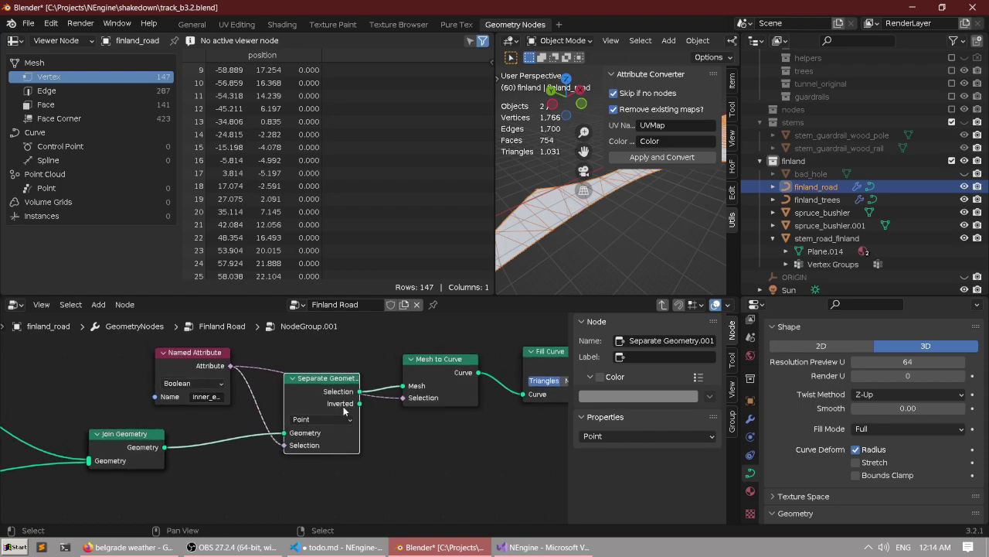
{"action": "key", "text": "ctrl+space"}
{"action": "middle_click_drag", "start_coordinate": [501, 242], "coordinate": [149, 243]}
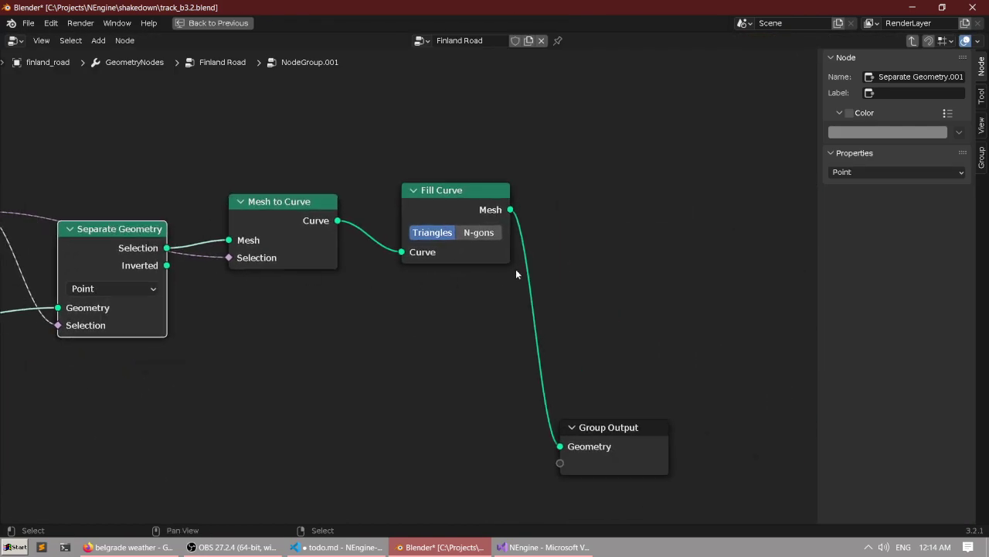
{"action": "middle_click_drag", "start_coordinate": [82, 176], "coordinate": [197, 190]}
{"action": "scroll", "coordinate": [197, 190], "scroll_direction": "down", "scroll_amount": 3}
{"action": "left_click_drag", "start_coordinate": [195, 177], "coordinate": [605, 314]}
{"action": "left_click_drag", "start_coordinate": [162, 184], "coordinate": [623, 345]}
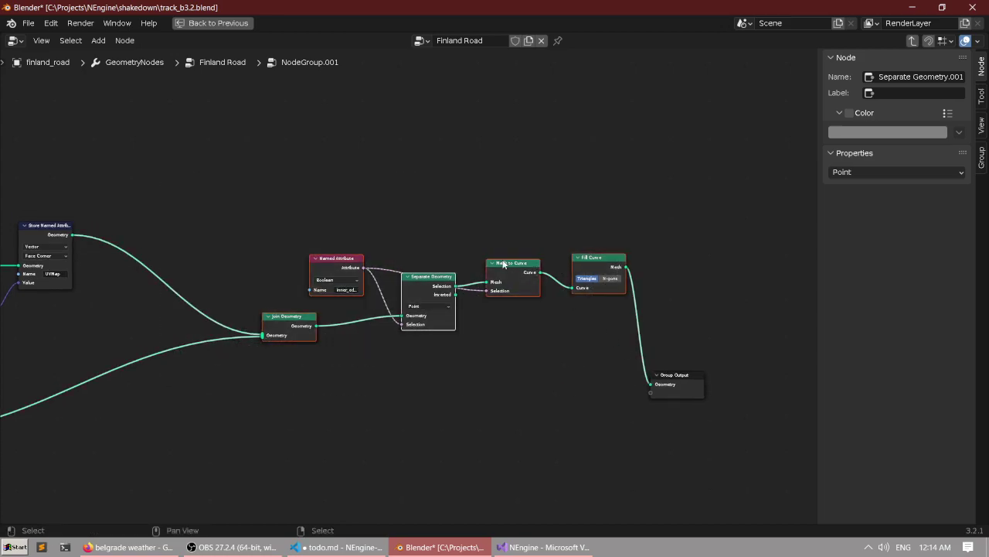
{"action": "scroll", "coordinate": [284, 220], "scroll_direction": "down", "scroll_amount": 3}
{"action": "middle_click_drag", "start_coordinate": [284, 219], "coordinate": [405, 180]}
{"action": "key", "text": "s"}
{"action": "left_click", "coordinate": [633, 124]}
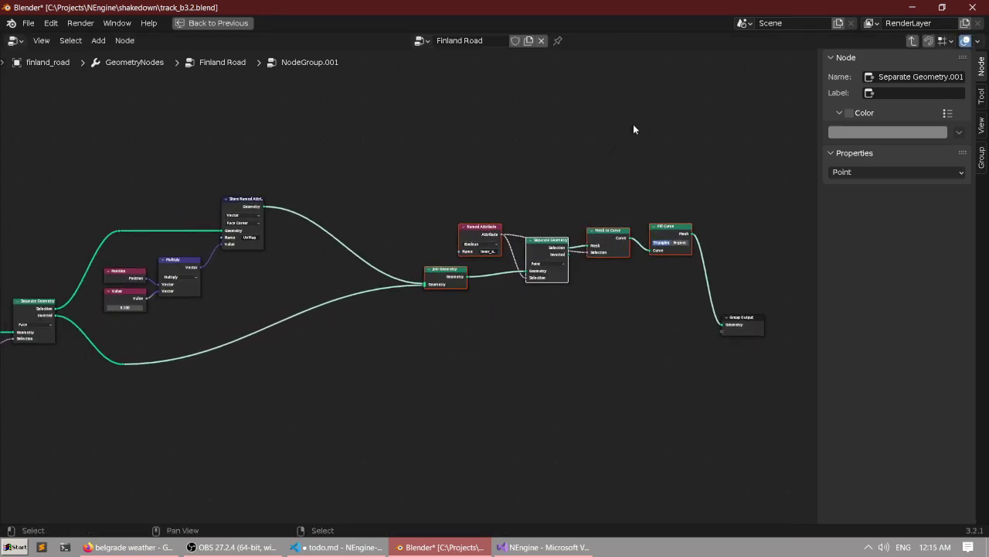
{"action": "left_click", "coordinate": [471, 167]}
{"action": "left_click_drag", "start_coordinate": [356, 191], "coordinate": [700, 315]}
{"action": "scroll", "coordinate": [711, 315], "scroll_direction": "down", "scroll_amount": 4}
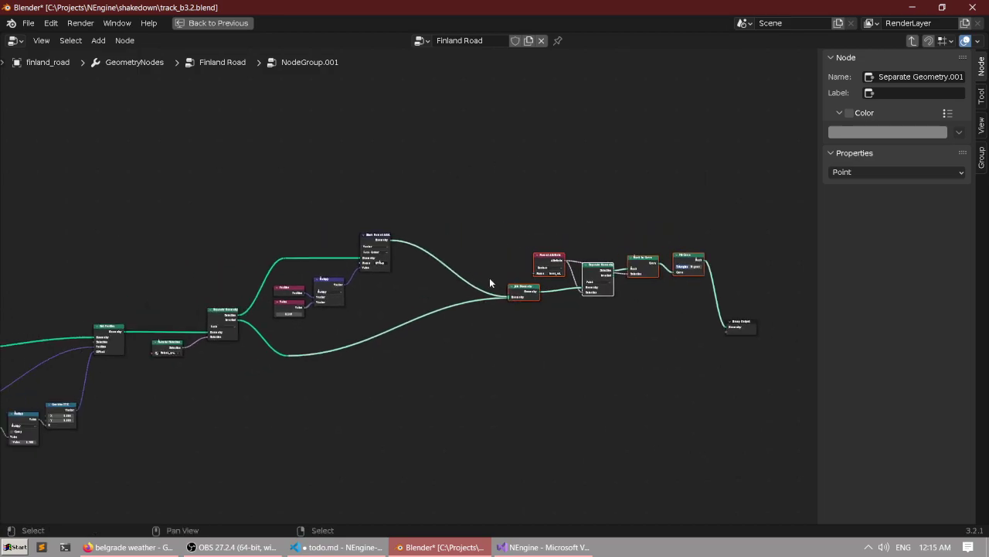
Trace the branches from the face-based Separate Geometry, including the UVMap Store Named Attribute nodes, up to Join Geometry.
{"action": "scroll", "coordinate": [479, 279], "scroll_direction": "up", "scroll_amount": 2}
{"action": "left_click", "coordinate": [484, 220]}
{"action": "scroll", "coordinate": [492, 212], "scroll_direction": "down", "scroll_amount": 3}
{"action": "middle_click_drag", "start_coordinate": [505, 204], "coordinate": [567, 181]}
{"action": "scroll", "coordinate": [513, 212], "scroll_direction": "up", "scroll_amount": 2}
{"action": "mouse_move", "coordinate": [293, 220]}
{"action": "middle_mouse_down"}
{"action": "mouse_move", "coordinate": [378, 210]}
{"action": "mouse_move", "coordinate": [387, 193]}
{"action": "mouse_move", "coordinate": [309, 227]}
{"action": "middle_mouse_up"}
{"action": "scroll", "coordinate": [383, 209], "scroll_direction": "up", "scroll_amount": 1}
{"action": "left_click_drag", "start_coordinate": [258, 127], "coordinate": [584, 351]}
{"action": "scroll", "coordinate": [450, 292], "scroll_direction": "down", "scroll_amount": 1}
{"action": "middle_click_drag", "start_coordinate": [448, 292], "coordinate": [296, 367]}
{"action": "scroll", "coordinate": [296, 367], "scroll_direction": "up", "scroll_amount": 2}
{"action": "left_click", "coordinate": [272, 199]}
{"action": "left_click_drag", "start_coordinate": [107, 170], "coordinate": [327, 398]}
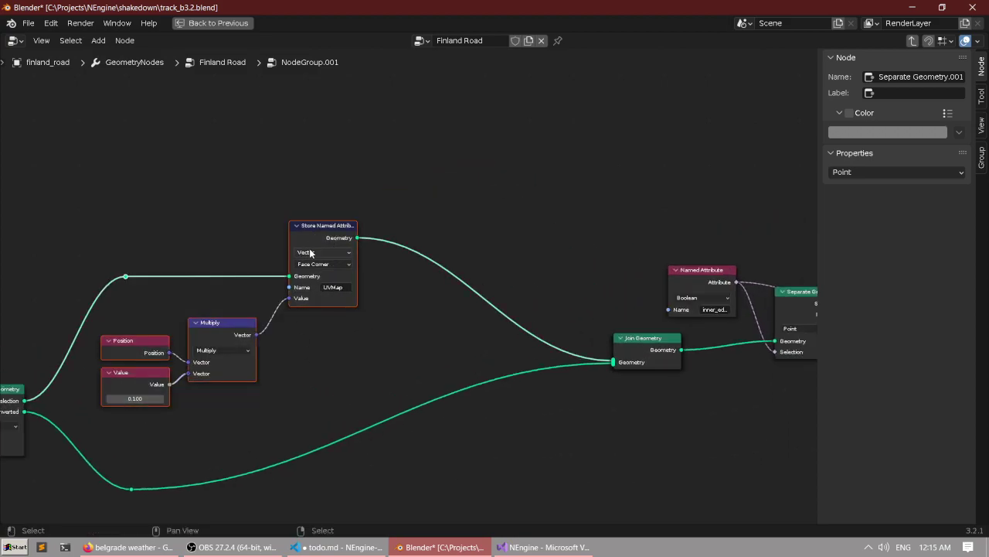
{"action": "left_click", "coordinate": [311, 251]}
{"action": "left_click", "coordinate": [281, 199]}
{"action": "scroll", "coordinate": [126, 255], "scroll_direction": "down", "scroll_amount": 1}
{"action": "middle_click_drag", "start_coordinate": [125, 255], "coordinate": [272, 218]}
{"action": "scroll", "coordinate": [288, 232], "scroll_direction": "up", "scroll_amount": 3}
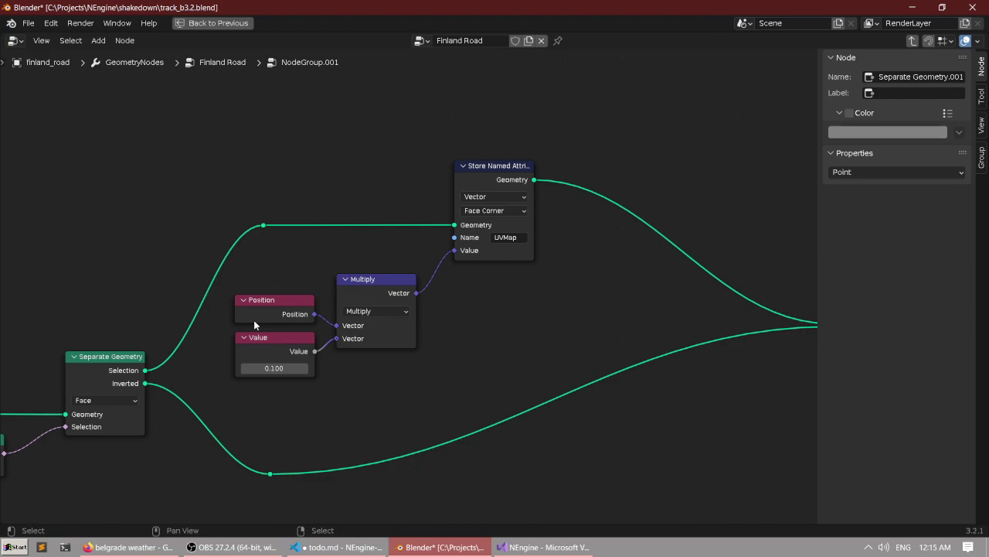
{"action": "scroll", "coordinate": [254, 325], "scroll_direction": "down", "scroll_amount": 2}
{"action": "middle_click_drag", "start_coordinate": [254, 327], "coordinate": [415, 268]}
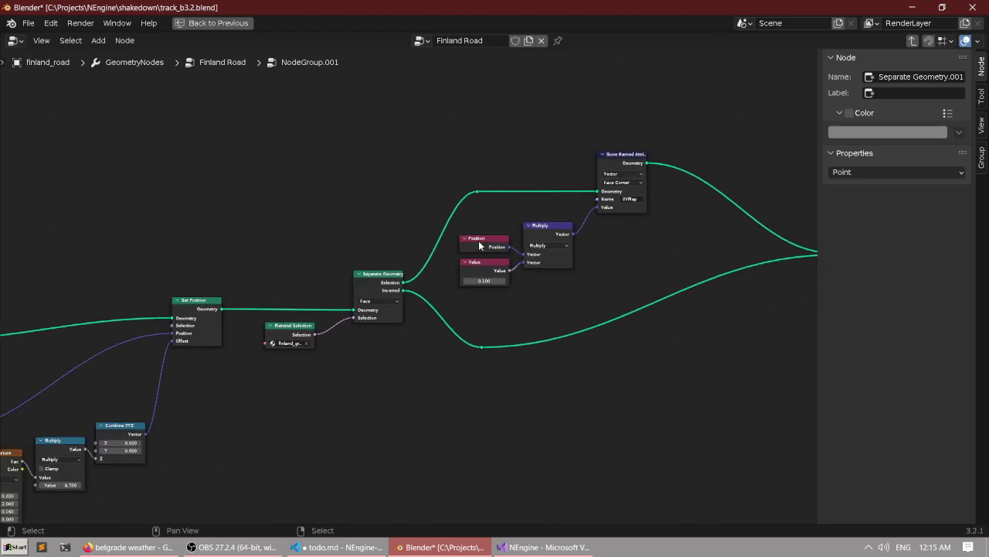
{"action": "middle_click_drag", "start_coordinate": [560, 230], "coordinate": [342, 261]}
{"action": "middle_click_drag", "start_coordinate": [196, 288], "coordinate": [398, 251]}
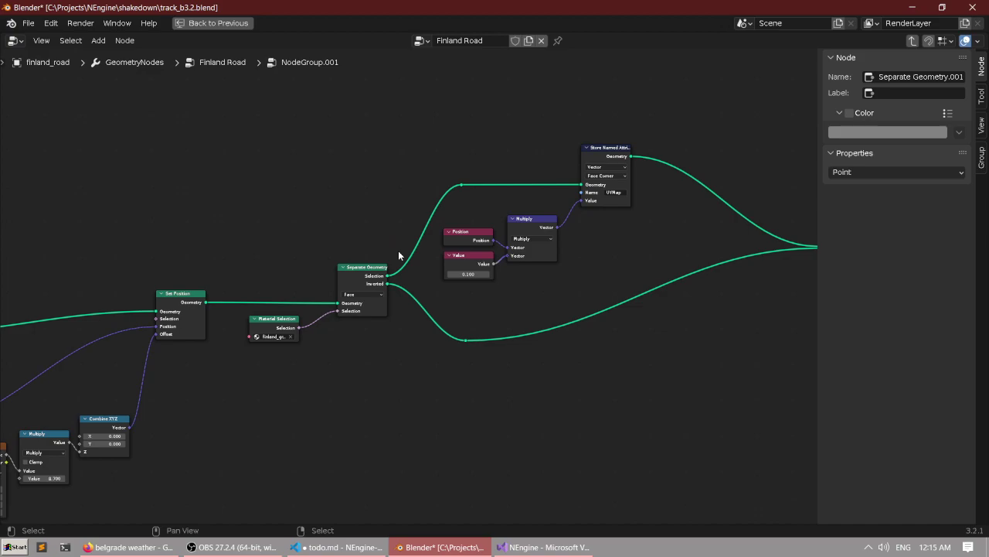
{"action": "middle_click_drag", "start_coordinate": [594, 256], "coordinate": [188, 307]}
{"action": "scroll", "coordinate": [289, 267], "scroll_direction": "up", "scroll_amount": 3}
{"action": "middle_click_drag", "start_coordinate": [289, 267], "coordinate": [485, 244]}
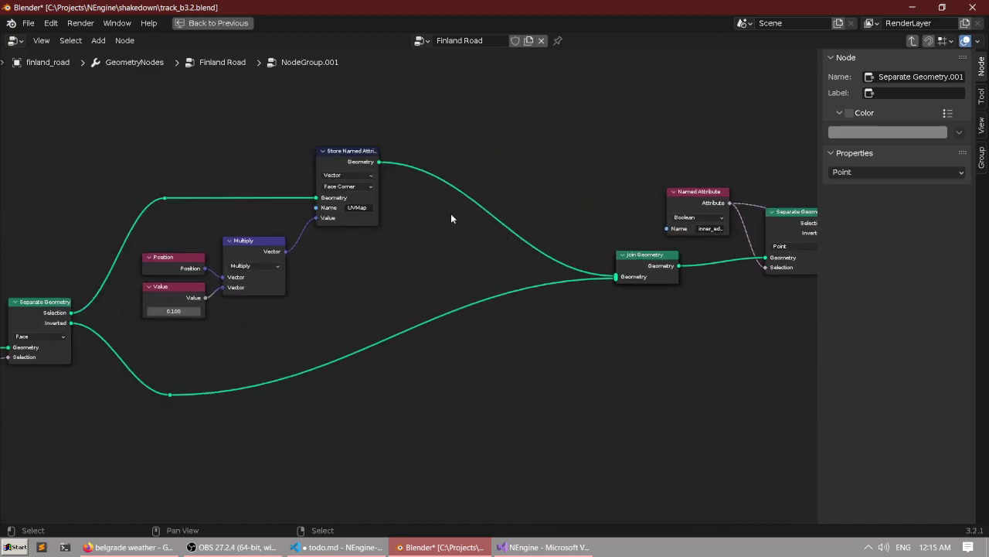
Move the Group Output node slightly farther from the Fill Curve node.
{"action": "key", "text": "ctrl+space"}
{"action": "middle_click_drag", "start_coordinate": [592, 269], "coordinate": [506, 230]}
{"action": "scroll", "coordinate": [403, 373], "scroll_direction": "down", "scroll_amount": 2}
{"action": "middle_click_drag", "start_coordinate": [403, 373], "coordinate": [306, 356]}
{"action": "key", "text": "ctrl+space"}
{"action": "middle_click_drag", "start_coordinate": [405, 286], "coordinate": [251, 348]}
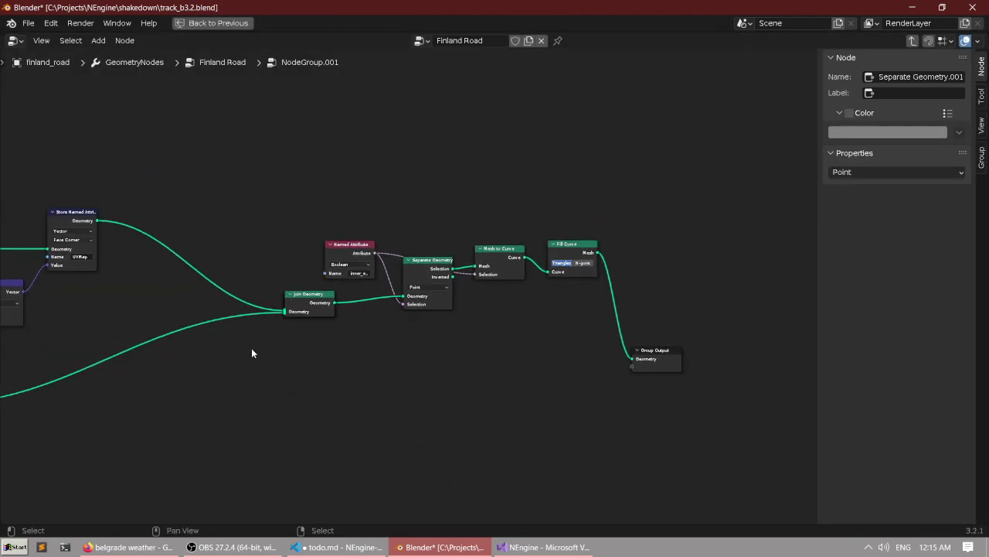
{"action": "scroll", "coordinate": [523, 323], "scroll_direction": "up", "scroll_amount": 1}
{"action": "middle_click_drag", "start_coordinate": [521, 323], "coordinate": [411, 311]}
{"action": "scroll", "coordinate": [410, 312], "scroll_direction": "up", "scroll_amount": 4}
{"action": "left_click_drag", "start_coordinate": [641, 389], "coordinate": [674, 370]}
{"action": "middle_click_drag", "start_coordinate": [177, 320], "coordinate": [408, 311]}
{"action": "scroll", "coordinate": [458, 310], "scroll_direction": "down", "scroll_amount": 1}
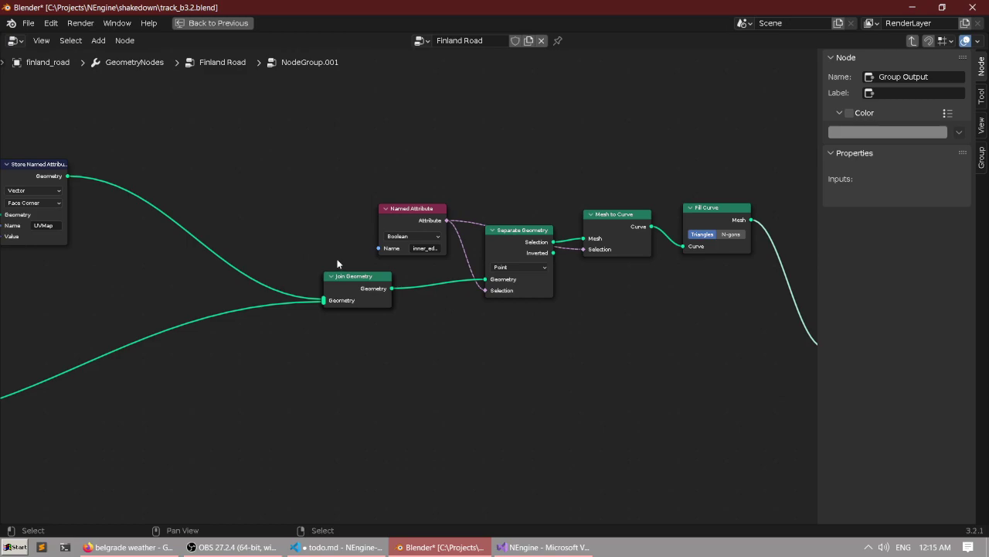
Move the Named Attribute to Fill Curve nodes up toward Store Named Attribute, and place Join Geometry below and past Fill Curve.
{"action": "mouse_move", "coordinate": [356, 288]}
{"action": "left_mouse_down"}
{"action": "mouse_move", "coordinate": [378, 344]}
{"action": "mouse_move", "coordinate": [349, 384]}
{"action": "mouse_move", "coordinate": [353, 299]}
{"action": "left_mouse_up"}
{"action": "left_click", "coordinate": [359, 294]}
{"action": "left_click", "coordinate": [349, 280]}
{"action": "key", "text": "x"}
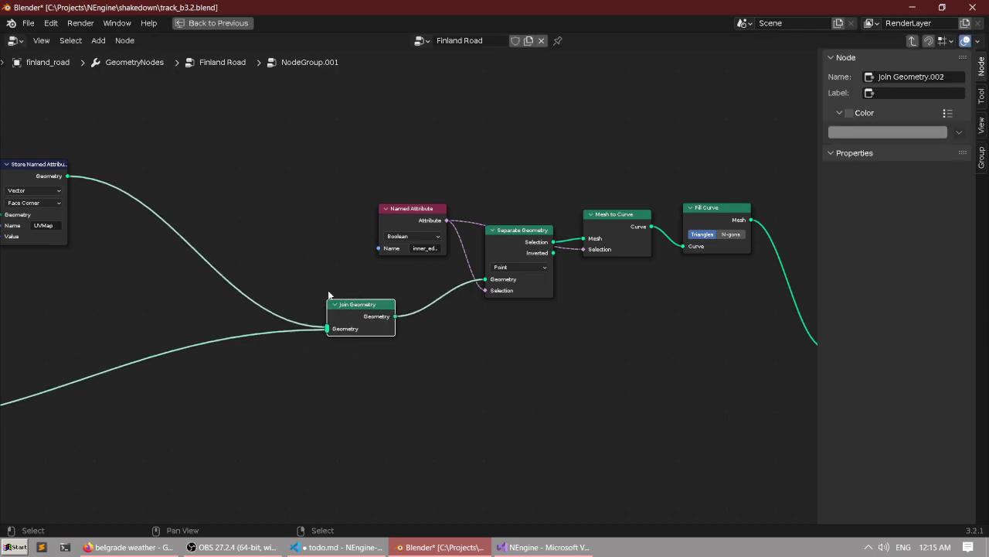
{"action": "mouse_move", "coordinate": [268, 263]}
{"action": "middle_mouse_down"}
{"action": "mouse_move", "coordinate": [454, 280]}
{"action": "mouse_move", "coordinate": [281, 269]}
{"action": "middle_mouse_up"}
{"action": "scroll", "coordinate": [454, 279], "scroll_direction": "down", "scroll_amount": 2}
{"action": "left_click_drag", "start_coordinate": [399, 157], "coordinate": [658, 314]}
{"action": "left_click_drag", "start_coordinate": [401, 221], "coordinate": [242, 167]}
{"action": "scroll", "coordinate": [333, 248], "scroll_direction": "up", "scroll_amount": 3}
{"action": "middle_click_drag", "start_coordinate": [333, 249], "coordinate": [291, 245]}
{"action": "left_click_drag", "start_coordinate": [324, 326], "coordinate": [568, 342]}
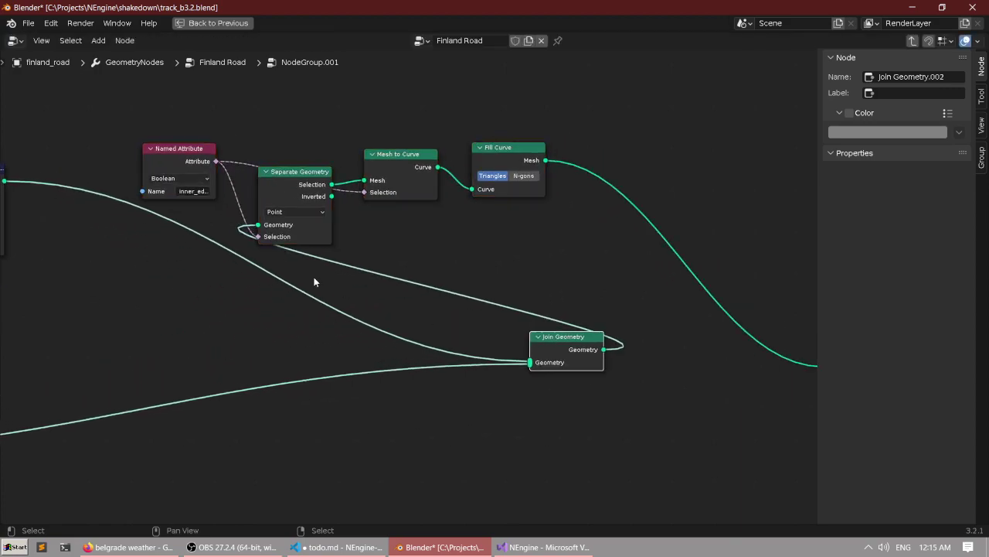
Move the inner_edge Named Attribute node up and connect Store Named Attribute's Geometry output to Separate Geometry's Geometry input.
{"action": "middle_click_drag", "start_coordinate": [97, 108], "coordinate": [392, 172]}
{"action": "left_click", "coordinate": [386, 169]}
{"action": "scroll", "coordinate": [379, 241], "scroll_direction": "up", "scroll_amount": 1}
{"action": "middle_click_drag", "start_coordinate": [379, 240], "coordinate": [327, 238]}
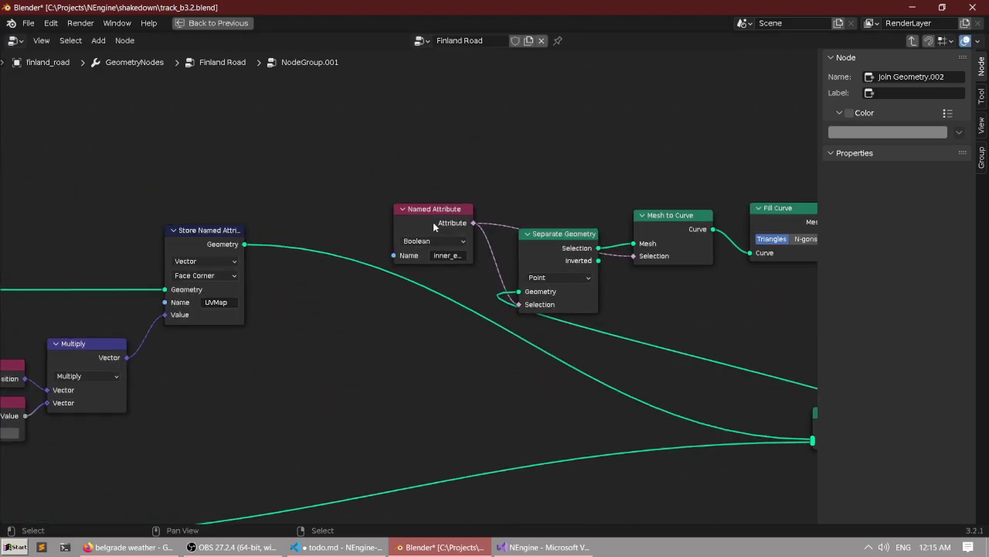
{"action": "left_click_drag", "start_coordinate": [433, 221], "coordinate": [404, 177]}
{"action": "left_click", "coordinate": [245, 236]}
{"action": "middle_click_drag", "start_coordinate": [615, 371], "coordinate": [576, 364]}
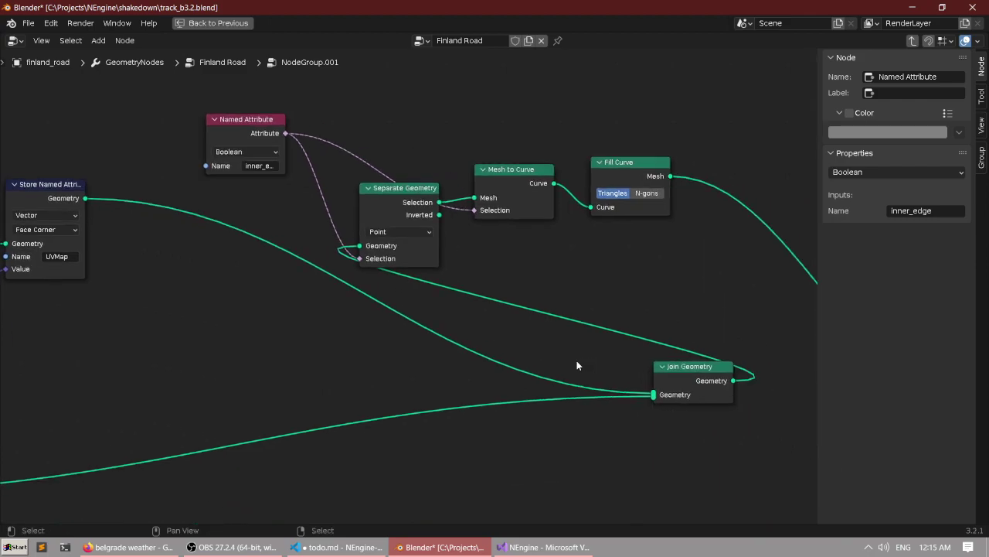
{"action": "left_click_drag", "start_coordinate": [84, 199], "coordinate": [360, 245]}
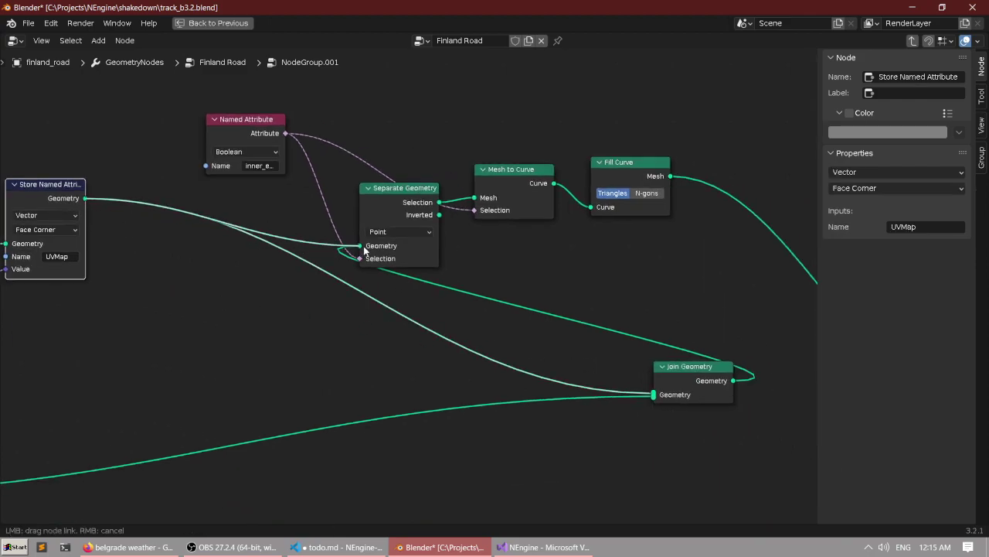
{"action": "scroll", "coordinate": [422, 255], "scroll_direction": "right", "scroll_amount": 3}
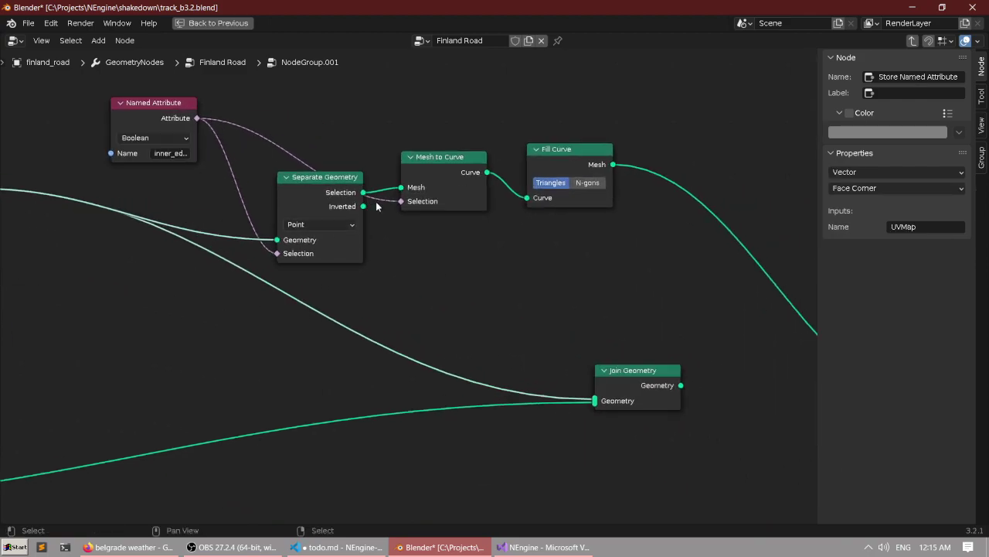
Disconnect Store Named Attribute from Join Geometry and connect Fill Curve's Mesh output to Join Geometry instead.
{"action": "left_click_drag", "start_coordinate": [610, 177], "coordinate": [601, 334]}
{"action": "key", "text": "Escape"}
{"action": "left_click_drag", "start_coordinate": [595, 400], "coordinate": [527, 382]}
{"action": "left_click_drag", "start_coordinate": [607, 164], "coordinate": [595, 396]}
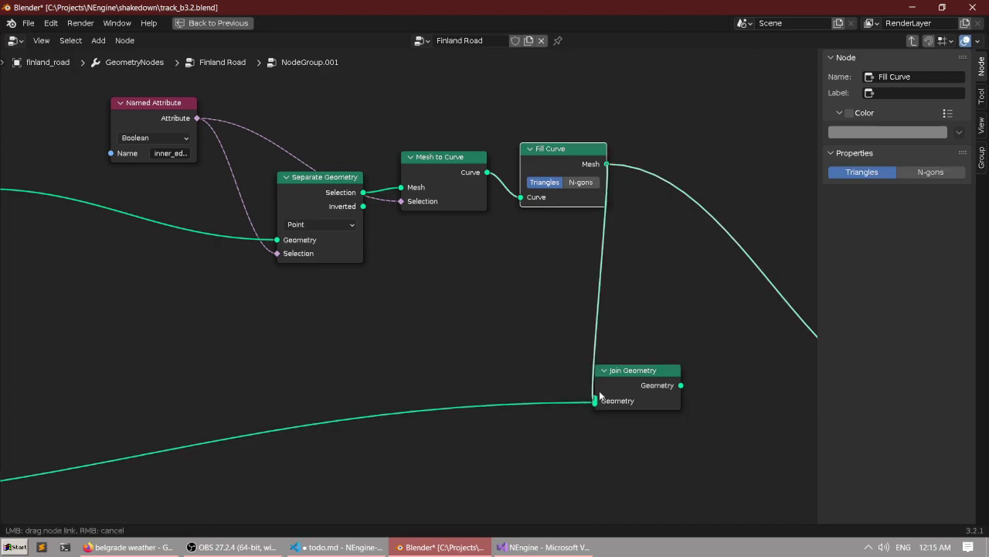
{"action": "middle_click_drag", "start_coordinate": [715, 377], "coordinate": [451, 322]}
{"action": "scroll", "coordinate": [460, 301], "scroll_direction": "down", "scroll_amount": 3}
Connect Join Geometry's output to the Group Output's Geometry input.
{"action": "key", "text": "ctrl+space"}
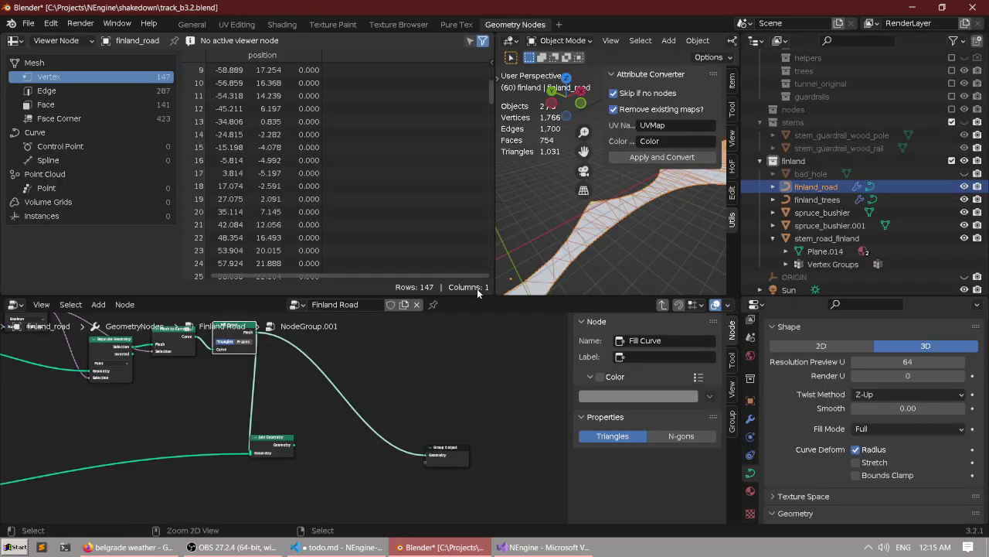
{"action": "key", "text": "ctrl+space"}
{"action": "key", "text": "ctrl+space"}
{"action": "key", "text": "ctrl+space"}
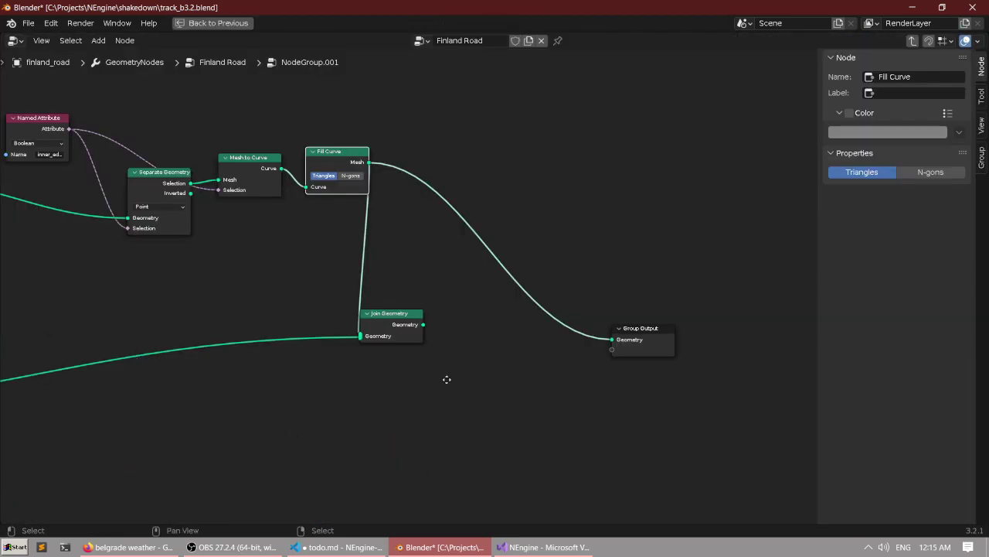
{"action": "scroll", "coordinate": [250, 187], "scroll_direction": "up", "scroll_amount": 2}
{"action": "left_click_drag", "start_coordinate": [301, 352], "coordinate": [521, 369]}
{"action": "scroll", "coordinate": [490, 305], "scroll_direction": "left", "scroll_amount": 3, "text": "ctrl"}
Inspect the joined road and inner fill in the 3D viewport with all objects deselected.
{"action": "key", "text": "ctrl+space"}
{"action": "scroll", "coordinate": [544, 234], "scroll_direction": "down", "scroll_amount": 5}
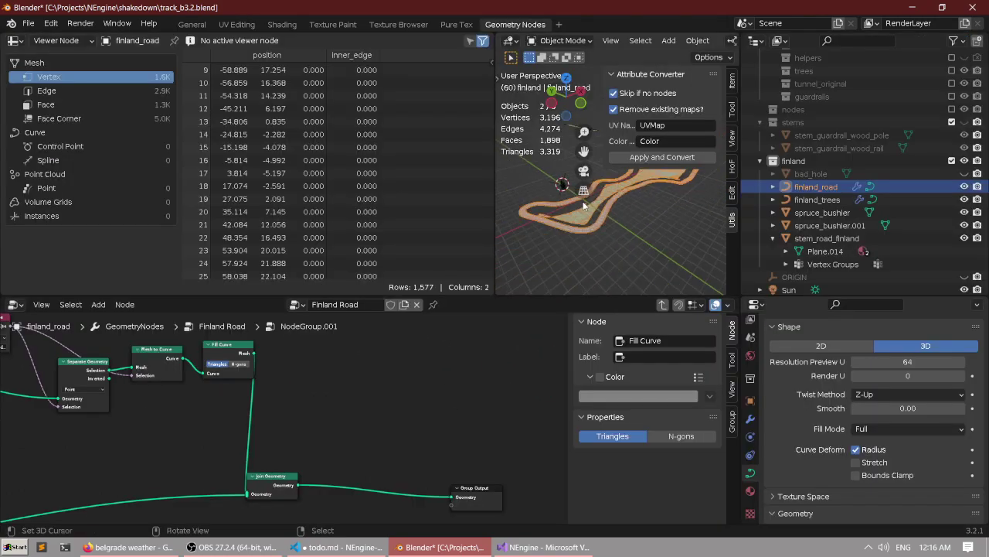
{"action": "key", "text": "ctrl+space"}
{"action": "middle_click_drag", "start_coordinate": [598, 221], "coordinate": [408, 219]}
{"action": "scroll", "coordinate": [616, 217], "scroll_direction": "up", "scroll_amount": 3}
{"action": "key", "text": "alt+a"}
{"action": "key", "text": "ctrl+space"}
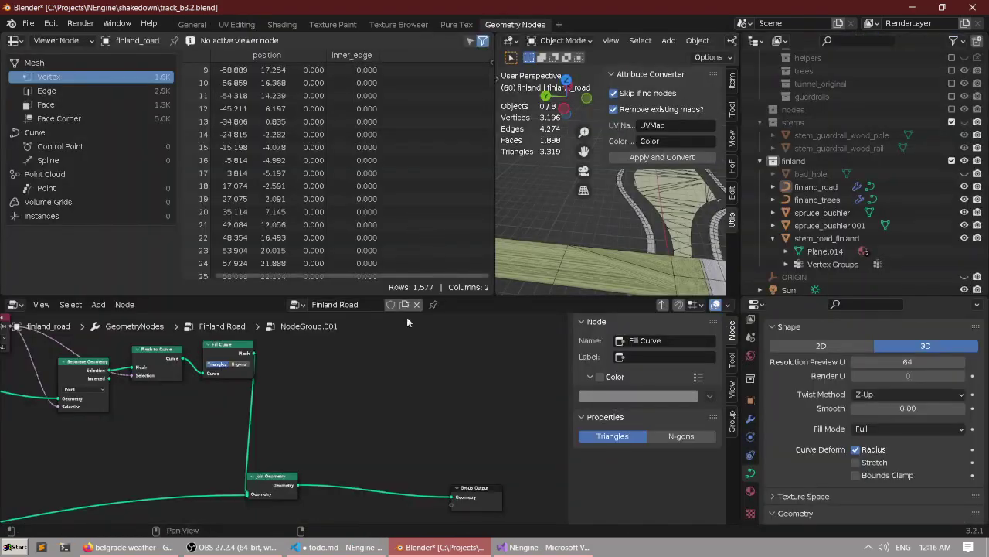
Move the Join Geometry node closer to Group Output to make room after Fill Curve.
{"action": "middle_click_drag", "start_coordinate": [199, 422], "coordinate": [381, 398]}
{"action": "scroll", "coordinate": [385, 394], "scroll_direction": "down", "scroll_amount": 2}
{"action": "middle_click_drag", "start_coordinate": [505, 383], "coordinate": [407, 381]}
{"action": "key", "text": "ctrl+space"}
{"action": "scroll", "coordinate": [546, 254], "scroll_direction": "up", "scroll_amount": 4}
{"action": "middle_click_drag", "start_coordinate": [546, 254], "coordinate": [365, 219]}
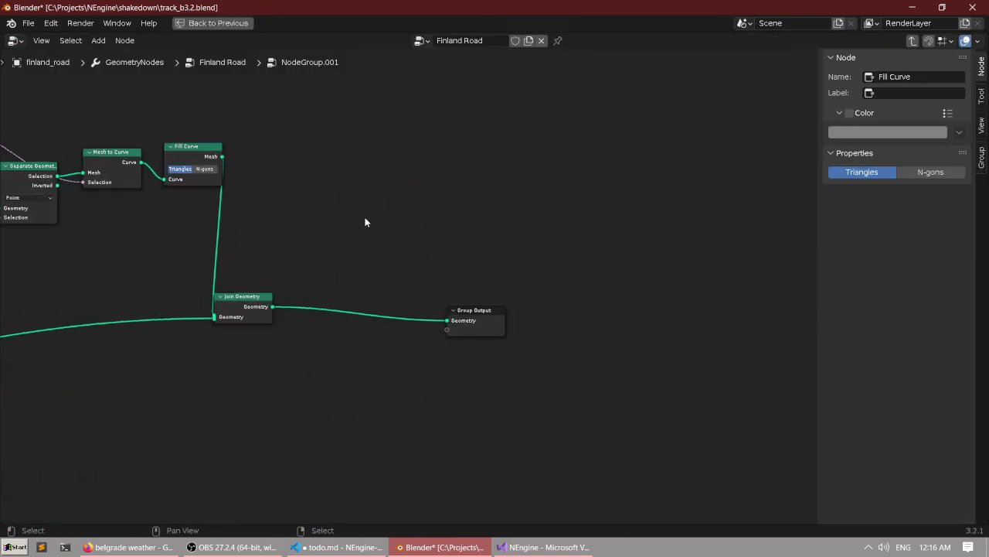
{"action": "scroll", "coordinate": [233, 244], "scroll_direction": "up", "scroll_amount": 3}
{"action": "middle_click_drag", "start_coordinate": [234, 243], "coordinate": [379, 266]}
{"action": "left_click_drag", "start_coordinate": [305, 278], "coordinate": [649, 376]}
{"action": "left_click", "coordinate": [395, 318]}
{"action": "left_click_drag", "start_coordinate": [381, 340], "coordinate": [501, 334]}
{"action": "middle_click_drag", "start_coordinate": [389, 314], "coordinate": [661, 320]}
{"action": "scroll", "coordinate": [661, 320], "scroll_direction": "up", "scroll_amount": 1}
{"action": "left_click", "coordinate": [485, 290]}
{"action": "scroll", "coordinate": [464, 292], "scroll_direction": "left", "scroll_amount": 3, "text": "ctrl"}
{"action": "scroll", "coordinate": [420, 286], "scroll_direction": "down", "scroll_amount": 1}
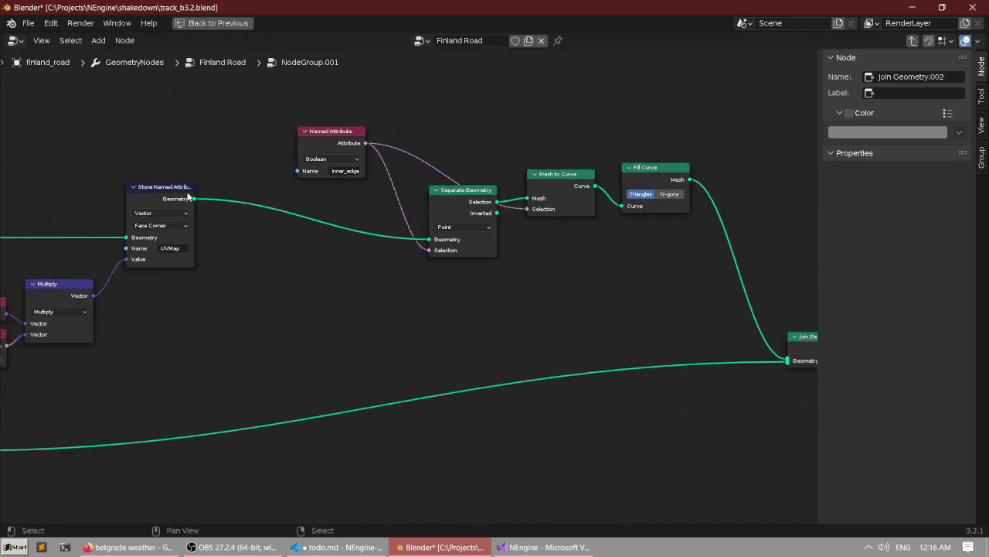
Add a Reroute from Store Named Attribute's Geometry output and connect it to Join Geometry.
{"action": "left_click_drag", "start_coordinate": [193, 199], "coordinate": [283, 300]}
{"action": "type", "text": "rer"}
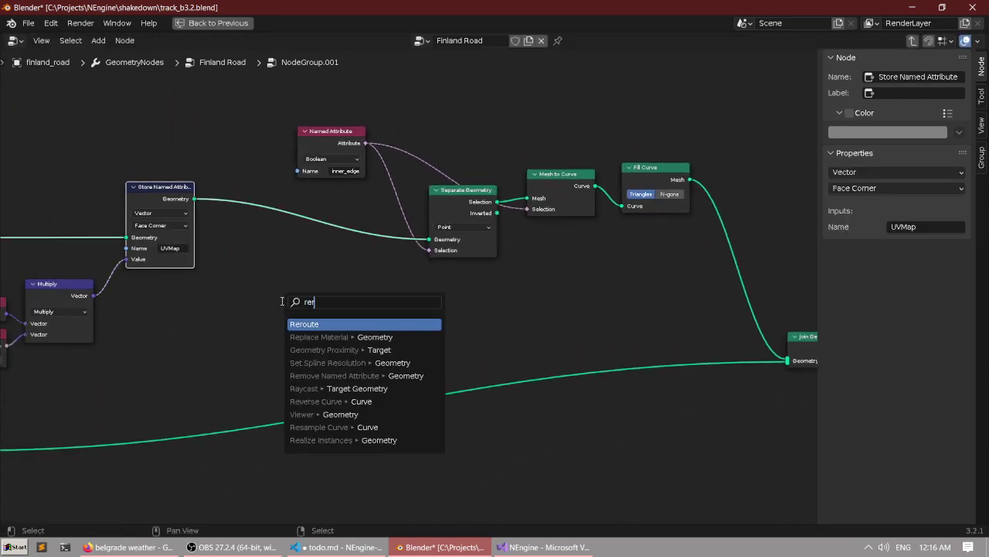
{"action": "key", "text": "Return"}
{"action": "left_click", "coordinate": [347, 326]}
{"action": "left_click_drag", "start_coordinate": [338, 315], "coordinate": [787, 363]}
{"action": "scroll", "coordinate": [643, 346], "scroll_direction": "down", "scroll_amount": 3}
{"action": "middle_click_drag", "start_coordinate": [643, 346], "coordinate": [457, 347]}
{"action": "scroll", "coordinate": [456, 286], "scroll_direction": "up", "scroll_amount": 3}
Examine the border between the inner fill and the surrounding grass terrain up close in the maximized 3D viewport.
{"action": "key", "text": "ctrl+space"}
{"action": "scroll", "coordinate": [596, 245], "scroll_direction": "down", "scroll_amount": 4}
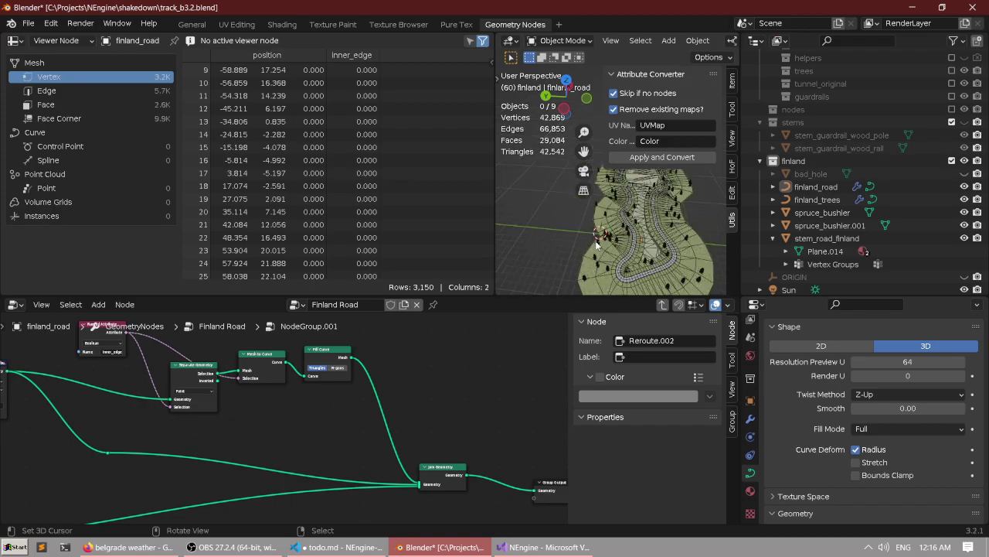
{"action": "key", "text": "ctrl+space"}
{"action": "scroll", "coordinate": [605, 241], "scroll_direction": "up", "scroll_amount": 8}
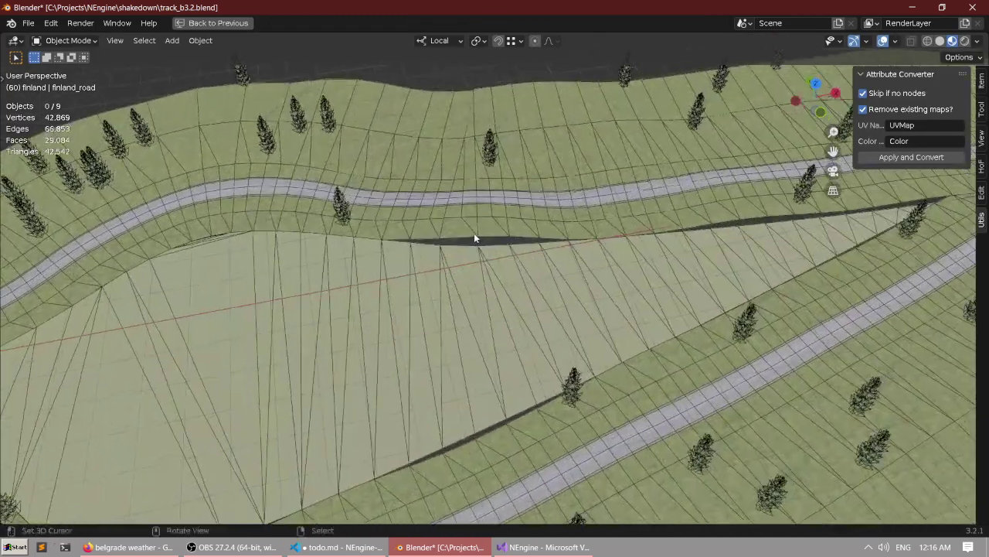
{"action": "scroll", "coordinate": [473, 235], "scroll_direction": "down", "scroll_amount": 4}
{"action": "key", "text": "a"}
{"action": "middle_click_drag", "start_coordinate": [448, 219], "coordinate": [594, 269]}
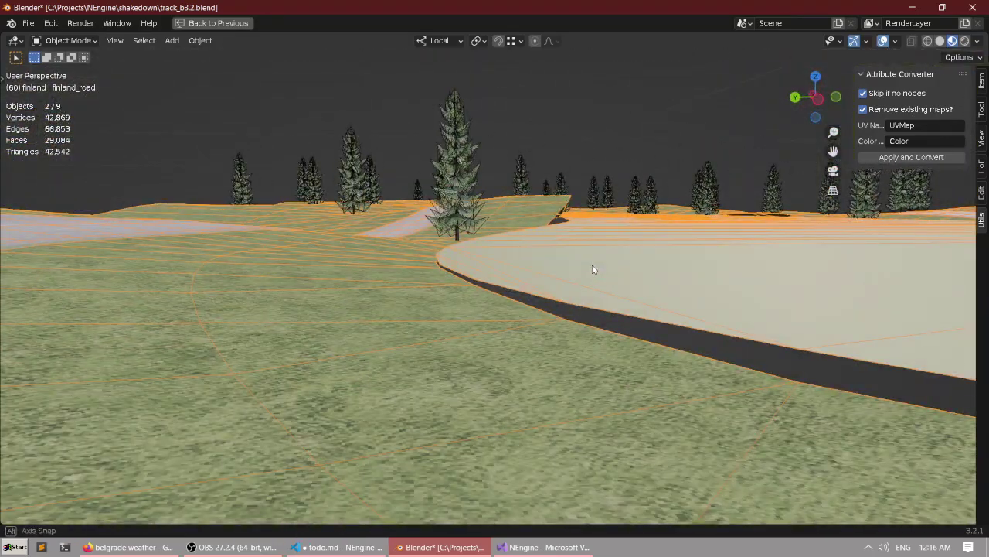
{"action": "scroll", "coordinate": [592, 265], "scroll_direction": "up", "scroll_amount": 3}
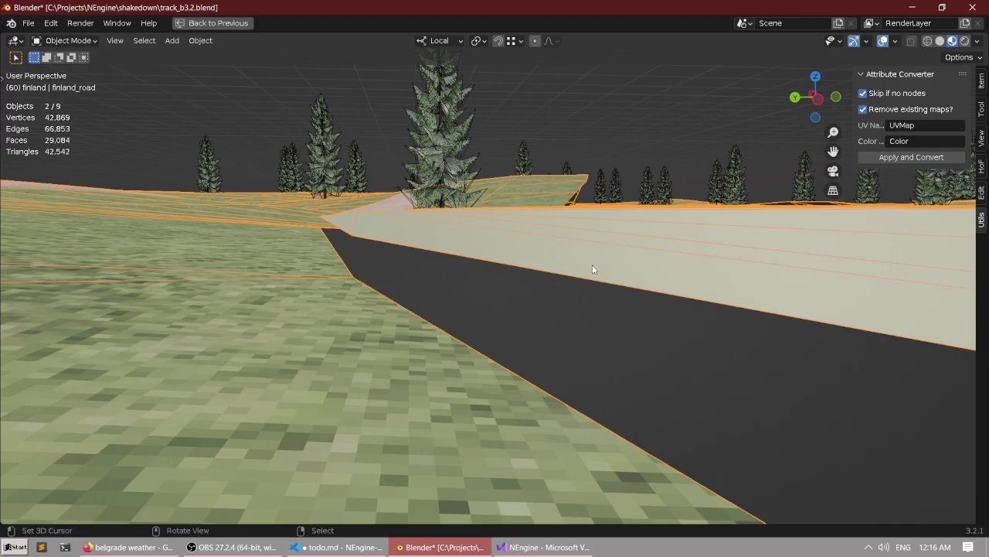
Examine the gaps between the inner fill's edges and the surrounding terrain along the road loop from several angles.
{"action": "scroll", "coordinate": [558, 175], "scroll_direction": "down", "scroll_amount": 6}
{"action": "middle_click_drag", "start_coordinate": [557, 160], "coordinate": [518, 246]}
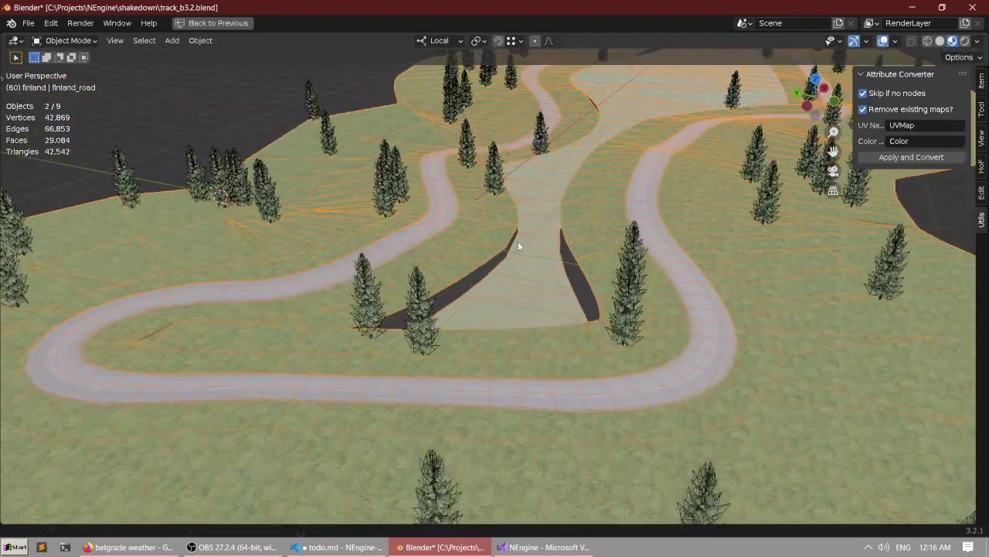
{"action": "scroll", "coordinate": [519, 242], "scroll_direction": "up", "scroll_amount": 3}
{"action": "scroll", "coordinate": [568, 227], "scroll_direction": "down", "scroll_amount": 3}
{"action": "middle_click_drag", "start_coordinate": [563, 216], "coordinate": [532, 207]}
{"action": "scroll", "coordinate": [564, 226], "scroll_direction": "up", "scroll_amount": 2}
{"action": "middle_click_drag", "start_coordinate": [590, 242], "coordinate": [369, 244]}
{"action": "scroll", "coordinate": [433, 241], "scroll_direction": "up", "scroll_amount": 2}
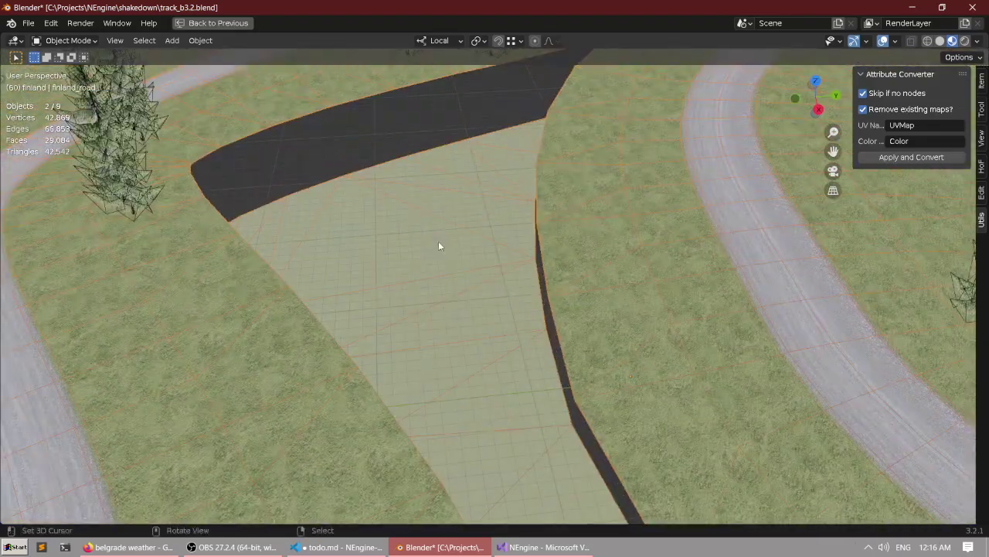
{"action": "middle_click_drag", "start_coordinate": [438, 246], "coordinate": [568, 267]}
Switch to Firefox and search the web in a new tab for "blender geometry nodes fill curve 3d".
{"action": "left_click", "coordinate": [125, 545]}
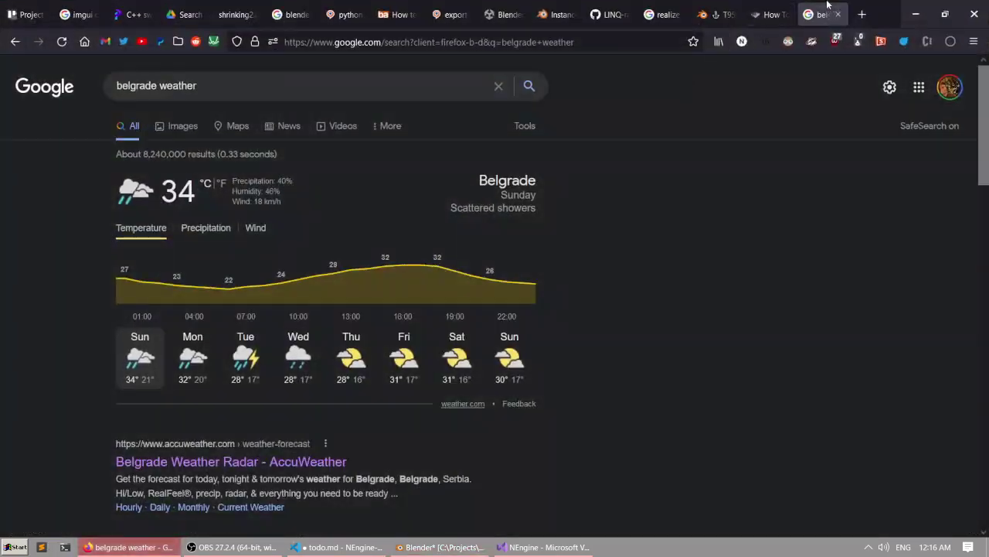
{"action": "left_click", "coordinate": [869, 9]}
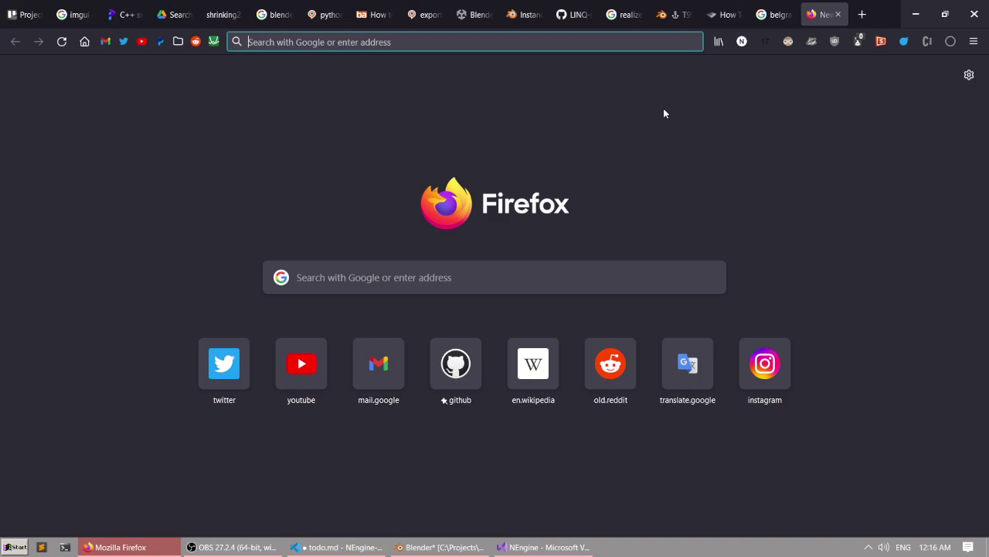
{"action": "type", "text": "bl"}
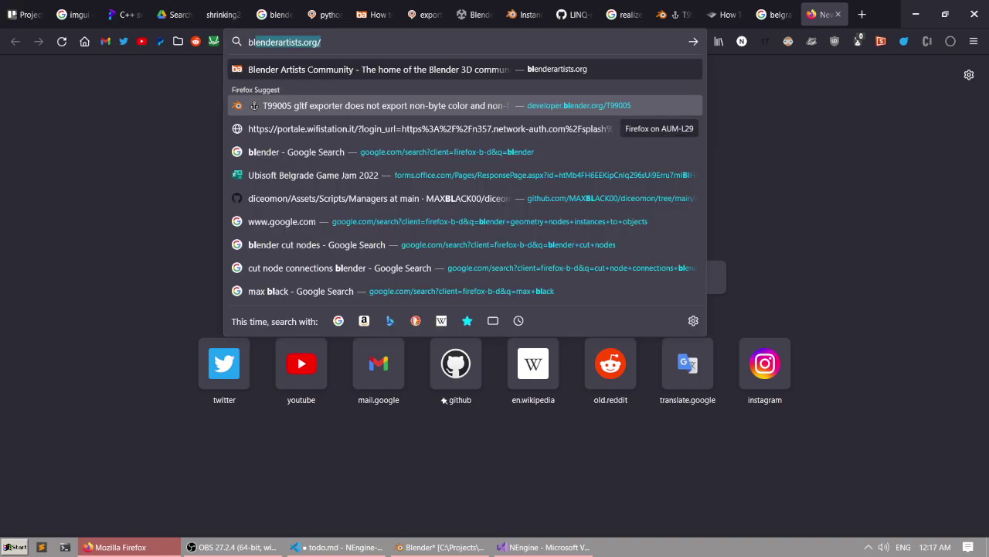
{"action": "type", "text": "ender"}
{"action": "key", "text": "Delete"}
{"action": "type", "text": "geometry nodes fill"}
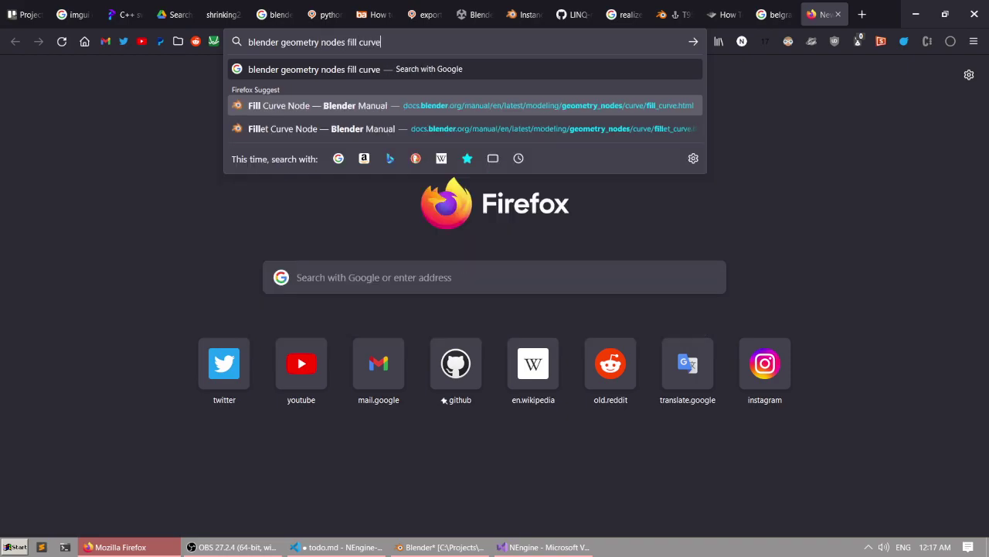
{"action": "type", "text": "curve 3d"}
{"action": "key", "text": "Return"}
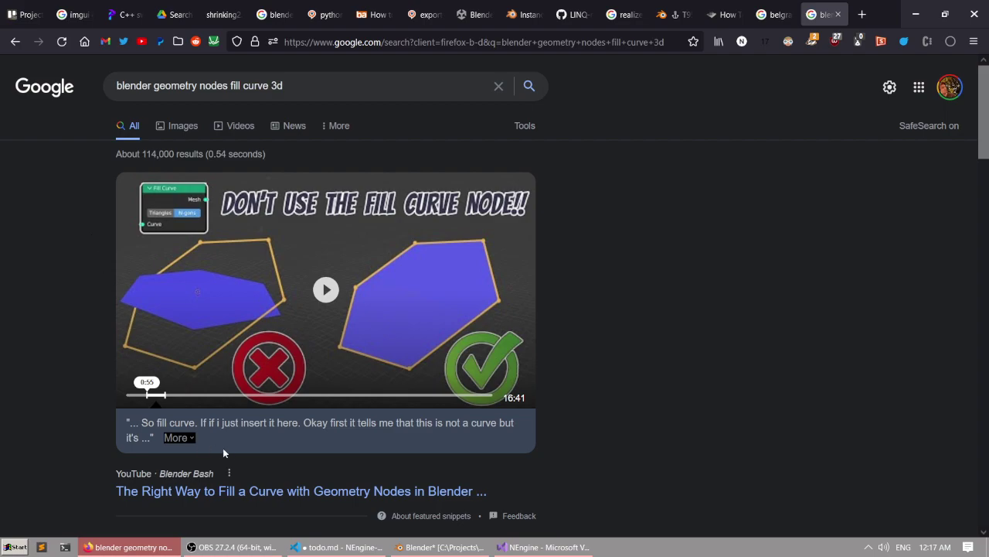
Open the Blender Bash video "The Right Way to Fill a Curve with Geometry Nodes" in a separate tab and start playing it.
{"action": "middle_click", "coordinate": [269, 493]}
{"action": "scroll", "coordinate": [38, 348], "scroll_direction": "down", "scroll_amount": 1}
{"action": "scroll", "coordinate": [45, 340], "scroll_direction": "up", "scroll_amount": 1}
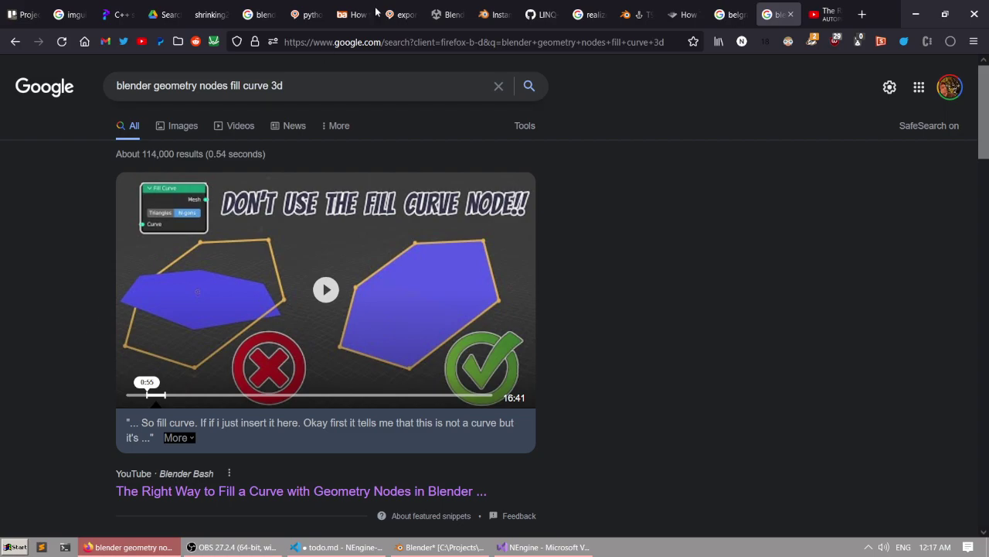
{"action": "left_click", "coordinate": [811, 4]}
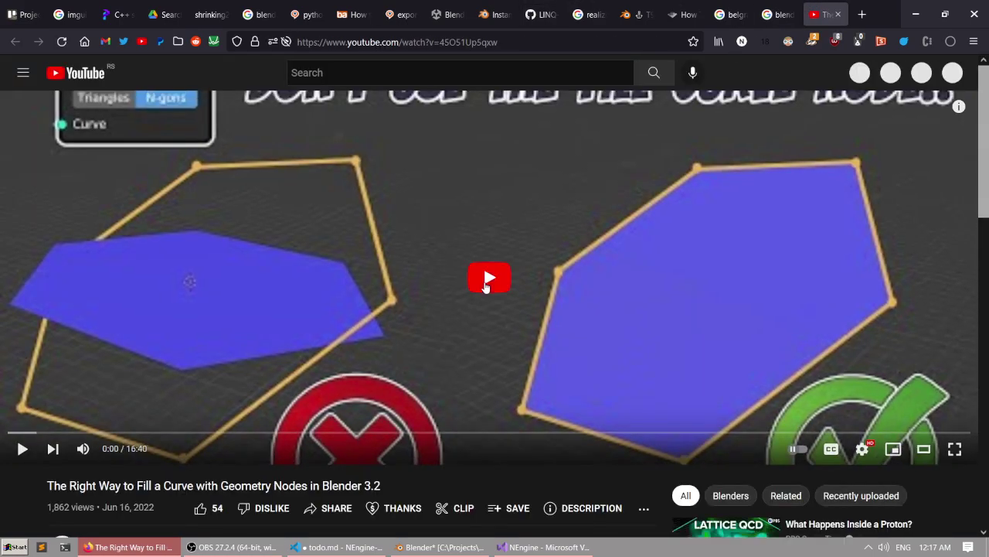
{"action": "left_click", "coordinate": [486, 285]}
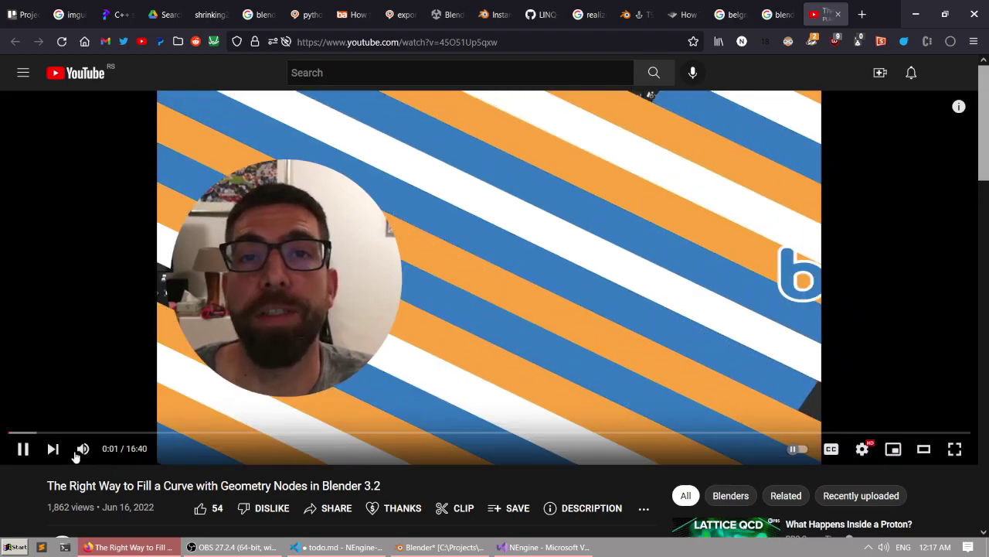
{"action": "mouse_move", "coordinate": [83, 451]}
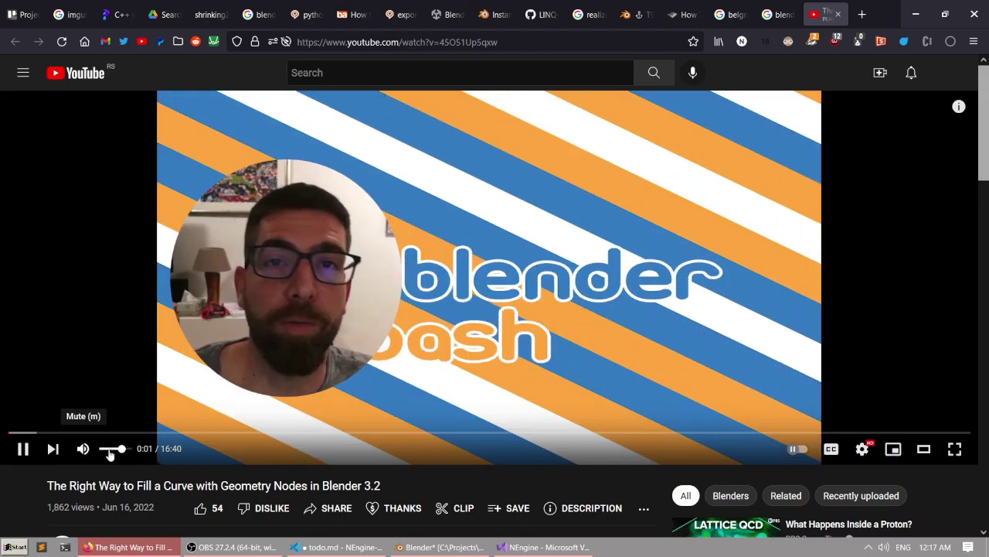
Skip ahead through the video to about 12:43 and enlarge it to full screen to see the node setup.
{"action": "left_click", "coordinate": [610, 434]}
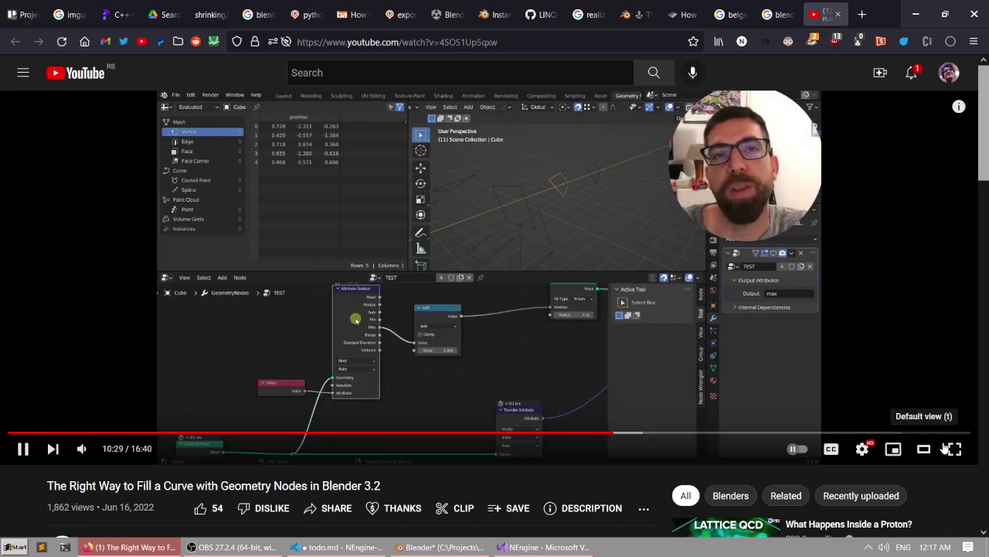
{"action": "left_click", "coordinate": [642, 437]}
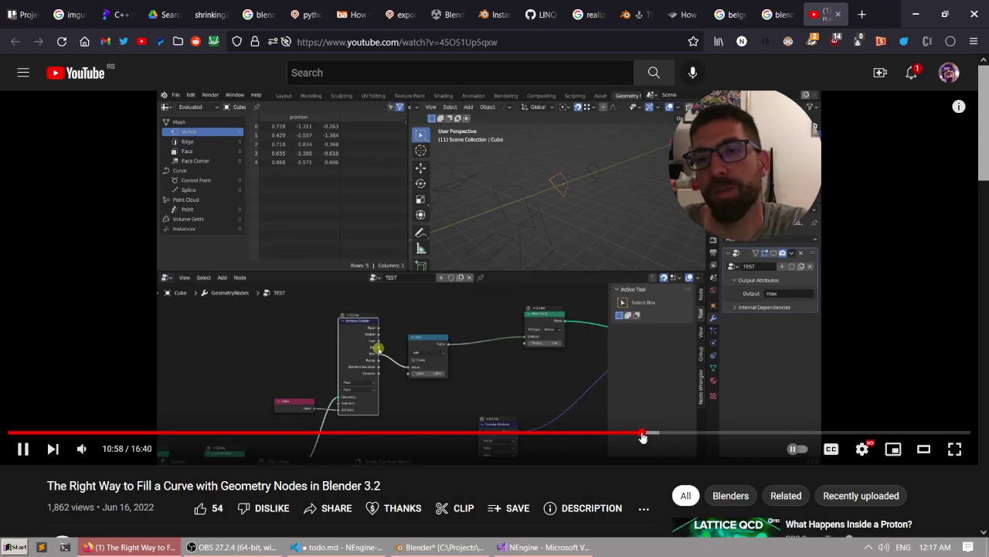
{"action": "left_click", "coordinate": [736, 438]}
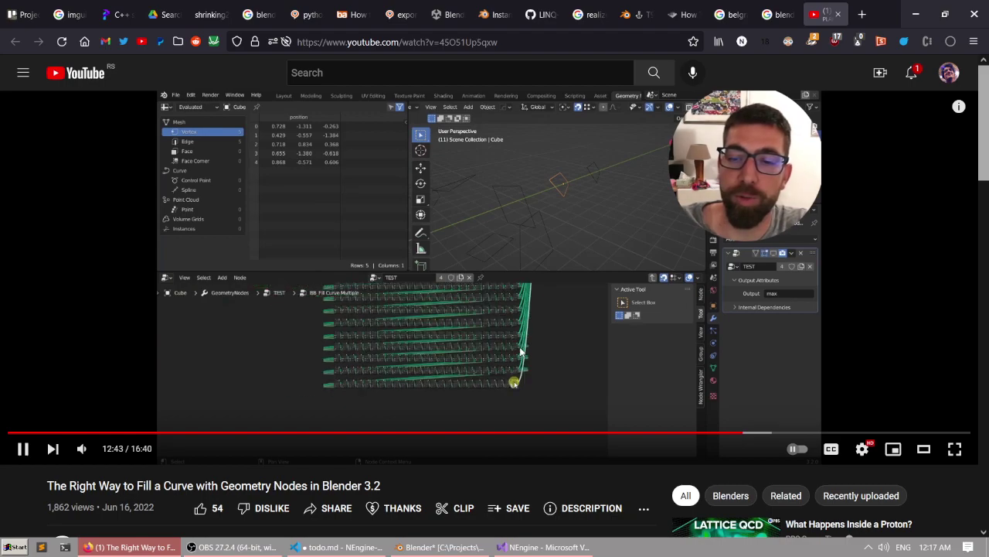
{"action": "left_click", "coordinate": [956, 449]}
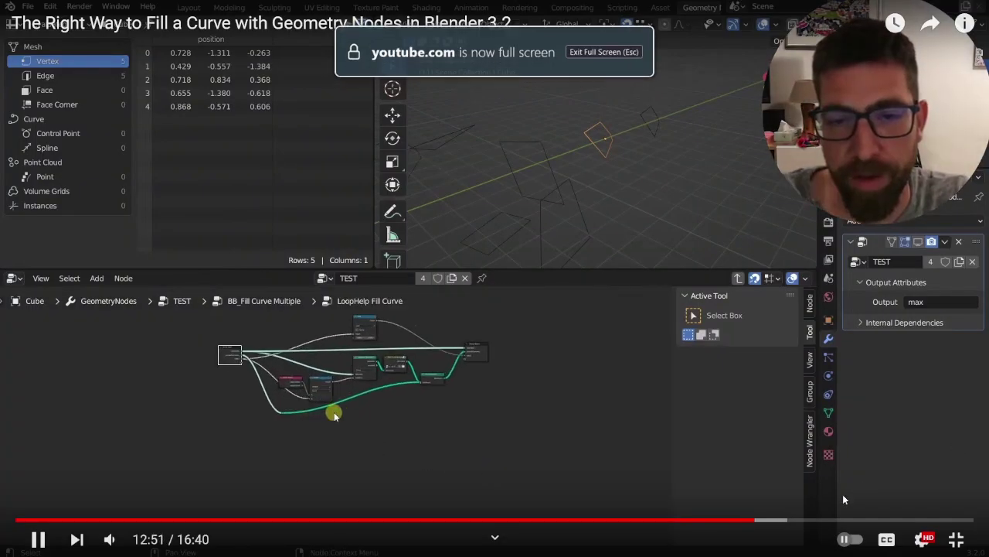
Skim the BB_Fill Curve Multiple node explanation through to the video's end, then leave full screen and pause playback.
{"action": "left_click", "coordinate": [742, 521]}
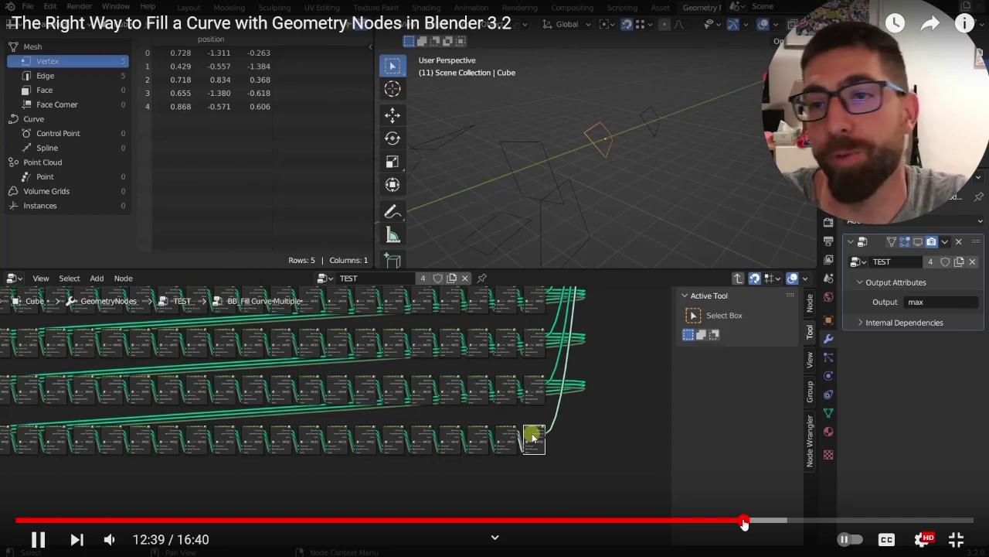
{"action": "left_click", "coordinate": [783, 523]}
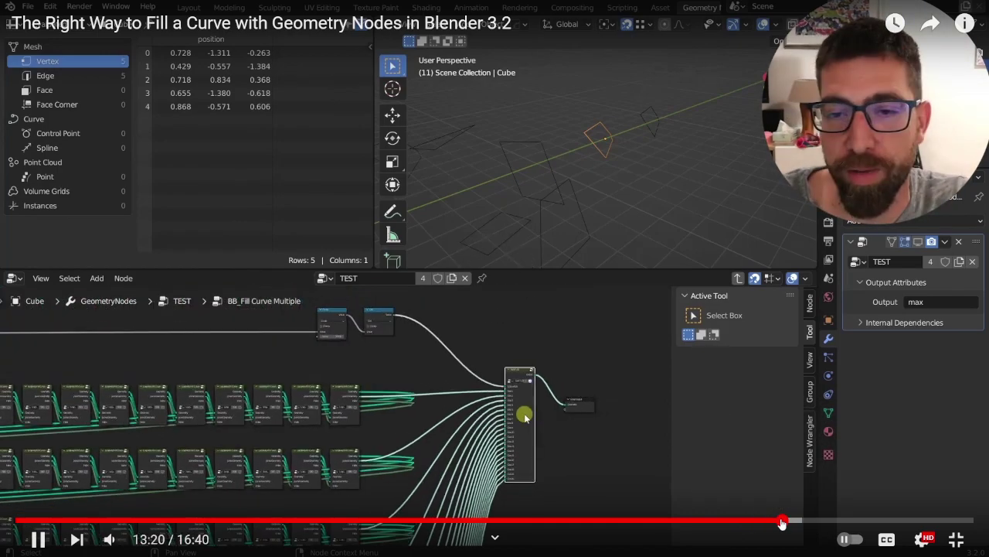
{"action": "left_click", "coordinate": [818, 521]}
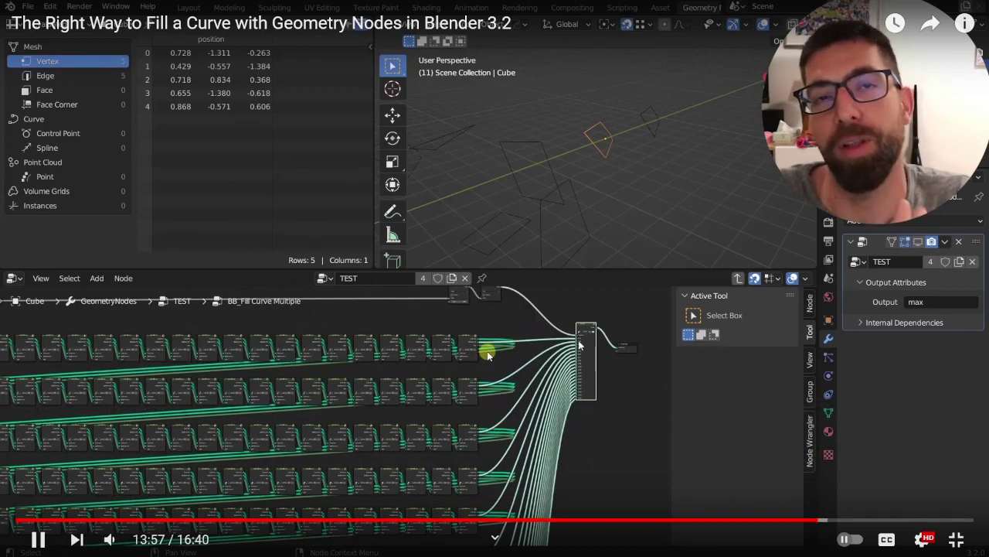
{"action": "left_click", "coordinate": [908, 521]}
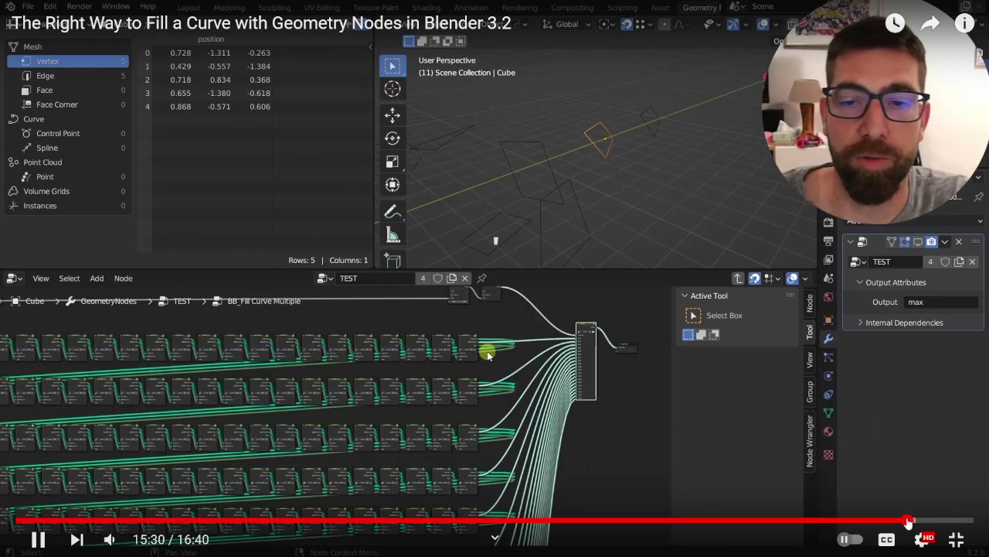
{"action": "left_click", "coordinate": [957, 520]}
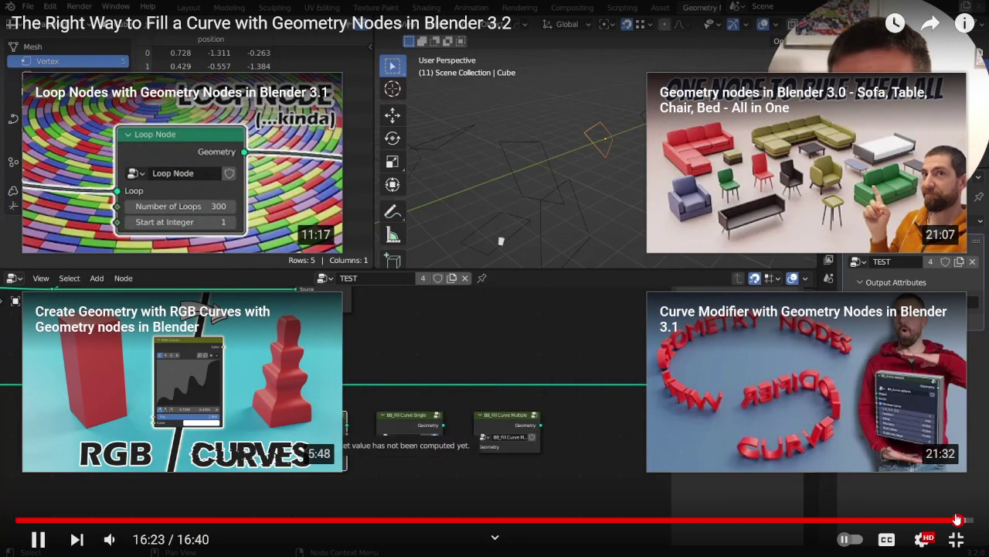
{"action": "left_click", "coordinate": [956, 539]}
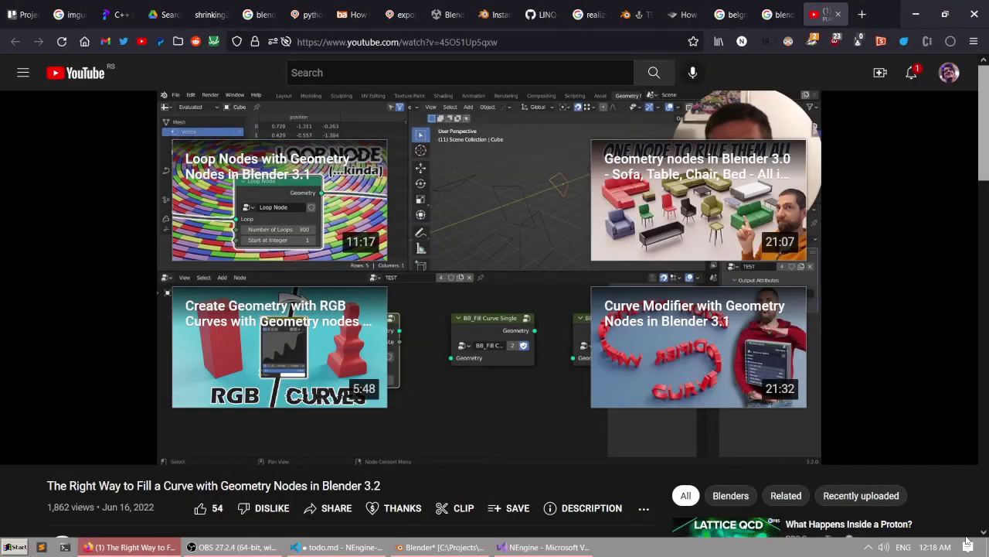
{"action": "left_click", "coordinate": [472, 371]}
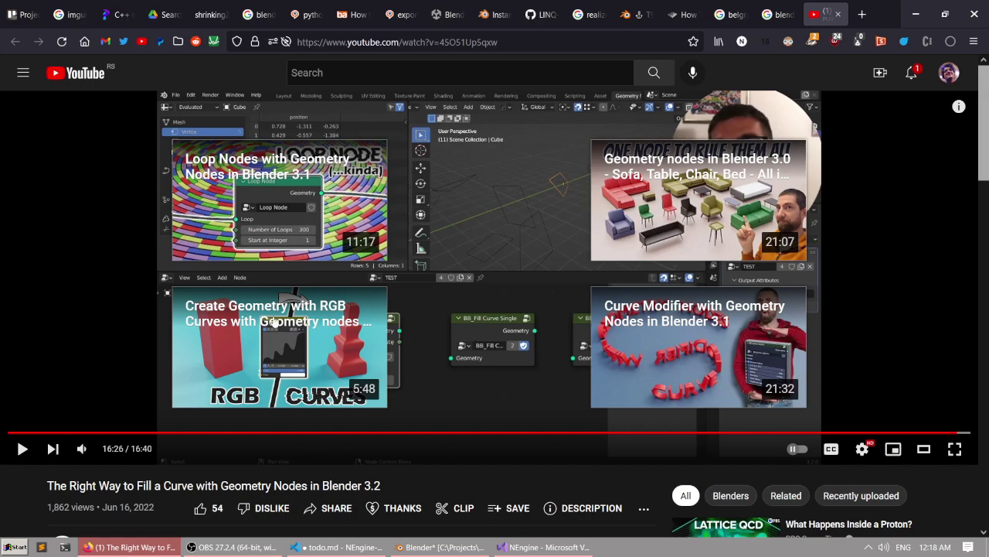
Read the video's description and the comments below it for information about the fill curve nodes.
{"action": "scroll", "coordinate": [464, 334], "scroll_direction": "down", "scroll_amount": 5}
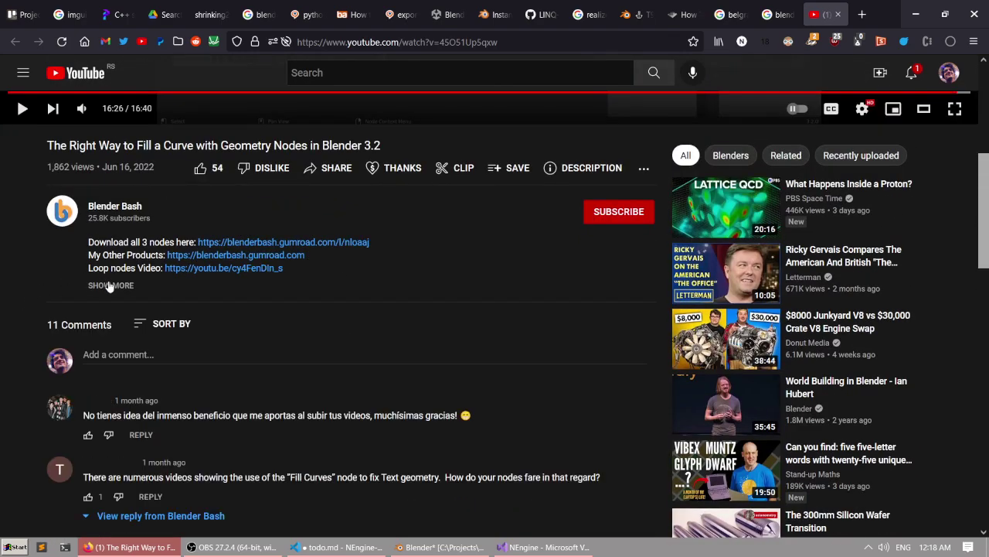
{"action": "left_click", "coordinate": [109, 285]}
{"action": "left_click", "coordinate": [105, 295]}
{"action": "scroll", "coordinate": [13, 300], "scroll_direction": "down", "scroll_amount": 3}
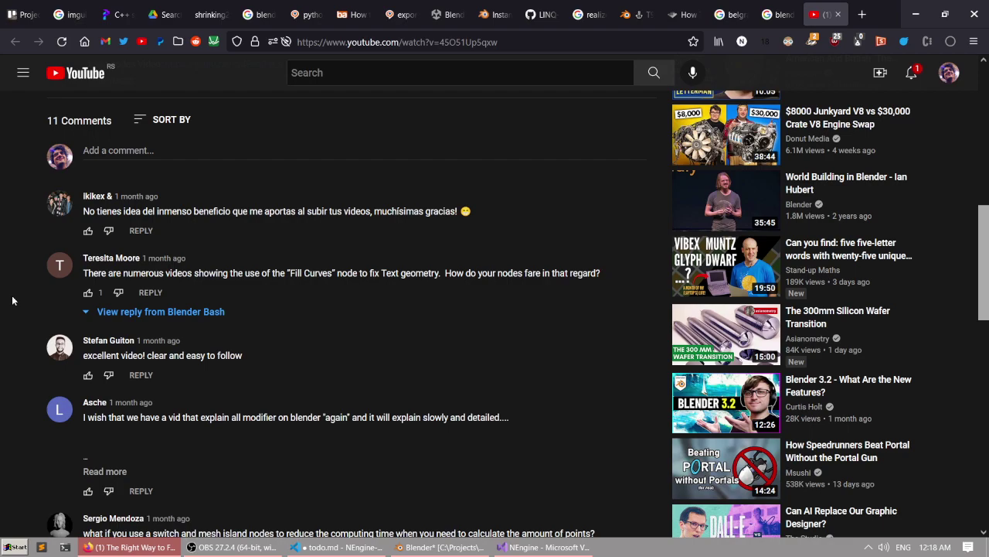
{"action": "scroll", "coordinate": [13, 300], "scroll_direction": "down", "scroll_amount": 2}
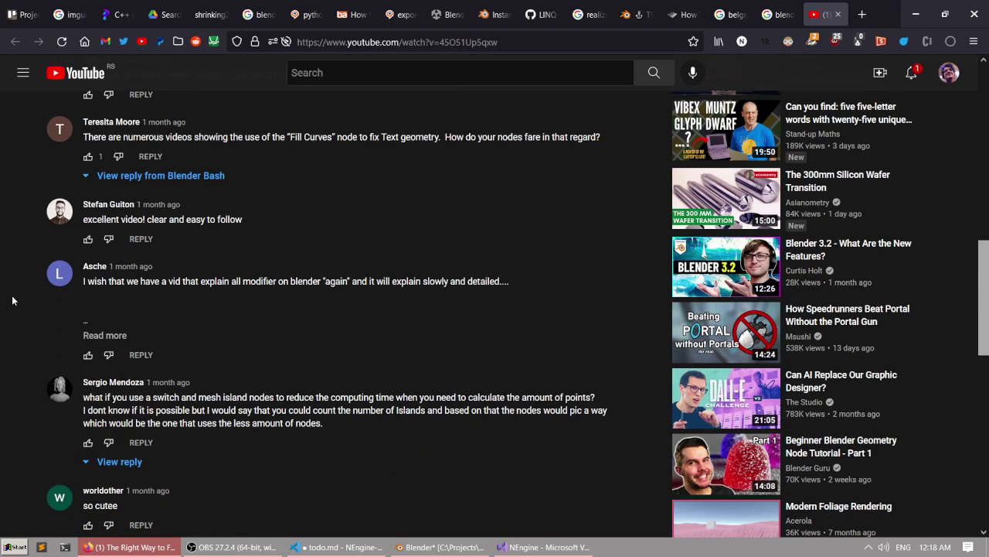
Return to the search results and open "Fill Curve flattens the curve - Geometry Nodes" in a background tab.
{"action": "left_click", "coordinate": [776, 14]}
{"action": "scroll", "coordinate": [651, 202], "scroll_direction": "down", "scroll_amount": 4}
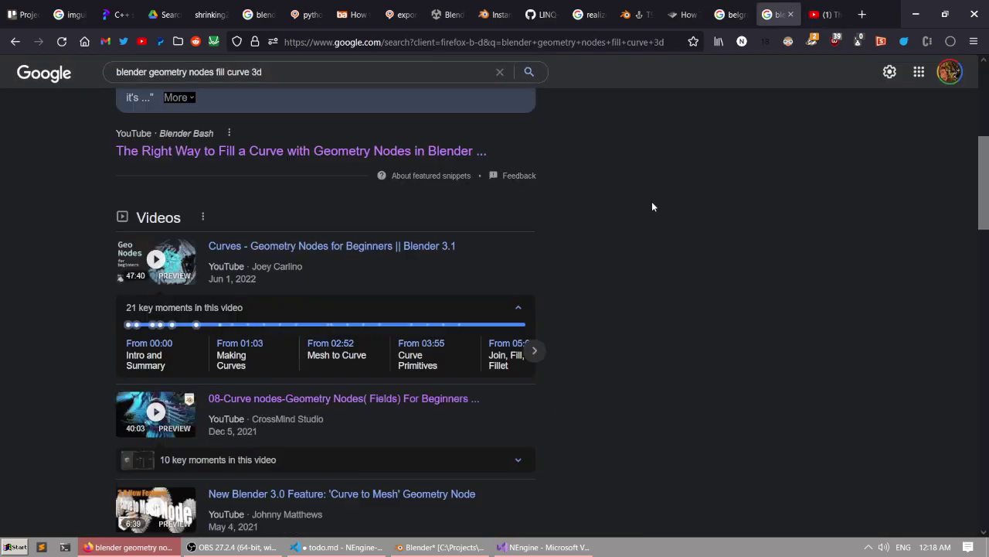
{"action": "scroll", "coordinate": [652, 207], "scroll_direction": "down", "scroll_amount": 9}
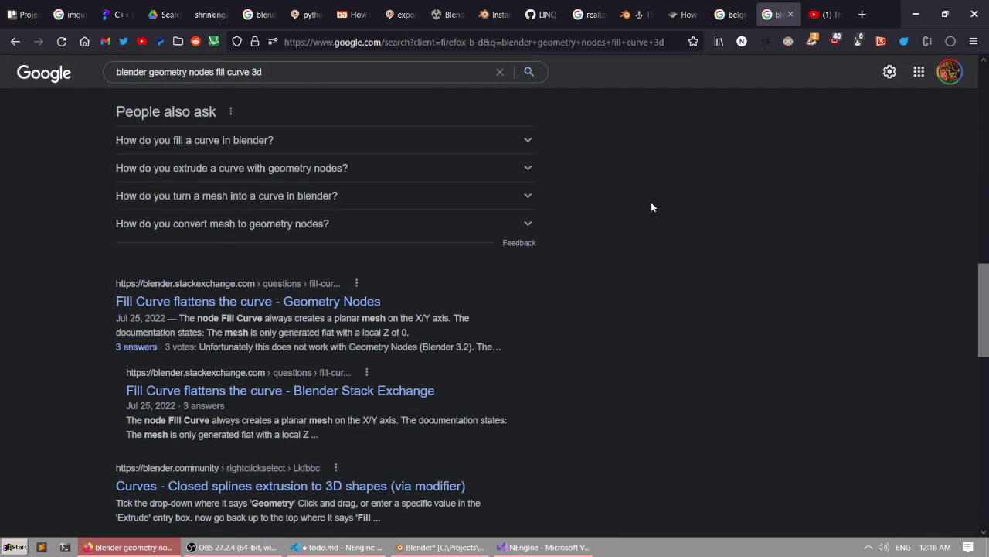
{"action": "middle_click", "coordinate": [203, 305]}
{"action": "scroll", "coordinate": [52, 297], "scroll_direction": "down", "scroll_amount": 3}
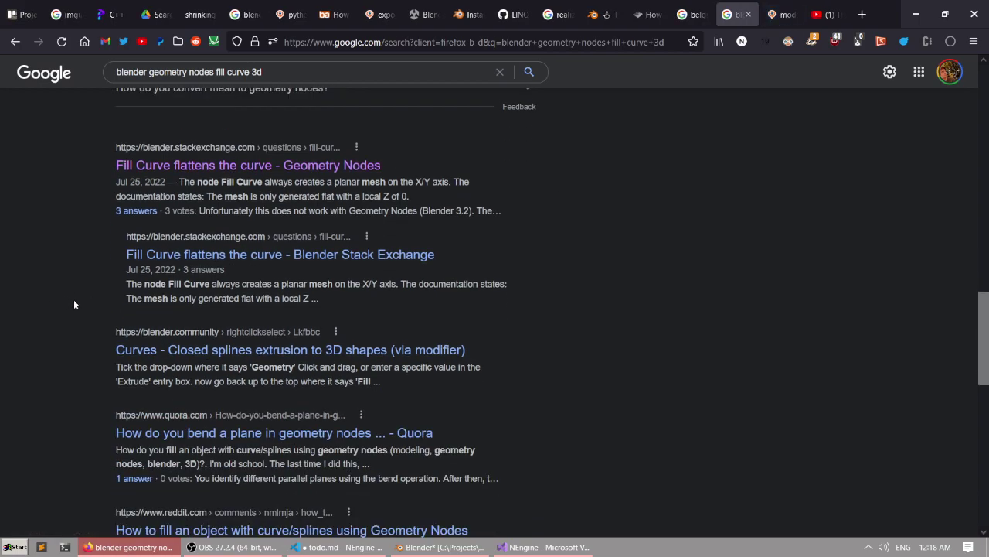
Replace the Google query with "blender geometry nodes fill hole" and run the search.
{"action": "scroll", "coordinate": [74, 304], "scroll_direction": "up", "scroll_amount": 10}
{"action": "left_click_drag", "start_coordinate": [297, 82], "coordinate": [69, 87]}
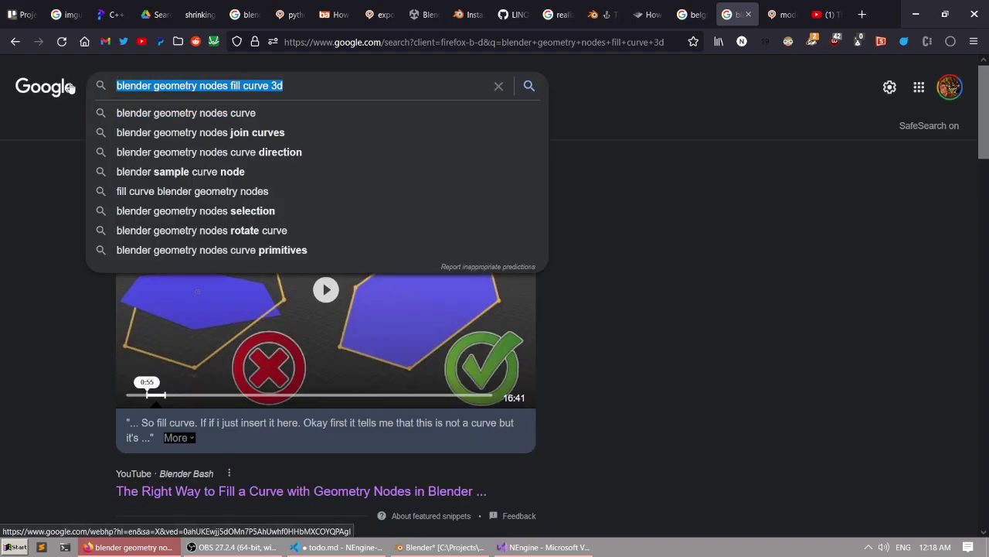
{"action": "type", "text": "blender"}
{"action": "key", "text": "Down"}
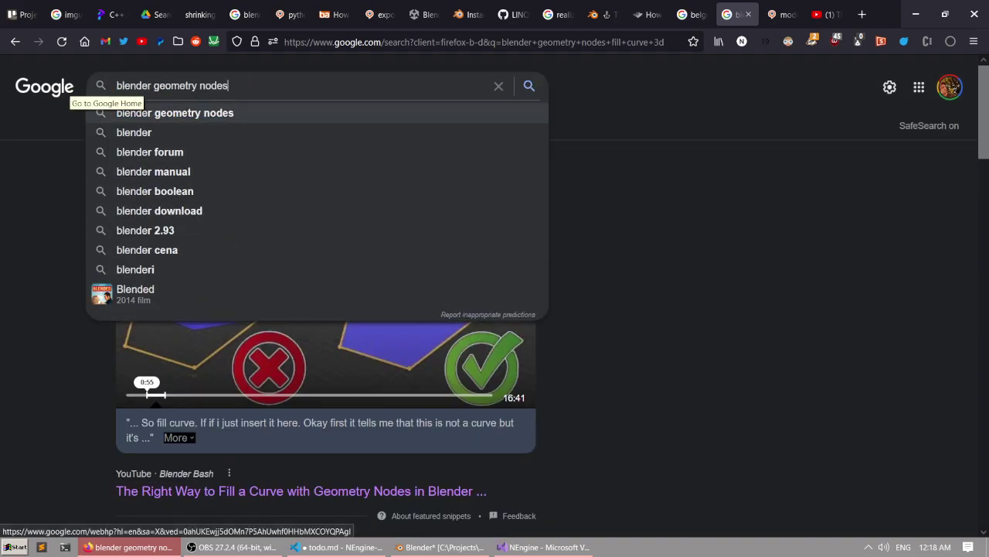
{"action": "type", "text": "fill hole"}
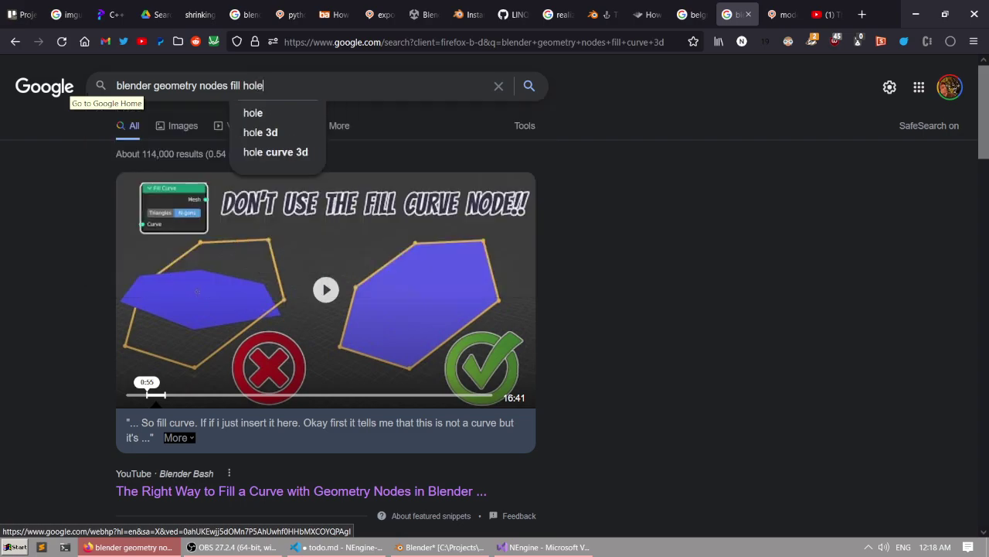
{"action": "key", "text": "Return"}
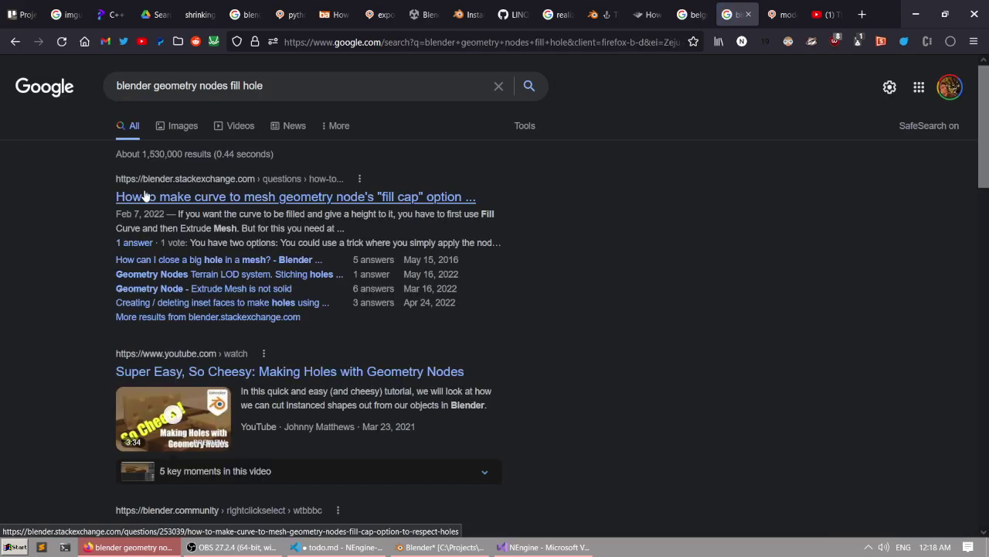
Open the Stack Exchange question about making Curve to Mesh's "fill cap" option respect holes and read its answer.
{"action": "middle_click", "coordinate": [165, 197]}
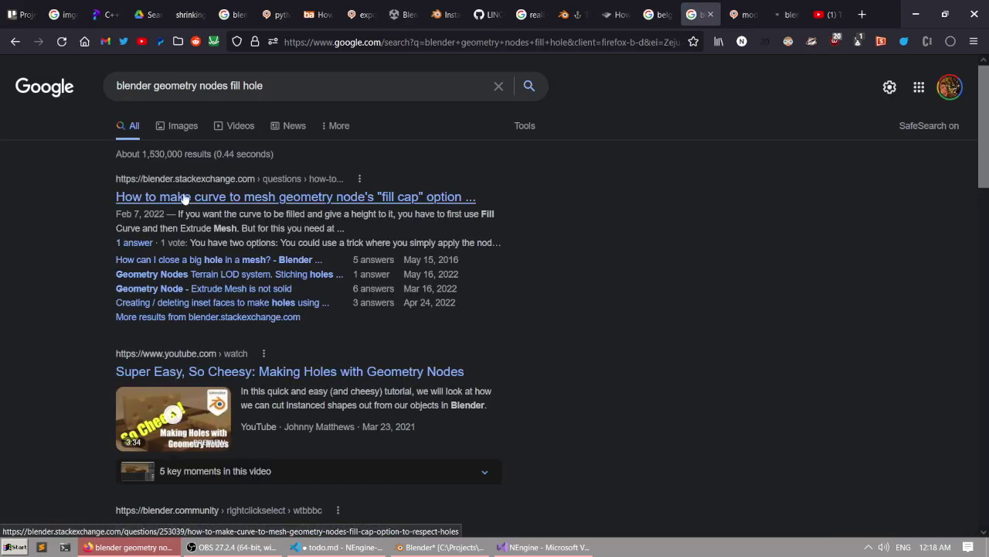
{"action": "left_click", "coordinate": [782, 14]}
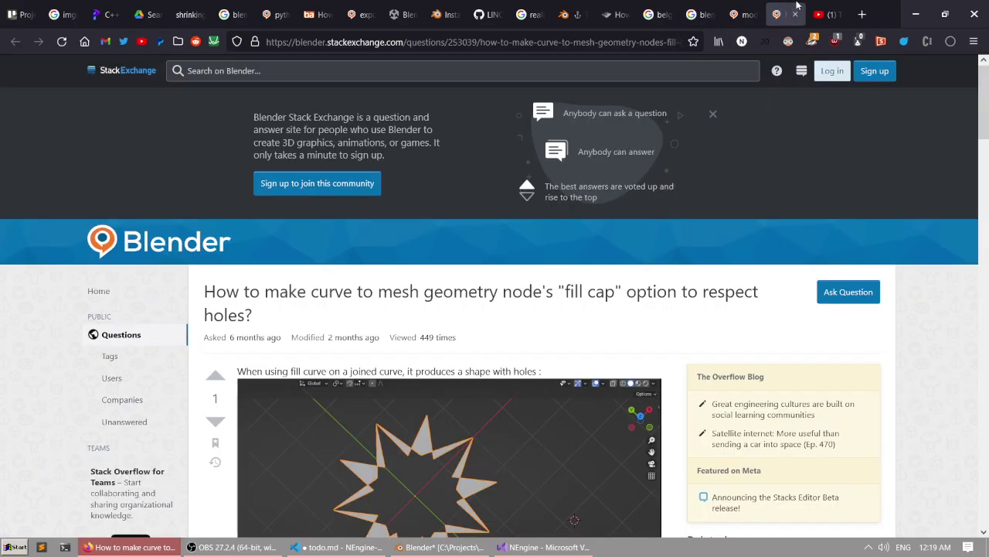
{"action": "scroll", "coordinate": [341, 258], "scroll_direction": "down", "scroll_amount": 1}
{"action": "scroll", "coordinate": [245, 246], "scroll_direction": "down", "scroll_amount": 10}
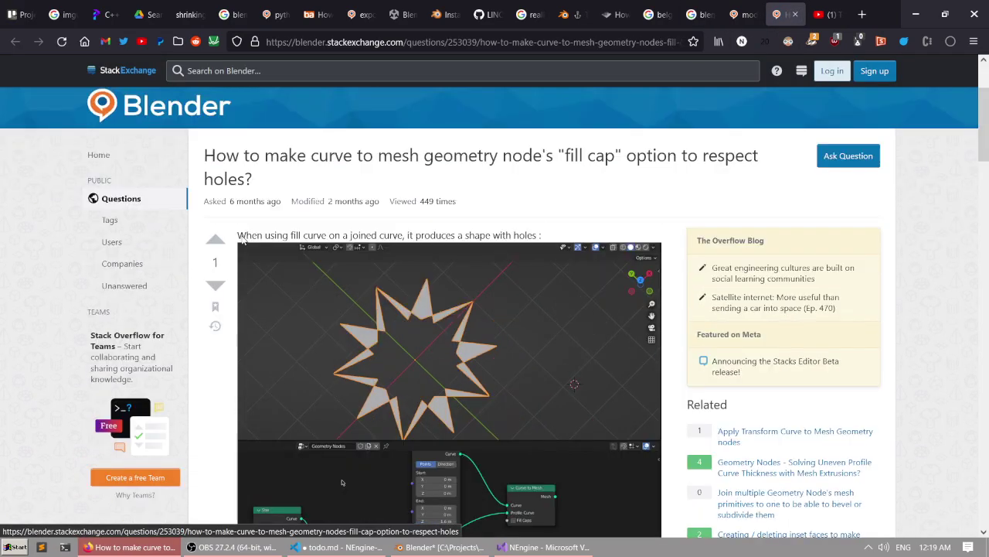
{"action": "scroll", "coordinate": [196, 218], "scroll_direction": "down", "scroll_amount": 3}
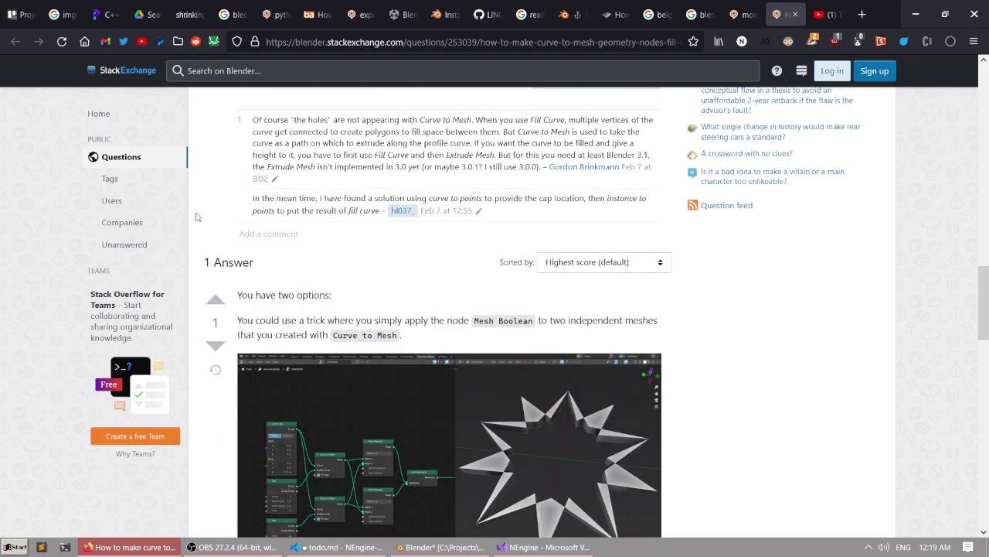
{"action": "scroll", "coordinate": [196, 216], "scroll_direction": "down", "scroll_amount": 1}
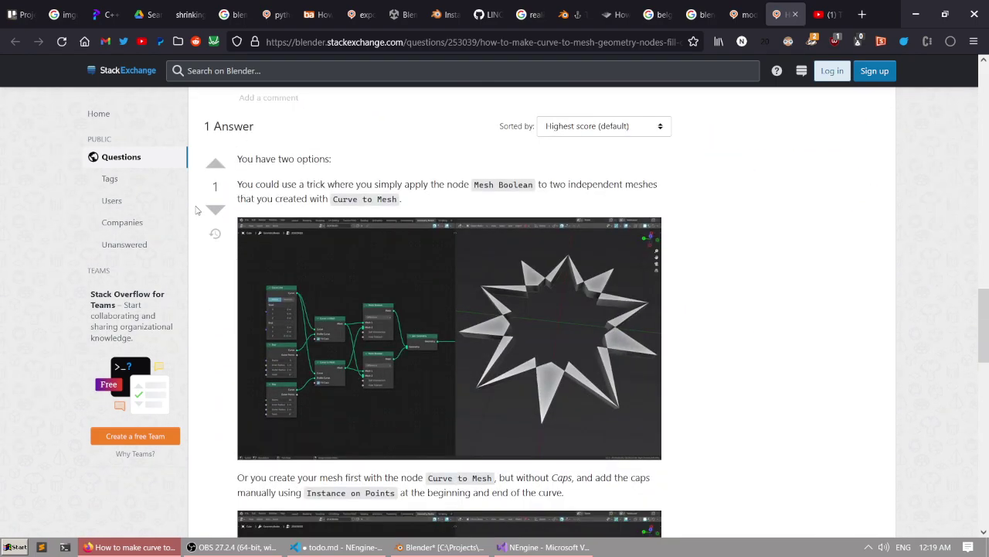
{"action": "scroll", "coordinate": [196, 209], "scroll_direction": "down", "scroll_amount": 3}
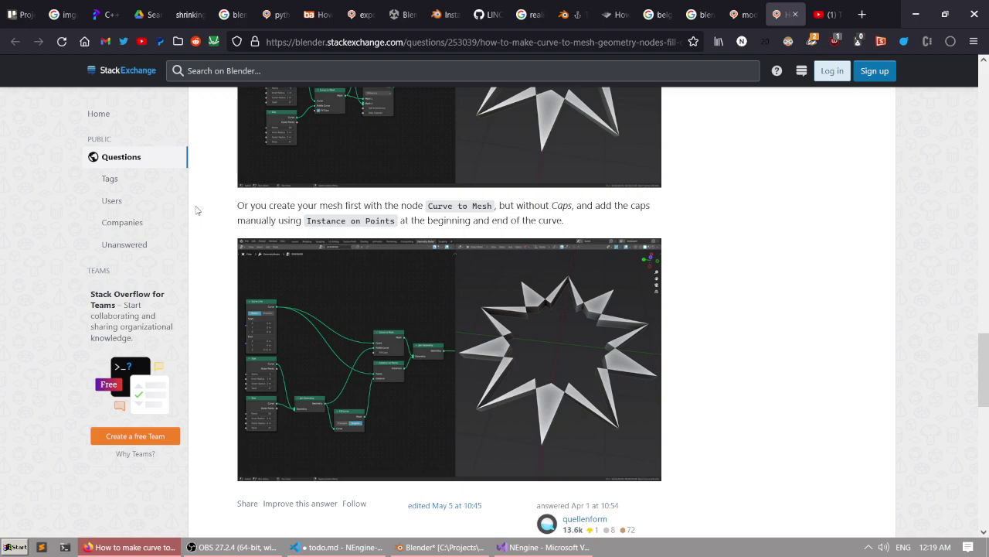
{"action": "scroll", "coordinate": [196, 209], "scroll_direction": "down", "scroll_amount": 3}
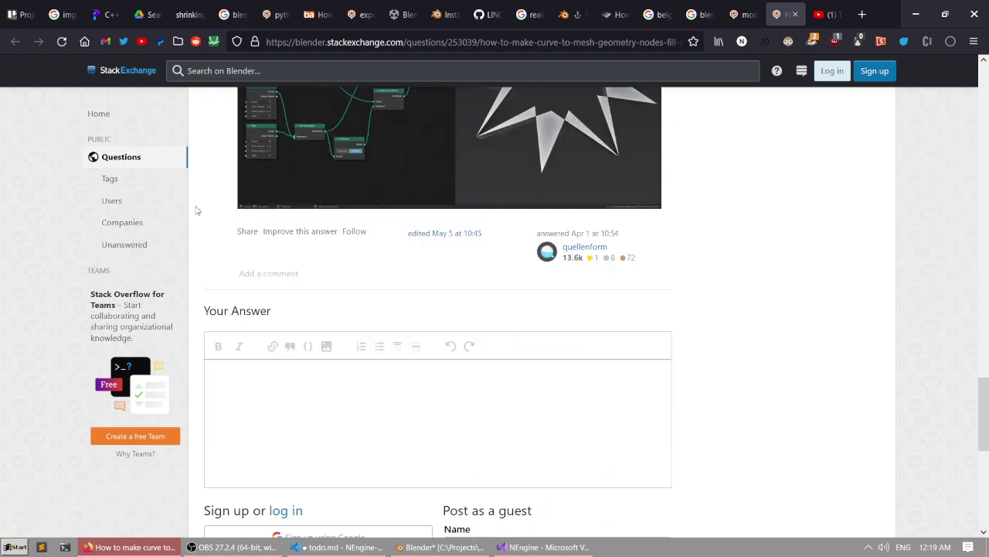
{"action": "scroll", "coordinate": [196, 210], "scroll_direction": "up", "scroll_amount": 4}
Read the accepted answer to "Fill Curve flattens the curve" and open its node setup screenshot at full size.
{"action": "left_click", "coordinate": [741, 15]}
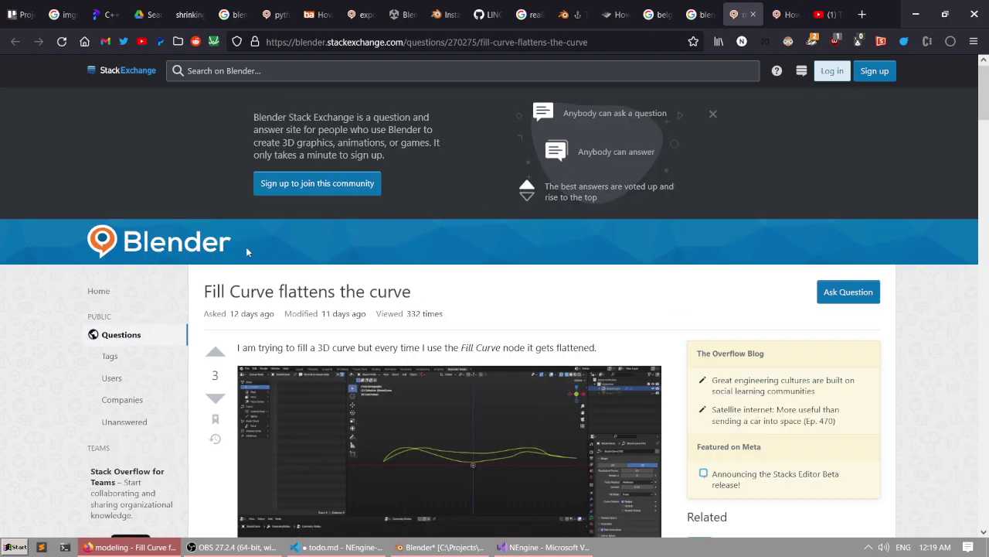
{"action": "scroll", "coordinate": [246, 252], "scroll_direction": "down", "scroll_amount": 5}
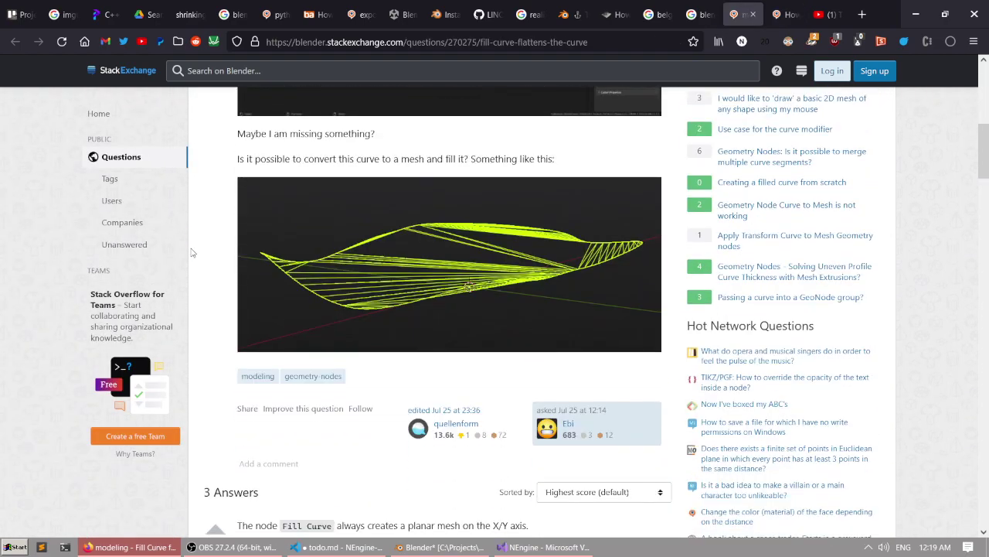
{"action": "scroll", "coordinate": [192, 253], "scroll_direction": "down", "scroll_amount": 3}
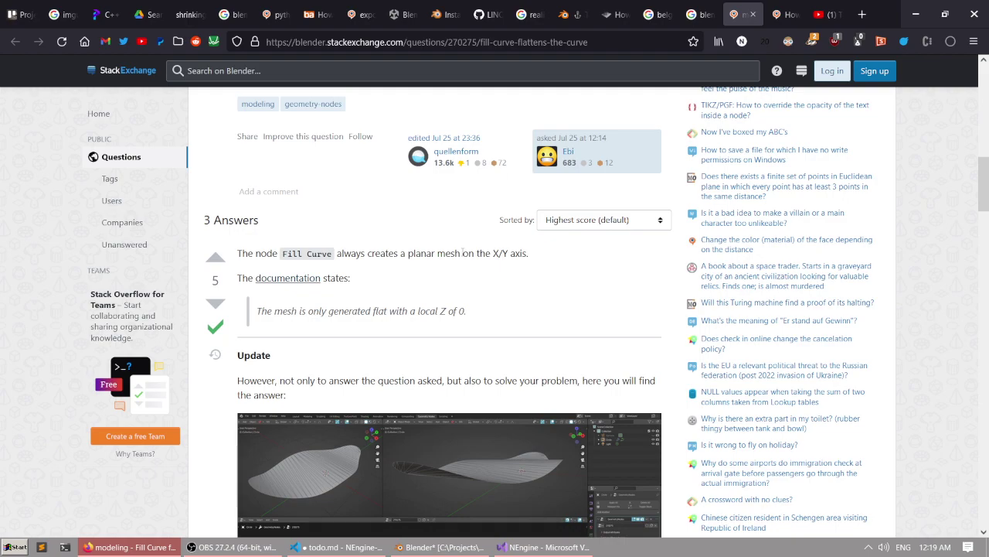
{"action": "scroll", "coordinate": [463, 252], "scroll_direction": "down", "scroll_amount": 2}
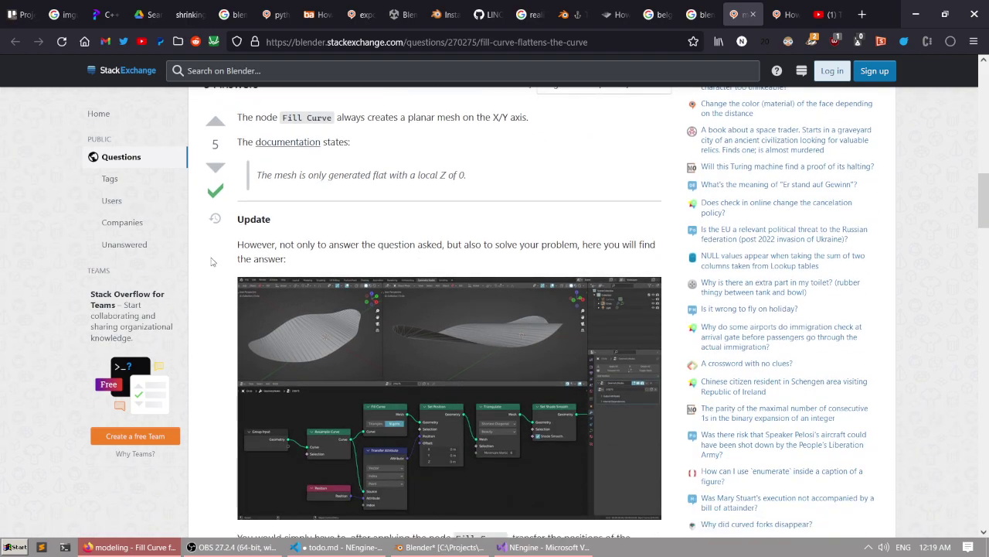
{"action": "scroll", "coordinate": [350, 242], "scroll_direction": "down", "scroll_amount": 2}
{"action": "left_click", "coordinate": [350, 242]}
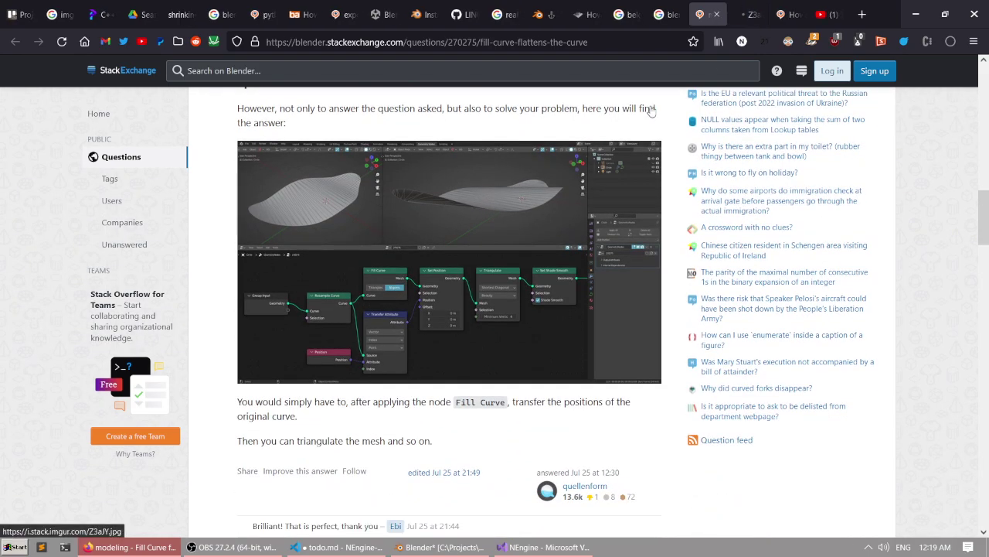
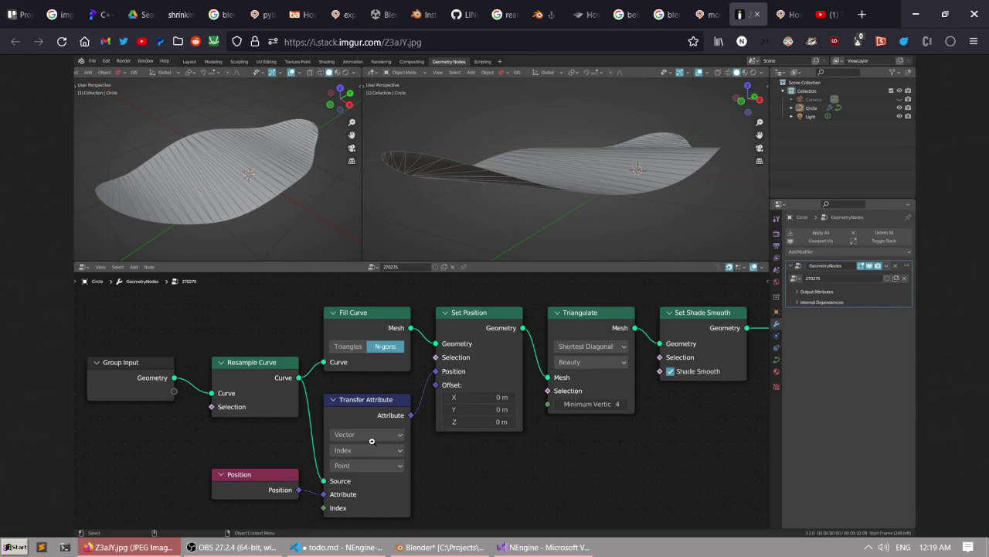
Switch to Blender and maximize the Finland Road geometry node editor.
{"action": "left_click", "coordinate": [443, 547]}
{"action": "left_click", "coordinate": [443, 548]}
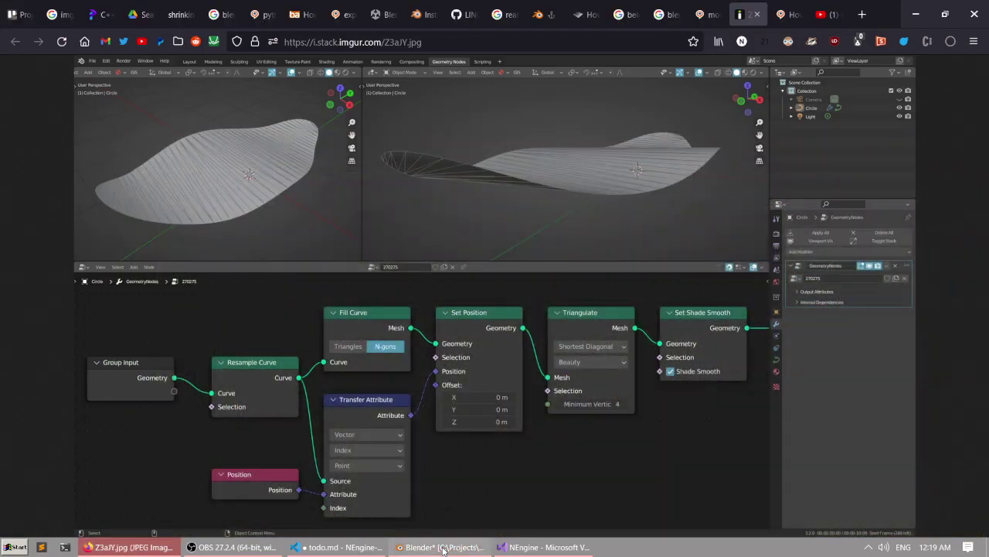
{"action": "left_click", "coordinate": [443, 549]}
{"action": "scroll", "coordinate": [454, 303], "scroll_direction": "down", "scroll_amount": 3}
{"action": "middle_click_drag", "start_coordinate": [432, 240], "coordinate": [517, 214]}
{"action": "key", "text": "ctrl+space"}
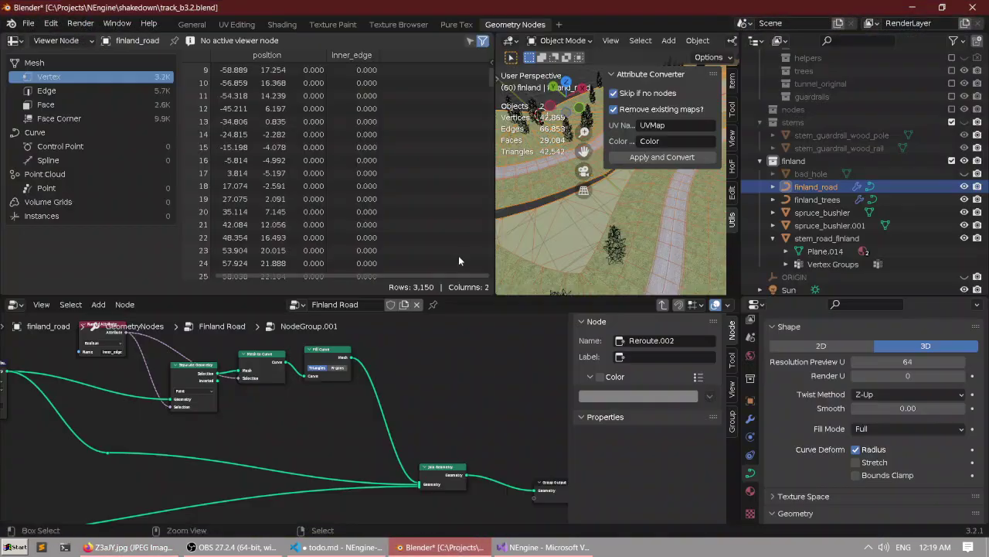
{"action": "middle_click_drag", "start_coordinate": [347, 424], "coordinate": [372, 392]}
{"action": "key", "text": "ctrl+space"}
{"action": "middle_click_drag", "start_coordinate": [348, 352], "coordinate": [148, 334]}
{"action": "scroll", "coordinate": [147, 334], "scroll_direction": "down", "scroll_amount": 2}
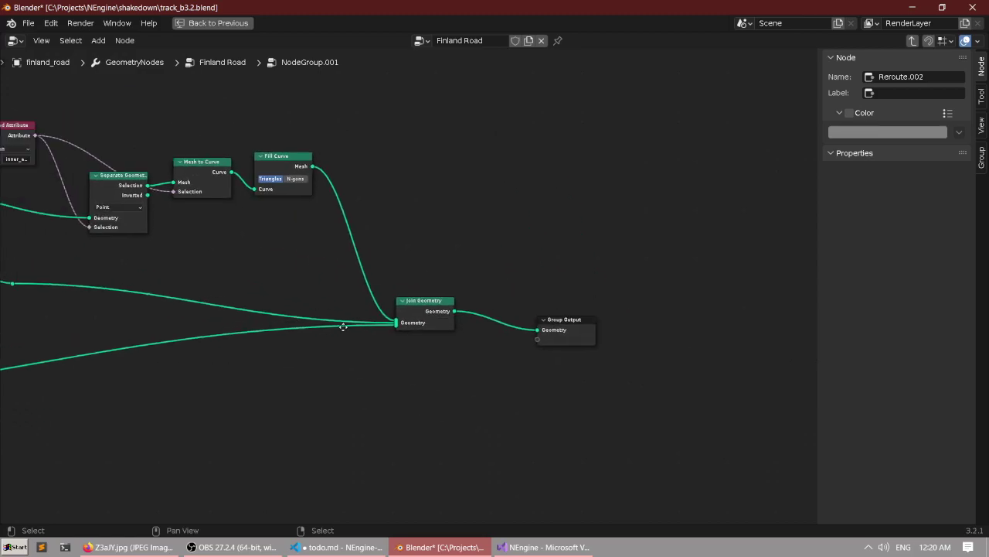
Examine the node chain from the inner_edge Named Attribute through Separate Geometry and Fill Curve to Join Geometry.
{"action": "middle_click_drag", "start_coordinate": [342, 325], "coordinate": [621, 364]}
{"action": "scroll", "coordinate": [282, 269], "scroll_direction": "up", "scroll_amount": 2}
{"action": "scroll", "coordinate": [282, 269], "scroll_direction": "up", "scroll_amount": 3}
{"action": "middle_click_drag", "start_coordinate": [285, 245], "coordinate": [290, 290]}
{"action": "middle_click_drag", "start_coordinate": [378, 166], "coordinate": [391, 217]}
{"action": "scroll", "coordinate": [372, 183], "scroll_direction": "down", "scroll_amount": 4}
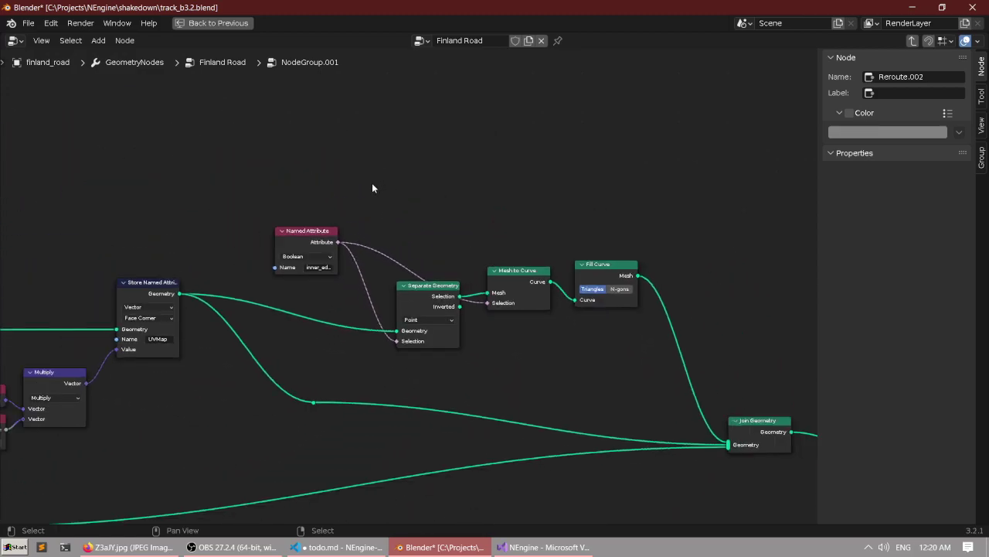
{"action": "scroll", "coordinate": [394, 164], "scroll_direction": "up", "scroll_amount": 4}
{"action": "middle_click_drag", "start_coordinate": [373, 183], "coordinate": [453, 188]}
{"action": "scroll", "coordinate": [336, 300], "scroll_direction": "up", "scroll_amount": 1}
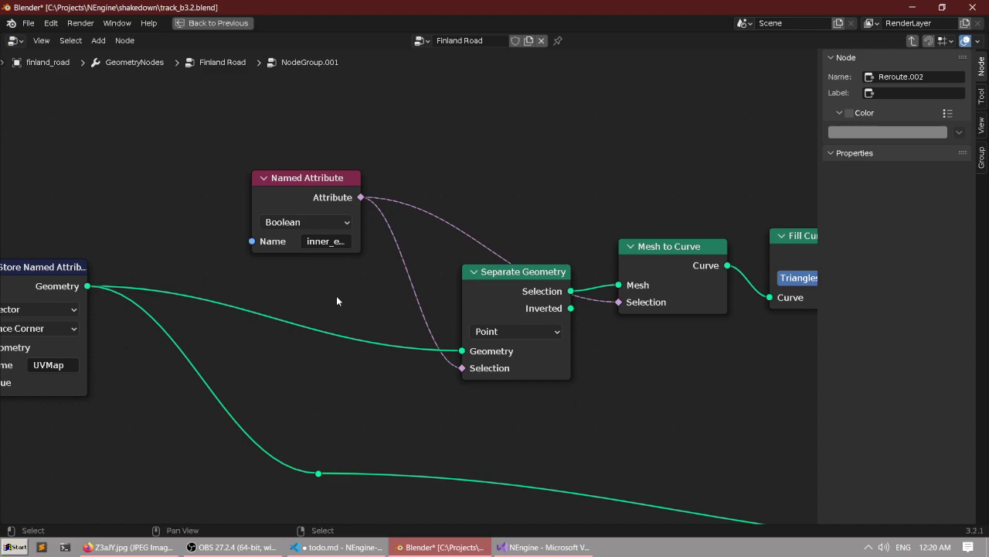
{"action": "scroll", "coordinate": [338, 301], "scroll_direction": "down", "scroll_amount": 2}
{"action": "middle_click_drag", "start_coordinate": [538, 187], "coordinate": [337, 197]}
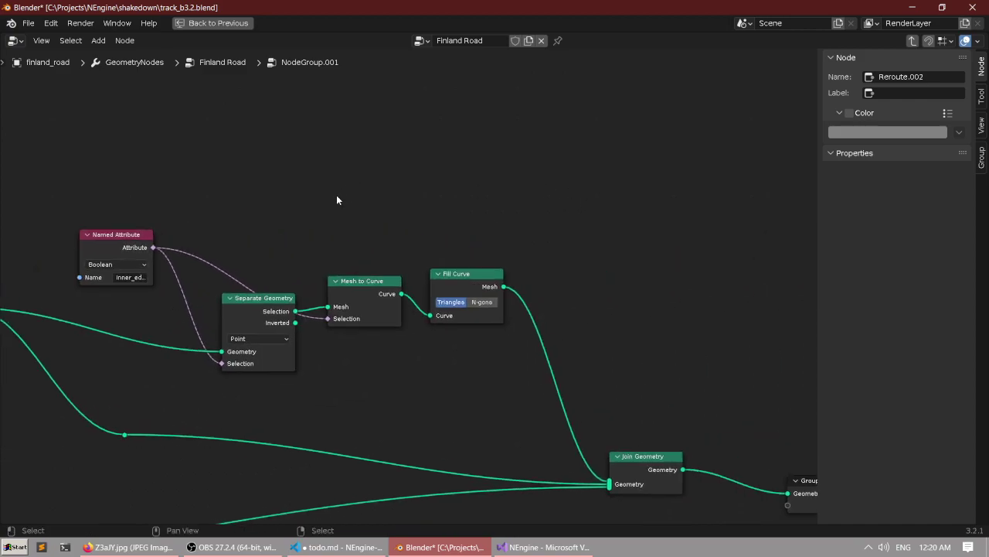
Move the Mesh to Curve and Fill Curve nodes together up and away from Separate Geometry to make room.
{"action": "left_click_drag", "start_coordinate": [337, 196], "coordinate": [560, 330]}
{"action": "left_click_drag", "start_coordinate": [468, 273], "coordinate": [488, 223]}
{"action": "left_click", "coordinate": [458, 177]}
{"action": "middle_click_drag", "start_coordinate": [249, 258], "coordinate": [351, 216]}
{"action": "scroll", "coordinate": [351, 217], "scroll_direction": "up", "scroll_amount": 3}
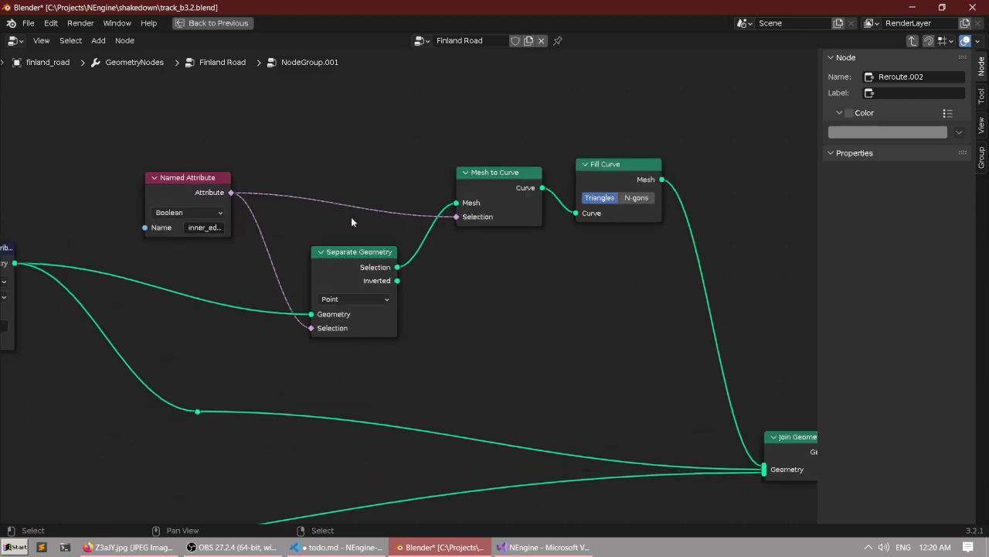
Add a Transfer Attribute node below Mesh to Curve and Fill Curve and set its data type to Vector.
{"action": "key", "text": "F3"}
{"action": "type", "text": "transfer"}
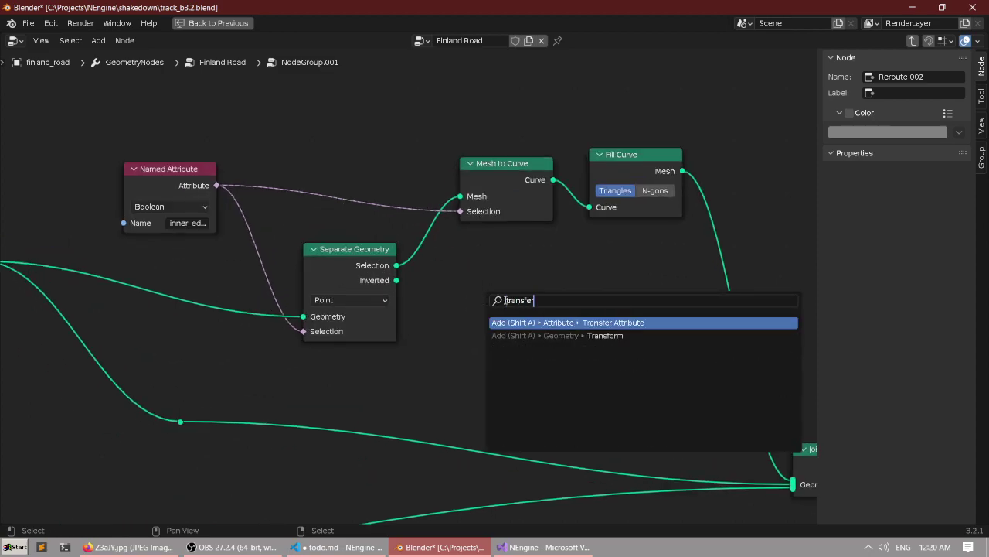
{"action": "key", "text": "Return"}
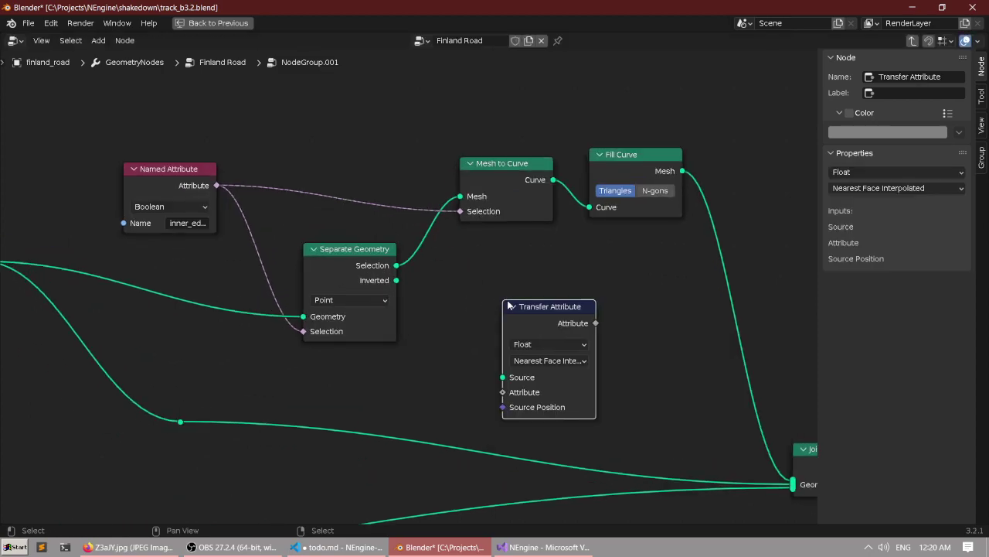
{"action": "scroll", "coordinate": [546, 310], "scroll_direction": "up", "scroll_amount": 1}
{"action": "left_click", "coordinate": [460, 290]}
{"action": "left_click", "coordinate": [460, 317]}
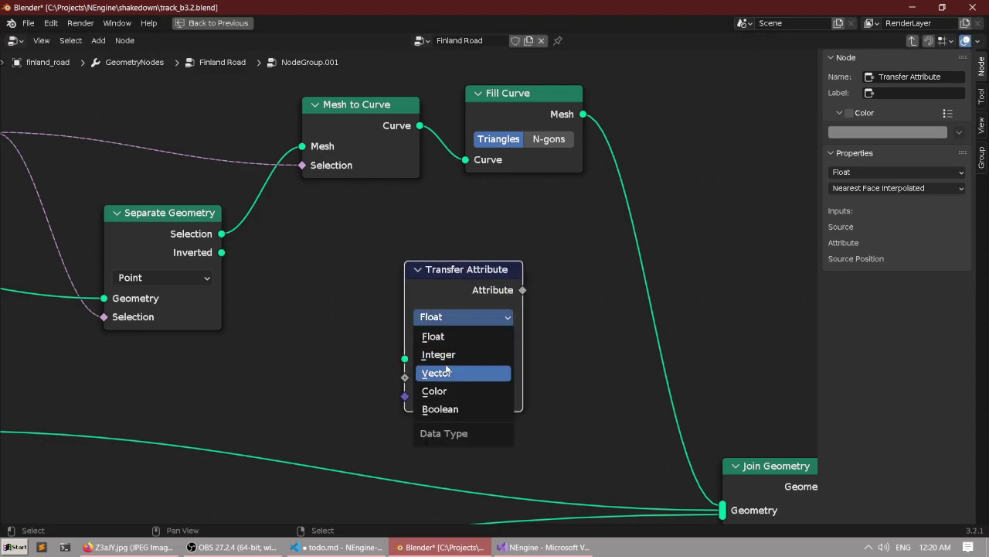
{"action": "left_click", "coordinate": [452, 371]}
{"action": "left_click", "coordinate": [463, 337]}
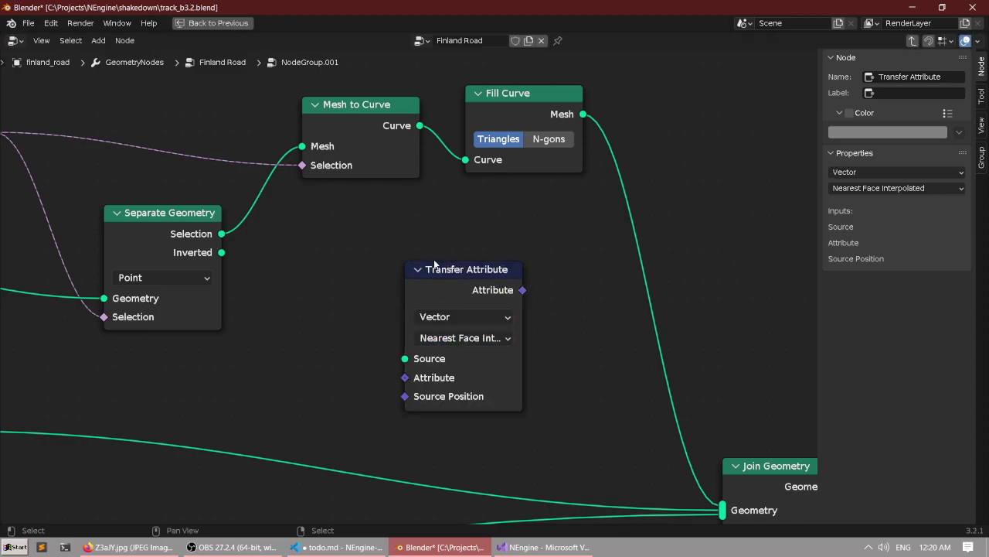
Position the Transfer Attribute node below Fill Curve and link Separate Geometry's Selection output to its Source input.
{"action": "middle_click_drag", "start_coordinate": [439, 270], "coordinate": [417, 308]}
{"action": "left_click_drag", "start_coordinate": [430, 326], "coordinate": [458, 302]}
{"action": "scroll", "coordinate": [387, 301], "scroll_direction": "down", "scroll_amount": 3}
{"action": "middle_click_drag", "start_coordinate": [346, 300], "coordinate": [531, 268]}
{"action": "middle_click_drag", "start_coordinate": [431, 280], "coordinate": [488, 278]}
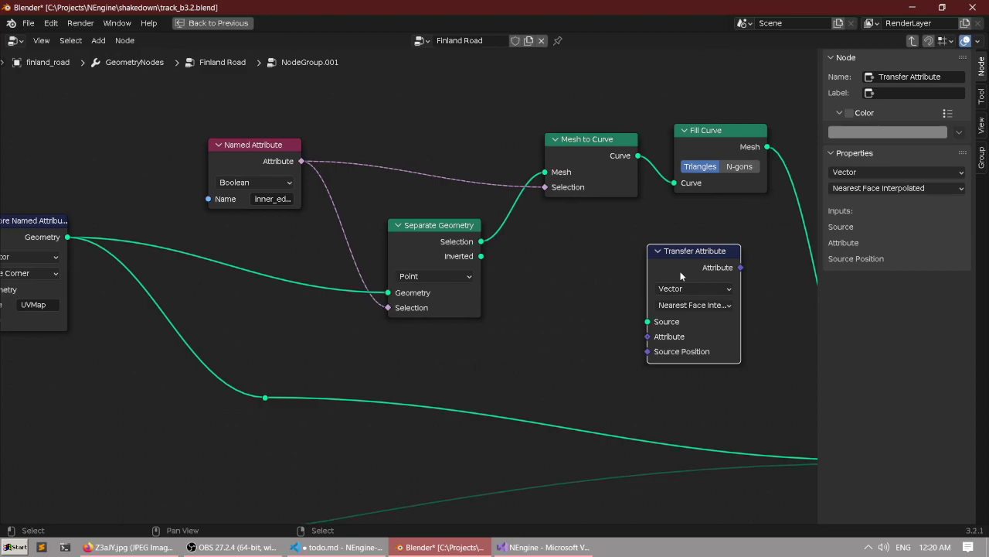
{"action": "left_click_drag", "start_coordinate": [681, 274], "coordinate": [645, 270]}
{"action": "scroll", "coordinate": [444, 277], "scroll_direction": "up", "scroll_amount": 4}
{"action": "middle_click_drag", "start_coordinate": [521, 257], "coordinate": [309, 275]}
{"action": "scroll", "coordinate": [457, 291], "scroll_direction": "up", "scroll_amount": 1}
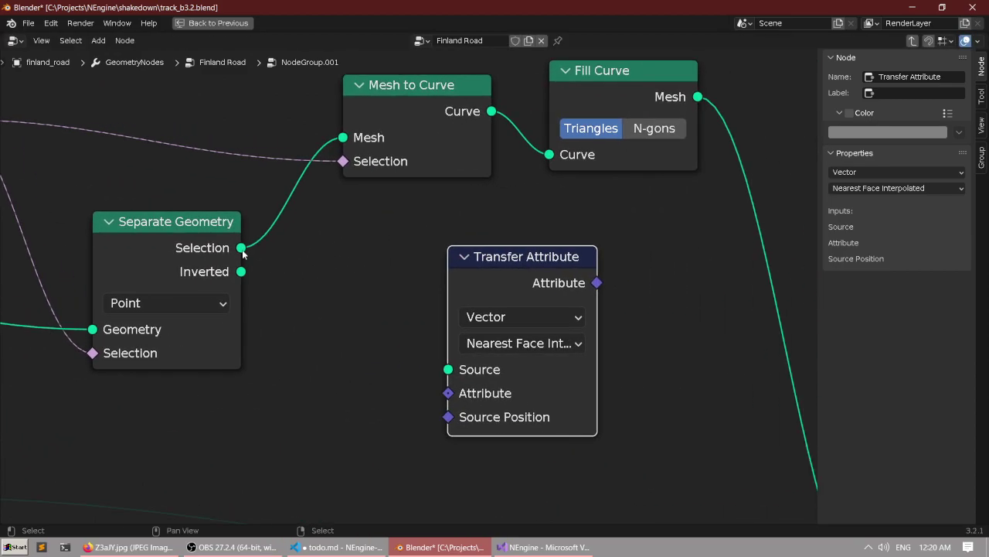
{"action": "left_click_drag", "start_coordinate": [242, 250], "coordinate": [458, 372]}
{"action": "scroll", "coordinate": [481, 280], "scroll_direction": "down", "scroll_amount": 1}
{"action": "middle_click_drag", "start_coordinate": [482, 280], "coordinate": [392, 300]}
{"action": "left_click_drag", "start_coordinate": [389, 293], "coordinate": [462, 275]}
{"action": "middle_click_drag", "start_coordinate": [279, 408], "coordinate": [376, 350]}
Add a Position input node beside Transfer Attribute and connect its output to the Attribute input.
{"action": "key", "text": "F3"}
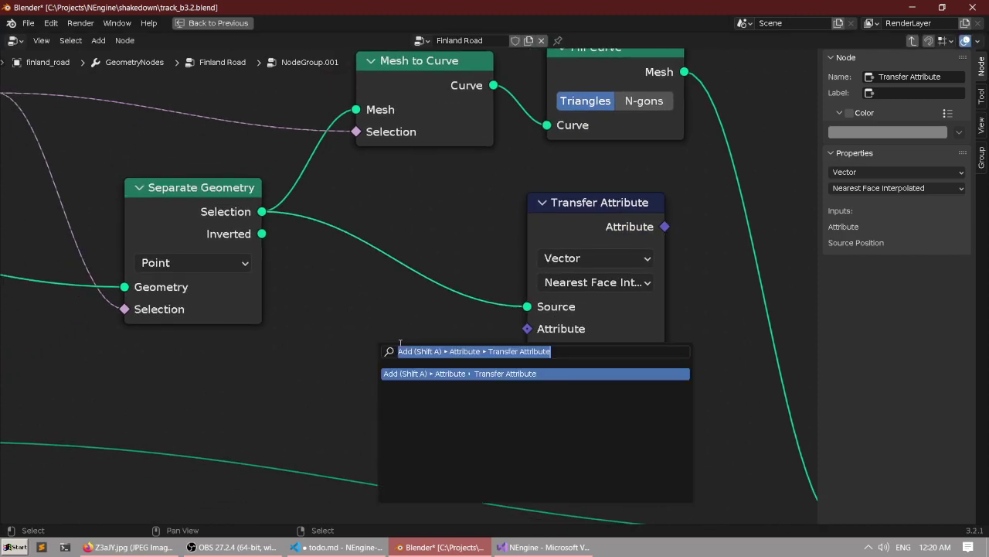
{"action": "key", "text": "Escape"}
{"action": "key", "text": "F3"}
{"action": "type", "text": "position"}
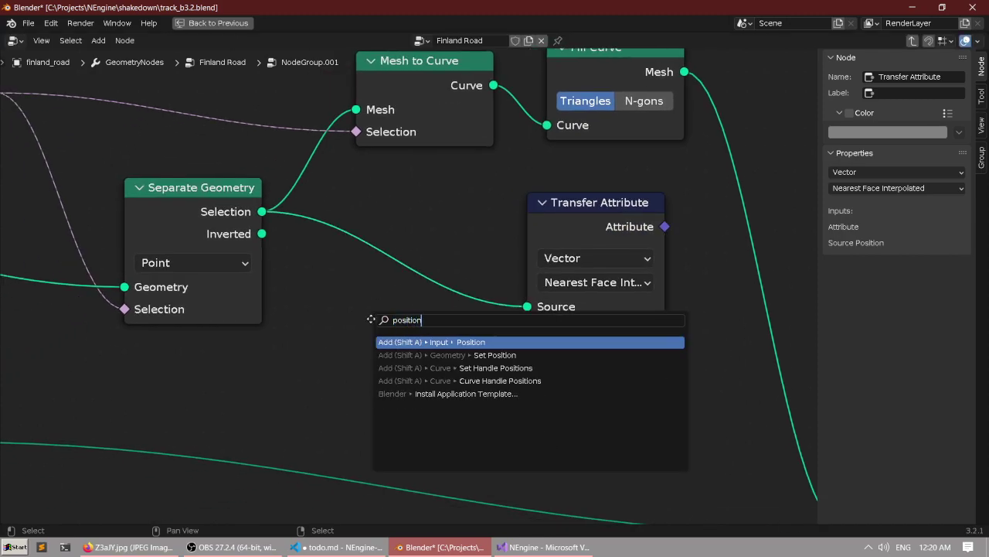
{"action": "key", "text": "Return"}
{"action": "left_click", "coordinate": [326, 358]}
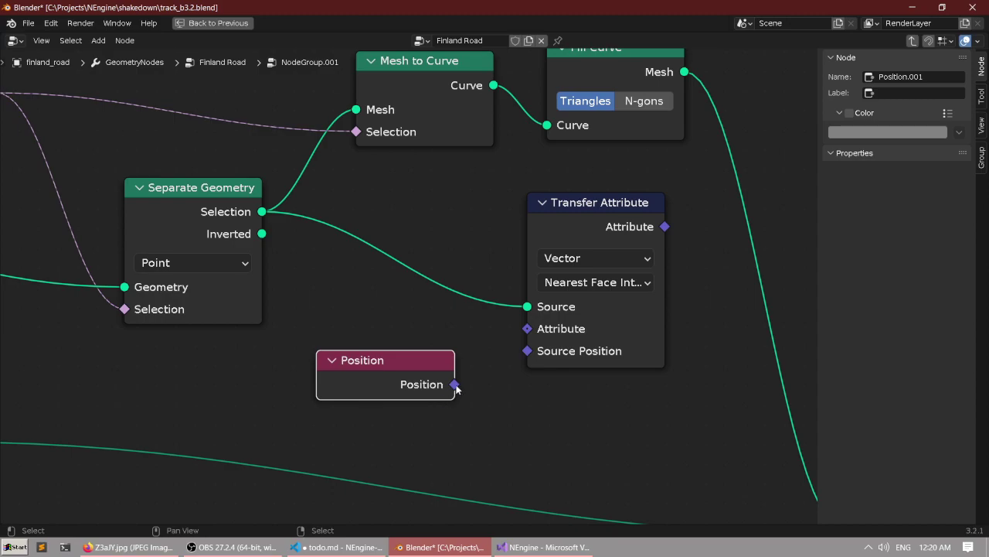
{"action": "left_click_drag", "start_coordinate": [456, 387], "coordinate": [527, 329]}
{"action": "scroll", "coordinate": [488, 312], "scroll_direction": "up", "scroll_amount": 2}
{"action": "left_click_drag", "start_coordinate": [313, 360], "coordinate": [298, 338]}
Check the reference screenshot in Firefox, then set Transfer Attribute's mapping to Index in Blender, keeping the Point domain.
{"action": "left_click", "coordinate": [128, 547]}
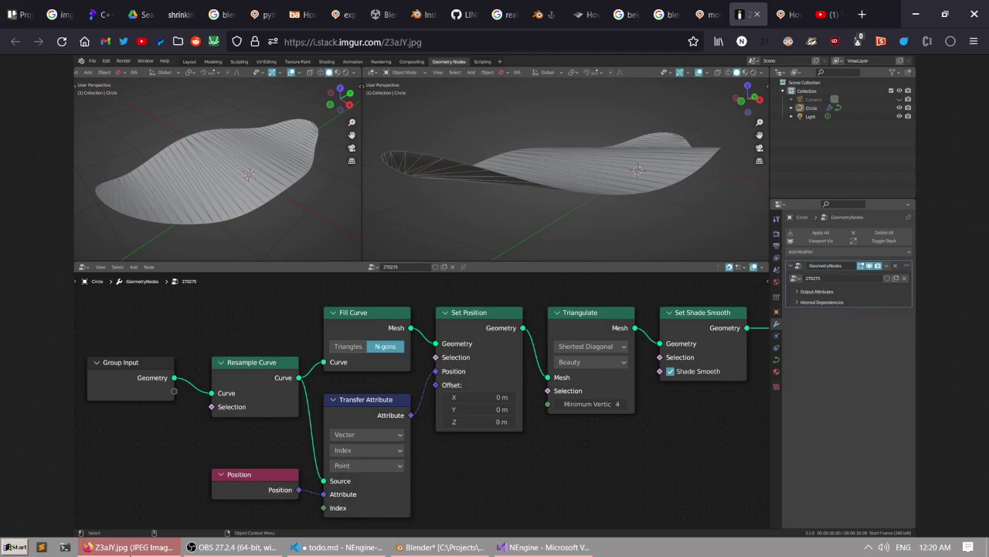
{"action": "left_click", "coordinate": [294, 474]}
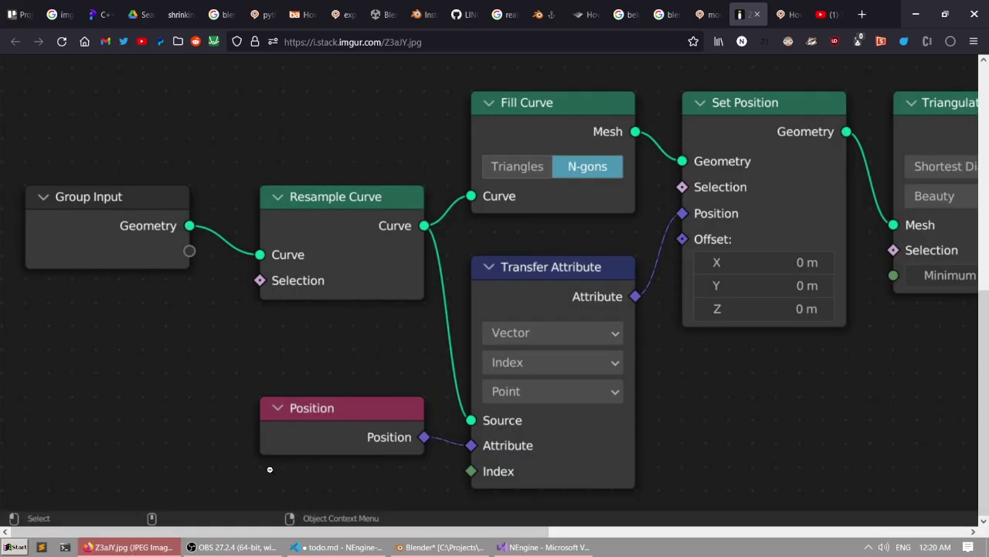
{"action": "left_click", "coordinate": [164, 550]}
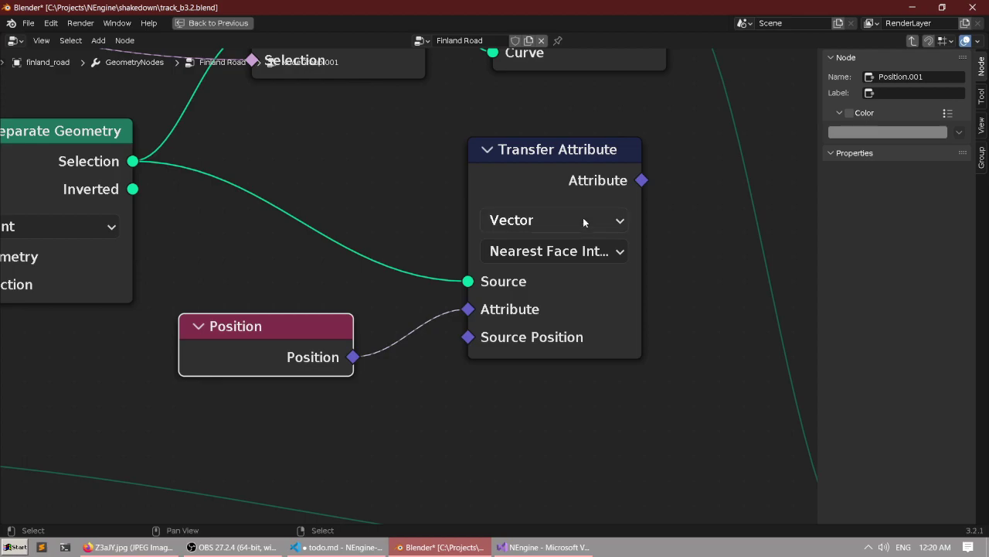
{"action": "left_click", "coordinate": [568, 251]}
{"action": "left_click", "coordinate": [536, 331]}
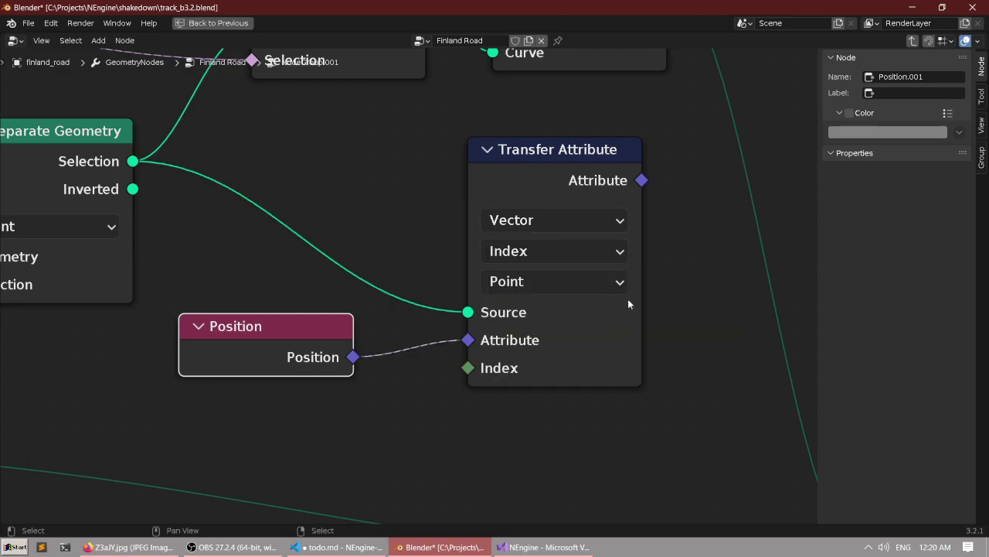
{"action": "left_click", "coordinate": [552, 285]}
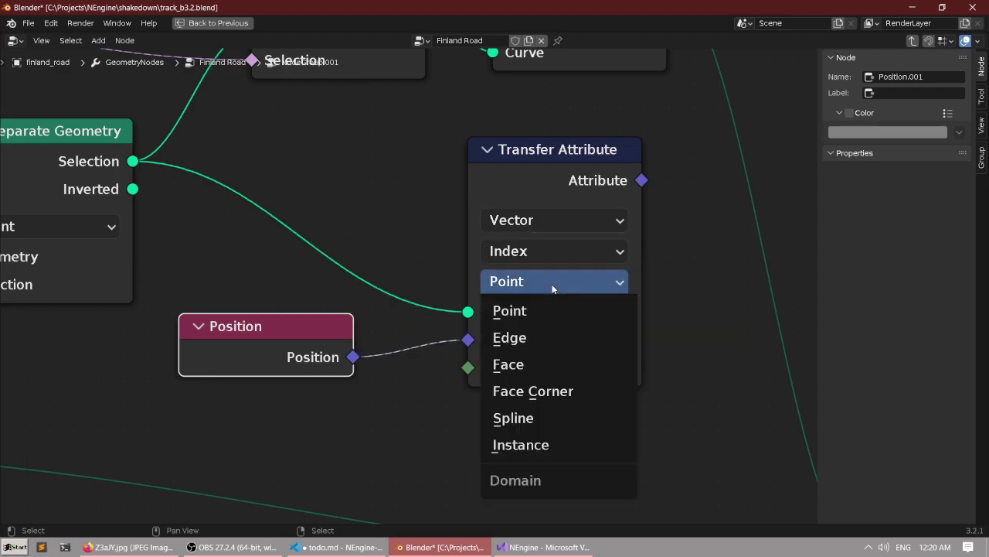
{"action": "left_click", "coordinate": [419, 264]}
Check how Fill Curve and Transfer Attribute continue in the Firefox reference screenshot and return to Blender's node tree.
{"action": "scroll", "coordinate": [429, 246], "scroll_direction": "down", "scroll_amount": 5}
{"action": "middle_click_drag", "start_coordinate": [421, 238], "coordinate": [331, 289]}
{"action": "scroll", "coordinate": [333, 289], "scroll_direction": "up", "scroll_amount": 3}
{"action": "left_click", "coordinate": [153, 548]}
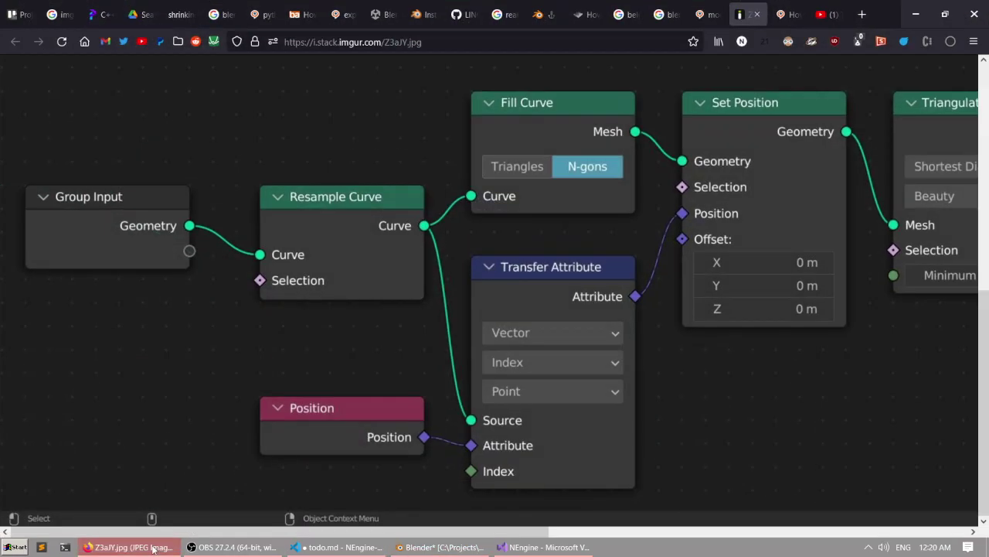
{"action": "left_click", "coordinate": [153, 548]}
{"action": "scroll", "coordinate": [357, 342], "scroll_direction": "down", "scroll_amount": 5}
{"action": "middle_click_drag", "start_coordinate": [417, 305], "coordinate": [377, 335]}
{"action": "scroll", "coordinate": [376, 323], "scroll_direction": "up", "scroll_amount": 3}
{"action": "middle_click_drag", "start_coordinate": [396, 283], "coordinate": [347, 273]}
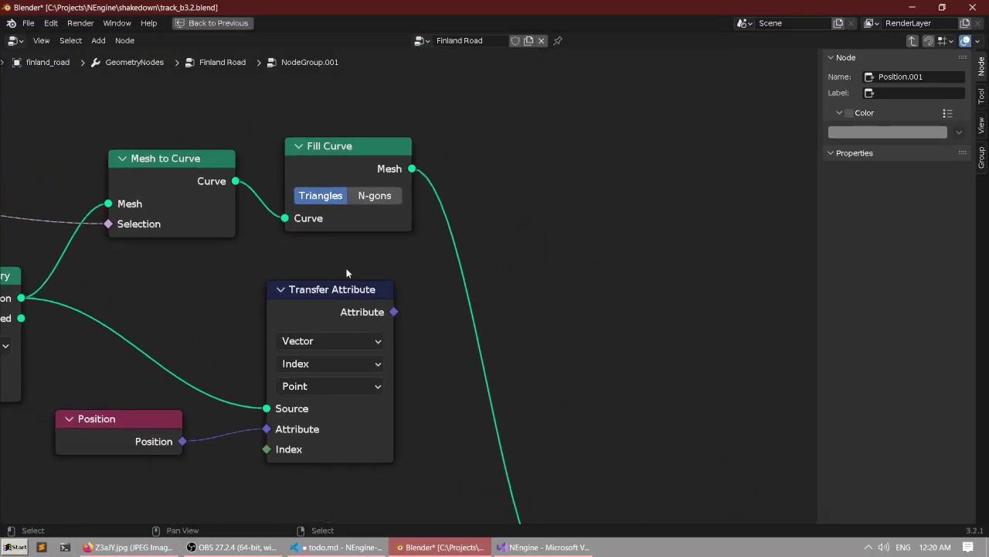
{"action": "key", "text": "shift+a"}
{"action": "left_click", "coordinate": [523, 183]}
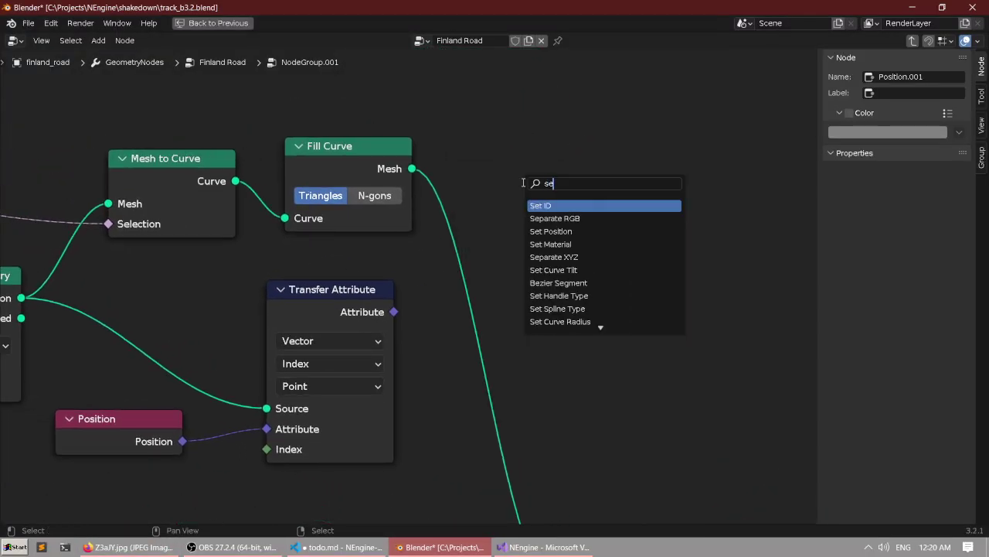
{"action": "type", "text": "setpoin"}
{"action": "key", "text": "Return"}
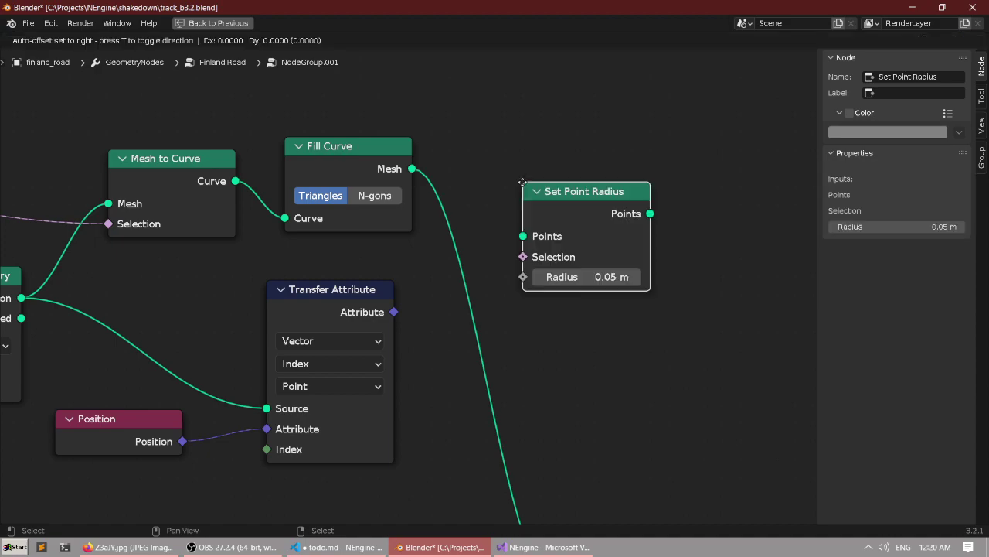
{"action": "left_click", "coordinate": [599, 183]}
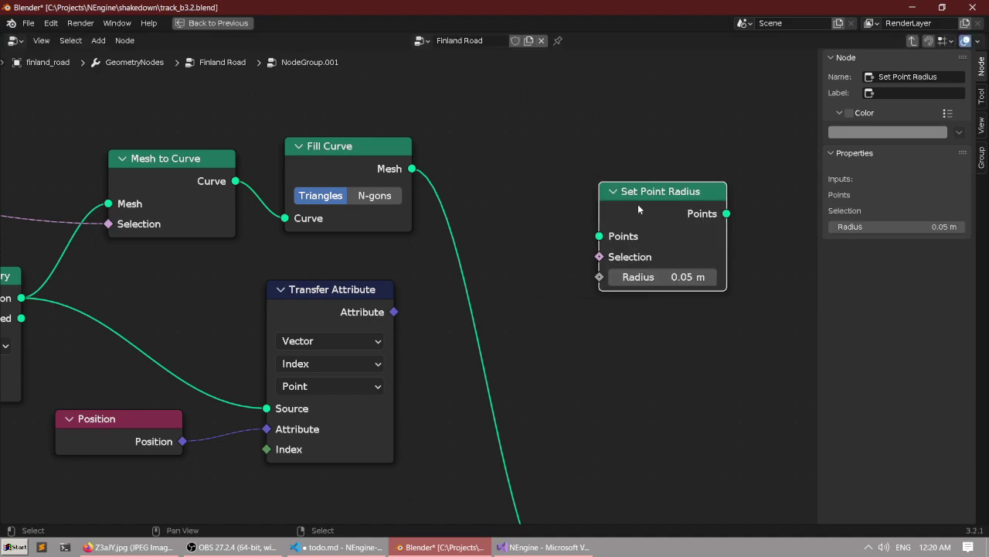
{"action": "key", "text": "x"}
Insert a Set Position node on Fill Curve's output link and connect Transfer Attribute's Attribute output to its Position input.
{"action": "key", "text": "shift+a"}
{"action": "left_click", "coordinate": [599, 176]}
{"action": "type", "text": "set"}
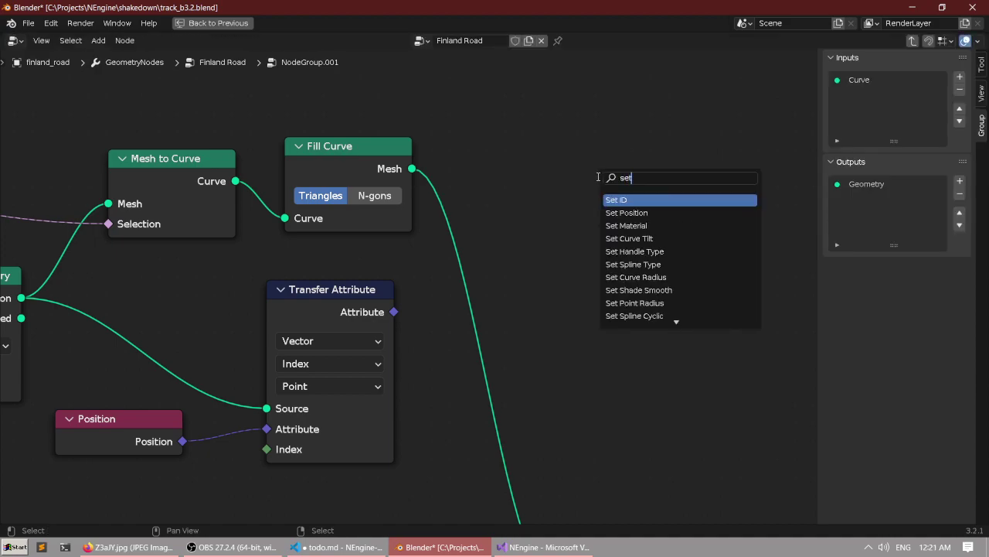
{"action": "type", "text": " posit"}
{"action": "key", "text": "Return"}
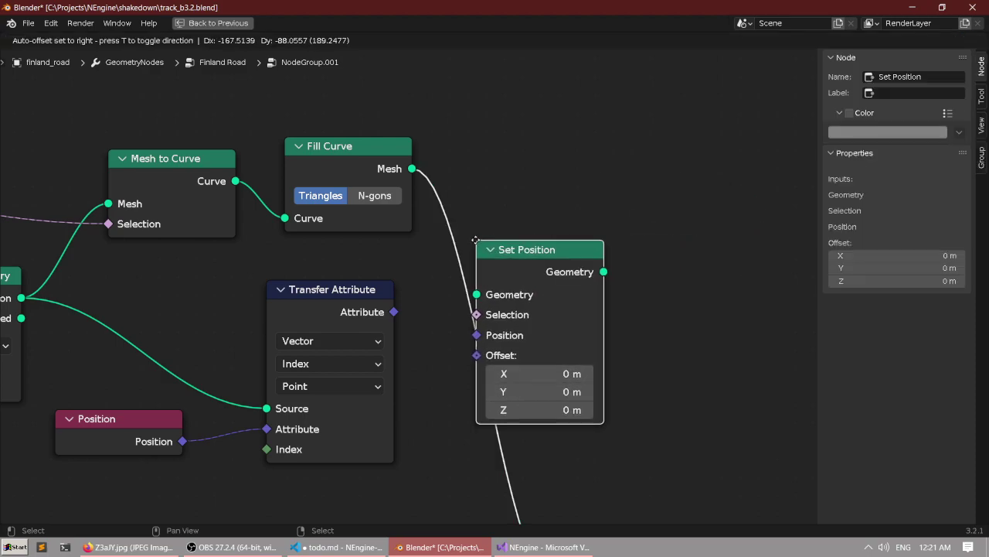
{"action": "left_click", "coordinate": [511, 224]}
{"action": "scroll", "coordinate": [500, 243], "scroll_direction": "up", "scroll_amount": 1}
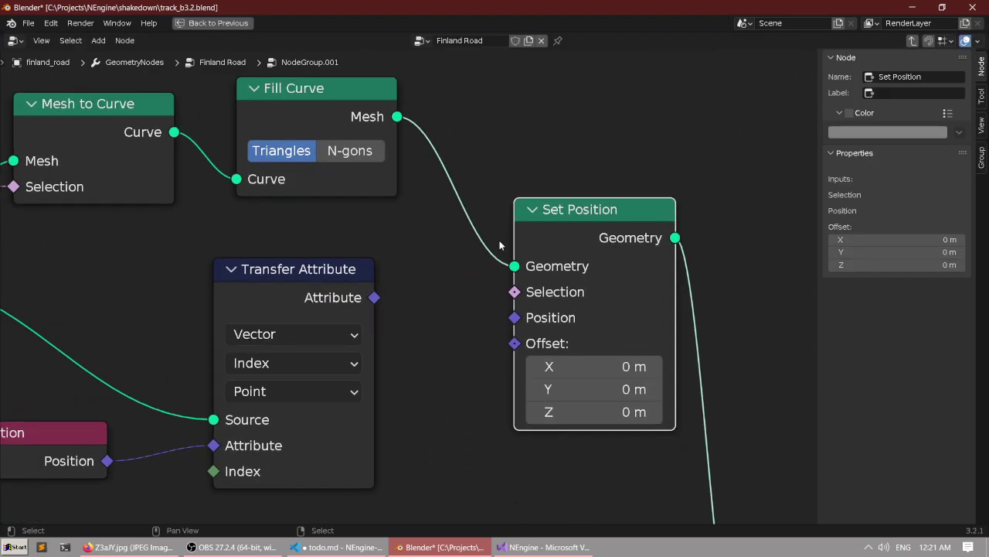
{"action": "left_click_drag", "start_coordinate": [376, 297], "coordinate": [432, 308]}
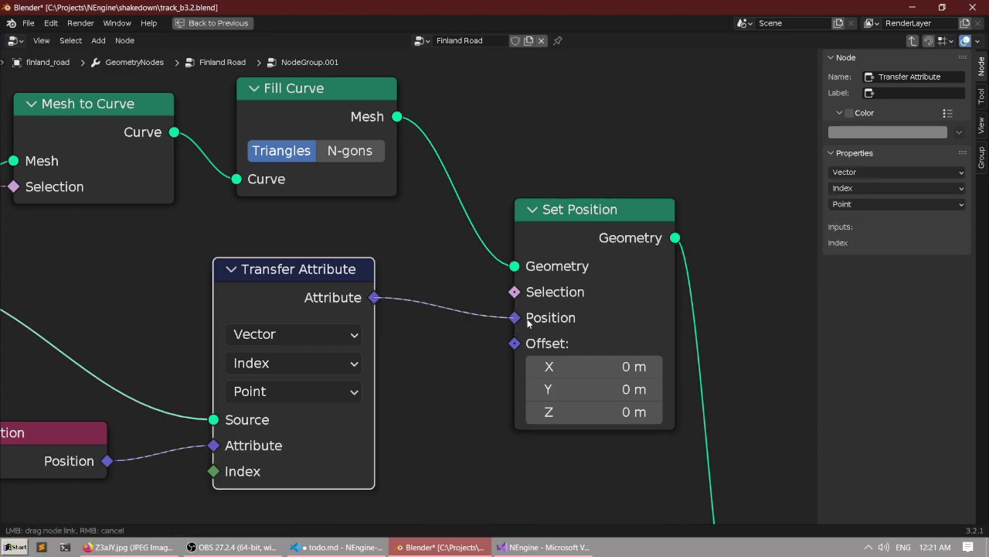
{"action": "left_click_drag", "start_coordinate": [527, 320], "coordinate": [527, 319]}
Inspect the filled area between the road sections in the enlarged 3D viewport for gaps and height errors.
{"action": "scroll", "coordinate": [436, 245], "scroll_direction": "down", "scroll_amount": 4}
{"action": "scroll", "coordinate": [512, 208], "scroll_direction": "down", "scroll_amount": 1}
{"action": "middle_click_drag", "start_coordinate": [465, 195], "coordinate": [386, 279]}
{"action": "key", "text": "ctrl+space"}
{"action": "key", "text": "ctrl+space"}
{"action": "key", "text": "a"}
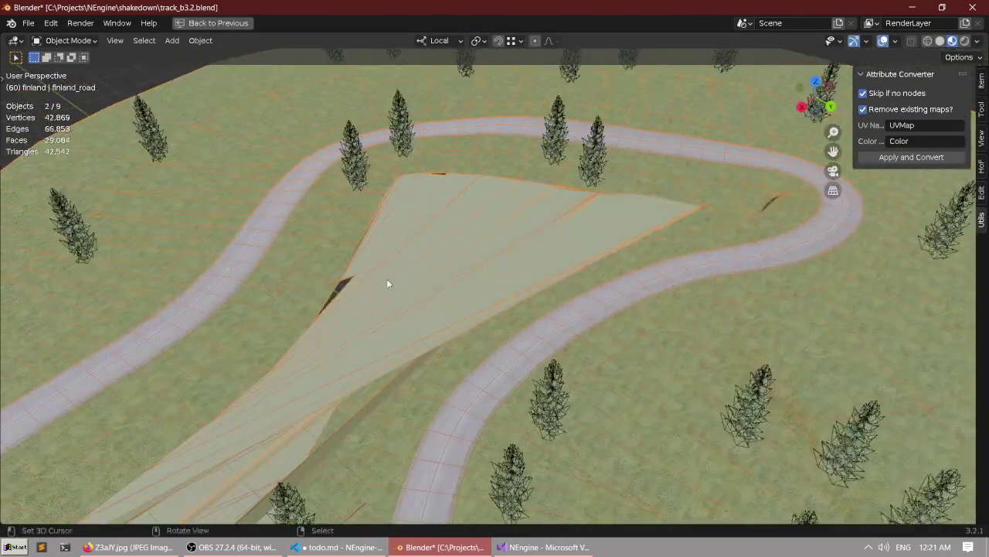
{"action": "middle_click_drag", "start_coordinate": [580, 171], "coordinate": [329, 317]}
{"action": "key", "text": "alt+a"}
{"action": "scroll", "coordinate": [556, 282], "scroll_direction": "down", "scroll_amount": 3}
{"action": "middle_click_drag", "start_coordinate": [595, 311], "coordinate": [711, 300], "text": "shift"}
{"action": "middle_click_drag", "start_coordinate": [292, 223], "coordinate": [595, 379], "text": "shift"}
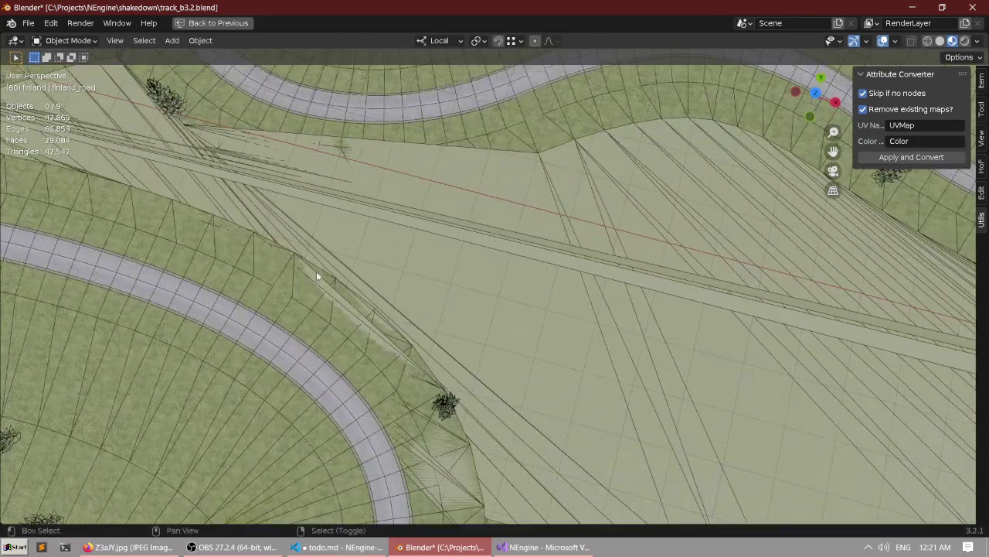
{"action": "middle_click_drag", "start_coordinate": [314, 271], "coordinate": [369, 165], "text": "shift"}
{"action": "middle_click_drag", "start_coordinate": [693, 357], "coordinate": [561, 261]}
{"action": "key", "text": "ctrl+space"}
Compare the node chain with the Firefox reference screenshot, checking which nodes follow Set Position, and return to Blender.
{"action": "middle_click_drag", "start_coordinate": [444, 381], "coordinate": [435, 340]}
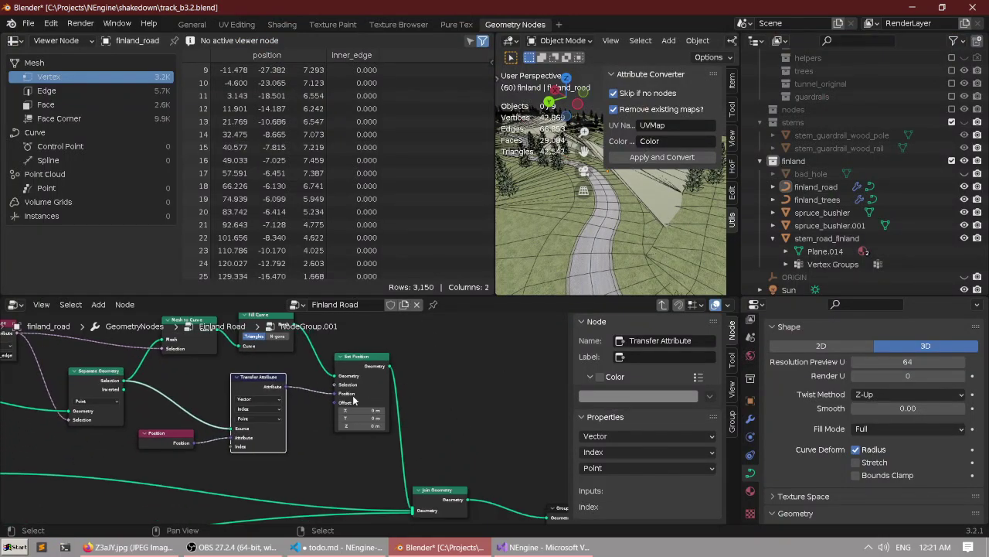
{"action": "scroll", "coordinate": [317, 408], "scroll_direction": "up", "scroll_amount": 6}
{"action": "key", "text": "ctrl+space"}
{"action": "middle_click_drag", "start_coordinate": [325, 324], "coordinate": [383, 319]}
{"action": "scroll", "coordinate": [437, 382], "scroll_direction": "down", "scroll_amount": 3}
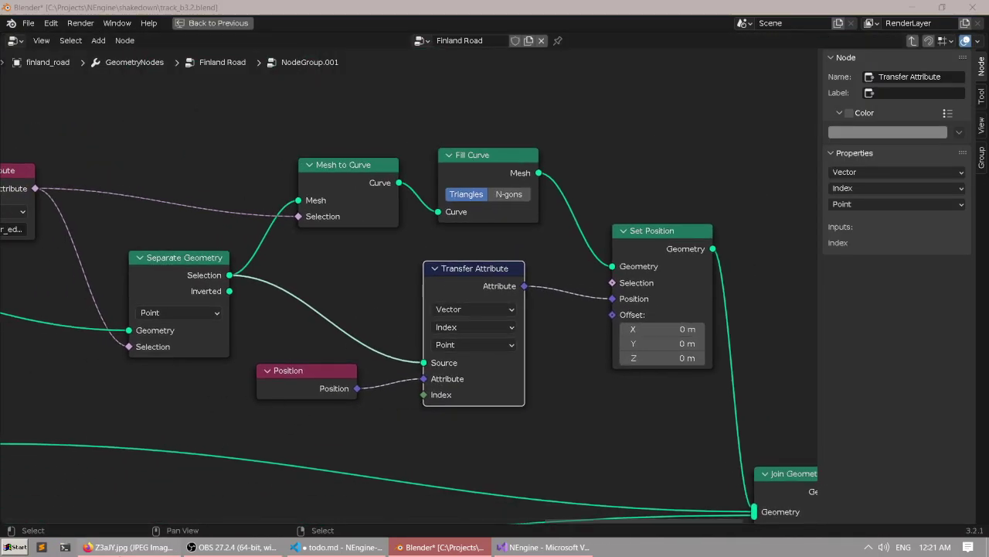
{"action": "key", "text": "alt+Tab"}
{"action": "mouse_move", "coordinate": [266, 361]}
{"action": "middle_mouse_down"}
{"action": "mouse_move", "coordinate": [336, 357]}
{"action": "mouse_move", "coordinate": [454, 308]}
{"action": "mouse_move", "coordinate": [413, 308]}
{"action": "middle_mouse_up"}
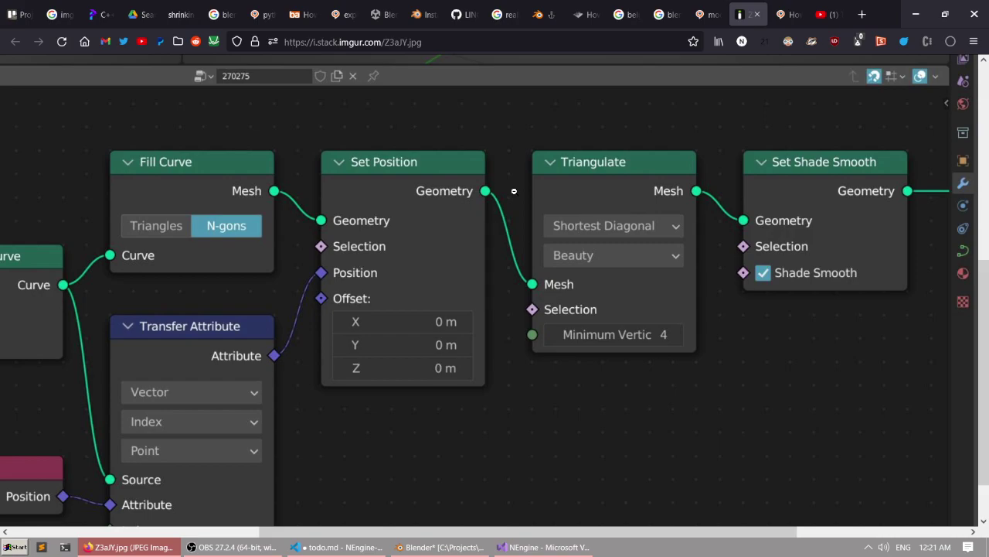
{"action": "key", "text": "alt+Tab"}
Try adding a Triangulate node with Shortest Diagonal and Beauty on the link between Set Position and Join Geometry.
{"action": "middle_click_drag", "start_coordinate": [748, 163], "coordinate": [492, 274]}
{"action": "key", "text": "F3"}
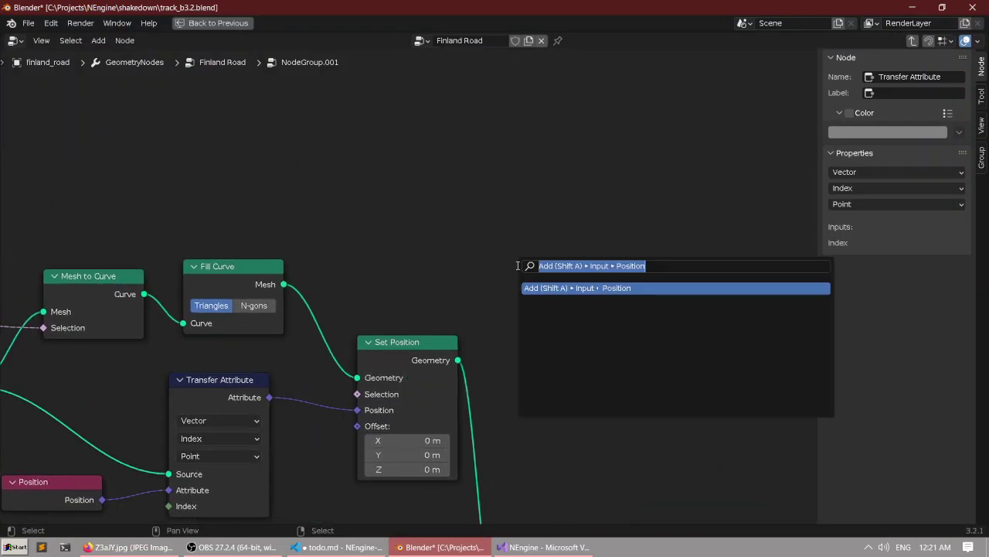
{"action": "type", "text": "tria"}
{"action": "key", "text": "Return"}
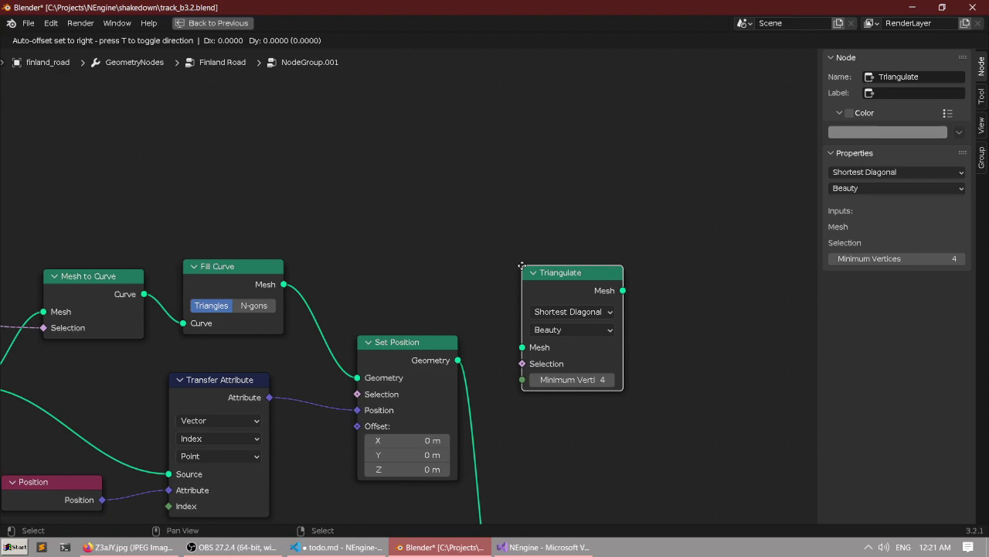
{"action": "left_click", "coordinate": [572, 245]}
{"action": "middle_click_drag", "start_coordinate": [546, 300], "coordinate": [495, 193]}
{"action": "scroll", "coordinate": [494, 194], "scroll_direction": "up", "scroll_amount": 1}
{"action": "key", "text": "g"}
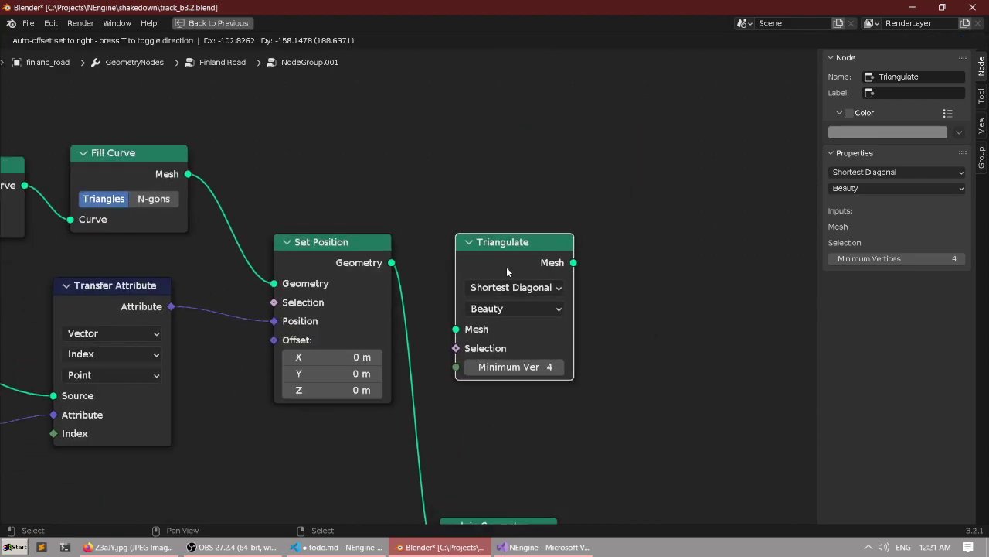
{"action": "left_click", "coordinate": [506, 268]}
{"action": "scroll", "coordinate": [525, 282], "scroll_direction": "down", "scroll_amount": 1}
{"action": "middle_click_drag", "start_coordinate": [531, 286], "coordinate": [494, 223]}
{"action": "middle_click_drag", "start_coordinate": [413, 198], "coordinate": [461, 217]}
{"action": "left_click_drag", "start_coordinate": [513, 226], "coordinate": [461, 244]}
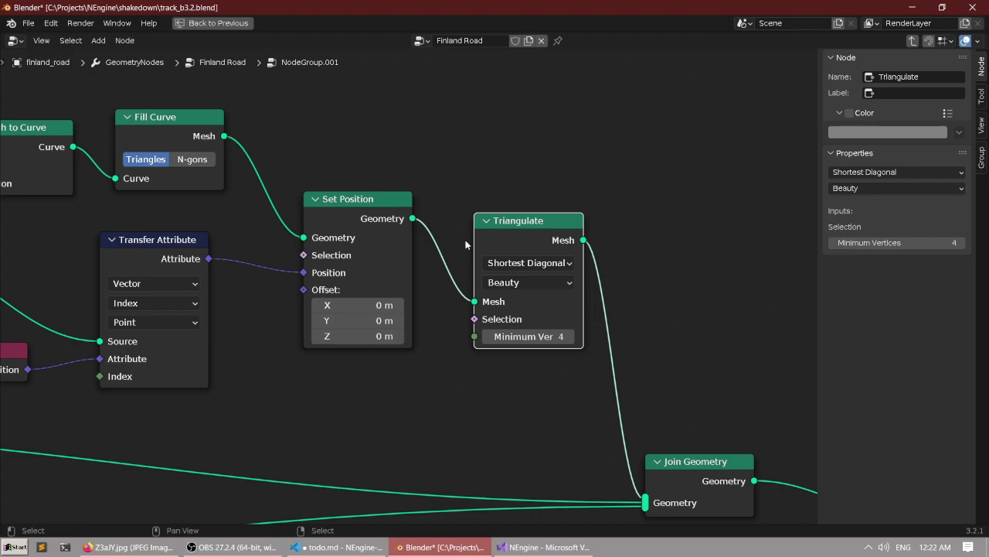
Inspect the triangulated fill in the 3D viewport and check the remaining nodes of the reference screenshot in Firefox.
{"action": "key", "text": "ctrl+space"}
{"action": "key", "text": "ctrl+space"}
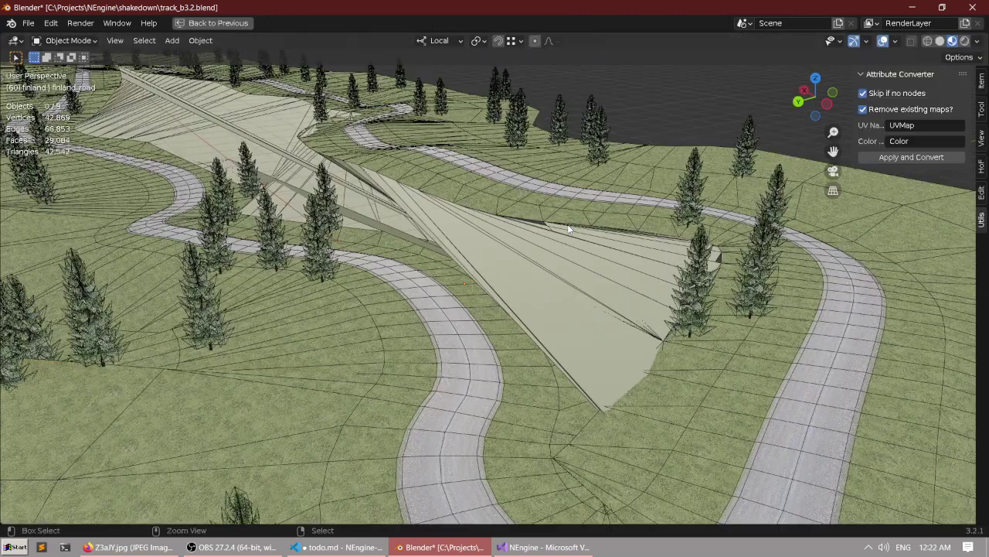
{"action": "key", "text": "ctrl+space"}
{"action": "left_click", "coordinate": [130, 547]}
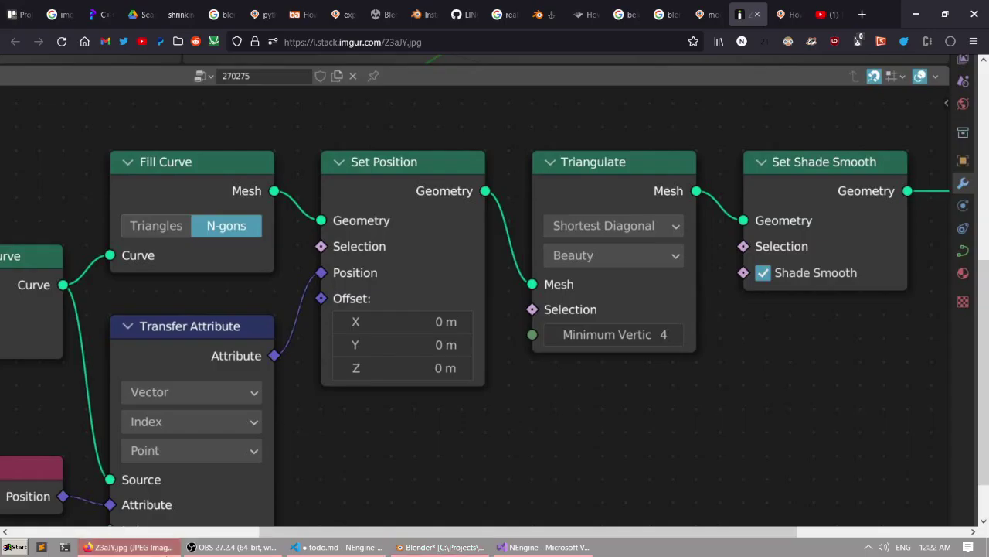
{"action": "scroll", "coordinate": [332, 466], "scroll_direction": "right", "scroll_amount": 3}
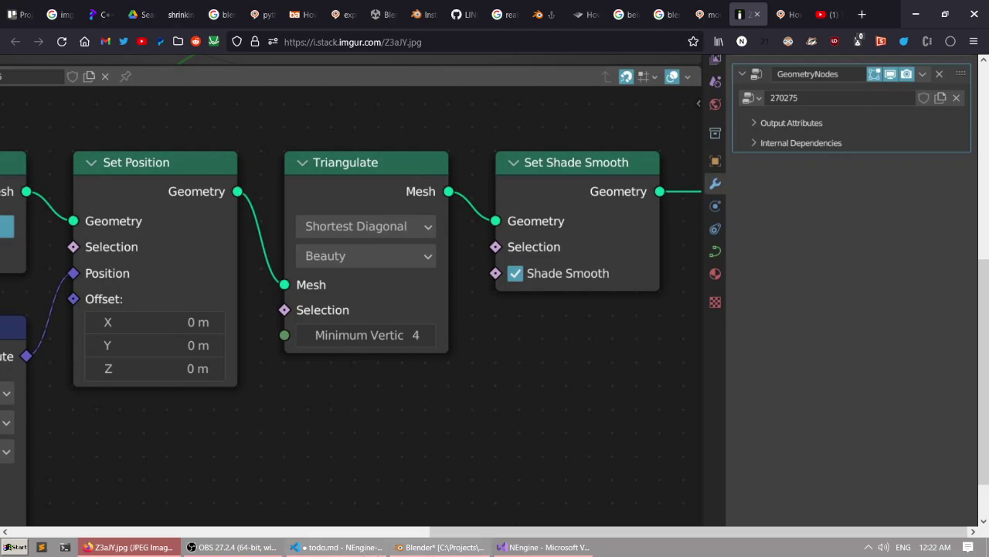
{"action": "left_click", "coordinate": [447, 546]}
Bypass the Triangulate node by linking Set Position's Geometry output directly to Join Geometry.
{"action": "scroll", "coordinate": [360, 432], "scroll_direction": "up", "scroll_amount": 5}
{"action": "scroll", "coordinate": [399, 414], "scroll_direction": "down", "scroll_amount": 4}
{"action": "middle_click_drag", "start_coordinate": [422, 419], "coordinate": [417, 455]}
{"action": "scroll", "coordinate": [371, 428], "scroll_direction": "down", "scroll_amount": 1}
{"action": "scroll", "coordinate": [417, 455], "scroll_direction": "up", "scroll_amount": 3}
{"action": "scroll", "coordinate": [410, 418], "scroll_direction": "down", "scroll_amount": 3}
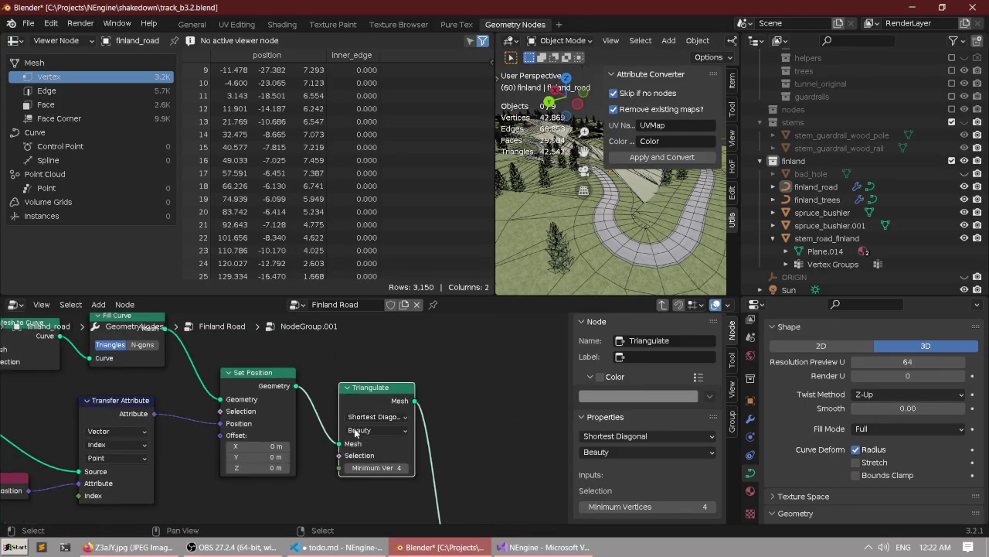
{"action": "left_click_drag", "start_coordinate": [327, 443], "coordinate": [328, 441]}
{"action": "middle_click_drag", "start_coordinate": [360, 445], "coordinate": [331, 400]}
{"action": "scroll", "coordinate": [332, 400], "scroll_direction": "down", "scroll_amount": 3}
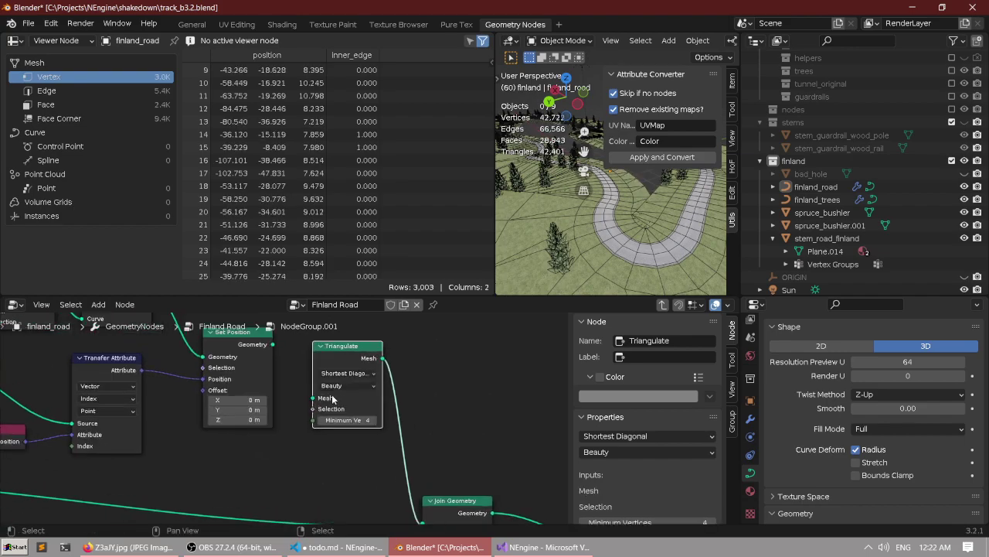
{"action": "key", "text": "ctrl+space"}
{"action": "scroll", "coordinate": [371, 427], "scroll_direction": "up", "scroll_amount": 4}
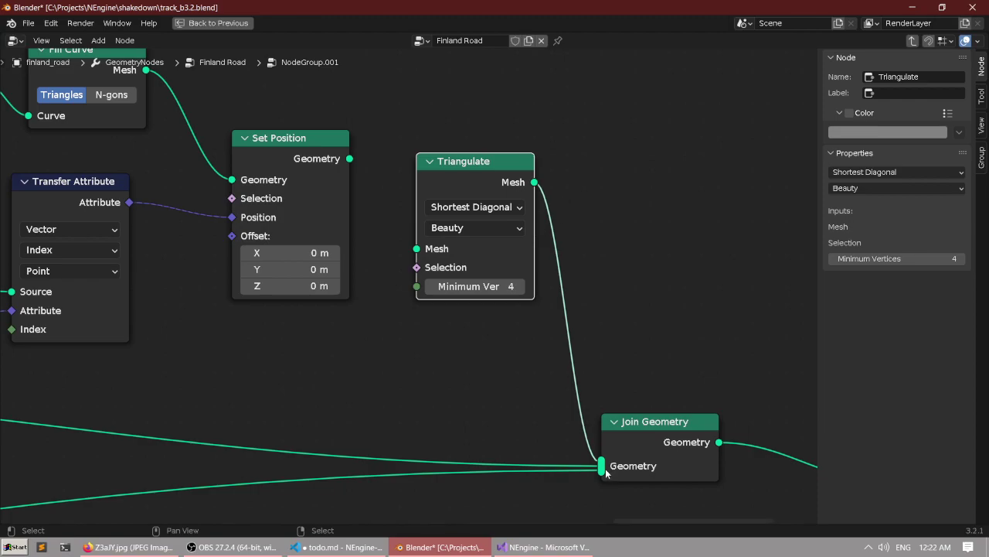
{"action": "left_click_drag", "start_coordinate": [606, 472], "coordinate": [533, 395]}
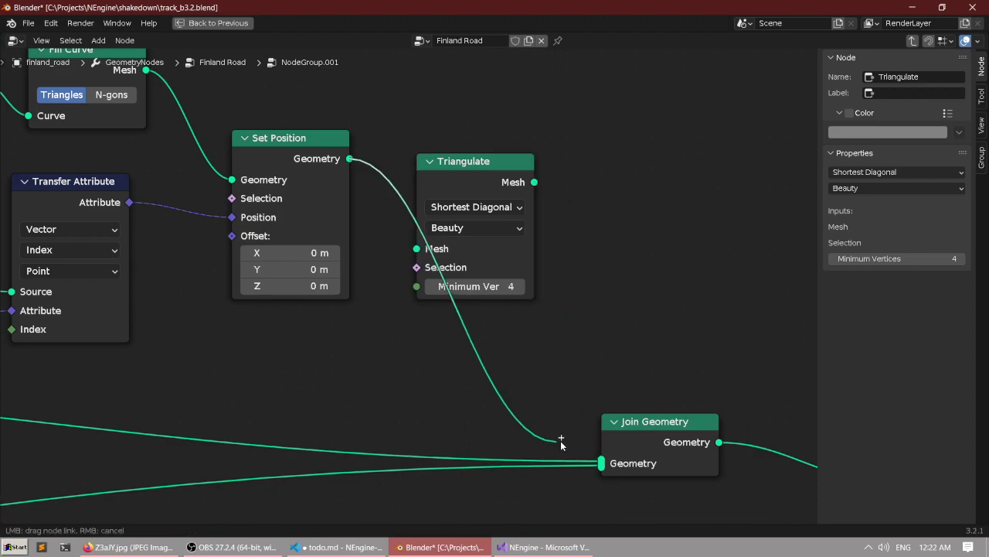
{"action": "left_click_drag", "start_coordinate": [596, 455], "coordinate": [600, 459]}
Compare the fill without triangulation and delete the unused Triangulate node.
{"action": "key", "text": "ctrl+space"}
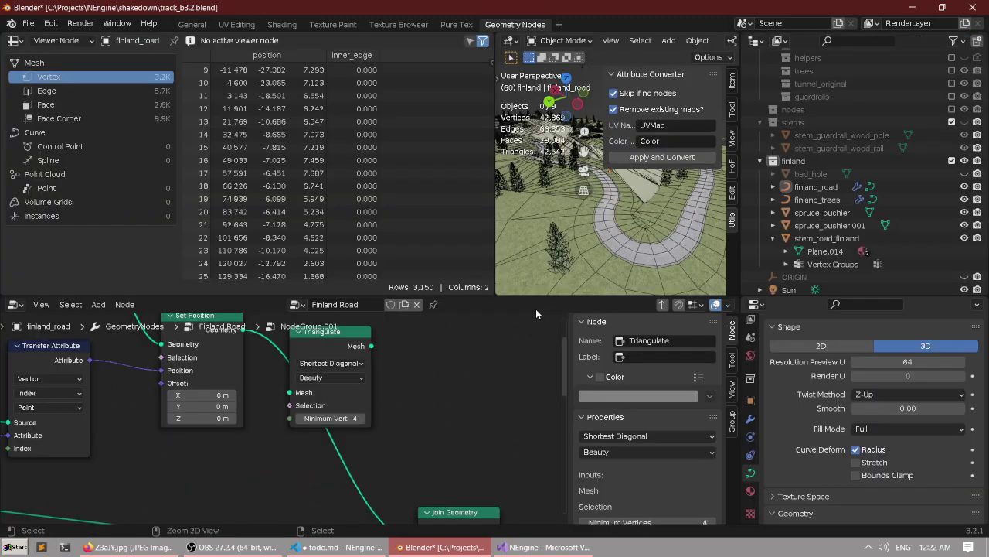
{"action": "scroll", "coordinate": [566, 205], "scroll_direction": "up", "scroll_amount": 4}
{"action": "middle_click_drag", "start_coordinate": [374, 393], "coordinate": [436, 395]}
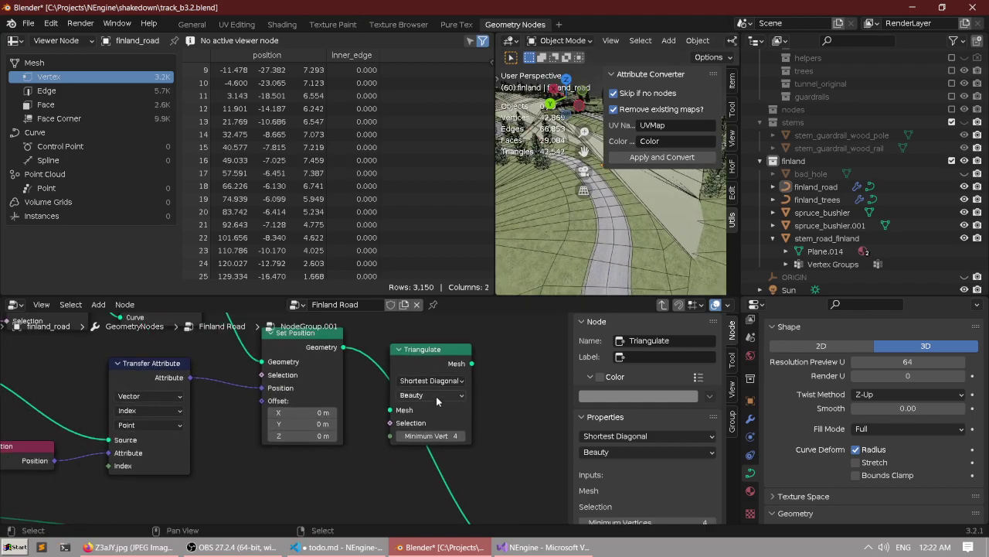
{"action": "key", "text": "ctrl+space"}
{"action": "key", "text": "ctrl+x"}
Try Nearest Face Interpolated as Transfer Attribute's mapping and set it to Nearest, keeping the Vector data type.
{"action": "scroll", "coordinate": [511, 162], "scroll_direction": "down", "scroll_amount": 3}
{"action": "middle_click_drag", "start_coordinate": [463, 193], "coordinate": [592, 221]}
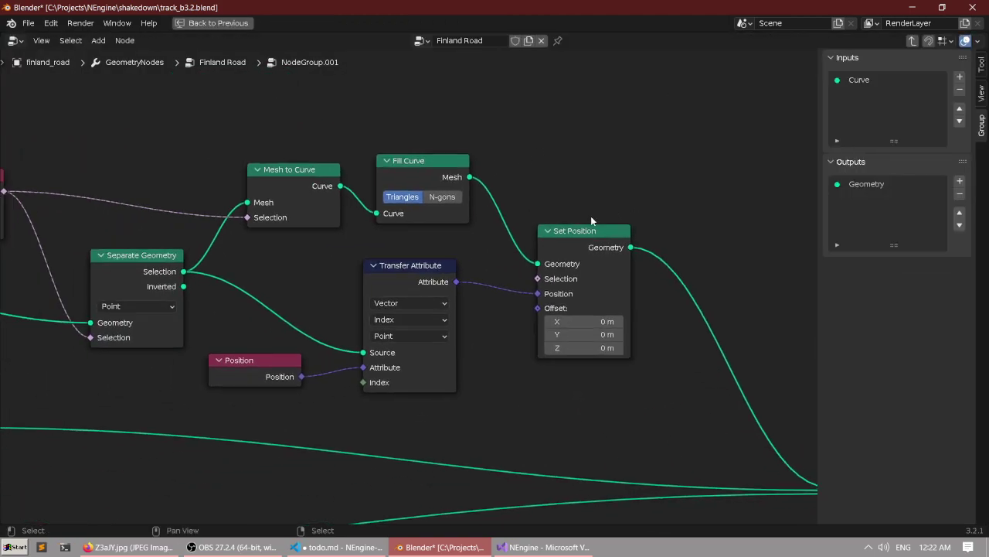
{"action": "scroll", "coordinate": [324, 340], "scroll_direction": "up", "scroll_amount": 4}
{"action": "middle_click_drag", "start_coordinate": [334, 360], "coordinate": [393, 357]}
{"action": "scroll", "coordinate": [436, 309], "scroll_direction": "up", "scroll_amount": 1}
{"action": "left_click", "coordinate": [465, 267]}
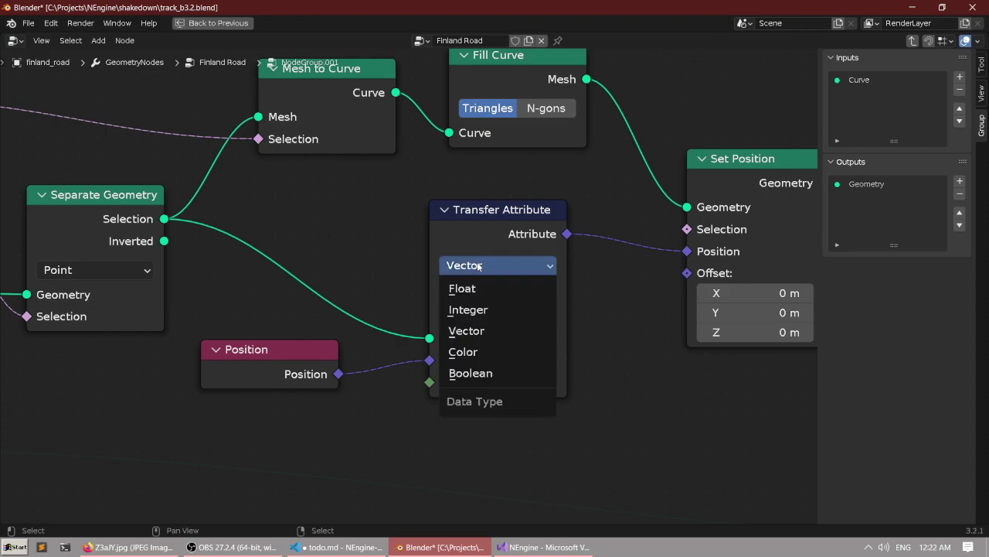
{"action": "key", "text": "Escape"}
{"action": "left_click", "coordinate": [456, 290]}
{"action": "left_click", "coordinate": [489, 312]}
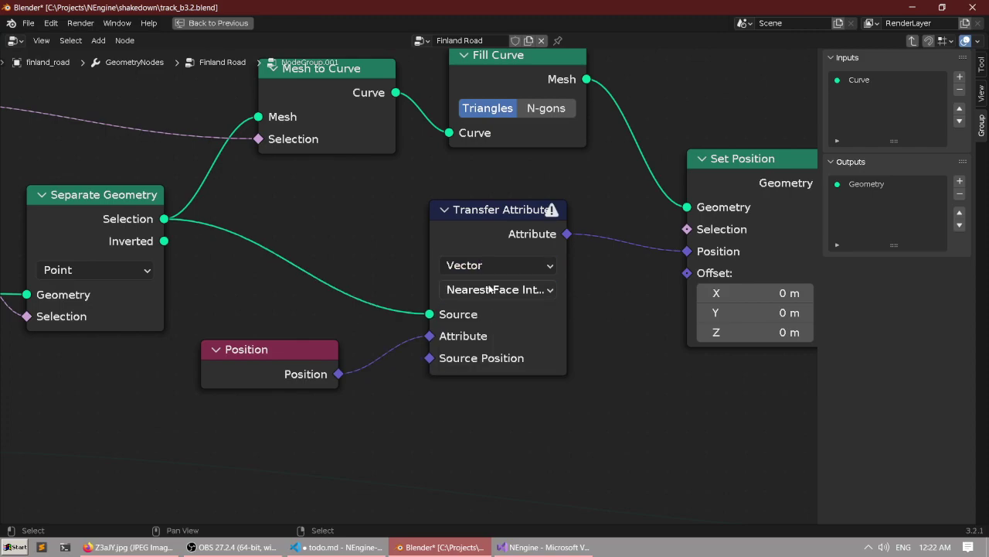
{"action": "left_click", "coordinate": [488, 289]}
{"action": "left_click", "coordinate": [499, 331]}
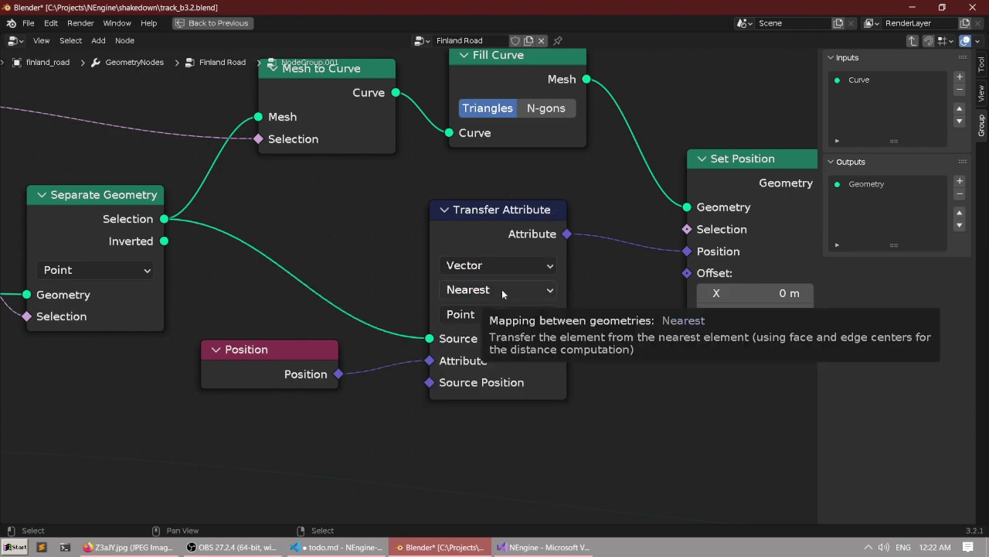
Inspect the filled inner area in the enlarged 3D viewport with the Nearest mapping.
{"action": "scroll", "coordinate": [490, 290], "scroll_direction": "down", "scroll_amount": 1}
{"action": "key", "text": "ctrl+space"}
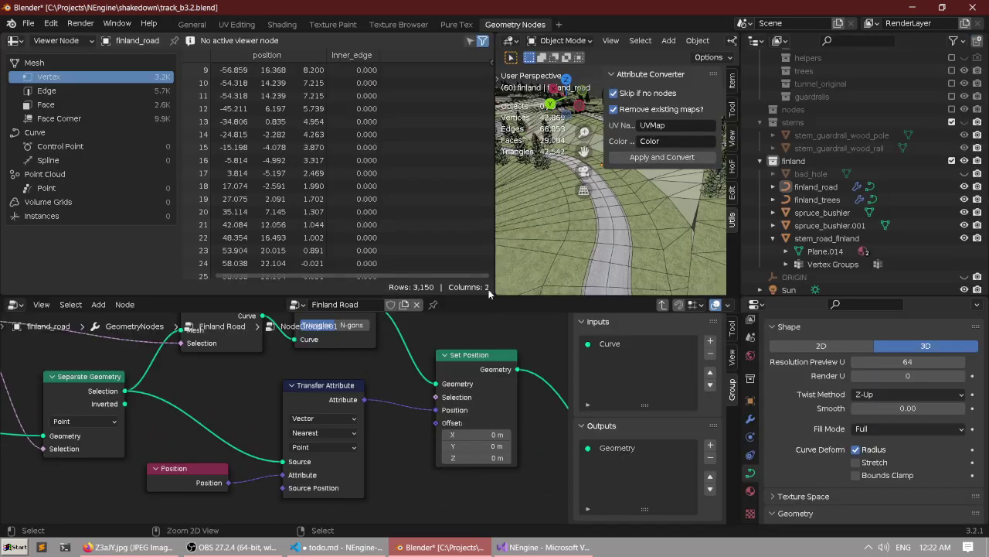
{"action": "key", "text": "ctrl+space"}
{"action": "middle_click_drag", "start_coordinate": [616, 233], "coordinate": [417, 256]}
{"action": "middle_click_drag", "start_coordinate": [464, 251], "coordinate": [487, 308], "text": "shift"}
{"action": "key", "text": "ctrl+space"}
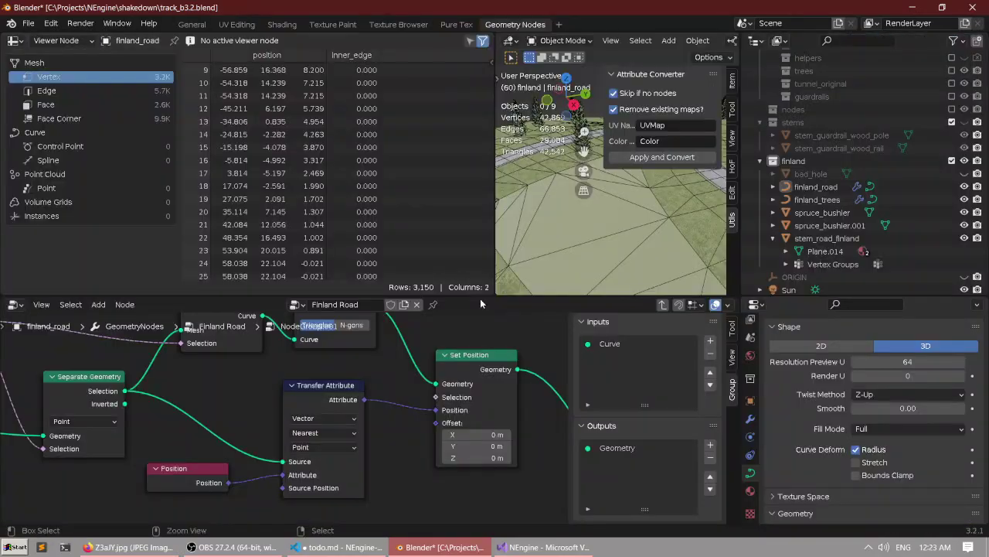
Review the node chain from Set Position back through Separate Geometry to the inner_edge Named Attribute.
{"action": "scroll", "coordinate": [325, 394], "scroll_direction": "down", "scroll_amount": 6}
{"action": "middle_click_drag", "start_coordinate": [334, 369], "coordinate": [385, 357]}
{"action": "key", "text": "ctrl+space"}
{"action": "middle_click_drag", "start_coordinate": [406, 294], "coordinate": [457, 337]}
{"action": "scroll", "coordinate": [457, 337], "scroll_direction": "up", "scroll_amount": 2}
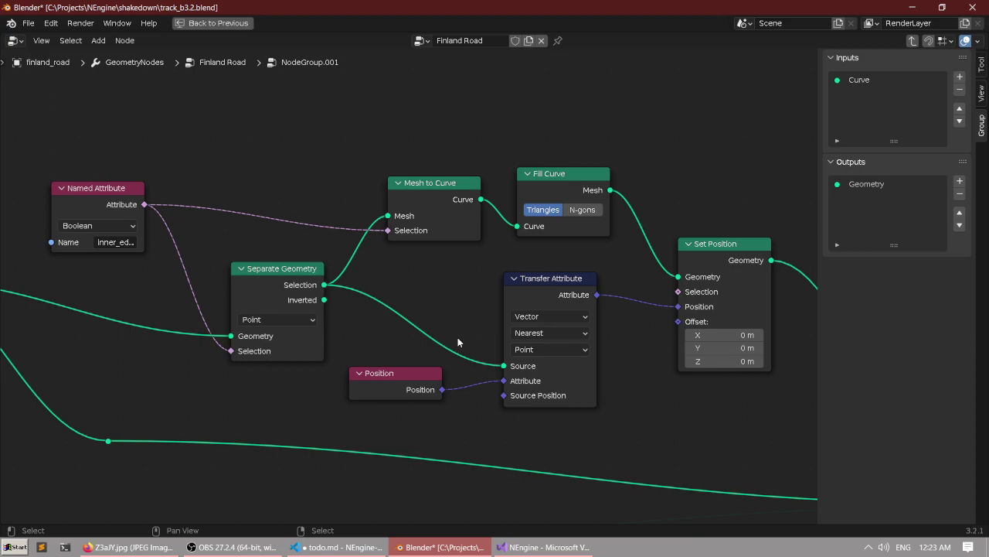
{"action": "middle_click_drag", "start_coordinate": [393, 327], "coordinate": [631, 338]}
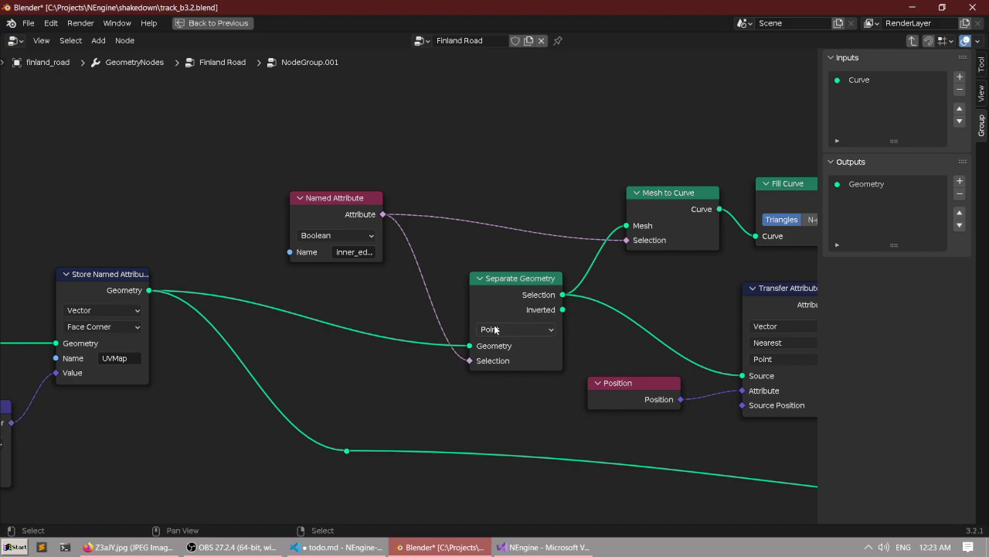
Spread out the Named Attribute, Separate Geometry and Mesh to Curve nodes in the chain before Fill Curve.
{"action": "scroll", "coordinate": [494, 329], "scroll_direction": "up", "scroll_amount": 1}
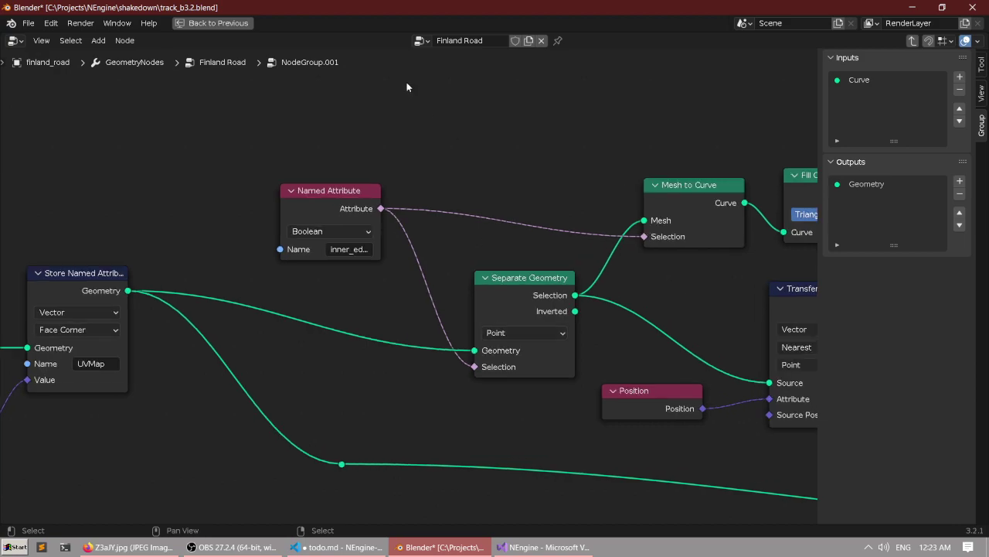
{"action": "left_click_drag", "start_coordinate": [328, 207], "coordinate": [194, 157]}
{"action": "left_click_drag", "start_coordinate": [529, 278], "coordinate": [514, 280]}
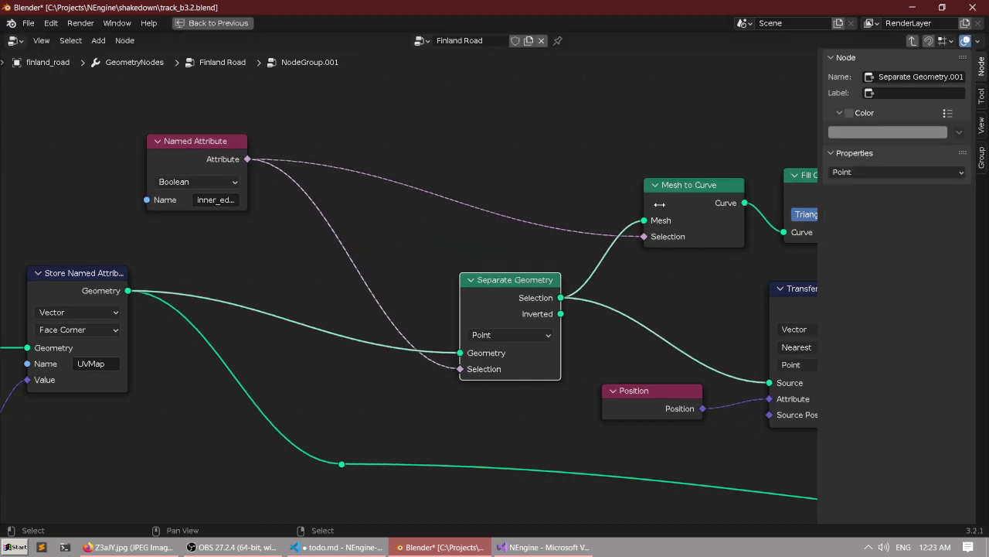
{"action": "left_click_drag", "start_coordinate": [674, 186], "coordinate": [400, 169]}
{"action": "middle_click_drag", "start_coordinate": [527, 250], "coordinate": [412, 252]}
{"action": "scroll", "coordinate": [396, 299], "scroll_direction": "up", "scroll_amount": 2}
{"action": "left_click_drag", "start_coordinate": [396, 298], "coordinate": [461, 296]}
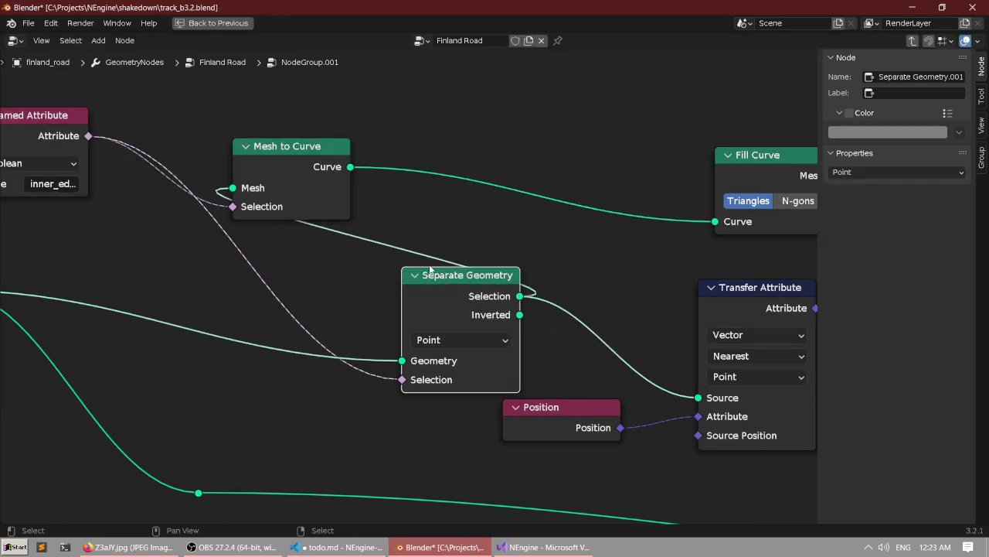
{"action": "left_click_drag", "start_coordinate": [343, 198], "coordinate": [631, 204]}
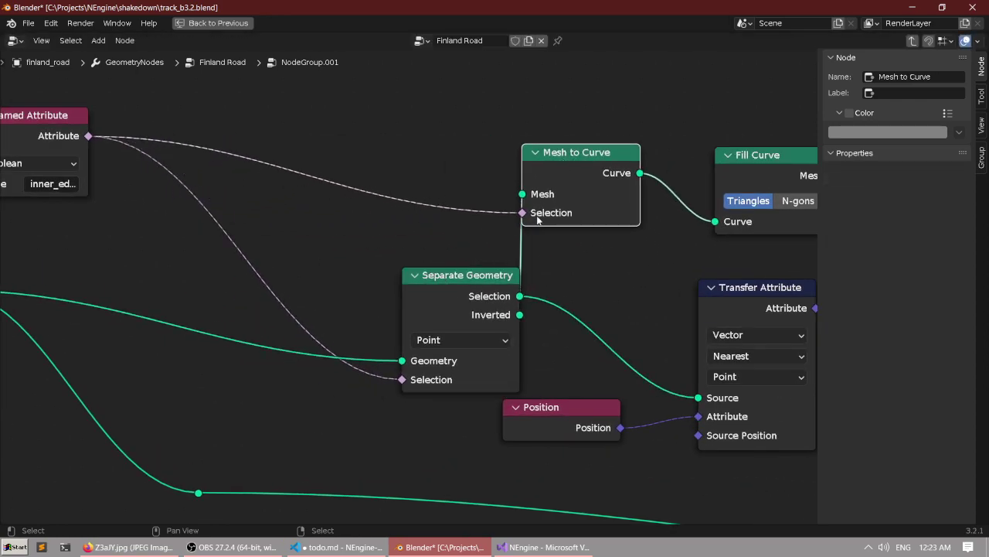
{"action": "left_click_drag", "start_coordinate": [455, 323], "coordinate": [326, 308]}
Move Separate Geometry and Mesh to Curve farther back to open space before Fill Curve and Transfer Attribute.
{"action": "scroll", "coordinate": [325, 303], "scroll_direction": "down", "scroll_amount": 3}
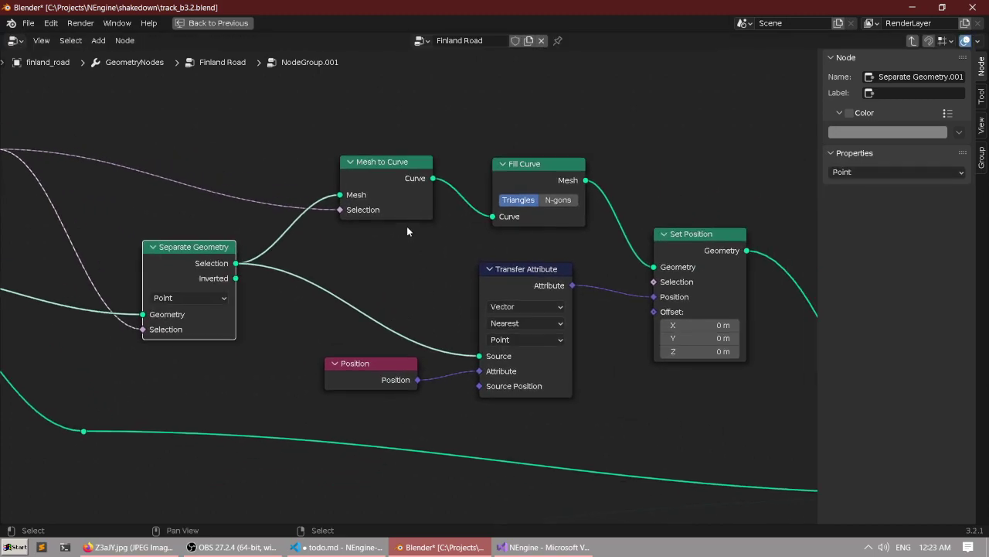
{"action": "left_click_drag", "start_coordinate": [145, 129], "coordinate": [352, 273]}
{"action": "left_click_drag", "start_coordinate": [387, 161], "coordinate": [317, 170]}
{"action": "left_click", "coordinate": [340, 133]}
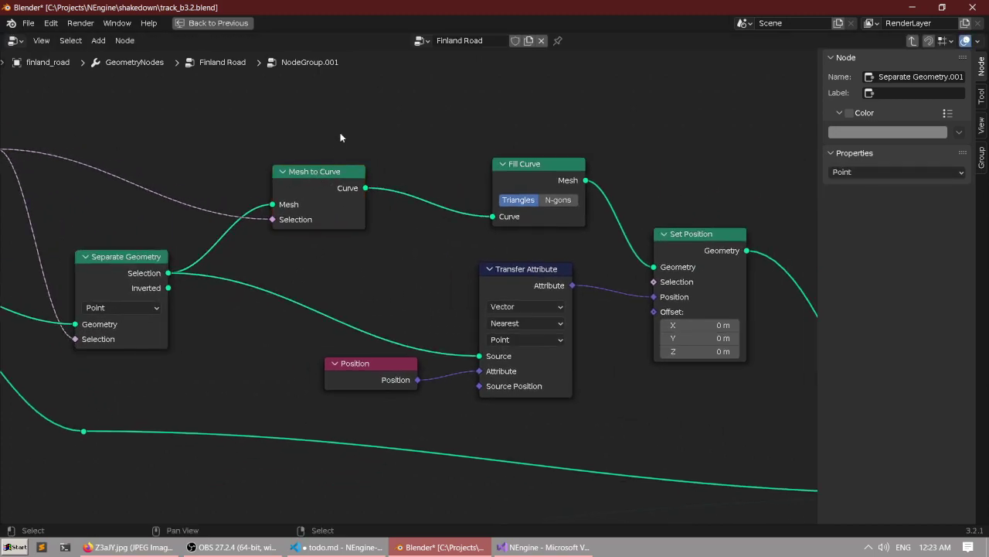
{"action": "scroll", "coordinate": [406, 287], "scroll_direction": "up", "scroll_amount": 3}
{"action": "scroll", "coordinate": [415, 224], "scroll_direction": "up", "scroll_amount": 1}
{"action": "middle_click_drag", "start_coordinate": [453, 227], "coordinate": [395, 239]}
{"action": "scroll", "coordinate": [415, 224], "scroll_direction": "down", "scroll_amount": 3}
{"action": "left_click_drag", "start_coordinate": [277, 199], "coordinate": [248, 203]}
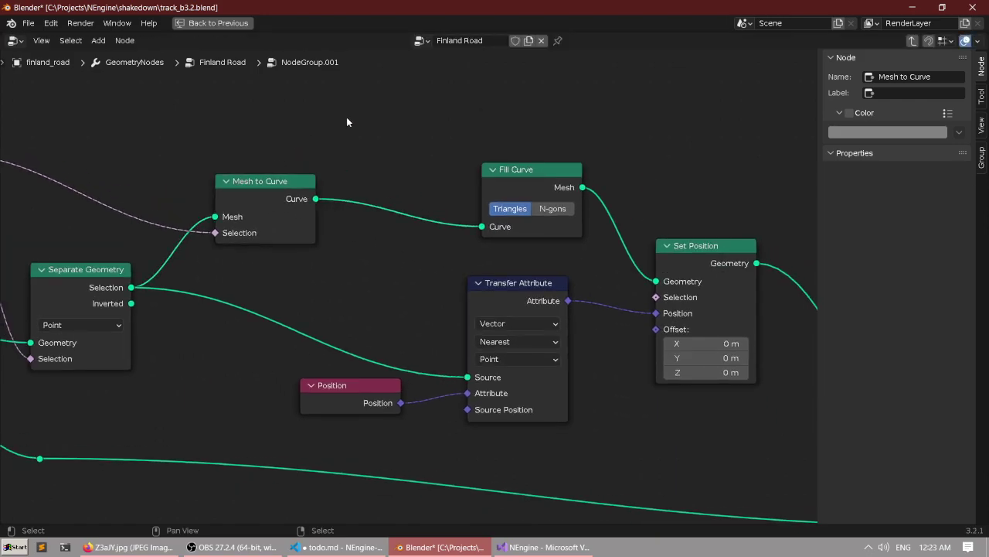
Try linking Mesh to Curve's Curve output directly to Transfer Attribute's Source, and undo the link.
{"action": "scroll", "coordinate": [381, 263], "scroll_direction": "up", "scroll_amount": 2}
{"action": "middle_click_drag", "start_coordinate": [381, 264], "coordinate": [362, 236]}
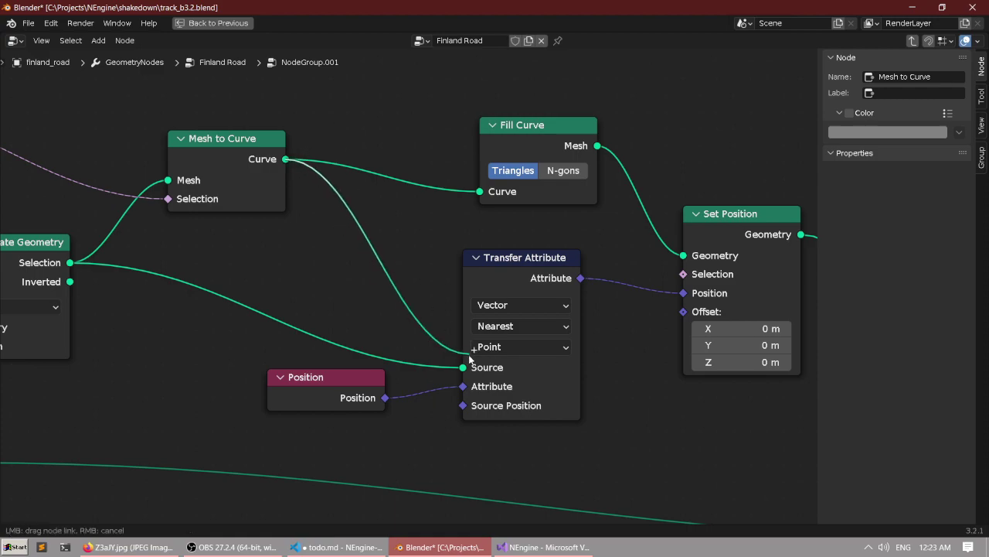
{"action": "middle_click_drag", "start_coordinate": [443, 304], "coordinate": [420, 321]}
{"action": "scroll", "coordinate": [414, 306], "scroll_direction": "up", "scroll_amount": 1}
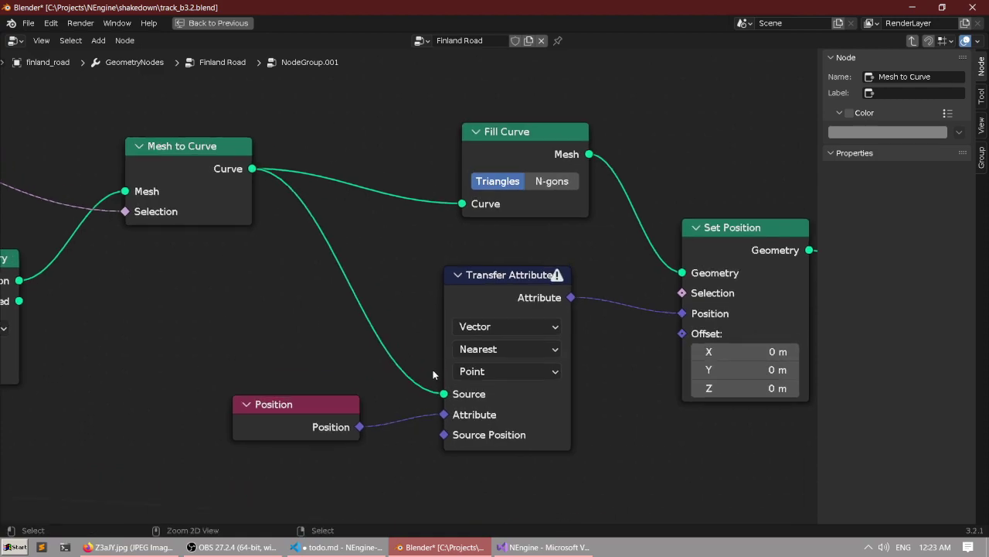
{"action": "key", "text": "ctrl+z"}
Add a Curve to Mesh node between Mesh to Curve and Transfer Attribute.
{"action": "middle_click_drag", "start_coordinate": [317, 242], "coordinate": [376, 274]}
{"action": "key", "text": "F3"}
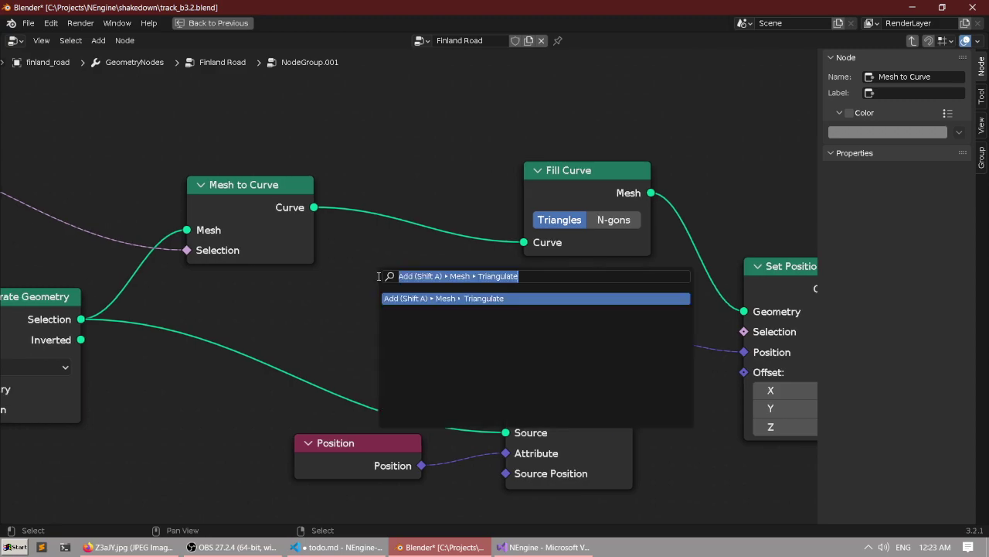
{"action": "type", "text": "curve to me"}
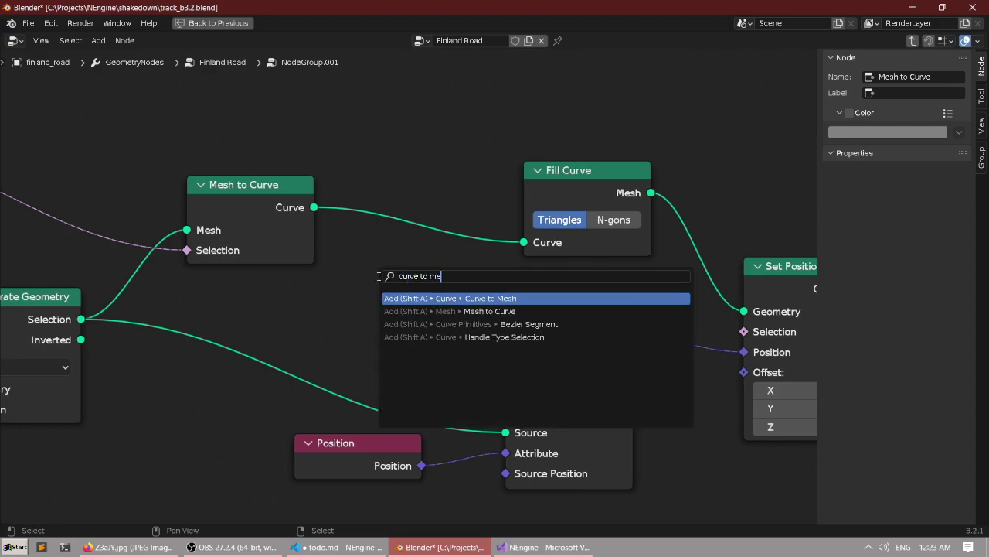
{"action": "key", "text": "Return"}
{"action": "left_click", "coordinate": [354, 268]}
{"action": "scroll", "coordinate": [423, 298], "scroll_direction": "up", "scroll_amount": 2}
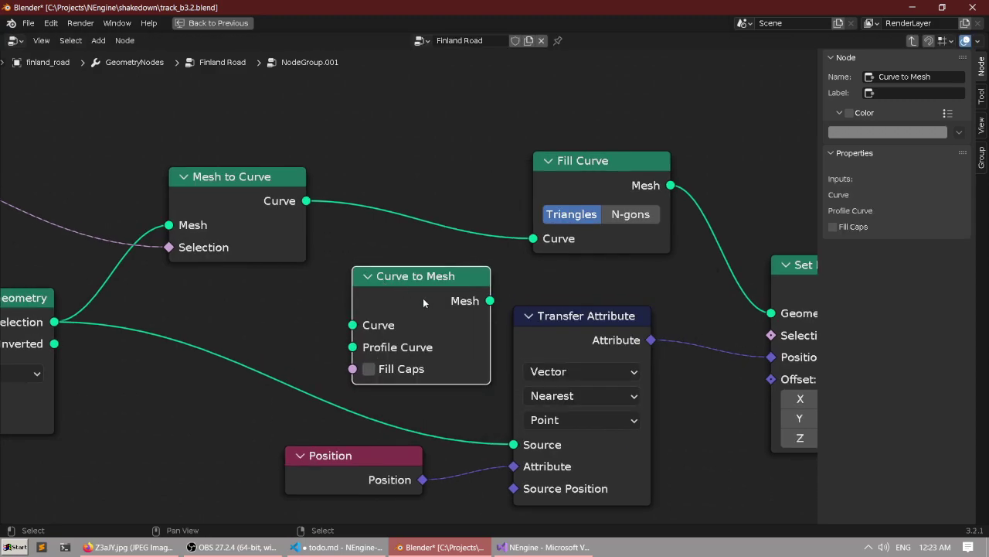
Link Mesh to Curve's output into Curve to Mesh, and Curve to Mesh's Mesh output into Transfer Attribute's Source.
{"action": "middle_click_drag", "start_coordinate": [422, 298], "coordinate": [358, 254]}
{"action": "left_click_drag", "start_coordinate": [230, 150], "coordinate": [256, 201]}
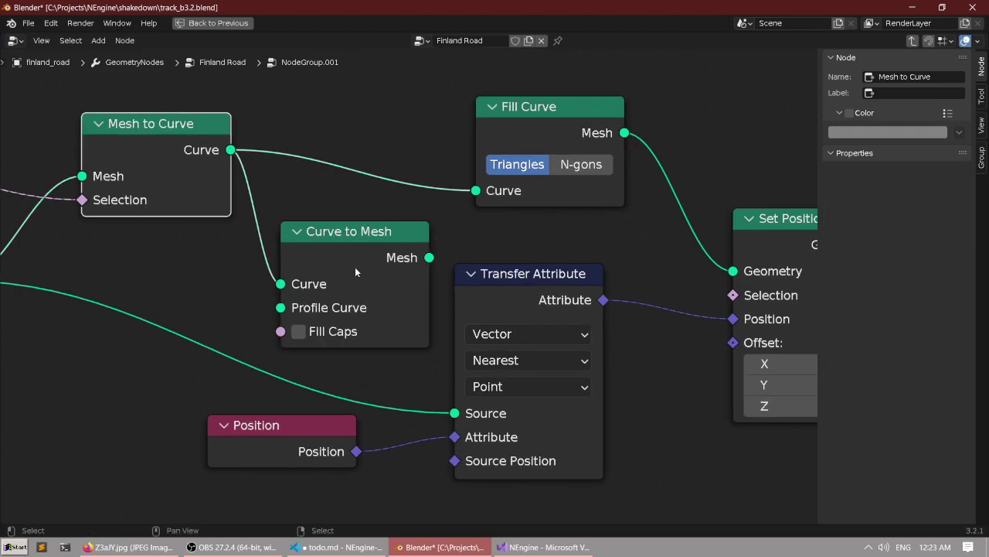
{"action": "left_click_drag", "start_coordinate": [421, 260], "coordinate": [455, 390]}
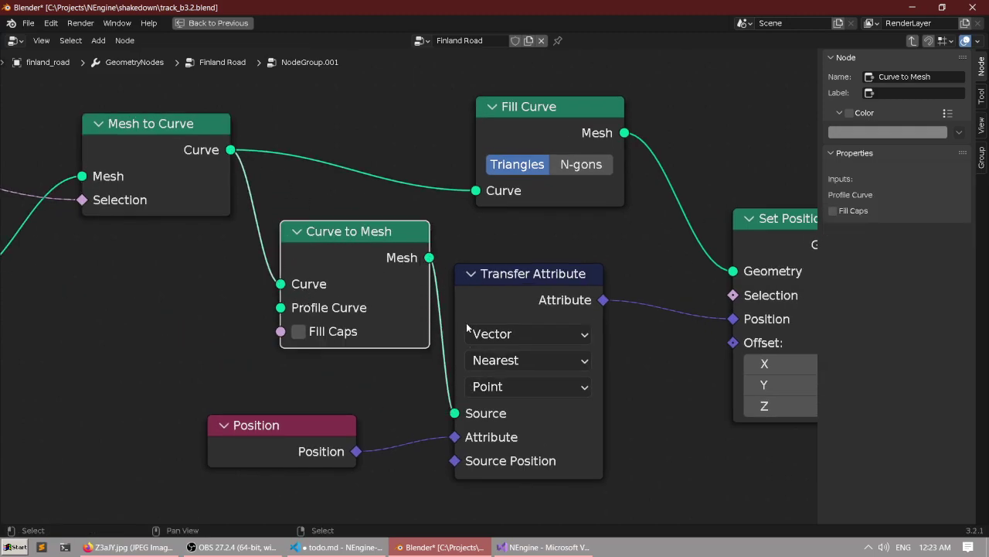
Inspect the filled inner area in the 3D viewport with Curve to Mesh as the transfer source.
{"action": "key", "text": "ctrl+space"}
{"action": "scroll", "coordinate": [557, 216], "scroll_direction": "down", "scroll_amount": 3}
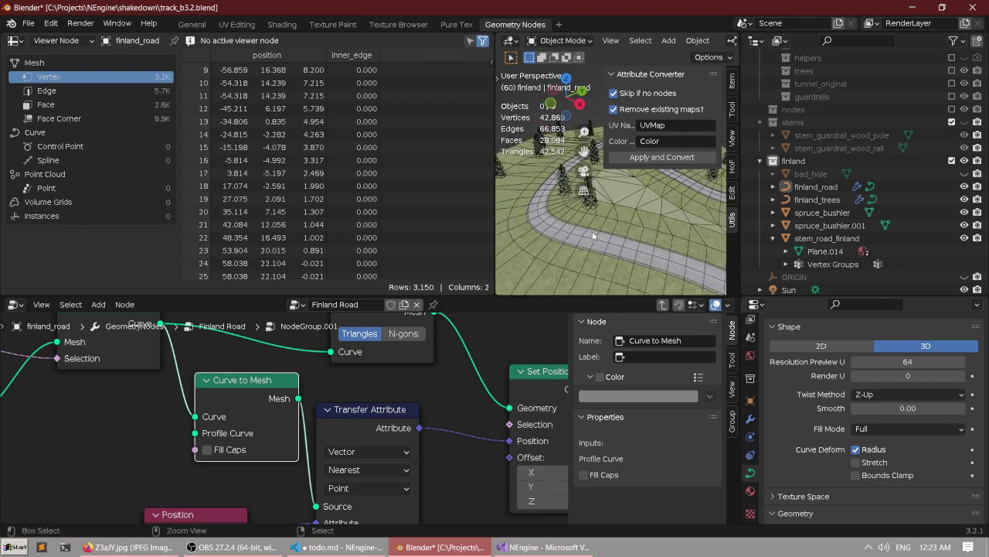
{"action": "key", "text": "ctrl+space"}
{"action": "scroll", "coordinate": [560, 206], "scroll_direction": "up", "scroll_amount": 5}
{"action": "key", "text": "ctrl+space"}
Try the Integer data type with Index mapping and Point domain on Transfer Attribute, and relink Position to its Attribute input.
{"action": "middle_click_drag", "start_coordinate": [429, 408], "coordinate": [271, 387]}
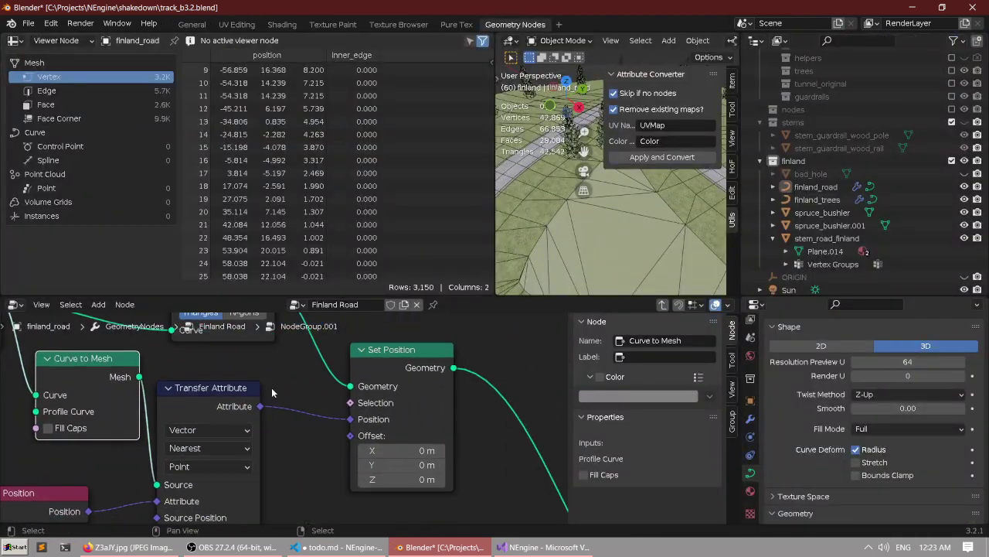
{"action": "key", "text": "ctrl+space"}
{"action": "scroll", "coordinate": [303, 310], "scroll_direction": "up", "scroll_amount": 4}
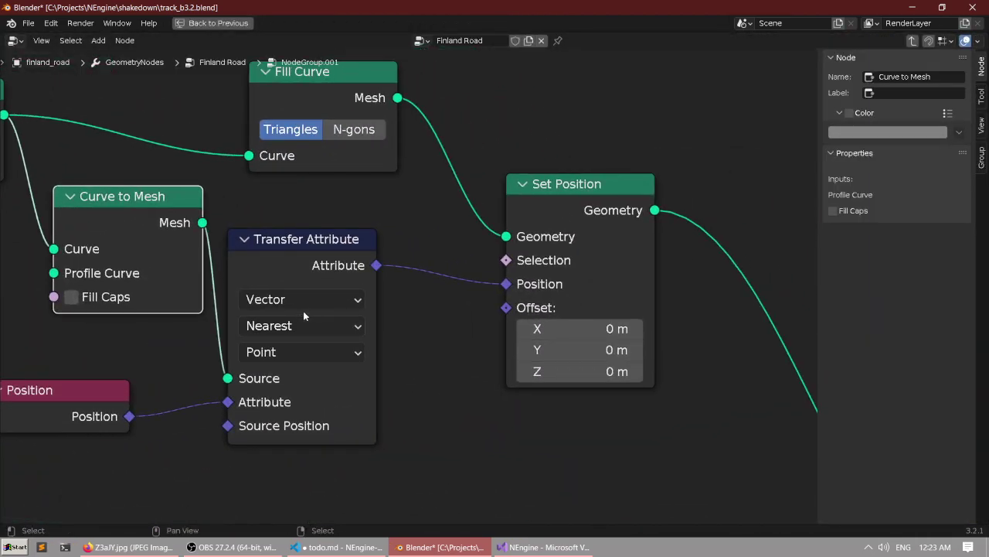
{"action": "left_click", "coordinate": [302, 297]}
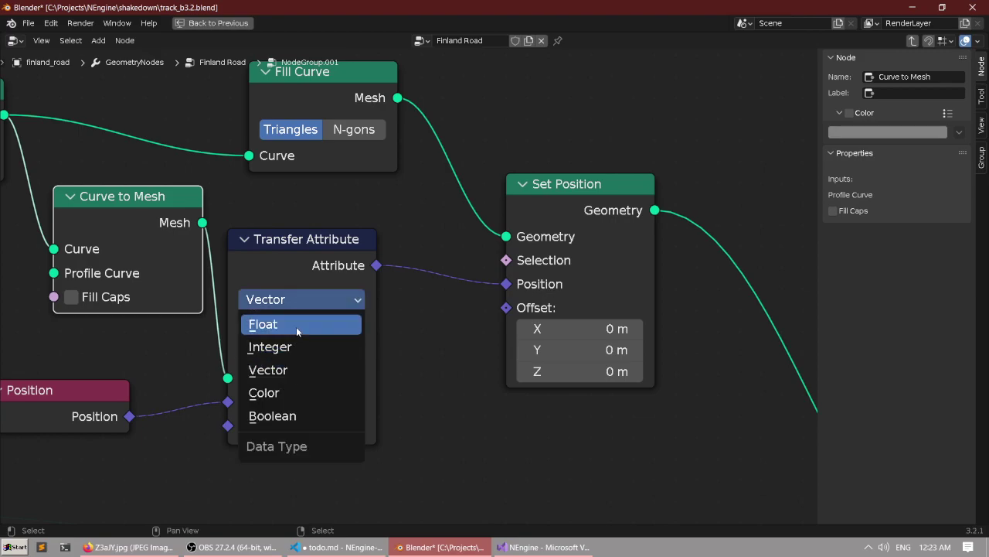
{"action": "left_click", "coordinate": [298, 347]}
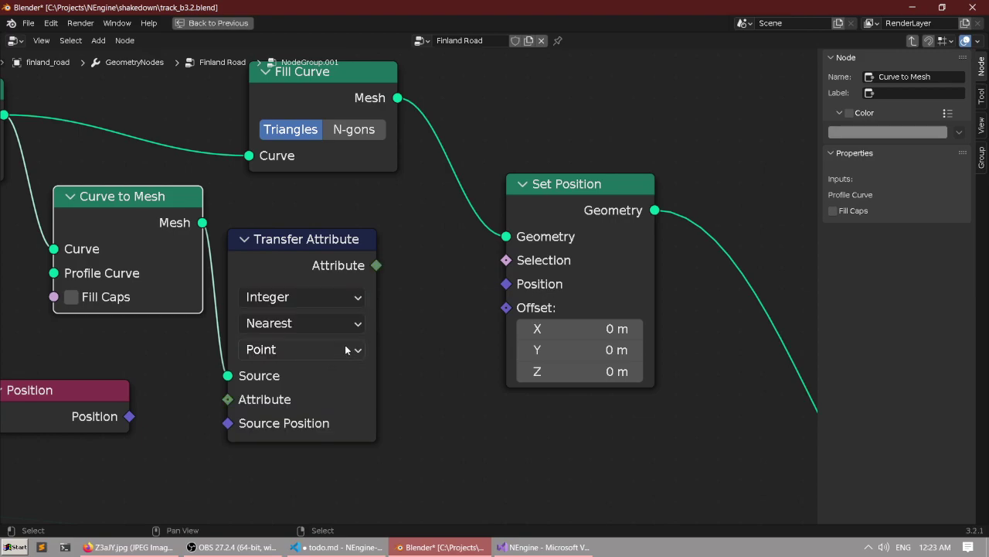
{"action": "left_click", "coordinate": [292, 323]}
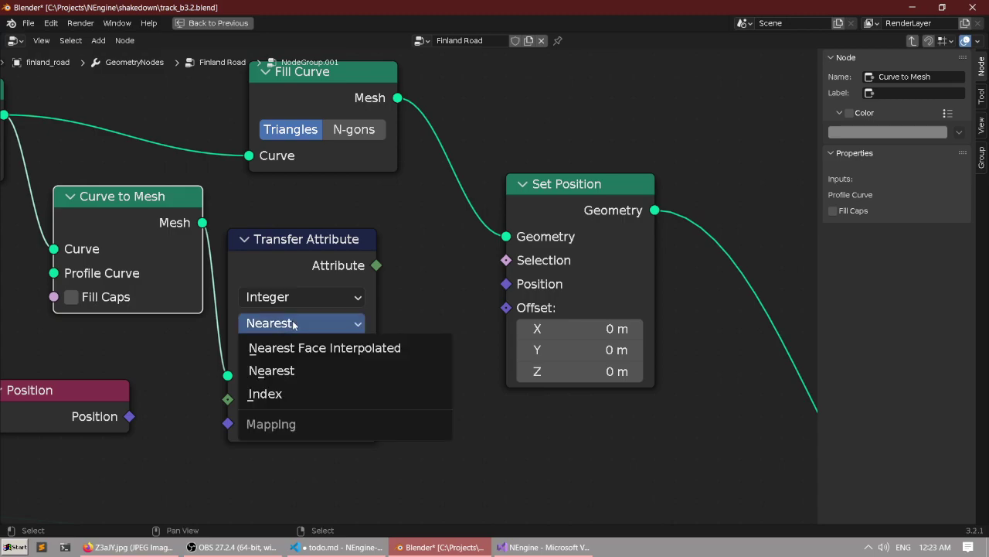
{"action": "left_click", "coordinate": [276, 395]}
{"action": "left_click", "coordinate": [302, 351]}
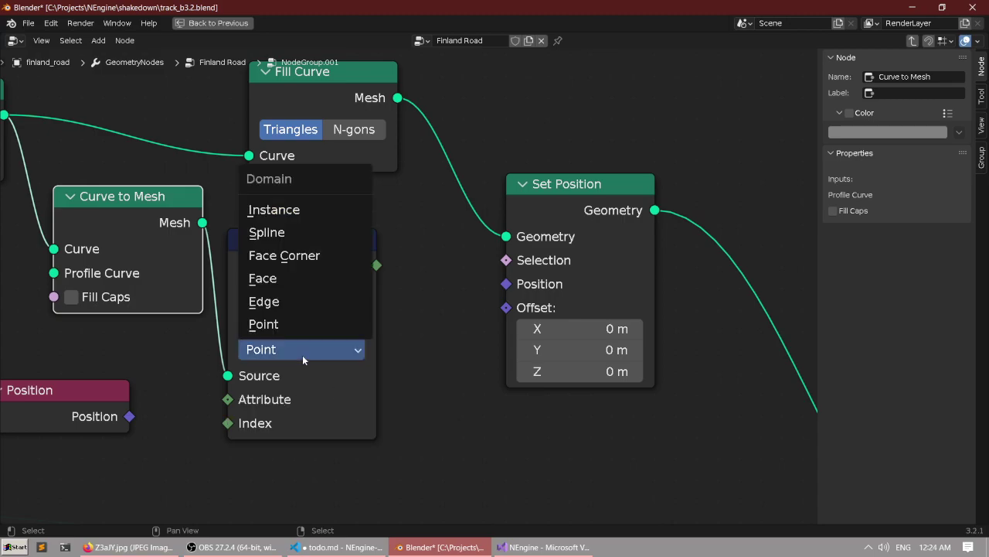
{"action": "left_click", "coordinate": [300, 354]}
{"action": "left_click_drag", "start_coordinate": [130, 417], "coordinate": [223, 399]}
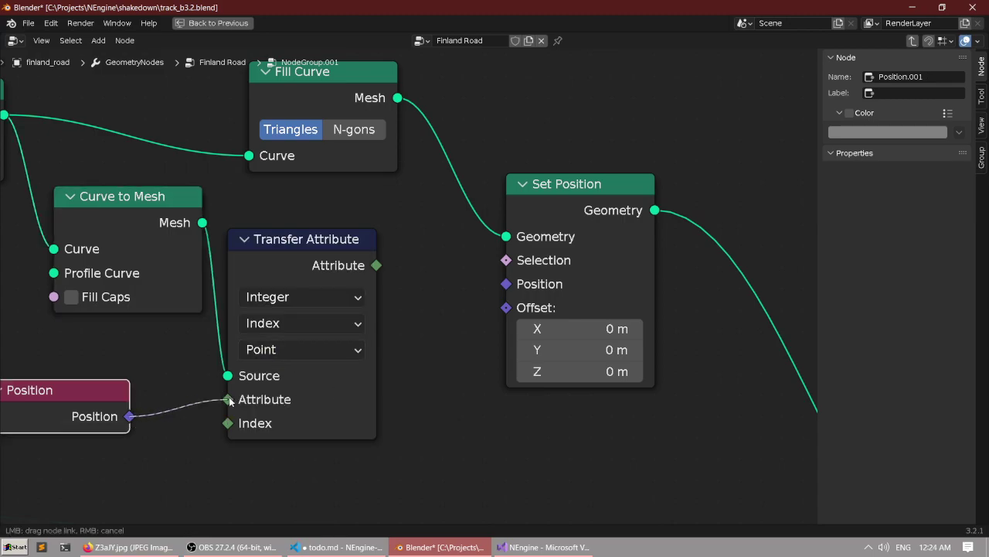
{"action": "middle_click_drag", "start_coordinate": [155, 368], "coordinate": [263, 352]}
Check the fill in the 3D viewport and set Transfer Attribute's data type to Vector.
{"action": "key", "text": "ctrl+space"}
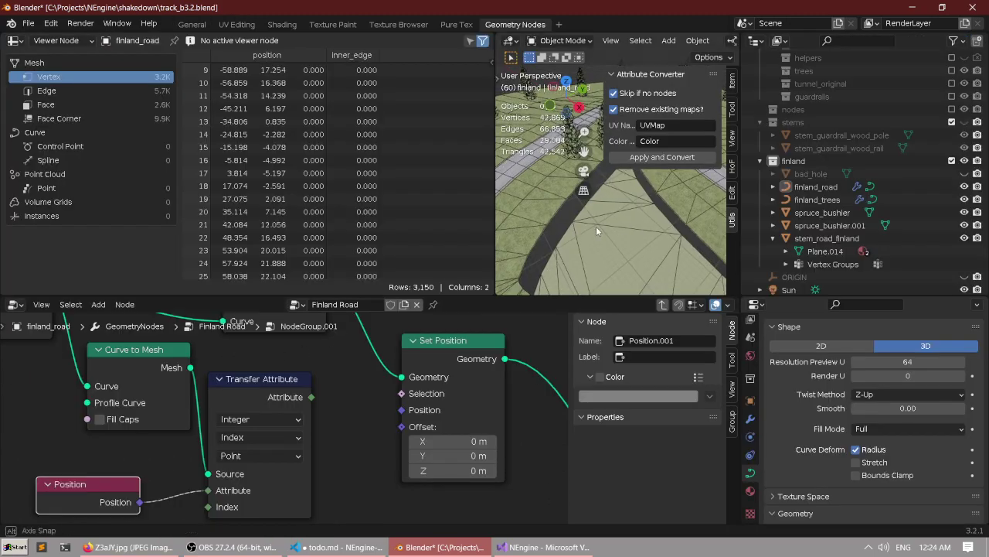
{"action": "key", "text": "ctrl+space"}
{"action": "key", "text": "ctrl+space"}
{"action": "key", "text": "ctrl+space"}
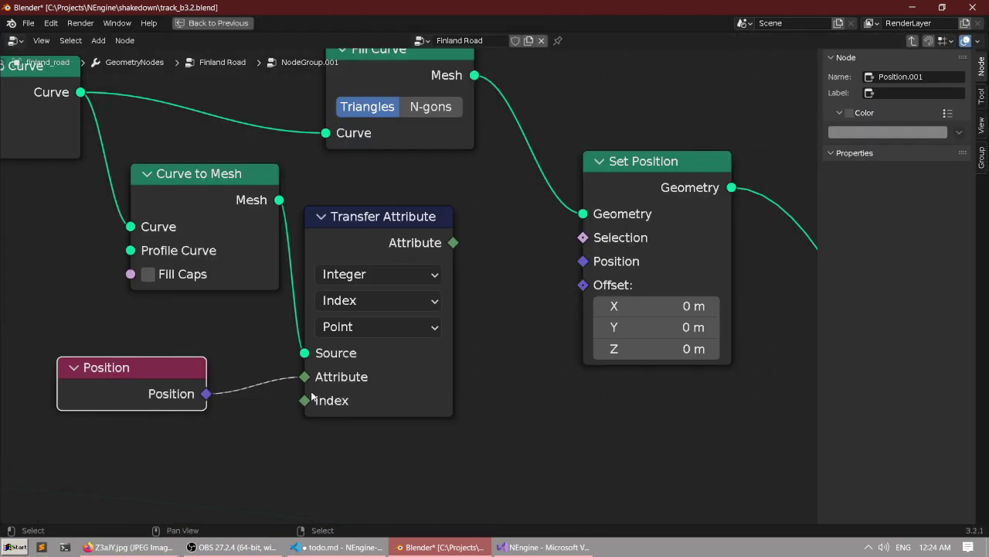
{"action": "scroll", "coordinate": [463, 237], "scroll_direction": "up", "scroll_amount": 1}
{"action": "left_click", "coordinate": [452, 256]}
{"action": "left_click", "coordinate": [431, 340]}
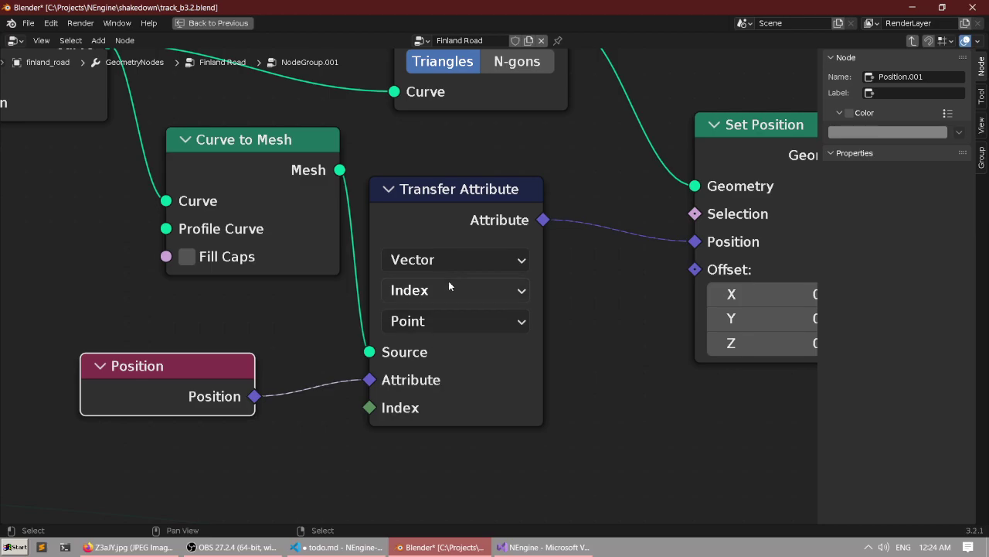
Inspect the filled inner area in the enlarged 3D viewport with the Index mapping.
{"action": "key", "text": "ctrl+space"}
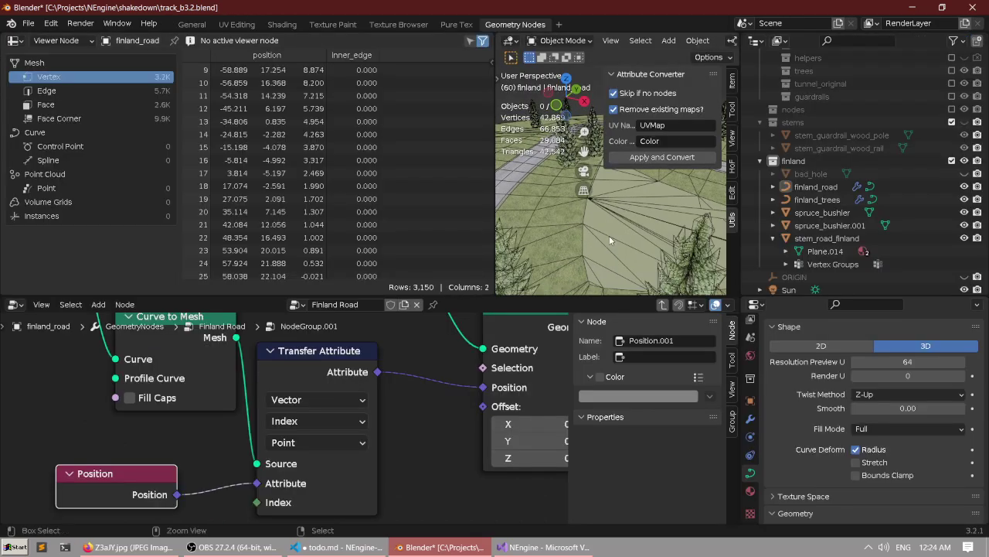
{"action": "key", "text": "ctrl+space"}
{"action": "middle_click_drag", "start_coordinate": [572, 225], "coordinate": [478, 252]}
{"action": "key", "text": "ctrl+space"}
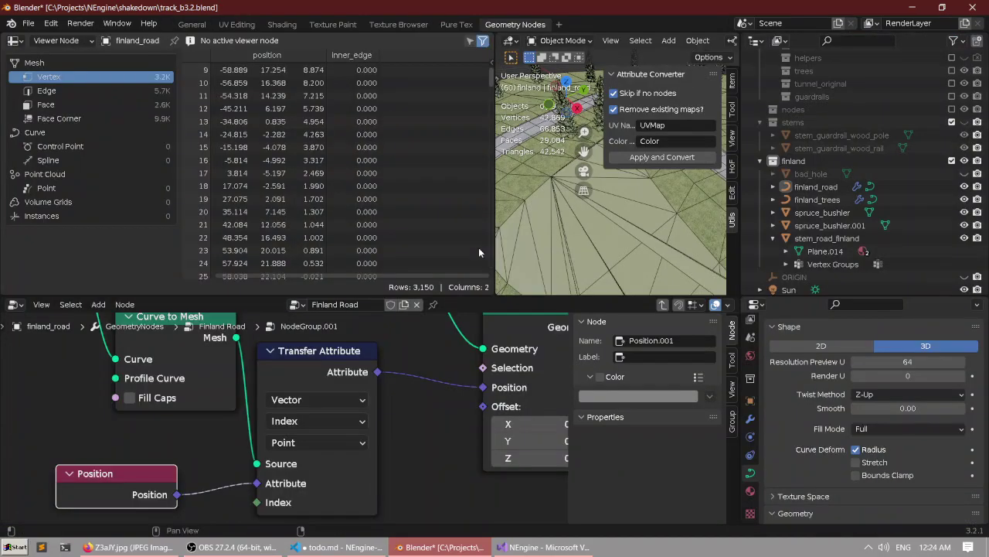
{"action": "scroll", "coordinate": [352, 419], "scroll_direction": "down", "scroll_amount": 1}
{"action": "key", "text": "ctrl+space"}
Try Nearest Face Interpolated as Transfer Attribute's mapping with the Curve to Mesh source.
{"action": "scroll", "coordinate": [549, 229], "scroll_direction": "down", "scroll_amount": 2}
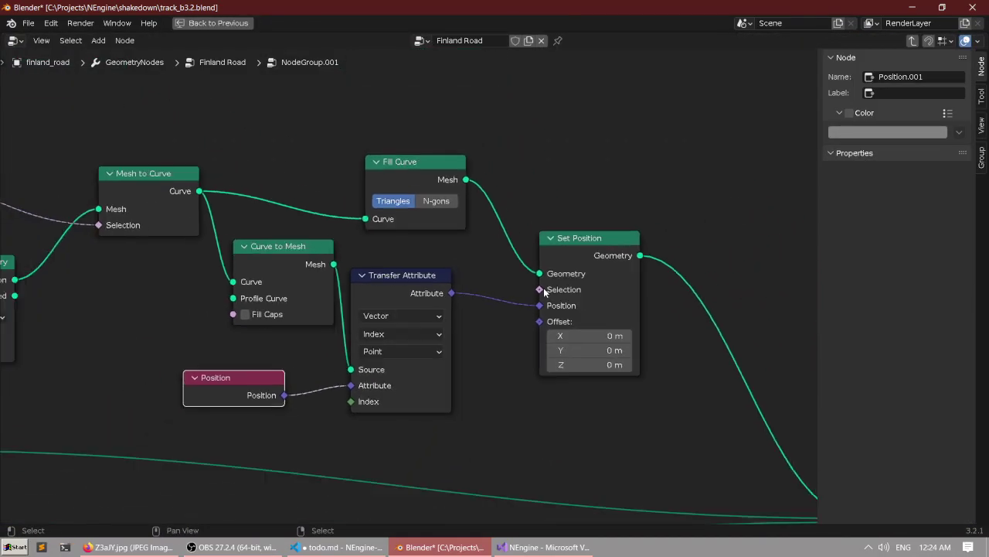
{"action": "scroll", "coordinate": [481, 259], "scroll_direction": "up", "scroll_amount": 4}
{"action": "left_click", "coordinate": [447, 339]}
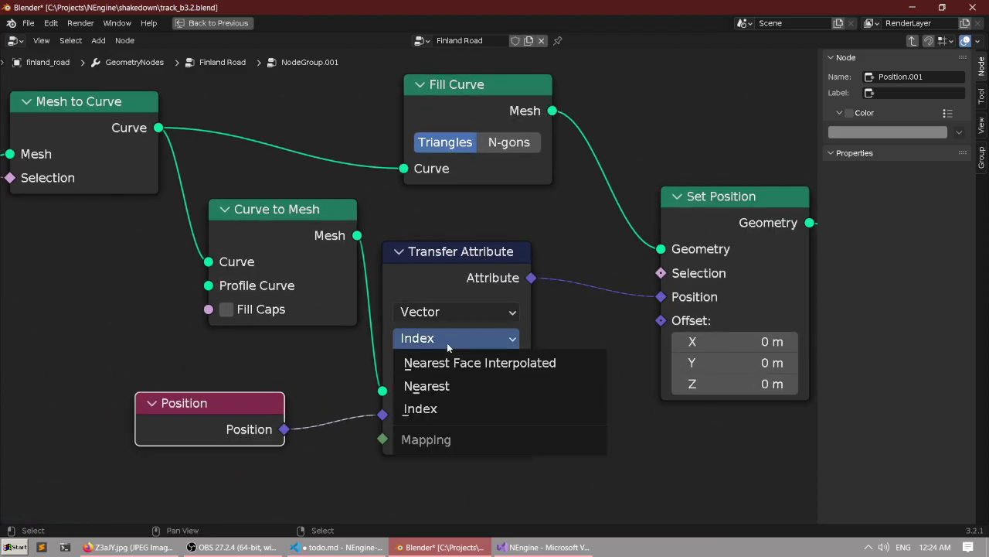
{"action": "left_click", "coordinate": [441, 338]}
{"action": "left_click", "coordinate": [442, 338]}
{"action": "left_click", "coordinate": [441, 362]}
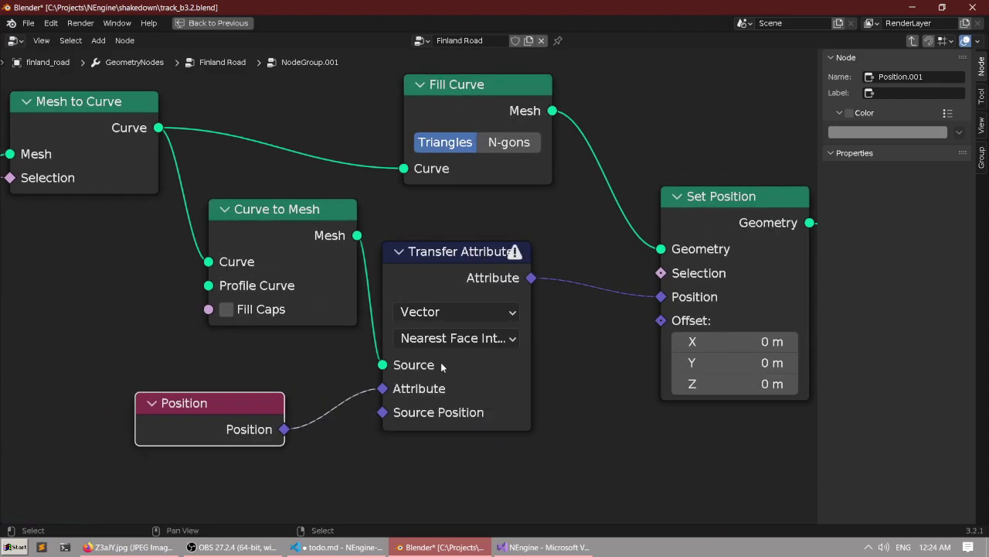
Space the Curve to Mesh, Transfer Attribute and Position nodes slightly farther apart.
{"action": "middle_click_drag", "start_coordinate": [326, 340], "coordinate": [500, 337]}
{"action": "left_click_drag", "start_coordinate": [446, 219], "coordinate": [439, 219]}
{"action": "scroll", "coordinate": [445, 228], "scroll_direction": "down", "scroll_amount": 3}
{"action": "middle_click_drag", "start_coordinate": [468, 225], "coordinate": [375, 224]}
{"action": "scroll", "coordinate": [384, 228], "scroll_direction": "up", "scroll_amount": 1}
{"action": "left_click_drag", "start_coordinate": [483, 249], "coordinate": [487, 250]}
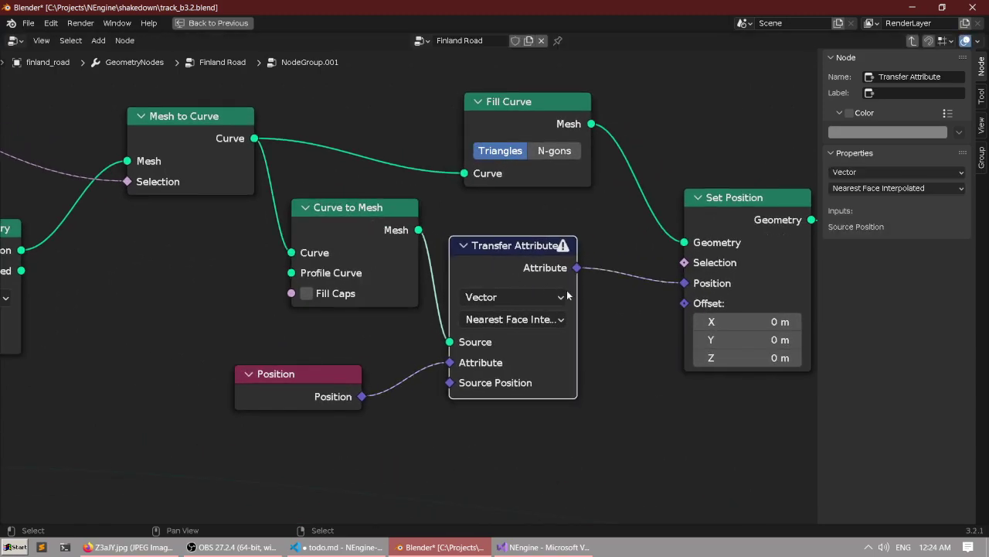
{"action": "scroll", "coordinate": [546, 288], "scroll_direction": "up", "scroll_amount": 2}
{"action": "middle_click_drag", "start_coordinate": [546, 288], "coordinate": [459, 283]}
{"action": "left_click_drag", "start_coordinate": [220, 387], "coordinate": [208, 385]}
Set Transfer Attribute's mapping to Nearest, keeping the Vector data type and Point domain.
{"action": "left_click", "coordinate": [434, 286]}
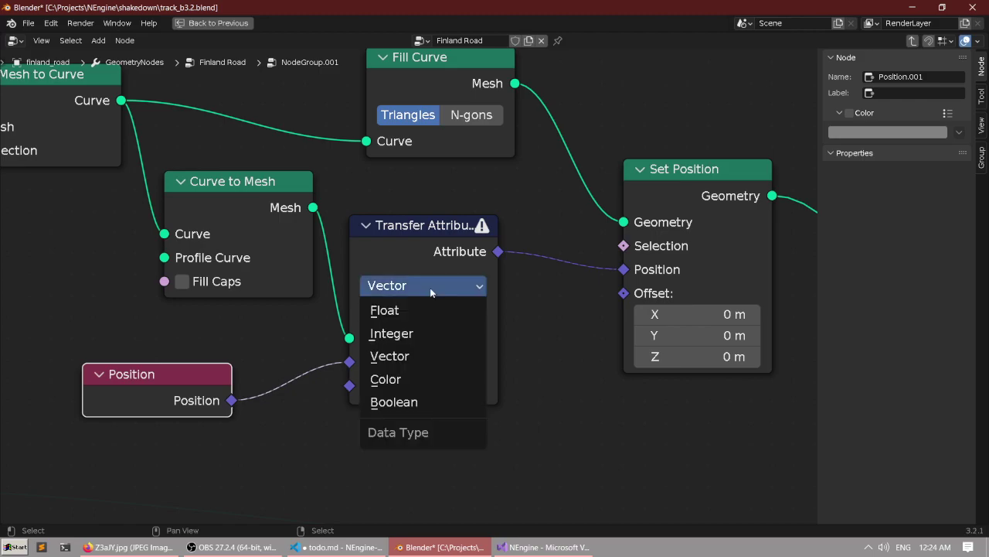
{"action": "left_click", "coordinate": [421, 292]}
{"action": "left_click", "coordinate": [419, 312]}
{"action": "left_click", "coordinate": [413, 357]}
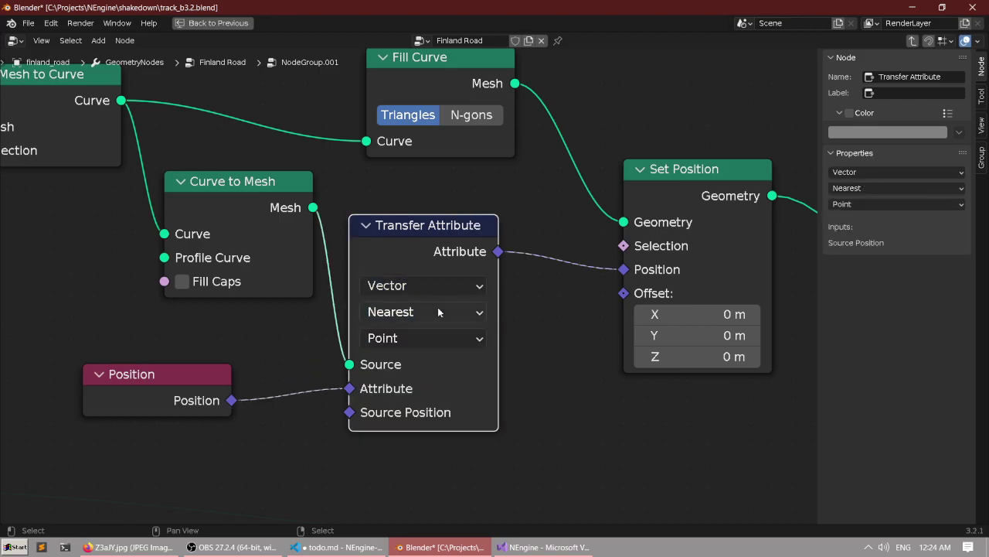
Examine the inner area between the road bends in the enlarged 3D viewport for gaps in the fill.
{"action": "middle_click_drag", "start_coordinate": [446, 238], "coordinate": [390, 252]}
{"action": "key", "text": "ctrl+space"}
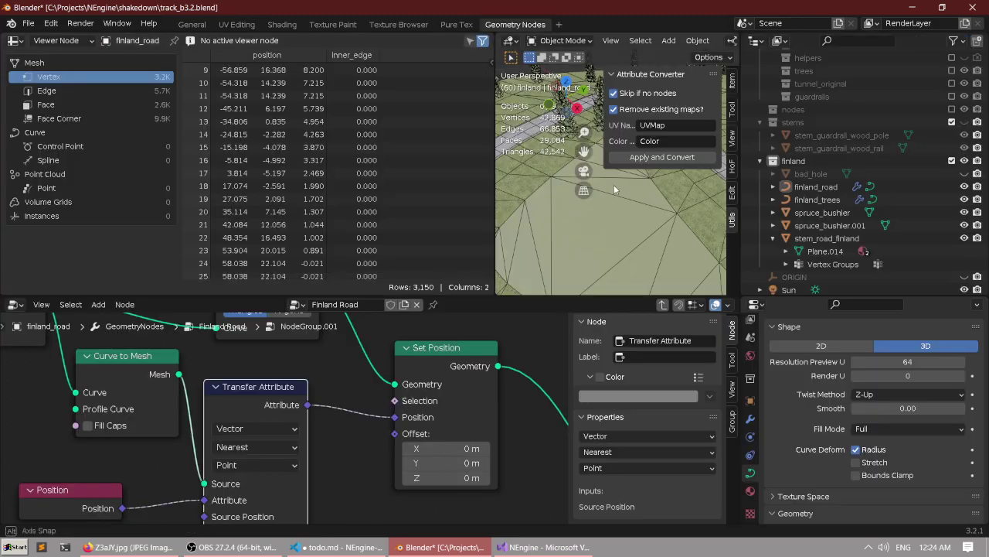
{"action": "key", "text": "ctrl+space"}
{"action": "middle_click_drag", "start_coordinate": [614, 185], "coordinate": [441, 245]}
{"action": "scroll", "coordinate": [516, 235], "scroll_direction": "down", "scroll_amount": 3}
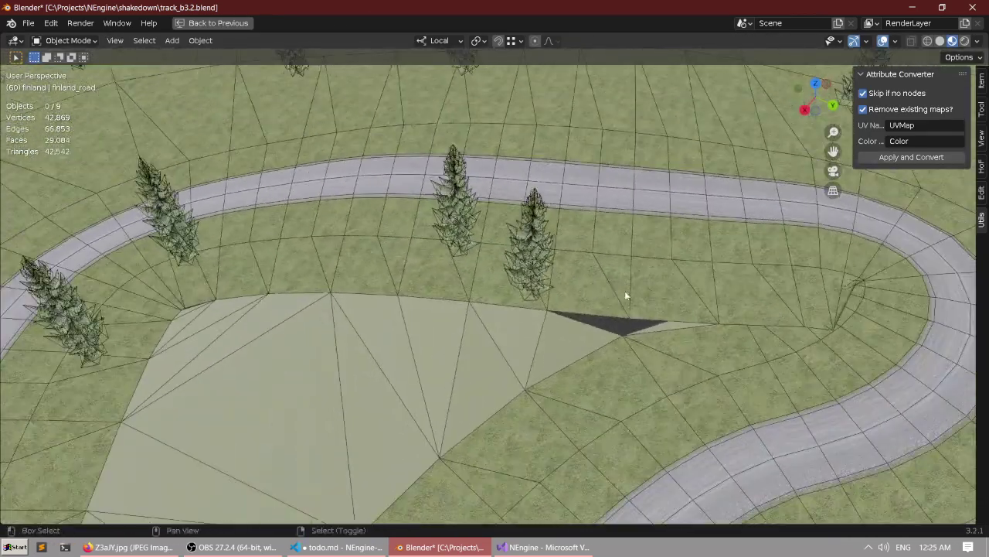
Examine the dark gap near the fill's narrow end and the nodes from Store Named Attribute to Transfer Attribute.
{"action": "middle_click_drag", "start_coordinate": [626, 296], "coordinate": [517, 260], "text": "shift"}
{"action": "middle_click_drag", "start_coordinate": [474, 252], "coordinate": [497, 281]}
{"action": "scroll", "coordinate": [543, 268], "scroll_direction": "up", "scroll_amount": 2}
{"action": "middle_click_drag", "start_coordinate": [625, 278], "coordinate": [446, 316], "text": "shift"}
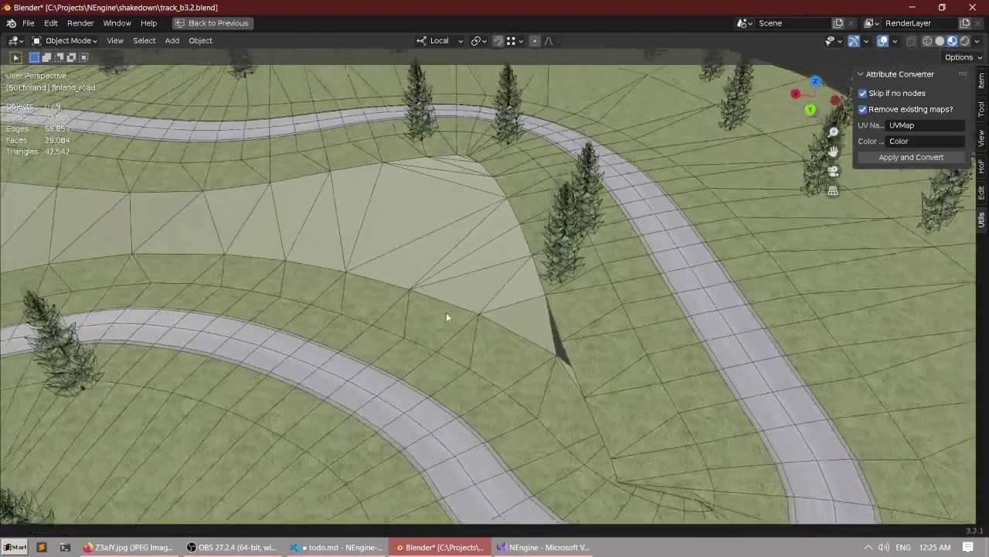
{"action": "key", "text": "ctrl+space"}
{"action": "scroll", "coordinate": [329, 379], "scroll_direction": "down", "scroll_amount": 3}
{"action": "key", "text": "ctrl+space"}
{"action": "middle_click_drag", "start_coordinate": [121, 289], "coordinate": [531, 322]}
{"action": "scroll", "coordinate": [544, 306], "scroll_direction": "down", "scroll_amount": 2}
{"action": "scroll", "coordinate": [583, 321], "scroll_direction": "up", "scroll_amount": 3}
{"action": "scroll", "coordinate": [583, 319], "scroll_direction": "down", "scroll_amount": 3}
{"action": "middle_click_drag", "start_coordinate": [511, 235], "coordinate": [433, 243]}
{"action": "scroll", "coordinate": [414, 238], "scroll_direction": "up", "scroll_amount": 2}
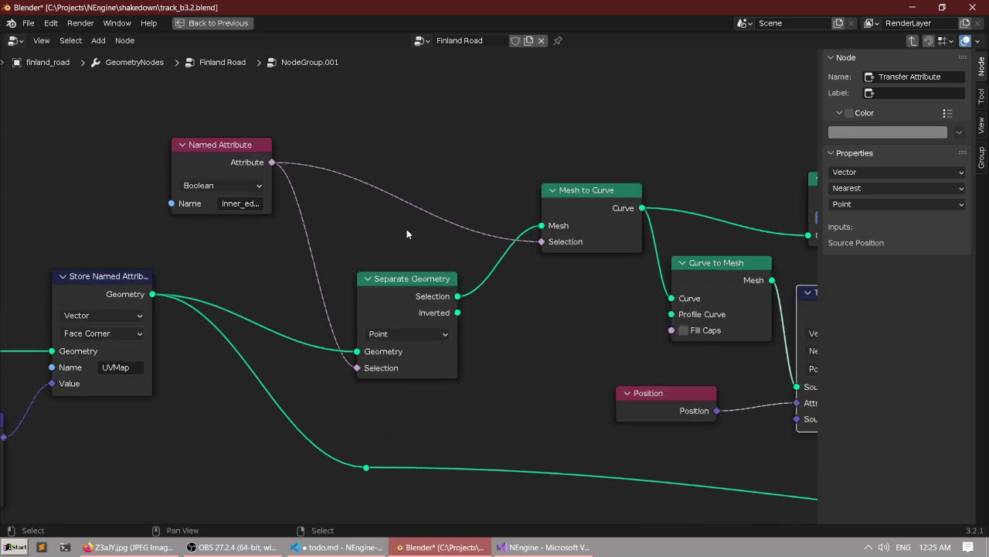
{"action": "scroll", "coordinate": [406, 229], "scroll_direction": "down", "scroll_amount": 4}
{"action": "middle_click_drag", "start_coordinate": [163, 249], "coordinate": [408, 215]}
{"action": "scroll", "coordinate": [408, 215], "scroll_direction": "up", "scroll_amount": 1}
{"action": "middle_click_drag", "start_coordinate": [635, 201], "coordinate": [323, 273]}
{"action": "scroll", "coordinate": [324, 274], "scroll_direction": "up", "scroll_amount": 2}
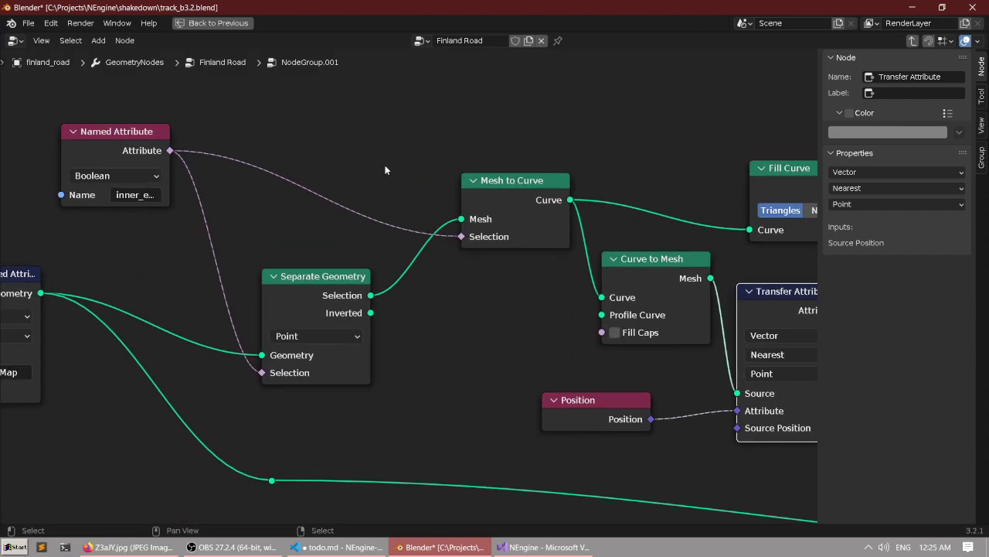
Shift Named Attribute, Separate Geometry and all downstream nodes away from Store Named Attribute to make room between them.
{"action": "scroll", "coordinate": [388, 287], "scroll_direction": "down", "scroll_amount": 3}
{"action": "left_click_drag", "start_coordinate": [264, 105], "coordinate": [477, 424]}
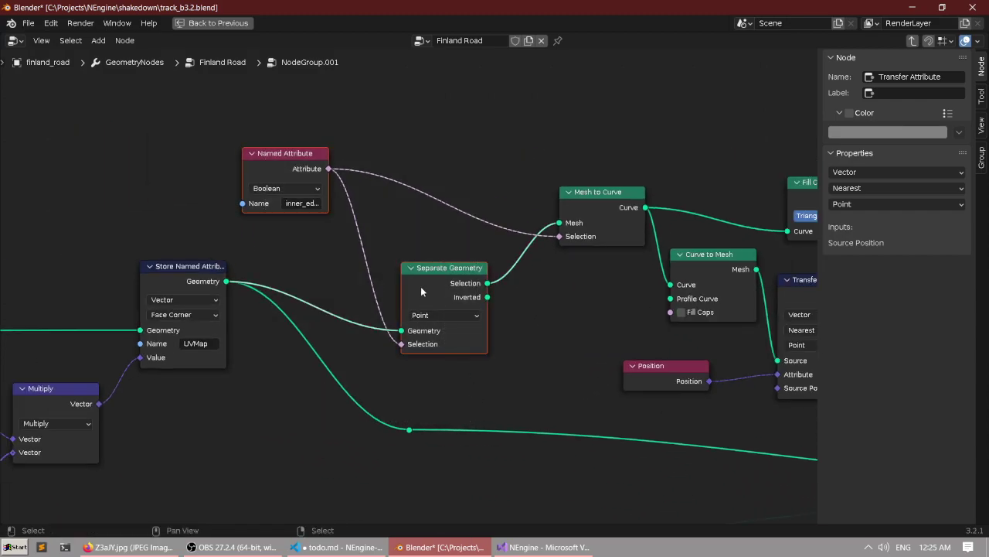
{"action": "key", "text": "g"}
{"action": "left_click", "coordinate": [394, 274]}
{"action": "scroll", "coordinate": [394, 276], "scroll_direction": "down", "scroll_amount": 3}
{"action": "middle_click_drag", "start_coordinate": [196, 320], "coordinate": [448, 263]}
{"action": "scroll", "coordinate": [471, 293], "scroll_direction": "down", "scroll_amount": 8}
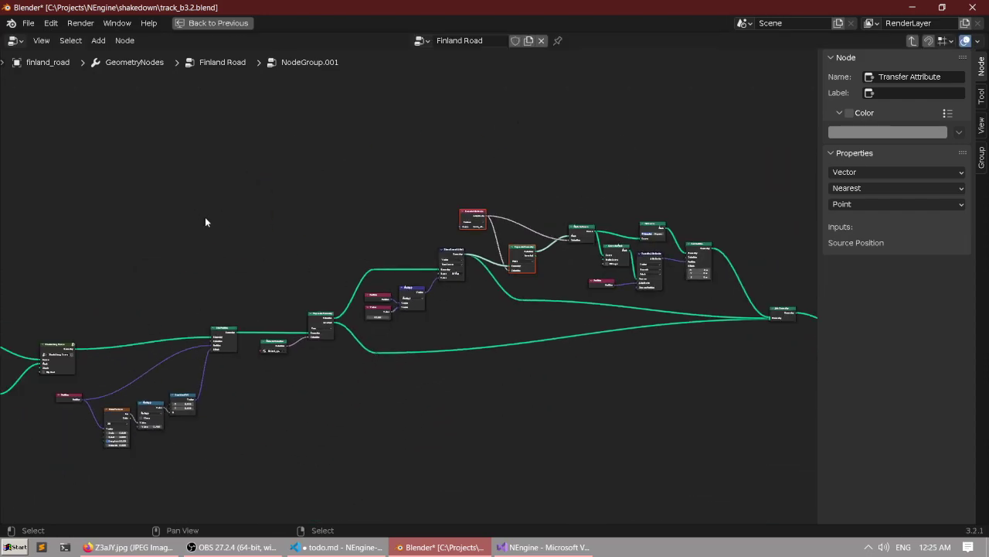
{"action": "middle_click_drag", "start_coordinate": [178, 216], "coordinate": [337, 198]}
{"action": "scroll", "coordinate": [337, 198], "scroll_direction": "down", "scroll_amount": 3}
{"action": "scroll", "coordinate": [337, 201], "scroll_direction": "up", "scroll_amount": 3}
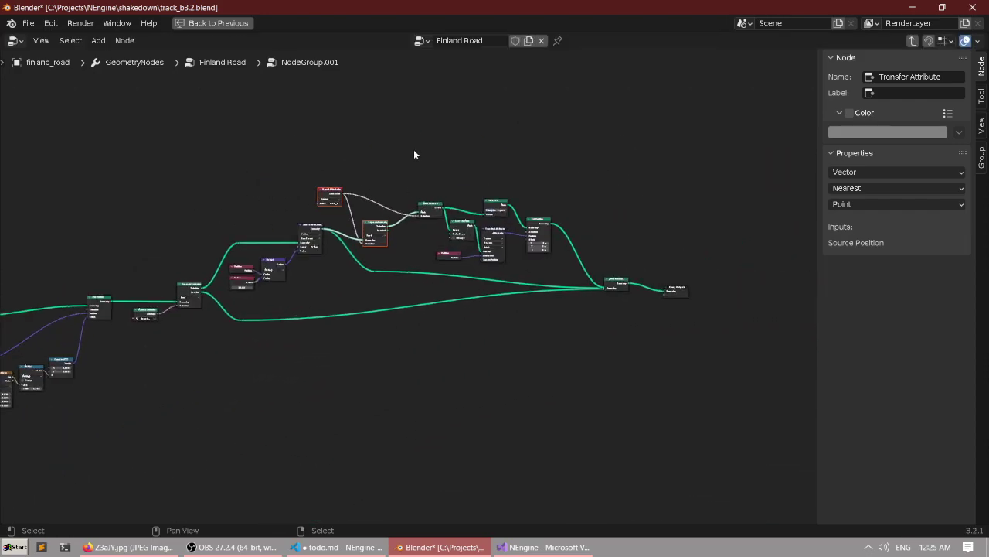
{"action": "scroll", "coordinate": [413, 157], "scroll_direction": "up", "scroll_amount": 1}
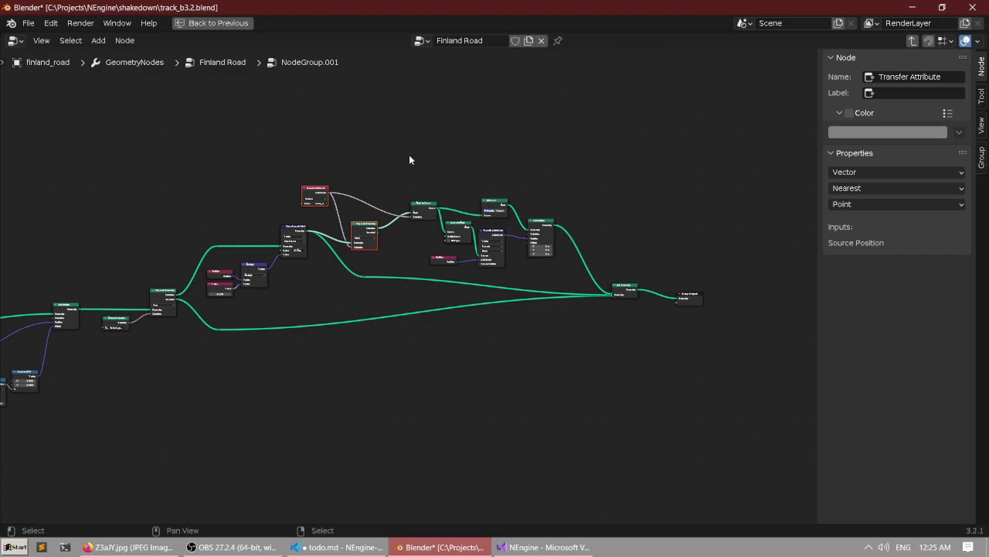
{"action": "scroll", "coordinate": [378, 176], "scroll_direction": "down", "scroll_amount": 2}
{"action": "scroll", "coordinate": [375, 162], "scroll_direction": "up", "scroll_amount": 3}
{"action": "left_click_drag", "start_coordinate": [368, 157], "coordinate": [730, 350], "text": "shift"}
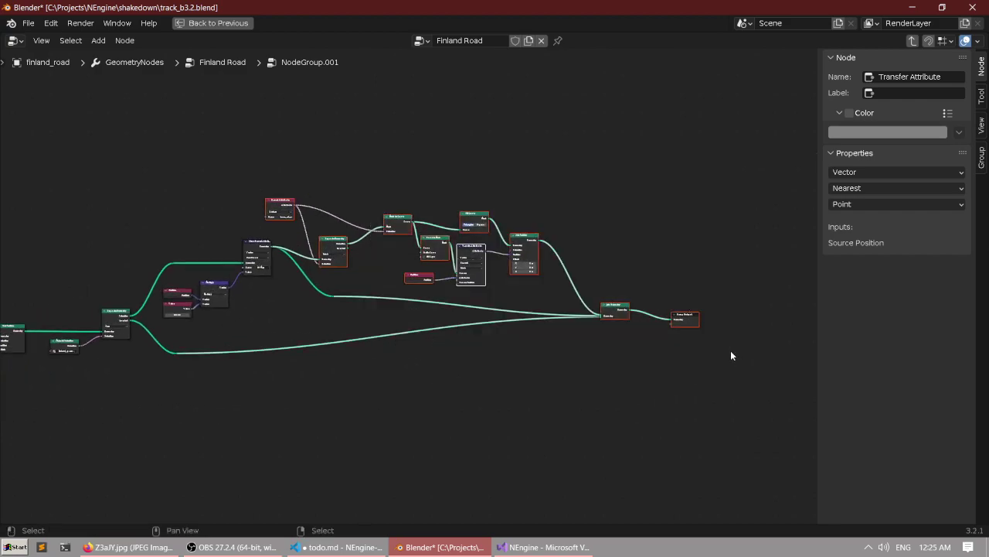
{"action": "left_click_drag", "start_coordinate": [399, 224], "coordinate": [510, 219]}
{"action": "scroll", "coordinate": [342, 232], "scroll_direction": "up", "scroll_amount": 3}
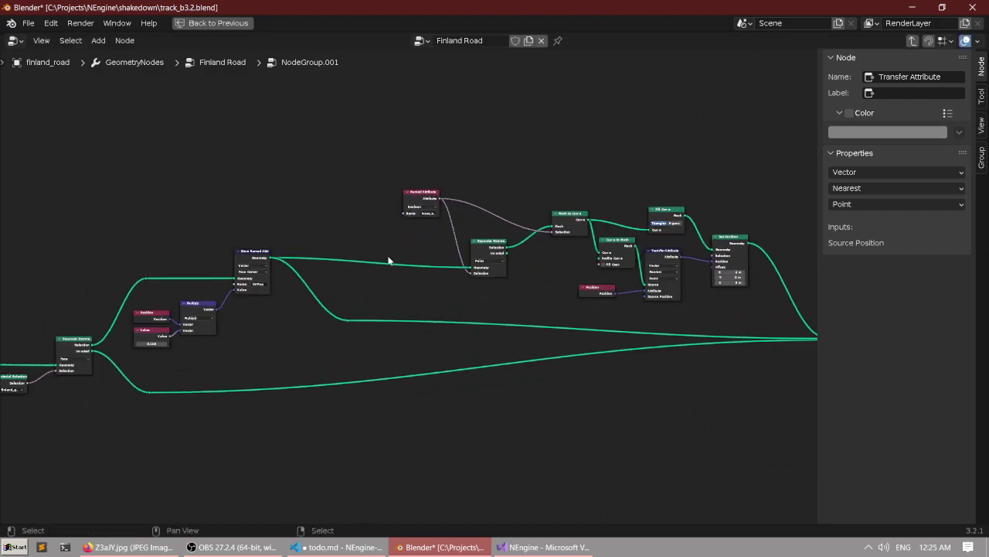
Insert a Merge by Distance node between Store Named Attribute and Separate Geometry.
{"action": "key", "text": "F3"}
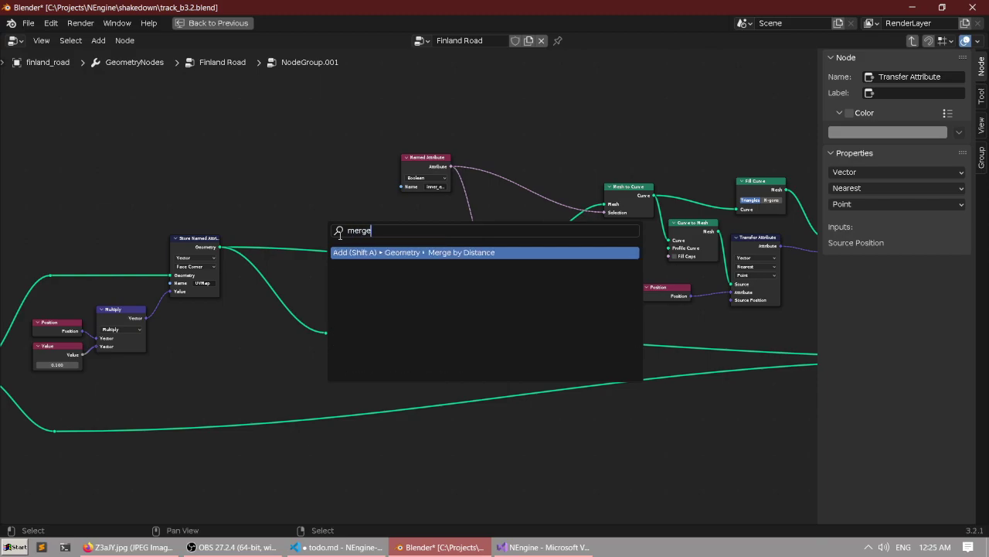
{"action": "type", "text": "merge"}
{"action": "key", "text": "Return"}
{"action": "scroll", "coordinate": [430, 274], "scroll_direction": "up", "scroll_amount": 3}
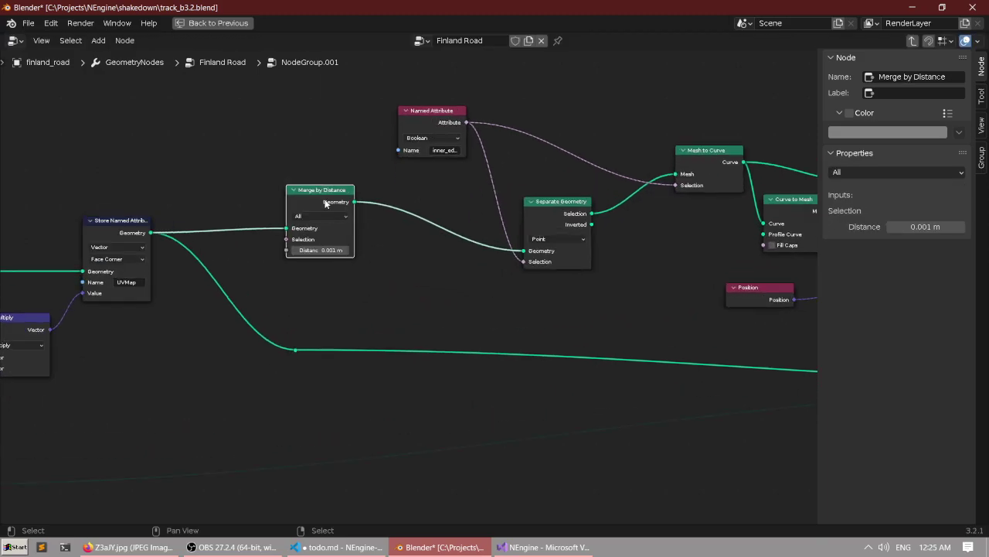
{"action": "left_click", "coordinate": [430, 277]}
{"action": "middle_click_drag", "start_coordinate": [542, 286], "coordinate": [439, 252]}
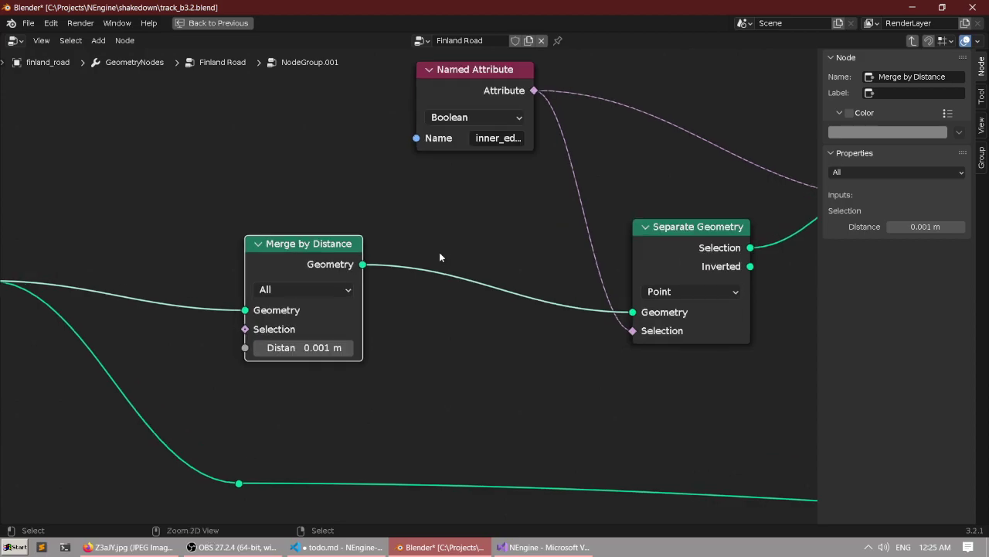
Try a Merge by Distance value of 7 m and inspect the fill between the road bends.
{"action": "key", "text": "ctrl+space"}
{"action": "middle_click_drag", "start_coordinate": [576, 245], "coordinate": [570, 240]}
{"action": "middle_click_drag", "start_coordinate": [362, 389], "coordinate": [374, 418]}
{"action": "scroll", "coordinate": [371, 418], "scroll_direction": "down", "scroll_amount": 2}
{"action": "scroll", "coordinate": [295, 417], "scroll_direction": "up", "scroll_amount": 1}
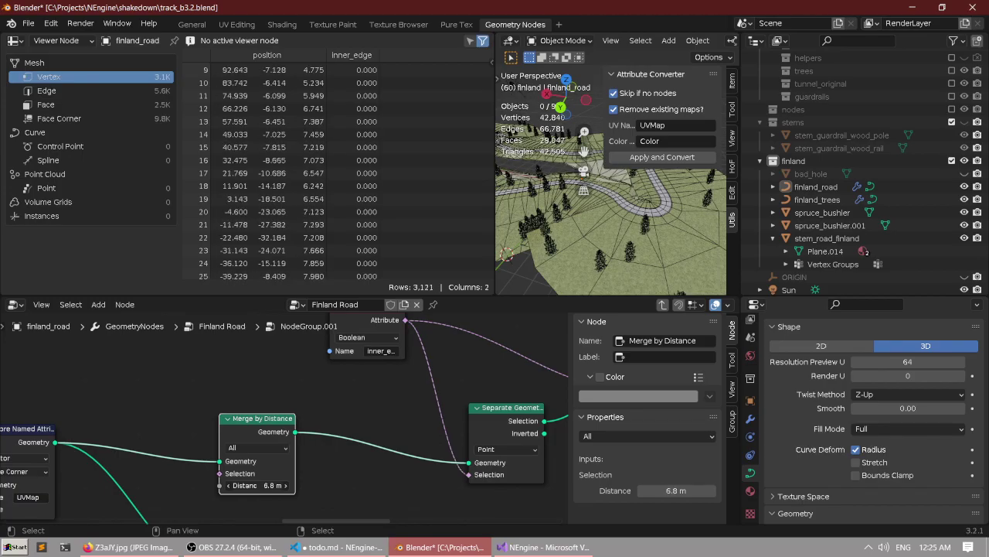
{"action": "left_click_drag", "start_coordinate": [257, 486], "coordinate": [260, 485]}
{"action": "middle_click_drag", "start_coordinate": [606, 201], "coordinate": [581, 218]}
{"action": "key", "text": "ctrl+space"}
{"action": "scroll", "coordinate": [364, 222], "scroll_direction": "up", "scroll_amount": 3}
{"action": "middle_click_drag", "start_coordinate": [364, 223], "coordinate": [417, 235]}
{"action": "scroll", "coordinate": [386, 240], "scroll_direction": "down", "scroll_amount": 5}
{"action": "middle_click_drag", "start_coordinate": [210, 301], "coordinate": [580, 232], "text": "shift"}
{"action": "scroll", "coordinate": [584, 230], "scroll_direction": "up", "scroll_amount": 2}
{"action": "middle_click_drag", "start_coordinate": [583, 230], "coordinate": [391, 255]}
{"action": "scroll", "coordinate": [391, 255], "scroll_direction": "up", "scroll_amount": 2}
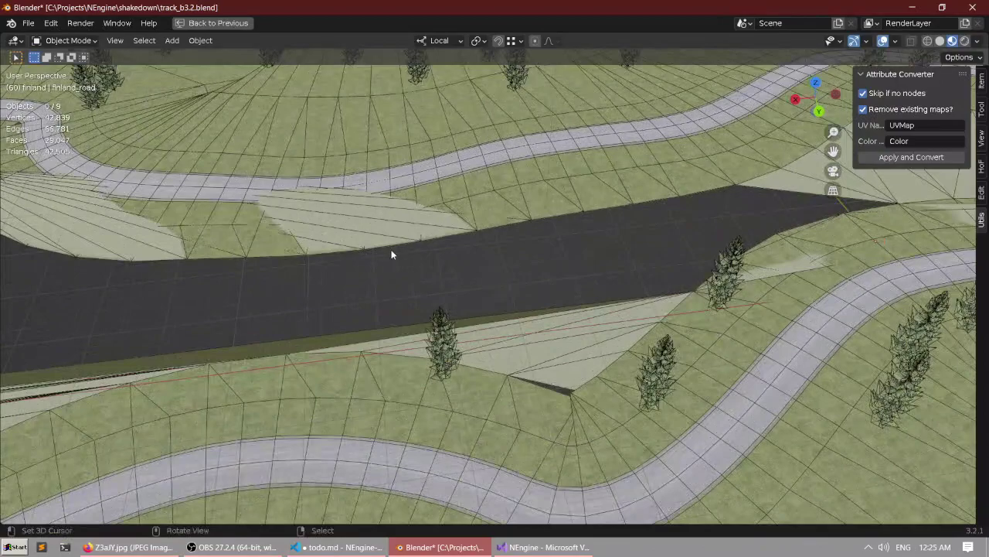
Try a Merge by Distance value of 2 m.
{"action": "key", "text": "ctrl+space"}
{"action": "middle_click_drag", "start_coordinate": [273, 436], "coordinate": [279, 419]}
{"action": "scroll", "coordinate": [278, 441], "scroll_direction": "up", "scroll_amount": 3}
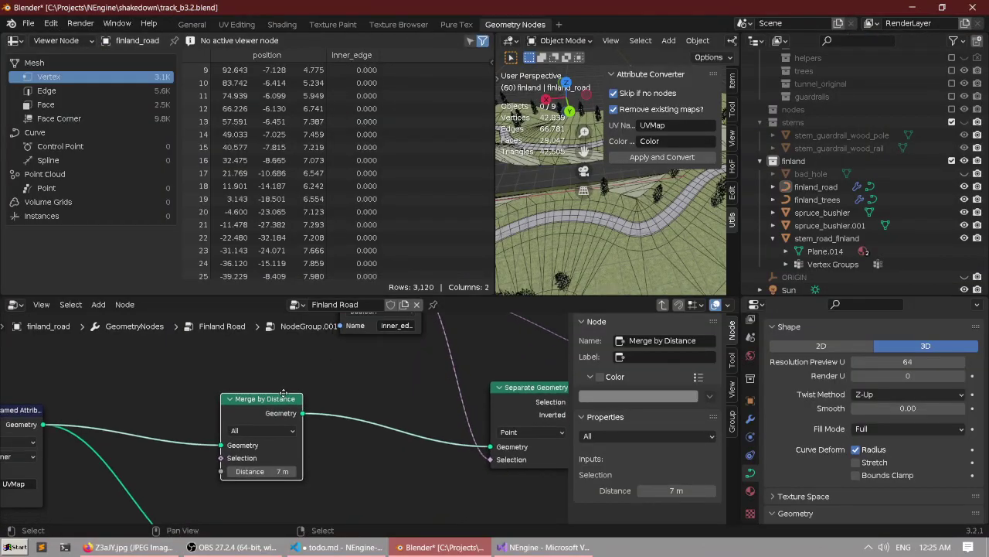
{"action": "left_click", "coordinate": [294, 465]}
{"action": "type", "text": "2"}
{"action": "key", "text": "Return"}
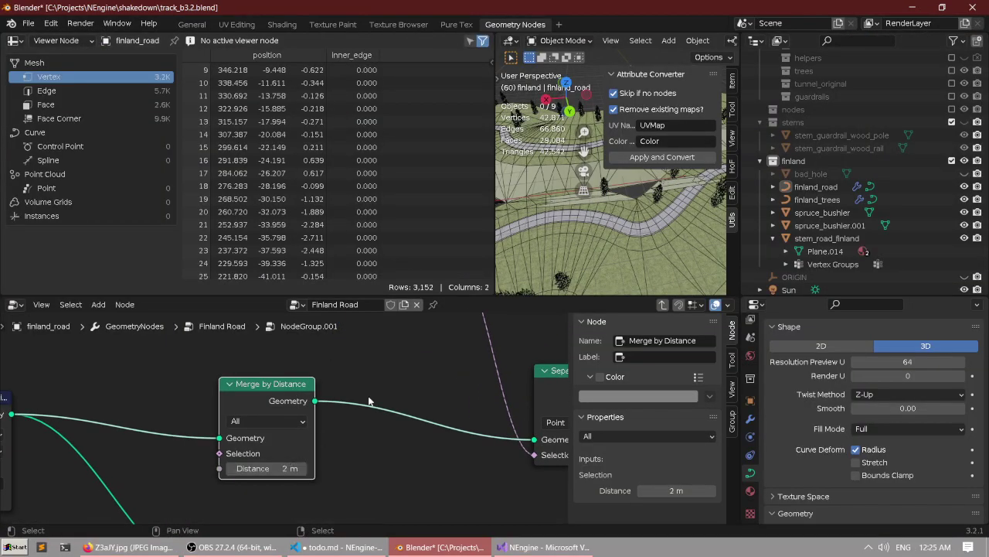
Set the Merge by Distance value to 3 m and check the fill along the inner road edges.
{"action": "middle_click_drag", "start_coordinate": [602, 246], "coordinate": [588, 241]}
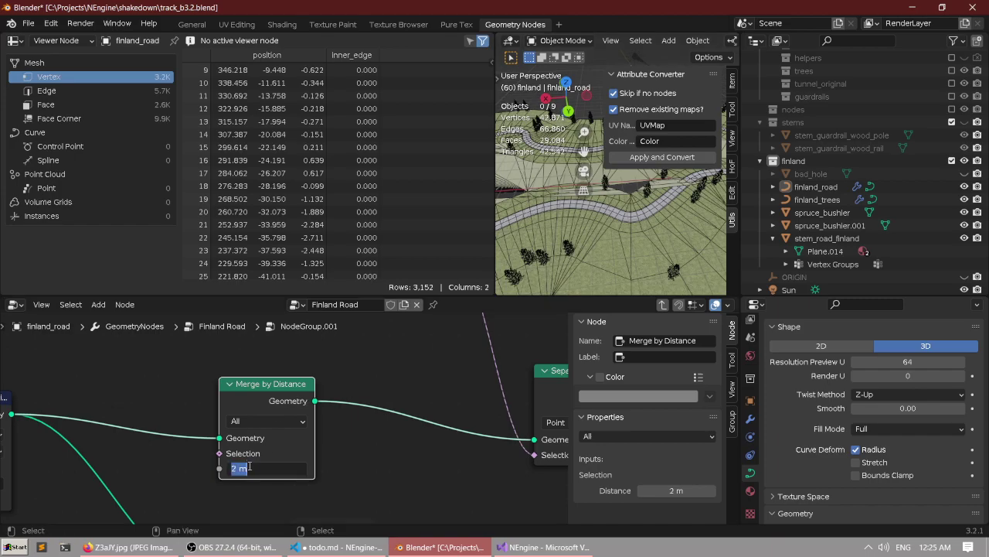
{"action": "type", "text": "3"}
{"action": "key", "text": "Return"}
{"action": "scroll", "coordinate": [267, 450], "scroll_direction": "down", "scroll_amount": 1}
{"action": "key", "text": "ctrl+space"}
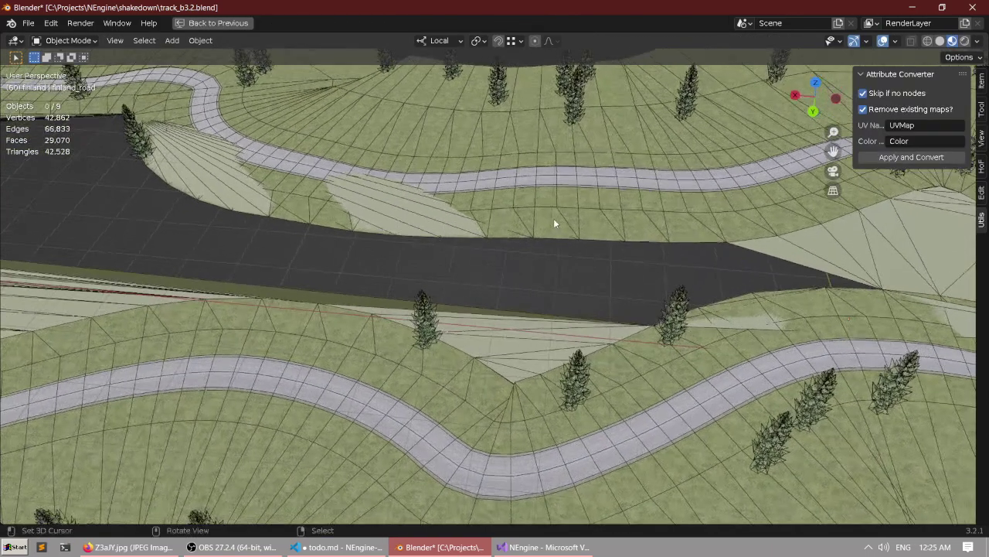
{"action": "middle_click_drag", "start_coordinate": [552, 221], "coordinate": [386, 280]}
{"action": "middle_click_drag", "start_coordinate": [750, 287], "coordinate": [487, 302], "text": "shift"}
{"action": "scroll", "coordinate": [321, 315], "scroll_direction": "up", "scroll_amount": 3}
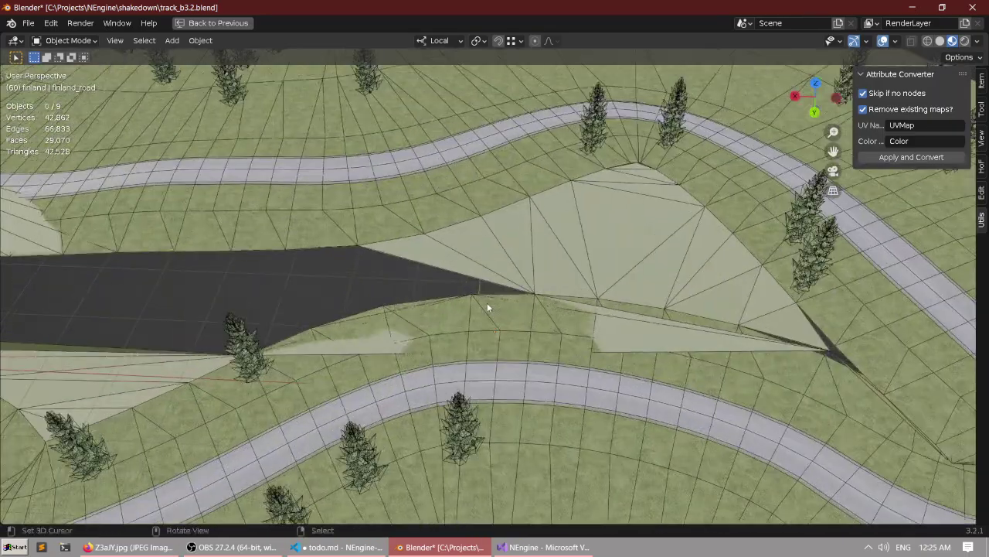
Detach Merge by Distance from the chain and connect Store Named Attribute's Geometry directly to Separate Geometry.
{"action": "key", "text": "ctrl+space"}
{"action": "scroll", "coordinate": [442, 416], "scroll_direction": "down", "scroll_amount": 3}
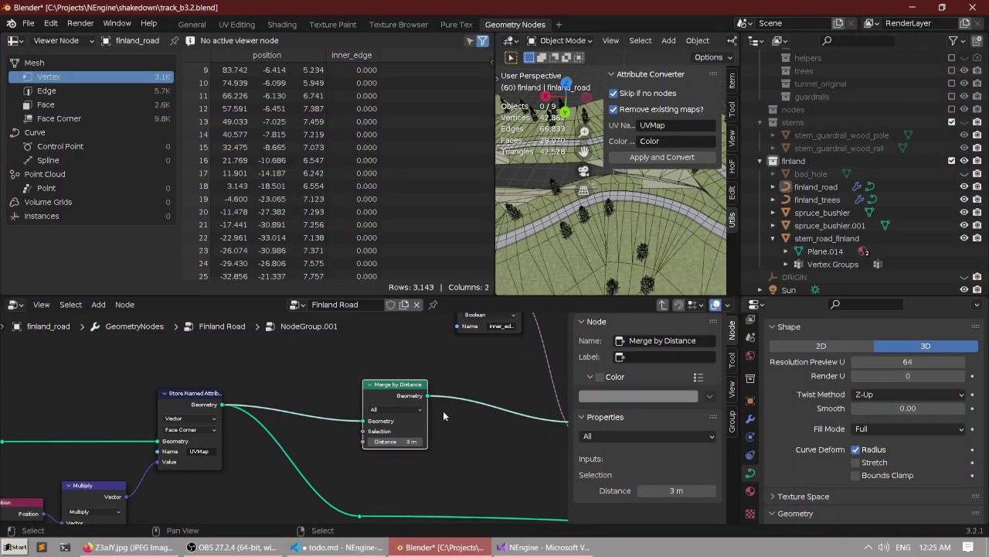
{"action": "scroll", "coordinate": [280, 416], "scroll_direction": "up", "scroll_amount": 2}
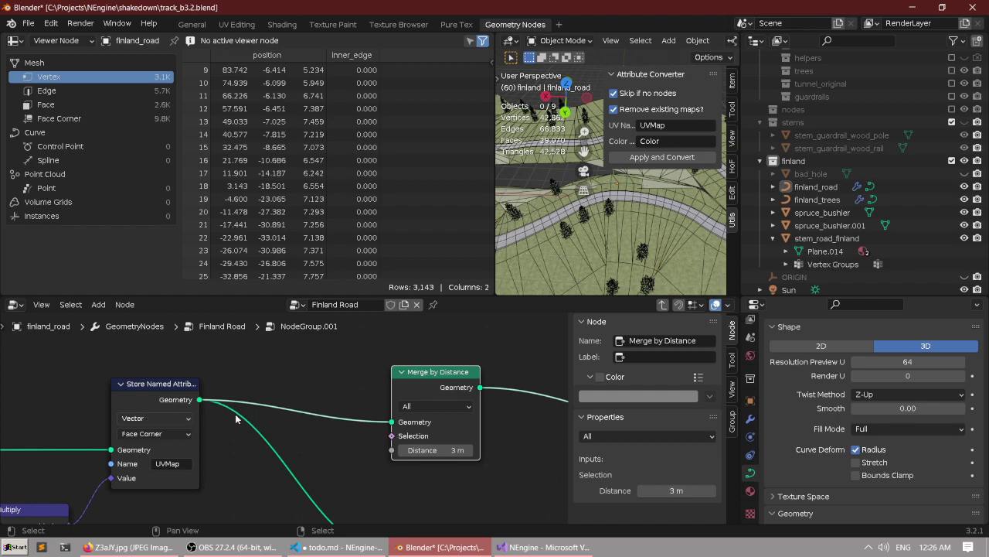
{"action": "middle_click_drag", "start_coordinate": [442, 404], "coordinate": [299, 398]}
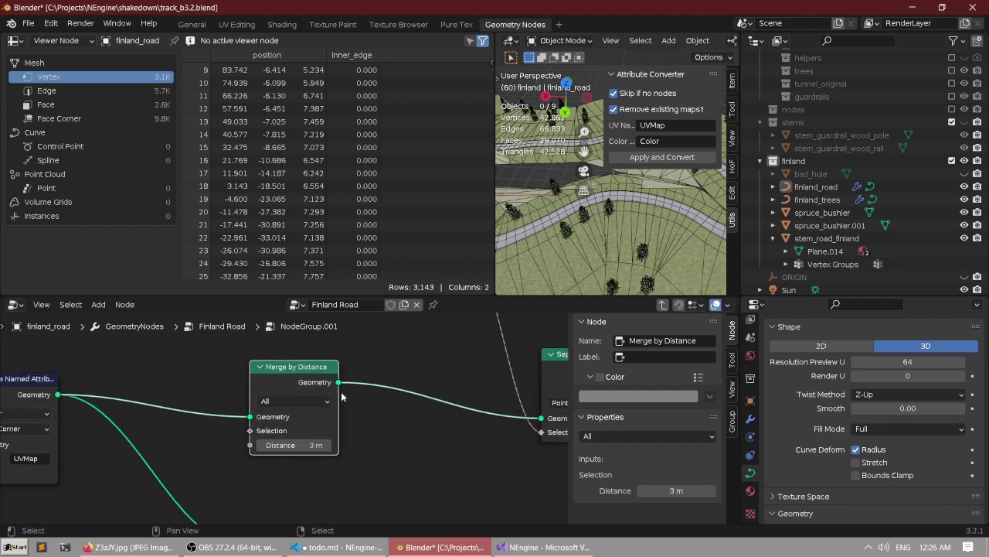
{"action": "middle_click_drag", "start_coordinate": [356, 394], "coordinate": [279, 382]}
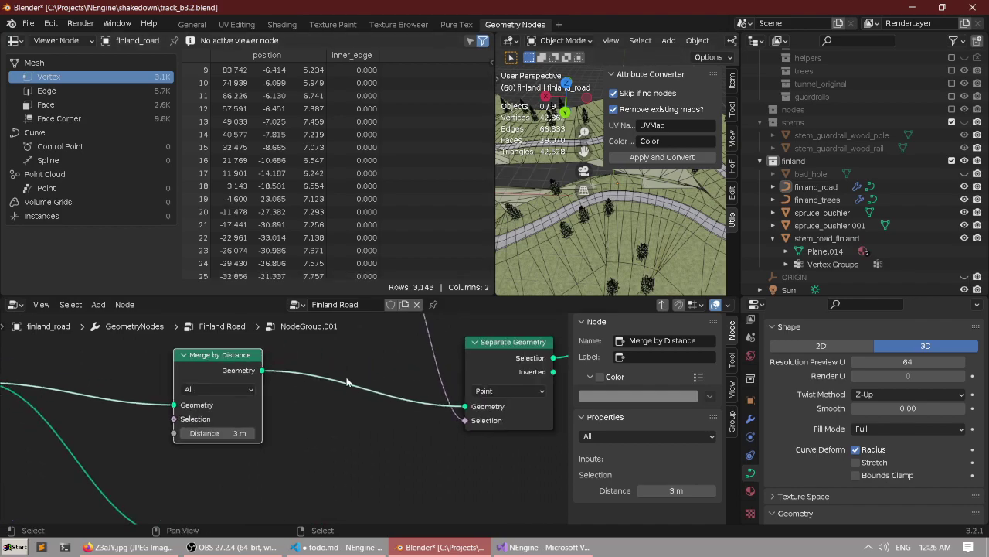
{"action": "scroll", "coordinate": [371, 392], "scroll_direction": "down", "scroll_amount": 3}
{"action": "left_click_drag", "start_coordinate": [428, 408], "coordinate": [369, 403]}
{"action": "scroll", "coordinate": [334, 403], "scroll_direction": "down", "scroll_amount": 3}
{"action": "middle_click_drag", "start_coordinate": [255, 388], "coordinate": [318, 393]}
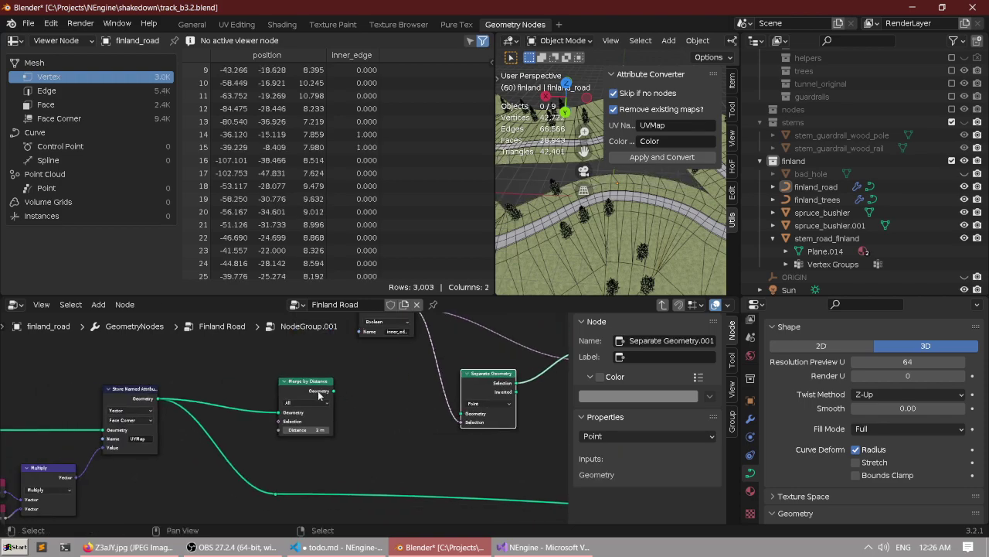
{"action": "left_click_drag", "start_coordinate": [299, 397], "coordinate": [289, 366]}
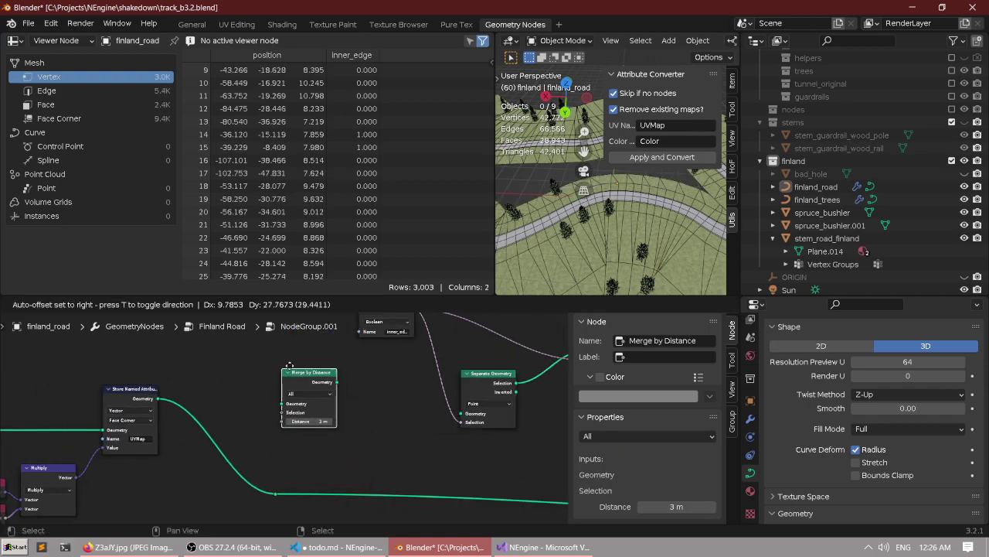
{"action": "left_click_drag", "start_coordinate": [157, 398], "coordinate": [458, 407]}
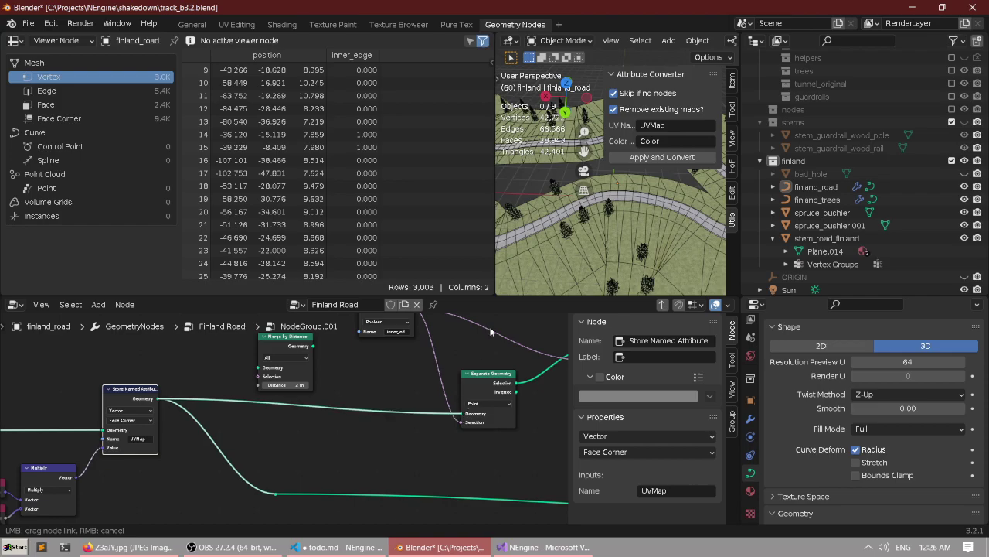
Examine the gap at the fill's tip up close in the enlarged 3D viewport with the objects selected.
{"action": "key", "text": "ctrl+space"}
{"action": "middle_click_drag", "start_coordinate": [659, 242], "coordinate": [500, 235], "text": "shift"}
{"action": "scroll", "coordinate": [420, 249], "scroll_direction": "up", "scroll_amount": 1}
{"action": "scroll", "coordinate": [381, 316], "scroll_direction": "down", "scroll_amount": 3}
{"action": "key", "text": "a"}
{"action": "scroll", "coordinate": [468, 244], "scroll_direction": "up", "scroll_amount": 1}
{"action": "scroll", "coordinate": [468, 243], "scroll_direction": "up", "scroll_amount": 3}
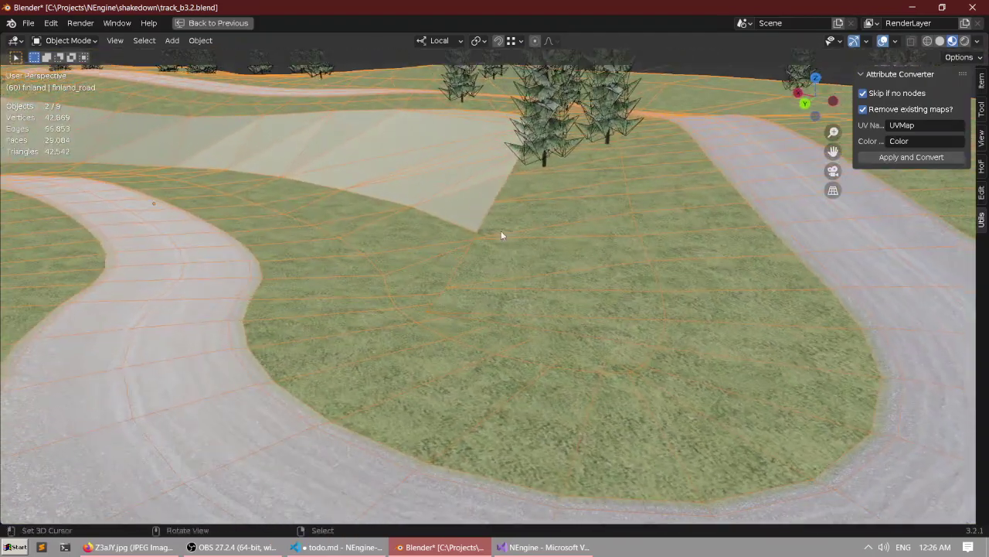
{"action": "middle_click_drag", "start_coordinate": [506, 271], "coordinate": [325, 223]}
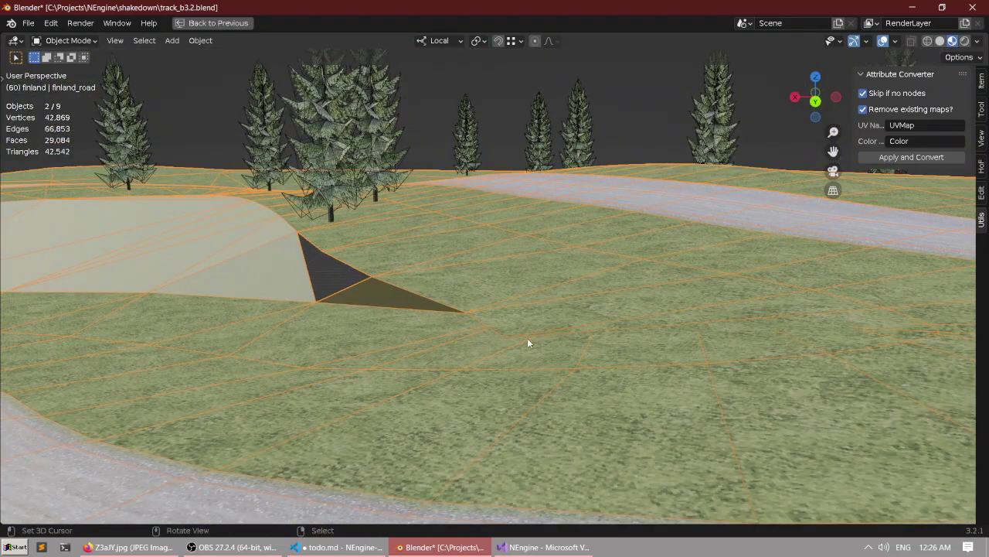
{"action": "middle_click_drag", "start_coordinate": [466, 310], "coordinate": [433, 328]}
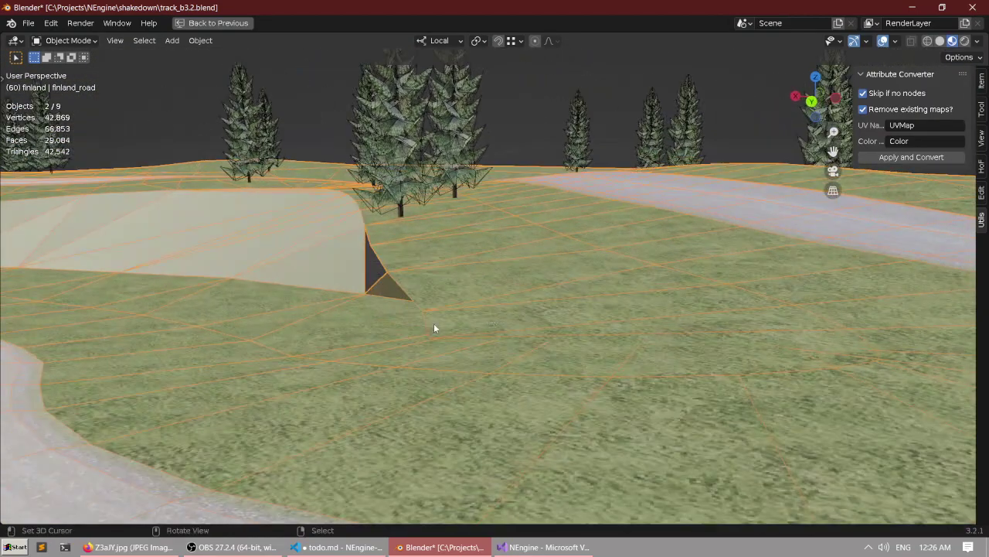
{"action": "middle_click_drag", "start_coordinate": [680, 286], "coordinate": [523, 312]}
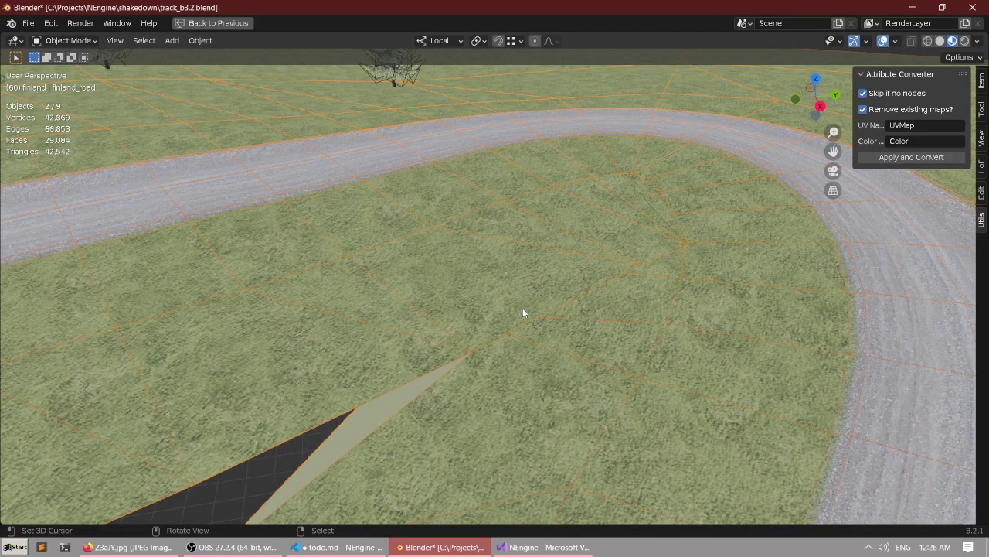
{"action": "middle_click_drag", "start_coordinate": [525, 310], "coordinate": [396, 303]}
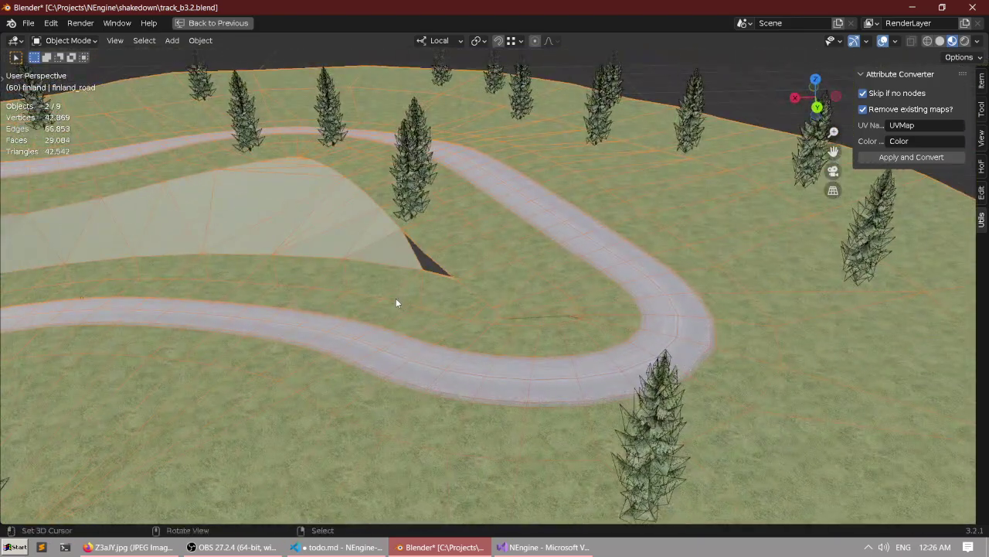
{"action": "scroll", "coordinate": [447, 258], "scroll_direction": "up", "scroll_amount": 3}
Move the inner_edge Named Attribute and Separate Geometry nodes away from Mesh to Curve to free space before it.
{"action": "key", "text": "ctrl+space"}
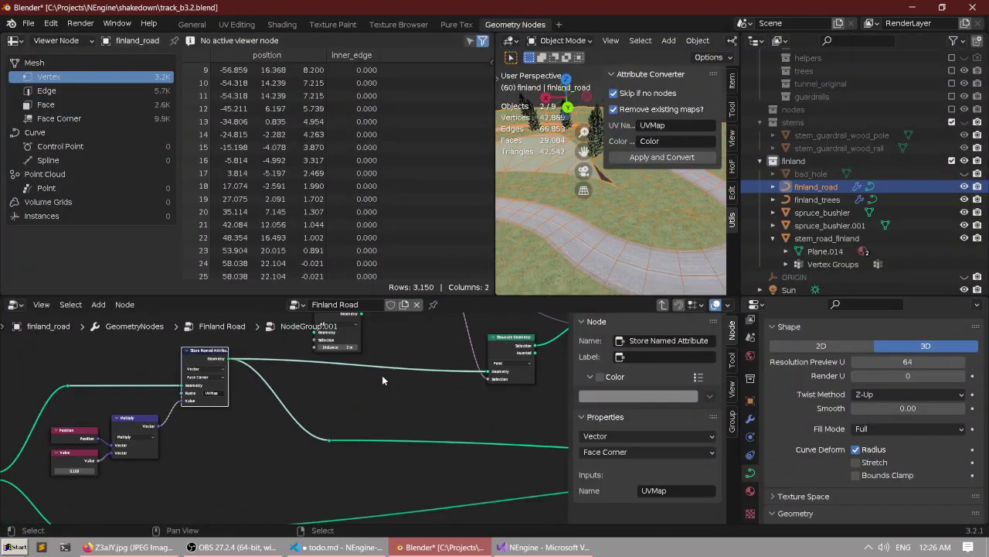
{"action": "key", "text": "ctrl+space"}
{"action": "middle_click_drag", "start_coordinate": [534, 215], "coordinate": [321, 365]}
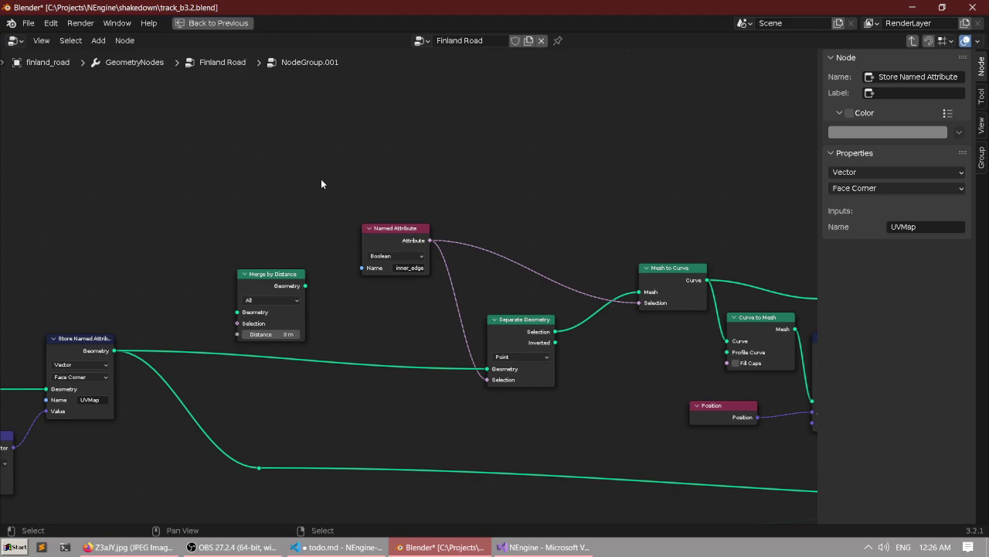
{"action": "left_click_drag", "start_coordinate": [320, 183], "coordinate": [420, 280]}
{"action": "key", "text": "g"}
{"action": "left_click", "coordinate": [376, 210]}
{"action": "left_click", "coordinate": [290, 199]}
{"action": "left_click_drag", "start_coordinate": [510, 328], "coordinate": [477, 311]}
{"action": "left_click_drag", "start_coordinate": [362, 209], "coordinate": [206, 221]}
Insert the 3 m Merge by Distance node between Separate Geometry's Selection output and Mesh to Curve.
{"action": "left_click_drag", "start_coordinate": [272, 302], "coordinate": [468, 351]}
{"action": "scroll", "coordinate": [469, 351], "scroll_direction": "up", "scroll_amount": 4}
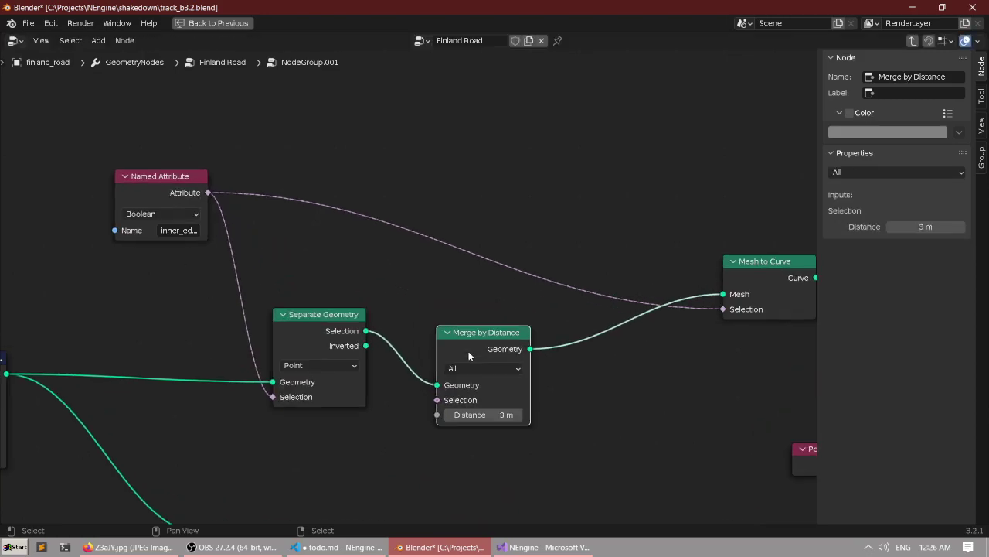
{"action": "left_click_drag", "start_coordinate": [382, 323], "coordinate": [382, 261]}
{"action": "scroll", "coordinate": [394, 270], "scroll_direction": "down", "scroll_amount": 3}
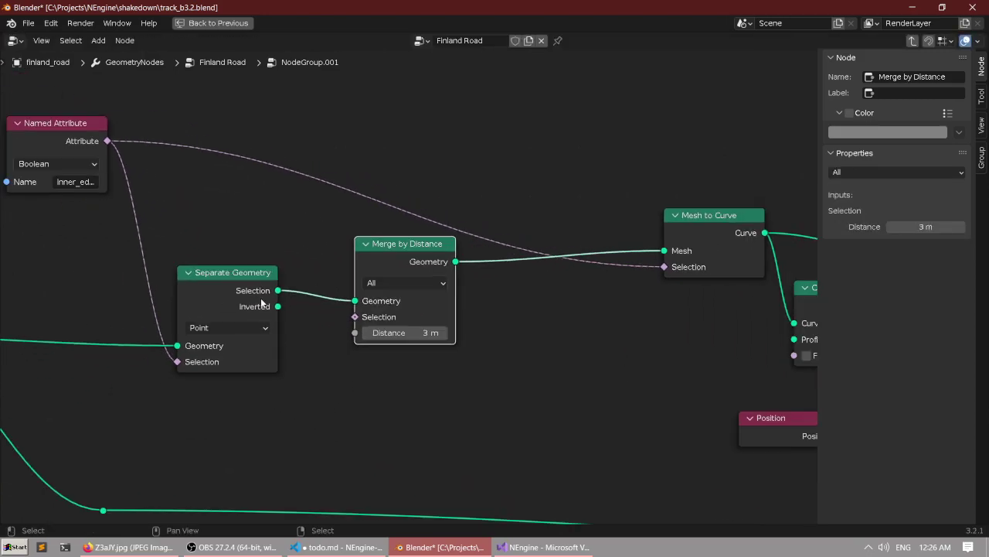
Examine the fill in the 3D viewport and review the node chain from Store Named Attribute through Merge by Distance to Set Position.
{"action": "middle_click_drag", "start_coordinate": [264, 299], "coordinate": [397, 311]}
{"action": "key", "text": "ctrl+space"}
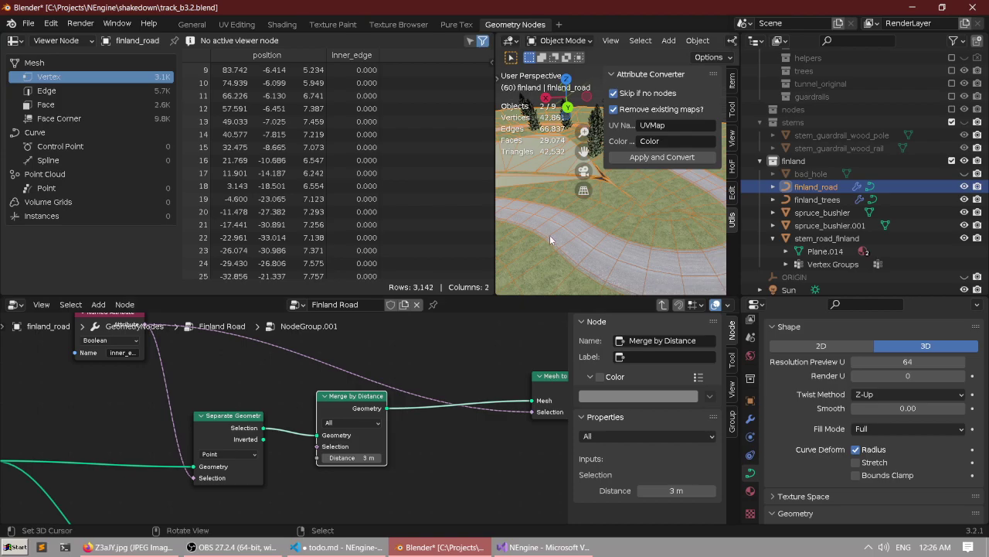
{"action": "key", "text": "ctrl+space"}
{"action": "middle_click_drag", "start_coordinate": [507, 247], "coordinate": [553, 271]}
{"action": "middle_click_drag", "start_coordinate": [371, 324], "coordinate": [541, 203], "text": "shift"}
{"action": "scroll", "coordinate": [498, 242], "scroll_direction": "down", "scroll_amount": 6}
{"action": "key", "text": "ctrl+space"}
{"action": "middle_click_drag", "start_coordinate": [243, 446], "coordinate": [379, 412]}
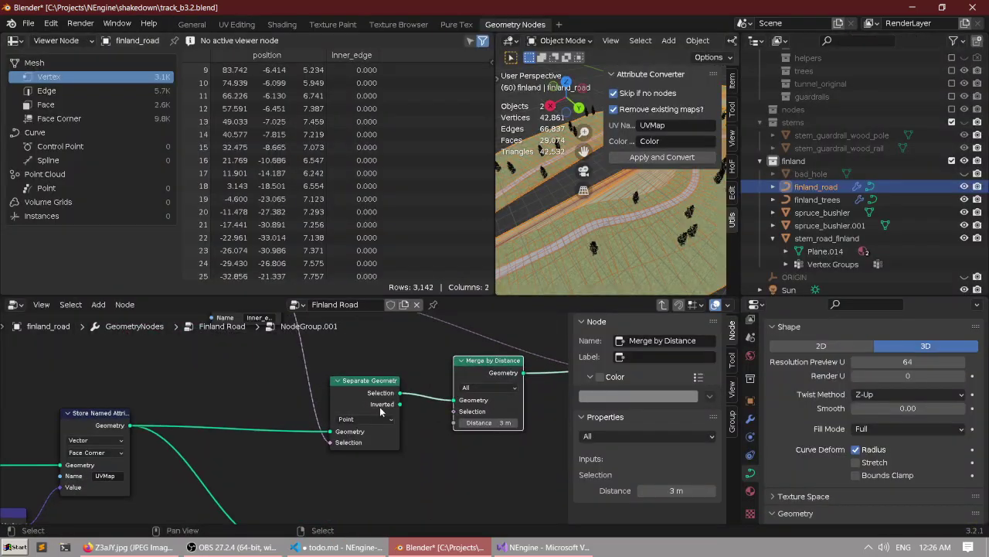
{"action": "middle_click_drag", "start_coordinate": [425, 341], "coordinate": [390, 375]}
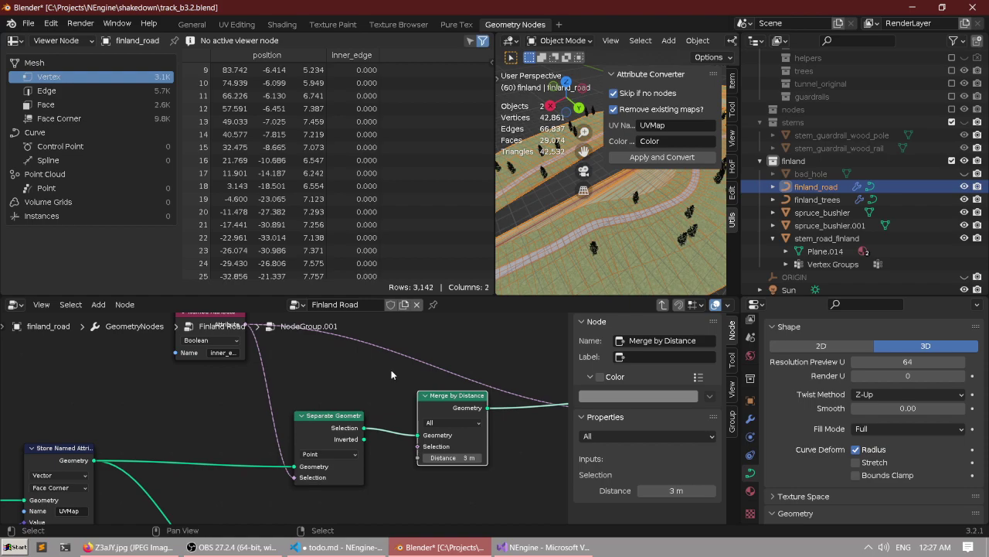
{"action": "scroll", "coordinate": [402, 375], "scroll_direction": "down", "scroll_amount": 4}
{"action": "middle_click_drag", "start_coordinate": [502, 374], "coordinate": [203, 378]}
{"action": "scroll", "coordinate": [309, 386], "scroll_direction": "down", "scroll_amount": 2}
{"action": "middle_click_drag", "start_coordinate": [383, 405], "coordinate": [379, 371]}
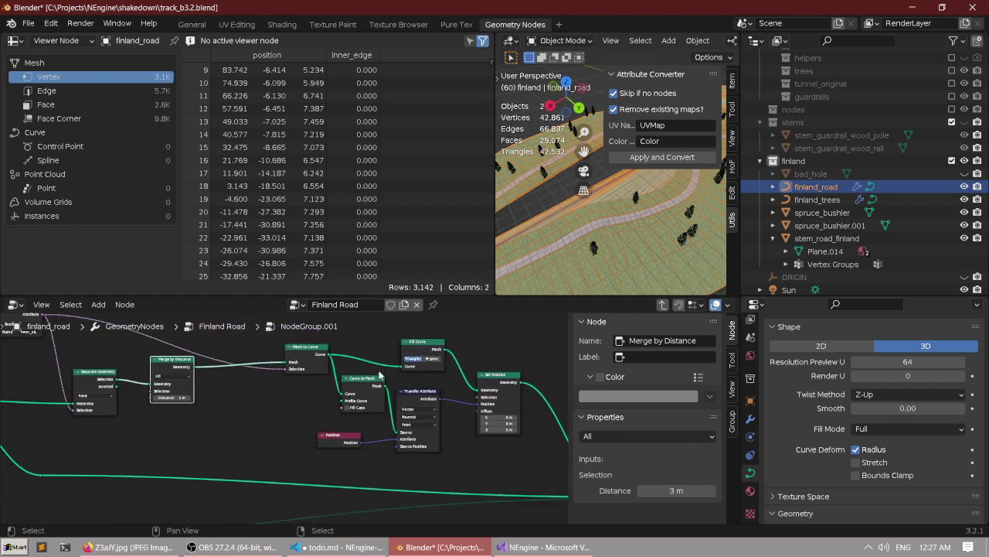
Add a reroute above Mesh to Curve and link Merge by Distance's Geometry output to it.
{"action": "key", "text": "ctrl+space"}
{"action": "scroll", "coordinate": [344, 351], "scroll_direction": "down", "scroll_amount": 2}
{"action": "scroll", "coordinate": [218, 333], "scroll_direction": "down", "scroll_amount": 2}
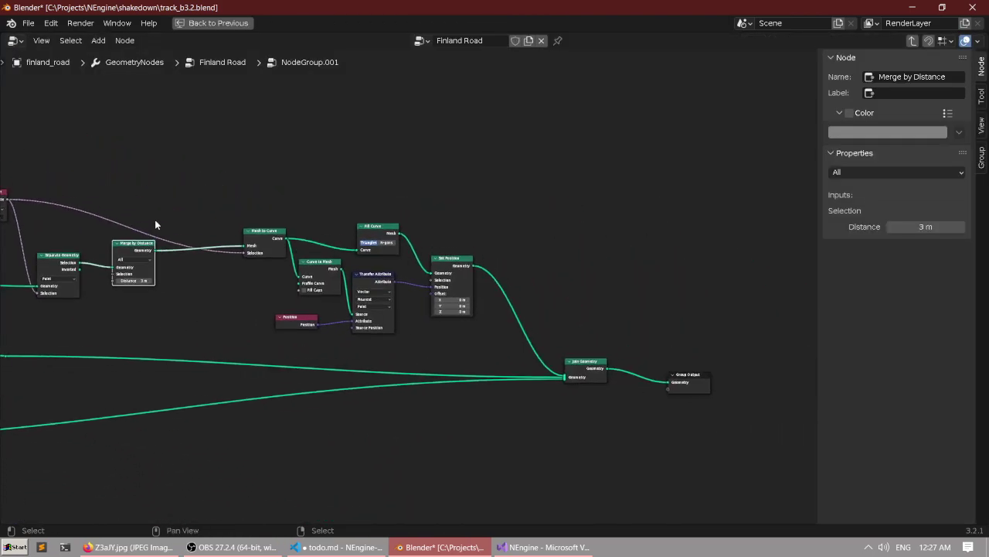
{"action": "scroll", "coordinate": [219, 247], "scroll_direction": "up", "scroll_amount": 1}
{"action": "middle_click_drag", "start_coordinate": [219, 248], "coordinate": [182, 289]}
{"action": "scroll", "coordinate": [205, 296], "scroll_direction": "up", "scroll_amount": 1}
{"action": "scroll", "coordinate": [188, 298], "scroll_direction": "down", "scroll_amount": 1}
{"action": "left_click_drag", "start_coordinate": [201, 199], "coordinate": [202, 200]}
{"action": "type", "text": "r"}
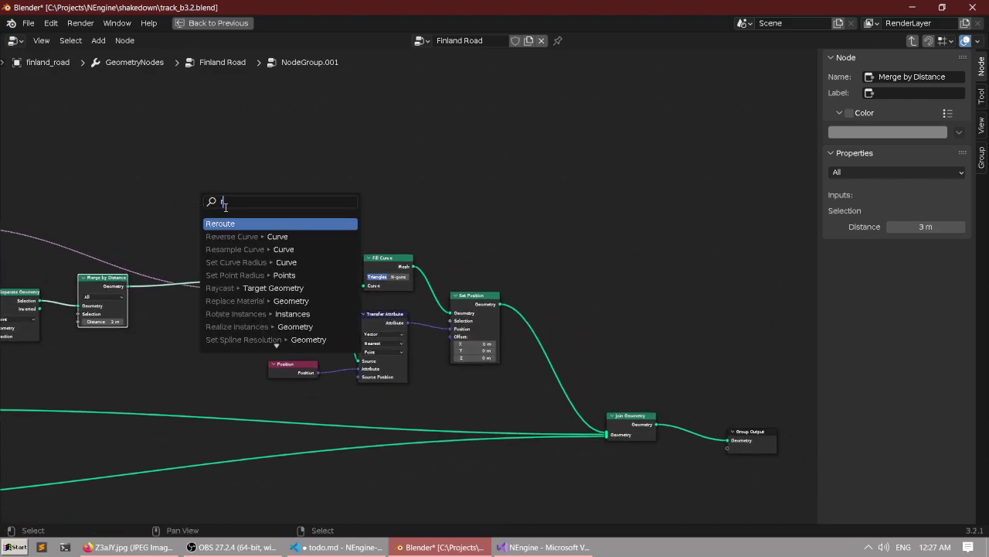
{"action": "key", "text": "Return"}
{"action": "left_click", "coordinate": [301, 228]}
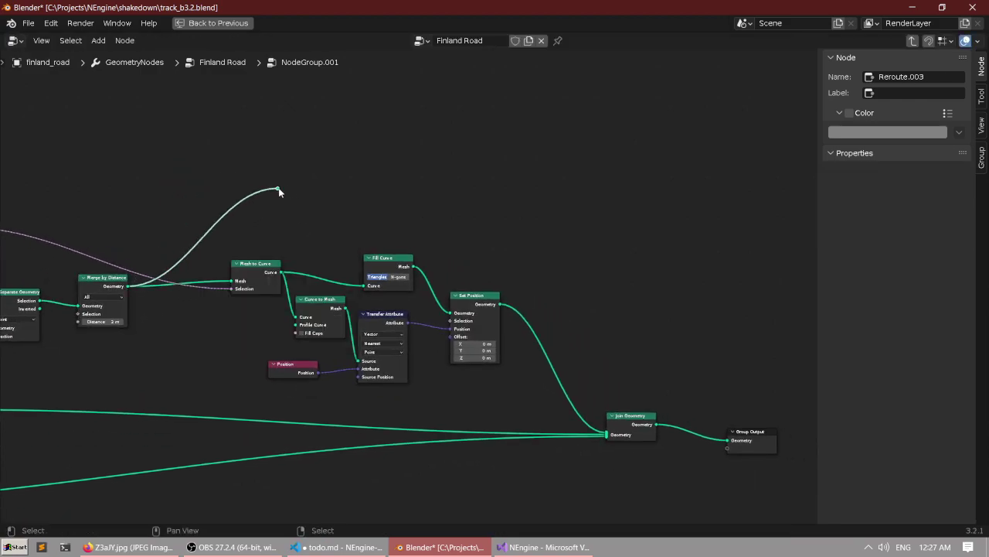
Add a second reroute further along the merged-geometry link and connect it to Group Output to show only the merged edges.
{"action": "left_click_drag", "start_coordinate": [554, 207], "coordinate": [595, 201]}
{"action": "type", "text": "r"}
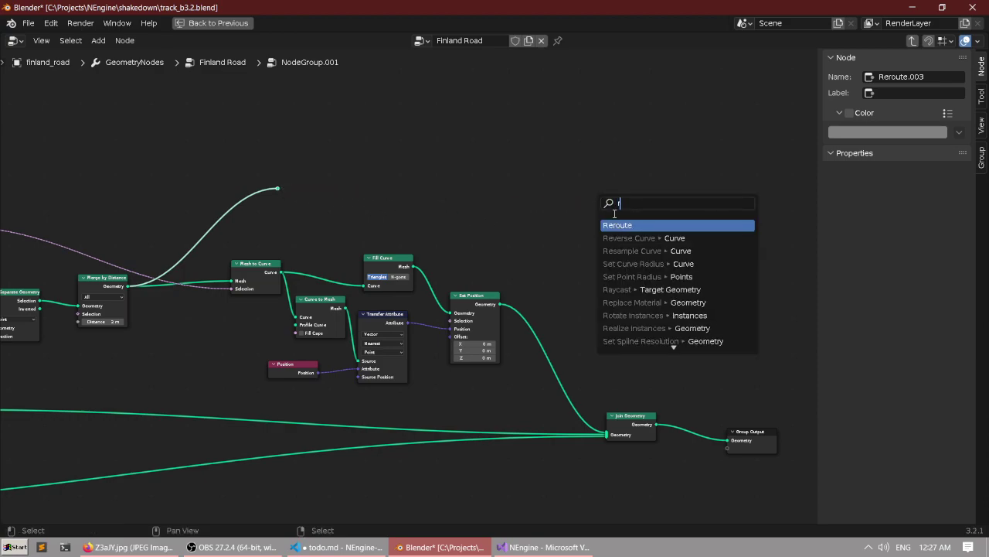
{"action": "key", "text": "Return"}
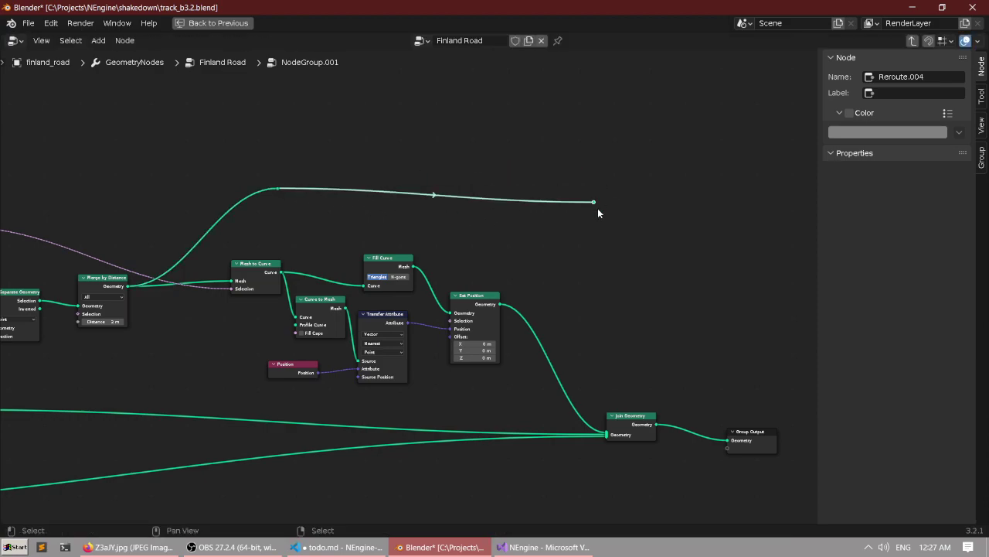
{"action": "key", "text": "ctrl+space"}
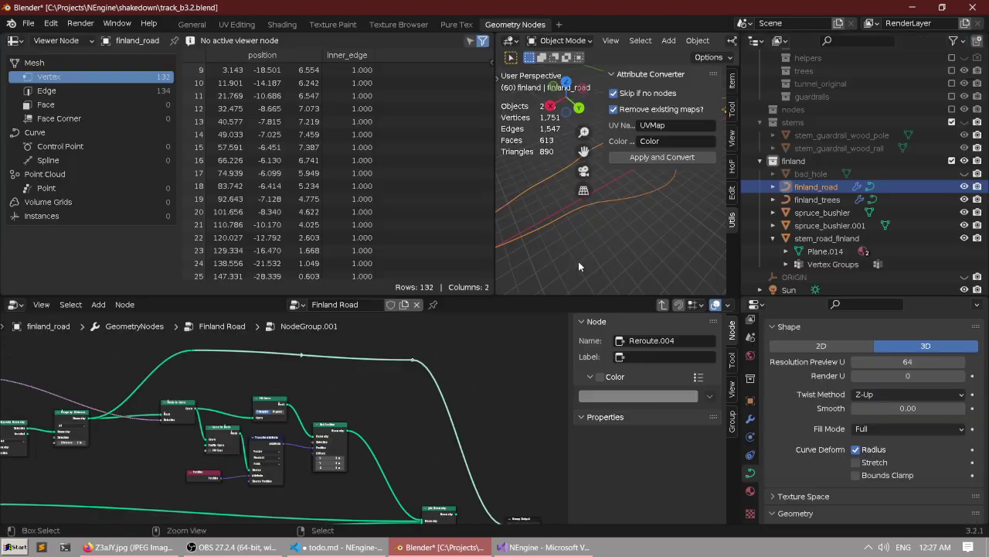
Examine the isolated inner edge lines in the 3D viewport and review the Separate Geometry and Merge by Distance nodes producing them.
{"action": "key", "text": "ctrl+space"}
{"action": "middle_click_drag", "start_coordinate": [554, 222], "coordinate": [432, 289]}
{"action": "key", "text": "ctrl+space"}
{"action": "middle_click_drag", "start_coordinate": [266, 422], "coordinate": [292, 433]}
{"action": "scroll", "coordinate": [285, 429], "scroll_direction": "down", "scroll_amount": 3}
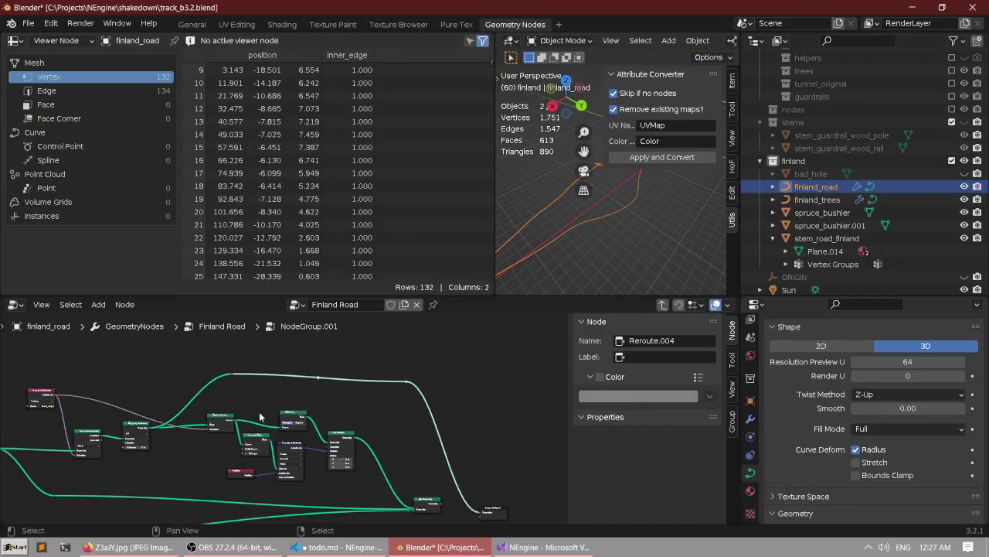
{"action": "middle_click_drag", "start_coordinate": [185, 407], "coordinate": [291, 387]}
{"action": "scroll", "coordinate": [291, 391], "scroll_direction": "up", "scroll_amount": 10}
{"action": "scroll", "coordinate": [417, 410], "scroll_direction": "up", "scroll_amount": 1}
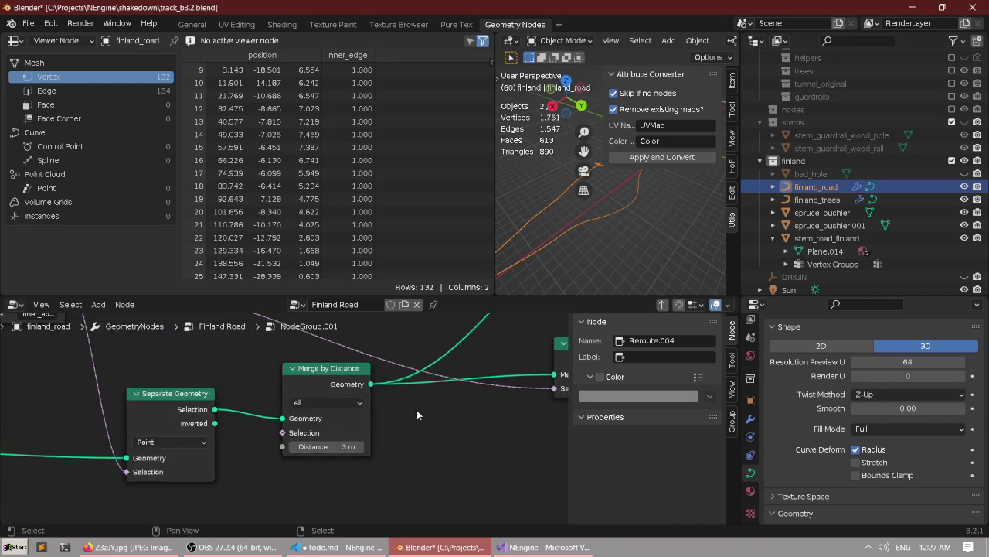
{"action": "middle_click_drag", "start_coordinate": [411, 404], "coordinate": [283, 432]}
{"action": "scroll", "coordinate": [241, 457], "scroll_direction": "up", "scroll_amount": 3}
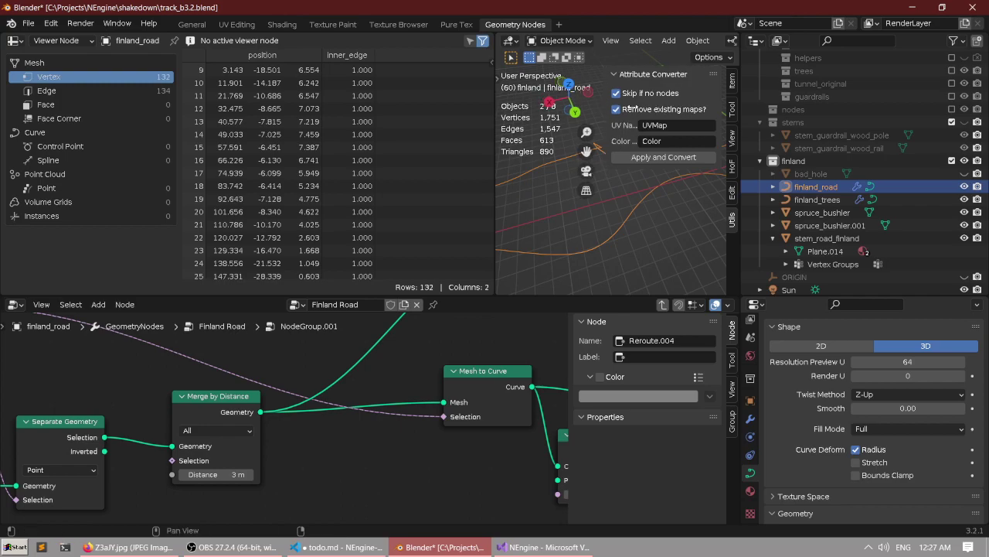
Hide the 3D viewport's sidebar and widen the viewport into the spreadsheet's space.
{"action": "key", "text": "n"}
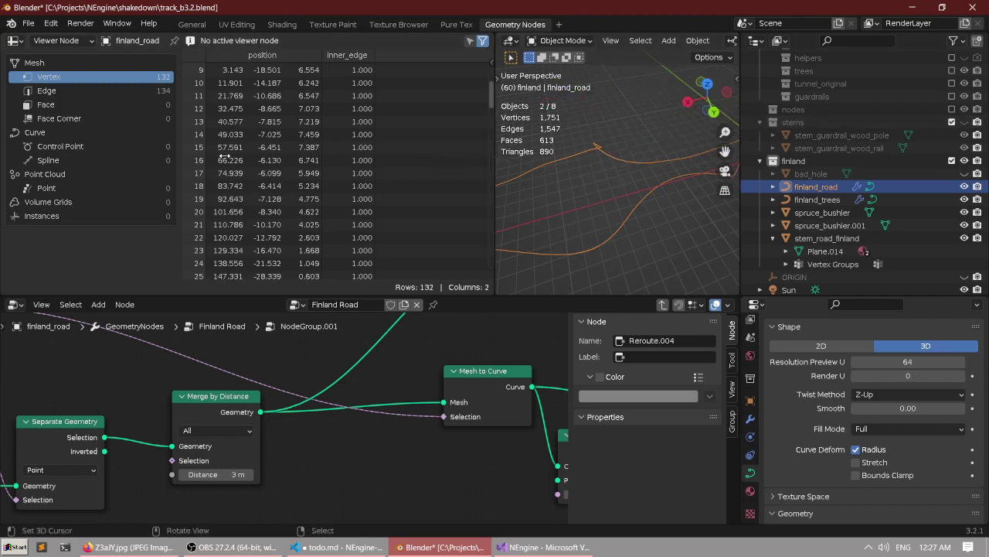
{"action": "scroll", "coordinate": [331, 157], "scroll_direction": "down", "scroll_amount": 5}
{"action": "left_click_drag", "start_coordinate": [495, 161], "coordinate": [318, 151]}
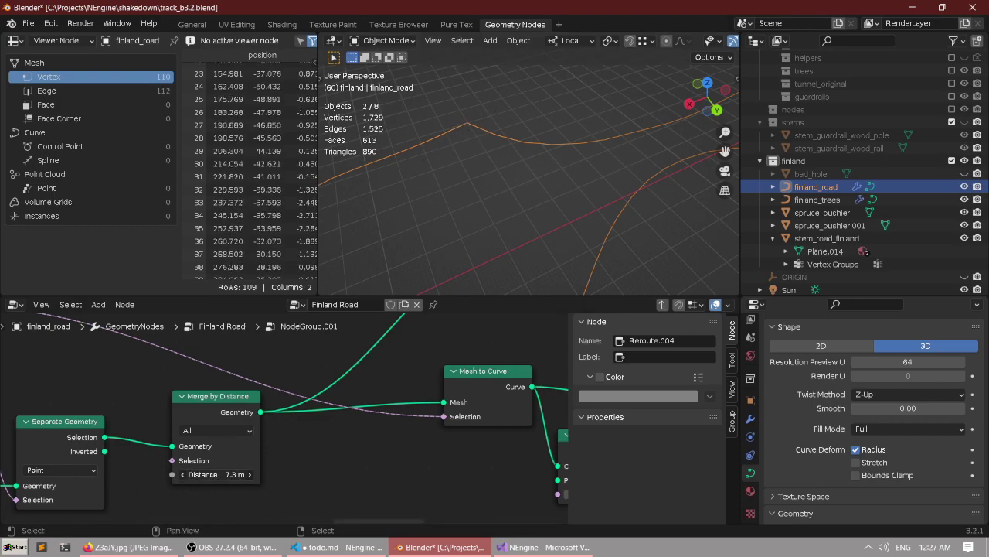
Tune Merge by Distance's Distance against the edge's pointed corner, trying 0 m, 2.8 m and 8.7 m and ending at 8.9 m.
{"action": "left_click_drag", "start_coordinate": [218, 474], "coordinate": [193, 474]}
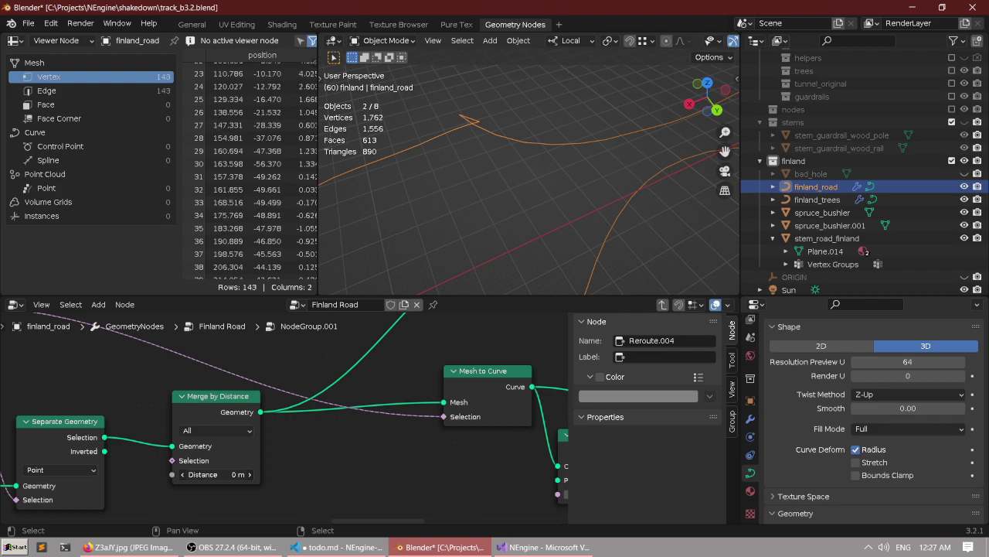
{"action": "middle_click_drag", "start_coordinate": [478, 85], "coordinate": [541, 122]}
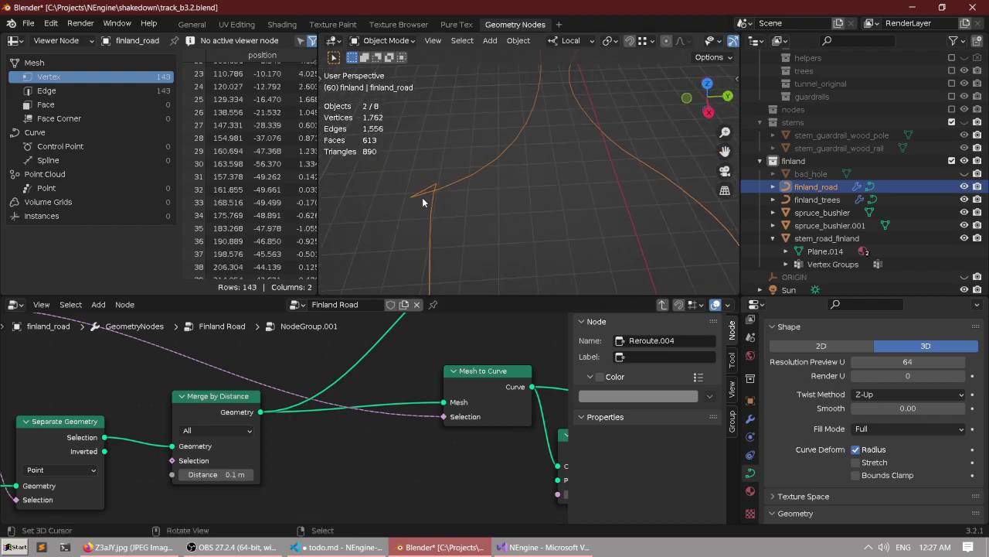
{"action": "scroll", "coordinate": [418, 195], "scroll_direction": "up", "scroll_amount": 1}
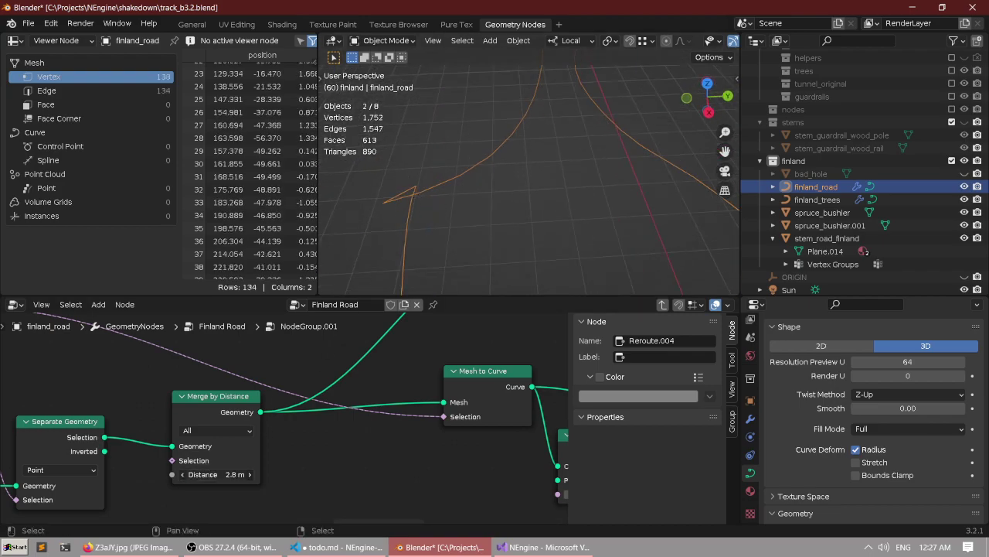
{"action": "left_click_drag", "start_coordinate": [216, 474], "coordinate": [232, 475]}
{"action": "mouse_move", "coordinate": [480, 178]}
{"action": "middle_mouse_down"}
{"action": "mouse_move", "coordinate": [536, 164]}
{"action": "mouse_move", "coordinate": [495, 167]}
{"action": "mouse_move", "coordinate": [448, 192]}
{"action": "mouse_move", "coordinate": [498, 142]}
{"action": "mouse_move", "coordinate": [509, 158]}
{"action": "mouse_move", "coordinate": [560, 134]}
{"action": "mouse_move", "coordinate": [517, 160]}
{"action": "mouse_move", "coordinate": [466, 170]}
{"action": "middle_mouse_up"}
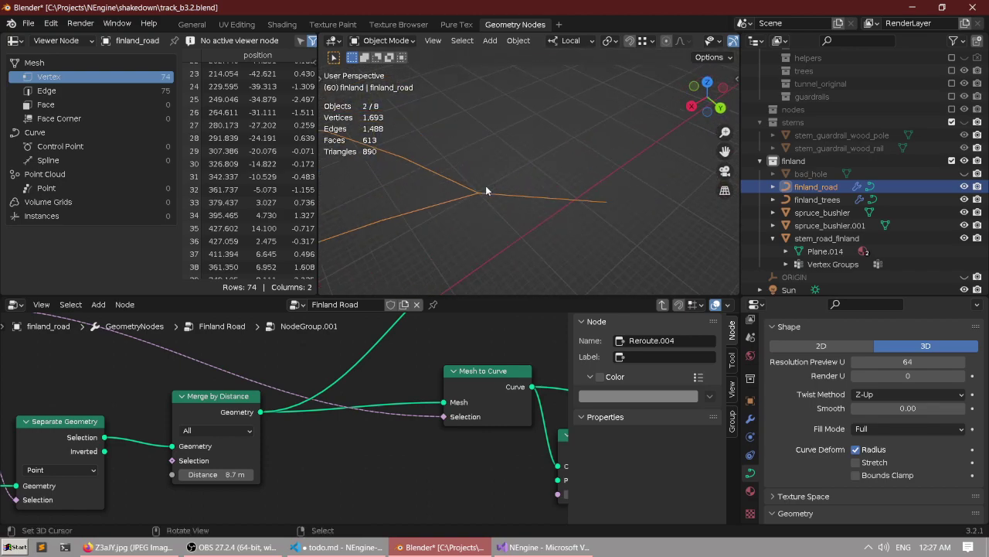
{"action": "middle_click_drag", "start_coordinate": [587, 196], "coordinate": [444, 199]}
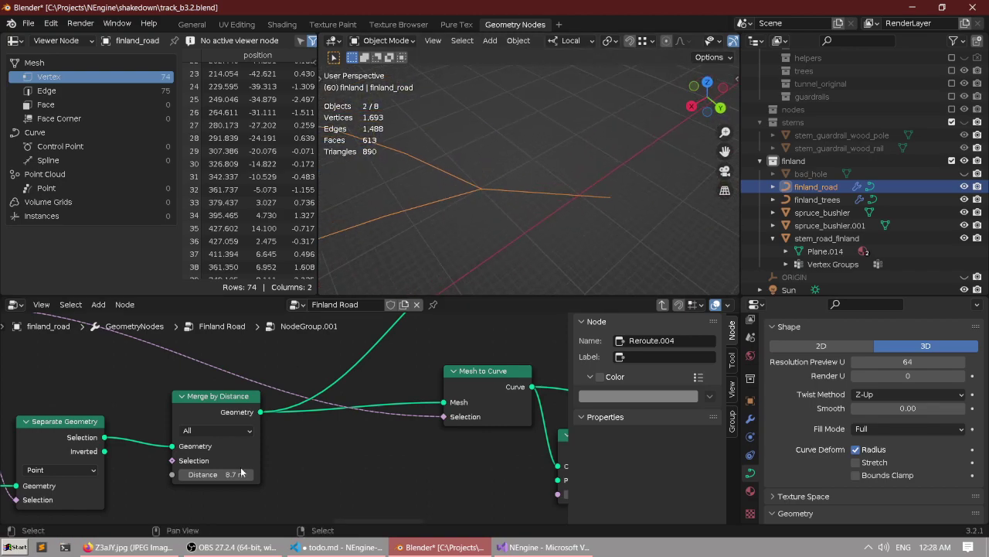
{"action": "mouse_move", "coordinate": [216, 474]}
{"action": "left_mouse_down"}
{"action": "mouse_move", "coordinate": [205, 475]}
{"action": "mouse_move", "coordinate": [232, 474]}
{"action": "mouse_move", "coordinate": [164, 474]}
{"action": "mouse_move", "coordinate": [249, 474]}
{"action": "mouse_move", "coordinate": [217, 474]}
{"action": "left_mouse_up"}
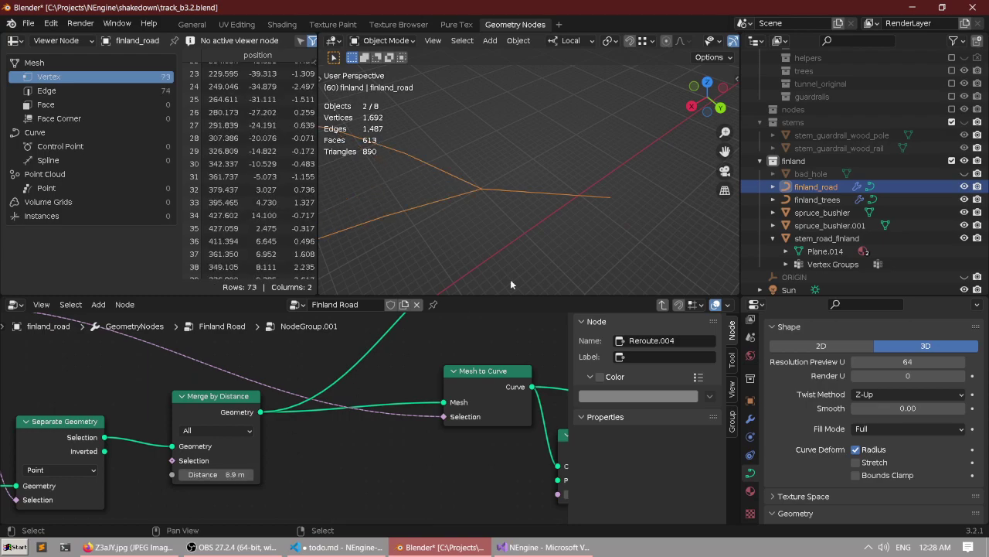
Examine the merged edge outline around its narrow tip and trace the node chain from Separate Geometry to Fill Curve.
{"action": "middle_click_drag", "start_coordinate": [602, 191], "coordinate": [485, 223]}
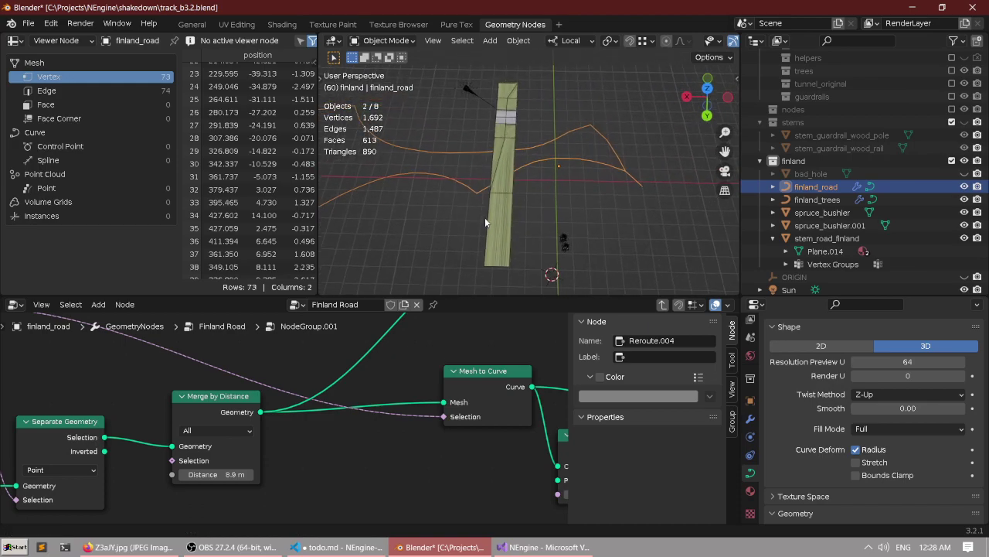
{"action": "scroll", "coordinate": [494, 188], "scroll_direction": "up", "scroll_amount": 5}
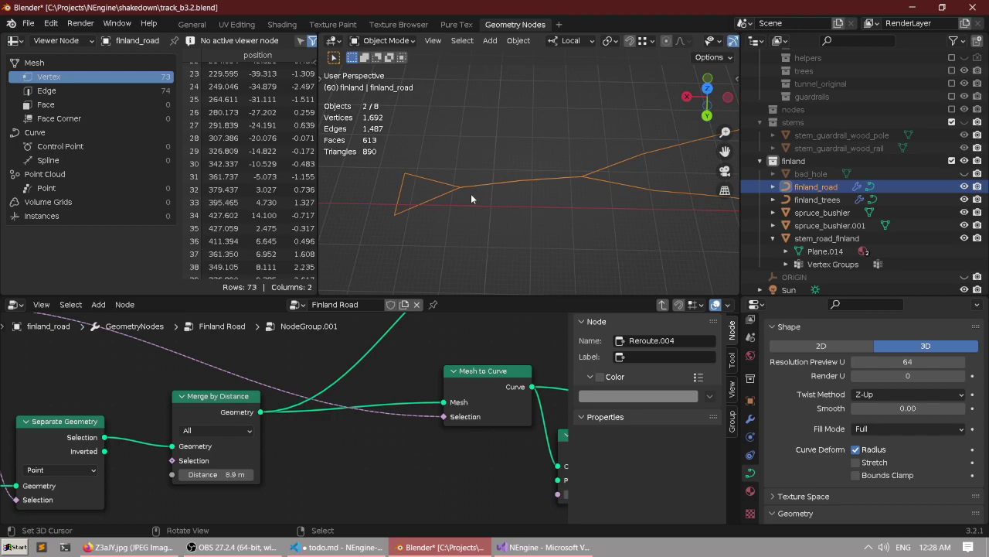
{"action": "middle_click_drag", "start_coordinate": [471, 193], "coordinate": [422, 226]}
{"action": "scroll", "coordinate": [346, 419], "scroll_direction": "down", "scroll_amount": 2}
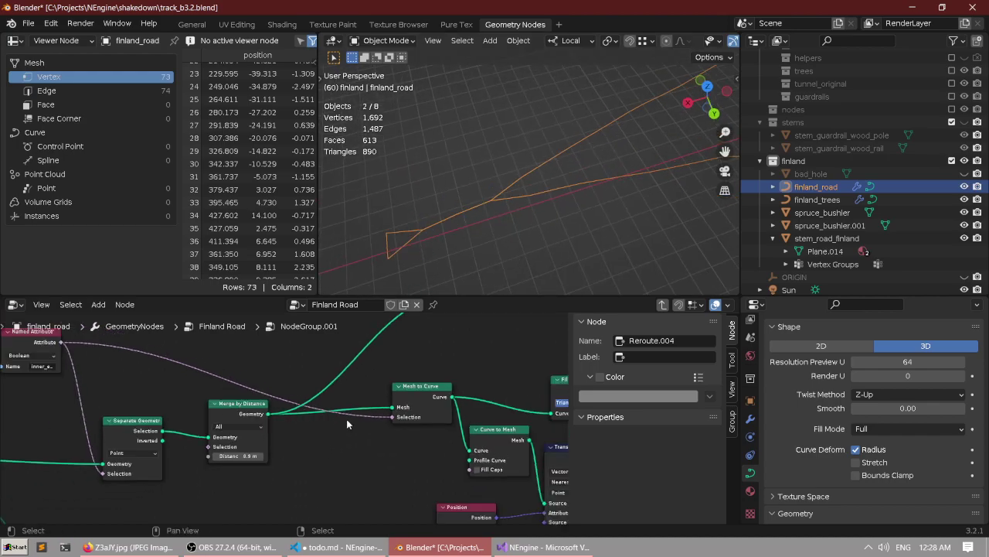
{"action": "scroll", "coordinate": [346, 419], "scroll_direction": "down", "scroll_amount": 4}
{"action": "middle_click_drag", "start_coordinate": [474, 378], "coordinate": [305, 347]}
{"action": "scroll", "coordinate": [238, 420], "scroll_direction": "down", "scroll_amount": 4}
{"action": "scroll", "coordinate": [275, 432], "scroll_direction": "up", "scroll_amount": 6}
{"action": "scroll", "coordinate": [238, 389], "scroll_direction": "up", "scroll_amount": 3}
{"action": "middle_click_drag", "start_coordinate": [224, 385], "coordinate": [303, 418]}
{"action": "scroll", "coordinate": [305, 419], "scroll_direction": "up", "scroll_amount": 4}
{"action": "scroll", "coordinate": [302, 401], "scroll_direction": "down", "scroll_amount": 4}
{"action": "middle_click_drag", "start_coordinate": [301, 376], "coordinate": [244, 387]}
{"action": "scroll", "coordinate": [345, 420], "scroll_direction": "down", "scroll_amount": 5}
{"action": "middle_click_drag", "start_coordinate": [345, 419], "coordinate": [266, 411]}
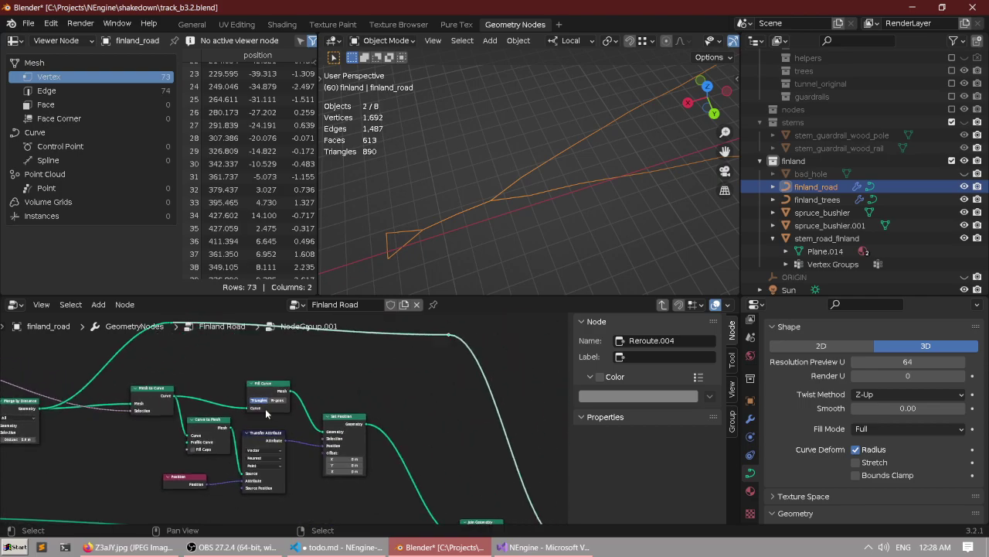
{"action": "middle_click_drag", "start_coordinate": [473, 203], "coordinate": [452, 209]}
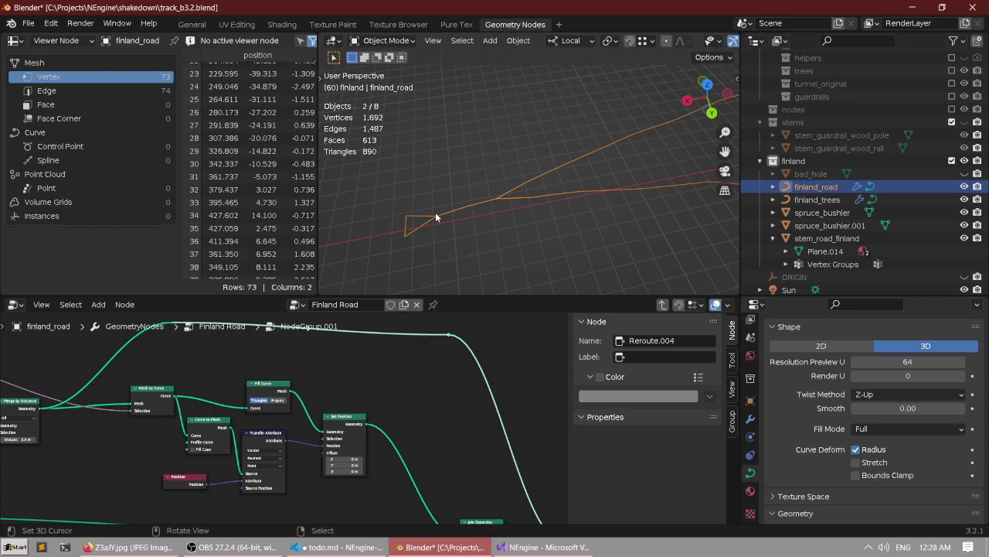
Connect Fill Curve's Mesh output directly to Group Output's Geometry input, replacing the reroute link.
{"action": "scroll", "coordinate": [398, 366], "scroll_direction": "up", "scroll_amount": 4}
{"action": "middle_click_drag", "start_coordinate": [216, 401], "coordinate": [250, 386]}
{"action": "scroll", "coordinate": [255, 386], "scroll_direction": "down", "scroll_amount": 4}
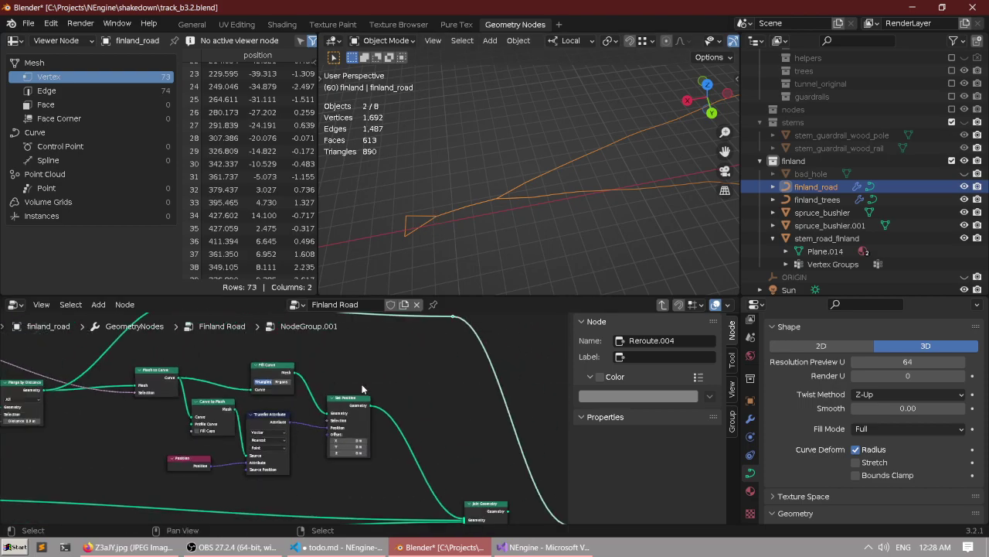
{"action": "middle_click_drag", "start_coordinate": [362, 387], "coordinate": [359, 407]}
{"action": "scroll", "coordinate": [360, 407], "scroll_direction": "up", "scroll_amount": 1}
{"action": "scroll", "coordinate": [353, 383], "scroll_direction": "up", "scroll_amount": 4}
{"action": "middle_click_drag", "start_coordinate": [335, 375], "coordinate": [191, 358]}
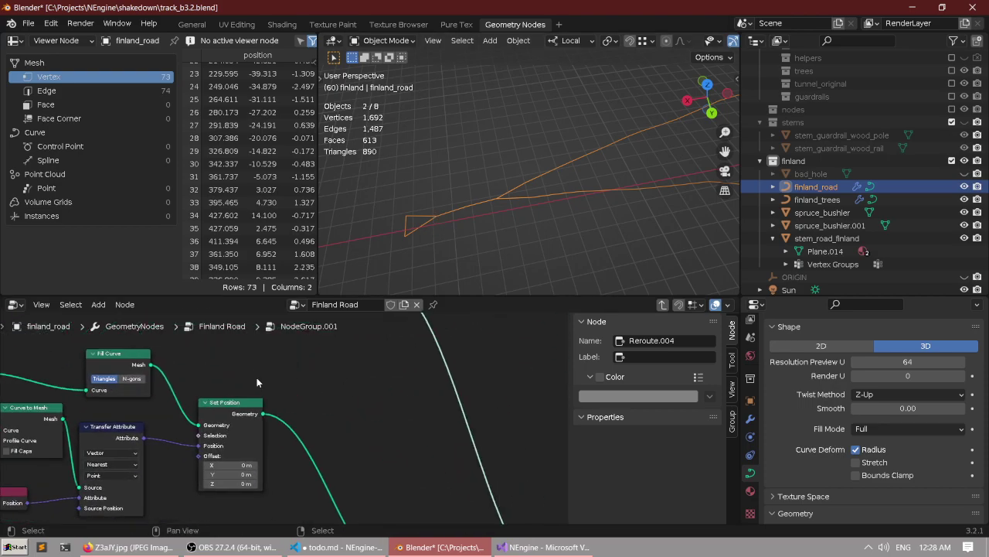
{"action": "scroll", "coordinate": [267, 385], "scroll_direction": "down", "scroll_amount": 8}
{"action": "scroll", "coordinate": [291, 402], "scroll_direction": "up", "scroll_amount": 2}
{"action": "left_click_drag", "start_coordinate": [191, 357], "coordinate": [468, 475]}
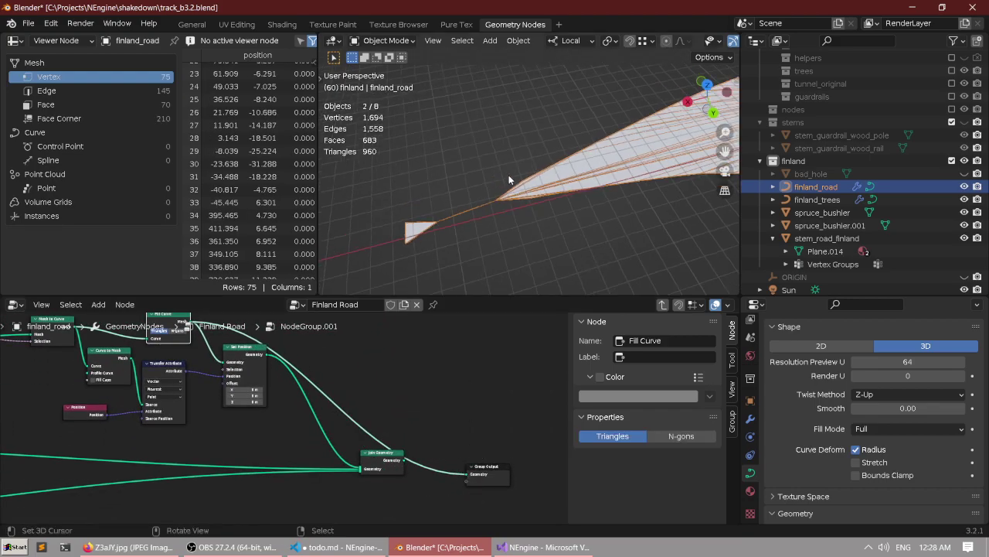
Examine the filled surface near the narrow tip up close and check the nodes around Fill Curve.
{"action": "middle_click_drag", "start_coordinate": [563, 204], "coordinate": [540, 273], "text": "ctrl"}
{"action": "key", "text": "ctrl+space"}
{"action": "key", "text": "ctrl+space"}
{"action": "scroll", "coordinate": [406, 456], "scroll_direction": "down", "scroll_amount": 5}
{"action": "middle_click_drag", "start_coordinate": [405, 456], "coordinate": [494, 416]}
{"action": "key", "text": "ctrl+space"}
{"action": "middle_click_drag", "start_coordinate": [451, 343], "coordinate": [395, 470]}
{"action": "scroll", "coordinate": [462, 303], "scroll_direction": "up", "scroll_amount": 5}
{"action": "middle_click_drag", "start_coordinate": [461, 301], "coordinate": [439, 332]}
{"action": "scroll", "coordinate": [397, 290], "scroll_direction": "up", "scroll_amount": 2}
Shift Fill Curve slightly away from Set Position and insert a Triangulate node between Fill Curve's Mesh output and Group Output.
{"action": "left_click_drag", "start_coordinate": [367, 260], "coordinate": [342, 256]}
{"action": "left_click", "coordinate": [388, 210]}
{"action": "middle_click_drag", "start_coordinate": [447, 243], "coordinate": [401, 268]}
{"action": "scroll", "coordinate": [401, 268], "scroll_direction": "up", "scroll_amount": 3}
{"action": "scroll", "coordinate": [401, 272], "scroll_direction": "up", "scroll_amount": 1}
{"action": "key", "text": "F3"}
{"action": "type", "text": "truab"}
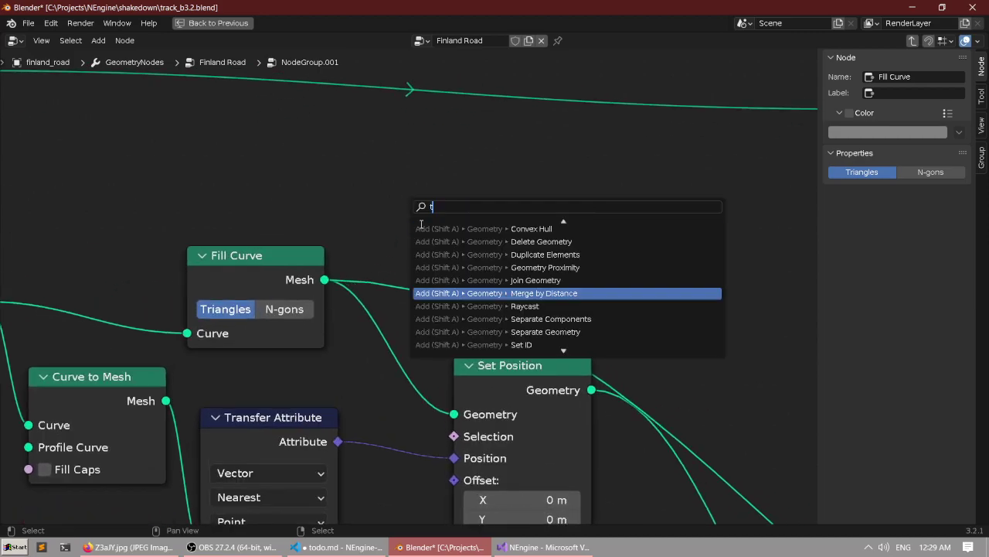
{"action": "key", "text": "BackSpace"}
{"action": "key", "text": "BackSpace"}
{"action": "key", "text": "BackSpace"}
{"action": "type", "text": "ian"}
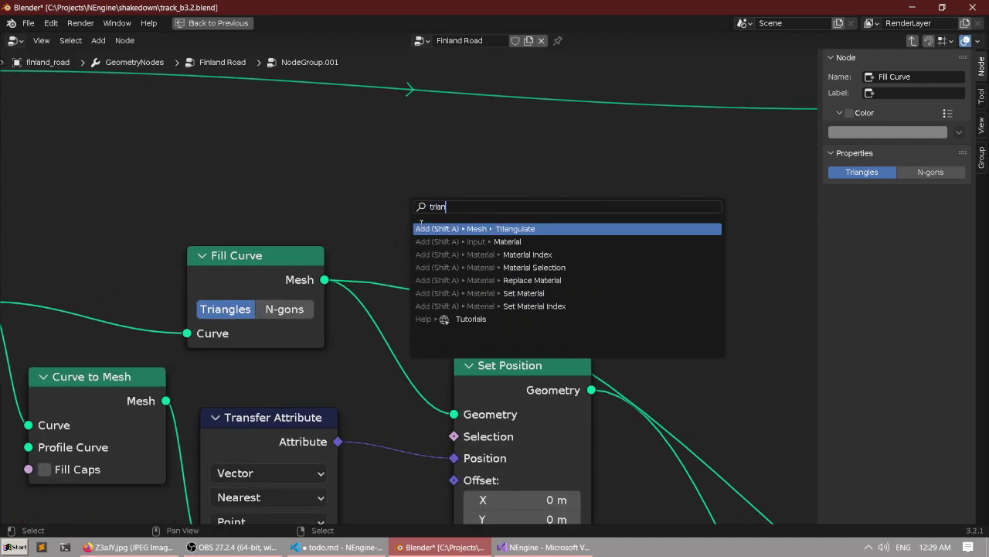
{"action": "type", "text": "gl"}
{"action": "key", "text": "Return"}
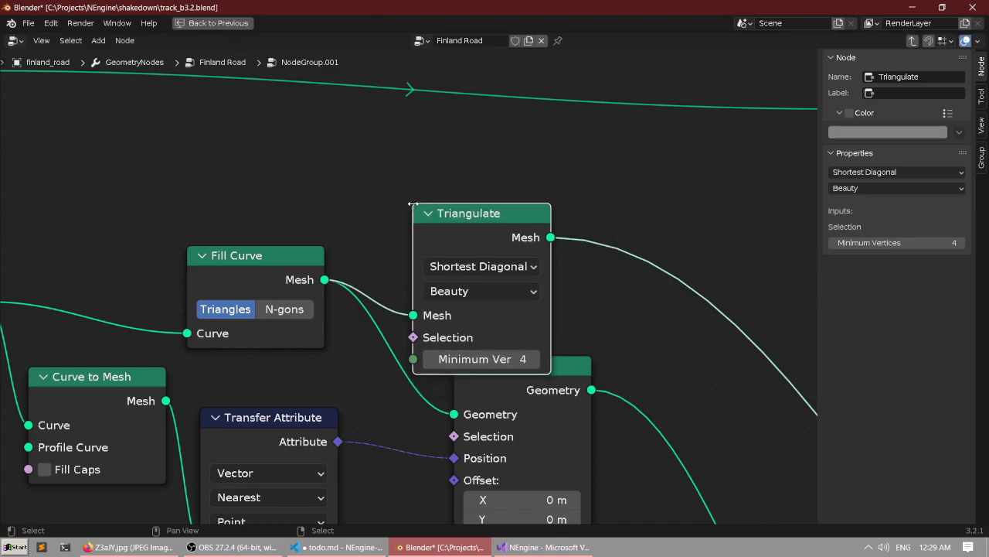
{"action": "left_click", "coordinate": [480, 207]}
Examine the triangle layout of the fill along the tip in the enlarged 3D viewport.
{"action": "scroll", "coordinate": [565, 262], "scroll_direction": "down", "scroll_amount": 4}
{"action": "key", "text": "ctrl+space"}
{"action": "middle_click_drag", "start_coordinate": [492, 259], "coordinate": [655, 233]}
{"action": "key", "text": "ctrl+space"}
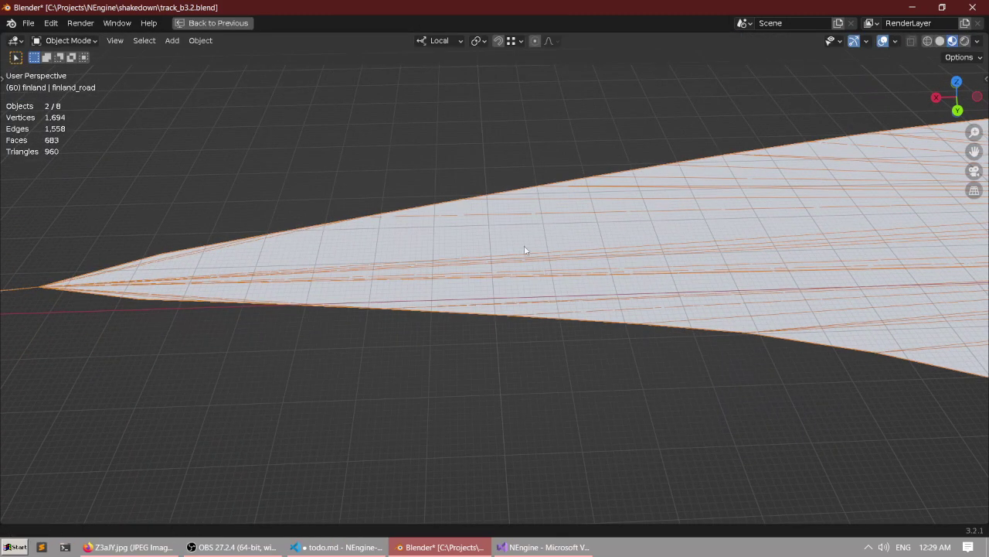
{"action": "middle_click_drag", "start_coordinate": [525, 250], "coordinate": [524, 198]}
{"action": "key", "text": "ctrl+space"}
Try the Fixed and Fixed Alternate quad methods on the Triangulate node and return it to Shortest Diagonal.
{"action": "middle_click_drag", "start_coordinate": [432, 442], "coordinate": [452, 434]}
{"action": "scroll", "coordinate": [421, 387], "scroll_direction": "down", "scroll_amount": 3}
{"action": "scroll", "coordinate": [367, 423], "scroll_direction": "up", "scroll_amount": 4}
{"action": "left_click", "coordinate": [362, 379]}
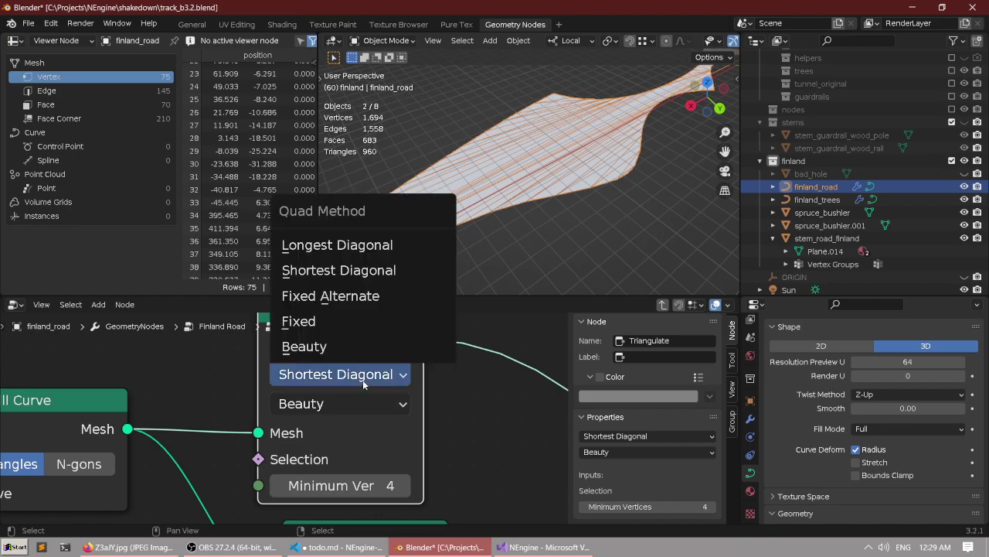
{"action": "left_click", "coordinate": [341, 323]}
{"action": "left_click", "coordinate": [330, 379]}
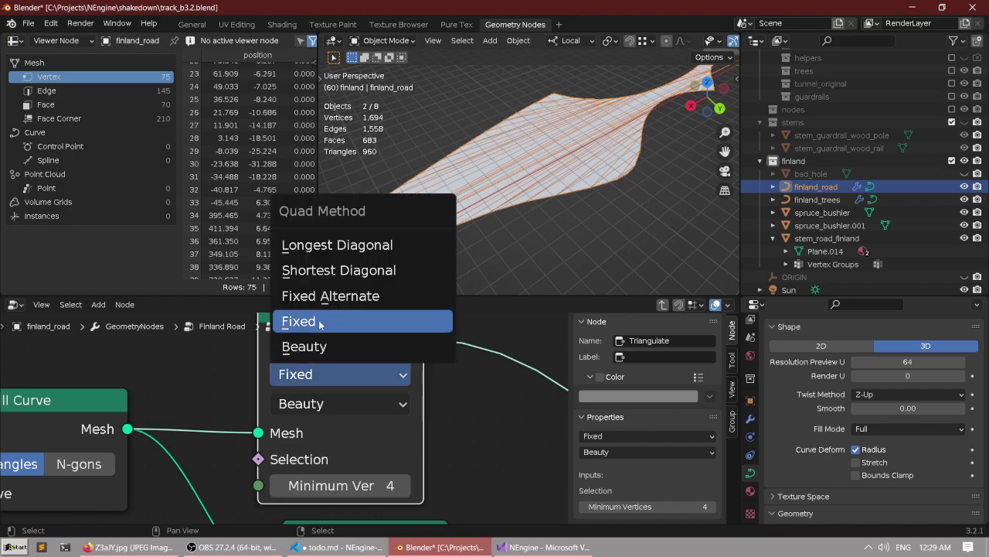
{"action": "left_click", "coordinate": [330, 295]}
{"action": "left_click", "coordinate": [326, 377]}
{"action": "left_click", "coordinate": [349, 267]}
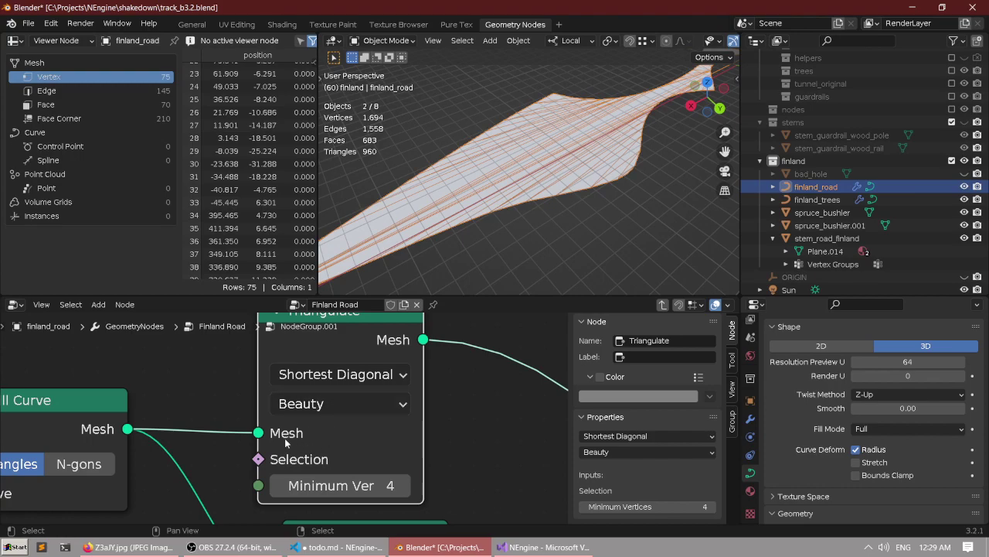
Try 20 as Triangulate's Minimum Vertices, and test the Beauty and Longest Diagonal quad methods.
{"action": "left_click_drag", "start_coordinate": [341, 485], "coordinate": [401, 485]}
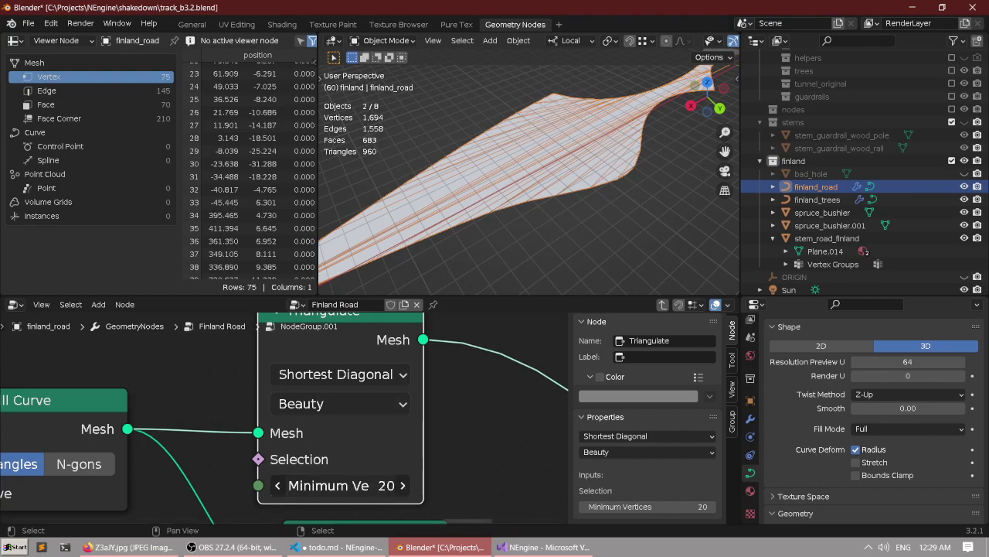
{"action": "left_click", "coordinate": [347, 377]}
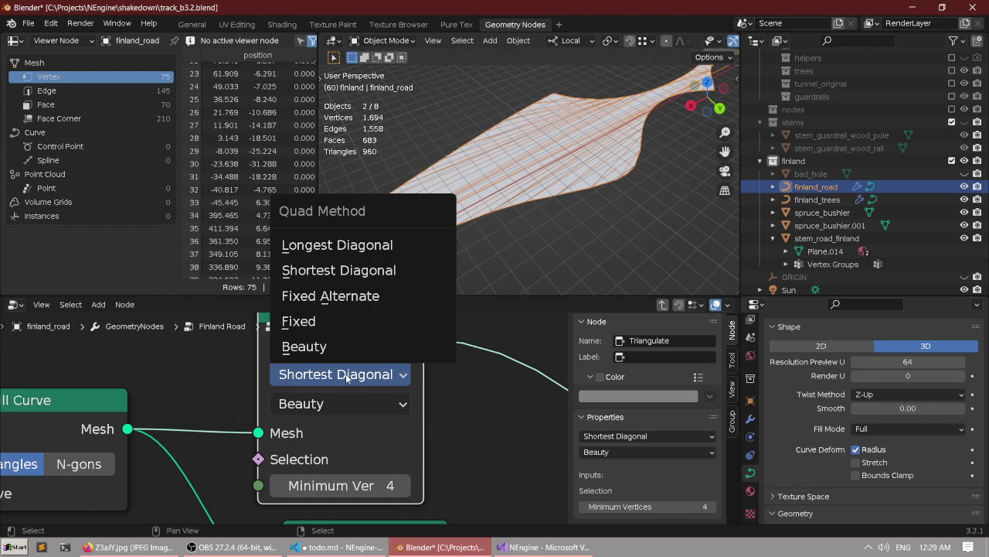
{"action": "left_click", "coordinate": [352, 344]}
{"action": "left_click", "coordinate": [349, 375]}
{"action": "left_click", "coordinate": [360, 246]}
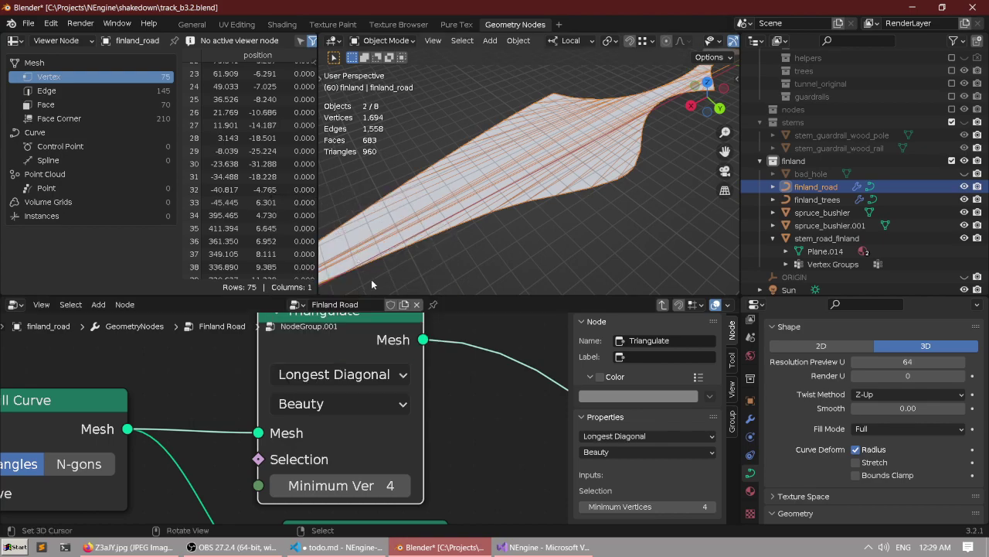
Examine the fill's triangle layout from above with Triangulate's quad method on Longest Diagonal.
{"action": "scroll", "coordinate": [592, 182], "scroll_direction": "down", "scroll_amount": 3}
{"action": "middle_click_drag", "start_coordinate": [592, 182], "coordinate": [548, 195]}
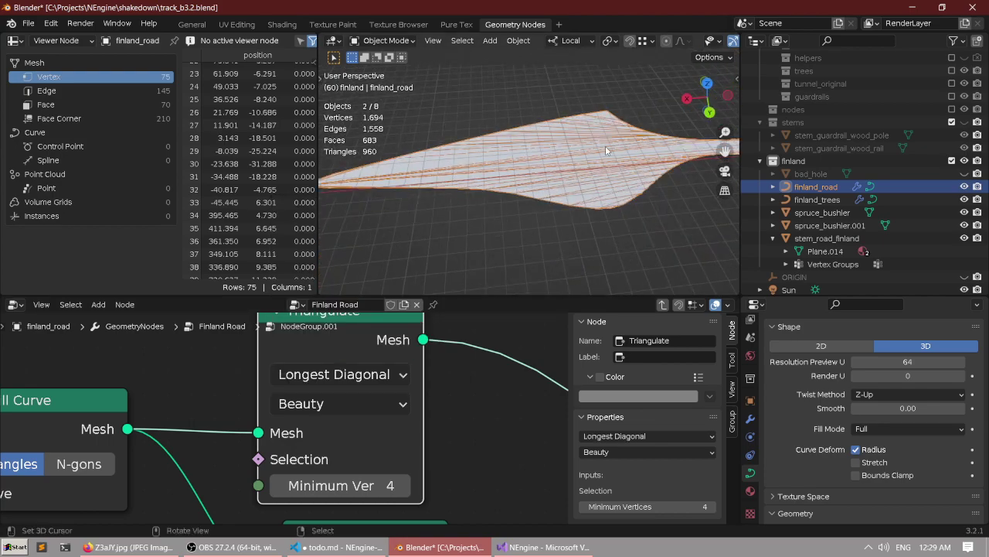
{"action": "middle_click_drag", "start_coordinate": [607, 151], "coordinate": [659, 202]}
{"action": "middle_click_drag", "start_coordinate": [530, 196], "coordinate": [568, 189], "text": "shift"}
{"action": "scroll", "coordinate": [515, 194], "scroll_direction": "down", "scroll_amount": 3}
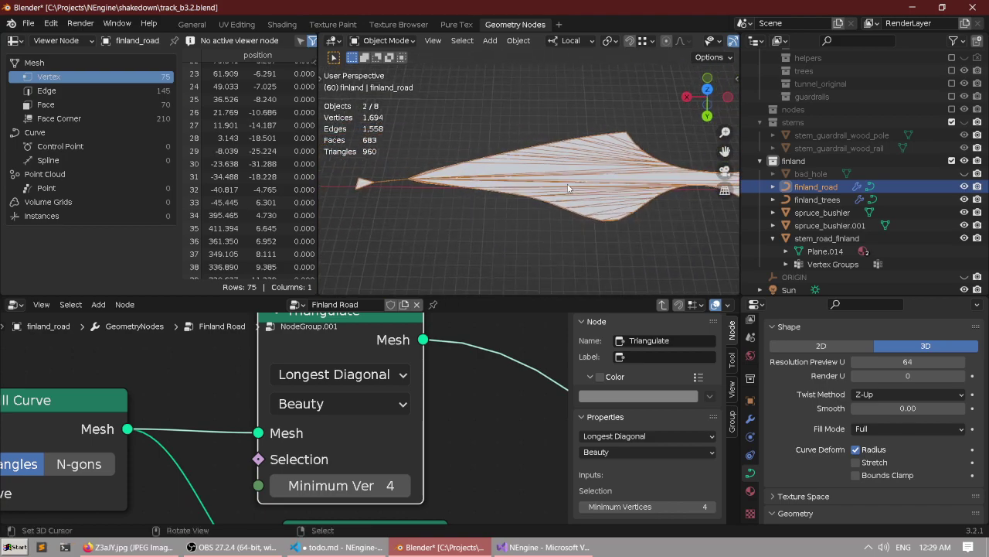
{"action": "scroll", "coordinate": [568, 185], "scroll_direction": "up", "scroll_amount": 3}
{"action": "scroll", "coordinate": [553, 180], "scroll_direction": "down", "scroll_amount": 2}
{"action": "scroll", "coordinate": [332, 360], "scroll_direction": "down", "scroll_amount": 4}
Remove the Triangulate node and connect Fill Curve's Mesh output directly to Group Output's Geometry input.
{"action": "middle_click_drag", "start_coordinate": [285, 385], "coordinate": [335, 399]}
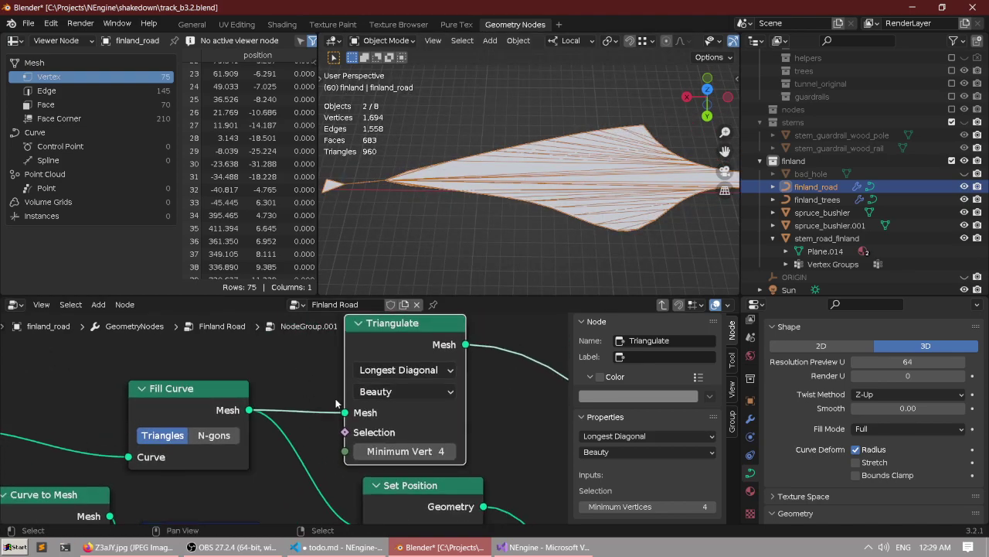
{"action": "left_click", "coordinate": [172, 437]}
{"action": "scroll", "coordinate": [336, 394], "scroll_direction": "down", "scroll_amount": 3}
{"action": "scroll", "coordinate": [336, 395], "scroll_direction": "down", "scroll_amount": 5}
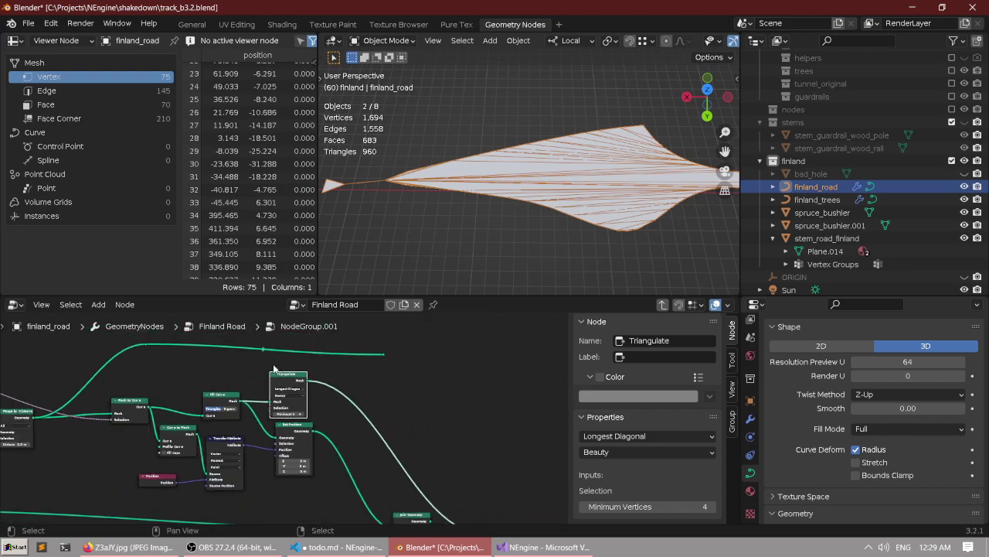
{"action": "middle_click_drag", "start_coordinate": [273, 369], "coordinate": [312, 390]}
{"action": "scroll", "coordinate": [306, 398], "scroll_direction": "up", "scroll_amount": 3}
{"action": "scroll", "coordinate": [313, 388], "scroll_direction": "up", "scroll_amount": 2}
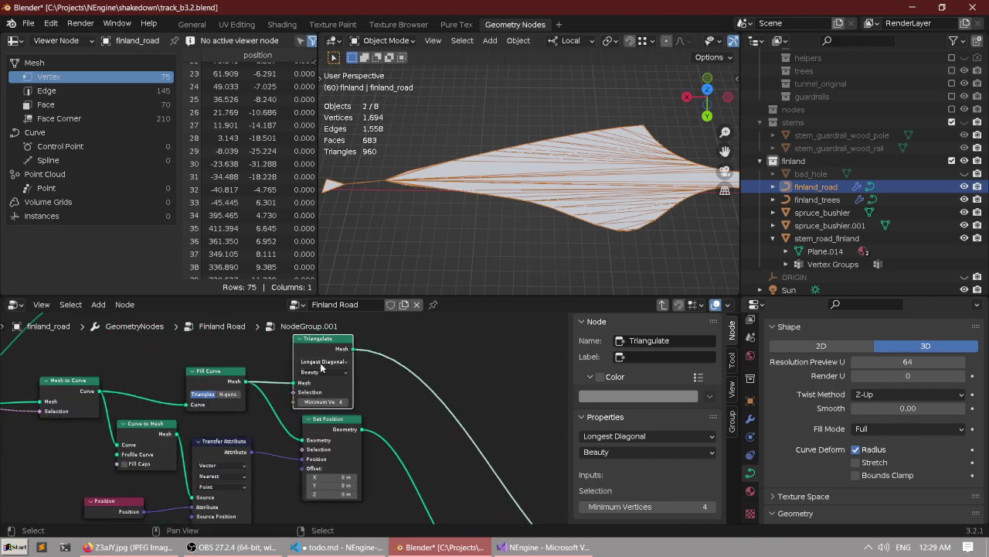
{"action": "scroll", "coordinate": [402, 441], "scroll_direction": "down", "scroll_amount": 2}
{"action": "middle_click_drag", "start_coordinate": [412, 451], "coordinate": [324, 383]}
{"action": "key", "text": "ctrl+x"}
{"action": "key", "text": "ctrl+space"}
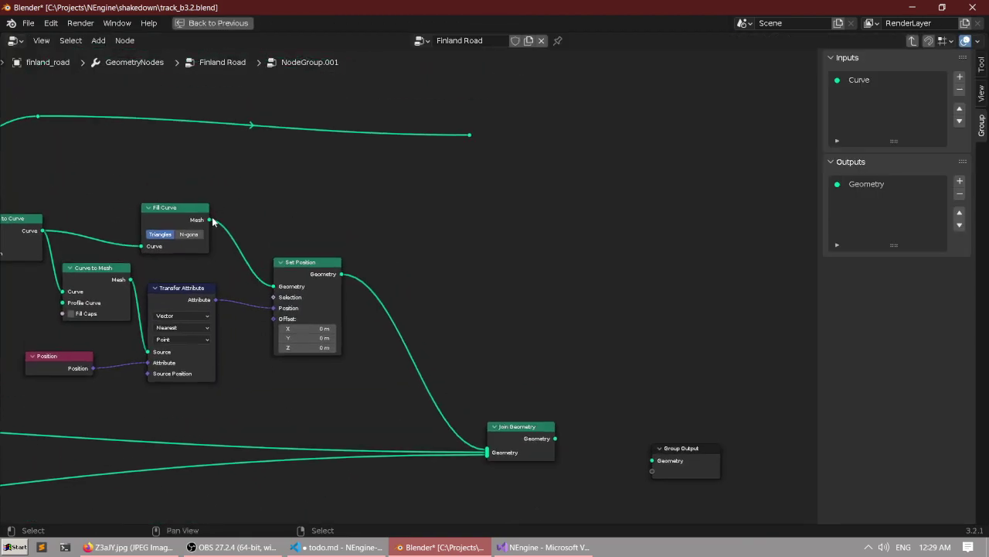
{"action": "left_click_drag", "start_coordinate": [208, 220], "coordinate": [497, 262]}
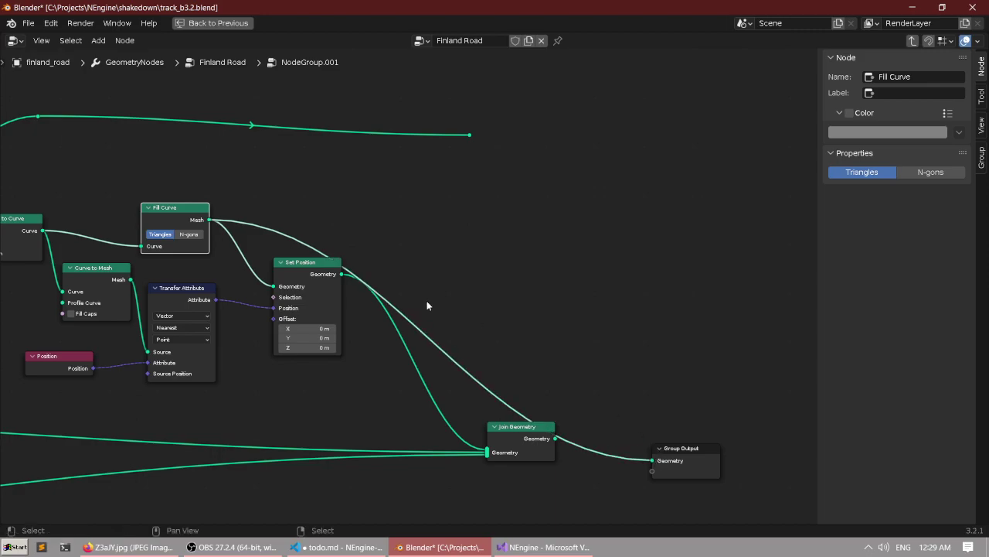
Shift the Fill Curve node slightly up and farther away from Mesh to Curve.
{"action": "scroll", "coordinate": [424, 306], "scroll_direction": "down", "scroll_amount": 2}
{"action": "middle_click_drag", "start_coordinate": [340, 297], "coordinate": [448, 346]}
{"action": "scroll", "coordinate": [408, 286], "scroll_direction": "up", "scroll_amount": 4}
{"action": "left_click_drag", "start_coordinate": [307, 278], "coordinate": [326, 267]}
{"action": "middle_click_drag", "start_coordinate": [331, 268], "coordinate": [381, 288]}
{"action": "key", "text": "ctrl+space"}
Examine the fill in the enlarged 3D viewport around its narrow tip and the small triangle beyond it.
{"action": "scroll", "coordinate": [516, 213], "scroll_direction": "down", "scroll_amount": 1}
{"action": "scroll", "coordinate": [532, 204], "scroll_direction": "up", "scroll_amount": 3}
{"action": "middle_click_drag", "start_coordinate": [519, 215], "coordinate": [568, 251]}
{"action": "key", "text": "ctrl+space"}
{"action": "scroll", "coordinate": [520, 219], "scroll_direction": "down", "scroll_amount": 5}
{"action": "scroll", "coordinate": [419, 175], "scroll_direction": "up", "scroll_amount": 5}
{"action": "middle_click_drag", "start_coordinate": [569, 250], "coordinate": [622, 308], "text": "shift"}
{"action": "scroll", "coordinate": [622, 309], "scroll_direction": "down", "scroll_amount": 4}
{"action": "middle_click_drag", "start_coordinate": [388, 276], "coordinate": [480, 273], "text": "shift"}
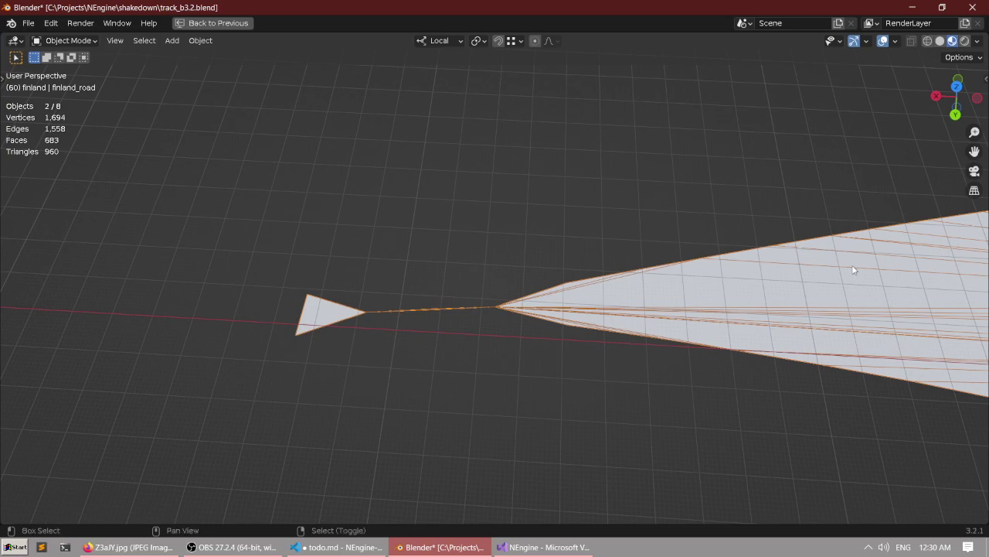
Inspect the triangle layout along the fill to its far curved end and back over the wide section.
{"action": "middle_click_drag", "start_coordinate": [852, 270], "coordinate": [487, 350]}
{"action": "scroll", "coordinate": [665, 355], "scroll_direction": "down", "scroll_amount": 2}
{"action": "middle_click_drag", "start_coordinate": [665, 355], "coordinate": [361, 267], "text": "shift"}
{"action": "middle_click_drag", "start_coordinate": [429, 300], "coordinate": [366, 295]}
{"action": "scroll", "coordinate": [366, 295], "scroll_direction": "up", "scroll_amount": 2}
{"action": "middle_click_drag", "start_coordinate": [686, 286], "coordinate": [415, 274], "text": "shift"}
{"action": "scroll", "coordinate": [476, 272], "scroll_direction": "up", "scroll_amount": 3}
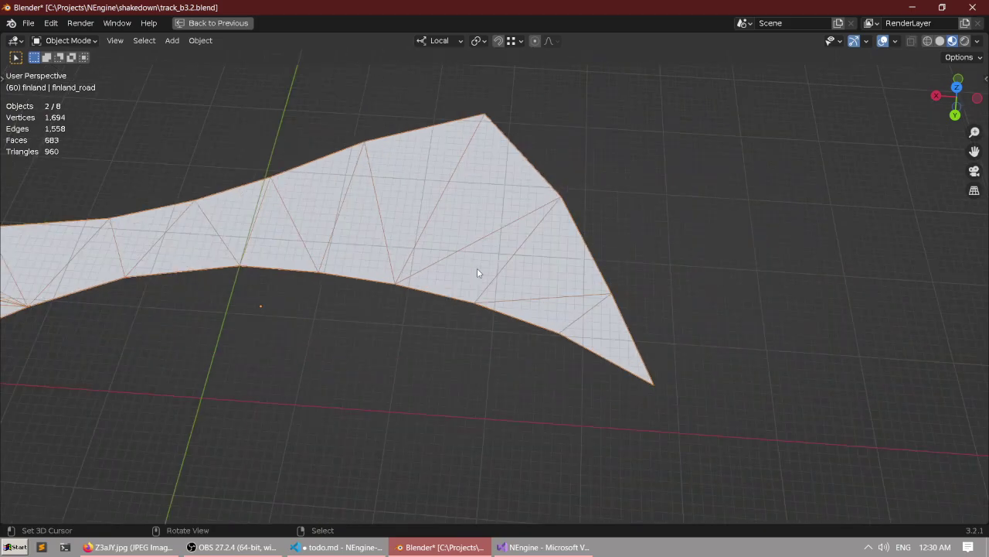
{"action": "scroll", "coordinate": [485, 273], "scroll_direction": "down", "scroll_amount": 2}
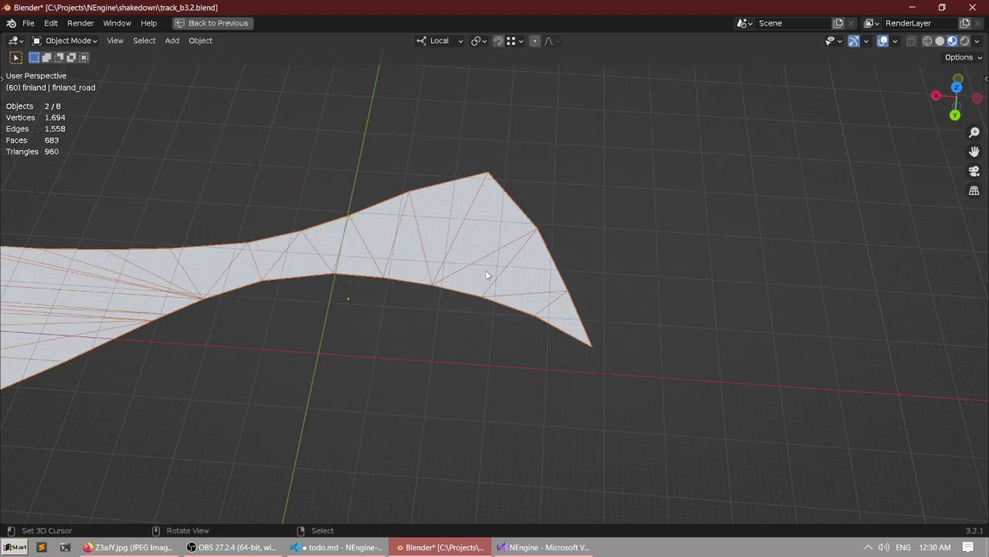
{"action": "scroll", "coordinate": [485, 270], "scroll_direction": "down", "scroll_amount": 3}
{"action": "scroll", "coordinate": [479, 276], "scroll_direction": "up", "scroll_amount": 3}
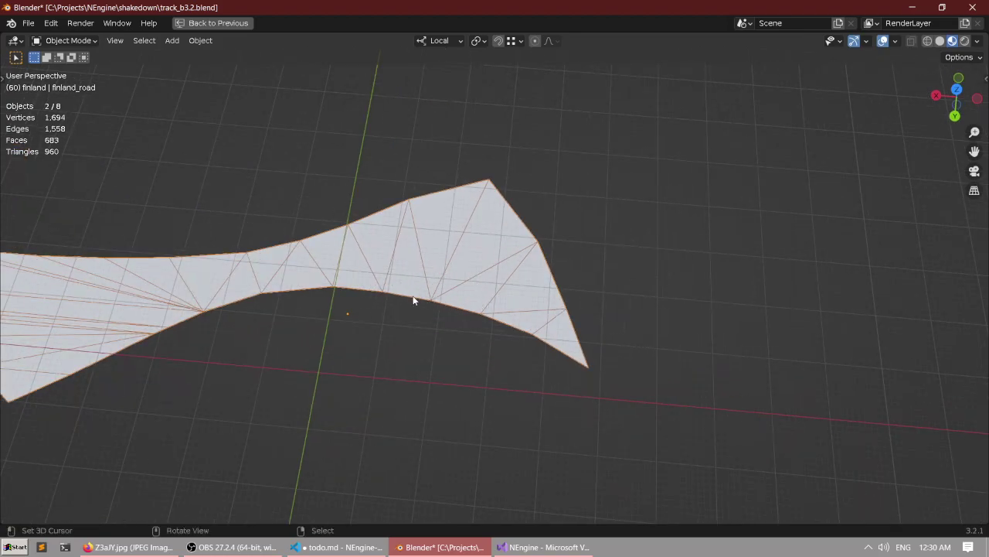
{"action": "scroll", "coordinate": [414, 300], "scroll_direction": "down", "scroll_amount": 3}
{"action": "middle_click_drag", "start_coordinate": [375, 323], "coordinate": [472, 263]}
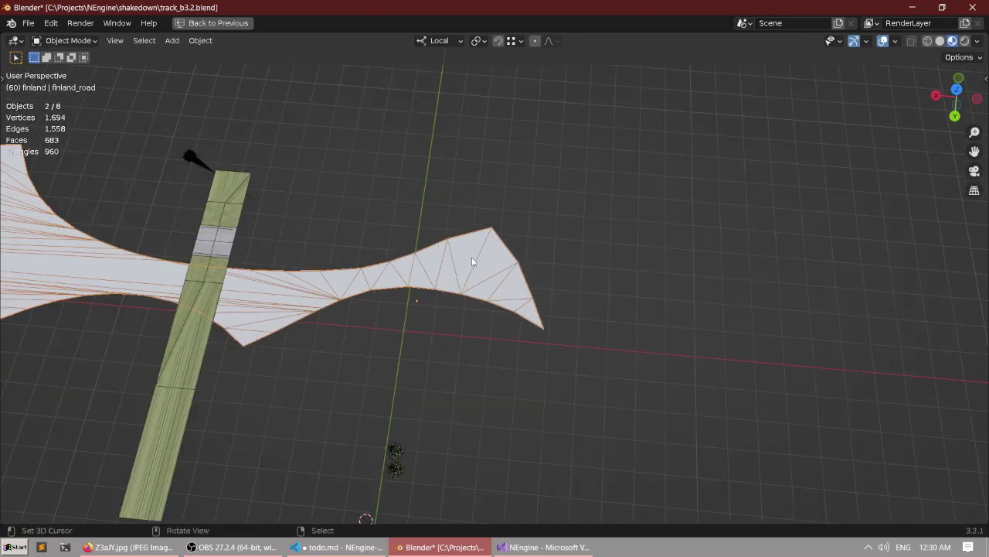
{"action": "middle_click_drag", "start_coordinate": [176, 312], "coordinate": [394, 303], "text": "shift"}
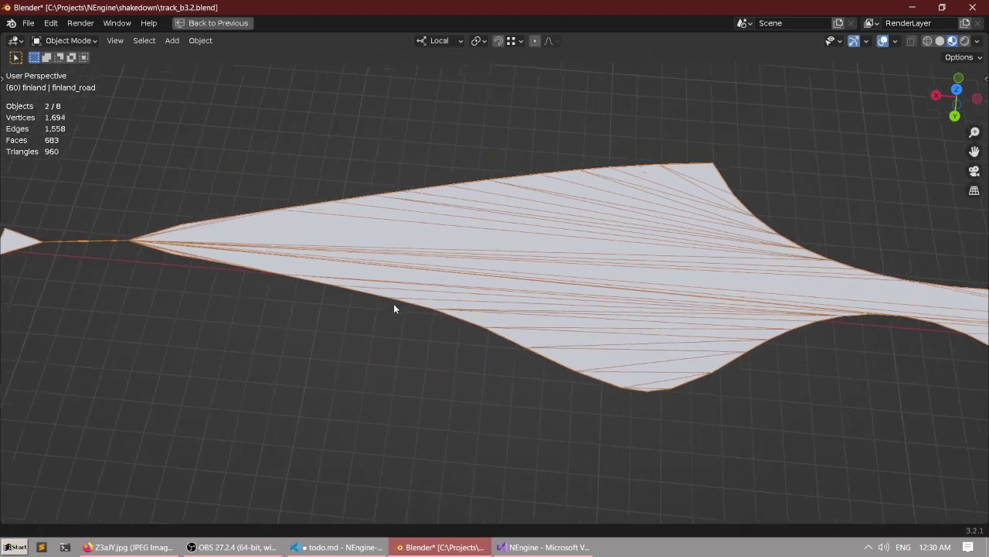
{"action": "scroll", "coordinate": [396, 301], "scroll_direction": "up", "scroll_amount": 3}
{"action": "middle_click_drag", "start_coordinate": [539, 211], "coordinate": [475, 230], "text": "shift"}
{"action": "middle_click_drag", "start_coordinate": [476, 231], "coordinate": [517, 215]}
{"action": "key", "text": "ctrl+space"}
Search the available operations for "delaun" and "trian", and browse the Geometry nodes that can be added.
{"action": "middle_click_drag", "start_coordinate": [361, 403], "coordinate": [384, 419]}
{"action": "key", "text": "F3"}
{"action": "type", "text": "dela"}
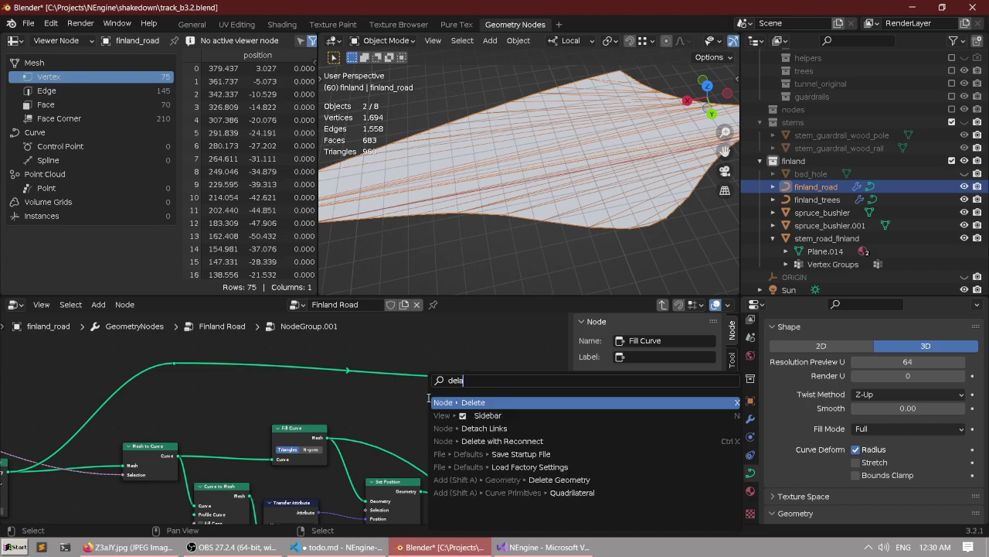
{"action": "type", "text": "un"}
{"action": "key", "text": "BackSpace"}
{"action": "key", "text": "BackSpace"}
{"action": "key", "text": "BackSpace"}
{"action": "key", "text": "BackSpace"}
{"action": "key", "text": "BackSpace"}
{"action": "key", "text": "BackSpace"}
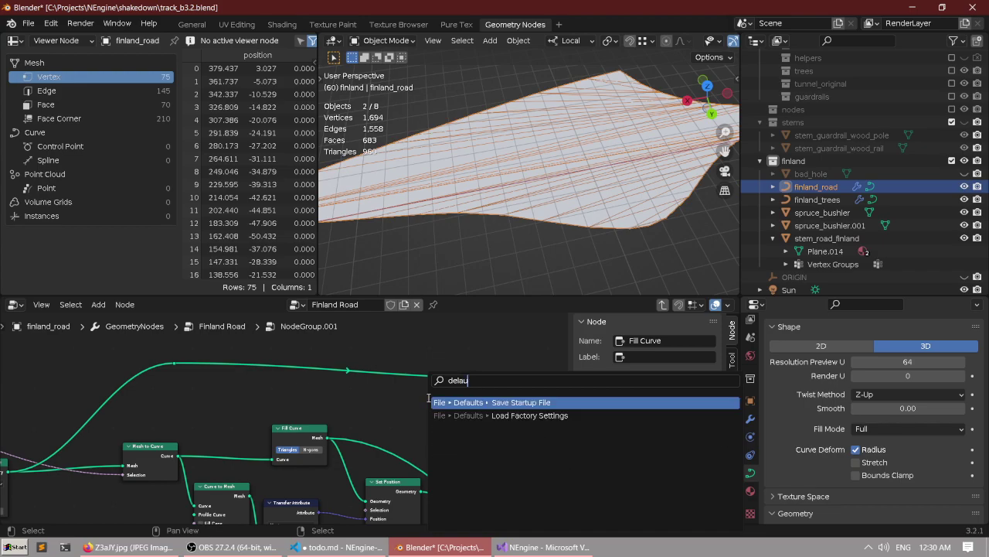
{"action": "type", "text": "trian"}
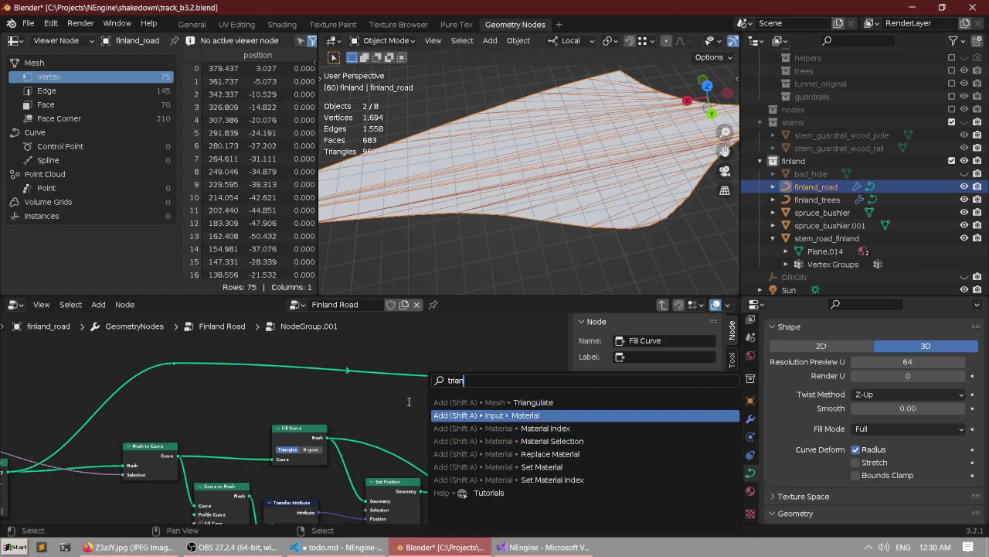
{"action": "key", "text": "Escape"}
{"action": "key", "text": "shift+a"}
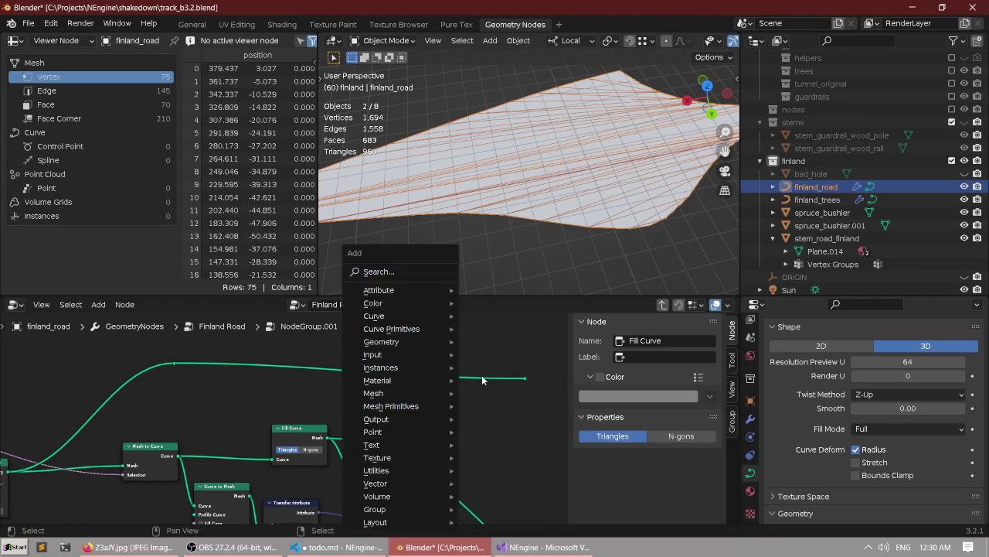
{"action": "mouse_move", "coordinate": [421, 345]}
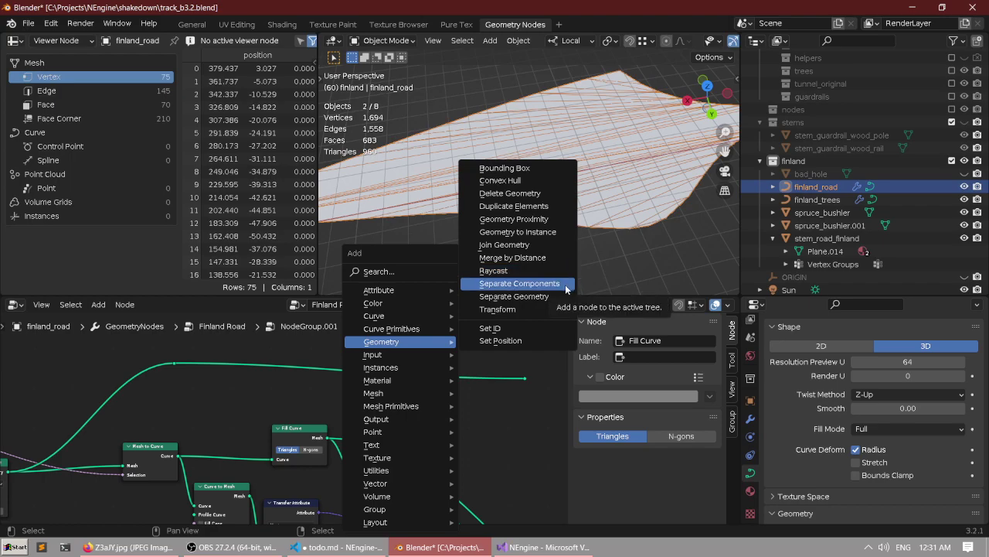
Review the enlarged node chain from Named Attribute through Merge by Distance and Fill Curve to Join Geometry.
{"action": "scroll", "coordinate": [305, 396], "scroll_direction": "down", "scroll_amount": 5}
{"action": "scroll", "coordinate": [218, 440], "scroll_direction": "up", "scroll_amount": 3}
{"action": "middle_click_drag", "start_coordinate": [217, 441], "coordinate": [406, 339]}
{"action": "scroll", "coordinate": [313, 378], "scroll_direction": "up", "scroll_amount": 5}
{"action": "key", "text": "ctrl+space"}
{"action": "scroll", "coordinate": [281, 334], "scroll_direction": "down", "scroll_amount": 4}
{"action": "scroll", "coordinate": [505, 338], "scroll_direction": "down", "scroll_amount": 2}
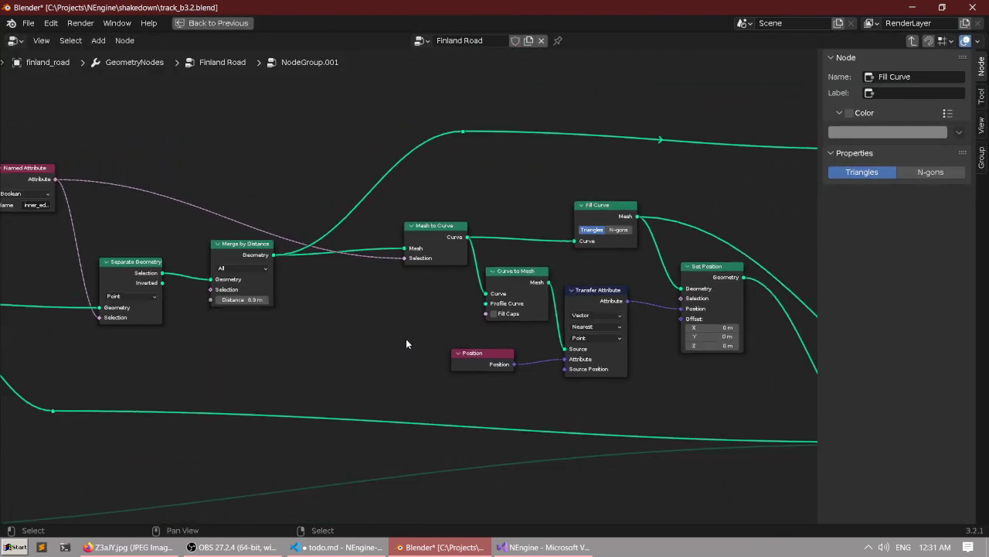
{"action": "scroll", "coordinate": [406, 343], "scroll_direction": "down", "scroll_amount": 4}
{"action": "middle_click_drag", "start_coordinate": [316, 342], "coordinate": [497, 340]}
{"action": "scroll", "coordinate": [497, 341], "scroll_direction": "up", "scroll_amount": 3}
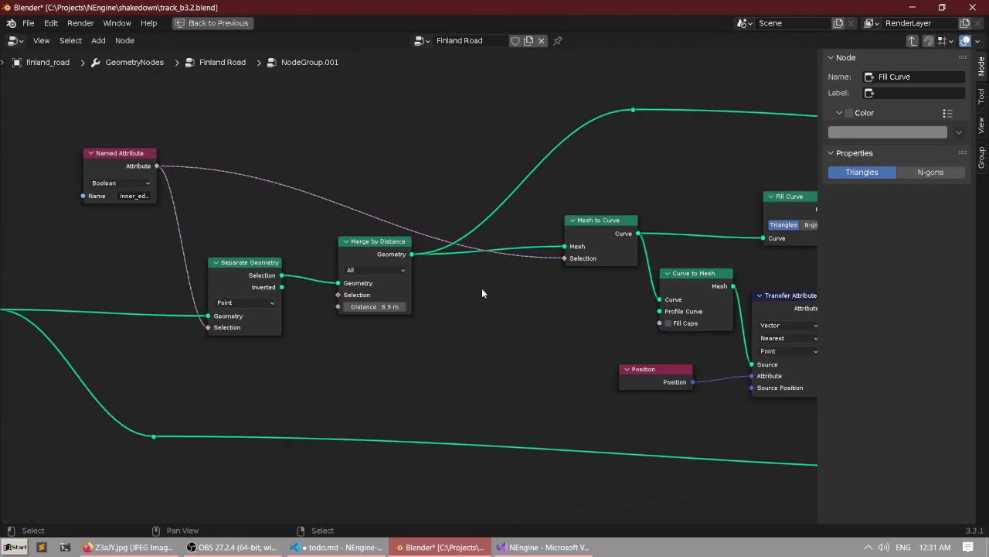
{"action": "scroll", "coordinate": [481, 293], "scroll_direction": "down", "scroll_amount": 1}
{"action": "middle_click_drag", "start_coordinate": [466, 289], "coordinate": [351, 335]}
{"action": "scroll", "coordinate": [364, 194], "scroll_direction": "down", "scroll_amount": 1}
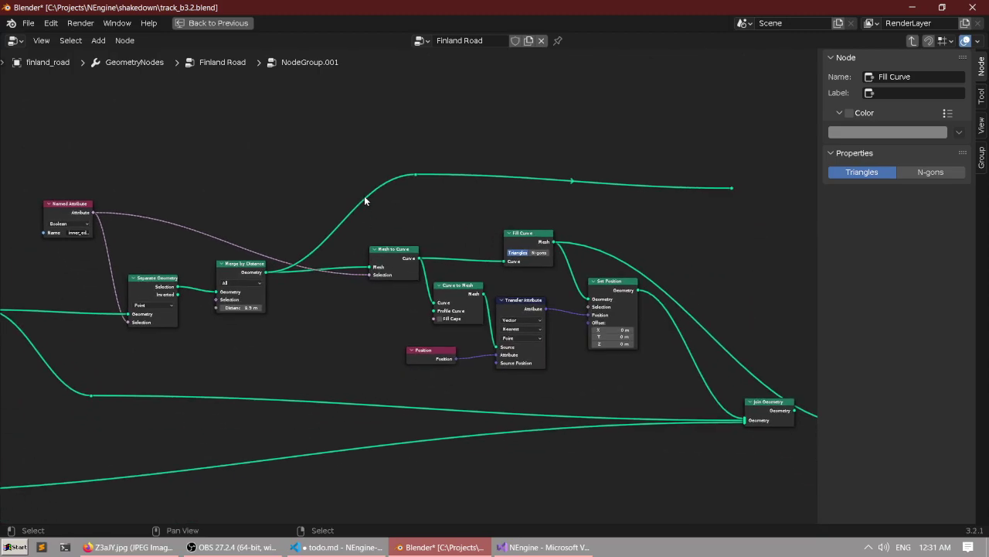
Delete the loose reroute branch leading off the Merge by Distance geometry output in the node group.
{"action": "key", "text": "b"}
{"action": "left_click_drag", "start_coordinate": [345, 129], "coordinate": [773, 202]}
{"action": "key", "text": "x"}
{"action": "middle_click_drag", "start_coordinate": [378, 198], "coordinate": [570, 190]}
{"action": "scroll", "coordinate": [571, 193], "scroll_direction": "up", "scroll_amount": 3}
{"action": "scroll", "coordinate": [563, 257], "scroll_direction": "down", "scroll_amount": 5}
{"action": "middle_click_drag", "start_coordinate": [566, 264], "coordinate": [359, 210]}
{"action": "scroll", "coordinate": [371, 220], "scroll_direction": "up", "scroll_amount": 3}
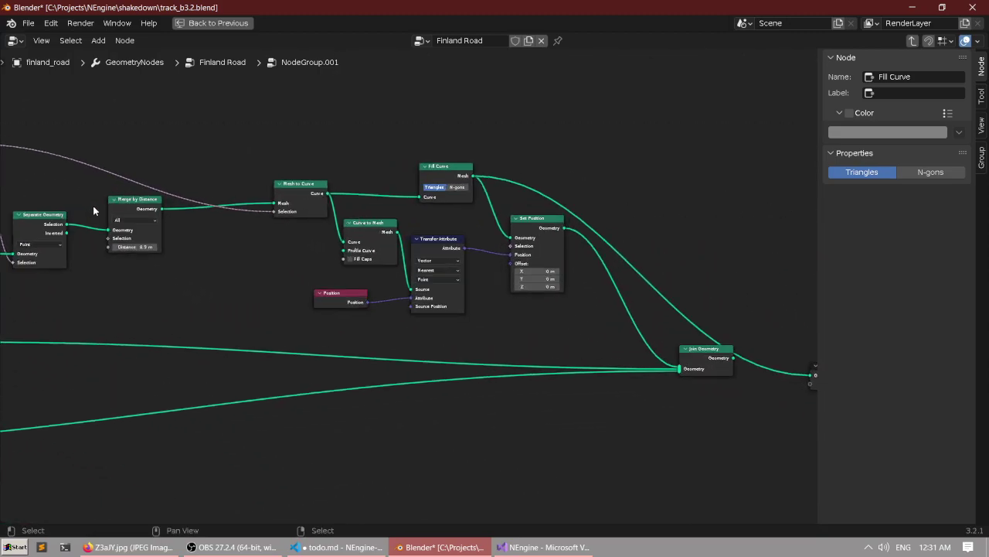
Preview the Separate Geometry selection by linking it directly to the Group Output, and undo that link.
{"action": "scroll", "coordinate": [96, 211], "scroll_direction": "down", "scroll_amount": 2}
{"action": "left_click_drag", "start_coordinate": [116, 240], "coordinate": [640, 356]}
{"action": "middle_click_drag", "start_coordinate": [505, 190], "coordinate": [492, 221]}
{"action": "key", "text": "ctrl+space"}
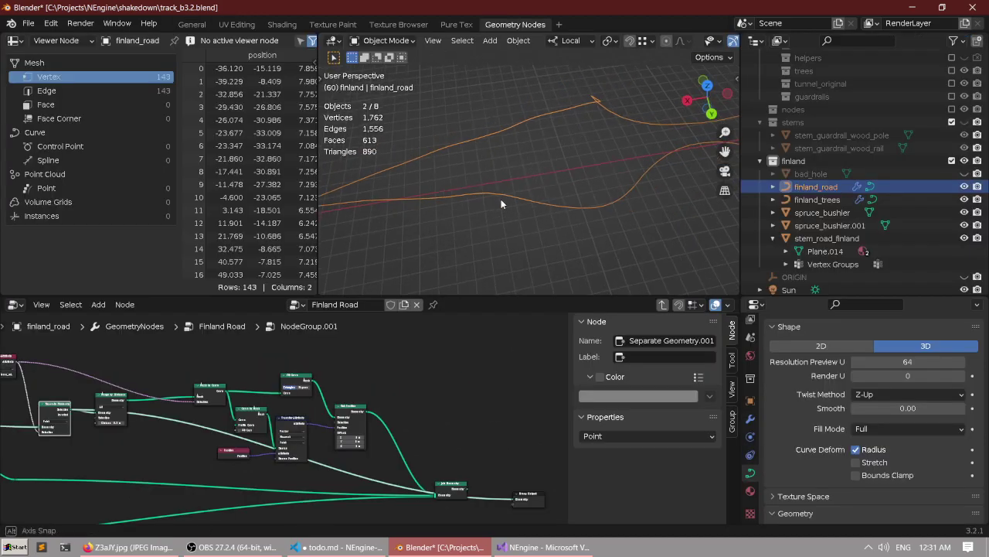
{"action": "middle_click_drag", "start_coordinate": [61, 423], "coordinate": [95, 400]}
{"action": "scroll", "coordinate": [234, 420], "scroll_direction": "up", "scroll_amount": 3}
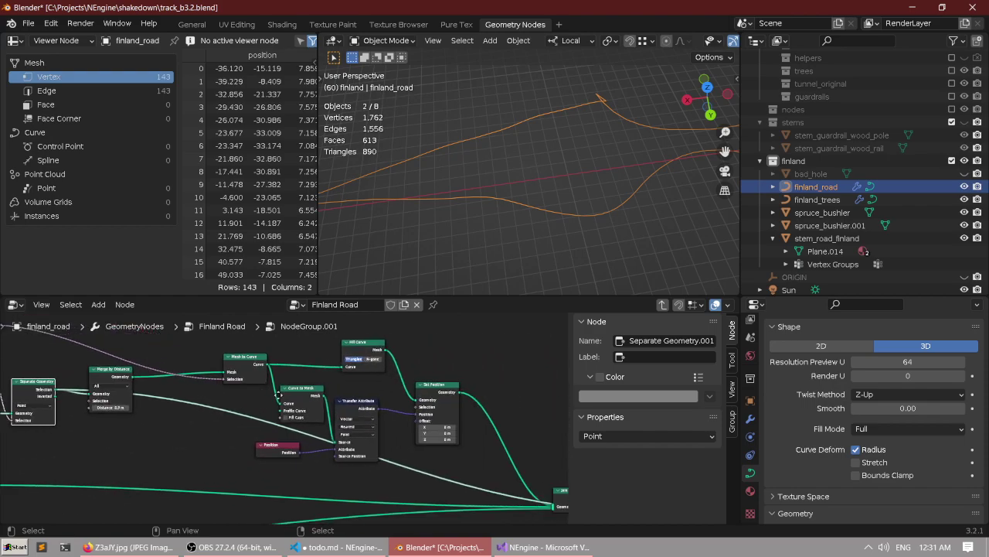
{"action": "middle_click_drag", "start_coordinate": [298, 400], "coordinate": [425, 407]}
{"action": "scroll", "coordinate": [348, 406], "scroll_direction": "up", "scroll_amount": 4}
{"action": "middle_click_drag", "start_coordinate": [185, 393], "coordinate": [239, 415]}
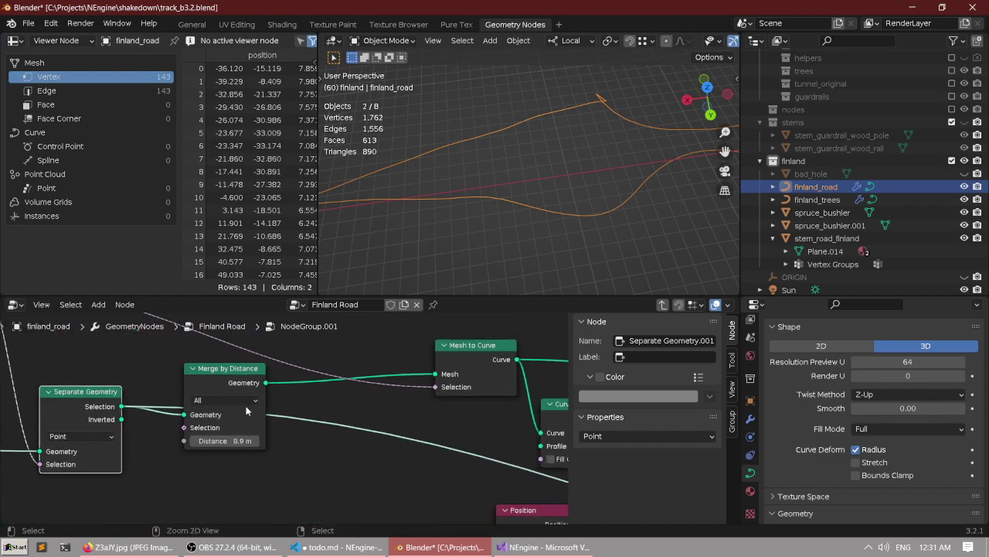
{"action": "key", "text": "ctrl+z"}
Link the Separate Geometry selection output straight to the Mesh to Curve mesh input, bypassing Merge by Distance.
{"action": "scroll", "coordinate": [294, 400], "scroll_direction": "down", "scroll_amount": 7}
{"action": "scroll", "coordinate": [224, 413], "scroll_direction": "up", "scroll_amount": 8}
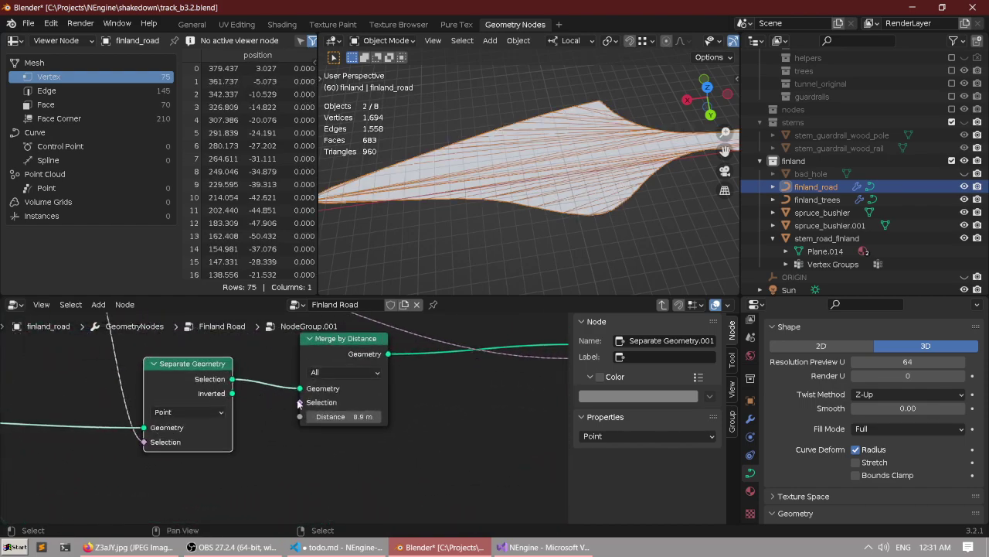
{"action": "scroll", "coordinate": [299, 403], "scroll_direction": "up", "scroll_amount": 1}
{"action": "middle_click_drag", "start_coordinate": [300, 403], "coordinate": [204, 422]}
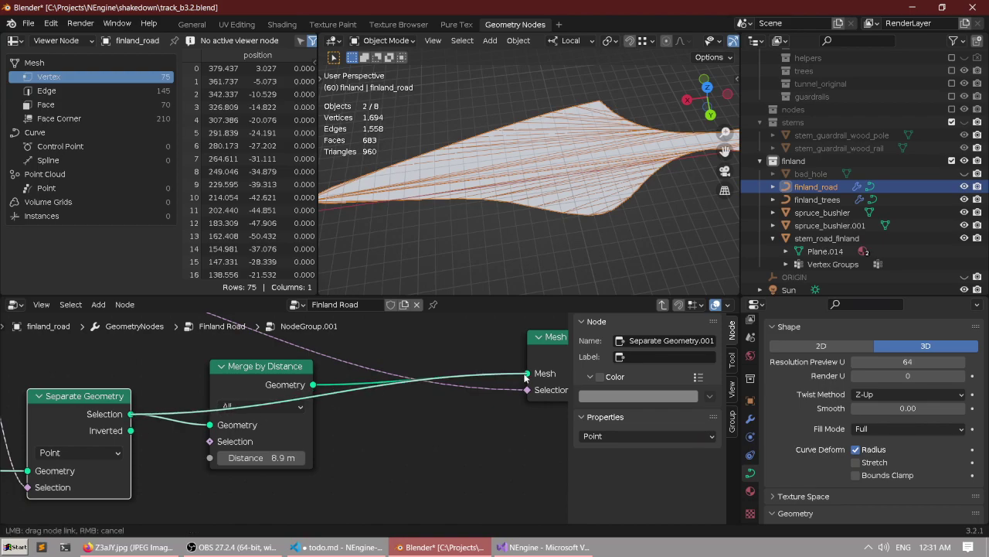
{"action": "left_click_drag", "start_coordinate": [525, 377], "coordinate": [528, 374]}
Examine the triangulated fill of the unmerged road edge along its length in a maximized 3D view.
{"action": "key", "text": "ctrl+space"}
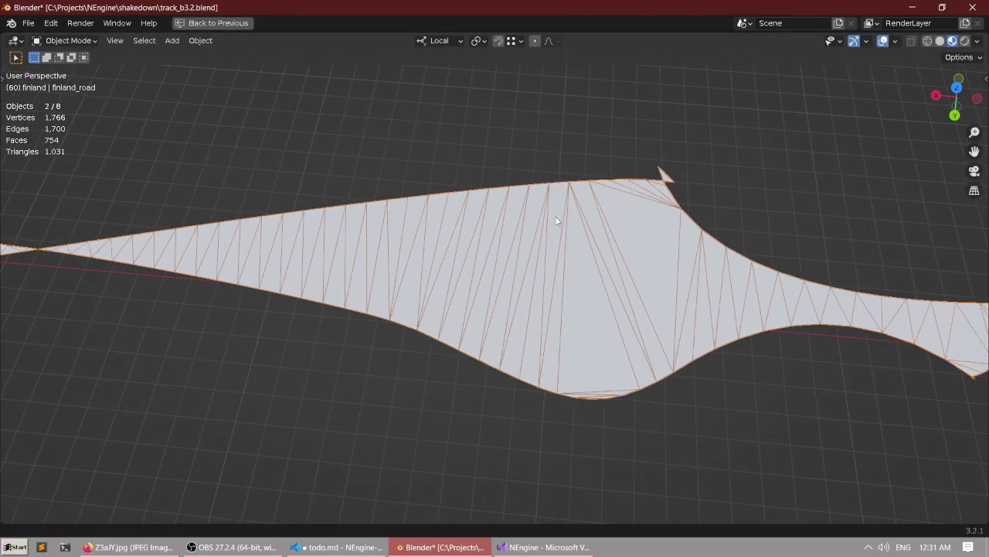
{"action": "middle_click_drag", "start_coordinate": [555, 216], "coordinate": [458, 218], "text": "shift"}
{"action": "middle_click_drag", "start_coordinate": [458, 217], "coordinate": [468, 218]}
{"action": "middle_click_drag", "start_coordinate": [298, 244], "coordinate": [667, 233], "text": "shift"}
{"action": "scroll", "coordinate": [673, 233], "scroll_direction": "up", "scroll_amount": 4}
{"action": "middle_click_drag", "start_coordinate": [781, 244], "coordinate": [657, 263], "text": "shift"}
{"action": "scroll", "coordinate": [589, 262], "scroll_direction": "up", "scroll_amount": 2}
{"action": "scroll", "coordinate": [414, 275], "scroll_direction": "up", "scroll_amount": 3}
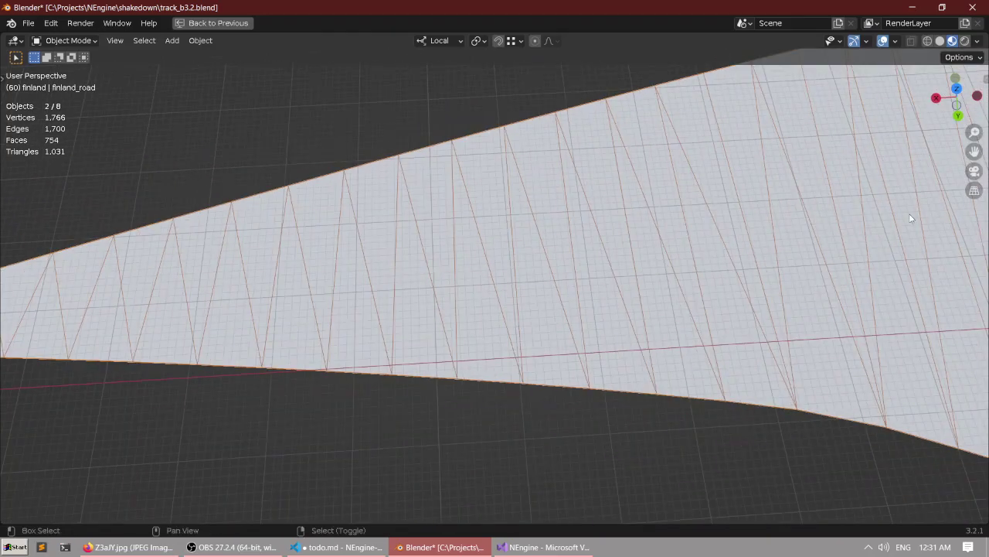
{"action": "middle_click_drag", "start_coordinate": [910, 218], "coordinate": [309, 272], "text": "shift"}
{"action": "middle_click_drag", "start_coordinate": [677, 255], "coordinate": [316, 256], "text": "shift"}
{"action": "scroll", "coordinate": [316, 256], "scroll_direction": "down", "scroll_amount": 2}
{"action": "middle_click_drag", "start_coordinate": [540, 228], "coordinate": [454, 259], "text": "shift"}
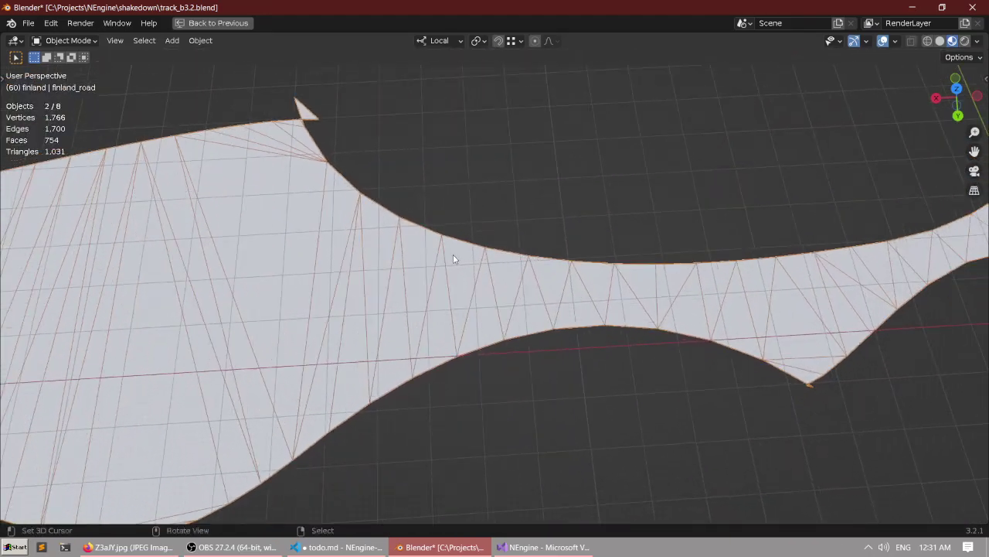
{"action": "middle_click_drag", "start_coordinate": [642, 242], "coordinate": [696, 264], "text": "shift"}
{"action": "scroll", "coordinate": [347, 261], "scroll_direction": "down", "scroll_amount": 5}
{"action": "middle_click_drag", "start_coordinate": [332, 268], "coordinate": [731, 251], "text": "shift"}
{"action": "scroll", "coordinate": [413, 279], "scroll_direction": "up", "scroll_amount": 3}
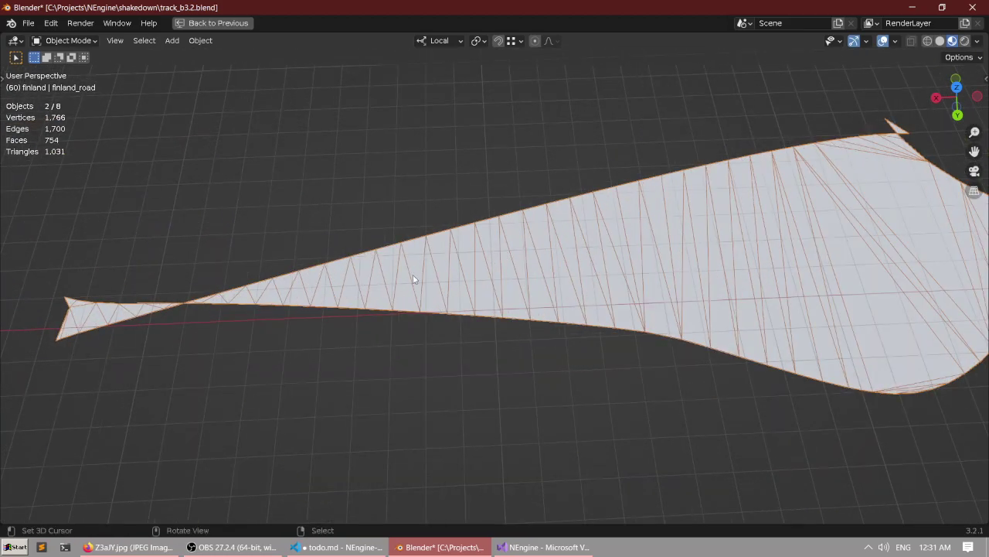
Inspect where the unmerged fill pinches and crosses itself, isolating the road briefly in local view.
{"action": "middle_click_drag", "start_coordinate": [413, 280], "coordinate": [477, 251]}
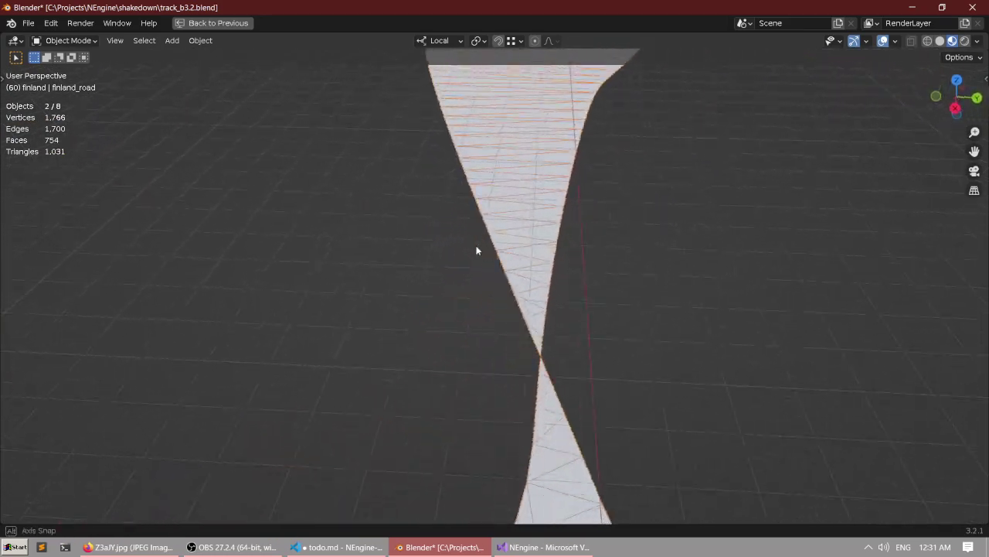
{"action": "middle_click_drag", "start_coordinate": [412, 274], "coordinate": [454, 278]}
{"action": "key", "text": "KP_Divide"}
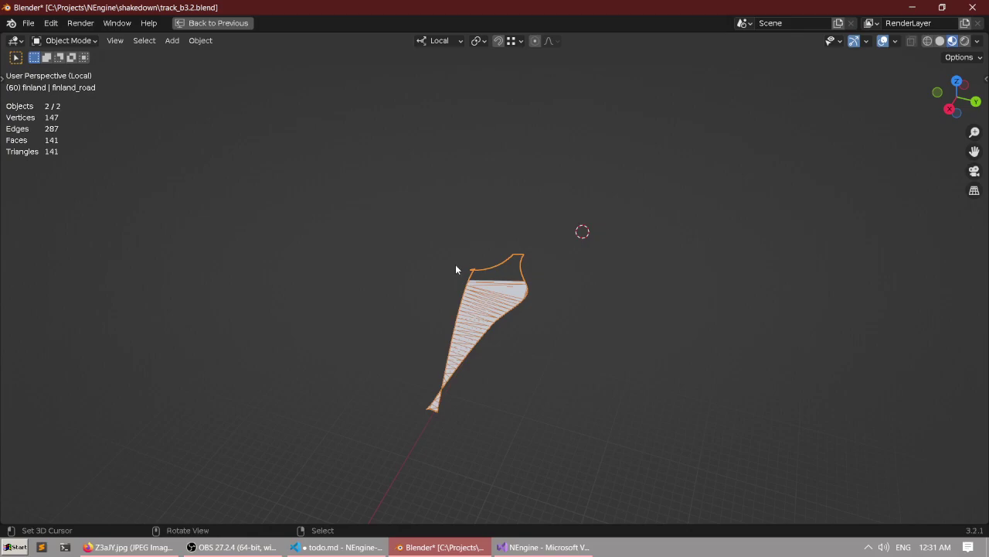
{"action": "scroll", "coordinate": [458, 267], "scroll_direction": "up", "scroll_amount": 4}
{"action": "key", "text": "KP_Divide"}
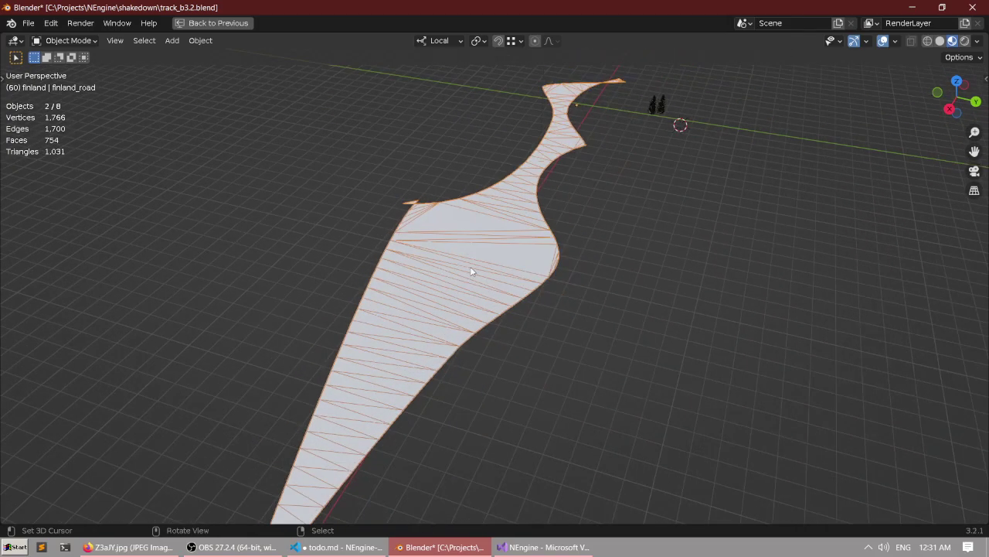
{"action": "middle_click_drag", "start_coordinate": [464, 265], "coordinate": [494, 303]}
{"action": "middle_click_drag", "start_coordinate": [717, 302], "coordinate": [591, 229], "text": "shift"}
{"action": "key", "text": "ctrl+space"}
Set the Merge by Distance node's mode to Connected.
{"action": "scroll", "coordinate": [293, 431], "scroll_direction": "down", "scroll_amount": 1}
{"action": "mouse_move", "coordinate": [285, 407]}
{"action": "middle_mouse_down"}
{"action": "mouse_move", "coordinate": [293, 432]}
{"action": "mouse_move", "coordinate": [300, 403]}
{"action": "middle_mouse_up"}
{"action": "scroll", "coordinate": [299, 402], "scroll_direction": "down", "scroll_amount": 3}
{"action": "scroll", "coordinate": [297, 401], "scroll_direction": "up", "scroll_amount": 3}
{"action": "scroll", "coordinate": [286, 391], "scroll_direction": "up", "scroll_amount": 1}
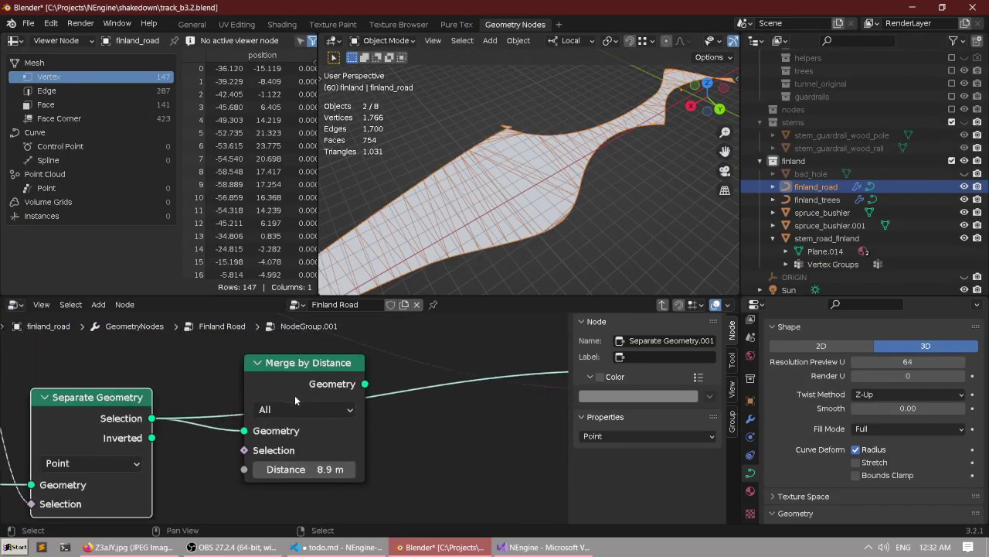
{"action": "left_click", "coordinate": [296, 410]}
{"action": "left_click", "coordinate": [292, 448]}
{"action": "left_click", "coordinate": [299, 409]}
{"action": "left_click", "coordinate": [297, 429]}
{"action": "left_click", "coordinate": [298, 408]}
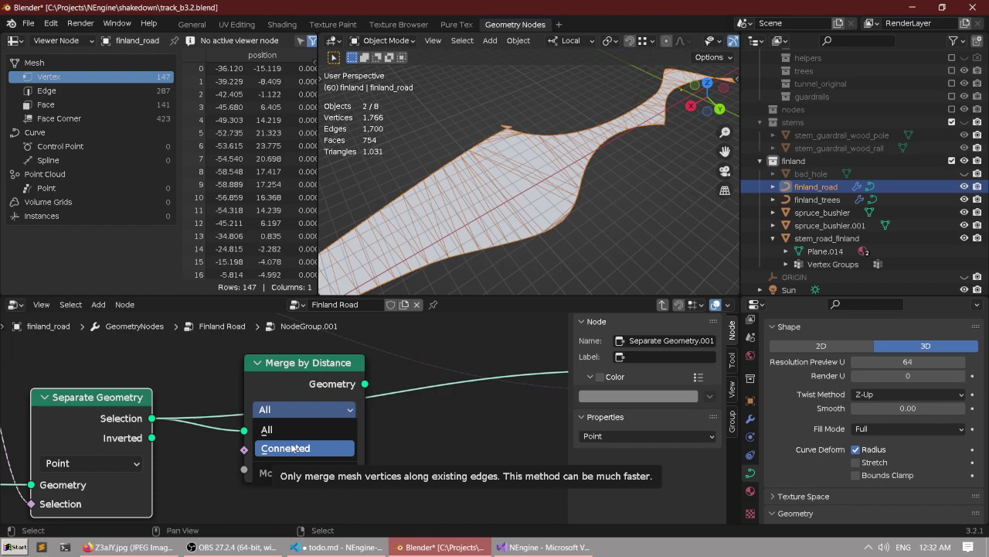
{"action": "left_click", "coordinate": [293, 447]}
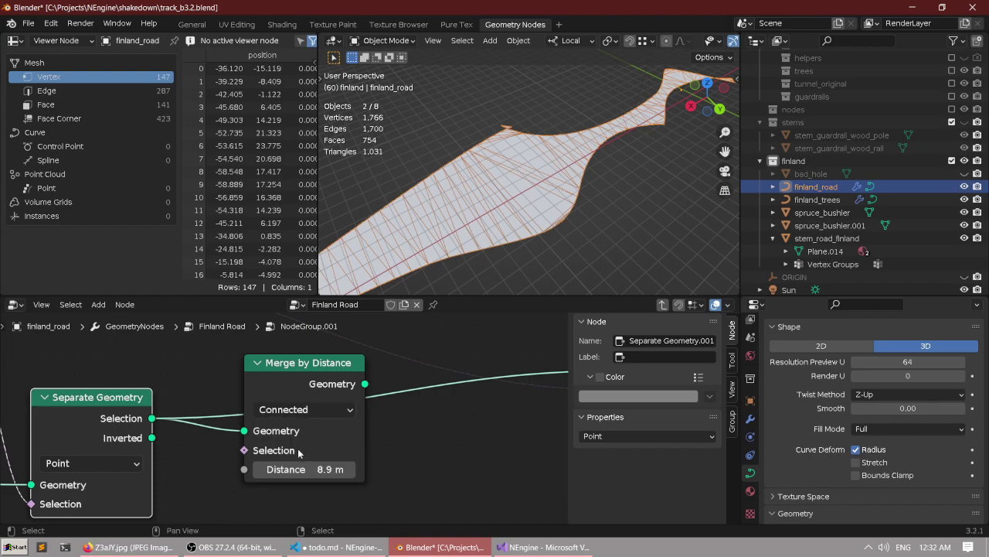
Reconnect the Merge by Distance geometry output to the Mesh to Curve mesh input.
{"action": "scroll", "coordinate": [324, 414], "scroll_direction": "down", "scroll_amount": 4}
{"action": "scroll", "coordinate": [315, 403], "scroll_direction": "up", "scroll_amount": 1}
{"action": "left_click_drag", "start_coordinate": [277, 392], "coordinate": [374, 393]}
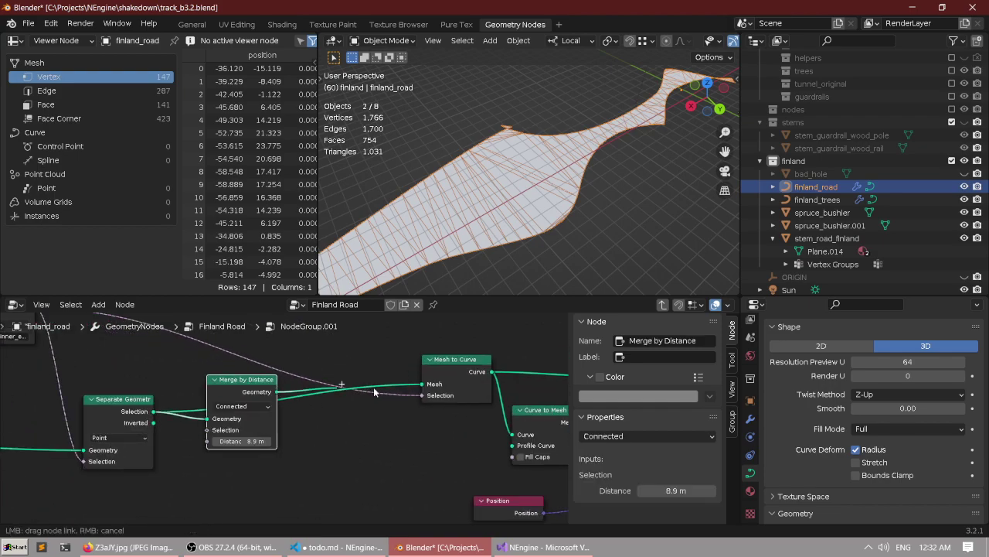
{"action": "left_click_drag", "start_coordinate": [437, 385], "coordinate": [429, 387]}
{"action": "middle_click_drag", "start_coordinate": [529, 205], "coordinate": [535, 160]}
{"action": "scroll", "coordinate": [534, 164], "scroll_direction": "up", "scroll_amount": 2}
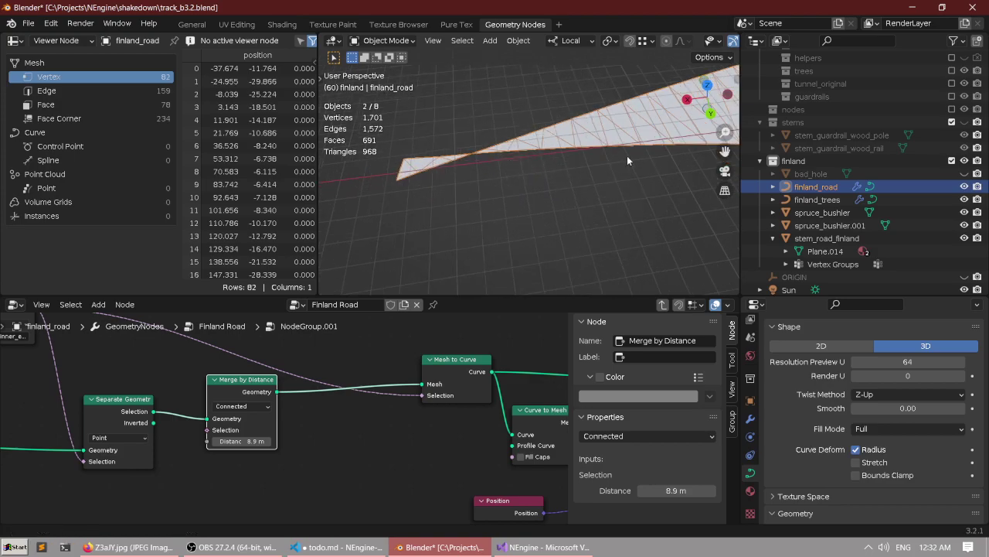
{"action": "middle_click_drag", "start_coordinate": [627, 157], "coordinate": [535, 212], "text": "shift"}
Set the Merge by Distance distance to 10.4 m and enlarge the 3D viewport area.
{"action": "key", "text": "KP_Decimal"}
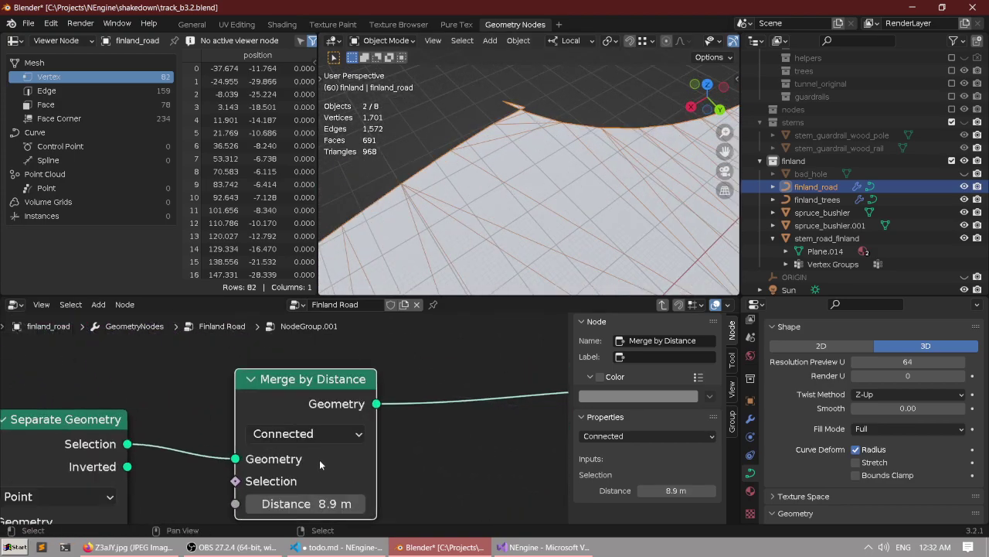
{"action": "mouse_move", "coordinate": [309, 503]}
{"action": "left_mouse_down"}
{"action": "mouse_move", "coordinate": [334, 504]}
{"action": "mouse_move", "coordinate": [325, 503]}
{"action": "left_mouse_up"}
{"action": "middle_click_drag", "start_coordinate": [453, 166], "coordinate": [490, 174]}
{"action": "scroll", "coordinate": [467, 178], "scroll_direction": "down", "scroll_amount": 2}
{"action": "scroll", "coordinate": [491, 173], "scroll_direction": "up", "scroll_amount": 2}
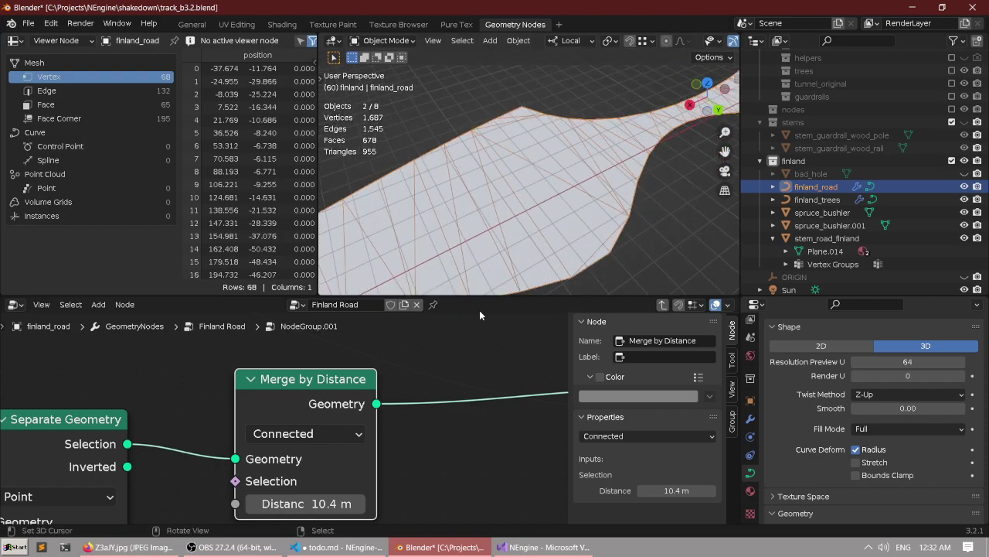
{"action": "left_click_drag", "start_coordinate": [459, 297], "coordinate": [463, 340]}
Switch the Merge by Distance mode to All to compare its effect on the filled road mesh.
{"action": "middle_click_drag", "start_coordinate": [302, 421], "coordinate": [328, 448]}
{"action": "left_click", "coordinate": [327, 449]}
{"action": "left_click", "coordinate": [327, 469]}
{"action": "middle_click_drag", "start_coordinate": [417, 271], "coordinate": [486, 217]}
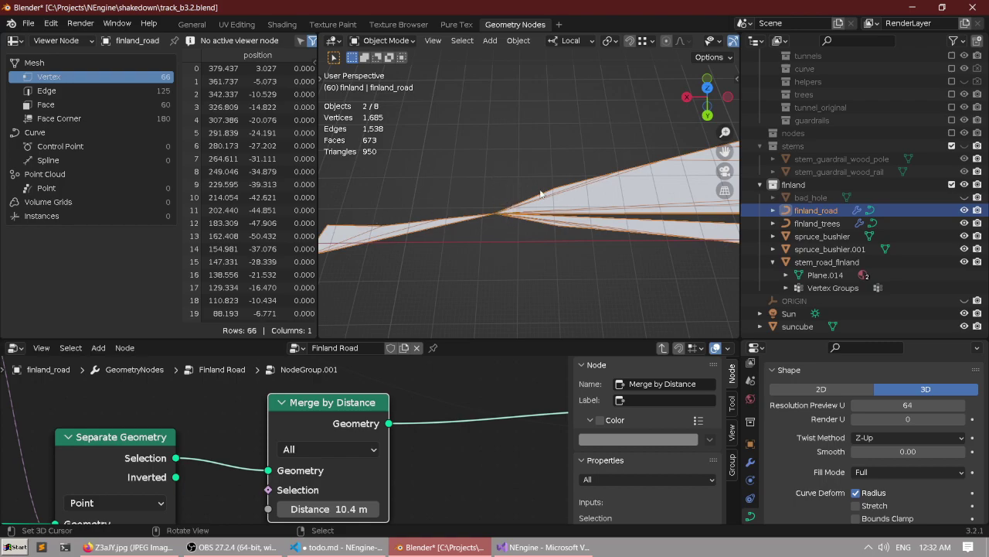
{"action": "middle_click_drag", "start_coordinate": [541, 193], "coordinate": [598, 202]}
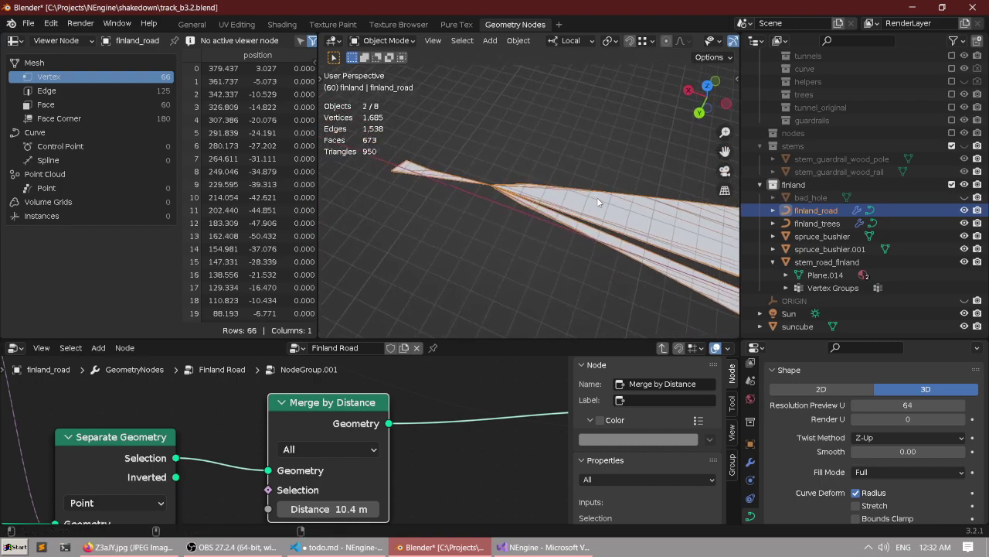
Examine the fill made with All-mode merging along the road's length in a maximized 3D view.
{"action": "key", "text": "ctrl+space"}
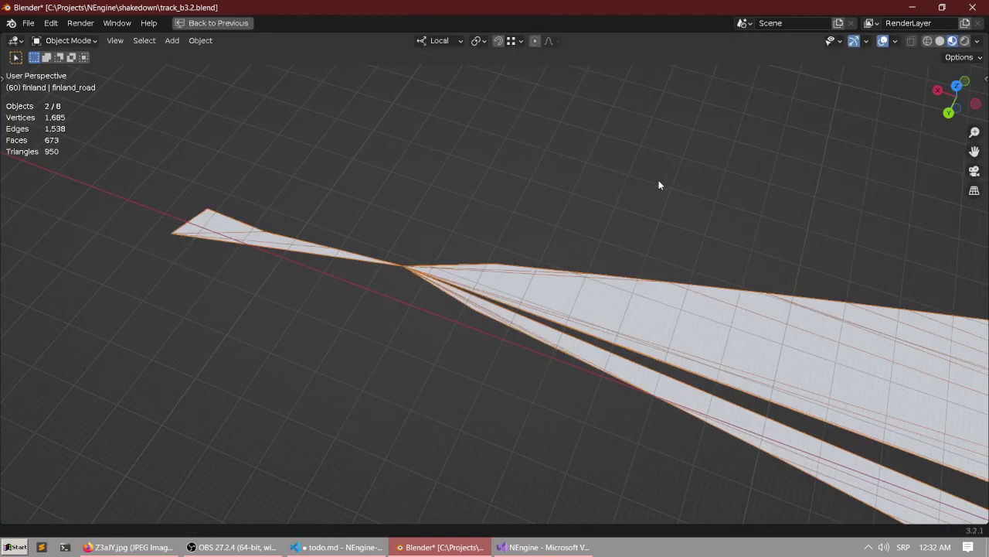
{"action": "scroll", "coordinate": [658, 180], "scroll_direction": "up", "scroll_amount": 5}
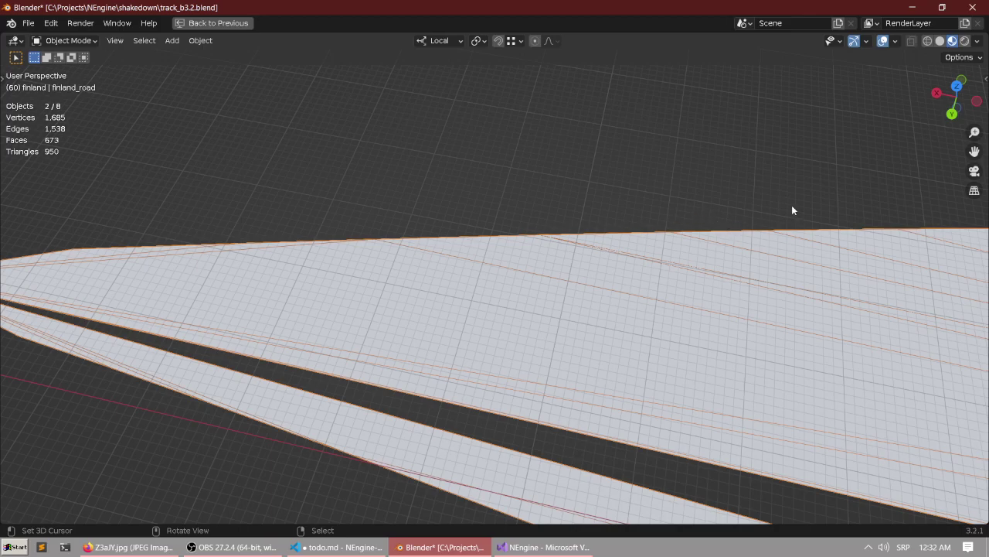
{"action": "middle_click_drag", "start_coordinate": [731, 228], "coordinate": [461, 249]}
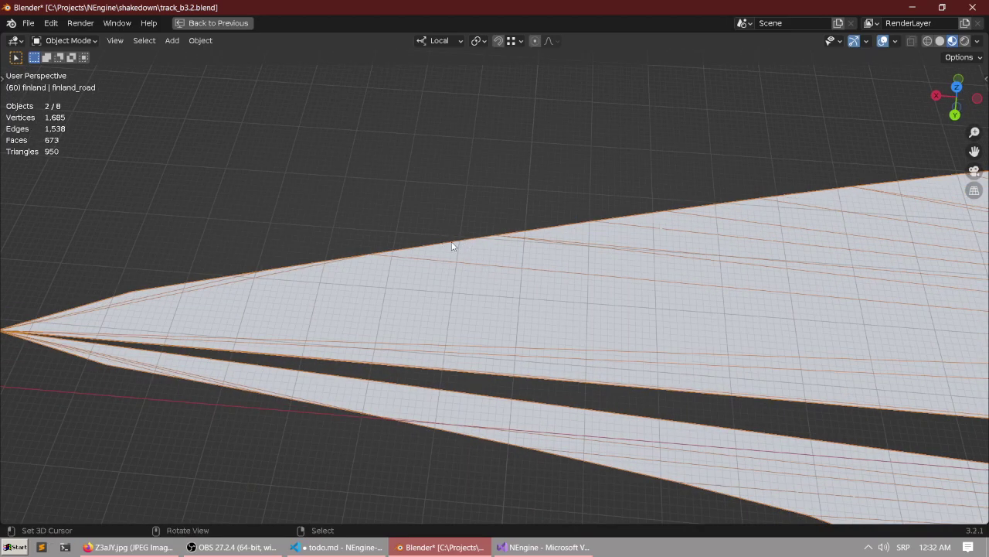
{"action": "scroll", "coordinate": [356, 384], "scroll_direction": "down", "scroll_amount": 2}
{"action": "mouse_move", "coordinate": [333, 303]}
{"action": "middle_mouse_down", "text": "shift"}
{"action": "mouse_move", "coordinate": [362, 288]}
{"action": "mouse_move", "coordinate": [548, 283]}
{"action": "middle_mouse_up", "text": "shift"}
{"action": "middle_click_drag", "start_coordinate": [289, 283], "coordinate": [436, 286], "text": "shift"}
{"action": "scroll", "coordinate": [436, 285], "scroll_direction": "up", "scroll_amount": 3}
{"action": "scroll", "coordinate": [457, 276], "scroll_direction": "down", "scroll_amount": 4}
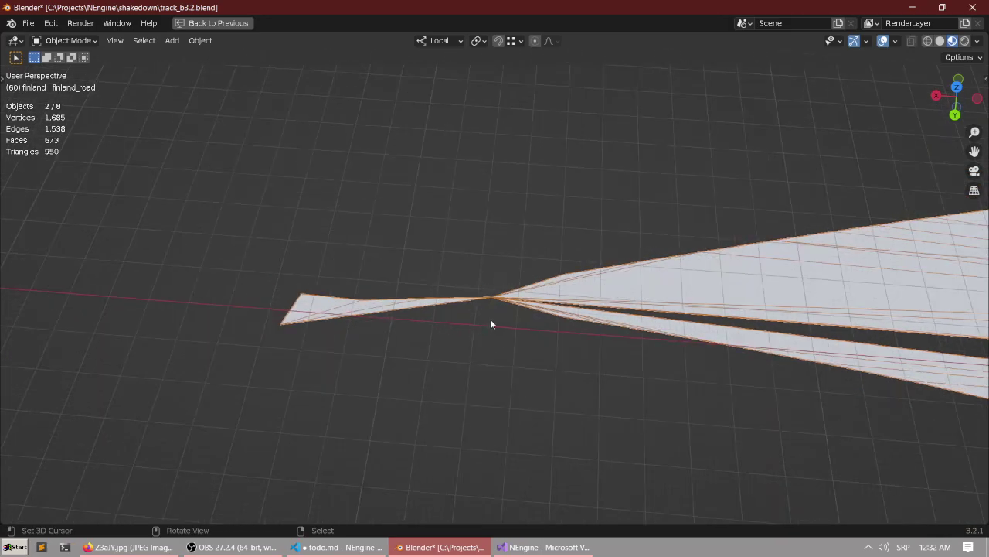
{"action": "scroll", "coordinate": [443, 259], "scroll_direction": "down", "scroll_amount": 3}
{"action": "middle_click_drag", "start_coordinate": [819, 292], "coordinate": [317, 255], "text": "shift"}
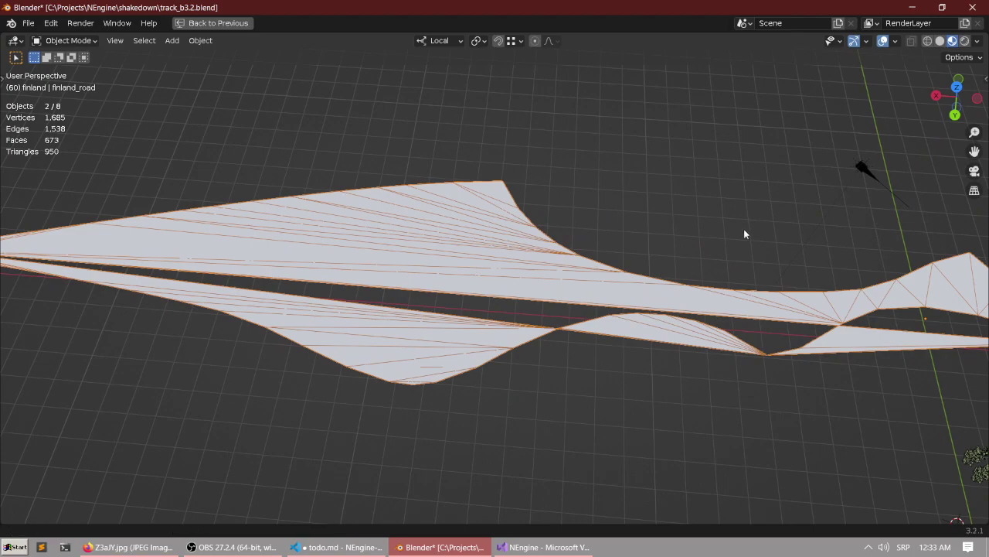
{"action": "middle_click_drag", "start_coordinate": [744, 233], "coordinate": [435, 224]}
{"action": "key", "text": "ctrl+space"}
Feed the Separate Geometry selection directly into Mesh to Curve to compare the fill without merging.
{"action": "scroll", "coordinate": [360, 441], "scroll_direction": "down", "scroll_amount": 6}
{"action": "middle_click_drag", "start_coordinate": [424, 417], "coordinate": [318, 398]}
{"action": "scroll", "coordinate": [303, 413], "scroll_direction": "up", "scroll_amount": 2}
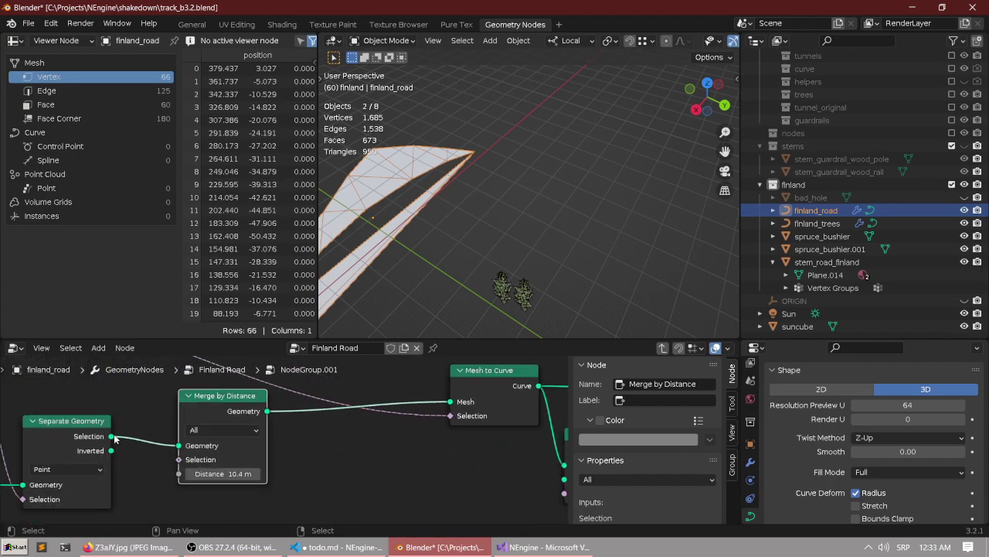
{"action": "left_click_drag", "start_coordinate": [112, 437], "coordinate": [373, 411]}
{"action": "left_click_drag", "start_coordinate": [460, 403], "coordinate": [451, 402]}
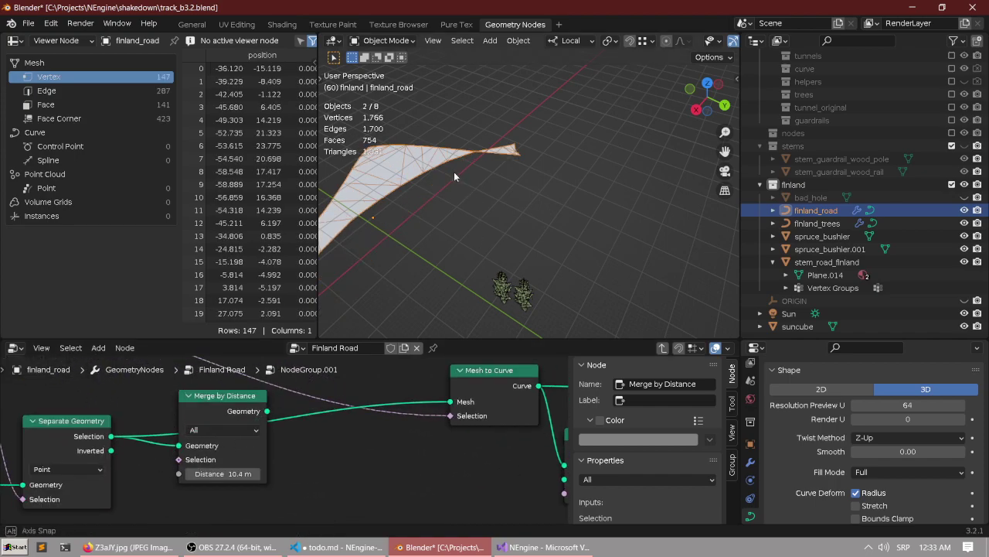
{"action": "middle_click_drag", "start_coordinate": [453, 172], "coordinate": [481, 182]}
{"action": "scroll", "coordinate": [504, 194], "scroll_direction": "down", "scroll_amount": 2}
Reinsert Merge by Distance in Connected mode between the Separate Geometry selection output and the Mesh to Curve mesh input.
{"action": "middle_click_drag", "start_coordinate": [236, 412], "coordinate": [267, 426]}
{"action": "scroll", "coordinate": [267, 427], "scroll_direction": "up", "scroll_amount": 2}
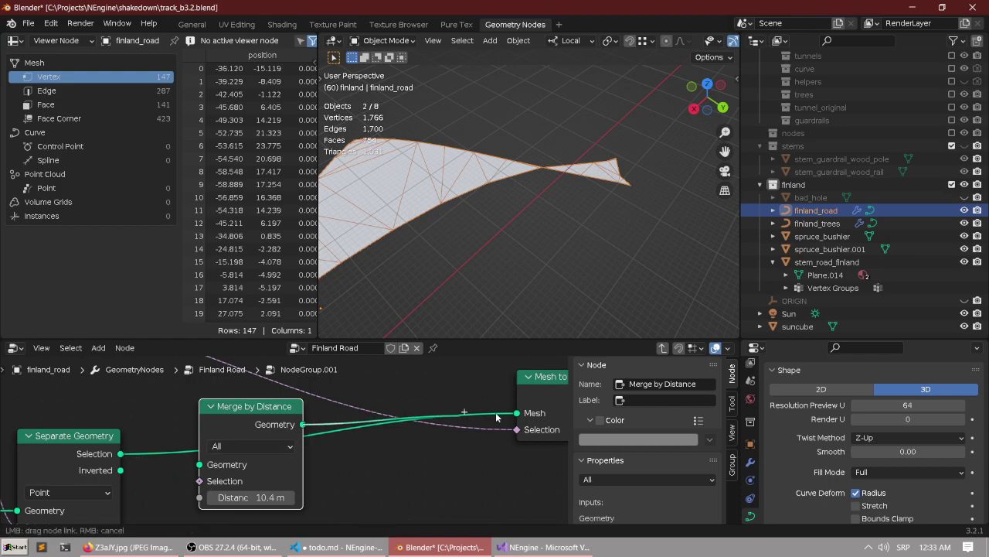
{"action": "left_click_drag", "start_coordinate": [526, 417], "coordinate": [526, 418]}
{"action": "left_click", "coordinate": [261, 449]}
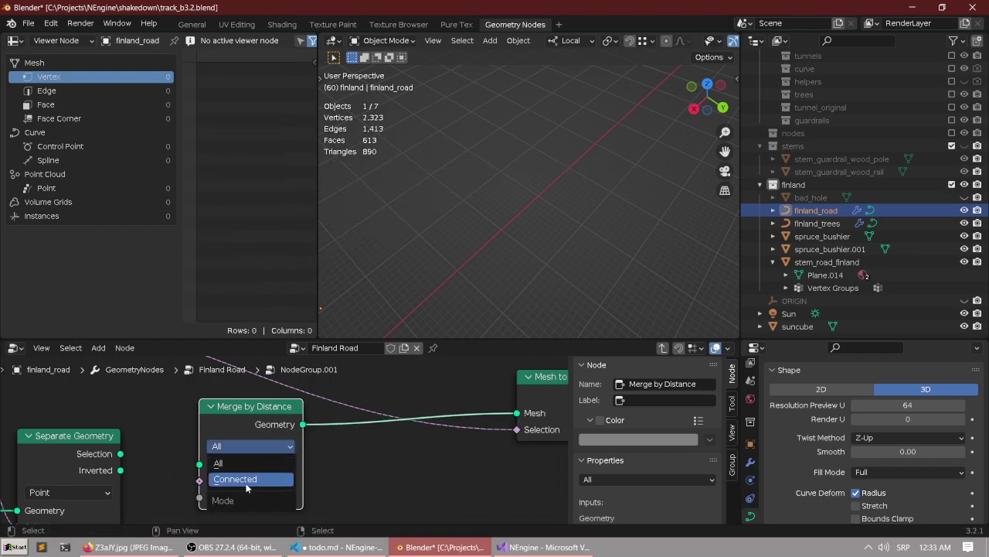
{"action": "left_click", "coordinate": [249, 477]}
{"action": "scroll", "coordinate": [336, 404], "scroll_direction": "down", "scroll_amount": 2}
{"action": "scroll", "coordinate": [379, 257], "scroll_direction": "down", "scroll_amount": 6}
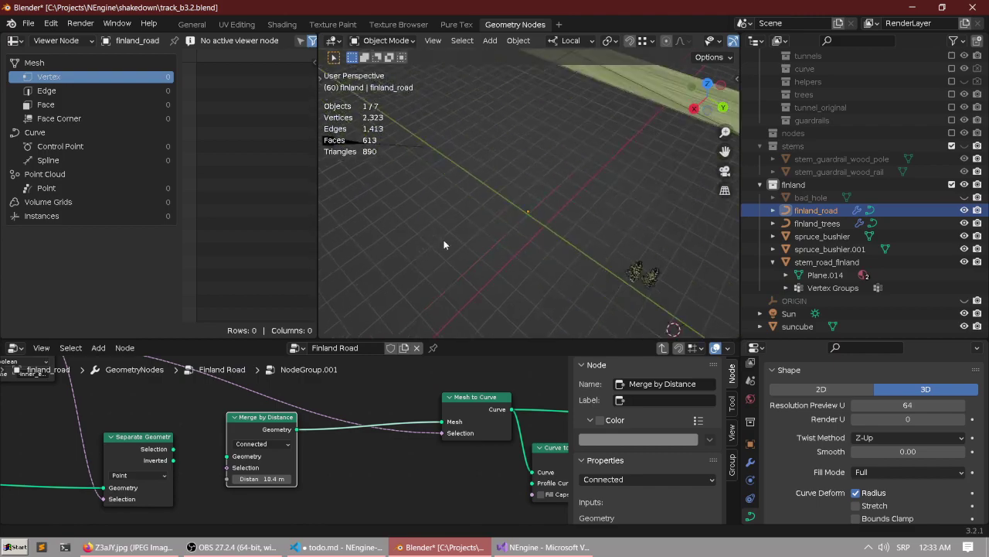
{"action": "scroll", "coordinate": [519, 219], "scroll_direction": "up", "scroll_amount": 6}
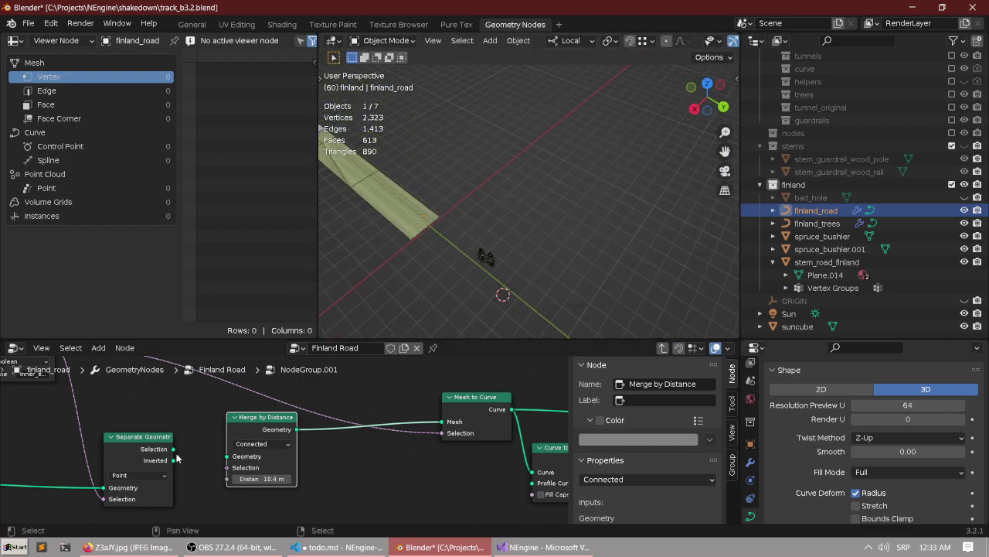
{"action": "left_click_drag", "start_coordinate": [173, 449], "coordinate": [228, 464]}
Examine the fill made with Connected-mode merging along the road's length in a maximized 3D view.
{"action": "middle_click_drag", "start_coordinate": [557, 186], "coordinate": [500, 191]}
{"action": "key", "text": "ctrl+space"}
{"action": "middle_click_drag", "start_coordinate": [139, 145], "coordinate": [552, 227], "text": "shift"}
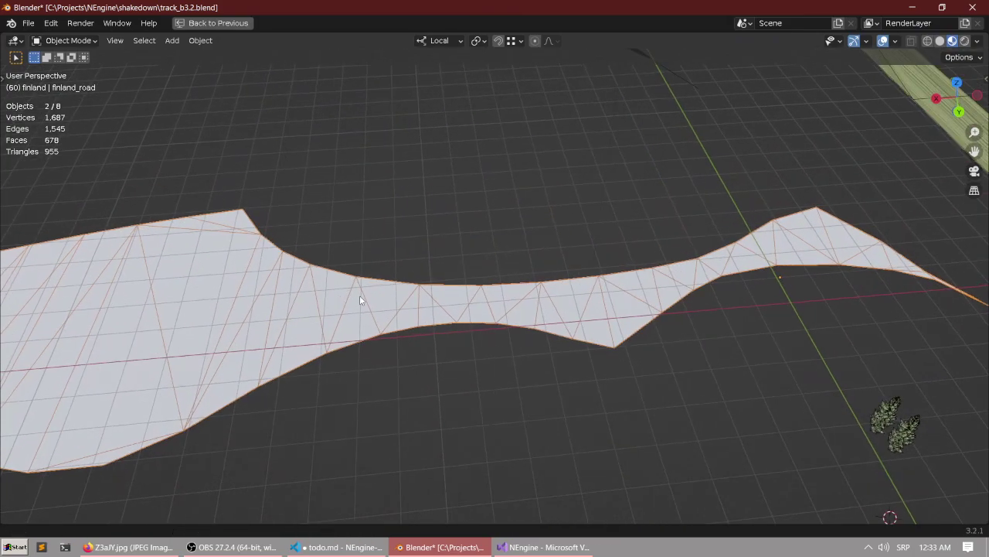
{"action": "middle_click_drag", "start_coordinate": [163, 344], "coordinate": [481, 252], "text": "shift"}
{"action": "middle_click_drag", "start_coordinate": [238, 294], "coordinate": [664, 271], "text": "shift"}
{"action": "middle_click_drag", "start_coordinate": [384, 285], "coordinate": [636, 266], "text": "shift"}
{"action": "middle_click_drag", "start_coordinate": [474, 311], "coordinate": [574, 276]}
{"action": "key", "text": "ctrl+space"}
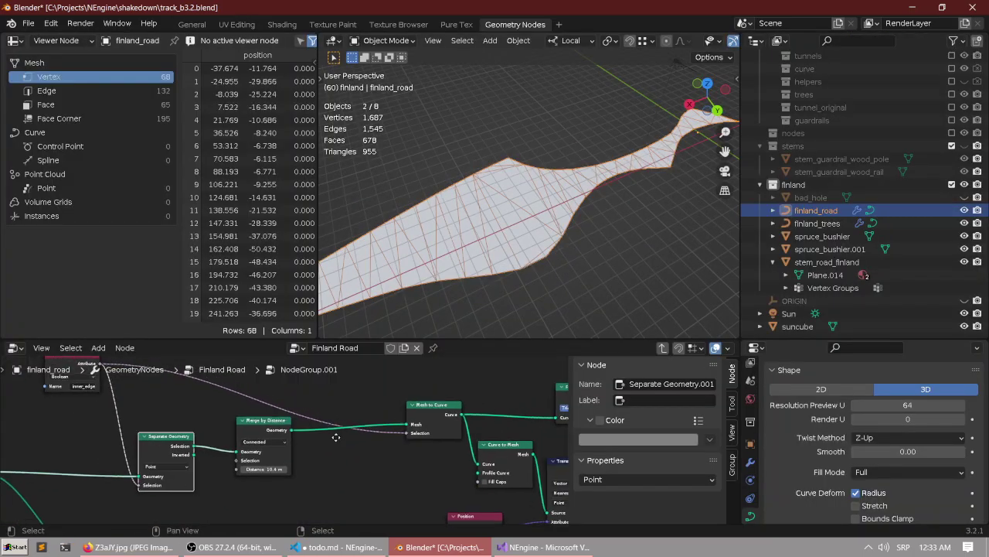
Save the file and connect the Join Geometry output to the Group Output's geometry input.
{"action": "key", "text": "ctrl+space"}
{"action": "scroll", "coordinate": [342, 379], "scroll_direction": "up", "scroll_amount": 2}
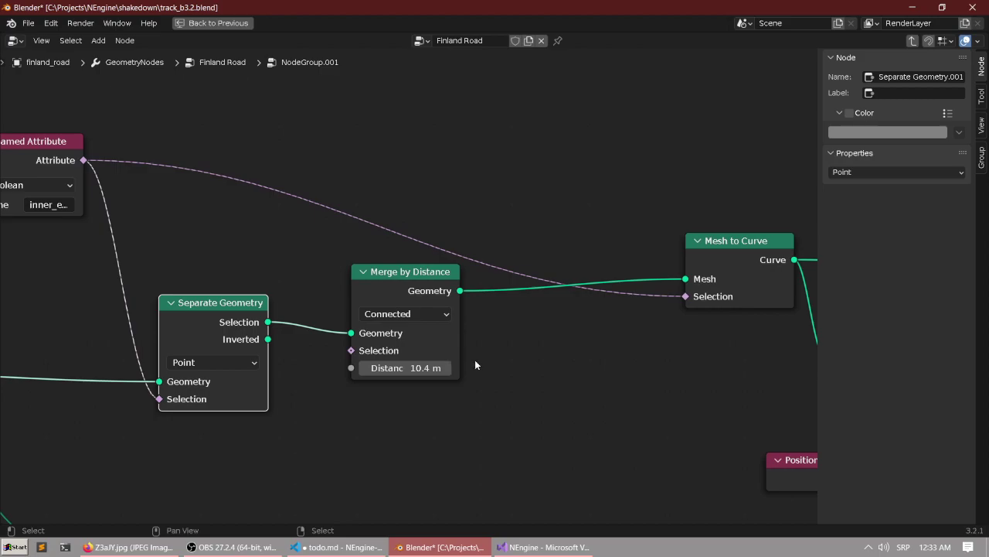
{"action": "scroll", "coordinate": [680, 333], "scroll_direction": "down", "scroll_amount": 3}
{"action": "middle_click_drag", "start_coordinate": [703, 329], "coordinate": [405, 338]}
{"action": "scroll", "coordinate": [325, 356], "scroll_direction": "down", "scroll_amount": 2}
{"action": "middle_click_drag", "start_coordinate": [186, 382], "coordinate": [490, 334]}
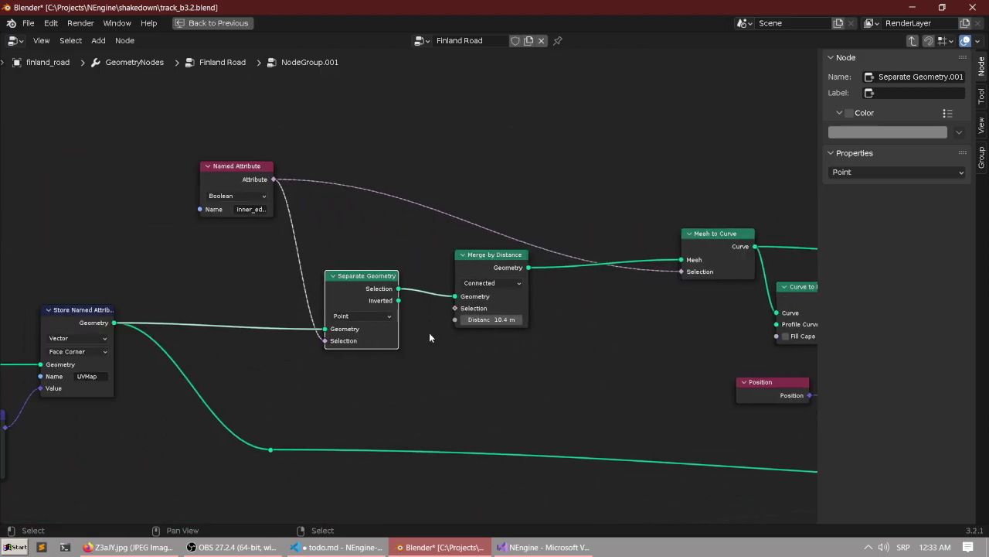
{"action": "middle_click_drag", "start_coordinate": [408, 240], "coordinate": [425, 271]}
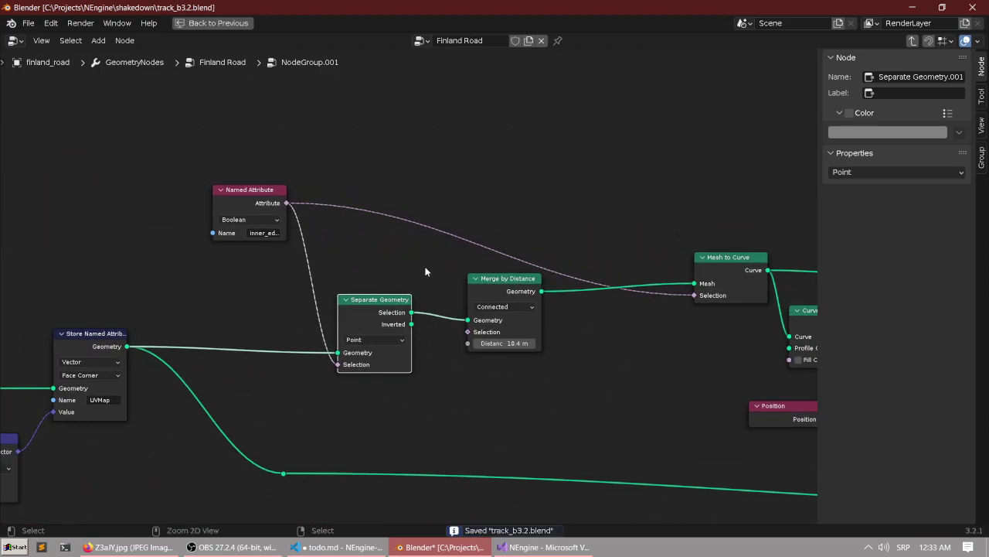
{"action": "middle_click_drag", "start_coordinate": [570, 225], "coordinate": [246, 225]}
{"action": "scroll", "coordinate": [348, 269], "scroll_direction": "down", "scroll_amount": 2}
{"action": "scroll", "coordinate": [495, 335], "scroll_direction": "up", "scroll_amount": 1}
{"action": "middle_click_drag", "start_coordinate": [527, 341], "coordinate": [448, 324]}
{"action": "middle_click_drag", "start_coordinate": [603, 346], "coordinate": [395, 296]}
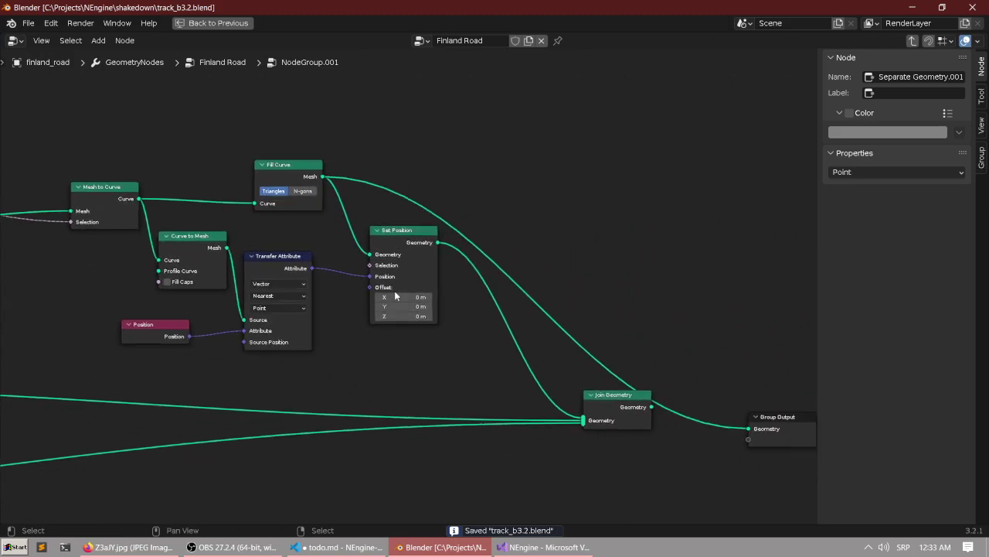
{"action": "scroll", "coordinate": [395, 295], "scroll_direction": "up", "scroll_amount": 1}
{"action": "middle_click_drag", "start_coordinate": [687, 422], "coordinate": [401, 343]}
{"action": "scroll", "coordinate": [400, 343], "scroll_direction": "up", "scroll_amount": 1}
{"action": "left_click_drag", "start_coordinate": [408, 348], "coordinate": [551, 379]}
{"action": "scroll", "coordinate": [357, 299], "scroll_direction": "down", "scroll_amount": 1}
{"action": "middle_click_drag", "start_coordinate": [331, 241], "coordinate": [568, 299]}
Clear the selection and examine how the fill meets the surrounding terrain in a maximized 3D view.
{"action": "key", "text": "ctrl+space"}
{"action": "scroll", "coordinate": [477, 247], "scroll_direction": "down", "scroll_amount": 2}
{"action": "key", "text": "ctrl+space"}
{"action": "scroll", "coordinate": [475, 233], "scroll_direction": "up", "scroll_amount": 1}
{"action": "key", "text": "alt+a"}
{"action": "scroll", "coordinate": [568, 299], "scroll_direction": "up", "scroll_amount": 3}
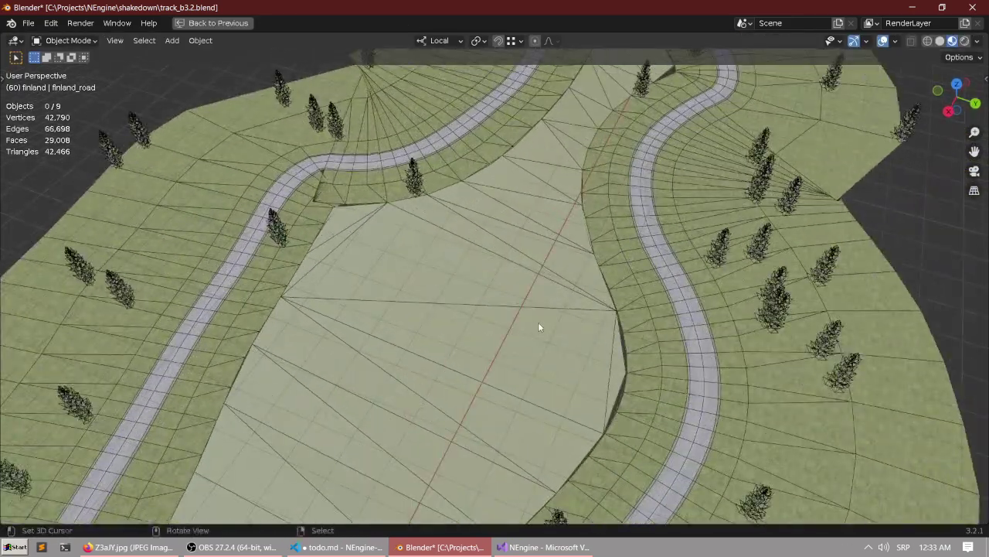
{"action": "middle_click_drag", "start_coordinate": [436, 306], "coordinate": [702, 320]}
{"action": "middle_click_drag", "start_coordinate": [474, 295], "coordinate": [485, 316]}
{"action": "scroll", "coordinate": [496, 312], "scroll_direction": "down", "scroll_amount": 3}
Select all objects and examine the seam between the fill and the grass's inner edge up close.
{"action": "key", "text": "a"}
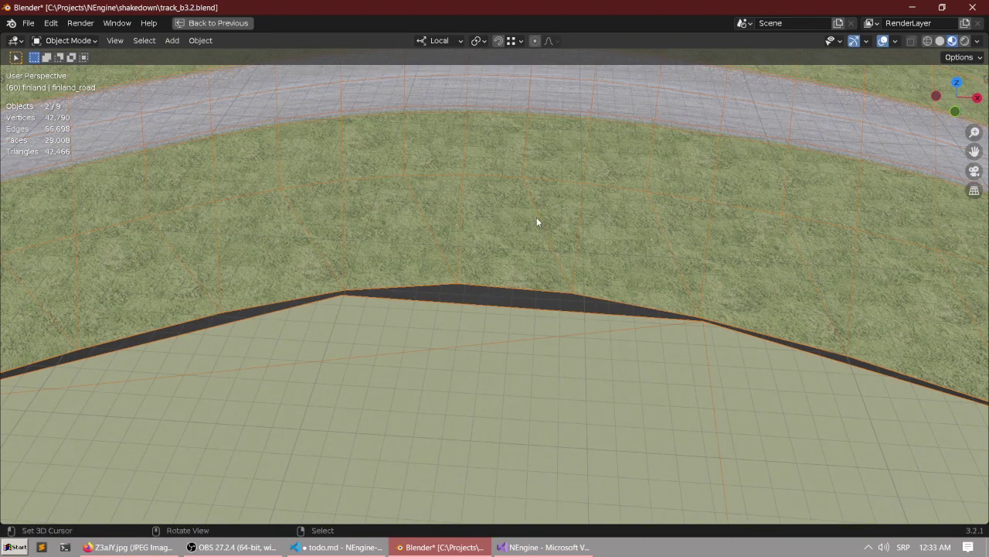
{"action": "middle_click_drag", "start_coordinate": [518, 269], "coordinate": [486, 286]}
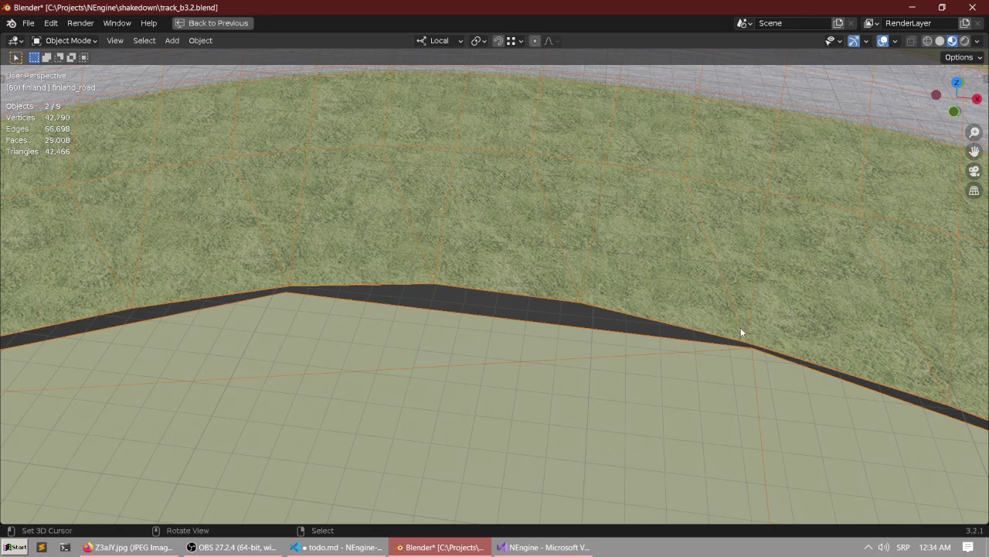
{"action": "scroll", "coordinate": [340, 283], "scroll_direction": "down", "scroll_amount": 1}
{"action": "scroll", "coordinate": [341, 284], "scroll_direction": "up", "scroll_amount": 1}
{"action": "middle_click_drag", "start_coordinate": [400, 332], "coordinate": [360, 275]}
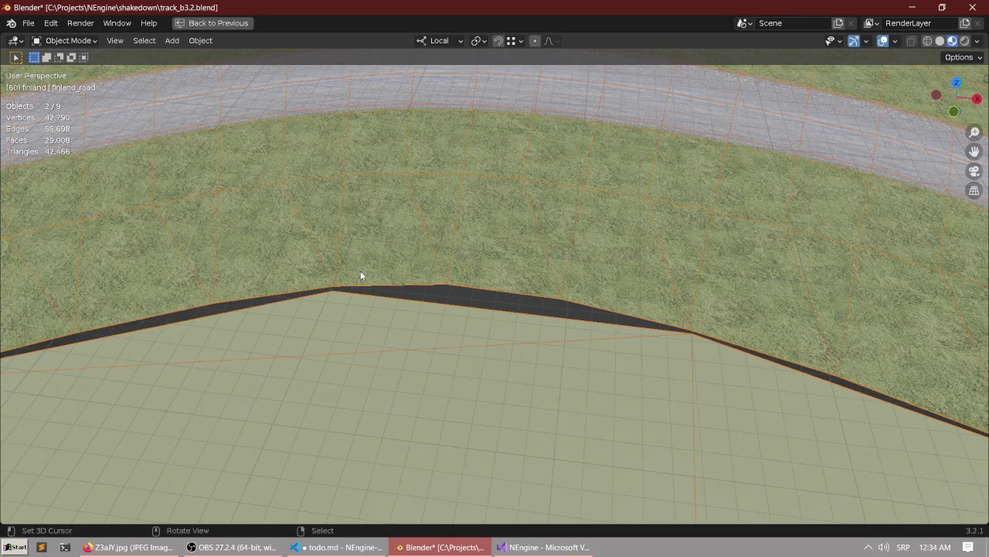
{"action": "middle_click_drag", "start_coordinate": [599, 317], "coordinate": [502, 303]}
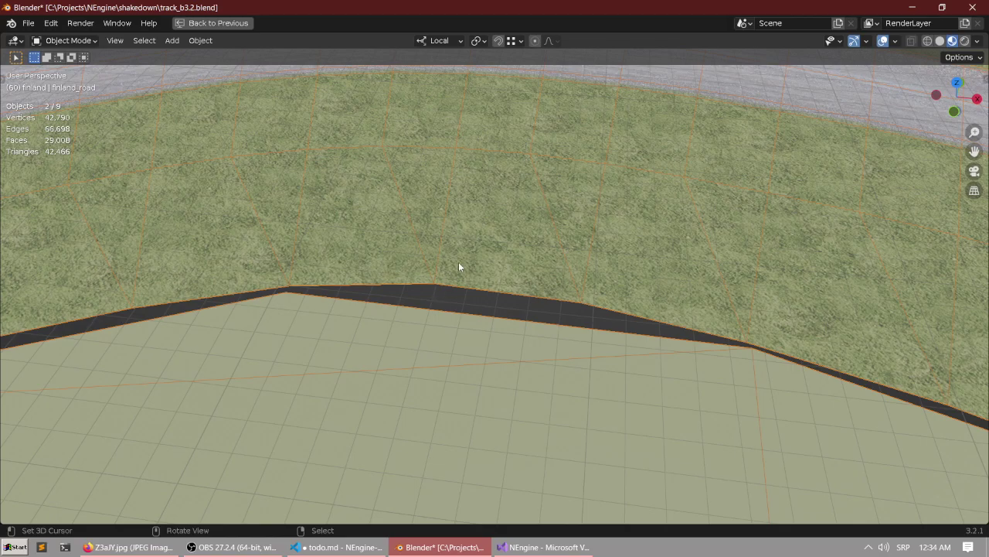
{"action": "scroll", "coordinate": [431, 304], "scroll_direction": "down", "scroll_amount": 1}
{"action": "middle_click_drag", "start_coordinate": [431, 304], "coordinate": [433, 307]}
{"action": "scroll", "coordinate": [433, 307], "scroll_direction": "up", "scroll_amount": 1}
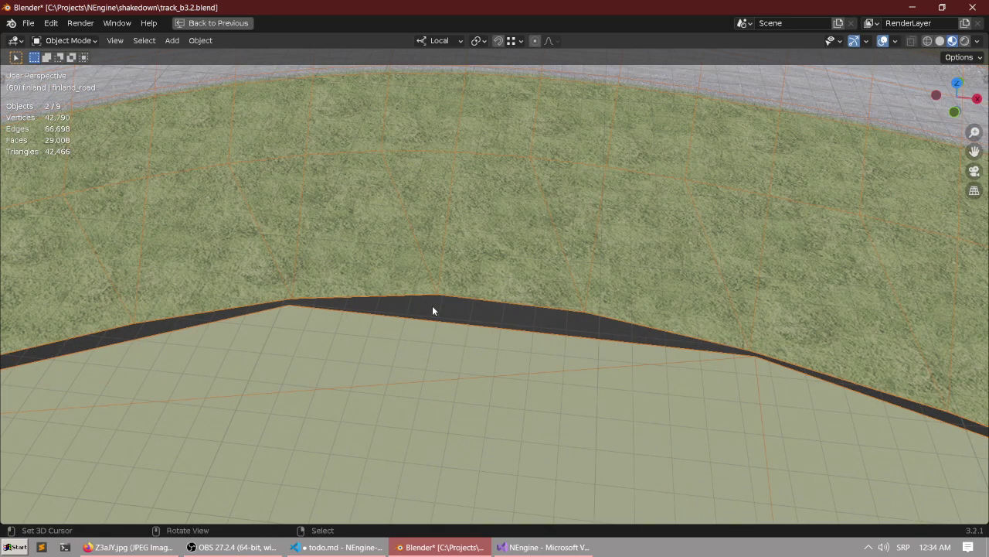
{"action": "key", "text": "ctrl+space"}
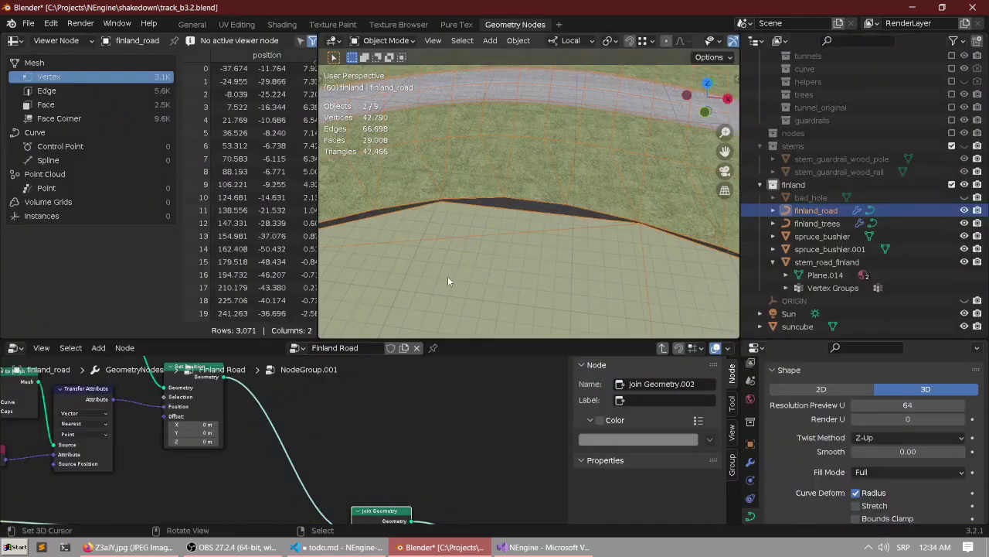
Review the node chain from Store Named Attribute through Separate Geometry and Merge by Distance to Mesh to Curve.
{"action": "key", "text": "ctrl+space"}
{"action": "scroll", "coordinate": [339, 402], "scroll_direction": "down", "scroll_amount": 4}
{"action": "middle_click_drag", "start_coordinate": [341, 403], "coordinate": [603, 354]}
{"action": "scroll", "coordinate": [345, 337], "scroll_direction": "down", "scroll_amount": 3}
{"action": "middle_click_drag", "start_coordinate": [344, 337], "coordinate": [561, 337]}
{"action": "middle_click_drag", "start_coordinate": [303, 284], "coordinate": [462, 306]}
{"action": "scroll", "coordinate": [463, 305], "scroll_direction": "up", "scroll_amount": 3}
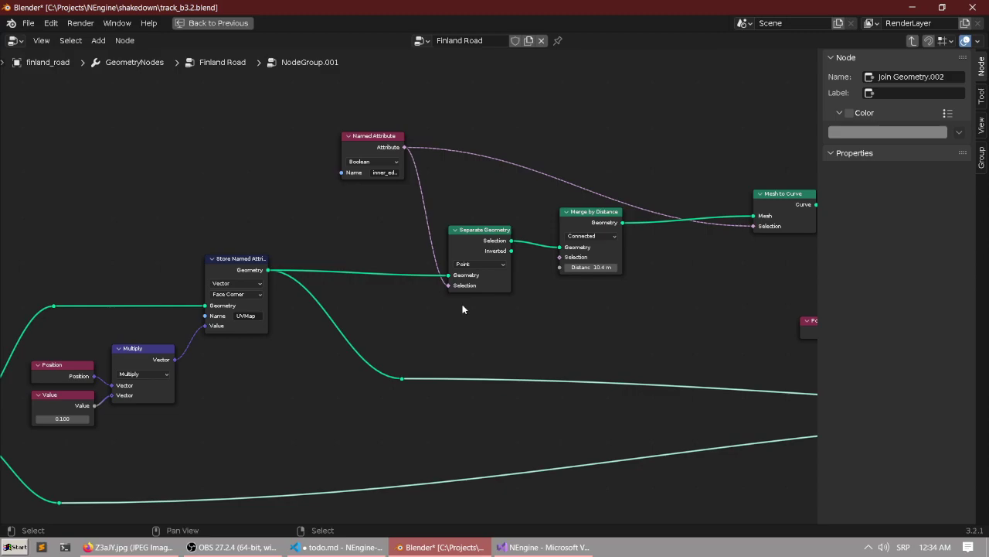
{"action": "middle_click_drag", "start_coordinate": [648, 300], "coordinate": [389, 339]}
{"action": "scroll", "coordinate": [389, 339], "scroll_direction": "up", "scroll_amount": 1}
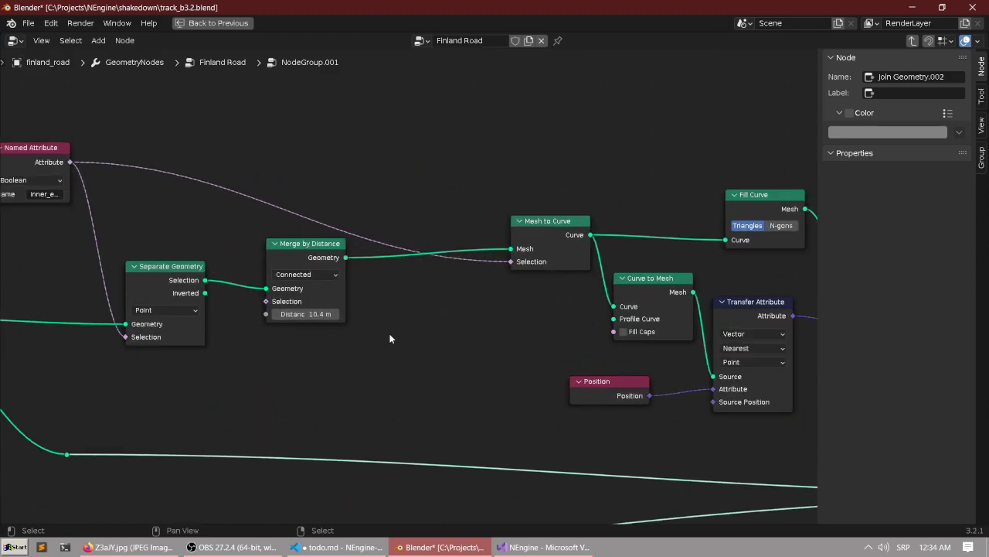
{"action": "middle_click_drag", "start_coordinate": [621, 286], "coordinate": [285, 300]}
{"action": "scroll", "coordinate": [294, 304], "scroll_direction": "up", "scroll_amount": 2}
{"action": "middle_click_drag", "start_coordinate": [30, 353], "coordinate": [464, 324]}
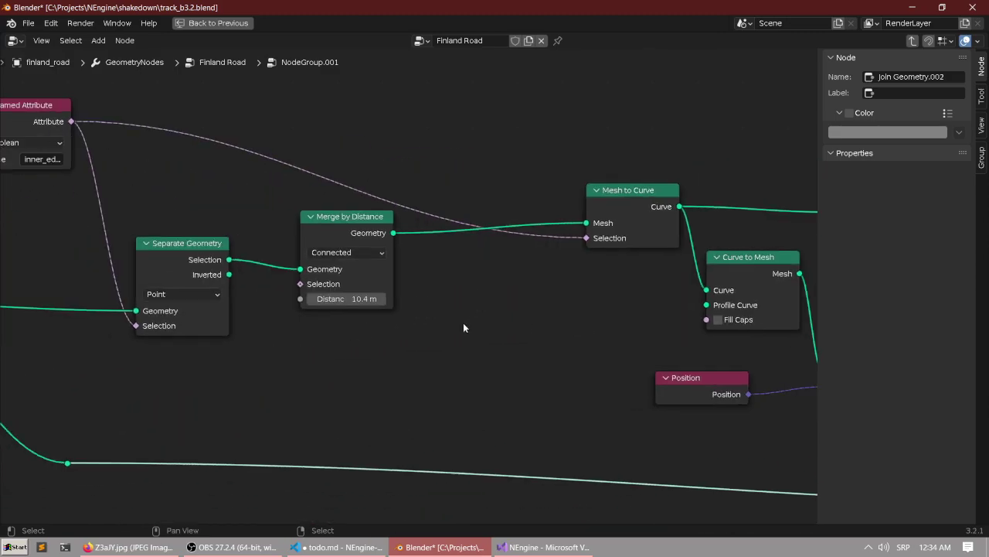
{"action": "middle_click_drag", "start_coordinate": [170, 315], "coordinate": [412, 320]}
{"action": "scroll", "coordinate": [412, 320], "scroll_direction": "up", "scroll_amount": 2}
{"action": "middle_click_drag", "start_coordinate": [617, 240], "coordinate": [529, 255]}
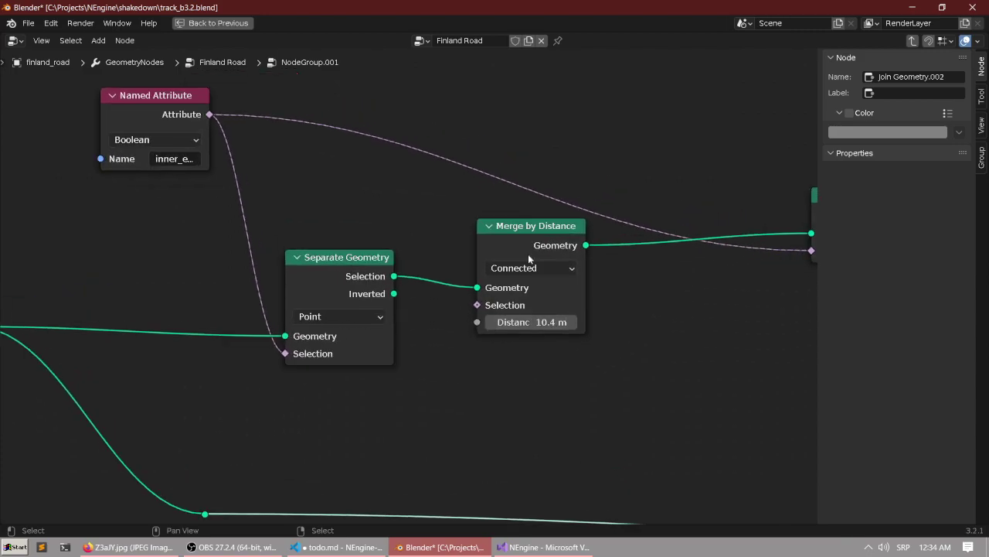
{"action": "scroll", "coordinate": [496, 312], "scroll_direction": "down", "scroll_amount": 4}
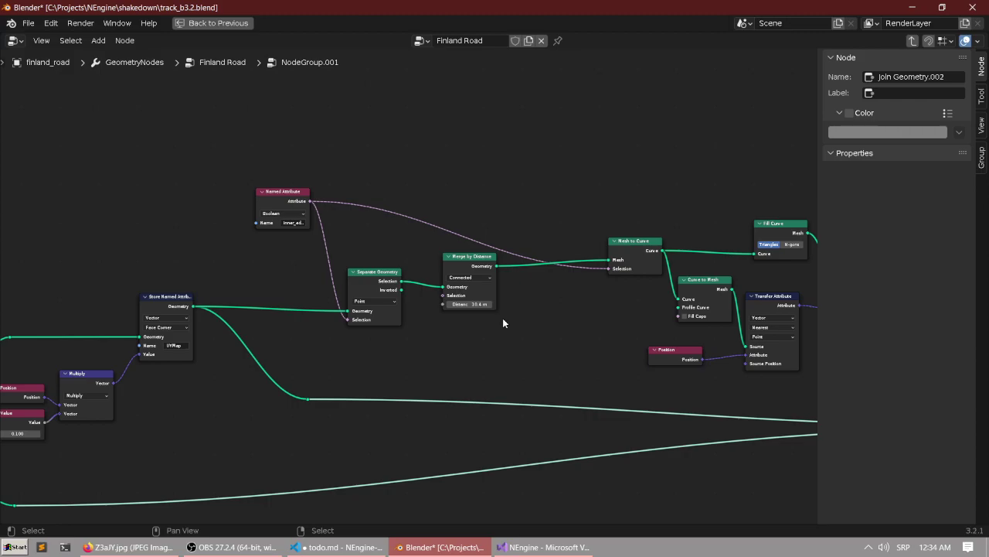
Duplicate the Connected-mode Merge by Distance node and insert the copy between Store Named Attribute and Separate Geometry.
{"action": "scroll", "coordinate": [502, 318], "scroll_direction": "up", "scroll_amount": 6}
{"action": "left_click", "coordinate": [495, 249]}
{"action": "key", "text": "ctrl+c"}
{"action": "key", "text": "ctrl+v"}
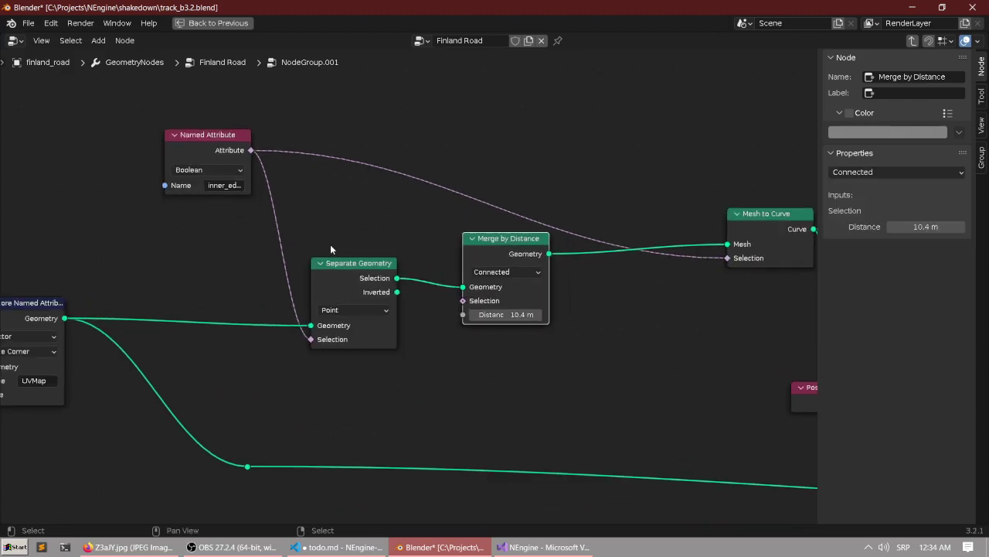
{"action": "middle_click_drag", "start_coordinate": [331, 249], "coordinate": [464, 270]}
{"action": "scroll", "coordinate": [464, 270], "scroll_direction": "up", "scroll_amount": 1}
{"action": "left_click_drag", "start_coordinate": [640, 275], "coordinate": [289, 311]}
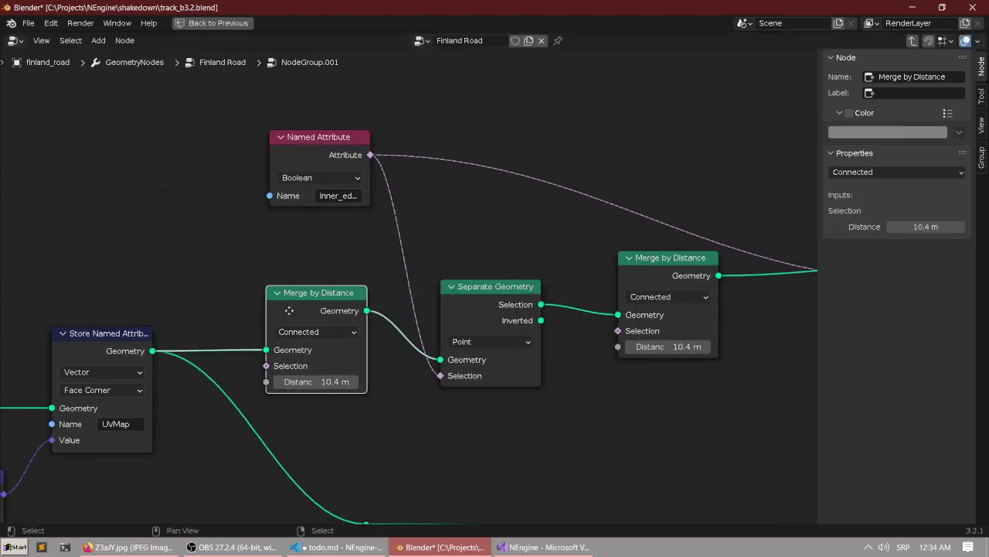
{"action": "scroll", "coordinate": [289, 310], "scroll_direction": "down", "scroll_amount": 3}
{"action": "middle_click_drag", "start_coordinate": [289, 310], "coordinate": [361, 302]}
{"action": "scroll", "coordinate": [371, 291], "scroll_direction": "up", "scroll_amount": 4}
{"action": "left_click_drag", "start_coordinate": [393, 299], "coordinate": [423, 299]}
{"action": "scroll", "coordinate": [401, 271], "scroll_direction": "down", "scroll_amount": 3}
{"action": "middle_click_drag", "start_coordinate": [402, 271], "coordinate": [427, 312]}
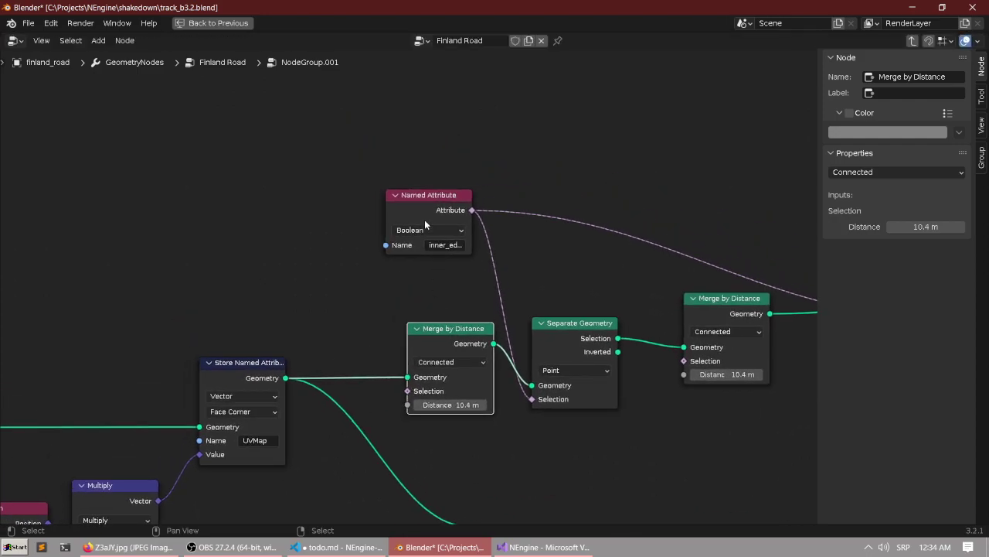
Move the inner_edge Named Attribute node aside and connect its attribute to the new Merge by Distance's selection input.
{"action": "left_click_drag", "start_coordinate": [425, 224], "coordinate": [259, 221]}
{"action": "scroll", "coordinate": [315, 222], "scroll_direction": "up", "scroll_amount": 2}
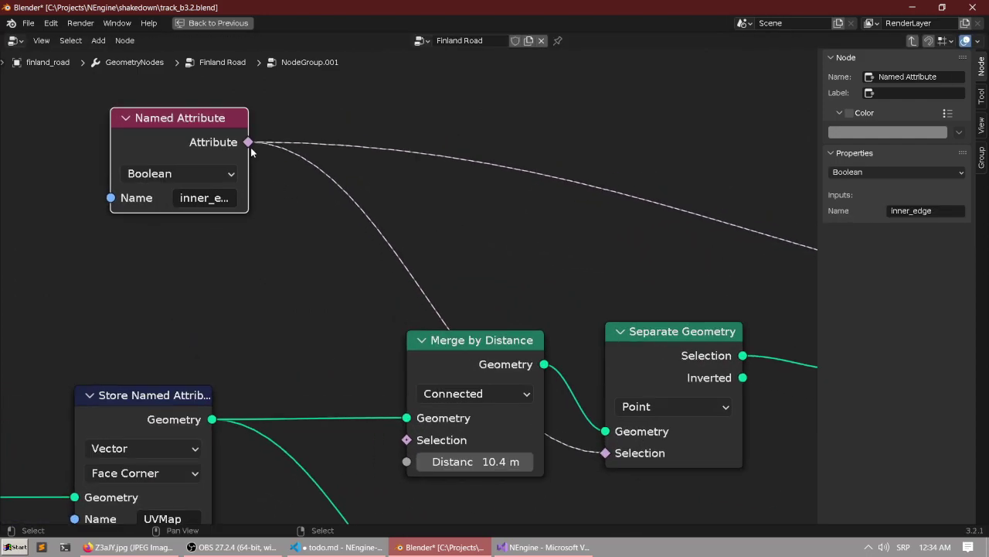
{"action": "left_click_drag", "start_coordinate": [248, 142], "coordinate": [407, 439]}
{"action": "scroll", "coordinate": [445, 293], "scroll_direction": "down", "scroll_amount": 3}
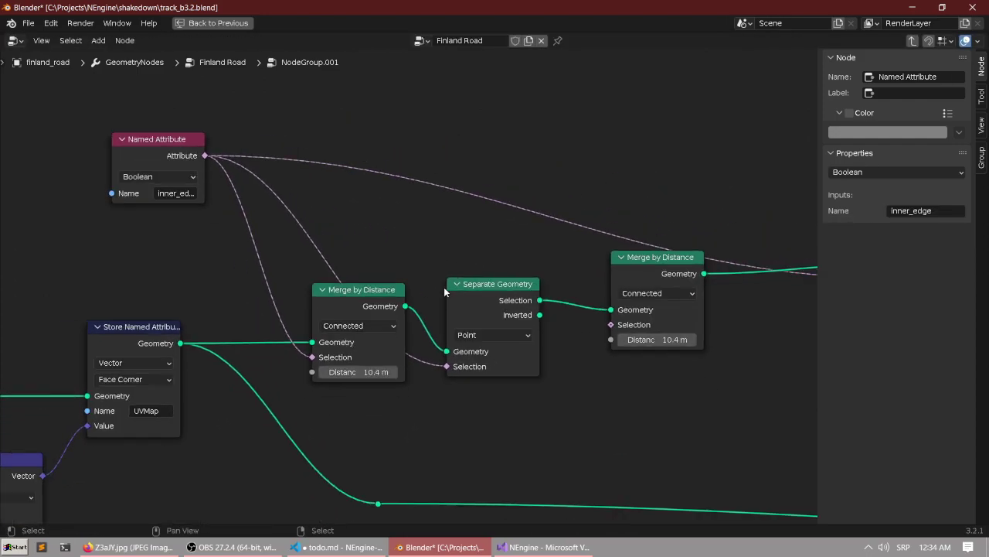
Space the Separate Geometry node and the Merge by Distance after it farther from the new merge node.
{"action": "middle_click_drag", "start_coordinate": [444, 287], "coordinate": [380, 266]}
{"action": "scroll", "coordinate": [389, 272], "scroll_direction": "up", "scroll_amount": 3}
{"action": "left_click_drag", "start_coordinate": [407, 269], "coordinate": [431, 266]}
{"action": "scroll", "coordinate": [431, 263], "scroll_direction": "down", "scroll_amount": 3}
{"action": "left_click_drag", "start_coordinate": [436, 143], "coordinate": [572, 324]}
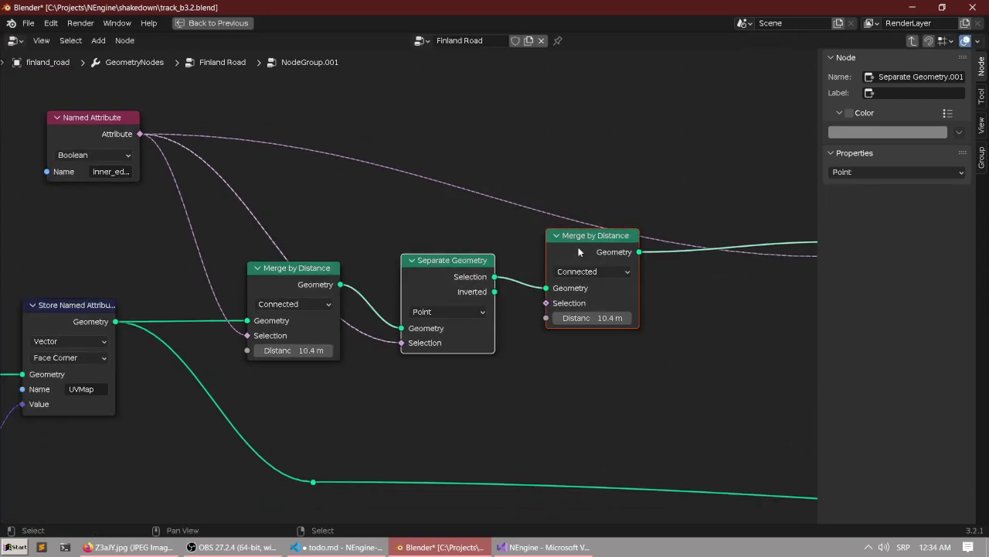
{"action": "left_click_drag", "start_coordinate": [578, 248], "coordinate": [664, 214]}
{"action": "scroll", "coordinate": [479, 236], "scroll_direction": "up", "scroll_amount": 4}
{"action": "middle_click_drag", "start_coordinate": [462, 232], "coordinate": [377, 233]}
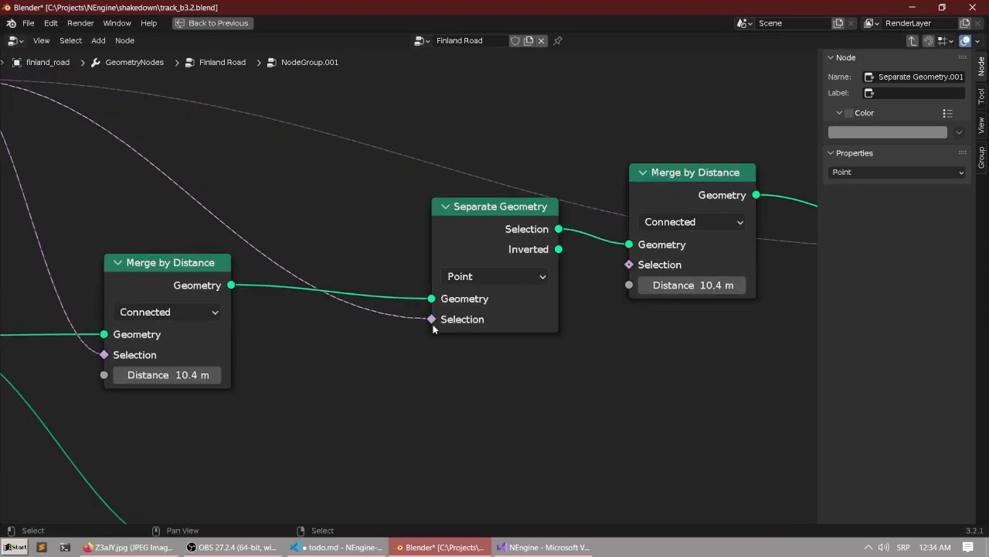
{"action": "middle_click_drag", "start_coordinate": [443, 335], "coordinate": [421, 352]}
{"action": "scroll", "coordinate": [406, 356], "scroll_direction": "down", "scroll_amount": 2}
{"action": "middle_click_drag", "start_coordinate": [406, 356], "coordinate": [507, 357]}
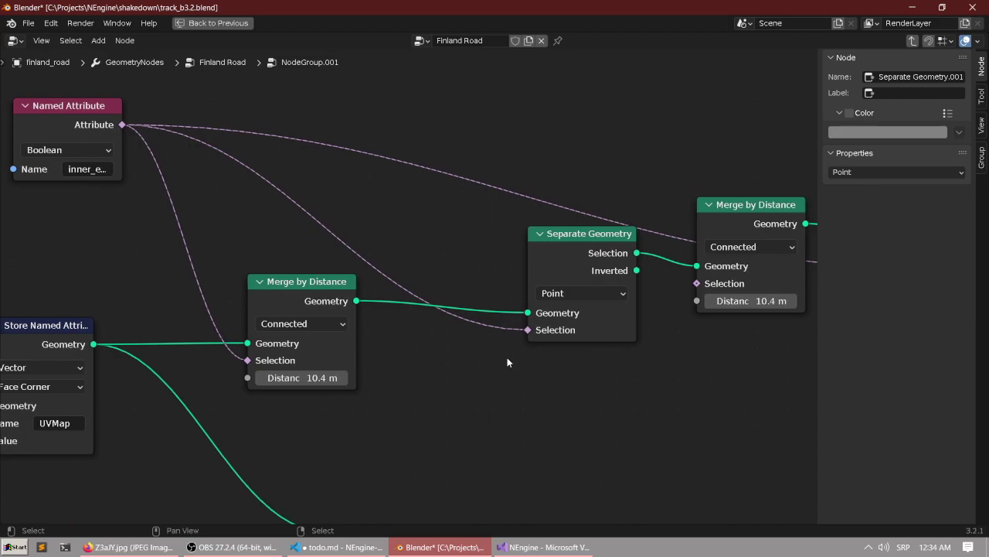
Link the Separate Geometry selection output directly to the Mesh to Curve mesh input and check the seam in the 3D view.
{"action": "middle_click_drag", "start_coordinate": [653, 268], "coordinate": [312, 270]}
{"action": "scroll", "coordinate": [554, 321], "scroll_direction": "up", "scroll_amount": 1}
{"action": "scroll", "coordinate": [609, 274], "scroll_direction": "down", "scroll_amount": 1}
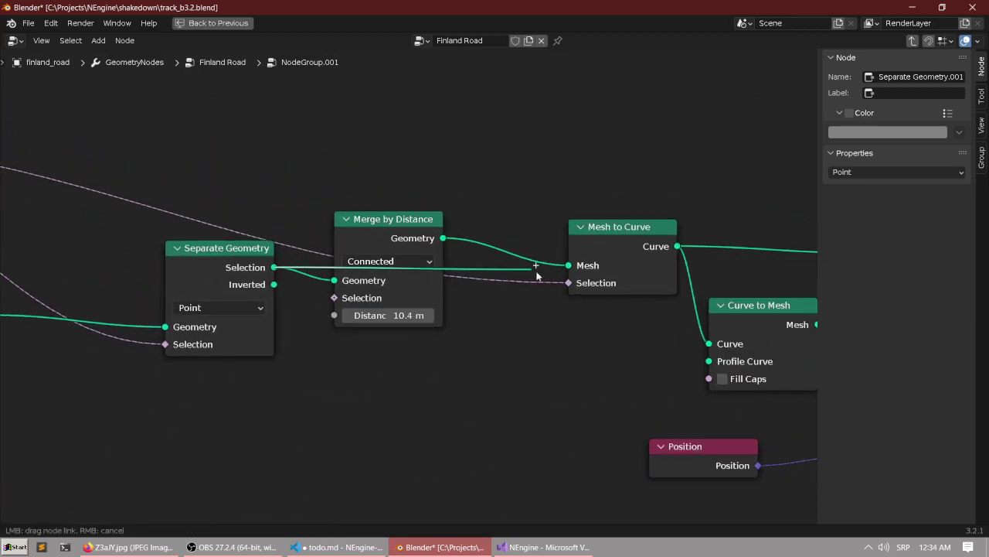
{"action": "left_click_drag", "start_coordinate": [569, 268], "coordinate": [569, 268]}
{"action": "scroll", "coordinate": [433, 231], "scroll_direction": "down", "scroll_amount": 1}
{"action": "middle_click_drag", "start_coordinate": [360, 195], "coordinate": [470, 205]}
{"action": "scroll", "coordinate": [454, 191], "scroll_direction": "up", "scroll_amount": 1}
{"action": "key", "text": "ctrl+space"}
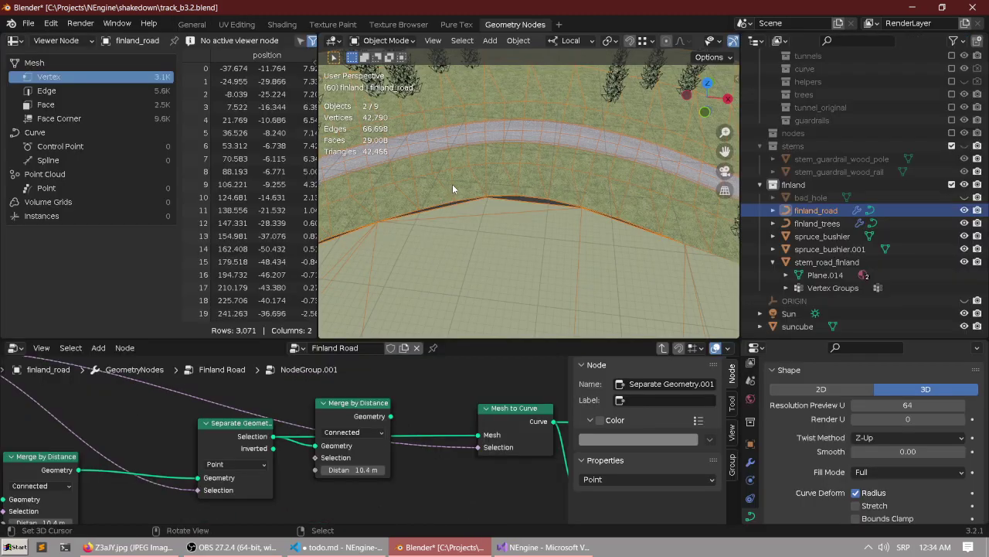
{"action": "scroll", "coordinate": [477, 257], "scroll_direction": "up", "scroll_amount": 3}
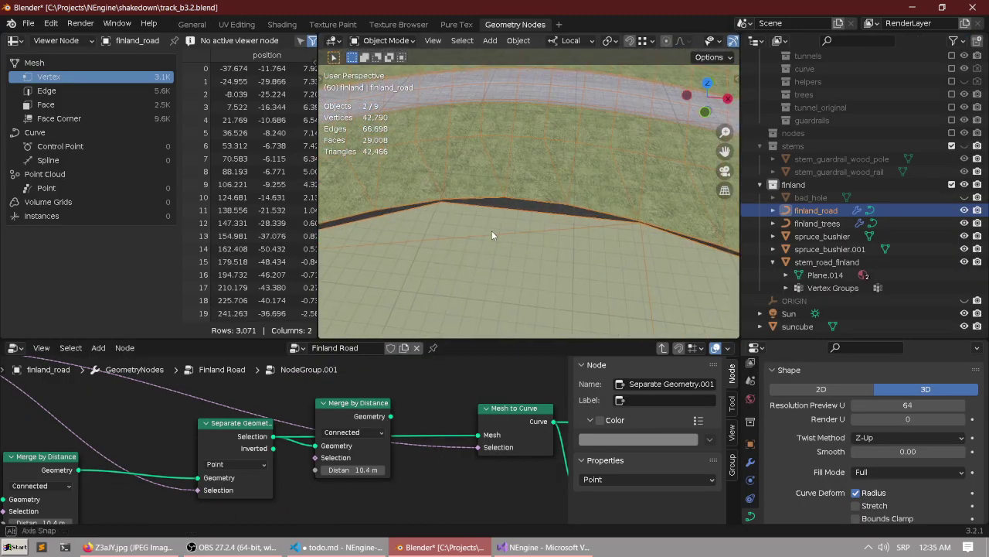
Move the bypassed Merge by Distance node out of the chain and delete it.
{"action": "key", "text": "ctrl+space"}
{"action": "middle_click_drag", "start_coordinate": [272, 317], "coordinate": [425, 320]}
{"action": "scroll", "coordinate": [572, 300], "scroll_direction": "down", "scroll_amount": 3}
{"action": "middle_click_drag", "start_coordinate": [574, 300], "coordinate": [389, 283]}
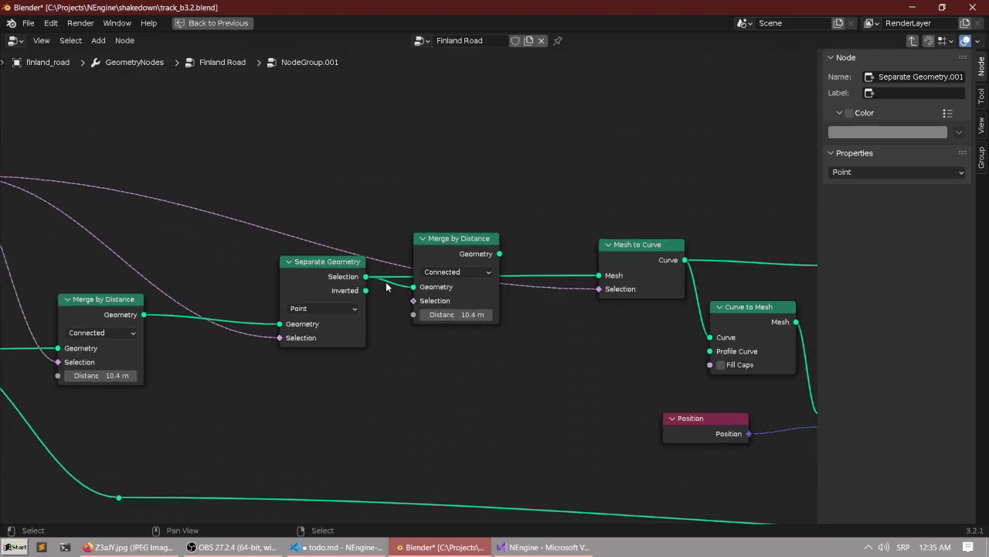
{"action": "scroll", "coordinate": [389, 283], "scroll_direction": "up", "scroll_amount": 1}
{"action": "left_click_drag", "start_coordinate": [467, 236], "coordinate": [471, 76]}
{"action": "scroll", "coordinate": [446, 184], "scroll_direction": "down", "scroll_amount": 1}
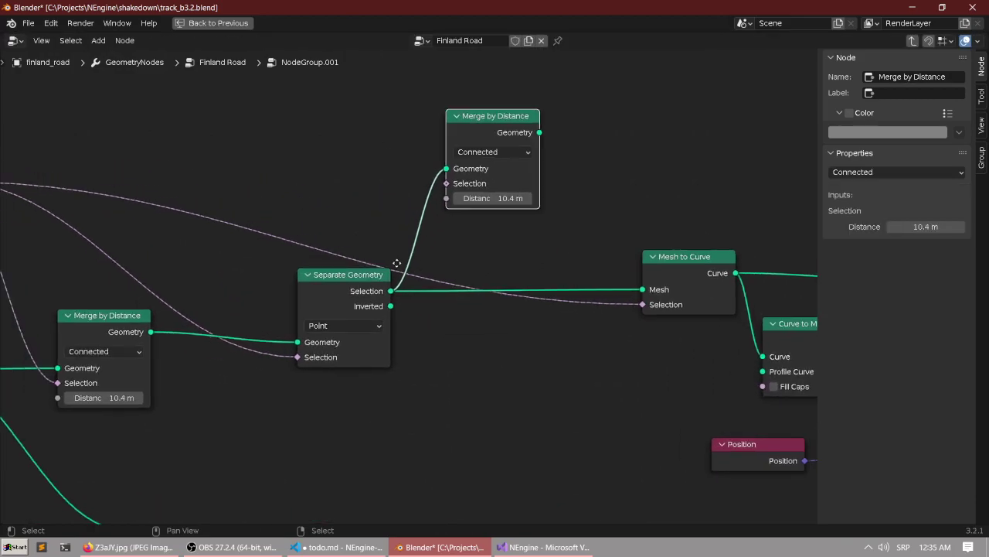
{"action": "scroll", "coordinate": [365, 172], "scroll_direction": "down", "scroll_amount": 4}
{"action": "middle_click_drag", "start_coordinate": [399, 175], "coordinate": [455, 215]}
{"action": "left_click", "coordinate": [533, 190]}
{"action": "key", "text": "x"}
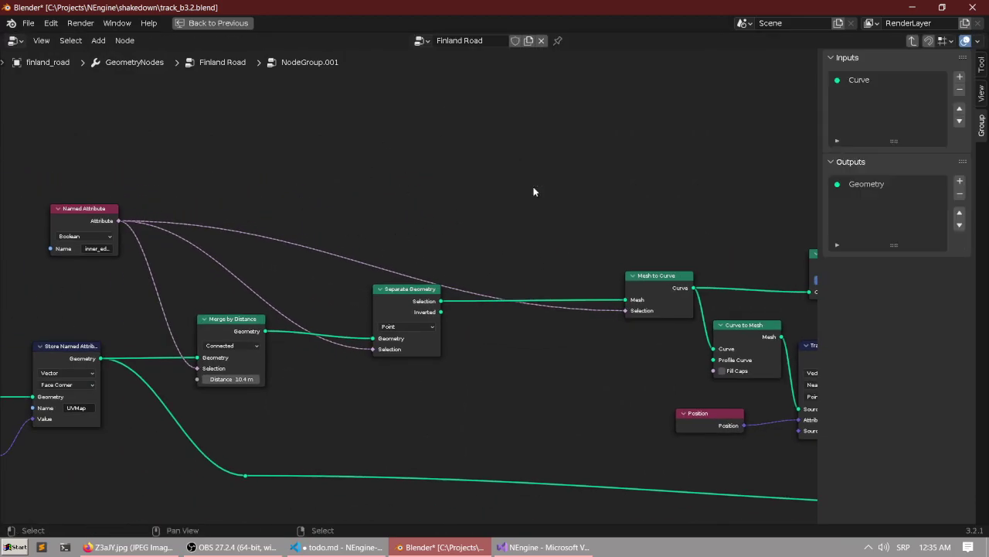
Duplicate the remaining Merge by Distance node and insert the copy ahead of the UVMap Store Named Attribute node.
{"action": "middle_click_drag", "start_coordinate": [322, 277], "coordinate": [561, 231]}
{"action": "scroll", "coordinate": [399, 325], "scroll_direction": "up", "scroll_amount": 3}
{"action": "scroll", "coordinate": [414, 297], "scroll_direction": "up", "scroll_amount": 2}
{"action": "left_click_drag", "start_coordinate": [485, 276], "coordinate": [483, 284]}
{"action": "scroll", "coordinate": [494, 286], "scroll_direction": "down", "scroll_amount": 3}
{"action": "middle_click_drag", "start_coordinate": [654, 332], "coordinate": [499, 312]}
{"action": "middle_click_drag", "start_coordinate": [356, 303], "coordinate": [430, 299]}
{"action": "scroll", "coordinate": [428, 296], "scroll_direction": "up", "scroll_amount": 2}
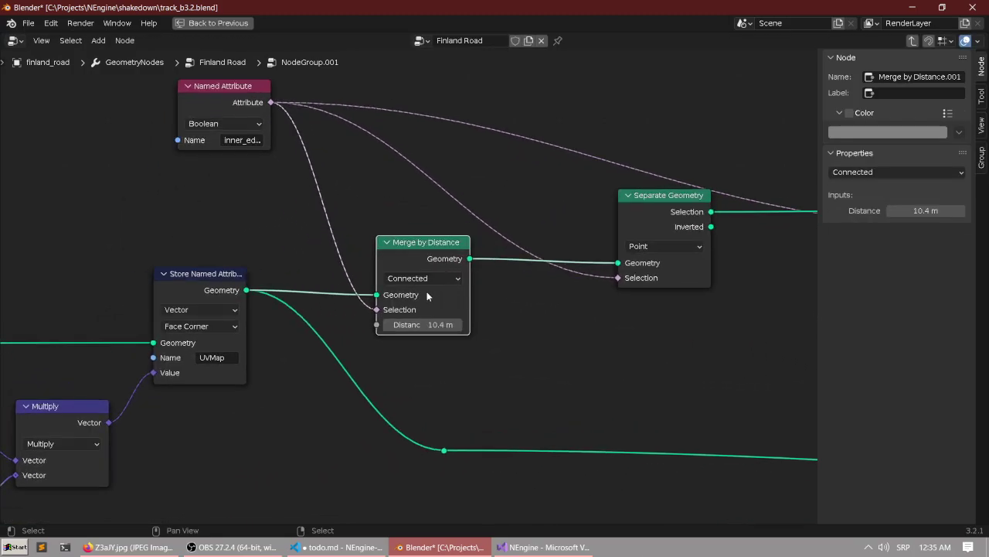
{"action": "scroll", "coordinate": [428, 296], "scroll_direction": "down", "scroll_amount": 3}
{"action": "middle_click_drag", "start_coordinate": [317, 332], "coordinate": [568, 328]}
{"action": "middle_click_drag", "start_coordinate": [446, 364], "coordinate": [356, 327]}
{"action": "scroll", "coordinate": [451, 297], "scroll_direction": "up", "scroll_amount": 1}
{"action": "scroll", "coordinate": [451, 296], "scroll_direction": "down", "scroll_amount": 3}
{"action": "scroll", "coordinate": [426, 290], "scroll_direction": "up", "scroll_amount": 1}
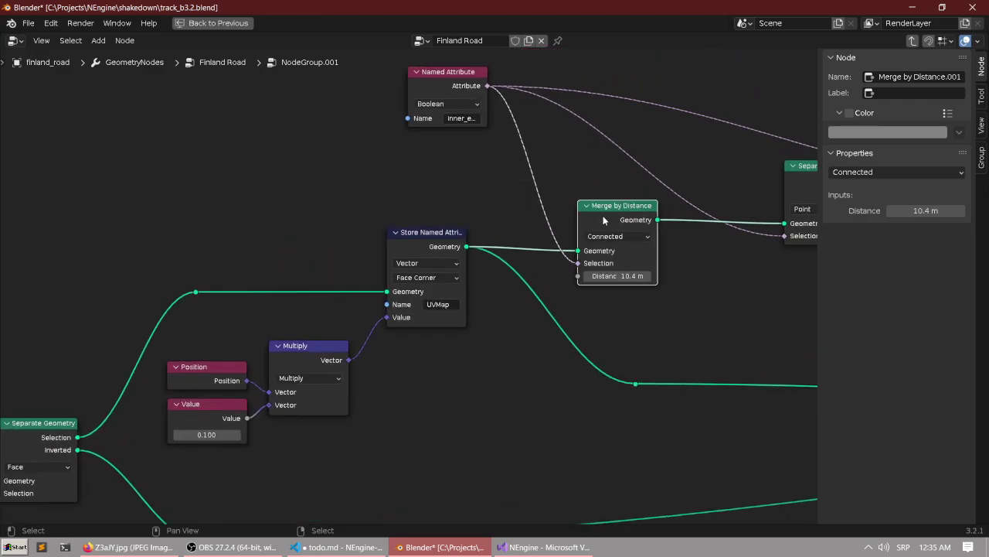
{"action": "scroll", "coordinate": [395, 262], "scroll_direction": "down", "scroll_amount": 1}
{"action": "middle_click_drag", "start_coordinate": [404, 278], "coordinate": [610, 211]}
{"action": "scroll", "coordinate": [472, 258], "scroll_direction": "up", "scroll_amount": 1}
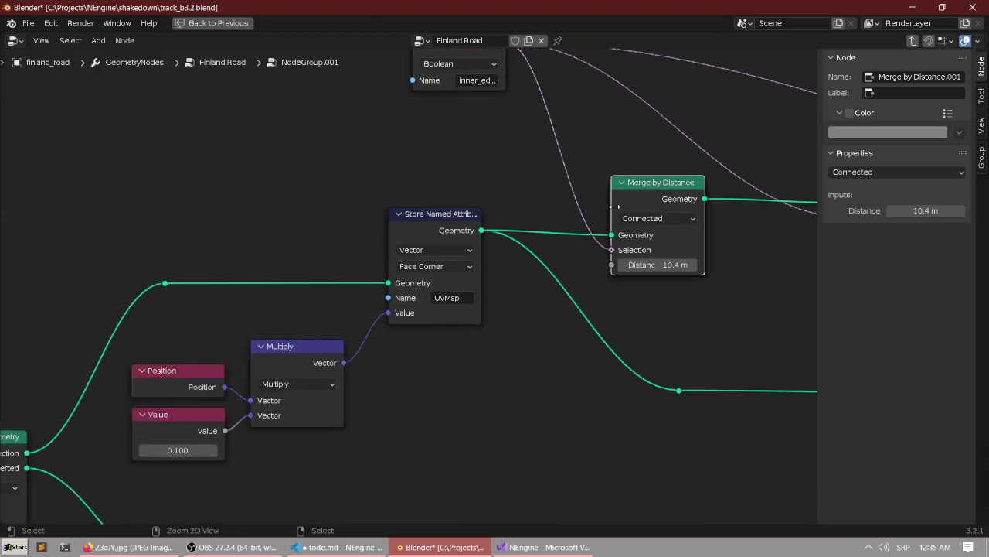
{"action": "key", "text": "g"}
{"action": "left_click", "coordinate": [232, 242]}
{"action": "middle_click_drag", "start_coordinate": [239, 239], "coordinate": [341, 214]}
{"action": "scroll", "coordinate": [342, 214], "scroll_direction": "up", "scroll_amount": 2}
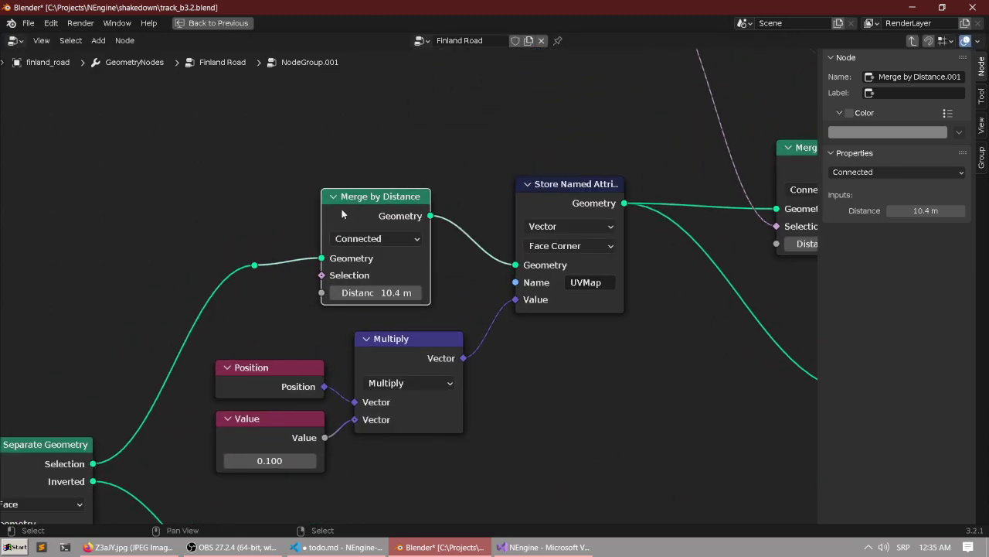
{"action": "scroll", "coordinate": [381, 270], "scroll_direction": "down", "scroll_amount": 3}
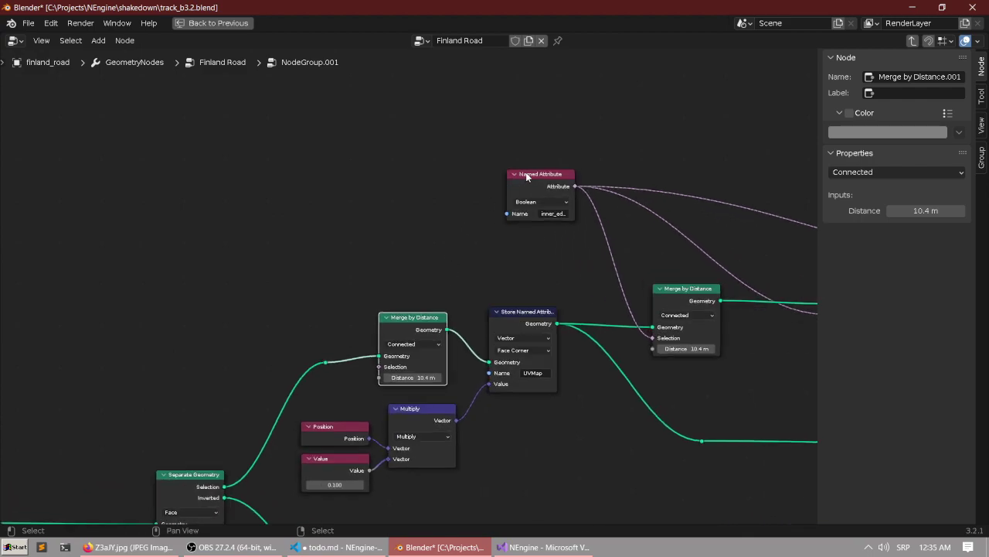
Move the inner_edge Named Attribute node ahead of the merge chain and link it to the new Merge by Distance node's selection.
{"action": "scroll", "coordinate": [529, 224], "scroll_direction": "up", "scroll_amount": 2}
{"action": "left_click_drag", "start_coordinate": [576, 203], "coordinate": [275, 155]}
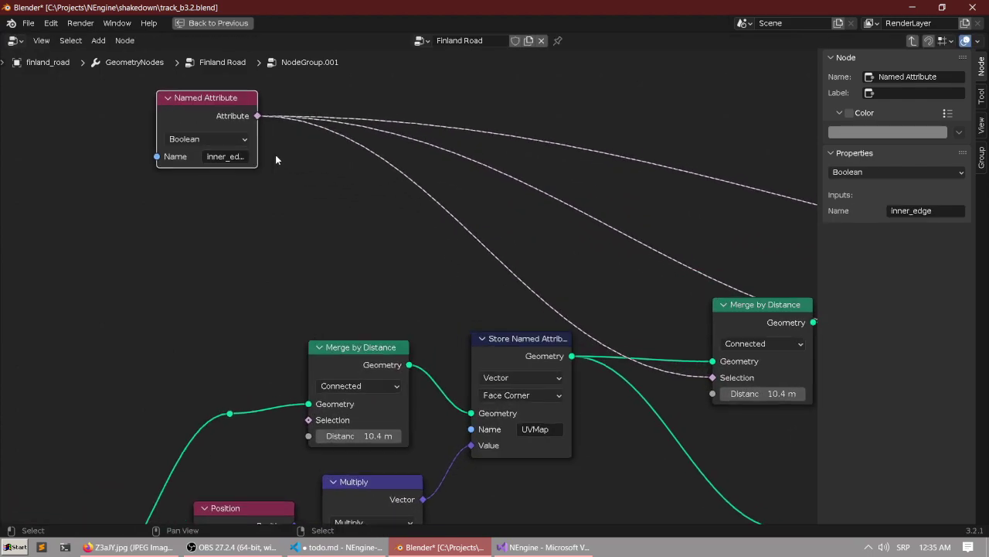
{"action": "middle_click_drag", "start_coordinate": [276, 155], "coordinate": [297, 151]}
{"action": "left_click_drag", "start_coordinate": [234, 121], "coordinate": [266, 131]}
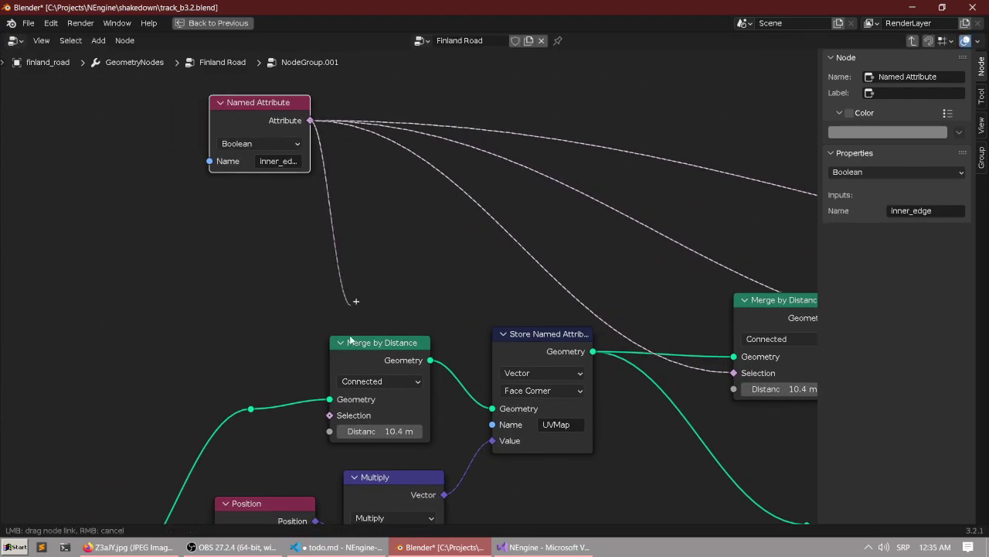
{"action": "left_click_drag", "start_coordinate": [329, 417], "coordinate": [330, 416]}
{"action": "scroll", "coordinate": [417, 286], "scroll_direction": "down", "scroll_amount": 1}
{"action": "scroll", "coordinate": [436, 271], "scroll_direction": "up", "scroll_amount": 1}
{"action": "middle_click_drag", "start_coordinate": [452, 274], "coordinate": [345, 245]}
Clear the selection and inspect the seam between the roadside grass and the fill in the 3D view.
{"action": "key", "text": "ctrl+space"}
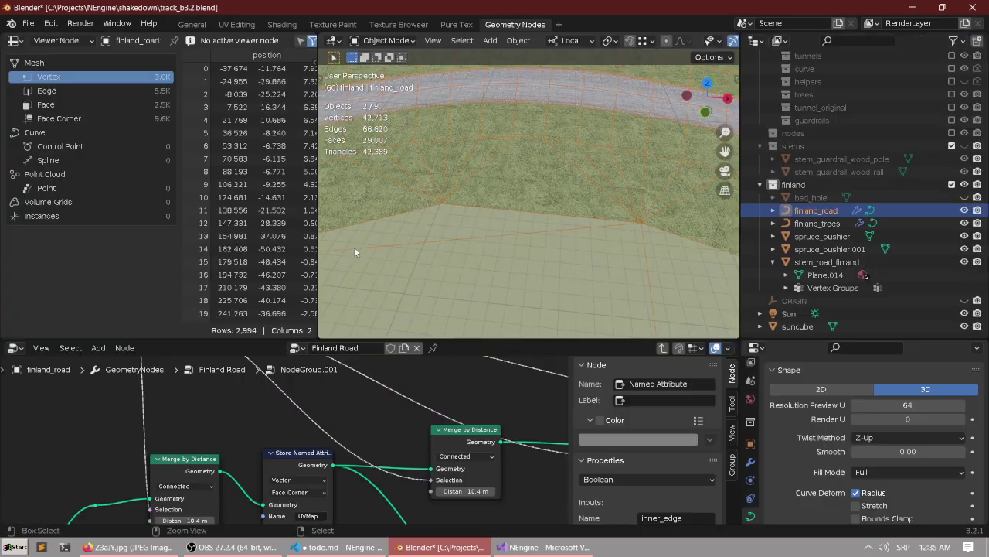
{"action": "key", "text": "ctrl+space"}
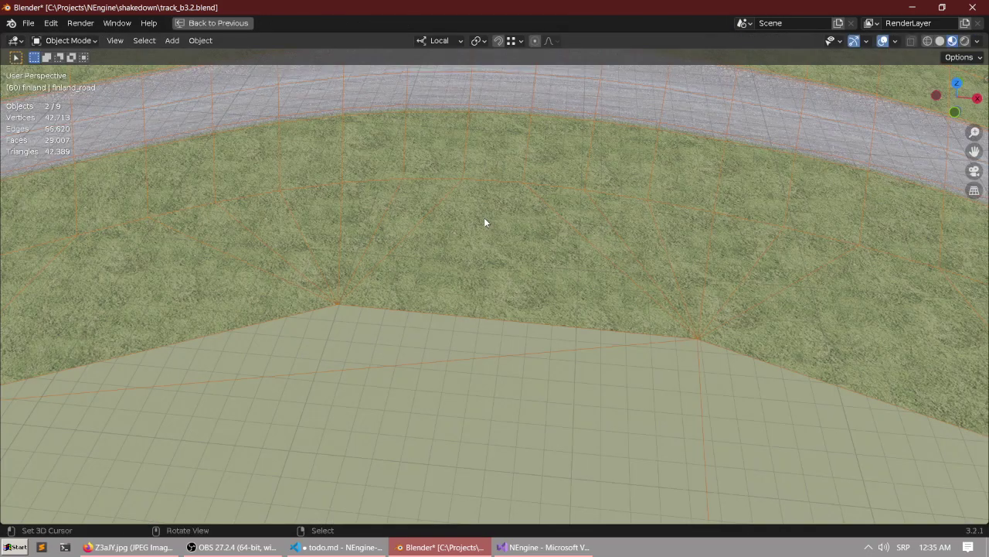
{"action": "middle_click_drag", "start_coordinate": [427, 265], "coordinate": [392, 271]}
{"action": "scroll", "coordinate": [402, 248], "scroll_direction": "down", "scroll_amount": 3}
{"action": "key", "text": "alt+a"}
{"action": "middle_click_drag", "start_coordinate": [349, 243], "coordinate": [435, 264]}
{"action": "middle_click_drag", "start_coordinate": [768, 337], "coordinate": [348, 312]}
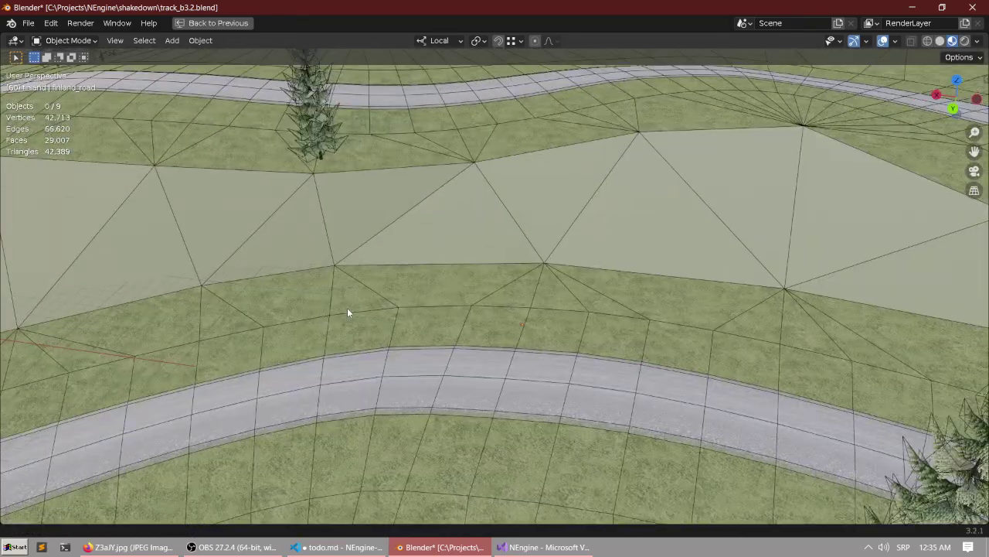
Survey the fill's edges along the rest of the road loop in the 3D view for gaps or overlaps.
{"action": "middle_click_drag", "start_coordinate": [755, 314], "coordinate": [589, 307]}
{"action": "scroll", "coordinate": [586, 343], "scroll_direction": "down", "scroll_amount": 5}
{"action": "scroll", "coordinate": [581, 358], "scroll_direction": "down", "scroll_amount": 2}
{"action": "scroll", "coordinate": [589, 307], "scroll_direction": "down", "scroll_amount": 5}
{"action": "middle_click_drag", "start_coordinate": [486, 333], "coordinate": [420, 353]}
{"action": "middle_click_drag", "start_coordinate": [635, 224], "coordinate": [548, 272]}
{"action": "scroll", "coordinate": [619, 229], "scroll_direction": "down", "scroll_amount": 3}
{"action": "key", "text": "a"}
{"action": "middle_click_drag", "start_coordinate": [547, 273], "coordinate": [674, 300], "text": "shift"}
{"action": "key", "text": "alt+a"}
{"action": "scroll", "coordinate": [619, 306], "scroll_direction": "down", "scroll_amount": 3}
{"action": "middle_click_drag", "start_coordinate": [572, 286], "coordinate": [499, 315]}
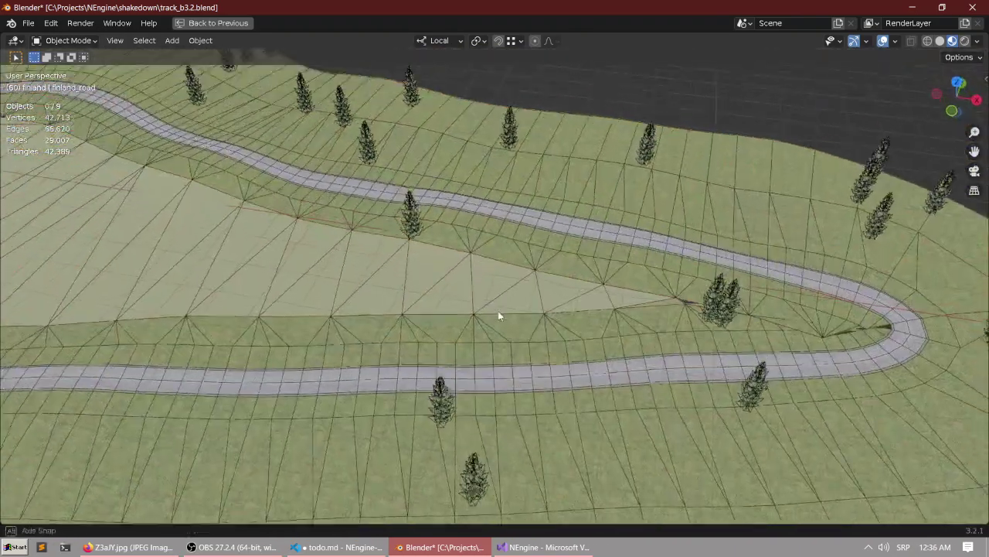
{"action": "middle_click_drag", "start_coordinate": [201, 294], "coordinate": [522, 309], "text": "shift"}
{"action": "middle_click_drag", "start_coordinate": [409, 310], "coordinate": [403, 359], "text": "shift"}
{"action": "middle_click_drag", "start_coordinate": [298, 267], "coordinate": [321, 303]}
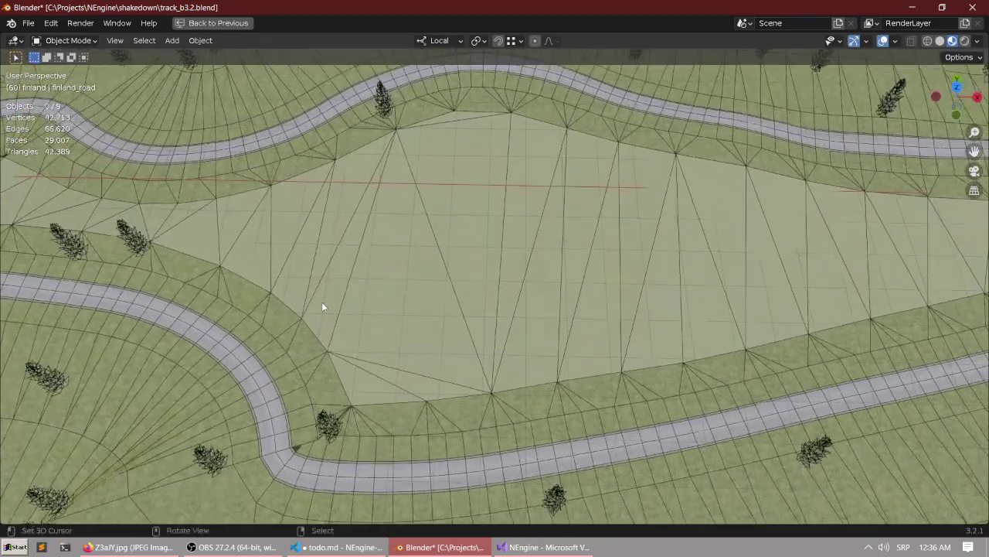
{"action": "middle_click_drag", "start_coordinate": [316, 232], "coordinate": [501, 221], "text": "shift"}
{"action": "middle_click_drag", "start_coordinate": [251, 193], "coordinate": [433, 251], "text": "shift"}
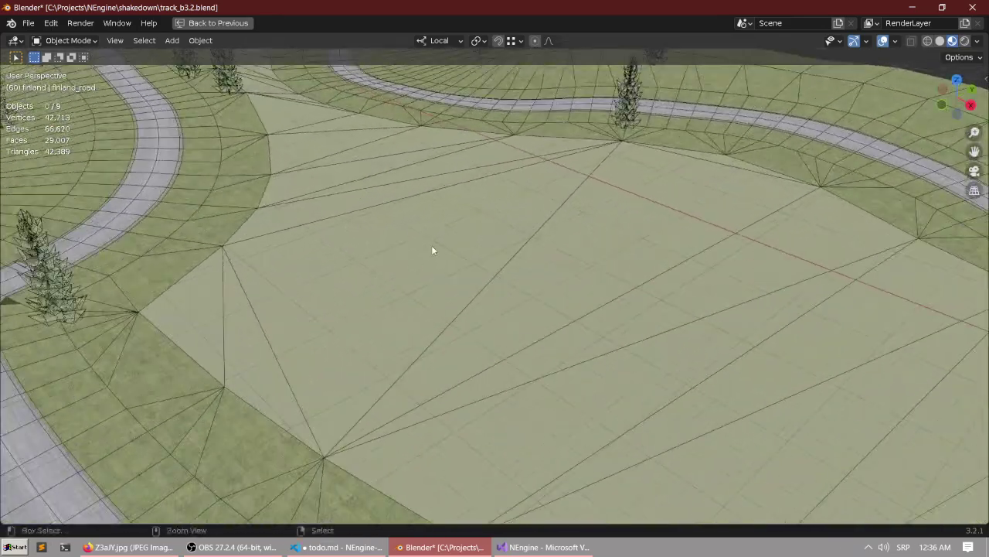
Shift the inner_edge Named Attribute node farther from the Merge by Distance node to clear space between them.
{"action": "key", "text": "ctrl+space"}
{"action": "scroll", "coordinate": [433, 251], "scroll_direction": "down", "scroll_amount": 2}
{"action": "key", "text": "ctrl+space"}
{"action": "middle_click_drag", "start_coordinate": [340, 300], "coordinate": [556, 257]}
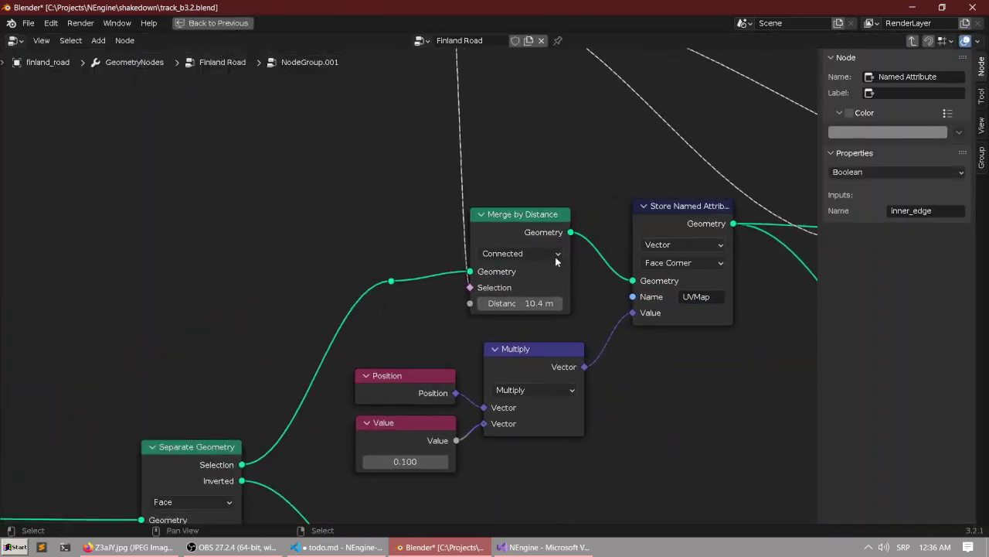
{"action": "scroll", "coordinate": [430, 268], "scroll_direction": "down", "scroll_amount": 2}
{"action": "left_click_drag", "start_coordinate": [409, 260], "coordinate": [409, 260]}
{"action": "scroll", "coordinate": [344, 236], "scroll_direction": "down", "scroll_amount": 1}
{"action": "middle_click_drag", "start_coordinate": [344, 235], "coordinate": [387, 274]}
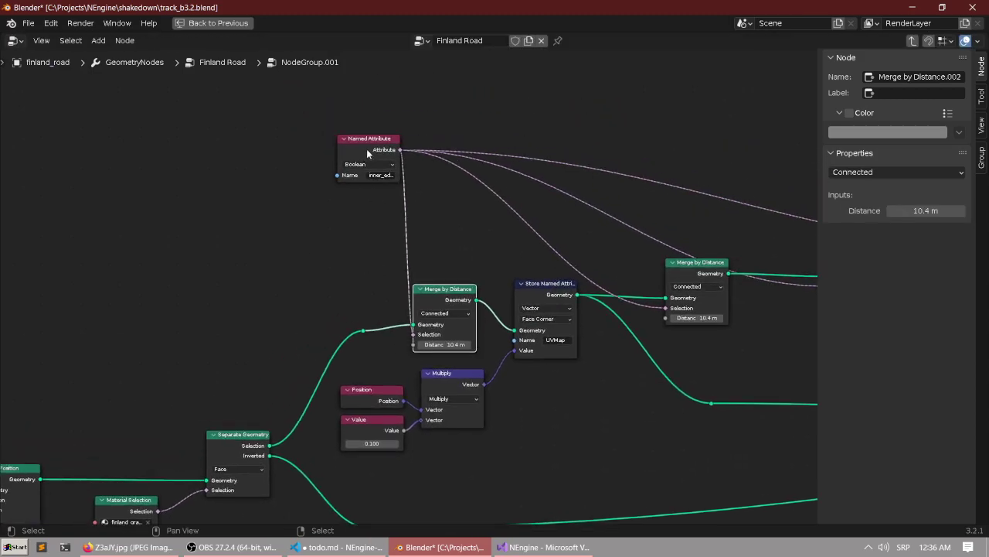
{"action": "left_click_drag", "start_coordinate": [369, 153], "coordinate": [318, 146]}
{"action": "middle_click_drag", "start_coordinate": [739, 267], "coordinate": [549, 260]}
{"action": "scroll", "coordinate": [547, 260], "scroll_direction": "down", "scroll_amount": 2}
{"action": "scroll", "coordinate": [329, 241], "scroll_direction": "up", "scroll_amount": 3}
{"action": "middle_click_drag", "start_coordinate": [321, 238], "coordinate": [623, 241]}
{"action": "scroll", "coordinate": [587, 243], "scroll_direction": "up", "scroll_amount": 3}
{"action": "middle_click_drag", "start_coordinate": [526, 259], "coordinate": [473, 247]}
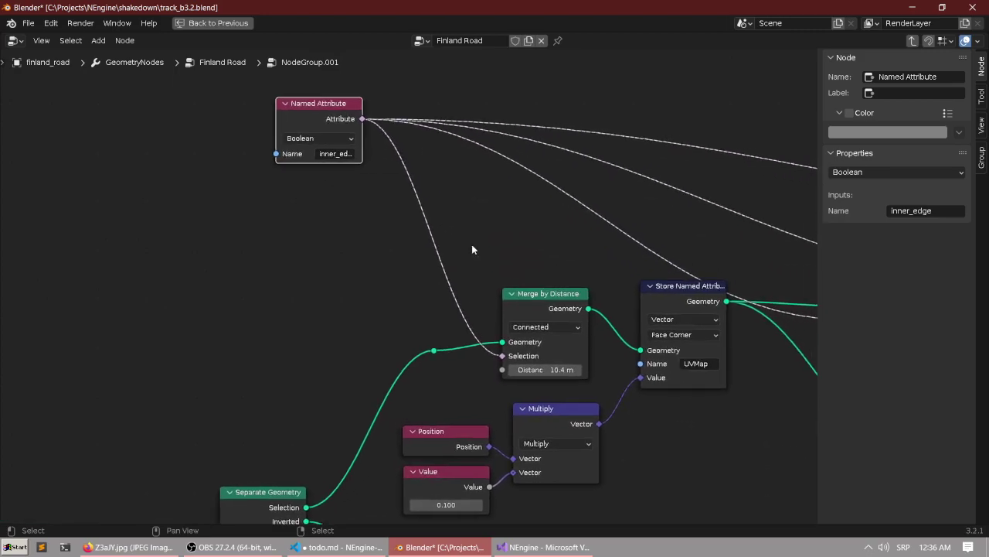
Examine the Merge by Distance node ahead of the UVMap attribute, including its selection link and geometry output.
{"action": "scroll", "coordinate": [440, 251], "scroll_direction": "up", "scroll_amount": 2}
{"action": "scroll", "coordinate": [267, 155], "scroll_direction": "down", "scroll_amount": 4}
{"action": "middle_click_drag", "start_coordinate": [267, 156], "coordinate": [263, 190]}
{"action": "scroll", "coordinate": [278, 172], "scroll_direction": "up", "scroll_amount": 3}
{"action": "scroll", "coordinate": [371, 267], "scroll_direction": "down", "scroll_amount": 3}
{"action": "middle_click_drag", "start_coordinate": [370, 267], "coordinate": [261, 169]}
{"action": "scroll", "coordinate": [309, 209], "scroll_direction": "up", "scroll_amount": 3}
{"action": "scroll", "coordinate": [317, 215], "scroll_direction": "down", "scroll_amount": 4}
{"action": "middle_click_drag", "start_coordinate": [323, 223], "coordinate": [361, 219]}
{"action": "scroll", "coordinate": [361, 222], "scroll_direction": "up", "scroll_amount": 9}
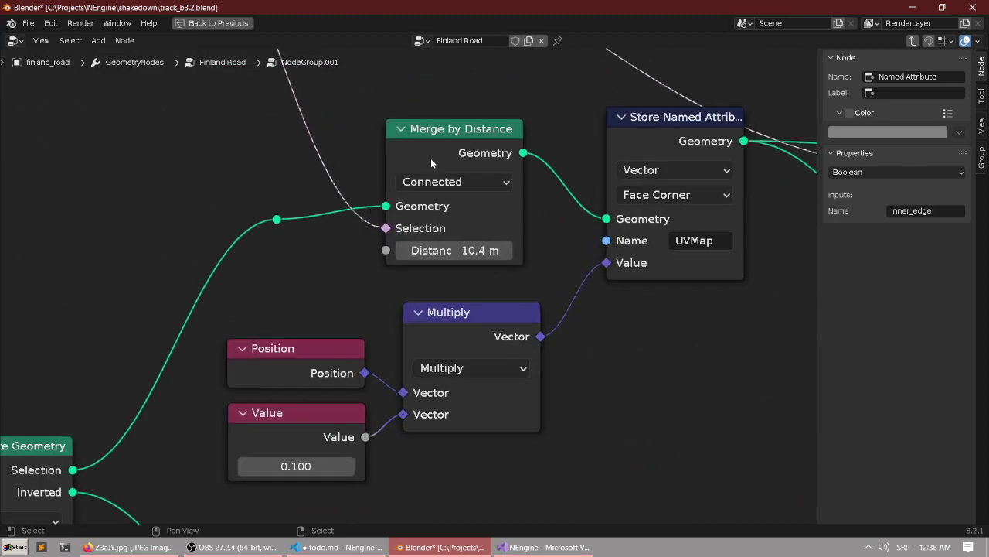
{"action": "middle_click_drag", "start_coordinate": [412, 167], "coordinate": [439, 230]}
{"action": "left_click_drag", "start_coordinate": [455, 206], "coordinate": [447, 209]}
{"action": "scroll", "coordinate": [534, 239], "scroll_direction": "down", "scroll_amount": 3}
{"action": "middle_click_drag", "start_coordinate": [609, 265], "coordinate": [376, 266]}
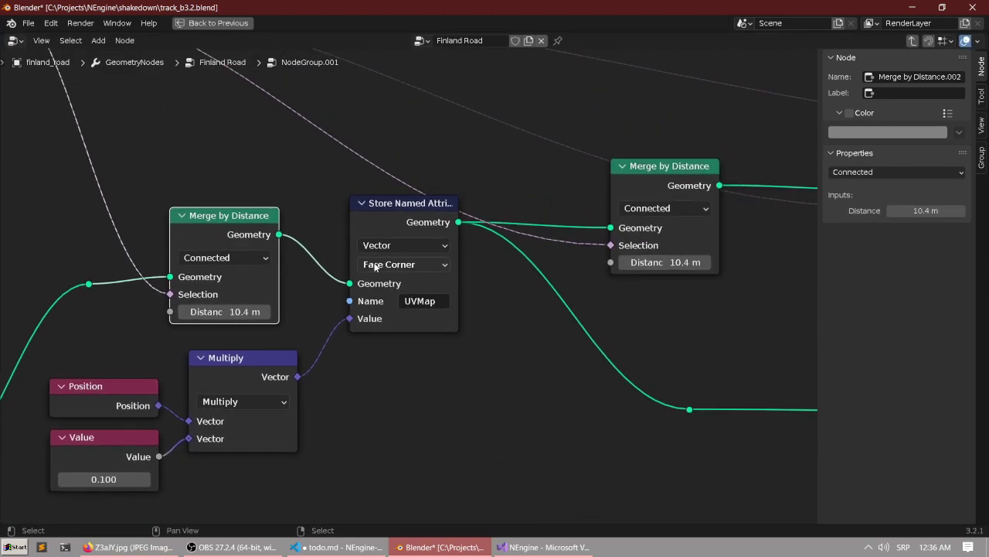
{"action": "middle_click_drag", "start_coordinate": [256, 246], "coordinate": [416, 302]}
{"action": "scroll", "coordinate": [416, 302], "scroll_direction": "down", "scroll_amount": 1}
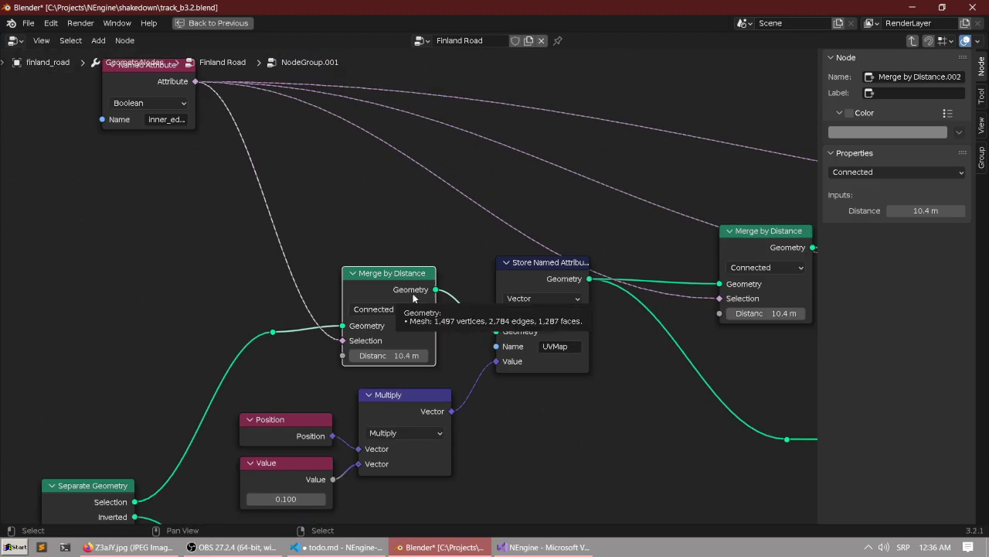
Compare both Merge by Distance nodes and trace how the UVMap Store Named Attribute output branches.
{"action": "middle_click_drag", "start_coordinate": [551, 251], "coordinate": [344, 239]}
{"action": "scroll", "coordinate": [344, 239], "scroll_direction": "up", "scroll_amount": 1}
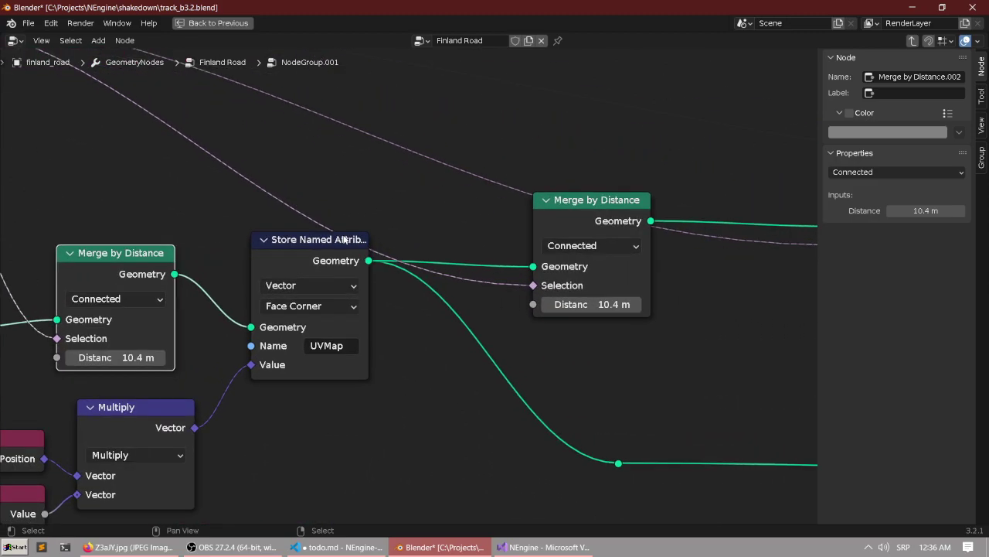
{"action": "scroll", "coordinate": [344, 239], "scroll_direction": "down", "scroll_amount": 4}
{"action": "middle_click_drag", "start_coordinate": [236, 273], "coordinate": [438, 227]}
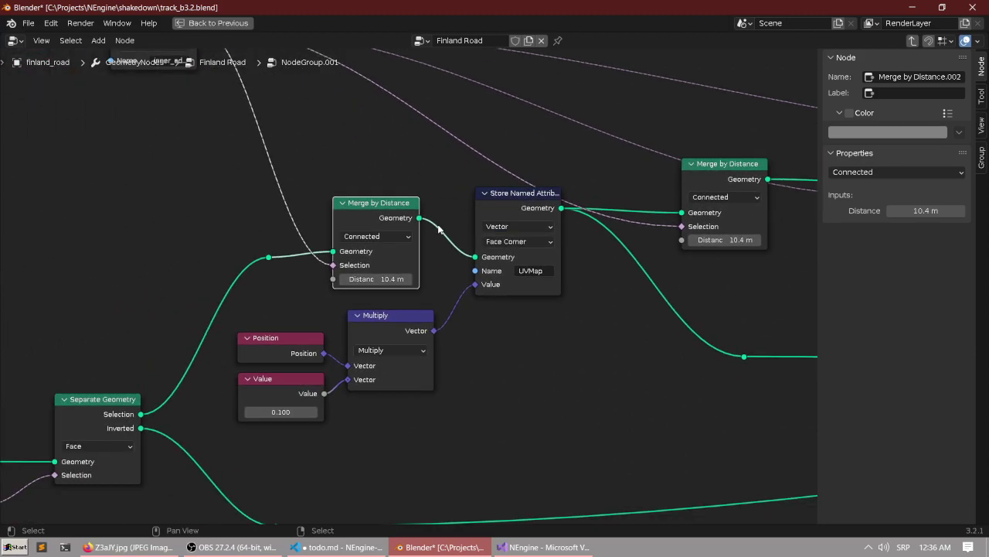
{"action": "scroll", "coordinate": [438, 228], "scroll_direction": "up", "scroll_amount": 3}
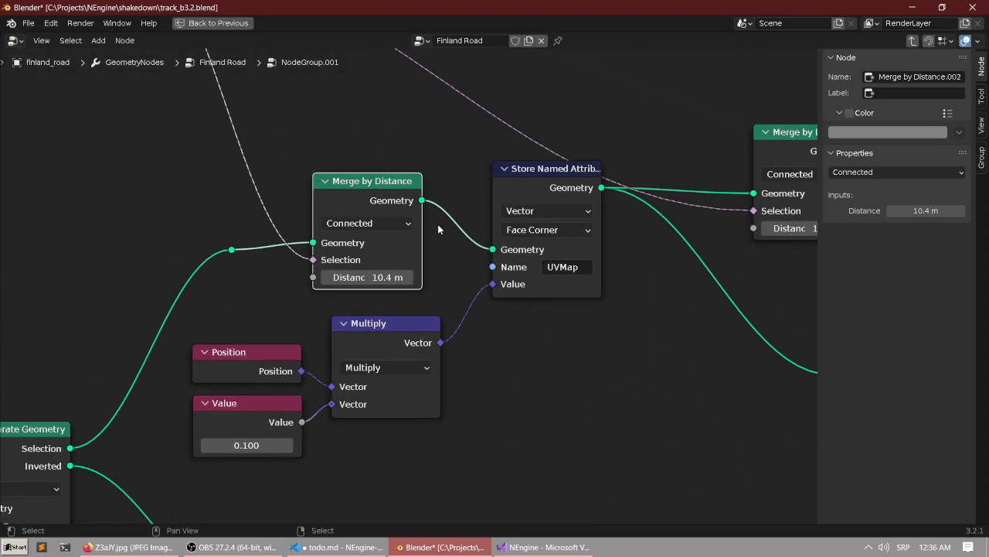
{"action": "middle_click_drag", "start_coordinate": [581, 243], "coordinate": [402, 260]}
{"action": "scroll", "coordinate": [370, 220], "scroll_direction": "down", "scroll_amount": 8}
{"action": "middle_click_drag", "start_coordinate": [356, 239], "coordinate": [408, 248]}
{"action": "mouse_move", "coordinate": [412, 233]}
{"action": "left_mouse_down"}
{"action": "mouse_move", "coordinate": [433, 231]}
{"action": "mouse_move", "coordinate": [424, 233]}
{"action": "left_mouse_up"}
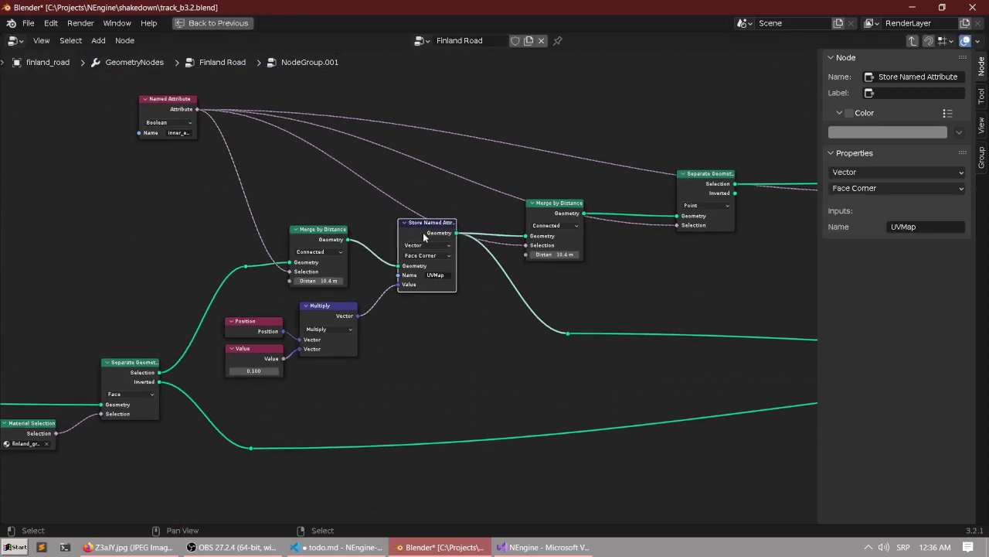
{"action": "scroll", "coordinate": [423, 238], "scroll_direction": "up", "scroll_amount": 1}
{"action": "scroll", "coordinate": [478, 270], "scroll_direction": "down", "scroll_amount": 3}
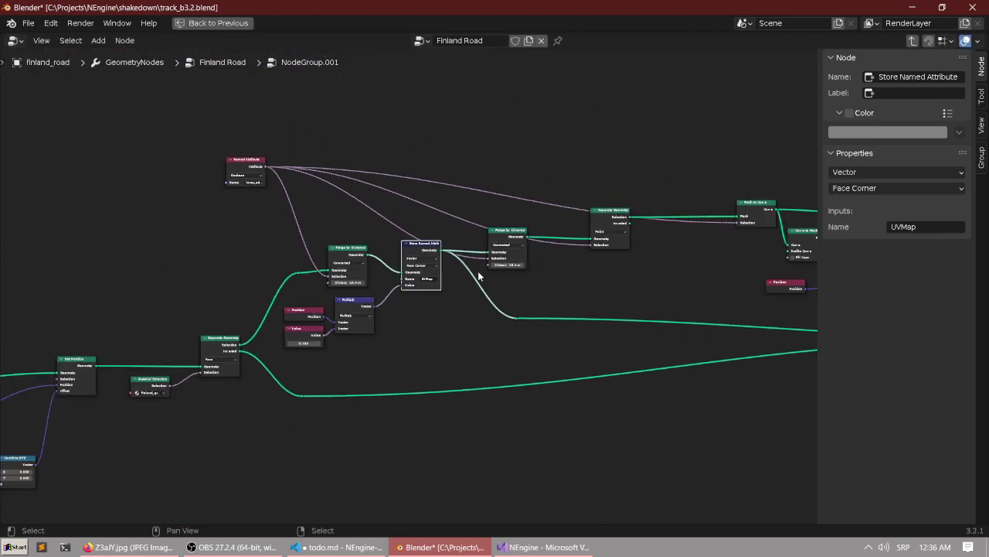
Duplicate the final Join Geometry node and insert the copy directly after the fill's Set Position node.
{"action": "middle_click_drag", "start_coordinate": [478, 271], "coordinate": [375, 271]}
{"action": "middle_click_drag", "start_coordinate": [545, 275], "coordinate": [331, 255]}
{"action": "scroll", "coordinate": [473, 266], "scroll_direction": "up", "scroll_amount": 6}
{"action": "middle_click_drag", "start_coordinate": [695, 280], "coordinate": [479, 308]}
{"action": "left_click", "coordinate": [479, 325]}
{"action": "scroll", "coordinate": [493, 307], "scroll_direction": "up", "scroll_amount": 4}
{"action": "scroll", "coordinate": [493, 309], "scroll_direction": "up", "scroll_amount": 1}
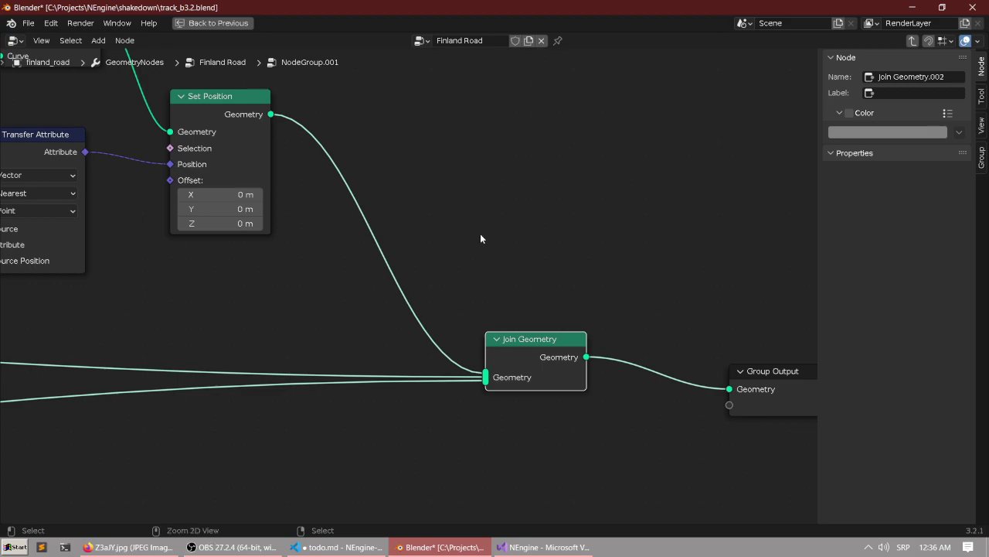
{"action": "key", "text": "shift+d"}
{"action": "left_click", "coordinate": [398, 229]}
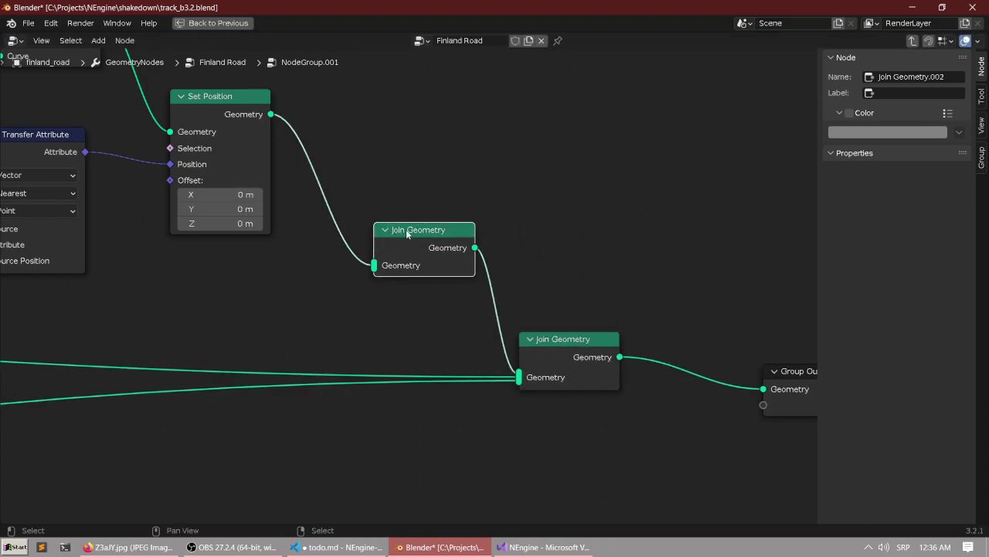
Disconnect the copied Join Geometry from the final join and reroute the UVMap terrain branch into the copy.
{"action": "scroll", "coordinate": [421, 232], "scroll_direction": "up", "scroll_amount": 2}
{"action": "middle_click_drag", "start_coordinate": [345, 304], "coordinate": [534, 281]}
{"action": "scroll", "coordinate": [533, 281], "scroll_direction": "down", "scroll_amount": 4}
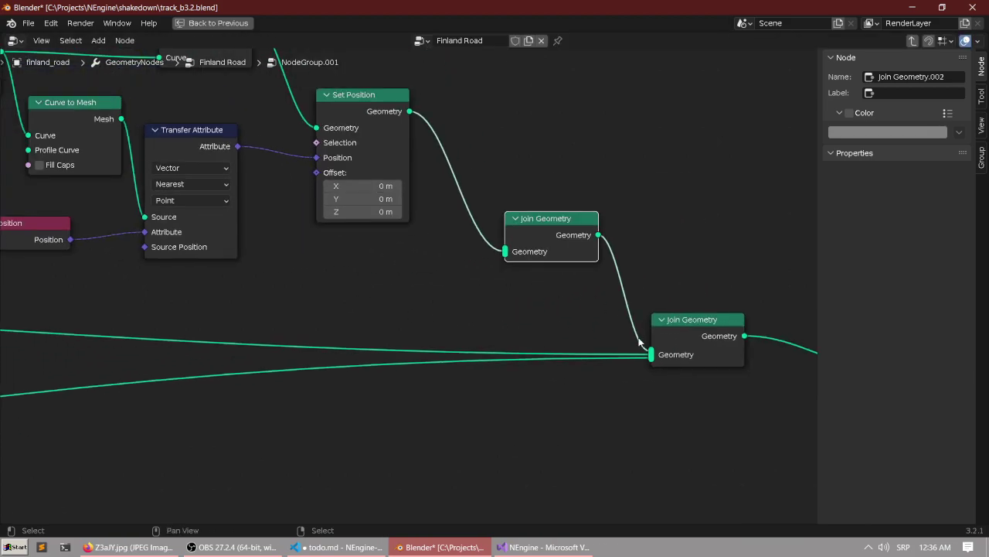
{"action": "left_click_drag", "start_coordinate": [663, 354], "coordinate": [609, 329]}
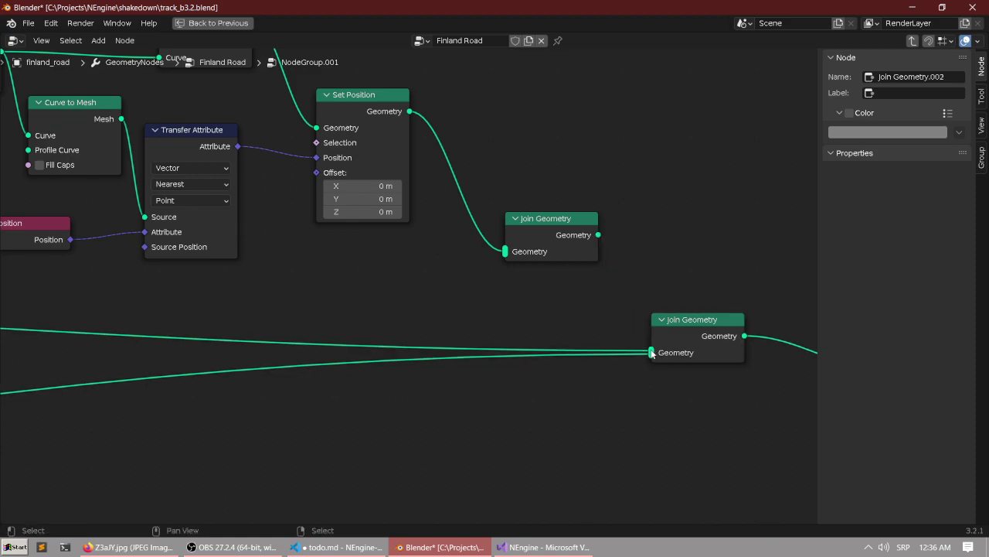
{"action": "scroll", "coordinate": [594, 332], "scroll_direction": "down", "scroll_amount": 5}
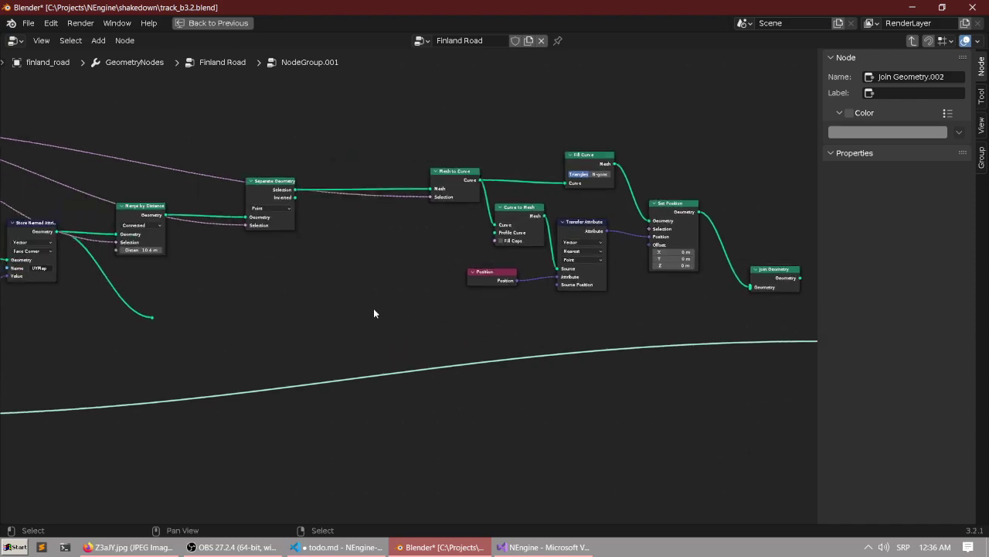
{"action": "left_click_drag", "start_coordinate": [94, 325], "coordinate": [647, 297]}
Add a second Reroute on the terrain branch below the fill nodes and link it to the new Join Geometry node.
{"action": "scroll", "coordinate": [649, 300], "scroll_direction": "down", "scroll_amount": 2}
{"action": "middle_click_drag", "start_coordinate": [570, 289], "coordinate": [469, 265]}
{"action": "scroll", "coordinate": [468, 265], "scroll_direction": "up", "scroll_amount": 5}
{"action": "middle_click_drag", "start_coordinate": [280, 283], "coordinate": [466, 283]}
{"action": "scroll", "coordinate": [466, 283], "scroll_direction": "down", "scroll_amount": 3}
{"action": "middle_click_drag", "start_coordinate": [329, 271], "coordinate": [276, 282]}
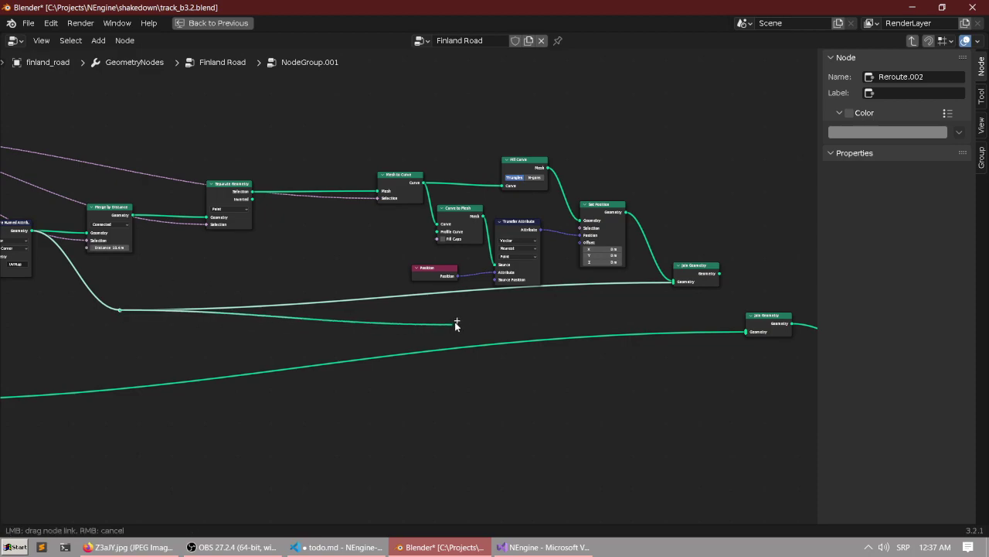
{"action": "left_click_drag", "start_coordinate": [456, 325], "coordinate": [461, 312]}
{"action": "type", "text": "re"}
{"action": "key", "text": "Return"}
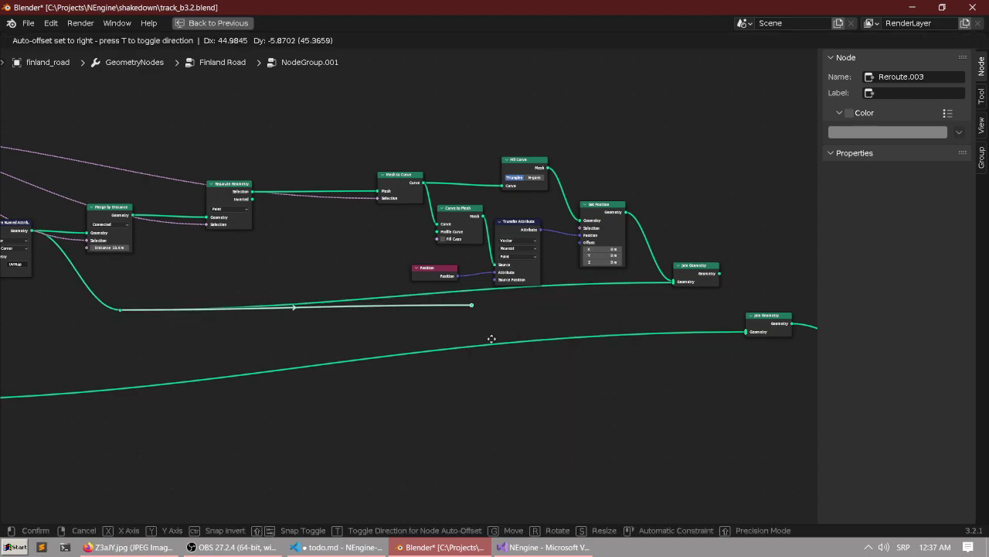
{"action": "left_click", "coordinate": [498, 325]}
{"action": "left_click_drag", "start_coordinate": [677, 287], "coordinate": [673, 282]}
Remove the redundant direct terrain link from the new Join Geometry, keeping the one through the added Reroute.
{"action": "scroll", "coordinate": [496, 284], "scroll_direction": "down", "scroll_amount": 1}
{"action": "middle_click_drag", "start_coordinate": [496, 284], "coordinate": [366, 302]}
{"action": "scroll", "coordinate": [371, 302], "scroll_direction": "up", "scroll_amount": 1}
{"action": "scroll", "coordinate": [595, 279], "scroll_direction": "up", "scroll_amount": 3}
{"action": "middle_click_drag", "start_coordinate": [595, 279], "coordinate": [500, 248]}
{"action": "scroll", "coordinate": [456, 272], "scroll_direction": "up", "scroll_amount": 4}
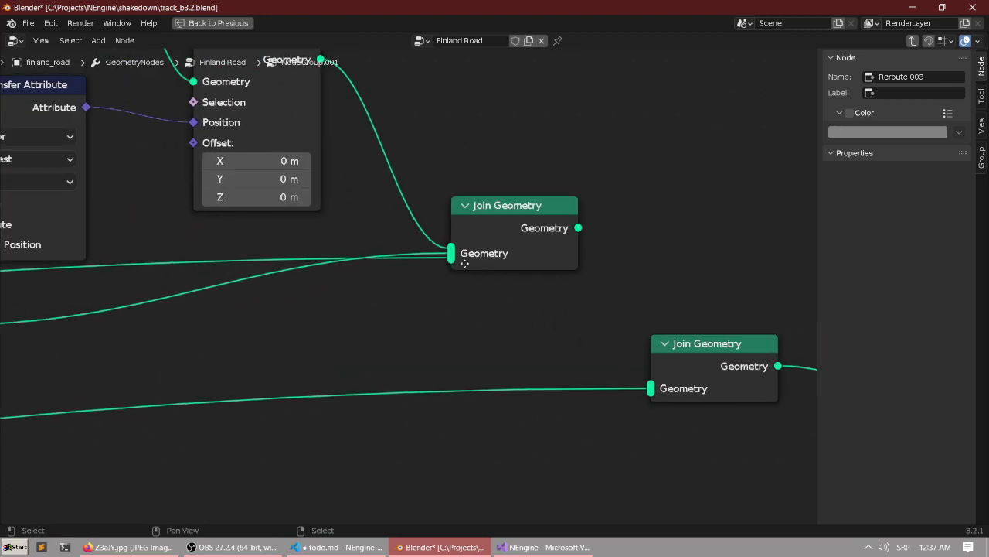
{"action": "left_click_drag", "start_coordinate": [477, 283], "coordinate": [400, 309]}
{"action": "scroll", "coordinate": [400, 310], "scroll_direction": "down", "scroll_amount": 3}
{"action": "scroll", "coordinate": [453, 281], "scroll_direction": "down", "scroll_amount": 4}
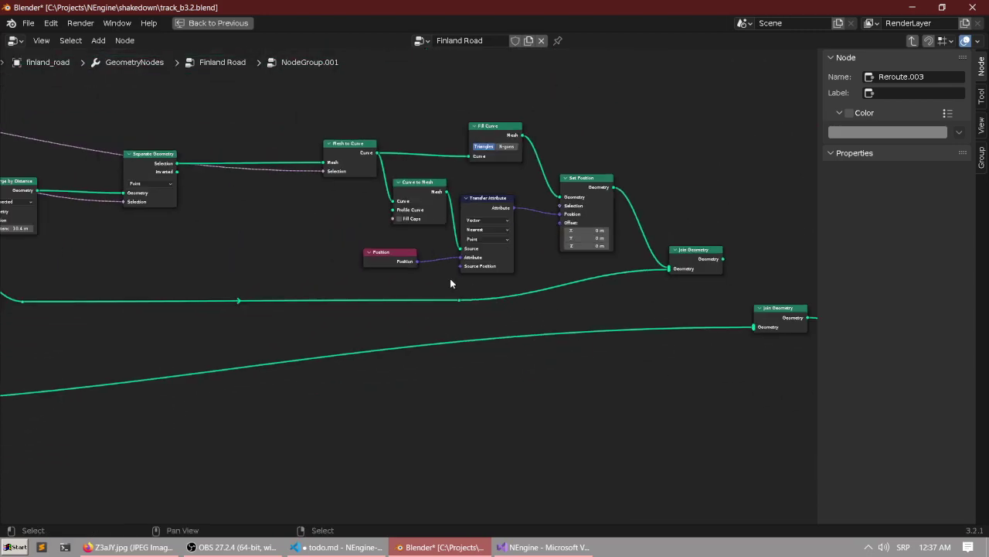
Check the road in the 3D view and review the node chain from the first separation to the Group Output.
{"action": "key", "text": "ctrl+space"}
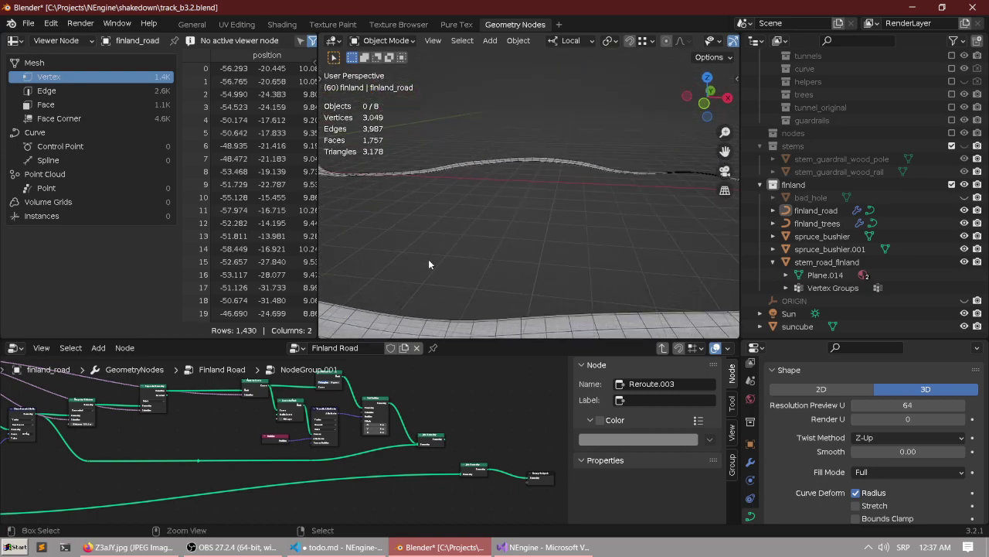
{"action": "key", "text": "ctrl+space"}
{"action": "key", "text": "ctrl+space"}
{"action": "key", "text": "ctrl+space"}
{"action": "middle_click_drag", "start_coordinate": [375, 292], "coordinate": [562, 319]}
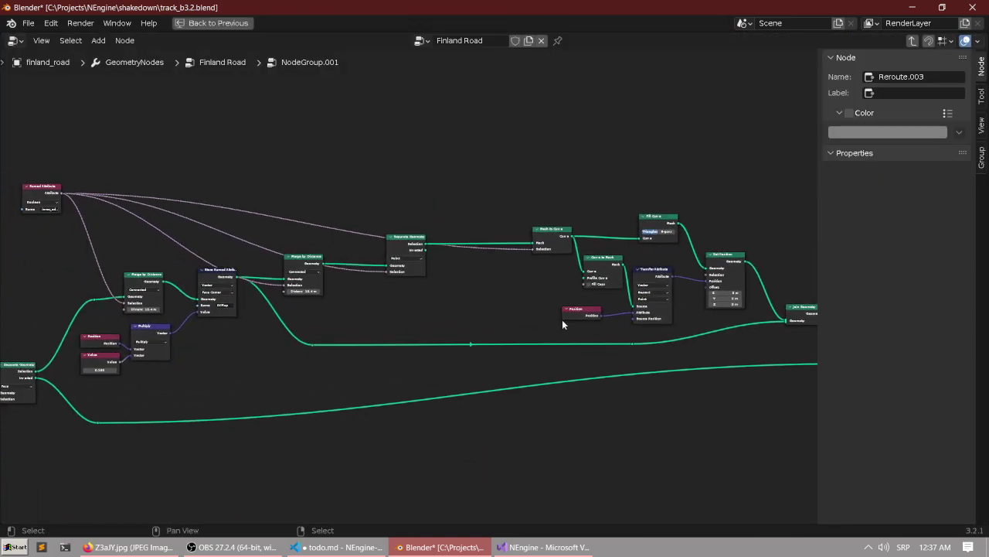
{"action": "scroll", "coordinate": [411, 309], "scroll_direction": "up", "scroll_amount": 5}
{"action": "scroll", "coordinate": [388, 282], "scroll_direction": "up", "scroll_amount": 6}
{"action": "middle_click_drag", "start_coordinate": [234, 356], "coordinate": [491, 311]}
{"action": "scroll", "coordinate": [518, 309], "scroll_direction": "down", "scroll_amount": 5}
{"action": "middle_click_drag", "start_coordinate": [665, 295], "coordinate": [39, 280]}
{"action": "scroll", "coordinate": [170, 287], "scroll_direction": "down", "scroll_amount": 4}
{"action": "scroll", "coordinate": [456, 272], "scroll_direction": "up", "scroll_amount": 1}
{"action": "middle_click_drag", "start_coordinate": [456, 272], "coordinate": [199, 288]}
{"action": "scroll", "coordinate": [340, 294], "scroll_direction": "up", "scroll_amount": 6}
Move the final Join Geometry and Group Output nodes farther from the new Join Geometry node.
{"action": "left_click_drag", "start_coordinate": [303, 270], "coordinate": [579, 411]}
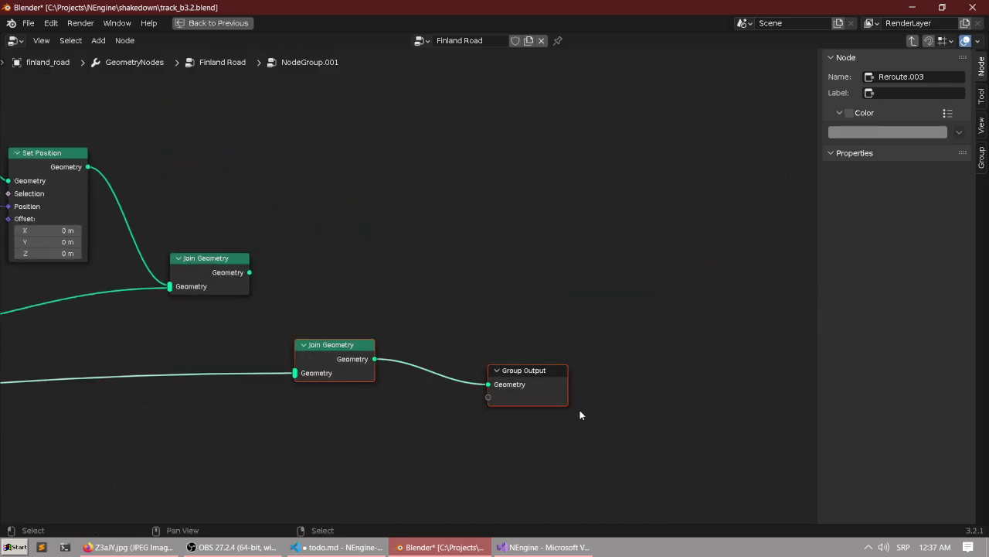
{"action": "scroll", "coordinate": [464, 367], "scroll_direction": "down", "scroll_amount": 3}
{"action": "left_click_drag", "start_coordinate": [360, 330], "coordinate": [474, 347]}
{"action": "scroll", "coordinate": [409, 346], "scroll_direction": "down", "scroll_amount": 2}
{"action": "middle_click_drag", "start_coordinate": [347, 344], "coordinate": [497, 349]}
{"action": "scroll", "coordinate": [408, 281], "scroll_direction": "up", "scroll_amount": 4}
{"action": "middle_click_drag", "start_coordinate": [408, 281], "coordinate": [532, 323]}
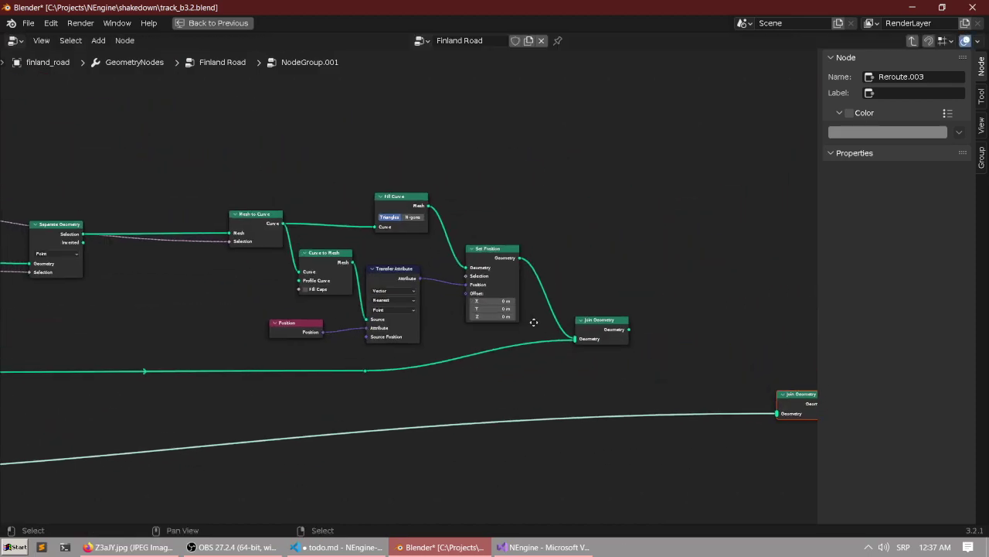
{"action": "scroll", "coordinate": [526, 331], "scroll_direction": "down", "scroll_amount": 6}
{"action": "scroll", "coordinate": [197, 182], "scroll_direction": "down", "scroll_amount": 2}
{"action": "middle_click_drag", "start_coordinate": [202, 185], "coordinate": [348, 201]}
{"action": "scroll", "coordinate": [395, 290], "scroll_direction": "up", "scroll_amount": 3}
{"action": "scroll", "coordinate": [390, 288], "scroll_direction": "down", "scroll_amount": 2}
{"action": "middle_click_drag", "start_coordinate": [96, 173], "coordinate": [142, 159]}
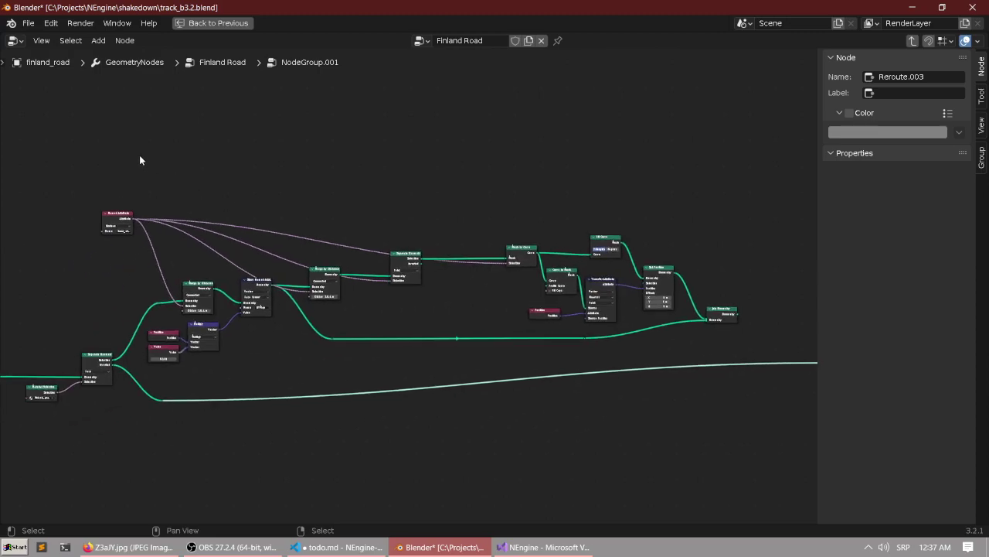
{"action": "left_click_drag", "start_coordinate": [140, 159], "coordinate": [747, 362]}
{"action": "left_click", "coordinate": [99, 177]}
Move the Reroute on the Inverted branch slightly farther from the material-based Separate Geometry node.
{"action": "scroll", "coordinate": [415, 295], "scroll_direction": "down", "scroll_amount": 2}
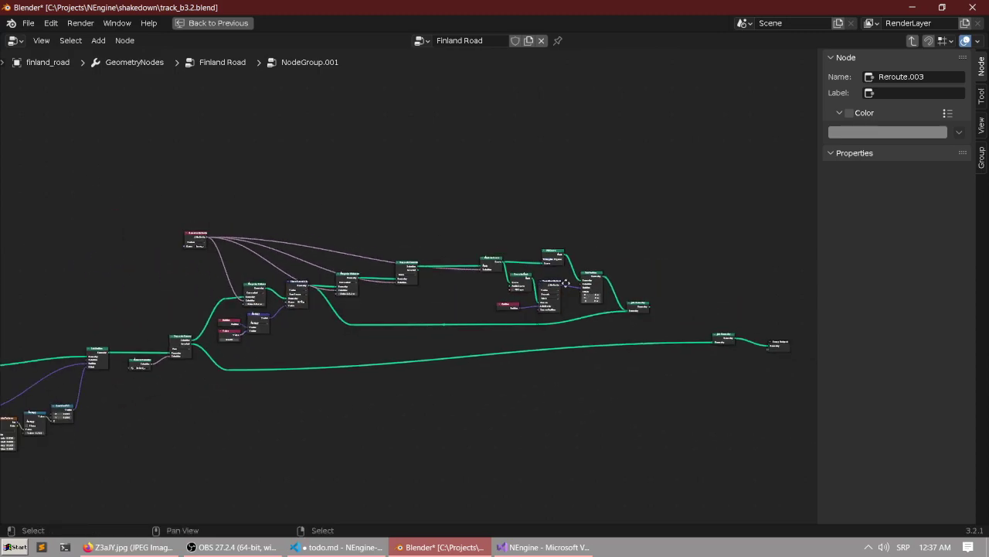
{"action": "middle_click_drag", "start_coordinate": [738, 348], "coordinate": [556, 278]}
{"action": "left_click_drag", "start_coordinate": [515, 257], "coordinate": [560, 301]}
{"action": "middle_click_drag", "start_coordinate": [340, 266], "coordinate": [539, 288]}
{"action": "scroll", "coordinate": [539, 288], "scroll_direction": "up", "scroll_amount": 1}
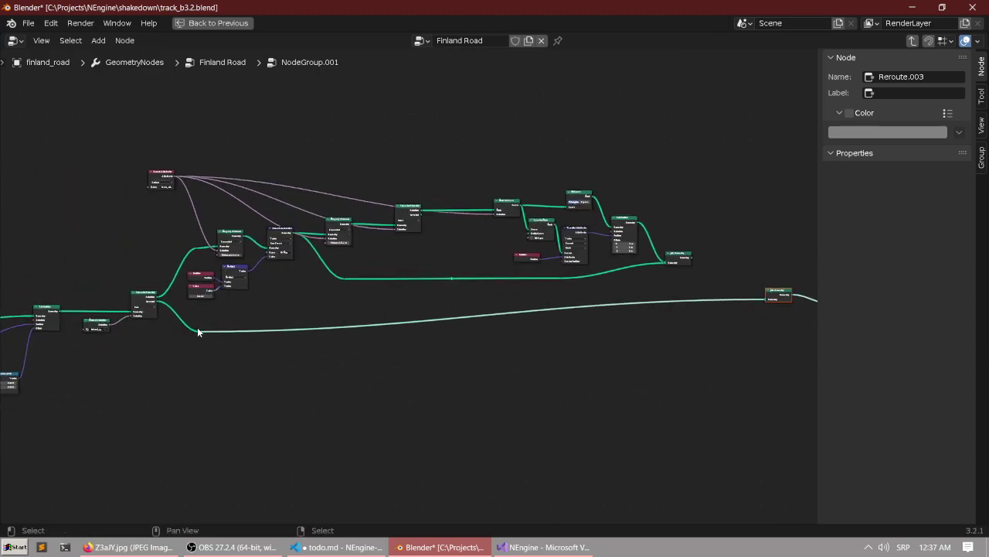
{"action": "left_click", "coordinate": [317, 310]}
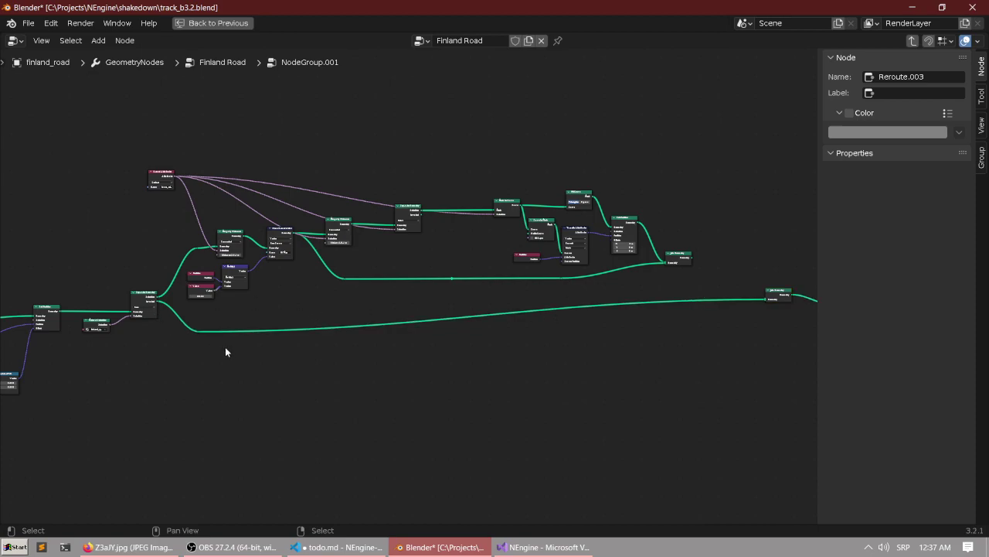
{"action": "left_click", "coordinate": [197, 332]}
{"action": "key", "text": "g"}
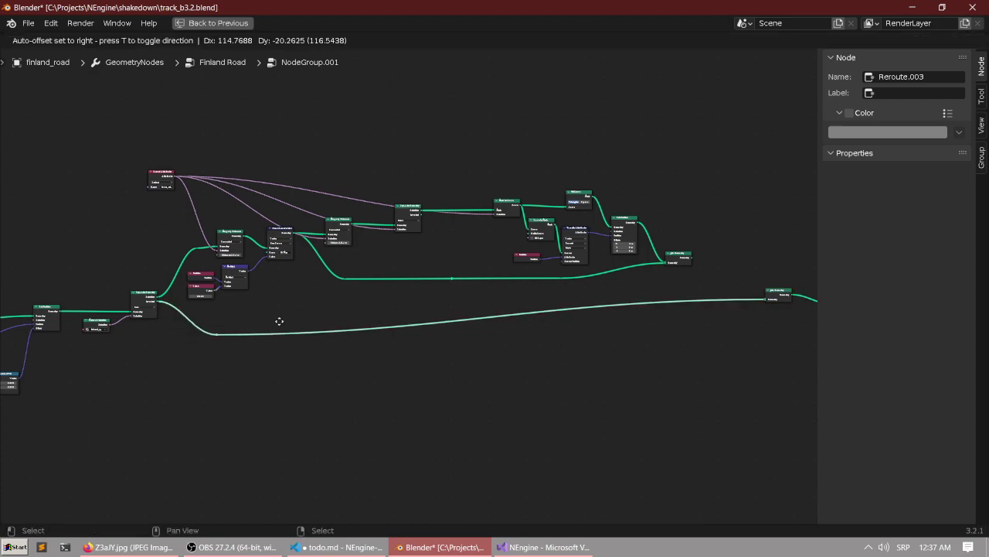
{"action": "left_click", "coordinate": [280, 338]}
Examine the terrain, fill and Inverted branches up to the final Join Geometry and Group Output nodes.
{"action": "middle_click_drag", "start_coordinate": [794, 271], "coordinate": [337, 235]}
{"action": "scroll", "coordinate": [337, 236], "scroll_direction": "up", "scroll_amount": 1}
{"action": "left_click", "coordinate": [231, 206]}
{"action": "middle_click_drag", "start_coordinate": [285, 264], "coordinate": [342, 282]}
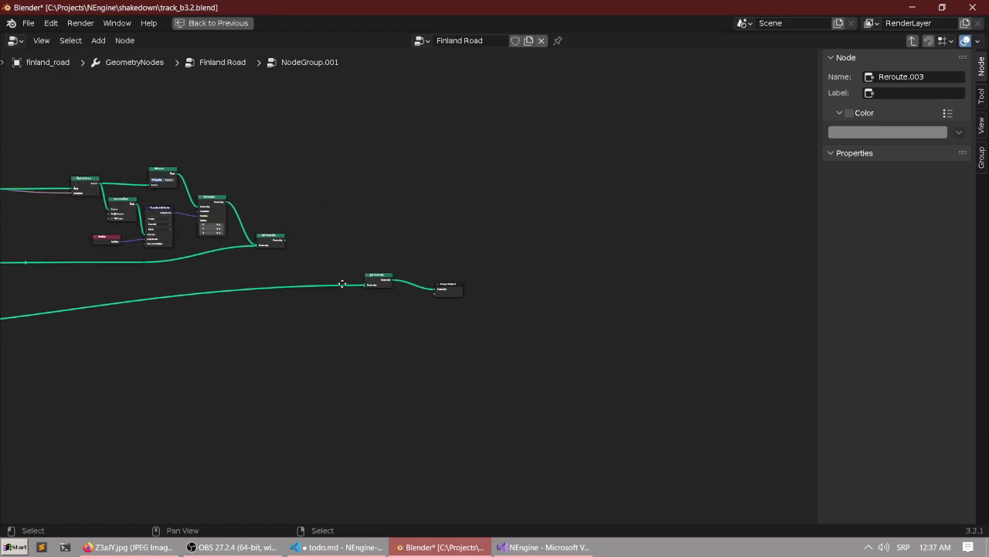
{"action": "scroll", "coordinate": [342, 283], "scroll_direction": "up", "scroll_amount": 3}
{"action": "middle_click_drag", "start_coordinate": [244, 289], "coordinate": [533, 341]}
{"action": "scroll", "coordinate": [398, 334], "scroll_direction": "down", "scroll_amount": 2}
{"action": "middle_click_drag", "start_coordinate": [312, 333], "coordinate": [429, 340]}
{"action": "scroll", "coordinate": [218, 257], "scroll_direction": "up", "scroll_amount": 2}
{"action": "middle_click_drag", "start_coordinate": [218, 257], "coordinate": [297, 267]}
{"action": "scroll", "coordinate": [298, 267], "scroll_direction": "down", "scroll_amount": 3}
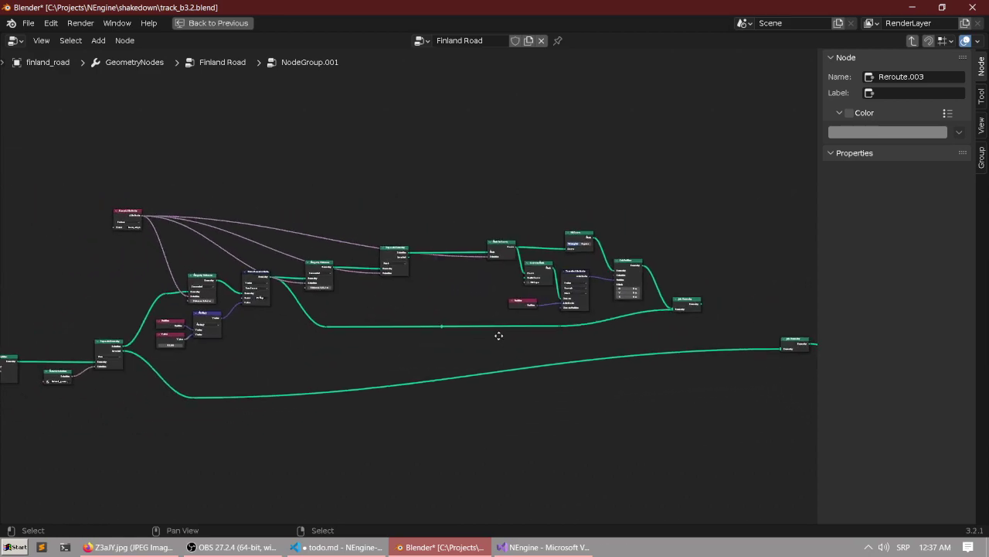
{"action": "middle_click_drag", "start_coordinate": [500, 336], "coordinate": [457, 314]}
{"action": "left_click", "coordinate": [150, 376]}
{"action": "left_click", "coordinate": [690, 283]}
{"action": "left_click_drag", "start_coordinate": [690, 285], "coordinate": [786, 356]}
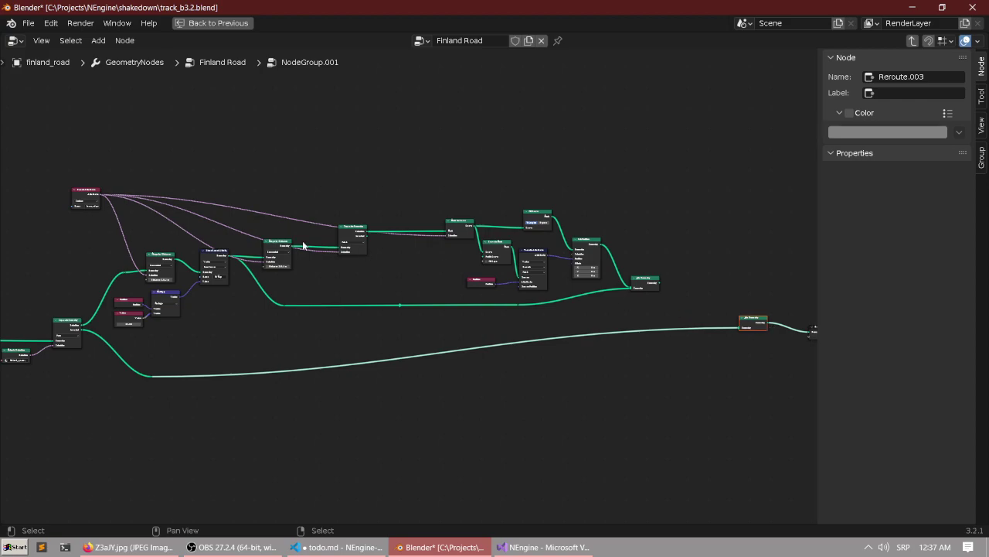
Select the terrain and fill node chain and compare it with the road in the 3D view.
{"action": "middle_click_drag", "start_coordinate": [301, 241], "coordinate": [324, 261]}
{"action": "left_click", "coordinate": [241, 160]}
{"action": "left_click_drag", "start_coordinate": [122, 157], "coordinate": [697, 366]}
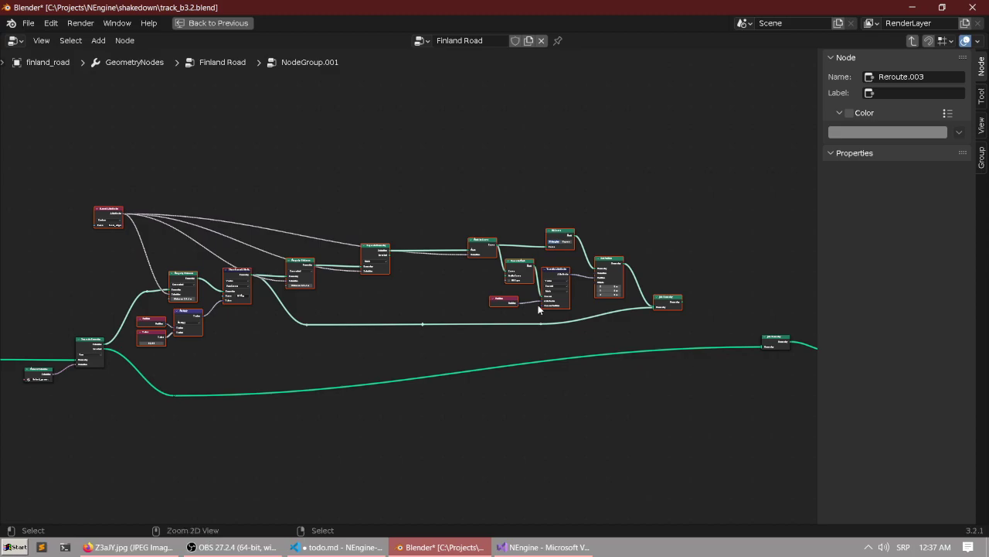
{"action": "key", "text": "ctrl+space"}
{"action": "middle_click_drag", "start_coordinate": [501, 262], "coordinate": [448, 281]}
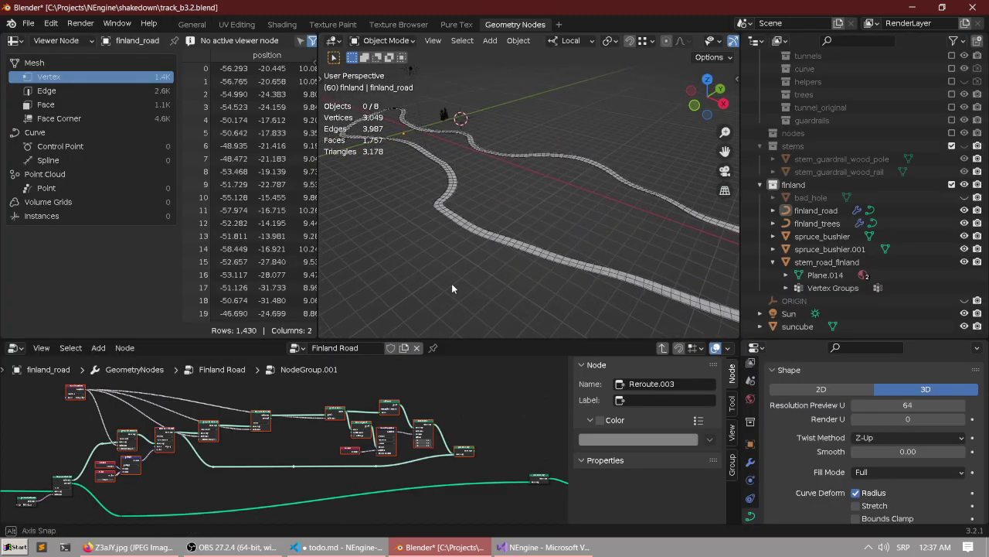
{"action": "scroll", "coordinate": [444, 253], "scroll_direction": "up", "scroll_amount": 3}
{"action": "key", "text": "ctrl+space"}
{"action": "middle_click_drag", "start_coordinate": [305, 336], "coordinate": [336, 393]}
{"action": "scroll", "coordinate": [574, 324], "scroll_direction": "up", "scroll_amount": 2}
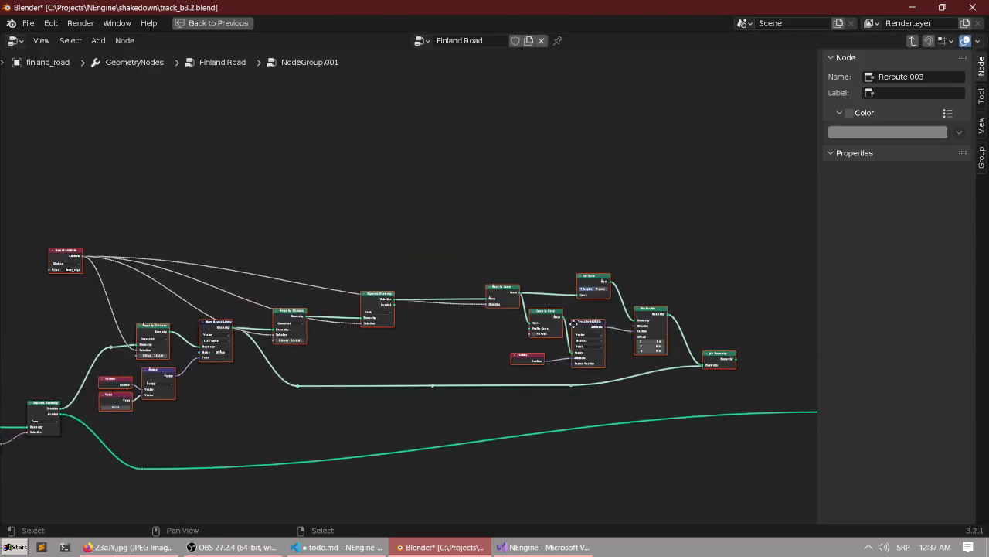
{"action": "middle_click_drag", "start_coordinate": [574, 323], "coordinate": [340, 277]}
{"action": "left_click", "coordinate": [452, 246]}
{"action": "scroll", "coordinate": [456, 249], "scroll_direction": "up", "scroll_amount": 4}
{"action": "left_click", "coordinate": [513, 314]}
{"action": "scroll", "coordinate": [232, 313], "scroll_direction": "down", "scroll_amount": 2}
{"action": "middle_click_drag", "start_coordinate": [178, 322], "coordinate": [575, 320]}
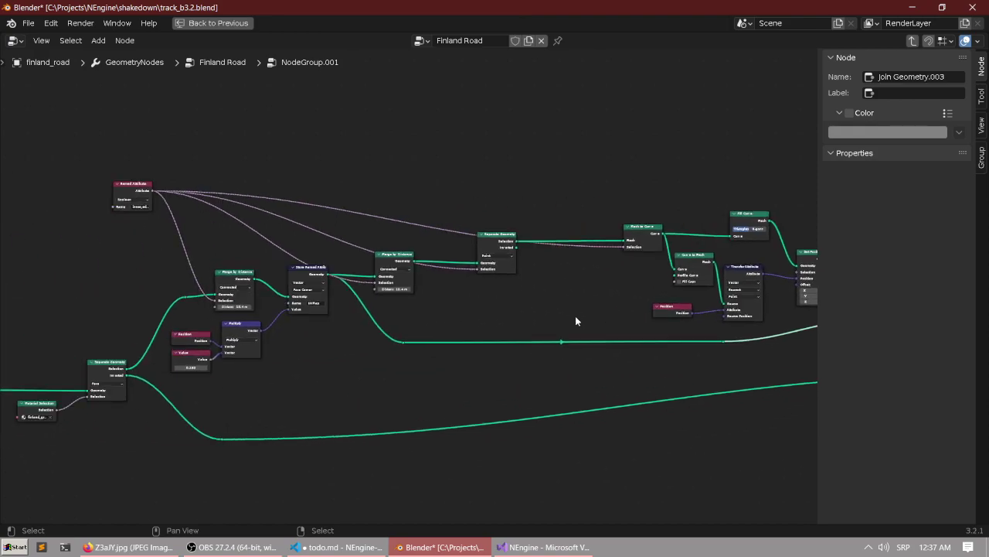
Duplicate the UVMap Store Named Attribute node together with its Multiply, Position and Value nodes, placing the copies above the fill nodes.
{"action": "middle_click_drag", "start_coordinate": [289, 303], "coordinate": [466, 307]}
{"action": "scroll", "coordinate": [466, 307], "scroll_direction": "up", "scroll_amount": 7}
{"action": "left_click_drag", "start_coordinate": [289, 342], "coordinate": [468, 455]}
{"action": "middle_click_drag", "start_coordinate": [529, 299], "coordinate": [431, 289]}
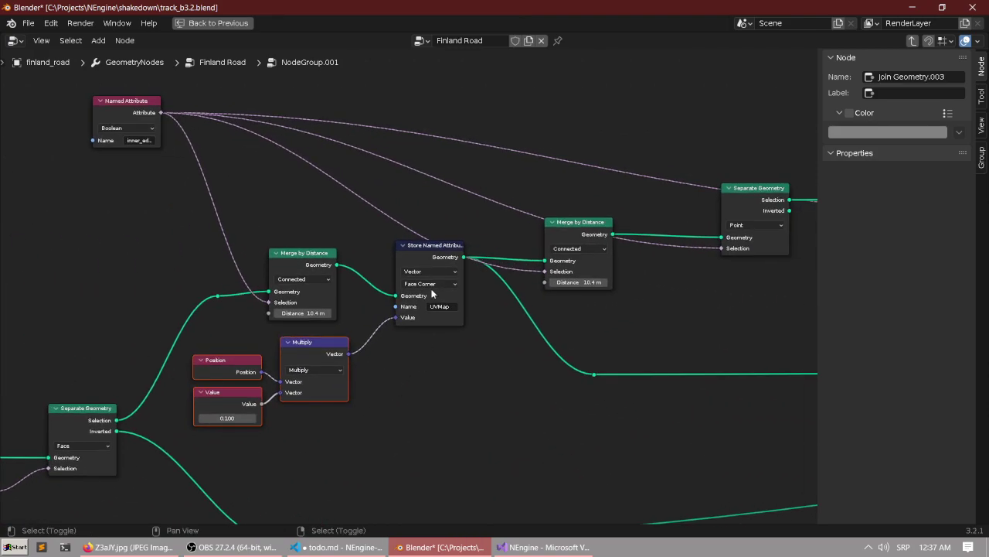
{"action": "left_click", "coordinate": [433, 272]}
{"action": "left_click", "coordinate": [427, 260]}
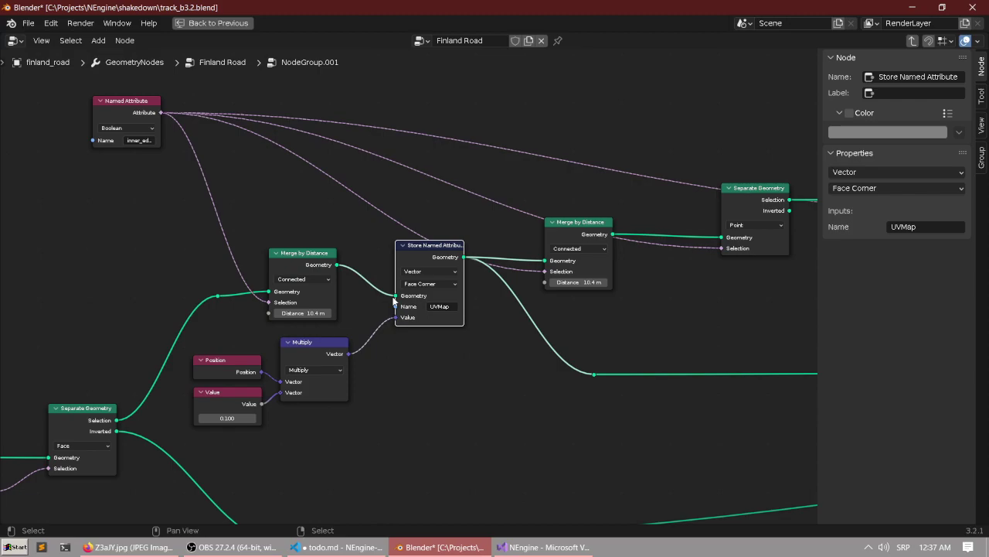
{"action": "left_click", "coordinate": [305, 349], "text": "shift"}
{"action": "left_click", "coordinate": [229, 370], "text": "shift"}
{"action": "left_click", "coordinate": [217, 398], "text": "shift"}
{"action": "scroll", "coordinate": [216, 398], "scroll_direction": "down", "scroll_amount": 2}
{"action": "middle_click_drag", "start_coordinate": [459, 446], "coordinate": [226, 394]}
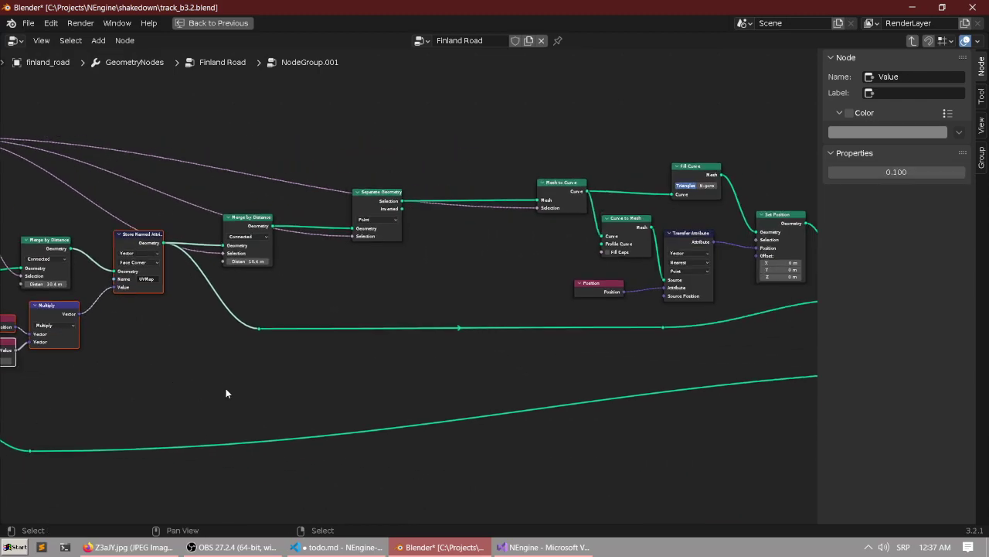
{"action": "middle_click_drag", "start_coordinate": [433, 333], "coordinate": [456, 348]}
{"action": "scroll", "coordinate": [456, 347], "scroll_direction": "down", "scroll_amount": 3}
{"action": "key", "text": "shift+d"}
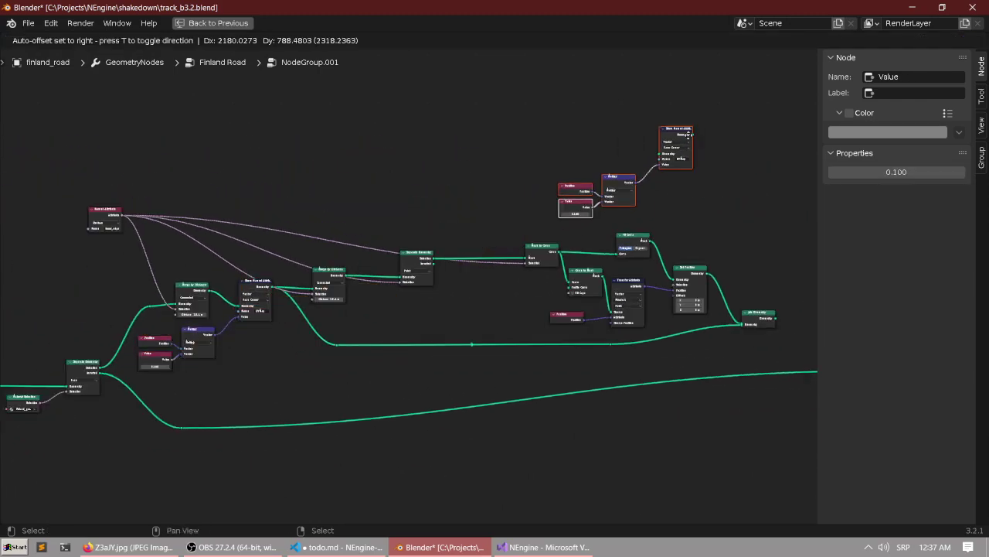
{"action": "left_click", "coordinate": [699, 132]}
Move the duplicated UVMap nodes between the terrain-and-fill Join Geometry and the final Join Geometry.
{"action": "middle_click_drag", "start_coordinate": [577, 189], "coordinate": [233, 154]}
{"action": "scroll", "coordinate": [349, 167], "scroll_direction": "up", "scroll_amount": 6}
{"action": "middle_click_drag", "start_coordinate": [401, 229], "coordinate": [426, 289]}
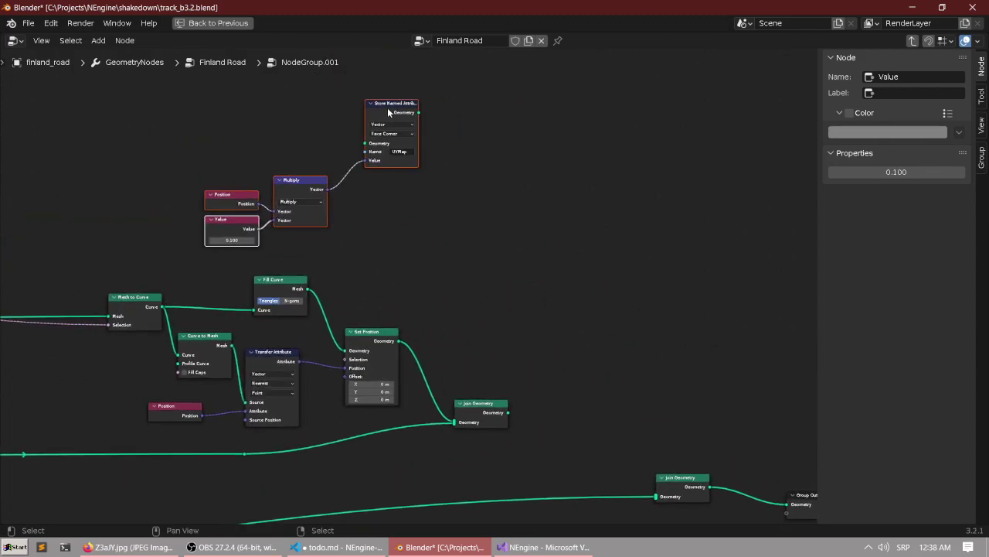
{"action": "key", "text": "g"}
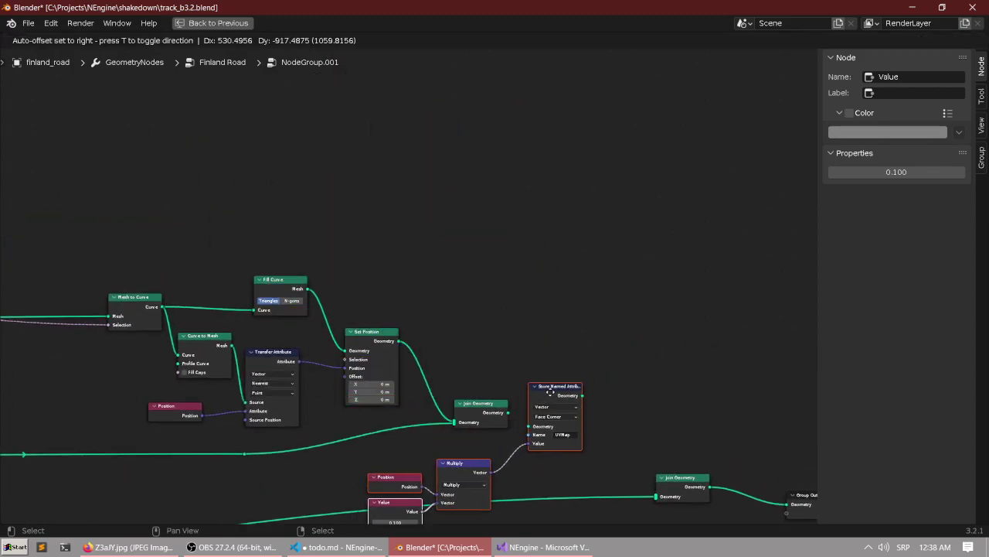
{"action": "left_click", "coordinate": [550, 392]}
Link the terrain-and-fill Join Geometry into the duplicated Store Named Attribute, and its output into the final Join Geometry.
{"action": "scroll", "coordinate": [551, 394], "scroll_direction": "up", "scroll_amount": 4}
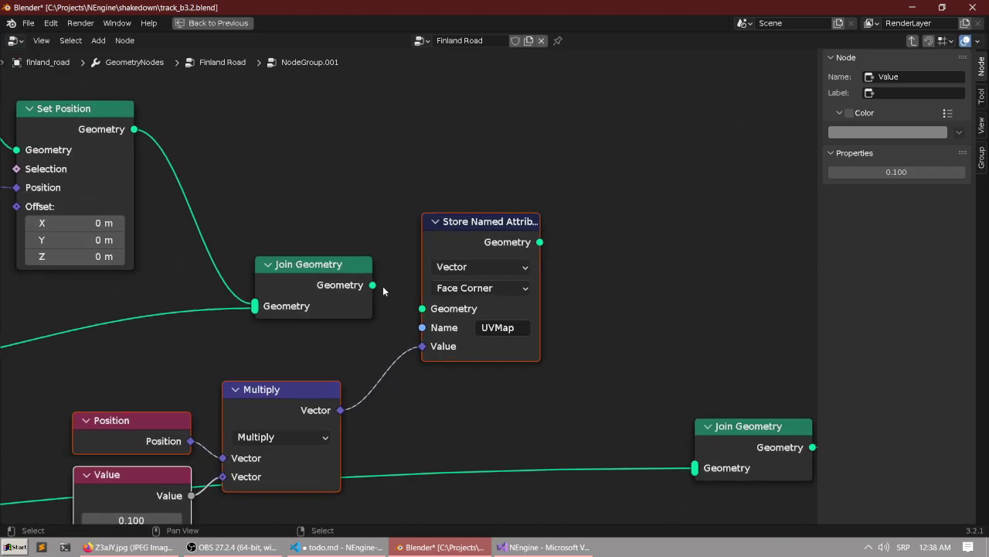
{"action": "left_click_drag", "start_coordinate": [374, 285], "coordinate": [438, 308]}
{"action": "left_click_drag", "start_coordinate": [540, 243], "coordinate": [694, 468]}
Move the final Join Geometry and Group Output nodes lower, clear of the duplicated UVMap nodes.
{"action": "scroll", "coordinate": [406, 300], "scroll_direction": "down", "scroll_amount": 5}
{"action": "scroll", "coordinate": [406, 300], "scroll_direction": "down", "scroll_amount": 3}
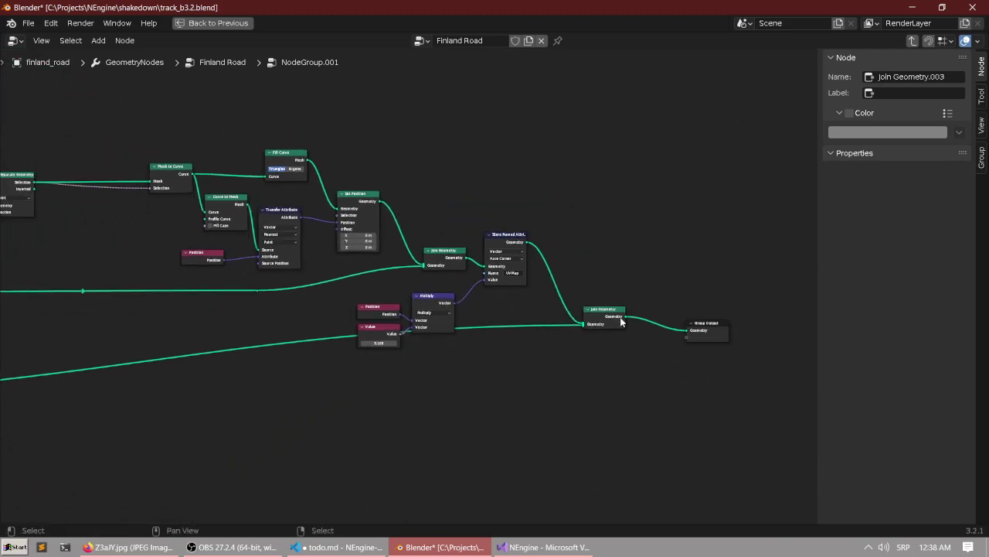
{"action": "middle_click_drag", "start_coordinate": [620, 322], "coordinate": [599, 310]}
{"action": "left_click_drag", "start_coordinate": [548, 238], "coordinate": [712, 378]}
{"action": "left_click_drag", "start_coordinate": [677, 319], "coordinate": [691, 374]}
{"action": "left_click", "coordinate": [595, 261]}
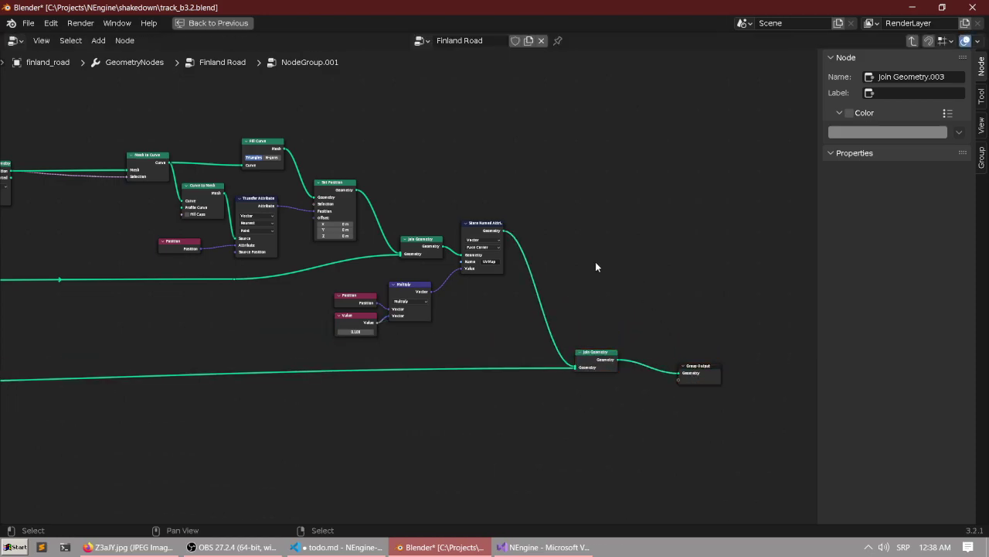
Link the first Merge by Distance output directly to the second Merge by Distance Geometry input.
{"action": "scroll", "coordinate": [595, 262], "scroll_direction": "down", "scroll_amount": 3}
{"action": "middle_click_drag", "start_coordinate": [130, 305], "coordinate": [664, 327]}
{"action": "scroll", "coordinate": [445, 308], "scroll_direction": "up", "scroll_amount": 9}
{"action": "scroll", "coordinate": [437, 300], "scroll_direction": "up", "scroll_amount": 4}
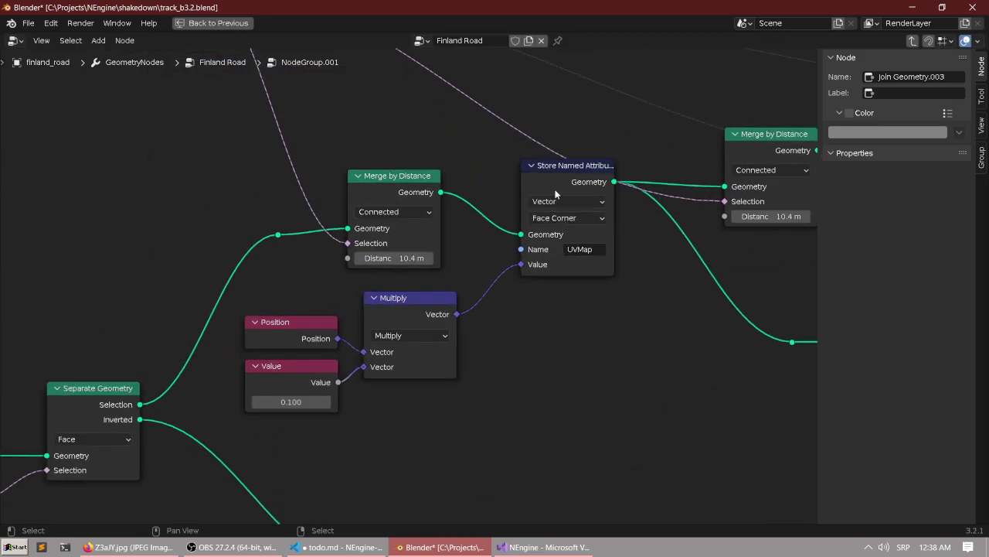
{"action": "middle_click_drag", "start_coordinate": [554, 194], "coordinate": [402, 292]}
{"action": "scroll", "coordinate": [303, 278], "scroll_direction": "up", "scroll_amount": 2}
{"action": "left_click_drag", "start_coordinate": [268, 293], "coordinate": [606, 286]}
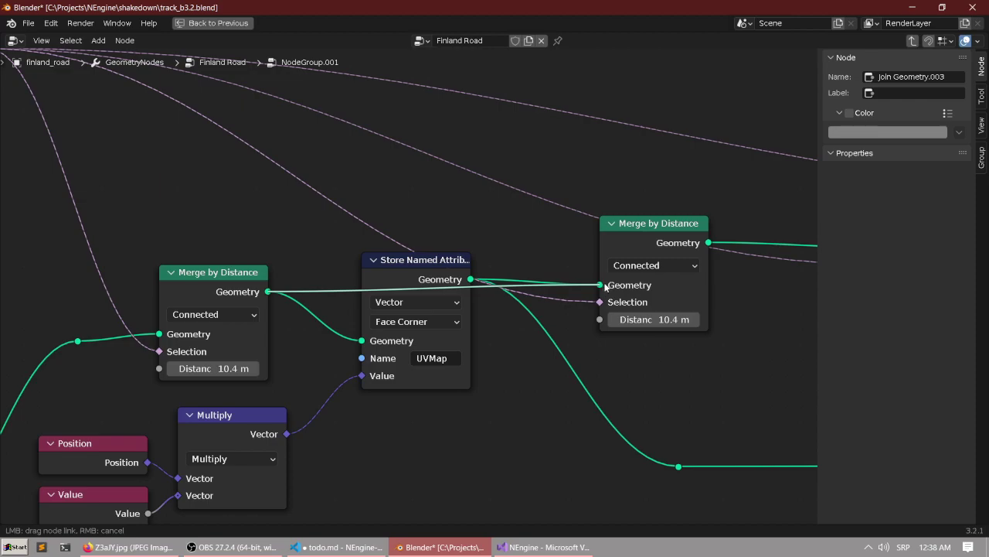
Bypass the original Store Named Attribute on the terrain branch by linking the first Merge by Distance straight to the Reroute.
{"action": "scroll", "coordinate": [541, 309], "scroll_direction": "down", "scroll_amount": 3}
{"action": "middle_click_drag", "start_coordinate": [414, 345], "coordinate": [420, 287]}
{"action": "scroll", "coordinate": [424, 287], "scroll_direction": "up", "scroll_amount": 1}
{"action": "left_click_drag", "start_coordinate": [443, 221], "coordinate": [457, 300]}
{"action": "scroll", "coordinate": [310, 329], "scroll_direction": "down", "scroll_amount": 3}
{"action": "middle_click_drag", "start_coordinate": [310, 330], "coordinate": [348, 326]}
{"action": "scroll", "coordinate": [351, 320], "scroll_direction": "up", "scroll_amount": 3}
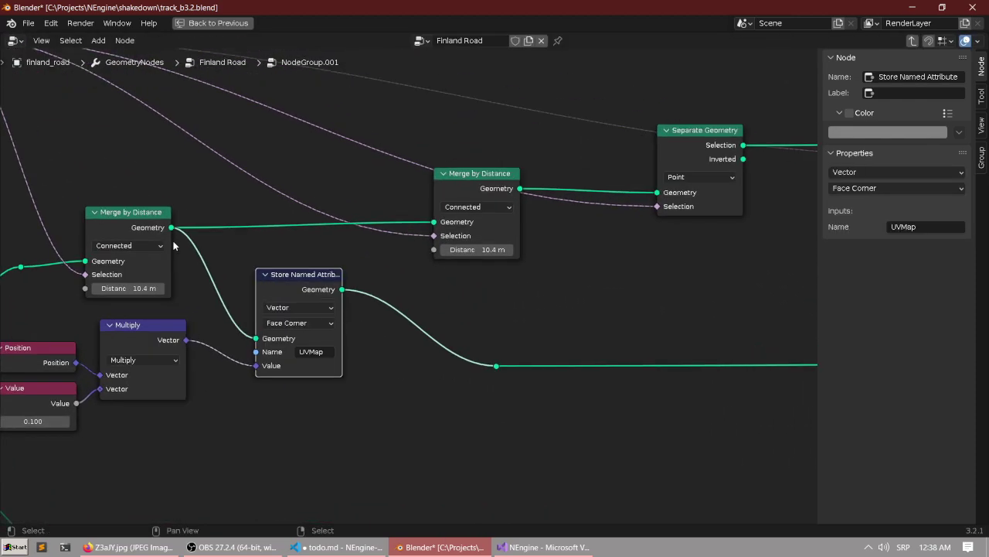
{"action": "left_click_drag", "start_coordinate": [174, 234], "coordinate": [498, 371]}
Delete the original Store Named Attribute, Multiply, Position and Value nodes beside the first Merge by Distance.
{"action": "left_click", "coordinate": [274, 315]}
{"action": "scroll", "coordinate": [272, 313], "scroll_direction": "down", "scroll_amount": 2}
{"action": "middle_click_drag", "start_coordinate": [177, 340], "coordinate": [412, 318]}
{"action": "scroll", "coordinate": [413, 318], "scroll_direction": "up", "scroll_amount": 2}
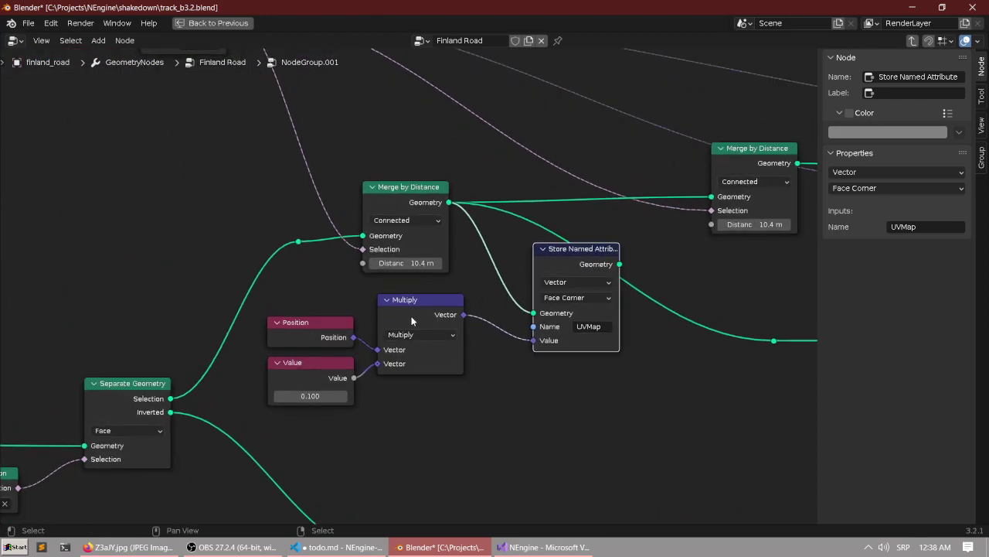
{"action": "key", "text": "x"}
{"action": "left_click", "coordinate": [407, 316]}
{"action": "key", "text": "x"}
{"action": "left_click", "coordinate": [329, 320]}
{"action": "key", "text": "x"}
{"action": "left_click", "coordinate": [310, 375]}
{"action": "key", "text": "x"}
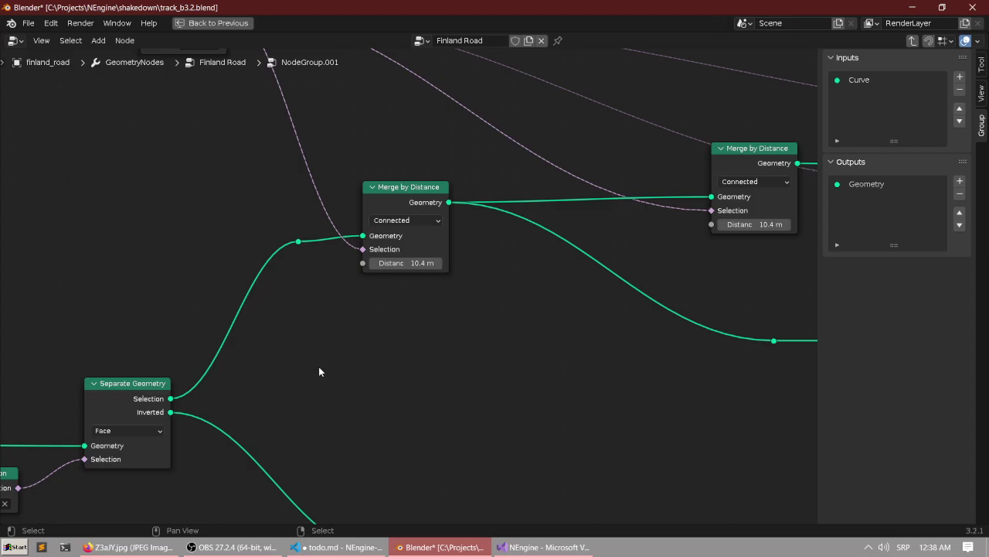
Inspect the texture mapping of the terrain and the filled inner area in the 3D view.
{"action": "scroll", "coordinate": [332, 362], "scroll_direction": "down", "scroll_amount": 3}
{"action": "key", "text": "ctrl+space"}
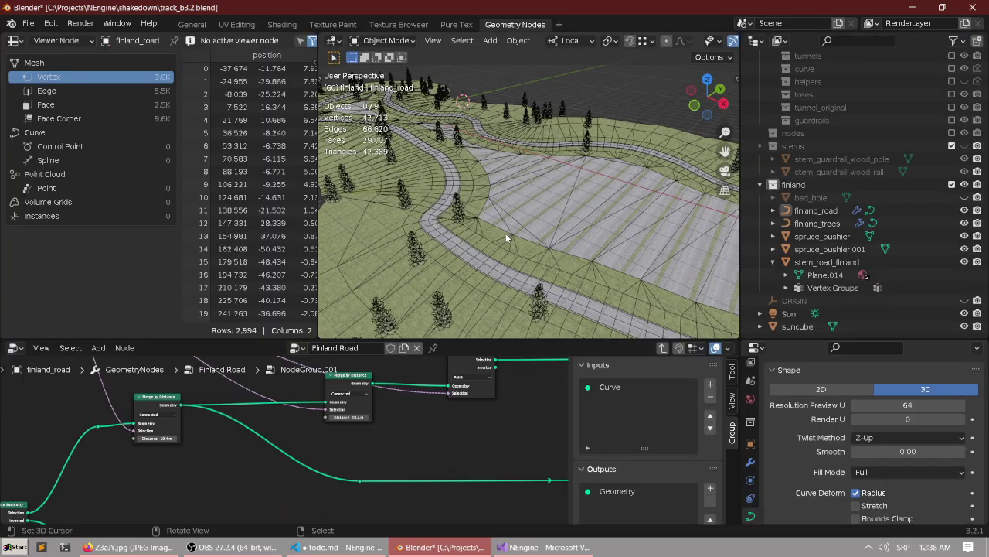
{"action": "mouse_move", "coordinate": [506, 233]}
{"action": "middle_mouse_down"}
{"action": "mouse_move", "coordinate": [486, 254]}
{"action": "mouse_move", "coordinate": [522, 266]}
{"action": "mouse_move", "coordinate": [602, 257]}
{"action": "mouse_move", "coordinate": [493, 261]}
{"action": "mouse_move", "coordinate": [527, 227]}
{"action": "mouse_move", "coordinate": [497, 249]}
{"action": "middle_mouse_up"}
{"action": "scroll", "coordinate": [493, 263], "scroll_direction": "up", "scroll_amount": 3}
{"action": "key", "text": "ctrl+space"}
{"action": "middle_click_drag", "start_coordinate": [695, 278], "coordinate": [572, 294], "text": "shift"}
{"action": "scroll", "coordinate": [396, 297], "scroll_direction": "down", "scroll_amount": 4}
{"action": "scroll", "coordinate": [503, 328], "scroll_direction": "up", "scroll_amount": 5}
{"action": "scroll", "coordinate": [502, 328], "scroll_direction": "down", "scroll_amount": 5}
{"action": "key", "text": "ctrl+space"}
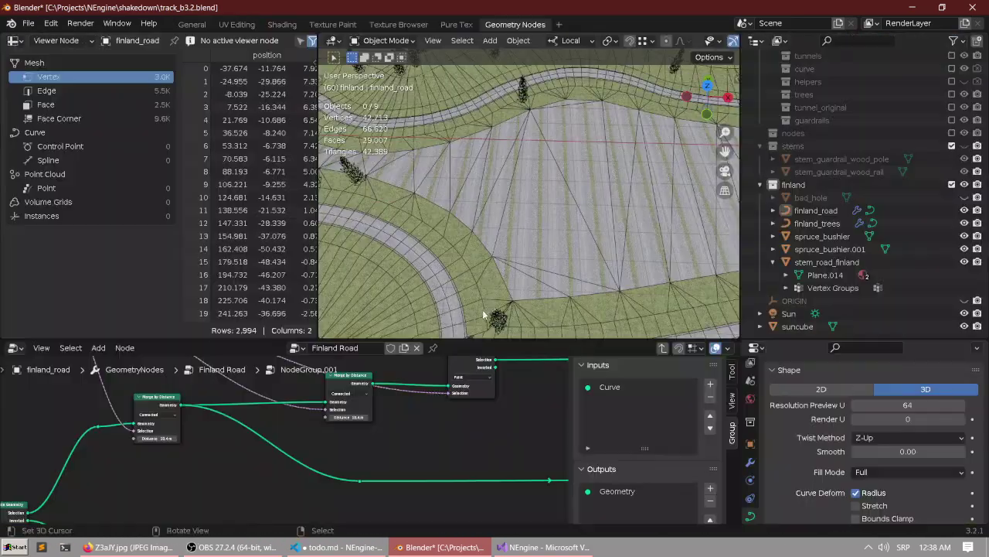
{"action": "scroll", "coordinate": [483, 315], "scroll_direction": "down", "scroll_amount": 3}
{"action": "key", "text": "ctrl+space"}
Review the early nodes from Group Input and Stack Along Curve to the noise-driven Set Position.
{"action": "scroll", "coordinate": [373, 408], "scroll_direction": "down", "scroll_amount": 4}
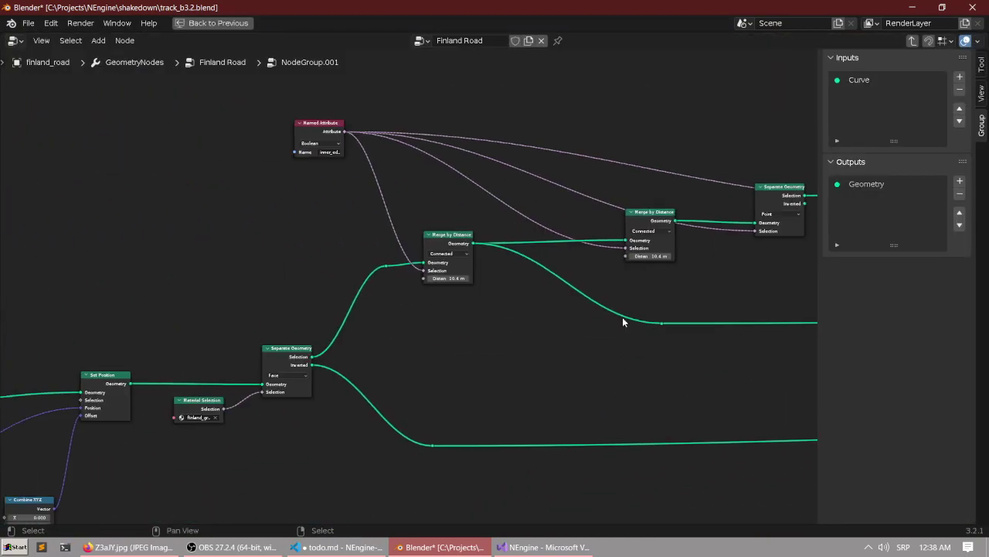
{"action": "scroll", "coordinate": [623, 317], "scroll_direction": "down", "scroll_amount": 2}
{"action": "middle_click_drag", "start_coordinate": [410, 328], "coordinate": [659, 308]}
{"action": "scroll", "coordinate": [448, 316], "scroll_direction": "up", "scroll_amount": 4}
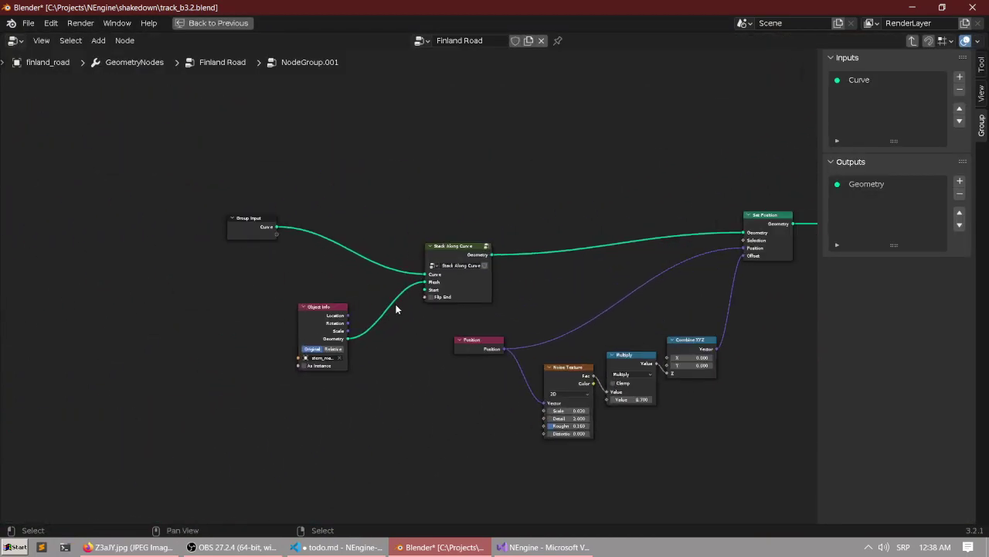
{"action": "middle_click_drag", "start_coordinate": [619, 342], "coordinate": [347, 240]}
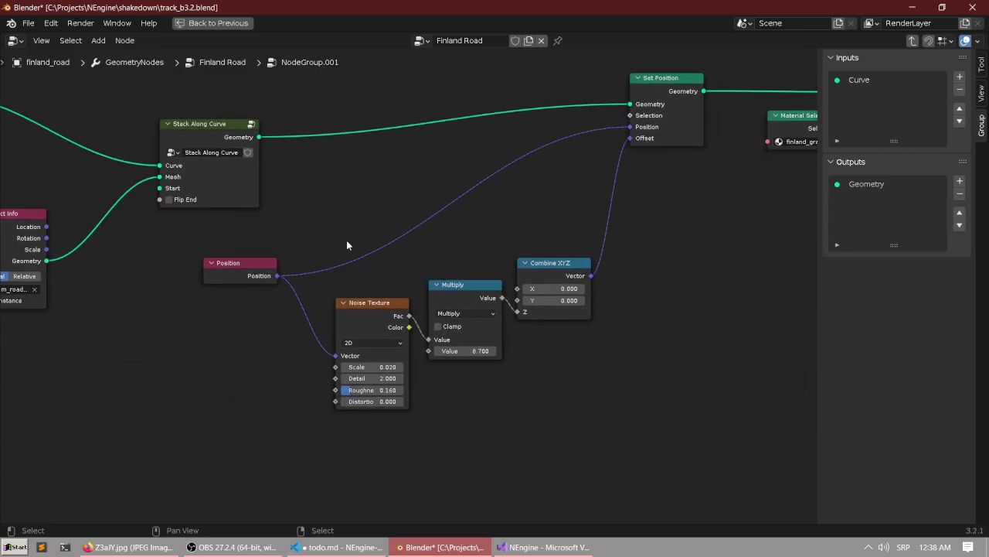
{"action": "scroll", "coordinate": [411, 267], "scroll_direction": "up", "scroll_amount": 5}
{"action": "scroll", "coordinate": [417, 254], "scroll_direction": "down", "scroll_amount": 1}
{"action": "scroll", "coordinate": [227, 278], "scroll_direction": "down", "scroll_amount": 1}
{"action": "middle_click_drag", "start_coordinate": [226, 278], "coordinate": [608, 297]}
{"action": "scroll", "coordinate": [735, 230], "scroll_direction": "down", "scroll_amount": 1}
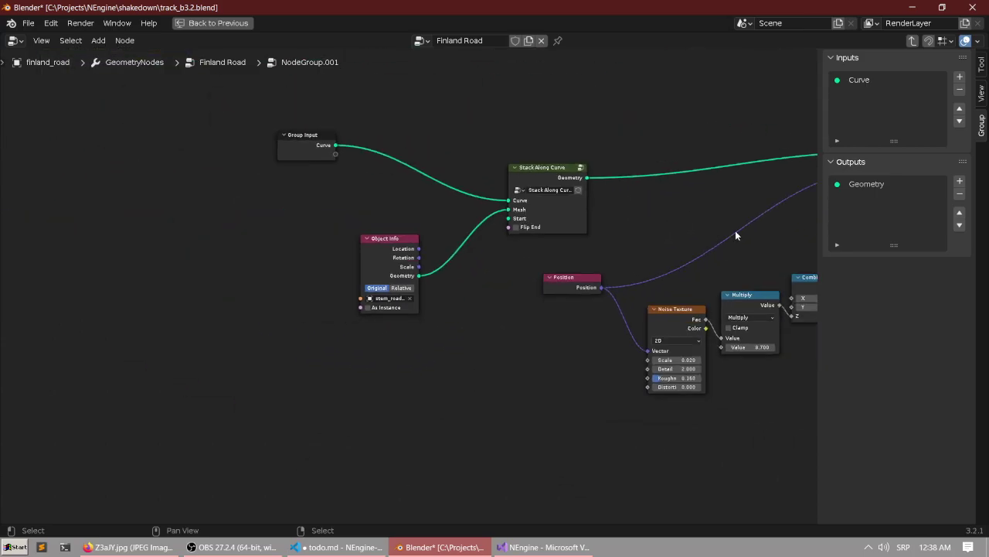
{"action": "scroll", "coordinate": [581, 216], "scroll_direction": "up", "scroll_amount": 3}
{"action": "scroll", "coordinate": [493, 223], "scroll_direction": "down", "scroll_amount": 4}
Review the nodes from the material separation through Fill Curve and Transfer Attribute to the UVMap Store Named Attribute.
{"action": "middle_click_drag", "start_coordinate": [735, 220], "coordinate": [128, 241]}
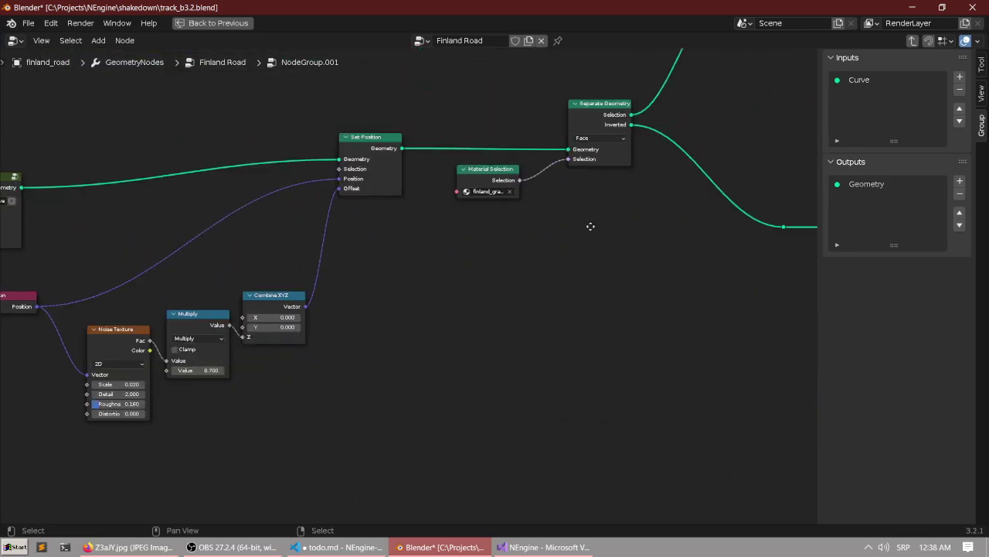
{"action": "middle_click_drag", "start_coordinate": [804, 201], "coordinate": [49, 340]}
{"action": "middle_click_drag", "start_coordinate": [808, 284], "coordinate": [462, 373]}
{"action": "middle_click_drag", "start_coordinate": [283, 250], "coordinate": [358, 320]}
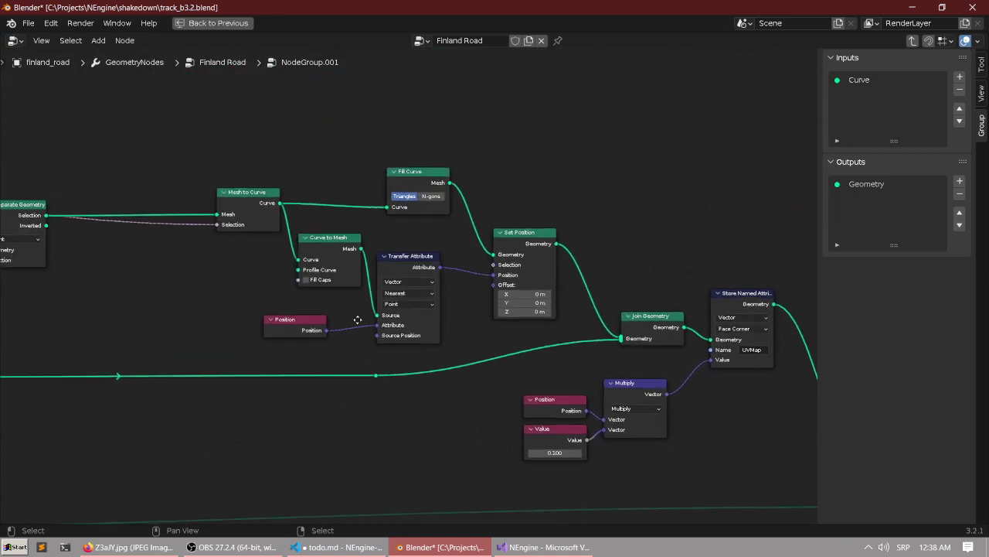
{"action": "scroll", "coordinate": [362, 319], "scroll_direction": "up", "scroll_amount": 4}
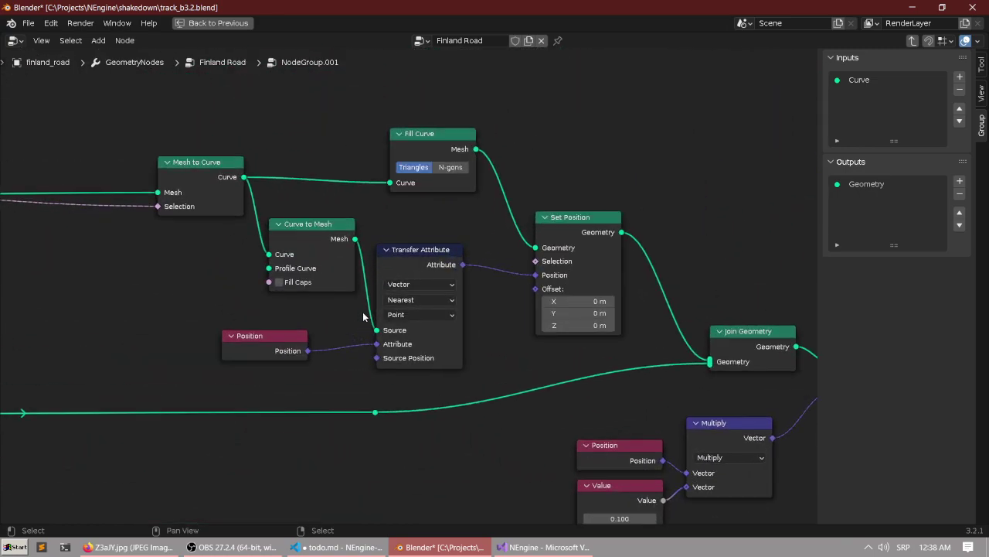
{"action": "scroll", "coordinate": [363, 311], "scroll_direction": "down", "scroll_amount": 1}
{"action": "middle_click_drag", "start_coordinate": [507, 268], "coordinate": [441, 271]}
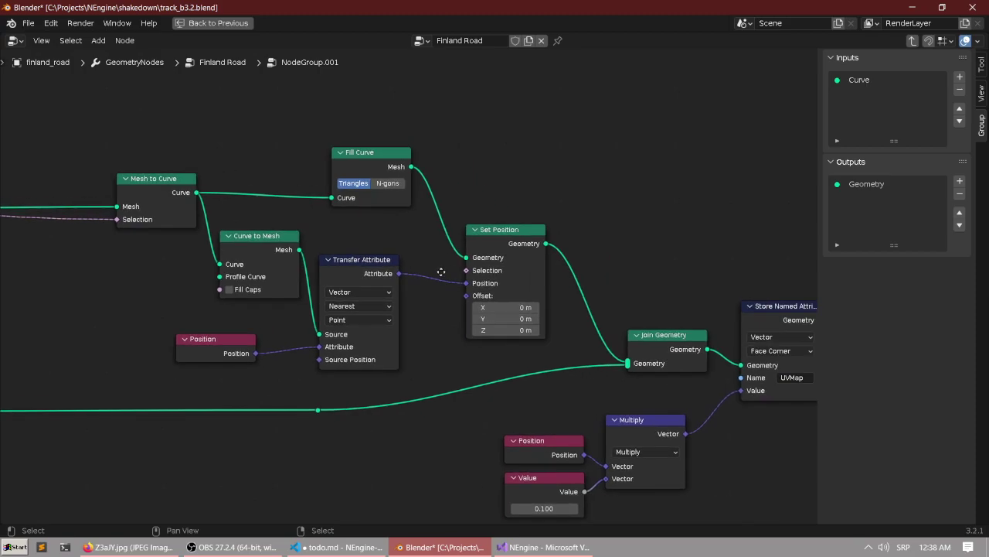
Shift the nodes from Mesh to Curve through Set Position away from Join Geometry to make room before it.
{"action": "middle_click_drag", "start_coordinate": [591, 263], "coordinate": [707, 296]}
{"action": "scroll", "coordinate": [707, 296], "scroll_direction": "up", "scroll_amount": 1}
{"action": "scroll", "coordinate": [704, 296], "scroll_direction": "down", "scroll_amount": 2}
{"action": "left_click_drag", "start_coordinate": [265, 137], "coordinate": [749, 386]}
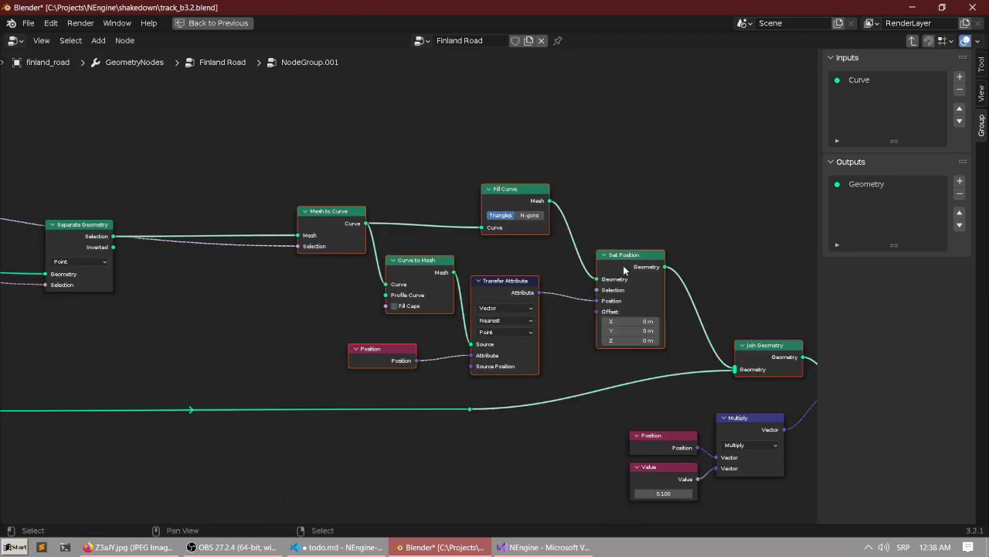
{"action": "left_click_drag", "start_coordinate": [233, 122], "coordinate": [656, 381]}
{"action": "left_click_drag", "start_coordinate": [625, 256], "coordinate": [526, 257]}
{"action": "left_click", "coordinate": [558, 204]}
Insert a Set Material Index node between Set Position and Join Geometry with the material index set to 1.
{"action": "middle_click_drag", "start_coordinate": [638, 254], "coordinate": [373, 228]}
{"action": "scroll", "coordinate": [372, 228], "scroll_direction": "up", "scroll_amount": 5}
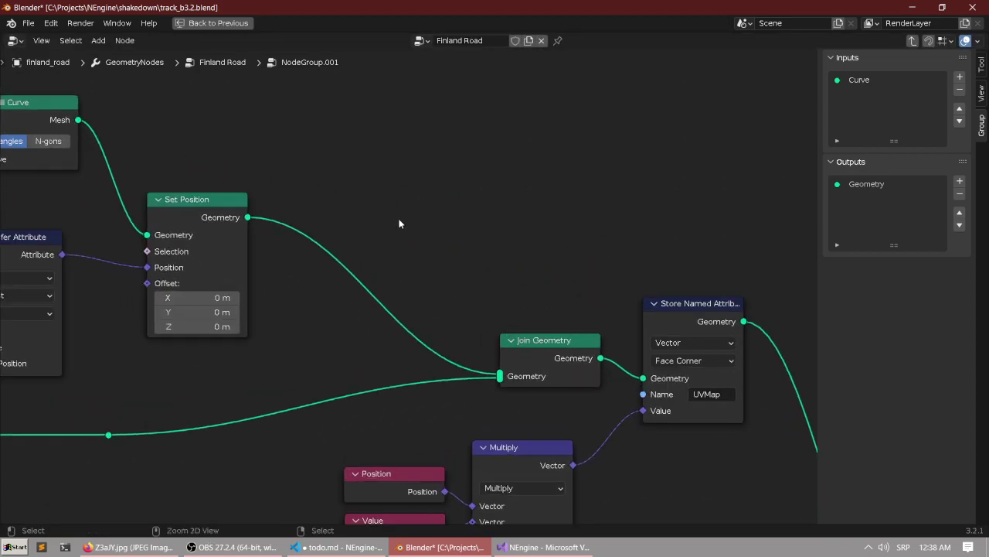
{"action": "key", "text": "F3"}
{"action": "type", "text": "set ma"}
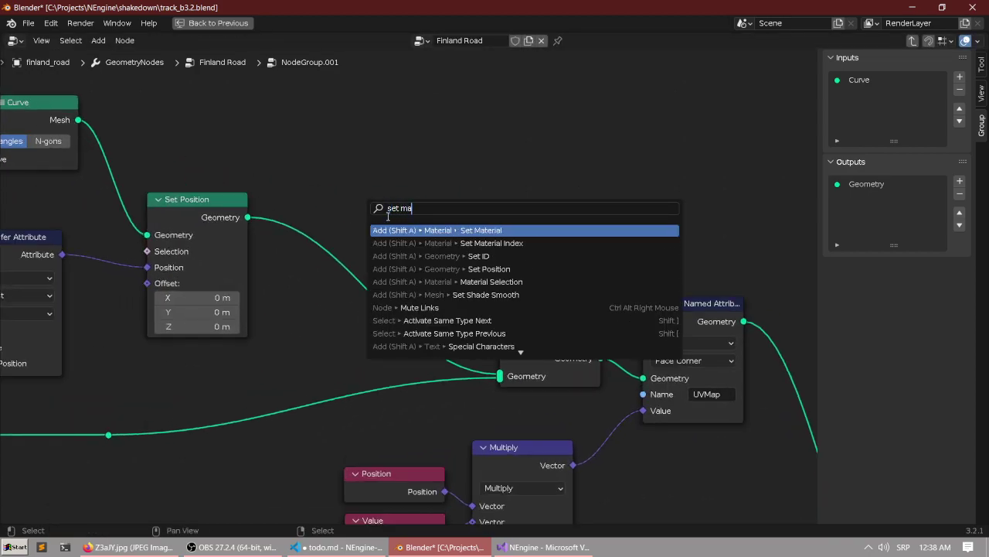
{"action": "type", "text": "t"}
{"action": "key", "text": "Down"}
{"action": "key", "text": "Return"}
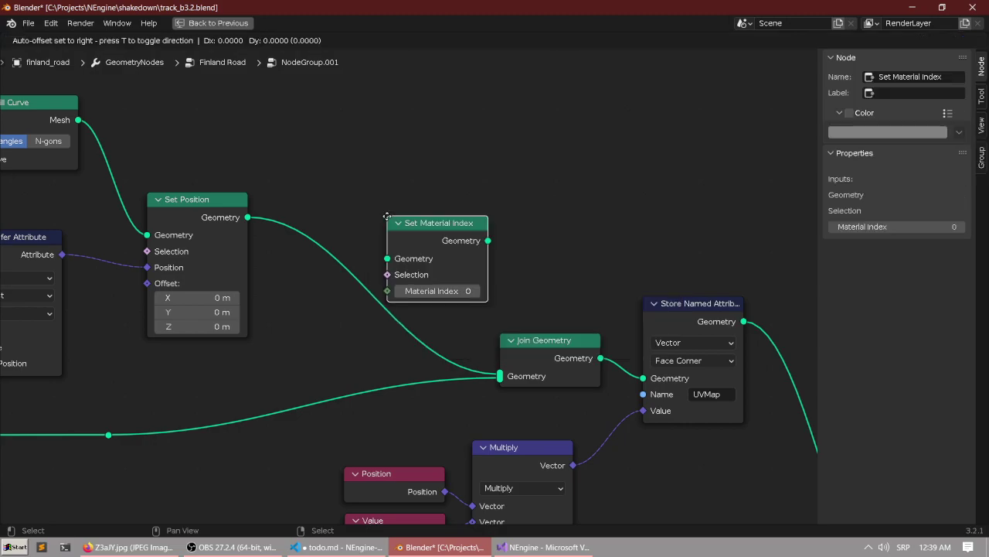
{"action": "left_click", "coordinate": [329, 231]}
{"action": "scroll", "coordinate": [422, 260], "scroll_direction": "up", "scroll_amount": 4}
{"action": "left_click", "coordinate": [362, 312]}
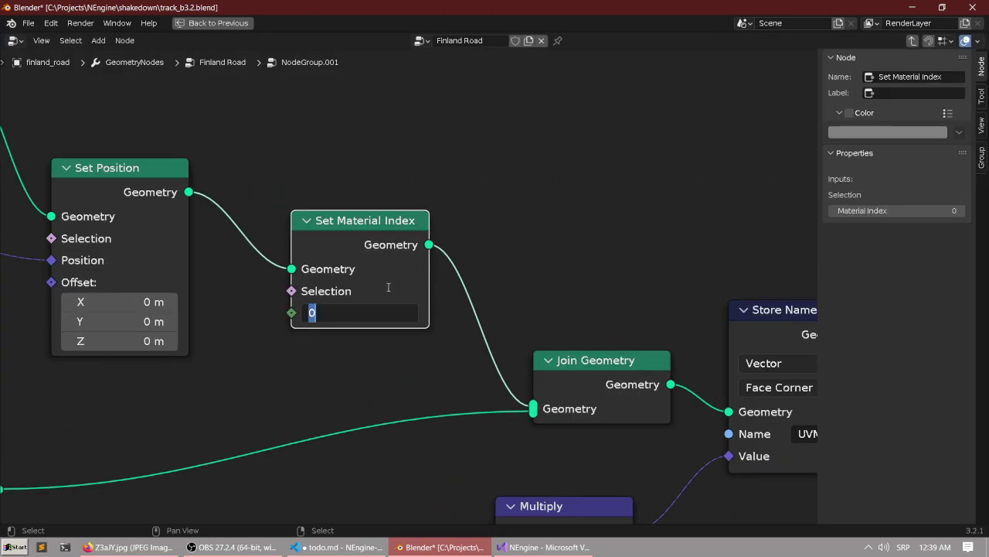
{"action": "type", "text": "1"}
{"action": "key", "text": "Return"}
Try converting the finland_road curve to a mesh and check its modifiers.
{"action": "scroll", "coordinate": [354, 241], "scroll_direction": "down", "scroll_amount": 1}
{"action": "scroll", "coordinate": [354, 240], "scroll_direction": "up", "scroll_amount": 1}
{"action": "key", "text": "ctrl+space"}
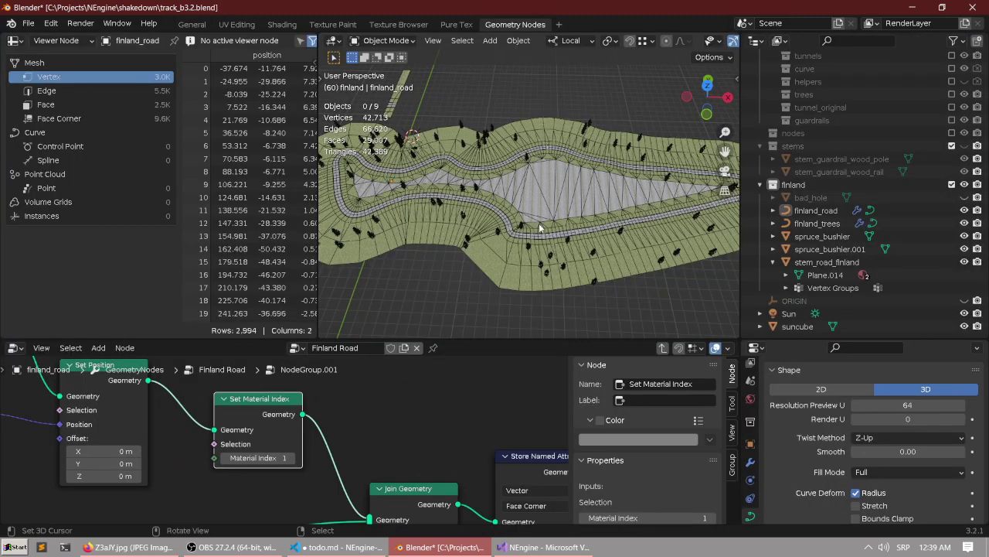
{"action": "scroll", "coordinate": [535, 204], "scroll_direction": "up", "scroll_amount": 4}
{"action": "mouse_move", "coordinate": [524, 210]}
{"action": "middle_mouse_down", "text": "shift"}
{"action": "mouse_move", "coordinate": [462, 205]}
{"action": "mouse_move", "coordinate": [511, 201]}
{"action": "middle_mouse_up", "text": "shift"}
{"action": "left_click", "coordinate": [511, 199]}
{"action": "scroll", "coordinate": [496, 206], "scroll_direction": "down", "scroll_amount": 2}
{"action": "key", "text": "q"}
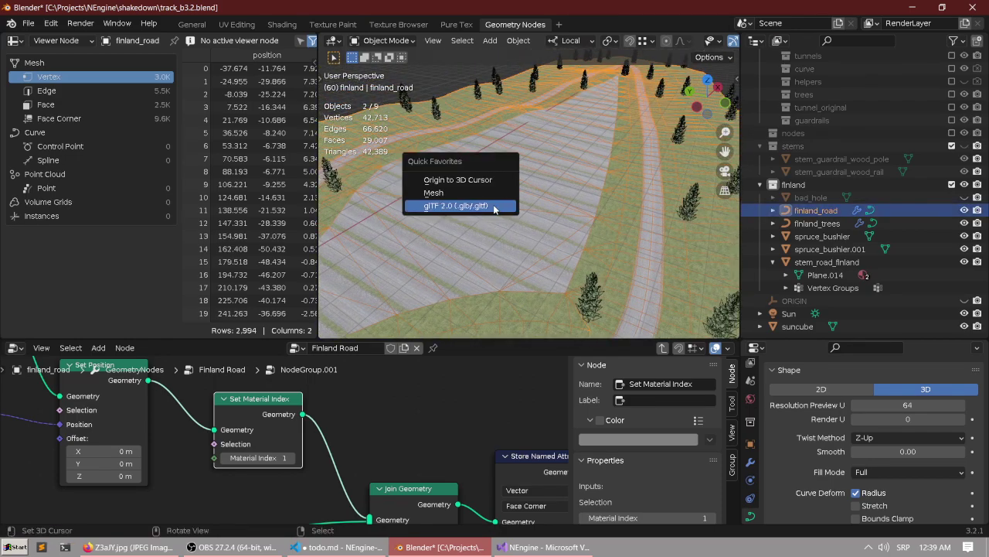
{"action": "key", "text": "q"}
{"action": "left_click", "coordinate": [577, 204]}
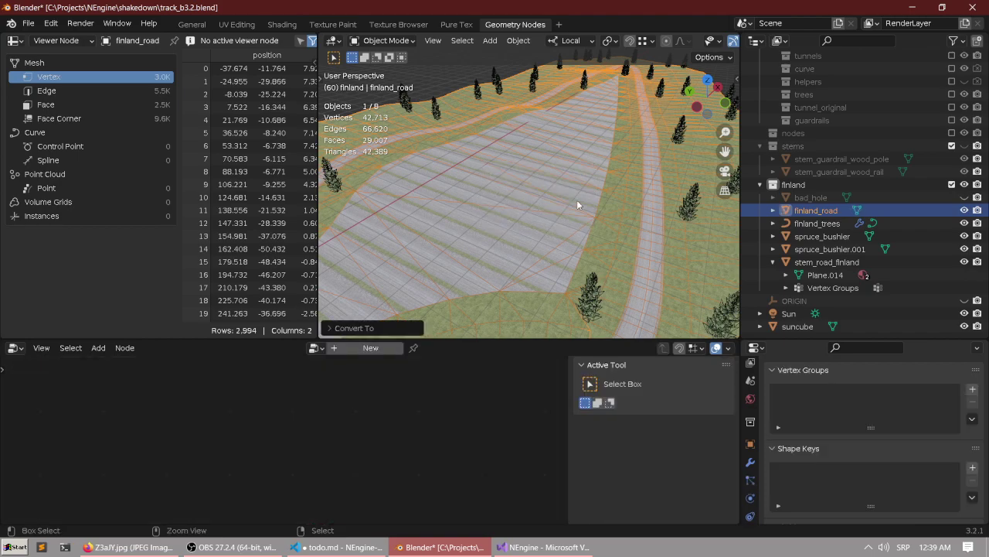
{"action": "middle_click_drag", "start_coordinate": [576, 200], "coordinate": [509, 204]}
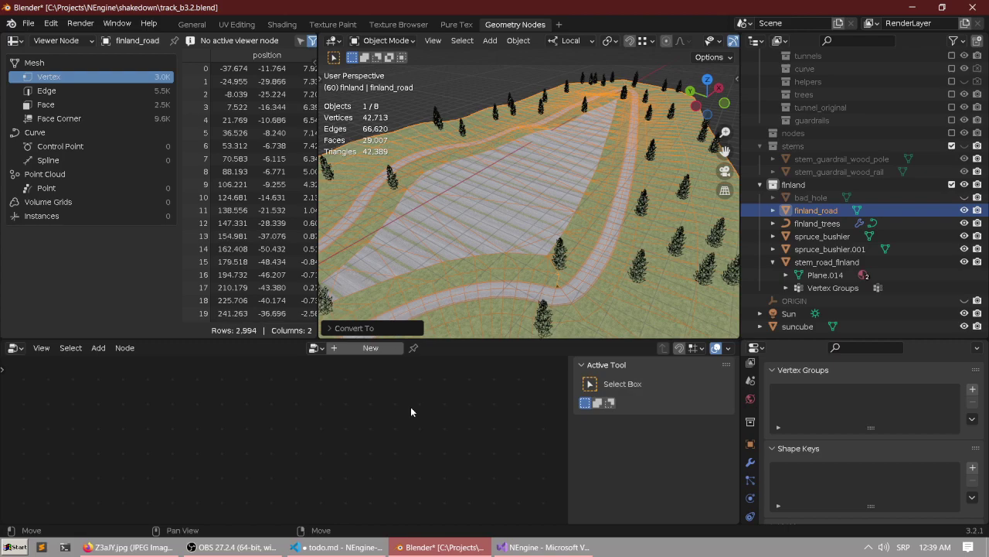
{"action": "left_click", "coordinate": [750, 462]}
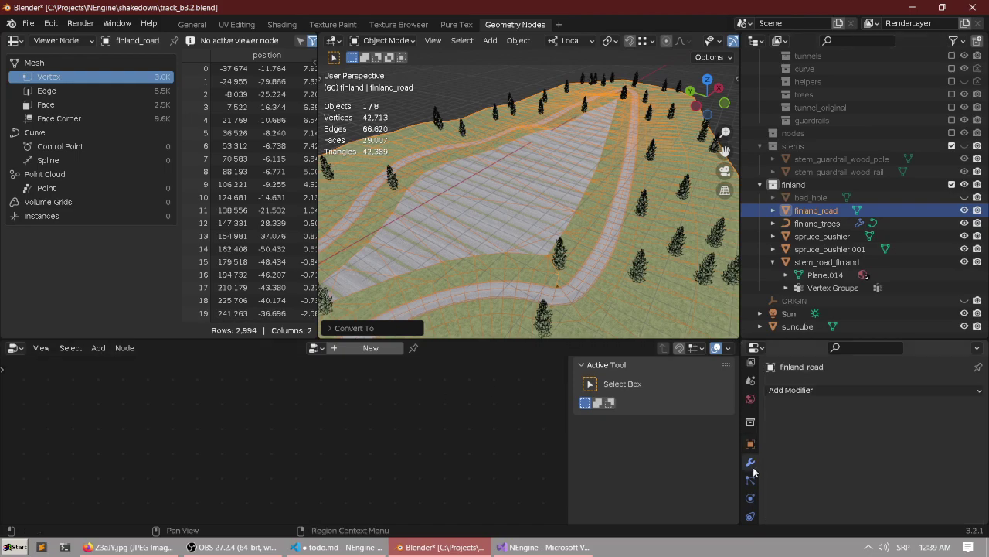
Undo the conversion of finland_road to a mesh.
{"action": "left_click", "coordinate": [565, 252]}
{"action": "left_click", "coordinate": [534, 200]}
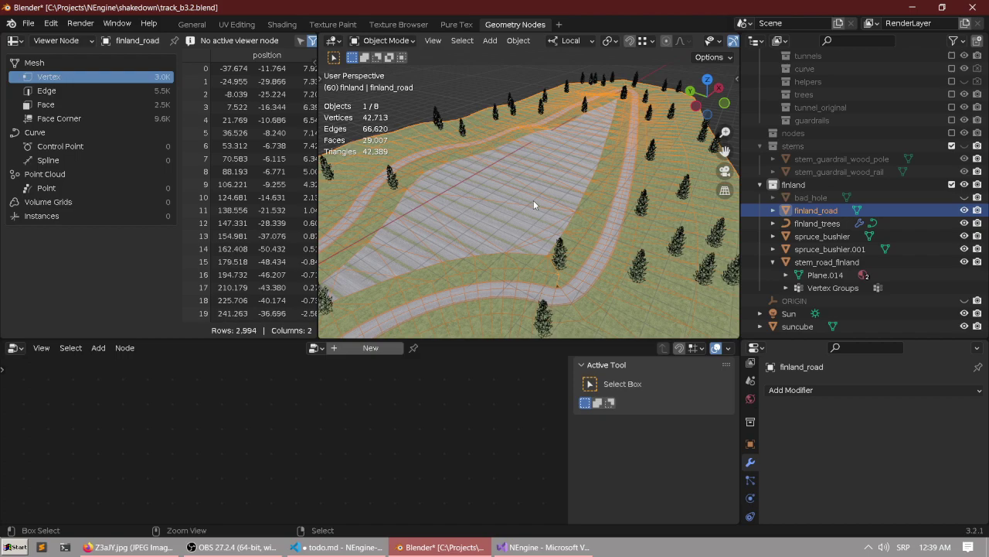
{"action": "key", "text": "super+space"}
{"action": "left_click", "coordinate": [534, 201], "text": "ctrl"}
{"action": "left_click", "coordinate": [533, 200], "text": "ctrl"}
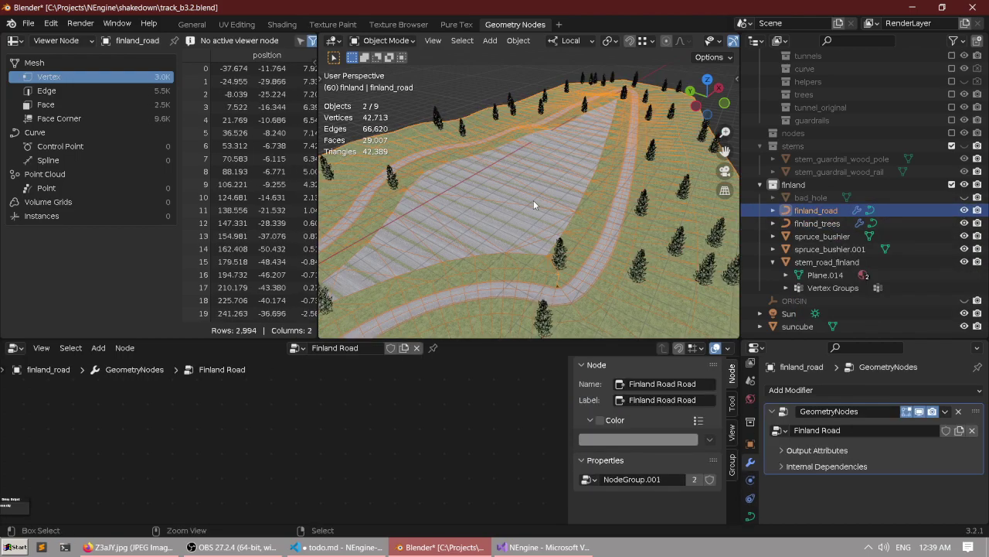
Reopen the NodeGroup.001 group node inside the Finland Road tree for editing.
{"action": "scroll", "coordinate": [423, 410], "scroll_direction": "down", "scroll_amount": 5}
{"action": "middle_click_drag", "start_coordinate": [423, 411], "coordinate": [349, 470]}
{"action": "middle_click_drag", "start_coordinate": [178, 495], "coordinate": [325, 407]}
{"action": "middle_click_drag", "start_coordinate": [115, 464], "coordinate": [371, 414]}
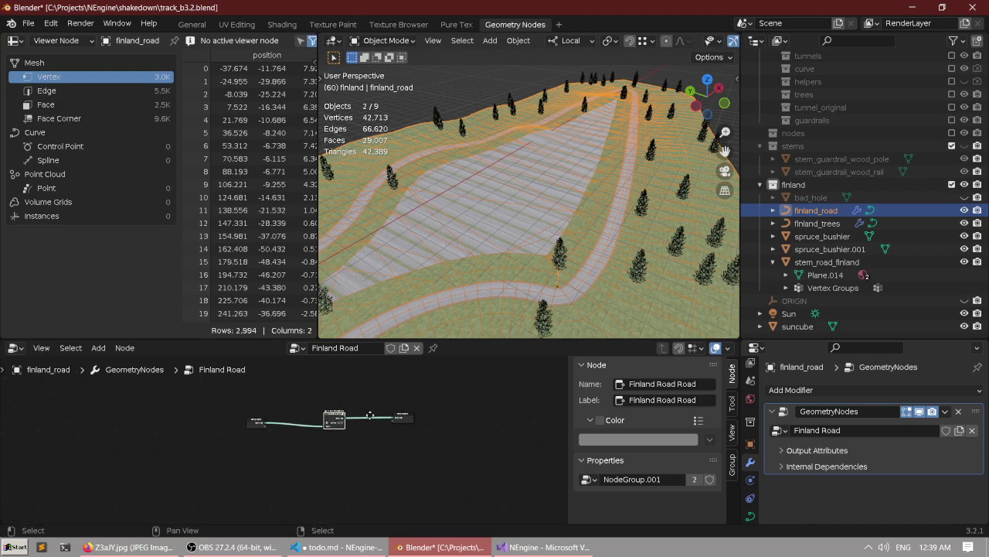
{"action": "scroll", "coordinate": [340, 420], "scroll_direction": "up", "scroll_amount": 6}
{"action": "scroll", "coordinate": [345, 421], "scroll_direction": "up", "scroll_amount": 6}
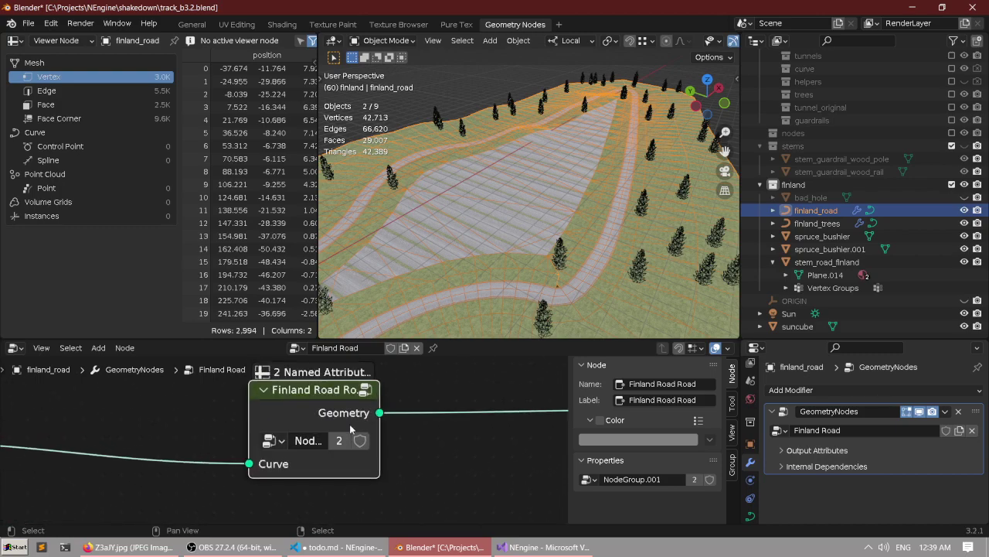
{"action": "left_click", "coordinate": [366, 390]}
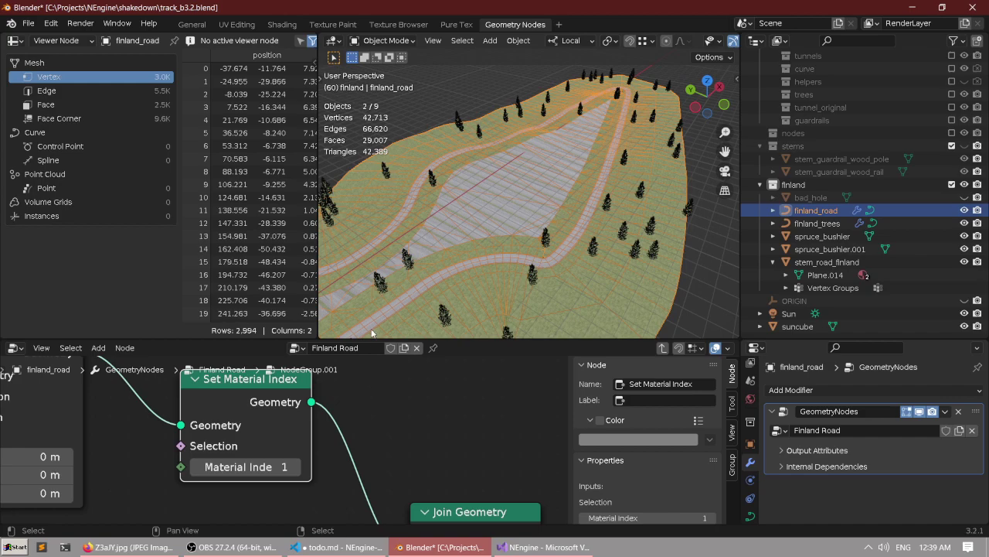
{"action": "scroll", "coordinate": [484, 235], "scroll_direction": "up", "scroll_amount": 6}
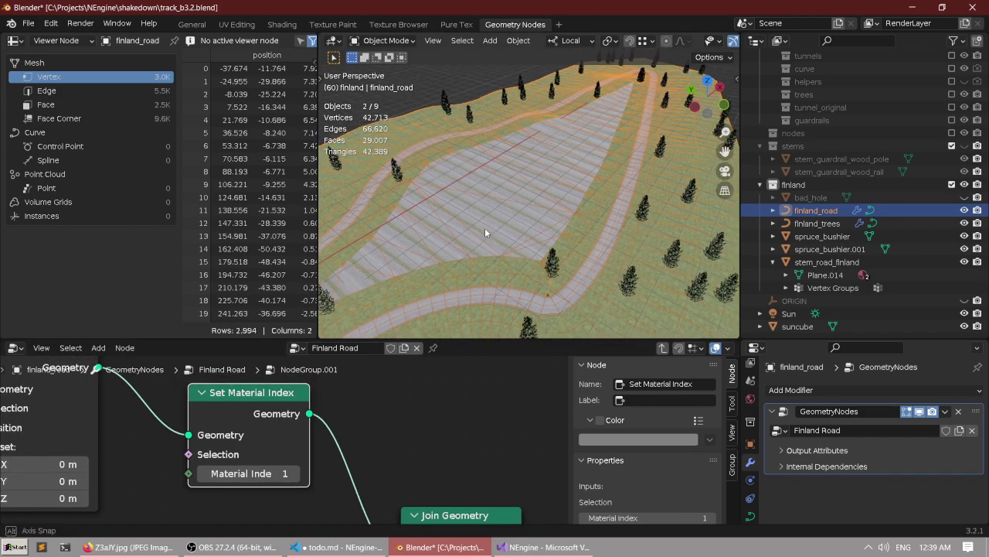
Save the track_b3.2.blend file.
{"action": "key", "text": "ctrl+space"}
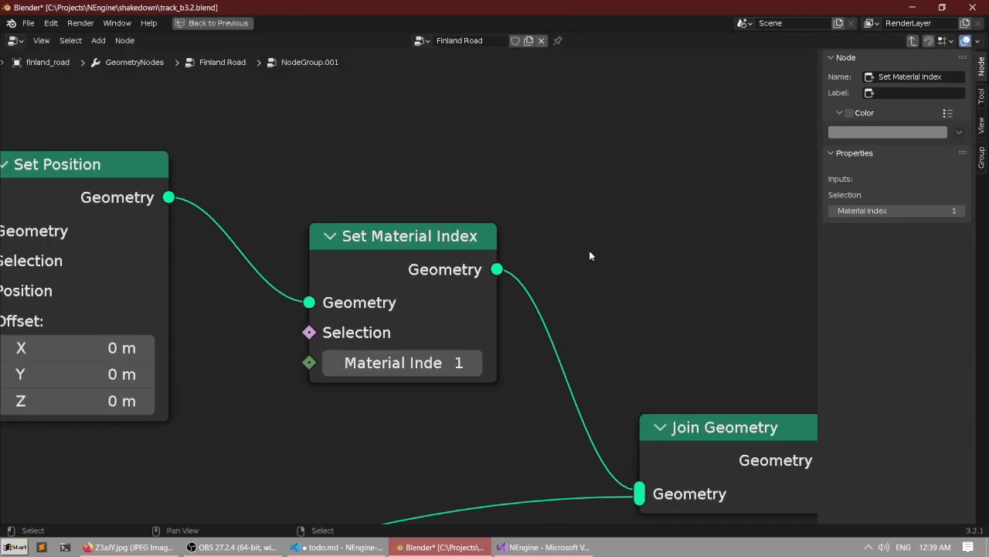
{"action": "key", "text": "ctrl+s"}
{"action": "scroll", "coordinate": [524, 249], "scroll_direction": "down", "scroll_amount": 2}
{"action": "middle_click_drag", "start_coordinate": [523, 249], "coordinate": [484, 261]}
{"action": "key", "text": "ctrl+space"}
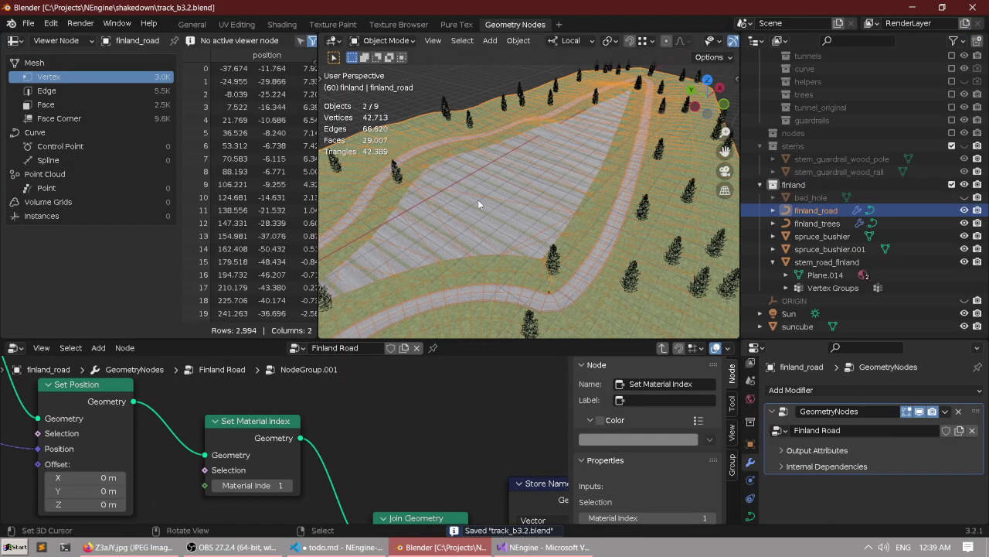
Try a material index of 14 on the Set Material Index node and check the filled area.
{"action": "key", "text": "ctrl+space"}
{"action": "scroll", "coordinate": [363, 376], "scroll_direction": "up", "scroll_amount": 2}
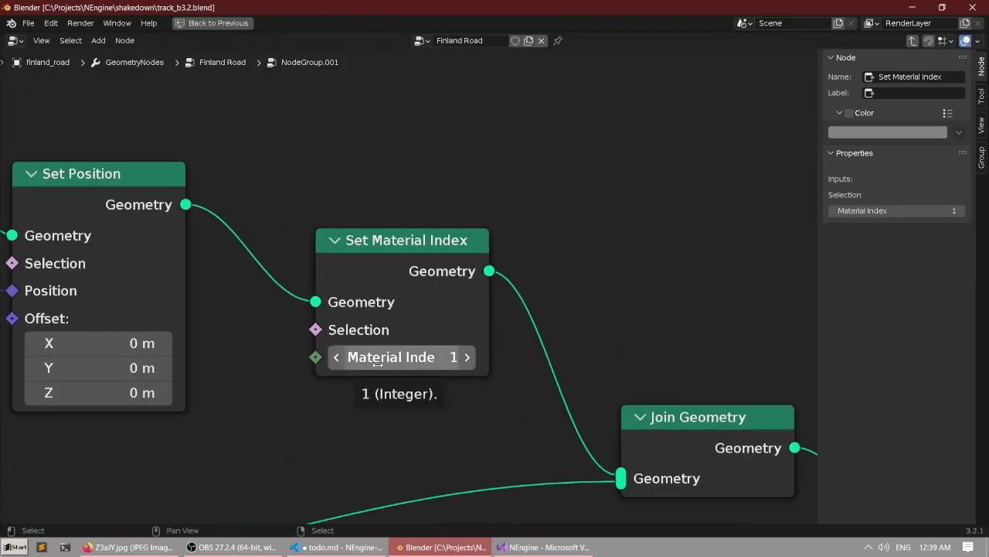
{"action": "double_click", "coordinate": [378, 364]}
{"action": "left_click", "coordinate": [383, 372]}
{"action": "left_click_drag", "start_coordinate": [384, 366], "coordinate": [396, 367]}
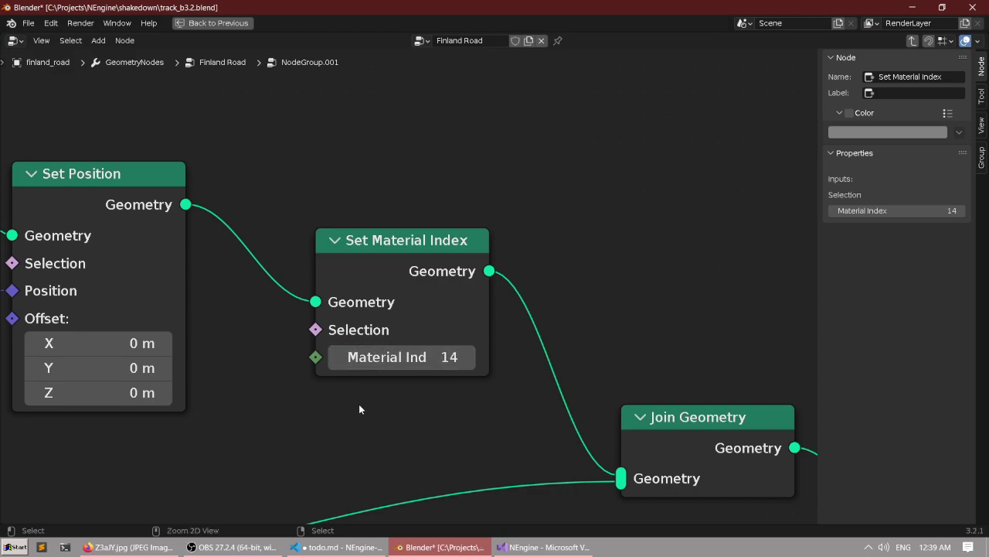
{"action": "key", "text": "ctrl+space"}
{"action": "key", "text": "ctrl+space"}
Replace the Set Material Index node with a Set Material node linked between Set Position and Join Geometry.
{"action": "middle_click_drag", "start_coordinate": [419, 346], "coordinate": [439, 376]}
{"action": "left_click_drag", "start_coordinate": [440, 278], "coordinate": [440, 278]}
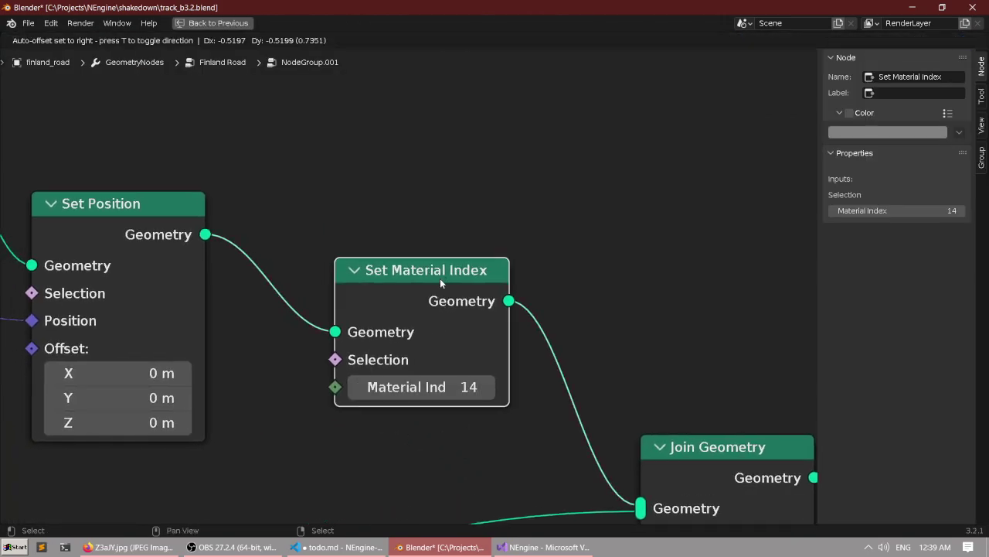
{"action": "key", "text": "Delete"}
{"action": "scroll", "coordinate": [407, 284], "scroll_direction": "down", "scroll_amount": 1}
{"action": "left_click_drag", "start_coordinate": [248, 246], "coordinate": [361, 288]}
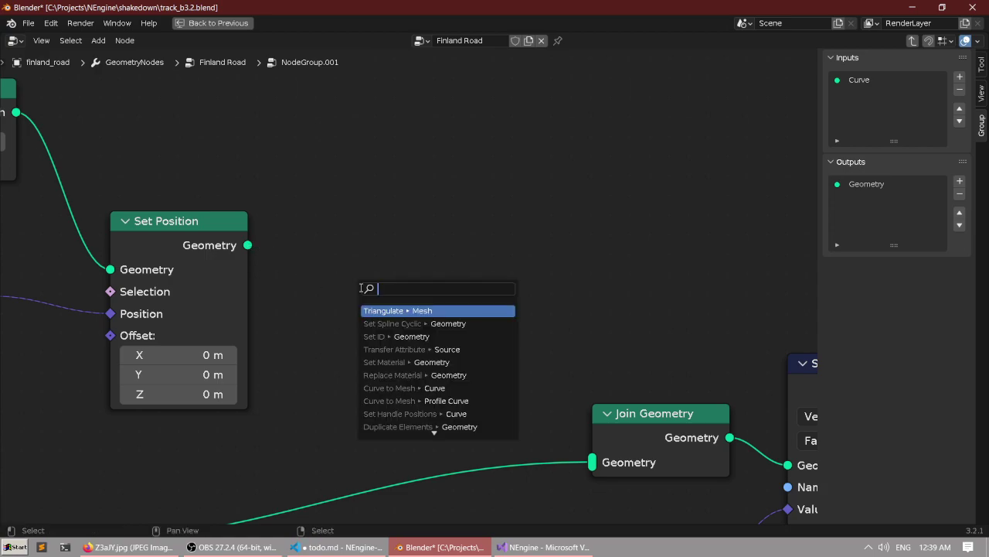
{"action": "type", "text": "set mat"}
{"action": "key", "text": "Return"}
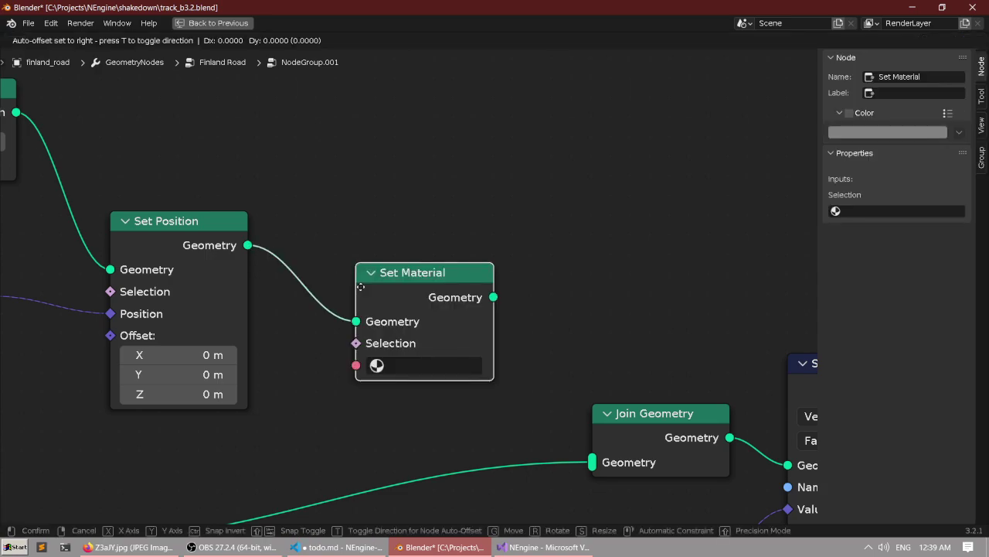
{"action": "left_click", "coordinate": [360, 286]}
{"action": "left_click_drag", "start_coordinate": [490, 304], "coordinate": [597, 463]}
Assign the grass material to the Set Material node and check the filled inner area.
{"action": "left_click", "coordinate": [404, 365]}
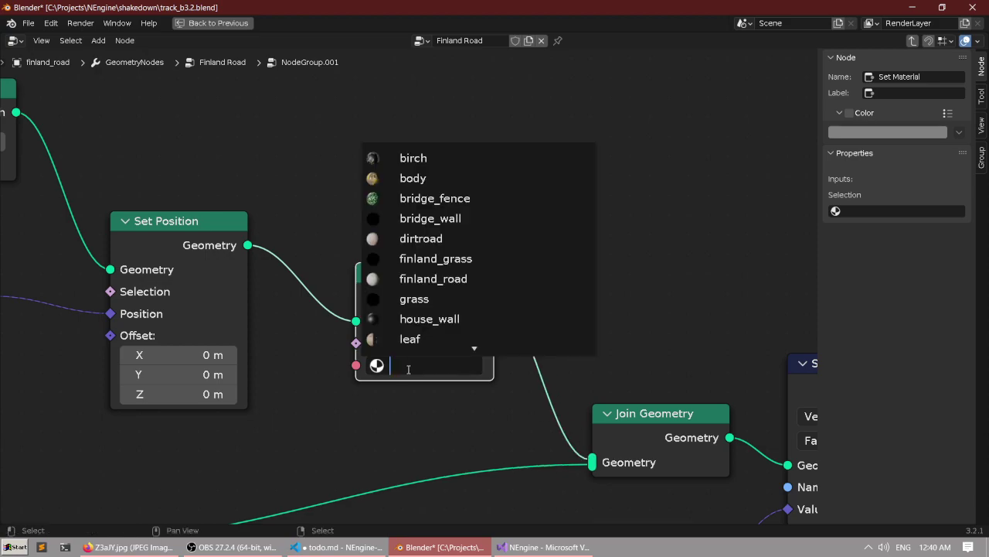
{"action": "type", "text": "grass"}
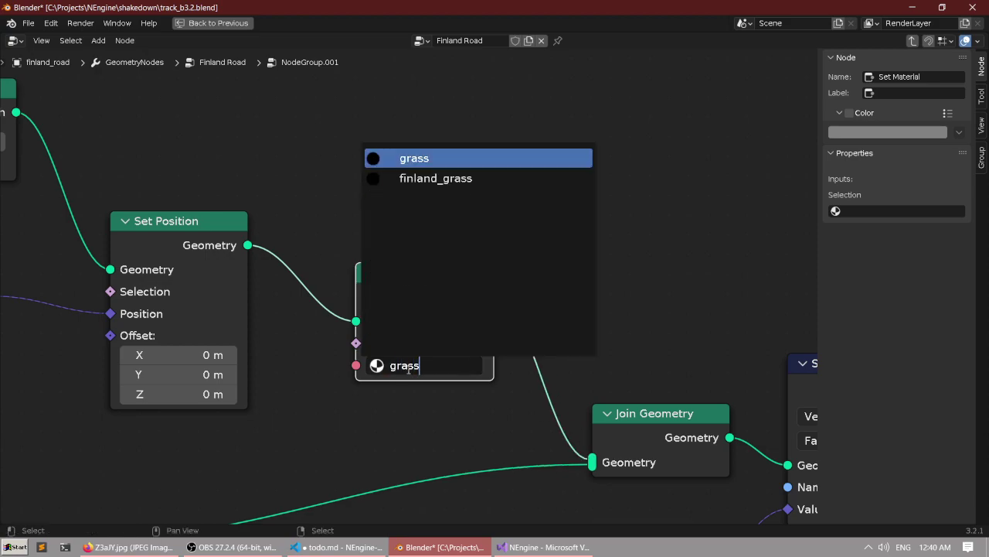
{"action": "left_click", "coordinate": [485, 164]}
{"action": "scroll", "coordinate": [485, 190], "scroll_direction": "down", "scroll_amount": 1}
{"action": "mouse_move", "coordinate": [494, 229]}
{"action": "middle_mouse_down"}
{"action": "mouse_move", "coordinate": [483, 214]}
{"action": "mouse_move", "coordinate": [490, 220]}
{"action": "middle_mouse_up"}
{"action": "key", "text": "ctrl+space"}
{"action": "scroll", "coordinate": [484, 211], "scroll_direction": "down", "scroll_amount": 2}
{"action": "middle_click_drag", "start_coordinate": [278, 441], "coordinate": [330, 412]}
{"action": "scroll", "coordinate": [316, 414], "scroll_direction": "up", "scroll_amount": 2}
{"action": "scroll", "coordinate": [331, 412], "scroll_direction": "down", "scroll_amount": 2}
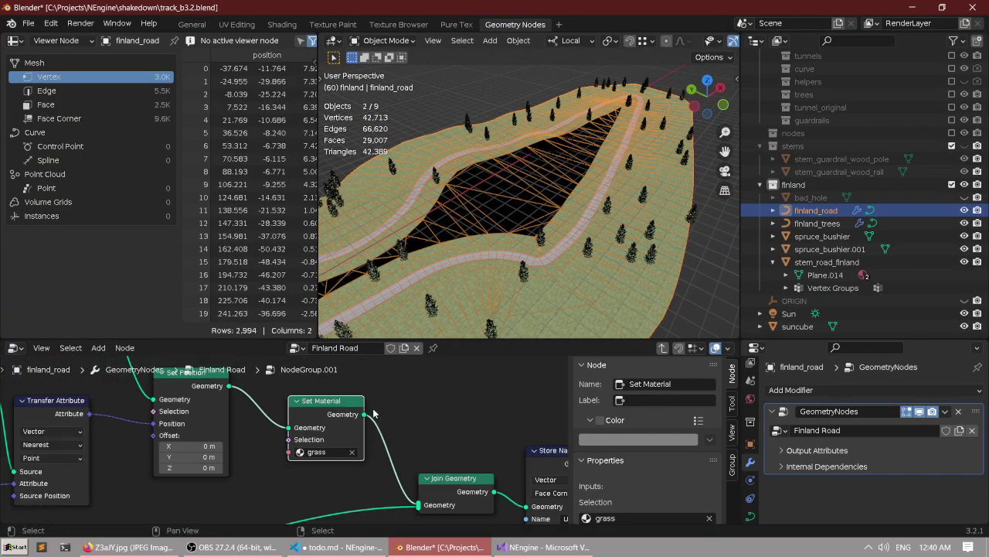
Set the Set Material node's material to finland_grass.
{"action": "left_click", "coordinate": [336, 449]}
{"action": "type", "text": "fuin"}
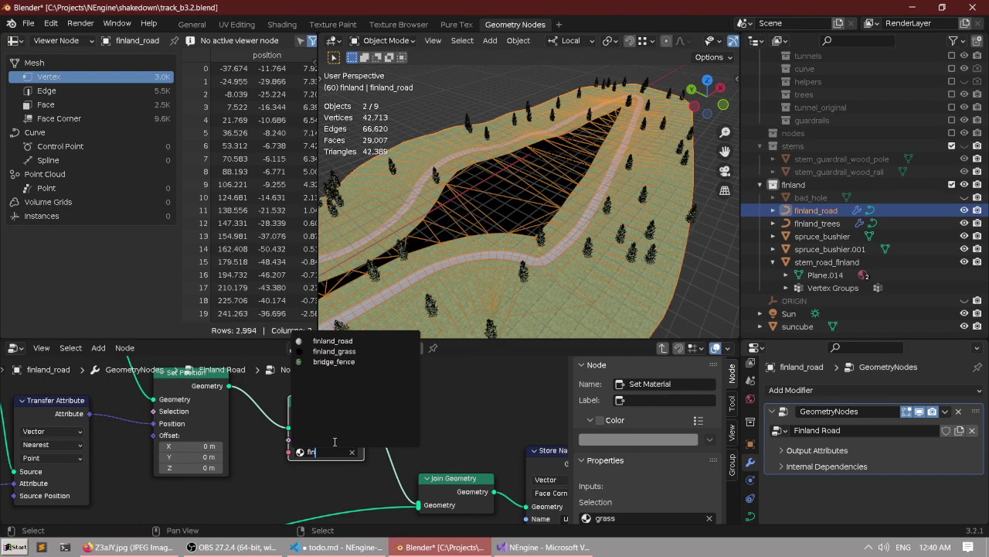
{"action": "left_click", "coordinate": [334, 351]}
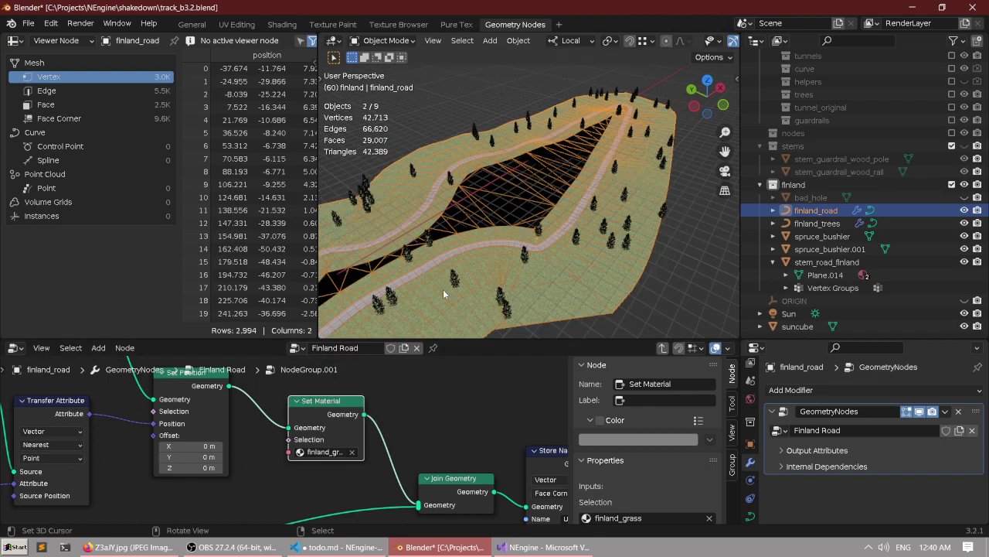
Inspect the filled inner area's material in the 3D view alongside the Set Material node.
{"action": "scroll", "coordinate": [355, 456], "scroll_direction": "down", "scroll_amount": 1}
{"action": "scroll", "coordinate": [355, 466], "scroll_direction": "up", "scroll_amount": 1}
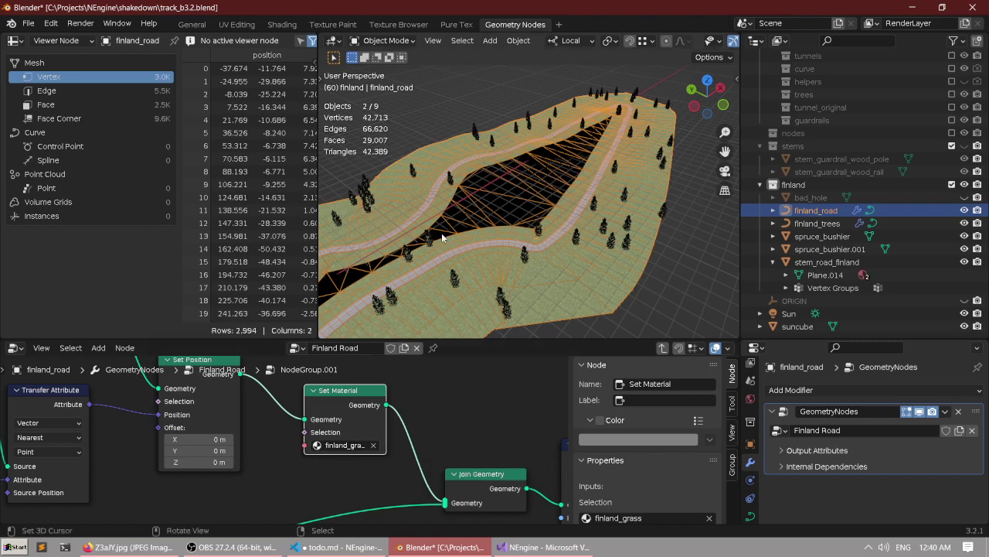
{"action": "middle_click_drag", "start_coordinate": [554, 236], "coordinate": [541, 262]}
{"action": "scroll", "coordinate": [497, 228], "scroll_direction": "up", "scroll_amount": 4}
{"action": "middle_click_drag", "start_coordinate": [497, 228], "coordinate": [543, 195]}
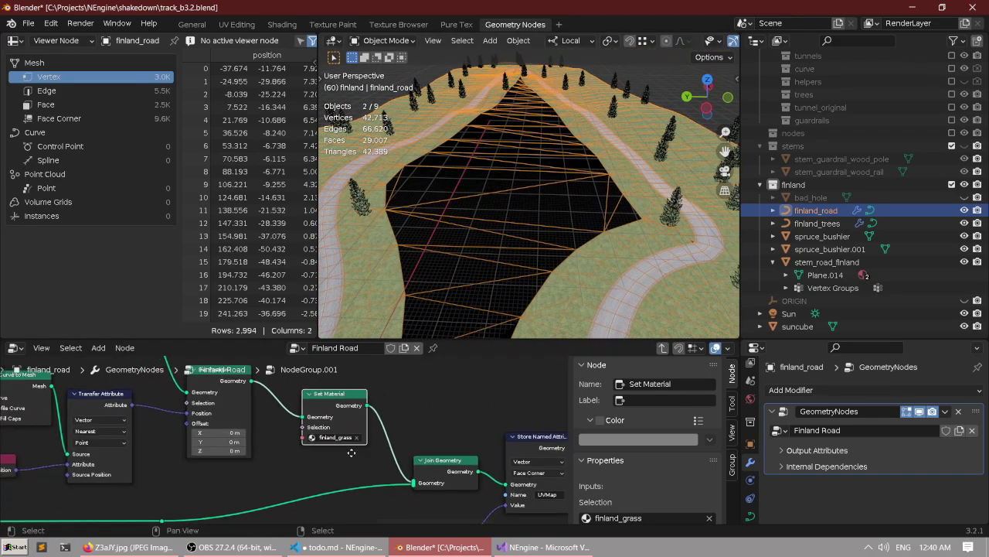
{"action": "key", "text": "ctrl+space"}
{"action": "scroll", "coordinate": [394, 386], "scroll_direction": "up", "scroll_amount": 2}
{"action": "key", "text": "ctrl+space"}
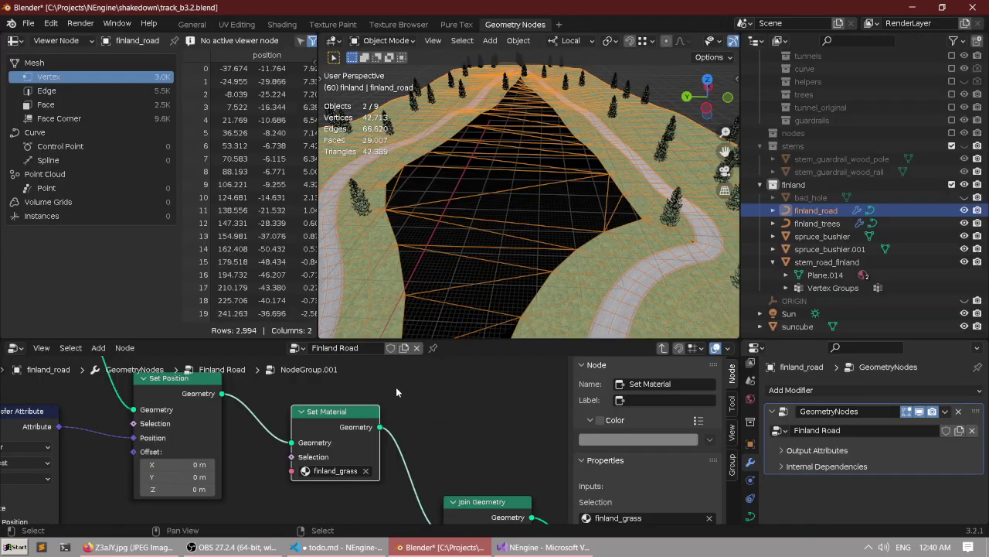
Unlink the terrain branch from the Join Geometry node so only the Set Material branch feeds it.
{"action": "scroll", "coordinate": [411, 453], "scroll_direction": "down", "scroll_amount": 2}
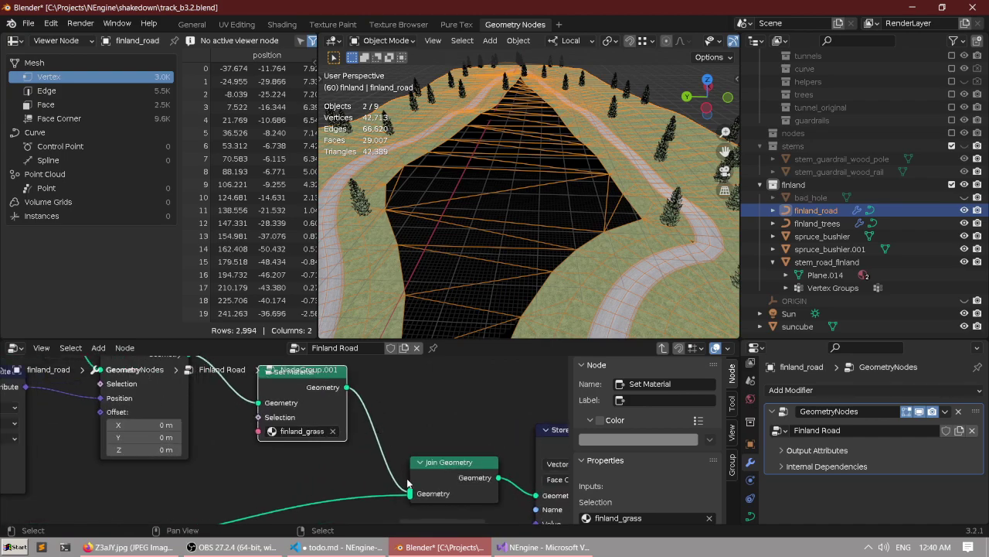
{"action": "left_click_drag", "start_coordinate": [410, 492], "coordinate": [375, 437]}
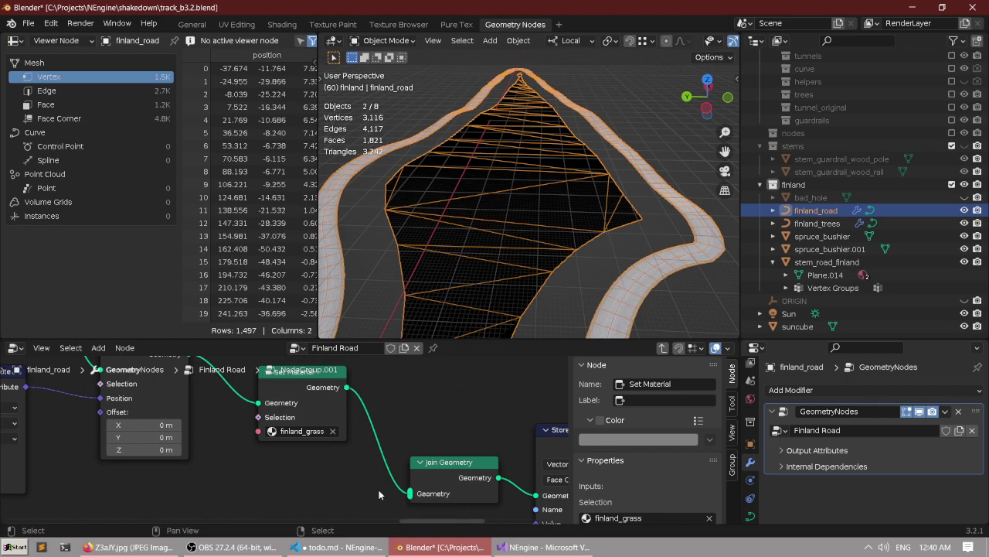
Try a Triangulate node after Set Material, remove it, and relink Set Material to Join Geometry.
{"action": "left_click_drag", "start_coordinate": [355, 390], "coordinate": [378, 390]}
{"action": "type", "text": "tri"}
{"action": "key", "text": "Return"}
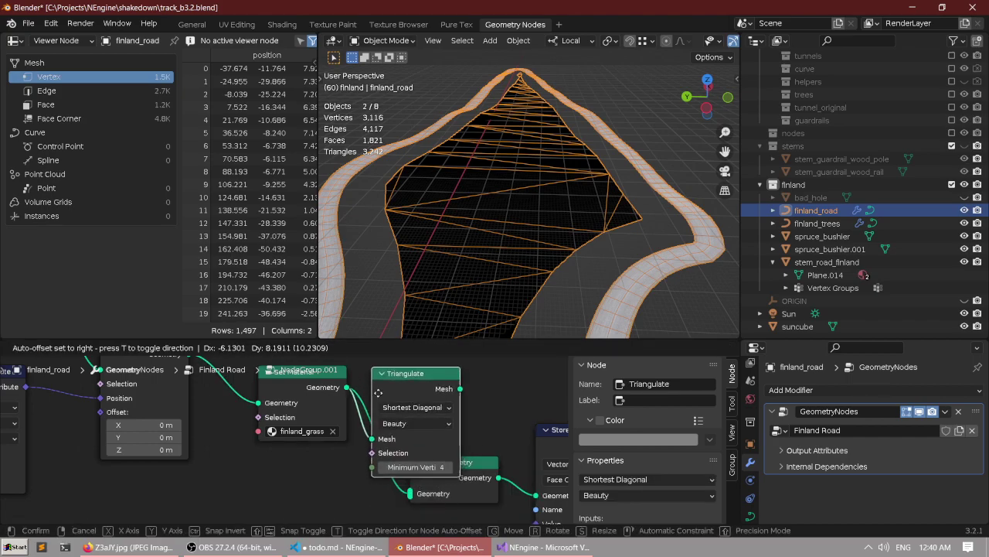
{"action": "left_click", "coordinate": [380, 389]}
{"action": "key", "text": "x"}
{"action": "left_click_drag", "start_coordinate": [411, 494], "coordinate": [391, 474]}
{"action": "left_click_drag", "start_coordinate": [347, 387], "coordinate": [411, 492]}
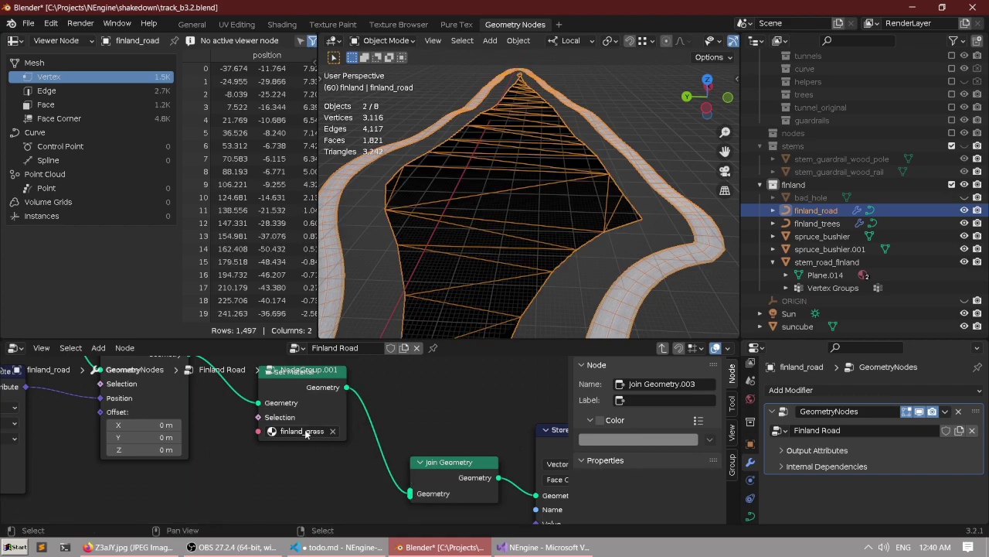
Relink the terrain branch's reroute to the Join Geometry node alongside the Set Material branch.
{"action": "scroll", "coordinate": [304, 435], "scroll_direction": "down", "scroll_amount": 4}
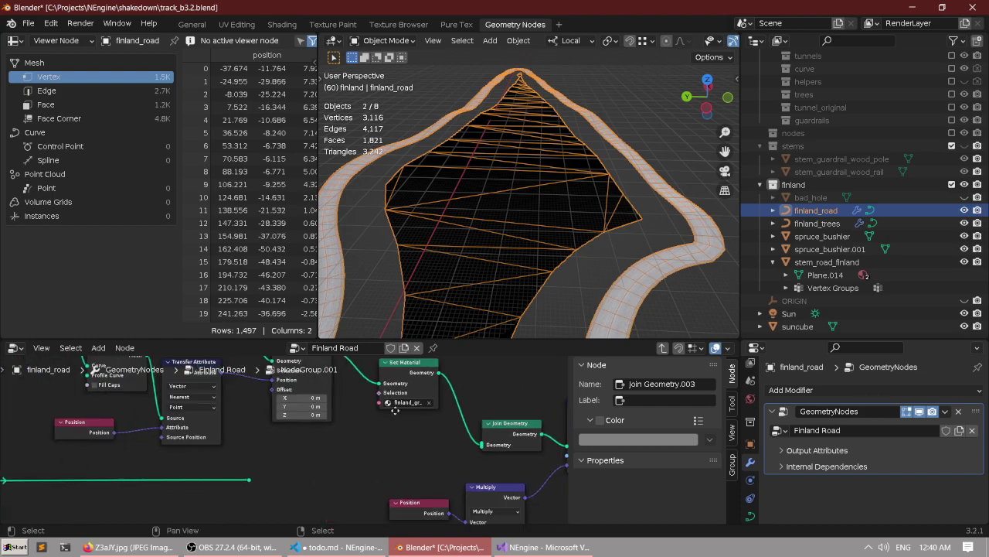
{"action": "left_click_drag", "start_coordinate": [303, 464], "coordinate": [475, 439]}
{"action": "scroll", "coordinate": [428, 426], "scroll_direction": "up", "scroll_amount": 2}
{"action": "scroll", "coordinate": [306, 437], "scroll_direction": "up", "scroll_amount": 7}
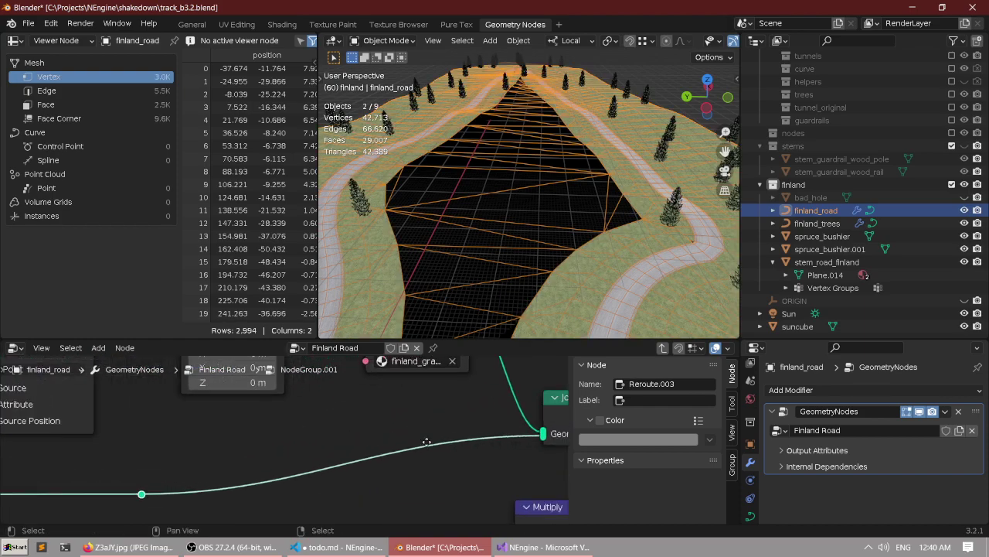
{"action": "scroll", "coordinate": [437, 438], "scroll_direction": "up", "scroll_amount": 2}
{"action": "middle_click_drag", "start_coordinate": [535, 434], "coordinate": [350, 487]}
{"action": "scroll", "coordinate": [456, 432], "scroll_direction": "down", "scroll_amount": 5}
{"action": "scroll", "coordinate": [246, 441], "scroll_direction": "down", "scroll_amount": 1}
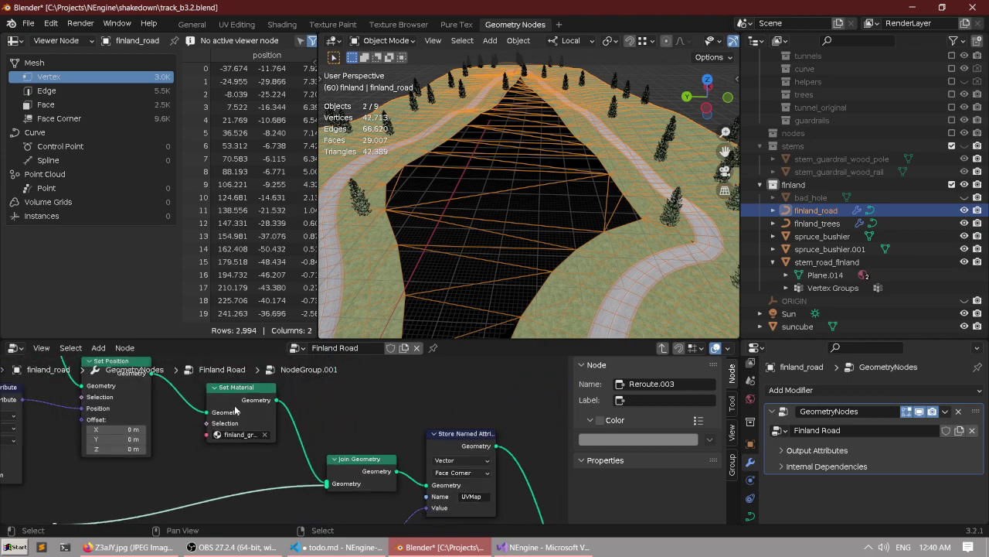
Examine the maximized node tree from the terrain's Material Selection and Merge by Distance nodes through to the final Join Geometry.
{"action": "mouse_move", "coordinate": [236, 411]}
{"action": "scroll", "coordinate": [164, 446], "scroll_direction": "down", "scroll_amount": 1}
{"action": "middle_click_drag", "start_coordinate": [164, 446], "coordinate": [374, 428]}
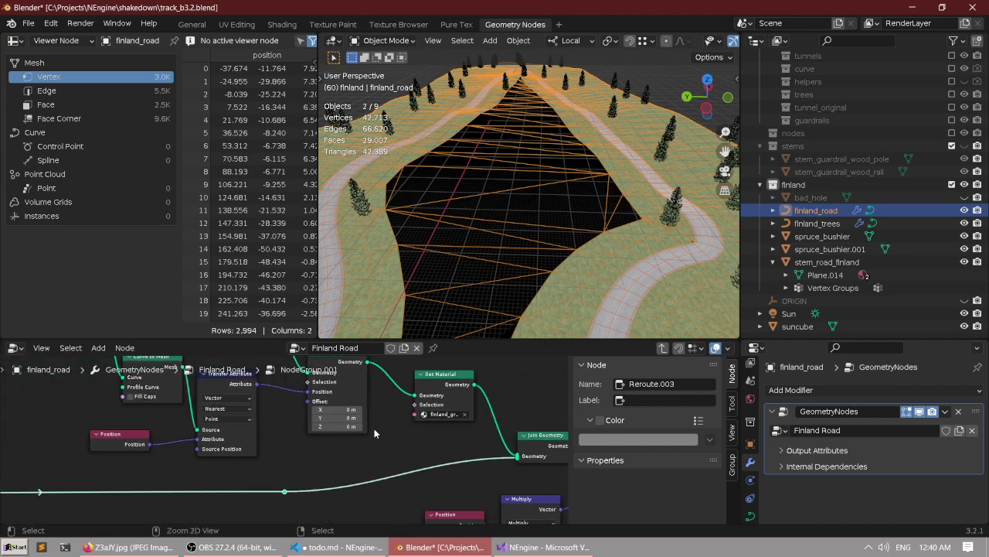
{"action": "key", "text": "ctrl+space"}
{"action": "middle_click_drag", "start_coordinate": [195, 376], "coordinate": [517, 381]}
{"action": "scroll", "coordinate": [510, 382], "scroll_direction": "down", "scroll_amount": 7}
{"action": "middle_click_drag", "start_coordinate": [292, 418], "coordinate": [601, 437]}
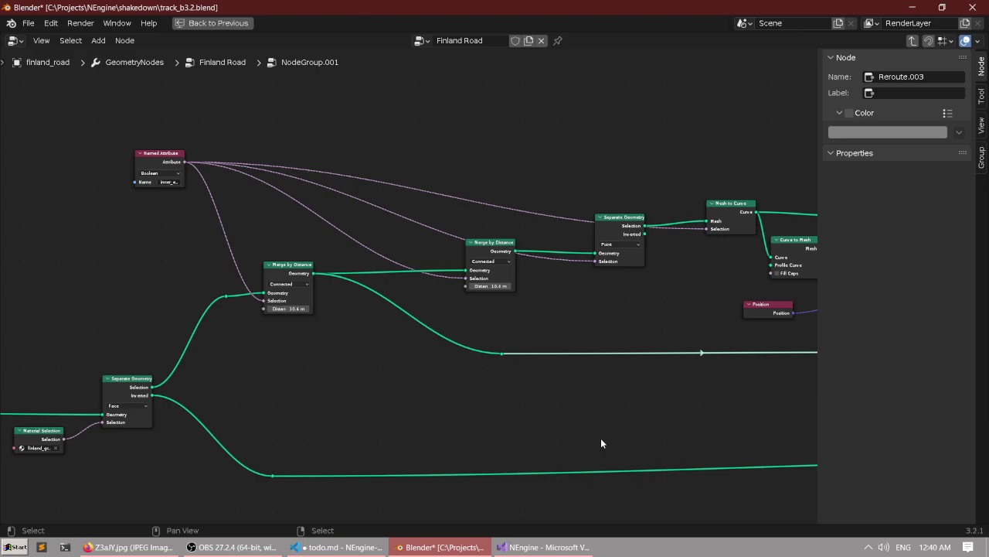
{"action": "scroll", "coordinate": [268, 374], "scroll_direction": "up", "scroll_amount": 8}
{"action": "middle_click_drag", "start_coordinate": [232, 375], "coordinate": [475, 404]}
{"action": "scroll", "coordinate": [525, 420], "scroll_direction": "up", "scroll_amount": 1}
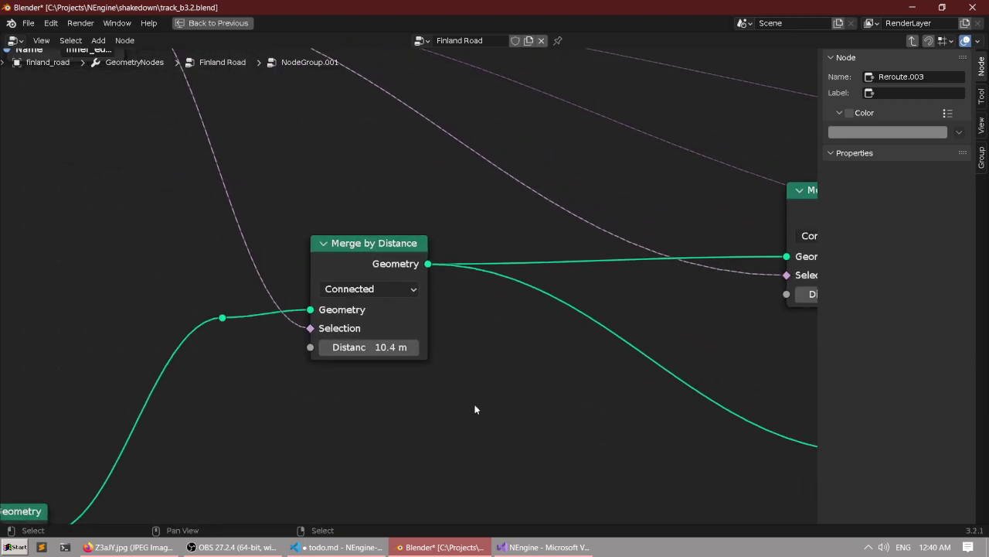
{"action": "scroll", "coordinate": [464, 409], "scroll_direction": "down", "scroll_amount": 4}
{"action": "middle_click_drag", "start_coordinate": [337, 404], "coordinate": [618, 336]}
{"action": "scroll", "coordinate": [541, 345], "scroll_direction": "down", "scroll_amount": 4}
{"action": "middle_click_drag", "start_coordinate": [335, 391], "coordinate": [446, 268]}
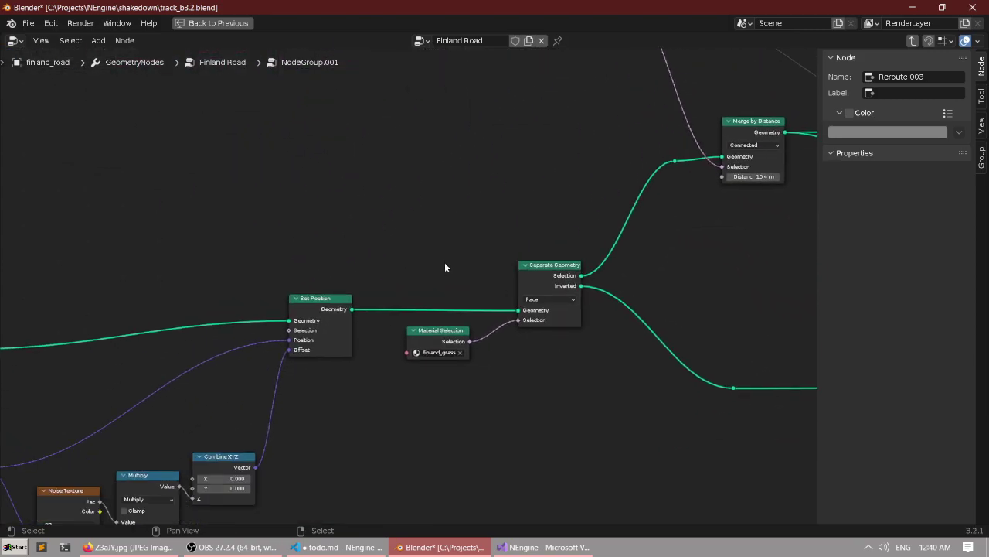
{"action": "scroll", "coordinate": [515, 360], "scroll_direction": "up", "scroll_amount": 4}
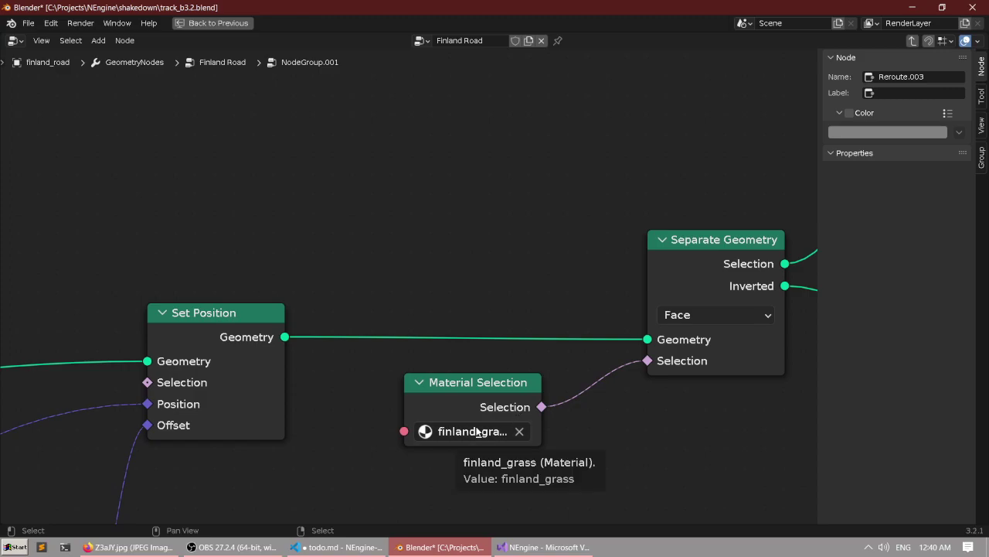
{"action": "scroll", "coordinate": [477, 431], "scroll_direction": "down", "scroll_amount": 5}
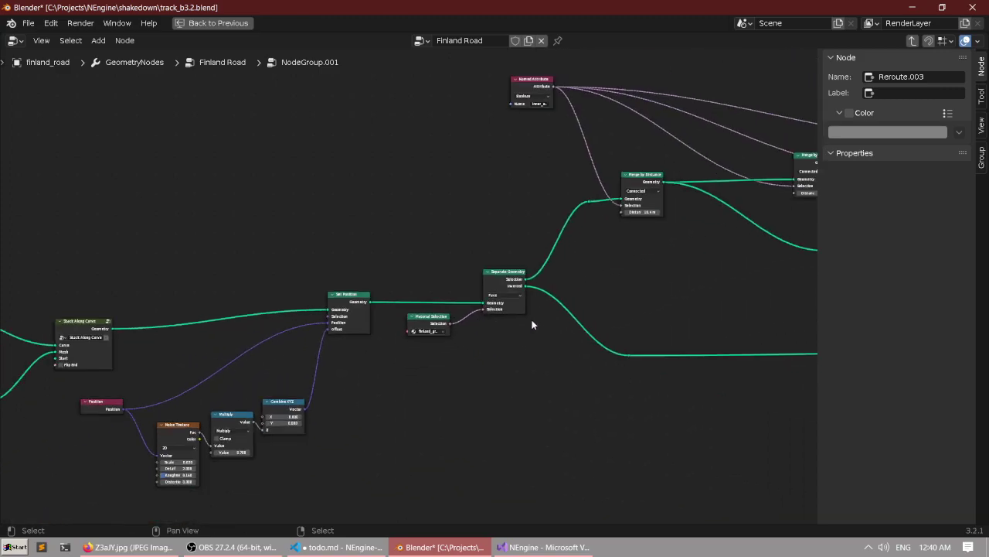
{"action": "middle_click_drag", "start_coordinate": [588, 306], "coordinate": [230, 329]}
{"action": "middle_click_drag", "start_coordinate": [626, 327], "coordinate": [180, 347]}
{"action": "middle_click_drag", "start_coordinate": [558, 296], "coordinate": [443, 308]}
{"action": "scroll", "coordinate": [448, 296], "scroll_direction": "up", "scroll_amount": 7}
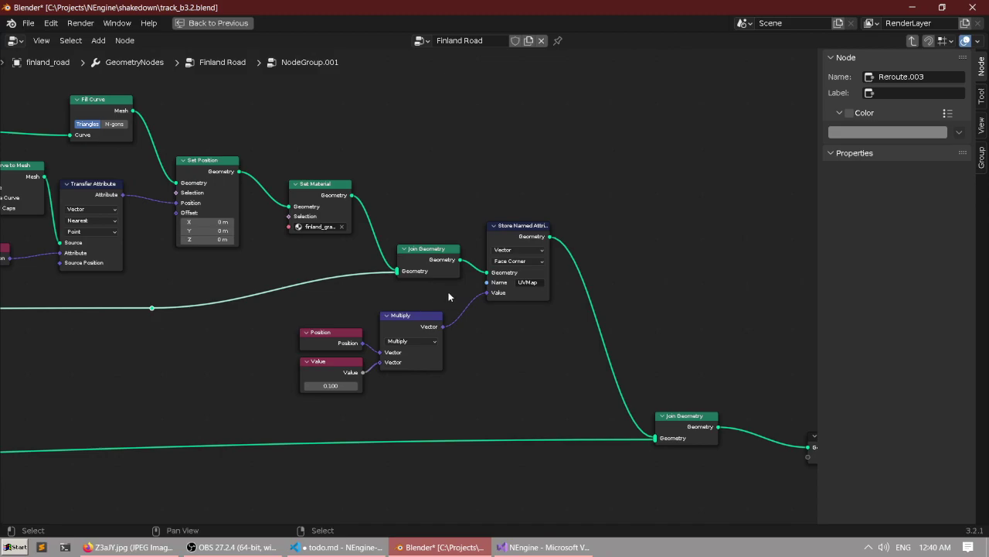
{"action": "scroll", "coordinate": [438, 207], "scroll_direction": "up", "scroll_amount": 2}
{"action": "scroll", "coordinate": [438, 189], "scroll_direction": "down", "scroll_amount": 4}
{"action": "middle_click_drag", "start_coordinate": [263, 260], "coordinate": [492, 381]}
{"action": "scroll", "coordinate": [415, 223], "scroll_direction": "up", "scroll_amount": 3}
{"action": "key", "text": "ctrl+space"}
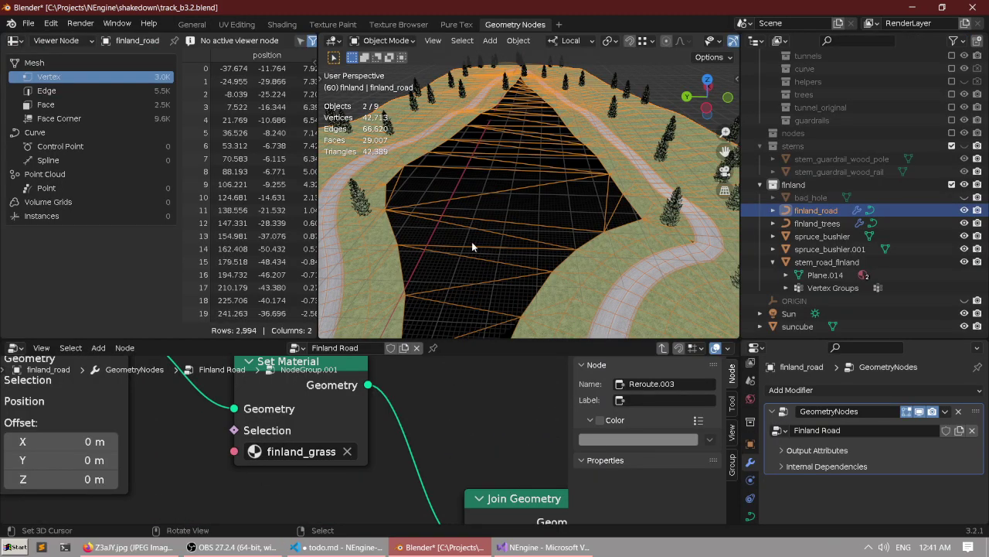
Try the finland_road and dirtroad materials in the Set Material node and restore finland_grass.
{"action": "middle_click_drag", "start_coordinate": [471, 241], "coordinate": [434, 254]}
{"action": "mouse_move", "coordinate": [336, 452]}
{"action": "middle_mouse_down"}
{"action": "mouse_move", "coordinate": [349, 434]}
{"action": "mouse_move", "coordinate": [340, 454]}
{"action": "middle_mouse_up"}
{"action": "scroll", "coordinate": [348, 435], "scroll_direction": "down", "scroll_amount": 3}
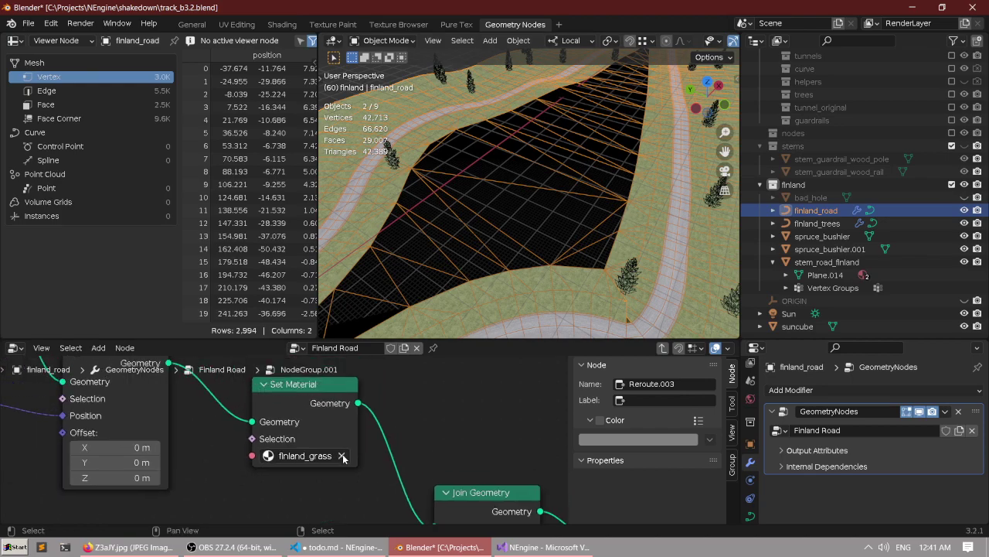
{"action": "scroll", "coordinate": [340, 455], "scroll_direction": "up", "scroll_amount": 3}
{"action": "left_click", "coordinate": [334, 463]}
{"action": "left_click", "coordinate": [344, 377]}
{"action": "left_click", "coordinate": [309, 460]}
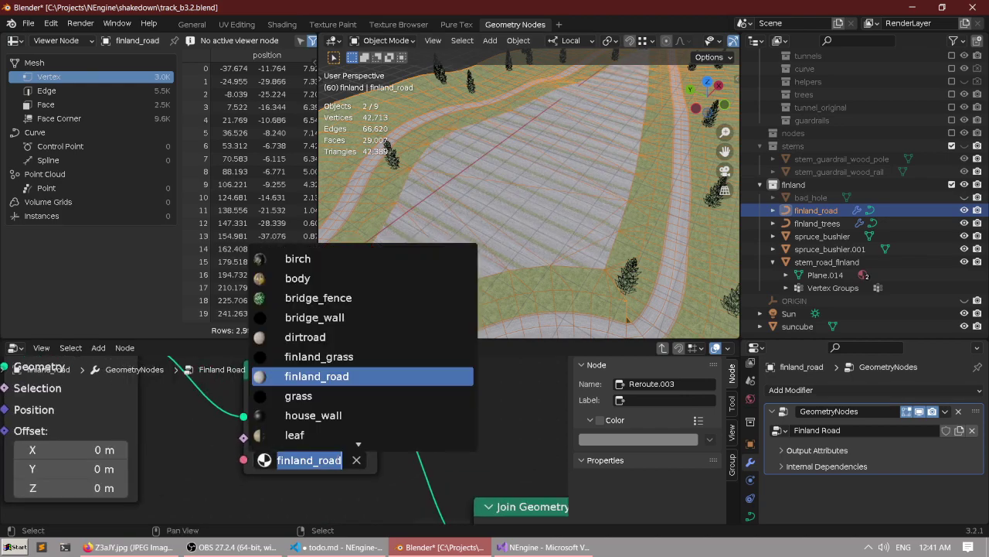
{"action": "left_click", "coordinate": [328, 336]}
{"action": "left_click", "coordinate": [317, 471]}
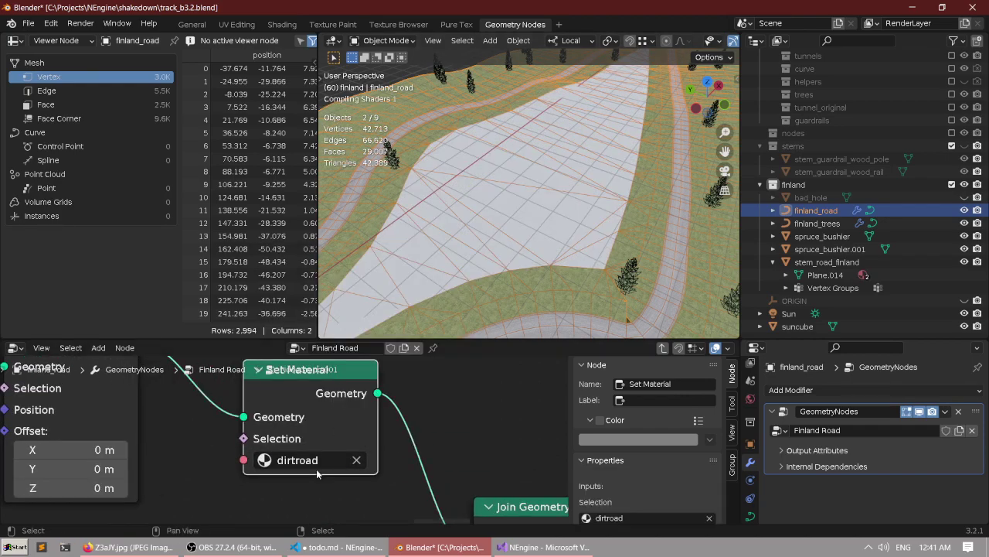
{"action": "left_click", "coordinate": [318, 464]}
{"action": "left_click", "coordinate": [341, 358]}
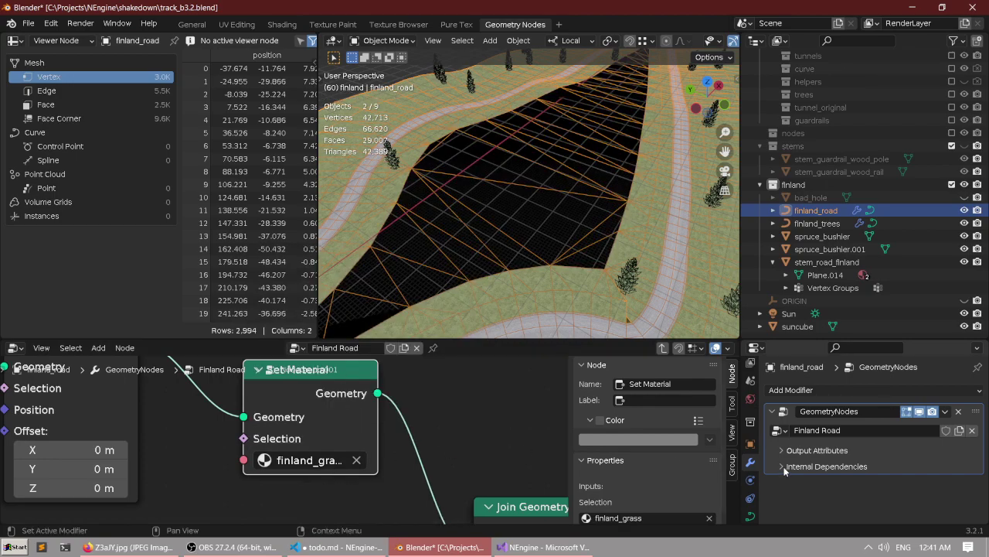
Save the file and convert the finland_road object to a mesh.
{"action": "scroll", "coordinate": [749, 465], "scroll_direction": "down", "scroll_amount": 1}
{"action": "middle_click_drag", "start_coordinate": [509, 279], "coordinate": [508, 262]}
{"action": "key", "text": "ctrl+s"}
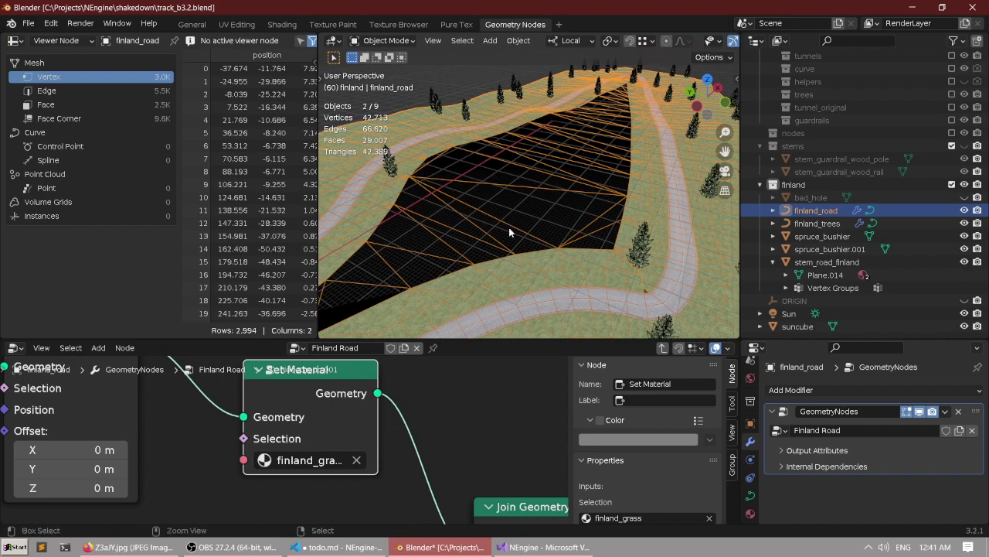
{"action": "key", "text": "q"}
{"action": "left_click", "coordinate": [492, 213]}
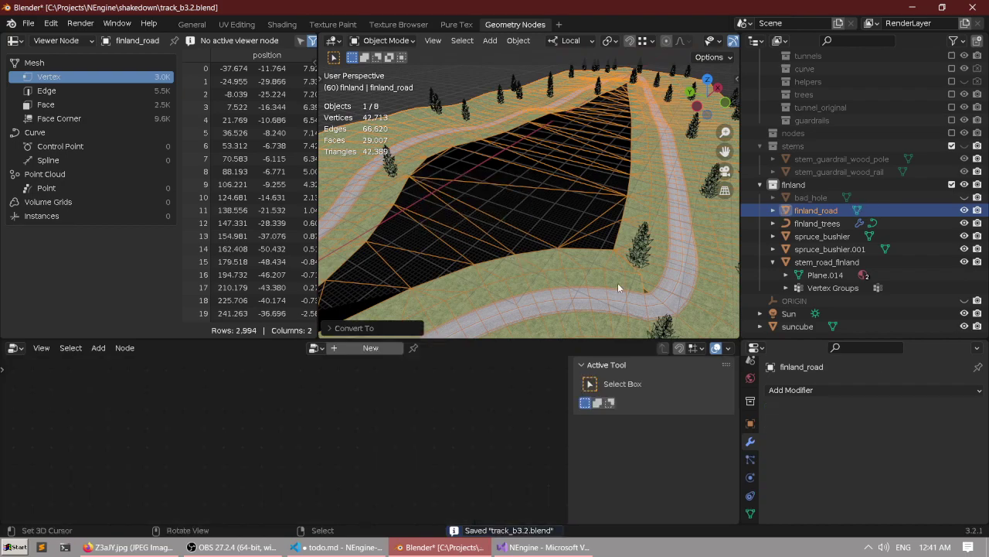
Try removing the finland_grass material slot from the converted finland_road mesh and undo the removal.
{"action": "scroll", "coordinate": [752, 456], "scroll_direction": "down", "scroll_amount": 3}
{"action": "left_click", "coordinate": [751, 487]}
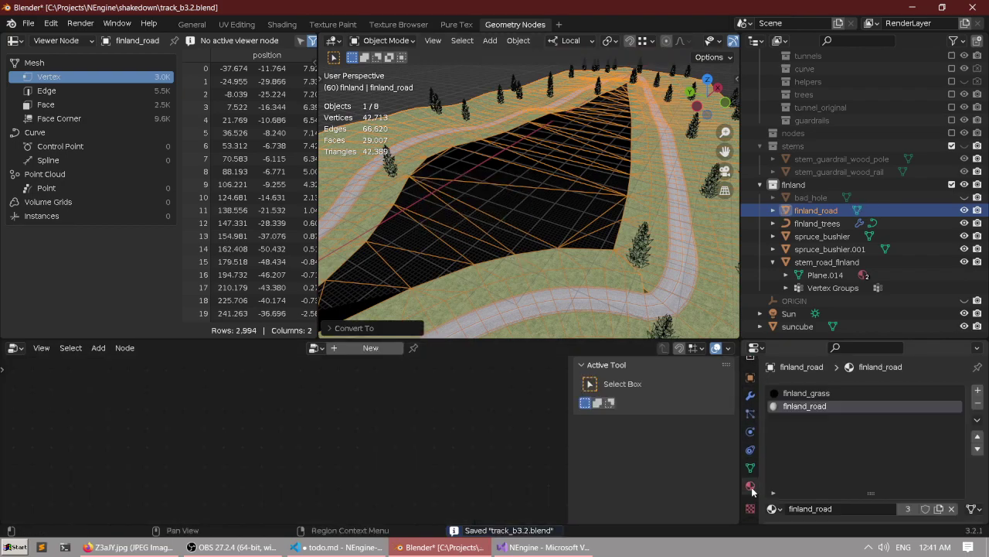
{"action": "left_click", "coordinate": [825, 395]}
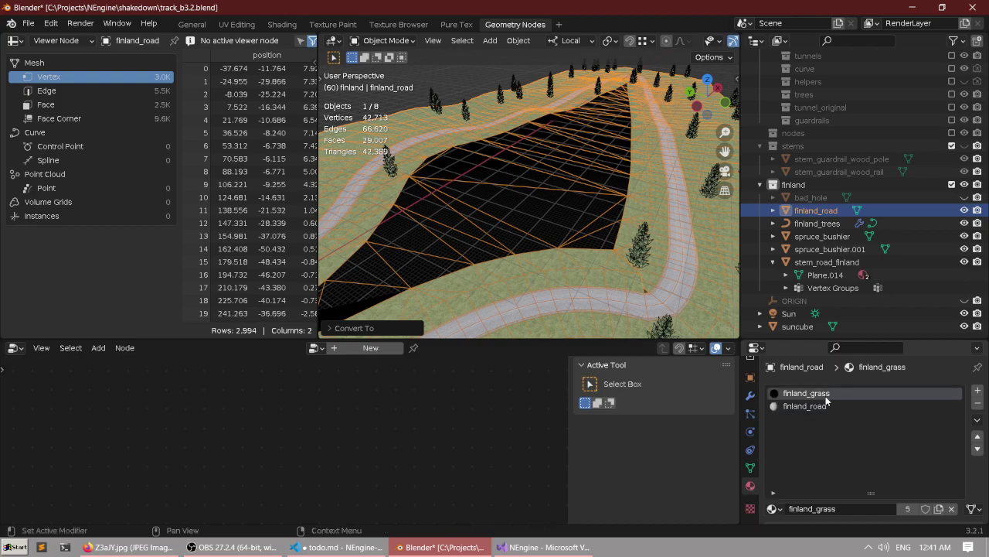
{"action": "left_click", "coordinate": [978, 403]}
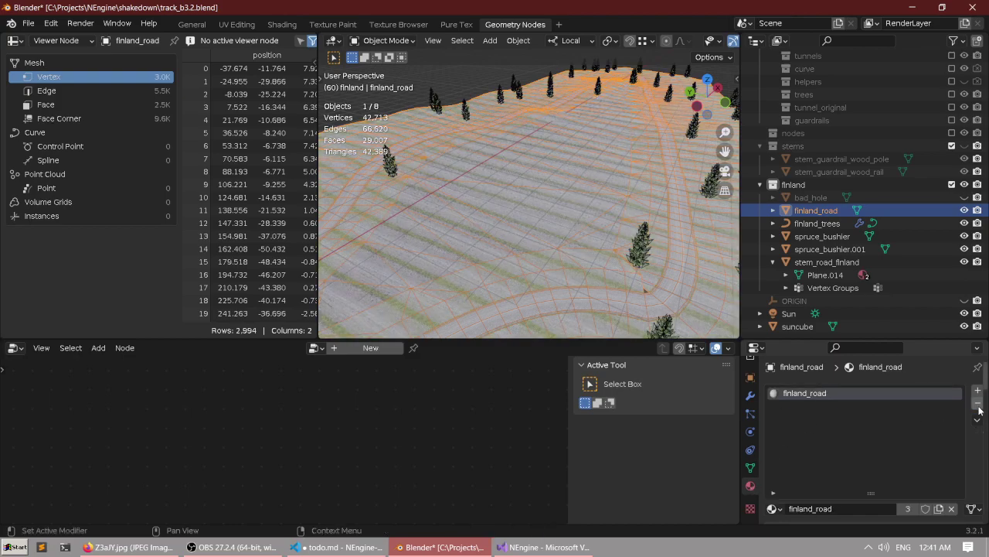
{"action": "middle_click_drag", "start_coordinate": [605, 251], "coordinate": [595, 252]}
{"action": "key", "text": "ctrl+z"}
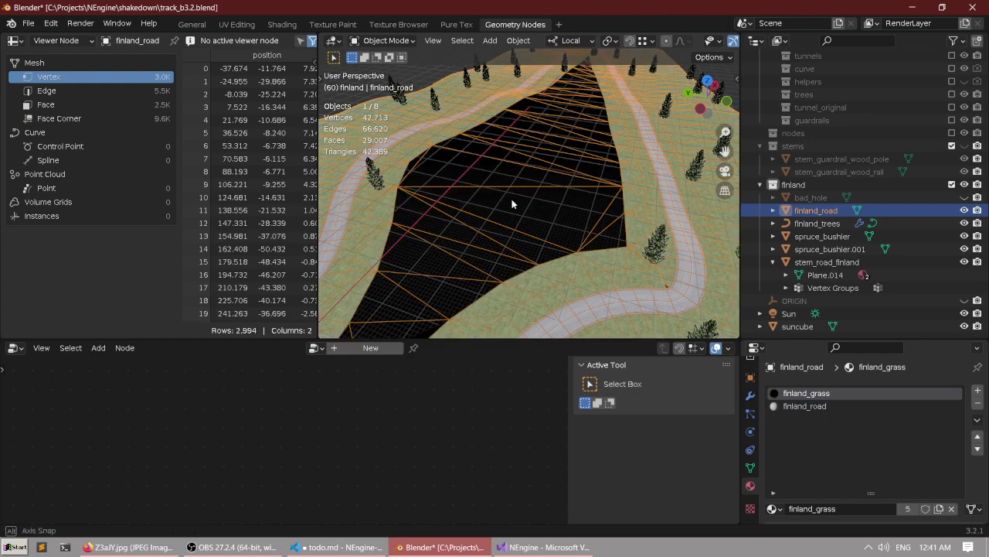
Undo the conversion of finland_road to a mesh.
{"action": "middle_click_drag", "start_coordinate": [513, 203], "coordinate": [531, 194]}
{"action": "middle_click_drag", "start_coordinate": [543, 234], "coordinate": [534, 225]}
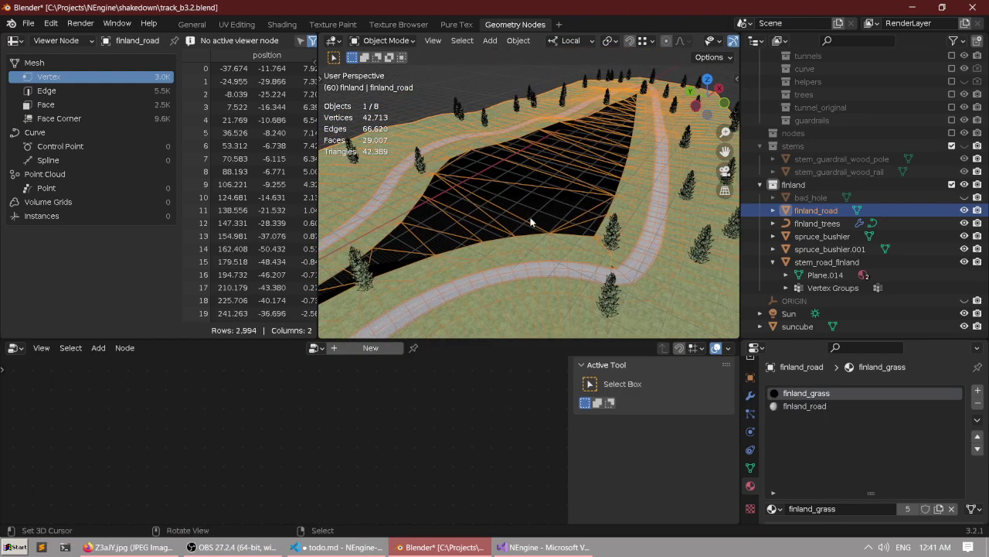
{"action": "key", "text": "ctrl+z"}
{"action": "key", "text": "ctrl+z"}
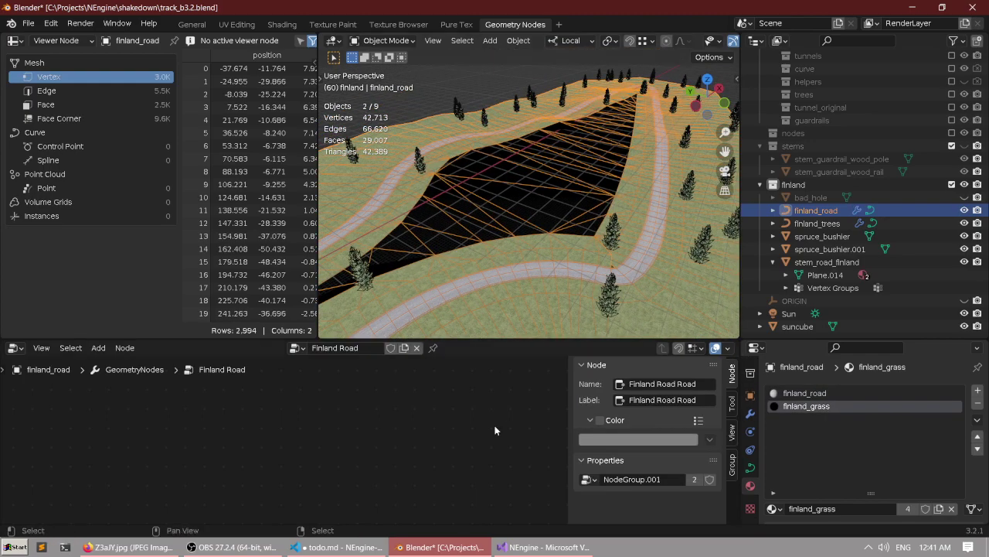
{"action": "middle_click_drag", "start_coordinate": [465, 253], "coordinate": [476, 268]}
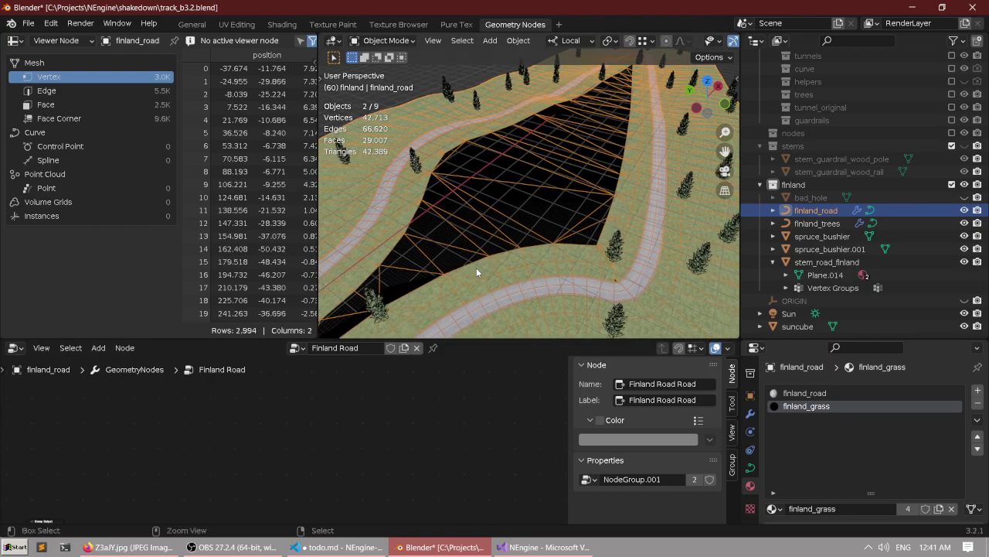
Undo one further material change on the inner fill and redo it.
{"action": "key", "text": "ctrl+z"}
{"action": "middle_click_drag", "start_coordinate": [363, 426], "coordinate": [361, 395]}
{"action": "middle_click_drag", "start_coordinate": [225, 455], "coordinate": [409, 393]}
{"action": "scroll", "coordinate": [367, 411], "scroll_direction": "up", "scroll_amount": 3}
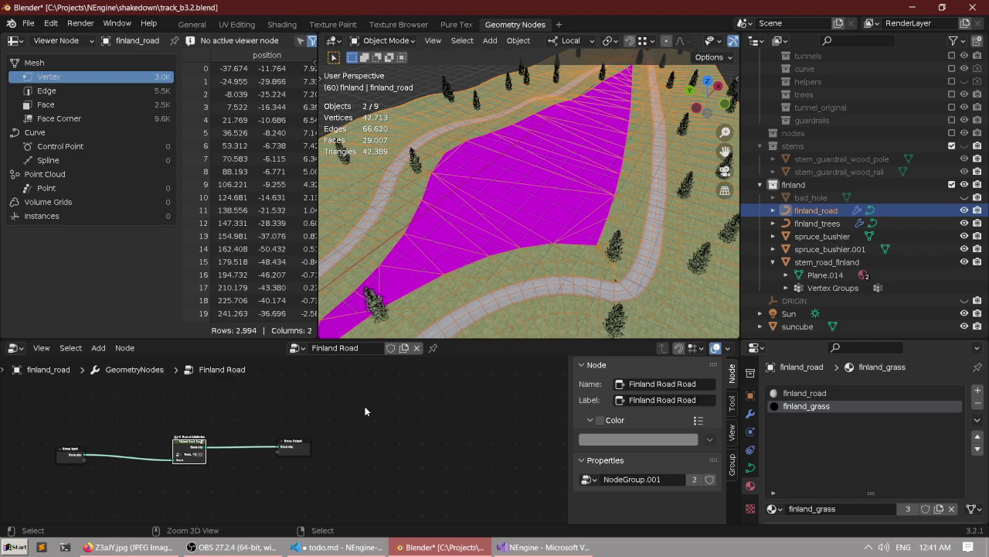
{"action": "key", "text": "ctrl+shift+z"}
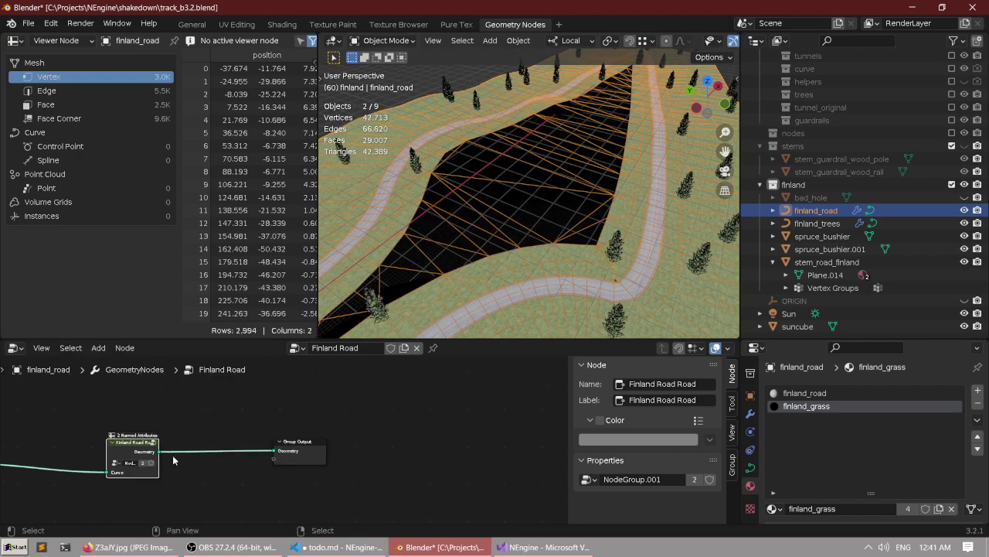
Enter the Finland Road Road node group and examine the chain around Set Material and Join Geometry.
{"action": "scroll", "coordinate": [173, 454], "scroll_direction": "up", "scroll_amount": 8}
{"action": "key", "text": "Tab"}
{"action": "scroll", "coordinate": [334, 431], "scroll_direction": "down", "scroll_amount": 5}
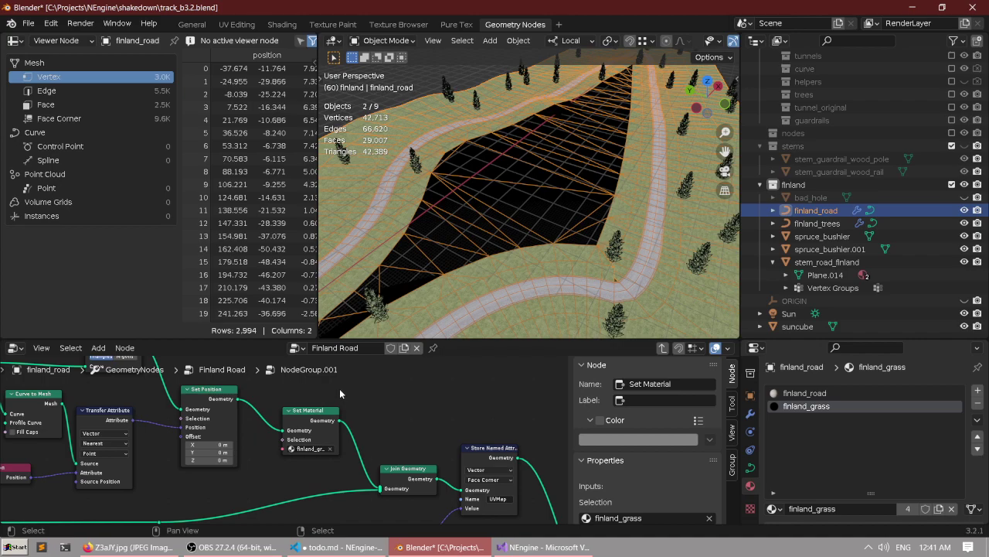
{"action": "scroll", "coordinate": [342, 388], "scroll_direction": "down", "scroll_amount": 2}
{"action": "middle_click_drag", "start_coordinate": [333, 410], "coordinate": [396, 419]}
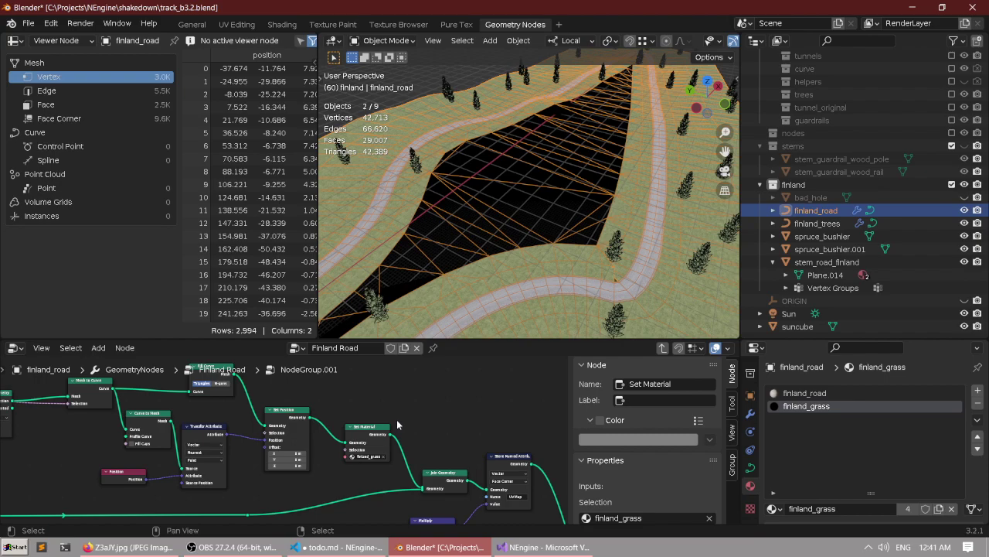
{"action": "scroll", "coordinate": [397, 419], "scroll_direction": "down", "scroll_amount": 2}
{"action": "middle_click_drag", "start_coordinate": [396, 419], "coordinate": [433, 446]}
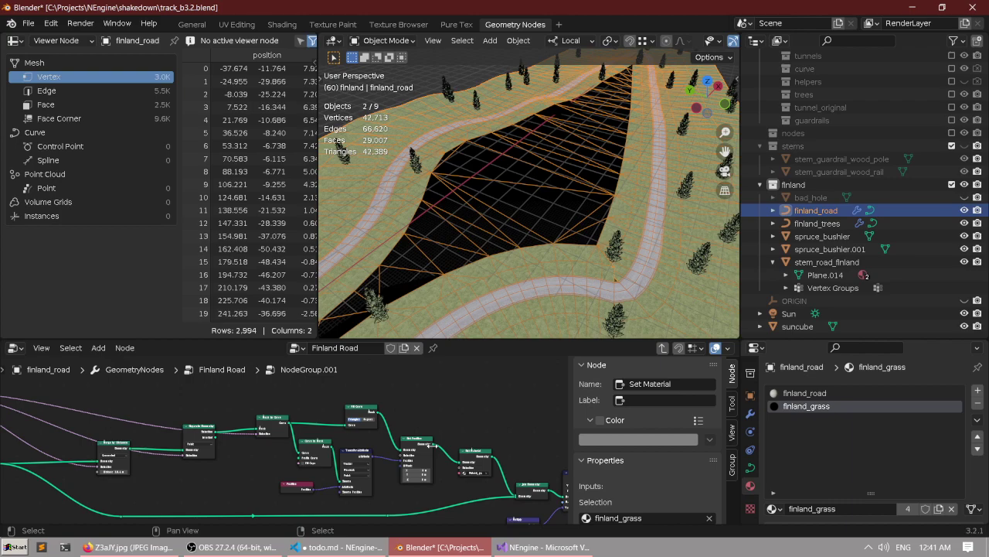
{"action": "scroll", "coordinate": [465, 456], "scroll_direction": "up", "scroll_amount": 2}
{"action": "middle_click_drag", "start_coordinate": [466, 457], "coordinate": [313, 381]}
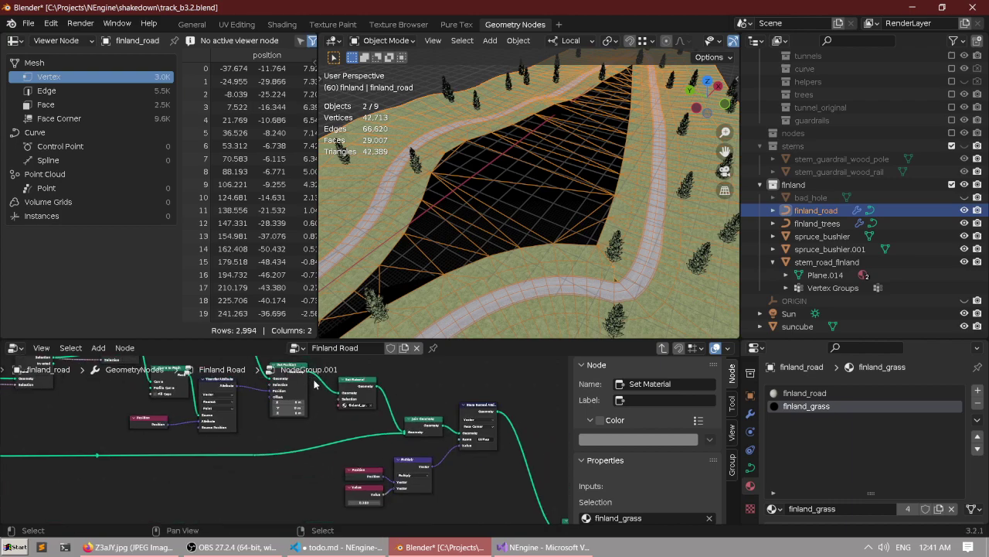
{"action": "scroll", "coordinate": [435, 430], "scroll_direction": "up", "scroll_amount": 2}
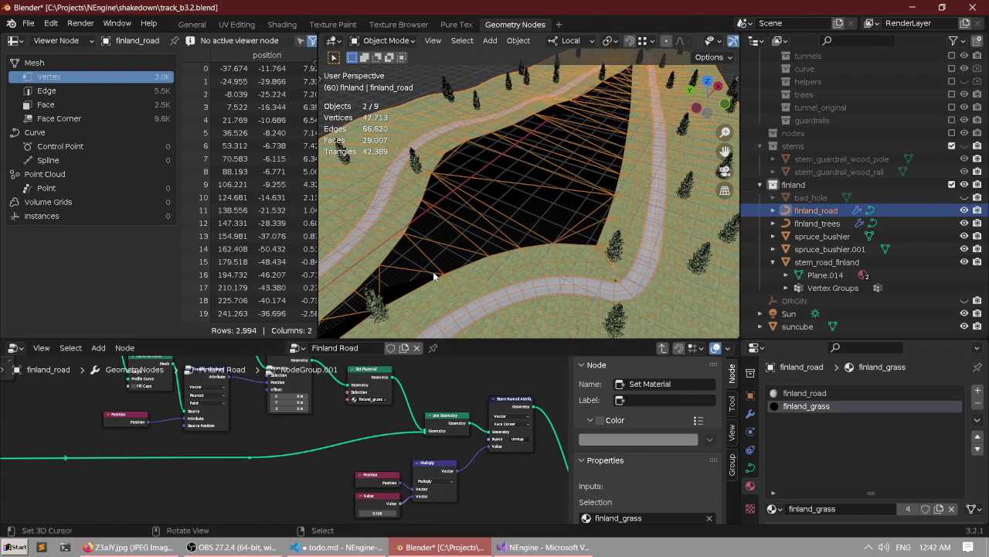
Save the file and check the finland_road and finland_grass material slots against the 3D view.
{"action": "key", "text": "ctrl+s"}
{"action": "middle_click_drag", "start_coordinate": [434, 275], "coordinate": [463, 247]}
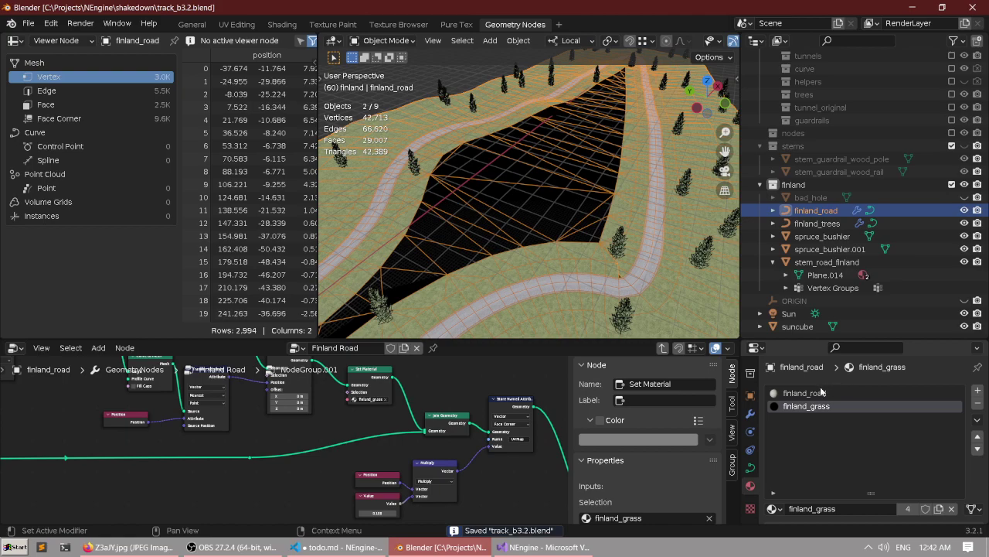
{"action": "left_click", "coordinate": [821, 390]}
{"action": "left_click", "coordinate": [812, 406]}
{"action": "scroll", "coordinate": [567, 268], "scroll_direction": "down", "scroll_amount": 3}
{"action": "middle_click_drag", "start_coordinate": [564, 271], "coordinate": [576, 256]}
{"action": "scroll", "coordinate": [392, 448], "scroll_direction": "up", "scroll_amount": 1}
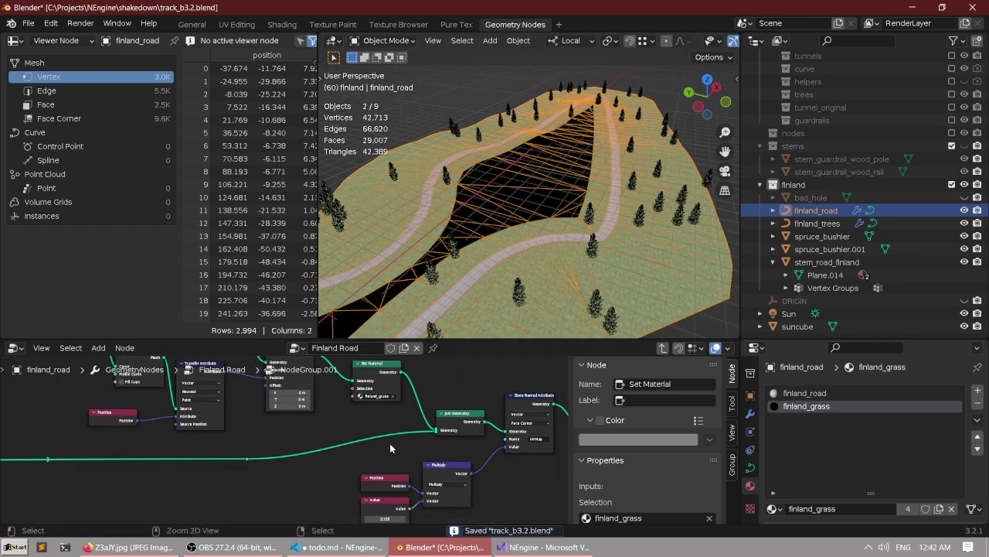
Move the Store Named Attribute node for UVMap into line with the Join Geometry node in the maximized node editor.
{"action": "key", "text": "ctrl+space"}
{"action": "middle_click_drag", "start_coordinate": [600, 406], "coordinate": [218, 390]}
{"action": "middle_click_drag", "start_coordinate": [331, 367], "coordinate": [357, 392]}
{"action": "scroll", "coordinate": [363, 374], "scroll_direction": "up", "scroll_amount": 3}
{"action": "scroll", "coordinate": [362, 374], "scroll_direction": "up", "scroll_amount": 2}
{"action": "middle_click_drag", "start_coordinate": [366, 357], "coordinate": [406, 388]}
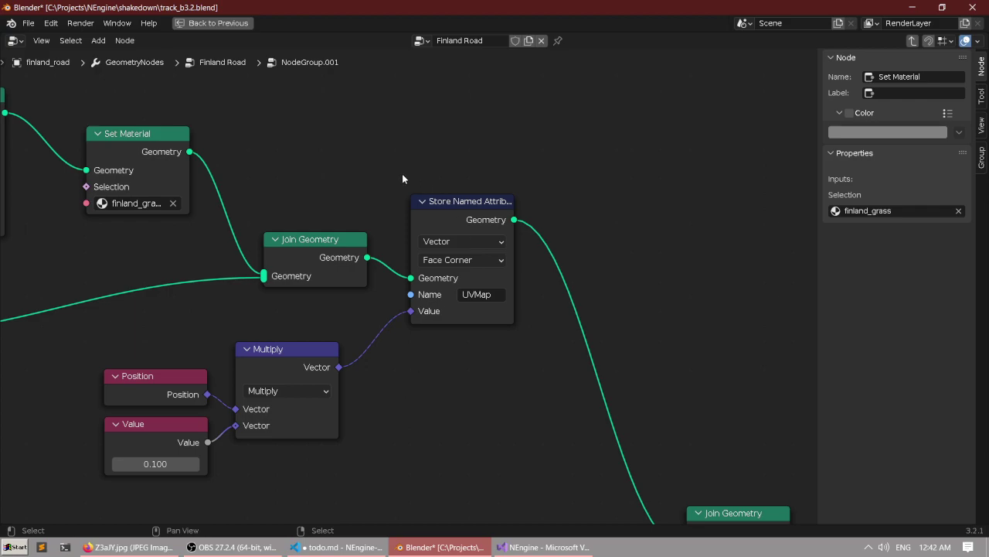
{"action": "left_click_drag", "start_coordinate": [402, 178], "coordinate": [504, 286]}
{"action": "key", "text": "g"}
{"action": "left_click", "coordinate": [499, 263]}
{"action": "left_click", "coordinate": [418, 204]}
{"action": "scroll", "coordinate": [289, 292], "scroll_direction": "down", "scroll_amount": 2}
{"action": "middle_click_drag", "start_coordinate": [289, 291], "coordinate": [320, 288]}
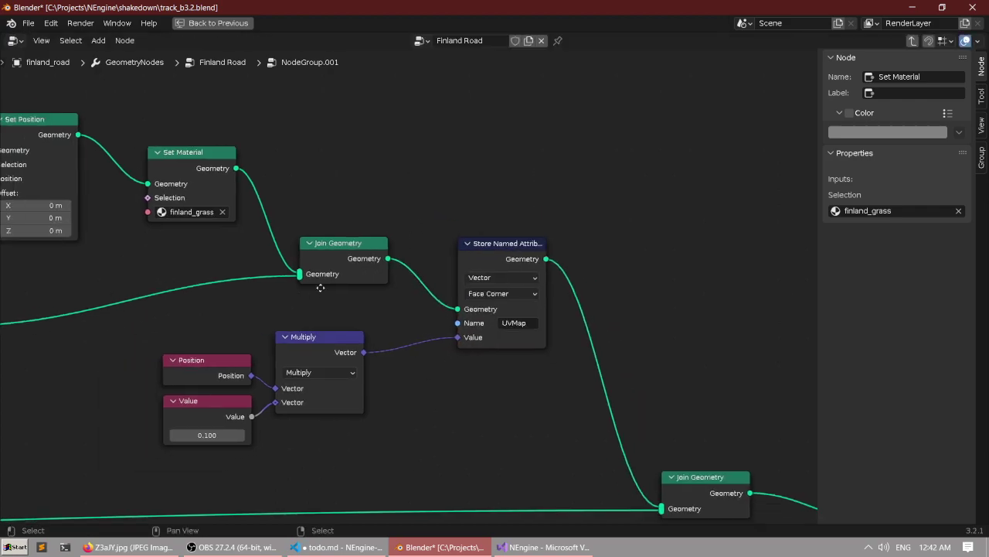
Move the Position, Value and Multiply nodes together closer to the Store Named Attribute node.
{"action": "scroll", "coordinate": [320, 287], "scroll_direction": "up", "scroll_amount": 3}
{"action": "left_click_drag", "start_coordinate": [186, 290], "coordinate": [374, 462]}
{"action": "key", "text": "g"}
{"action": "left_click", "coordinate": [409, 298]}
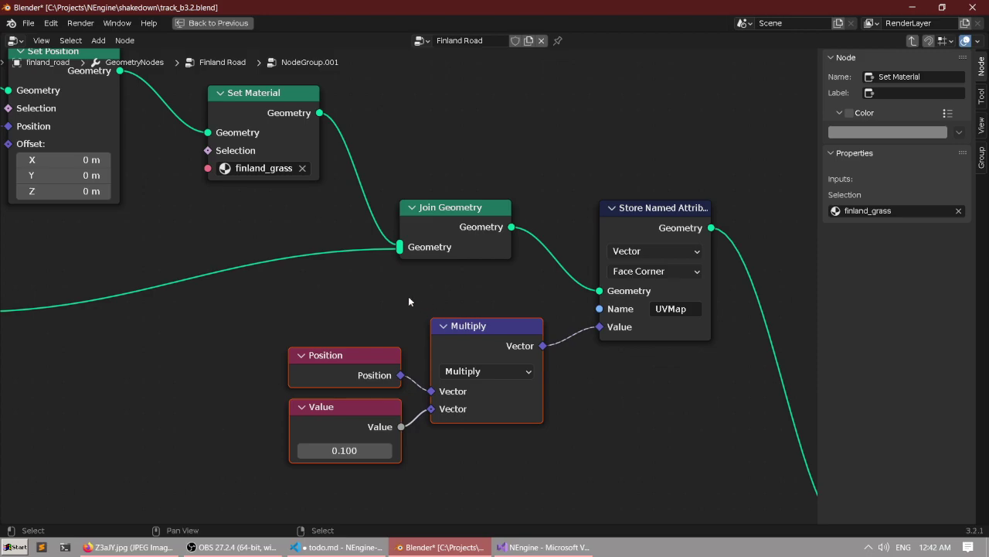
{"action": "left_click", "coordinate": [408, 300]}
Change the Set Material node's material to finland_road and check the inner fill in the 3D view.
{"action": "scroll", "coordinate": [382, 288], "scroll_direction": "down", "scroll_amount": 2}
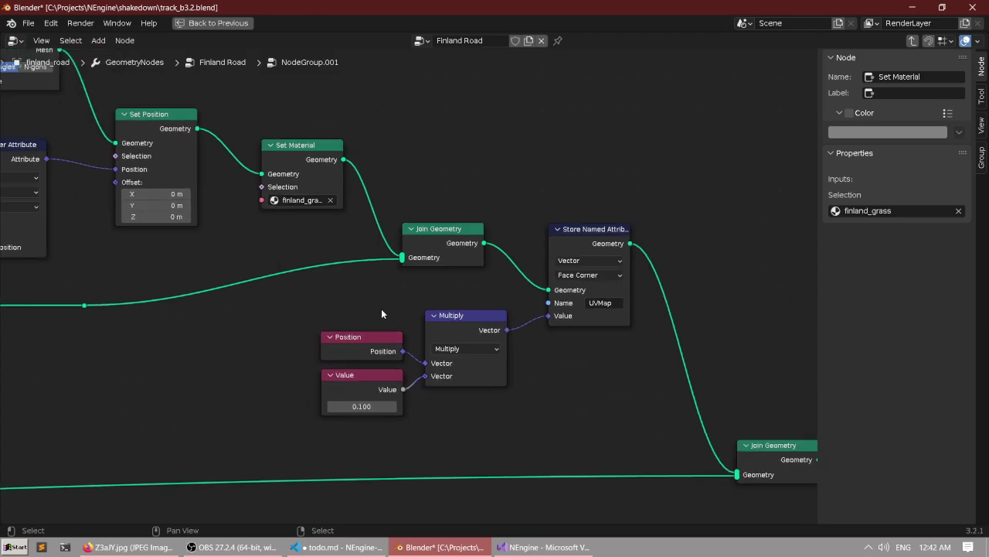
{"action": "middle_click_drag", "start_coordinate": [310, 330], "coordinate": [421, 349]}
{"action": "scroll", "coordinate": [420, 296], "scroll_direction": "up", "scroll_amount": 2}
{"action": "scroll", "coordinate": [418, 296], "scroll_direction": "up", "scroll_amount": 3}
{"action": "middle_click_drag", "start_coordinate": [413, 279], "coordinate": [430, 399]}
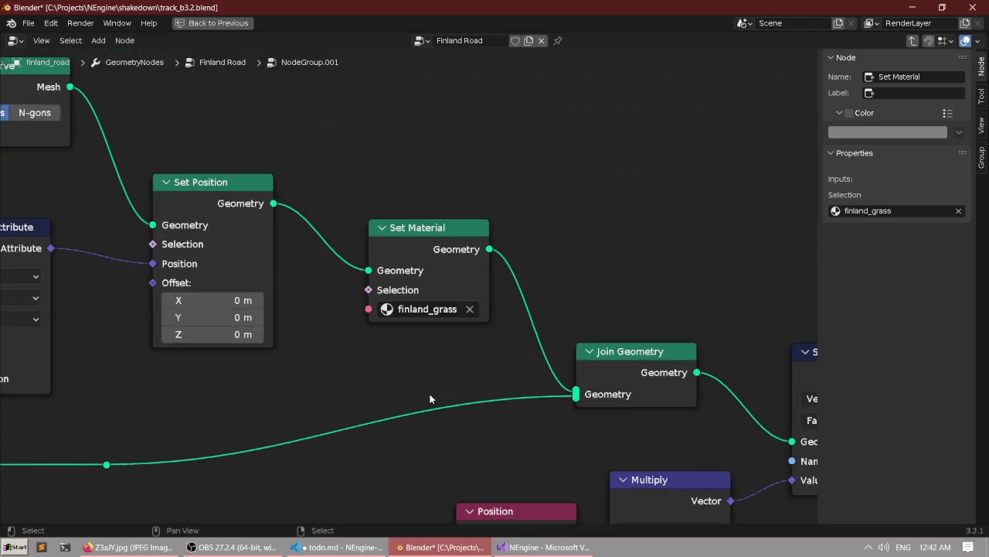
{"action": "scroll", "coordinate": [430, 399], "scroll_direction": "up", "scroll_amount": 2}
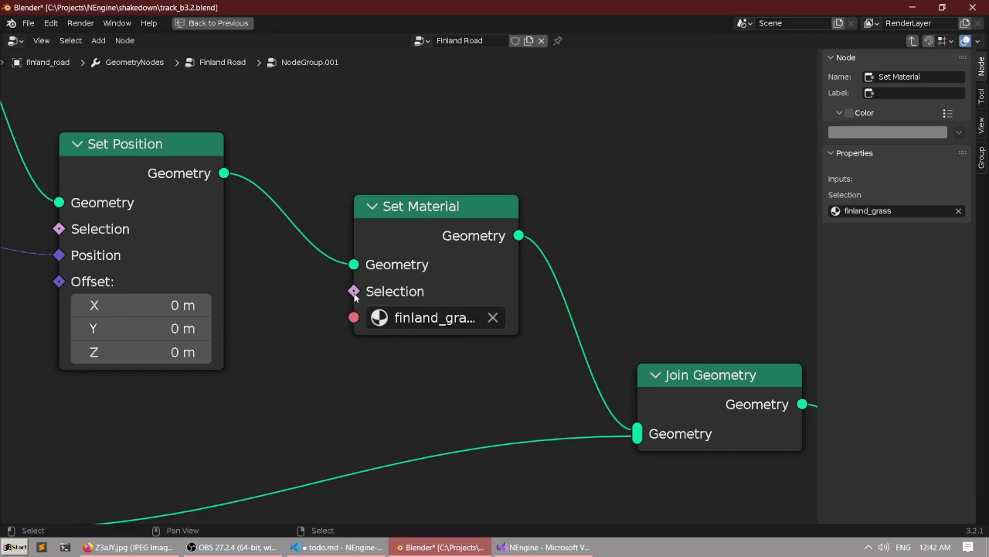
{"action": "mouse_move", "coordinate": [355, 296]}
{"action": "left_click", "coordinate": [416, 309]}
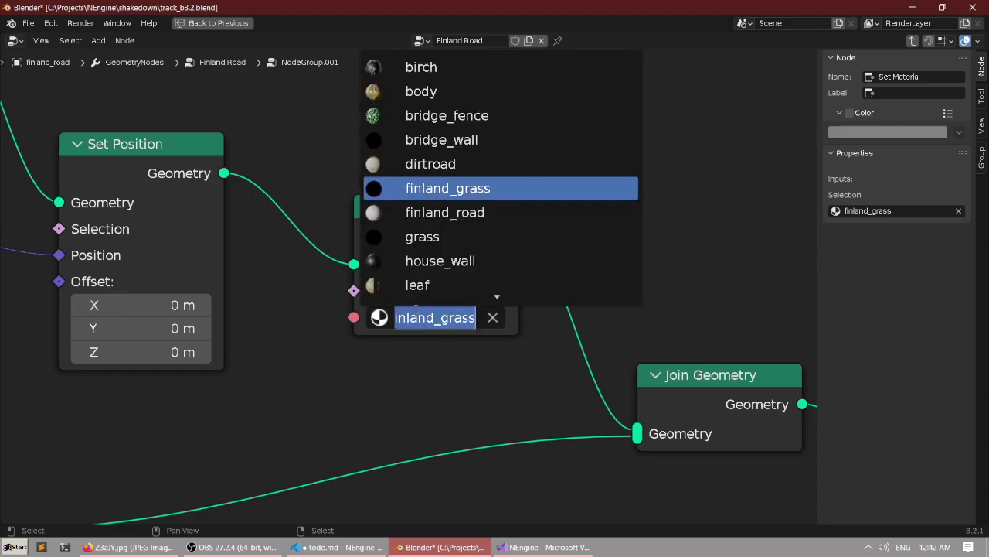
{"action": "left_click", "coordinate": [445, 215]}
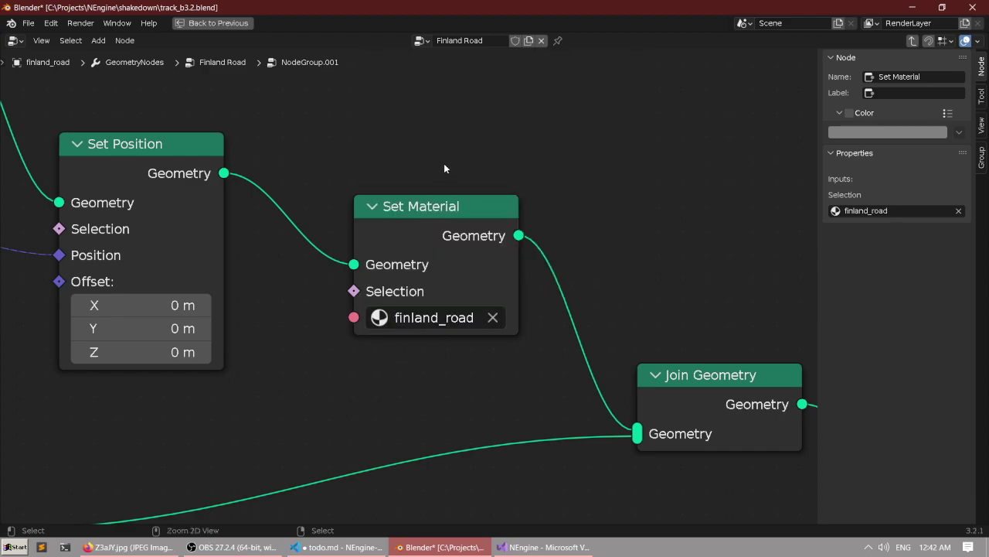
{"action": "key", "text": "ctrl+space"}
{"action": "scroll", "coordinate": [503, 174], "scroll_direction": "up", "scroll_amount": 8}
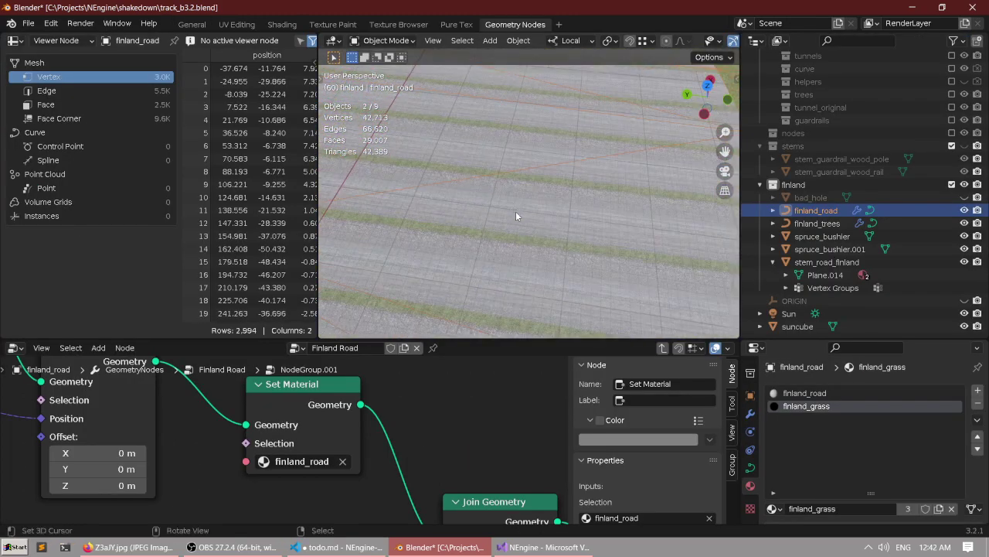
Set the Set Material node's material back to finland_grass and inspect the border between terrain and inner fill in the 3D view.
{"action": "left_click", "coordinate": [305, 461]}
{"action": "type", "text": "grass"}
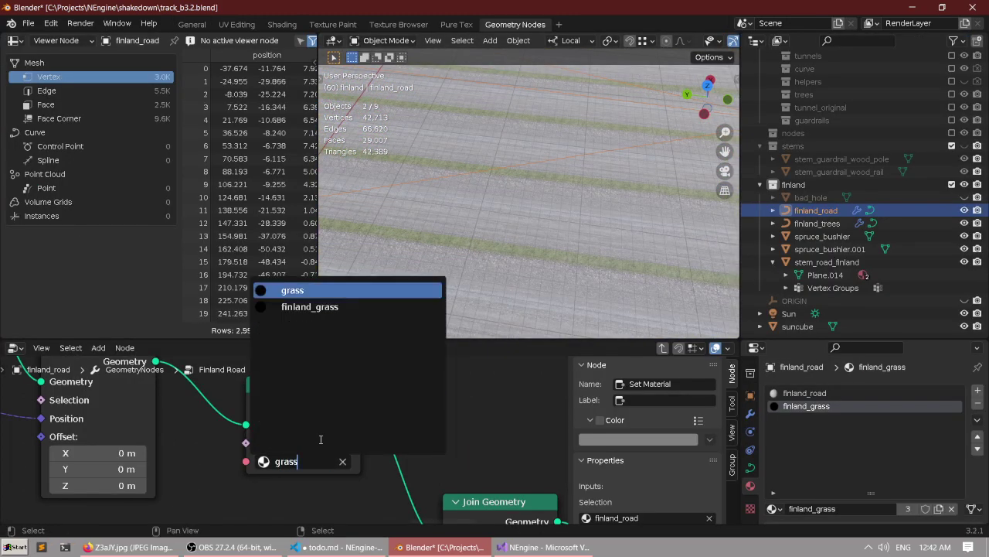
{"action": "left_click", "coordinate": [326, 306]}
{"action": "scroll", "coordinate": [494, 206], "scroll_direction": "down", "scroll_amount": 8}
{"action": "scroll", "coordinate": [426, 292], "scroll_direction": "up", "scroll_amount": 5}
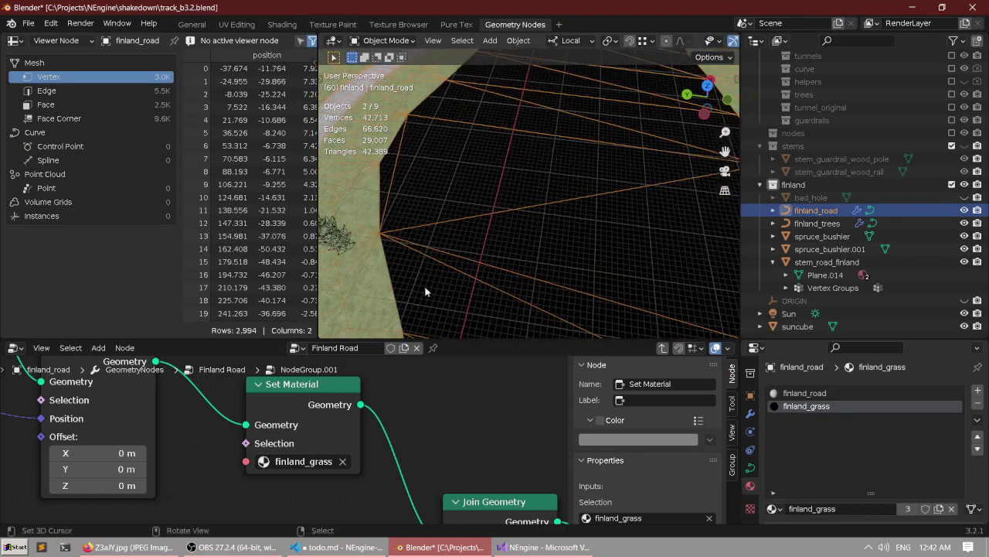
{"action": "scroll", "coordinate": [426, 292], "scroll_direction": "down", "scroll_amount": 3}
{"action": "middle_click_drag", "start_coordinate": [425, 291], "coordinate": [565, 281], "text": "shift"}
{"action": "scroll", "coordinate": [504, 257], "scroll_direction": "up", "scroll_amount": 11}
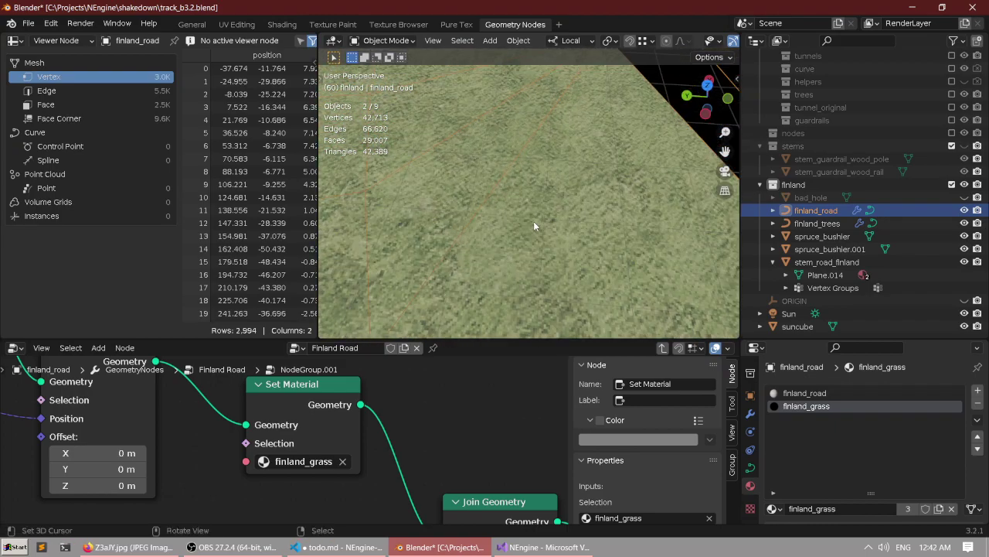
{"action": "scroll", "coordinate": [534, 225], "scroll_direction": "down", "scroll_amount": 8}
{"action": "middle_click_drag", "start_coordinate": [619, 278], "coordinate": [498, 282], "text": "shift"}
{"action": "scroll", "coordinate": [498, 283], "scroll_direction": "up", "scroll_amount": 3}
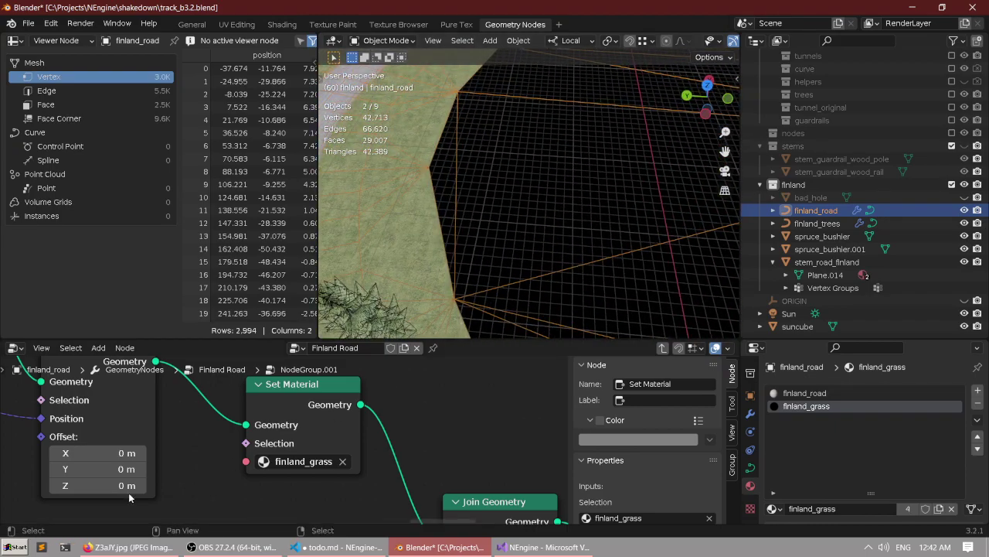
Move the Set Material node closer to the Set Position node in the maximized node editor.
{"action": "scroll", "coordinate": [129, 492], "scroll_direction": "down", "scroll_amount": 5}
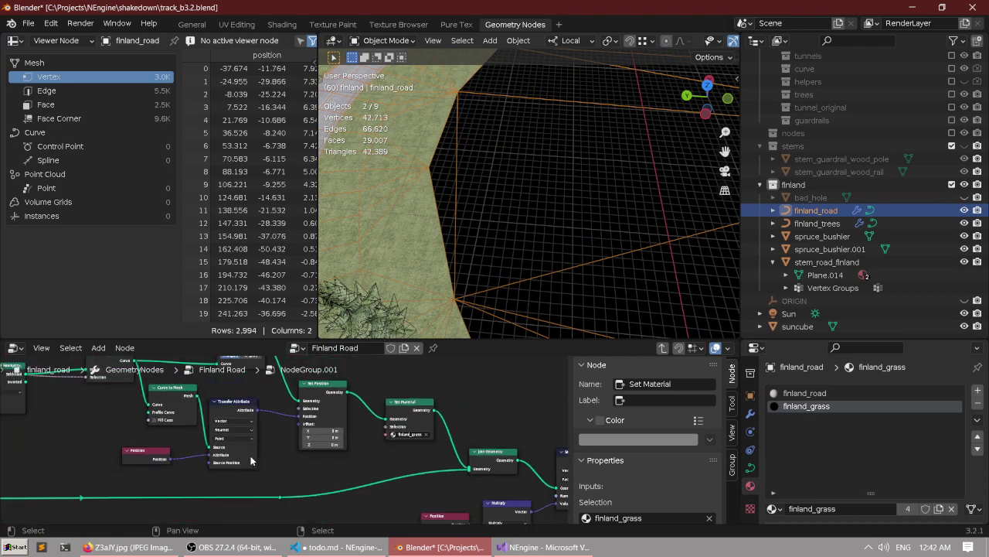
{"action": "middle_click_drag", "start_coordinate": [190, 490], "coordinate": [305, 523]}
{"action": "middle_click_drag", "start_coordinate": [191, 461], "coordinate": [301, 464]}
{"action": "scroll", "coordinate": [306, 419], "scroll_direction": "up", "scroll_amount": 5}
{"action": "key", "text": "ctrl+space"}
{"action": "left_click_drag", "start_coordinate": [348, 264], "coordinate": [289, 252]}
Insert a Set Material Index node on the link between Set Material and Join Geometry.
{"action": "left_click", "coordinate": [428, 195]}
{"action": "key", "text": "F3"}
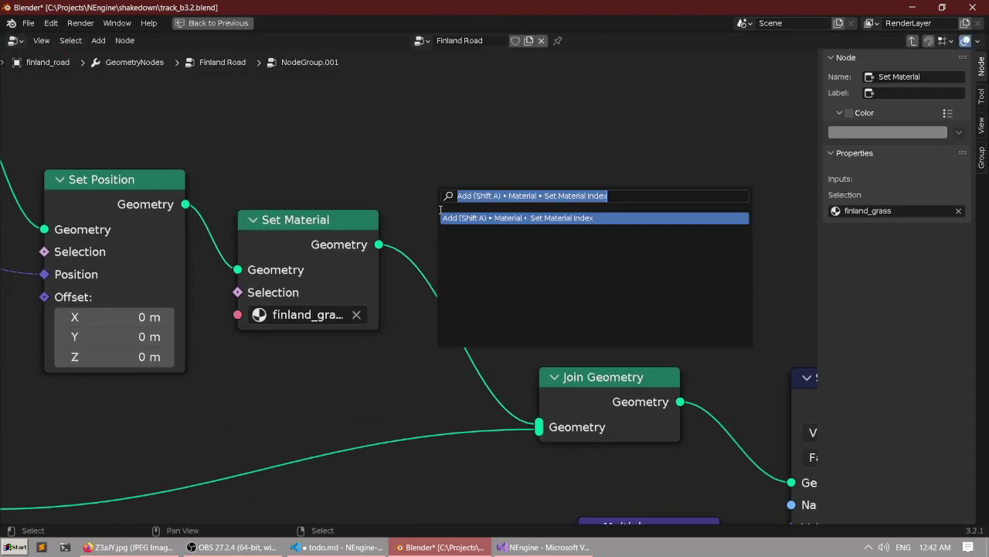
{"action": "type", "text": "setmater"}
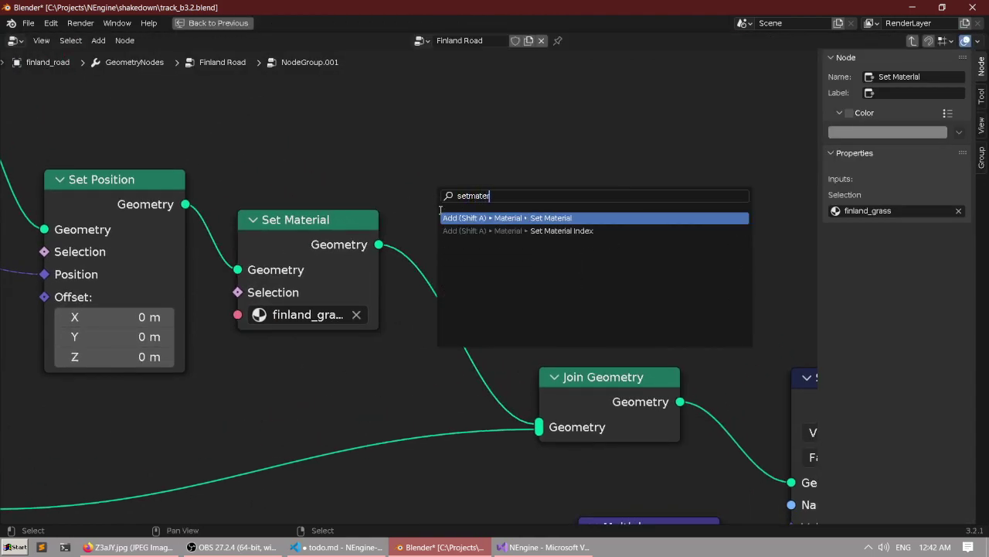
{"action": "key", "text": "Down"}
{"action": "key", "text": "Return"}
{"action": "left_click", "coordinate": [458, 217]}
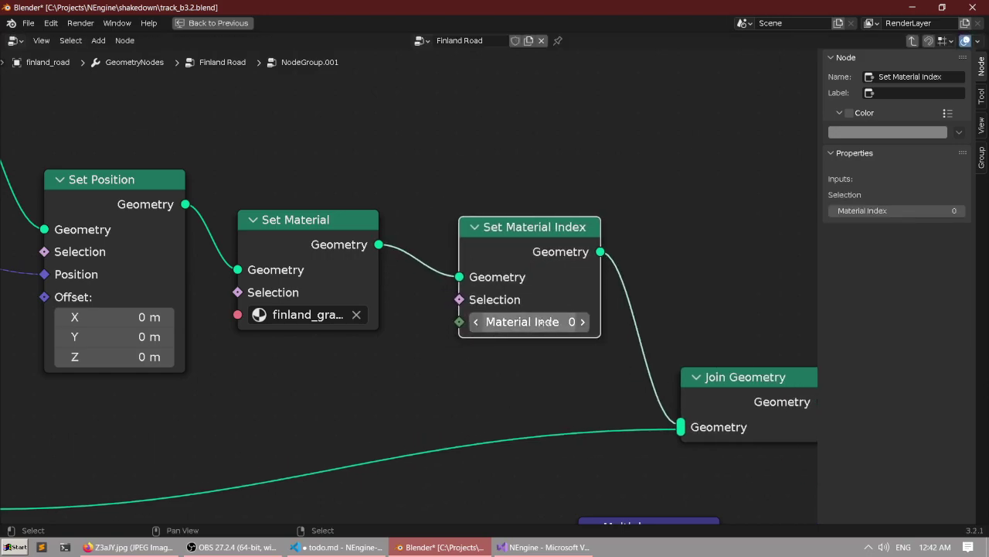
Set the Set Material Index node's material index to 1.
{"action": "left_click", "coordinate": [522, 321]}
{"action": "type", "text": "1"}
{"action": "key", "text": "Return"}
{"action": "key", "text": "ctrl+space"}
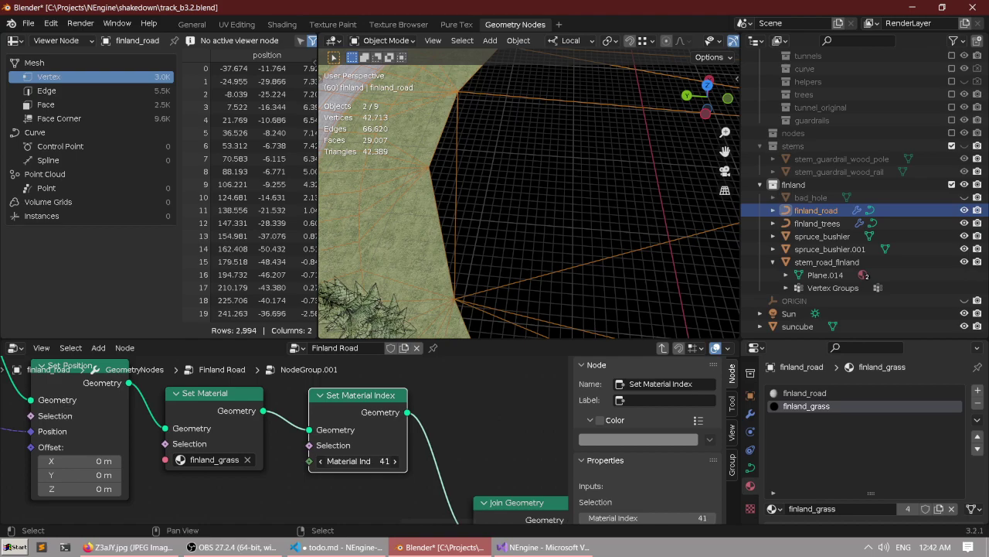
{"action": "left_click_drag", "start_coordinate": [379, 462], "coordinate": [348, 461]}
{"action": "double_click", "coordinate": [349, 461]}
{"action": "type", "text": "1"}
{"action": "key", "text": "Return"}
Examine the face attributes in the widened spreadsheet, checking the material_index column.
{"action": "left_click", "coordinate": [122, 107]}
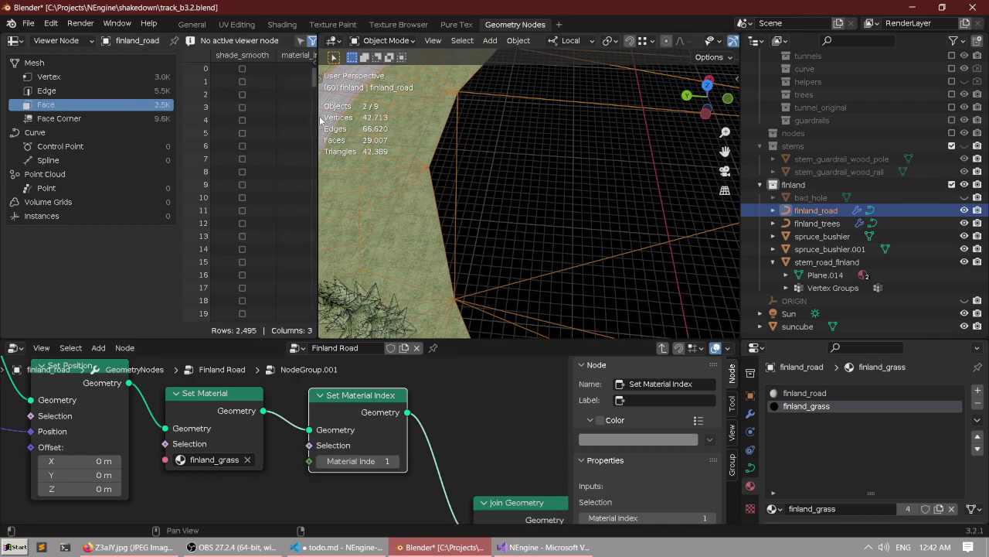
{"action": "left_click_drag", "start_coordinate": [318, 120], "coordinate": [494, 135]}
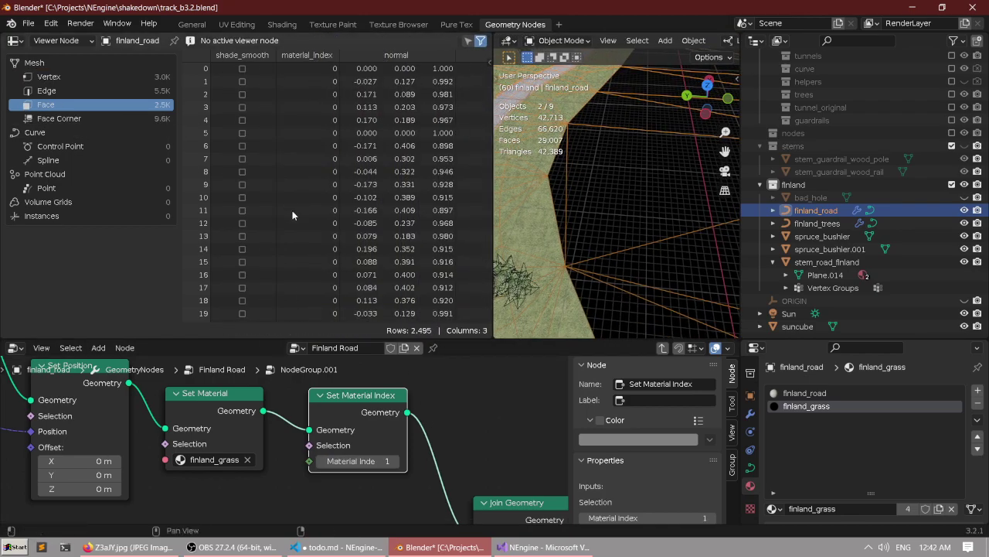
{"action": "scroll", "coordinate": [386, 232], "scroll_direction": "down", "scroll_amount": 8}
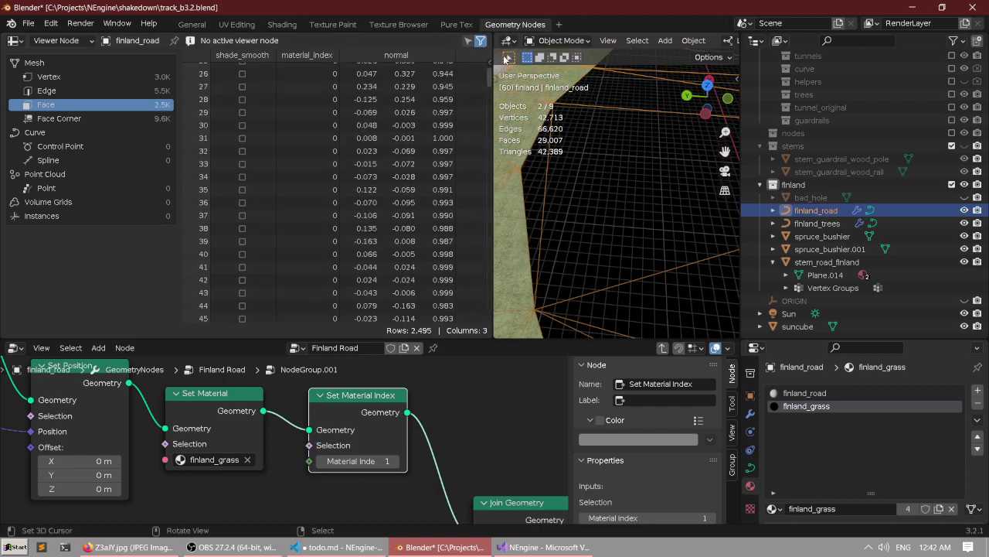
{"action": "left_click_drag", "start_coordinate": [490, 78], "coordinate": [565, 97]}
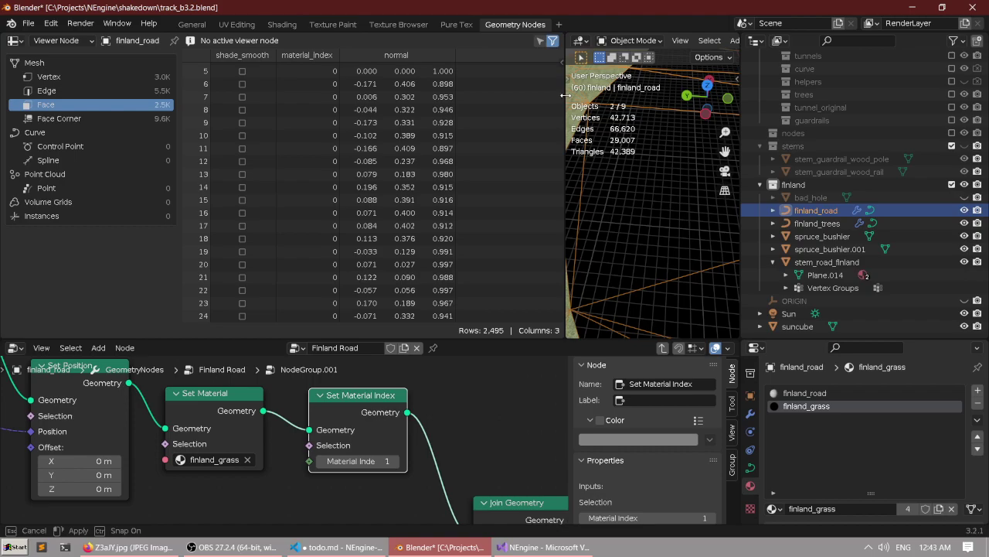
{"action": "left_click_drag", "start_coordinate": [566, 95], "coordinate": [505, 95]}
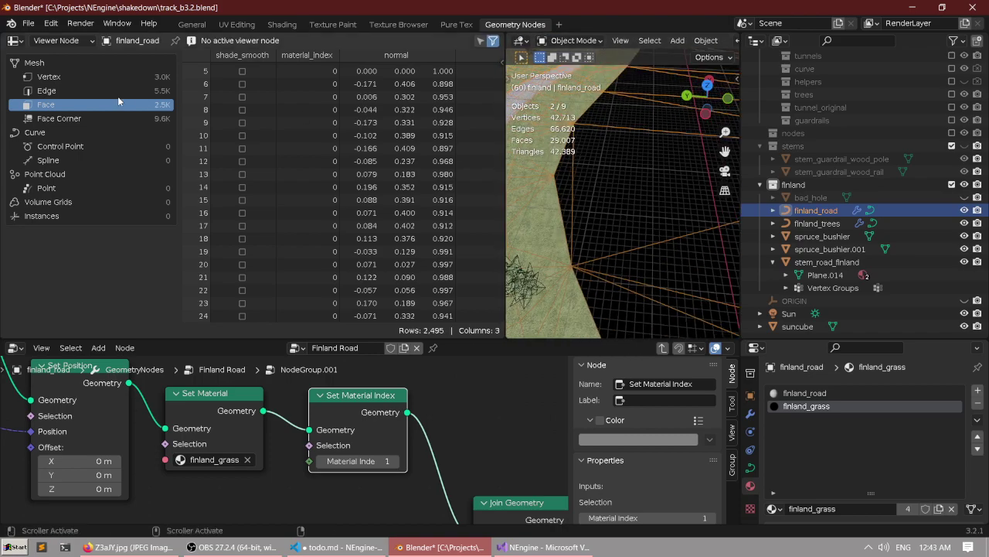
Examine the vertex and face corner attributes in the spreadsheet, including the UVMap values, and compare with the inner fill.
{"action": "left_click", "coordinate": [77, 81]}
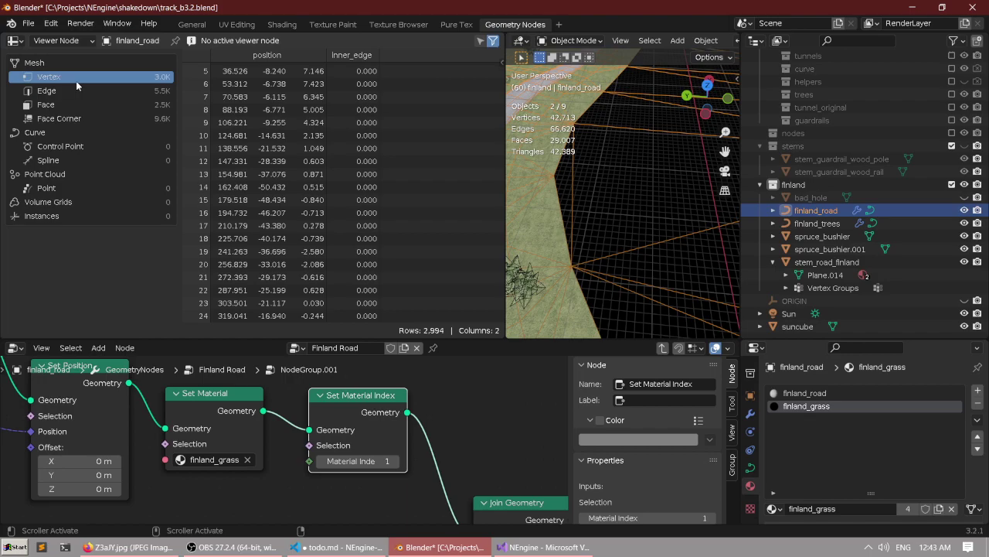
{"action": "left_click_drag", "start_coordinate": [498, 75], "coordinate": [486, 210]}
{"action": "left_click", "coordinate": [102, 102]}
{"action": "left_click", "coordinate": [96, 118]}
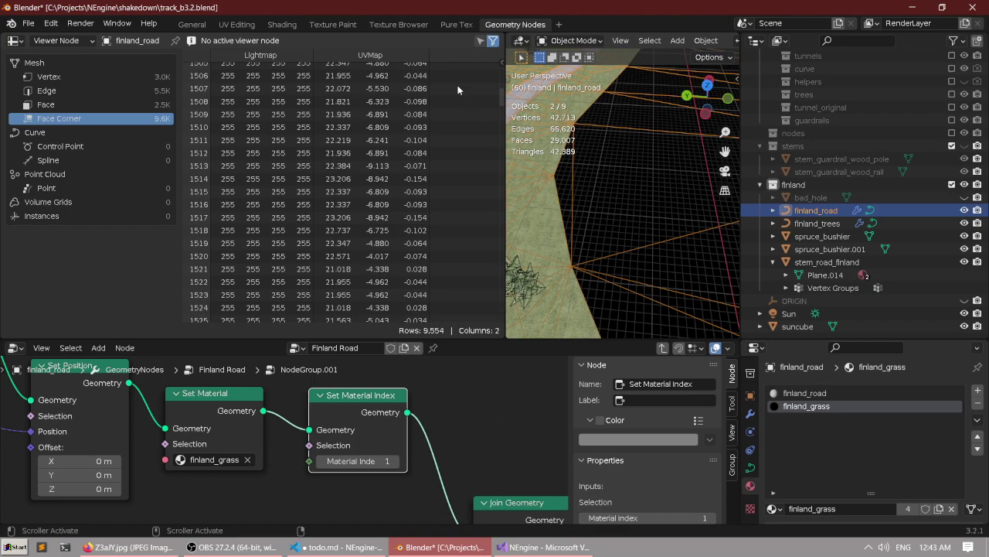
{"action": "left_click_drag", "start_coordinate": [500, 94], "coordinate": [518, 117]}
{"action": "scroll", "coordinate": [600, 161], "scroll_direction": "down", "scroll_amount": 5}
{"action": "middle_click_drag", "start_coordinate": [601, 164], "coordinate": [636, 133]}
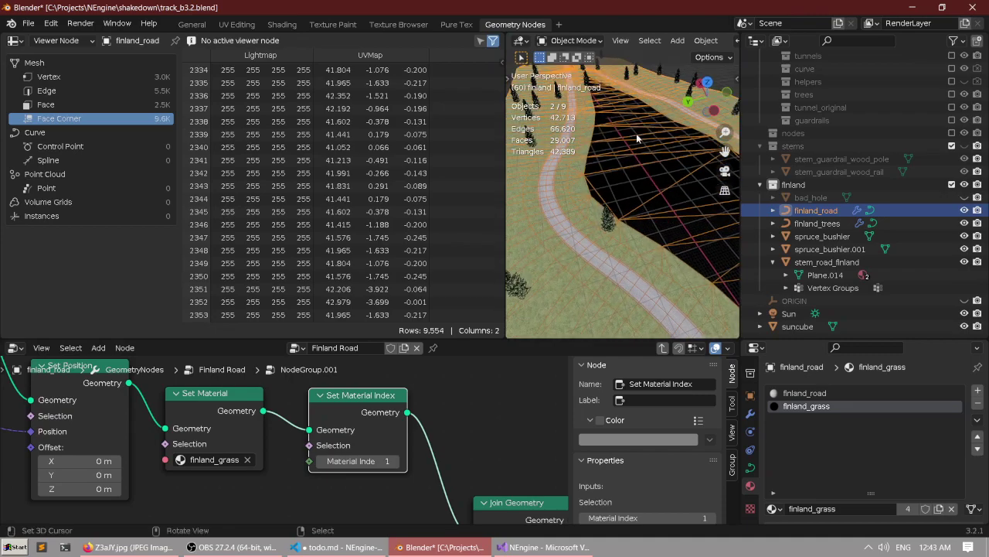
Delete the Set Material Index node and reconnect Set Material to Join Geometry.
{"action": "middle_click_drag", "start_coordinate": [357, 416], "coordinate": [360, 405]}
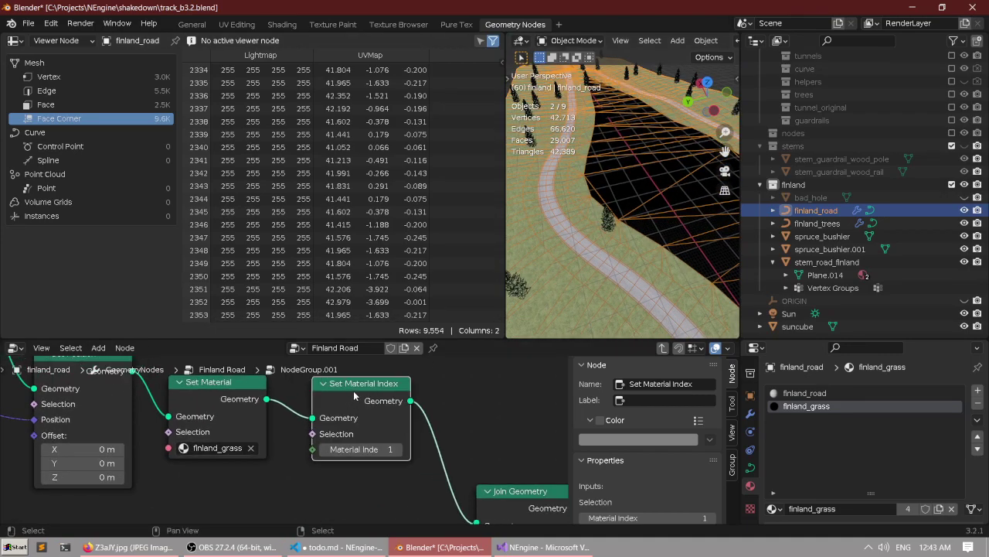
{"action": "scroll", "coordinate": [354, 396], "scroll_direction": "down", "scroll_amount": 2}
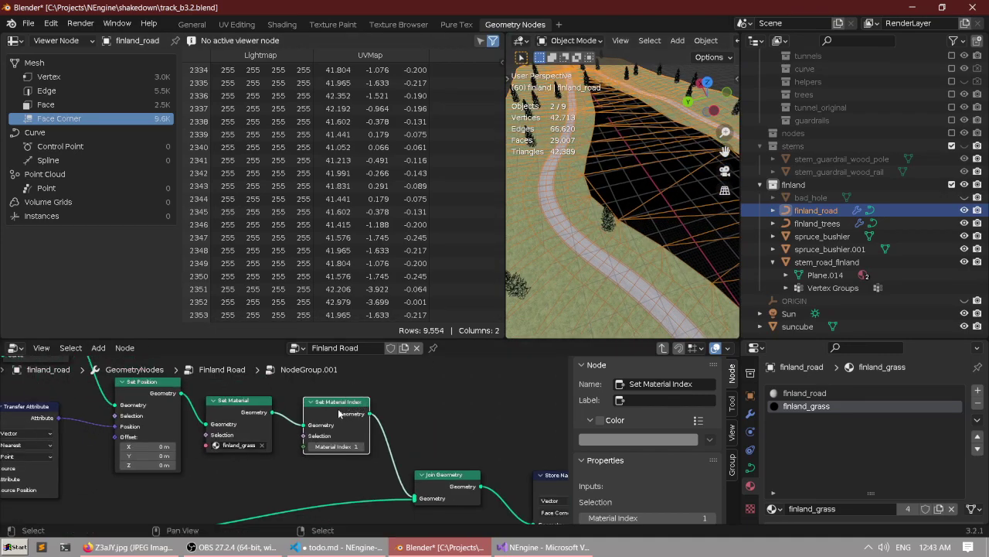
{"action": "key", "text": "x"}
{"action": "key", "text": "ctrl+space"}
{"action": "left_click_drag", "start_coordinate": [393, 249], "coordinate": [596, 369]}
Try linking Set Position's geometry directly to Join Geometry alongside Set Material, undoing and removing that extra link.
{"action": "scroll", "coordinate": [411, 304], "scroll_direction": "up", "scroll_amount": 1}
{"action": "middle_click_drag", "start_coordinate": [419, 286], "coordinate": [381, 275]}
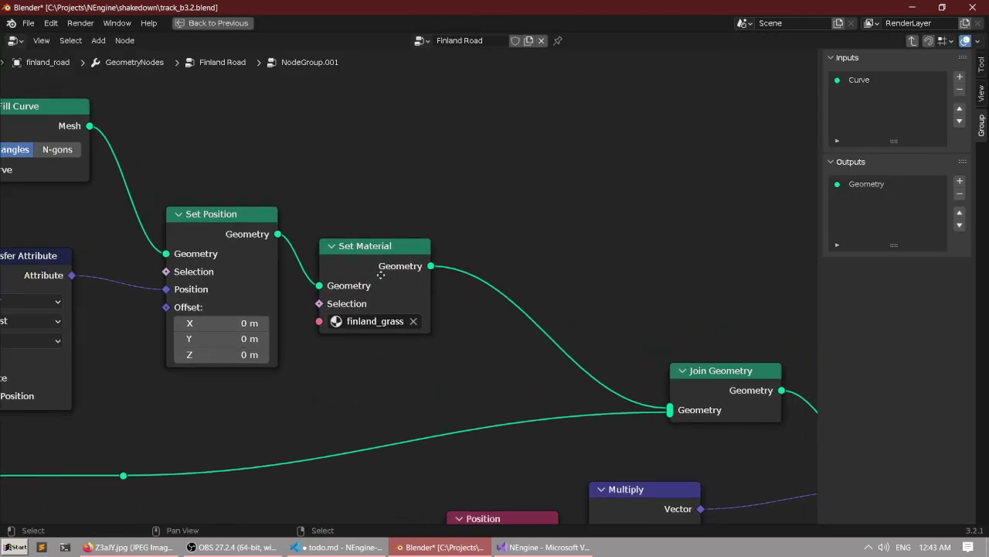
{"action": "left_click_drag", "start_coordinate": [278, 234], "coordinate": [599, 390]}
{"action": "key", "text": "ctrl+space"}
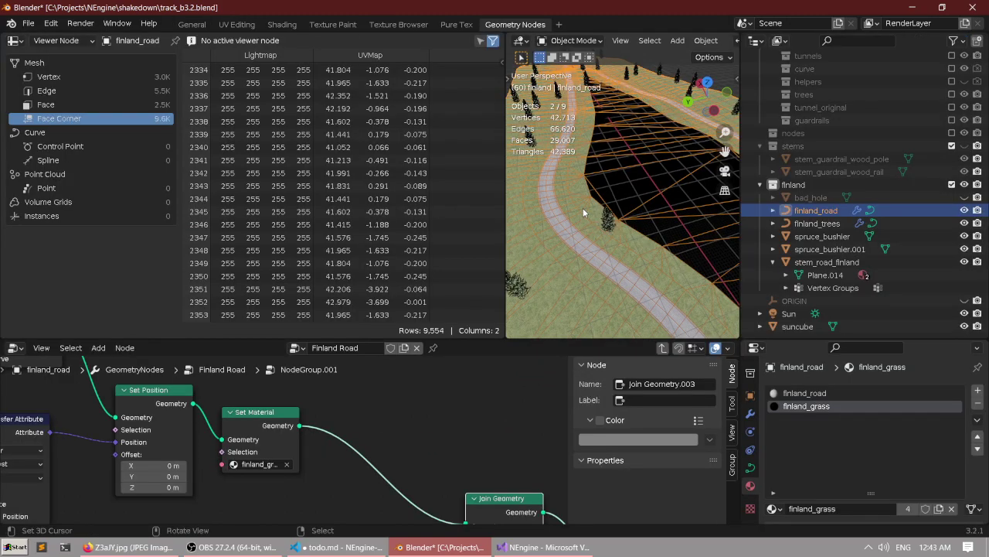
{"action": "middle_click_drag", "start_coordinate": [347, 487], "coordinate": [396, 428]}
{"action": "key", "text": "ctrl+z"}
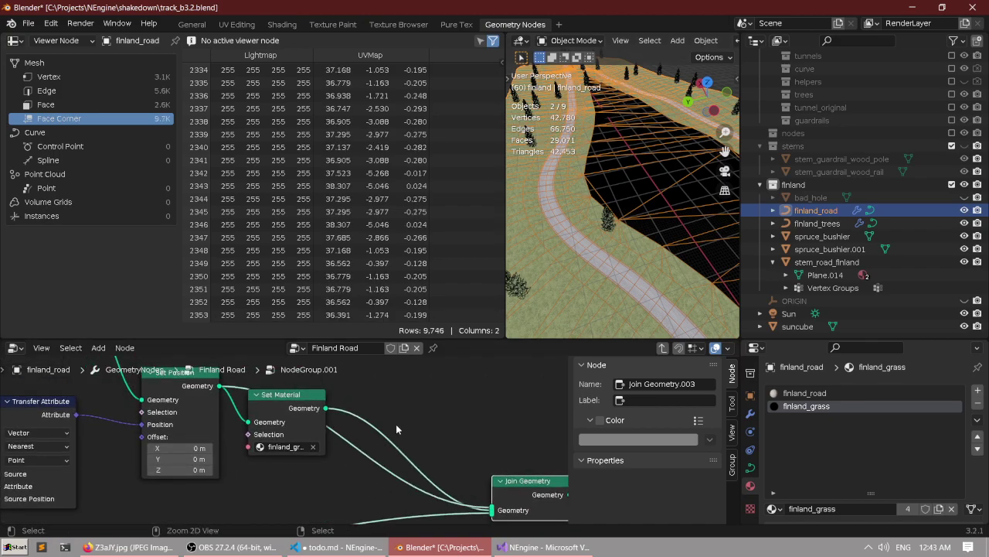
{"action": "key", "text": "ctrl+z"}
{"action": "key", "text": "ctrl+space"}
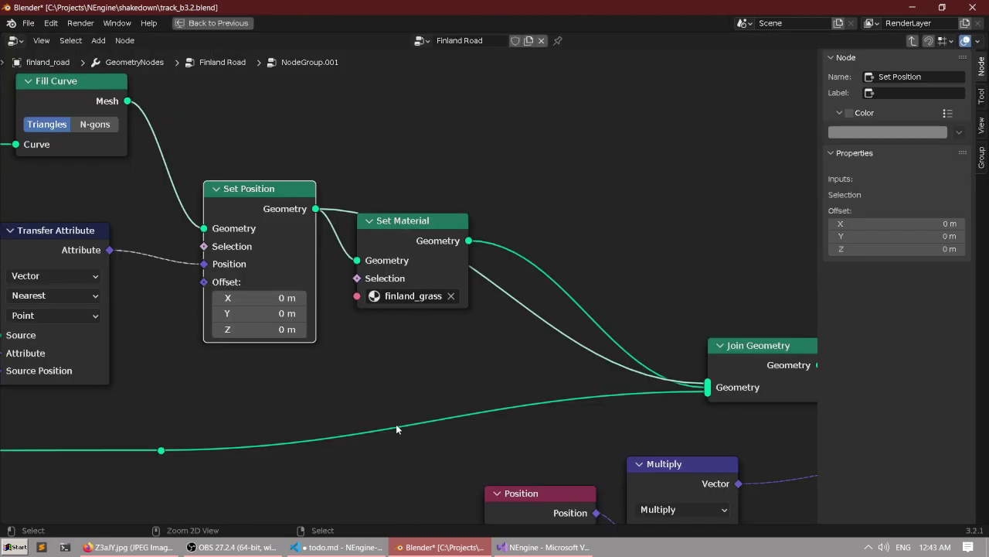
{"action": "left_click_drag", "start_coordinate": [704, 395], "coordinate": [624, 350]}
Bypass the Set Material node by linking Set Position directly to Join Geometry, and check the inner fill in the 3D view.
{"action": "middle_click_drag", "start_coordinate": [497, 321], "coordinate": [494, 326]}
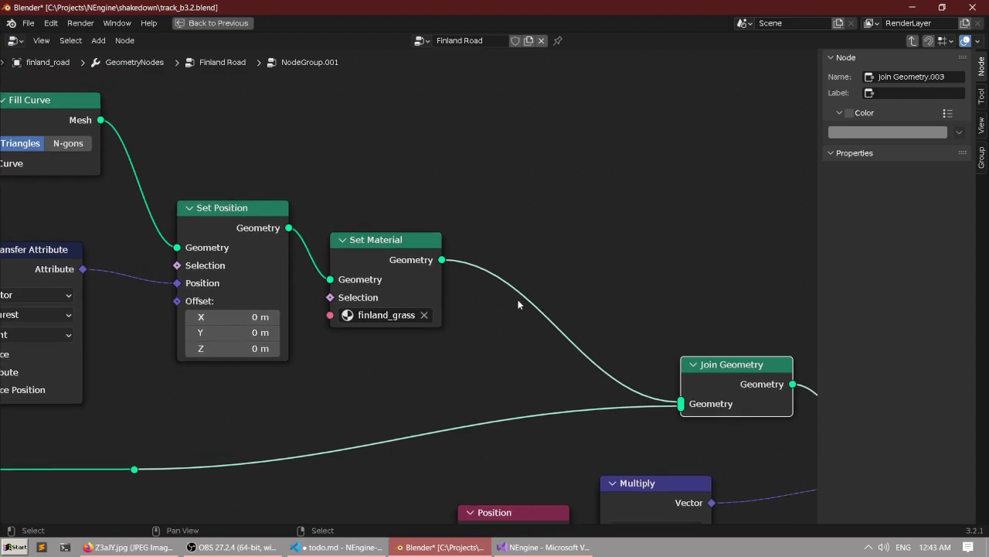
{"action": "left_click_drag", "start_coordinate": [681, 404], "coordinate": [535, 315]}
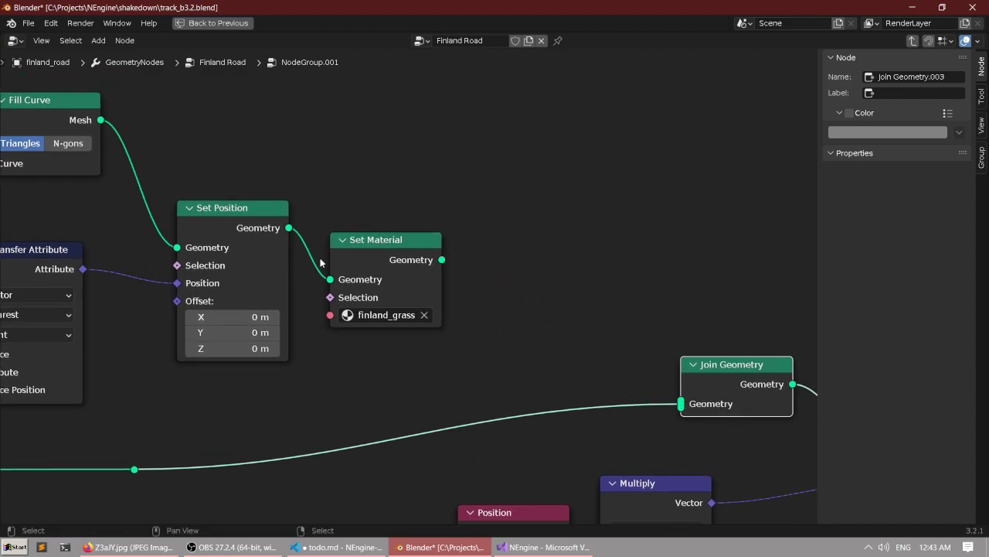
{"action": "left_click", "coordinate": [364, 294]}
{"action": "left_click_drag", "start_coordinate": [441, 260], "coordinate": [682, 392]}
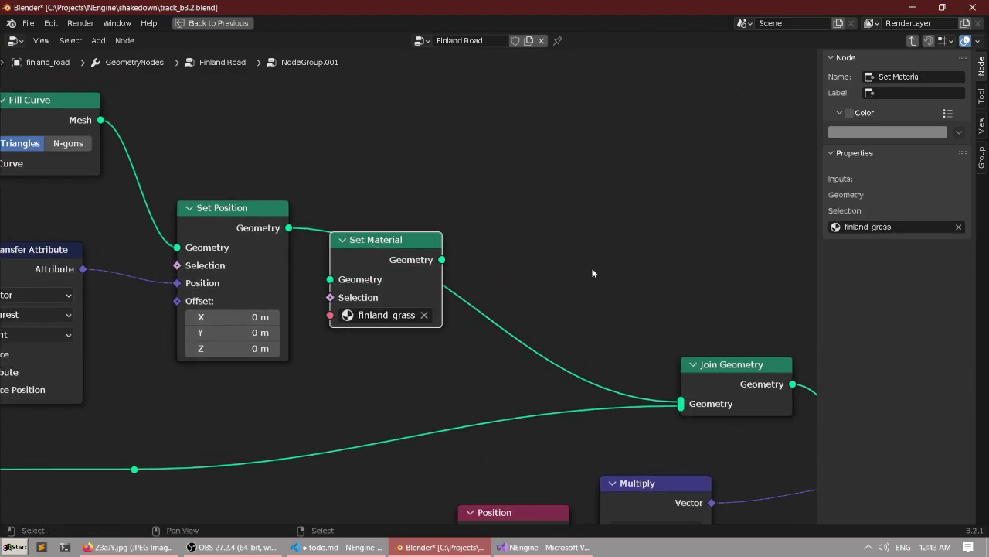
{"action": "key", "text": "ctrl+space"}
{"action": "scroll", "coordinate": [638, 198], "scroll_direction": "up", "scroll_amount": 1}
{"action": "middle_click_drag", "start_coordinate": [638, 198], "coordinate": [617, 216]}
{"action": "scroll", "coordinate": [617, 215], "scroll_direction": "up", "scroll_amount": 4}
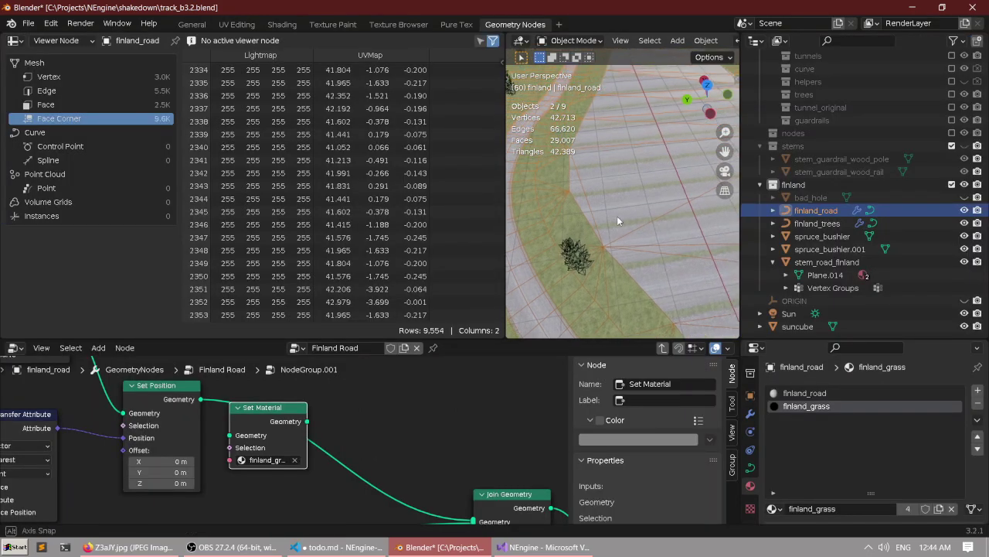
{"action": "scroll", "coordinate": [608, 224], "scroll_direction": "down", "scroll_amount": 4}
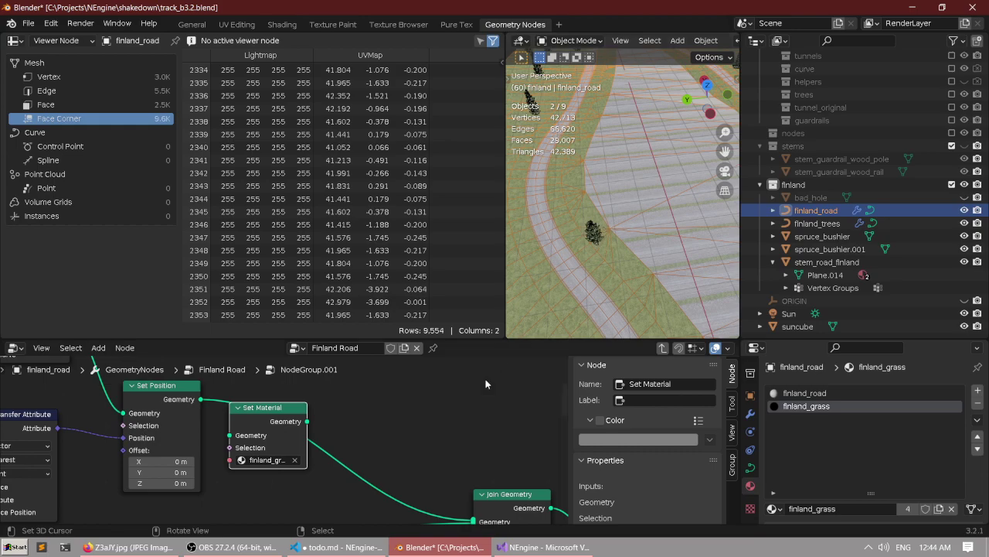
Insert the Set Material node with finland_grass back into the link between Set Position and Join Geometry.
{"action": "middle_click_drag", "start_coordinate": [384, 422], "coordinate": [394, 414]}
{"action": "key", "text": "ctrl+space"}
{"action": "middle_click_drag", "start_coordinate": [428, 302], "coordinate": [442, 334]}
{"action": "left_click_drag", "start_coordinate": [343, 286], "coordinate": [408, 282]}
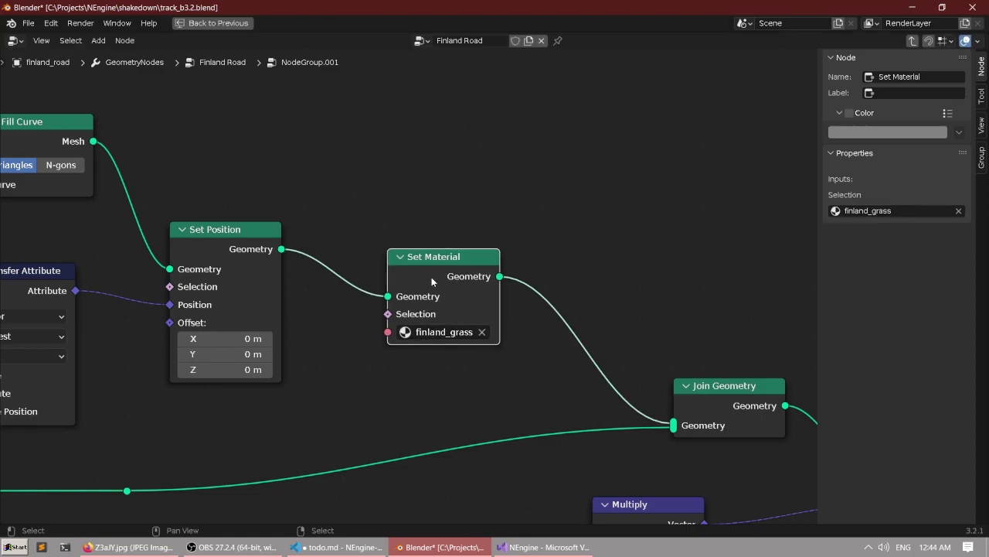
{"action": "key", "text": "ctrl+space"}
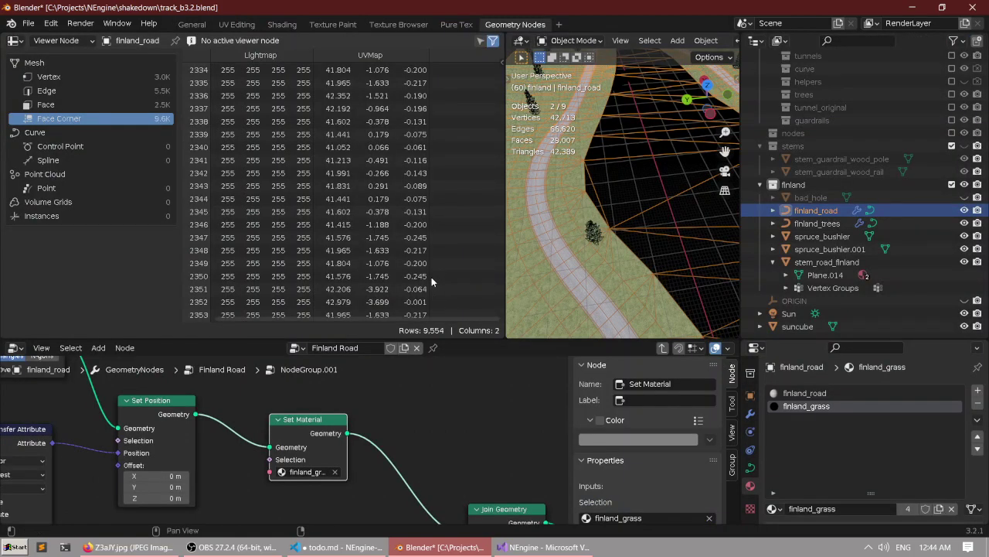
Apply finland_road's geometry nodes and convert its attributes to real maps with the Attribute Converter.
{"action": "left_click", "coordinate": [806, 393]}
{"action": "left_click", "coordinate": [799, 405]}
{"action": "scroll", "coordinate": [599, 271], "scroll_direction": "down", "scroll_amount": 2}
{"action": "middle_click_drag", "start_coordinate": [589, 282], "coordinate": [680, 227]}
{"action": "key", "text": "ctrl+space"}
{"action": "left_click", "coordinate": [984, 80]}
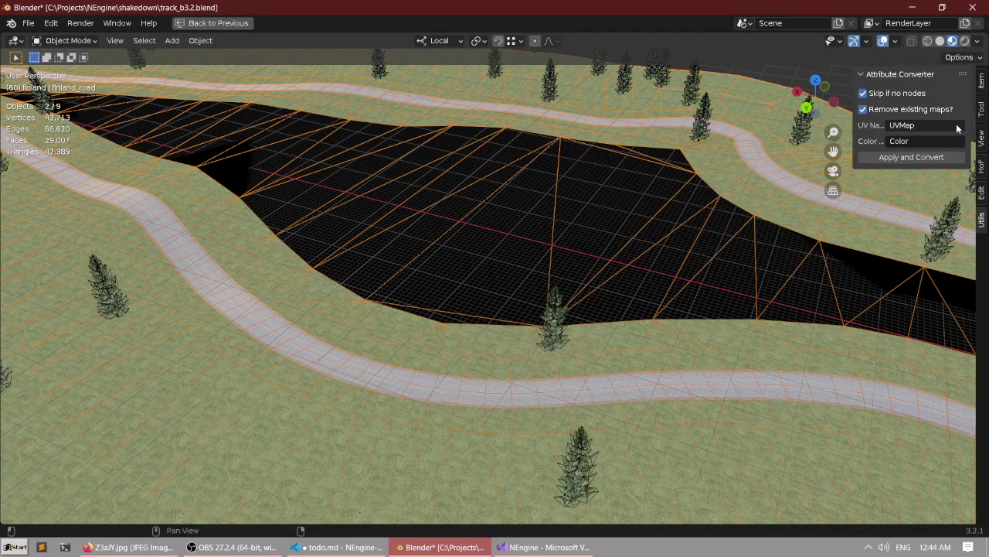
{"action": "left_click", "coordinate": [925, 158]}
{"action": "scroll", "coordinate": [638, 267], "scroll_direction": "down", "scroll_amount": 2}
{"action": "key", "text": "ctrl+space"}
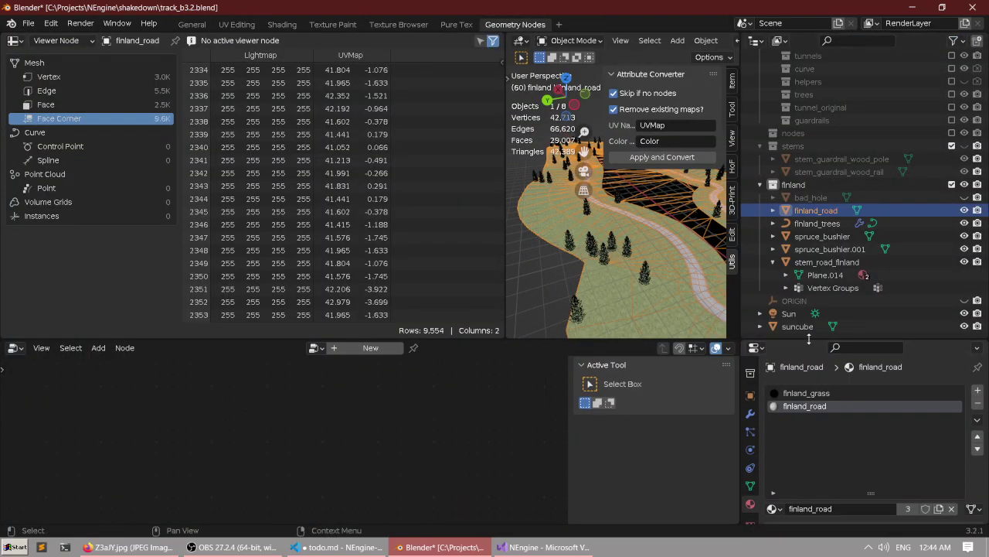
Show the converted finland_road mesh's object data properties and undo the conversion.
{"action": "left_click_drag", "start_coordinate": [808, 338], "coordinate": [808, 200]}
{"action": "left_click", "coordinate": [750, 462]}
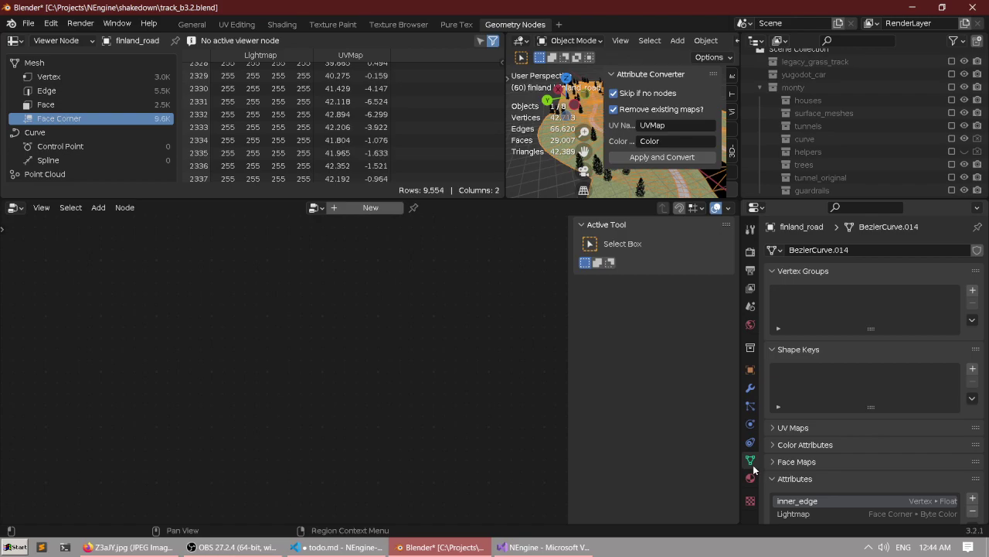
{"action": "middle_click_drag", "start_coordinate": [526, 148], "coordinate": [550, 156]}
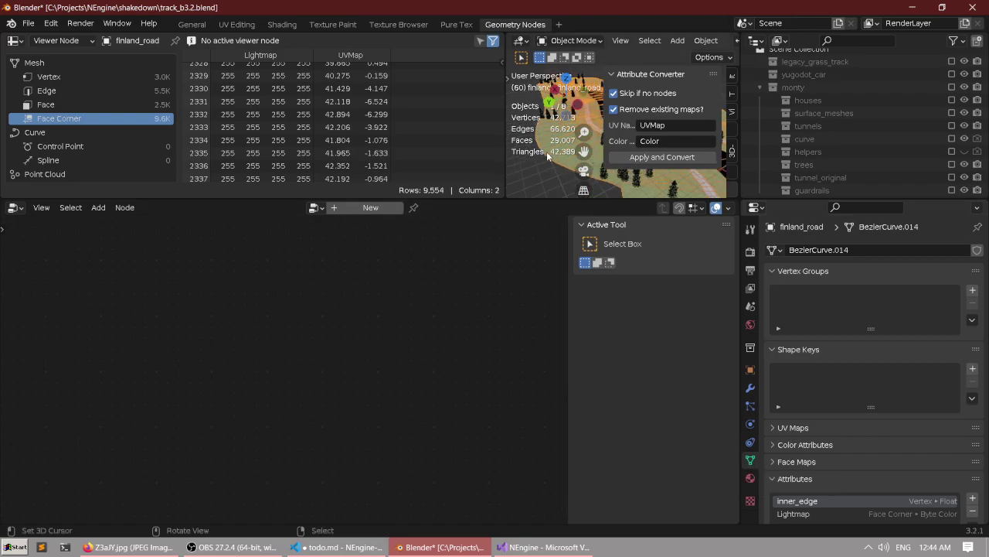
{"action": "key", "text": "ctrl+z"}
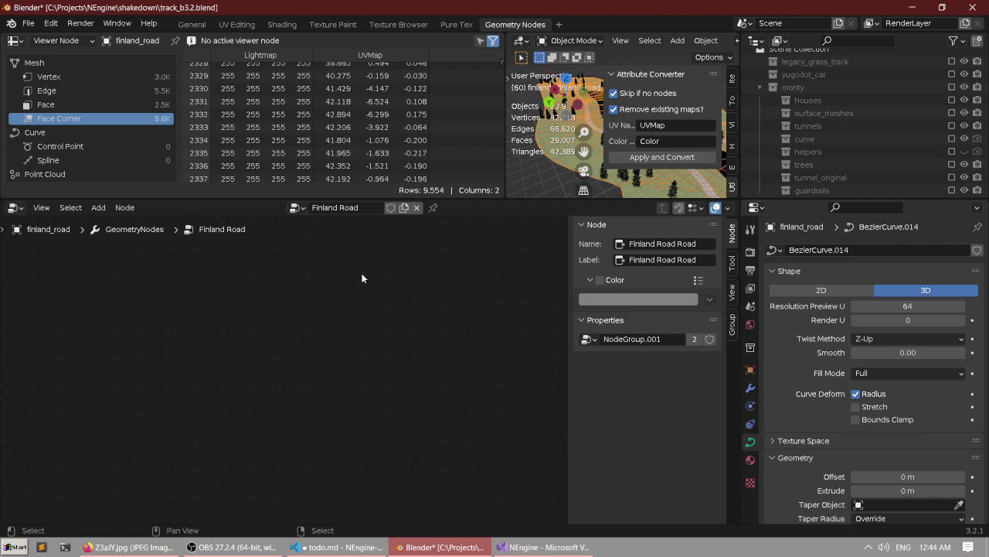
Save the file, and apply and convert finland_road's attributes again with the Attribute Converter.
{"action": "key", "text": "Home"}
{"action": "scroll", "coordinate": [339, 314], "scroll_direction": "up", "scroll_amount": 3}
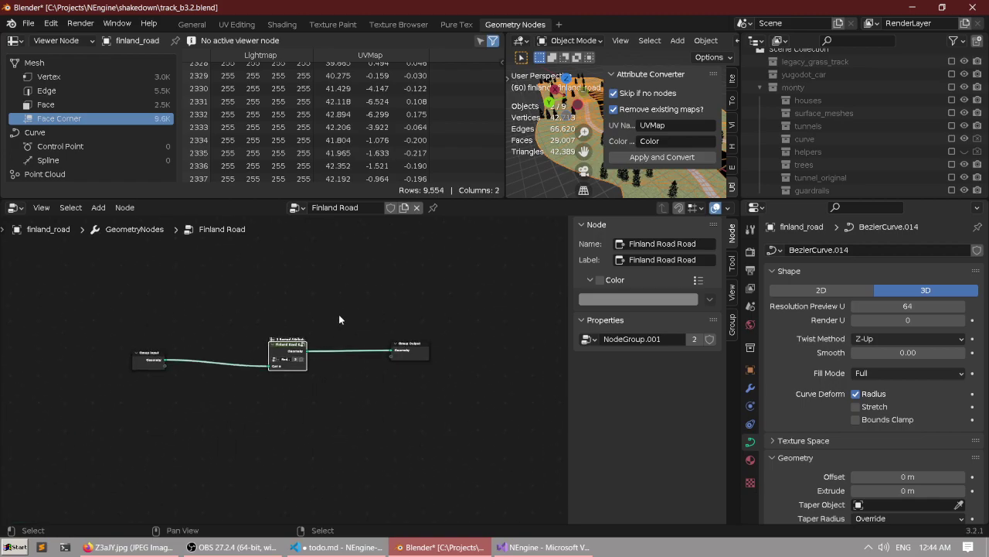
{"action": "scroll", "coordinate": [344, 315], "scroll_direction": "up", "scroll_amount": 2}
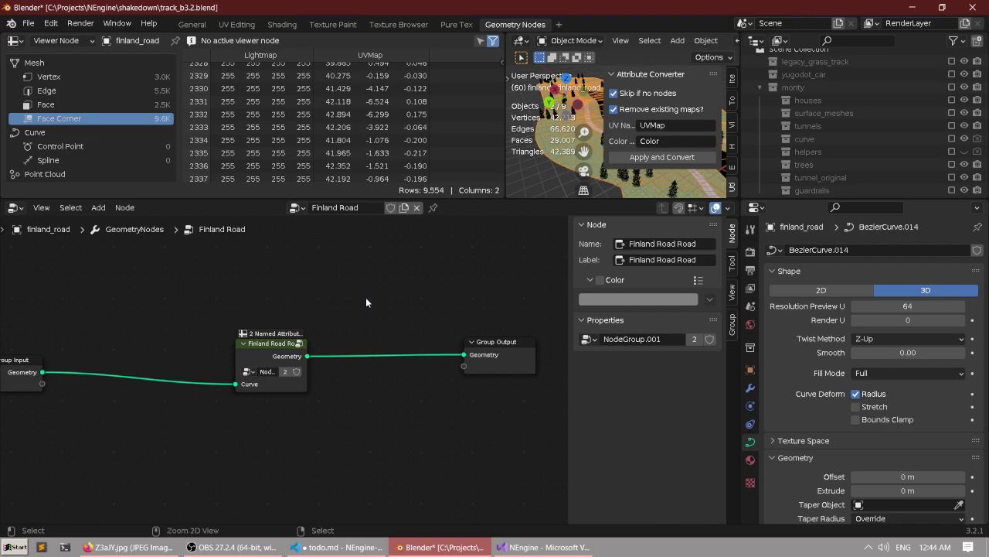
{"action": "left_click", "coordinate": [665, 158]}
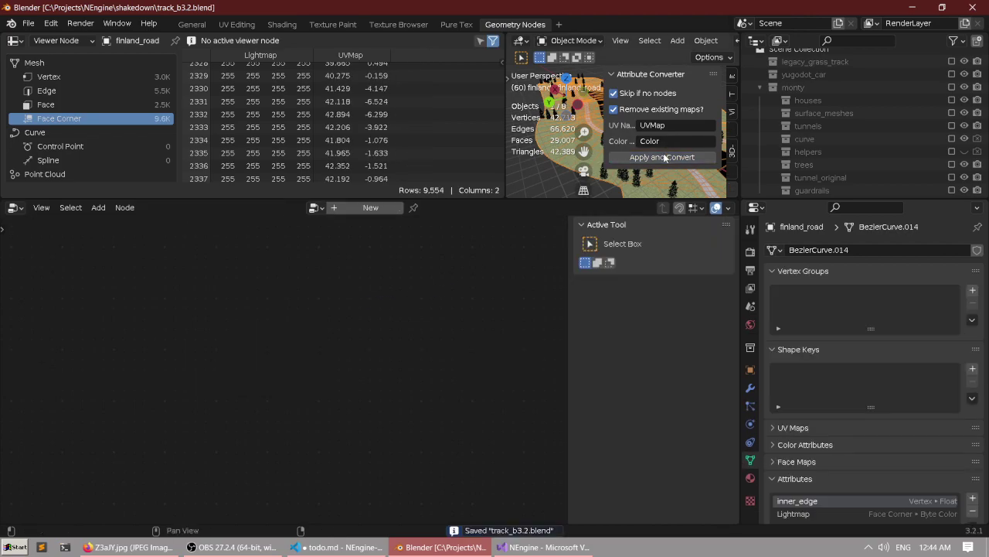
Examine the UV maps, color attributes and generic attributes stored on the converted finland_road mesh.
{"action": "left_click", "coordinate": [810, 430]}
{"action": "scroll", "coordinate": [810, 431], "scroll_direction": "down", "scroll_amount": 3}
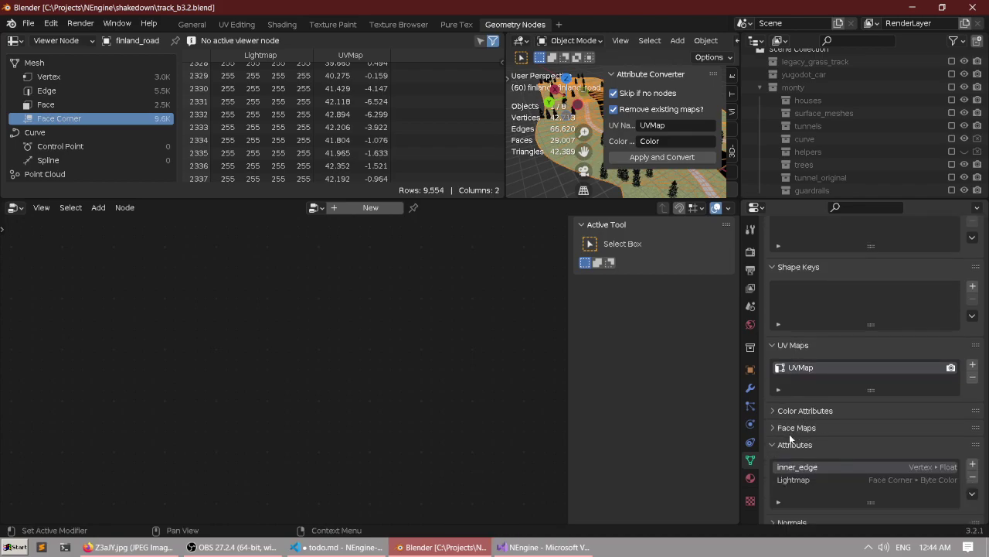
{"action": "scroll", "coordinate": [789, 437], "scroll_direction": "down", "scroll_amount": 2}
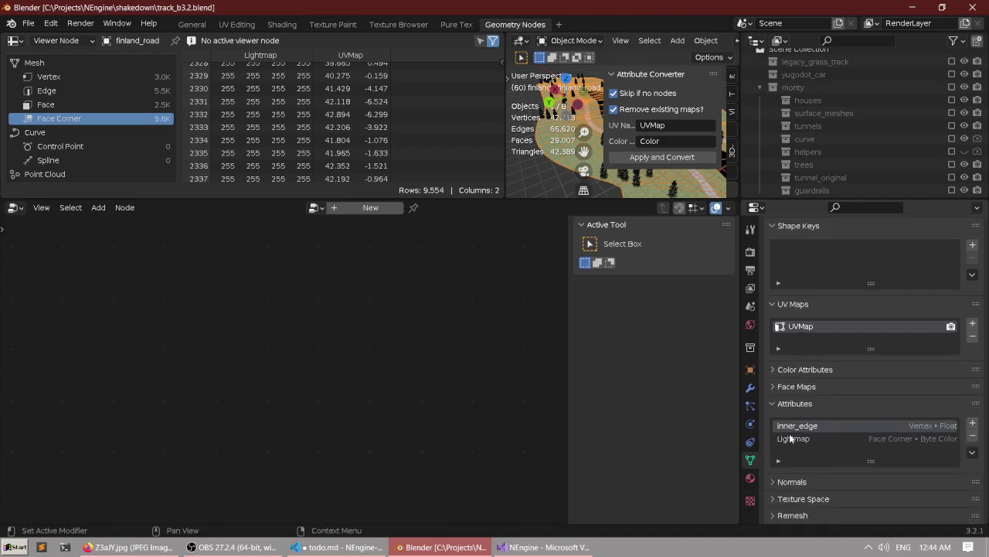
{"action": "left_click", "coordinate": [794, 438]}
{"action": "left_click", "coordinate": [799, 426]}
{"action": "left_click", "coordinate": [793, 439]}
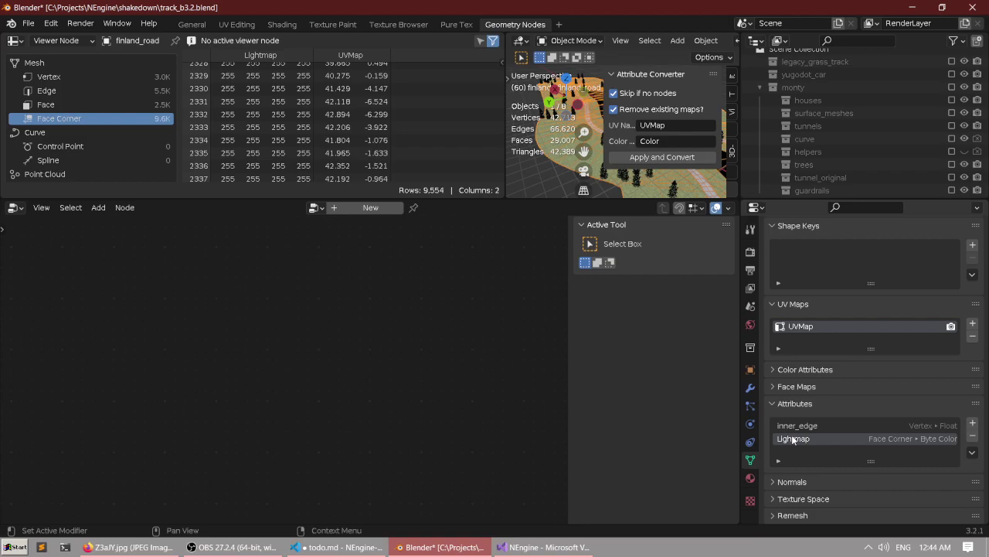
{"action": "left_click", "coordinate": [807, 370]}
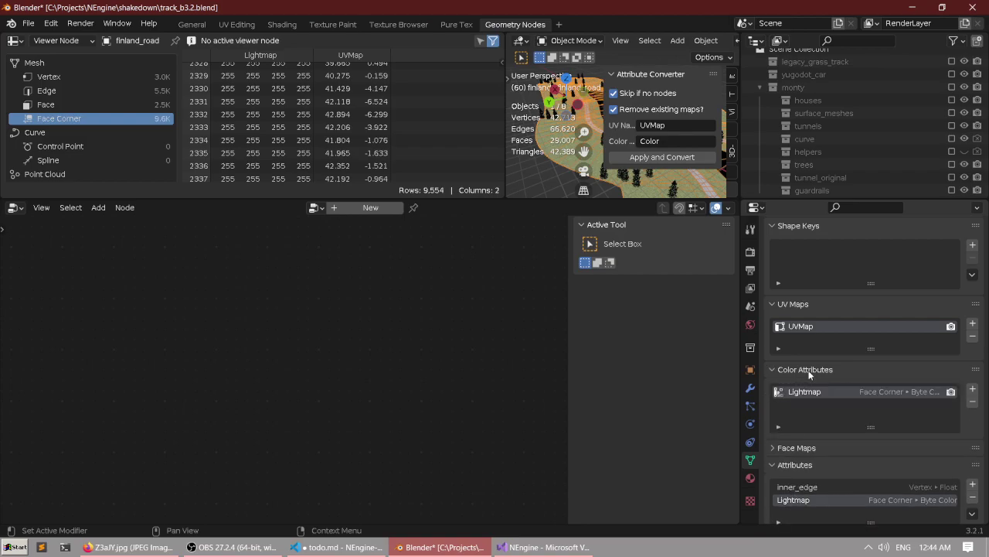
{"action": "left_click", "coordinate": [808, 370]}
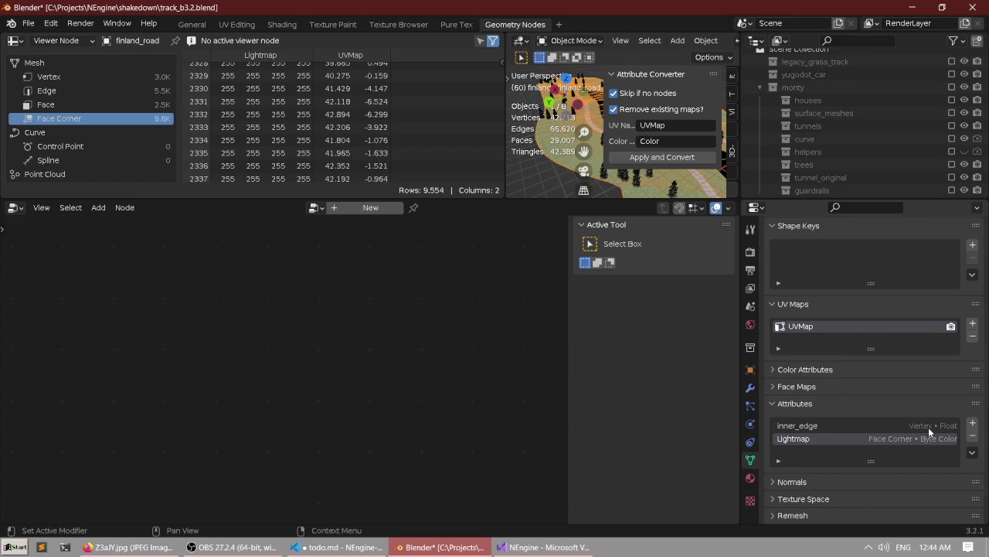
Remove the Lightmap attribute from finland_road, check the terrain shading in the 3D view, and undo the removal.
{"action": "left_click", "coordinate": [972, 435]}
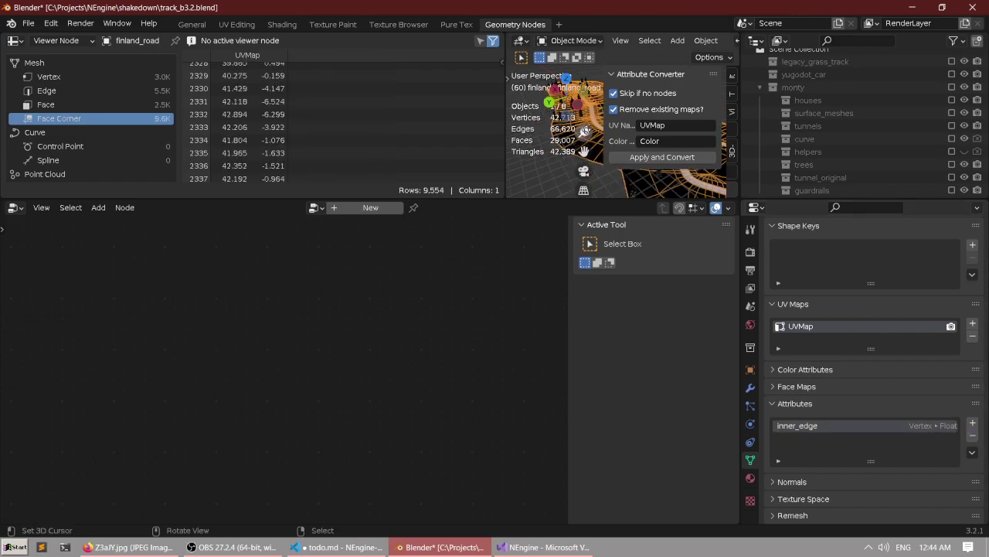
{"action": "key", "text": "ctrl+space"}
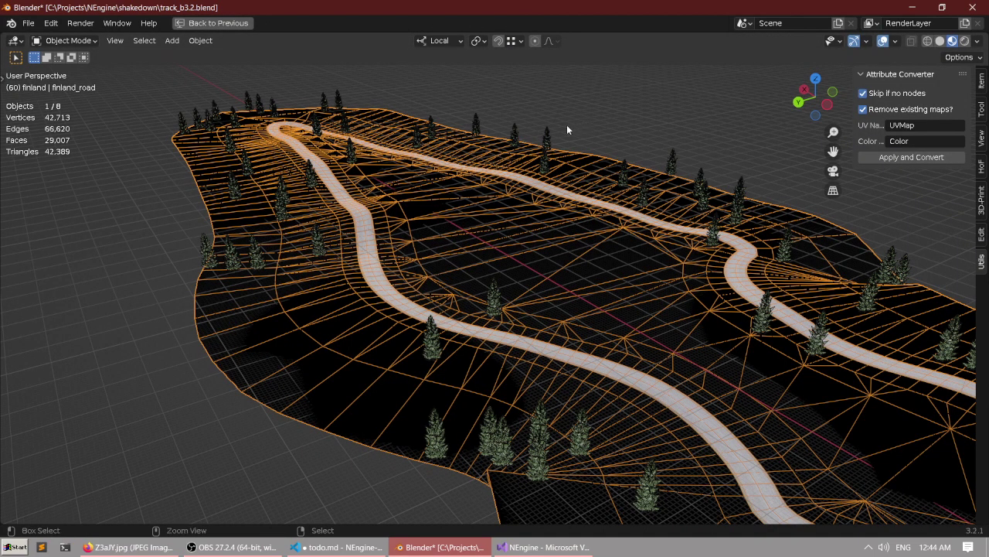
{"action": "key", "text": "ctrl+space"}
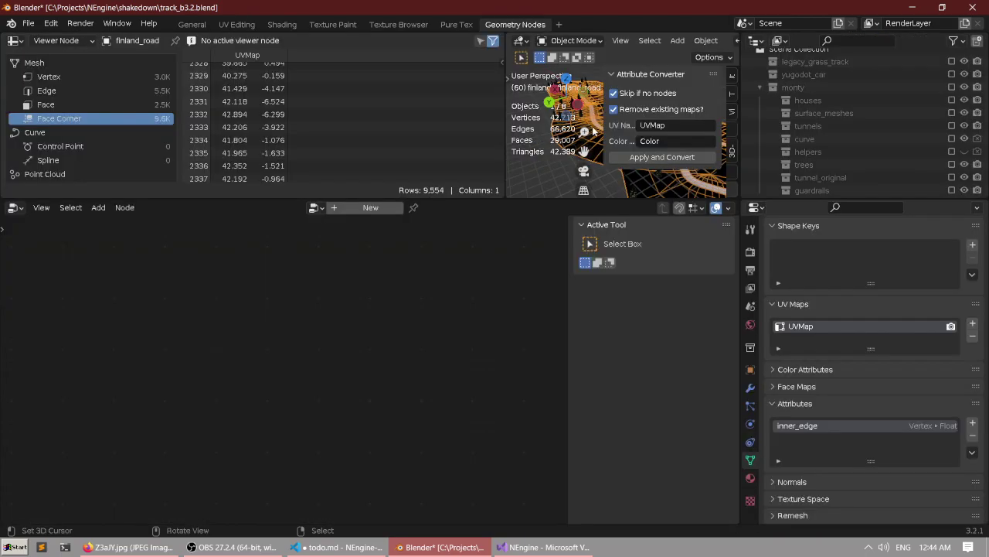
{"action": "key", "text": "ctrl+z"}
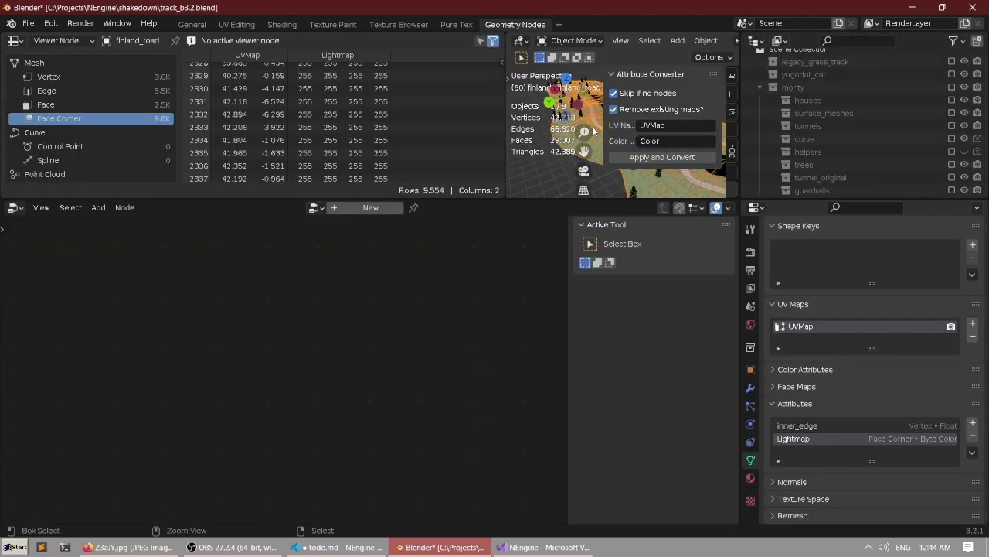
Remove Lightmap once more, start adding a replacement attribute while reviewing its domain and data type options, and restore Lightmap.
{"action": "left_click", "coordinate": [973, 435]}
{"action": "left_click", "coordinate": [972, 422]}
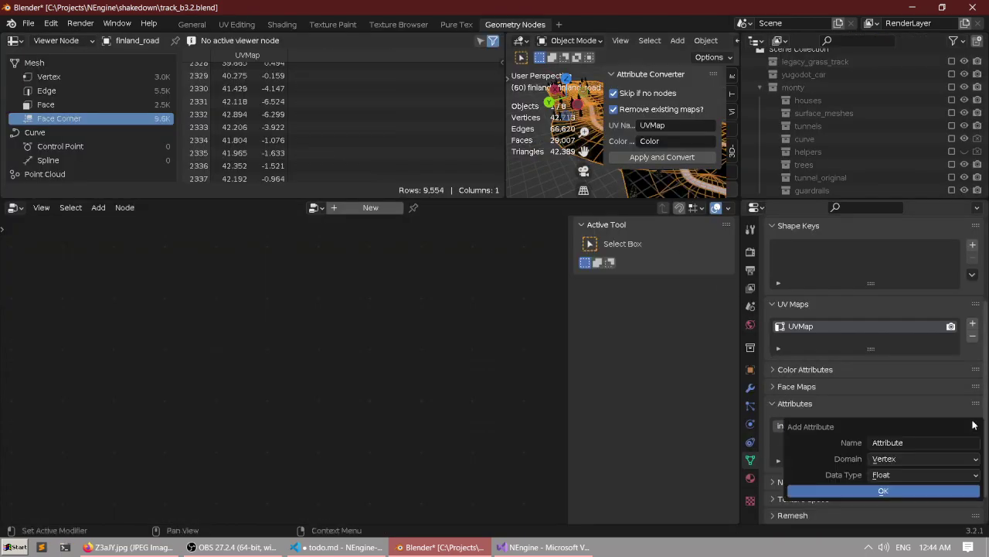
{"action": "left_click", "coordinate": [925, 459]}
{"action": "left_click", "coordinate": [888, 475]}
{"action": "key", "text": "ctrl+z"}
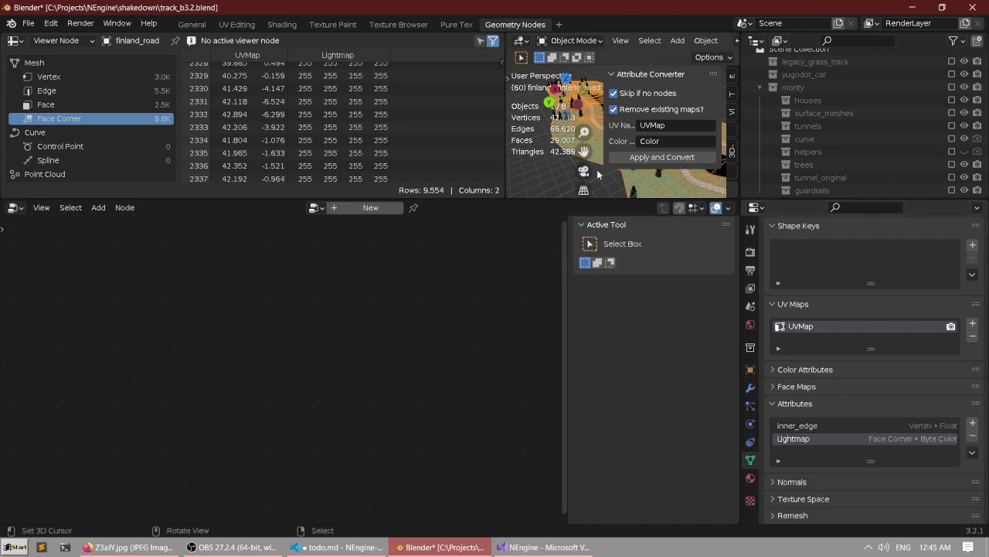
Inspect the black inner fill in Edit Mode with the whole finland_road mesh selected.
{"action": "key", "text": "ctrl+space"}
{"action": "key", "text": "Tab"}
{"action": "scroll", "coordinate": [517, 155], "scroll_direction": "up", "scroll_amount": 3}
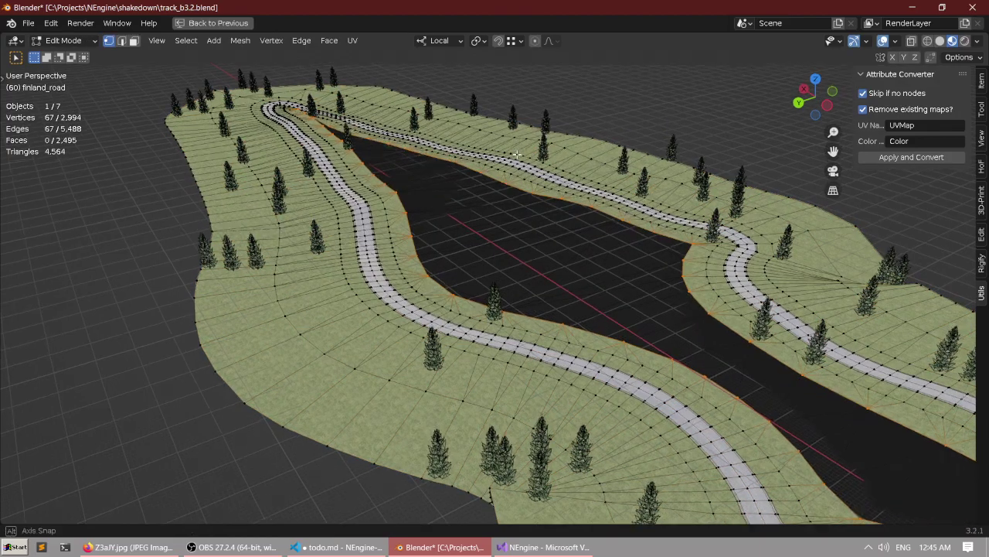
{"action": "scroll", "coordinate": [517, 154], "scroll_direction": "down", "scroll_amount": 2}
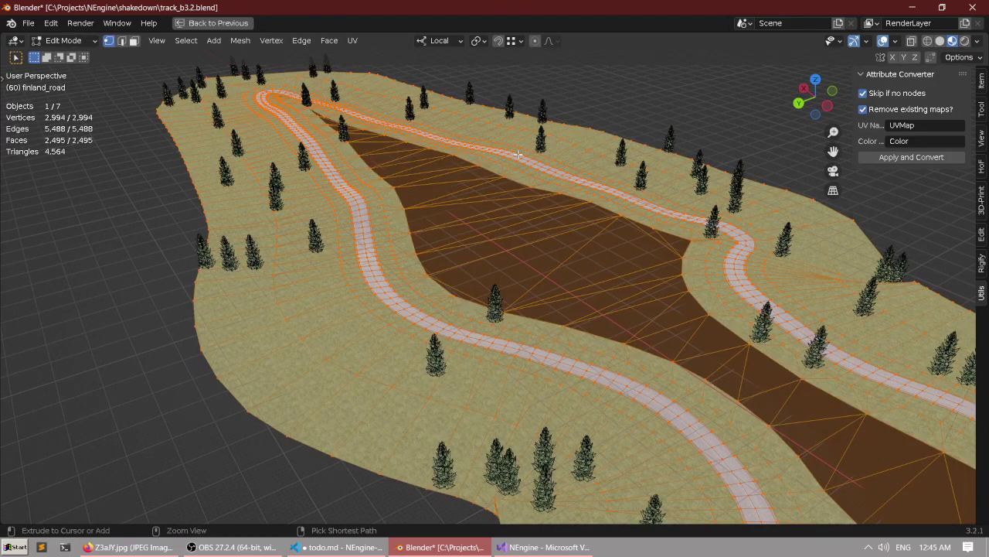
{"action": "key", "text": "ctrl+space"}
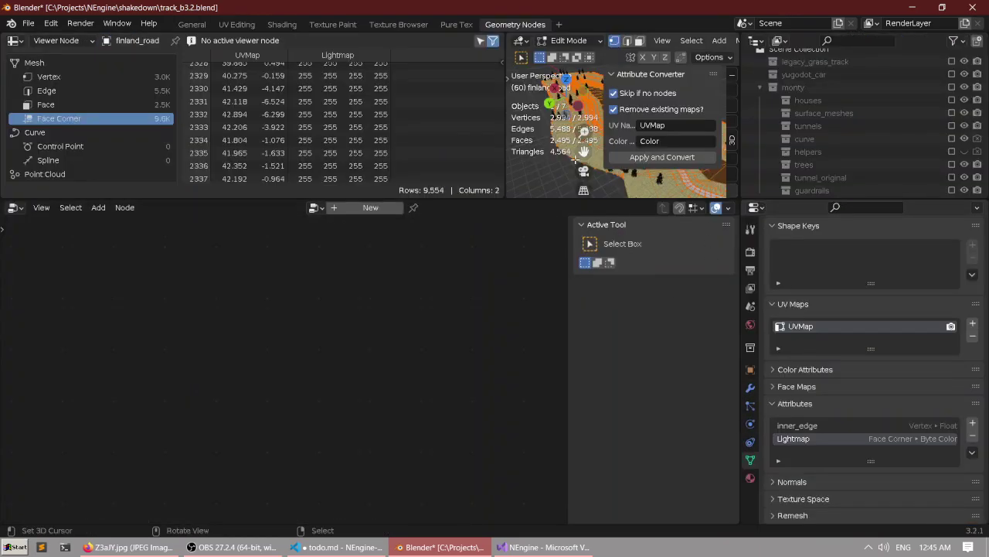
{"action": "key", "text": "ctrl+space"}
{"action": "scroll", "coordinate": [503, 152], "scroll_direction": "up", "scroll_amount": 4}
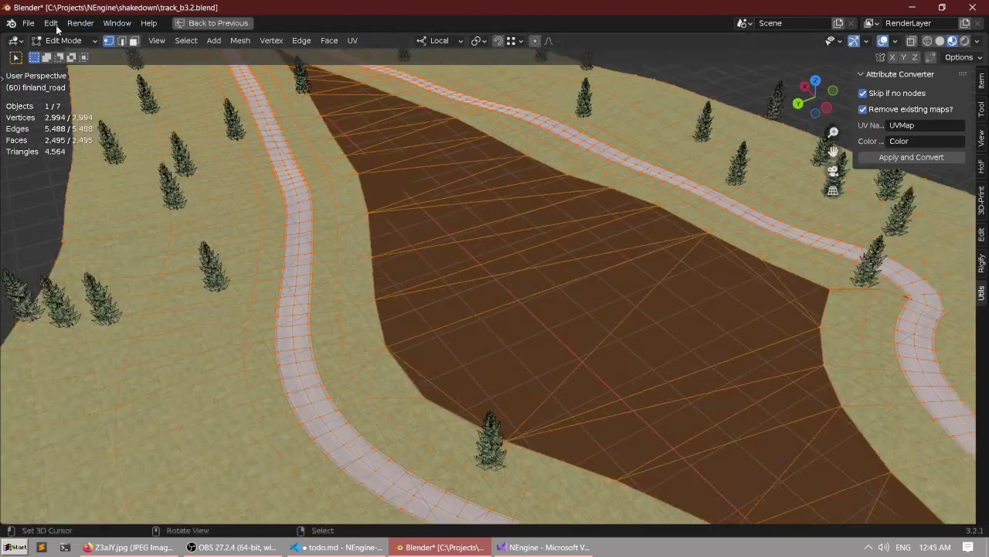
Vertex paint the black inner fill white using the Draw brush with a 35 px radius and strength 1.000.
{"action": "left_click", "coordinate": [64, 40]}
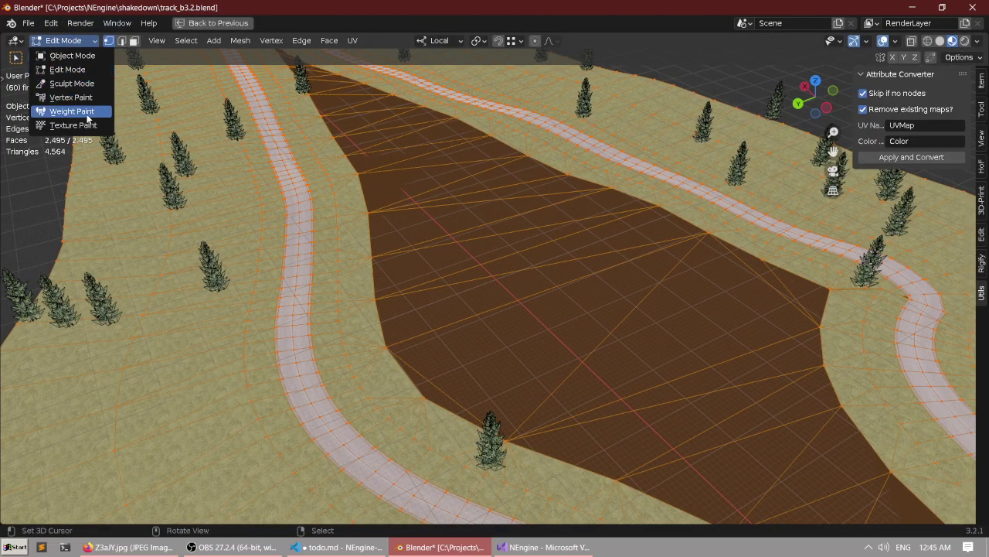
{"action": "left_click", "coordinate": [71, 97]}
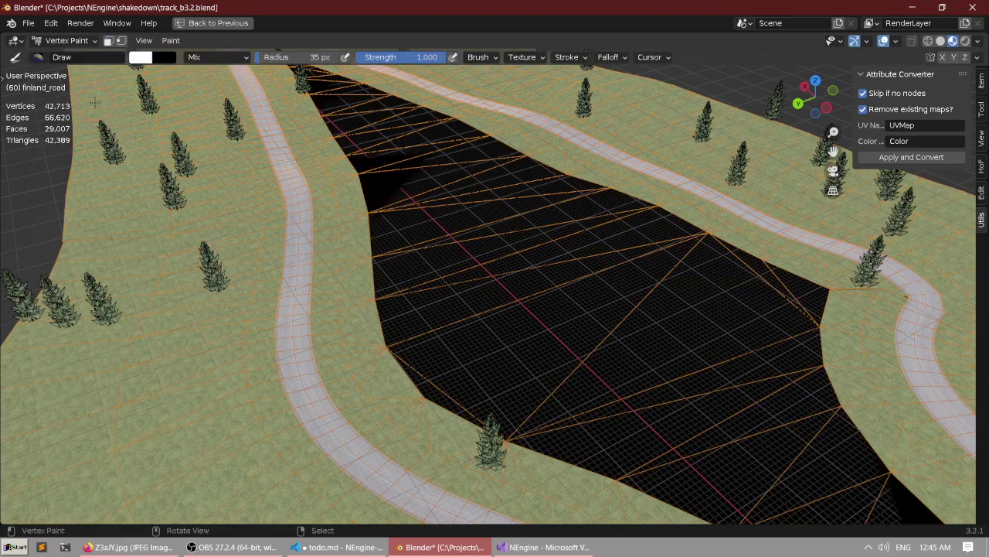
{"action": "left_click", "coordinate": [983, 83]}
{"action": "left_click", "coordinate": [981, 108]}
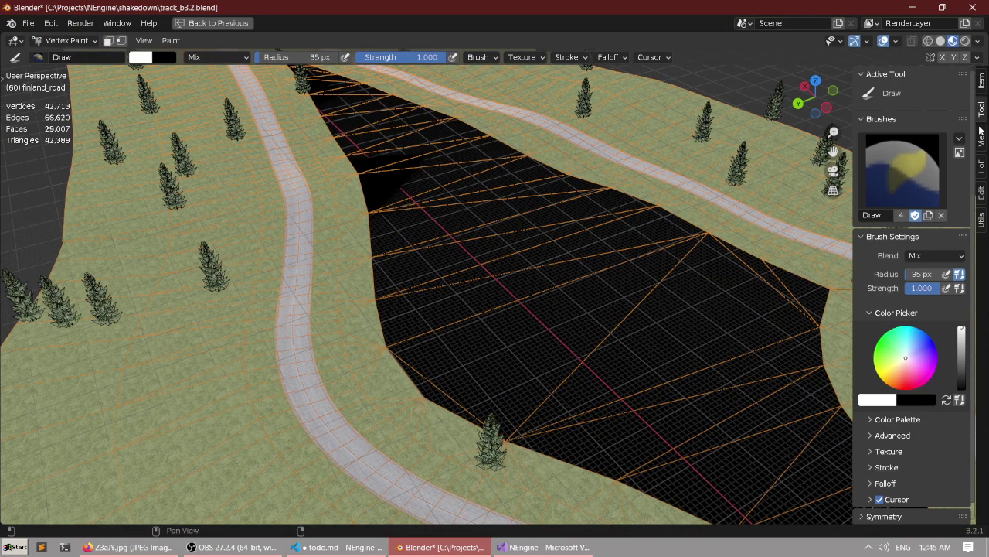
{"action": "mouse_move", "coordinate": [575, 289]}
{"action": "left_mouse_down"}
{"action": "mouse_move", "coordinate": [398, 336]}
{"action": "mouse_move", "coordinate": [421, 352]}
{"action": "mouse_move", "coordinate": [384, 331]}
{"action": "mouse_move", "coordinate": [372, 214]}
{"action": "mouse_move", "coordinate": [416, 389]}
{"action": "mouse_move", "coordinate": [507, 439]}
{"action": "mouse_move", "coordinate": [611, 476]}
{"action": "left_mouse_up"}
{"action": "scroll", "coordinate": [489, 298], "scroll_direction": "down", "scroll_amount": 2}
{"action": "middle_click_drag", "start_coordinate": [466, 246], "coordinate": [472, 277], "text": "shift"}
{"action": "scroll", "coordinate": [472, 277], "scroll_direction": "up", "scroll_amount": 4}
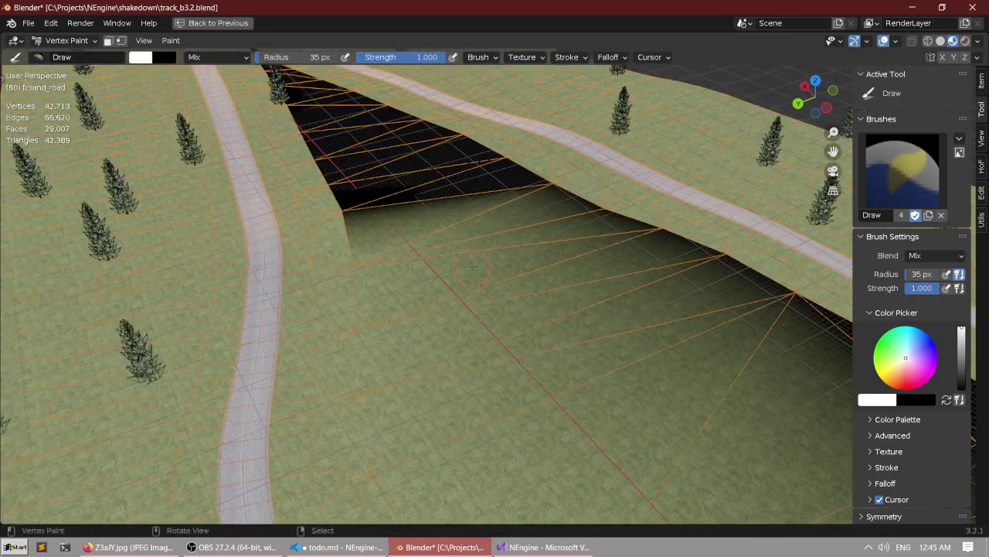
Revert the file to its last saved version and check the inner fill in the 3D view.
{"action": "key", "text": "ctrl+space"}
{"action": "left_click", "coordinate": [28, 22]}
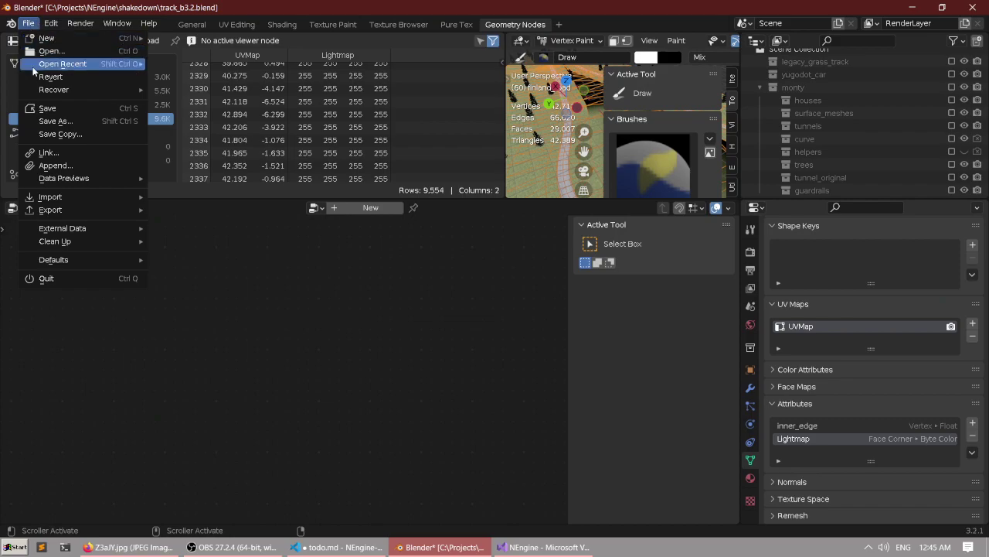
{"action": "left_click", "coordinate": [34, 76]}
{"action": "left_click", "coordinate": [35, 74]}
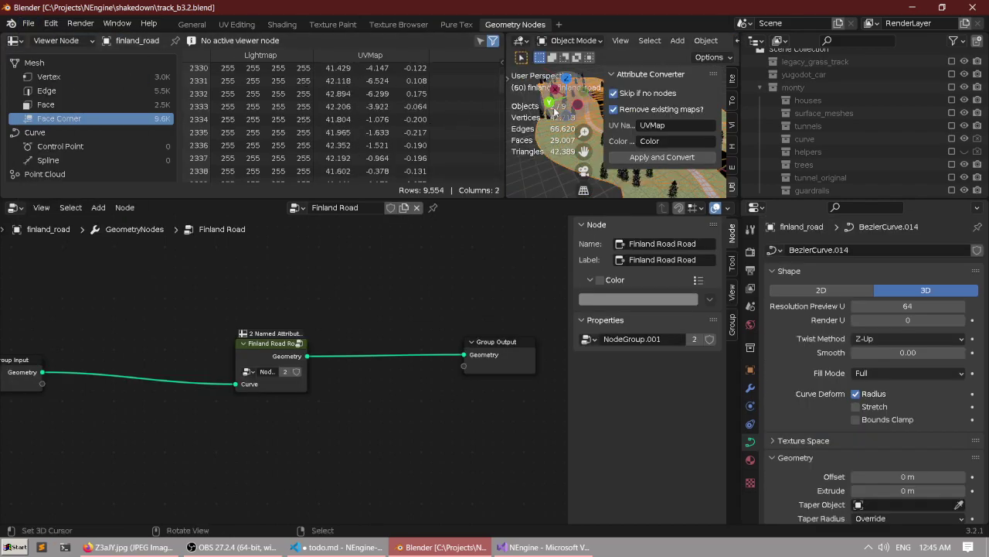
{"action": "key", "text": "ctrl+space"}
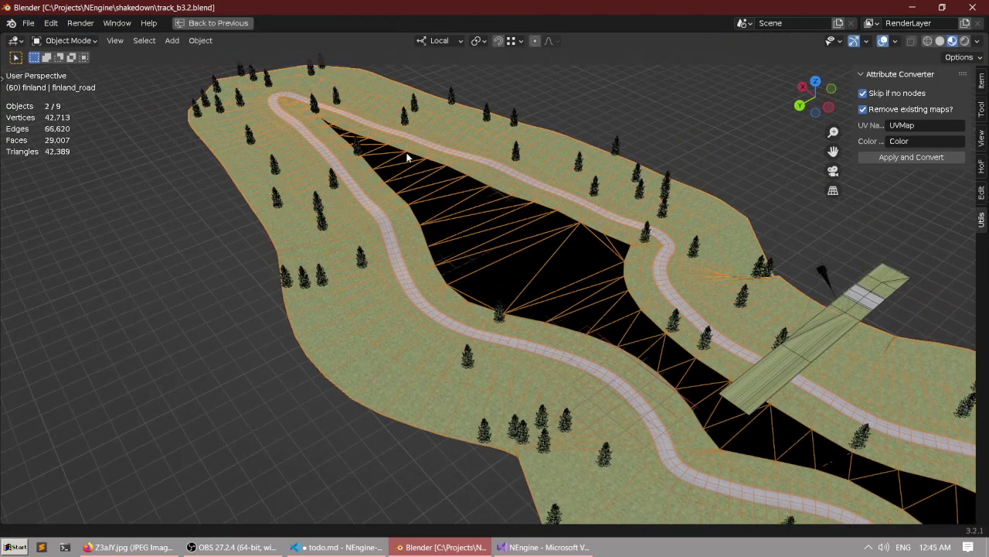
{"action": "scroll", "coordinate": [407, 158], "scroll_direction": "up", "scroll_amount": 3}
{"action": "key", "text": "ctrl+Tab"}
{"action": "key", "text": "ctrl+space"}
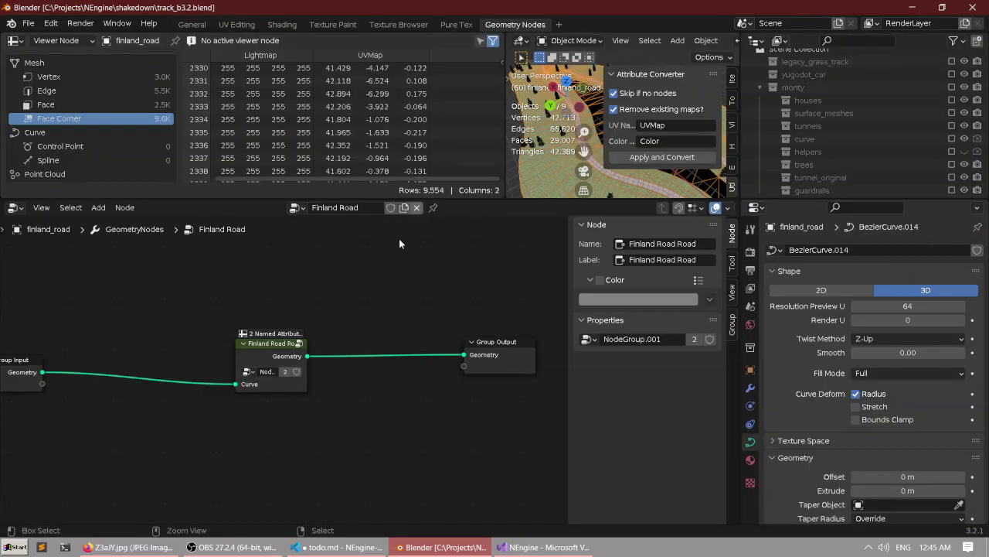
Open the Finland Road Road node group for editing in a maximized node editor.
{"action": "scroll", "coordinate": [267, 318], "scroll_direction": "down", "scroll_amount": 5}
{"action": "middle_click_drag", "start_coordinate": [263, 318], "coordinate": [479, 339]}
{"action": "scroll", "coordinate": [487, 340], "scroll_direction": "up", "scroll_amount": 3}
{"action": "middle_click_drag", "start_coordinate": [527, 368], "coordinate": [388, 347]}
{"action": "scroll", "coordinate": [388, 347], "scroll_direction": "up", "scroll_amount": 3}
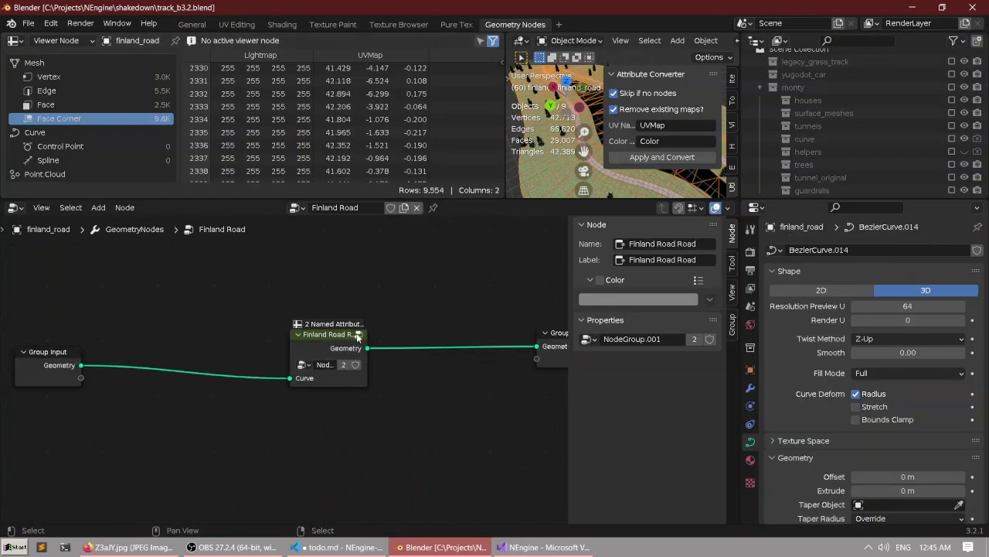
{"action": "left_click", "coordinate": [357, 337]}
{"action": "scroll", "coordinate": [294, 313], "scroll_direction": "up", "scroll_amount": 4}
{"action": "key", "text": "ctrl+space"}
Move the inner fill nodes from Mesh to Curve through Set Material away from Join Geometry to make room between them.
{"action": "middle_click_drag", "start_coordinate": [362, 311], "coordinate": [317, 216]}
{"action": "scroll", "coordinate": [258, 325], "scroll_direction": "down", "scroll_amount": 4}
{"action": "scroll", "coordinate": [317, 208], "scroll_direction": "down", "scroll_amount": 4}
{"action": "middle_click_drag", "start_coordinate": [322, 143], "coordinate": [538, 243]}
{"action": "scroll", "coordinate": [324, 177], "scroll_direction": "down", "scroll_amount": 5}
{"action": "scroll", "coordinate": [440, 232], "scroll_direction": "up", "scroll_amount": 4}
{"action": "scroll", "coordinate": [347, 235], "scroll_direction": "down", "scroll_amount": 5}
{"action": "middle_click_drag", "start_coordinate": [347, 232], "coordinate": [578, 258]}
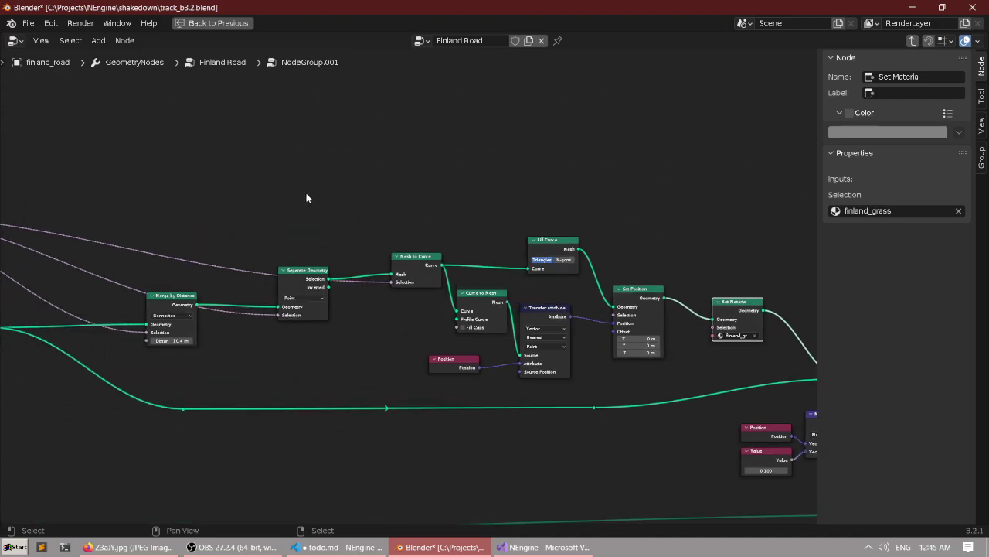
{"action": "scroll", "coordinate": [306, 198], "scroll_direction": "down", "scroll_amount": 4}
{"action": "scroll", "coordinate": [331, 188], "scroll_direction": "up", "scroll_amount": 3}
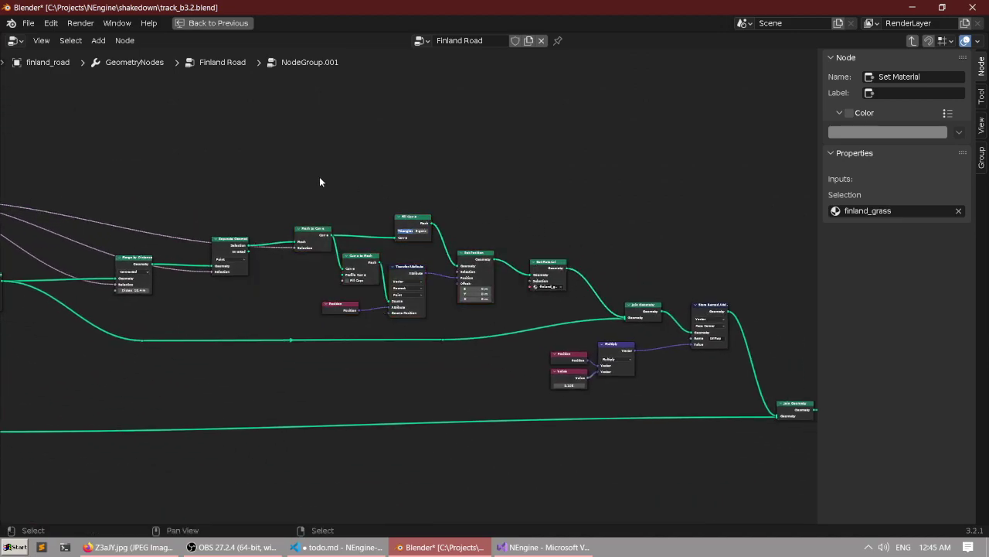
{"action": "left_click_drag", "start_coordinate": [288, 171], "coordinate": [550, 332]}
{"action": "key", "text": "g"}
{"action": "left_click", "coordinate": [544, 251]}
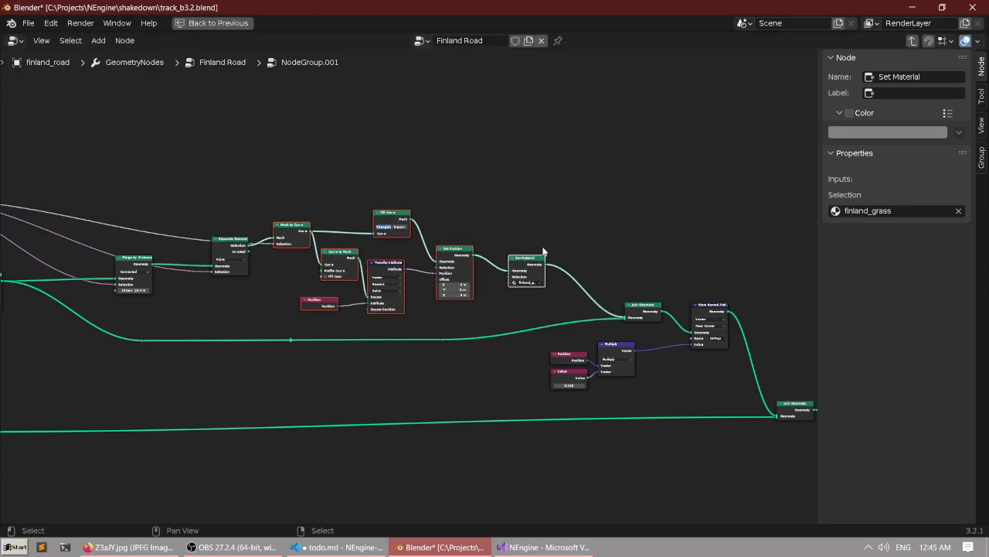
{"action": "left_click_drag", "start_coordinate": [519, 266], "coordinate": [527, 266]}
{"action": "left_click", "coordinate": [572, 248]}
Add a Named Attribute node and place it just below the finland_grass Set Material node.
{"action": "scroll", "coordinate": [571, 248], "scroll_direction": "up", "scroll_amount": 4}
{"action": "middle_click_drag", "start_coordinate": [565, 246], "coordinate": [412, 190]}
{"action": "scroll", "coordinate": [417, 191], "scroll_direction": "up", "scroll_amount": 3}
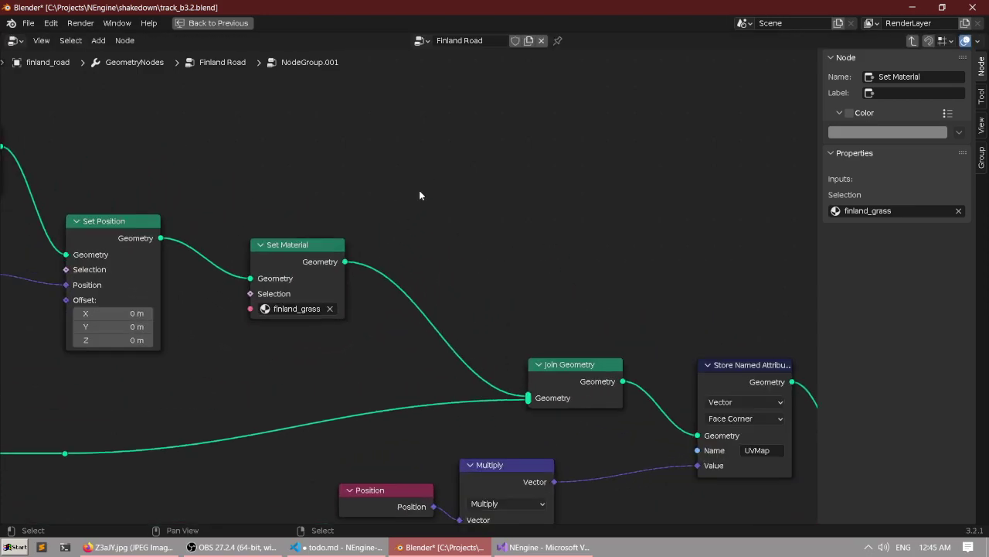
{"action": "key", "text": "F3"}
{"action": "type", "text": "vertex"}
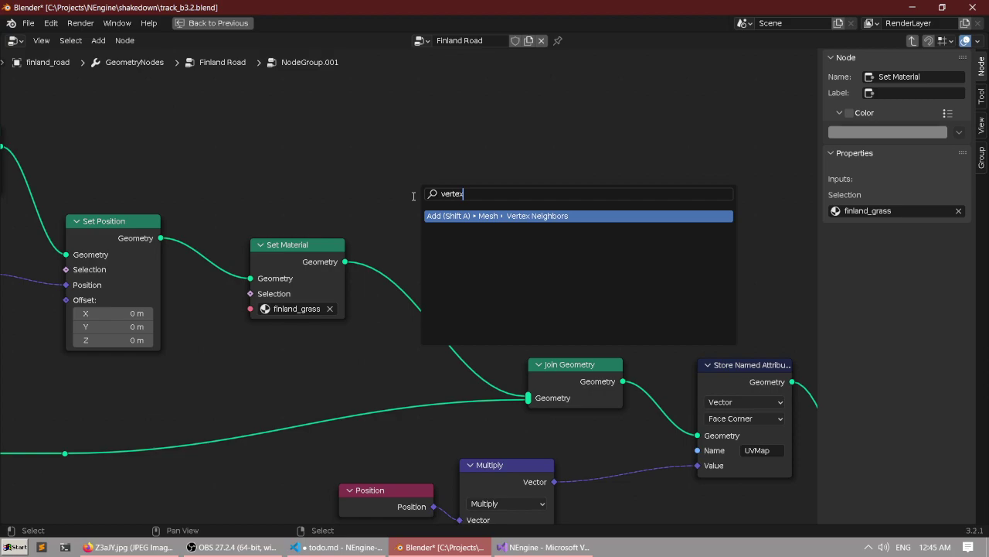
{"action": "key", "text": "BackSpace"}
{"action": "key", "text": "BackSpace"}
{"action": "key", "text": "BackSpace"}
{"action": "key", "text": "BackSpace"}
{"action": "key", "text": "BackSpace"}
{"action": "key", "text": "BackSpace"}
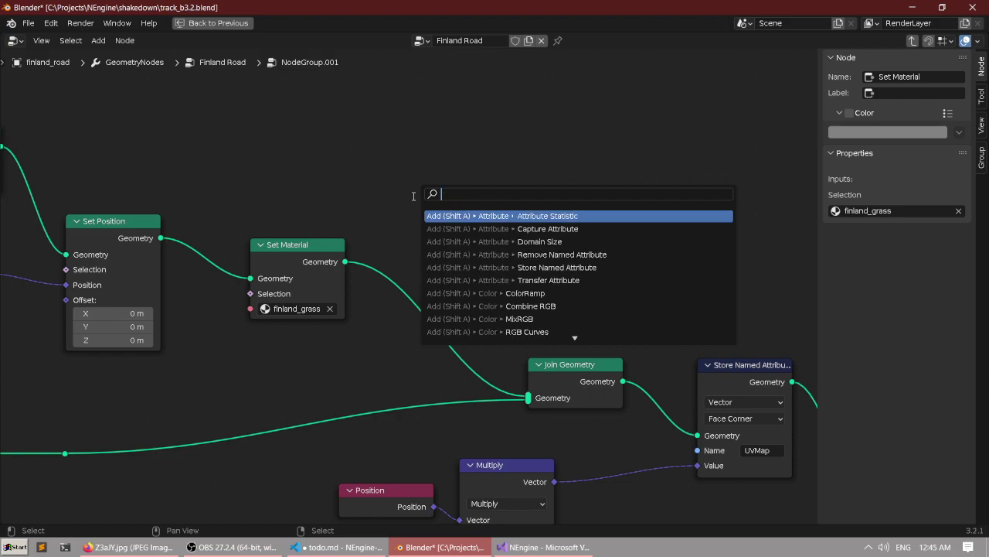
{"action": "type", "text": "named"}
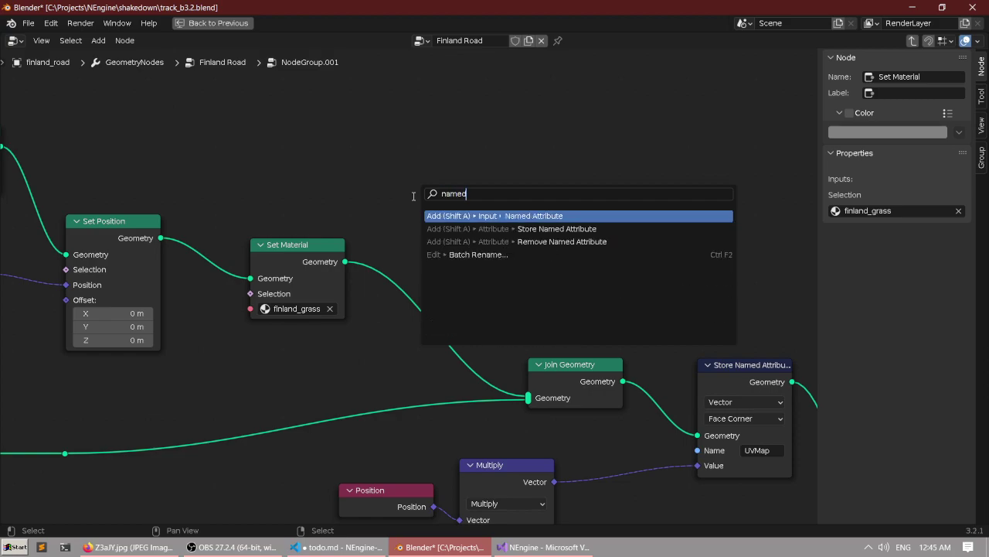
{"action": "key", "text": "Return"}
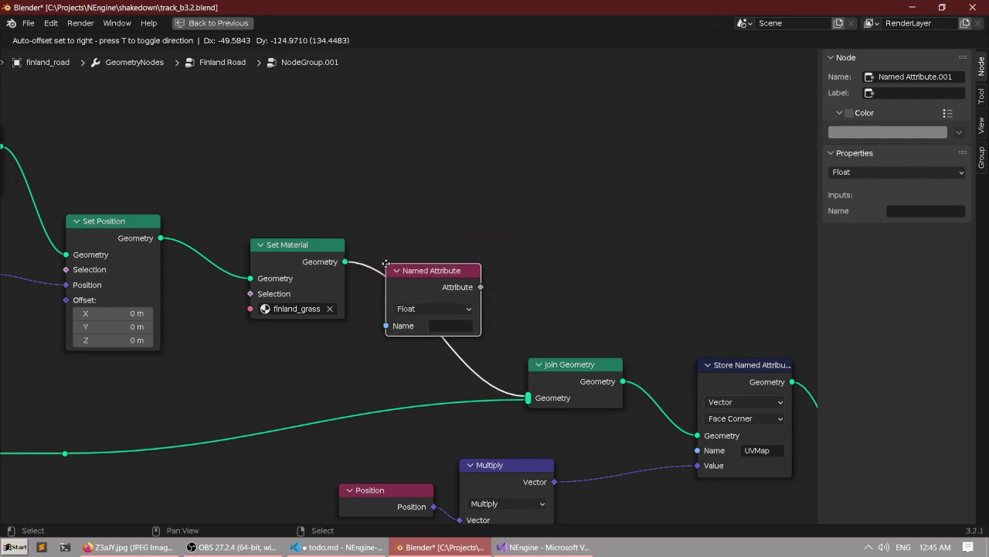
{"action": "left_click", "coordinate": [209, 329]}
{"action": "scroll", "coordinate": [202, 340], "scroll_direction": "up", "scroll_amount": 2}
{"action": "middle_click_drag", "start_coordinate": [205, 397], "coordinate": [348, 371]}
{"action": "scroll", "coordinate": [348, 371], "scroll_direction": "up", "scroll_amount": 2}
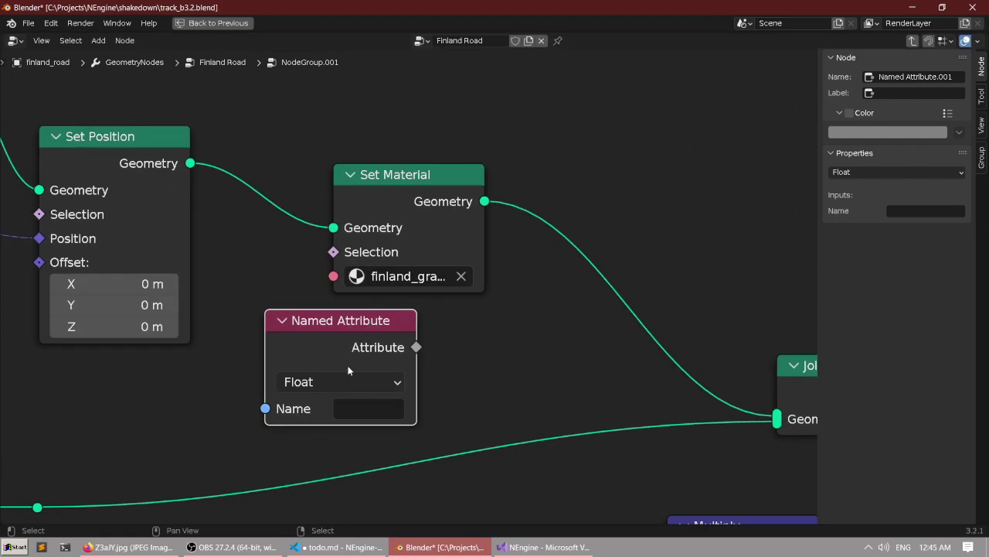
Choose the Lightmap face corner attribute as the Named Attribute node's name and align the node under Set Material.
{"action": "left_click", "coordinate": [352, 414]}
{"action": "type", "text": "c"}
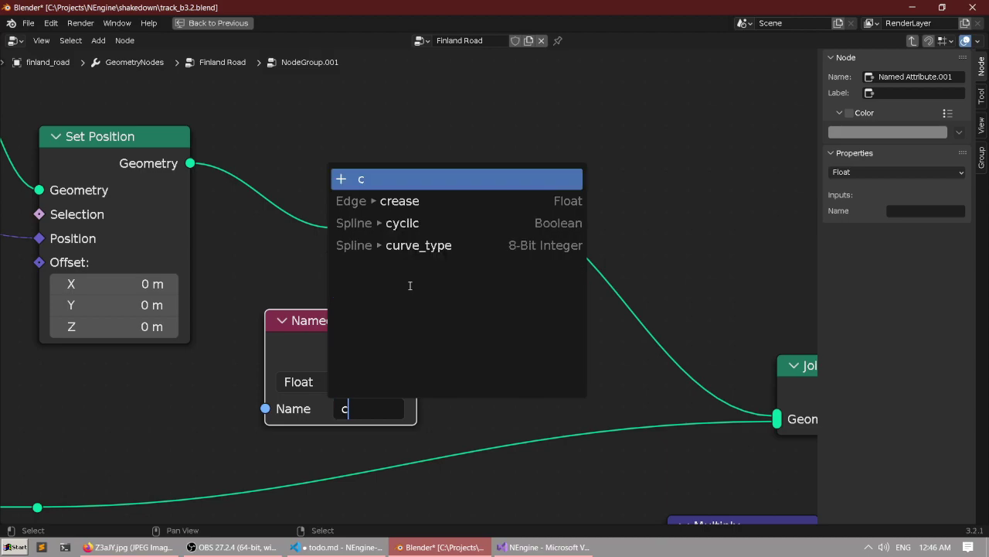
{"action": "type", "text": "olor"}
{"action": "key", "text": "BackSpace"}
{"action": "key", "text": "BackSpace"}
{"action": "key", "text": "BackSpace"}
{"action": "key", "text": "BackSpace"}
{"action": "key", "text": "BackSpace"}
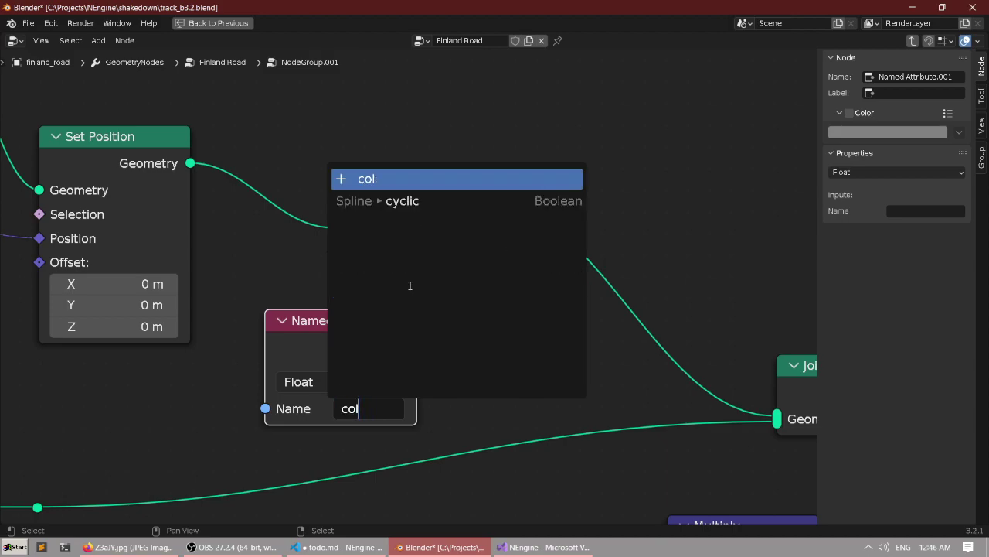
{"action": "type", "text": "co"}
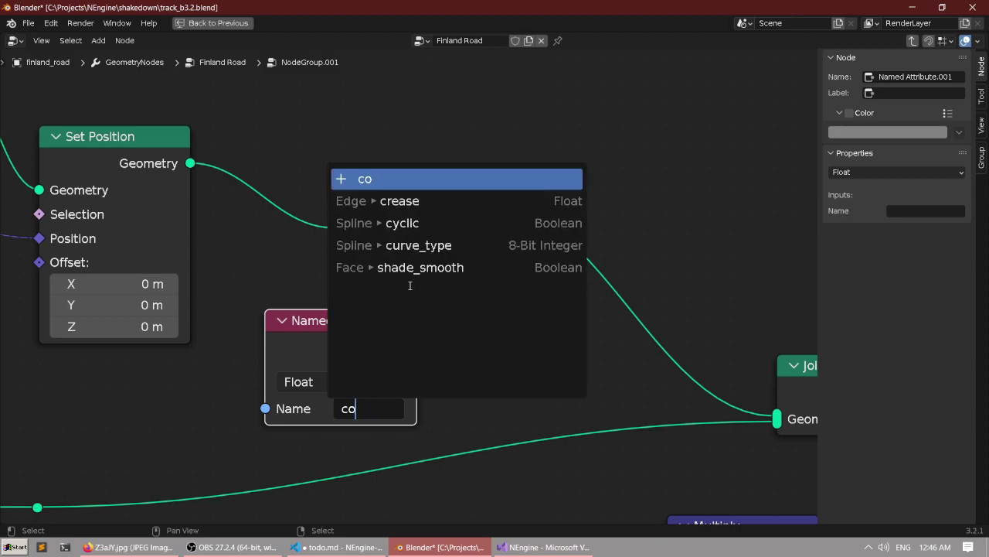
{"action": "key", "text": "BackSpace"}
{"action": "key", "text": "BackSpace"}
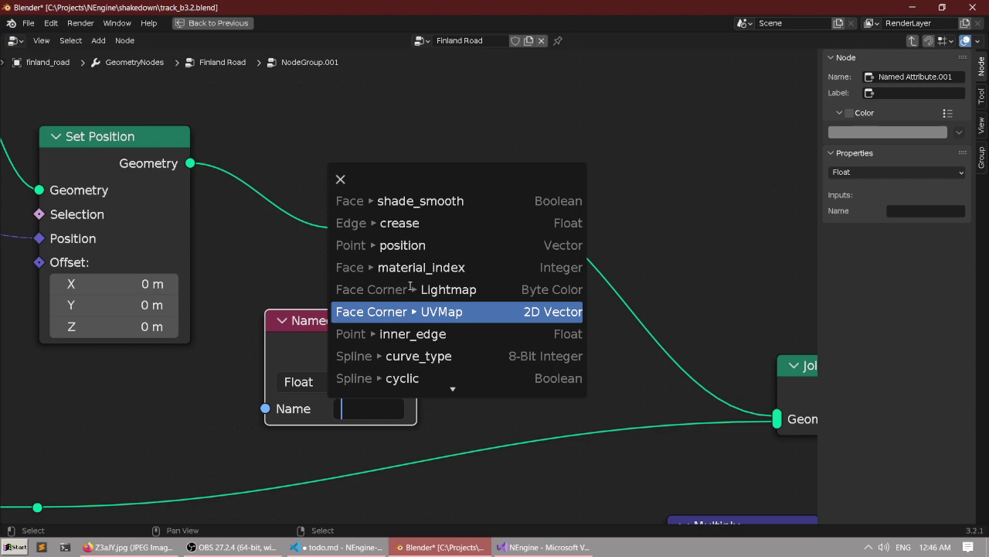
{"action": "scroll", "coordinate": [433, 289], "scroll_direction": "down", "scroll_amount": 7}
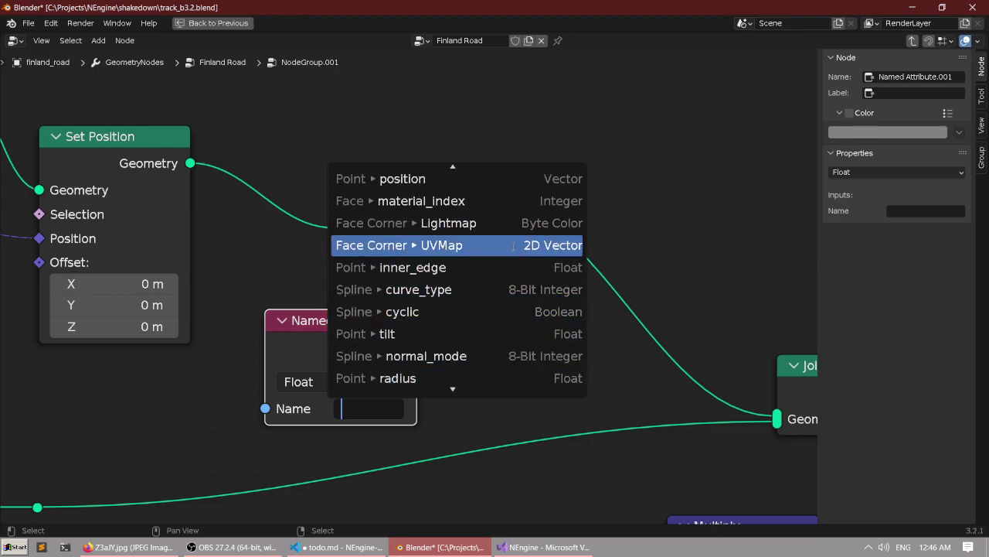
{"action": "left_click", "coordinate": [495, 224]}
{"action": "scroll", "coordinate": [363, 356], "scroll_direction": "up", "scroll_amount": 1}
{"action": "left_click_drag", "start_coordinate": [364, 357], "coordinate": [431, 354]}
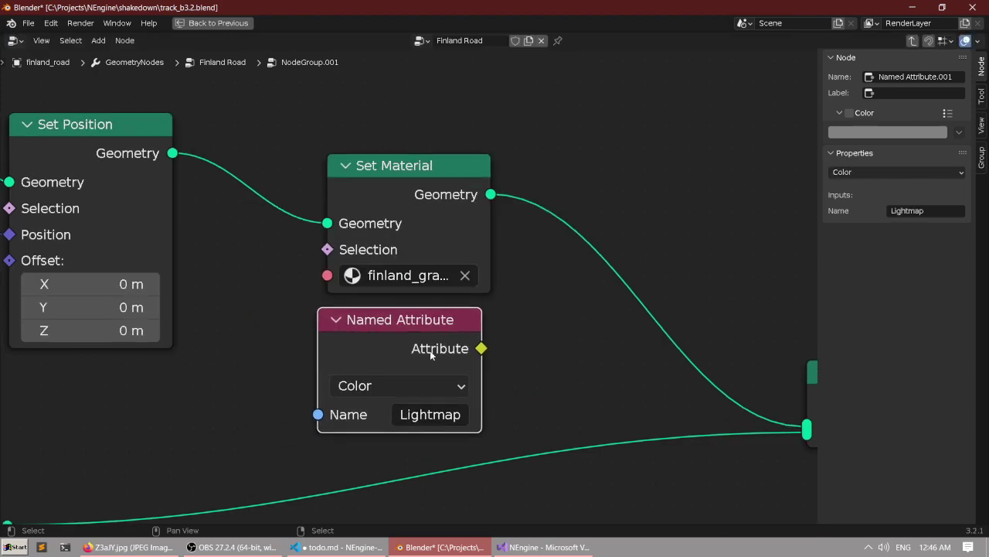
Insert a Store Named Attribute node between the finland_grass Set Material and Join Geometry nodes, spacing out Set Material.
{"action": "scroll", "coordinate": [463, 346], "scroll_direction": "down", "scroll_amount": 1}
{"action": "middle_click_drag", "start_coordinate": [516, 332], "coordinate": [387, 324]}
{"action": "scroll", "coordinate": [396, 309], "scroll_direction": "up", "scroll_amount": 1}
{"action": "left_click", "coordinate": [460, 162]}
{"action": "middle_click_drag", "start_coordinate": [429, 205], "coordinate": [427, 238]}
{"action": "scroll", "coordinate": [416, 267], "scroll_direction": "up", "scroll_amount": 1}
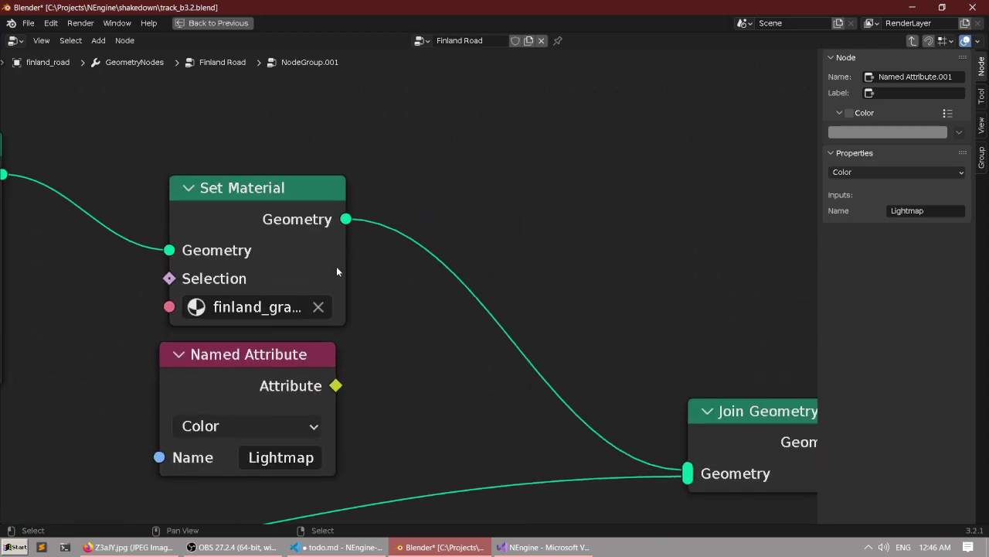
{"action": "scroll", "coordinate": [410, 284], "scroll_direction": "down", "scroll_amount": 1}
{"action": "key", "text": "shift+a"}
{"action": "left_click", "coordinate": [466, 187]}
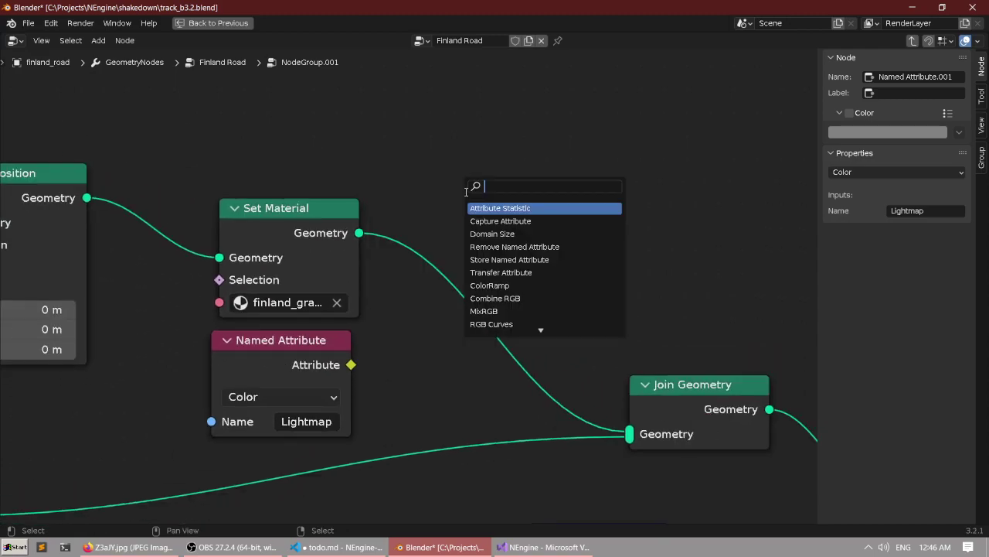
{"action": "type", "text": "store"}
{"action": "key", "text": "Return"}
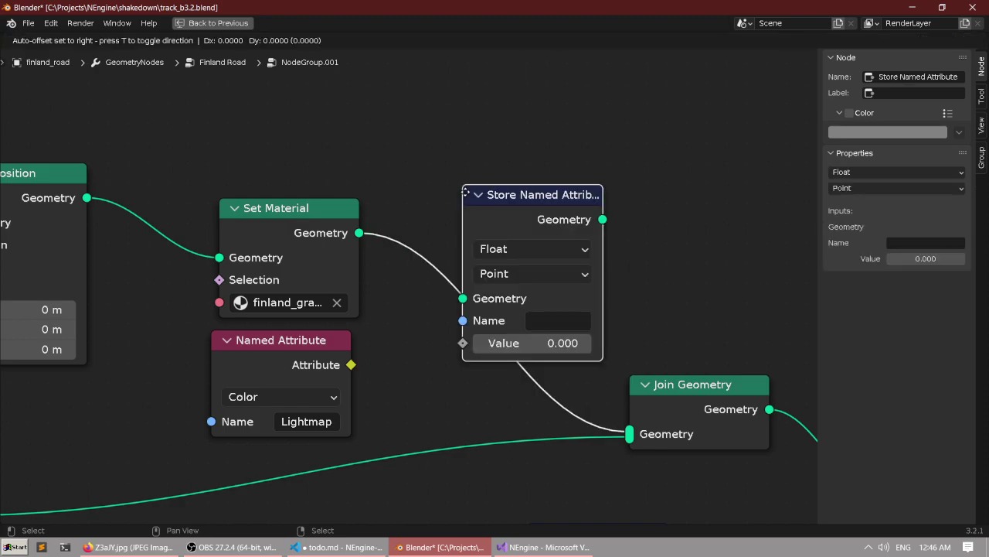
{"action": "left_click", "coordinate": [466, 193]}
{"action": "left_click_drag", "start_coordinate": [327, 229], "coordinate": [305, 199]}
{"action": "left_click_drag", "start_coordinate": [347, 371], "coordinate": [409, 326]}
Set the new Store Named Attribute node's data type to Byte Color and its domain to Face Corner.
{"action": "left_click", "coordinate": [547, 320]}
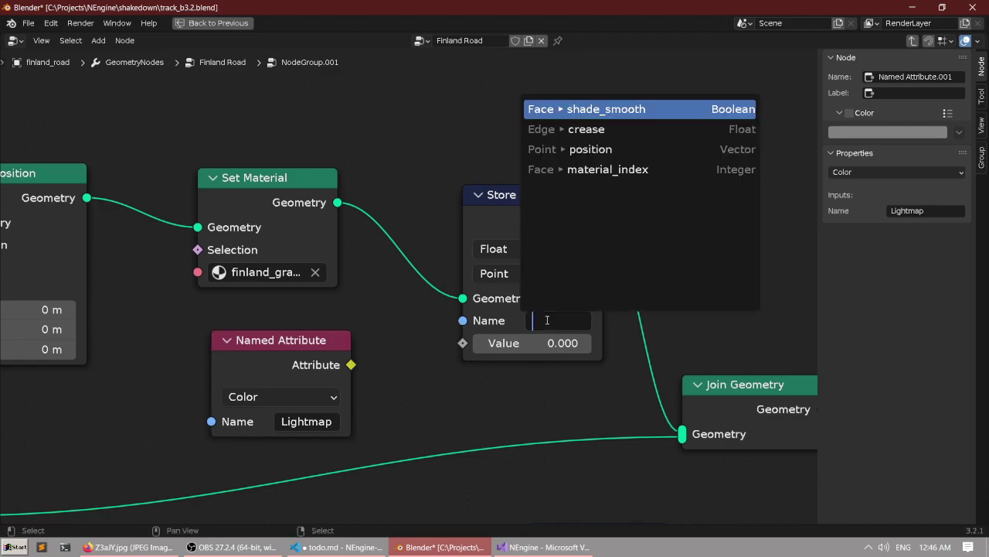
{"action": "key", "text": "Escape"}
{"action": "left_click", "coordinate": [499, 249]}
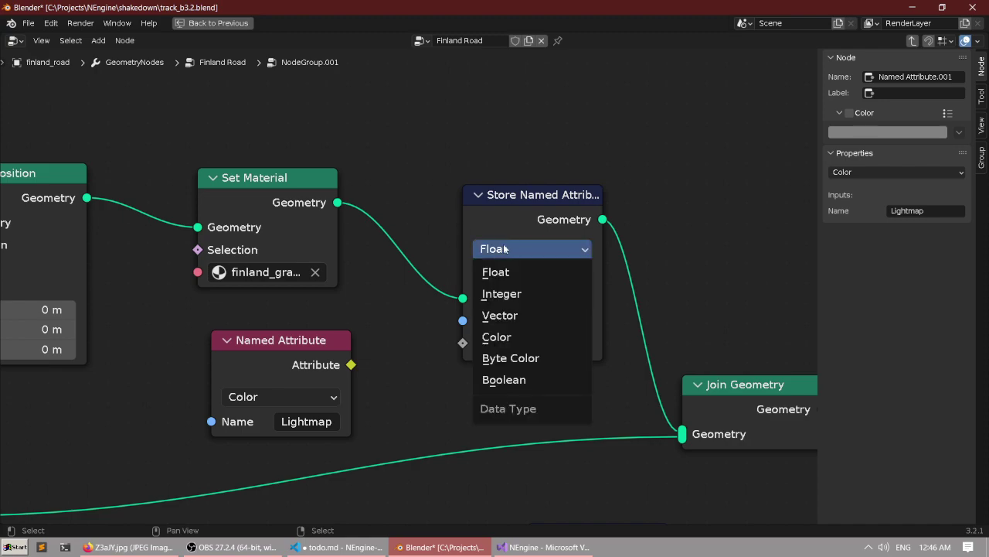
{"action": "left_click", "coordinate": [522, 314]}
{"action": "left_click", "coordinate": [532, 274]}
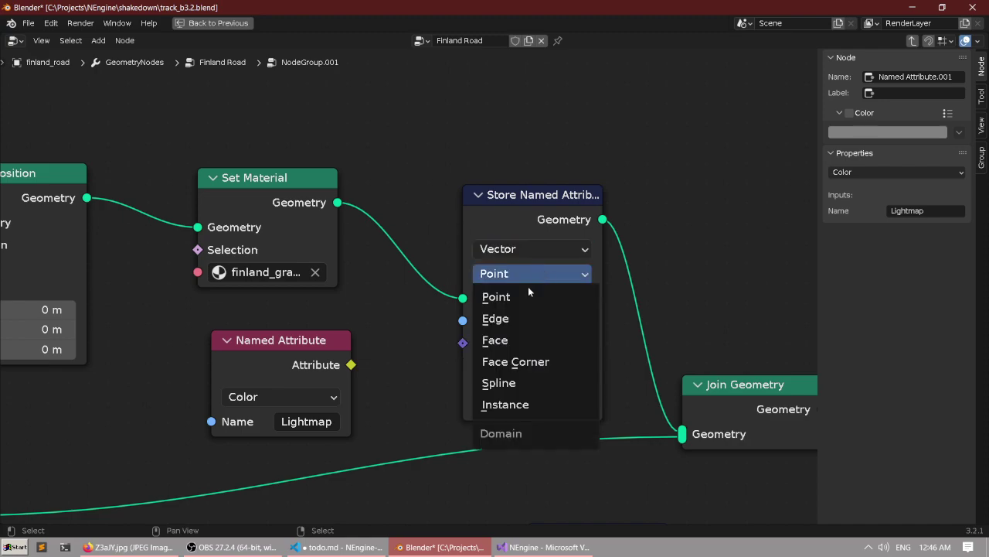
{"action": "left_click", "coordinate": [530, 365]}
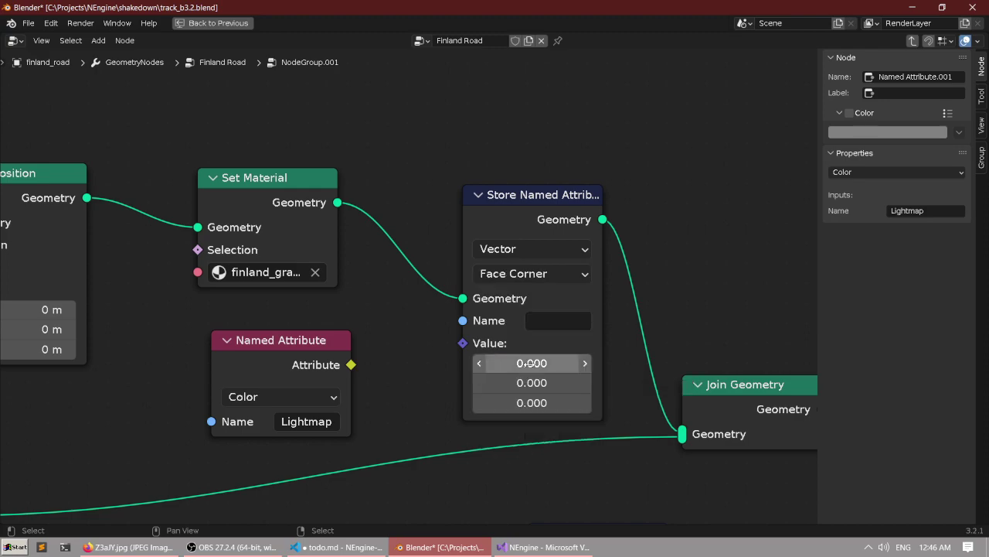
{"action": "left_click", "coordinate": [524, 250]}
{"action": "left_click", "coordinate": [520, 332]}
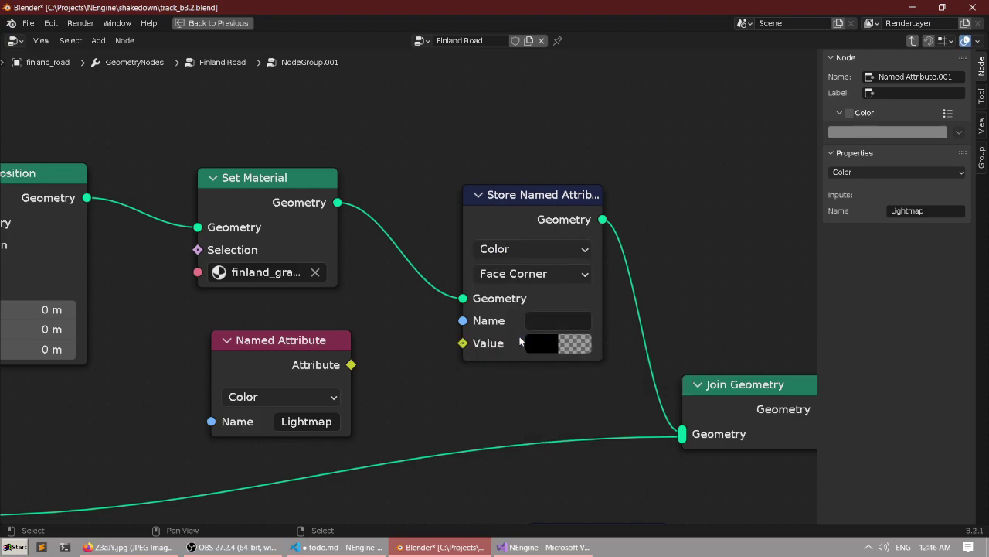
{"action": "left_click", "coordinate": [536, 251]}
{"action": "left_click", "coordinate": [543, 354]}
Shift the Named Attribute node aside and review the attribute names, data types and domains offered by the new Store Named Attribute node.
{"action": "left_click", "coordinate": [541, 321]}
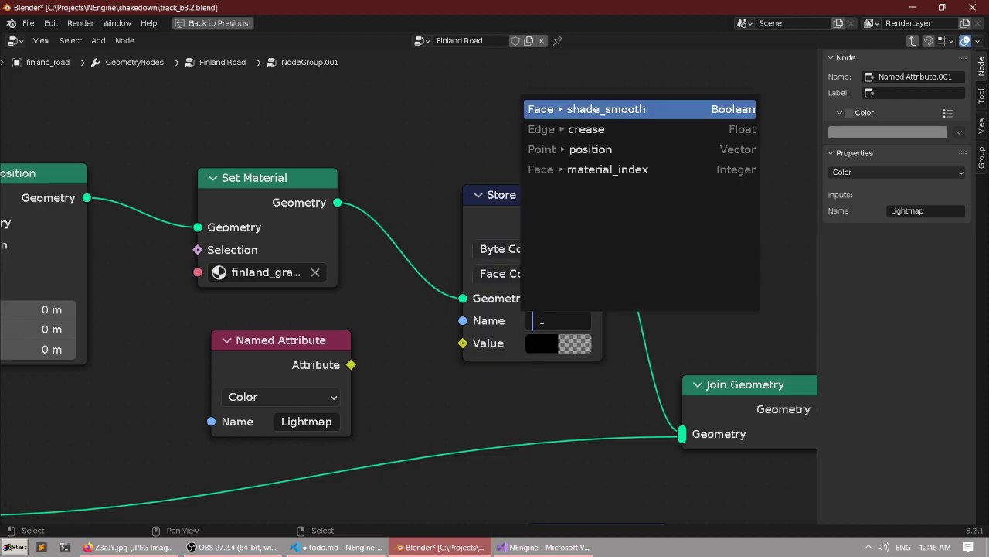
{"action": "left_click", "coordinate": [432, 140]}
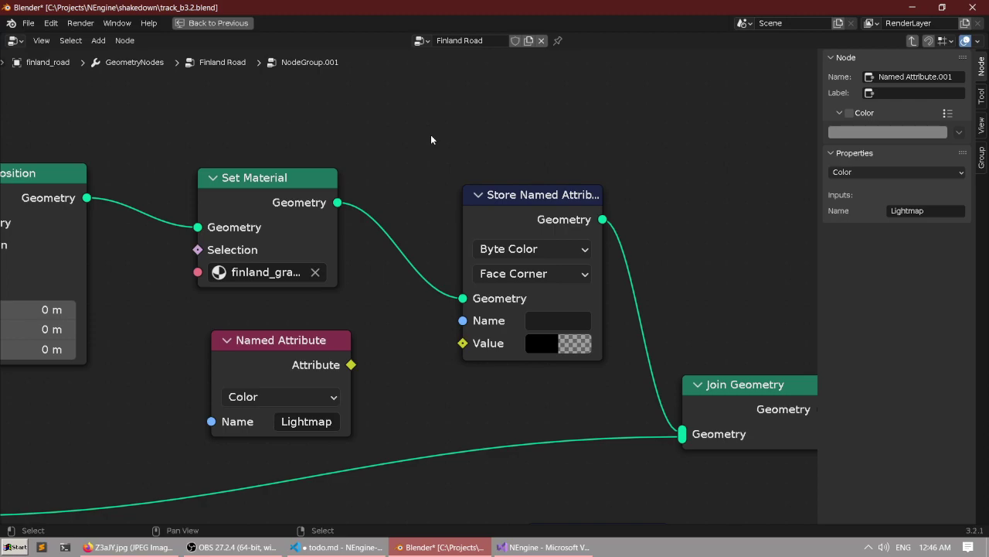
{"action": "left_click_drag", "start_coordinate": [291, 349], "coordinate": [258, 359]}
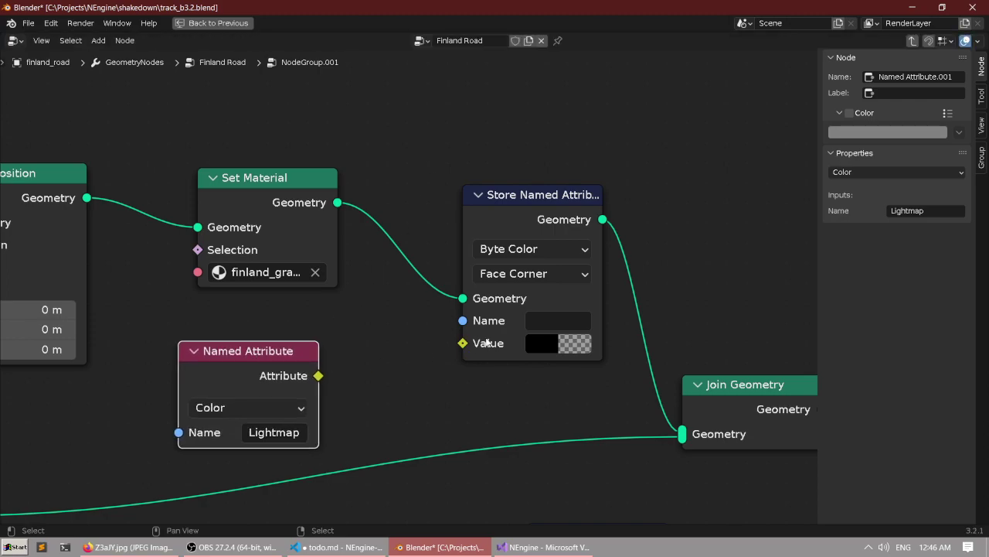
{"action": "left_click", "coordinate": [544, 321]}
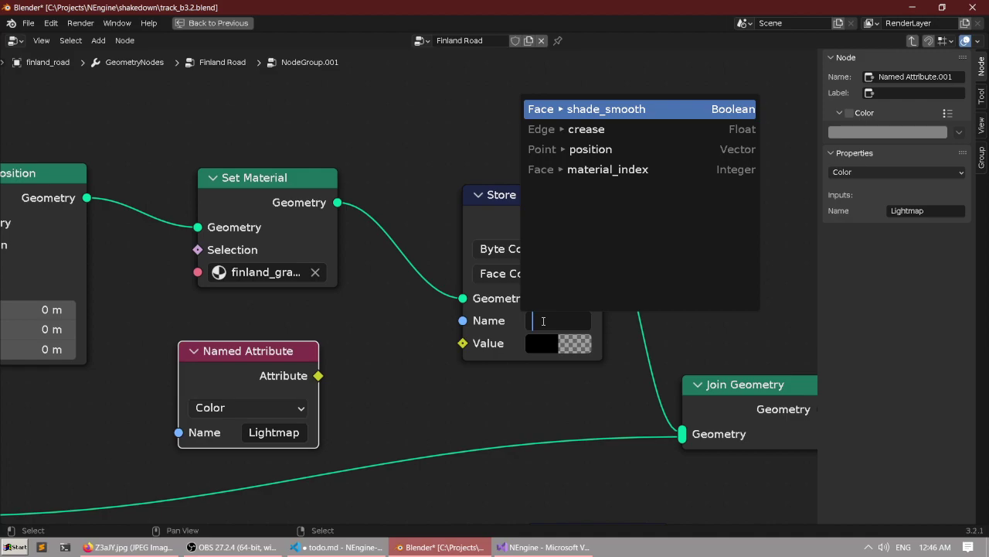
{"action": "left_click", "coordinate": [489, 249]}
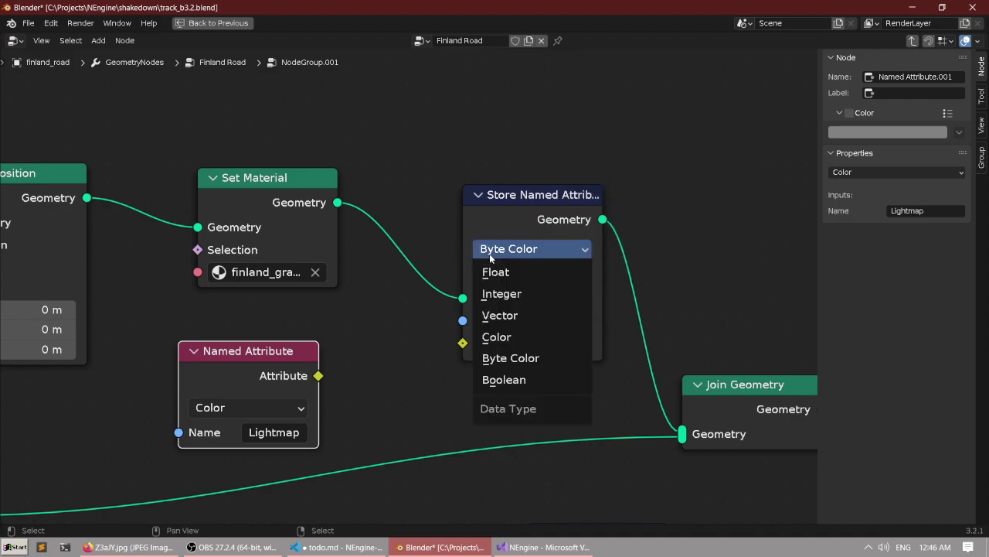
{"action": "left_click", "coordinate": [489, 254]}
{"action": "left_click", "coordinate": [506, 278]}
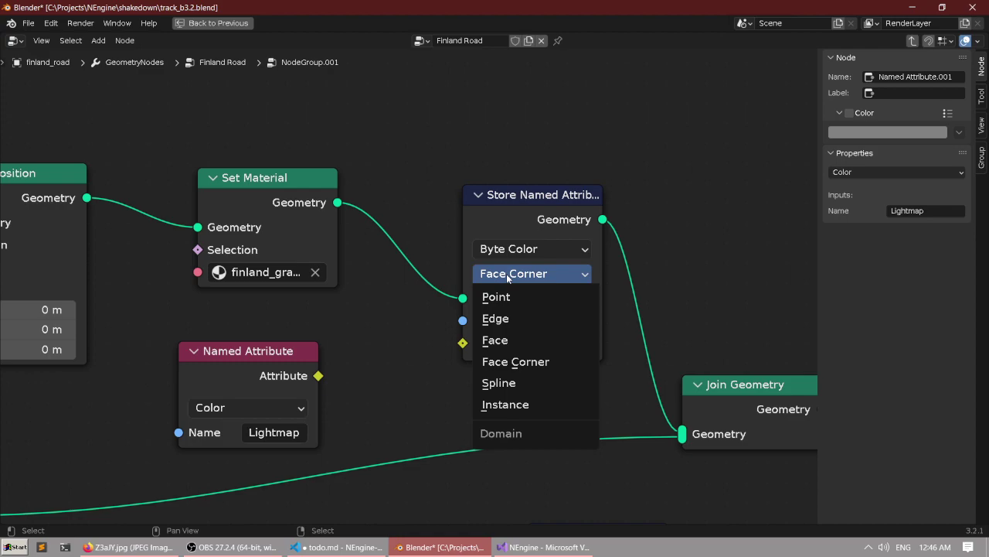
{"action": "left_click", "coordinate": [506, 276]}
{"action": "left_click", "coordinate": [528, 319]}
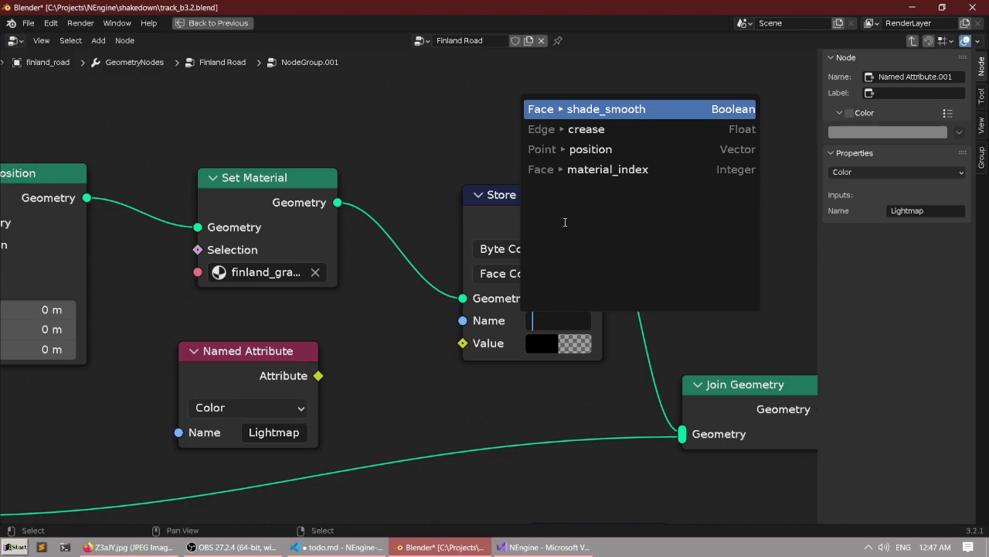
{"action": "left_click", "coordinate": [402, 175]}
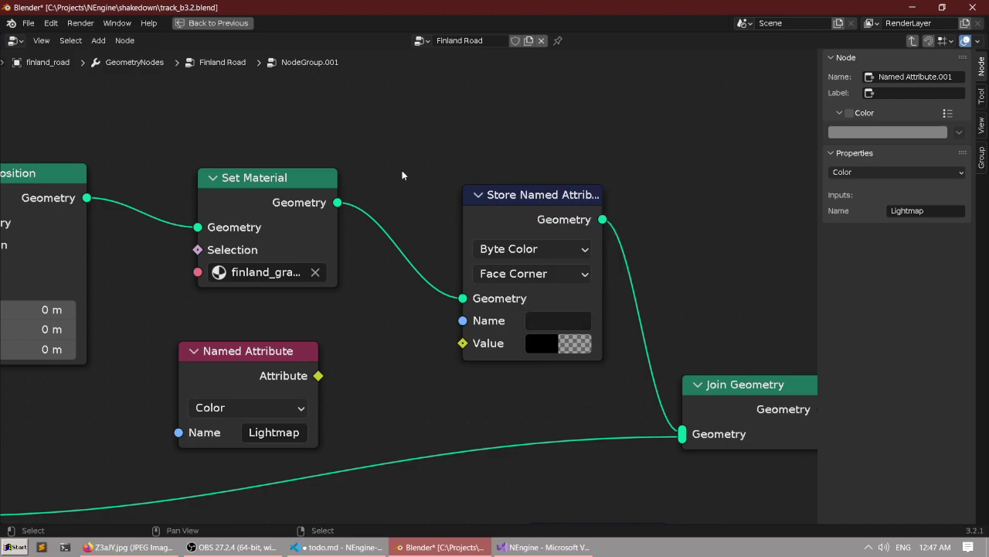
Examine the node chain from Merge by Distance to the Store Named Attribute node that writes UVMap, including its Position and Multiply inputs.
{"action": "scroll", "coordinate": [401, 178], "scroll_direction": "down", "scroll_amount": 6}
{"action": "middle_click_drag", "start_coordinate": [165, 314], "coordinate": [366, 283]}
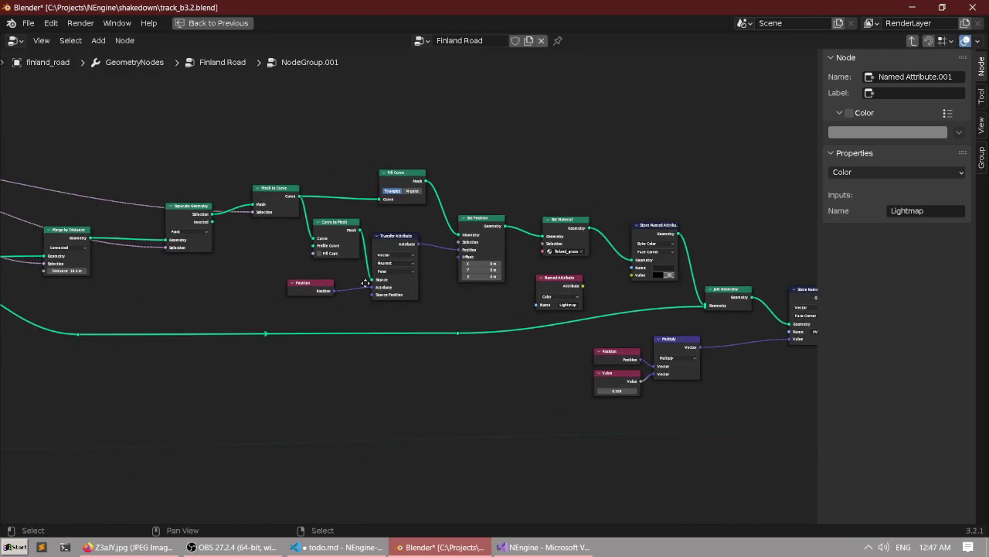
{"action": "middle_click_drag", "start_coordinate": [92, 288], "coordinate": [166, 296]}
{"action": "scroll", "coordinate": [497, 225], "scroll_direction": "up", "scroll_amount": 8}
{"action": "scroll", "coordinate": [417, 270], "scroll_direction": "down", "scroll_amount": 11}
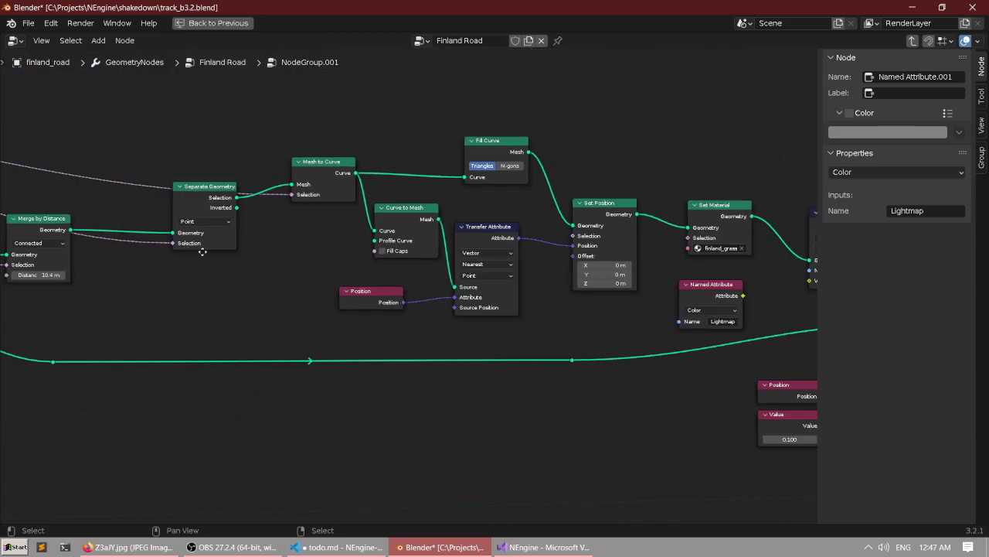
{"action": "middle_click_drag", "start_coordinate": [193, 245], "coordinate": [101, 260]}
{"action": "middle_click_drag", "start_coordinate": [719, 324], "coordinate": [255, 228]}
{"action": "scroll", "coordinate": [424, 232], "scroll_direction": "up", "scroll_amount": 6}
{"action": "scroll", "coordinate": [424, 234], "scroll_direction": "up", "scroll_amount": 2}
{"action": "middle_click_drag", "start_coordinate": [371, 281], "coordinate": [497, 203]}
{"action": "scroll", "coordinate": [603, 291], "scroll_direction": "down", "scroll_amount": 4}
{"action": "middle_click_drag", "start_coordinate": [616, 274], "coordinate": [545, 342]}
{"action": "scroll", "coordinate": [521, 328], "scroll_direction": "up", "scroll_amount": 6}
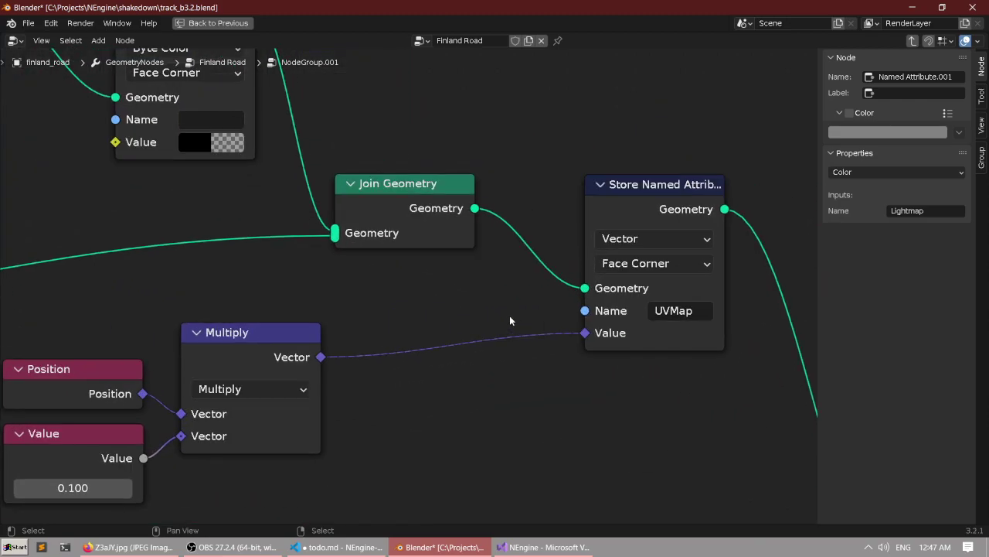
{"action": "scroll", "coordinate": [506, 318], "scroll_direction": "down", "scroll_amount": 2}
{"action": "middle_click_drag", "start_coordinate": [458, 303], "coordinate": [501, 267]}
{"action": "scroll", "coordinate": [500, 268], "scroll_direction": "up", "scroll_amount": 2}
{"action": "middle_click_drag", "start_coordinate": [407, 169], "coordinate": [413, 210]}
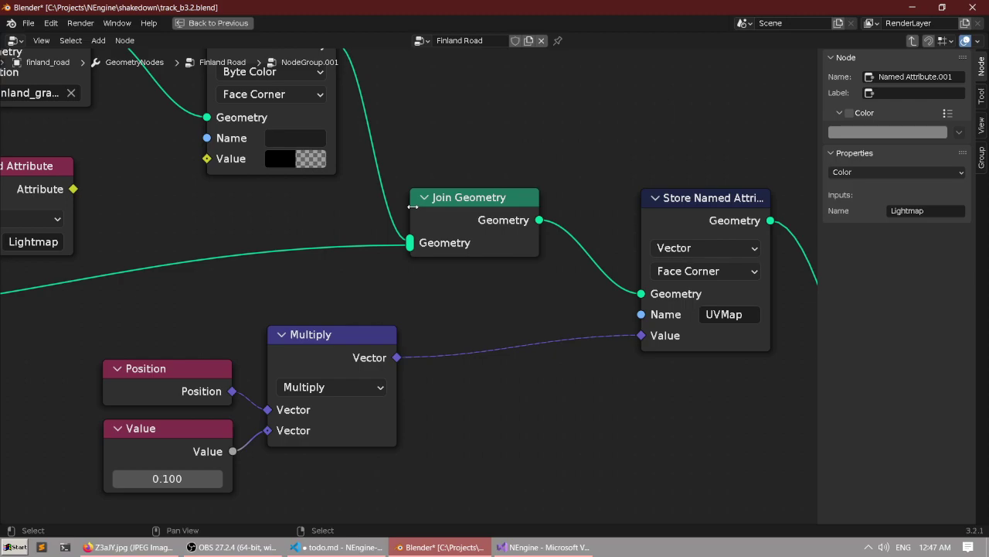
Shift the Lightmap Named Attribute node away from the Store Named Attribute node to clear space beneath Set Material.
{"action": "scroll", "coordinate": [413, 206], "scroll_direction": "down", "scroll_amount": 1}
{"action": "middle_click_drag", "start_coordinate": [221, 219], "coordinate": [279, 219]}
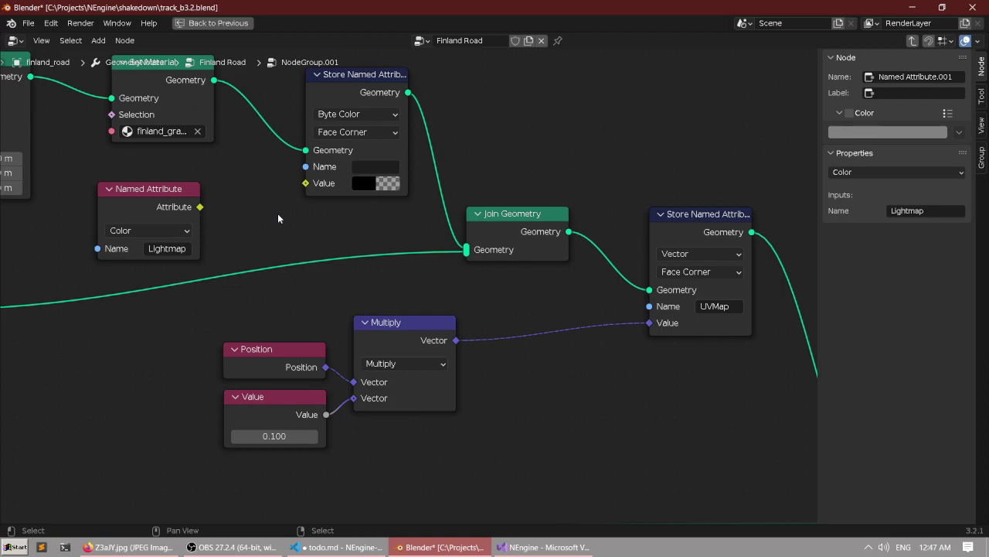
{"action": "middle_click_drag", "start_coordinate": [456, 274], "coordinate": [677, 319]}
{"action": "scroll", "coordinate": [417, 231], "scroll_direction": "up", "scroll_amount": 8}
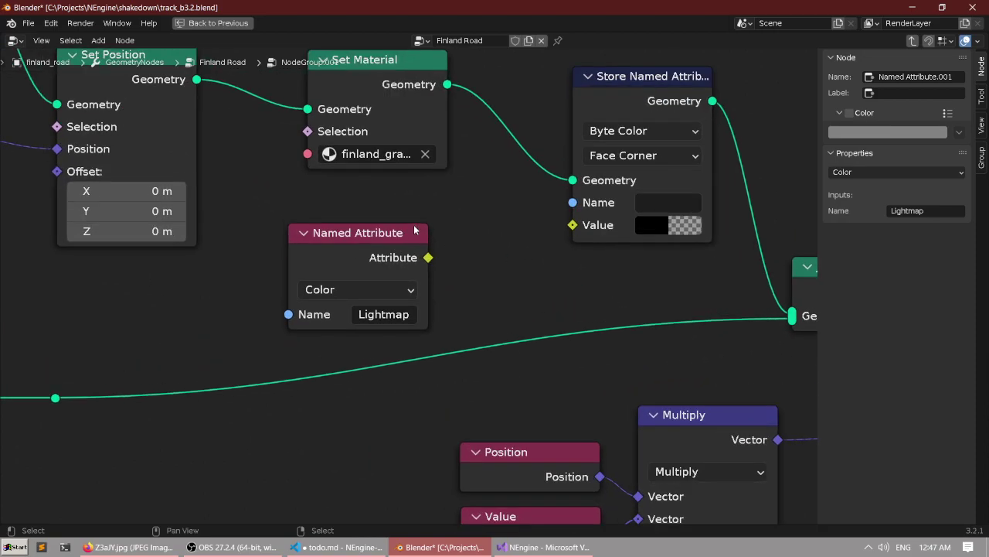
{"action": "scroll", "coordinate": [313, 280], "scroll_direction": "down", "scroll_amount": 4}
{"action": "left_click_drag", "start_coordinate": [313, 281], "coordinate": [207, 293]}
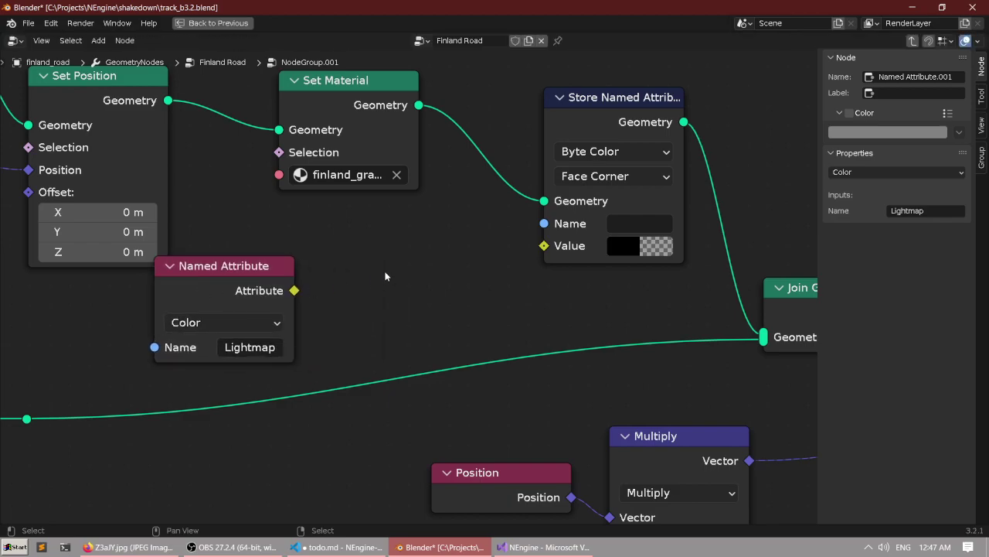
{"action": "key", "text": "shift+a"}
{"action": "left_click", "coordinate": [387, 270]}
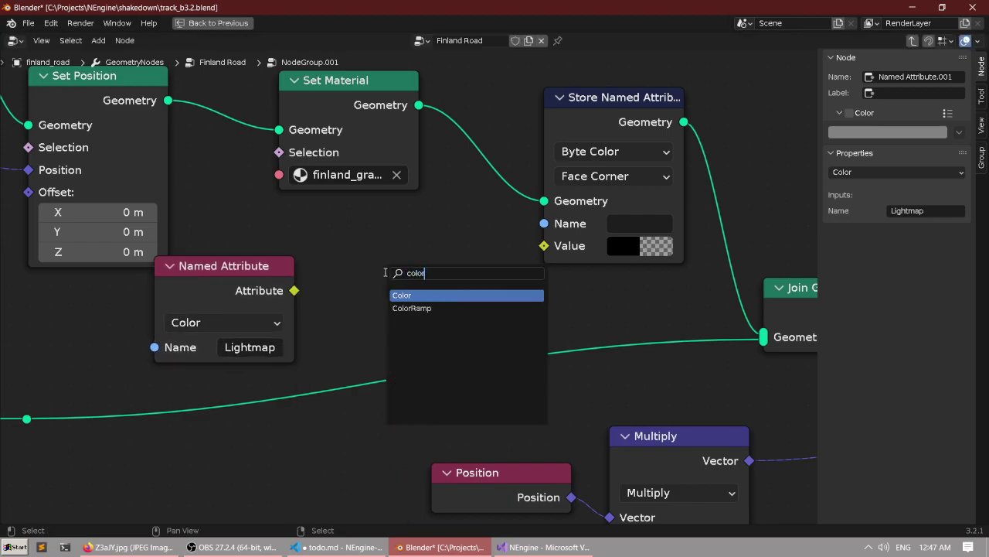
{"action": "left_click", "coordinate": [412, 294]}
{"action": "left_click", "coordinate": [412, 289]}
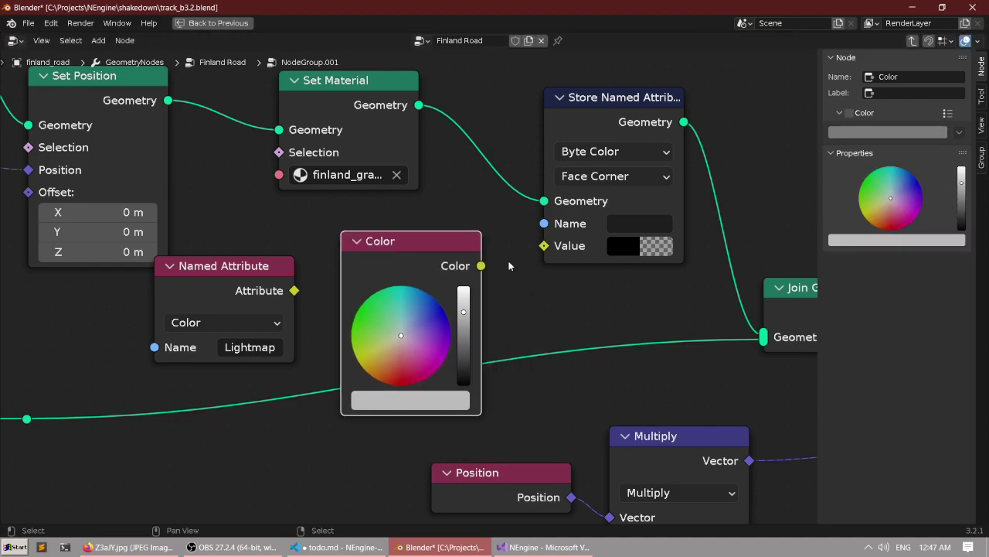
{"action": "left_click_drag", "start_coordinate": [545, 247], "coordinate": [545, 249]}
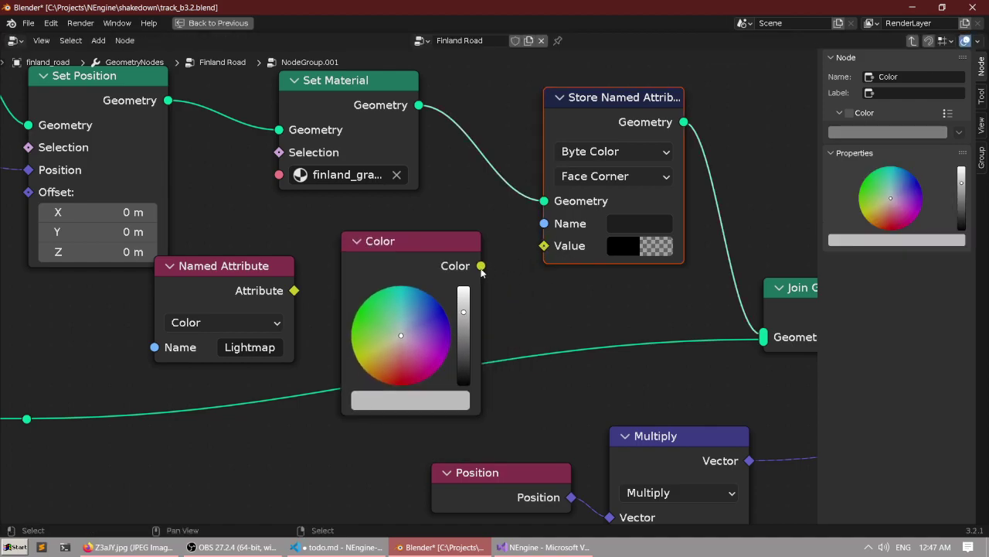
{"action": "key", "text": "Delete"}
Set the new Store Named Attribute node's value to white, then restore the full layout and enlarge the area showing the 3D viewport.
{"action": "left_click", "coordinate": [627, 247]}
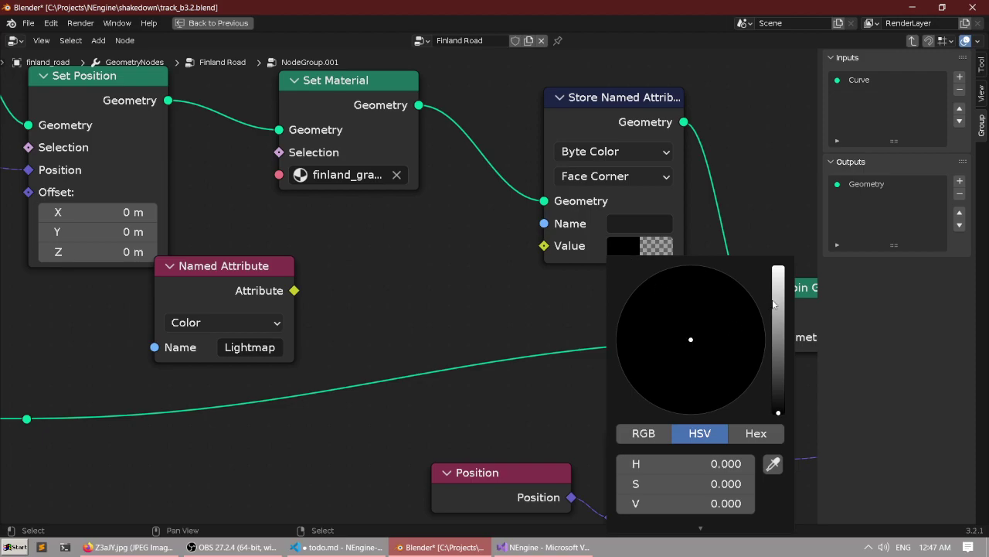
{"action": "left_click_drag", "start_coordinate": [775, 303], "coordinate": [770, 260]}
{"action": "key", "text": "ctrl+space"}
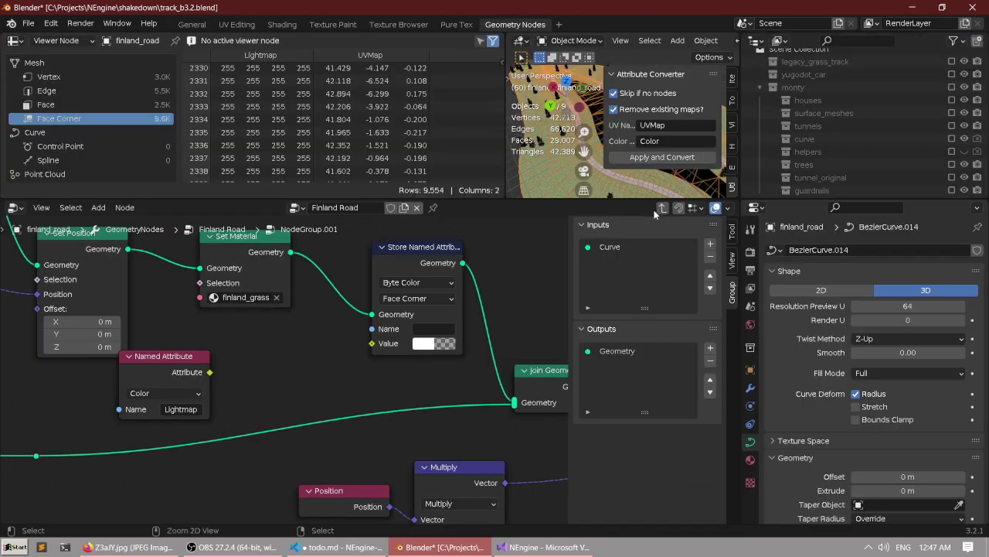
{"action": "left_click_drag", "start_coordinate": [532, 199], "coordinate": [484, 320]}
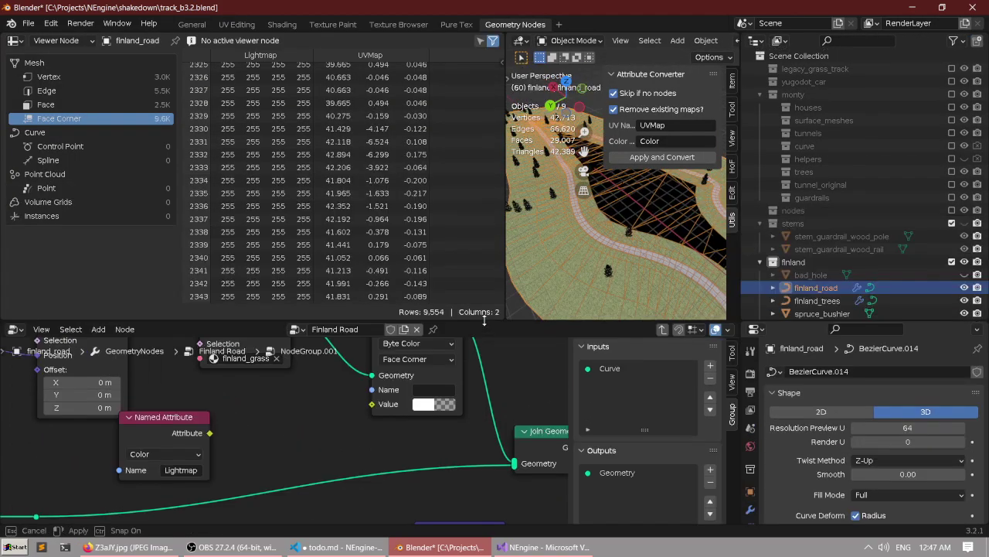
Name the attribute written by the Byte Color Store Named Attribute node Lightmap.
{"action": "middle_click_drag", "start_coordinate": [449, 395], "coordinate": [325, 411]}
{"action": "left_click", "coordinate": [316, 393]}
{"action": "scroll", "coordinate": [314, 394], "scroll_direction": "up", "scroll_amount": 4}
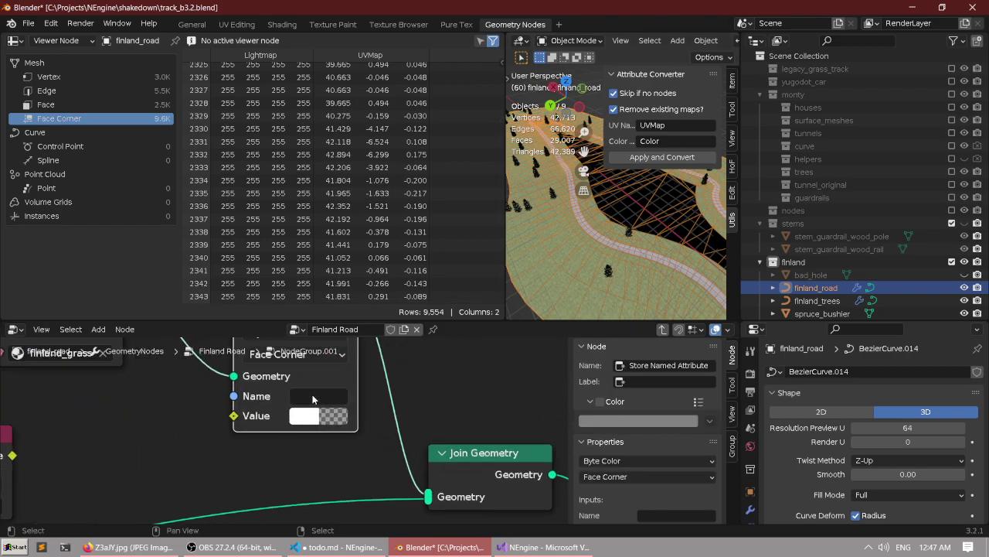
{"action": "left_click", "coordinate": [311, 394]}
{"action": "key", "text": "Down"}
{"action": "key", "text": "Down"}
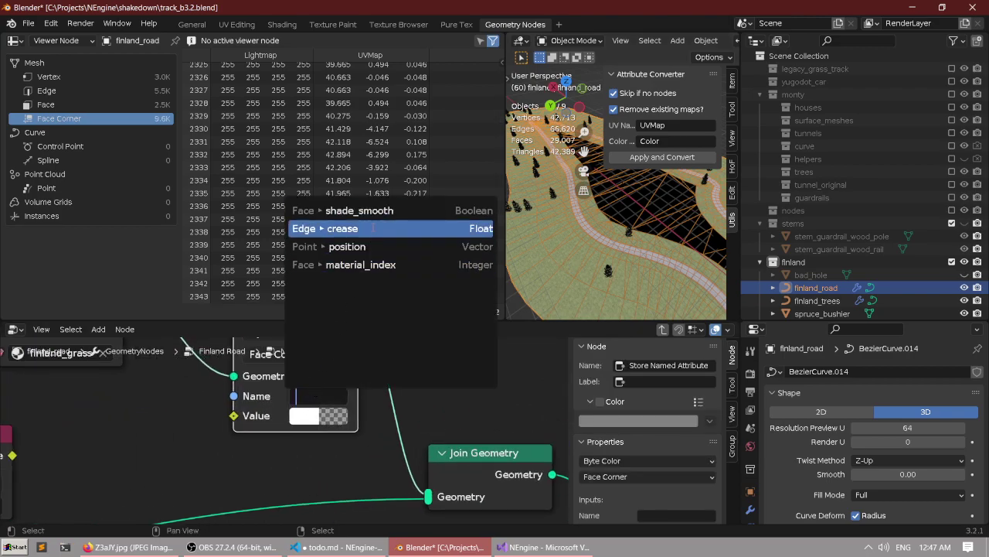
{"action": "left_click", "coordinate": [131, 390]}
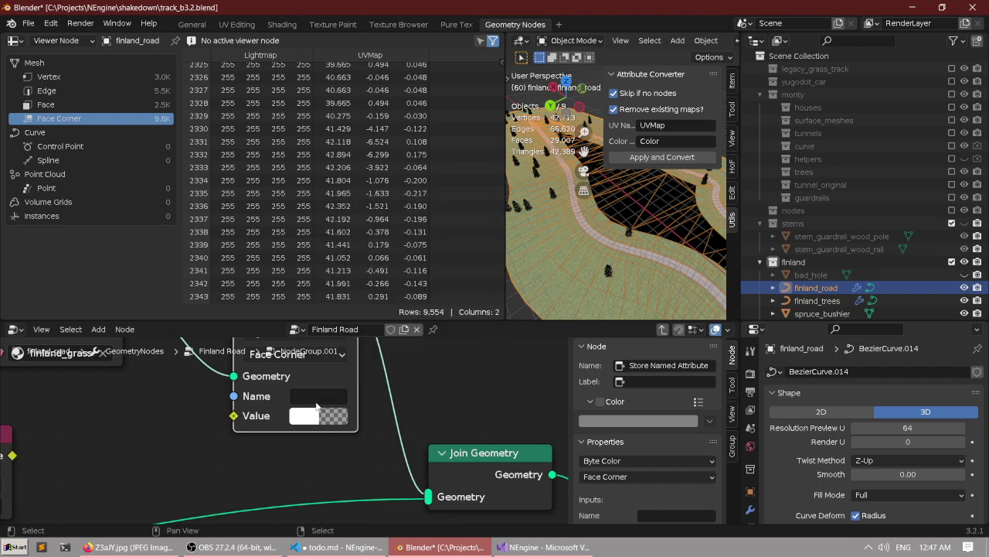
{"action": "left_click", "coordinate": [320, 392]}
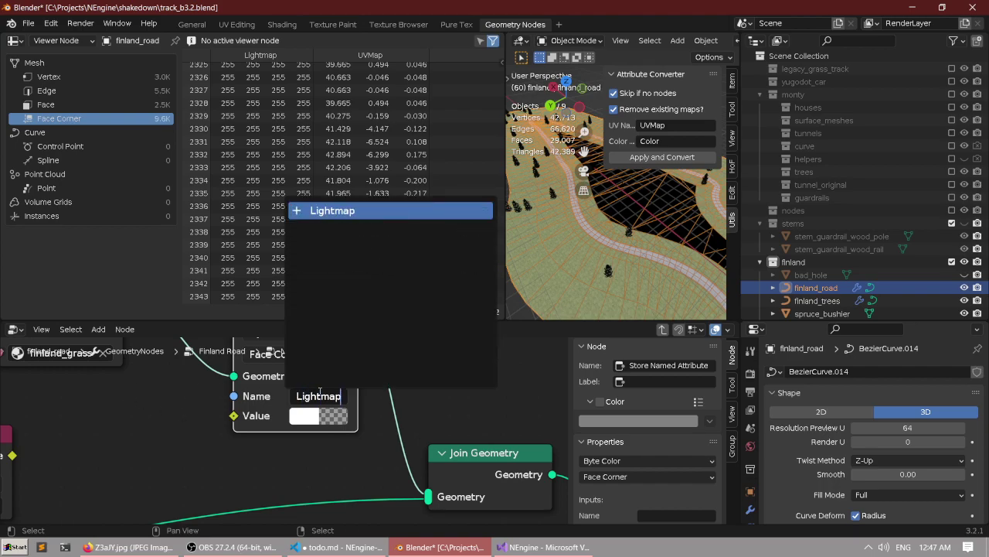
{"action": "key", "text": "Return"}
{"action": "scroll", "coordinate": [587, 232], "scroll_direction": "down", "scroll_amount": 2}
{"action": "scroll", "coordinate": [587, 230], "scroll_direction": "up", "scroll_amount": 1}
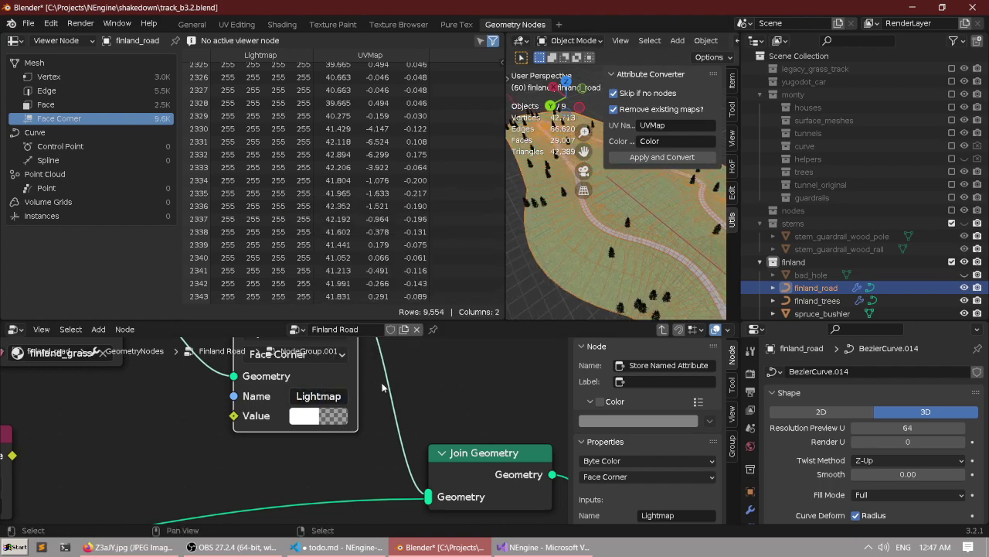
Delete the unused Lightmap Named Attribute node.
{"action": "scroll", "coordinate": [309, 463], "scroll_direction": "down", "scroll_amount": 2}
{"action": "middle_click_drag", "start_coordinate": [153, 430], "coordinate": [263, 413]}
{"action": "left_click", "coordinate": [161, 446]}
{"action": "key", "text": "x"}
{"action": "scroll", "coordinate": [311, 420], "scroll_direction": "down", "scroll_amount": 1}
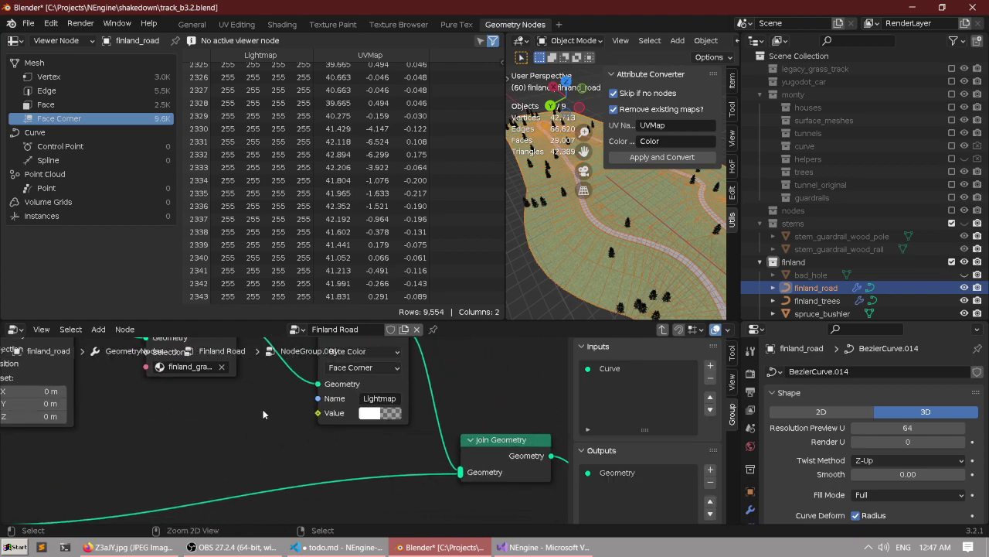
Move the Lightmap Store Named Attribute node slightly closer to the finland_grass Set Material node, using the maximized node editor.
{"action": "key", "text": "ctrl+space"}
{"action": "middle_click_drag", "start_coordinate": [359, 338], "coordinate": [326, 423]}
{"action": "scroll", "coordinate": [413, 283], "scroll_direction": "down", "scroll_amount": 2}
{"action": "left_click_drag", "start_coordinate": [424, 283], "coordinate": [396, 284]}
{"action": "key", "text": "ctrl+space"}
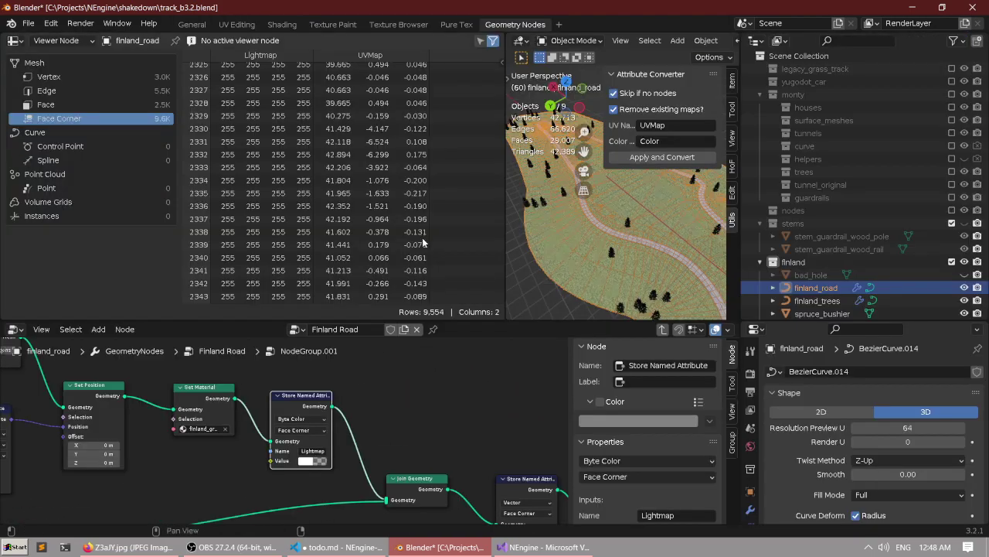
Maximize the 3D viewport to check the grass fill inside the road loop, and save the file.
{"action": "key", "text": "ctrl+space"}
{"action": "middle_click_drag", "start_coordinate": [576, 250], "coordinate": [507, 248]}
{"action": "scroll", "coordinate": [487, 270], "scroll_direction": "down", "scroll_amount": 2}
{"action": "middle_click_drag", "start_coordinate": [464, 302], "coordinate": [500, 299]}
{"action": "scroll", "coordinate": [503, 298], "scroll_direction": "up", "scroll_amount": 2}
{"action": "scroll", "coordinate": [464, 292], "scroll_direction": "down", "scroll_amount": 8}
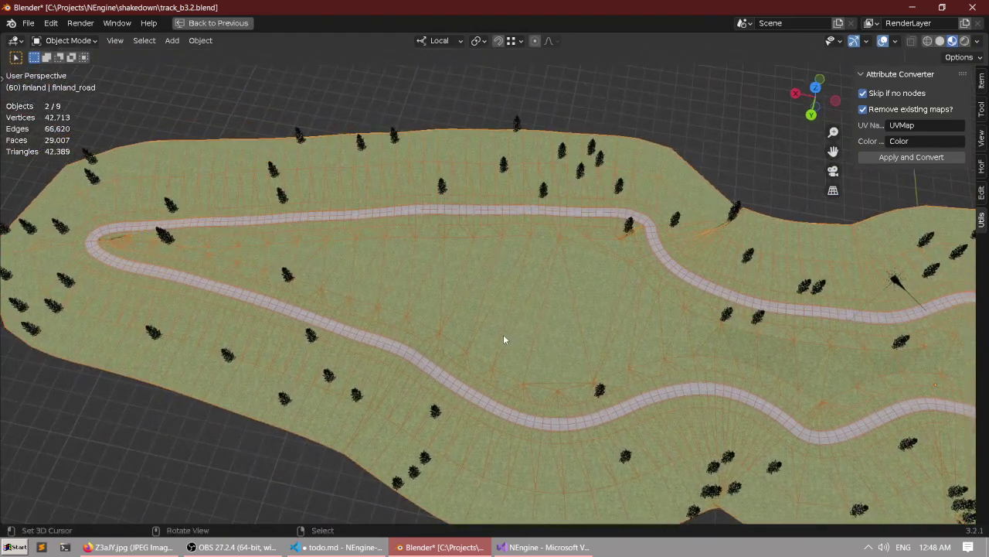
{"action": "key", "text": "alt+a"}
{"action": "scroll", "coordinate": [477, 275], "scroll_direction": "up", "scroll_amount": 3}
{"action": "key", "text": "ctrl+s"}
Select the finland_road curve and enter Edit Mode.
{"action": "middle_click_drag", "start_coordinate": [399, 299], "coordinate": [634, 286]}
{"action": "scroll", "coordinate": [633, 286], "scroll_direction": "up", "scroll_amount": 4}
{"action": "middle_click_drag", "start_coordinate": [626, 288], "coordinate": [545, 286]}
{"action": "middle_click_drag", "start_coordinate": [650, 239], "coordinate": [533, 297], "text": "shift"}
{"action": "scroll", "coordinate": [354, 271], "scroll_direction": "down", "scroll_amount": 6}
{"action": "right_click", "coordinate": [550, 281]}
{"action": "right_click", "coordinate": [507, 264]}
{"action": "middle_click_drag", "start_coordinate": [507, 266], "coordinate": [488, 268]}
{"action": "key", "text": "ctrl+Tab"}
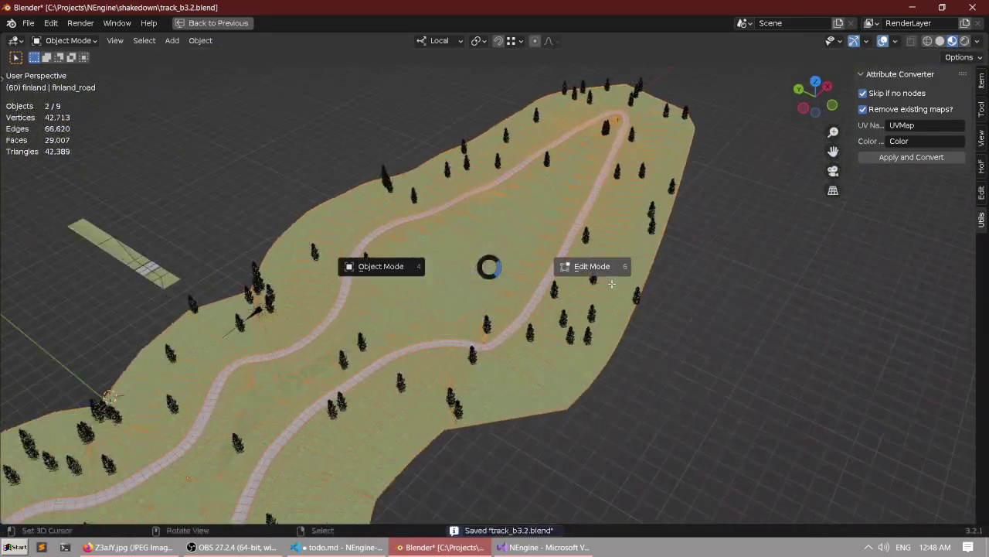
{"action": "left_click", "coordinate": [546, 271]}
Inspect the terrain mesh and road control points around the hairpin at the narrow end of the loop.
{"action": "middle_click_drag", "start_coordinate": [490, 334], "coordinate": [433, 340]}
{"action": "scroll", "coordinate": [433, 340], "scroll_direction": "down", "scroll_amount": 2}
{"action": "middle_click_drag", "start_coordinate": [690, 248], "coordinate": [513, 289], "text": "shift"}
{"action": "scroll", "coordinate": [513, 289], "scroll_direction": "up", "scroll_amount": 3}
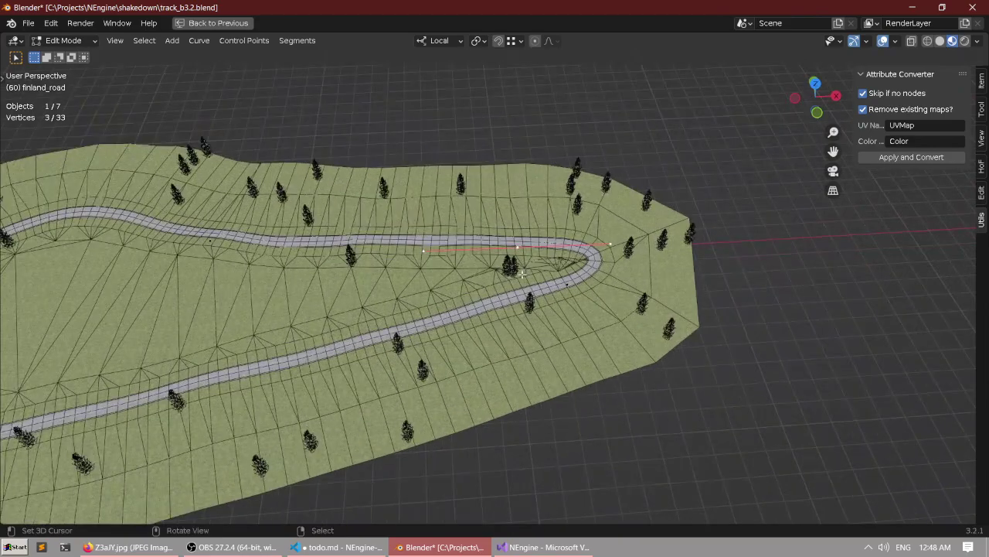
{"action": "scroll", "coordinate": [523, 272], "scroll_direction": "down", "scroll_amount": 3}
{"action": "middle_click_drag", "start_coordinate": [371, 333], "coordinate": [531, 337], "text": "shift"}
{"action": "scroll", "coordinate": [484, 251], "scroll_direction": "up", "scroll_amount": 3}
{"action": "scroll", "coordinate": [282, 226], "scroll_direction": "down", "scroll_amount": 3}
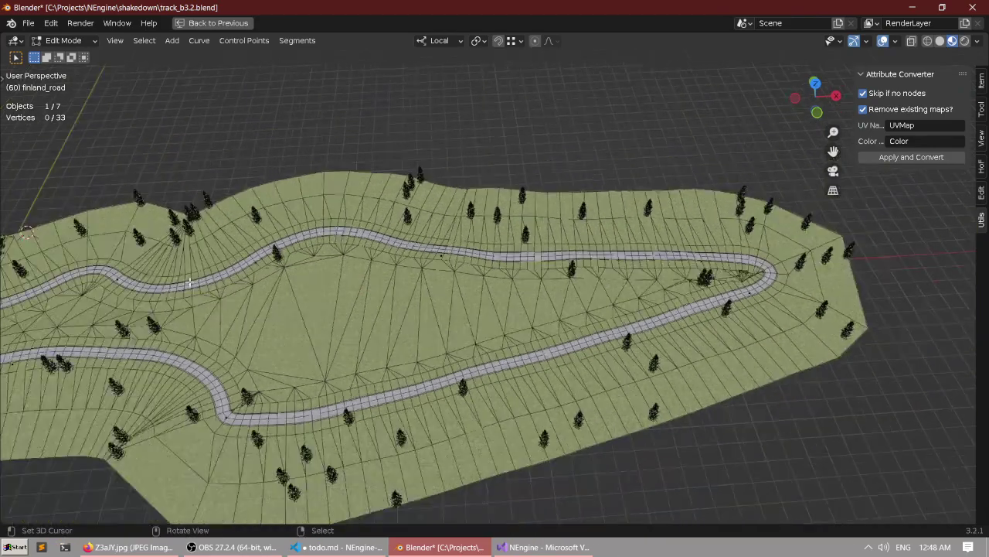
Select two neighbouring control points on the winding stretch of the road and move them to test the fill.
{"action": "middle_click_drag", "start_coordinate": [232, 230], "coordinate": [482, 278], "text": "shift"}
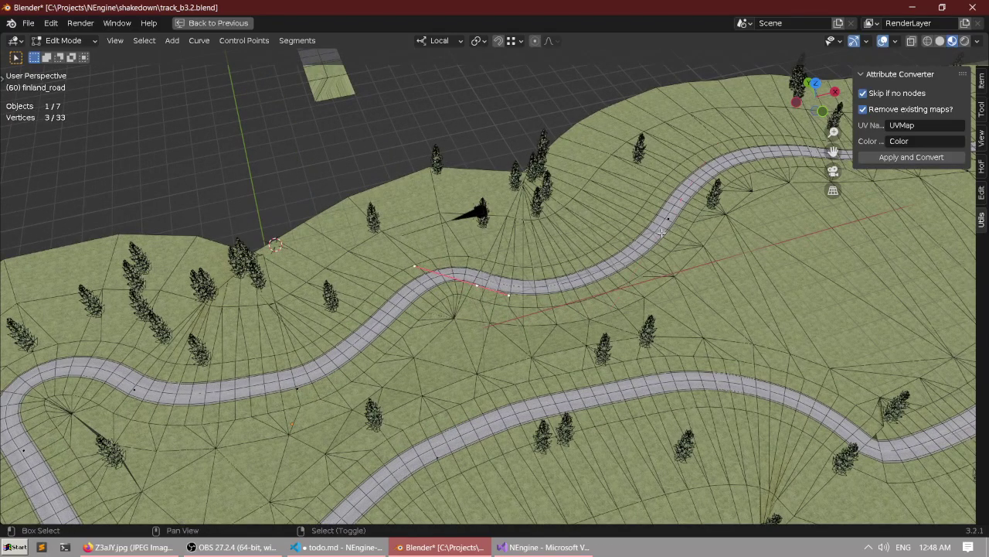
{"action": "middle_click_drag", "start_coordinate": [664, 208], "coordinate": [624, 224], "text": "shift"}
{"action": "scroll", "coordinate": [619, 263], "scroll_direction": "up", "scroll_amount": 2}
{"action": "middle_click_drag", "start_coordinate": [611, 271], "coordinate": [627, 289]}
{"action": "key", "text": "g"}
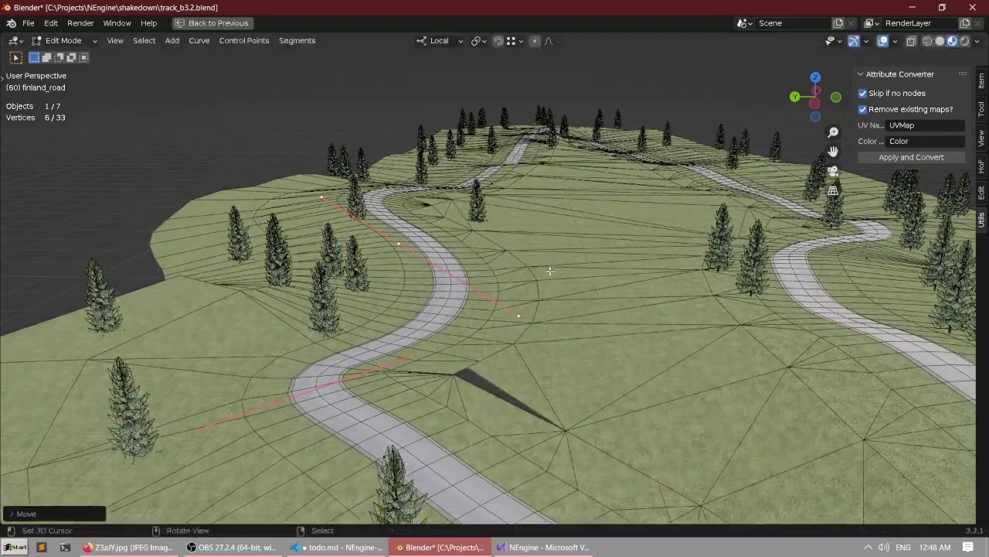
{"action": "middle_click_drag", "start_coordinate": [520, 353], "coordinate": [531, 388]}
{"action": "scroll", "coordinate": [468, 333], "scroll_direction": "up", "scroll_amount": 1}
{"action": "middle_click_drag", "start_coordinate": [464, 334], "coordinate": [495, 300]}
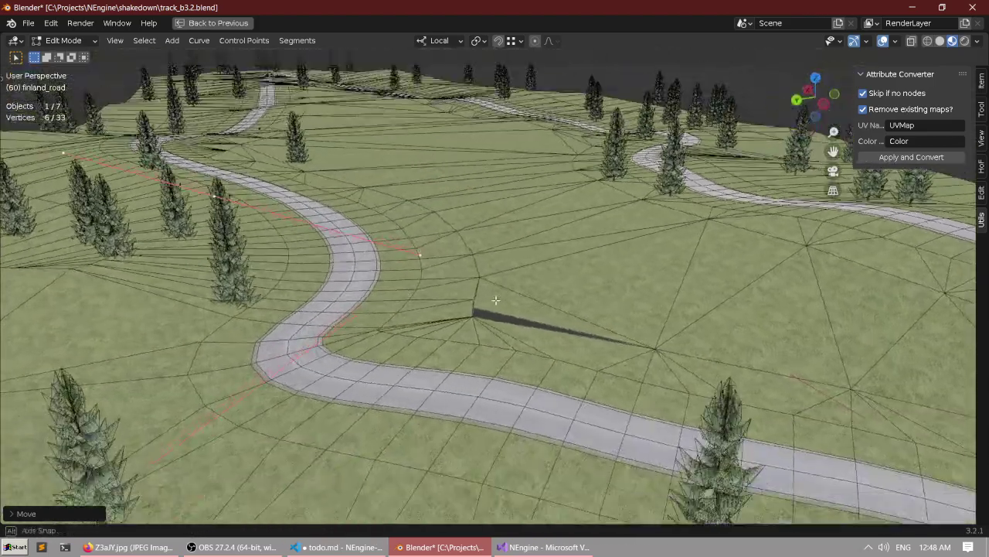
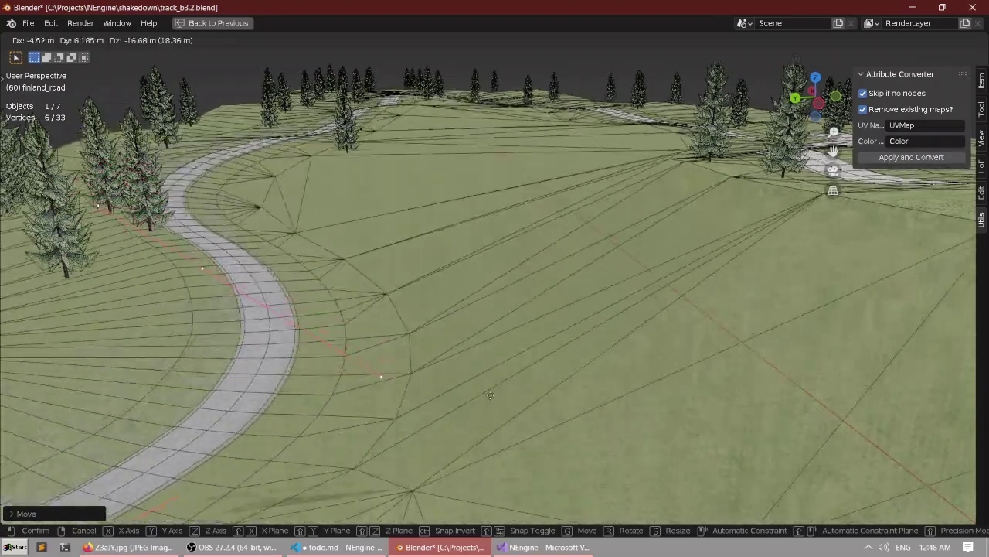
{"action": "left_click", "coordinate": [473, 286]}
Examine how the grass terrain follows the road around the moved control points.
{"action": "scroll", "coordinate": [487, 273], "scroll_direction": "down", "scroll_amount": 4}
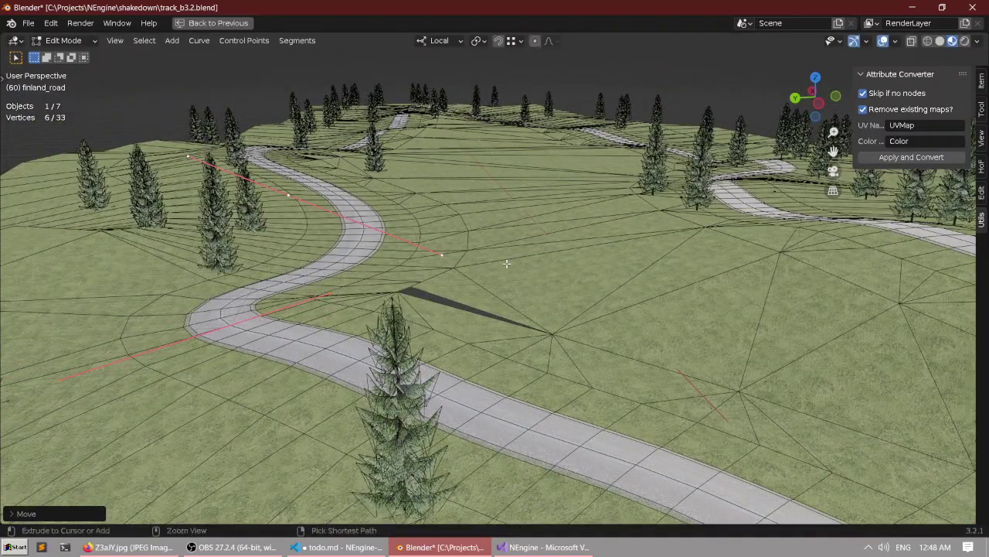
{"action": "scroll", "coordinate": [508, 264], "scroll_direction": "down", "scroll_amount": 2}
{"action": "scroll", "coordinate": [554, 233], "scroll_direction": "down", "scroll_amount": 1}
{"action": "middle_click_drag", "start_coordinate": [554, 234], "coordinate": [516, 219]}
{"action": "scroll", "coordinate": [555, 273], "scroll_direction": "up", "scroll_amount": 3}
{"action": "scroll", "coordinate": [555, 273], "scroll_direction": "up", "scroll_amount": 1}
{"action": "middle_click_drag", "start_coordinate": [491, 319], "coordinate": [608, 313]}
{"action": "scroll", "coordinate": [608, 314], "scroll_direction": "down", "scroll_amount": 6}
{"action": "middle_click_drag", "start_coordinate": [464, 310], "coordinate": [489, 240]}
{"action": "middle_click_drag", "start_coordinate": [486, 283], "coordinate": [344, 286]}
Return to Object Mode and deselect everything.
{"action": "key", "text": "Tab"}
{"action": "scroll", "coordinate": [343, 285], "scroll_direction": "down", "scroll_amount": 2}
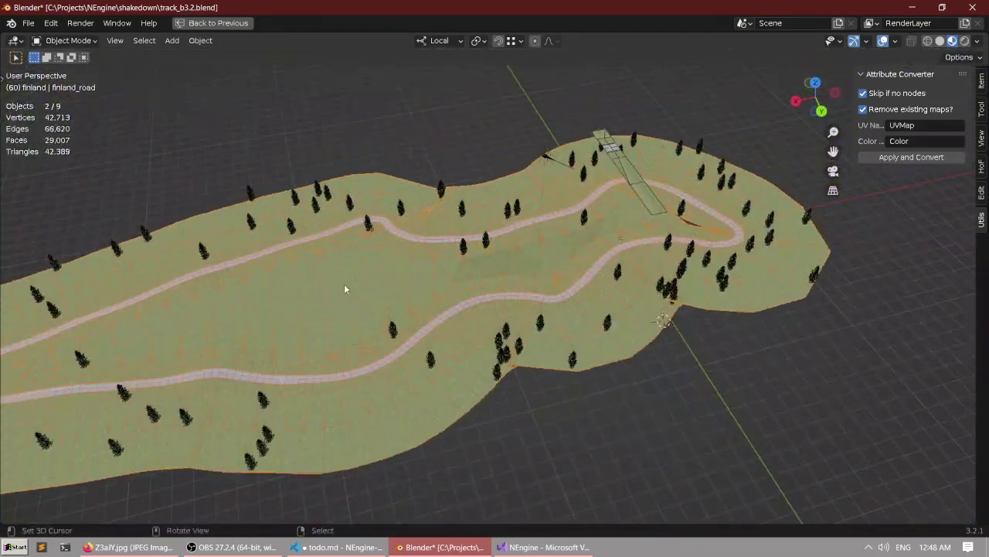
{"action": "key", "text": "alt+a"}
{"action": "middle_click_drag", "start_coordinate": [566, 233], "coordinate": [469, 244]}
{"action": "scroll", "coordinate": [534, 222], "scroll_direction": "up", "scroll_amount": 5}
{"action": "key", "text": "alt+a"}
Examine the whole road loop and its grass fill from several angles, including close to the ground.
{"action": "scroll", "coordinate": [482, 258], "scroll_direction": "down", "scroll_amount": 3}
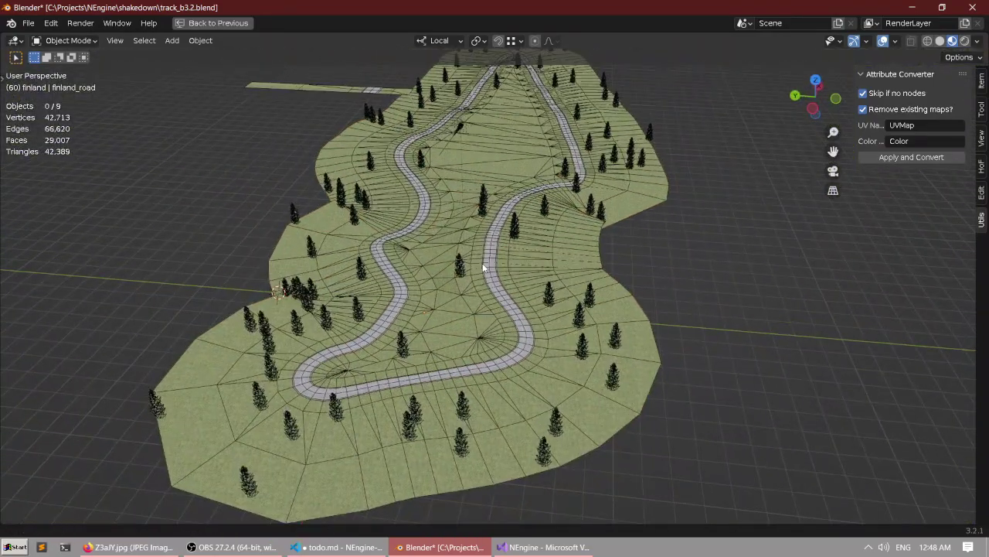
{"action": "scroll", "coordinate": [499, 269], "scroll_direction": "up", "scroll_amount": 3}
{"action": "scroll", "coordinate": [521, 274], "scroll_direction": "down", "scroll_amount": 3}
{"action": "middle_click_drag", "start_coordinate": [535, 276], "coordinate": [575, 279]}
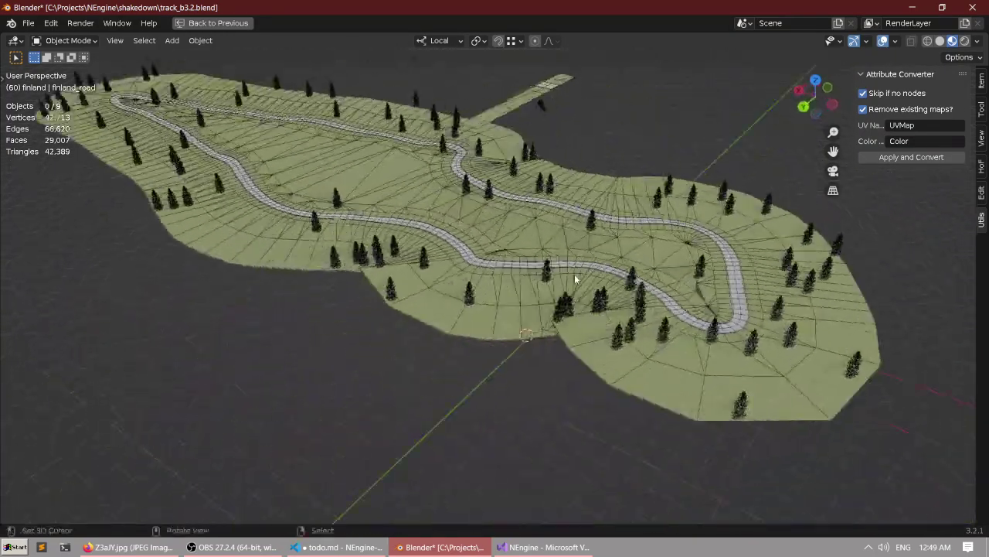
{"action": "scroll", "coordinate": [433, 289], "scroll_direction": "up", "scroll_amount": 5}
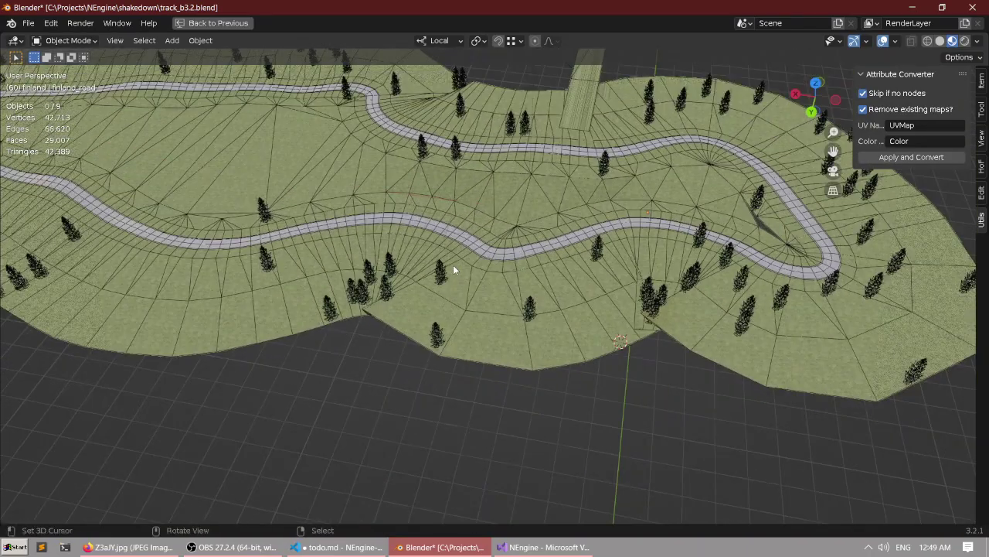
{"action": "scroll", "coordinate": [453, 266], "scroll_direction": "down", "scroll_amount": 3}
{"action": "middle_click_drag", "start_coordinate": [441, 275], "coordinate": [653, 282], "text": "shift"}
{"action": "middle_click_drag", "start_coordinate": [518, 272], "coordinate": [601, 255]}
{"action": "scroll", "coordinate": [525, 266], "scroll_direction": "up", "scroll_amount": 4}
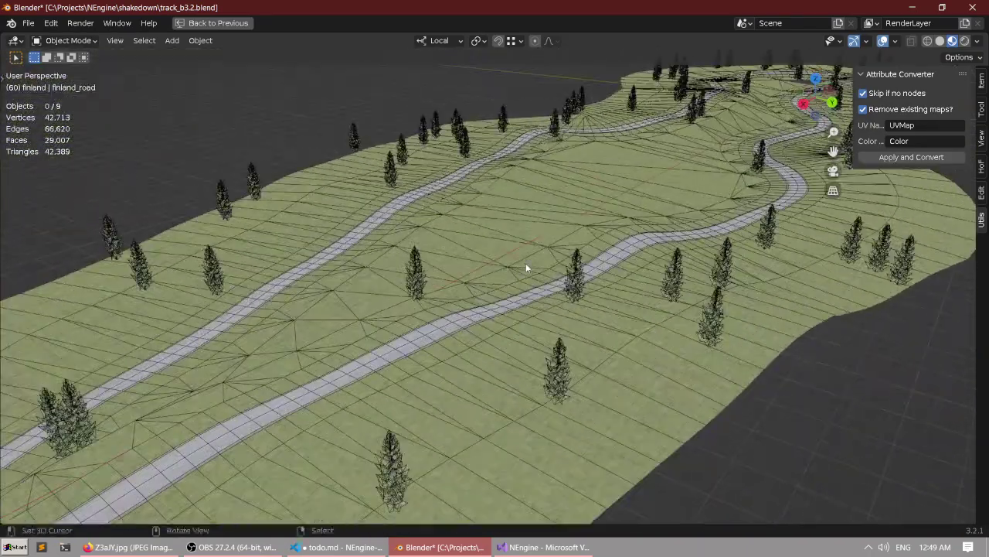
{"action": "middle_click_drag", "start_coordinate": [495, 278], "coordinate": [526, 249]}
{"action": "scroll", "coordinate": [517, 285], "scroll_direction": "up", "scroll_amount": 4}
{"action": "middle_click_drag", "start_coordinate": [408, 327], "coordinate": [523, 276]}
Review the Finland Road fill node chain from the Named Attribute selection to the final Join Geometry in the maximized node editor.
{"action": "key", "text": "ctrl+space"}
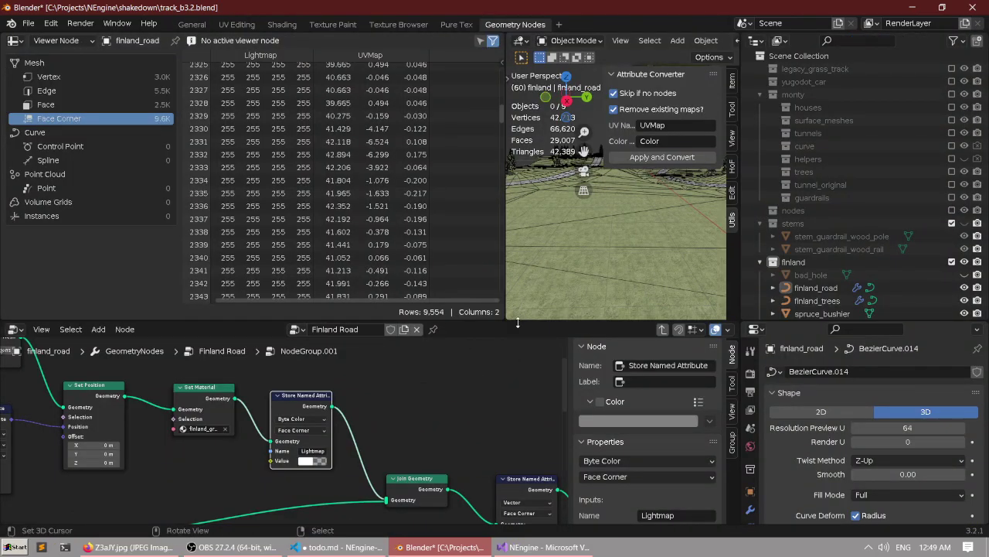
{"action": "scroll", "coordinate": [429, 324], "scroll_direction": "down", "scroll_amount": 3}
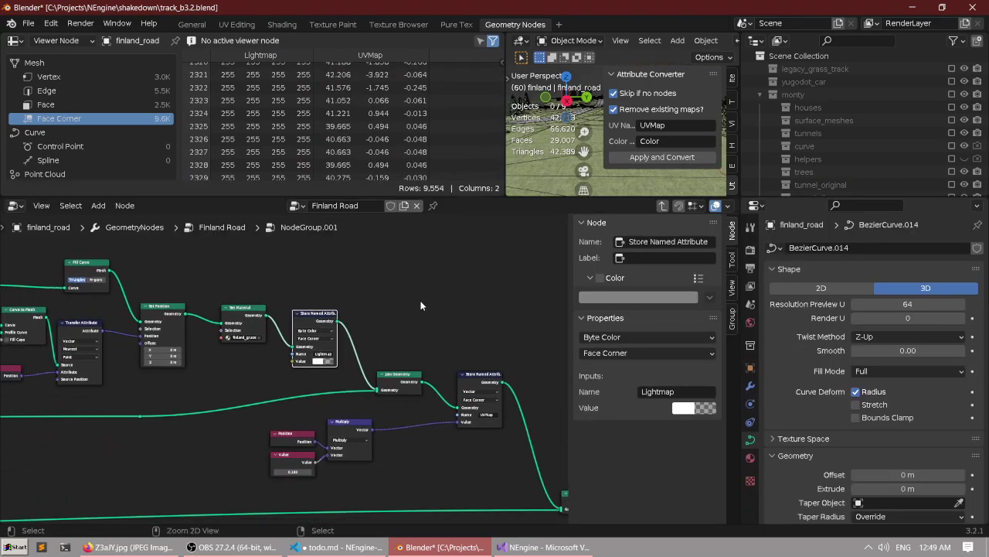
{"action": "key", "text": "ctrl+space"}
{"action": "scroll", "coordinate": [479, 309], "scroll_direction": "down", "scroll_amount": 2}
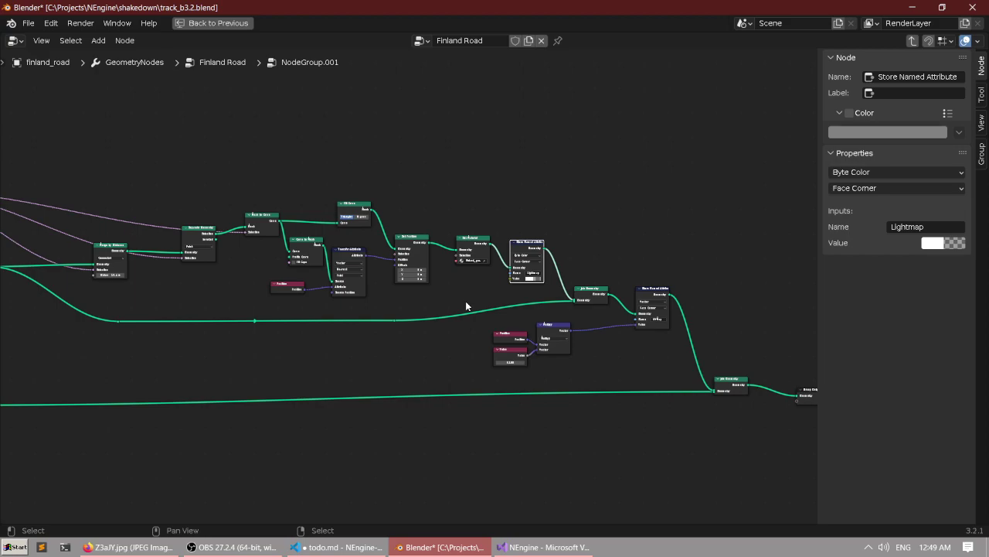
{"action": "middle_click_drag", "start_coordinate": [310, 352], "coordinate": [567, 334]}
{"action": "scroll", "coordinate": [567, 334], "scroll_direction": "down", "scroll_amount": 2}
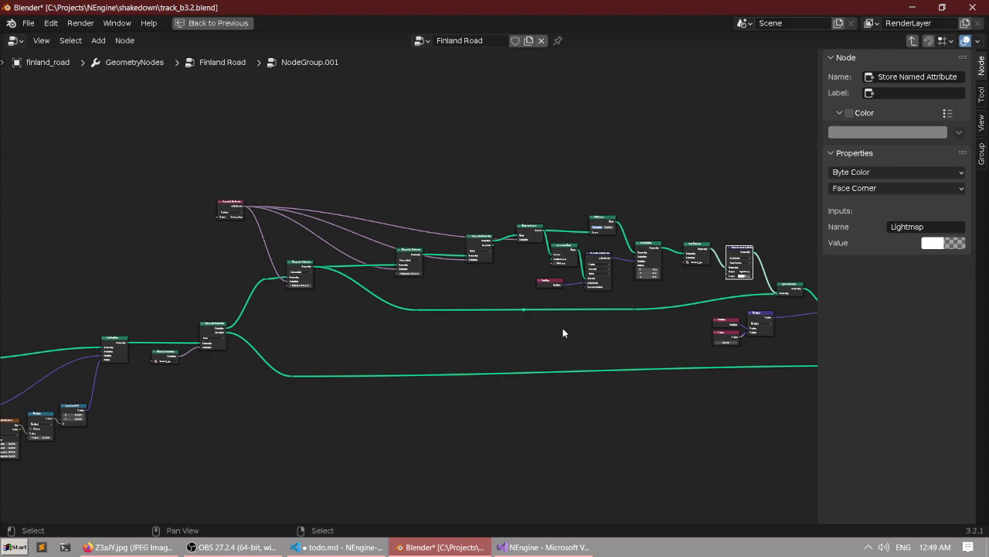
{"action": "middle_click_drag", "start_coordinate": [498, 224], "coordinate": [430, 242]}
{"action": "scroll", "coordinate": [464, 258], "scroll_direction": "up", "scroll_amount": 5}
{"action": "scroll", "coordinate": [413, 266], "scroll_direction": "down", "scroll_amount": 2}
{"action": "scroll", "coordinate": [419, 232], "scroll_direction": "down", "scroll_amount": 2}
{"action": "key", "text": "ctrl+space"}
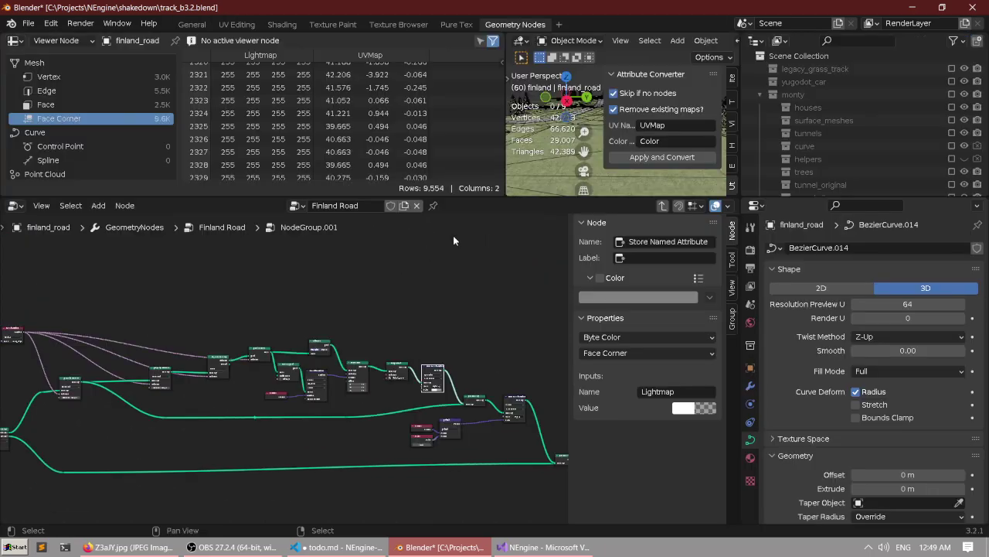
Examine the terrain from above and trace the Finland Road node chain back to Stack Along Curve and Set Position.
{"action": "key", "text": "ctrl+space"}
{"action": "middle_click_drag", "start_coordinate": [533, 204], "coordinate": [672, 310]}
{"action": "middle_click_drag", "start_coordinate": [330, 227], "coordinate": [611, 270], "text": "shift"}
{"action": "key", "text": "ctrl+space"}
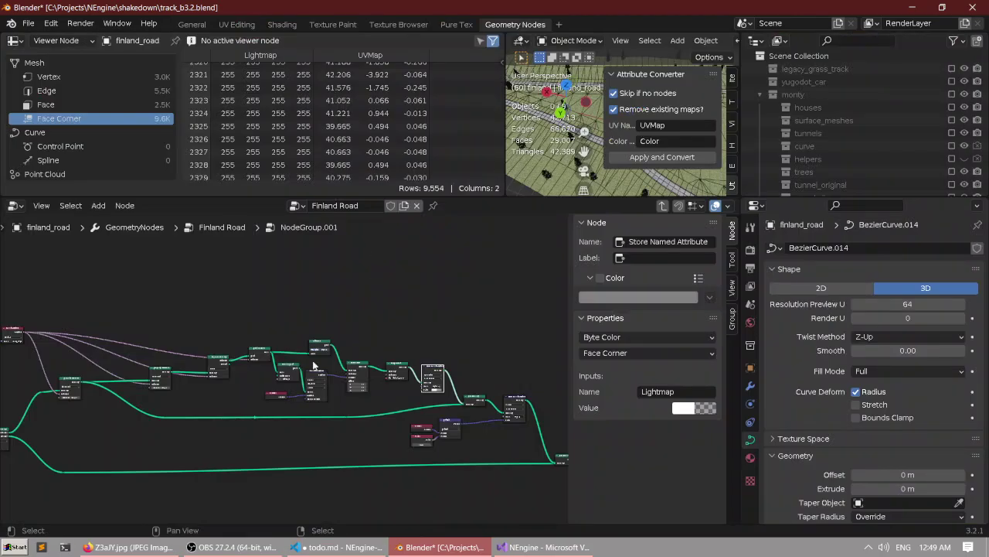
{"action": "middle_click_drag", "start_coordinate": [313, 366], "coordinate": [366, 337]}
{"action": "key", "text": "ctrl+space"}
{"action": "middle_click_drag", "start_coordinate": [302, 341], "coordinate": [410, 278]}
{"action": "scroll", "coordinate": [489, 342], "scroll_direction": "down", "scroll_amount": 3}
{"action": "scroll", "coordinate": [387, 278], "scroll_direction": "up", "scroll_amount": 1}
{"action": "middle_click_drag", "start_coordinate": [274, 281], "coordinate": [603, 256]}
{"action": "scroll", "coordinate": [384, 201], "scroll_direction": "up", "scroll_amount": 7}
{"action": "middle_click_drag", "start_coordinate": [283, 298], "coordinate": [447, 242]}
{"action": "scroll", "coordinate": [447, 242], "scroll_direction": "up", "scroll_amount": 5}
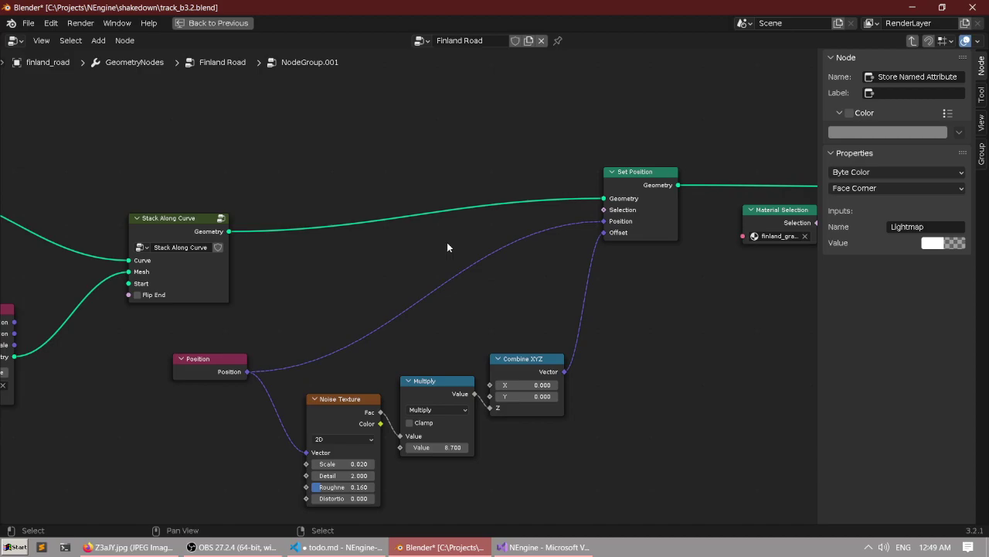
Highlight and inspect the Position, Noise Texture, Multiply and Combine XYZ nodes that drive the Set Position offset.
{"action": "middle_click_drag", "start_coordinate": [402, 294], "coordinate": [446, 193]}
{"action": "scroll", "coordinate": [446, 194], "scroll_direction": "up", "scroll_amount": 3}
{"action": "left_click_drag", "start_coordinate": [133, 218], "coordinate": [635, 481]}
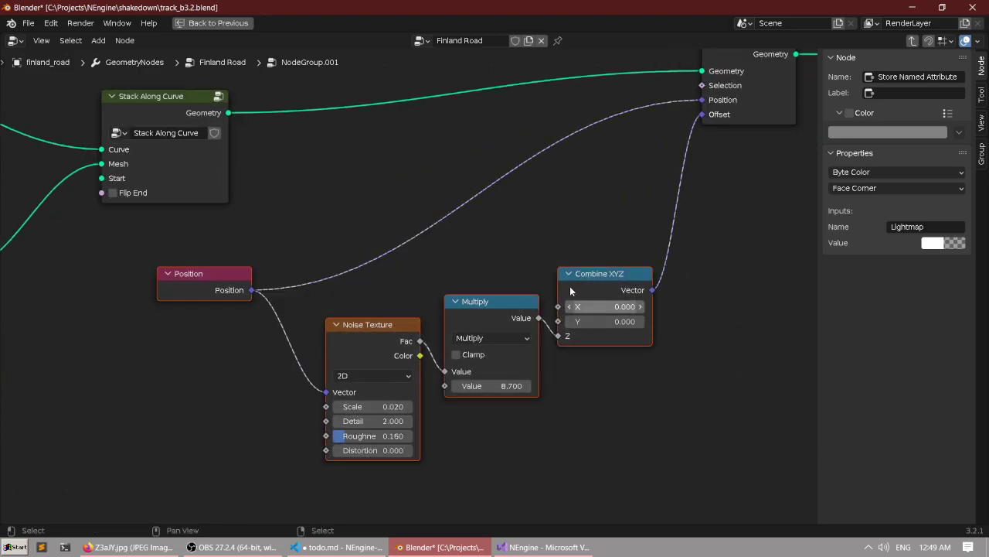
{"action": "scroll", "coordinate": [518, 252], "scroll_direction": "down", "scroll_amount": 3}
{"action": "key", "text": "ctrl+space"}
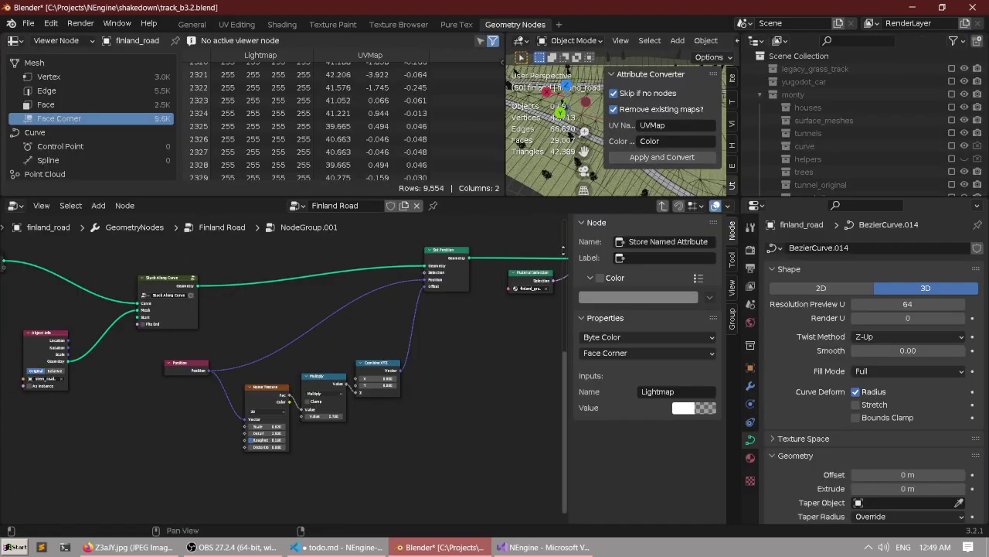
Review the rest of the Finland Road node chain from Set Position through to the Group Output.
{"action": "key", "text": "ctrl+space"}
{"action": "scroll", "coordinate": [407, 296], "scroll_direction": "up", "scroll_amount": 3}
{"action": "middle_click_drag", "start_coordinate": [585, 238], "coordinate": [466, 290]}
{"action": "scroll", "coordinate": [465, 290], "scroll_direction": "down", "scroll_amount": 8}
{"action": "middle_click_drag", "start_coordinate": [665, 318], "coordinate": [345, 317]}
{"action": "middle_click_drag", "start_coordinate": [673, 287], "coordinate": [237, 254]}
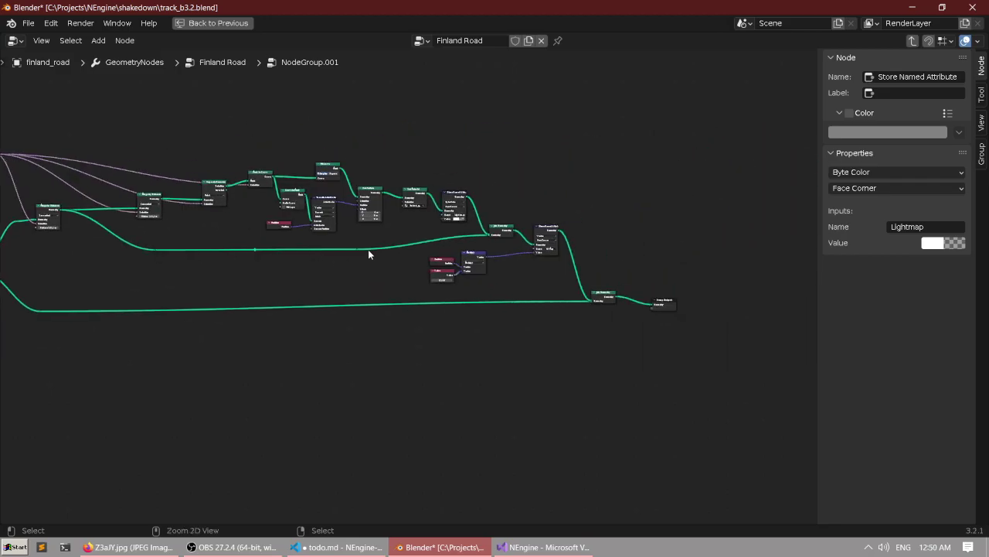
Save the file, select all objects, and apply and convert their attributes with the Attribute Converter, using UVMap and Color.
{"action": "key", "text": "ctrl+space"}
{"action": "key", "text": "ctrl+space"}
{"action": "middle_click_drag", "start_coordinate": [511, 228], "coordinate": [457, 225]}
{"action": "key", "text": "a"}
{"action": "key", "text": "alt+a"}
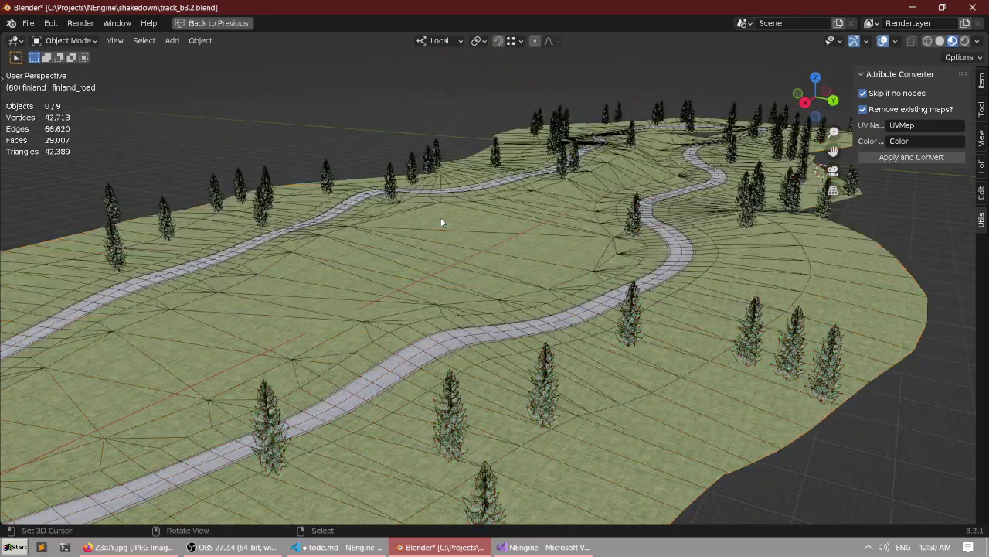
{"action": "key", "text": "a"}
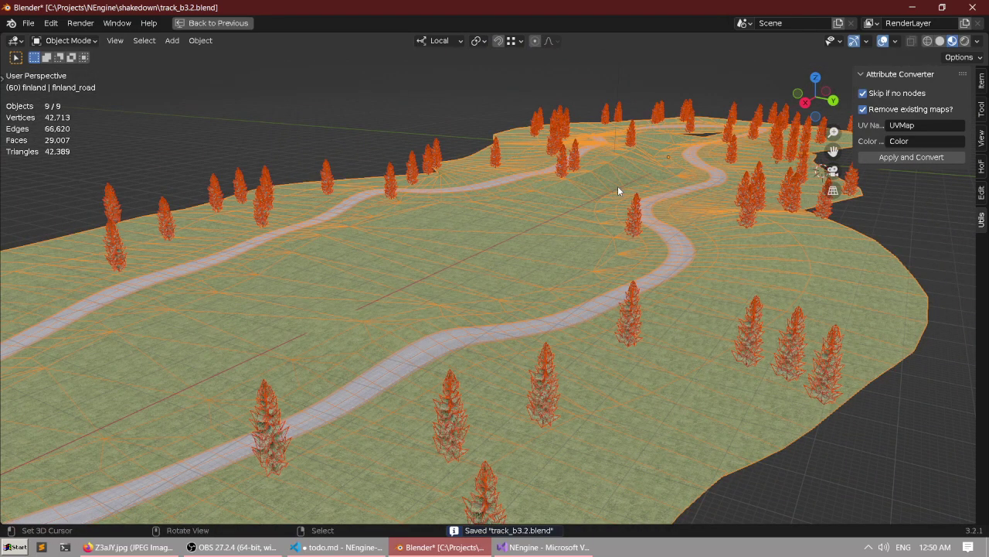
{"action": "left_click", "coordinate": [885, 158]}
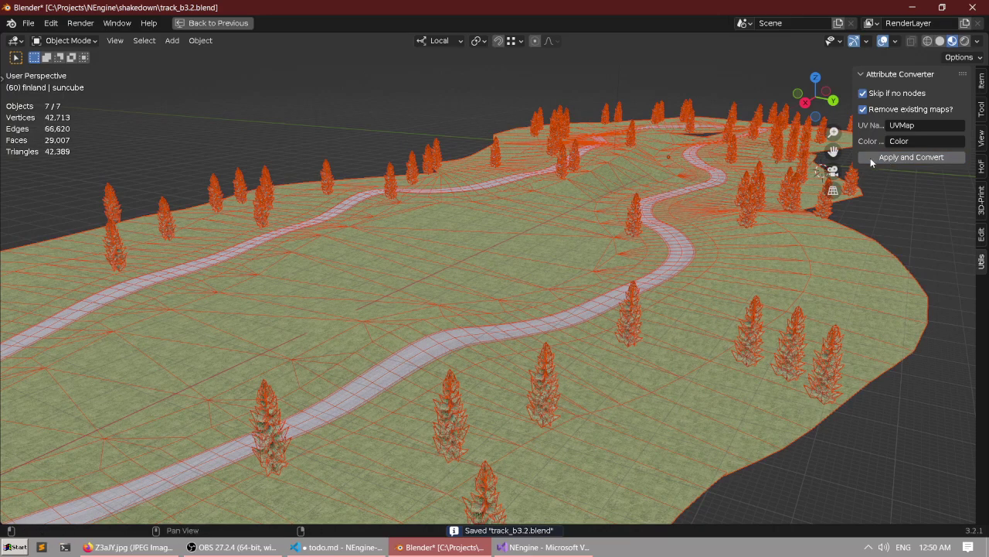
Export the scene as embedded glTF to the models folder, overwriting finland.gltf.
{"action": "key", "text": "q"}
{"action": "left_click", "coordinate": [631, 187]}
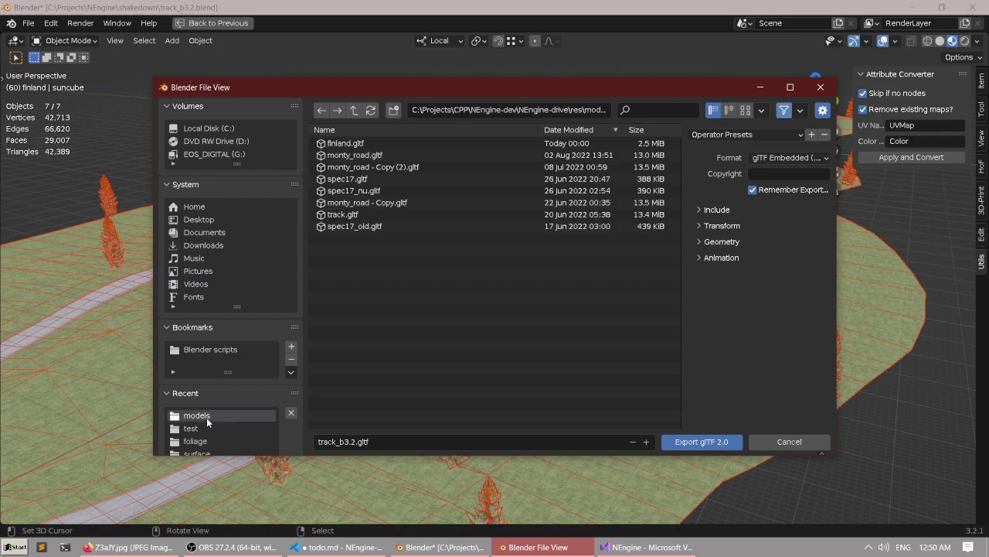
{"action": "left_click", "coordinate": [367, 143]}
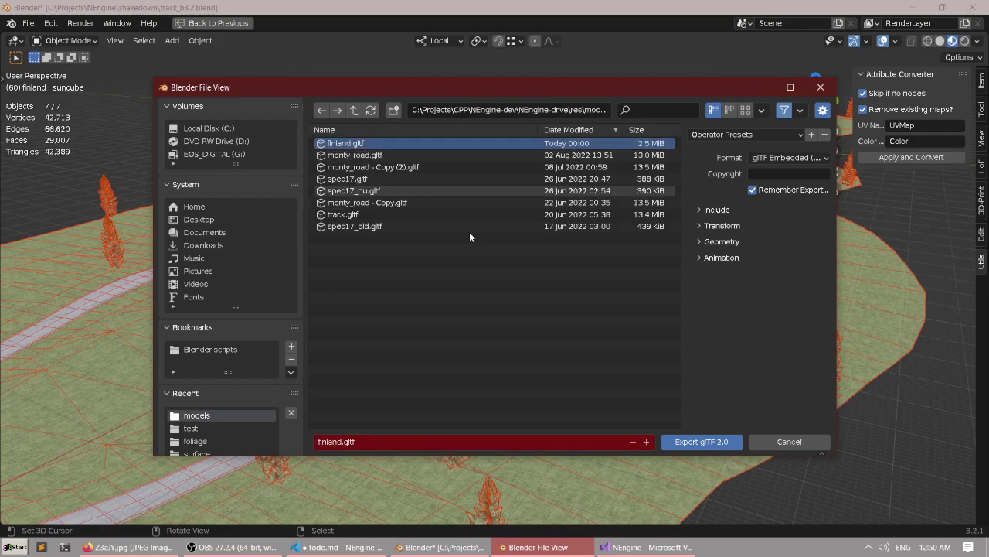
{"action": "left_click", "coordinate": [719, 445]}
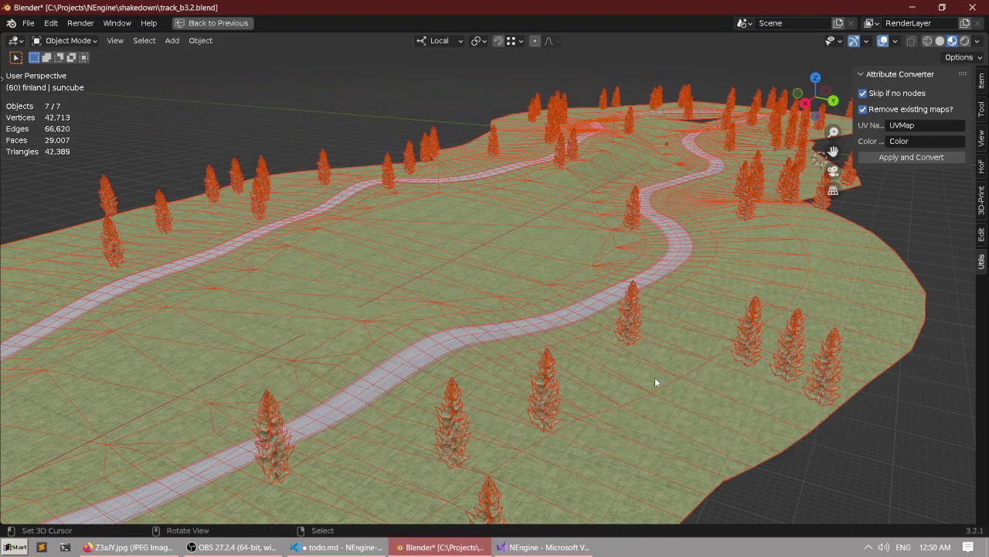
Revert track_b3.2.blend to its last saved version.
{"action": "left_click", "coordinate": [30, 25]}
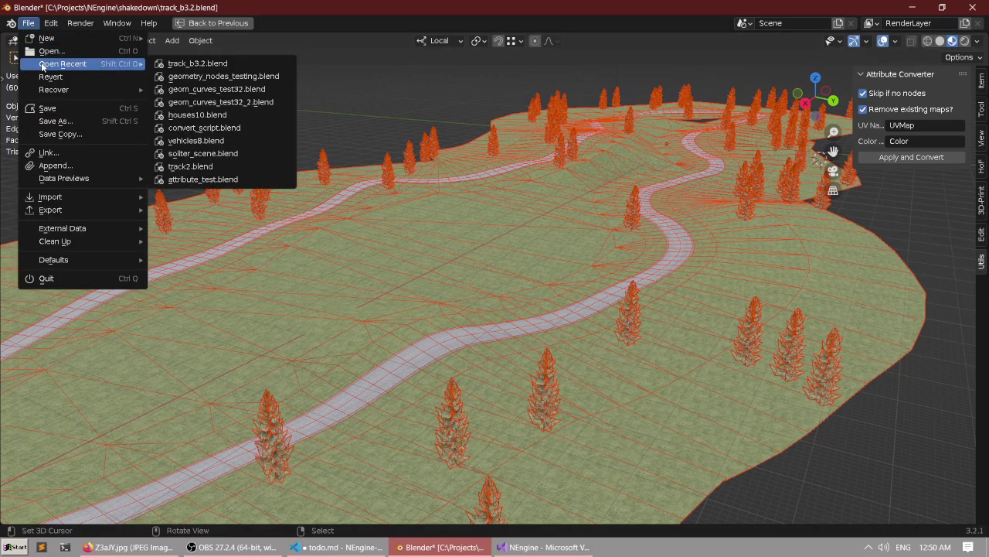
{"action": "left_click", "coordinate": [45, 77]}
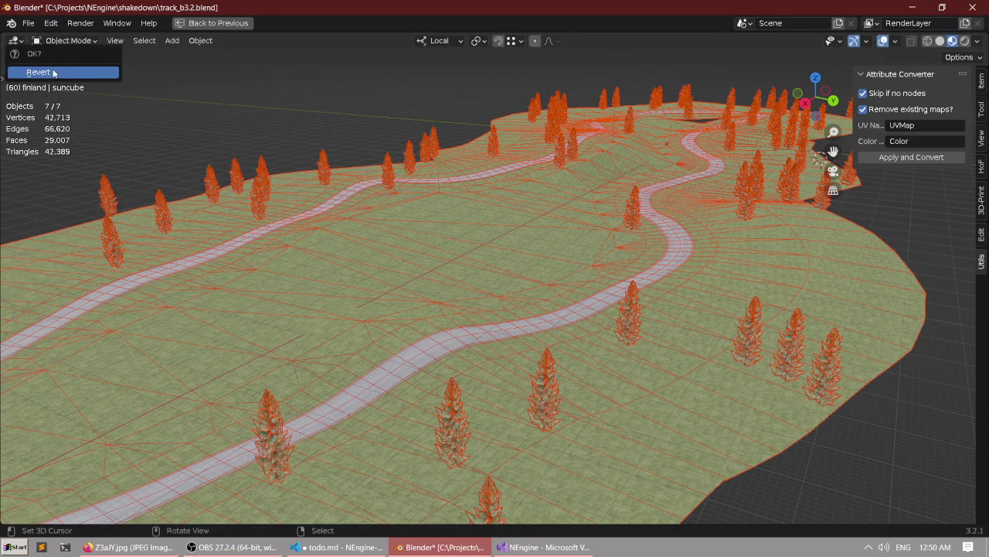
{"action": "left_click", "coordinate": [54, 73]}
{"action": "scroll", "coordinate": [333, 130], "scroll_direction": "down", "scroll_amount": 3}
{"action": "scroll", "coordinate": [333, 128], "scroll_direction": "up", "scroll_amount": 1}
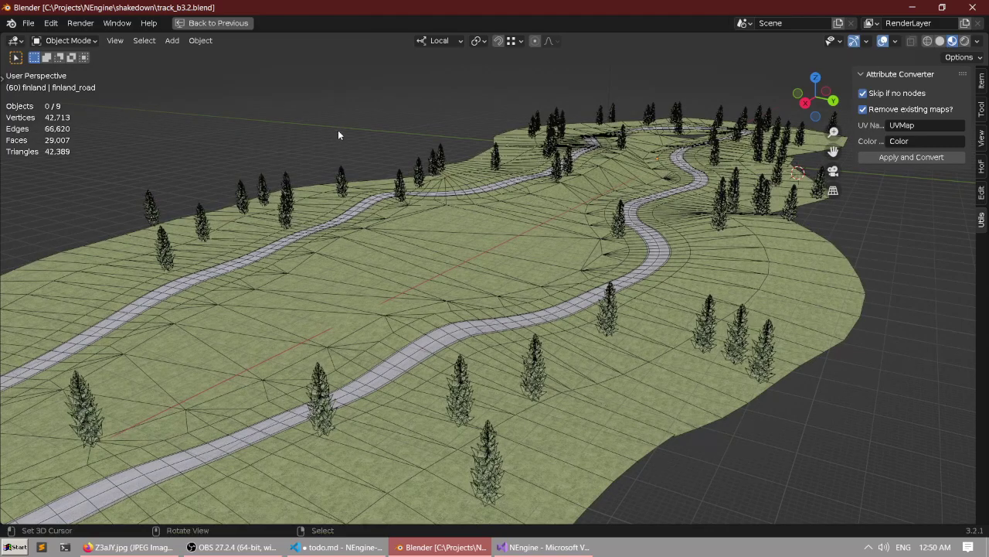
Switch to Visual Studio, run NEngine, test-drive the car along the exported Finland road, and close the game and its console.
{"action": "left_click", "coordinate": [502, 549]}
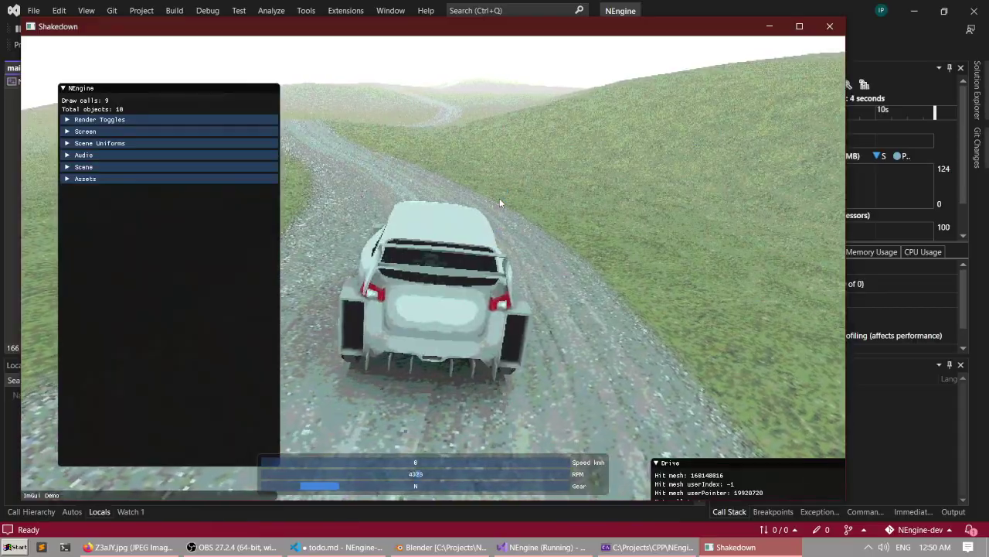
{"action": "key", "text": "F1"}
{"action": "key", "text": "w"}
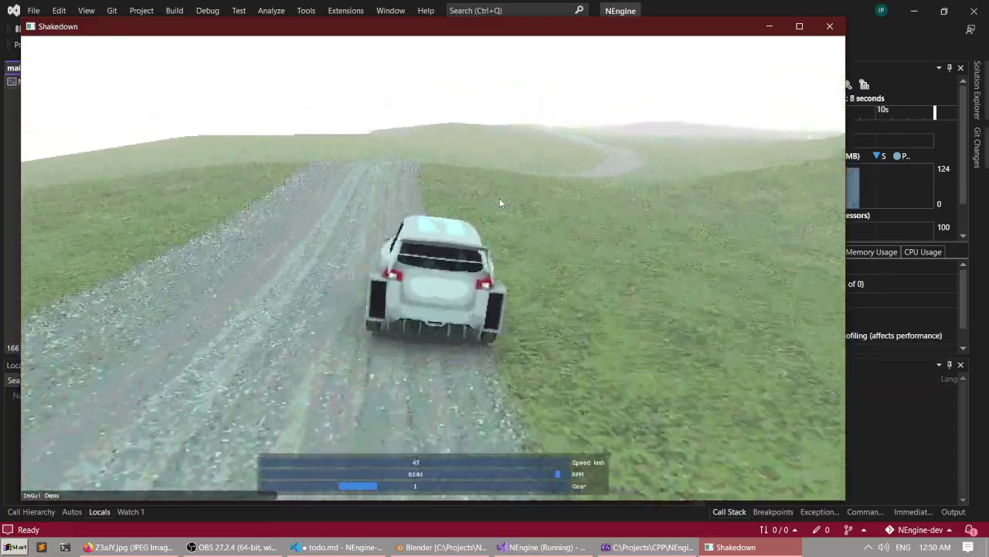
{"action": "key", "text": "a"}
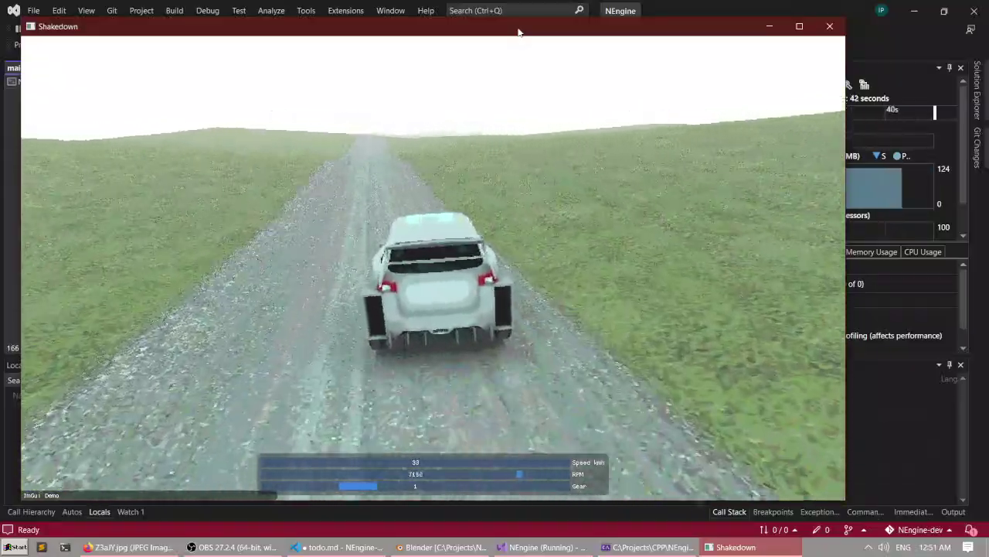
{"action": "left_click", "coordinate": [831, 26]}
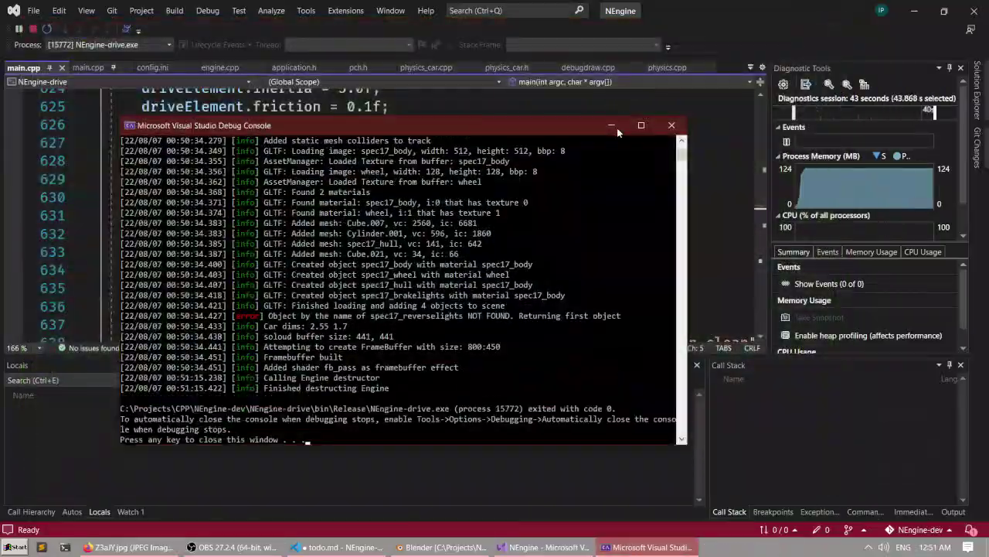
{"action": "left_click", "coordinate": [671, 126]}
{"action": "key", "text": "alt+Tab"}
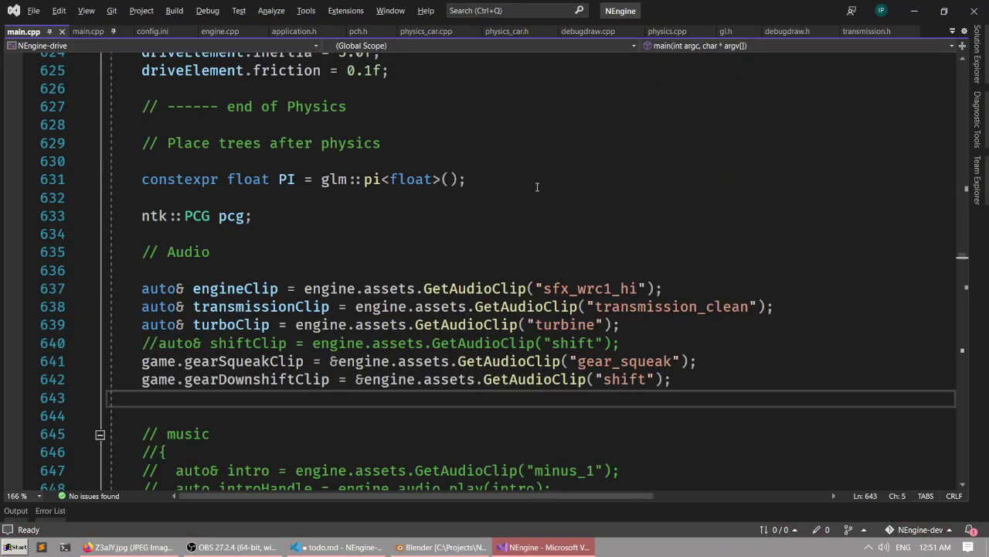
Switch back to Blender, select the Finland road curve and enter Edit Mode.
{"action": "key", "text": "alt+Tab"}
{"action": "left_click", "coordinate": [337, 270]}
{"action": "middle_click_drag", "start_coordinate": [449, 228], "coordinate": [392, 294]}
{"action": "left_click", "coordinate": [491, 252]}
{"action": "scroll", "coordinate": [488, 254], "scroll_direction": "down", "scroll_amount": 3}
{"action": "scroll", "coordinate": [410, 311], "scroll_direction": "up", "scroll_amount": 2}
{"action": "key", "text": "Tab"}
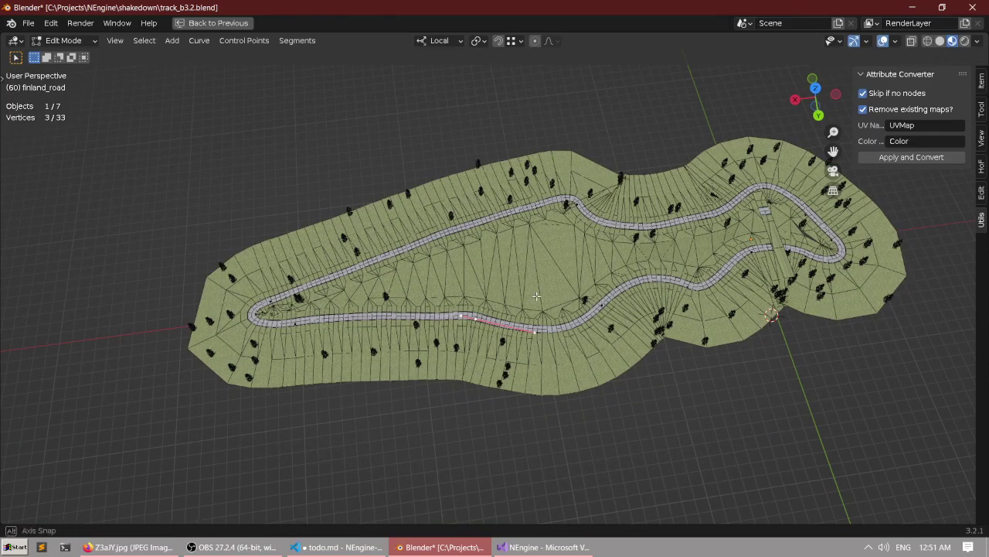
Scale up the handles of one control point on the long stretch of the Finland road loop.
{"action": "middle_click_drag", "start_coordinate": [537, 296], "coordinate": [541, 289]}
{"action": "scroll", "coordinate": [511, 255], "scroll_direction": "up", "scroll_amount": 3}
{"action": "middle_click_drag", "start_coordinate": [495, 244], "coordinate": [576, 185]}
{"action": "scroll", "coordinate": [572, 167], "scroll_direction": "up", "scroll_amount": 3}
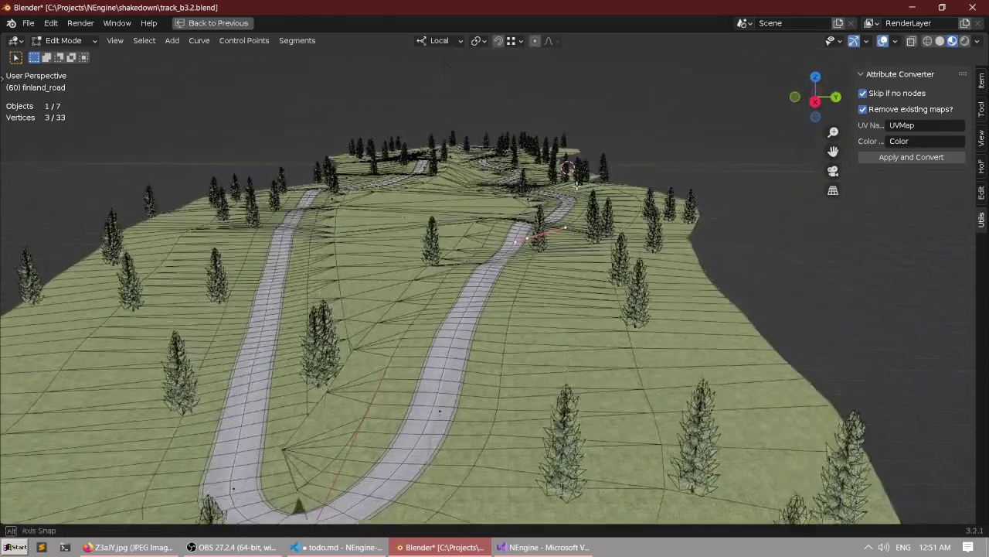
{"action": "scroll", "coordinate": [576, 186], "scroll_direction": "down", "scroll_amount": 5}
{"action": "key", "text": "a"}
{"action": "scroll", "coordinate": [536, 237], "scroll_direction": "up", "scroll_amount": 2}
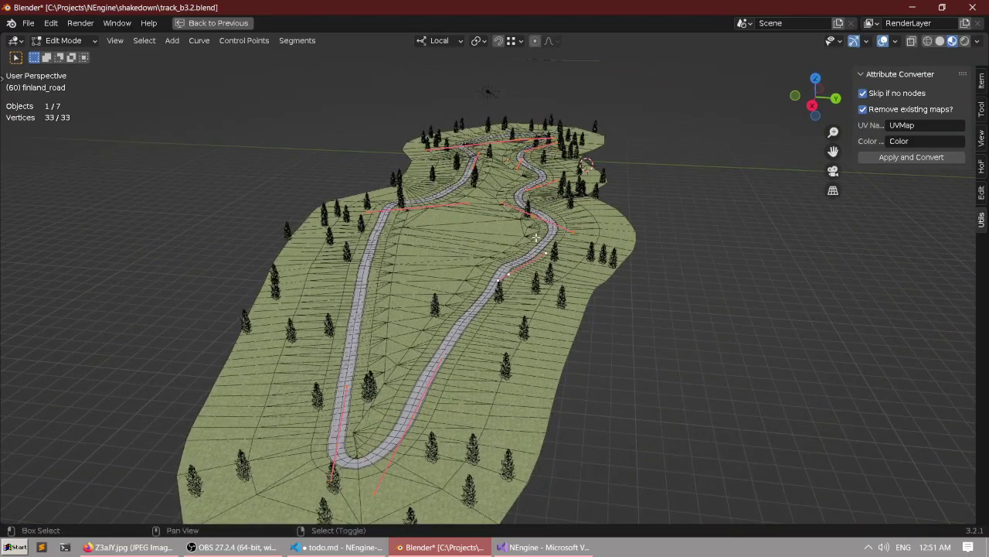
{"action": "middle_click_drag", "start_coordinate": [535, 237], "coordinate": [448, 278]}
{"action": "key", "text": "s"}
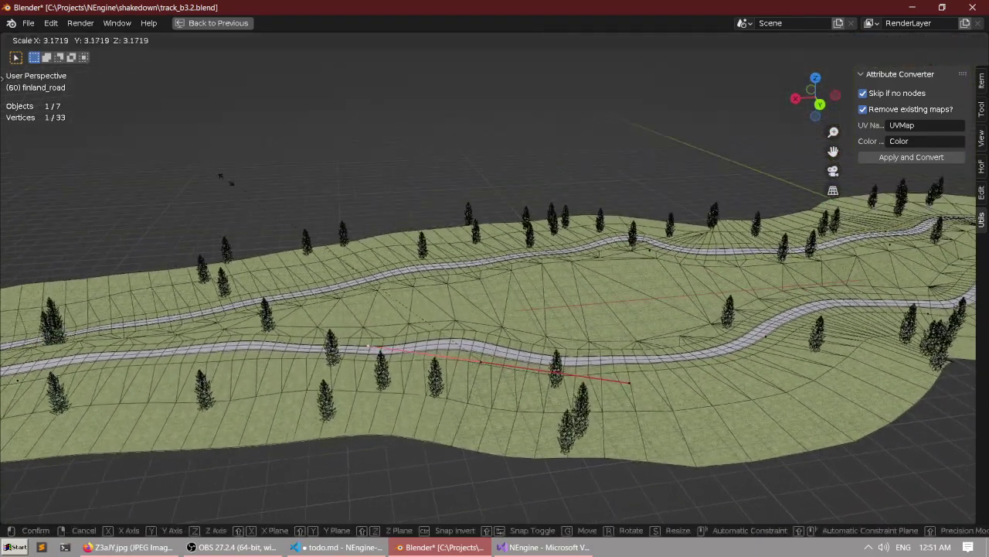
Scale up the handle of the selected road curve control point and try repositioning the point in top view.
{"action": "left_click", "coordinate": [341, 268]}
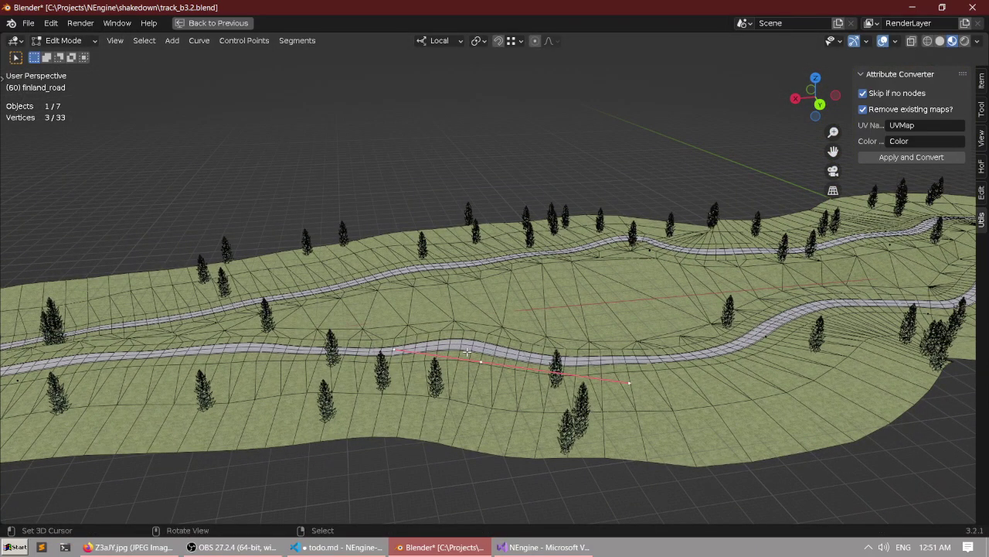
{"action": "key", "text": "KP_7"}
{"action": "scroll", "coordinate": [433, 344], "scroll_direction": "down", "scroll_amount": 3}
{"action": "middle_click_drag", "start_coordinate": [422, 341], "coordinate": [442, 268], "text": "shift"}
{"action": "key", "text": "g"}
{"action": "left_click", "coordinate": [484, 117]}
{"action": "key", "text": "g"}
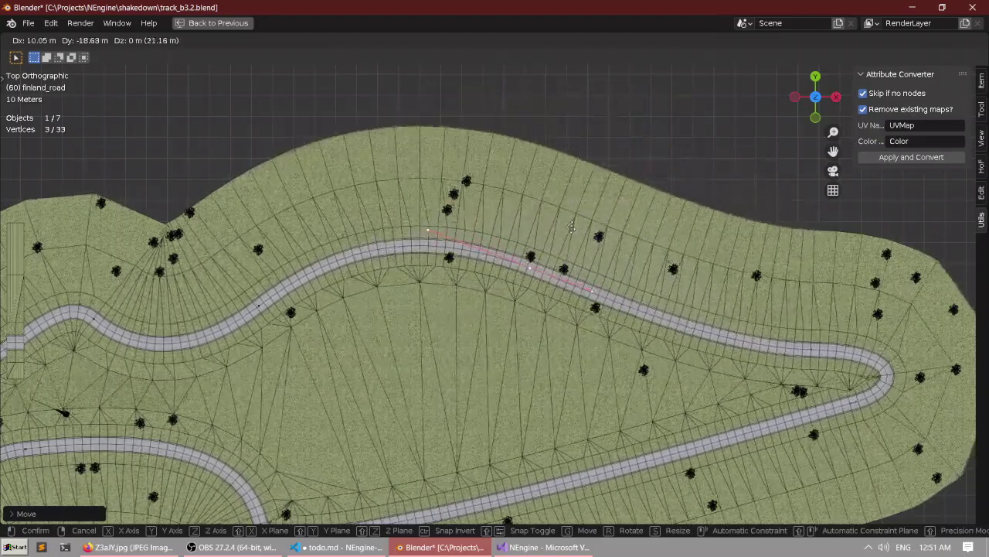
{"action": "left_click", "coordinate": [717, 369]}
Try moving the road's control point farther outward in top view to bulge the bend.
{"action": "scroll", "coordinate": [394, 322], "scroll_direction": "down", "scroll_amount": 5}
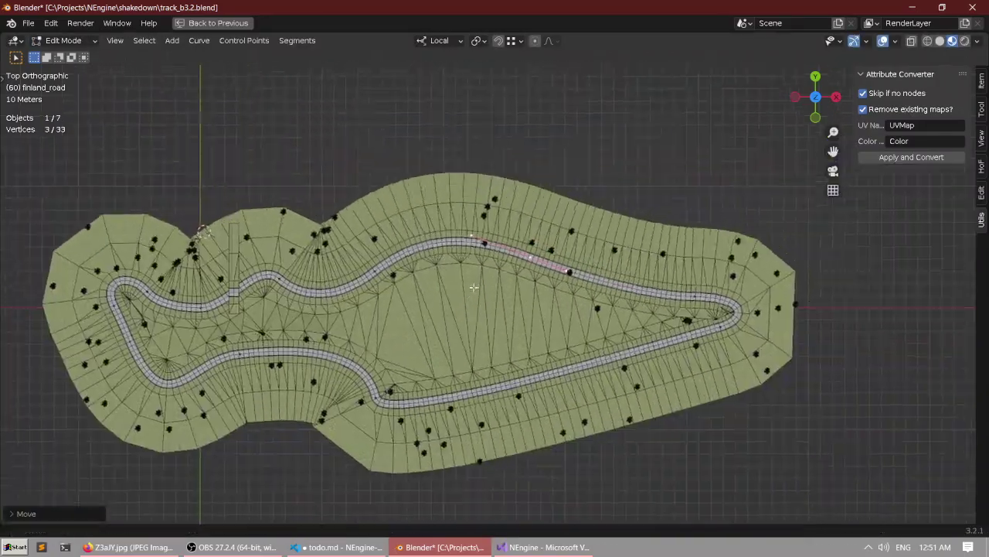
{"action": "scroll", "coordinate": [627, 313], "scroll_direction": "up", "scroll_amount": 5}
{"action": "key", "text": "g"}
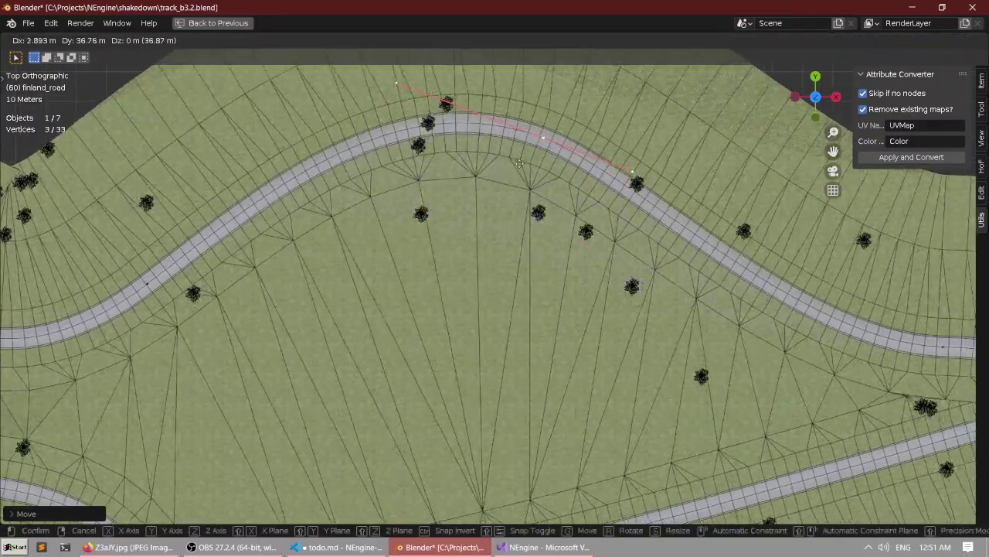
{"action": "left_click", "coordinate": [541, 112]}
{"action": "scroll", "coordinate": [541, 113], "scroll_direction": "down", "scroll_amount": 1}
{"action": "middle_click_drag", "start_coordinate": [540, 114], "coordinate": [477, 237], "text": "shift"}
{"action": "scroll", "coordinate": [476, 237], "scroll_direction": "up", "scroll_amount": 2}
{"action": "key", "text": "g"}
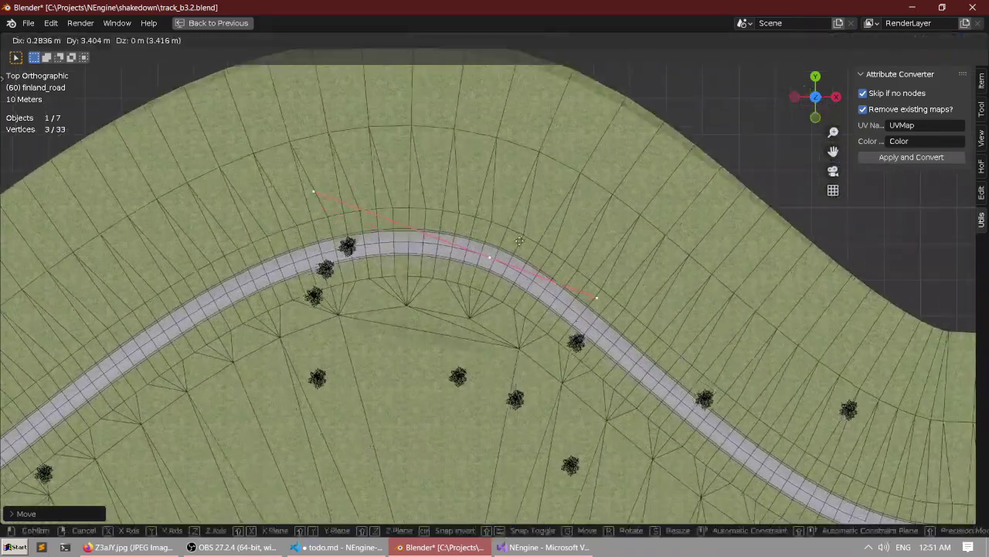
{"action": "left_click", "coordinate": [512, 146]}
Try several positions for the same road control point in perspective view, pulling it outward into a wider corner.
{"action": "scroll", "coordinate": [533, 290], "scroll_direction": "down", "scroll_amount": 3}
{"action": "middle_click_drag", "start_coordinate": [533, 290], "coordinate": [444, 220]}
{"action": "key", "text": "g"}
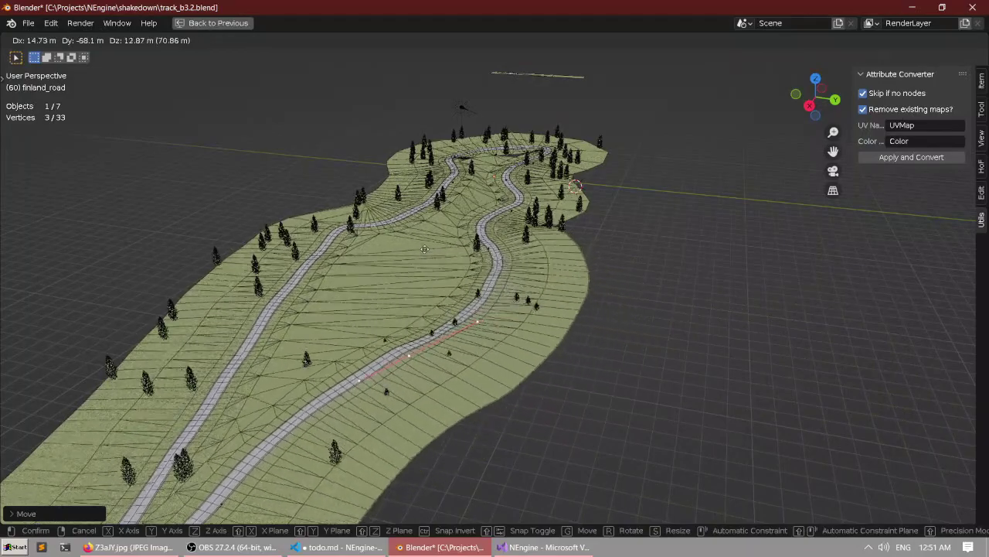
{"action": "left_click", "coordinate": [425, 259]}
{"action": "scroll", "coordinate": [431, 278], "scroll_direction": "up", "scroll_amount": 1}
{"action": "middle_click_drag", "start_coordinate": [431, 278], "coordinate": [434, 290]}
{"action": "key", "text": "g"}
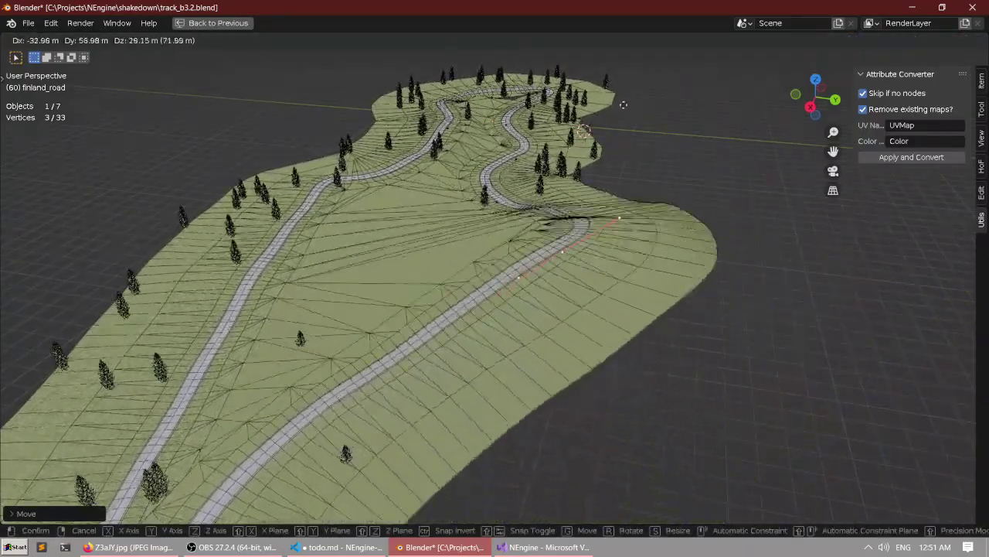
{"action": "left_click", "coordinate": [616, 251]}
{"action": "middle_click_drag", "start_coordinate": [611, 266], "coordinate": [587, 223]}
{"action": "key", "text": "g"}
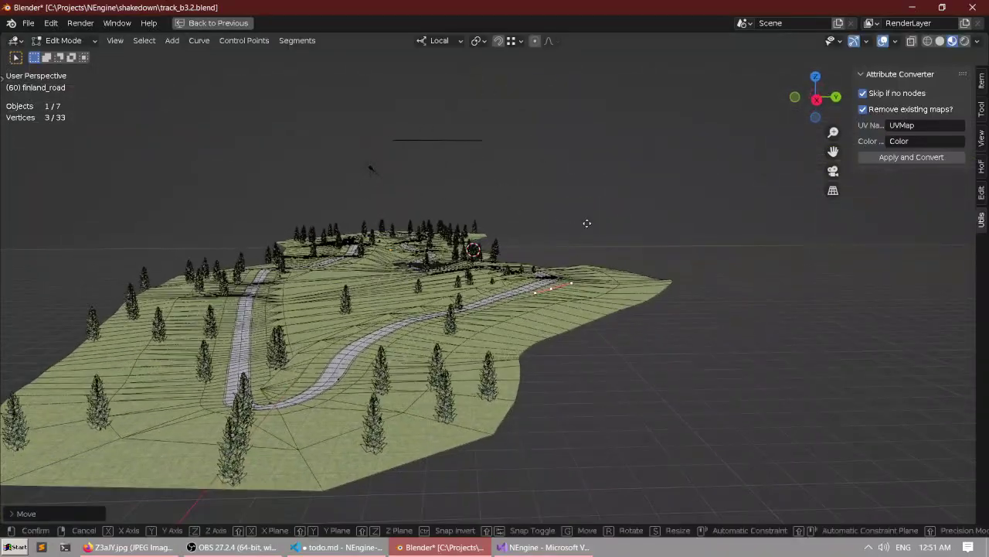
{"action": "left_click", "coordinate": [519, 232]}
{"action": "middle_click_drag", "start_coordinate": [519, 232], "coordinate": [538, 293]}
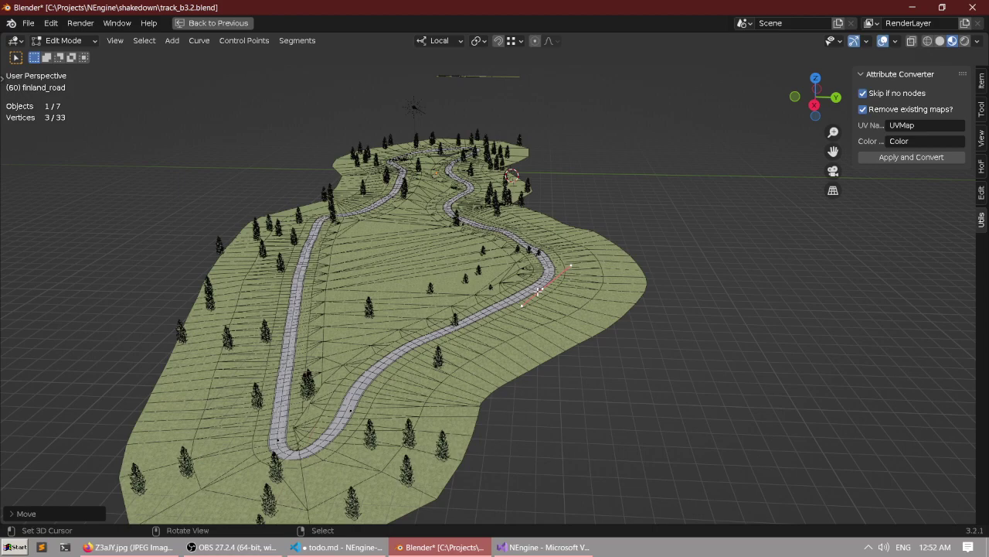
{"action": "middle_click_drag", "start_coordinate": [538, 313], "coordinate": [496, 320]}
{"action": "scroll", "coordinate": [496, 320], "scroll_direction": "up", "scroll_amount": 3}
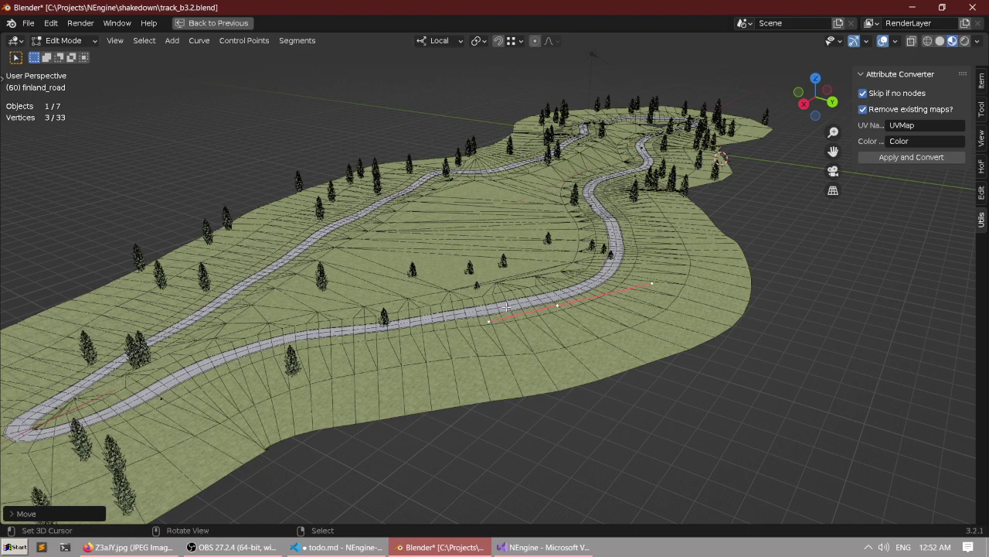
Undo the road control point moves and check the overall track shape.
{"action": "scroll", "coordinate": [507, 307], "scroll_direction": "down", "scroll_amount": 5}
{"action": "middle_click_drag", "start_coordinate": [506, 307], "coordinate": [541, 307]}
{"action": "scroll", "coordinate": [541, 307], "scroll_direction": "up", "scroll_amount": 3}
{"action": "key", "text": "Tab"}
{"action": "left_click", "coordinate": [396, 288]}
{"action": "middle_click_drag", "start_coordinate": [395, 287], "coordinate": [522, 268]}
{"action": "key", "text": "Tab"}
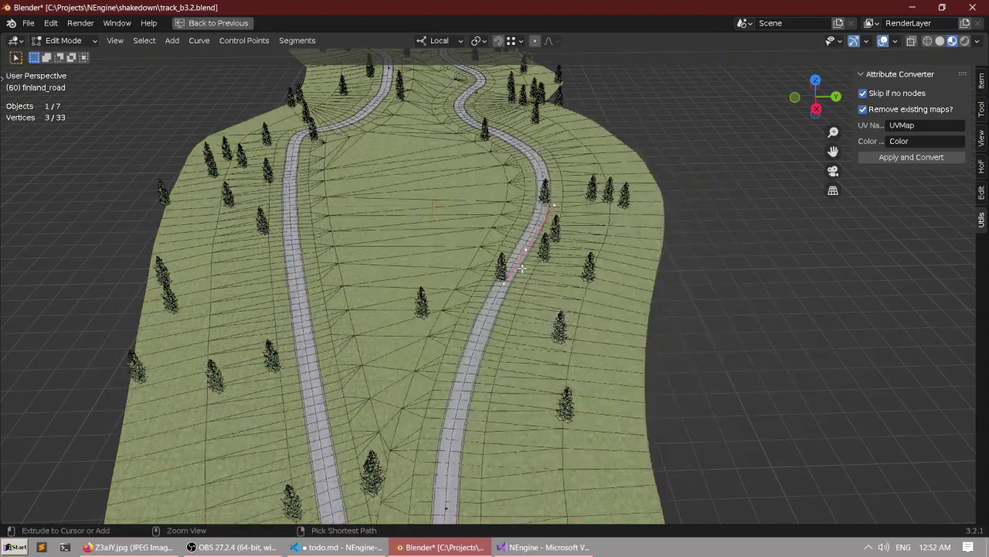
{"action": "key", "text": "ctrl+z"}
{"action": "scroll", "coordinate": [523, 273], "scroll_direction": "down", "scroll_amount": 4}
{"action": "middle_click_drag", "start_coordinate": [523, 273], "coordinate": [455, 259]}
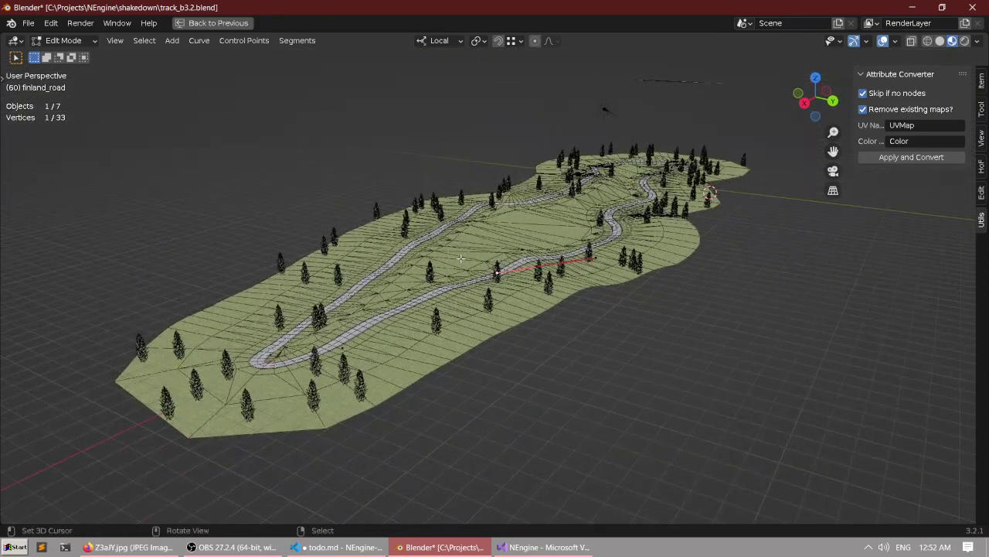
Leave edit mode and revert track_b3.2.blend to its last saved version.
{"action": "key", "text": "Tab"}
{"action": "left_click", "coordinate": [351, 257]}
{"action": "left_click", "coordinate": [28, 23]}
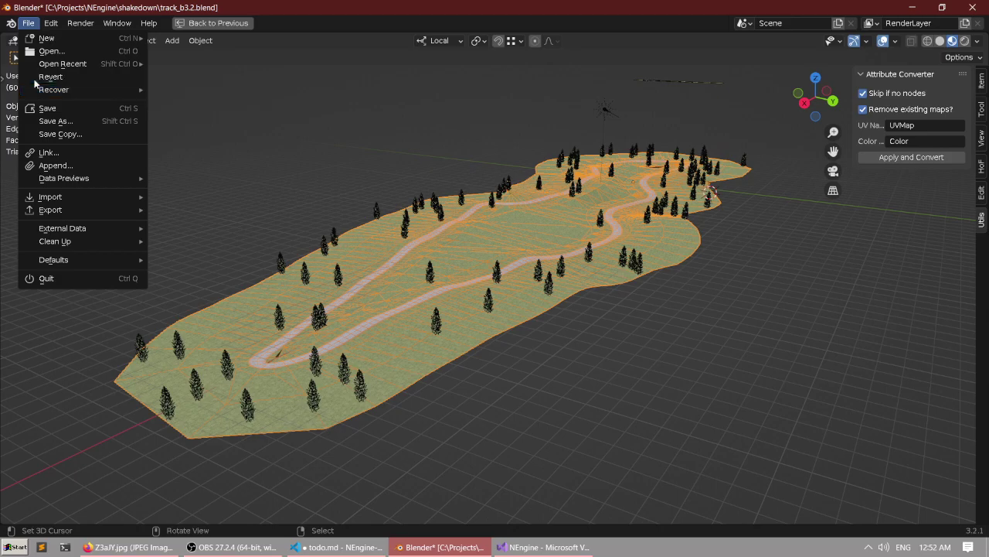
{"action": "left_click", "coordinate": [35, 76]}
{"action": "key", "text": "Return"}
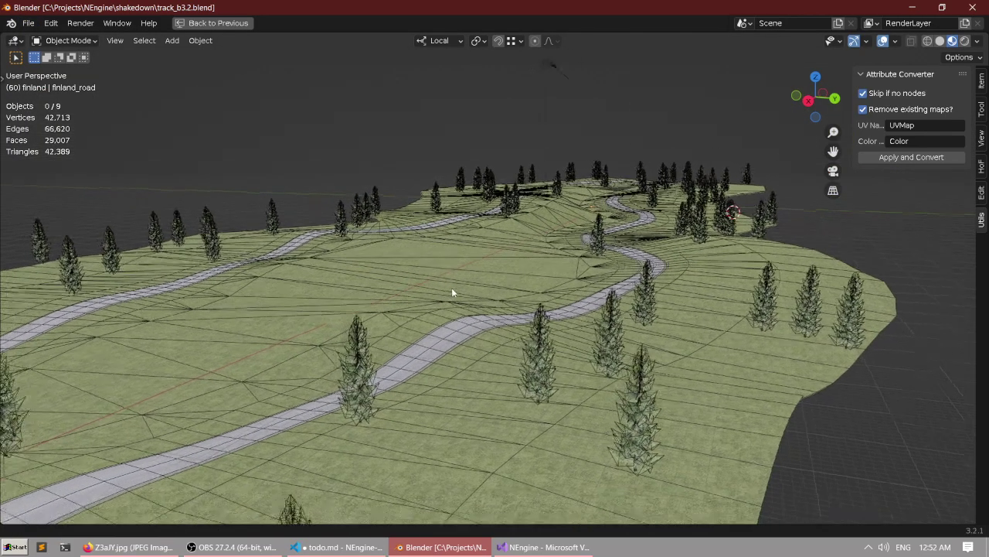
Switch to the NEngine project in Visual Studio, run NEngine-drive, and hide the debug overlay in the Shakedown window.
{"action": "middle_click_drag", "start_coordinate": [453, 292], "coordinate": [479, 284]}
{"action": "scroll", "coordinate": [479, 284], "scroll_direction": "up", "scroll_amount": 2}
{"action": "scroll", "coordinate": [481, 286], "scroll_direction": "down", "scroll_amount": 4}
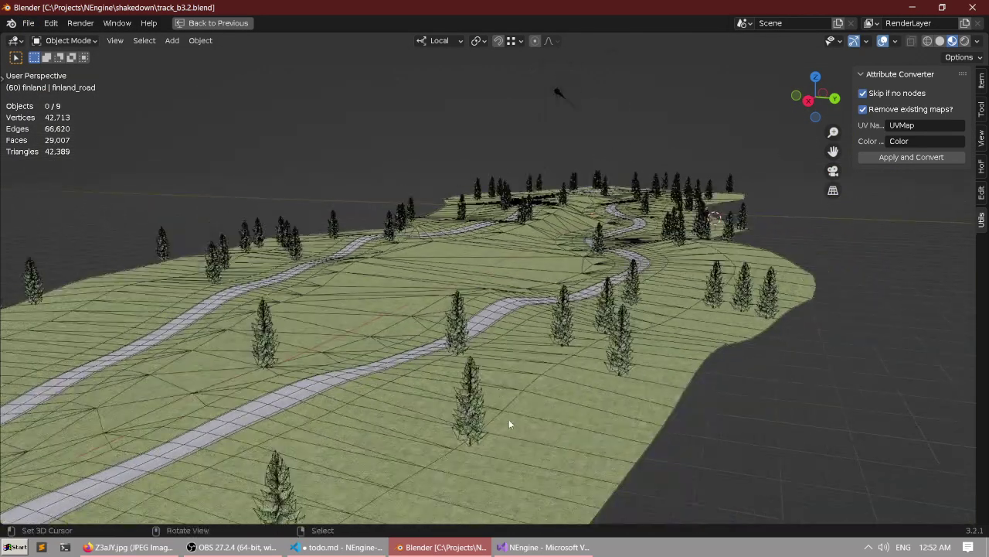
{"action": "left_click", "coordinate": [533, 547]}
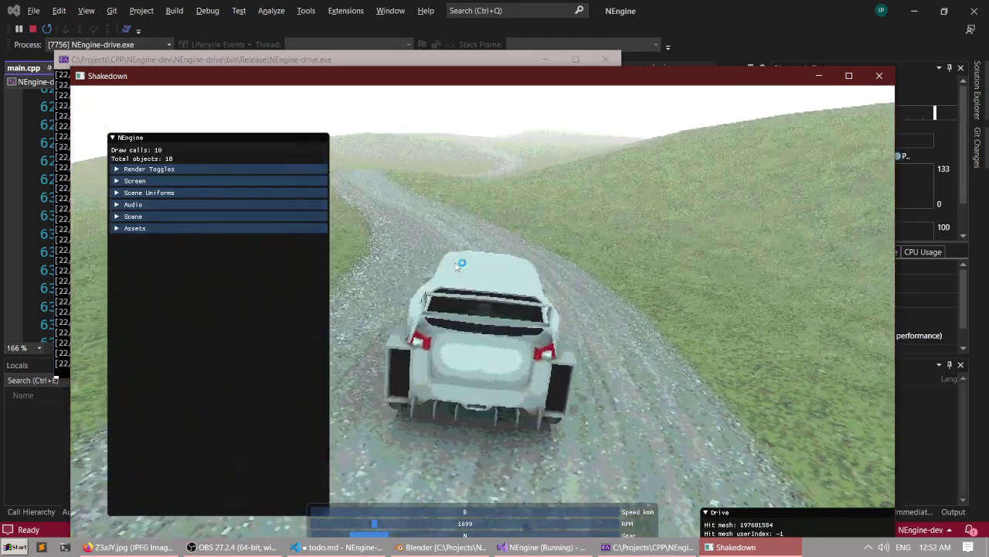
{"action": "key", "text": "F1"}
Test-drive the car around the gravel track to examine its bends, crests and straights.
{"action": "key", "text": "w"}
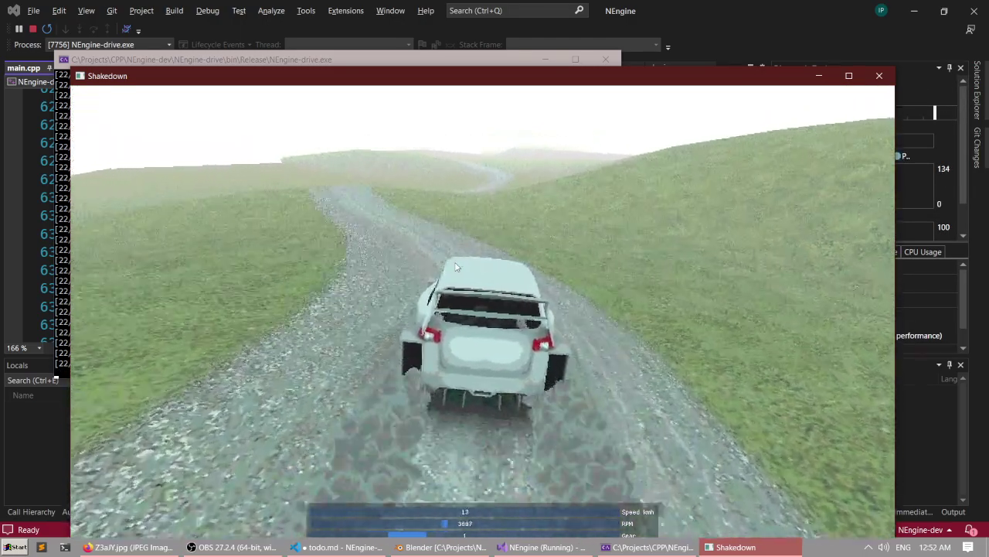
{"action": "key", "text": "a"}
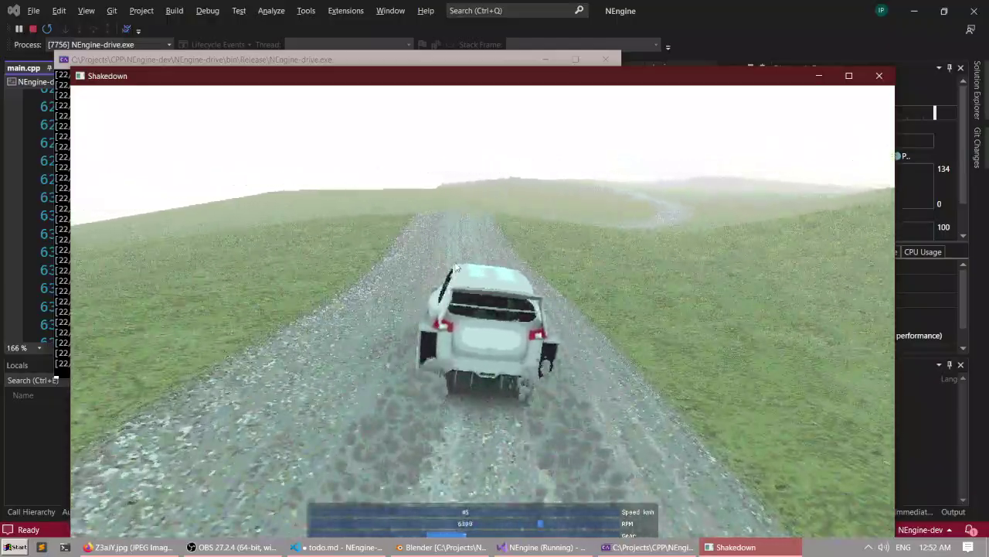
{"action": "key", "text": "Up"}
{"action": "key", "text": "Right"}
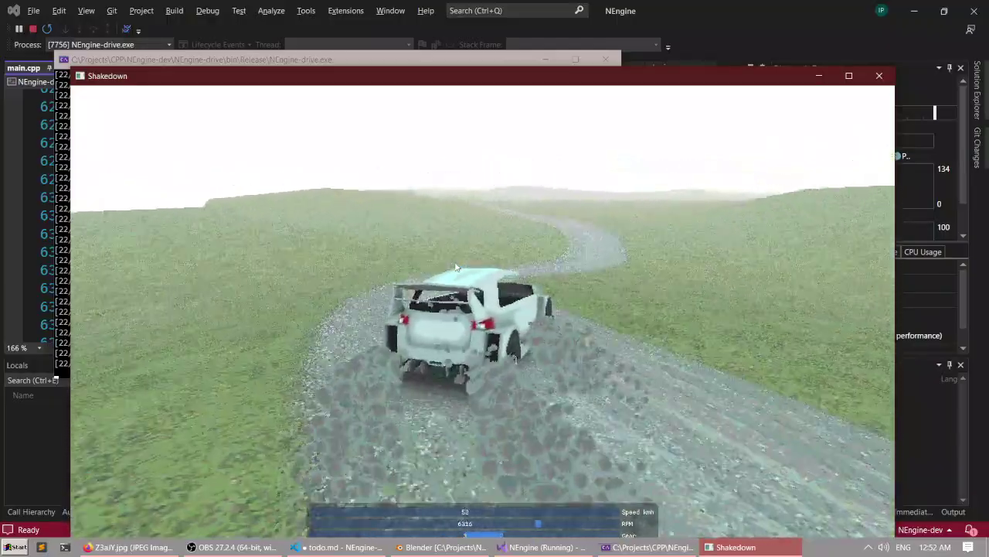
{"action": "key", "text": "Up"}
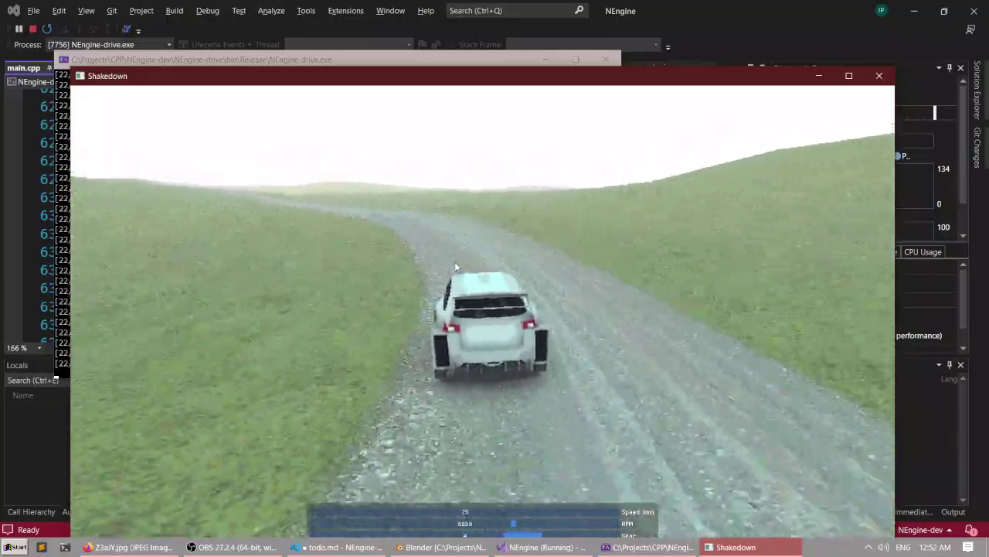
{"action": "key", "text": "Up"}
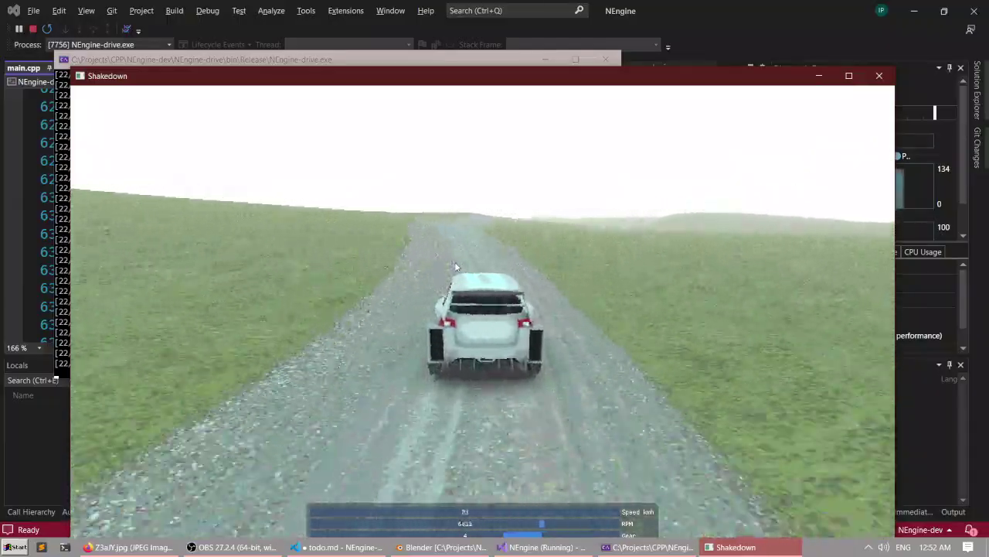
{"action": "key", "text": "Up"}
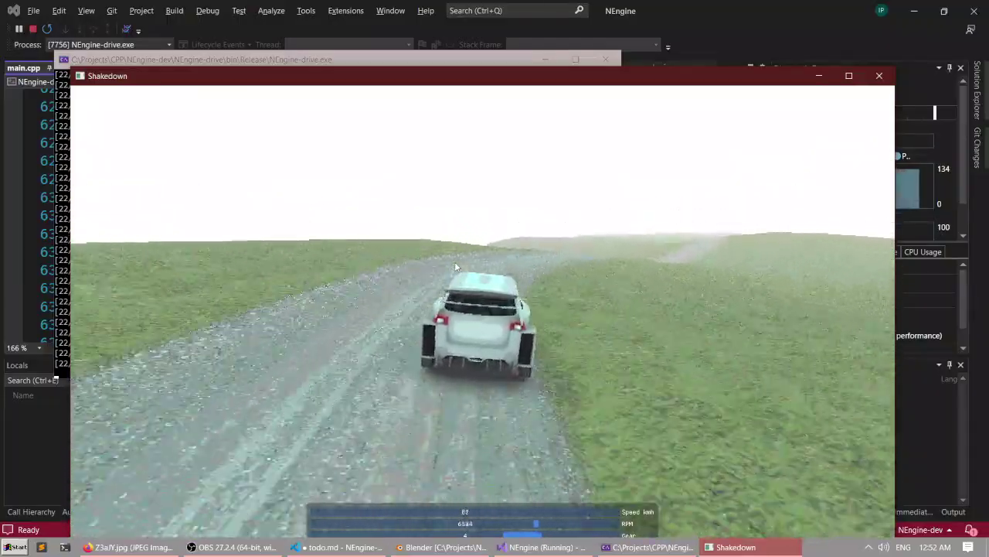
{"action": "key", "text": "Right"}
{"action": "key", "text": "Up"}
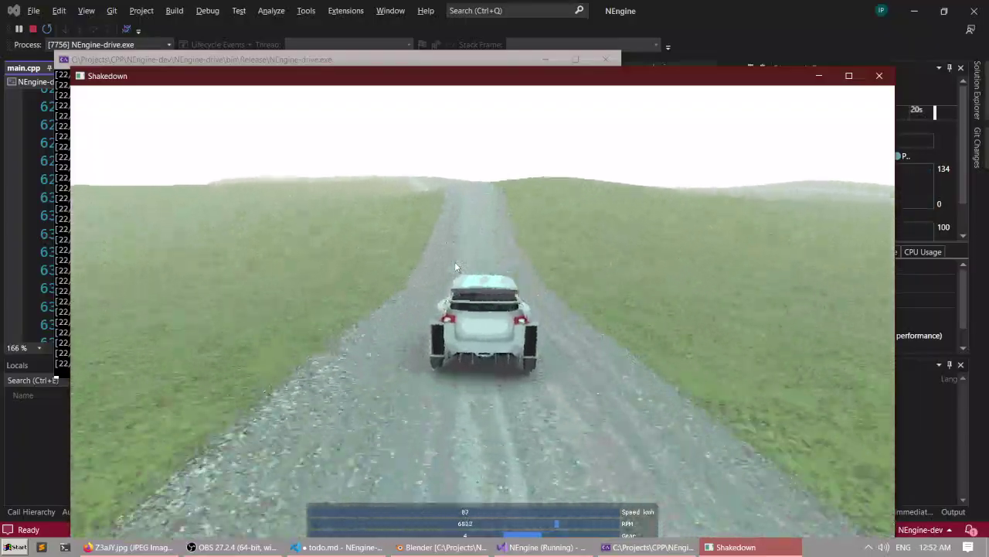
{"action": "key", "text": "Up"}
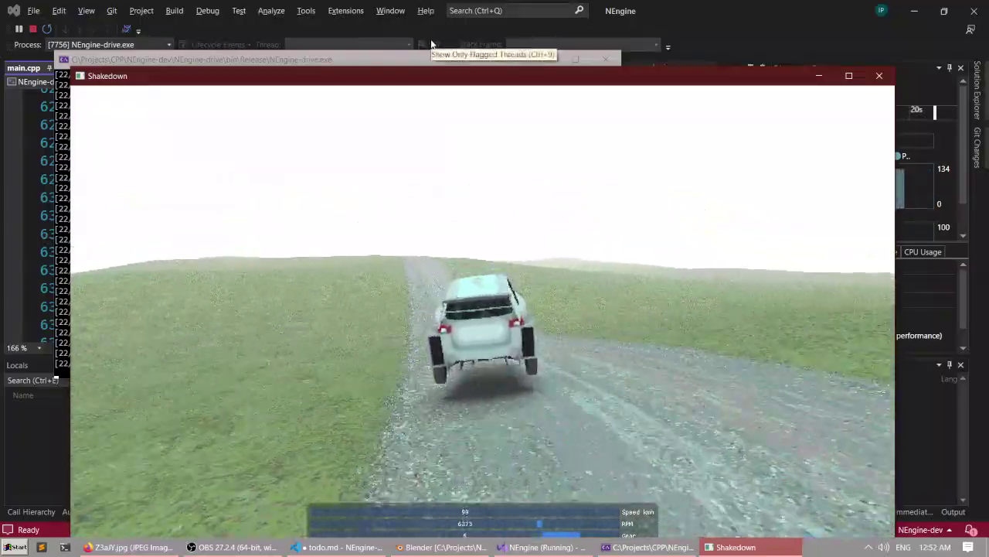
{"action": "key", "text": "Left"}
{"action": "key", "text": "Up"}
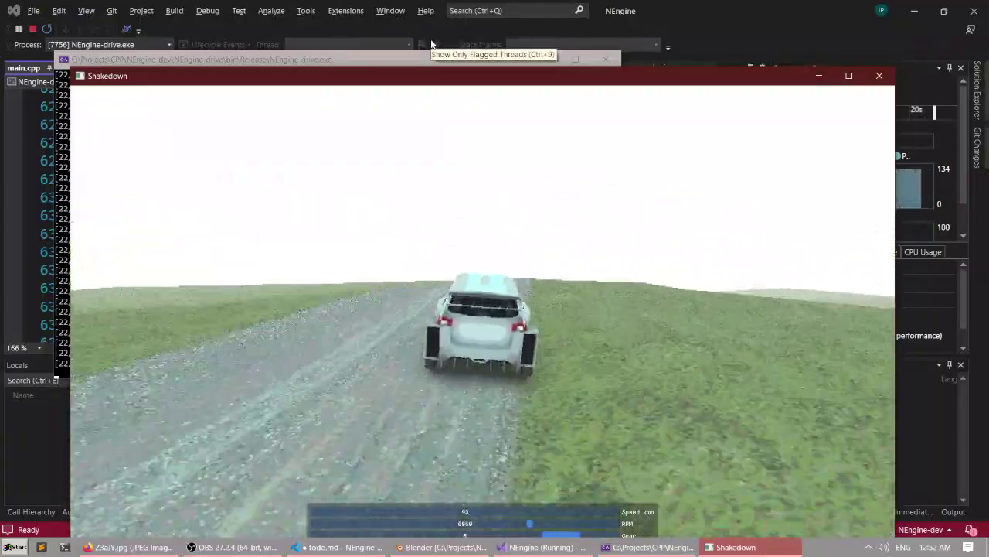
{"action": "key", "text": "Down"}
{"action": "key", "text": "Right"}
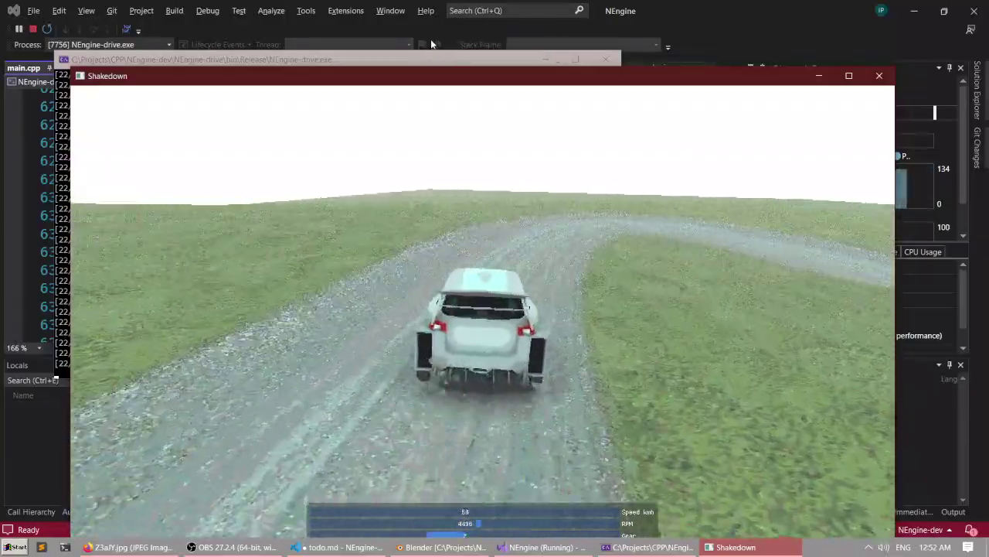
{"action": "key", "text": "Right"}
{"action": "key", "text": "Up"}
{"action": "key", "text": "Right"}
{"action": "key", "text": "Up"}
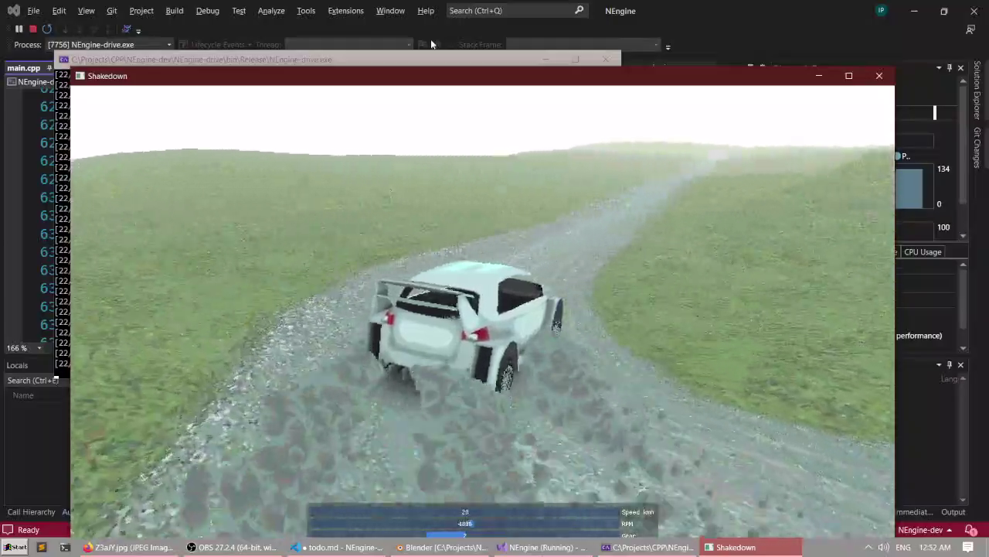
{"action": "key", "text": "Up"}
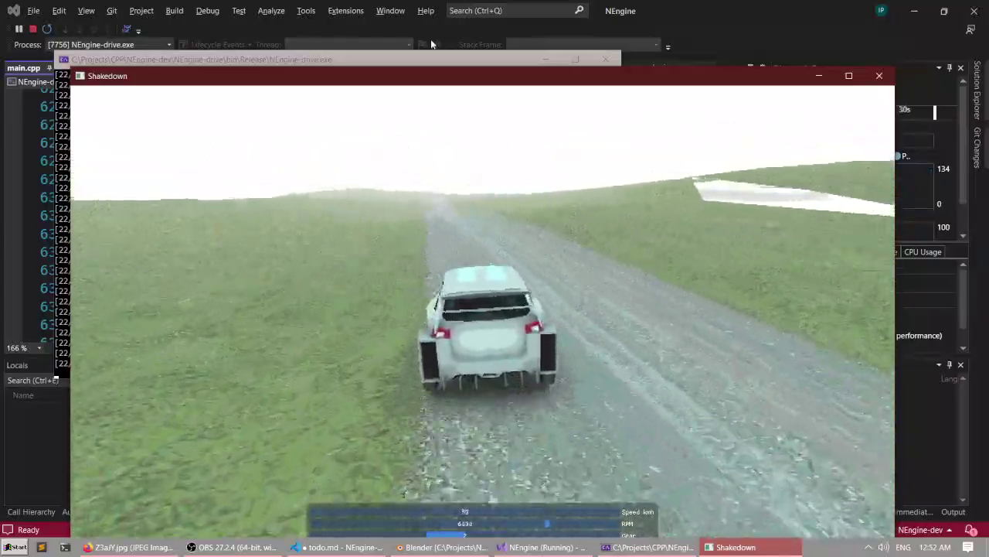
{"action": "key", "text": "Up"}
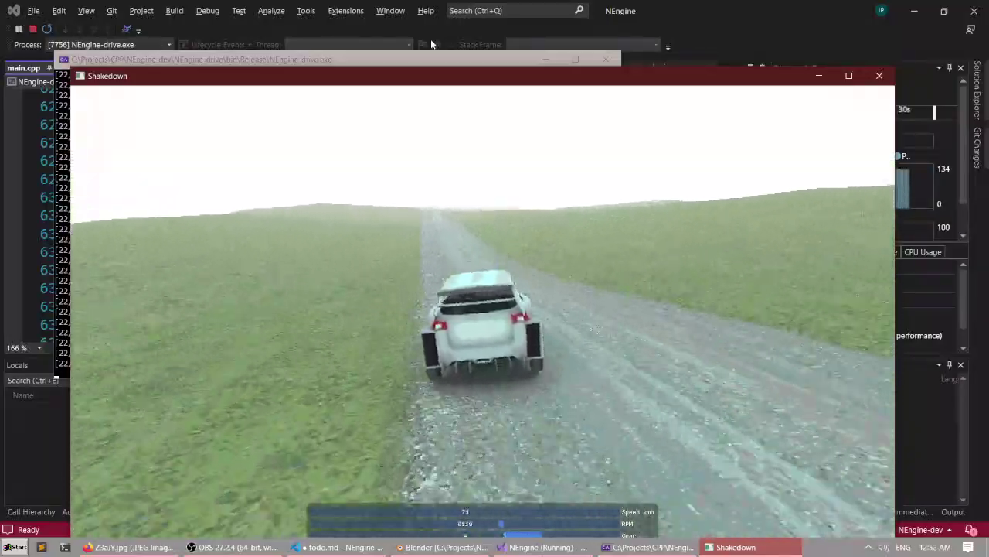
{"action": "key", "text": "Up"}
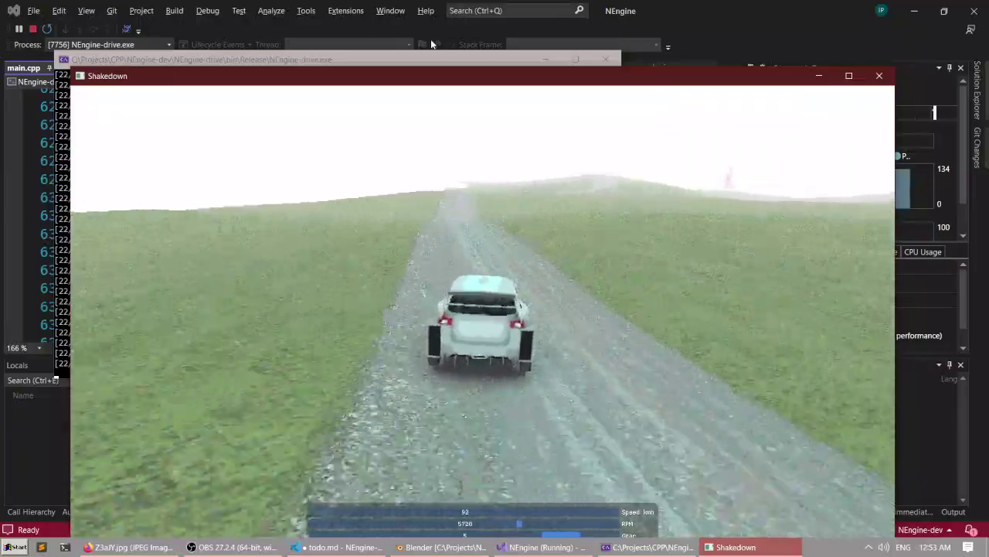
{"action": "key", "text": "Up"}
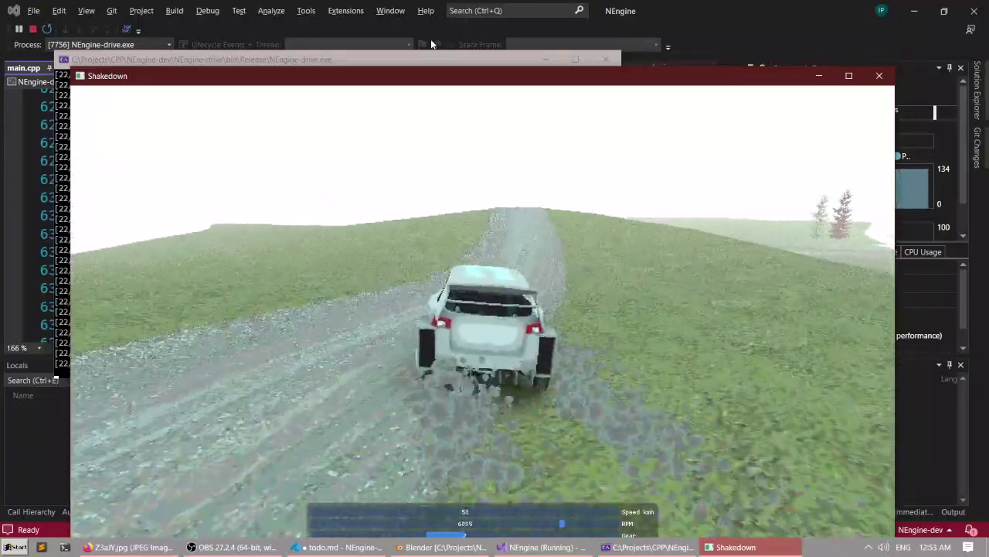
{"action": "key", "text": "Up"}
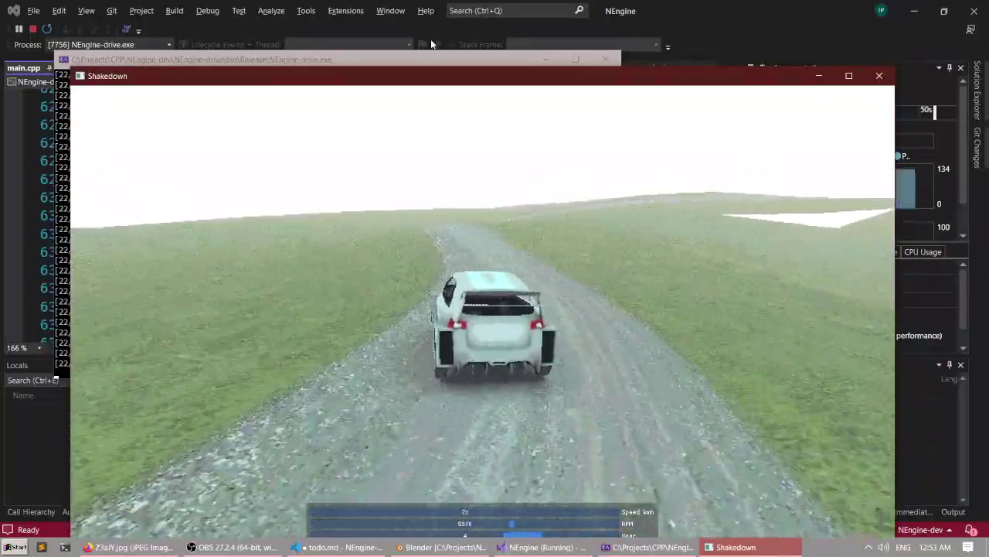
{"action": "key", "text": "Up"}
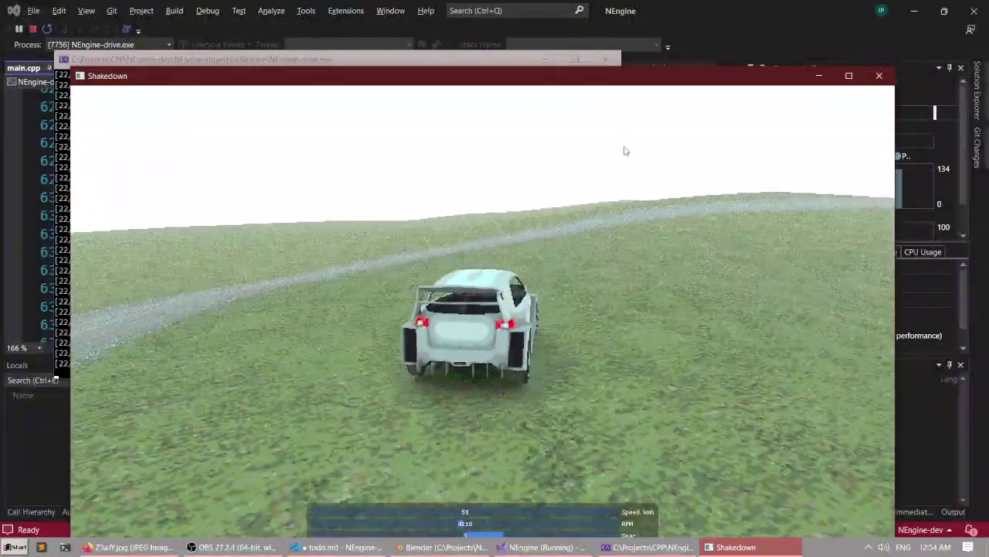
Close the Shakedown game and its debug console, and switch back to Blender.
{"action": "left_click", "coordinate": [879, 75]}
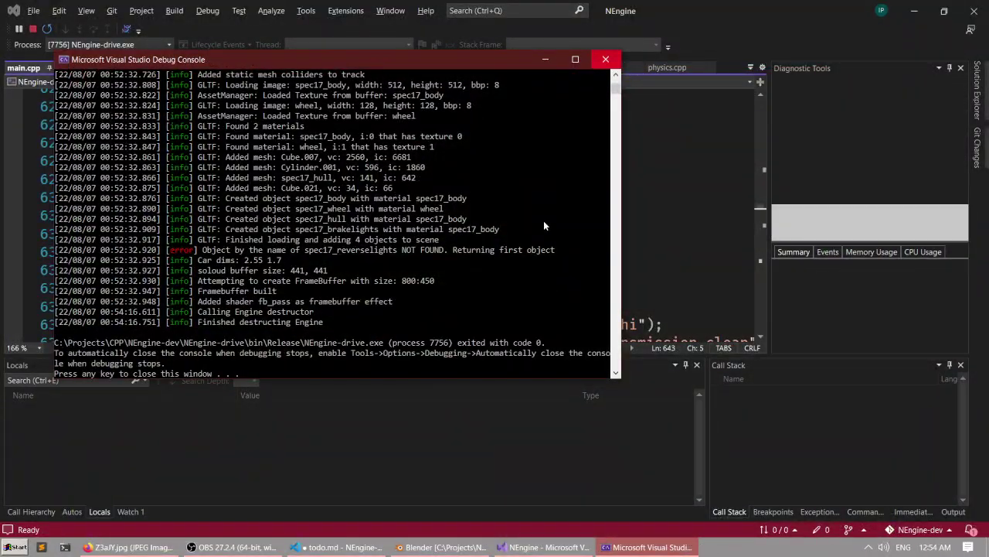
{"action": "left_click", "coordinate": [605, 59]}
{"action": "left_click", "coordinate": [440, 547]}
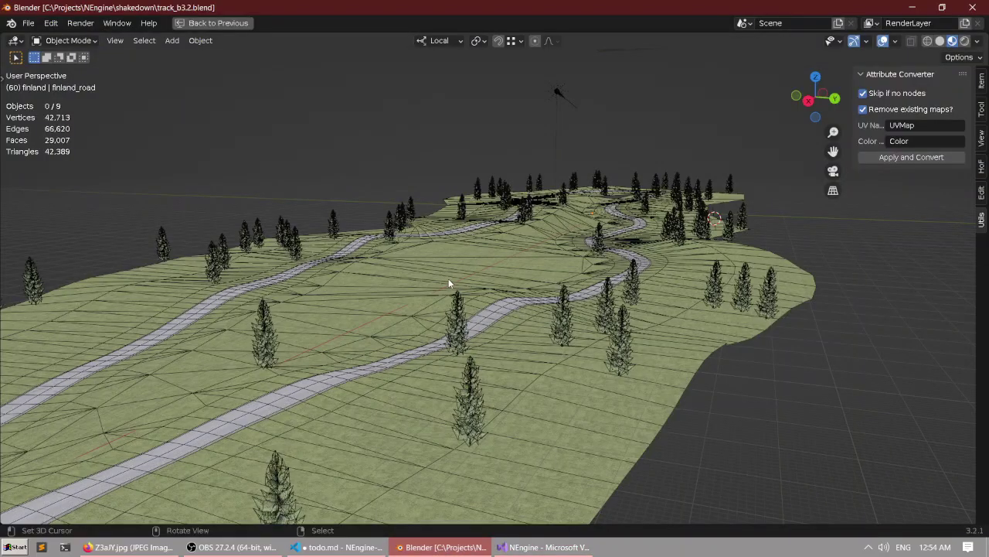
Select all the track objects and examine the terrain mesh and road surface between the two road stretches.
{"action": "middle_click_drag", "start_coordinate": [467, 226], "coordinate": [433, 282]}
{"action": "middle_click_drag", "start_coordinate": [535, 267], "coordinate": [506, 198], "text": "shift"}
{"action": "key", "text": "a"}
{"action": "scroll", "coordinate": [437, 213], "scroll_direction": "up", "scroll_amount": 5}
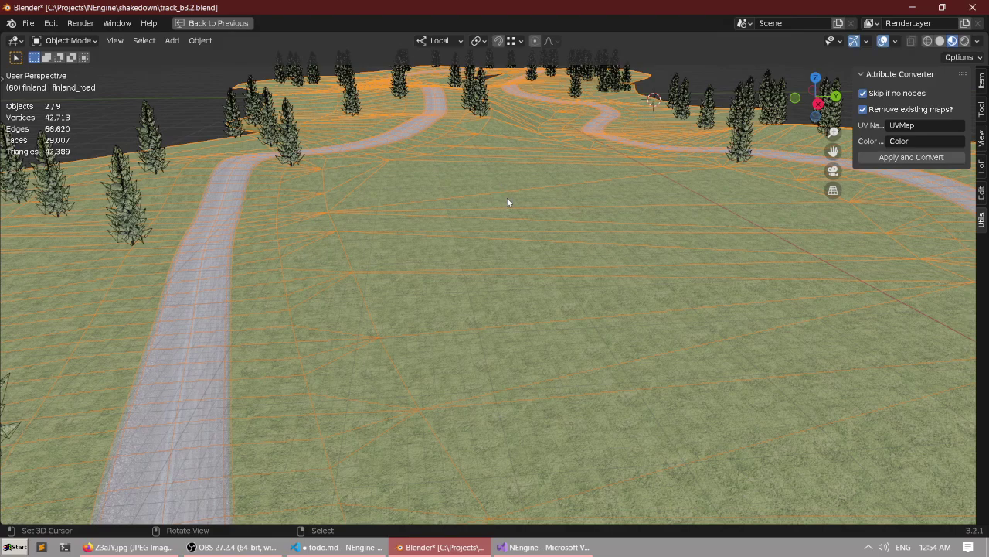
{"action": "middle_click_drag", "start_coordinate": [510, 203], "coordinate": [564, 190]}
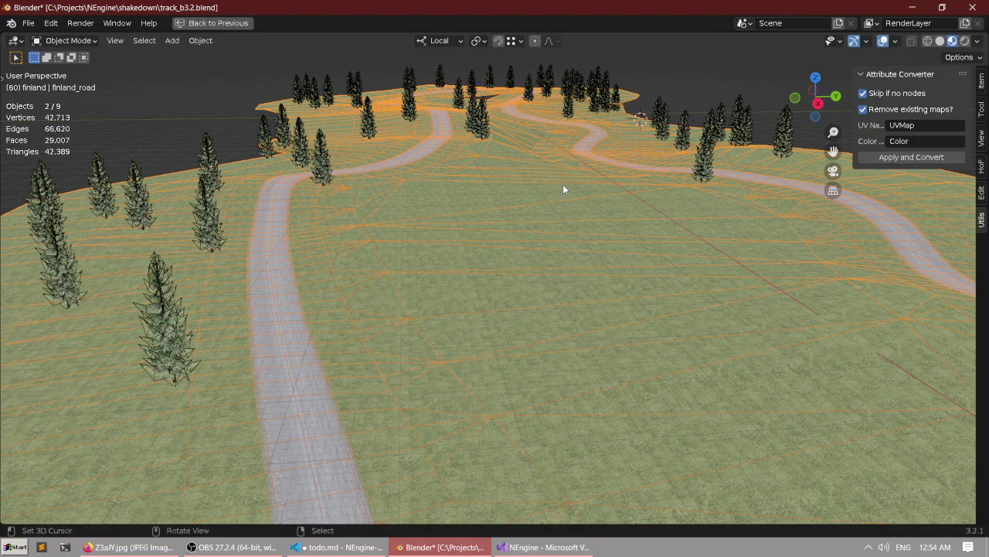
{"action": "middle_click_drag", "start_coordinate": [564, 189], "coordinate": [538, 209]}
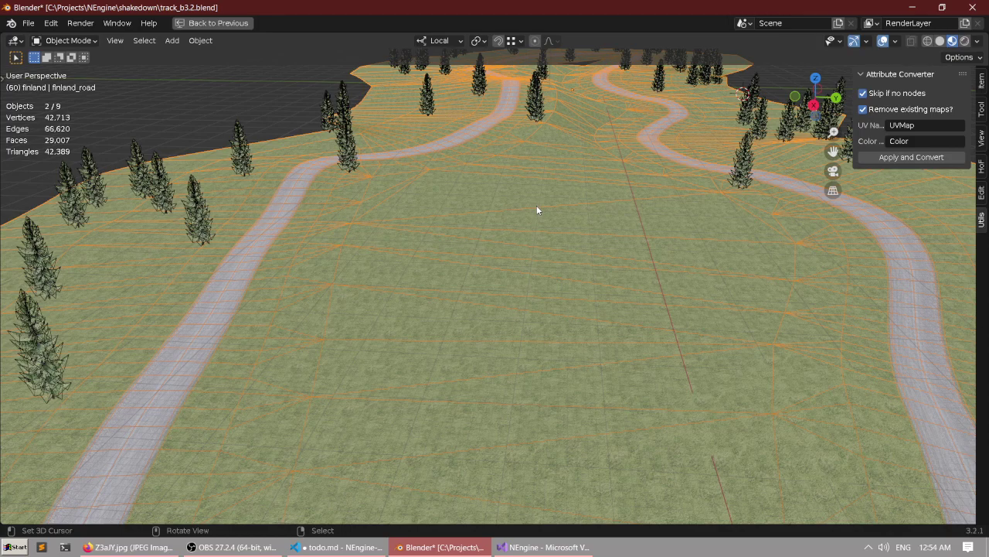
{"action": "scroll", "coordinate": [507, 199], "scroll_direction": "down", "scroll_amount": 4}
{"action": "scroll", "coordinate": [519, 207], "scroll_direction": "up", "scroll_amount": 6}
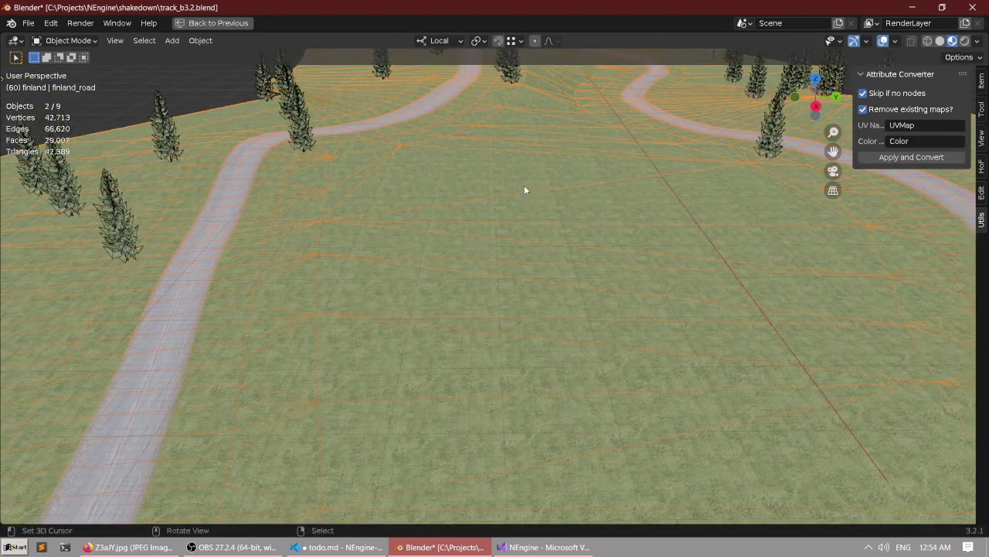
{"action": "middle_click_drag", "start_coordinate": [525, 187], "coordinate": [514, 209], "text": "shift"}
{"action": "scroll", "coordinate": [514, 210], "scroll_direction": "up", "scroll_amount": 2}
{"action": "key", "text": "shift+space"}
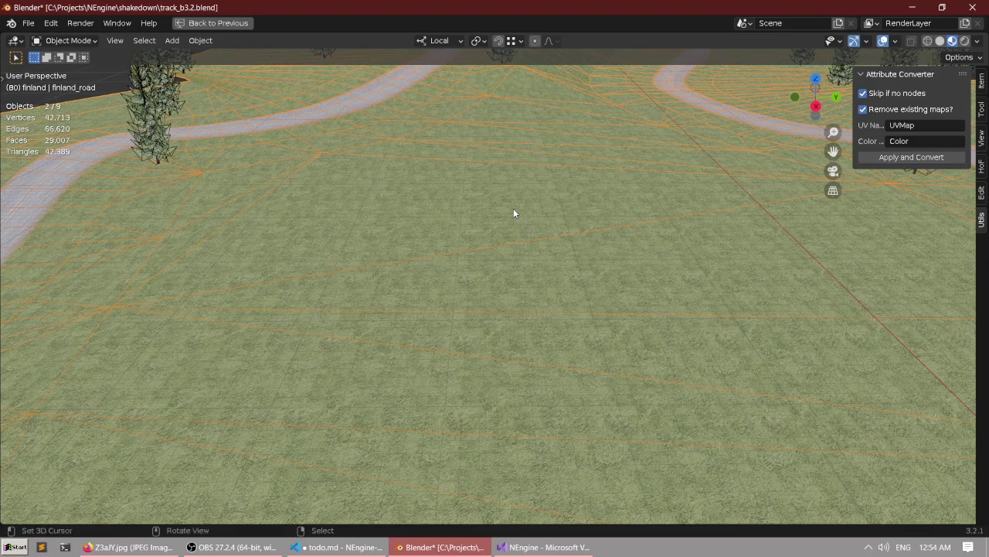
Switch from the enlarged 3D view to an enlarged node editor showing NodeGroup.001 of the Finland Road geometry nodes.
{"action": "key", "text": "ctrl+space"}
{"action": "scroll", "coordinate": [214, 341], "scroll_direction": "up", "scroll_amount": 5}
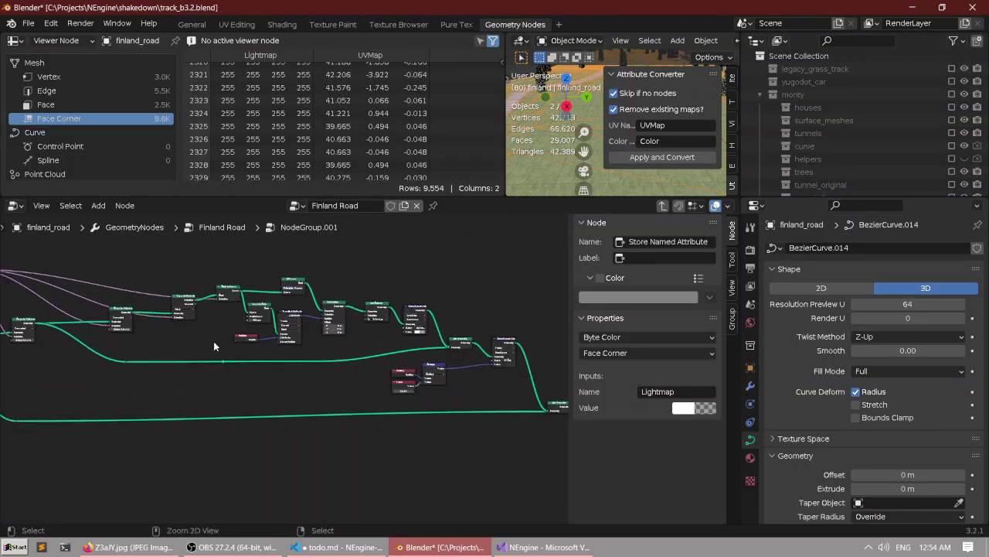
{"action": "key", "text": "ctrl+space"}
{"action": "scroll", "coordinate": [371, 277], "scroll_direction": "up", "scroll_amount": 5}
{"action": "middle_click_drag", "start_coordinate": [504, 241], "coordinate": [613, 357]}
{"action": "scroll", "coordinate": [430, 239], "scroll_direction": "down", "scroll_amount": 4}
{"action": "middle_click_drag", "start_coordinate": [251, 216], "coordinate": [447, 259]}
{"action": "key", "text": "F3"}
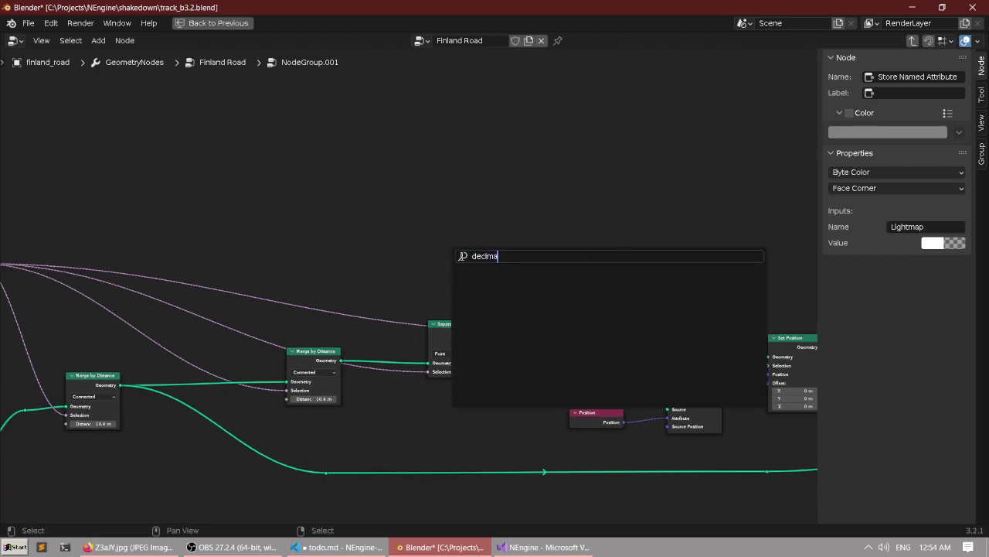
{"action": "key", "text": "Escape"}
{"action": "key", "text": "shift+a"}
{"action": "key", "text": "Escape"}
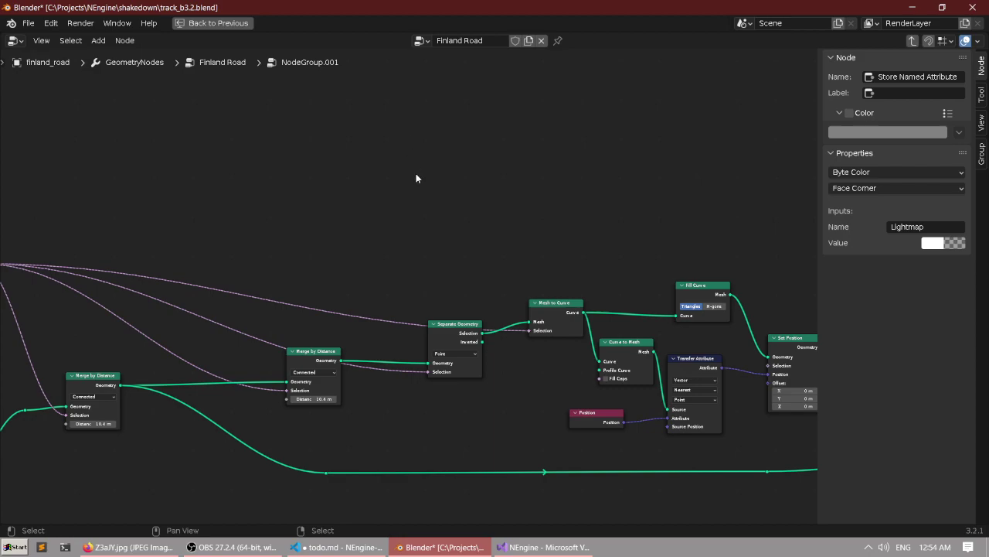
Add a Subdivide Mesh node to NodeGroup.001.
{"action": "key", "text": "shift+a"}
{"action": "left_click", "coordinate": [424, 198]}
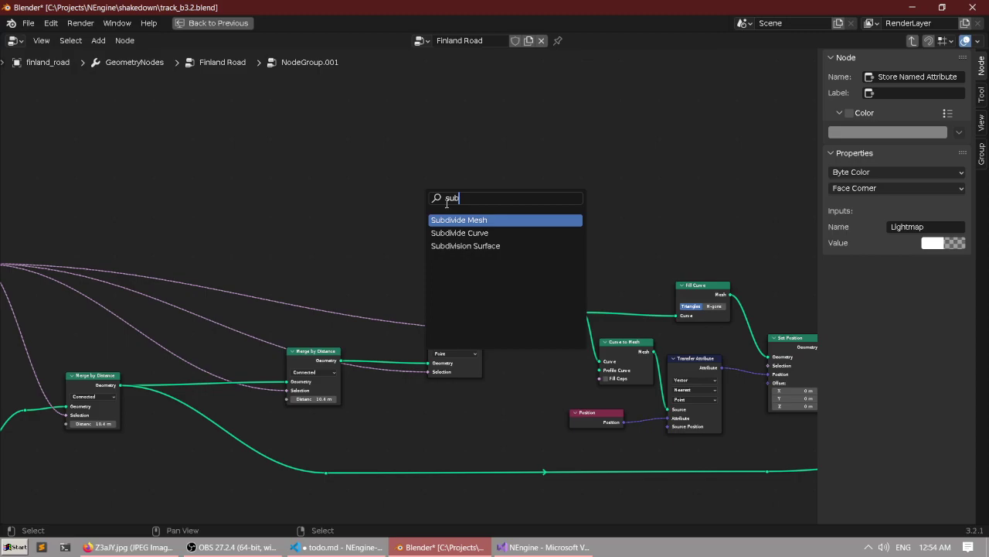
{"action": "left_click", "coordinate": [482, 219]}
{"action": "scroll", "coordinate": [542, 275], "scroll_direction": "up", "scroll_amount": 4}
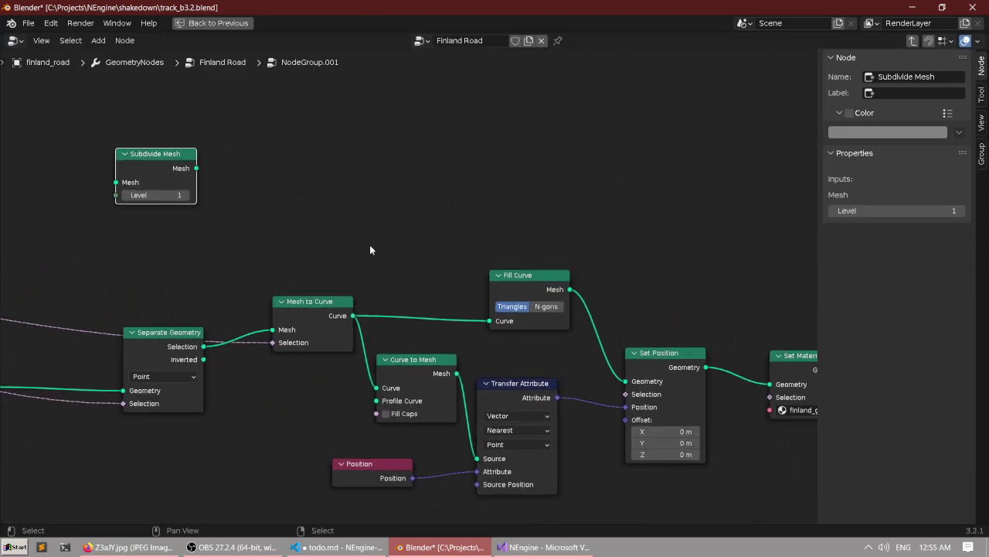
Make room before the UVMap Store Named Attribute node and insert Subdivide Mesh between it and Join Geometry.
{"action": "left_click_drag", "start_coordinate": [145, 170], "coordinate": [663, 168]}
{"action": "middle_click_drag", "start_coordinate": [619, 226], "coordinate": [348, 161]}
{"action": "scroll", "coordinate": [453, 242], "scroll_direction": "up", "scroll_amount": 3}
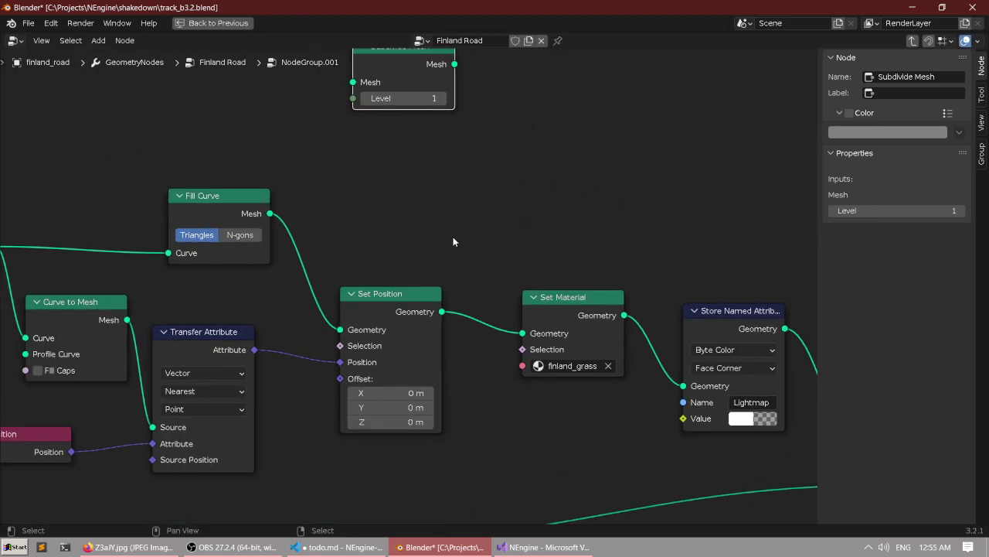
{"action": "middle_click_drag", "start_coordinate": [515, 284], "coordinate": [433, 231]}
{"action": "scroll", "coordinate": [431, 227], "scroll_direction": "down", "scroll_amount": 4}
{"action": "middle_click_drag", "start_coordinate": [404, 176], "coordinate": [375, 175]}
{"action": "scroll", "coordinate": [368, 151], "scroll_direction": "up", "scroll_amount": 1}
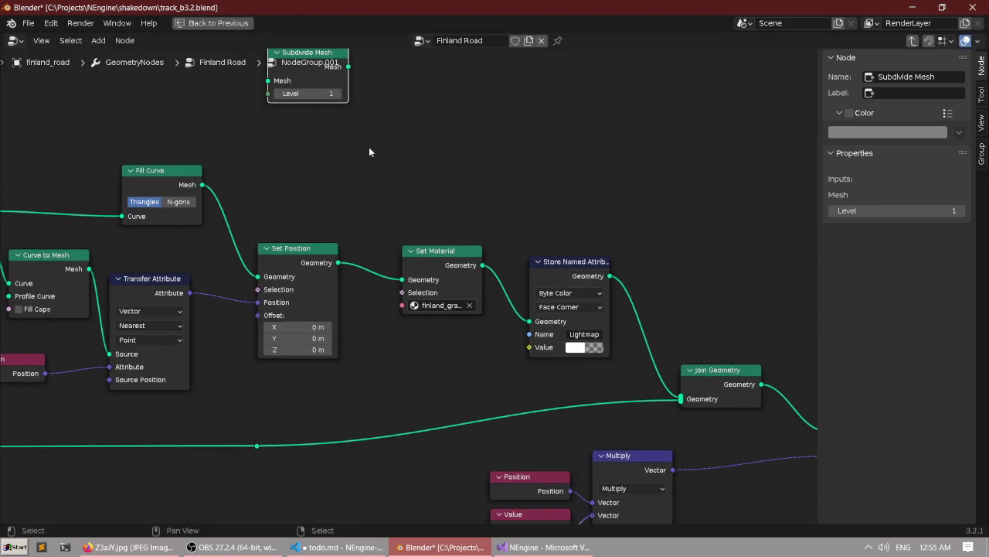
{"action": "scroll", "coordinate": [323, 95], "scroll_direction": "down", "scroll_amount": 2}
{"action": "middle_click_drag", "start_coordinate": [318, 108], "coordinate": [301, 122]}
{"action": "left_click_drag", "start_coordinate": [302, 122], "coordinate": [572, 217]}
{"action": "scroll", "coordinate": [626, 231], "scroll_direction": "up", "scroll_amount": 1}
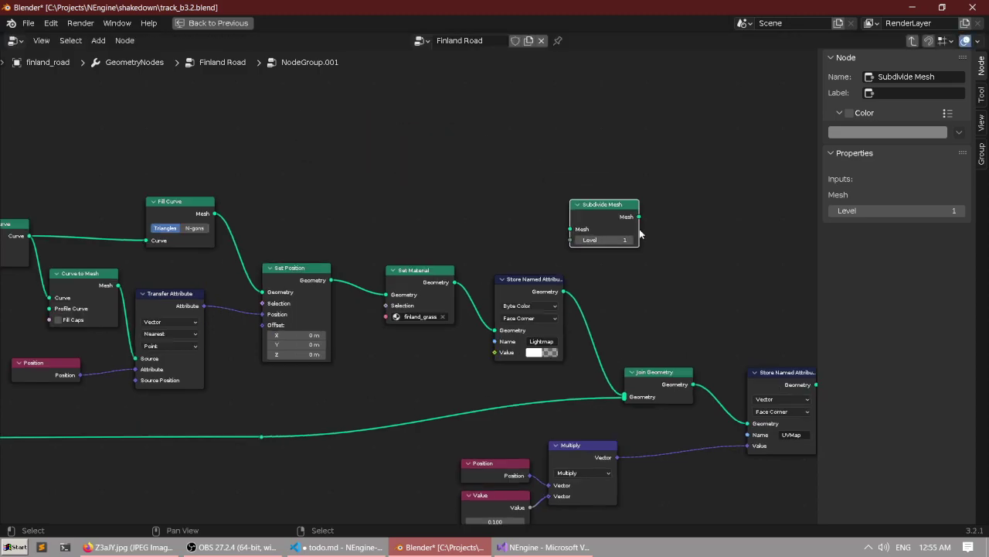
{"action": "scroll", "coordinate": [378, 169], "scroll_direction": "up", "scroll_amount": 1}
{"action": "middle_click_drag", "start_coordinate": [642, 234], "coordinate": [411, 173]}
{"action": "scroll", "coordinate": [378, 169], "scroll_direction": "up", "scroll_amount": 3}
{"action": "scroll", "coordinate": [411, 173], "scroll_direction": "down", "scroll_amount": 3}
{"action": "middle_click_drag", "start_coordinate": [511, 217], "coordinate": [302, 201]}
{"action": "scroll", "coordinate": [595, 229], "scroll_direction": "up", "scroll_amount": 3}
{"action": "scroll", "coordinate": [309, 203], "scroll_direction": "up", "scroll_amount": 1}
{"action": "left_click_drag", "start_coordinate": [457, 332], "coordinate": [552, 354]}
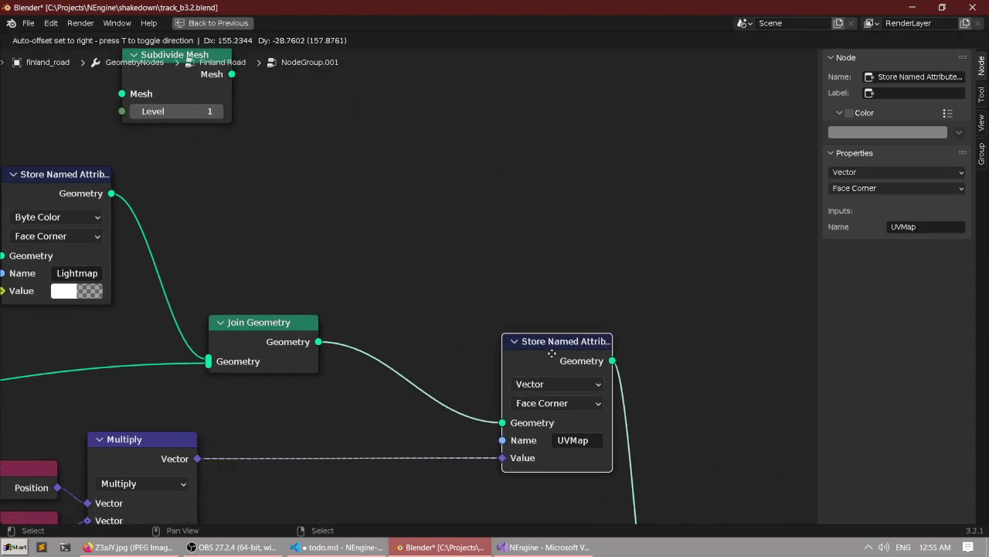
{"action": "left_click_drag", "start_coordinate": [182, 92], "coordinate": [442, 351]}
Enlarge the 3D view, switch it to solid shading and examine the subdivided terrain around the road.
{"action": "key", "text": "ctrl+space"}
{"action": "key", "text": "ctrl+space"}
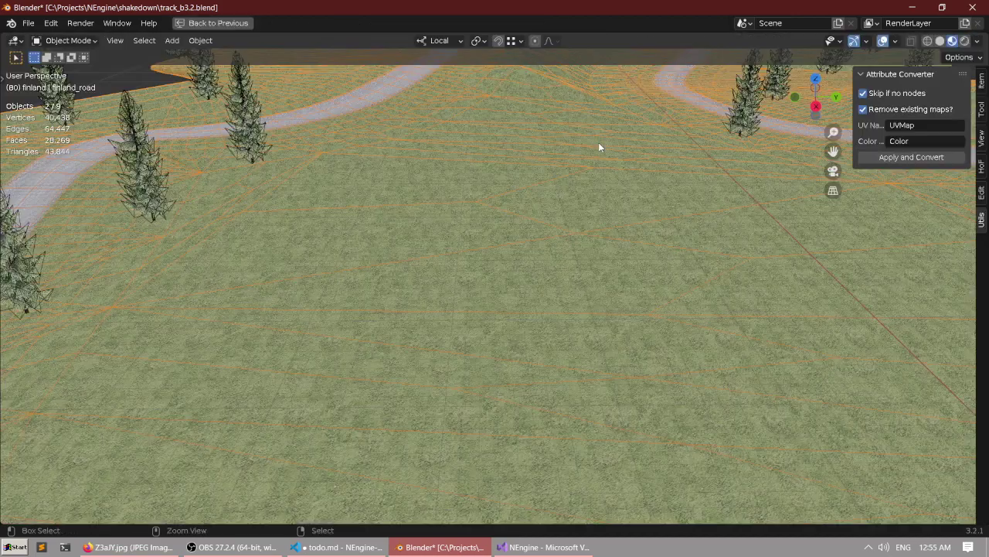
{"action": "scroll", "coordinate": [509, 133], "scroll_direction": "down", "scroll_amount": 4}
{"action": "middle_click_drag", "start_coordinate": [366, 190], "coordinate": [920, 43], "text": "shift"}
{"action": "scroll", "coordinate": [450, 294], "scroll_direction": "up", "scroll_amount": 5}
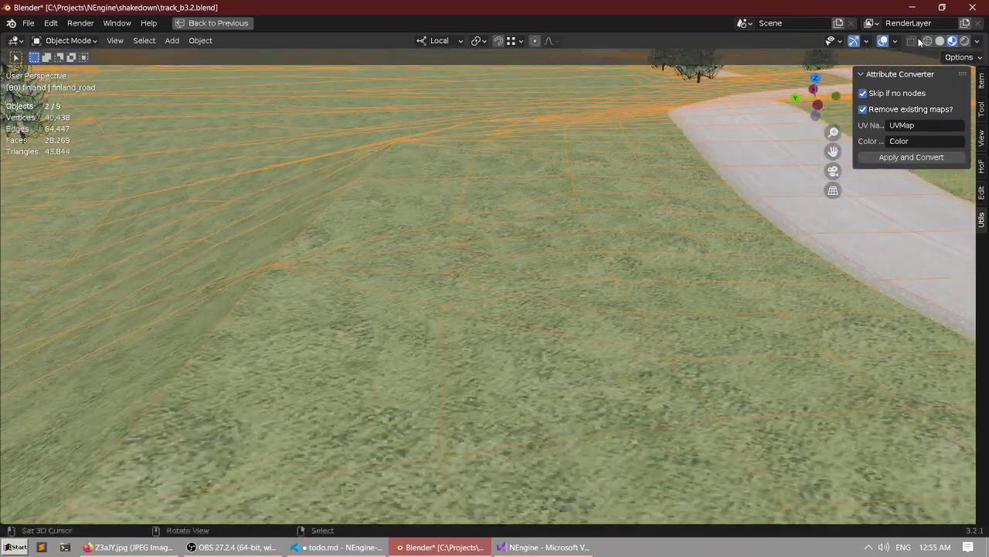
{"action": "middle_click_drag", "start_coordinate": [235, 60], "coordinate": [446, 114]}
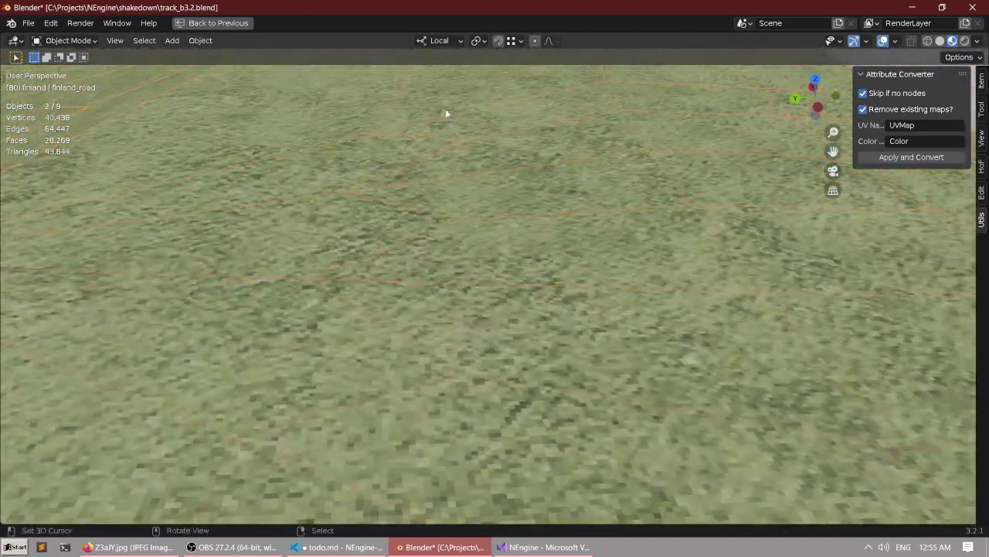
{"action": "left_click", "coordinate": [939, 41]}
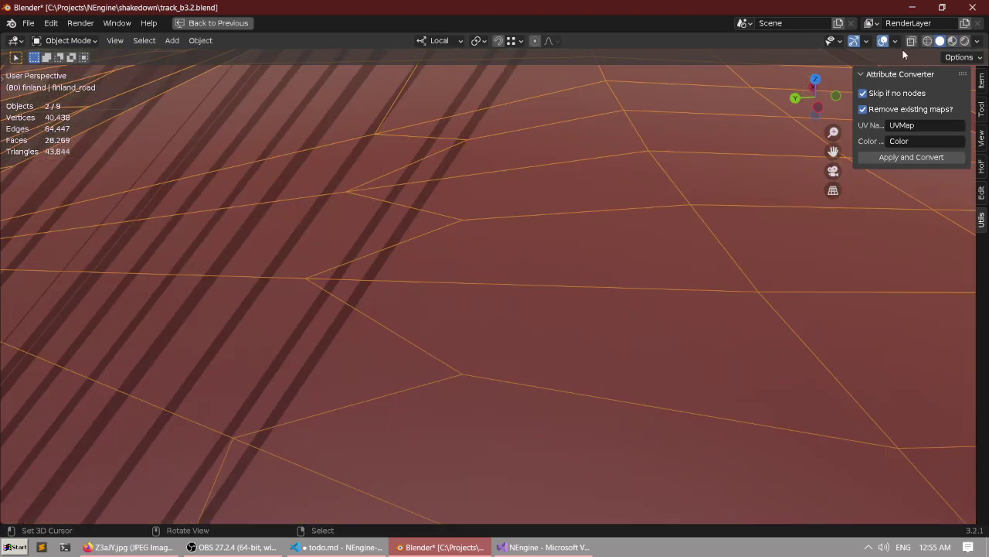
{"action": "mouse_move", "coordinate": [552, 118]}
{"action": "middle_mouse_down"}
{"action": "mouse_move", "coordinate": [541, 154]}
{"action": "mouse_move", "coordinate": [603, 176]}
{"action": "mouse_move", "coordinate": [494, 170]}
{"action": "mouse_move", "coordinate": [384, 238]}
{"action": "middle_mouse_up"}
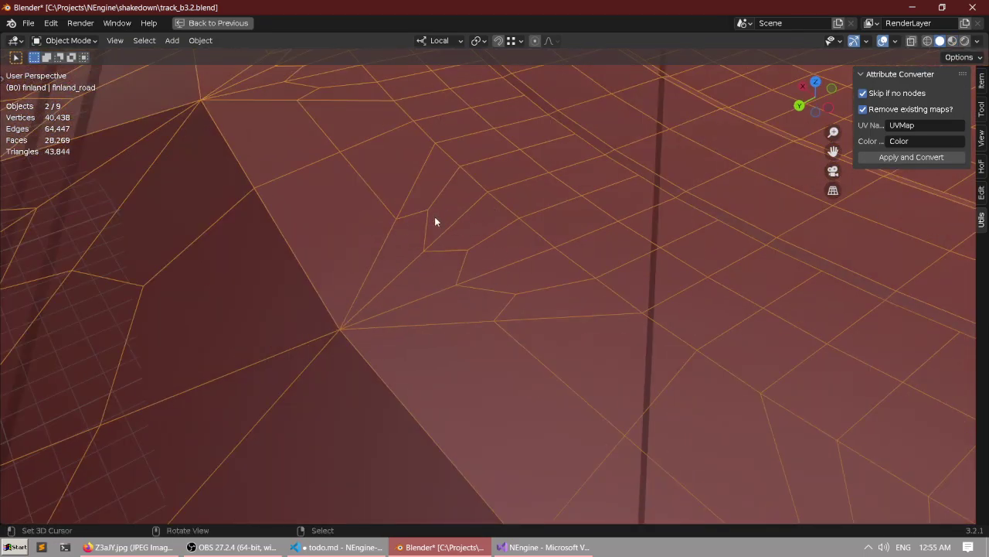
{"action": "scroll", "coordinate": [436, 222], "scroll_direction": "down", "scroll_amount": 10}
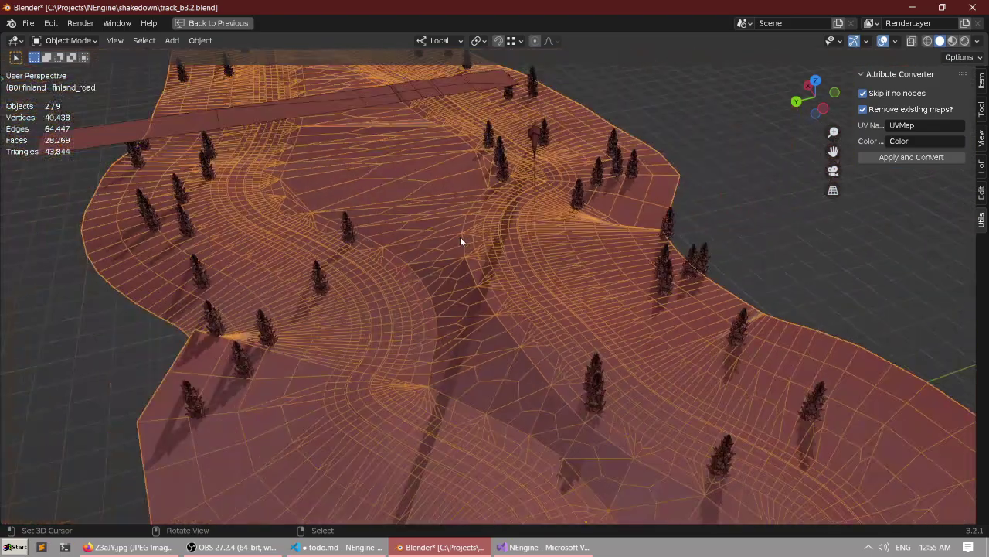
{"action": "middle_click_drag", "start_coordinate": [460, 237], "coordinate": [371, 224]}
{"action": "scroll", "coordinate": [465, 245], "scroll_direction": "up", "scroll_amount": 4}
{"action": "scroll", "coordinate": [371, 224], "scroll_direction": "up", "scroll_amount": 2}
{"action": "middle_click_drag", "start_coordinate": [371, 224], "coordinate": [386, 201], "text": "shift"}
{"action": "scroll", "coordinate": [386, 201], "scroll_direction": "down", "scroll_amount": 4}
{"action": "middle_click_drag", "start_coordinate": [624, 230], "coordinate": [500, 168], "text": "shift"}
Undo the insertion of the Subdivide Mesh node and save track_b3.2.blend.
{"action": "key", "text": "ctrl+space"}
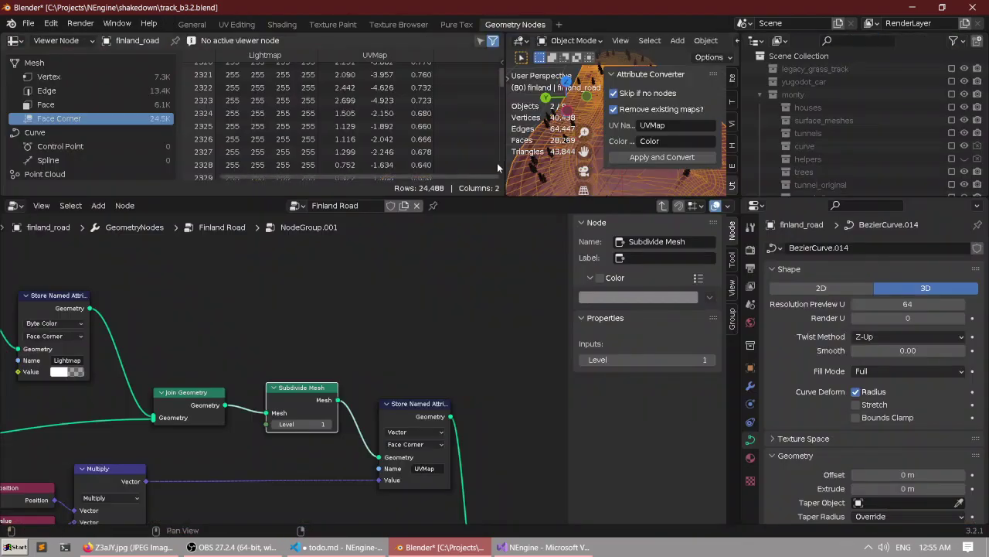
{"action": "middle_click_drag", "start_coordinate": [311, 333], "coordinate": [416, 288]}
{"action": "scroll", "coordinate": [343, 275], "scroll_direction": "up", "scroll_amount": 1}
{"action": "key", "text": "ctrl+z"}
{"action": "scroll", "coordinate": [345, 279], "scroll_direction": "down", "scroll_amount": 3}
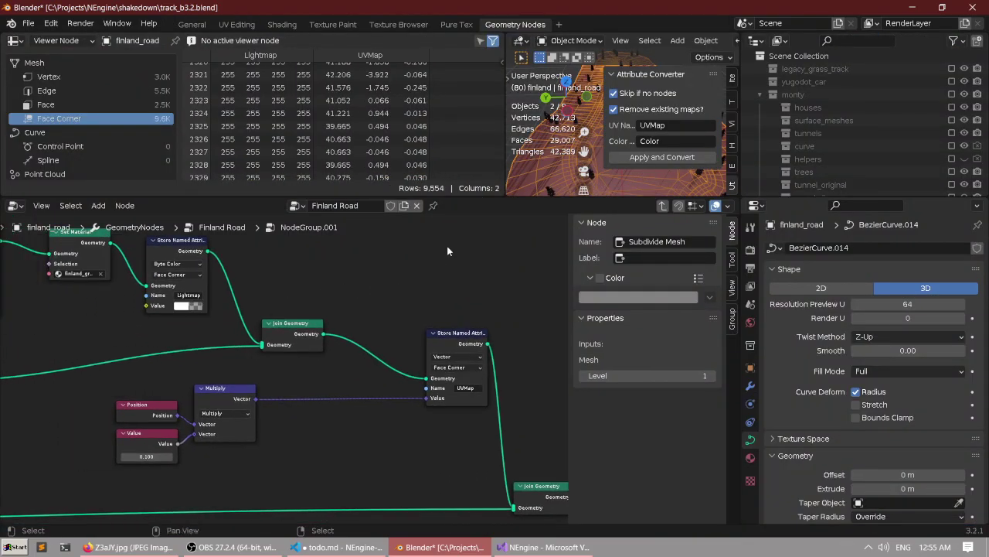
{"action": "scroll", "coordinate": [555, 144], "scroll_direction": "down", "scroll_amount": 4}
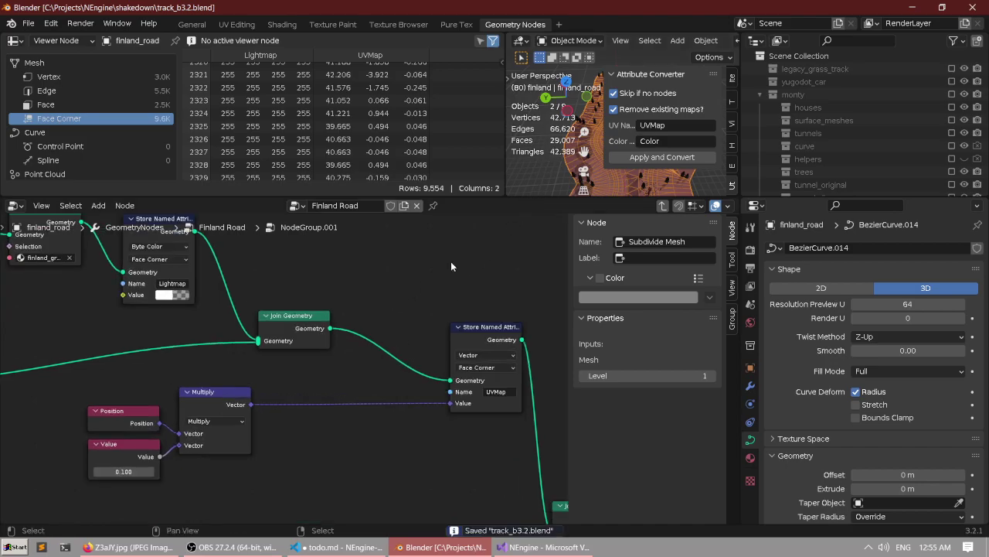
Enlarge the 3D view and examine the terrain mesh around the hairpin bends and the profile strip.
{"action": "key", "text": "ctrl+space"}
{"action": "scroll", "coordinate": [557, 157], "scroll_direction": "down", "scroll_amount": 3}
{"action": "middle_click_drag", "start_coordinate": [557, 156], "coordinate": [442, 214]}
{"action": "key", "text": "alt+a"}
{"action": "scroll", "coordinate": [478, 161], "scroll_direction": "up", "scroll_amount": 3}
{"action": "scroll", "coordinate": [441, 214], "scroll_direction": "up", "scroll_amount": 2}
{"action": "right_click", "coordinate": [443, 214]}
{"action": "right_click", "coordinate": [458, 219], "text": "shift"}
{"action": "scroll", "coordinate": [607, 219], "scroll_direction": "up", "scroll_amount": 3}
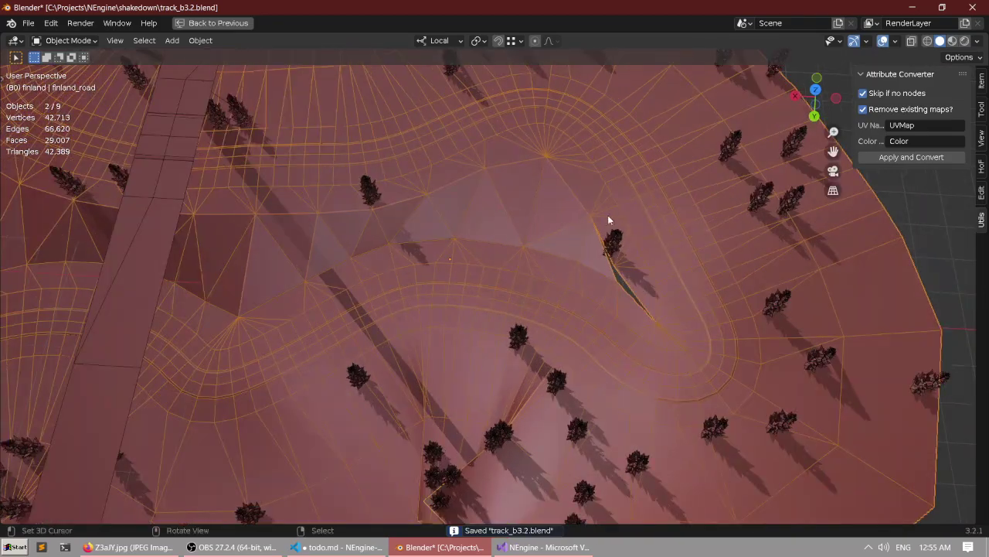
{"action": "middle_click_drag", "start_coordinate": [607, 219], "coordinate": [520, 194], "text": "shift"}
{"action": "scroll", "coordinate": [557, 260], "scroll_direction": "up", "scroll_amount": 3}
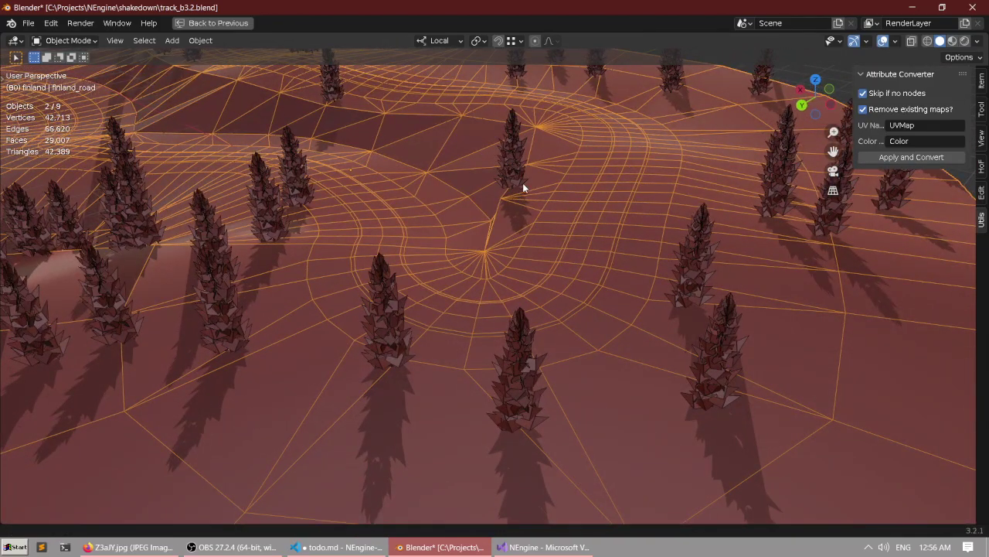
{"action": "scroll", "coordinate": [523, 182], "scroll_direction": "up", "scroll_amount": 6}
{"action": "middle_click_drag", "start_coordinate": [522, 183], "coordinate": [527, 232]}
{"action": "scroll", "coordinate": [410, 167], "scroll_direction": "down", "scroll_amount": 6}
{"action": "middle_click_drag", "start_coordinate": [527, 231], "coordinate": [534, 371]}
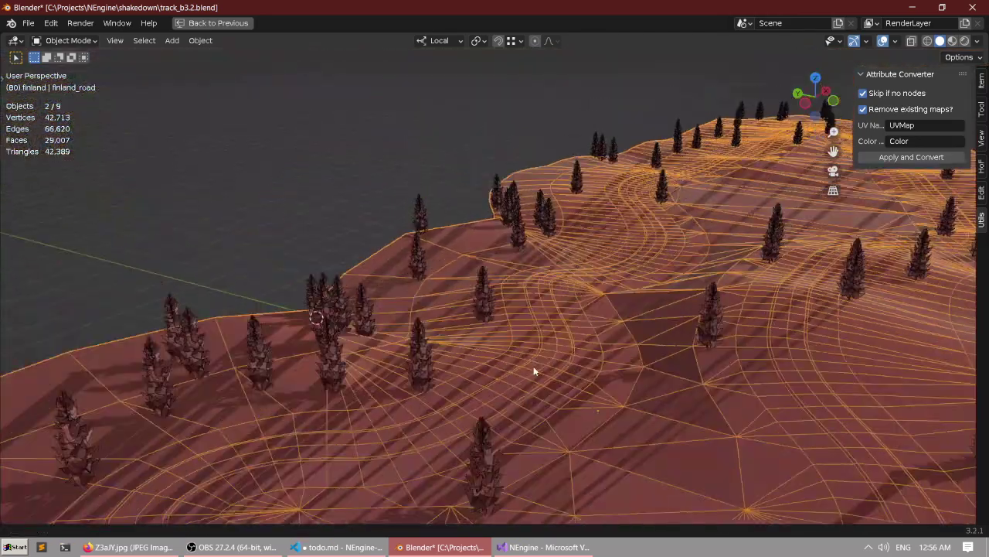
{"action": "scroll", "coordinate": [528, 234], "scroll_direction": "down", "scroll_amount": 3}
{"action": "middle_click_drag", "start_coordinate": [528, 233], "coordinate": [482, 358]}
{"action": "scroll", "coordinate": [499, 190], "scroll_direction": "up", "scroll_amount": 2}
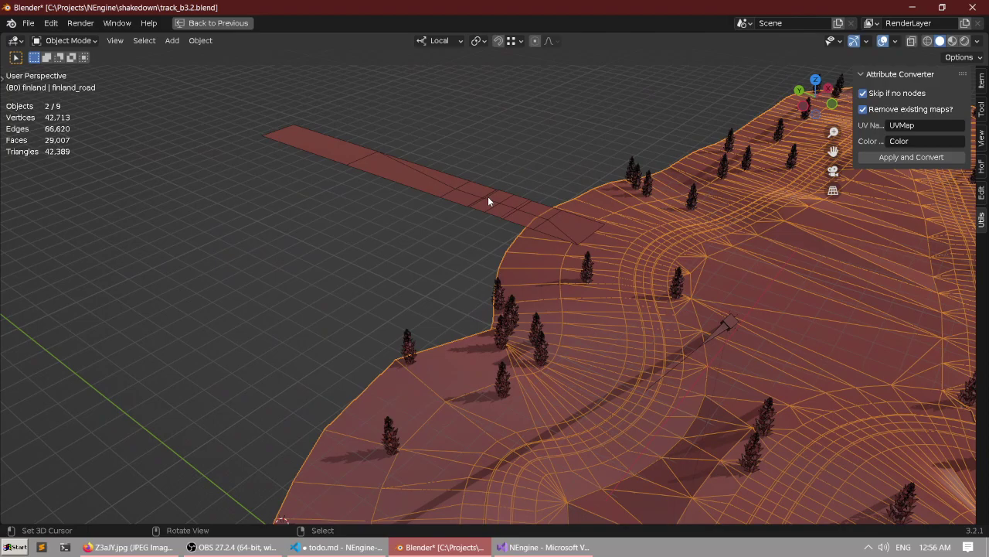
Enter edit mode on stem_road_finland, switch to material preview shading, and move the strip's grass end edge.
{"action": "left_click", "coordinate": [488, 197]}
{"action": "middle_click_drag", "start_coordinate": [488, 196], "coordinate": [468, 221]}
{"action": "key", "text": "ctrl+Tab"}
{"action": "left_click", "coordinate": [551, 218]}
{"action": "mouse_move", "coordinate": [551, 219]}
{"action": "middle_mouse_down"}
{"action": "mouse_move", "coordinate": [502, 214]}
{"action": "mouse_move", "coordinate": [497, 181]}
{"action": "mouse_move", "coordinate": [591, 177]}
{"action": "middle_mouse_up"}
{"action": "scroll", "coordinate": [512, 188], "scroll_direction": "up", "scroll_amount": 3}
{"action": "scroll", "coordinate": [786, 127], "scroll_direction": "down", "scroll_amount": 3}
{"action": "left_click", "coordinate": [953, 41]}
{"action": "middle_click_drag", "start_coordinate": [653, 178], "coordinate": [505, 232]}
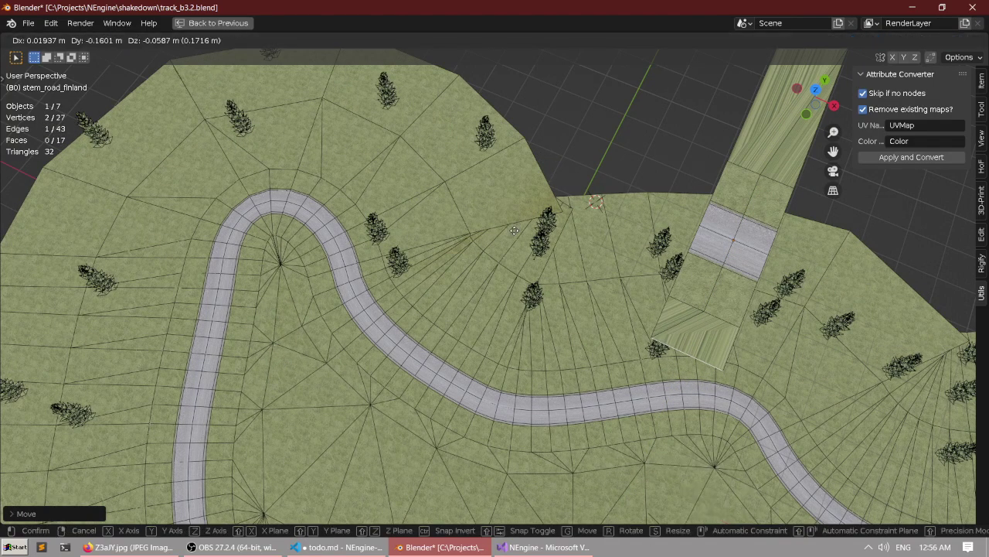
{"action": "left_click", "coordinate": [512, 229]}
{"action": "scroll", "coordinate": [503, 236], "scroll_direction": "down", "scroll_amount": 2}
Examine the updated terrain along the road and inside the hairpin at the track's far end.
{"action": "middle_click_drag", "start_coordinate": [464, 286], "coordinate": [580, 91]}
{"action": "scroll", "coordinate": [580, 91], "scroll_direction": "down", "scroll_amount": 3}
{"action": "scroll", "coordinate": [850, 247], "scroll_direction": "up", "scroll_amount": 1}
{"action": "middle_click_drag", "start_coordinate": [927, 255], "coordinate": [193, 93], "text": "shift"}
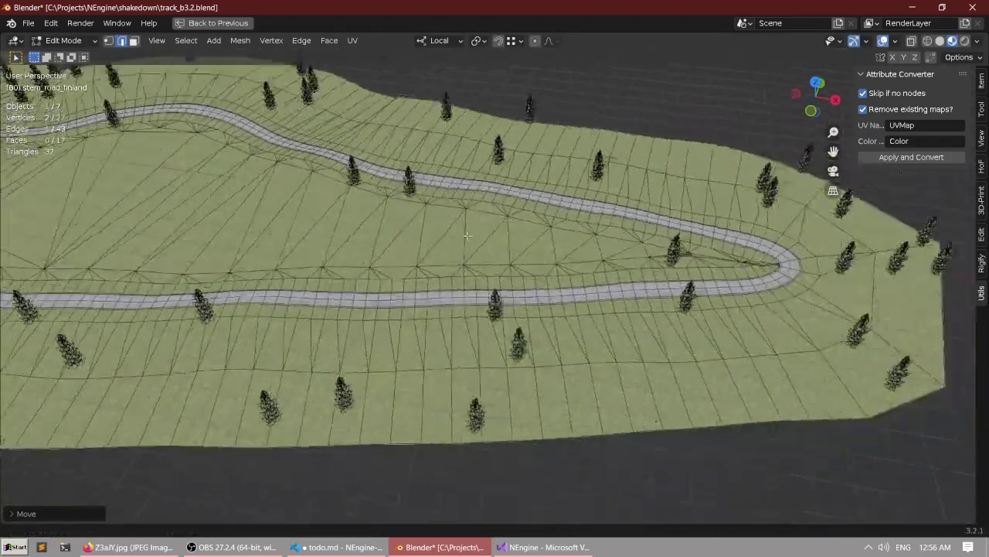
{"action": "scroll", "coordinate": [493, 227], "scroll_direction": "up", "scroll_amount": 4}
{"action": "middle_click_drag", "start_coordinate": [757, 267], "coordinate": [379, 259], "text": "shift"}
{"action": "scroll", "coordinate": [498, 221], "scroll_direction": "up", "scroll_amount": 3}
{"action": "middle_click_drag", "start_coordinate": [510, 263], "coordinate": [465, 235]}
{"action": "scroll", "coordinate": [495, 317], "scroll_direction": "up", "scroll_amount": 3}
{"action": "scroll", "coordinate": [476, 251], "scroll_direction": "up", "scroll_amount": 3}
{"action": "scroll", "coordinate": [465, 235], "scroll_direction": "down", "scroll_amount": 5}
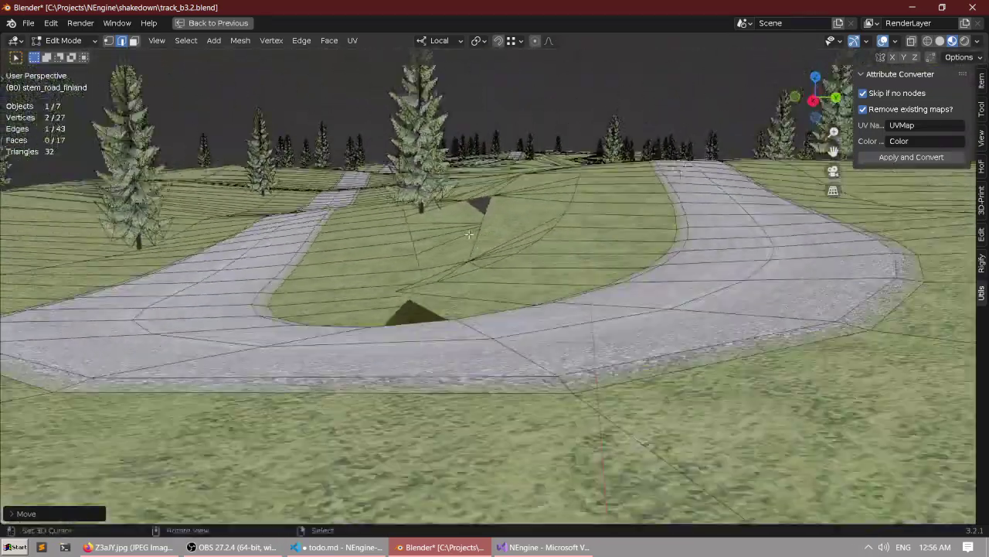
Leave edit mode on the profile strip, select the finland_road curve and open it for editing near the hairpin.
{"action": "key", "text": "Tab"}
{"action": "scroll", "coordinate": [441, 226], "scroll_direction": "down", "scroll_amount": 2}
{"action": "right_click", "coordinate": [589, 257], "text": "shift"}
{"action": "scroll", "coordinate": [581, 252], "scroll_direction": "down", "scroll_amount": 6}
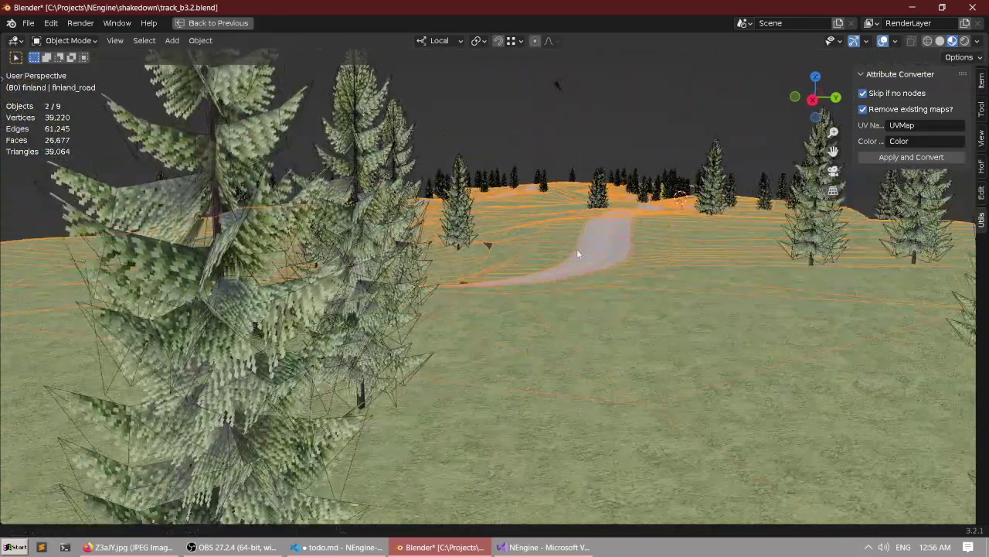
{"action": "key", "text": "Tab"}
{"action": "middle_click_drag", "start_coordinate": [555, 264], "coordinate": [566, 276]}
{"action": "middle_click_drag", "start_coordinate": [552, 244], "coordinate": [602, 224]}
Raise a finland_road control point at the hairpin by about 1.4 m along its local Z axis.
{"action": "key", "text": "a"}
{"action": "key", "text": "g"}
{"action": "key", "text": "z"}
{"action": "left_click", "coordinate": [599, 224]}
{"action": "scroll", "coordinate": [607, 221], "scroll_direction": "down", "scroll_amount": 1}
{"action": "key", "text": "alt+a"}
{"action": "scroll", "coordinate": [602, 224], "scroll_direction": "down", "scroll_amount": 4}
{"action": "middle_click_drag", "start_coordinate": [296, 325], "coordinate": [409, 305]}
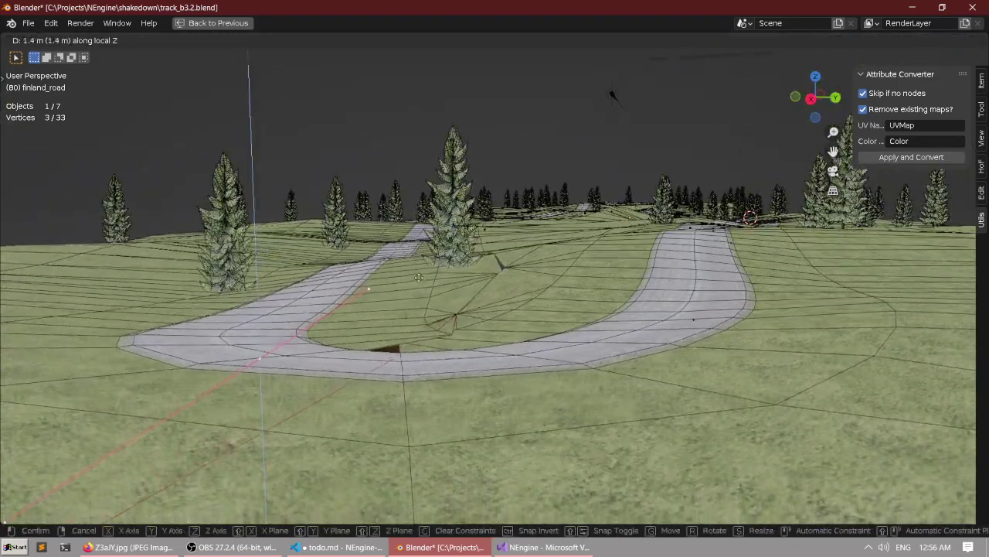
Shorten the hairpin-side Bezier handles of the two finland_road control points flanking the hairpin to tighten its curve.
{"action": "right_click", "coordinate": [690, 318]}
{"action": "scroll", "coordinate": [667, 327], "scroll_direction": "down", "scroll_amount": 3}
{"action": "middle_click_drag", "start_coordinate": [667, 327], "coordinate": [673, 373]}
{"action": "scroll", "coordinate": [618, 371], "scroll_direction": "down", "scroll_amount": 2}
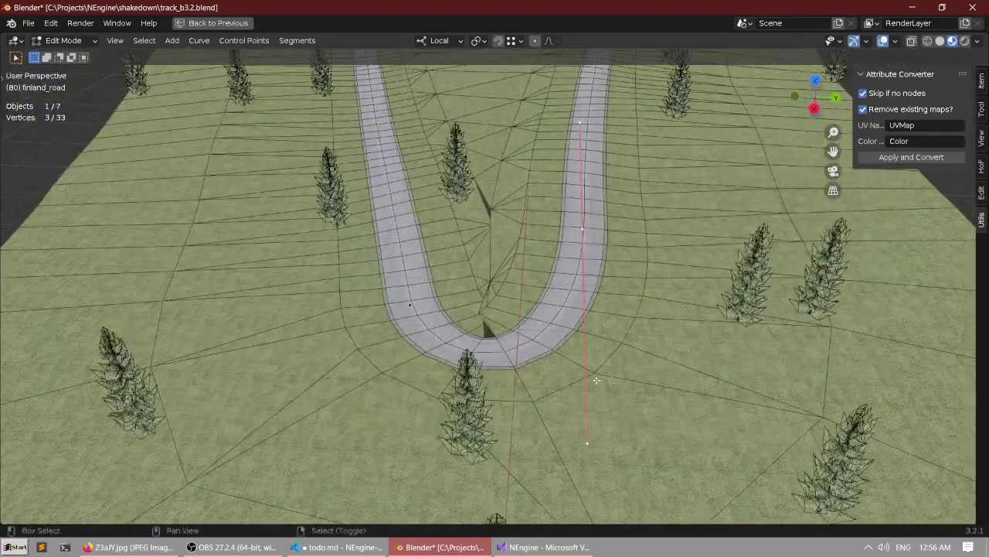
{"action": "middle_click_drag", "start_coordinate": [591, 207], "coordinate": [475, 325]}
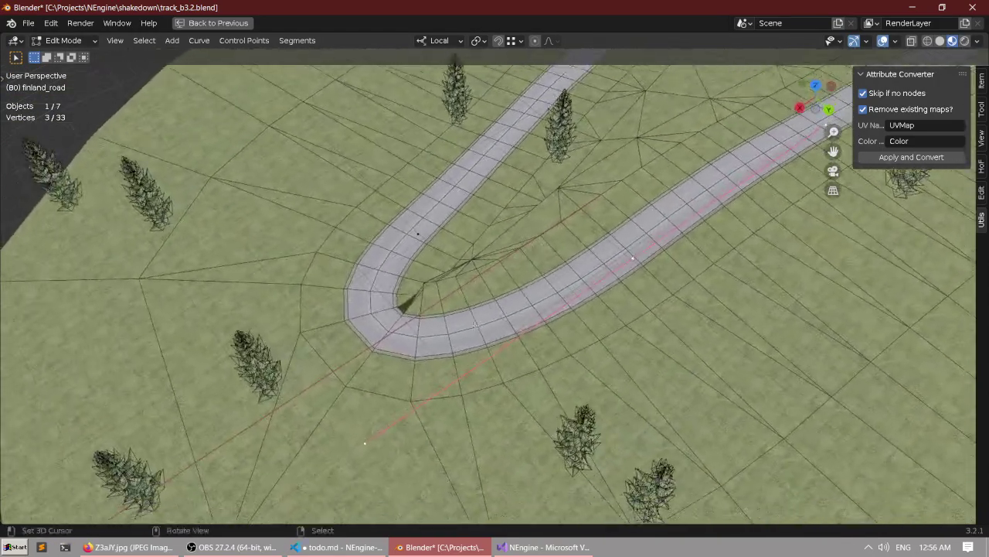
{"action": "key", "text": "s"}
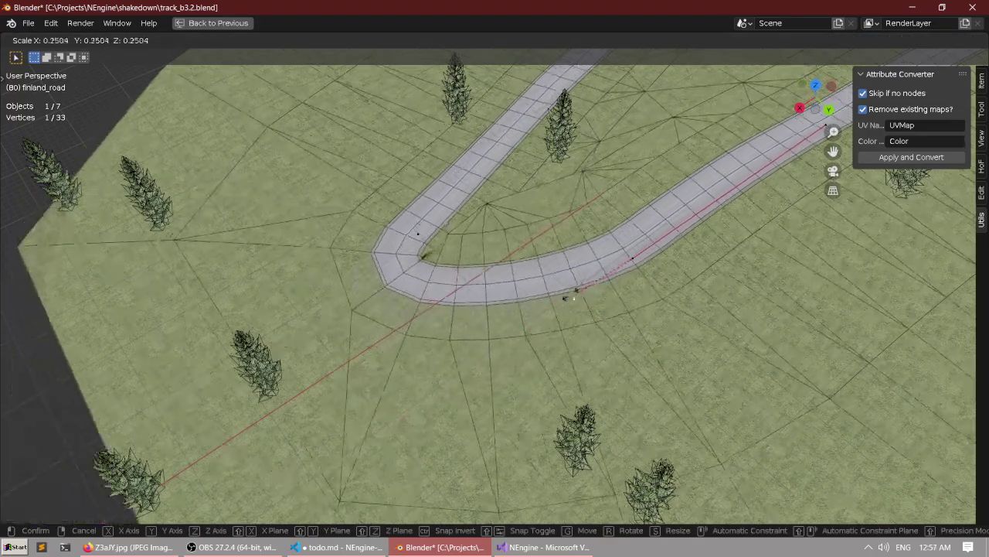
{"action": "left_click", "coordinate": [499, 377]}
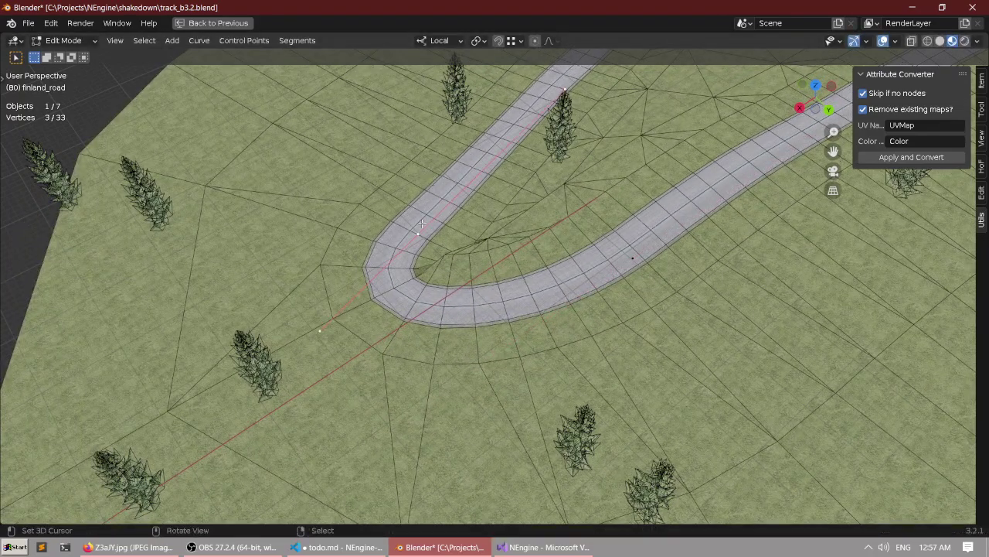
{"action": "left_click", "coordinate": [339, 306]}
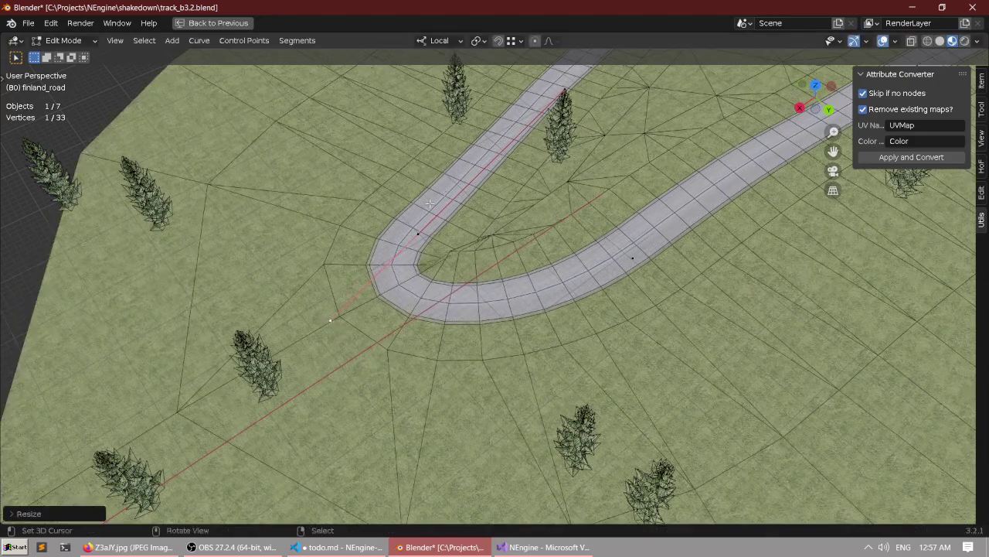
{"action": "key", "text": "alt+a"}
In top view, reposition both hairpin control points and slightly rotate the upper one toward the bend.
{"action": "middle_click_drag", "start_coordinate": [467, 243], "coordinate": [399, 307]}
{"action": "scroll", "coordinate": [398, 307], "scroll_direction": "up", "scroll_amount": 2}
{"action": "key", "text": "KP_7"}
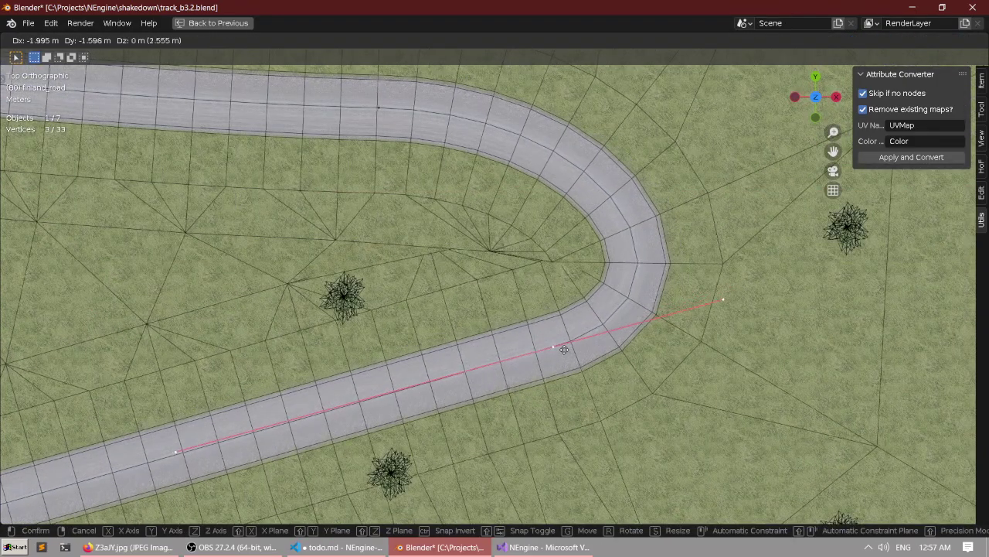
{"action": "left_click", "coordinate": [540, 363]}
{"action": "key", "text": "g"}
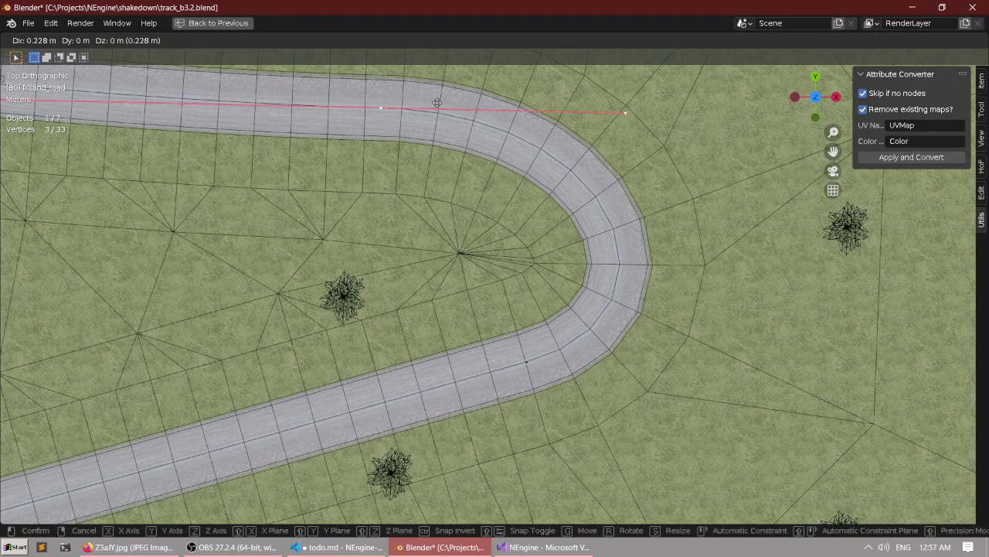
{"action": "left_click", "coordinate": [473, 137]}
{"action": "key", "text": "r"}
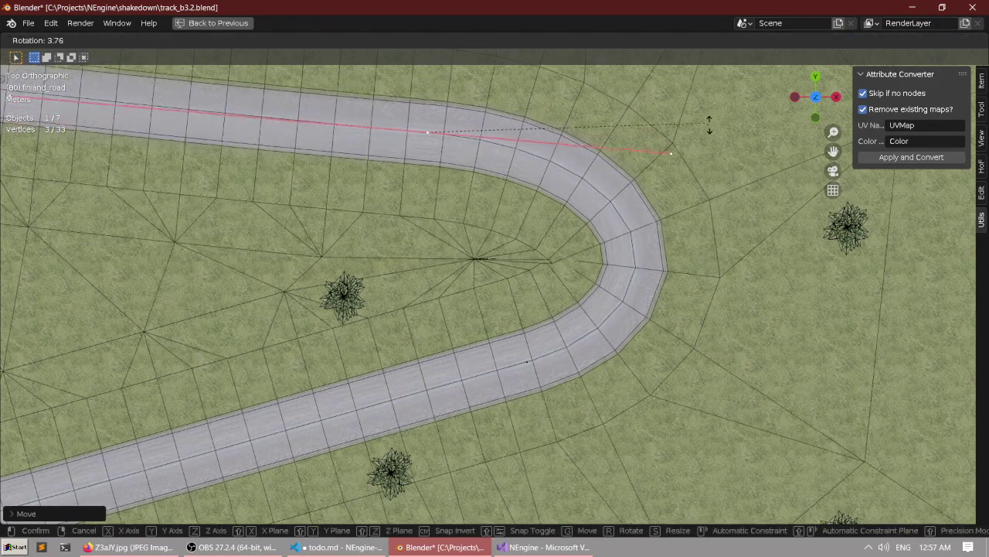
{"action": "scroll", "coordinate": [594, 235], "scroll_direction": "up", "scroll_amount": 4}
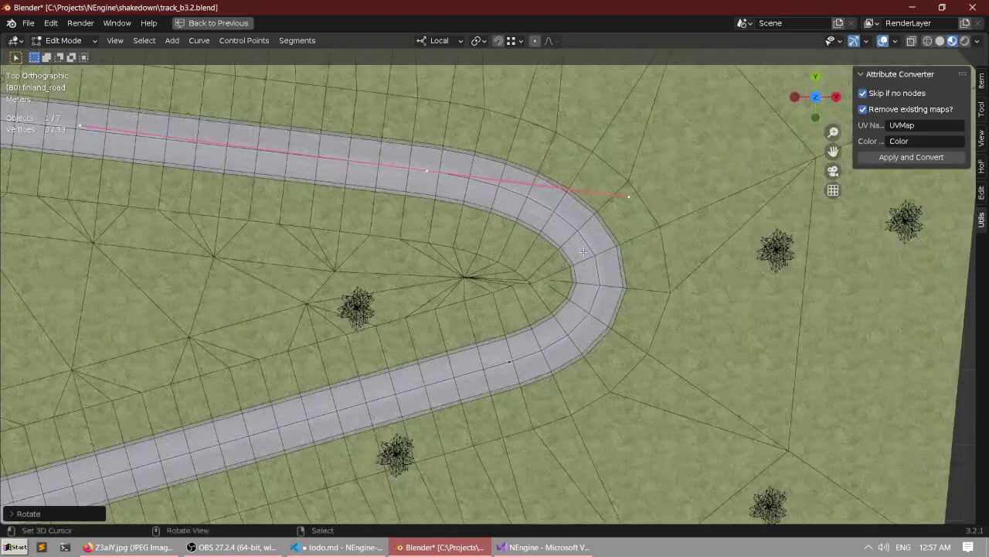
Examine the terrain inside the reshaped hairpin and along the road leading to it.
{"action": "middle_click_drag", "start_coordinate": [595, 235], "coordinate": [484, 252]}
{"action": "scroll", "coordinate": [471, 305], "scroll_direction": "up", "scroll_amount": 5}
{"action": "middle_click_drag", "start_coordinate": [470, 309], "coordinate": [474, 292]}
{"action": "scroll", "coordinate": [456, 276], "scroll_direction": "up", "scroll_amount": 2}
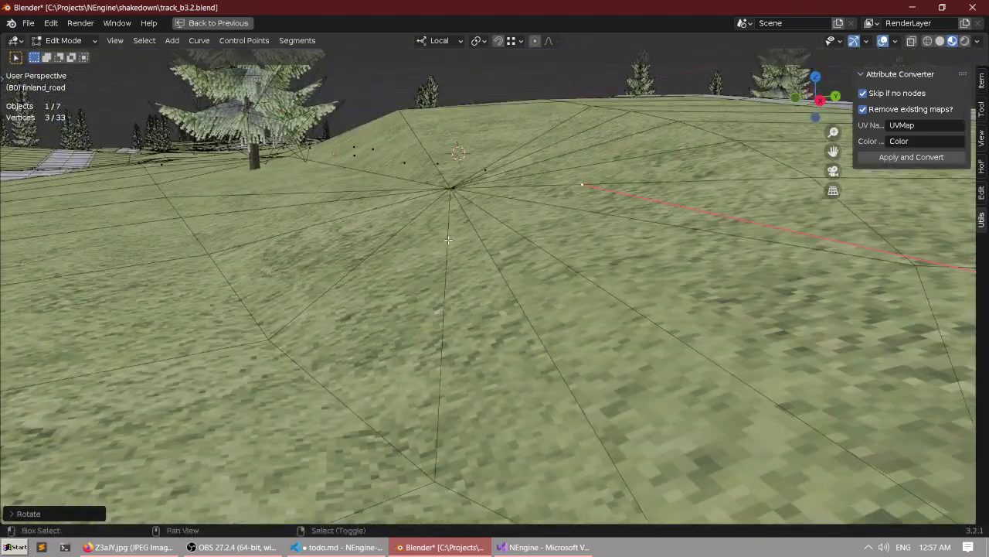
{"action": "middle_click_drag", "start_coordinate": [448, 239], "coordinate": [526, 394], "text": "shift"}
{"action": "scroll", "coordinate": [465, 336], "scroll_direction": "down", "scroll_amount": 5}
{"action": "scroll", "coordinate": [477, 345], "scroll_direction": "down", "scroll_amount": 5}
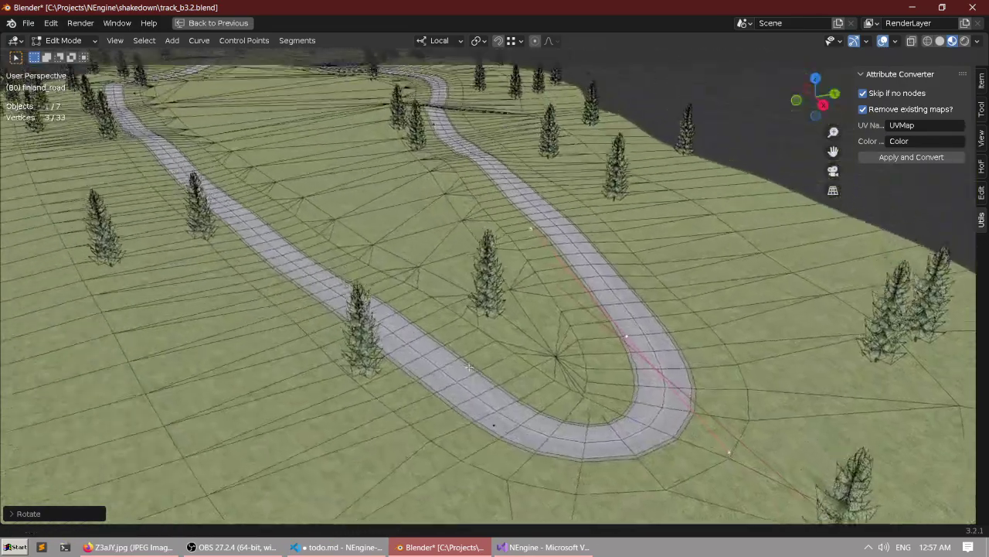
{"action": "scroll", "coordinate": [463, 340], "scroll_direction": "down", "scroll_amount": 3}
{"action": "middle_click_drag", "start_coordinate": [267, 294], "coordinate": [584, 276]}
Leave curve editing, select the finland_trees object and open NodeGroup.002 inside its Finland Road Trees node tree.
{"action": "key", "text": "Tab"}
{"action": "scroll", "coordinate": [506, 302], "scroll_direction": "down", "scroll_amount": 2}
{"action": "key", "text": "alt+a"}
{"action": "scroll", "coordinate": [584, 275], "scroll_direction": "up", "scroll_amount": 3}
{"action": "scroll", "coordinate": [496, 286], "scroll_direction": "up", "scroll_amount": 3}
{"action": "middle_click_drag", "start_coordinate": [496, 286], "coordinate": [488, 253]}
{"action": "key", "text": "a"}
{"action": "left_click", "coordinate": [545, 218]}
{"action": "key", "text": "ctrl+space"}
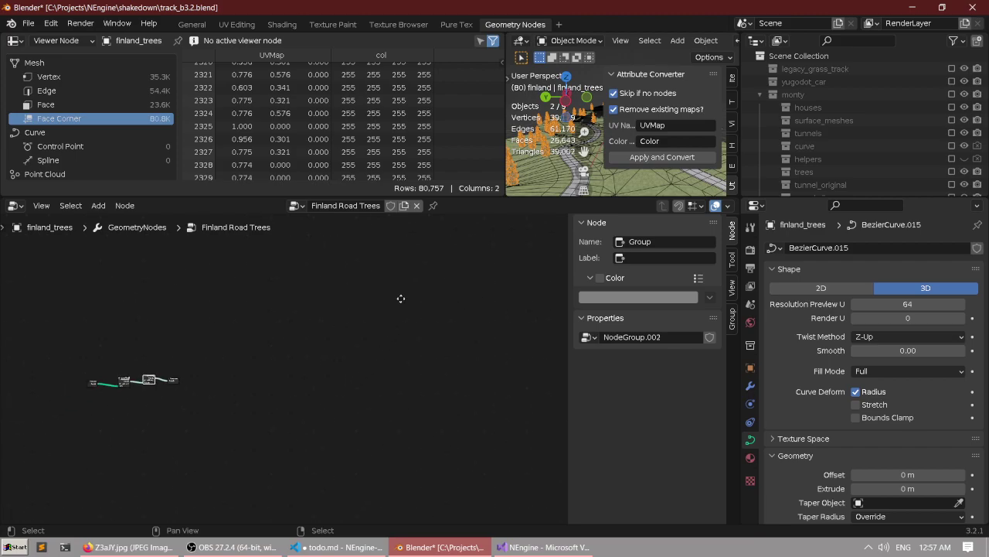
{"action": "scroll", "coordinate": [323, 340], "scroll_direction": "up", "scroll_amount": 6}
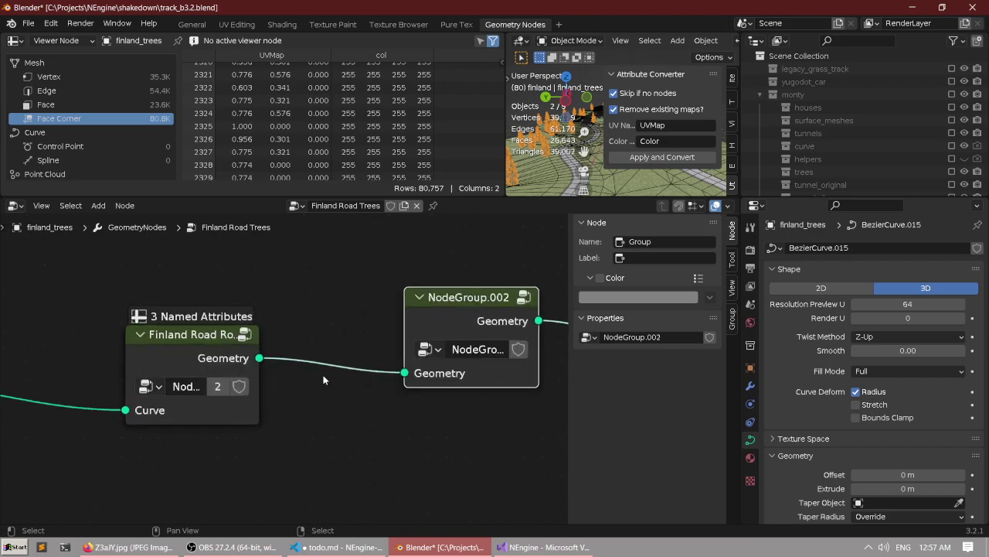
{"action": "scroll", "coordinate": [356, 362], "scroll_direction": "down", "scroll_amount": 3}
{"action": "middle_click_drag", "start_coordinate": [359, 362], "coordinate": [209, 366]}
{"action": "scroll", "coordinate": [282, 365], "scroll_direction": "up", "scroll_amount": 2}
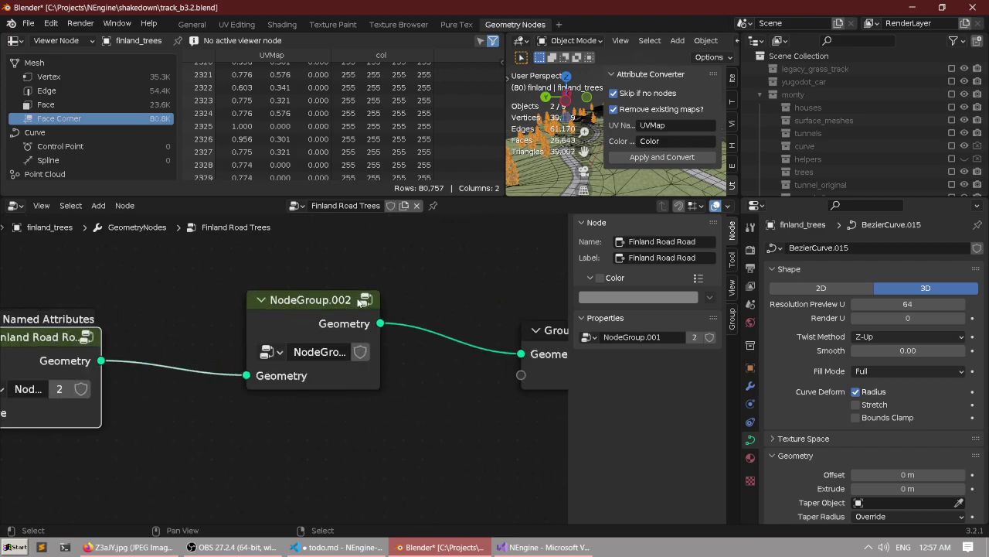
{"action": "left_click", "coordinate": [365, 300]}
Examine how NodeGroup.002 picks faces and distributes the spruce instances, including its Is Shade Smooth selection.
{"action": "middle_click_drag", "start_coordinate": [127, 343], "coordinate": [270, 344]}
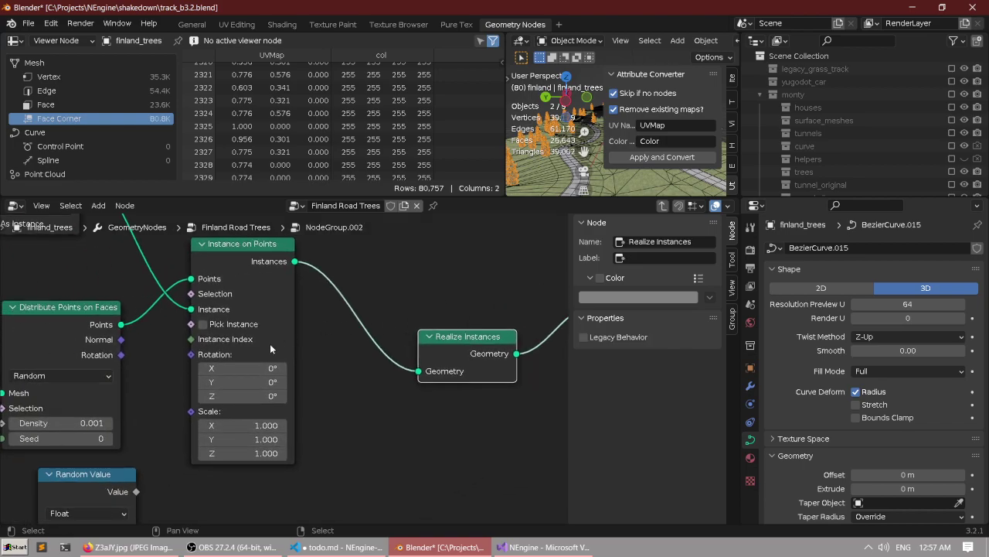
{"action": "key", "text": "ctrl+space"}
{"action": "middle_click_drag", "start_coordinate": [215, 372], "coordinate": [729, 366]}
{"action": "scroll", "coordinate": [729, 366], "scroll_direction": "down", "scroll_amount": 1}
{"action": "middle_click_drag", "start_coordinate": [346, 329], "coordinate": [372, 388]}
{"action": "scroll", "coordinate": [397, 355], "scroll_direction": "up", "scroll_amount": 2}
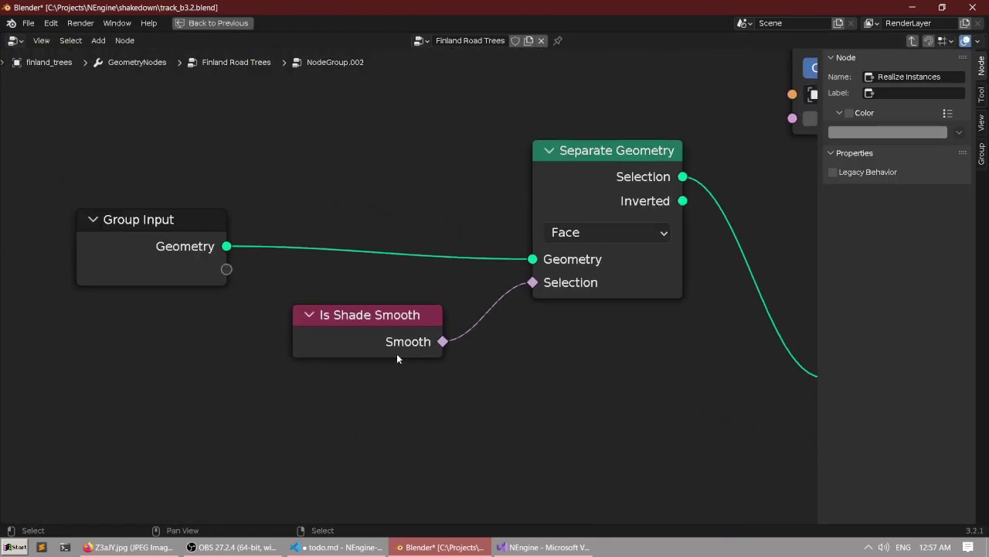
{"action": "middle_click_drag", "start_coordinate": [497, 285], "coordinate": [463, 329]}
{"action": "scroll", "coordinate": [429, 252], "scroll_direction": "down", "scroll_amount": 2}
{"action": "middle_click_drag", "start_coordinate": [428, 246], "coordinate": [377, 263]}
{"action": "key", "text": "ctrl+space"}
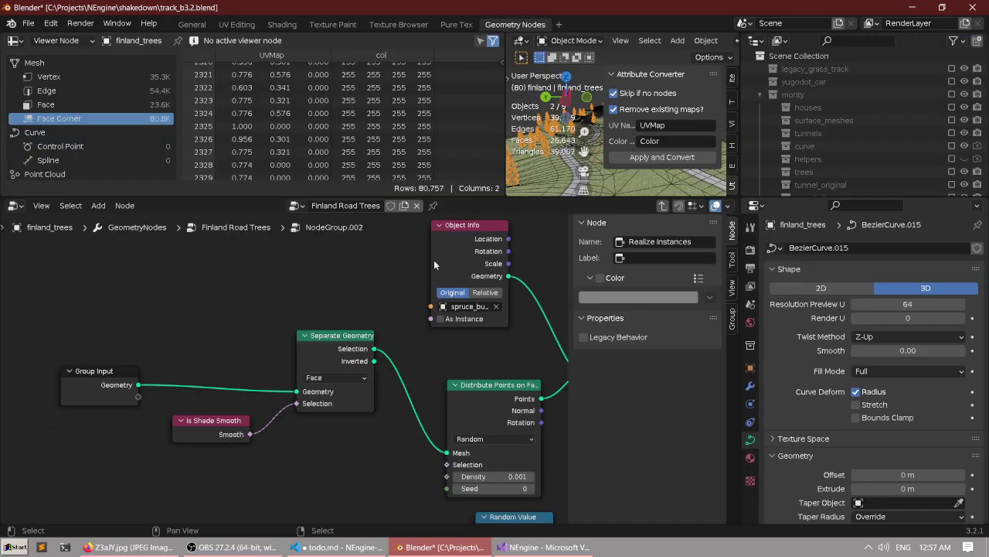
Select the finland_road object and open the Finland Road Road group in its node tree.
{"action": "key", "text": "ctrl+space"}
{"action": "left_click", "coordinate": [523, 244]}
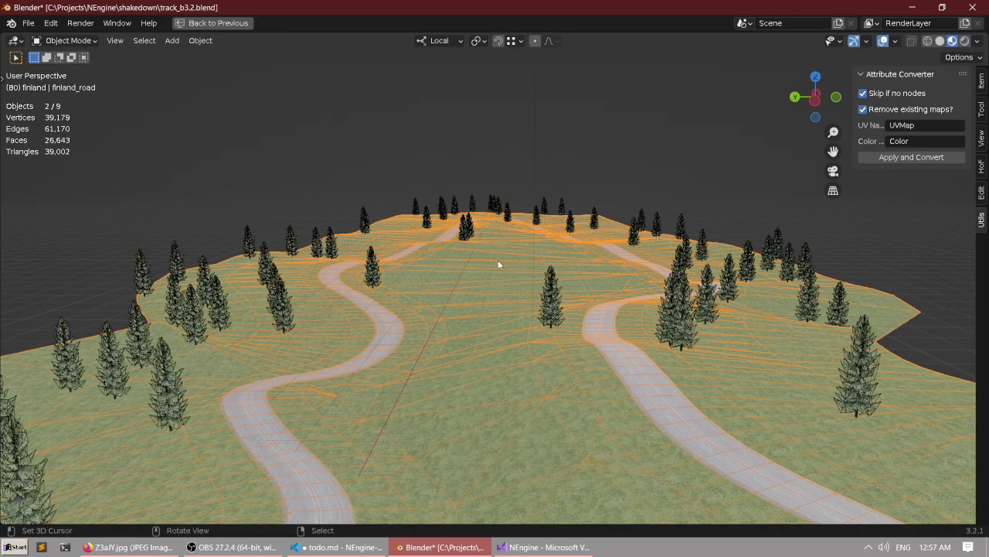
{"action": "middle_click_drag", "start_coordinate": [498, 260], "coordinate": [497, 284]}
{"action": "key", "text": "ctrl+space"}
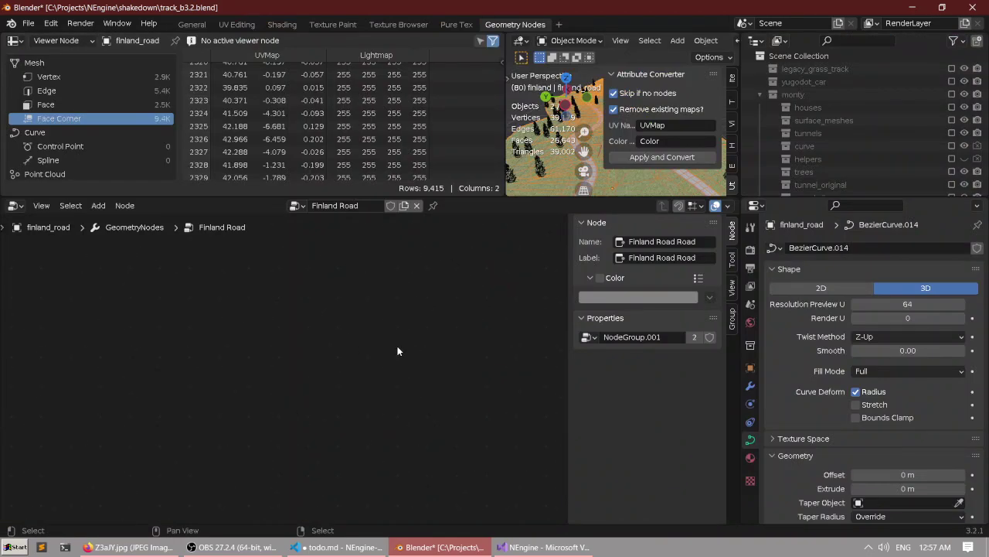
{"action": "scroll", "coordinate": [272, 382], "scroll_direction": "up", "scroll_amount": 5}
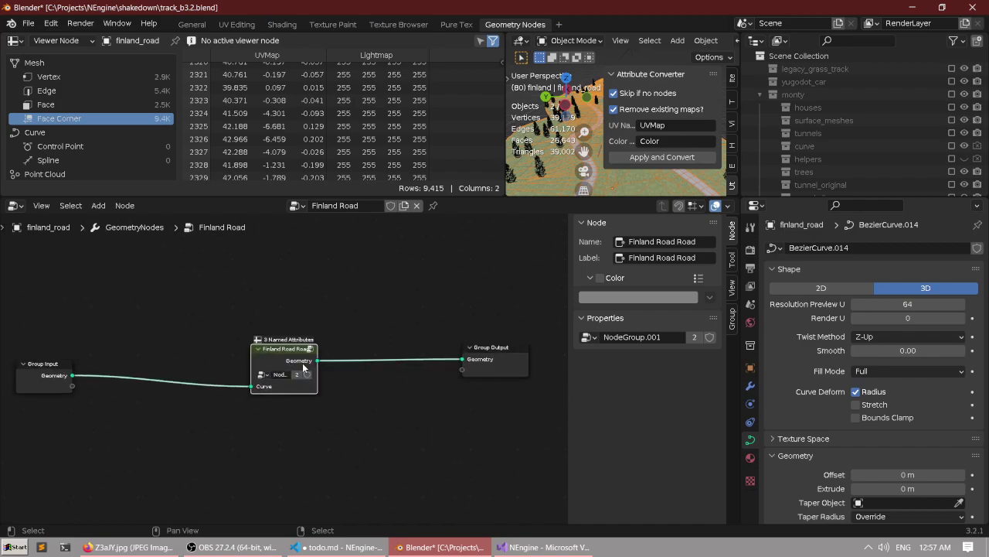
{"action": "key", "text": "Tab"}
{"action": "middle_click_drag", "start_coordinate": [338, 348], "coordinate": [482, 336]}
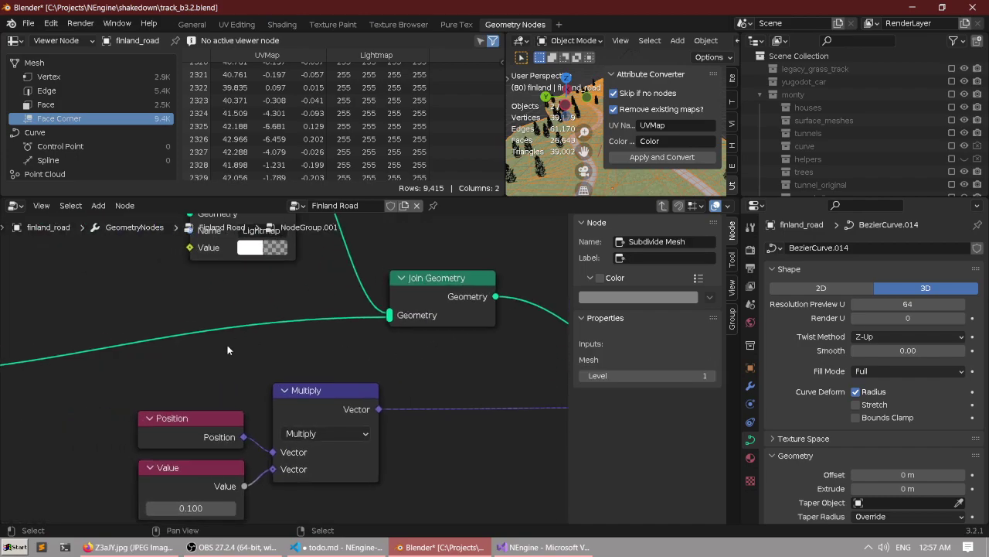
Delete the unconnected Subdivide Mesh node from NodeGroup.001.
{"action": "scroll", "coordinate": [384, 335], "scroll_direction": "down", "scroll_amount": 3}
{"action": "middle_click_drag", "start_coordinate": [384, 335], "coordinate": [313, 393]}
{"action": "scroll", "coordinate": [208, 369], "scroll_direction": "down", "scroll_amount": 2}
{"action": "middle_click_drag", "start_coordinate": [209, 370], "coordinate": [320, 412]}
{"action": "scroll", "coordinate": [338, 375], "scroll_direction": "down", "scroll_amount": 3}
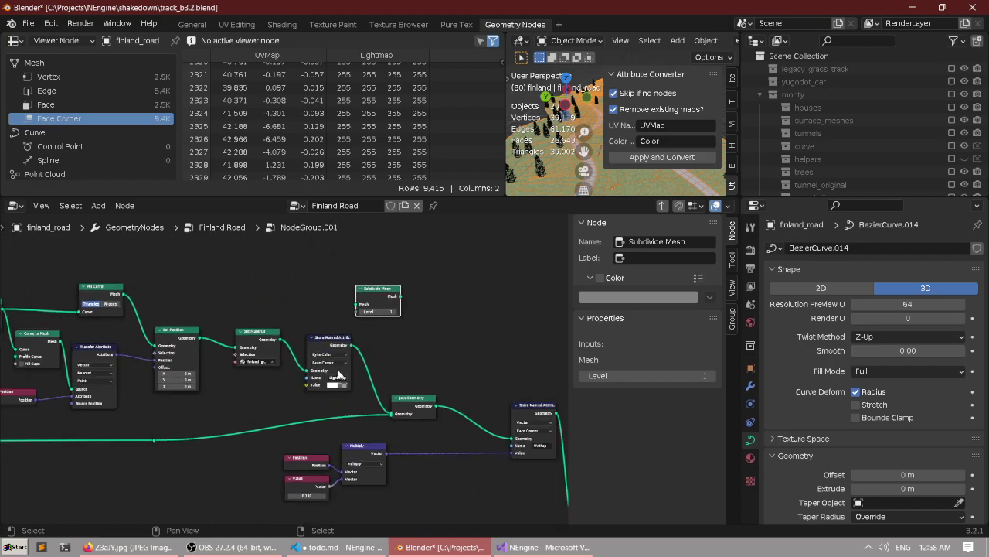
{"action": "middle_click_drag", "start_coordinate": [343, 359], "coordinate": [343, 386]}
{"action": "scroll", "coordinate": [315, 363], "scroll_direction": "up", "scroll_amount": 7}
{"action": "key", "text": "x"}
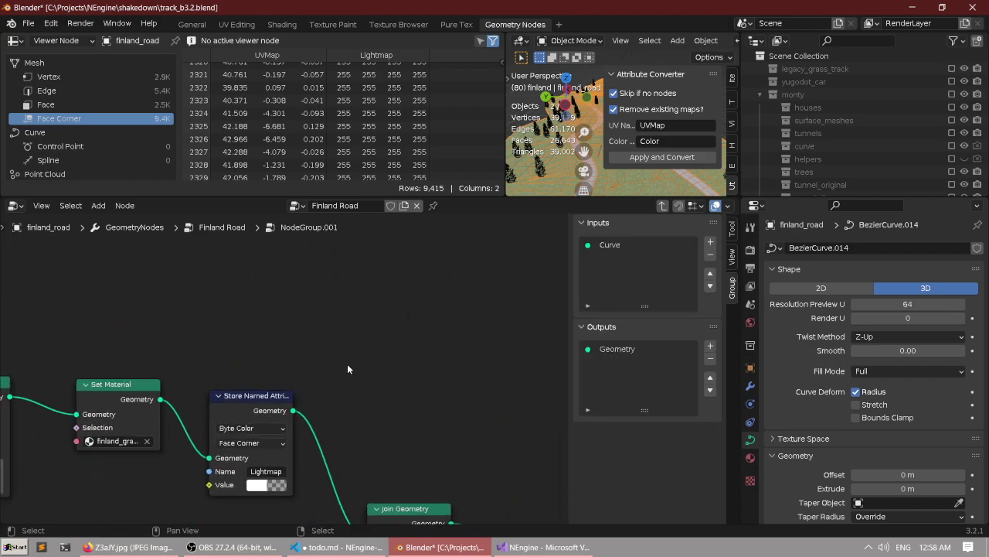
{"action": "scroll", "coordinate": [328, 365], "scroll_direction": "up", "scroll_amount": 1}
{"action": "middle_click_drag", "start_coordinate": [381, 462], "coordinate": [201, 292]}
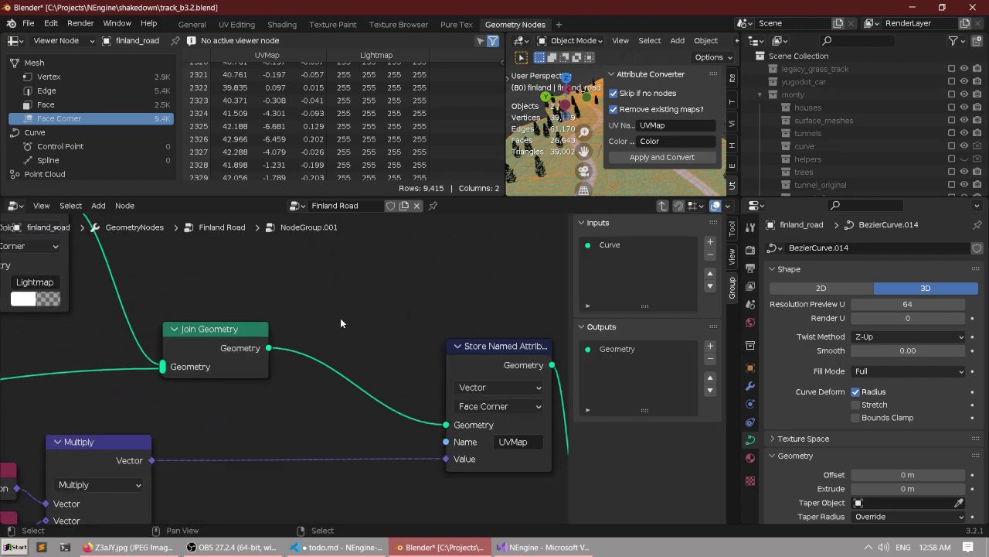
{"action": "middle_click_drag", "start_coordinate": [340, 318], "coordinate": [314, 304]}
{"action": "key", "text": "shift+a"}
{"action": "mouse_move", "coordinate": [314, 304]}
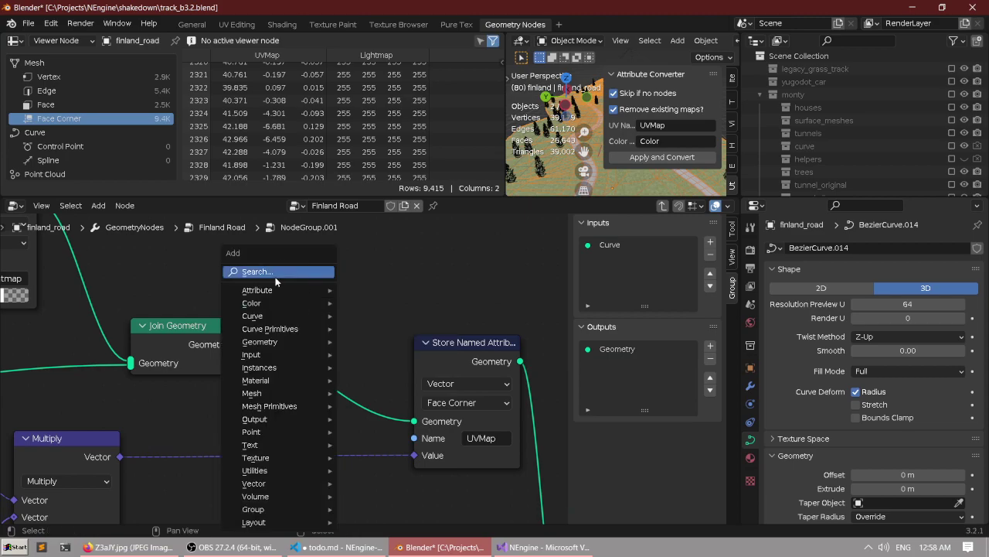
Move the grass surface nodes, from Separate Geometry to the Lightmap Store Named Attribute, farther from Join Geometry to make room.
{"action": "scroll", "coordinate": [144, 299], "scroll_direction": "down", "scroll_amount": 3}
{"action": "middle_click_drag", "start_coordinate": [32, 285], "coordinate": [347, 350]}
{"action": "scroll", "coordinate": [347, 353], "scroll_direction": "down", "scroll_amount": 3}
{"action": "middle_click_drag", "start_coordinate": [248, 342], "coordinate": [434, 370]}
{"action": "scroll", "coordinate": [231, 344], "scroll_direction": "down", "scroll_amount": 2}
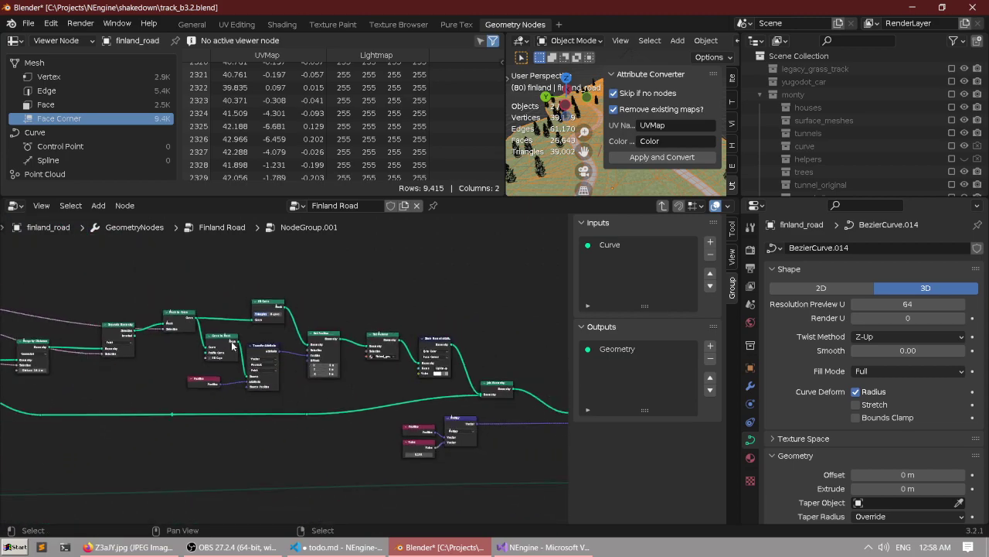
{"action": "scroll", "coordinate": [132, 289], "scroll_direction": "down", "scroll_amount": 1}
{"action": "middle_click_drag", "start_coordinate": [140, 294], "coordinate": [222, 306]}
{"action": "scroll", "coordinate": [222, 305], "scroll_direction": "up", "scroll_amount": 1}
{"action": "left_click_drag", "start_coordinate": [165, 281], "coordinate": [521, 409]}
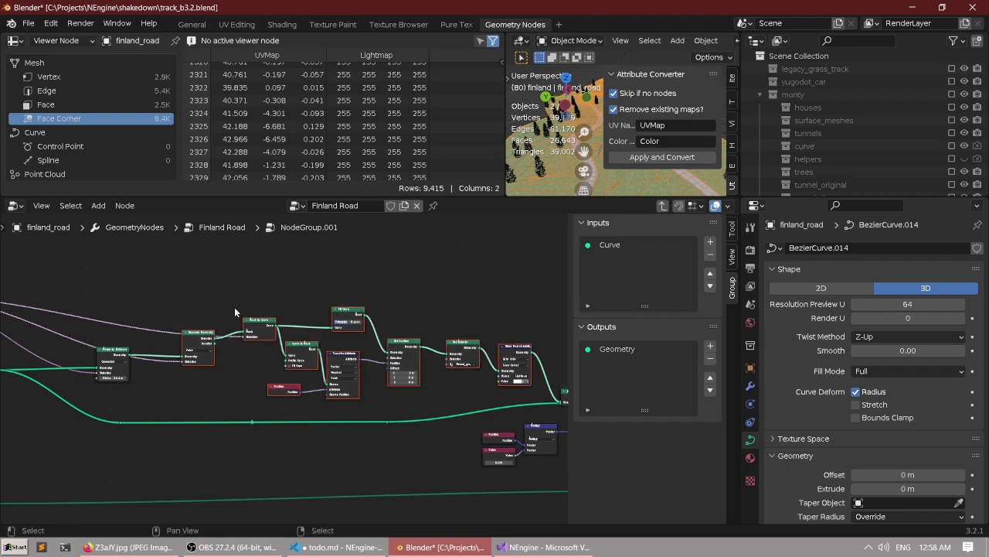
{"action": "left_click_drag", "start_coordinate": [196, 343], "coordinate": [171, 339]}
{"action": "middle_click_drag", "start_coordinate": [396, 334], "coordinate": [213, 322]}
{"action": "left_click", "coordinate": [407, 287]}
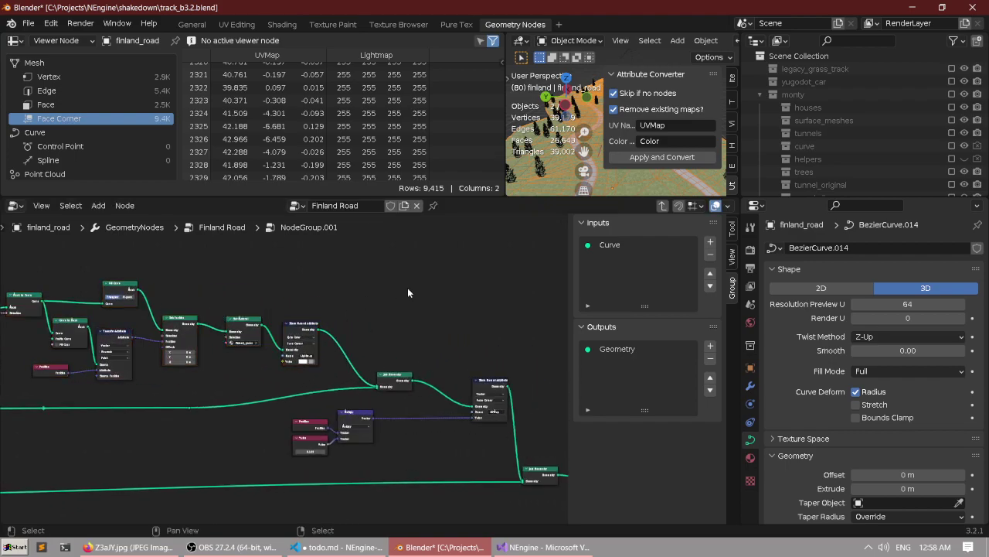
Insert a Set Shade Smooth node with Shade Smooth enabled between the Lightmap Store Named Attribute and Join Geometry nodes.
{"action": "scroll", "coordinate": [349, 331], "scroll_direction": "up", "scroll_amount": 4}
{"action": "middle_click_drag", "start_coordinate": [349, 331], "coordinate": [292, 310]}
{"action": "scroll", "coordinate": [292, 311], "scroll_direction": "up", "scroll_amount": 1}
{"action": "key", "text": "shift+a"}
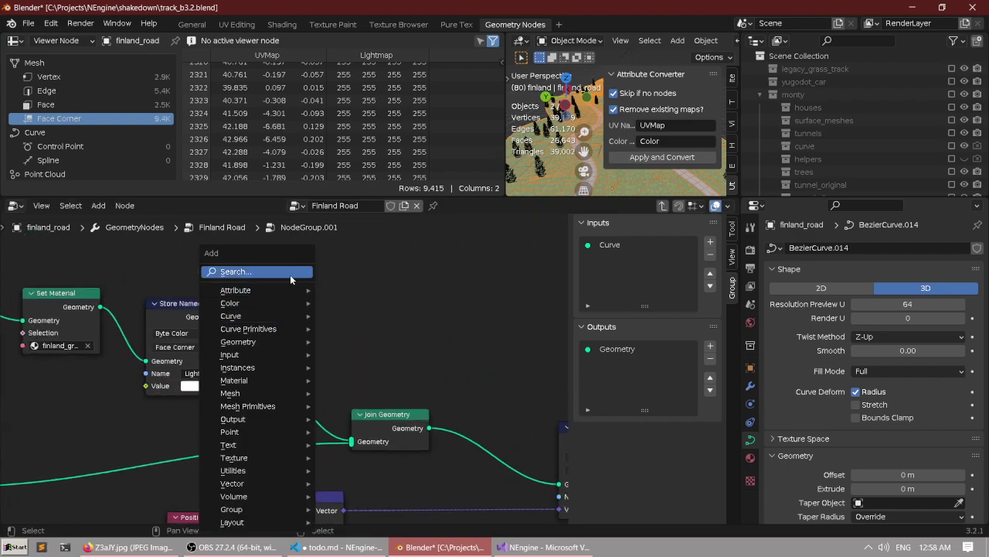
{"action": "type", "text": "set sm"}
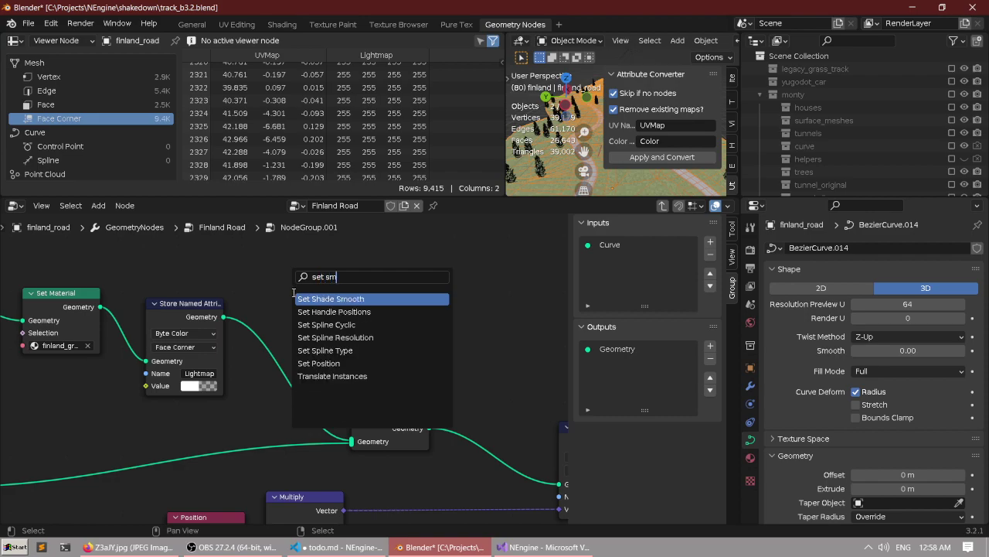
{"action": "type", "text": "oo"}
{"action": "key", "text": "Return"}
{"action": "left_click", "coordinate": [272, 318]}
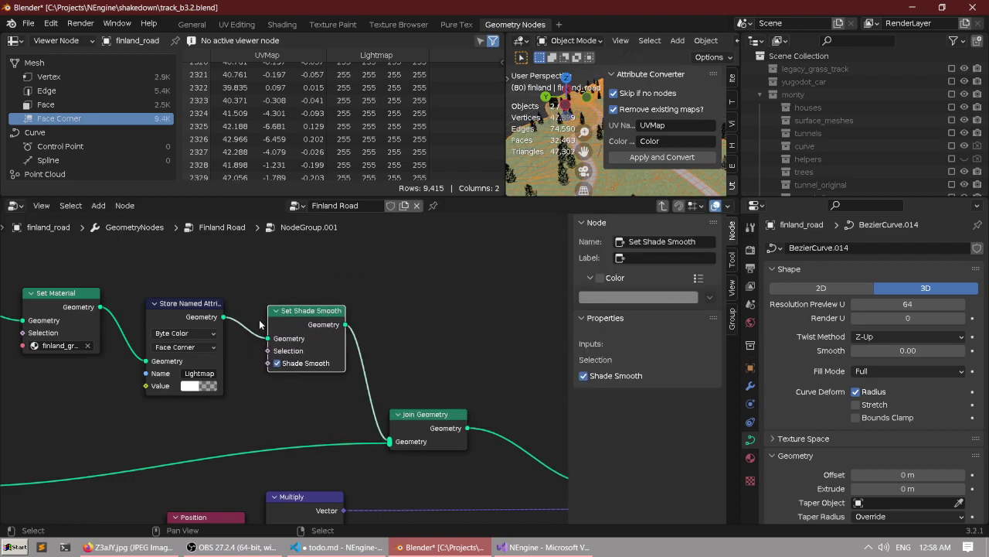
{"action": "scroll", "coordinate": [275, 321], "scroll_direction": "down", "scroll_amount": 1}
Check the tree coverage across the terrain in the enlarged viewport, save the file, and select finland_road.
{"action": "key", "text": "ctrl+space"}
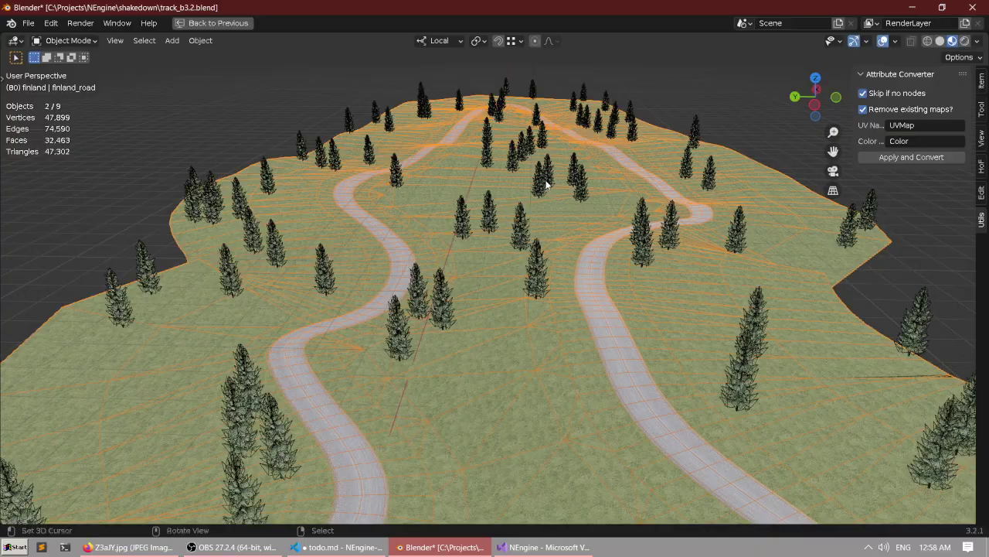
{"action": "middle_click_drag", "start_coordinate": [548, 179], "coordinate": [284, 234]}
{"action": "left_click", "coordinate": [498, 251]}
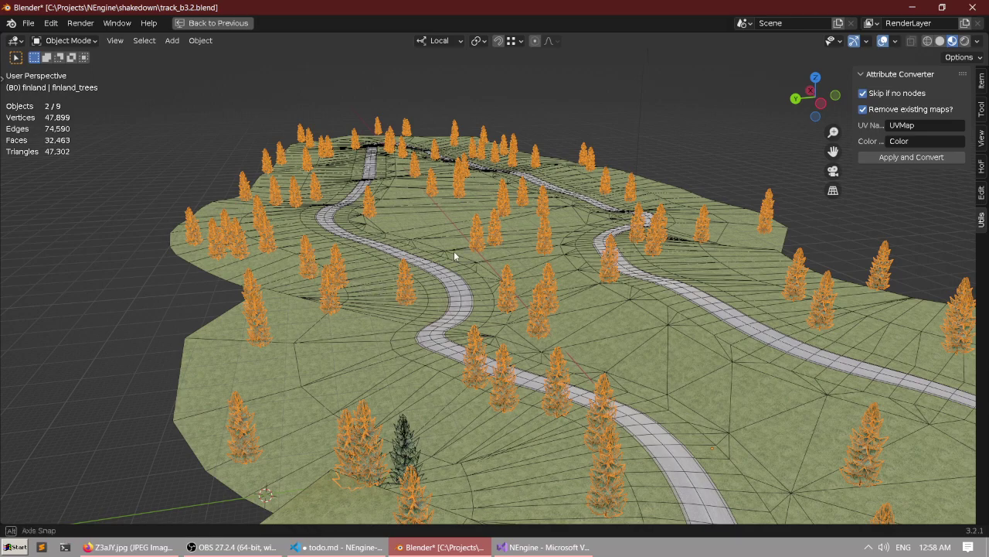
{"action": "middle_click_drag", "start_coordinate": [454, 250], "coordinate": [440, 267]}
{"action": "scroll", "coordinate": [437, 269], "scroll_direction": "up", "scroll_amount": 1}
{"action": "key", "text": "ctrl+s"}
{"action": "scroll", "coordinate": [440, 255], "scroll_direction": "up", "scroll_amount": 5}
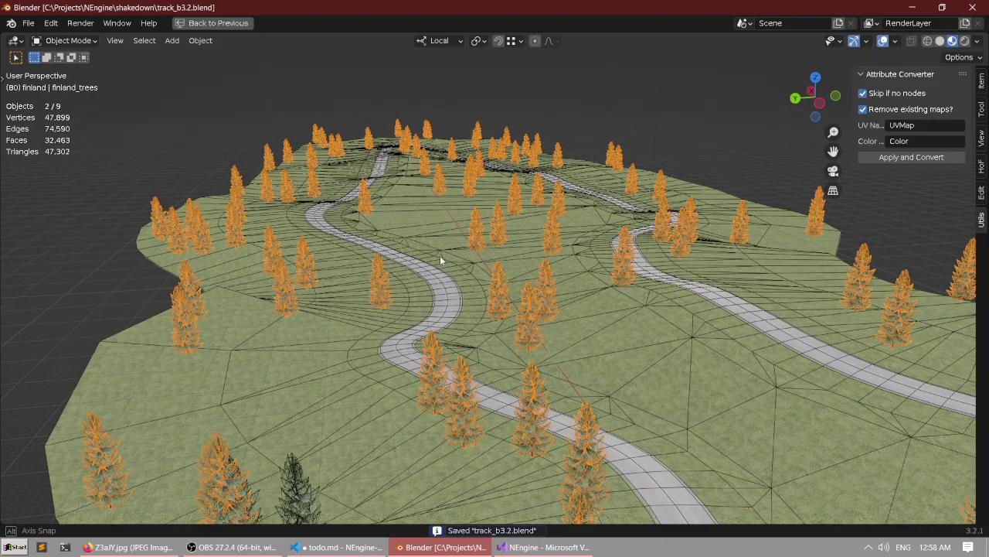
{"action": "scroll", "coordinate": [441, 235], "scroll_direction": "up", "scroll_amount": 1}
{"action": "left_click", "coordinate": [480, 225]}
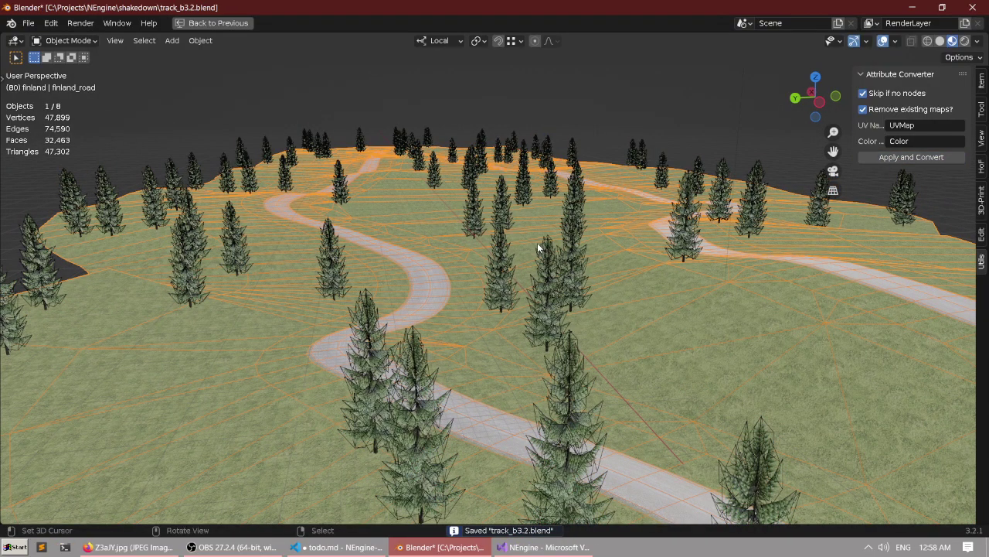
Select every object in the scene and export it as glTF, overwriting finland.gltf in the engine's models folder.
{"action": "left_click", "coordinate": [572, 238]}
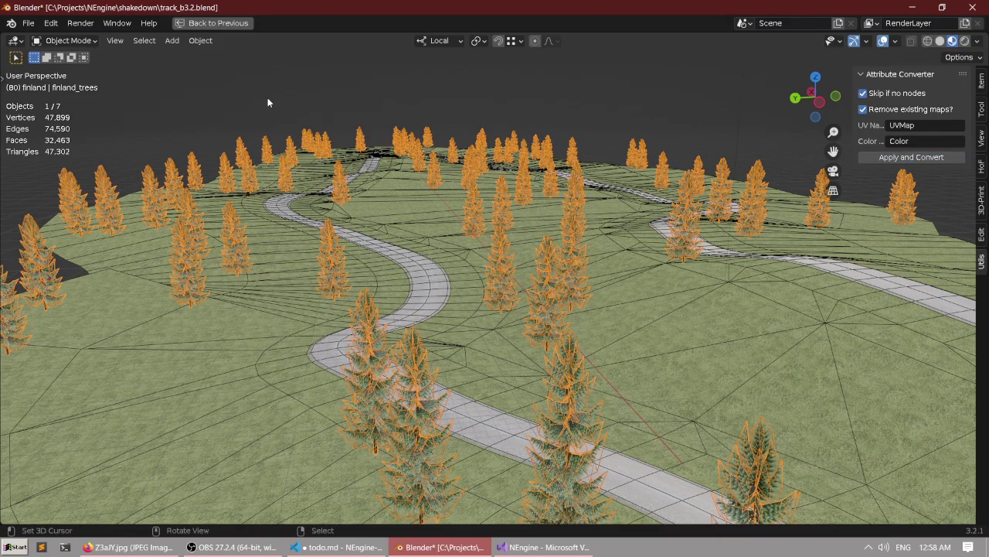
{"action": "key", "text": "a"}
{"action": "key", "text": "q"}
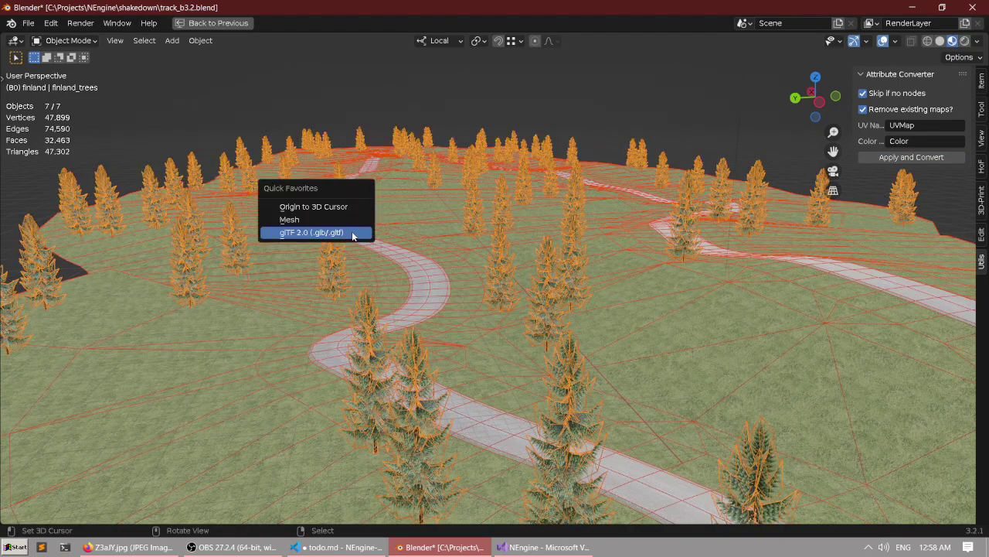
{"action": "left_click", "coordinate": [352, 231]}
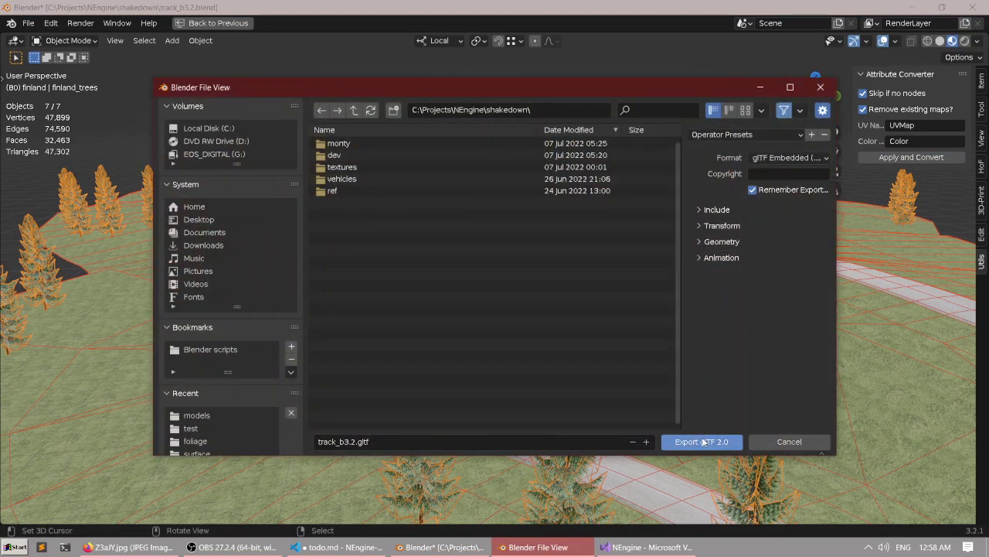
{"action": "left_click", "coordinate": [212, 415]}
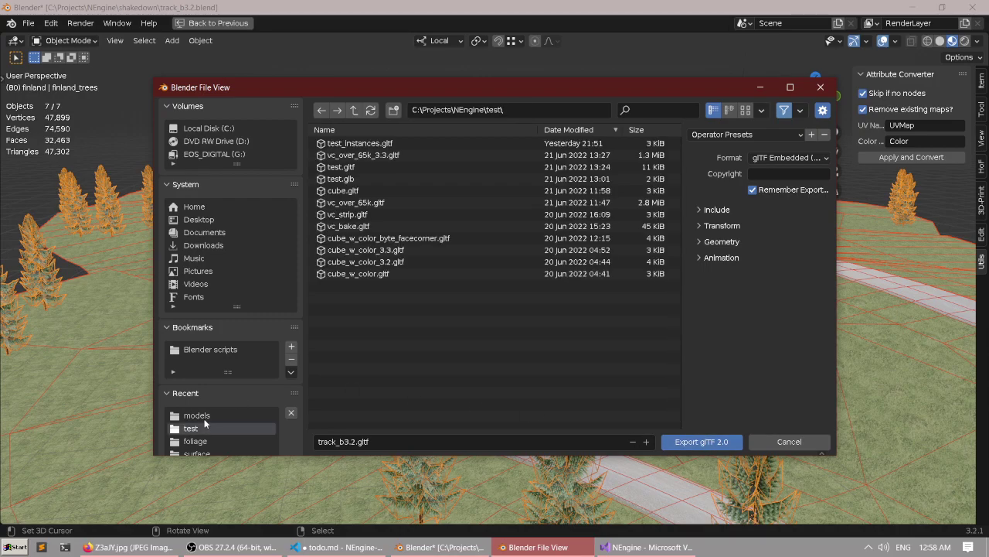
{"action": "left_click", "coordinate": [393, 143]}
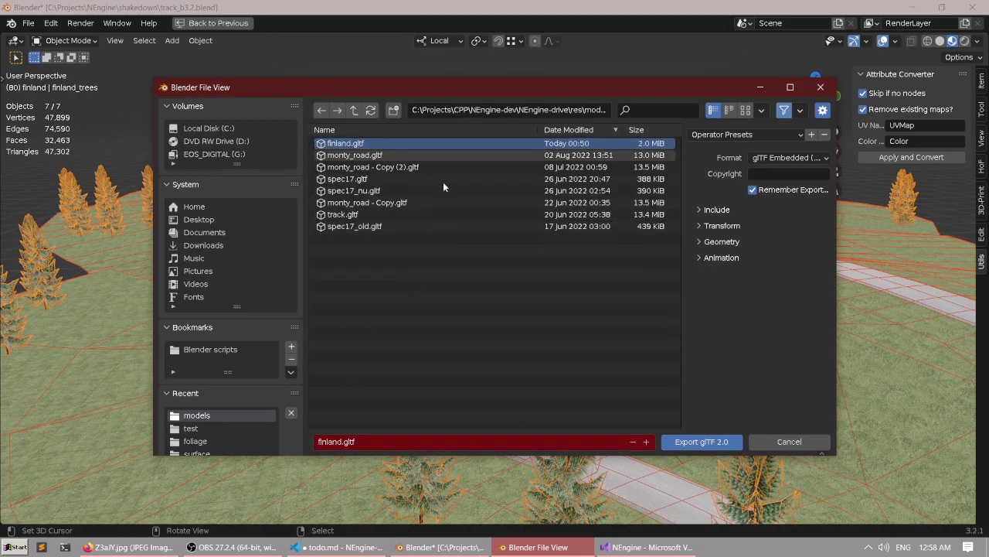
{"action": "left_click", "coordinate": [690, 442]}
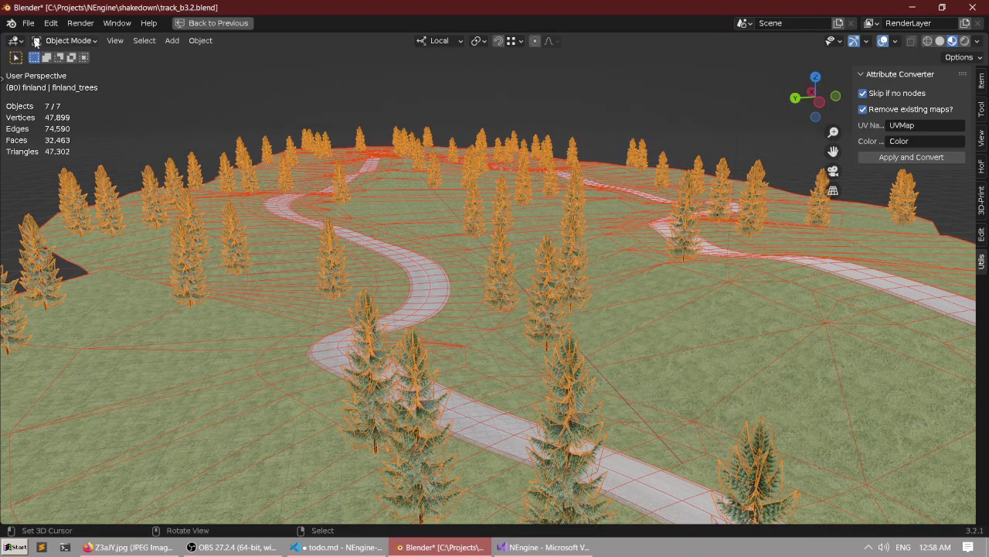
Revert track_b3.2.blend to its last saved version.
{"action": "left_click", "coordinate": [25, 22]}
{"action": "left_click", "coordinate": [38, 75]}
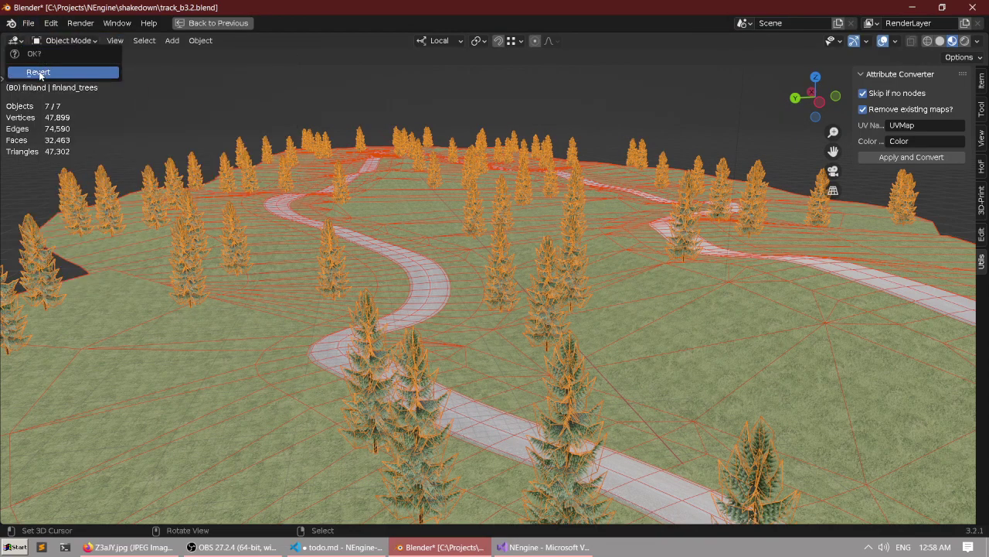
{"action": "key", "text": "Return"}
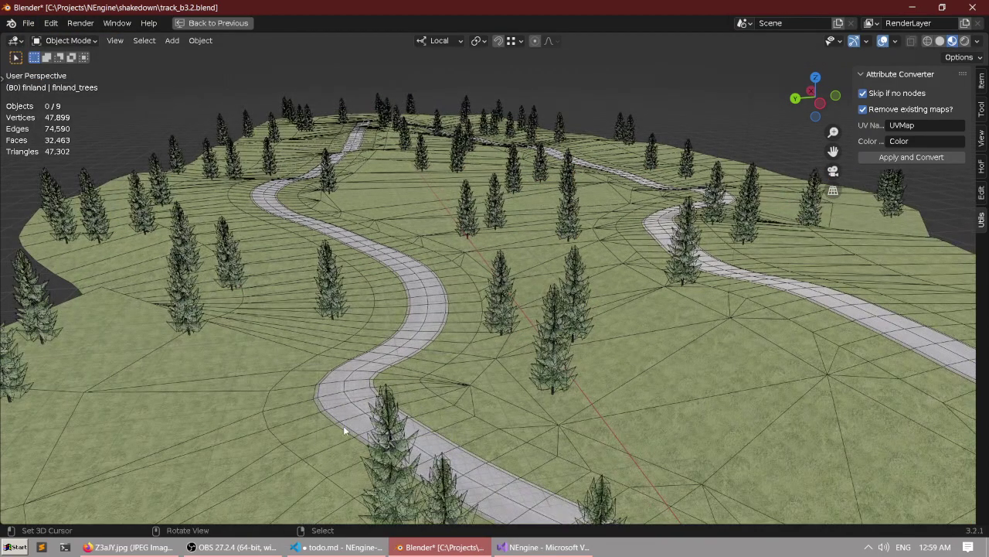
Switch to Visual Studio, run the NEngine-drive project, and hide the game's debug overlay.
{"action": "left_click", "coordinate": [519, 548]}
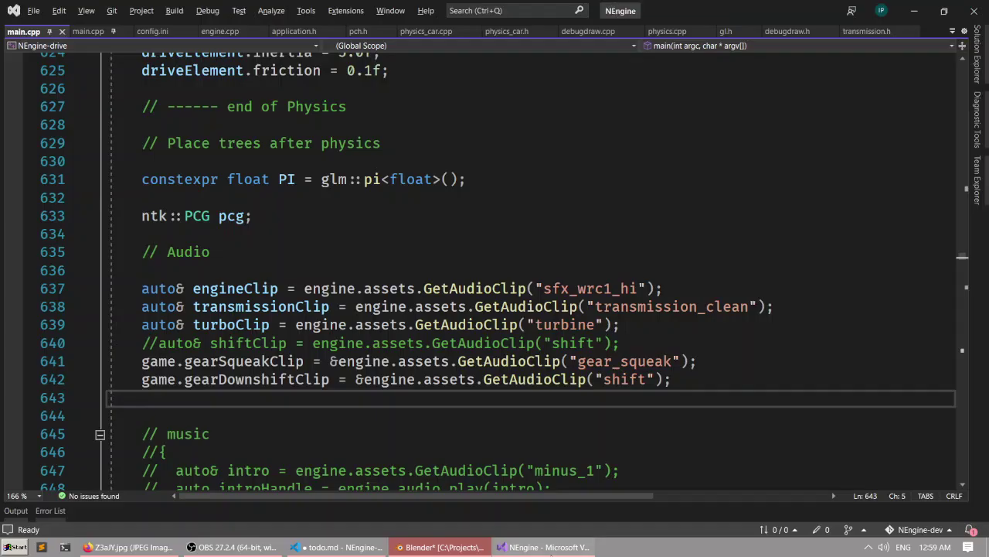
{"action": "left_click", "coordinate": [487, 238]}
{"action": "left_click", "coordinate": [492, 217]}
{"action": "key", "text": "F5"}
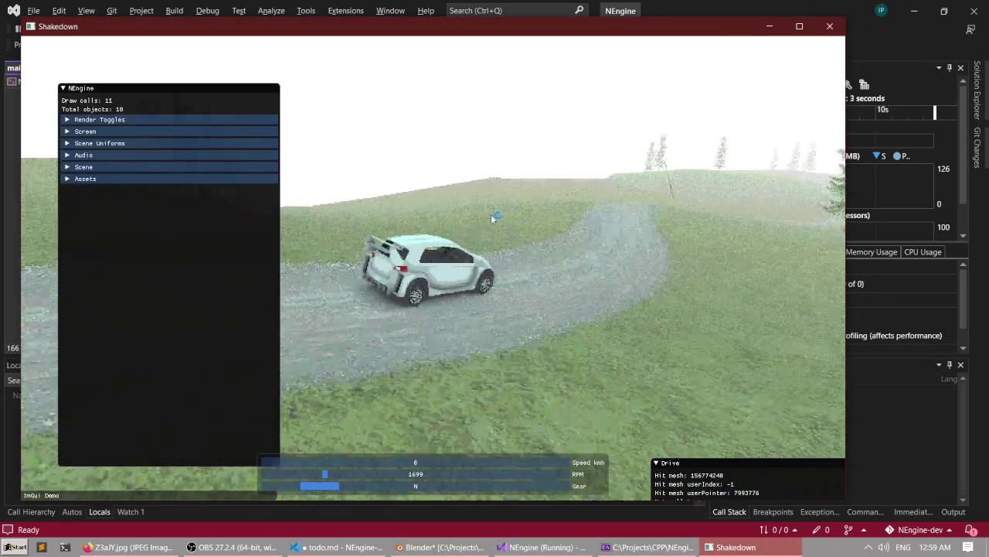
{"action": "key", "text": "F1"}
Test-drive the car along the Finland road and across the grass to examine the terrain and trees, then quit Shakedown.
{"action": "key", "text": "w"}
{"action": "key", "text": "e"}
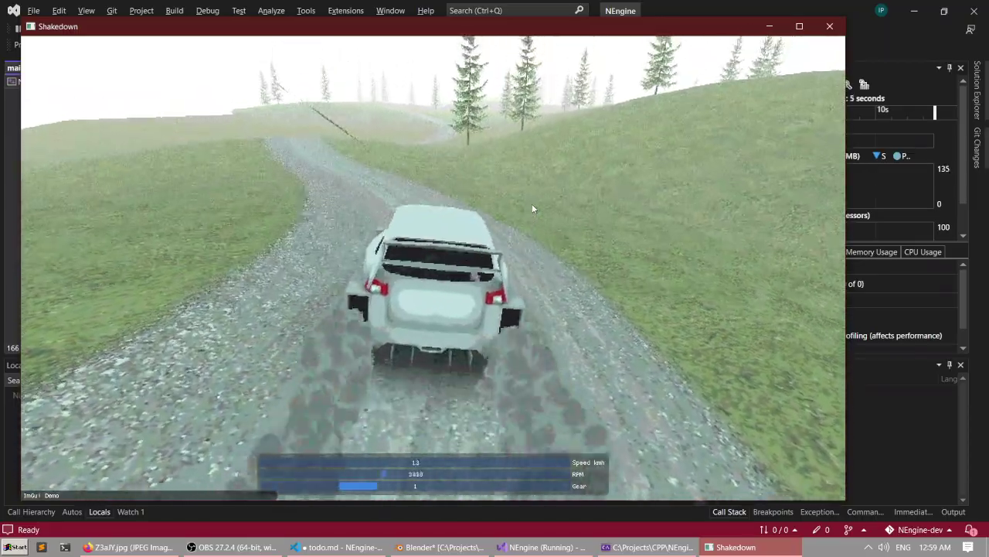
{"action": "key", "text": "a"}
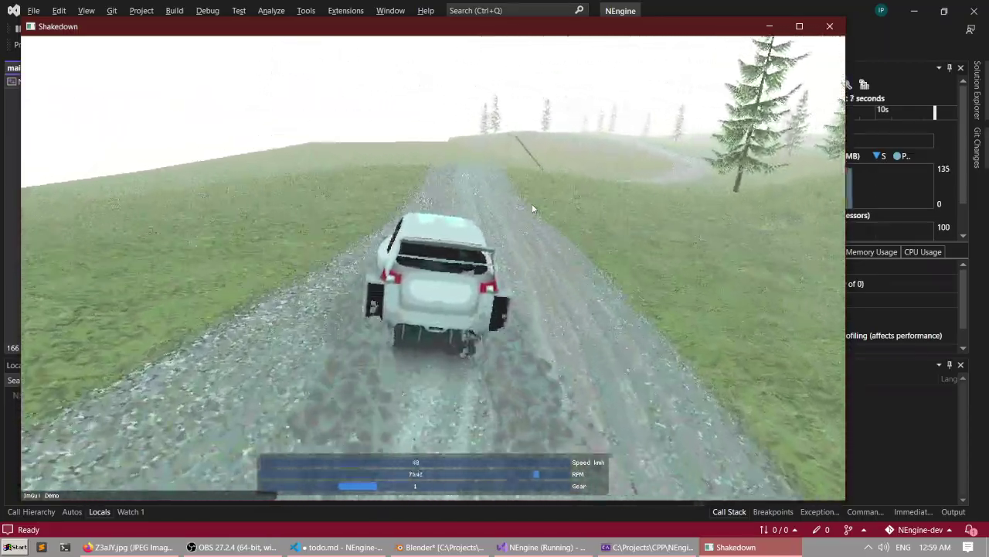
{"action": "key", "text": "d"}
{"action": "key", "text": "e"}
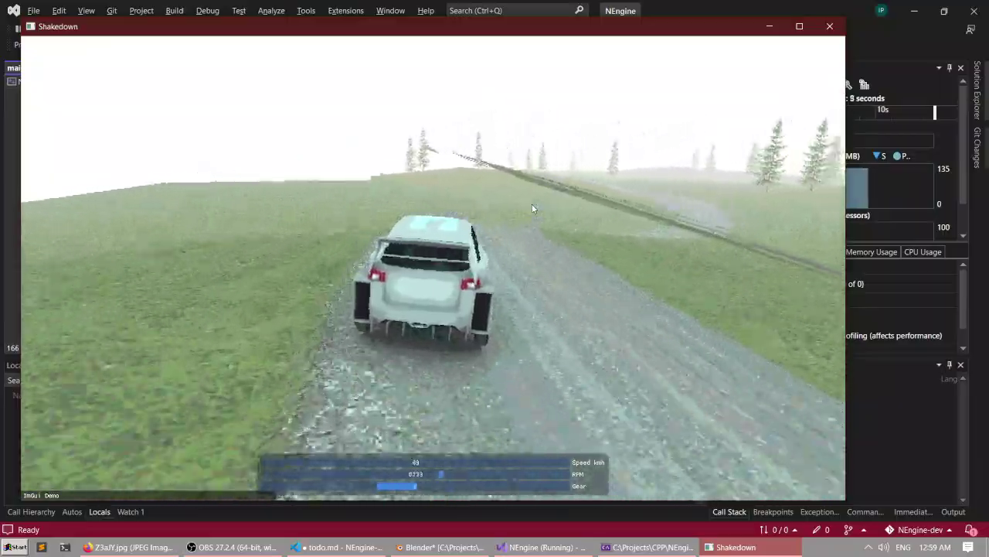
{"action": "key", "text": "s"}
{"action": "key", "text": "q"}
{"action": "key", "text": "d"}
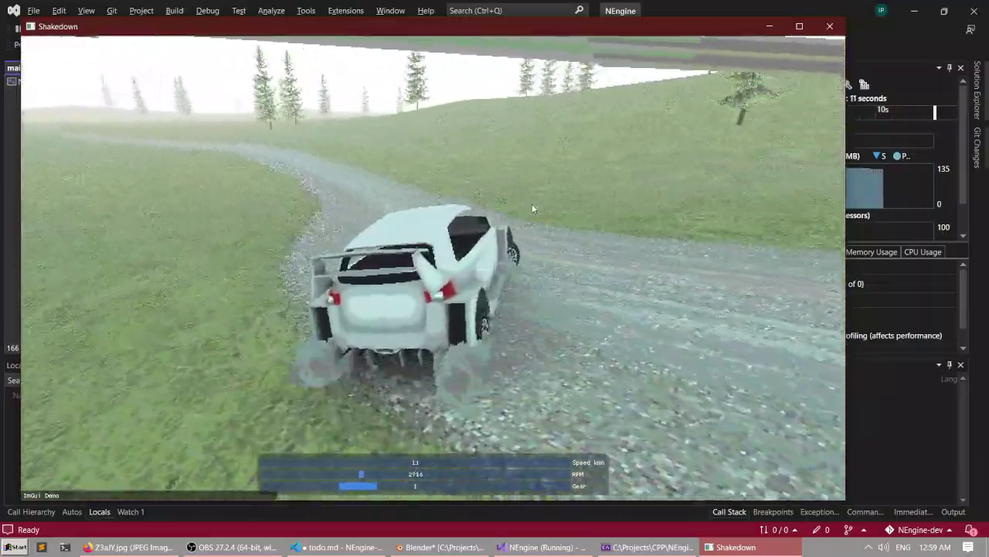
{"action": "key", "text": "w"}
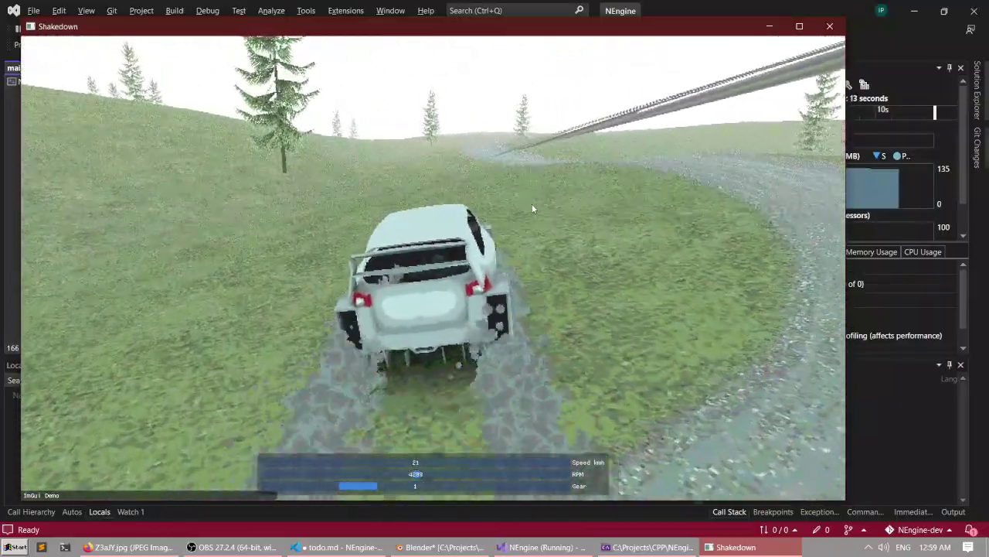
{"action": "key", "text": "d"}
{"action": "key", "text": "w"}
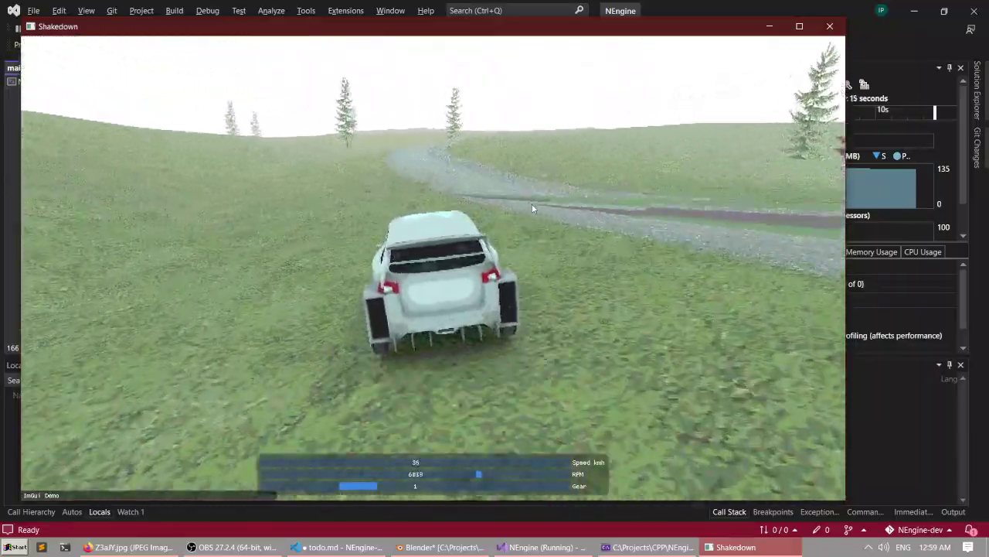
{"action": "key", "text": "d"}
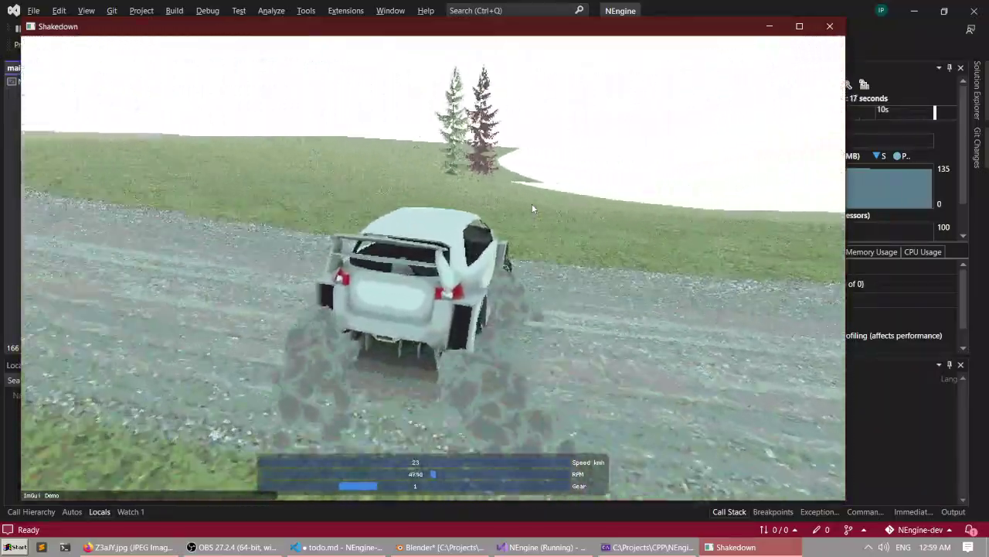
{"action": "key", "text": "w"}
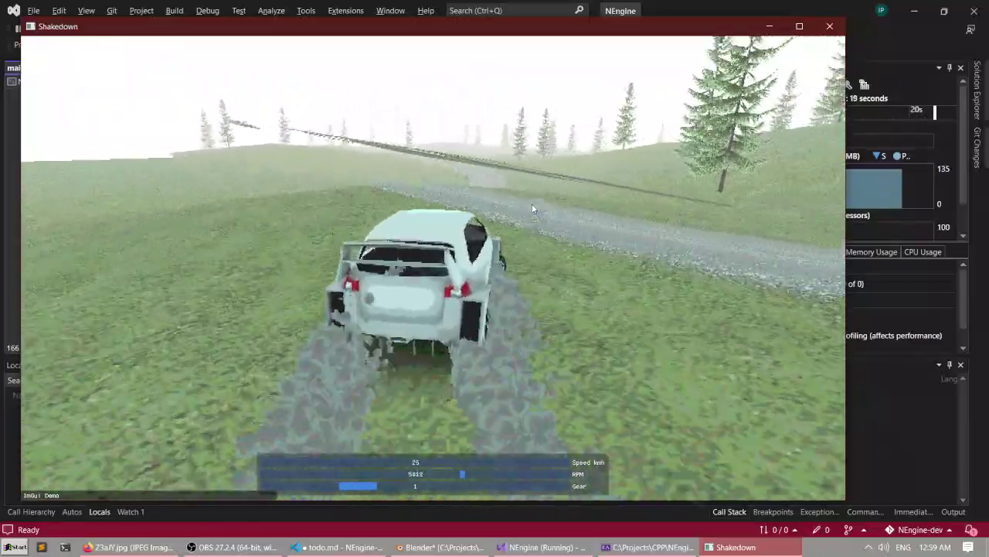
{"action": "key", "text": "d"}
{"action": "key", "text": "a"}
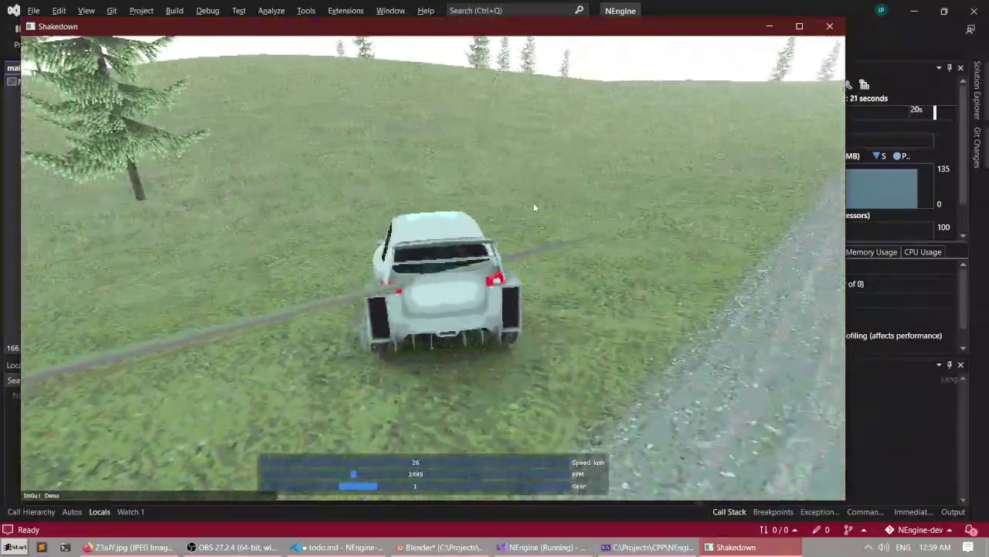
{"action": "key", "text": "w"}
{"action": "key", "text": "w"}
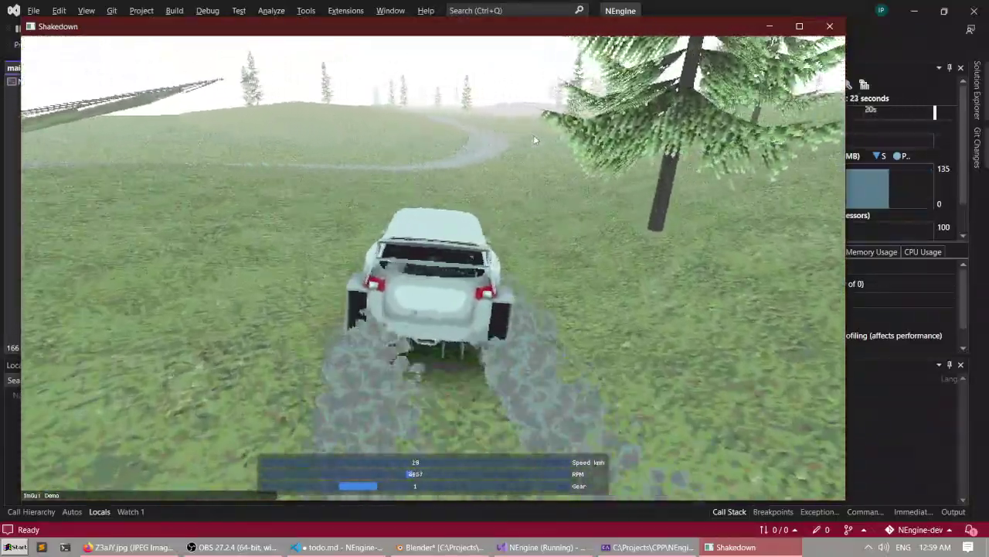
{"action": "key", "text": "w"}
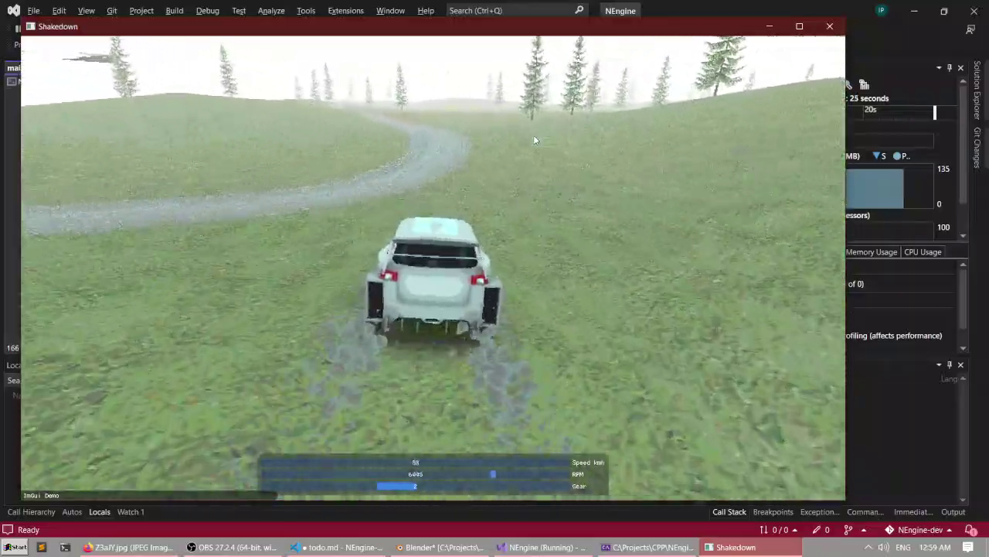
{"action": "key", "text": "w"}
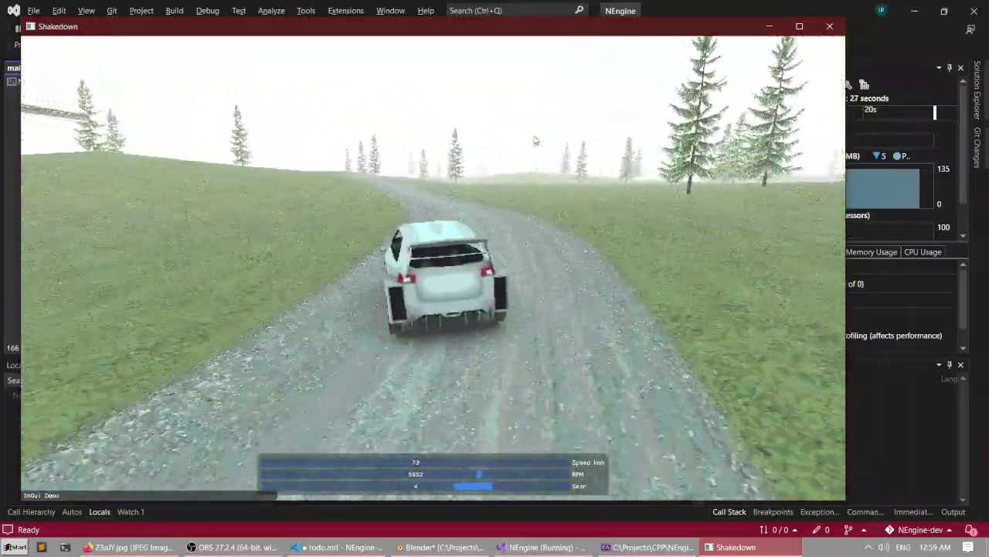
{"action": "key", "text": "w"}
{"action": "key", "text": "w"}
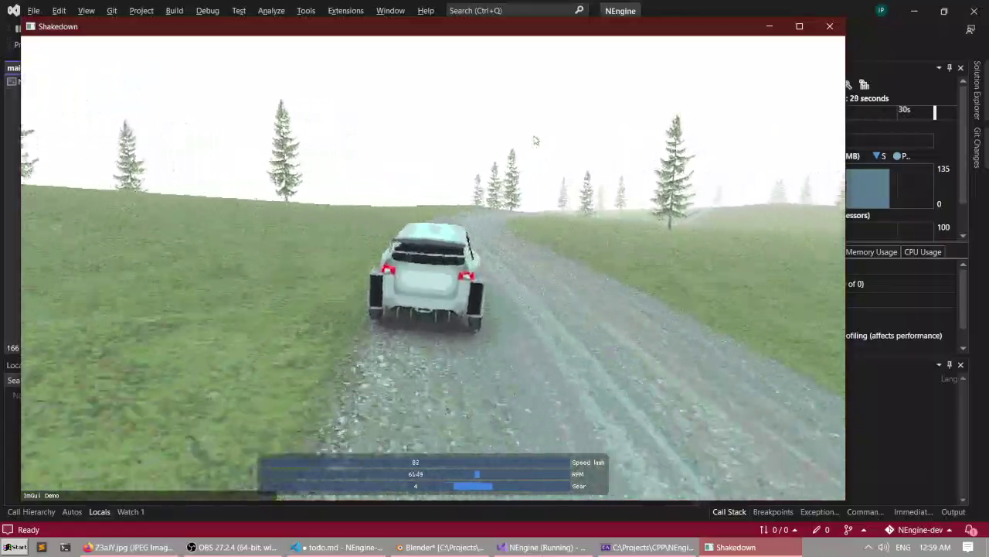
{"action": "key", "text": "a"}
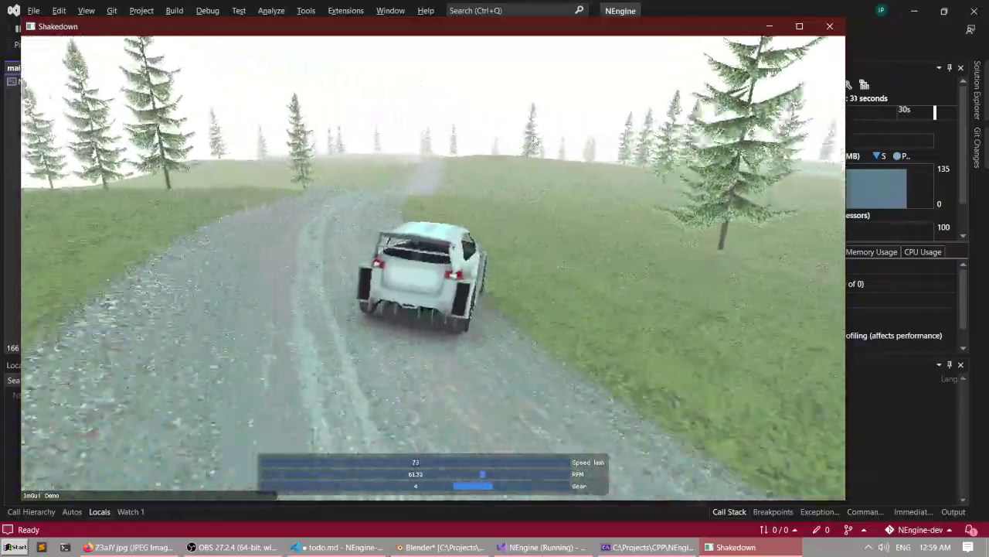
{"action": "key", "text": "w"}
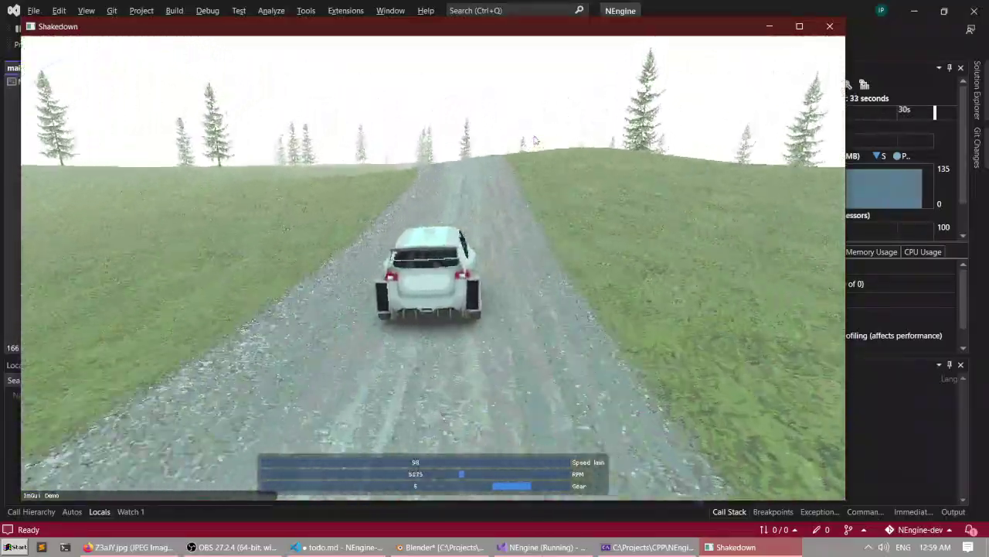
{"action": "key", "text": "d"}
{"action": "key", "text": "s"}
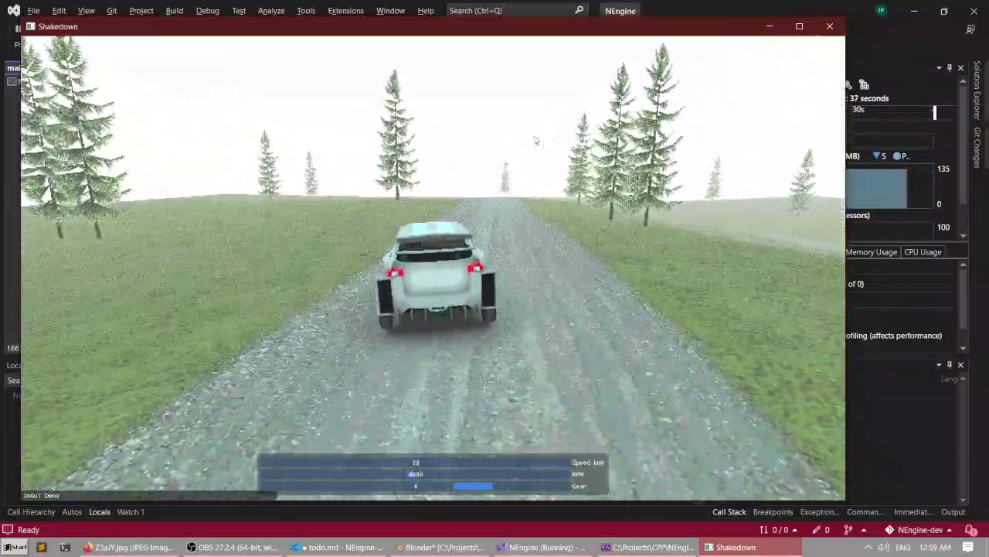
{"action": "key", "text": "w"}
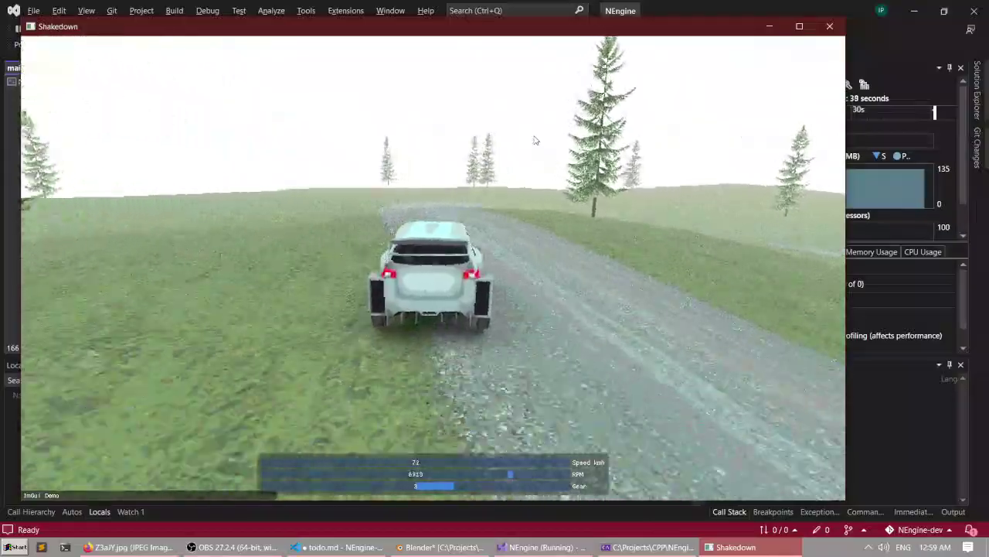
{"action": "key", "text": "w"}
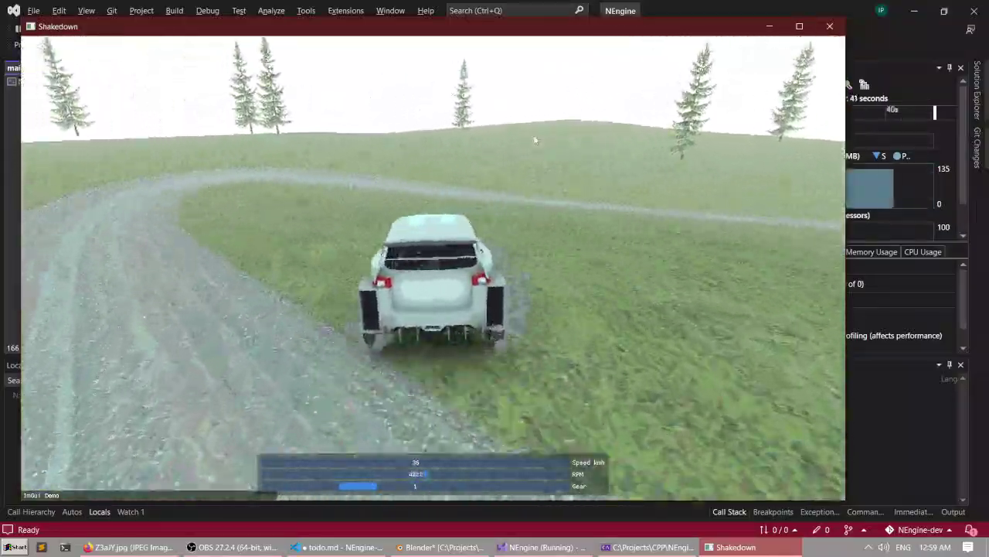
{"action": "key", "text": "w"}
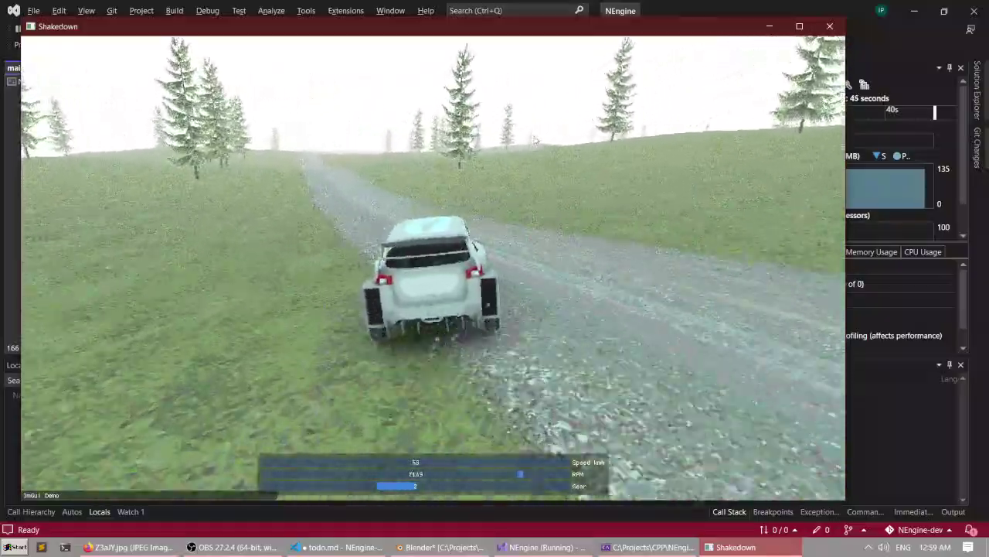
{"action": "key", "text": "w"}
{"action": "key", "text": "a"}
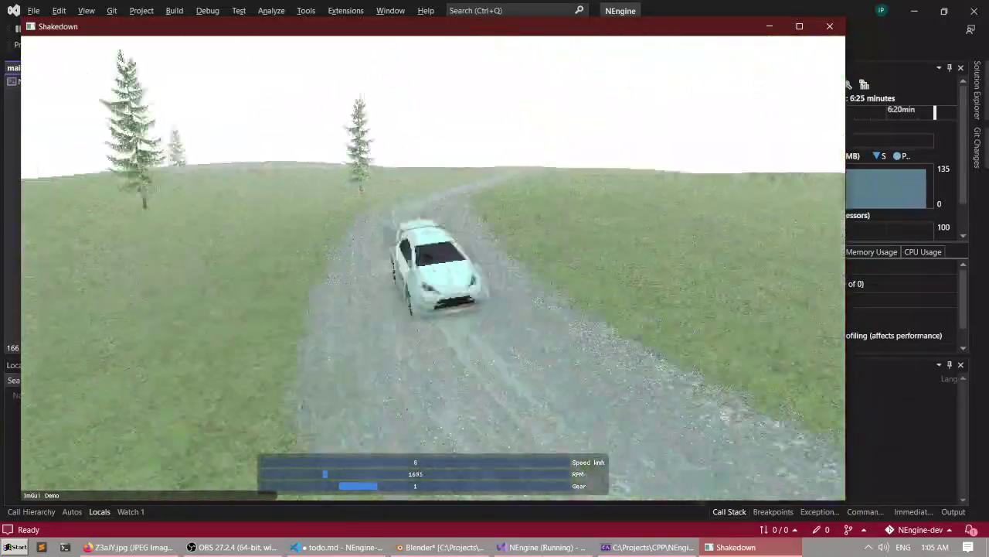
{"action": "key", "text": "Escape"}
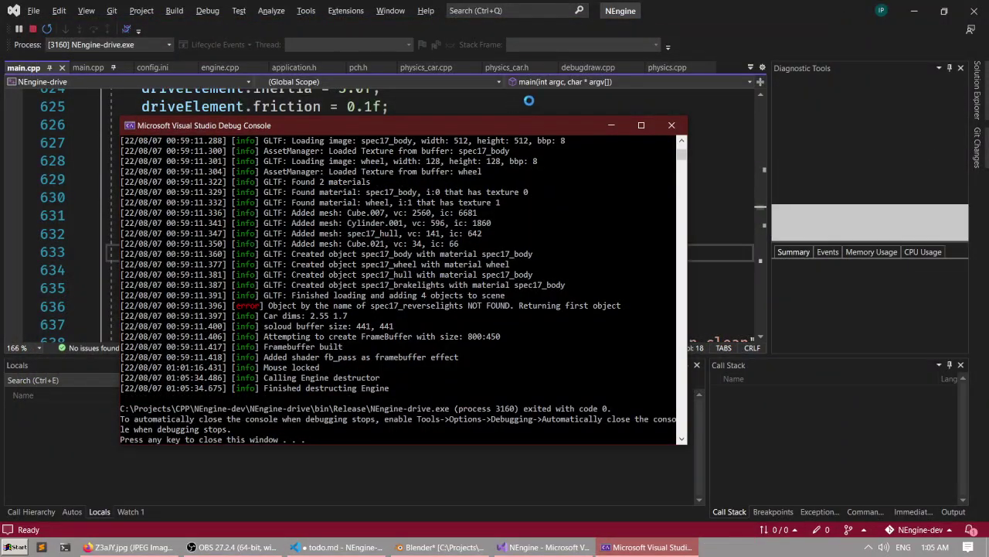
{"action": "key", "text": "Escape"}
Switch to Visual Studio Code and strike through "Fill the central hole - procedurally!" under Stream #15 in todo.md.
{"action": "left_click", "coordinate": [355, 548]}
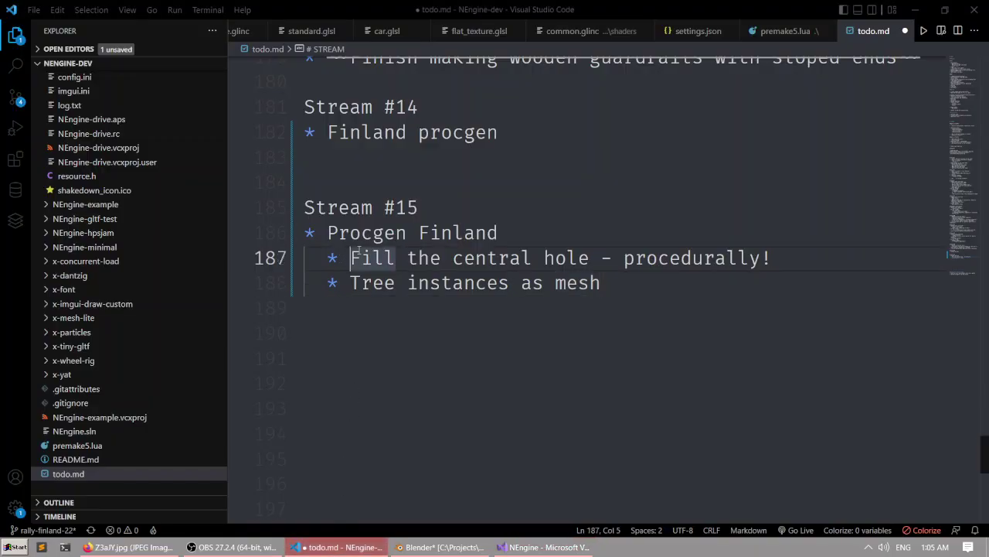
{"action": "scroll", "coordinate": [413, 292], "scroll_direction": "up", "scroll_amount": 2}
{"action": "scroll", "coordinate": [509, 293], "scroll_direction": "down", "scroll_amount": 1}
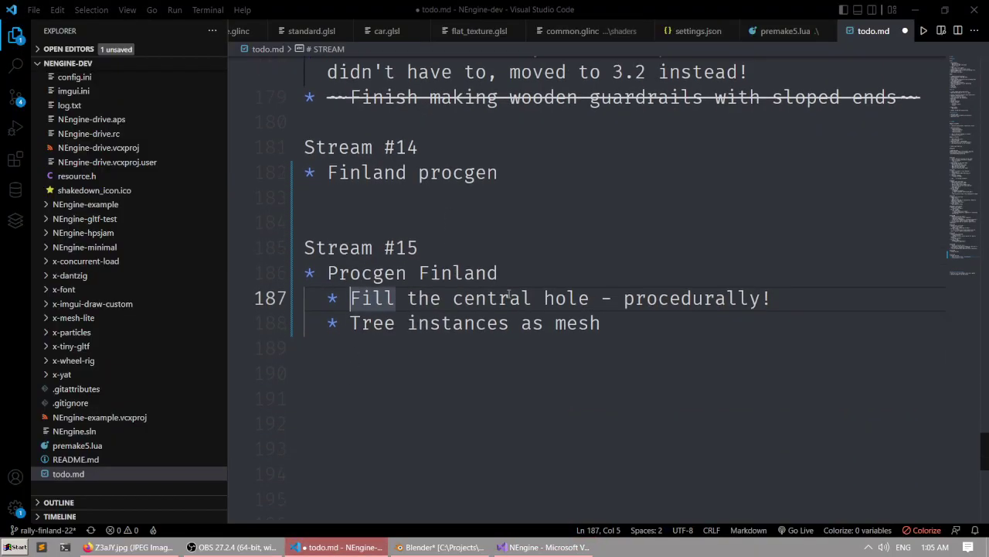
{"action": "scroll", "coordinate": [747, 304], "scroll_direction": "down", "scroll_amount": 1, "text": "ctrl"}
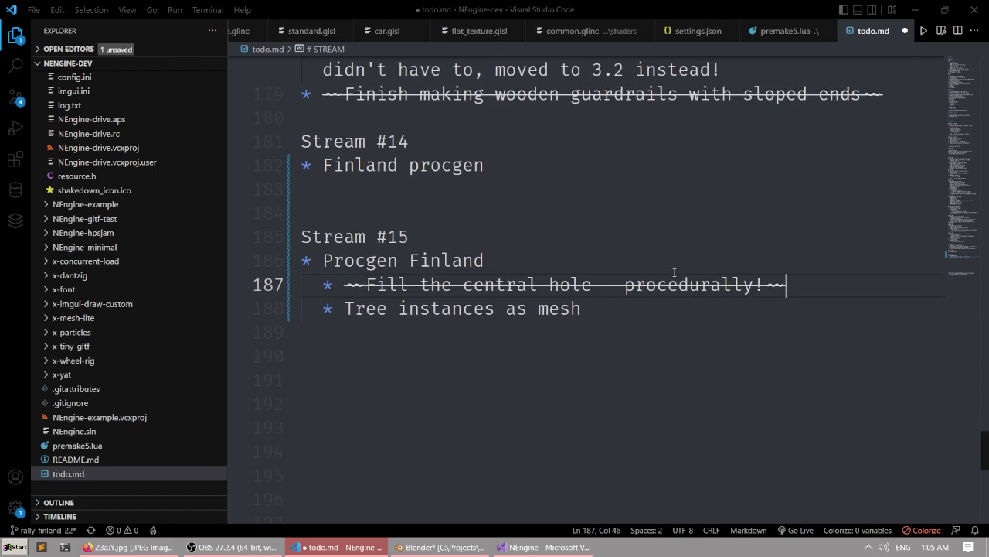
Switch to Blender and, in Edit Mode on the finland_road curve, select the control point at the sharp bend.
{"action": "left_click", "coordinate": [441, 548]}
{"action": "middle_click_drag", "start_coordinate": [506, 151], "coordinate": [458, 278]}
{"action": "scroll", "coordinate": [420, 222], "scroll_direction": "down", "scroll_amount": 4}
{"action": "right_click", "coordinate": [465, 202]}
{"action": "right_click", "coordinate": [427, 213], "text": "shift"}
{"action": "middle_click_drag", "start_coordinate": [424, 215], "coordinate": [480, 212]}
{"action": "scroll", "coordinate": [420, 237], "scroll_direction": "up", "scroll_amount": 3}
{"action": "scroll", "coordinate": [420, 242], "scroll_direction": "down", "scroll_amount": 4}
{"action": "scroll", "coordinate": [430, 194], "scroll_direction": "up", "scroll_amount": 4}
{"action": "scroll", "coordinate": [490, 238], "scroll_direction": "up", "scroll_amount": 3}
{"action": "key", "text": "ctrl+Tab"}
{"action": "left_click", "coordinate": [495, 239]}
{"action": "middle_click_drag", "start_coordinate": [435, 129], "coordinate": [446, 198]}
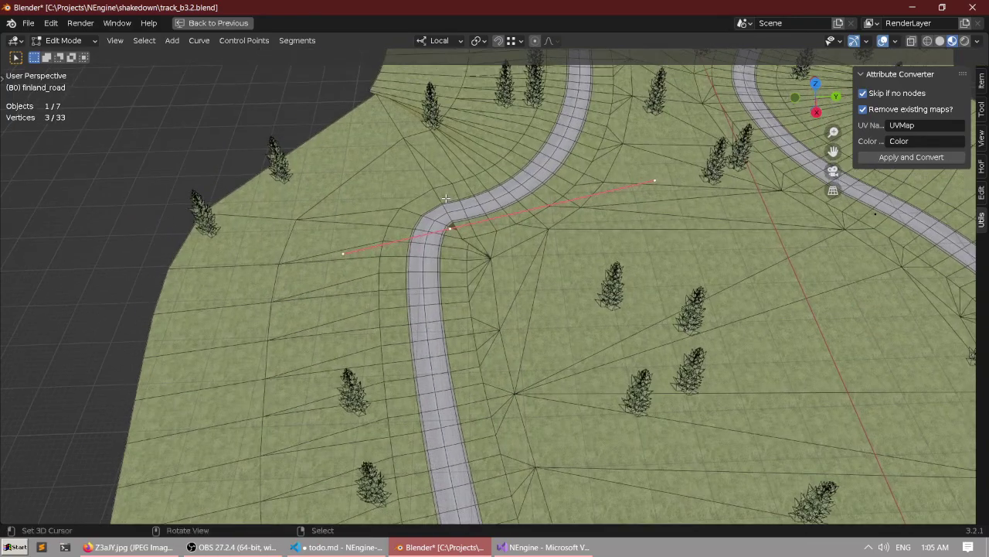
Try to shorten the inner-side handle of the sharp bend's control point by scaling it.
{"action": "key", "text": "KP_7"}
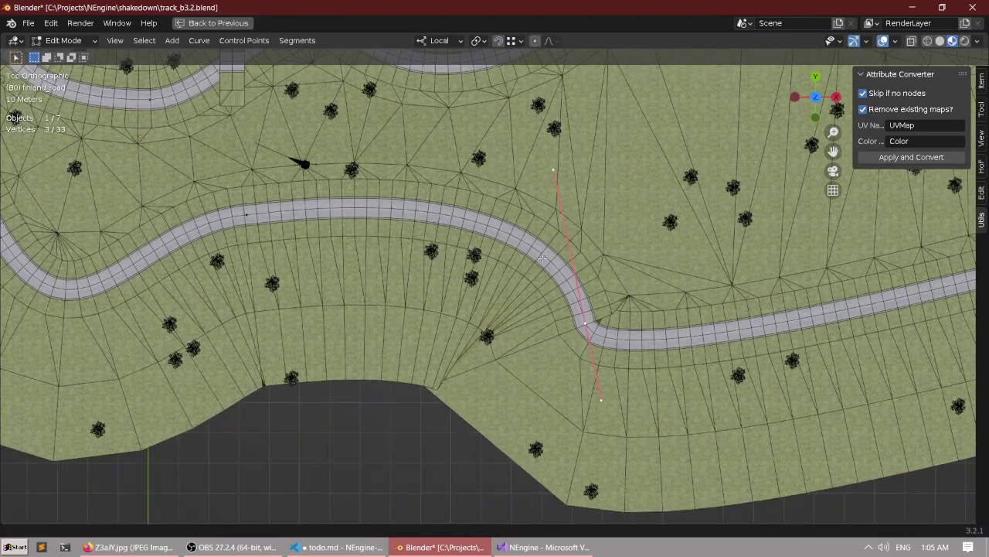
{"action": "scroll", "coordinate": [588, 323], "scroll_direction": "up", "scroll_amount": 2}
{"action": "middle_click_drag", "start_coordinate": [588, 323], "coordinate": [398, 318], "text": "shift"}
{"action": "scroll", "coordinate": [523, 317], "scroll_direction": "up", "scroll_amount": 3}
{"action": "scroll", "coordinate": [402, 279], "scroll_direction": "up", "scroll_amount": 1}
{"action": "scroll", "coordinate": [456, 298], "scroll_direction": "down", "scroll_amount": 3}
{"action": "middle_click_drag", "start_coordinate": [456, 297], "coordinate": [495, 331], "text": "shift"}
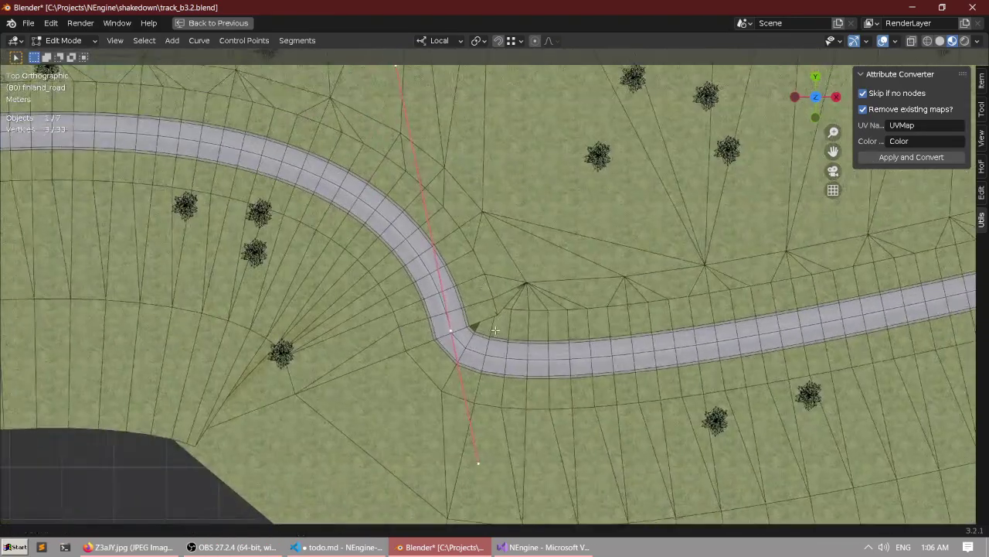
{"action": "scroll", "coordinate": [396, 127], "scroll_direction": "down", "scroll_amount": 2}
{"action": "left_click", "coordinate": [488, 363]}
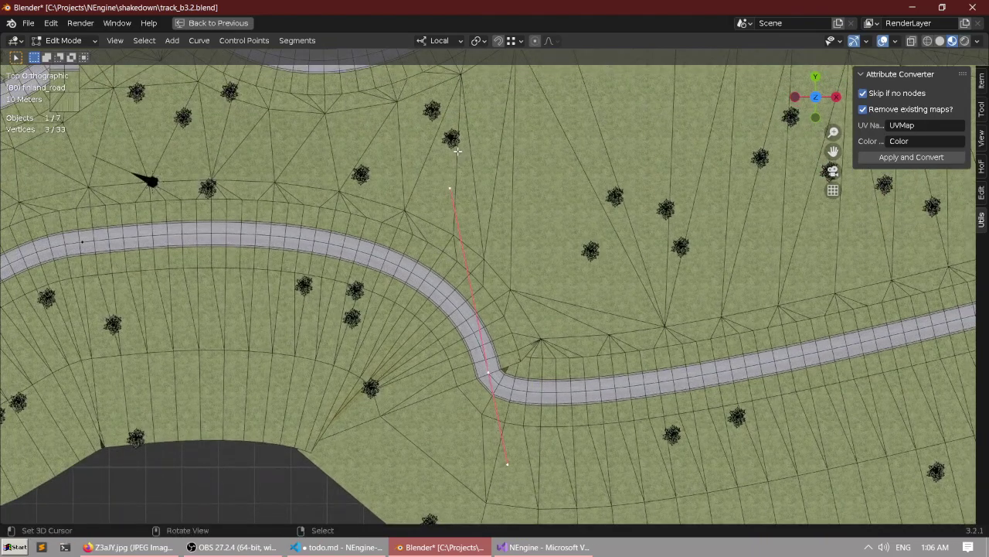
{"action": "key", "text": "s"}
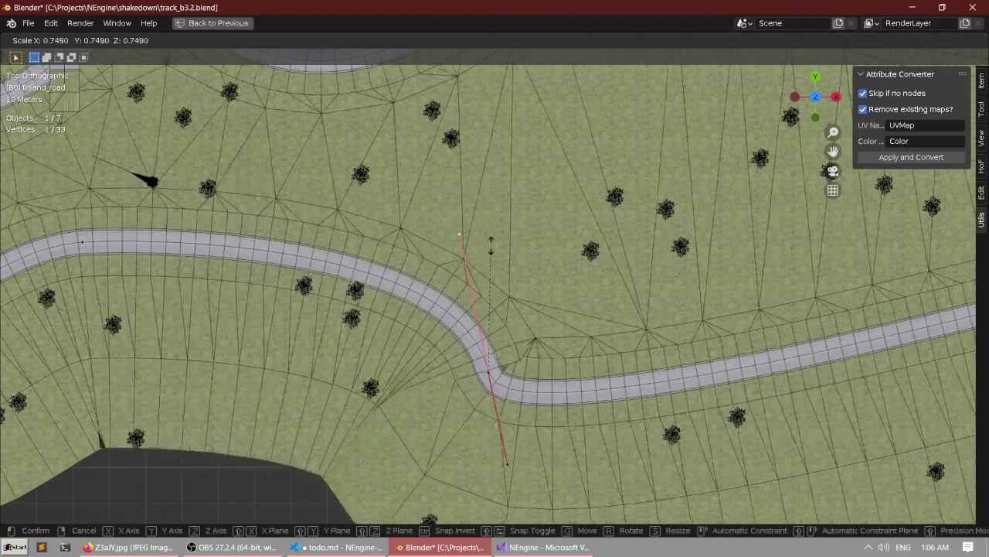
{"action": "right_click", "coordinate": [492, 238]}
{"action": "key", "text": "s"}
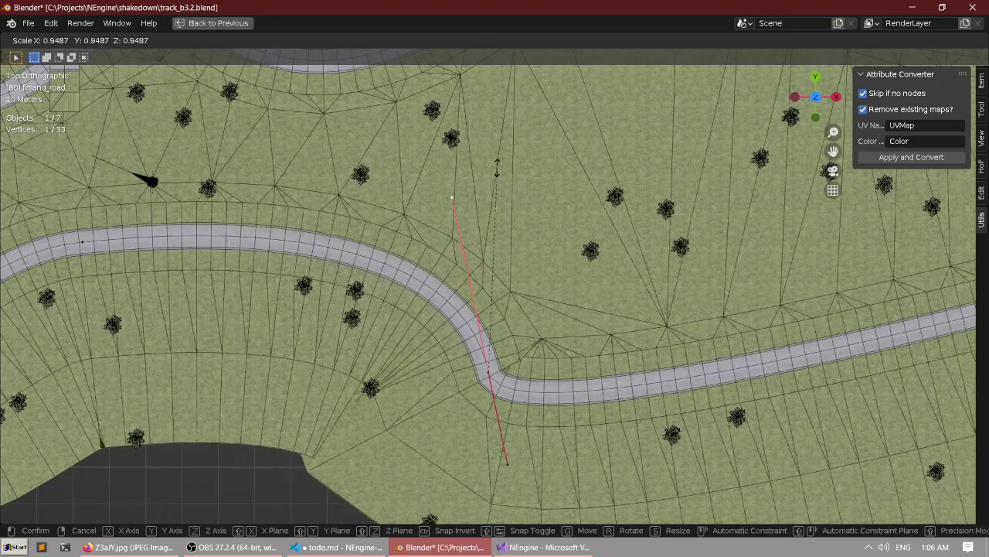
{"action": "right_click", "coordinate": [484, 234]}
Scale, rotate and move the sharp bend's control point and handles to turn that stretch of road into a gentle curve.
{"action": "scroll", "coordinate": [486, 236], "scroll_direction": "down", "scroll_amount": 2}
{"action": "middle_click_drag", "start_coordinate": [484, 236], "coordinate": [524, 270], "text": "shift"}
{"action": "key", "text": "s"}
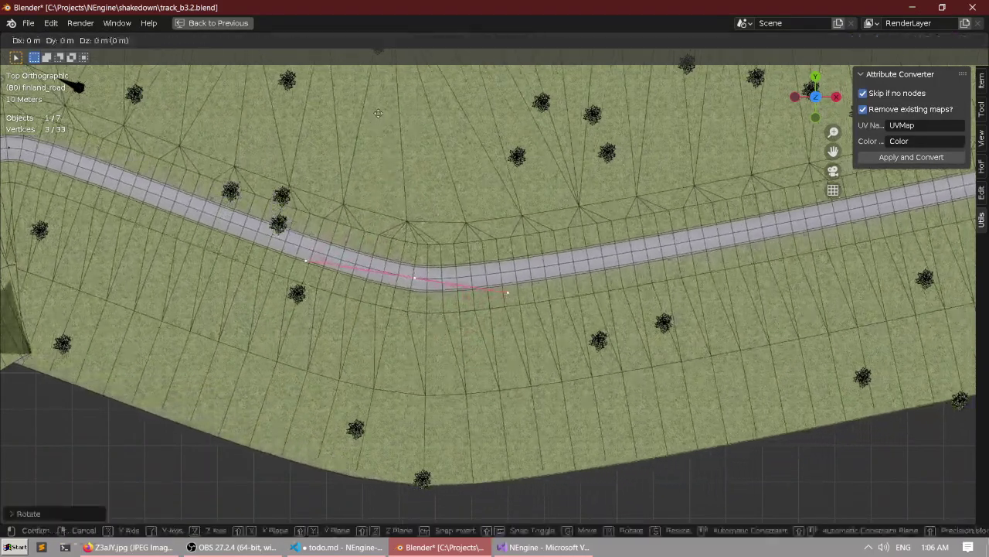
{"action": "left_click", "coordinate": [391, 74]}
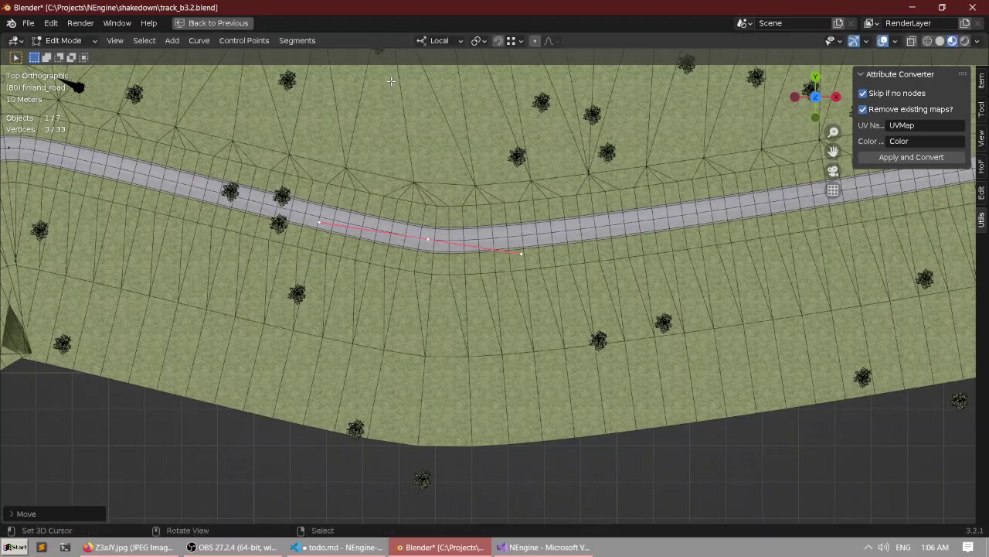
Examine the reshaped road section and the surrounding terrain and trees from several angles.
{"action": "middle_click_drag", "start_coordinate": [391, 74], "coordinate": [382, 188]}
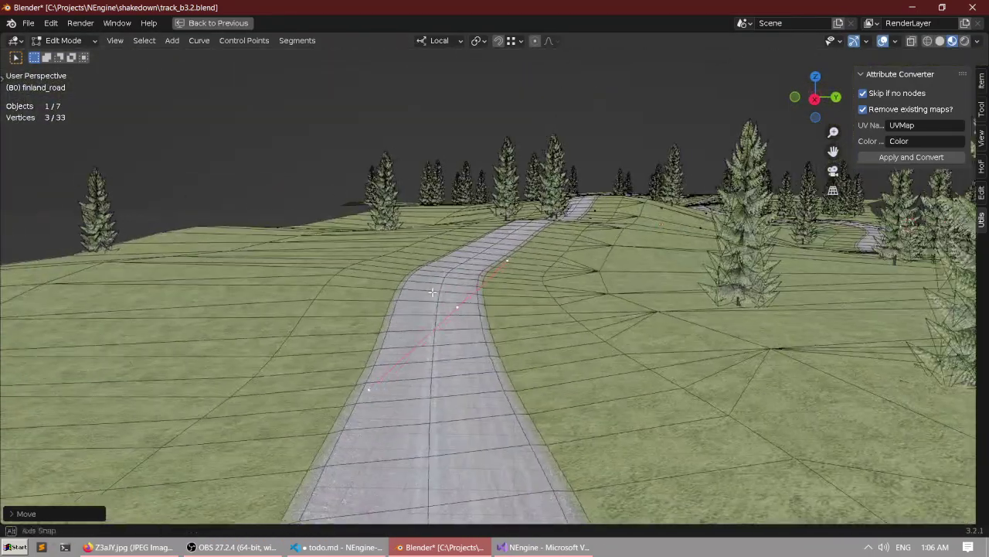
{"action": "middle_click_drag", "start_coordinate": [433, 292], "coordinate": [346, 386]}
{"action": "scroll", "coordinate": [464, 324], "scroll_direction": "down", "scroll_amount": 5}
{"action": "scroll", "coordinate": [489, 365], "scroll_direction": "up", "scroll_amount": 2}
{"action": "middle_click_drag", "start_coordinate": [634, 324], "coordinate": [463, 293], "text": "shift"}
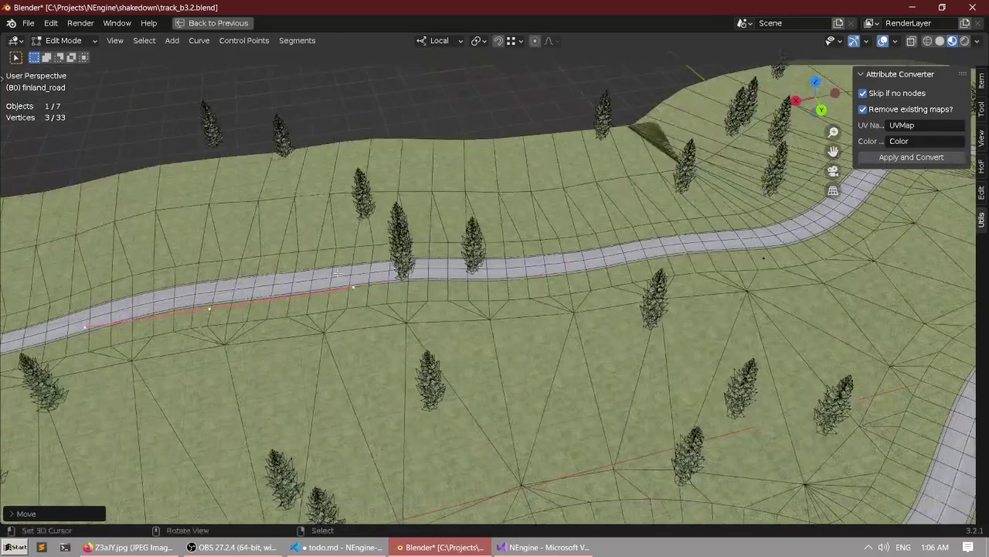
{"action": "middle_click_drag", "start_coordinate": [711, 286], "coordinate": [489, 223], "text": "shift"}
{"action": "key", "text": "alt+a"}
{"action": "scroll", "coordinate": [539, 271], "scroll_direction": "up", "scroll_amount": 3}
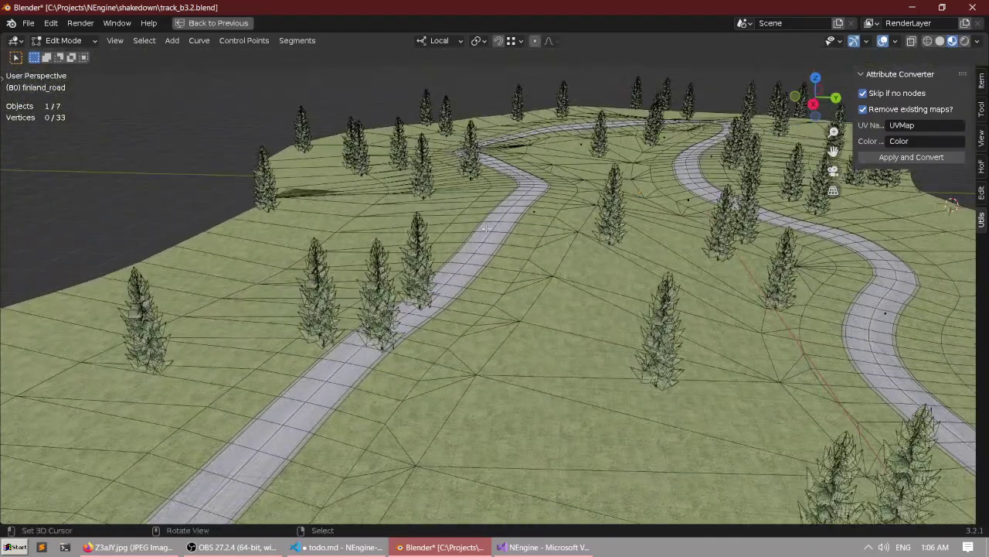
{"action": "scroll", "coordinate": [489, 223], "scroll_direction": "down", "scroll_amount": 5}
{"action": "scroll", "coordinate": [476, 285], "scroll_direction": "down", "scroll_amount": 2}
{"action": "middle_click_drag", "start_coordinate": [475, 285], "coordinate": [474, 320]}
{"action": "scroll", "coordinate": [494, 271], "scroll_direction": "down", "scroll_amount": 4}
{"action": "scroll", "coordinate": [493, 271], "scroll_direction": "up", "scroll_amount": 5}
{"action": "middle_click_drag", "start_coordinate": [446, 352], "coordinate": [466, 375]}
{"action": "scroll", "coordinate": [462, 352], "scroll_direction": "up", "scroll_amount": 3}
{"action": "scroll", "coordinate": [462, 348], "scroll_direction": "down", "scroll_amount": 4}
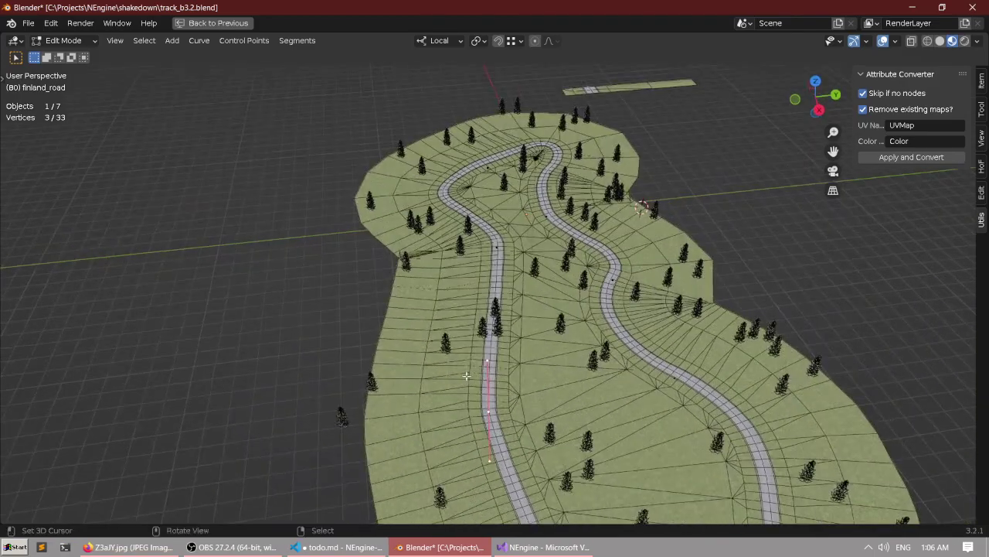
Return the finland_road curve to Object Mode and restore the full Geometry Nodes workspace layout.
{"action": "key", "text": "Tab"}
{"action": "middle_click_drag", "start_coordinate": [367, 368], "coordinate": [408, 367]}
{"action": "key", "text": "alt+a"}
{"action": "middle_click_drag", "start_coordinate": [333, 344], "coordinate": [515, 270]}
{"action": "scroll", "coordinate": [407, 336], "scroll_direction": "up", "scroll_amount": 4}
{"action": "key", "text": "a"}
{"action": "key", "text": "ctrl+space"}
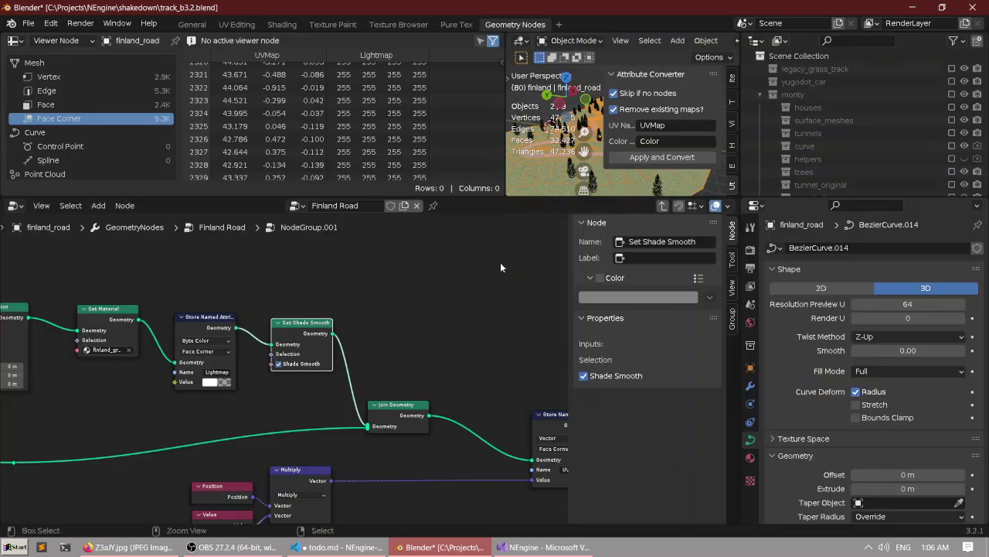
Enlarge the 3D viewport by shrinking the neighbouring spreadsheet and node editor.
{"action": "scroll", "coordinate": [483, 277], "scroll_direction": "down", "scroll_amount": 5}
{"action": "scroll", "coordinate": [330, 352], "scroll_direction": "down", "scroll_amount": 4}
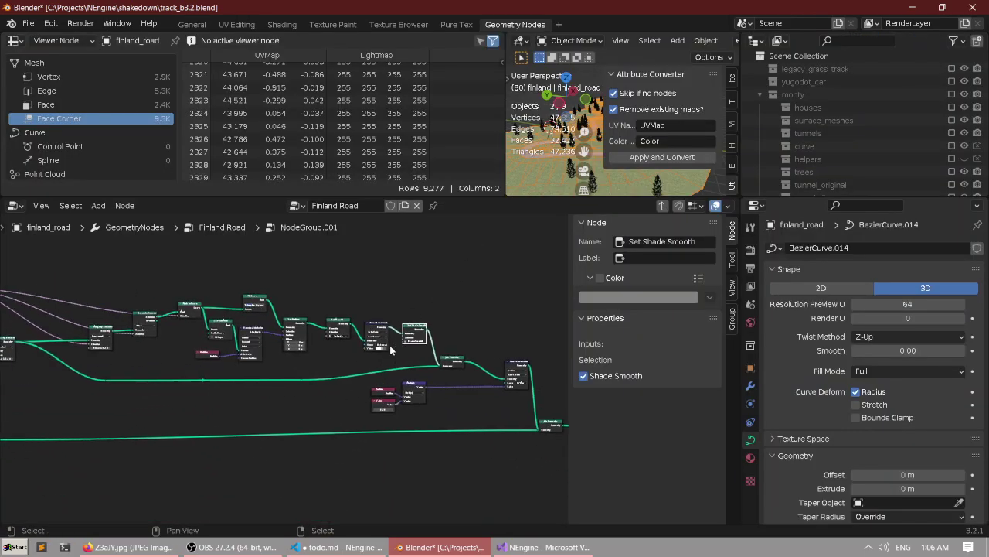
{"action": "middle_click_drag", "start_coordinate": [338, 297], "coordinate": [268, 322]}
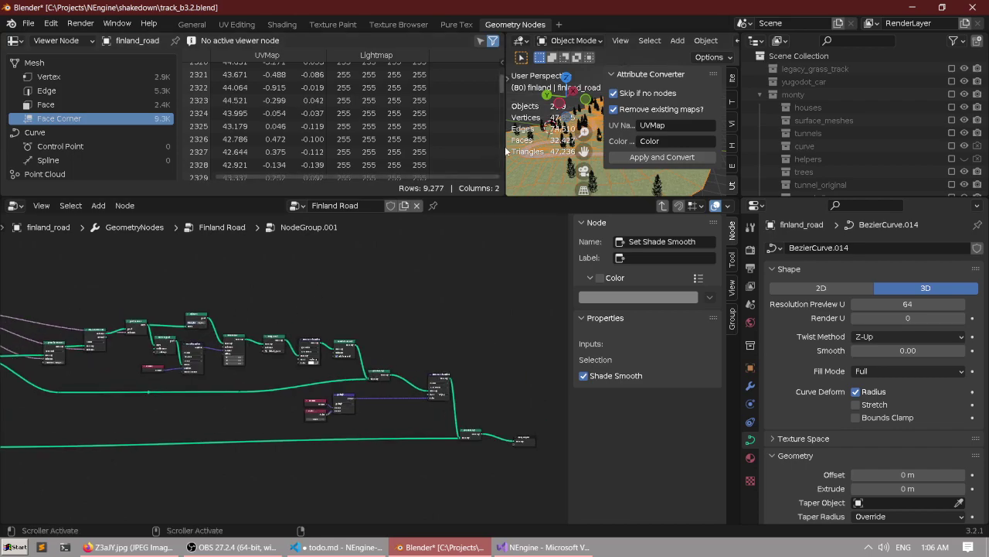
{"action": "left_click_drag", "start_coordinate": [499, 147], "coordinate": [365, 147]}
{"action": "left_click_drag", "start_coordinate": [469, 199], "coordinate": [474, 396]}
Select the finland_trees and finland_road objects in turn to compare what each one generates.
{"action": "scroll", "coordinate": [473, 302], "scroll_direction": "down", "scroll_amount": 3}
{"action": "middle_click_drag", "start_coordinate": [485, 219], "coordinate": [524, 216]}
{"action": "key", "text": "alt+a"}
{"action": "scroll", "coordinate": [493, 170], "scroll_direction": "up", "scroll_amount": 1}
{"action": "scroll", "coordinate": [493, 169], "scroll_direction": "up", "scroll_amount": 5}
{"action": "right_click", "coordinate": [519, 220]}
{"action": "scroll", "coordinate": [519, 220], "scroll_direction": "down", "scroll_amount": 3}
{"action": "right_click", "coordinate": [494, 239]}
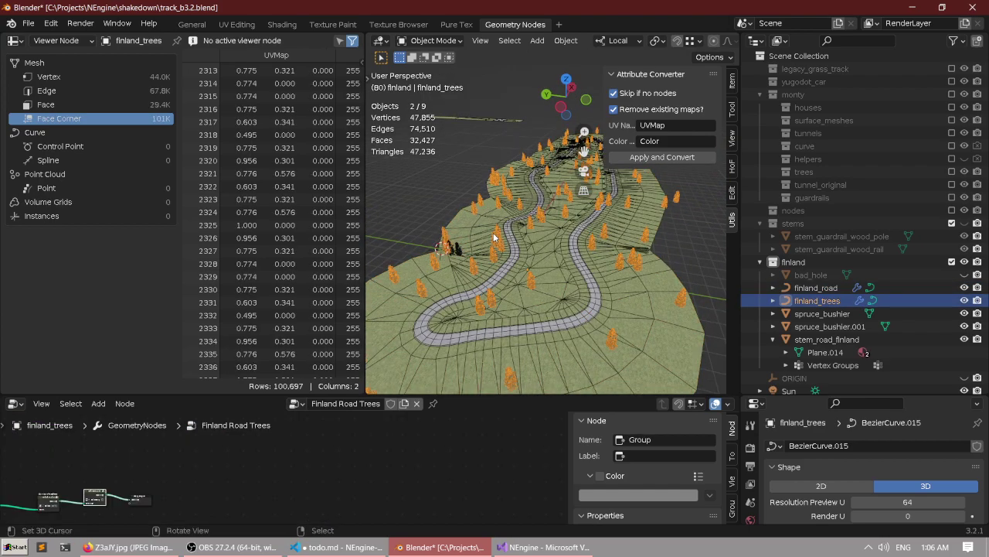
{"action": "scroll", "coordinate": [493, 233], "scroll_direction": "up", "scroll_amount": 4}
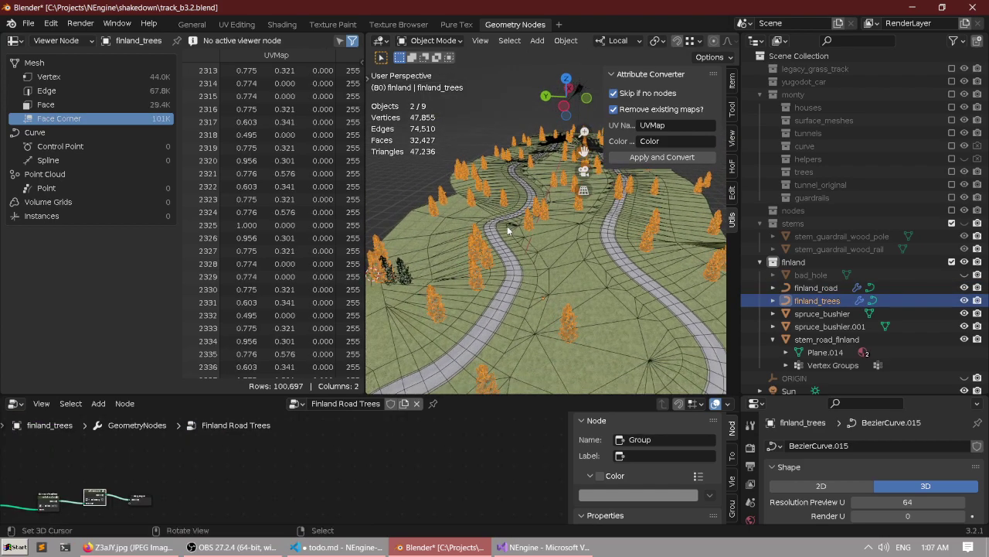
{"action": "right_click", "coordinate": [507, 226]}
{"action": "scroll", "coordinate": [521, 238], "scroll_direction": "down", "scroll_amount": 4}
{"action": "middle_click_drag", "start_coordinate": [522, 234], "coordinate": [519, 222]}
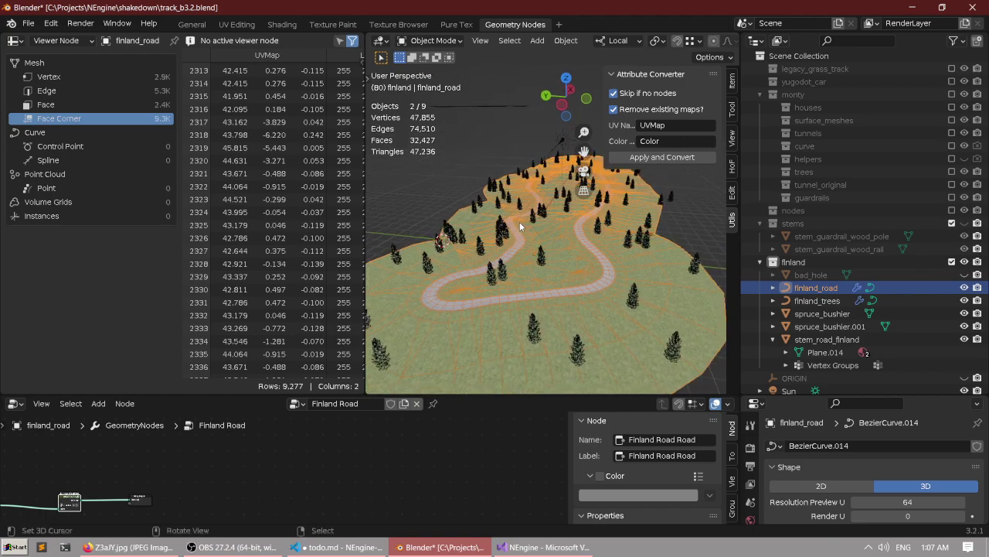
{"action": "right_click", "coordinate": [479, 243]}
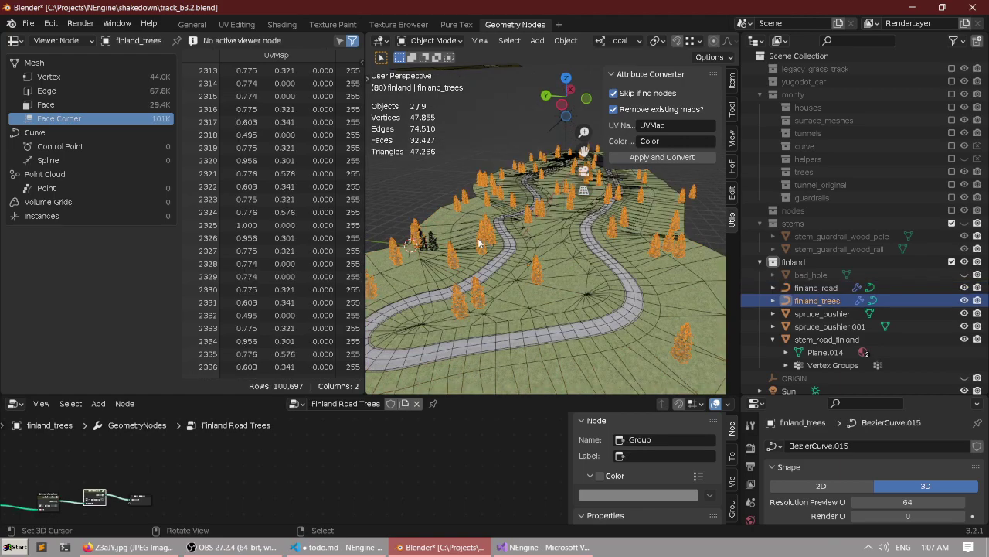
{"action": "right_click", "coordinate": [549, 258], "text": "shift"}
{"action": "key", "text": "ctrl+c"}
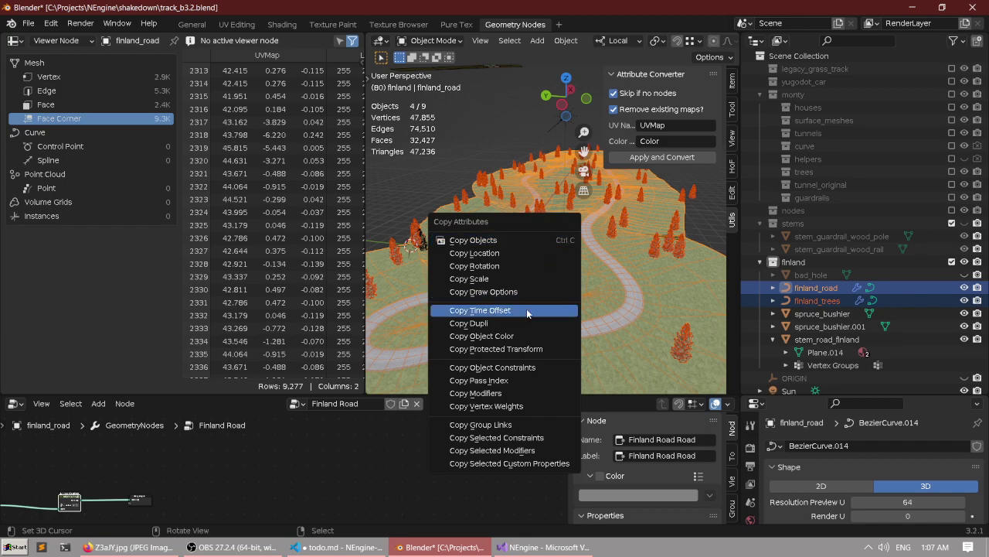
{"action": "right_click", "coordinate": [499, 118]}
Duplicate the finland_road object in place.
{"action": "right_click", "coordinate": [510, 207]}
{"action": "scroll", "coordinate": [508, 208], "scroll_direction": "down", "scroll_amount": 2}
{"action": "middle_click_drag", "start_coordinate": [507, 211], "coordinate": [485, 222]}
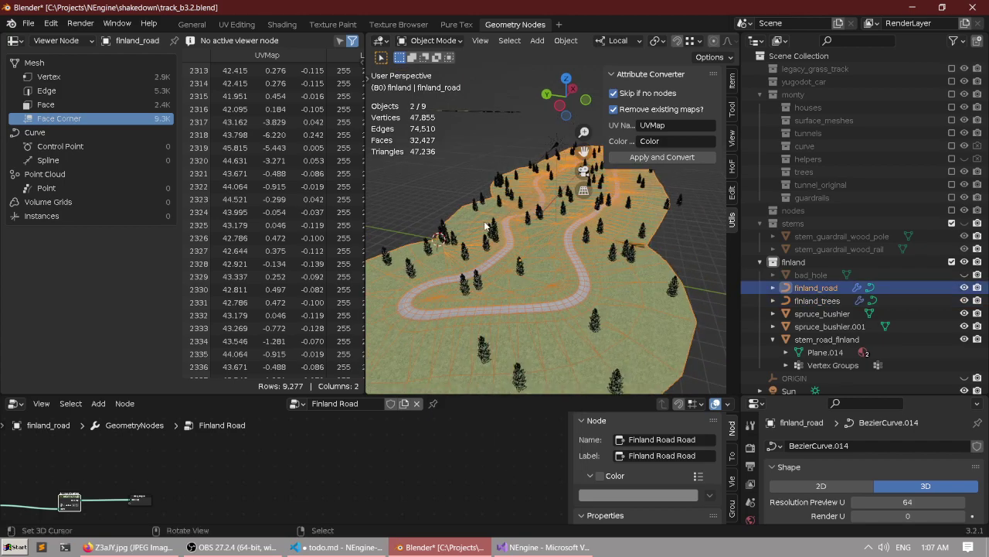
{"action": "scroll", "coordinate": [512, 202], "scroll_direction": "up", "scroll_amount": 3}
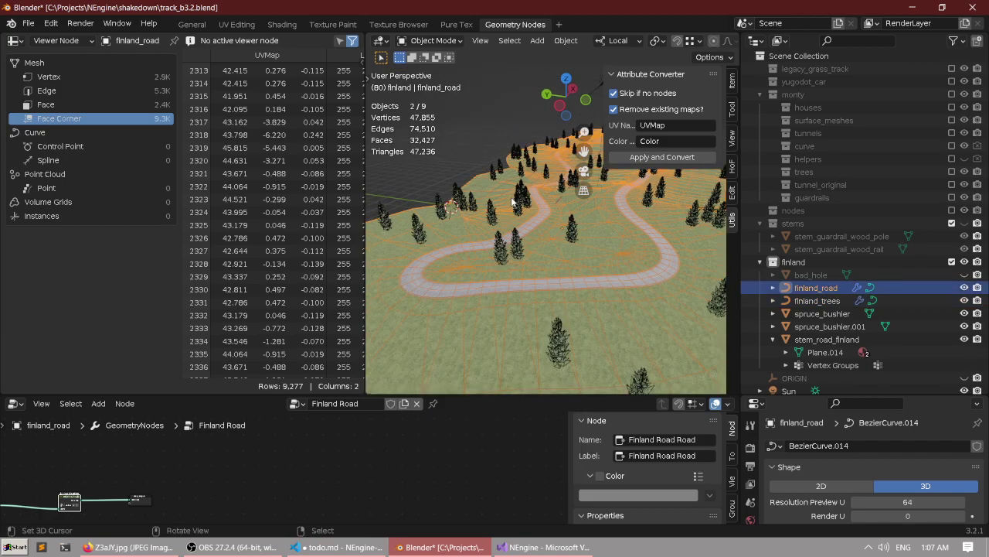
{"action": "left_click", "coordinate": [469, 205]}
{"action": "left_click", "coordinate": [464, 206], "text": "shift"}
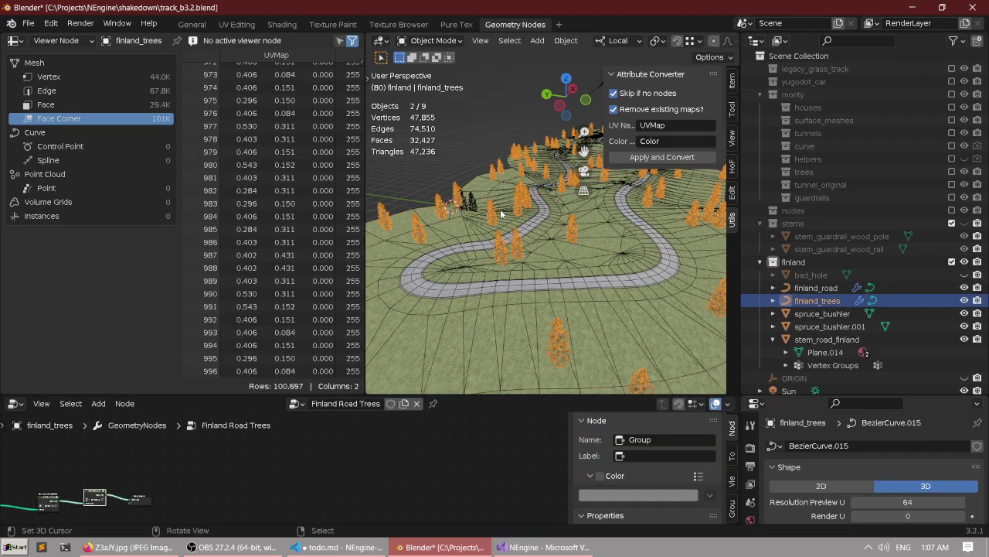
{"action": "scroll", "coordinate": [438, 352], "scroll_direction": "down", "scroll_amount": 2}
{"action": "left_click", "coordinate": [543, 259]}
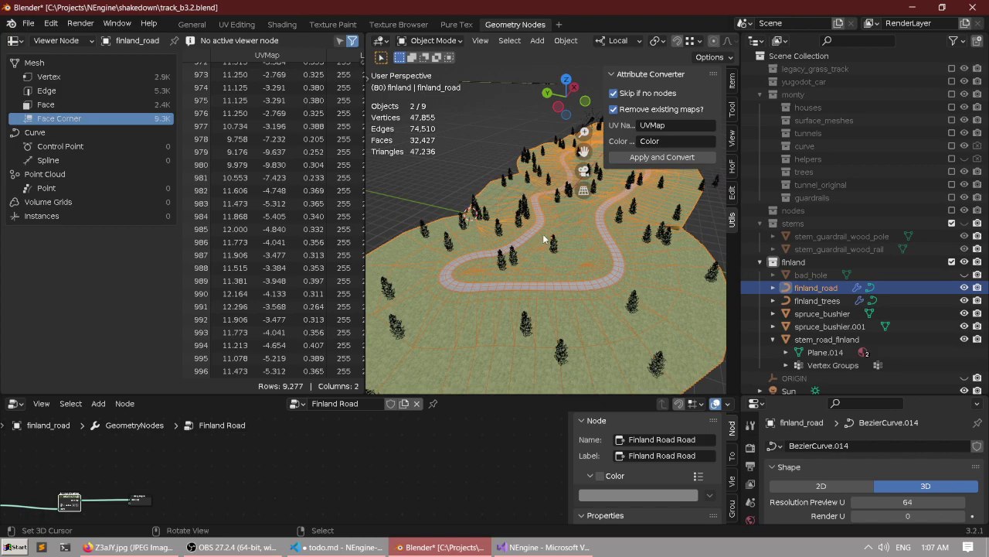
{"action": "key", "text": "shift+d"}
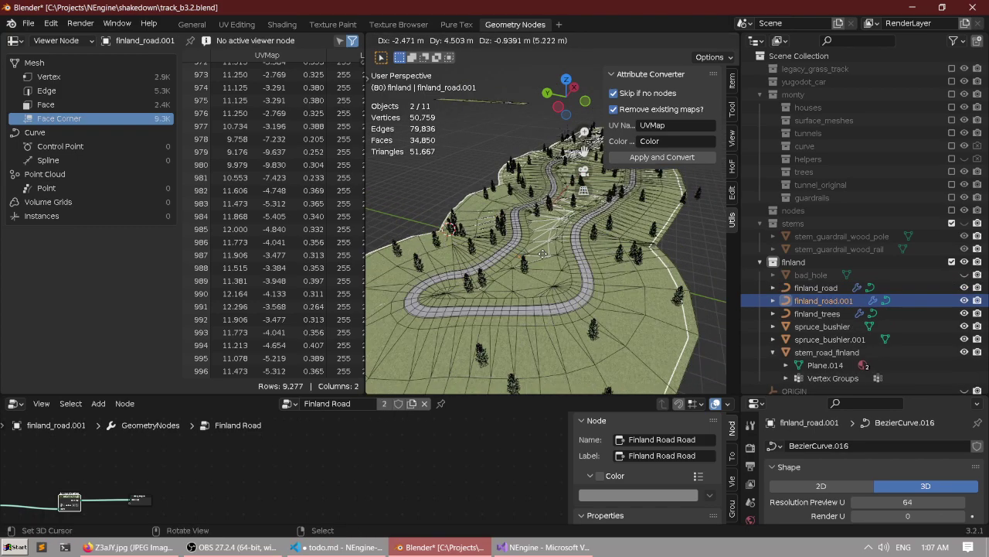
{"action": "right_click", "coordinate": [543, 253]}
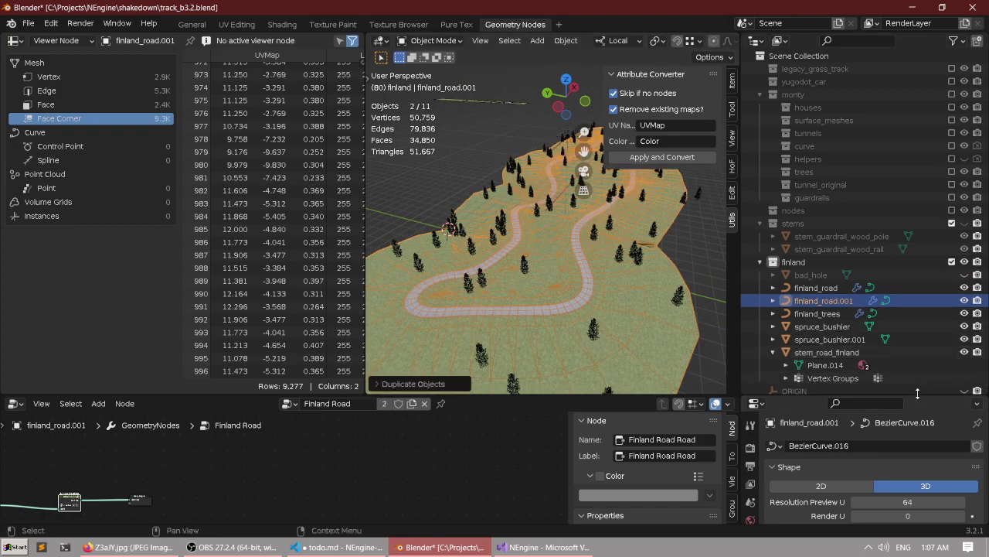
Delete the duplicate of the finland_road object.
{"action": "scroll", "coordinate": [854, 460], "scroll_direction": "down", "scroll_amount": 2}
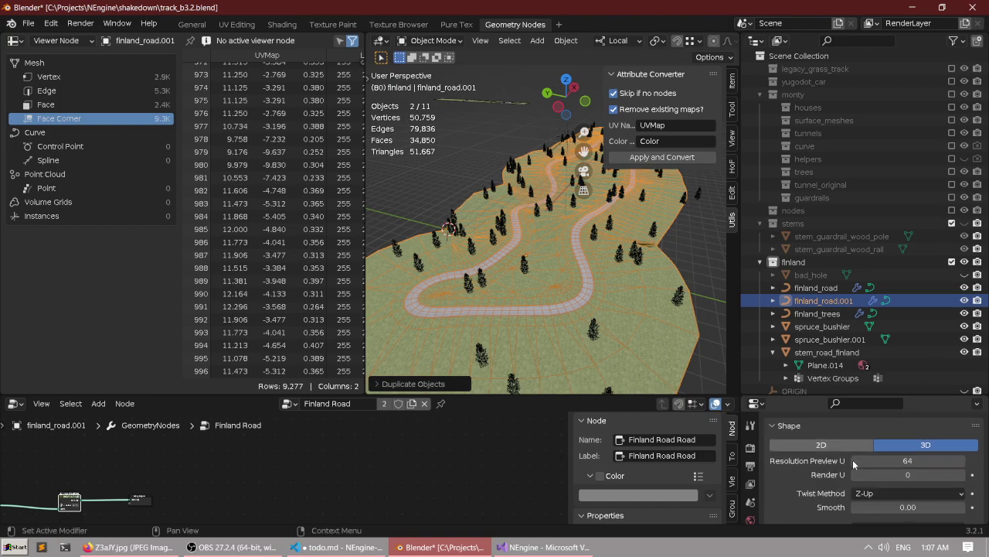
{"action": "left_click", "coordinate": [823, 287]}
{"action": "key", "text": "ctrl+z"}
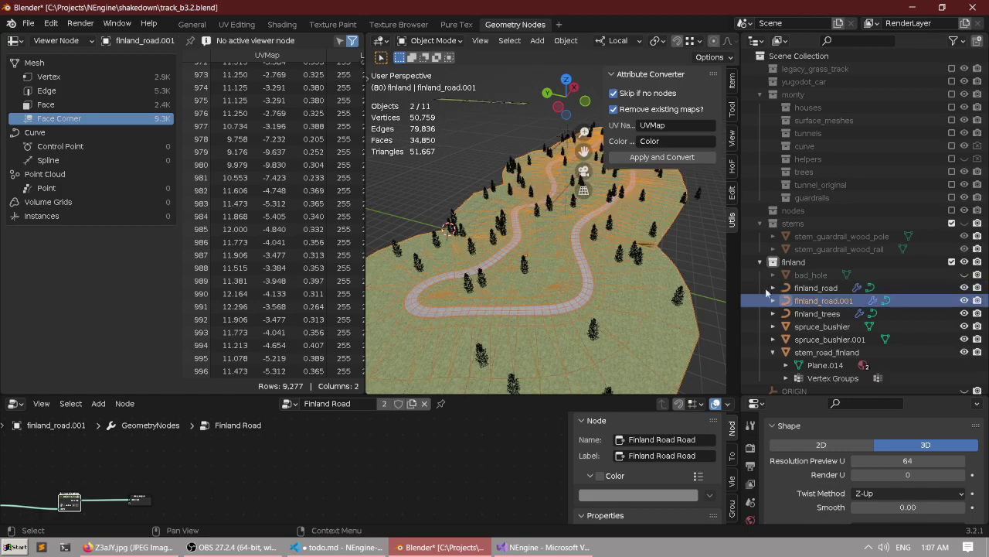
{"action": "key", "text": "x"}
{"action": "left_click", "coordinate": [523, 247]}
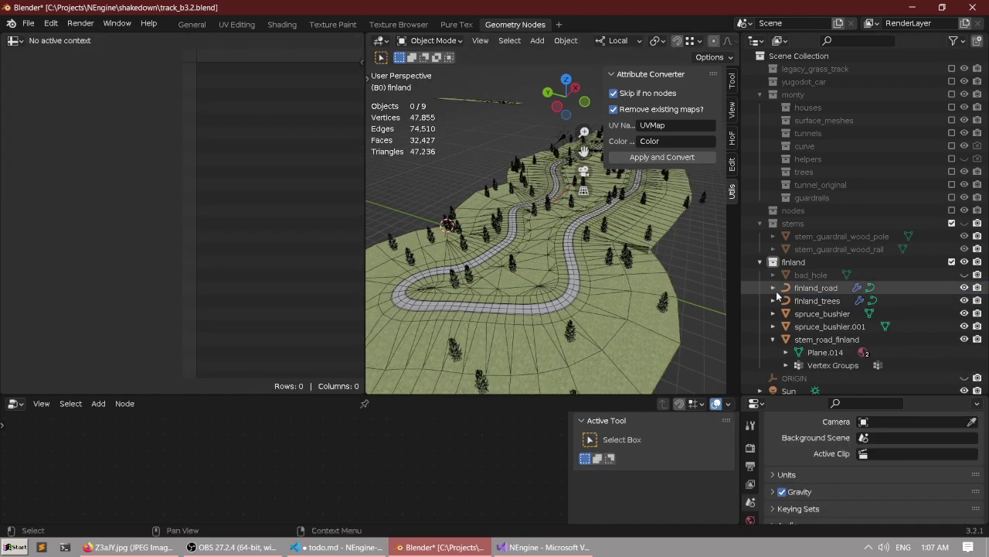
Enlarge the node editor and show the Finland Road Trees node tree of the finland_trees object.
{"action": "left_click", "coordinate": [776, 289]}
{"action": "left_click", "coordinate": [807, 301]}
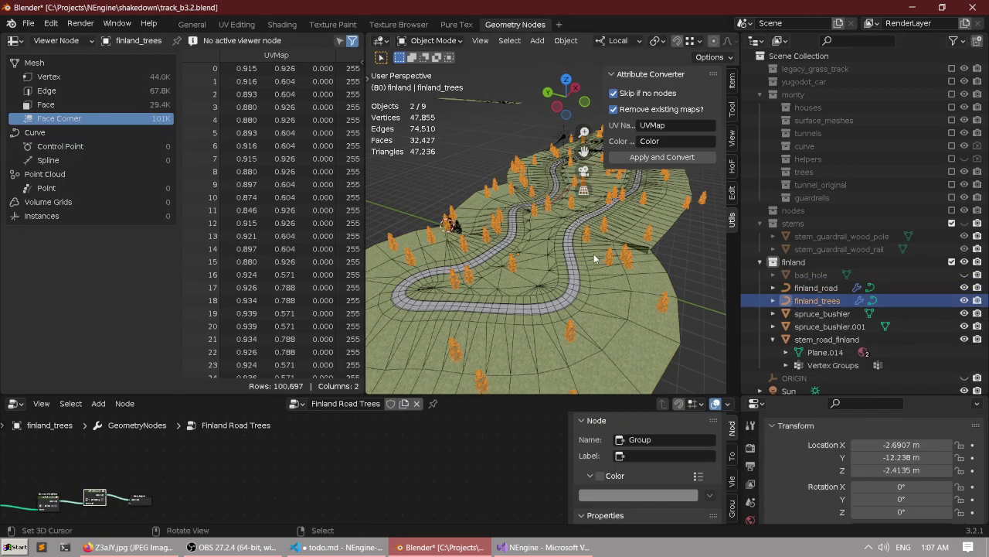
{"action": "left_click_drag", "start_coordinate": [447, 395], "coordinate": [449, 310]}
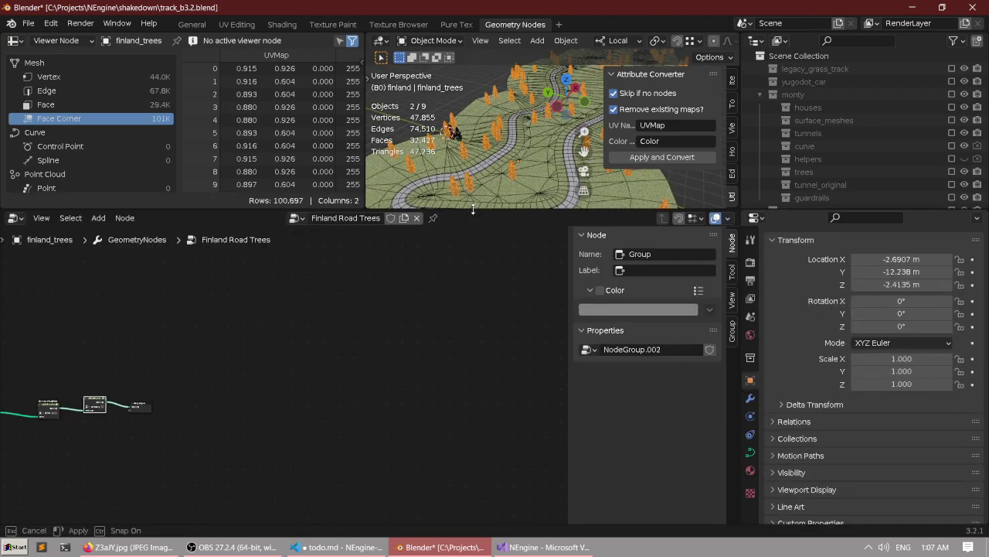
{"action": "left_click", "coordinate": [504, 221]}
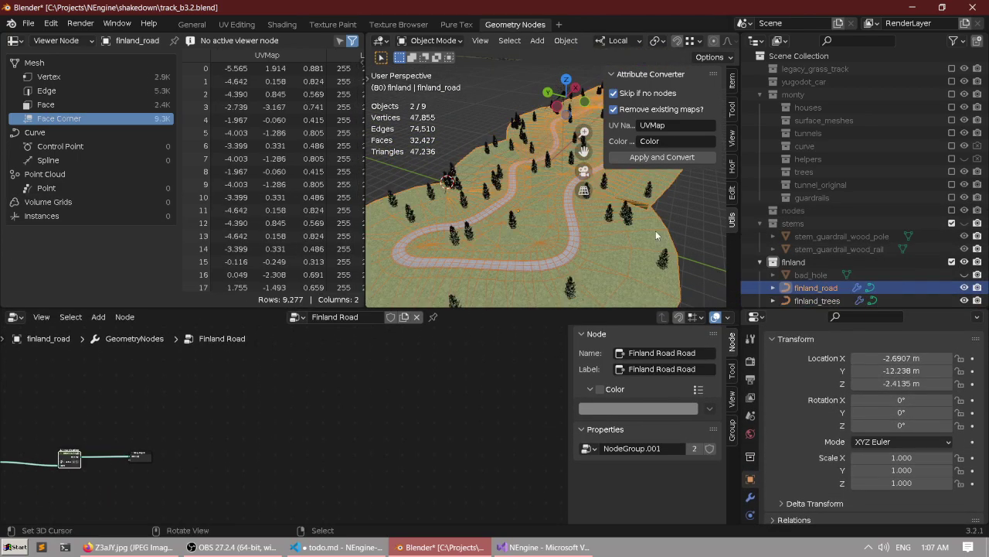
{"action": "scroll", "coordinate": [842, 232], "scroll_direction": "down", "scroll_amount": 5}
{"action": "left_click", "coordinate": [838, 219]}
{"action": "left_click", "coordinate": [842, 207]}
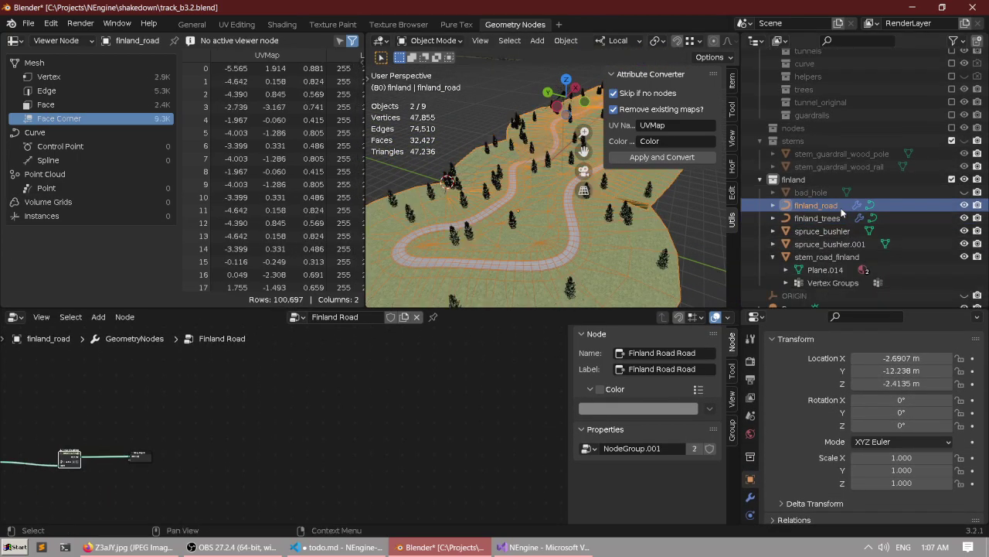
{"action": "scroll", "coordinate": [499, 194], "scroll_direction": "up", "scroll_amount": 2}
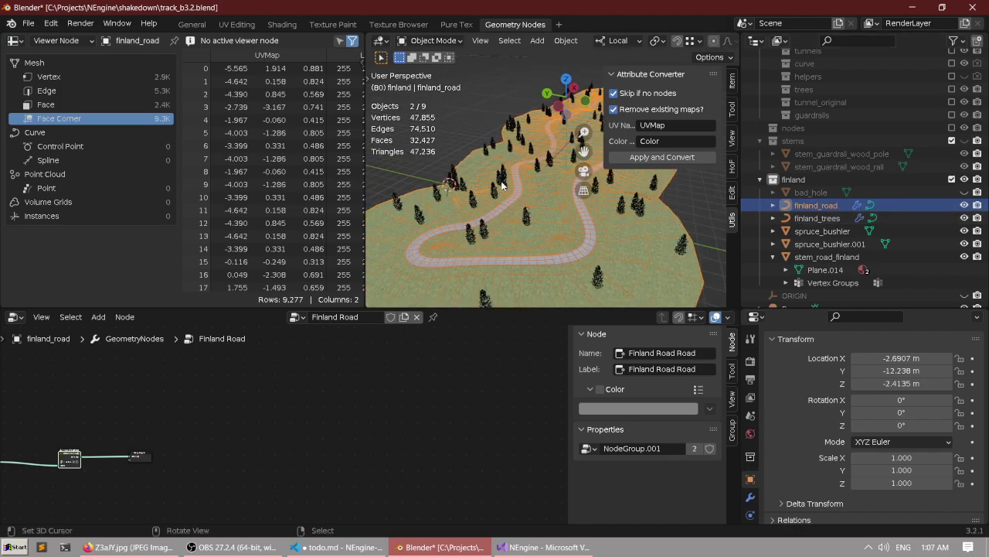
{"action": "left_click", "coordinate": [501, 184]}
{"action": "scroll", "coordinate": [247, 393], "scroll_direction": "up", "scroll_amount": 3}
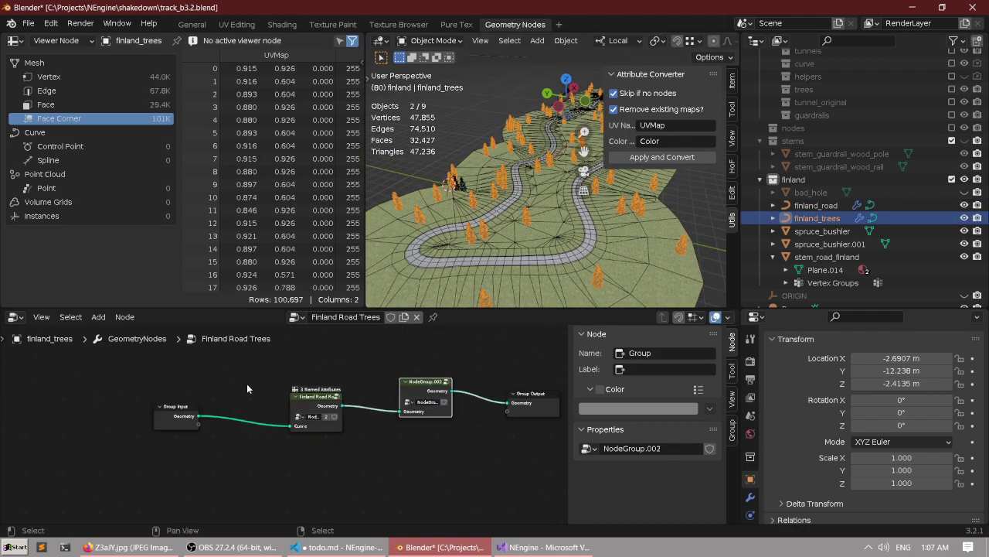
Add an Object Info node to the Finland Road Trees node tree and set its object to finland_road.
{"action": "key", "text": "ctrl+space"}
{"action": "key", "text": "shift+a"}
{"action": "left_click", "coordinate": [227, 194]}
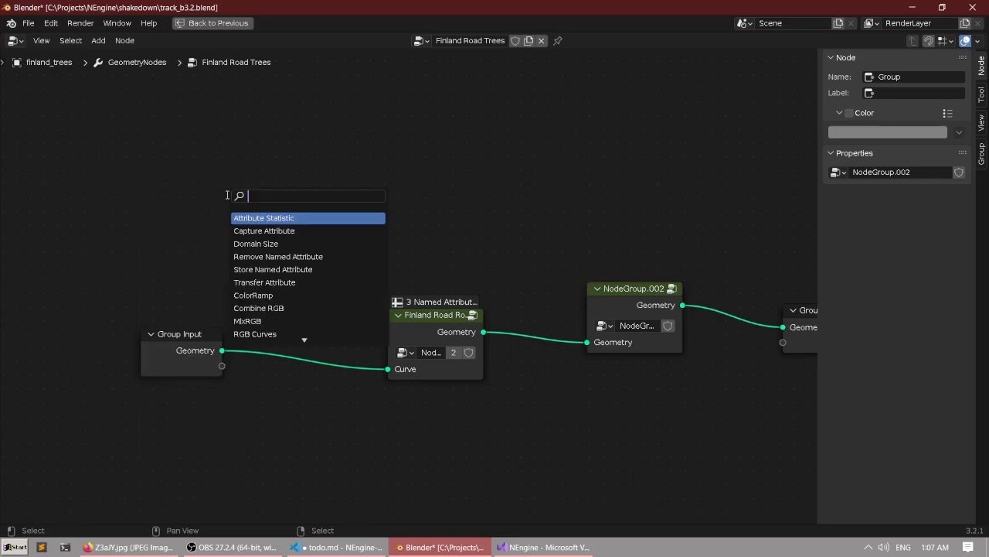
{"action": "type", "text": "finland"}
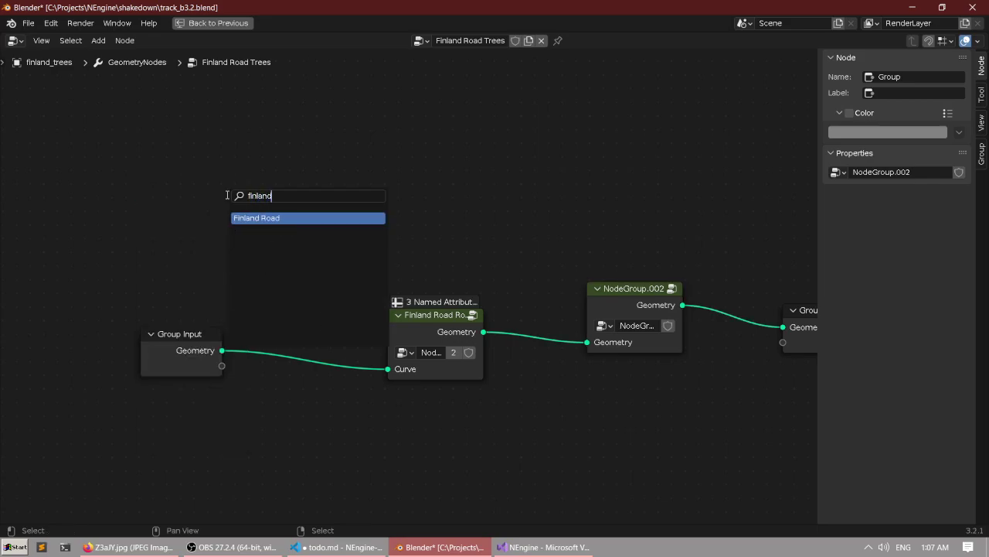
{"action": "type", "text": "object"}
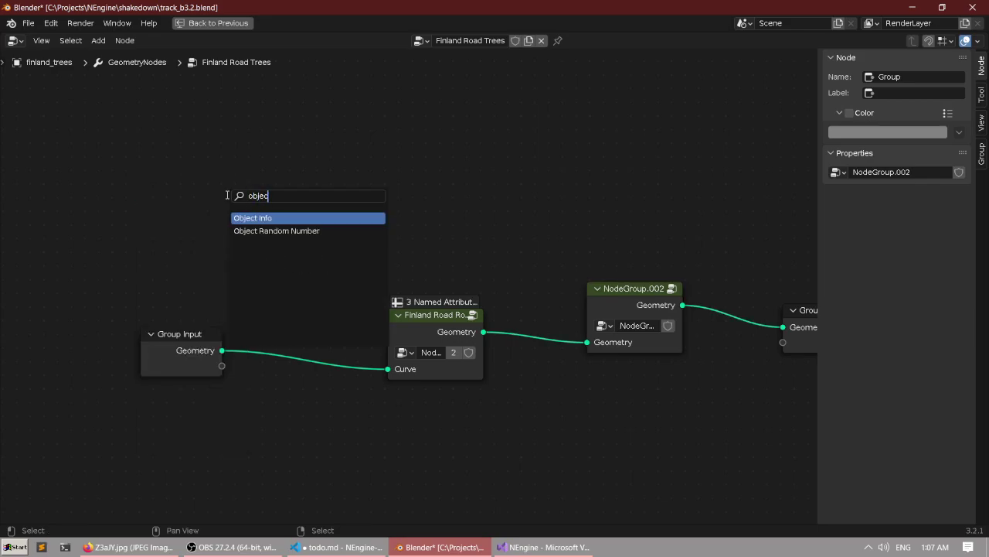
{"action": "key", "text": "Return"}
{"action": "left_click", "coordinate": [148, 155]}
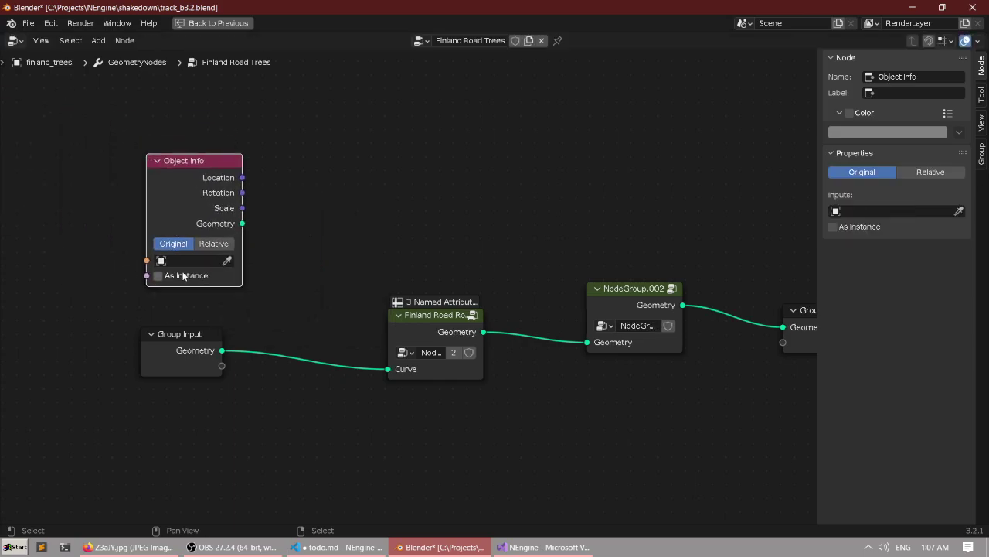
{"action": "left_click", "coordinate": [189, 260]}
{"action": "type", "text": "finland"}
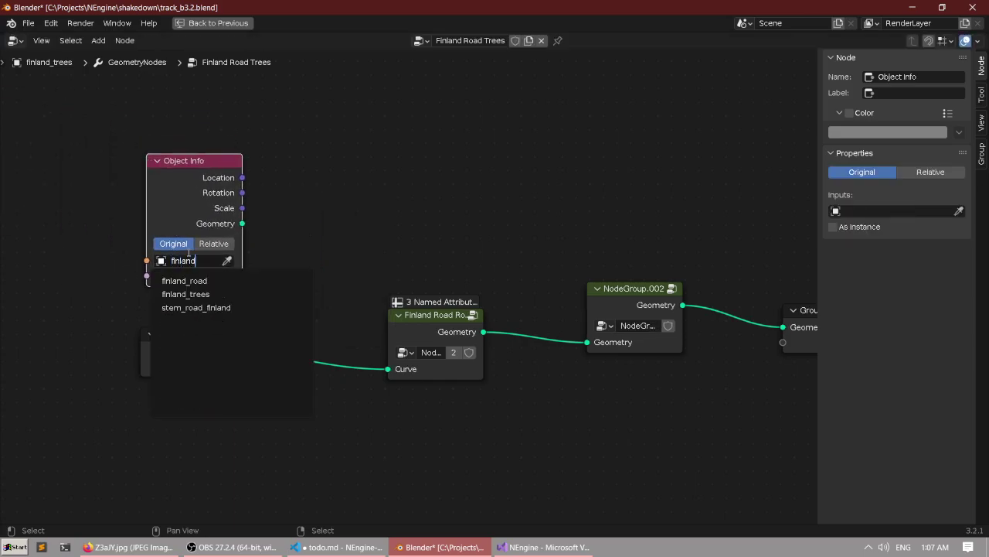
{"action": "key", "text": "Return"}
Place the Object Info node above the Group Input node and connect its Geometry output to the Finland Road Road group's Curve input.
{"action": "left_click_drag", "start_coordinate": [177, 199], "coordinate": [192, 237]}
{"action": "scroll", "coordinate": [276, 257], "scroll_direction": "up", "scroll_amount": 4}
{"action": "middle_click_drag", "start_coordinate": [276, 256], "coordinate": [295, 299]}
{"action": "left_click_drag", "start_coordinate": [169, 265], "coordinate": [168, 253]}
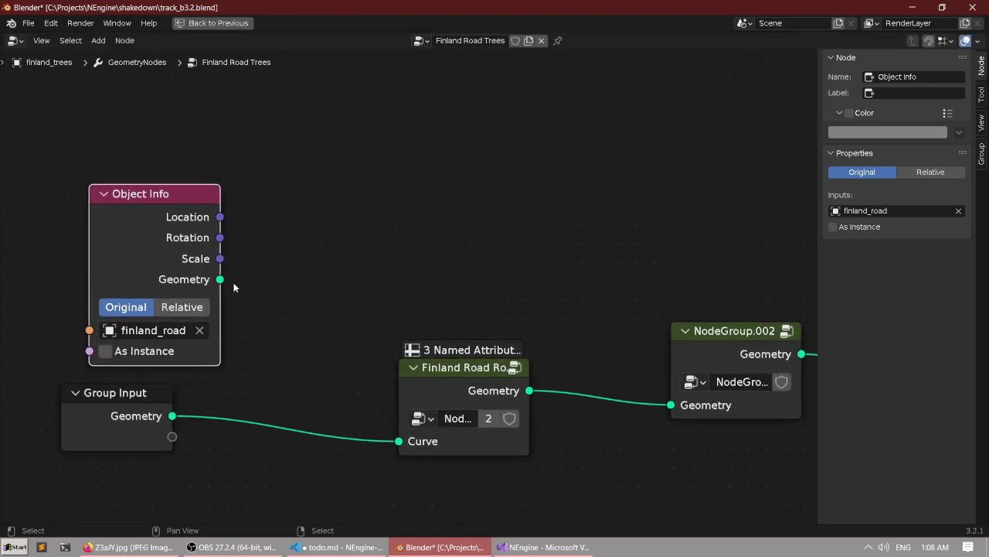
{"action": "left_click", "coordinate": [120, 428]}
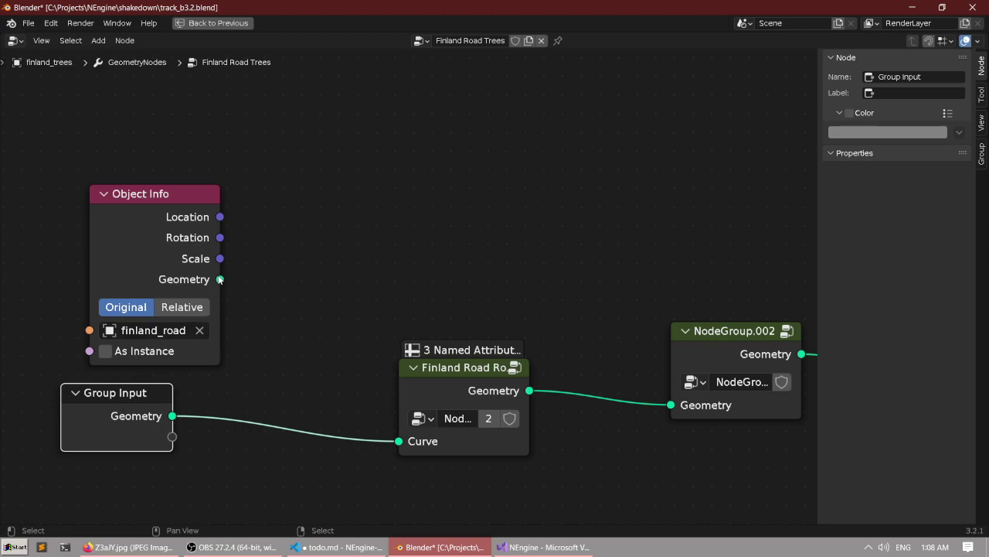
{"action": "left_click_drag", "start_coordinate": [220, 279], "coordinate": [398, 440]}
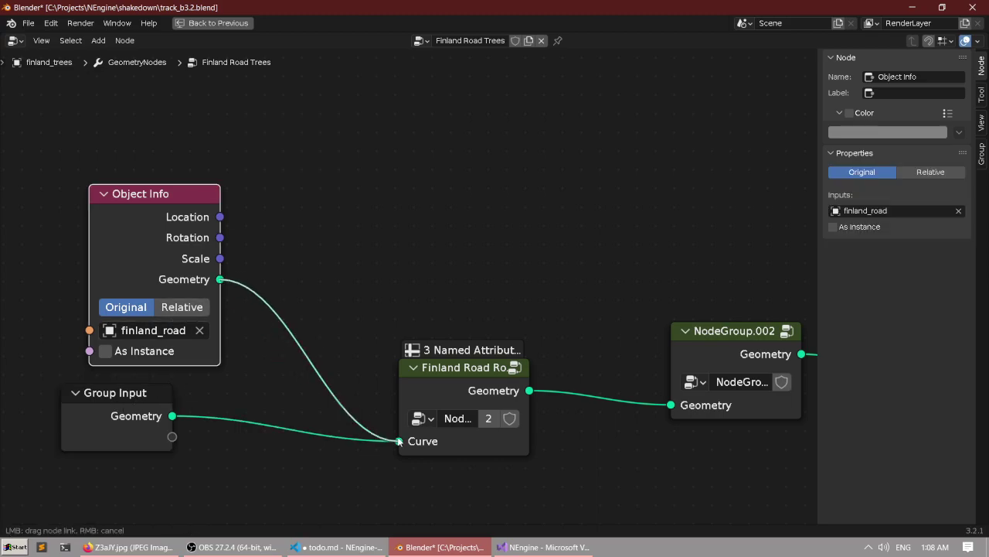
Select the finland_road object and examine its generated road and terrain from several distances.
{"action": "scroll", "coordinate": [403, 318], "scroll_direction": "down", "scroll_amount": 3}
{"action": "key", "text": "ctrl+space"}
{"action": "scroll", "coordinate": [502, 199], "scroll_direction": "down", "scroll_amount": 3}
{"action": "middle_click_drag", "start_coordinate": [502, 199], "coordinate": [515, 183]}
{"action": "scroll", "coordinate": [516, 180], "scroll_direction": "up", "scroll_amount": 7}
{"action": "scroll", "coordinate": [516, 182], "scroll_direction": "down", "scroll_amount": 4}
{"action": "right_click", "coordinate": [516, 182]}
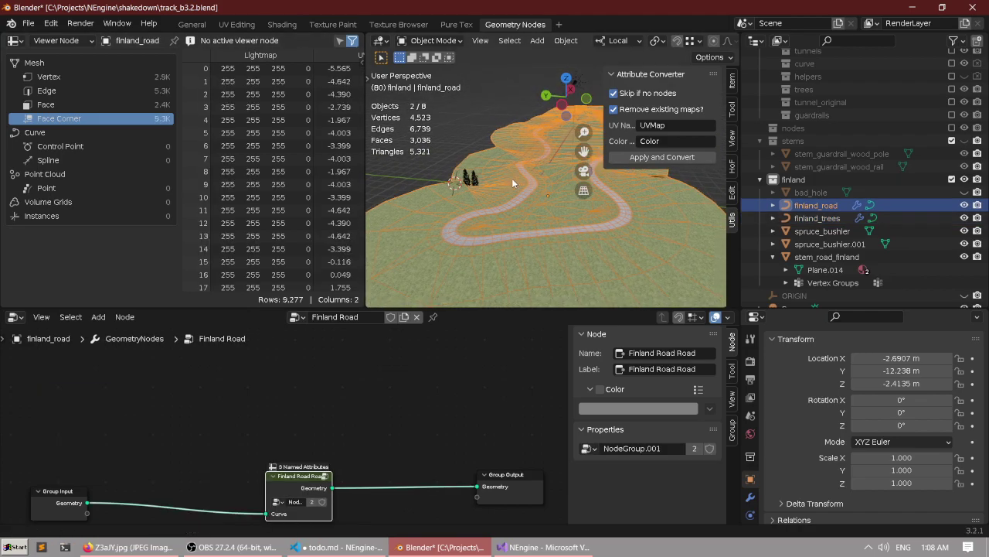
{"action": "scroll", "coordinate": [499, 226], "scroll_direction": "down", "scroll_amount": 4}
{"action": "middle_click_drag", "start_coordinate": [498, 217], "coordinate": [507, 228]}
{"action": "scroll", "coordinate": [507, 228], "scroll_direction": "up", "scroll_amount": 4}
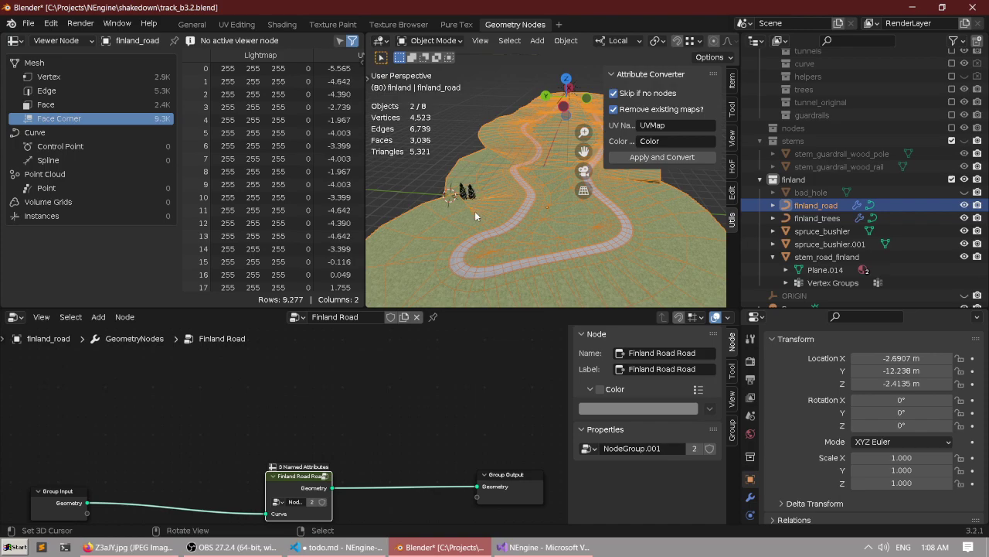
{"action": "scroll", "coordinate": [477, 218], "scroll_direction": "down", "scroll_amount": 4}
{"action": "scroll", "coordinate": [480, 217], "scroll_direction": "up", "scroll_amount": 4}
{"action": "scroll", "coordinate": [302, 424], "scroll_direction": "down", "scroll_amount": 2}
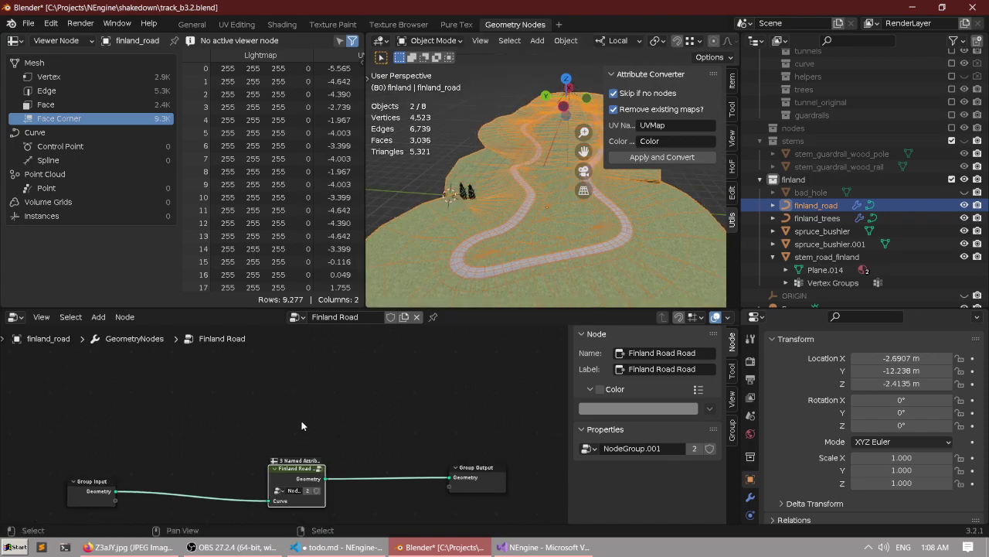
{"action": "middle_click_drag", "start_coordinate": [303, 424], "coordinate": [304, 415]}
{"action": "scroll", "coordinate": [456, 196], "scroll_direction": "down", "scroll_amount": 4}
{"action": "scroll", "coordinate": [463, 192], "scroll_direction": "up", "scroll_amount": 2}
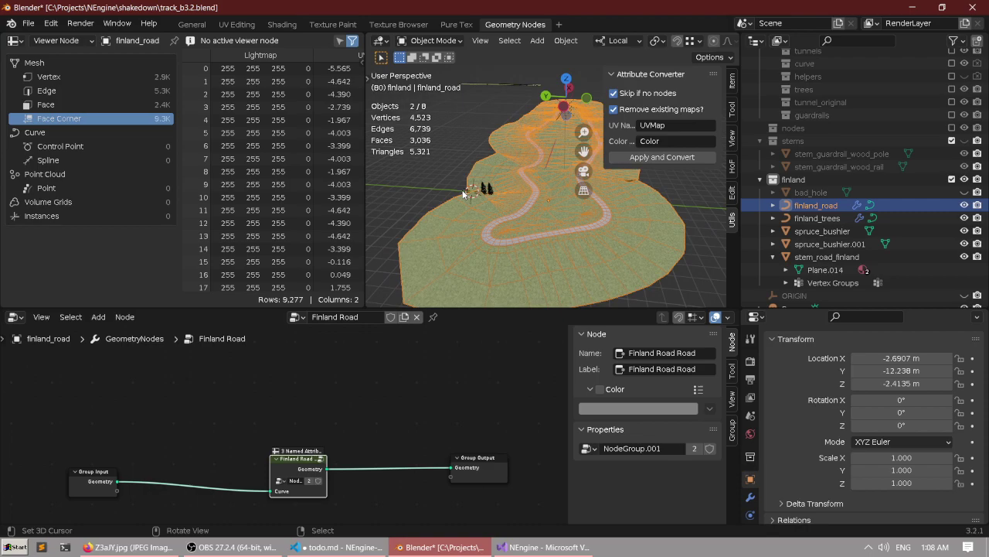
{"action": "scroll", "coordinate": [463, 194], "scroll_direction": "up", "scroll_amount": 2}
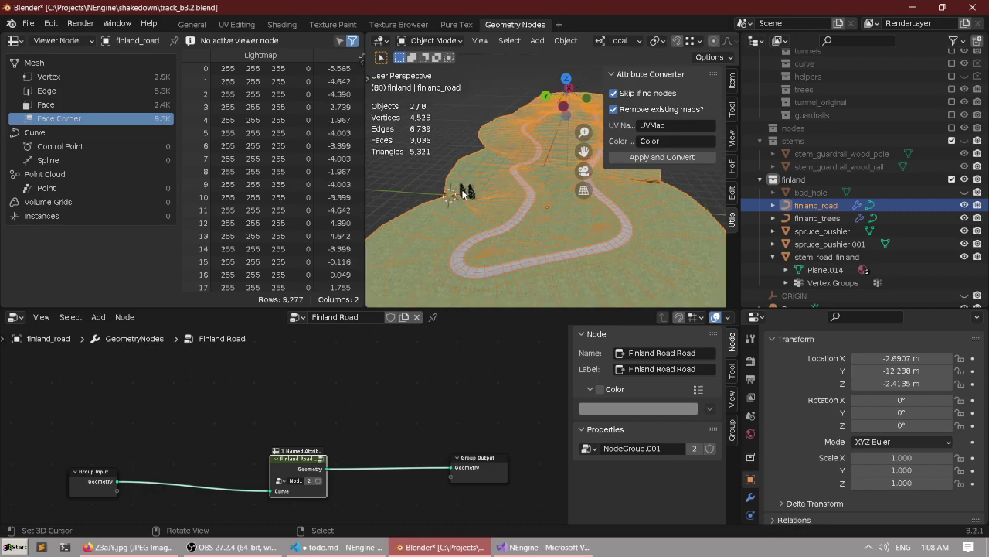
{"action": "scroll", "coordinate": [470, 176], "scroll_direction": "down", "scroll_amount": 1}
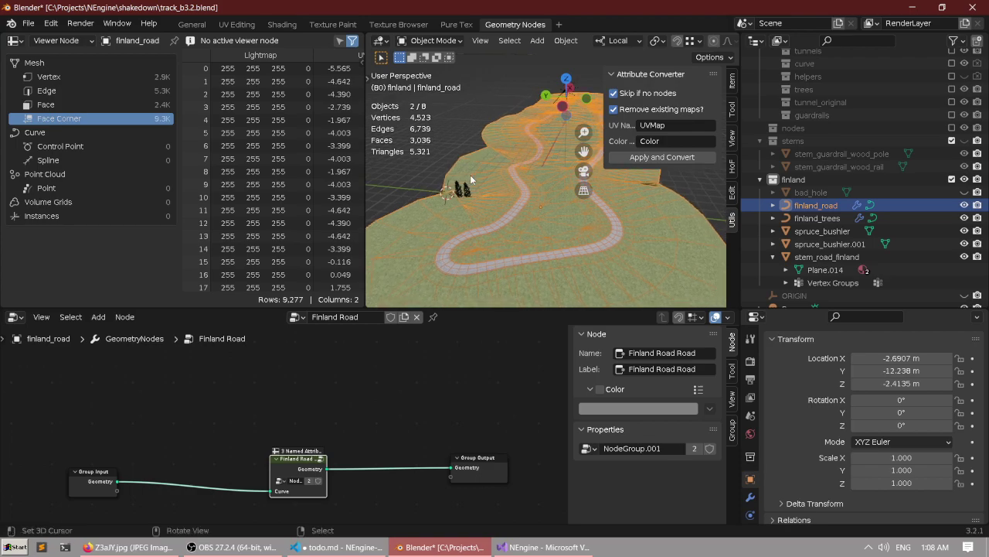
Cut the link between the Object Info node and the Finland Road Road group in the finland_trees node tree.
{"action": "left_click", "coordinate": [817, 218]}
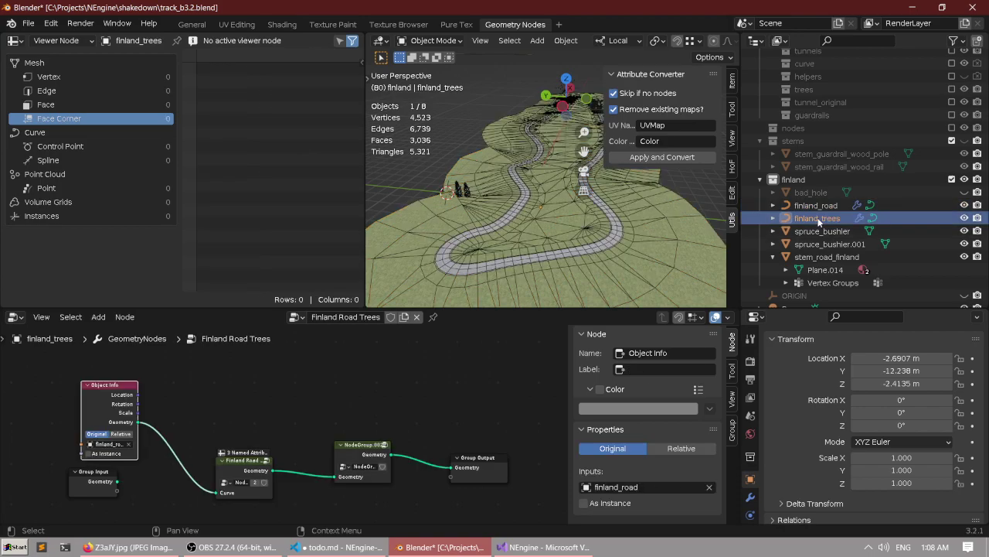
{"action": "scroll", "coordinate": [224, 416], "scroll_direction": "up", "scroll_amount": 4}
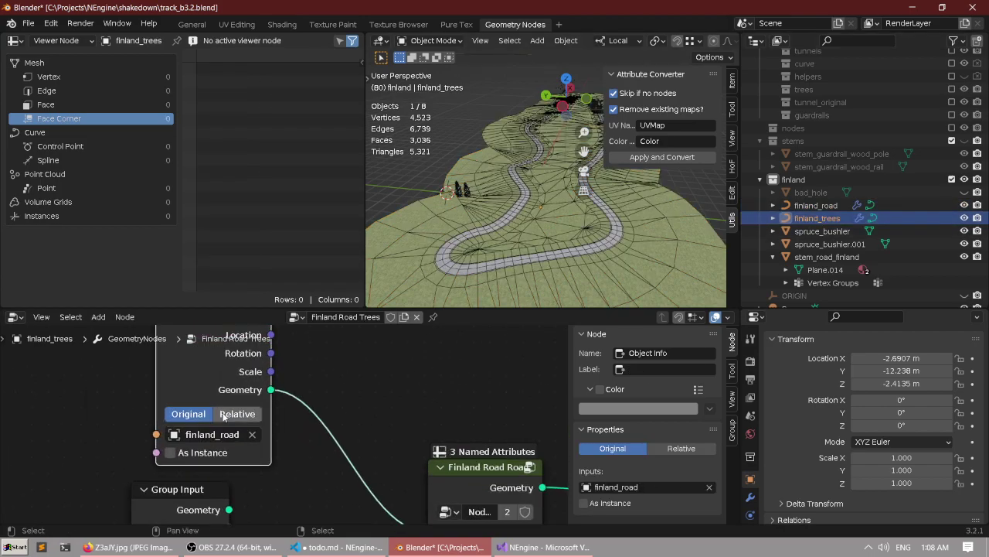
{"action": "scroll", "coordinate": [154, 408], "scroll_direction": "down", "scroll_amount": 2}
{"action": "middle_click_drag", "start_coordinate": [146, 406], "coordinate": [172, 430]}
{"action": "scroll", "coordinate": [381, 462], "scroll_direction": "up", "scroll_amount": 2}
{"action": "middle_click_drag", "start_coordinate": [381, 462], "coordinate": [340, 410]}
{"action": "left_click_drag", "start_coordinate": [382, 504], "coordinate": [284, 422]}
{"action": "scroll", "coordinate": [283, 422], "scroll_direction": "down", "scroll_amount": 4}
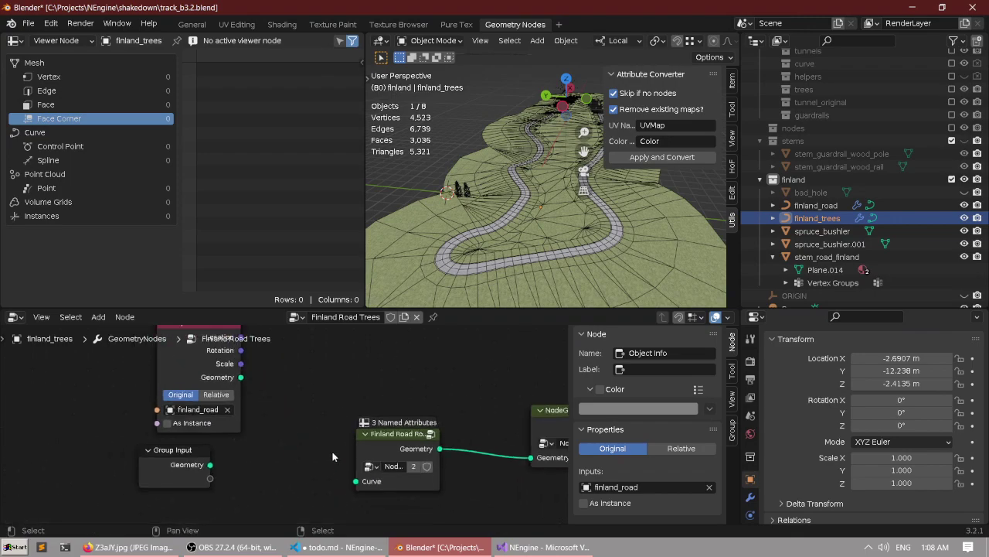
{"action": "middle_click_drag", "start_coordinate": [321, 439], "coordinate": [318, 433]}
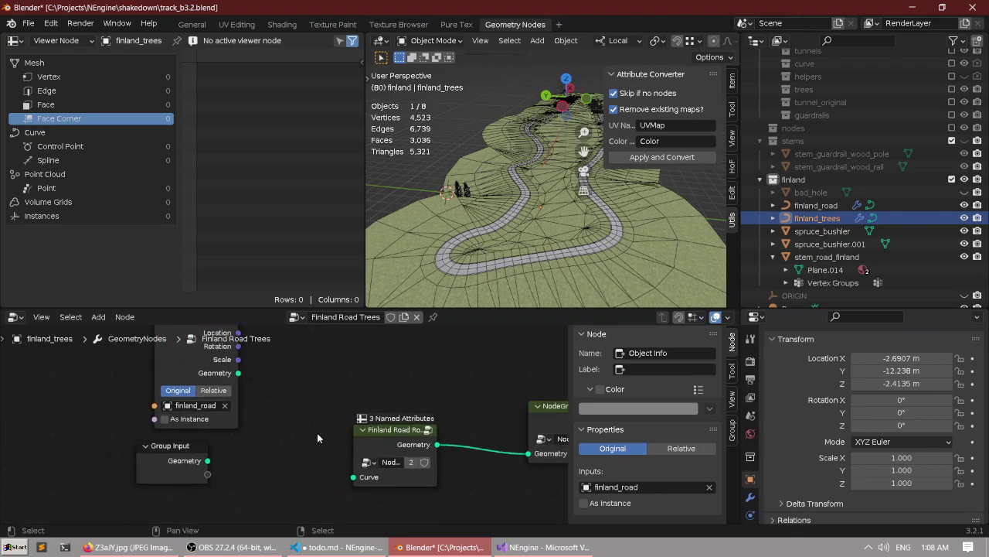
Compare the finland_road and finland_trees objects and their node trees by selecting them in turn.
{"action": "left_click", "coordinate": [807, 205]}
{"action": "left_click", "coordinate": [812, 216]}
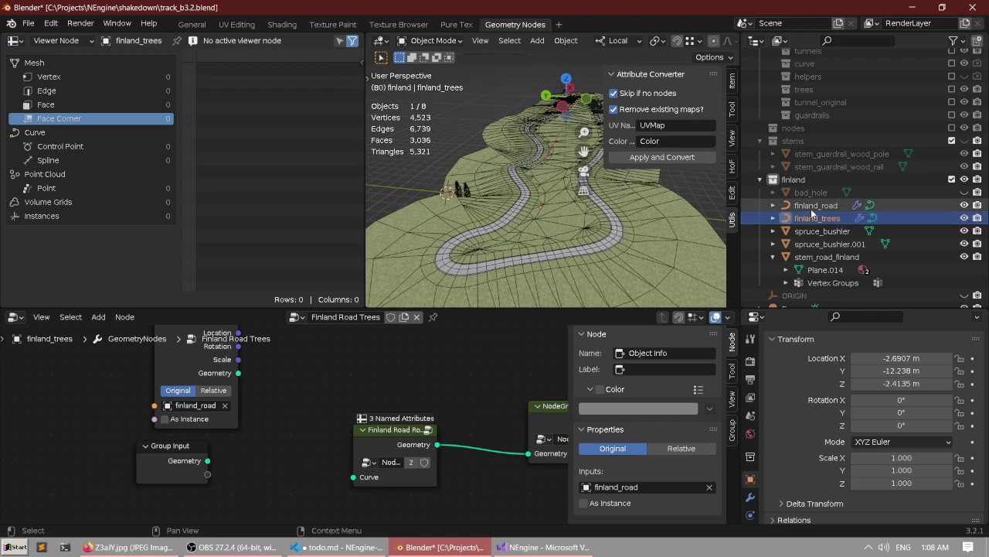
{"action": "left_click", "coordinate": [813, 204]}
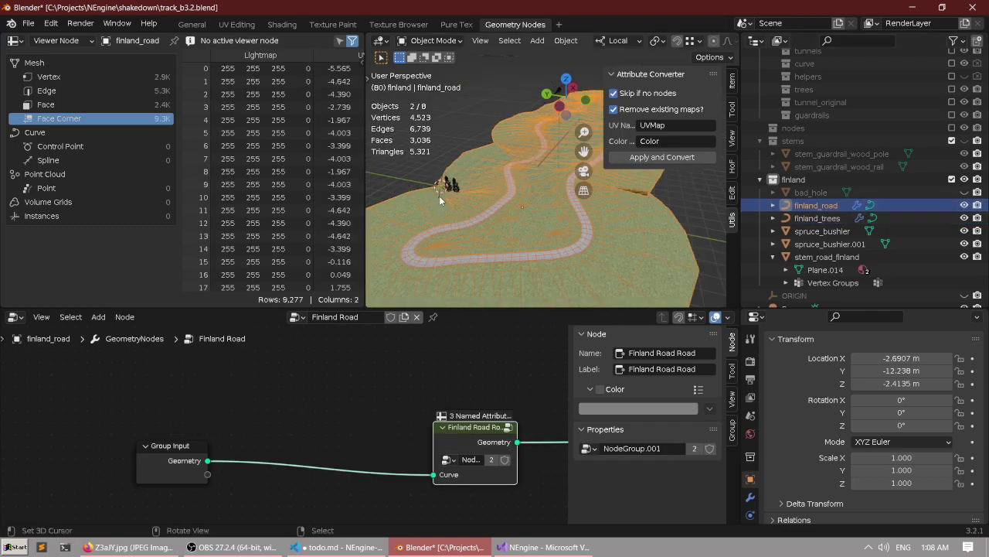
{"action": "middle_click_drag", "start_coordinate": [439, 196], "coordinate": [452, 192]}
{"action": "scroll", "coordinate": [452, 191], "scroll_direction": "up", "scroll_amount": 2}
{"action": "scroll", "coordinate": [452, 191], "scroll_direction": "down", "scroll_amount": 2}
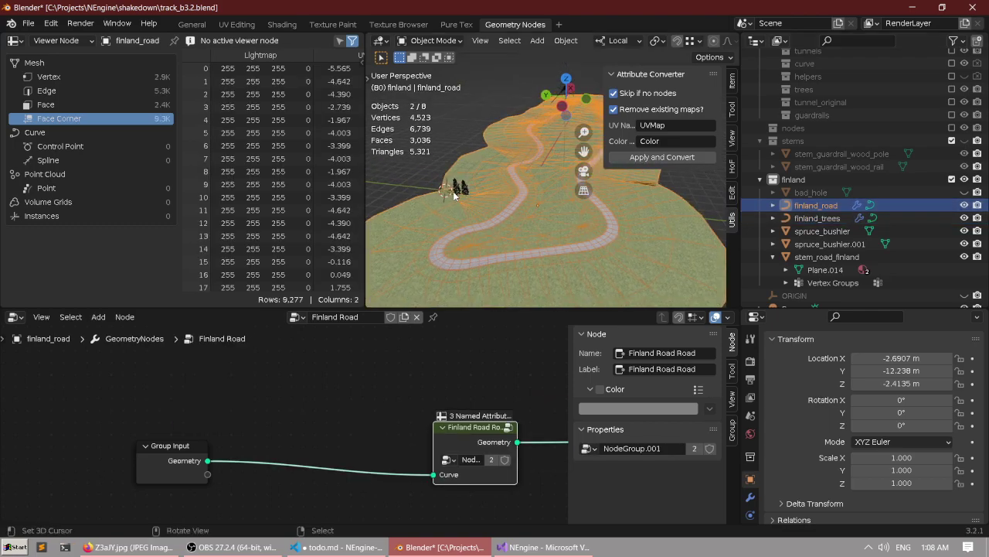
{"action": "middle_click_drag", "start_coordinate": [425, 382], "coordinate": [286, 382]}
Delete the Object Info node from the Finland Road Trees tree and reconnect the Group Input geometry to the Curve input.
{"action": "left_click", "coordinate": [814, 217]}
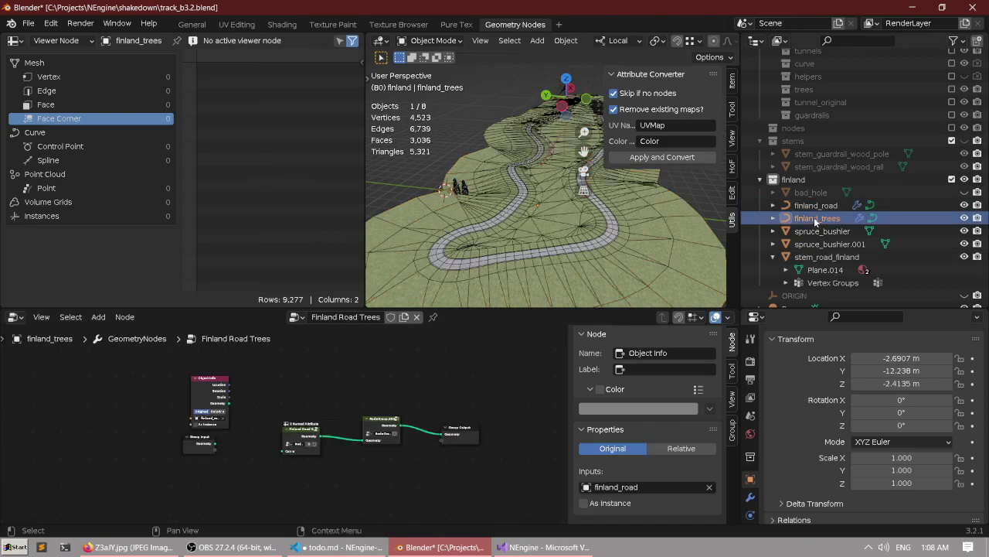
{"action": "scroll", "coordinate": [292, 408], "scroll_direction": "up", "scroll_amount": 2}
{"action": "key", "text": "x"}
{"action": "left_click_drag", "start_coordinate": [177, 452], "coordinate": [296, 466]}
Duplicate the finland_road object in place and delete the old finland_trees object.
{"action": "left_click", "coordinate": [798, 207]}
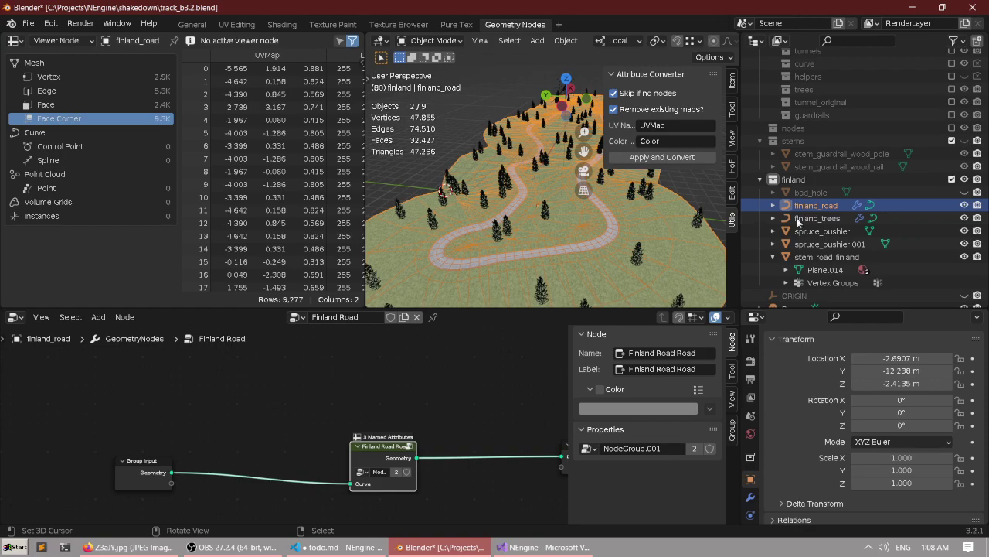
{"action": "scroll", "coordinate": [547, 230], "scroll_direction": "down", "scroll_amount": 4}
{"action": "key", "text": "shift+d"}
{"action": "right_click", "coordinate": [546, 223]}
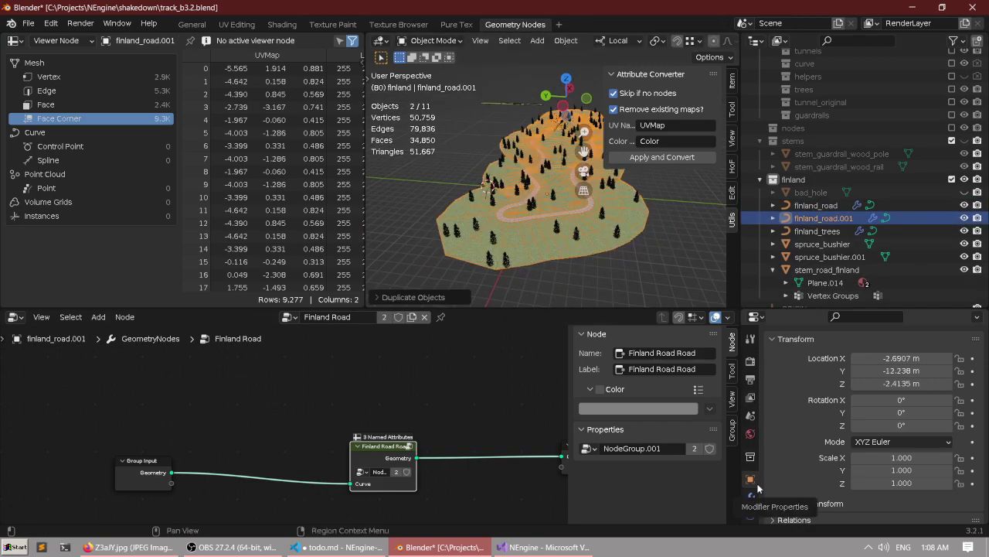
{"action": "left_click", "coordinate": [817, 231]}
{"action": "key", "text": "x"}
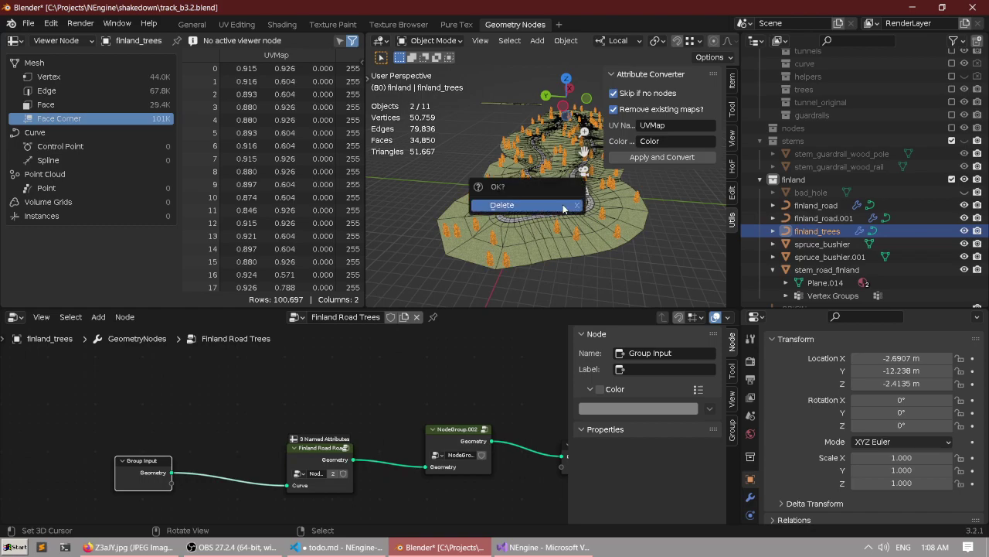
{"action": "left_click", "coordinate": [563, 206]}
Rename the duplicated road object finland_trees and set its geometry nodes modifier to the Finland Road Trees node group.
{"action": "double_click", "coordinate": [830, 219]}
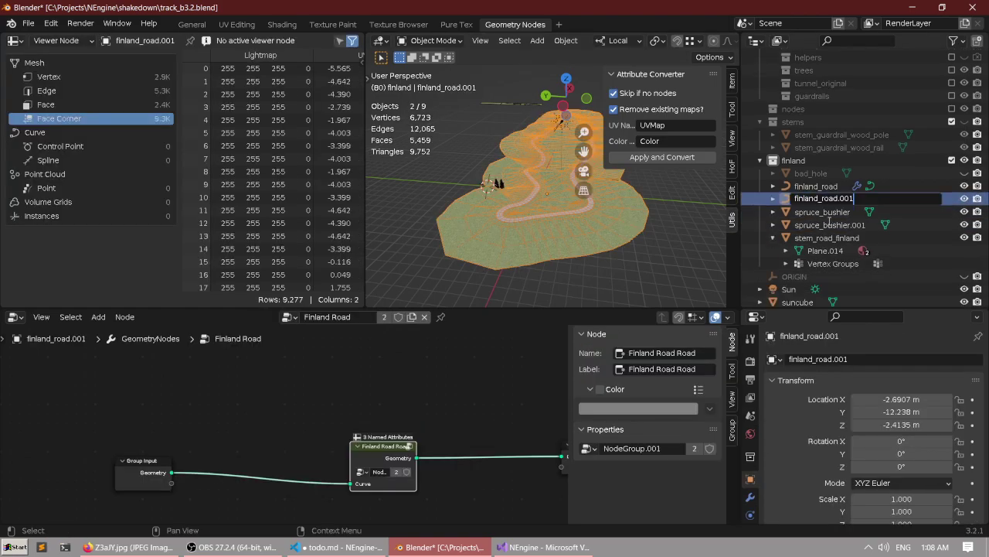
{"action": "type", "text": "finland_trees"}
{"action": "key", "text": "Return"}
{"action": "left_click", "coordinate": [750, 496]}
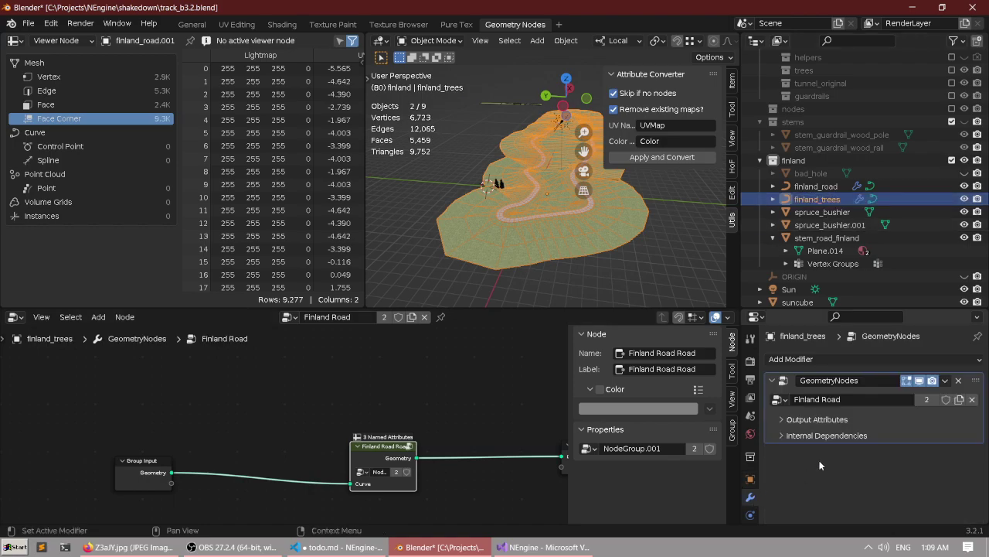
{"action": "left_click", "coordinate": [779, 399]}
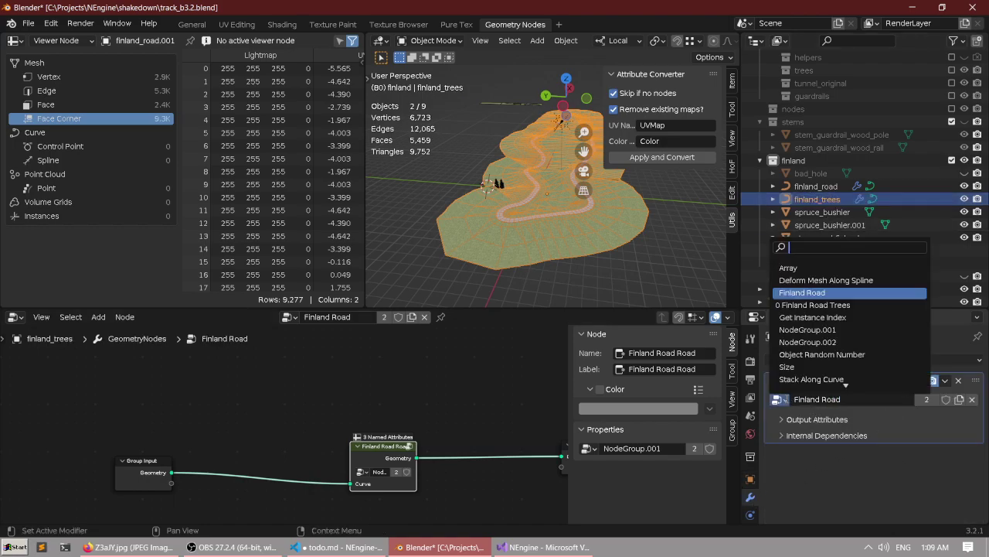
{"action": "left_click", "coordinate": [812, 306]}
Examine the placement of the spruces along the road and across the terrain in an enlarged 3D view.
{"action": "scroll", "coordinate": [515, 202], "scroll_direction": "up", "scroll_amount": 4}
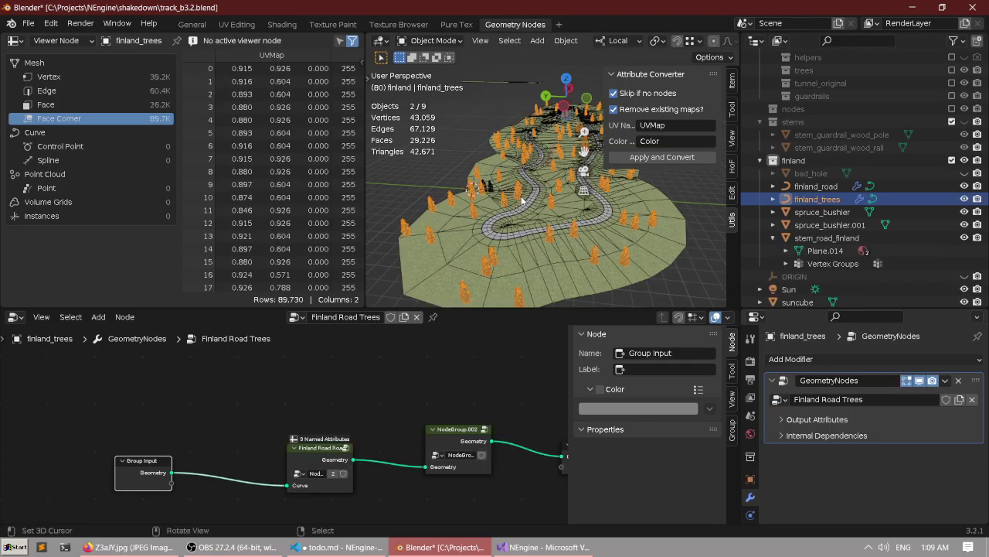
{"action": "key", "text": "alt+a"}
{"action": "scroll", "coordinate": [515, 200], "scroll_direction": "up", "scroll_amount": 3}
{"action": "middle_click_drag", "start_coordinate": [516, 193], "coordinate": [640, 285]}
{"action": "key", "text": "ctrl+space"}
{"action": "scroll", "coordinate": [411, 238], "scroll_direction": "down", "scroll_amount": 3}
{"action": "scroll", "coordinate": [405, 252], "scroll_direction": "up", "scroll_amount": 3}
{"action": "right_click", "coordinate": [496, 287]}
{"action": "right_click", "coordinate": [517, 283], "text": "shift"}
{"action": "scroll", "coordinate": [498, 239], "scroll_direction": "up", "scroll_amount": 3}
{"action": "key", "text": "alt+a"}
{"action": "scroll", "coordinate": [504, 254], "scroll_direction": "down", "scroll_amount": 4}
{"action": "scroll", "coordinate": [639, 286], "scroll_direction": "down", "scroll_amount": 3}
{"action": "middle_click_drag", "start_coordinate": [375, 264], "coordinate": [559, 247]}
Try deleting the finland_trees object, and undo the deletion.
{"action": "left_click", "coordinate": [504, 247]}
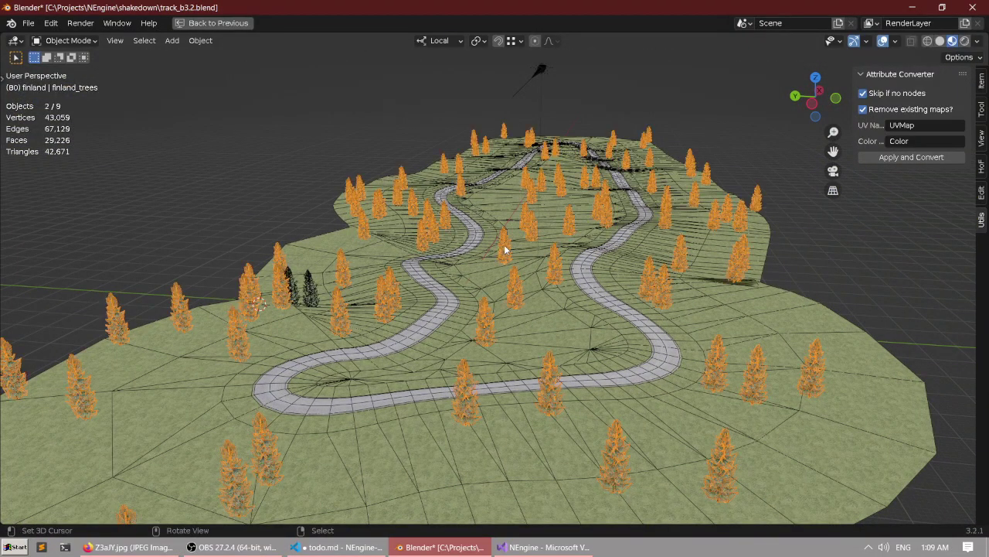
{"action": "key", "text": "Delete"}
{"action": "left_click", "coordinate": [504, 248]}
{"action": "middle_click_drag", "start_coordinate": [504, 246], "coordinate": [352, 172]}
{"action": "key", "text": "ctrl+z"}
{"action": "key", "text": "ctrl+z"}
{"action": "key", "text": "alt+a"}
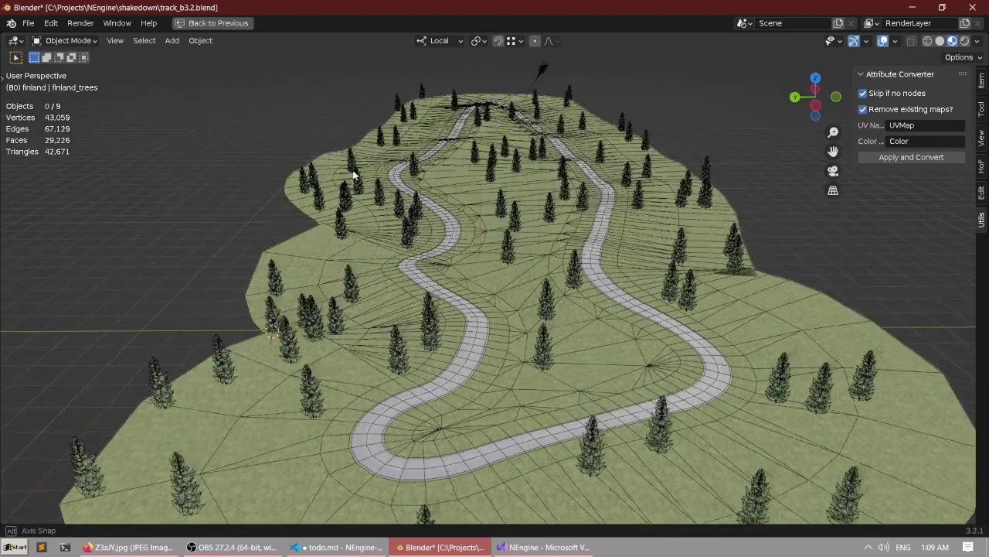
{"action": "scroll", "coordinate": [418, 192], "scroll_direction": "up", "scroll_amount": 2}
{"action": "scroll", "coordinate": [478, 206], "scroll_direction": "down", "scroll_amount": 2}
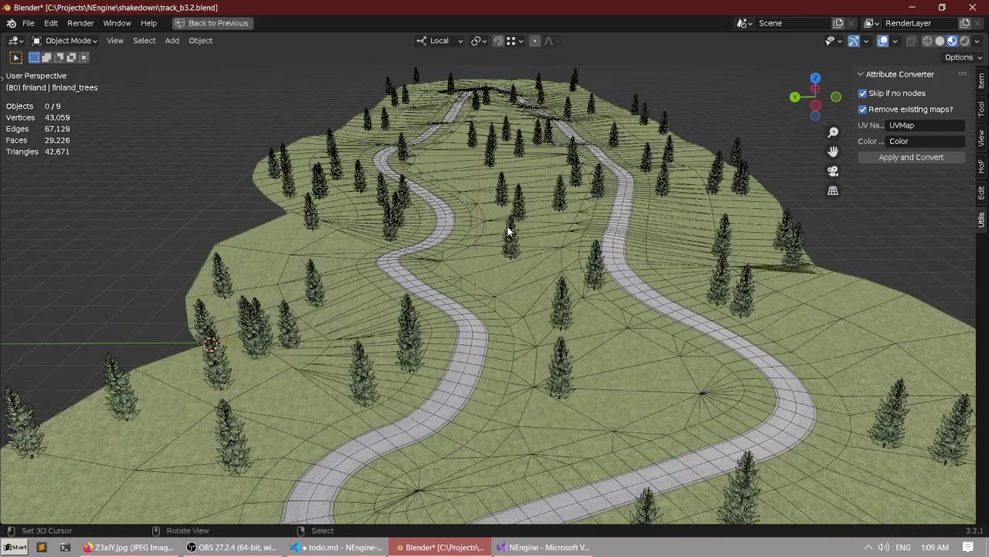
{"action": "key", "text": "ctrl+z"}
Open the tree-scattering NodeGroup.002 inside Finland Road Trees and set the Distribute Points on Faces density to 0.002.
{"action": "key", "text": "ctrl+space"}
{"action": "scroll", "coordinate": [402, 386], "scroll_direction": "up", "scroll_amount": 3}
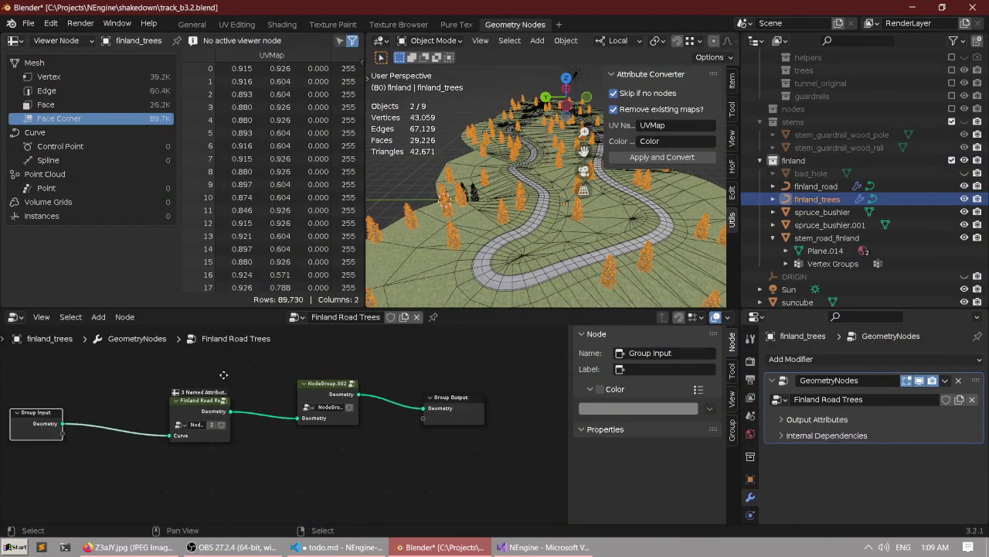
{"action": "left_click", "coordinate": [352, 378]}
{"action": "scroll", "coordinate": [349, 403], "scroll_direction": "down", "scroll_amount": 2}
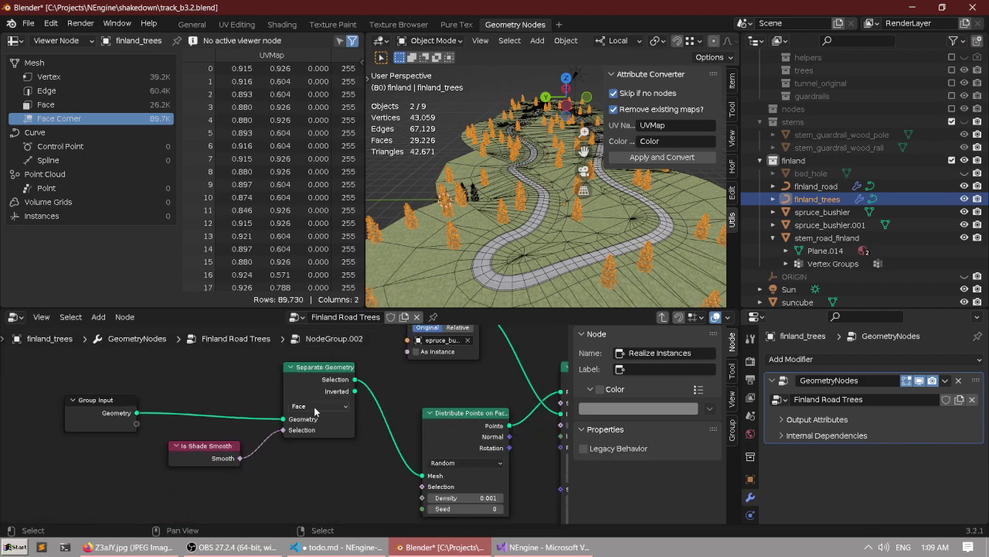
{"action": "scroll", "coordinate": [348, 404], "scroll_direction": "up", "scroll_amount": 2}
{"action": "middle_click_drag", "start_coordinate": [348, 404], "coordinate": [303, 353]}
{"action": "scroll", "coordinate": [376, 413], "scroll_direction": "up", "scroll_amount": 3}
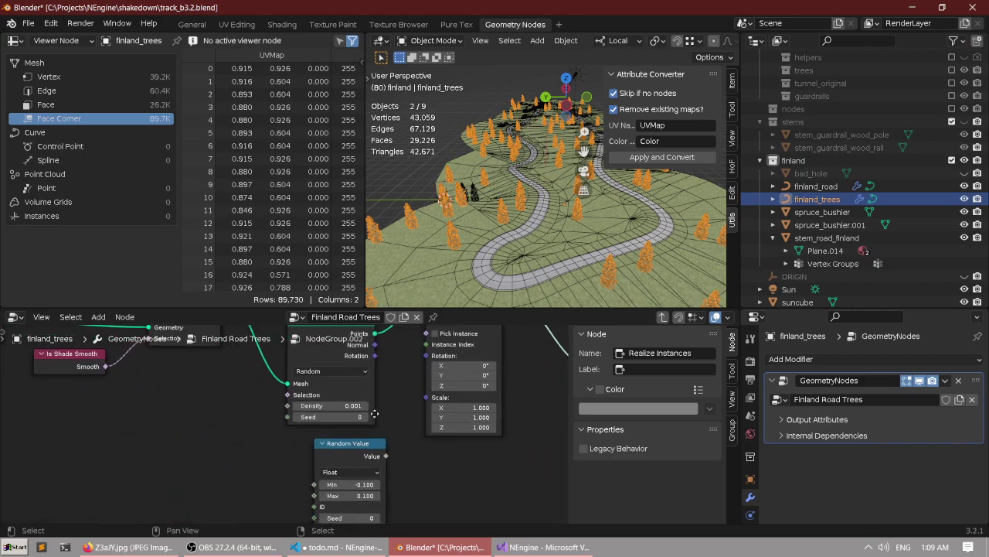
{"action": "middle_click_drag", "start_coordinate": [408, 479], "coordinate": [332, 386]}
{"action": "scroll", "coordinate": [379, 416], "scroll_direction": "up", "scroll_amount": 3}
{"action": "scroll", "coordinate": [333, 390], "scroll_direction": "down", "scroll_amount": 4}
{"action": "middle_click_drag", "start_coordinate": [340, 340], "coordinate": [395, 456]}
{"action": "scroll", "coordinate": [353, 418], "scroll_direction": "up", "scroll_amount": 5}
{"action": "scroll", "coordinate": [272, 417], "scroll_direction": "down", "scroll_amount": 4}
{"action": "middle_click_drag", "start_coordinate": [270, 421], "coordinate": [375, 346]}
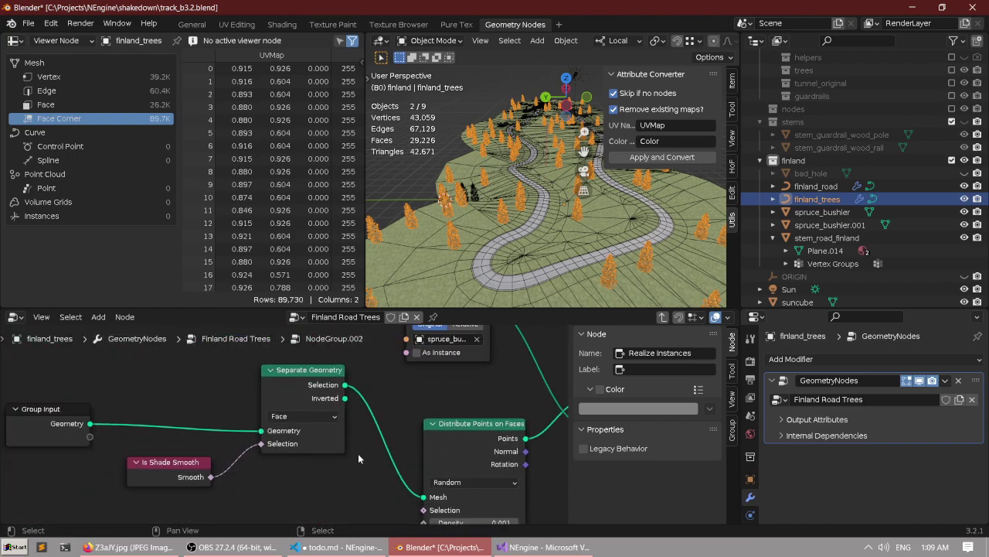
{"action": "middle_click_drag", "start_coordinate": [358, 453], "coordinate": [231, 331]}
{"action": "scroll", "coordinate": [373, 418], "scroll_direction": "up", "scroll_amount": 5}
{"action": "scroll", "coordinate": [373, 417], "scroll_direction": "up", "scroll_amount": 2}
{"action": "double_click", "coordinate": [342, 412]}
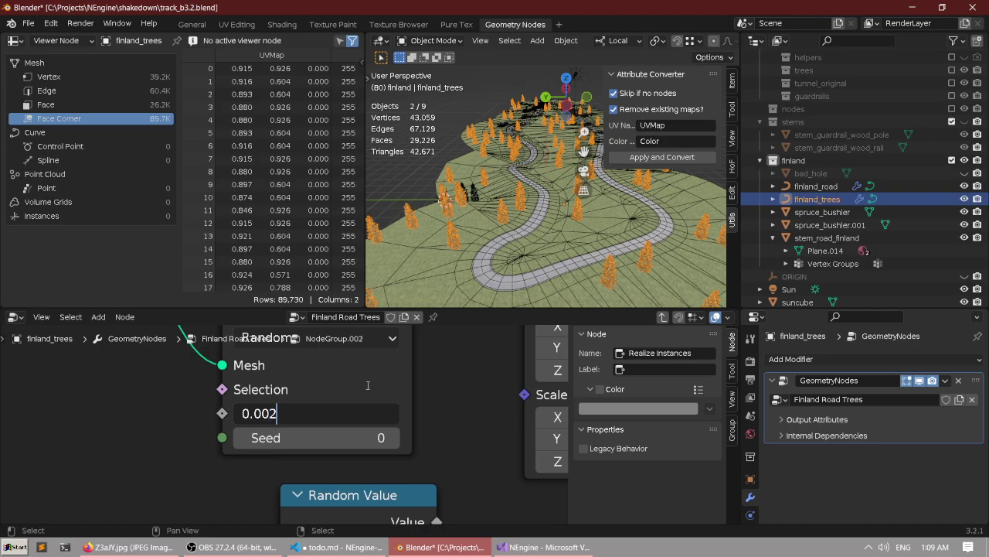
{"action": "type", "text": "0.002"}
{"action": "key", "text": "Return"}
Deselect everything, enlarge the 3D view and examine the density of the spruces around the road.
{"action": "scroll", "coordinate": [510, 165], "scroll_direction": "down", "scroll_amount": 3}
{"action": "key", "text": "alt+a"}
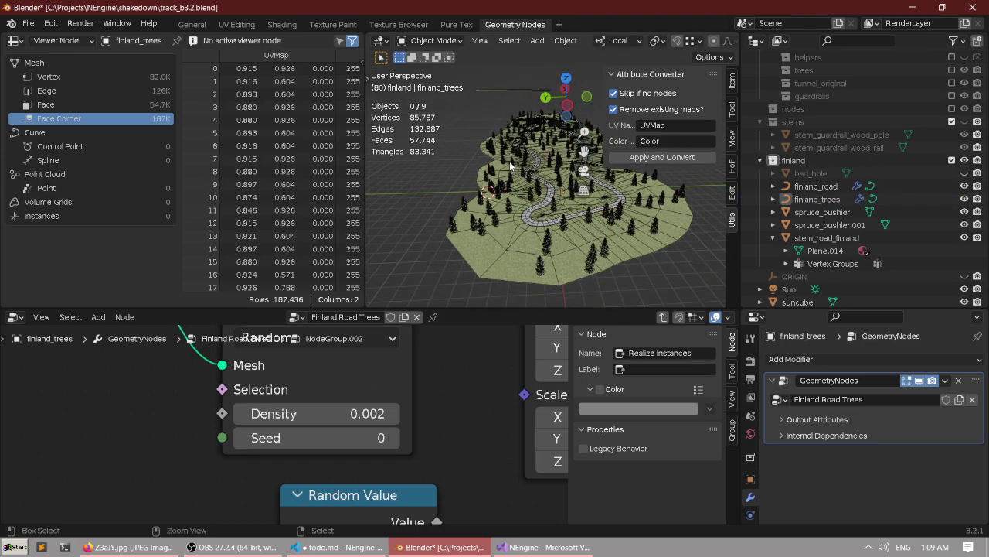
{"action": "key", "text": "ctrl+space"}
{"action": "scroll", "coordinate": [472, 193], "scroll_direction": "up", "scroll_amount": 2}
{"action": "middle_click_drag", "start_coordinate": [455, 154], "coordinate": [471, 172], "text": "shift"}
{"action": "right_click", "coordinate": [505, 204]}
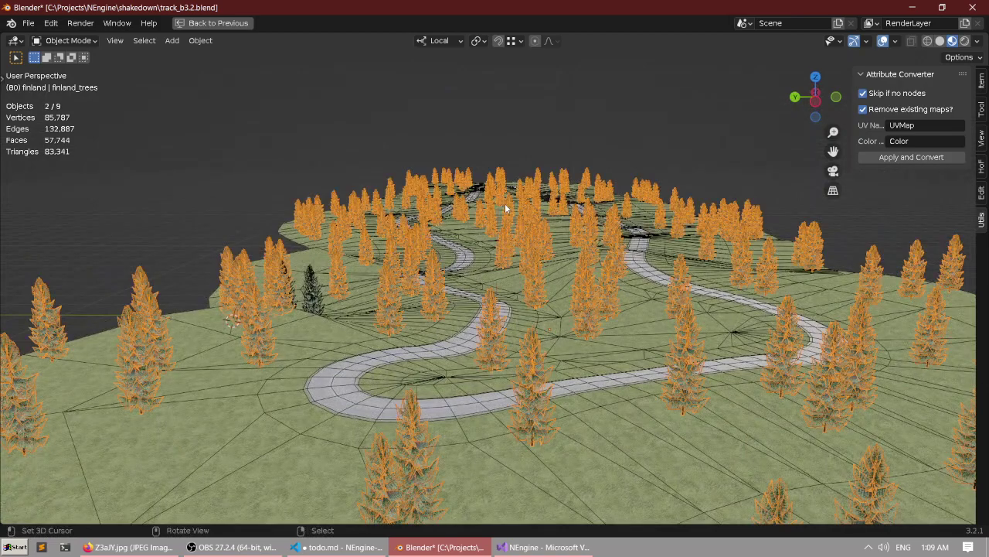
{"action": "middle_click_drag", "start_coordinate": [505, 203], "coordinate": [495, 227]}
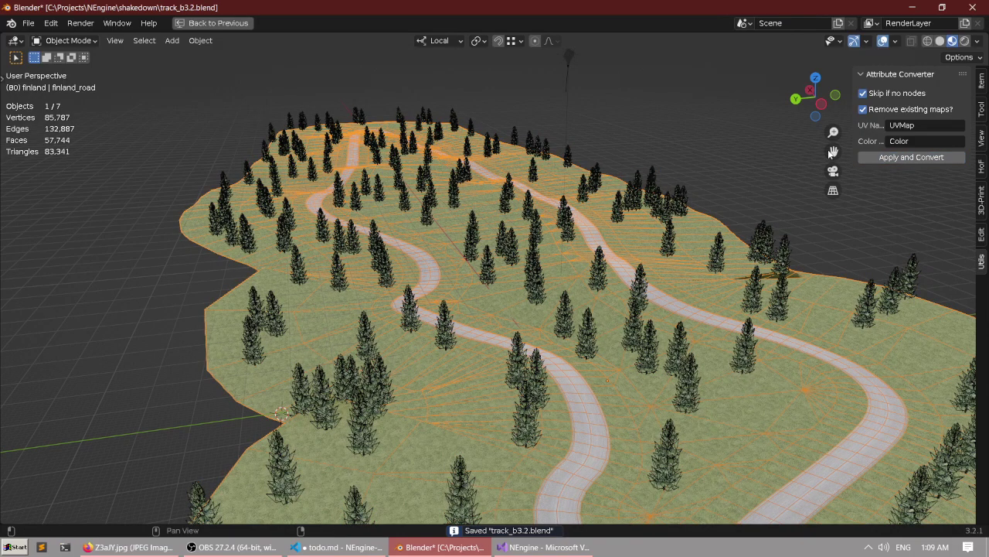
Select all objects and export them as glTF, overwriting finland.gltf in the engine's models folder.
{"action": "key", "text": "a"}
{"action": "key", "text": "q"}
{"action": "left_click", "coordinate": [345, 179]}
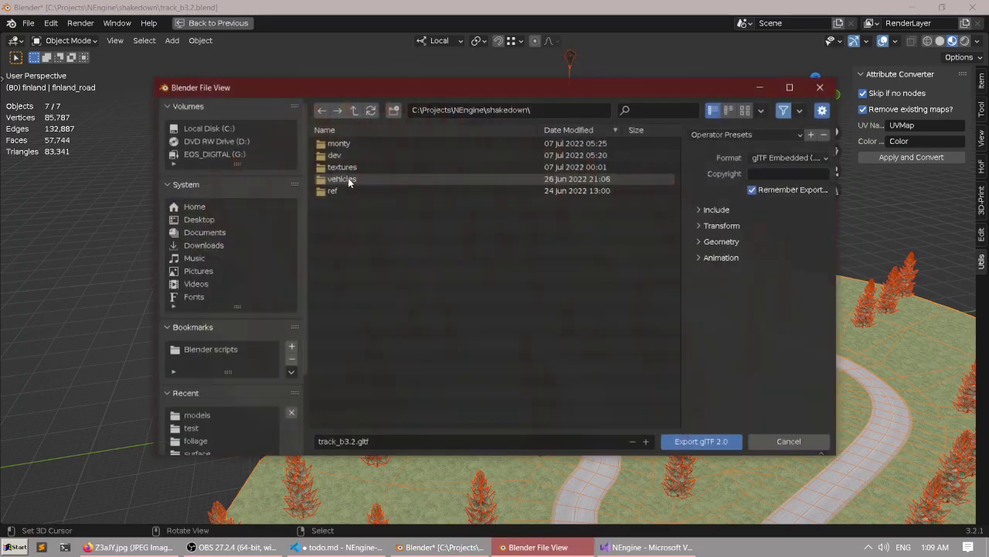
{"action": "left_click", "coordinate": [195, 415]}
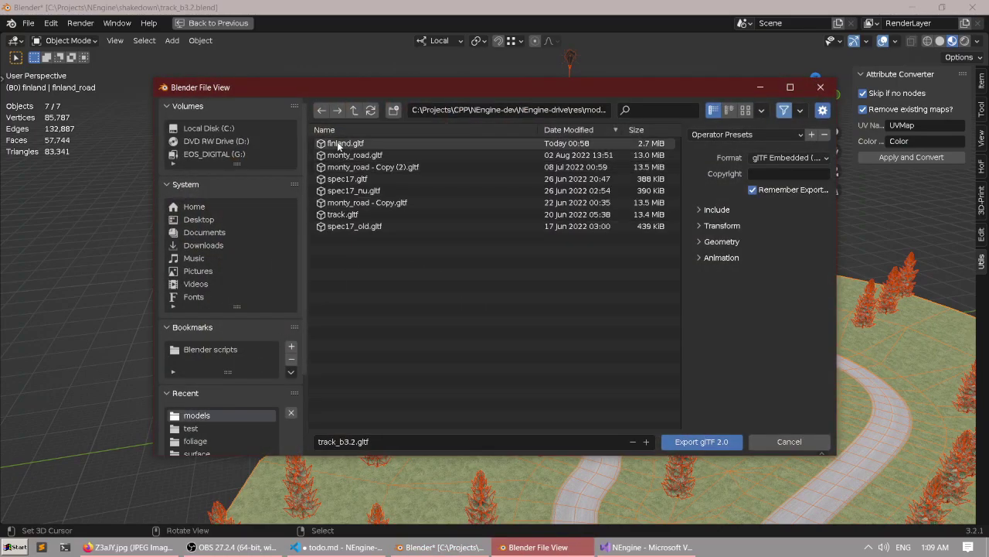
{"action": "left_click", "coordinate": [401, 143]}
{"action": "left_click", "coordinate": [689, 440]}
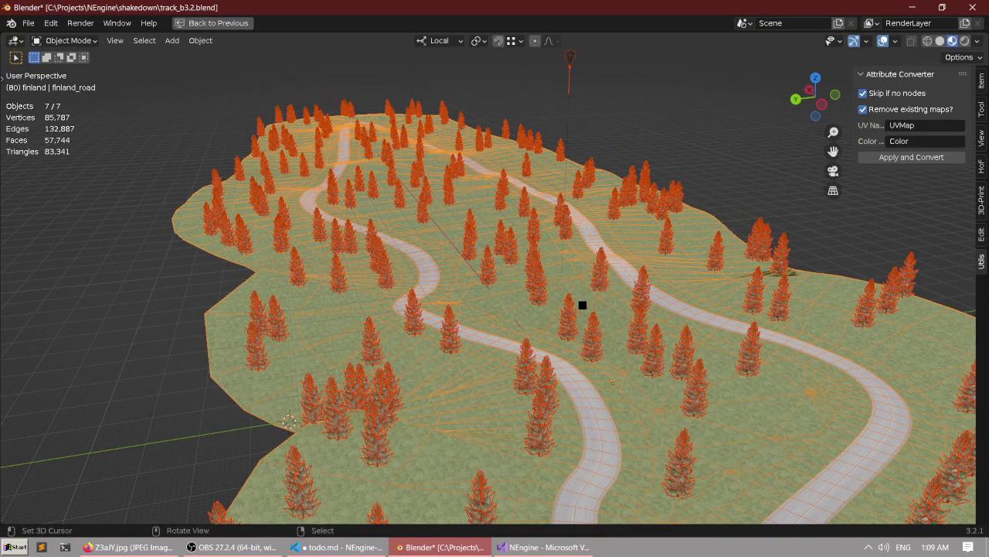
Switch to Visual Studio, run the NEngine-drive project and hide the debug overlay in the Shakedown window.
{"action": "key", "text": "alt+Tab"}
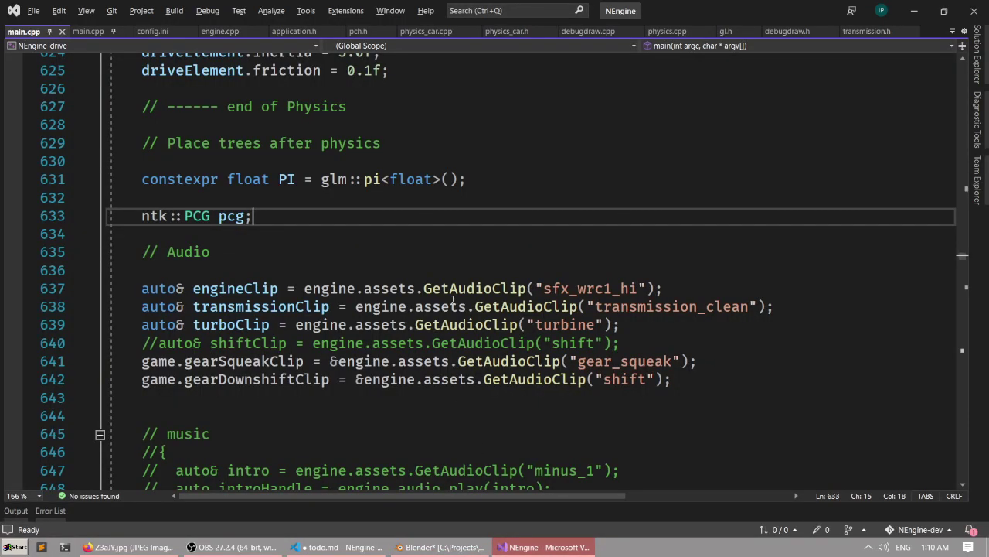
{"action": "key", "text": "F5"}
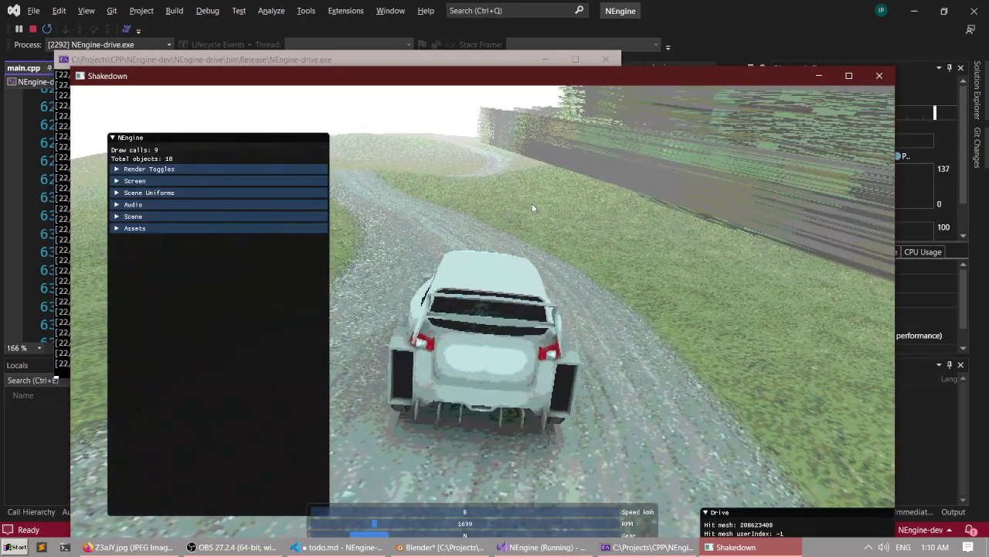
{"action": "key", "text": "F1"}
Test-drive the car along the Finland road and check how the terrain and spruces render.
{"action": "key", "text": "w"}
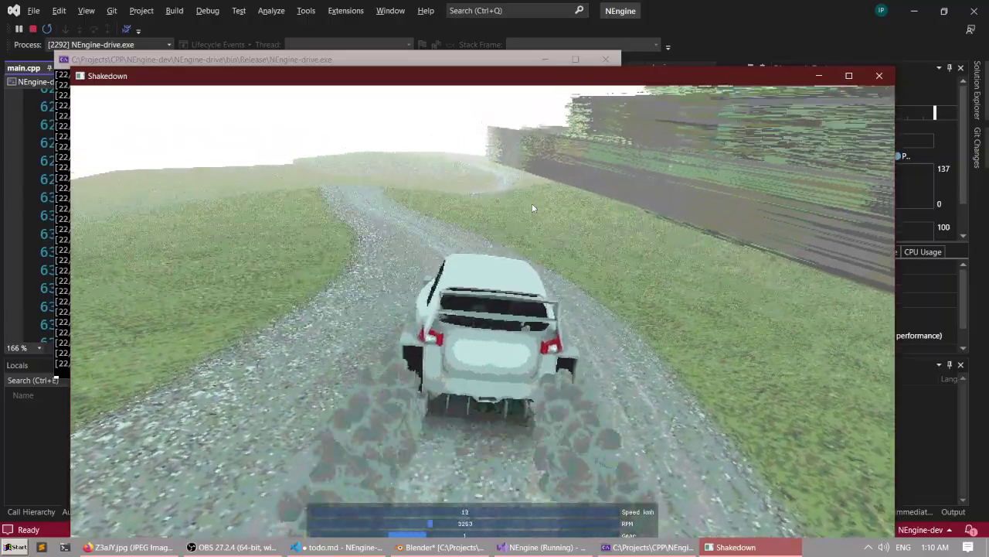
{"action": "key", "text": "a"}
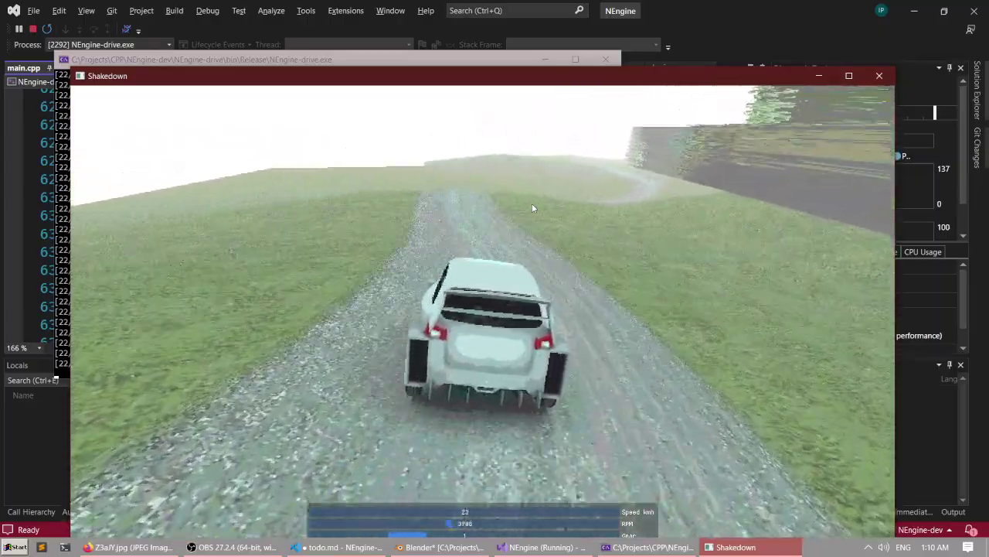
{"action": "key", "text": "d"}
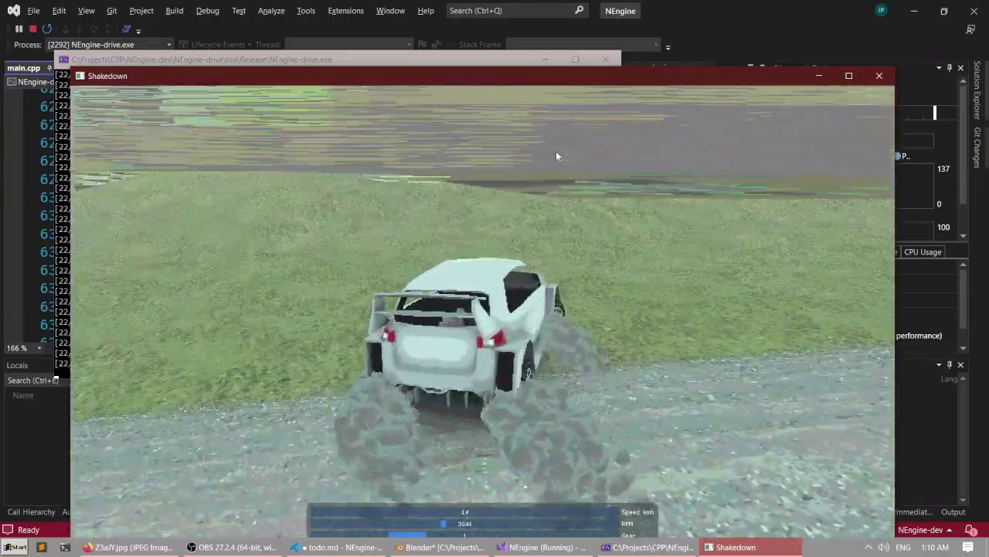
{"action": "key", "text": "w"}
{"action": "key", "text": "d"}
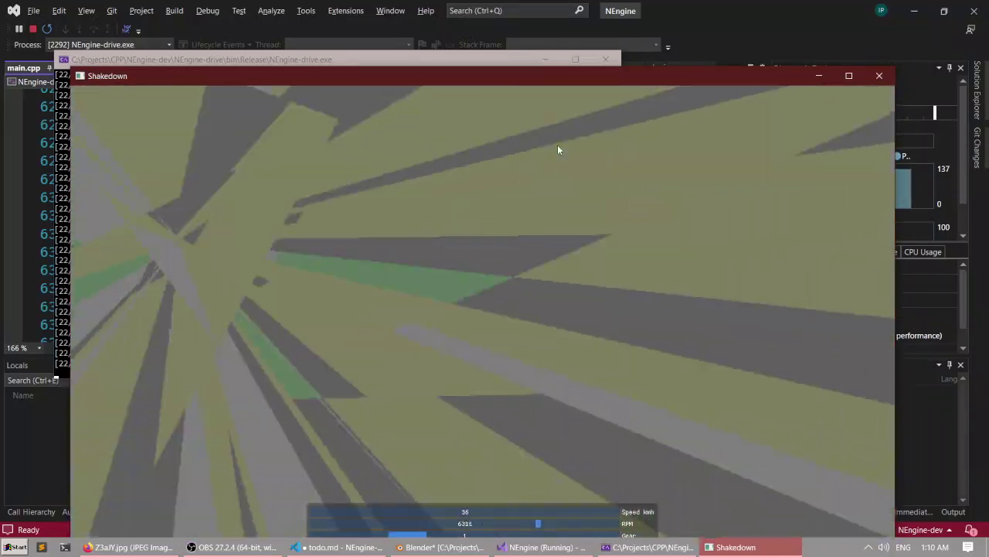
{"action": "key", "text": "a"}
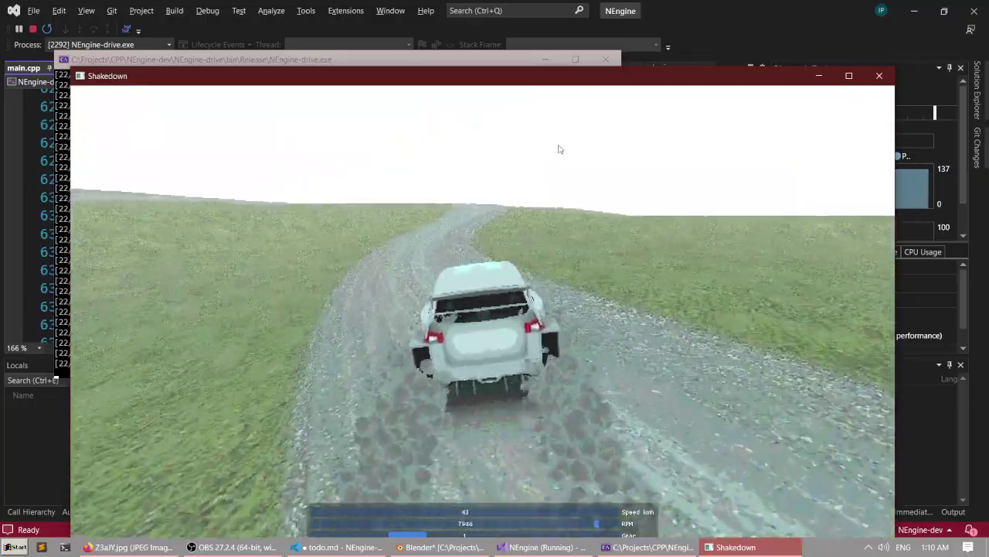
{"action": "key", "text": "d"}
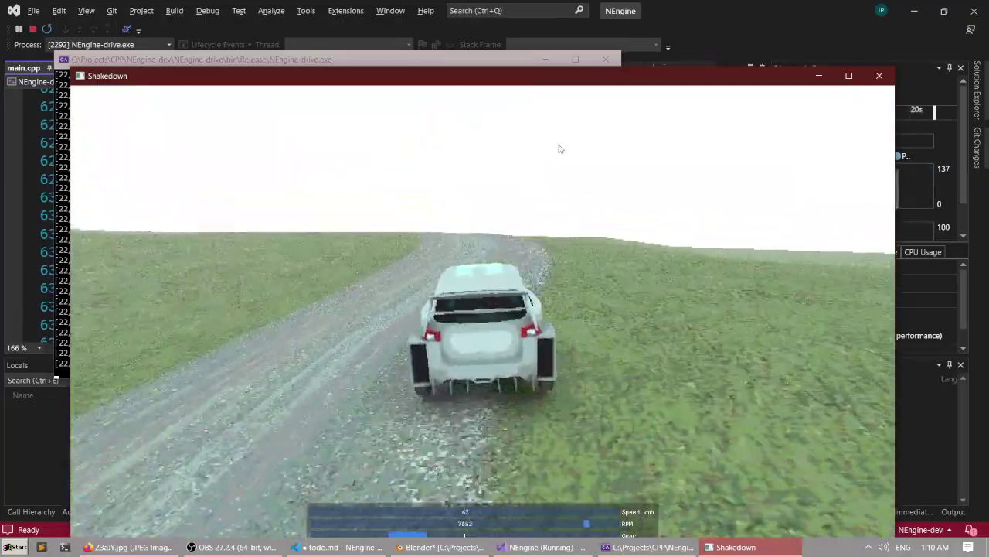
{"action": "key", "text": "a"}
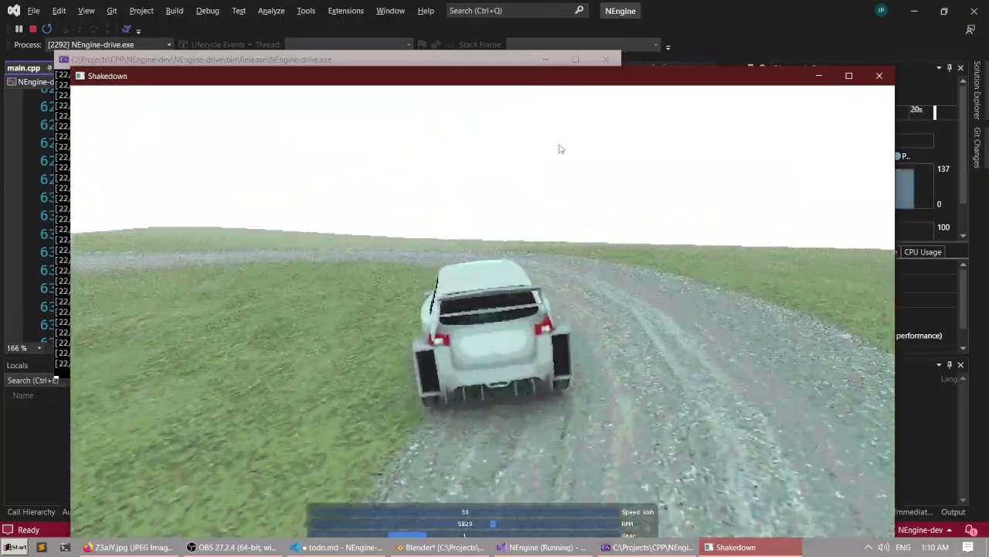
{"action": "key", "text": "a"}
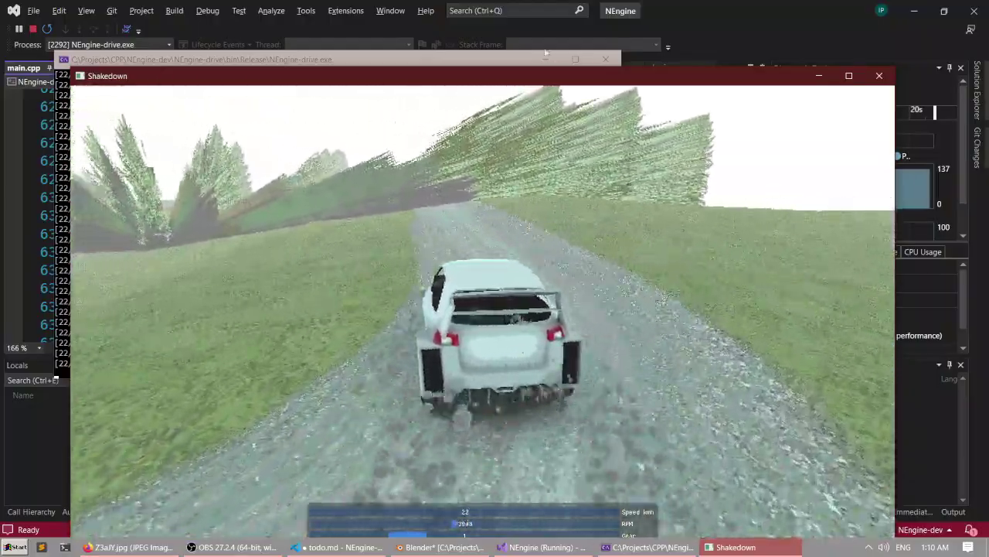
{"action": "key", "text": "a"}
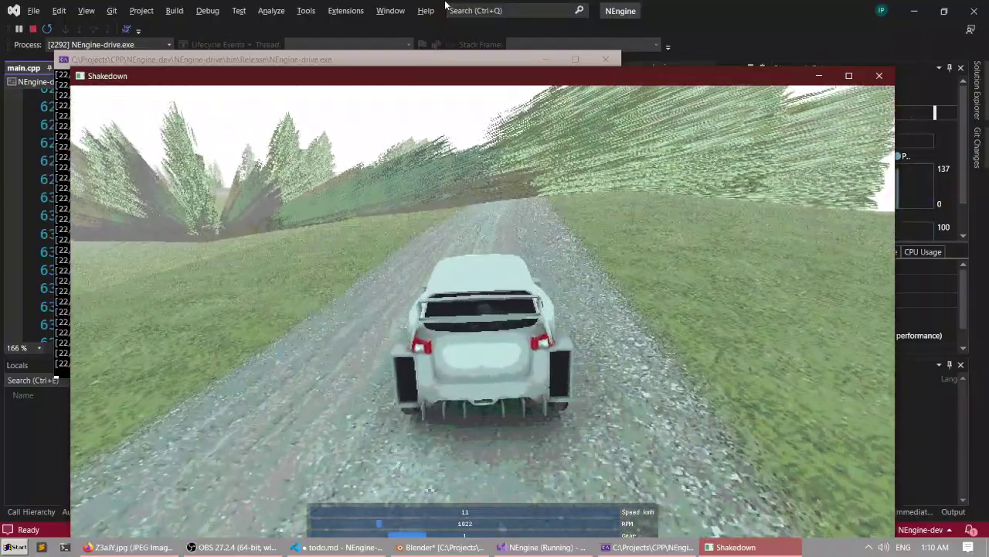
Cycle through the game's camera modes to the free camera and fly around to inspect the spruces.
{"action": "key", "text": "c"}
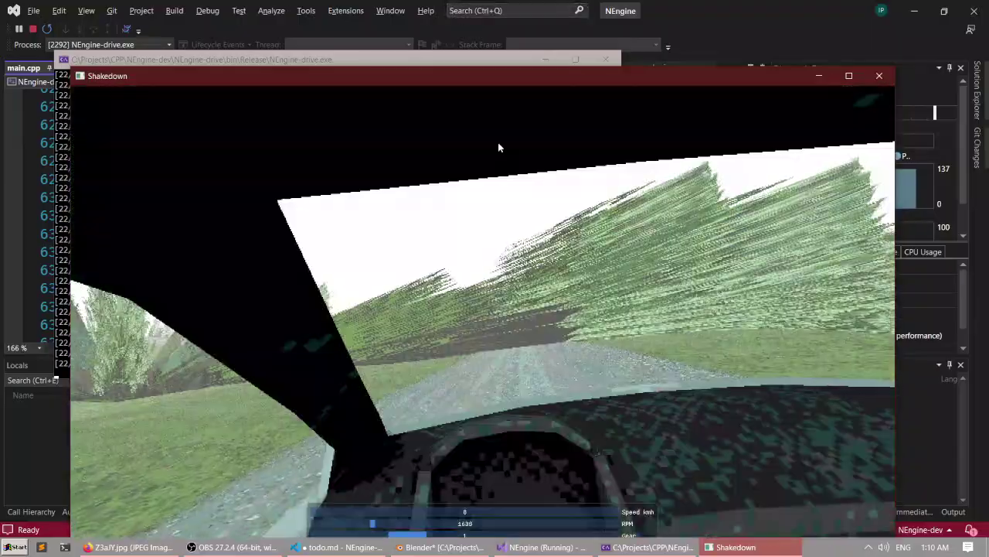
{"action": "key", "text": "c"}
{"action": "key", "text": "w"}
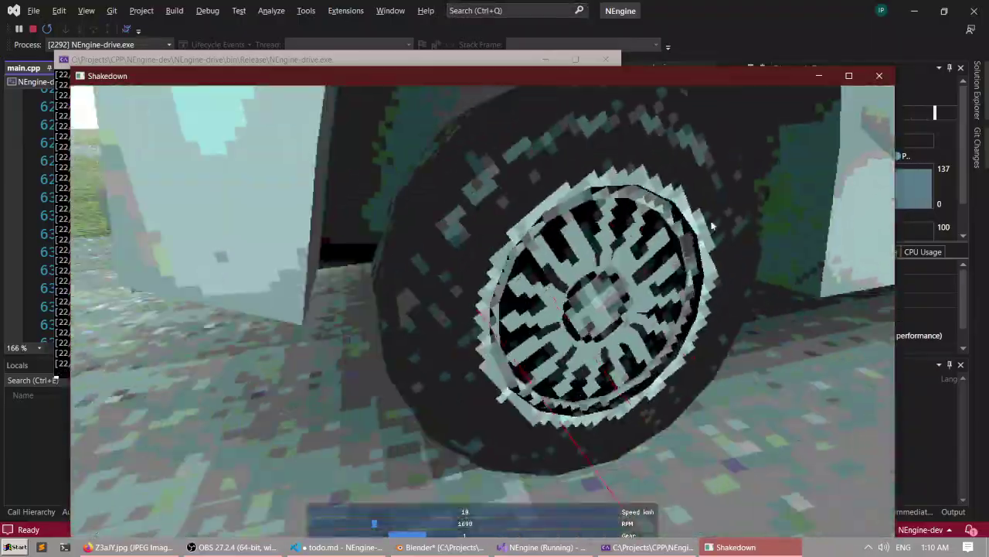
{"action": "key", "text": "c"}
{"action": "key", "text": "d"}
{"action": "left_click_drag", "start_coordinate": [777, 172], "coordinate": [605, 153]}
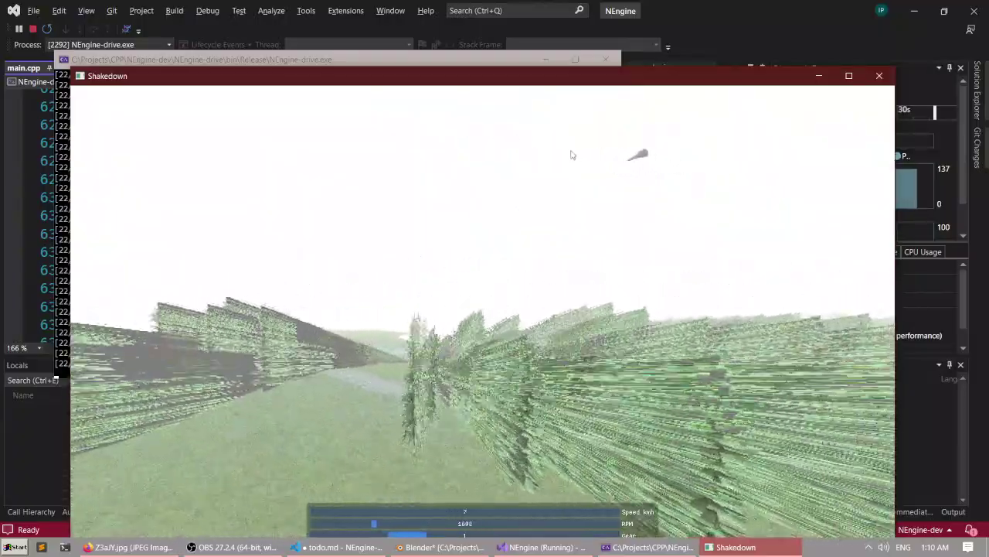
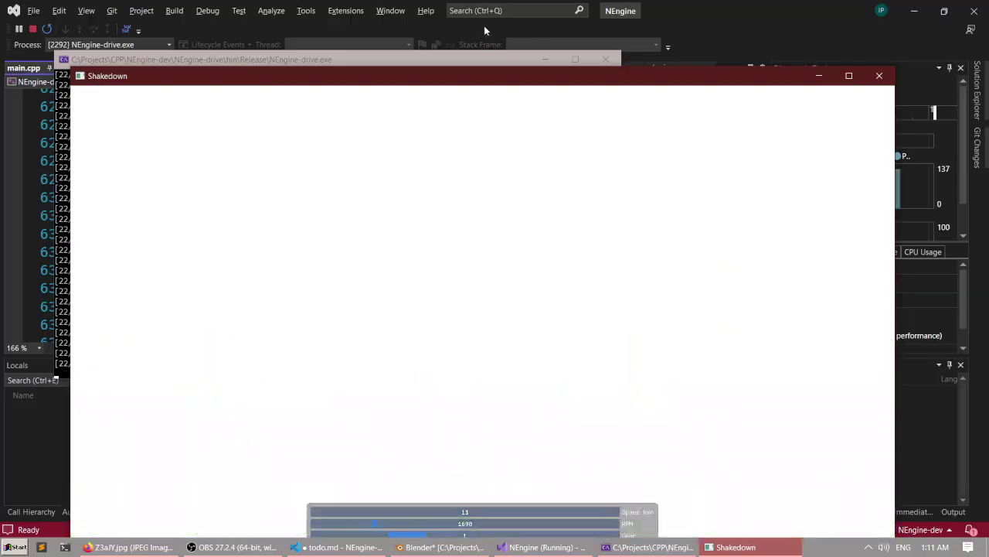
{"action": "left_click_drag", "start_coordinate": [456, 72], "coordinate": [472, 32]}
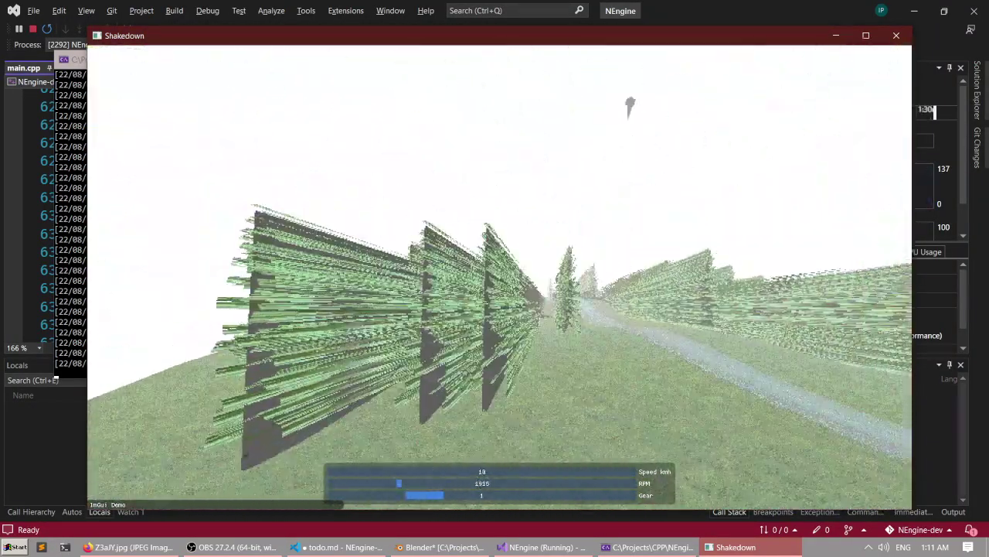
{"action": "key", "text": "w"}
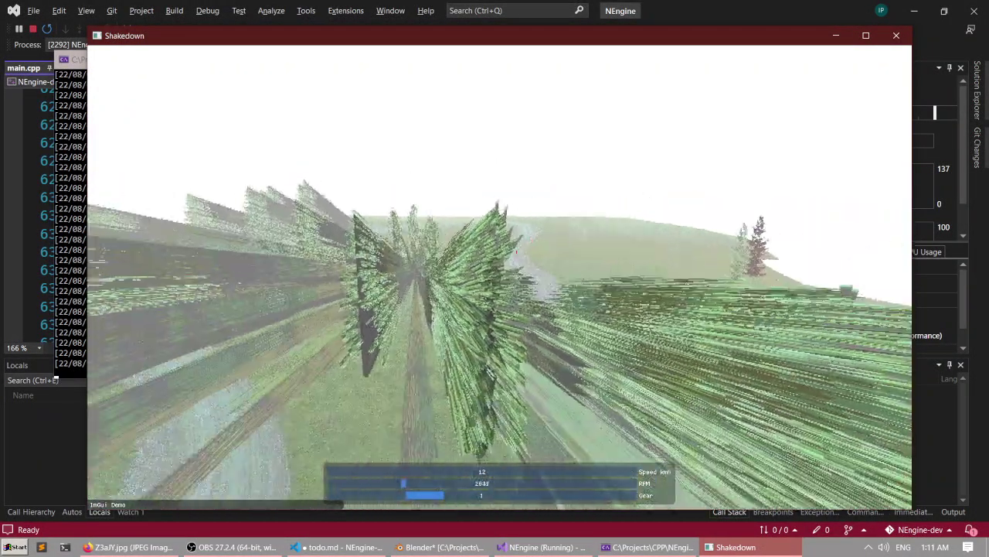
Exit the game, close its debug console and switch back to Blender.
{"action": "key", "text": "Escape"}
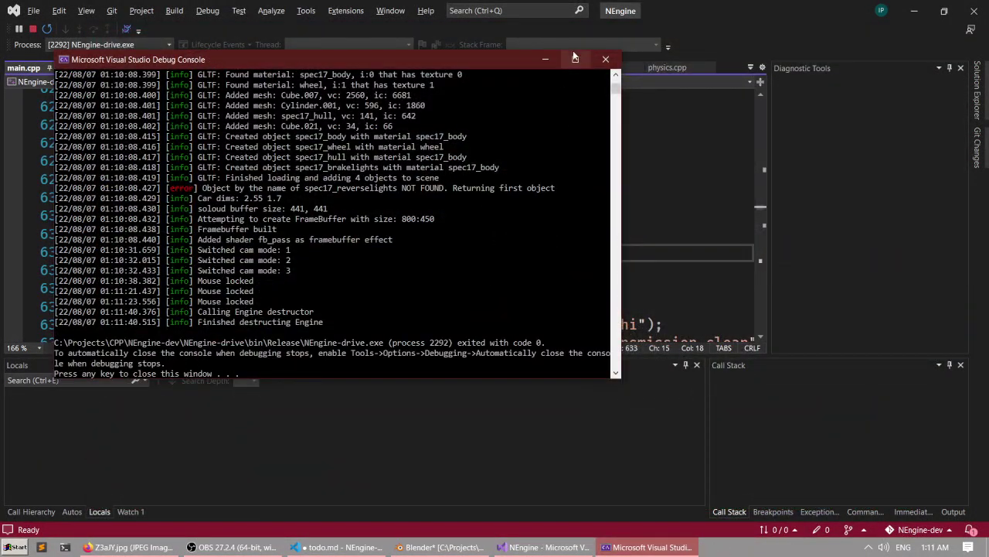
{"action": "left_click", "coordinate": [605, 60]}
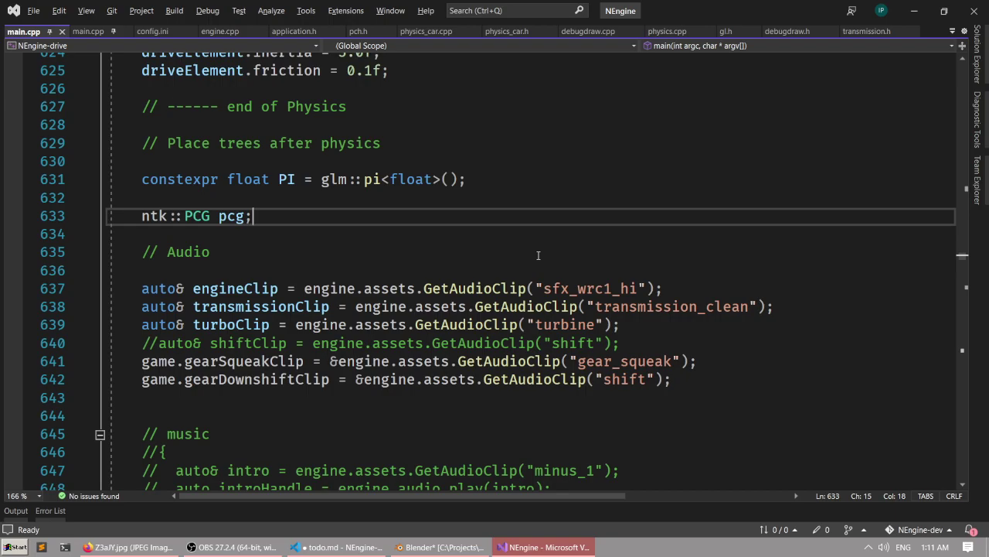
{"action": "key", "text": "alt+Tab"}
{"action": "scroll", "coordinate": [437, 160], "scroll_direction": "down", "scroll_amount": 3}
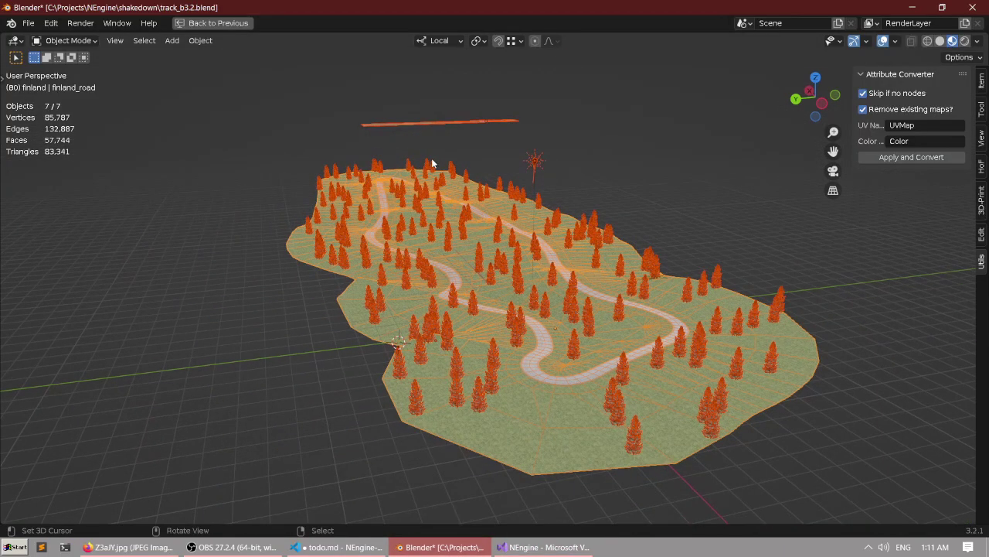
Revert track_b3.2.blend to its last saved version.
{"action": "scroll", "coordinate": [432, 159], "scroll_direction": "up", "scroll_amount": 2}
{"action": "left_click", "coordinate": [29, 23]}
{"action": "left_click", "coordinate": [39, 76]}
{"action": "left_click", "coordinate": [39, 74]}
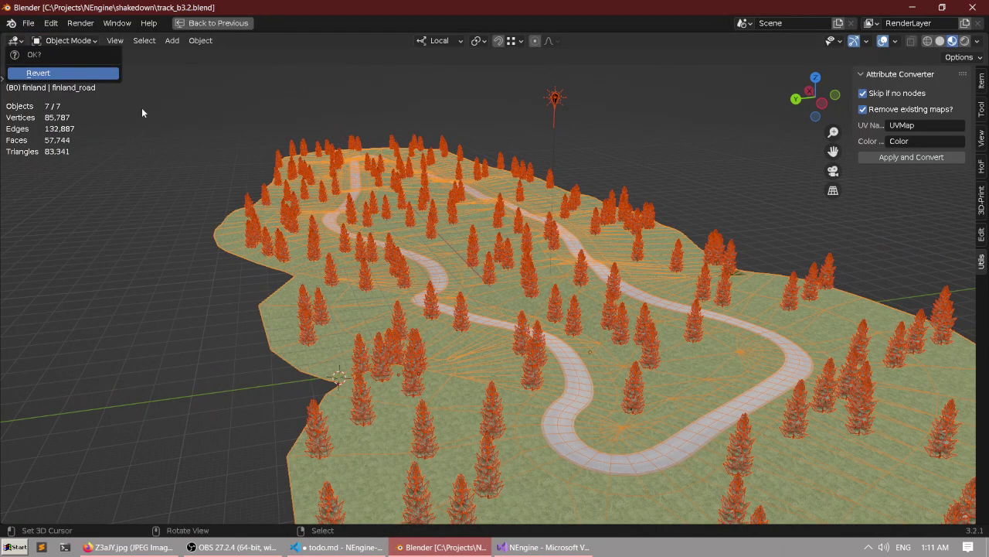
Select the finland_trees object and look over its spruce placement across the terrain.
{"action": "scroll", "coordinate": [390, 197], "scroll_direction": "up", "scroll_amount": 4}
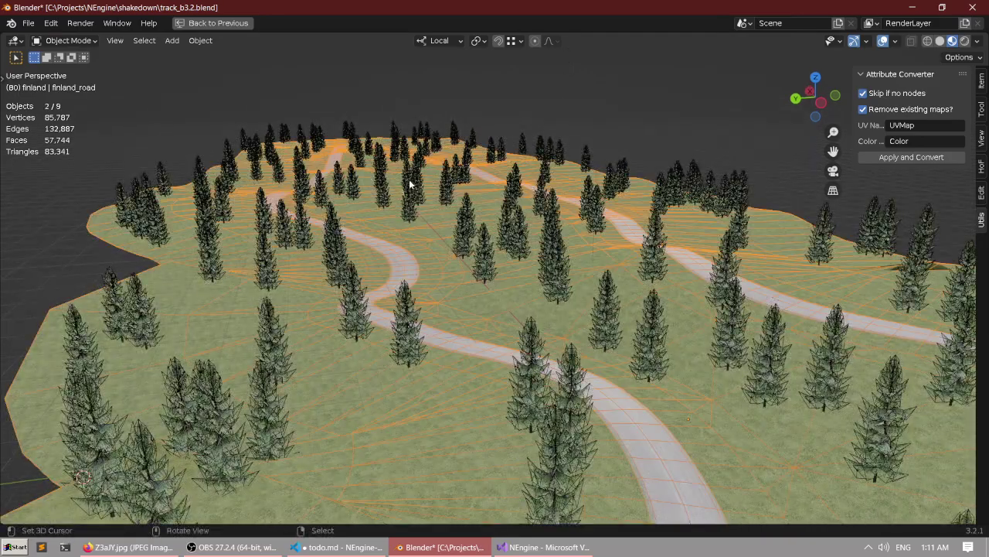
{"action": "scroll", "coordinate": [410, 182], "scroll_direction": "down", "scroll_amount": 2}
{"action": "right_click", "coordinate": [410, 183]}
{"action": "scroll", "coordinate": [412, 182], "scroll_direction": "down", "scroll_amount": 2}
{"action": "scroll", "coordinate": [419, 177], "scroll_direction": "up", "scroll_amount": 2}
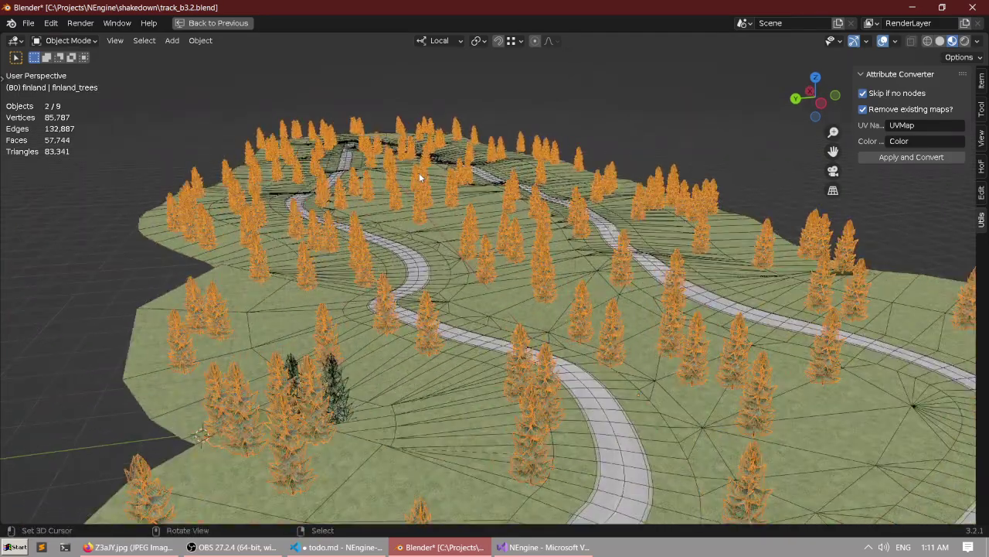
{"action": "scroll", "coordinate": [420, 170], "scroll_direction": "down", "scroll_amount": 2}
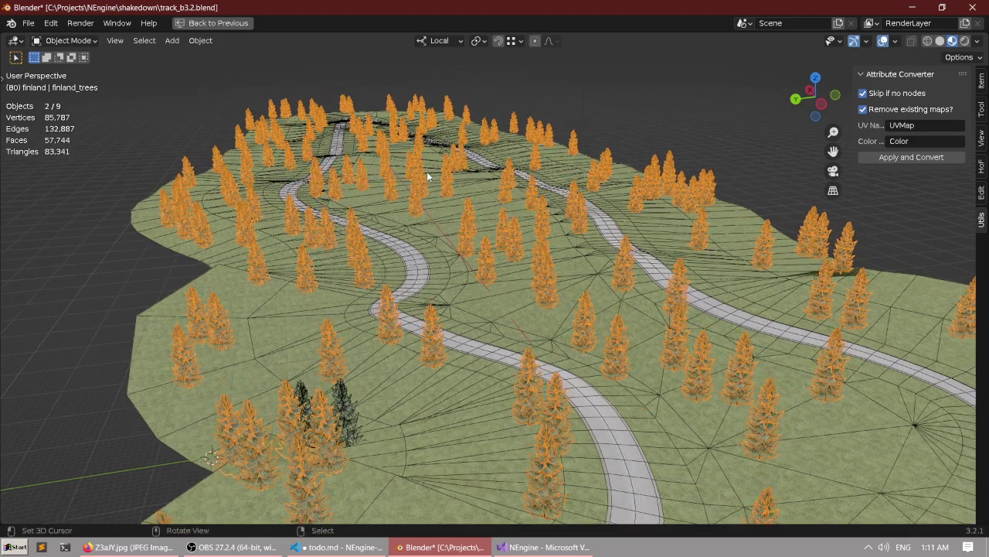
Move the Instance on Points, Realize Instances and Group Output nodes away from the Distribute Points on Faces node to make room.
{"action": "key", "text": "ctrl+space"}
{"action": "scroll", "coordinate": [451, 160], "scroll_direction": "up", "scroll_amount": 4}
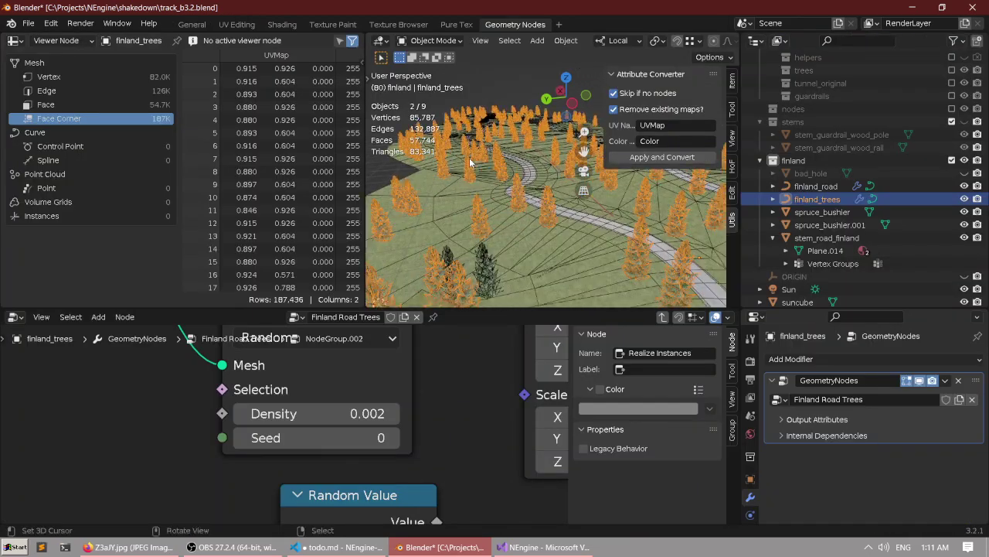
{"action": "middle_click_drag", "start_coordinate": [469, 161], "coordinate": [486, 161]}
{"action": "key", "text": "ctrl+space"}
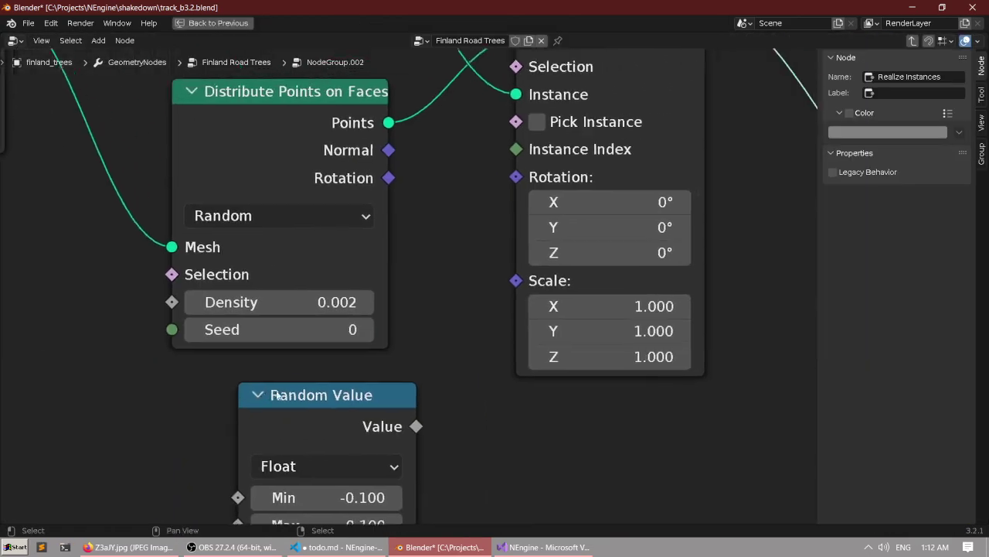
{"action": "scroll", "coordinate": [395, 278], "scroll_direction": "down", "scroll_amount": 9}
{"action": "scroll", "coordinate": [487, 237], "scroll_direction": "up", "scroll_amount": 5}
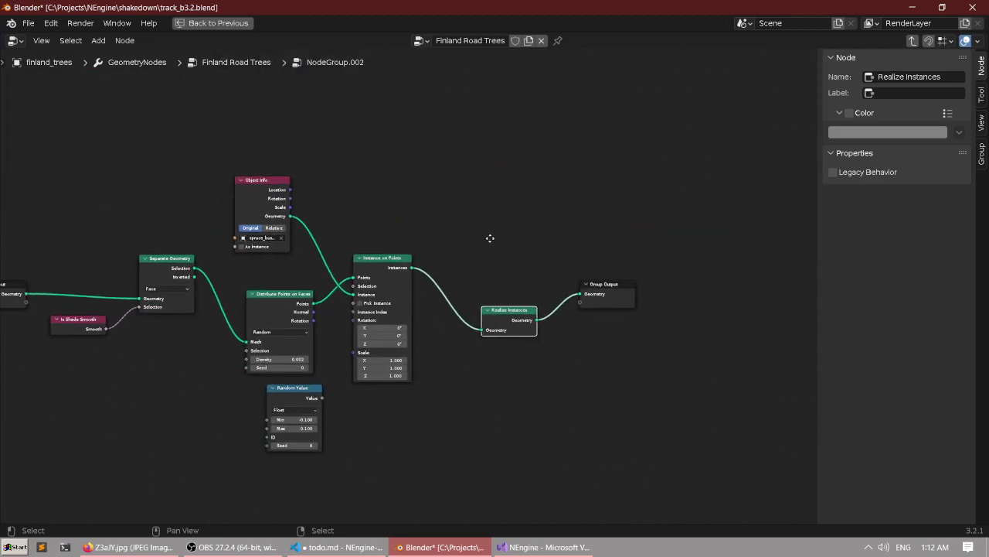
{"action": "middle_click_drag", "start_coordinate": [326, 265], "coordinate": [399, 238]}
{"action": "scroll", "coordinate": [399, 238], "scroll_direction": "up", "scroll_amount": 2}
{"action": "middle_click_drag", "start_coordinate": [289, 240], "coordinate": [380, 206]}
{"action": "scroll", "coordinate": [393, 204], "scroll_direction": "down", "scroll_amount": 6}
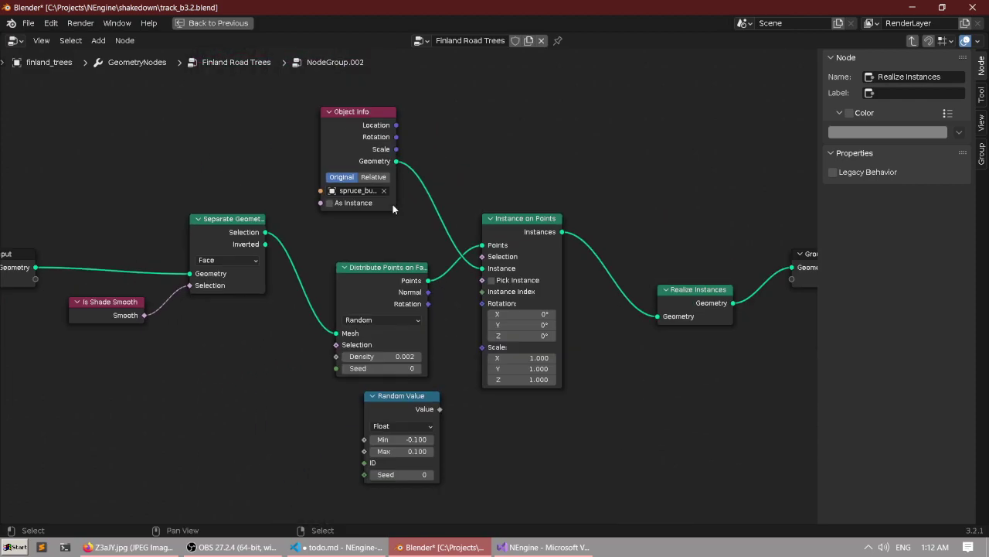
{"action": "middle_click_drag", "start_coordinate": [212, 167], "coordinate": [272, 169]}
{"action": "scroll", "coordinate": [194, 152], "scroll_direction": "up", "scroll_amount": 2}
{"action": "left_click_drag", "start_coordinate": [87, 128], "coordinate": [526, 456]}
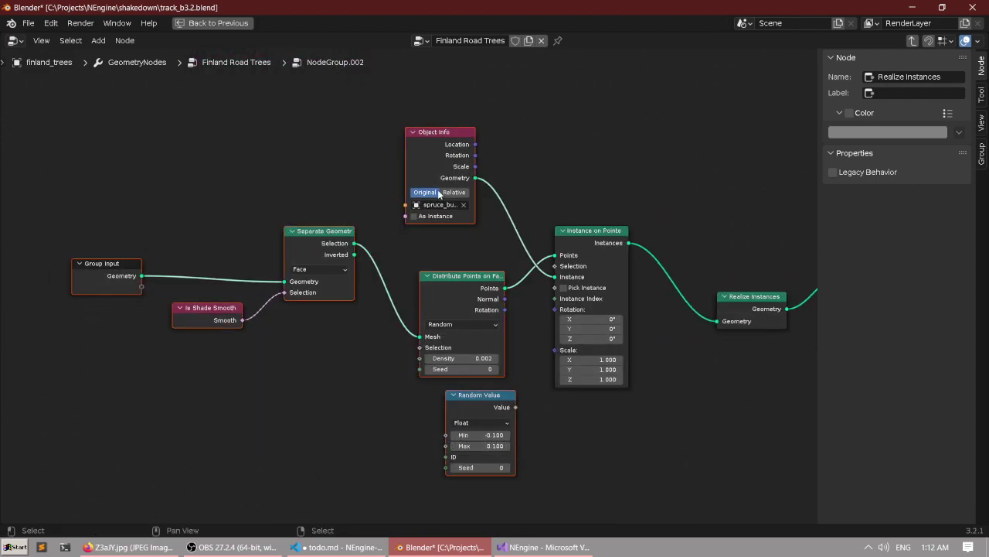
{"action": "scroll", "coordinate": [356, 176], "scroll_direction": "down", "scroll_amount": 3}
{"action": "middle_click_drag", "start_coordinate": [562, 181], "coordinate": [324, 189]}
{"action": "scroll", "coordinate": [324, 188], "scroll_direction": "up", "scroll_amount": 2}
{"action": "left_click_drag", "start_coordinate": [332, 131], "coordinate": [639, 412]}
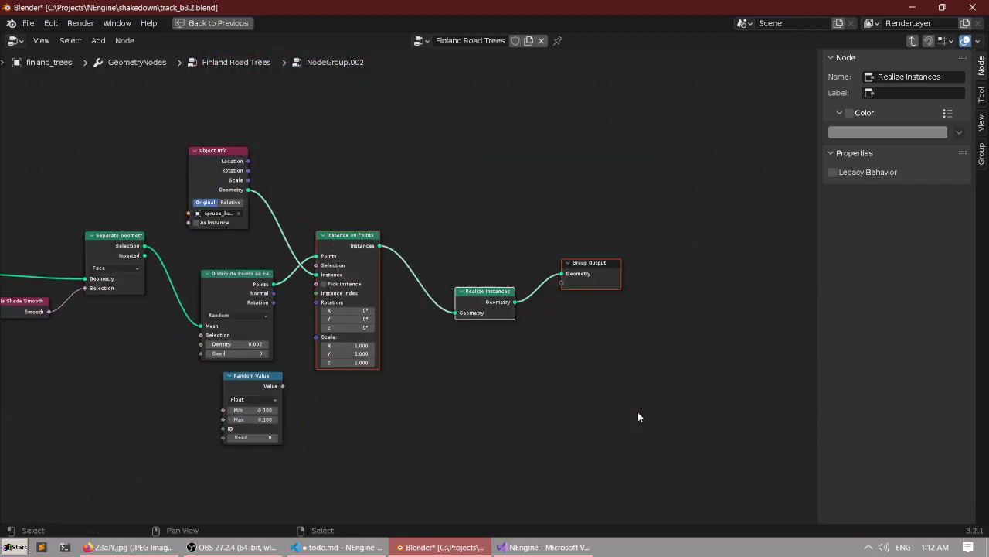
{"action": "left_click_drag", "start_coordinate": [334, 238], "coordinate": [450, 232]}
{"action": "scroll", "coordinate": [441, 185], "scroll_direction": "up", "scroll_amount": 3}
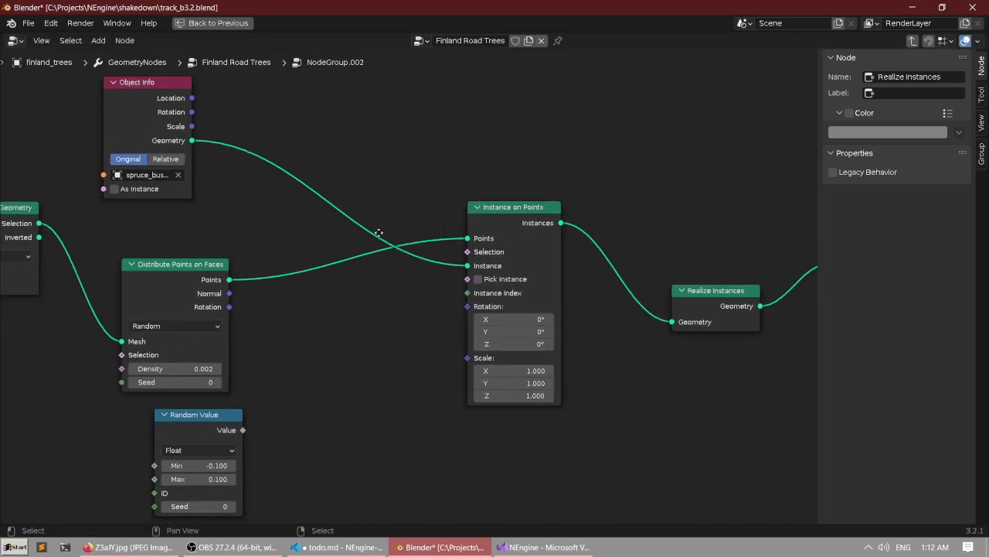
Add a Points to Vertices node above the Instance on Points node.
{"action": "scroll", "coordinate": [367, 201], "scroll_direction": "down", "scroll_amount": 2}
{"action": "middle_click_drag", "start_coordinate": [435, 201], "coordinate": [350, 259]}
{"action": "middle_click_drag", "start_coordinate": [488, 207], "coordinate": [355, 181]}
{"action": "scroll", "coordinate": [356, 181], "scroll_direction": "up", "scroll_amount": 2}
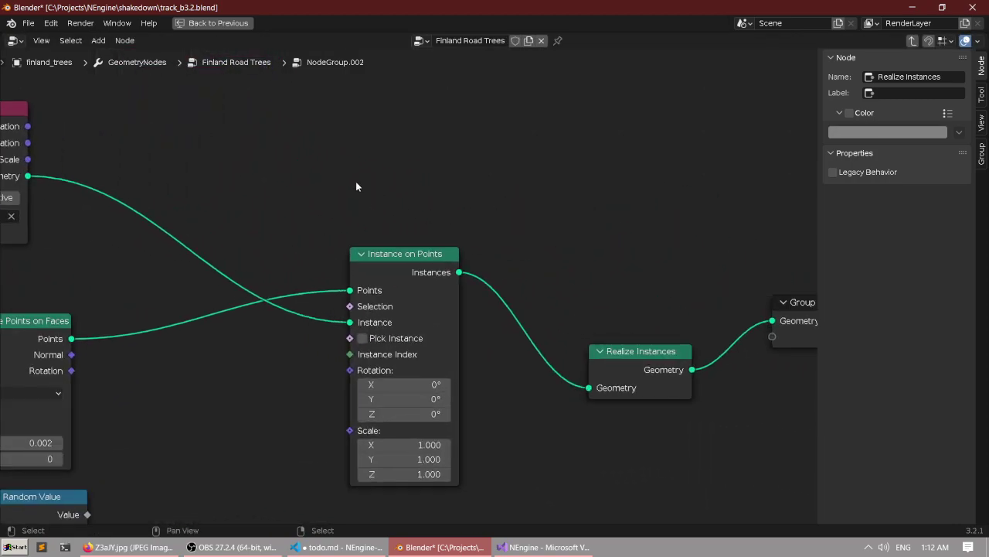
{"action": "middle_click_drag", "start_coordinate": [275, 212], "coordinate": [376, 190]}
{"action": "key", "text": "shift+a"}
{"action": "left_click", "coordinate": [379, 164]}
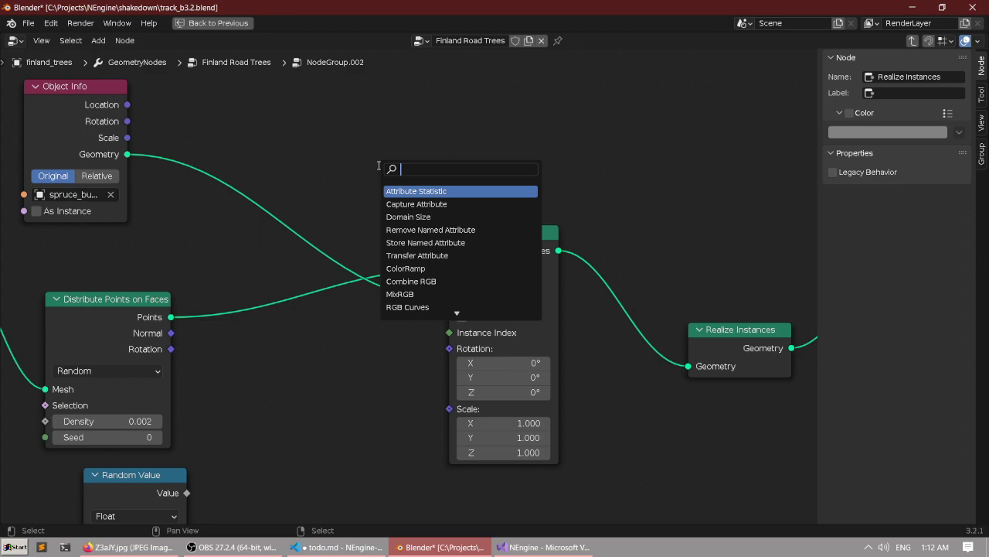
{"action": "type", "text": "points"}
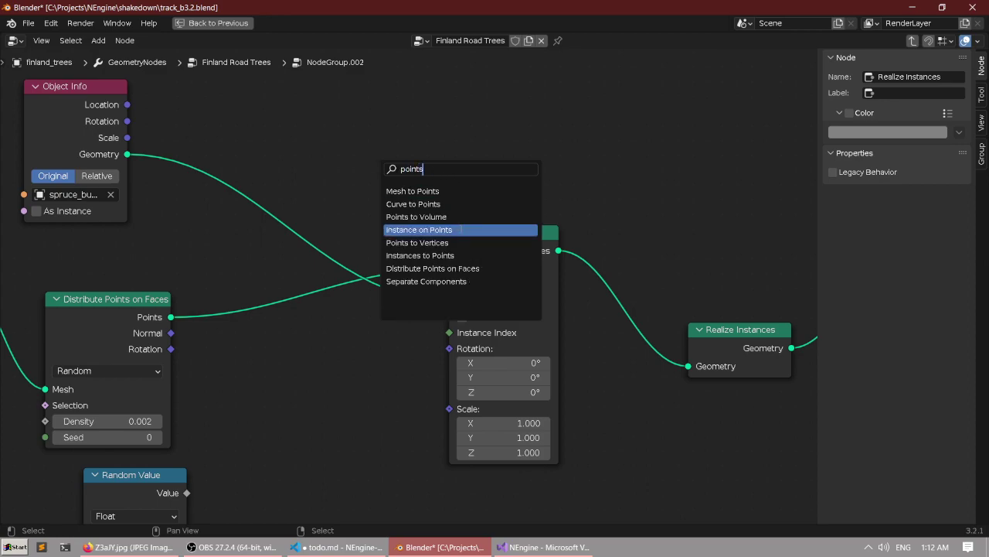
{"action": "left_click", "coordinate": [462, 246]}
{"action": "left_click", "coordinate": [522, 166]}
Link the distributed points into Points to Vertices and feed its mesh output to Realize Instances in place of the instances.
{"action": "middle_click_drag", "start_coordinate": [500, 193], "coordinate": [523, 276]}
{"action": "scroll", "coordinate": [309, 340], "scroll_direction": "up", "scroll_amount": 2}
{"action": "left_click_drag", "start_coordinate": [174, 411], "coordinate": [494, 185]}
{"action": "scroll", "coordinate": [645, 238], "scroll_direction": "down", "scroll_amount": 2}
{"action": "middle_click_drag", "start_coordinate": [649, 238], "coordinate": [457, 226]}
{"action": "left_click_drag", "start_coordinate": [375, 155], "coordinate": [384, 164]}
{"action": "middle_click_drag", "start_coordinate": [524, 252], "coordinate": [473, 229]}
{"action": "scroll", "coordinate": [470, 227], "scroll_direction": "up", "scroll_amount": 3}
{"action": "left_click_drag", "start_coordinate": [326, 137], "coordinate": [508, 408]}
{"action": "scroll", "coordinate": [453, 248], "scroll_direction": "down", "scroll_amount": 2}
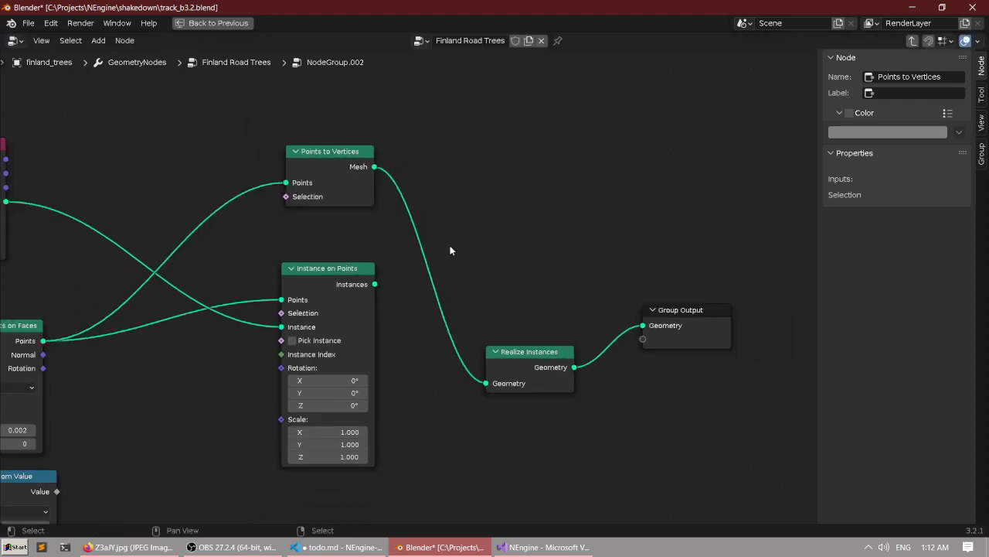
Add a Switch node of type Geometry beside the Points to Vertices node.
{"action": "scroll", "coordinate": [463, 231], "scroll_direction": "left", "scroll_amount": 3}
{"action": "scroll", "coordinate": [464, 236], "scroll_direction": "up", "scroll_amount": 1}
{"action": "scroll", "coordinate": [490, 241], "scroll_direction": "right", "scroll_amount": 2}
{"action": "key", "text": "shift+a"}
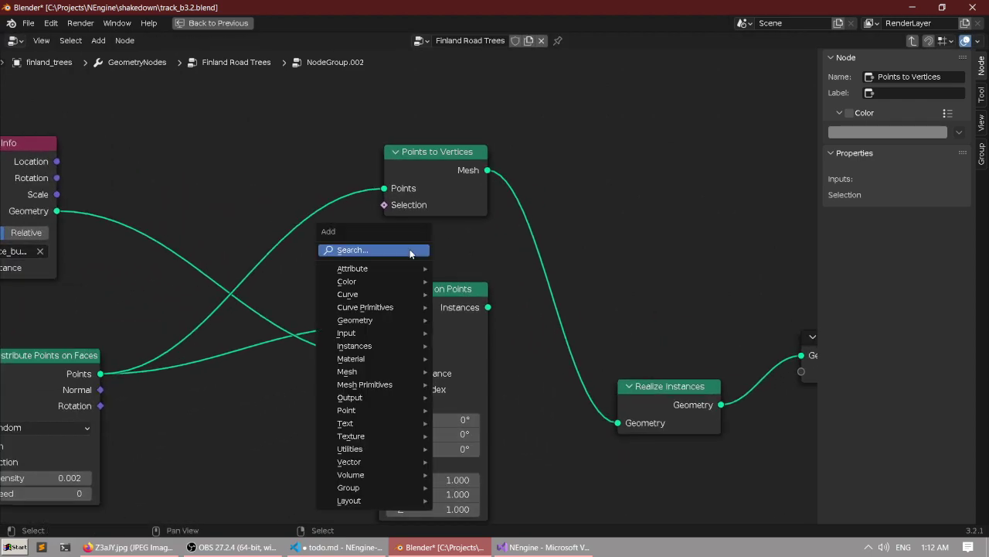
{"action": "left_click", "coordinate": [412, 249]}
{"action": "type", "text": "sw"}
{"action": "key", "text": "Return"}
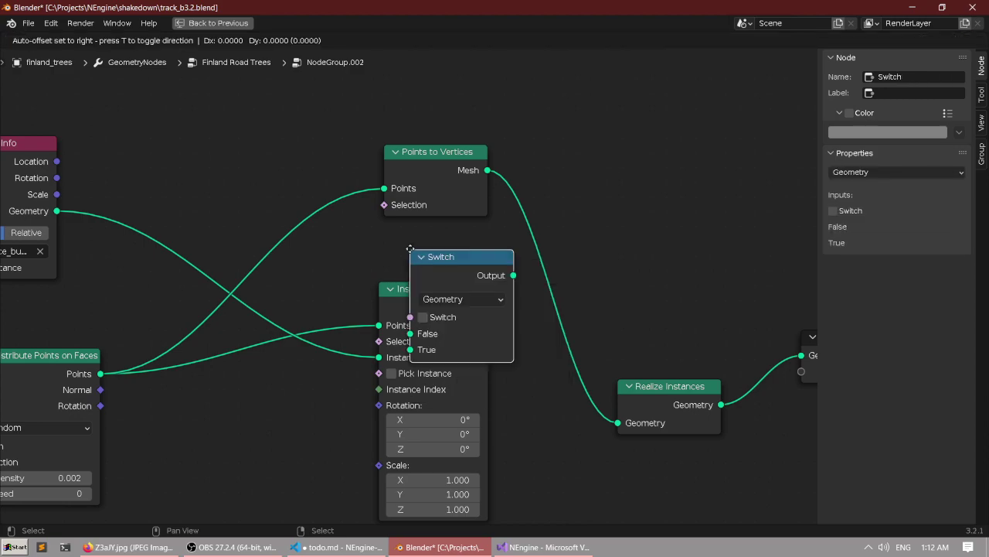
{"action": "left_click", "coordinate": [607, 118]}
{"action": "scroll", "coordinate": [479, 183], "scroll_direction": "right", "scroll_amount": 2}
{"action": "scroll", "coordinate": [552, 212], "scroll_direction": "up", "scroll_amount": 1}
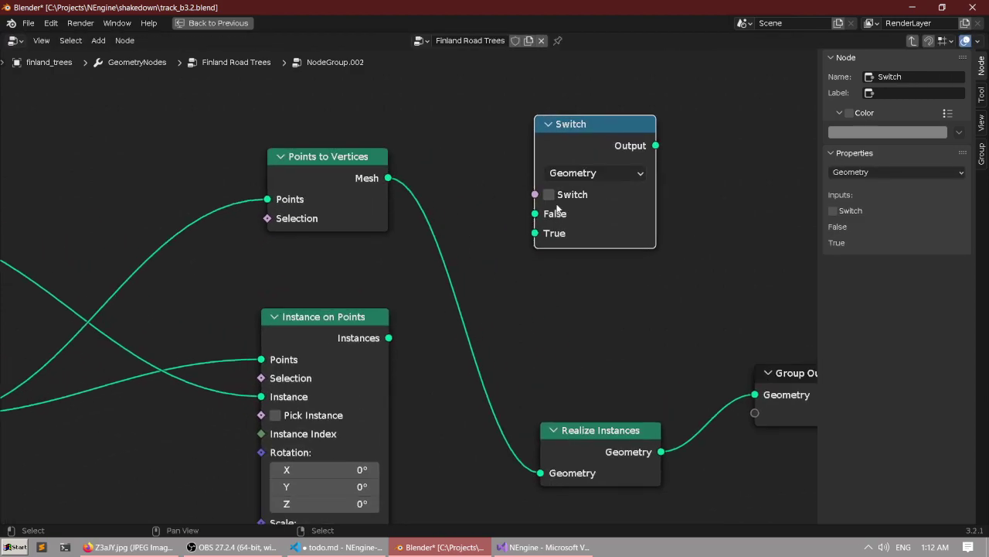
{"action": "left_click", "coordinate": [549, 195]}
{"action": "scroll", "coordinate": [327, 239], "scroll_direction": "down", "scroll_amount": 3}
{"action": "middle_click_drag", "start_coordinate": [327, 239], "coordinate": [352, 187]}
{"action": "scroll", "coordinate": [487, 186], "scroll_direction": "up", "scroll_amount": 2}
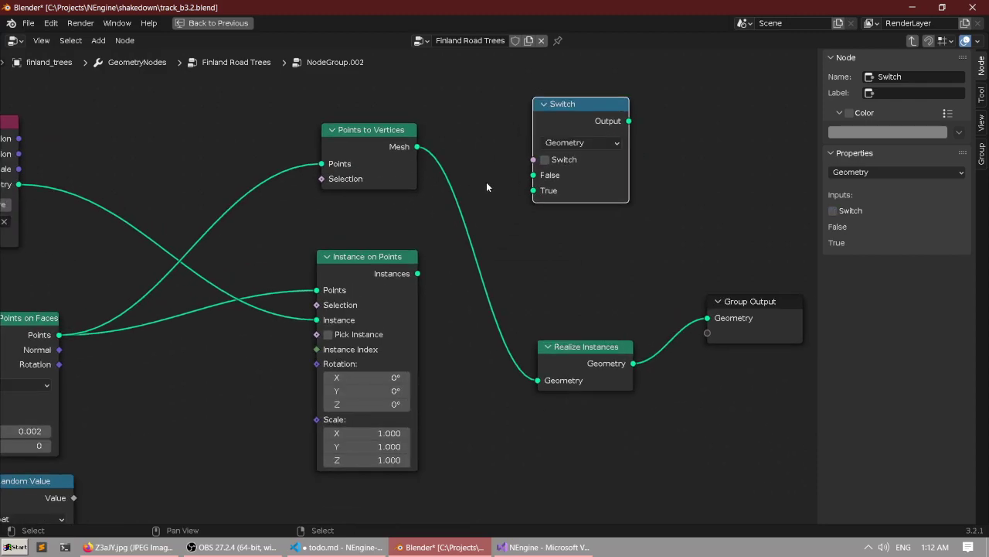
Shift Realize Instances and Group Output farther along and insert the Switch into the link from Points to Vertices as its False input.
{"action": "middle_click_drag", "start_coordinate": [571, 252], "coordinate": [344, 217]}
{"action": "scroll", "coordinate": [343, 217], "scroll_direction": "down", "scroll_amount": 1}
{"action": "left_click_drag", "start_coordinate": [325, 222], "coordinate": [702, 408]}
{"action": "left_click_drag", "start_coordinate": [575, 293], "coordinate": [721, 327]}
{"action": "left_click", "coordinate": [543, 237]}
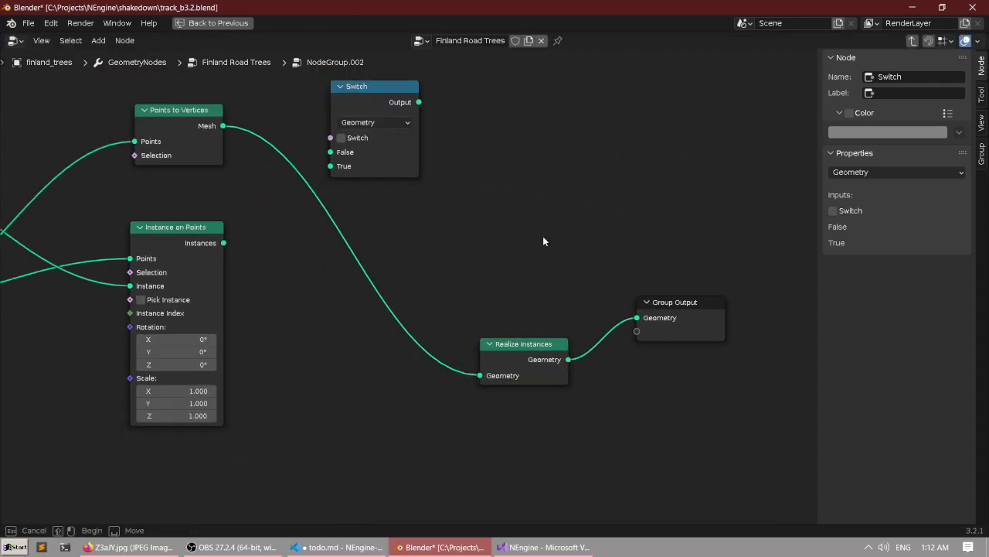
{"action": "left_click_drag", "start_coordinate": [350, 101], "coordinate": [323, 210]}
{"action": "scroll", "coordinate": [439, 241], "scroll_direction": "up", "scroll_amount": 3}
{"action": "middle_click_drag", "start_coordinate": [305, 212], "coordinate": [424, 229]}
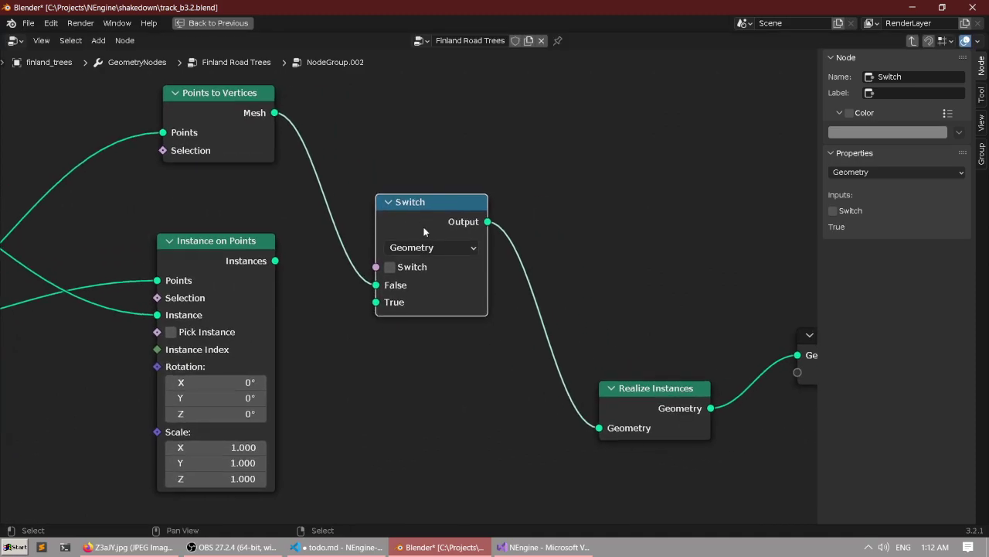
Connect the Instances output of Instance on Points to the True input of the Switch.
{"action": "scroll", "coordinate": [424, 229], "scroll_direction": "up", "scroll_amount": 2}
{"action": "scroll", "coordinate": [424, 229], "scroll_direction": "down", "scroll_amount": 4}
{"action": "middle_click_drag", "start_coordinate": [342, 242], "coordinate": [350, 226]}
{"action": "scroll", "coordinate": [351, 226], "scroll_direction": "up", "scroll_amount": 2}
{"action": "left_click_drag", "start_coordinate": [296, 250], "coordinate": [395, 292]}
{"action": "scroll", "coordinate": [343, 221], "scroll_direction": "down", "scroll_amount": 1}
{"action": "middle_click_drag", "start_coordinate": [343, 221], "coordinate": [363, 260]}
{"action": "middle_click_drag", "start_coordinate": [450, 136], "coordinate": [429, 147]}
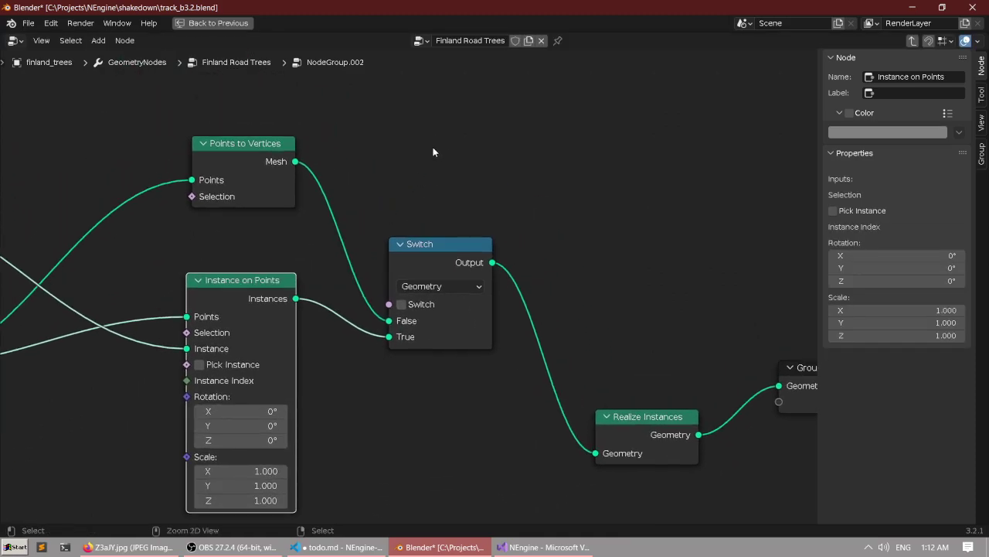
Toggle the Switch node to compare full spruces with bare points on the terrain, leaving it off.
{"action": "key", "text": "ctrl+space"}
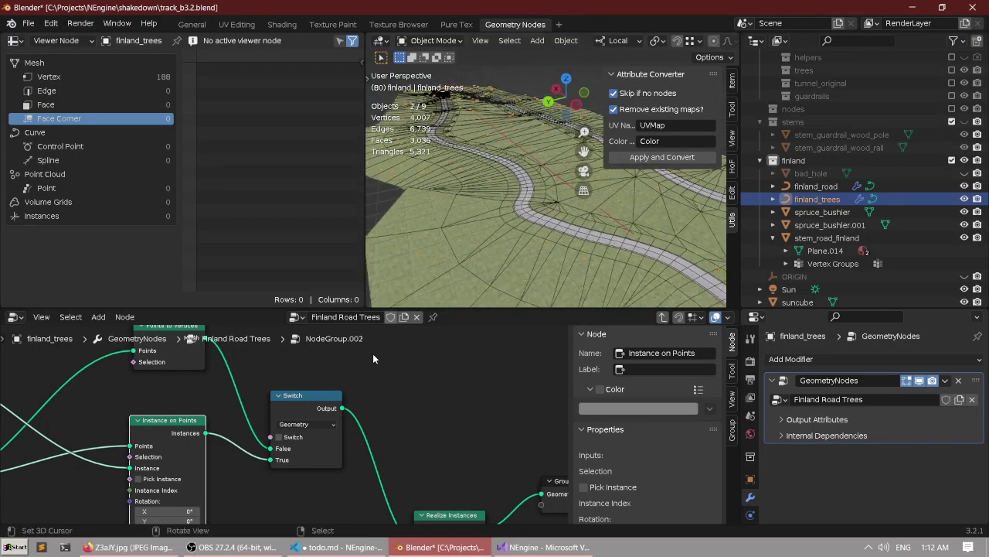
{"action": "left_click", "coordinate": [284, 439]}
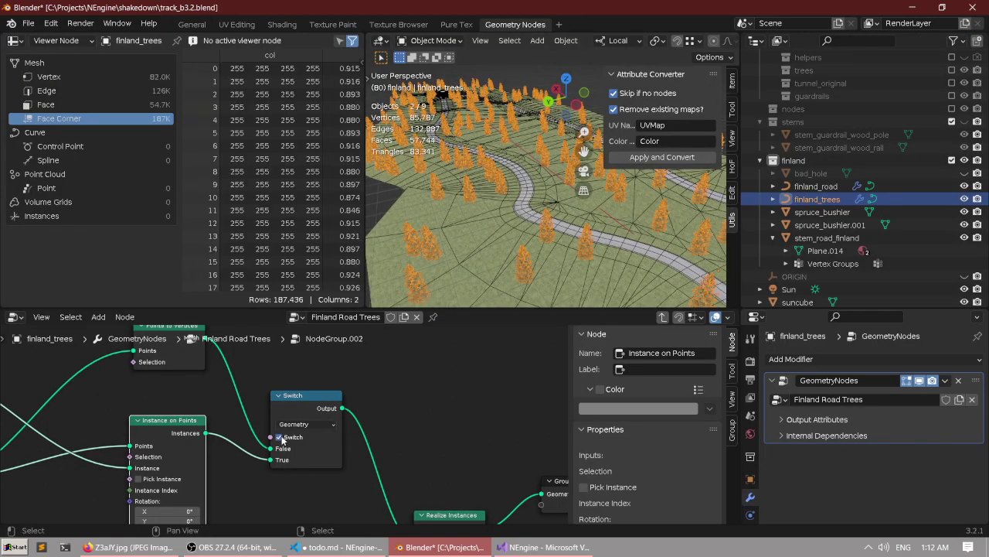
{"action": "left_click", "coordinate": [283, 439]}
{"action": "left_click", "coordinate": [283, 439]}
{"action": "left_click", "coordinate": [284, 440]}
{"action": "left_click", "coordinate": [283, 444]}
{"action": "left_click", "coordinate": [283, 441]}
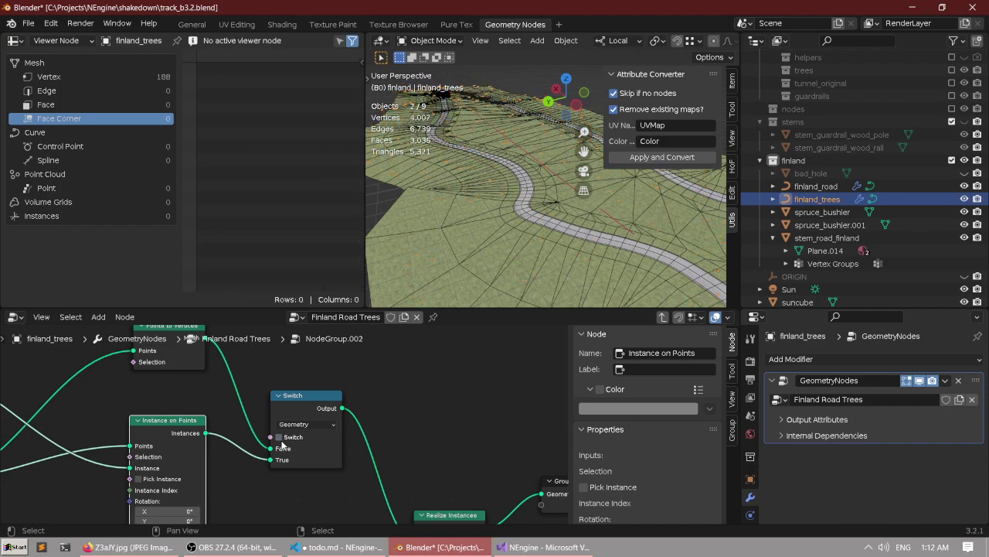
{"action": "left_click", "coordinate": [283, 441]}
{"action": "left_click", "coordinate": [283, 440]}
Inspect the scattered tree points from below and above the terrain in the enlarged 3D view.
{"action": "middle_click_drag", "start_coordinate": [508, 157], "coordinate": [460, 186], "text": "shift"}
{"action": "scroll", "coordinate": [513, 148], "scroll_direction": "up", "scroll_amount": 2}
{"action": "key", "text": "ctrl+space"}
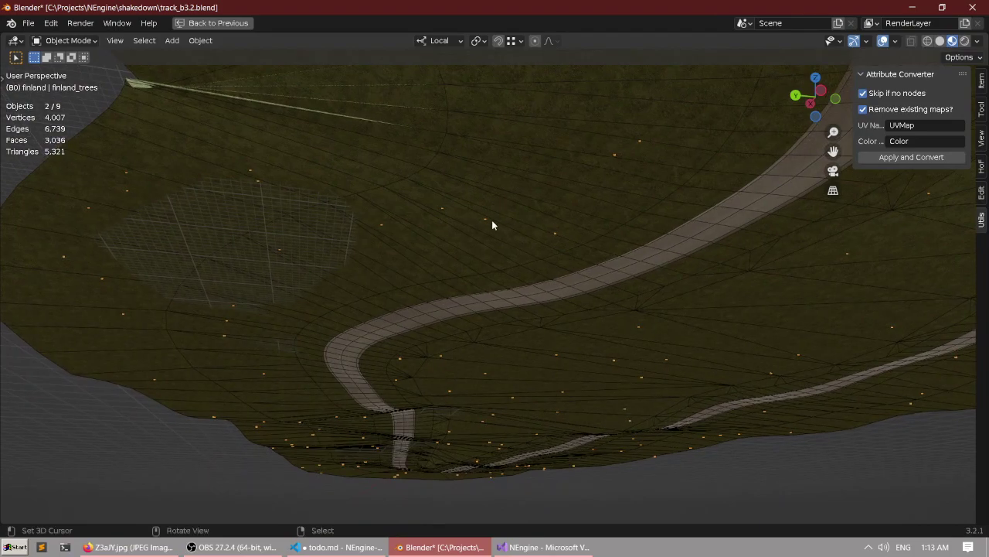
{"action": "mouse_move", "coordinate": [518, 209]}
{"action": "middle_mouse_down"}
{"action": "mouse_move", "coordinate": [531, 158]}
{"action": "mouse_move", "coordinate": [565, 167]}
{"action": "mouse_move", "coordinate": [539, 204]}
{"action": "mouse_move", "coordinate": [498, 200]}
{"action": "mouse_move", "coordinate": [502, 216]}
{"action": "middle_mouse_up"}
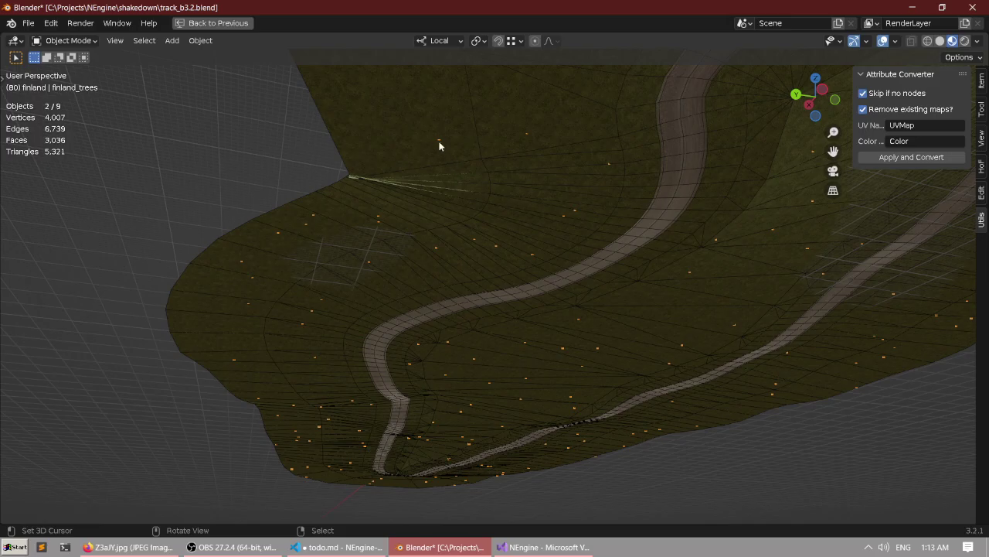
{"action": "middle_click_drag", "start_coordinate": [441, 147], "coordinate": [506, 203]}
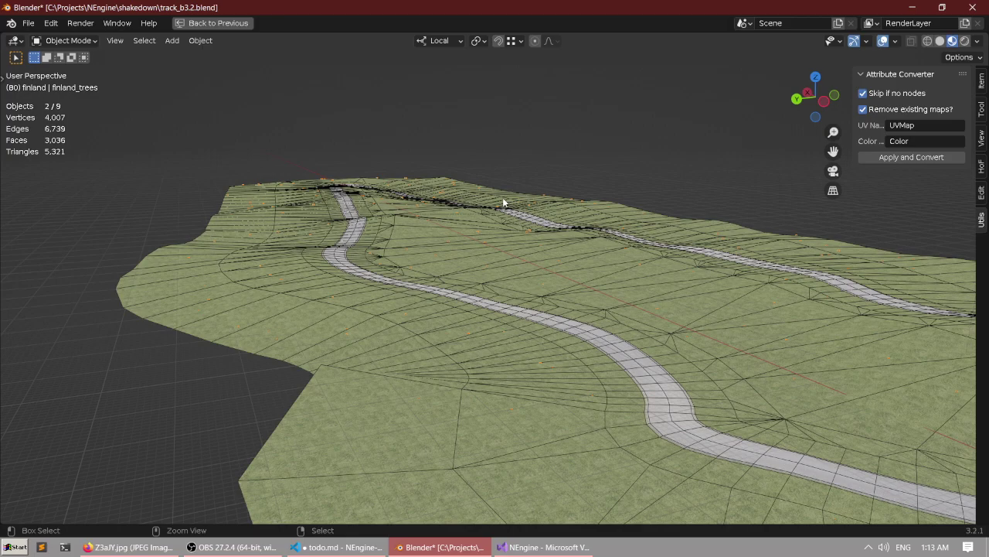
Save track_b3.2.blend, then apply and convert the attributes of finland_trees and finland_road with UVMap and Color.
{"action": "key", "text": "ctrl+s"}
{"action": "left_click", "coordinate": [892, 160]}
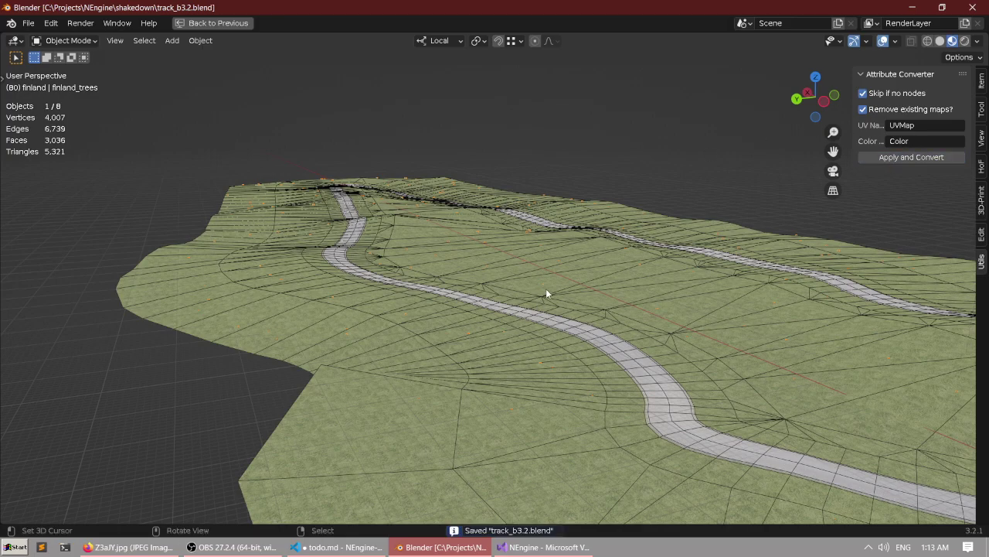
{"action": "left_click", "coordinate": [546, 288]}
{"action": "left_click", "coordinate": [896, 157]}
Export all objects as embedded glTF to the models folder, overwriting finland.gltf.
{"action": "key", "text": "a"}
{"action": "key", "text": "q"}
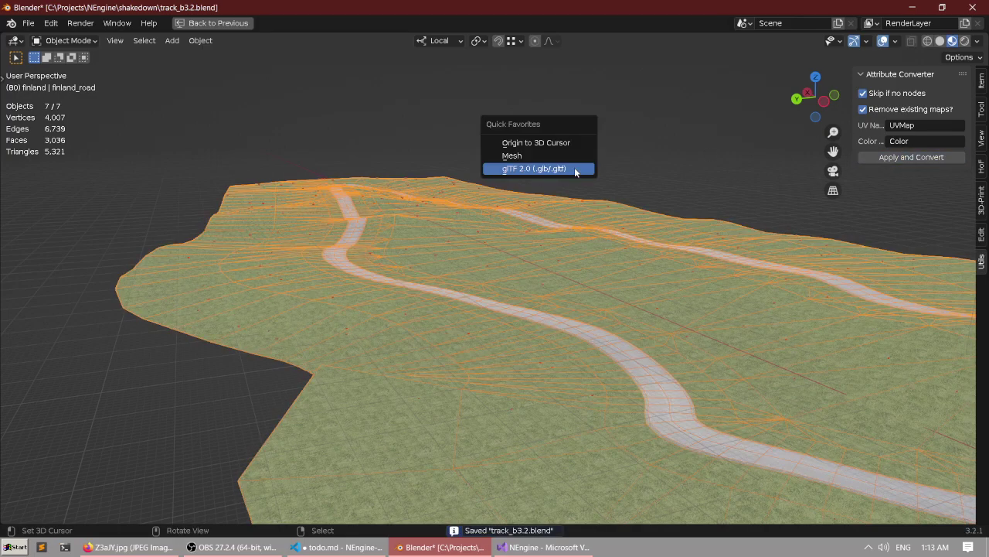
{"action": "left_click", "coordinate": [576, 172]}
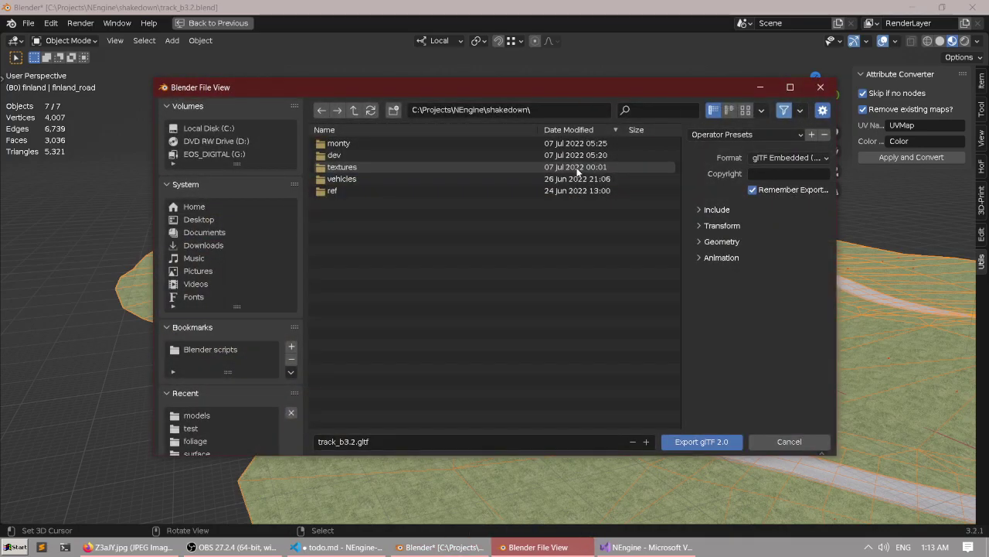
{"action": "left_click", "coordinate": [198, 416]}
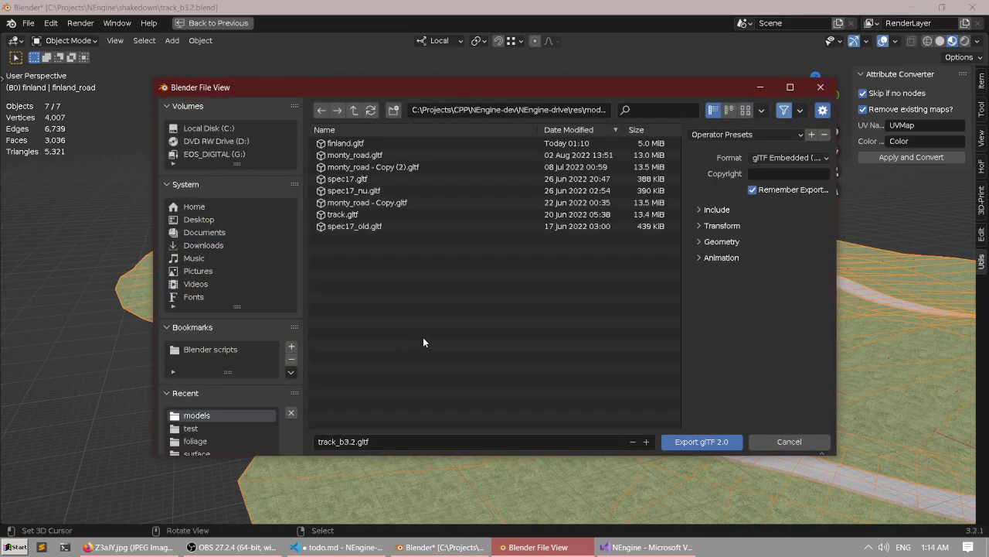
{"action": "left_click", "coordinate": [359, 144]}
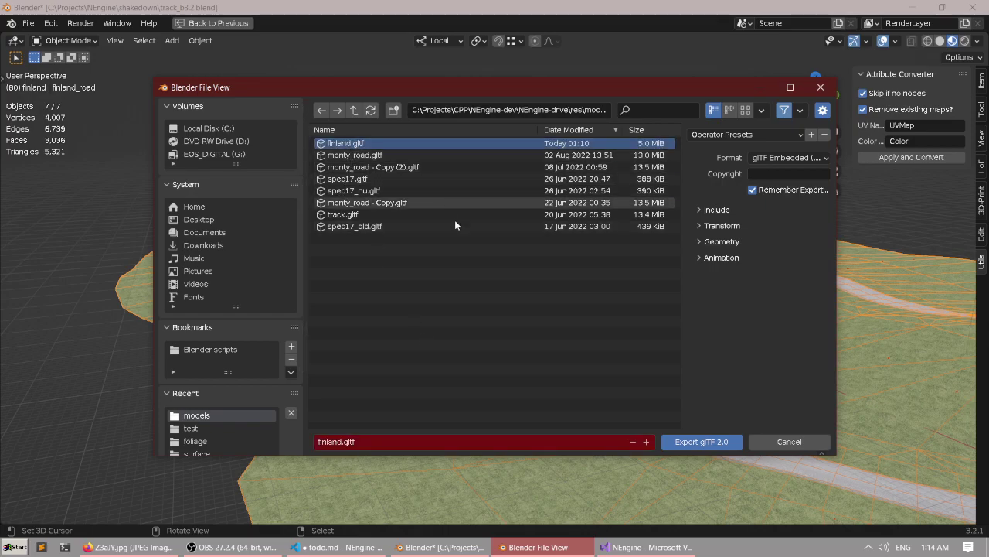
{"action": "left_click", "coordinate": [674, 443]}
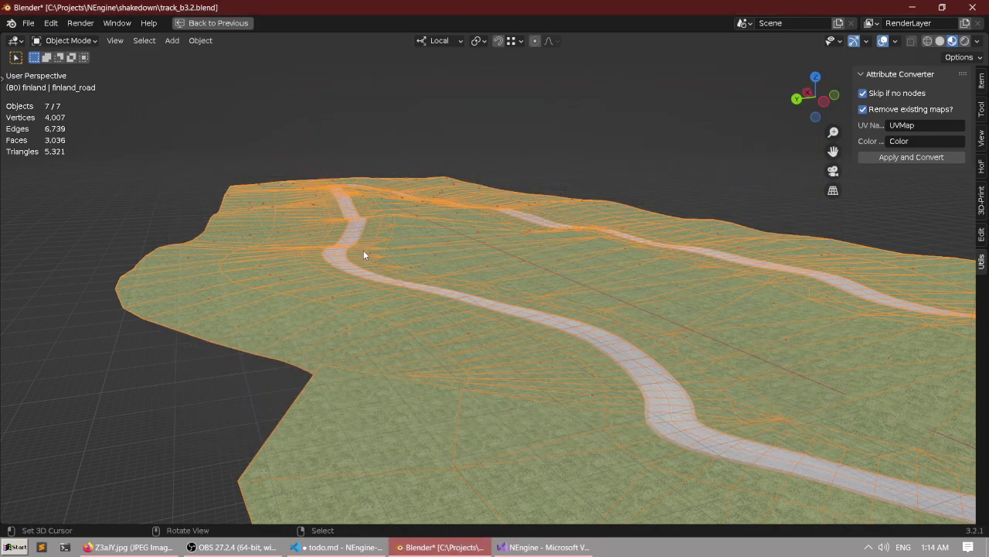
Revert track_b3.2.blend to its last saved version.
{"action": "left_click", "coordinate": [27, 23]}
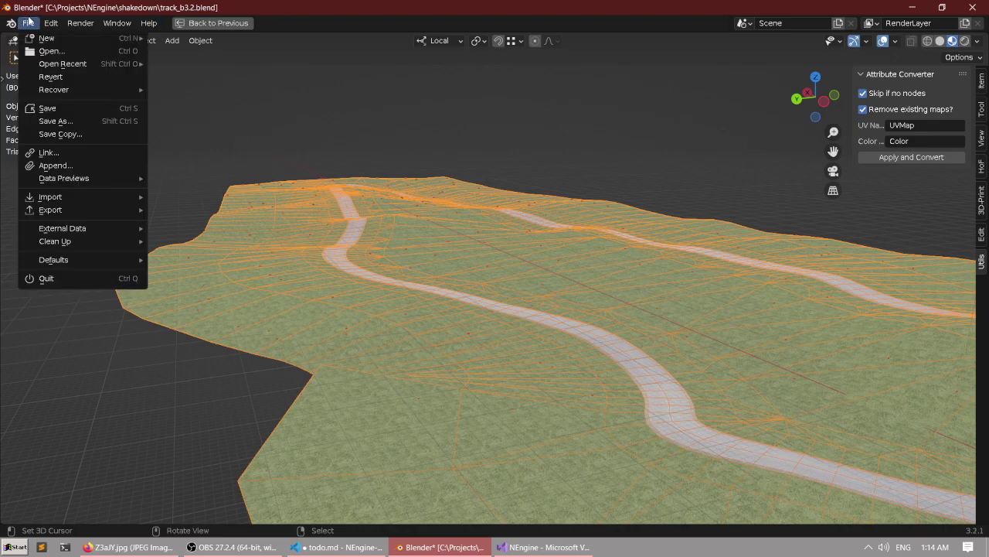
{"action": "left_click", "coordinate": [43, 78]}
{"action": "left_click", "coordinate": [43, 77]}
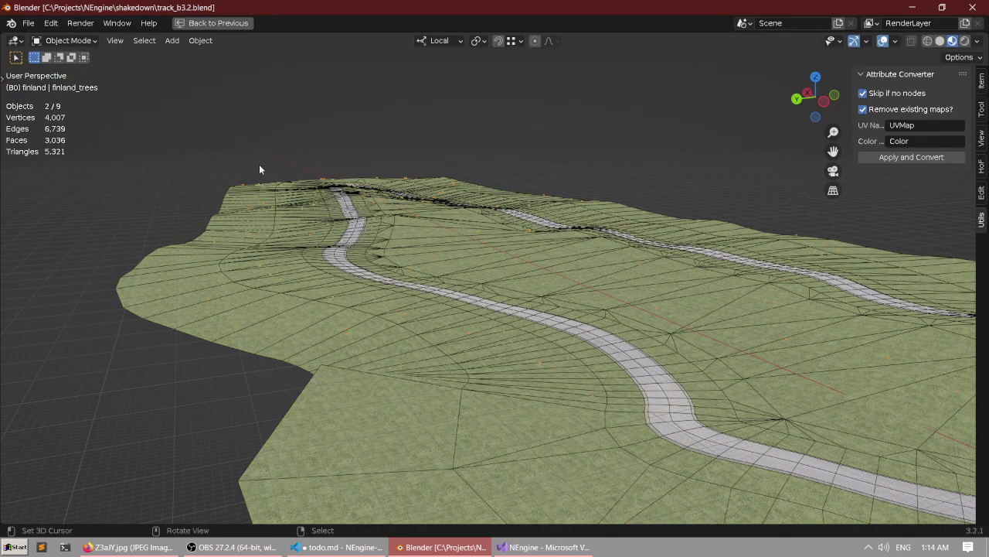
Switch to Visual Studio, run the Shakedown game with debugging and bring up its console log.
{"action": "left_click", "coordinate": [545, 547]}
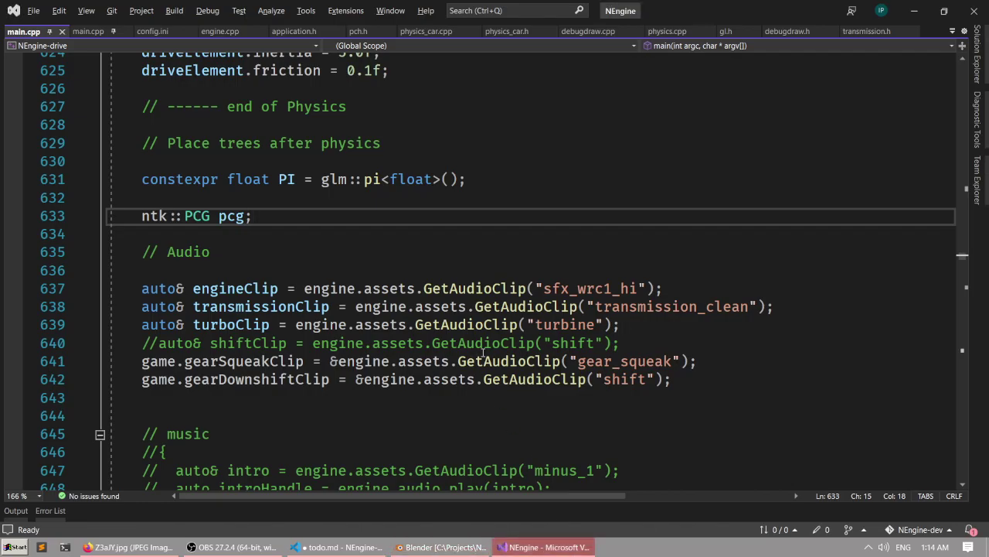
{"action": "key", "text": "F5"}
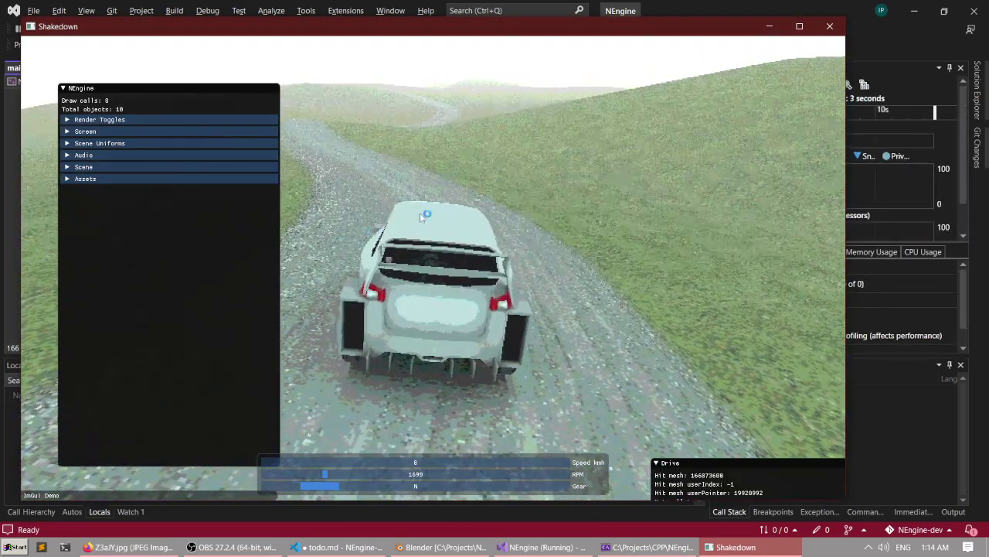
{"action": "left_click", "coordinate": [646, 546]}
{"action": "scroll", "coordinate": [398, 269], "scroll_direction": "down", "scroll_amount": 2}
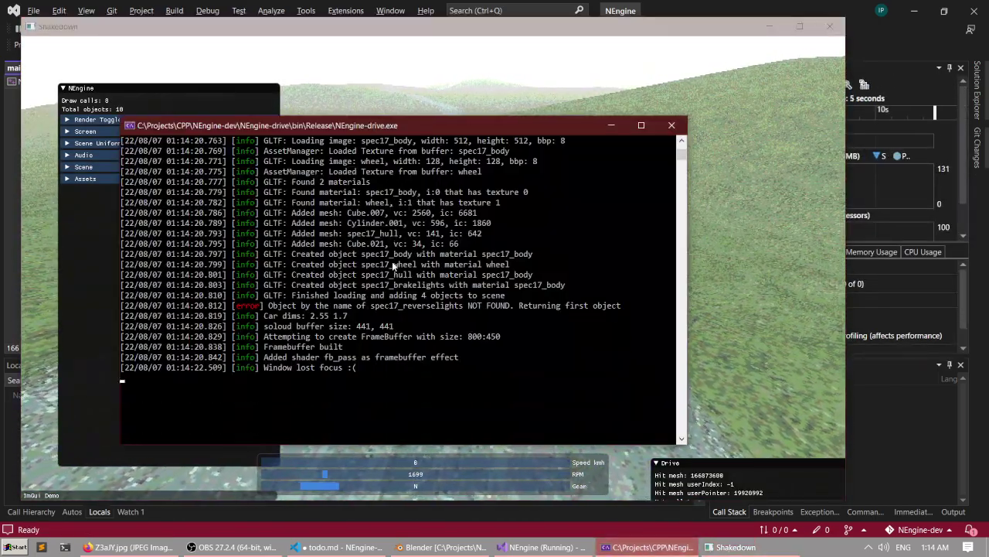
Examine the asset-loading and GLTF messages in the Shakedown console log and close the console.
{"action": "scroll", "coordinate": [399, 270], "scroll_direction": "up", "scroll_amount": 20}
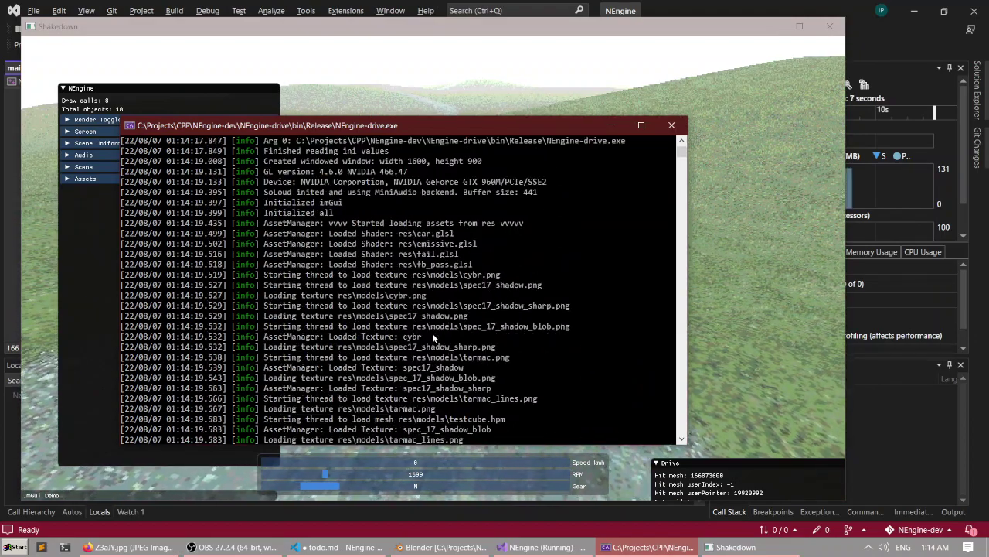
{"action": "scroll", "coordinate": [435, 337], "scroll_direction": "down", "scroll_amount": 20}
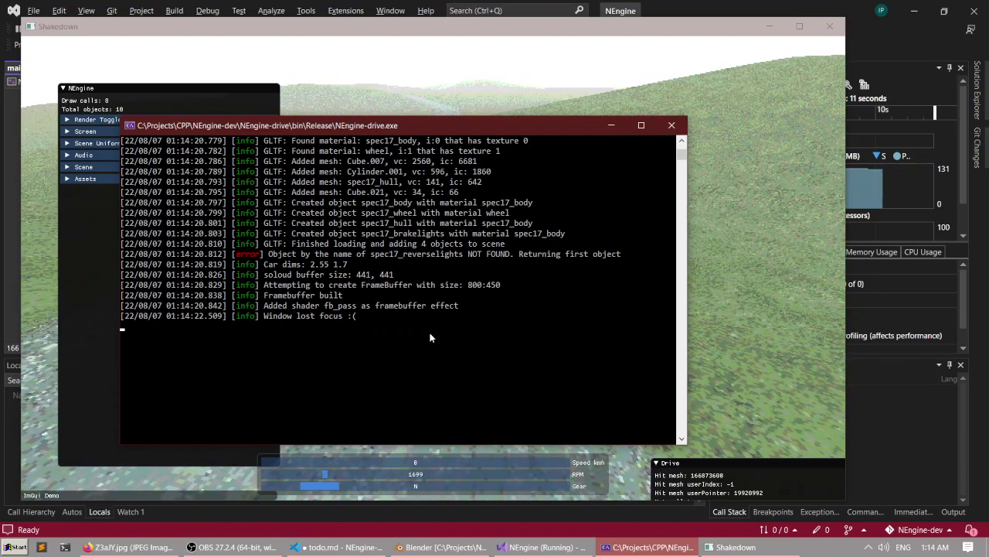
{"action": "scroll", "coordinate": [431, 337], "scroll_direction": "up", "scroll_amount": 6}
{"action": "scroll", "coordinate": [431, 337], "scroll_direction": "up", "scroll_amount": 20}
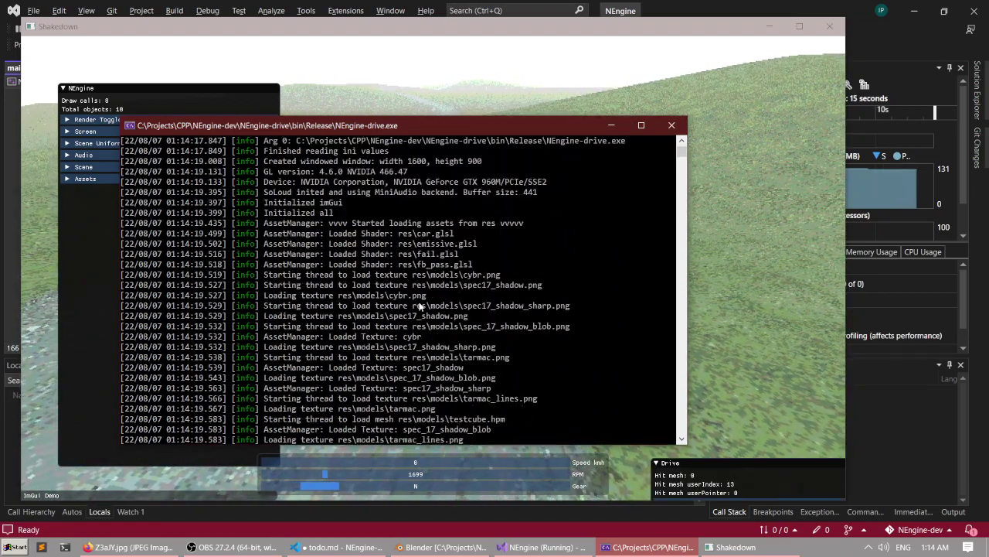
{"action": "left_click", "coordinate": [672, 124]}
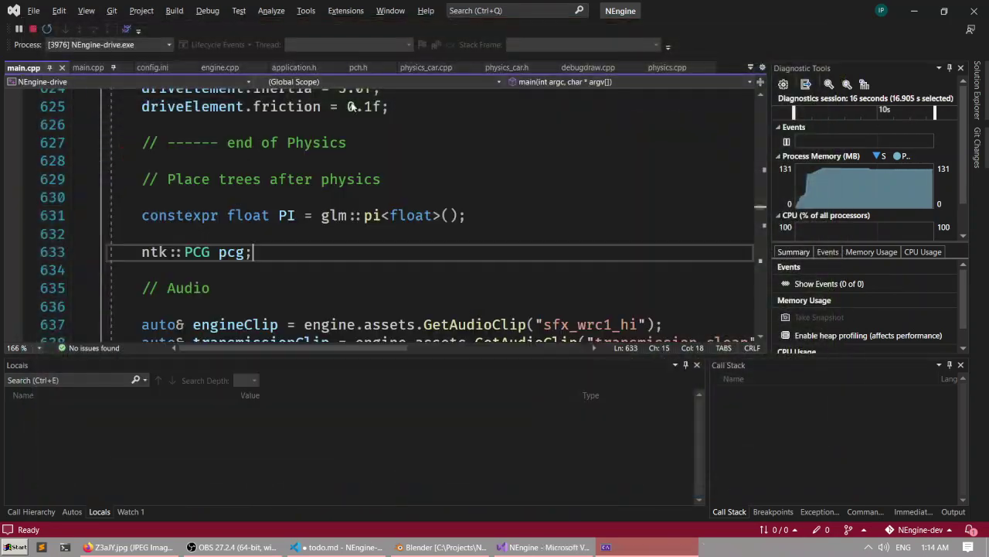
Switch to Blender, revert track_b3.2.blend to its last saved version and restore the full Geometry Nodes layout.
{"action": "key", "text": "alt+Tab"}
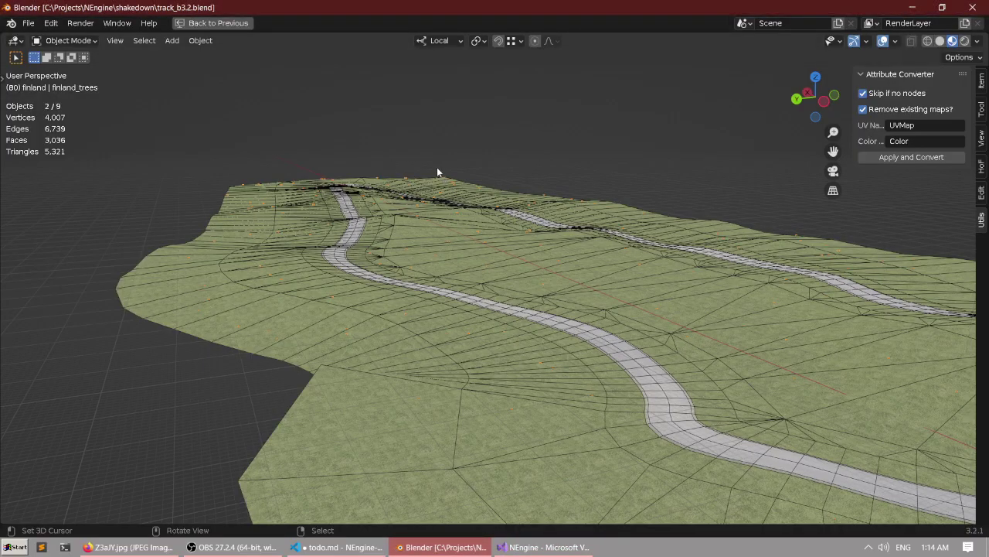
{"action": "left_click", "coordinate": [26, 23]}
{"action": "left_click", "coordinate": [74, 76]}
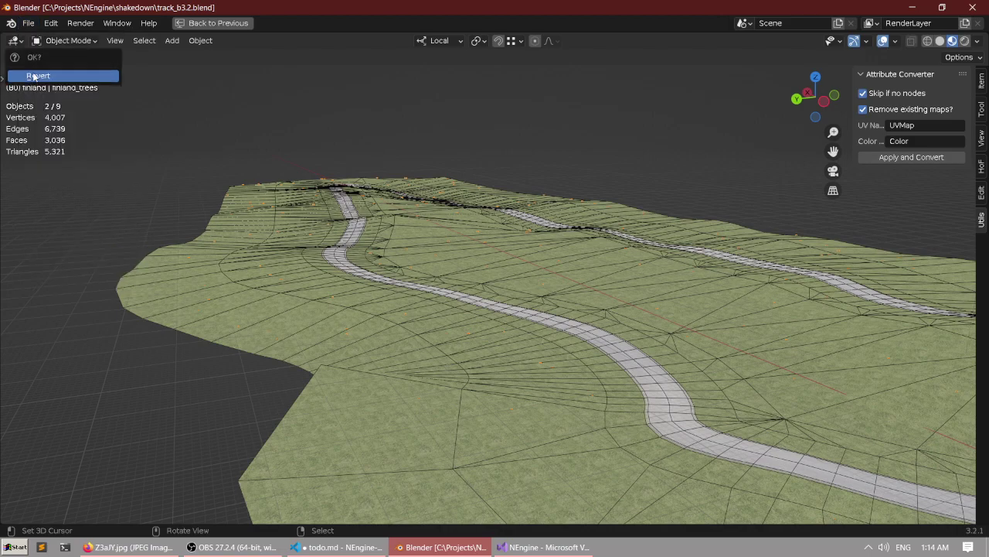
{"action": "left_click", "coordinate": [79, 76]}
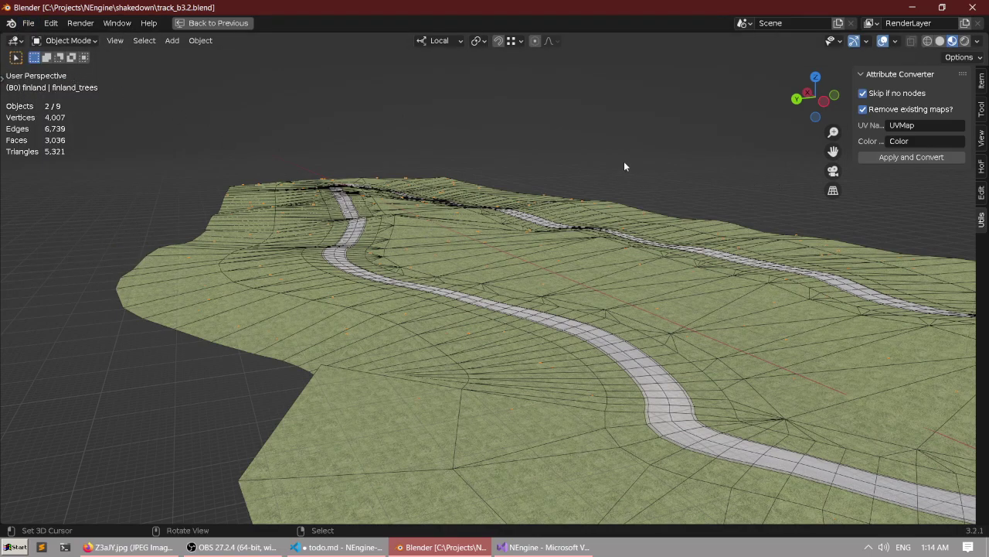
{"action": "key", "text": "ctrl+space"}
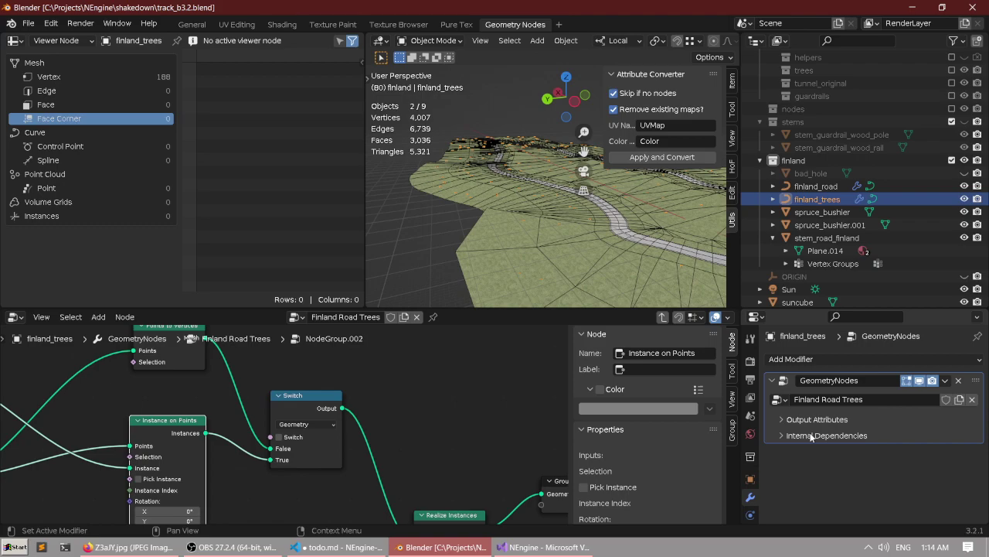
{"action": "left_click", "coordinate": [750, 434]}
{"action": "left_click", "coordinate": [750, 415]}
{"action": "left_click", "coordinate": [750, 397]}
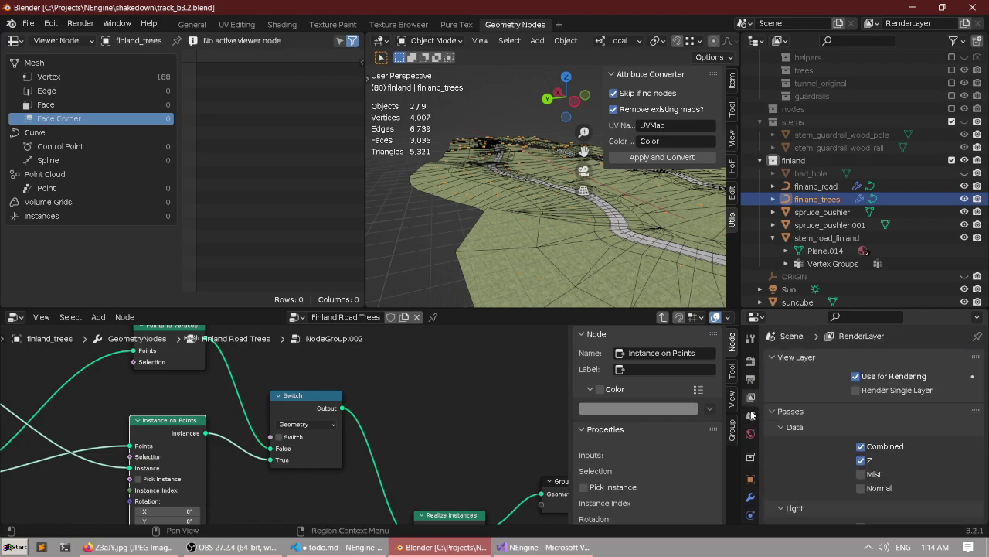
{"action": "left_click", "coordinate": [752, 415]}
Search the node library for "name" and place an Object Random Number group beside the Switch node in NodeGroup.002.
{"action": "scroll", "coordinate": [379, 405], "scroll_direction": "down", "scroll_amount": 2}
{"action": "middle_click_drag", "start_coordinate": [380, 405], "coordinate": [259, 383]}
{"action": "scroll", "coordinate": [332, 432], "scroll_direction": "down", "scroll_amount": 3}
{"action": "key", "text": "ctrl+space"}
{"action": "scroll", "coordinate": [391, 205], "scroll_direction": "up", "scroll_amount": 2}
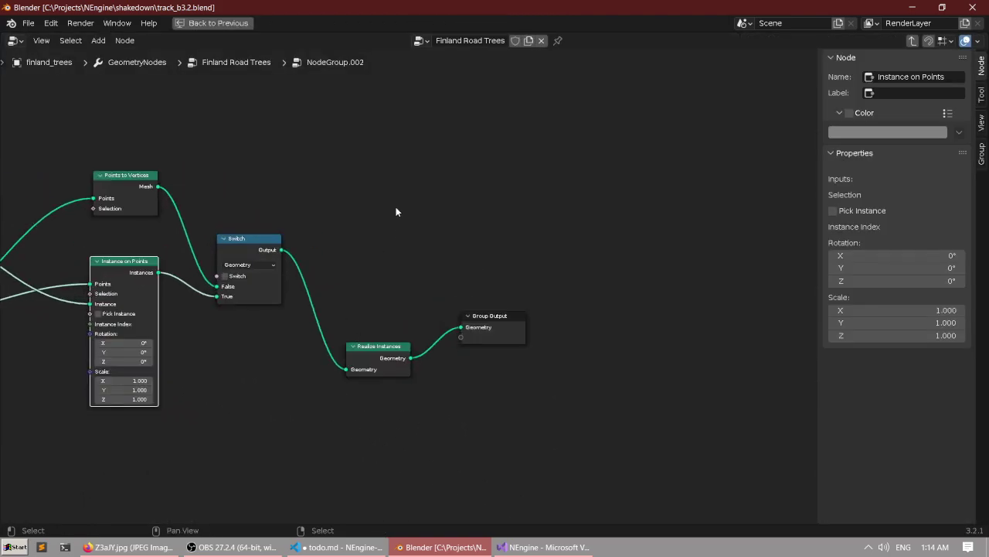
{"action": "key", "text": "shift+a"}
{"action": "left_click", "coordinate": [396, 210]}
{"action": "type", "text": "namne"}
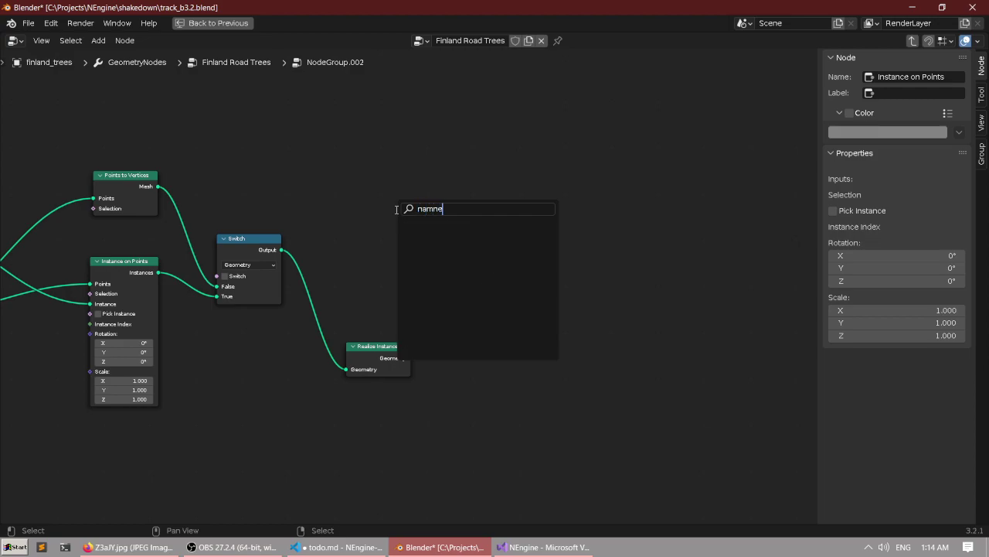
{"action": "key", "text": "ctrl+a"}
{"action": "type", "text": "name"}
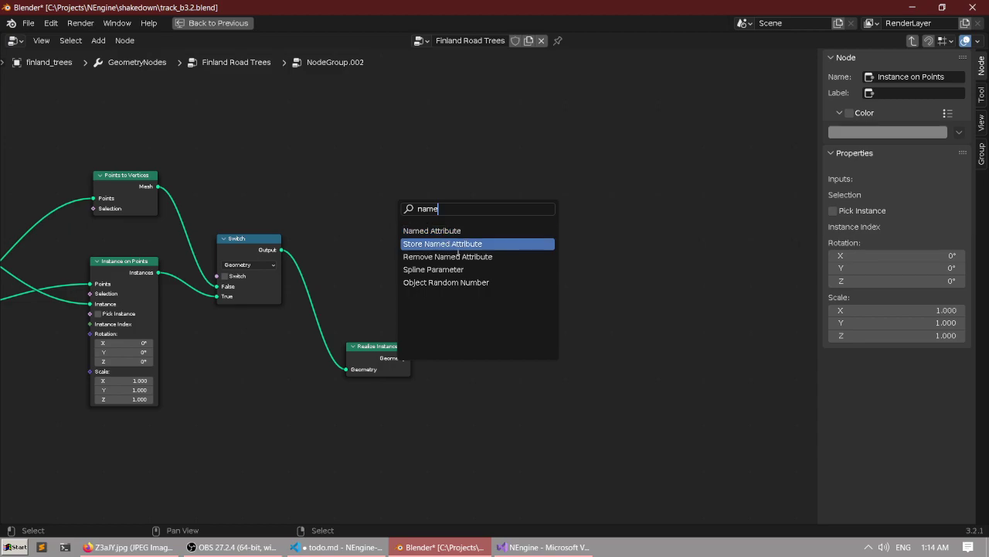
{"action": "left_click", "coordinate": [523, 282]}
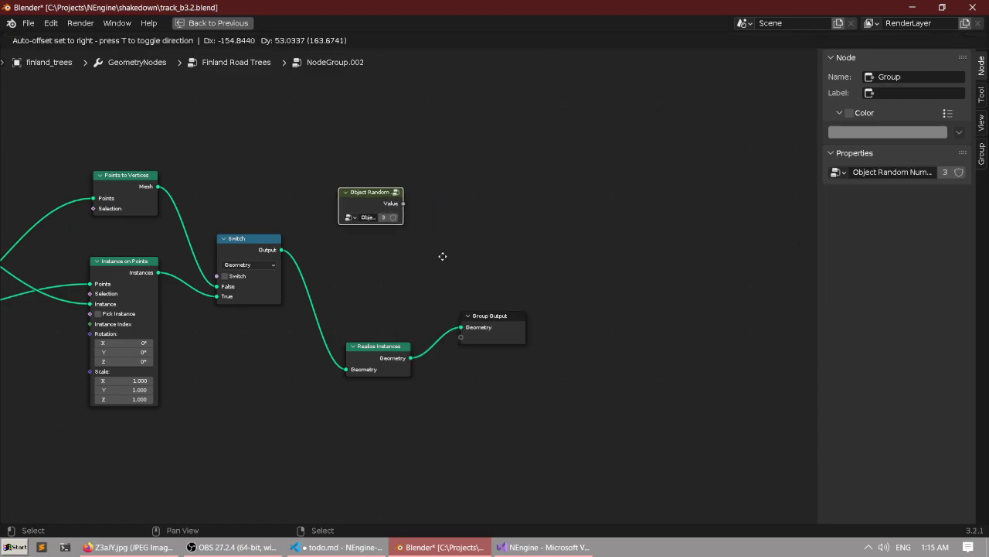
{"action": "scroll", "coordinate": [360, 203], "scroll_direction": "up", "scroll_amount": 4}
{"action": "left_click", "coordinate": [385, 251]}
Widen the Object Random Number node, inspect the nodes inside the group and delete it from NodeGroup.002.
{"action": "scroll", "coordinate": [401, 247], "scroll_direction": "up", "scroll_amount": 2}
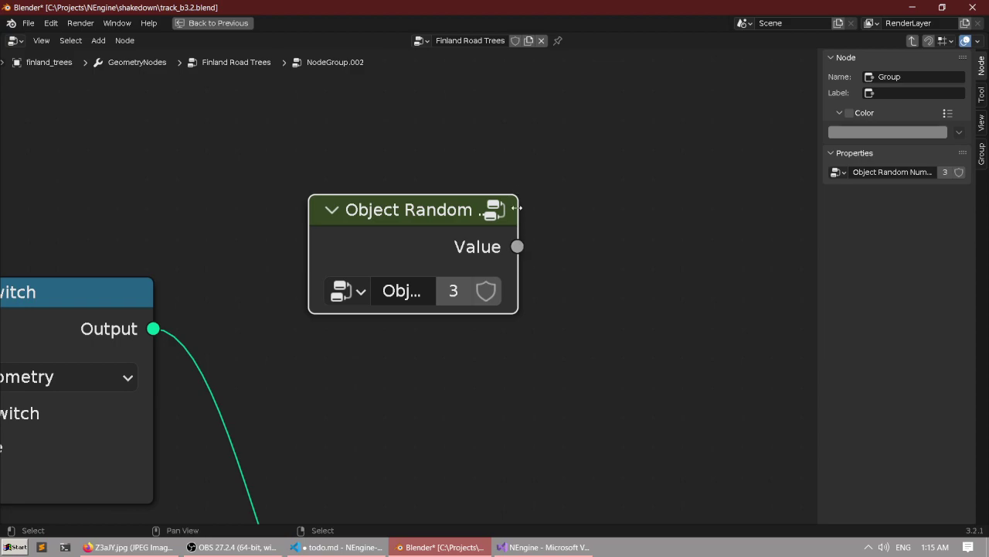
{"action": "left_click_drag", "start_coordinate": [510, 209], "coordinate": [671, 210]}
{"action": "key", "text": "Tab"}
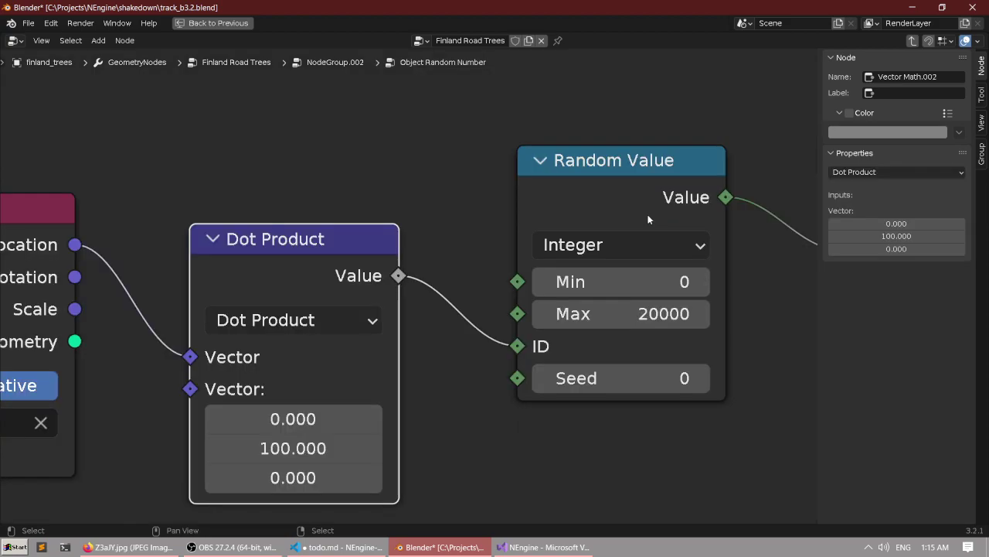
{"action": "key", "text": "Home"}
{"action": "scroll", "coordinate": [371, 226], "scroll_direction": "up", "scroll_amount": 3}
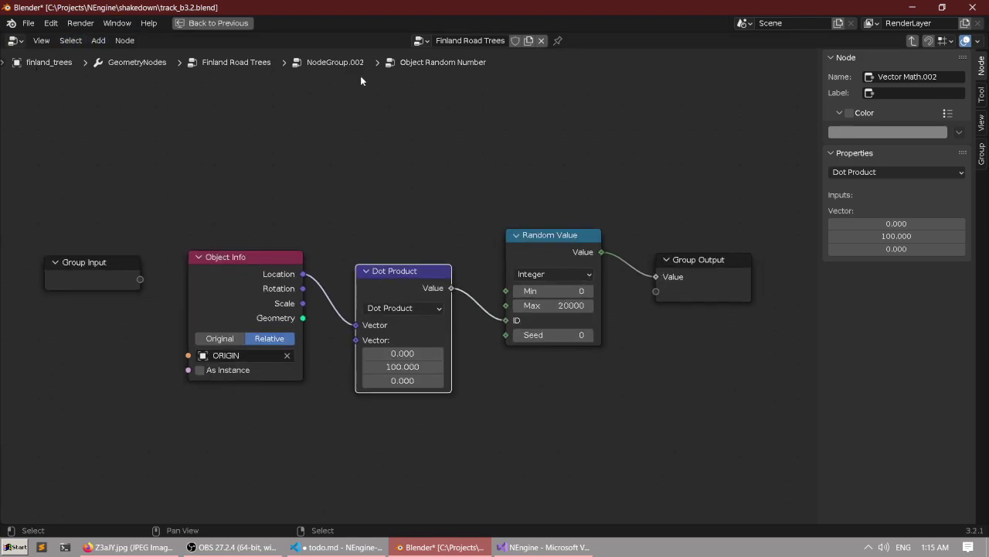
{"action": "left_click", "coordinate": [913, 42]}
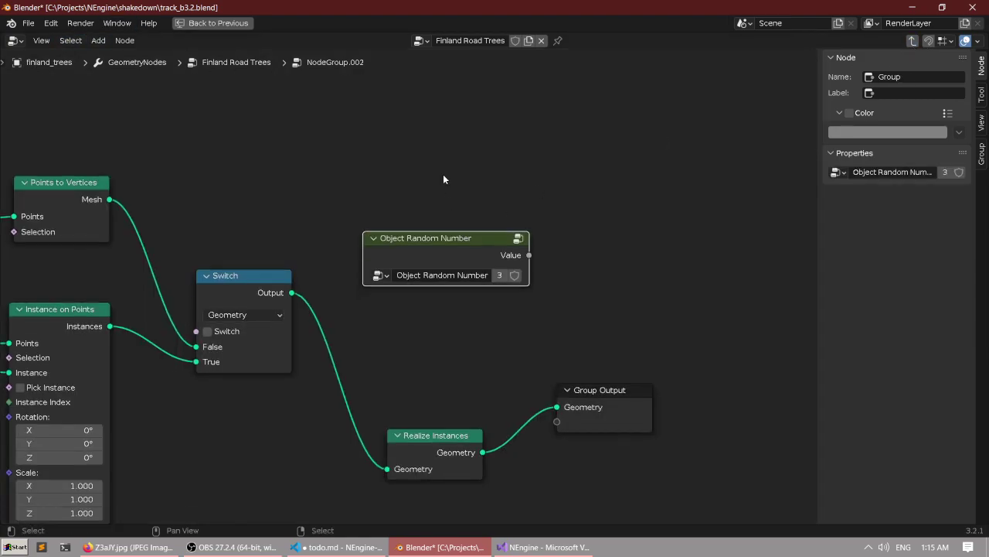
{"action": "key", "text": "x"}
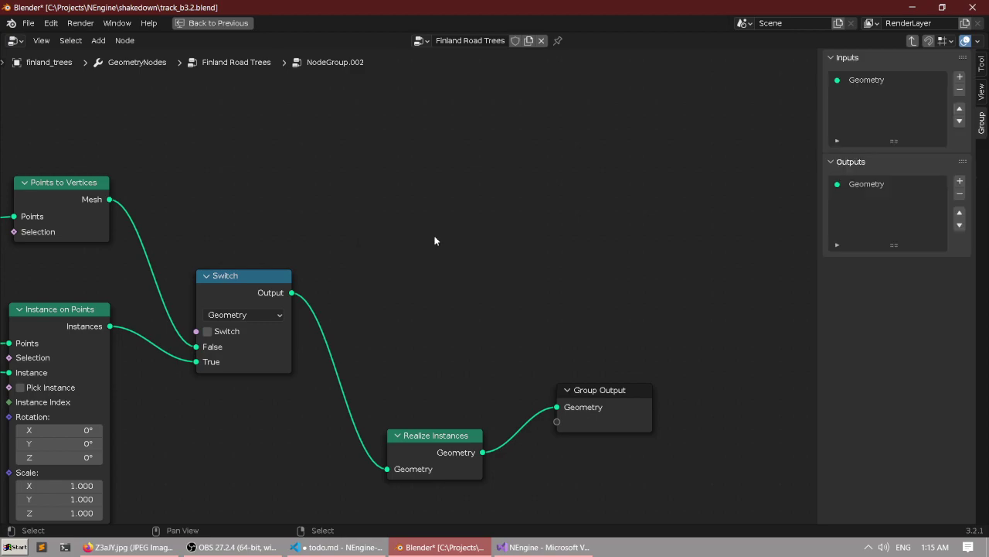
{"action": "scroll", "coordinate": [429, 232], "scroll_direction": "down", "scroll_amount": 3}
{"action": "middle_click_drag", "start_coordinate": [408, 187], "coordinate": [394, 142]}
{"action": "scroll", "coordinate": [479, 224], "scroll_direction": "up", "scroll_amount": 3}
{"action": "middle_click_drag", "start_coordinate": [480, 239], "coordinate": [481, 216]}
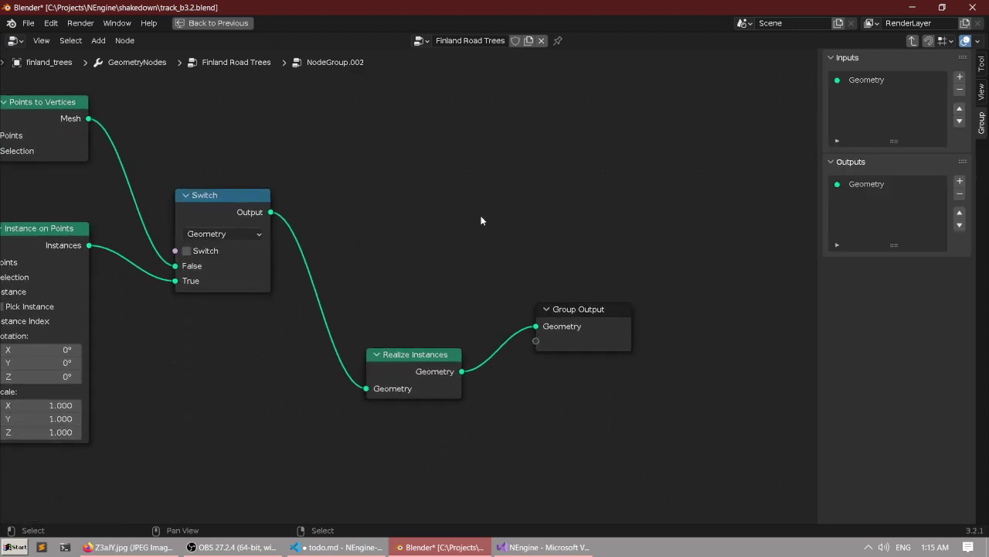
{"action": "scroll", "coordinate": [481, 217], "scroll_direction": "down", "scroll_amount": 3}
{"action": "middle_click_drag", "start_coordinate": [322, 191], "coordinate": [424, 228]}
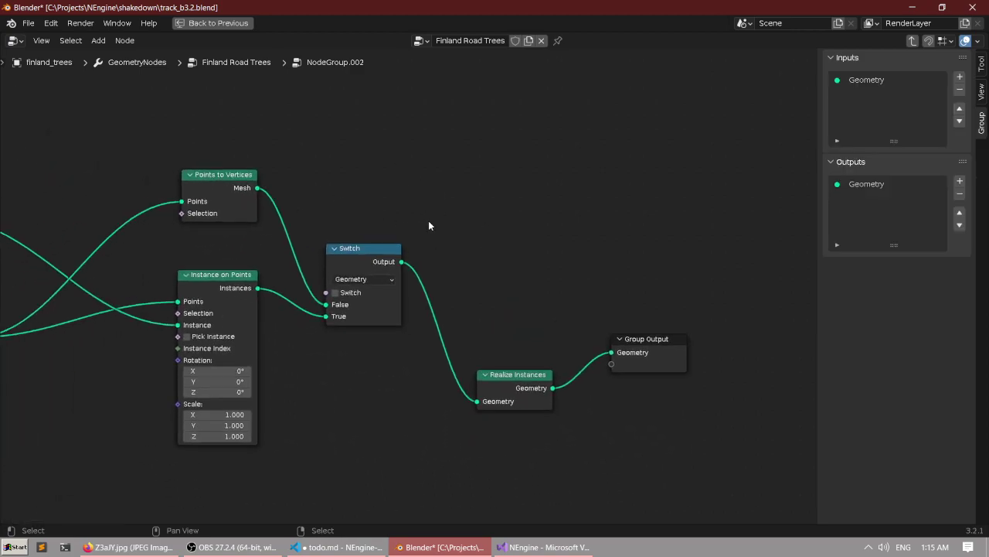
{"action": "key", "text": "ctrl+space"}
{"action": "middle_click_drag", "start_coordinate": [480, 174], "coordinate": [493, 187]}
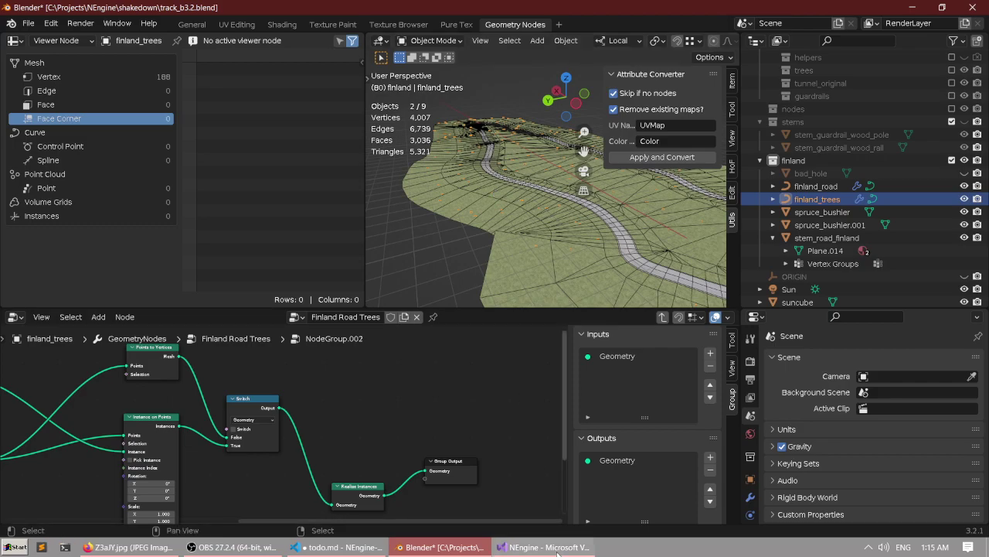
{"action": "middle_click_drag", "start_coordinate": [493, 187], "coordinate": [528, 164]}
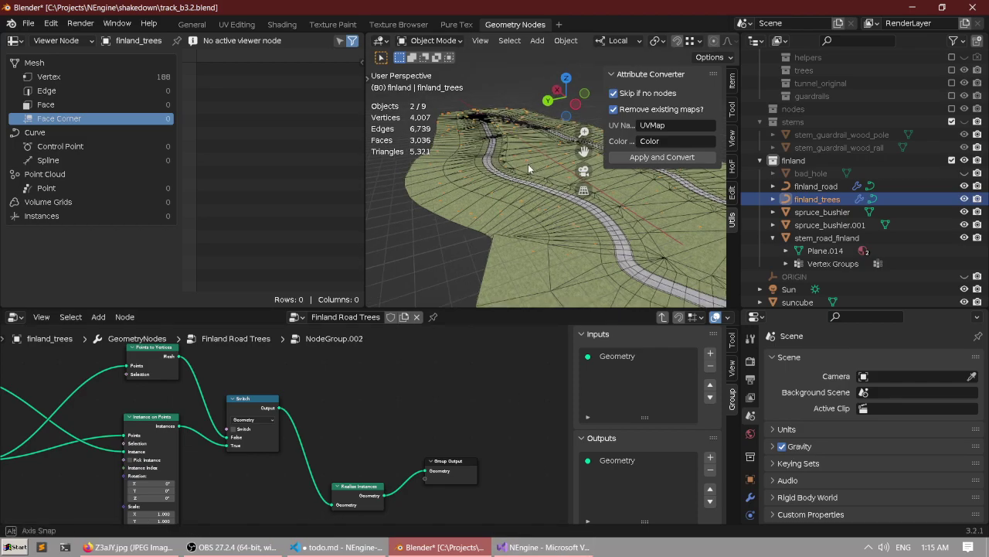
Apply and convert the attributes of finland_trees with UVMap and Color, and bring up the mesh's data properties.
{"action": "left_click", "coordinate": [821, 212]}
{"action": "left_click", "coordinate": [813, 199]}
{"action": "scroll", "coordinate": [305, 478], "scroll_direction": "down", "scroll_amount": 2}
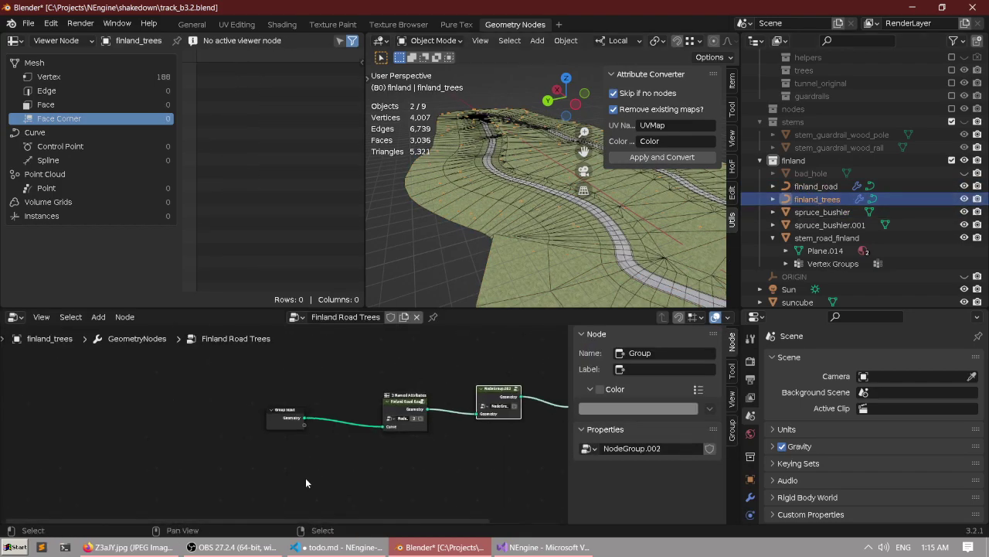
{"action": "middle_click_drag", "start_coordinate": [406, 447], "coordinate": [234, 419]}
{"action": "scroll", "coordinate": [233, 419], "scroll_direction": "up", "scroll_amount": 2}
{"action": "middle_click_drag", "start_coordinate": [316, 382], "coordinate": [348, 419]}
{"action": "scroll", "coordinate": [310, 420], "scroll_direction": "up", "scroll_amount": 3}
{"action": "middle_click_drag", "start_coordinate": [470, 243], "coordinate": [470, 230]}
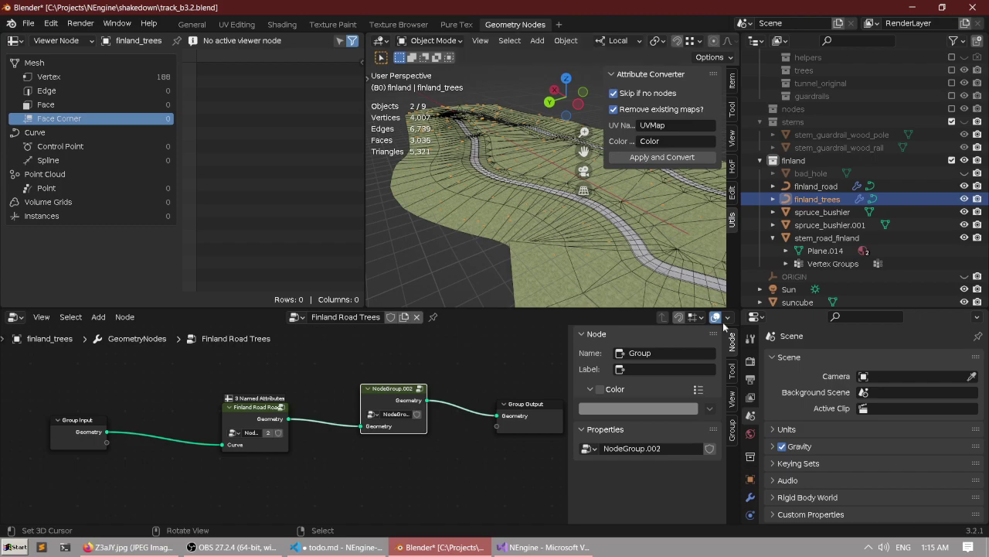
{"action": "left_click", "coordinate": [627, 158]}
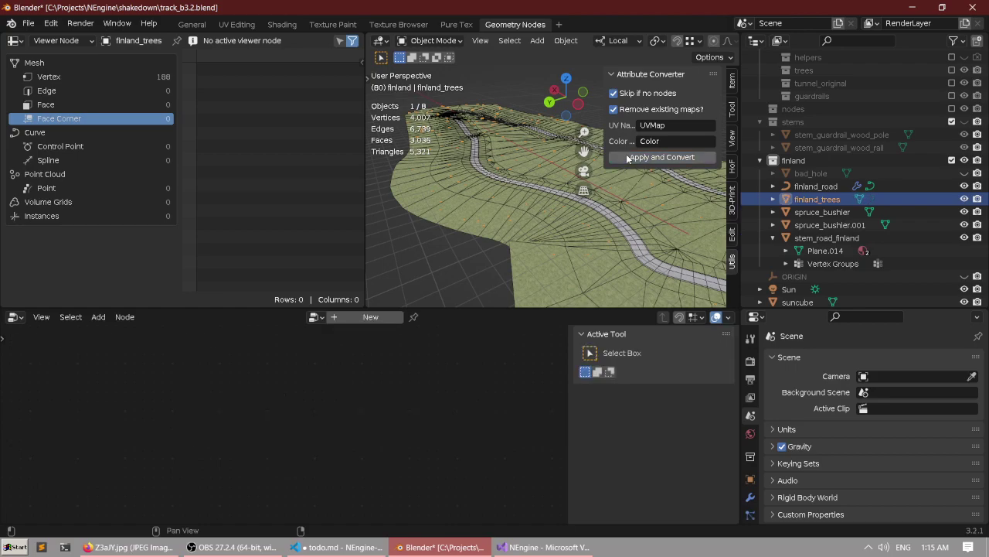
{"action": "left_click", "coordinate": [750, 498]}
{"action": "scroll", "coordinate": [750, 497], "scroll_direction": "down", "scroll_amount": 3}
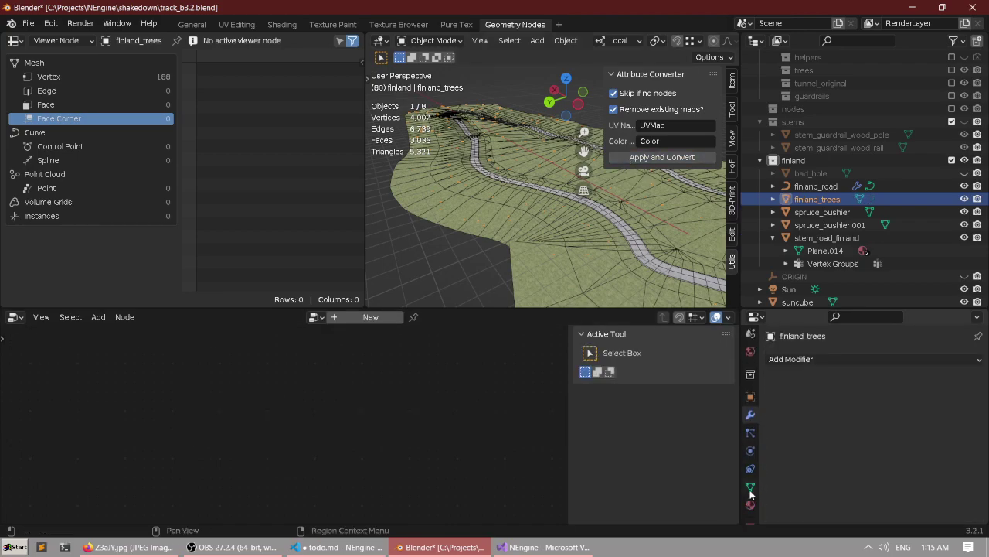
{"action": "left_click", "coordinate": [749, 487]}
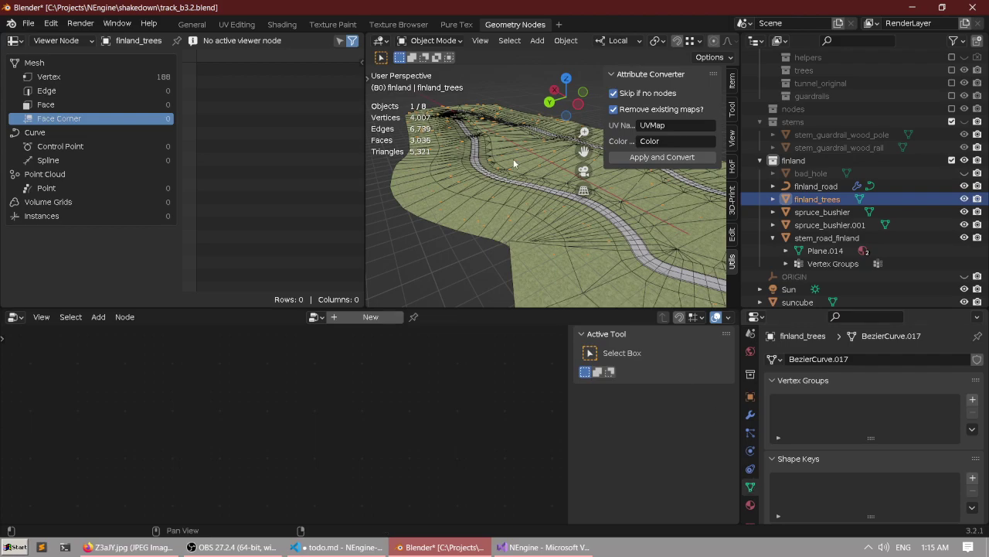
Revert track_b3.2.blend to its saved version, discarding the finland_trees conversion.
{"action": "left_click", "coordinate": [27, 23]}
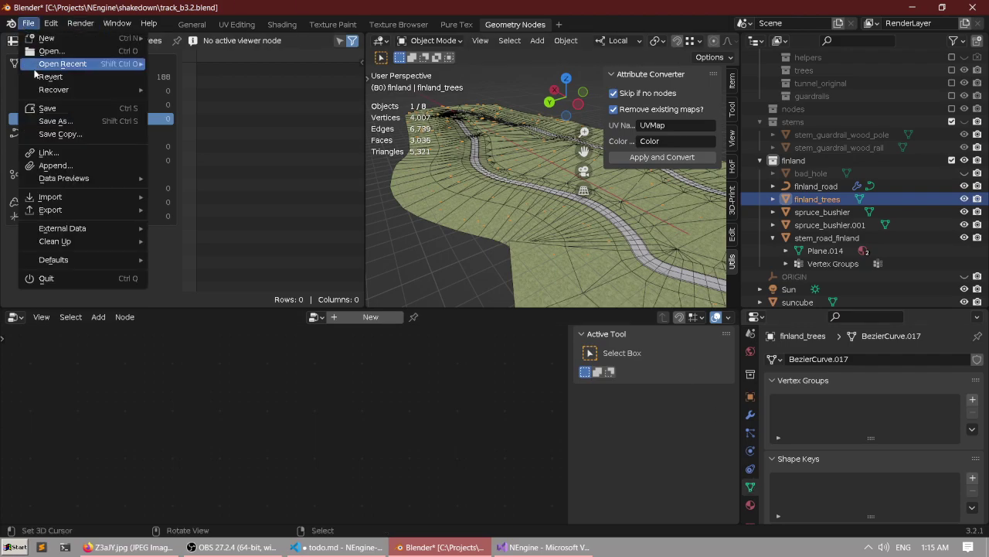
{"action": "left_click", "coordinate": [48, 77]}
{"action": "left_click", "coordinate": [35, 73]}
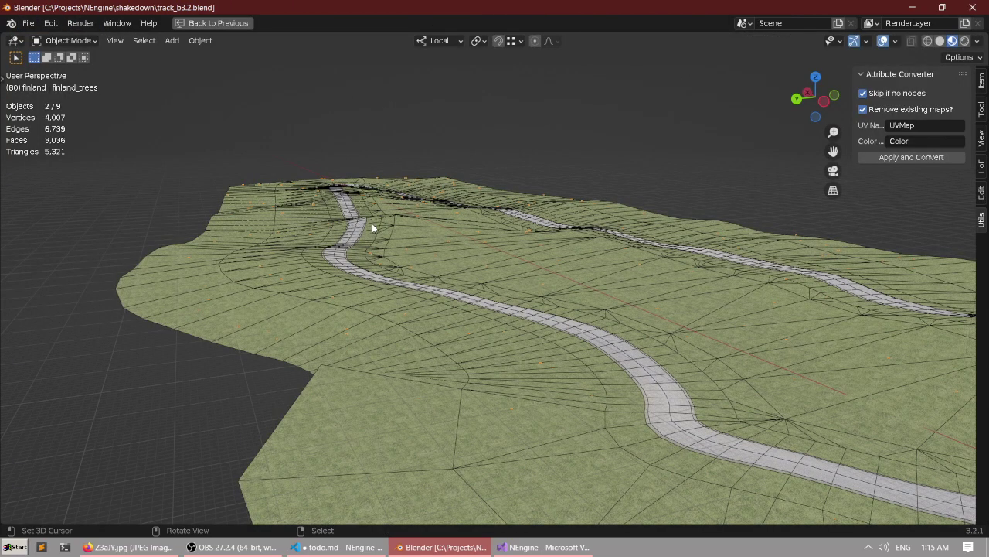
Rename the curve data of the finland_trees object to finland_trees.
{"action": "key", "text": "ctrl+space"}
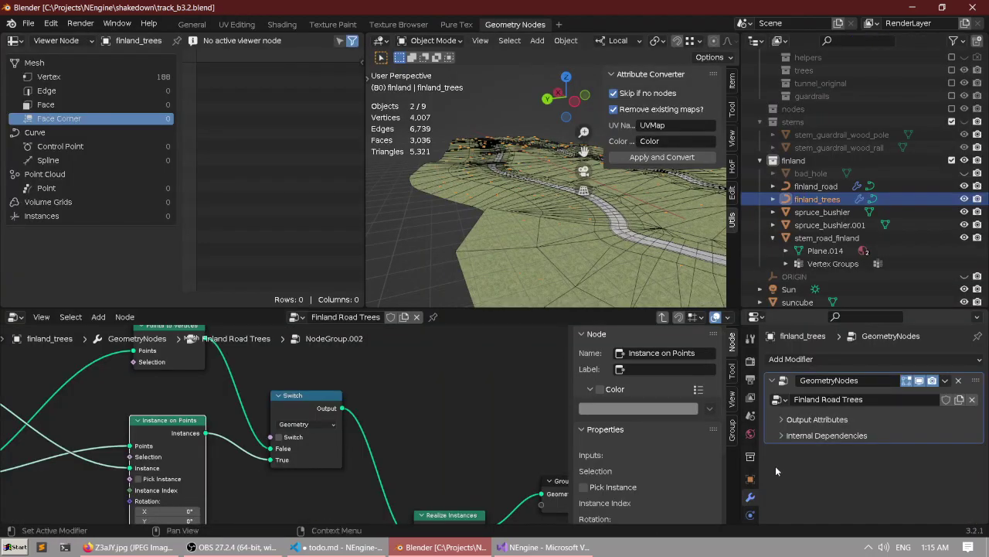
{"action": "scroll", "coordinate": [750, 464], "scroll_direction": "down", "scroll_amount": 3}
{"action": "left_click", "coordinate": [750, 468]}
{"action": "left_click", "coordinate": [878, 359]}
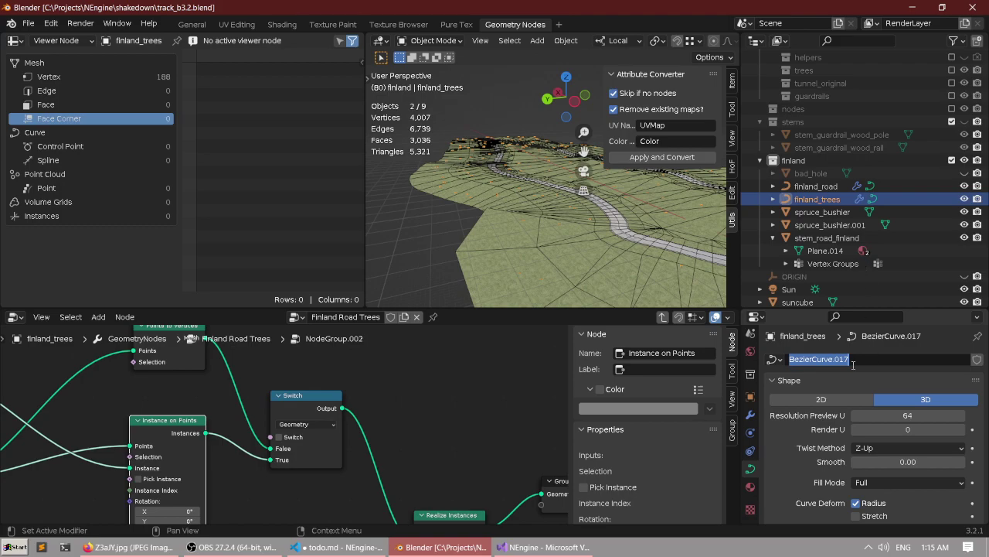
{"action": "type", "text": "finland_tree"}
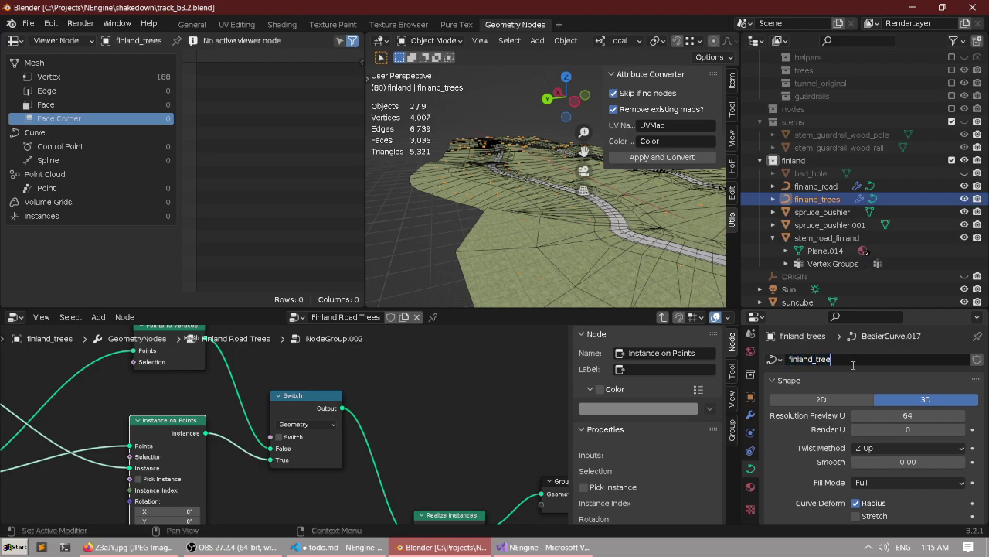
{"action": "type", "text": "s"}
{"action": "key", "text": "Return"}
Rename the curve data of the finland_road object to finland_road.
{"action": "middle_click_drag", "start_coordinate": [556, 185], "coordinate": [536, 160]}
{"action": "key", "text": "Tab"}
{"action": "left_click", "coordinate": [451, 159]}
{"action": "middle_click_drag", "start_coordinate": [467, 163], "coordinate": [501, 159]}
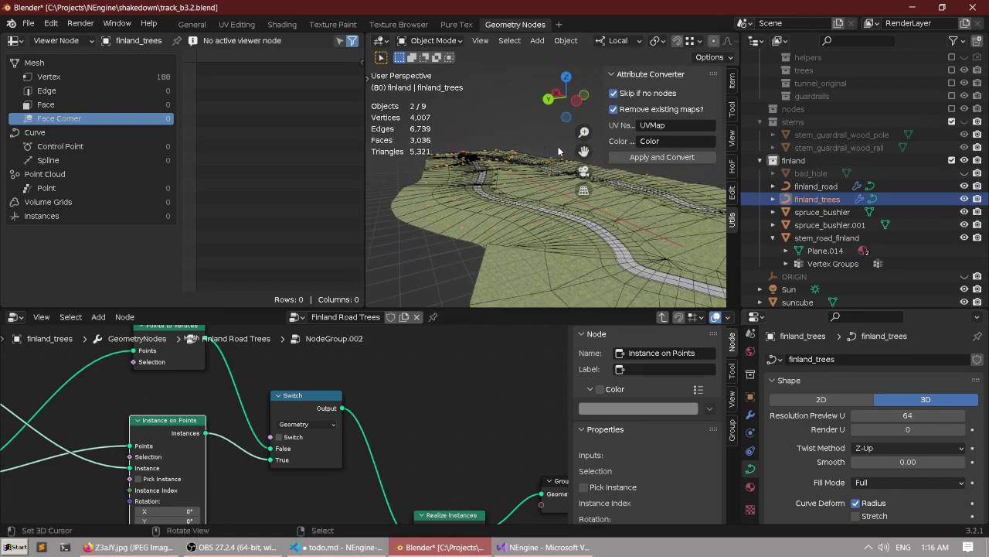
{"action": "left_click", "coordinate": [657, 159]}
{"action": "left_click", "coordinate": [523, 192]}
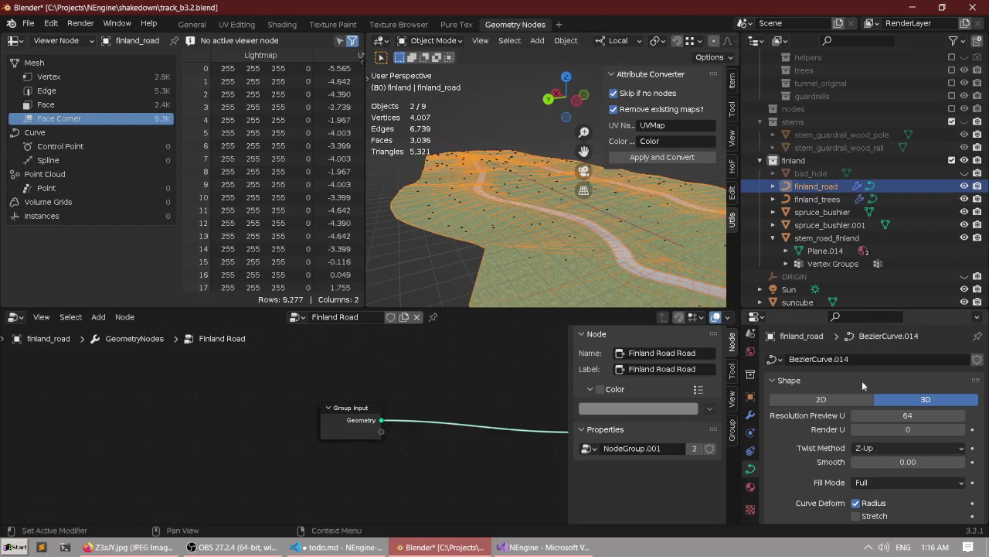
{"action": "left_click", "coordinate": [890, 360]}
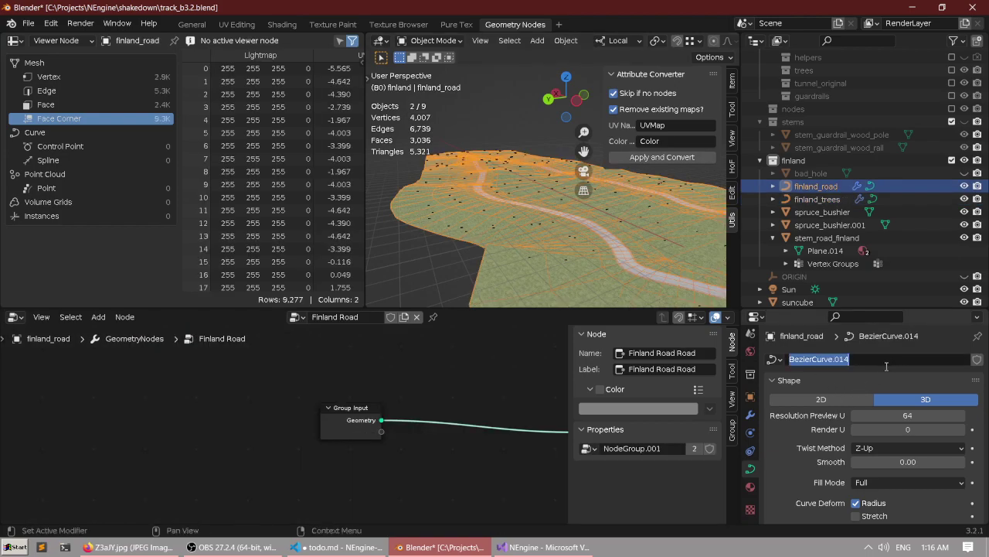
{"action": "type", "text": "f"}
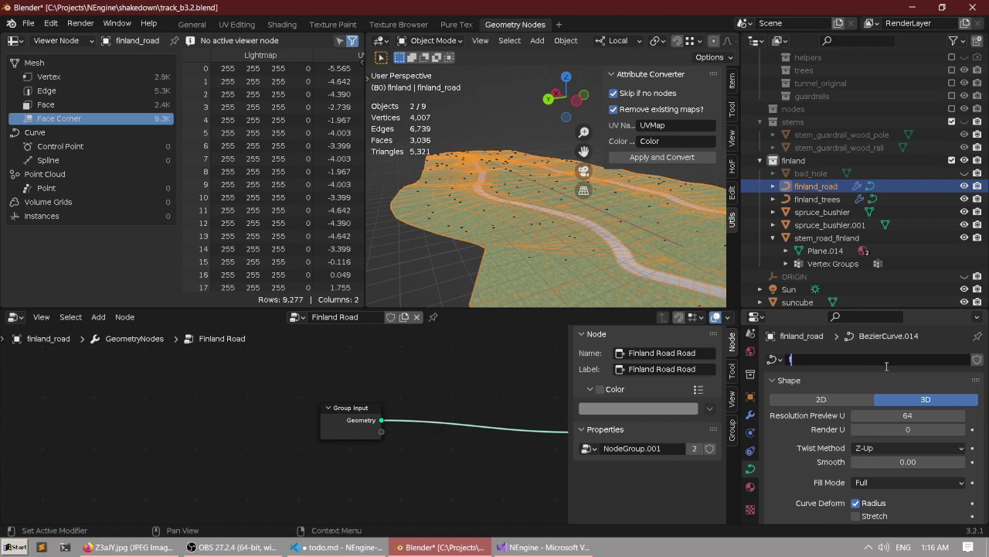
{"action": "type", "text": "inland_road"}
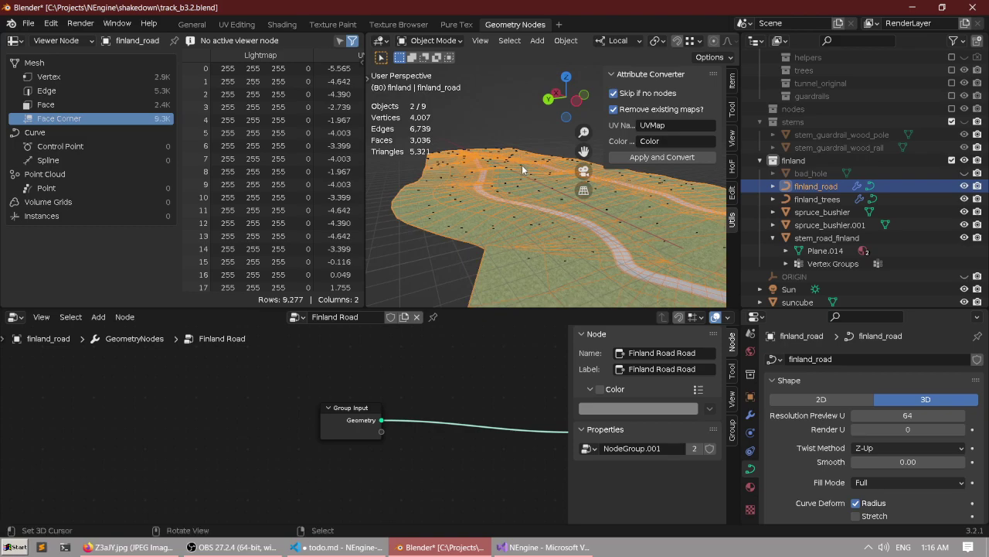
Make finland_trees the active object and save track_b3.2.blend.
{"action": "left_click", "coordinate": [811, 173]}
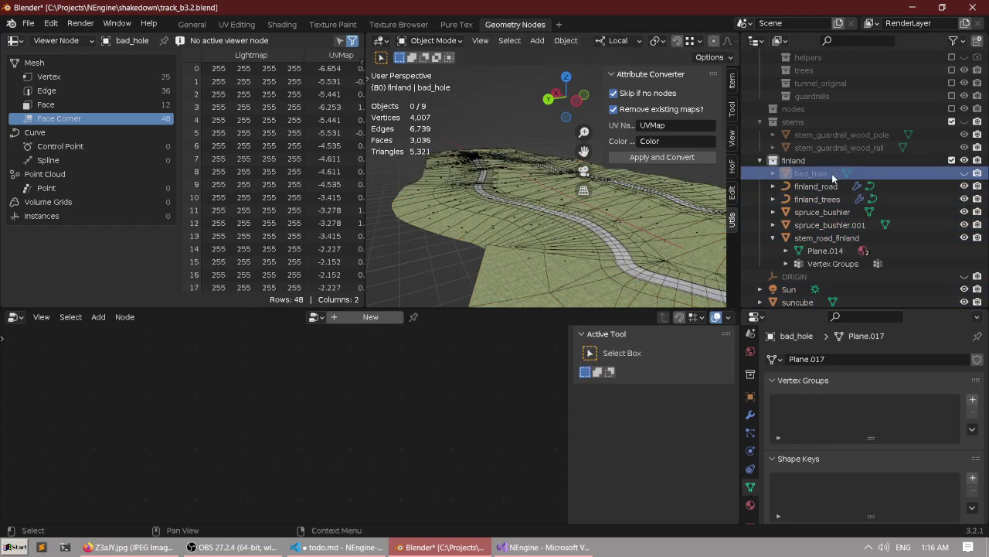
{"action": "left_click", "coordinate": [817, 199]}
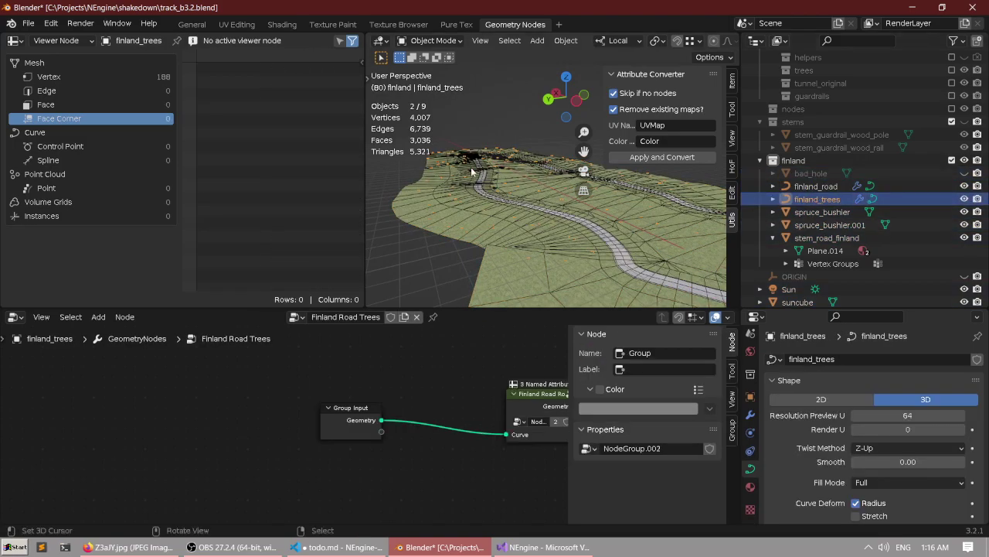
{"action": "key", "text": "ctrl+s"}
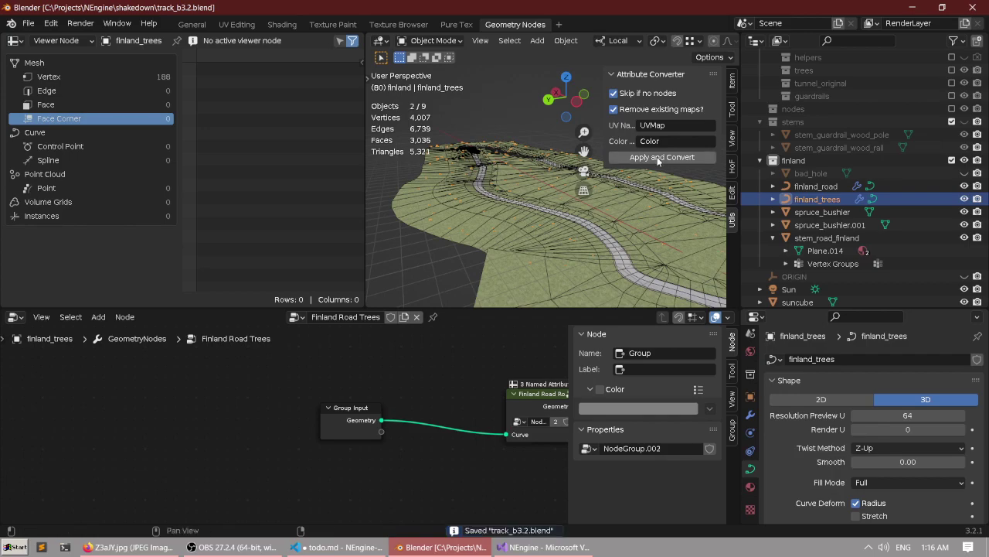
Apply and convert the attributes of finland_trees and finland_road with UVMap and Color.
{"action": "left_click", "coordinate": [655, 157]}
{"action": "left_click", "coordinate": [817, 187]}
{"action": "left_click", "coordinate": [662, 157]}
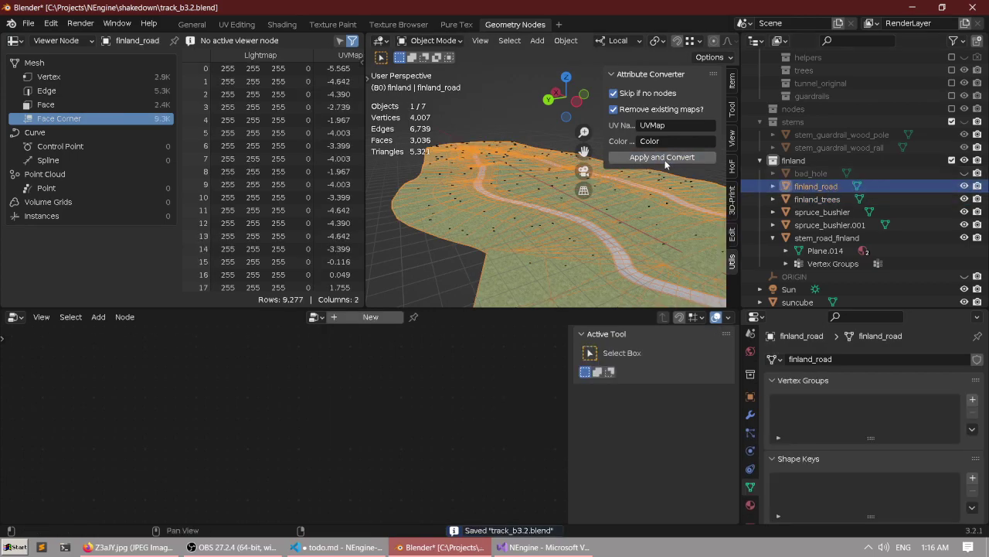
Select all objects and export them as embedded glTF over finland.gltf in the models folder.
{"action": "key", "text": "a"}
{"action": "key", "text": "q"}
{"action": "left_click", "coordinate": [525, 149]}
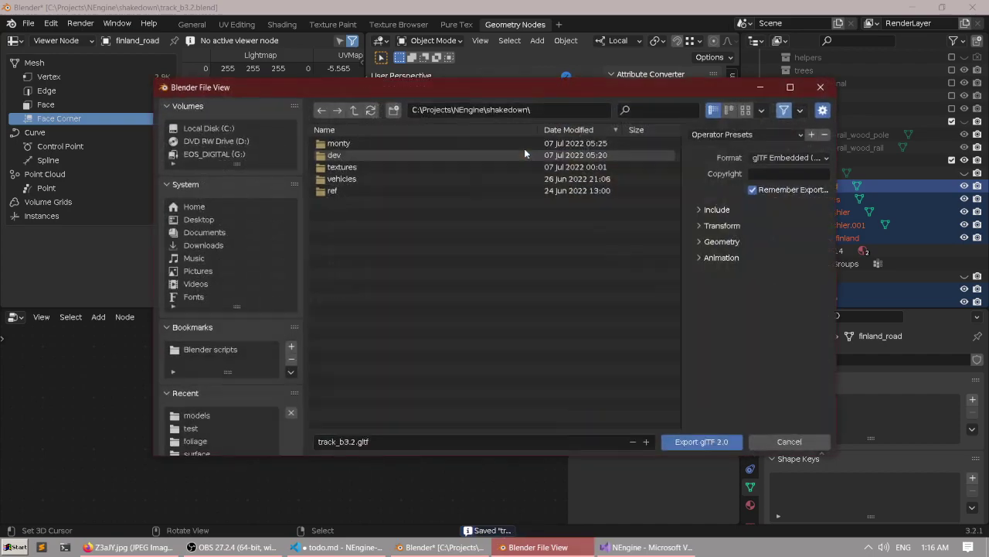
{"action": "left_click", "coordinate": [242, 414]}
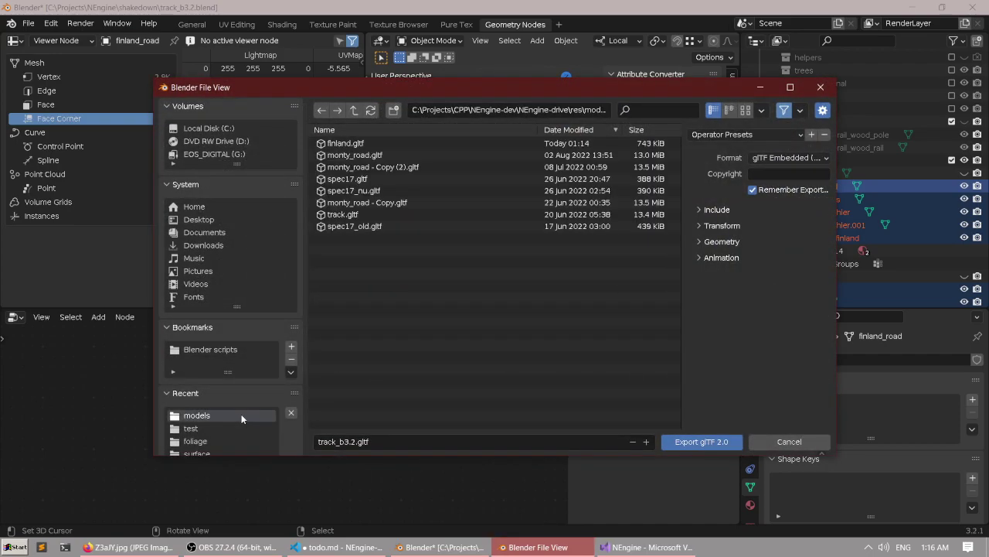
{"action": "left_click", "coordinate": [363, 143]}
{"action": "left_click", "coordinate": [700, 442]}
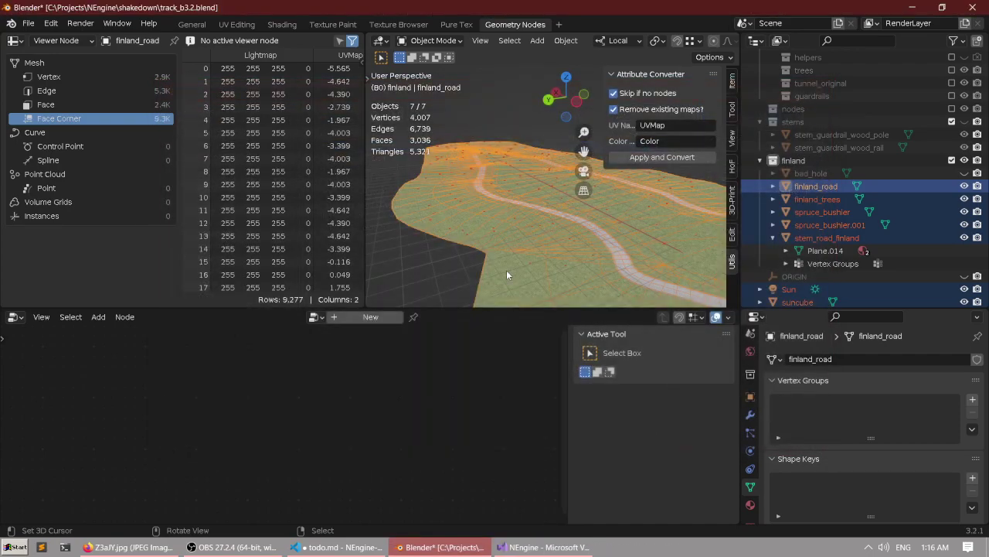
Revert track_b3.2.blend to its saved version, discarding the conversion of both finland objects.
{"action": "left_click", "coordinate": [28, 22]}
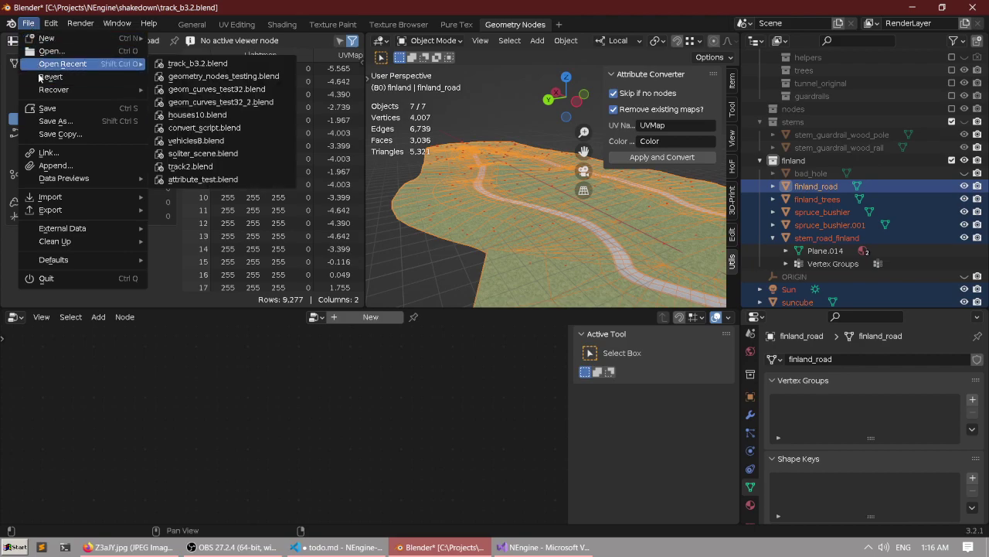
{"action": "left_click", "coordinate": [40, 79]}
{"action": "left_click", "coordinate": [38, 76]}
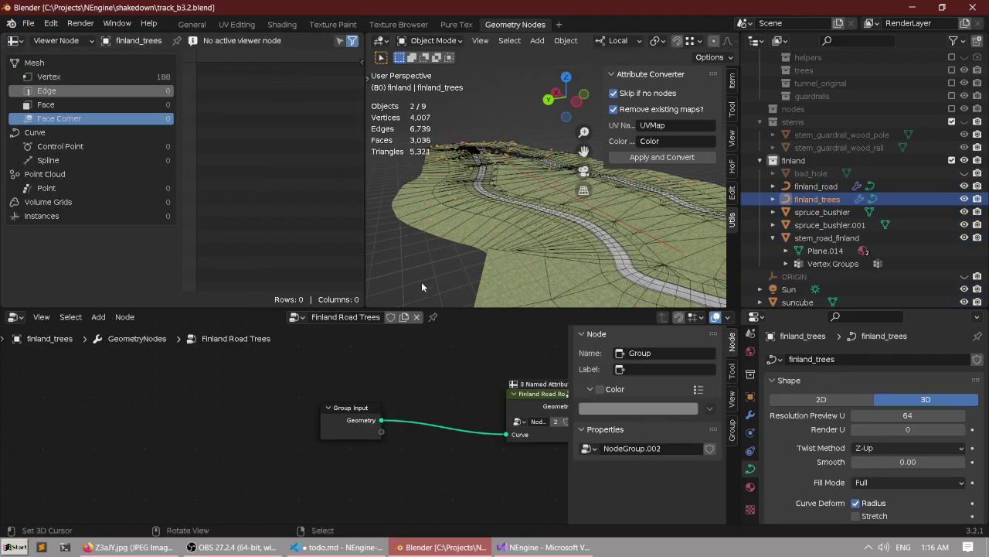
Switch to Shakedown, examine the finland_road_0 and finland_road_1 meshes among its assets, and close the game and console windows.
{"action": "key", "text": "alt+Tab"}
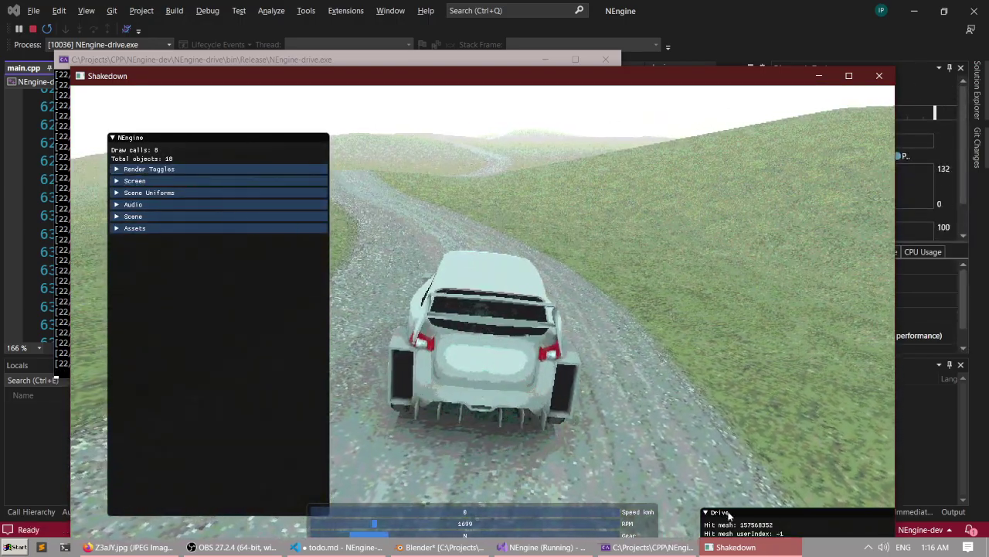
{"action": "left_click", "coordinate": [160, 228]}
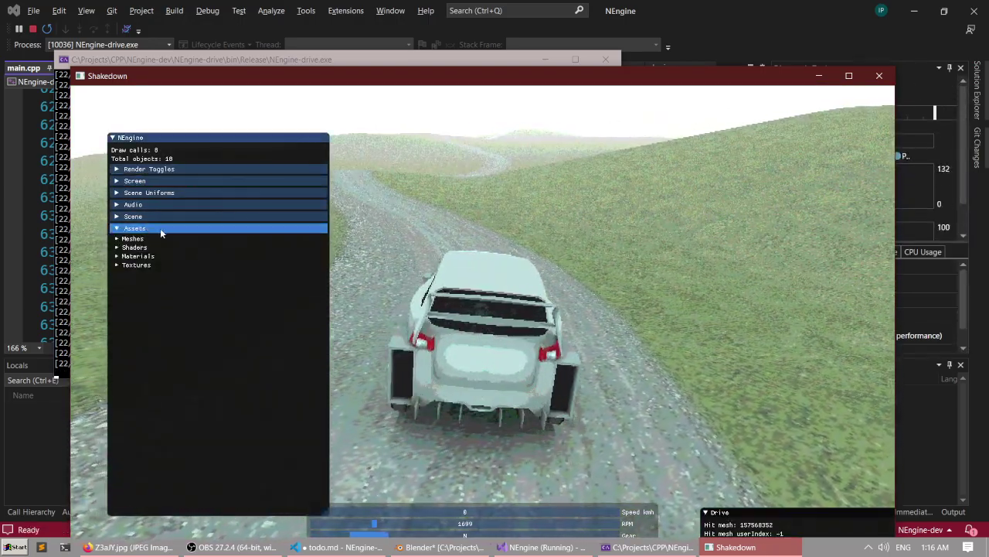
{"action": "left_click", "coordinate": [142, 238]}
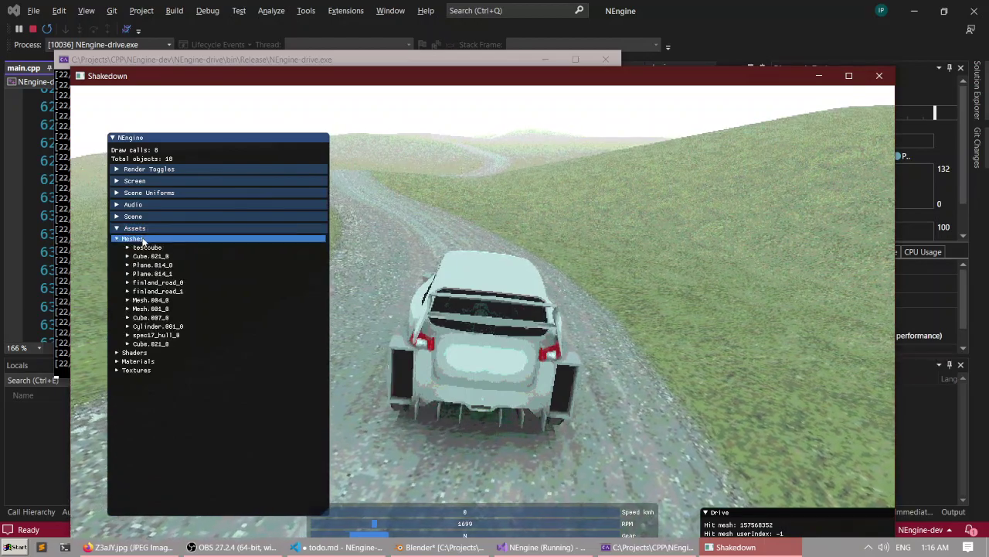
{"action": "left_click", "coordinate": [188, 291]}
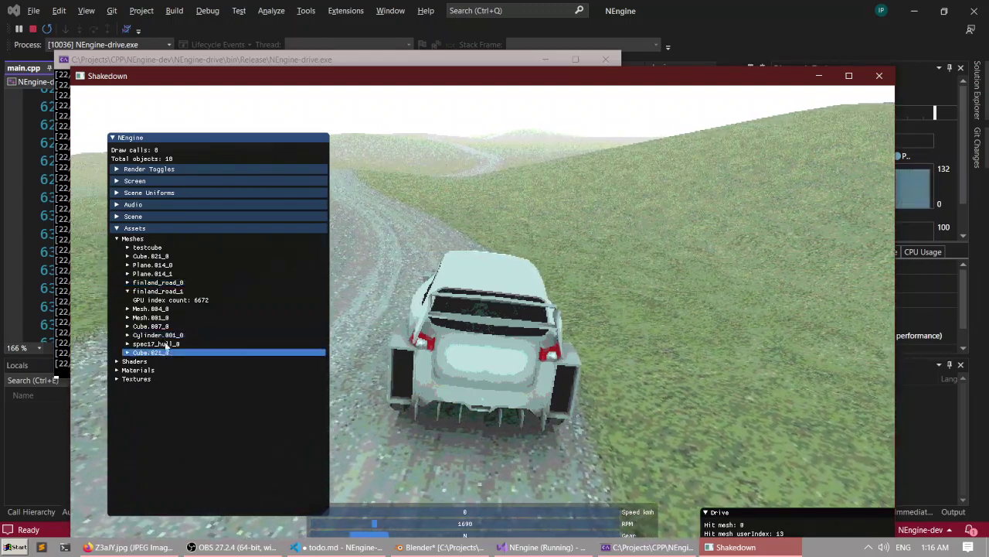
{"action": "left_click", "coordinate": [160, 293]}
{"action": "left_click", "coordinate": [161, 294]}
{"action": "left_click", "coordinate": [160, 285]}
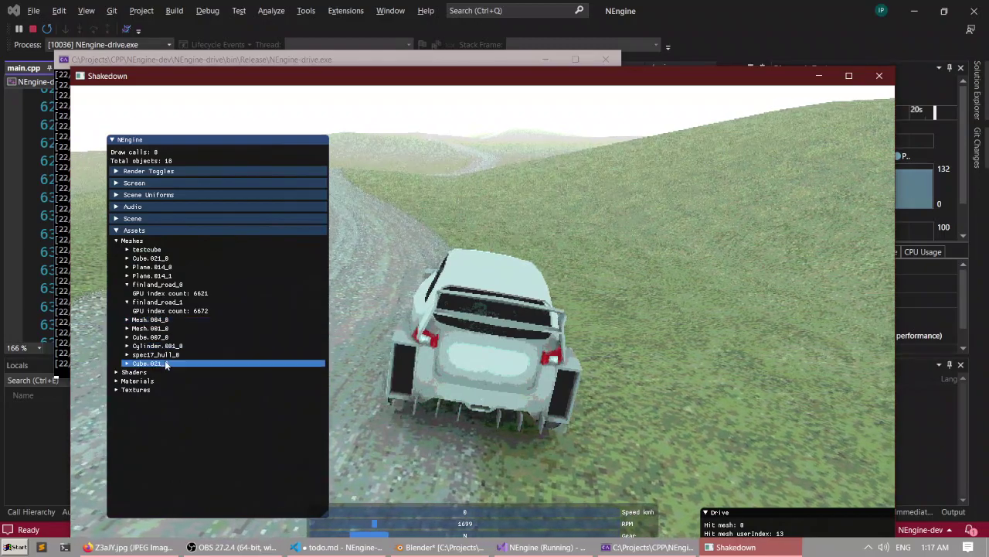
{"action": "left_click", "coordinate": [172, 302]}
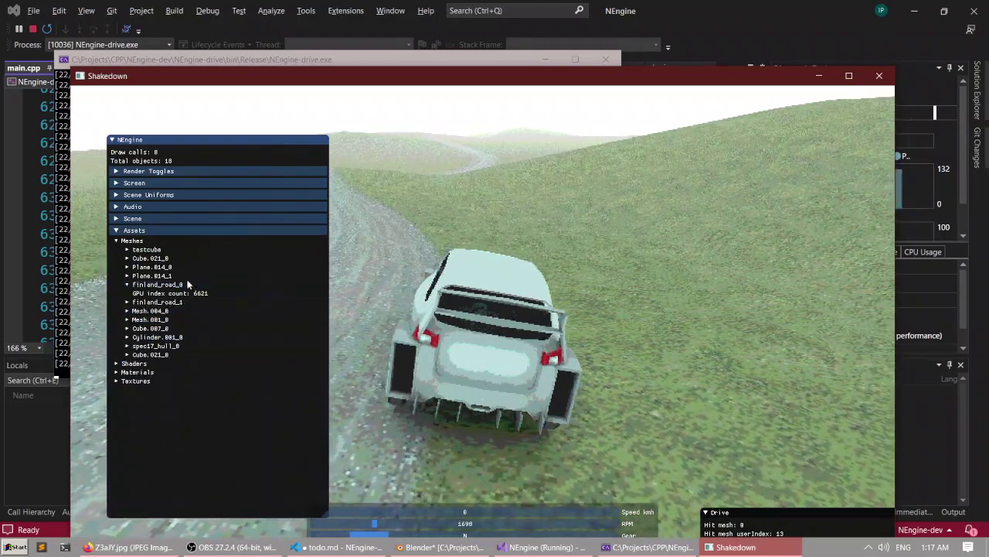
{"action": "left_click", "coordinate": [185, 285]}
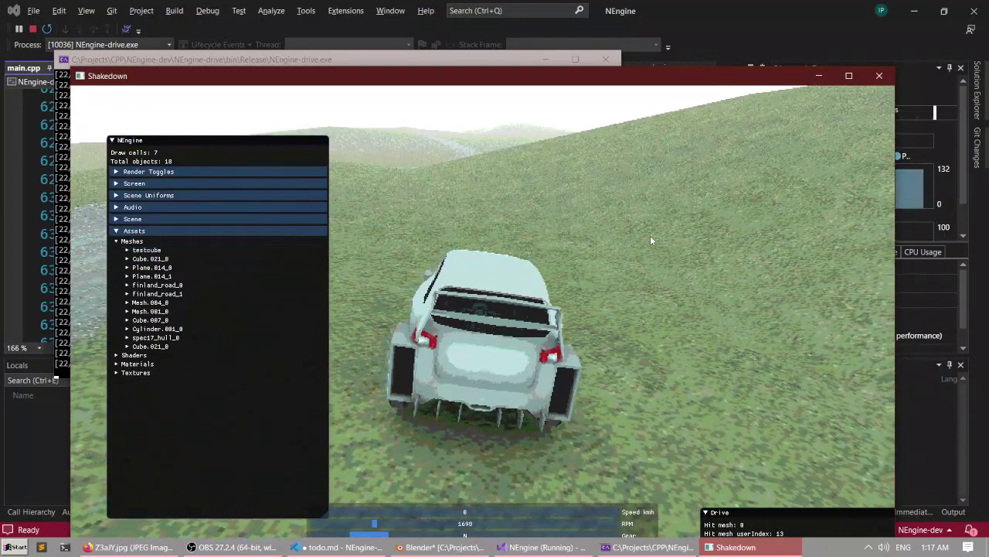
{"action": "left_click", "coordinate": [879, 75]}
{"action": "left_click", "coordinate": [603, 63]}
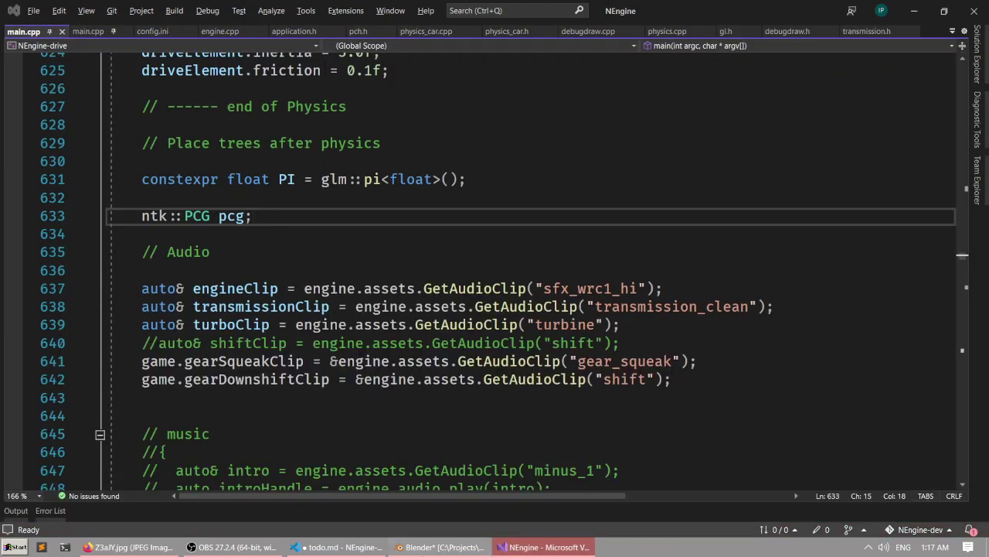
Switch back to Blender, inspect the terrain around the road and select the finland_trees object.
{"action": "left_click", "coordinate": [446, 547]}
{"action": "scroll", "coordinate": [526, 203], "scroll_direction": "down", "scroll_amount": 3}
{"action": "scroll", "coordinate": [525, 204], "scroll_direction": "up", "scroll_amount": 6}
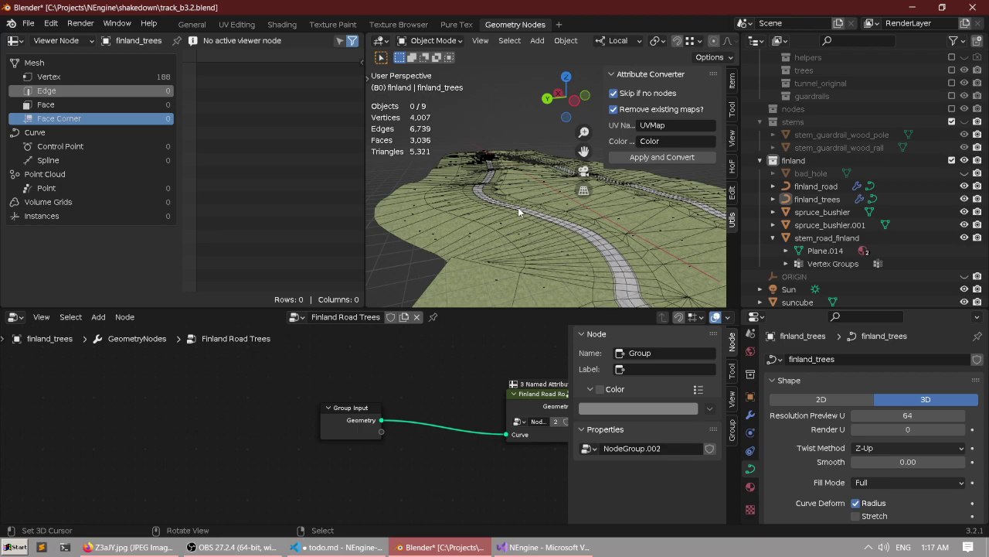
{"action": "scroll", "coordinate": [518, 207], "scroll_direction": "up", "scroll_amount": 3}
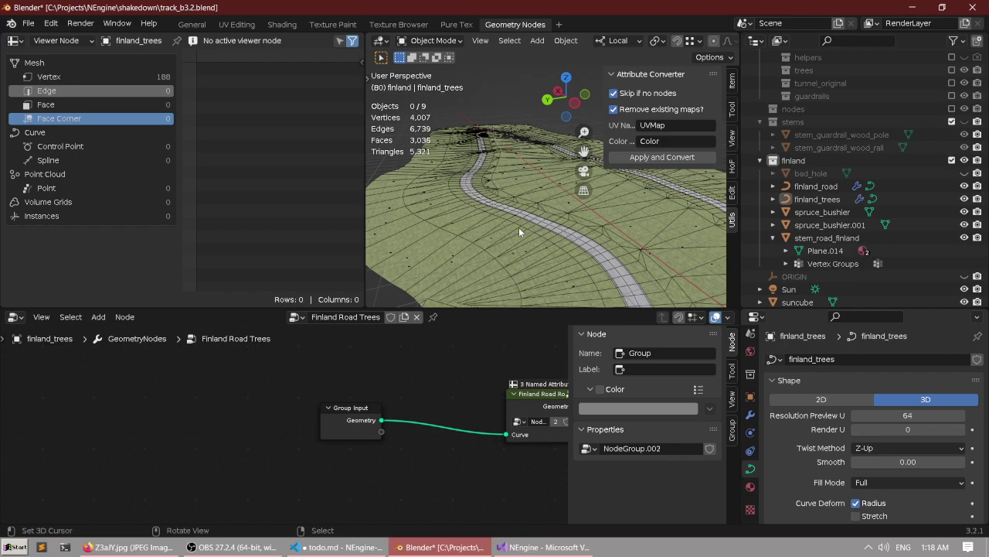
{"action": "middle_click_drag", "start_coordinate": [519, 227], "coordinate": [529, 164]}
{"action": "left_click", "coordinate": [536, 159]}
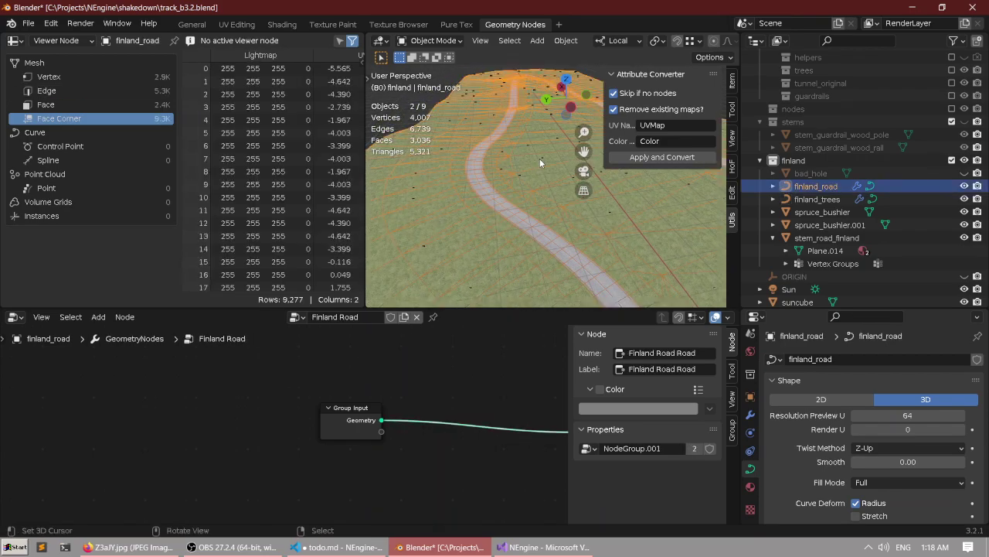
{"action": "right_click", "coordinate": [519, 174]}
{"action": "middle_click_drag", "start_coordinate": [519, 174], "coordinate": [450, 194]}
{"action": "key", "text": "ctrl+space"}
{"action": "key", "text": "ctrl+space"}
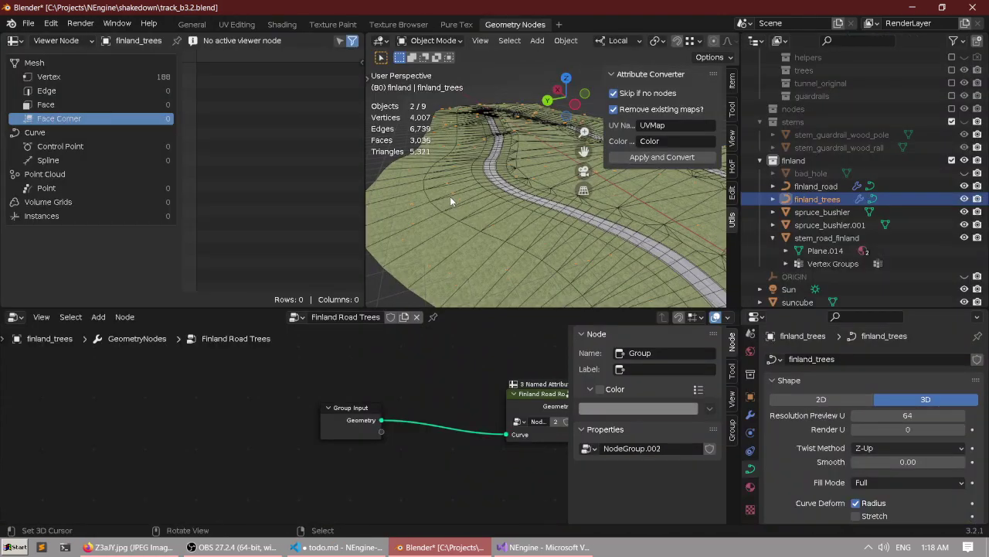
Maximize the node editor and open NodeGroup.002 of Finland Road Trees for editing.
{"action": "middle_click_drag", "start_coordinate": [418, 397], "coordinate": [309, 385]}
{"action": "key", "text": "ctrl+space"}
{"action": "middle_click_drag", "start_coordinate": [695, 241], "coordinate": [284, 296]}
{"action": "scroll", "coordinate": [318, 248], "scroll_direction": "up", "scroll_amount": 1}
{"action": "middle_click_drag", "start_coordinate": [318, 248], "coordinate": [262, 238]}
{"action": "scroll", "coordinate": [386, 244], "scroll_direction": "up", "scroll_amount": 5}
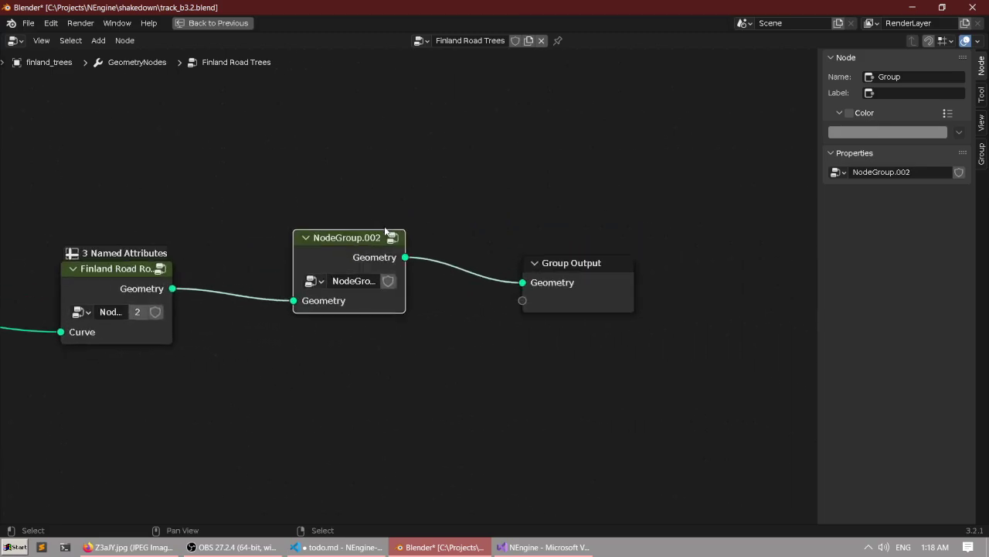
{"action": "middle_click_drag", "start_coordinate": [395, 245], "coordinate": [480, 273]}
{"action": "key", "text": "Tab"}
{"action": "scroll", "coordinate": [502, 269], "scroll_direction": "down", "scroll_amount": 6}
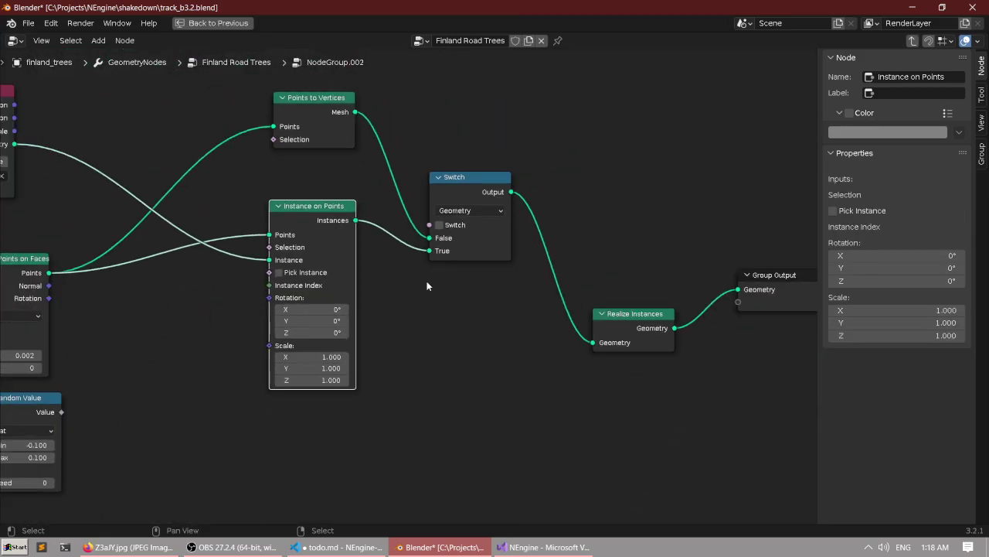
{"action": "scroll", "coordinate": [609, 234], "scroll_direction": "down", "scroll_amount": 5}
{"action": "middle_click_drag", "start_coordinate": [506, 237], "coordinate": [356, 276]}
{"action": "scroll", "coordinate": [412, 295], "scroll_direction": "up", "scroll_amount": 4}
Add a Mesh Circle node below the Distribute Points on Faces and Instance on Points nodes.
{"action": "left_click", "coordinate": [483, 363]}
{"action": "key", "text": "shift+a"}
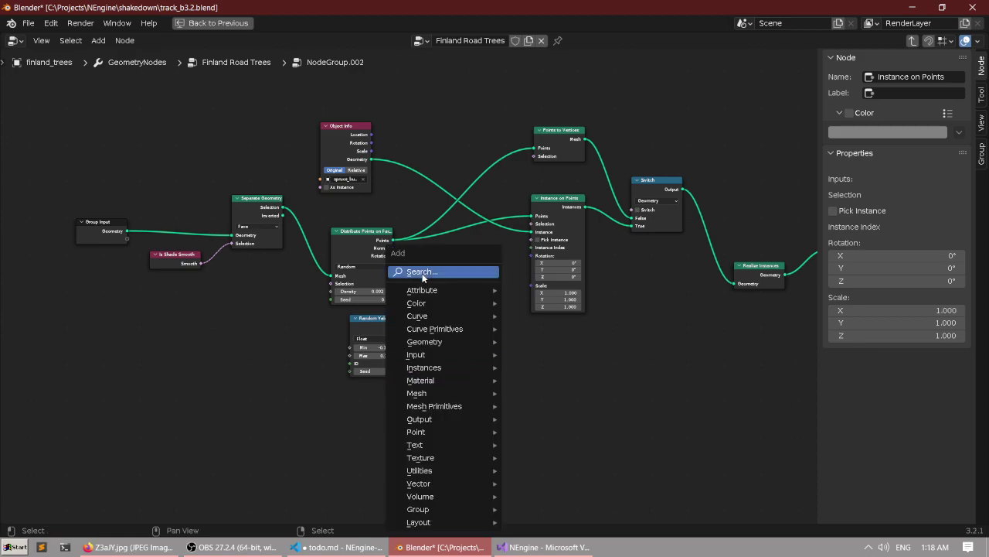
{"action": "mouse_move", "coordinate": [439, 343]}
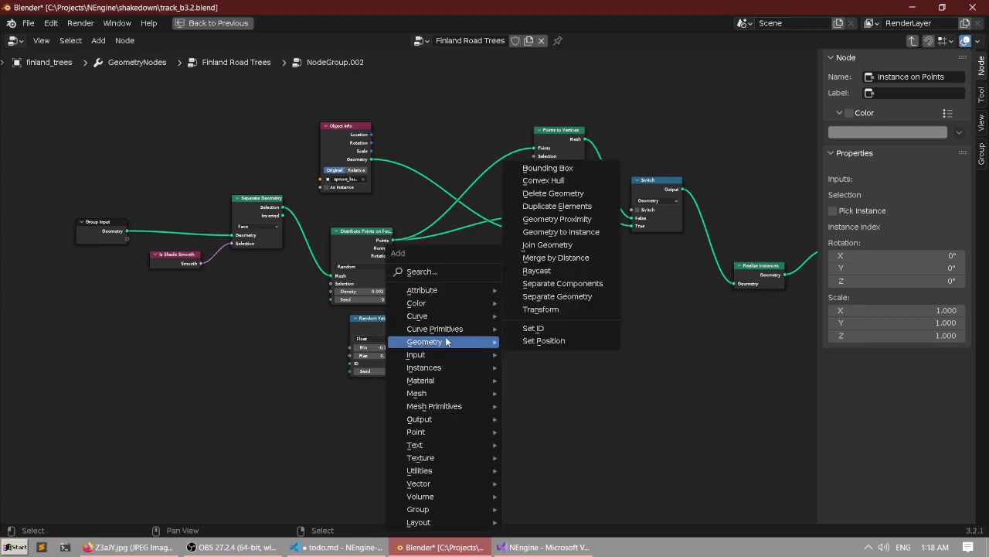
{"action": "mouse_move", "coordinate": [464, 367]}
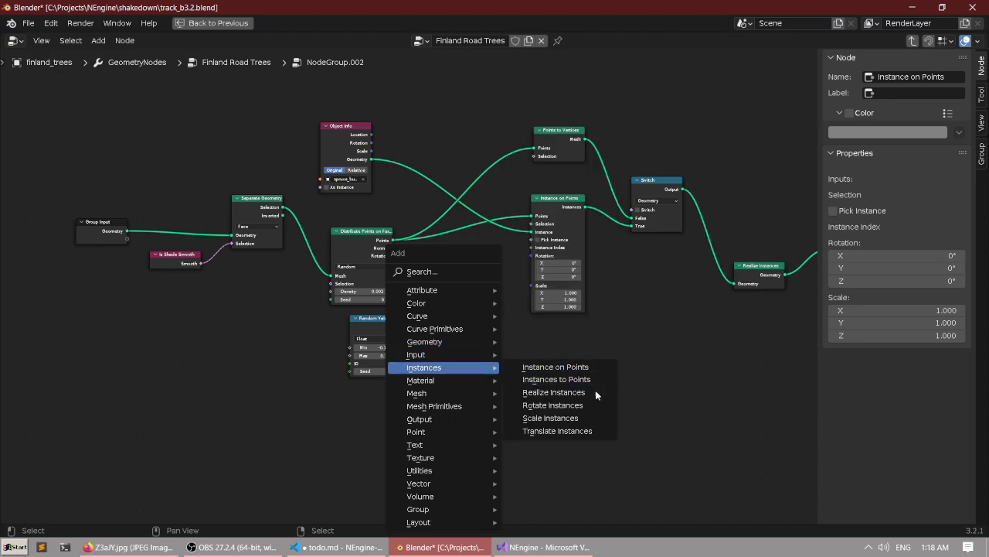
{"action": "mouse_move", "coordinate": [437, 394]}
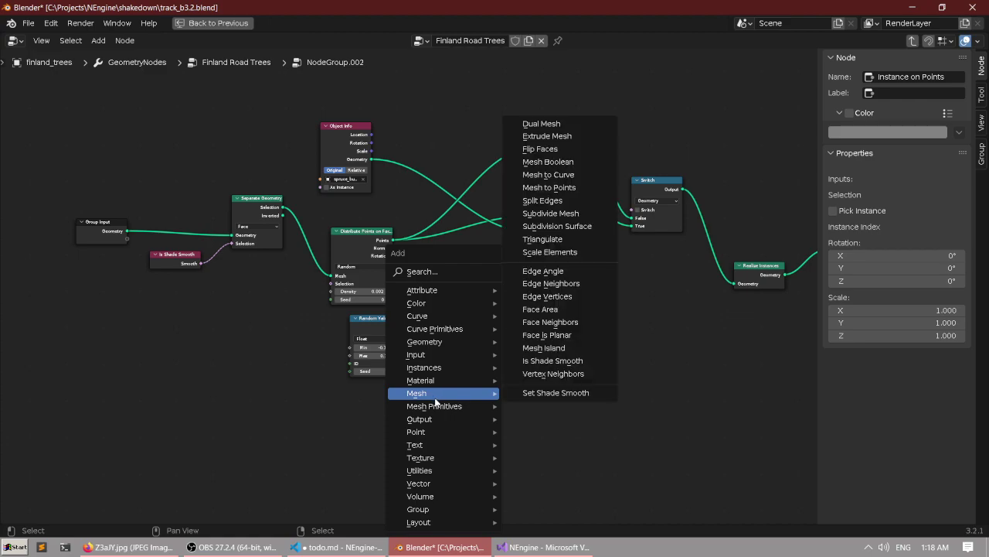
{"action": "mouse_move", "coordinate": [453, 410]}
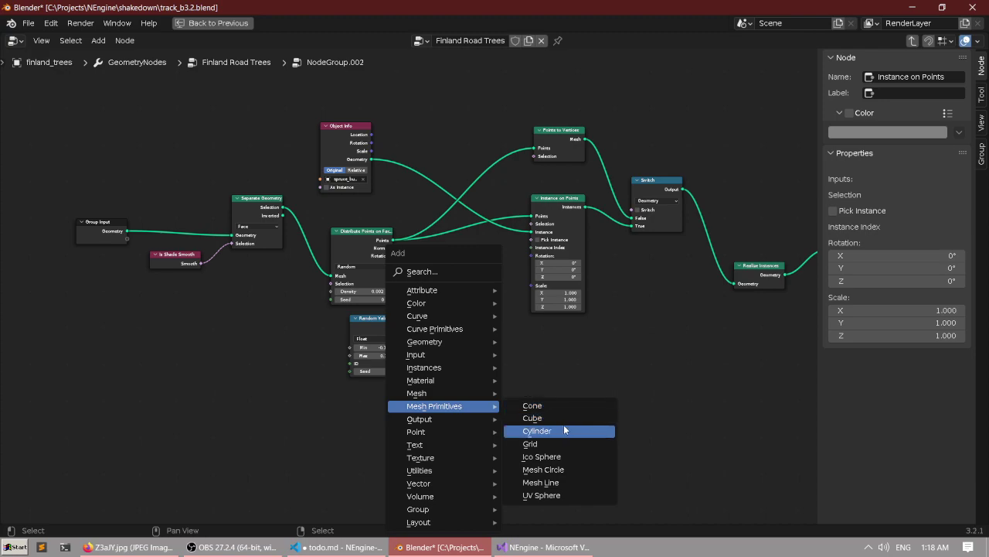
{"action": "left_click", "coordinate": [569, 471]}
{"action": "left_click", "coordinate": [452, 356]}
Reduce the Mesh Circle node's vertex count to 3.
{"action": "scroll", "coordinate": [381, 305], "scroll_direction": "up", "scroll_amount": 7}
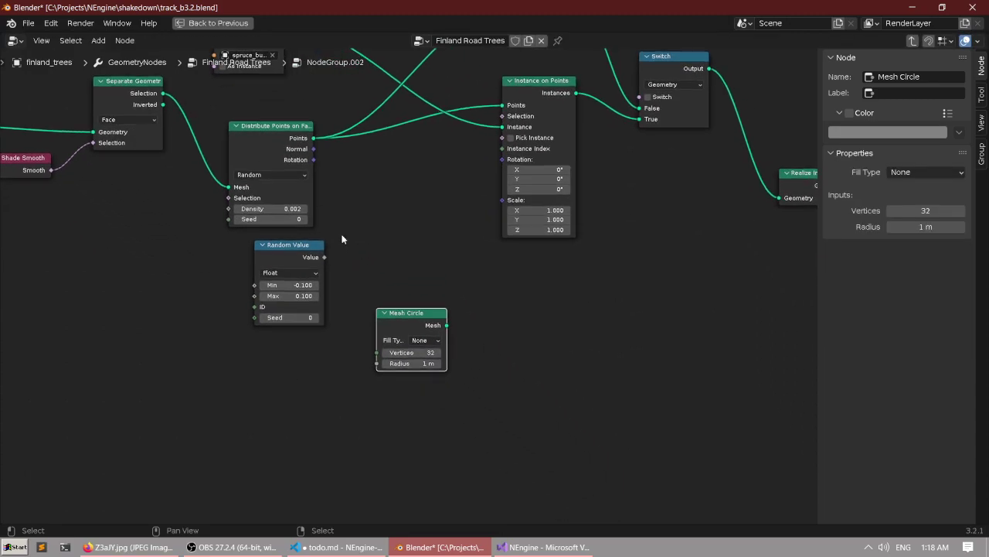
{"action": "middle_click_drag", "start_coordinate": [380, 305], "coordinate": [420, 220]}
{"action": "left_click", "coordinate": [442, 359]}
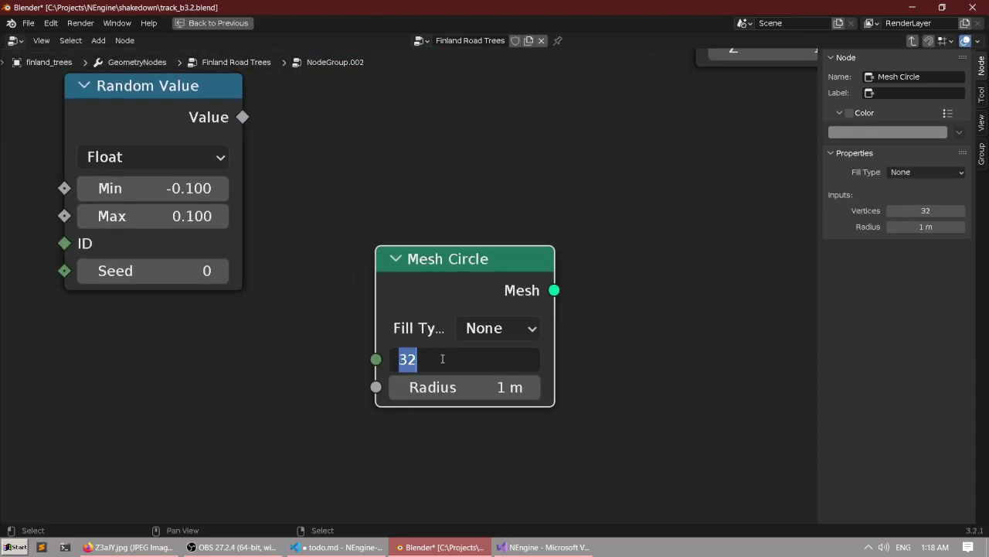
{"action": "type", "text": "2"}
{"action": "key", "text": "Return"}
{"action": "mouse_move", "coordinate": [456, 360]}
{"action": "left_mouse_down"}
{"action": "mouse_move", "coordinate": [508, 360]}
{"action": "mouse_move", "coordinate": [456, 361]}
{"action": "left_mouse_up"}
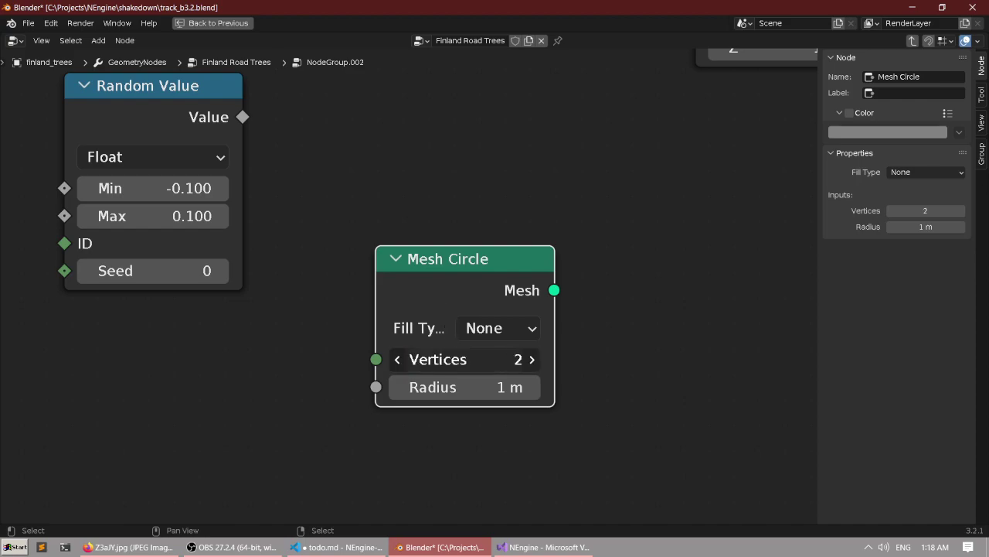
{"action": "left_click", "coordinate": [470, 361]}
{"action": "type", "text": "1"}
{"action": "key", "text": "Return"}
{"action": "mouse_move", "coordinate": [470, 360]}
{"action": "left_mouse_down"}
{"action": "mouse_move", "coordinate": [510, 360]}
{"action": "mouse_move", "coordinate": [478, 359]}
{"action": "left_mouse_up"}
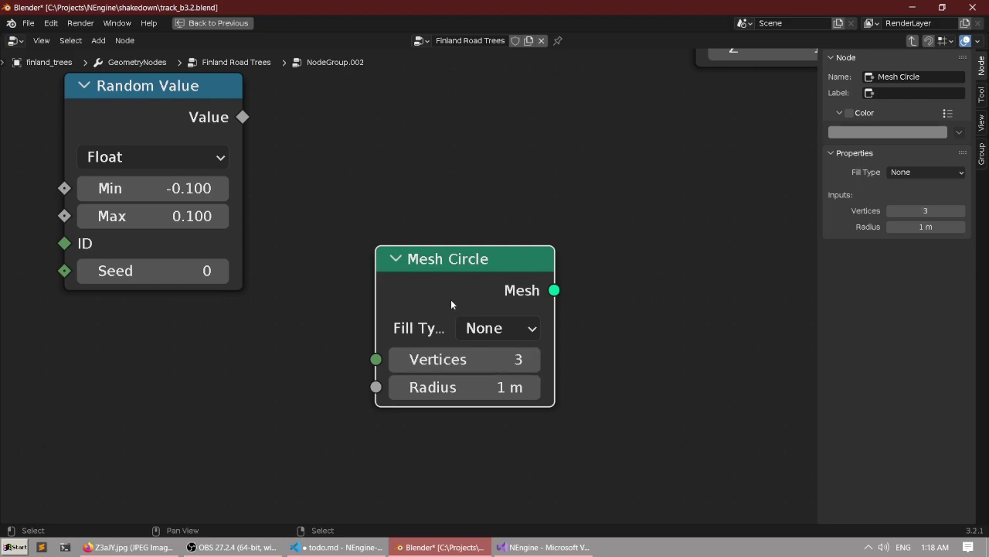
Set the Mesh Circle's fill type to Triangles.
{"action": "left_click", "coordinate": [475, 328]}
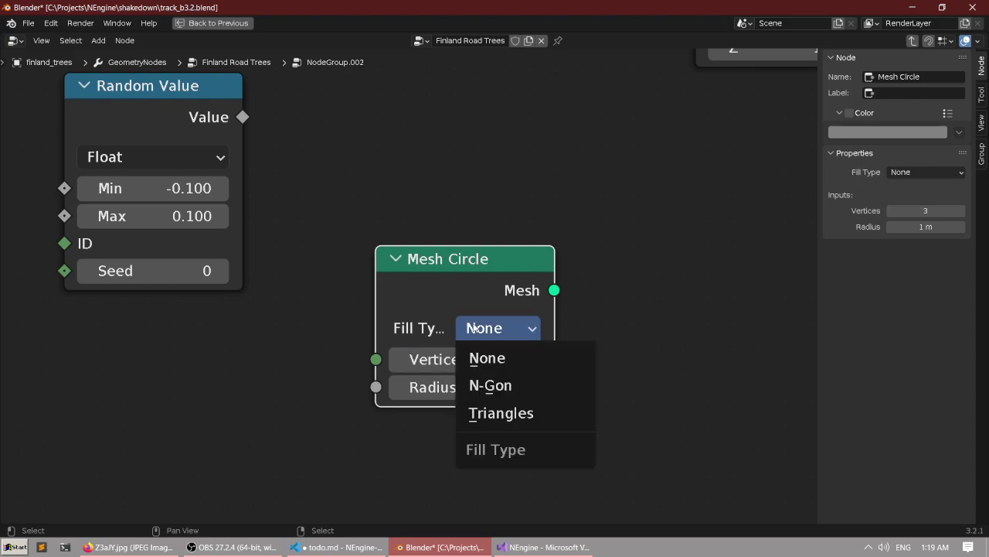
{"action": "left_click", "coordinate": [501, 413]}
{"action": "scroll", "coordinate": [438, 314], "scroll_direction": "down", "scroll_amount": 5}
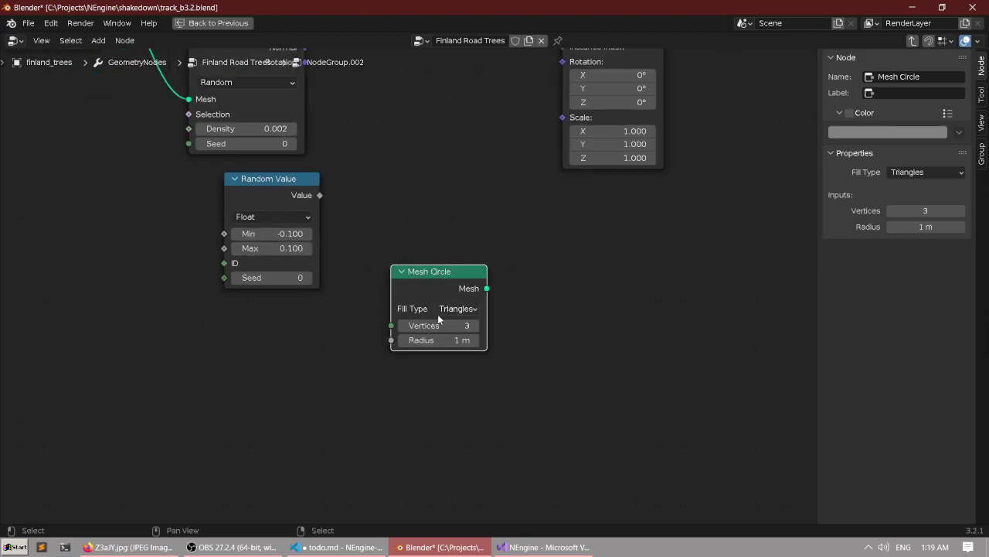
Move the Mesh Circle next to the Group Output and connect its mesh to the output geometry in place of Realize Instances.
{"action": "scroll", "coordinate": [364, 336], "scroll_direction": "down", "scroll_amount": 2}
{"action": "middle_click_drag", "start_coordinate": [487, 314], "coordinate": [338, 312]}
{"action": "scroll", "coordinate": [339, 313], "scroll_direction": "up", "scroll_amount": 6}
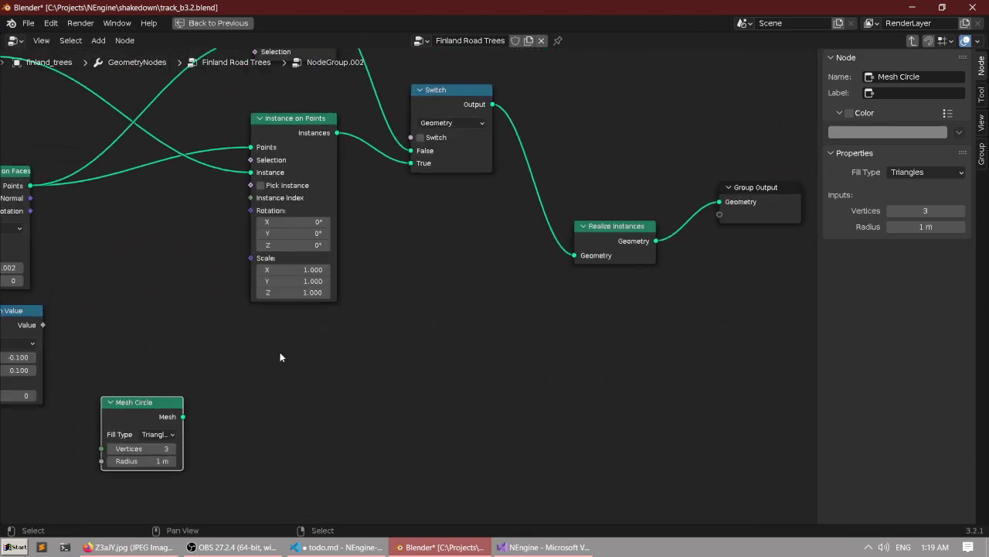
{"action": "middle_click_drag", "start_coordinate": [280, 354], "coordinate": [252, 368]}
{"action": "scroll", "coordinate": [201, 386], "scroll_direction": "down", "scroll_amount": 4}
{"action": "left_click_drag", "start_coordinate": [185, 392], "coordinate": [613, 294]}
{"action": "middle_click_drag", "start_coordinate": [613, 294], "coordinate": [454, 352]}
{"action": "scroll", "coordinate": [454, 349], "scroll_direction": "up", "scroll_amount": 5}
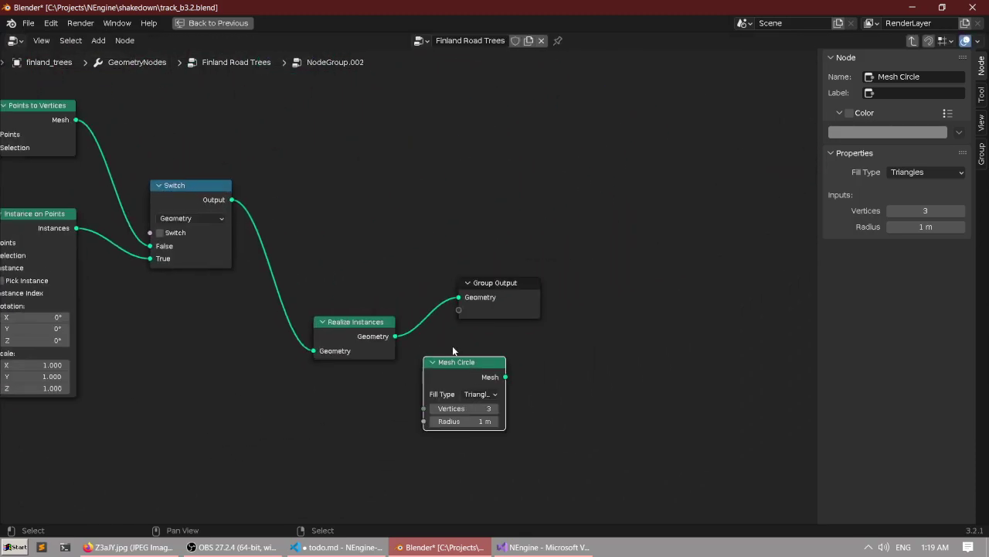
{"action": "left_click_drag", "start_coordinate": [472, 380], "coordinate": [468, 297]}
{"action": "middle_click_drag", "start_coordinate": [434, 172], "coordinate": [503, 254]}
{"action": "scroll", "coordinate": [504, 259], "scroll_direction": "down", "scroll_amount": 2}
Examine the generated triangle beneath the terrain in the enlarged 3D view, from several angles and up close.
{"action": "key", "text": "ctrl+space"}
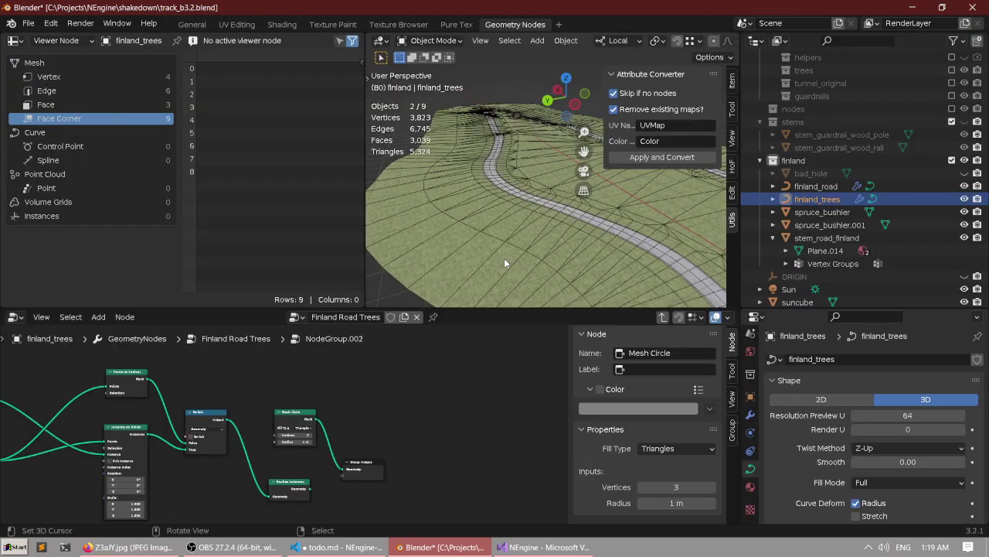
{"action": "middle_click_drag", "start_coordinate": [512, 243], "coordinate": [608, 238]}
{"action": "key", "text": "ctrl+space"}
{"action": "scroll", "coordinate": [608, 237], "scroll_direction": "up", "scroll_amount": 10}
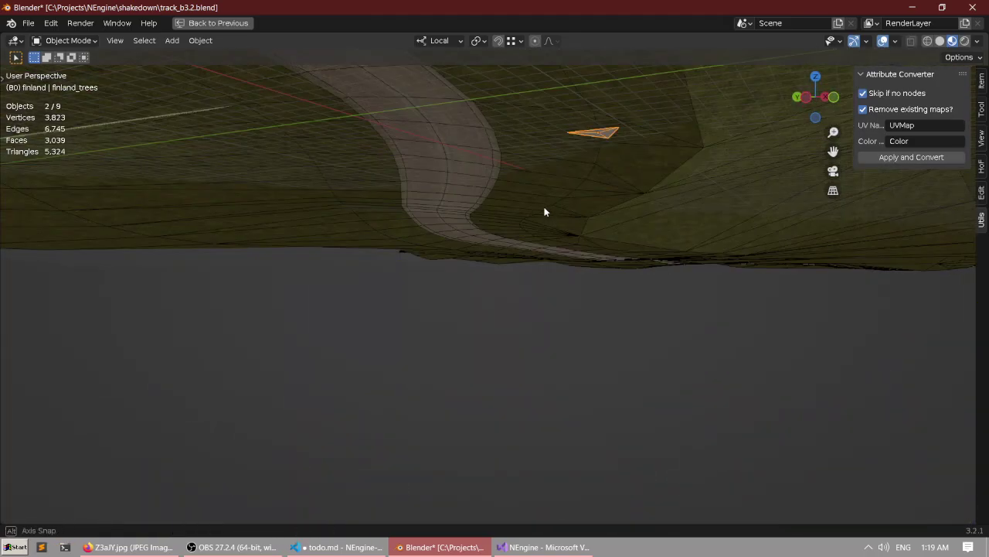
{"action": "middle_click_drag", "start_coordinate": [522, 238], "coordinate": [530, 304]}
{"action": "scroll", "coordinate": [463, 286], "scroll_direction": "up", "scroll_amount": 4}
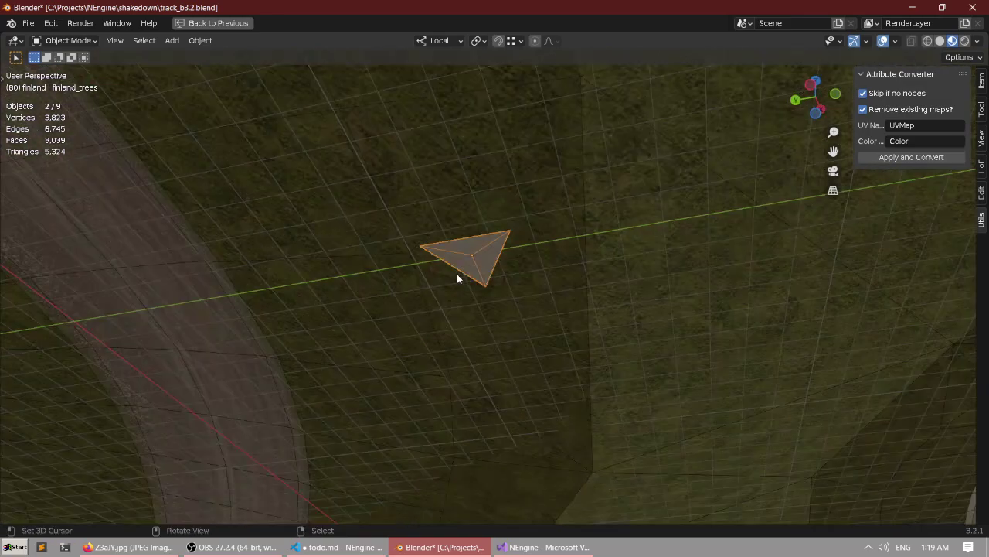
{"action": "scroll", "coordinate": [461, 270], "scroll_direction": "down", "scroll_amount": 1}
{"action": "scroll", "coordinate": [461, 269], "scroll_direction": "up", "scroll_amount": 1}
{"action": "middle_click_drag", "start_coordinate": [461, 269], "coordinate": [475, 292]}
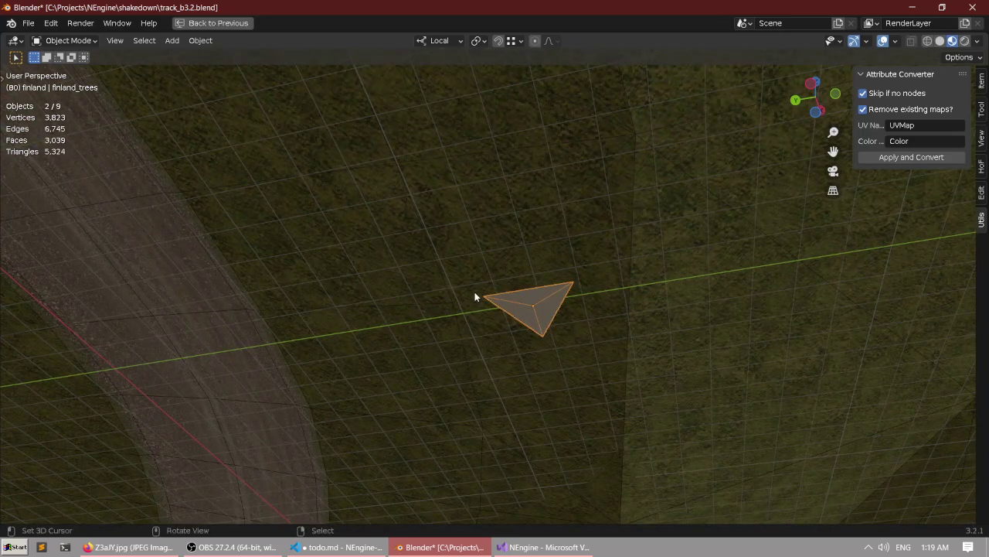
{"action": "key", "text": "ctrl+space"}
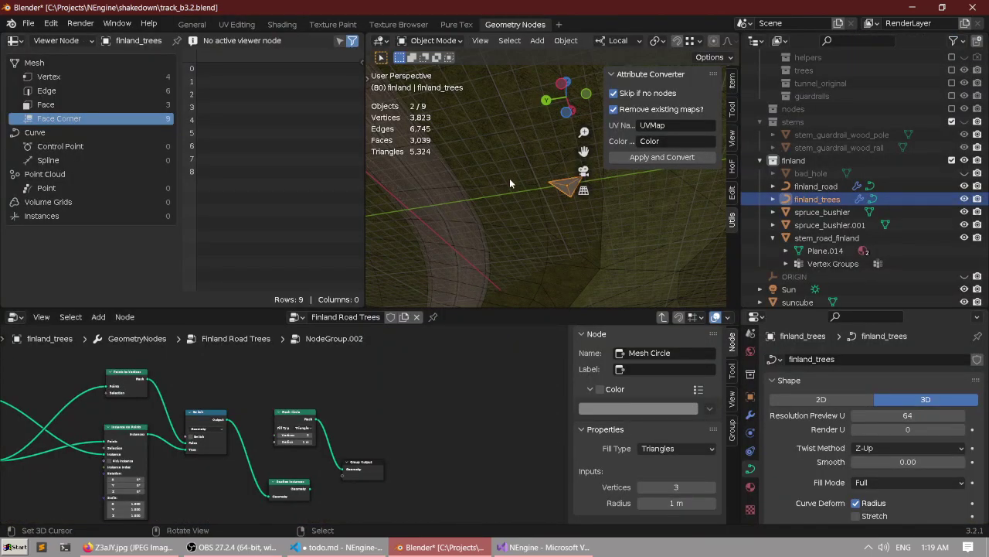
{"action": "key", "text": "ctrl+space"}
{"action": "scroll", "coordinate": [509, 178], "scroll_direction": "down", "scroll_amount": 2}
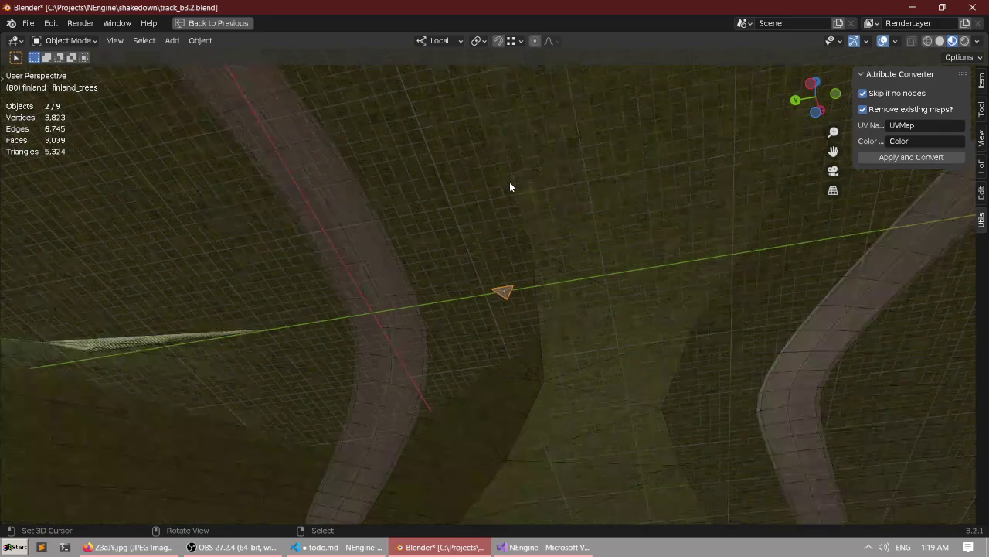
{"action": "middle_click_drag", "start_coordinate": [509, 181], "coordinate": [572, 277]}
{"action": "scroll", "coordinate": [510, 217], "scroll_direction": "up", "scroll_amount": 3}
{"action": "scroll", "coordinate": [592, 270], "scroll_direction": "up", "scroll_amount": 4}
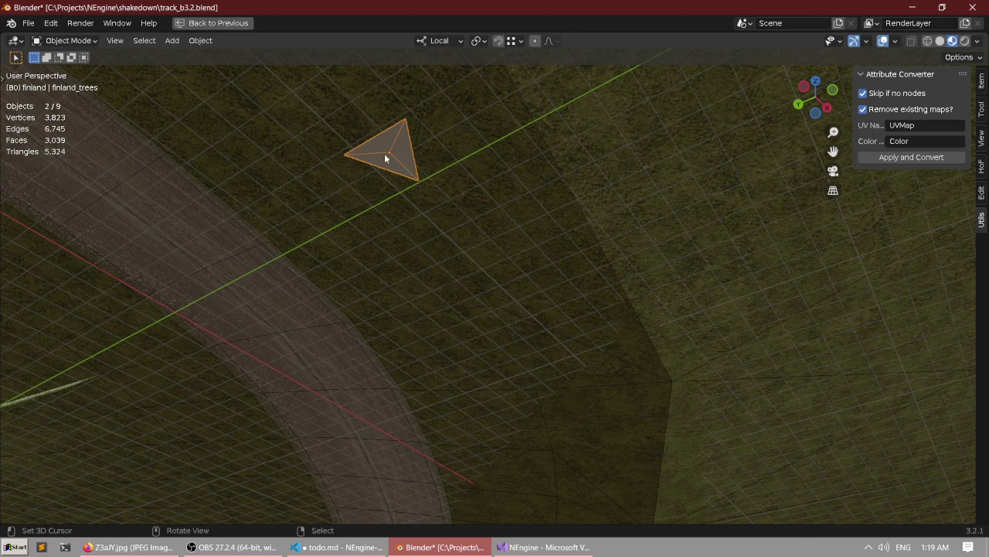
{"action": "middle_click_drag", "start_coordinate": [398, 150], "coordinate": [411, 162]}
{"action": "scroll", "coordinate": [412, 163], "scroll_direction": "up", "scroll_amount": 4}
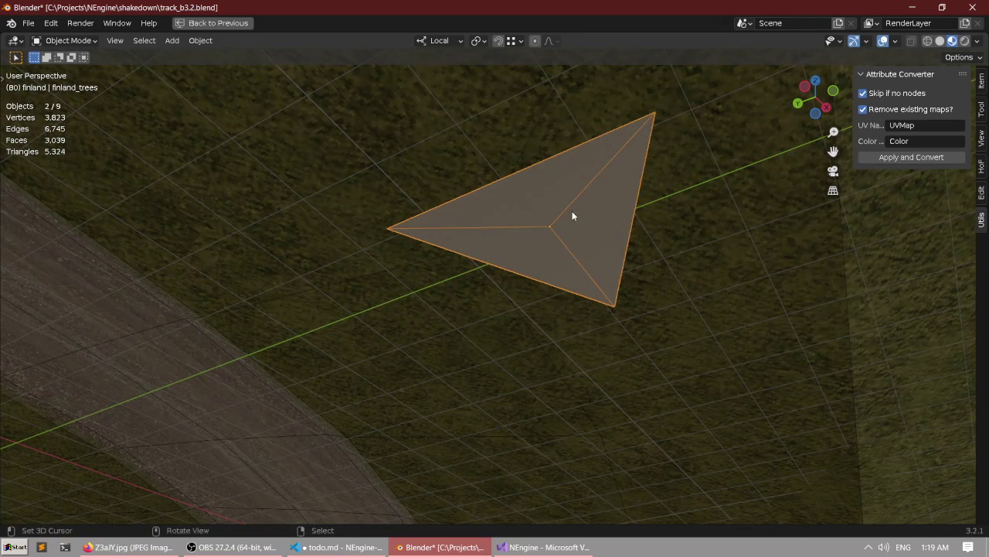
{"action": "key", "text": "ctrl+space"}
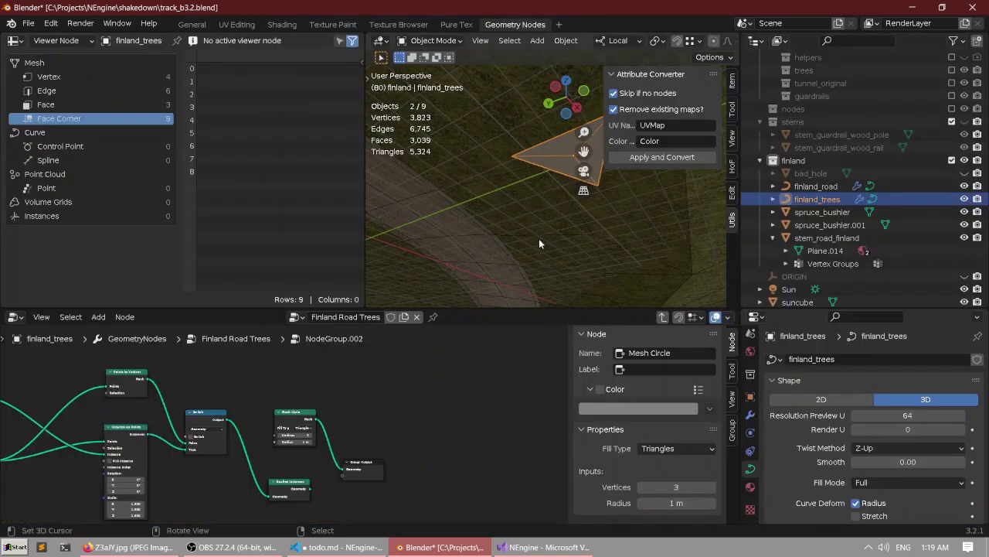
Set the Mesh Circle's fill type to None and inspect the resulting triangle in the 3D view.
{"action": "scroll", "coordinate": [340, 437], "scroll_direction": "down", "scroll_amount": 1}
{"action": "middle_click_drag", "start_coordinate": [361, 437], "coordinate": [398, 394]}
{"action": "scroll", "coordinate": [337, 457], "scroll_direction": "up", "scroll_amount": 2}
{"action": "middle_click_drag", "start_coordinate": [337, 462], "coordinate": [345, 423]}
{"action": "key", "text": "ctrl+space"}
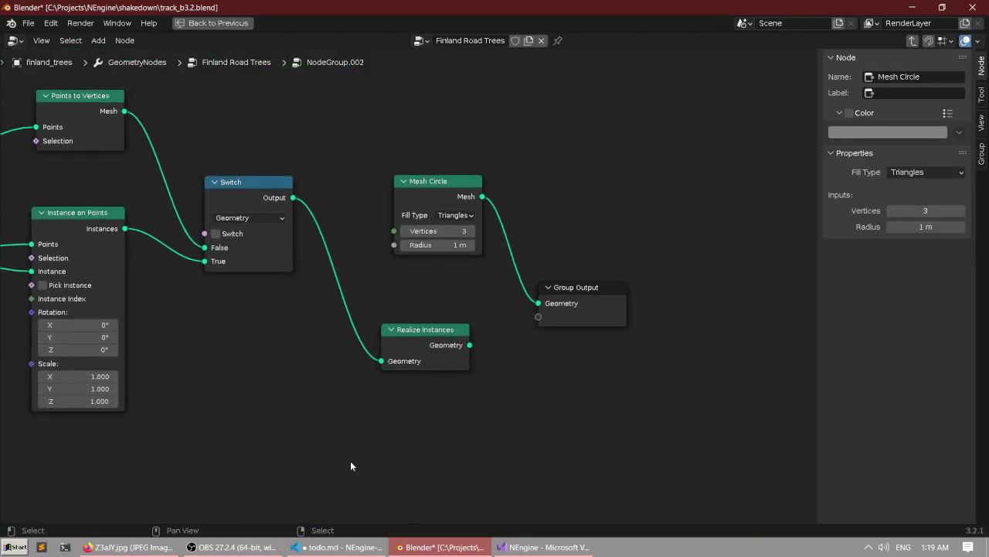
{"action": "scroll", "coordinate": [350, 461], "scroll_direction": "up", "scroll_amount": 3}
{"action": "scroll", "coordinate": [383, 313], "scroll_direction": "down", "scroll_amount": 3}
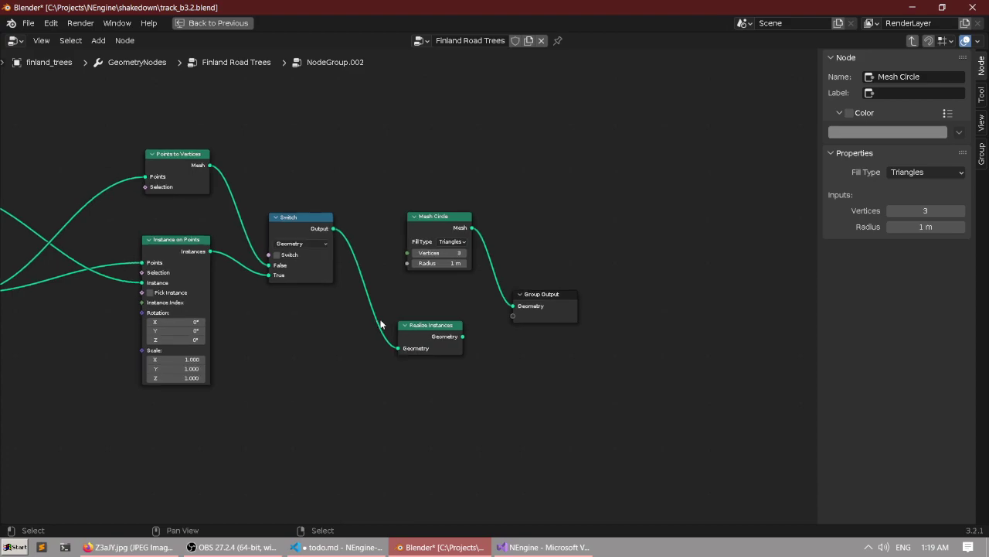
{"action": "scroll", "coordinate": [382, 313], "scroll_direction": "up", "scroll_amount": 2}
{"action": "scroll", "coordinate": [464, 155], "scroll_direction": "up", "scroll_amount": 1}
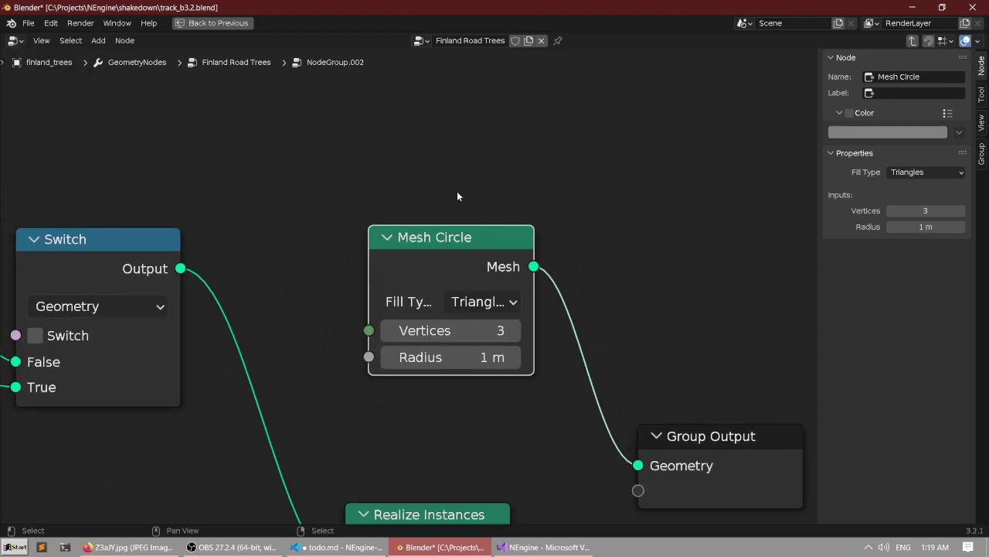
{"action": "left_click", "coordinate": [480, 296]}
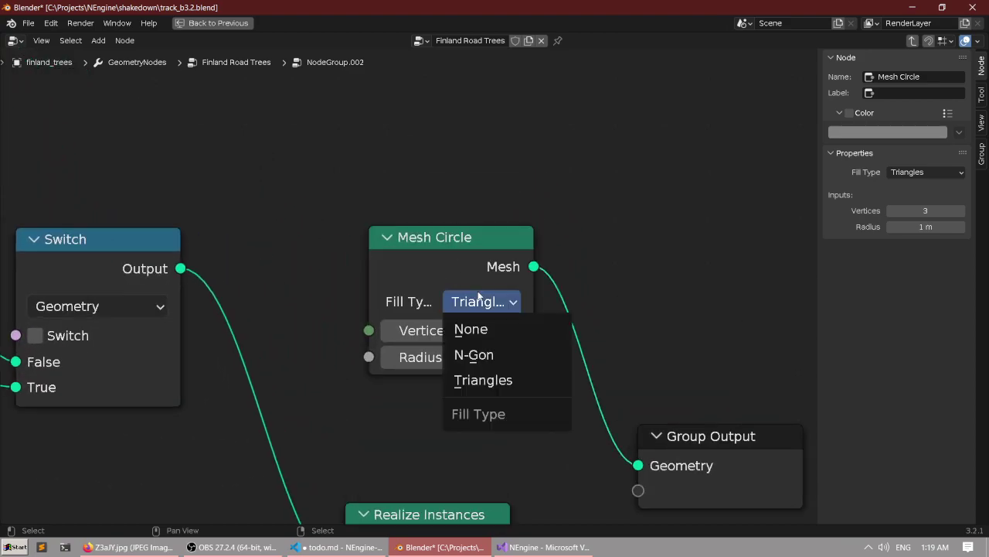
{"action": "left_click", "coordinate": [476, 330]}
{"action": "key", "text": "ctrl+space"}
{"action": "middle_click_drag", "start_coordinate": [512, 259], "coordinate": [457, 193]}
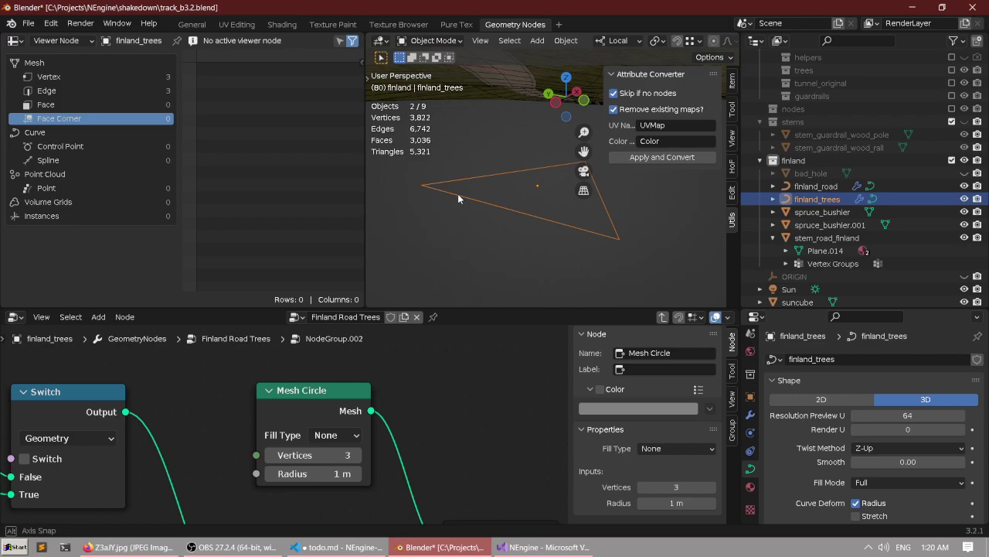
Set the Mesh Circle's fill type to N-Gon and show the mesh's vertex data in the spreadsheet.
{"action": "left_click", "coordinate": [336, 434]}
{"action": "left_click", "coordinate": [344, 471]}
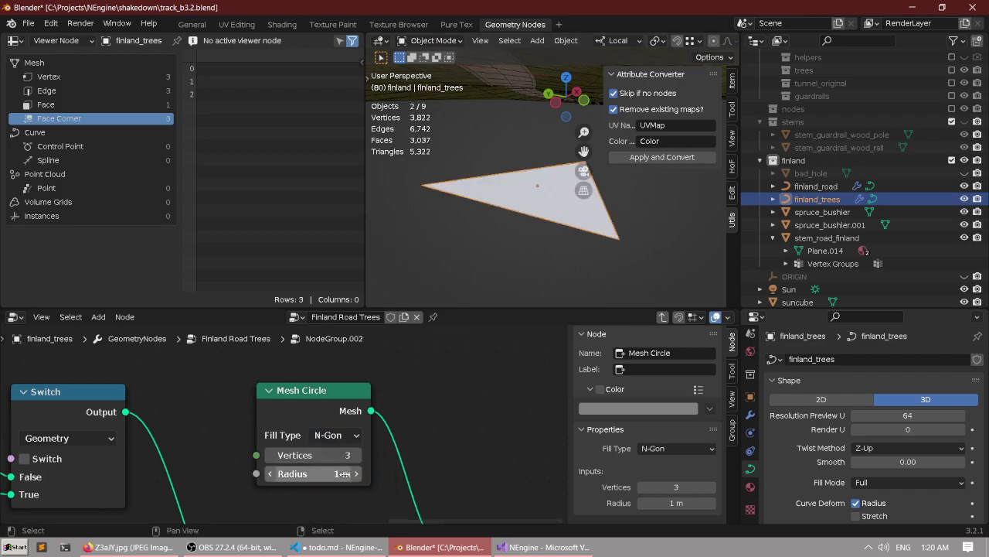
{"action": "middle_click_drag", "start_coordinate": [477, 193], "coordinate": [471, 159]}
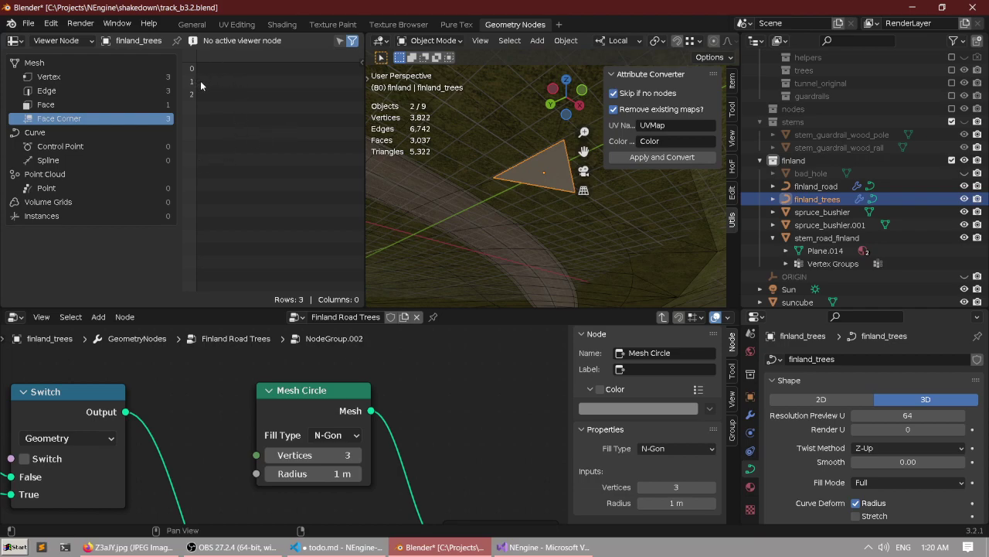
{"action": "left_click", "coordinate": [54, 77]}
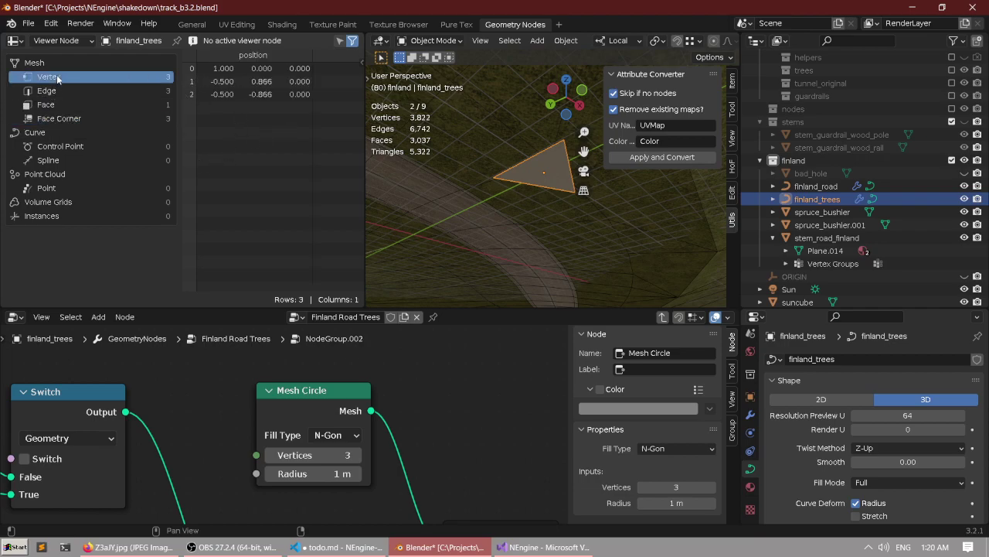
Enlarge the node editor and move the Group Output node farther from the Mesh Circle to make room between them.
{"action": "scroll", "coordinate": [321, 430], "scroll_direction": "down", "scroll_amount": 6}
{"action": "middle_click_drag", "start_coordinate": [348, 438], "coordinate": [289, 340]}
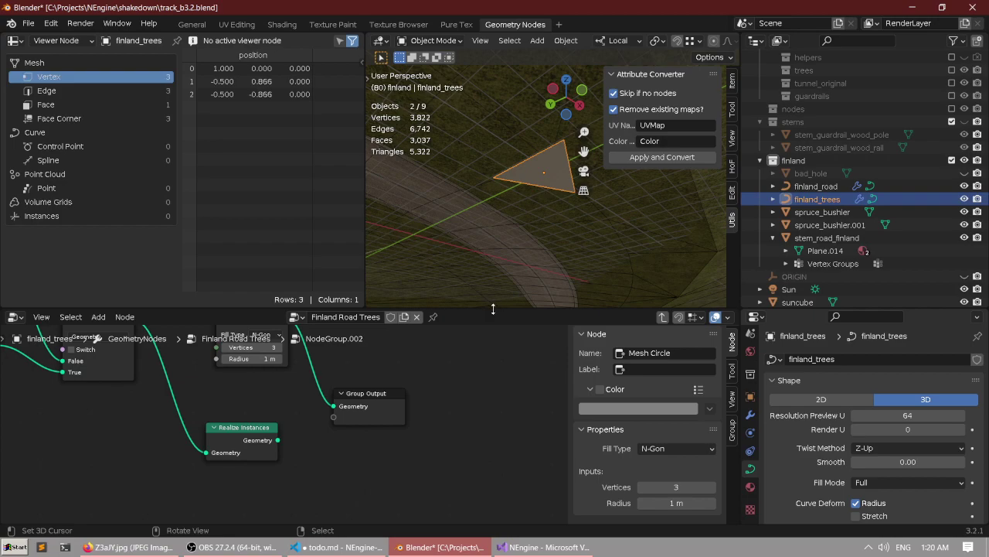
{"action": "left_click_drag", "start_coordinate": [493, 309], "coordinate": [510, 209]}
{"action": "scroll", "coordinate": [381, 331], "scroll_direction": "down", "scroll_amount": 5}
{"action": "left_click_drag", "start_coordinate": [379, 381], "coordinate": [434, 384]}
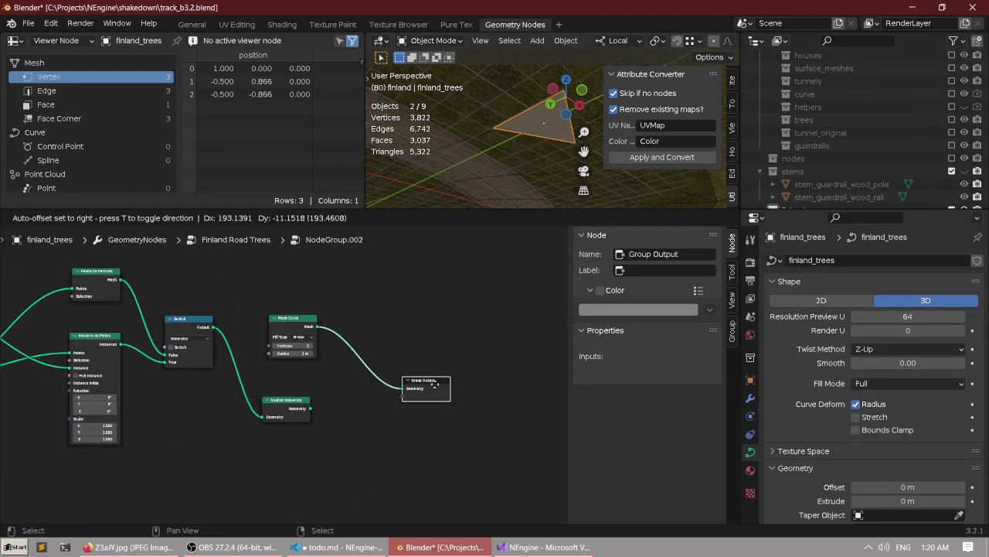
{"action": "scroll", "coordinate": [397, 323], "scroll_direction": "up", "scroll_amount": 2}
Insert a Join Geometry node between Mesh Circle and Group Output, and feed the Realize Instances geometry into it as well.
{"action": "key", "text": "shift+a"}
{"action": "left_click", "coordinate": [351, 186]}
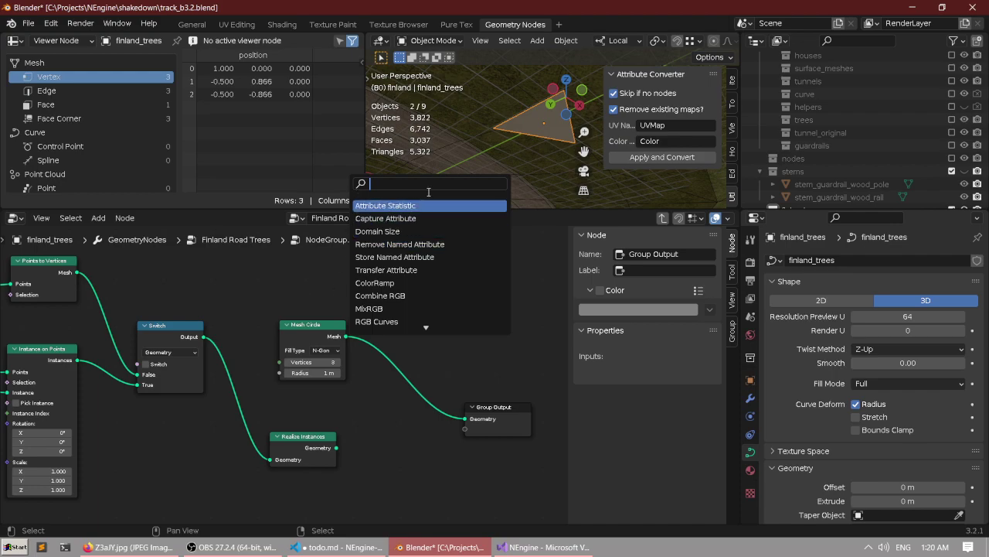
{"action": "type", "text": "Join"}
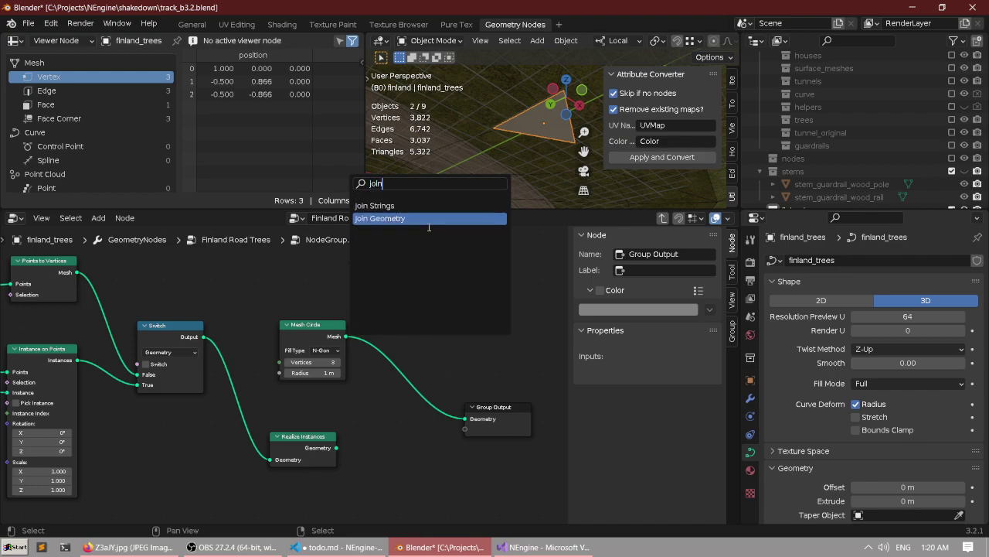
{"action": "left_click", "coordinate": [380, 218]}
{"action": "left_click", "coordinate": [426, 314]}
{"action": "left_click_drag", "start_coordinate": [393, 274], "coordinate": [429, 379]}
{"action": "middle_click_drag", "start_coordinate": [494, 409], "coordinate": [445, 412]}
{"action": "scroll", "coordinate": [445, 411], "scroll_direction": "up", "scroll_amount": 3}
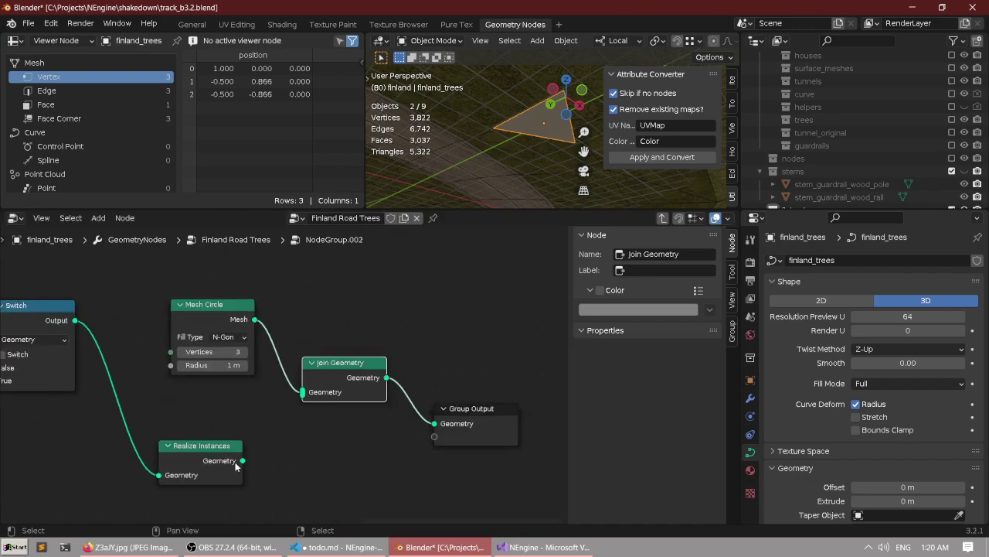
{"action": "left_click_drag", "start_coordinate": [242, 460], "coordinate": [302, 392]}
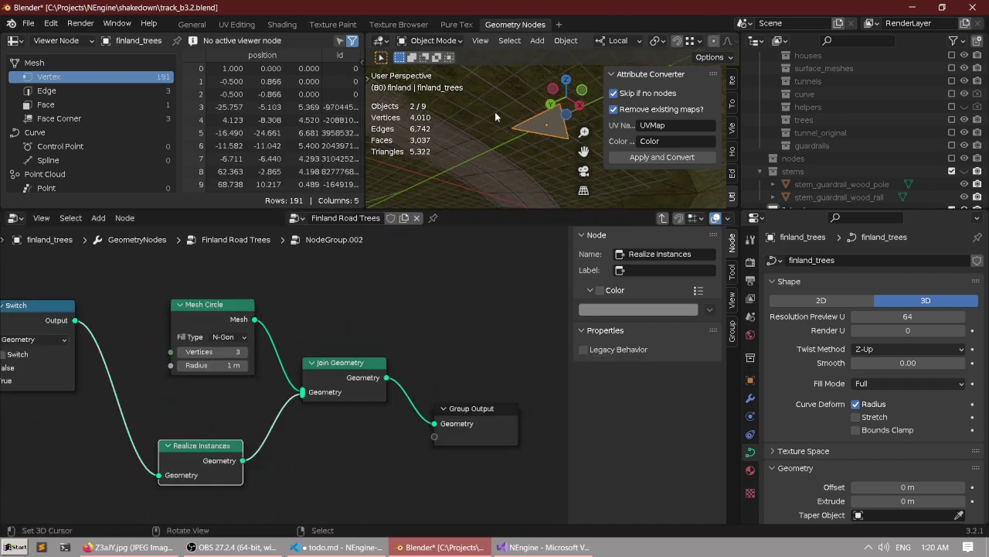
Inspect the joined triangle and tree points in the enlarged 3D view.
{"action": "middle_click_drag", "start_coordinate": [495, 111], "coordinate": [509, 129]}
{"action": "key", "text": "ctrl+space"}
{"action": "key", "text": "ctrl+space"}
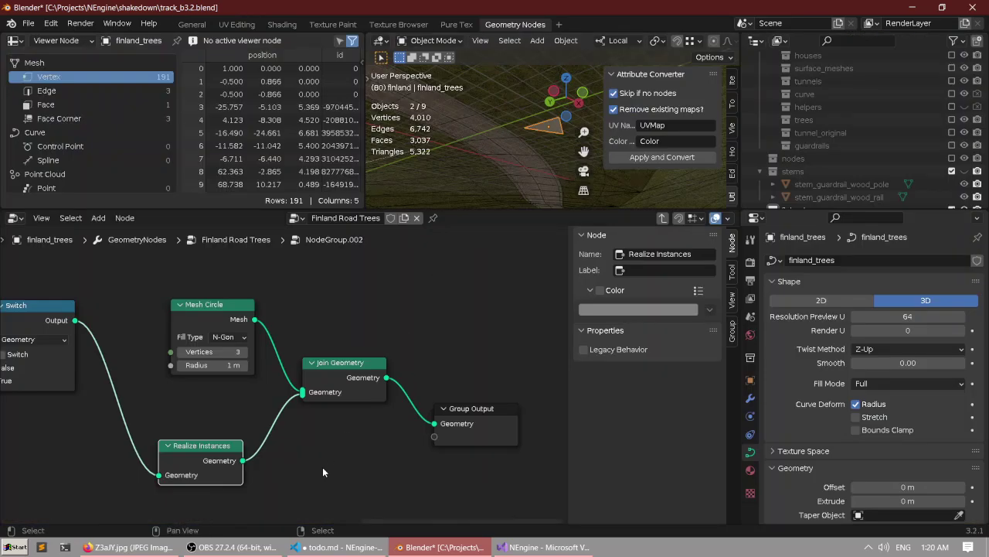
{"action": "scroll", "coordinate": [323, 472], "scroll_direction": "up", "scroll_amount": 2}
{"action": "scroll", "coordinate": [348, 303], "scroll_direction": "down", "scroll_amount": 2}
{"action": "key", "text": "ctrl+space"}
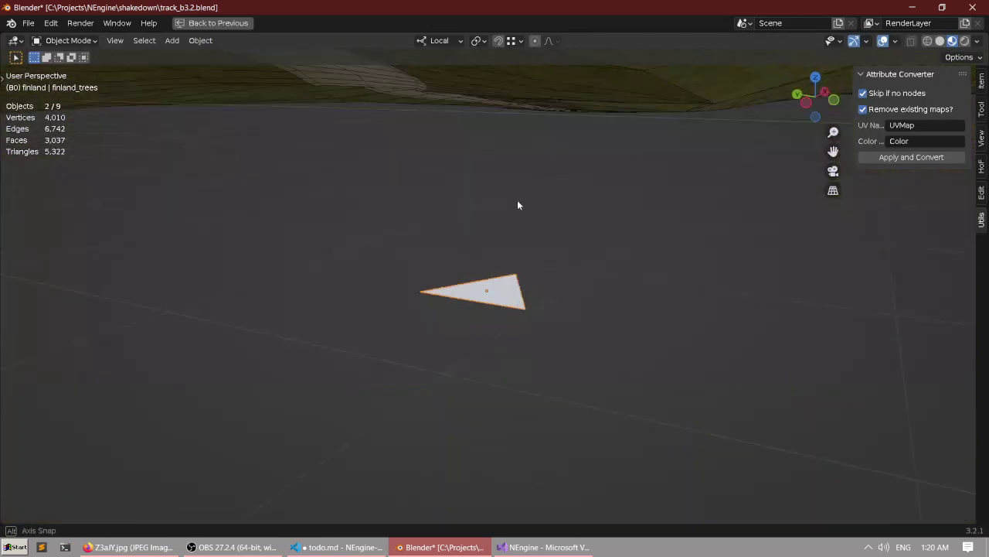
Examine the helper triangle in finland_trees and its placement relative to the road and terrain.
{"action": "scroll", "coordinate": [502, 242], "scroll_direction": "down", "scroll_amount": 15}
{"action": "middle_click_drag", "start_coordinate": [518, 201], "coordinate": [603, 287]}
{"action": "scroll", "coordinate": [482, 239], "scroll_direction": "up", "scroll_amount": 3}
{"action": "scroll", "coordinate": [482, 314], "scroll_direction": "up", "scroll_amount": 8}
{"action": "middle_click_drag", "start_coordinate": [482, 314], "coordinate": [757, 157], "text": "shift"}
{"action": "scroll", "coordinate": [562, 169], "scroll_direction": "down", "scroll_amount": 8}
{"action": "middle_click_drag", "start_coordinate": [603, 131], "coordinate": [502, 171]}
{"action": "scroll", "coordinate": [546, 170], "scroll_direction": "up", "scroll_amount": 6}
{"action": "key", "text": "g"}
{"action": "right_click", "coordinate": [506, 88]}
{"action": "scroll", "coordinate": [508, 154], "scroll_direction": "down", "scroll_amount": 6}
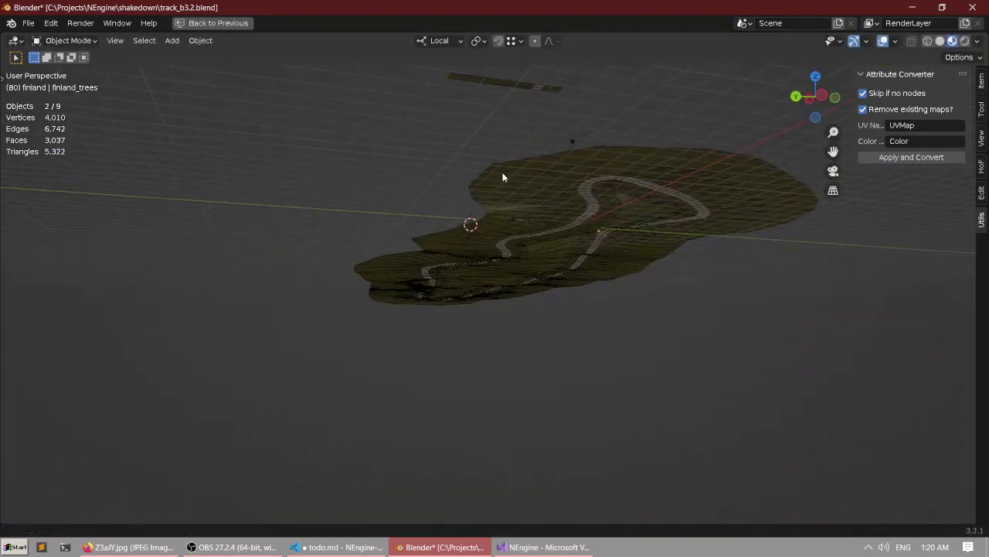
{"action": "scroll", "coordinate": [498, 173], "scroll_direction": "up", "scroll_amount": 5}
{"action": "key", "text": "ctrl+space"}
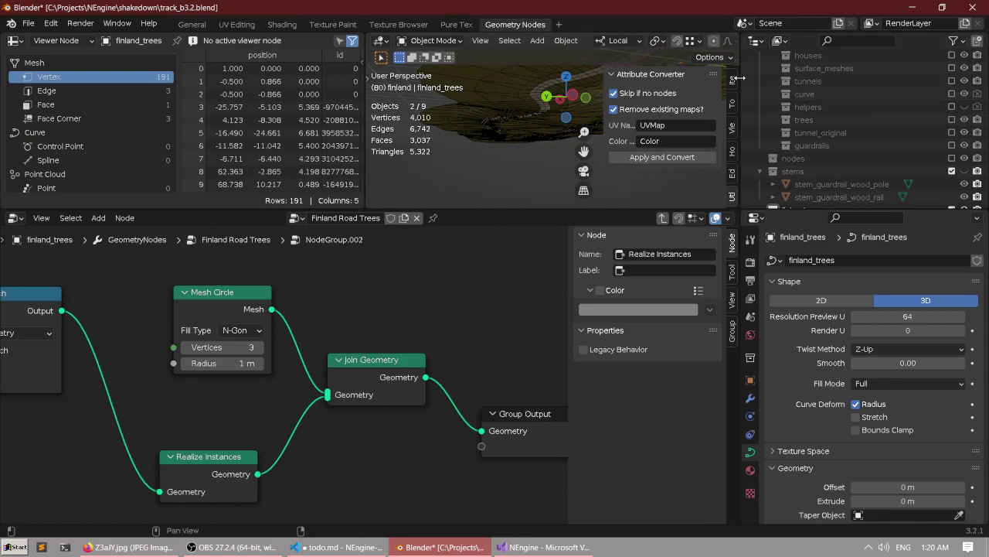
Copy finland_road's location onto finland_trees, and clear the selection.
{"action": "scroll", "coordinate": [734, 83], "scroll_direction": "up", "scroll_amount": 5}
{"action": "middle_click_drag", "start_coordinate": [552, 133], "coordinate": [542, 150]}
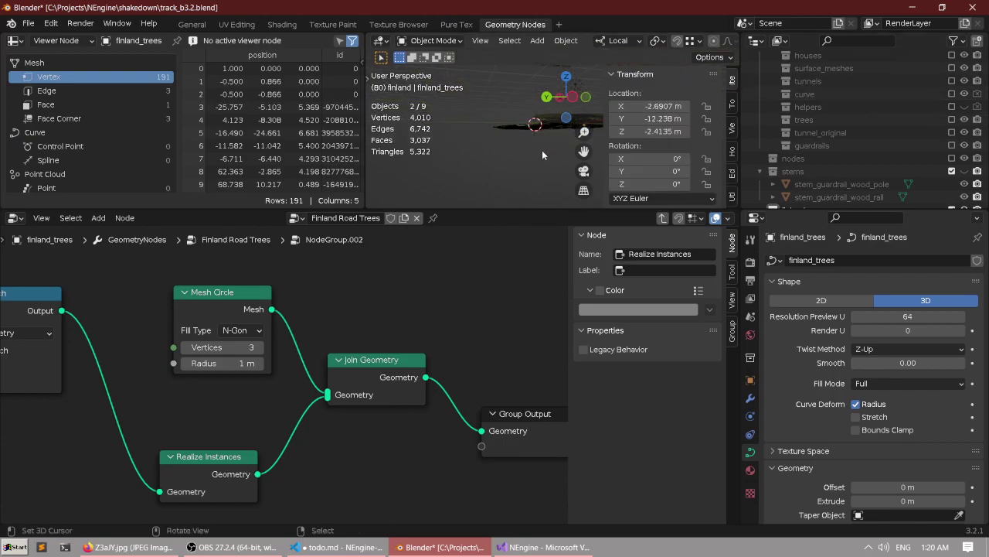
{"action": "key", "text": "ctrl+space"}
{"action": "scroll", "coordinate": [542, 148], "scroll_direction": "up", "scroll_amount": 3}
{"action": "left_click", "coordinate": [672, 291]}
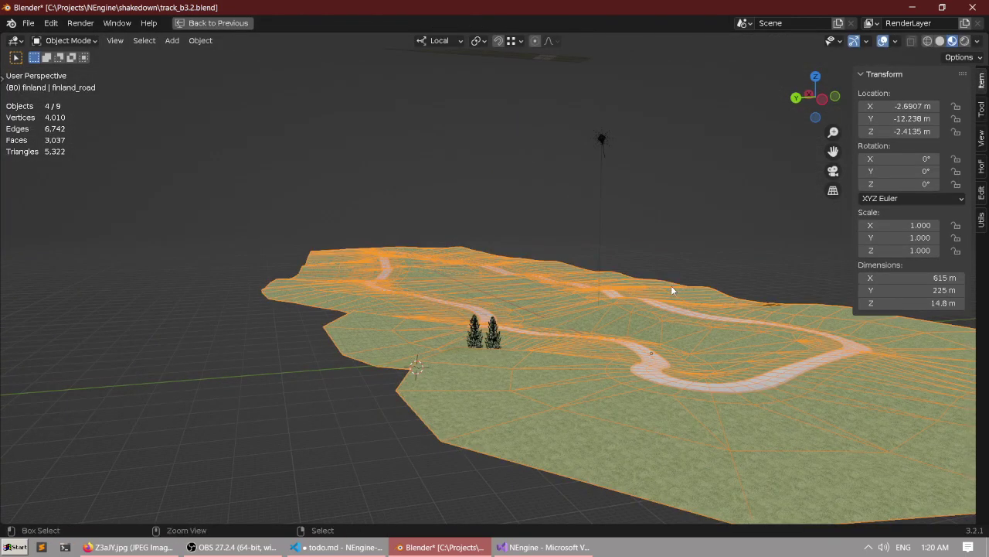
{"action": "key", "text": "ctrl+c"}
{"action": "left_click", "coordinate": [645, 307]}
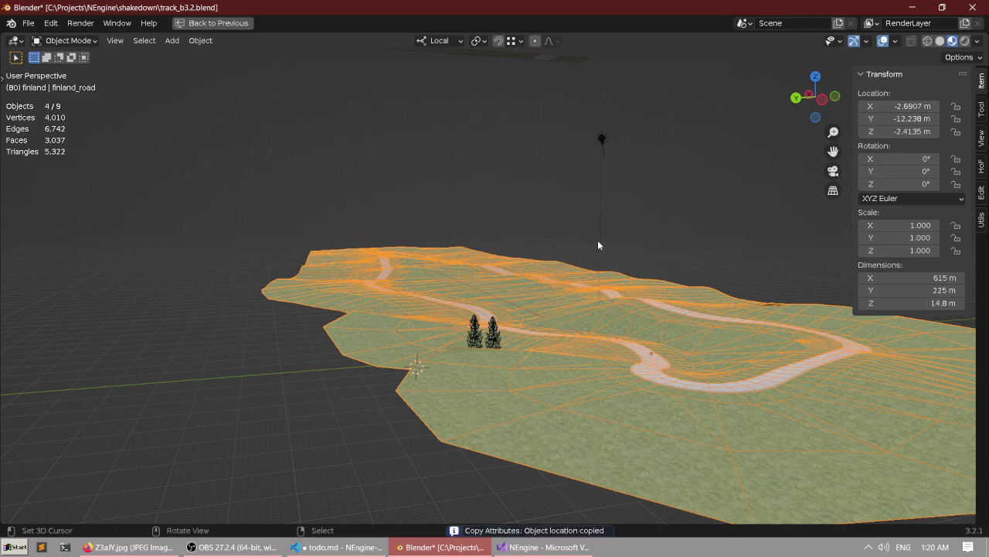
{"action": "mouse_move", "coordinate": [597, 240]}
{"action": "middle_mouse_down"}
{"action": "mouse_move", "coordinate": [594, 196]}
{"action": "mouse_move", "coordinate": [562, 231]}
{"action": "mouse_move", "coordinate": [559, 192]}
{"action": "mouse_move", "coordinate": [587, 235]}
{"action": "middle_mouse_up"}
{"action": "right_click", "coordinate": [561, 230]}
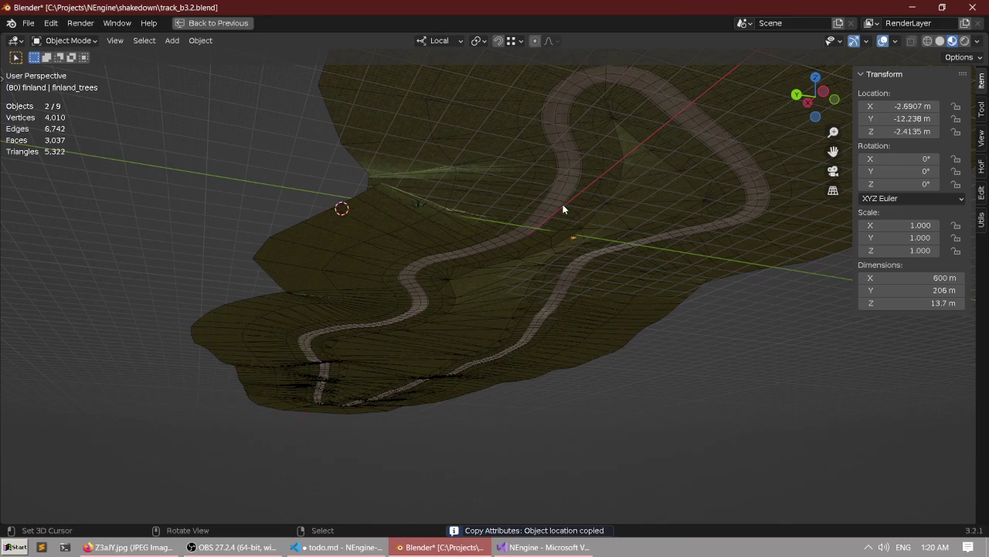
{"action": "right_click", "coordinate": [544, 192], "text": "shift"}
{"action": "key", "text": "ctrl+c"}
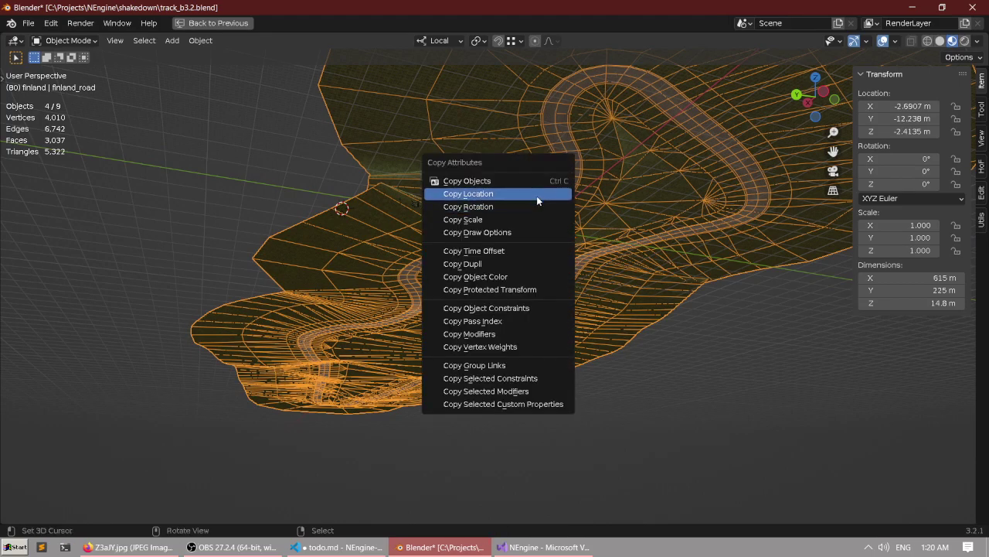
{"action": "left_click", "coordinate": [536, 194]}
{"action": "middle_click_drag", "start_coordinate": [496, 150], "coordinate": [459, 222]}
{"action": "key", "text": "alt+a"}
Open the Finland Road Road node group and examine how its last Join Geometry node feeds the output.
{"action": "scroll", "coordinate": [471, 201], "scroll_direction": "up", "scroll_amount": 3}
{"action": "key", "text": "ctrl+space"}
{"action": "middle_click_drag", "start_coordinate": [333, 340], "coordinate": [160, 340]}
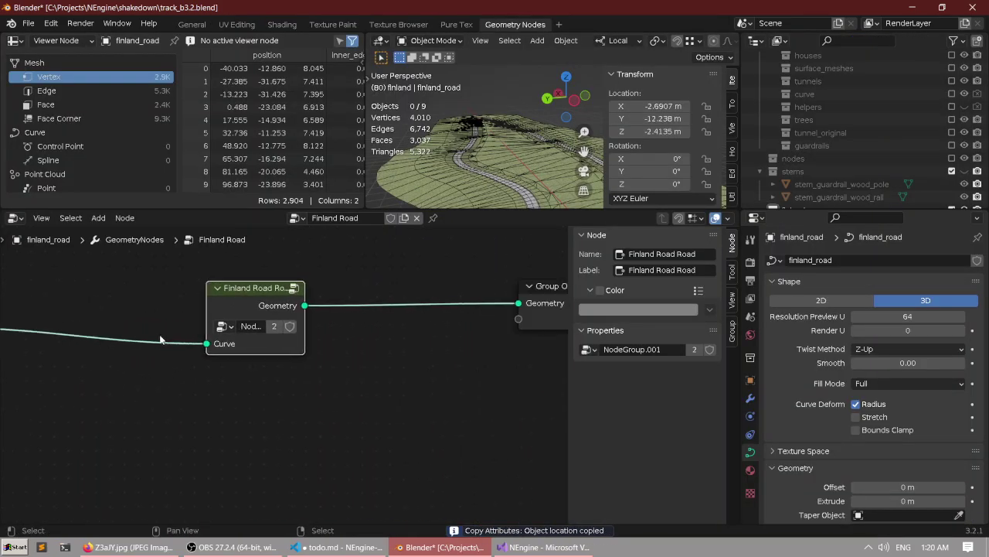
{"action": "scroll", "coordinate": [382, 309], "scroll_direction": "down", "scroll_amount": 10}
{"action": "scroll", "coordinate": [348, 332], "scroll_direction": "up", "scroll_amount": 10}
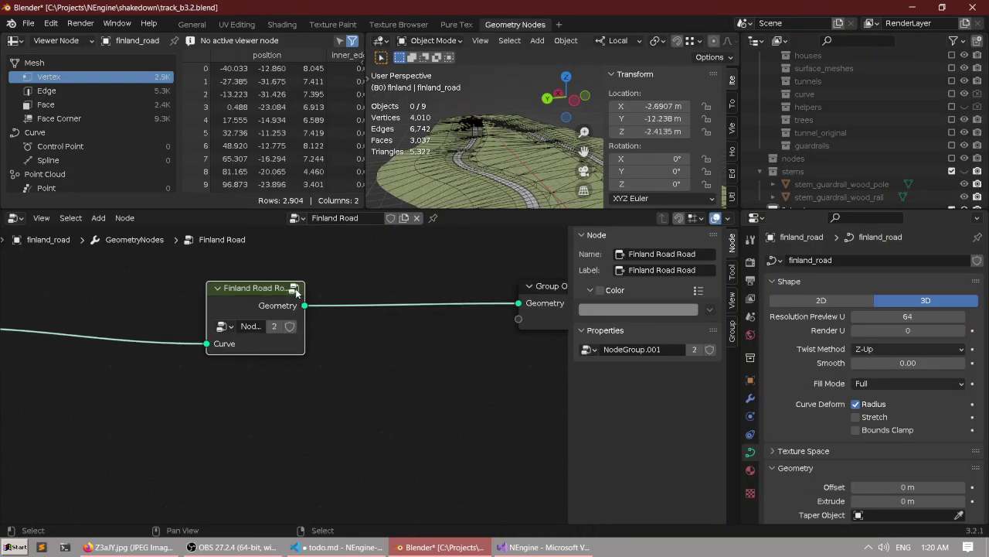
{"action": "left_click", "coordinate": [300, 287]}
{"action": "middle_click_drag", "start_coordinate": [461, 357], "coordinate": [287, 319]}
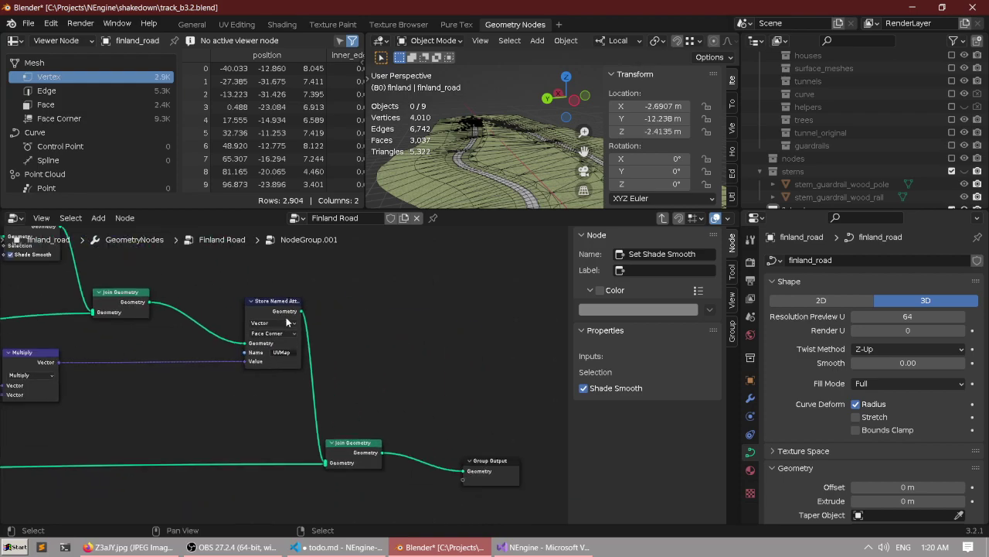
{"action": "scroll", "coordinate": [281, 352], "scroll_direction": "down", "scroll_amount": 3}
{"action": "middle_click_drag", "start_coordinate": [348, 438], "coordinate": [360, 403]}
{"action": "scroll", "coordinate": [360, 404], "scroll_direction": "up", "scroll_amount": 2}
{"action": "left_click_drag", "start_coordinate": [338, 384], "coordinate": [351, 379]}
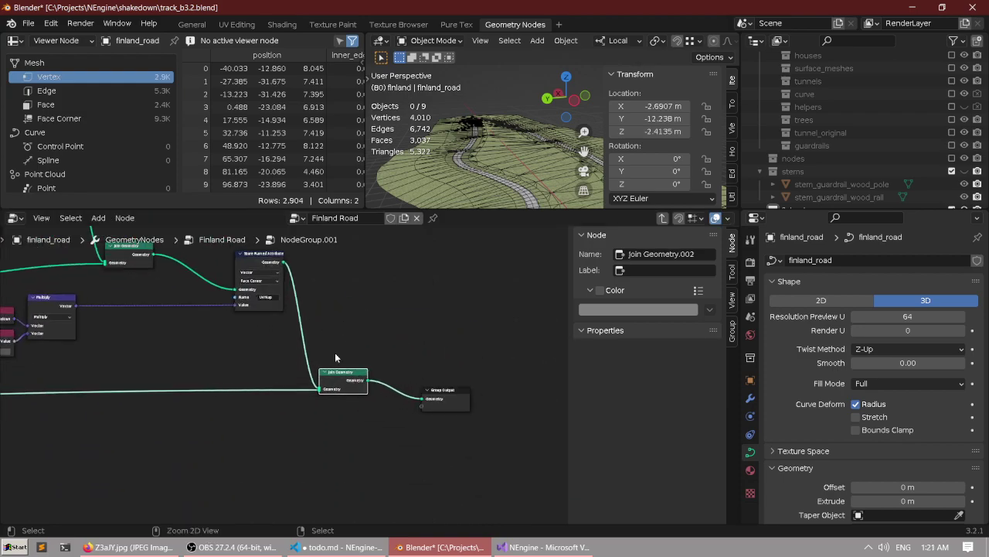
{"action": "key", "text": "ctrl+space"}
{"action": "key", "text": "ctrl+space"}
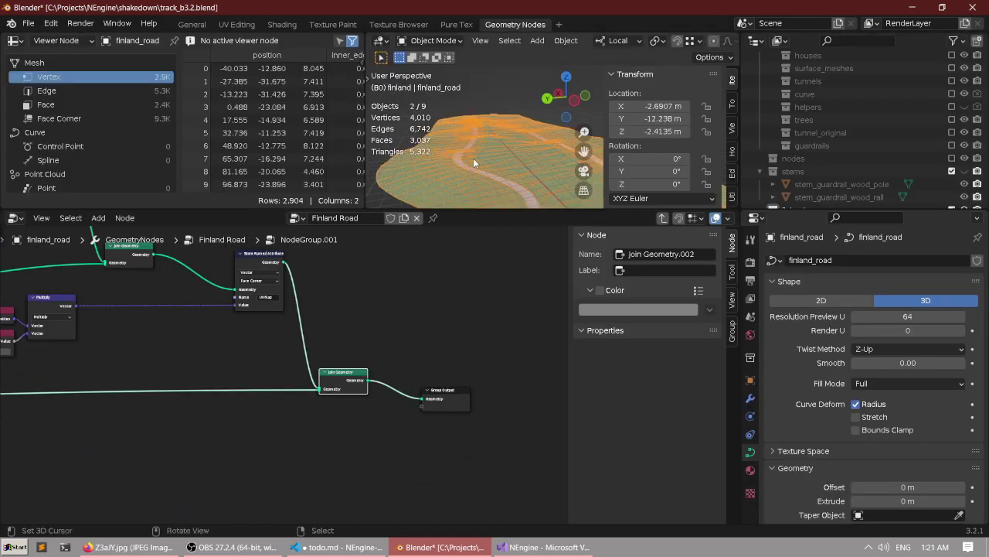
Select finland_trees and open NodeGroup.002 inside its Finland Road Trees node tree.
{"action": "middle_click_drag", "start_coordinate": [537, 183], "coordinate": [517, 160]}
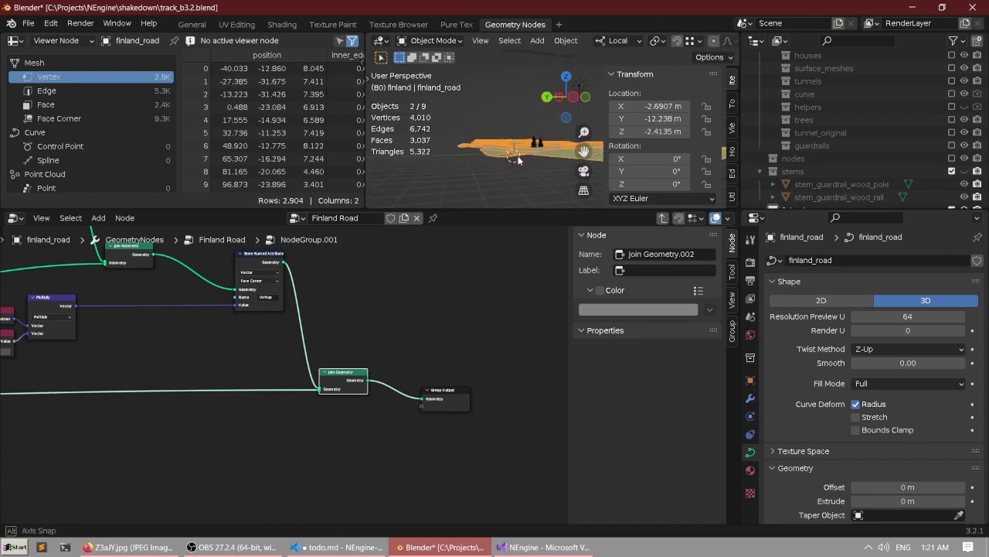
{"action": "scroll", "coordinate": [811, 114], "scroll_direction": "down", "scroll_amount": 5}
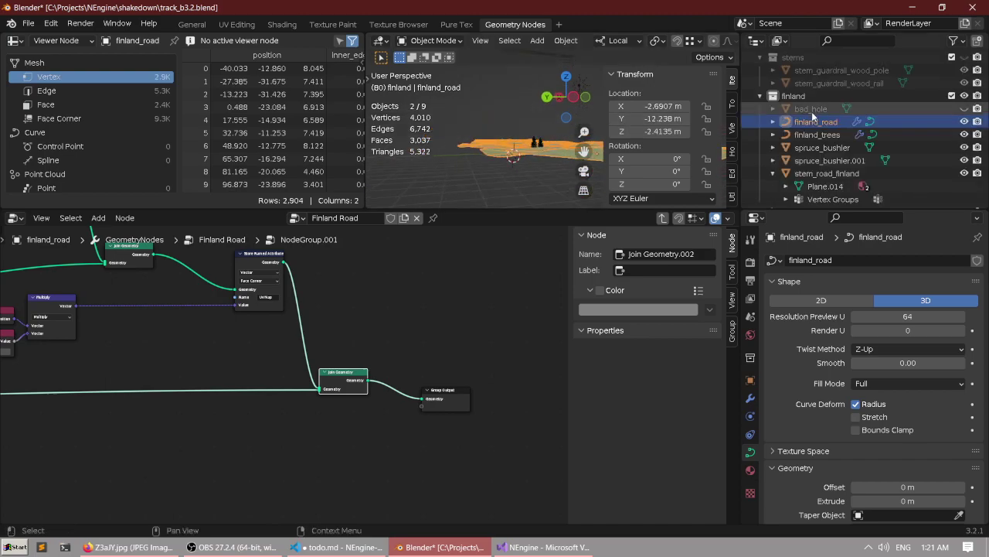
{"action": "left_click", "coordinate": [817, 134]}
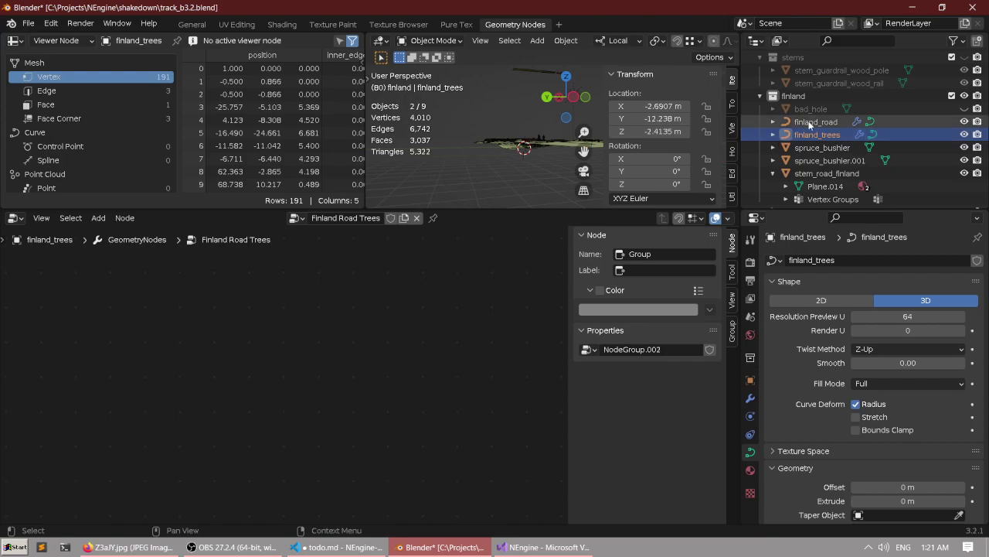
{"action": "scroll", "coordinate": [466, 122], "scroll_direction": "up", "scroll_amount": 4}
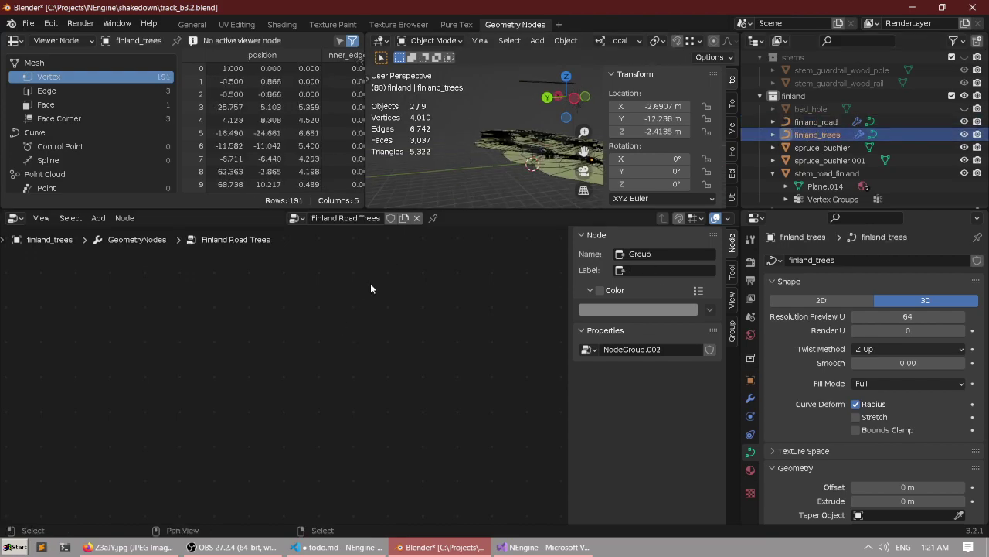
{"action": "key", "text": "Home"}
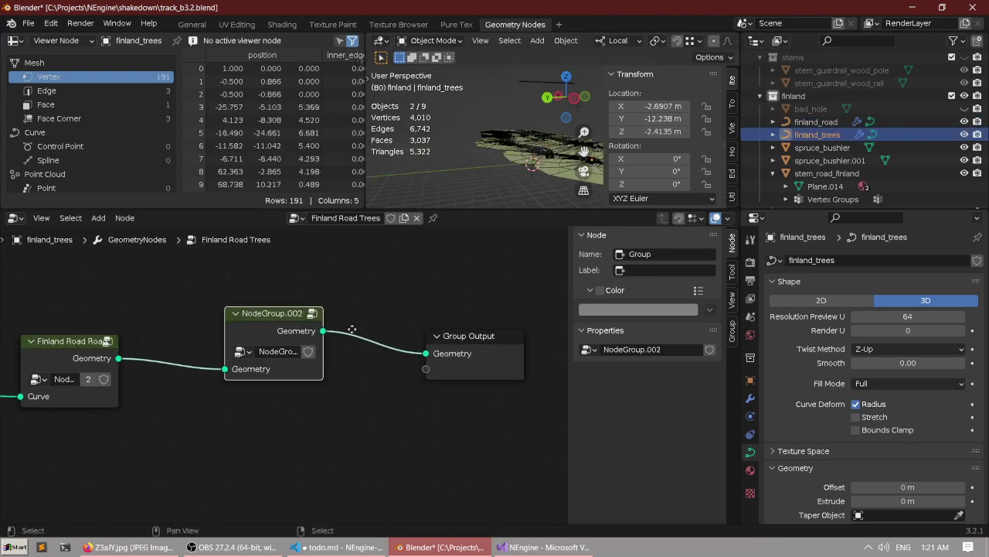
{"action": "key", "text": "Tab"}
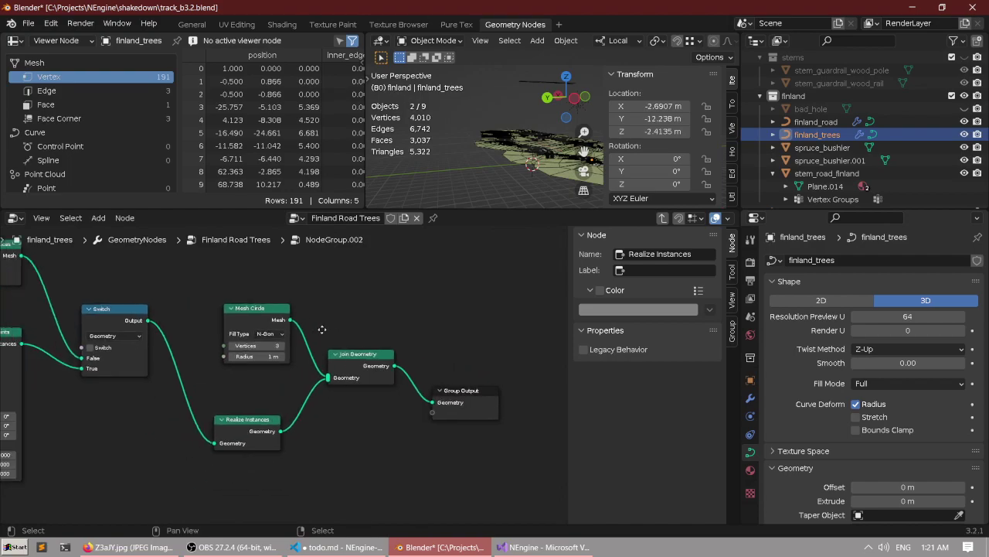
{"action": "scroll", "coordinate": [321, 329], "scroll_direction": "up", "scroll_amount": 2}
{"action": "middle_click_drag", "start_coordinate": [348, 307], "coordinate": [264, 308]}
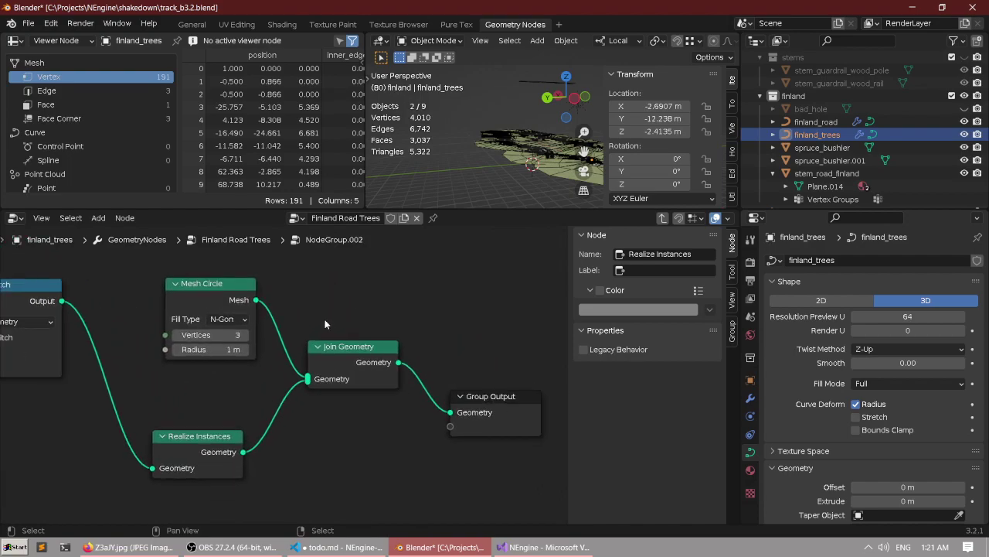
Move the Join Geometry node slightly lower between Mesh Circle and Group Output.
{"action": "left_click_drag", "start_coordinate": [335, 356], "coordinate": [331, 383]}
{"action": "scroll", "coordinate": [355, 315], "scroll_direction": "down", "scroll_amount": 1}
{"action": "scroll", "coordinate": [328, 353], "scroll_direction": "up", "scroll_amount": 3}
{"action": "middle_click_drag", "start_coordinate": [333, 327], "coordinate": [315, 314]}
{"action": "left_click_drag", "start_coordinate": [333, 373], "coordinate": [329, 359]}
{"action": "scroll", "coordinate": [316, 421], "scroll_direction": "down", "scroll_amount": 2}
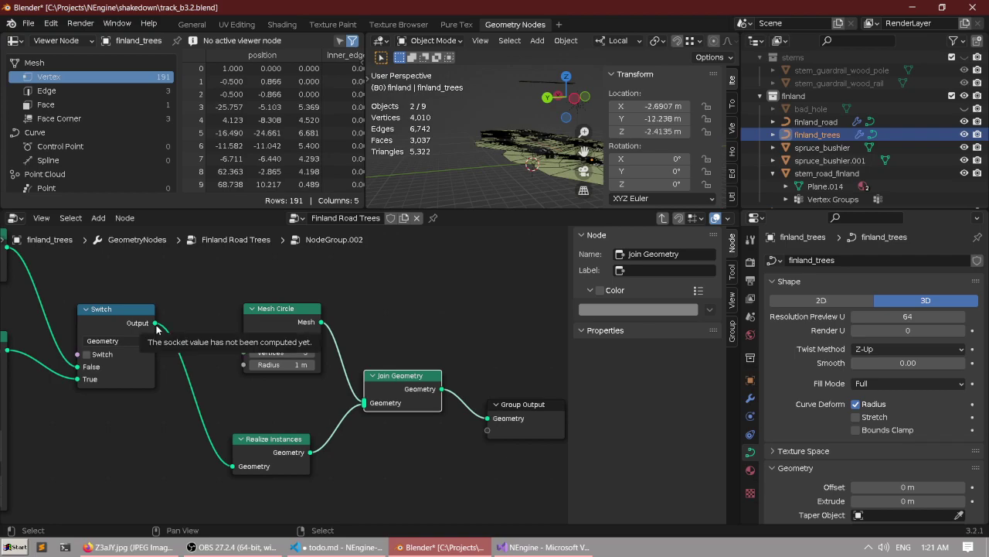
Examine the tree-scattering nodes from the group input through Instance on Points and Switch to Join Geometry.
{"action": "scroll", "coordinate": [157, 330], "scroll_direction": "down", "scroll_amount": 3}
{"action": "middle_click_drag", "start_coordinate": [157, 330], "coordinate": [222, 339]}
{"action": "scroll", "coordinate": [326, 369], "scroll_direction": "up", "scroll_amount": 2}
{"action": "mouse_move", "coordinate": [326, 369]}
{"action": "middle_mouse_down"}
{"action": "mouse_move", "coordinate": [378, 369]}
{"action": "mouse_move", "coordinate": [238, 332]}
{"action": "mouse_move", "coordinate": [335, 363]}
{"action": "middle_mouse_up"}
{"action": "scroll", "coordinate": [238, 332], "scroll_direction": "up", "scroll_amount": 4}
{"action": "scroll", "coordinate": [335, 363], "scroll_direction": "down", "scroll_amount": 1}
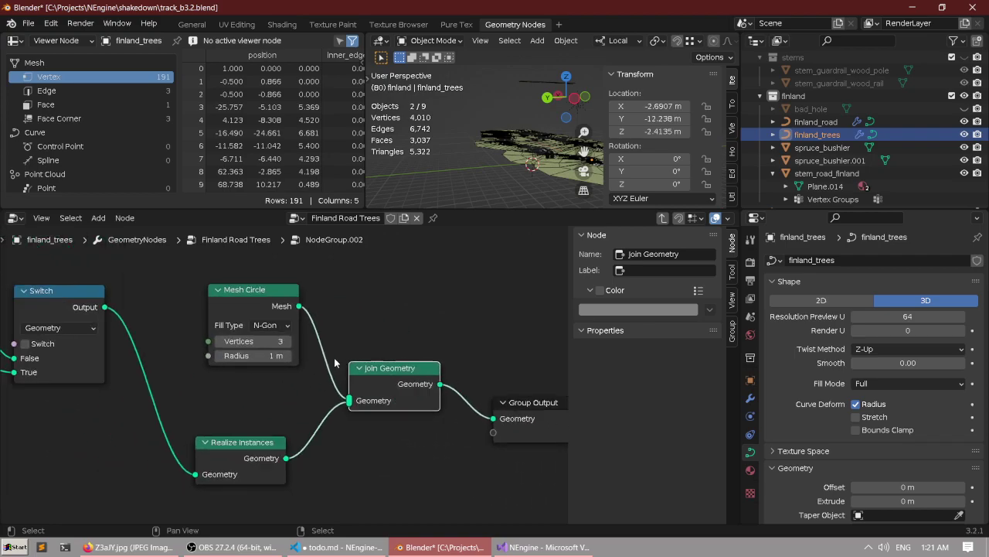
{"action": "scroll", "coordinate": [330, 349], "scroll_direction": "down", "scroll_amount": 1}
{"action": "scroll", "coordinate": [330, 349], "scroll_direction": "up", "scroll_amount": 5, "text": "ctrl"}
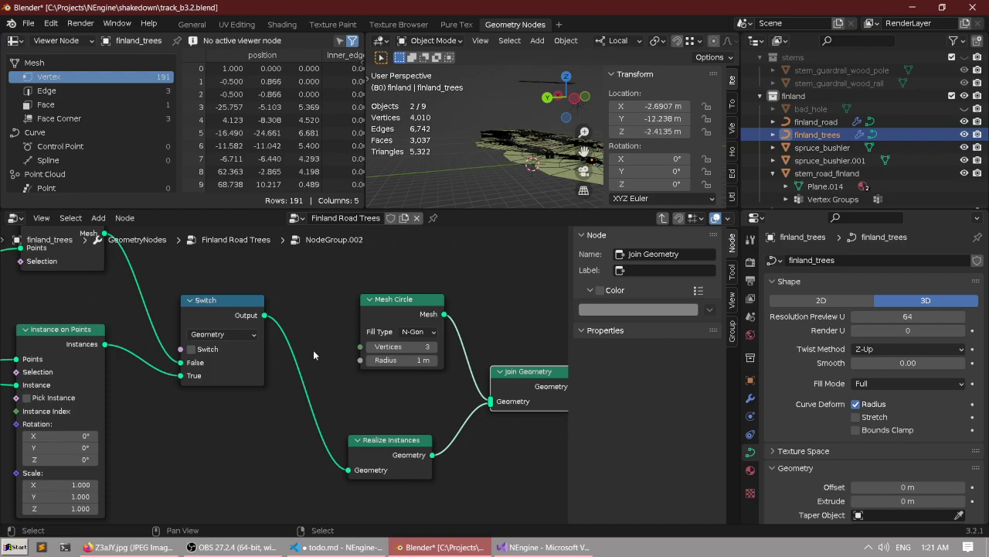
{"action": "scroll", "coordinate": [338, 350], "scroll_direction": "down", "scroll_amount": 3}
{"action": "middle_click_drag", "start_coordinate": [338, 349], "coordinate": [408, 349]}
{"action": "scroll", "coordinate": [378, 349], "scroll_direction": "up", "scroll_amount": 2}
{"action": "scroll", "coordinate": [343, 349], "scroll_direction": "down", "scroll_amount": 3}
{"action": "middle_click_drag", "start_coordinate": [342, 348], "coordinate": [422, 356]}
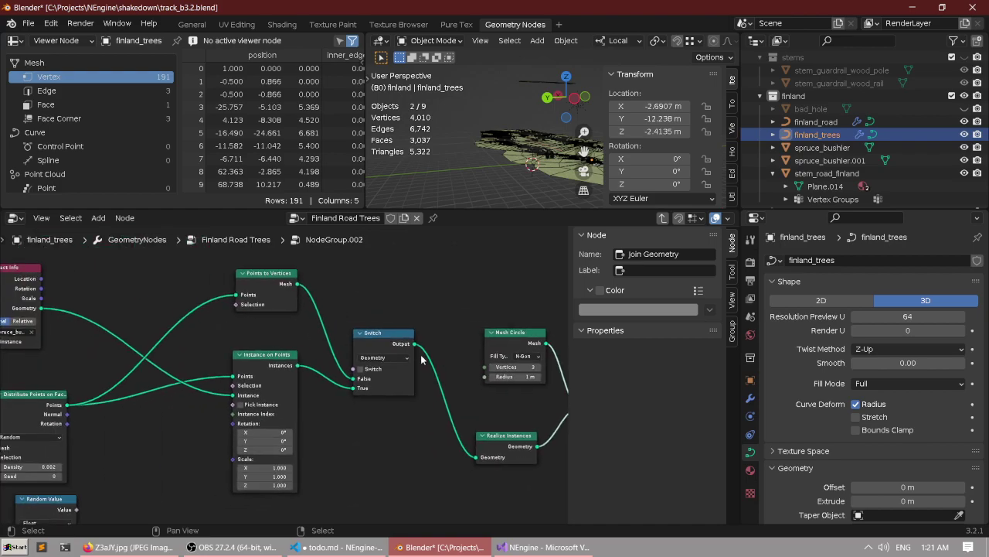
{"action": "scroll", "coordinate": [284, 323], "scroll_direction": "up", "scroll_amount": 3}
{"action": "scroll", "coordinate": [229, 350], "scroll_direction": "down", "scroll_amount": 10}
{"action": "middle_click_drag", "start_coordinate": [213, 349], "coordinate": [354, 336]}
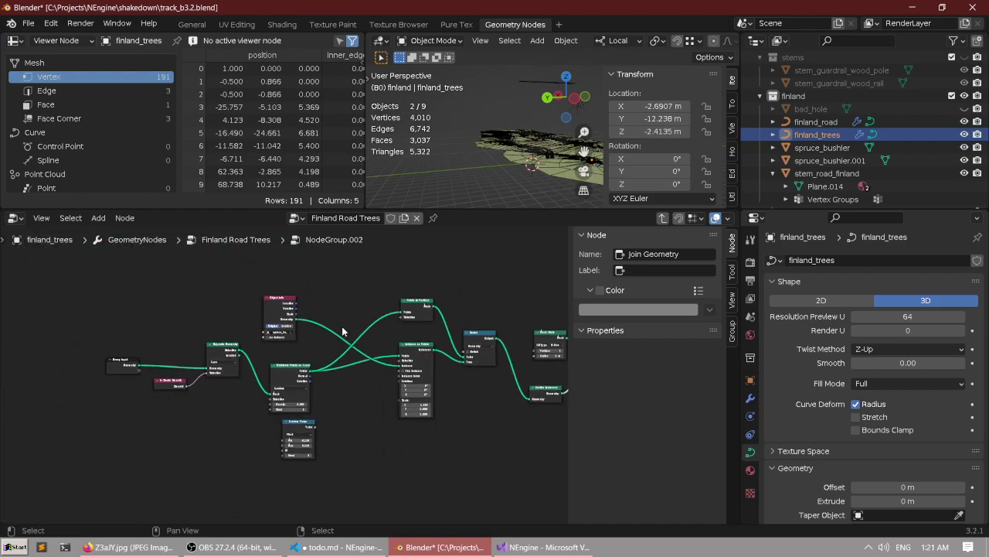
Maximize the node editor and rearrange Realize Instances and Switch so Realize Instances sits before Switch.
{"action": "key", "text": "ctrl+space"}
{"action": "middle_click_drag", "start_coordinate": [395, 306], "coordinate": [335, 347]}
{"action": "scroll", "coordinate": [334, 347], "scroll_direction": "up", "scroll_amount": 2}
{"action": "left_click_drag", "start_coordinate": [37, 153], "coordinate": [645, 537]}
{"action": "middle_click_drag", "start_coordinate": [620, 393], "coordinate": [358, 371]}
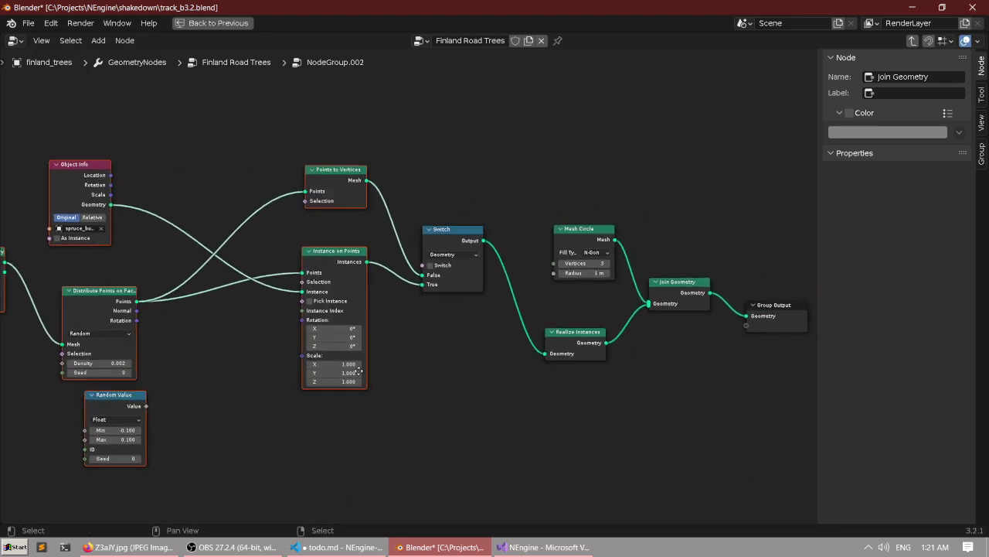
{"action": "left_click_drag", "start_coordinate": [556, 336], "coordinate": [417, 364]}
{"action": "scroll", "coordinate": [362, 290], "scroll_direction": "up", "scroll_amount": 2}
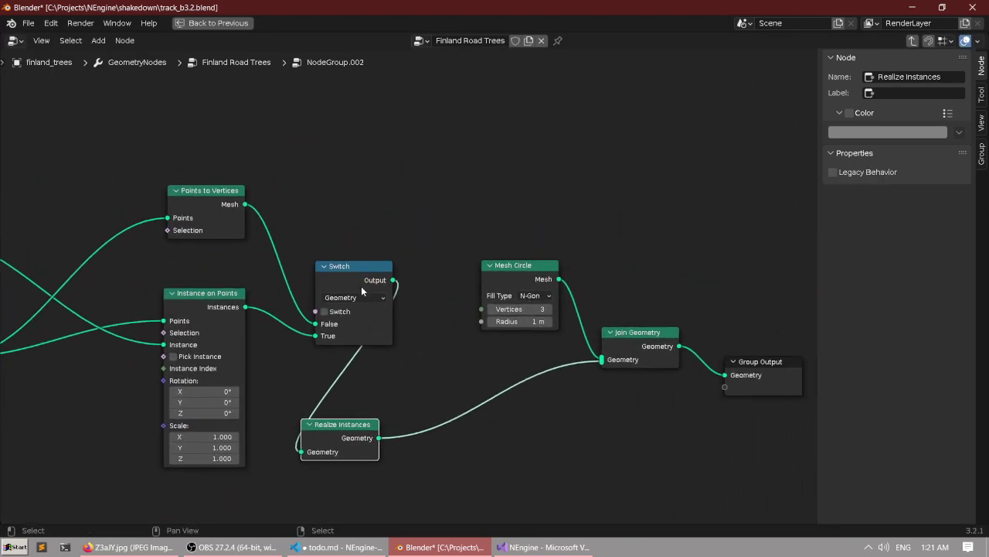
{"action": "left_click_drag", "start_coordinate": [356, 279], "coordinate": [435, 292]}
{"action": "scroll", "coordinate": [411, 287], "scroll_direction": "up", "scroll_amount": 4}
Route Instance on Points through Realize Instances into the Switch node's True input.
{"action": "left_click_drag", "start_coordinate": [368, 493], "coordinate": [394, 374]}
{"action": "left_click_drag", "start_coordinate": [335, 480], "coordinate": [302, 387]}
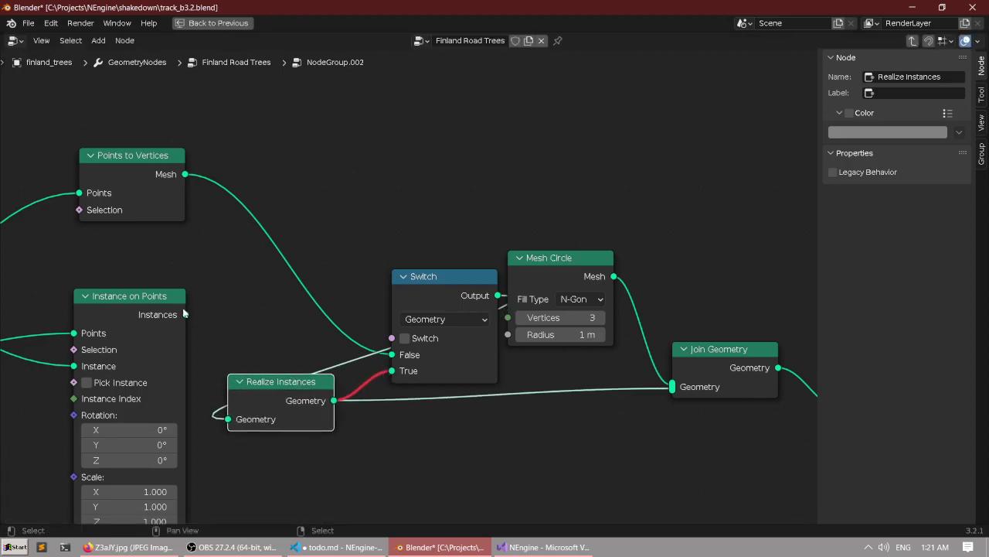
{"action": "left_click_drag", "start_coordinate": [185, 314], "coordinate": [228, 419]}
{"action": "middle_click_drag", "start_coordinate": [410, 352], "coordinate": [397, 342]}
{"action": "scroll", "coordinate": [393, 325], "scroll_direction": "up", "scroll_amount": 2}
{"action": "mouse_move", "coordinate": [263, 384]}
{"action": "left_mouse_down"}
{"action": "mouse_move", "coordinate": [269, 361]}
{"action": "mouse_move", "coordinate": [273, 389]}
{"action": "left_mouse_up"}
{"action": "scroll", "coordinate": [448, 413], "scroll_direction": "down", "scroll_amount": 3}
{"action": "middle_click_drag", "start_coordinate": [483, 421], "coordinate": [361, 383]}
{"action": "scroll", "coordinate": [371, 380], "scroll_direction": "up", "scroll_amount": 1}
{"action": "scroll", "coordinate": [452, 333], "scroll_direction": "down", "scroll_amount": 2}
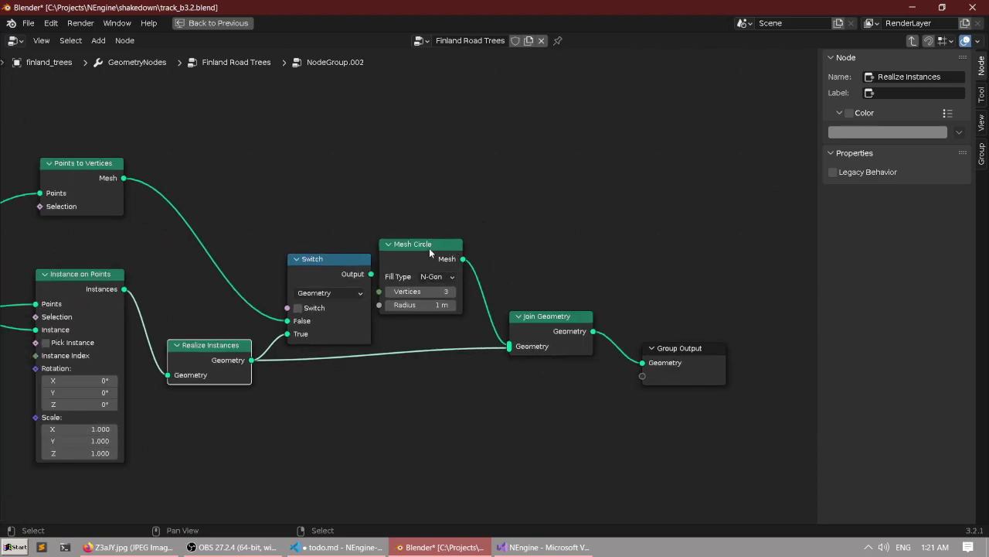
Space out Mesh Circle and Join Geometry, and connect the Switch output to Join Geometry in place of Realize Instances.
{"action": "left_click_drag", "start_coordinate": [429, 247], "coordinate": [449, 177]}
{"action": "scroll", "coordinate": [403, 282], "scroll_direction": "up", "scroll_amount": 2}
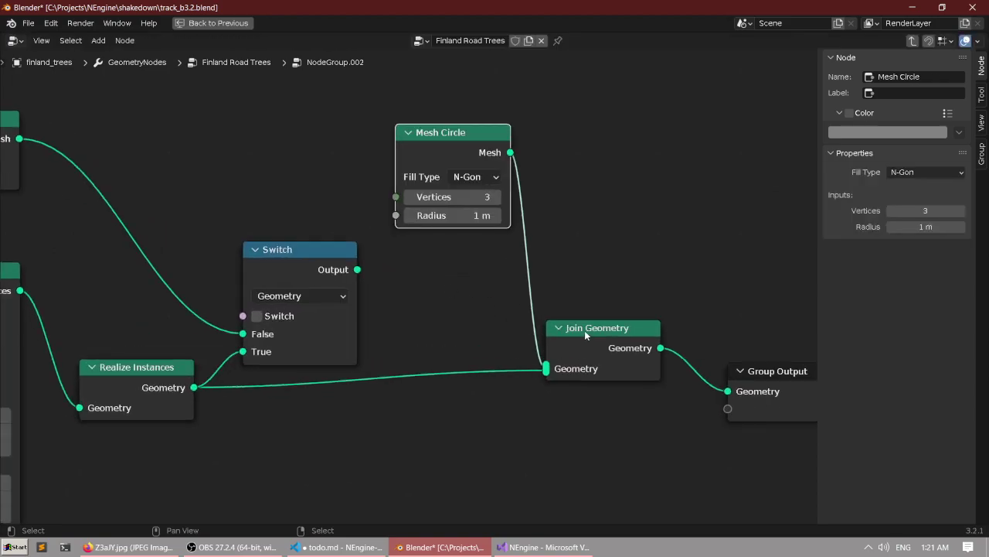
{"action": "left_click_drag", "start_coordinate": [584, 331], "coordinate": [606, 331]}
{"action": "scroll", "coordinate": [461, 301], "scroll_direction": "up", "scroll_amount": 1}
{"action": "mouse_move", "coordinate": [578, 380]}
{"action": "left_mouse_down"}
{"action": "mouse_move", "coordinate": [477, 391]}
{"action": "mouse_move", "coordinate": [331, 261]}
{"action": "mouse_move", "coordinate": [584, 380]}
{"action": "left_mouse_up"}
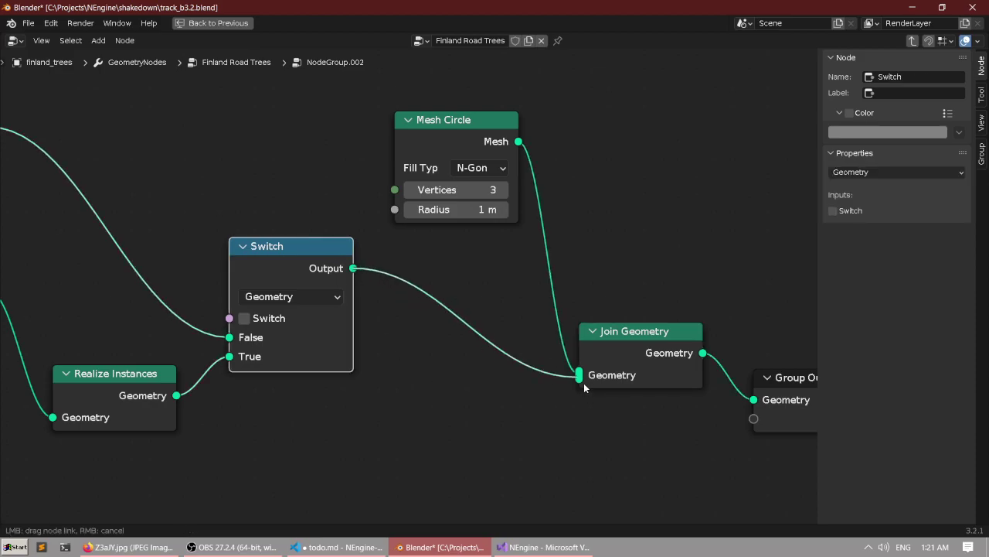
{"action": "scroll", "coordinate": [439, 282], "scroll_direction": "down", "scroll_amount": 2}
{"action": "scroll", "coordinate": [371, 297], "scroll_direction": "up", "scroll_amount": 1}
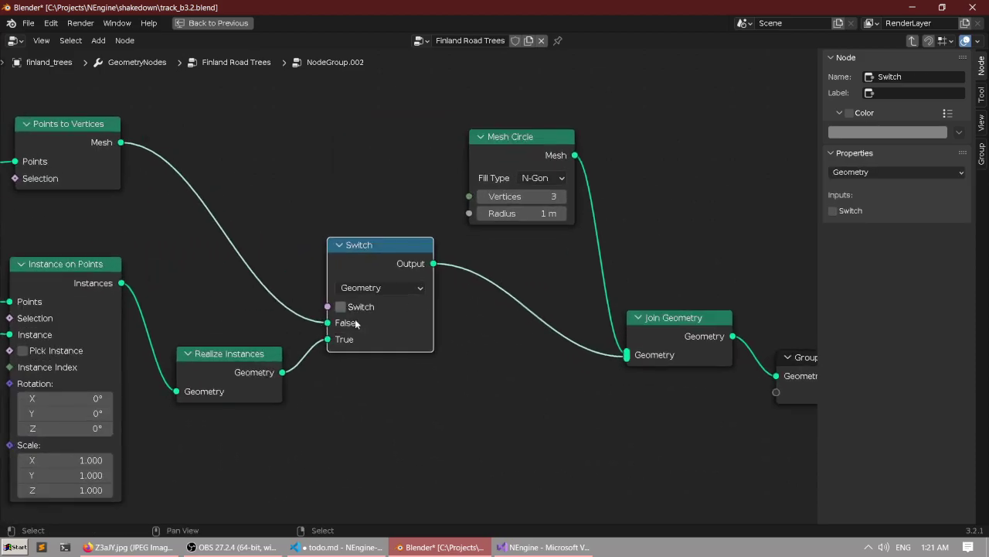
Move Switch, Mesh Circle, Join Geometry and Group Output up together, and raise Realize Instances beside Instance on Points.
{"action": "scroll", "coordinate": [241, 357], "scroll_direction": "down", "scroll_amount": 2}
{"action": "middle_click_drag", "start_coordinate": [242, 356], "coordinate": [272, 366]}
{"action": "scroll", "coordinate": [425, 361], "scroll_direction": "down", "scroll_amount": 4}
{"action": "left_click_drag", "start_coordinate": [293, 163], "coordinate": [679, 402]}
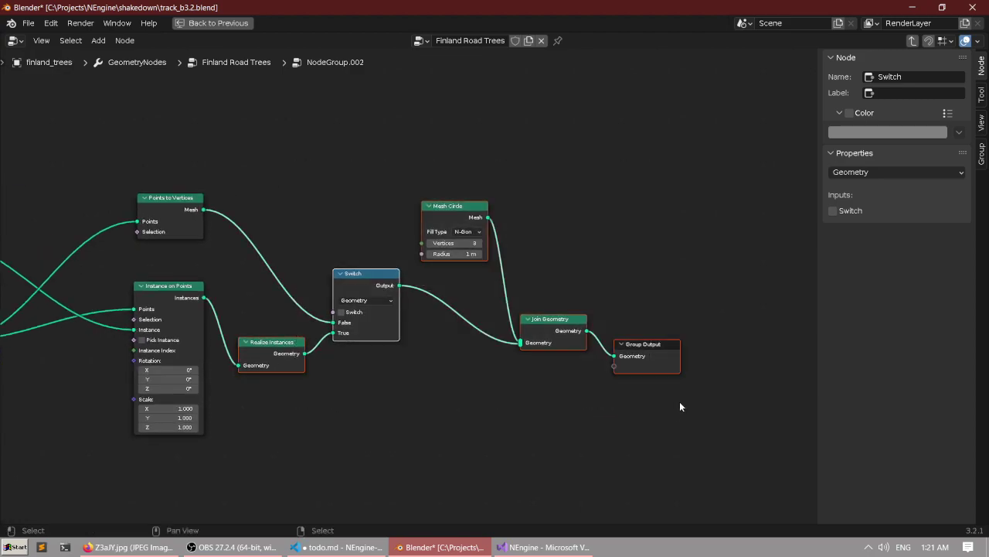
{"action": "left_click", "coordinate": [375, 160]}
{"action": "left_click_drag", "start_coordinate": [374, 156], "coordinate": [653, 414]}
{"action": "left_click_drag", "start_coordinate": [367, 272], "coordinate": [386, 216]}
{"action": "left_click_drag", "start_coordinate": [279, 338], "coordinate": [283, 279]}
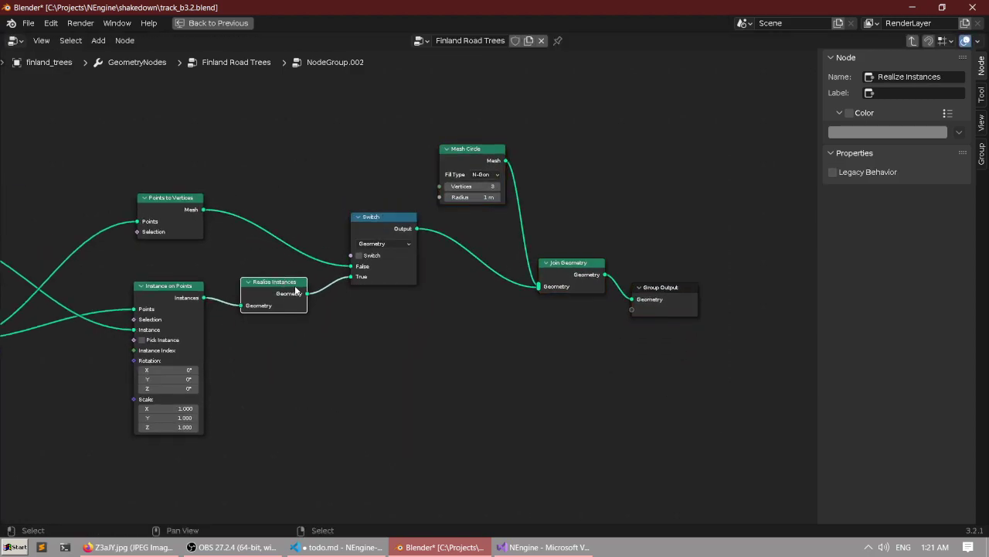
Shift the Switch node and everything downstream of it slightly further up, leaving Realize Instances in place.
{"action": "middle_click_drag", "start_coordinate": [296, 289], "coordinate": [298, 364]}
{"action": "left_click_drag", "start_coordinate": [308, 163], "coordinate": [655, 379]}
{"action": "left_click_drag", "start_coordinate": [354, 184], "coordinate": [659, 386]}
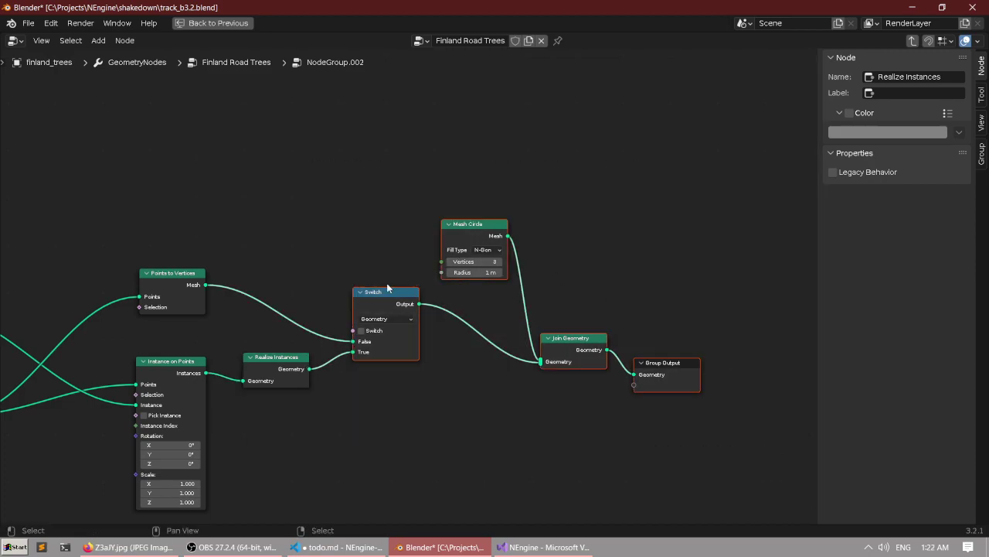
{"action": "left_click_drag", "start_coordinate": [380, 291], "coordinate": [374, 261]}
{"action": "left_click", "coordinate": [344, 260]}
{"action": "middle_click_drag", "start_coordinate": [289, 282], "coordinate": [388, 263]}
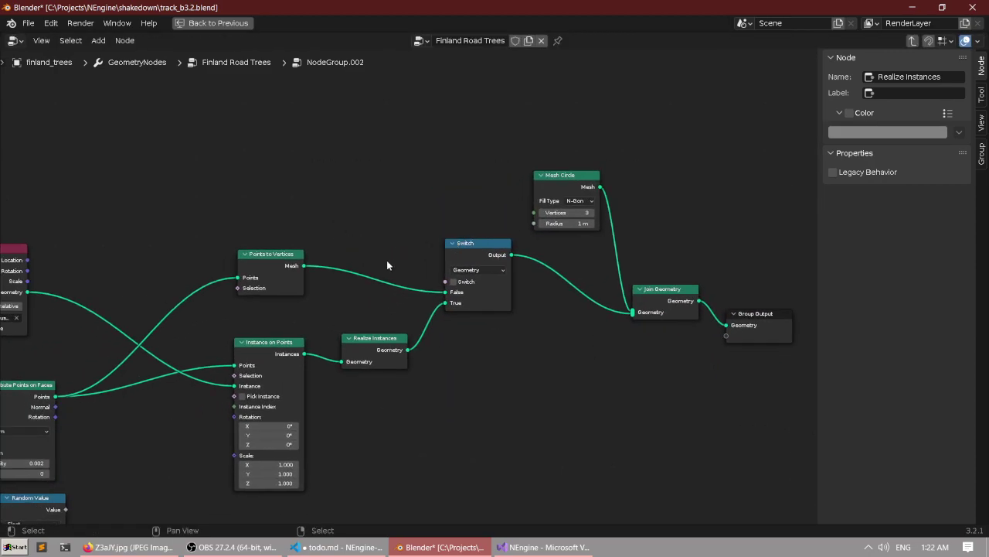
Move the Points to Vertices node closer to the Switch node in the tree scattering group.
{"action": "scroll", "coordinate": [340, 262], "scroll_direction": "up", "scroll_amount": 3}
{"action": "left_click_drag", "start_coordinate": [237, 259], "coordinate": [310, 256]}
{"action": "scroll", "coordinate": [377, 303], "scroll_direction": "down", "scroll_amount": 1}
{"action": "middle_click_drag", "start_coordinate": [381, 307], "coordinate": [464, 300]}
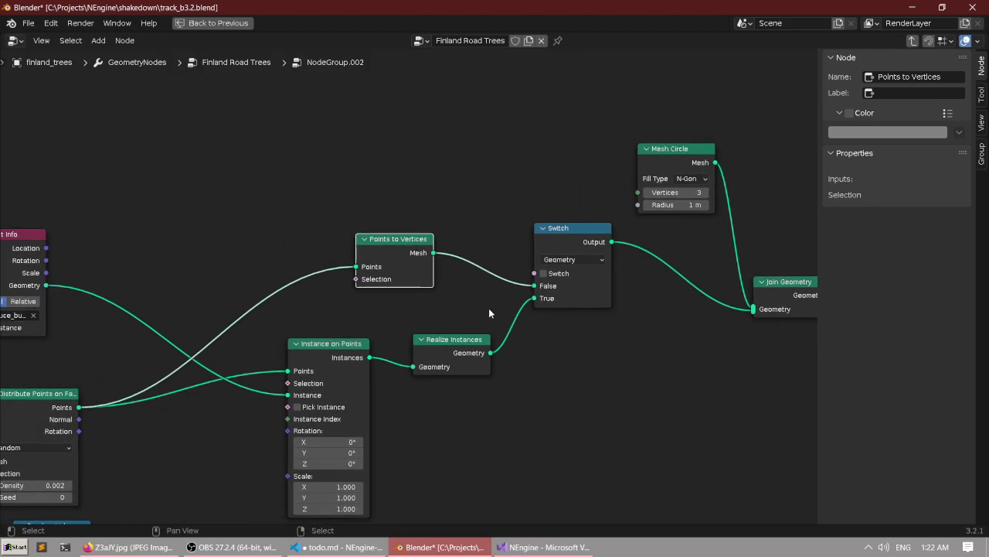
{"action": "middle_click_drag", "start_coordinate": [587, 327], "coordinate": [418, 351]}
{"action": "scroll", "coordinate": [417, 350], "scroll_direction": "up", "scroll_amount": 1}
{"action": "left_click_drag", "start_coordinate": [181, 256], "coordinate": [180, 258]}
{"action": "middle_click_drag", "start_coordinate": [393, 282], "coordinate": [252, 305]}
Restore the multi-editor layout and connect the Switch output straight to Group Output, bypassing Join Geometry.
{"action": "key", "text": "ctrl+space"}
{"action": "scroll", "coordinate": [484, 162], "scroll_direction": "up", "scroll_amount": 3}
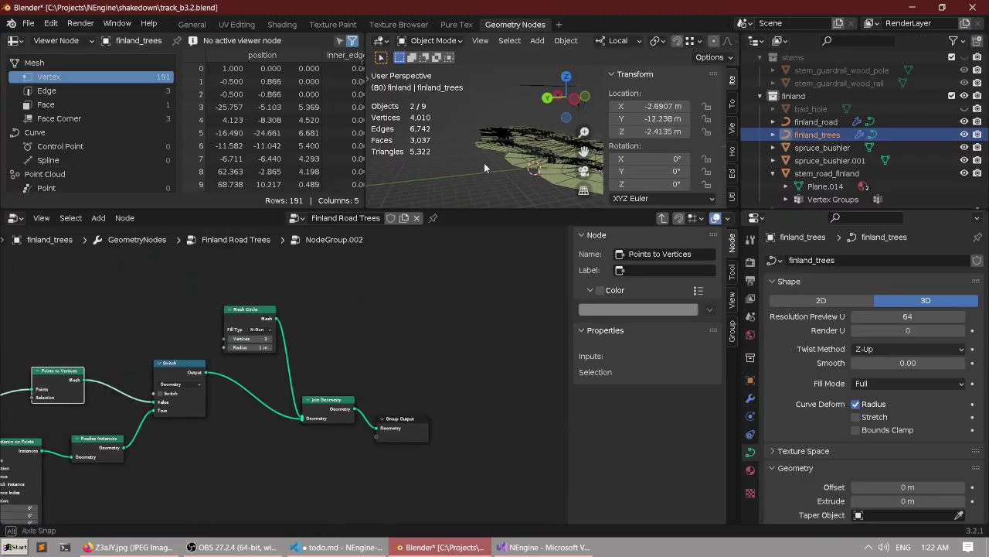
{"action": "scroll", "coordinate": [394, 433], "scroll_direction": "up", "scroll_amount": 3}
{"action": "scroll", "coordinate": [338, 370], "scroll_direction": "up", "scroll_amount": 1}
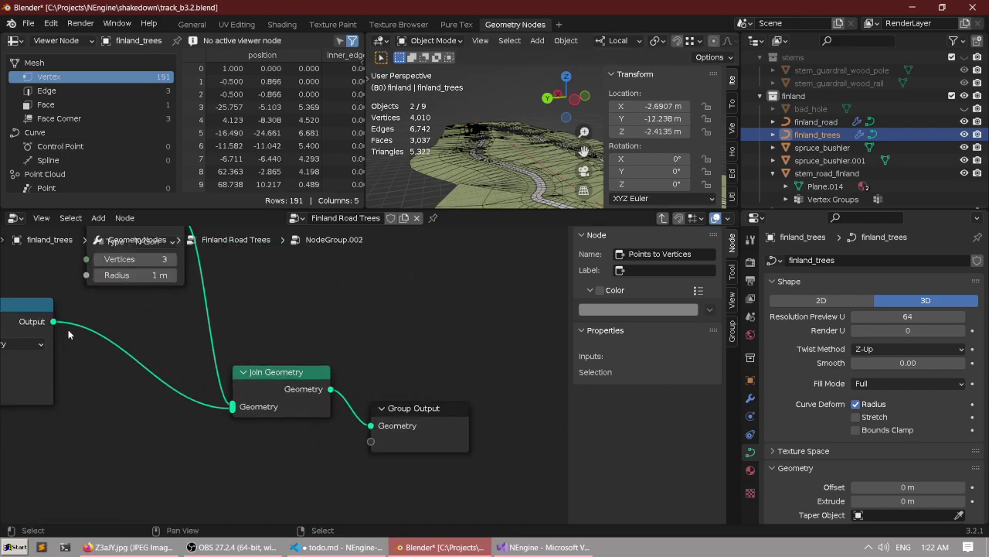
{"action": "left_click_drag", "start_coordinate": [54, 322], "coordinate": [373, 425]}
{"action": "middle_click_drag", "start_coordinate": [494, 174], "coordinate": [471, 193]}
{"action": "scroll", "coordinate": [516, 145], "scroll_direction": "up", "scroll_amount": 3}
{"action": "scroll", "coordinate": [459, 271], "scroll_direction": "down", "scroll_amount": 2}
{"action": "middle_click_drag", "start_coordinate": [310, 369], "coordinate": [347, 357]}
{"action": "scroll", "coordinate": [348, 356], "scroll_direction": "up", "scroll_amount": 2}
{"action": "left_click_drag", "start_coordinate": [351, 353], "coordinate": [355, 351]}
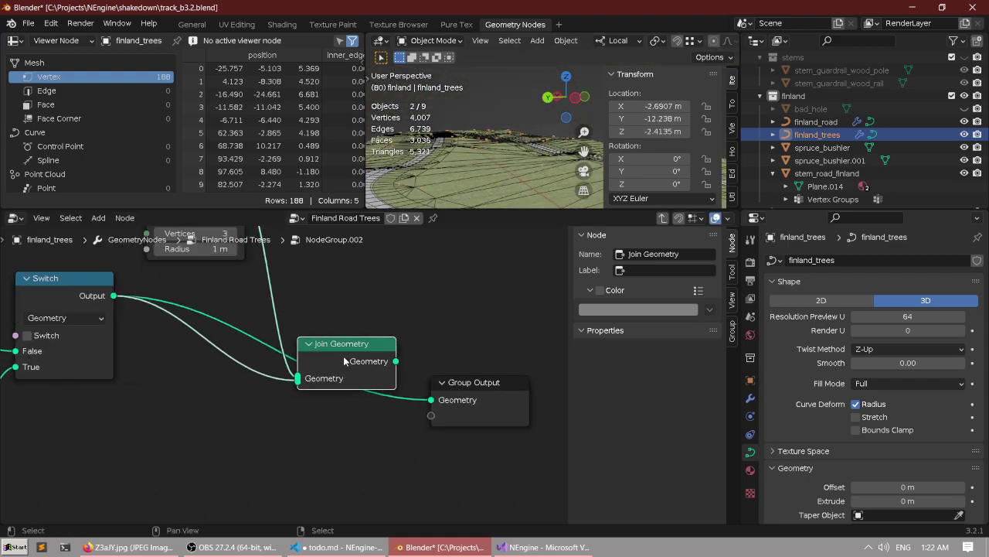
Reconnect the Join Geometry output to Group Output and check the resulting vertex rows in the spreadsheet.
{"action": "scroll", "coordinate": [346, 359], "scroll_direction": "down", "scroll_amount": 3}
{"action": "middle_click_drag", "start_coordinate": [351, 346], "coordinate": [330, 379]}
{"action": "scroll", "coordinate": [328, 377], "scroll_direction": "up", "scroll_amount": 2}
{"action": "scroll", "coordinate": [316, 345], "scroll_direction": "down", "scroll_amount": 3}
{"action": "scroll", "coordinate": [312, 360], "scroll_direction": "up", "scroll_amount": 3}
{"action": "middle_click_drag", "start_coordinate": [316, 342], "coordinate": [328, 362]}
{"action": "scroll", "coordinate": [313, 356], "scroll_direction": "down", "scroll_amount": 1}
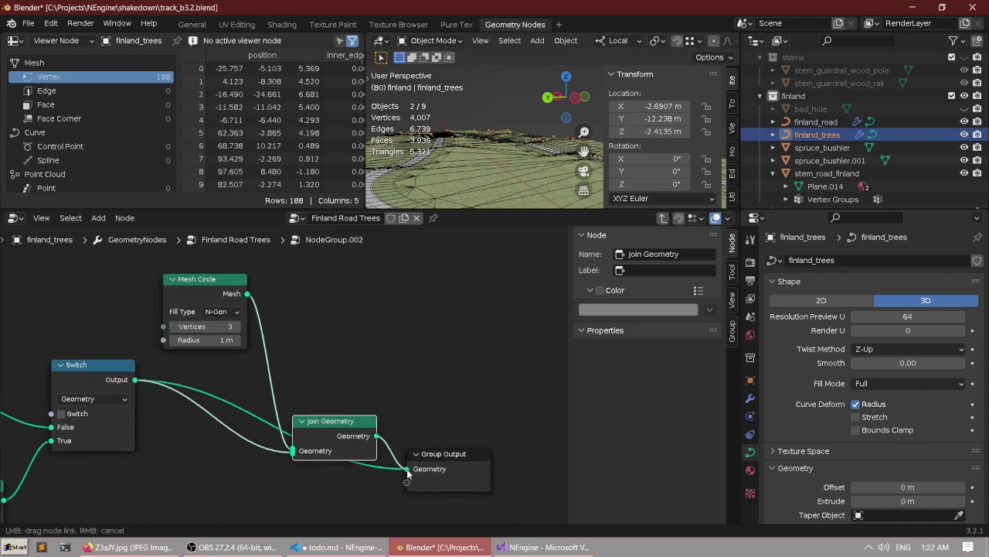
{"action": "left_click_drag", "start_coordinate": [407, 473], "coordinate": [477, 255]}
{"action": "scroll", "coordinate": [348, 159], "scroll_direction": "down", "scroll_amount": 3}
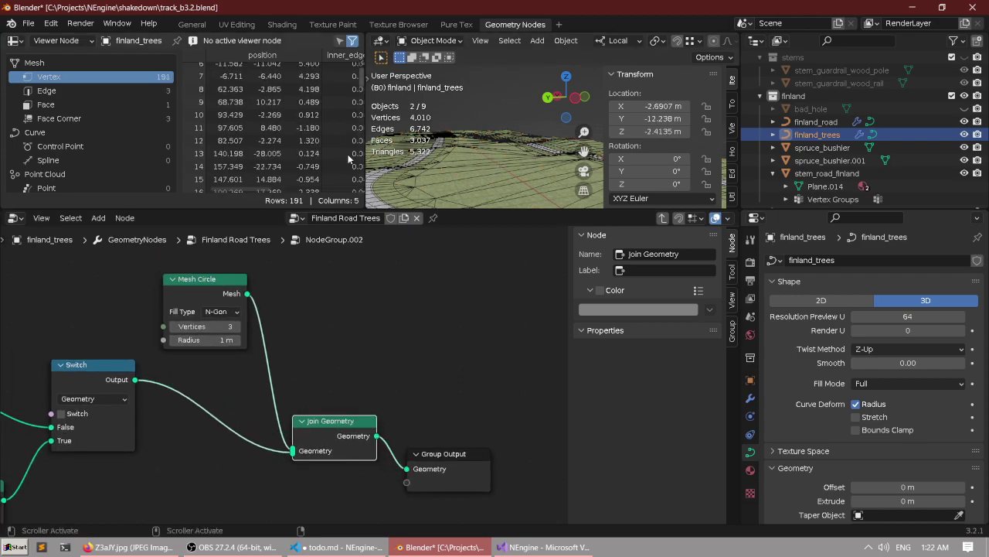
{"action": "scroll", "coordinate": [348, 158], "scroll_direction": "up", "scroll_amount": 3}
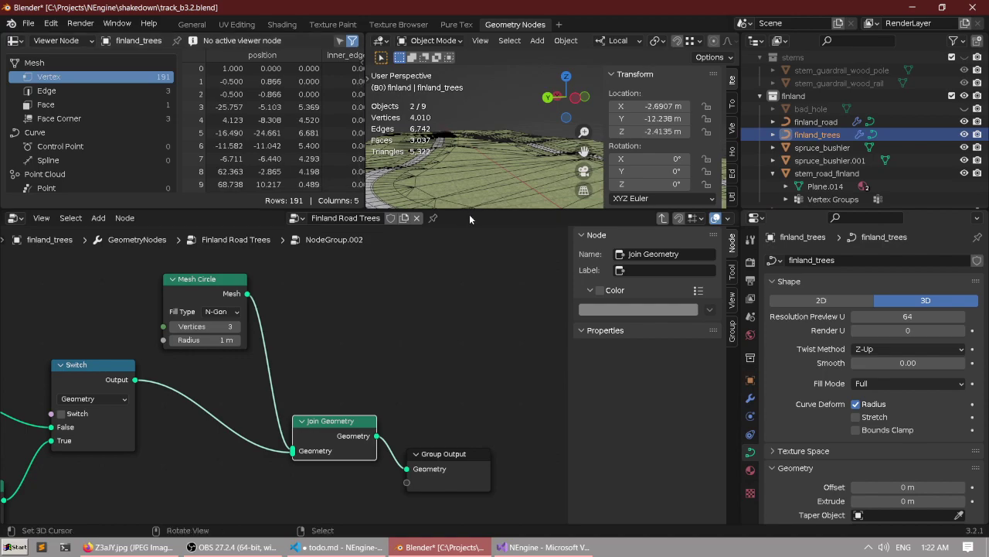
Enlarge the upper editors, select the road terrain and maximize the 3D viewport around it.
{"action": "left_click_drag", "start_coordinate": [470, 211], "coordinate": [475, 304]}
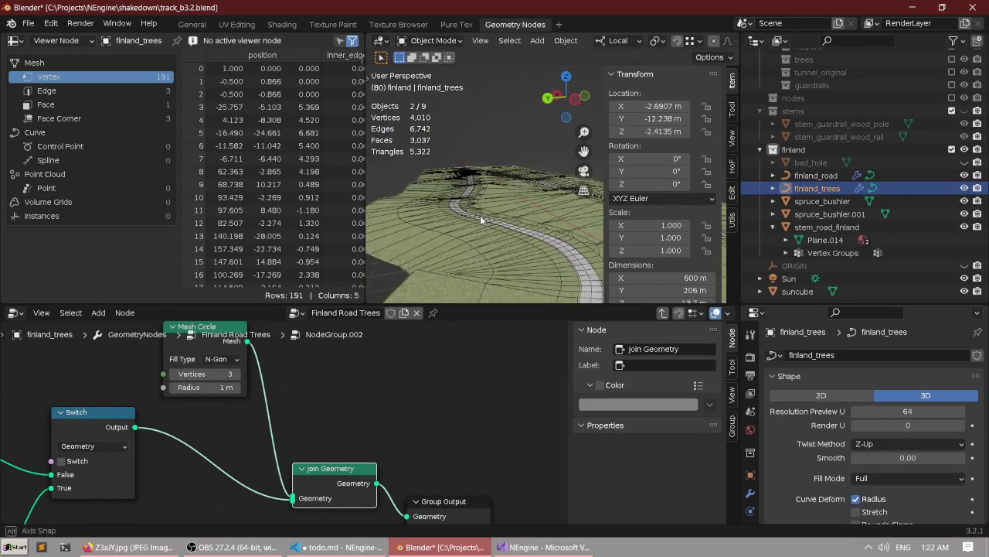
{"action": "mouse_move", "coordinate": [480, 215]}
{"action": "middle_mouse_down"}
{"action": "mouse_move", "coordinate": [482, 235]}
{"action": "mouse_move", "coordinate": [479, 216]}
{"action": "middle_mouse_up"}
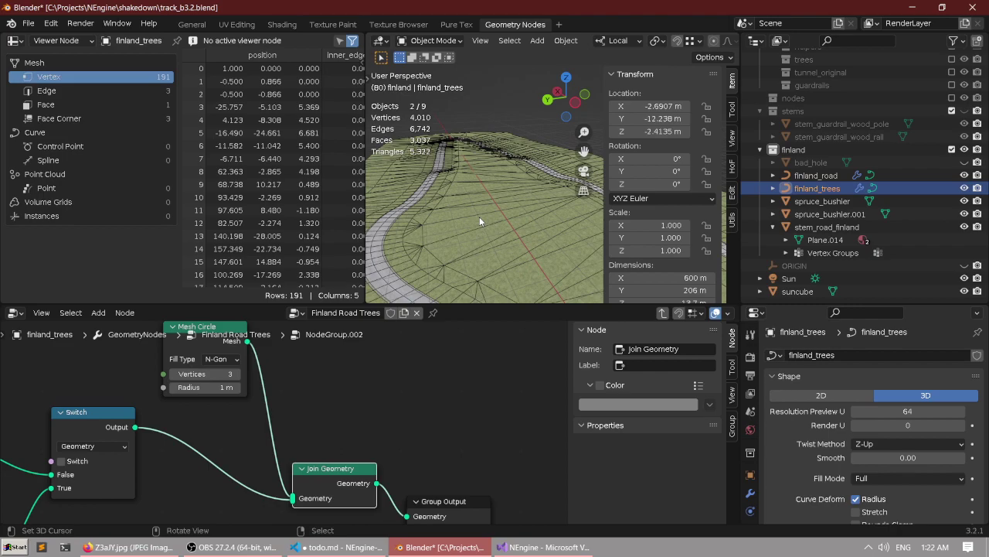
{"action": "scroll", "coordinate": [480, 216], "scroll_direction": "down", "scroll_amount": 3}
{"action": "left_click", "coordinate": [489, 216]}
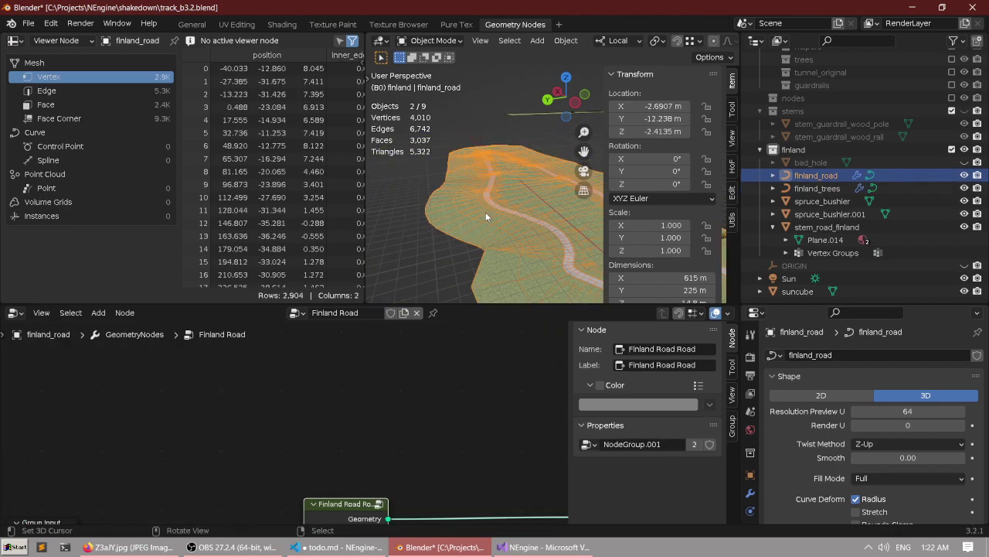
{"action": "scroll", "coordinate": [485, 216], "scroll_direction": "up", "scroll_amount": 3}
{"action": "scroll", "coordinate": [470, 165], "scroll_direction": "down", "scroll_amount": 3}
{"action": "key", "text": "ctrl+space"}
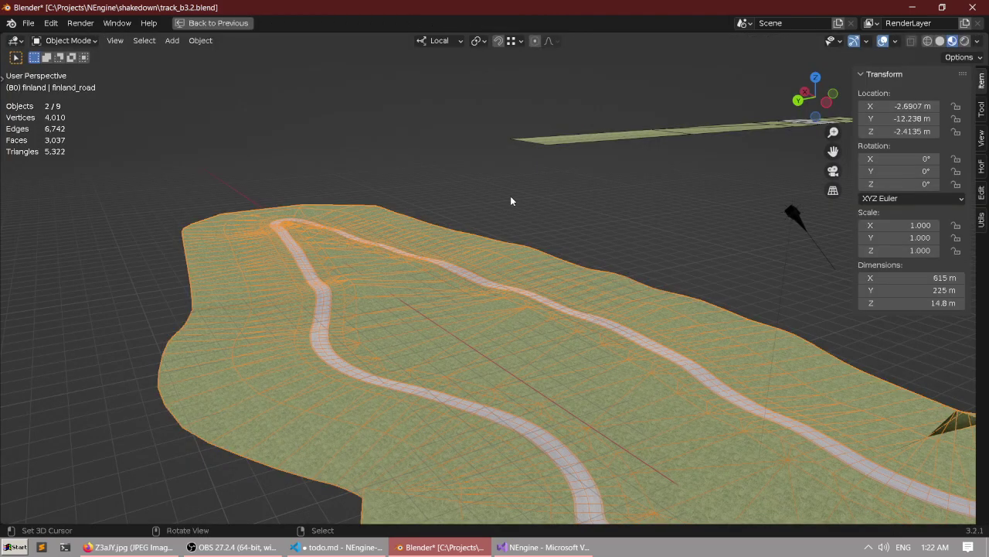
Deselect all objects and save the blend file.
{"action": "key", "text": "alt+a"}
{"action": "middle_click_drag", "start_coordinate": [504, 195], "coordinate": [464, 197]}
{"action": "key", "text": "ctrl+s"}
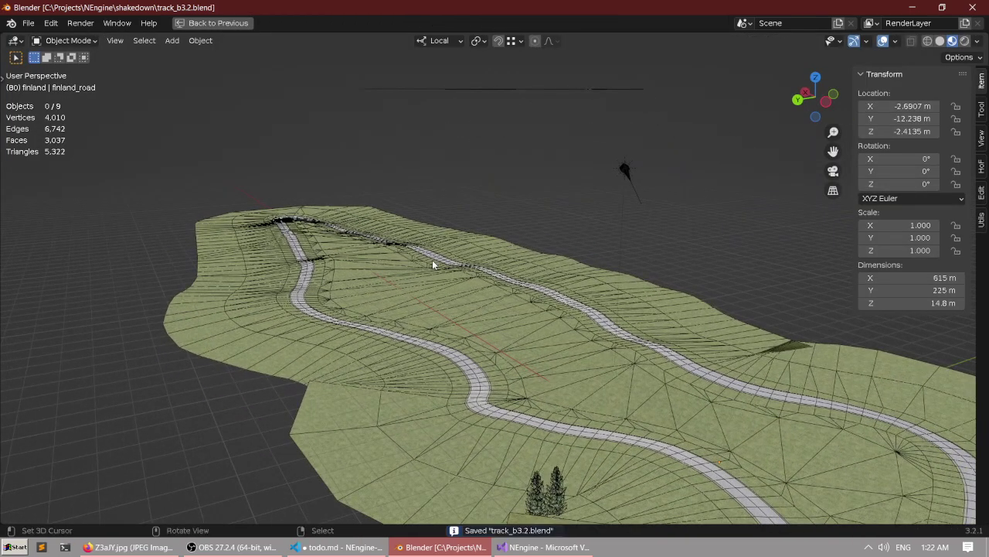
Apply and convert finland_road and finland_trees to meshes with the Attribute Converter, using UVMap and Color as the map names.
{"action": "right_click", "coordinate": [434, 264]}
{"action": "right_click", "coordinate": [442, 257], "text": "shift"}
{"action": "scroll", "coordinate": [450, 246], "scroll_direction": "down", "scroll_amount": 2}
{"action": "scroll", "coordinate": [444, 240], "scroll_direction": "up", "scroll_amount": 4}
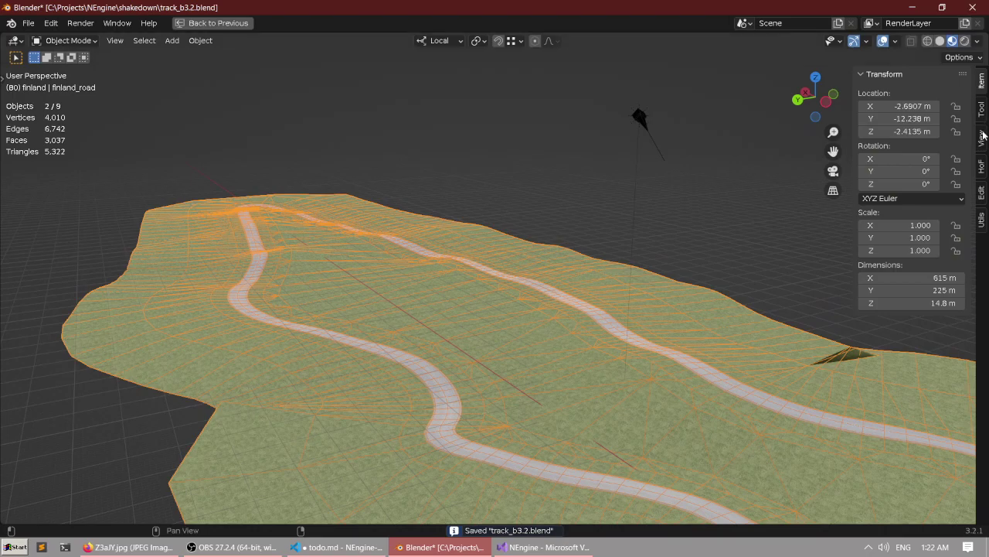
{"action": "left_click", "coordinate": [981, 220]}
{"action": "scroll", "coordinate": [488, 216], "scroll_direction": "down", "scroll_amount": 2}
{"action": "scroll", "coordinate": [487, 217], "scroll_direction": "up", "scroll_amount": 4}
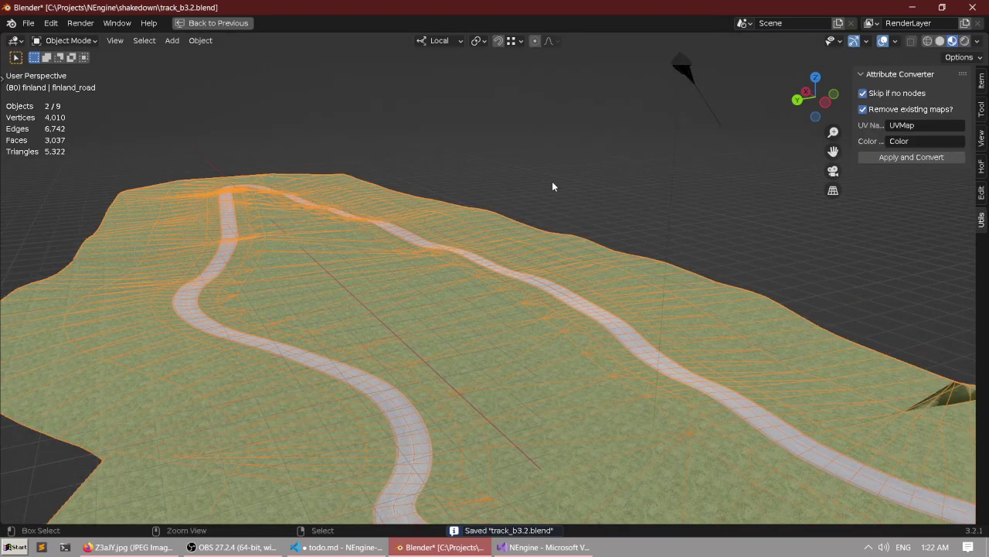
{"action": "key", "text": "ctrl+space"}
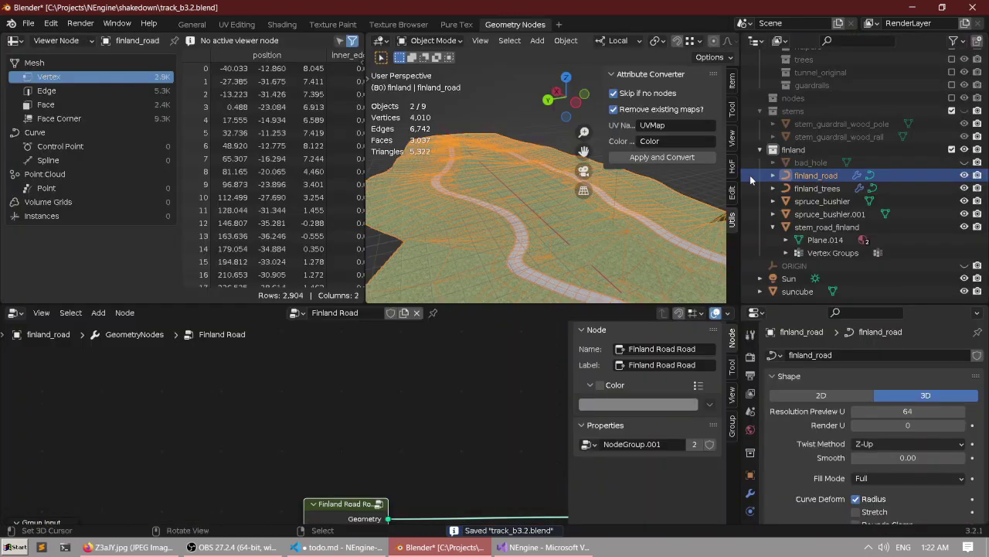
{"action": "left_click", "coordinate": [662, 157]}
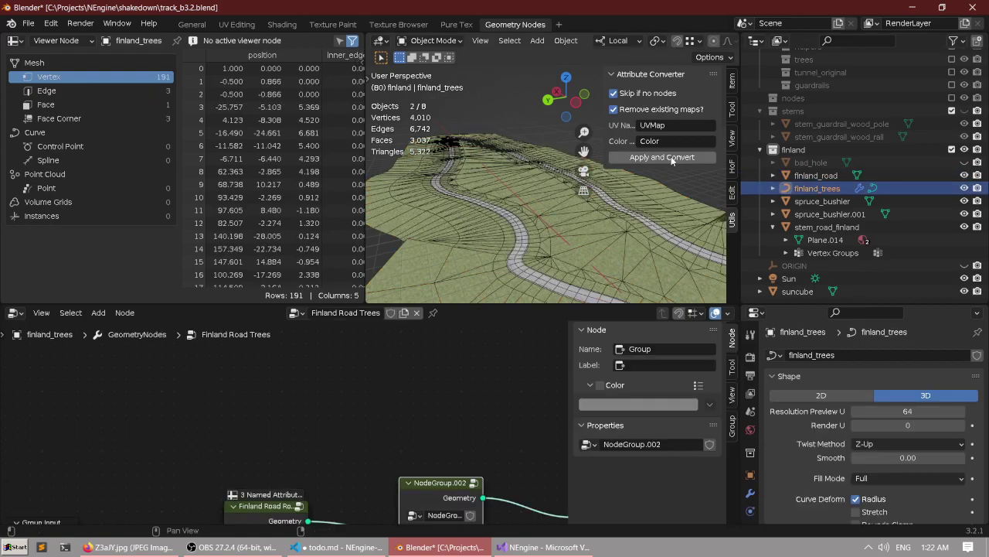
Select all objects and export them as embedded glTF to the models folder, overwriting finland.gltf.
{"action": "key", "text": "a"}
{"action": "key", "text": "q"}
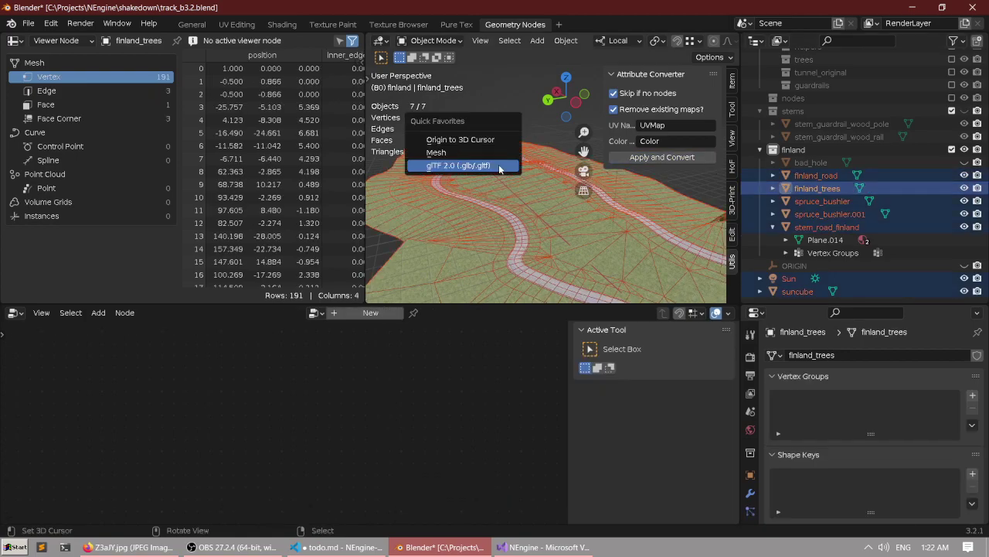
{"action": "left_click", "coordinate": [499, 166]}
{"action": "left_click", "coordinate": [197, 415]}
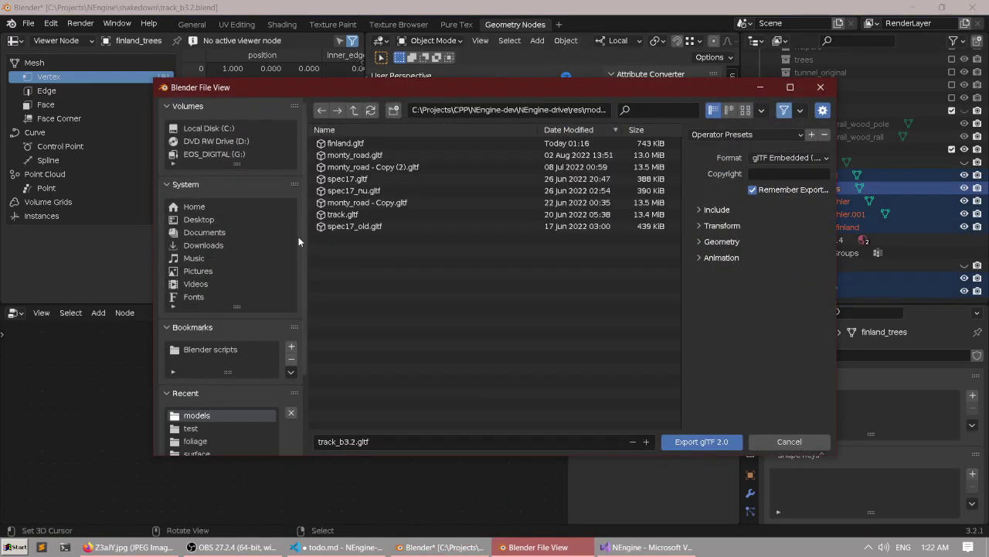
{"action": "left_click", "coordinate": [390, 146]}
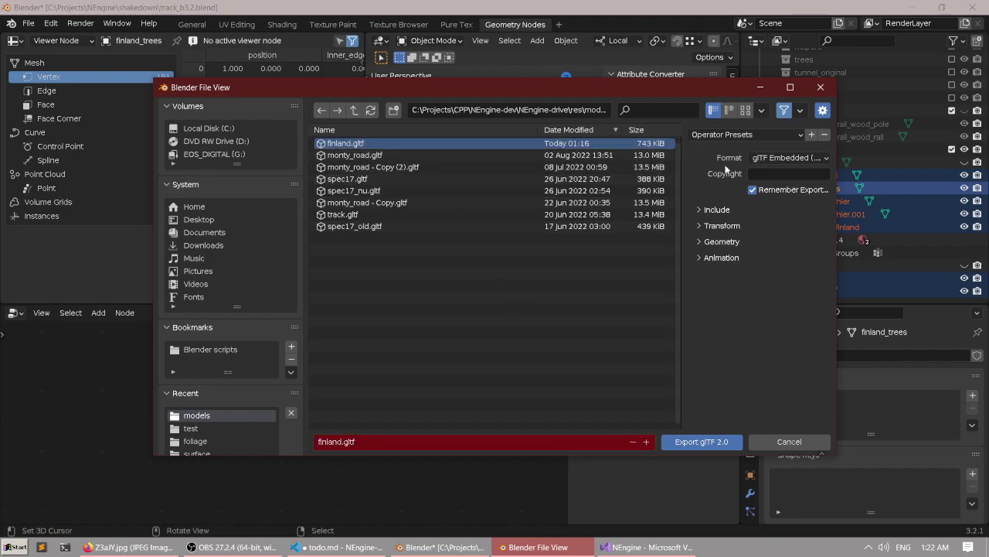
{"action": "left_click", "coordinate": [696, 442]}
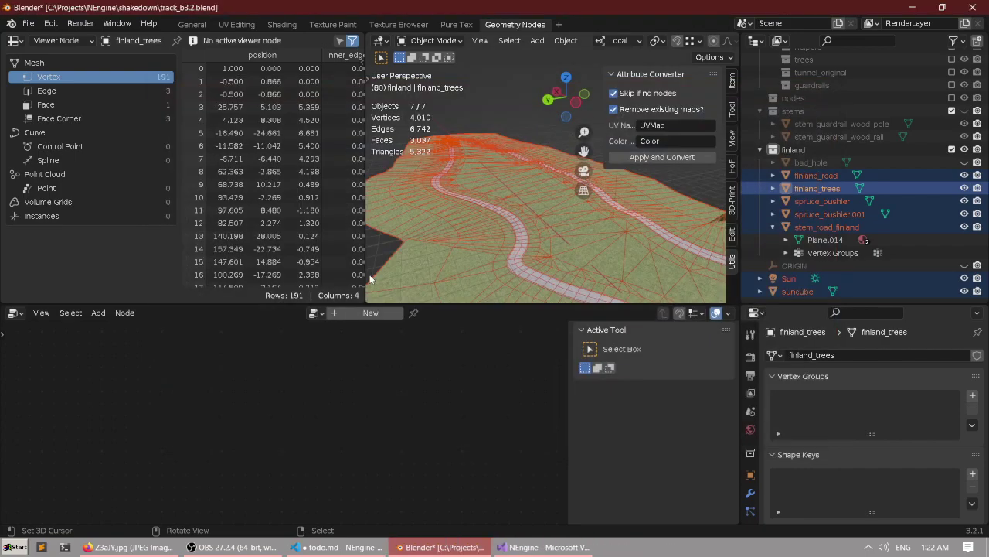
Revert the blend file to its last saved version.
{"action": "left_click", "coordinate": [27, 23]}
{"action": "left_click", "coordinate": [42, 78]}
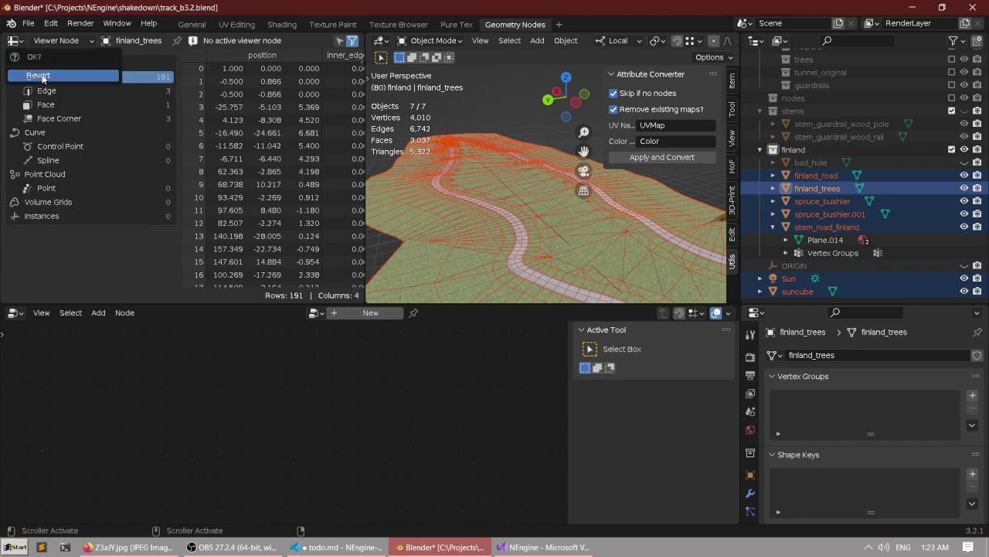
{"action": "left_click", "coordinate": [41, 76]}
Switch to Visual Studio to run the NEngine project, and return to Blender to restore the multi-editor layout.
{"action": "key", "text": "alt+Tab"}
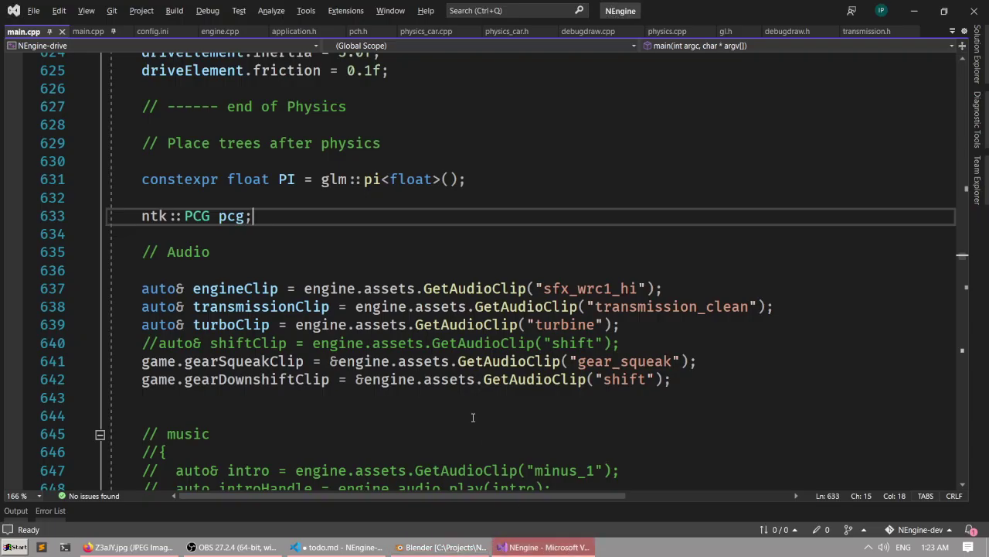
{"action": "key", "text": "F5"}
{"action": "key", "text": "alt+Tab"}
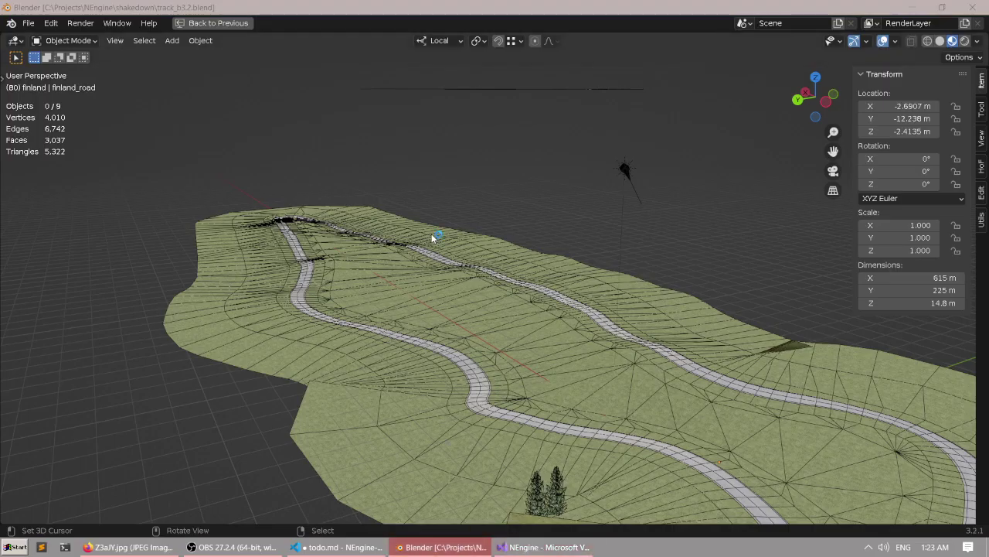
{"action": "left_click", "coordinate": [401, 4]}
{"action": "key", "text": "ctrl+space"}
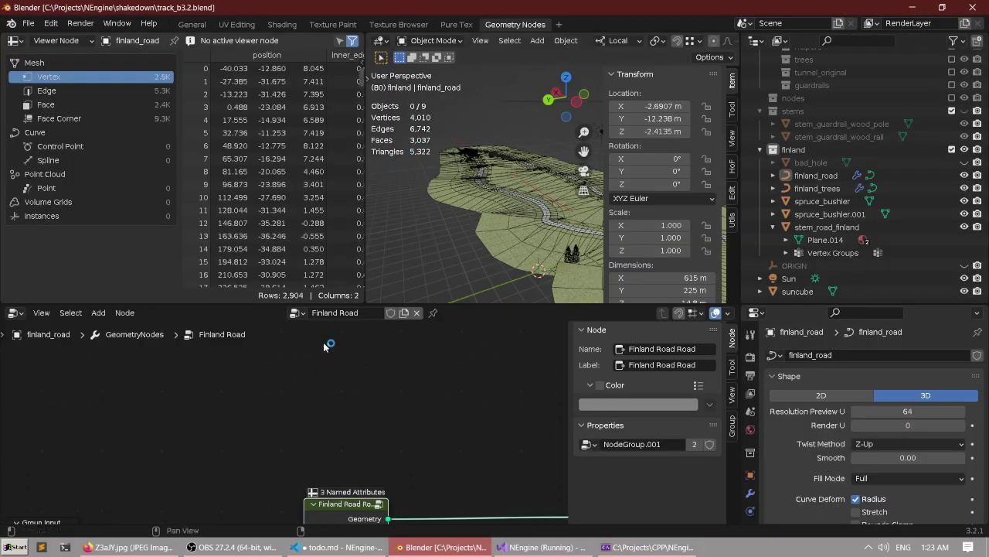
{"action": "scroll", "coordinate": [416, 429], "scroll_direction": "down", "scroll_amount": 5}
{"action": "middle_click_drag", "start_coordinate": [415, 421], "coordinate": [511, 442]}
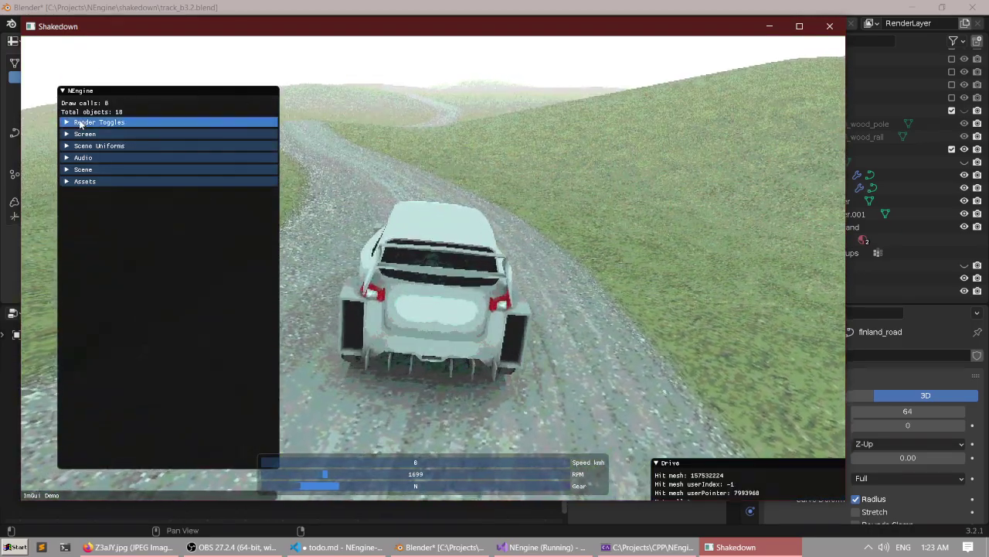
In the running Shakedown game, expand the mesh assets and look up the GPU index count of finland_trees_0.
{"action": "left_click", "coordinate": [83, 181]}
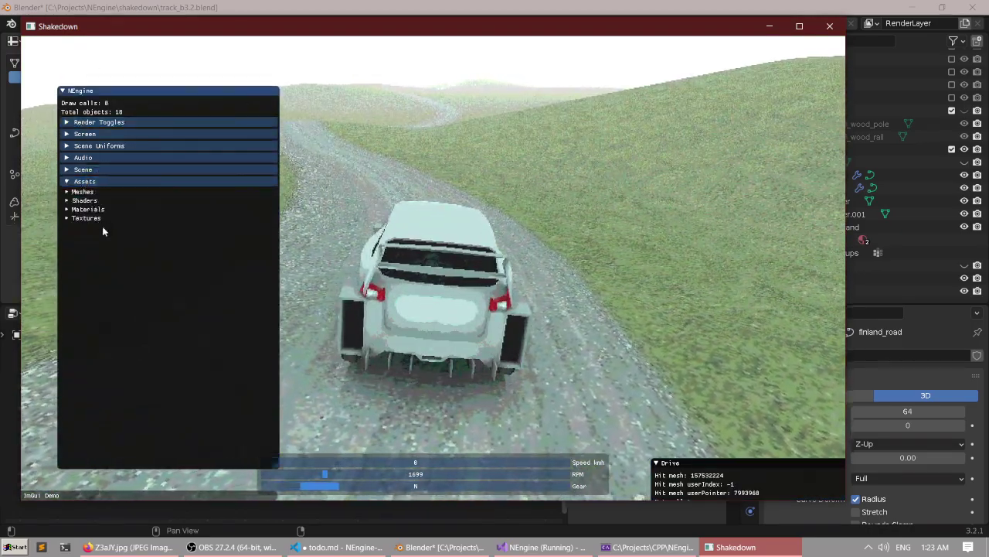
{"action": "left_click", "coordinate": [86, 218]}
{"action": "left_click", "coordinate": [91, 218]}
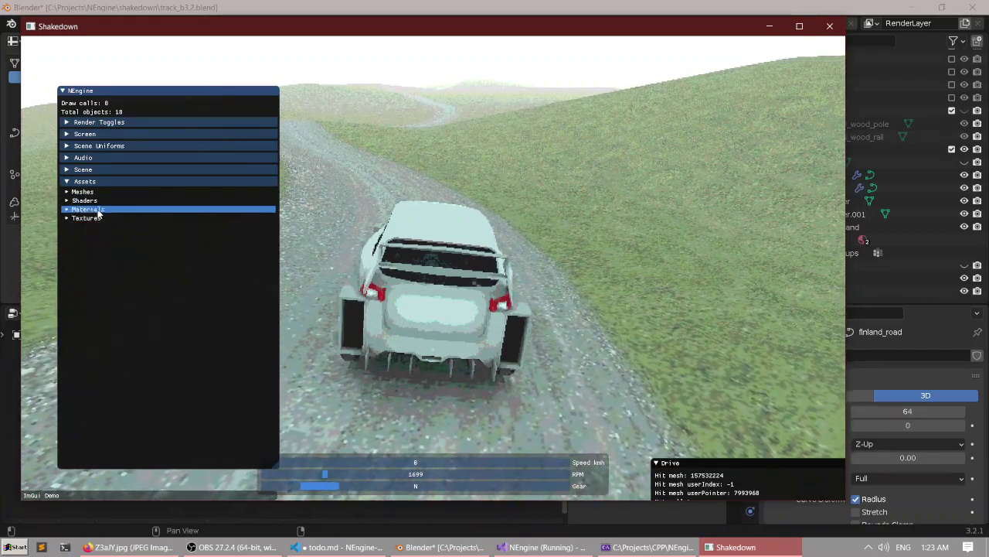
{"action": "left_click", "coordinate": [94, 192]}
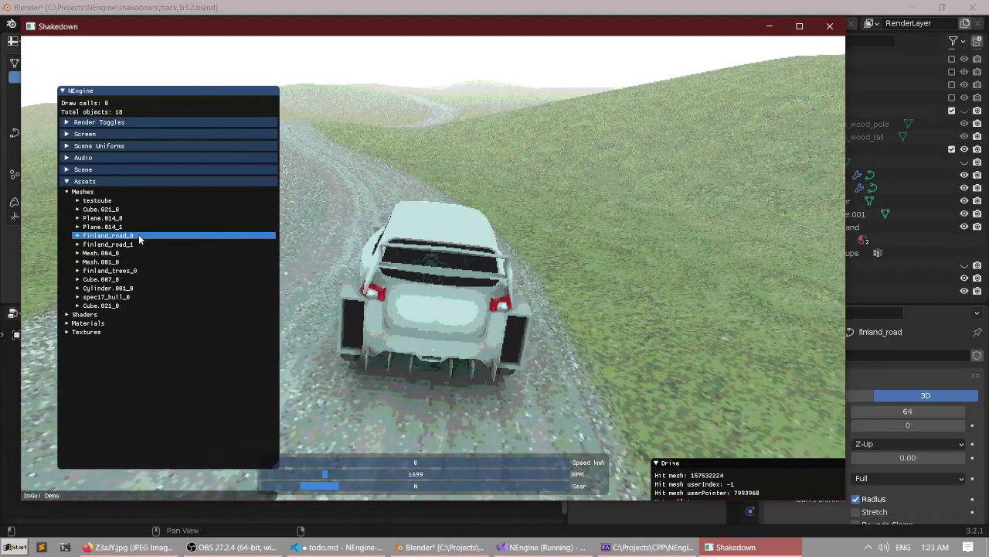
{"action": "left_click", "coordinate": [123, 271]}
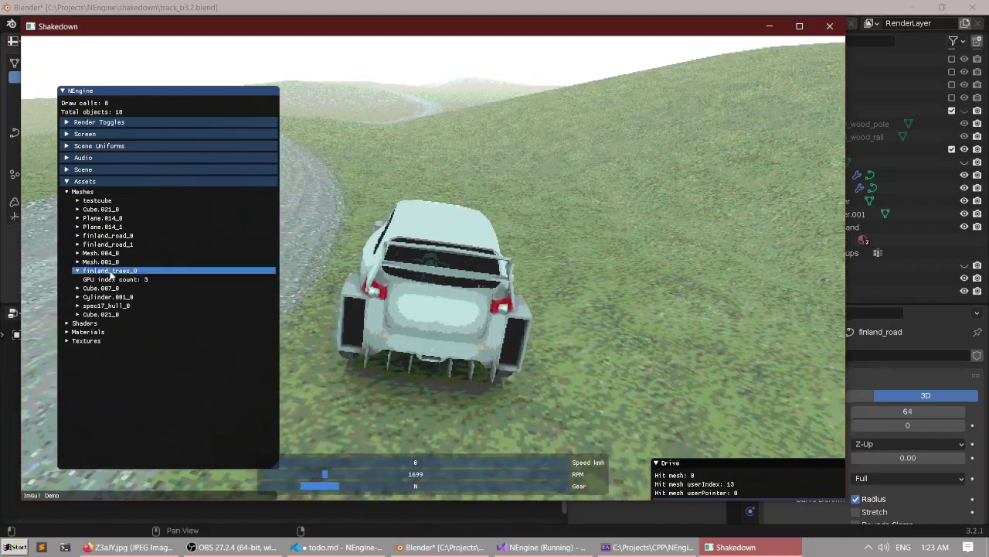
Compare the GPU index counts of Mesh.001_0 and Cube.007_0 with finland_trees_0, and close the game.
{"action": "left_click", "coordinate": [176, 262]}
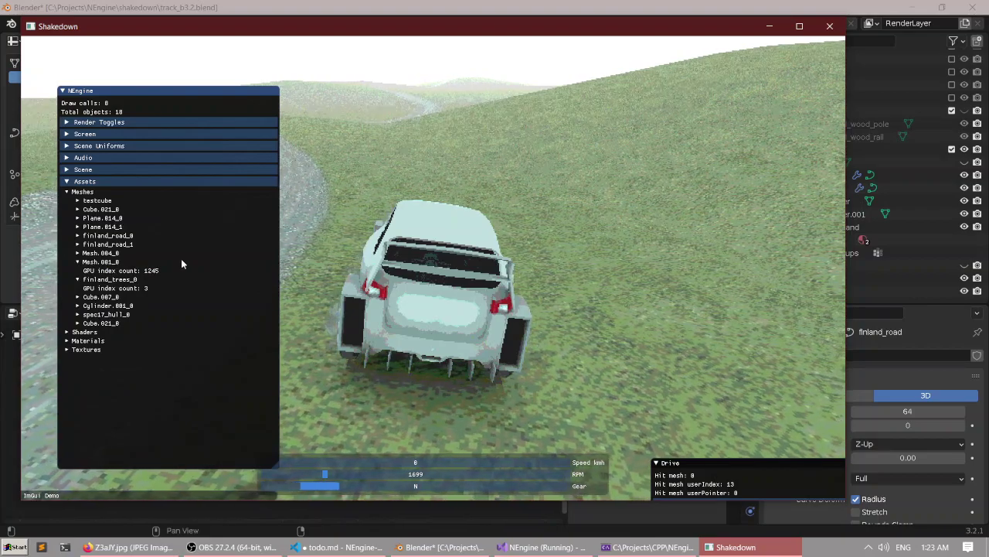
{"action": "left_click", "coordinate": [108, 263]}
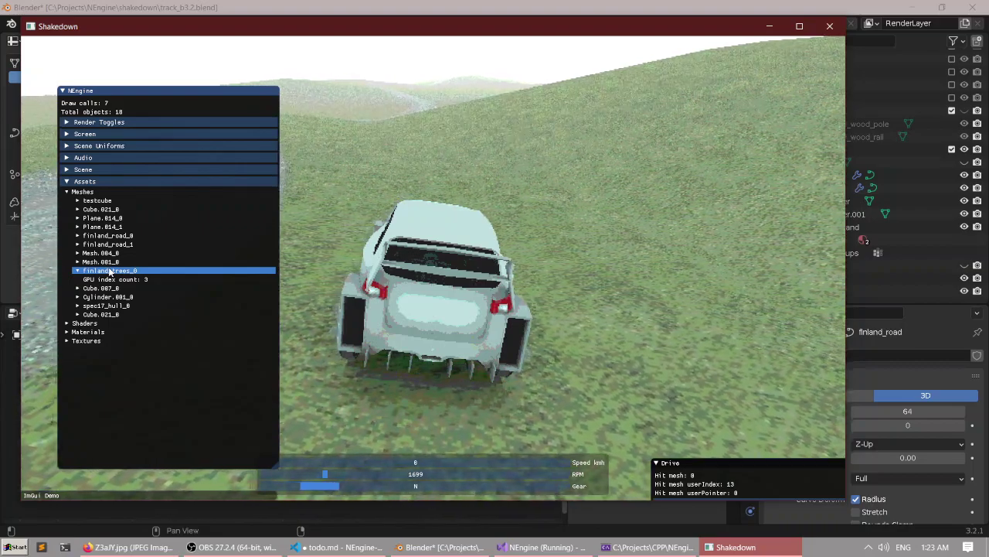
{"action": "left_click", "coordinate": [108, 287]}
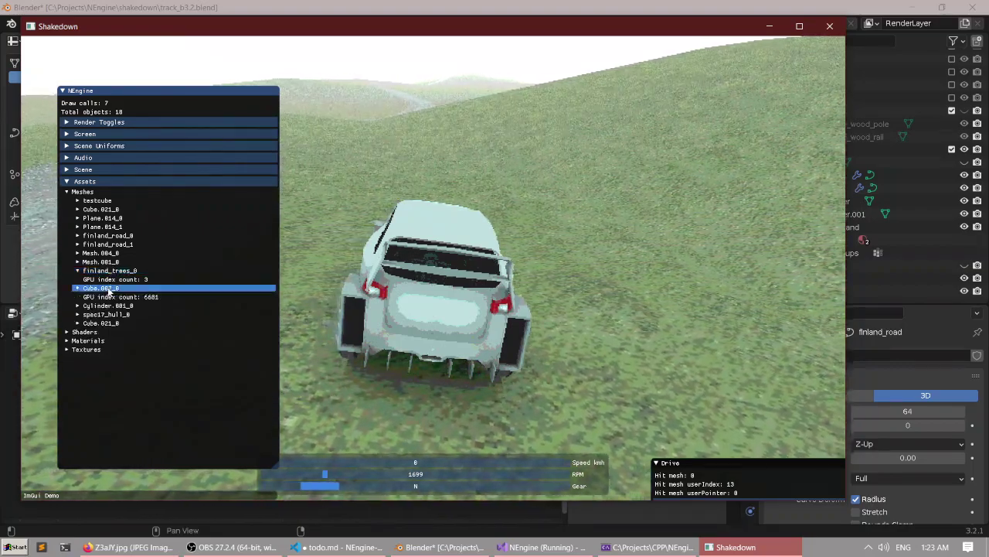
{"action": "left_click", "coordinate": [105, 289]}
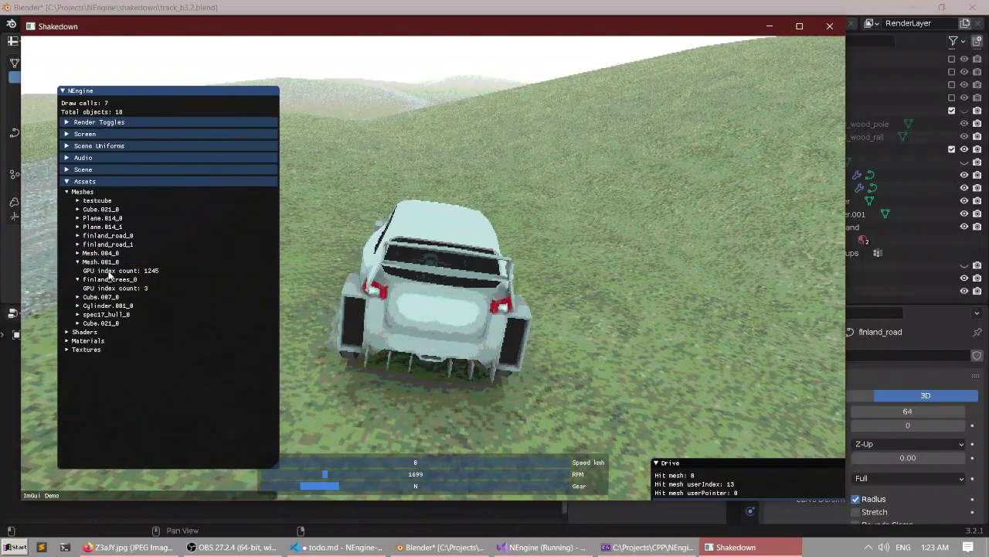
{"action": "left_click", "coordinate": [111, 271]}
{"action": "left_click", "coordinate": [110, 272]}
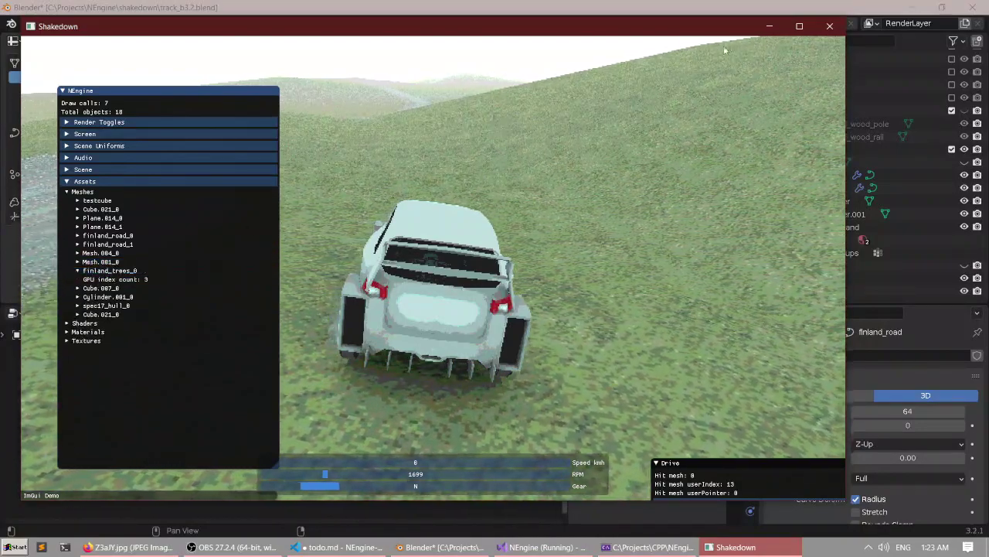
{"action": "left_click", "coordinate": [828, 27]}
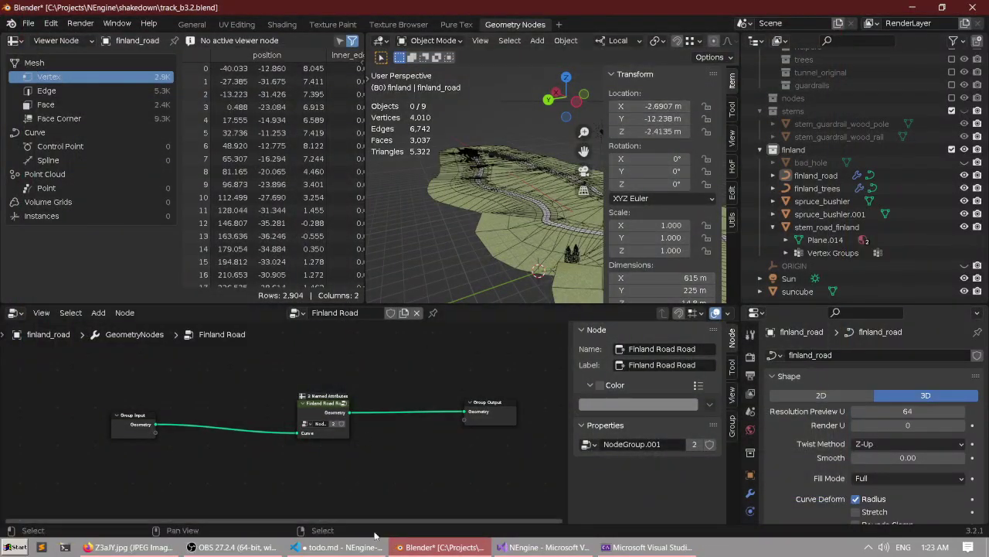
Switch to Visual Studio and open engine.cpp from the NEngine project's files.
{"action": "left_click", "coordinate": [545, 547]}
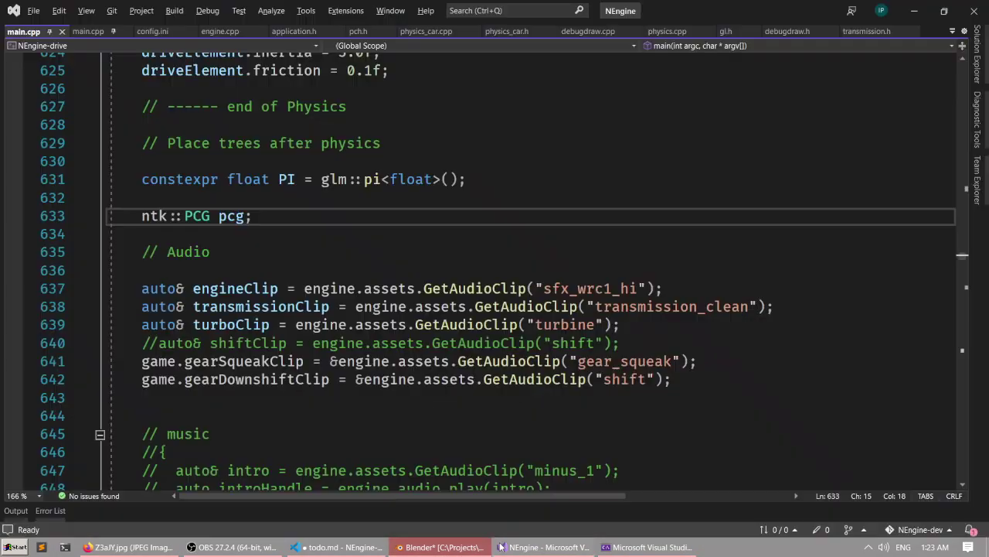
{"action": "left_click", "coordinate": [977, 68]}
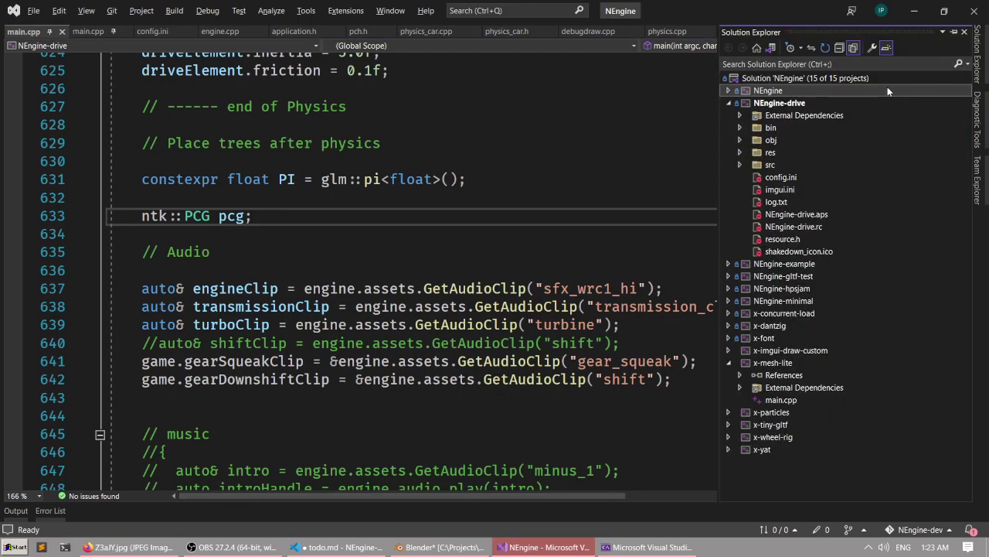
{"action": "left_click", "coordinate": [740, 128]}
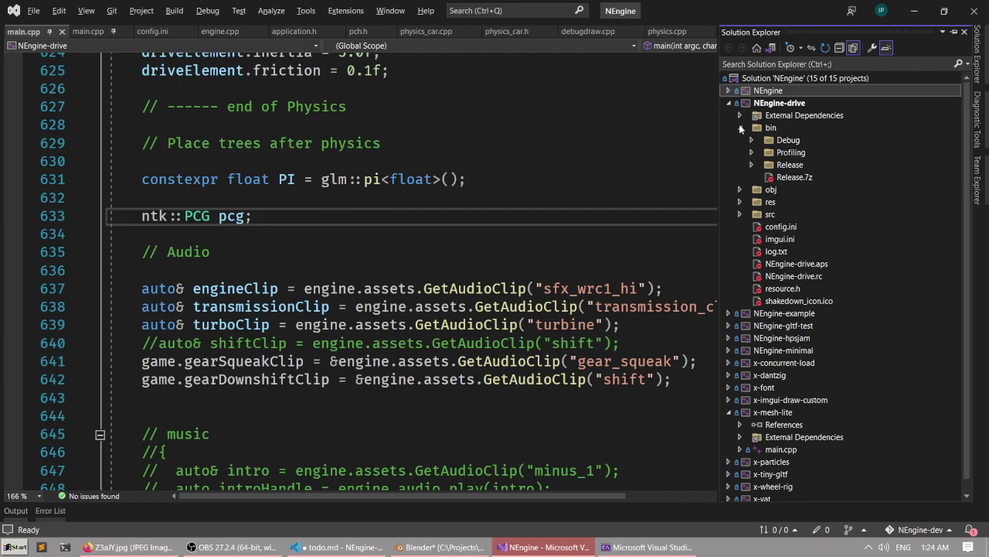
{"action": "left_click", "coordinate": [739, 128]}
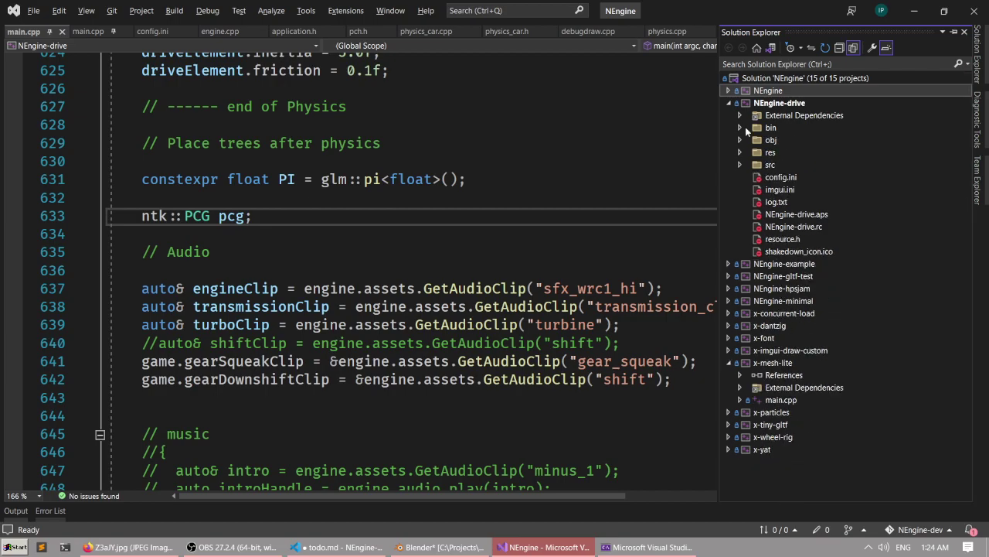
{"action": "left_click", "coordinate": [740, 164]}
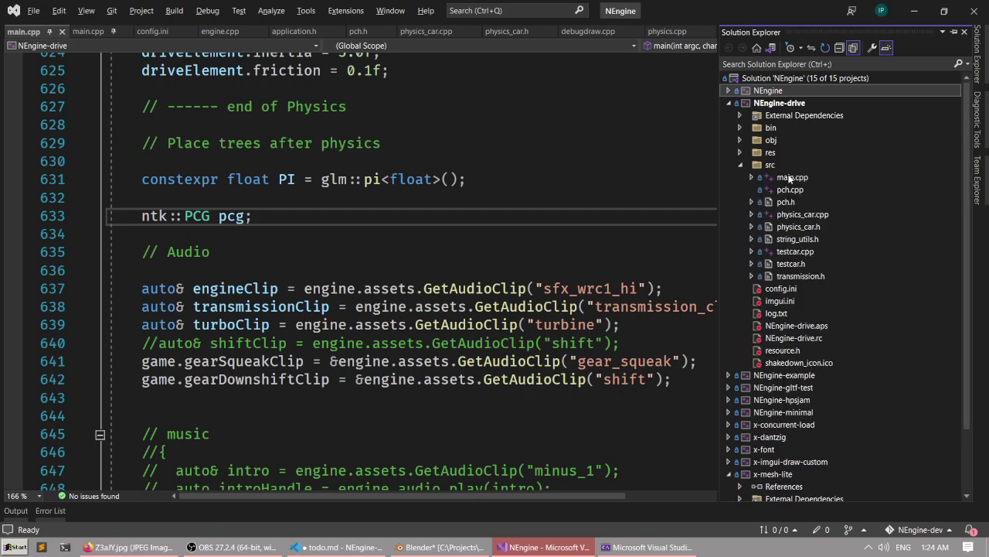
{"action": "left_click", "coordinate": [729, 91]}
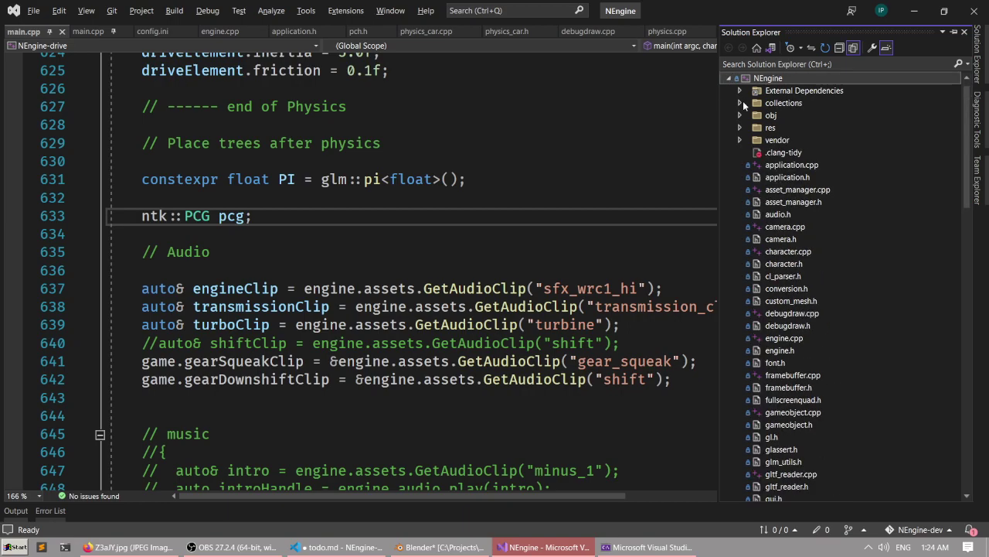
{"action": "double_click", "coordinate": [784, 338]}
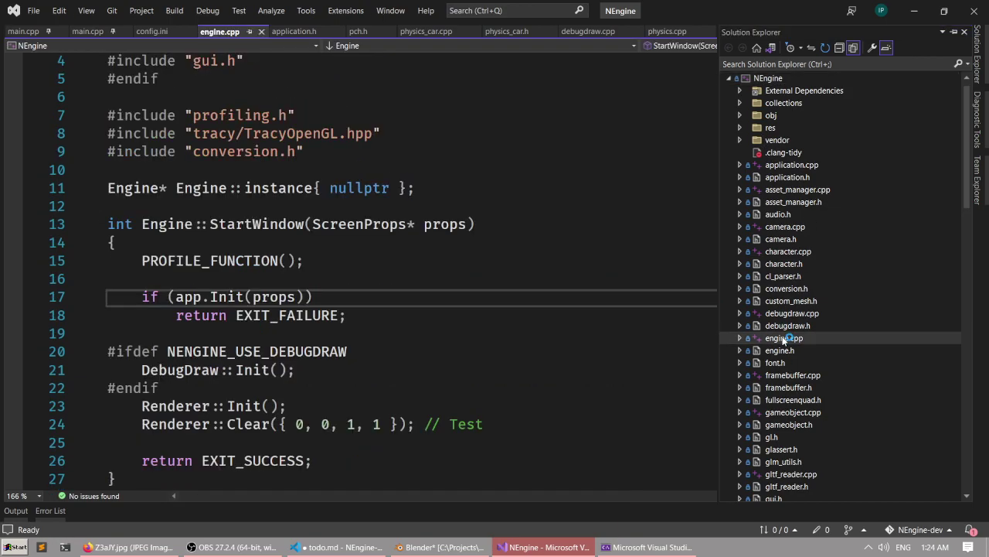
{"action": "left_click", "coordinate": [596, 302]}
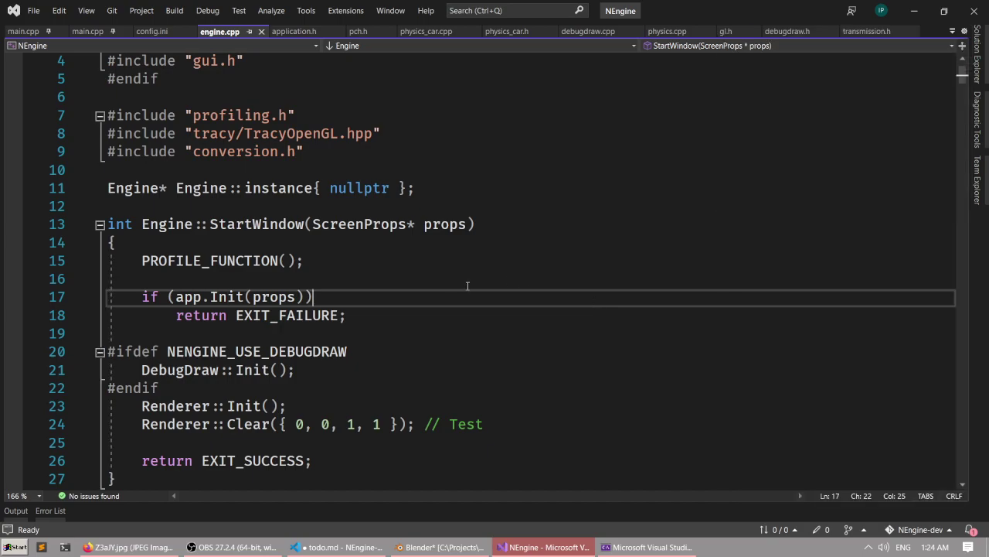
Search engine.cpp for "gui" and step through the matches to the RenderEngineGUI function.
{"action": "key", "text": "ctrl+f"}
{"action": "type", "text": "gui"}
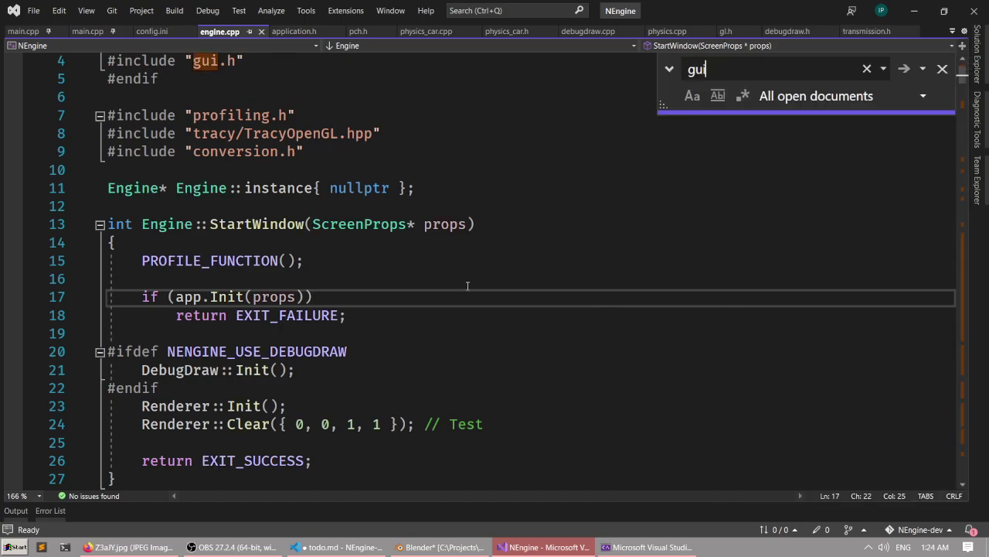
{"action": "key", "text": "Return"}
{"action": "scroll", "coordinate": [423, 219], "scroll_direction": "down", "scroll_amount": 2}
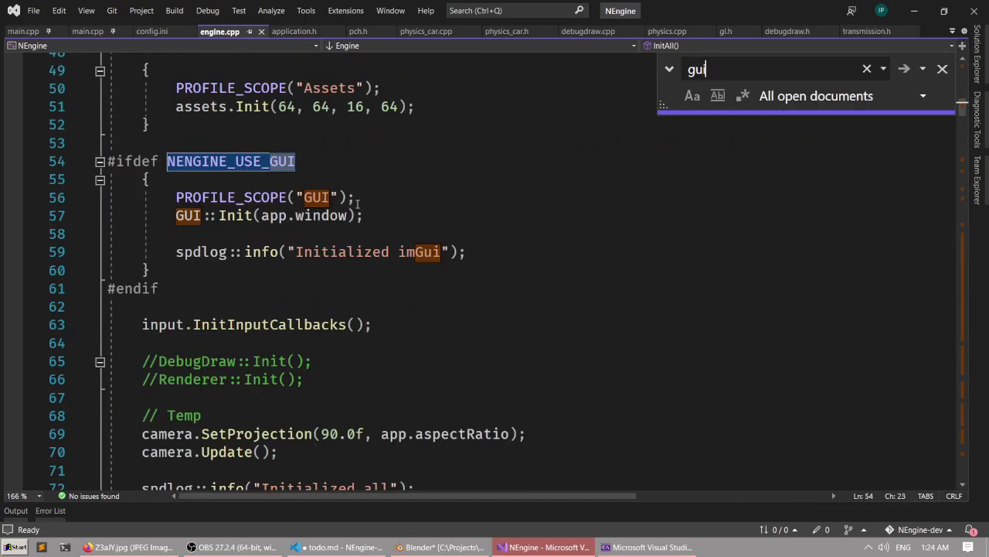
{"action": "left_click", "coordinate": [905, 69]}
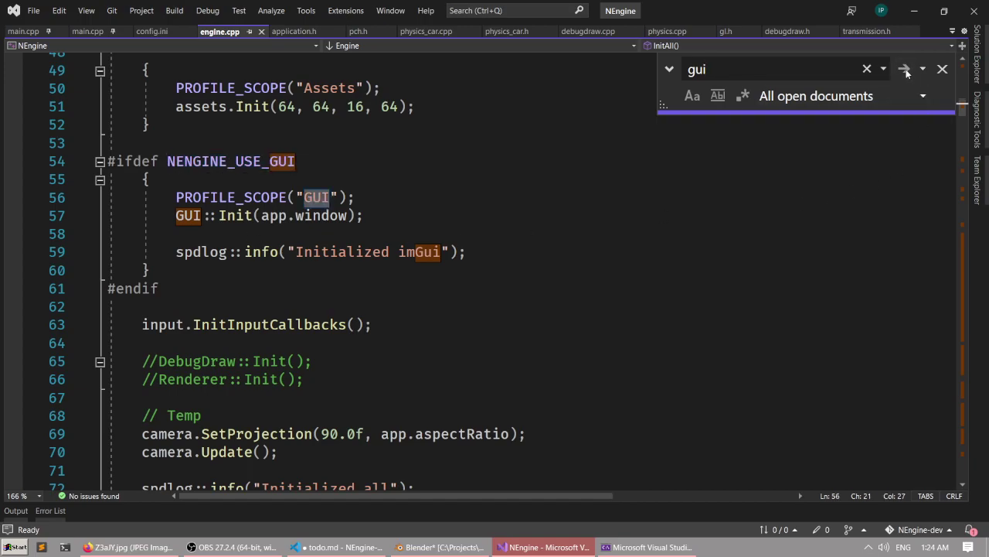
{"action": "left_click", "coordinate": [904, 69]}
{"action": "left_click", "coordinate": [904, 70]}
{"action": "left_click", "coordinate": [904, 70]}
{"action": "left_click", "coordinate": [372, 285]}
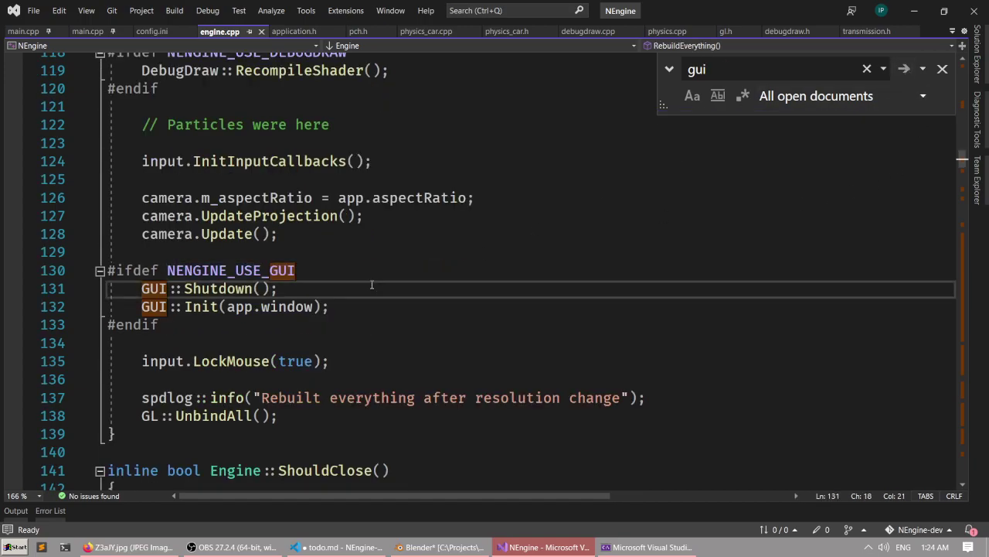
{"action": "left_click", "coordinate": [904, 69]}
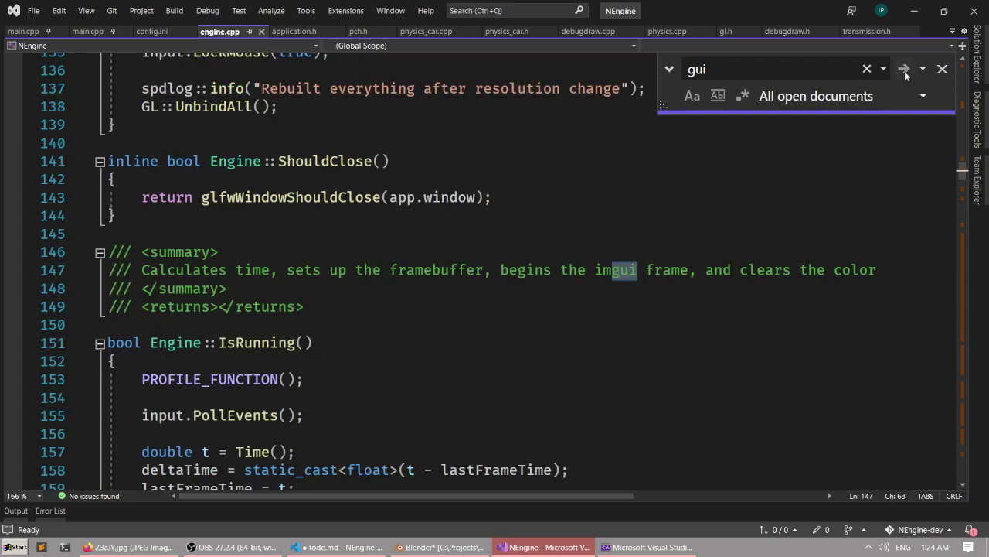
{"action": "left_click", "coordinate": [905, 71]}
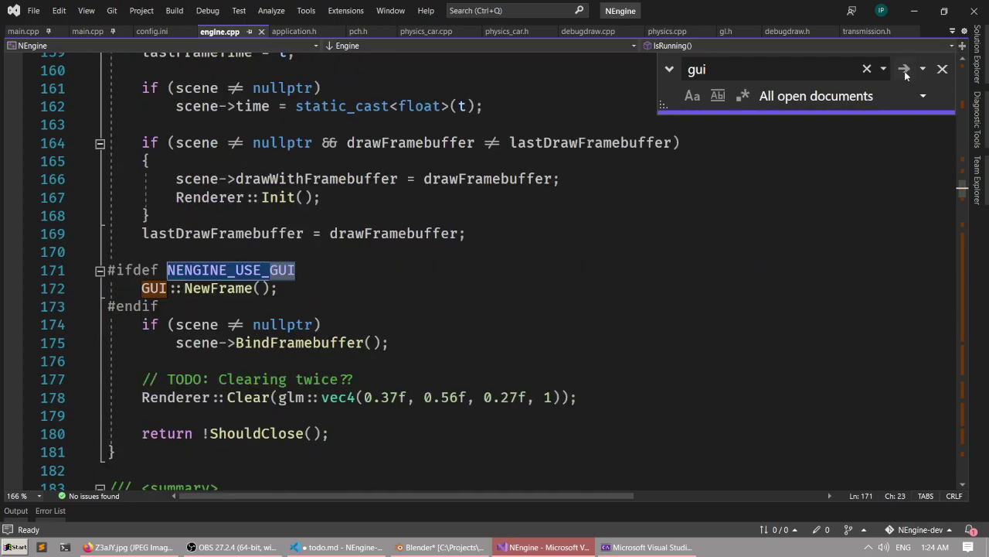
{"action": "left_click", "coordinate": [905, 71]}
{"action": "left_click", "coordinate": [904, 71]}
{"action": "left_click", "coordinate": [904, 70]}
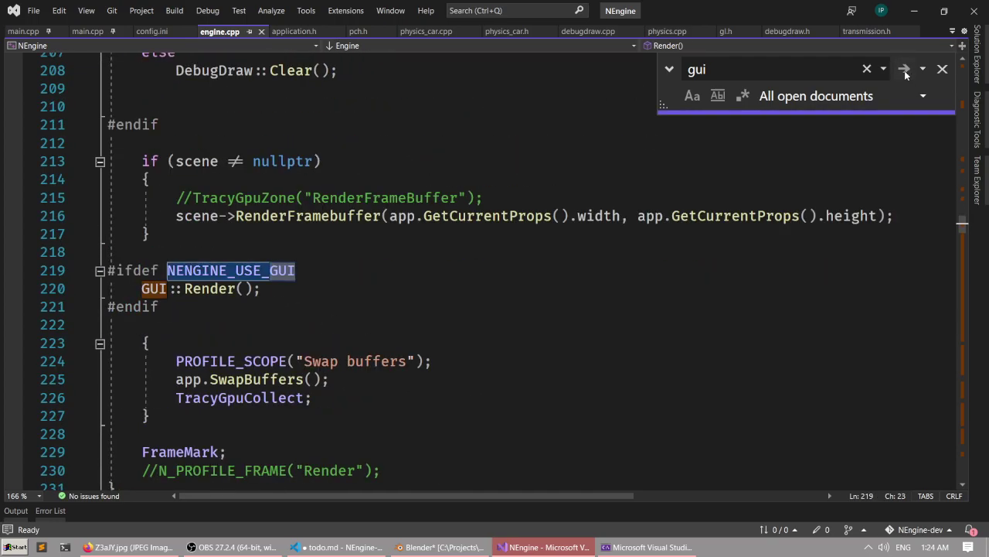
{"action": "left_click", "coordinate": [904, 70]}
{"action": "left_click", "coordinate": [904, 70]}
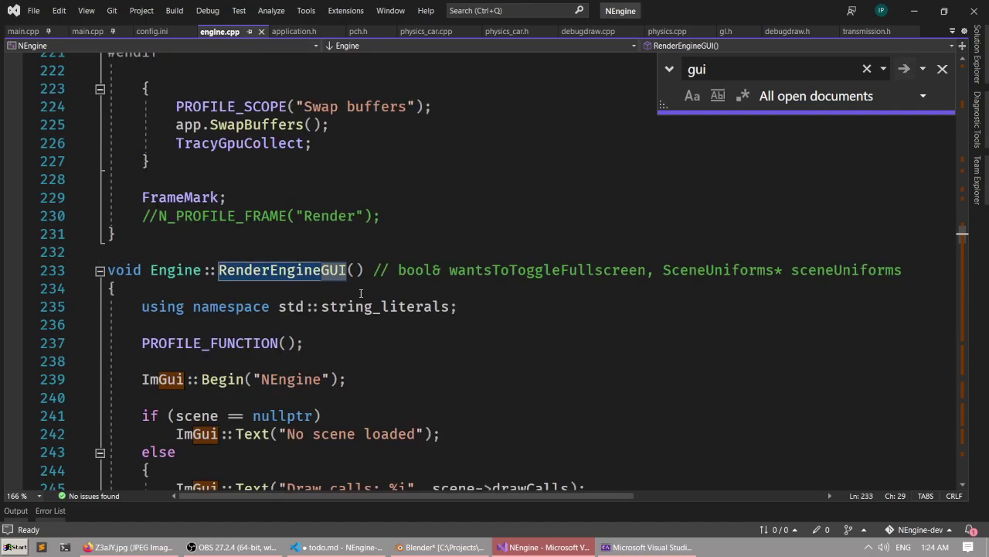
Look through RenderEngineGUI, searching for "mesh", to locate the GPU index count line under the Meshes tree node.
{"action": "left_click", "coordinate": [335, 249]}
{"action": "scroll", "coordinate": [335, 246], "scroll_direction": "down", "scroll_amount": 7}
{"action": "scroll", "coordinate": [334, 246], "scroll_direction": "down", "scroll_amount": 20}
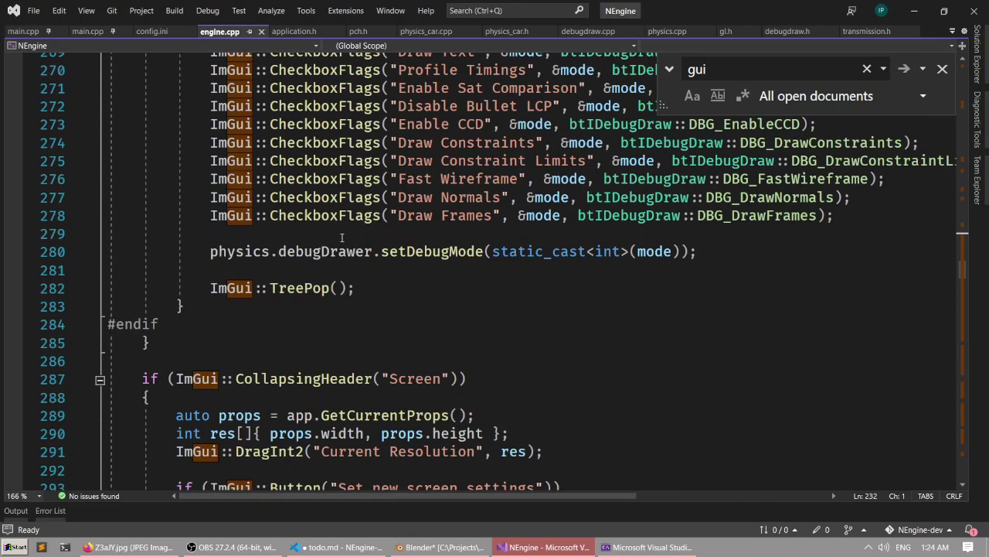
{"action": "scroll", "coordinate": [368, 240], "scroll_direction": "down", "scroll_amount": 7}
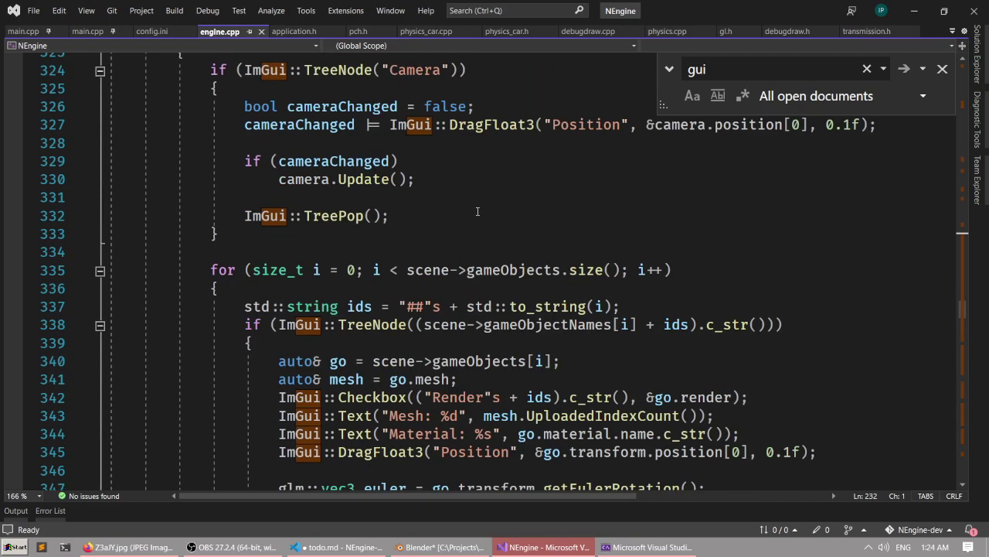
{"action": "left_click", "coordinate": [464, 255]}
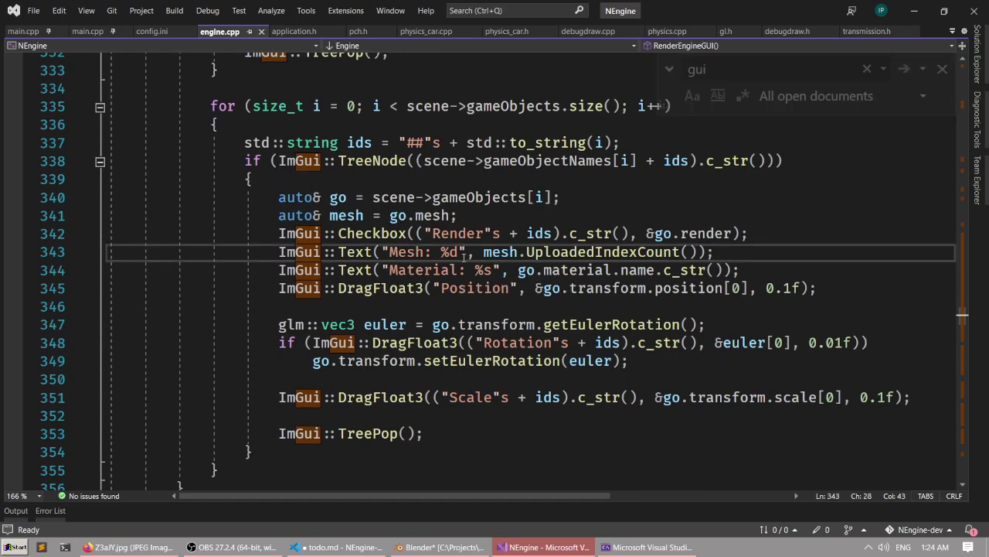
{"action": "key", "text": "ctrl+f"}
{"action": "type", "text": "mesh"}
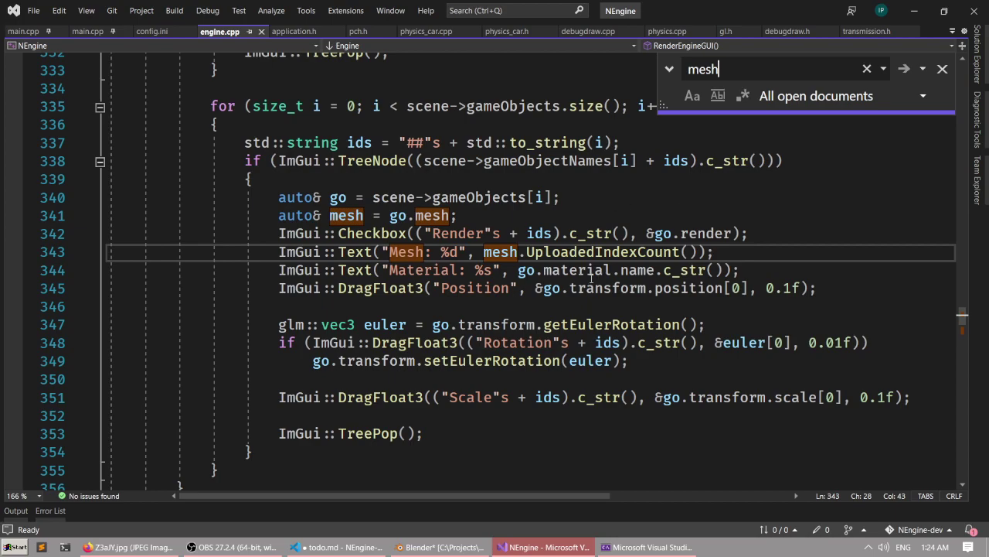
{"action": "scroll", "coordinate": [592, 263], "scroll_direction": "down", "scroll_amount": 4}
{"action": "scroll", "coordinate": [592, 221], "scroll_direction": "up", "scroll_amount": 4}
{"action": "left_click", "coordinate": [904, 69]}
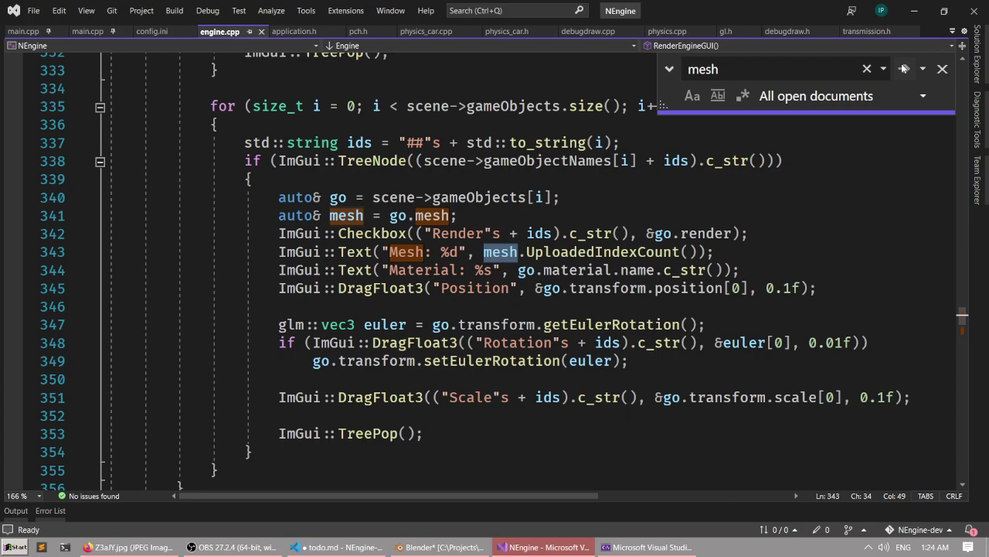
{"action": "scroll", "coordinate": [419, 309], "scroll_direction": "down", "scroll_amount": 9}
{"action": "scroll", "coordinate": [510, 280], "scroll_direction": "up", "scroll_amount": 3}
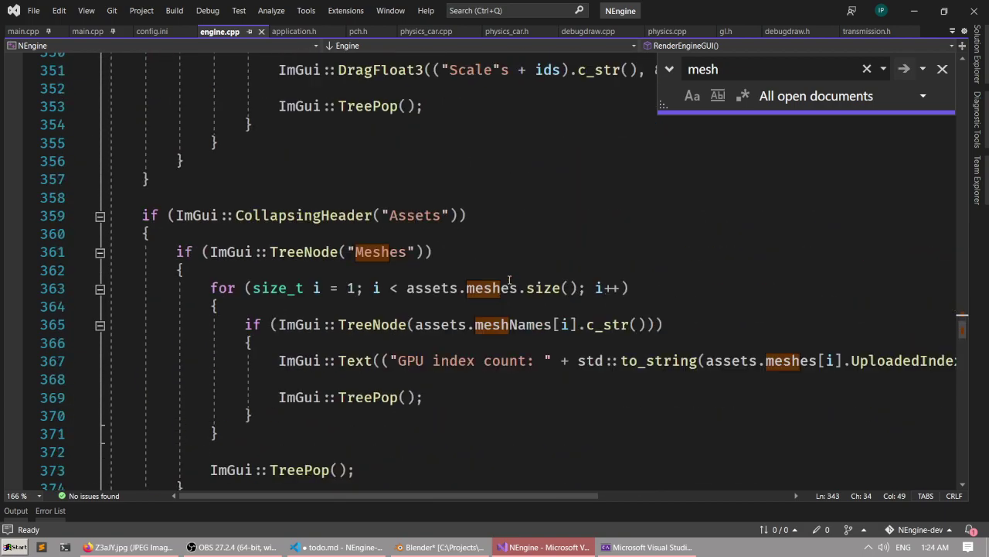
{"action": "left_click", "coordinate": [402, 348]}
{"action": "left_click", "coordinate": [423, 380]}
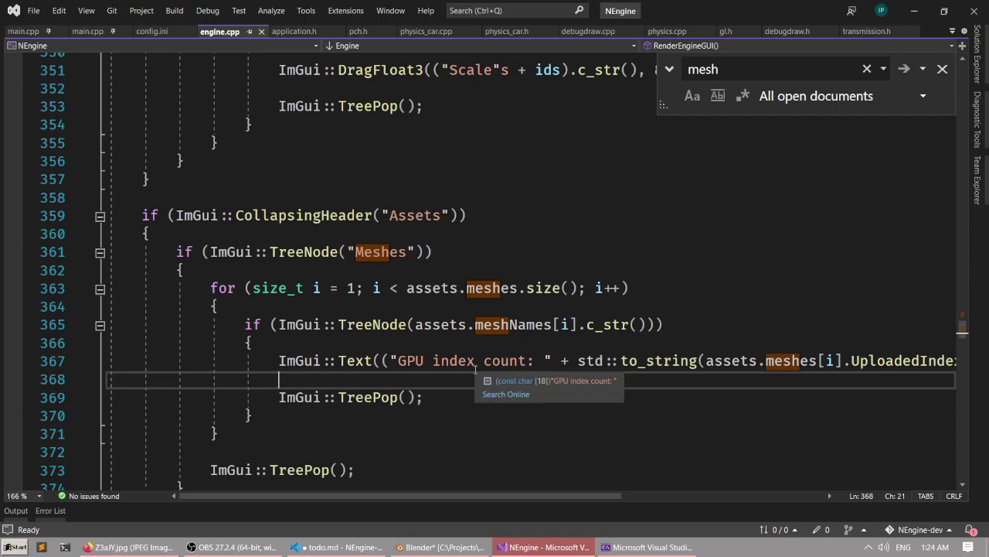
Duplicate the "GPU index count: " ImGui::Text line directly below the original in the Meshes loop.
{"action": "key", "text": "Return"}
{"action": "key", "text": "Up"}
{"action": "key", "text": "Up"}
{"action": "key", "text": "shift+End"}
{"action": "key", "text": "ctrl+c"}
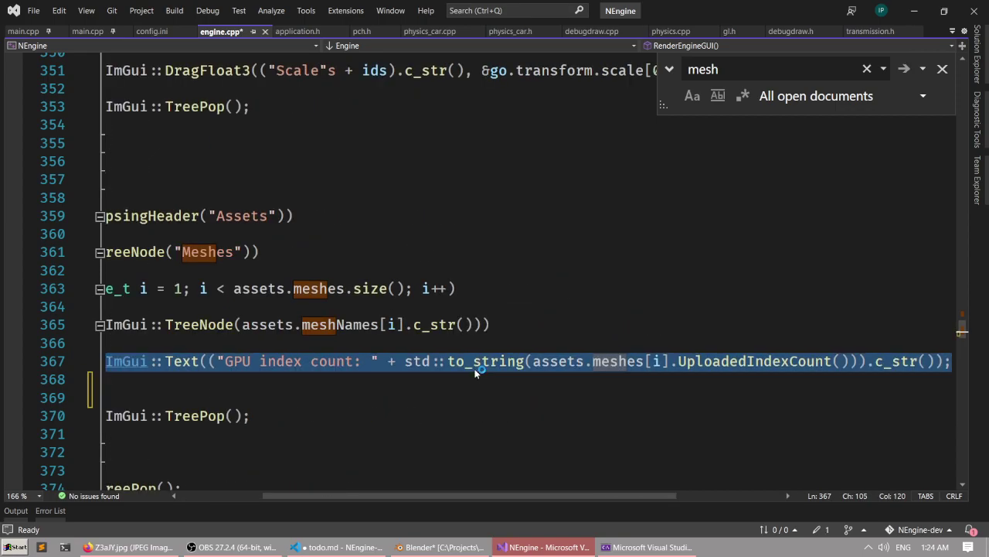
{"action": "key", "text": "End"}
{"action": "key", "text": "Return"}
{"action": "key", "text": "ctrl+v"}
{"action": "key", "text": "Home"}
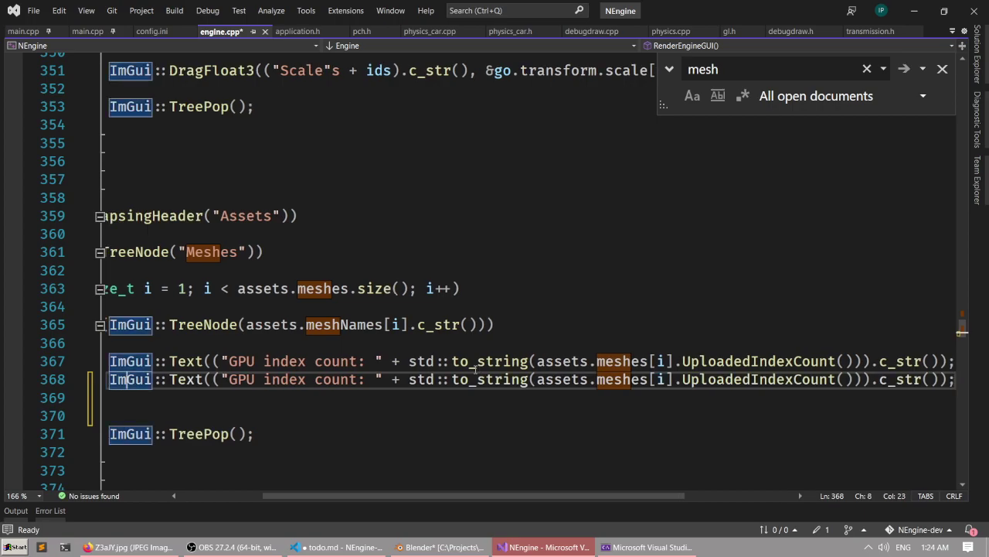
{"action": "key", "text": "Right"}
{"action": "key", "text": "Right"}
{"action": "key", "text": "Right"}
{"action": "key", "text": "Right"}
{"action": "key", "text": "Right"}
{"action": "key", "text": "Right"}
{"action": "key", "text": "Right"}
{"action": "key", "text": "Right"}
{"action": "key", "text": "Right"}
{"action": "key", "text": "Right"}
{"action": "key", "text": "Right"}
{"action": "key", "text": "Right"}
{"action": "key", "text": "Right"}
{"action": "key", "text": "Right"}
{"action": "key", "text": "Right"}
{"action": "key", "text": "Right"}
{"action": "key", "text": "Right"}
{"action": "key", "text": "Right"}
{"action": "key", "text": "Right"}
{"action": "key", "text": "Right"}
{"action": "key", "text": "Right"}
{"action": "key", "text": "Right"}
{"action": "key", "text": "Right"}
{"action": "key", "text": "Right"}
{"action": "key", "text": "Right"}
{"action": "key", "text": "Right"}
{"action": "key", "text": "Right"}
{"action": "key", "text": "Right"}
{"action": "key", "text": "Right"}
{"action": "key", "text": "Right"}
{"action": "key", "text": "Right"}
{"action": "key", "text": "Right"}
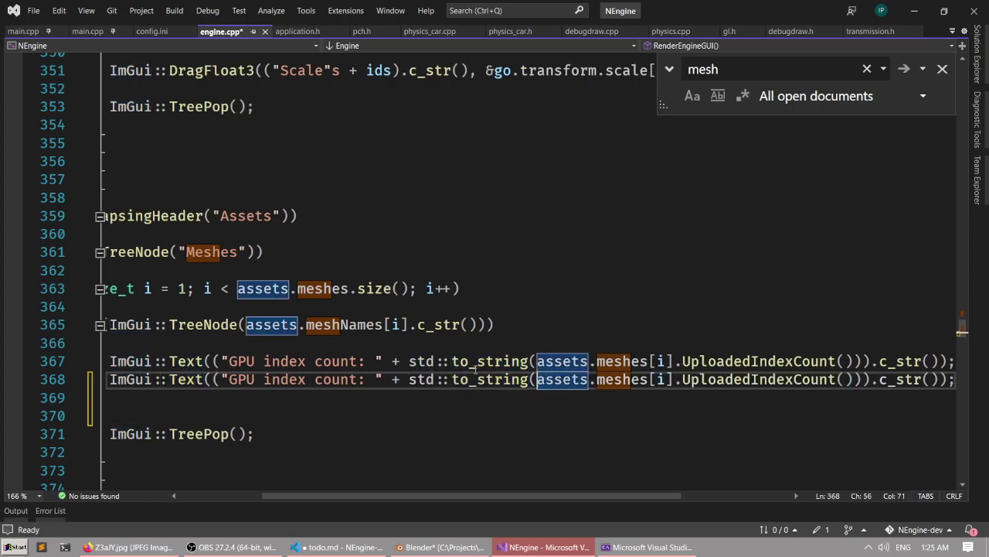
{"action": "key", "text": "Left"}
{"action": "key", "text": "Delete"}
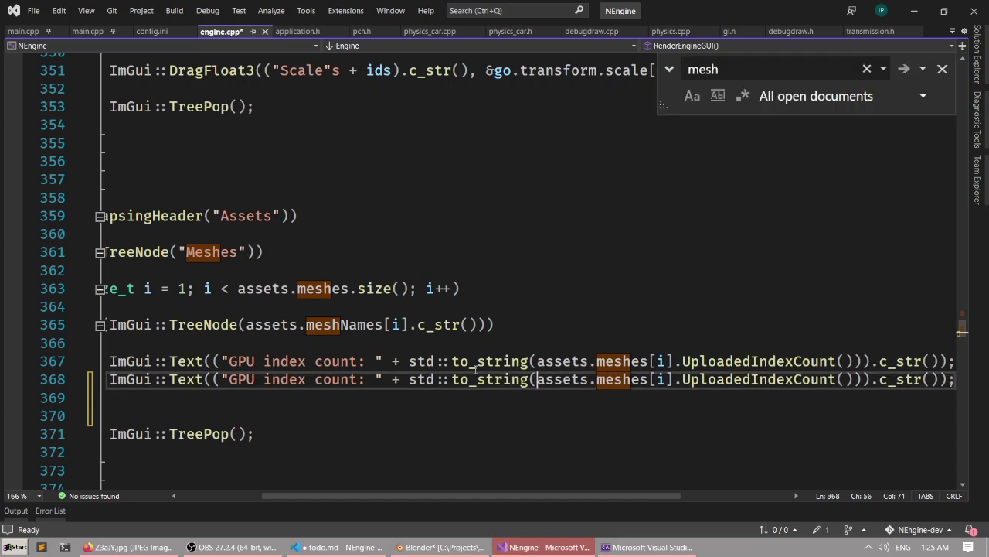
Declare "Mesh& mesh = assets.meshes[i];" on a new line above the two GPU index count lines.
{"action": "key", "text": "Up"}
{"action": "key", "text": "Up"}
{"action": "key", "text": "Up"}
{"action": "key", "text": "Down"}
{"action": "key", "text": "Return"}
{"action": "type", "text": "M"}
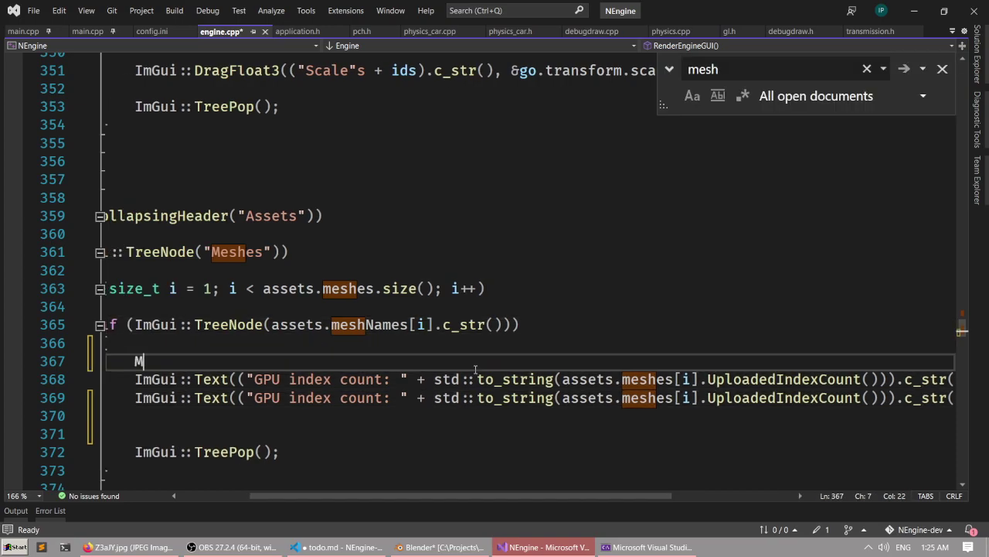
{"action": "type", "text": "esh&"}
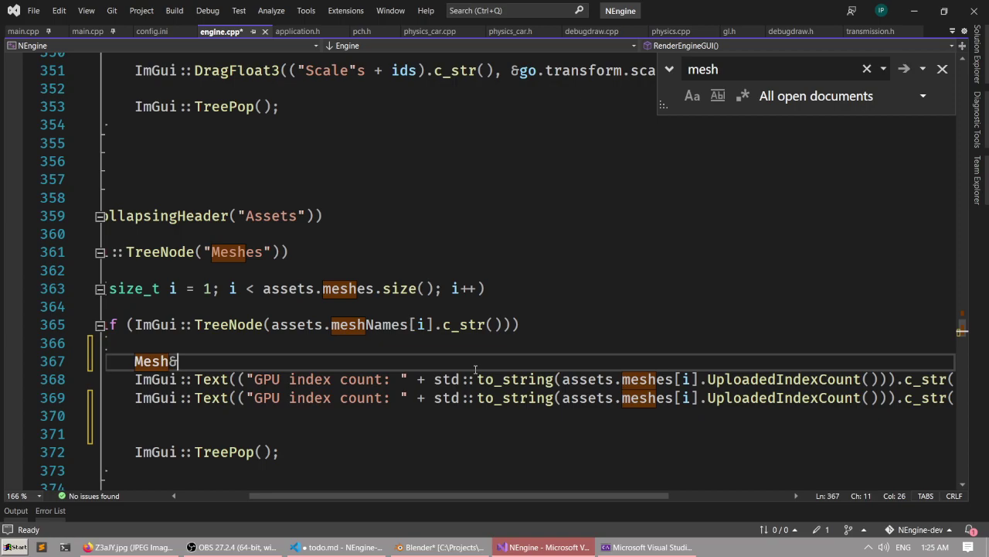
{"action": "type", "text": " mesh = "}
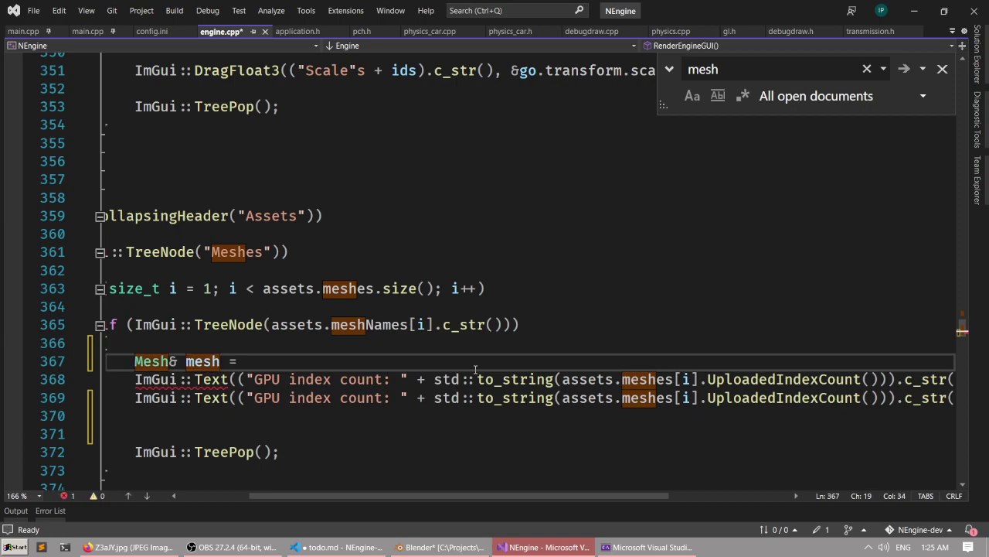
{"action": "type", "text": "assets.mes"}
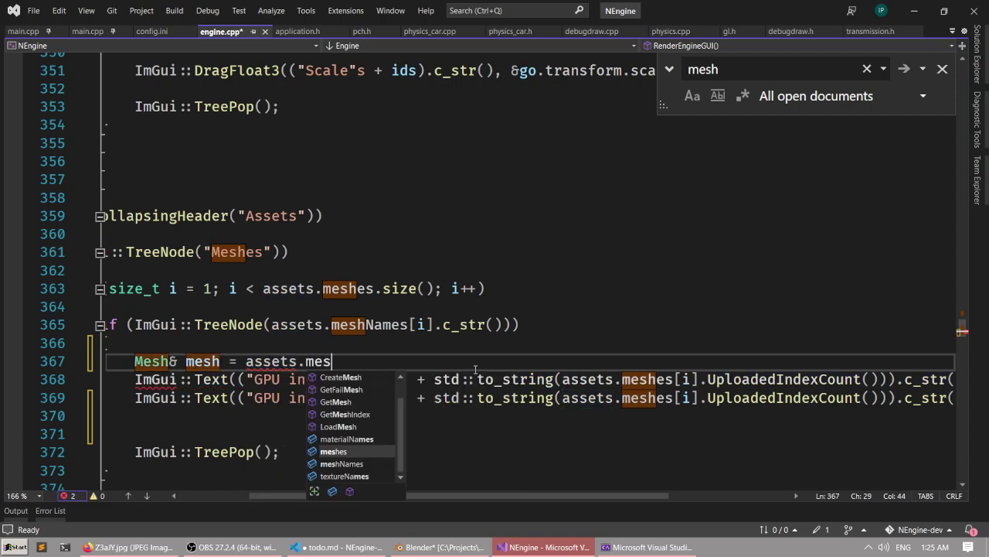
{"action": "type", "text": "hes["}
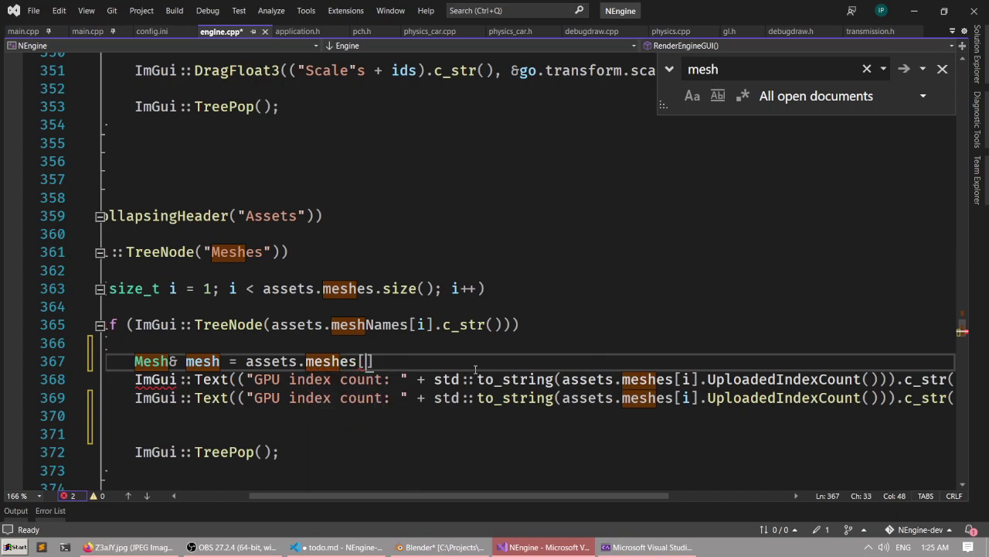
{"action": "type", "text": "i];"}
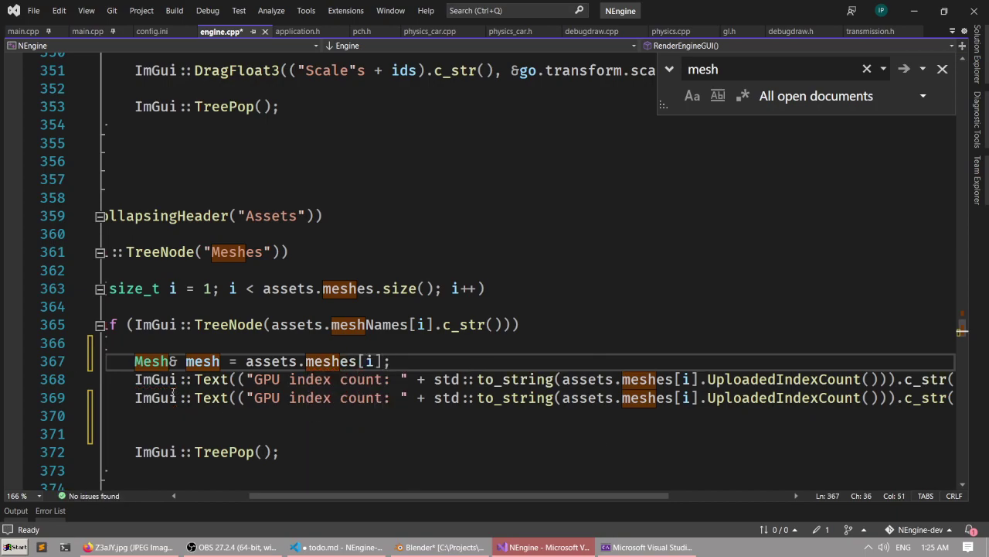
Replace assets.meshes[i] with mesh in the second GPU index count line.
{"action": "left_click", "coordinate": [203, 361]}
{"action": "left_click_drag", "start_coordinate": [324, 496], "coordinate": [288, 497]}
{"action": "scroll", "coordinate": [344, 361], "scroll_direction": "down", "scroll_amount": 1}
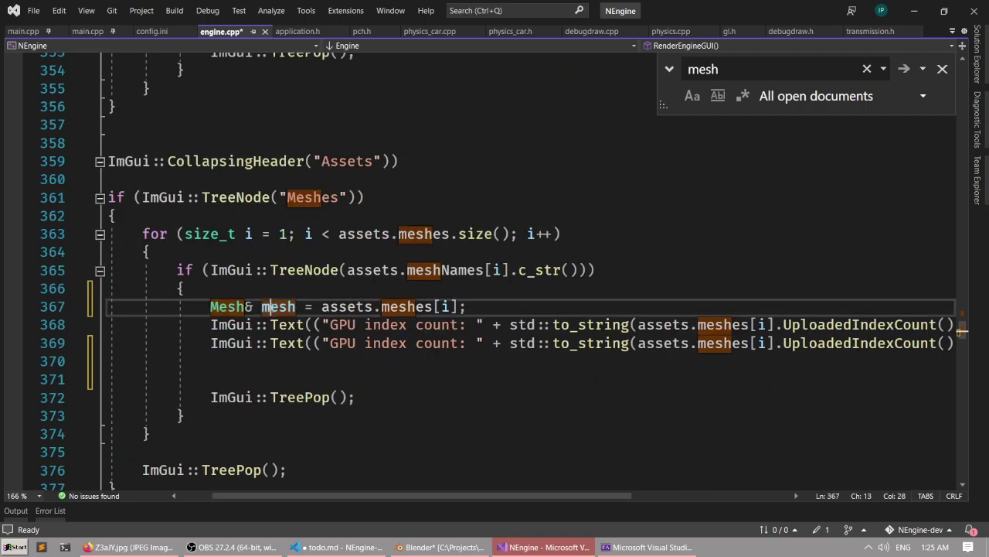
{"action": "double_click", "coordinate": [640, 343]}
{"action": "left_click_drag", "start_coordinate": [640, 343], "coordinate": [771, 347]}
{"action": "type", "text": "mesh"}
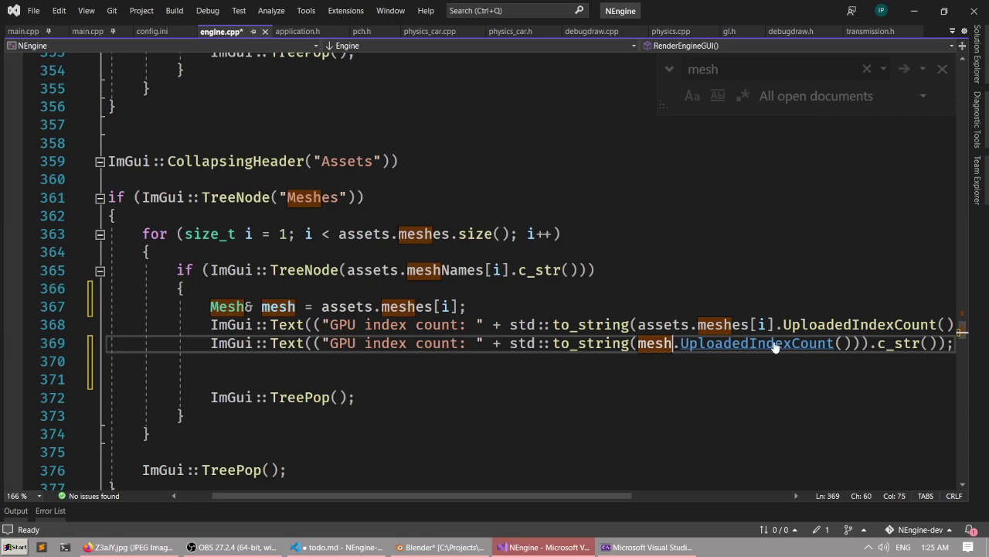
Replace UploadedIndexCount with vertices.size in the second GPU index count line so it reads mesh.vertices.size().
{"action": "double_click", "coordinate": [699, 343]}
{"action": "key", "text": "BackSpace"}
{"action": "type", "text": "ver"}
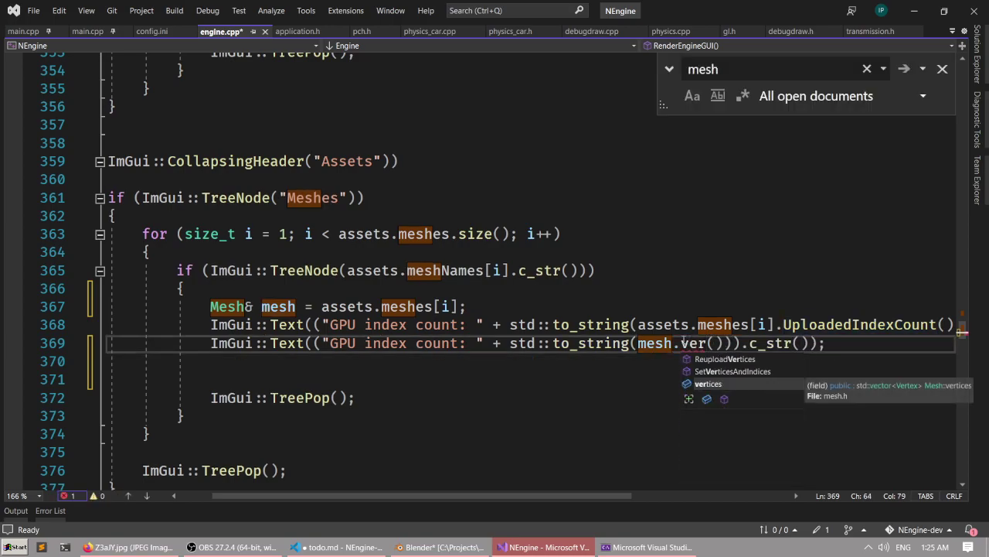
{"action": "key", "text": "Tab"}
{"action": "type", "text": "."}
{"action": "type", "text": "size"}
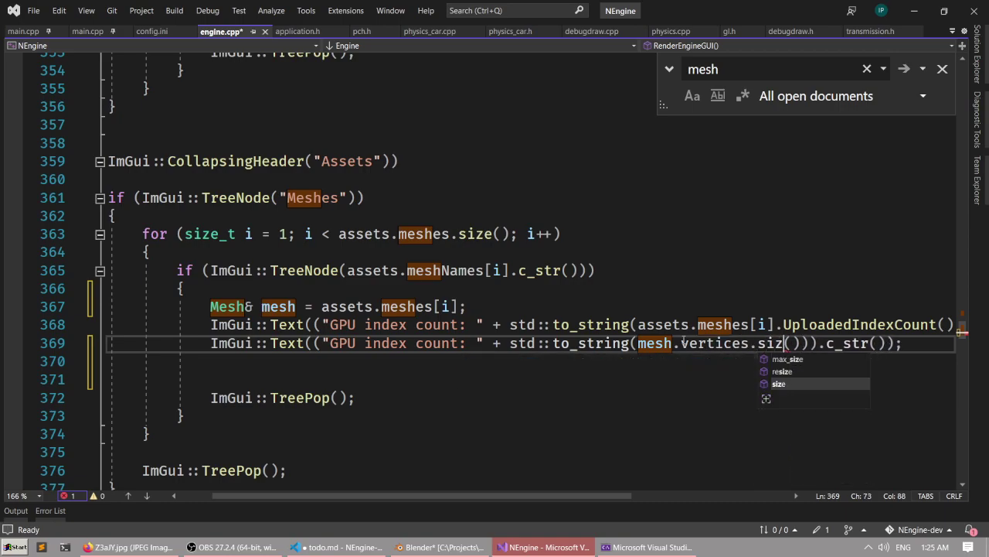
{"action": "key", "text": "Right"}
{"action": "key", "text": "Right"}
{"action": "key", "text": "End"}
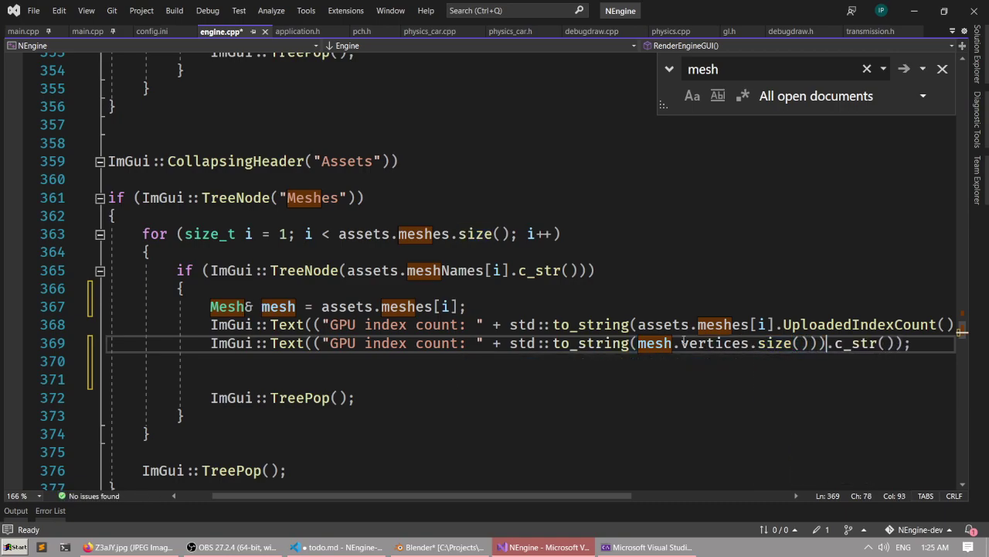
Duplicate the mesh.vertices.size() ImGui::Text line directly below itself.
{"action": "key", "text": "Delete"}
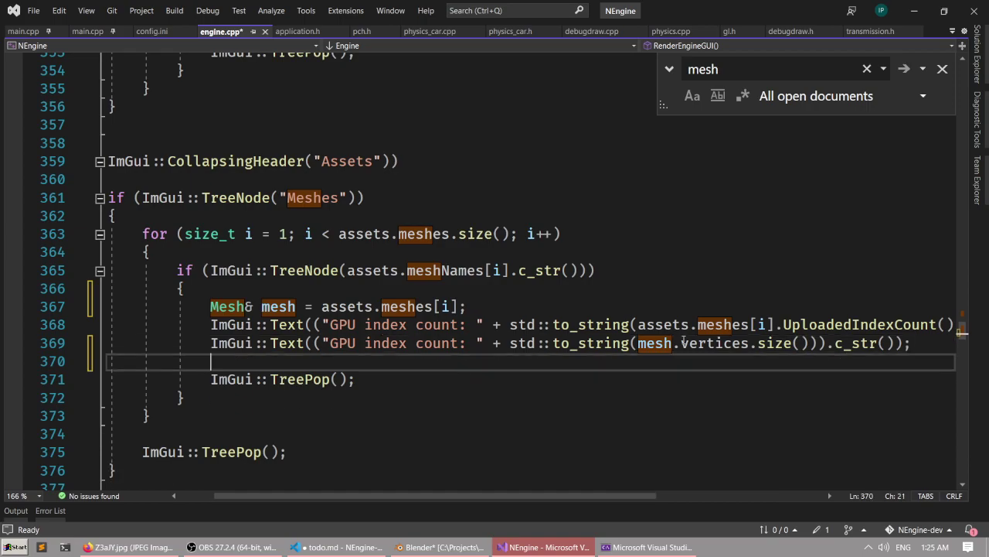
{"action": "key", "text": "shift+Home"}
{"action": "key", "text": "ctrl+c"}
{"action": "key", "text": "End"}
{"action": "key", "text": "Return"}
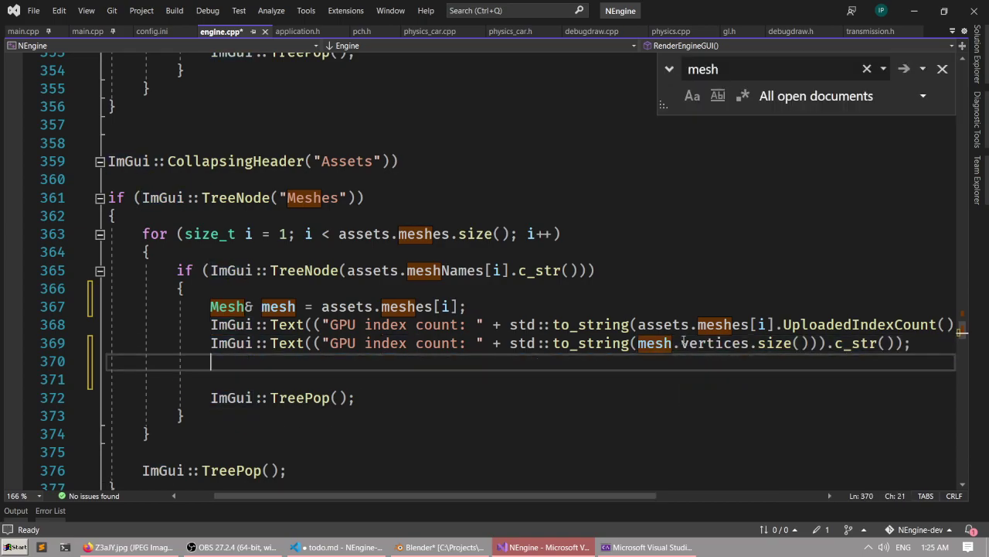
{"action": "key", "text": "ctrl+v"}
Change the label of the first mesh.vertices.size() line to "Vertices: ".
{"action": "key", "text": "Home"}
{"action": "key", "text": "ctrl+Right"}
{"action": "key", "text": "ctrl+Right"}
{"action": "key", "text": "ctrl+Right"}
{"action": "key", "text": "ctrl+Right"}
{"action": "key", "text": "Up"}
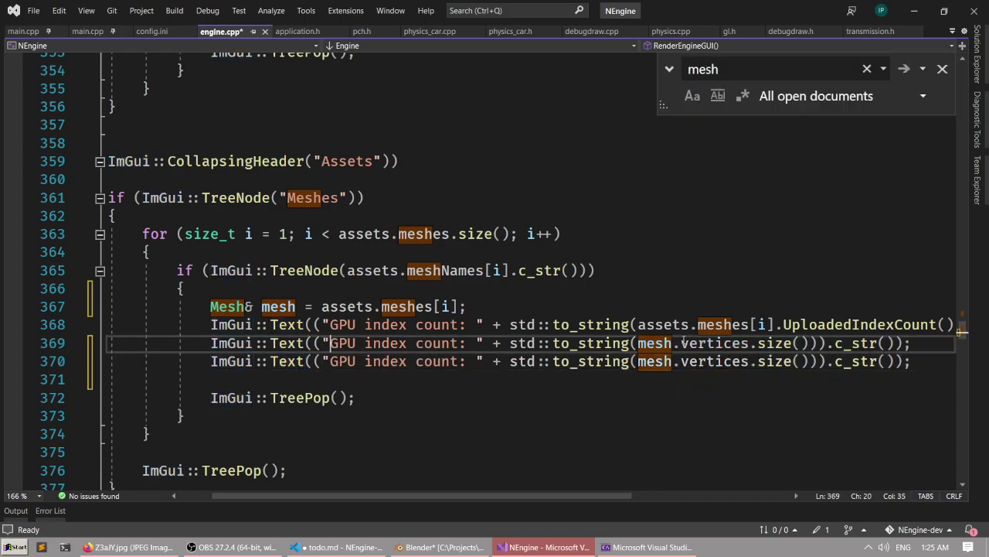
{"action": "key", "text": "ctrl+shift+Right"}
{"action": "key", "text": "ctrl+shift+Right"}
{"action": "key", "text": "ctrl+shift+Right"}
{"action": "type", "text": "Vertices"}
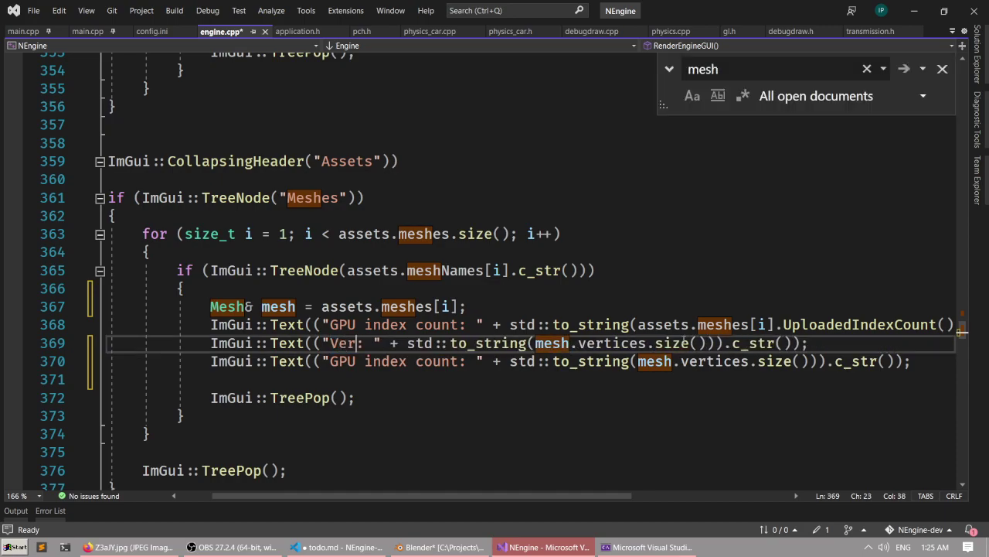
Change the label of the duplicated line below the Vertices line to "Indices: ".
{"action": "key", "text": "Down"}
{"action": "key", "text": "Left"}
{"action": "key", "text": "Left"}
{"action": "key", "text": "Left"}
{"action": "key", "text": "Left"}
{"action": "key", "text": "Left"}
{"action": "key", "text": "Left"}
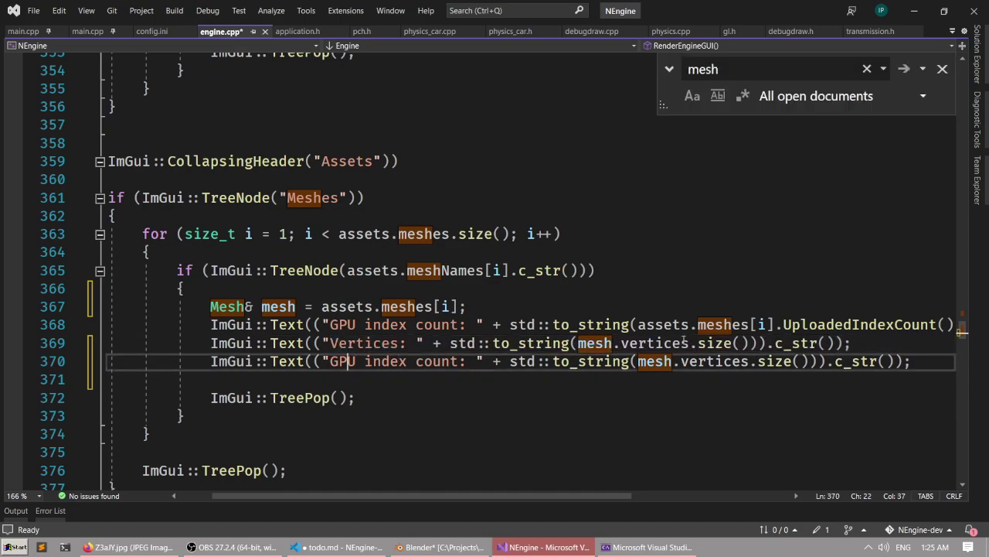
{"action": "key", "text": "ctrl+shift+Right"}
{"action": "key", "text": "ctrl+shift+Right"}
{"action": "key", "text": "ctrl+shift+Right"}
{"action": "type", "text": "Indices"}
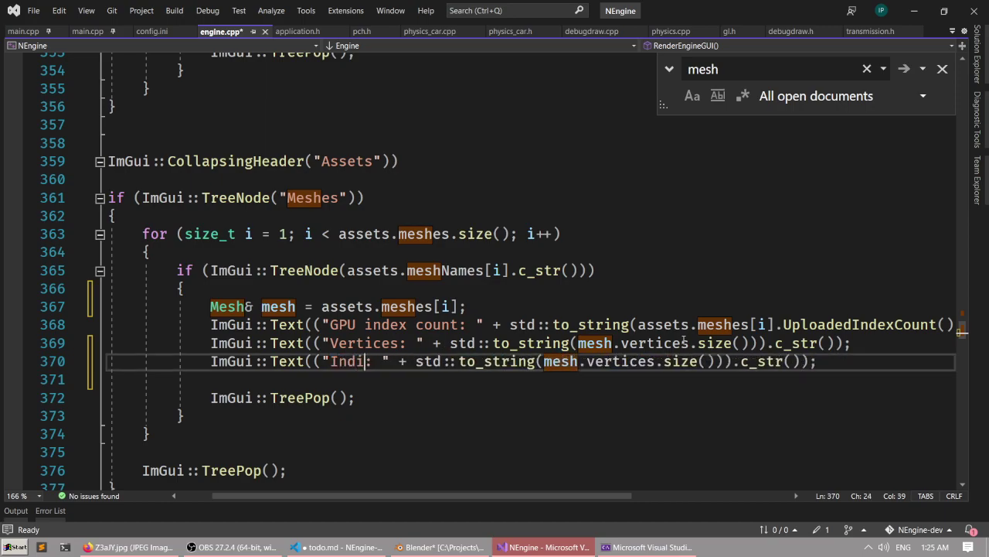
Replace vertices with indices in the Indices line so it outputs mesh.indices.size().
{"action": "key", "text": "ctrl+Right"}
{"action": "key", "text": "ctrl+Right"}
{"action": "key", "text": "ctrl+Right"}
{"action": "key", "text": "ctrl+Right"}
{"action": "key", "text": "ctrl+Right"}
{"action": "key", "text": "ctrl+Right"}
{"action": "key", "text": "ctrl+Right"}
{"action": "key", "text": "ctrl+Right"}
{"action": "key", "text": "ctrl+Right"}
{"action": "key", "text": "ctrl+Right"}
{"action": "key", "text": "ctrl+Right"}
{"action": "key", "text": "ctrl+Right"}
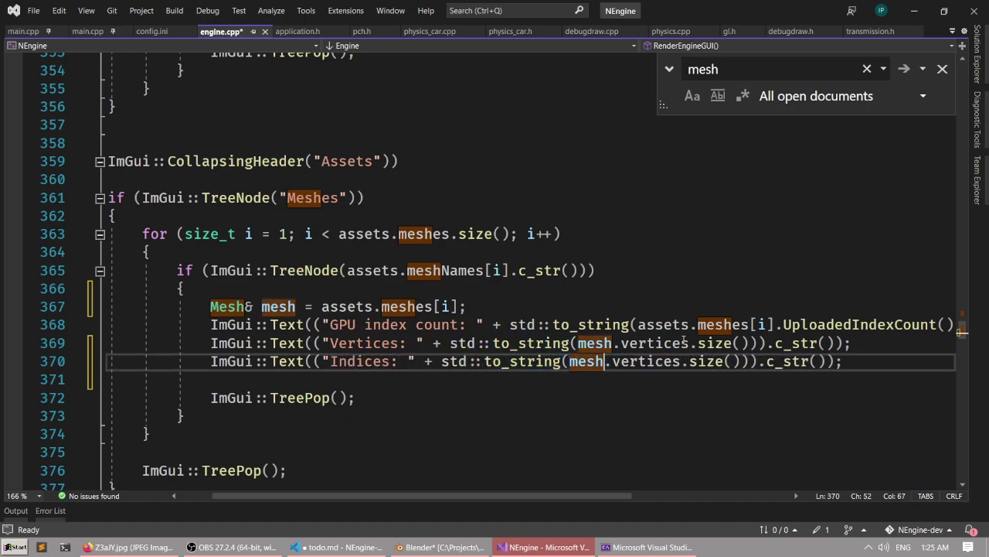
{"action": "key", "text": "ctrl+Left"}
{"action": "key", "text": "ctrl+Left"}
{"action": "key", "text": "ctrl+shift+Left"}
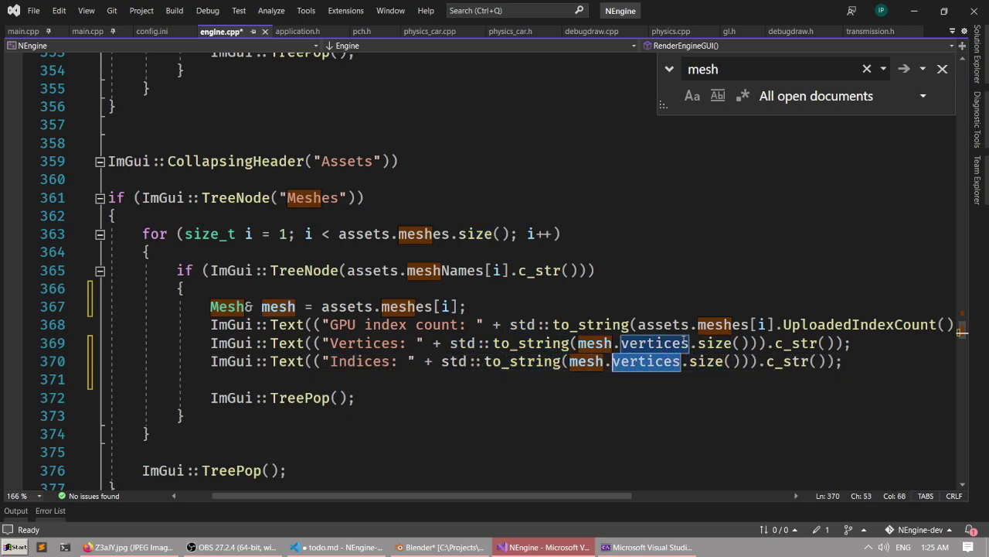
{"action": "type", "text": "indices"}
{"action": "key", "text": "Escape"}
Move the "GPU index count: " line below the Vertices and Indices lines.
{"action": "double_click", "coordinate": [683, 343]}
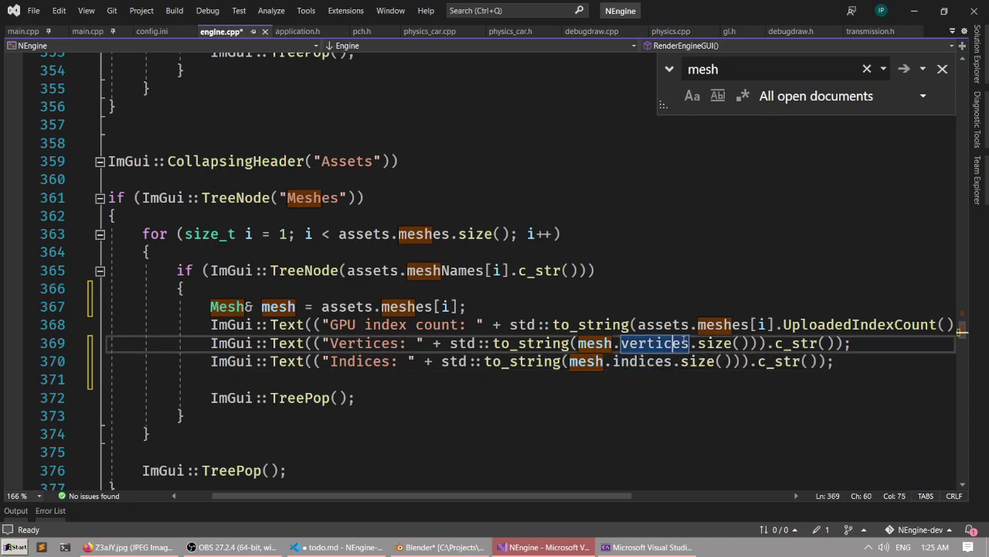
{"action": "key", "text": "Up"}
{"action": "key", "text": "alt+Down"}
{"action": "key", "text": "alt+Down"}
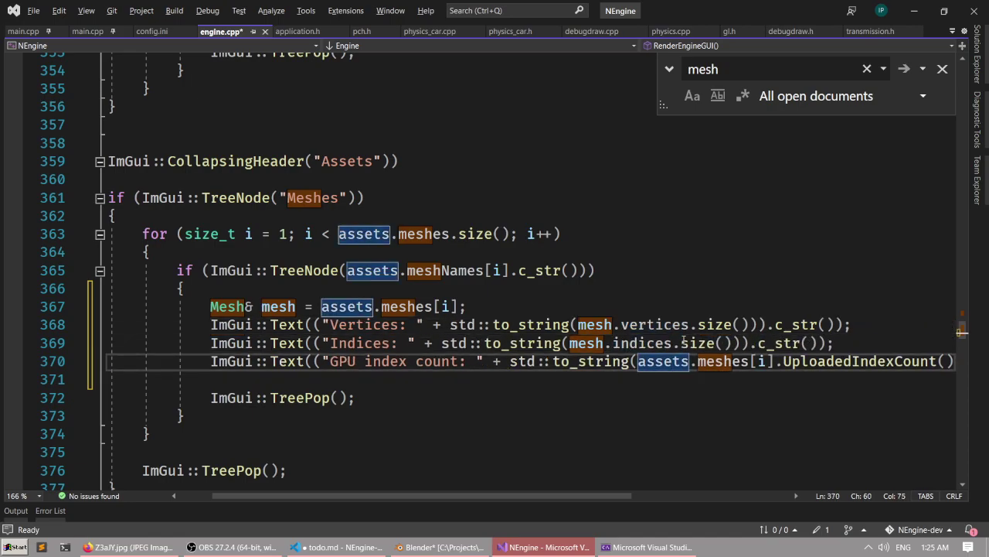
Replace assets.meshes[i] with mesh in the GPU index count line and save engine.cpp.
{"action": "key", "text": "Home"}
{"action": "key", "text": "Right"}
{"action": "key", "text": "Right"}
{"action": "key", "text": "Right"}
{"action": "key", "text": "Right"}
{"action": "key", "text": "Right"}
{"action": "key", "text": "Right"}
{"action": "key", "text": "Right"}
{"action": "key", "text": "Right"}
{"action": "key", "text": "Right"}
{"action": "key", "text": "Right"}
{"action": "key", "text": "Right"}
{"action": "key", "text": "Right"}
{"action": "key", "text": "Right"}
{"action": "key", "text": "Right"}
{"action": "key", "text": "Right"}
{"action": "key", "text": "Right"}
{"action": "key", "text": "Right"}
{"action": "key", "text": "Right"}
{"action": "key", "text": "Right"}
{"action": "key", "text": "Right"}
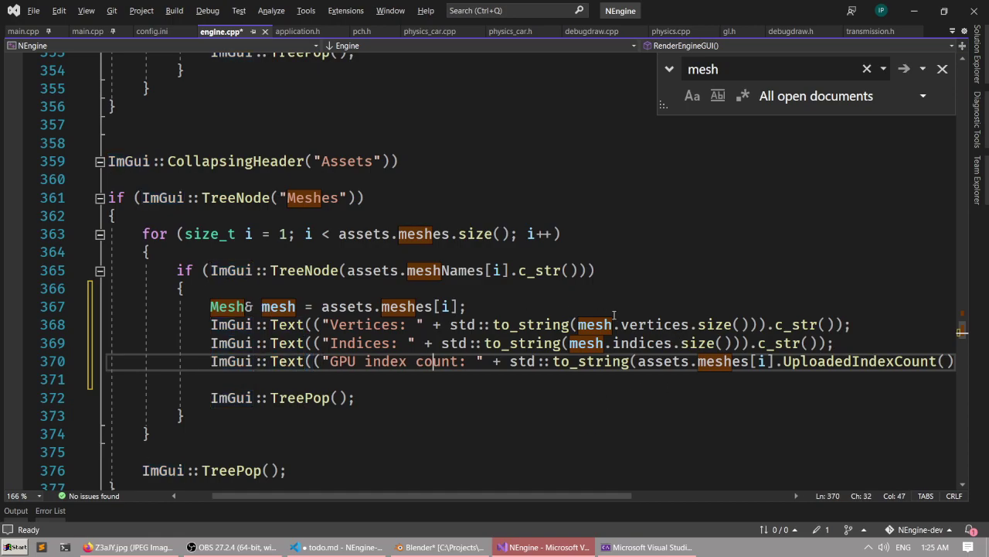
{"action": "mouse_move", "coordinate": [639, 345]}
{"action": "mouse_move", "coordinate": [635, 363]}
{"action": "left_mouse_down"}
{"action": "mouse_move", "coordinate": [738, 367]}
{"action": "mouse_move", "coordinate": [650, 361]}
{"action": "left_mouse_up"}
{"action": "left_click", "coordinate": [755, 362]}
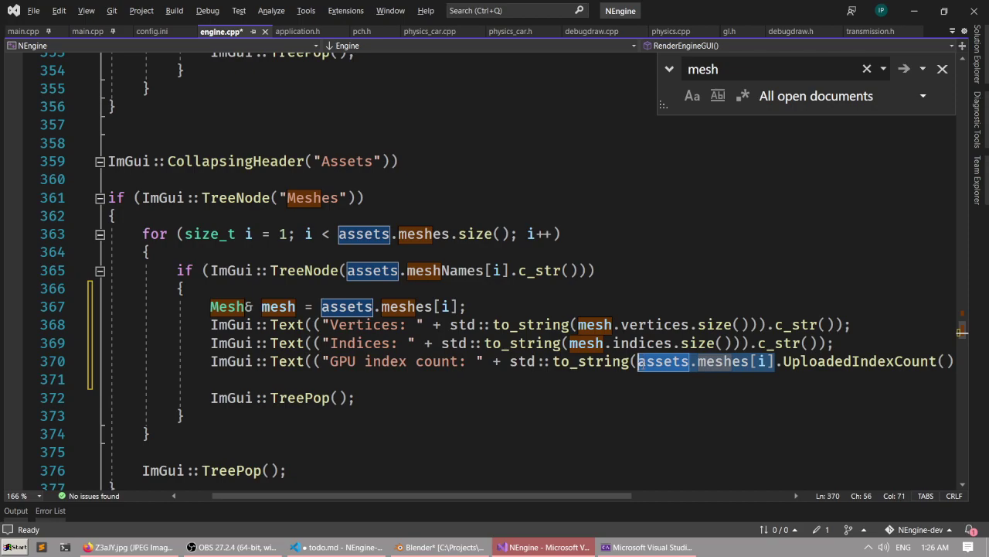
{"action": "type", "text": "mesh"}
{"action": "key", "text": "Escape"}
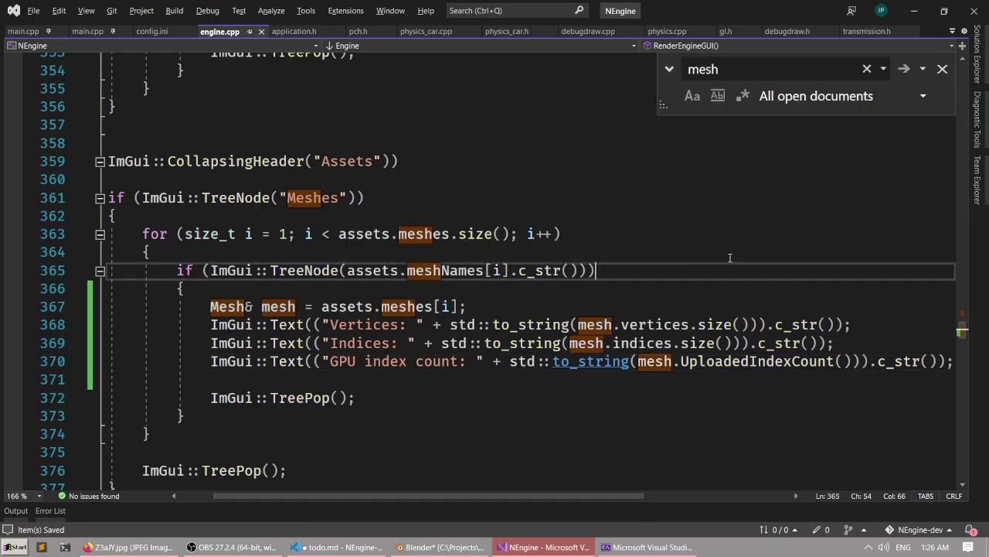
{"action": "left_click", "coordinate": [639, 287]}
{"action": "left_click", "coordinate": [653, 269]}
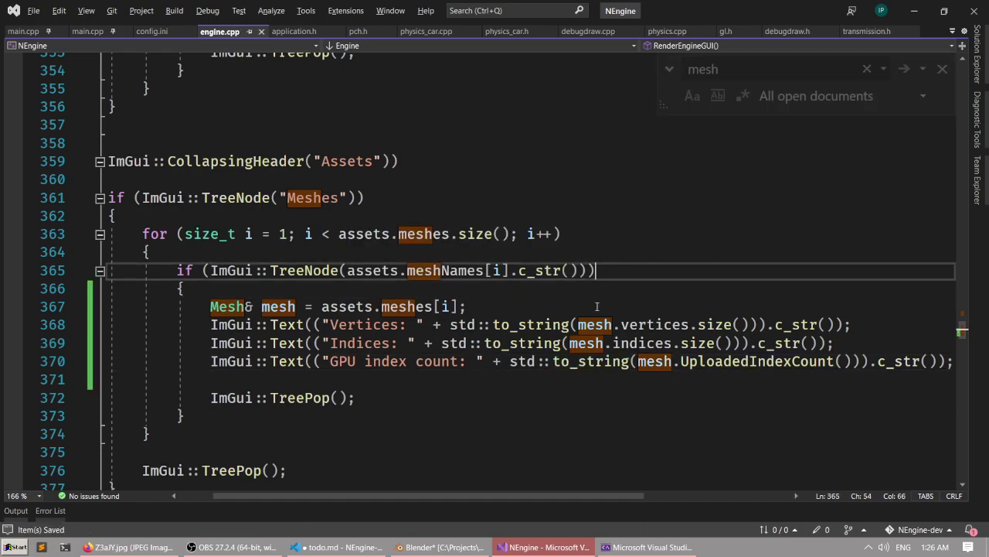
{"action": "scroll", "coordinate": [596, 306], "scroll_direction": "down", "scroll_amount": 1, "text": "ctrl"}
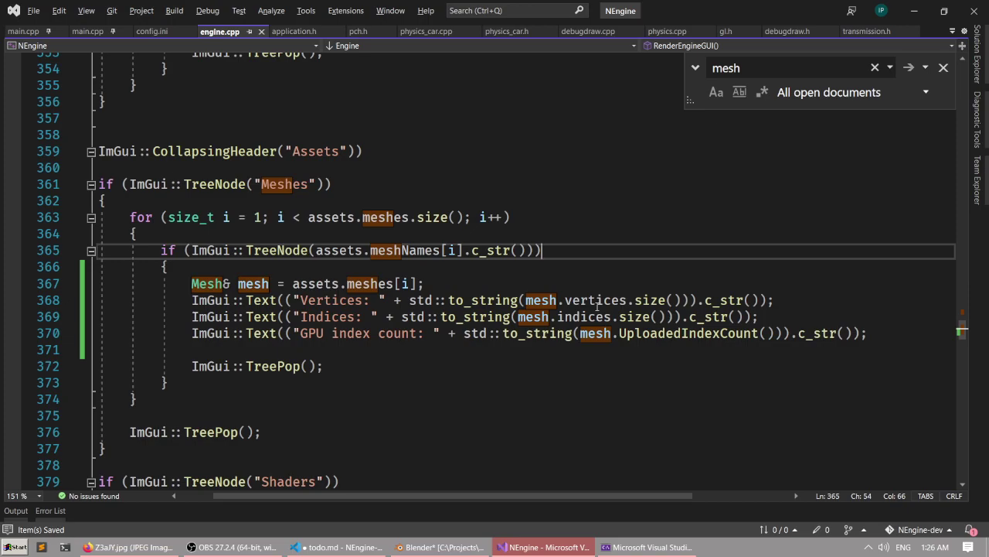
{"action": "scroll", "coordinate": [597, 306], "scroll_direction": "up", "scroll_amount": 1, "text": "ctrl"}
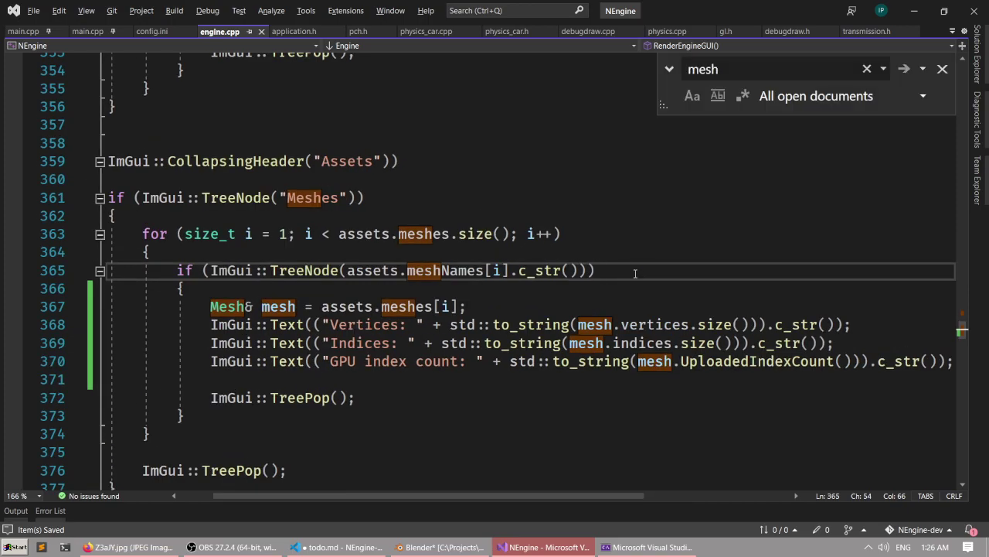
Build and run the game, and expand finland_trees_0 under Assets > Meshes in the NEngine debug window to check its counts.
{"action": "key", "text": "ctrl+shift+b"}
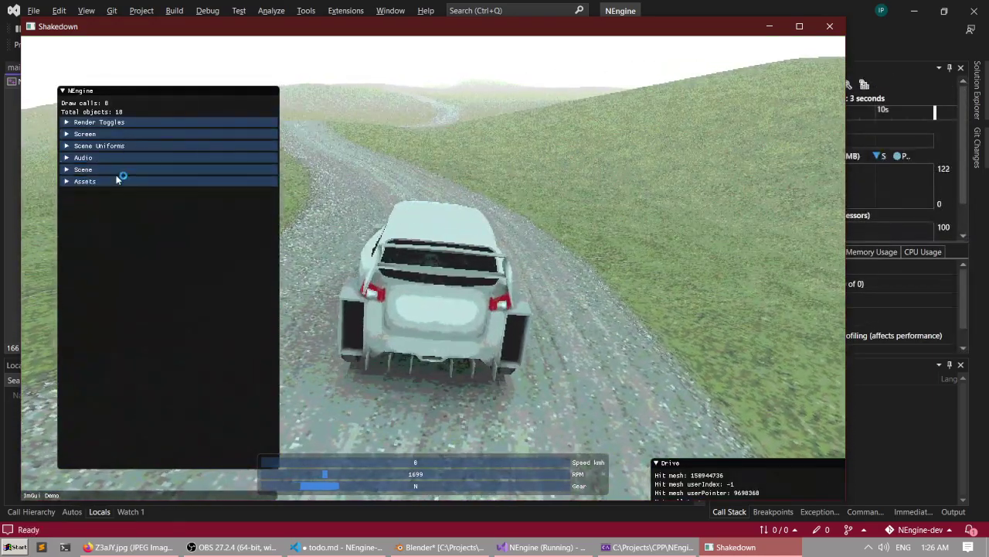
{"action": "left_click", "coordinate": [112, 181]}
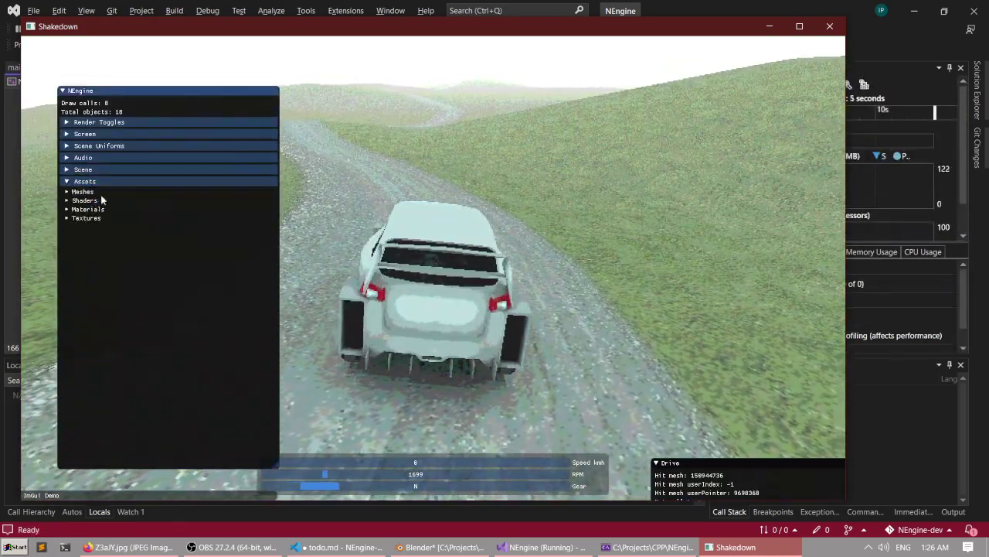
{"action": "left_click", "coordinate": [99, 192]}
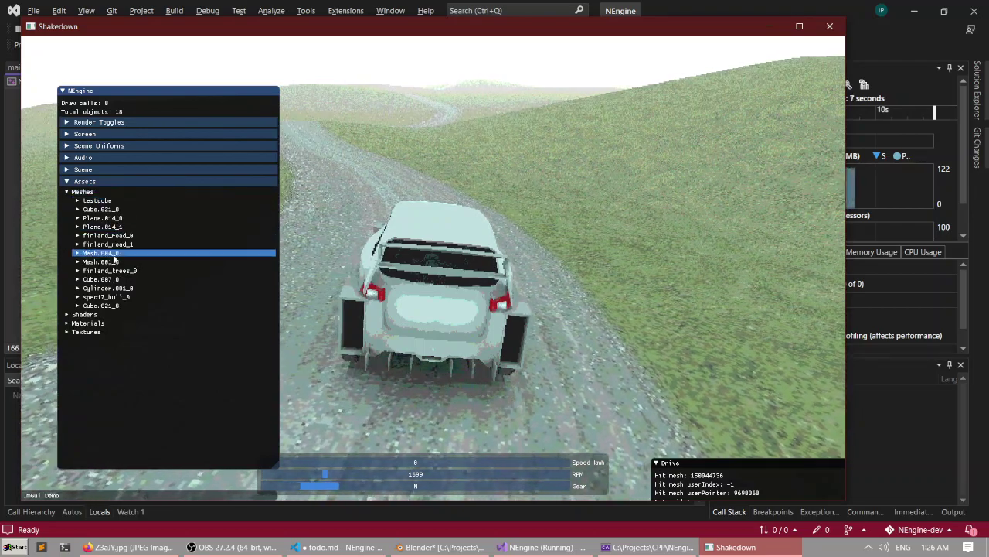
{"action": "left_click", "coordinate": [132, 271]}
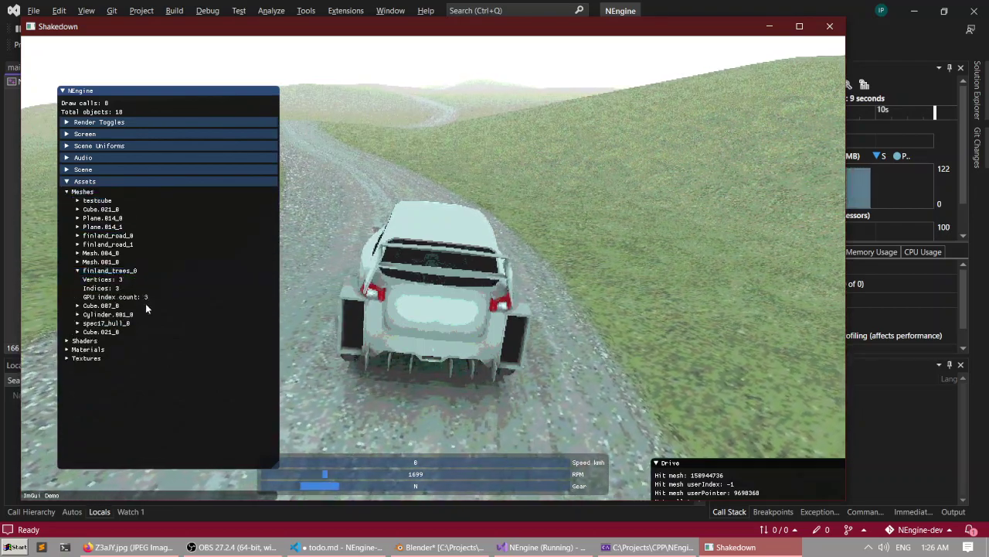
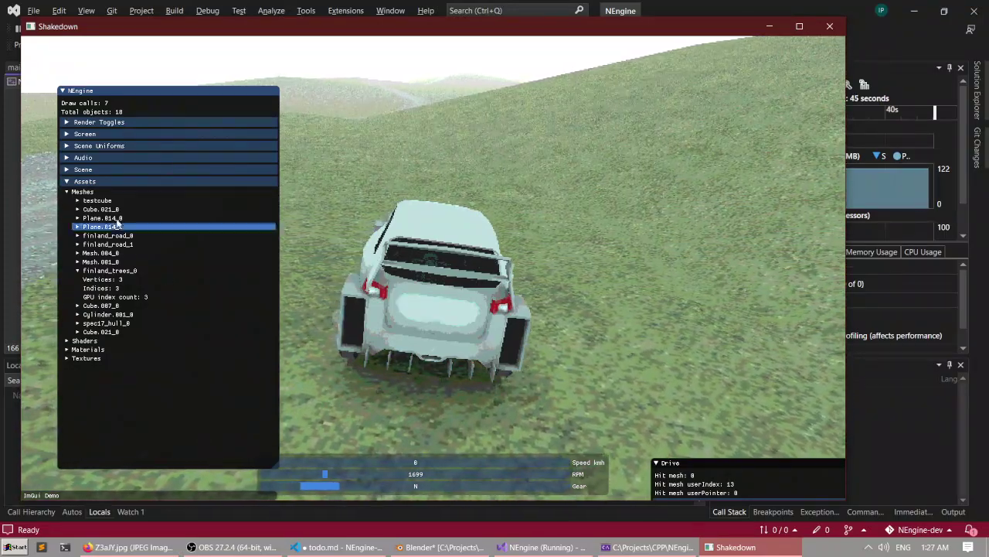
Close the running Shakedown game and its console window, returning to the Meshes code in engine.cpp.
{"action": "left_click", "coordinate": [830, 27]}
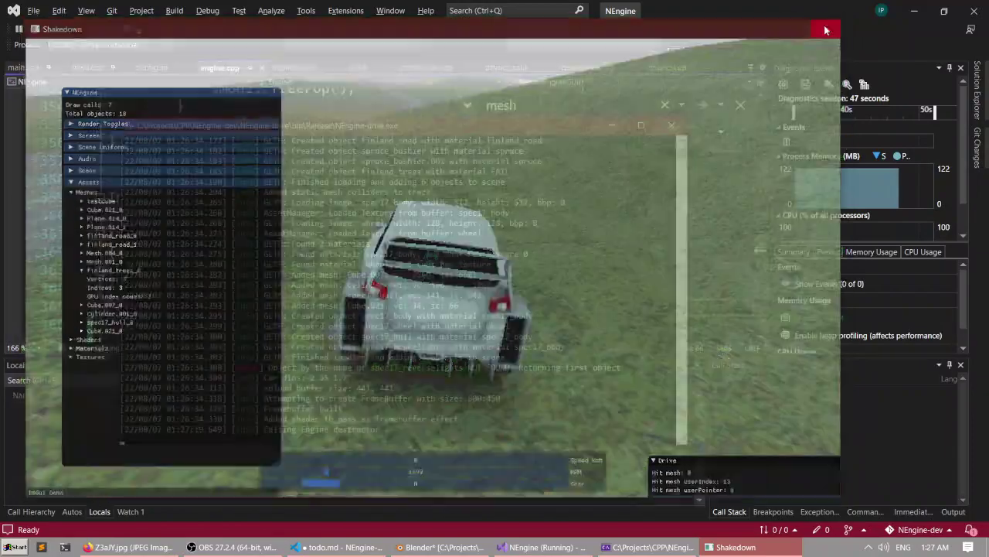
{"action": "left_click", "coordinate": [673, 119]}
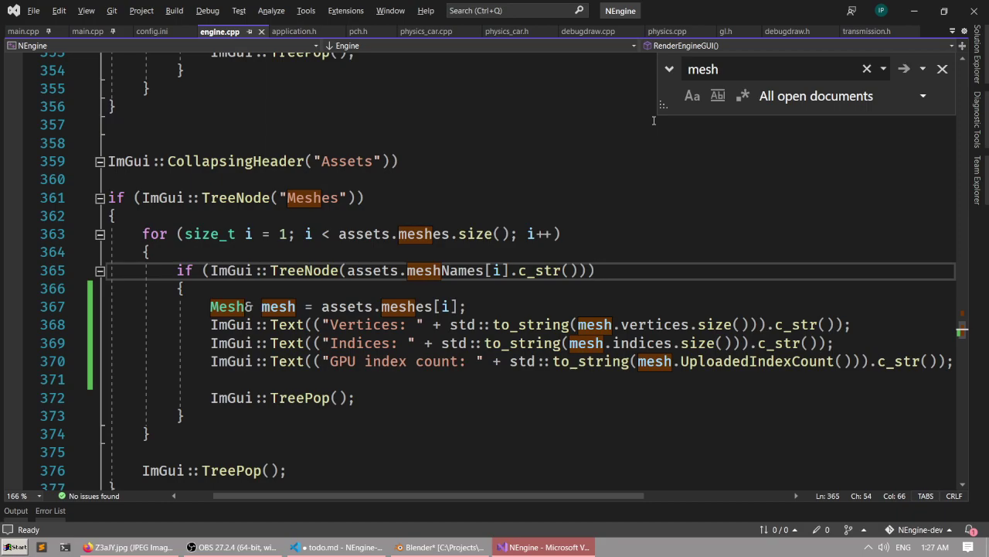
{"action": "scroll", "coordinate": [532, 132], "scroll_direction": "down", "scroll_amount": 1}
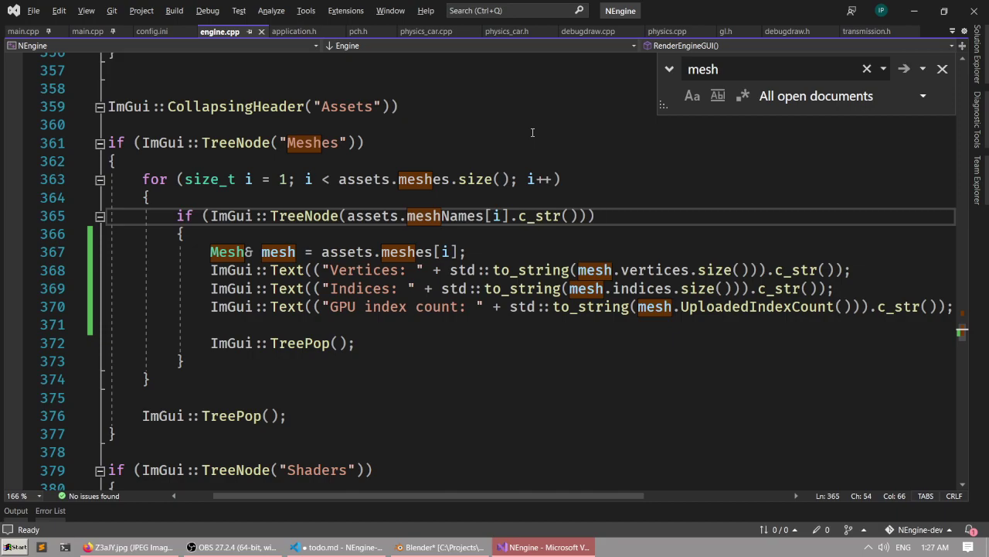
Switch to Blender and select the finland_road object in the 3D viewport.
{"action": "left_click", "coordinate": [439, 546]}
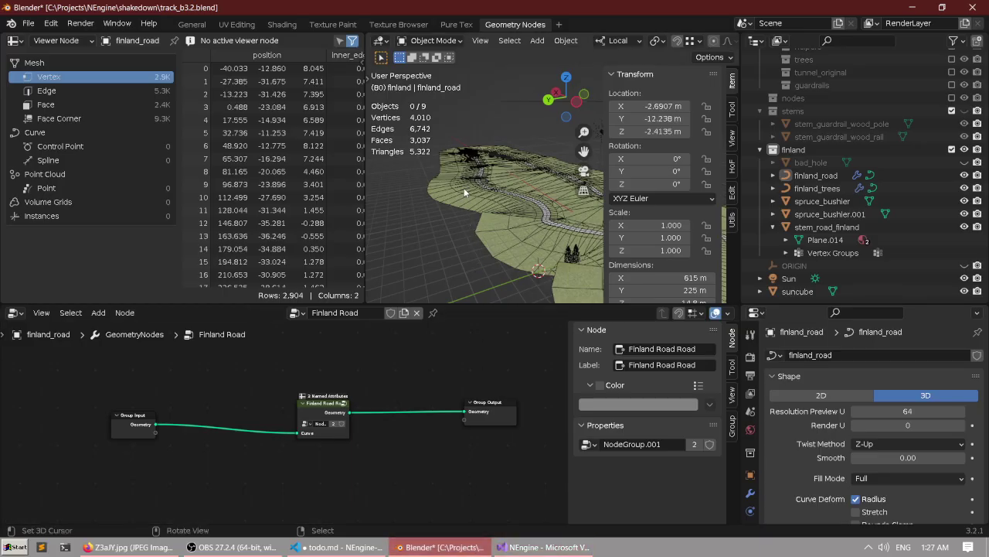
{"action": "middle_click_drag", "start_coordinate": [464, 191], "coordinate": [472, 207]}
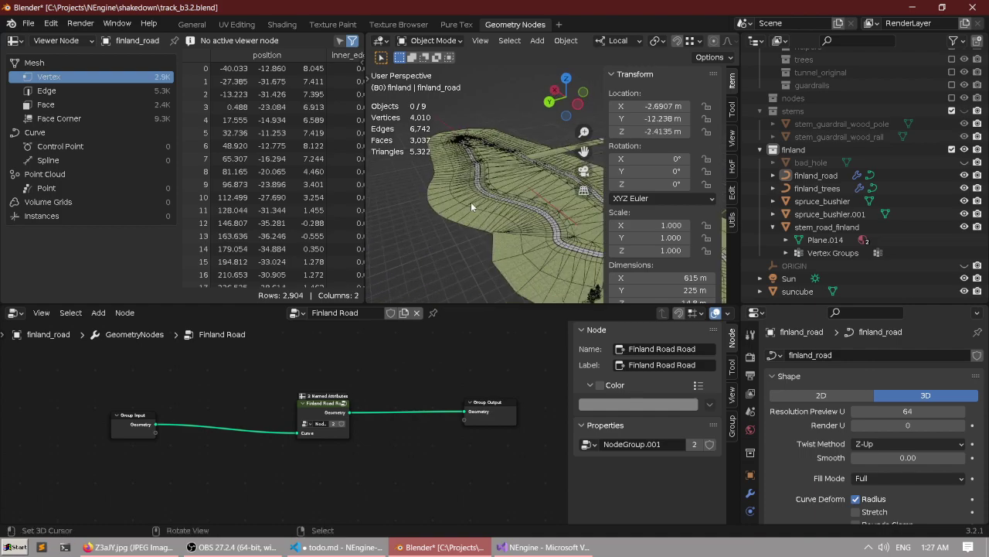
{"action": "left_click", "coordinate": [470, 201]}
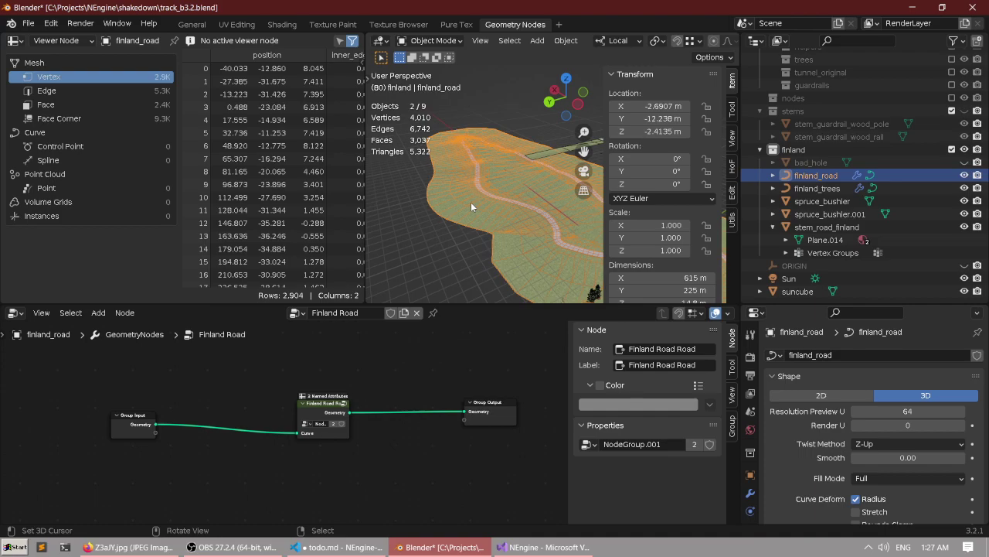
{"action": "middle_click_drag", "start_coordinate": [471, 202], "coordinate": [472, 196]}
{"action": "left_click", "coordinate": [462, 25]}
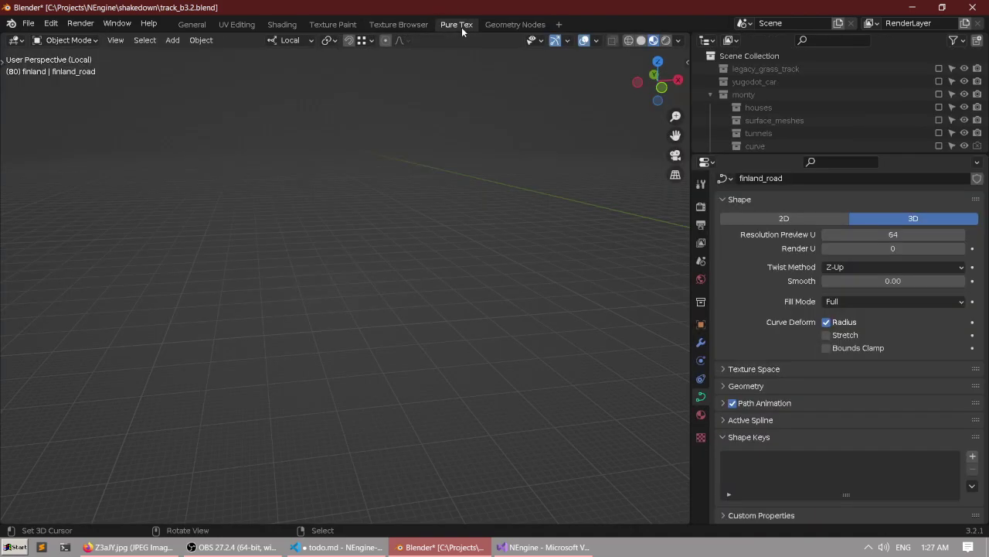
{"action": "left_click", "coordinate": [331, 25]}
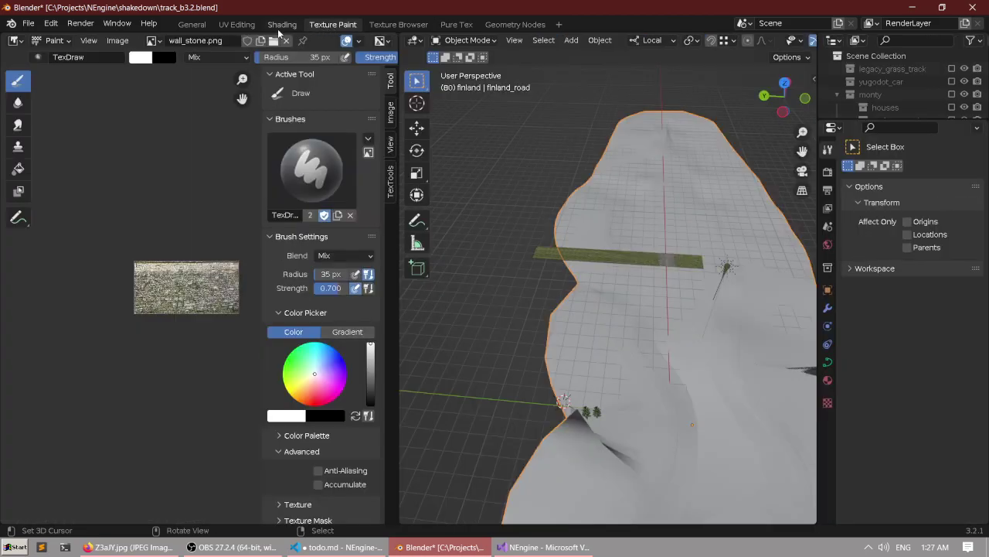
{"action": "left_click", "coordinate": [280, 26]}
{"action": "left_click", "coordinate": [499, 26]}
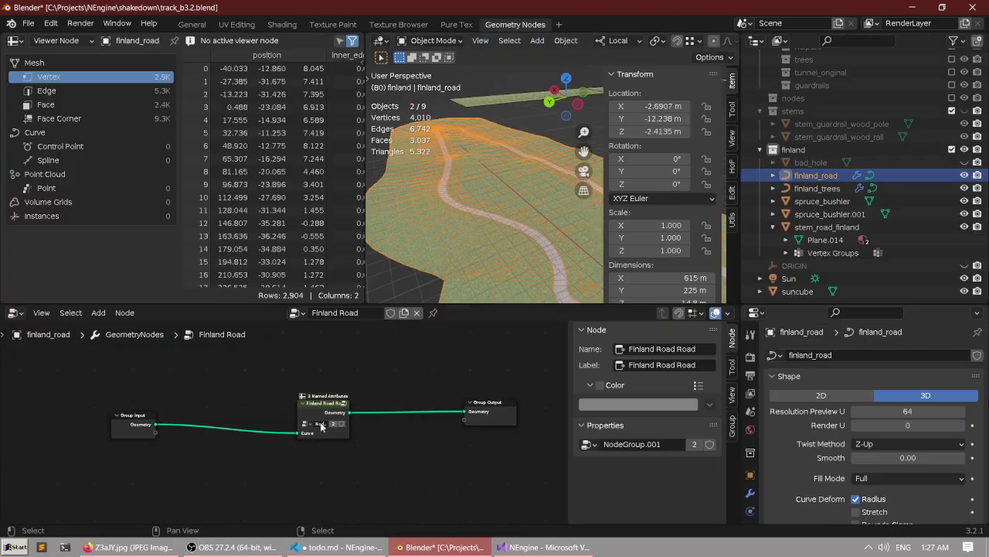
Select finland_trees to bring up its Finland Road Trees geometry node tree.
{"action": "middle_click_drag", "start_coordinate": [358, 378], "coordinate": [308, 369]}
{"action": "scroll", "coordinate": [307, 369], "scroll_direction": "up", "scroll_amount": 3}
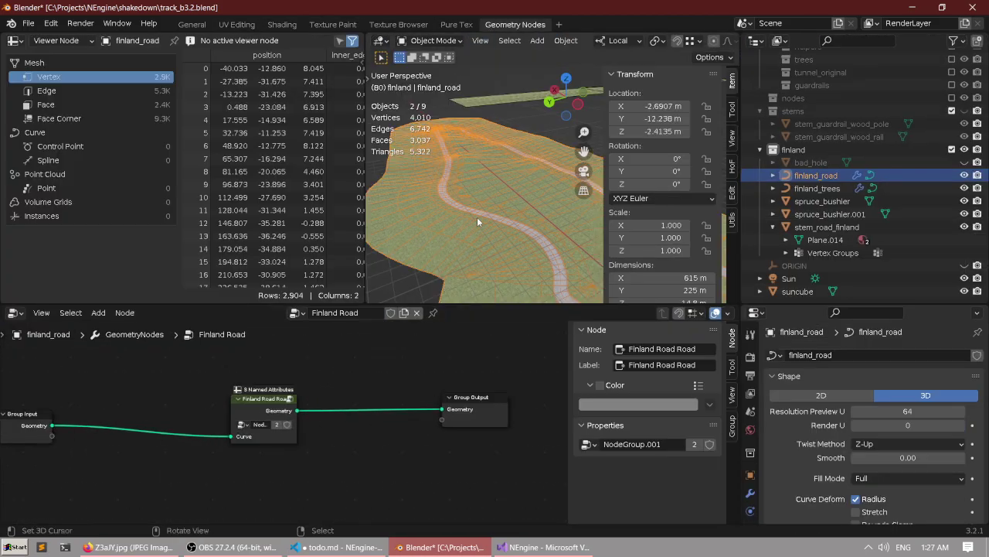
{"action": "left_click", "coordinate": [807, 188]}
{"action": "scroll", "coordinate": [252, 394], "scroll_direction": "up", "scroll_amount": 2}
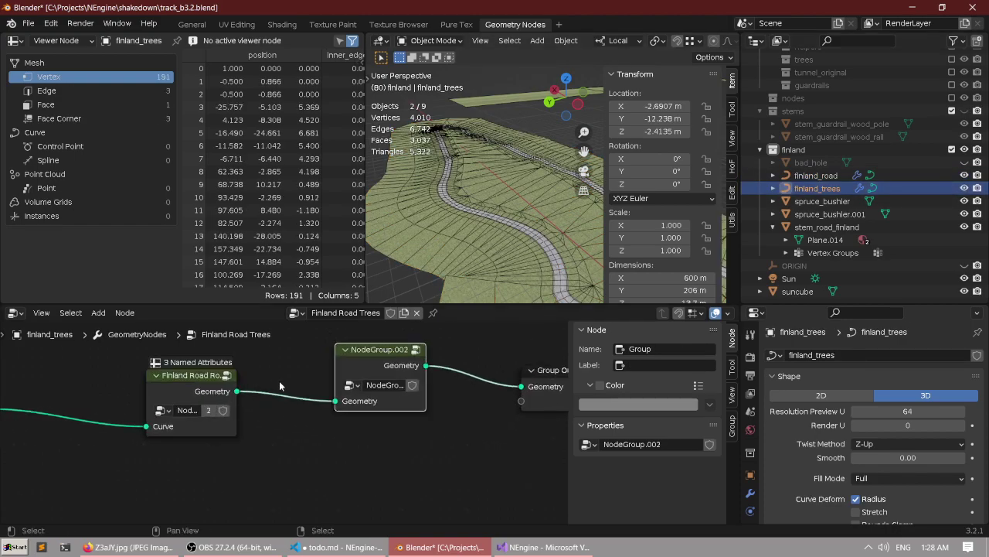
Enter the NodeGroup.002 group and enlarge the node editor to look over its tree-scattering nodes.
{"action": "scroll", "coordinate": [279, 380], "scroll_direction": "up", "scroll_amount": 2}
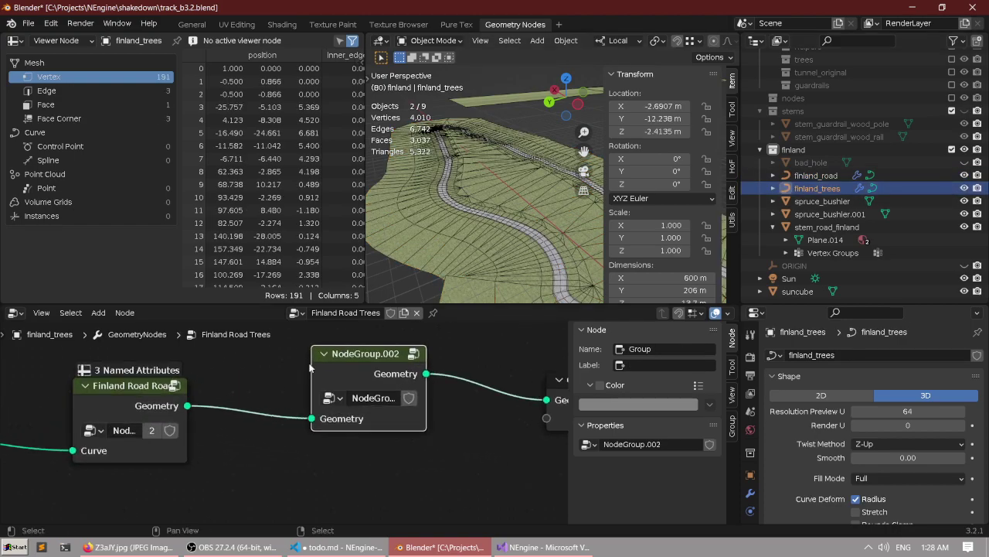
{"action": "key", "text": "Tab"}
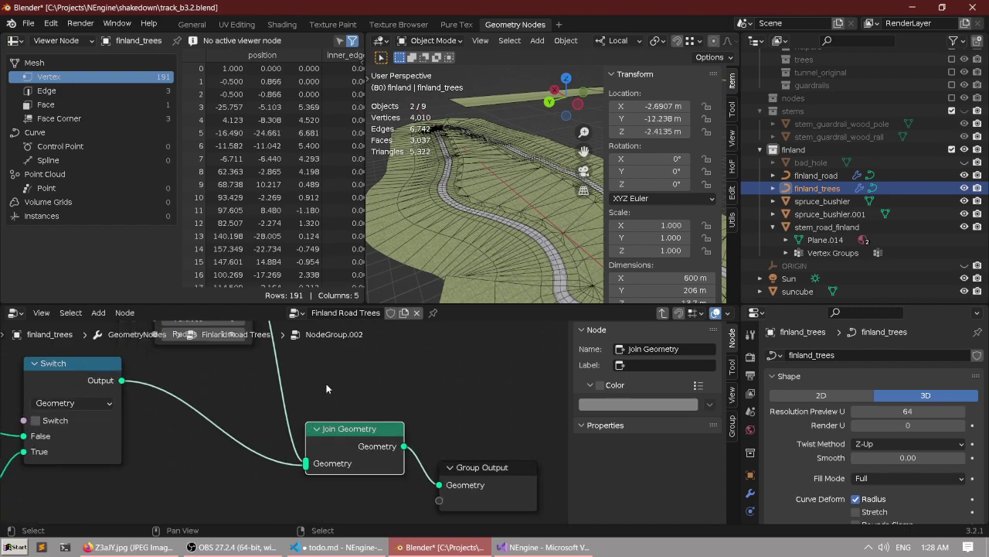
{"action": "key", "text": "ctrl+space"}
{"action": "scroll", "coordinate": [442, 336], "scroll_direction": "down", "scroll_amount": 1}
{"action": "middle_click_drag", "start_coordinate": [441, 335], "coordinate": [596, 330]}
{"action": "scroll", "coordinate": [389, 352], "scroll_direction": "down", "scroll_amount": 5}
{"action": "middle_click_drag", "start_coordinate": [388, 352], "coordinate": [395, 332]}
{"action": "scroll", "coordinate": [431, 276], "scroll_direction": "up", "scroll_amount": 3}
{"action": "middle_click_drag", "start_coordinate": [432, 277], "coordinate": [461, 364]}
{"action": "scroll", "coordinate": [461, 364], "scroll_direction": "down", "scroll_amount": 4}
{"action": "left_click", "coordinate": [375, 242]}
{"action": "scroll", "coordinate": [392, 239], "scroll_direction": "down", "scroll_amount": 1}
{"action": "middle_click_drag", "start_coordinate": [393, 241], "coordinate": [507, 234]}
{"action": "scroll", "coordinate": [507, 235], "scroll_direction": "up", "scroll_amount": 5}
{"action": "middle_click_drag", "start_coordinate": [556, 305], "coordinate": [512, 279]}
{"action": "scroll", "coordinate": [512, 278], "scroll_direction": "down", "scroll_amount": 4}
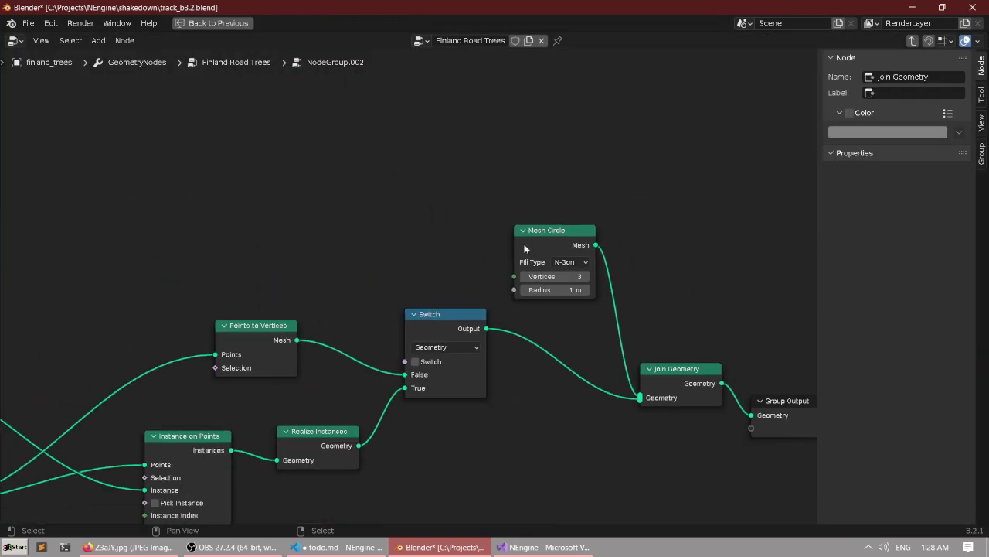
Move the Mesh Circle node left, away from Join Geometry, to above the Points to Vertices node.
{"action": "left_click", "coordinate": [553, 246]}
{"action": "scroll", "coordinate": [581, 289], "scroll_direction": "up", "scroll_amount": 5}
{"action": "middle_click_drag", "start_coordinate": [588, 298], "coordinate": [528, 288]}
{"action": "scroll", "coordinate": [494, 298], "scroll_direction": "down", "scroll_amount": 4}
{"action": "middle_click_drag", "start_coordinate": [317, 344], "coordinate": [499, 228]}
{"action": "scroll", "coordinate": [499, 228], "scroll_direction": "up", "scroll_amount": 2}
{"action": "left_click", "coordinate": [520, 160]}
{"action": "middle_click_drag", "start_coordinate": [520, 160], "coordinate": [510, 254]}
{"action": "scroll", "coordinate": [512, 259], "scroll_direction": "down", "scroll_amount": 4}
{"action": "left_click_drag", "start_coordinate": [656, 205], "coordinate": [416, 148]}
{"action": "middle_click_drag", "start_coordinate": [212, 327], "coordinate": [335, 219]}
Shift the Switch, Join Geometry and Group Output nodes further right to make room in the graph.
{"action": "scroll", "coordinate": [394, 221], "scroll_direction": "down", "scroll_amount": 7}
{"action": "middle_click_drag", "start_coordinate": [429, 224], "coordinate": [240, 265]}
{"action": "left_click_drag", "start_coordinate": [354, 191], "coordinate": [658, 372]}
{"action": "left_click_drag", "start_coordinate": [377, 239], "coordinate": [537, 239]}
{"action": "left_click", "coordinate": [348, 236]}
{"action": "middle_click_drag", "start_coordinate": [318, 247], "coordinate": [449, 296]}
{"action": "scroll", "coordinate": [448, 297], "scroll_direction": "up", "scroll_amount": 3}
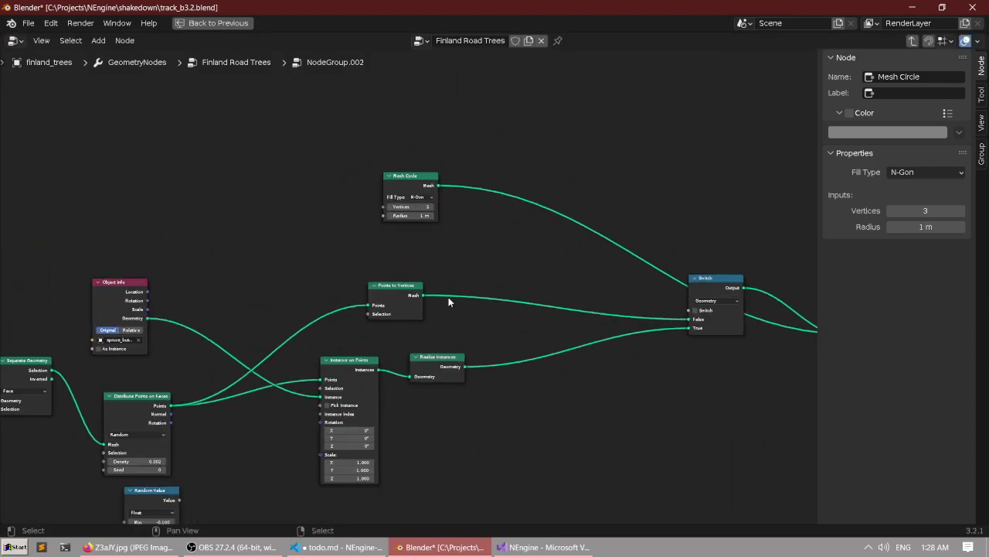
Place the Mesh Circle node directly above the Object Info node, left of Instance on Points.
{"action": "scroll", "coordinate": [448, 297], "scroll_direction": "up", "scroll_amount": 4}
{"action": "middle_click_drag", "start_coordinate": [508, 269], "coordinate": [473, 268]}
{"action": "scroll", "coordinate": [473, 268], "scroll_direction": "up", "scroll_amount": 1}
{"action": "left_click_drag", "start_coordinate": [345, 130], "coordinate": [325, 148]}
{"action": "scroll", "coordinate": [394, 268], "scroll_direction": "up", "scroll_amount": 3}
{"action": "middle_click_drag", "start_coordinate": [460, 278], "coordinate": [506, 248]}
{"action": "scroll", "coordinate": [349, 276], "scroll_direction": "down", "scroll_amount": 1}
{"action": "middle_click_drag", "start_coordinate": [349, 276], "coordinate": [471, 257]}
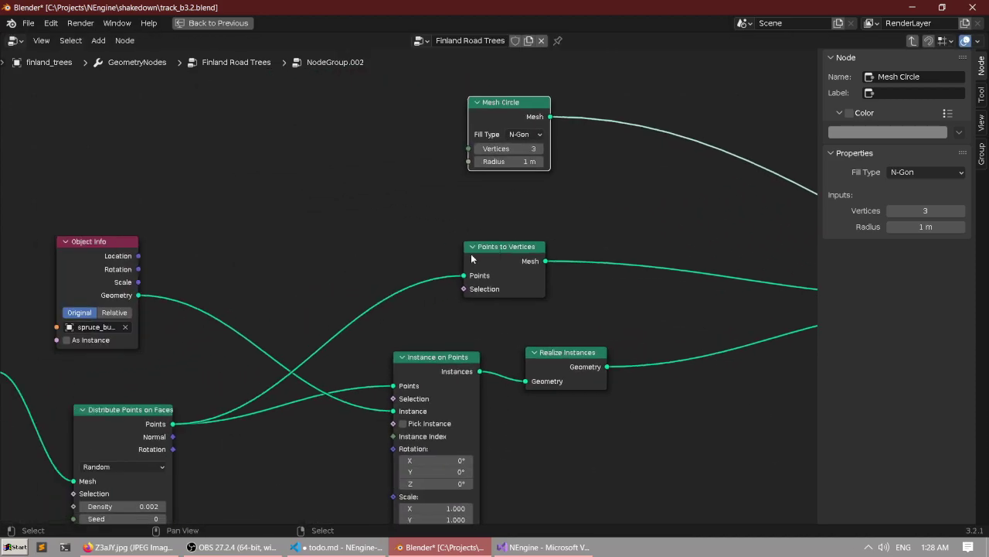
{"action": "scroll", "coordinate": [521, 238], "scroll_direction": "up", "scroll_amount": 1}
{"action": "left_click_drag", "start_coordinate": [634, 94], "coordinate": [357, 127]}
{"action": "scroll", "coordinate": [472, 298], "scroll_direction": "down", "scroll_amount": 3}
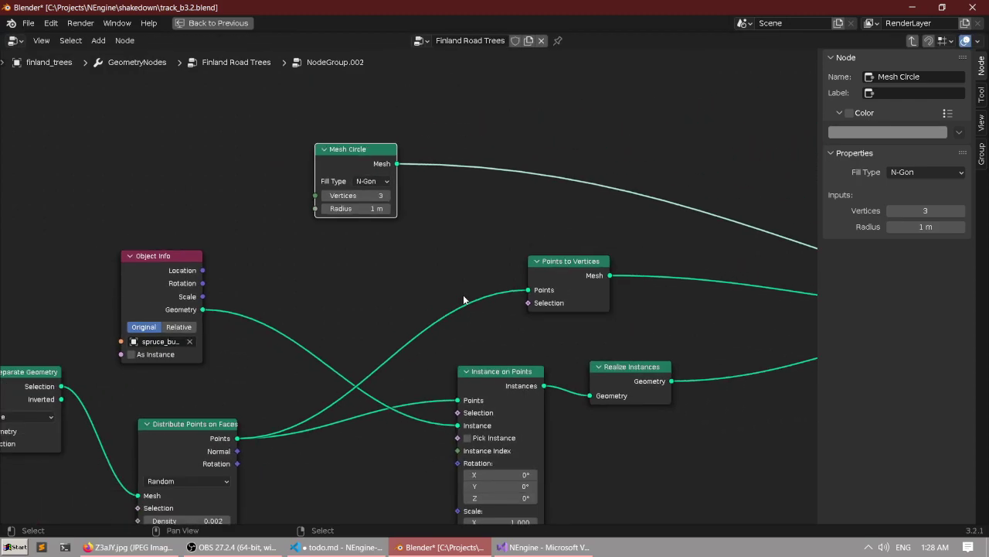
{"action": "scroll", "coordinate": [464, 297], "scroll_direction": "up", "scroll_amount": 1}
{"action": "scroll", "coordinate": [464, 300], "scroll_direction": "up", "scroll_amount": 1}
{"action": "left_click_drag", "start_coordinate": [349, 159], "coordinate": [145, 161]}
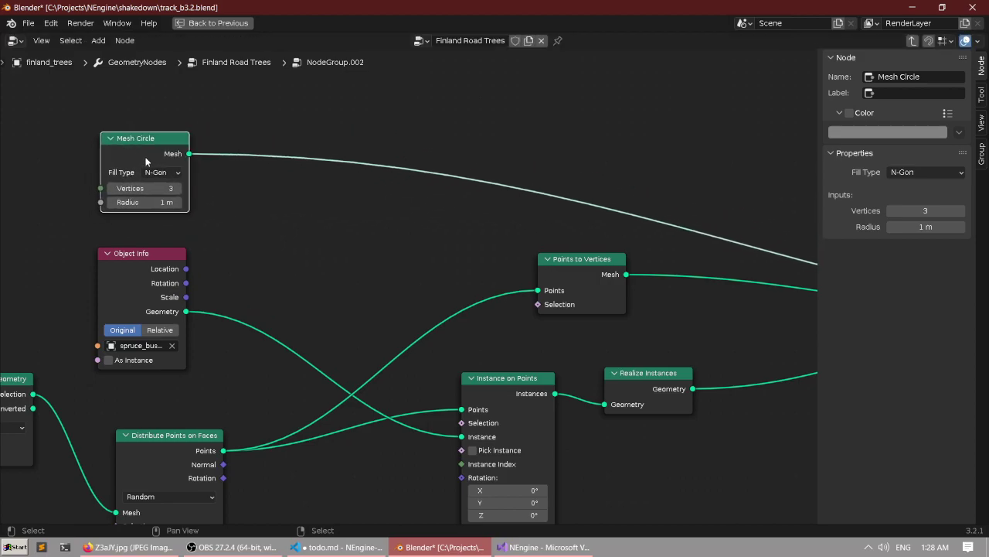
{"action": "scroll", "coordinate": [247, 249], "scroll_direction": "up", "scroll_amount": 2}
{"action": "middle_click_drag", "start_coordinate": [248, 249], "coordinate": [247, 229]}
{"action": "scroll", "coordinate": [247, 229], "scroll_direction": "up", "scroll_amount": 1}
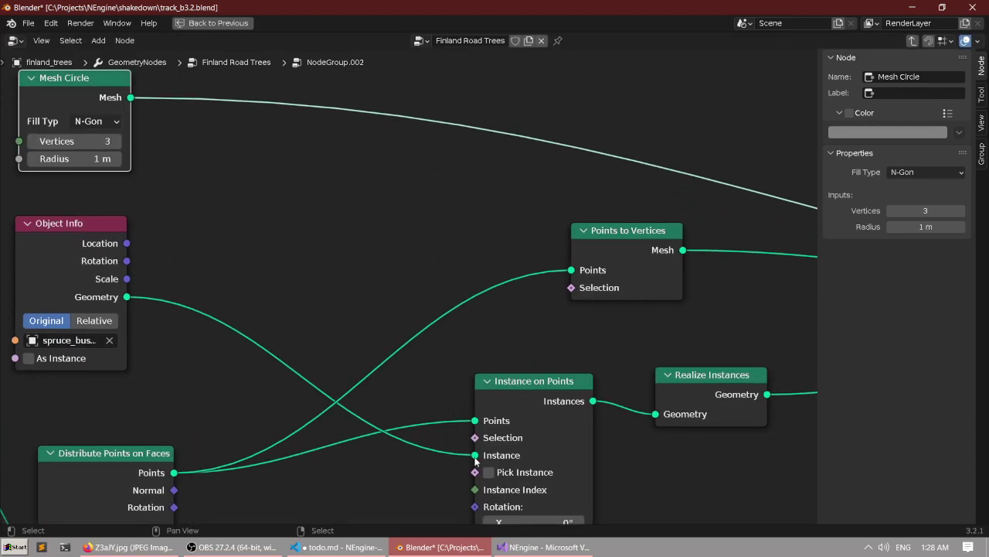
Duplicate the Geometry Switch node and place the copy between Object Info and Points to Vertices.
{"action": "left_click", "coordinate": [593, 241]}
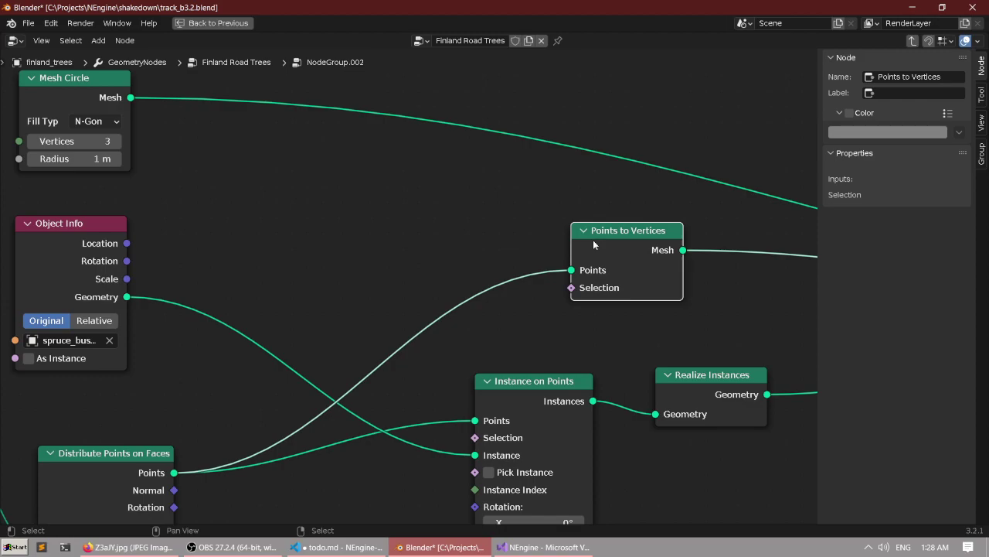
{"action": "scroll", "coordinate": [594, 241], "scroll_direction": "down", "scroll_amount": 5}
{"action": "middle_click_drag", "start_coordinate": [630, 307], "coordinate": [375, 293]}
{"action": "scroll", "coordinate": [293, 250], "scroll_direction": "down", "scroll_amount": 5}
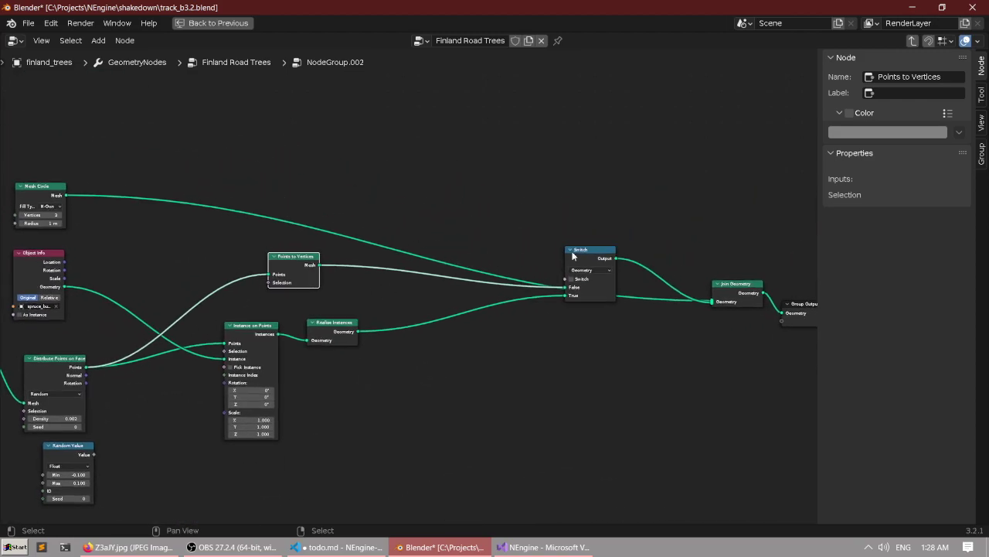
{"action": "left_click", "coordinate": [575, 258]}
{"action": "key", "text": "ctrl+c"}
{"action": "key", "text": "ctrl+v"}
{"action": "left_click_drag", "start_coordinate": [575, 259], "coordinate": [153, 255]}
{"action": "middle_click_drag", "start_coordinate": [195, 250], "coordinate": [308, 252]}
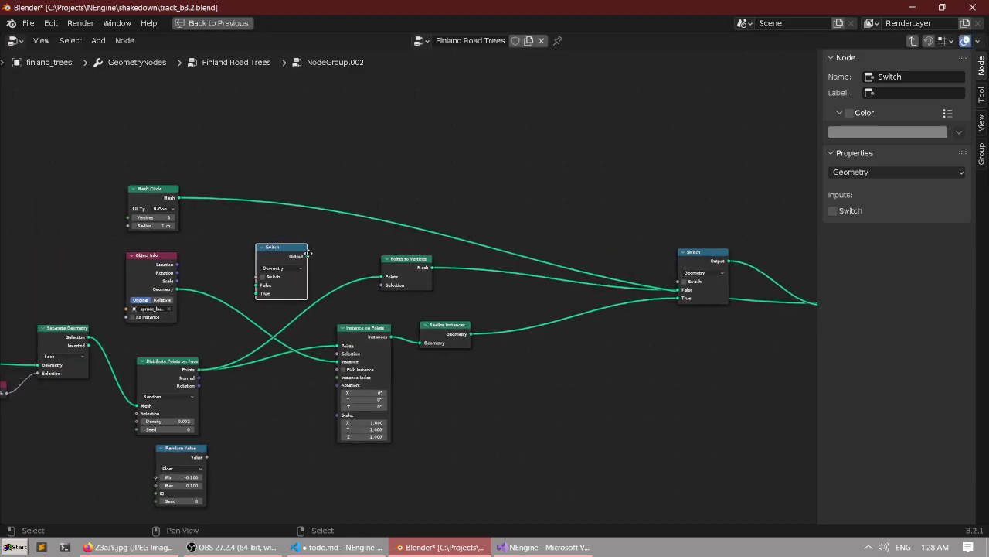
{"action": "scroll", "coordinate": [239, 163], "scroll_direction": "up", "scroll_amount": 2}
{"action": "left_click_drag", "start_coordinate": [217, 161], "coordinate": [333, 289]}
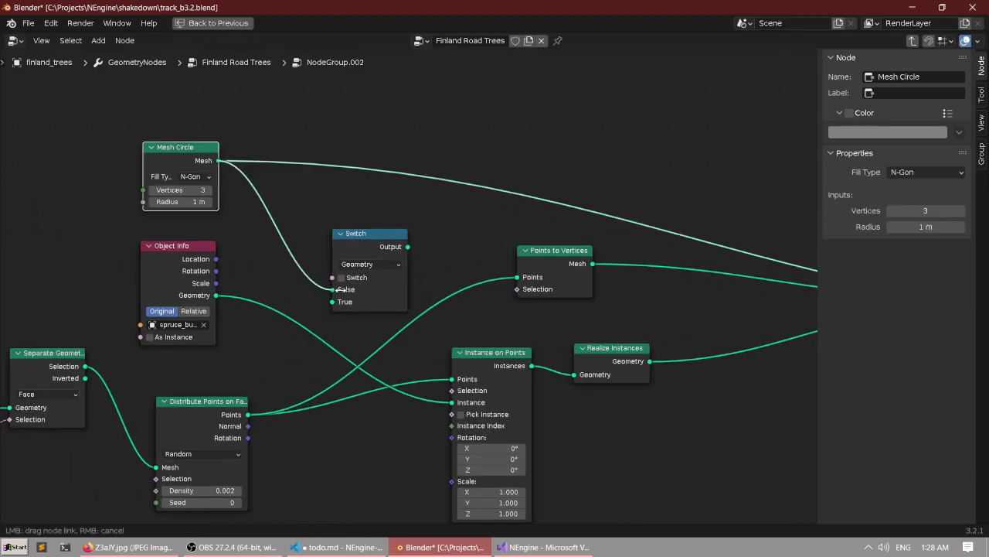
{"action": "scroll", "coordinate": [190, 301], "scroll_direction": "up", "scroll_amount": 3}
{"action": "left_click_drag", "start_coordinate": [49, 307], "coordinate": [267, 316]}
{"action": "scroll", "coordinate": [317, 322], "scroll_direction": "down", "scroll_amount": 3}
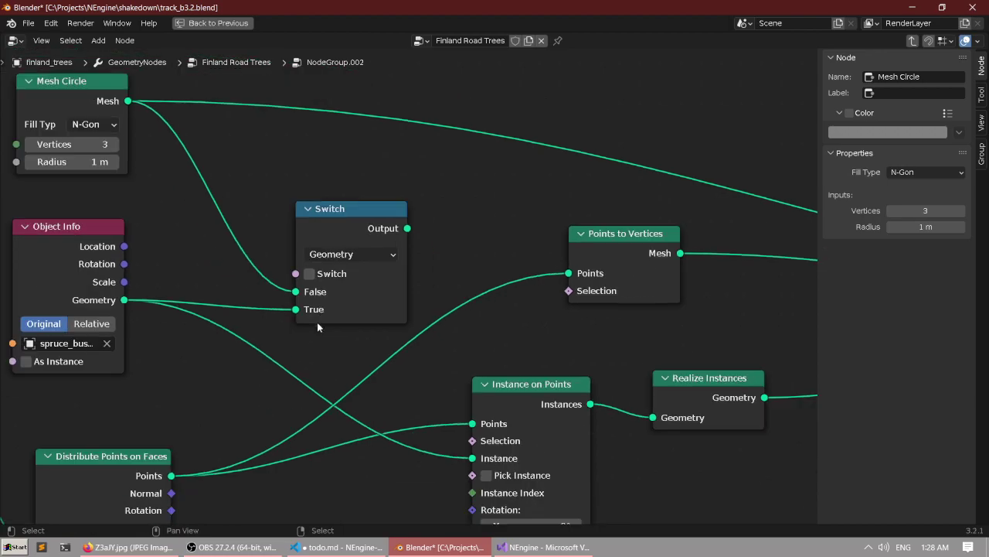
{"action": "scroll", "coordinate": [376, 276], "scroll_direction": "up", "scroll_amount": 1}
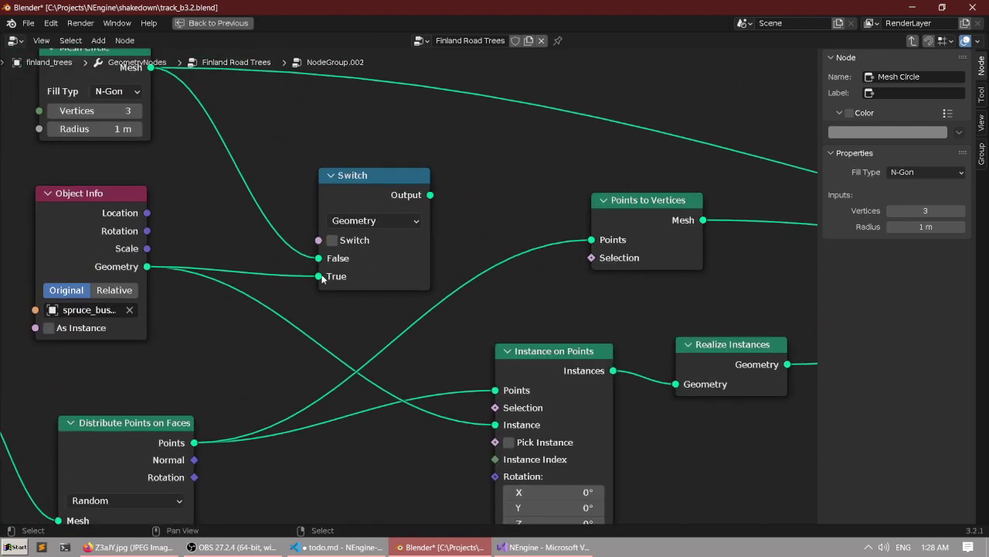
{"action": "key", "text": "ctrl+z"}
{"action": "key", "text": "ctrl+z"}
Link Object Info's Geometry to the new Switch's True input, Mesh Circle to False, and its Output to Instance on Points' Instance input.
{"action": "left_click_drag", "start_coordinate": [146, 266], "coordinate": [320, 276]}
{"action": "scroll", "coordinate": [183, 168], "scroll_direction": "up", "scroll_amount": 1, "text": "shift"}
{"action": "left_click", "coordinate": [154, 108]}
{"action": "left_click_drag", "start_coordinate": [152, 94], "coordinate": [321, 286]}
{"action": "middle_click_drag", "start_coordinate": [341, 287], "coordinate": [244, 243]}
{"action": "left_click_drag", "start_coordinate": [276, 174], "coordinate": [403, 407]}
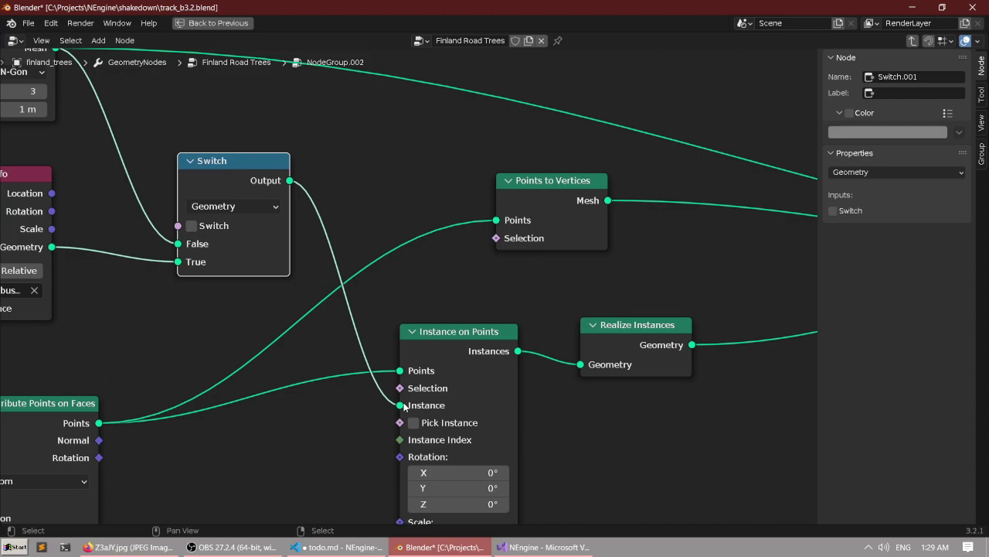
Move the Points to Vertices node left and unplug its Mesh output from the downstream Switch node.
{"action": "scroll", "coordinate": [443, 330], "scroll_direction": "down", "scroll_amount": 6}
{"action": "middle_click_drag", "start_coordinate": [655, 331], "coordinate": [401, 307]}
{"action": "scroll", "coordinate": [425, 317], "scroll_direction": "up", "scroll_amount": 3}
{"action": "left_click_drag", "start_coordinate": [312, 220], "coordinate": [244, 220]}
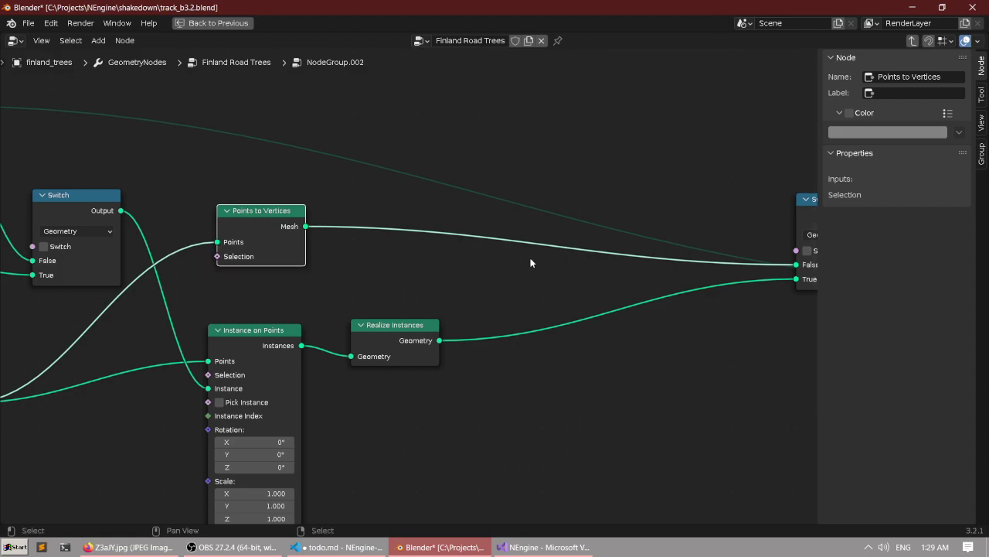
{"action": "middle_click_drag", "start_coordinate": [790, 263], "coordinate": [680, 268]}
{"action": "left_click_drag", "start_coordinate": [685, 273], "coordinate": [619, 279]}
{"action": "scroll", "coordinate": [410, 277], "scroll_direction": "down", "scroll_amount": 2}
{"action": "middle_click_drag", "start_coordinate": [355, 279], "coordinate": [450, 236]}
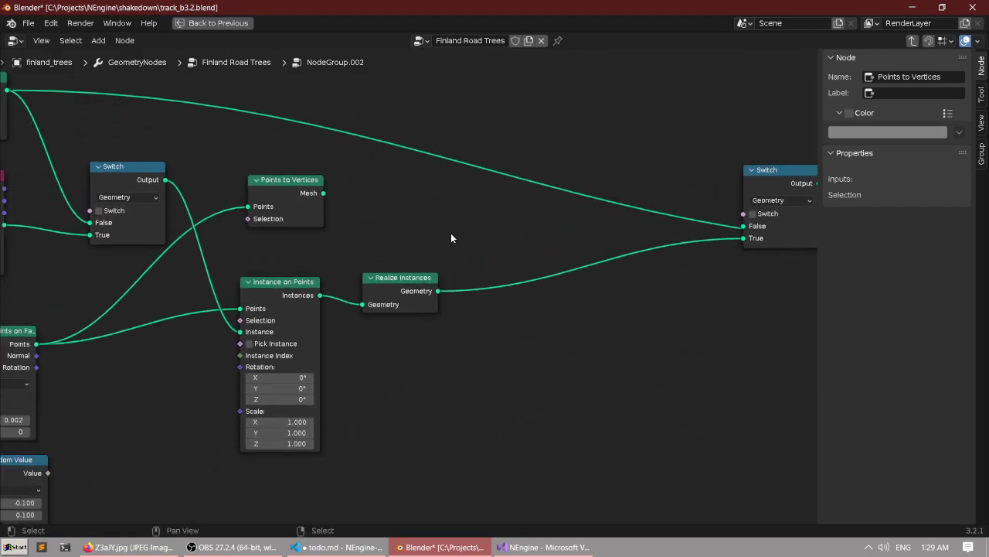
Cut the long Mesh Circle link and the Realize Instances link around the downstream Switch node, and delete that Switch.
{"action": "scroll", "coordinate": [407, 298], "scroll_direction": "up", "scroll_amount": 1}
{"action": "middle_click_drag", "start_coordinate": [713, 220], "coordinate": [391, 273]}
{"action": "scroll", "coordinate": [395, 274], "scroll_direction": "up", "scroll_amount": 1}
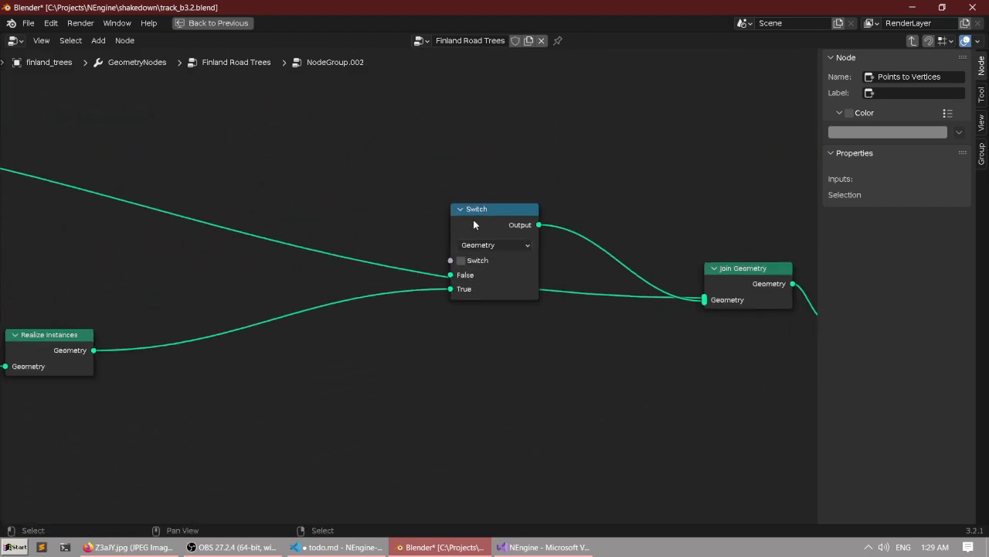
{"action": "left_click", "coordinate": [475, 221]}
{"action": "left_click_drag", "start_coordinate": [453, 280], "coordinate": [366, 274]}
{"action": "left_click", "coordinate": [433, 219]}
{"action": "left_click", "coordinate": [413, 222]}
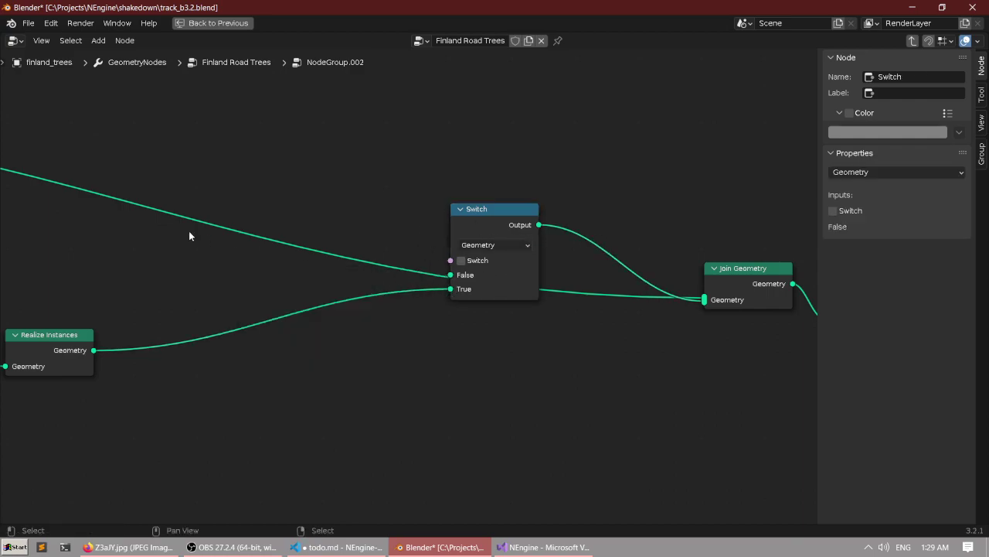
{"action": "middle_click_drag", "start_coordinate": [62, 182], "coordinate": [432, 272]}
{"action": "scroll", "coordinate": [432, 272], "scroll_direction": "down", "scroll_amount": 3}
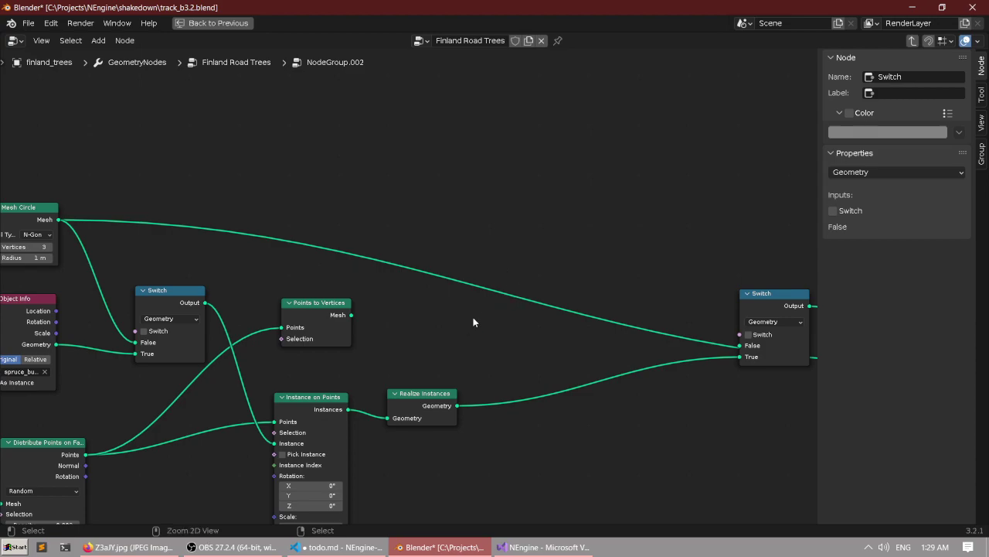
{"action": "right_click_drag", "start_coordinate": [473, 318], "coordinate": [513, 244], "text": "ctrl"}
{"action": "middle_click_drag", "start_coordinate": [515, 235], "coordinate": [382, 191]}
{"action": "right_click_drag", "start_coordinate": [427, 298], "coordinate": [572, 398], "text": "ctrl"}
{"action": "middle_click_drag", "start_coordinate": [602, 330], "coordinate": [489, 279]}
{"action": "scroll", "coordinate": [307, 311], "scroll_direction": "up", "scroll_amount": 2}
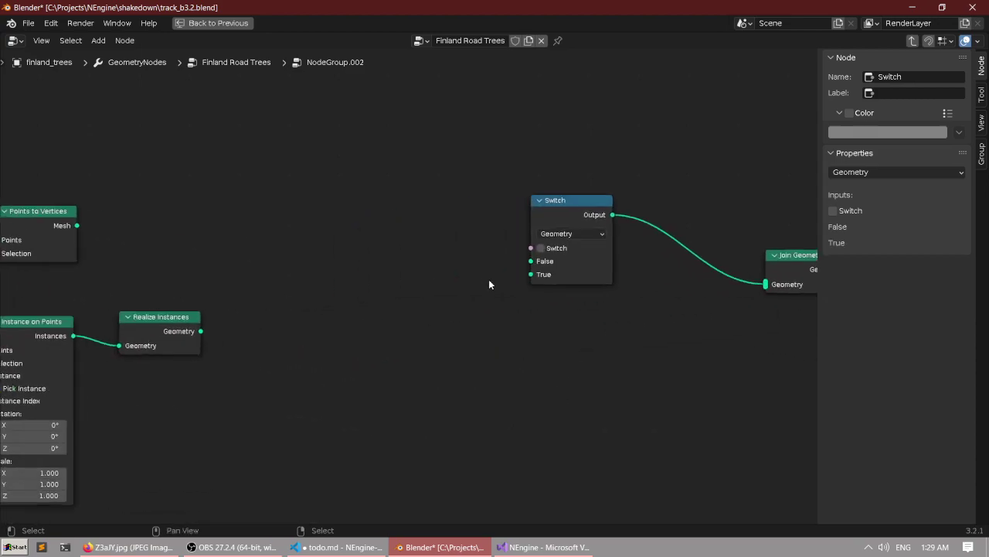
{"action": "scroll", "coordinate": [490, 277], "scroll_direction": "up", "scroll_amount": 1}
{"action": "key", "text": "x"}
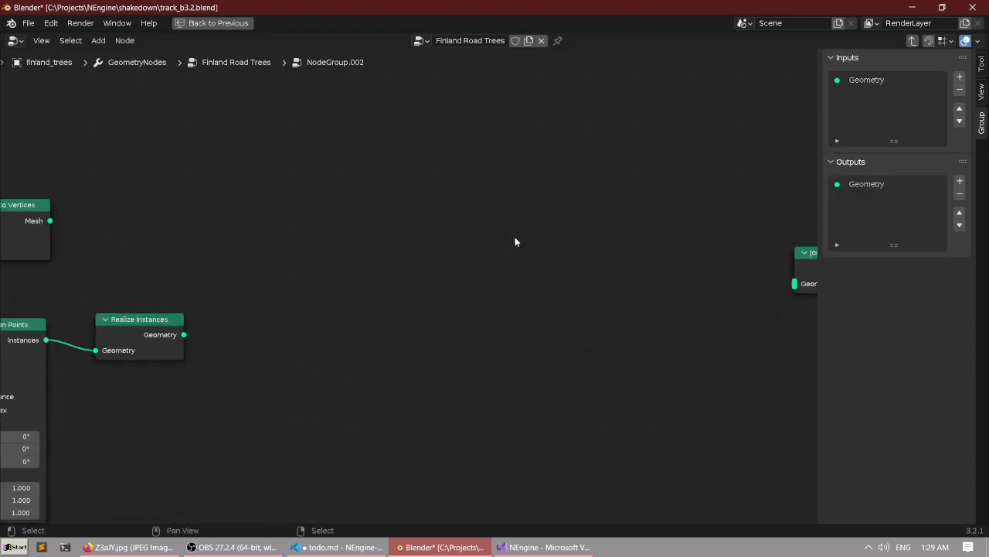
Connect Realize Instances' Geometry output to Join Geometry and inspect the instanced triangles up close in the 3D viewport.
{"action": "scroll", "coordinate": [335, 298], "scroll_direction": "down", "scroll_amount": 2}
{"action": "left_click_drag", "start_coordinate": [217, 320], "coordinate": [700, 279]}
{"action": "scroll", "coordinate": [494, 279], "scroll_direction": "down", "scroll_amount": 1}
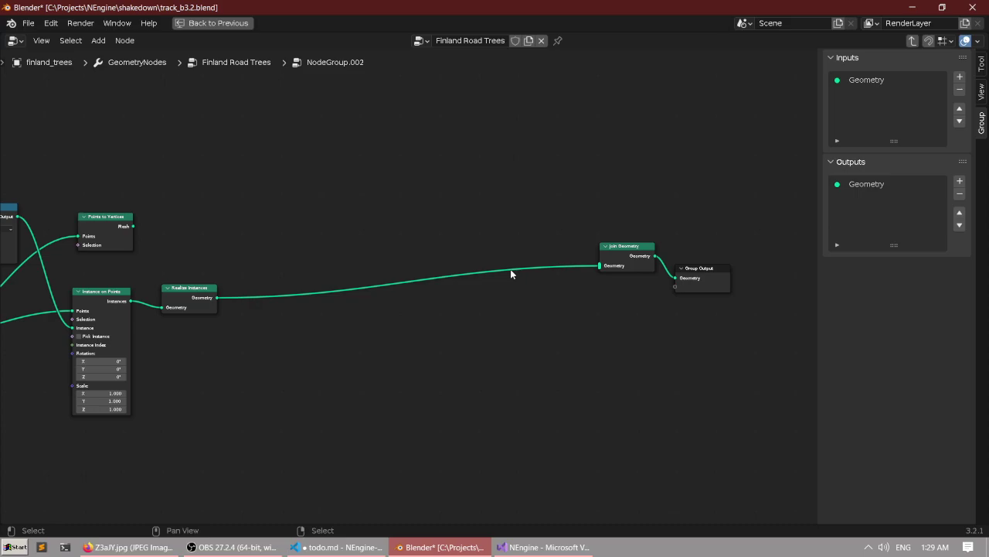
{"action": "scroll", "coordinate": [404, 358], "scroll_direction": "up", "scroll_amount": 3}
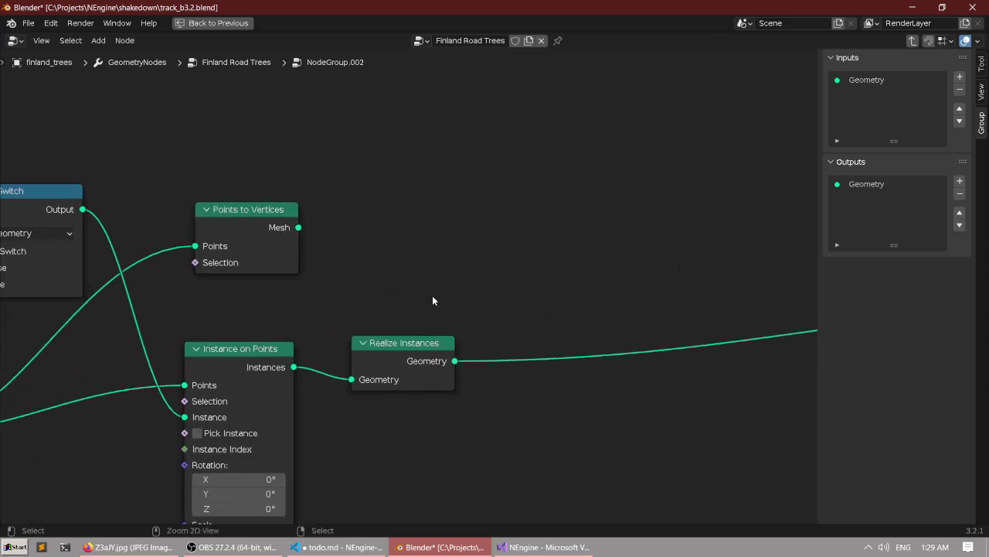
{"action": "key", "text": "ctrl+space"}
{"action": "middle_click_drag", "start_coordinate": [483, 153], "coordinate": [472, 198]}
{"action": "key", "text": "ctrl+space"}
{"action": "key", "text": "ctrl+space"}
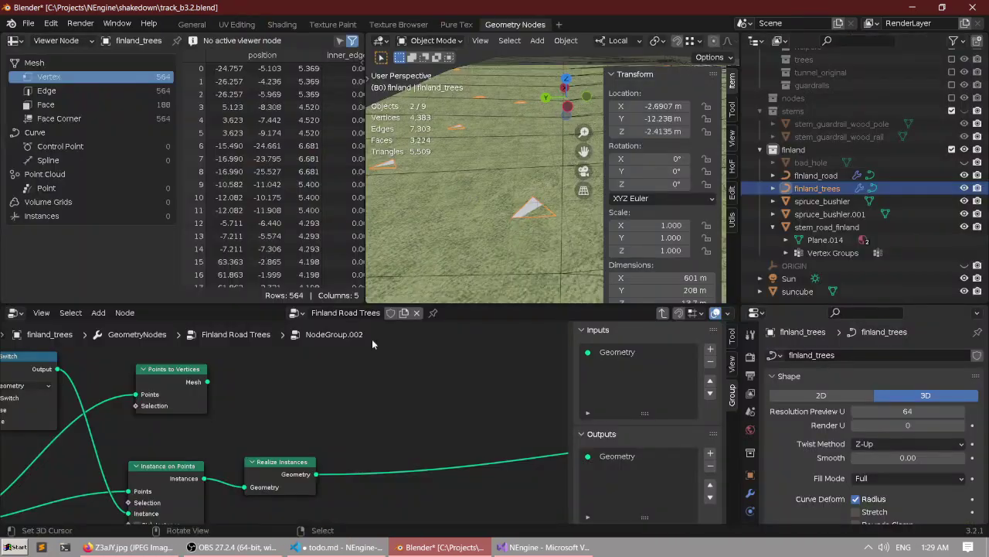
Examine the Instance on Points node's rotation and scale inputs and the nodes feeding it.
{"action": "middle_click_drag", "start_coordinate": [298, 416], "coordinate": [416, 420]}
{"action": "scroll", "coordinate": [428, 386], "scroll_direction": "down", "scroll_amount": 10}
{"action": "scroll", "coordinate": [190, 449], "scroll_direction": "up", "scroll_amount": 10}
{"action": "middle_click_drag", "start_coordinate": [190, 448], "coordinate": [380, 413]}
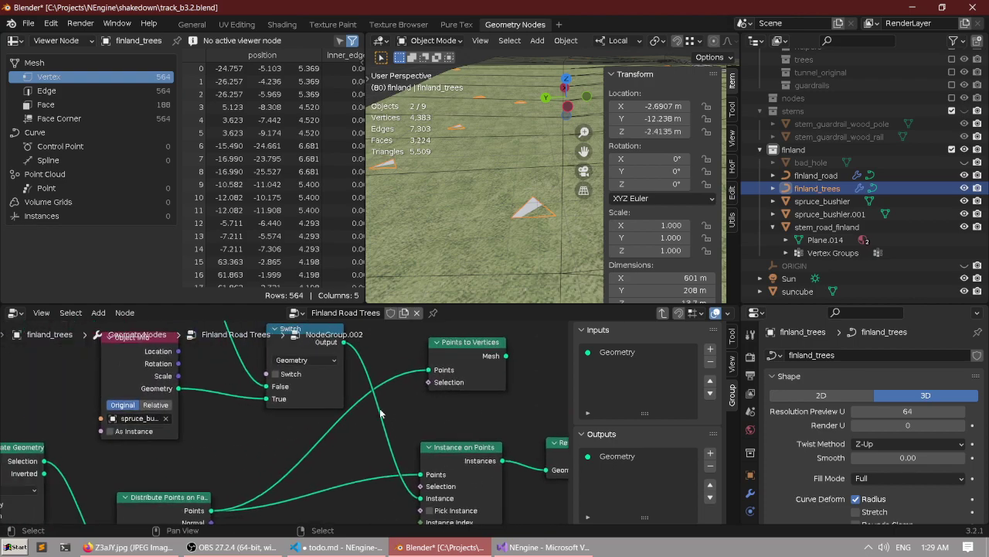
{"action": "scroll", "coordinate": [300, 412], "scroll_direction": "up", "scroll_amount": 5}
{"action": "middle_click_drag", "start_coordinate": [300, 411], "coordinate": [263, 364]}
{"action": "scroll", "coordinate": [326, 416], "scroll_direction": "up", "scroll_amount": 4}
{"action": "scroll", "coordinate": [298, 413], "scroll_direction": "down", "scroll_amount": 11}
{"action": "scroll", "coordinate": [263, 441], "scroll_direction": "down", "scroll_amount": 3}
{"action": "scroll", "coordinate": [332, 451], "scroll_direction": "up", "scroll_amount": 7}
{"action": "middle_click_drag", "start_coordinate": [332, 450], "coordinate": [290, 370]}
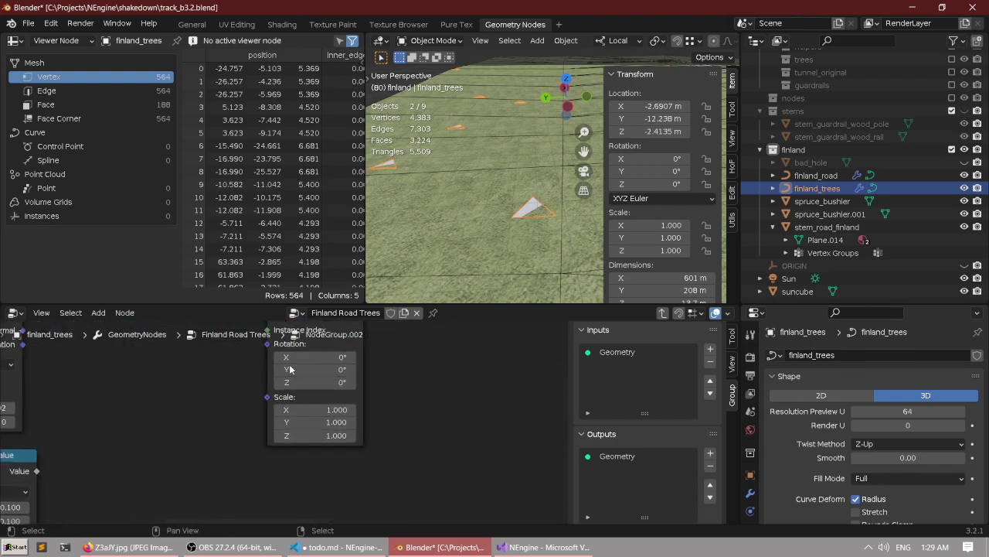
{"action": "scroll", "coordinate": [290, 369], "scroll_direction": "down", "scroll_amount": 3}
{"action": "key", "text": "ctrl+space"}
{"action": "scroll", "coordinate": [308, 417], "scroll_direction": "up", "scroll_amount": 2}
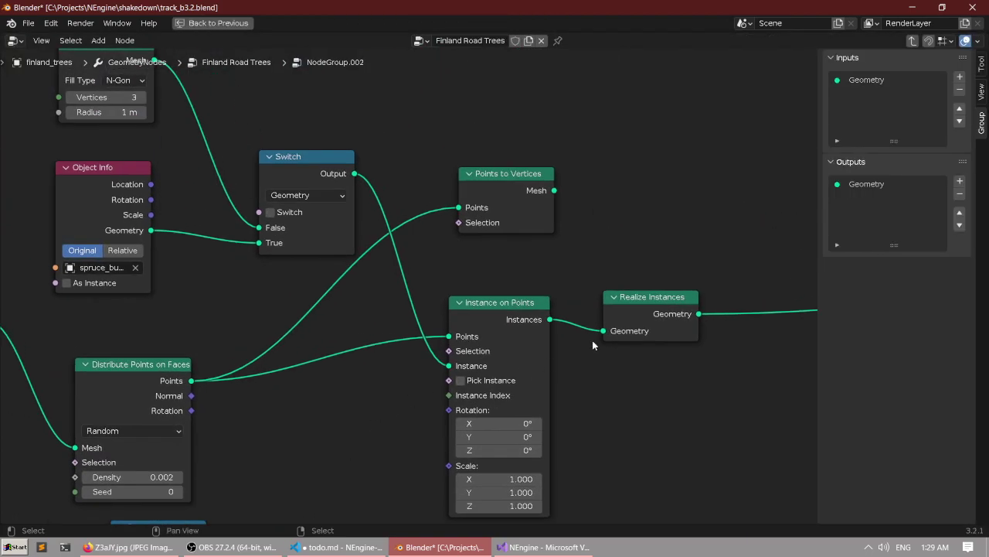
Set the Mesh Circle node's radius to 0.1 m and reduce it further to 0.01 m.
{"action": "scroll", "coordinate": [592, 340], "scroll_direction": "up", "scroll_amount": 3}
{"action": "middle_click_drag", "start_coordinate": [309, 246], "coordinate": [661, 438]}
{"action": "scroll", "coordinate": [662, 438], "scroll_direction": "down", "scroll_amount": 1}
{"action": "middle_click_drag", "start_coordinate": [141, 205], "coordinate": [415, 358]}
{"action": "scroll", "coordinate": [415, 344], "scroll_direction": "up", "scroll_amount": 4}
{"action": "left_click", "coordinate": [432, 336]}
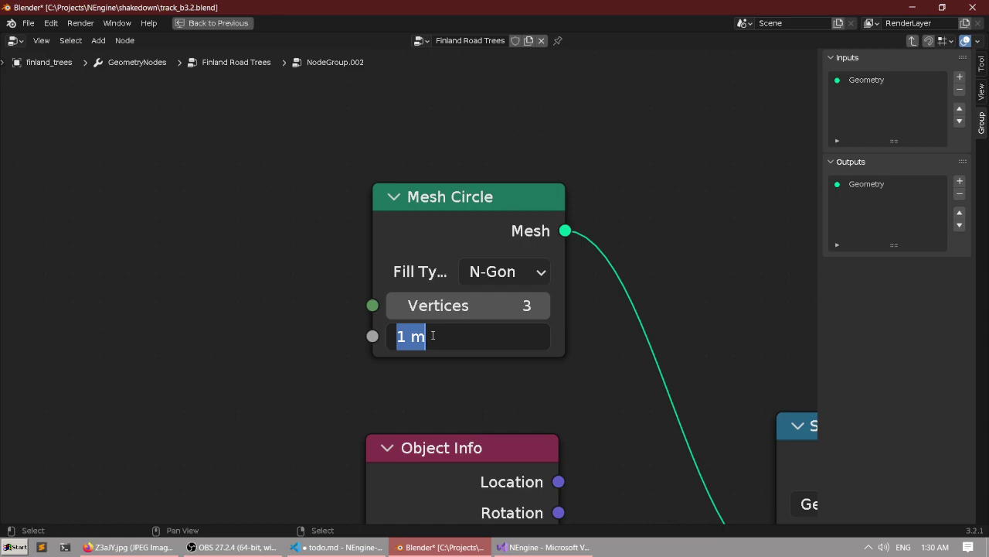
{"action": "type", "text": "0.1"}
{"action": "key", "text": "Return"}
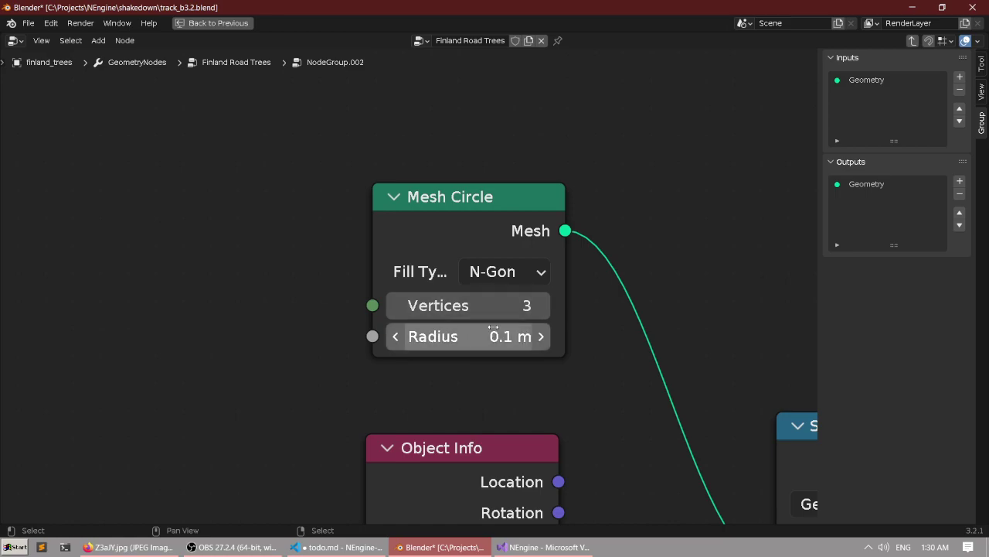
{"action": "left_click", "coordinate": [498, 336]}
{"action": "type", "text": "0.01"}
{"action": "key", "text": "Return"}
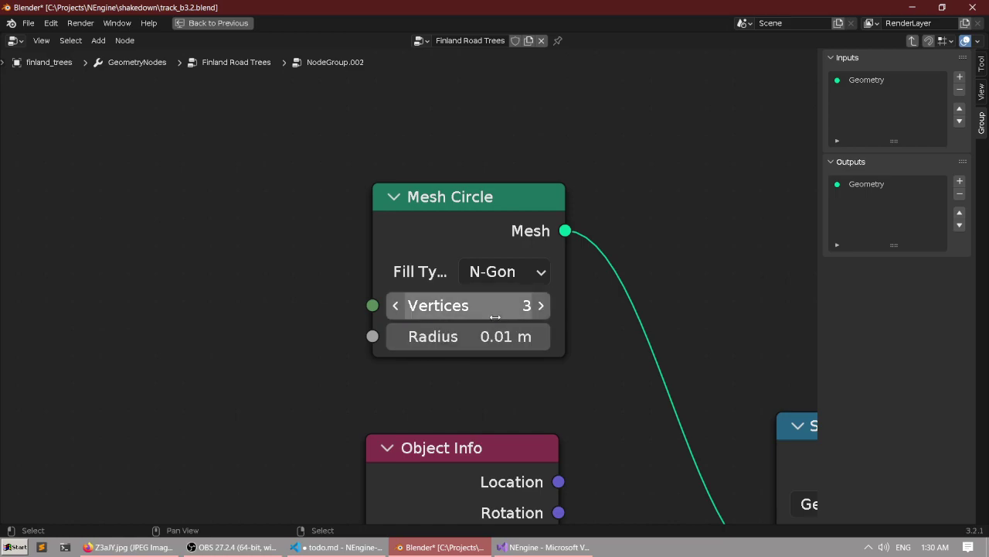
Check in the 3D viewport how the shrunken tree-point triangles look on the terrain beside the road.
{"action": "scroll", "coordinate": [558, 283], "scroll_direction": "down", "scroll_amount": 2}
{"action": "middle_click_drag", "start_coordinate": [558, 283], "coordinate": [444, 196]}
{"action": "key", "text": "ctrl+space"}
{"action": "scroll", "coordinate": [490, 194], "scroll_direction": "down", "scroll_amount": 6}
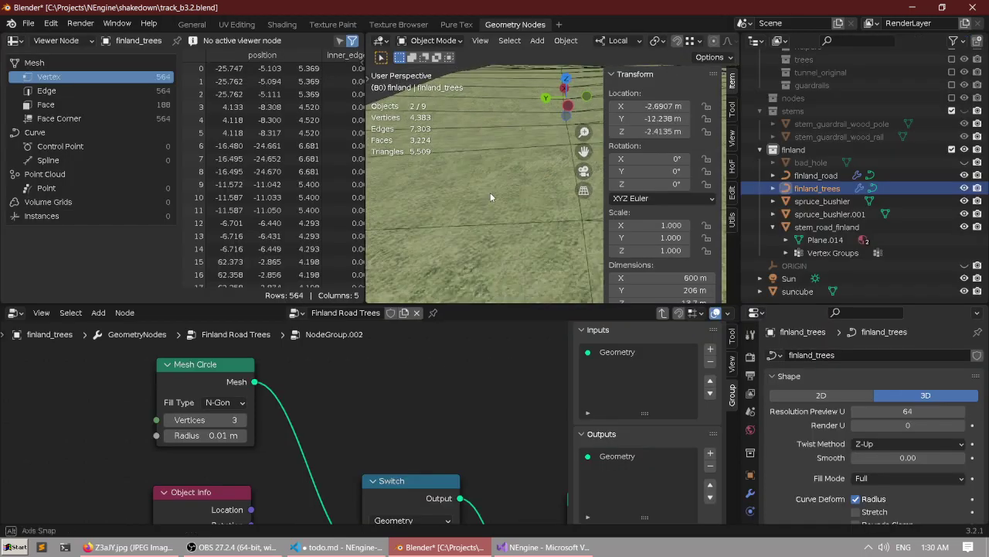
{"action": "key", "text": "ctrl+space"}
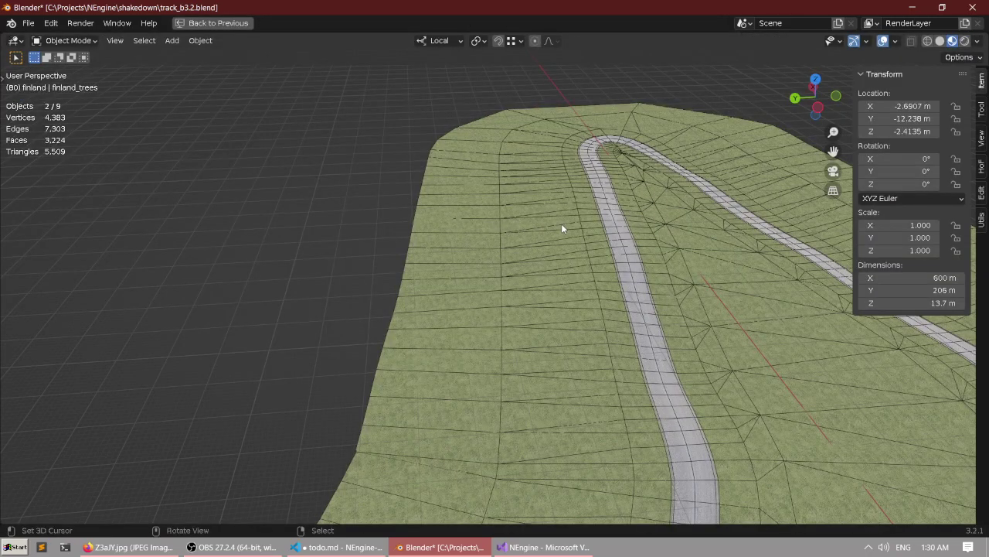
{"action": "scroll", "coordinate": [561, 224], "scroll_direction": "up", "scroll_amount": 8}
{"action": "scroll", "coordinate": [400, 368], "scroll_direction": "down", "scroll_amount": 6}
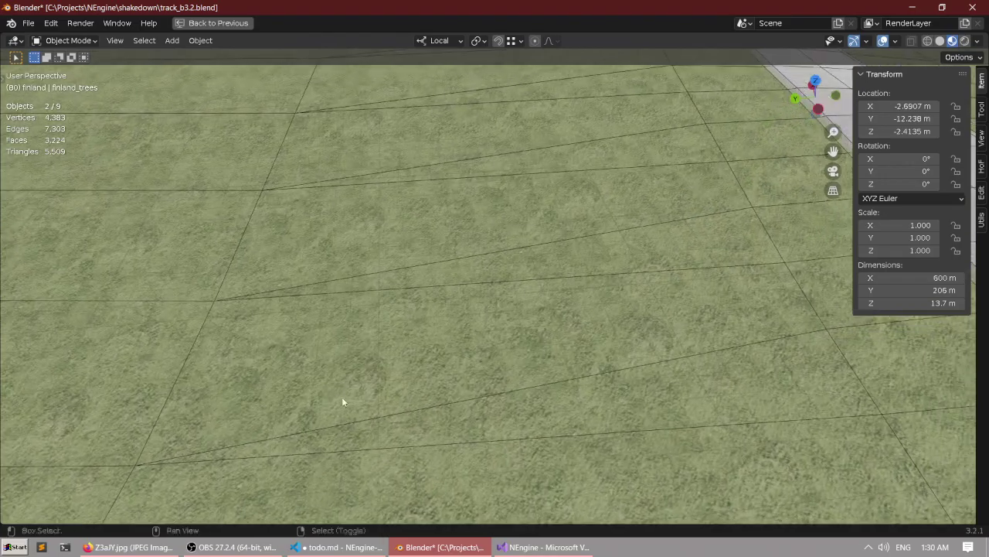
{"action": "key", "text": "ctrl+space"}
{"action": "scroll", "coordinate": [224, 417], "scroll_direction": "up", "scroll_amount": 2}
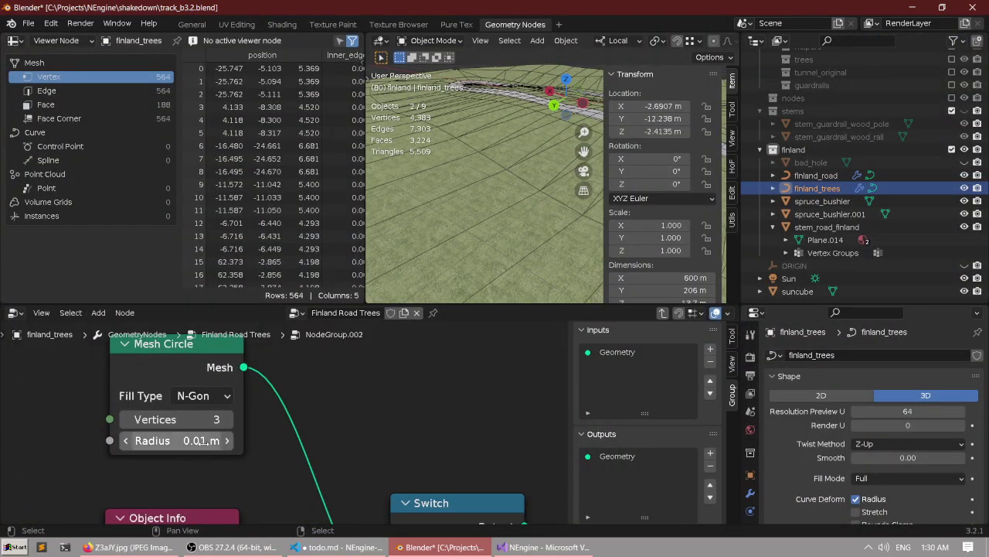
Try a Mesh Circle radius of 0.1 m and check the triangle size in the enlarged 3D viewport.
{"action": "left_click", "coordinate": [177, 440]}
{"action": "type", "text": "0.1"}
{"action": "key", "text": "Return"}
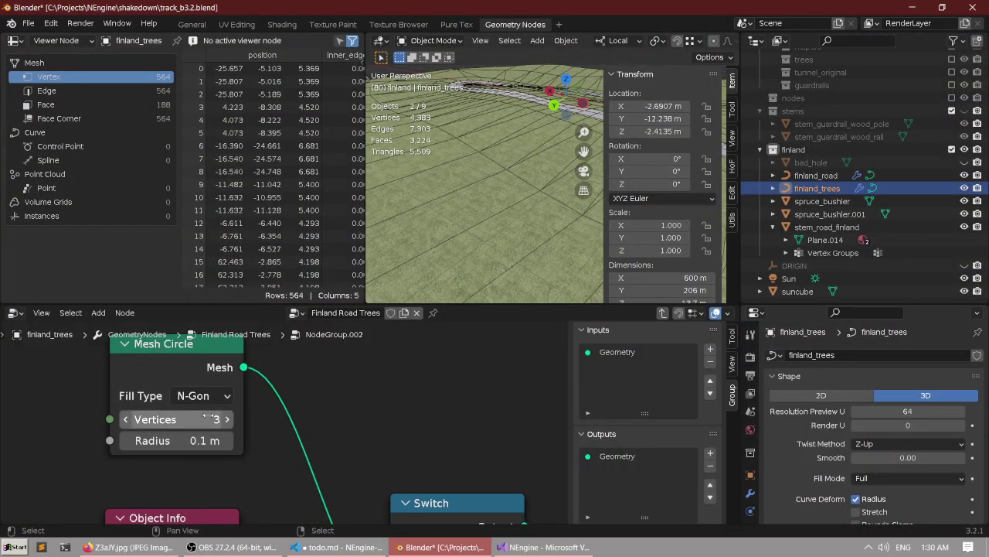
{"action": "key", "text": "ctrl+space"}
{"action": "middle_click_drag", "start_coordinate": [590, 250], "coordinate": [379, 227]}
{"action": "middle_click_drag", "start_coordinate": [412, 266], "coordinate": [463, 320]}
{"action": "key", "text": "ctrl+space"}
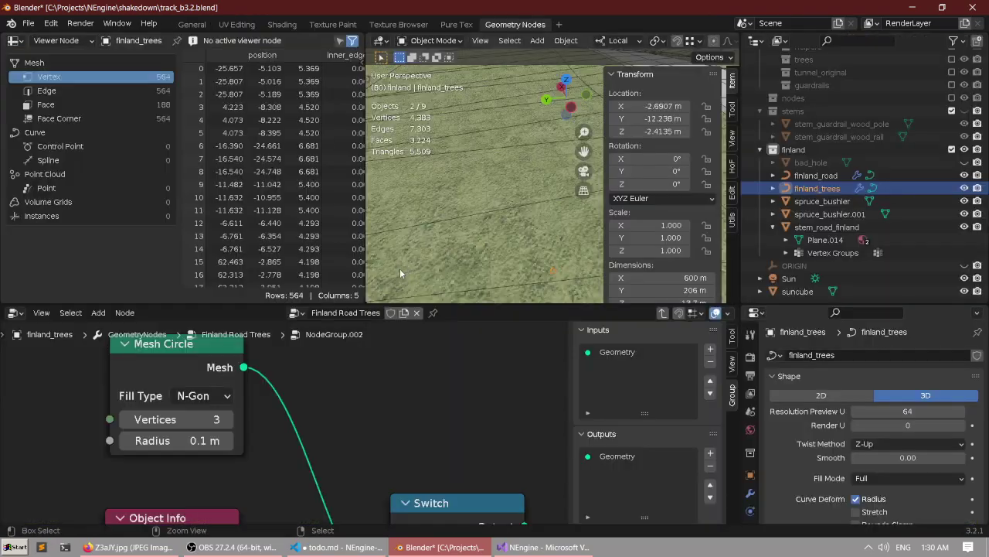
Set the Mesh Circle node's radius to 1 m.
{"action": "left_click", "coordinate": [209, 425]}
{"action": "type", "text": "1"}
{"action": "key", "text": "Return"}
{"action": "scroll", "coordinate": [395, 390], "scroll_direction": "down", "scroll_amount": 1}
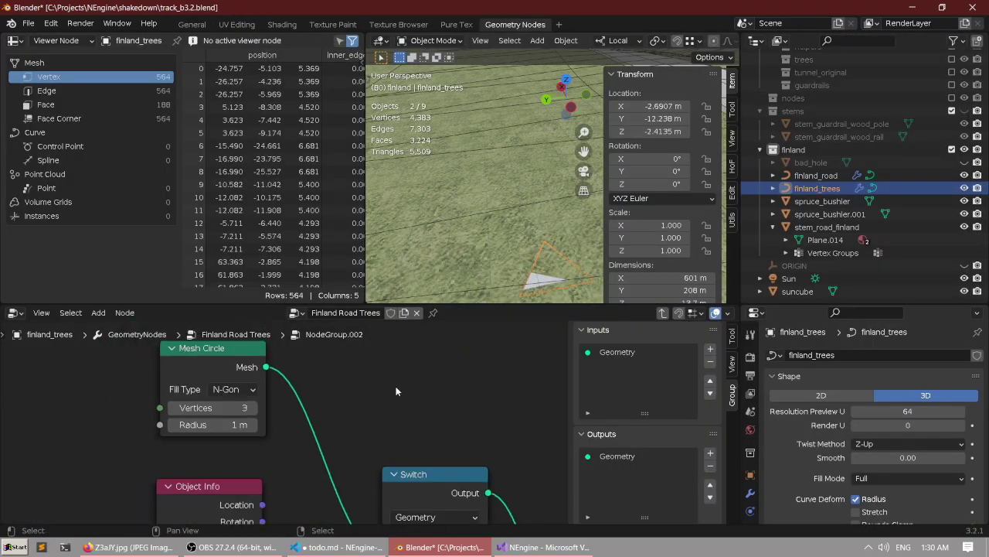
Examine the size and spread of the tree-point triangles along both sides of the road in the enlarged 3D viewport.
{"action": "key", "text": "ctrl+space"}
{"action": "middle_click_drag", "start_coordinate": [505, 192], "coordinate": [403, 223]}
{"action": "scroll", "coordinate": [511, 234], "scroll_direction": "down", "scroll_amount": 2}
{"action": "scroll", "coordinate": [487, 223], "scroll_direction": "up", "scroll_amount": 6}
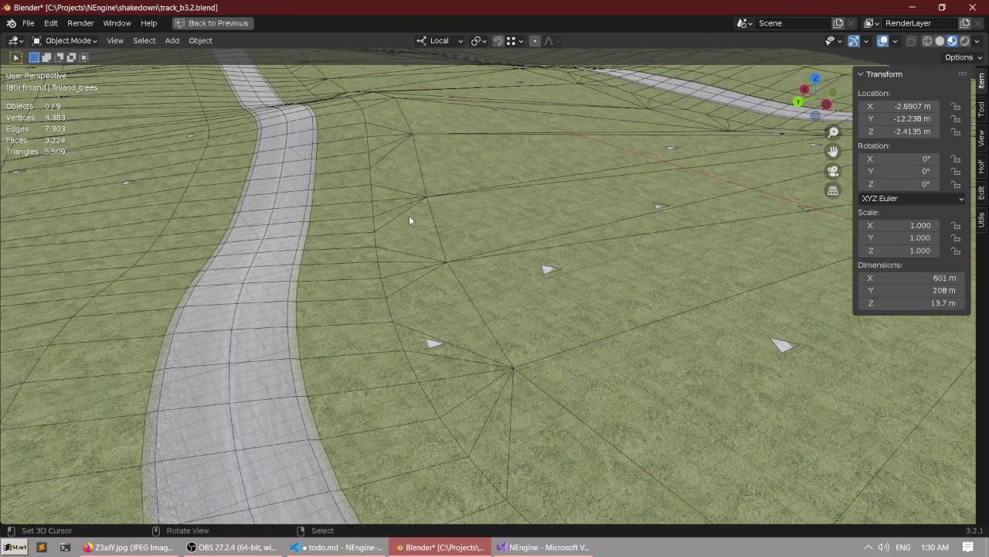
{"action": "middle_click_drag", "start_coordinate": [486, 267], "coordinate": [486, 267]}
{"action": "middle_click_drag", "start_coordinate": [451, 226], "coordinate": [429, 204], "text": "shift"}
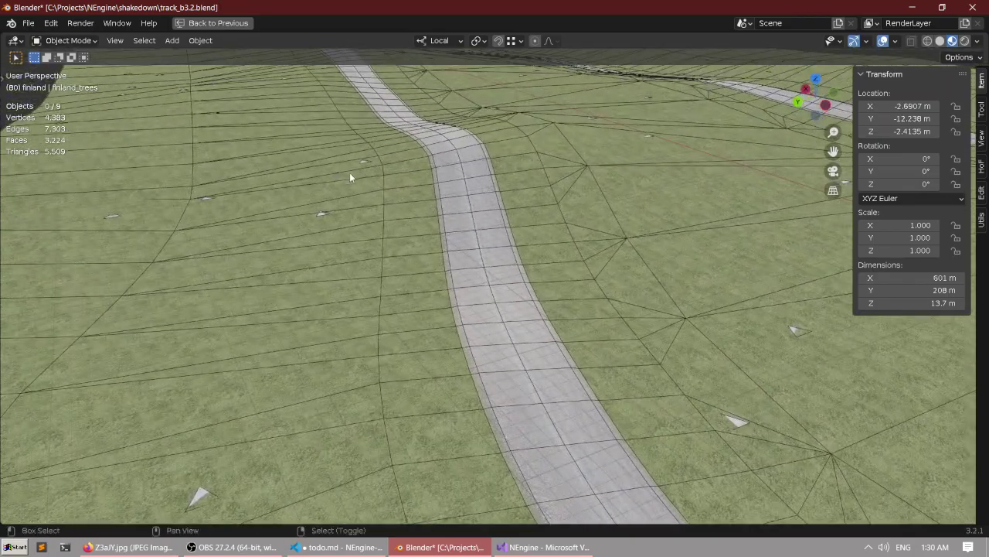
{"action": "scroll", "coordinate": [398, 192], "scroll_direction": "down", "scroll_amount": 3}
{"action": "middle_click_drag", "start_coordinate": [349, 173], "coordinate": [408, 199], "text": "shift"}
{"action": "scroll", "coordinate": [408, 196], "scroll_direction": "up", "scroll_amount": 4}
{"action": "scroll", "coordinate": [409, 197], "scroll_direction": "down", "scroll_amount": 5}
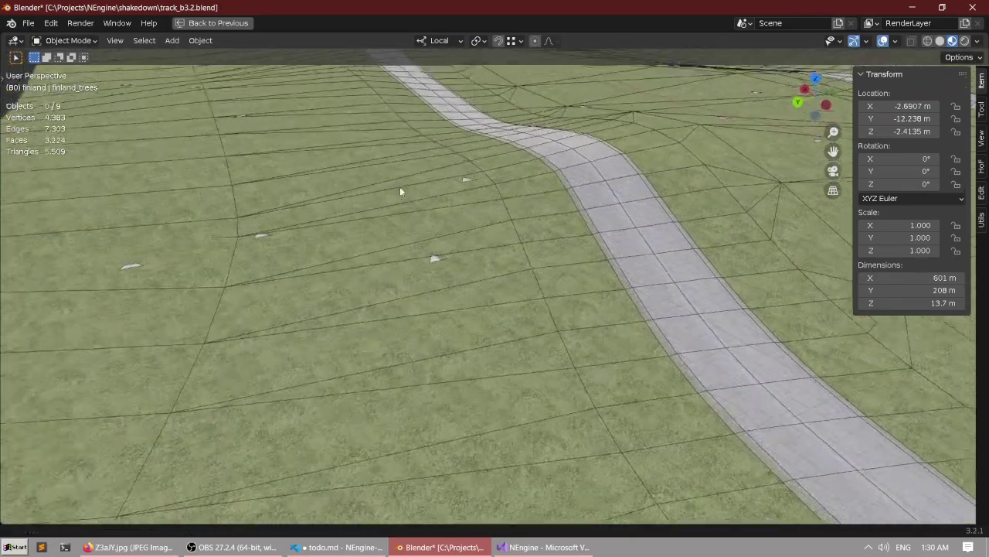
Open Calculator, divide 65000 by 3, and close it again.
{"action": "key", "text": "super"}
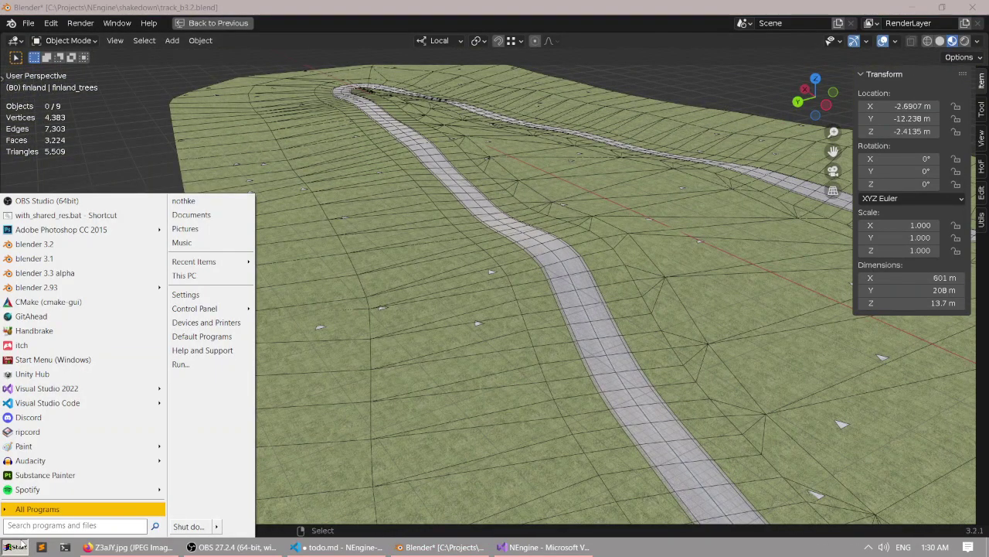
{"action": "type", "text": "cla"}
{"action": "key", "text": "BackSpace"}
{"action": "key", "text": "BackSpace"}
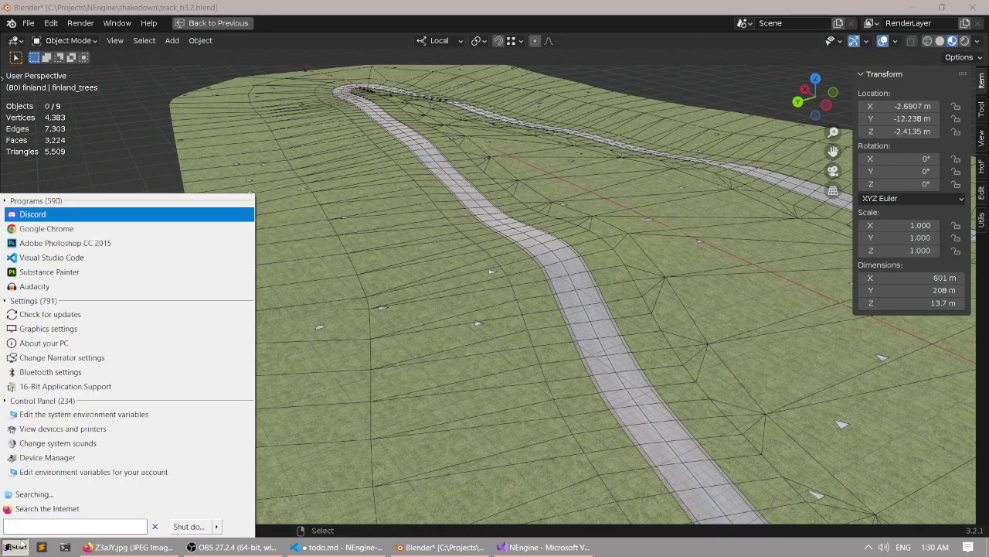
{"action": "type", "text": "calc"}
{"action": "key", "text": "Return"}
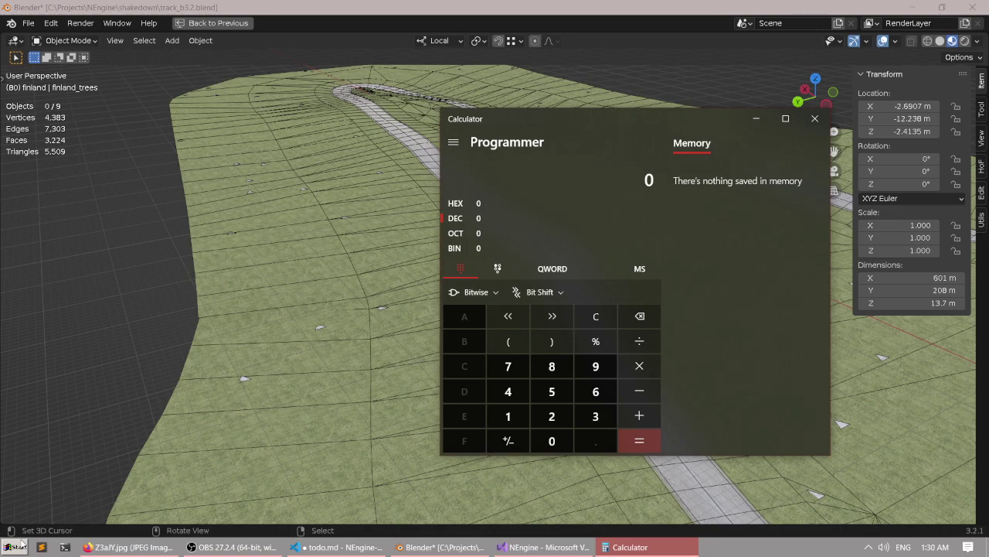
{"action": "type", "text": "6500"}
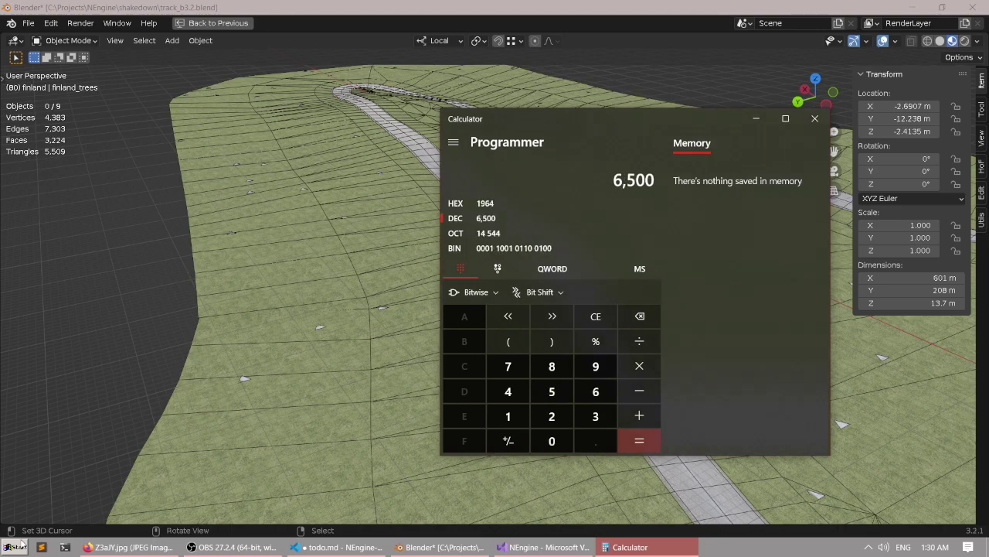
{"action": "type", "text": "0"}
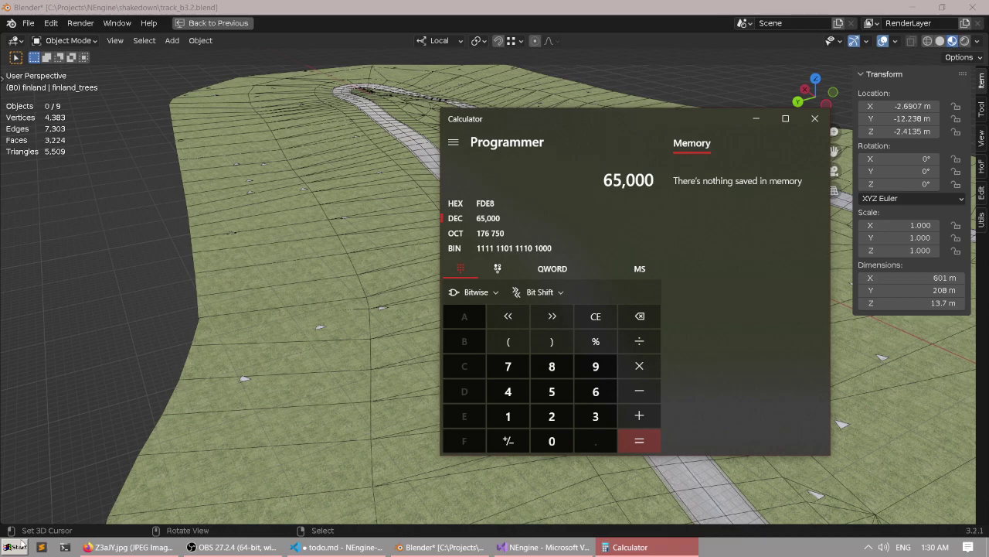
{"action": "type", "text": "/3"}
{"action": "key", "text": "Return"}
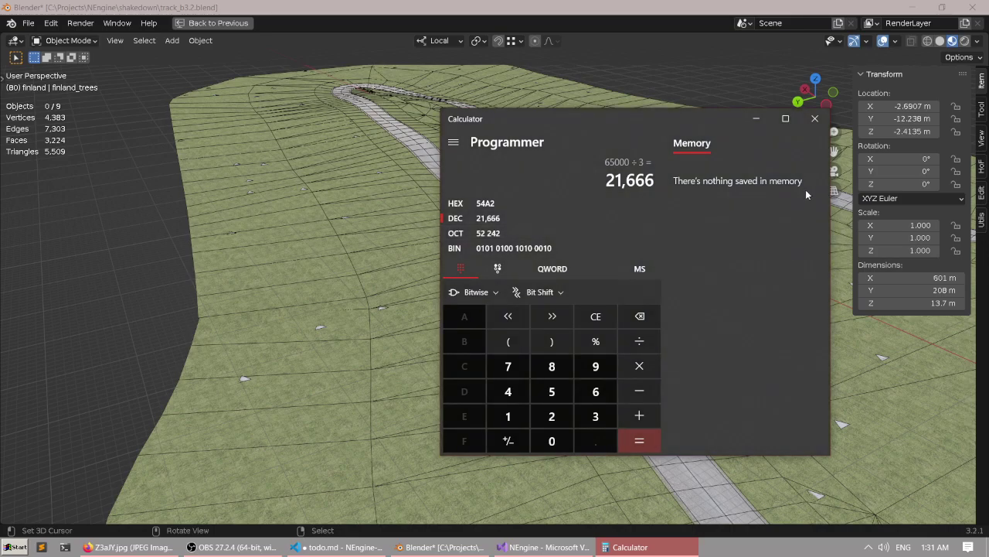
{"action": "left_click", "coordinate": [815, 118]}
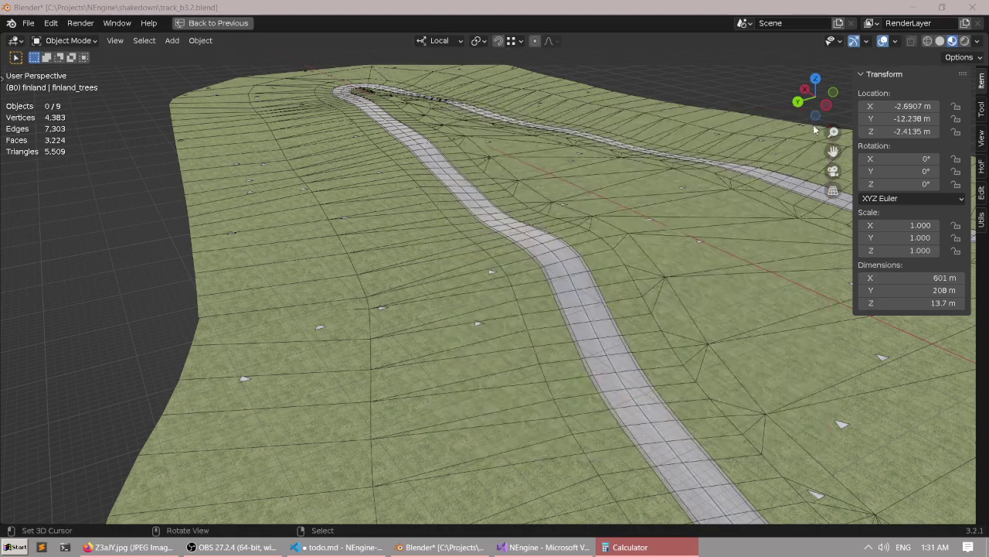
Select finland_road and finland_trees, return to the top-level Finland Road Trees node tree, and save track_b3.2.blend.
{"action": "middle_click_drag", "start_coordinate": [340, 209], "coordinate": [408, 211]}
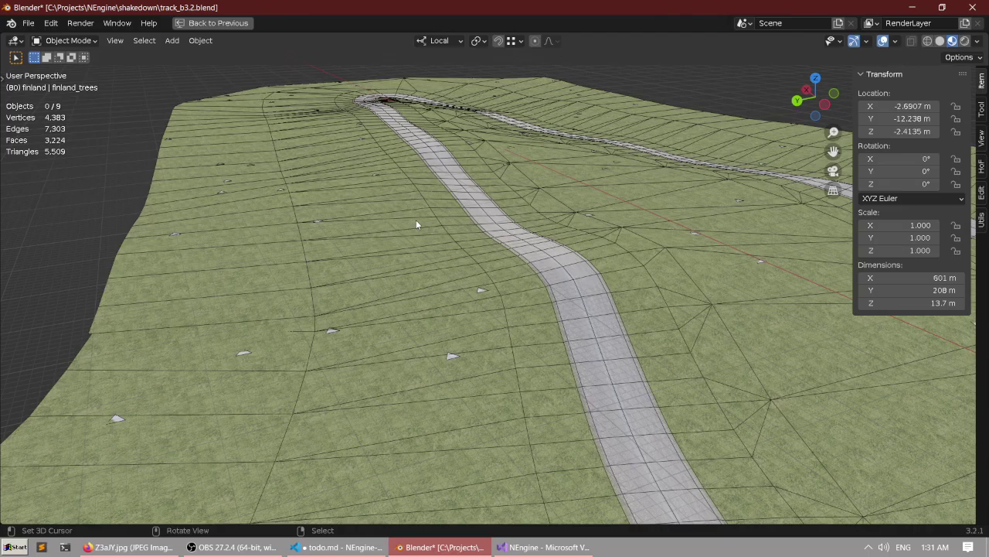
{"action": "middle_click_drag", "start_coordinate": [415, 224], "coordinate": [532, 247]}
{"action": "scroll", "coordinate": [415, 260], "scroll_direction": "down", "scroll_amount": 5}
{"action": "scroll", "coordinate": [639, 374], "scroll_direction": "up", "scroll_amount": 4}
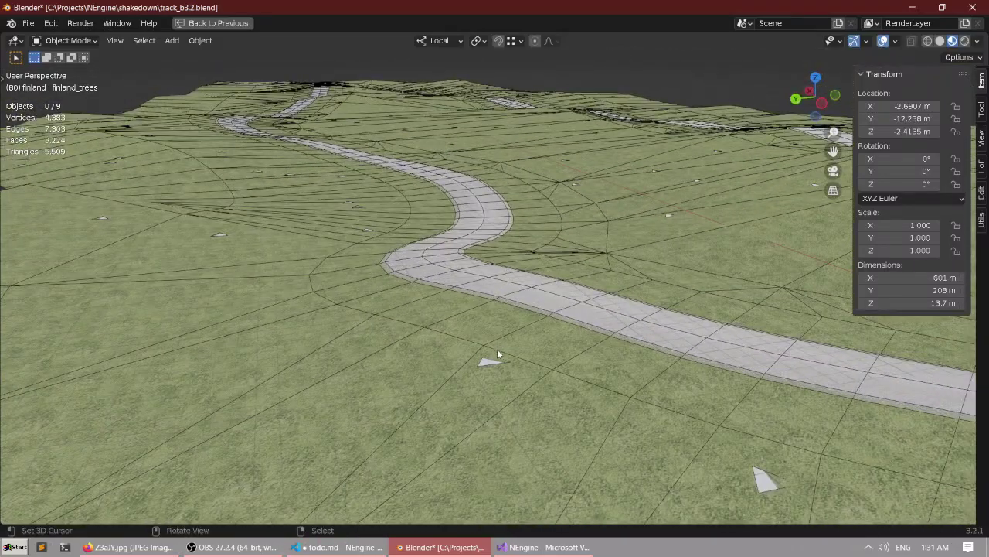
{"action": "scroll", "coordinate": [477, 296], "scroll_direction": "down", "scroll_amount": 6}
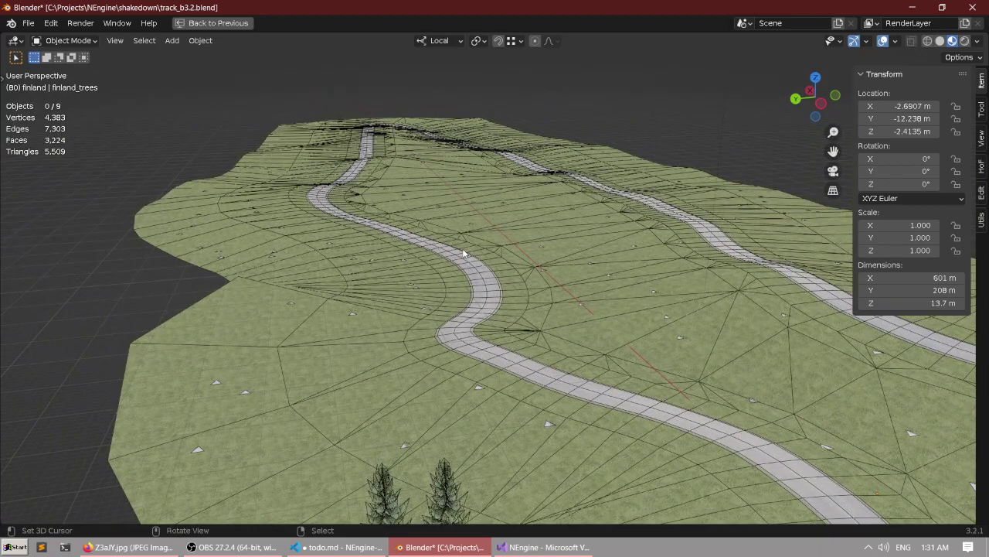
{"action": "key", "text": "ctrl+space"}
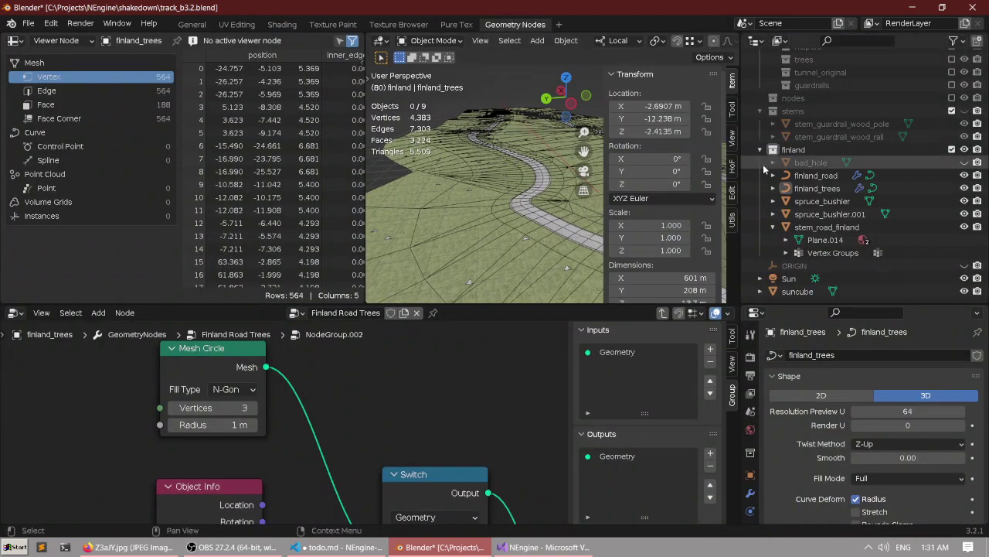
{"action": "left_click", "coordinate": [808, 176]}
{"action": "left_click", "coordinate": [808, 187], "text": "ctrl"}
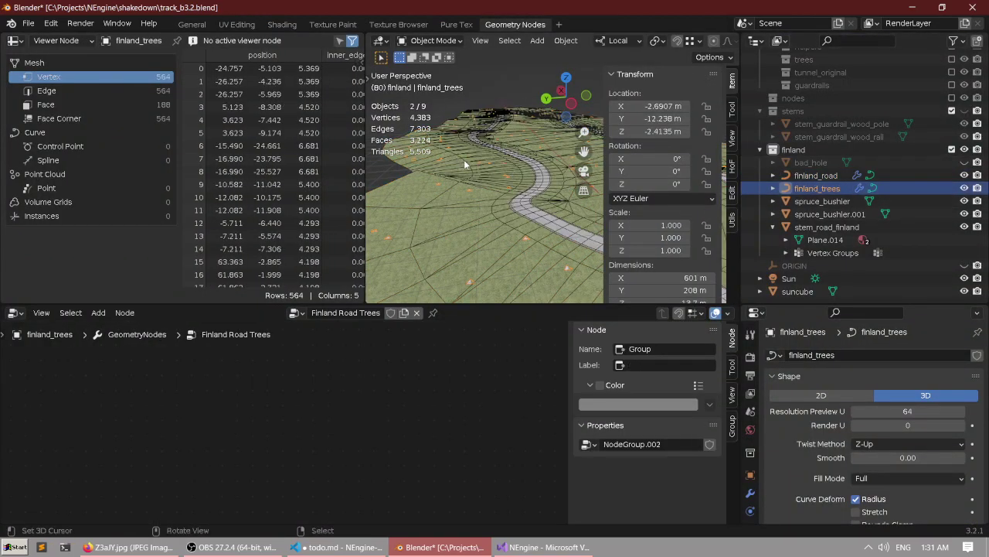
{"action": "middle_click_drag", "start_coordinate": [465, 164], "coordinate": [482, 167]}
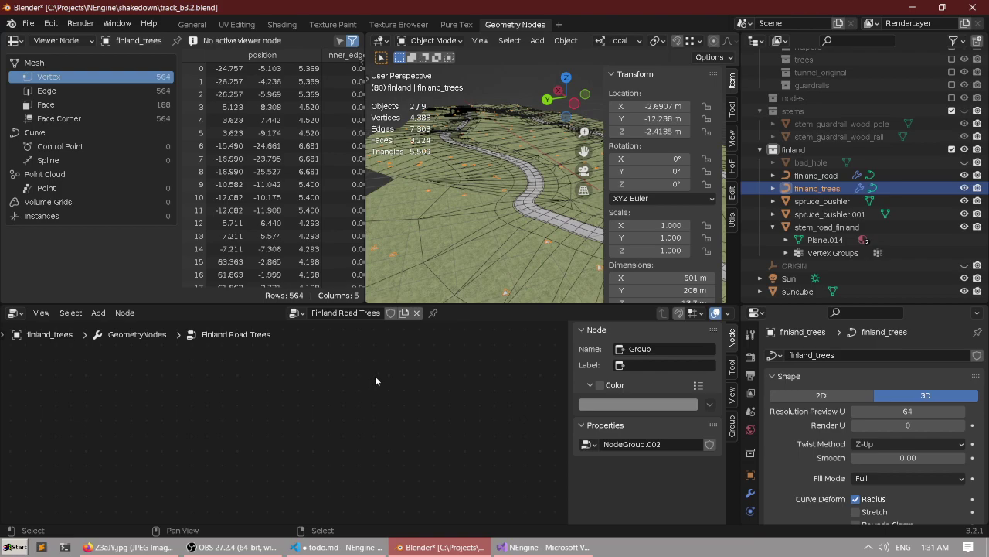
{"action": "key", "text": "KP_Decimal"}
{"action": "scroll", "coordinate": [376, 376], "scroll_direction": "down", "scroll_amount": 4}
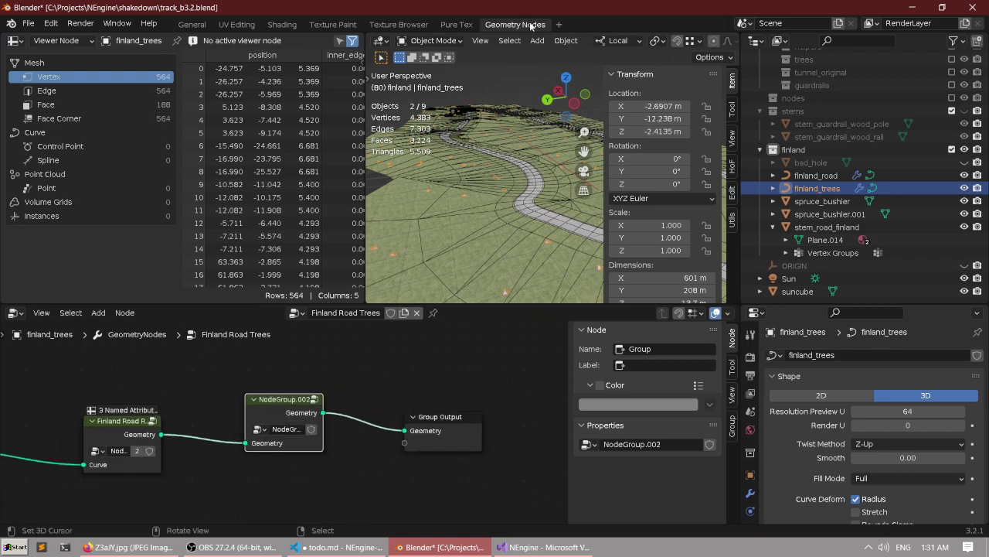
{"action": "middle_click_drag", "start_coordinate": [506, 133], "coordinate": [503, 173]}
{"action": "key", "text": "ctrl+s"}
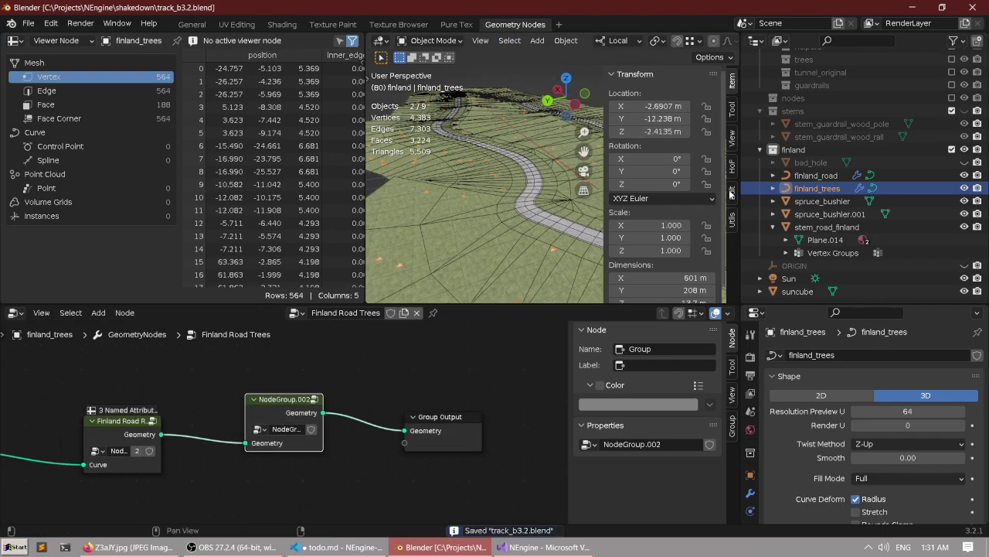
Apply and convert the attributes of the selected objects, then export the whole scene as embedded glTF over finland.gltf in the models folder.
{"action": "left_click", "coordinate": [733, 213]}
{"action": "left_click", "coordinate": [664, 158]}
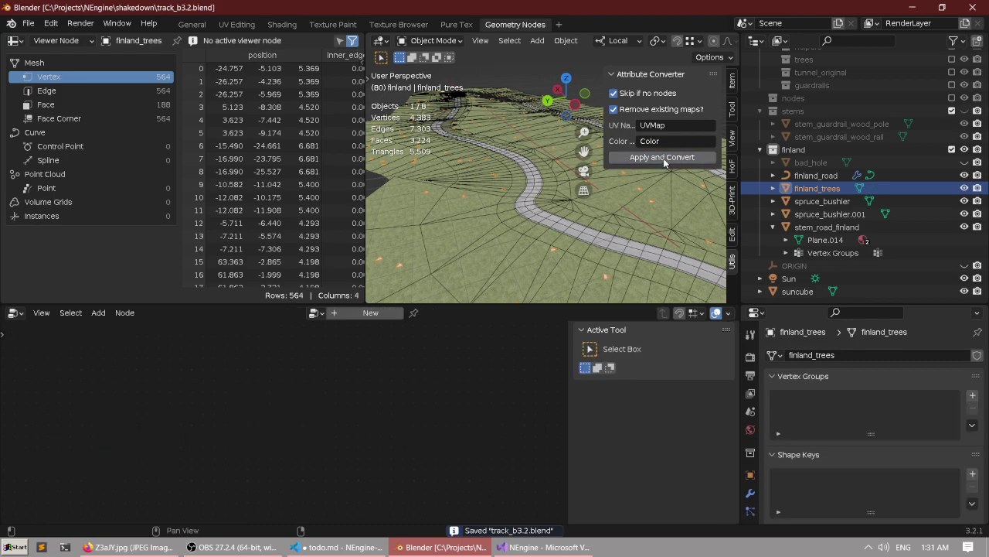
{"action": "key", "text": "a"}
{"action": "key", "text": "q"}
{"action": "left_click", "coordinate": [516, 164]}
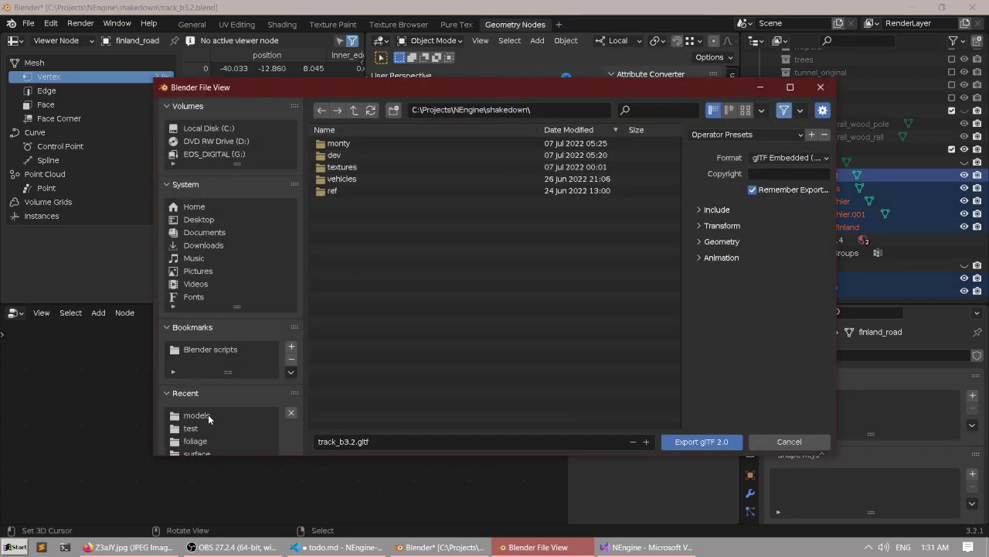
{"action": "left_click", "coordinate": [197, 415]}
{"action": "left_click", "coordinate": [345, 143]}
{"action": "left_click", "coordinate": [684, 437]}
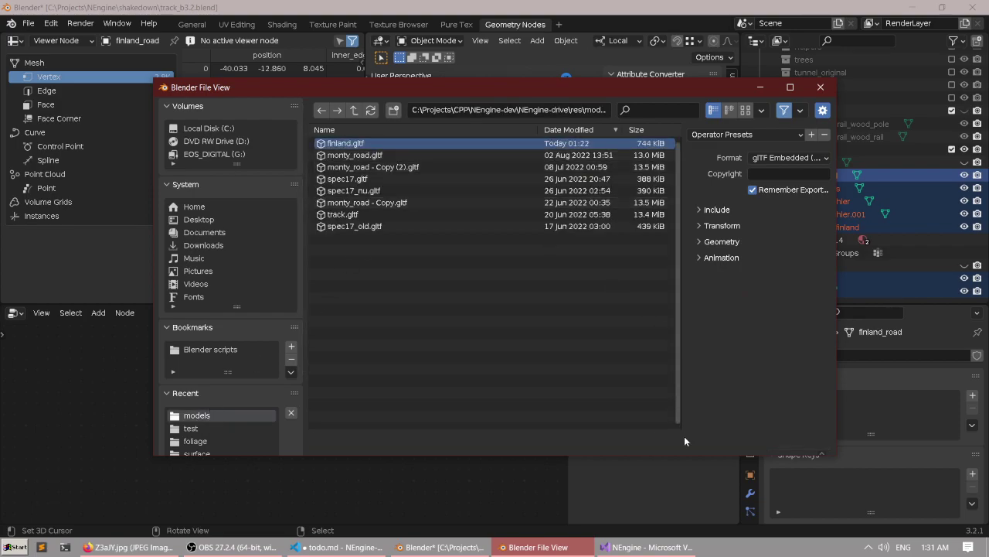
Revert track_b3.2.blend to its last saved version to bring back the unapplied geometry nodes.
{"action": "left_click", "coordinate": [28, 23]}
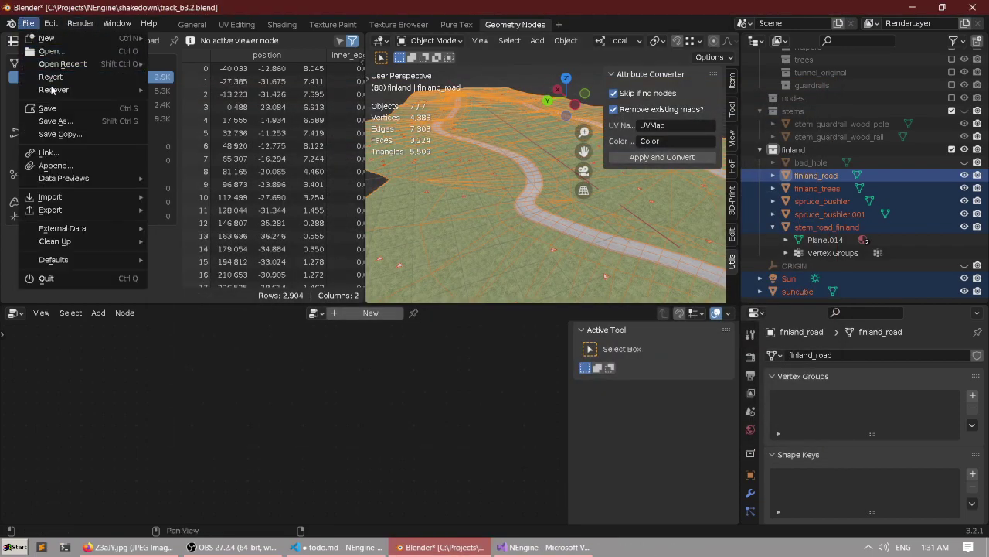
{"action": "left_click", "coordinate": [55, 87]}
{"action": "left_click", "coordinate": [77, 78]}
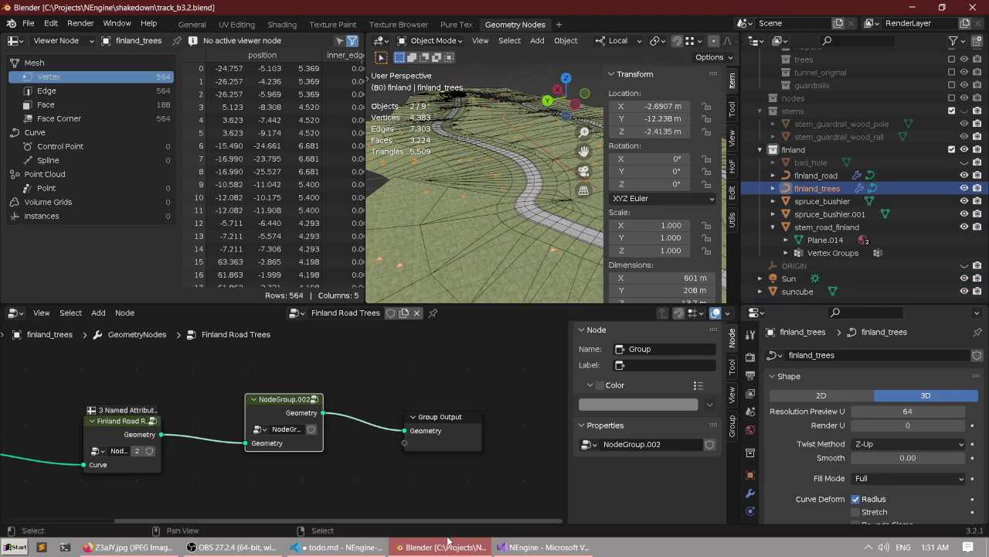
Switch to Visual Studio, run the NEngine-drive game, and hide its NEngine debug overlay.
{"action": "left_click", "coordinate": [545, 547]}
{"action": "key", "text": "F5"}
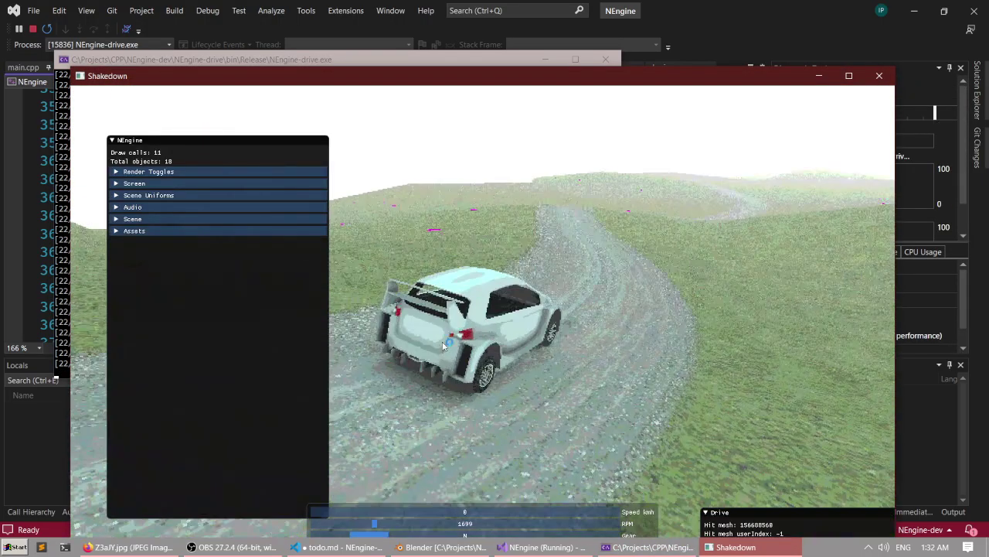
{"action": "key", "text": "F1"}
Drive the car over the grass and along the gravel road to check the tree-point triangles in the game.
{"action": "key", "text": "w"}
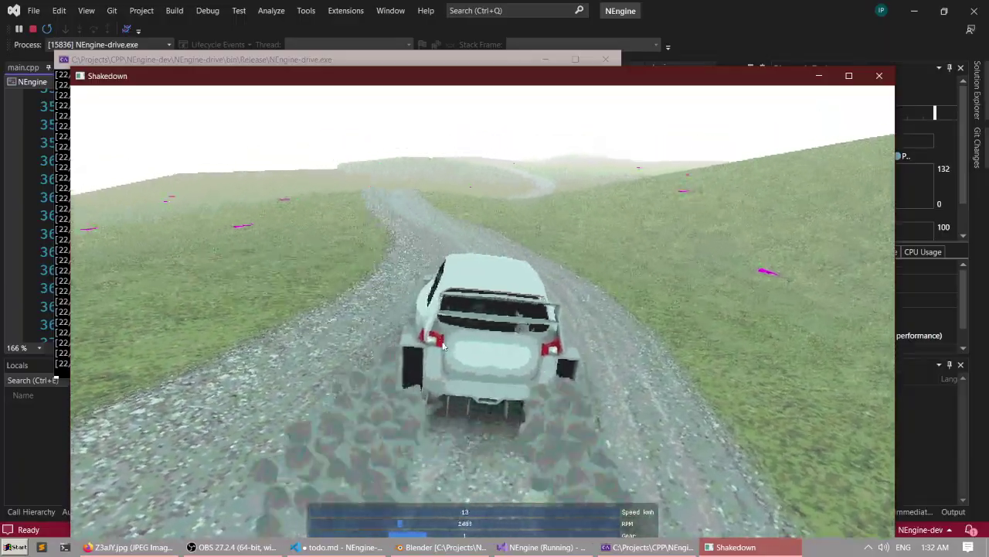
{"action": "key", "text": "a"}
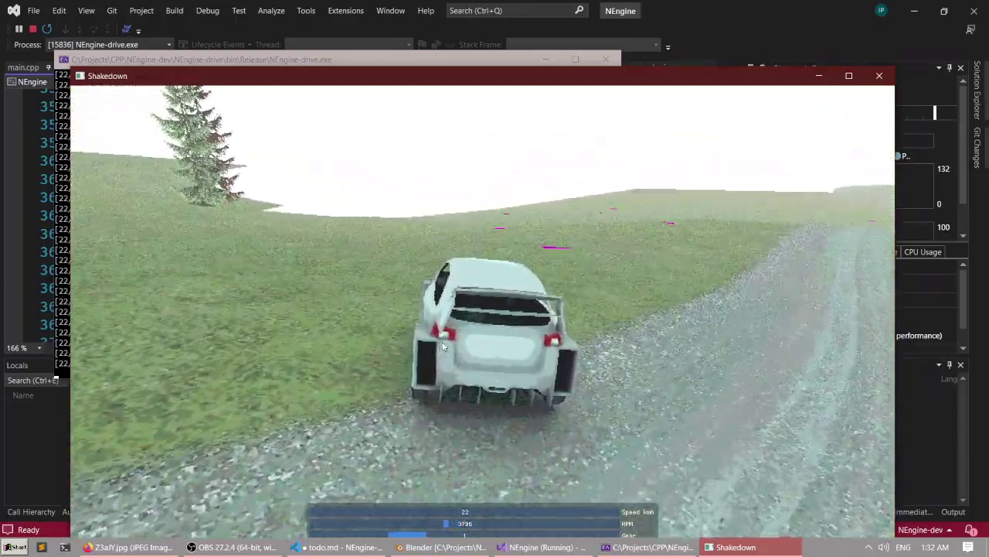
{"action": "key", "text": "d"}
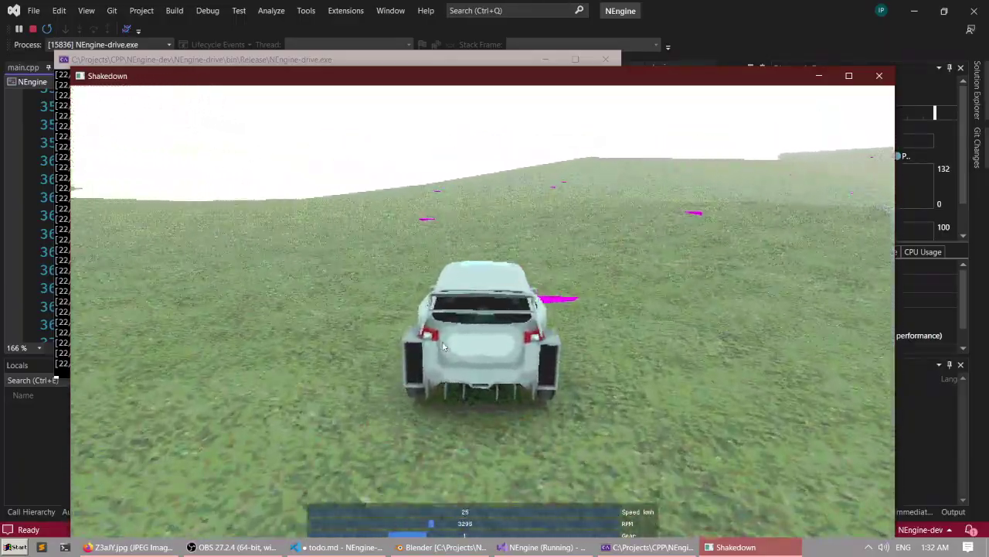
{"action": "key", "text": "w"}
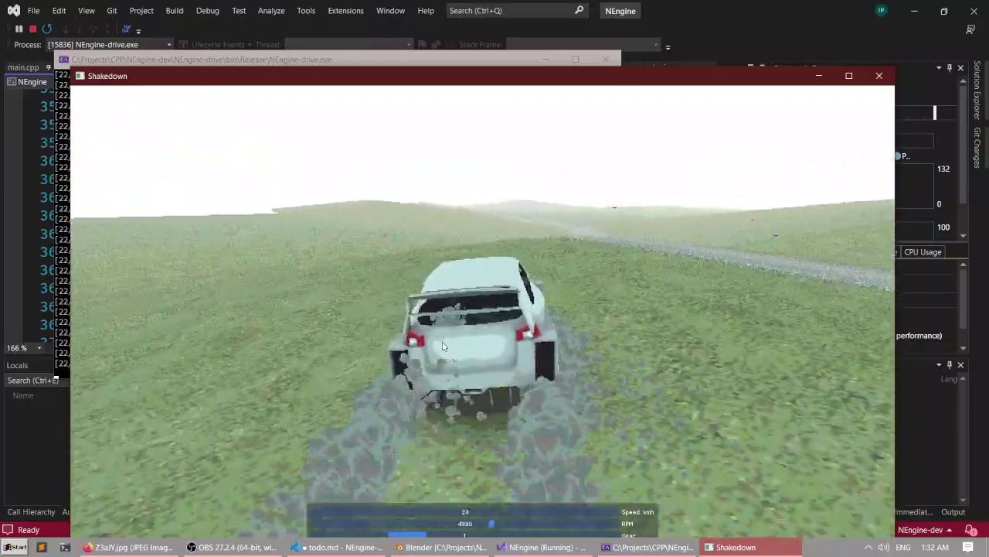
{"action": "key", "text": "w"}
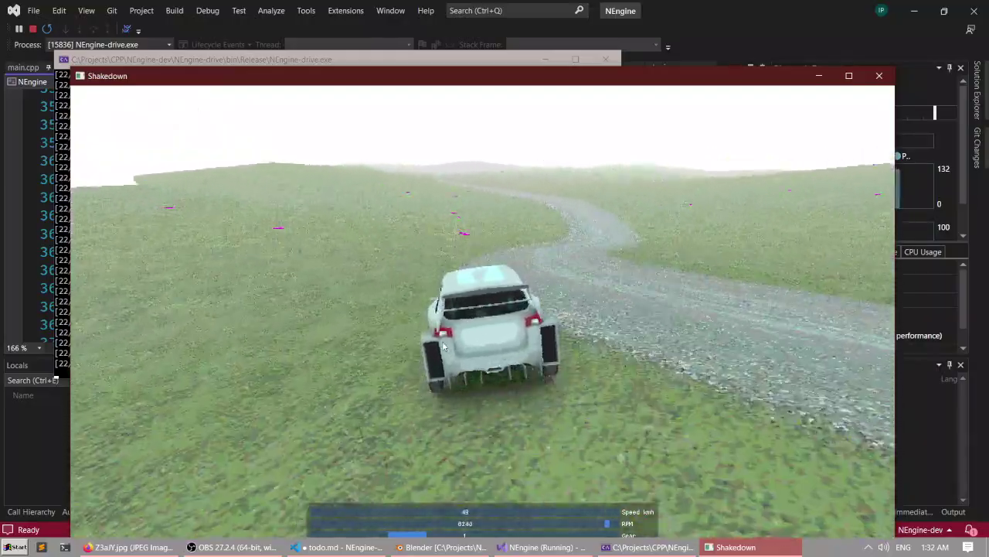
{"action": "key", "text": "a"}
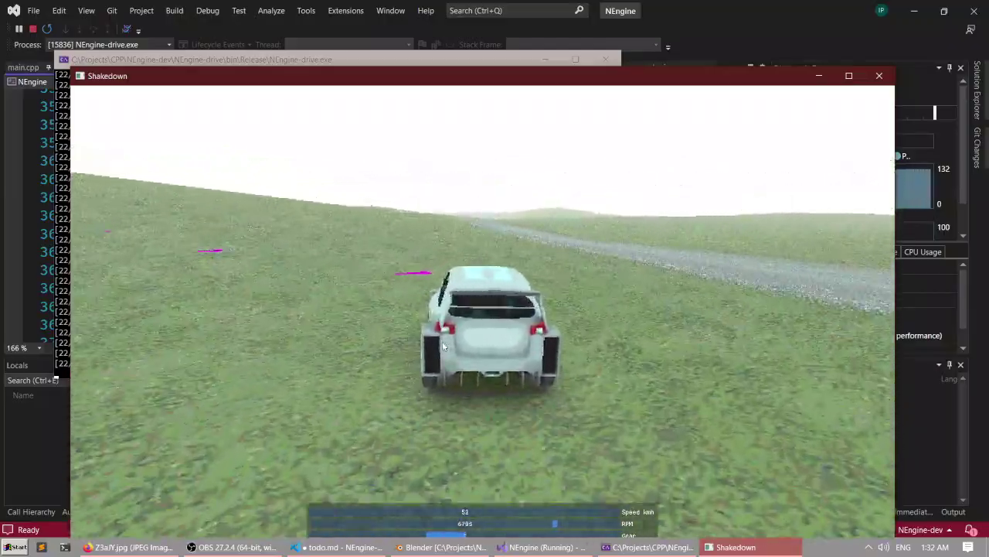
{"action": "key", "text": "w"}
{"action": "key", "text": "a"}
{"action": "key", "text": "w"}
{"action": "key", "text": "d"}
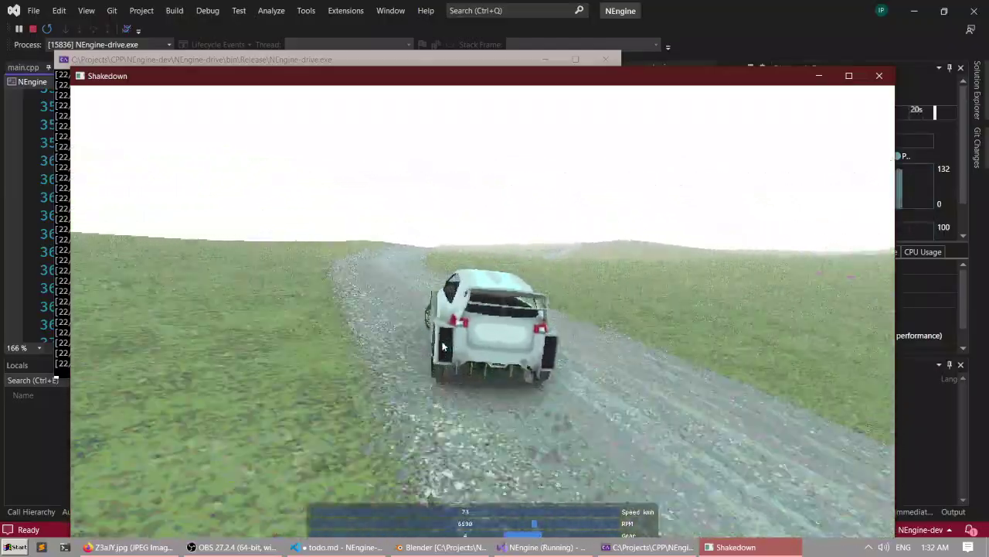
{"action": "key", "text": "d"}
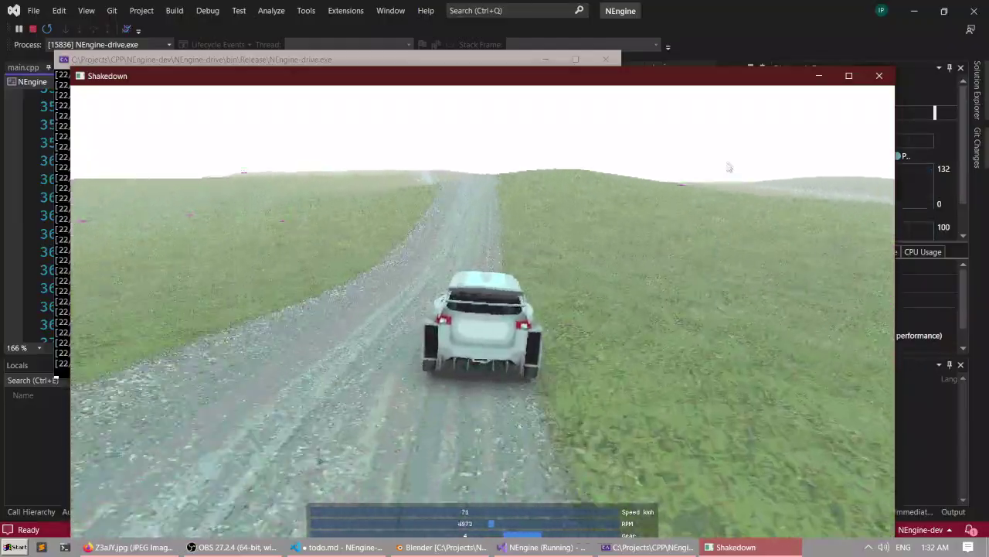
Close the running Shakedown game and its console window, and bring up the NEngine-drive main.cpp.
{"action": "left_click", "coordinate": [878, 75]}
{"action": "left_click", "coordinate": [606, 59]}
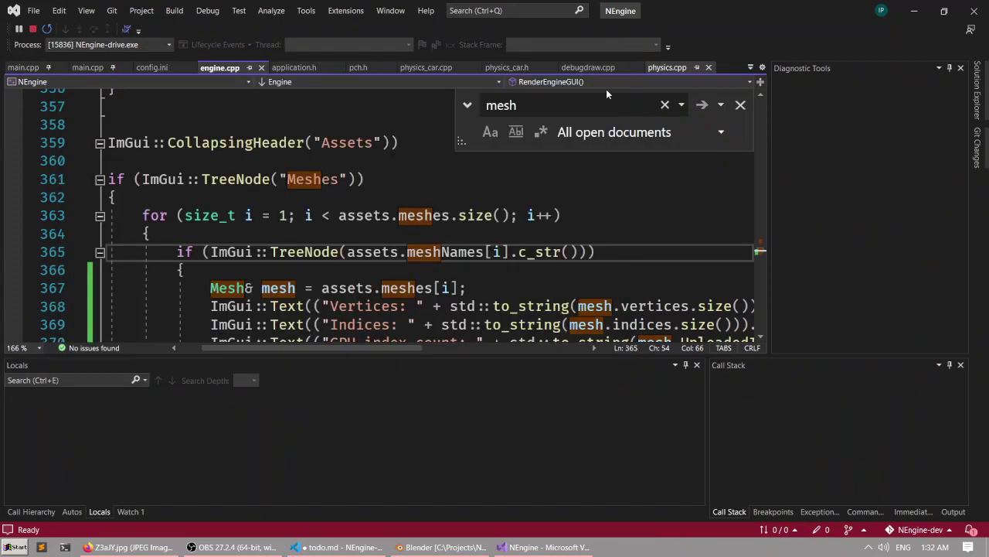
{"action": "left_click", "coordinate": [25, 32]}
Look through main.cpp, from the tree-spawning functions to the scene setup, for the code that loads the track and its colliders.
{"action": "scroll", "coordinate": [909, 316], "scroll_direction": "up", "scroll_amount": 20}
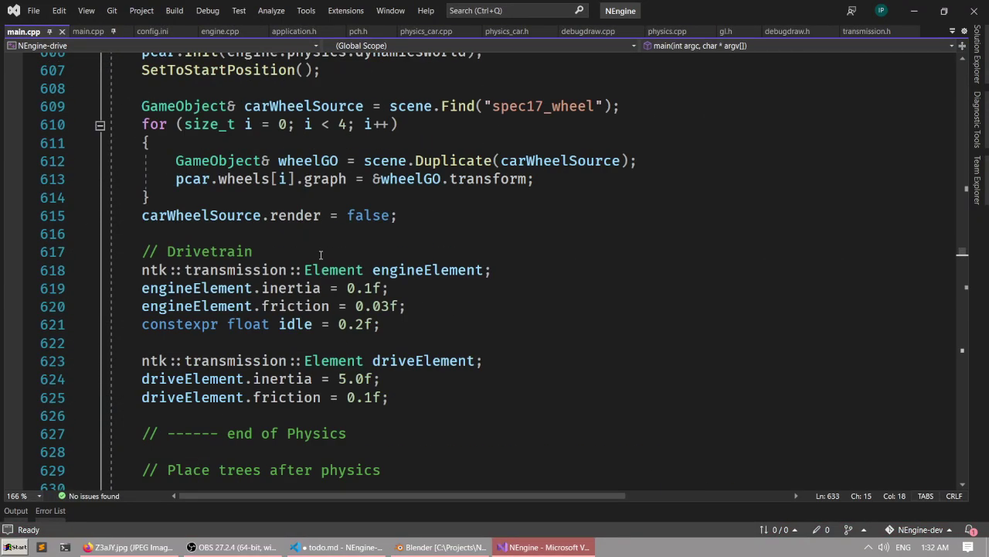
{"action": "scroll", "coordinate": [909, 316], "scroll_direction": "up", "scroll_amount": 5}
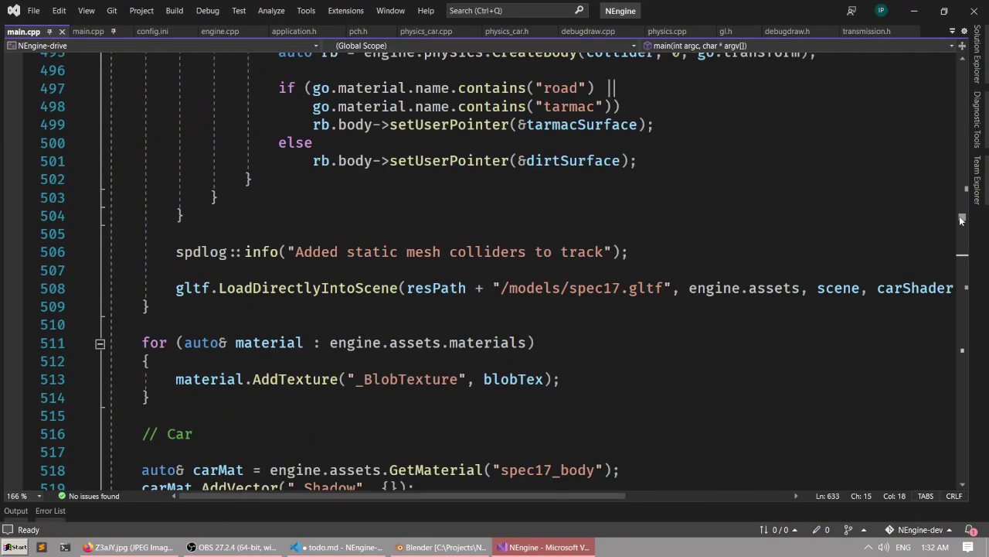
{"action": "left_click_drag", "start_coordinate": [962, 220], "coordinate": [971, 93]}
{"action": "scroll", "coordinate": [494, 290], "scroll_direction": "down", "scroll_amount": 13}
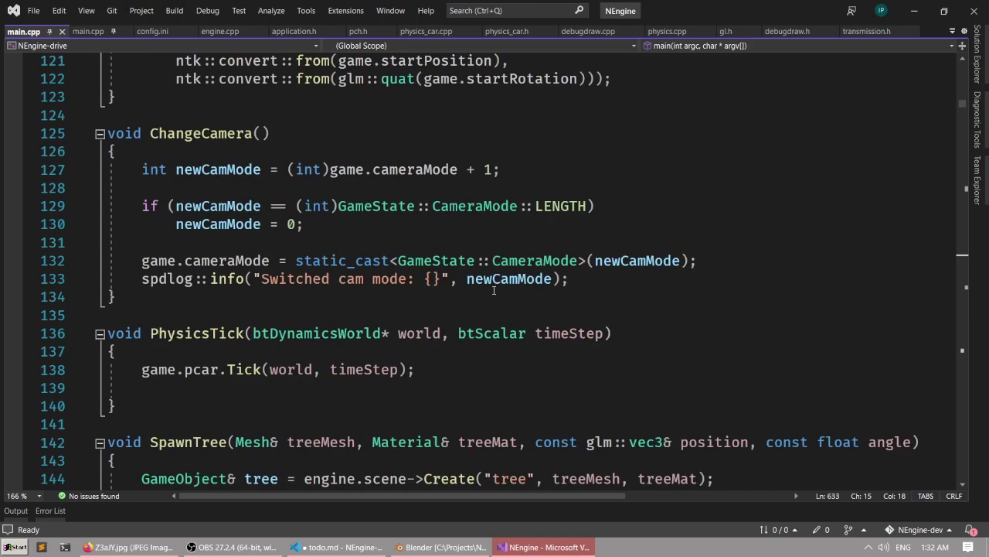
{"action": "scroll", "coordinate": [490, 291], "scroll_direction": "down", "scroll_amount": 8}
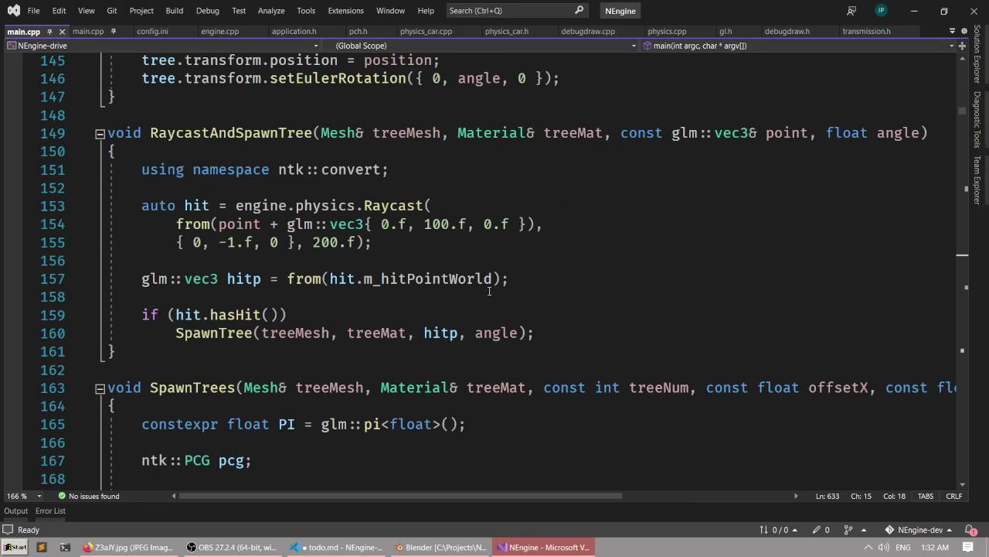
{"action": "scroll", "coordinate": [489, 290], "scroll_direction": "down", "scroll_amount": 3}
{"action": "scroll", "coordinate": [489, 290], "scroll_direction": "down", "scroll_amount": 20}
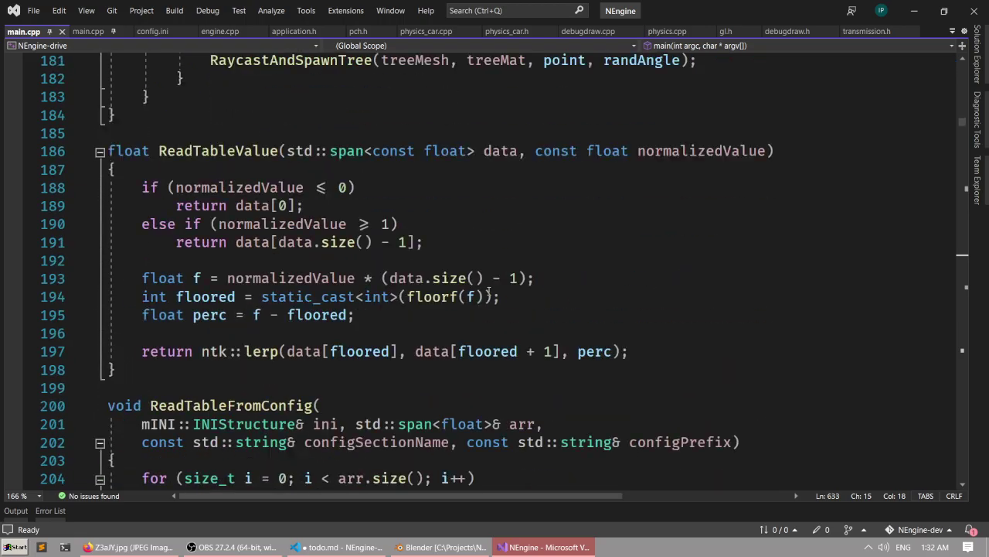
{"action": "scroll", "coordinate": [488, 290], "scroll_direction": "down", "scroll_amount": 18}
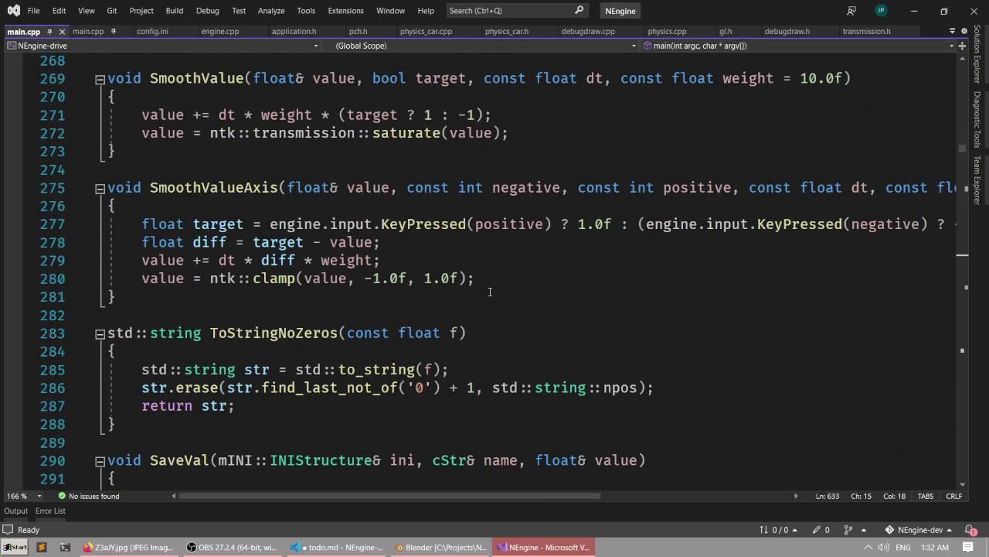
{"action": "scroll", "coordinate": [489, 291], "scroll_direction": "down", "scroll_amount": 20}
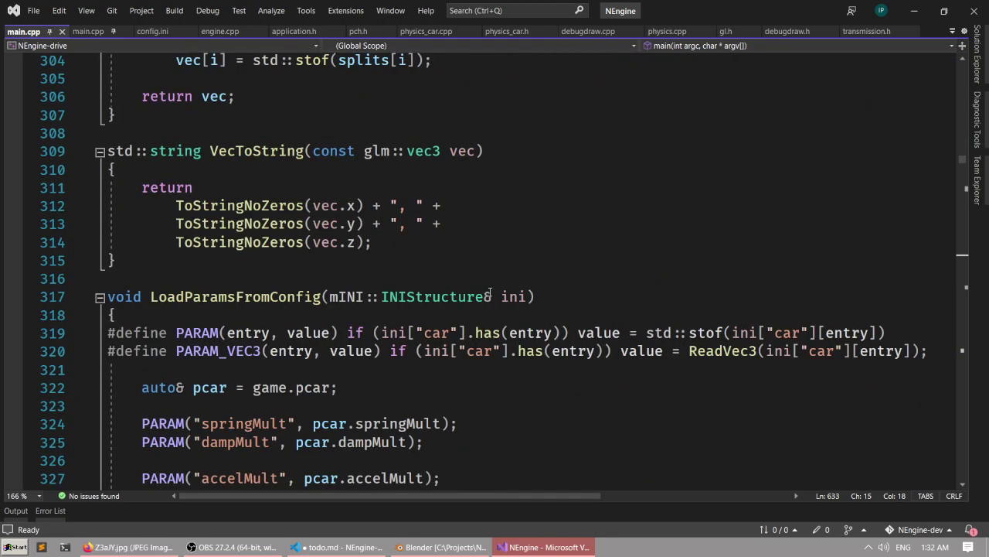
{"action": "scroll", "coordinate": [491, 292], "scroll_direction": "down", "scroll_amount": 11}
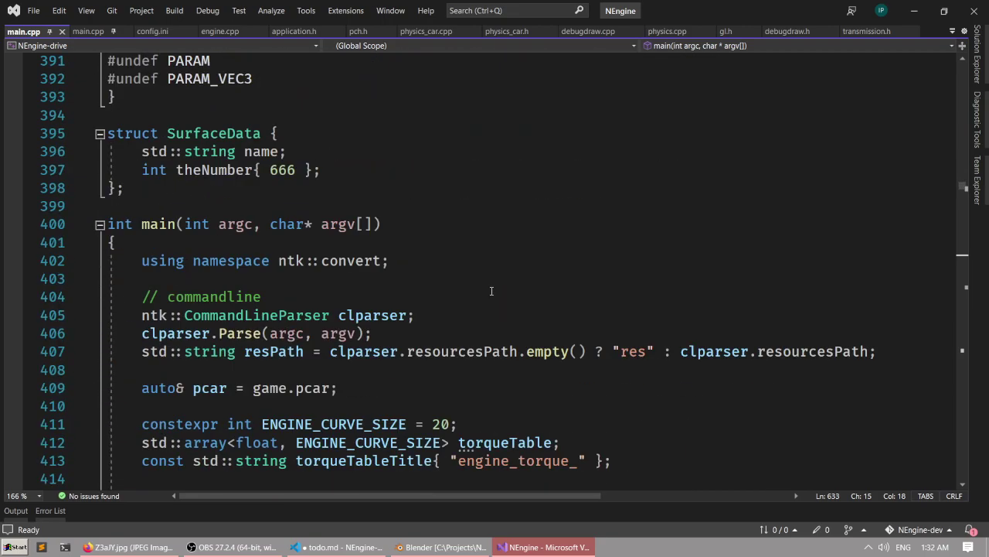
{"action": "scroll", "coordinate": [491, 291], "scroll_direction": "down", "scroll_amount": 20}
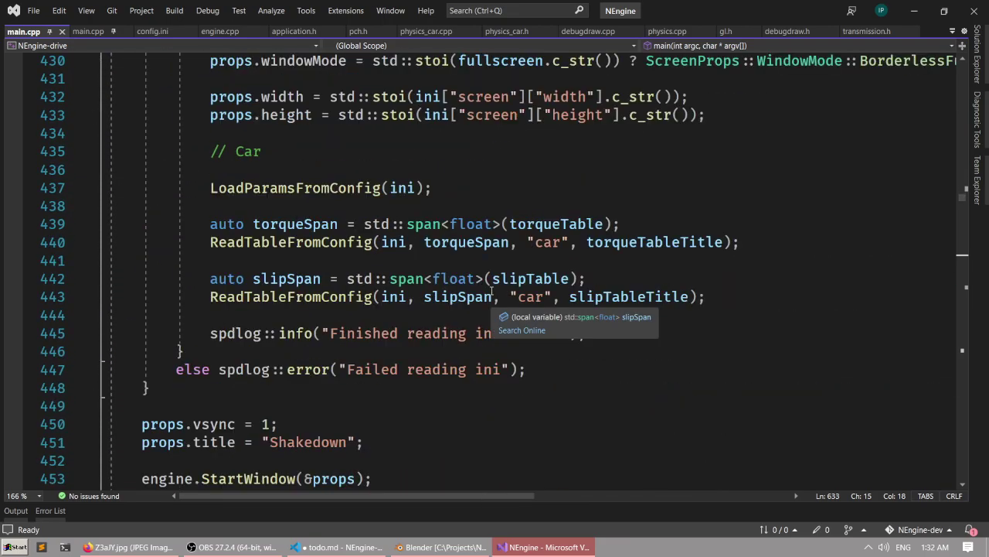
{"action": "scroll", "coordinate": [490, 292], "scroll_direction": "down", "scroll_amount": 20}
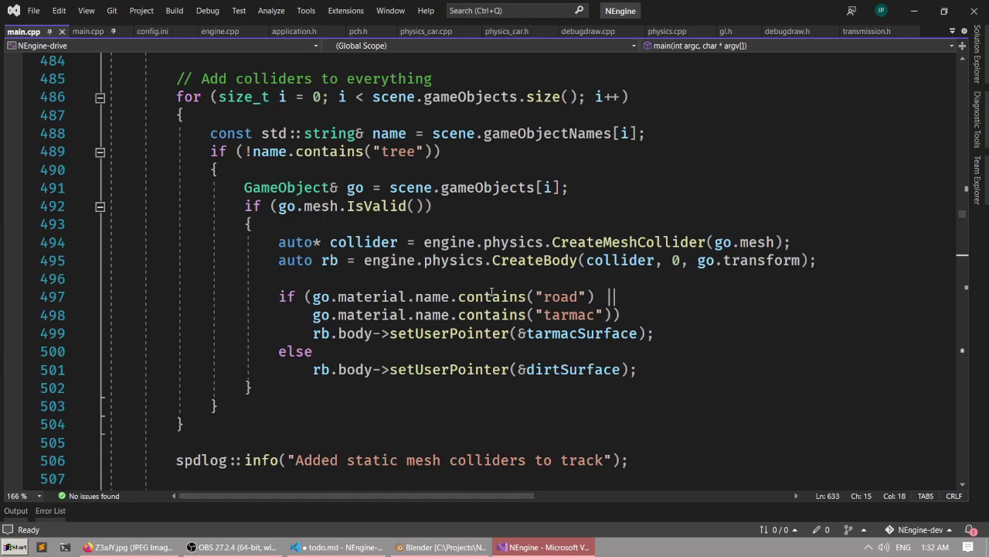
{"action": "scroll", "coordinate": [491, 294], "scroll_direction": "down", "scroll_amount": 18}
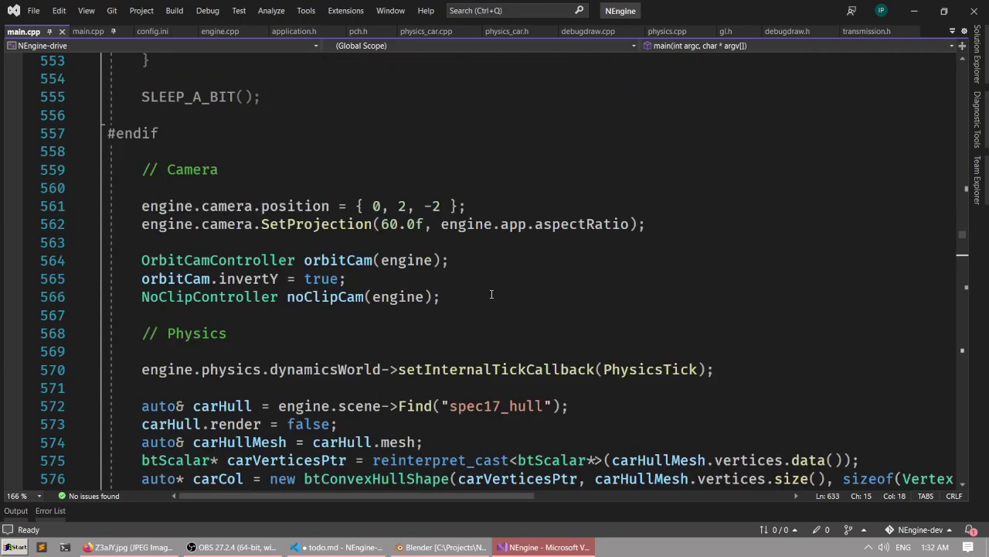
{"action": "scroll", "coordinate": [491, 294], "scroll_direction": "down", "scroll_amount": 11}
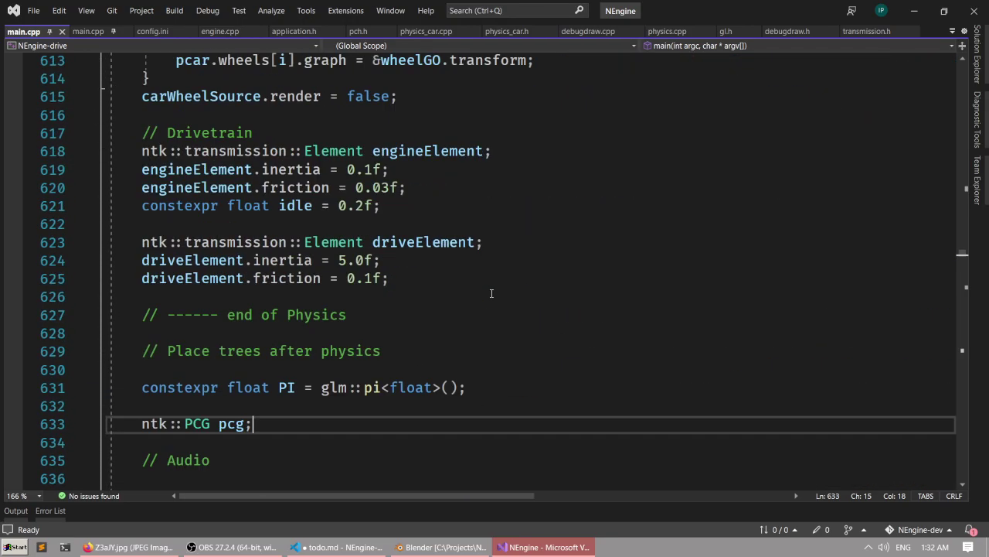
{"action": "scroll", "coordinate": [491, 294], "scroll_direction": "down", "scroll_amount": 5}
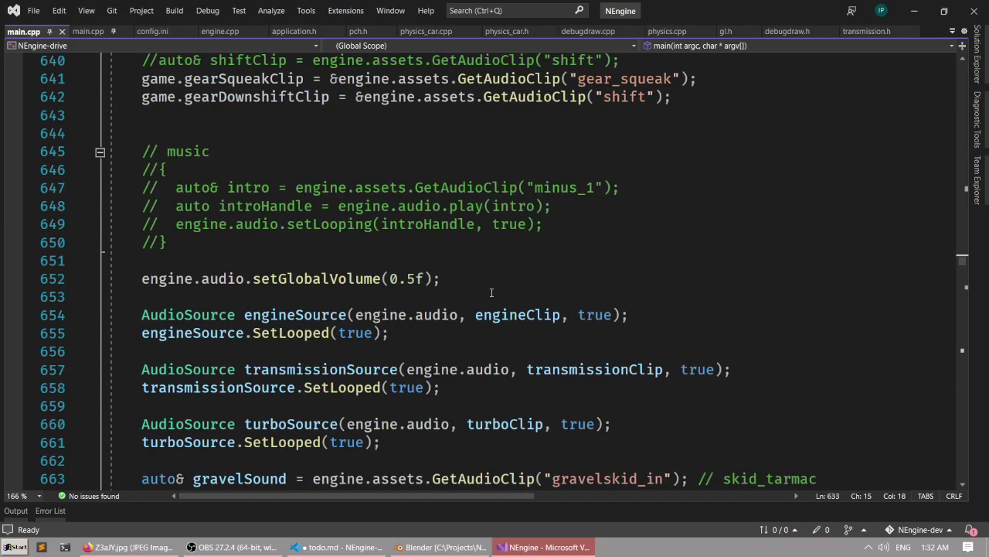
{"action": "scroll", "coordinate": [491, 294], "scroll_direction": "down", "scroll_amount": 3}
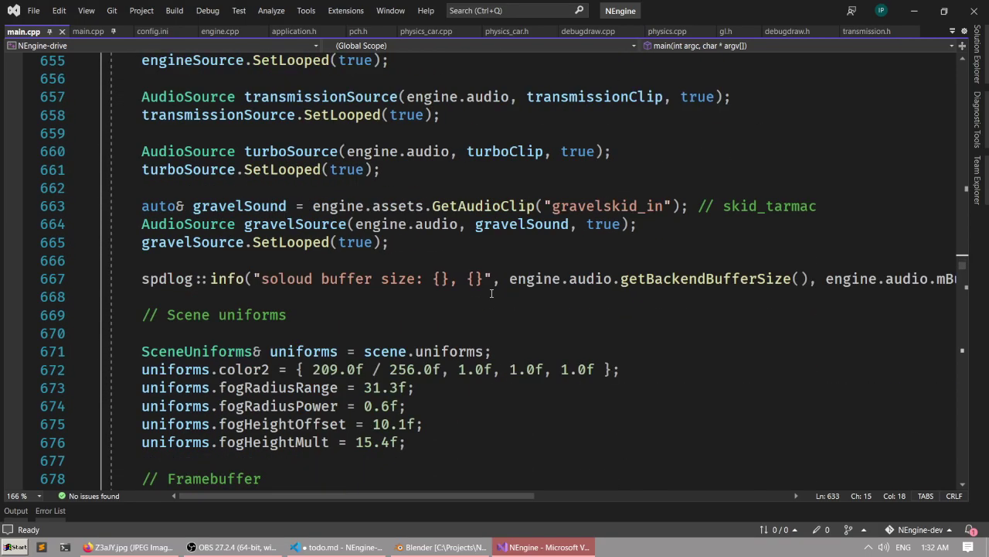
{"action": "scroll", "coordinate": [491, 294], "scroll_direction": "down", "scroll_amount": 10}
Search the open documents for "collider" and examine the loop that adds colliders after finland.gltf is loaded.
{"action": "left_click", "coordinate": [485, 297]}
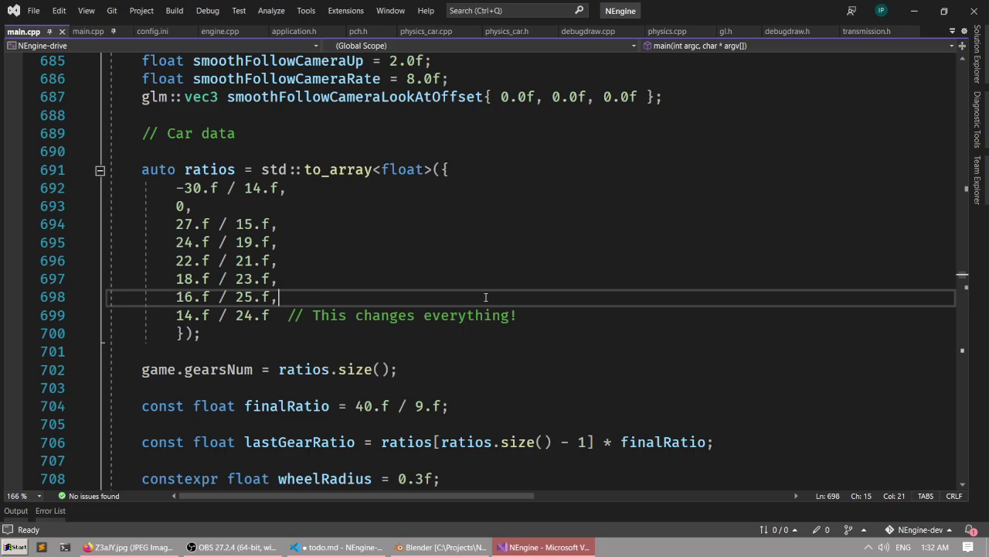
{"action": "key", "text": "ctrl+f"}
{"action": "type", "text": "collider"}
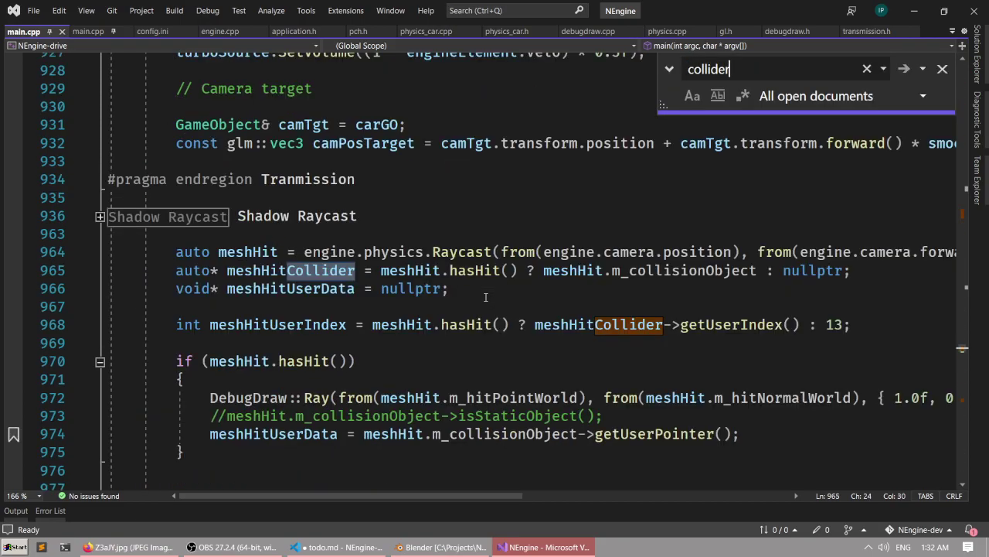
{"action": "scroll", "coordinate": [490, 296], "scroll_direction": "up", "scroll_amount": 6}
{"action": "left_click_drag", "start_coordinate": [963, 347], "coordinate": [977, 219]}
{"action": "scroll", "coordinate": [756, 257], "scroll_direction": "down", "scroll_amount": 4}
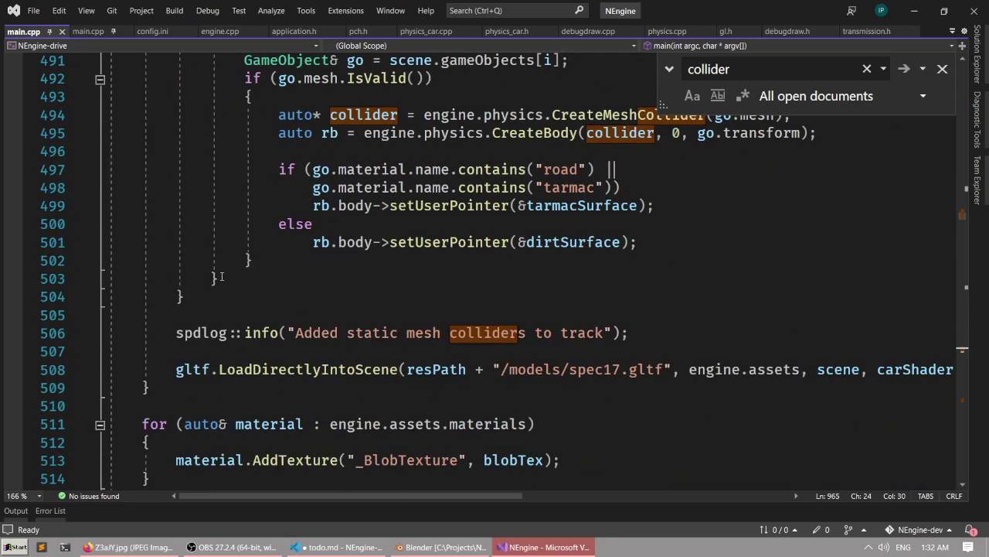
{"action": "left_click", "coordinate": [183, 298]}
{"action": "scroll", "coordinate": [433, 281], "scroll_direction": "up", "scroll_amount": 6}
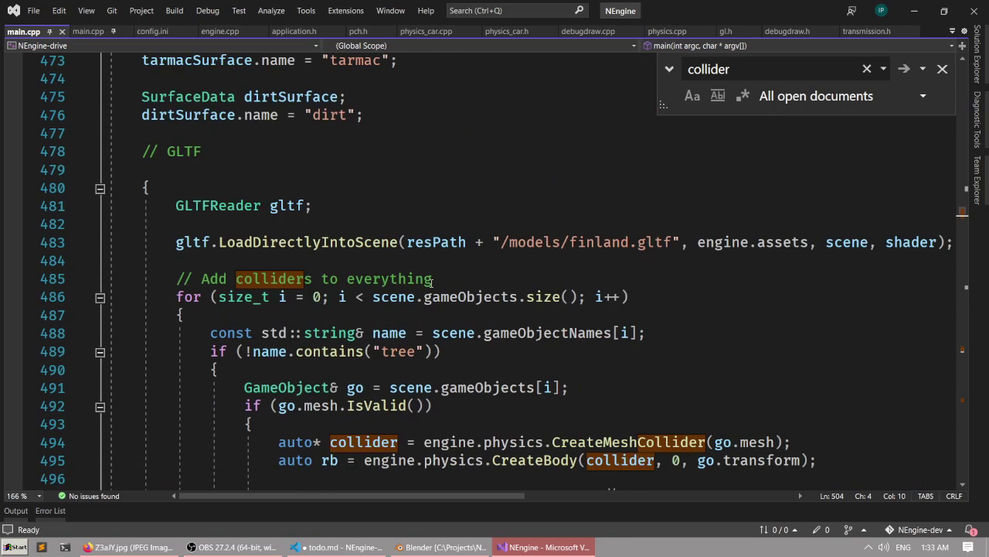
{"action": "scroll", "coordinate": [433, 282], "scroll_direction": "down", "scroll_amount": 8}
{"action": "scroll", "coordinate": [445, 276], "scroll_direction": "up", "scroll_amount": 4}
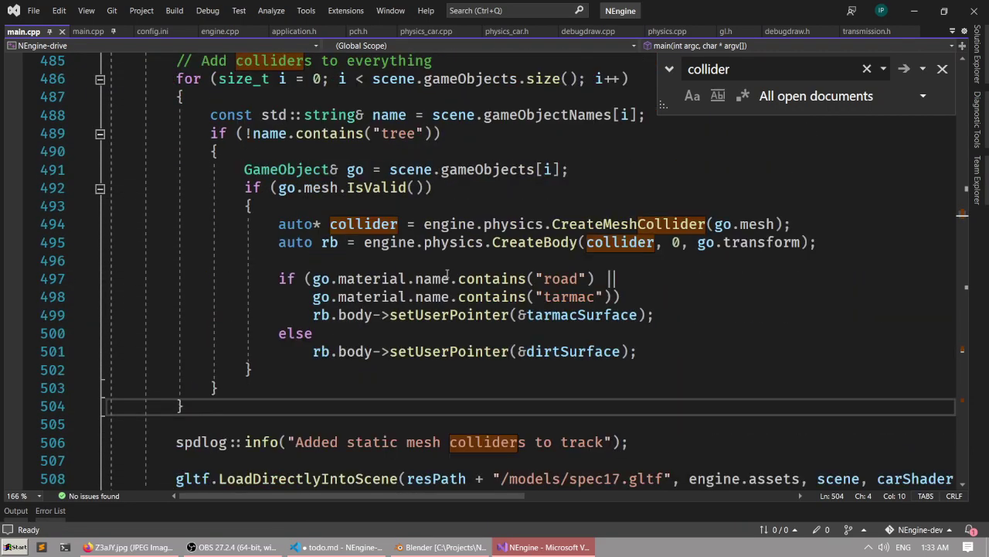
{"action": "key", "text": "Return"}
{"action": "key", "text": "Return"}
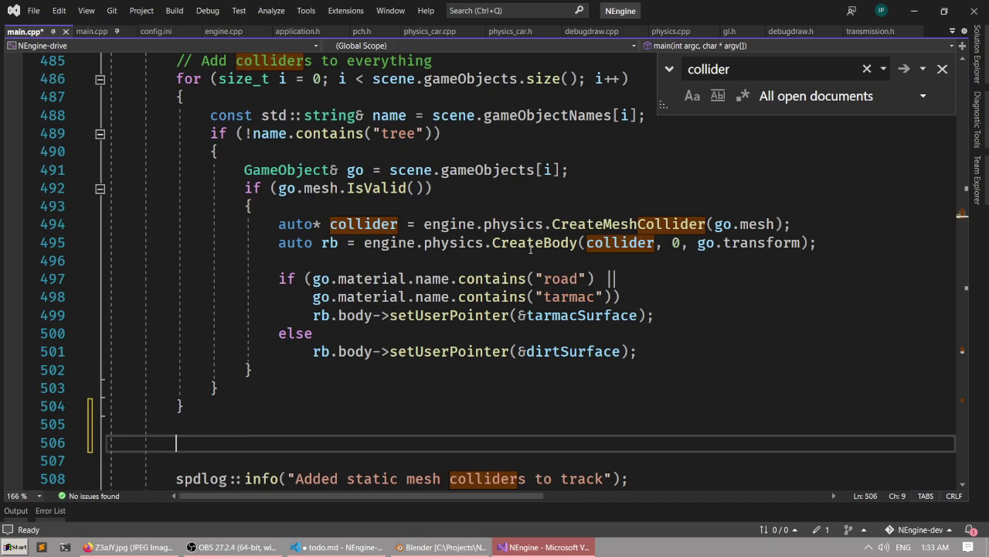
{"action": "type", "text": "for"}
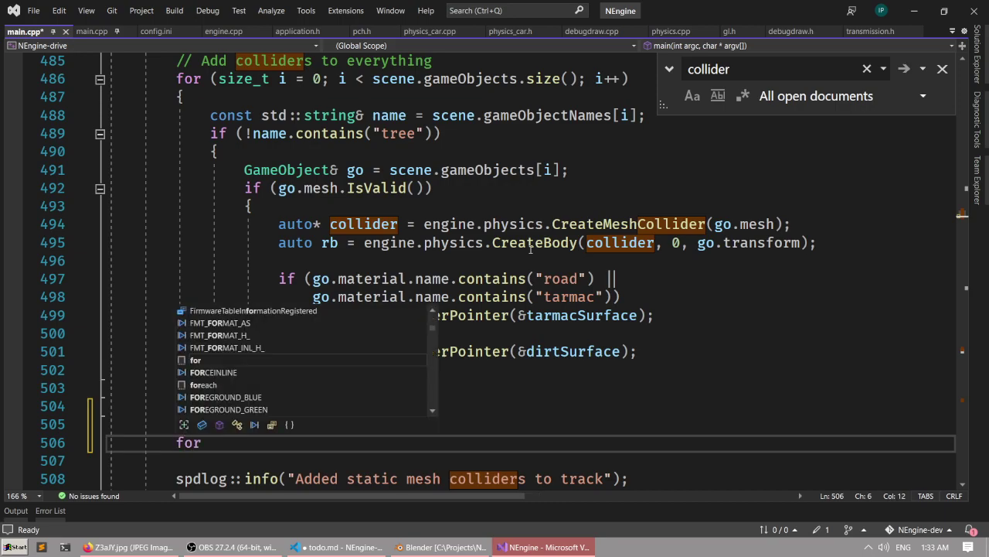
{"action": "key", "text": "BackSpace"}
{"action": "key", "text": "BackSpace"}
{"action": "key", "text": "BackSpace"}
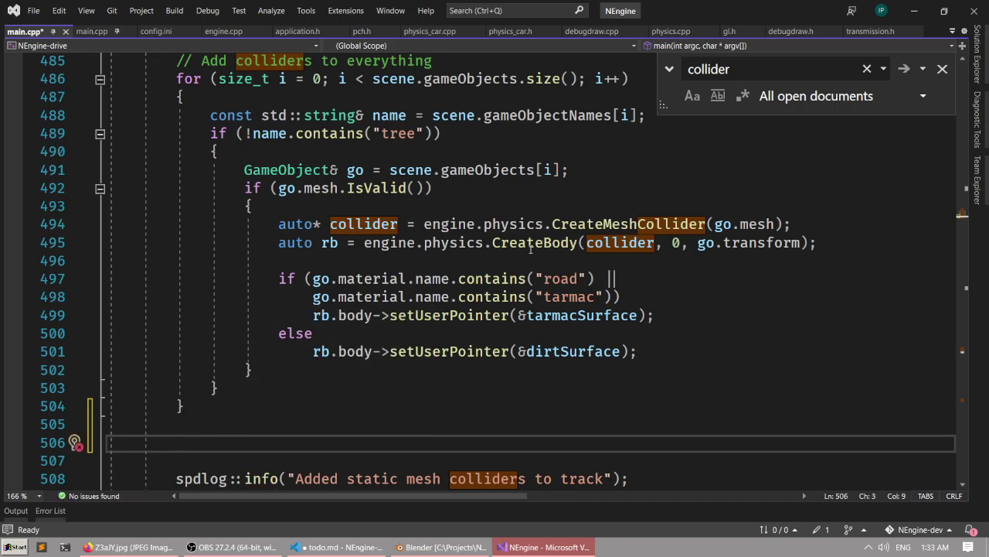
{"action": "type", "text": "Gameobjec"}
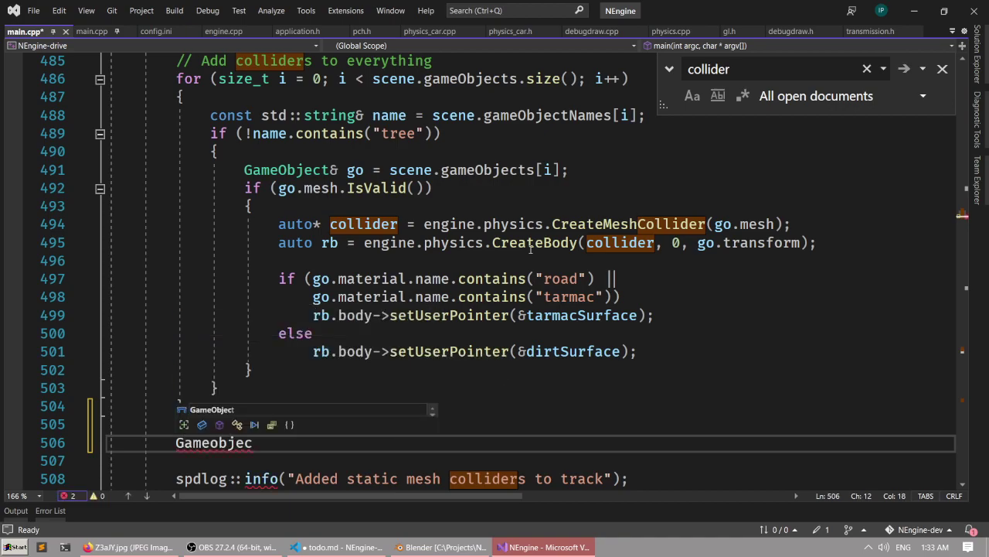
{"action": "key", "text": "Tab"}
{"action": "type", "text": "&"}
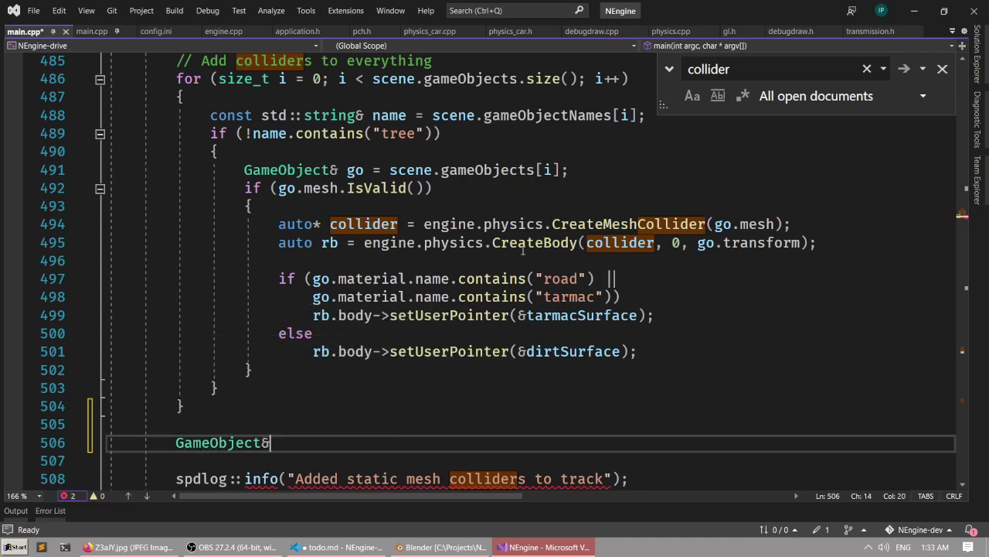
{"action": "scroll", "coordinate": [541, 259], "scroll_direction": "down", "scroll_amount": 4}
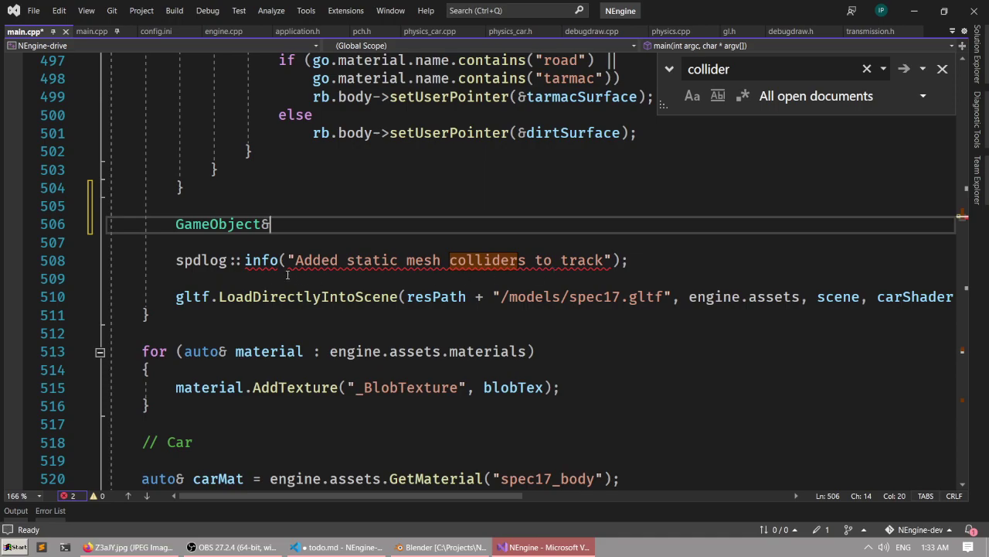
{"action": "key", "text": "ctrl+x"}
{"action": "key", "text": "ctrl+x"}
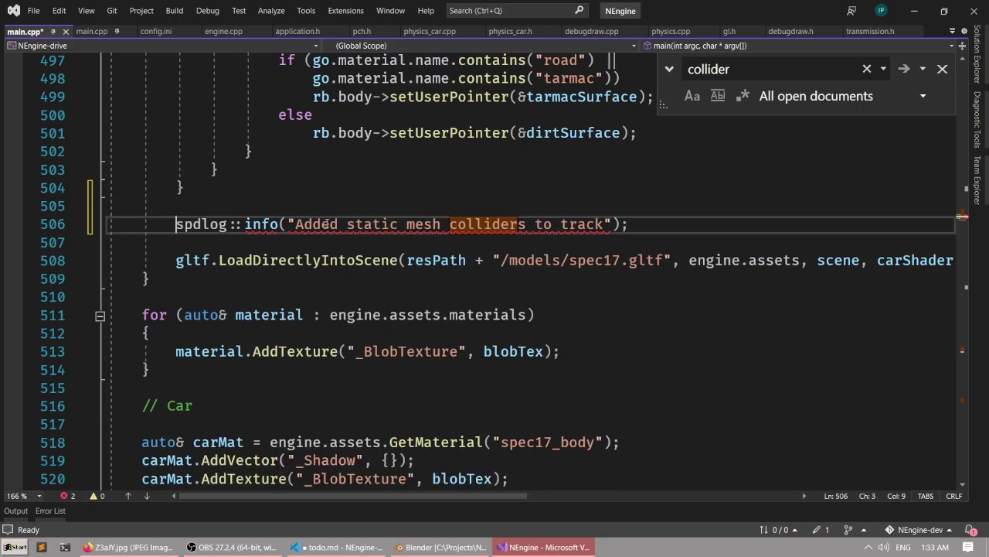
Below the spec17.gltf load, add a scene.Find call for "finland_trees", checking the object's name in Blender.
{"action": "key", "text": "Down"}
{"action": "key", "text": "Down"}
{"action": "key", "text": "Down"}
{"action": "key", "text": "Up"}
{"action": "key", "text": "End"}
{"action": "key", "text": "Return"}
{"action": "key", "text": "Return"}
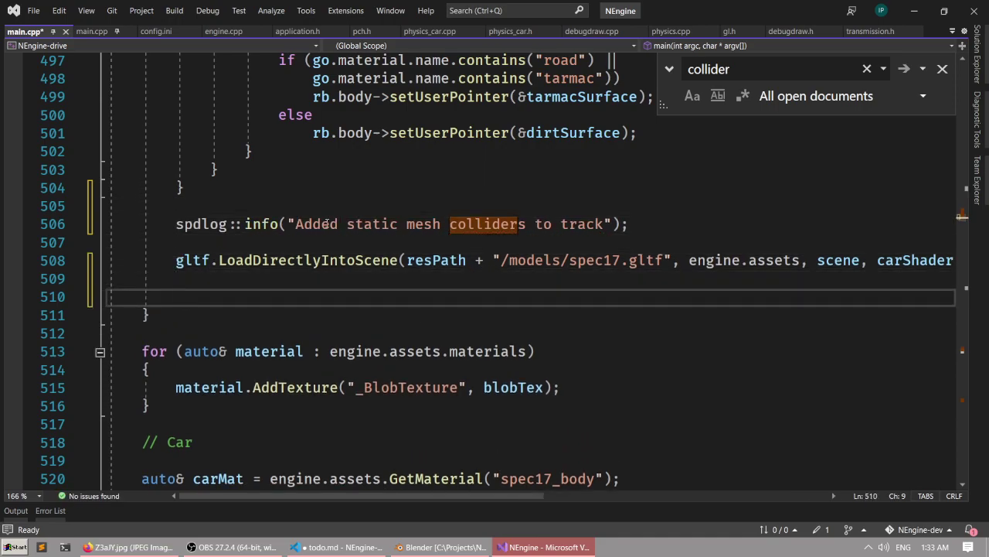
{"action": "type", "text": "scene.find"}
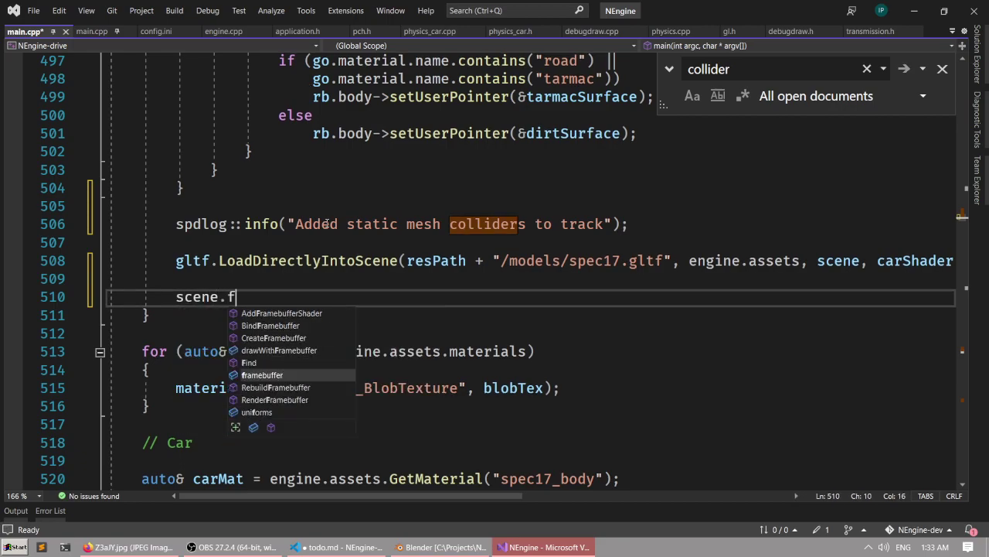
{"action": "key", "text": "Tab"}
{"action": "type", "text": "("}
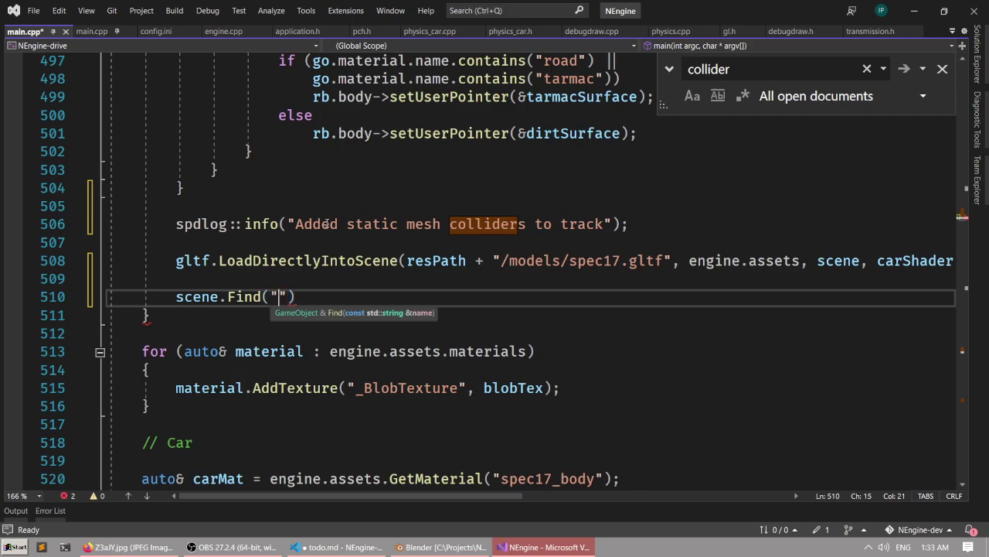
{"action": "left_click", "coordinate": [419, 546]}
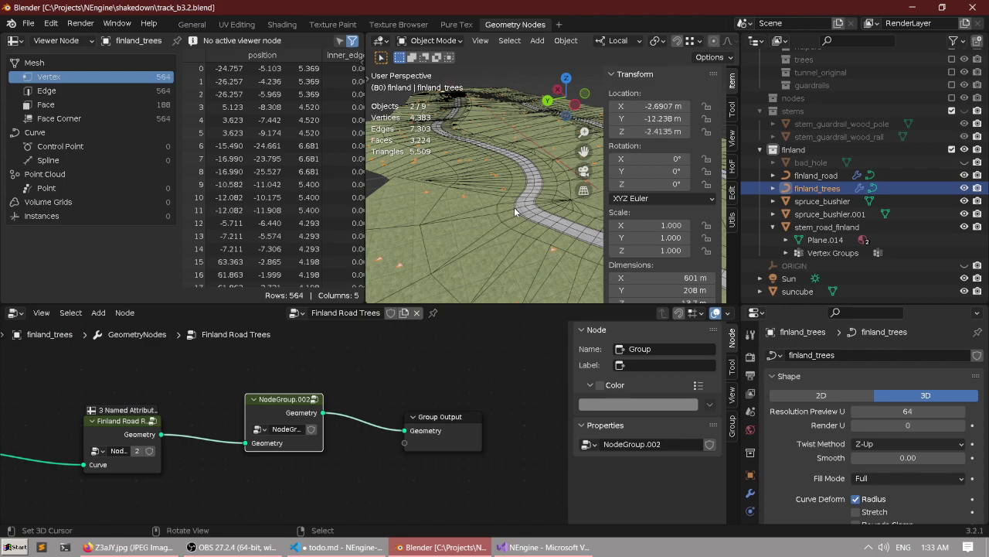
{"action": "key", "text": "alt+Tab"}
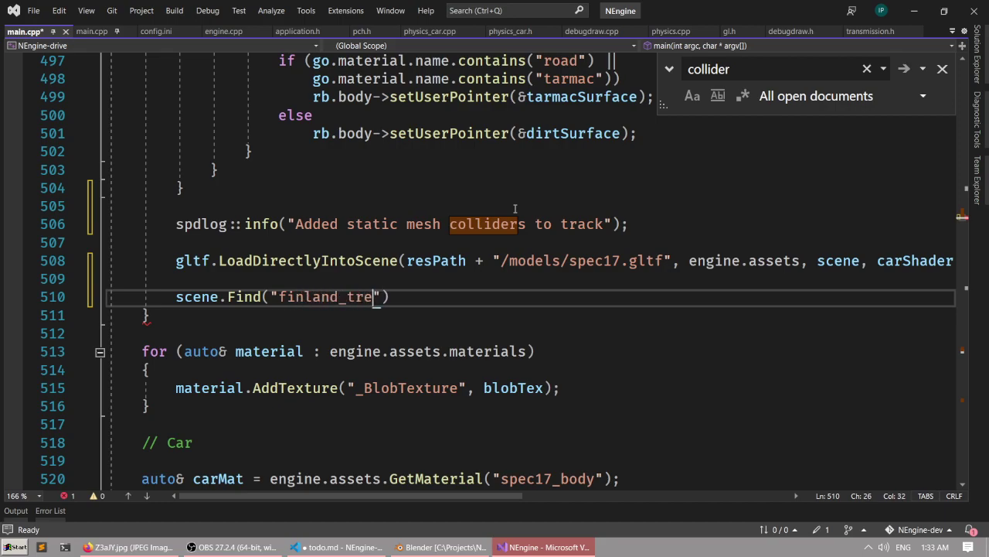
Store the scene.Find("finland_trees") result in a reference declared as auto& treesGO, and save main.cpp.
{"action": "key", "text": "Home"}
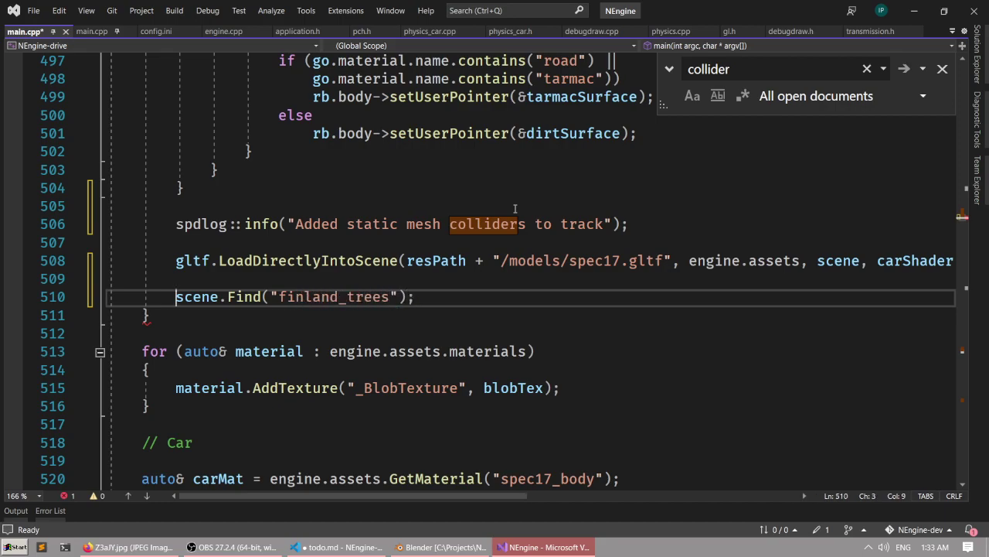
{"action": "type", "text": "auto& o"}
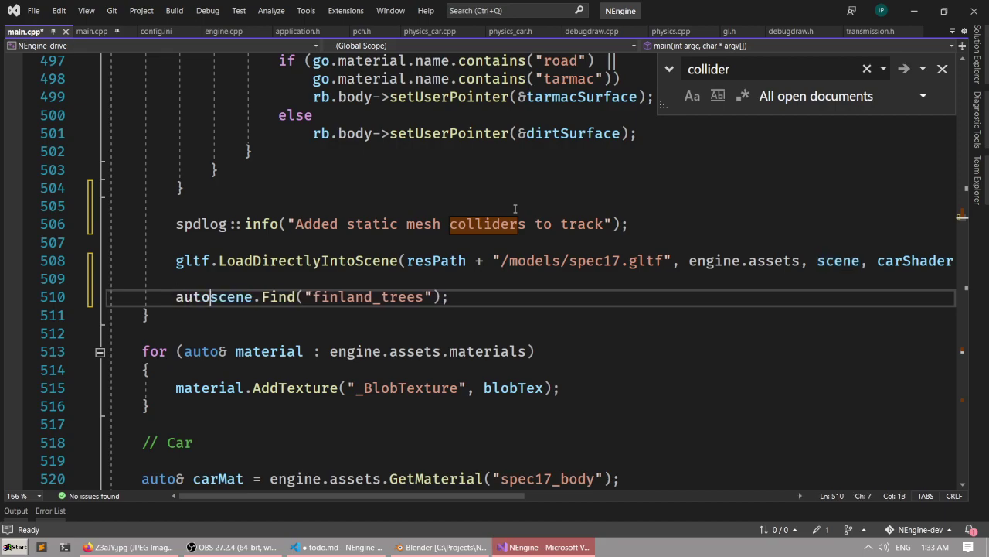
{"action": "key", "text": "BackSpace"}
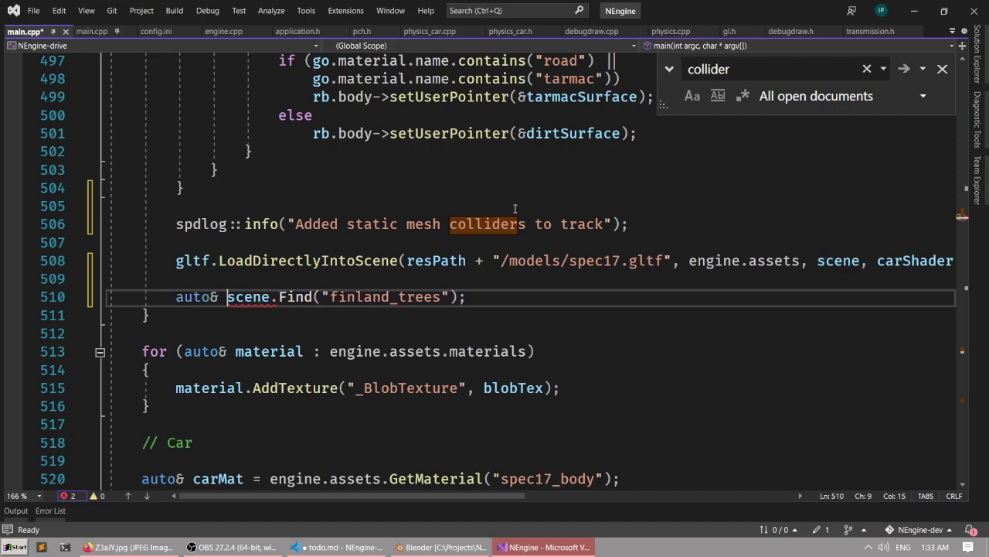
{"action": "type", "text": "trees"}
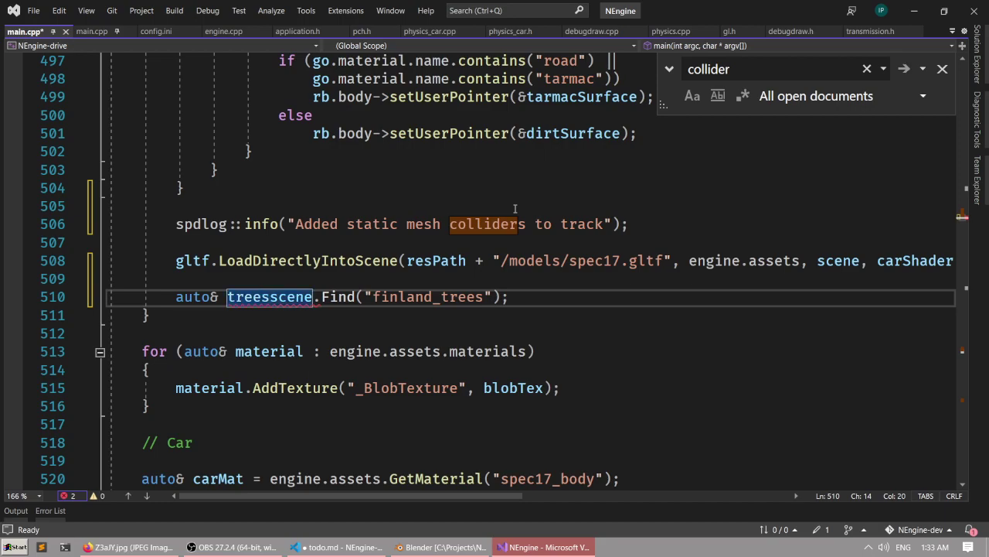
{"action": "type", "text": "GO ="}
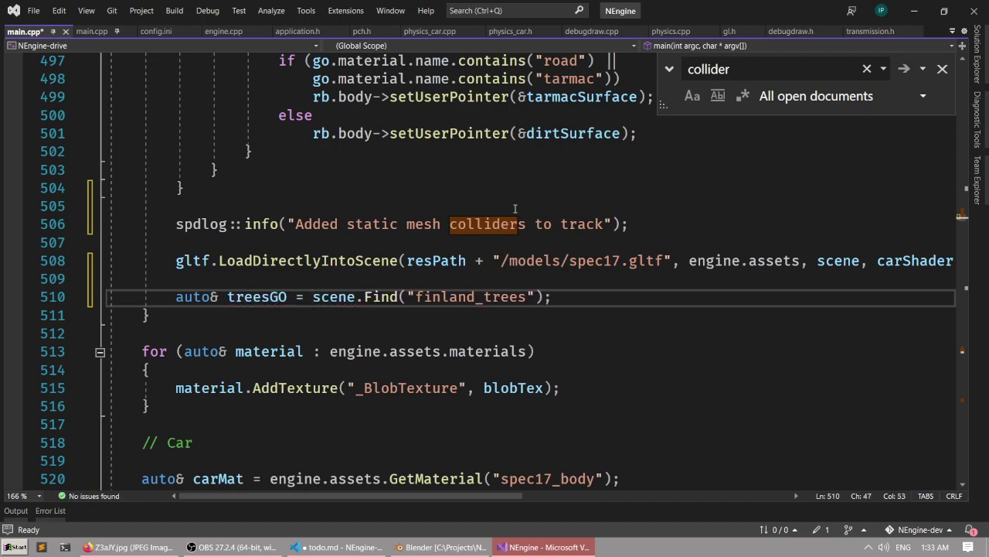
{"action": "key", "text": "ctrl+s"}
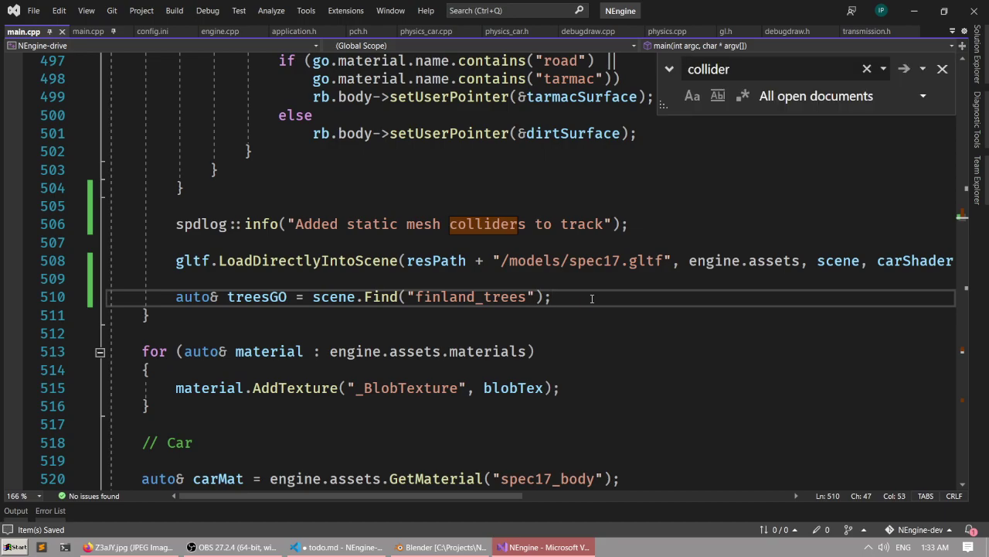
Build the NEngine-drive project and bring up the running Shakedown game.
{"action": "key", "text": "ctrl+shift+b"}
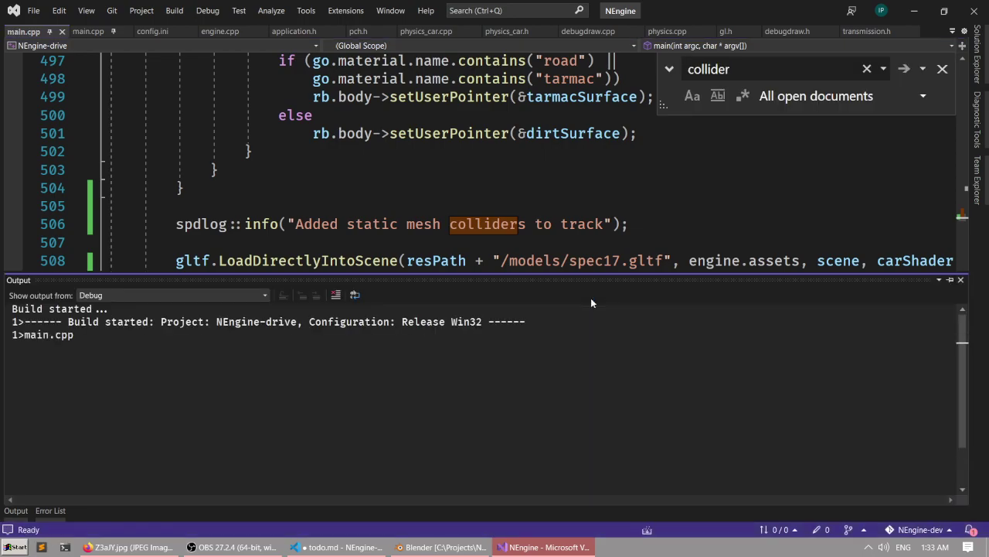
{"action": "scroll", "coordinate": [562, 228], "scroll_direction": "down", "scroll_amount": 2}
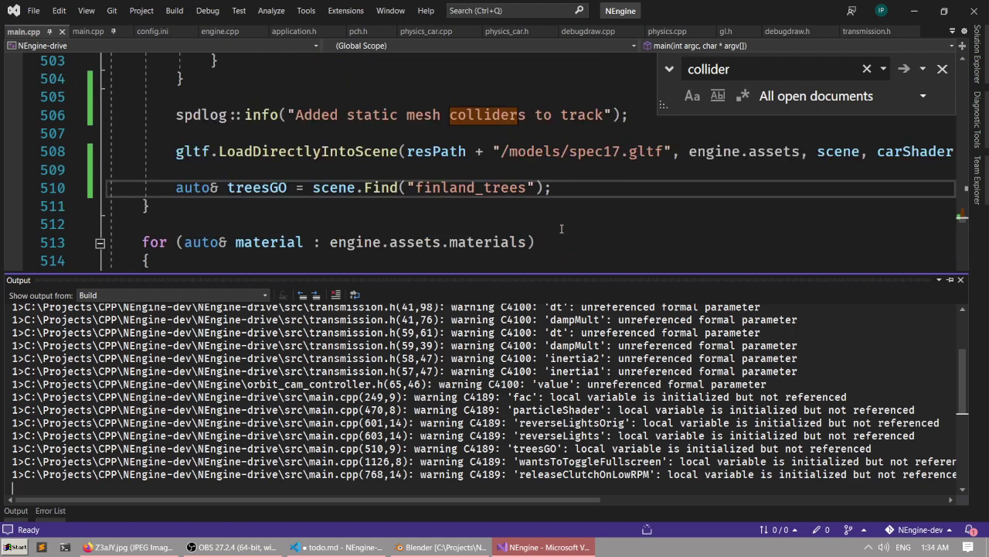
{"action": "scroll", "coordinate": [561, 228], "scroll_direction": "up", "scroll_amount": 1}
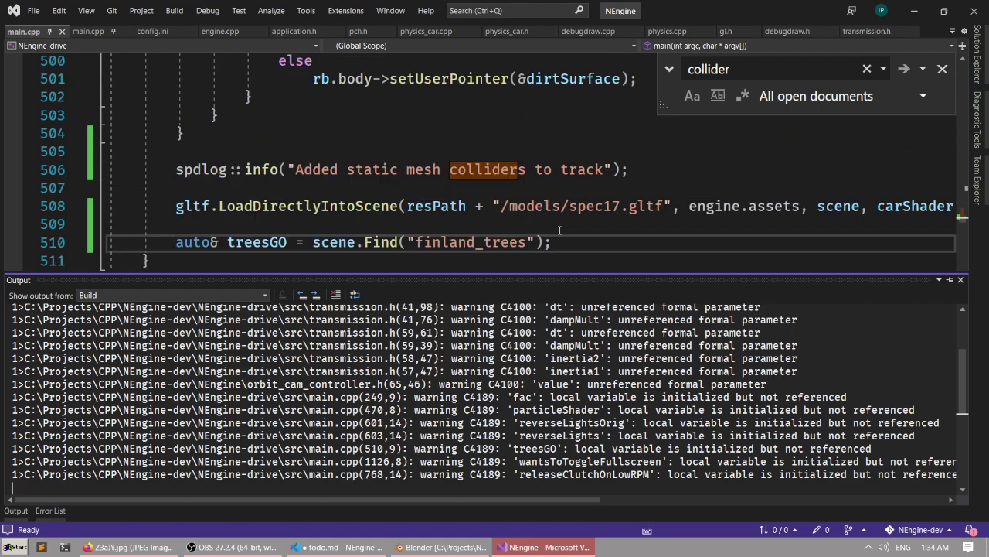
{"action": "scroll", "coordinate": [560, 229], "scroll_direction": "down", "scroll_amount": 1}
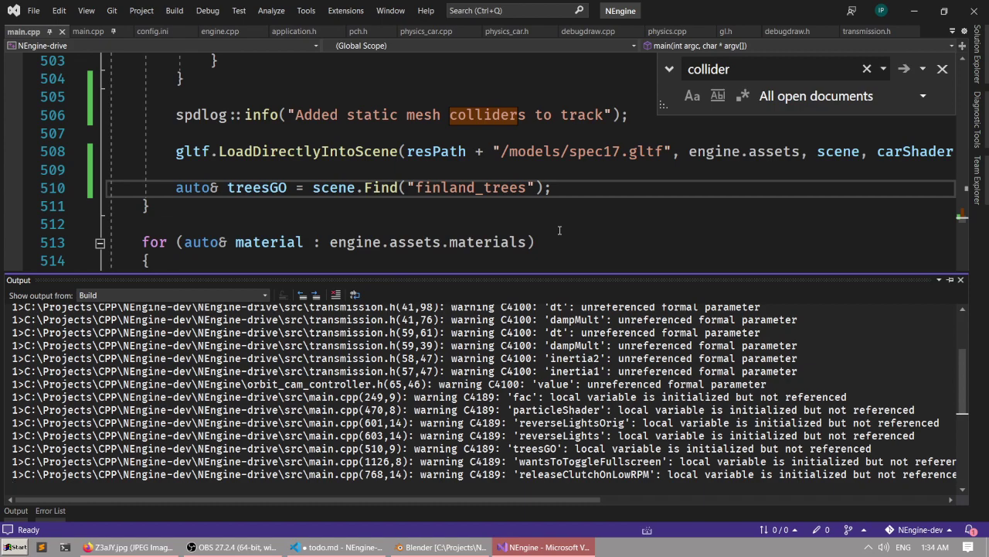
{"action": "key", "text": "alt+Tab"}
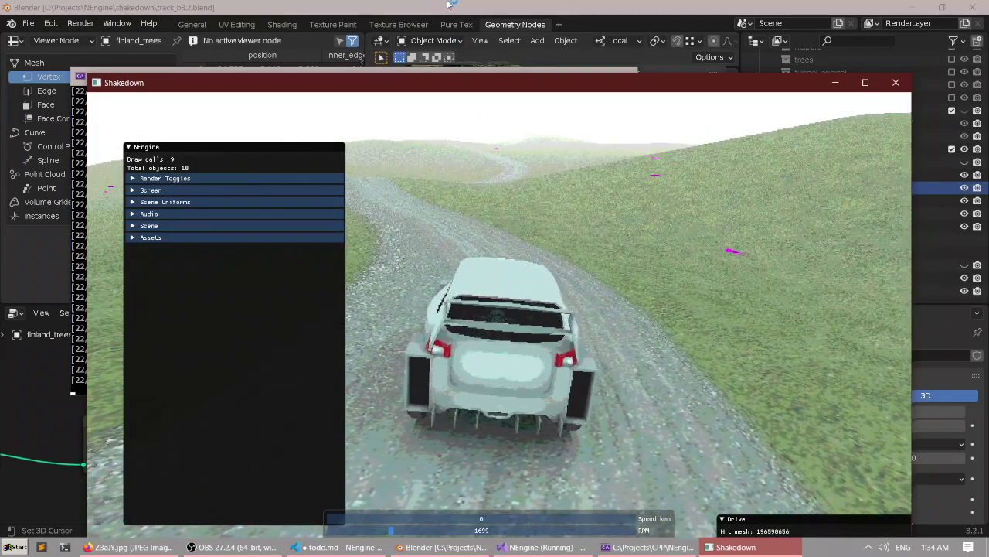
Switch to Blender to examine the finland_trees triangles along the road in an enlarged viewport, and return to the Shakedown game.
{"action": "left_click", "coordinate": [449, 4]}
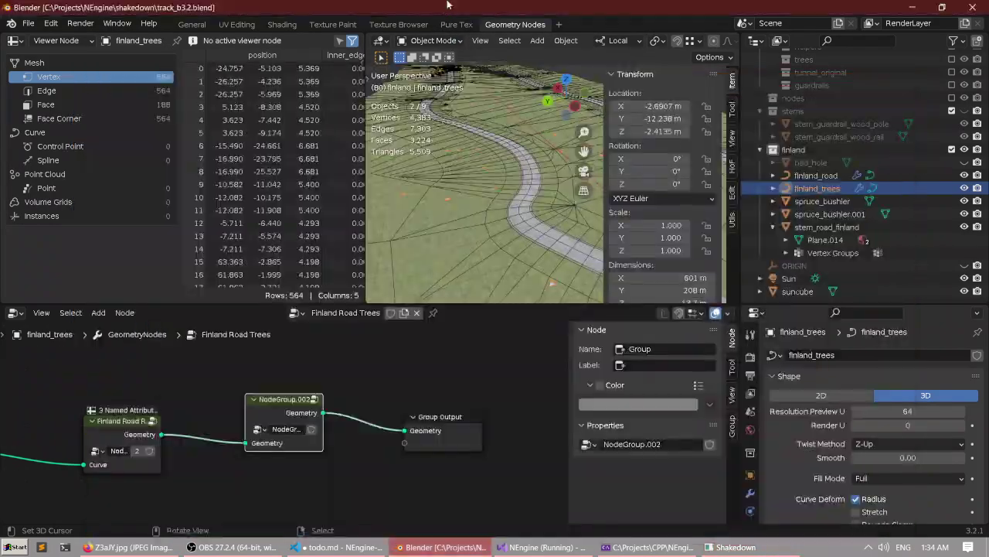
{"action": "key", "text": "ctrl+space"}
{"action": "middle_click_drag", "start_coordinate": [490, 185], "coordinate": [414, 239]}
{"action": "scroll", "coordinate": [418, 249], "scroll_direction": "down", "scroll_amount": 2}
{"action": "scroll", "coordinate": [409, 285], "scroll_direction": "up", "scroll_amount": 2}
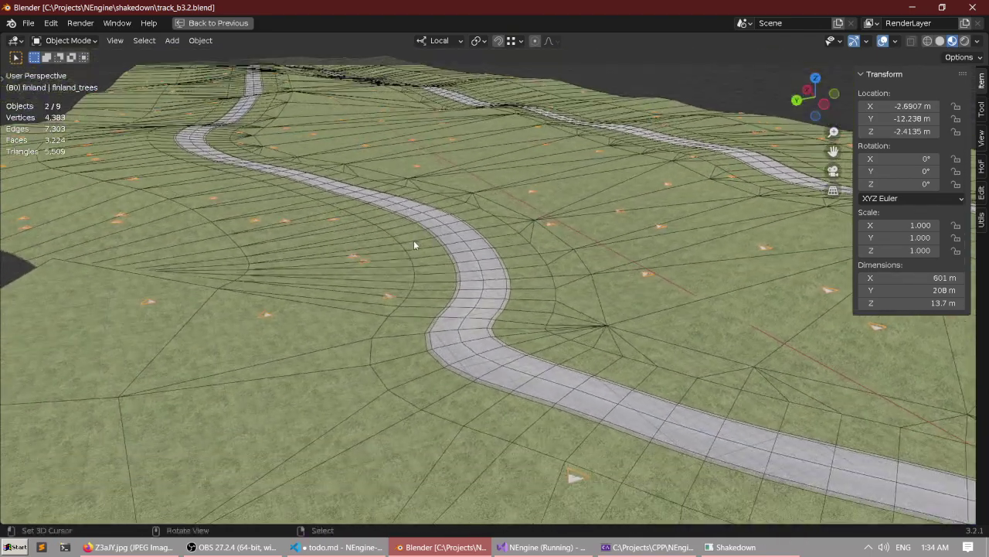
{"action": "key", "text": "ctrl+space"}
{"action": "left_click", "coordinate": [733, 546]}
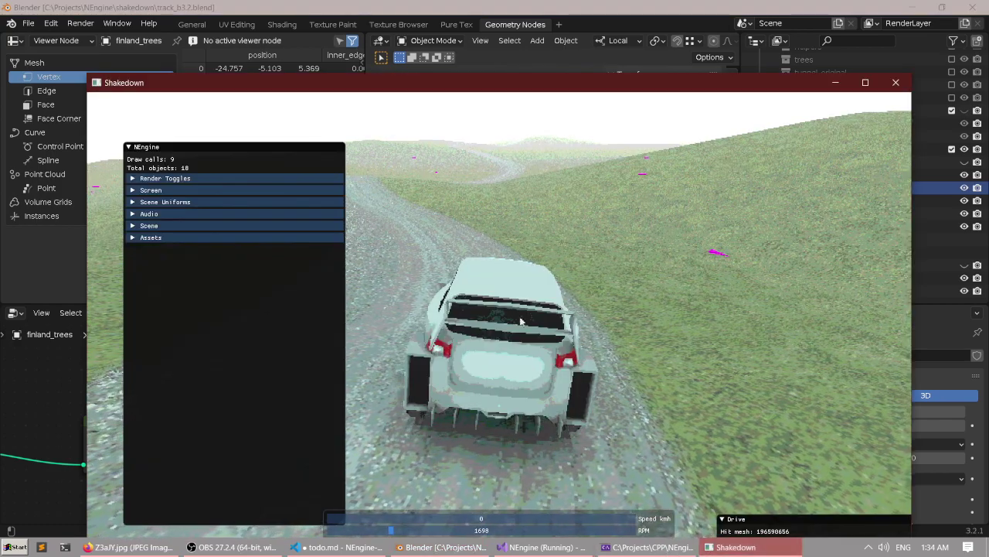
Inspect the Render Toggles and Scene Uniforms sections of the in-game NEngine window, moving the windows out of the way.
{"action": "mouse_move", "coordinate": [272, 158]}
{"action": "left_mouse_down"}
{"action": "mouse_move", "coordinate": [327, 168]}
{"action": "mouse_move", "coordinate": [276, 146]}
{"action": "left_mouse_up"}
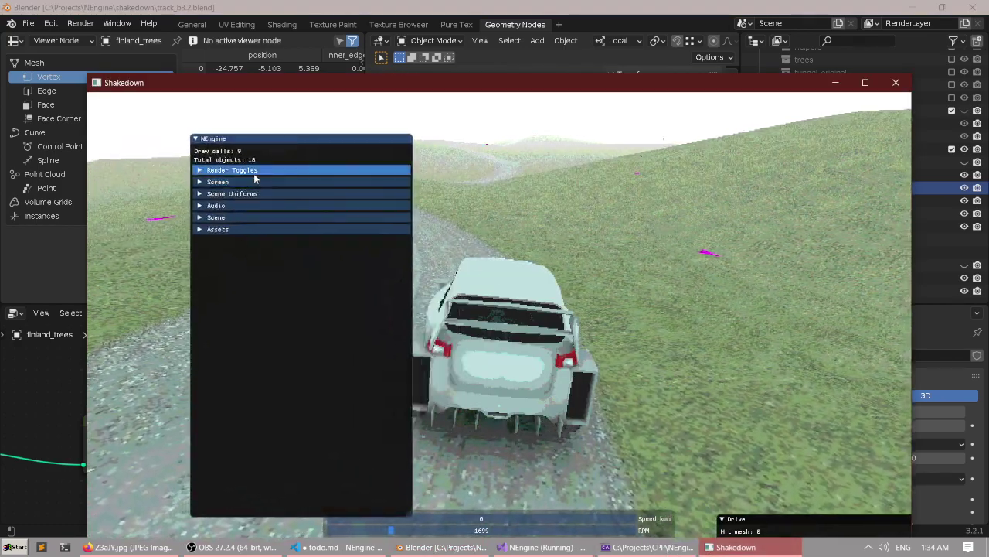
{"action": "left_click", "coordinate": [253, 172]}
{"action": "left_click", "coordinate": [254, 171]}
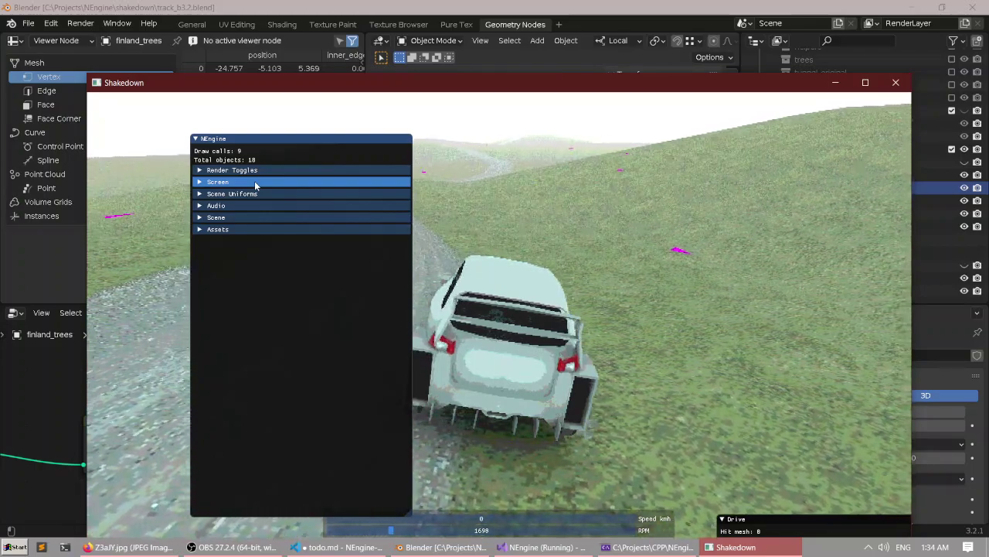
{"action": "left_click", "coordinate": [255, 194]}
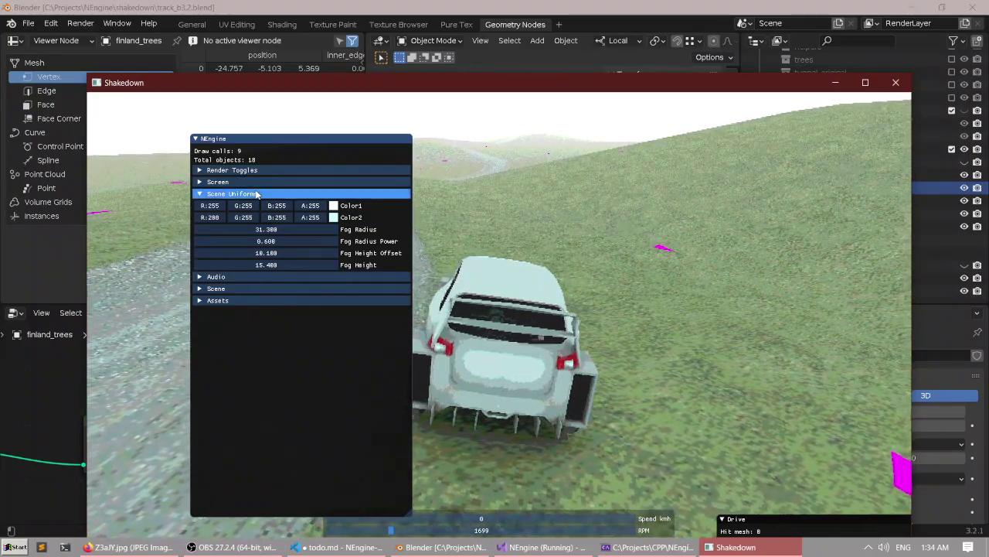
{"action": "left_click", "coordinate": [256, 194]}
{"action": "left_click_drag", "start_coordinate": [199, 84], "coordinate": [461, 99]}
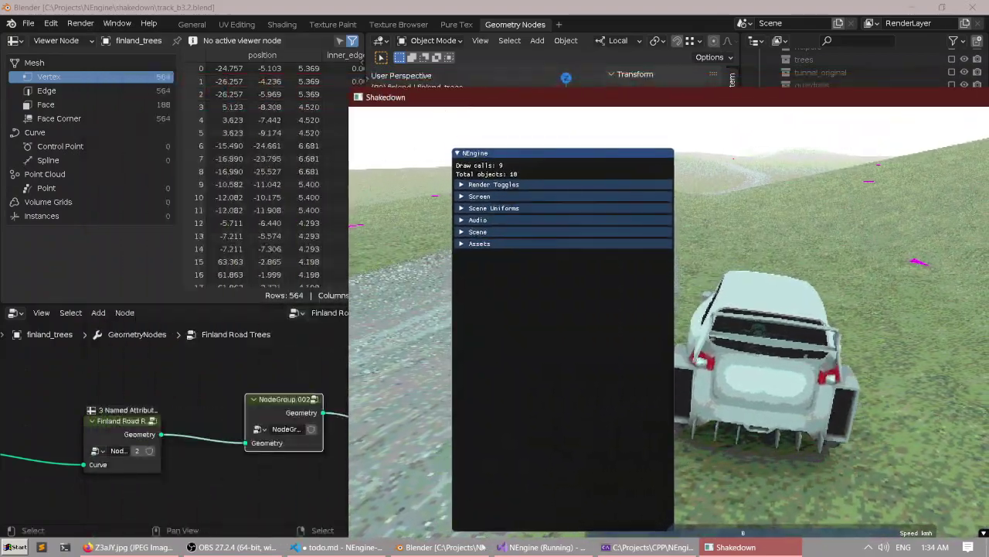
Bring up the game's console and read through the GLTF loading log for the finland_trees mesh and object entries.
{"action": "left_click", "coordinate": [648, 547]}
{"action": "scroll", "coordinate": [348, 282], "scroll_direction": "up", "scroll_amount": 3}
{"action": "scroll", "coordinate": [348, 281], "scroll_direction": "up", "scroll_amount": 9}
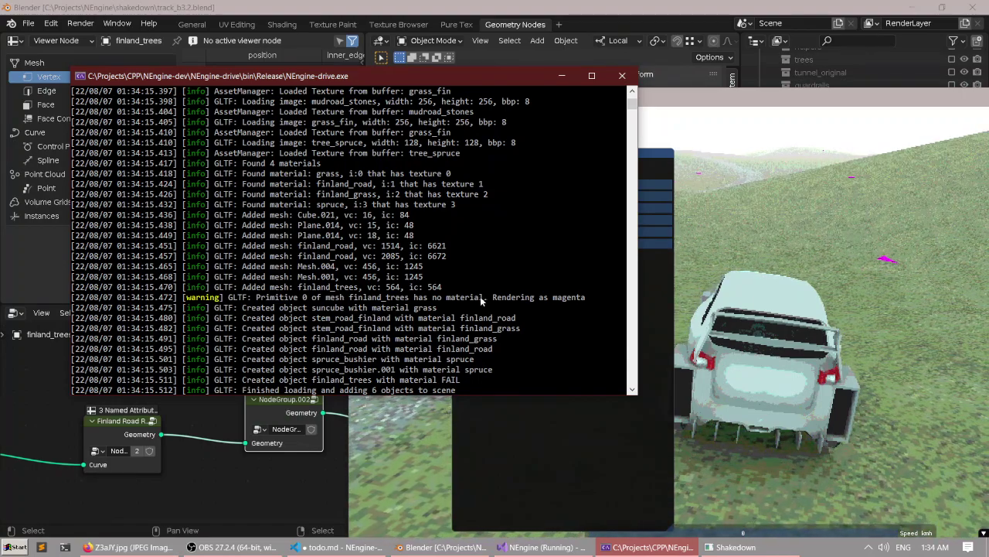
{"action": "scroll", "coordinate": [388, 222], "scroll_direction": "down", "scroll_amount": 11}
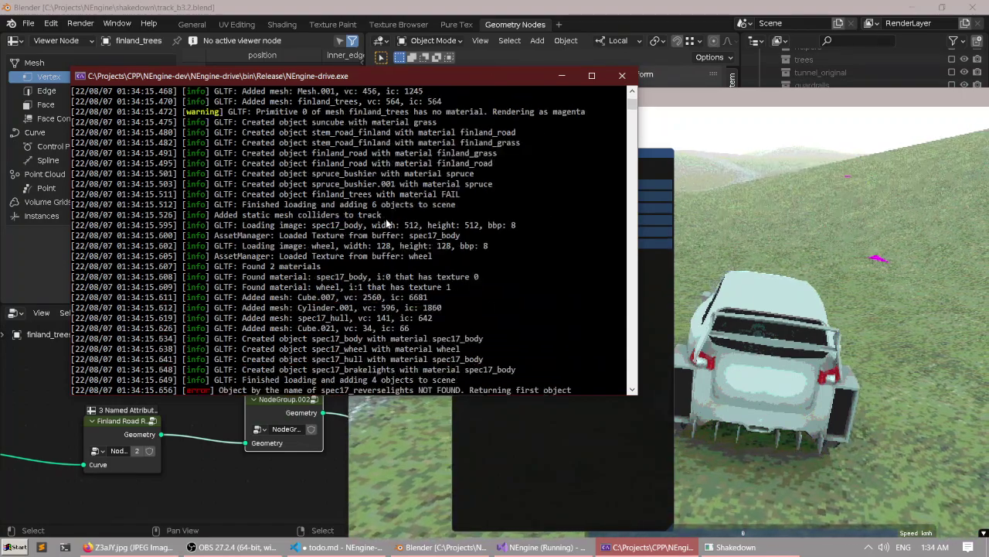
{"action": "scroll", "coordinate": [442, 244], "scroll_direction": "down", "scroll_amount": 9}
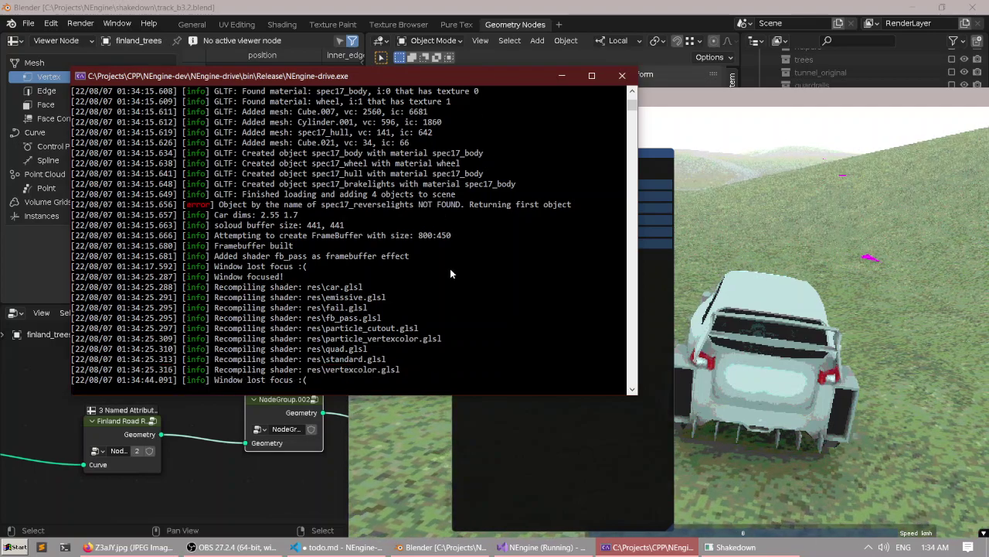
{"action": "scroll", "coordinate": [451, 287], "scroll_direction": "up", "scroll_amount": 15}
In the game's scene object list, open finland_trees and test its transform with a vertical position of -0.914 and a third rotation value of 0.040.
{"action": "left_click", "coordinate": [668, 278]}
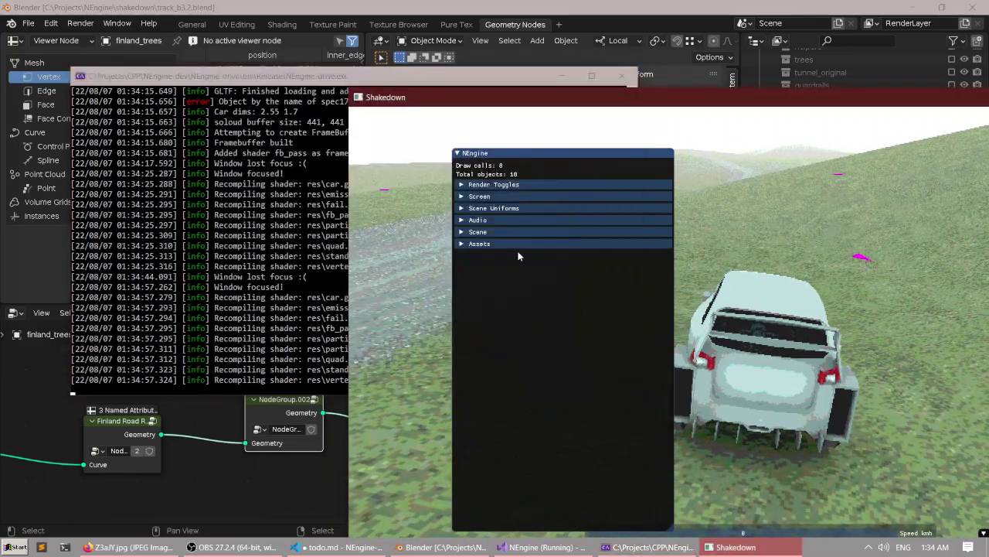
{"action": "left_click", "coordinate": [495, 244]}
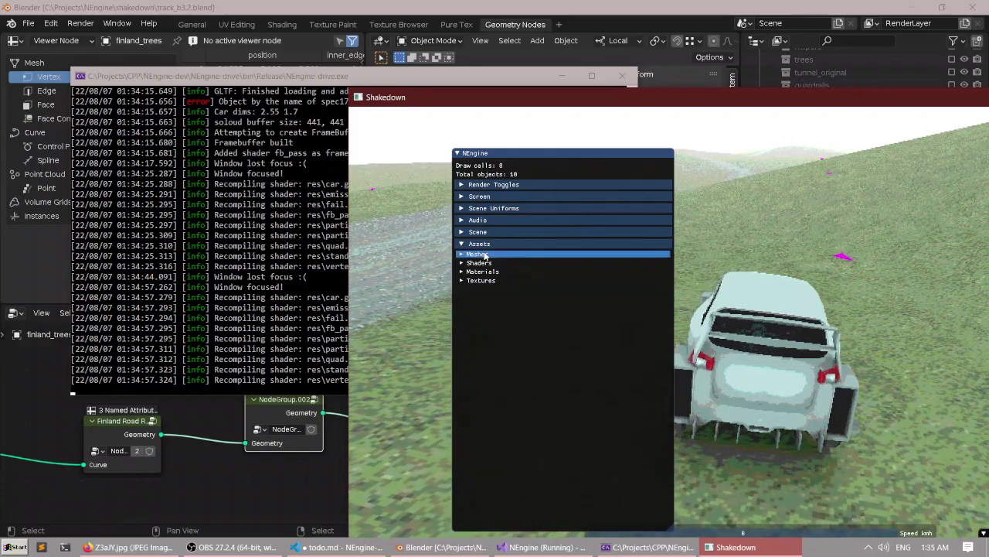
{"action": "left_click", "coordinate": [483, 244]}
{"action": "left_click", "coordinate": [488, 231]}
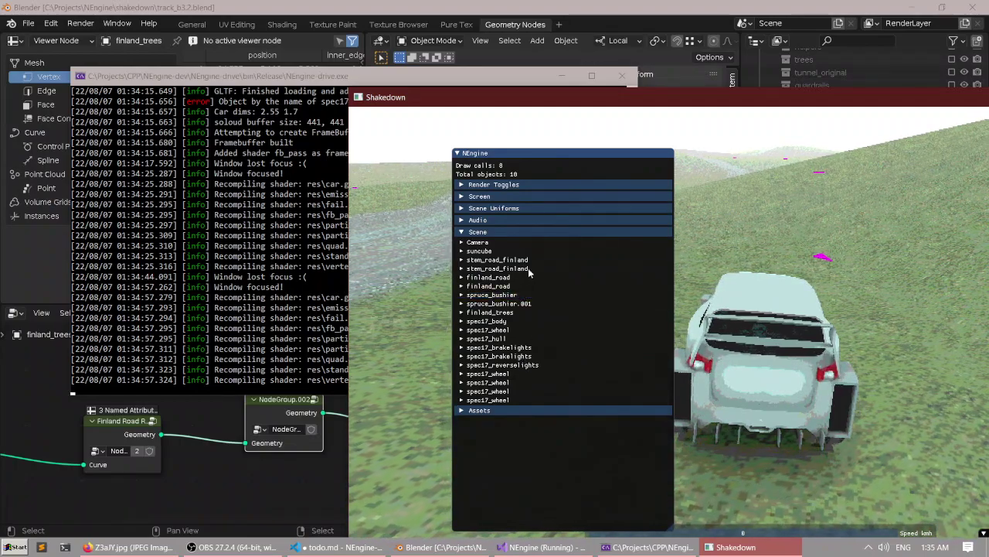
{"action": "left_click", "coordinate": [518, 314]}
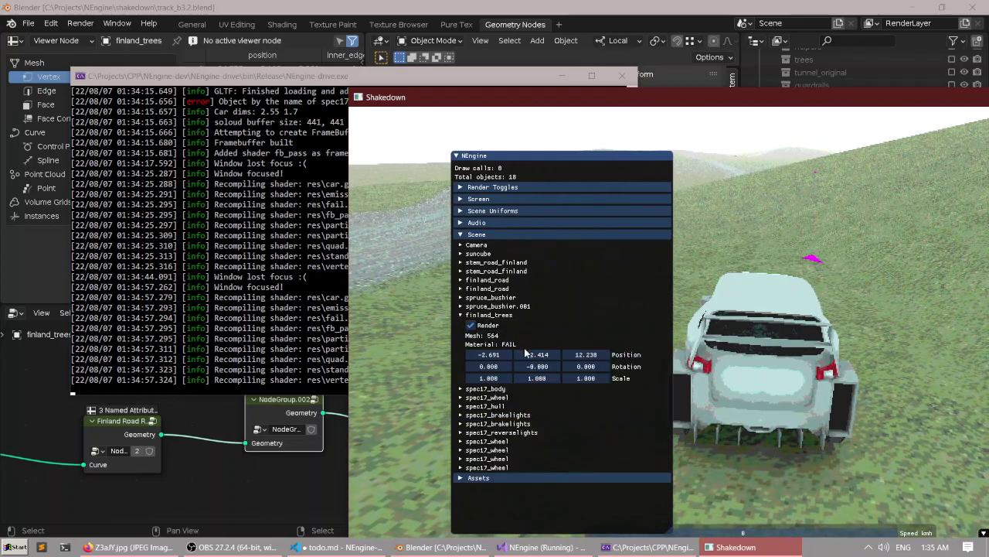
{"action": "left_click_drag", "start_coordinate": [529, 355], "coordinate": [538, 354]}
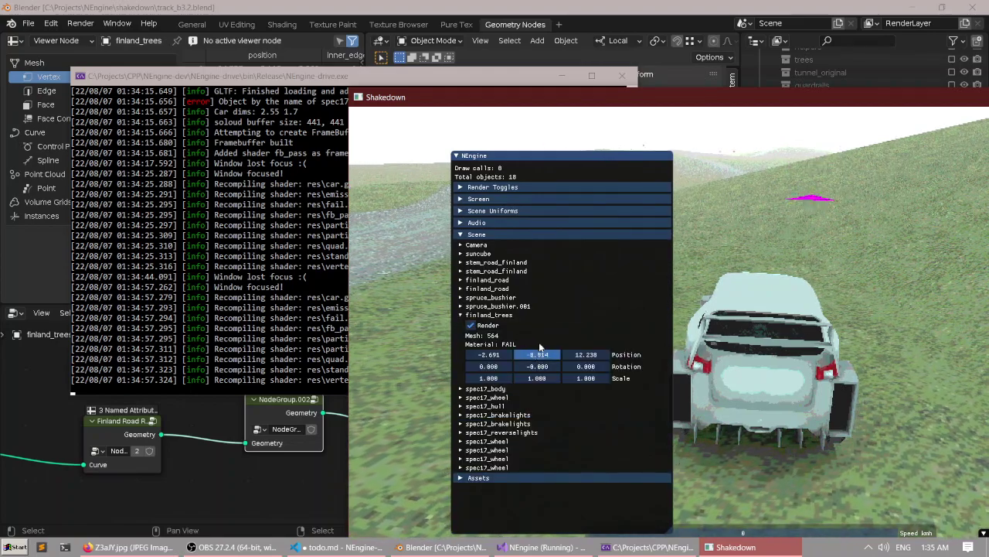
{"action": "left_click_drag", "start_coordinate": [550, 343], "coordinate": [541, 345]}
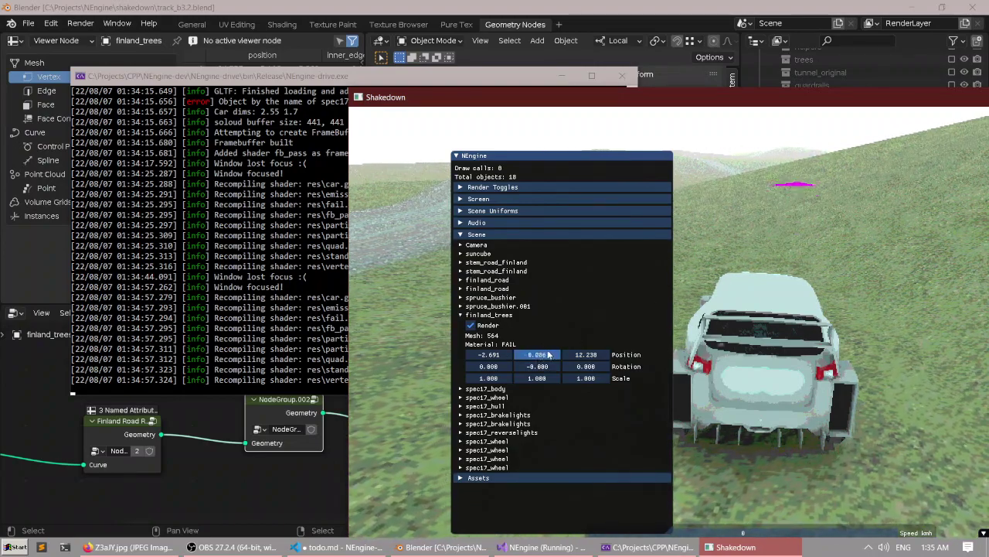
{"action": "left_click_drag", "start_coordinate": [549, 354], "coordinate": [591, 367]}
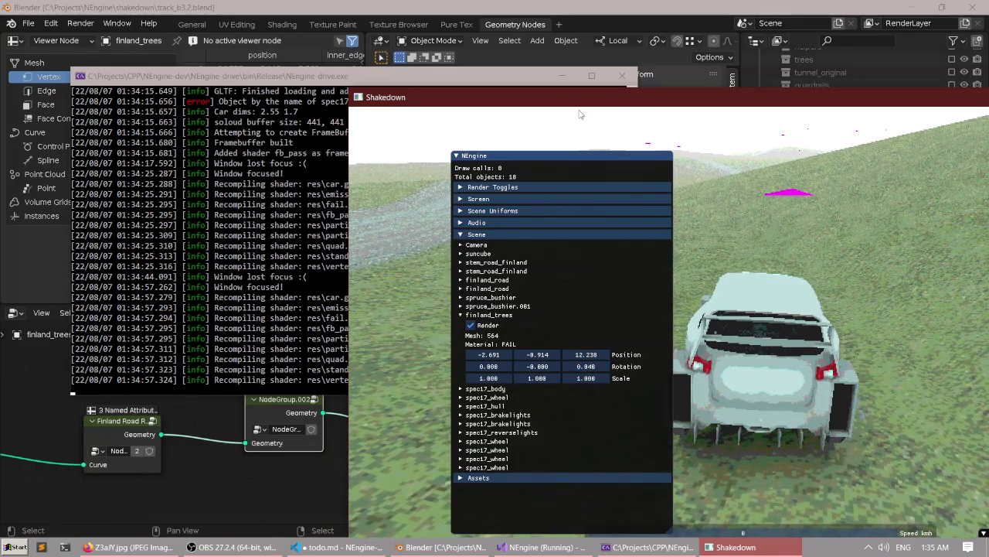
Close the running Shakedown game and its console window to return to main.cpp.
{"action": "left_click_drag", "start_coordinate": [581, 97], "coordinate": [202, 125]}
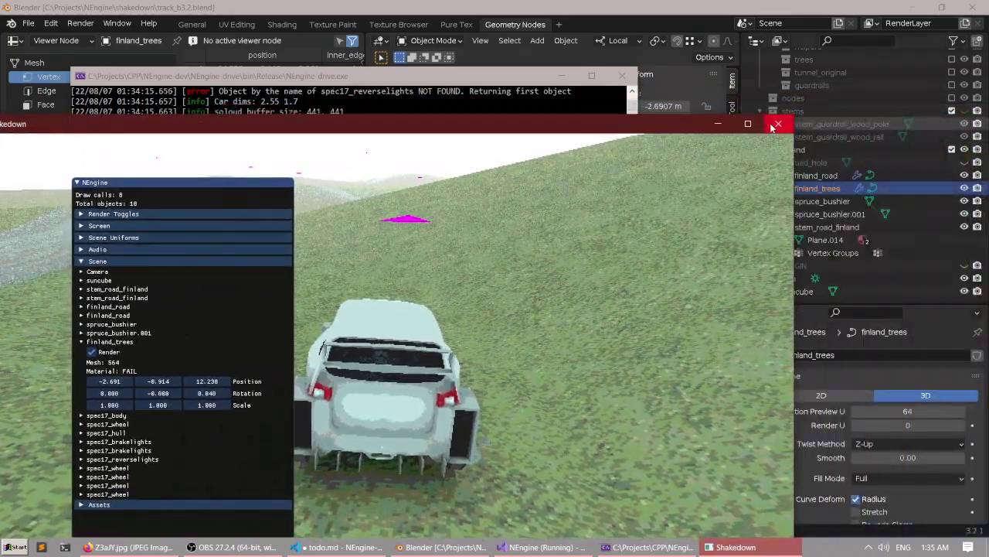
{"action": "left_click", "coordinate": [778, 124]}
{"action": "key", "text": "Return"}
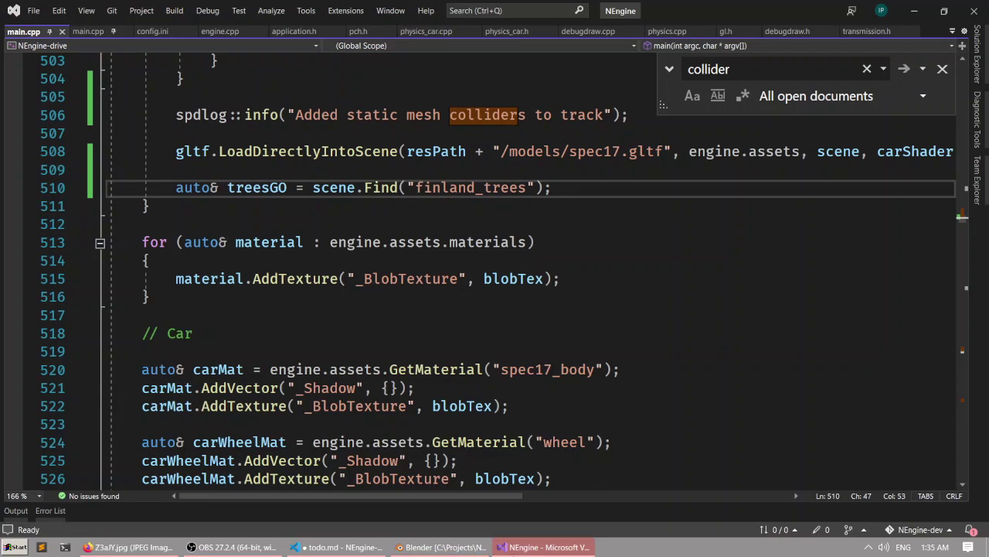
Below the treesGO line, declare an auto& reference named arr to treesGO.mesh.vertices.
{"action": "scroll", "coordinate": [494, 271], "scroll_direction": "up", "scroll_amount": 2}
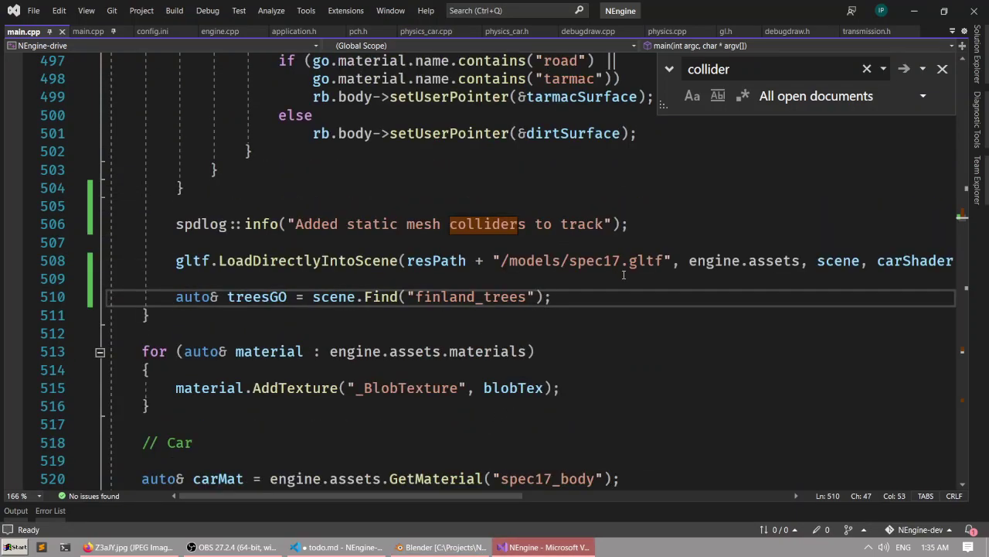
{"action": "key", "text": "Return"}
{"action": "type", "text": "tree"}
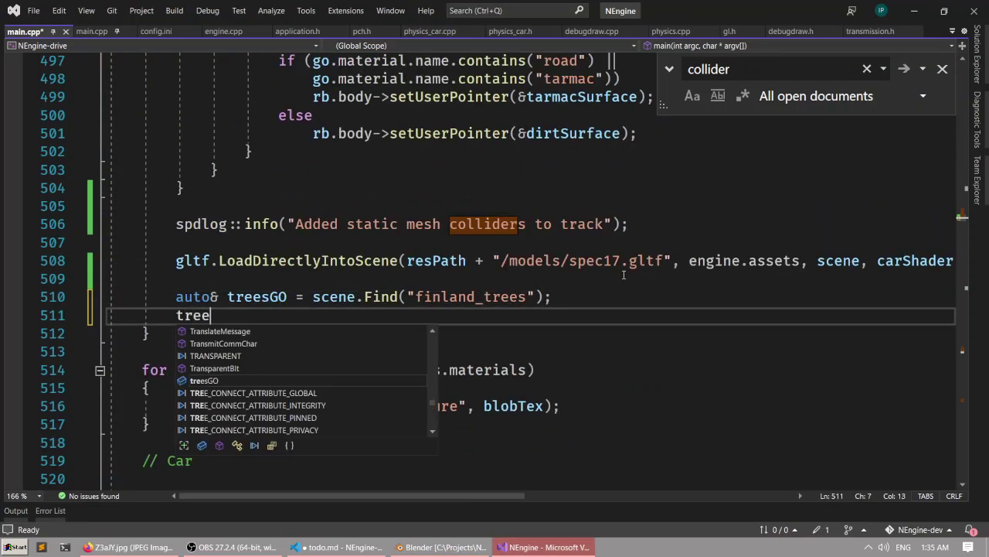
{"action": "type", "text": "sGO.mesh"}
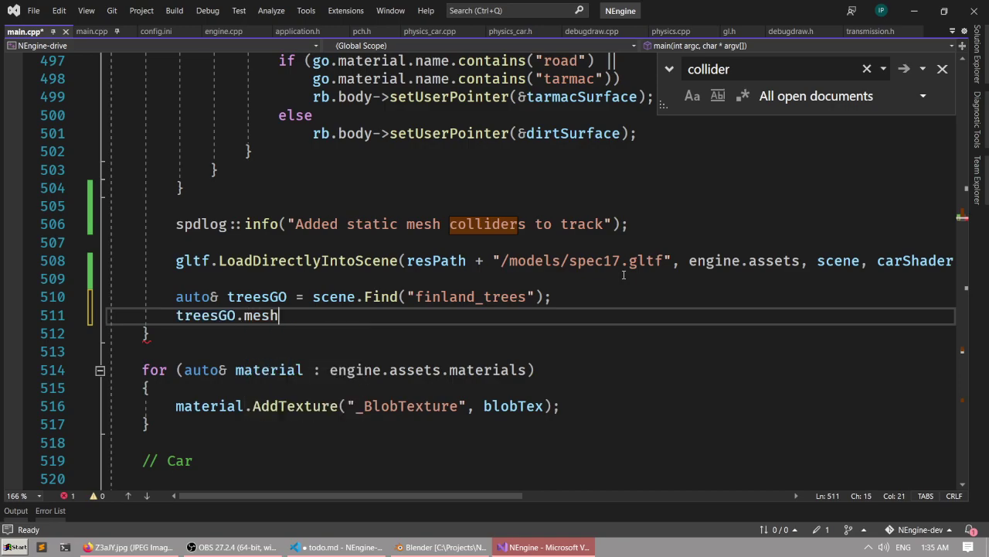
{"action": "key", "text": "End"}
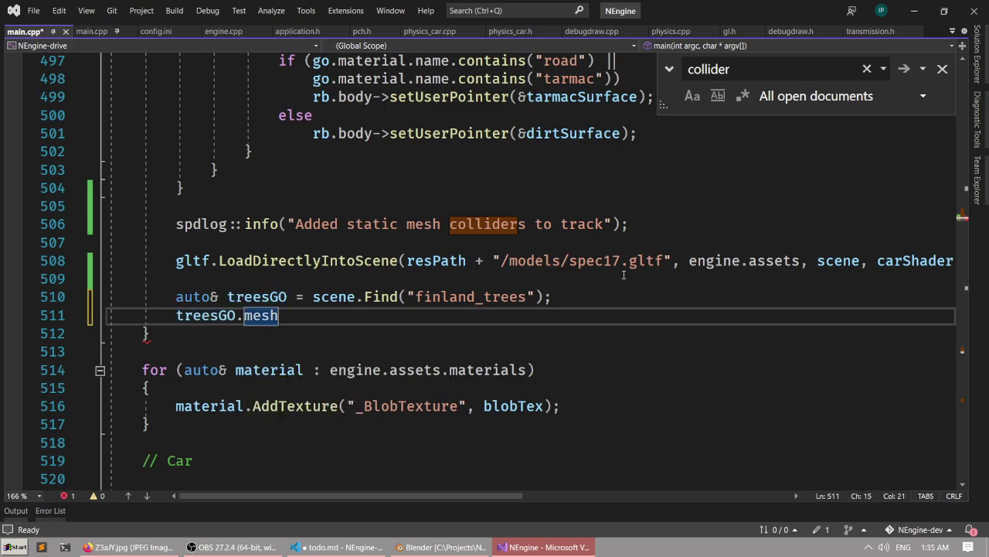
{"action": "type", "text": ".vertices"}
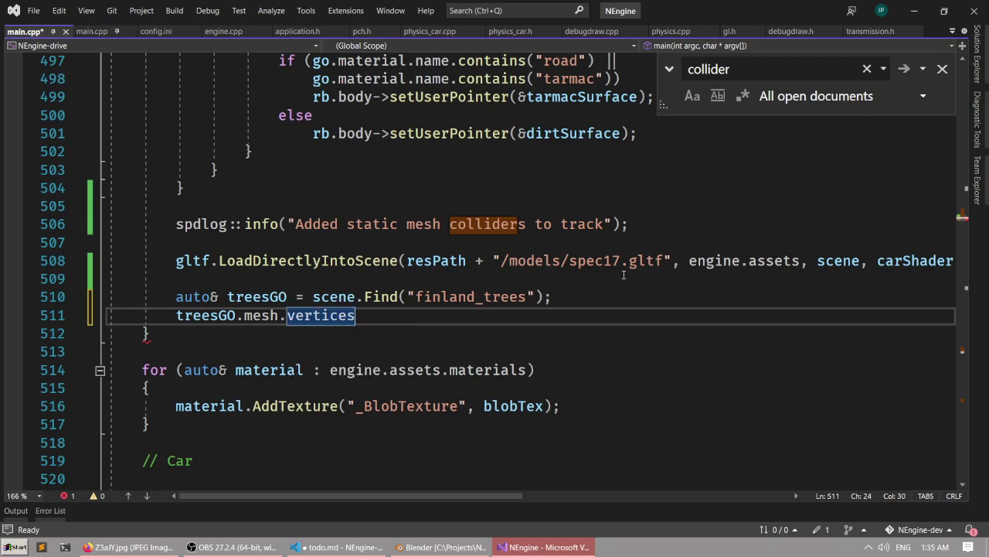
{"action": "key", "text": "Home"}
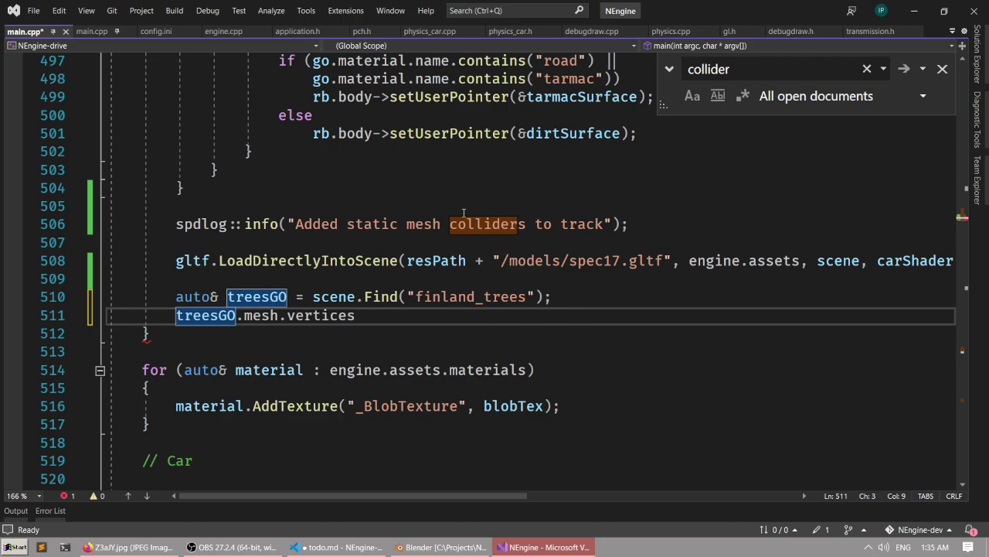
{"action": "type", "text": "auto& ar"}
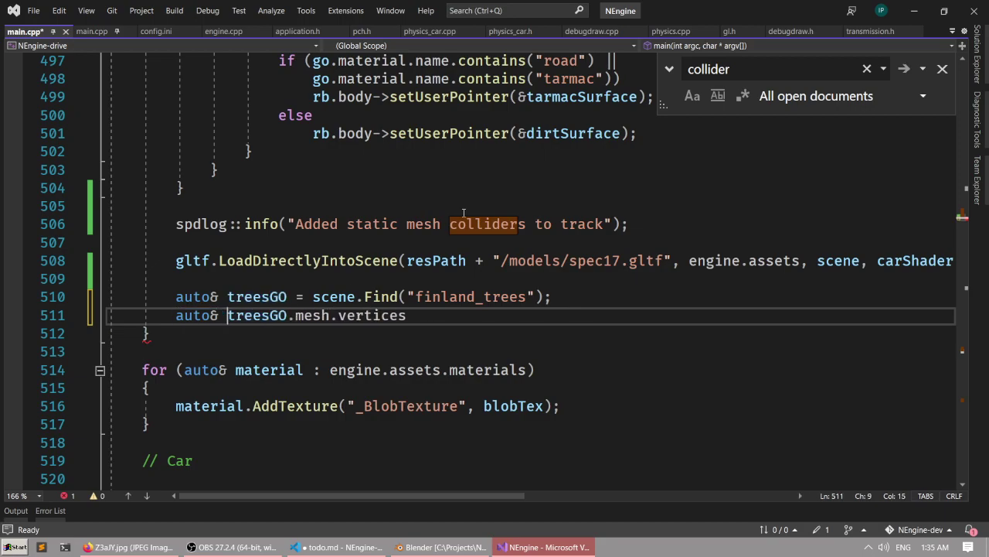
{"action": "type", "text": "r ="}
{"action": "key", "text": "End"}
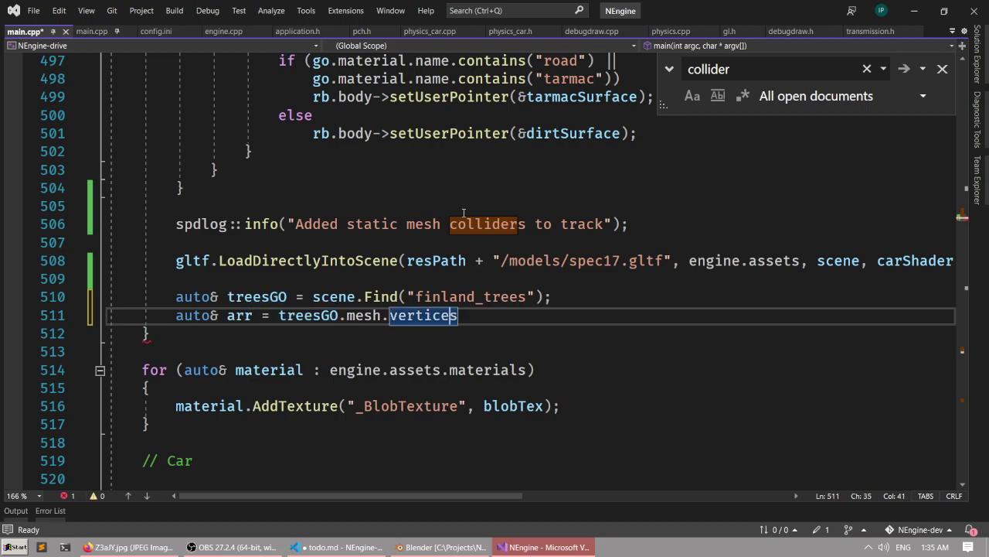
Rename the arr reference to treeVerts and end its statement with a semicolon.
{"action": "key", "text": "ctrl+Left"}
{"action": "key", "text": "ctrl+Left"}
{"action": "key", "text": "ctrl+Left"}
{"action": "key", "text": "ctrl+Left"}
{"action": "key", "text": "Left"}
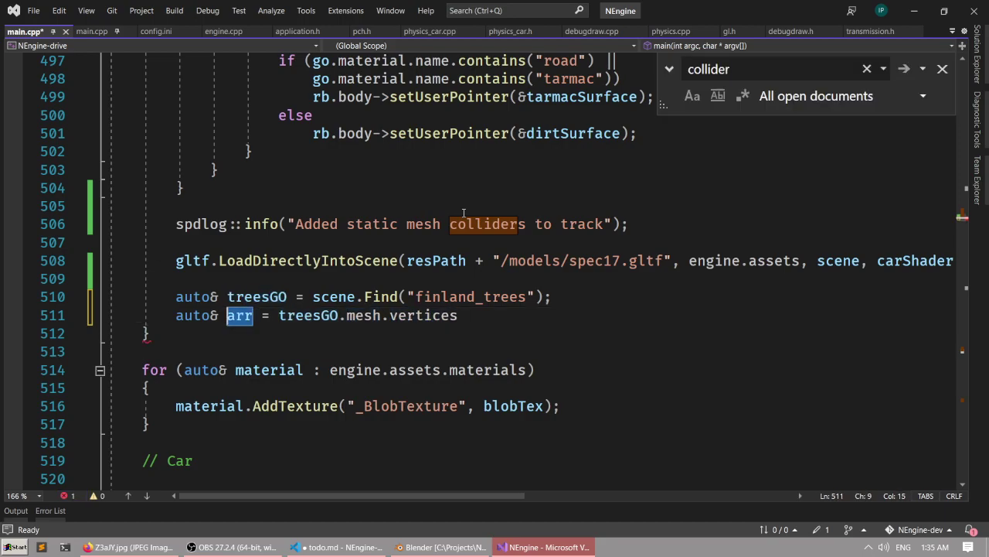
{"action": "type", "text": "treeVertices"}
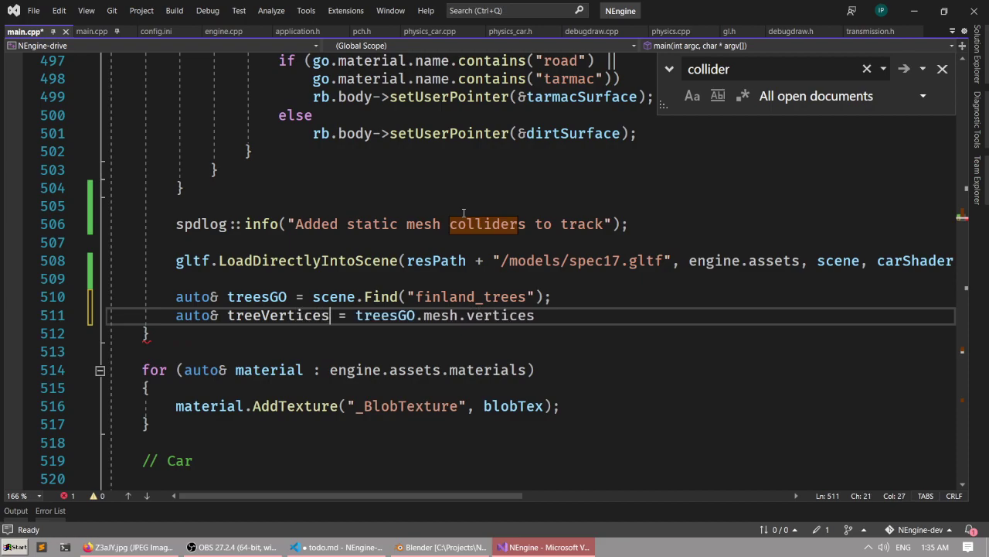
{"action": "key", "text": "End"}
{"action": "type", "text": ";"}
{"action": "key", "text": "Right"}
{"action": "key", "text": "Right"}
{"action": "key", "text": "Right"}
{"action": "key", "text": "Right"}
{"action": "key", "text": "Right"}
{"action": "key", "text": "Right"}
{"action": "key", "text": "Right"}
{"action": "key", "text": "Right"}
{"action": "key", "text": "Right"}
{"action": "key", "text": "Right"}
{"action": "key", "text": "Right"}
{"action": "key", "text": "Right"}
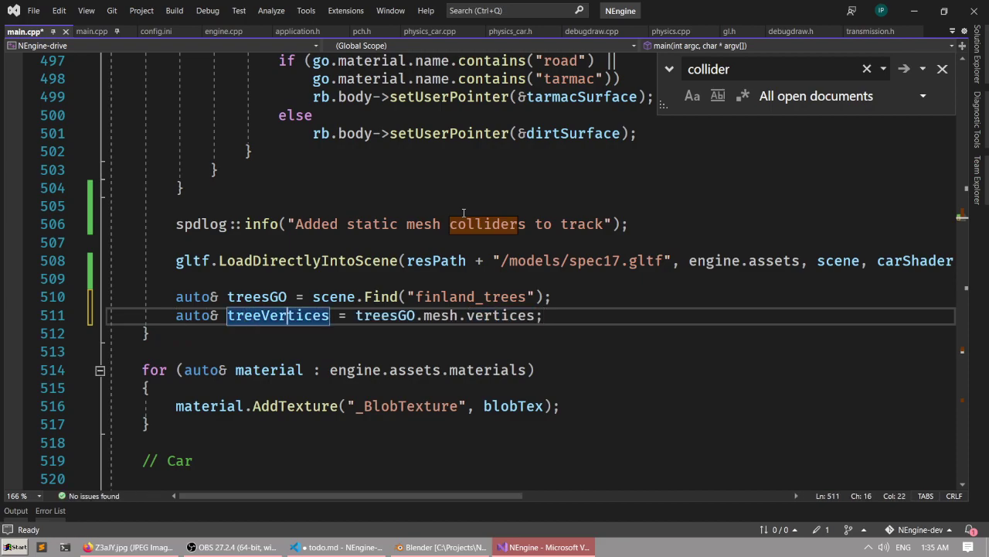
{"action": "type", "text": "ts"}
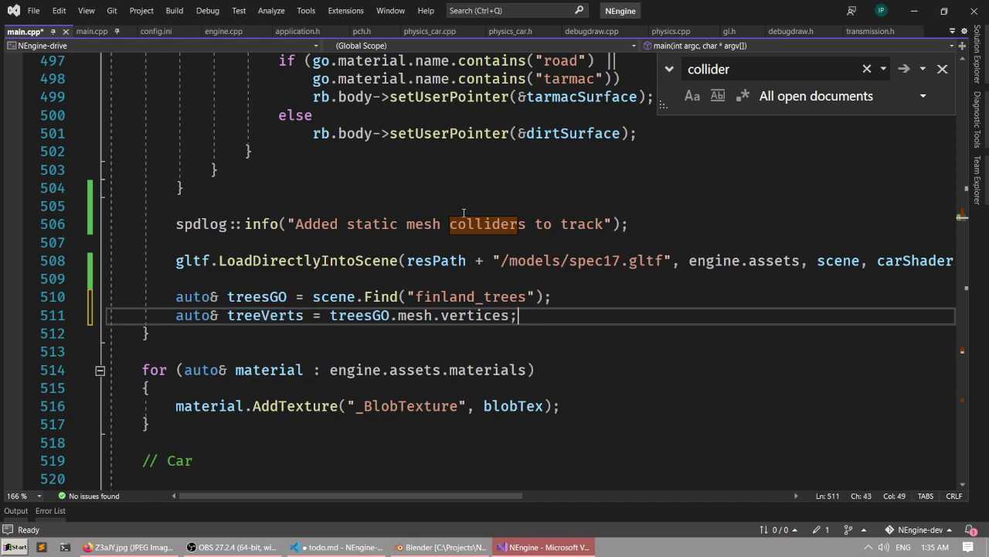
Below the treeVerts declaration, insert a for loop with size_t i starting at 0 and stepping by i += 3.
{"action": "key", "text": "Return"}
{"action": "key", "text": "Return"}
{"action": "type", "text": "for"}
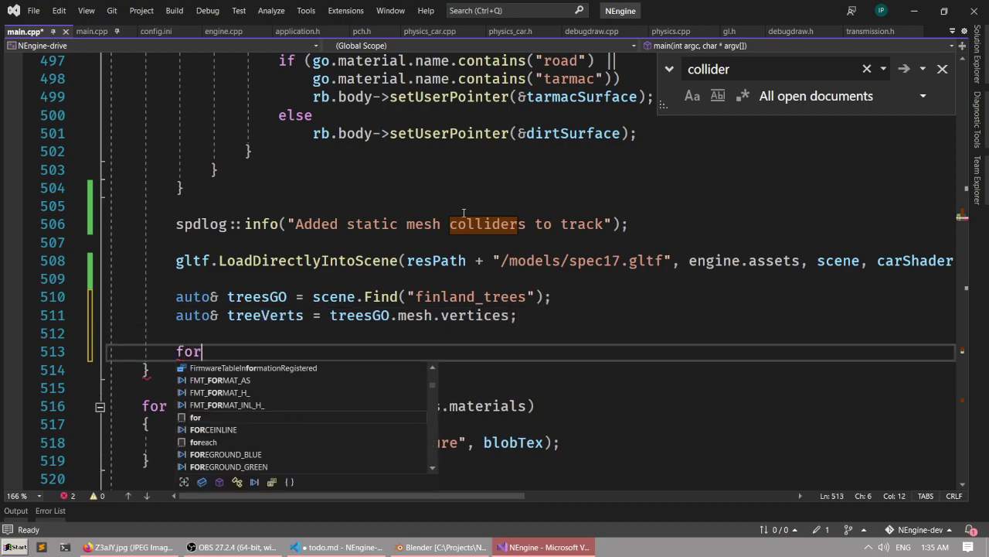
{"action": "key", "text": "Tab"}
{"action": "key", "text": "Tab"}
{"action": "key", "text": "Tab"}
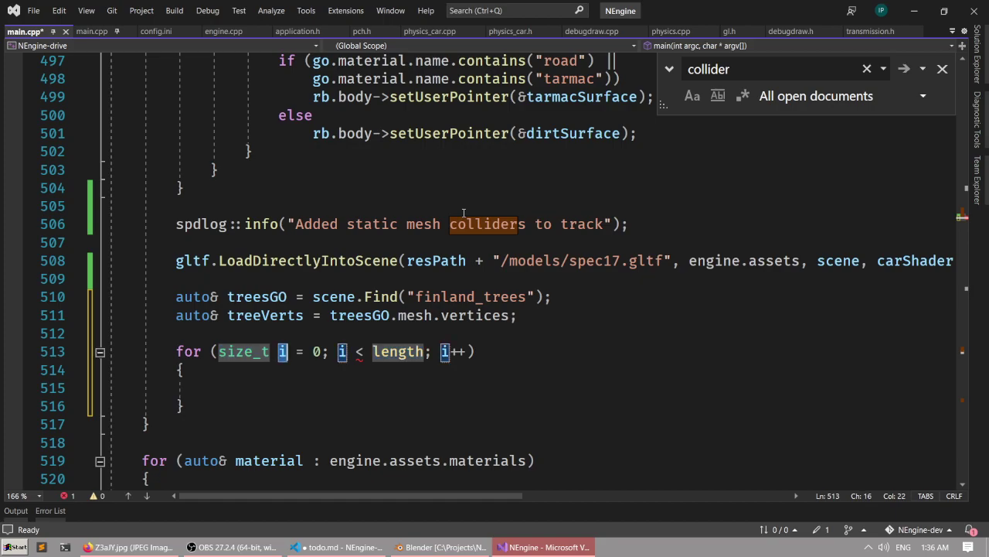
{"action": "left_click", "coordinate": [338, 338]}
{"action": "double_click", "coordinate": [399, 352]}
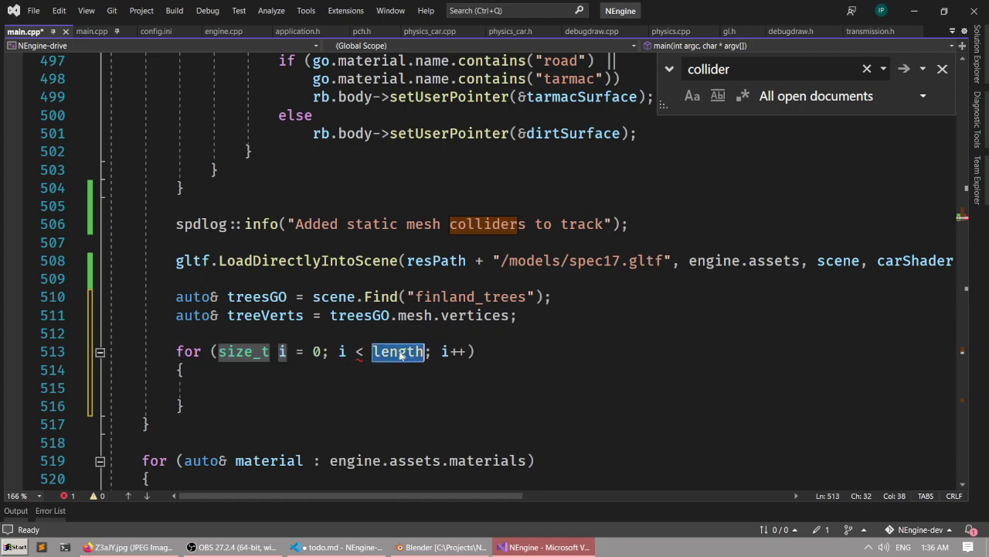
{"action": "double_click", "coordinate": [461, 351]}
{"action": "type", "text": "+=3"}
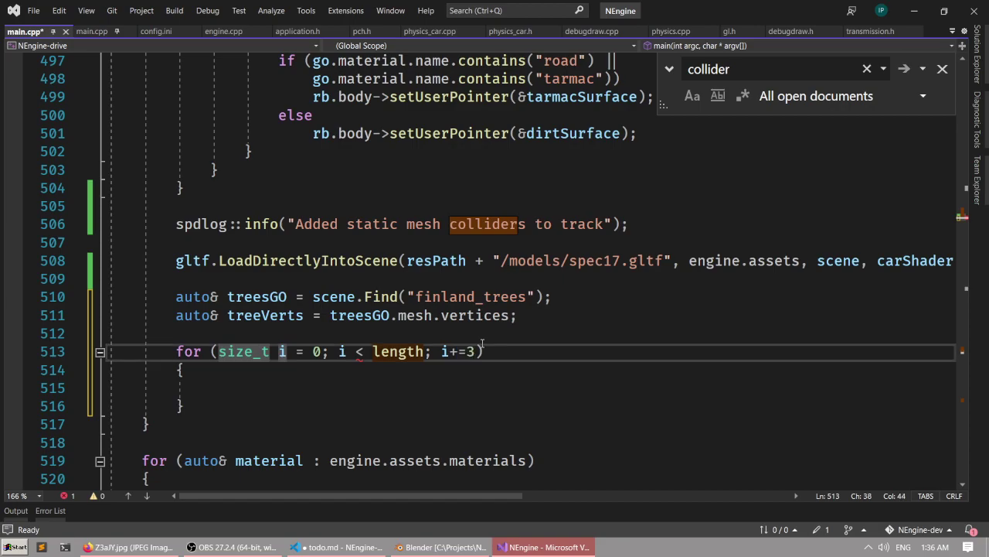
Set the loop's upper bound to treeVerts.size(), place the cursor in the empty loop body and save main.cpp.
{"action": "double_click", "coordinate": [418, 347]}
{"action": "left_click", "coordinate": [281, 315]}
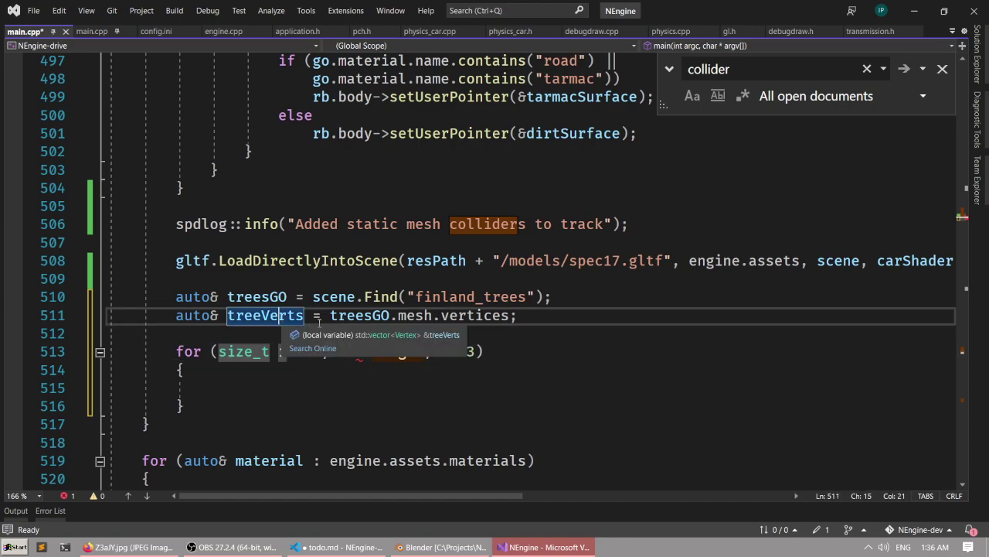
{"action": "double_click", "coordinate": [407, 351]}
{"action": "type", "text": "tree"}
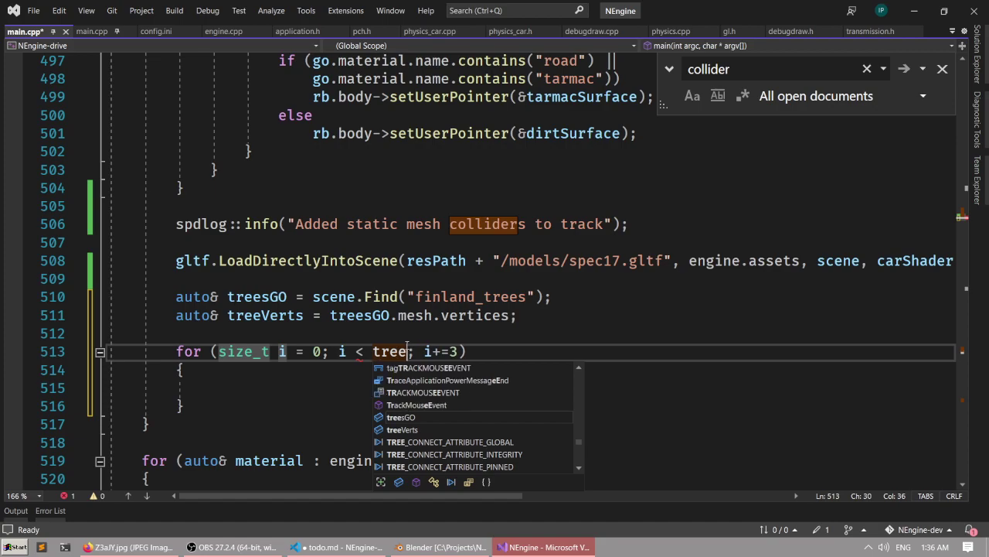
{"action": "type", "text": "verts.size"}
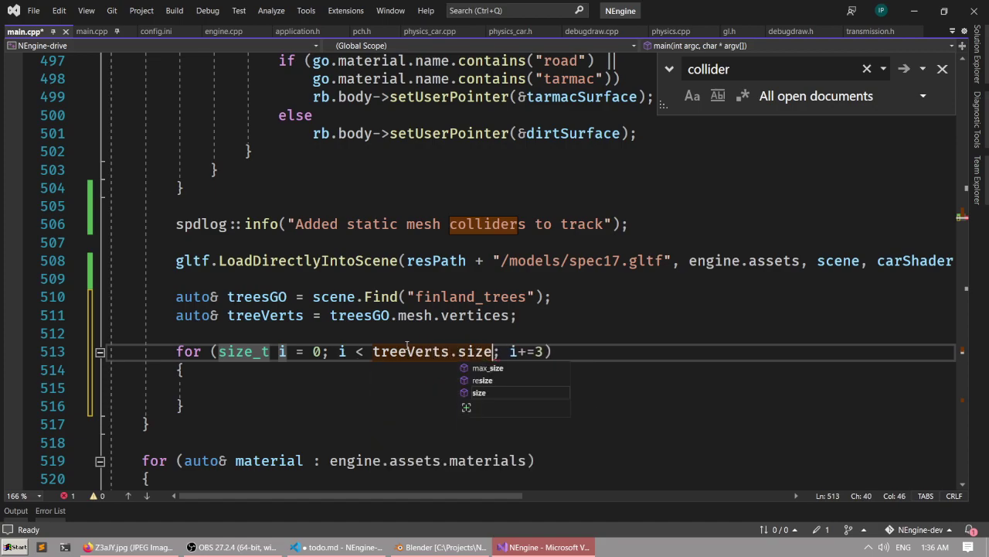
{"action": "type", "text": "()"}
{"action": "key", "text": "End"}
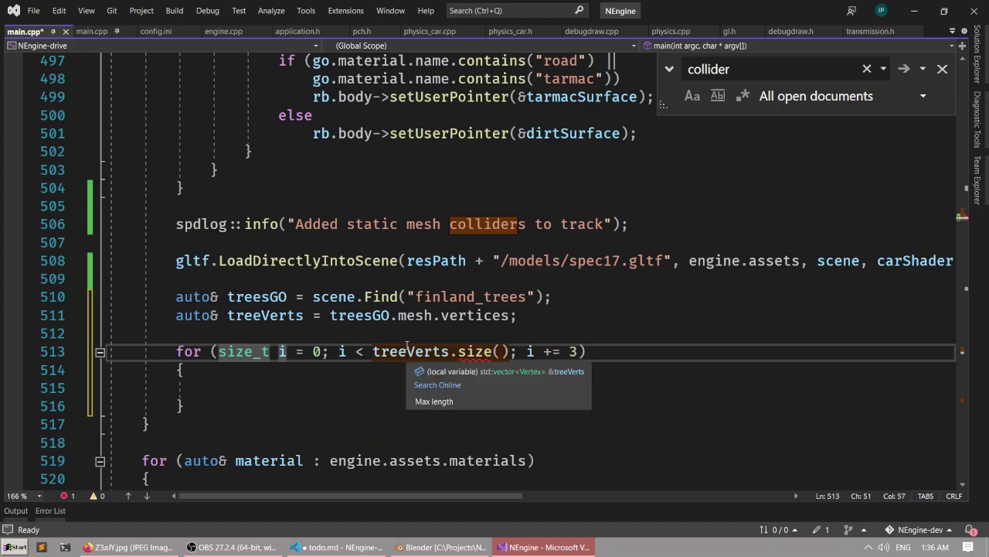
{"action": "key", "text": "Down"}
{"action": "key", "text": "Down"}
{"action": "key", "text": "ctrl+s"}
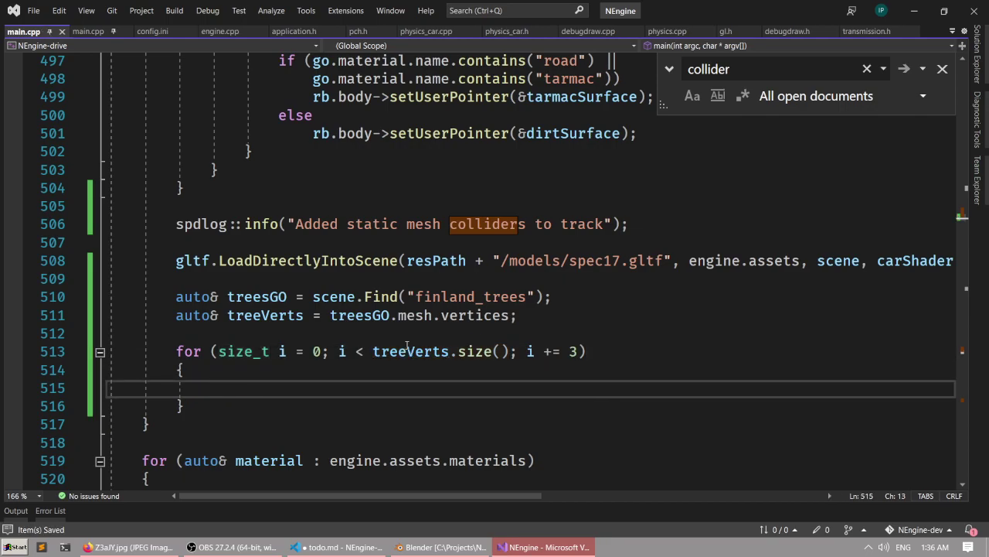
Switch to Blender and select each of the two spruce trees in turn to check their object names.
{"action": "scroll", "coordinate": [477, 310], "scroll_direction": "down", "scroll_amount": 1}
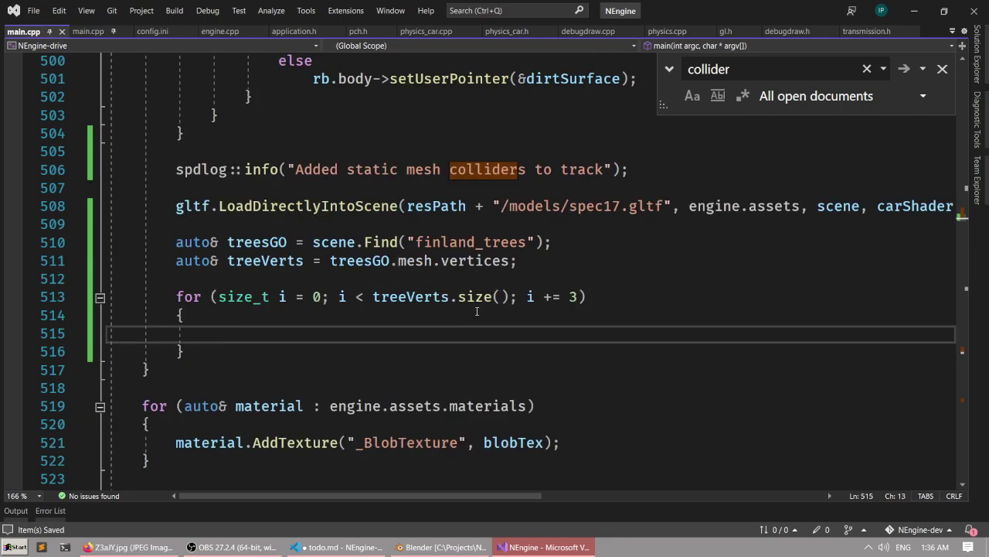
{"action": "scroll", "coordinate": [541, 297], "scroll_direction": "up", "scroll_amount": 1}
{"action": "left_click", "coordinate": [440, 547]}
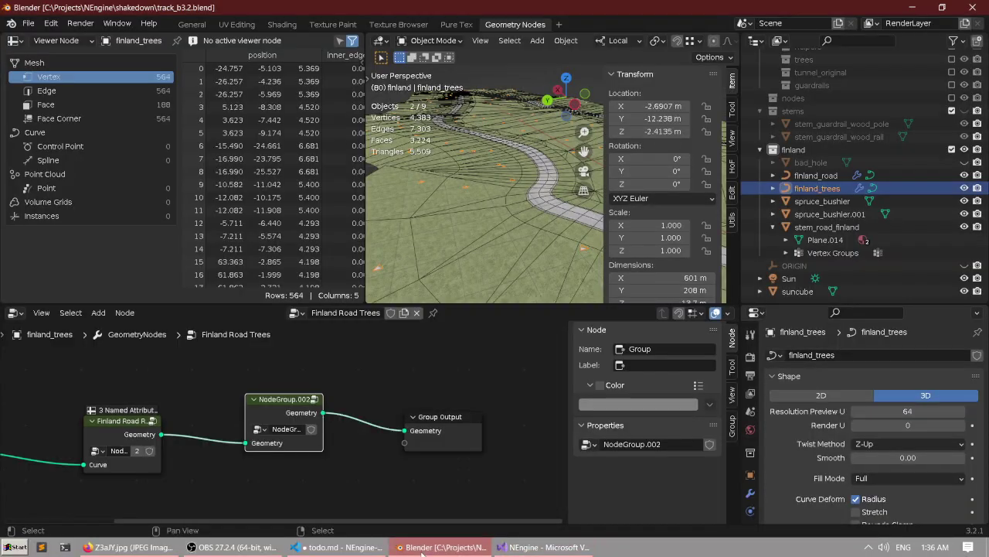
{"action": "key", "text": "ctrl+space"}
{"action": "middle_click_drag", "start_coordinate": [516, 209], "coordinate": [494, 184]}
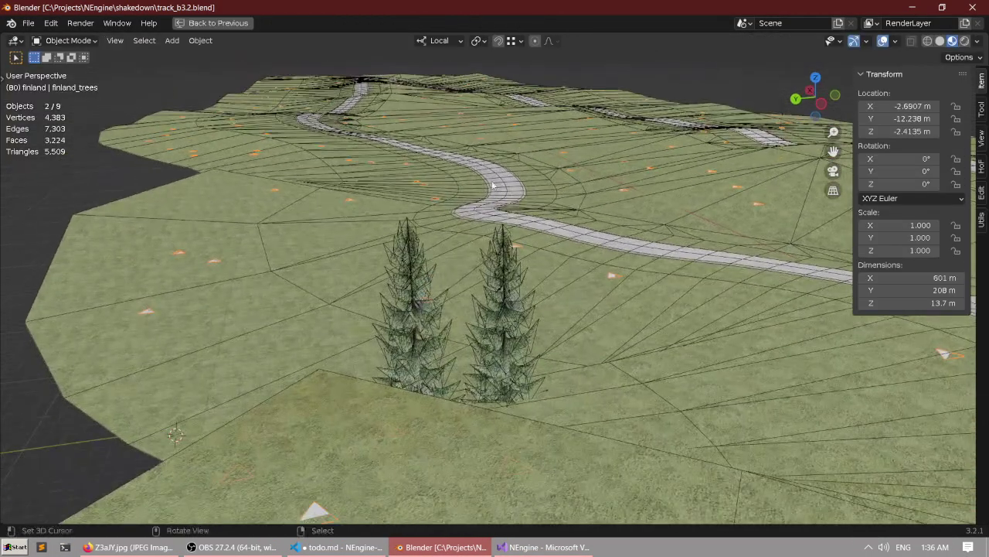
{"action": "left_click", "coordinate": [420, 310]}
{"action": "scroll", "coordinate": [425, 303], "scroll_direction": "down", "scroll_amount": 2}
{"action": "key", "text": "ctrl+space"}
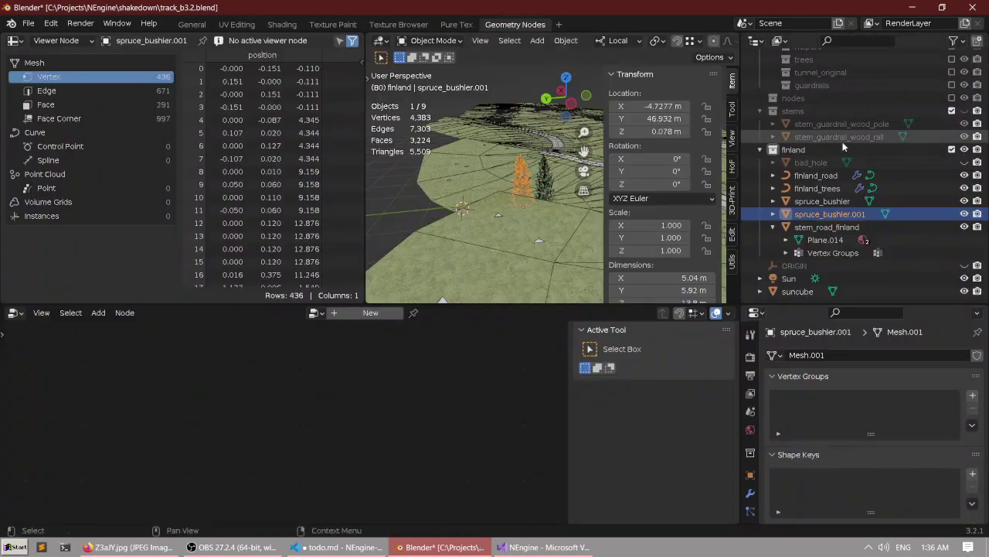
{"action": "left_click", "coordinate": [822, 202]}
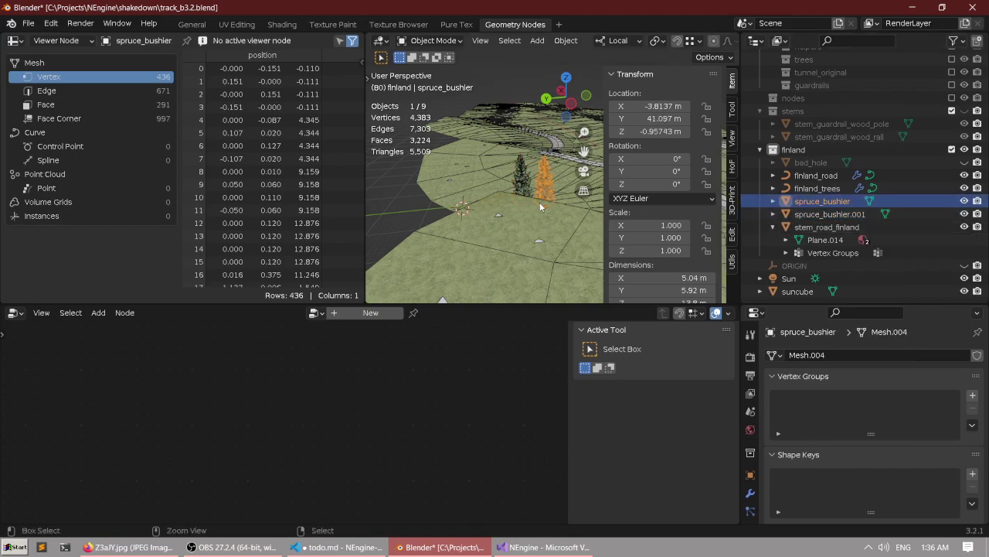
{"action": "key", "text": "ctrl+space"}
{"action": "key", "text": "ctrl+space"}
Back in Visual Studio, declare auto& spruceGO = scene.Find("spruce_bushier"); above the treesGO line and save main.cpp.
{"action": "left_click", "coordinate": [506, 547]}
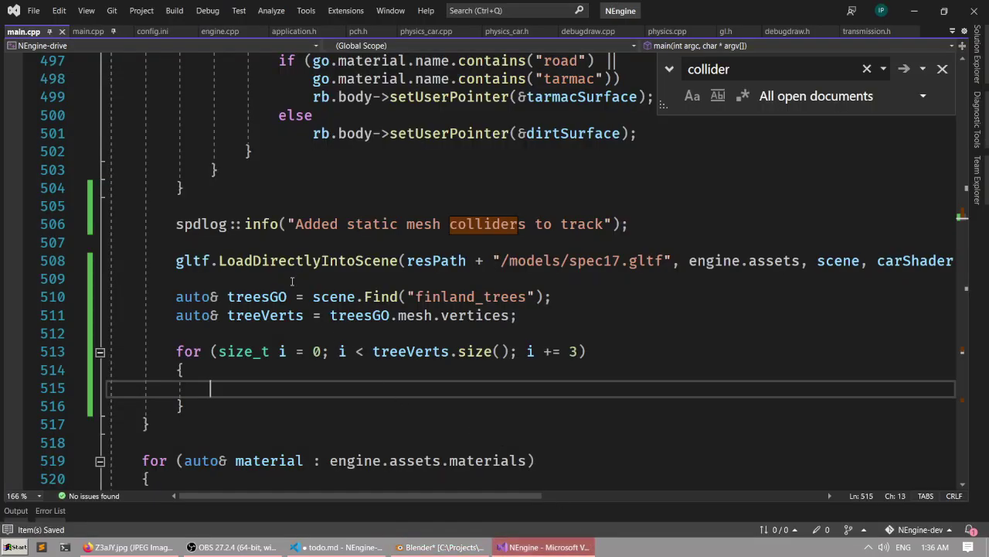
{"action": "scroll", "coordinate": [598, 319], "scroll_direction": "up", "scroll_amount": 1}
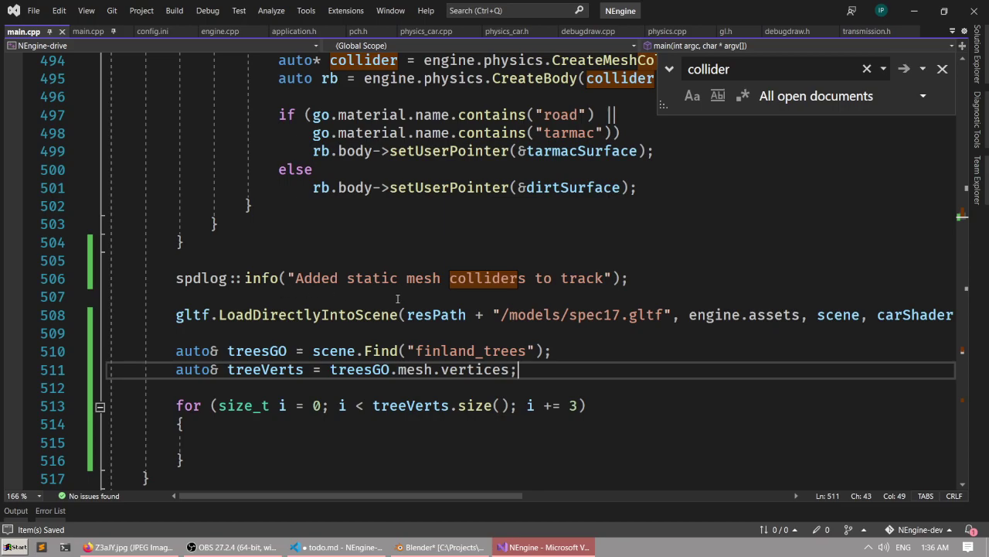
{"action": "left_click", "coordinate": [483, 336]}
{"action": "key", "text": "Return"}
{"action": "key", "text": "Return"}
{"action": "key", "text": "Up"}
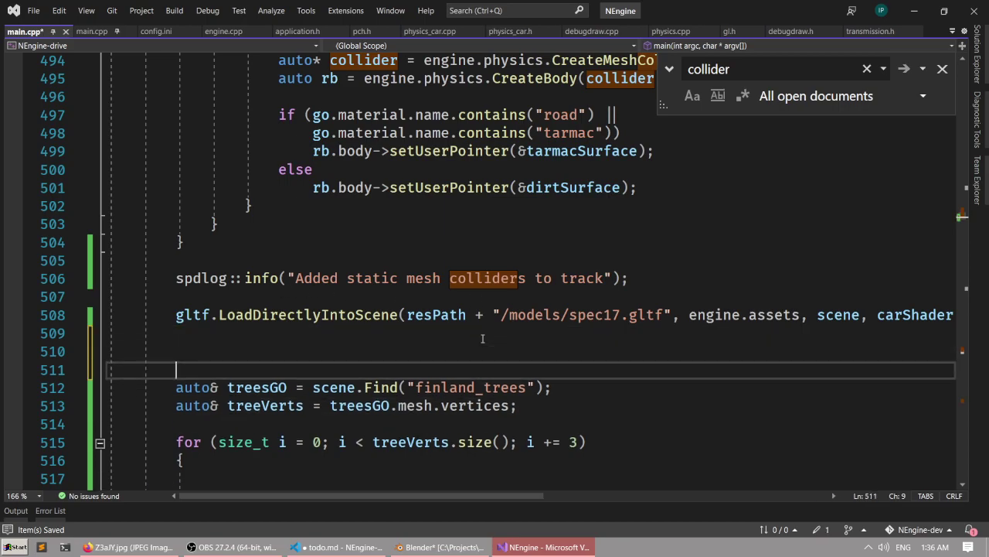
{"action": "type", "text": "auto& s"}
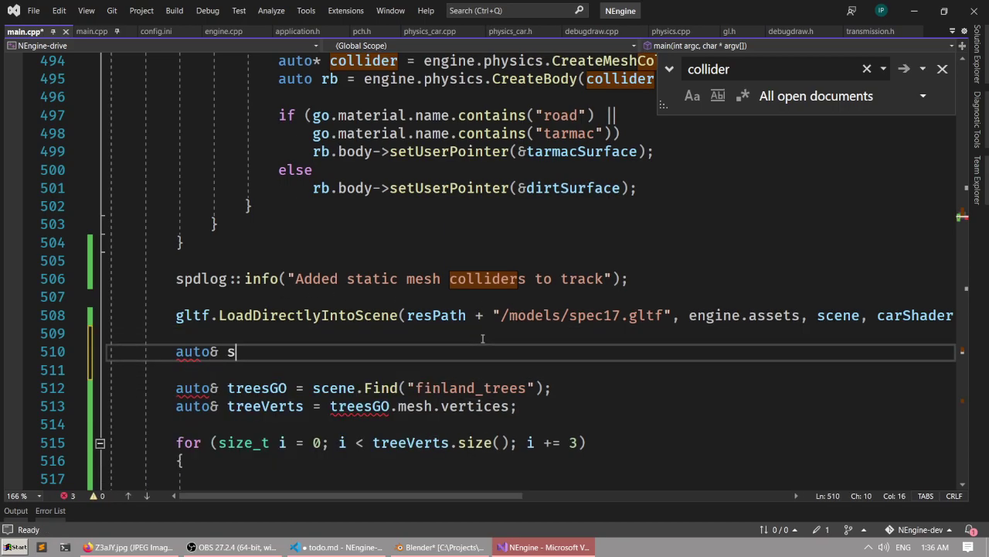
{"action": "type", "text": "pruceGO = "}
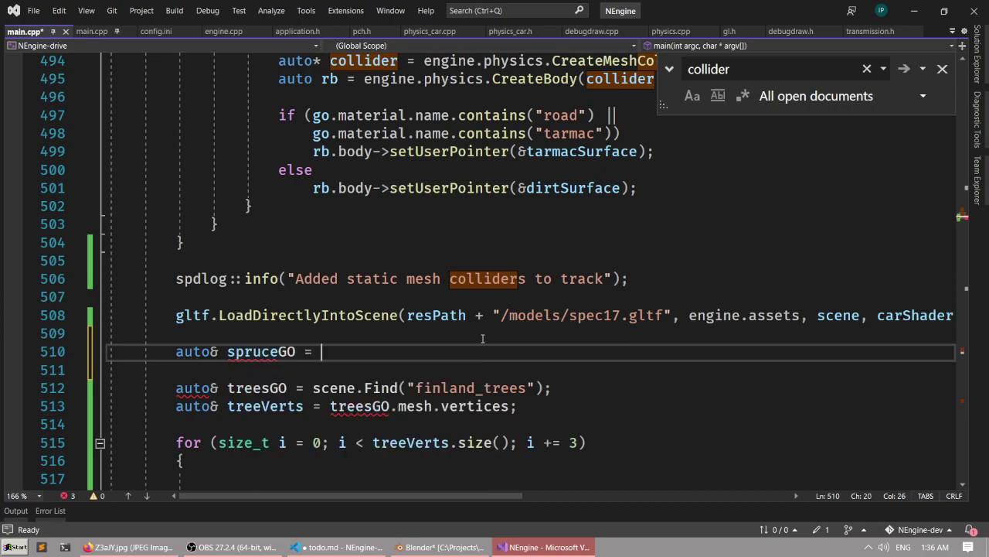
{"action": "type", "text": "scene."}
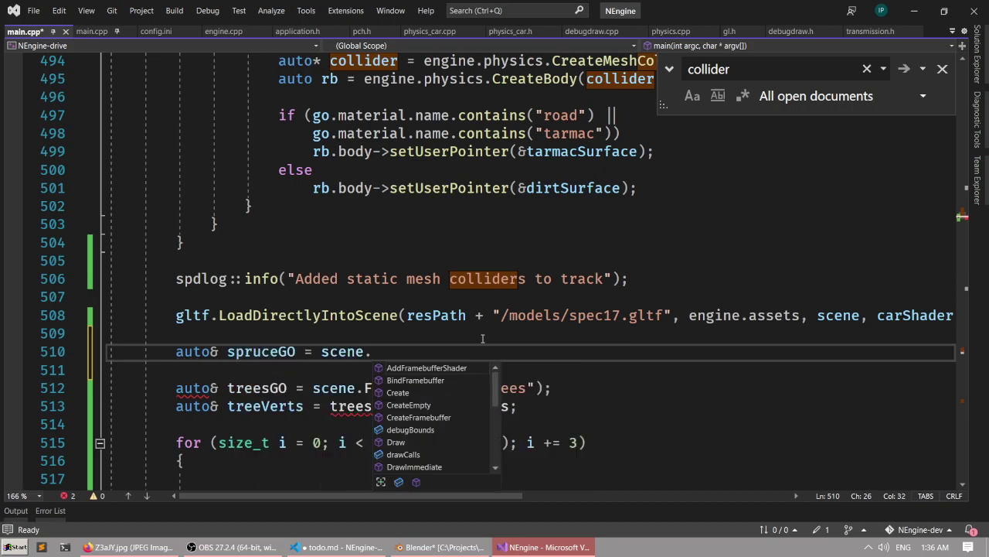
{"action": "type", "text": "Find(\"spruc"}
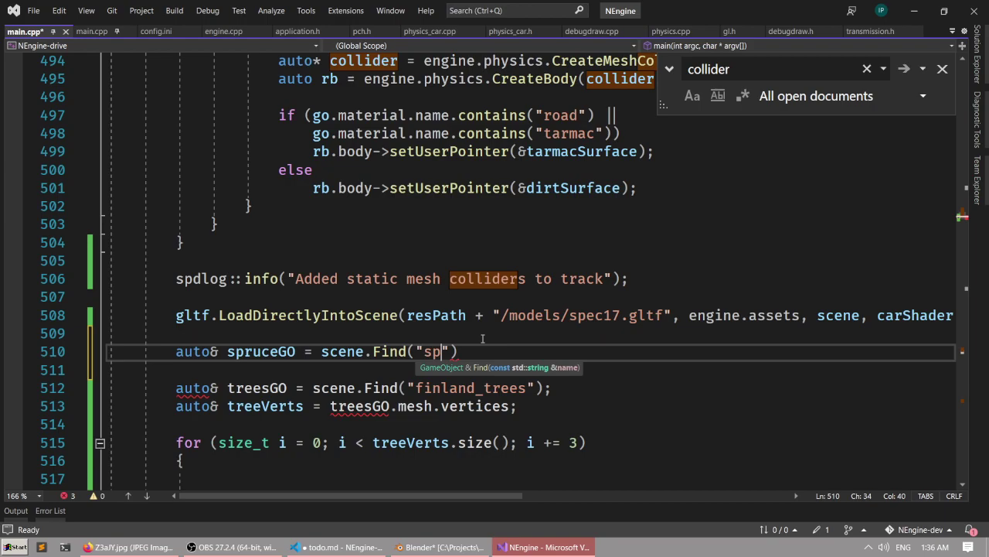
{"action": "type", "text": "e_bushier\")"}
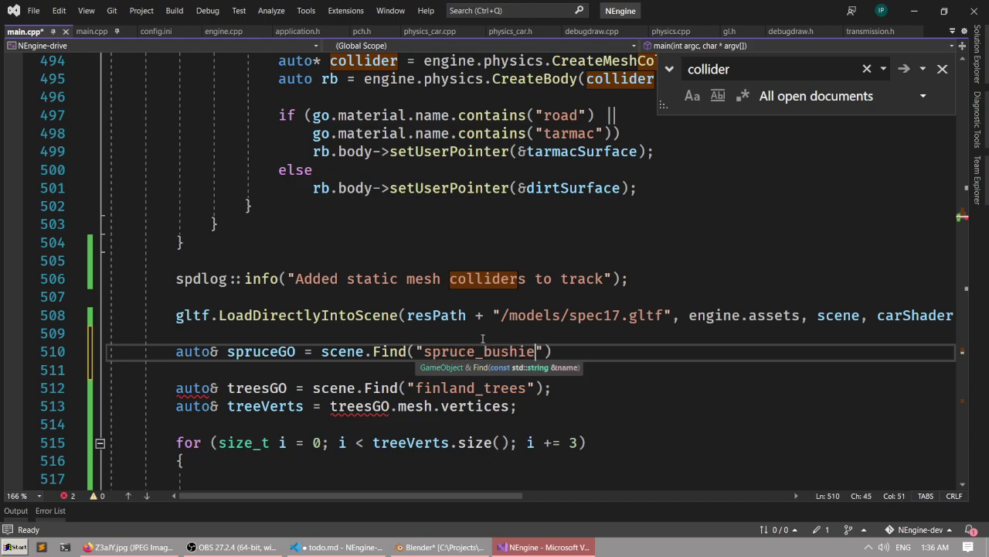
{"action": "type", "text": ";"}
{"action": "key", "text": "ctrl+s"}
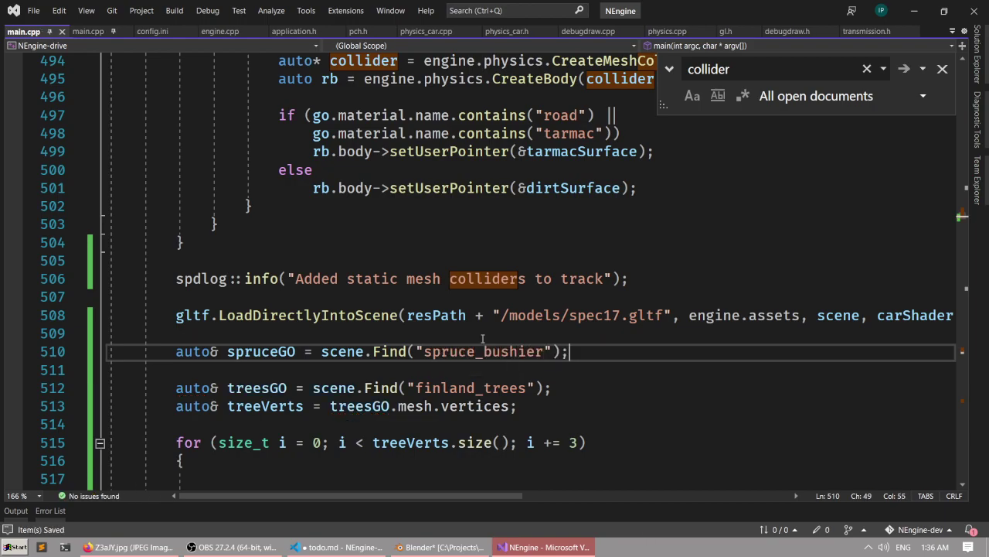
In the empty body of the treeVerts loop, declare auto& newSpruce = scene.Duplicate(spruceGO);.
{"action": "scroll", "coordinate": [483, 338], "scroll_direction": "down", "scroll_amount": 1}
{"action": "left_click", "coordinate": [364, 424]}
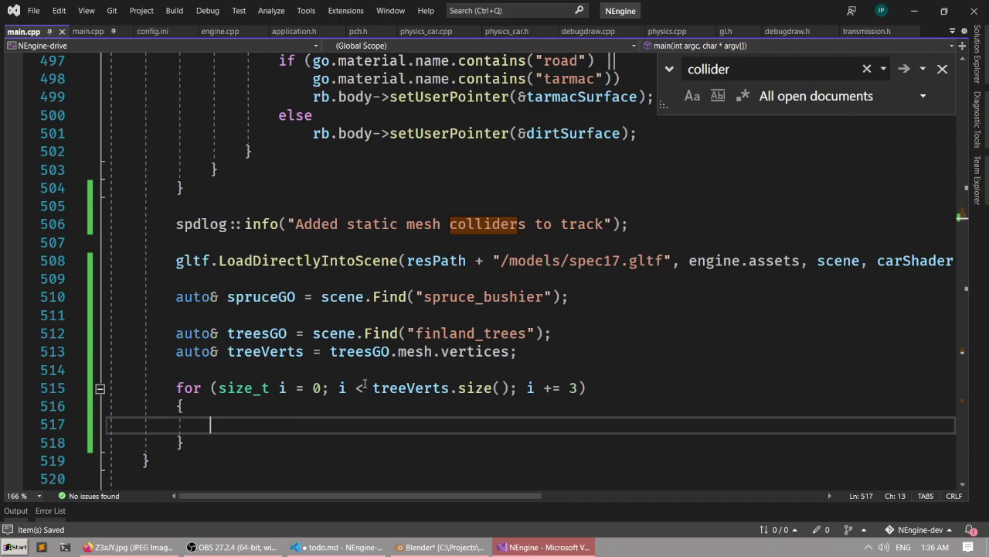
{"action": "type", "text": "auto&"}
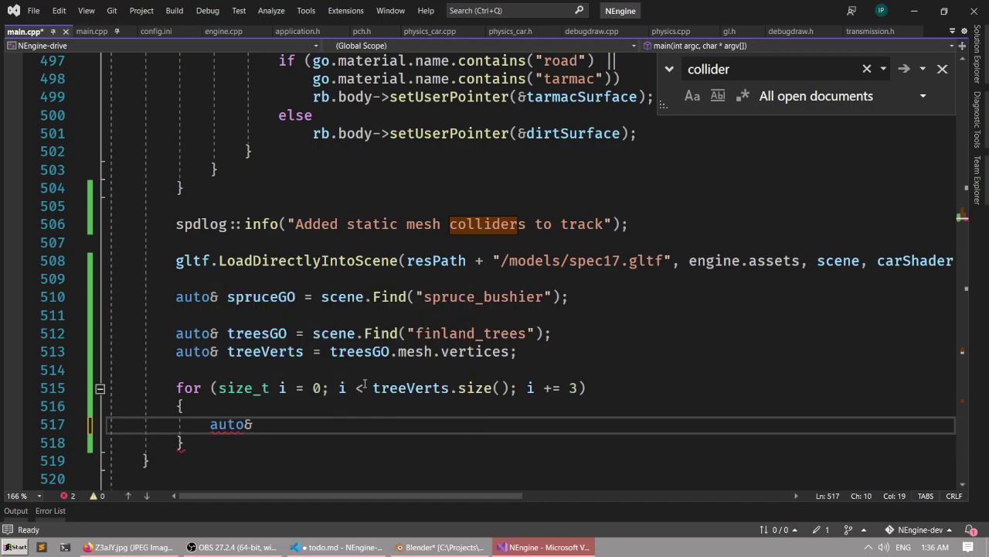
{"action": "type", "text": " spru"}
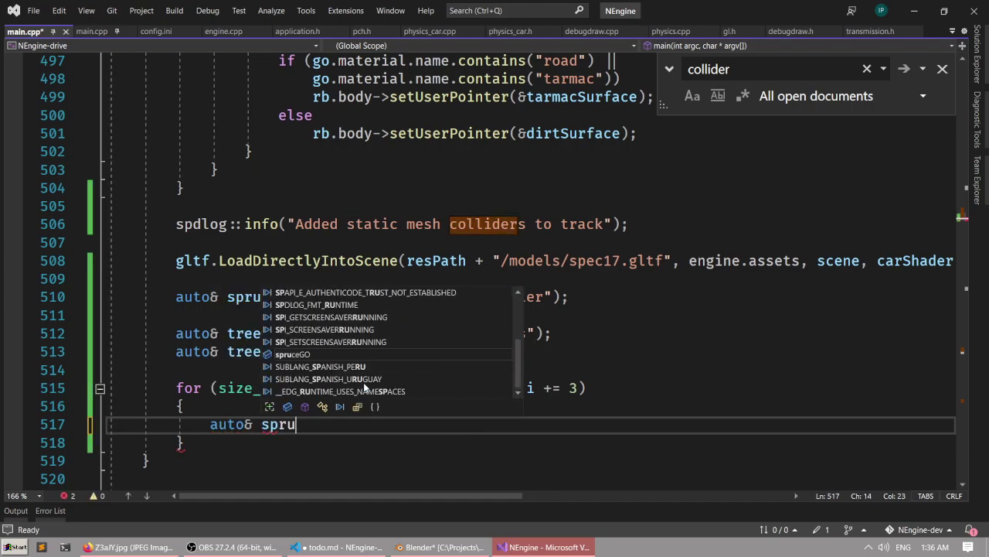
{"action": "key", "text": "BackSpace"}
{"action": "key", "text": "BackSpace"}
{"action": "key", "text": "BackSpace"}
{"action": "key", "text": "BackSpace"}
{"action": "type", "text": "newSpruce = "}
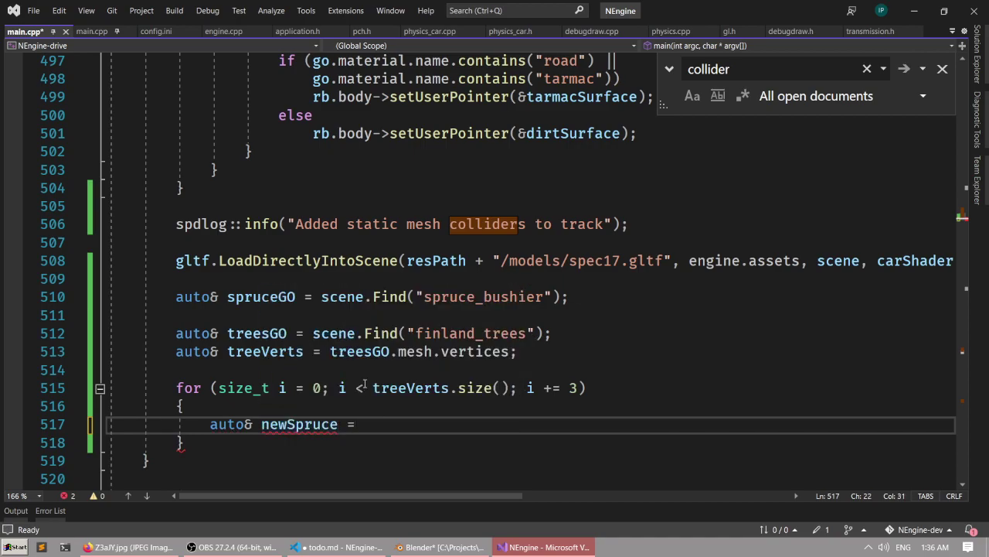
{"action": "type", "text": "scene.Duplicate"}
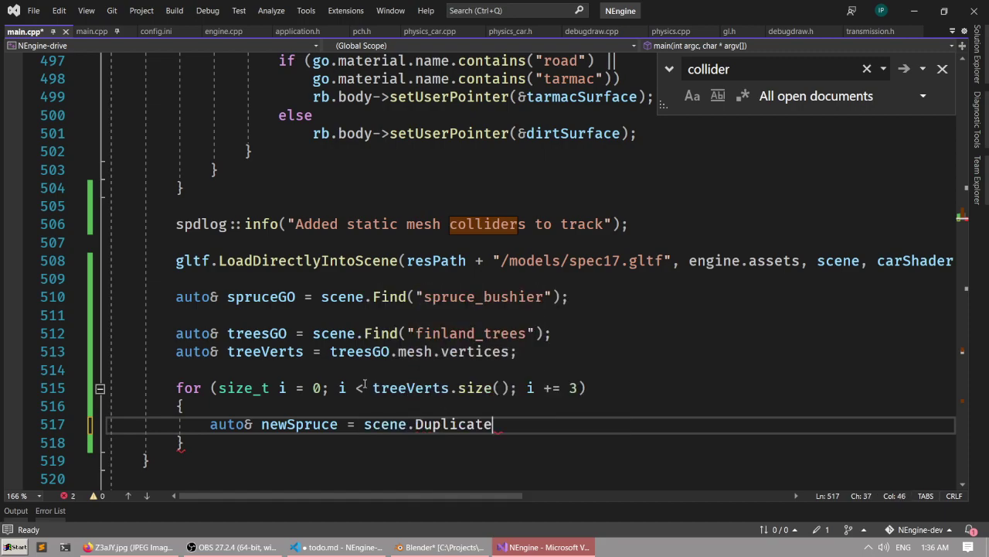
{"action": "type", "text": "("}
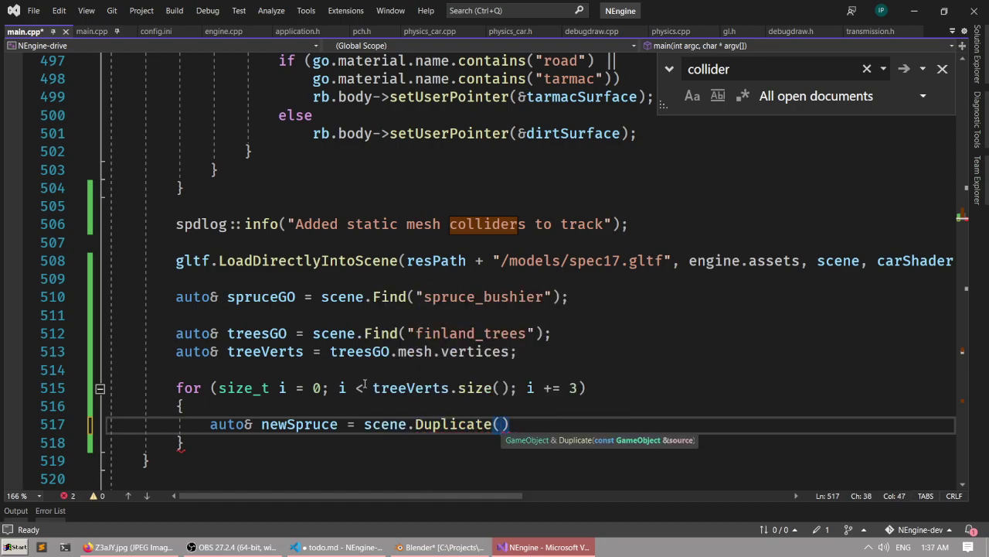
{"action": "type", "text": "spruceGO"}
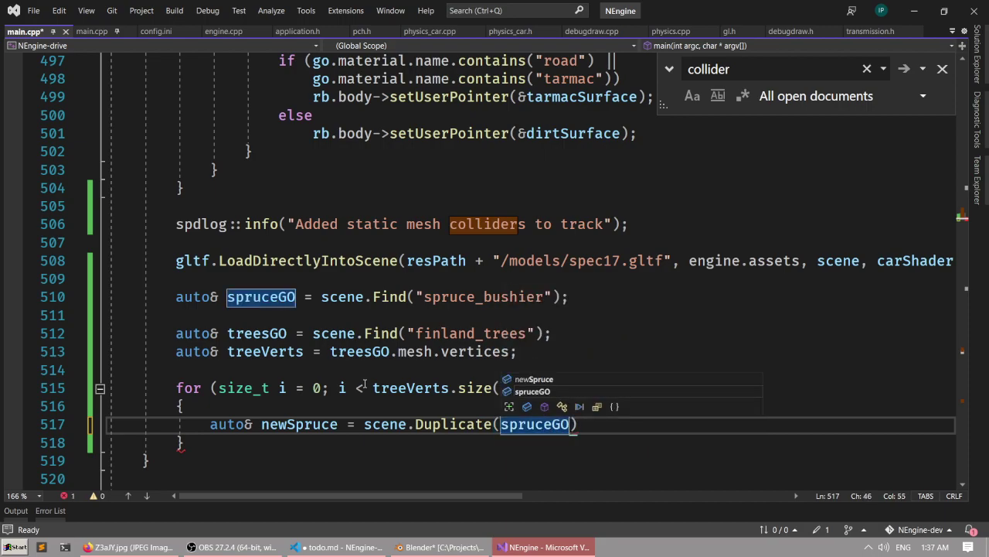
{"action": "type", "text": ","}
{"action": "key", "text": "BackSpace"}
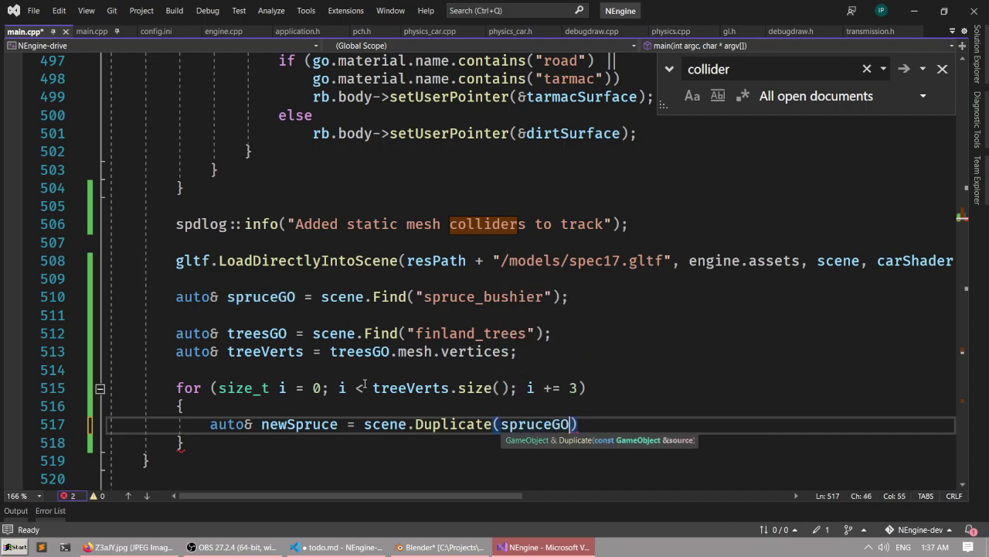
{"action": "type", "text": ");"}
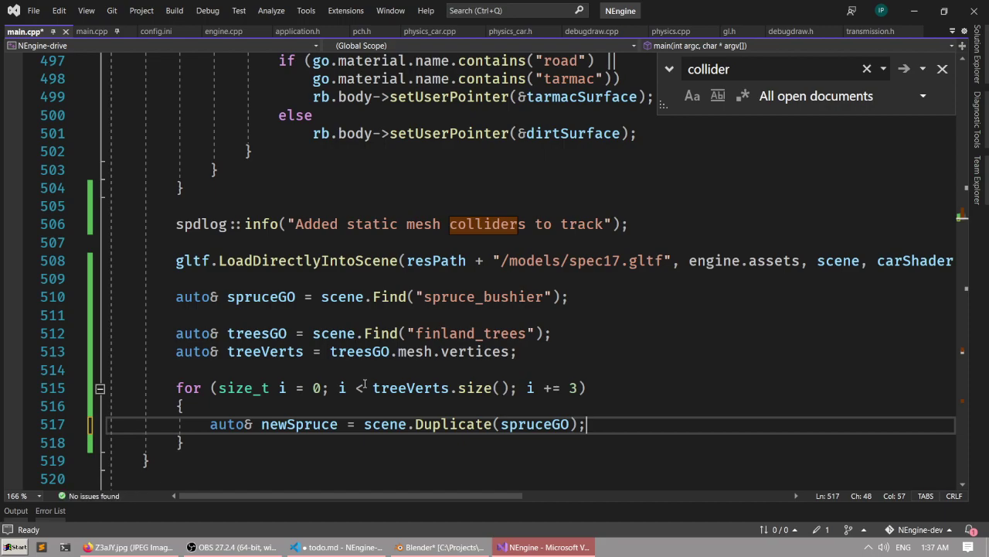
{"action": "scroll", "coordinate": [364, 384], "scroll_direction": "down", "scroll_amount": 1}
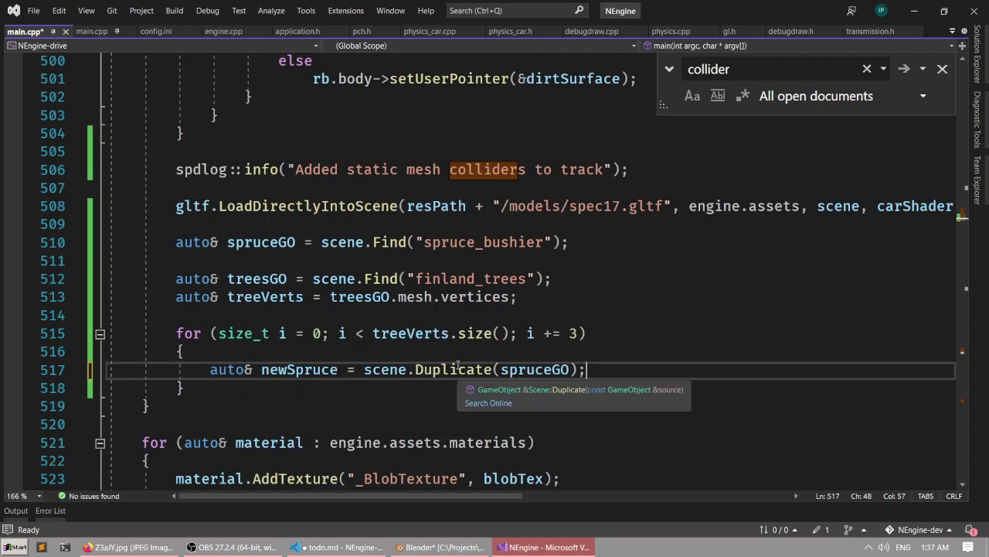
On a new line below the newSpruce declaration, assign treeVerts[i] to newSpruce.transform.position.
{"action": "key", "text": "Return"}
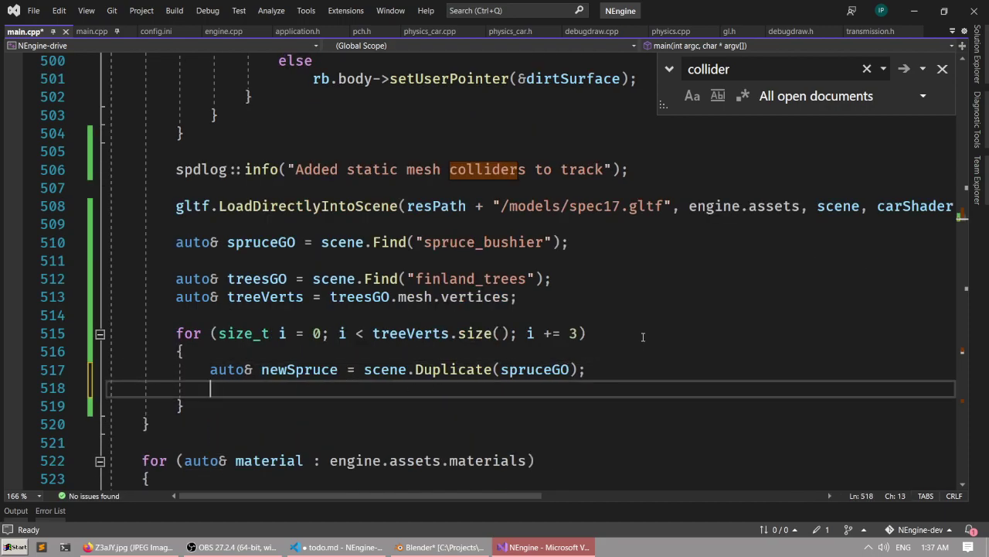
{"action": "type", "text": "newspru"}
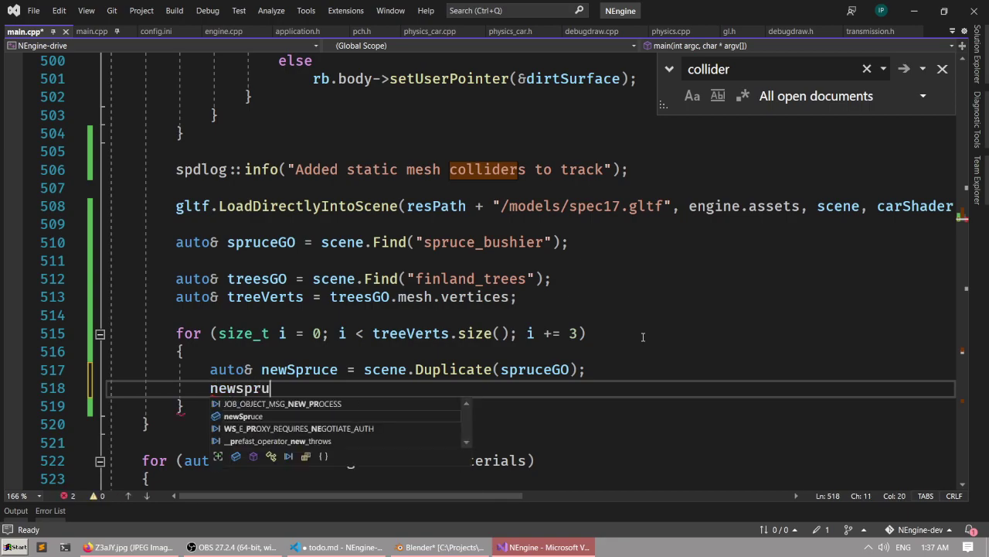
{"action": "key", "text": "Tab"}
{"action": "type", "text": "["}
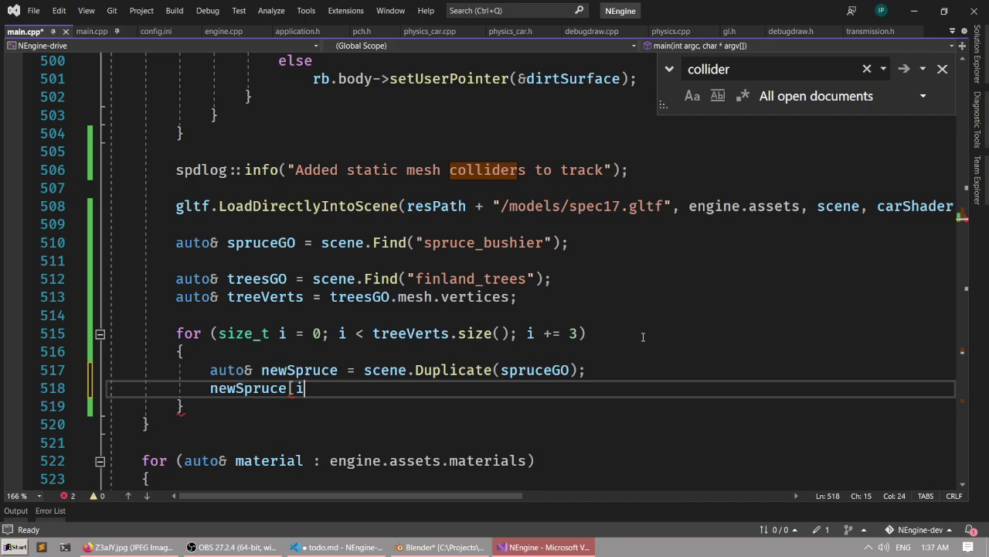
{"action": "type", "text": "transform"}
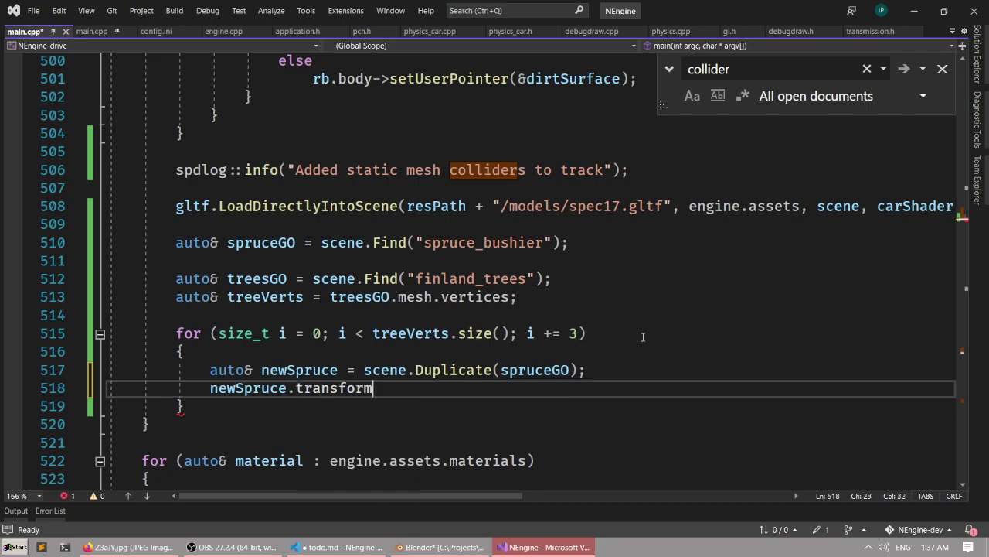
{"action": "type", "text": ".position "}
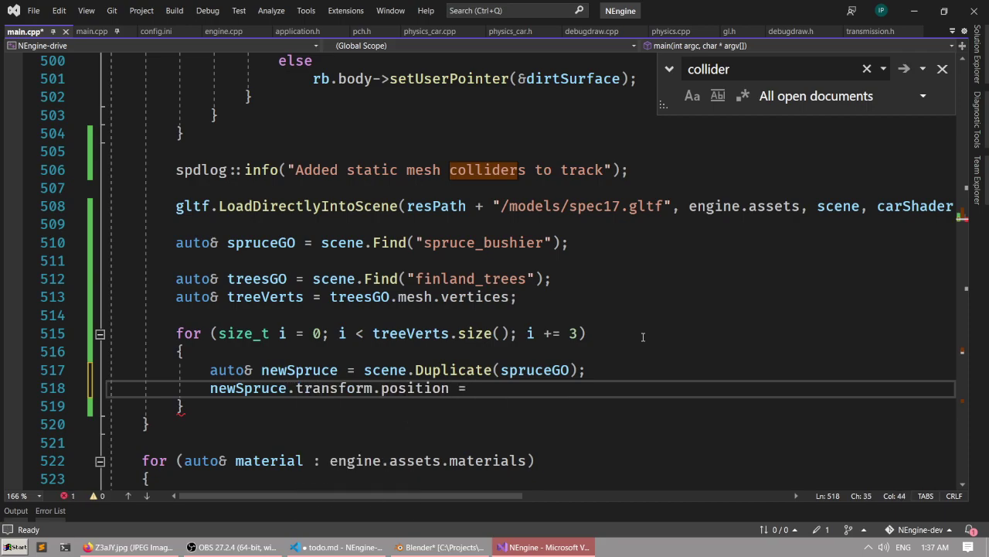
{"action": "type", "text": "= treeverte"}
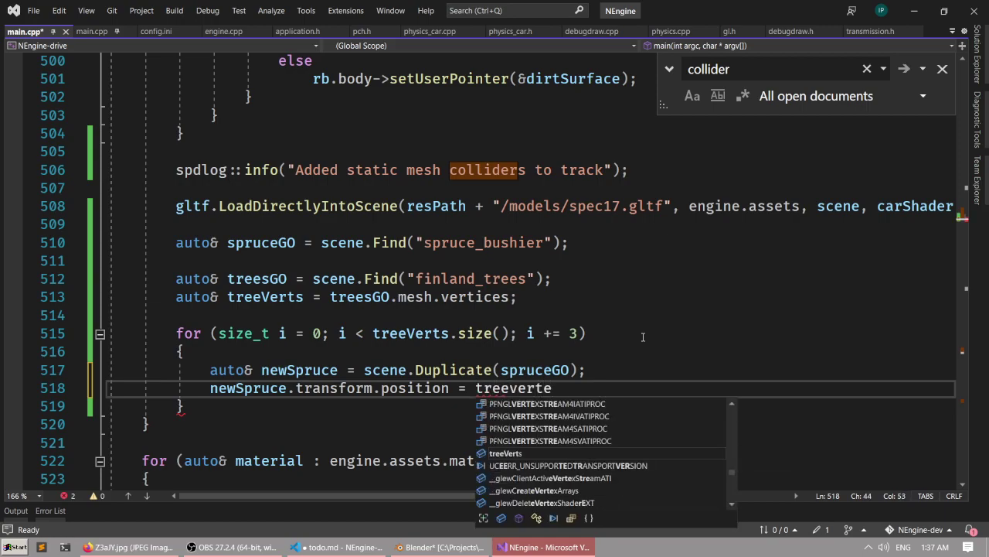
{"action": "key", "text": "Tab"}
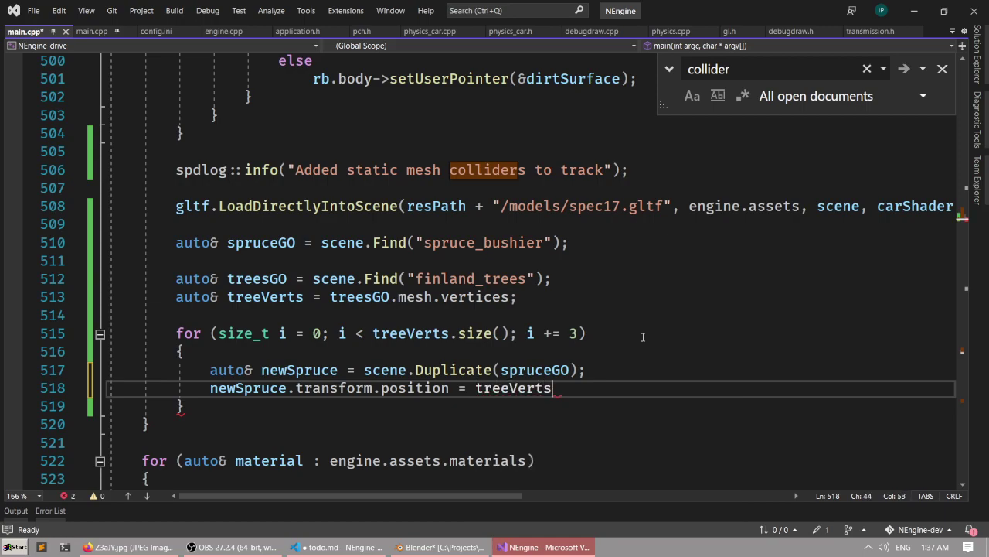
{"action": "type", "text": ".size()"}
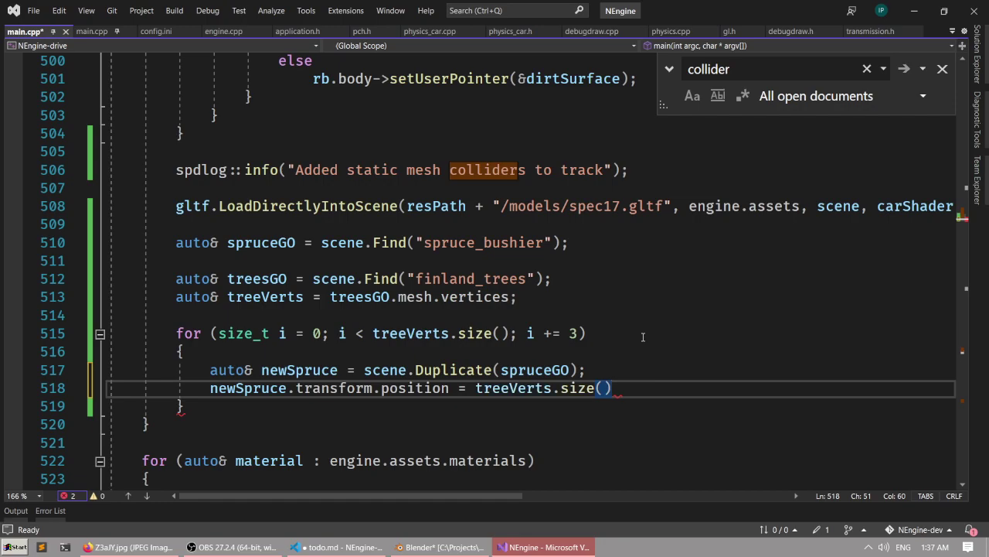
{"action": "key", "text": "BackSpace"}
{"action": "key", "text": "BackSpace"}
{"action": "type", "text": "[i]."}
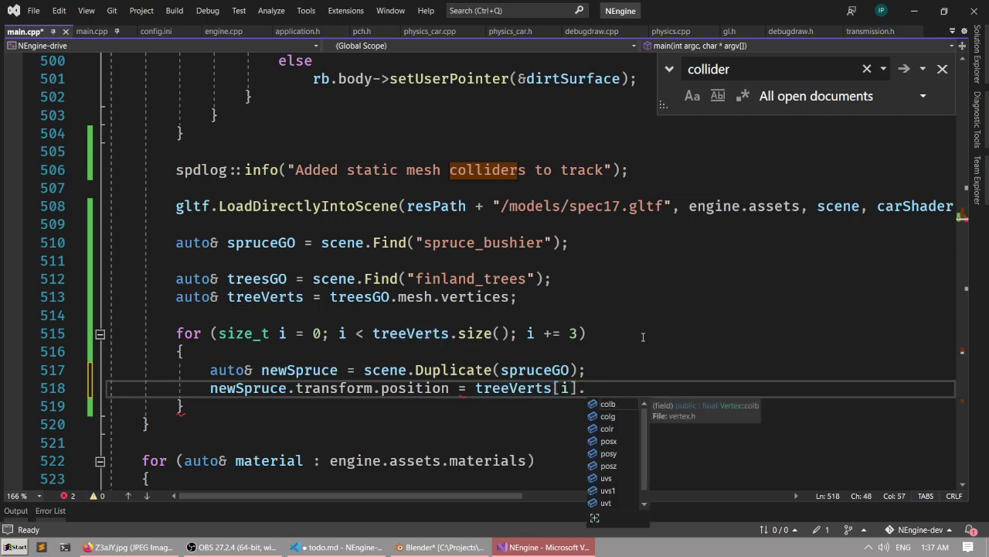
{"action": "key", "text": "BackSpace"}
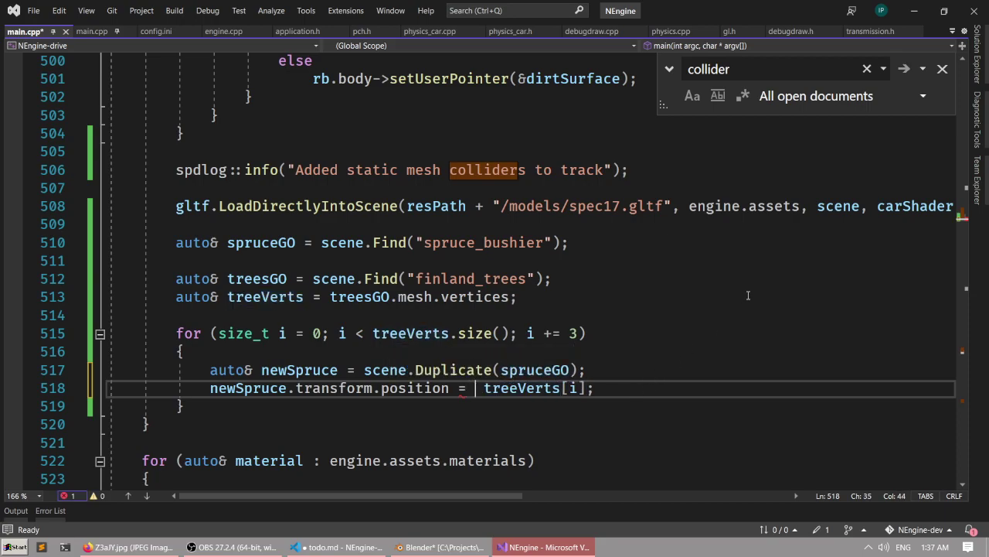
Turn the assigned position into glm::vec3(treeVerts[i].posx, treeVerts[i].posy, treeVerts[i].posz) and save main.cpp.
{"action": "type", "text": "vec3("}
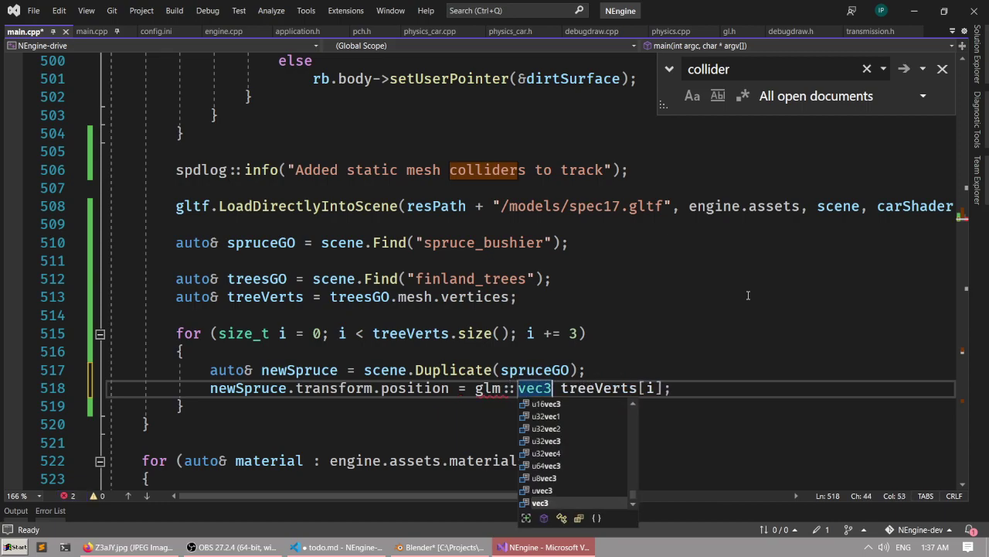
{"action": "key", "text": "End"}
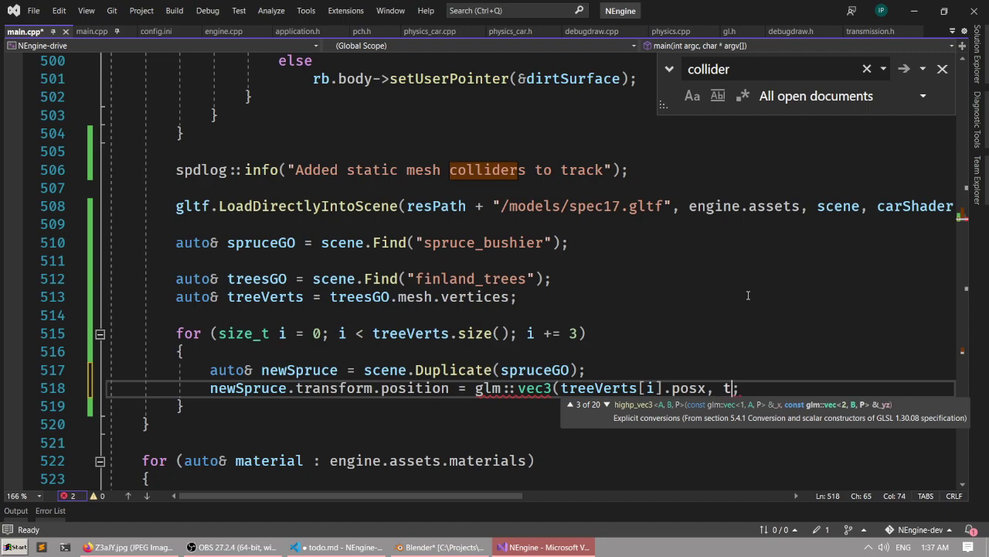
{"action": "type", "text": "reeve"}
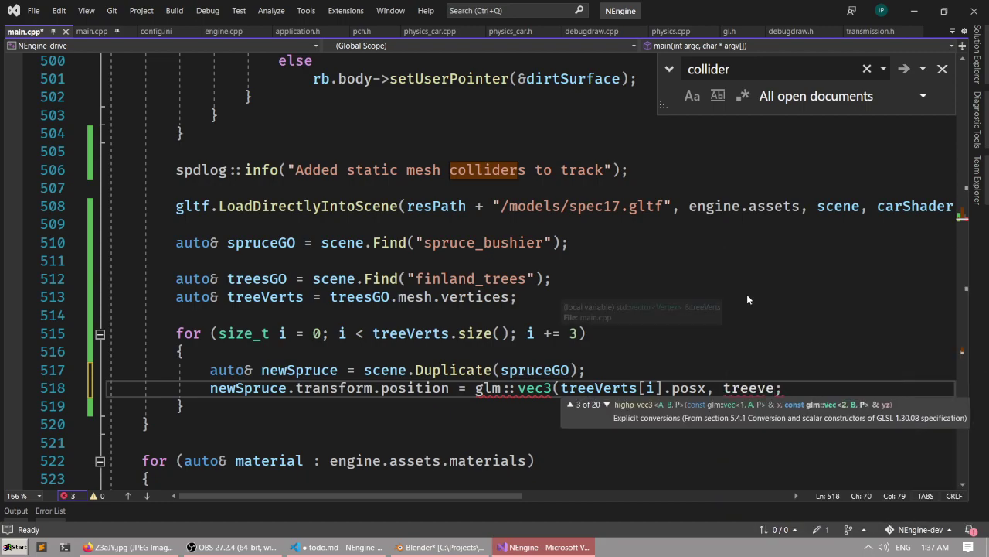
{"action": "type", "text": "rts[i].posy"}
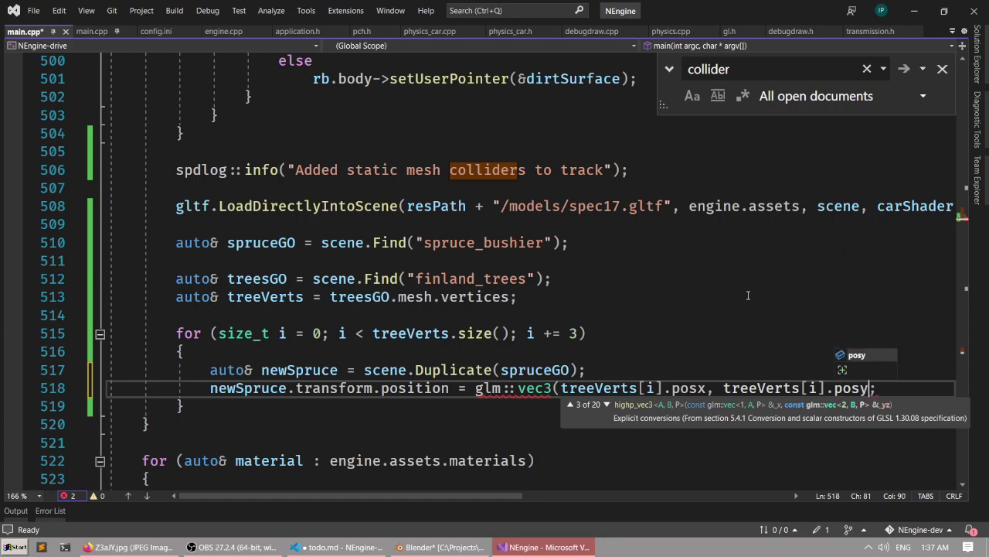
{"action": "type", "text": ", treever"}
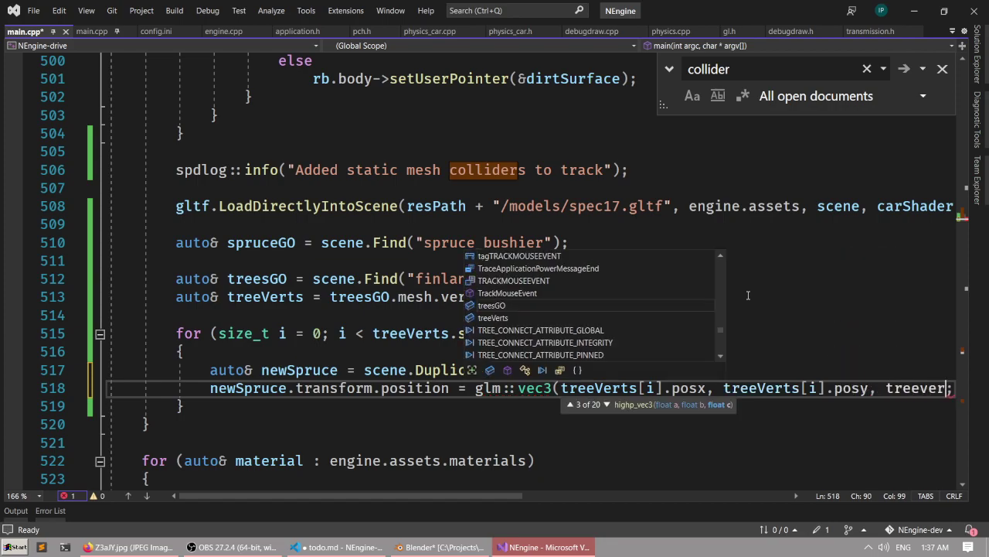
{"action": "type", "text": "ts[i].posz"}
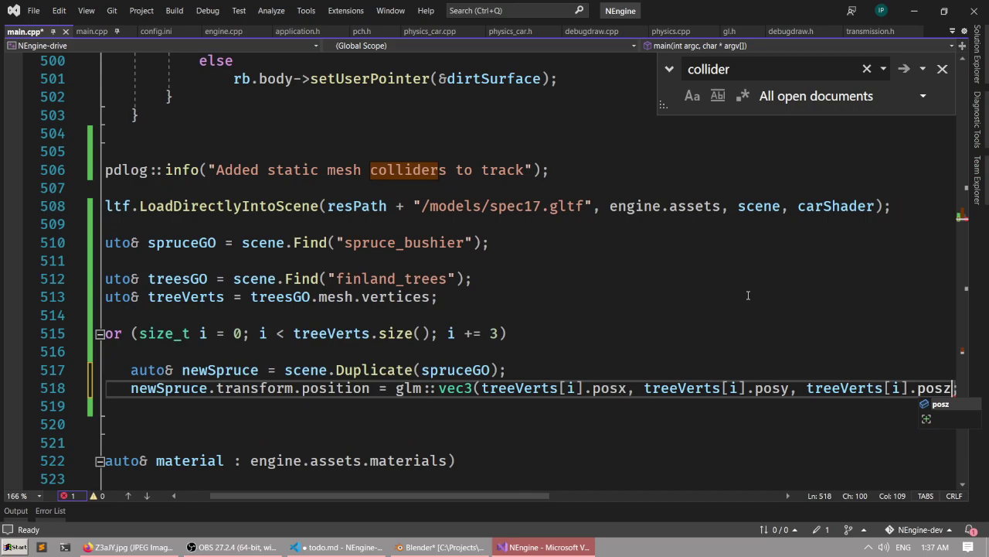
{"action": "key", "text": "Right"}
{"action": "type", "text": ")"}
{"action": "key", "text": "ctrl+s"}
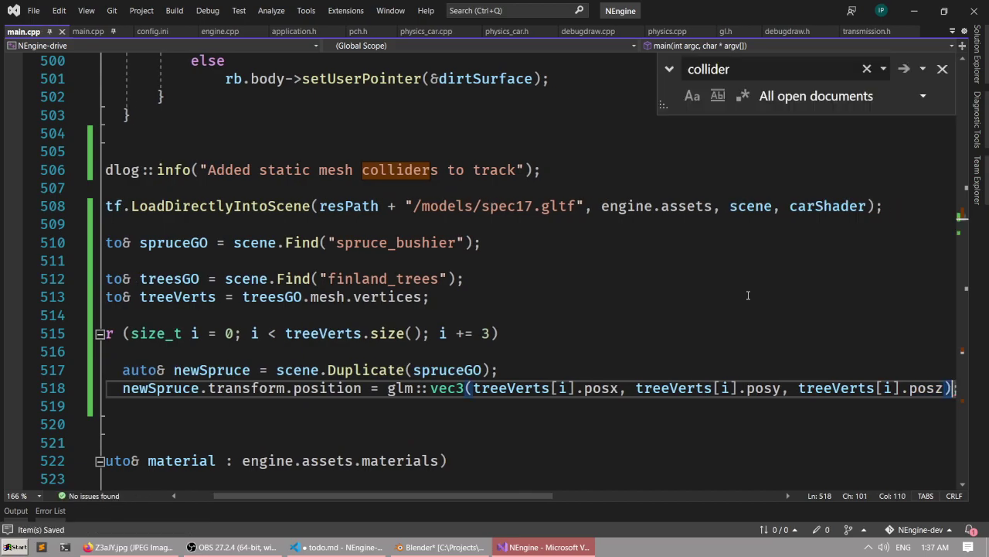
Run NEngine-drive and drive the car along the gravel road to inspect the placed spruce trees.
{"action": "left_click_drag", "start_coordinate": [373, 491], "coordinate": [293, 396]}
{"action": "scroll", "coordinate": [294, 398], "scroll_direction": "down", "scroll_amount": 2, "text": "ctrl"}
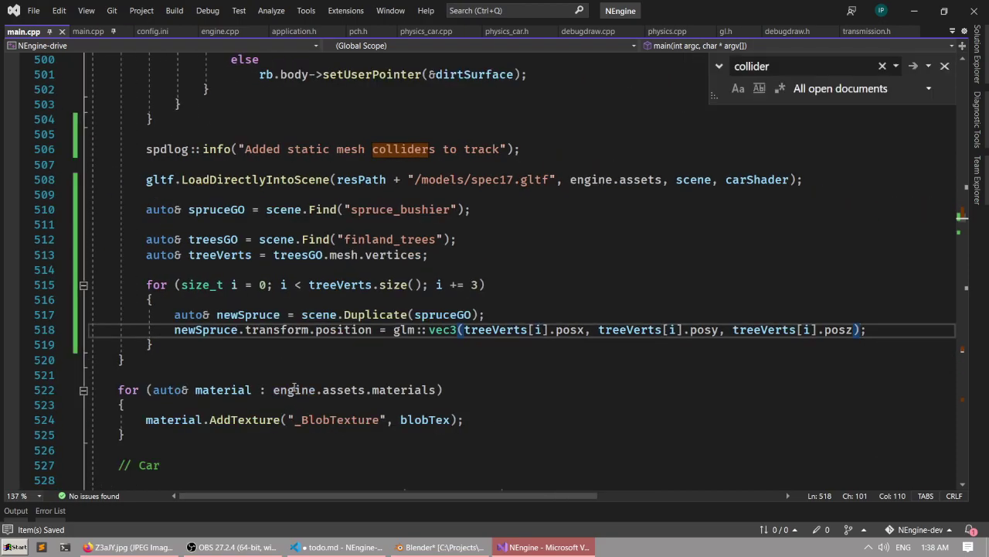
{"action": "scroll", "coordinate": [296, 352], "scroll_direction": "up", "scroll_amount": 1, "text": "ctrl"}
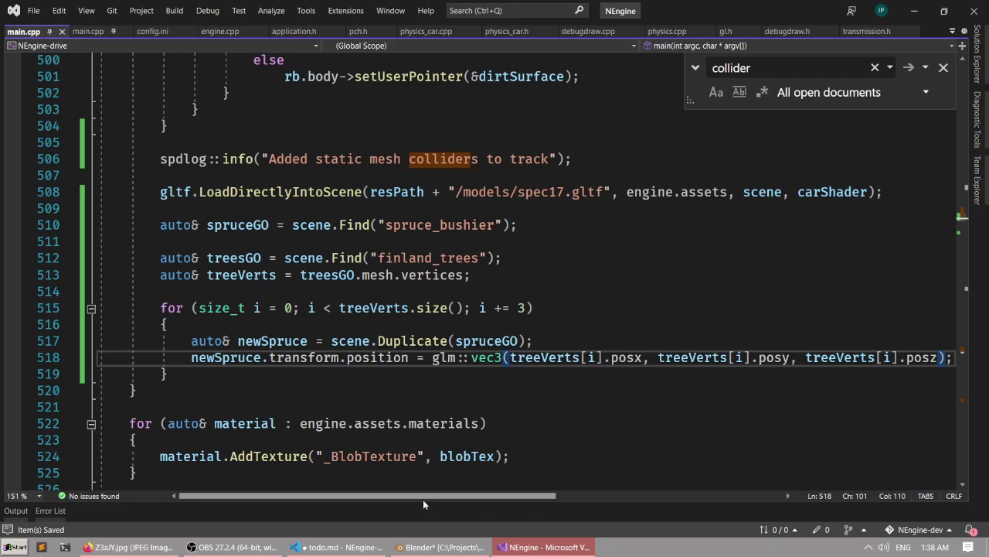
{"action": "left_click_drag", "start_coordinate": [423, 499], "coordinate": [437, 499]}
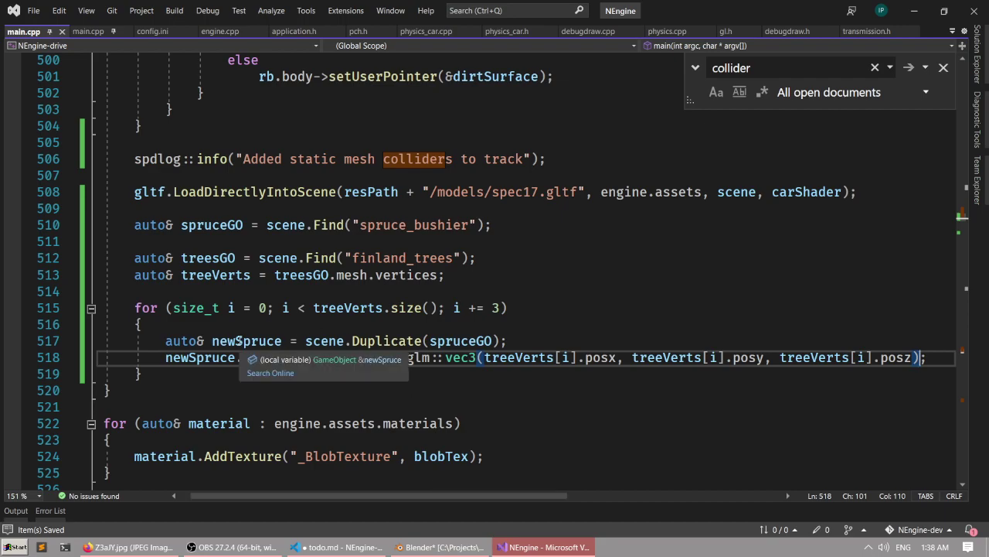
{"action": "left_click", "coordinate": [559, 308]}
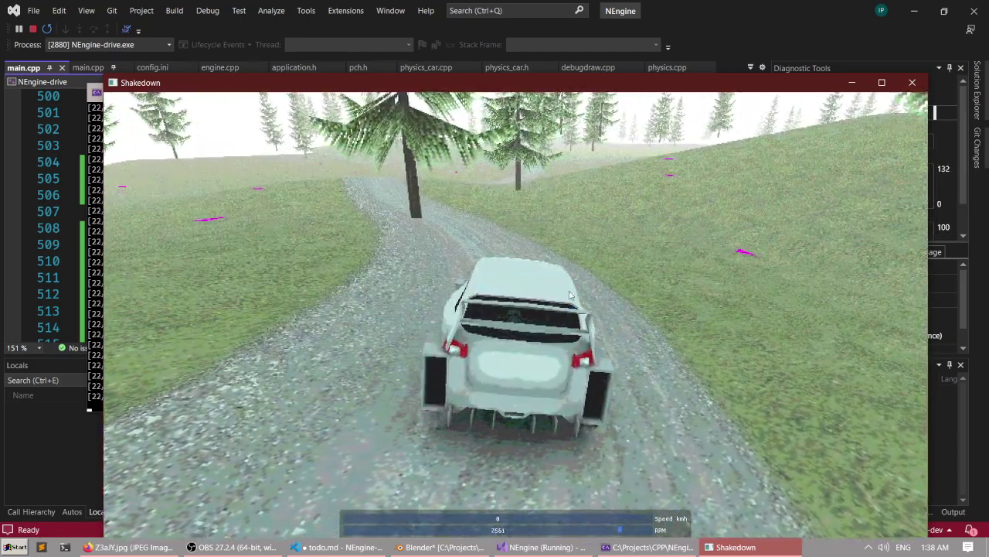
{"action": "key", "text": "w"}
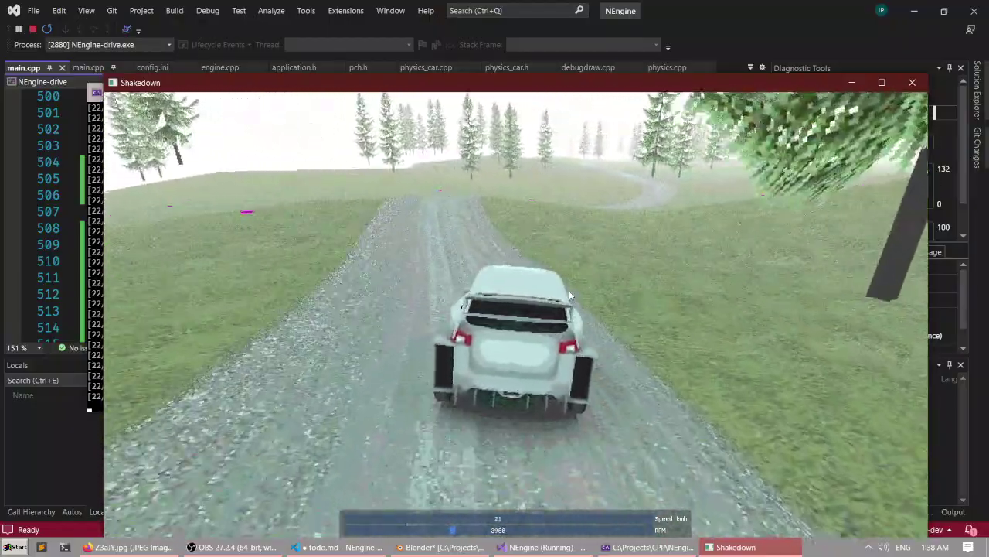
{"action": "key", "text": "d"}
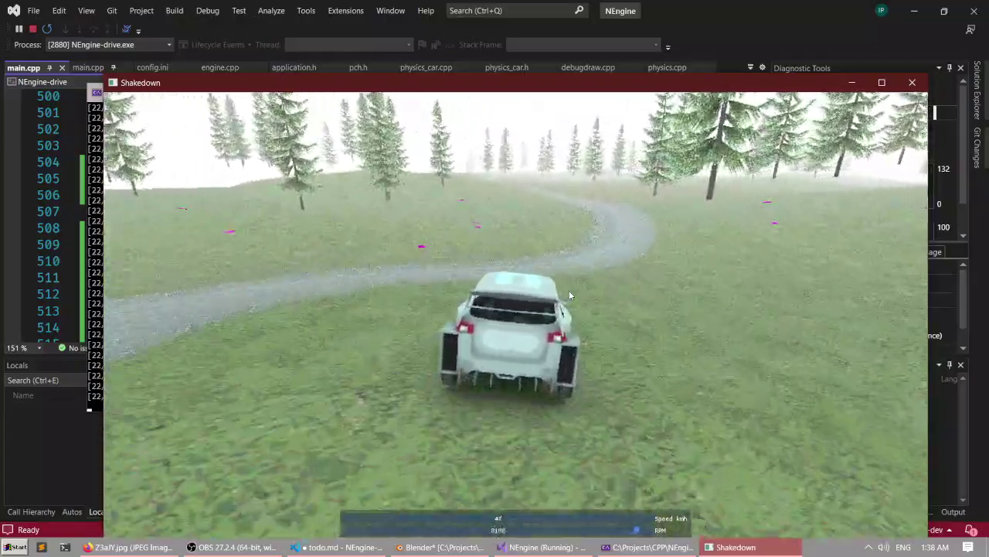
{"action": "key", "text": "d"}
{"action": "key", "text": "a"}
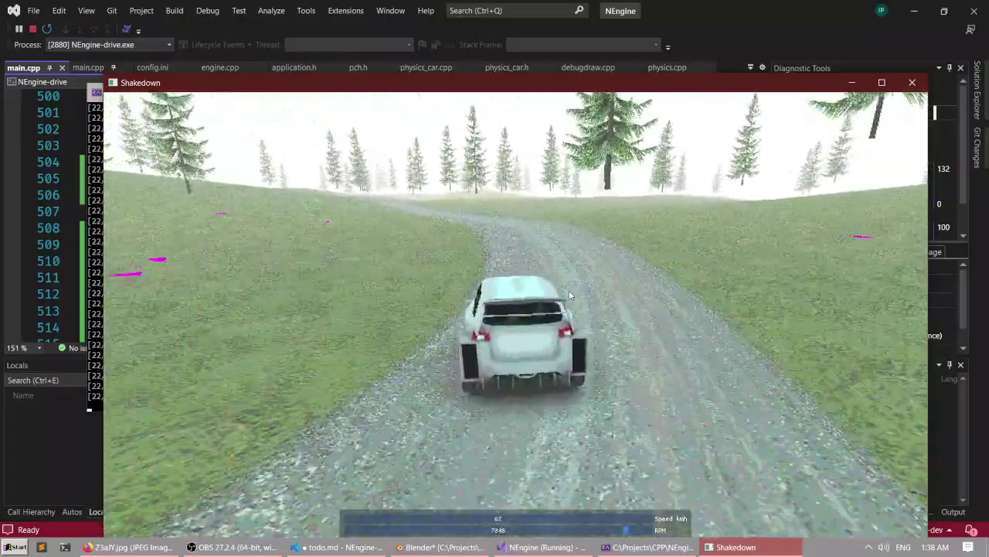
{"action": "key", "text": "a"}
{"action": "key", "text": "d"}
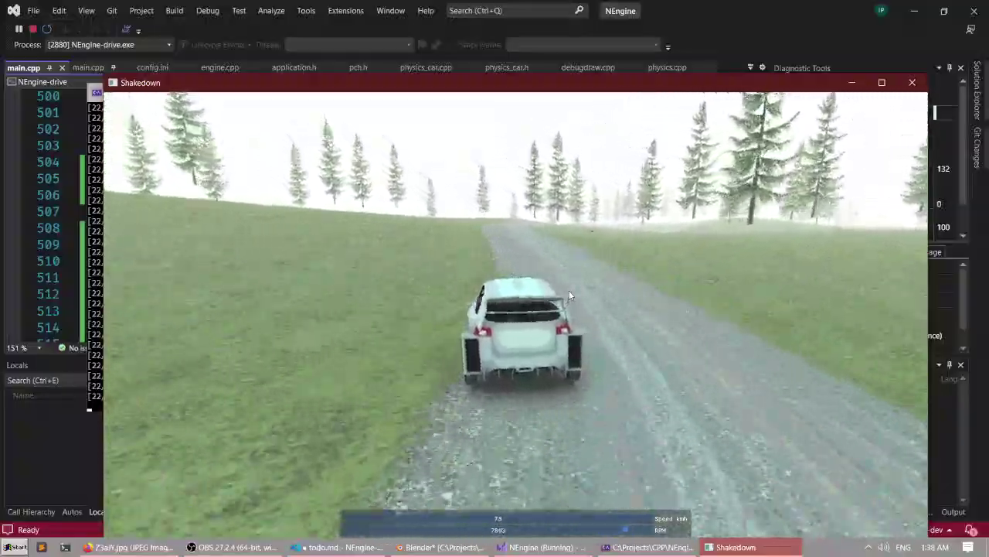
Keep driving the car along the gravel road's bends to check how the spruce trees sit on the terrain.
{"action": "key", "text": "d"}
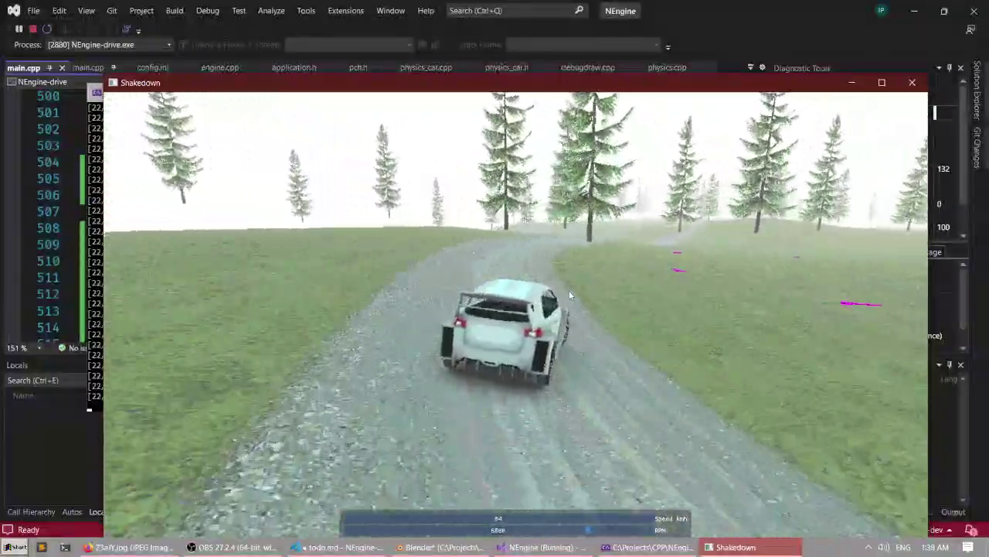
{"action": "key", "text": "d"}
{"action": "key", "text": "a"}
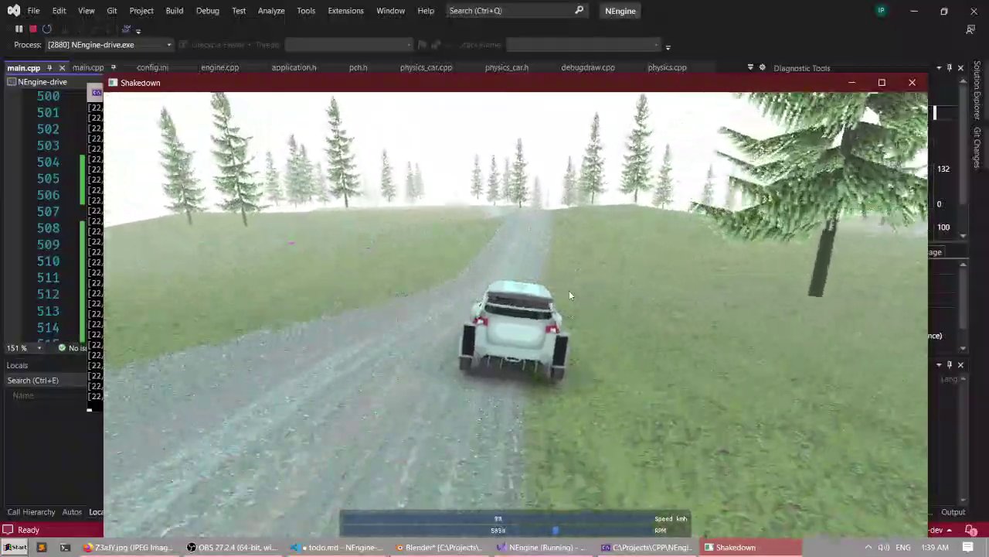
{"action": "key", "text": "d"}
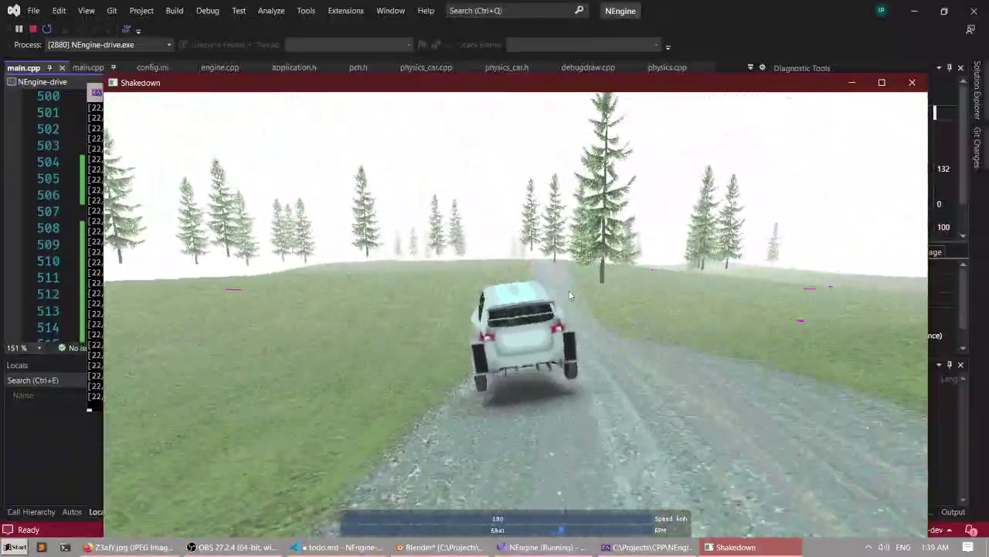
{"action": "key", "text": "a"}
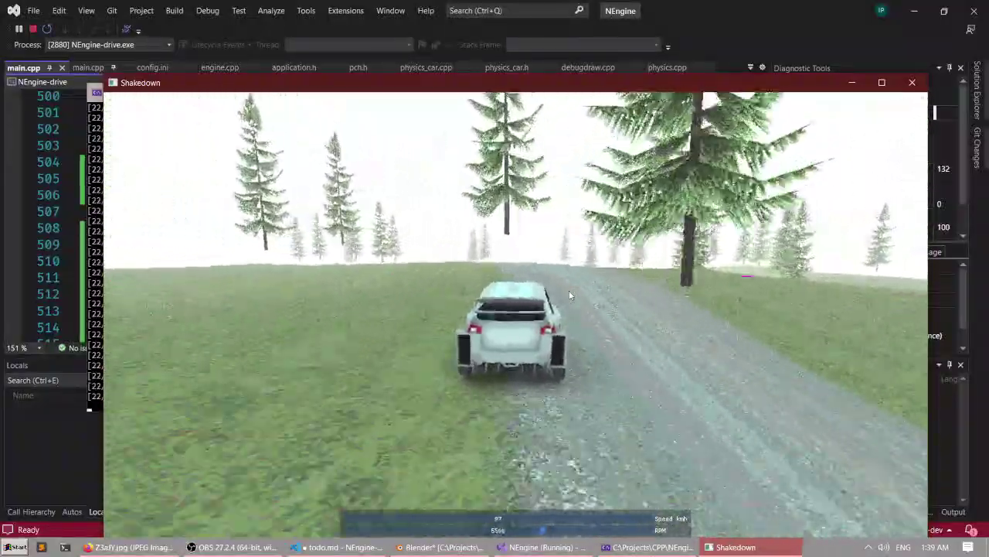
{"action": "key", "text": "d"}
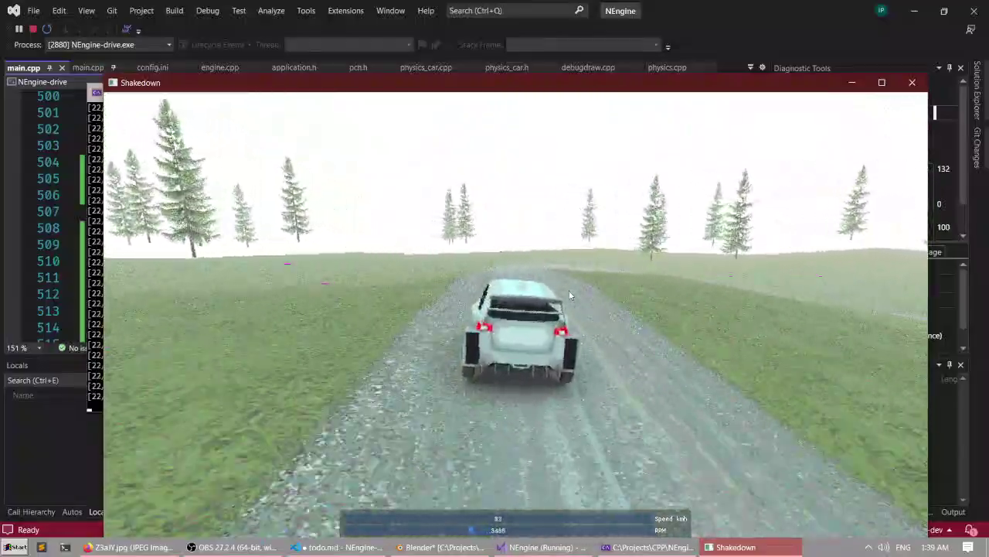
{"action": "key", "text": "s"}
{"action": "key", "text": "a"}
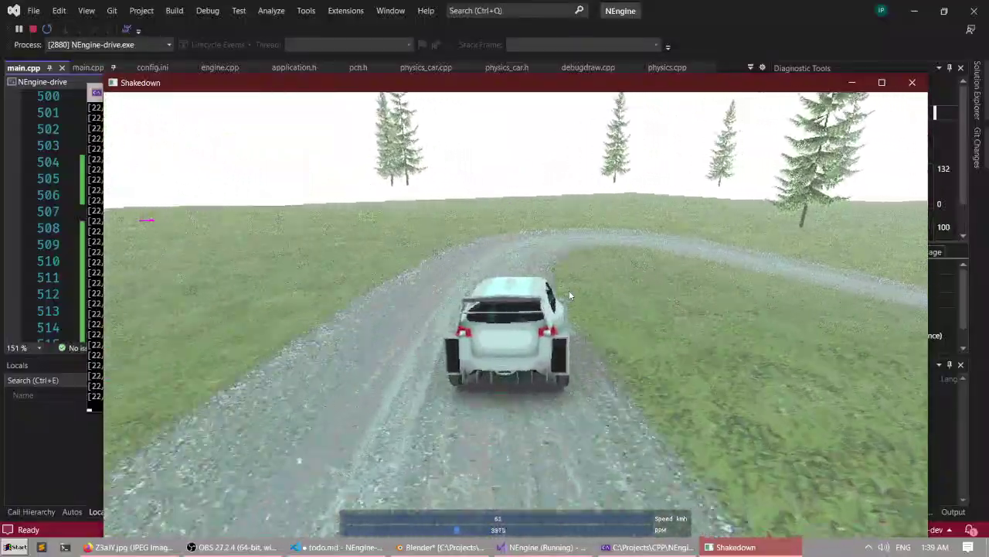
{"action": "key", "text": "d"}
Turn on Draw Bounds in the running game's render toggles and examine the bounding boxes around the car and trees.
{"action": "key", "text": "F1"}
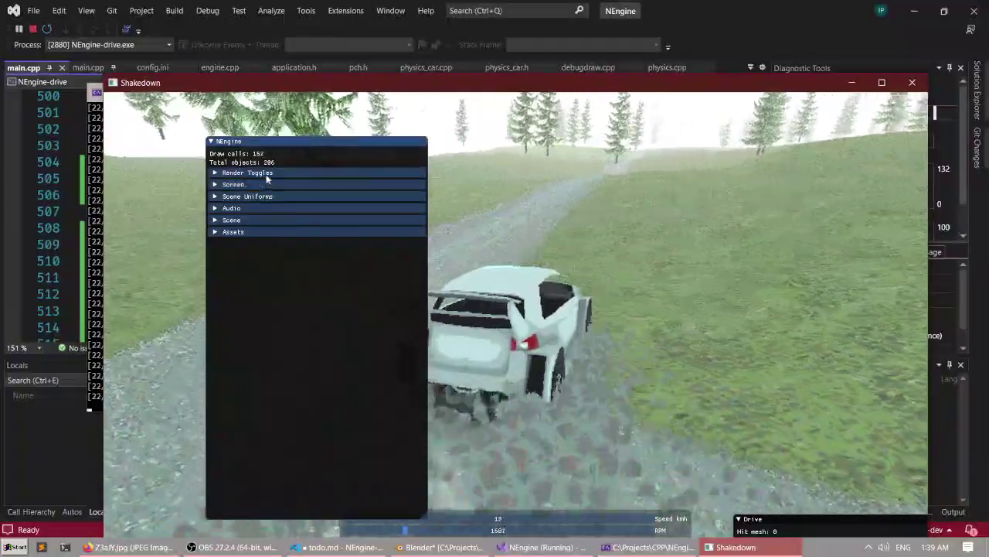
{"action": "left_click", "coordinate": [266, 176]}
{"action": "key", "text": "w"}
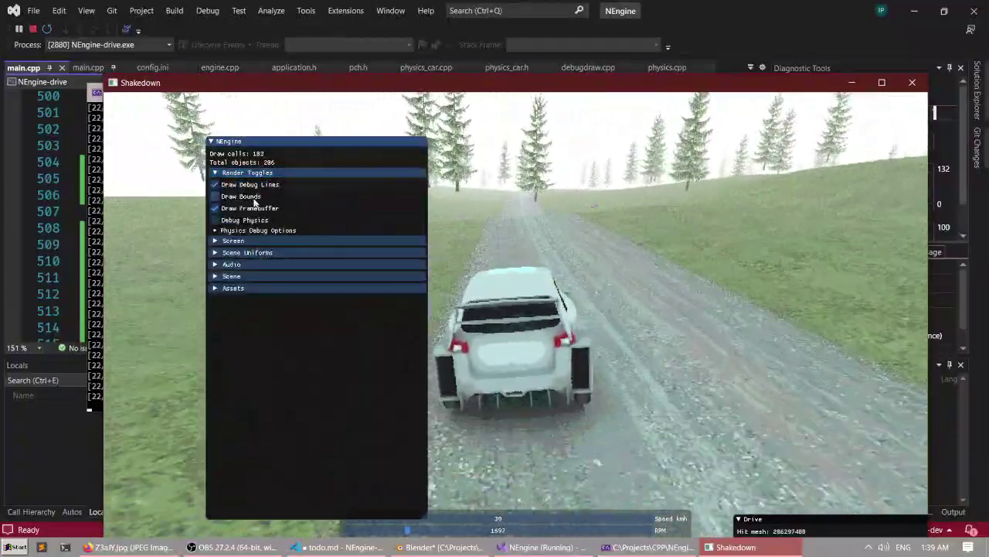
{"action": "left_click", "coordinate": [254, 198]}
{"action": "key", "text": "F1"}
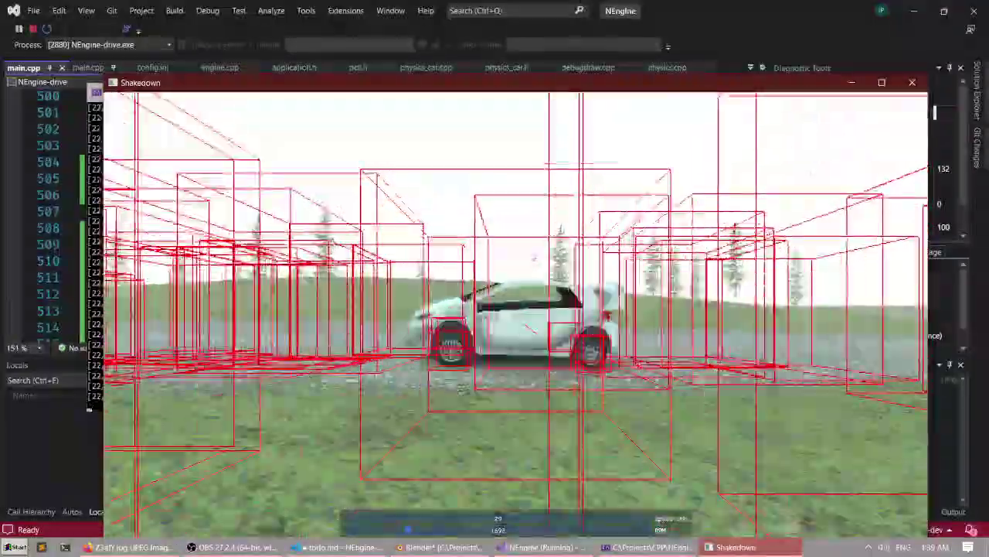
{"action": "scroll", "coordinate": [515, 314], "scroll_direction": "up", "scroll_amount": 5}
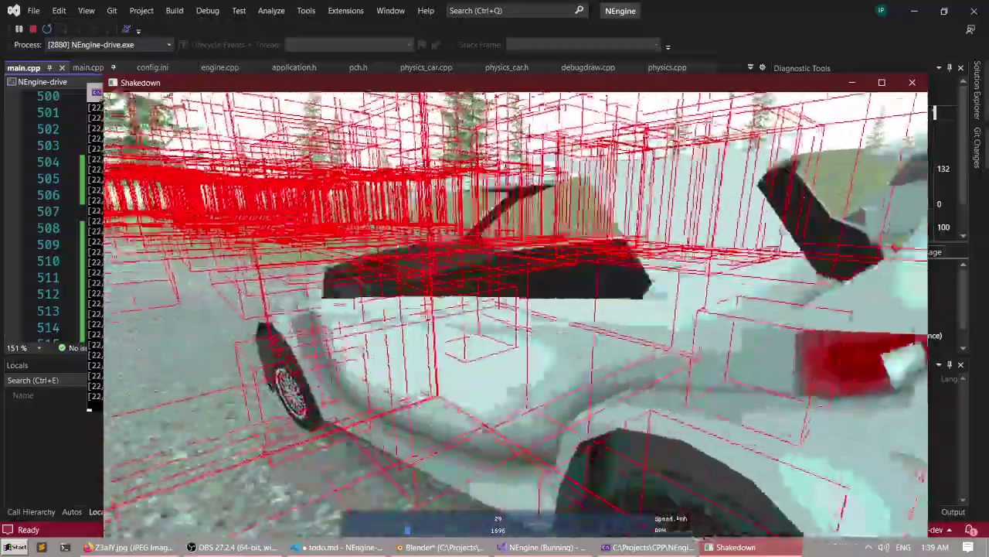
{"action": "scroll", "coordinate": [515, 315], "scroll_direction": "down", "scroll_amount": 10}
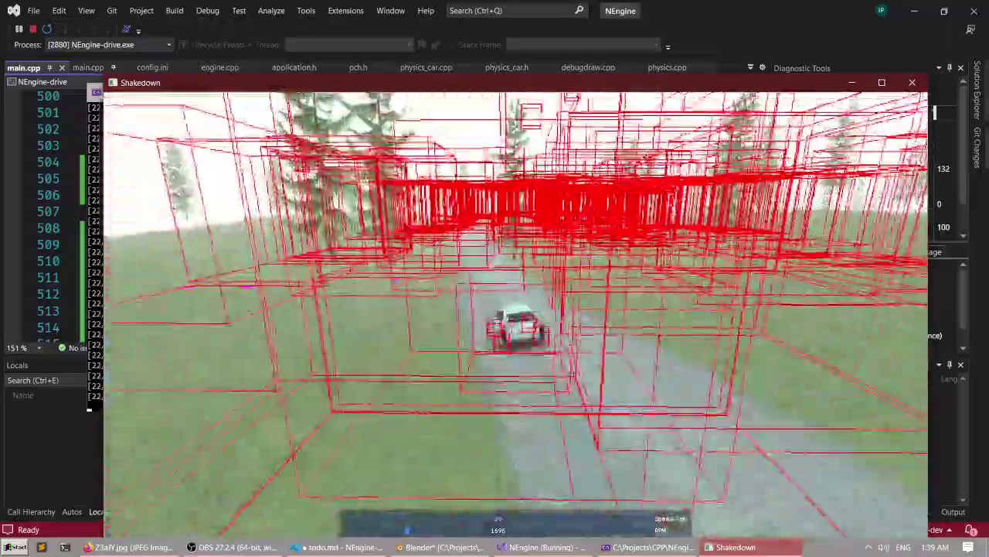
{"action": "scroll", "coordinate": [516, 314], "scroll_direction": "down", "scroll_amount": 8}
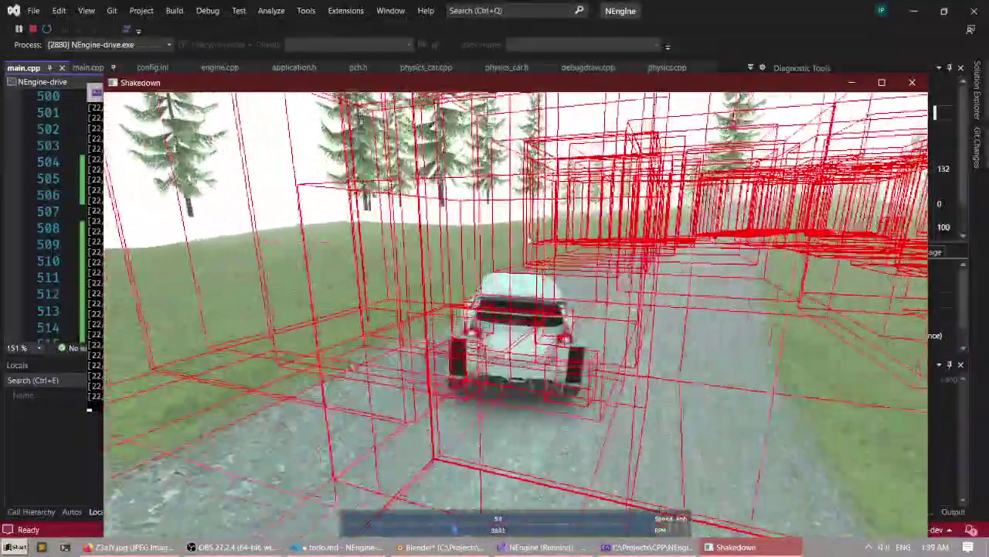
Turn off Draw Bounds in the render toggles, then close the running game and its debug console.
{"action": "key", "text": "Escape"}
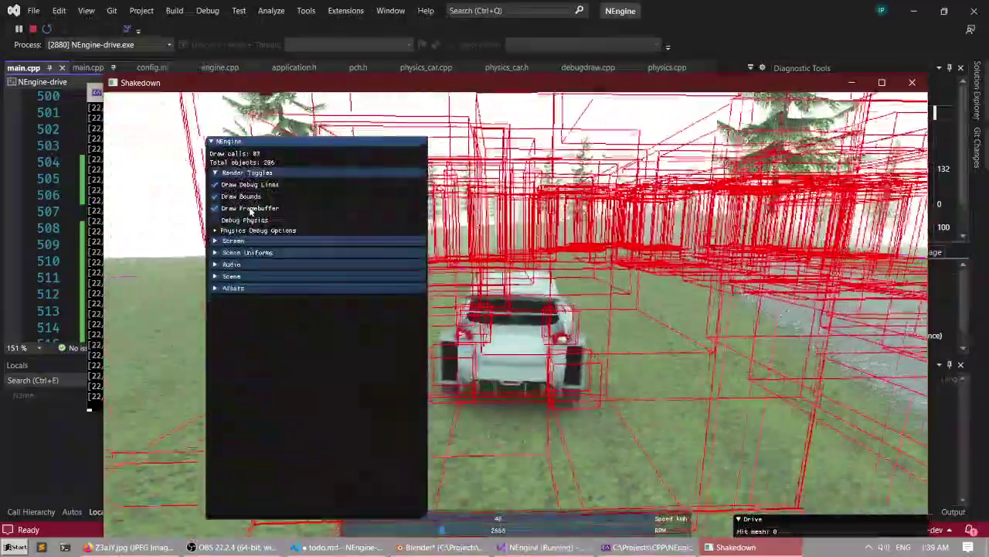
{"action": "left_click", "coordinate": [248, 196]}
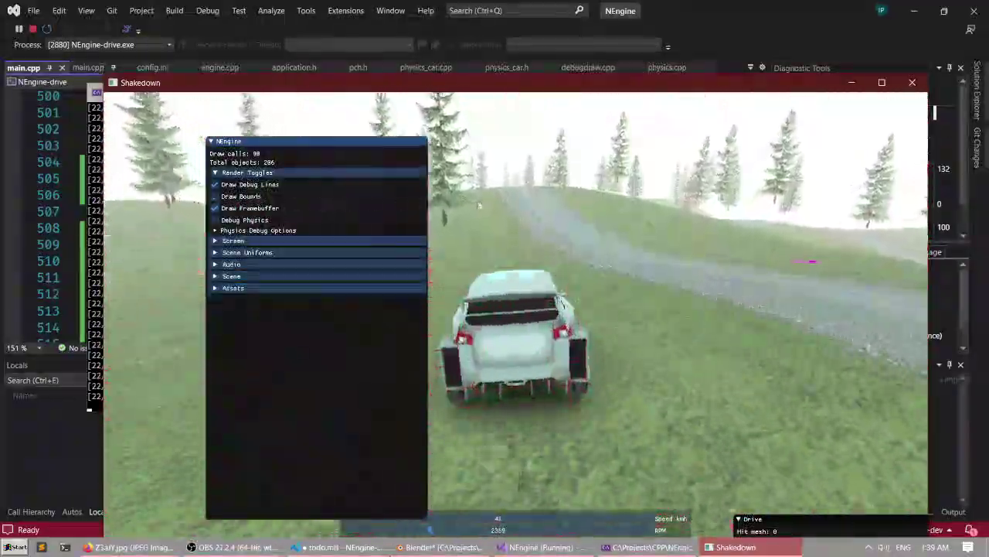
{"action": "key", "text": "Escape"}
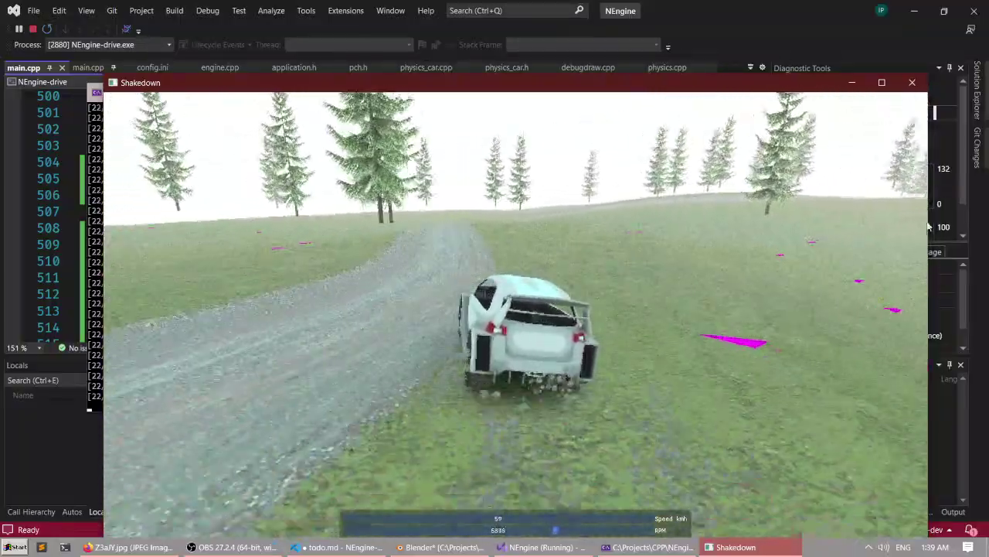
{"action": "left_click", "coordinate": [912, 82]}
{"action": "left_click", "coordinate": [611, 91]}
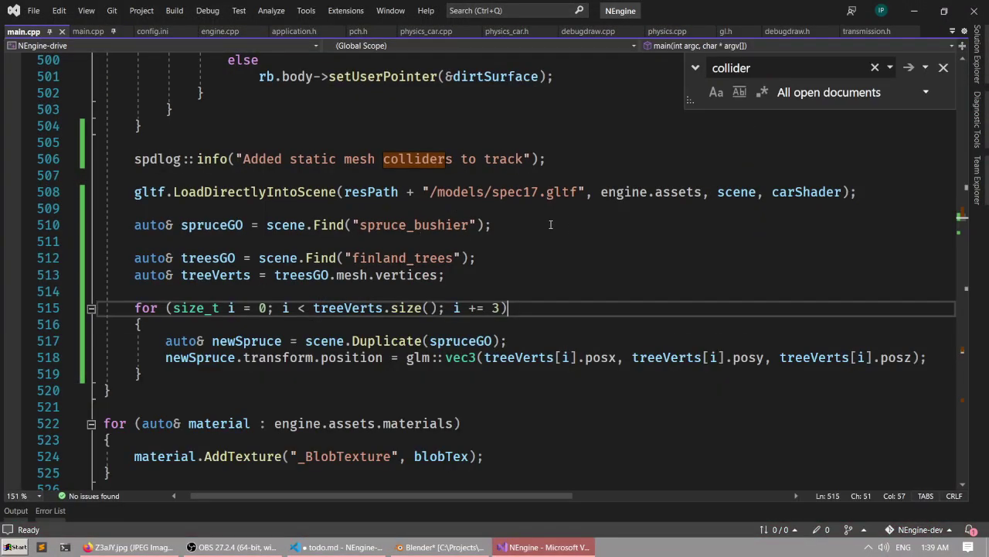
Add treesGO.transform.position + before glm::vec3 in the newSpruce position assignment and save main.cpp.
{"action": "left_click", "coordinate": [560, 229]}
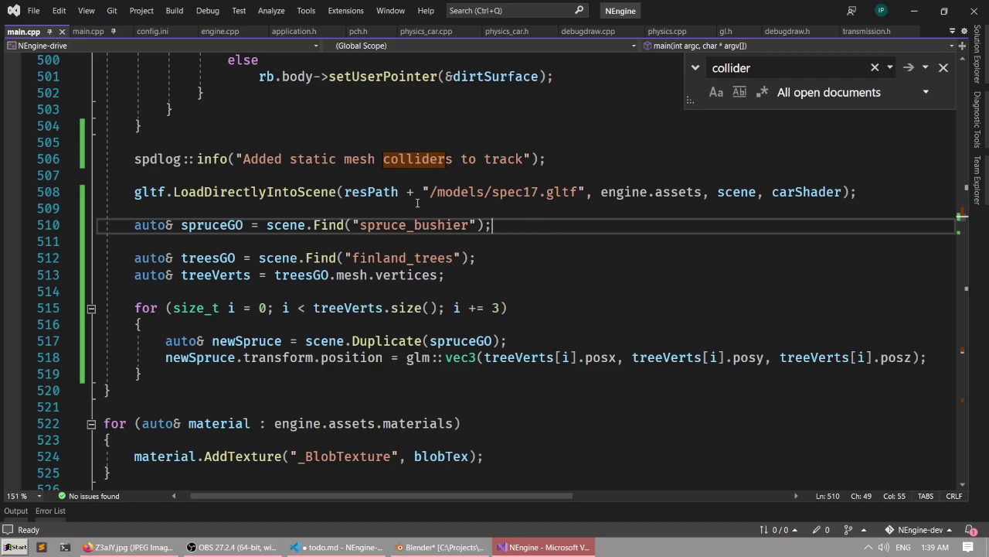
{"action": "double_click", "coordinate": [361, 258]}
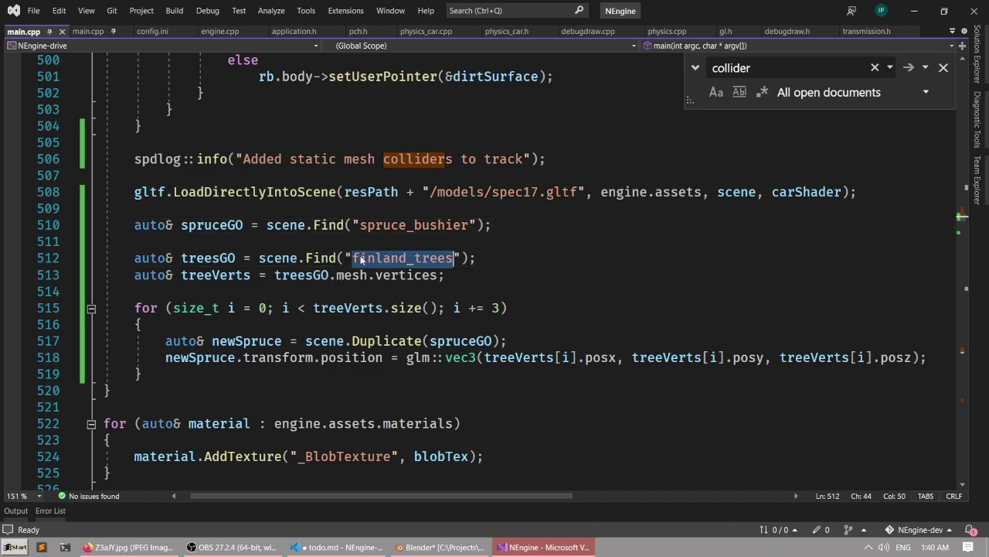
{"action": "double_click", "coordinate": [209, 259]}
{"action": "key", "text": "ctrl+c"}
{"action": "left_click", "coordinate": [405, 357]}
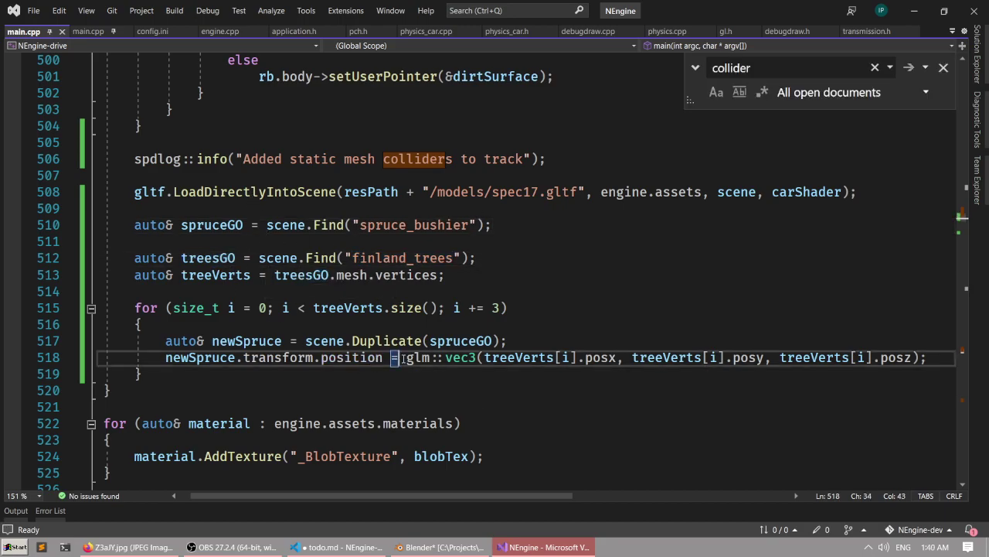
{"action": "key", "text": "ctrl+v"}
{"action": "type", "text": ".transform.position +"}
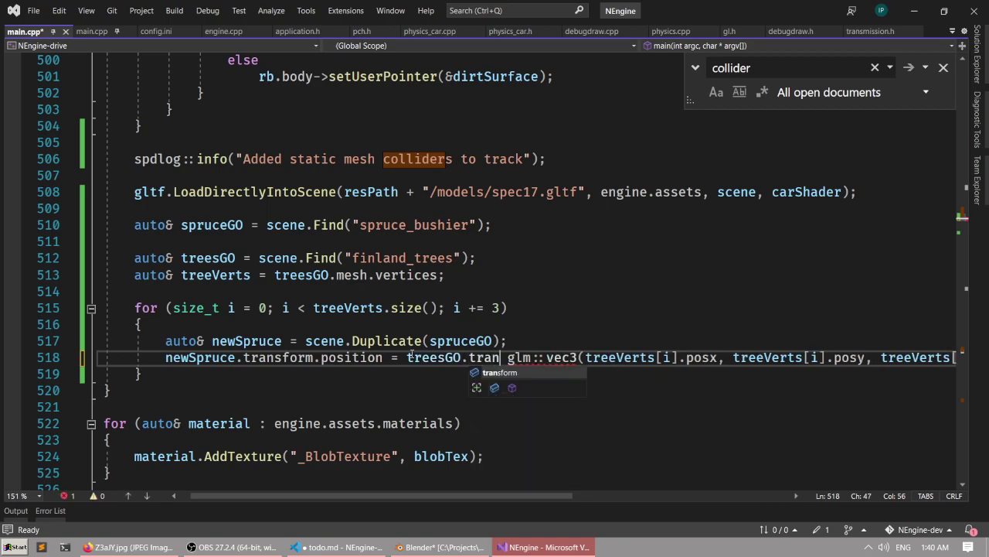
{"action": "key", "text": "ctrl+s"}
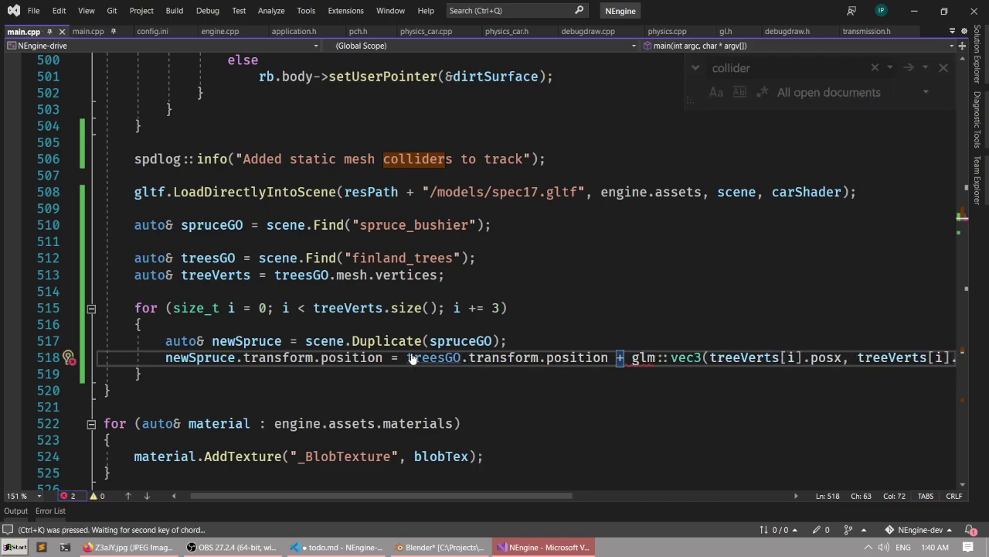
Break the newSpruce position assignment after the equals sign so its expression starts on a new line, and save main.cpp.
{"action": "left_click", "coordinate": [408, 357]}
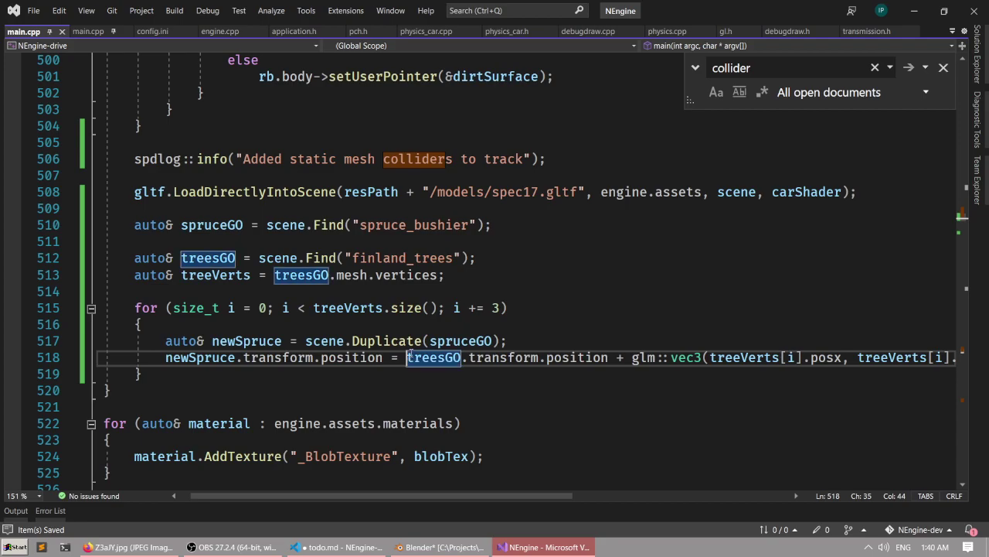
{"action": "key", "text": "Return"}
{"action": "left_click", "coordinate": [574, 346]}
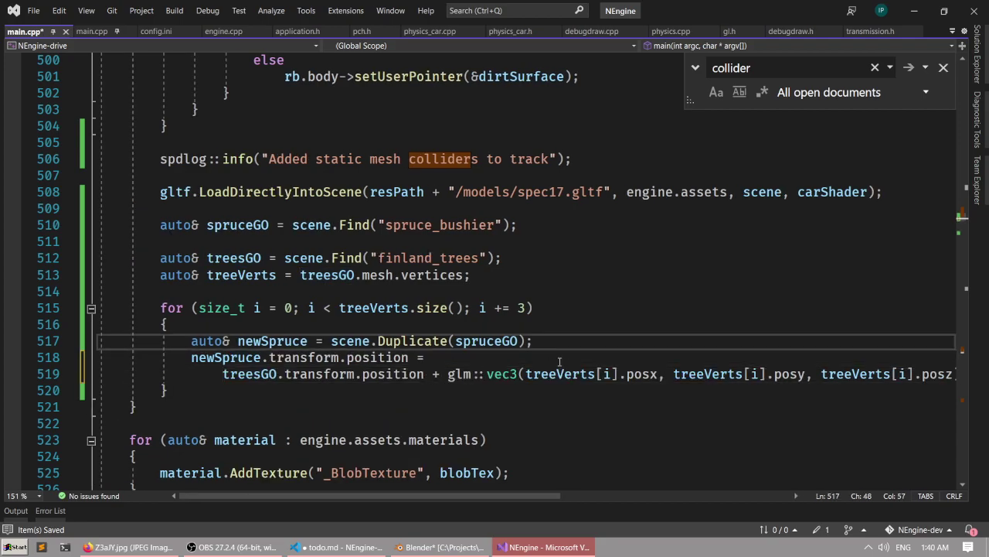
{"action": "mouse_move", "coordinate": [490, 497]}
{"action": "left_mouse_down"}
{"action": "mouse_move", "coordinate": [559, 493]}
{"action": "mouse_move", "coordinate": [489, 490]}
{"action": "left_mouse_up"}
{"action": "key", "text": "ctrl+s"}
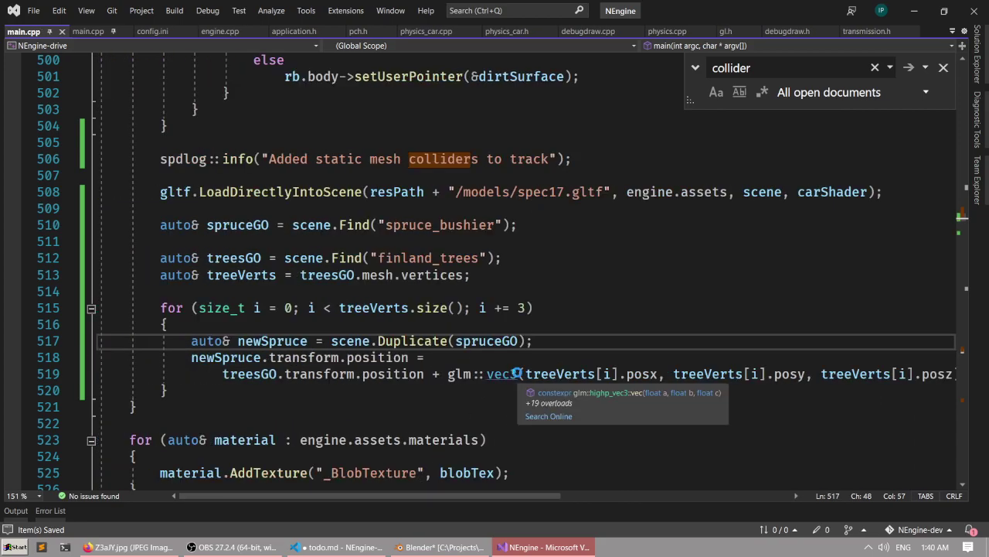
Run NEngine-drive, drive along the track to inspect the spruce positions with the treesGO offset, and close the game.
{"action": "key", "text": "F5"}
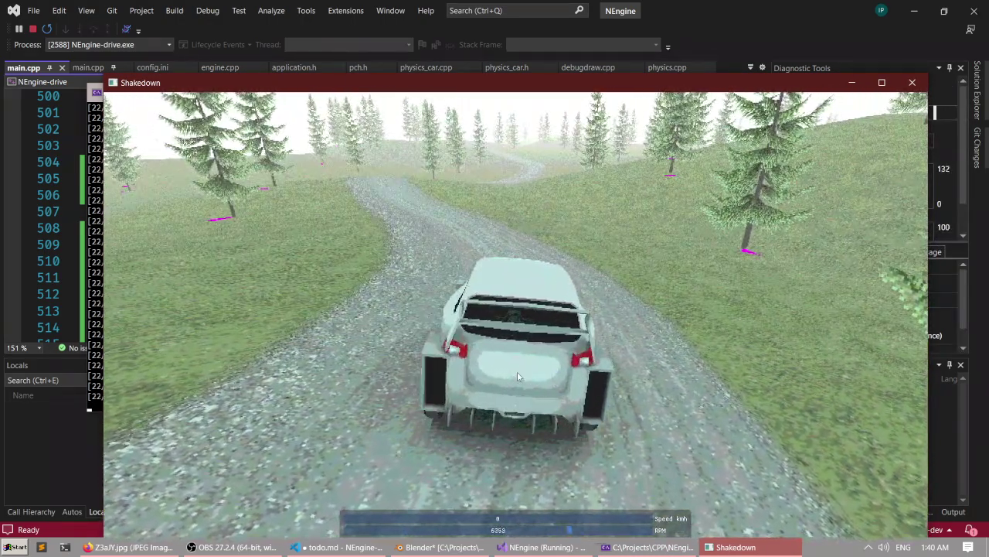
{"action": "key", "text": "w"}
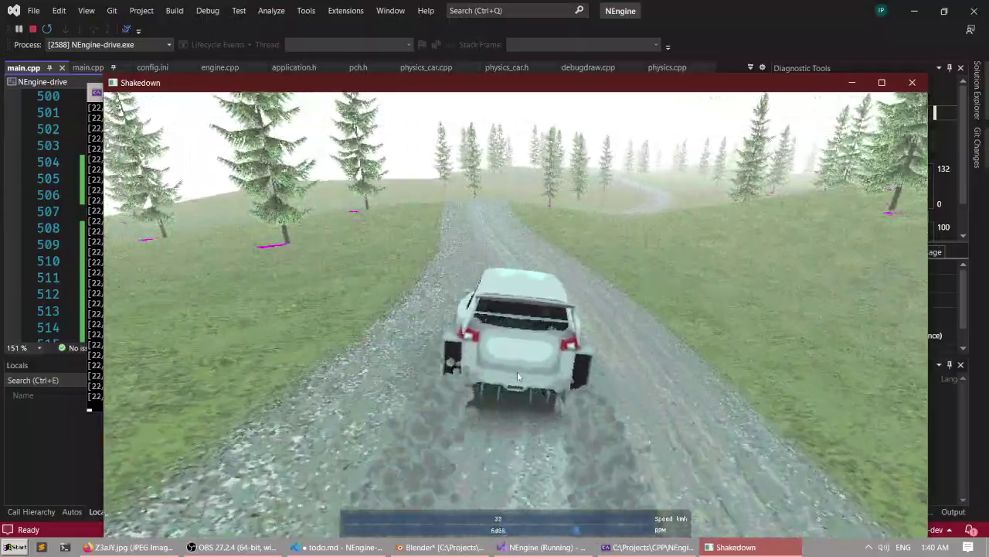
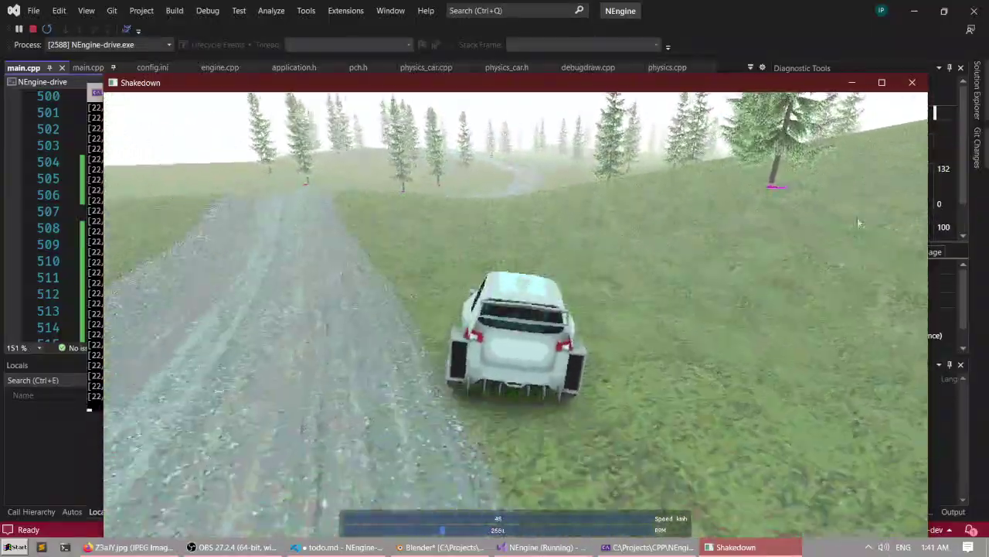
{"action": "left_click", "coordinate": [912, 83]}
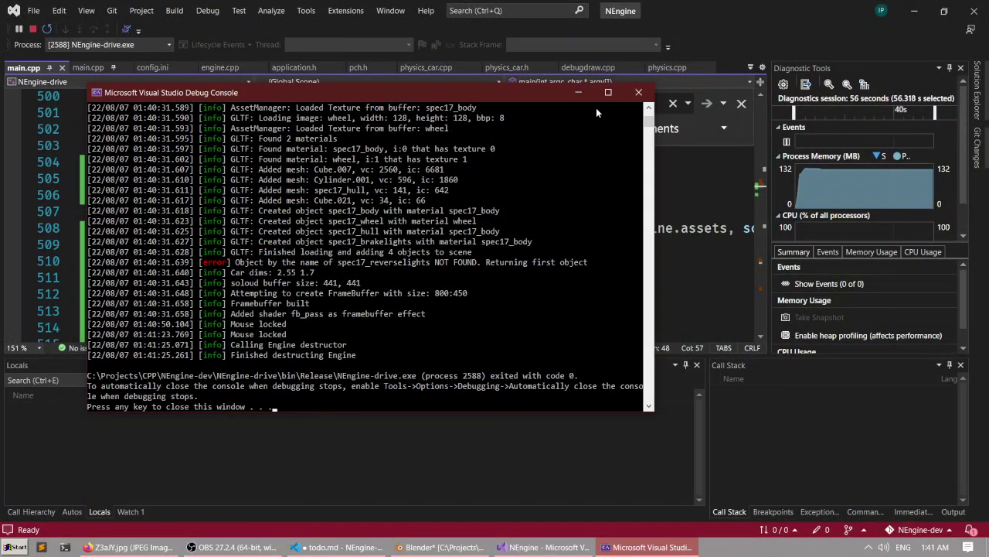
Close the debug console, switch to Blender and select the finland_trees object in the enlarged 3D view.
{"action": "left_click", "coordinate": [638, 99]}
{"action": "left_click", "coordinate": [434, 548]}
{"action": "scroll", "coordinate": [475, 169], "scroll_direction": "down", "scroll_amount": 3}
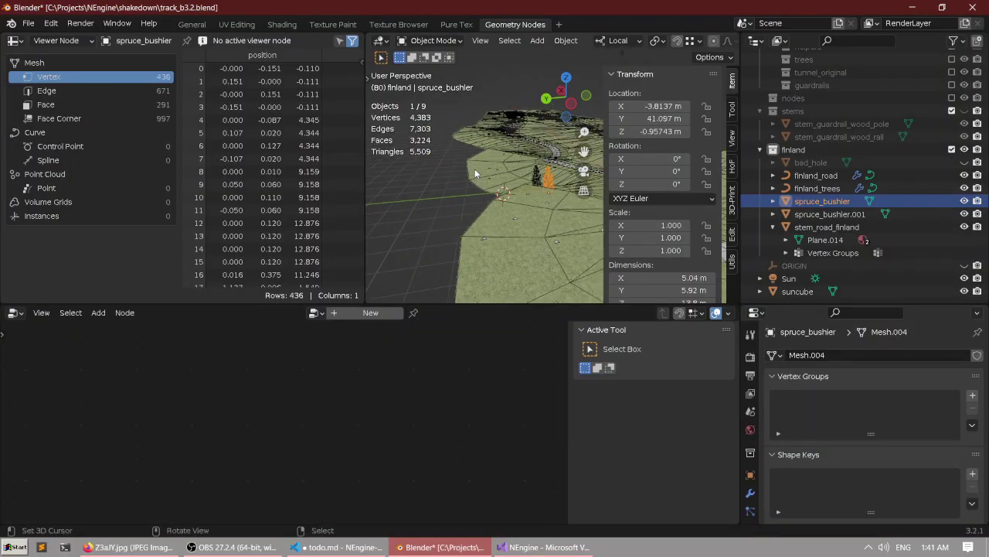
{"action": "middle_click_drag", "start_coordinate": [474, 169], "coordinate": [423, 204]}
{"action": "key", "text": "ctrl+space"}
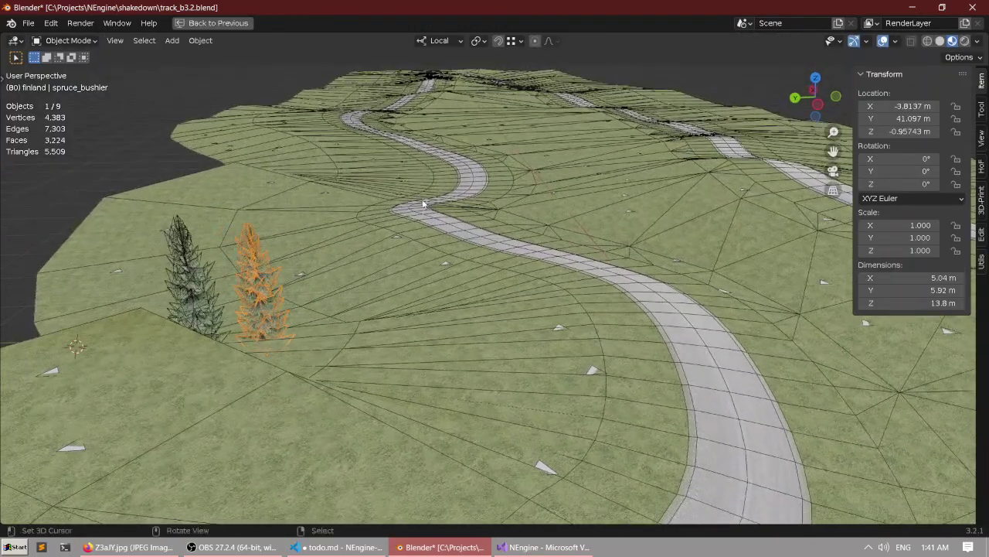
{"action": "left_click", "coordinate": [449, 262]}
{"action": "left_click", "coordinate": [446, 266], "text": "shift"}
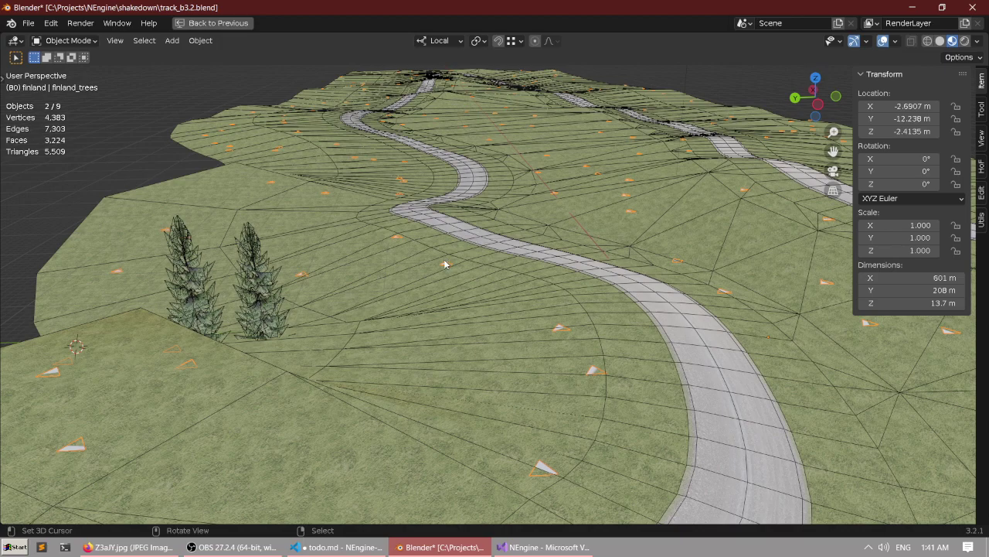
Inspect the spruce_bushier tree and the finland_road terrain by selecting each in the scene.
{"action": "scroll", "coordinate": [448, 266], "scroll_direction": "down", "scroll_amount": 3}
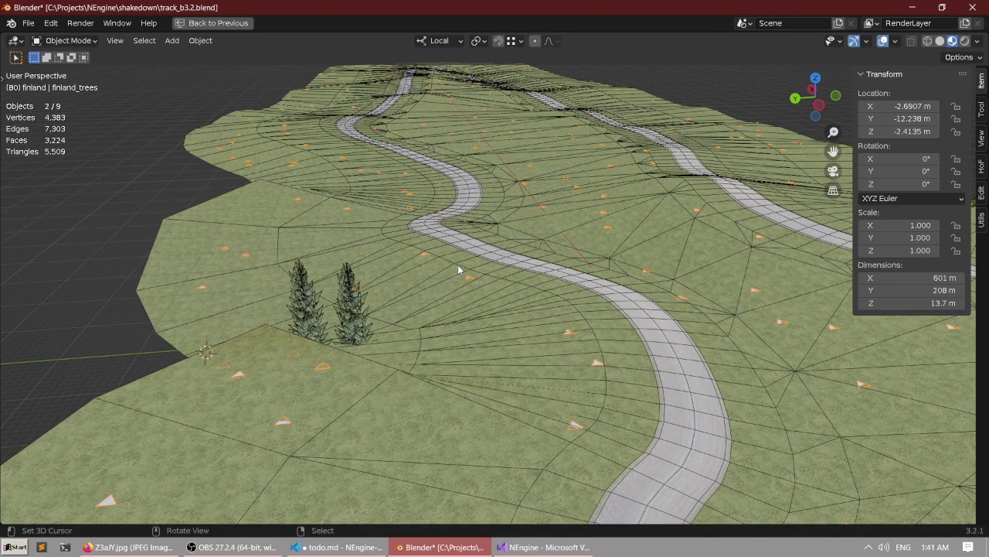
{"action": "scroll", "coordinate": [458, 269], "scroll_direction": "up", "scroll_amount": 2}
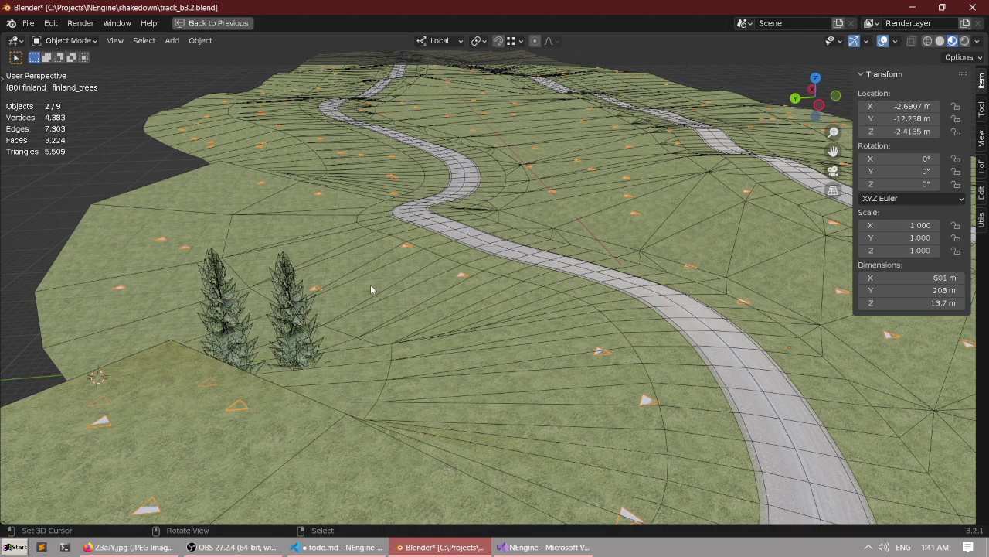
{"action": "left_click", "coordinate": [298, 307]}
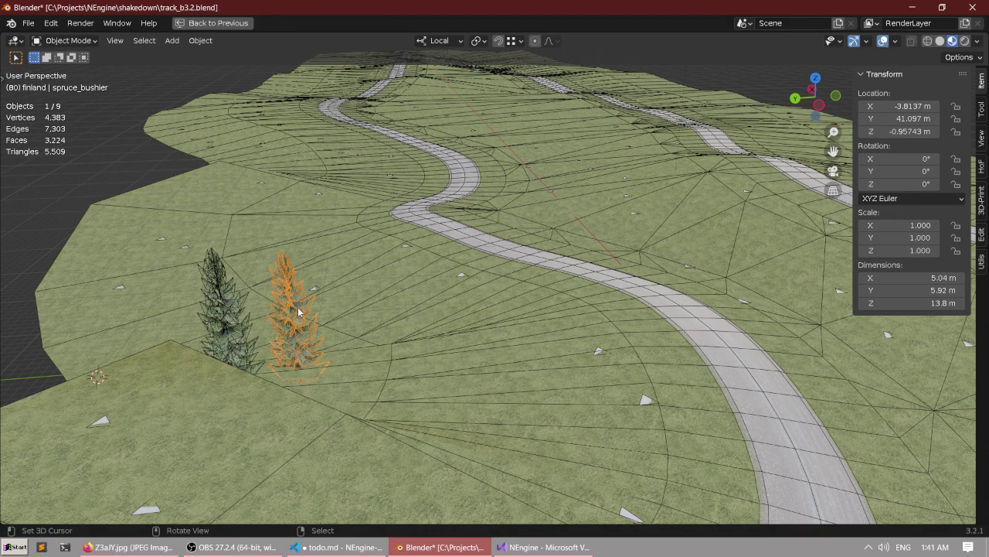
{"action": "left_click", "coordinate": [316, 306]}
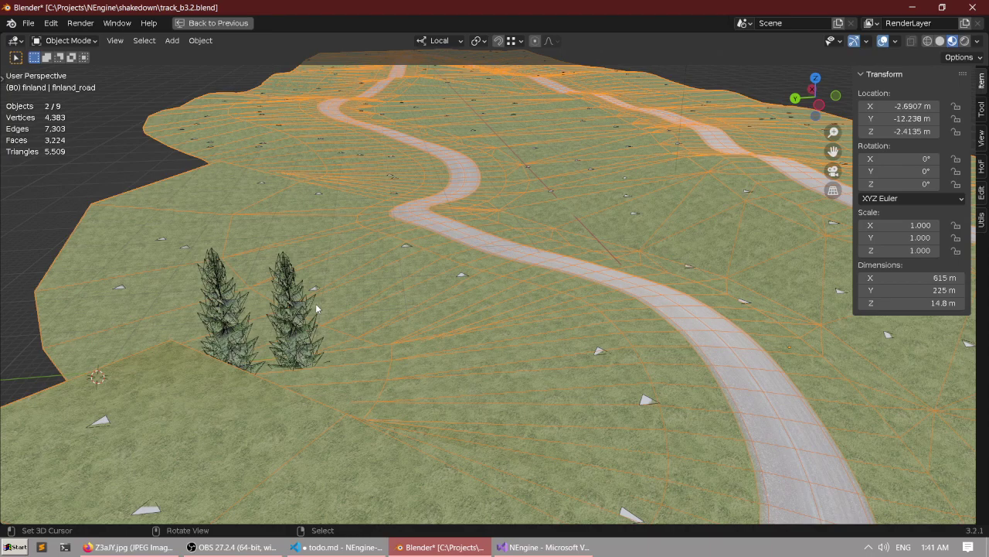
{"action": "scroll", "coordinate": [355, 230], "scroll_direction": "down", "scroll_amount": 2}
{"action": "scroll", "coordinate": [354, 227], "scroll_direction": "up", "scroll_amount": 4}
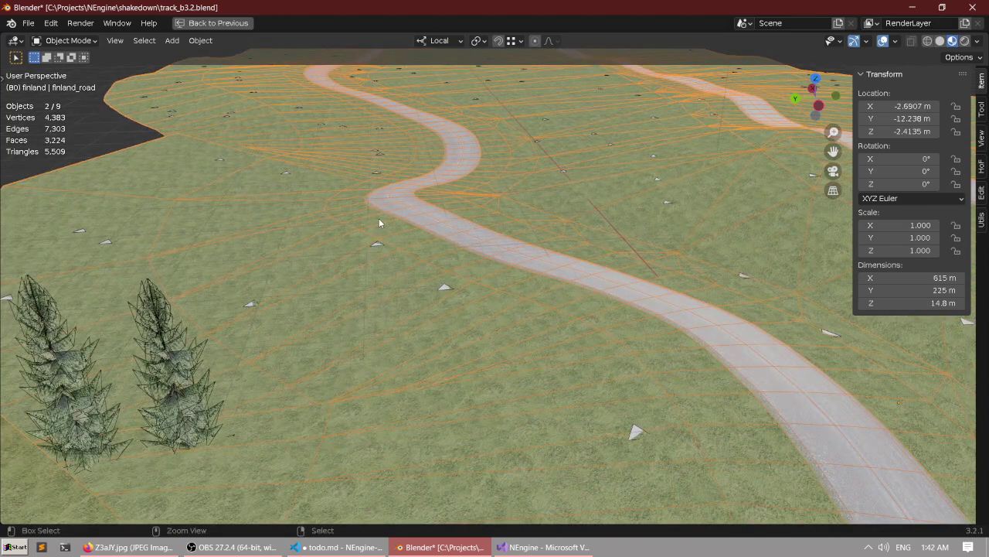
{"action": "key", "text": "ctrl+space"}
{"action": "middle_click_drag", "start_coordinate": [453, 200], "coordinate": [478, 201]}
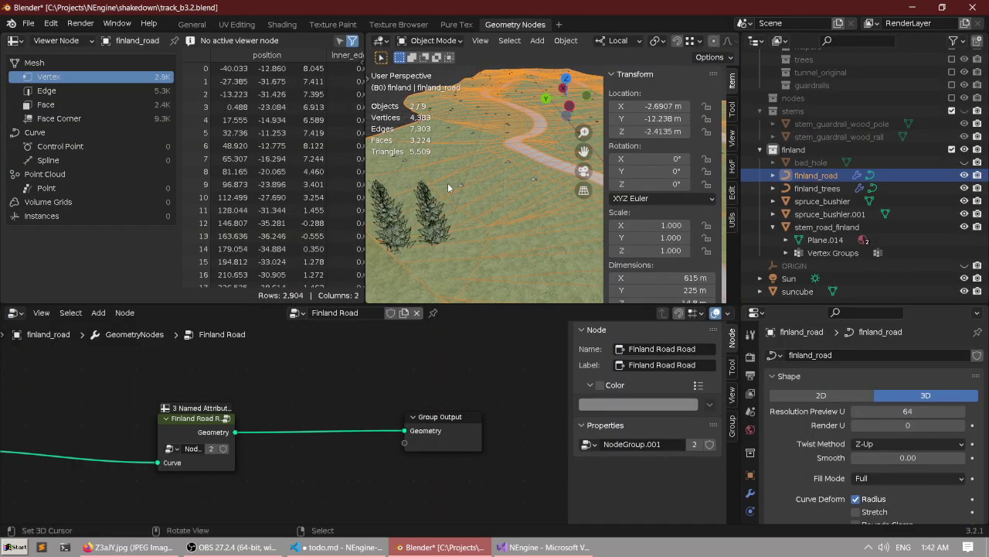
Select the finland_trees object through one of its scattered triangles and show its geometry node tree enlarged.
{"action": "right_click", "coordinate": [460, 189]}
{"action": "right_click", "coordinate": [461, 188]}
{"action": "middle_click_drag", "start_coordinate": [439, 197], "coordinate": [484, 240]}
{"action": "scroll", "coordinate": [499, 166], "scroll_direction": "up", "scroll_amount": 4}
{"action": "key", "text": "ctrl+space"}
{"action": "scroll", "coordinate": [485, 240], "scroll_direction": "up", "scroll_amount": 3}
{"action": "scroll", "coordinate": [543, 396], "scroll_direction": "down", "scroll_amount": 1}
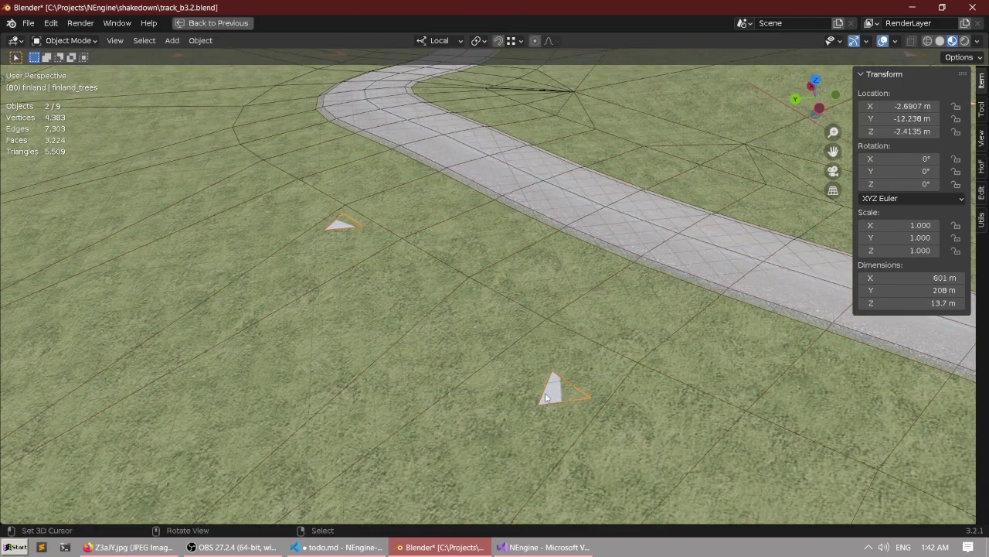
{"action": "key", "text": "ctrl+space"}
{"action": "key", "text": "Home"}
{"action": "key", "text": "ctrl+space"}
Examine the Finland Road Trees node chain from the group input through both node groups to the output.
{"action": "middle_click_drag", "start_coordinate": [297, 395], "coordinate": [400, 364]}
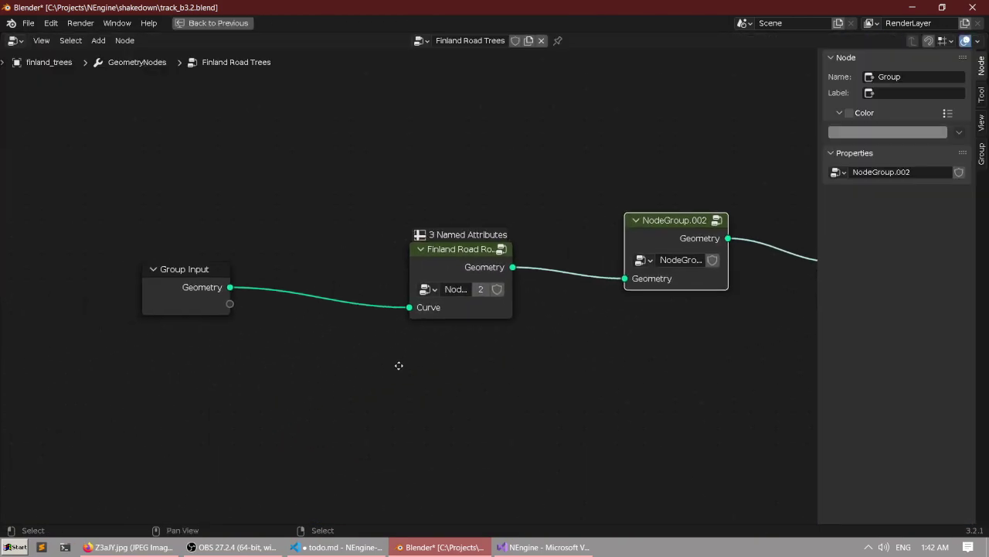
{"action": "scroll", "coordinate": [387, 317], "scroll_direction": "up", "scroll_amount": 5}
{"action": "middle_click_drag", "start_coordinate": [433, 299], "coordinate": [537, 349]}
{"action": "scroll", "coordinate": [400, 309], "scroll_direction": "up", "scroll_amount": 2}
{"action": "middle_click_drag", "start_coordinate": [341, 292], "coordinate": [493, 306]}
{"action": "scroll", "coordinate": [588, 313], "scroll_direction": "down", "scroll_amount": 3}
{"action": "middle_click_drag", "start_coordinate": [665, 327], "coordinate": [289, 318]}
{"action": "scroll", "coordinate": [289, 317], "scroll_direction": "up", "scroll_amount": 1}
{"action": "scroll", "coordinate": [407, 327], "scroll_direction": "right", "scroll_amount": 3, "text": "ctrl"}
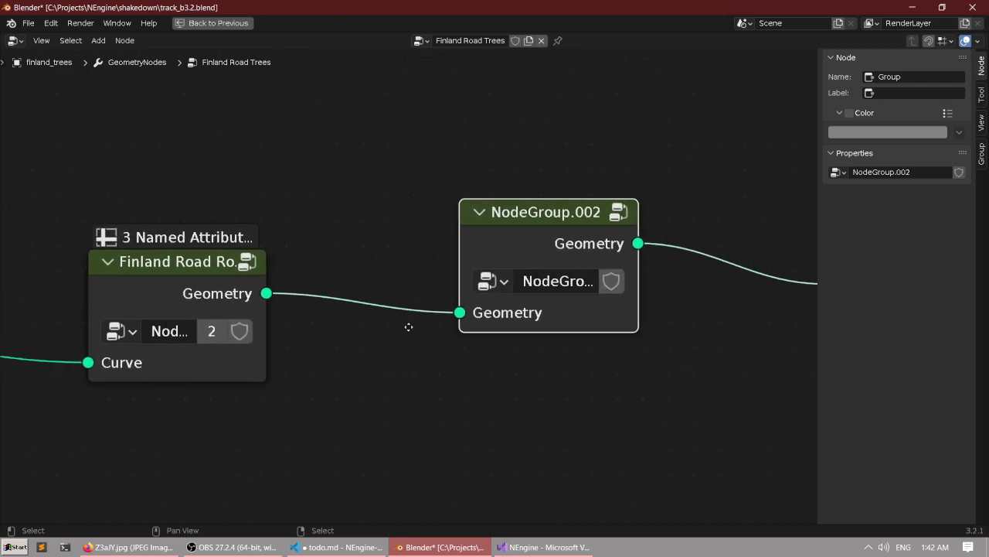
{"action": "scroll", "coordinate": [364, 326], "scroll_direction": "down", "scroll_amount": 2}
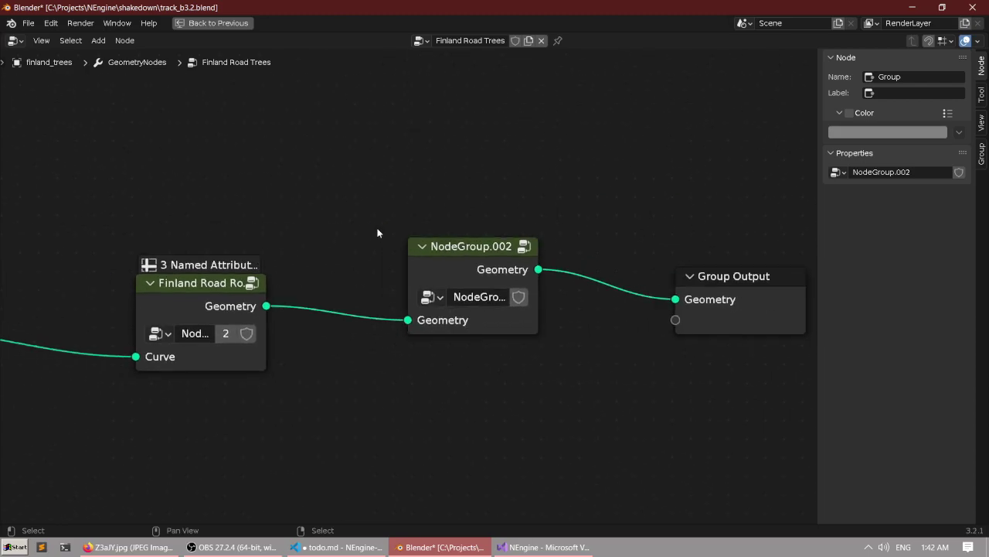
Open NodeGroup.002 and examine how its nodes separate the geometry, distribute points and instance objects on them.
{"action": "left_click", "coordinate": [534, 246]}
{"action": "left_click", "coordinate": [520, 246]}
{"action": "scroll", "coordinate": [519, 249], "scroll_direction": "down", "scroll_amount": 3}
{"action": "middle_click_drag", "start_coordinate": [512, 300], "coordinate": [438, 236]}
{"action": "middle_click_drag", "start_coordinate": [297, 361], "coordinate": [464, 229]}
{"action": "scroll", "coordinate": [463, 267], "scroll_direction": "down", "scroll_amount": 4}
{"action": "middle_click_drag", "start_coordinate": [463, 280], "coordinate": [526, 250]}
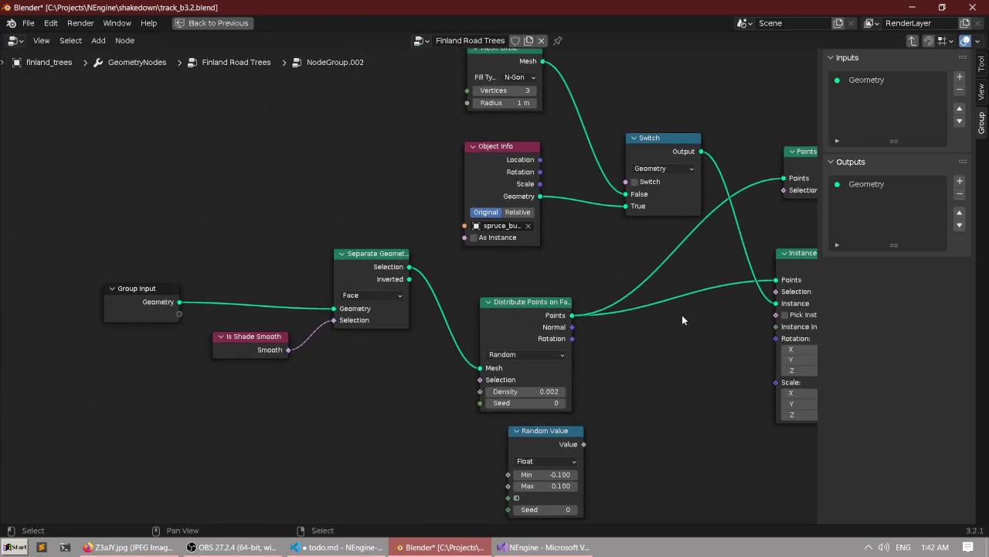
{"action": "middle_click_drag", "start_coordinate": [793, 325], "coordinate": [400, 310]}
{"action": "scroll", "coordinate": [402, 312], "scroll_direction": "up", "scroll_amount": 3}
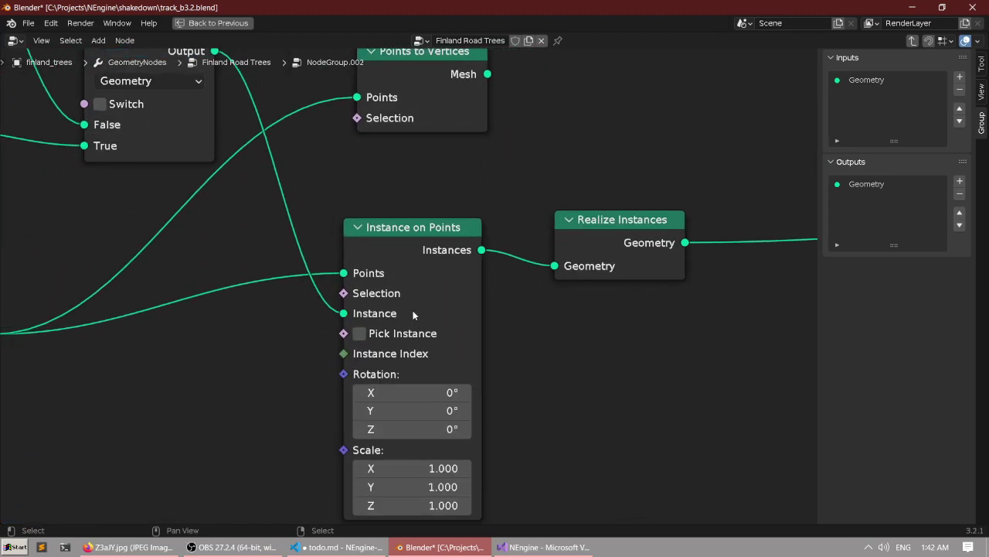
{"action": "scroll", "coordinate": [413, 316], "scroll_direction": "down", "scroll_amount": 1}
{"action": "middle_click_drag", "start_coordinate": [260, 225], "coordinate": [377, 300]}
{"action": "scroll", "coordinate": [376, 300], "scroll_direction": "down", "scroll_amount": 4}
{"action": "middle_click_drag", "start_coordinate": [141, 323], "coordinate": [489, 343]}
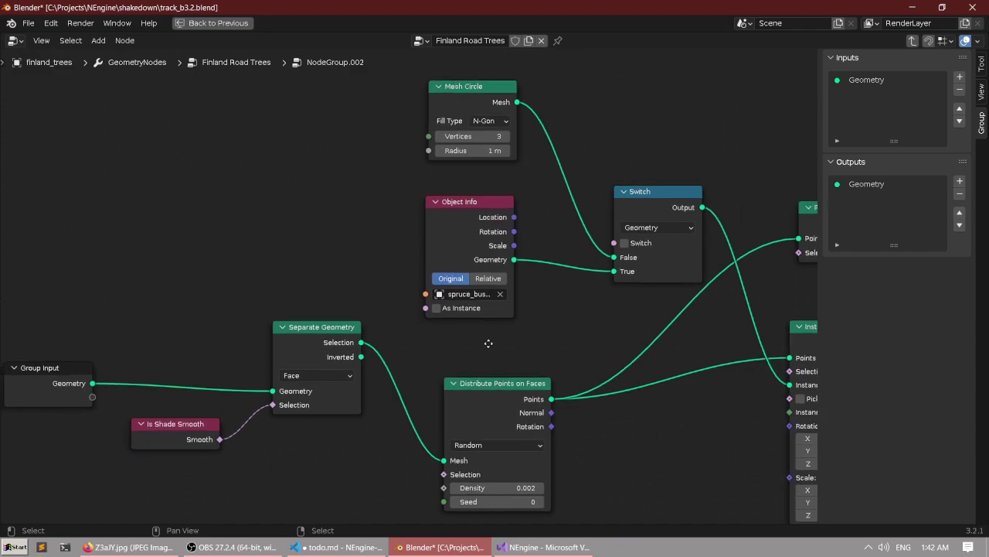
{"action": "middle_click_drag", "start_coordinate": [489, 343], "coordinate": [248, 345]}
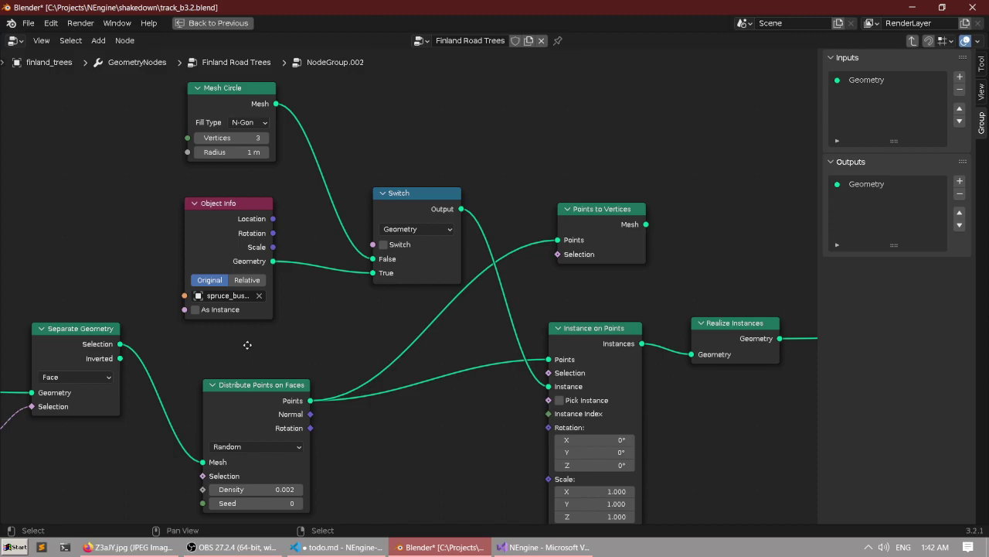
{"action": "scroll", "coordinate": [418, 255], "scroll_direction": "down", "scroll_amount": 3}
{"action": "middle_click_drag", "start_coordinate": [418, 254], "coordinate": [610, 175]}
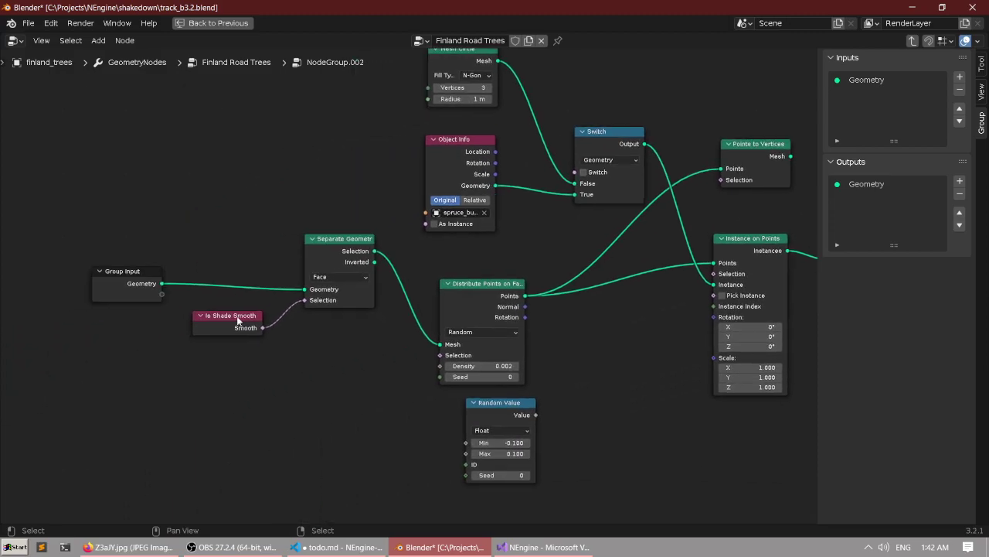
Set the Density of the Distribute Points on Faces node to 0.1 and view the scatter across the terrain.
{"action": "middle_click_drag", "start_coordinate": [358, 255], "coordinate": [378, 241]}
{"action": "scroll", "coordinate": [453, 309], "scroll_direction": "up", "scroll_amount": 4}
{"action": "middle_click_drag", "start_coordinate": [453, 309], "coordinate": [450, 312]}
{"action": "scroll", "coordinate": [495, 347], "scroll_direction": "up", "scroll_amount": 6}
{"action": "middle_click_drag", "start_coordinate": [494, 347], "coordinate": [381, 306]}
{"action": "scroll", "coordinate": [381, 306], "scroll_direction": "up", "scroll_amount": 2}
{"action": "key", "text": "ctrl+space"}
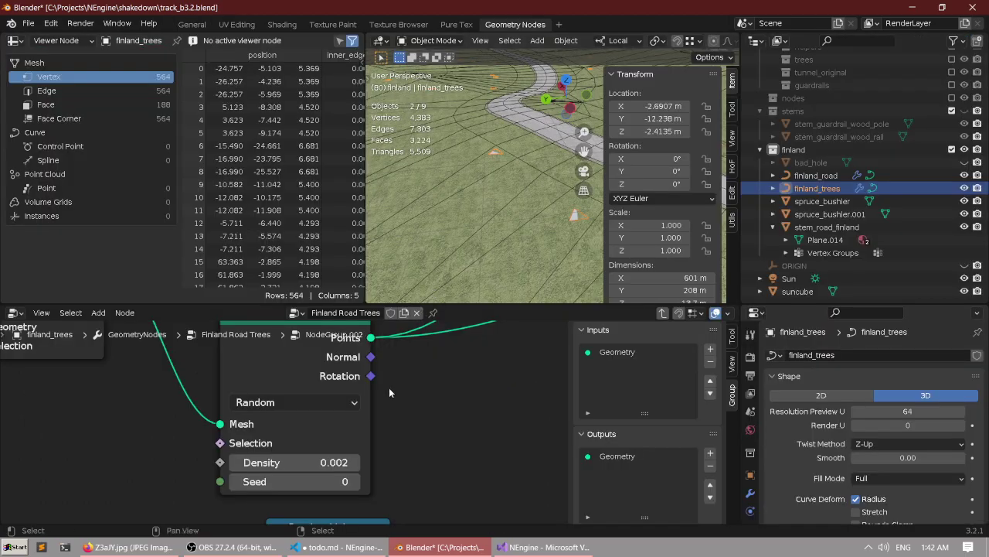
{"action": "scroll", "coordinate": [388, 393], "scroll_direction": "up", "scroll_amount": 1}
{"action": "mouse_move", "coordinate": [302, 459]}
{"action": "left_mouse_down"}
{"action": "mouse_move", "coordinate": [333, 459]}
{"action": "mouse_move", "coordinate": [286, 459]}
{"action": "mouse_move", "coordinate": [332, 459]}
{"action": "mouse_move", "coordinate": [301, 459]}
{"action": "left_mouse_up"}
{"action": "left_click", "coordinate": [302, 459]}
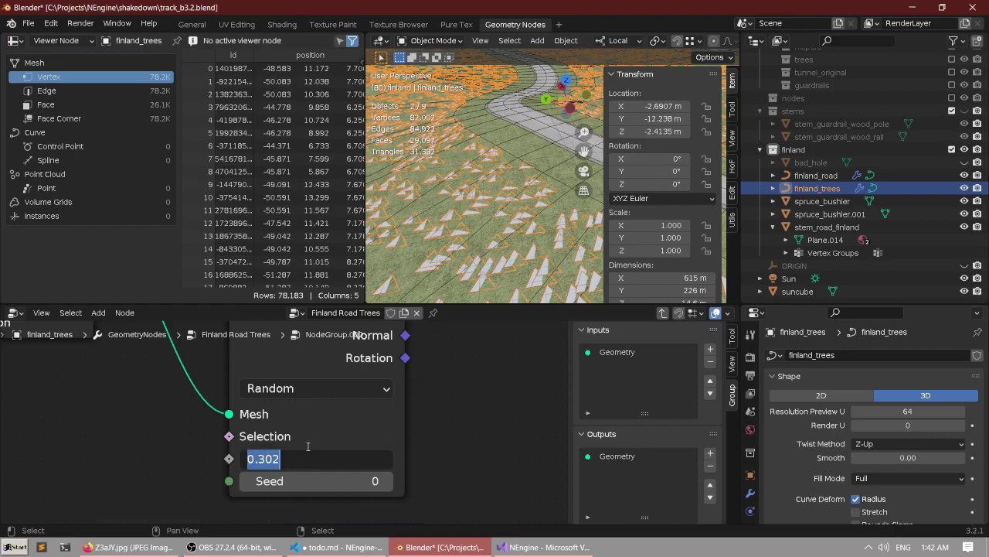
{"action": "key", "text": "Return"}
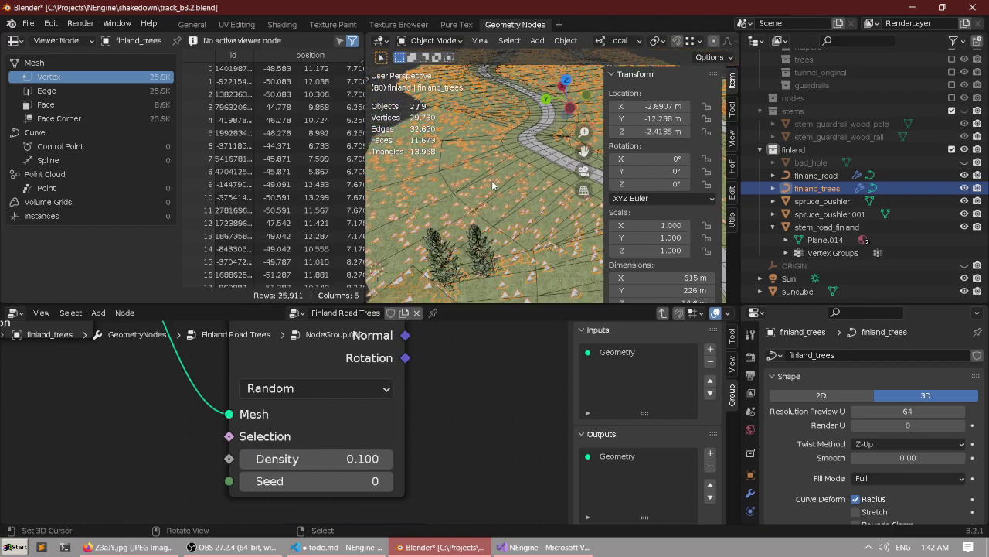
{"action": "key", "text": "ctrl+space"}
{"action": "middle_click_drag", "start_coordinate": [489, 157], "coordinate": [481, 186]}
{"action": "middle_click_drag", "start_coordinate": [481, 185], "coordinate": [479, 248], "text": "shift"}
{"action": "scroll", "coordinate": [469, 221], "scroll_direction": "down", "scroll_amount": 1}
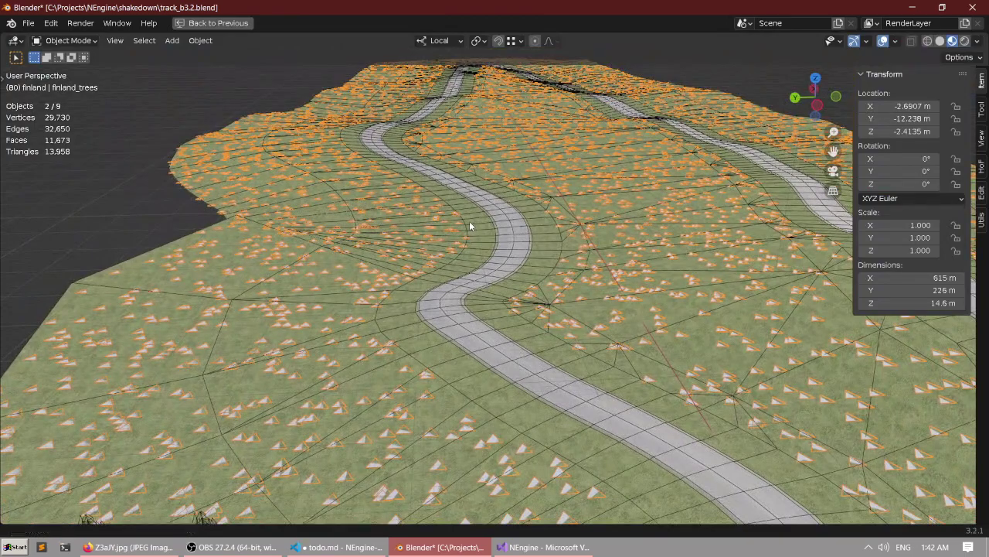
Set the Density of Distribute Points on Faces to 0.04 and check the scatter along the road.
{"action": "key", "text": "ctrl+space"}
{"action": "left_click", "coordinate": [347, 453]}
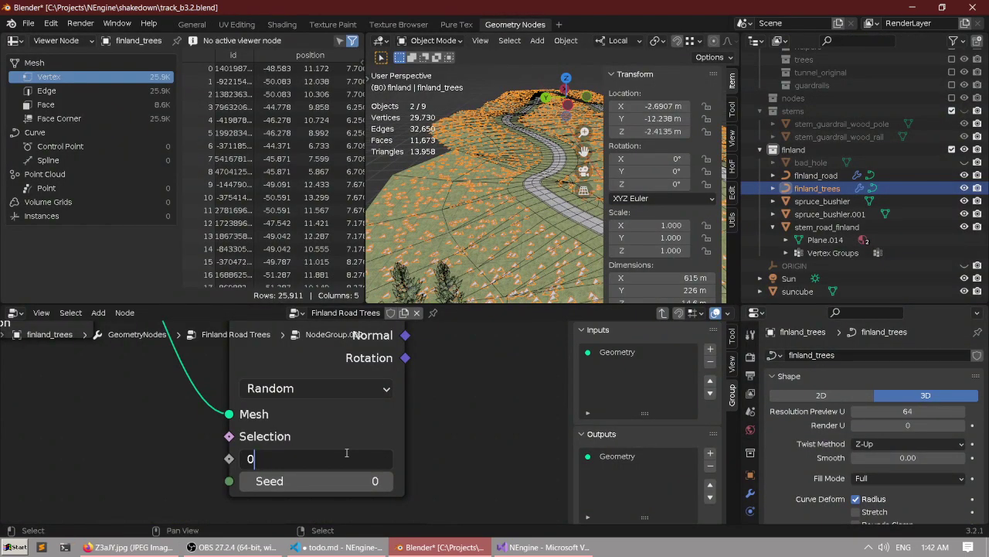
{"action": "key", "text": "Return"}
{"action": "left_click", "coordinate": [340, 456]}
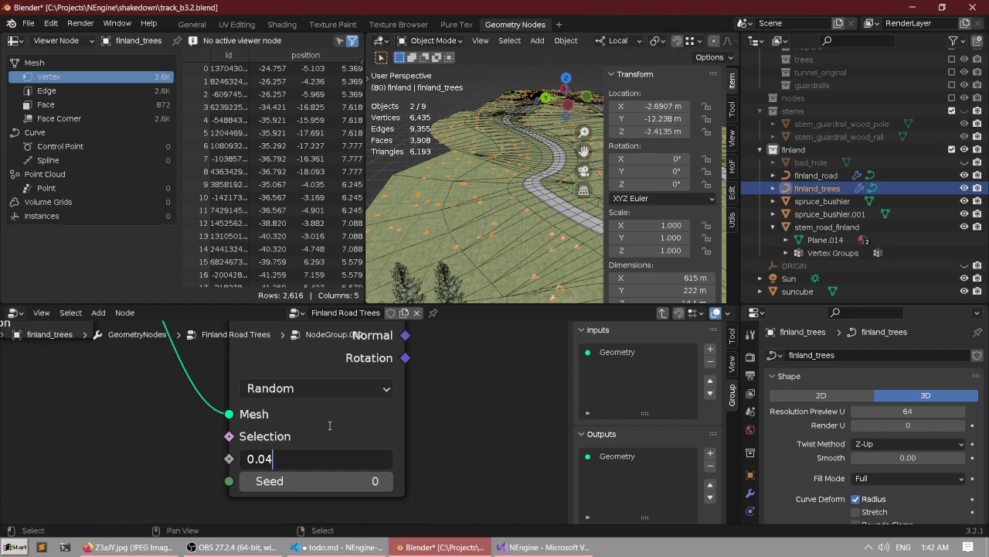
{"action": "type", "text": "0.04"}
{"action": "key", "text": "Return"}
{"action": "key", "text": "ctrl+space"}
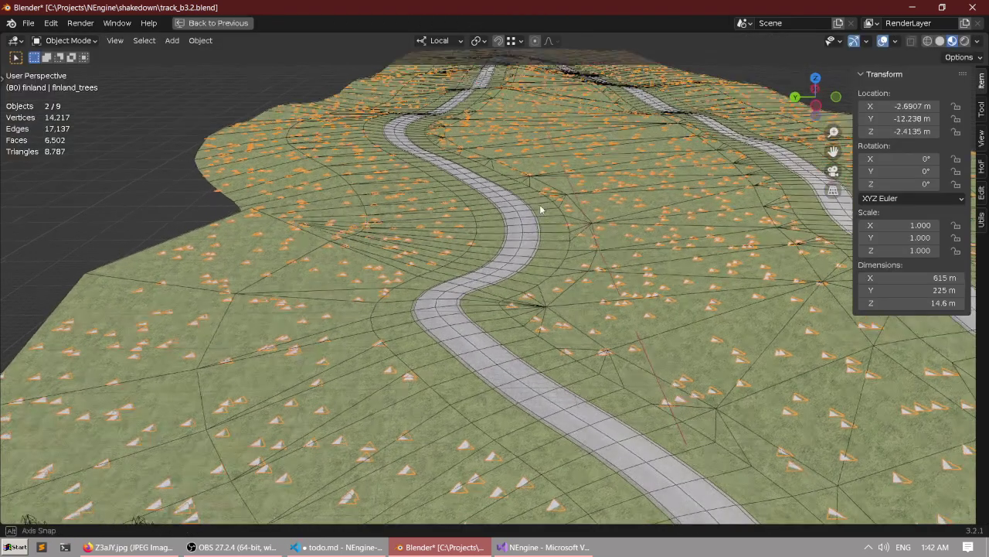
{"action": "middle_click_drag", "start_coordinate": [541, 209], "coordinate": [415, 256]}
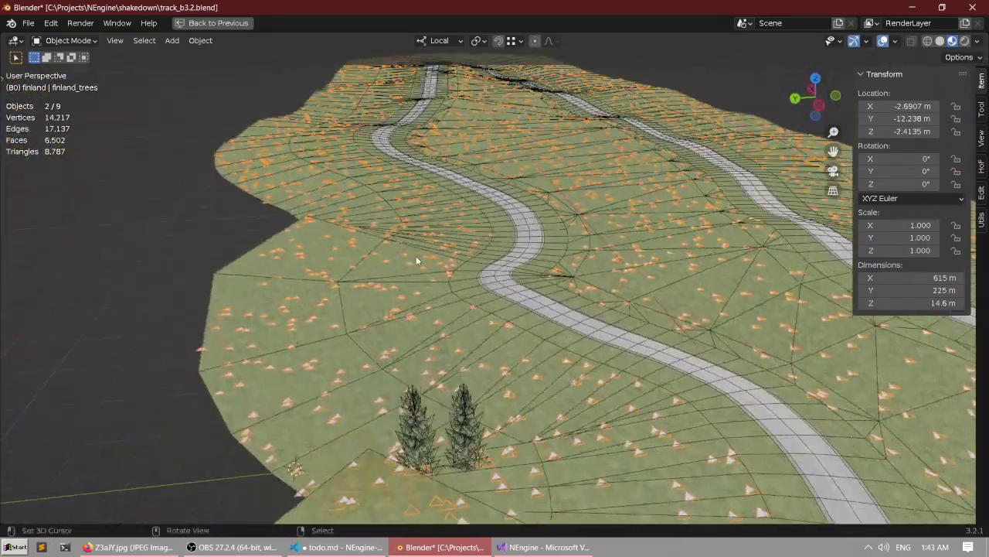
{"action": "key", "text": "ctrl+space"}
{"action": "scroll", "coordinate": [421, 388], "scroll_direction": "down", "scroll_amount": 3}
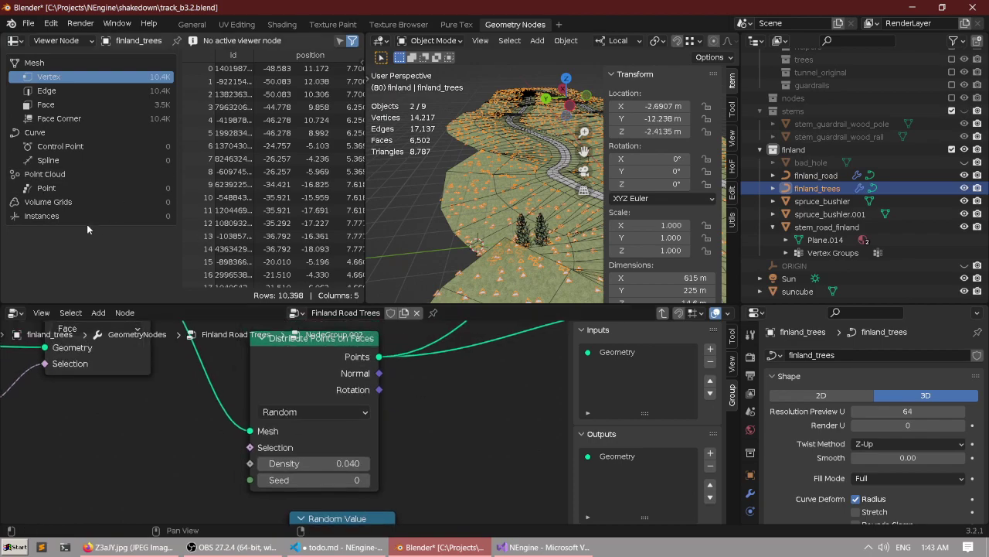
Compare the face and vertex data of finland_trees in the spreadsheet.
{"action": "left_click", "coordinate": [90, 104]}
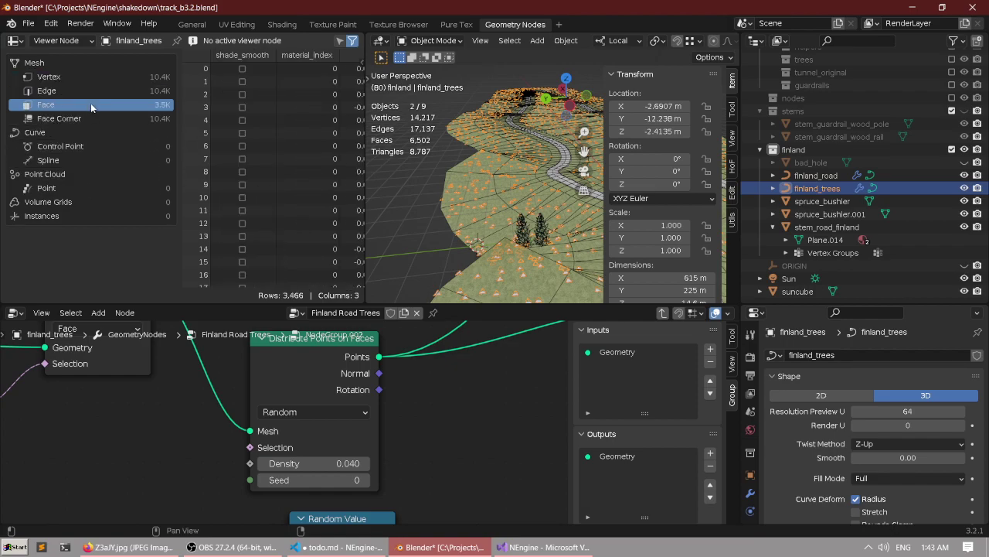
{"action": "left_click", "coordinate": [107, 77]}
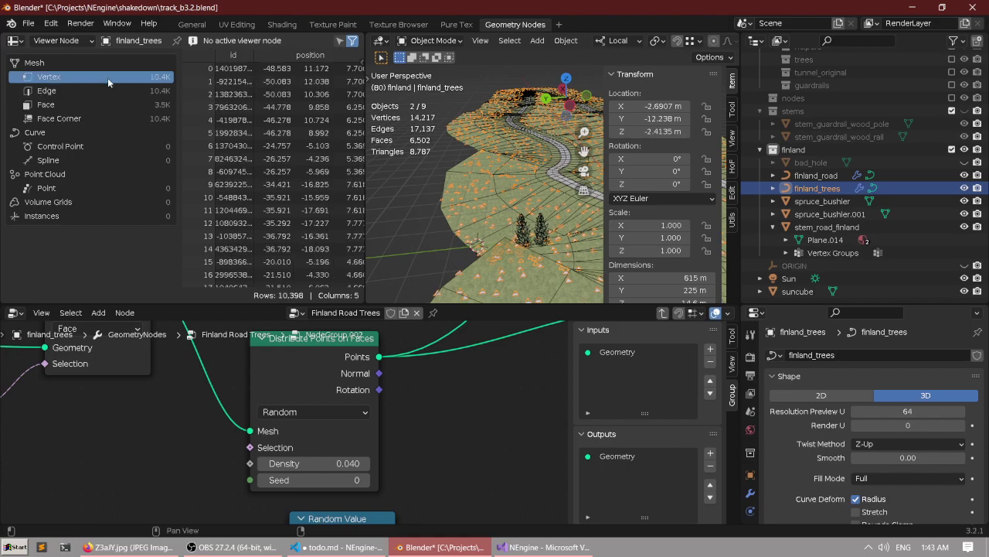
{"action": "left_click", "coordinate": [108, 104]}
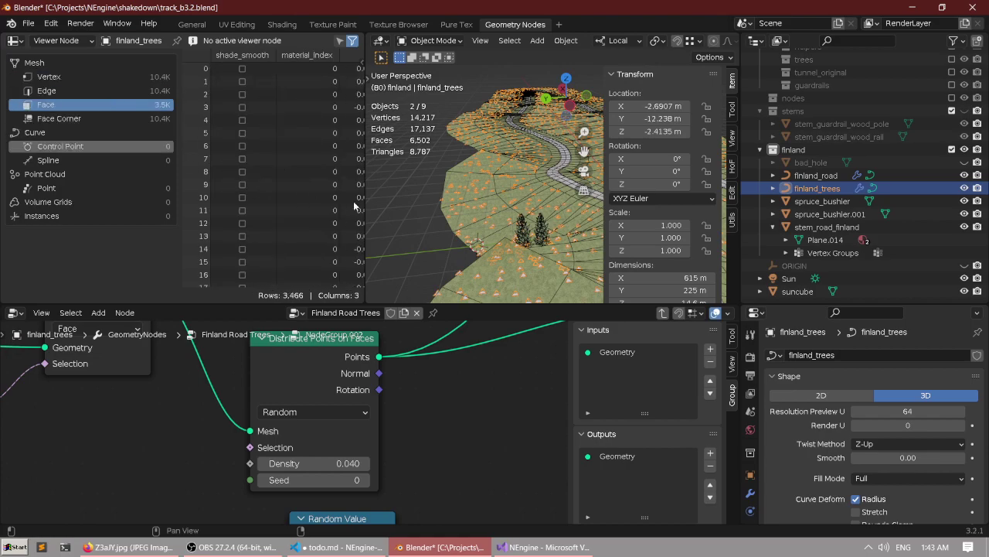
{"action": "middle_click_drag", "start_coordinate": [386, 202], "coordinate": [454, 223]}
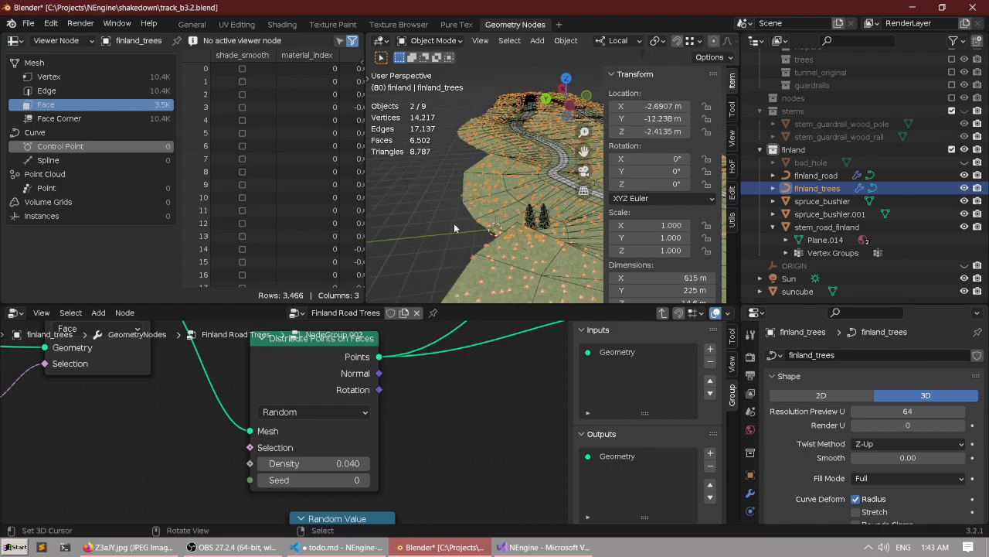
{"action": "left_click", "coordinate": [412, 186]}
{"action": "middle_click_drag", "start_coordinate": [412, 186], "coordinate": [448, 202]}
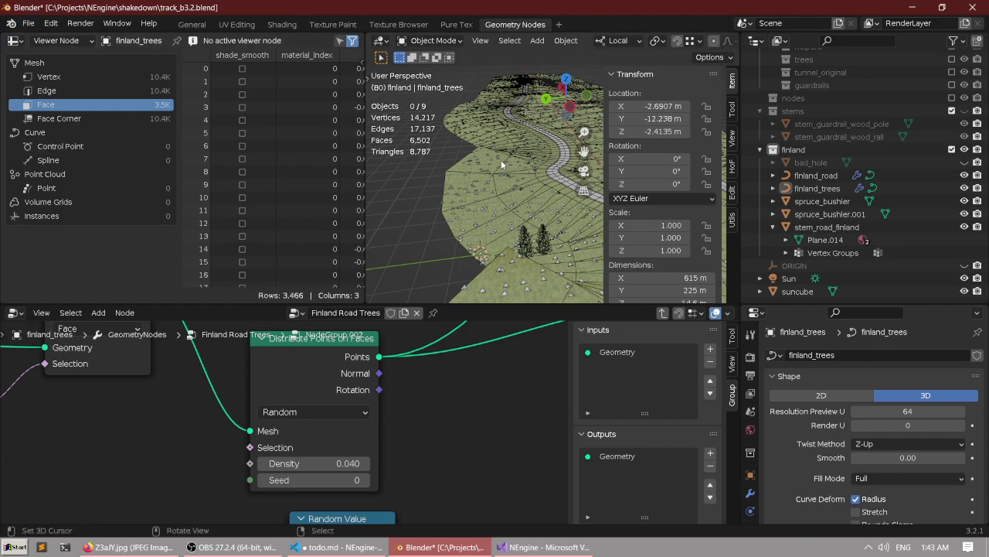
{"action": "key", "text": "ctrl+z"}
{"action": "key", "text": "ctrl+z"}
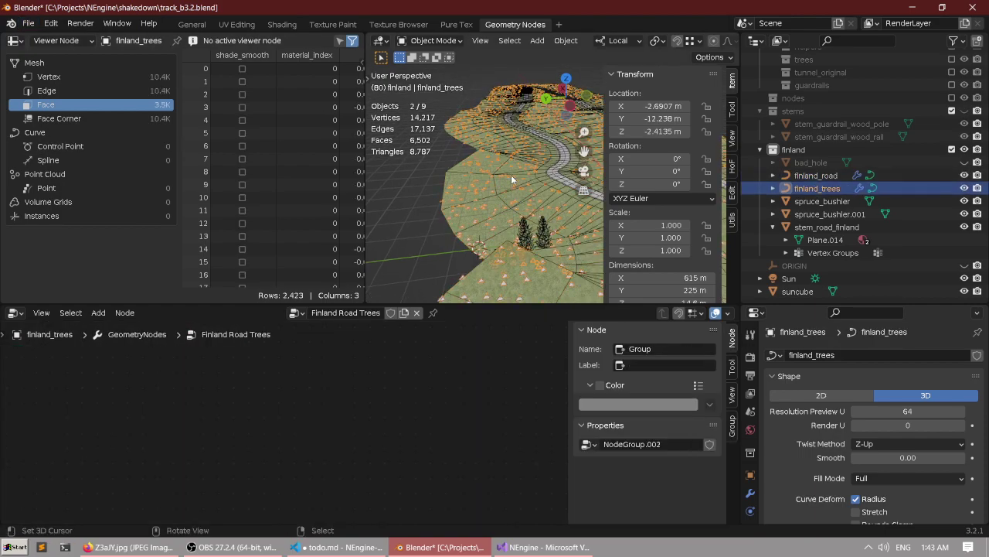
Switch to Visual Studio and look through main.cpp from the scene setup to the loop that duplicates spruces at the finland_trees vertices.
{"action": "left_click", "coordinate": [545, 547]}
{"action": "scroll", "coordinate": [467, 348], "scroll_direction": "up", "scroll_amount": 14}
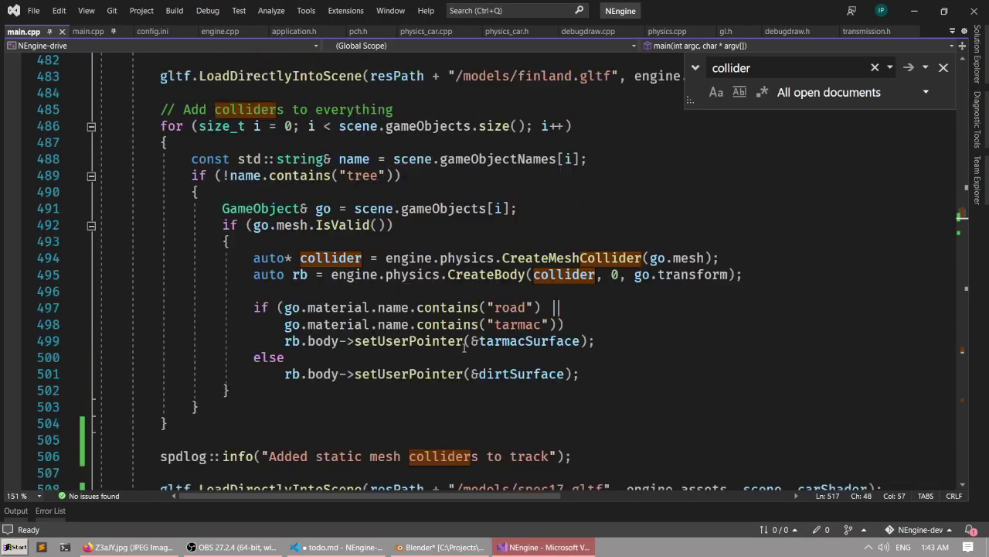
{"action": "scroll", "coordinate": [467, 344], "scroll_direction": "up", "scroll_amount": 17}
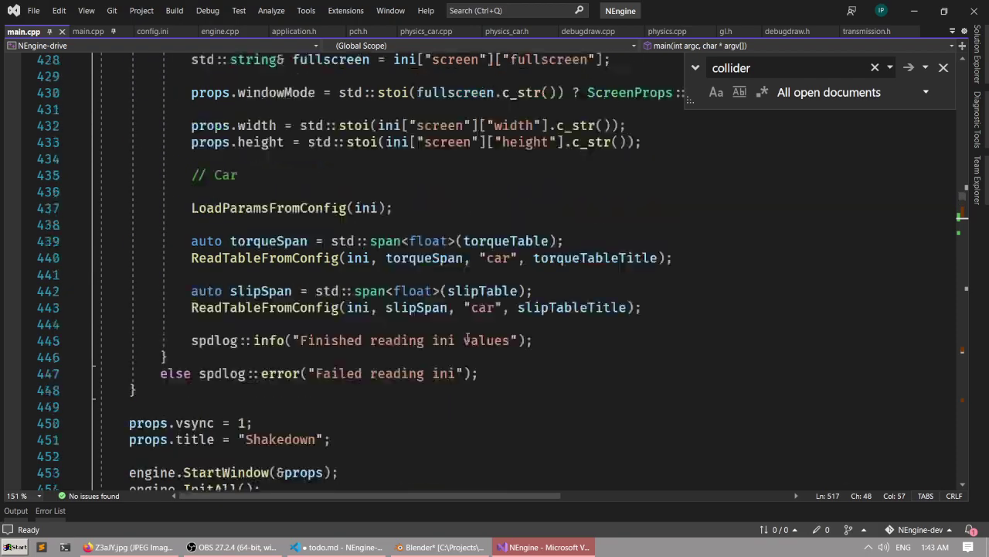
{"action": "scroll", "coordinate": [467, 337], "scroll_direction": "up", "scroll_amount": 9}
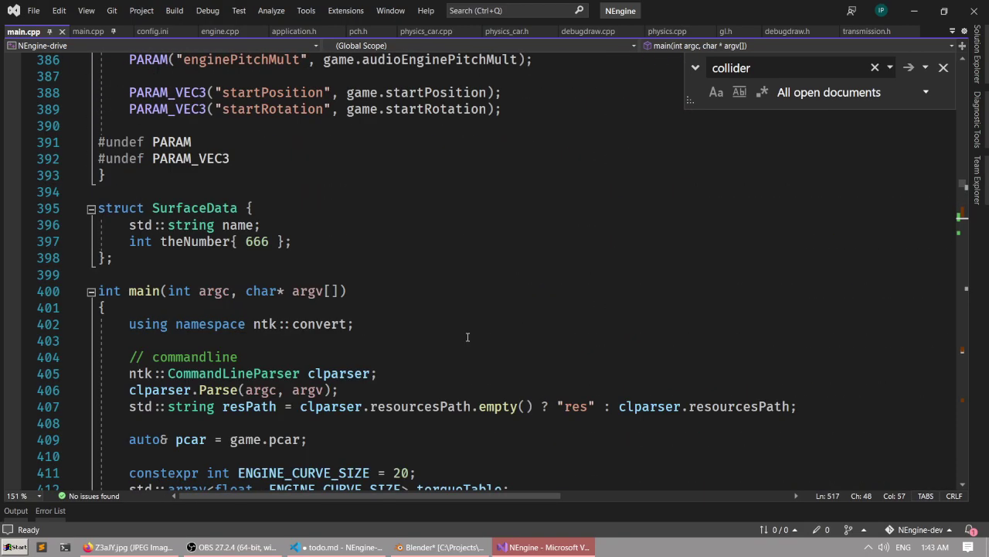
{"action": "scroll", "coordinate": [467, 337], "scroll_direction": "down", "scroll_amount": 12}
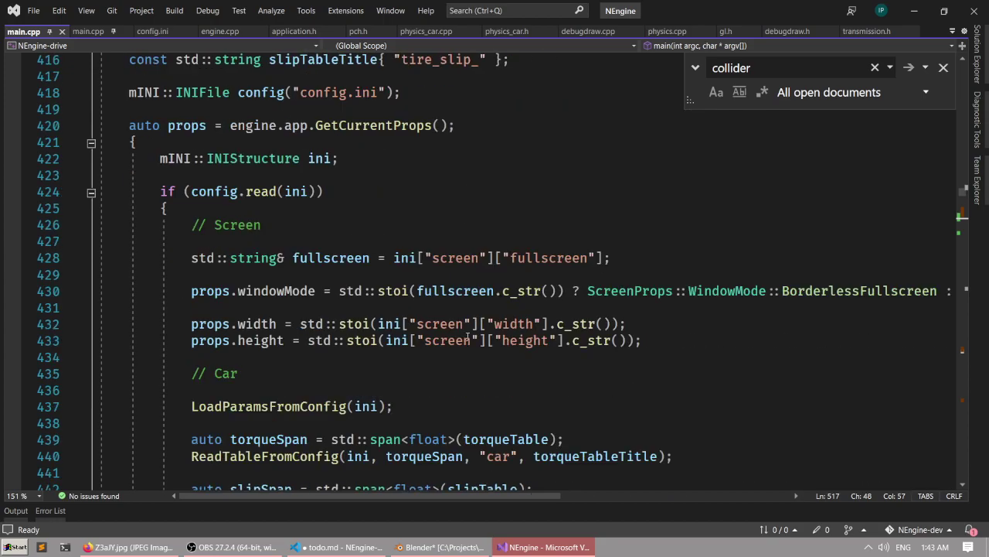
{"action": "scroll", "coordinate": [467, 337], "scroll_direction": "down", "scroll_amount": 9}
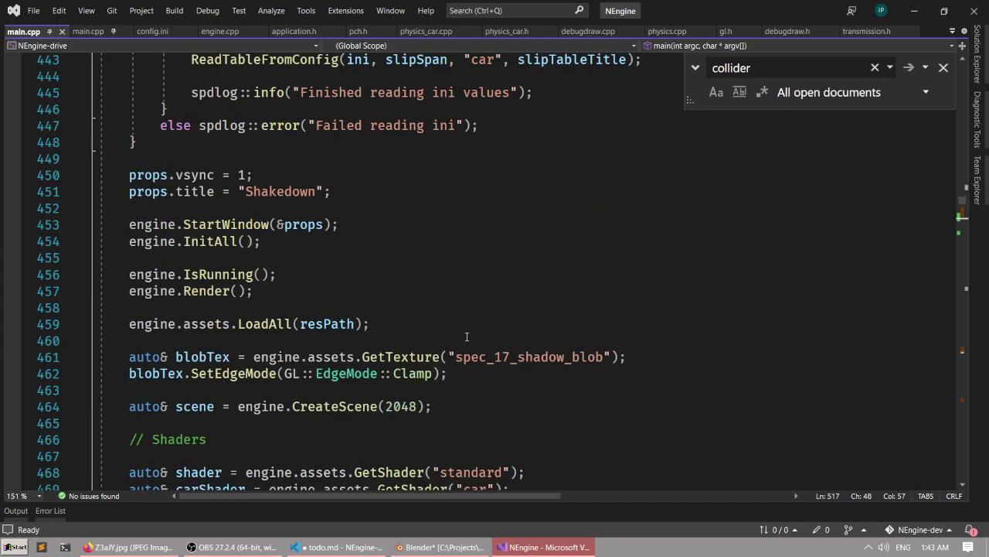
{"action": "scroll", "coordinate": [467, 337], "scroll_direction": "down", "scroll_amount": 2}
{"action": "scroll", "coordinate": [467, 337], "scroll_direction": "up", "scroll_amount": 5}
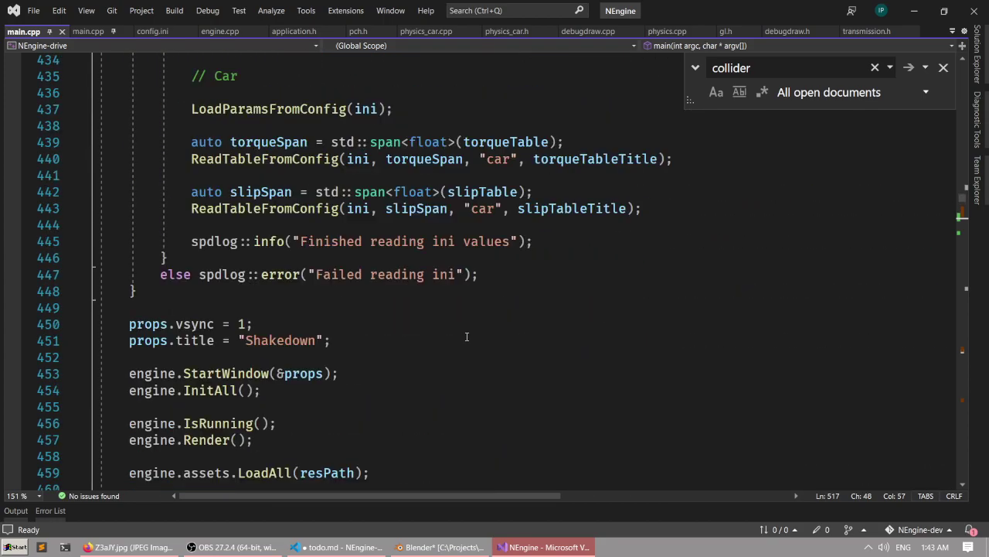
{"action": "scroll", "coordinate": [467, 337], "scroll_direction": "up", "scroll_amount": 4}
{"action": "scroll", "coordinate": [467, 337], "scroll_direction": "up", "scroll_amount": 2}
{"action": "scroll", "coordinate": [467, 337], "scroll_direction": "down", "scroll_amount": 20}
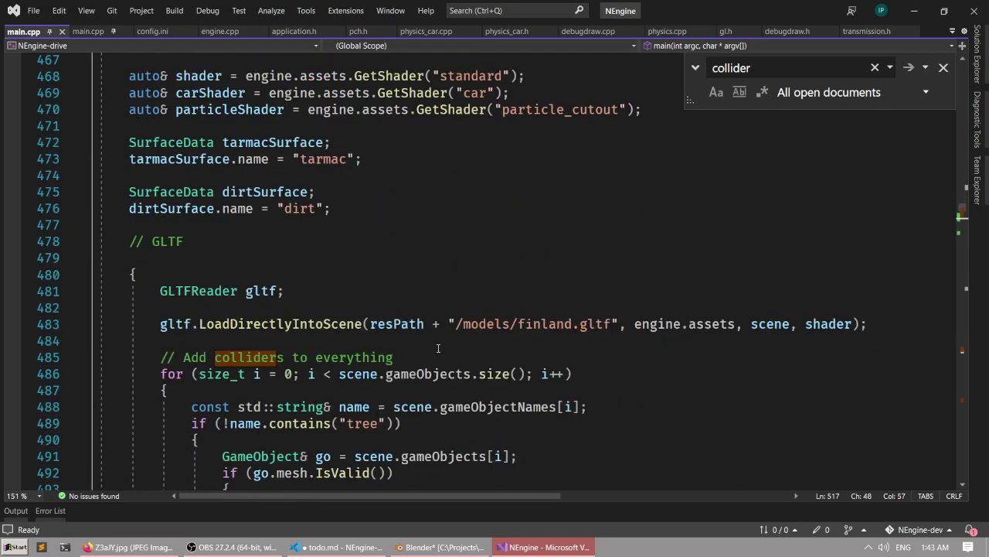
{"action": "scroll", "coordinate": [439, 347], "scroll_direction": "up", "scroll_amount": 4}
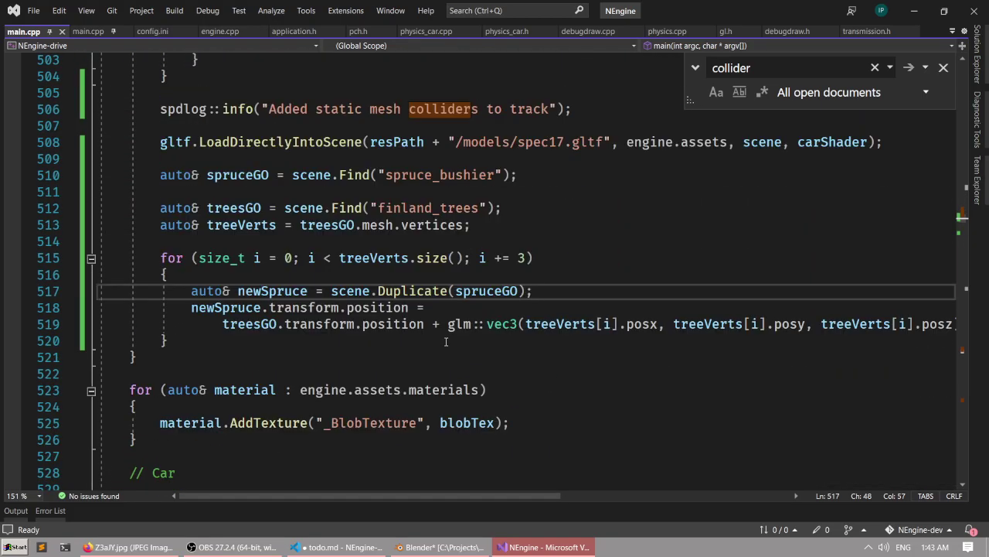
Go to the definition of Scene's Duplicate, follow it to Create, and examine how game objects are created.
{"action": "right_click", "coordinate": [401, 292]}
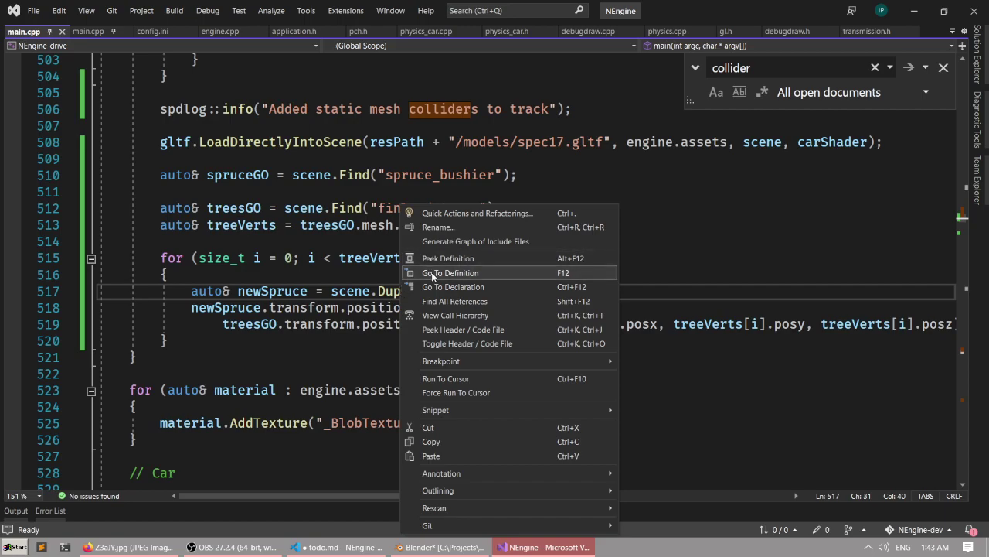
{"action": "left_click", "coordinate": [432, 273]}
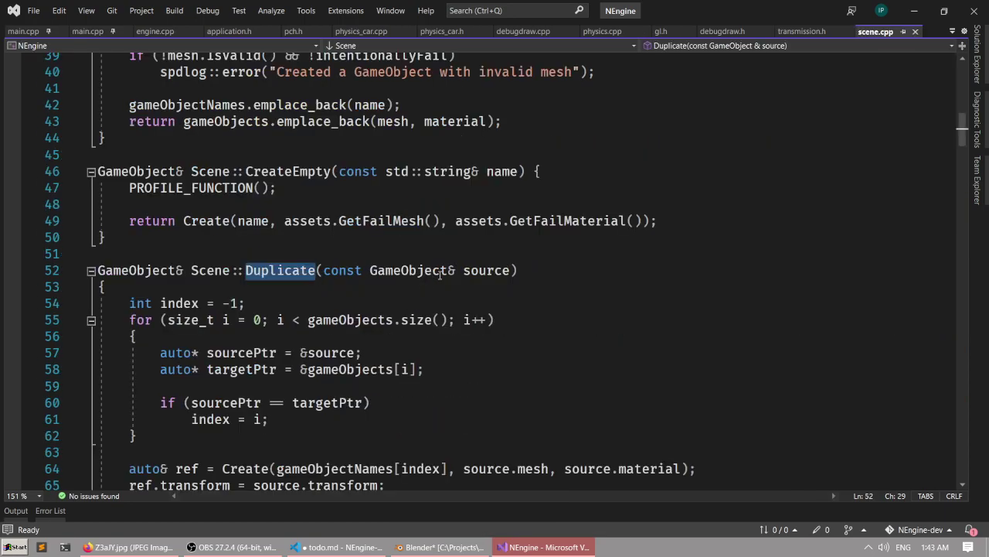
{"action": "scroll", "coordinate": [439, 273], "scroll_direction": "down", "scroll_amount": 2}
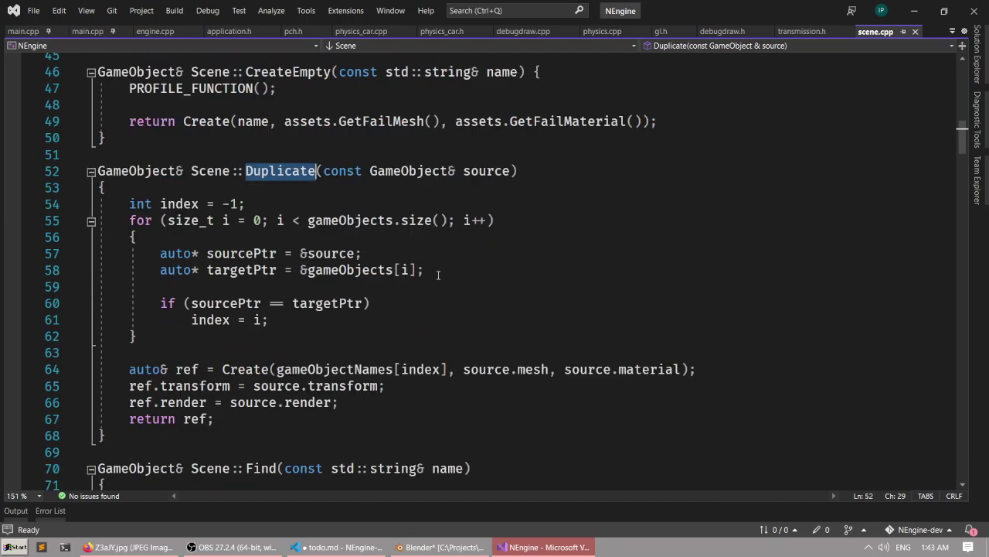
{"action": "right_click", "coordinate": [256, 370]}
{"action": "left_click", "coordinate": [282, 269]}
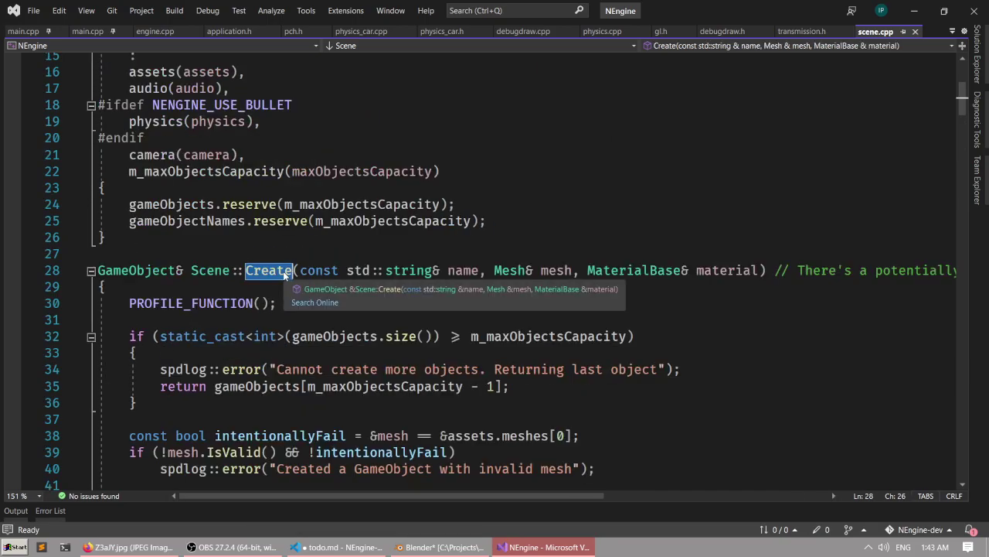
{"action": "scroll", "coordinate": [266, 312], "scroll_direction": "down", "scroll_amount": 3}
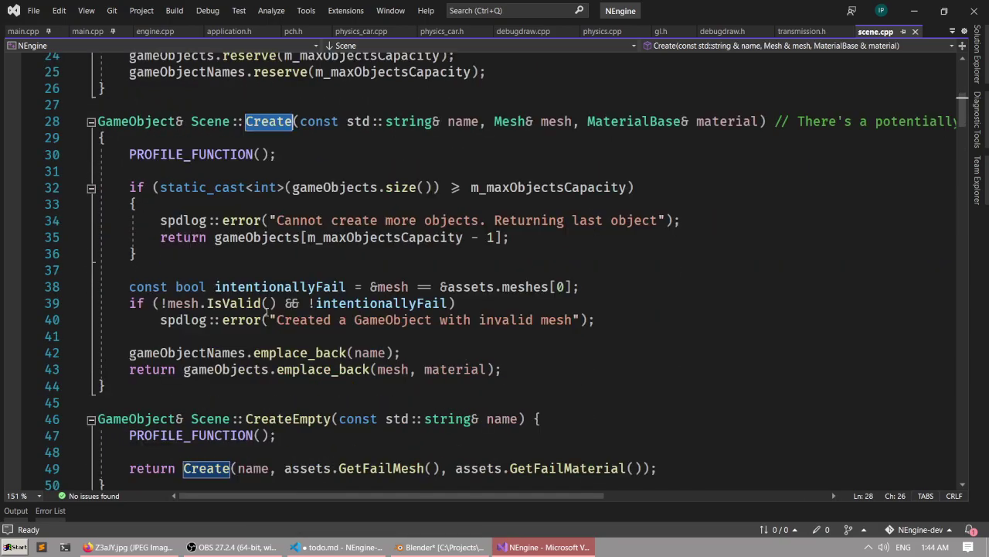
{"action": "scroll", "coordinate": [266, 312], "scroll_direction": "up", "scroll_amount": 1}
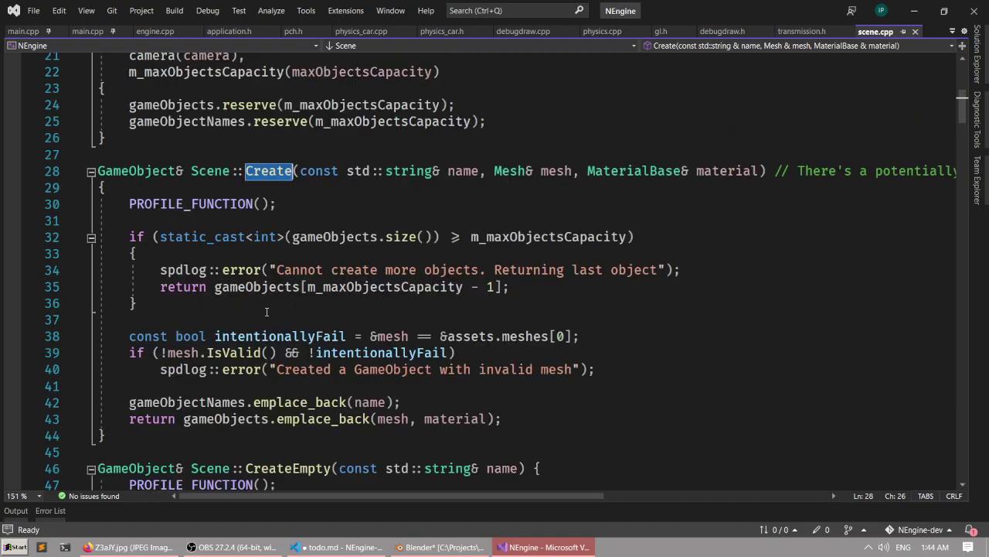
Open the definition of m_maxObjectsCapacity and examine how scene.h declares the object capacity and the Scene constructor.
{"action": "left_click", "coordinate": [485, 237]}
{"action": "right_click", "coordinate": [485, 236]}
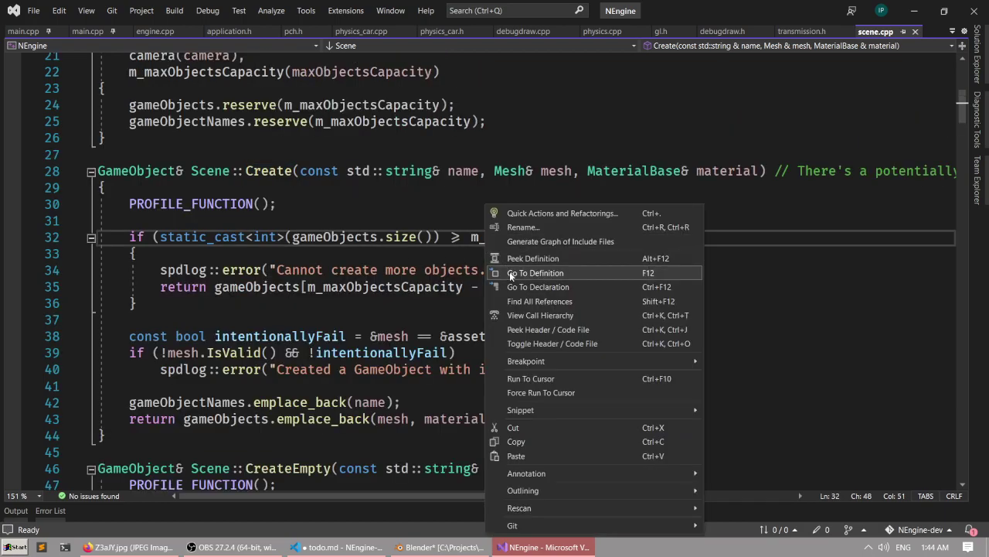
{"action": "left_click", "coordinate": [508, 269]}
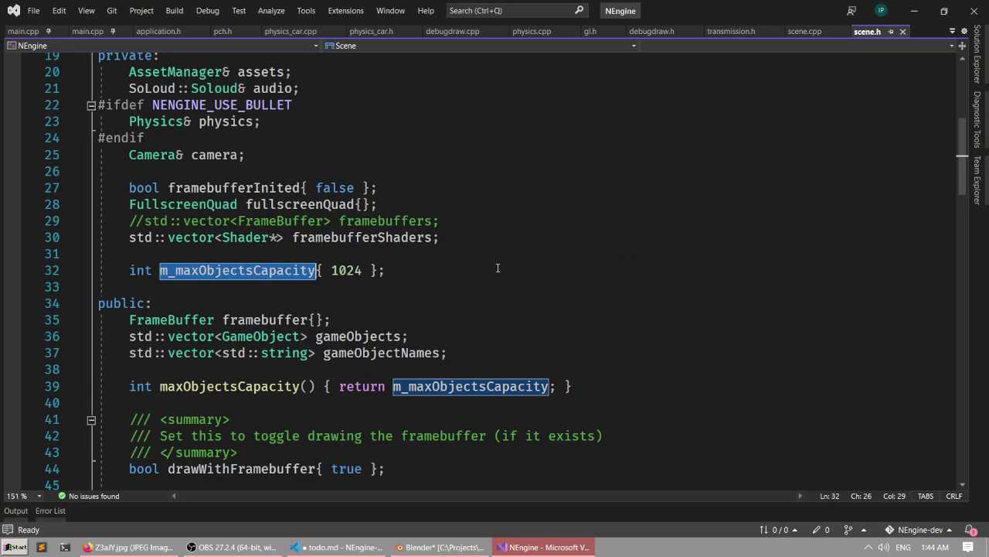
{"action": "scroll", "coordinate": [498, 268], "scroll_direction": "down", "scroll_amount": 1}
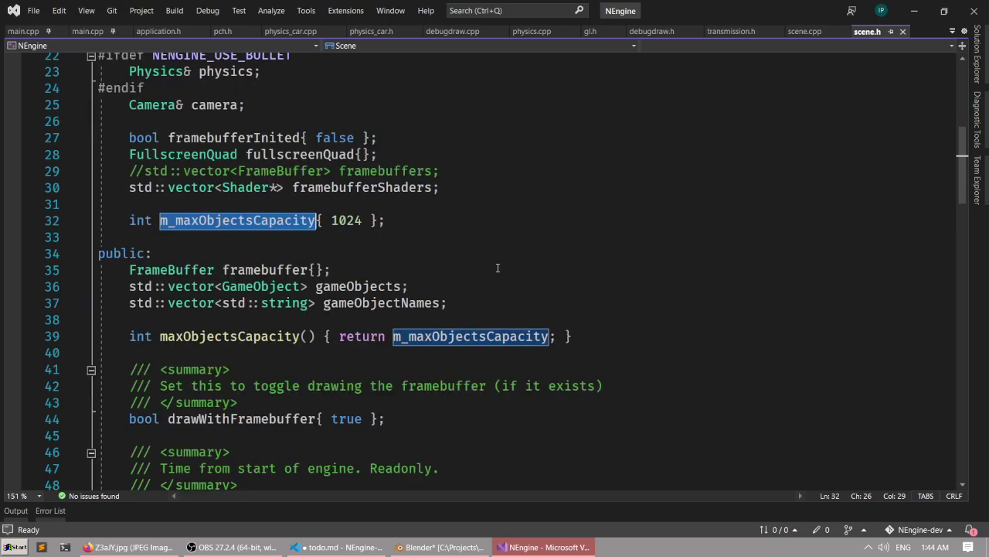
{"action": "scroll", "coordinate": [496, 267], "scroll_direction": "down", "scroll_amount": 1}
{"action": "scroll", "coordinate": [496, 266], "scroll_direction": "down", "scroll_amount": 9}
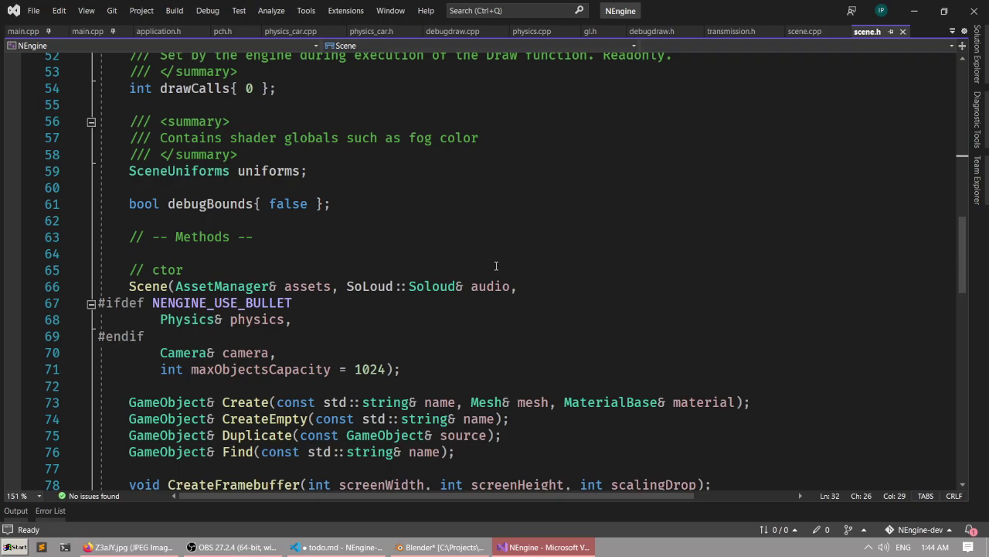
{"action": "scroll", "coordinate": [496, 266], "scroll_direction": "up", "scroll_amount": 5}
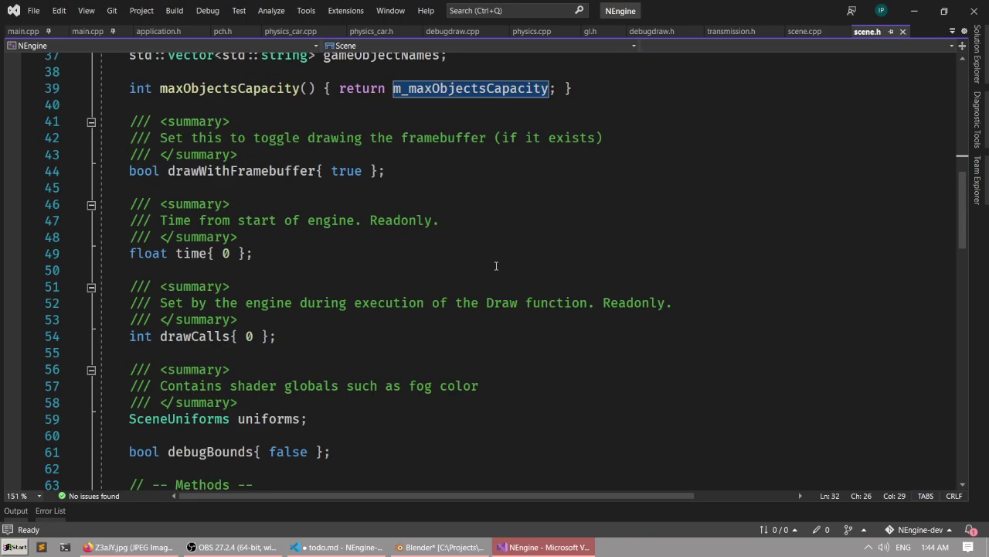
{"action": "scroll", "coordinate": [497, 266], "scroll_direction": "up", "scroll_amount": 3}
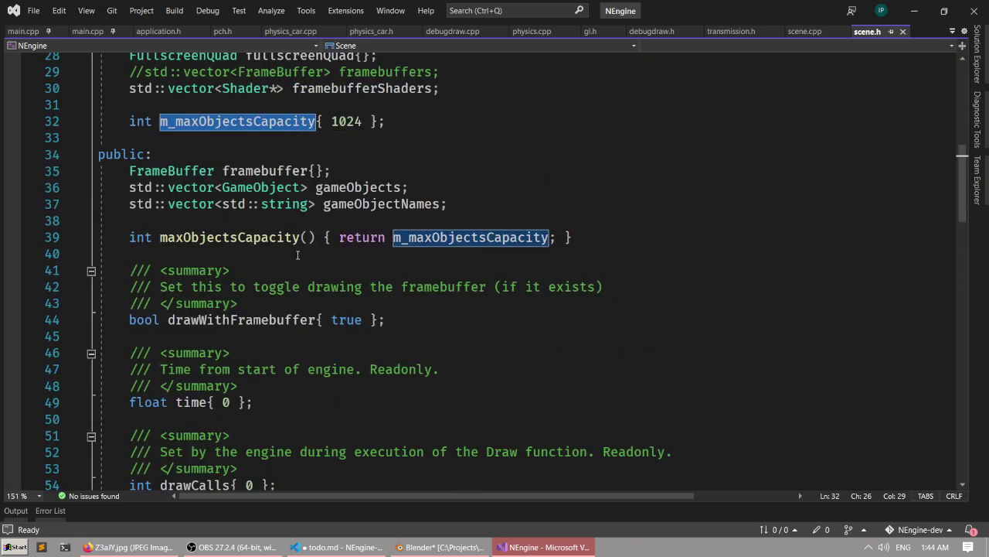
{"action": "scroll", "coordinate": [363, 267], "scroll_direction": "down", "scroll_amount": 16}
{"action": "scroll", "coordinate": [366, 265], "scroll_direction": "up", "scroll_amount": 20}
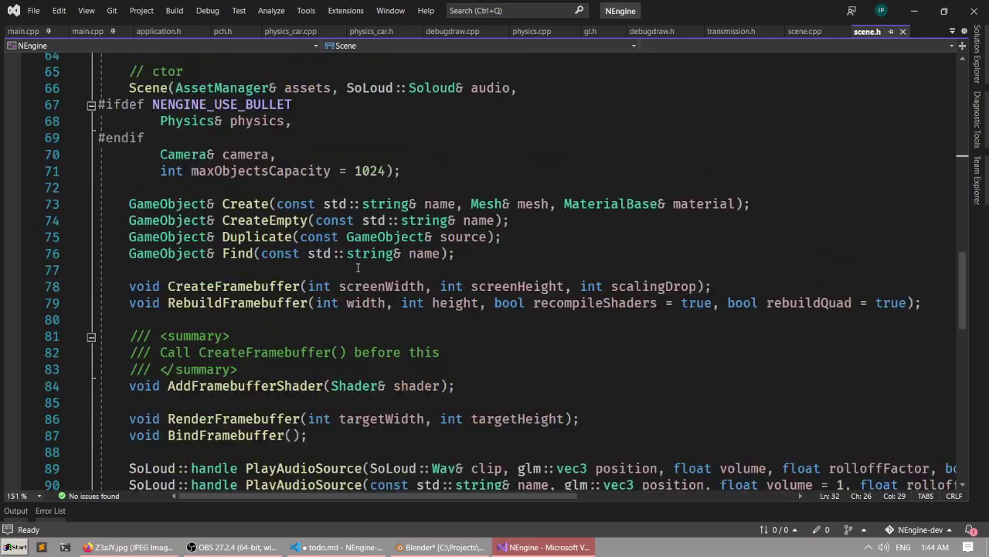
{"action": "scroll", "coordinate": [334, 263], "scroll_direction": "down", "scroll_amount": 4}
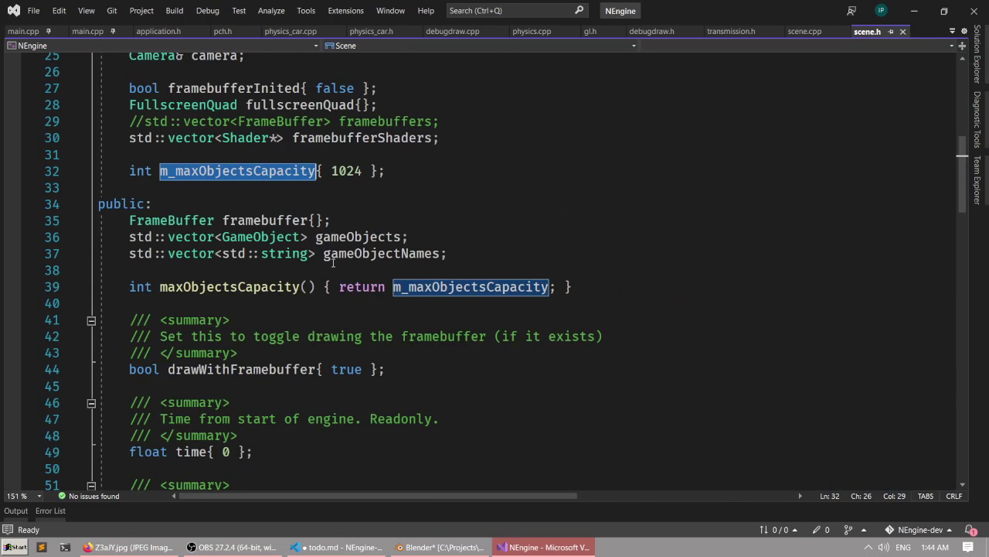
{"action": "scroll", "coordinate": [333, 263], "scroll_direction": "down", "scroll_amount": 11}
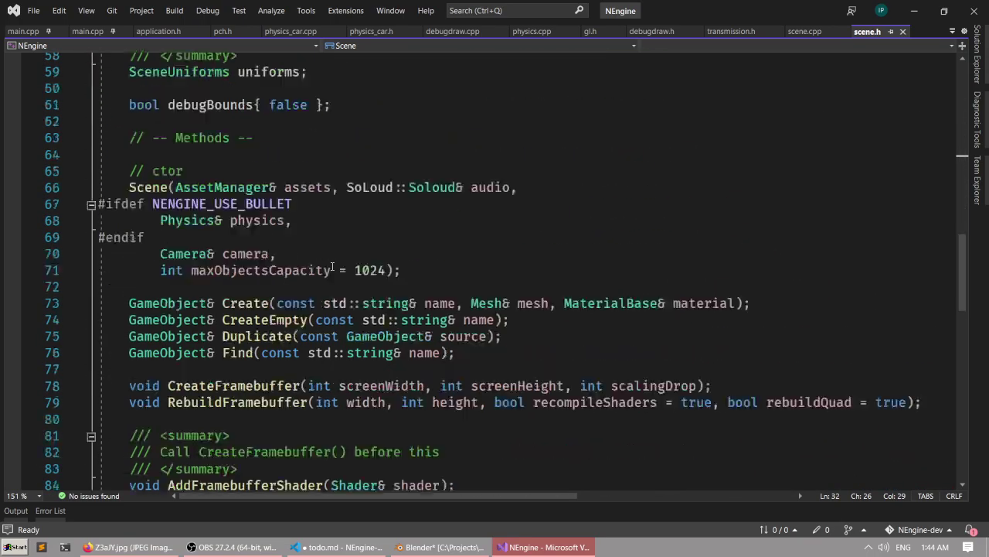
{"action": "scroll", "coordinate": [333, 267], "scroll_direction": "down", "scroll_amount": 1}
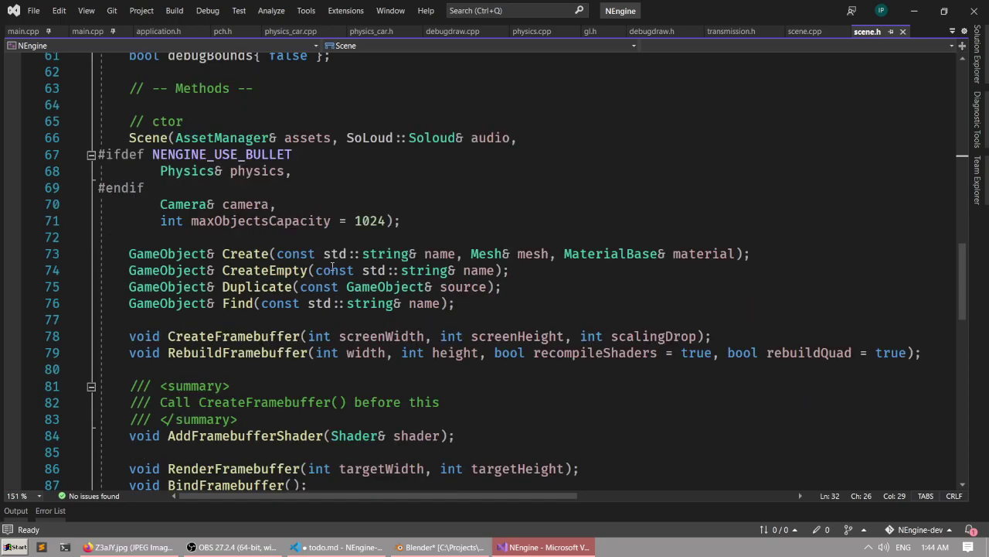
{"action": "scroll", "coordinate": [333, 267], "scroll_direction": "up", "scroll_amount": 1}
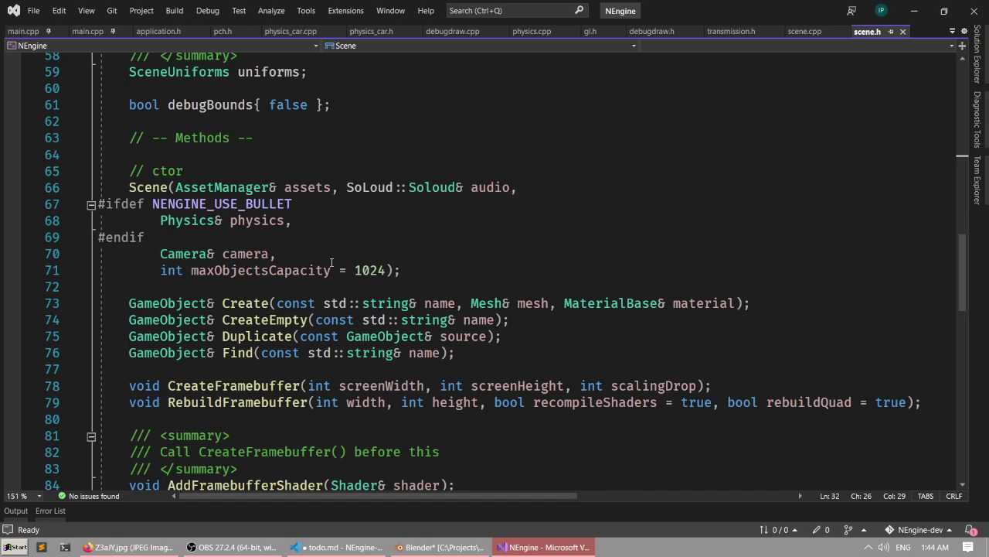
Go to the Scene constructor's definition and examine how maxObjectsCapacity is used to reserve gameObjects and gameObjectNames.
{"action": "right_click", "coordinate": [169, 187]}
{"action": "left_click", "coordinate": [197, 248]}
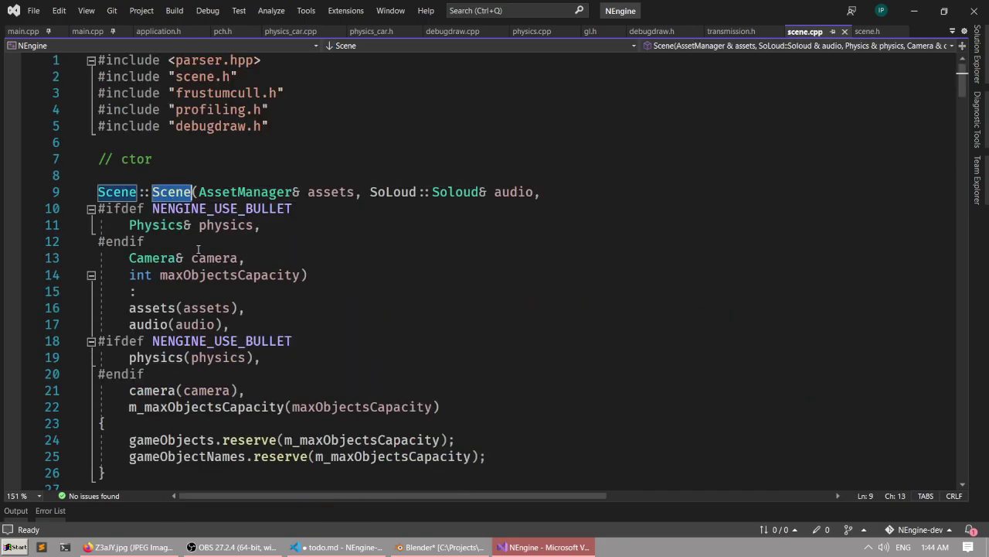
{"action": "double_click", "coordinate": [209, 275]}
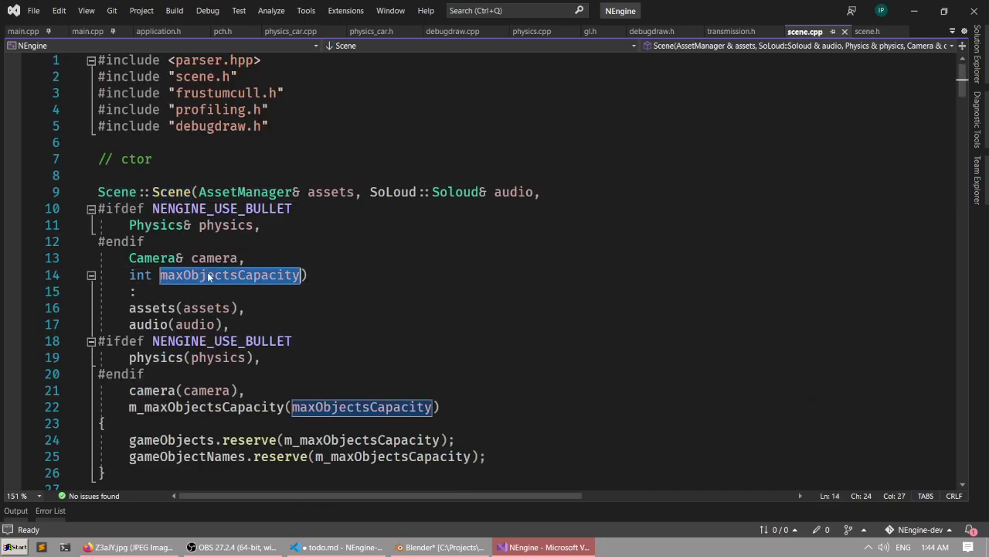
{"action": "scroll", "coordinate": [326, 273], "scroll_direction": "down", "scroll_amount": 1}
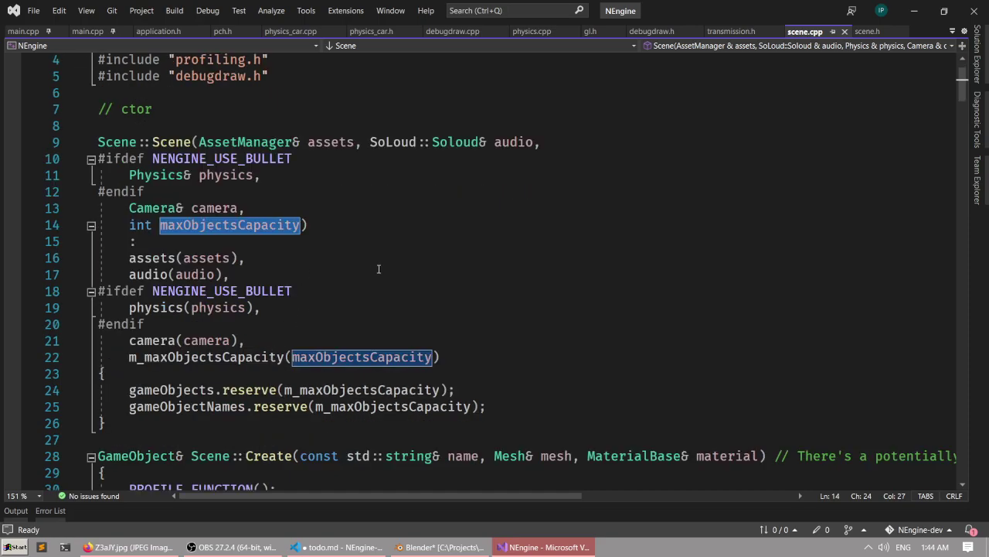
{"action": "double_click", "coordinate": [352, 389]}
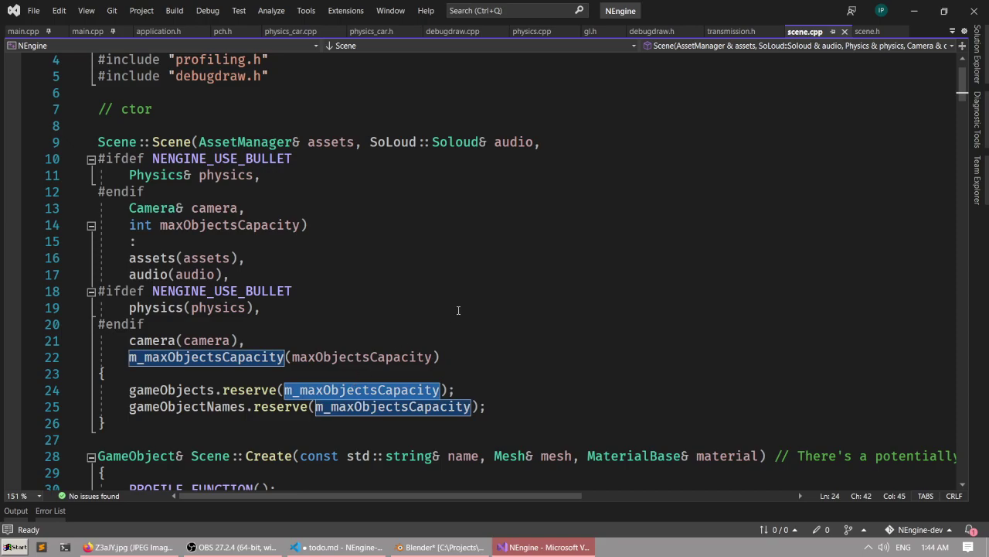
Return to the game's main.cpp and set the object capacity passed to engine.CreateScene to 10000.
{"action": "key", "text": "ctrl+Tab"}
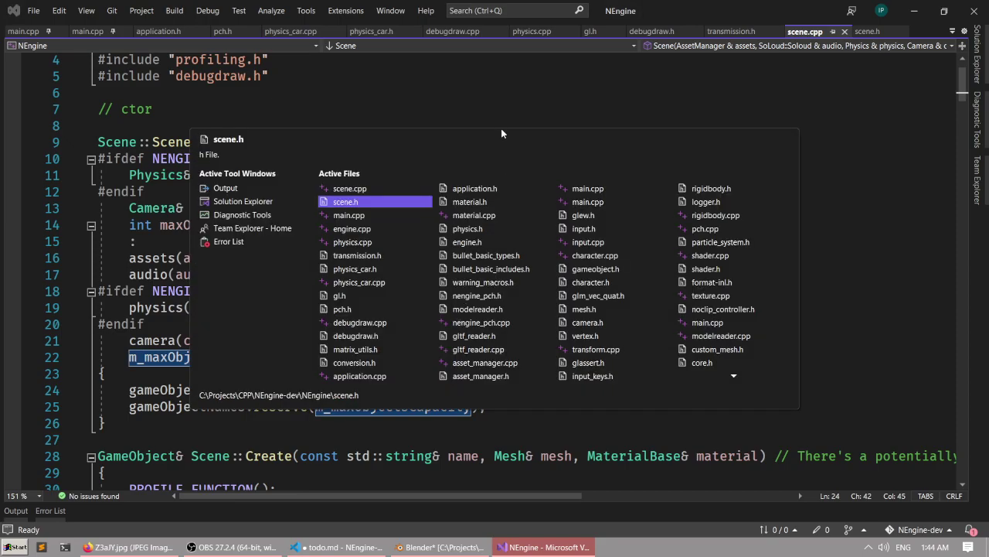
{"action": "key", "text": "ctrl+Tab"}
{"action": "scroll", "coordinate": [442, 221], "scroll_direction": "up", "scroll_amount": 10}
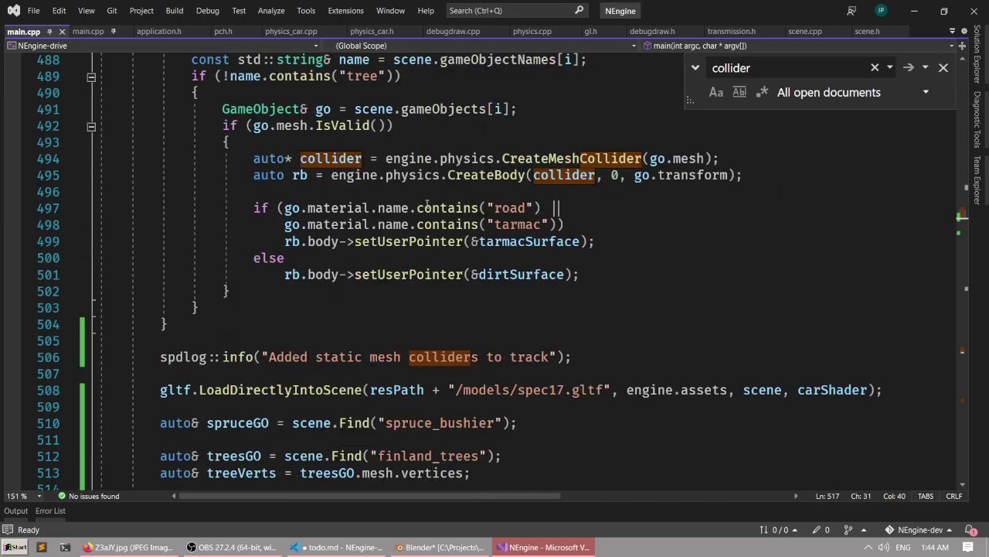
{"action": "scroll", "coordinate": [442, 221], "scroll_direction": "down", "scroll_amount": 7}
{"action": "scroll", "coordinate": [436, 217], "scroll_direction": "up", "scroll_amount": 10}
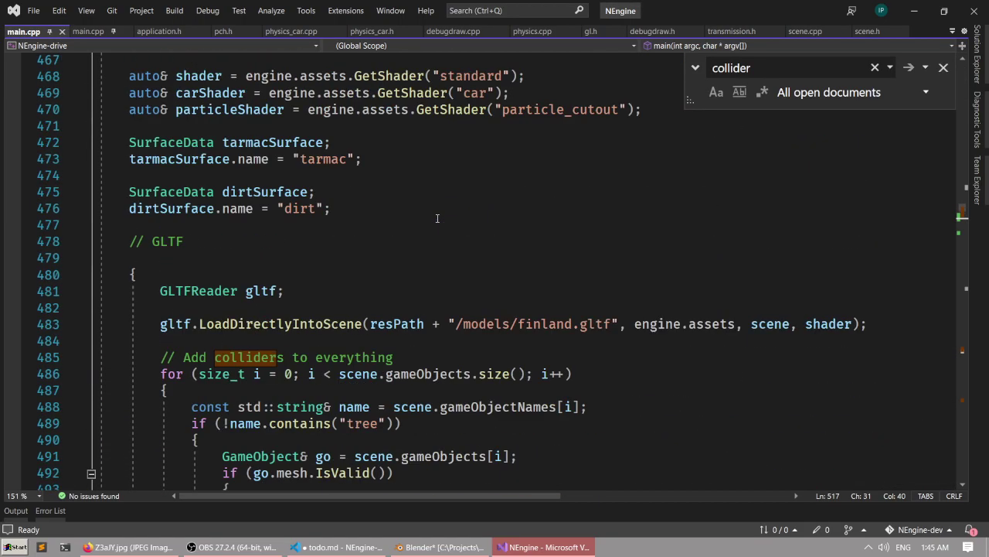
{"action": "scroll", "coordinate": [437, 218], "scroll_direction": "up", "scroll_amount": 3}
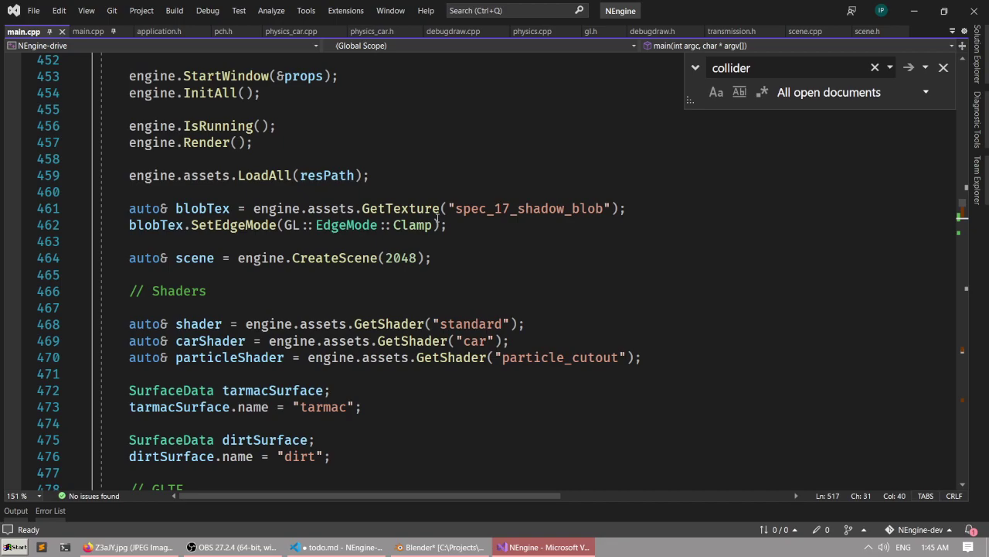
{"action": "double_click", "coordinate": [402, 258]}
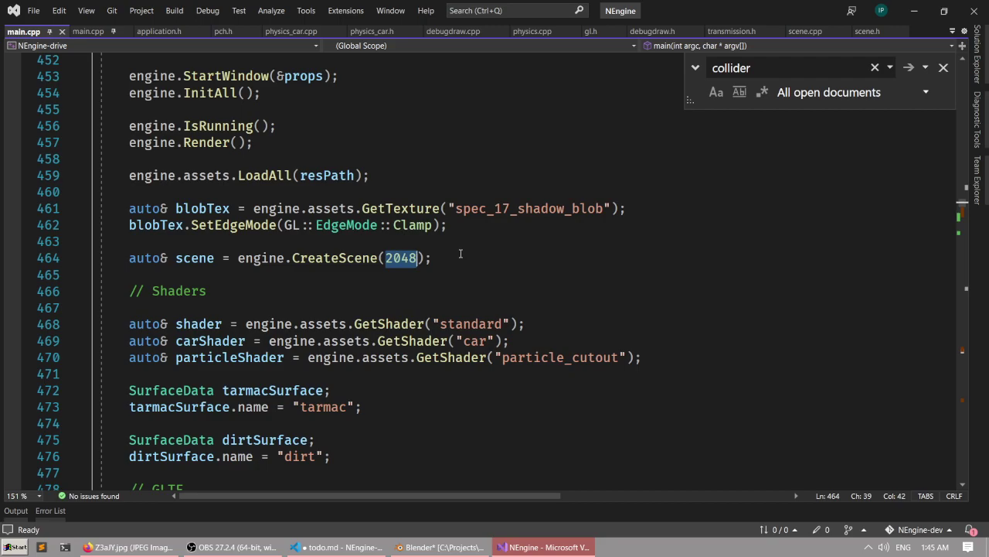
{"action": "type", "text": "10000"}
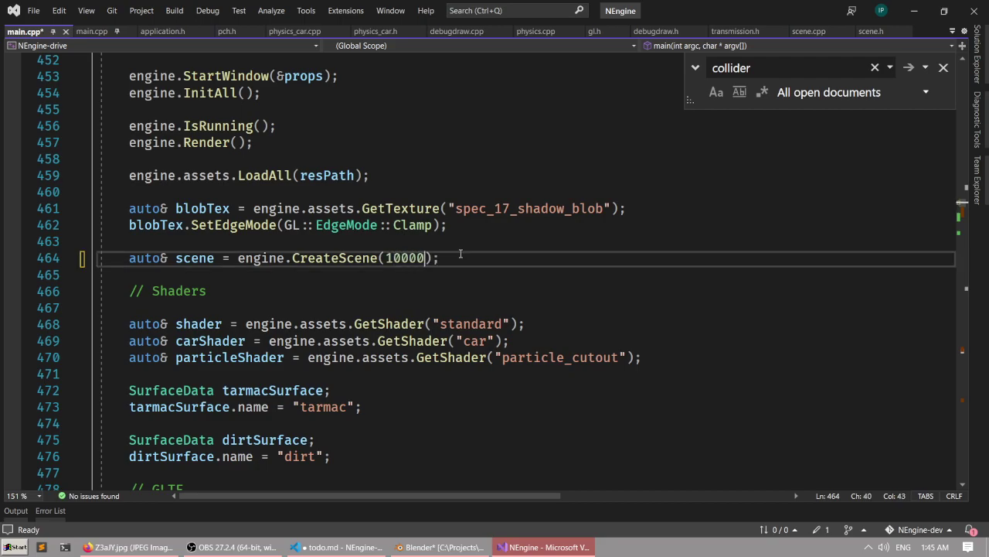
Save main.cpp and switch to Blender.
{"action": "key", "text": "End"}
{"action": "key", "text": "ctrl+s"}
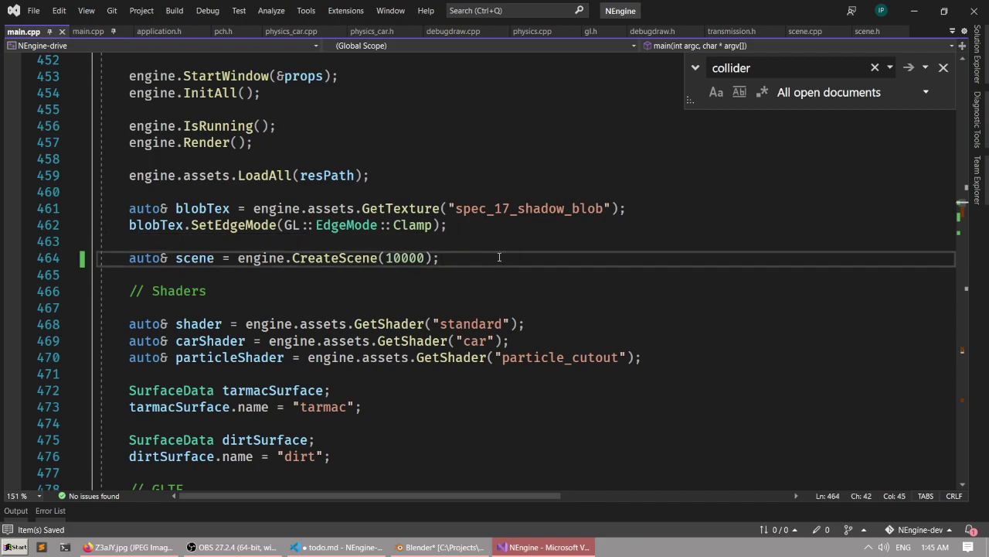
{"action": "key", "text": "alt+Tab"}
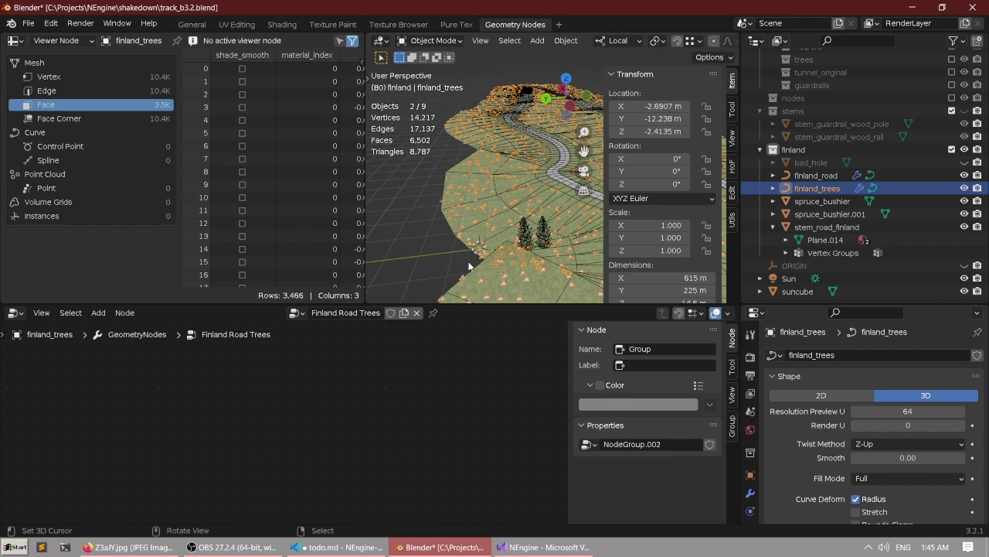
Enlarge the 3D viewport area, frame the Finland Road Trees node tree and save track_b3.2.blend.
{"action": "left_click_drag", "start_coordinate": [493, 305], "coordinate": [487, 394]}
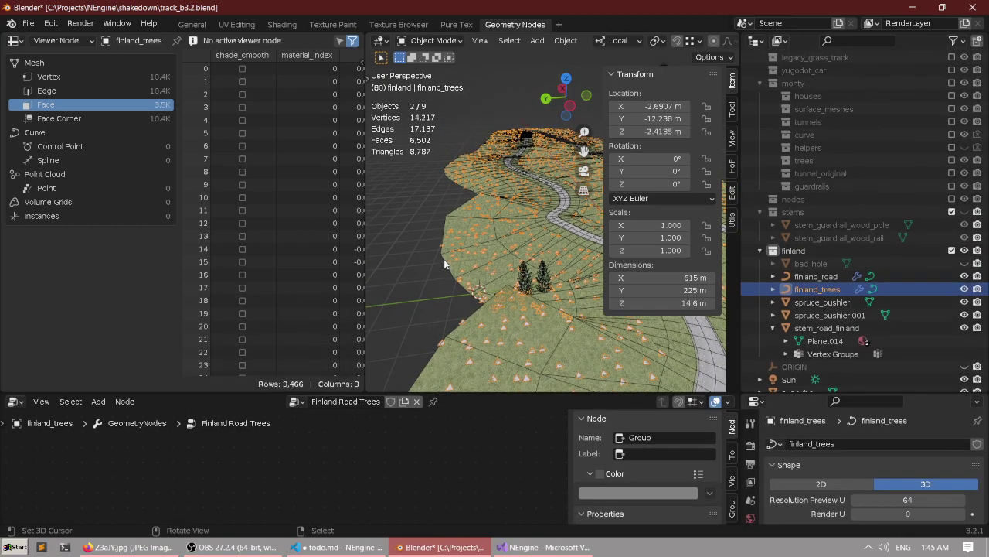
{"action": "middle_click_drag", "start_coordinate": [444, 259], "coordinate": [501, 197]}
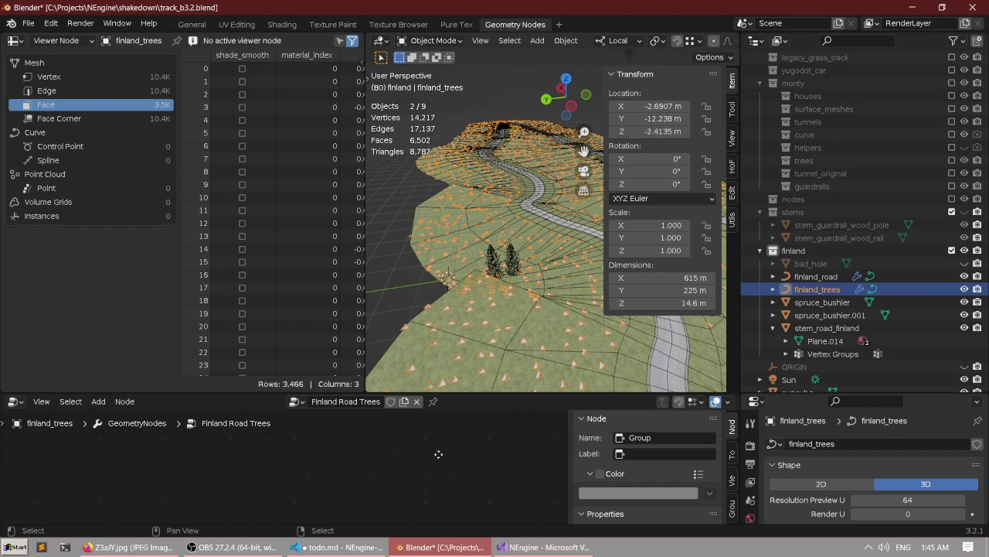
{"action": "key", "text": "Home"}
{"action": "scroll", "coordinate": [402, 448], "scroll_direction": "down", "scroll_amount": 1}
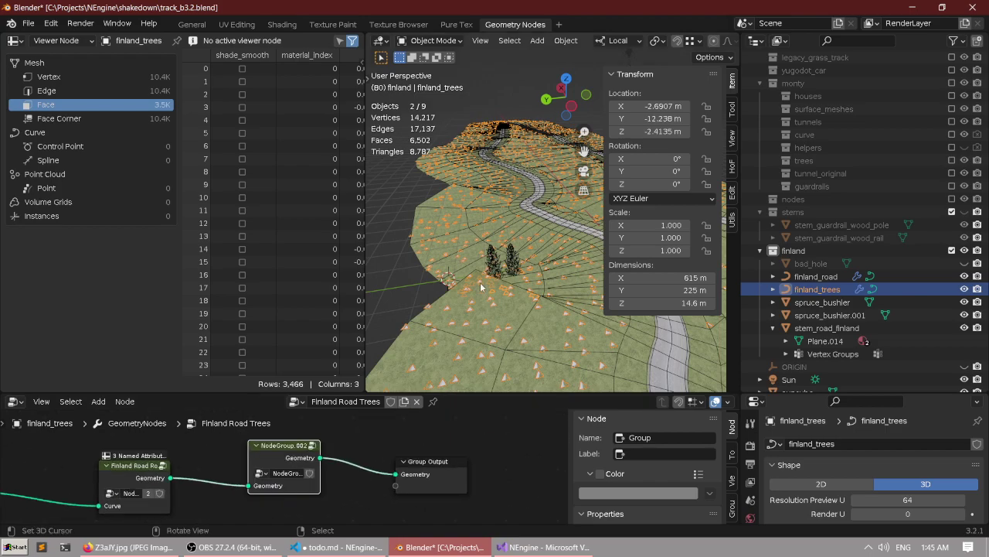
{"action": "key", "text": "ctrl+s"}
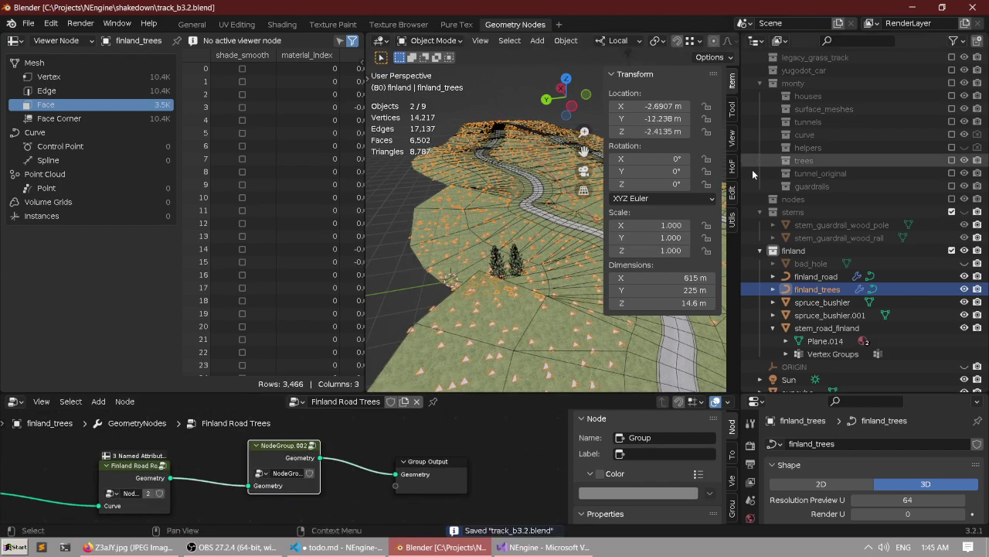
Apply the nodes and convert attributes with Attribute Converter, then export all objects as glTF over finland.gltf in the models folder.
{"action": "left_click", "coordinate": [732, 221]}
{"action": "left_click", "coordinate": [674, 159]}
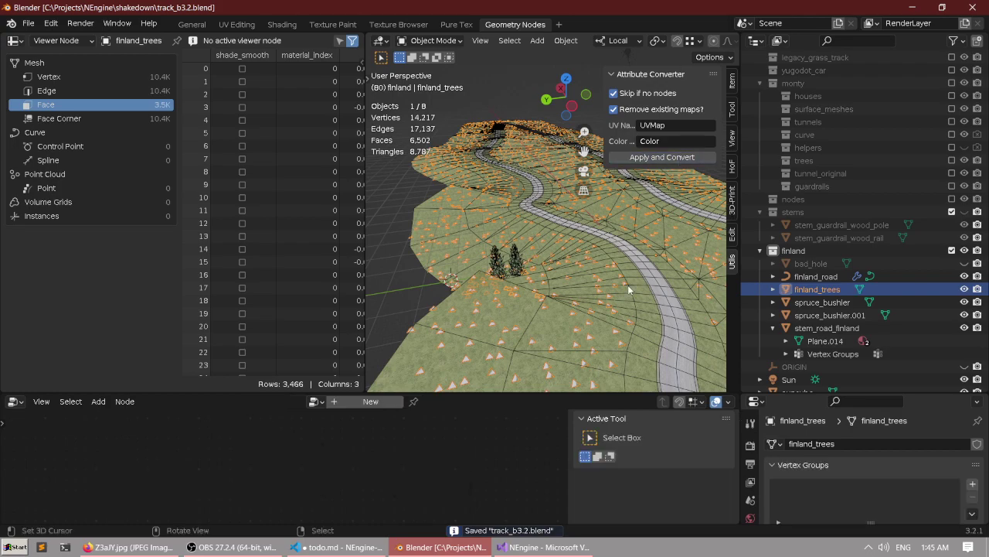
{"action": "key", "text": "a"}
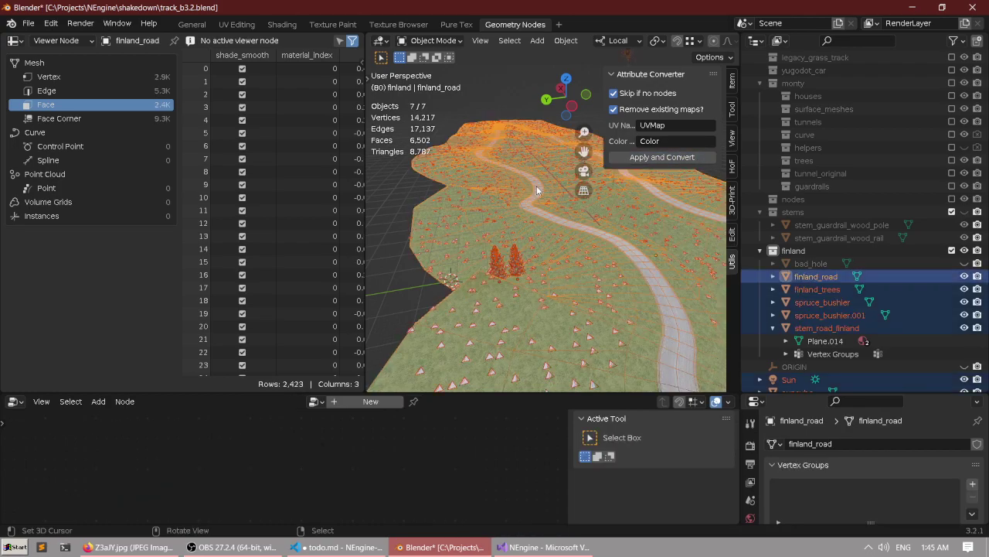
{"action": "key", "text": "q"}
{"action": "left_click", "coordinate": [517, 189]}
{"action": "left_click", "coordinate": [197, 415]}
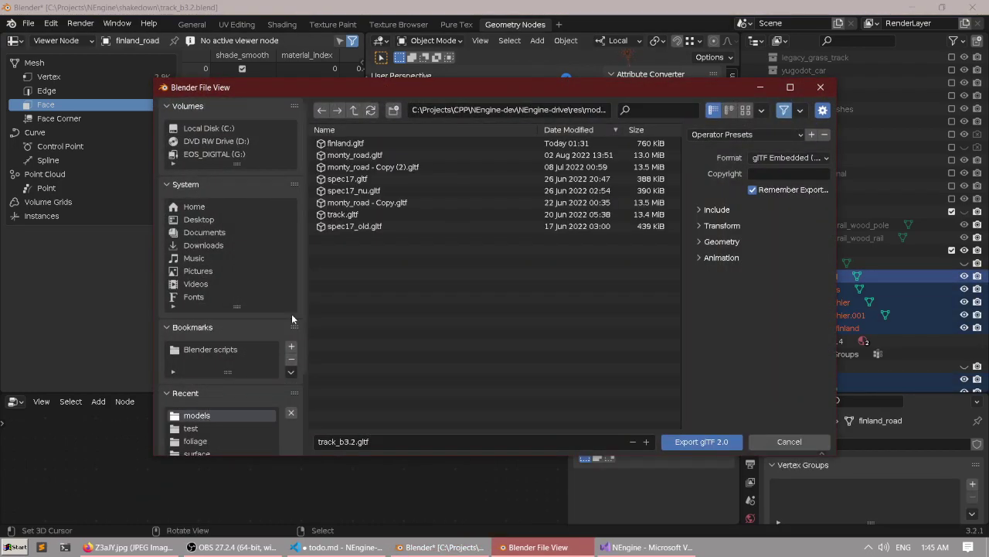
{"action": "left_click", "coordinate": [345, 143]}
{"action": "left_click", "coordinate": [687, 444]}
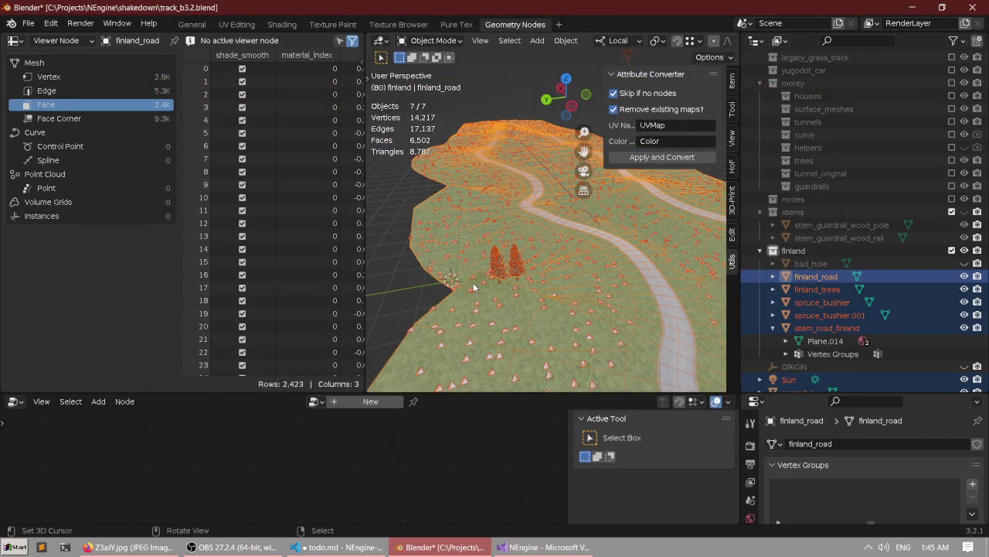
Revert track_b3.2.blend to its last saved version to restore the editable geometry nodes setup.
{"action": "left_click", "coordinate": [28, 23]}
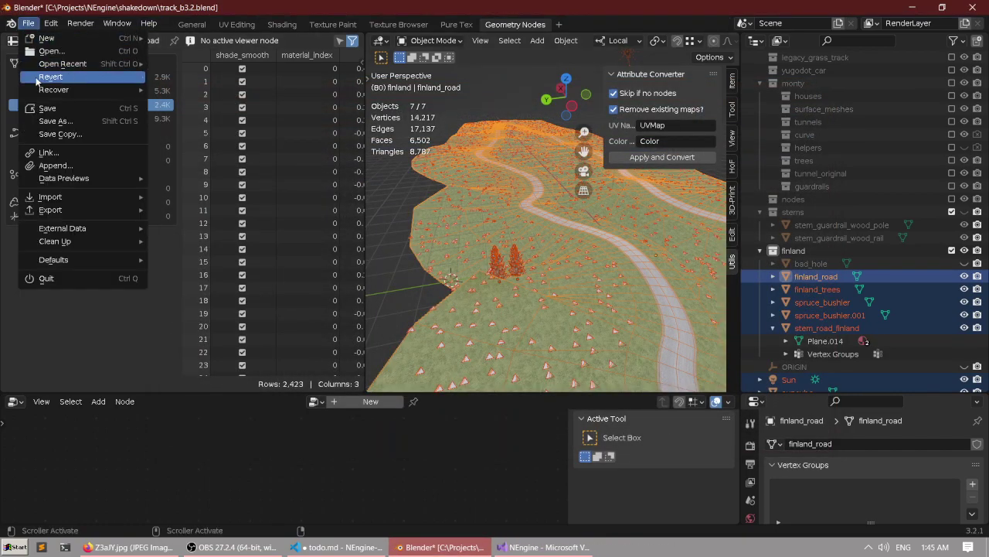
{"action": "left_click", "coordinate": [37, 80]}
{"action": "left_click", "coordinate": [37, 78]}
Switch to Visual Studio, run the game with debugging and hide the NEngine debug window.
{"action": "key", "text": "alt+Tab"}
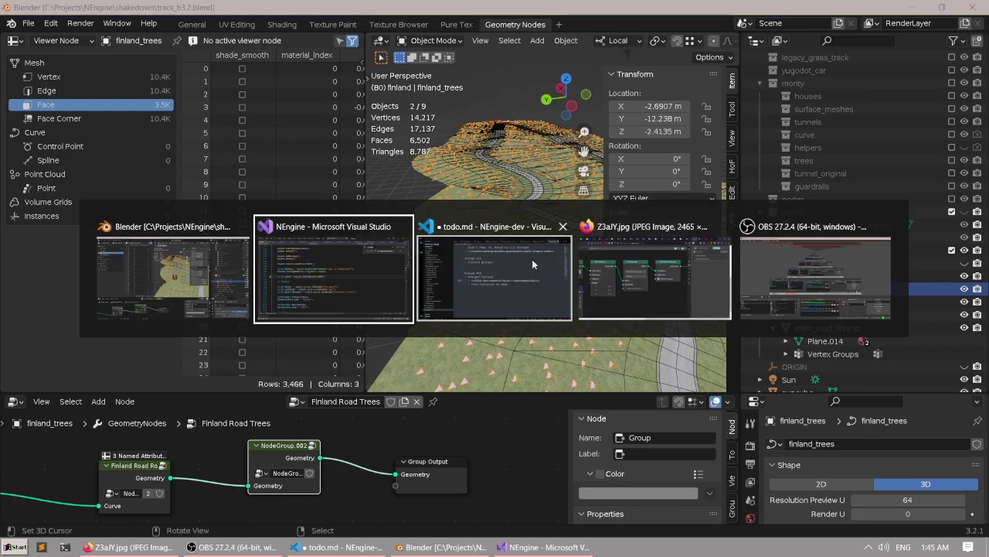
{"action": "key", "text": "F5"}
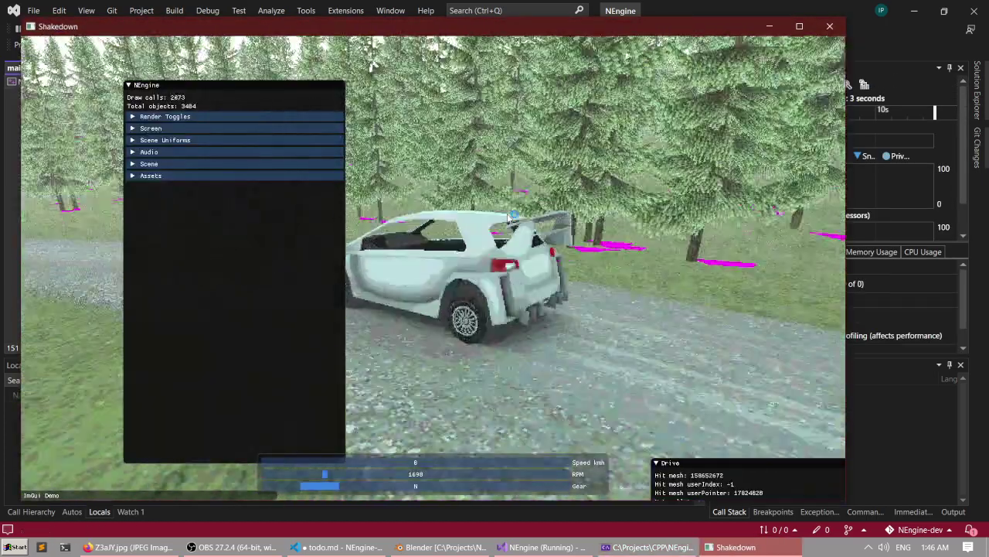
{"action": "key", "text": "F1"}
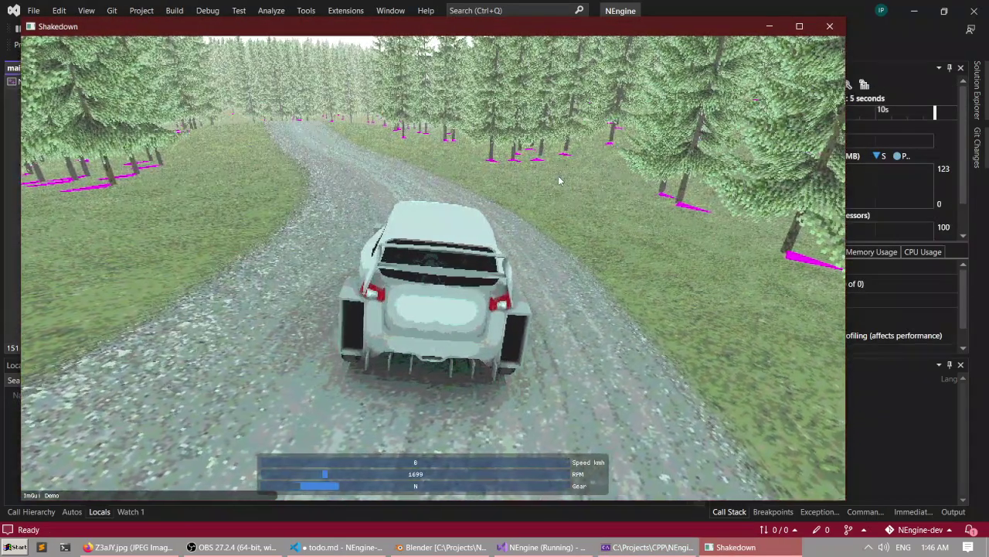
Drive the car along the Finland track to examine how the duplicated spruces are placed beside the road.
{"action": "key", "text": "w"}
{"action": "key", "text": "a"}
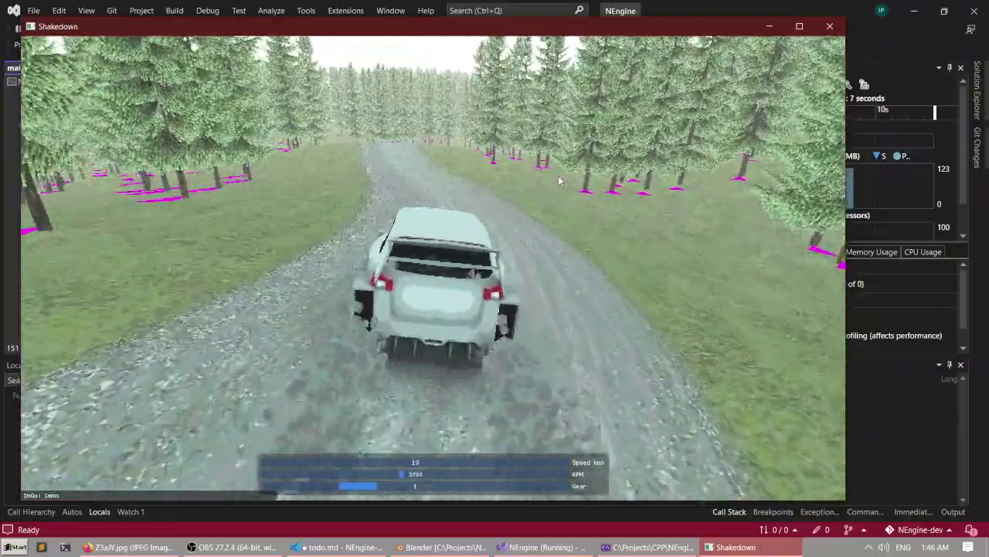
{"action": "key", "text": "d"}
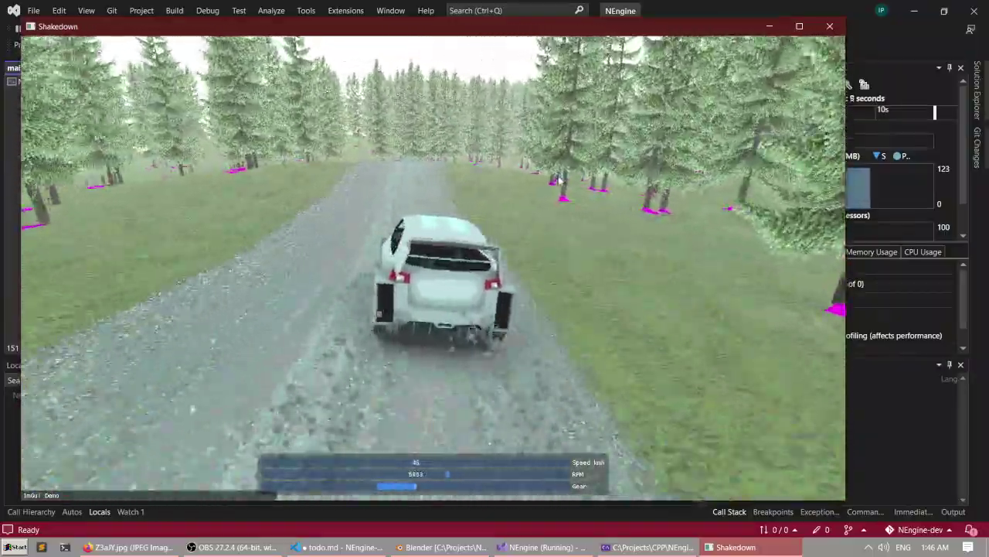
{"action": "key", "text": "d"}
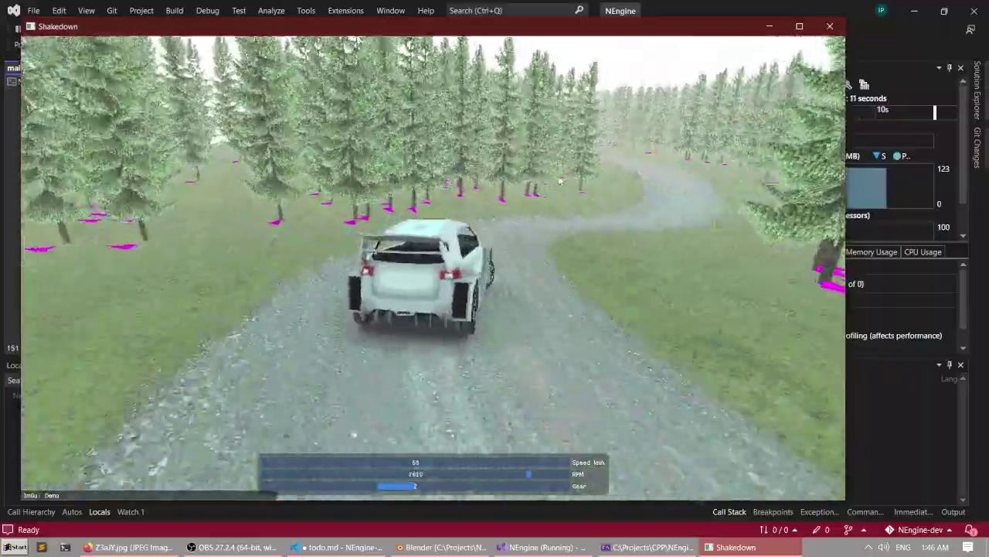
{"action": "key", "text": "a"}
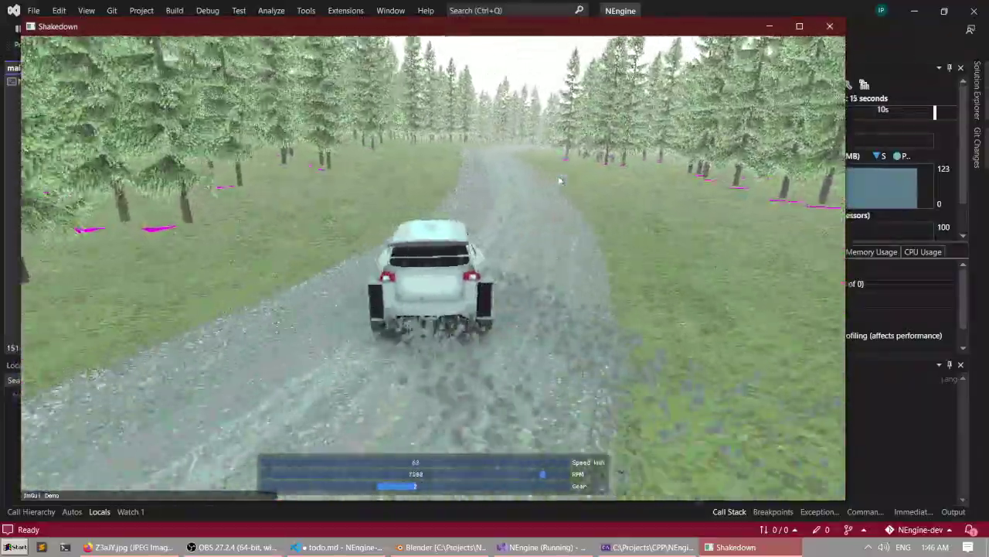
{"action": "key", "text": "a"}
{"action": "key", "text": "d"}
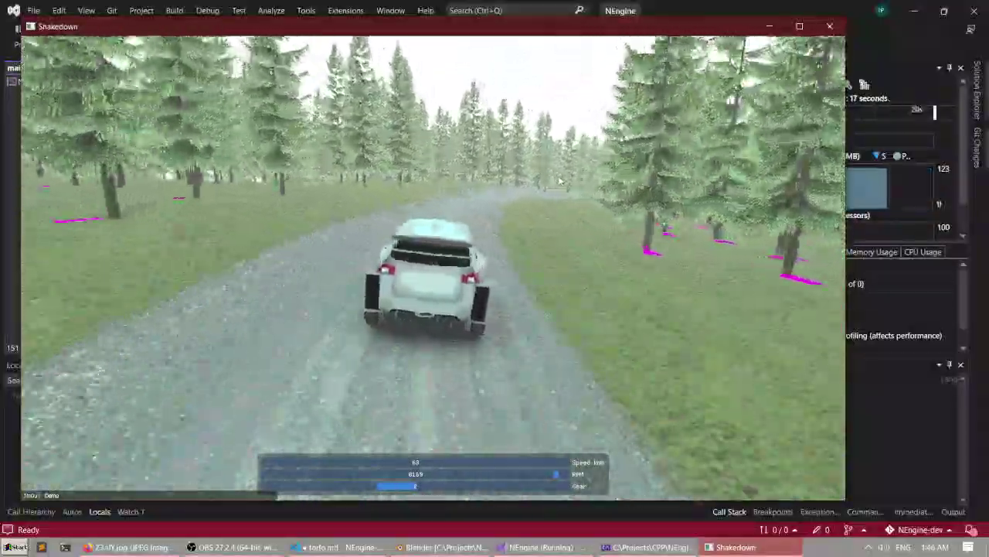
{"action": "key", "text": "a"}
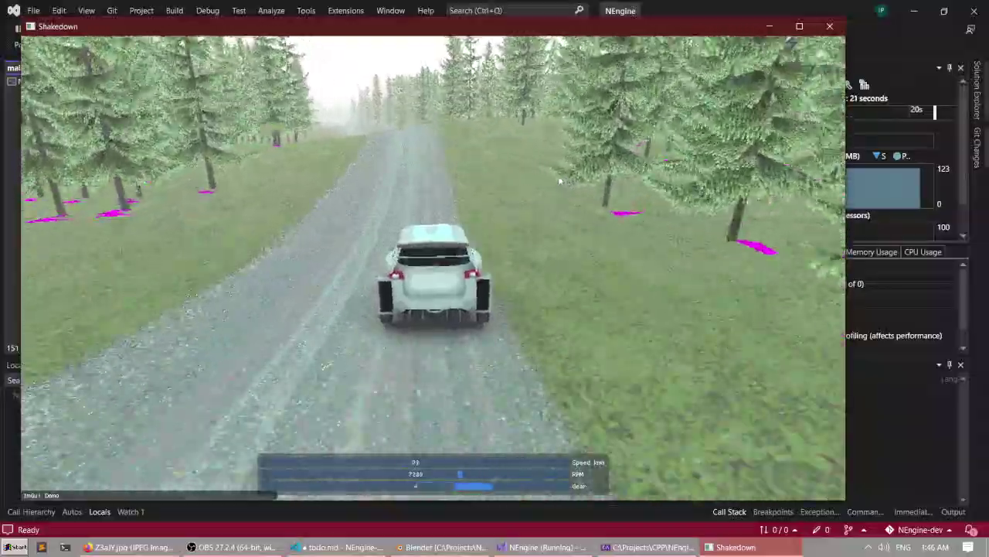
{"action": "key", "text": "a"}
{"action": "key", "text": "d"}
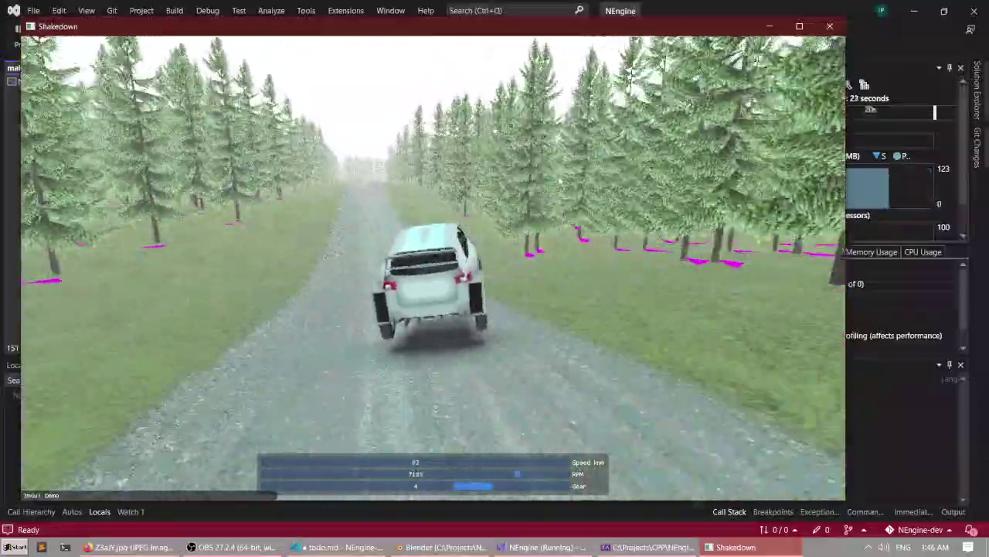
{"action": "key", "text": "a"}
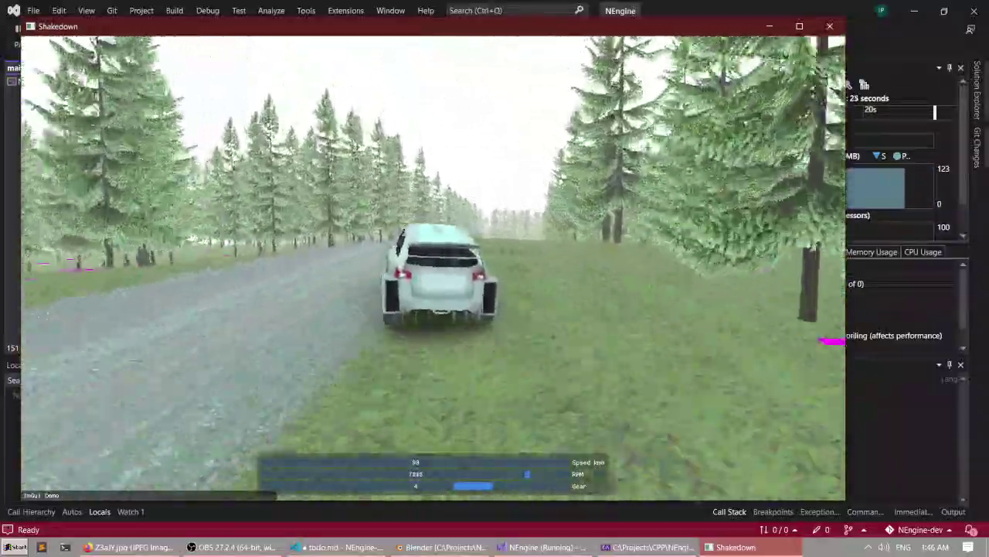
{"action": "key", "text": "s"}
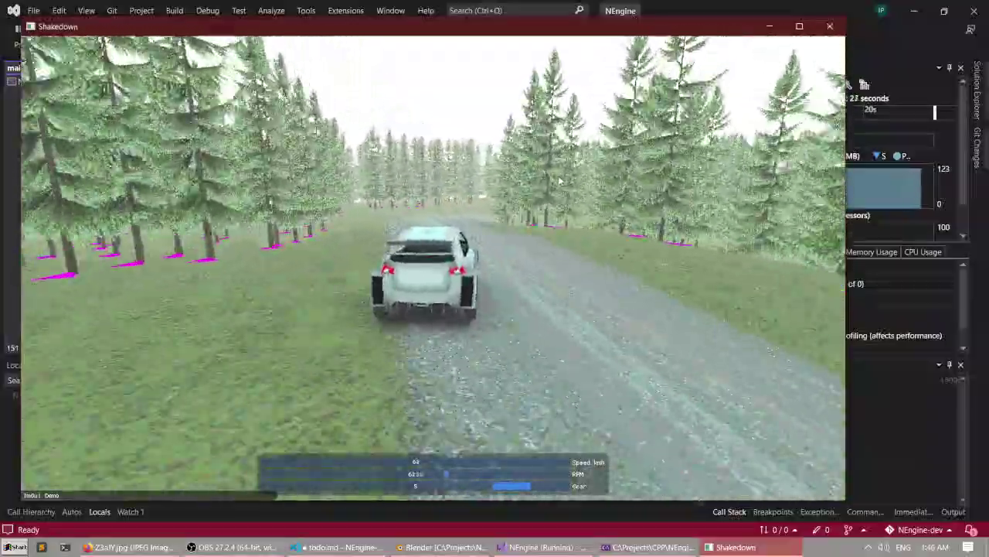
{"action": "key", "text": "d"}
{"action": "key", "text": "s"}
{"action": "key", "text": "d"}
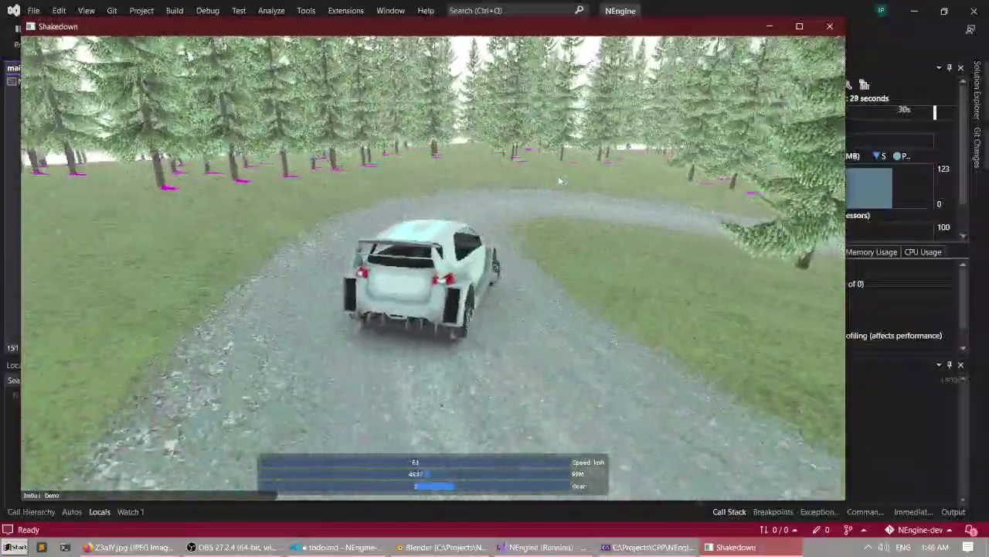
{"action": "key", "text": "w"}
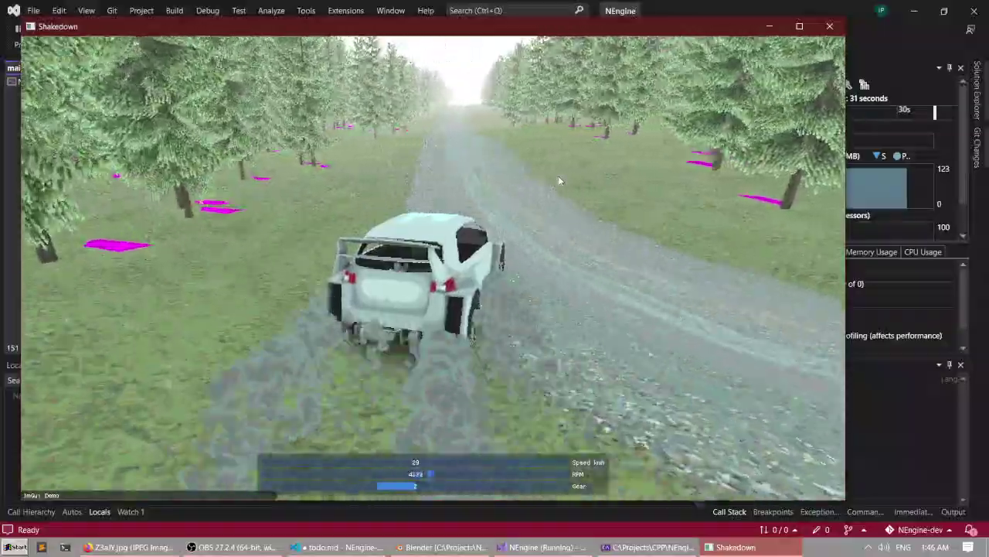
{"action": "key", "text": "a"}
{"action": "key", "text": "w"}
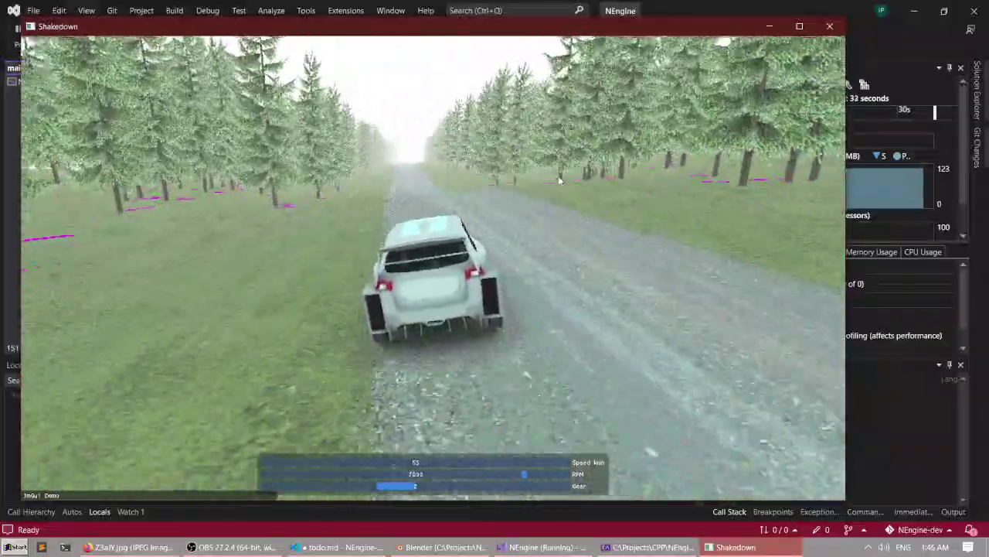
{"action": "key", "text": "w"}
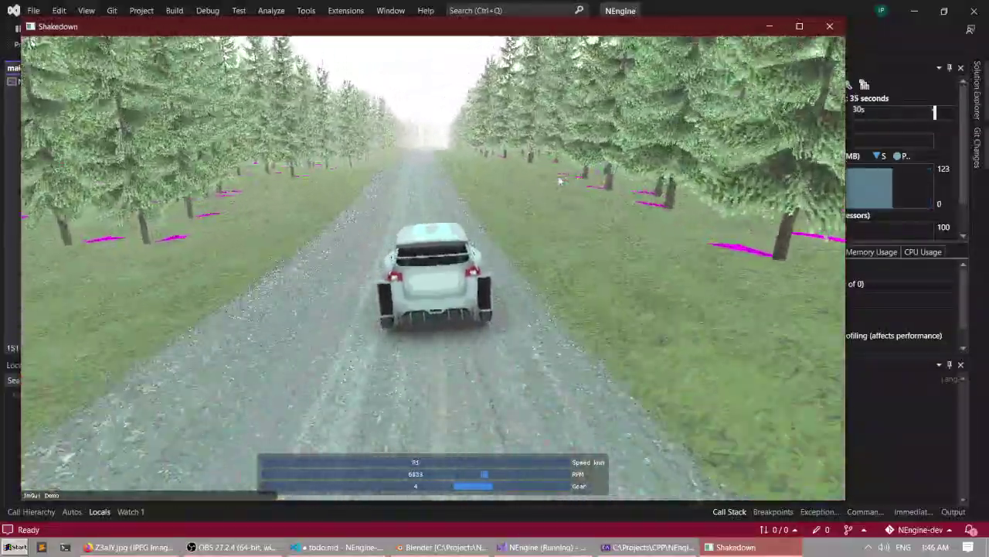
{"action": "key", "text": "w"}
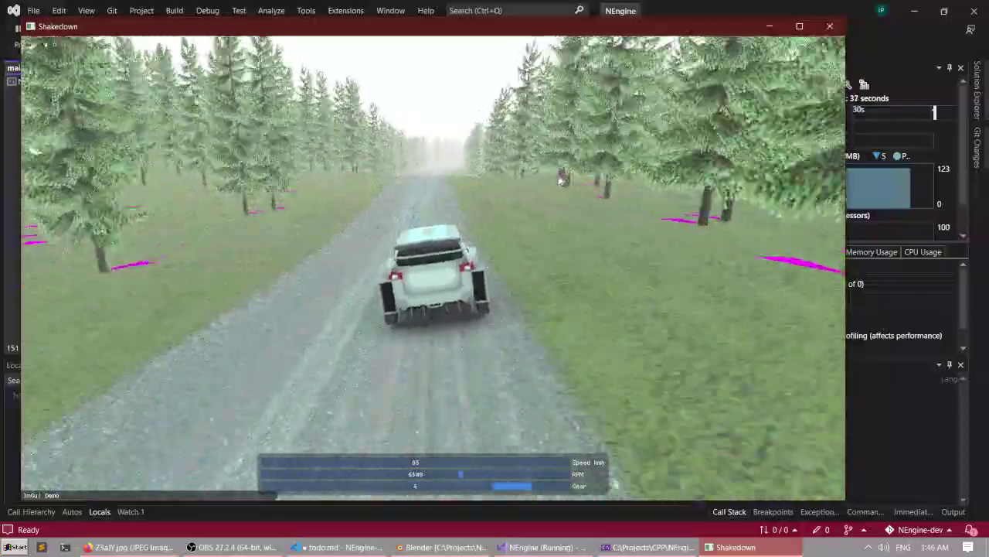
{"action": "key", "text": "w"}
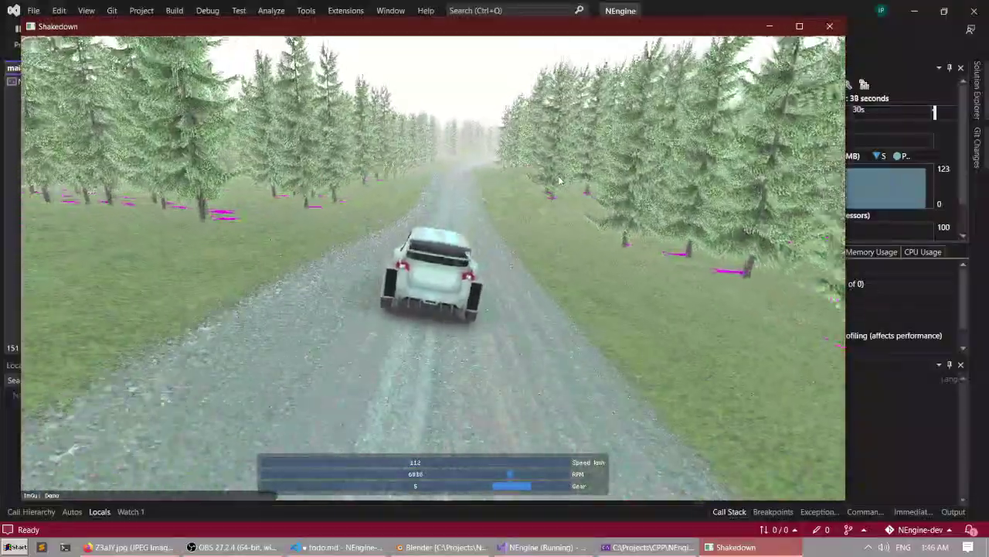
{"action": "key", "text": "w"}
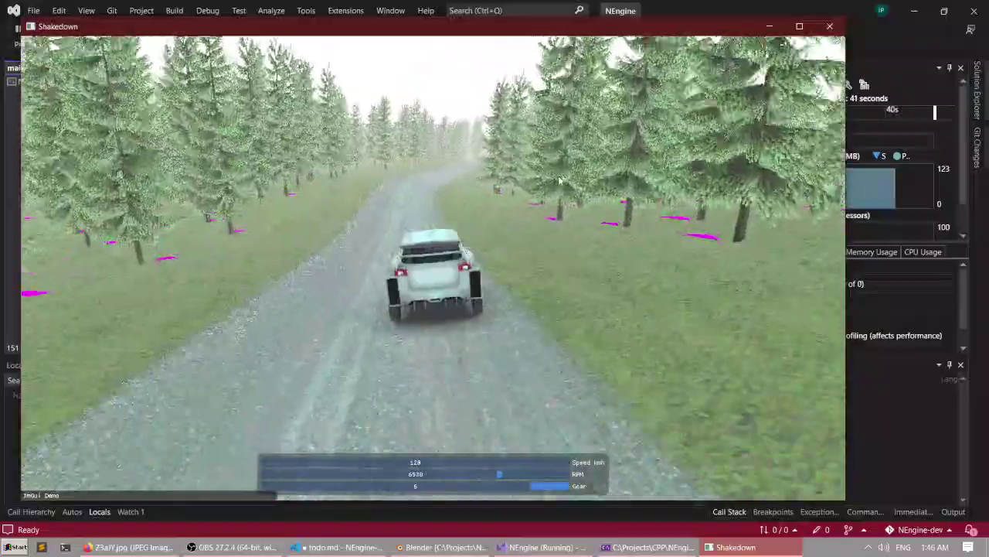
{"action": "key", "text": "w"}
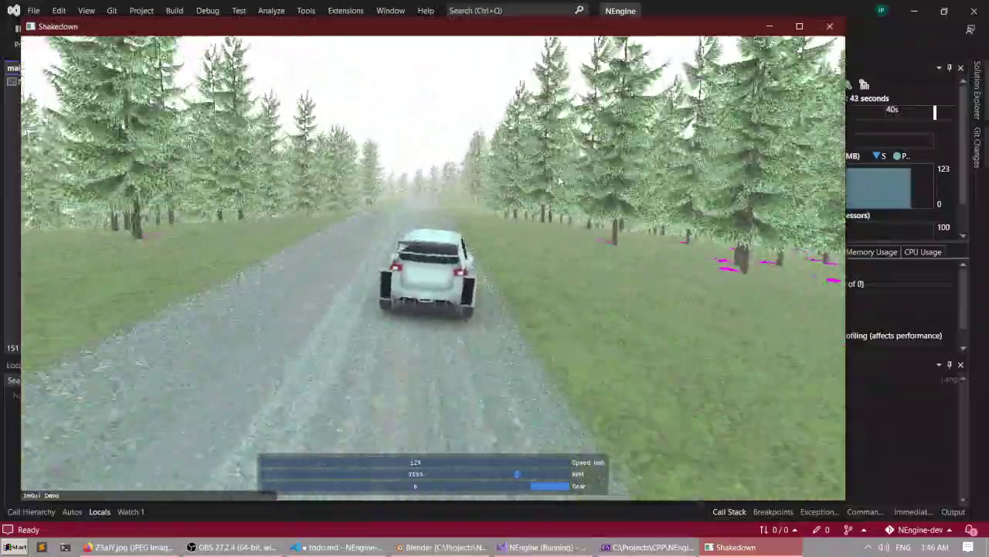
{"action": "key", "text": "w"}
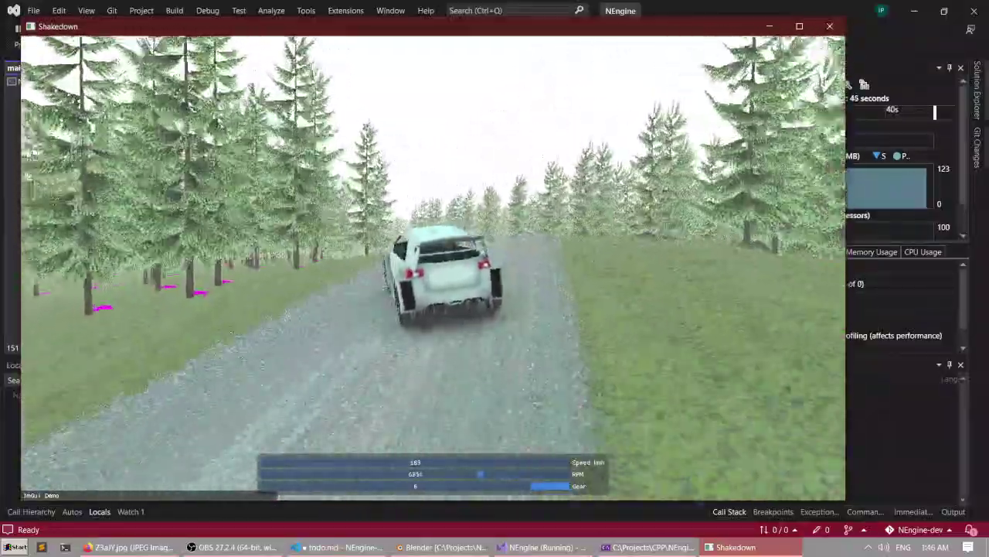
{"action": "key", "text": "s"}
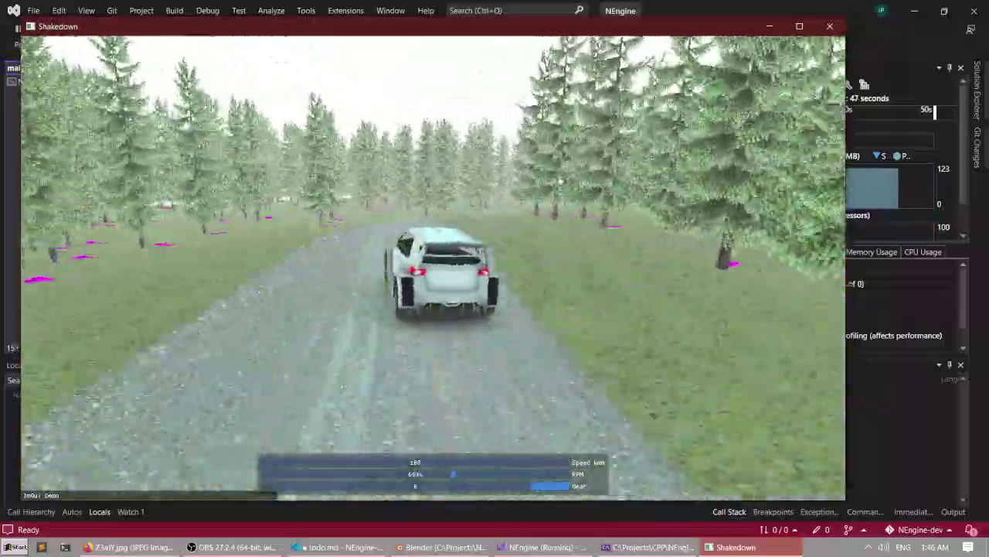
{"action": "key", "text": "d"}
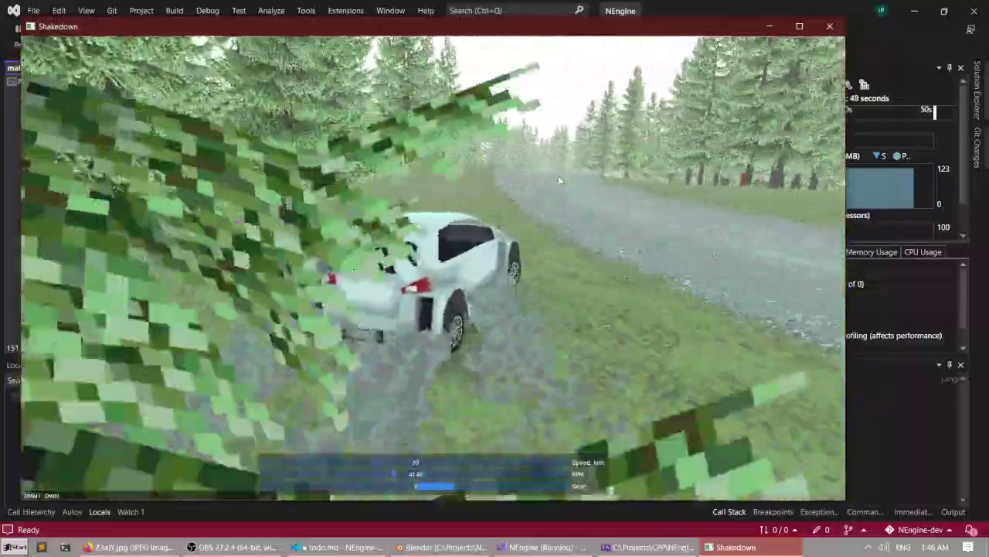
{"action": "key", "text": "a"}
{"action": "key", "text": "w"}
{"action": "key", "text": "w"}
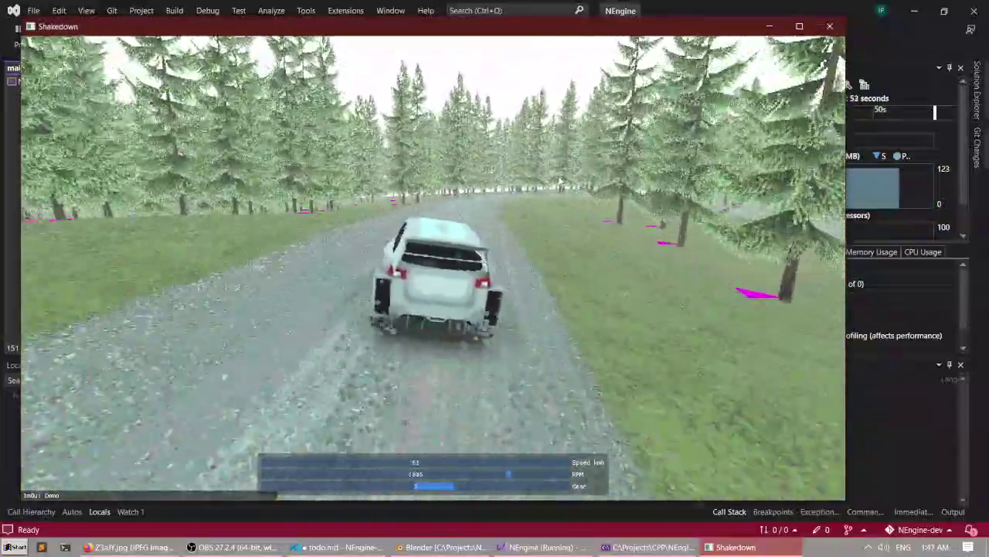
Drive on through the bends and straights of the Finland track to inspect the spruce rows beside the road.
{"action": "key", "text": "s"}
{"action": "key", "text": "d"}
{"action": "key", "text": "d"}
{"action": "key", "text": "w"}
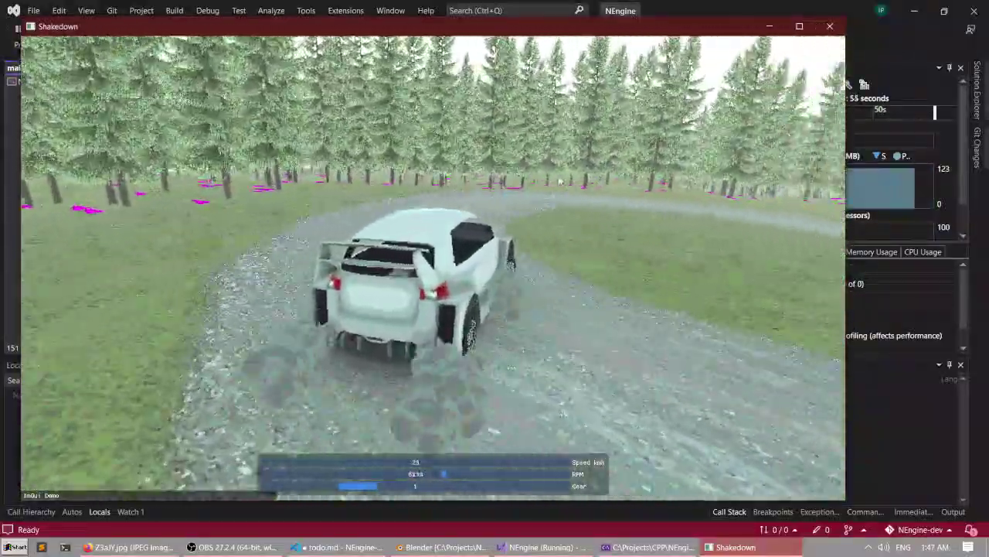
{"action": "key", "text": "w"}
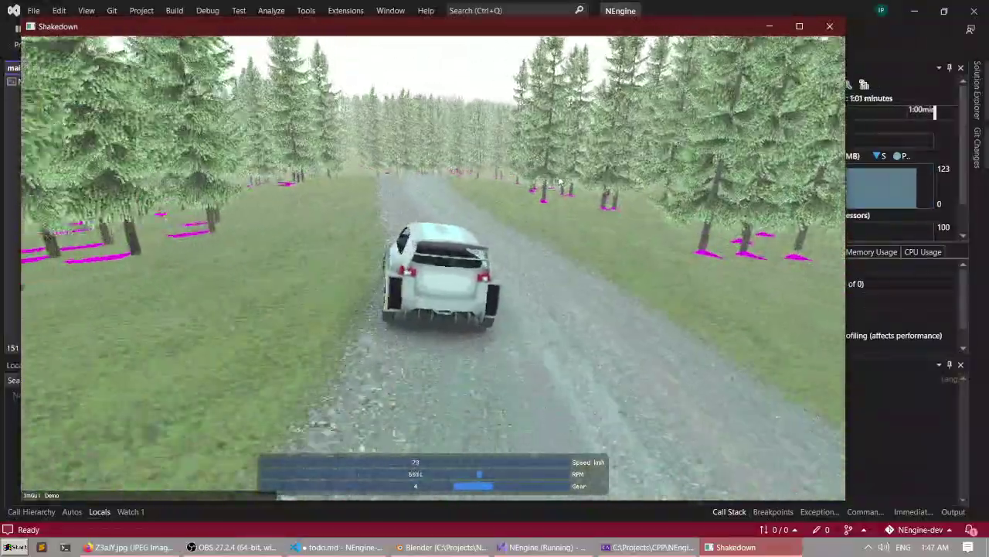
{"action": "key", "text": "d"}
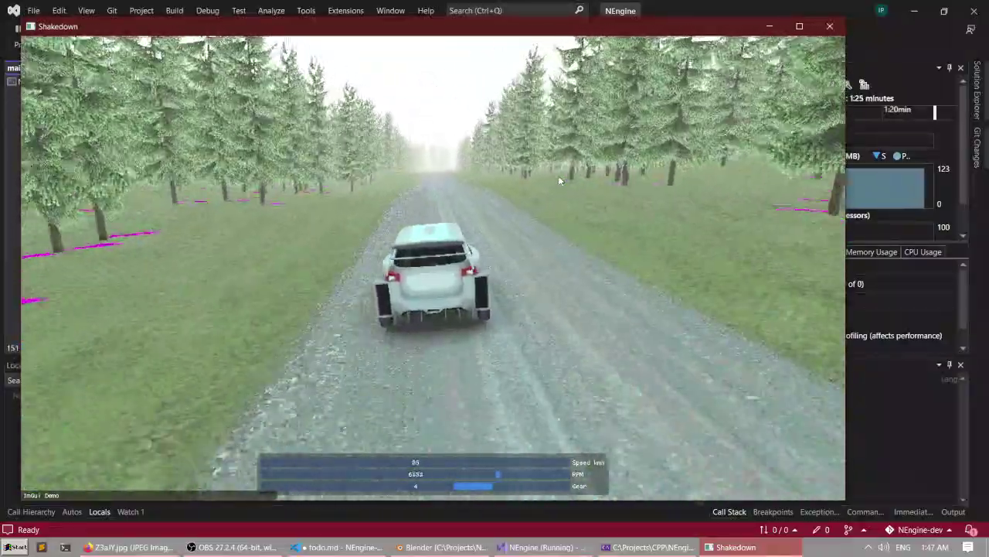
Close the Shakedown game and switch to Blender with track_b3.2.blend.
{"action": "left_click", "coordinate": [834, 24]}
{"action": "left_click", "coordinate": [662, 126]}
{"action": "key", "text": "alt+Tab"}
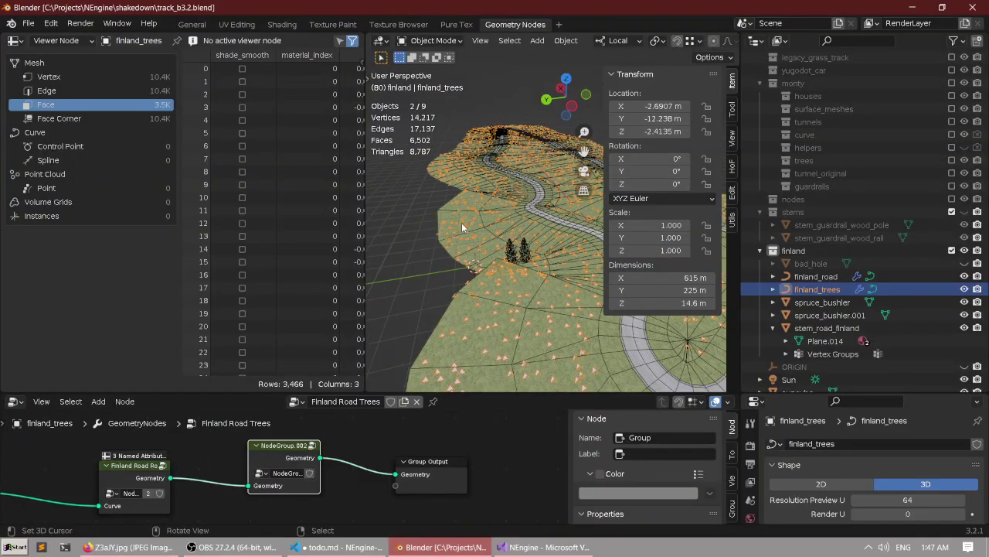
Examine the scattered tree points along the road and the Finland Road Trees node tree.
{"action": "scroll", "coordinate": [461, 223], "scroll_direction": "up", "scroll_amount": 6}
{"action": "mouse_move", "coordinate": [482, 214]}
{"action": "middle_mouse_down"}
{"action": "mouse_move", "coordinate": [479, 206]}
{"action": "mouse_move", "coordinate": [479, 228]}
{"action": "middle_mouse_up"}
{"action": "scroll", "coordinate": [478, 226], "scroll_direction": "down", "scroll_amount": 3}
{"action": "middle_click_drag", "start_coordinate": [334, 476], "coordinate": [355, 466]}
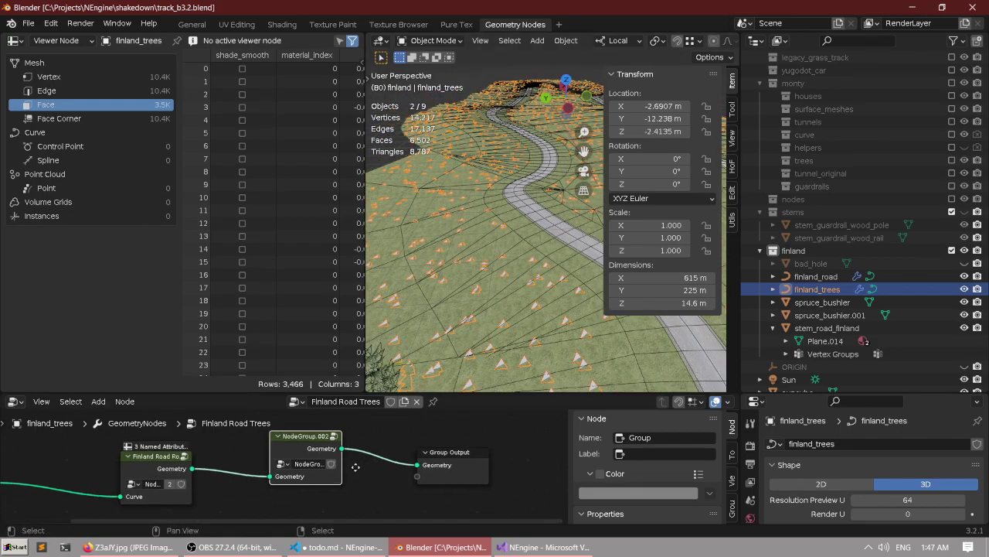
{"action": "scroll", "coordinate": [355, 467], "scroll_direction": "up", "scroll_amount": 4}
{"action": "middle_click_drag", "start_coordinate": [216, 470], "coordinate": [295, 459]}
{"action": "scroll", "coordinate": [294, 462], "scroll_direction": "down", "scroll_amount": 6}
{"action": "left_click", "coordinate": [512, 546]}
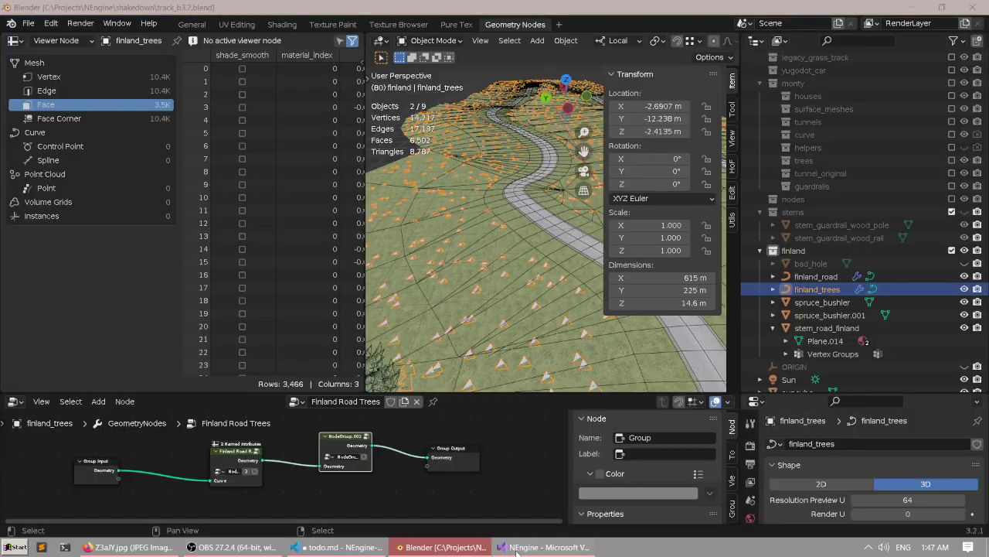
{"action": "left_click", "coordinate": [511, 546]}
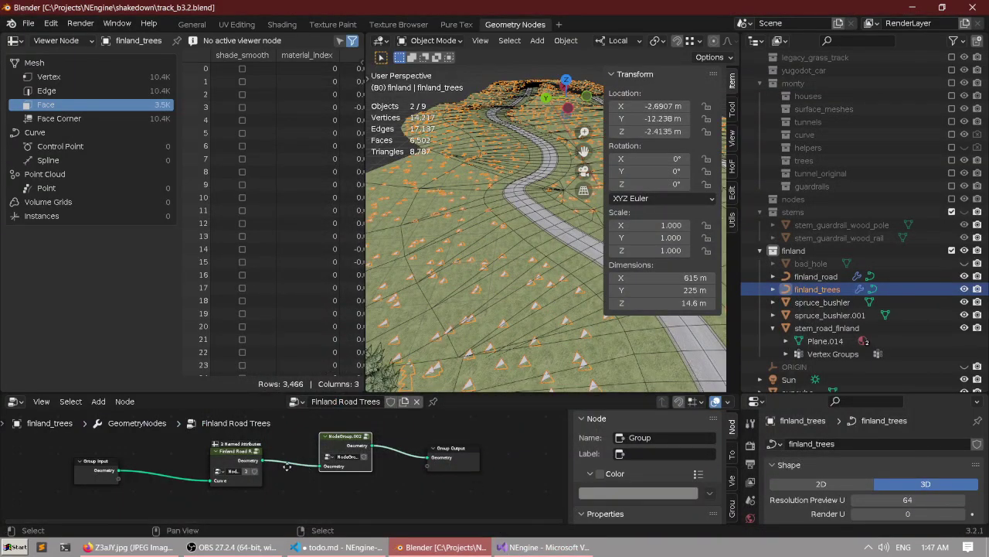
Open NodeGroup.002 in the Finland Road Trees nodes and set the random point distribution's density to 0.08.
{"action": "scroll", "coordinate": [286, 466], "scroll_direction": "up", "scroll_amount": 4}
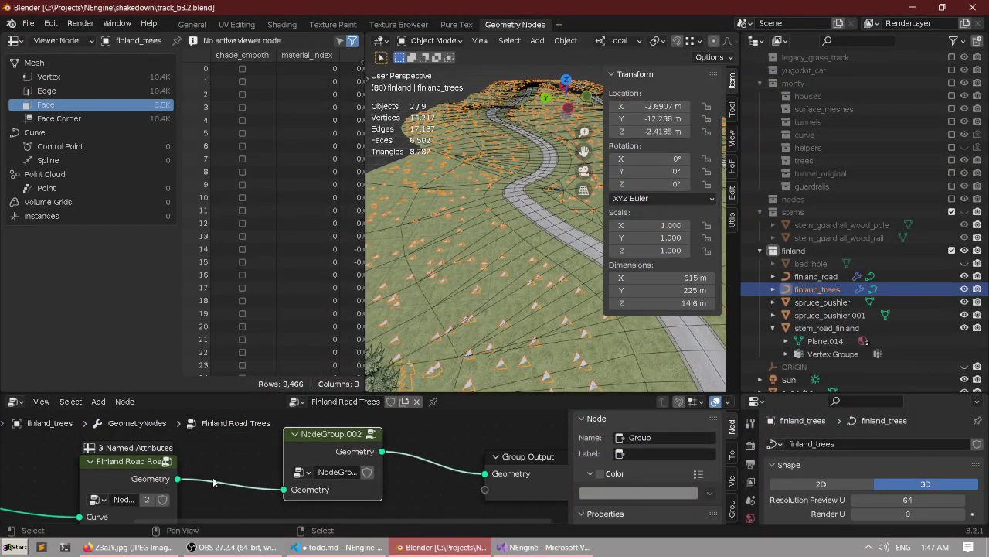
{"action": "scroll", "coordinate": [214, 482], "scroll_direction": "up", "scroll_amount": 3}
{"action": "left_click", "coordinate": [392, 431]}
{"action": "scroll", "coordinate": [331, 457], "scroll_direction": "down", "scroll_amount": 2}
{"action": "middle_click_drag", "start_coordinate": [271, 476], "coordinate": [263, 455]}
{"action": "scroll", "coordinate": [264, 456], "scroll_direction": "up", "scroll_amount": 2}
{"action": "middle_click_drag", "start_coordinate": [318, 486], "coordinate": [296, 466]}
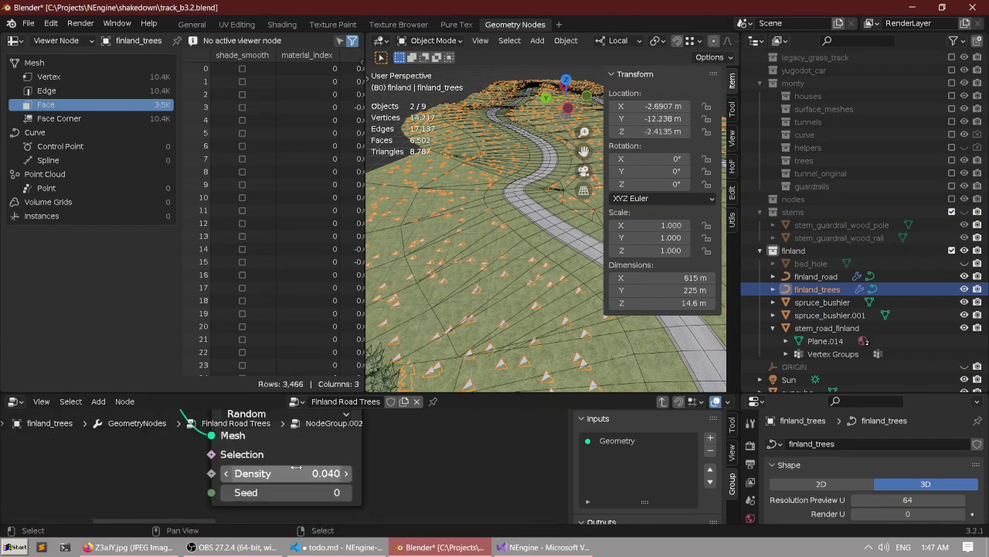
{"action": "scroll", "coordinate": [296, 467], "scroll_direction": "up", "scroll_amount": 1}
{"action": "left_click", "coordinate": [273, 474]}
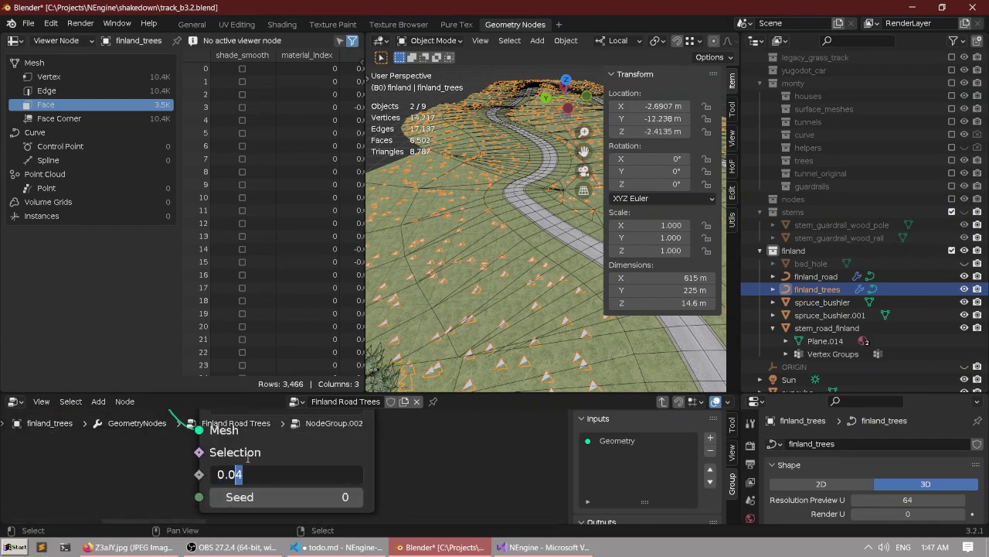
{"action": "key", "text": "Return"}
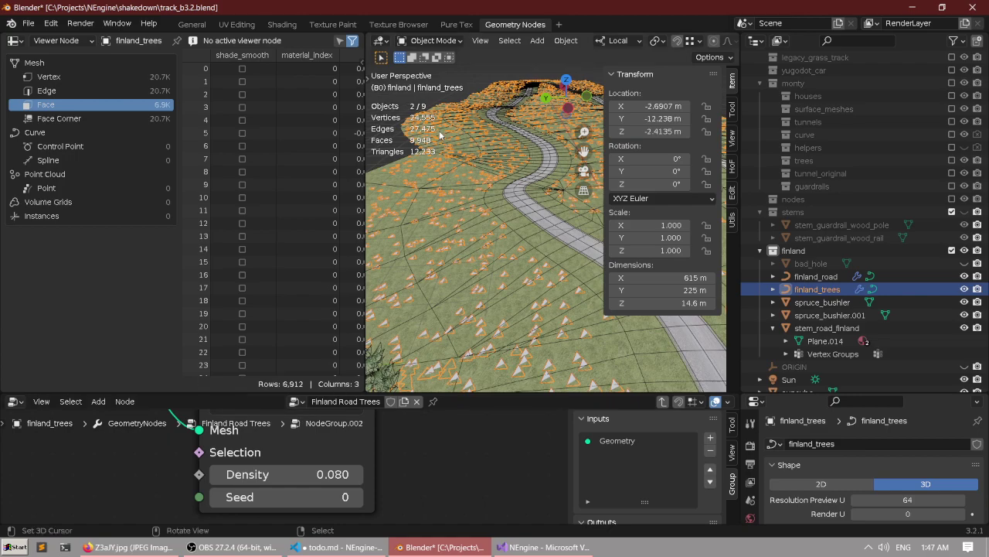
Exit the node group and inspect how the tree points are distributed over the terrain beside the road.
{"action": "scroll", "coordinate": [501, 166], "scroll_direction": "down", "scroll_amount": 2}
{"action": "scroll", "coordinate": [501, 147], "scroll_direction": "up", "scroll_amount": 1}
{"action": "mouse_move", "coordinate": [492, 152]}
{"action": "middle_mouse_down"}
{"action": "mouse_move", "coordinate": [501, 147]}
{"action": "mouse_move", "coordinate": [501, 163]}
{"action": "middle_mouse_up"}
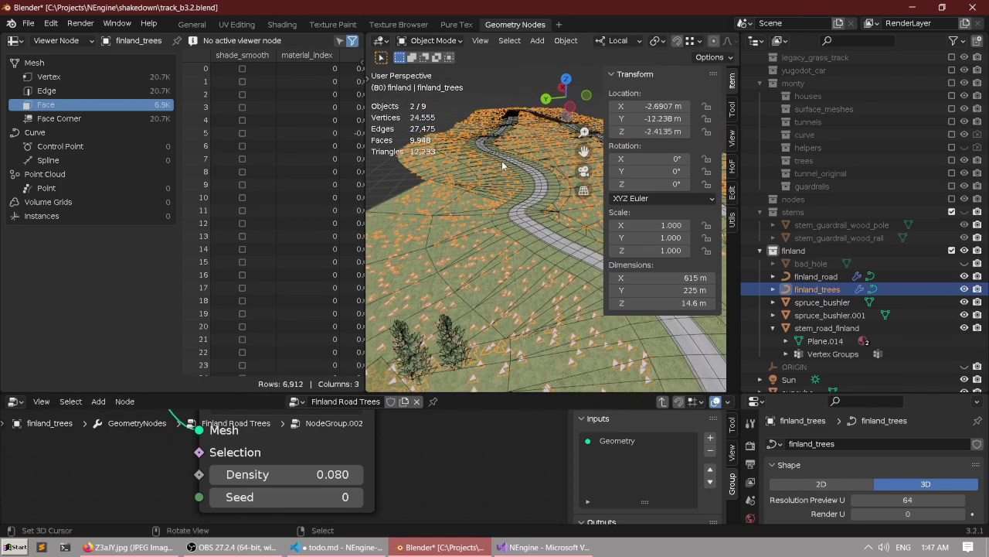
{"action": "right_click", "coordinate": [489, 207]}
{"action": "right_click", "coordinate": [490, 204]}
{"action": "scroll", "coordinate": [488, 205], "scroll_direction": "up", "scroll_amount": 1}
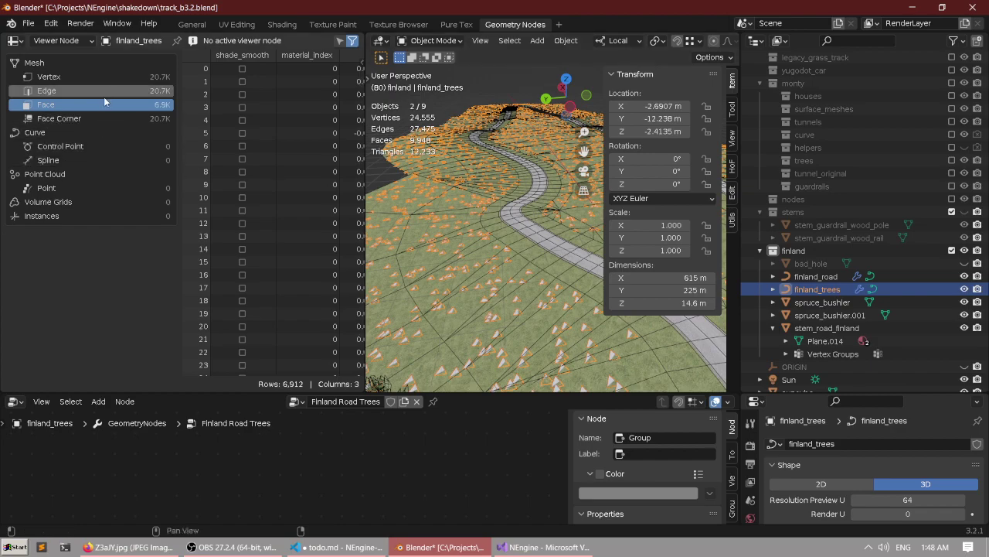
{"action": "middle_click_drag", "start_coordinate": [377, 165], "coordinate": [485, 181], "text": "shift"}
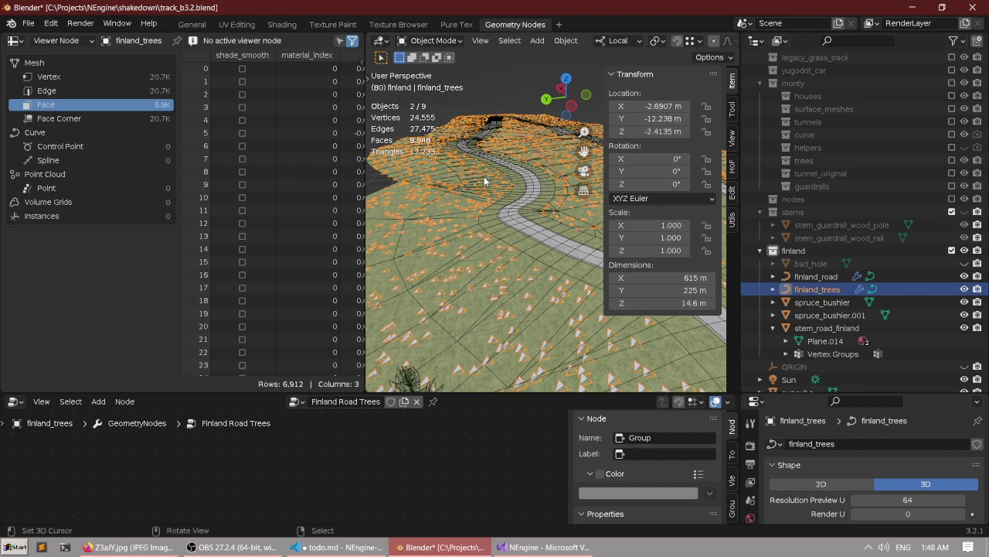
{"action": "scroll", "coordinate": [483, 182], "scroll_direction": "down", "scroll_amount": 3}
{"action": "scroll", "coordinate": [481, 184], "scroll_direction": "up", "scroll_amount": 2}
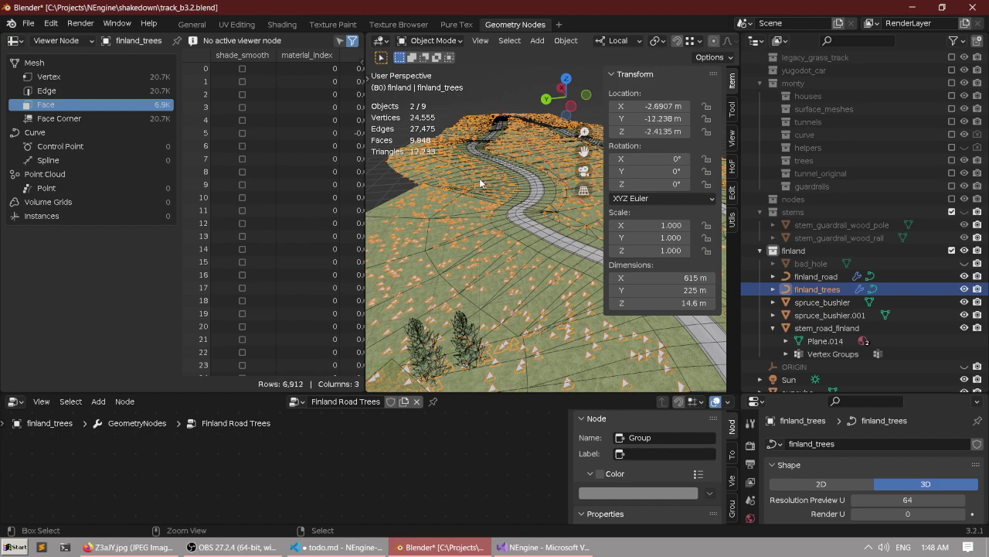
Save track_b3.2.blend and use Attribute Converter to apply the nodes and convert attributes on finland_trees and finland_road.
{"action": "left_click", "coordinate": [731, 219]}
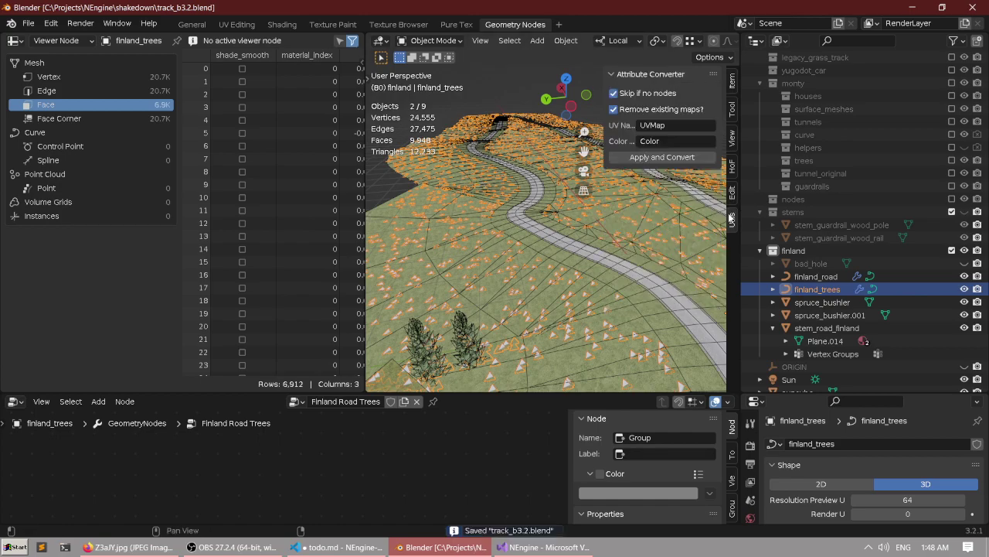
{"action": "left_click", "coordinate": [674, 159]}
{"action": "left_click", "coordinate": [577, 266]}
{"action": "left_click", "coordinate": [650, 157]}
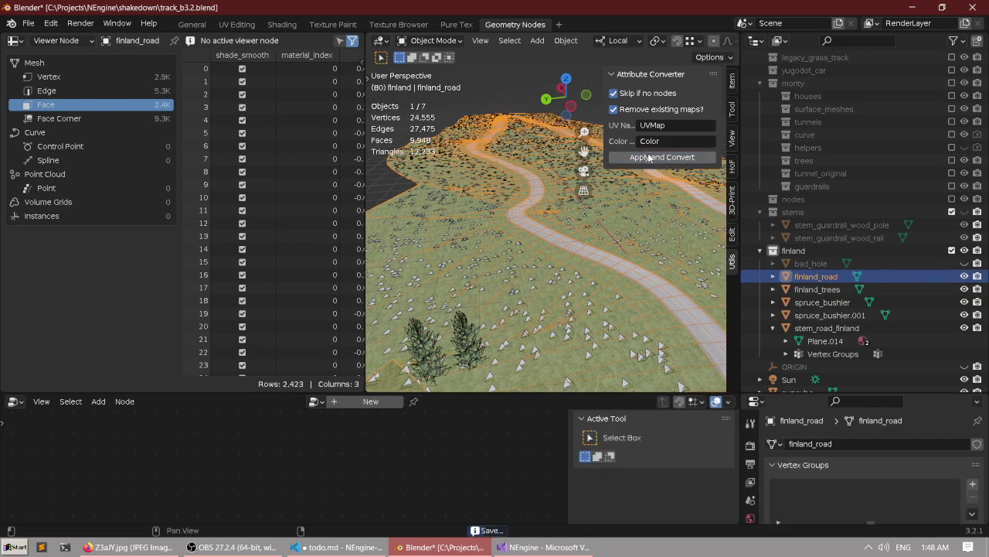
Export all objects as embedded glTF, overwriting finland.gltf in the game's models folder.
{"action": "key", "text": "a"}
{"action": "key", "text": "q"}
{"action": "left_click", "coordinate": [533, 206]}
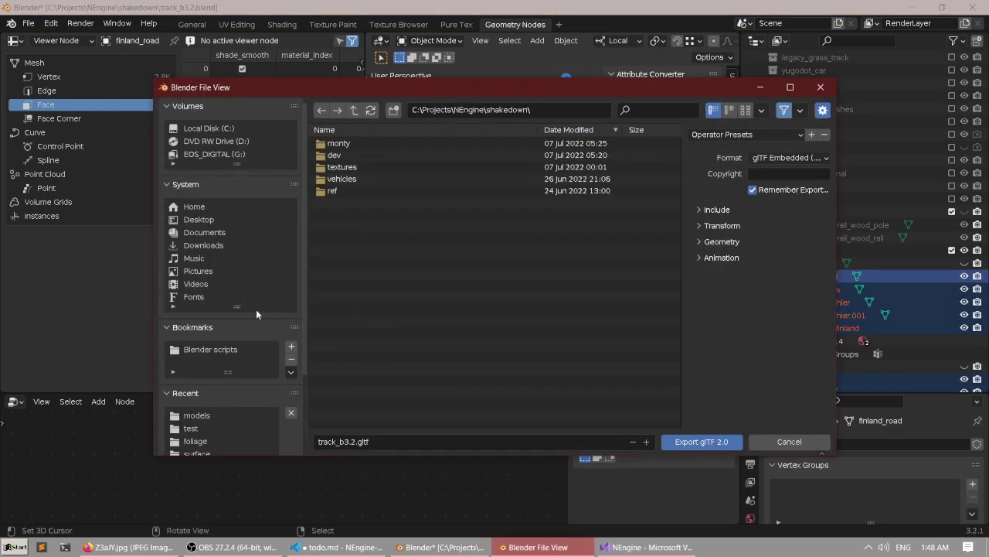
{"action": "left_click", "coordinate": [228, 416]}
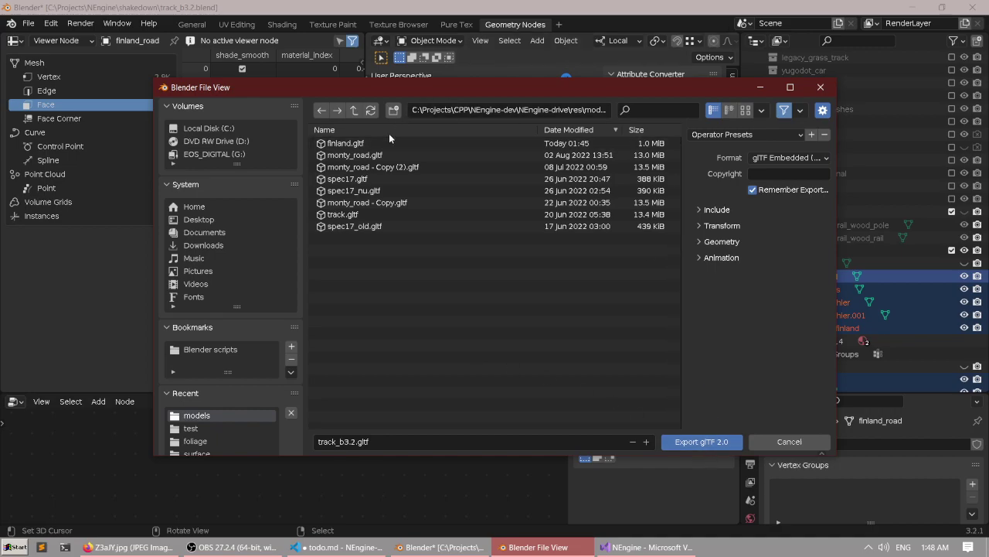
{"action": "left_click", "coordinate": [697, 442]}
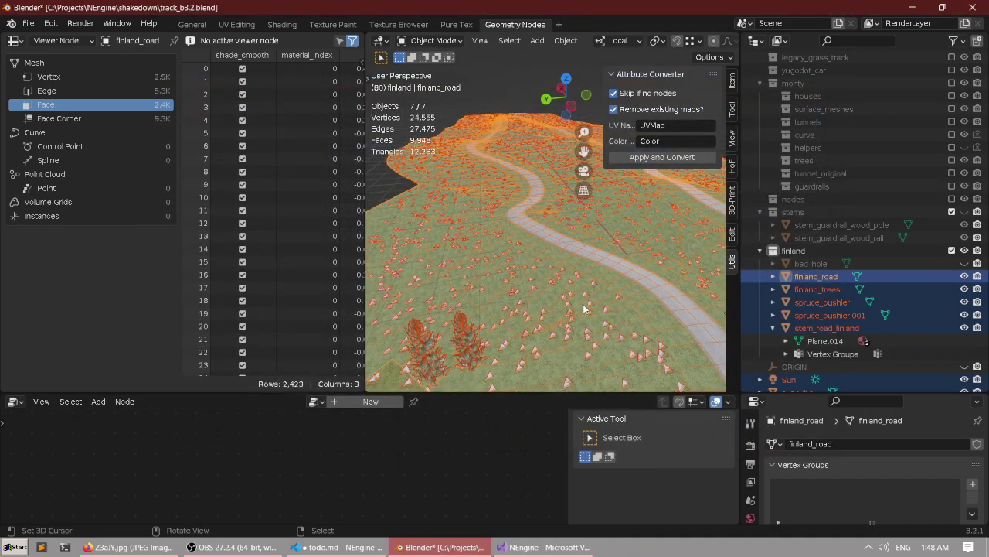
Revert the Blender file to its last saved version to get the unapplied road and tree nodes back.
{"action": "scroll", "coordinate": [494, 168], "scroll_direction": "down", "scroll_amount": 2}
{"action": "scroll", "coordinate": [494, 167], "scroll_direction": "up", "scroll_amount": 3}
{"action": "scroll", "coordinate": [494, 167], "scroll_direction": "down", "scroll_amount": 2}
{"action": "middle_click_drag", "start_coordinate": [494, 167], "coordinate": [494, 168]}
{"action": "scroll", "coordinate": [494, 168], "scroll_direction": "up", "scroll_amount": 2}
{"action": "left_click", "coordinate": [28, 24]}
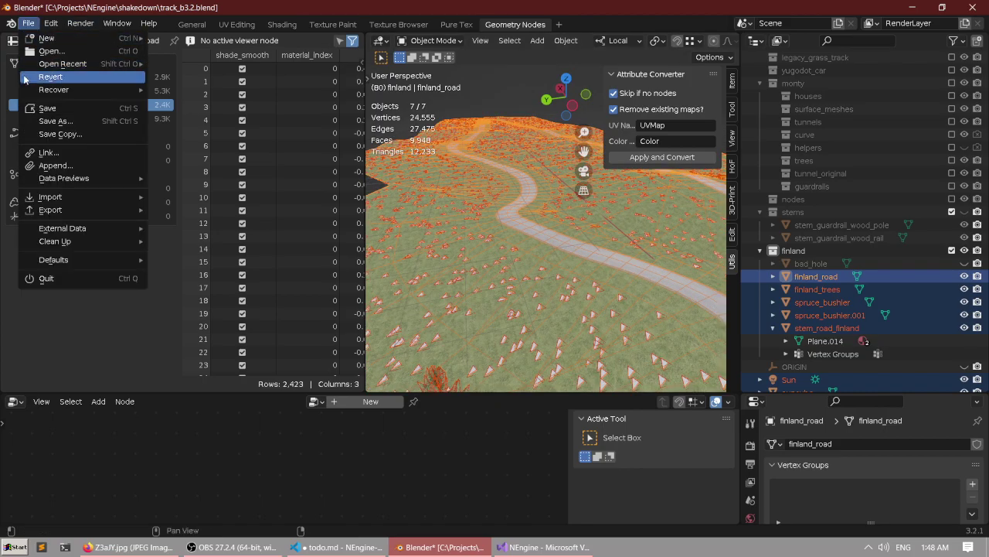
{"action": "left_click", "coordinate": [27, 77]}
Switch to Visual Studio, run the game with debugging and move the NEngine debug window clear of the car.
{"action": "left_click", "coordinate": [496, 551]}
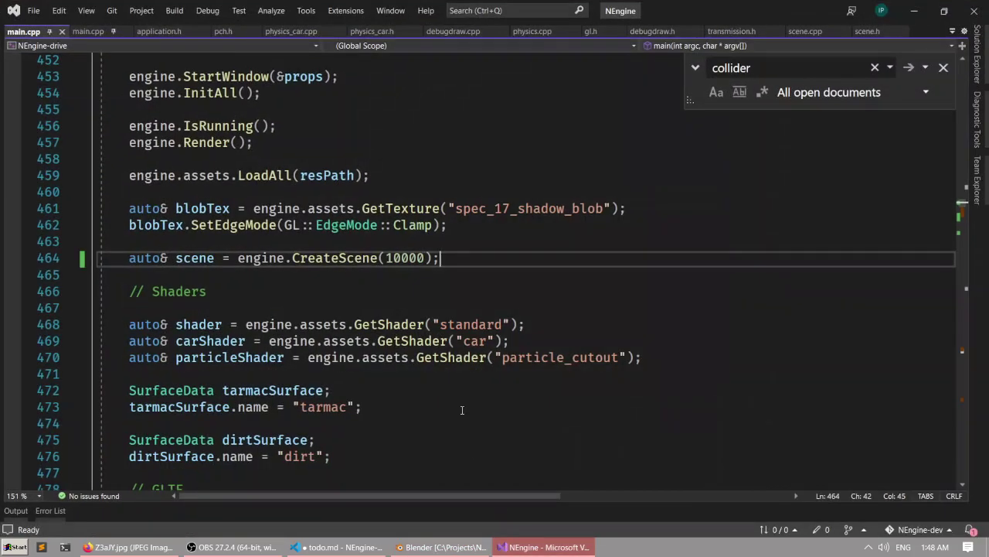
{"action": "key", "text": "F5"}
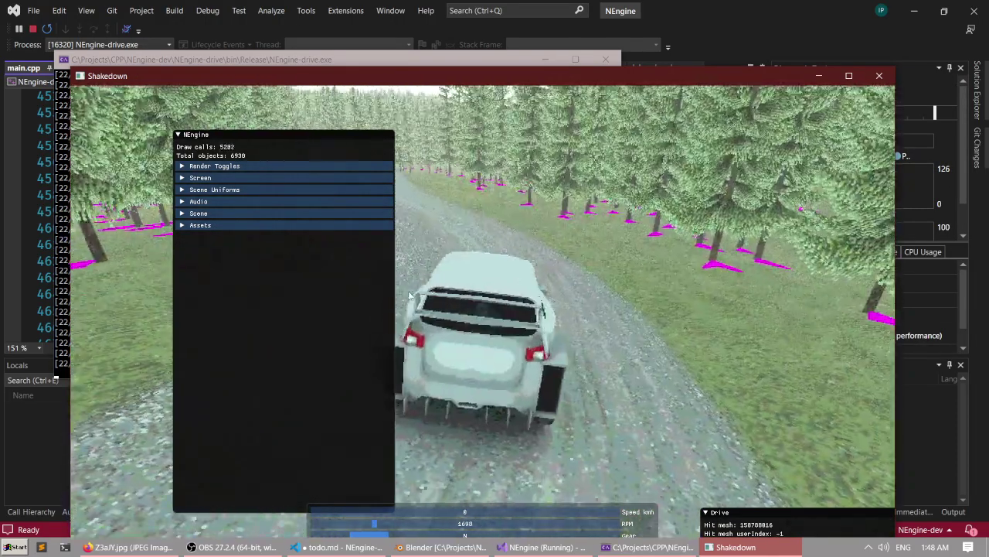
{"action": "left_click_drag", "start_coordinate": [228, 140], "coordinate": [716, 302]}
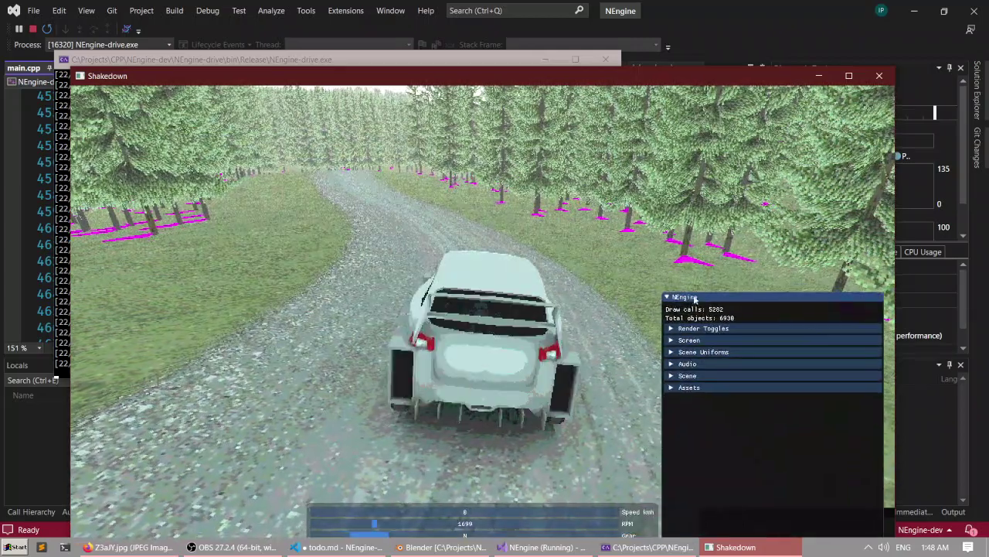
Read the game's console log for the glTF loading entries of the finland_trees mesh.
{"action": "left_click", "coordinate": [303, 61]}
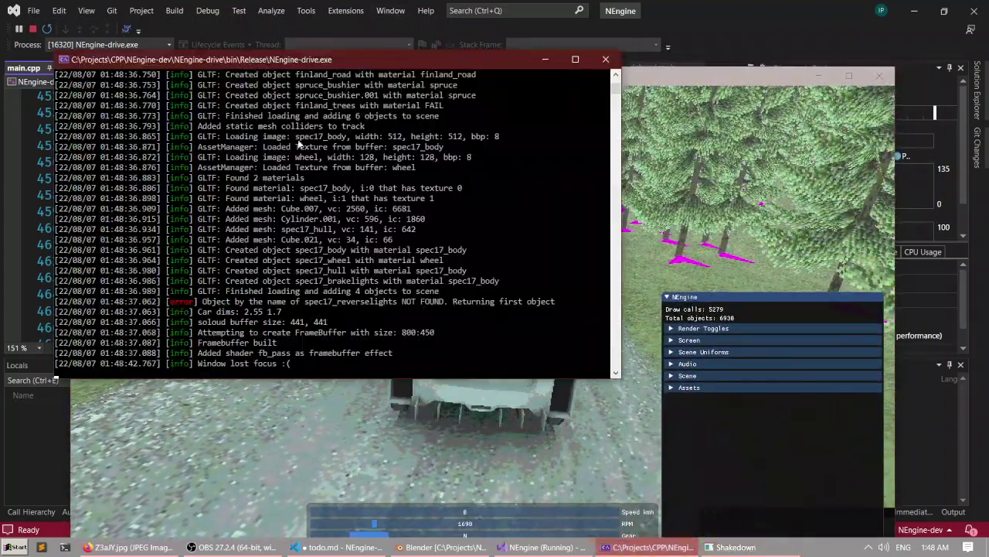
{"action": "scroll", "coordinate": [296, 168], "scroll_direction": "down", "scroll_amount": 5}
{"action": "scroll", "coordinate": [276, 292], "scroll_direction": "up", "scroll_amount": 20}
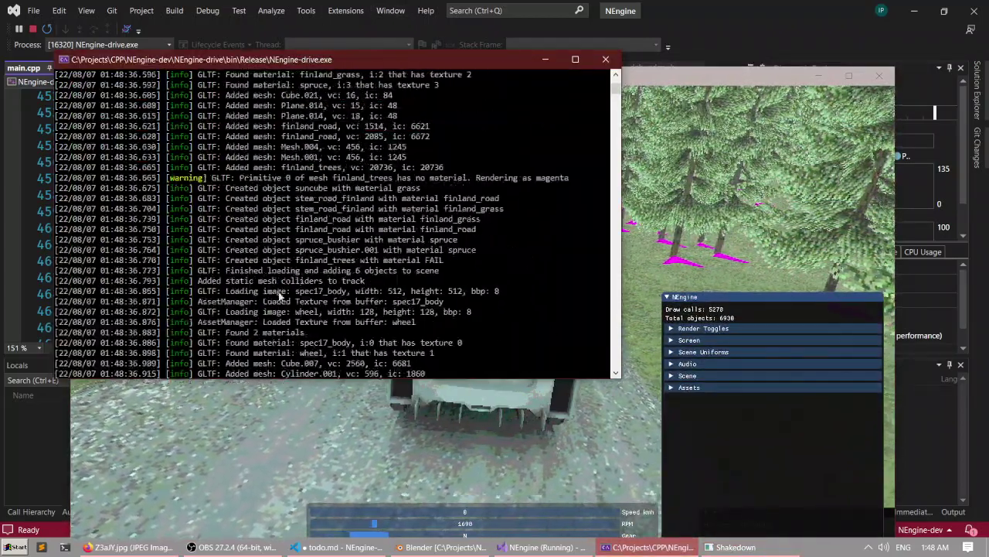
{"action": "scroll", "coordinate": [276, 291], "scroll_direction": "down", "scroll_amount": 15}
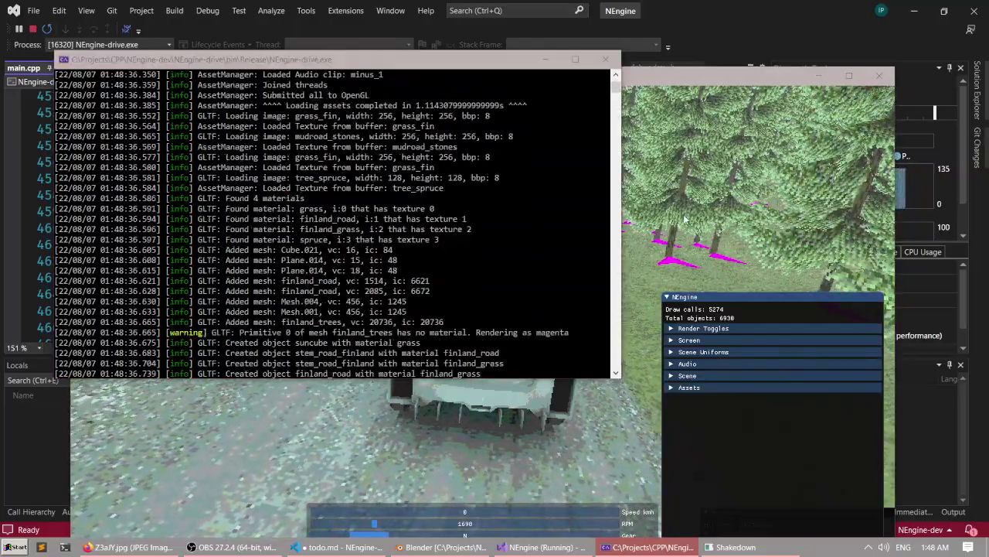
Return to the game, hide the NEngine debug window and drive the track to examine the spruce density.
{"action": "left_click", "coordinate": [682, 222]}
{"action": "key", "text": "F1"}
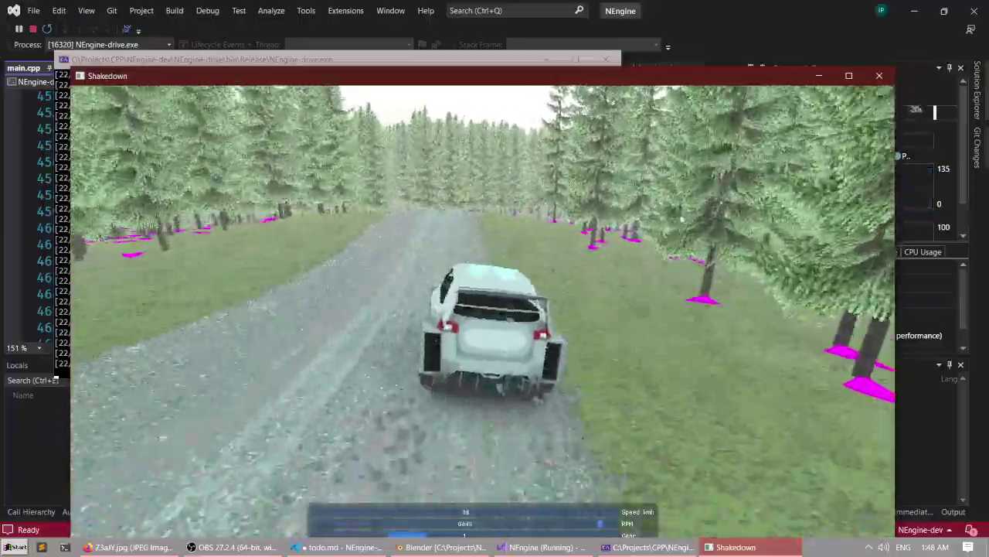
{"action": "key", "text": "Left"}
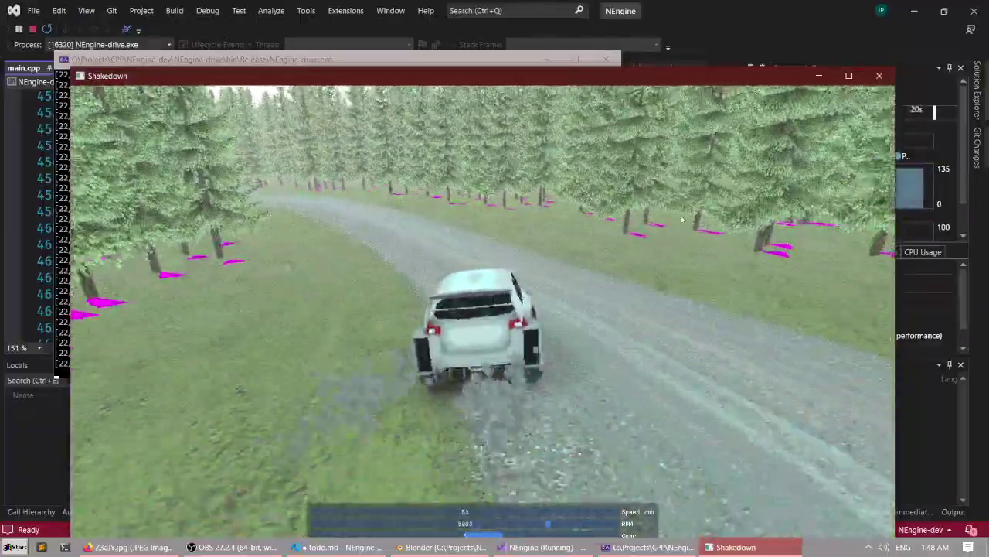
{"action": "key", "text": "Left"}
{"action": "key", "text": "Right"}
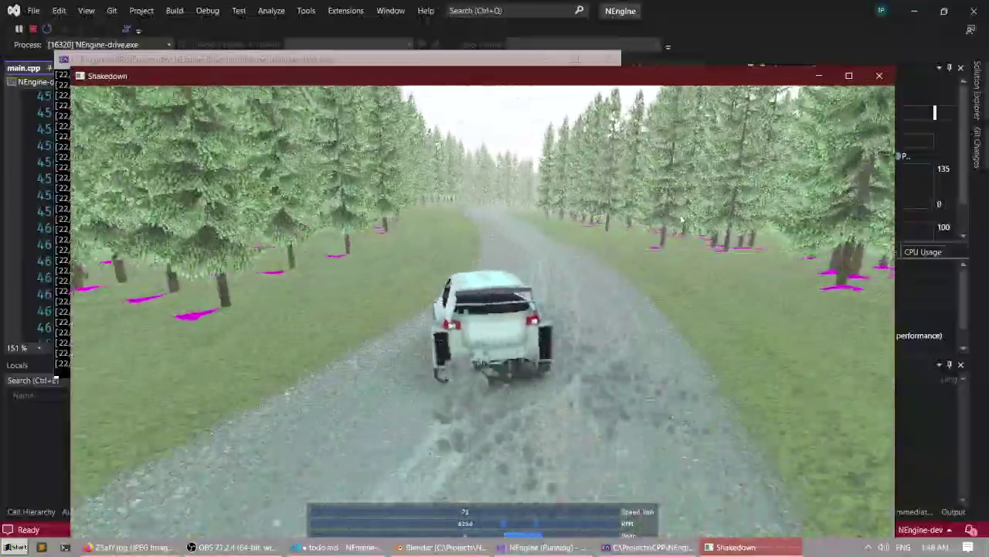
{"action": "key", "text": "Right"}
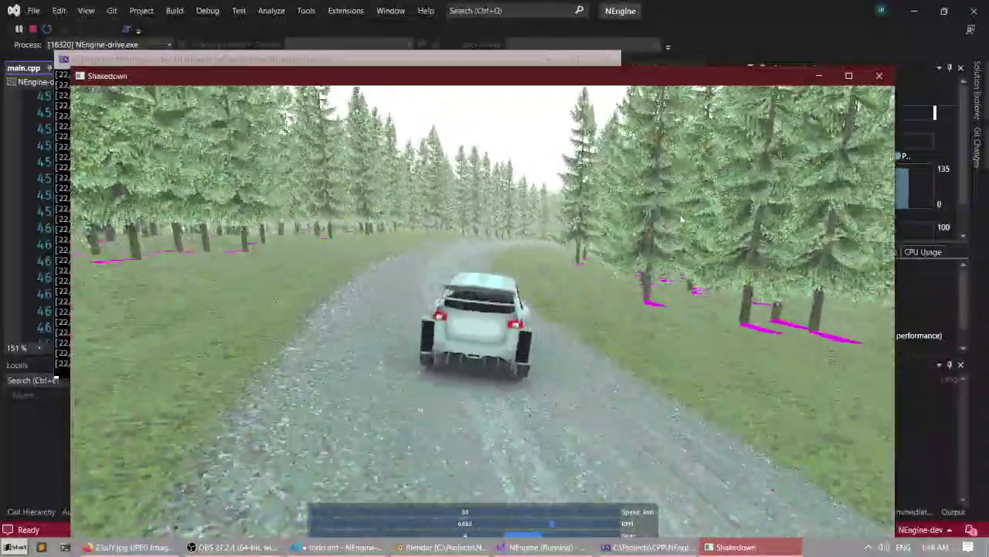
Show the NEngine debug window and keep driving to check the draw calls and total objects along the track.
{"action": "key", "text": "F1"}
{"action": "key", "text": "Left"}
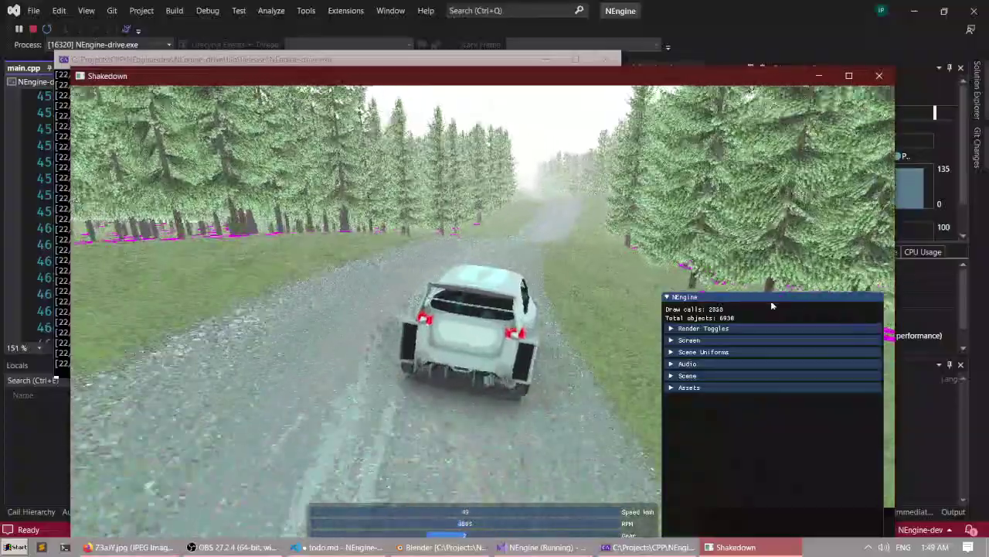
{"action": "key", "text": "Up"}
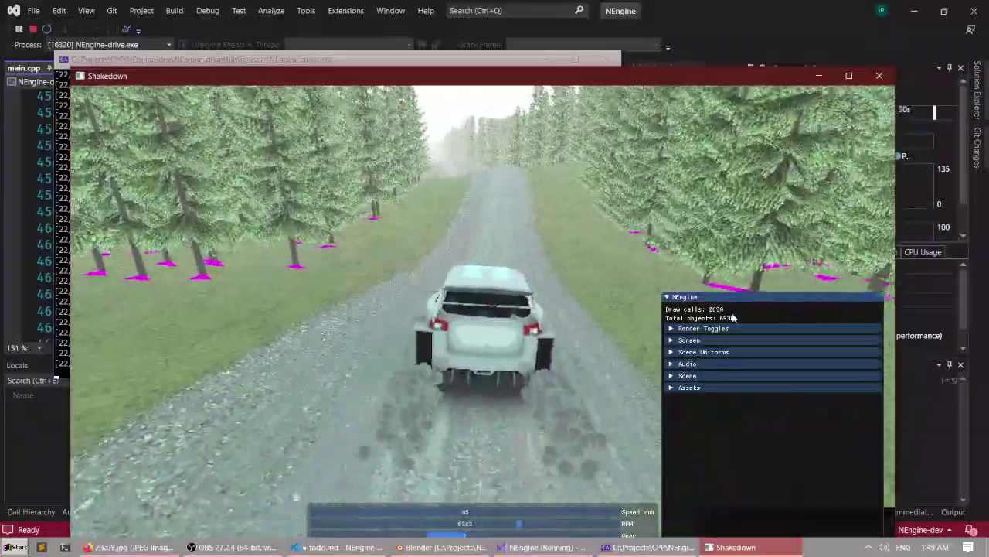
{"action": "key", "text": "Left"}
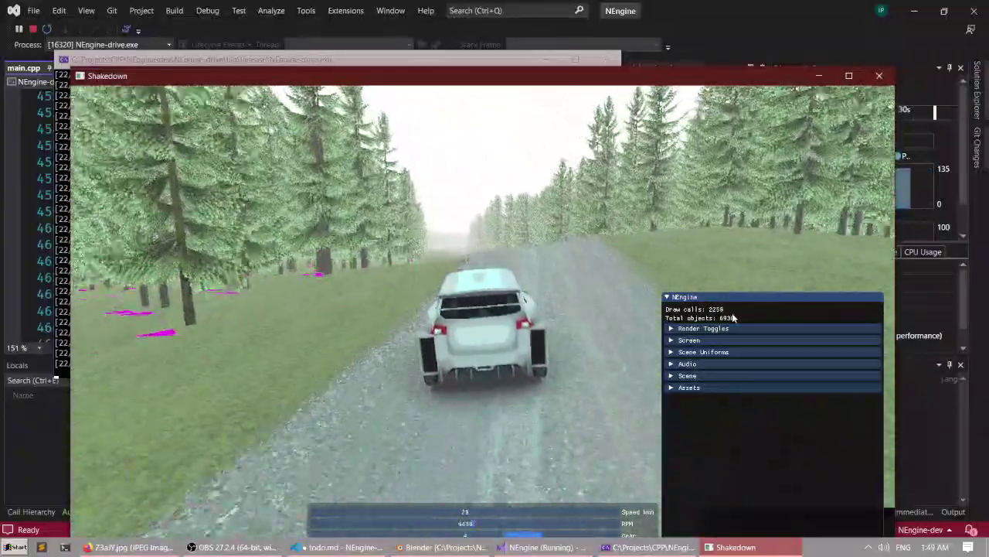
{"action": "key", "text": "Right"}
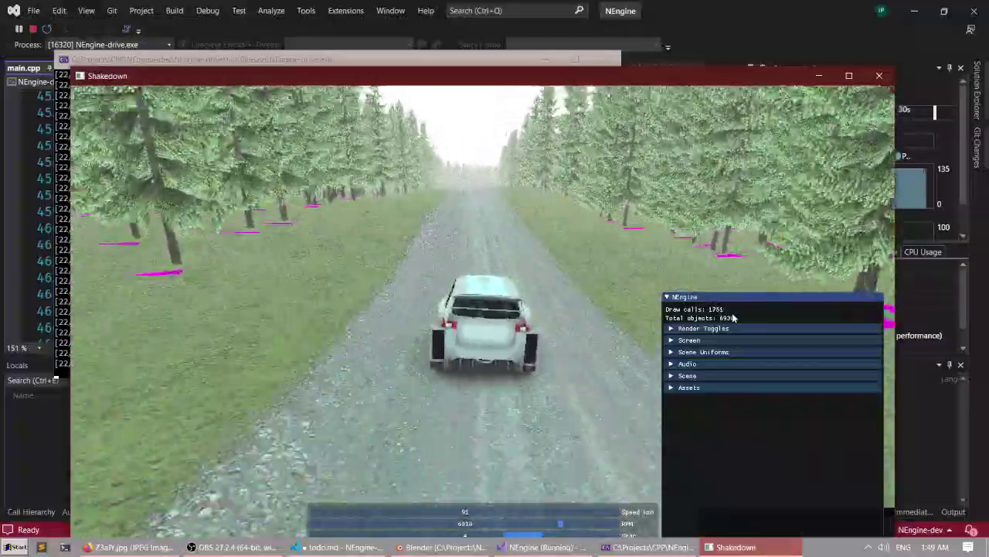
Continue driving the forest track through its bend to examine the tree density and draw calls.
{"action": "key", "text": "Left"}
{"action": "key", "text": "Up"}
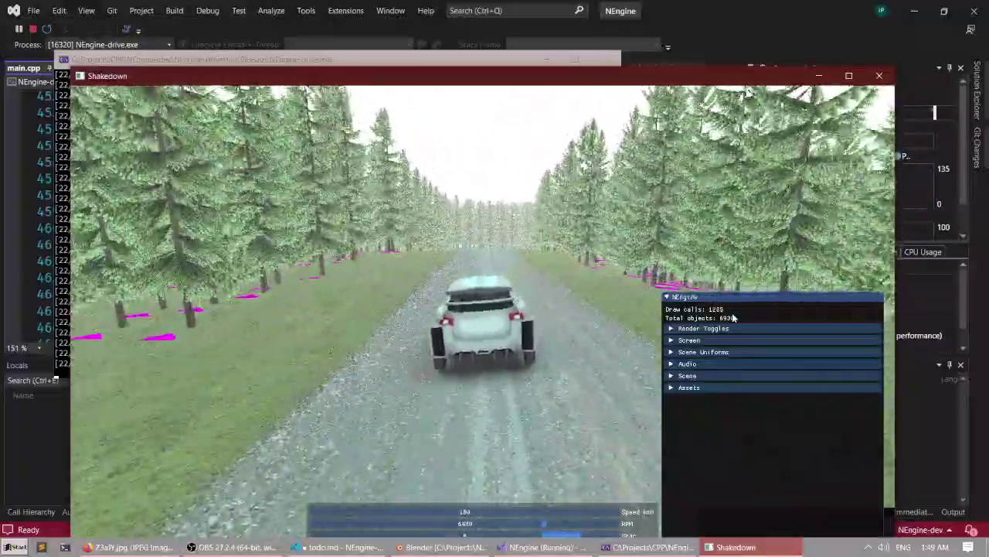
{"action": "key", "text": "Down"}
{"action": "key", "text": "Right"}
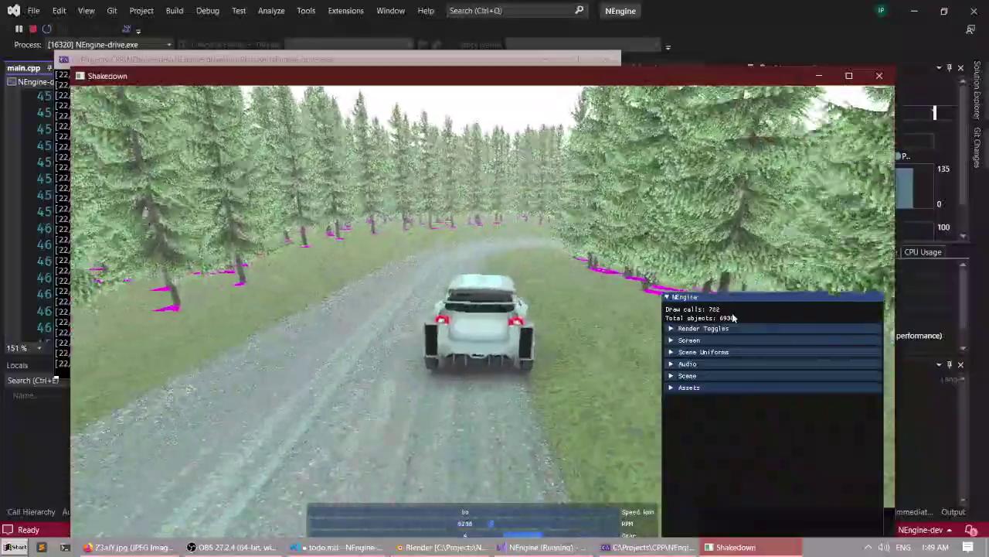
{"action": "key", "text": "Right"}
{"action": "key", "text": "Up"}
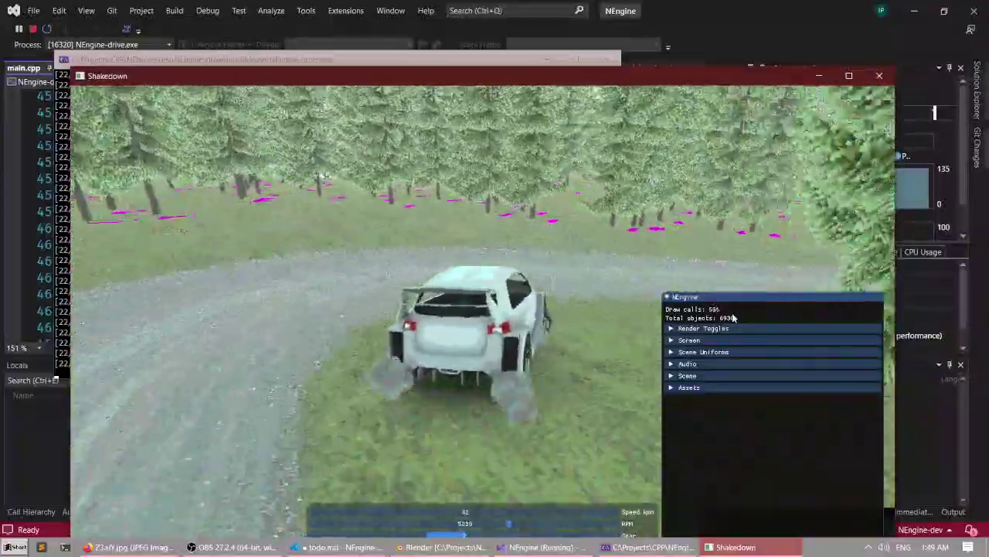
{"action": "key", "text": "Up"}
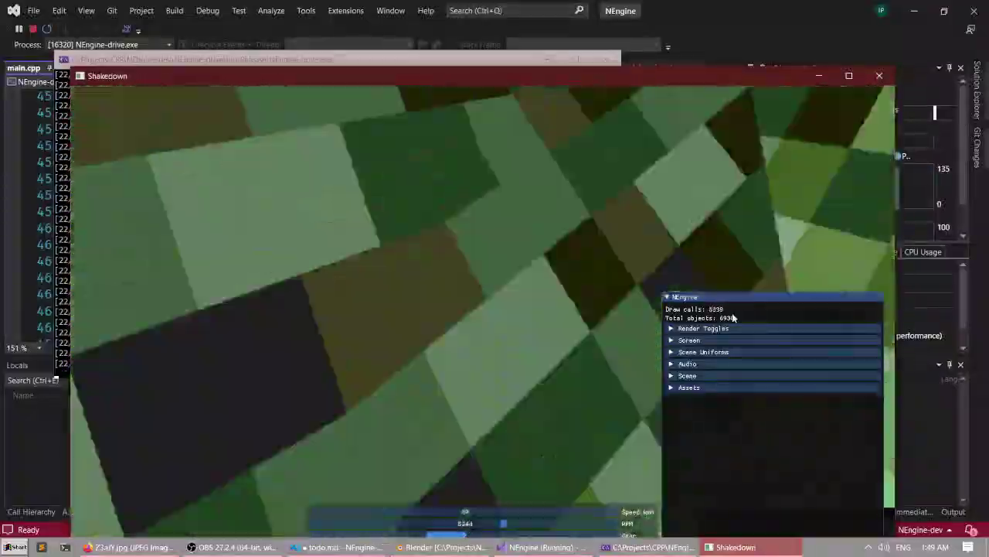
Switch to the cockpit camera and turn off Draw Framebuffer in the NEngine debug window's render toggles.
{"action": "key", "text": "F1"}
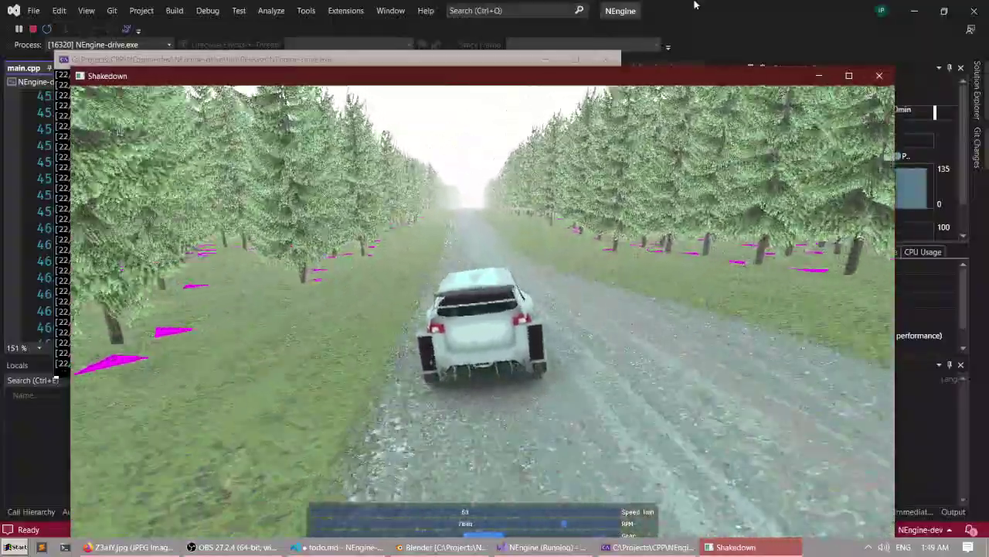
{"action": "key", "text": "c"}
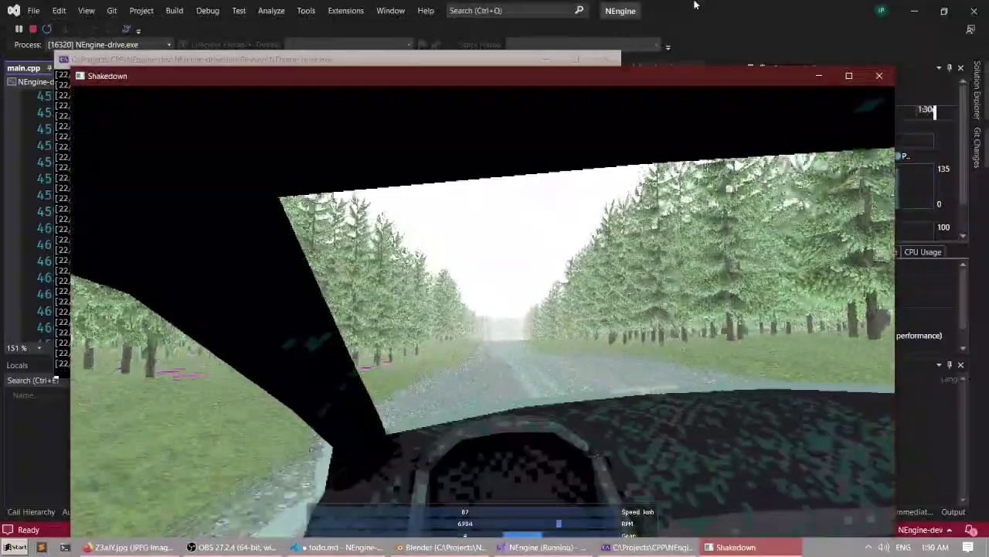
{"action": "key", "text": "F1"}
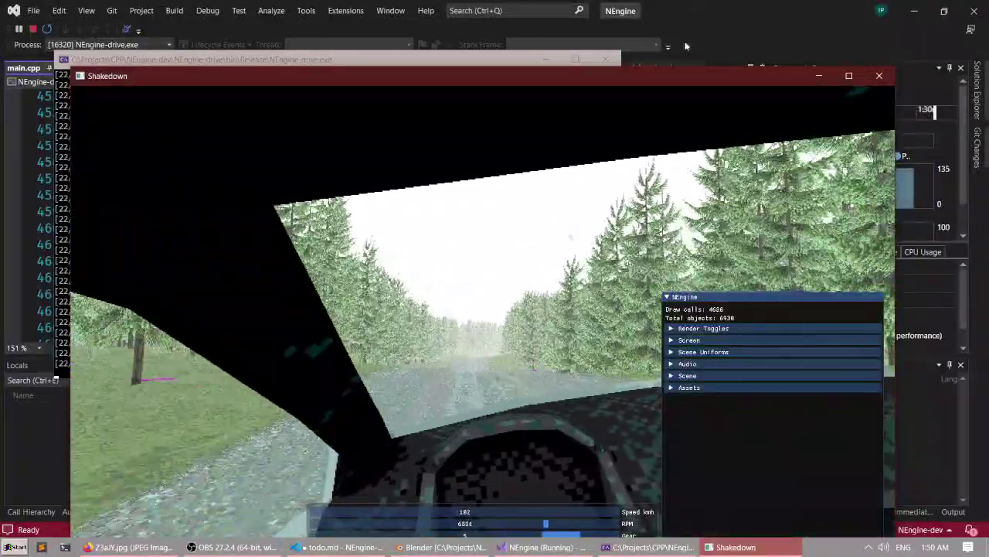
{"action": "left_click", "coordinate": [702, 327]}
{"action": "left_click", "coordinate": [671, 363]}
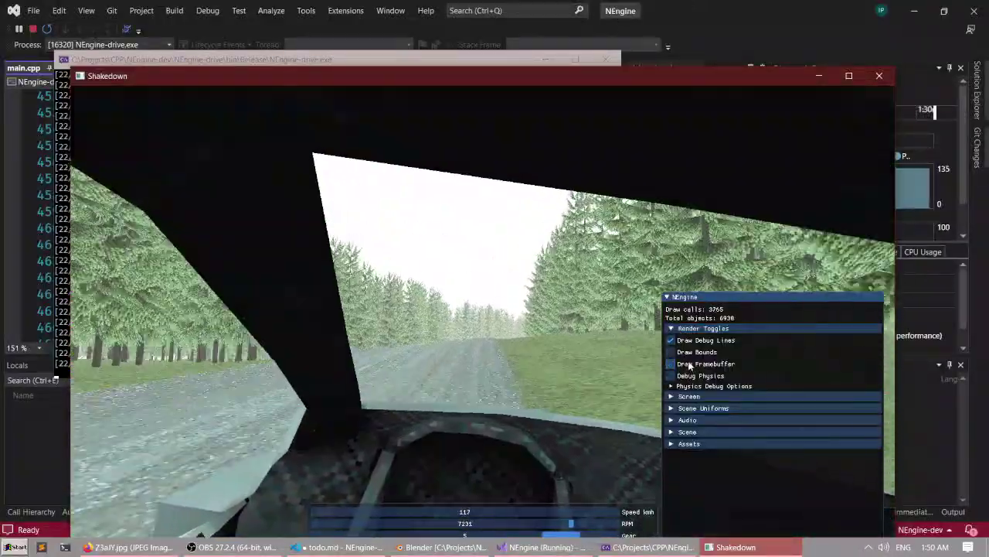
Hide the NEngine debug window and cycle the cameras back to the chase view.
{"action": "key", "text": "F1"}
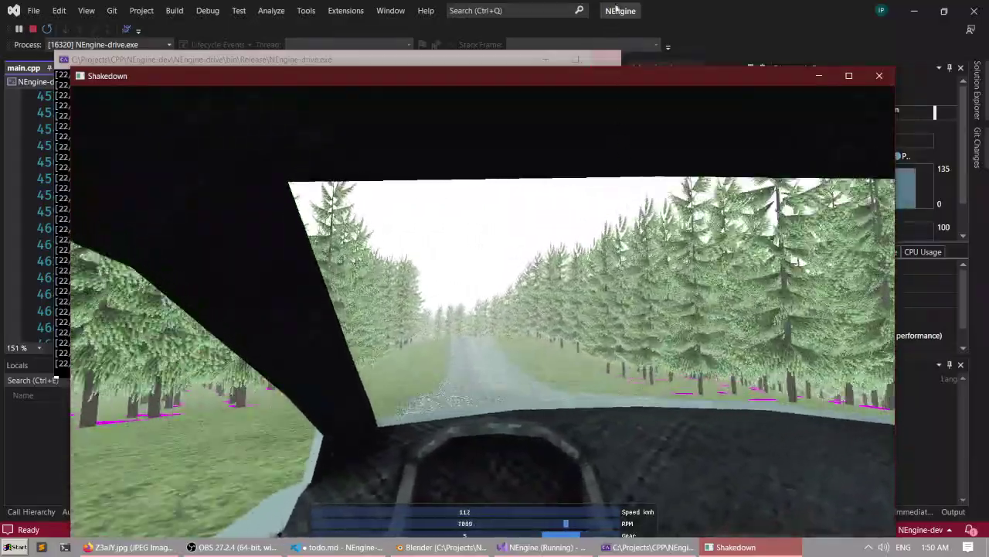
{"action": "key", "text": "c"}
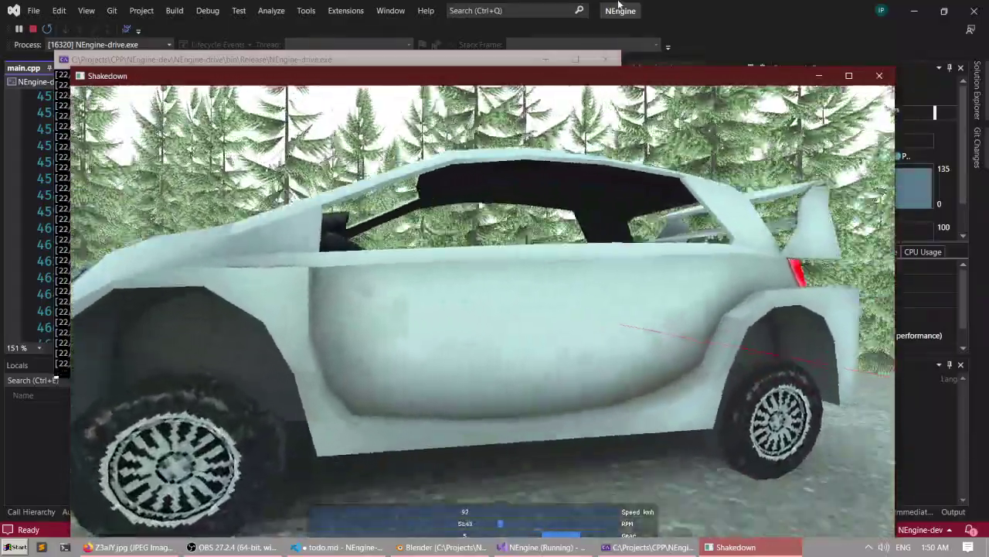
{"action": "key", "text": "c"}
{"action": "key", "text": "c"}
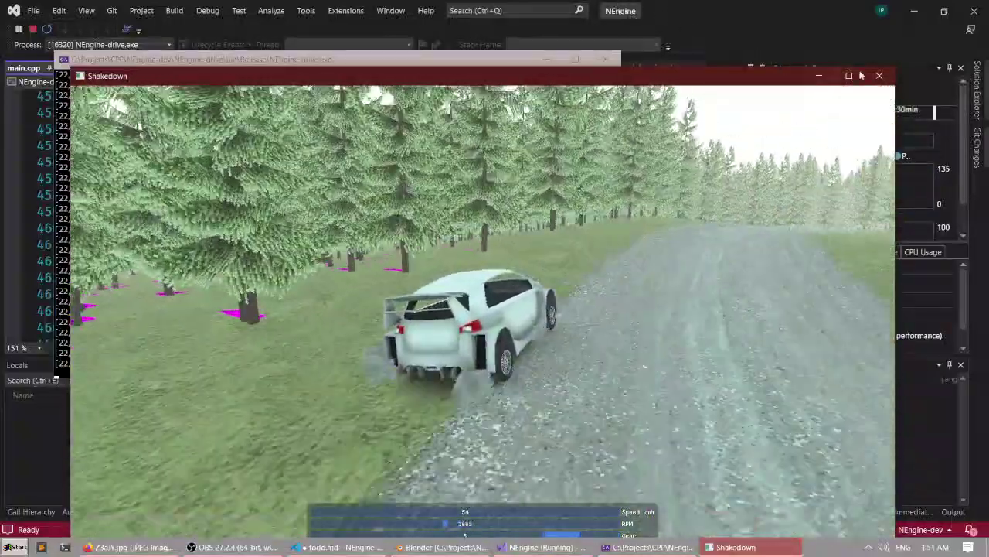
Close the game and its console window, and switch to Blender.
{"action": "left_click", "coordinate": [879, 75]}
{"action": "left_click", "coordinate": [599, 64]}
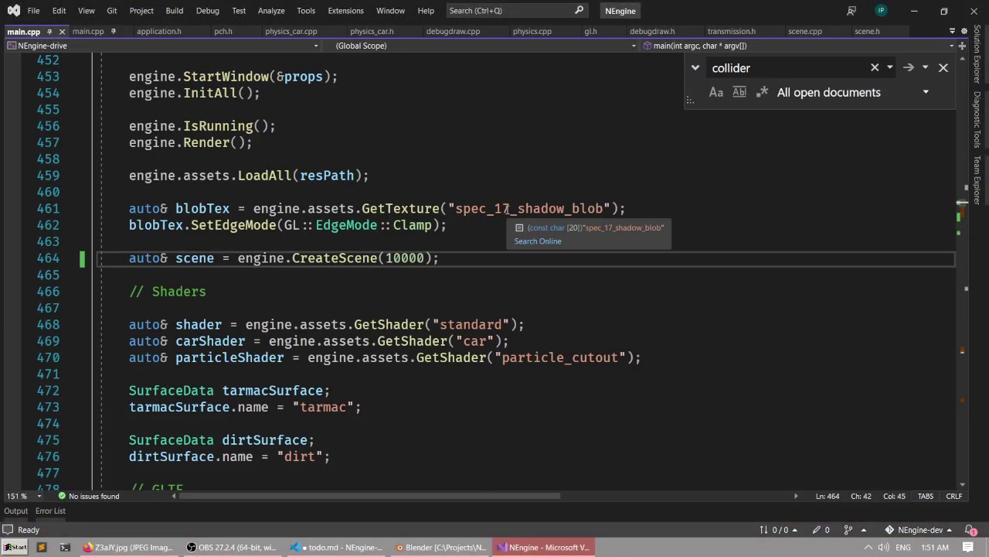
{"action": "left_click", "coordinate": [441, 546]}
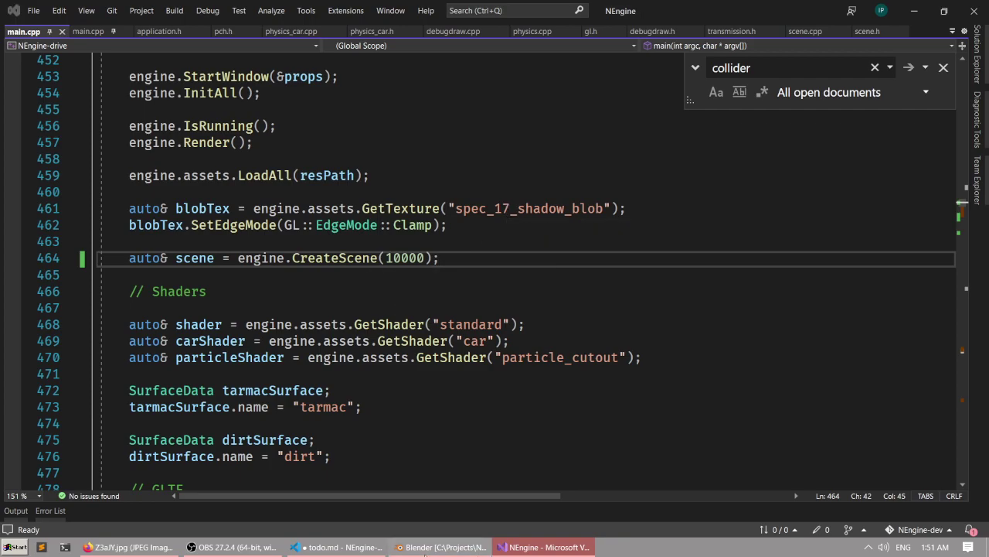
Enlarge the node editor and frame the Finland Road Trees node tree in it.
{"action": "scroll", "coordinate": [477, 231], "scroll_direction": "up", "scroll_amount": 5}
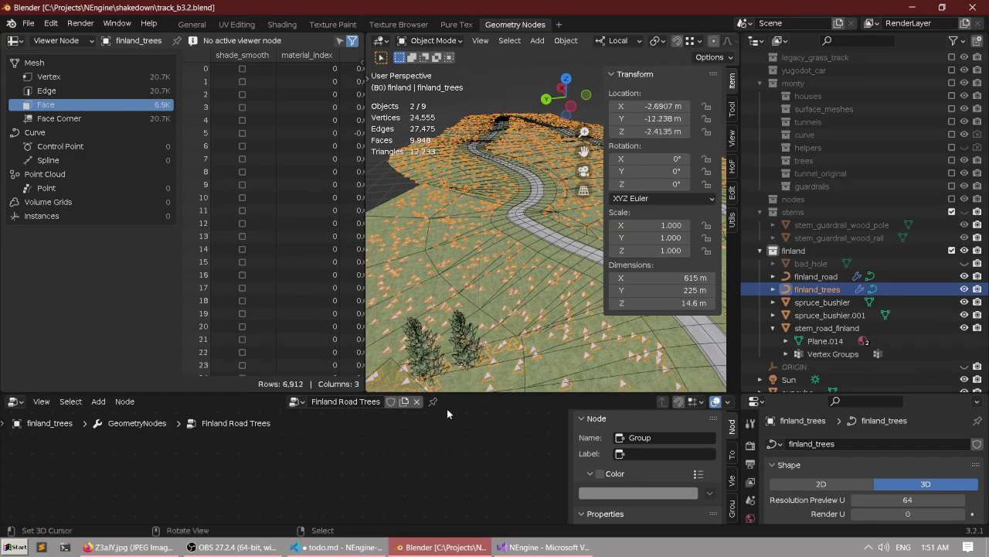
{"action": "middle_click_drag", "start_coordinate": [494, 231], "coordinate": [465, 249]}
{"action": "scroll", "coordinate": [464, 250], "scroll_direction": "down", "scroll_amount": 2}
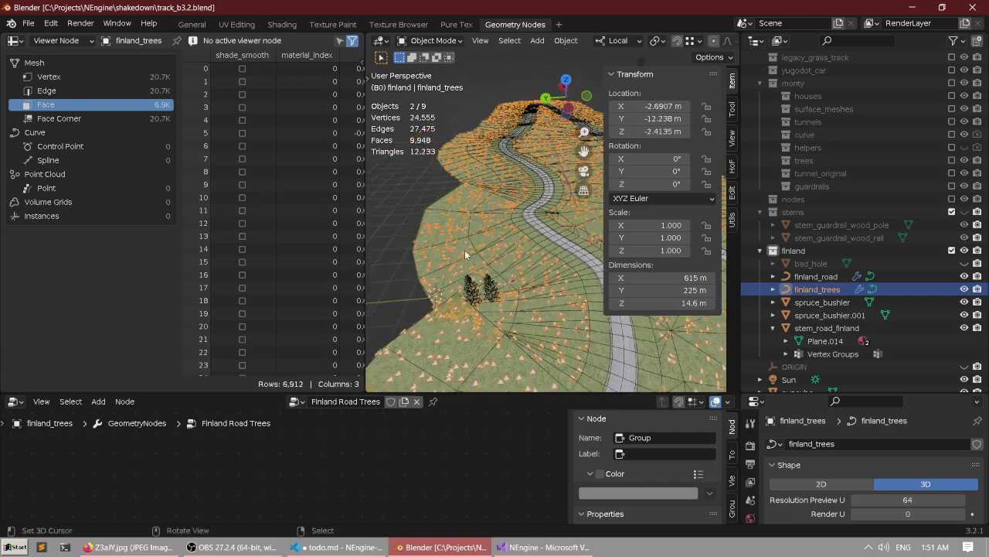
{"action": "scroll", "coordinate": [464, 249], "scroll_direction": "up", "scroll_amount": 5}
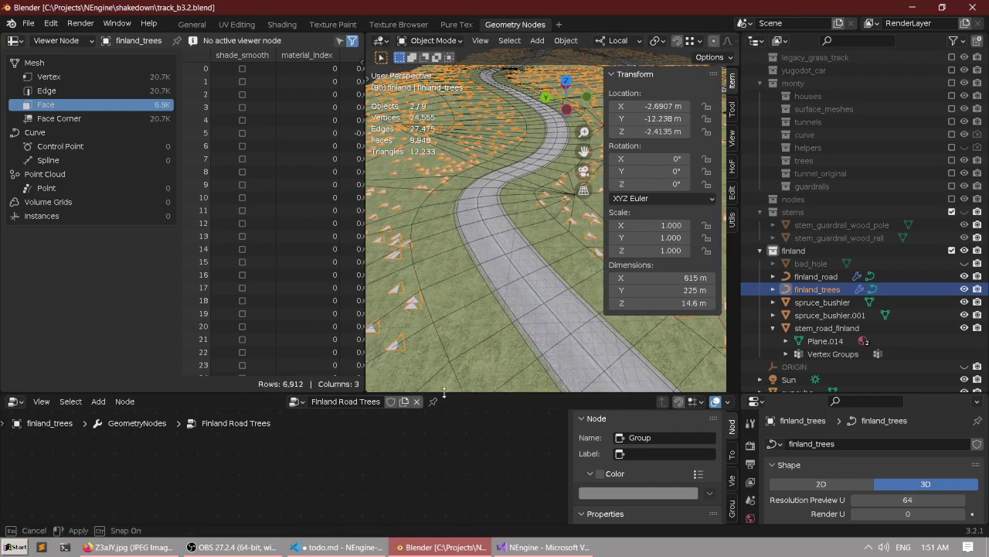
{"action": "left_click_drag", "start_coordinate": [443, 394], "coordinate": [435, 250]}
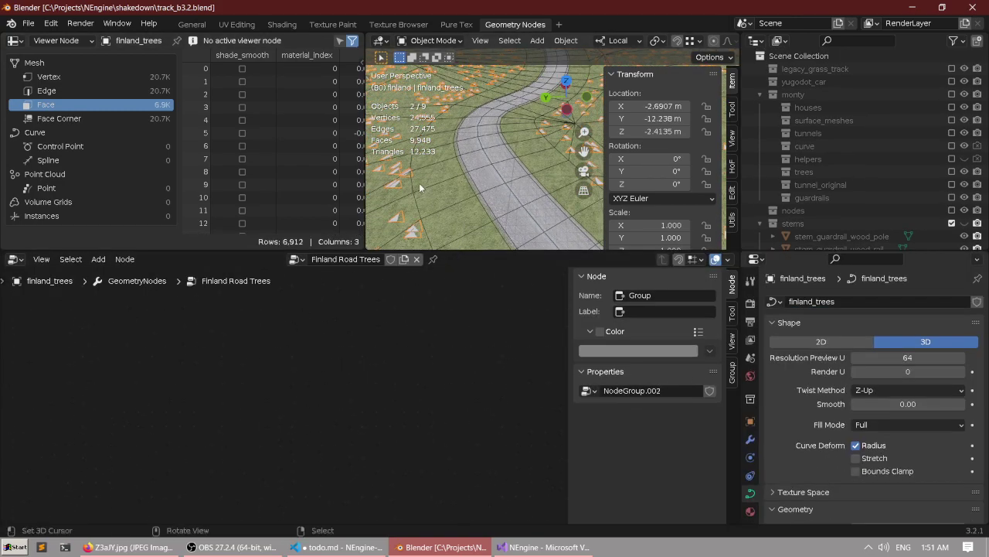
{"action": "right_click", "coordinate": [399, 183]}
{"action": "right_click", "coordinate": [400, 183]}
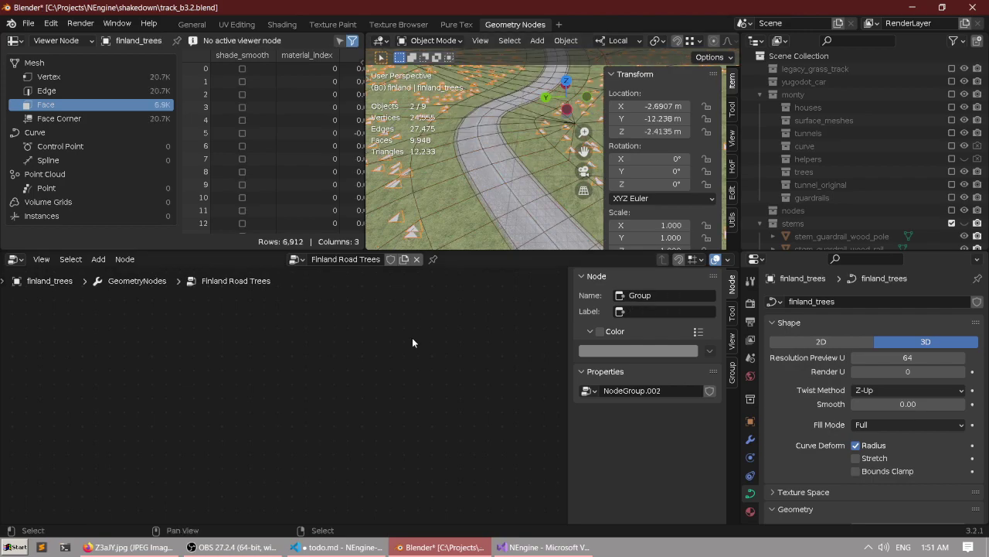
{"action": "key", "text": "Home"}
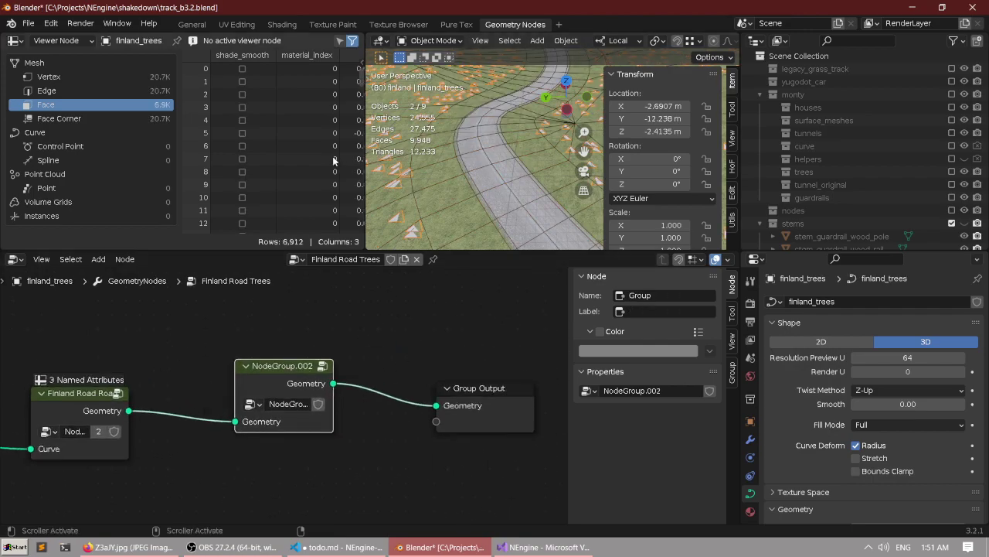
Widen the 3D viewport, collapse its sidebar, and open NodeGroup.002 for editing with all its nodes framed.
{"action": "left_click_drag", "start_coordinate": [366, 159], "coordinate": [291, 158]}
{"action": "left_click_drag", "start_coordinate": [604, 131], "coordinate": [699, 133]}
{"action": "scroll", "coordinate": [350, 349], "scroll_direction": "down", "scroll_amount": 1}
{"action": "left_click", "coordinate": [315, 375]}
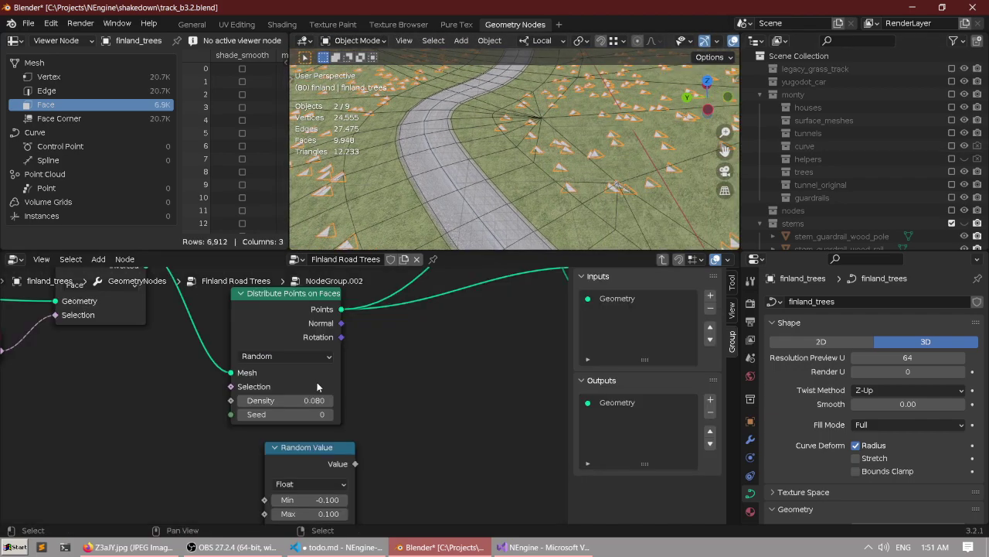
{"action": "key", "text": "Home"}
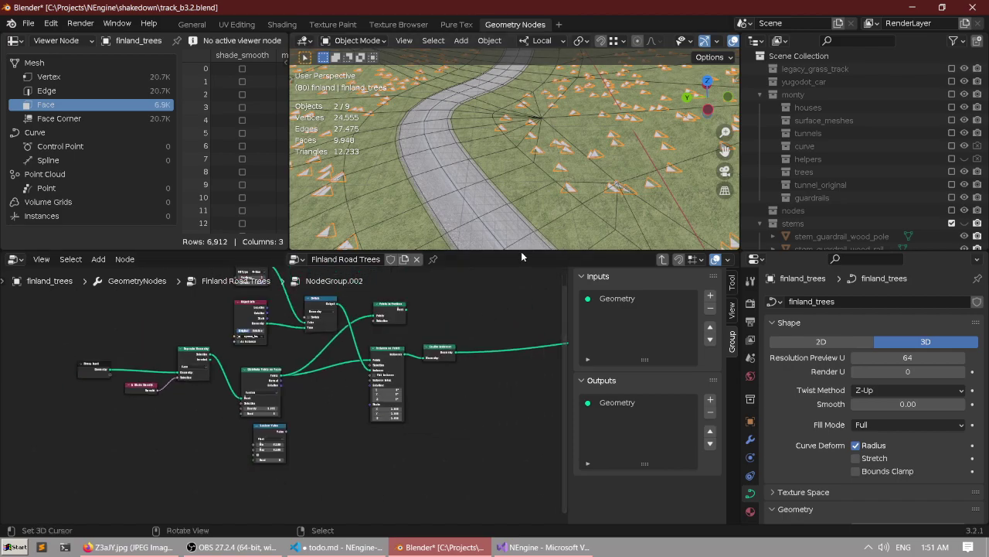
Rebalance the heights of the 3D viewport and node editor while examining the tree scatter along the whole road.
{"action": "left_click_drag", "start_coordinate": [522, 249], "coordinate": [518, 388]}
{"action": "scroll", "coordinate": [483, 260], "scroll_direction": "down", "scroll_amount": 8}
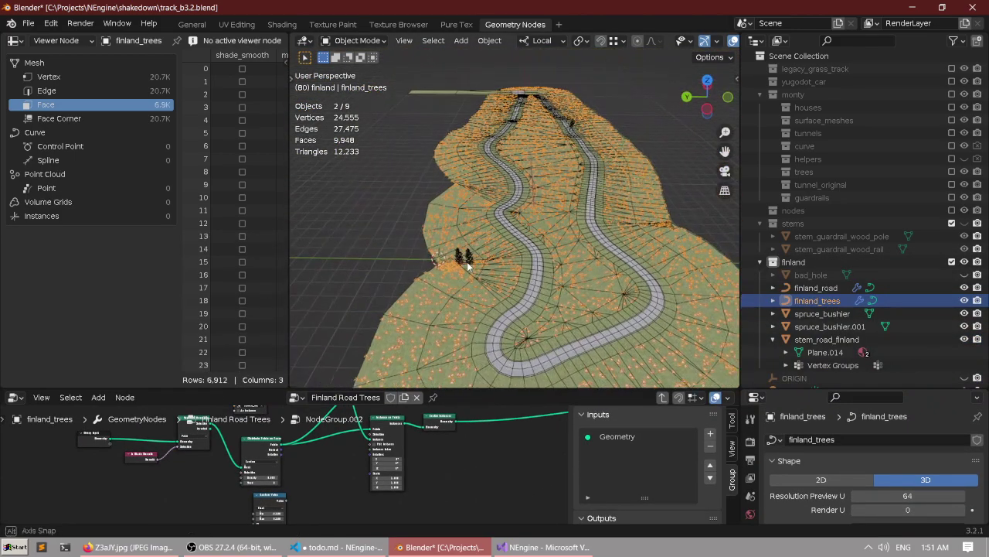
{"action": "middle_click_drag", "start_coordinate": [436, 215], "coordinate": [473, 224]}
{"action": "scroll", "coordinate": [485, 264], "scroll_direction": "up", "scroll_amount": 4}
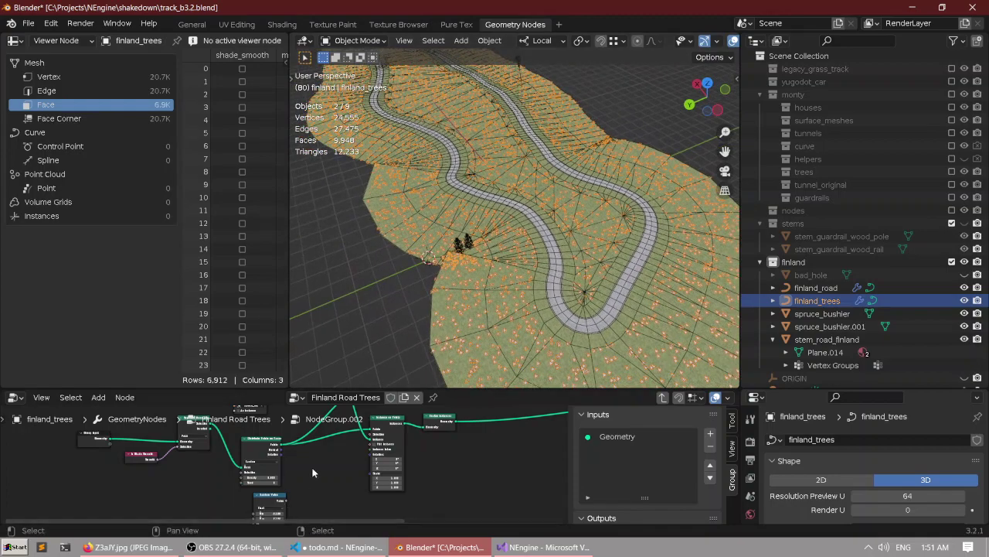
{"action": "left_click_drag", "start_coordinate": [494, 392], "coordinate": [495, 321]}
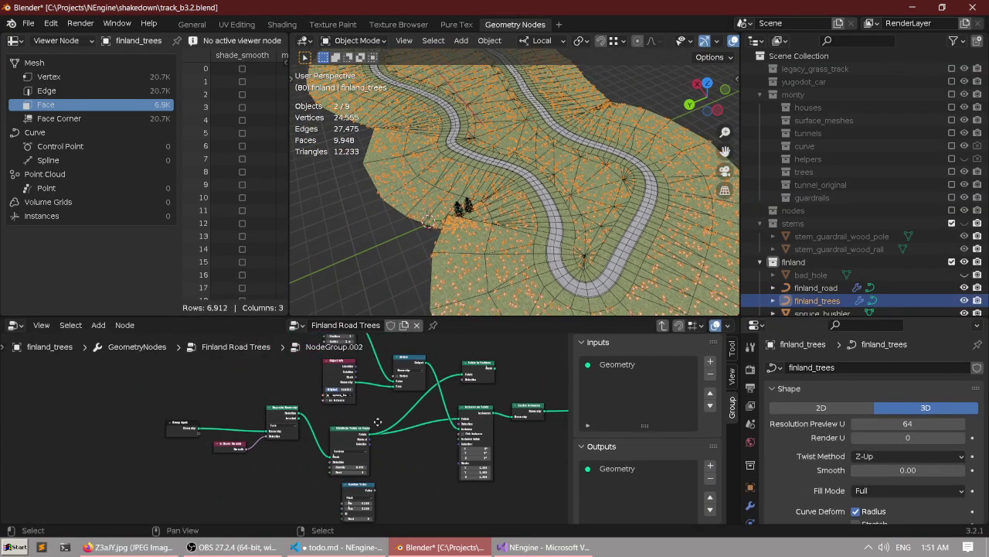
Examine the Object Info, Switch and Distribute Points on Faces nodes inside NodeGroup.002.
{"action": "scroll", "coordinate": [379, 422], "scroll_direction": "up", "scroll_amount": 4}
{"action": "scroll", "coordinate": [283, 448], "scroll_direction": "up", "scroll_amount": 9}
{"action": "middle_click_drag", "start_coordinate": [380, 417], "coordinate": [312, 487]}
{"action": "scroll", "coordinate": [294, 456], "scroll_direction": "down", "scroll_amount": 9}
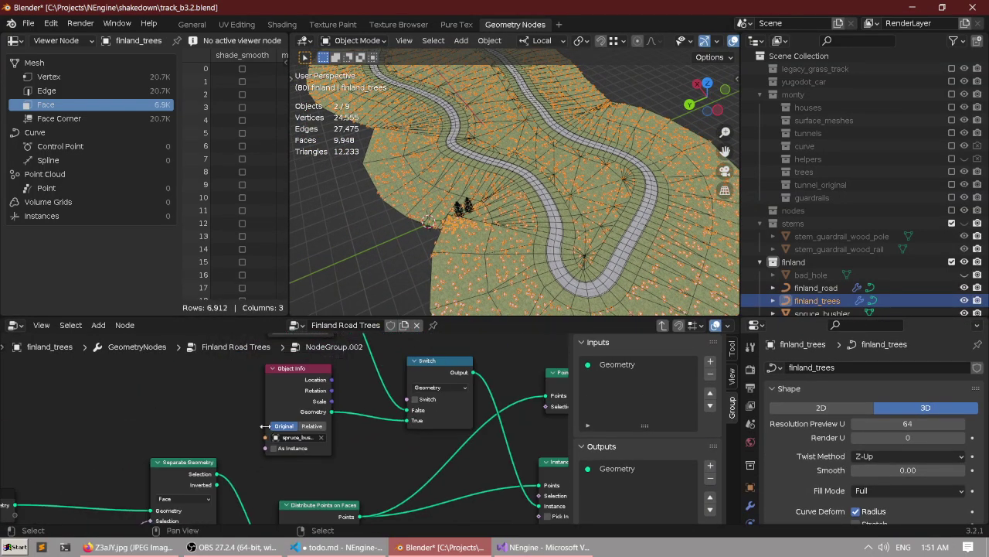
{"action": "middle_click_drag", "start_coordinate": [278, 379], "coordinate": [258, 434]}
{"action": "scroll", "coordinate": [258, 435], "scroll_direction": "up", "scroll_amount": 2}
{"action": "middle_click_drag", "start_coordinate": [393, 488], "coordinate": [340, 398]}
{"action": "middle_click_drag", "start_coordinate": [232, 508], "coordinate": [312, 400]}
{"action": "scroll", "coordinate": [312, 401], "scroll_direction": "up", "scroll_amount": 2}
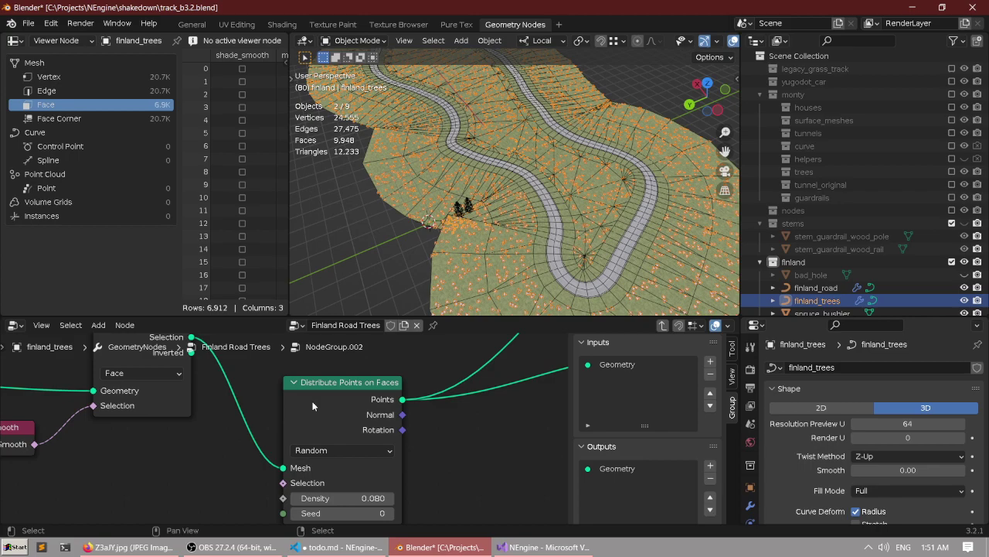
{"action": "middle_click_drag", "start_coordinate": [298, 449], "coordinate": [360, 399]}
{"action": "scroll", "coordinate": [354, 445], "scroll_direction": "up", "scroll_amount": 1}
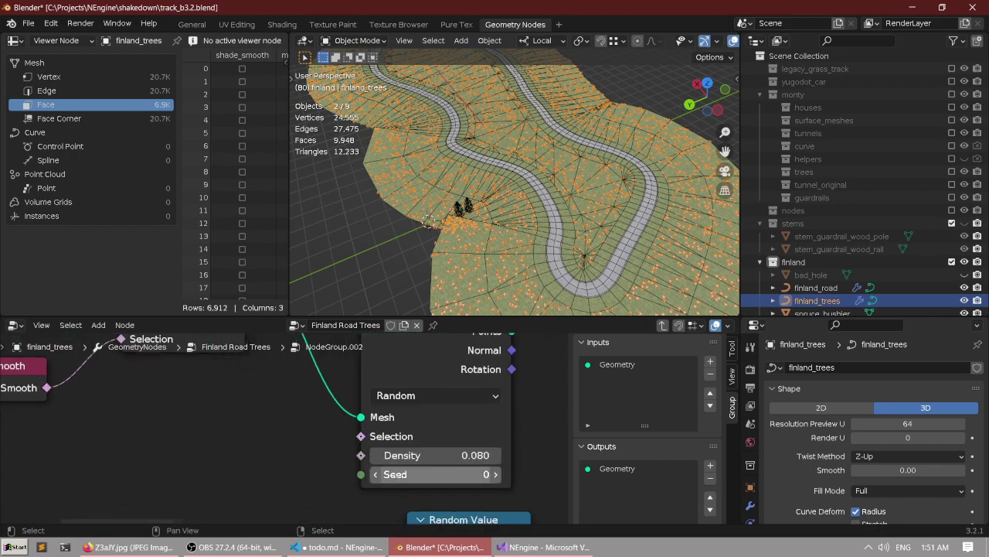
Try different seeds on the Distribute Points on Faces node and reset the seed to 0.
{"action": "left_click_drag", "start_coordinate": [433, 474], "coordinate": [411, 474]}
{"action": "left_click", "coordinate": [411, 477]}
{"action": "type", "text": "0"}
{"action": "key", "text": "Return"}
Reposition the Random Value node and connect its Value output to the Selection input of Distribute Points on Faces.
{"action": "scroll", "coordinate": [407, 472], "scroll_direction": "down", "scroll_amount": 3}
{"action": "middle_click_drag", "start_coordinate": [406, 471], "coordinate": [346, 386]}
{"action": "scroll", "coordinate": [375, 404], "scroll_direction": "down", "scroll_amount": 2}
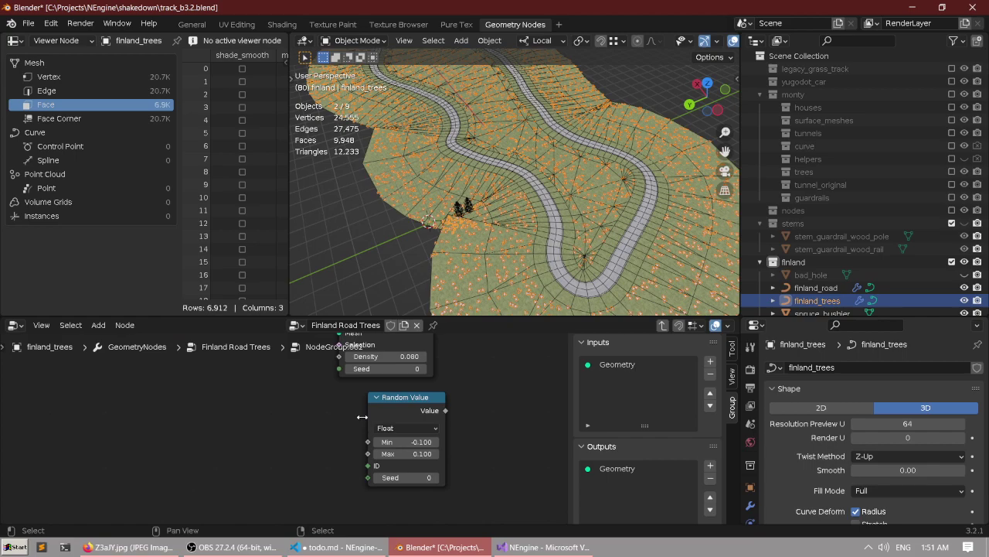
{"action": "middle_click_drag", "start_coordinate": [375, 421], "coordinate": [370, 435]}
{"action": "left_click_drag", "start_coordinate": [370, 435], "coordinate": [187, 431]}
{"action": "scroll", "coordinate": [241, 453], "scroll_direction": "up", "scroll_amount": 2}
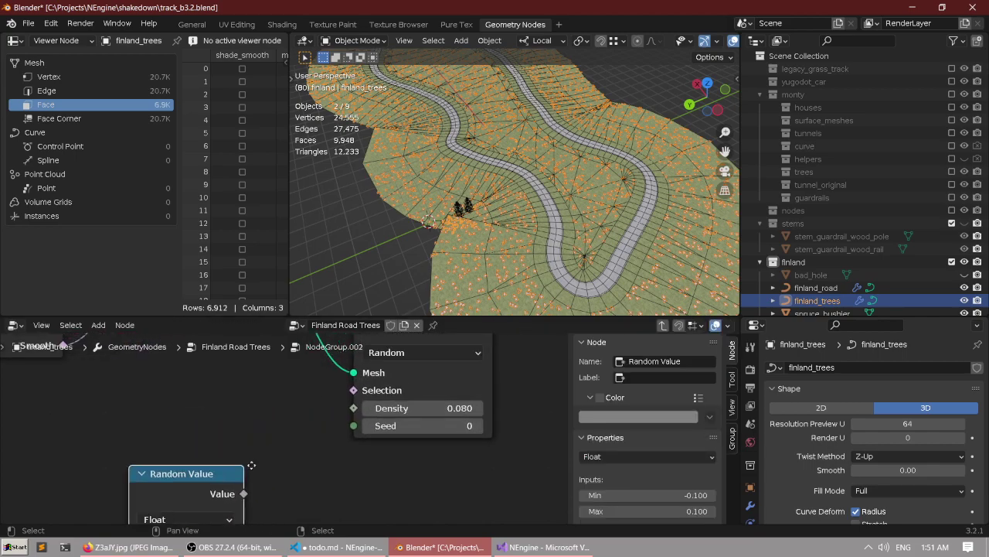
{"action": "left_click_drag", "start_coordinate": [242, 494], "coordinate": [355, 399]}
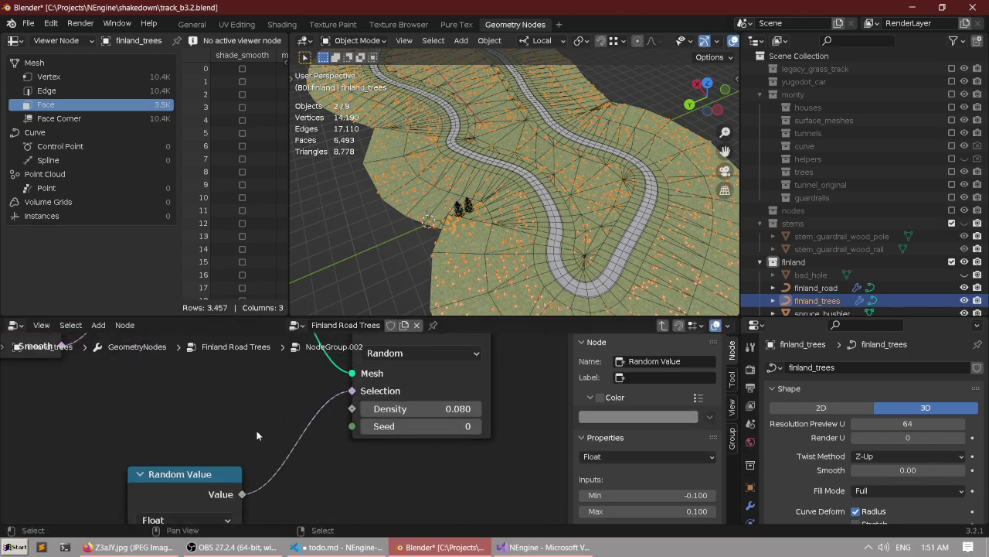
Set the Random Value node's Min to -0.500 and examine the scattered tree points in the viewport.
{"action": "scroll", "coordinate": [257, 432], "scroll_direction": "down", "scroll_amount": 3}
{"action": "middle_click_drag", "start_coordinate": [247, 441], "coordinate": [285, 391]}
{"action": "scroll", "coordinate": [271, 413], "scroll_direction": "up", "scroll_amount": 3}
{"action": "mouse_move", "coordinate": [234, 474]}
{"action": "left_mouse_down"}
{"action": "mouse_move", "coordinate": [279, 473]}
{"action": "mouse_move", "coordinate": [228, 474]}
{"action": "left_mouse_up"}
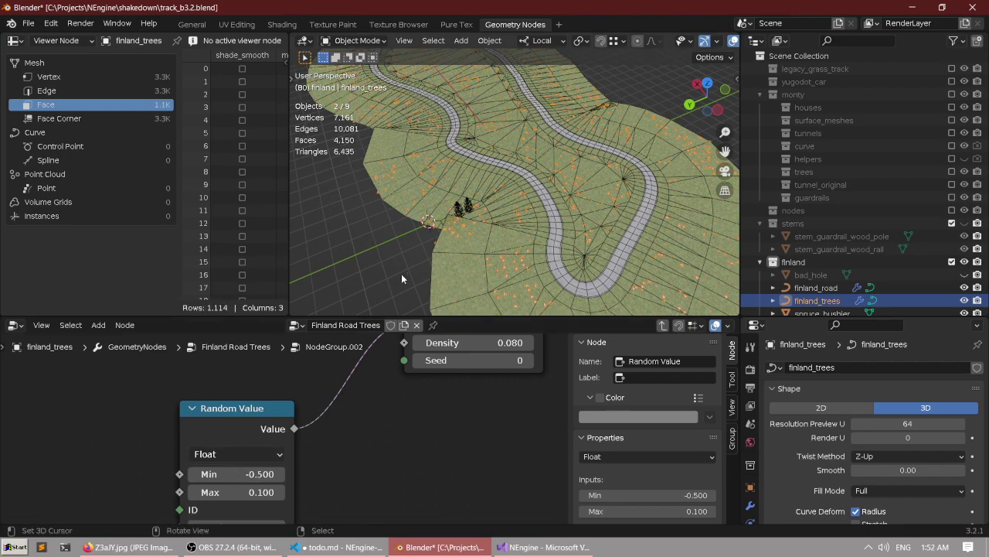
{"action": "scroll", "coordinate": [492, 250], "scroll_direction": "up", "scroll_amount": 3}
{"action": "middle_click_drag", "start_coordinate": [464, 208], "coordinate": [459, 232]}
{"action": "scroll", "coordinate": [442, 247], "scroll_direction": "down", "scroll_amount": 2}
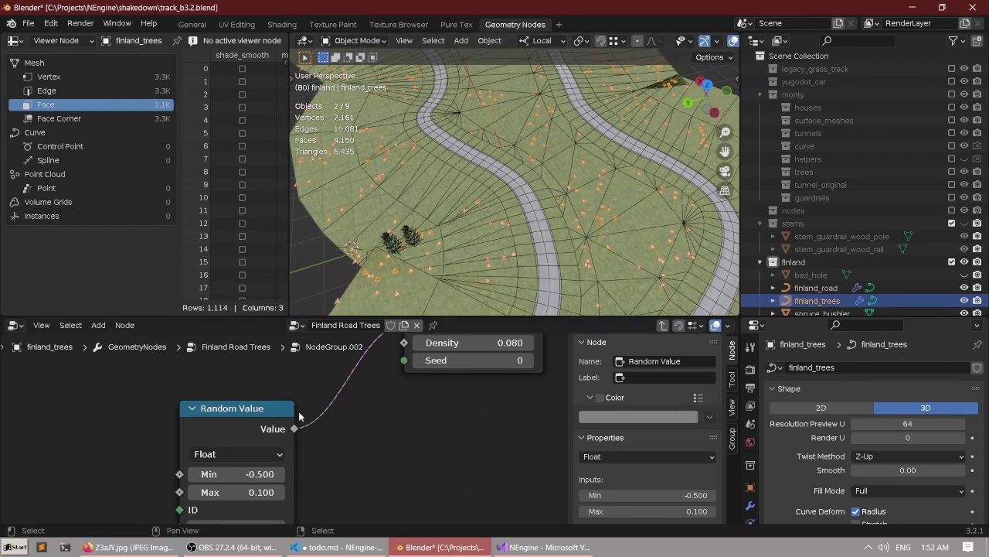
Change the Random Value data type to Vector, with the first Min component at -0.100 and the first Max component at -9.900.
{"action": "middle_click_drag", "start_coordinate": [226, 430], "coordinate": [256, 396]}
{"action": "scroll", "coordinate": [255, 395], "scroll_direction": "up", "scroll_amount": 1}
{"action": "left_click", "coordinate": [256, 419]}
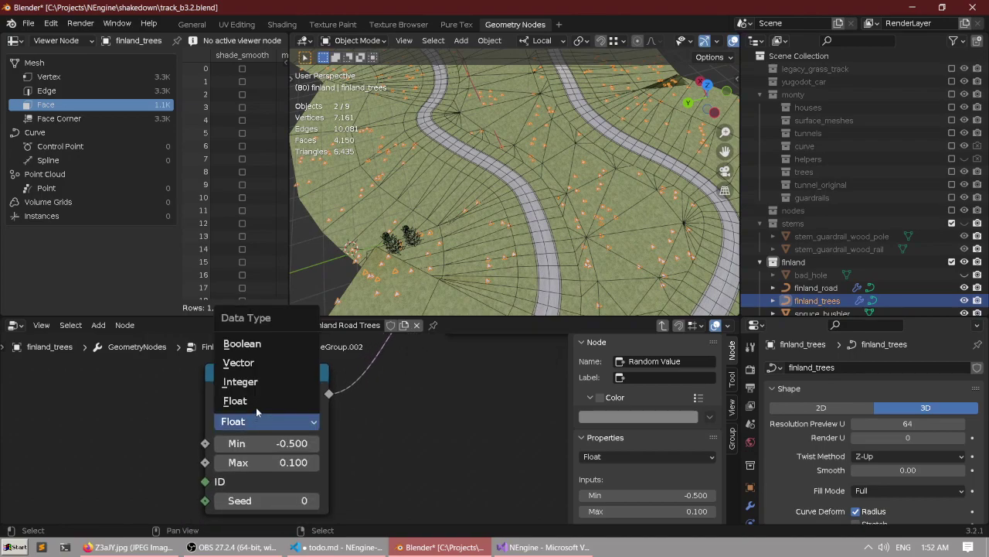
{"action": "left_click", "coordinate": [269, 368]}
{"action": "middle_click_drag", "start_coordinate": [251, 446], "coordinate": [289, 400]}
{"action": "left_click_drag", "start_coordinate": [302, 414], "coordinate": [328, 414]}
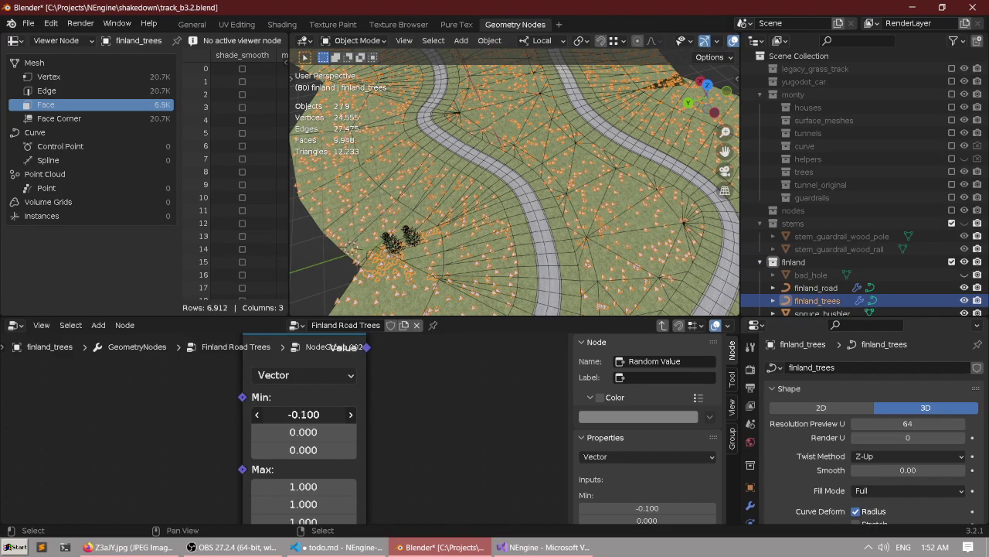
{"action": "left_click_drag", "start_coordinate": [298, 474], "coordinate": [297, 474]}
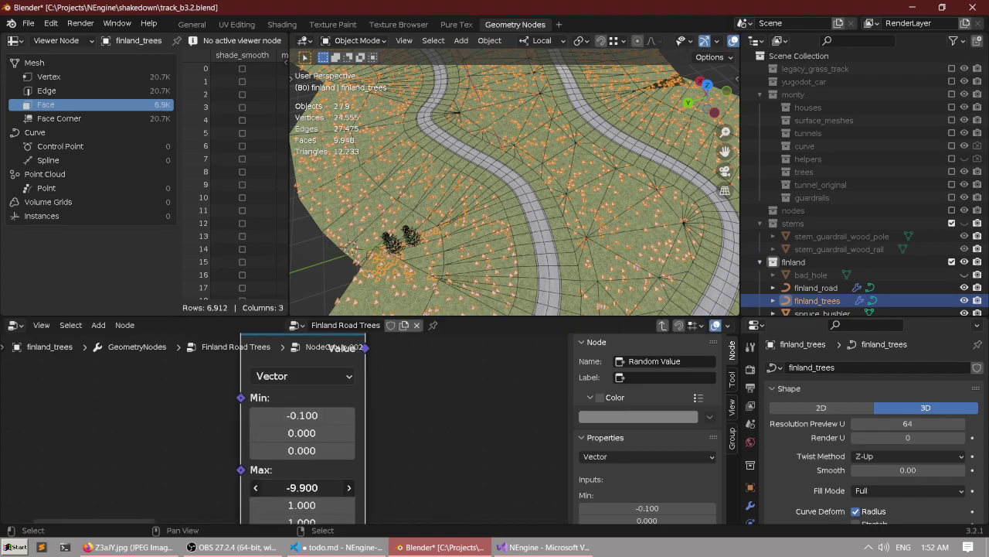
Change the Random Value node's data type back to Float and set its Min to 0.
{"action": "left_click", "coordinate": [312, 377]}
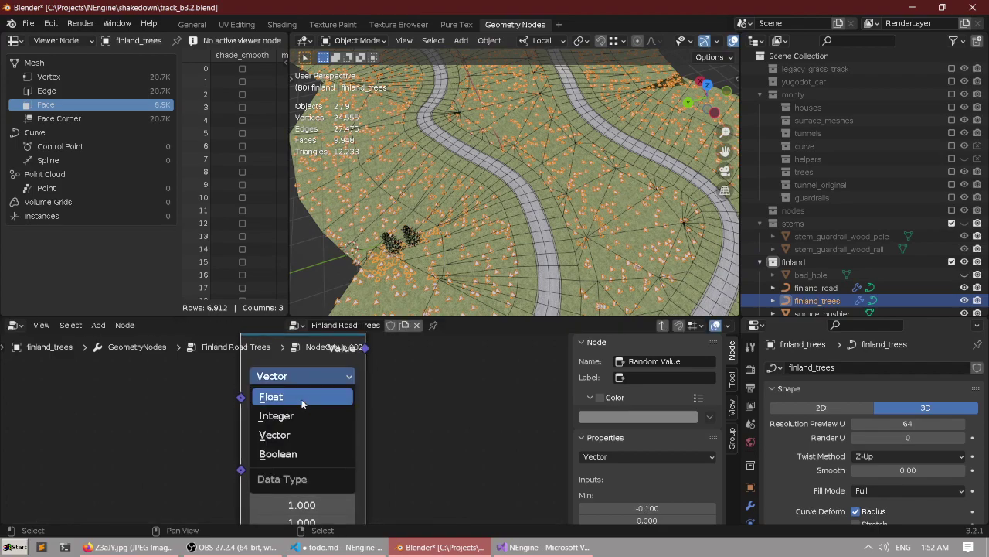
{"action": "left_click", "coordinate": [311, 397]}
{"action": "scroll", "coordinate": [313, 420], "scroll_direction": "down", "scroll_amount": 3}
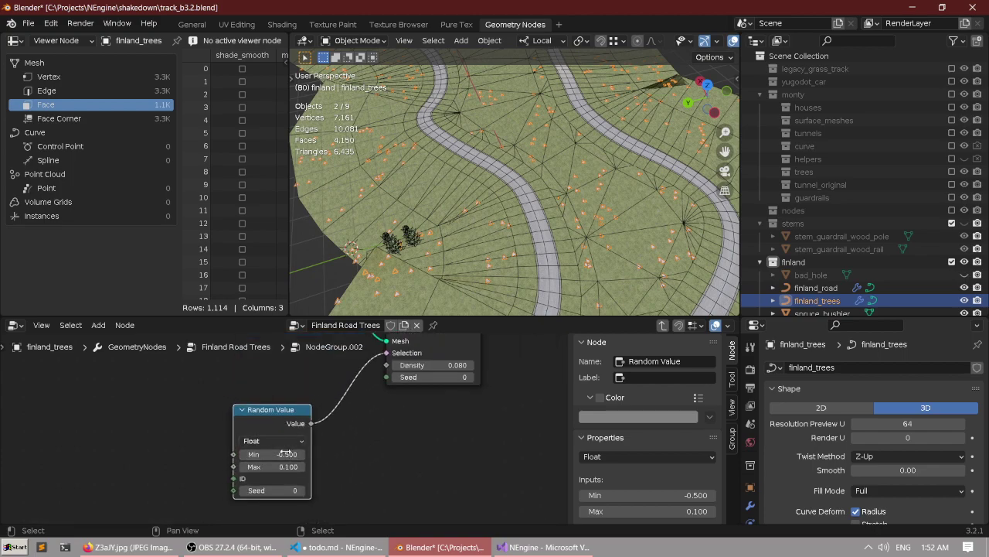
{"action": "scroll", "coordinate": [290, 454], "scroll_direction": "up", "scroll_amount": 3}
{"action": "left_click_drag", "start_coordinate": [270, 477], "coordinate": [312, 477]}
{"action": "left_click", "coordinate": [268, 475]}
{"action": "type", "text": "0"}
{"action": "key", "text": "Return"}
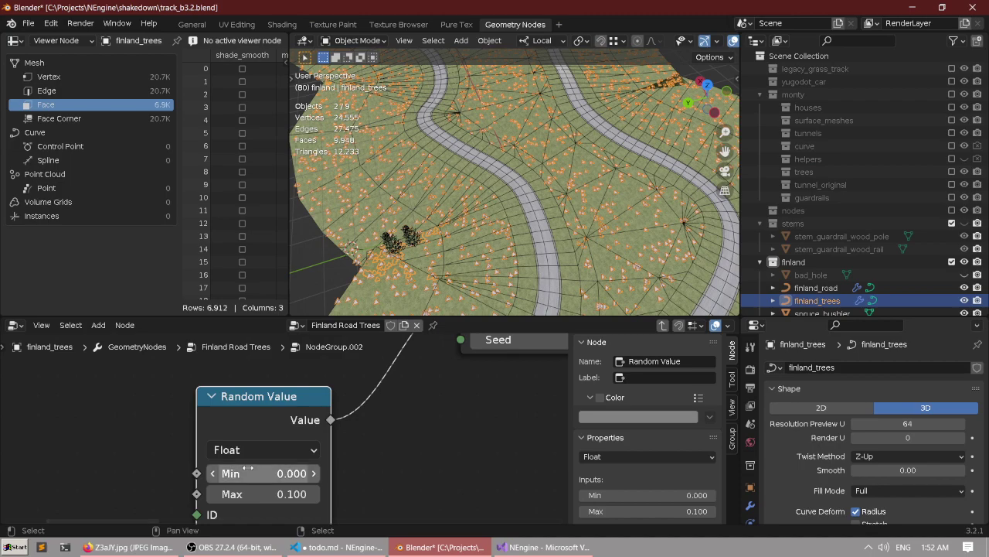
Set the Random Value node's Max to 0.900 and its Min to -3.700.
{"action": "left_click_drag", "start_coordinate": [260, 498], "coordinate": [336, 473]}
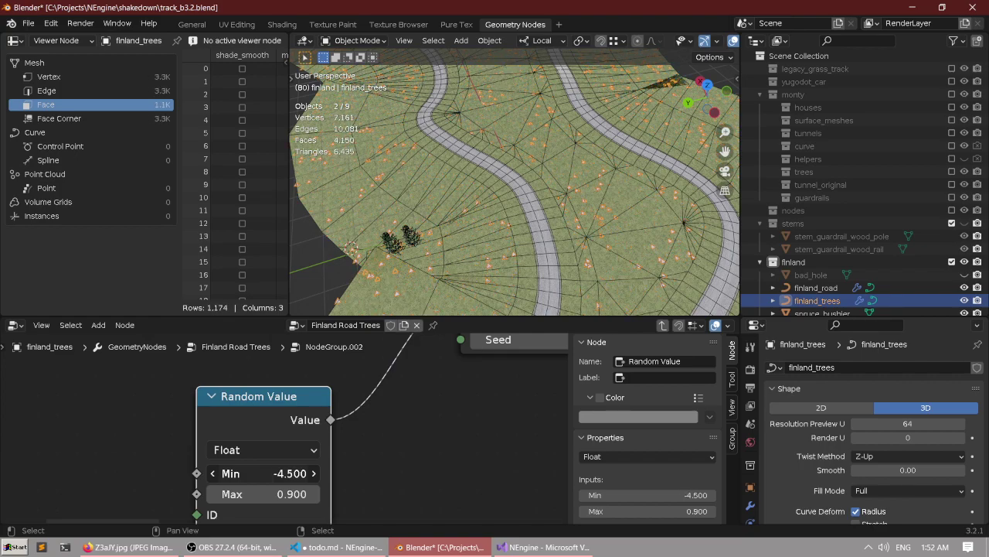
{"action": "left_click_drag", "start_coordinate": [263, 474], "coordinate": [282, 473]}
{"action": "scroll", "coordinate": [517, 230], "scroll_direction": "down", "scroll_amount": 2}
{"action": "scroll", "coordinate": [511, 178], "scroll_direction": "up", "scroll_amount": 4}
{"action": "middle_click_drag", "start_coordinate": [517, 229], "coordinate": [478, 170]}
Enlarge the 3D viewport to examine how the tree points are spread between the roads, and restore the node editor's height.
{"action": "left_click_drag", "start_coordinate": [484, 317], "coordinate": [488, 449]}
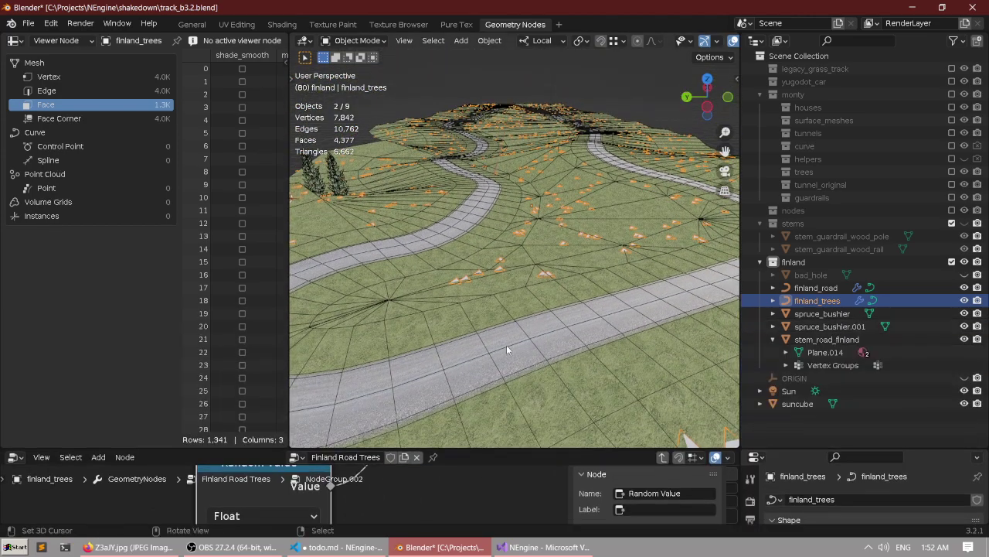
{"action": "middle_click_drag", "start_coordinate": [506, 345], "coordinate": [541, 246]}
{"action": "scroll", "coordinate": [482, 237], "scroll_direction": "up", "scroll_amount": 3}
{"action": "scroll", "coordinate": [530, 232], "scroll_direction": "up", "scroll_amount": 2}
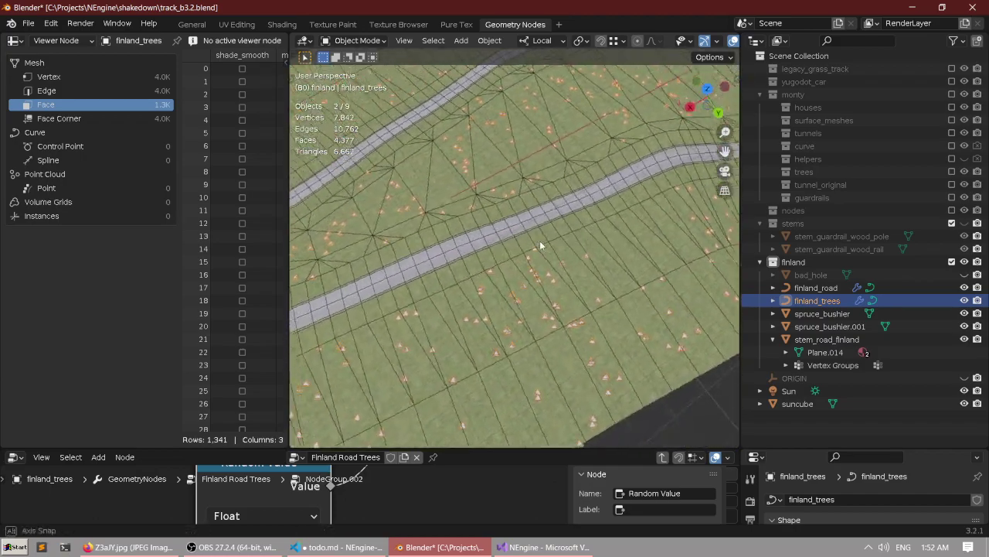
{"action": "scroll", "coordinate": [498, 245], "scroll_direction": "up", "scroll_amount": 4}
{"action": "middle_click_drag", "start_coordinate": [458, 170], "coordinate": [497, 235], "text": "shift"}
{"action": "scroll", "coordinate": [506, 228], "scroll_direction": "up", "scroll_amount": 2}
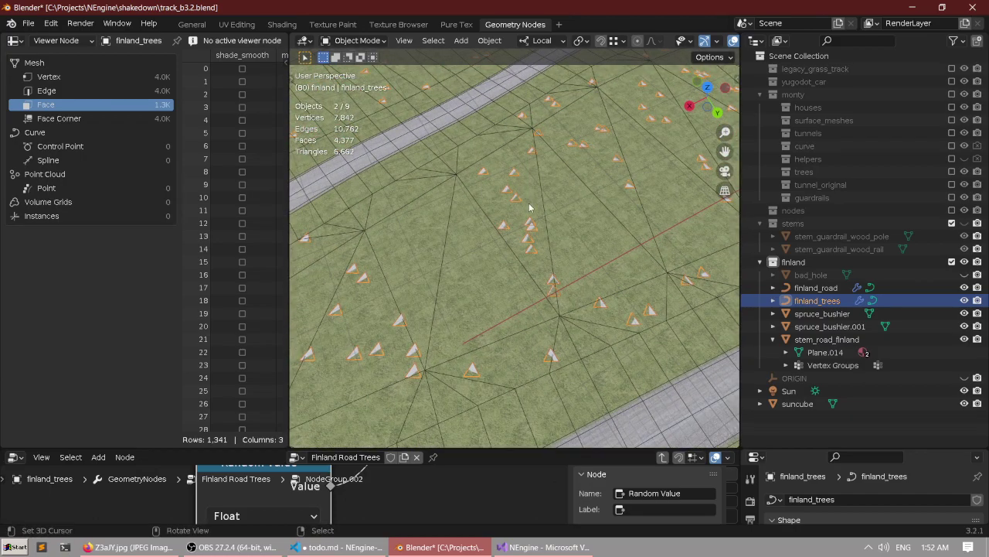
{"action": "scroll", "coordinate": [513, 206], "scroll_direction": "down", "scroll_amount": 3}
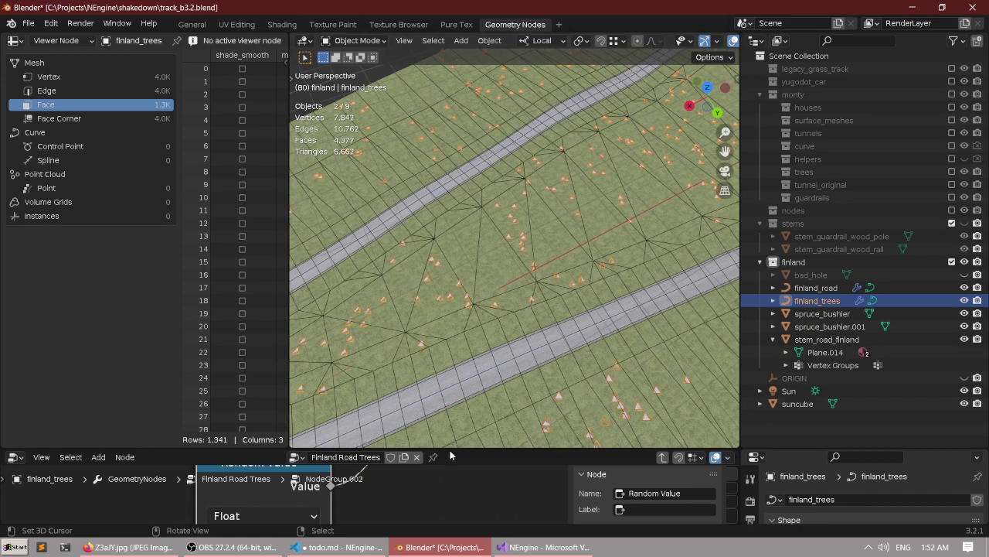
{"action": "left_click_drag", "start_coordinate": [452, 449], "coordinate": [495, 284]}
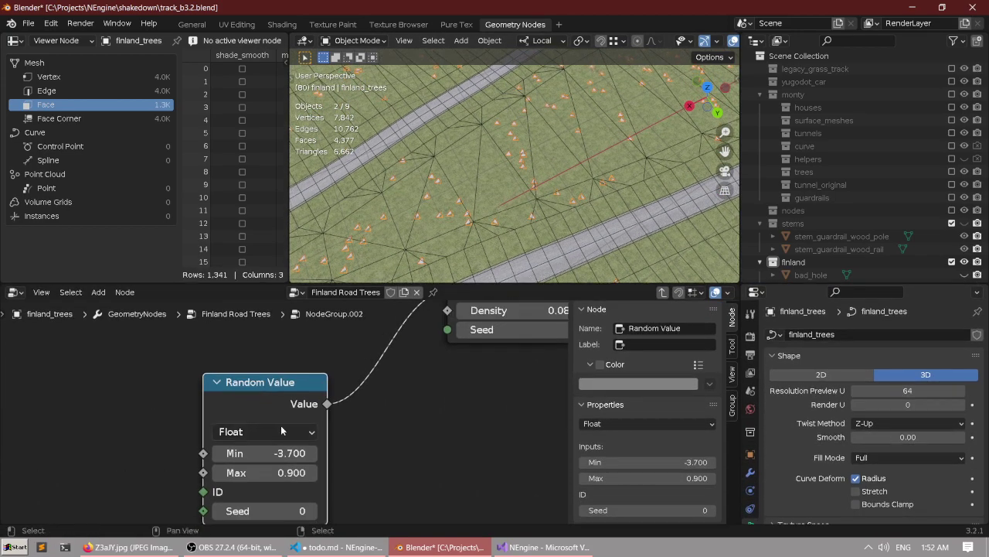
Try a Min of -9.600 on the Random Value node, and settle on -4.800.
{"action": "middle_click_drag", "start_coordinate": [281, 431], "coordinate": [285, 361]}
{"action": "left_click_drag", "start_coordinate": [285, 387], "coordinate": [263, 388]}
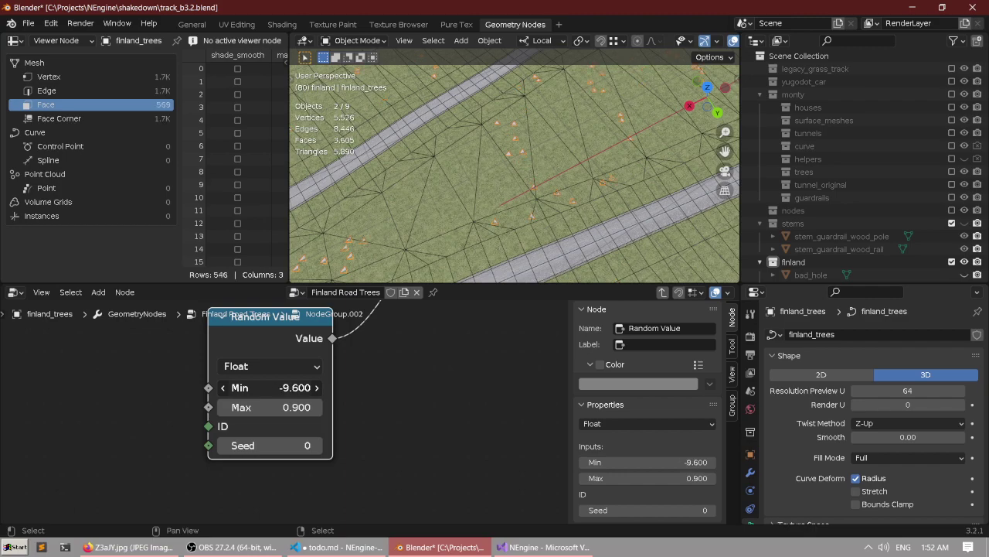
{"action": "left_click_drag", "start_coordinate": [263, 387], "coordinate": [300, 387]}
{"action": "left_click", "coordinate": [265, 365]}
{"action": "left_click", "coordinate": [182, 373]}
Try the Poisson Disk method on the Distribute Points on Faces node, and return it to Random.
{"action": "scroll", "coordinate": [175, 406], "scroll_direction": "down", "scroll_amount": 5}
{"action": "middle_click_drag", "start_coordinate": [174, 405], "coordinate": [236, 479]}
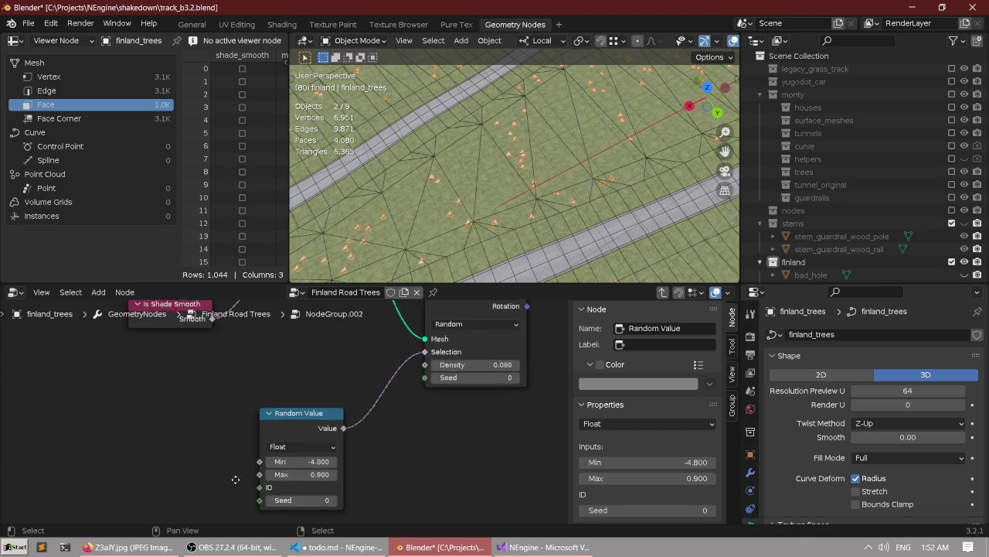
{"action": "middle_click_drag", "start_coordinate": [376, 369], "coordinate": [296, 408]}
{"action": "scroll", "coordinate": [377, 376], "scroll_direction": "up", "scroll_amount": 5}
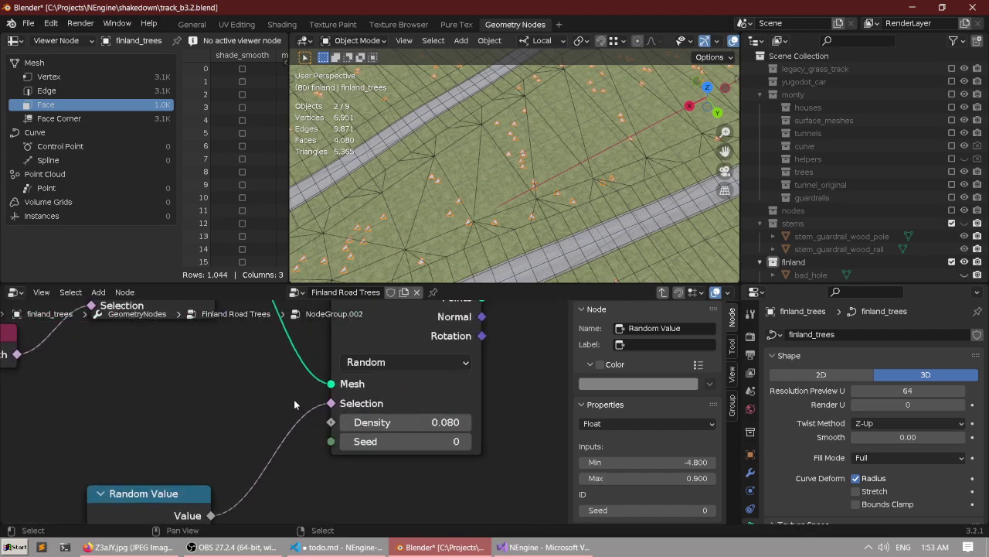
{"action": "scroll", "coordinate": [293, 401], "scroll_direction": "down", "scroll_amount": 2}
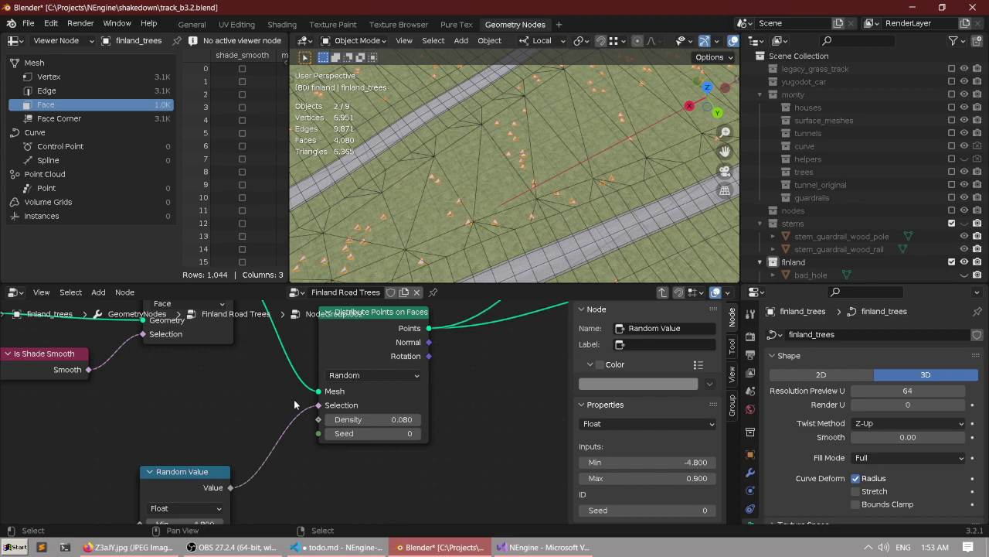
{"action": "middle_click_drag", "start_coordinate": [268, 398], "coordinate": [249, 450]}
{"action": "left_click", "coordinate": [335, 429]}
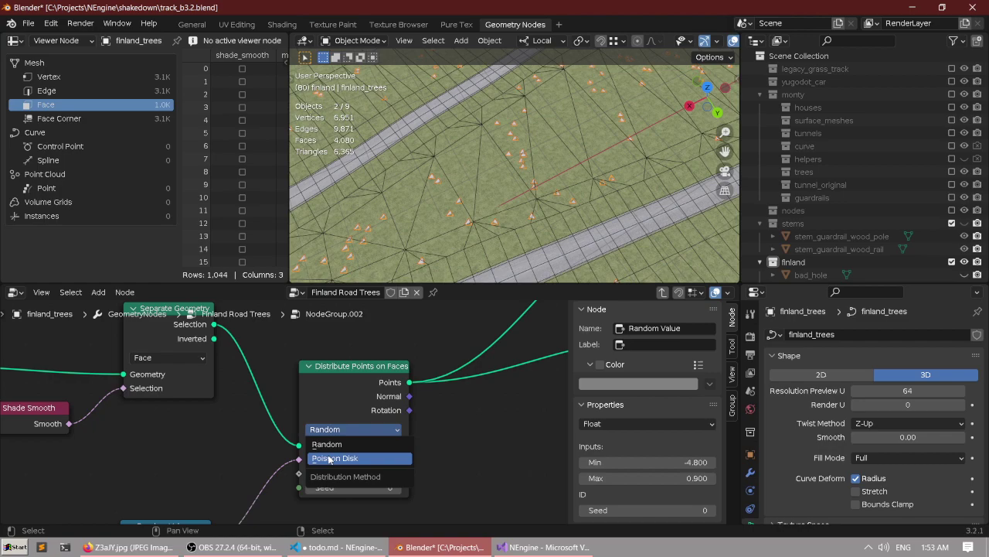
{"action": "left_click", "coordinate": [330, 459]}
{"action": "scroll", "coordinate": [434, 219], "scroll_direction": "up", "scroll_amount": 4}
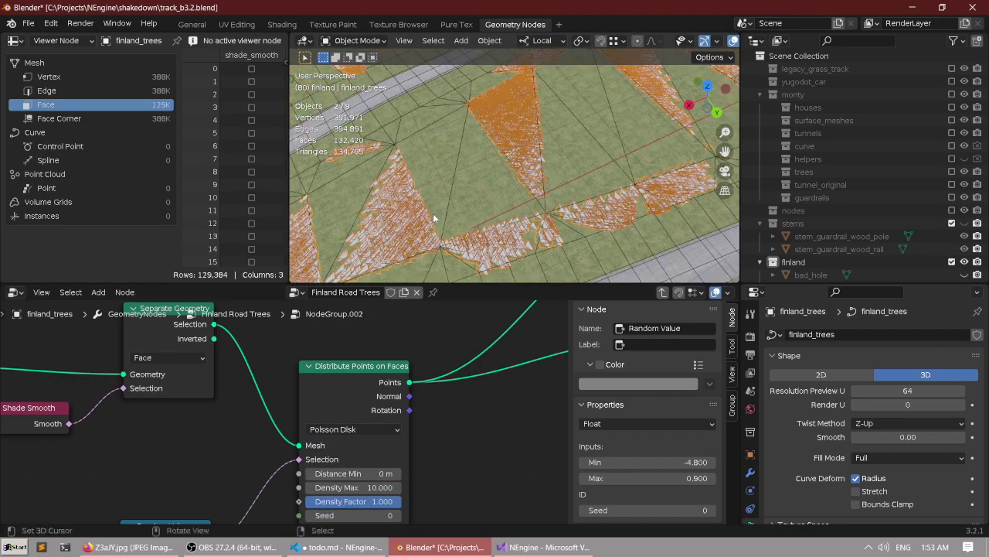
{"action": "left_click", "coordinate": [356, 429]}
{"action": "left_click", "coordinate": [344, 425]}
{"action": "scroll", "coordinate": [489, 165], "scroll_direction": "down", "scroll_amount": 4}
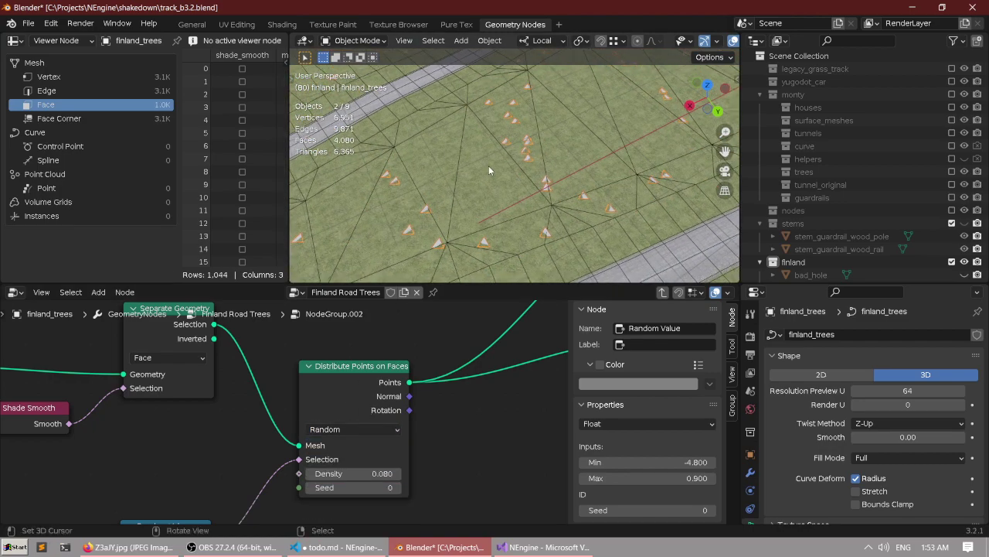
Examine the tree node group from the Separate Geometry node through the Object Info, Mesh Circle and Switch nodes.
{"action": "middle_click_drag", "start_coordinate": [267, 433], "coordinate": [329, 343]}
{"action": "scroll", "coordinate": [329, 343], "scroll_direction": "down", "scroll_amount": 3}
{"action": "middle_click_drag", "start_coordinate": [250, 406], "coordinate": [295, 404]}
{"action": "left_click_drag", "start_coordinate": [294, 412], "coordinate": [289, 392]}
{"action": "mouse_move", "coordinate": [279, 381]}
{"action": "middle_mouse_down"}
{"action": "mouse_move", "coordinate": [281, 413]}
{"action": "mouse_move", "coordinate": [271, 388]}
{"action": "middle_mouse_up"}
{"action": "scroll", "coordinate": [283, 411], "scroll_direction": "up", "scroll_amount": 1}
{"action": "scroll", "coordinate": [336, 376], "scroll_direction": "down", "scroll_amount": 8}
{"action": "middle_click_drag", "start_coordinate": [337, 375], "coordinate": [289, 406]}
{"action": "scroll", "coordinate": [295, 397], "scroll_direction": "up", "scroll_amount": 4}
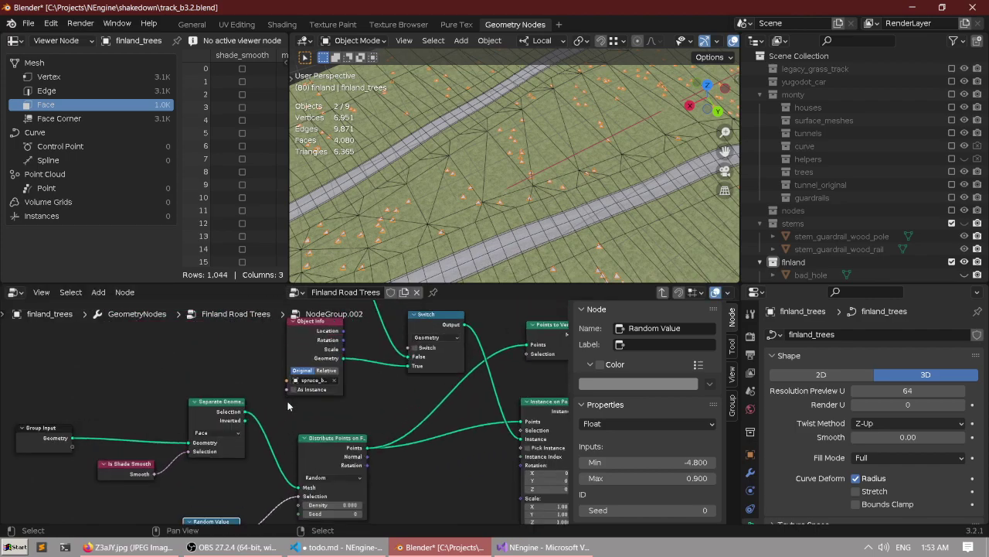
{"action": "scroll", "coordinate": [297, 350], "scroll_direction": "down", "scroll_amount": 1}
{"action": "middle_click_drag", "start_coordinate": [297, 350], "coordinate": [298, 330]}
{"action": "scroll", "coordinate": [335, 453], "scroll_direction": "up", "scroll_amount": 1}
{"action": "middle_click_drag", "start_coordinate": [336, 453], "coordinate": [376, 381]}
{"action": "middle_click_drag", "start_coordinate": [526, 329], "coordinate": [361, 482]}
{"action": "scroll", "coordinate": [269, 393], "scroll_direction": "up", "scroll_amount": 3}
{"action": "middle_click_drag", "start_coordinate": [296, 417], "coordinate": [328, 467]}
{"action": "middle_click_drag", "start_coordinate": [207, 446], "coordinate": [286, 477]}
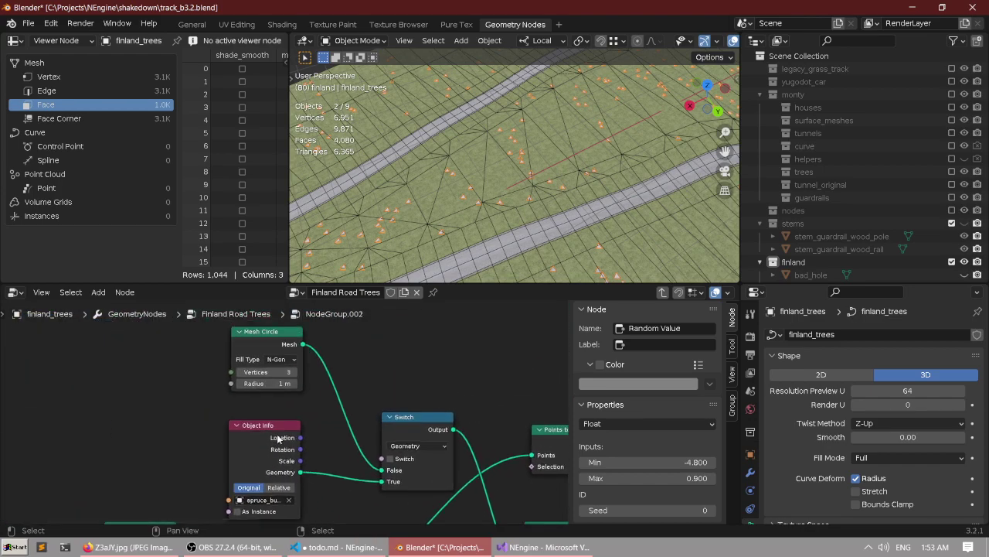
{"action": "middle_click_drag", "start_coordinate": [280, 439], "coordinate": [333, 301]}
Maximize the node editor and add a Noise Texture node beside the Random Value node.
{"action": "key", "text": "ctrl+space"}
{"action": "middle_click_drag", "start_coordinate": [335, 370], "coordinate": [300, 354]}
{"action": "key", "text": "shift+a"}
{"action": "left_click", "coordinate": [279, 273]}
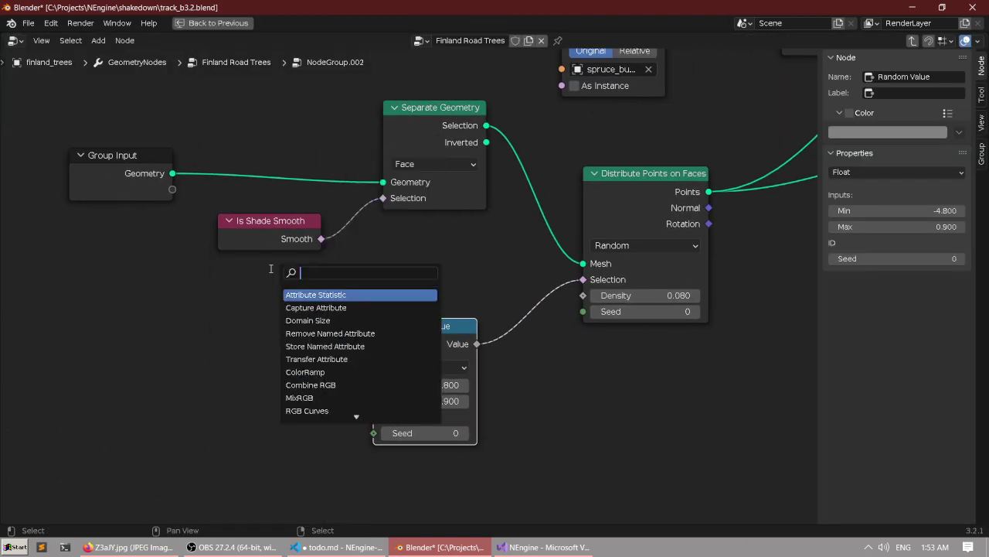
{"action": "type", "text": "noise"}
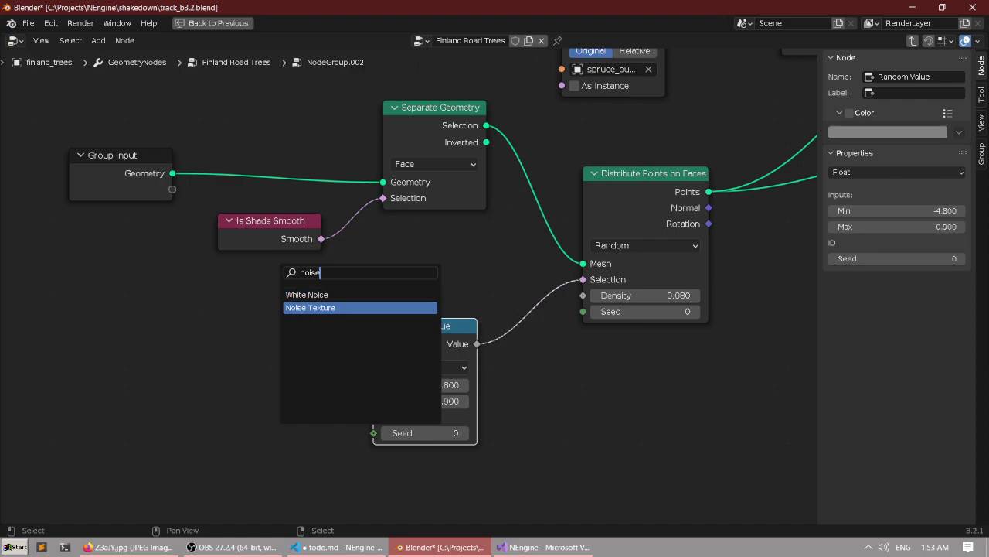
{"action": "left_click", "coordinate": [299, 310]}
{"action": "left_click", "coordinate": [277, 341]}
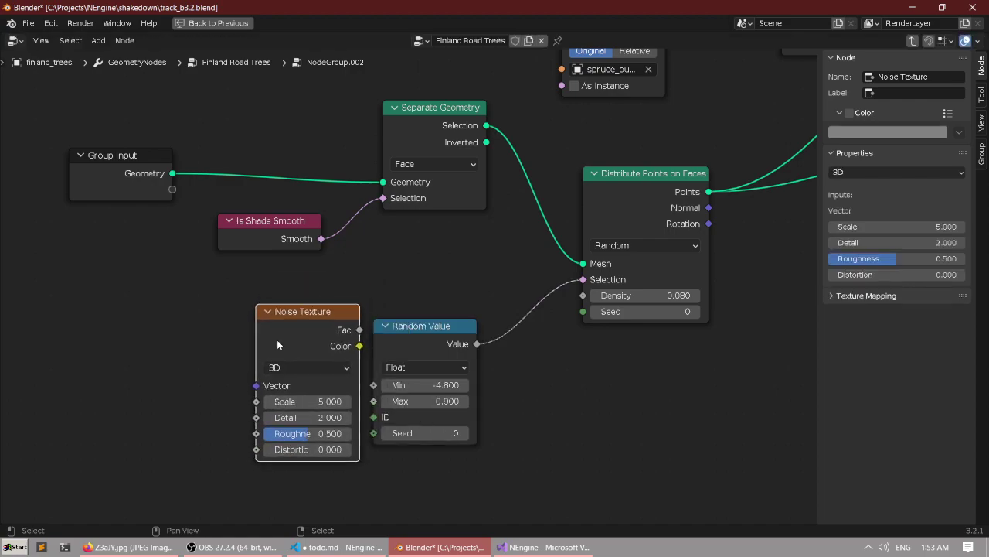
Connect the Noise Texture's Fac output to the Selection input of Distribute Points on Faces, and restore the full window layout.
{"action": "scroll", "coordinate": [340, 332], "scroll_direction": "up", "scroll_amount": 1}
{"action": "middle_click_drag", "start_coordinate": [353, 331], "coordinate": [290, 359]}
{"action": "left_click_drag", "start_coordinate": [354, 373], "coordinate": [386, 444]}
{"action": "scroll", "coordinate": [364, 344], "scroll_direction": "up", "scroll_amount": 3}
{"action": "left_click_drag", "start_coordinate": [228, 374], "coordinate": [548, 318]}
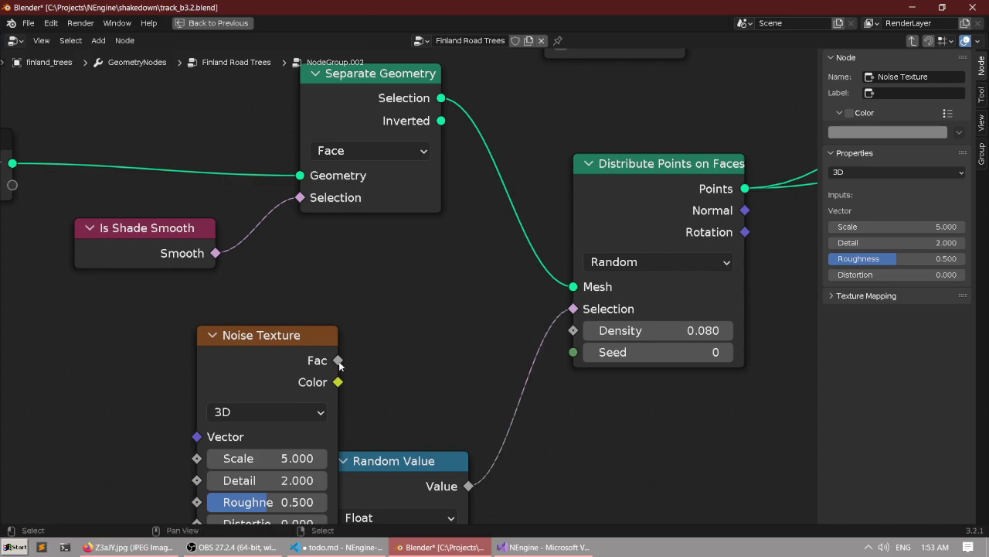
{"action": "left_click_drag", "start_coordinate": [339, 360], "coordinate": [573, 308]}
{"action": "scroll", "coordinate": [461, 263], "scroll_direction": "down", "scroll_amount": 3}
{"action": "key", "text": "ctrl+space"}
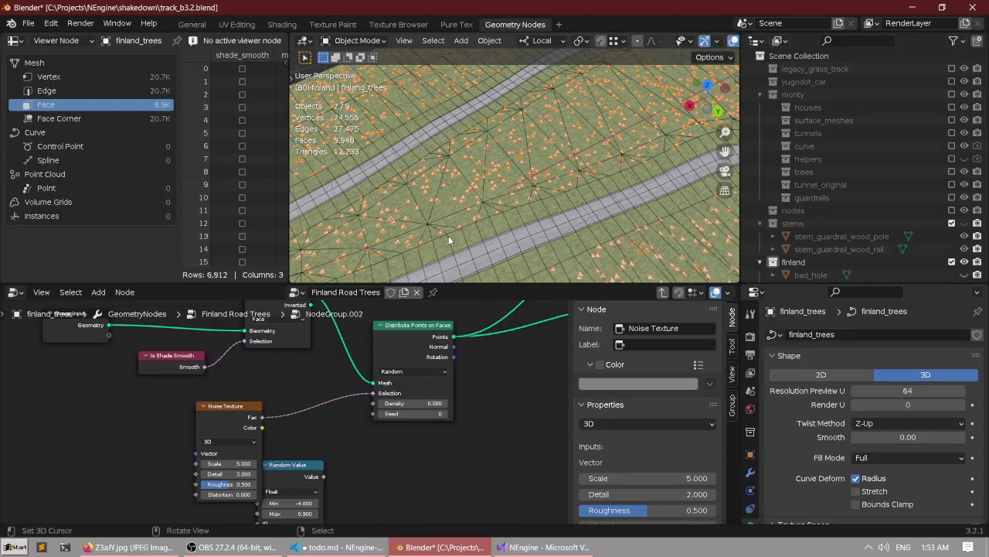
Set the Noise Texture's Scale to 2.300 and its Detail to 1.100.
{"action": "middle_click_drag", "start_coordinate": [448, 236], "coordinate": [449, 198]}
{"action": "scroll", "coordinate": [329, 350], "scroll_direction": "up", "scroll_amount": 3}
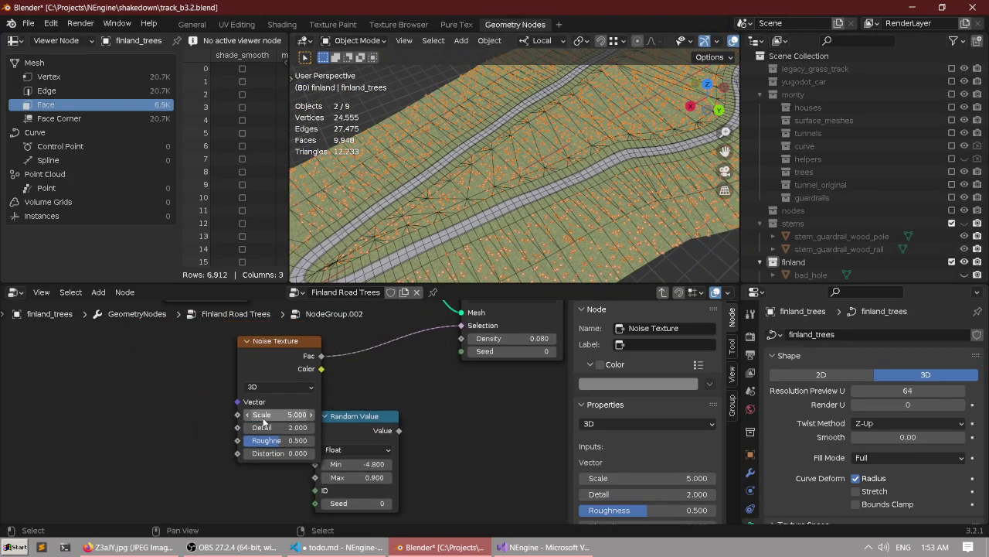
{"action": "scroll", "coordinate": [264, 417], "scroll_direction": "up", "scroll_amount": 3}
{"action": "middle_click_drag", "start_coordinate": [273, 365], "coordinate": [269, 391]}
{"action": "scroll", "coordinate": [270, 398], "scroll_direction": "up", "scroll_amount": 3}
{"action": "left_click_drag", "start_coordinate": [267, 449], "coordinate": [253, 449]}
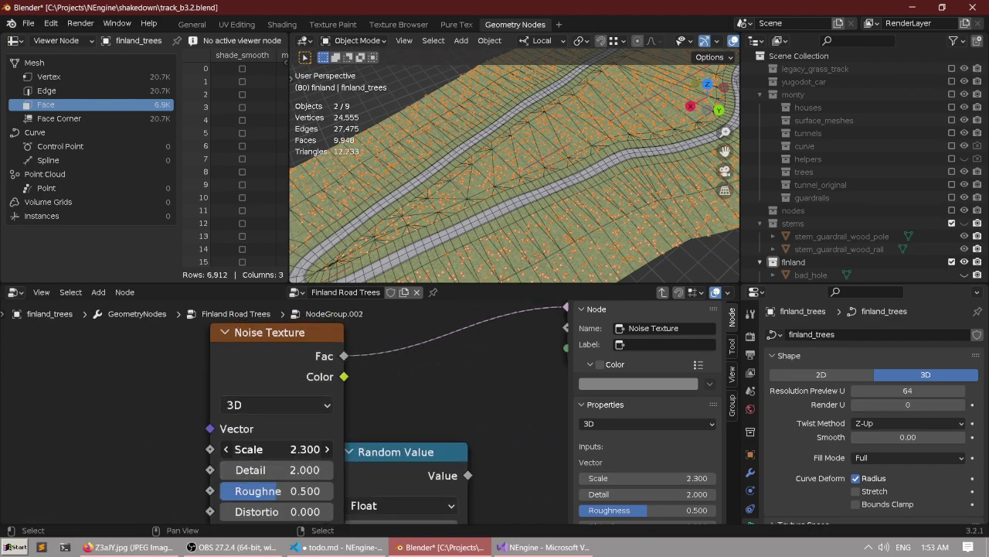
{"action": "left_click_drag", "start_coordinate": [272, 469], "coordinate": [265, 469]}
{"action": "scroll", "coordinate": [268, 460], "scroll_direction": "down", "scroll_amount": 1}
{"action": "middle_click_drag", "start_coordinate": [247, 436], "coordinate": [261, 388]}
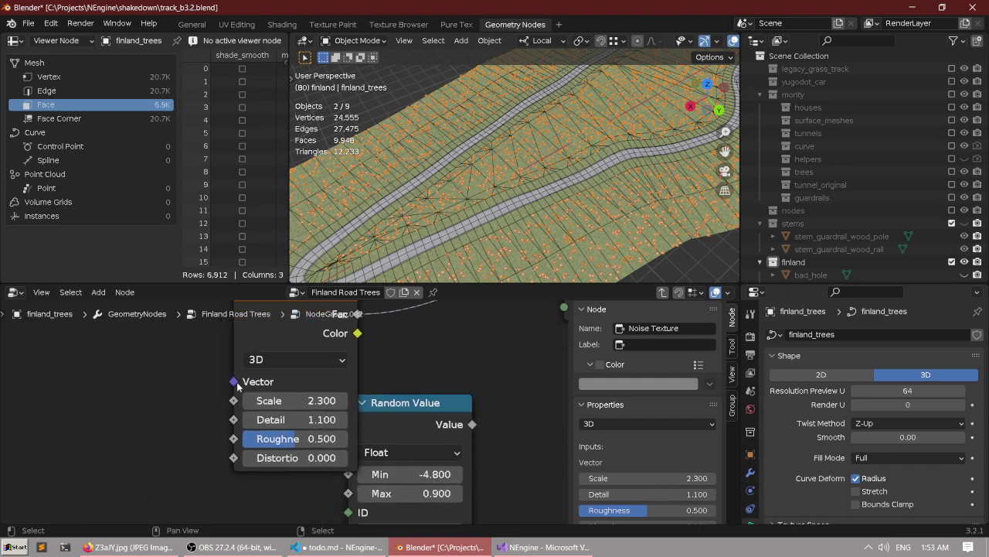
Try the 1D dimension setting on the Noise Texture node, and switch it back to 3D.
{"action": "left_click", "coordinate": [278, 360]}
{"action": "left_click", "coordinate": [276, 381]}
{"action": "left_click", "coordinate": [279, 361]}
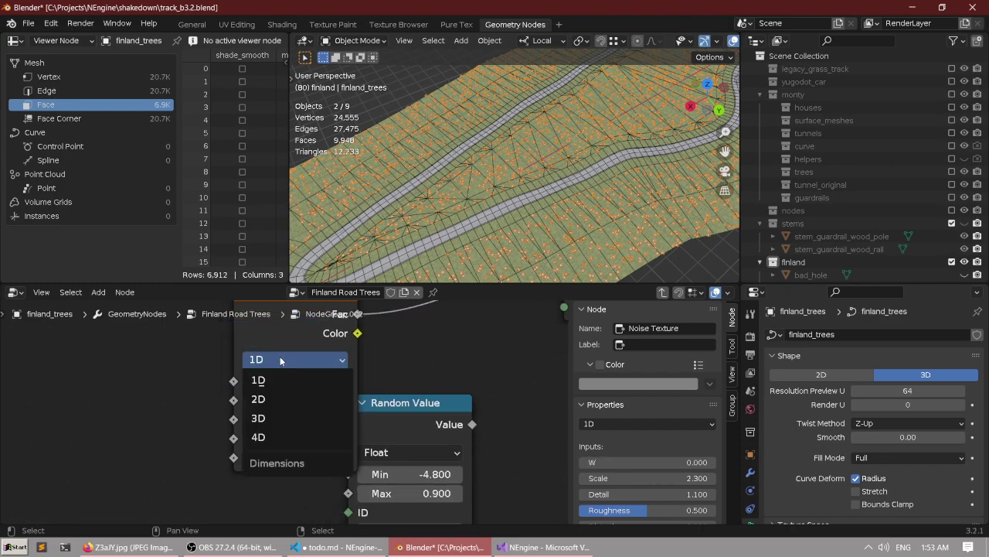
{"action": "left_click", "coordinate": [277, 418]}
{"action": "scroll", "coordinate": [306, 371], "scroll_direction": "down", "scroll_amount": 1}
{"action": "middle_click_drag", "start_coordinate": [306, 371], "coordinate": [263, 440]}
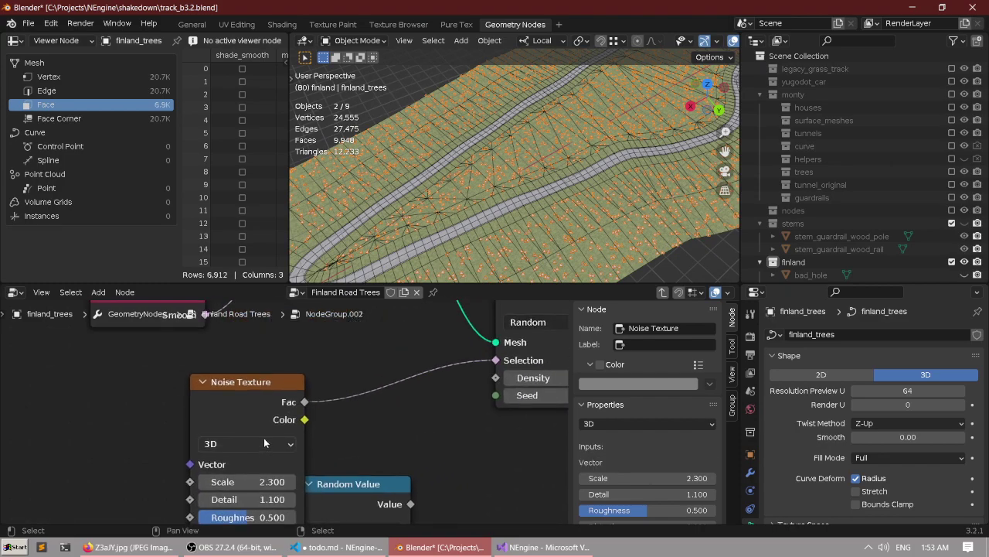
{"action": "left_click", "coordinate": [253, 453]}
Disconnect the Noise Texture from Selection and connect its Fac output to the Density input of Distribute Points on Faces.
{"action": "middle_click_drag", "start_coordinate": [385, 420], "coordinate": [273, 415]}
{"action": "scroll", "coordinate": [273, 415], "scroll_direction": "up", "scroll_amount": 3}
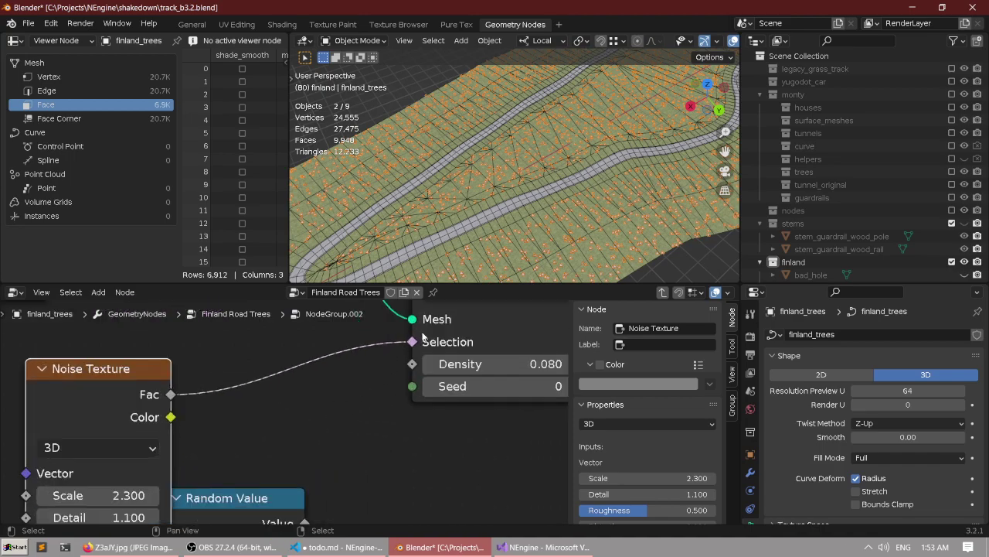
{"action": "left_click", "coordinate": [423, 335]}
{"action": "scroll", "coordinate": [215, 433], "scroll_direction": "down", "scroll_amount": 1}
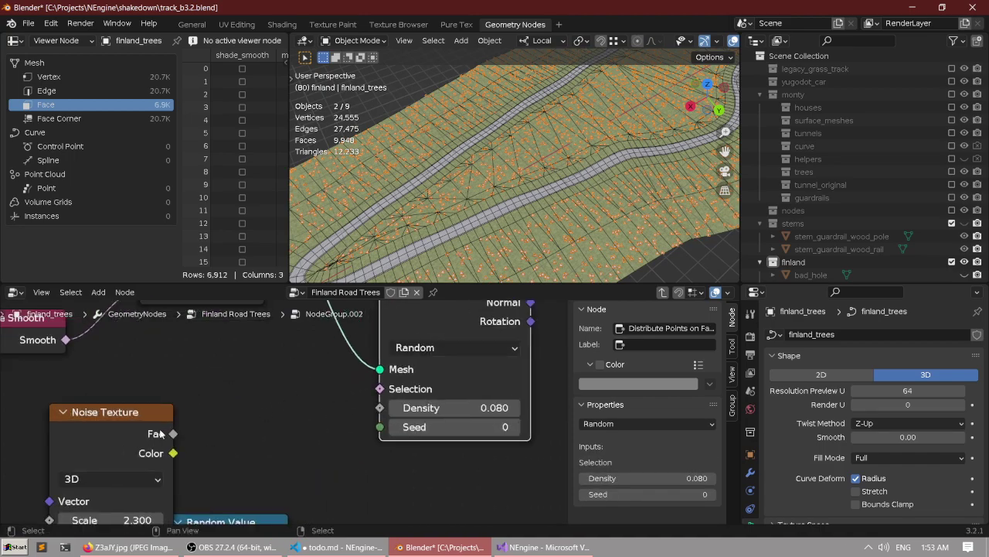
{"action": "middle_click_drag", "start_coordinate": [160, 435], "coordinate": [209, 393]}
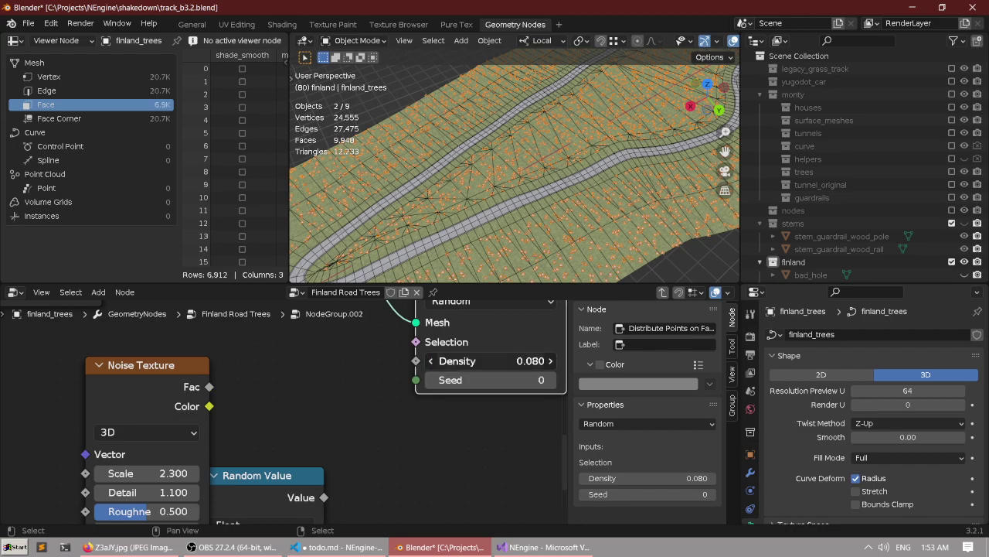
{"action": "key", "text": "Return"}
{"action": "scroll", "coordinate": [277, 388], "scroll_direction": "down", "scroll_amount": 1}
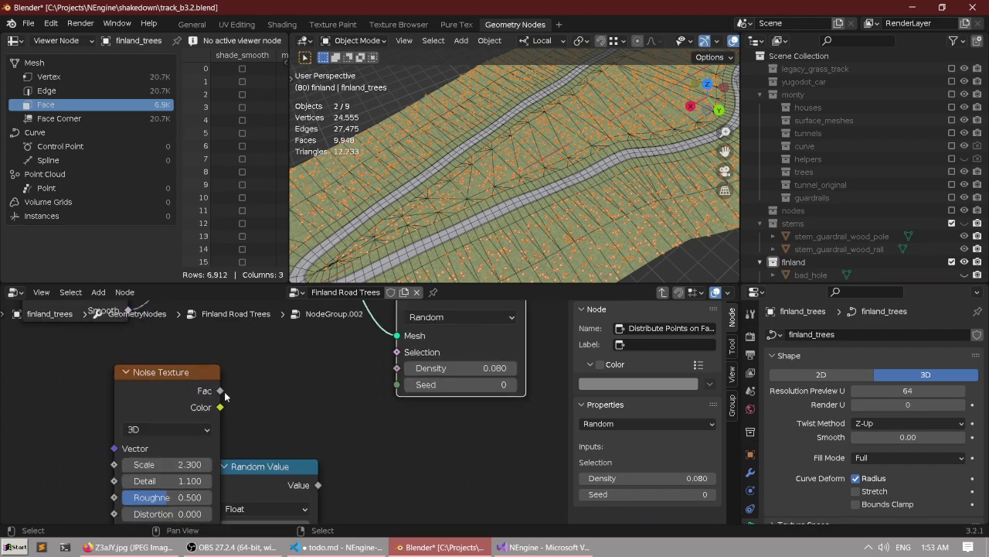
{"action": "left_click_drag", "start_coordinate": [225, 396], "coordinate": [349, 377]}
{"action": "left_click_drag", "start_coordinate": [222, 393], "coordinate": [406, 368]}
{"action": "scroll", "coordinate": [264, 388], "scroll_direction": "down", "scroll_amount": 1}
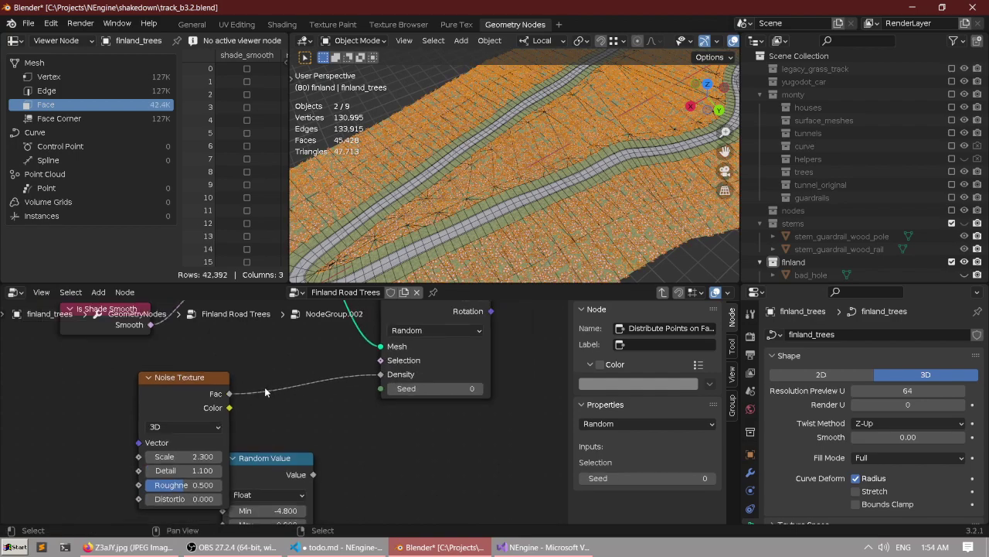
Move the Noise Texture node clear of the Random Value node, keeping its dimensions at 3D.
{"action": "scroll", "coordinate": [264, 391], "scroll_direction": "up", "scroll_amount": 2}
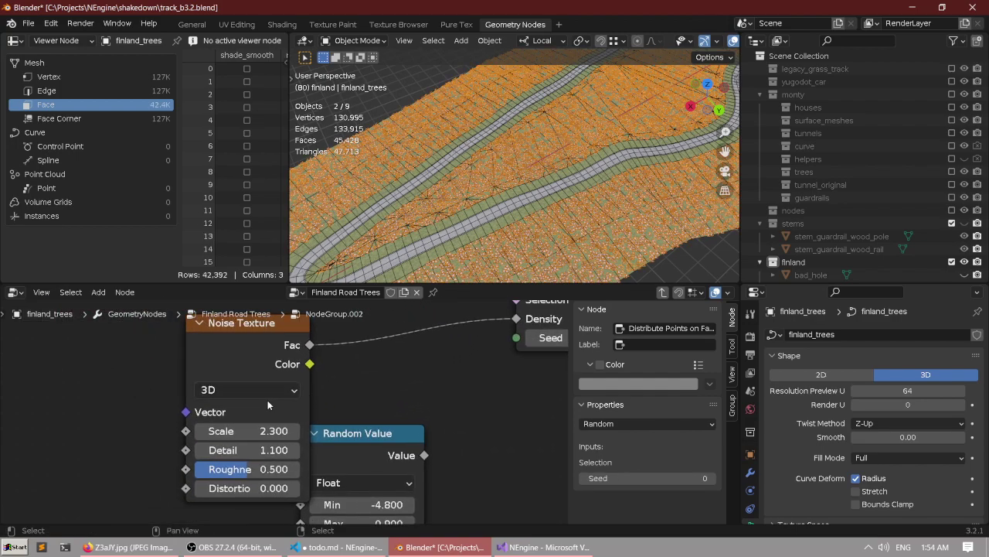
{"action": "left_click", "coordinate": [249, 389]}
{"action": "left_click", "coordinate": [247, 389]}
{"action": "scroll", "coordinate": [243, 366], "scroll_direction": "down", "scroll_amount": 2}
{"action": "left_click_drag", "start_coordinate": [273, 377], "coordinate": [211, 397]}
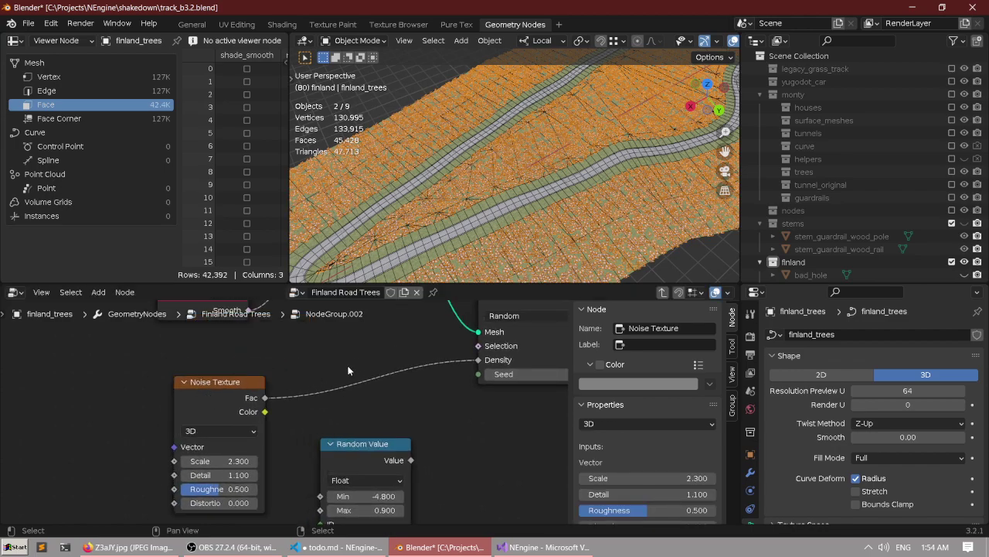
Insert a Map Range node between the Noise Texture's Fac output and the Density input of Distribute Points on Faces.
{"action": "key", "text": "shift+a"}
{"action": "left_click", "coordinate": [325, 269]}
{"action": "type", "text": "ra"}
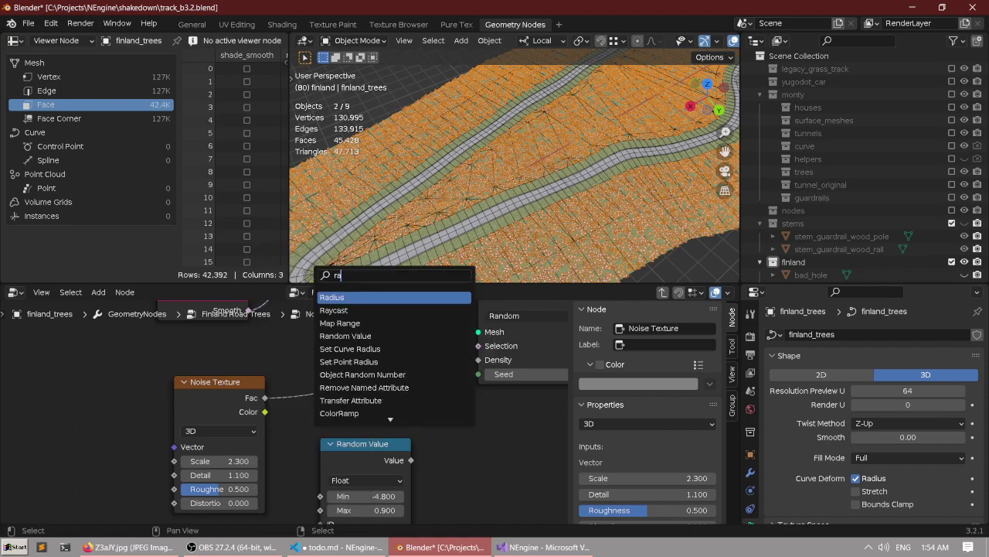
{"action": "type", "text": "nge"}
{"action": "left_click", "coordinate": [357, 297]}
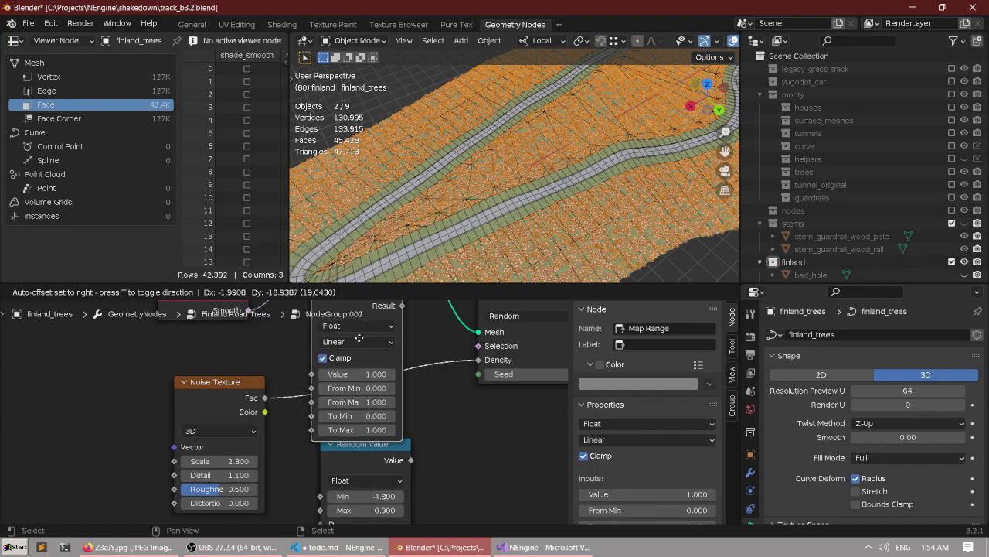
{"action": "left_click", "coordinate": [406, 434]}
Move the unused Random Value node well clear of the Map Range node.
{"action": "middle_click_drag", "start_coordinate": [398, 421], "coordinate": [373, 351]}
{"action": "left_click_drag", "start_coordinate": [348, 448], "coordinate": [548, 521]}
{"action": "scroll", "coordinate": [305, 459], "scroll_direction": "up", "scroll_amount": 4}
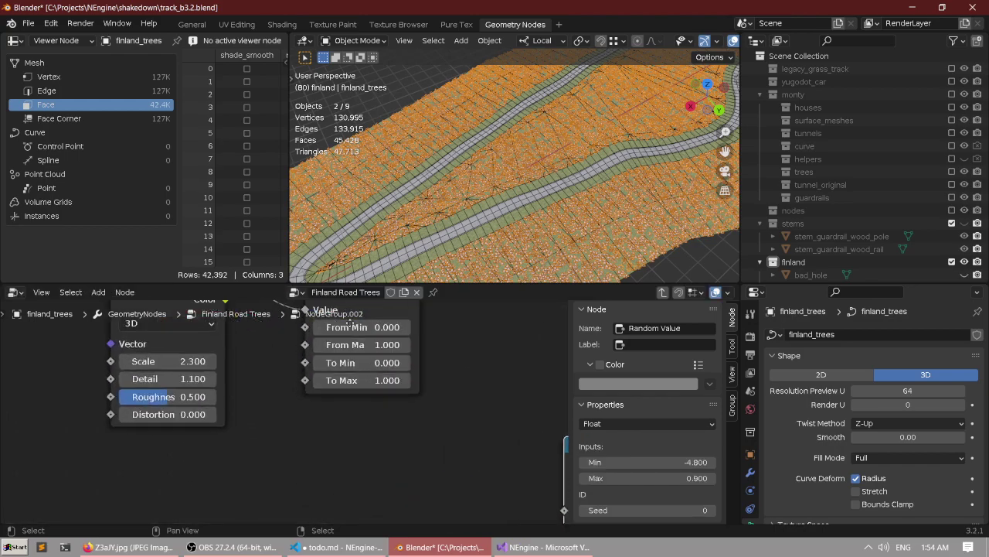
Set the Map Range node's To Max to 0.080.
{"action": "scroll", "coordinate": [362, 435], "scroll_direction": "down", "scroll_amount": 3}
{"action": "middle_click_drag", "start_coordinate": [367, 329], "coordinate": [351, 410]}
{"action": "scroll", "coordinate": [345, 451], "scroll_direction": "up", "scroll_amount": 1}
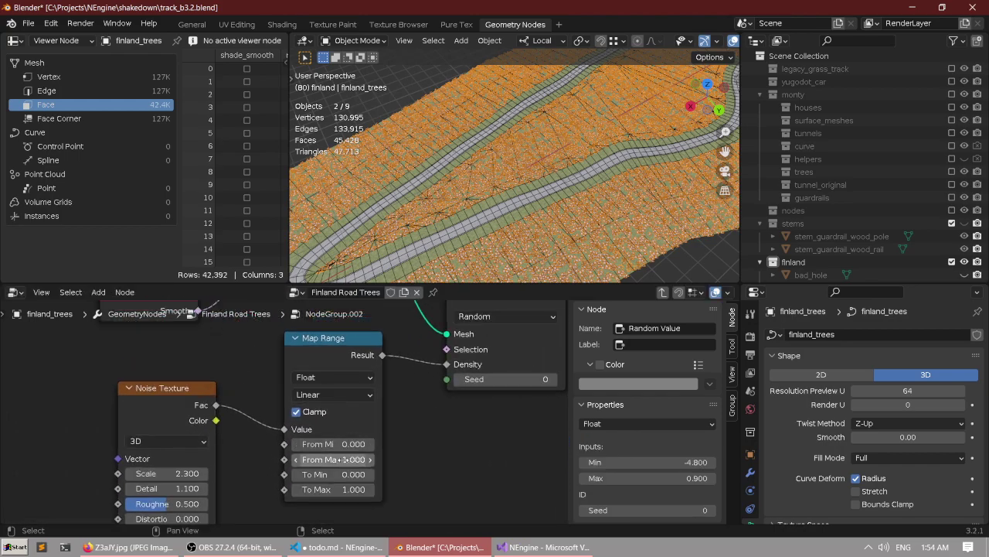
{"action": "scroll", "coordinate": [343, 463], "scroll_direction": "up", "scroll_amount": 2}
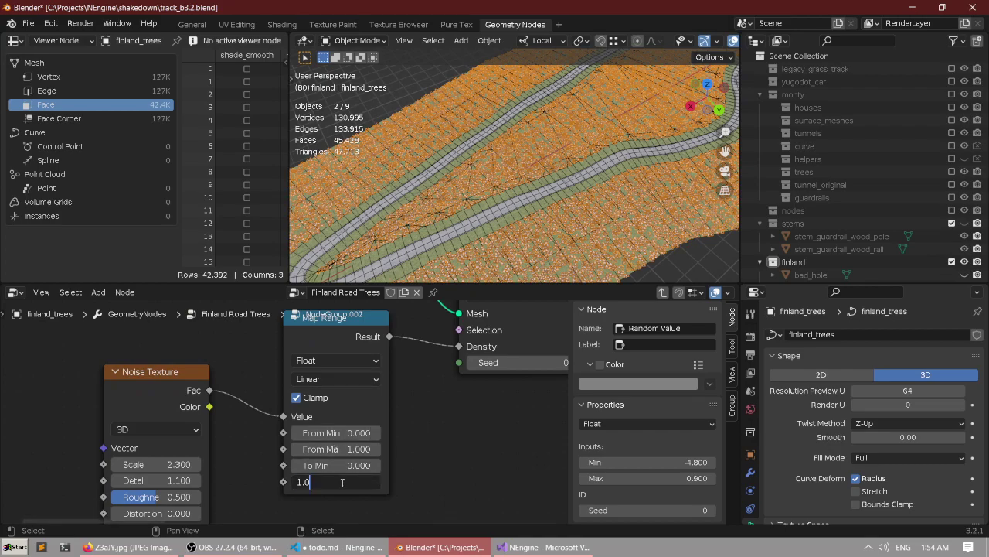
{"action": "key", "text": "Escape"}
{"action": "double_click", "coordinate": [322, 483]}
{"action": "key", "text": "Escape"}
{"action": "left_click", "coordinate": [333, 481]}
{"action": "left_click_drag", "start_coordinate": [337, 480], "coordinate": [334, 481]}
{"action": "left_click", "coordinate": [336, 481]}
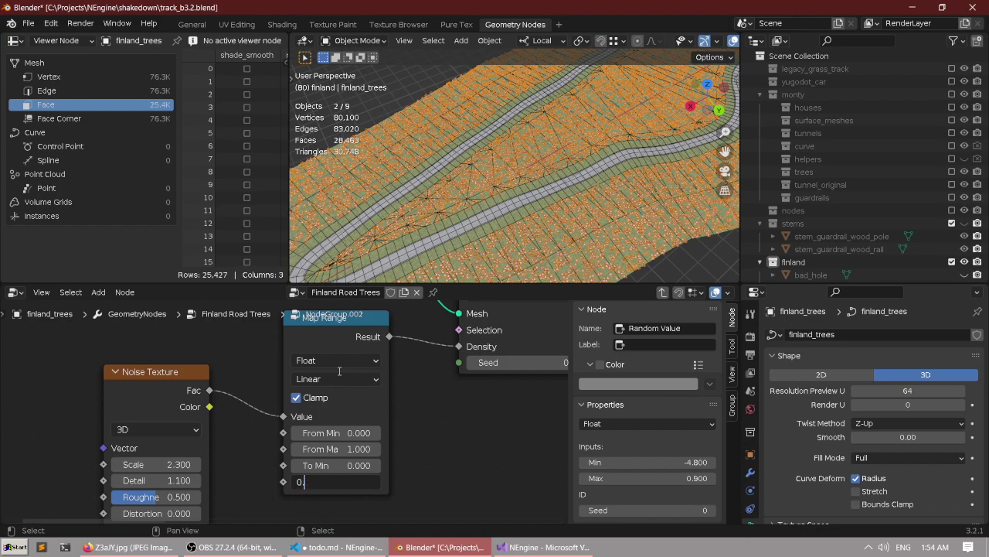
{"action": "key", "text": "Return"}
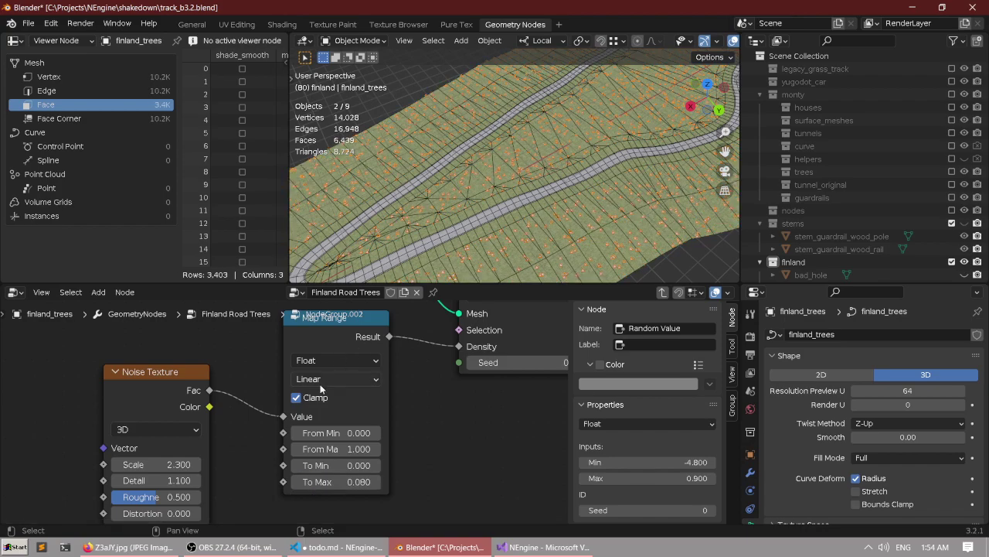
Lower the Map Range node's To Min to -0.100.
{"action": "middle_click_drag", "start_coordinate": [322, 389], "coordinate": [371, 361]}
{"action": "scroll", "coordinate": [368, 367], "scroll_direction": "up", "scroll_amount": 3}
{"action": "mouse_move", "coordinate": [379, 453]}
{"action": "left_mouse_down"}
{"action": "mouse_move", "coordinate": [357, 453]}
{"action": "mouse_move", "coordinate": [367, 454]}
{"action": "left_mouse_up"}
Reduce the Noise Texture's Scale to 0.1.
{"action": "middle_click_drag", "start_coordinate": [208, 460], "coordinate": [227, 436]}
{"action": "scroll", "coordinate": [229, 436], "scroll_direction": "up", "scroll_amount": 1}
{"action": "left_click_drag", "start_coordinate": [225, 429], "coordinate": [226, 429]}
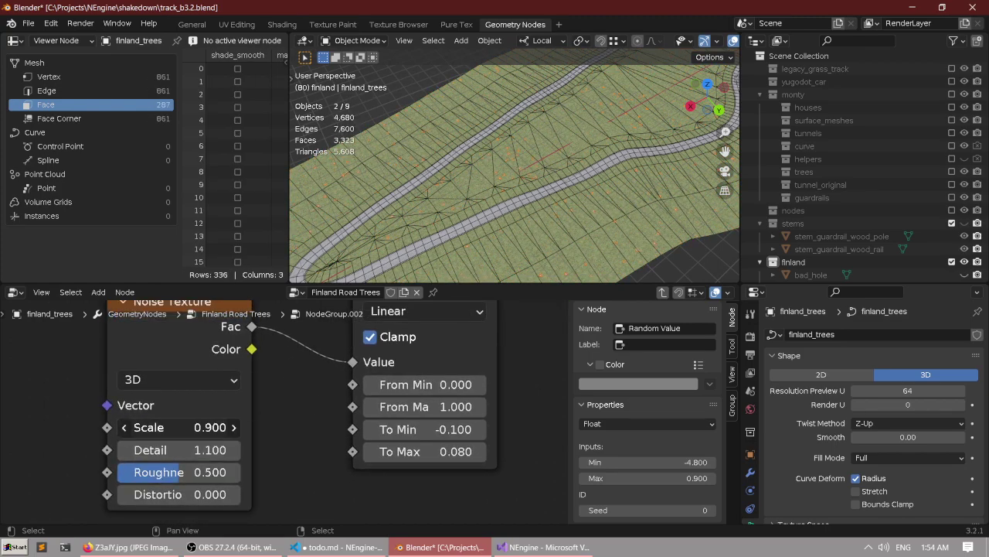
{"action": "left_click", "coordinate": [182, 424]}
{"action": "type", "text": "0."}
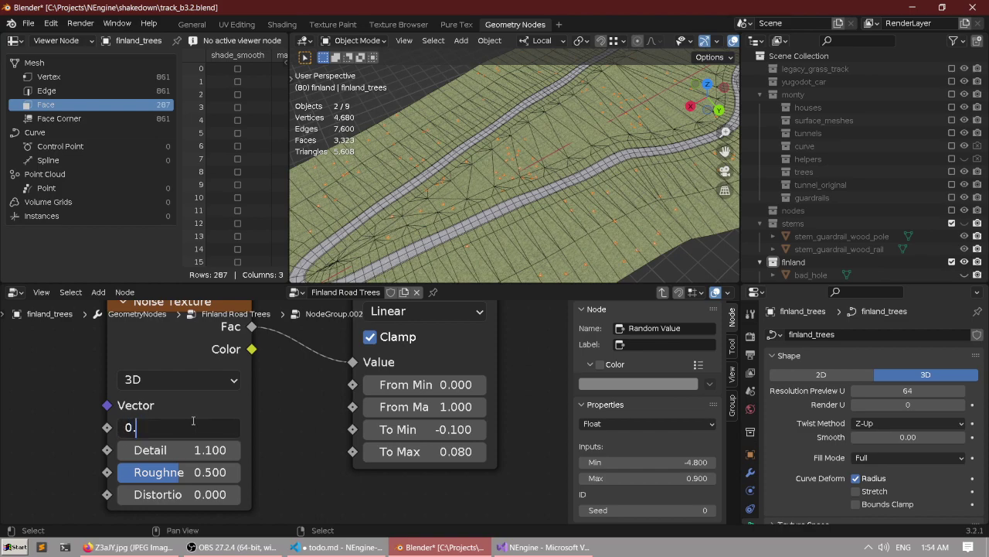
{"action": "type", "text": "1"}
{"action": "key", "text": "Return"}
Try a To Min of 0.000 on the Map Range node, return it to -0.100 and check the scattered points.
{"action": "middle_click_drag", "start_coordinate": [433, 452], "coordinate": [422, 452]}
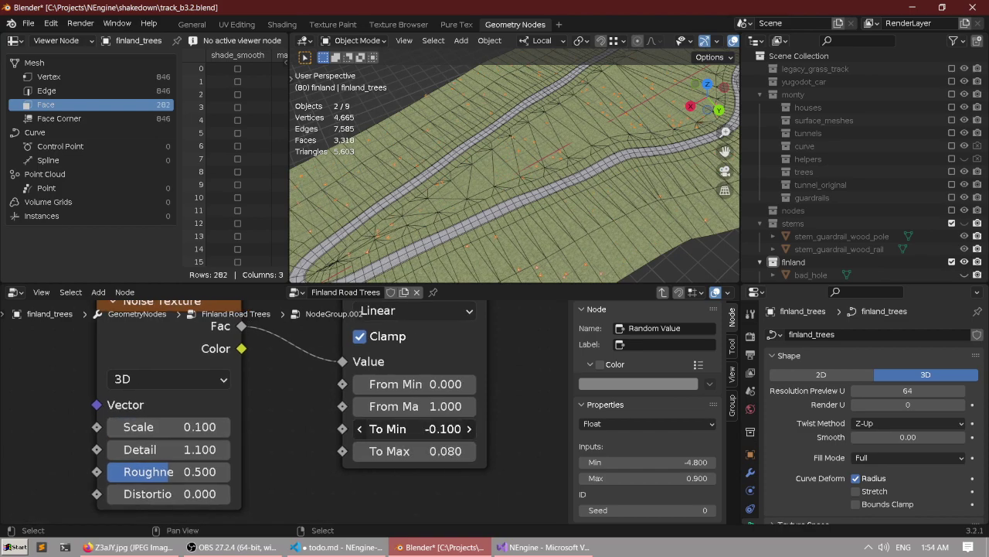
{"action": "left_click_drag", "start_coordinate": [422, 429], "coordinate": [422, 429]}
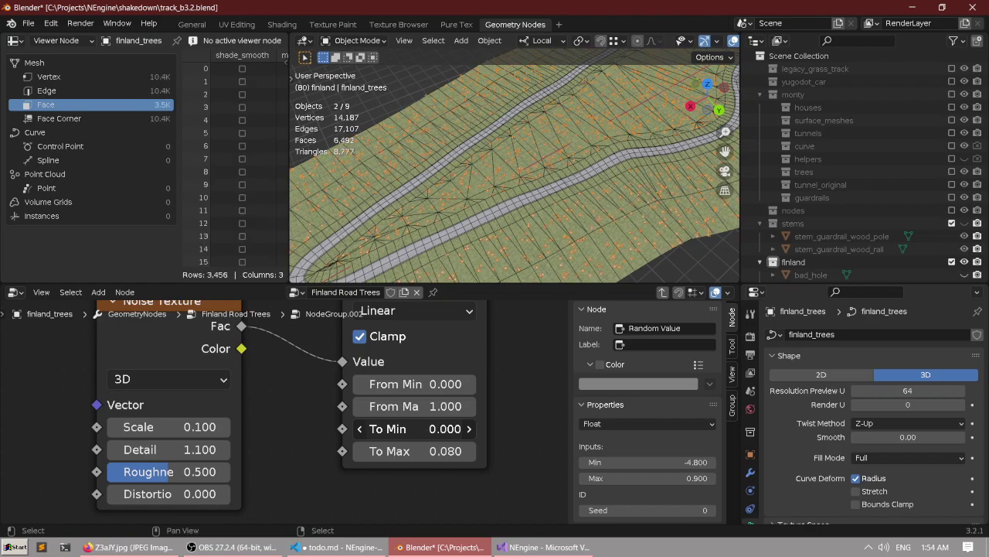
{"action": "left_click_drag", "start_coordinate": [423, 429], "coordinate": [418, 429]}
{"action": "middle_click_drag", "start_coordinate": [550, 113], "coordinate": [488, 140]}
{"action": "scroll", "coordinate": [530, 117], "scroll_direction": "up", "scroll_amount": 3}
{"action": "scroll", "coordinate": [497, 160], "scroll_direction": "down", "scroll_amount": 4}
Set the Noise Texture's Scale to 0.05, and reduce it further to 0.010.
{"action": "middle_click_drag", "start_coordinate": [219, 380], "coordinate": [271, 338]}
{"action": "scroll", "coordinate": [290, 343], "scroll_direction": "up", "scroll_amount": 2}
{"action": "scroll", "coordinate": [306, 344], "scroll_direction": "down", "scroll_amount": 2}
{"action": "middle_click_drag", "start_coordinate": [343, 341], "coordinate": [276, 380]}
{"action": "scroll", "coordinate": [276, 380], "scroll_direction": "up", "scroll_amount": 2}
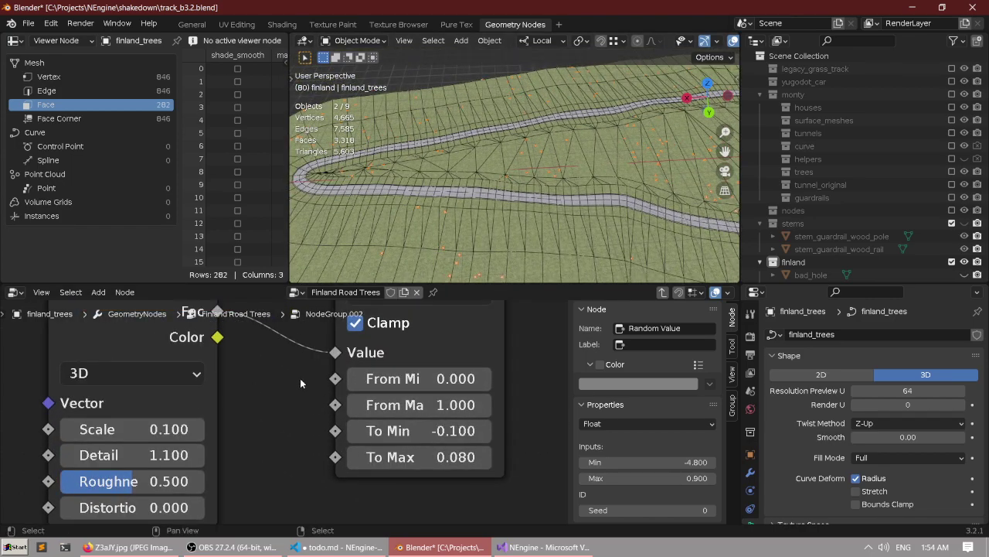
{"action": "scroll", "coordinate": [295, 383], "scroll_direction": "down", "scroll_amount": 2}
{"action": "scroll", "coordinate": [271, 384], "scroll_direction": "up", "scroll_amount": 2}
{"action": "middle_click_drag", "start_coordinate": [221, 422], "coordinate": [281, 402]}
{"action": "left_click", "coordinate": [222, 415]}
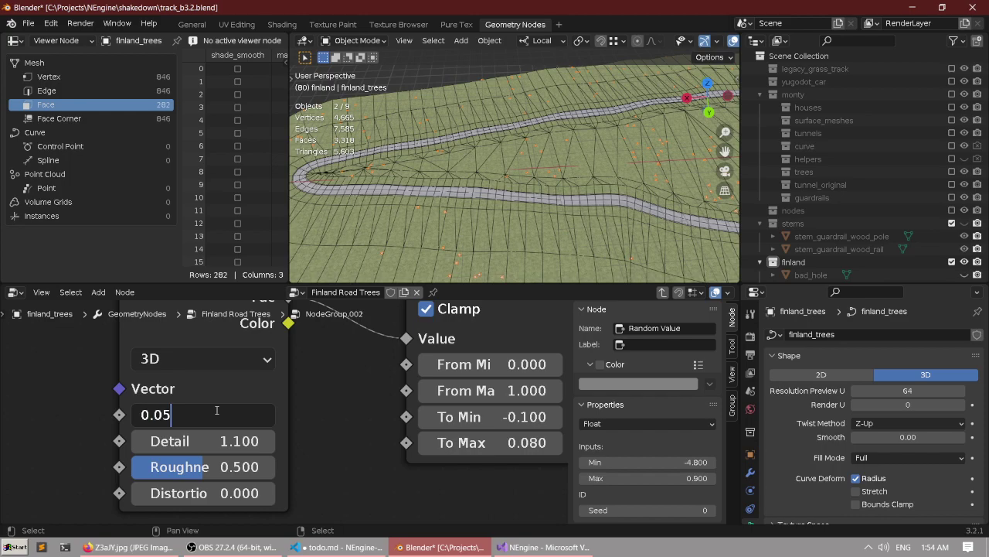
{"action": "key", "text": "Return"}
{"action": "left_click", "coordinate": [228, 413]}
{"action": "key", "text": "Return"}
Try other From Max values on the Map Range node, and set it back to 1.
{"action": "middle_click_drag", "start_coordinate": [479, 185], "coordinate": [534, 190]}
{"action": "scroll", "coordinate": [531, 197], "scroll_direction": "up", "scroll_amount": 4}
{"action": "scroll", "coordinate": [417, 390], "scroll_direction": "down", "scroll_amount": 3}
{"action": "middle_click_drag", "start_coordinate": [415, 393], "coordinate": [386, 399]}
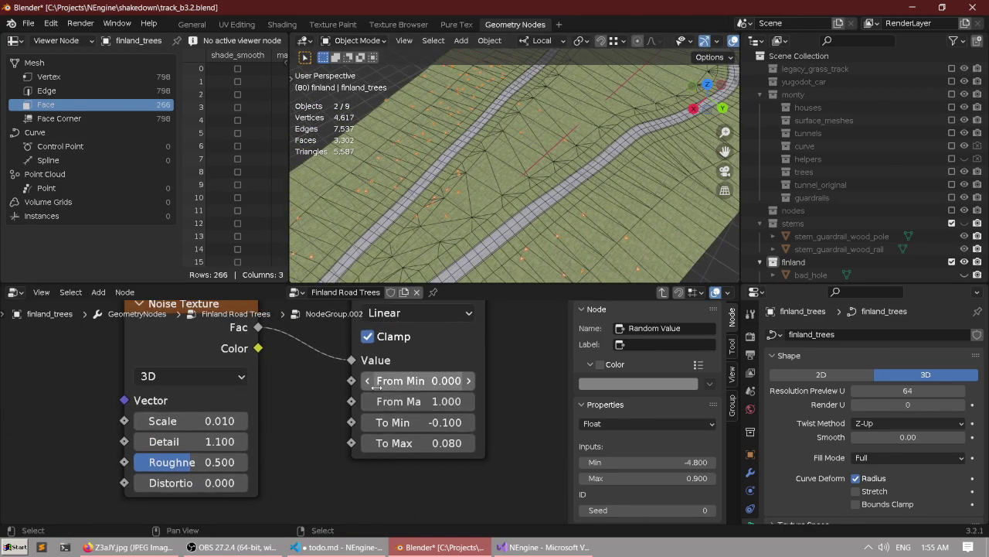
{"action": "mouse_move", "coordinate": [394, 403]}
{"action": "left_mouse_down"}
{"action": "mouse_move", "coordinate": [448, 402]}
{"action": "mouse_move", "coordinate": [371, 402]}
{"action": "mouse_move", "coordinate": [395, 403]}
{"action": "left_mouse_up"}
{"action": "left_click", "coordinate": [398, 401]}
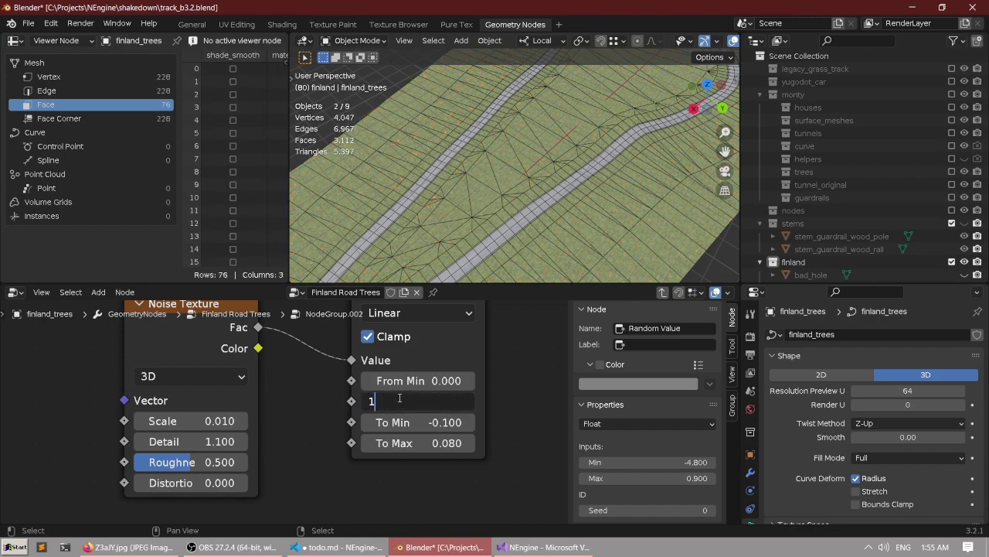
{"action": "type", "text": "1"}
{"action": "key", "text": "Return"}
Try a To Max of 0.180 on the Map Range node, check the point density, and restore it to 0.08.
{"action": "left_click_drag", "start_coordinate": [418, 422], "coordinate": [426, 443]}
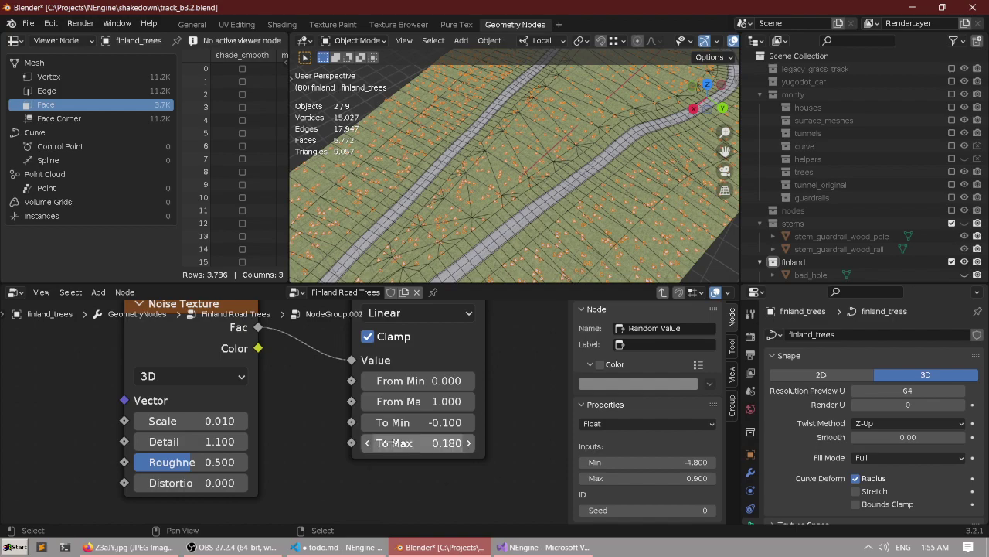
{"action": "scroll", "coordinate": [539, 221], "scroll_direction": "down", "scroll_amount": 5}
{"action": "middle_click_drag", "start_coordinate": [539, 220], "coordinate": [572, 247]}
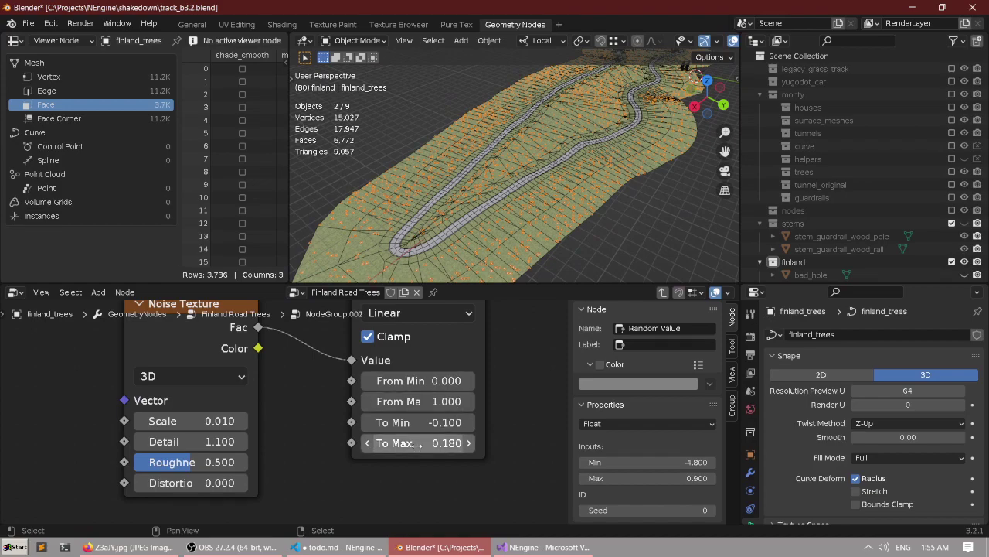
{"action": "left_click", "coordinate": [422, 442]}
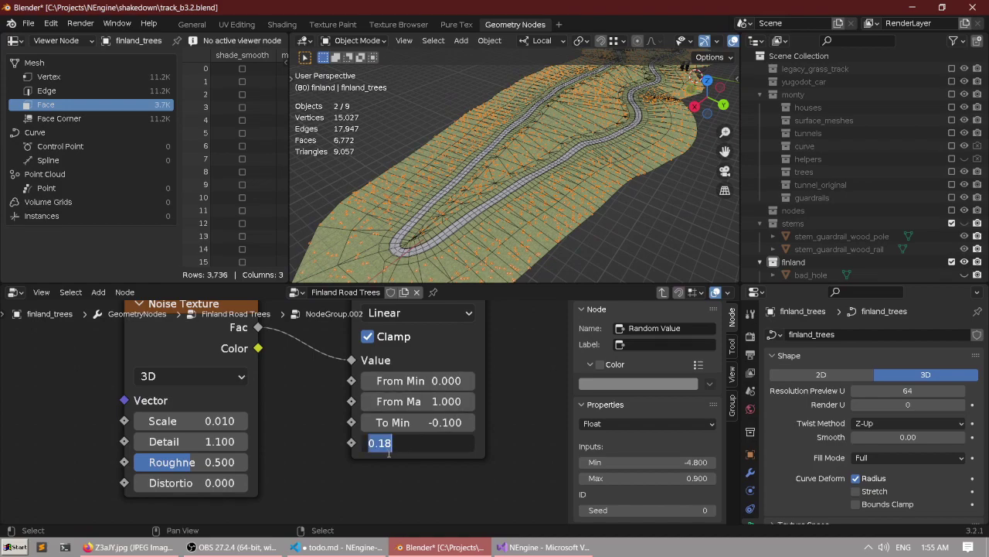
{"action": "type", "text": "0.08"}
{"action": "key", "text": "Return"}
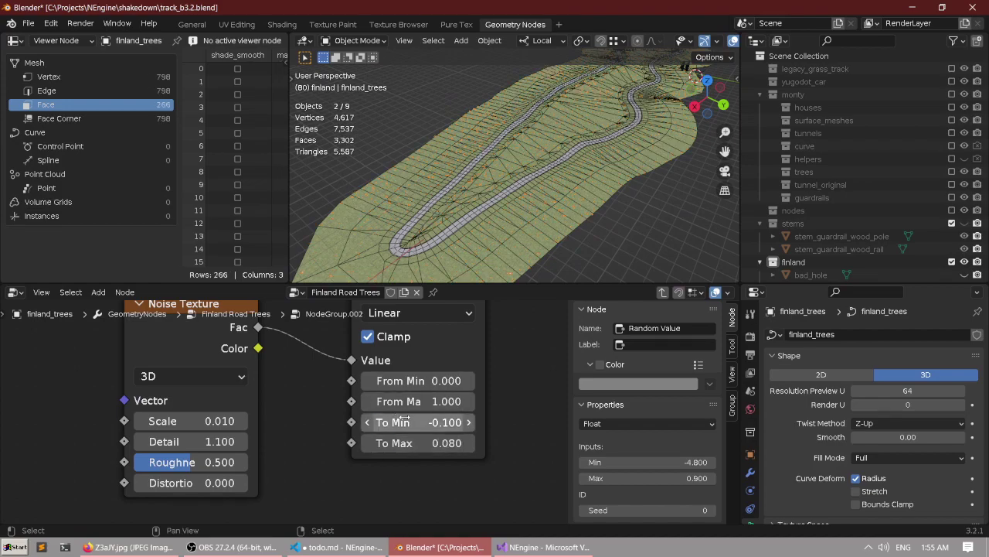
Set the Map Range node's To Min to 0, From Max to 0.800 and From Min to 0.500.
{"action": "left_click", "coordinate": [402, 417]}
{"action": "key", "text": "Return"}
{"action": "scroll", "coordinate": [410, 391], "scroll_direction": "up", "scroll_amount": 1}
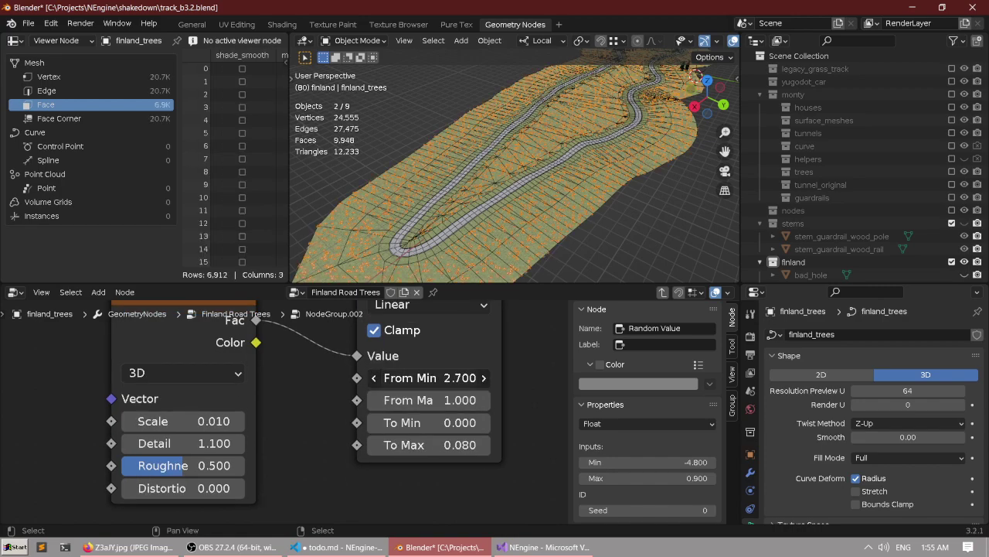
{"action": "left_click_drag", "start_coordinate": [410, 377], "coordinate": [414, 399]}
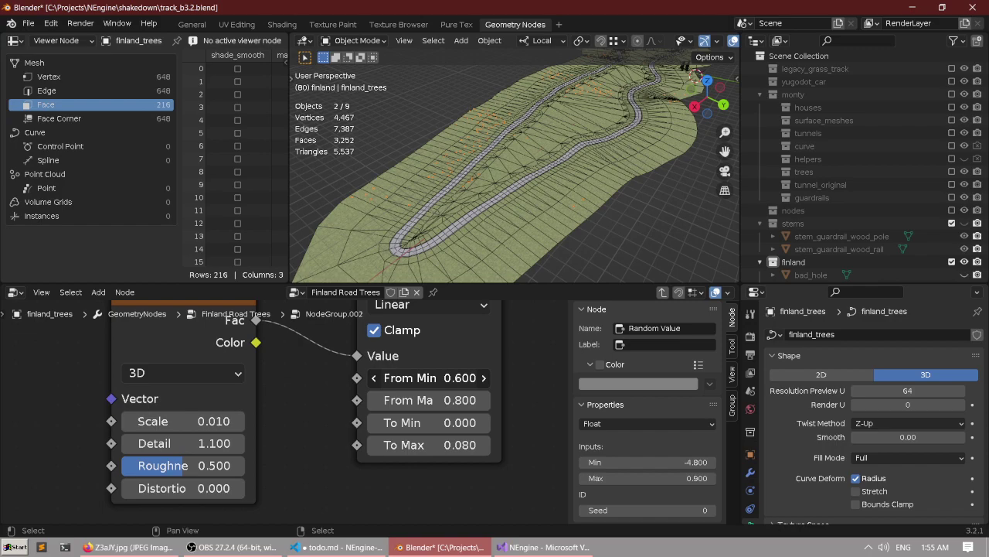
{"action": "mouse_move", "coordinate": [414, 377]}
{"action": "left_mouse_down"}
{"action": "mouse_move", "coordinate": [432, 377]}
{"action": "mouse_move", "coordinate": [411, 377]}
{"action": "left_mouse_up"}
Examine the clustering of the scattered points along the track from several angles in the enlarged 3D view.
{"action": "scroll", "coordinate": [515, 140], "scroll_direction": "down", "scroll_amount": 3}
{"action": "middle_click_drag", "start_coordinate": [515, 140], "coordinate": [502, 215]}
{"action": "scroll", "coordinate": [513, 154], "scroll_direction": "up", "scroll_amount": 6}
{"action": "scroll", "coordinate": [518, 239], "scroll_direction": "down", "scroll_amount": 5}
{"action": "key", "text": "ctrl+space"}
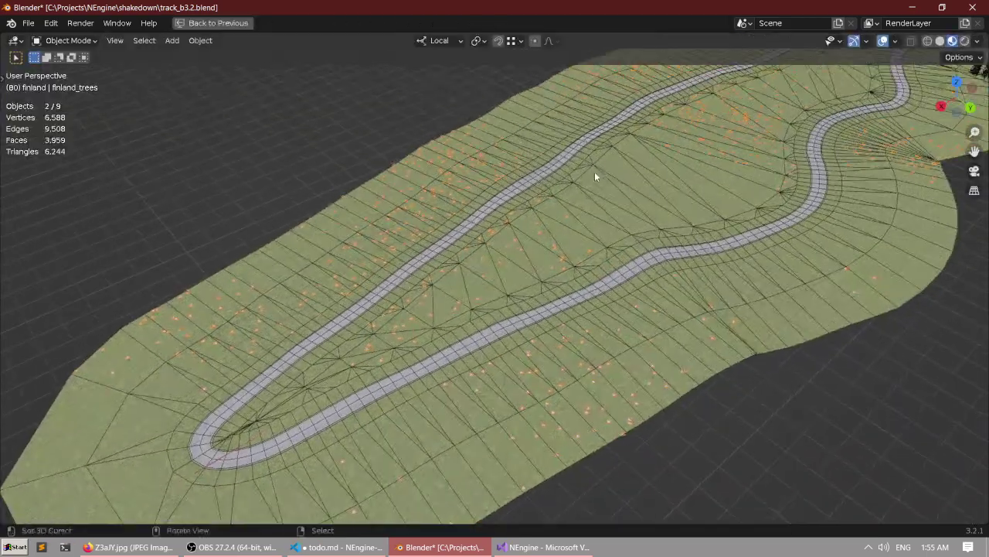
{"action": "scroll", "coordinate": [596, 177], "scroll_direction": "up", "scroll_amount": 2}
{"action": "middle_click_drag", "start_coordinate": [596, 177], "coordinate": [461, 228], "text": "shift"}
{"action": "scroll", "coordinate": [457, 217], "scroll_direction": "down", "scroll_amount": 5}
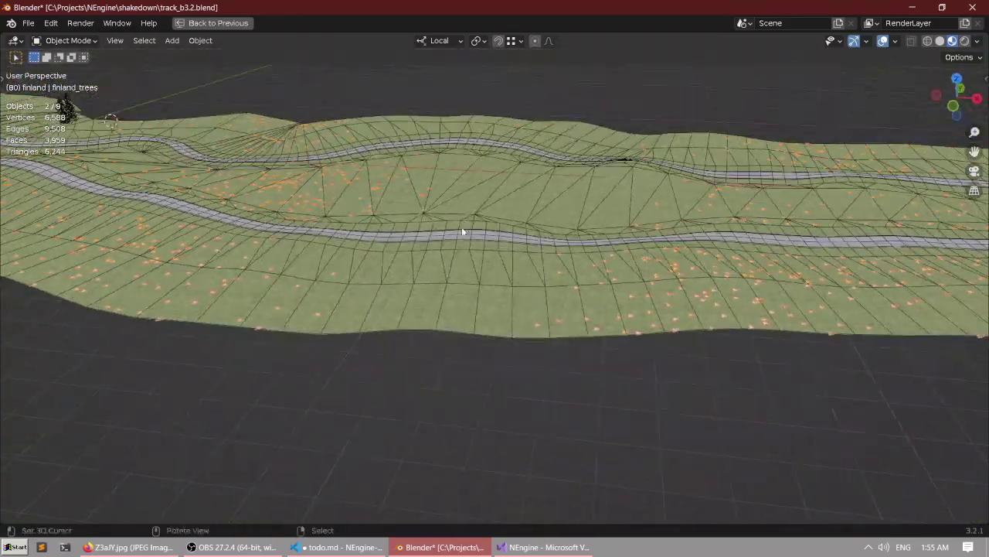
{"action": "scroll", "coordinate": [601, 181], "scroll_direction": "up", "scroll_amount": 5}
{"action": "middle_click_drag", "start_coordinate": [601, 181], "coordinate": [447, 258]}
{"action": "scroll", "coordinate": [398, 251], "scroll_direction": "down", "scroll_amount": 5}
{"action": "key", "text": "ctrl+space"}
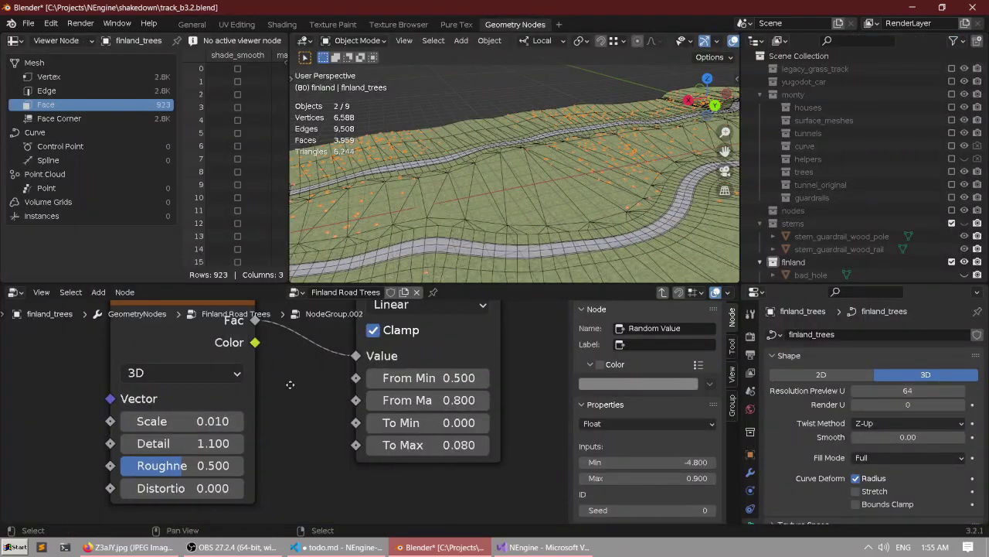
Enable the Switch node so the scattered points use the spruce object instead of the mesh circle.
{"action": "key", "text": "ctrl+space"}
{"action": "middle_click_drag", "start_coordinate": [686, 284], "coordinate": [491, 336]}
{"action": "scroll", "coordinate": [494, 335], "scroll_direction": "down", "scroll_amount": 4}
{"action": "middle_click_drag", "start_coordinate": [657, 269], "coordinate": [495, 332]}
{"action": "scroll", "coordinate": [463, 313], "scroll_direction": "down", "scroll_amount": 5}
{"action": "middle_click_drag", "start_coordinate": [421, 288], "coordinate": [619, 399]}
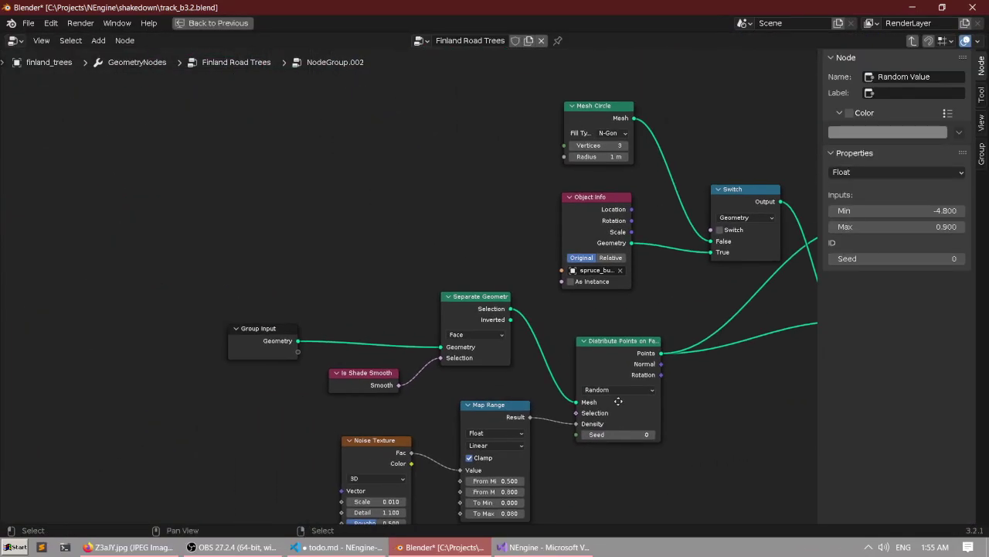
{"action": "scroll", "coordinate": [429, 312], "scroll_direction": "up", "scroll_amount": 8}
{"action": "middle_click_drag", "start_coordinate": [429, 312], "coordinate": [510, 314]}
{"action": "middle_click_drag", "start_coordinate": [695, 265], "coordinate": [407, 243]}
{"action": "scroll", "coordinate": [408, 243], "scroll_direction": "down", "scroll_amount": 5}
{"action": "middle_click_drag", "start_coordinate": [602, 247], "coordinate": [434, 384]}
{"action": "scroll", "coordinate": [431, 378], "scroll_direction": "up", "scroll_amount": 3}
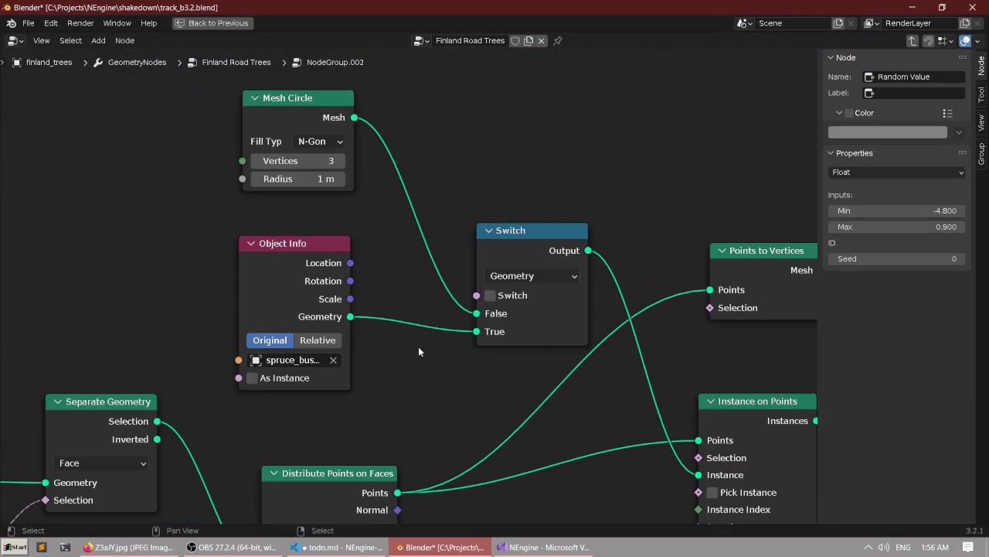
{"action": "key", "text": "ctrl+space"}
Deselect all objects and examine the distribution of the spruce trees along the whole track.
{"action": "middle_click_drag", "start_coordinate": [477, 207], "coordinate": [472, 169]}
{"action": "key", "text": "alt+a"}
{"action": "scroll", "coordinate": [471, 163], "scroll_direction": "down", "scroll_amount": 3}
{"action": "middle_click_drag", "start_coordinate": [485, 207], "coordinate": [443, 334]}
{"action": "key", "text": "ctrl+alt+space"}
{"action": "scroll", "coordinate": [623, 310], "scroll_direction": "down", "scroll_amount": 4}
{"action": "scroll", "coordinate": [519, 222], "scroll_direction": "up", "scroll_amount": 3}
{"action": "scroll", "coordinate": [519, 222], "scroll_direction": "down", "scroll_amount": 4}
{"action": "key", "text": "ctrl+space"}
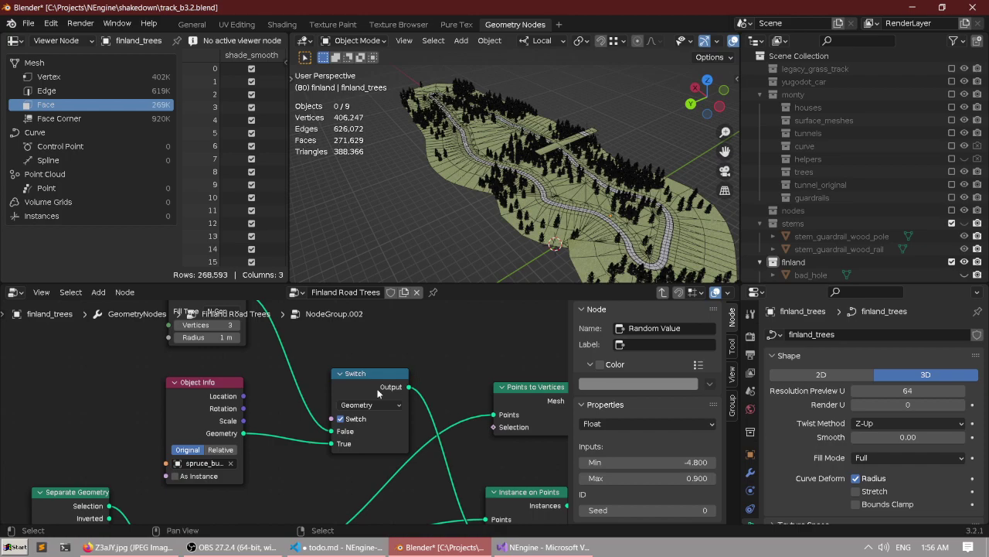
Reposition the Is Shade Smooth node just below the Separate Geometry node, clear of the Noise Texture.
{"action": "scroll", "coordinate": [333, 415], "scroll_direction": "down", "scroll_amount": 2}
{"action": "middle_click_drag", "start_coordinate": [333, 415], "coordinate": [313, 361]}
{"action": "scroll", "coordinate": [277, 439], "scroll_direction": "down", "scroll_amount": 3}
{"action": "middle_click_drag", "start_coordinate": [254, 480], "coordinate": [289, 413]}
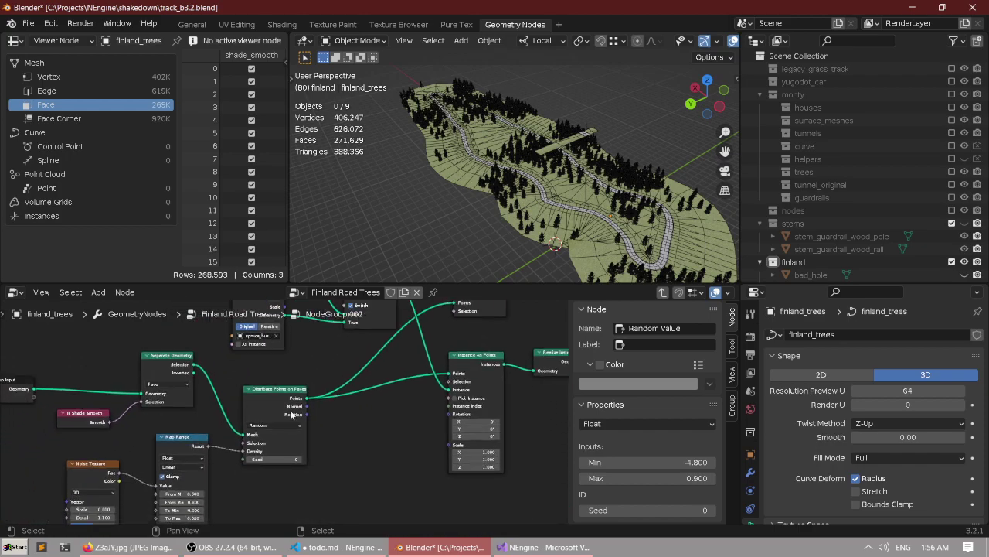
{"action": "scroll", "coordinate": [263, 444], "scroll_direction": "up", "scroll_amount": 2}
{"action": "middle_click_drag", "start_coordinate": [249, 456], "coordinate": [277, 371]}
{"action": "scroll", "coordinate": [236, 407], "scroll_direction": "up", "scroll_amount": 3}
{"action": "middle_click_drag", "start_coordinate": [235, 408], "coordinate": [275, 457]}
{"action": "scroll", "coordinate": [213, 408], "scroll_direction": "up", "scroll_amount": 2}
{"action": "scroll", "coordinate": [275, 457], "scroll_direction": "up", "scroll_amount": 1}
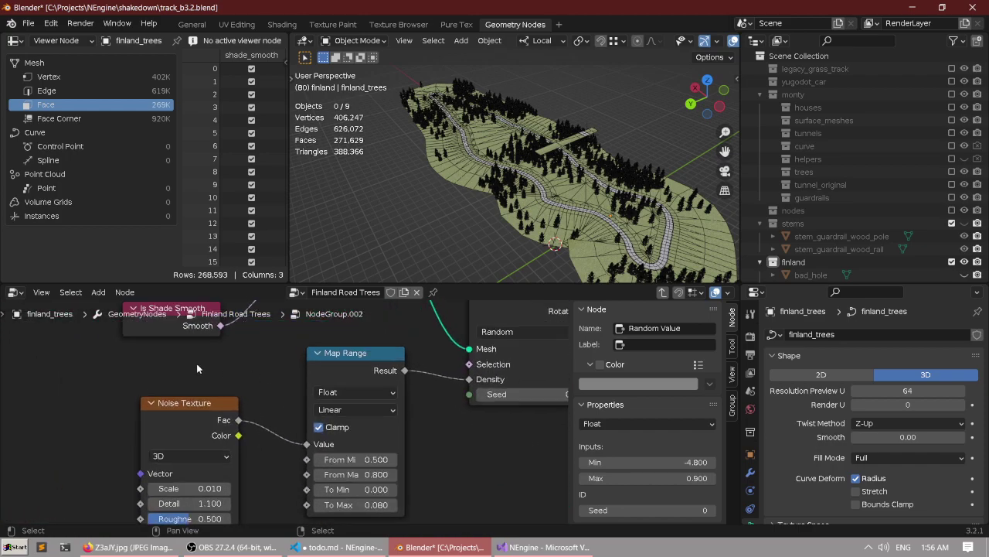
{"action": "left_click_drag", "start_coordinate": [157, 330], "coordinate": [215, 371]}
{"action": "scroll", "coordinate": [221, 396], "scroll_direction": "up", "scroll_amount": 1}
{"action": "middle_click_drag", "start_coordinate": [221, 396], "coordinate": [257, 459]}
{"action": "left_click_drag", "start_coordinate": [263, 415], "coordinate": [217, 375]}
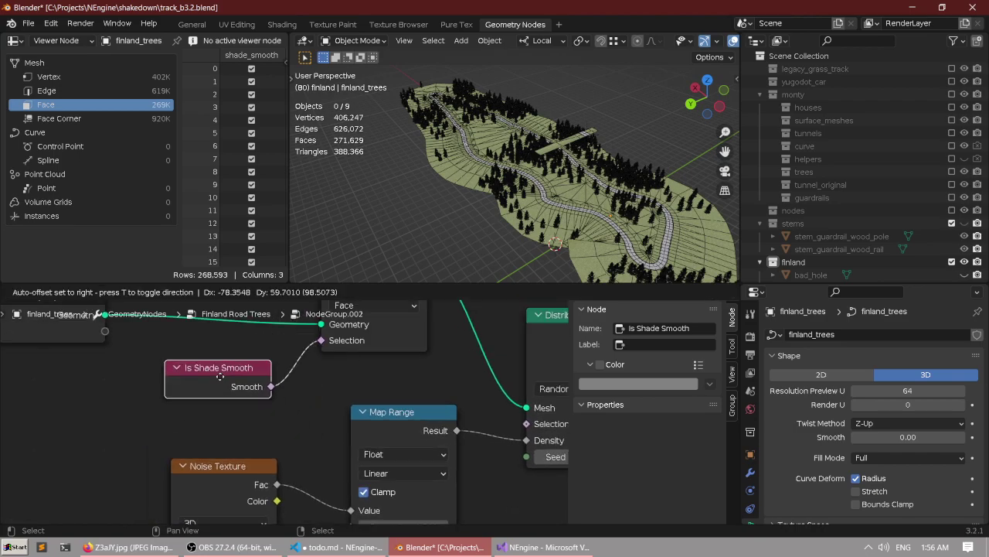
Try From Min values of 0.800 and 0.900 on the Map Range node.
{"action": "scroll", "coordinate": [274, 453], "scroll_direction": "down", "scroll_amount": 3}
{"action": "middle_click_drag", "start_coordinate": [275, 454], "coordinate": [256, 384]}
{"action": "scroll", "coordinate": [335, 439], "scroll_direction": "up", "scroll_amount": 2}
{"action": "scroll", "coordinate": [284, 395], "scroll_direction": "down", "scroll_amount": 2}
{"action": "middle_click_drag", "start_coordinate": [335, 439], "coordinate": [309, 403]}
{"action": "scroll", "coordinate": [302, 406], "scroll_direction": "up", "scroll_amount": 2}
{"action": "scroll", "coordinate": [317, 409], "scroll_direction": "up", "scroll_amount": 1}
{"action": "scroll", "coordinate": [317, 408], "scroll_direction": "up", "scroll_amount": 1}
{"action": "scroll", "coordinate": [310, 403], "scroll_direction": "up", "scroll_amount": 1}
{"action": "left_click_drag", "start_coordinate": [395, 404], "coordinate": [436, 407], "text": "ctrl"}
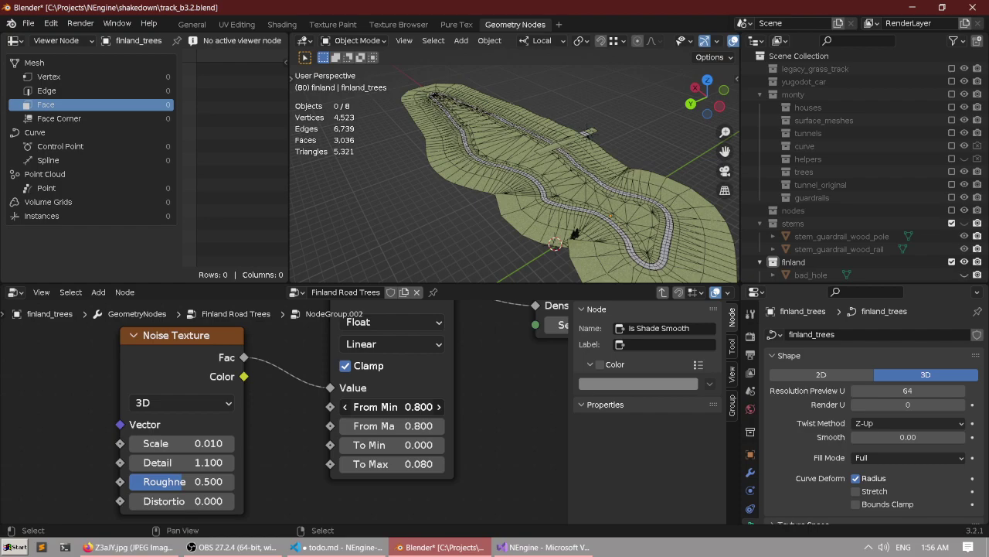
{"action": "left_click_drag", "start_coordinate": [437, 406], "coordinate": [453, 406]}
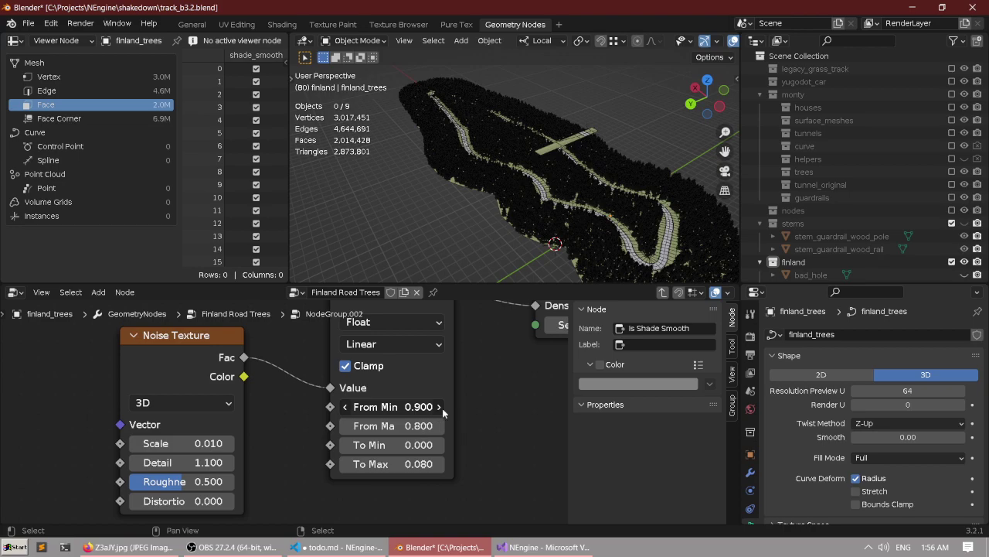
{"action": "left_click_drag", "start_coordinate": [442, 408], "coordinate": [387, 407]}
Try a From Min value of 0.000 on the Map Range node.
{"action": "left_click", "coordinate": [391, 407]}
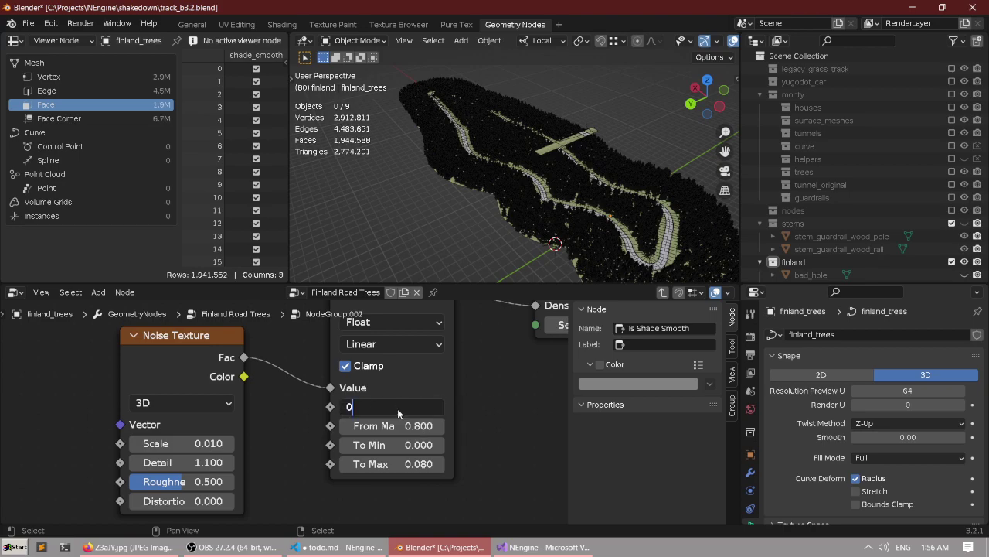
{"action": "type", "text": "0"}
{"action": "key", "text": "Return"}
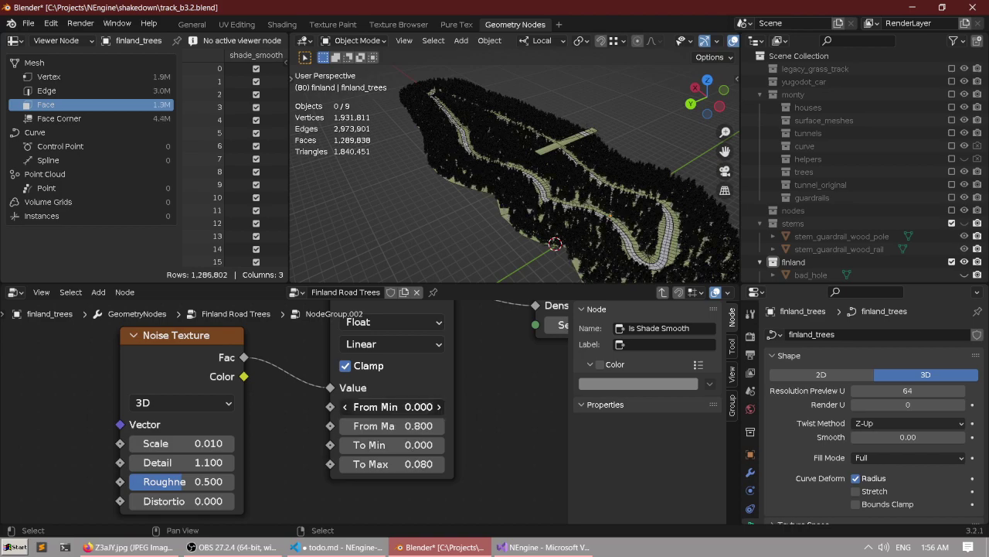
Set the Map Range node's From Min to 0.500 and From Max to 0.600.
{"action": "mouse_move", "coordinate": [396, 407]}
{"action": "left_mouse_down"}
{"action": "mouse_move", "coordinate": [424, 407]}
{"action": "mouse_move", "coordinate": [384, 409]}
{"action": "mouse_move", "coordinate": [409, 407]}
{"action": "left_mouse_up"}
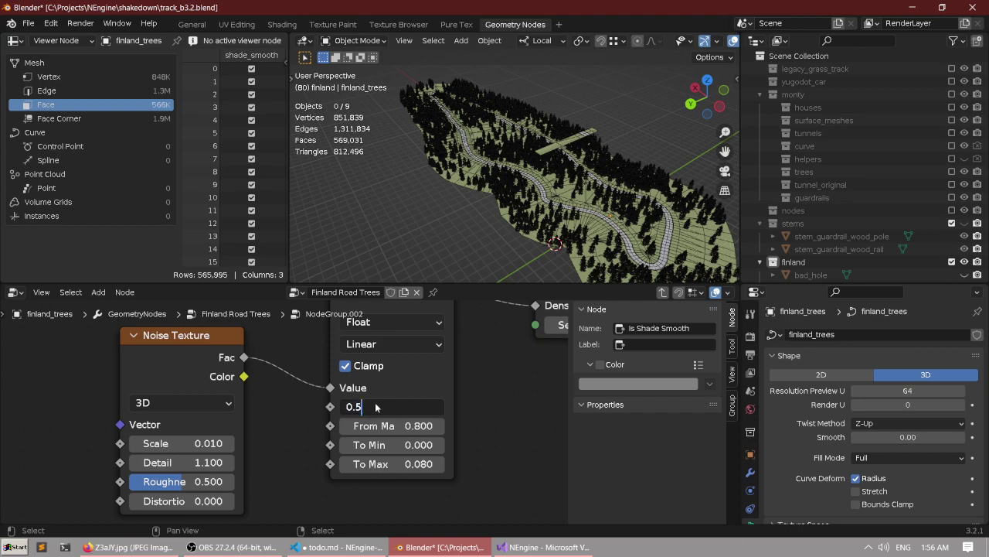
{"action": "key", "text": "Return"}
{"action": "left_click", "coordinate": [419, 425]}
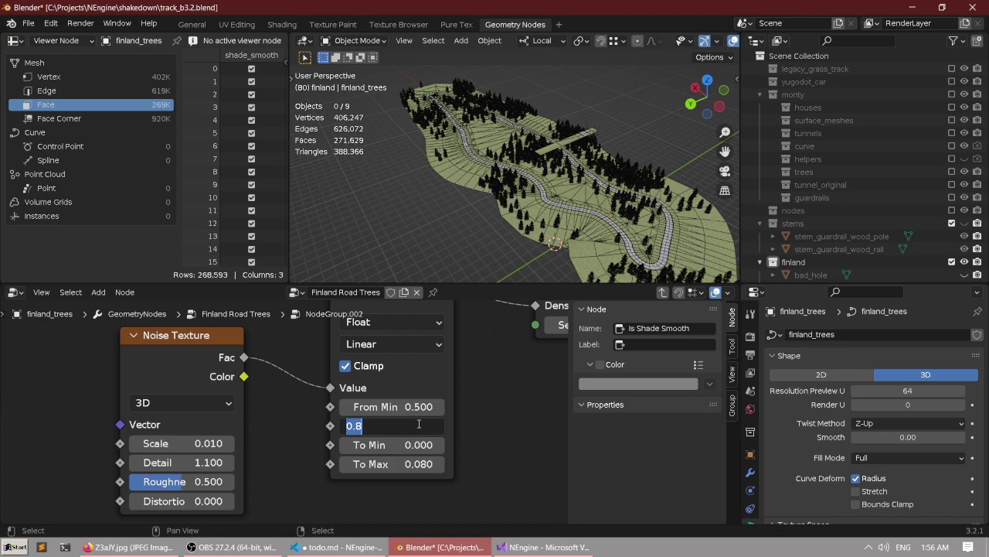
{"action": "type", "text": "0.6"}
{"action": "key", "text": "Return"}
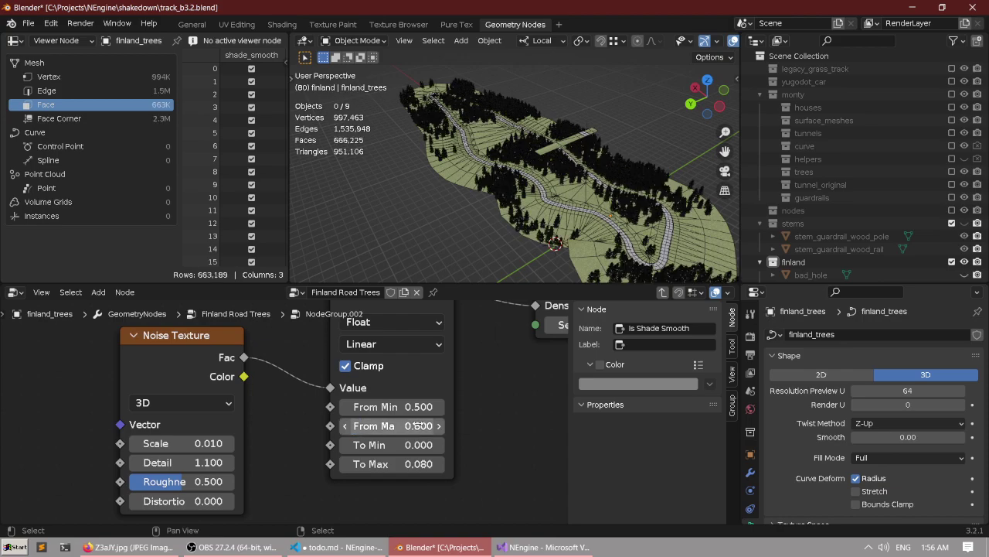
Set the Noise Texture node's Detail to 6.300 and Scale to 0.020.
{"action": "scroll", "coordinate": [376, 386], "scroll_direction": "up", "scroll_amount": 2}
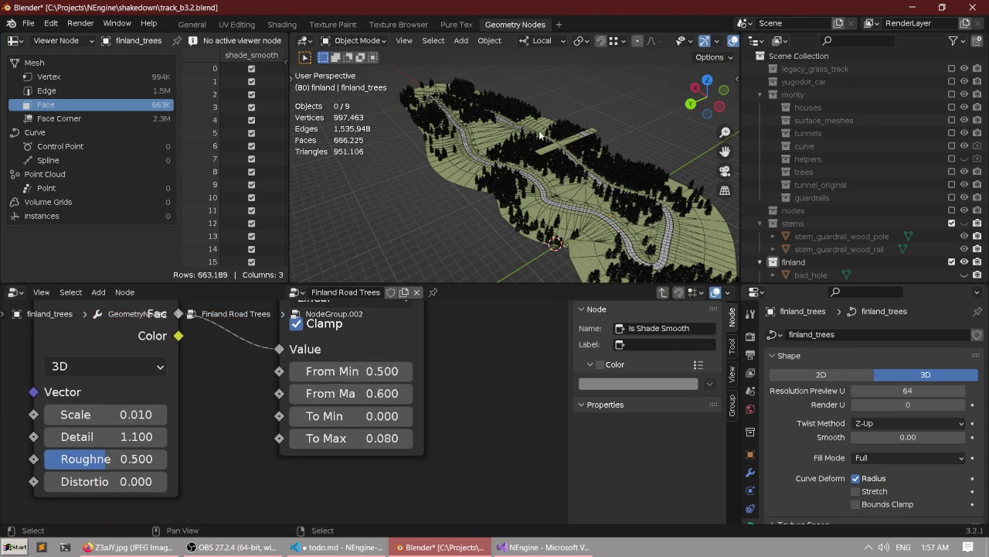
{"action": "middle_click_drag", "start_coordinate": [539, 130], "coordinate": [402, 201]}
{"action": "middle_click_drag", "start_coordinate": [105, 453], "coordinate": [170, 425]}
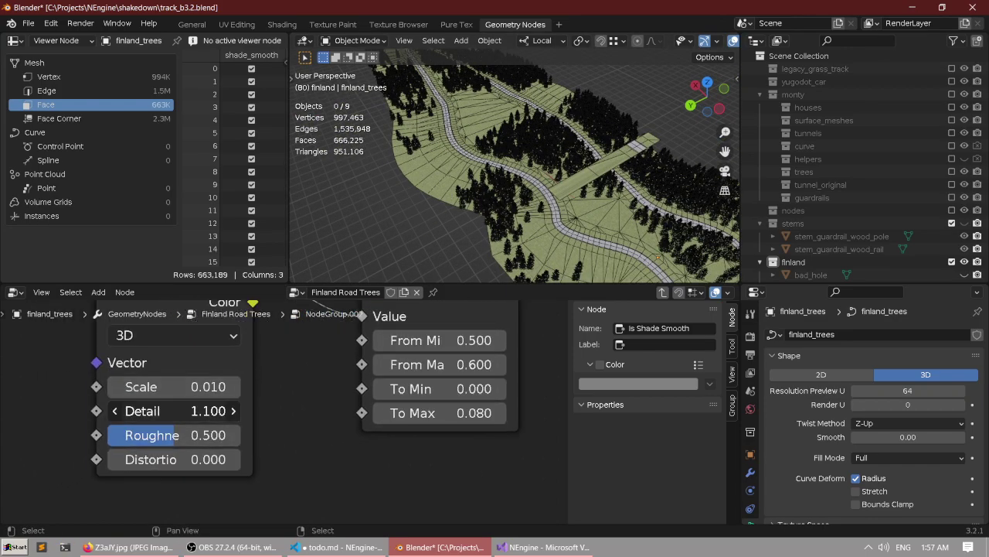
{"action": "left_click_drag", "start_coordinate": [177, 411], "coordinate": [255, 411]}
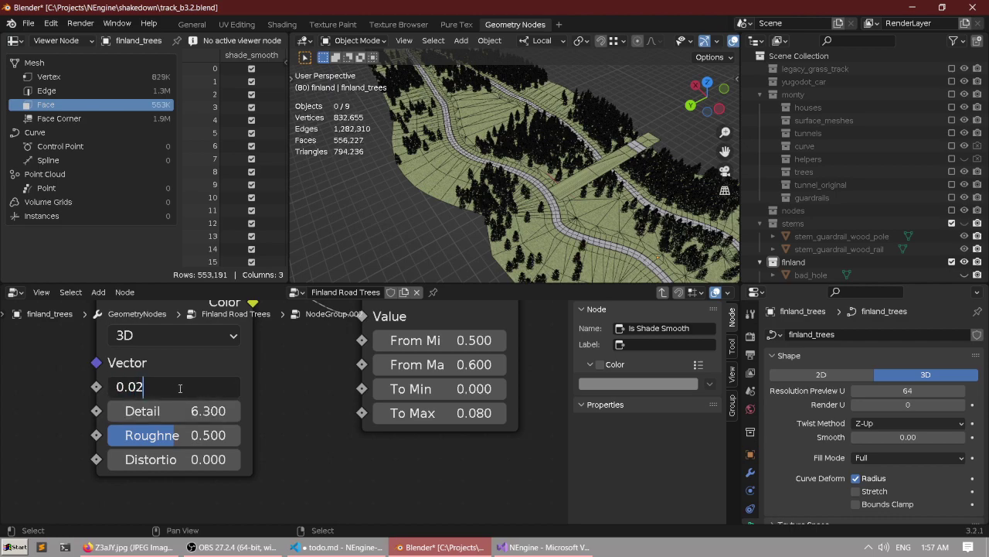
{"action": "key", "text": "Return"}
{"action": "middle_click_drag", "start_coordinate": [489, 276], "coordinate": [518, 212]}
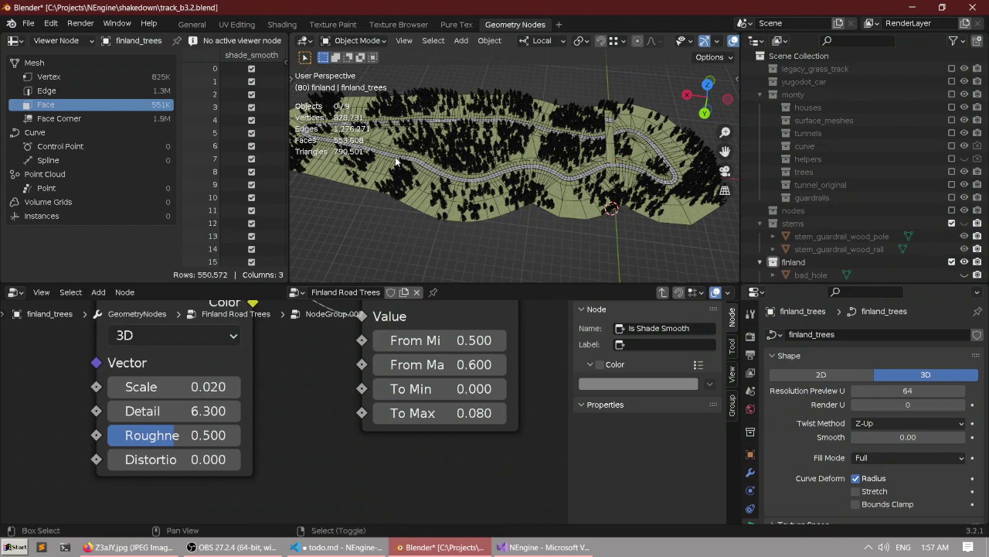
{"action": "middle_click_drag", "start_coordinate": [395, 161], "coordinate": [550, 147]}
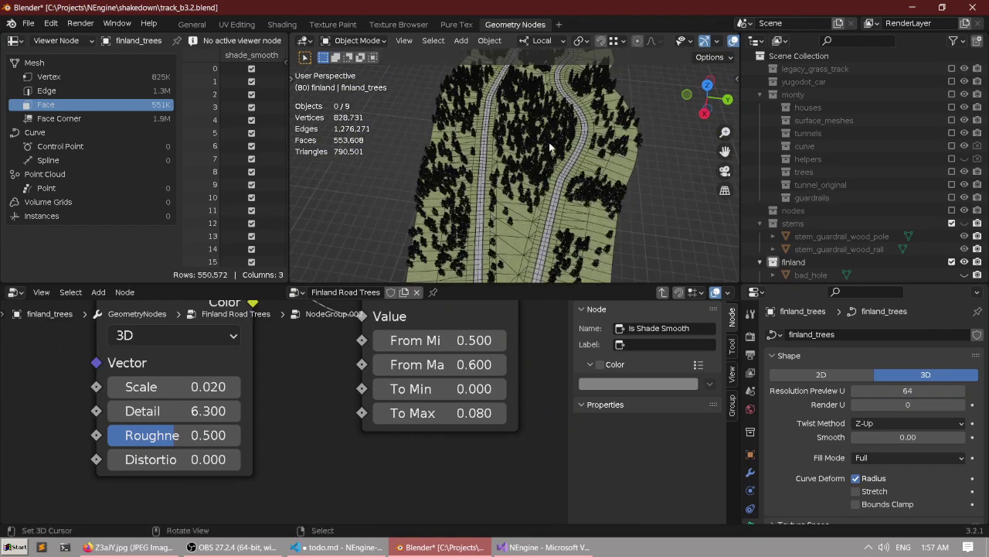
{"action": "scroll", "coordinate": [550, 147], "scroll_direction": "up", "scroll_amount": 1}
{"action": "scroll", "coordinate": [276, 414], "scroll_direction": "down", "scroll_amount": 5}
{"action": "scroll", "coordinate": [261, 453], "scroll_direction": "up", "scroll_amount": 1}
Move the Noise Texture node slightly farther away from the Map Range node.
{"action": "middle_click_drag", "start_coordinate": [296, 395], "coordinate": [368, 424]}
{"action": "scroll", "coordinate": [209, 399], "scroll_direction": "up", "scroll_amount": 1}
{"action": "middle_click_drag", "start_coordinate": [194, 408], "coordinate": [290, 399]}
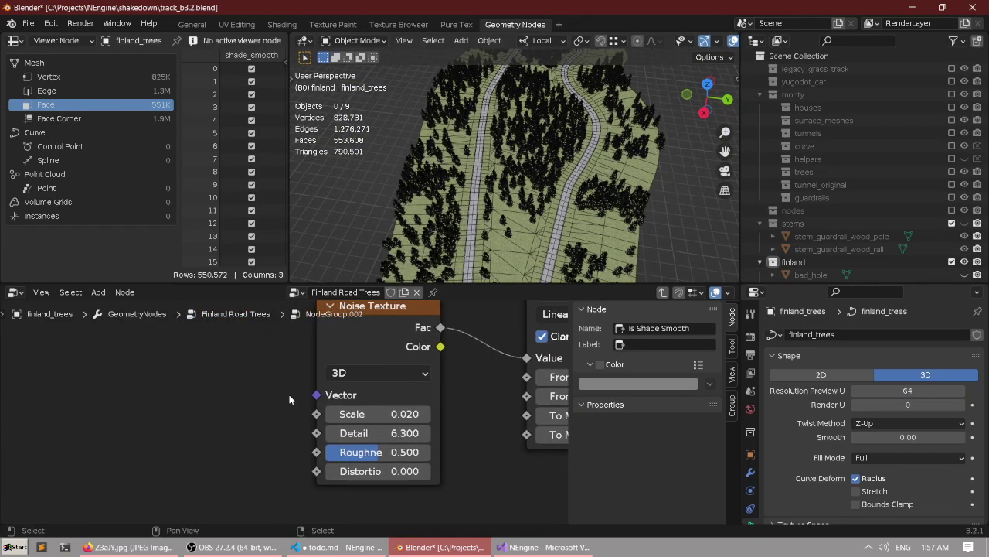
{"action": "scroll", "coordinate": [284, 392], "scroll_direction": "down", "scroll_amount": 2}
{"action": "left_click_drag", "start_coordinate": [339, 361], "coordinate": [323, 372]}
{"action": "scroll", "coordinate": [309, 369], "scroll_direction": "up", "scroll_amount": 1}
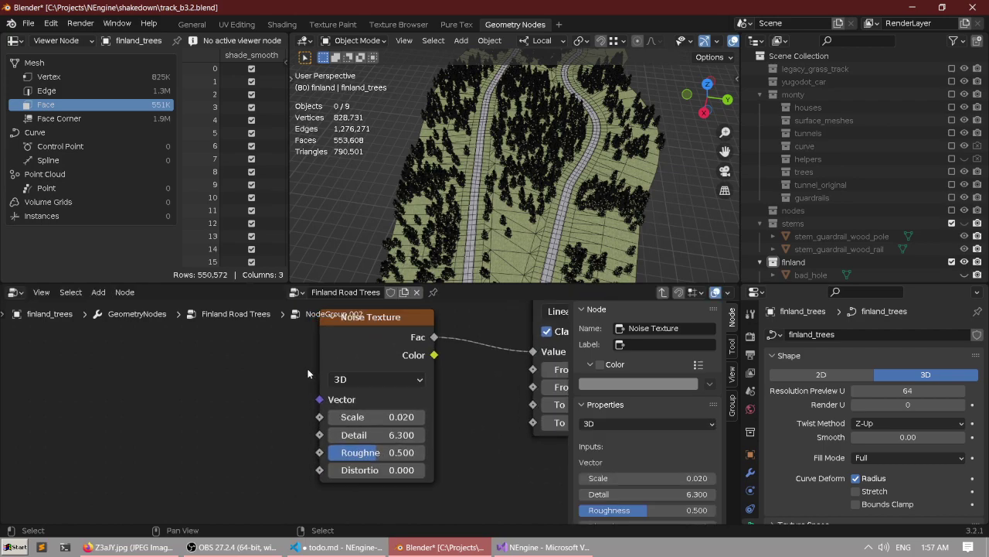
{"action": "scroll", "coordinate": [460, 426], "scroll_direction": "up", "scroll_amount": 2}
{"action": "middle_click_drag", "start_coordinate": [472, 434], "coordinate": [449, 419]}
{"action": "scroll", "coordinate": [442, 412], "scroll_direction": "up", "scroll_amount": 1}
{"action": "middle_click_drag", "start_coordinate": [438, 382], "coordinate": [421, 403]}
{"action": "scroll", "coordinate": [423, 405], "scroll_direction": "down", "scroll_amount": 2}
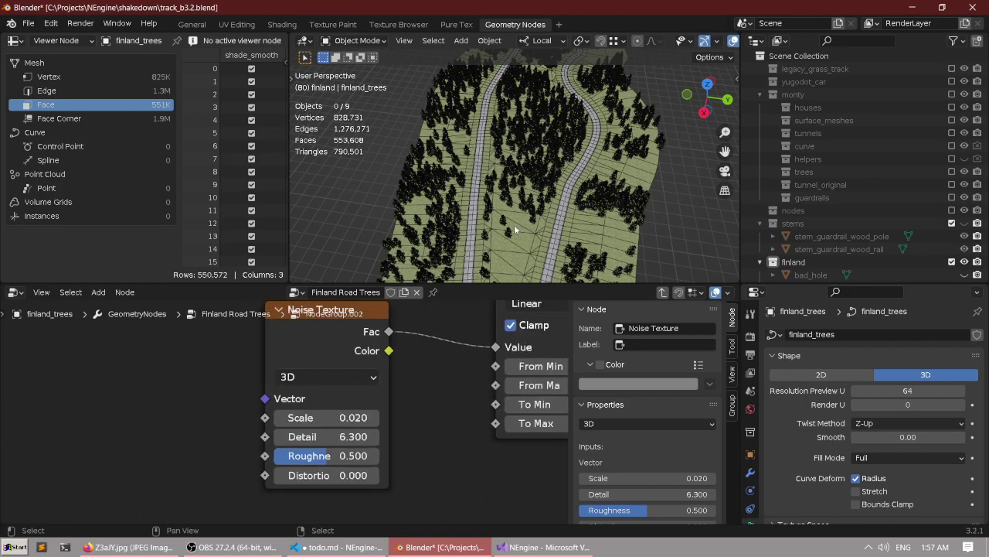
Hide the viewport overlays and examine the spruce clusters along the road, including in a temporarily maximized viewport.
{"action": "middle_click_drag", "start_coordinate": [514, 224], "coordinate": [665, 61]}
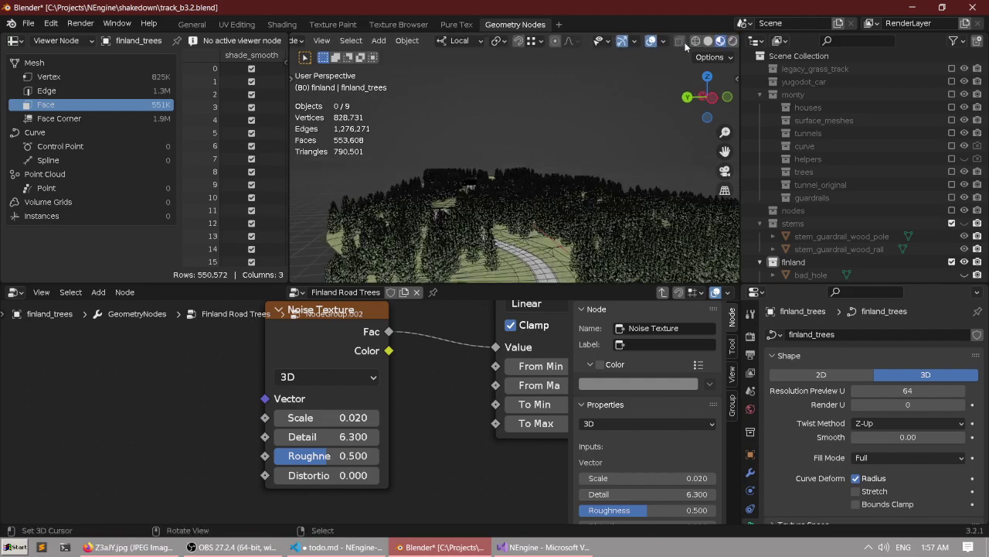
{"action": "left_click", "coordinate": [652, 43]}
{"action": "middle_click_drag", "start_coordinate": [541, 201], "coordinate": [533, 240]}
{"action": "key", "text": "ctrl+space"}
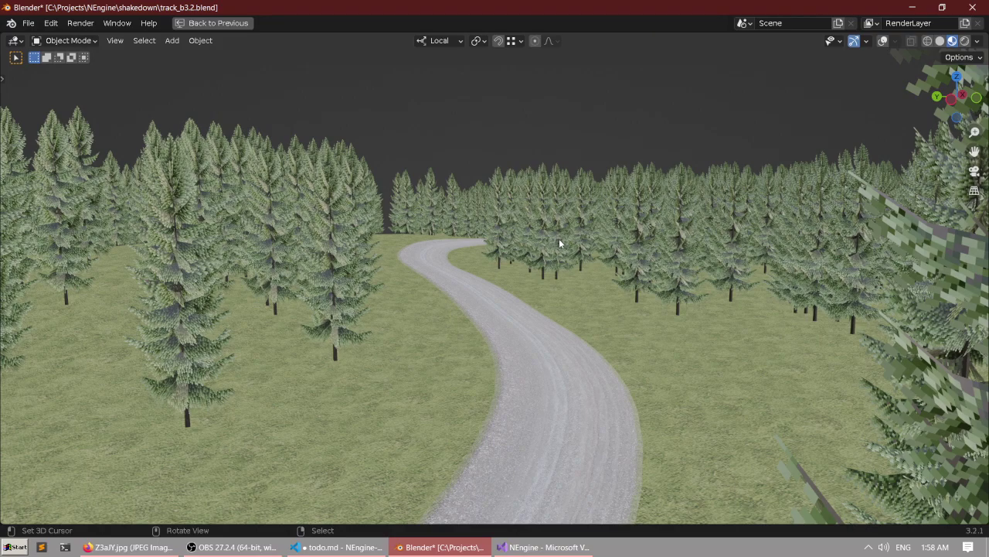
{"action": "middle_click_drag", "start_coordinate": [558, 244], "coordinate": [606, 286]}
{"action": "key", "text": "ctrl+space"}
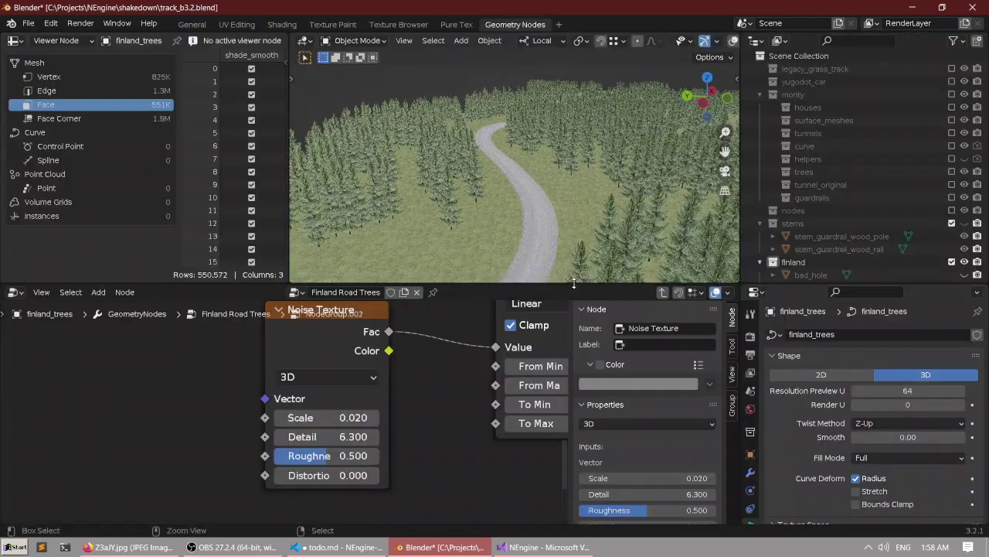
{"action": "middle_click_drag", "start_coordinate": [507, 222], "coordinate": [535, 199]}
{"action": "scroll", "coordinate": [507, 177], "scroll_direction": "up", "scroll_amount": 4}
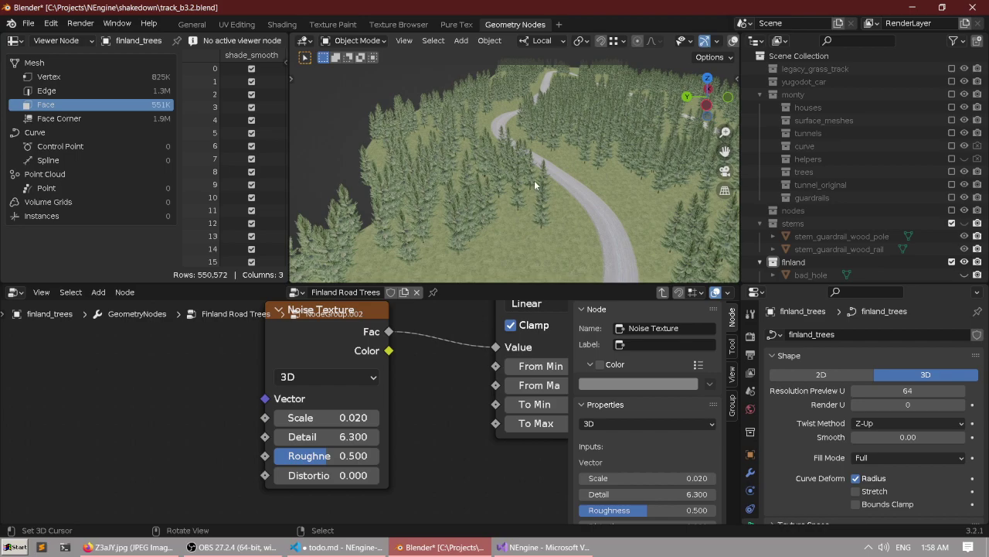
{"action": "scroll", "coordinate": [433, 347], "scroll_direction": "down", "scroll_amount": 4}
Examine the tree-scattering node network, from the Separate Geometry and noise density nodes to the Object Info and Switch nodes.
{"action": "middle_click_drag", "start_coordinate": [415, 366], "coordinate": [260, 433]}
{"action": "middle_click_drag", "start_coordinate": [265, 381], "coordinate": [302, 462]}
{"action": "middle_click_drag", "start_coordinate": [321, 381], "coordinate": [344, 472]}
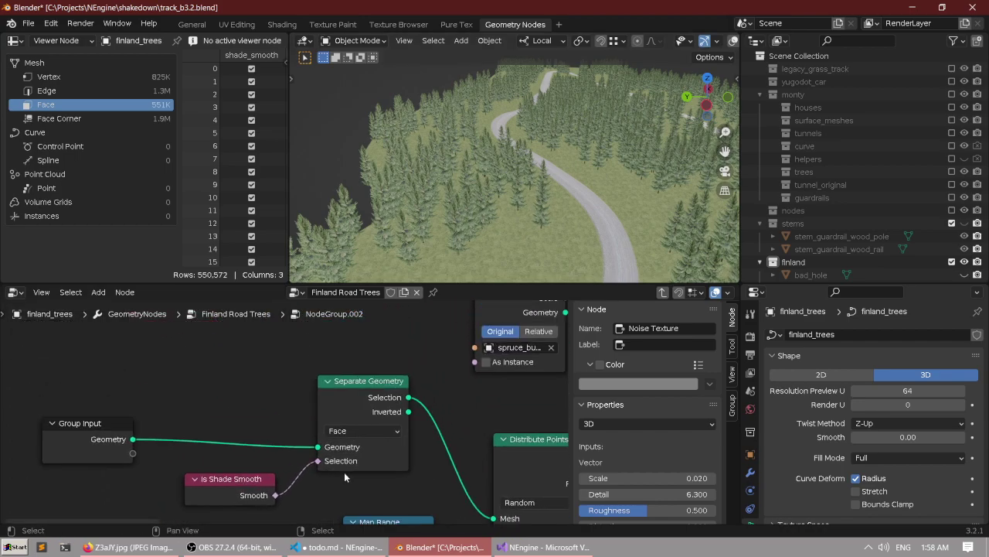
{"action": "scroll", "coordinate": [337, 433], "scroll_direction": "up", "scroll_amount": 2}
{"action": "scroll", "coordinate": [337, 433], "scroll_direction": "up", "scroll_amount": 1}
{"action": "scroll", "coordinate": [337, 433], "scroll_direction": "down", "scroll_amount": 1}
{"action": "middle_click_drag", "start_coordinate": [494, 391], "coordinate": [284, 389]}
{"action": "scroll", "coordinate": [269, 412], "scroll_direction": "down", "scroll_amount": 4}
{"action": "scroll", "coordinate": [292, 446], "scroll_direction": "up", "scroll_amount": 3}
{"action": "scroll", "coordinate": [292, 446], "scroll_direction": "down", "scroll_amount": 4}
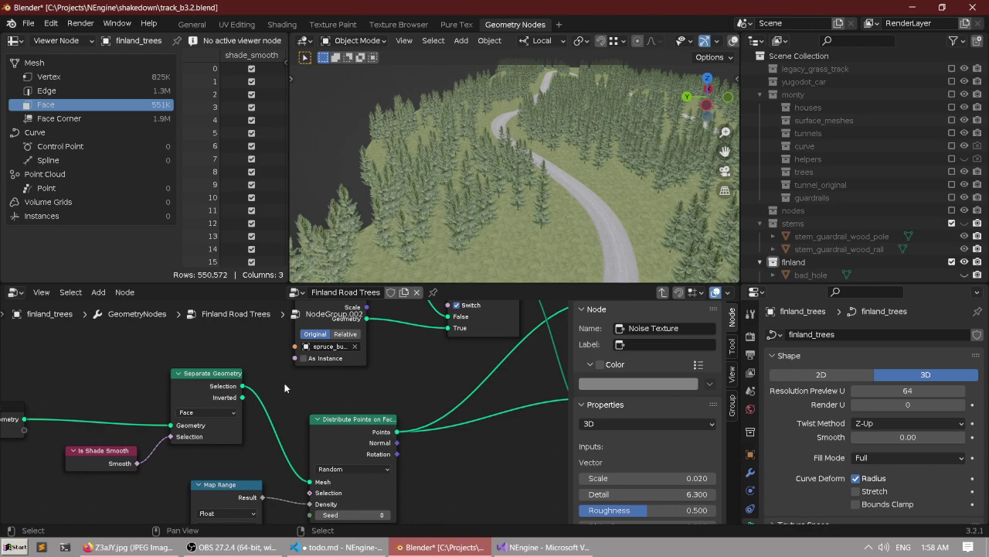
{"action": "middle_click_drag", "start_coordinate": [265, 450], "coordinate": [324, 354]}
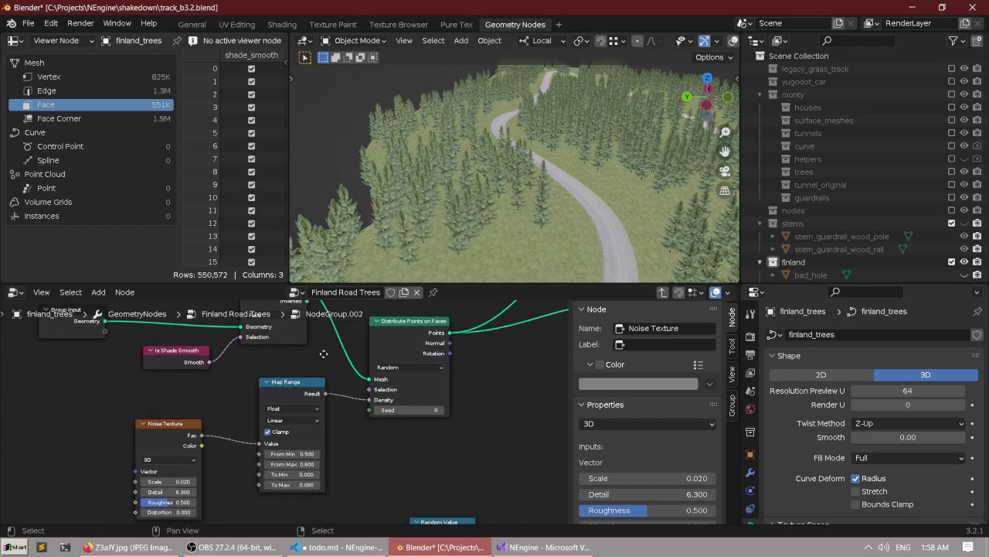
{"action": "scroll", "coordinate": [303, 403], "scroll_direction": "up", "scroll_amount": 4}
{"action": "middle_click_drag", "start_coordinate": [375, 384], "coordinate": [263, 514]}
{"action": "scroll", "coordinate": [296, 417], "scroll_direction": "down", "scroll_amount": 5}
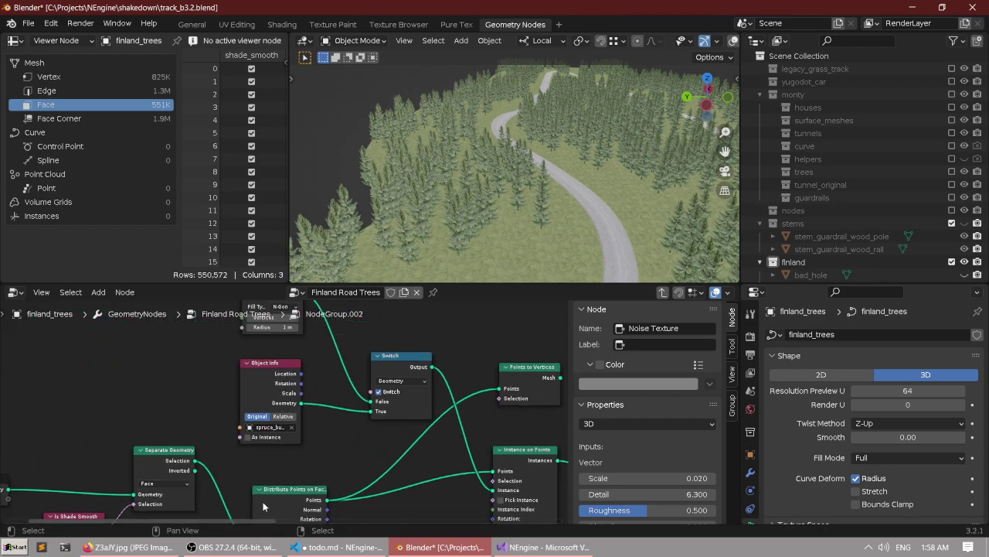
Disable the Switch node so the points use the mesh circle instead of the spruce, and save the file.
{"action": "middle_click_drag", "start_coordinate": [307, 397], "coordinate": [272, 415]}
{"action": "scroll", "coordinate": [181, 381], "scroll_direction": "up", "scroll_amount": 4}
{"action": "scroll", "coordinate": [273, 416], "scroll_direction": "up", "scroll_amount": 5}
{"action": "left_click", "coordinate": [282, 383]}
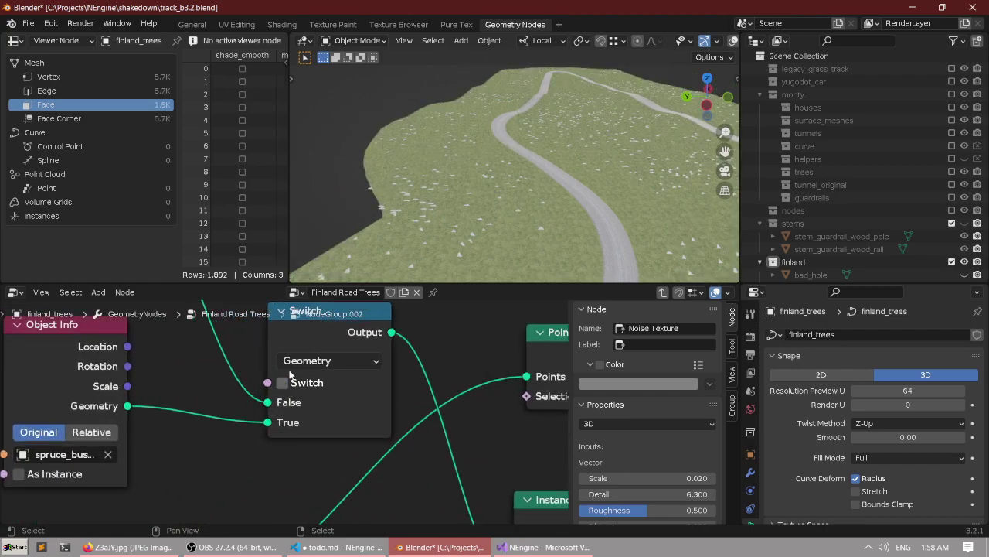
{"action": "middle_click_drag", "start_coordinate": [425, 202], "coordinate": [508, 208]}
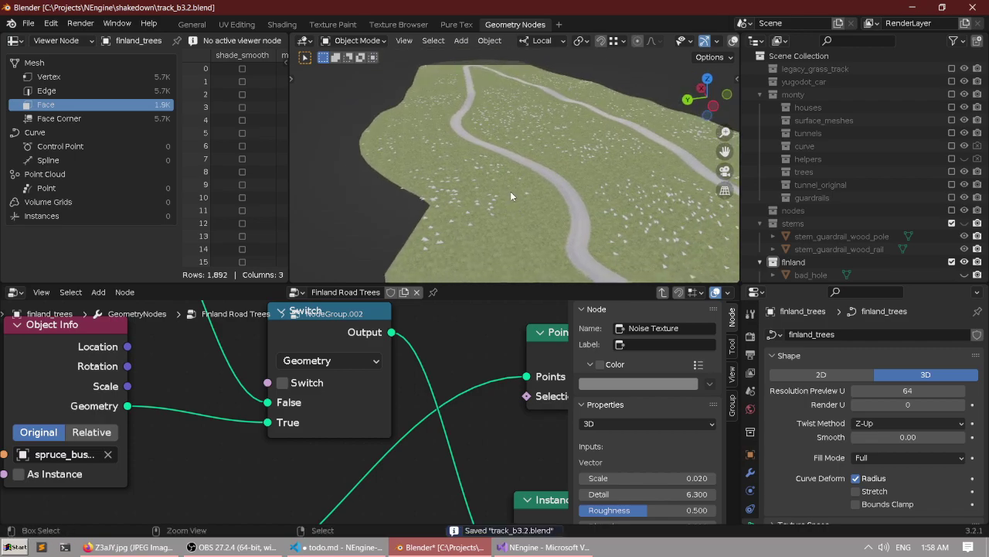
Switch to the General workspace and deselect all objects.
{"action": "scroll", "coordinate": [506, 158], "scroll_direction": "up", "scroll_amount": 5}
{"action": "middle_click_drag", "start_coordinate": [504, 150], "coordinate": [512, 160], "text": "shift"}
{"action": "left_click", "coordinate": [505, 160]}
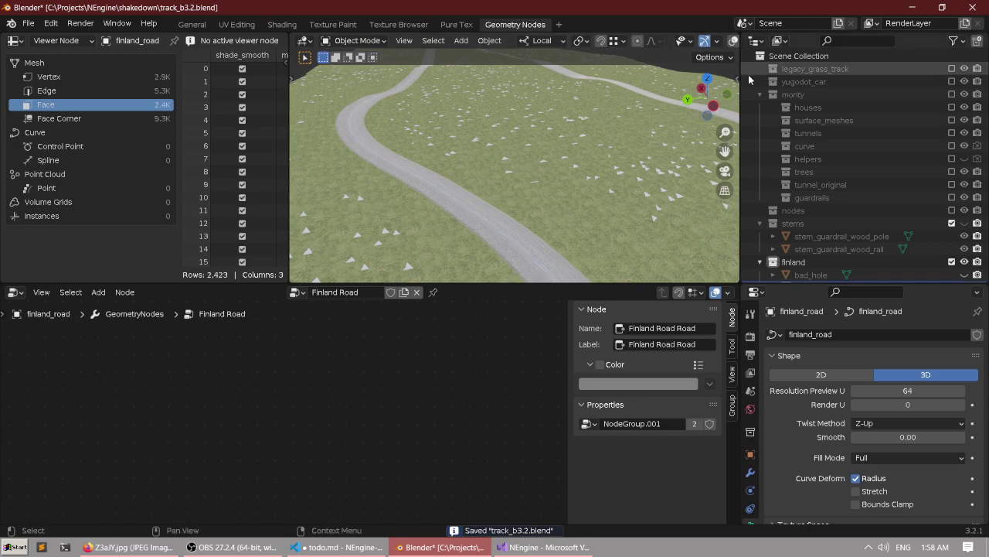
{"action": "scroll", "coordinate": [822, 157], "scroll_direction": "down", "scroll_amount": 4}
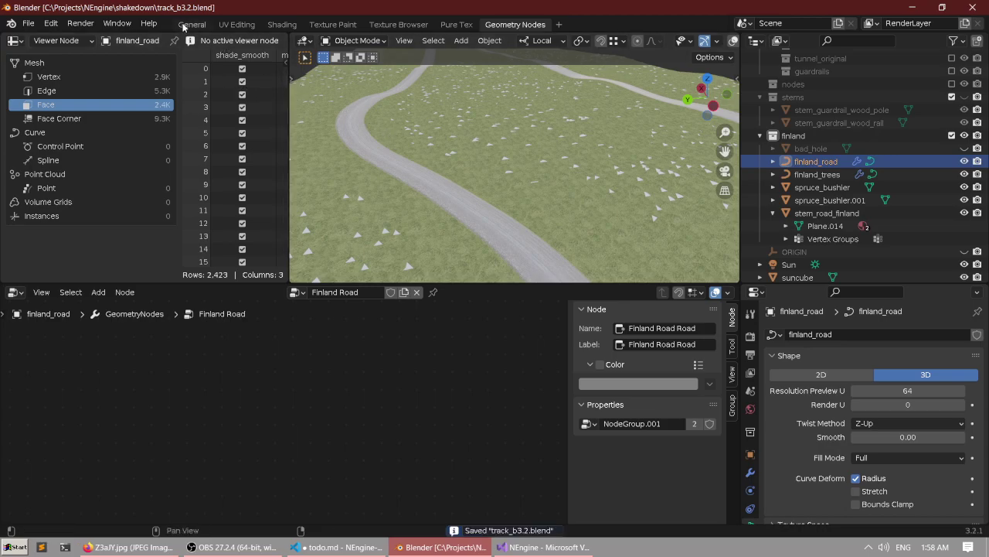
{"action": "left_click", "coordinate": [184, 25]}
{"action": "scroll", "coordinate": [311, 142], "scroll_direction": "down", "scroll_amount": 1}
{"action": "key", "text": "alt+a"}
Save the file, and apply and convert the finland_road and finland_trees objects with the Attribute Converter.
{"action": "middle_click_drag", "start_coordinate": [328, 165], "coordinate": [376, 218]}
{"action": "scroll", "coordinate": [377, 219], "scroll_direction": "up", "scroll_amount": 6}
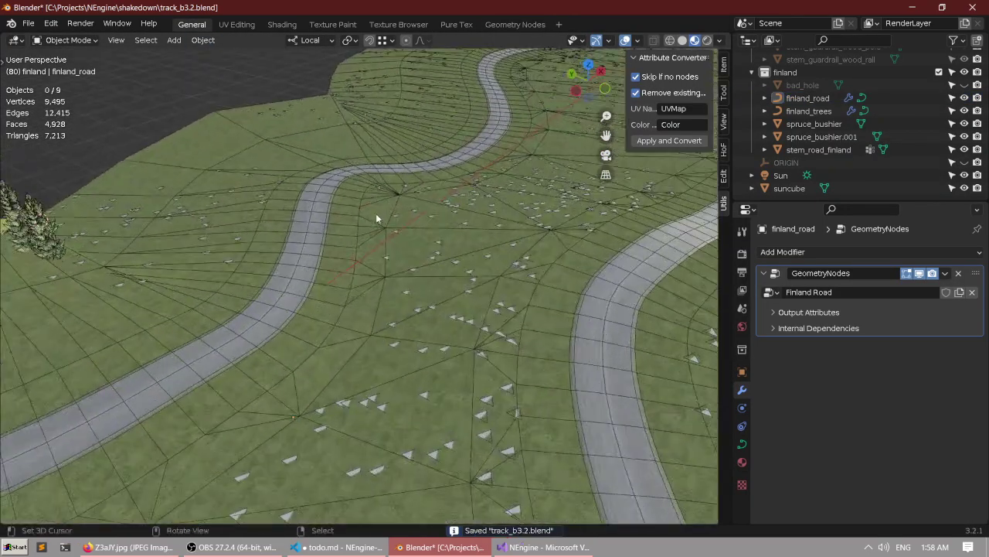
{"action": "left_click", "coordinate": [395, 195]}
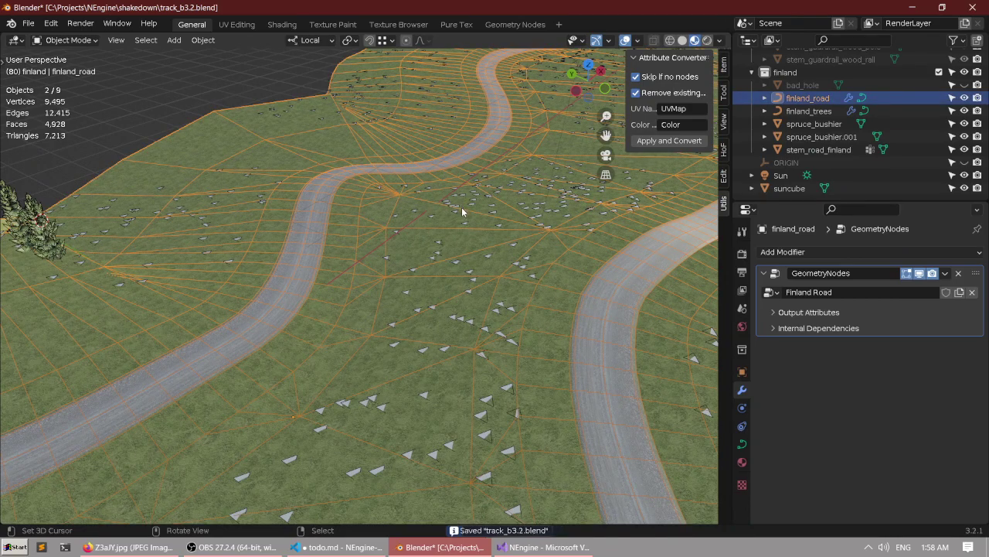
{"action": "left_click", "coordinate": [814, 112]}
{"action": "left_click", "coordinate": [818, 101]}
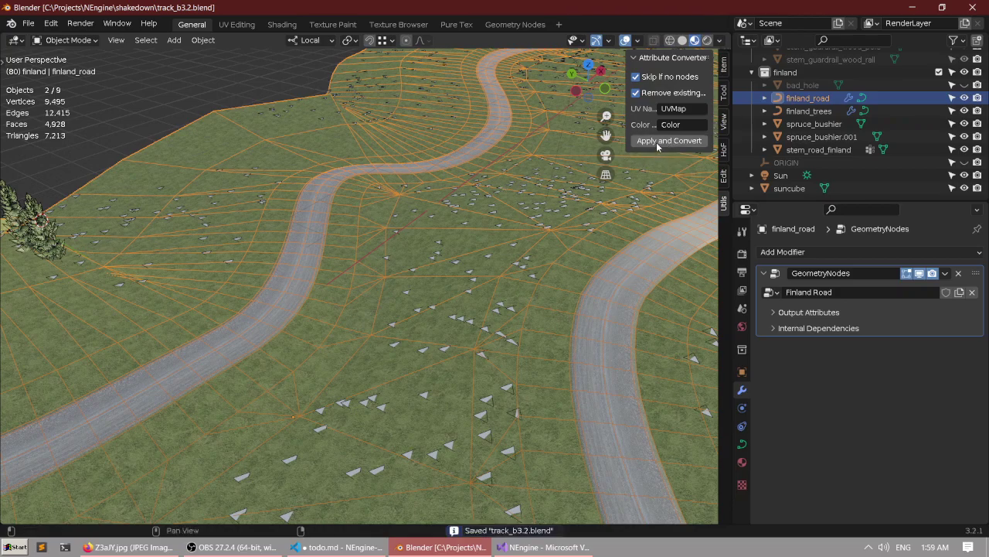
{"action": "left_click", "coordinate": [656, 142]}
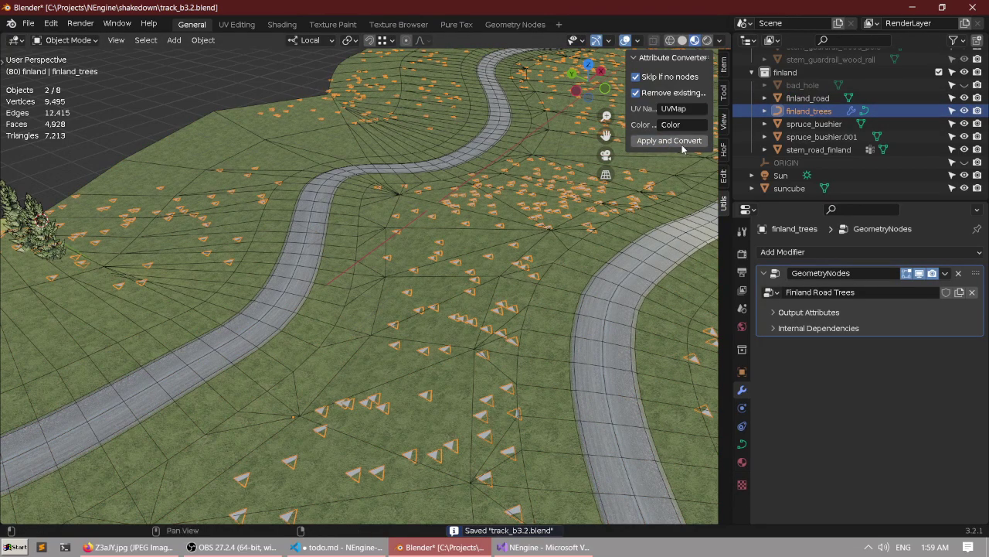
{"action": "left_click", "coordinate": [684, 140]}
Export the scene as embedded glTF 2.0 into the engine's models folder, overwriting finland.gltf.
{"action": "key", "text": "q"}
{"action": "left_click", "coordinate": [435, 193]}
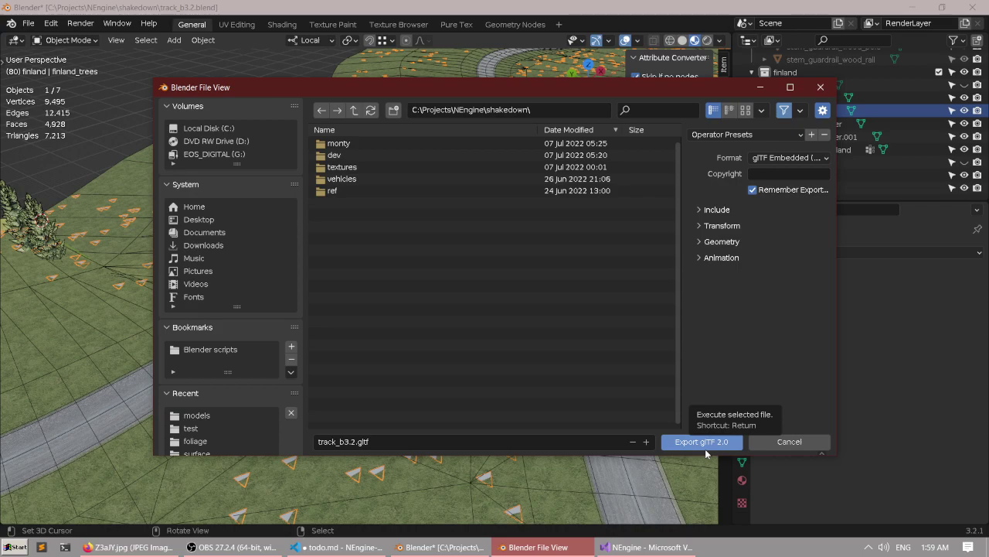
{"action": "left_click", "coordinate": [207, 426]}
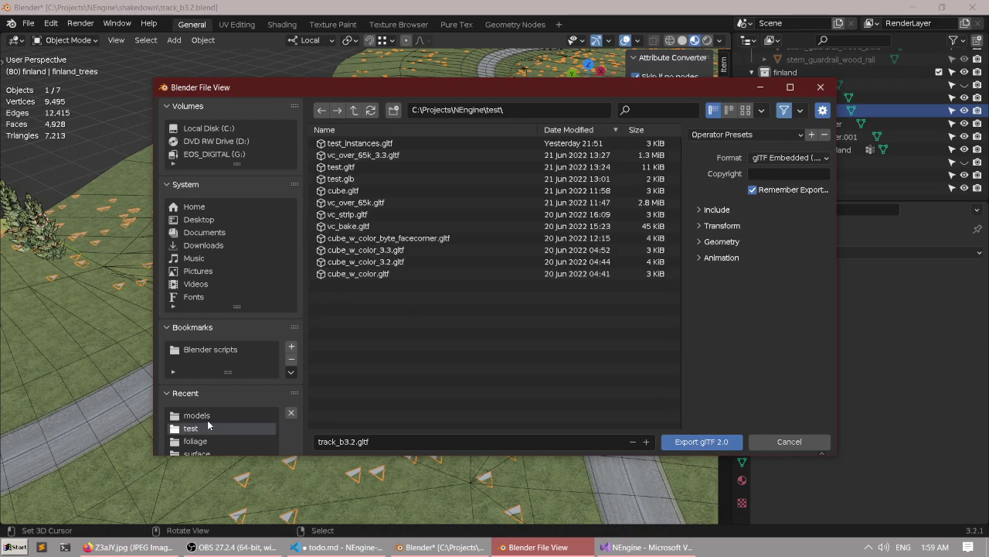
{"action": "left_click", "coordinate": [230, 416]}
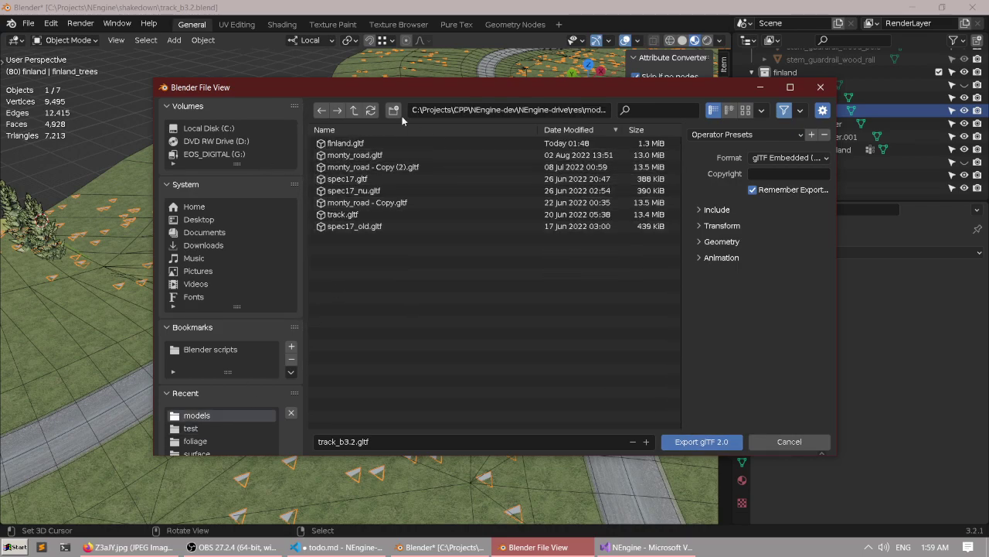
{"action": "left_click", "coordinate": [381, 144]}
{"action": "left_click", "coordinate": [703, 443]}
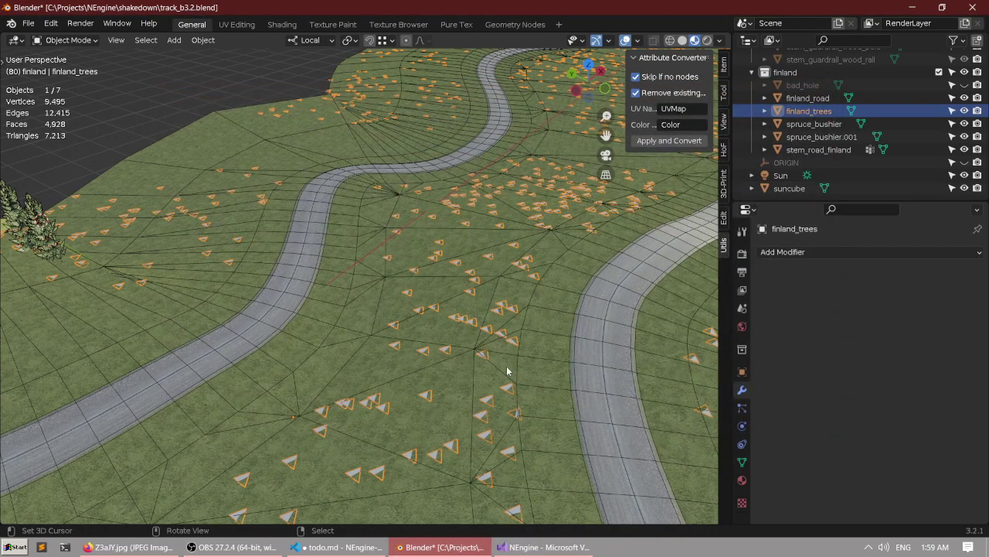
Revert the blend file to its last saved version.
{"action": "left_click", "coordinate": [30, 24]}
{"action": "left_click", "coordinate": [40, 78]}
{"action": "left_click", "coordinate": [54, 77]}
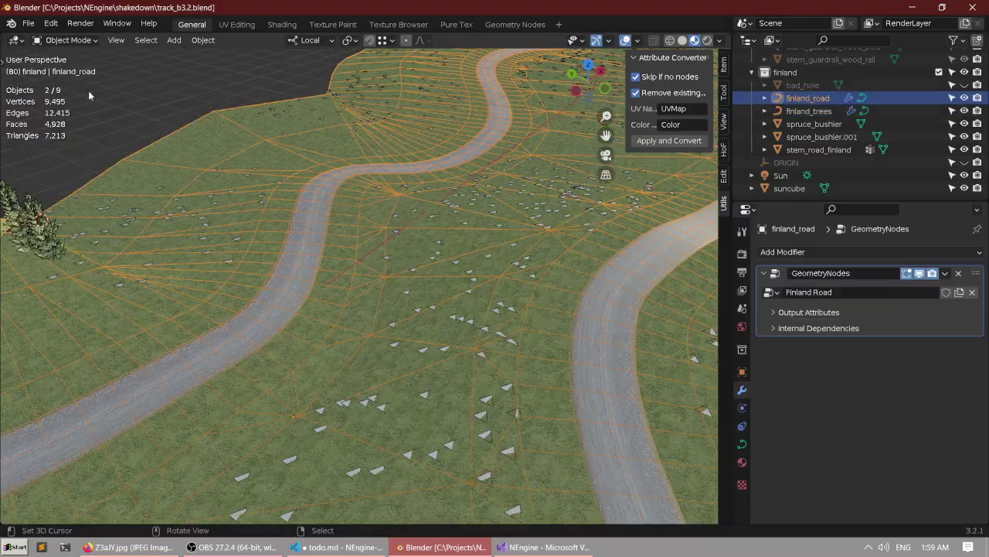
Switch to Visual Studio and start building and running the NEngine-drive project.
{"action": "left_click", "coordinate": [551, 550]}
{"action": "key", "text": "F5"}
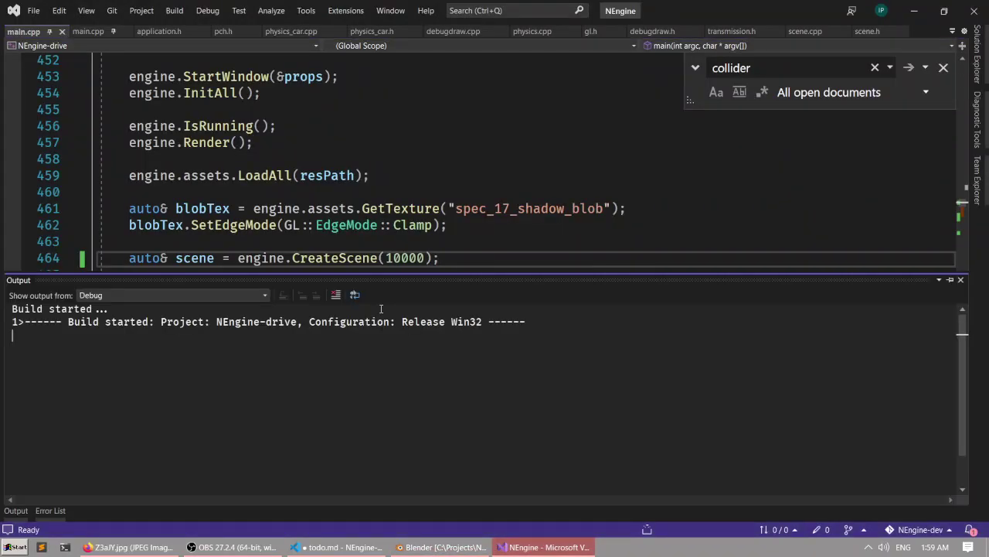
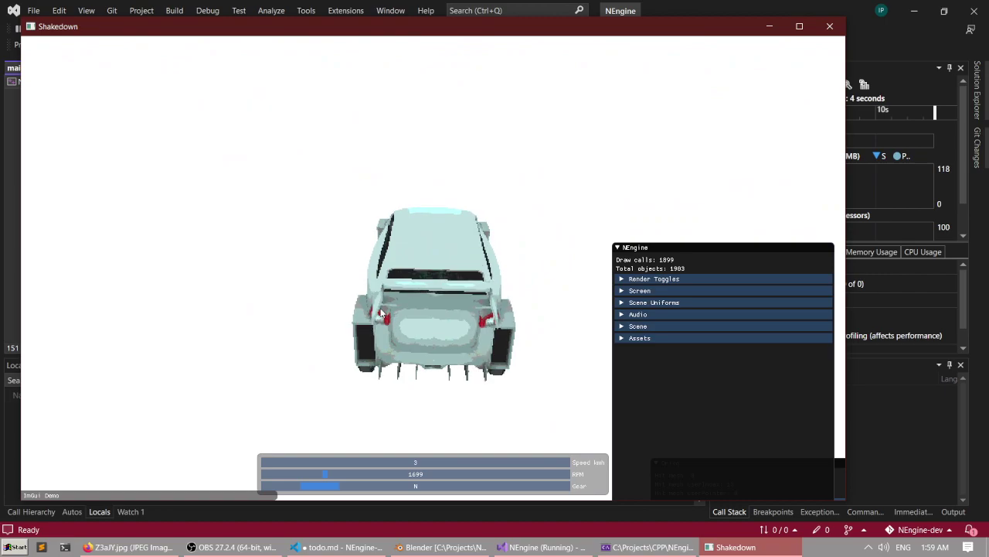
Close the running game and its debug console, and switch back to Blender.
{"action": "left_click", "coordinate": [831, 30]}
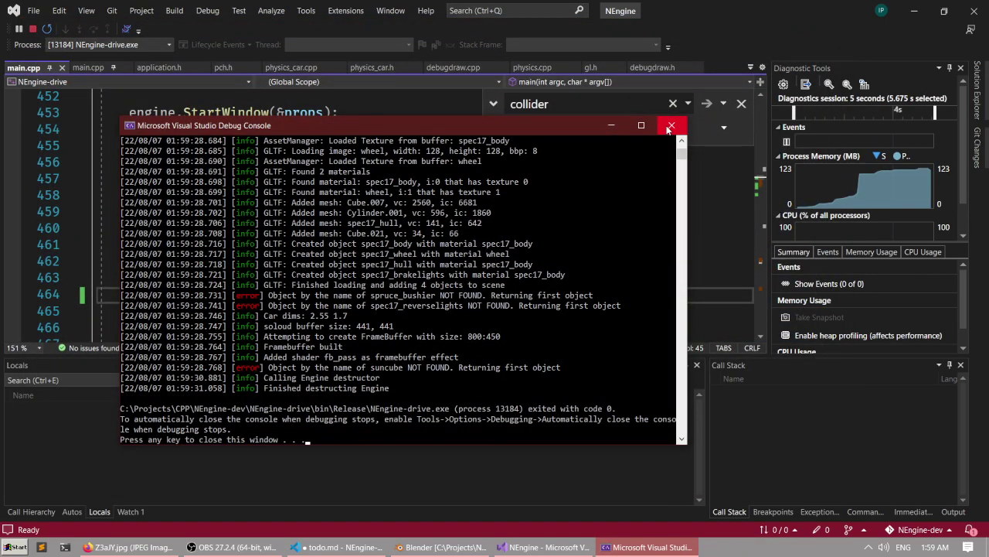
{"action": "left_click", "coordinate": [670, 123]}
{"action": "key", "text": "alt+Tab"}
{"action": "key", "text": "alt+Tab"}
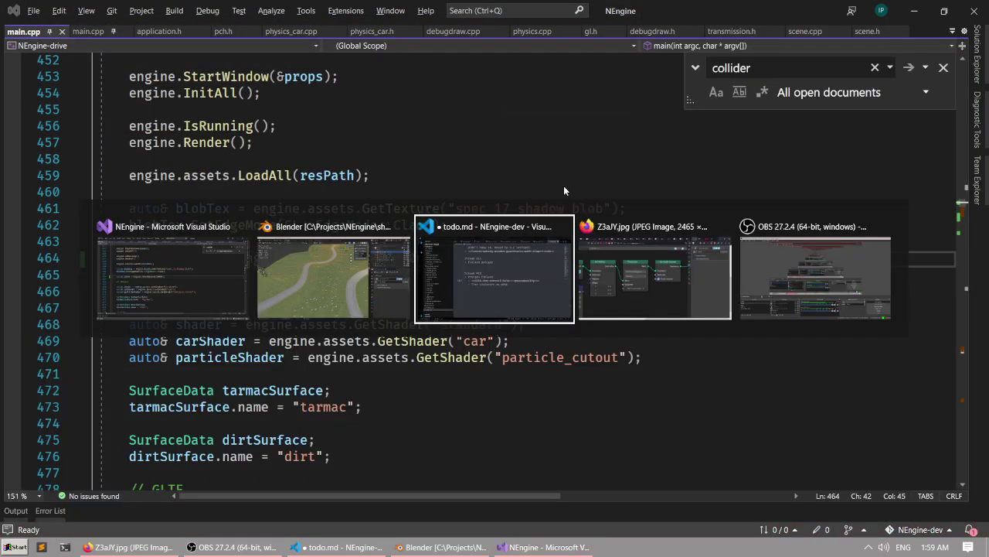
{"action": "key", "text": "alt+Tab"}
{"action": "key", "text": "alt+Tab"}
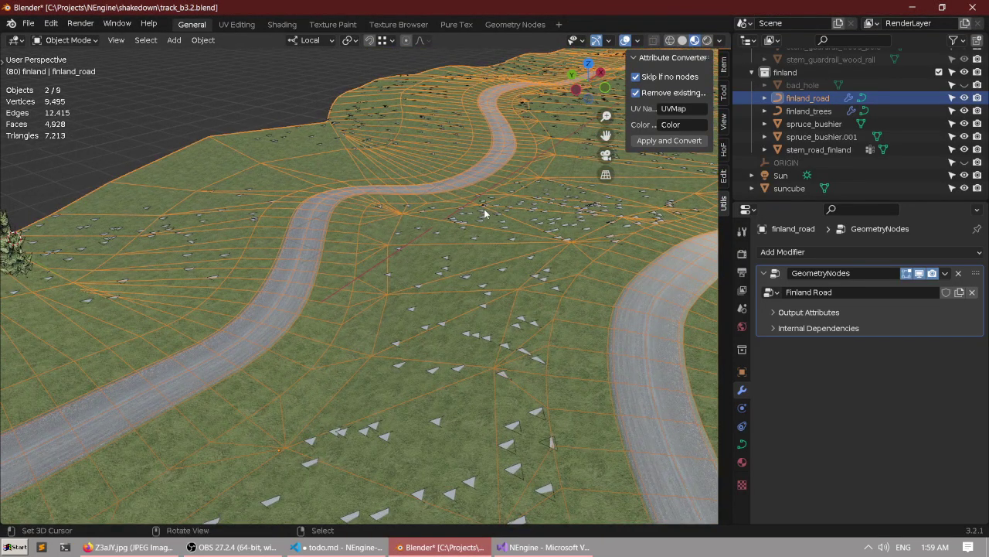
Apply and convert the finland_trees and finland_road objects with the Attribute Converter.
{"action": "left_click", "coordinate": [483, 219]}
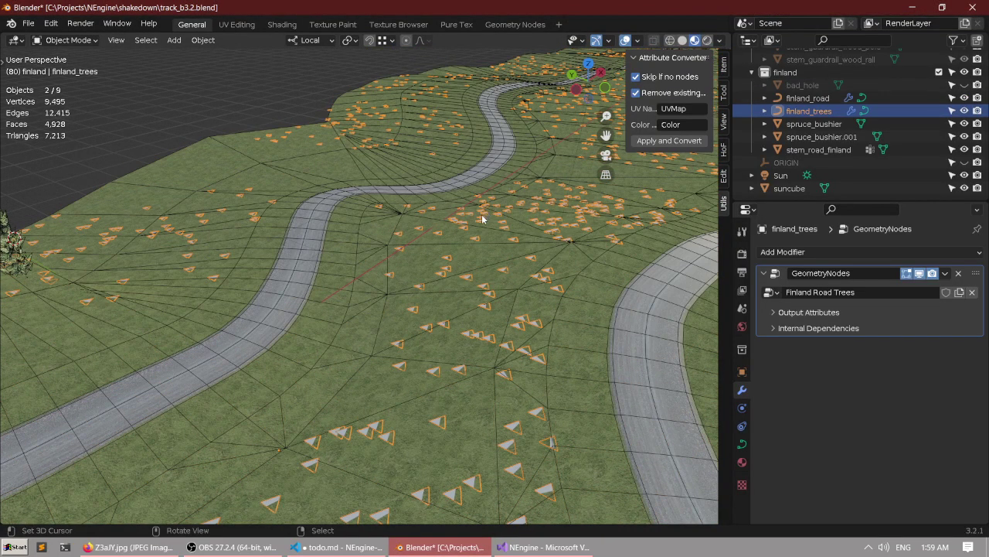
{"action": "left_click", "coordinate": [670, 141]}
{"action": "left_click", "coordinate": [351, 248]}
{"action": "left_click", "coordinate": [651, 142]}
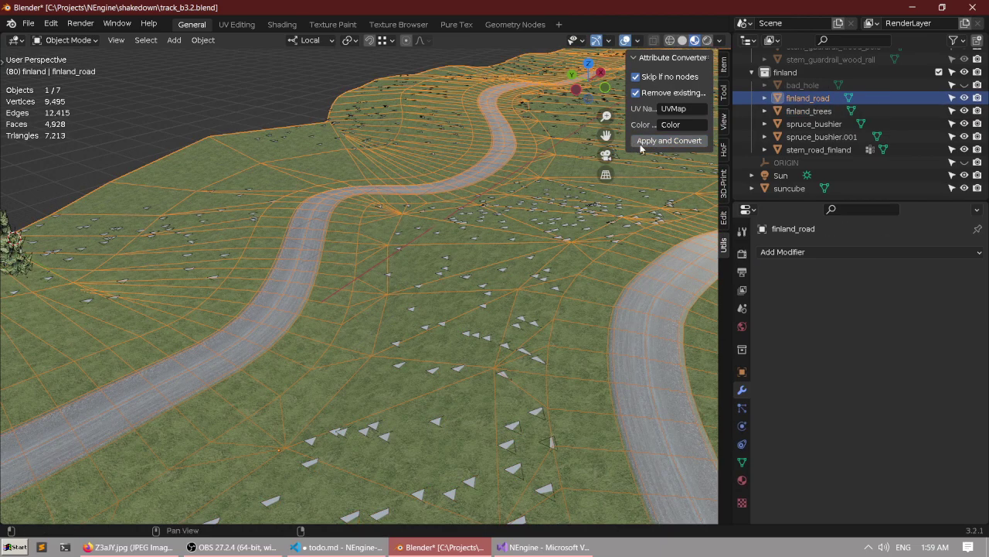
Select all objects and export them as embedded glTF 2.0 into the engine's models folder, overwriting finland.gltf.
{"action": "key", "text": "a"}
{"action": "key", "text": "q"}
{"action": "left_click", "coordinate": [396, 179]}
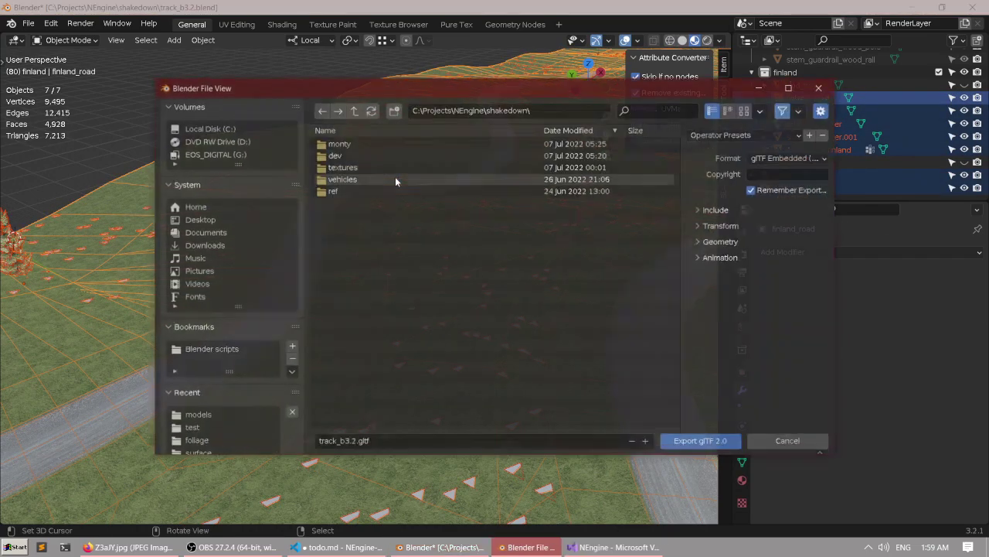
{"action": "left_click", "coordinate": [197, 415]}
{"action": "left_click", "coordinate": [355, 143]}
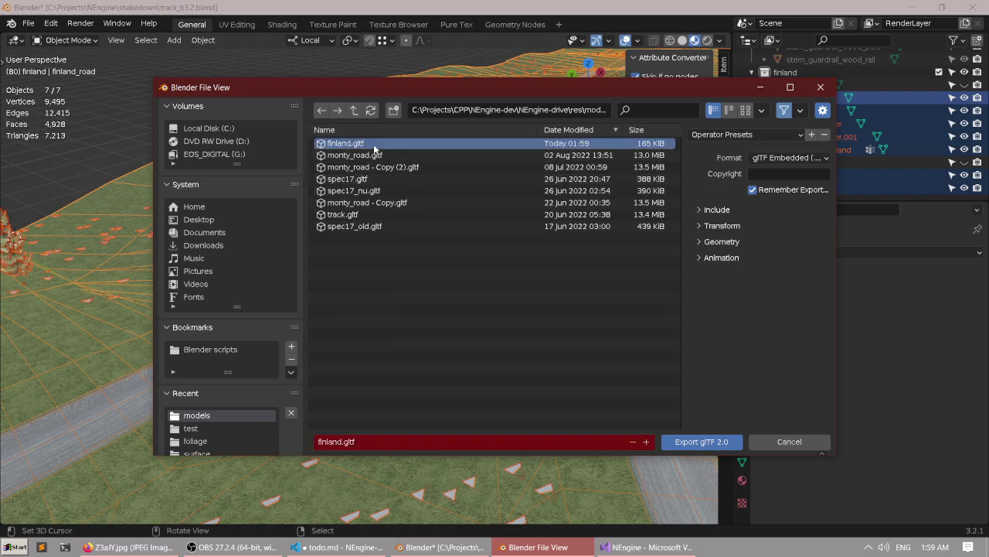
{"action": "left_click", "coordinate": [712, 442]}
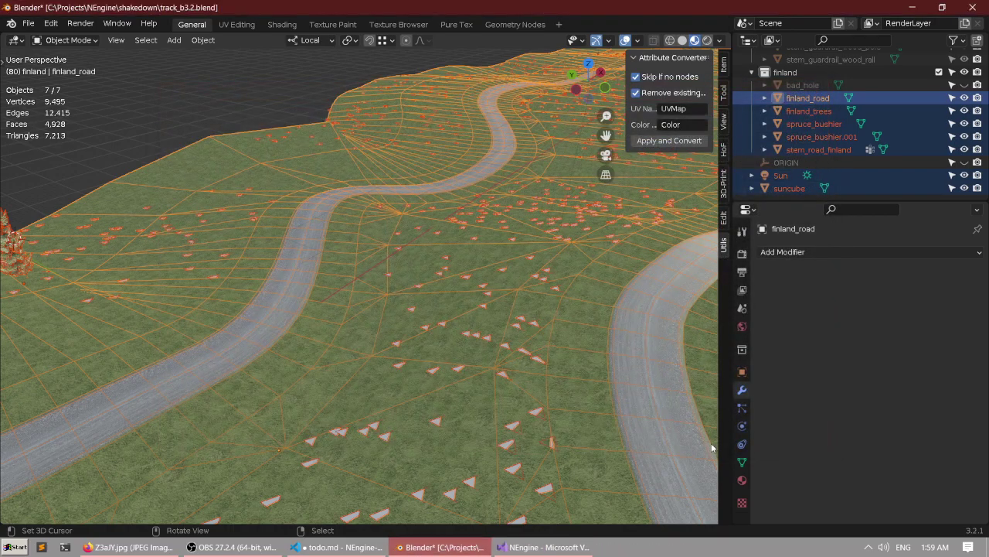
Revert the blend file to its last saved version.
{"action": "left_click", "coordinate": [28, 23]}
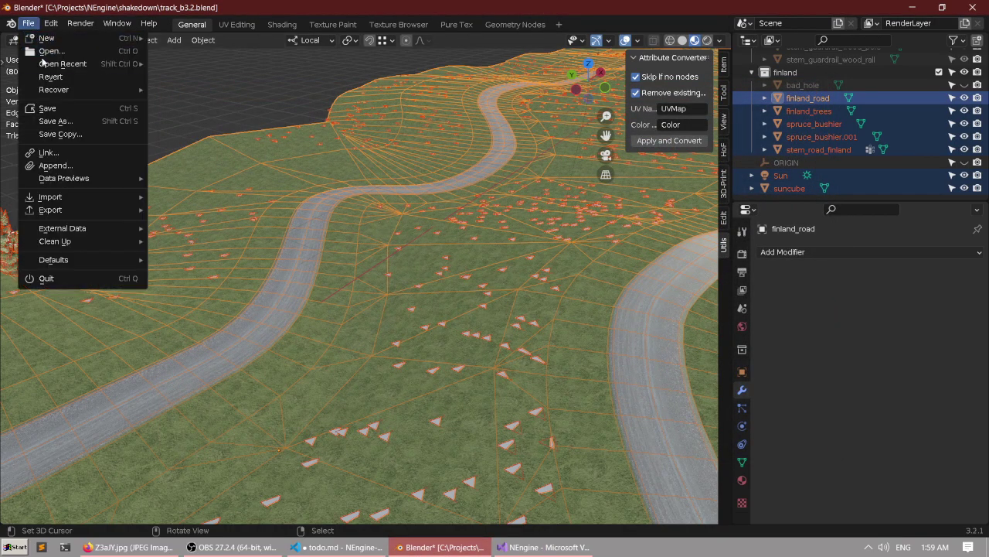
{"action": "left_click", "coordinate": [41, 77]}
{"action": "left_click", "coordinate": [40, 75]}
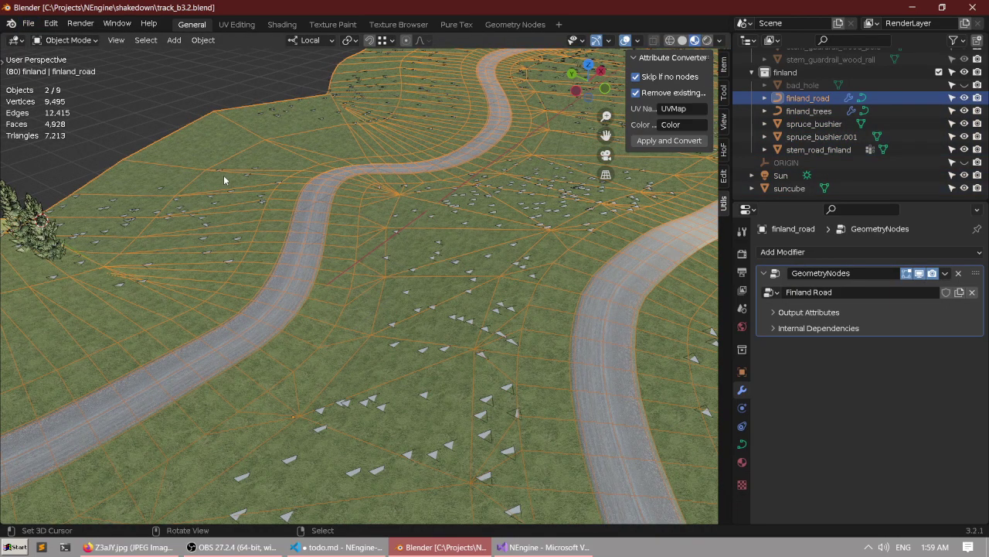
Switch to Visual Studio, and build and run the NEngine-drive project.
{"action": "key", "text": "alt+Tab"}
{"action": "key", "text": "alt+Tab"}
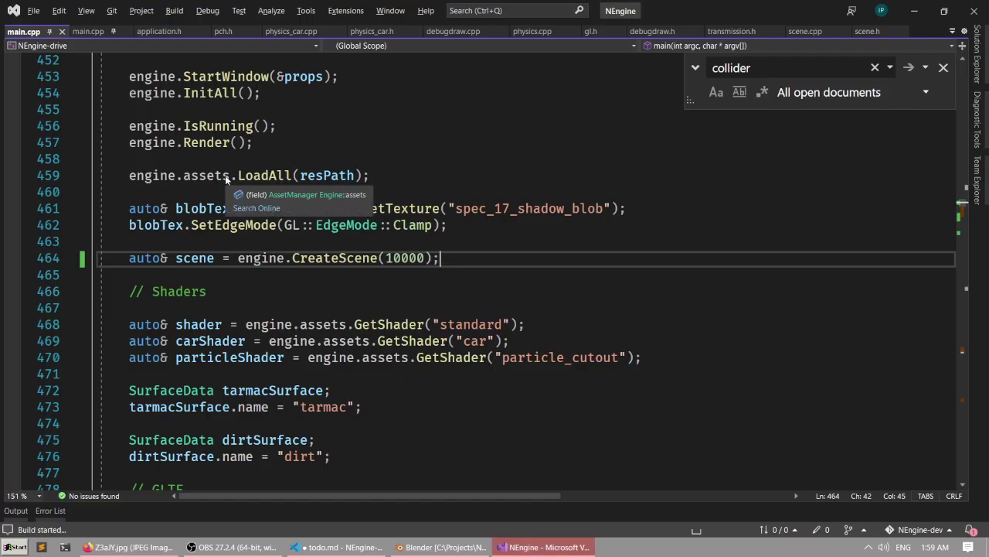
{"action": "key", "text": "F5"}
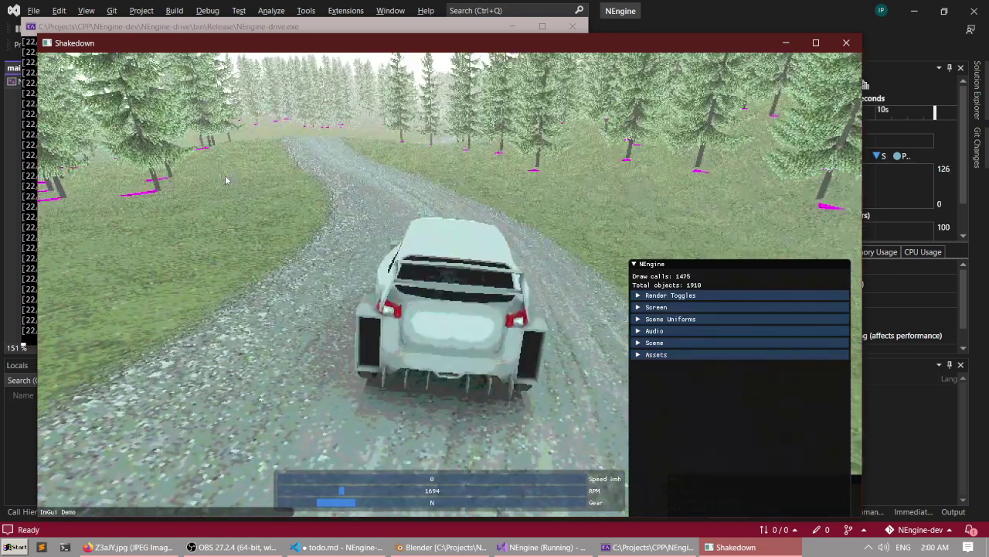
Hide the NEngine debug overlay and test-drive the car along the Finland track to examine the spruce trees beside the road.
{"action": "key", "text": "F1"}
{"action": "key", "text": "w"}
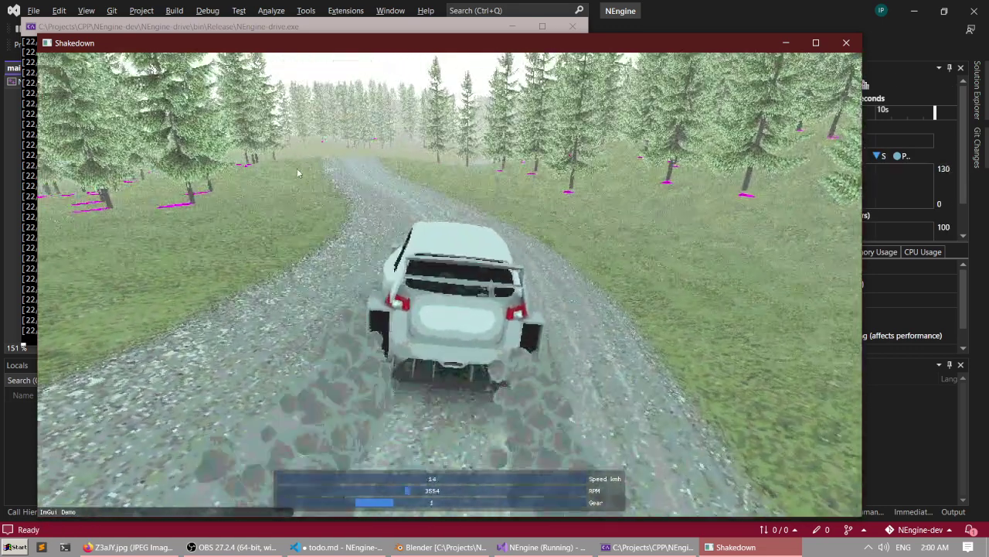
{"action": "key", "text": "d"}
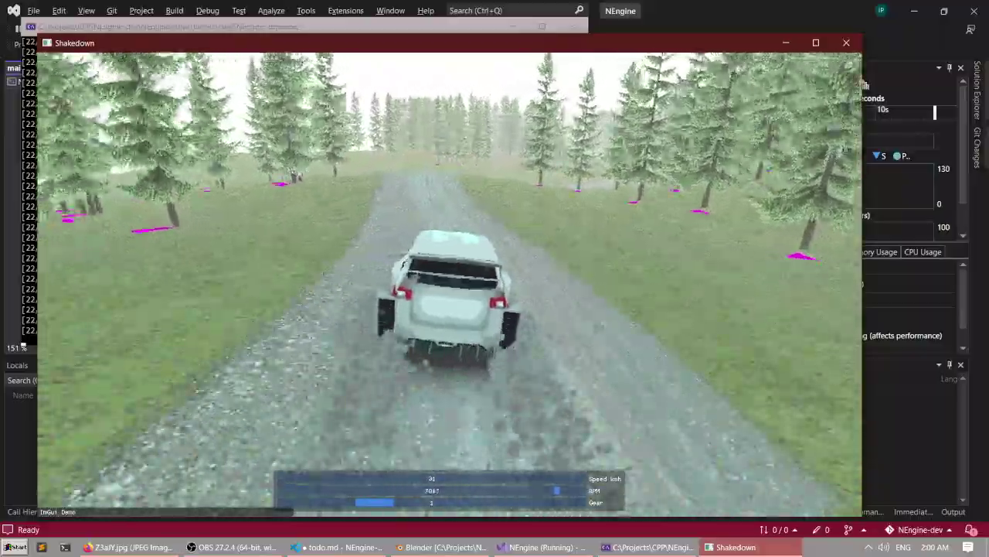
{"action": "key", "text": "d"}
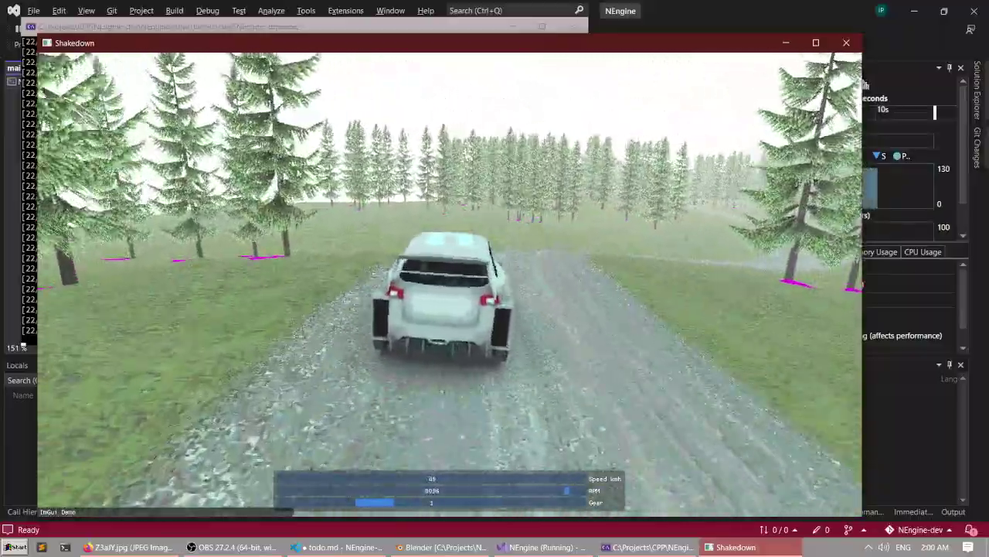
{"action": "key", "text": "a"}
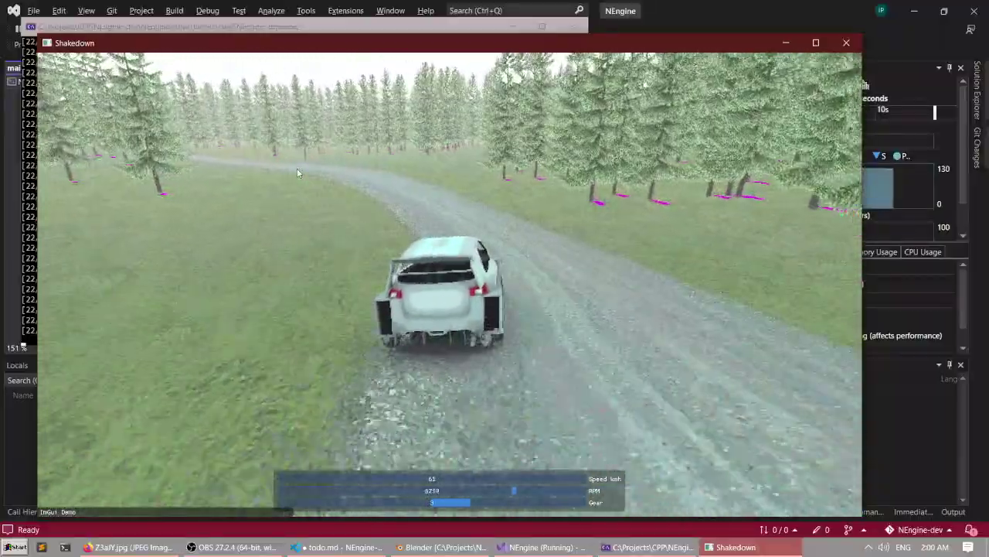
{"action": "key", "text": "a"}
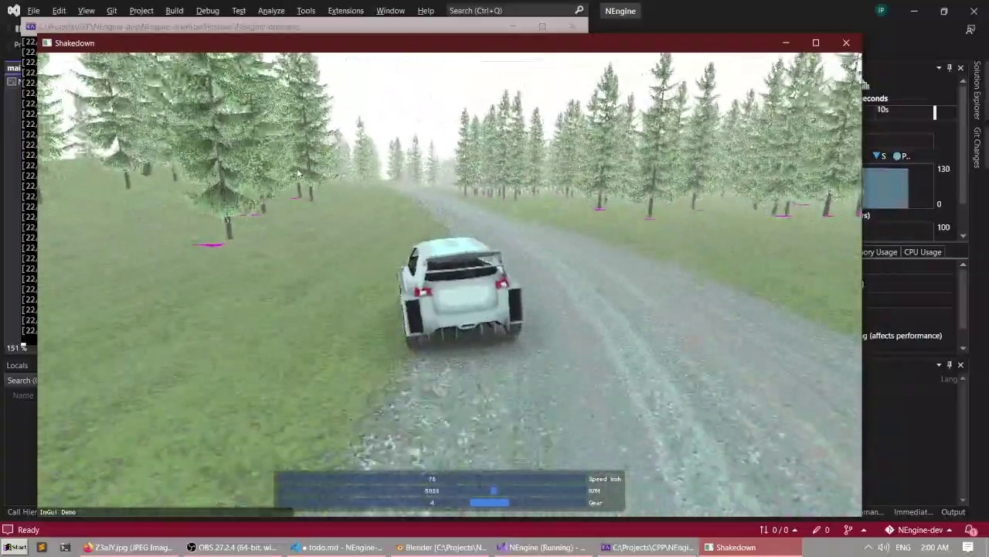
{"action": "key", "text": "a"}
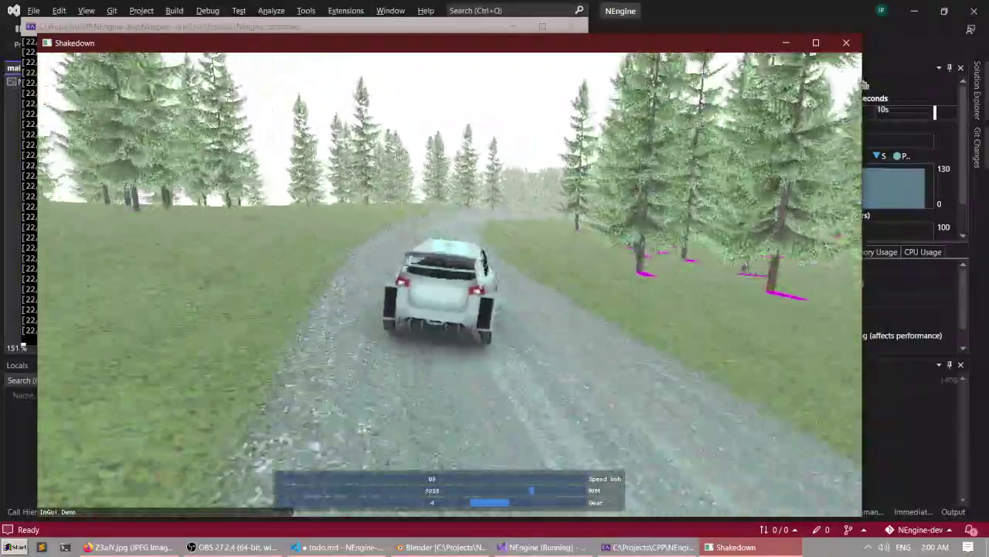
{"action": "key", "text": "d"}
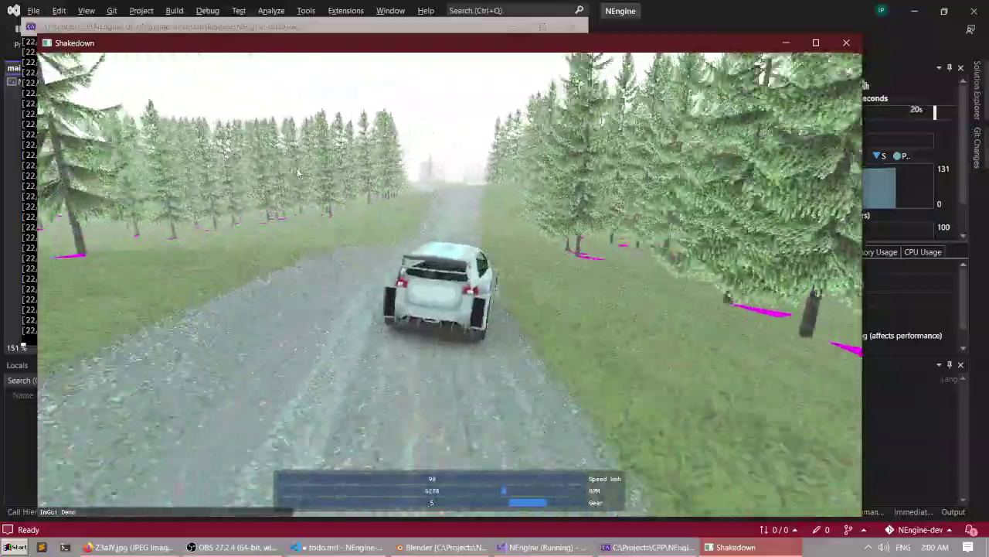
{"action": "key", "text": "d"}
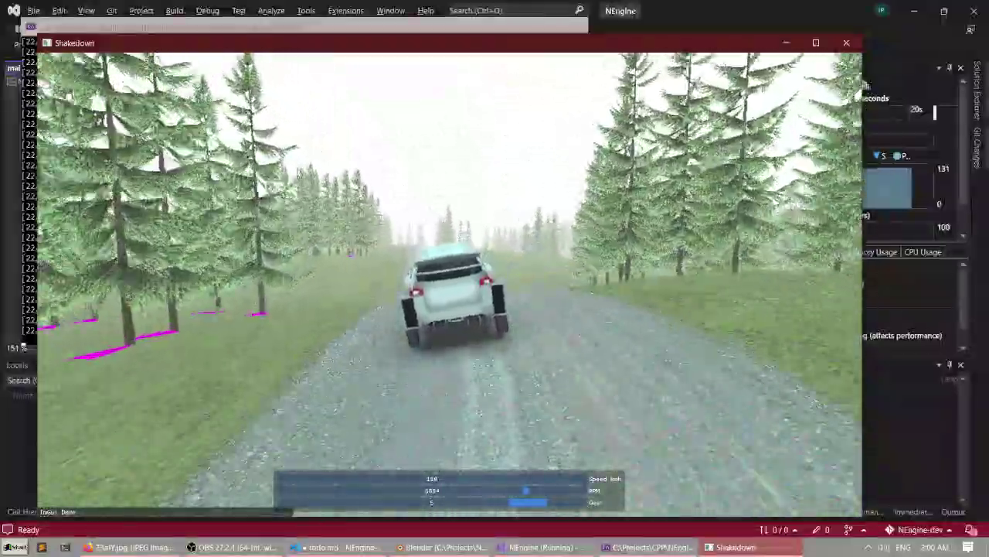
{"action": "key", "text": "a"}
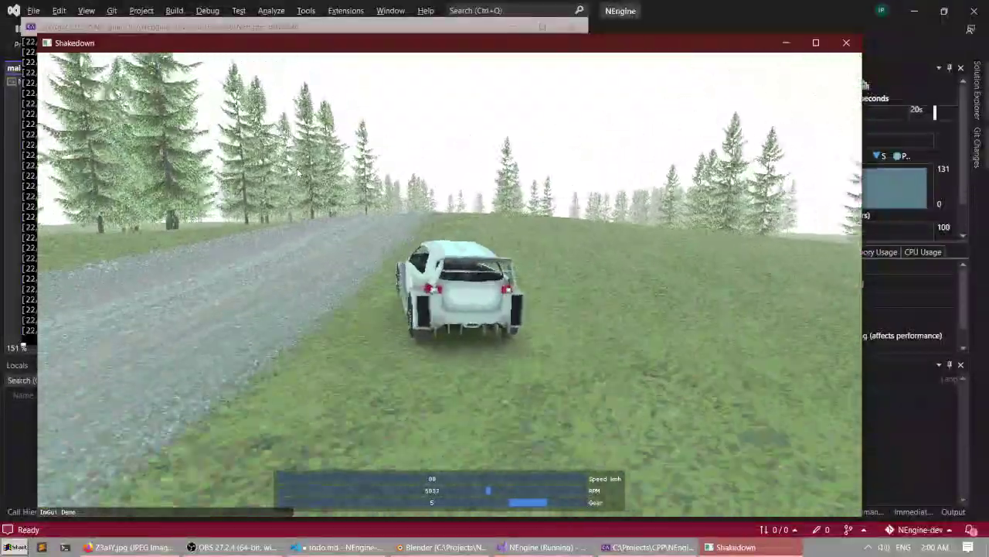
{"action": "key", "text": "a"}
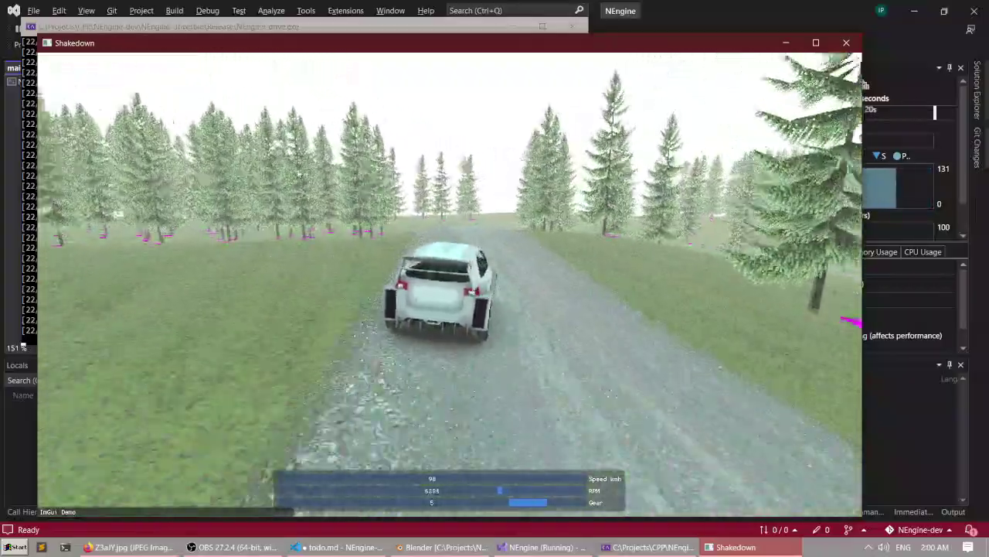
{"action": "key", "text": "d"}
{"action": "key", "text": "s"}
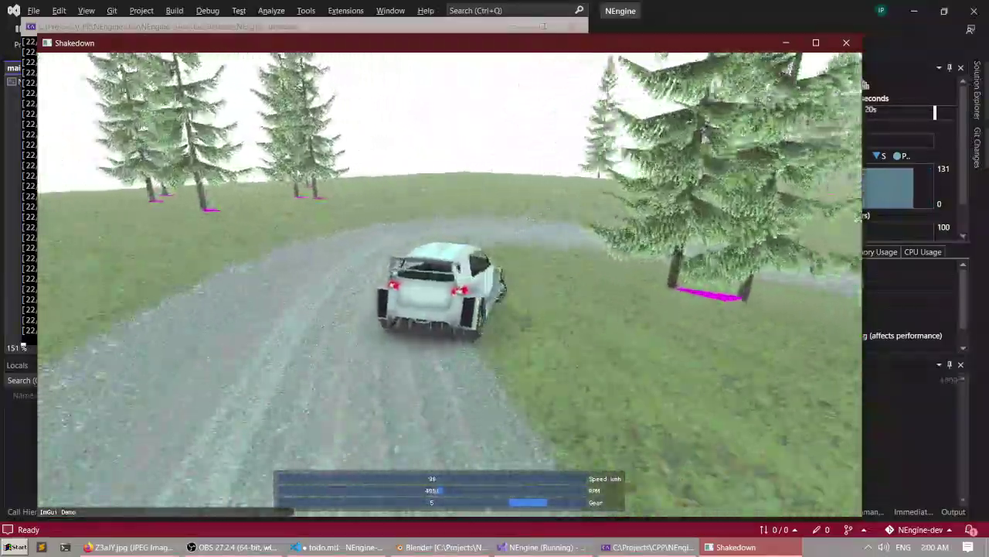
{"action": "key", "text": "d"}
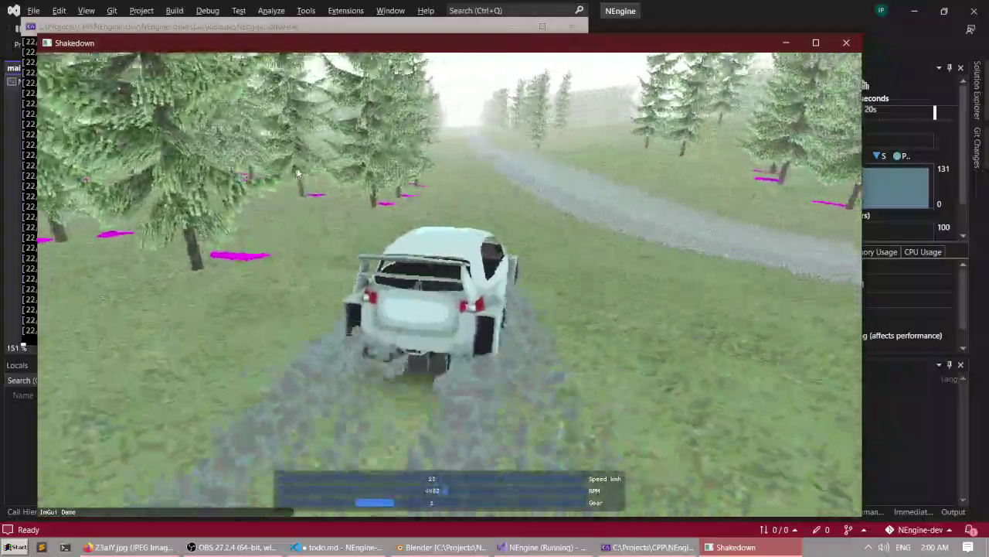
{"action": "key", "text": "w"}
{"action": "key", "text": "a"}
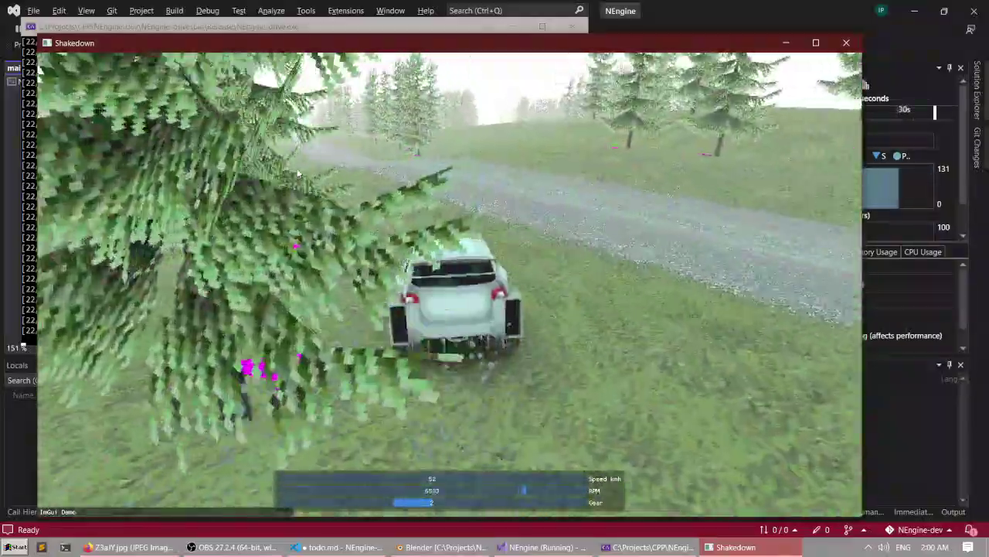
{"action": "key", "text": "d"}
{"action": "key", "text": "w"}
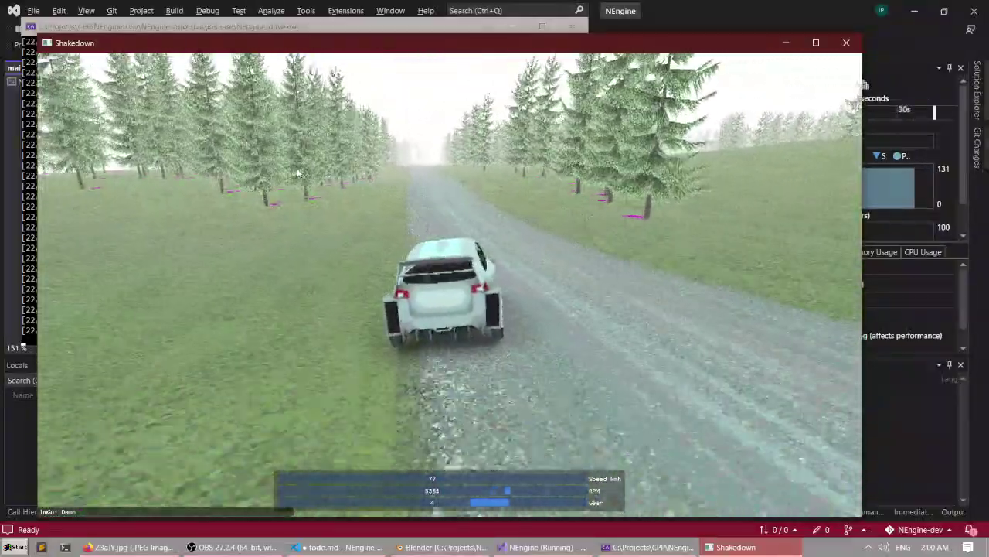
{"action": "key", "text": "w"}
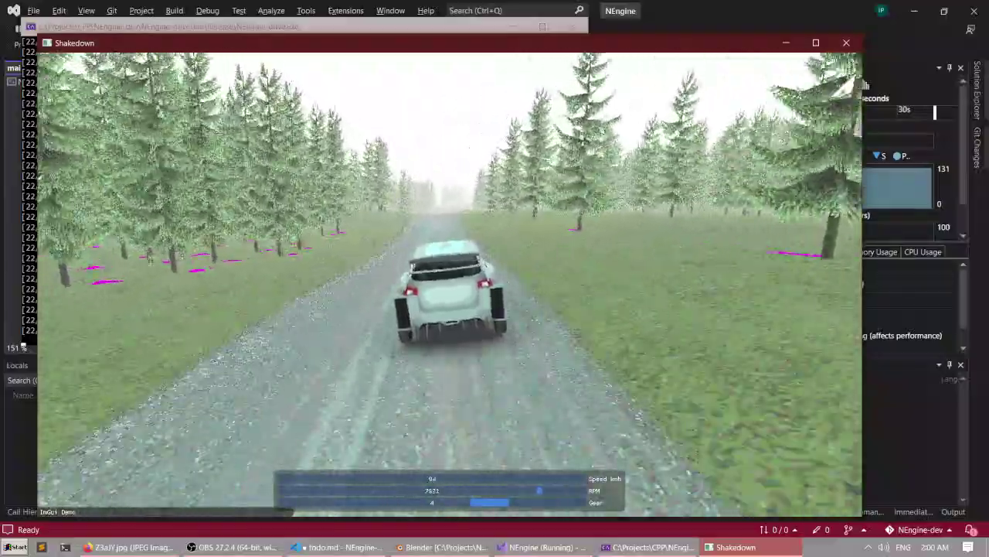
{"action": "key", "text": "w"}
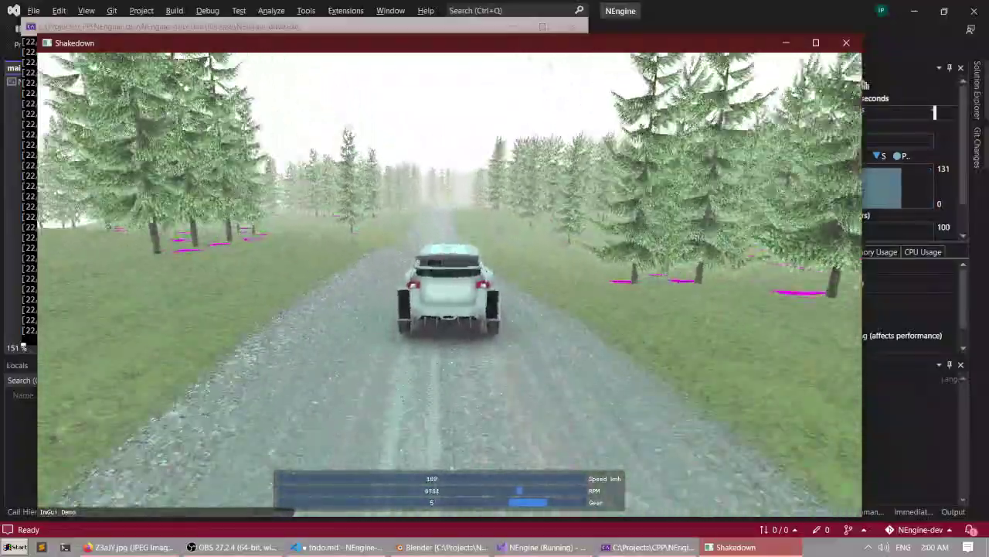
{"action": "key", "text": "w"}
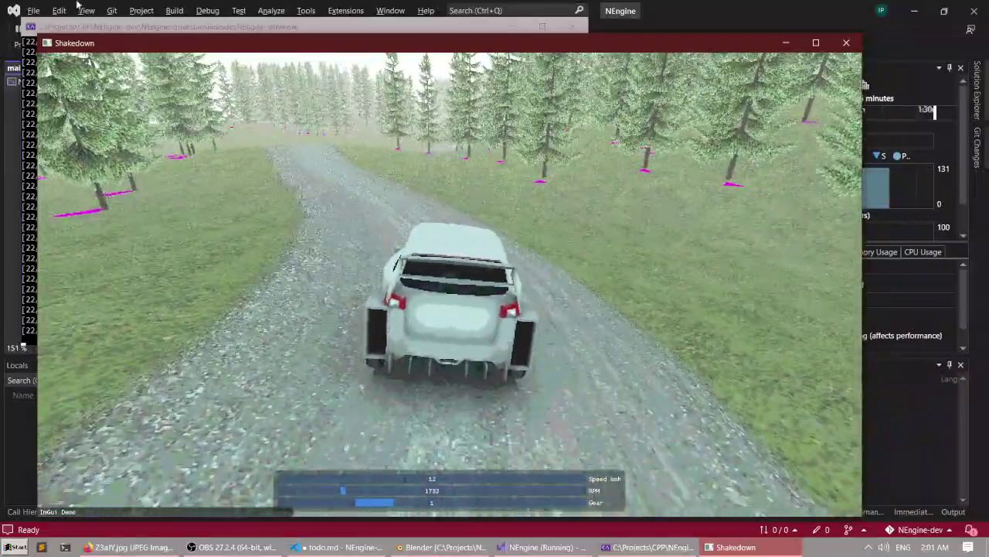
Close the game and its console window, and return to Blender.
{"action": "left_click", "coordinate": [845, 42]}
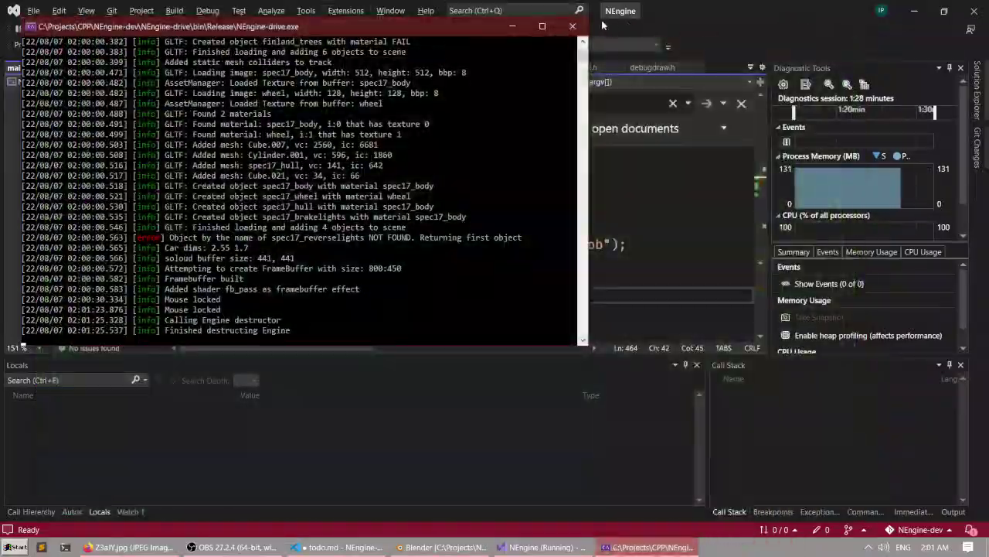
{"action": "left_click", "coordinate": [571, 28]}
{"action": "left_click", "coordinate": [462, 546]}
Select the finland_trees object in the viewport through its triangles on the grass.
{"action": "middle_click_drag", "start_coordinate": [379, 240], "coordinate": [388, 171]}
{"action": "scroll", "coordinate": [317, 321], "scroll_direction": "up", "scroll_amount": 10}
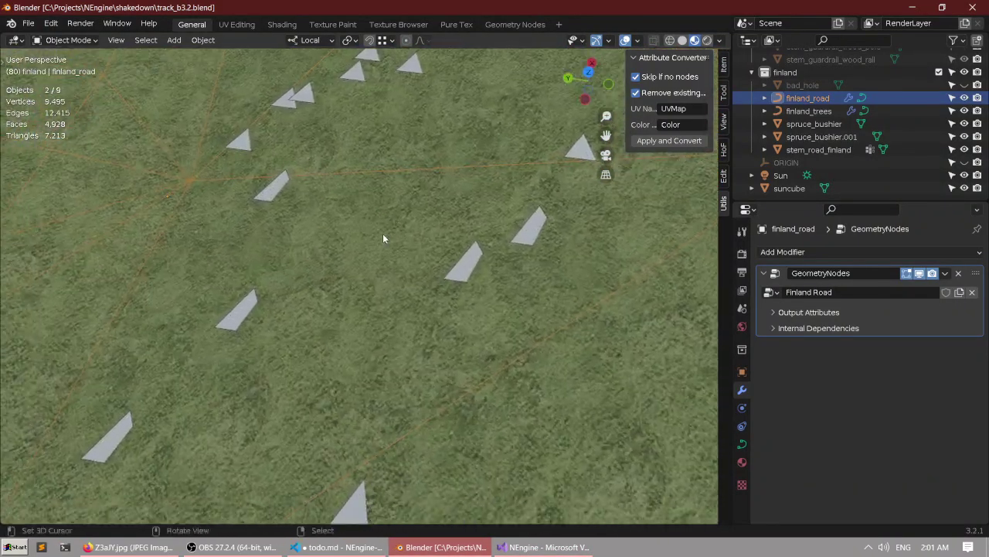
{"action": "left_click", "coordinate": [231, 325]}
{"action": "scroll", "coordinate": [235, 317], "scroll_direction": "down", "scroll_amount": 3}
{"action": "middle_click_drag", "start_coordinate": [238, 311], "coordinate": [309, 183], "text": "shift"}
{"action": "scroll", "coordinate": [323, 193], "scroll_direction": "up", "scroll_amount": 1}
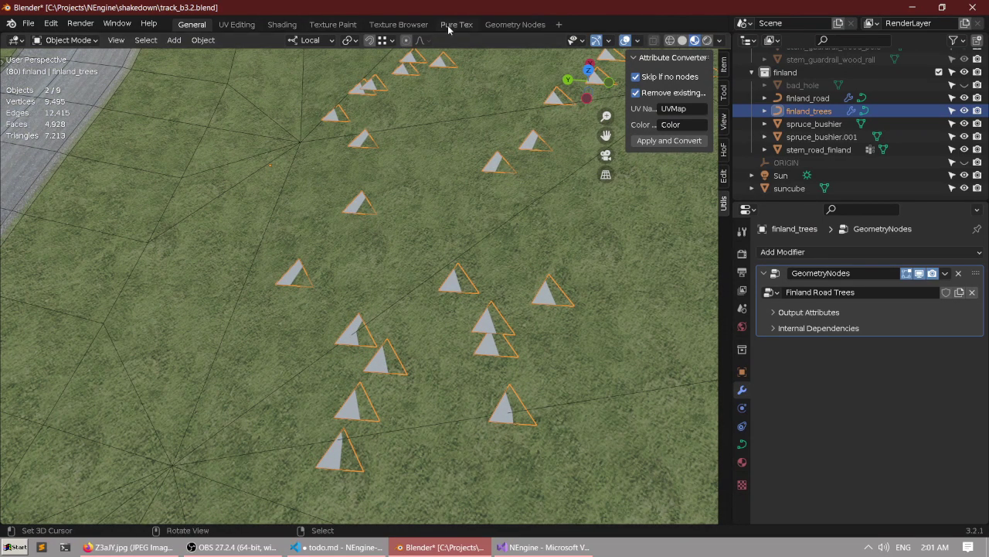
Open the Geometry Nodes workspace with the Finland Road Trees node tree and frame the tree triangles in its viewport.
{"action": "left_click", "coordinate": [510, 26]}
{"action": "middle_click_drag", "start_coordinate": [527, 165], "coordinate": [464, 207]}
{"action": "middle_click_drag", "start_coordinate": [553, 186], "coordinate": [517, 139], "text": "shift"}
{"action": "scroll", "coordinate": [486, 164], "scroll_direction": "up", "scroll_amount": 5}
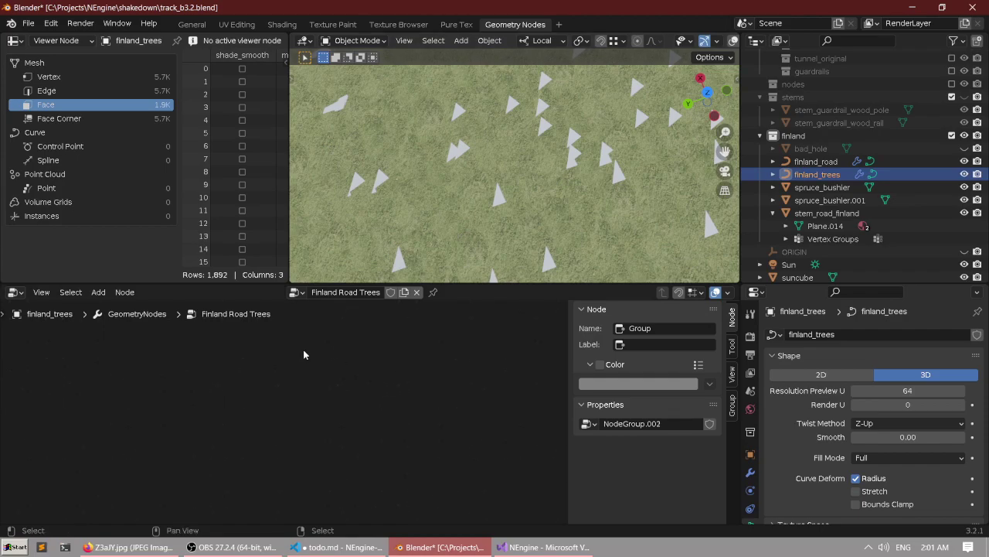
{"action": "scroll", "coordinate": [307, 354], "scroll_direction": "up", "scroll_amount": 7}
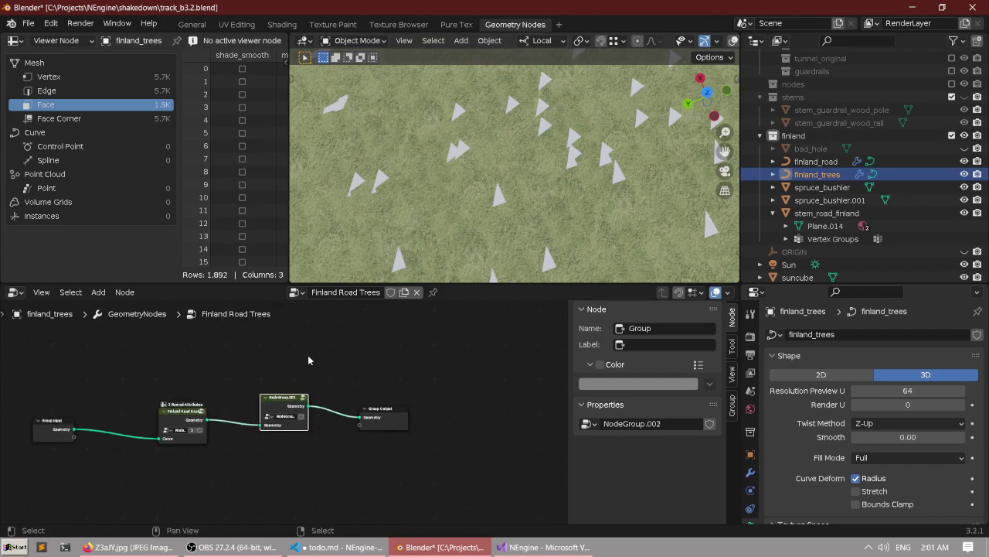
Open the NodeGroup.002 node group for editing and hide the finland_road object in the viewport.
{"action": "left_click", "coordinate": [322, 382]}
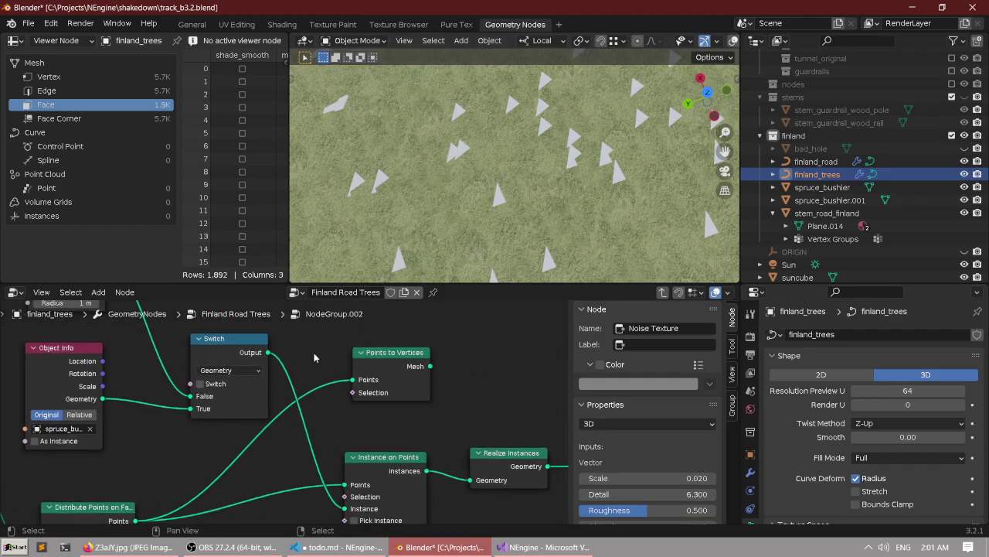
{"action": "left_click", "coordinate": [964, 160]}
{"action": "middle_click_drag", "start_coordinate": [562, 128], "coordinate": [495, 151]}
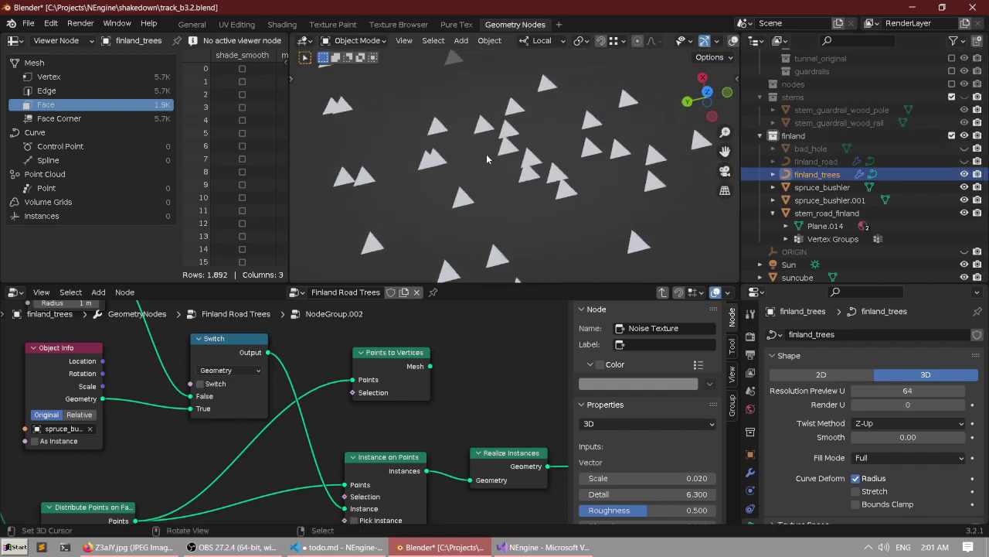
Examine the tree-scattering nodes in NodeGroup.002, from the noise-driven point distribution to the Switch, Instance on Points and Realize Instances nodes.
{"action": "scroll", "coordinate": [470, 154], "scroll_direction": "down", "scroll_amount": 2}
{"action": "scroll", "coordinate": [466, 156], "scroll_direction": "up", "scroll_amount": 1}
{"action": "middle_click_drag", "start_coordinate": [431, 346], "coordinate": [297, 344]}
{"action": "scroll", "coordinate": [371, 368], "scroll_direction": "down", "scroll_amount": 3}
{"action": "scroll", "coordinate": [315, 349], "scroll_direction": "up", "scroll_amount": 3}
{"action": "scroll", "coordinate": [300, 351], "scroll_direction": "up", "scroll_amount": 2}
{"action": "scroll", "coordinate": [255, 377], "scroll_direction": "down", "scroll_amount": 1}
{"action": "middle_click_drag", "start_coordinate": [254, 378], "coordinate": [343, 389]}
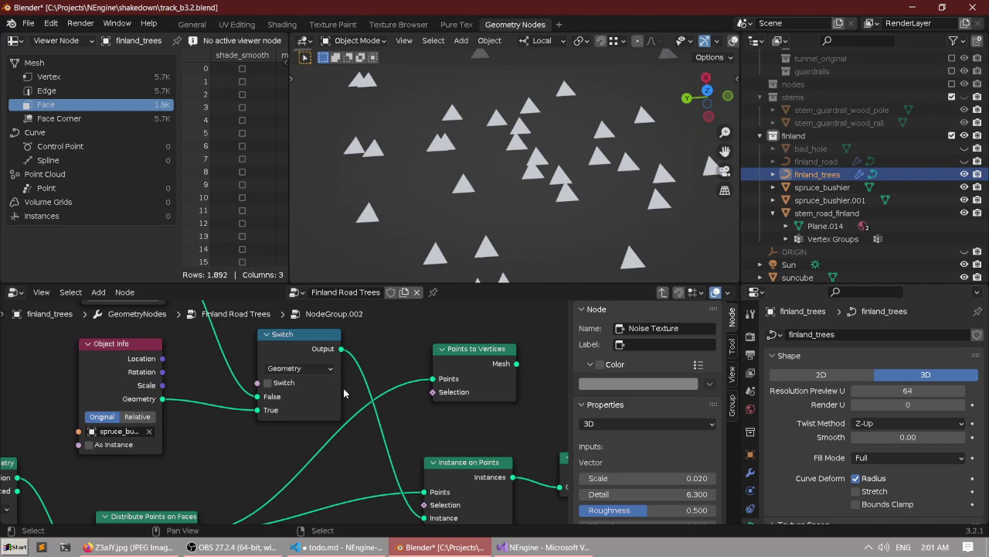
{"action": "scroll", "coordinate": [343, 388], "scroll_direction": "down", "scroll_amount": 5}
{"action": "middle_click_drag", "start_coordinate": [143, 382], "coordinate": [280, 392]}
{"action": "middle_click_drag", "start_coordinate": [325, 447], "coordinate": [281, 330]}
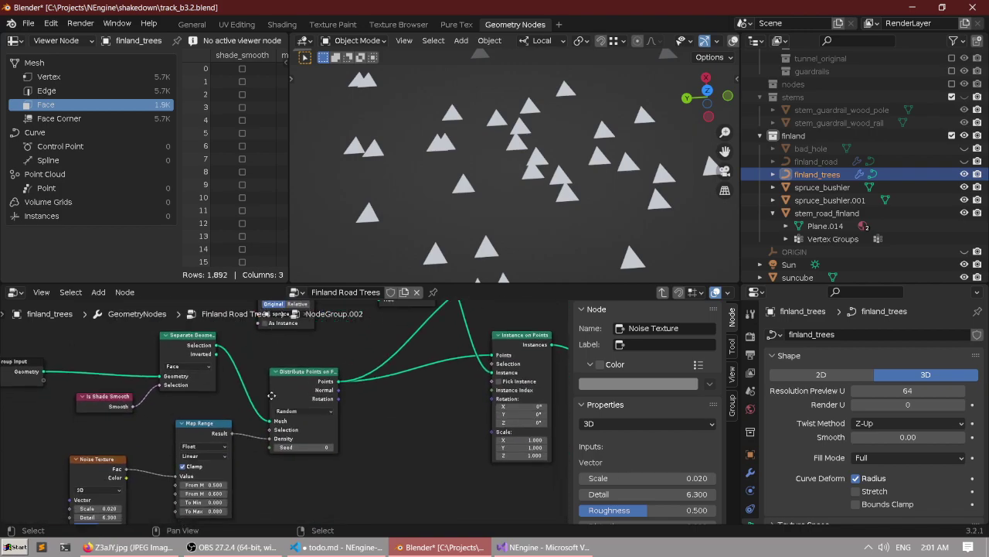
{"action": "middle_click_drag", "start_coordinate": [170, 457], "coordinate": [257, 398]}
{"action": "scroll", "coordinate": [265, 364], "scroll_direction": "up", "scroll_amount": 5}
{"action": "scroll", "coordinate": [293, 406], "scroll_direction": "down", "scroll_amount": 4}
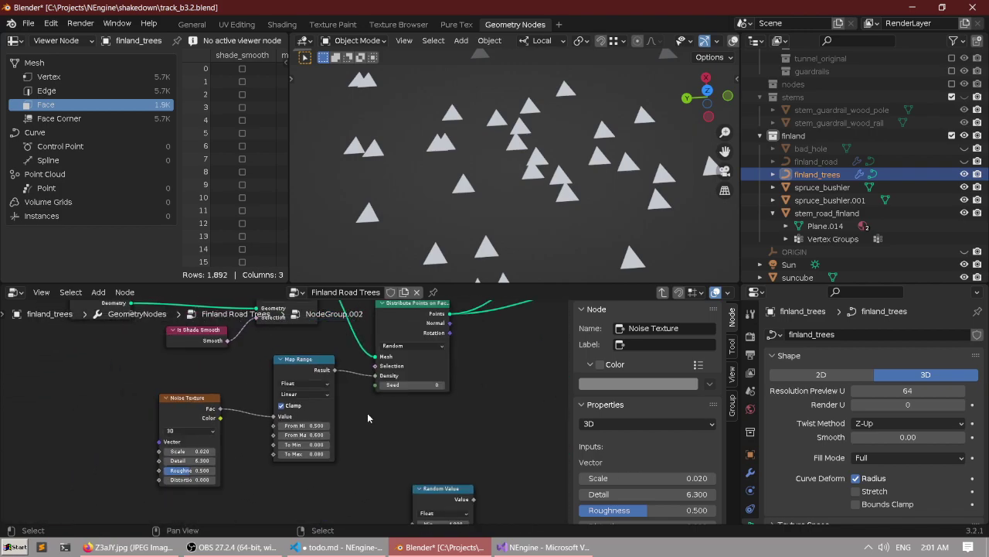
{"action": "middle_click_drag", "start_coordinate": [367, 412], "coordinate": [241, 440]}
{"action": "middle_click_drag", "start_coordinate": [226, 362], "coordinate": [319, 456]}
{"action": "scroll", "coordinate": [328, 391], "scroll_direction": "up", "scroll_amount": 2}
{"action": "middle_click_drag", "start_coordinate": [320, 385], "coordinate": [372, 389]}
{"action": "scroll", "coordinate": [373, 390], "scroll_direction": "up", "scroll_amount": 3}
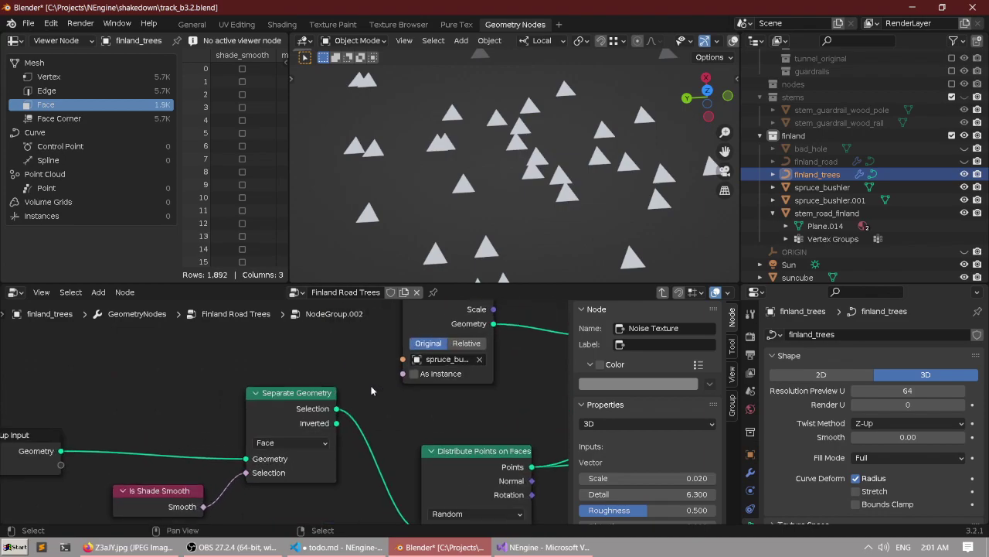
{"action": "middle_click_drag", "start_coordinate": [537, 313], "coordinate": [313, 490]}
{"action": "scroll", "coordinate": [382, 354], "scroll_direction": "up", "scroll_amount": 1}
{"action": "scroll", "coordinate": [321, 430], "scroll_direction": "down", "scroll_amount": 6}
{"action": "middle_click_drag", "start_coordinate": [453, 444], "coordinate": [355, 359]}
{"action": "scroll", "coordinate": [384, 401], "scroll_direction": "down", "scroll_amount": 4}
{"action": "middle_click_drag", "start_coordinate": [394, 421], "coordinate": [366, 425]}
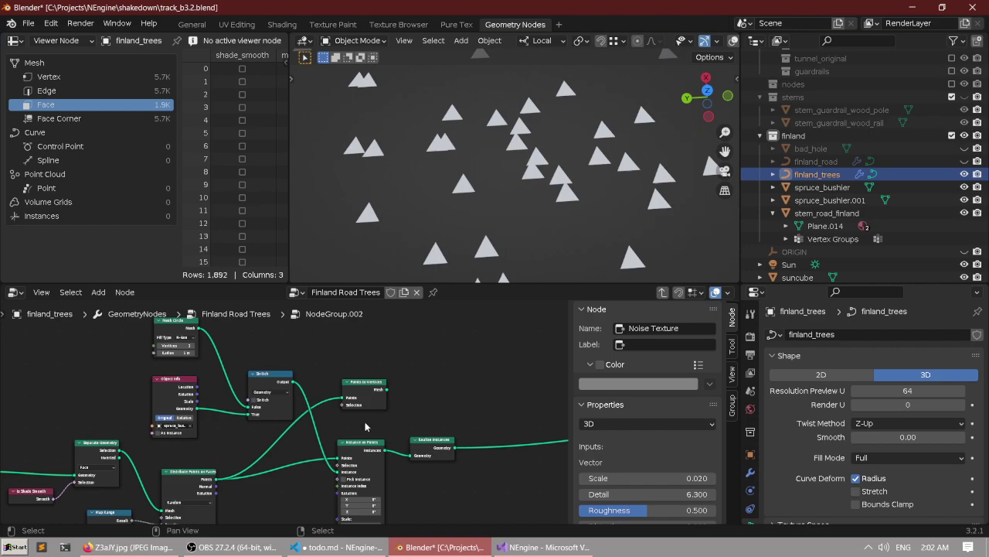
Try a small X rotation of about 2.3° on the Instance on Points node and reset it to 0°.
{"action": "scroll", "coordinate": [355, 462], "scroll_direction": "up", "scroll_amount": 4}
{"action": "middle_click_drag", "start_coordinate": [354, 462], "coordinate": [316, 393]}
{"action": "scroll", "coordinate": [320, 414], "scroll_direction": "up", "scroll_amount": 4}
{"action": "middle_click_drag", "start_coordinate": [238, 426], "coordinate": [274, 360]}
{"action": "scroll", "coordinate": [275, 360], "scroll_direction": "up", "scroll_amount": 3}
{"action": "middle_click_drag", "start_coordinate": [416, 391], "coordinate": [372, 380]}
{"action": "scroll", "coordinate": [371, 379], "scroll_direction": "up", "scroll_amount": 2}
{"action": "left_click_drag", "start_coordinate": [346, 397], "coordinate": [358, 397]}
{"action": "left_click", "coordinate": [345, 395]}
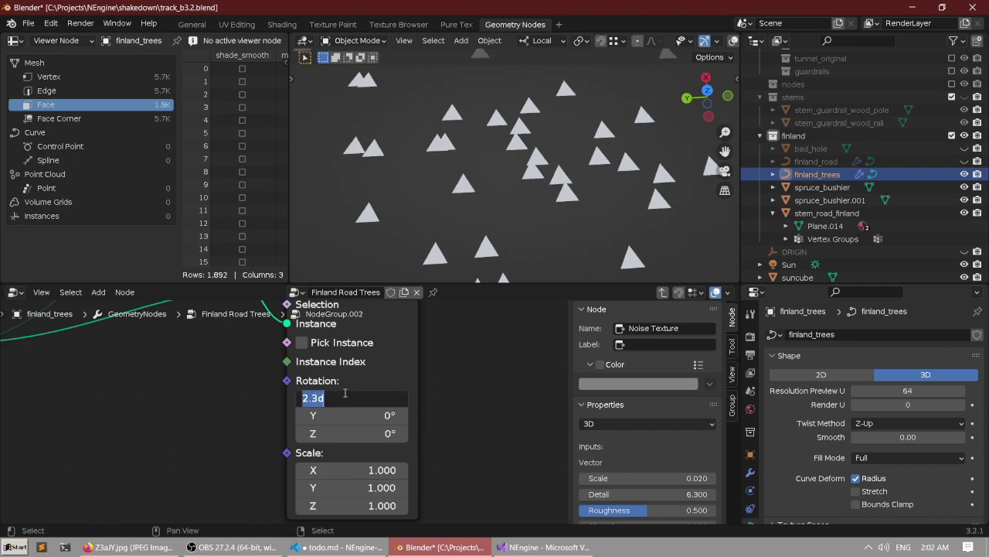
{"action": "key", "text": "Return"}
Toggle the instance geometry Switch to the spruce object and back to the placeholder triangle.
{"action": "scroll", "coordinate": [278, 406], "scroll_direction": "down", "scroll_amount": 10}
{"action": "middle_click_drag", "start_coordinate": [198, 370], "coordinate": [308, 467]}
{"action": "scroll", "coordinate": [271, 409], "scroll_direction": "up", "scroll_amount": 2}
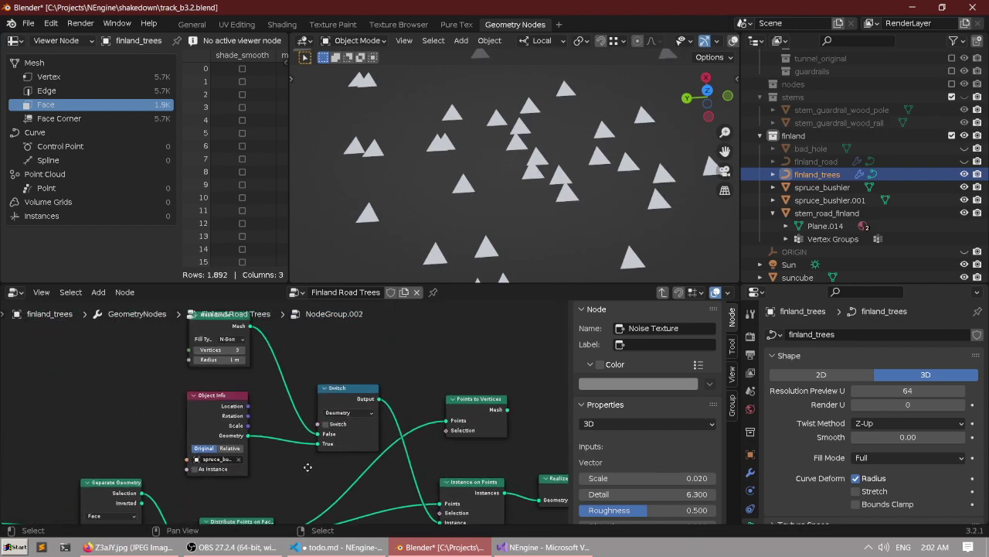
{"action": "scroll", "coordinate": [309, 466], "scroll_direction": "up", "scroll_amount": 2}
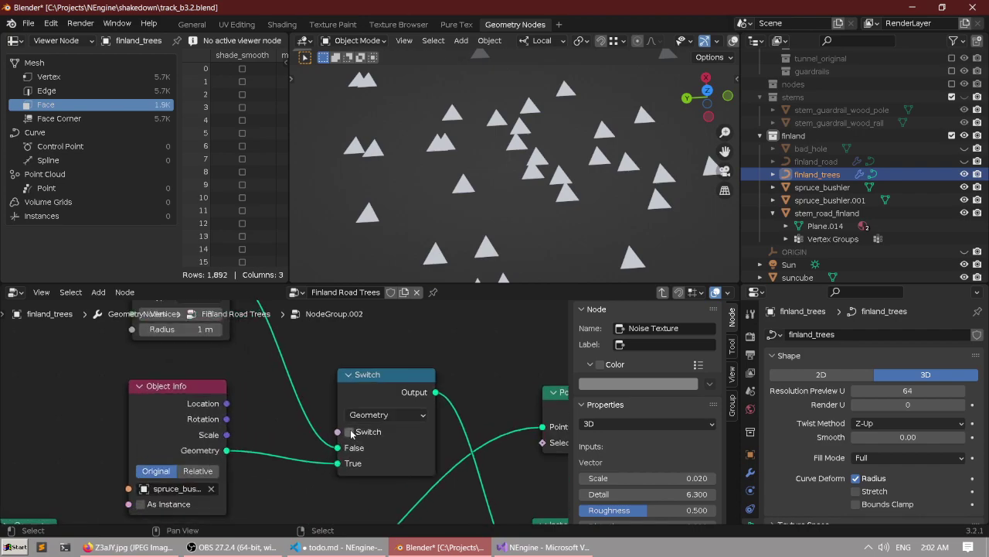
{"action": "left_click", "coordinate": [351, 433]}
{"action": "left_click", "coordinate": [350, 433]}
Try rotating the instances to about 2.7° in Y and 68.2° in Z on Instance on Points, and reset the rotation to 0°.
{"action": "scroll", "coordinate": [525, 484], "scroll_direction": "down", "scroll_amount": 2}
{"action": "middle_click_drag", "start_coordinate": [537, 486], "coordinate": [307, 310]}
{"action": "scroll", "coordinate": [340, 423], "scroll_direction": "up", "scroll_amount": 1}
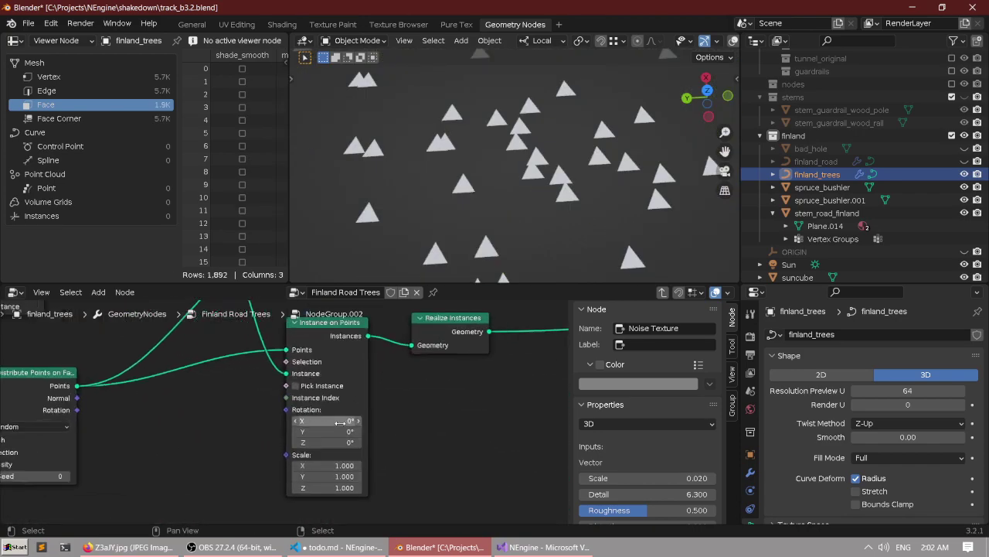
{"action": "scroll", "coordinate": [341, 423], "scroll_direction": "up", "scroll_amount": 2}
{"action": "left_click_drag", "start_coordinate": [340, 439], "coordinate": [619, 448]}
{"action": "left_click_drag", "start_coordinate": [392, 448], "coordinate": [404, 448]}
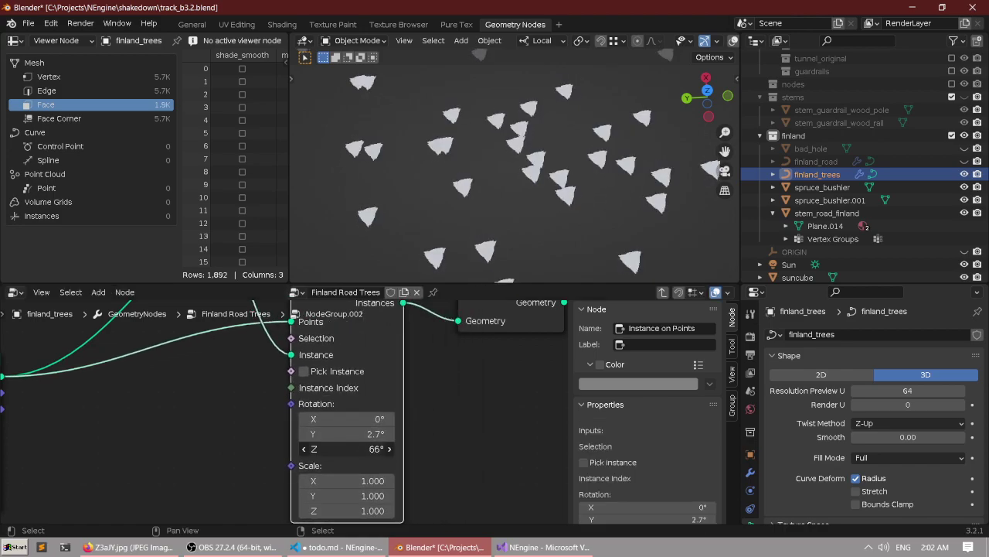
{"action": "left_click", "coordinate": [366, 449]}
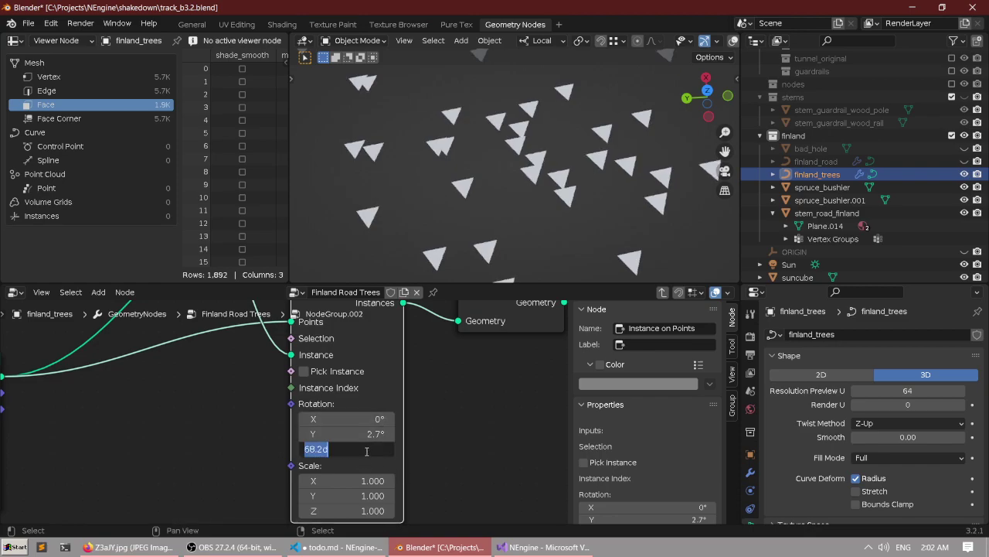
{"action": "key", "text": "Return"}
{"action": "key", "text": "Return"}
Add a Random Value node between Distribute Points on Faces and Instance on Points.
{"action": "scroll", "coordinate": [309, 430], "scroll_direction": "down", "scroll_amount": 4}
{"action": "middle_click_drag", "start_coordinate": [268, 434], "coordinate": [364, 370]}
{"action": "scroll", "coordinate": [284, 394], "scroll_direction": "up", "scroll_amount": 1}
{"action": "key", "text": "shift+a"}
{"action": "type", "text": "ra"}
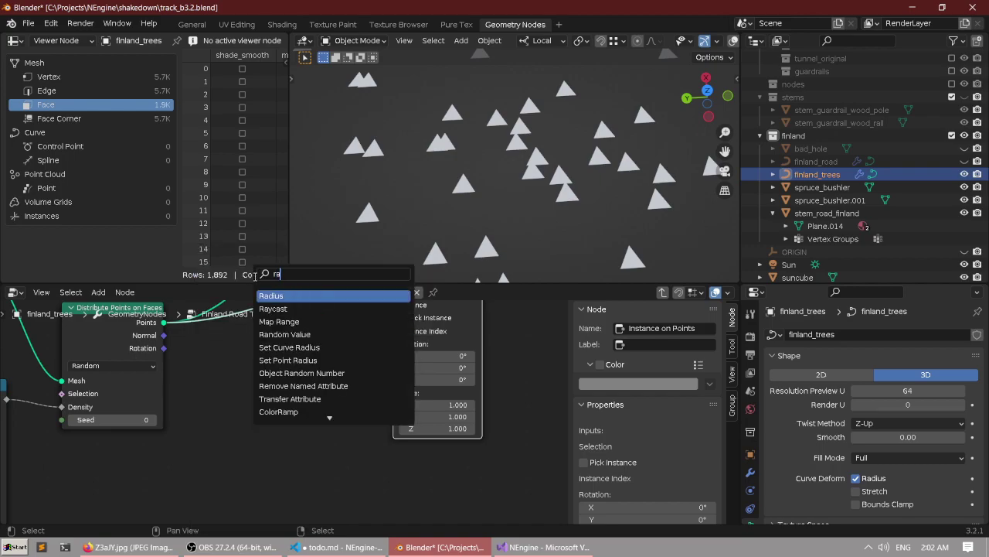
{"action": "type", "text": "ndom"}
{"action": "key", "text": "Return"}
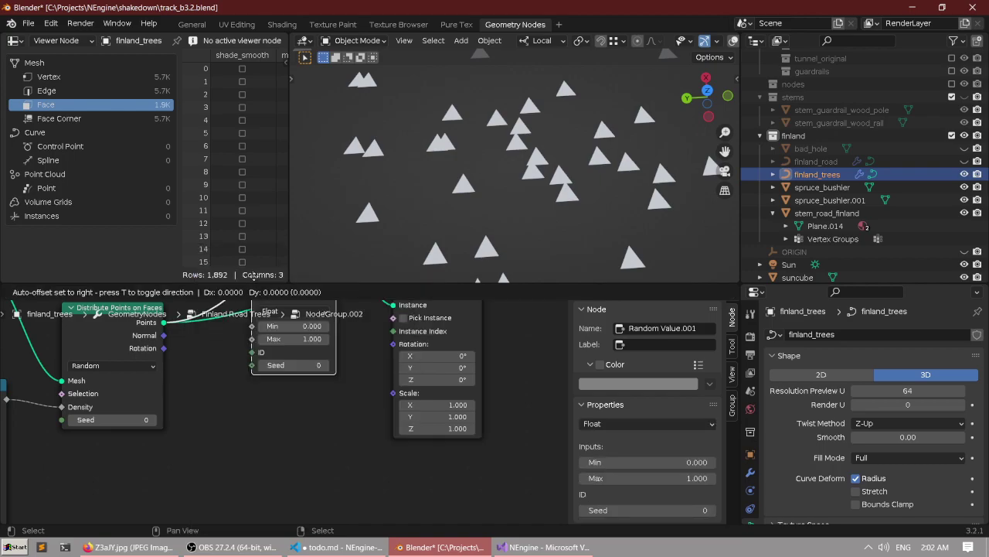
{"action": "left_click", "coordinate": [193, 406]}
Try driving the Instance on Points rotation directly with the Random Value output, and disconnect the link.
{"action": "scroll", "coordinate": [311, 393], "scroll_direction": "up", "scroll_amount": 2}
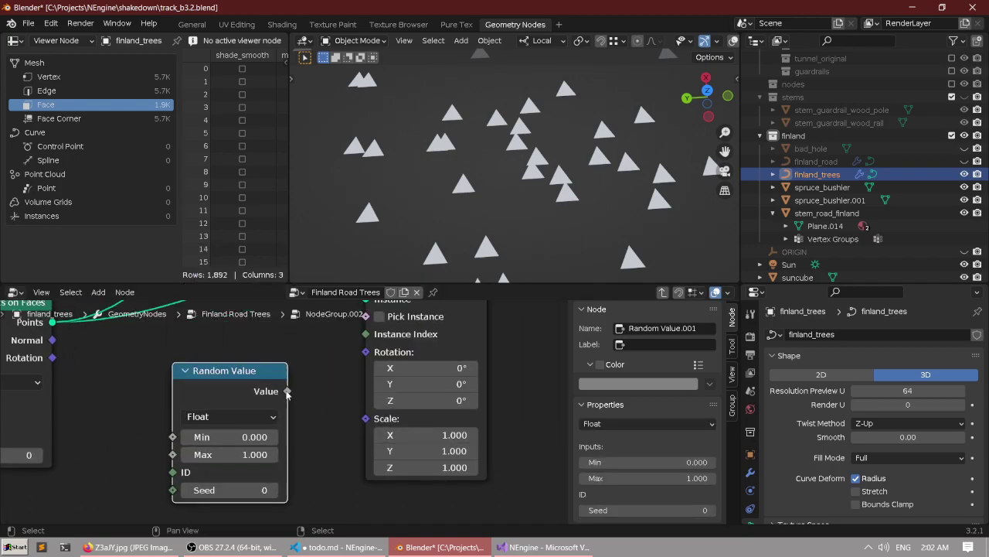
{"action": "left_click_drag", "start_coordinate": [380, 354], "coordinate": [379, 353]}
{"action": "middle_click_drag", "start_coordinate": [433, 224], "coordinate": [477, 174]}
{"action": "scroll", "coordinate": [331, 388], "scroll_direction": "down", "scroll_amount": 3}
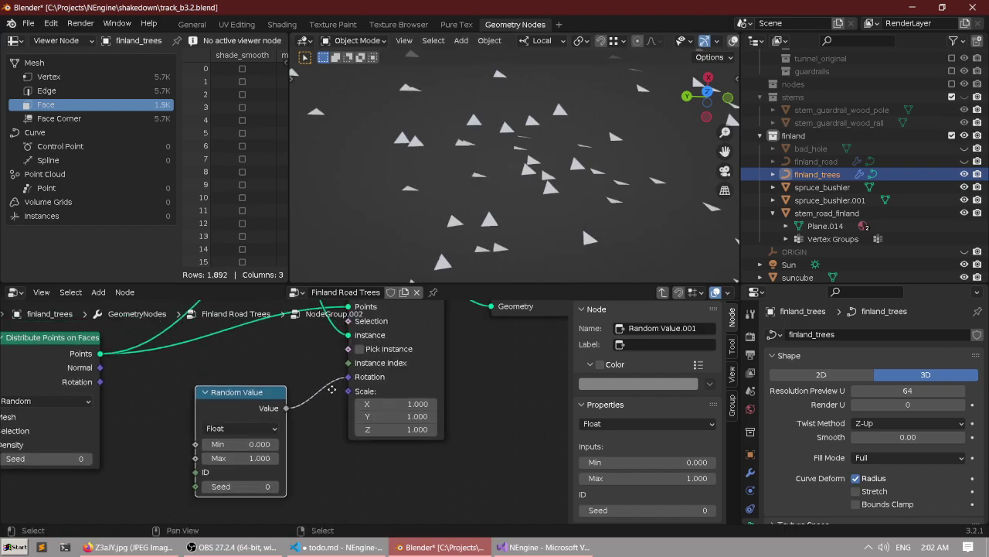
{"action": "scroll", "coordinate": [309, 394], "scroll_direction": "up", "scroll_amount": 4}
{"action": "left_click_drag", "start_coordinate": [365, 390], "coordinate": [325, 398]}
Move the Random Value node aside and add a Combine XYZ node between it and Instance on Points.
{"action": "left_click_drag", "start_coordinate": [251, 414], "coordinate": [205, 431]}
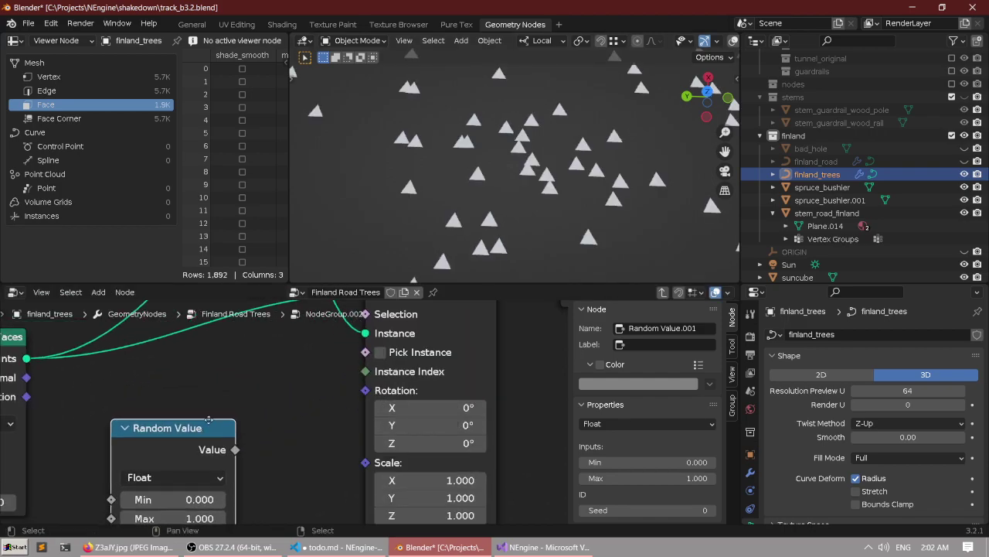
{"action": "middle_click_drag", "start_coordinate": [265, 399], "coordinate": [263, 385]}
{"action": "key", "text": "shift+a"}
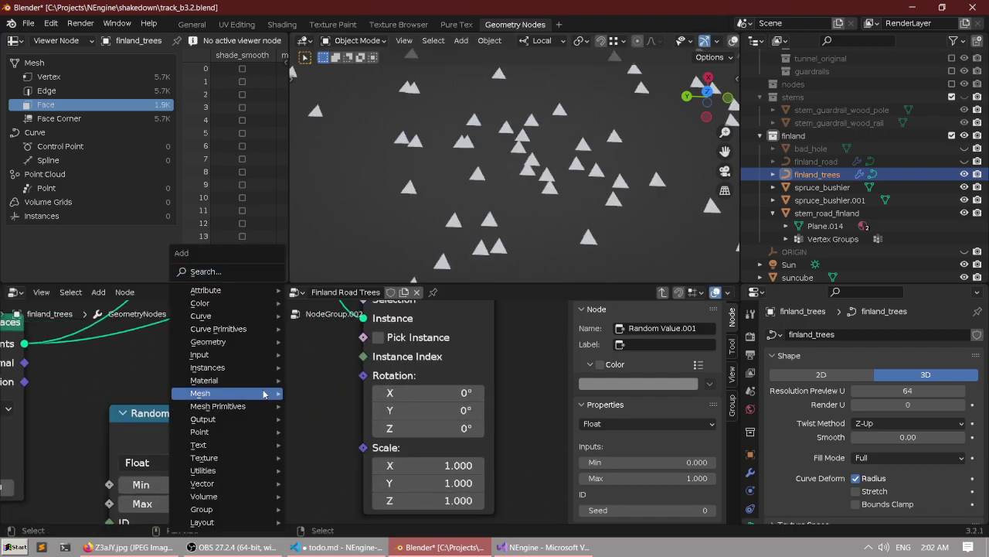
{"action": "left_click", "coordinate": [250, 273]}
{"action": "type", "text": "comb"}
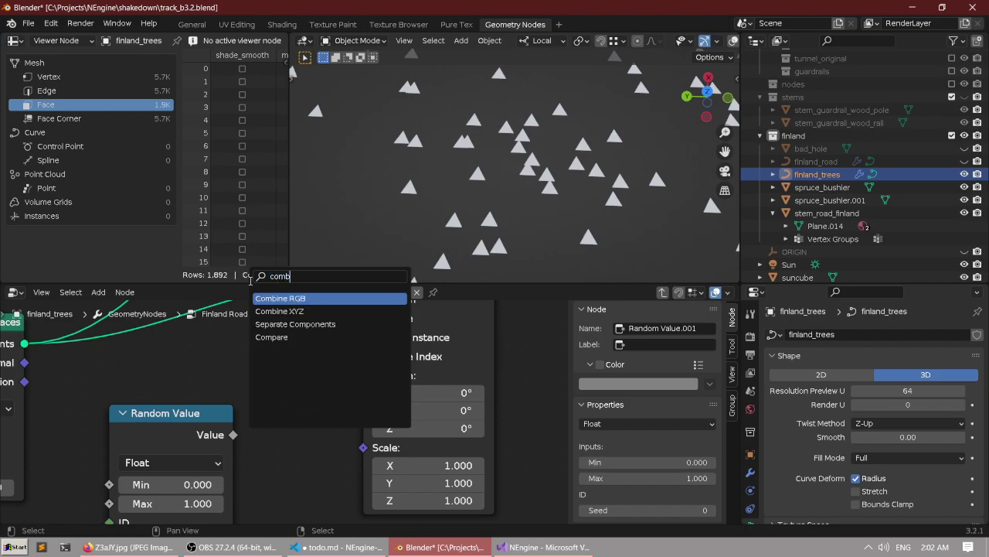
{"action": "type", "text": "in"}
{"action": "key", "text": "Down"}
{"action": "key", "text": "Return"}
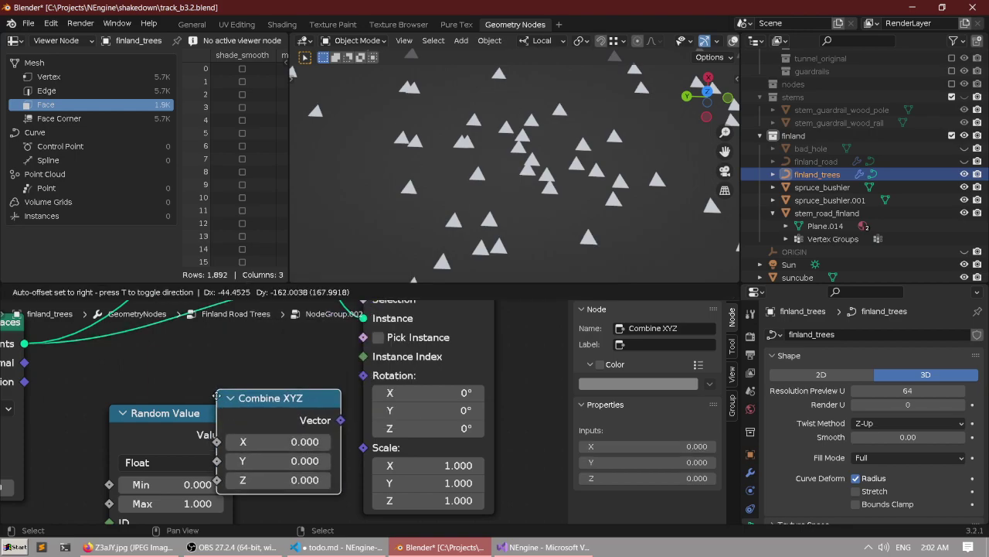
{"action": "left_click", "coordinate": [181, 419]}
Reposition the Random Value node and connect its Value output to the Z input of Combine XYZ.
{"action": "left_click_drag", "start_coordinate": [180, 418], "coordinate": [145, 425]}
{"action": "middle_click_drag", "start_coordinate": [179, 445], "coordinate": [193, 427]}
{"action": "left_click_drag", "start_coordinate": [211, 425], "coordinate": [239, 462]}
{"action": "middle_click_drag", "start_coordinate": [240, 461], "coordinate": [269, 413]}
{"action": "scroll", "coordinate": [267, 411], "scroll_direction": "up", "scroll_amount": 1}
{"action": "left_click_drag", "start_coordinate": [186, 382], "coordinate": [191, 408]}
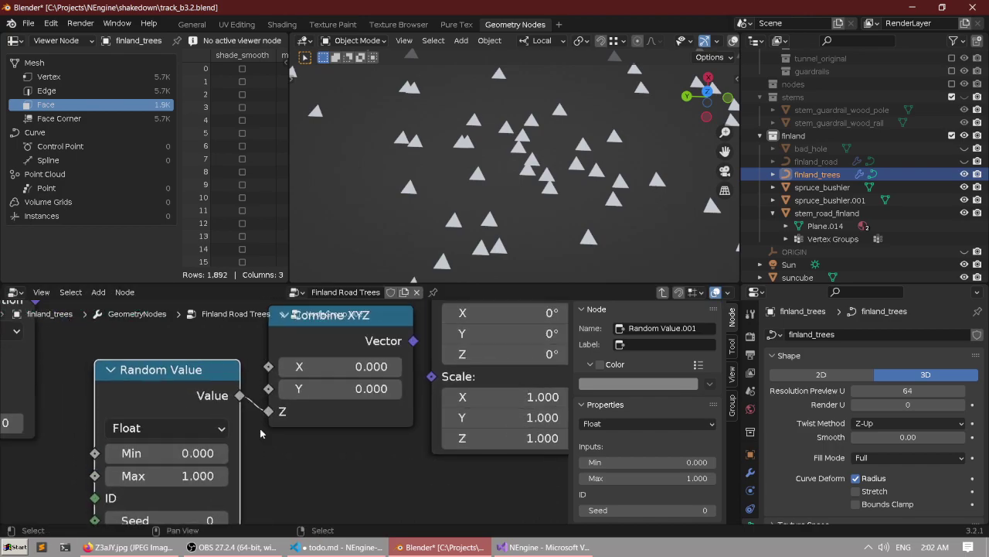
Connect the Combine XYZ Vector output to the Rotation input of Instance on Points.
{"action": "scroll", "coordinate": [303, 372], "scroll_direction": "down", "scroll_amount": 1}
{"action": "middle_click_drag", "start_coordinate": [303, 372], "coordinate": [248, 426]}
{"action": "scroll", "coordinate": [248, 426], "scroll_direction": "up", "scroll_amount": 2}
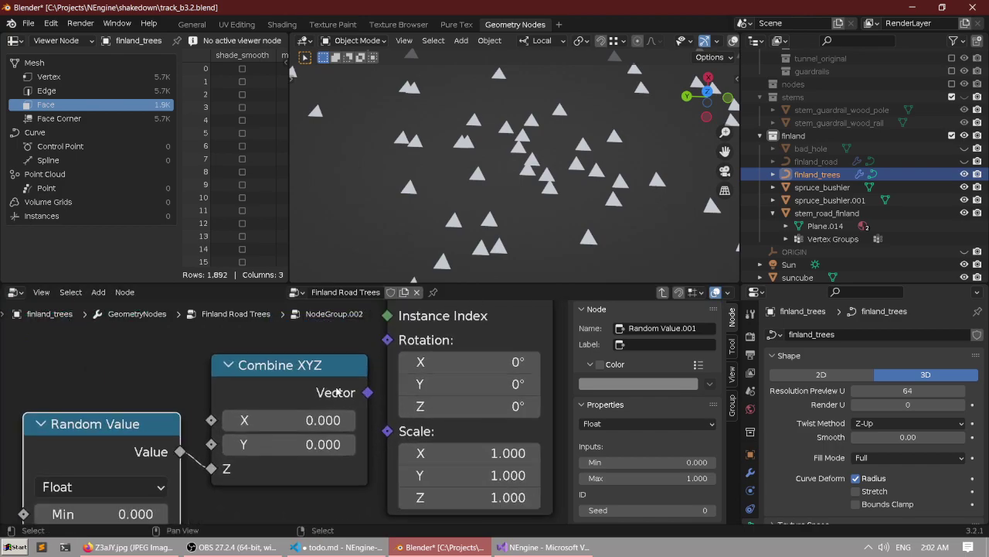
{"action": "left_click_drag", "start_coordinate": [368, 393], "coordinate": [393, 384]}
{"action": "left_click_drag", "start_coordinate": [391, 347], "coordinate": [391, 345]}
{"action": "scroll", "coordinate": [239, 397], "scroll_direction": "down", "scroll_amount": 1}
{"action": "middle_click_drag", "start_coordinate": [238, 396], "coordinate": [299, 374]}
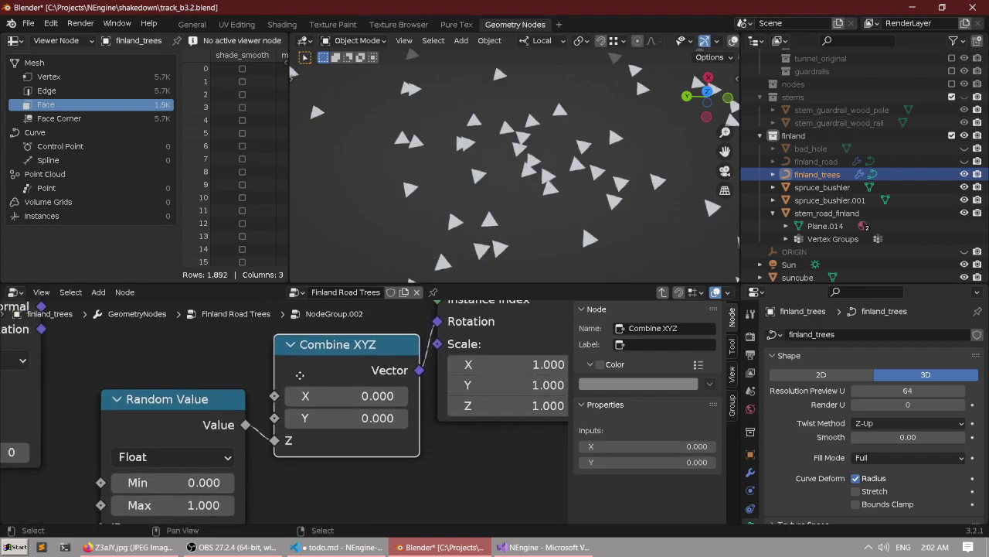
Space out the Combine XYZ and Random Value nodes in front of Instance on Points.
{"action": "scroll", "coordinate": [293, 380], "scroll_direction": "down", "scroll_amount": 3}
{"action": "scroll", "coordinate": [271, 382], "scroll_direction": "up", "scroll_amount": 3}
{"action": "left_click_drag", "start_coordinate": [331, 363], "coordinate": [320, 365]}
{"action": "left_click_drag", "start_coordinate": [208, 415], "coordinate": [181, 414]}
{"action": "scroll", "coordinate": [180, 414], "scroll_direction": "down", "scroll_amount": 2}
{"action": "middle_click_drag", "start_coordinate": [180, 414], "coordinate": [254, 376]}
{"action": "scroll", "coordinate": [201, 423], "scroll_direction": "down", "scroll_amount": 2}
{"action": "scroll", "coordinate": [254, 376], "scroll_direction": "up", "scroll_amount": 1}
{"action": "scroll", "coordinate": [247, 398], "scroll_direction": "up", "scroll_amount": 1}
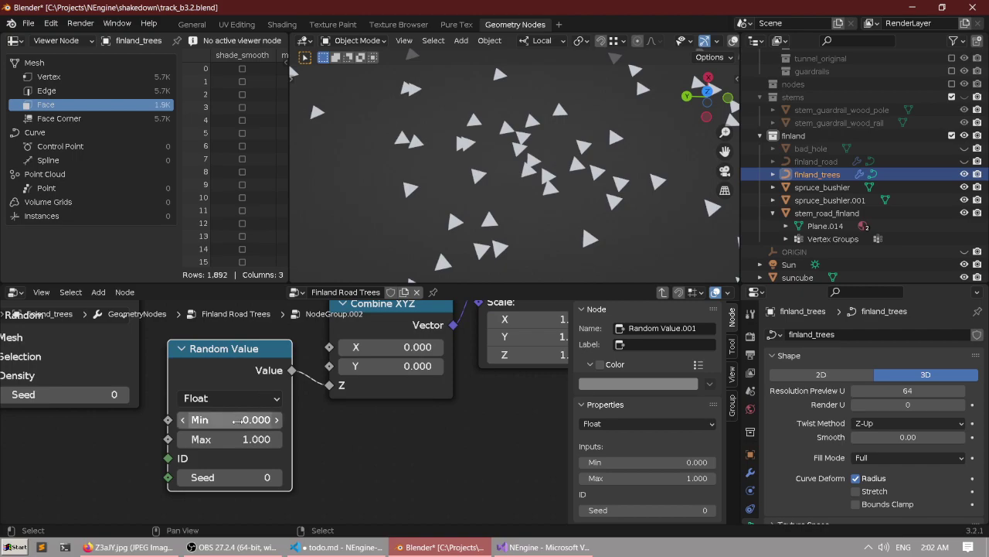
Set the Random Value node's Max to 3.4 and move the node slightly lower.
{"action": "mouse_move", "coordinate": [228, 439]}
{"action": "left_mouse_down"}
{"action": "mouse_move", "coordinate": [261, 439]}
{"action": "mouse_move", "coordinate": [199, 439]}
{"action": "mouse_move", "coordinate": [211, 439]}
{"action": "left_mouse_up"}
{"action": "left_click", "coordinate": [235, 436]}
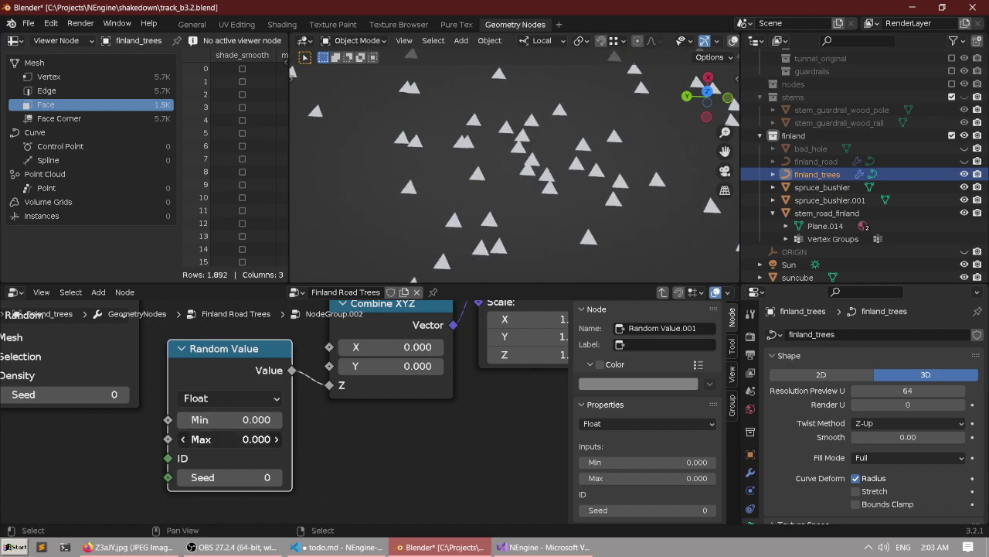
{"action": "left_click_drag", "start_coordinate": [232, 439], "coordinate": [293, 439]}
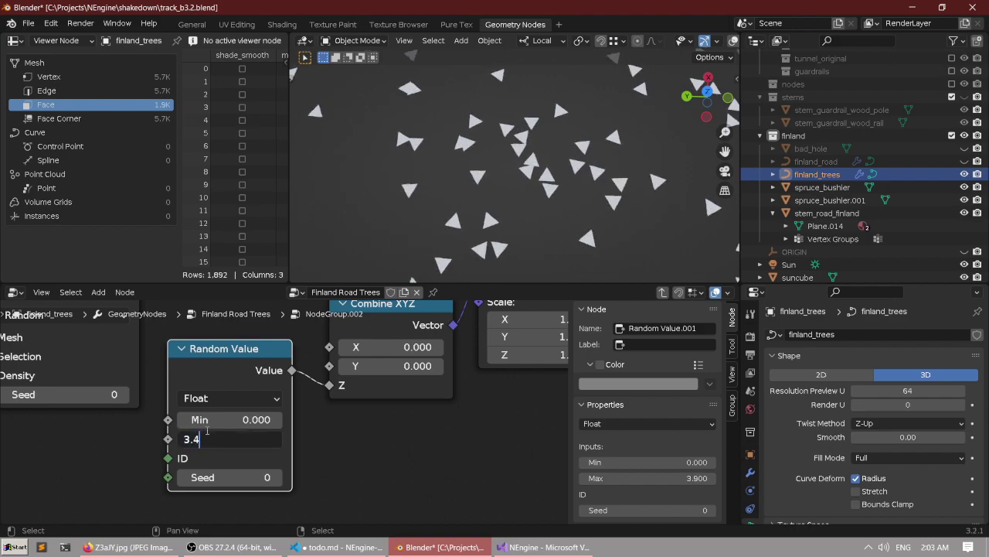
{"action": "key", "text": "Return"}
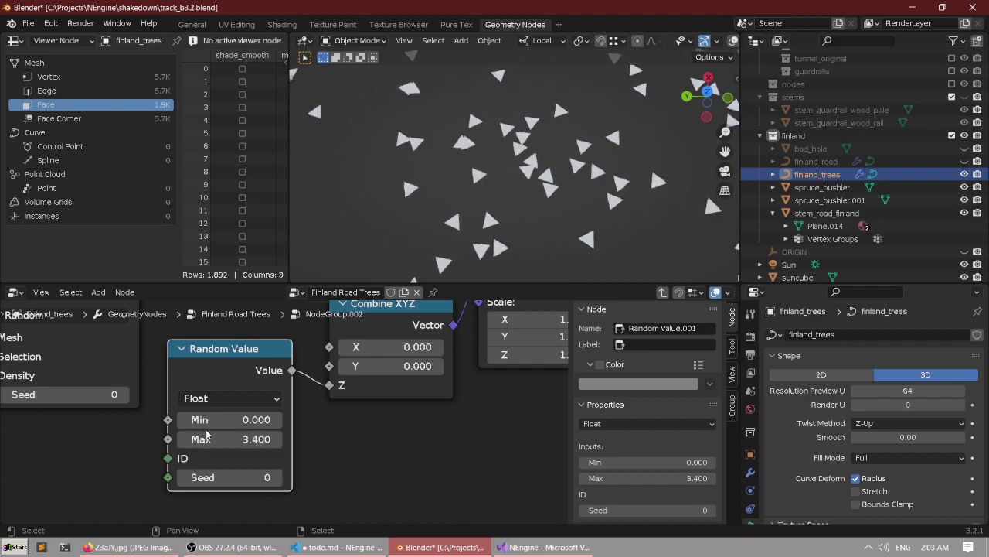
{"action": "left_click", "coordinate": [229, 399]}
{"action": "scroll", "coordinate": [254, 386], "scroll_direction": "down", "scroll_amount": 2}
{"action": "middle_click_drag", "start_coordinate": [255, 386], "coordinate": [217, 479]}
{"action": "left_click_drag", "start_coordinate": [214, 463], "coordinate": [218, 480]}
{"action": "middle_click_drag", "start_coordinate": [314, 445], "coordinate": [327, 399]}
{"action": "scroll", "coordinate": [327, 400], "scroll_direction": "up", "scroll_amount": 1}
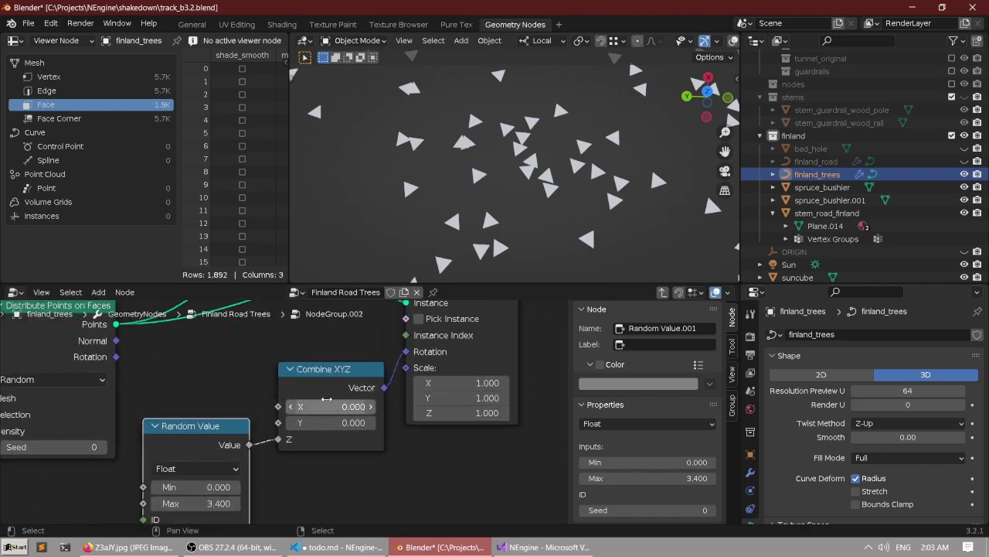
Unlink Combine XYZ from the Instance on Points rotation to check that input's angle unit, and reconnect it.
{"action": "middle_click_drag", "start_coordinate": [411, 376], "coordinate": [341, 387]}
{"action": "scroll", "coordinate": [342, 388], "scroll_direction": "up", "scroll_amount": 3}
{"action": "left_click_drag", "start_coordinate": [336, 357], "coordinate": [301, 355]}
{"action": "scroll", "coordinate": [379, 368], "scroll_direction": "up", "scroll_amount": 2}
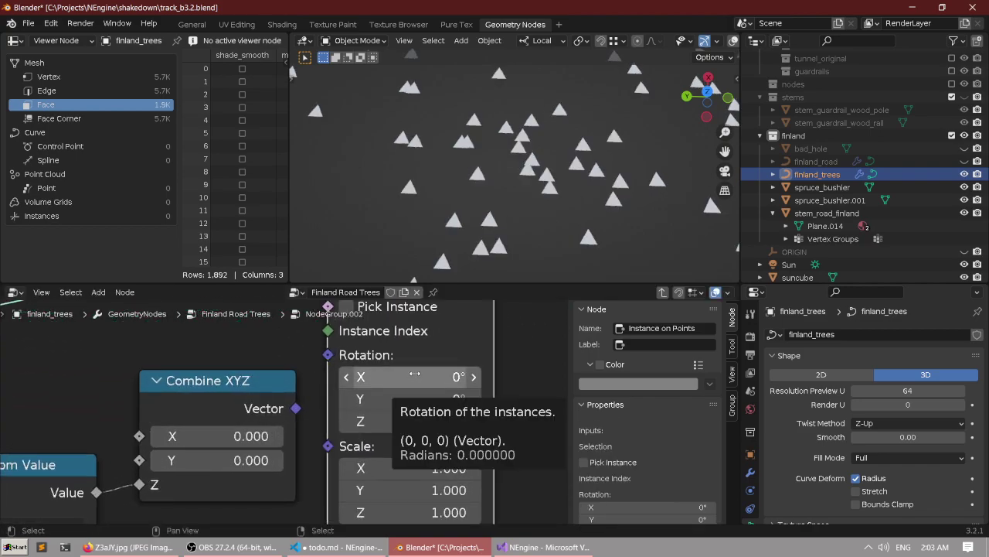
{"action": "left_click_drag", "start_coordinate": [296, 408], "coordinate": [329, 355]}
{"action": "scroll", "coordinate": [229, 381], "scroll_direction": "down", "scroll_amount": 3}
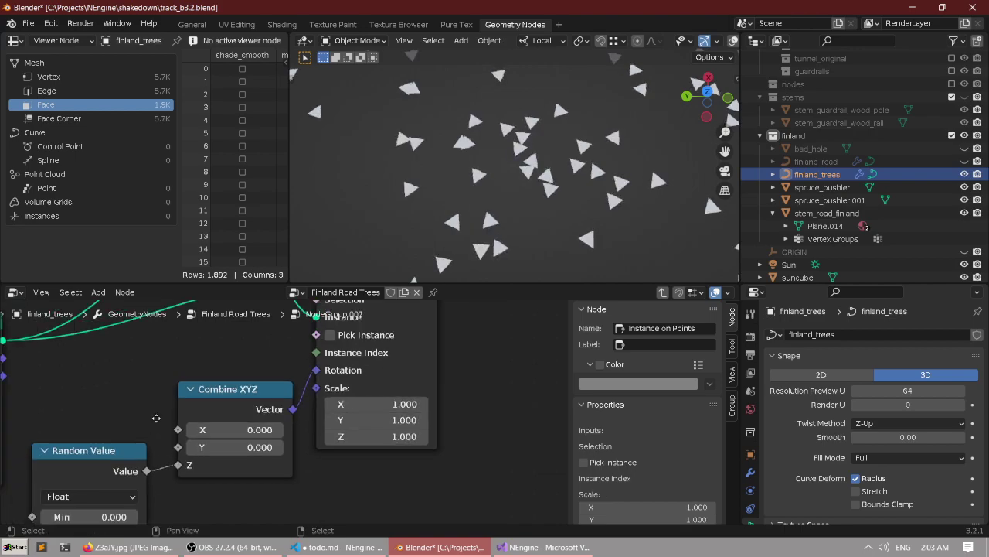
Adjust the positions of the Combine XYZ and Random Value nodes.
{"action": "middle_click_drag", "start_coordinate": [229, 382], "coordinate": [257, 376]}
{"action": "left_click_drag", "start_coordinate": [236, 408], "coordinate": [232, 415]}
{"action": "left_click_drag", "start_coordinate": [357, 359], "coordinate": [354, 361]}
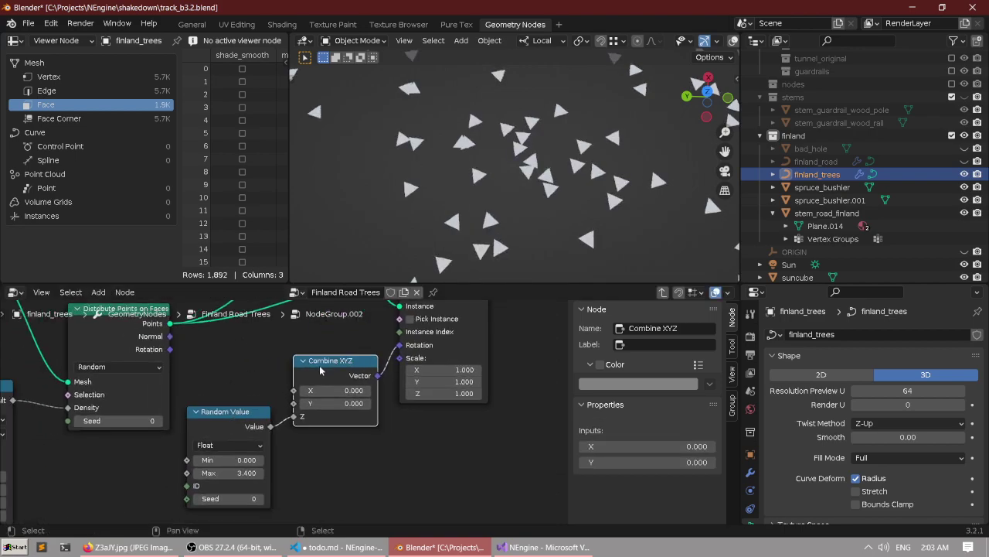
{"action": "scroll", "coordinate": [255, 410], "scroll_direction": "up", "scroll_amount": 3}
{"action": "middle_click_drag", "start_coordinate": [255, 410], "coordinate": [276, 392]}
{"action": "left_click_drag", "start_coordinate": [276, 393], "coordinate": [272, 389]}
Search the available nodes for a degrees-to-radians conversion.
{"action": "key", "text": "shift+a"}
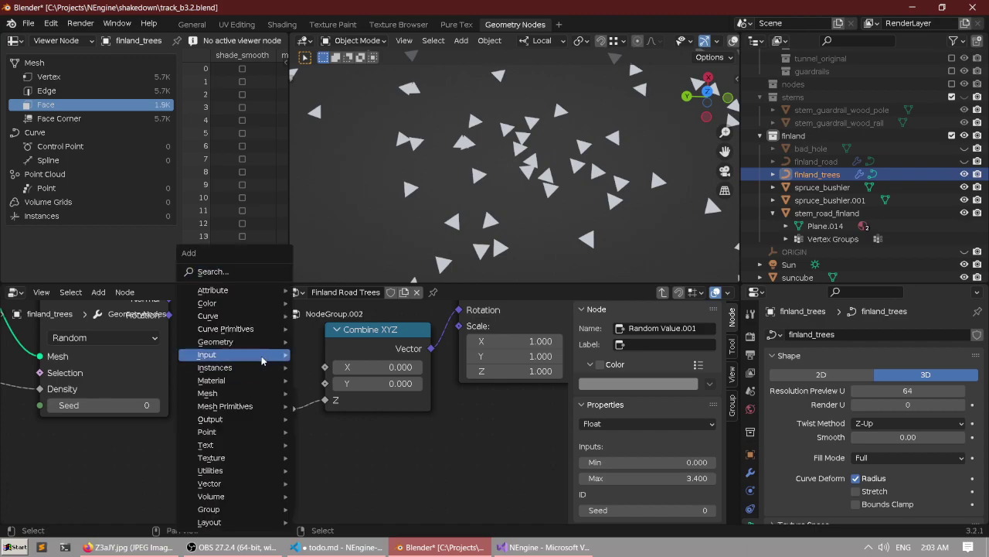
{"action": "left_click", "coordinate": [246, 274]}
{"action": "type", "text": "degre"}
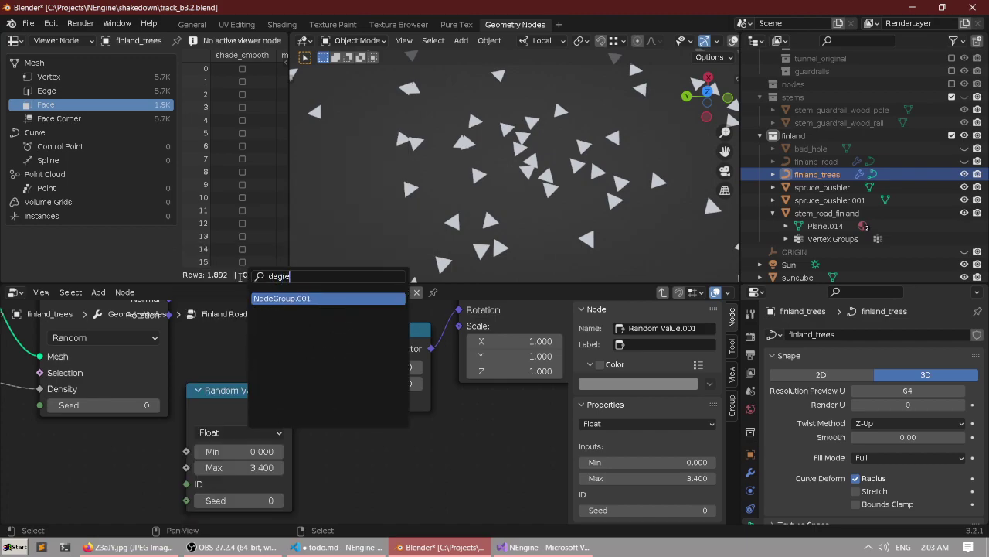
{"action": "key", "text": "BackSpace"}
{"action": "key", "text": "BackSpace"}
{"action": "key", "text": "BackSpace"}
{"action": "key", "text": "BackSpace"}
{"action": "type", "text": "conve"}
{"action": "key", "text": "BackSpace"}
{"action": "key", "text": "BackSpace"}
{"action": "key", "text": "BackSpace"}
{"action": "key", "text": "BackSpace"}
{"action": "type", "text": "radia"}
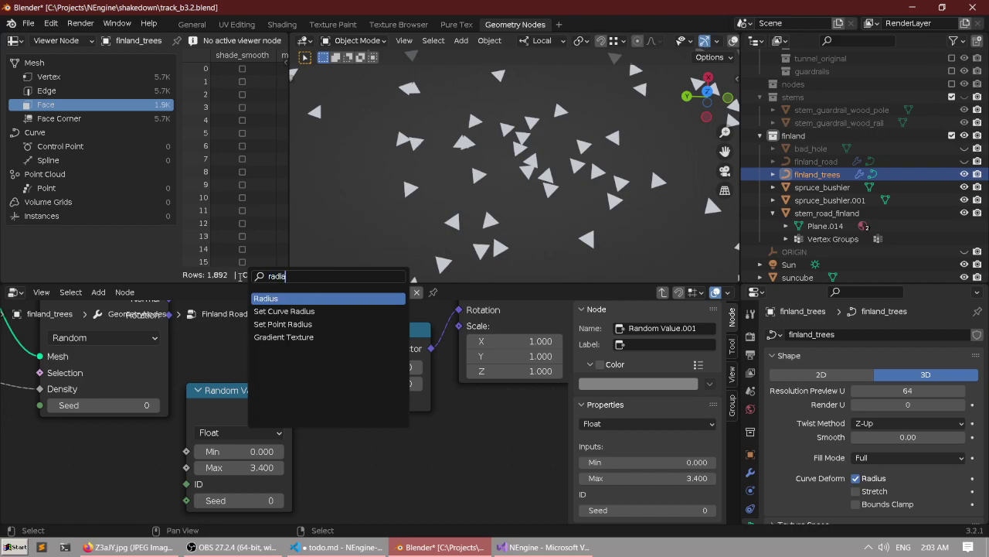
{"action": "key", "text": "Escape"}
Set the Max of the Random Value node feeding Combine XYZ's Z to 6.3.
{"action": "middle_click_drag", "start_coordinate": [321, 442], "coordinate": [309, 448]}
{"action": "scroll", "coordinate": [308, 448], "scroll_direction": "up", "scroll_amount": 1}
{"action": "middle_click_drag", "start_coordinate": [312, 367], "coordinate": [289, 360]}
{"action": "scroll", "coordinate": [289, 360], "scroll_direction": "up", "scroll_amount": 2}
{"action": "middle_click_drag", "start_coordinate": [206, 459], "coordinate": [223, 429]}
{"action": "scroll", "coordinate": [223, 428], "scroll_direction": "up", "scroll_amount": 3}
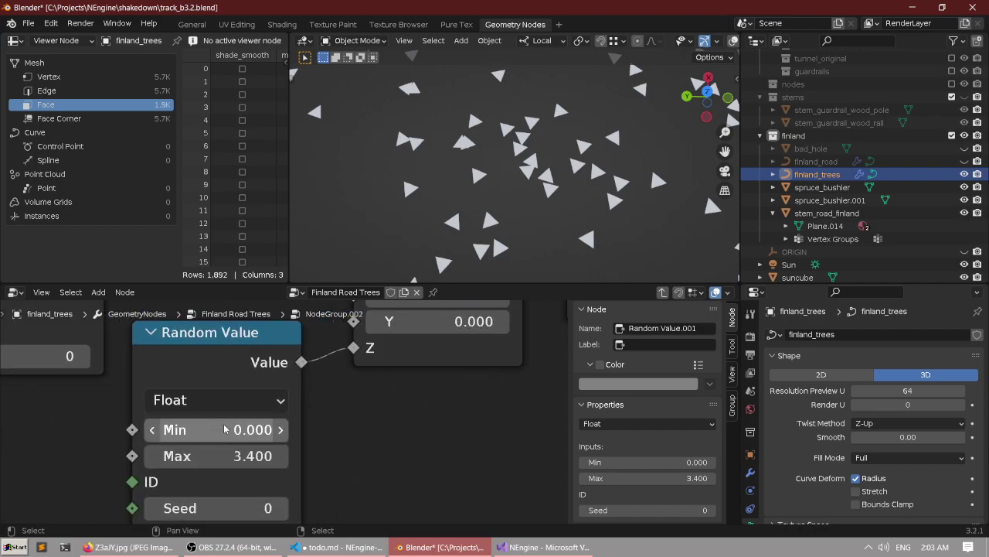
{"action": "mouse_move", "coordinate": [232, 447]}
{"action": "left_mouse_down"}
{"action": "mouse_move", "coordinate": [153, 447]}
{"action": "mouse_move", "coordinate": [235, 447]}
{"action": "left_mouse_up"}
{"action": "left_click_drag", "start_coordinate": [223, 451], "coordinate": [221, 452]}
{"action": "left_click", "coordinate": [224, 451]}
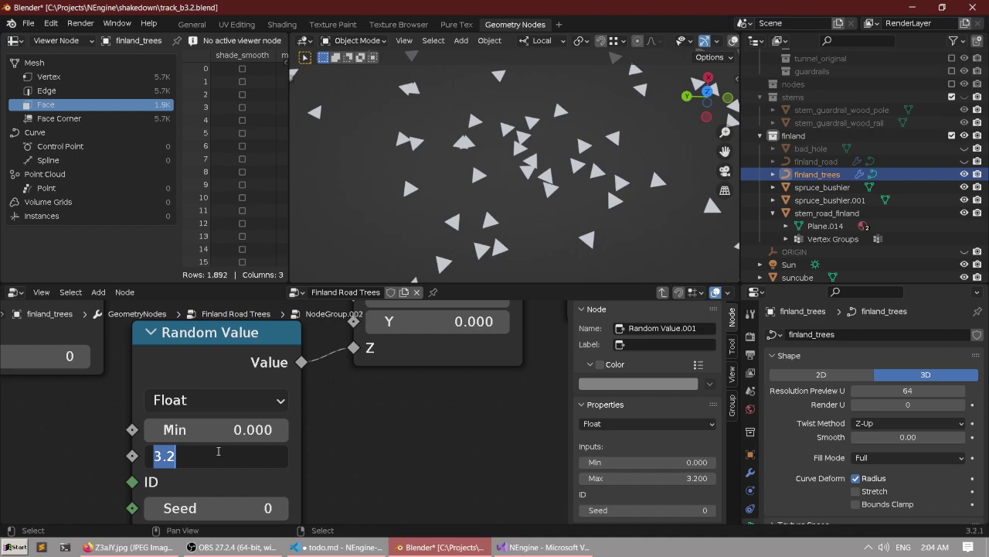
{"action": "type", "text": "6"}
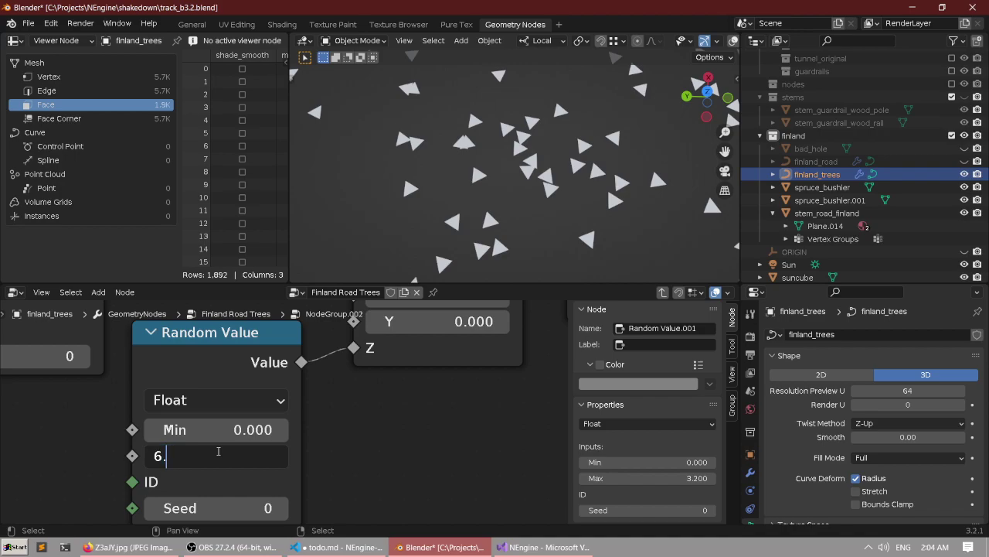
{"action": "type", "text": ".3"}
{"action": "key", "text": "Return"}
{"action": "scroll", "coordinate": [291, 411], "scroll_direction": "down", "scroll_amount": 3}
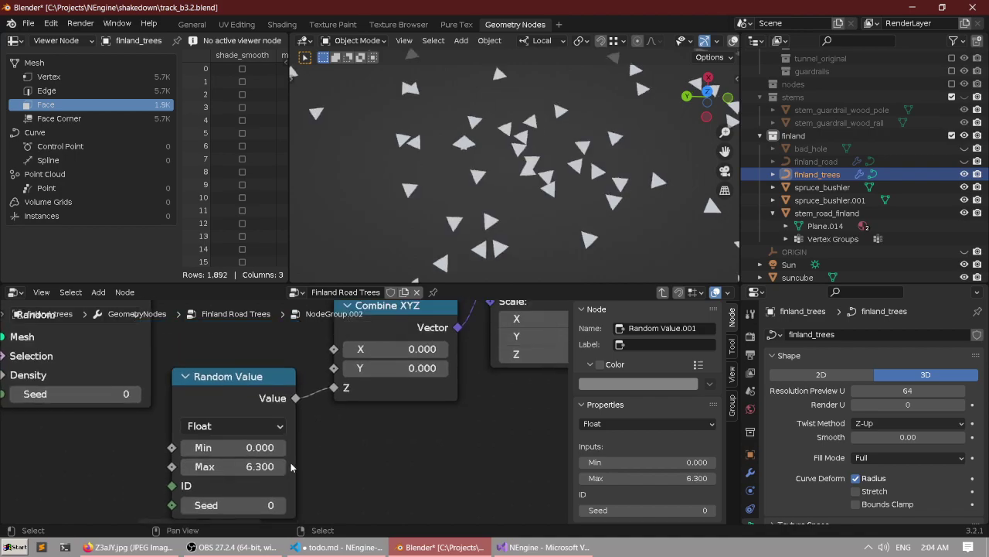
Inspect the Random Value, Combine XYZ and Instance on Points chain in an enlarged node editor, and restore the layout.
{"action": "scroll", "coordinate": [290, 411], "scroll_direction": "up", "scroll_amount": 4}
{"action": "scroll", "coordinate": [281, 436], "scroll_direction": "down", "scroll_amount": 4}
{"action": "scroll", "coordinate": [344, 349], "scroll_direction": "up", "scroll_amount": 3}
{"action": "middle_click_drag", "start_coordinate": [344, 348], "coordinate": [269, 408]}
{"action": "scroll", "coordinate": [269, 408], "scroll_direction": "down", "scroll_amount": 4}
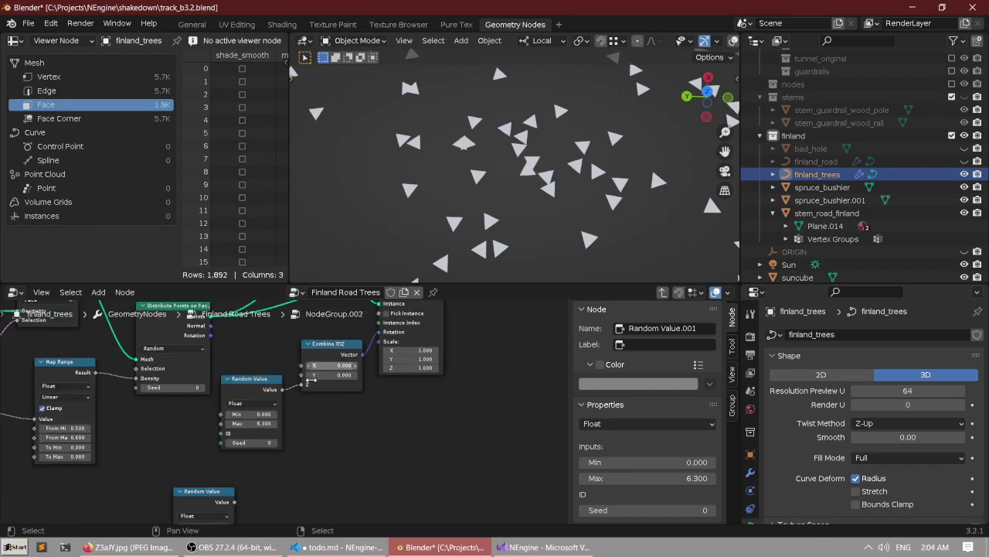
{"action": "scroll", "coordinate": [321, 391], "scroll_direction": "up", "scroll_amount": 2}
{"action": "key", "text": "ctrl+space"}
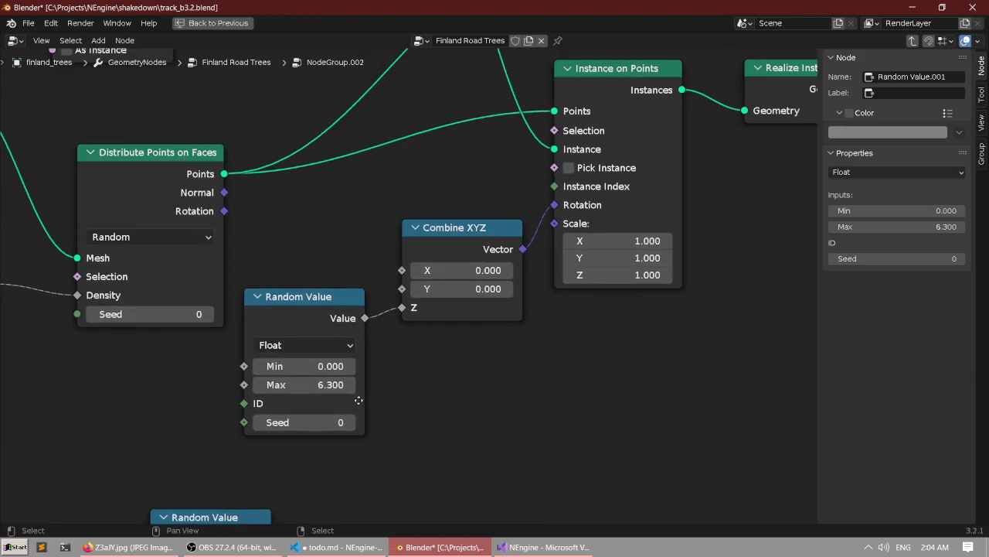
{"action": "left_click_drag", "start_coordinate": [290, 285], "coordinate": [447, 404]}
{"action": "left_click_drag", "start_coordinate": [442, 306], "coordinate": [435, 280]}
{"action": "scroll", "coordinate": [419, 287], "scroll_direction": "down", "scroll_amount": 1}
{"action": "scroll", "coordinate": [370, 297], "scroll_direction": "down", "scroll_amount": 2}
{"action": "scroll", "coordinate": [373, 255], "scroll_direction": "up", "scroll_amount": 1}
{"action": "key", "text": "ctrl+space"}
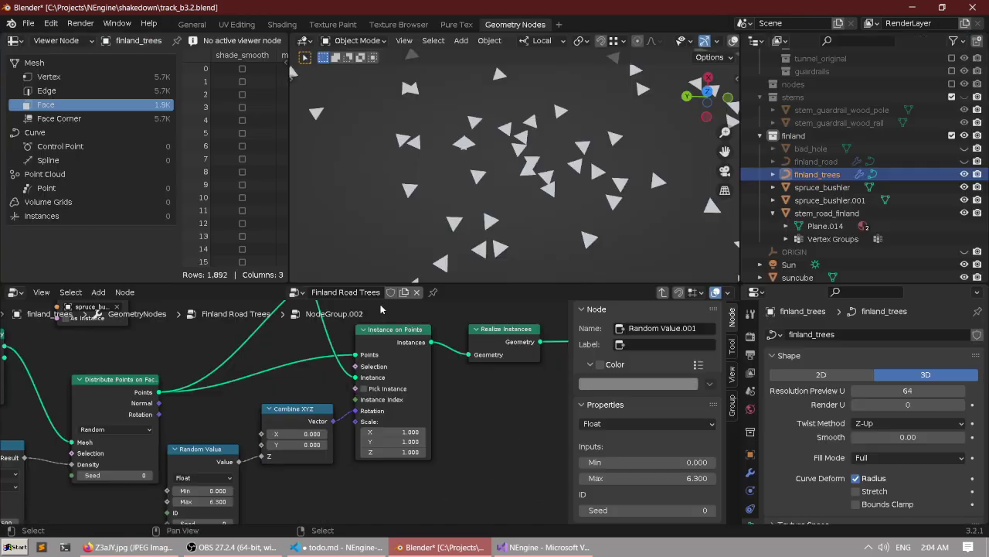
Examine the rotation of the scattered tree instances across the clusters in the viewport.
{"action": "scroll", "coordinate": [453, 206], "scroll_direction": "down", "scroll_amount": 6}
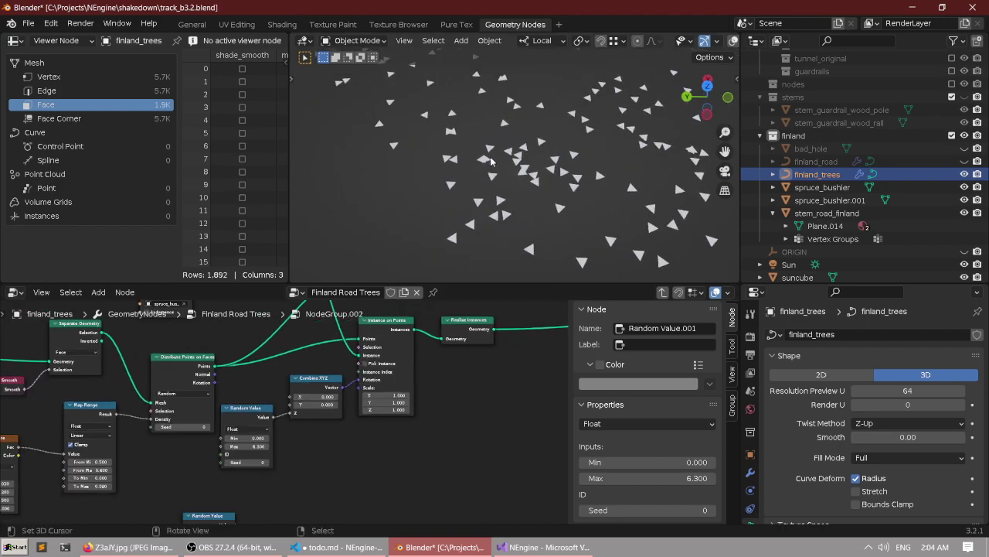
{"action": "middle_click_drag", "start_coordinate": [430, 204], "coordinate": [472, 198]}
{"action": "scroll", "coordinate": [503, 211], "scroll_direction": "down", "scroll_amount": 6}
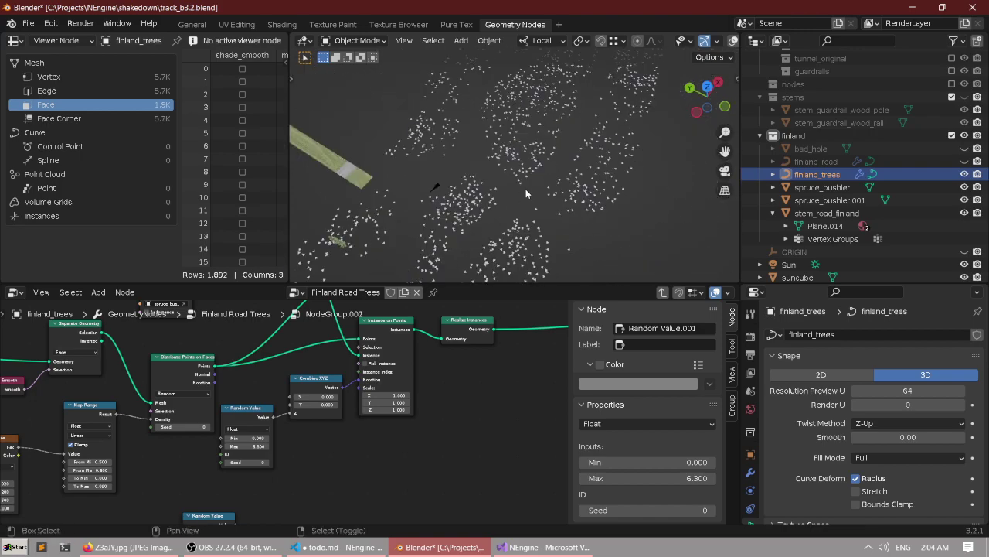
{"action": "scroll", "coordinate": [527, 195], "scroll_direction": "up", "scroll_amount": 2}
{"action": "scroll", "coordinate": [530, 197], "scroll_direction": "up", "scroll_amount": 5}
{"action": "scroll", "coordinate": [344, 372], "scroll_direction": "up", "scroll_amount": 3}
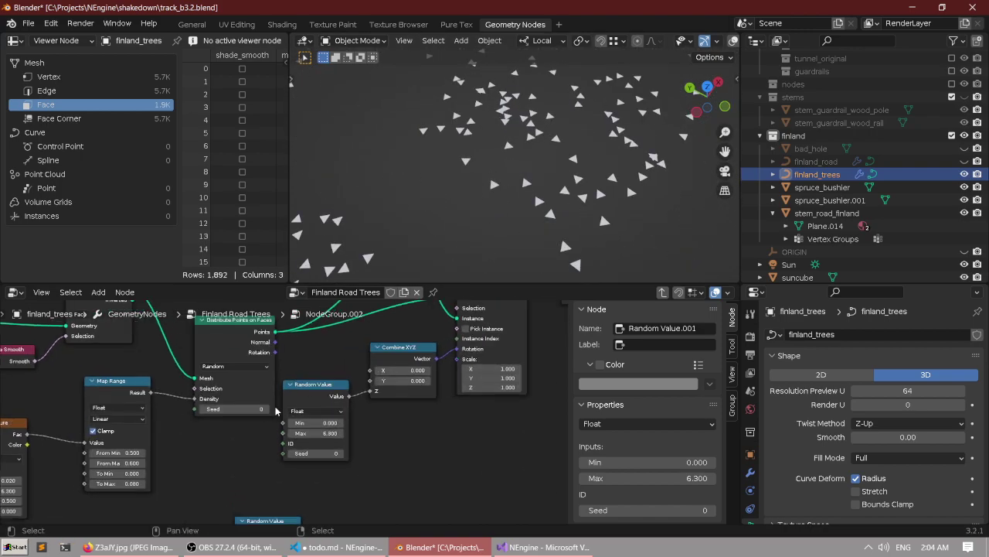
Slightly adjust the placement of the Combine XYZ node beside the Random Value node that drives it.
{"action": "scroll", "coordinate": [344, 372], "scroll_direction": "up", "scroll_amount": 3}
{"action": "left_click_drag", "start_coordinate": [258, 376], "coordinate": [239, 393]}
{"action": "scroll", "coordinate": [272, 415], "scroll_direction": "down", "scroll_amount": 5}
{"action": "middle_click_drag", "start_coordinate": [276, 411], "coordinate": [247, 449]}
{"action": "left_click_drag", "start_coordinate": [241, 411], "coordinate": [337, 442]}
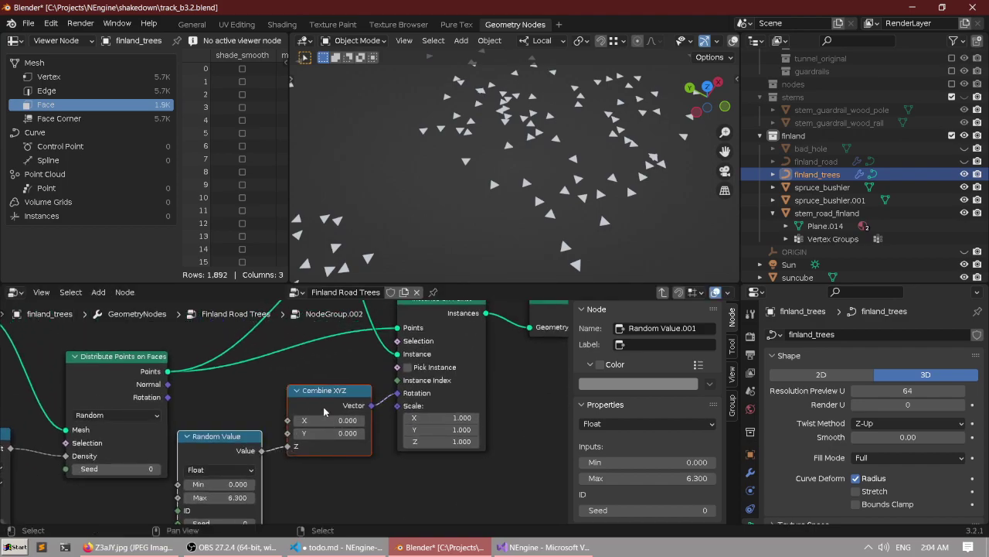
{"action": "left_click_drag", "start_coordinate": [323, 401], "coordinate": [325, 385]}
{"action": "scroll", "coordinate": [386, 416], "scroll_direction": "down", "scroll_amount": 2}
{"action": "middle_click_drag", "start_coordinate": [402, 420], "coordinate": [352, 466]}
{"action": "scroll", "coordinate": [391, 378], "scroll_direction": "down", "scroll_amount": 1}
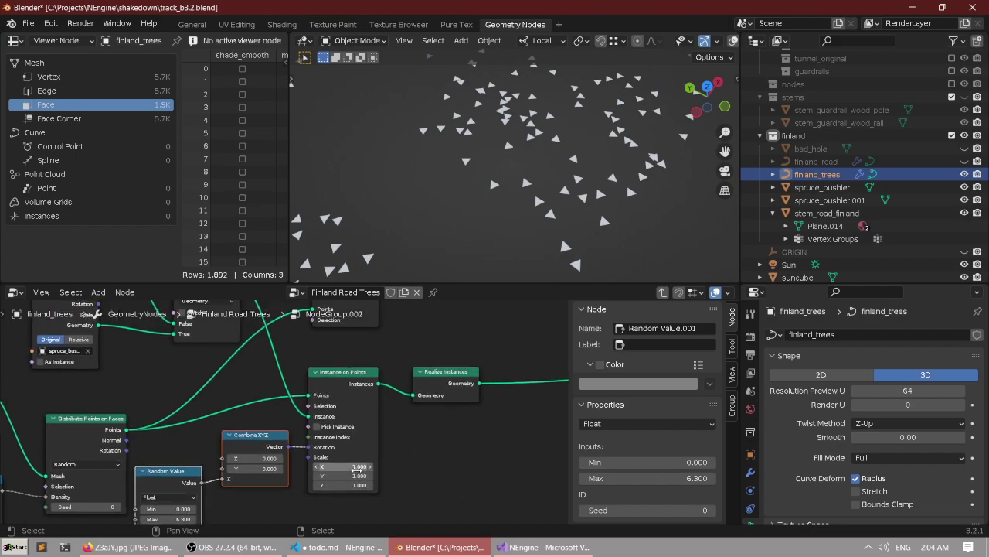
Move the Instance on Points and Realize Instances nodes farther along the graph to free space before them.
{"action": "left_click_drag", "start_coordinate": [360, 378], "coordinate": [367, 386]}
{"action": "scroll", "coordinate": [374, 377], "scroll_direction": "down", "scroll_amount": 2}
{"action": "scroll", "coordinate": [380, 377], "scroll_direction": "up", "scroll_amount": 1}
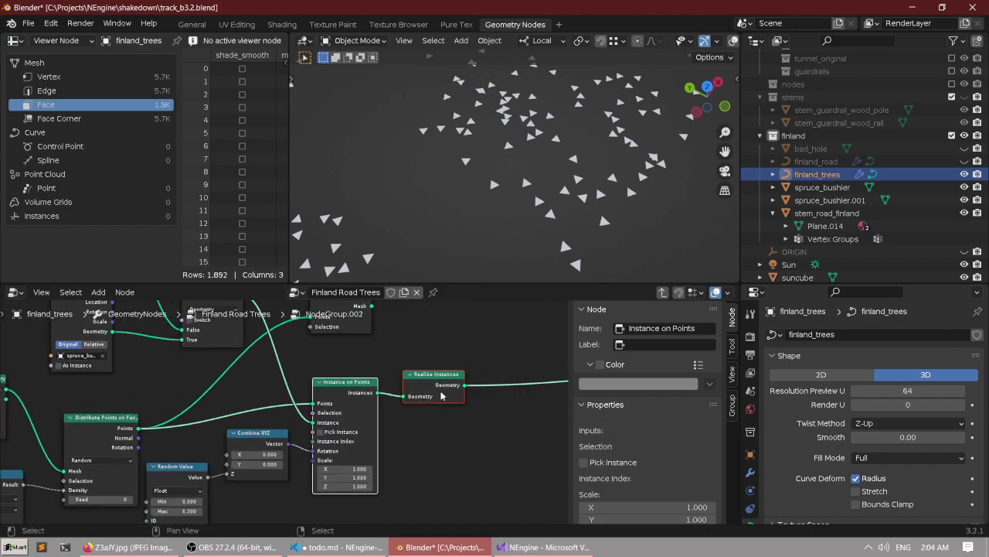
{"action": "left_click_drag", "start_coordinate": [424, 369], "coordinate": [463, 388]}
{"action": "scroll", "coordinate": [463, 388], "scroll_direction": "down", "scroll_amount": 3}
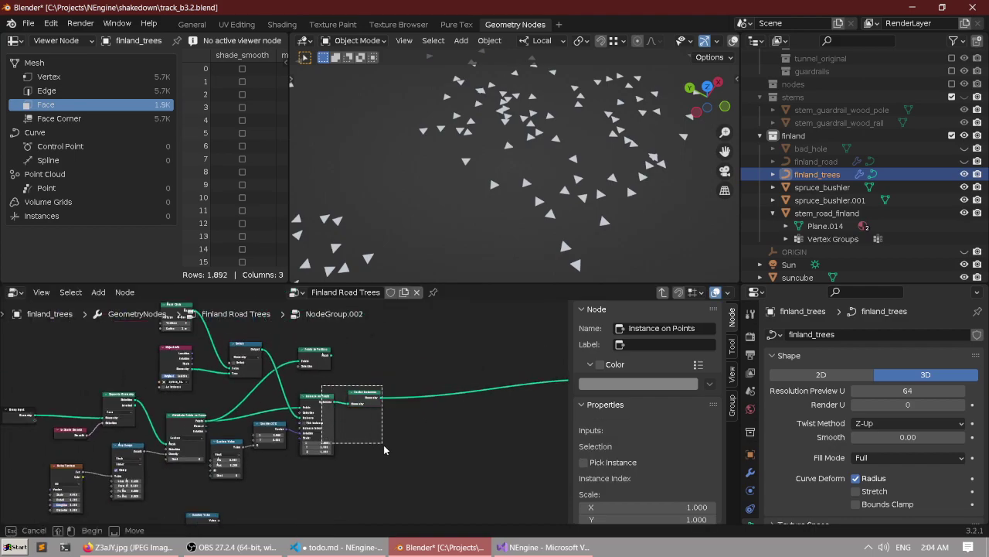
{"action": "left_click_drag", "start_coordinate": [362, 399], "coordinate": [429, 402]}
{"action": "middle_click_drag", "start_coordinate": [274, 436], "coordinate": [360, 373]}
{"action": "scroll", "coordinate": [357, 374], "scroll_direction": "up", "scroll_amount": 3}
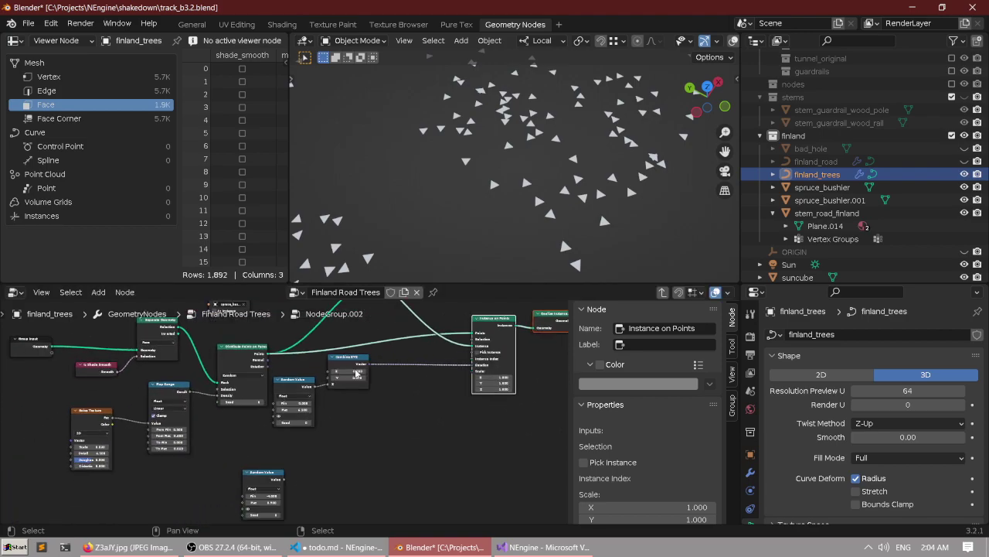
Move the rotation's Random Value and Combine XYZ nodes together closer to Instance on Points.
{"action": "left_click_drag", "start_coordinate": [288, 364], "coordinate": [374, 365]}
{"action": "middle_click_drag", "start_coordinate": [400, 368], "coordinate": [325, 376]}
{"action": "scroll", "coordinate": [349, 376], "scroll_direction": "up", "scroll_amount": 1}
{"action": "scroll", "coordinate": [325, 376], "scroll_direction": "up", "scroll_amount": 3}
{"action": "scroll", "coordinate": [324, 376], "scroll_direction": "up", "scroll_amount": 4}
{"action": "scroll", "coordinate": [305, 379], "scroll_direction": "down", "scroll_amount": 3}
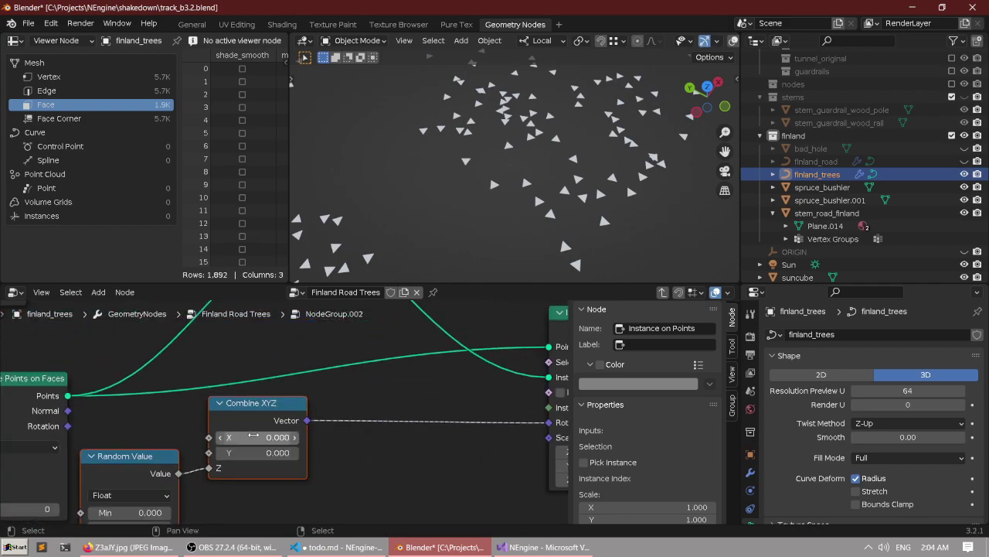
{"action": "left_click_drag", "start_coordinate": [291, 368], "coordinate": [390, 376]}
{"action": "middle_click_drag", "start_coordinate": [495, 456], "coordinate": [347, 387]}
{"action": "left_click", "coordinate": [346, 387]}
Duplicate the rotation's Random Value node below Combine XYZ and link the copy to the Scale of Instance on Points.
{"action": "middle_click_drag", "start_coordinate": [291, 404], "coordinate": [271, 443]}
{"action": "left_click", "coordinate": [178, 370]}
{"action": "key", "text": "shift+d"}
{"action": "left_click", "coordinate": [305, 449]}
{"action": "scroll", "coordinate": [306, 447], "scroll_direction": "up", "scroll_amount": 2}
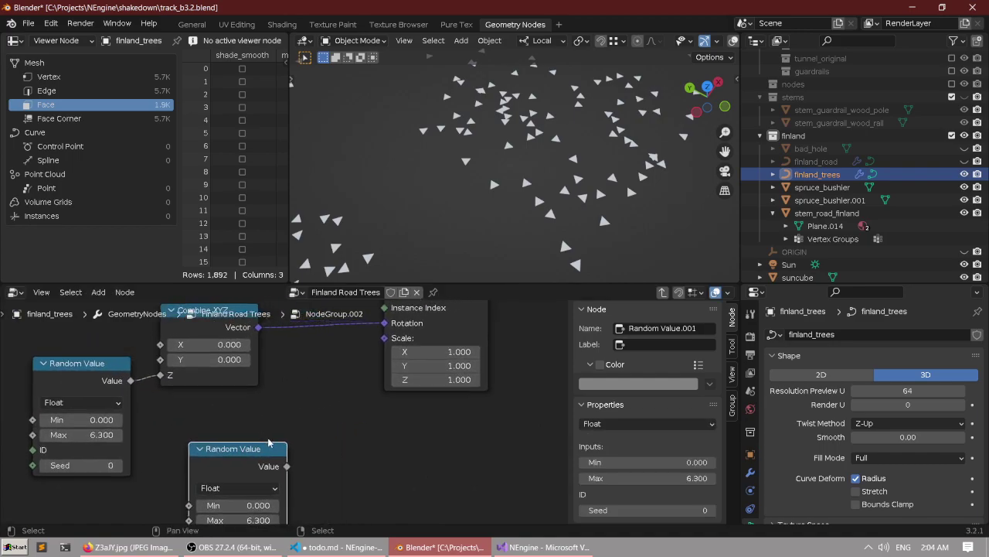
{"action": "scroll", "coordinate": [273, 452], "scroll_direction": "up", "scroll_amount": 1}
{"action": "left_click_drag", "start_coordinate": [286, 471], "coordinate": [394, 332]}
{"action": "scroll", "coordinate": [378, 400], "scroll_direction": "down", "scroll_amount": 2}
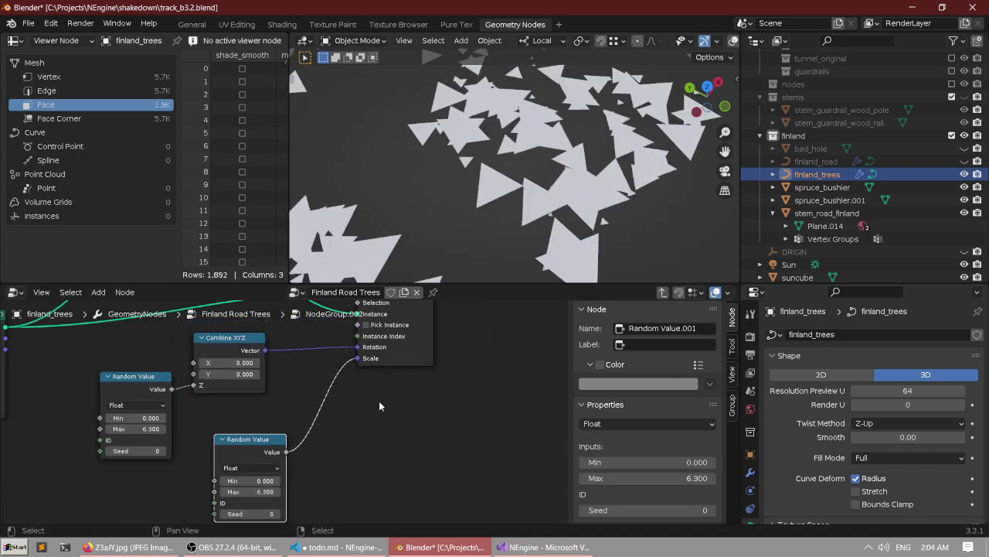
Unlink the duplicated Random Value from Scale, set its Max to 1, and link it to Scale again.
{"action": "scroll", "coordinate": [253, 370], "scroll_direction": "up", "scroll_amount": 2}
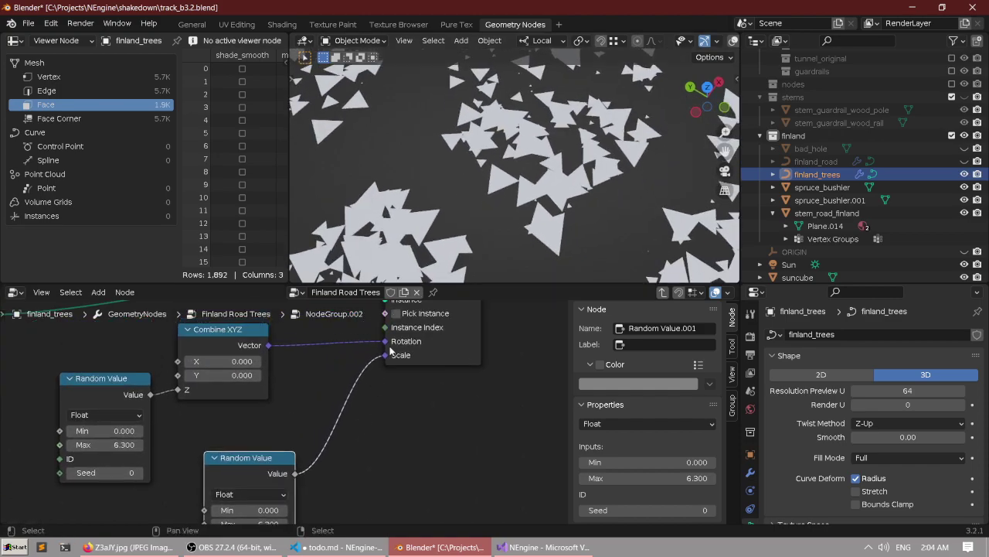
{"action": "left_click", "coordinate": [386, 360]}
{"action": "left_click_drag", "start_coordinate": [385, 357], "coordinate": [337, 394]}
{"action": "scroll", "coordinate": [351, 360], "scroll_direction": "up", "scroll_amount": 1}
{"action": "middle_click_drag", "start_coordinate": [317, 433], "coordinate": [309, 466]}
{"action": "left_click", "coordinate": [298, 458]}
{"action": "type", "text": "1"}
{"action": "key", "text": "Return"}
{"action": "scroll", "coordinate": [310, 466], "scroll_direction": "up", "scroll_amount": 1}
{"action": "left_click_drag", "start_coordinate": [283, 497], "coordinate": [398, 346]}
{"action": "scroll", "coordinate": [297, 390], "scroll_direction": "down", "scroll_amount": 2}
{"action": "middle_click_drag", "start_coordinate": [297, 390], "coordinate": [291, 393]}
Try a Min of 0.3 on the Random Value node driving the instance scale.
{"action": "scroll", "coordinate": [291, 393], "scroll_direction": "up", "scroll_amount": 3}
{"action": "left_click", "coordinate": [293, 438]}
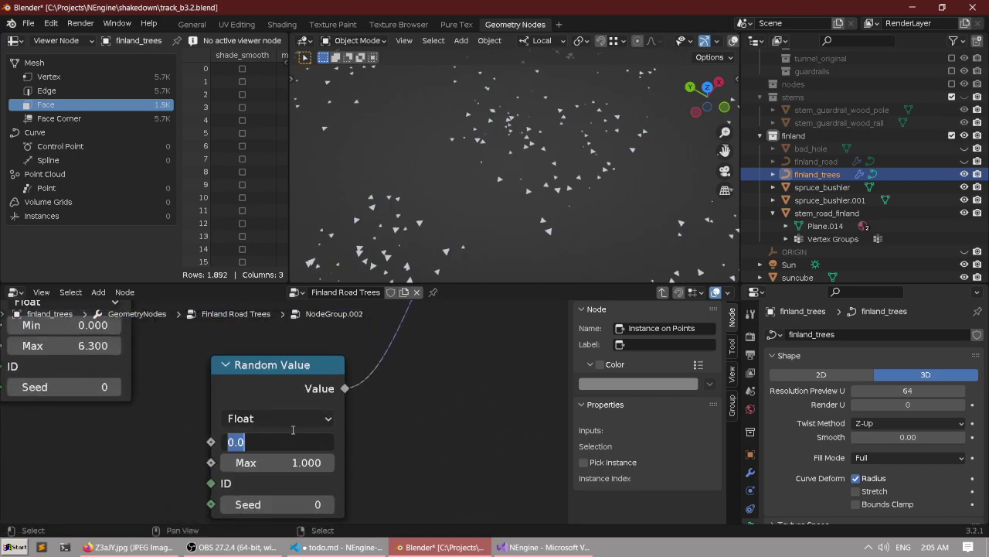
{"action": "type", "text": "0.3"}
{"action": "key", "text": "Return"}
{"action": "scroll", "coordinate": [293, 436], "scroll_direction": "down", "scroll_amount": 1}
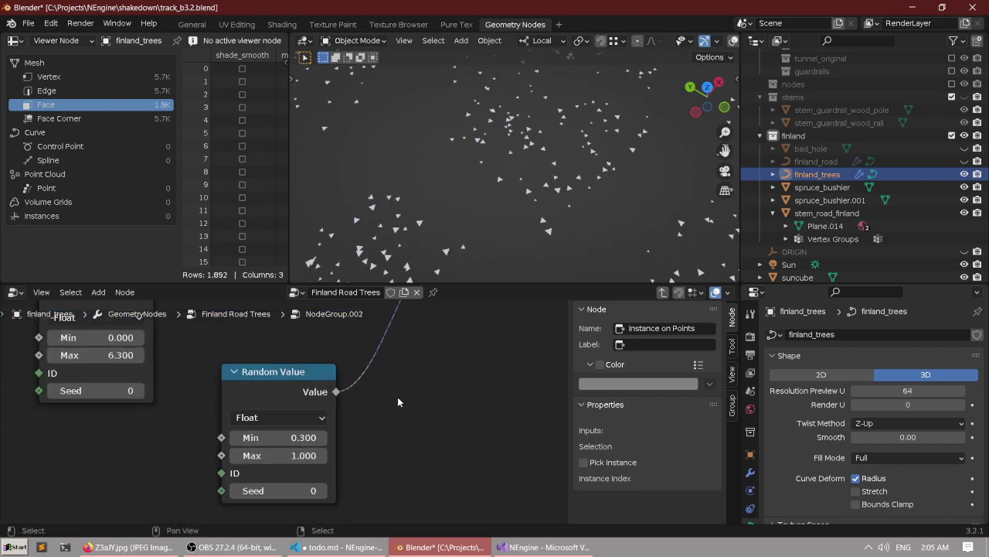
Set the scale Random Value node's Min to 0.5 and check the tree sizes in the viewport.
{"action": "scroll", "coordinate": [284, 412], "scroll_direction": "up", "scroll_amount": 1}
{"action": "left_click", "coordinate": [289, 431]}
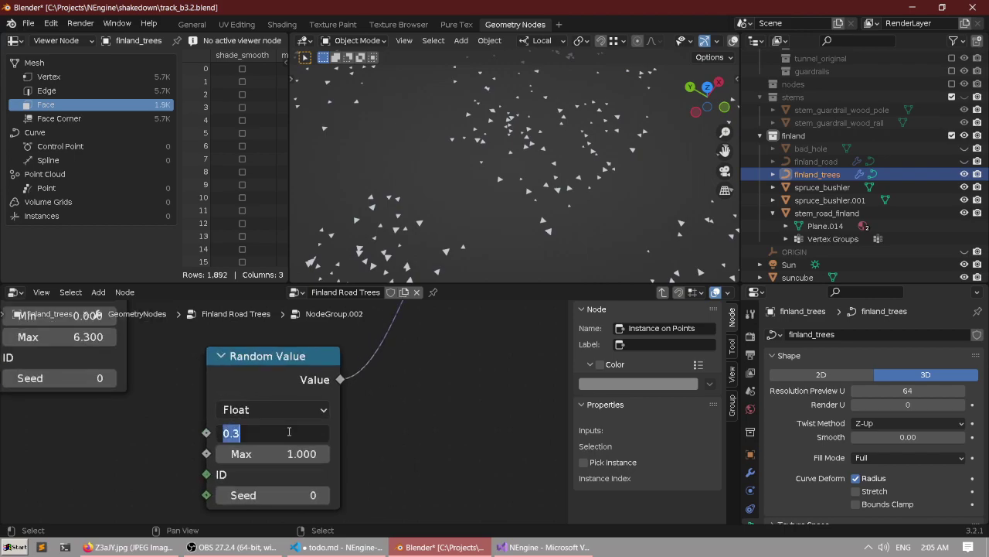
{"action": "type", "text": "0.5"}
{"action": "key", "text": "Return"}
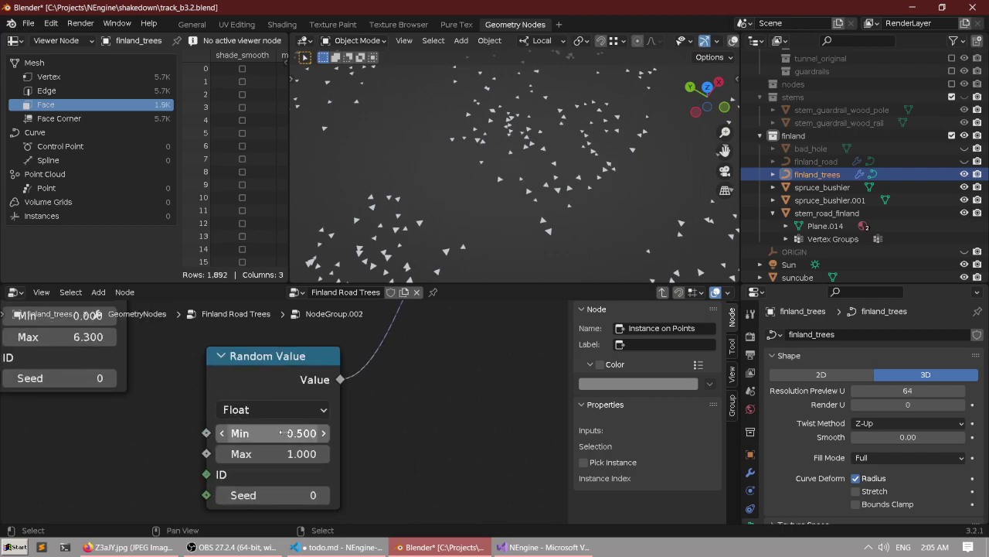
{"action": "scroll", "coordinate": [284, 433], "scroll_direction": "down", "scroll_amount": 1}
{"action": "scroll", "coordinate": [596, 139], "scroll_direction": "down", "scroll_amount": 3}
{"action": "middle_click_drag", "start_coordinate": [605, 137], "coordinate": [485, 152]}
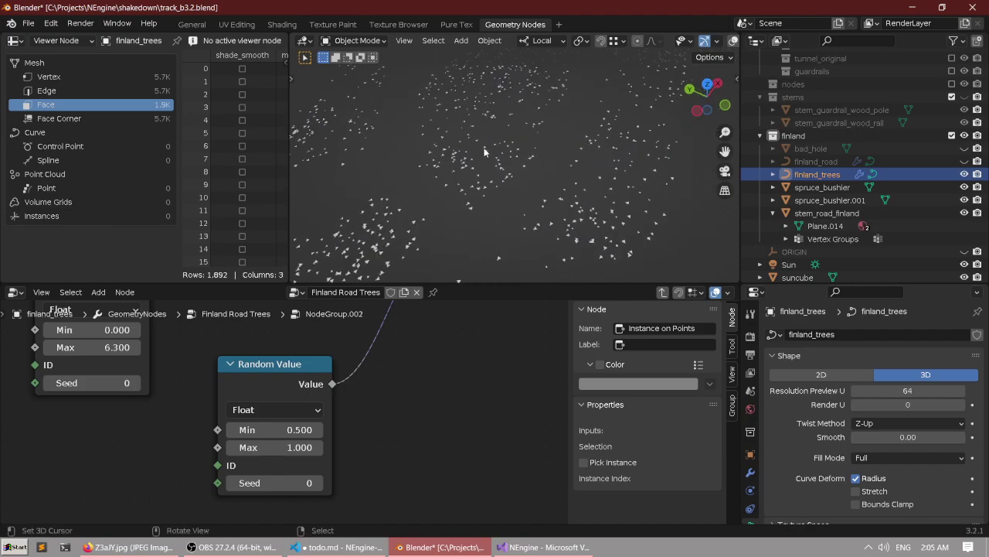
{"action": "scroll", "coordinate": [485, 152], "scroll_direction": "up", "scroll_amount": 5}
Save track_b3.2.blend and switch to the NEngine project in Visual Studio.
{"action": "key", "text": "ctrl+s"}
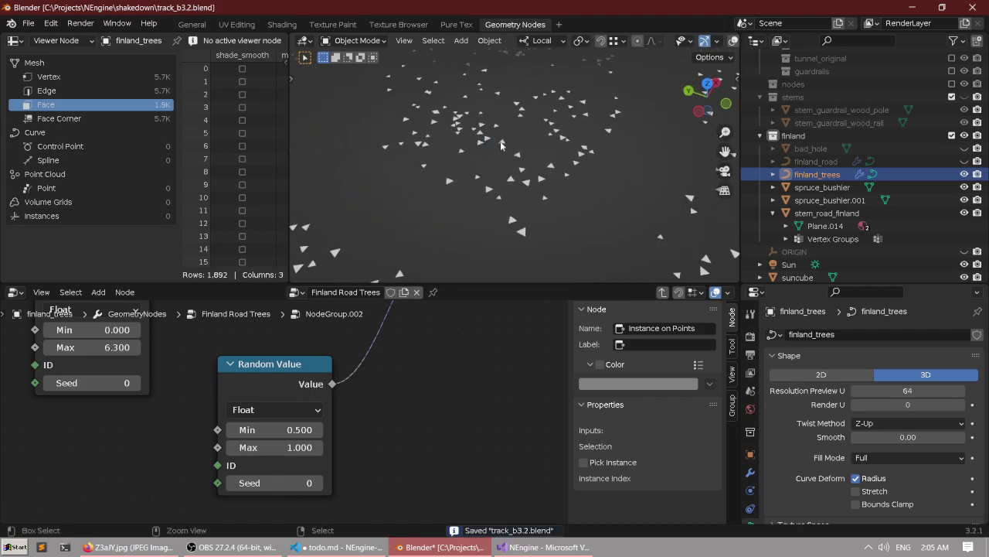
{"action": "scroll", "coordinate": [501, 146], "scroll_direction": "down", "scroll_amount": 3}
{"action": "left_click", "coordinate": [544, 546]}
{"action": "scroll", "coordinate": [470, 296], "scroll_direction": "down", "scroll_amount": 6}
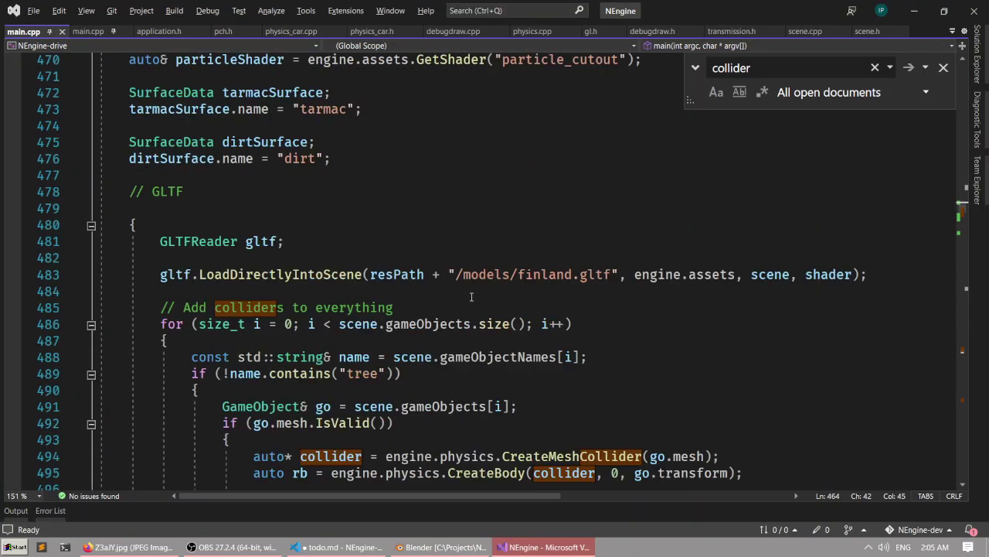
Switch to Blender and examine the finland_trees triangle instances up close in the 3D viewport.
{"action": "key", "text": "alt+Tab"}
{"action": "scroll", "coordinate": [471, 170], "scroll_direction": "up", "scroll_amount": 5}
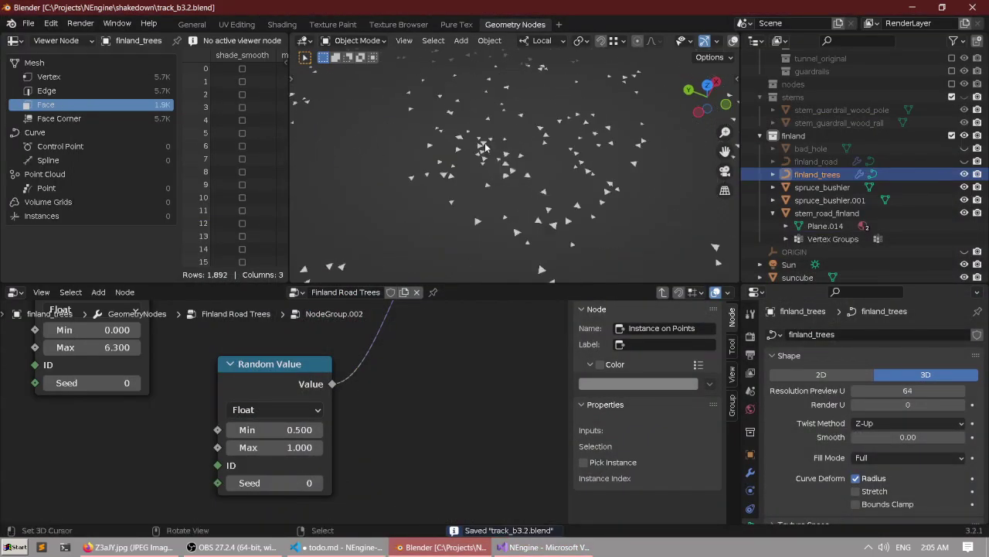
{"action": "scroll", "coordinate": [504, 177], "scroll_direction": "up", "scroll_amount": 2}
{"action": "scroll", "coordinate": [510, 170], "scroll_direction": "down", "scroll_amount": 5}
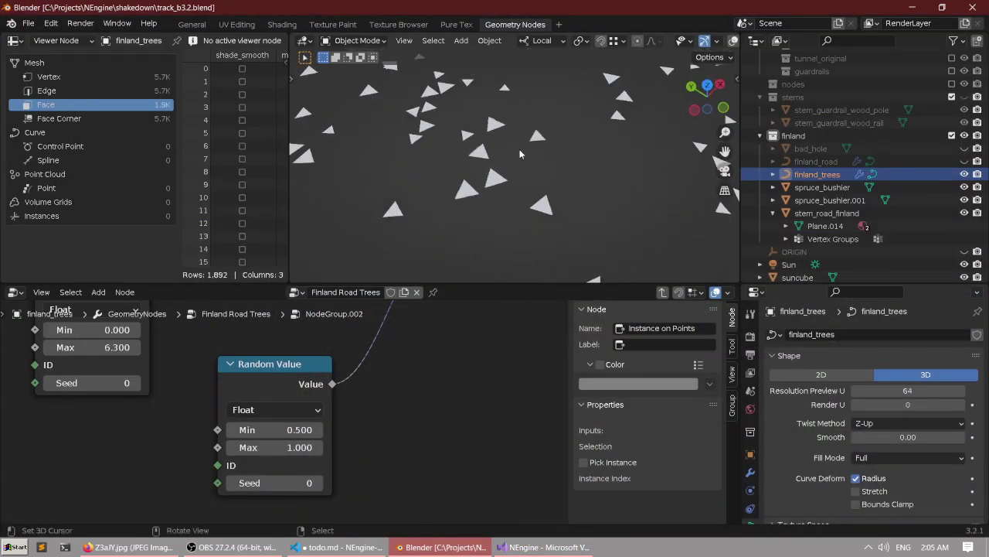
{"action": "scroll", "coordinate": [521, 164], "scroll_direction": "up", "scroll_amount": 5}
{"action": "scroll", "coordinate": [522, 164], "scroll_direction": "up", "scroll_amount": 1}
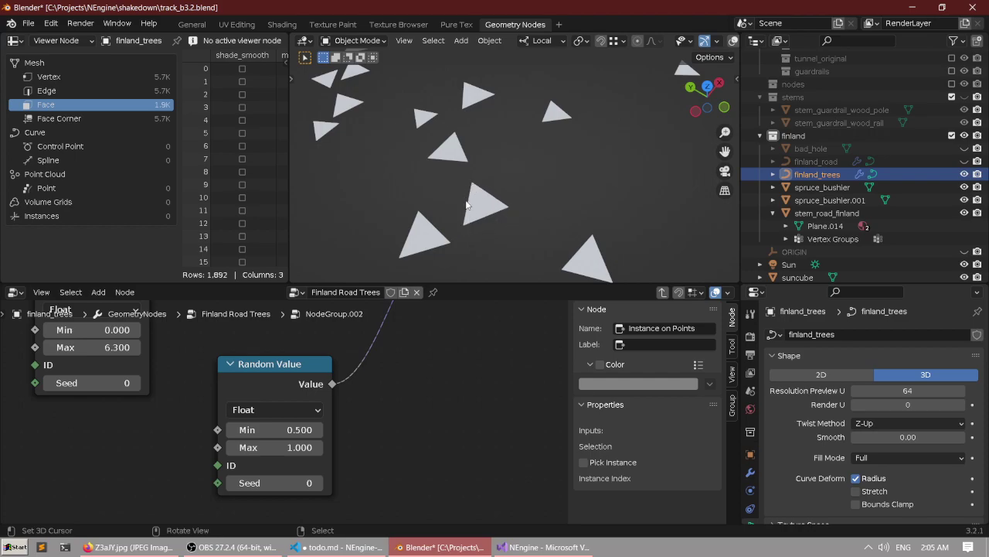
{"action": "scroll", "coordinate": [453, 176], "scroll_direction": "down", "scroll_amount": 1}
{"action": "middle_click_drag", "start_coordinate": [454, 176], "coordinate": [454, 180]}
{"action": "scroll", "coordinate": [458, 184], "scroll_direction": "up", "scroll_amount": 1}
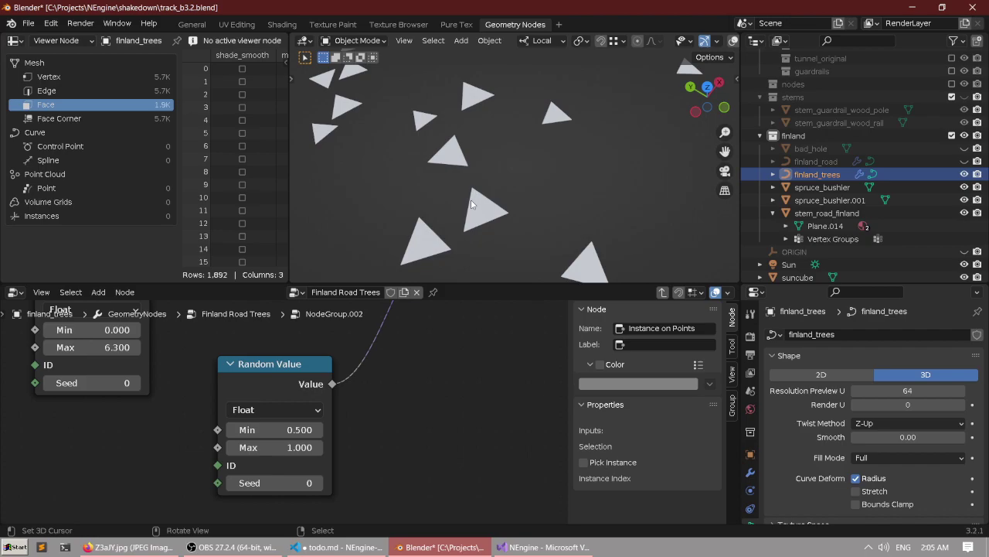
Switch to Visual Studio and add blank lines at the start of the treeVerts loop body in main.cpp.
{"action": "left_click", "coordinate": [543, 547]}
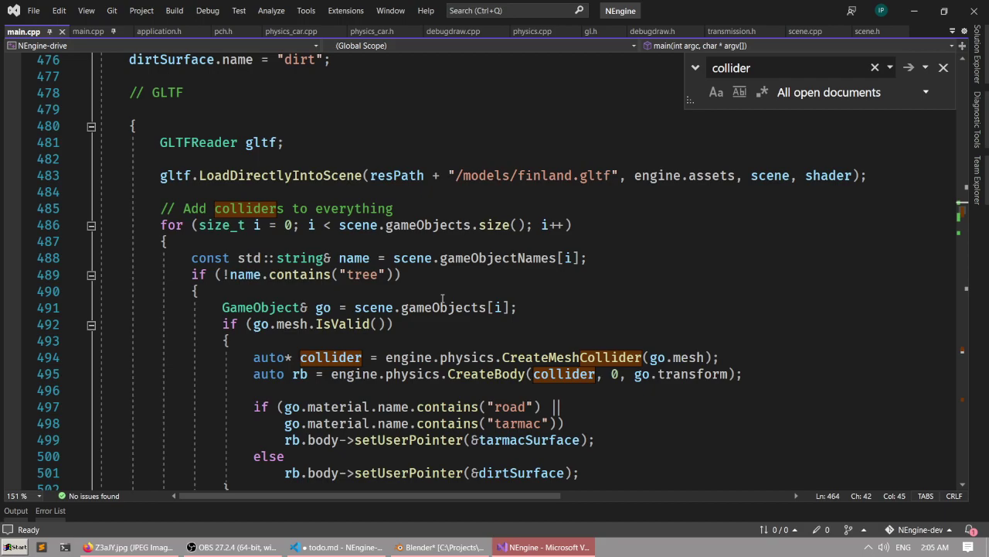
{"action": "scroll", "coordinate": [442, 299], "scroll_direction": "down", "scroll_amount": 10}
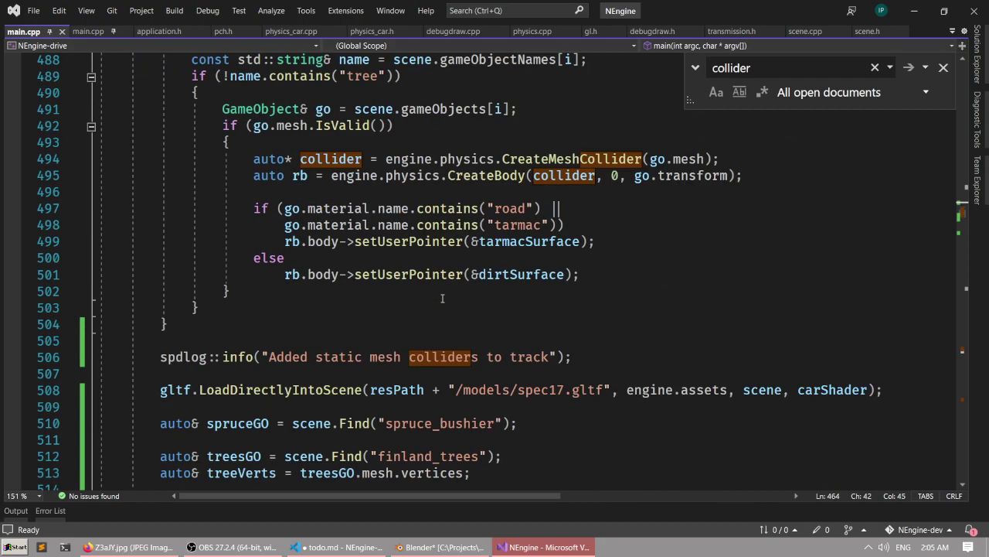
{"action": "scroll", "coordinate": [442, 299], "scroll_direction": "up", "scroll_amount": 1}
{"action": "scroll", "coordinate": [442, 298], "scroll_direction": "down", "scroll_amount": 1}
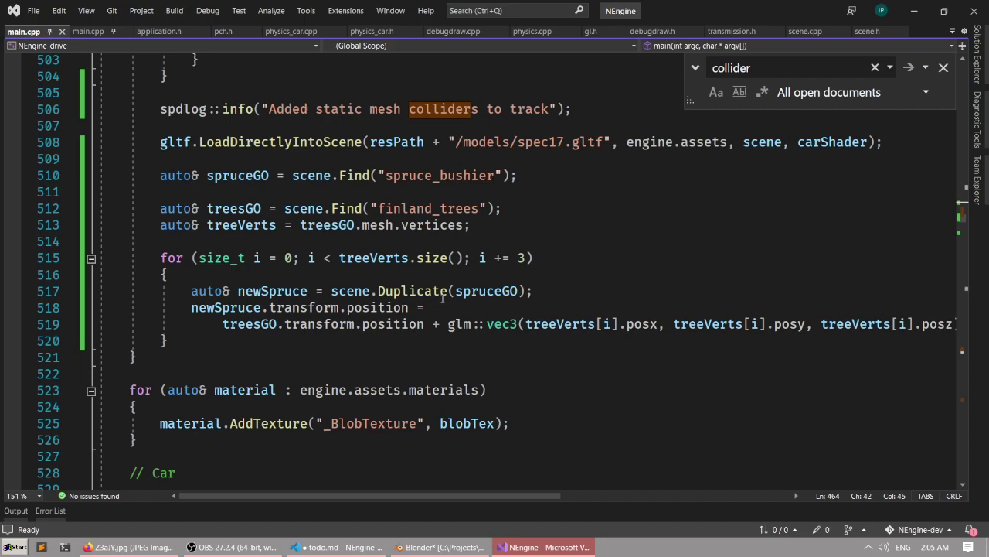
{"action": "left_click", "coordinate": [606, 281]}
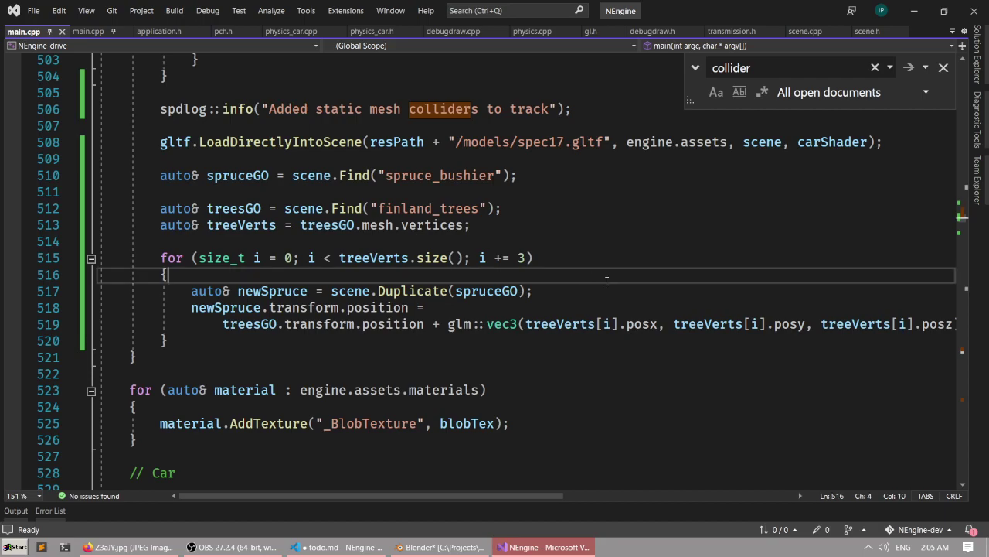
{"action": "key", "text": "Return"}
{"action": "key", "text": "Return"}
{"action": "key", "text": "Up"}
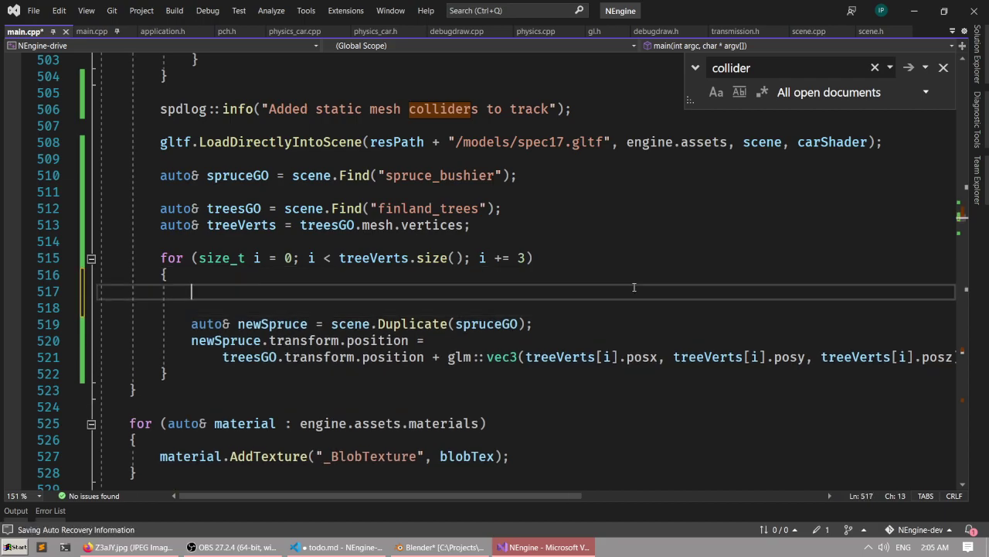
Begin a p0 variable declaration in the loop, written as "auto p0 = treevertes[i].pos".
{"action": "type", "text": "tree"}
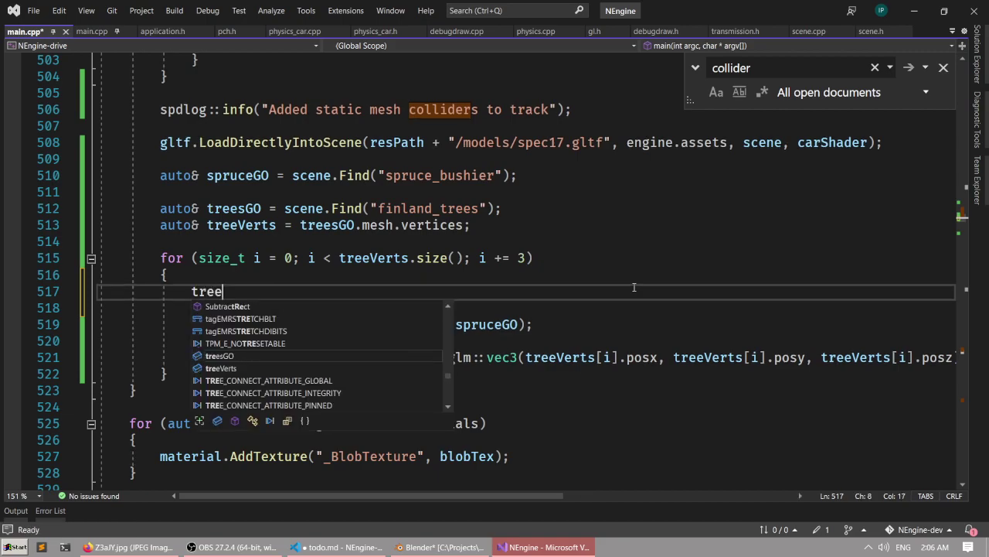
{"action": "type", "text": "vertes[i]"}
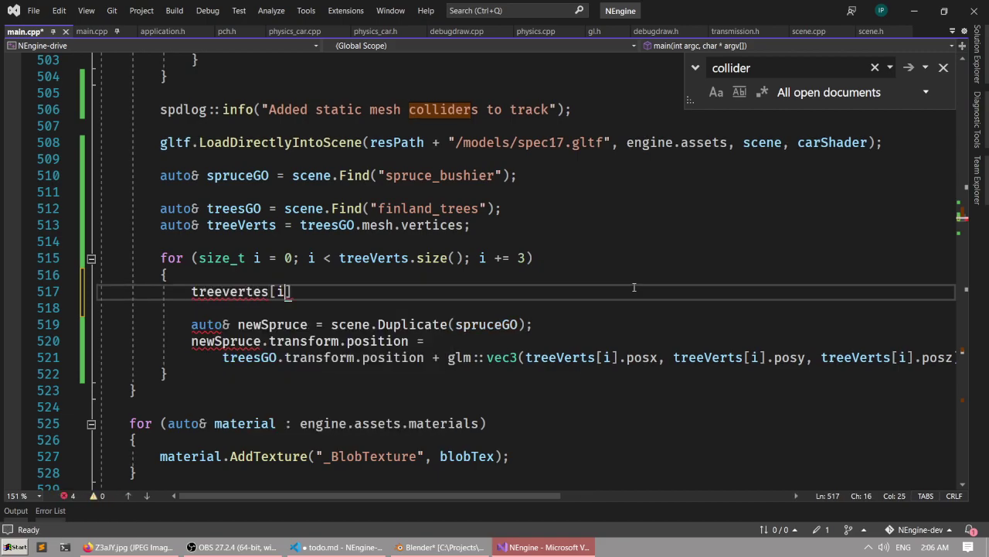
{"action": "type", "text": ".pos"}
{"action": "key", "text": "Home"}
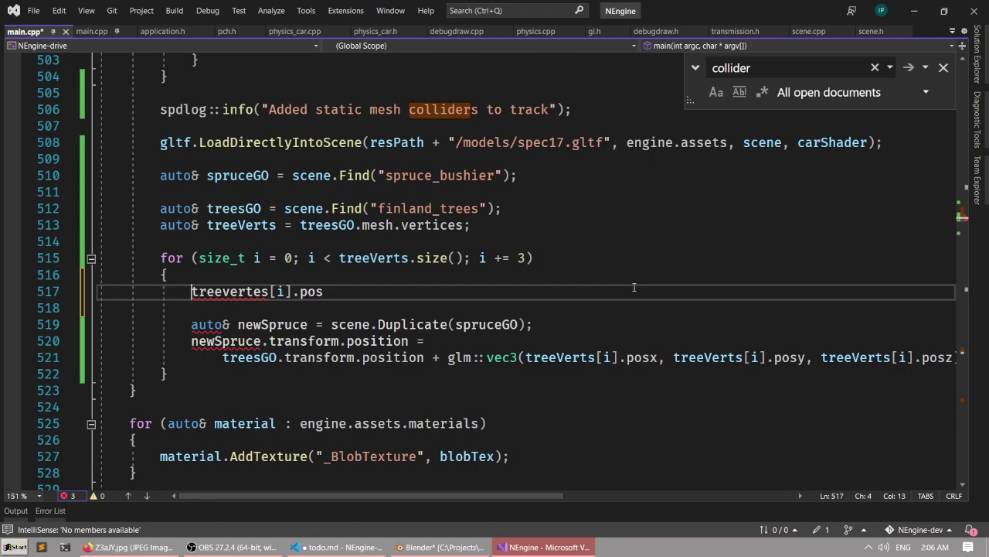
{"action": "type", "text": "auto  "}
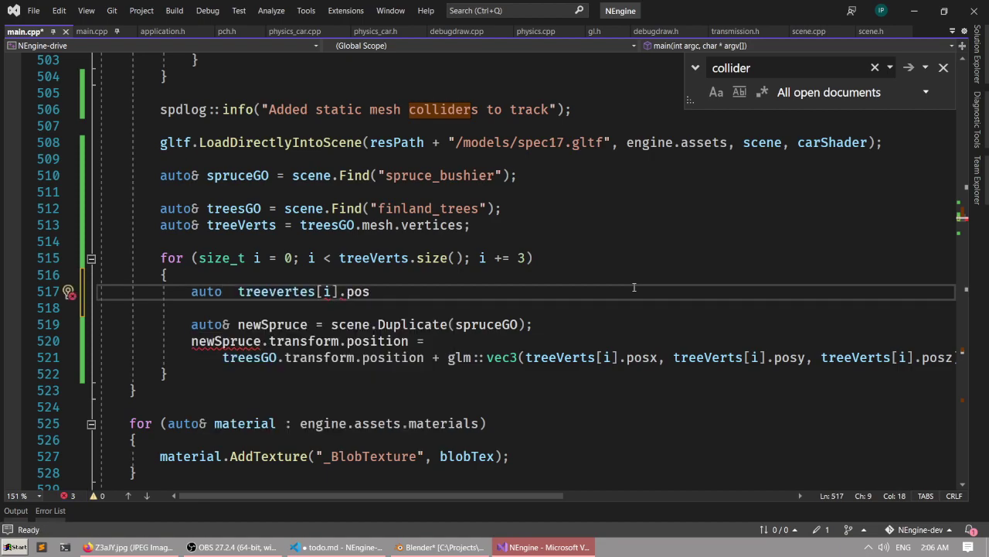
{"action": "type", "text": "p0 ="}
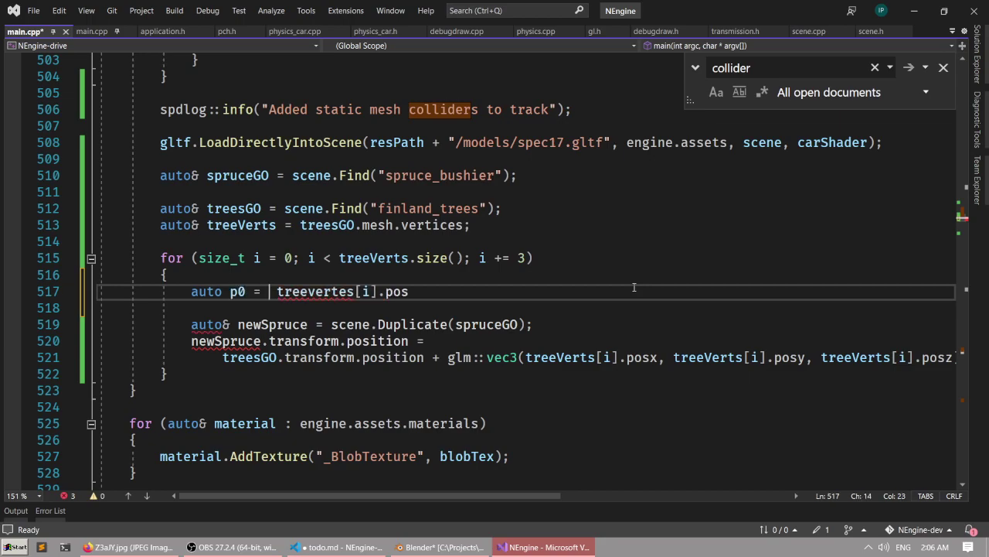
{"action": "key", "text": "End"}
{"action": "key", "text": "Left"}
{"action": "key", "text": "Left"}
{"action": "key", "text": "Left"}
{"action": "key", "text": "Left"}
{"action": "key", "text": "Left"}
{"action": "key", "text": "Left"}
{"action": "key", "text": "Left"}
{"action": "key", "text": "Left"}
{"action": "key", "text": "Left"}
{"action": "key", "text": "Left"}
{"action": "key", "text": "Left"}
{"action": "key", "text": "Left"}
{"action": "key", "text": "Left"}
{"action": "key", "text": "Left"}
{"action": "key", "text": "Left"}
{"action": "key", "text": "Left"}
{"action": "key", "text": "Left"}
{"action": "key", "text": "Left"}
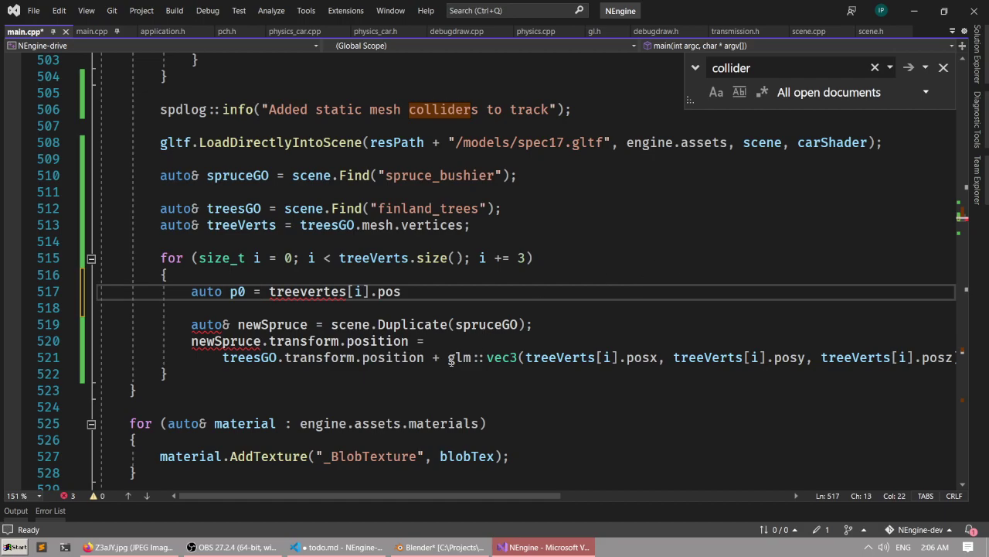
Replace p0's value with a copy of the glm::vec3(treeVerts[i].posx, treeVerts[i].posy, treeVerts[i].posz) expression from the newSpruce position assignment.
{"action": "left_click_drag", "start_coordinate": [451, 359], "coordinate": [954, 357]}
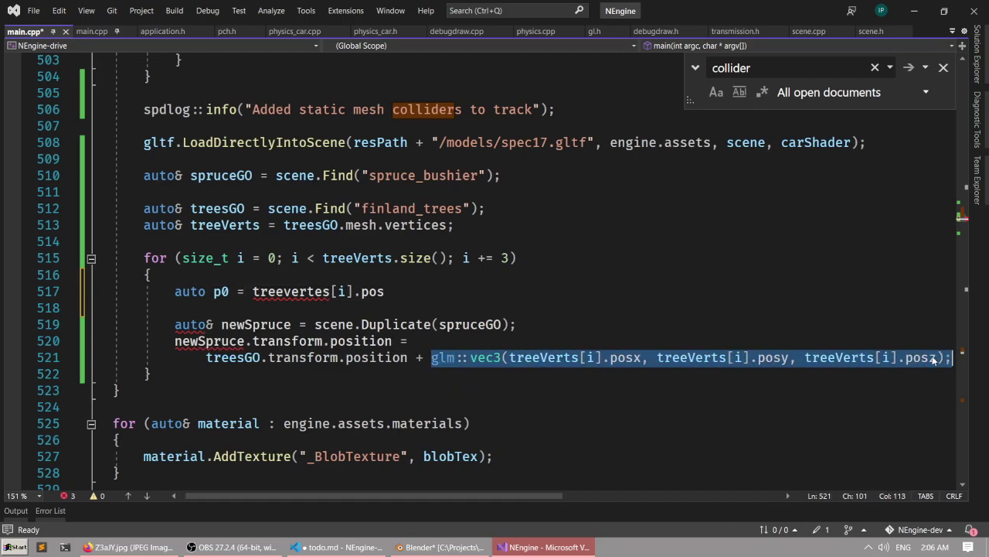
{"action": "key", "text": "ctrl+c"}
{"action": "left_click_drag", "start_coordinate": [254, 292], "coordinate": [384, 292]}
{"action": "key", "text": "ctrl+v"}
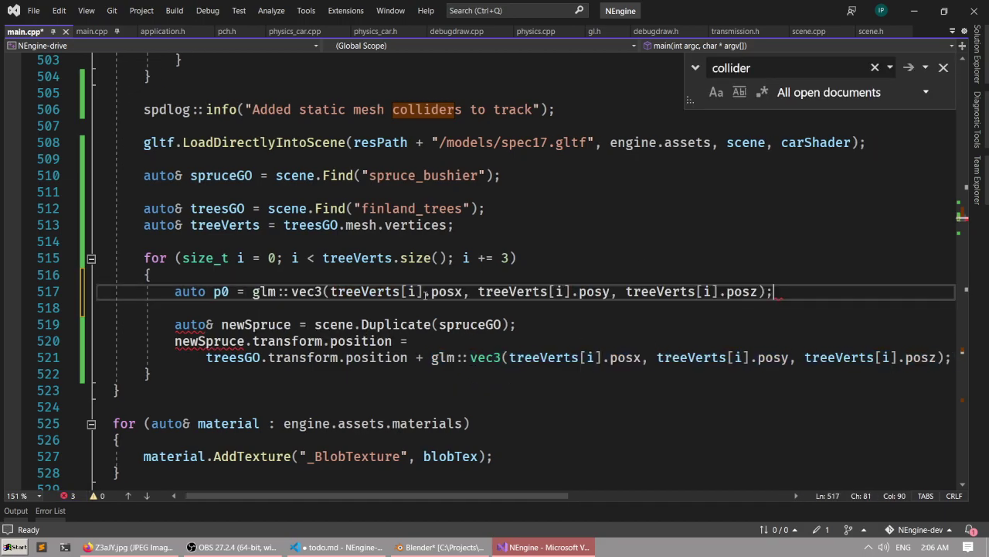
Duplicate the p0 declaration line and rename the copied variable to p1.
{"action": "key", "text": "Home"}
{"action": "key", "text": "ctrl+c"}
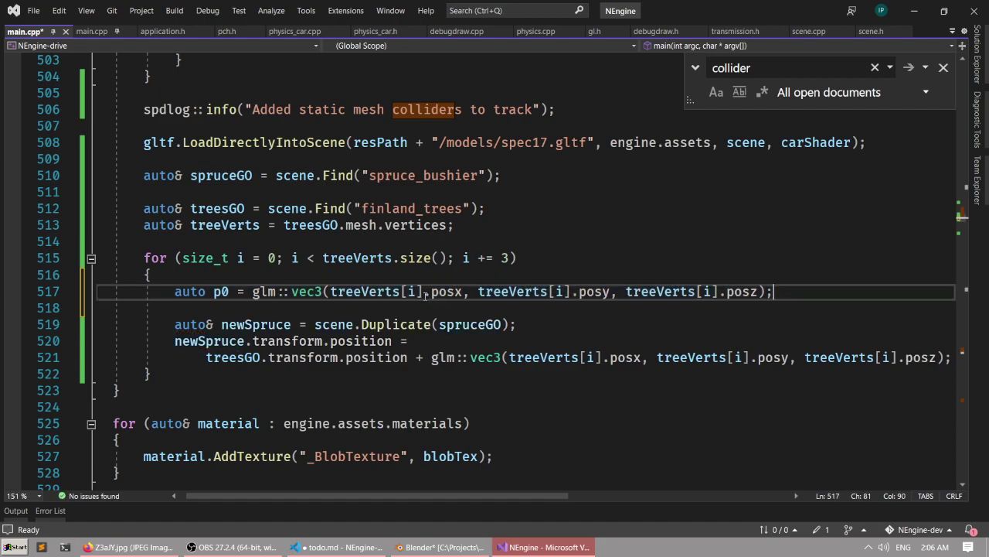
{"action": "key", "text": "ctrl+v"}
{"action": "key", "text": "ctrl+Right"}
{"action": "key", "text": "Right"}
{"action": "key", "text": "BackSpace"}
{"action": "type", "text": "1"}
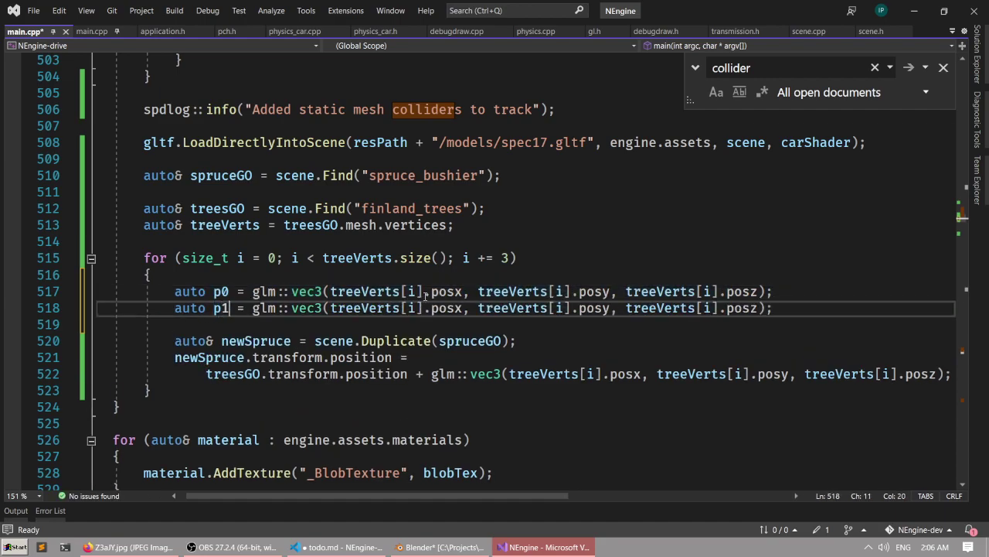
Set the treeVerts index to i + 1 in all three components of p1 and save main.cpp.
{"action": "key", "text": "Left"}
{"action": "key", "text": "Left"}
{"action": "key", "text": "Left"}
{"action": "key", "text": "Left"}
{"action": "key", "text": "Left"}
{"action": "key", "text": "Left"}
{"action": "key", "text": "Left"}
{"action": "key", "text": "Left"}
{"action": "key", "text": "Left"}
{"action": "key", "text": "Left"}
{"action": "key", "text": "Left"}
{"action": "key", "text": "Left"}
{"action": "key", "text": "Left"}
{"action": "key", "text": "Left"}
{"action": "key", "text": "Left"}
{"action": "key", "text": "Left"}
{"action": "key", "text": "Left"}
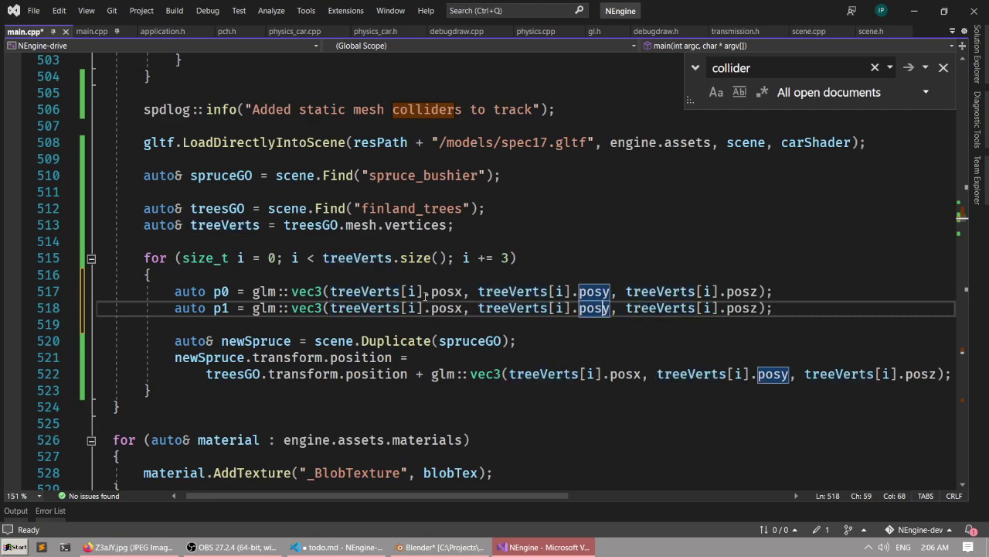
{"action": "left_click", "coordinate": [417, 308]}
{"action": "type", "text": "+1"}
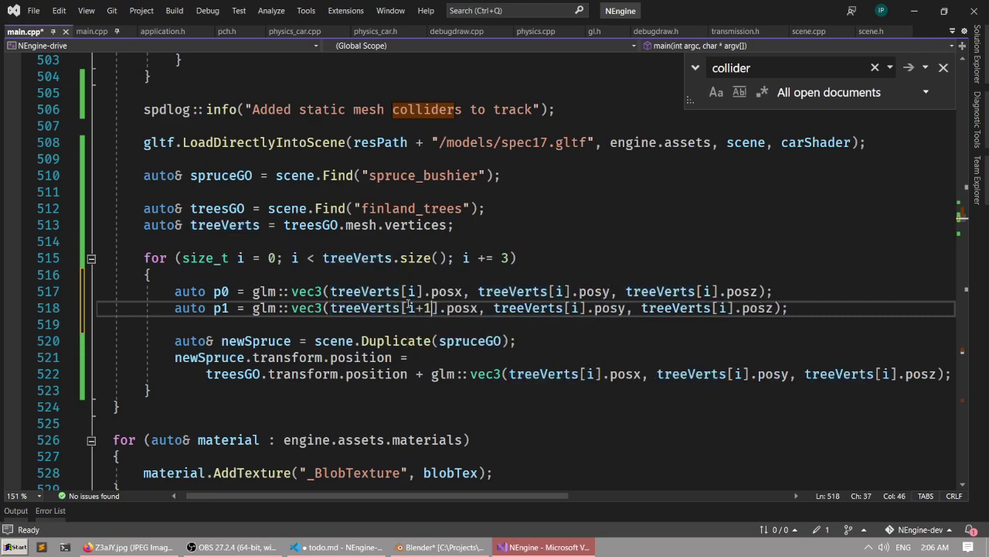
{"action": "left_click_drag", "start_coordinate": [408, 309], "coordinate": [425, 308]}
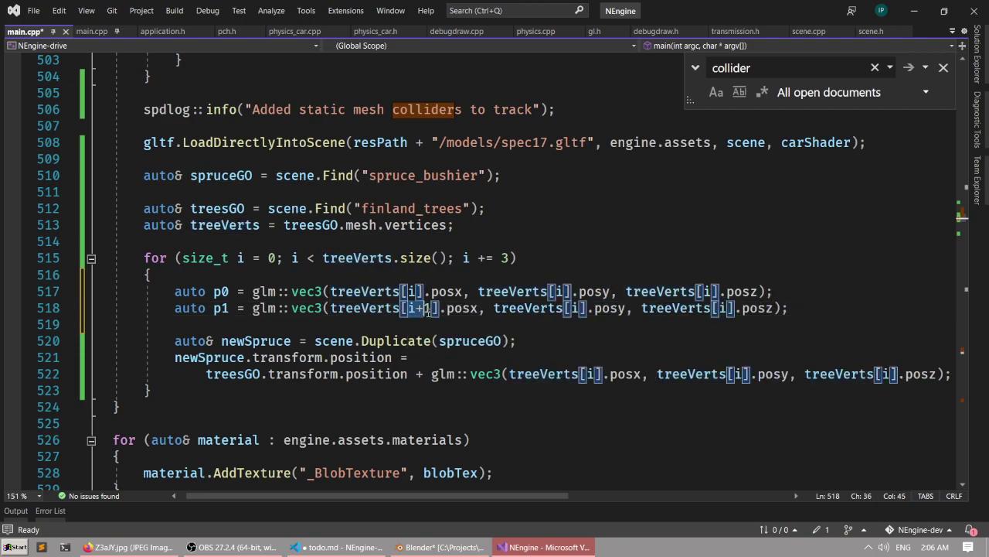
{"action": "left_click", "coordinate": [580, 308]}
{"action": "type", "text": "+"}
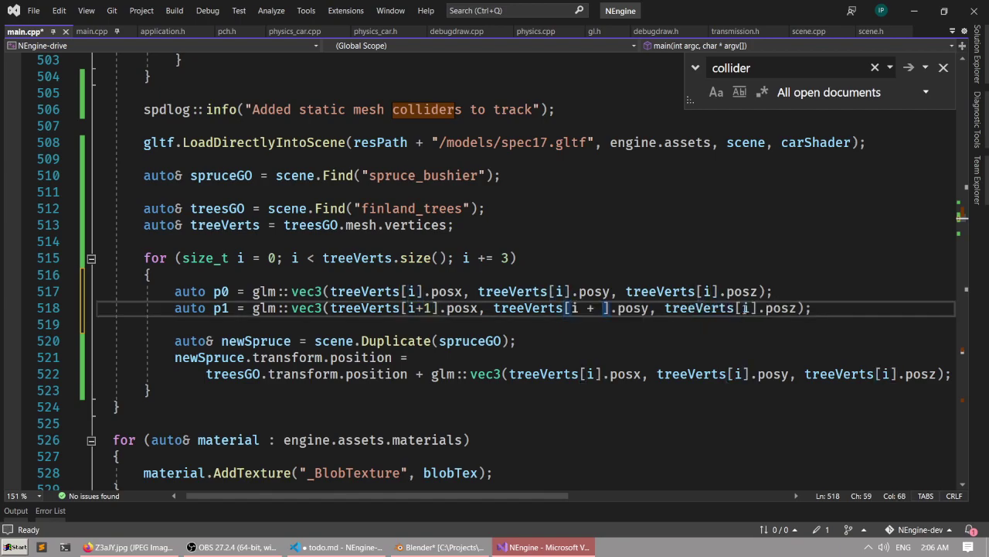
{"action": "left_click", "coordinate": [744, 307]}
{"action": "type", "text": "+"}
{"action": "left_click", "coordinate": [846, 308]}
{"action": "left_click", "coordinate": [601, 308]}
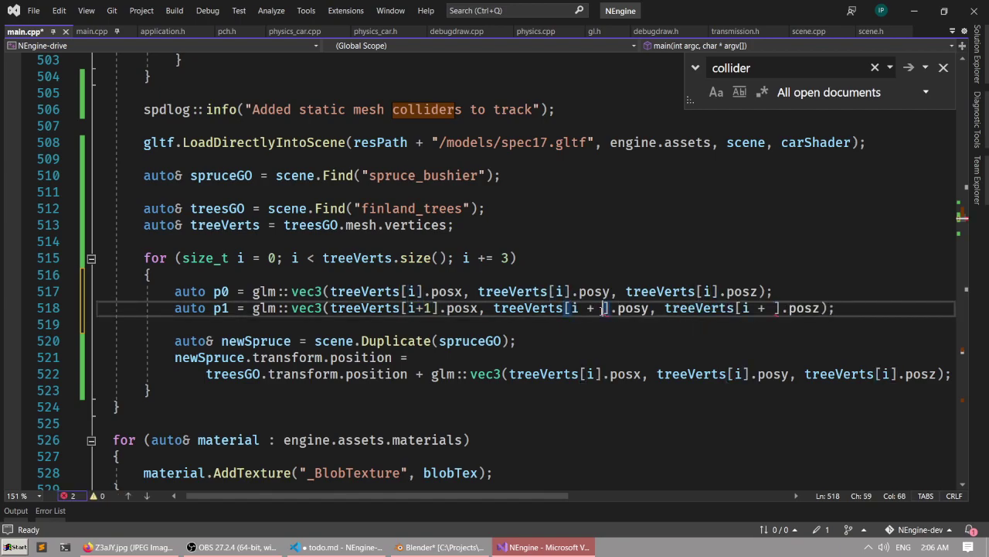
{"action": "type", "text": "1"}
{"action": "left_click", "coordinate": [784, 307]}
{"action": "type", "text": "1"}
{"action": "left_click", "coordinate": [854, 308]}
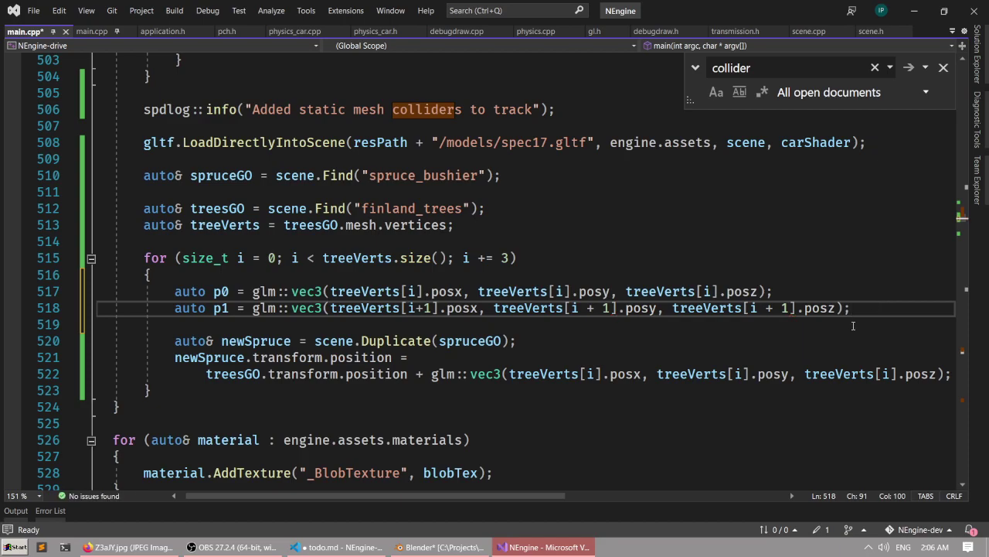
{"action": "key", "text": "ctrl+s"}
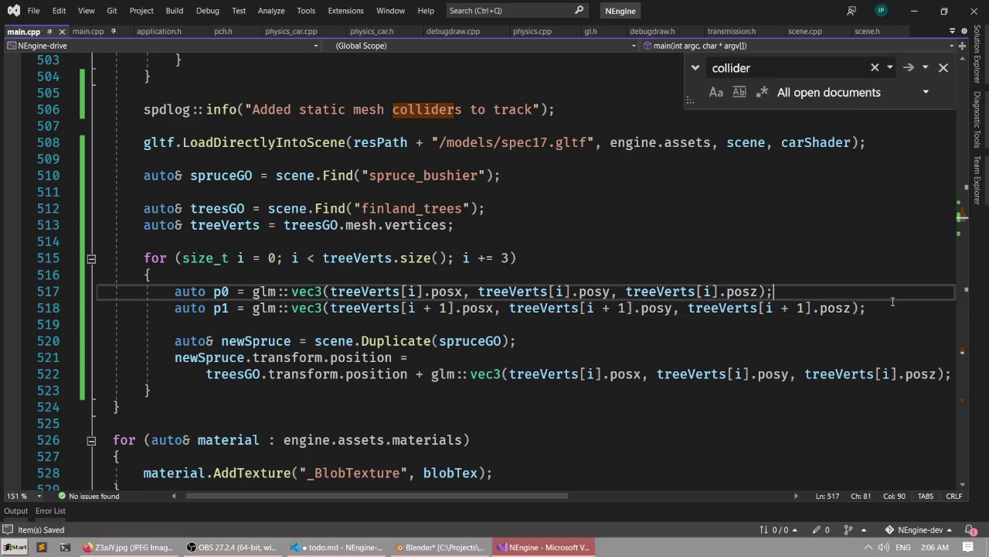
Declare the direction vector "auto dir = p1 - p0;" below p1 and save the file.
{"action": "key", "text": "Return"}
{"action": "key", "text": "Return"}
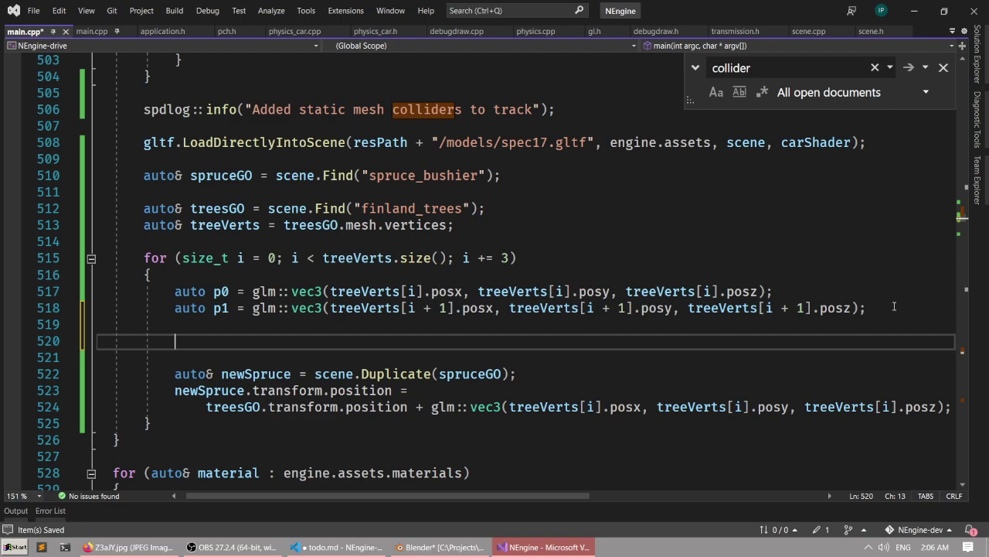
{"action": "type", "text": "auto dir "}
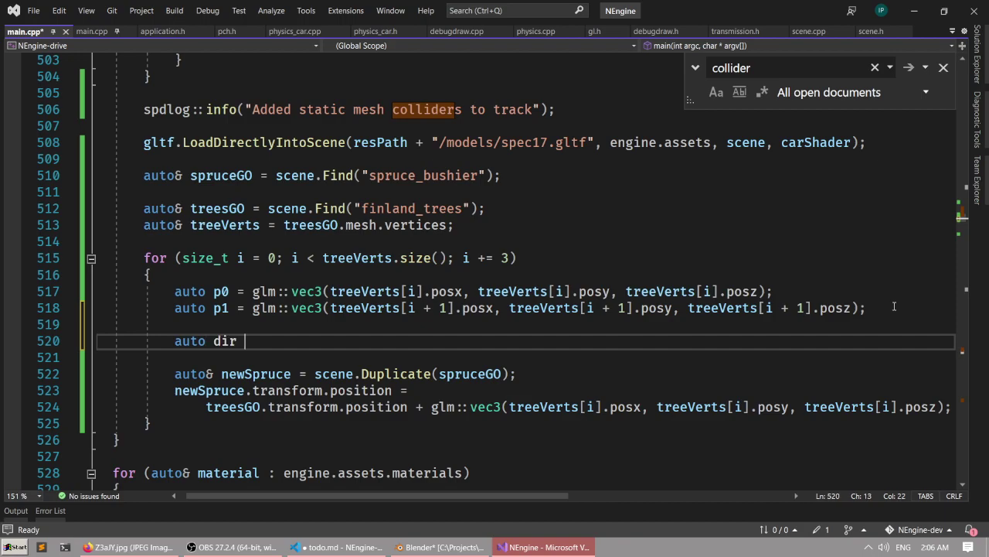
{"action": "type", "text": "= p1 "}
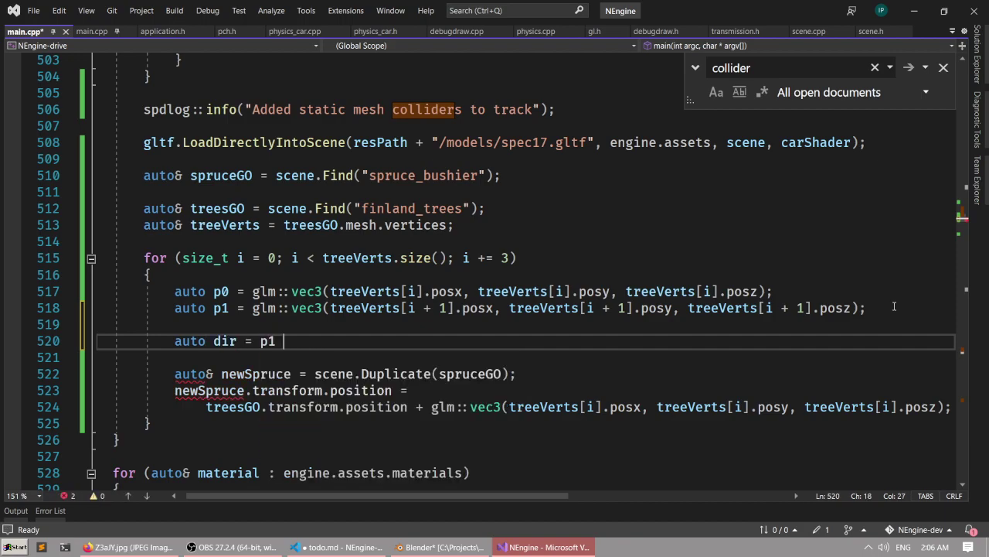
{"action": "type", "text": "- p0;"}
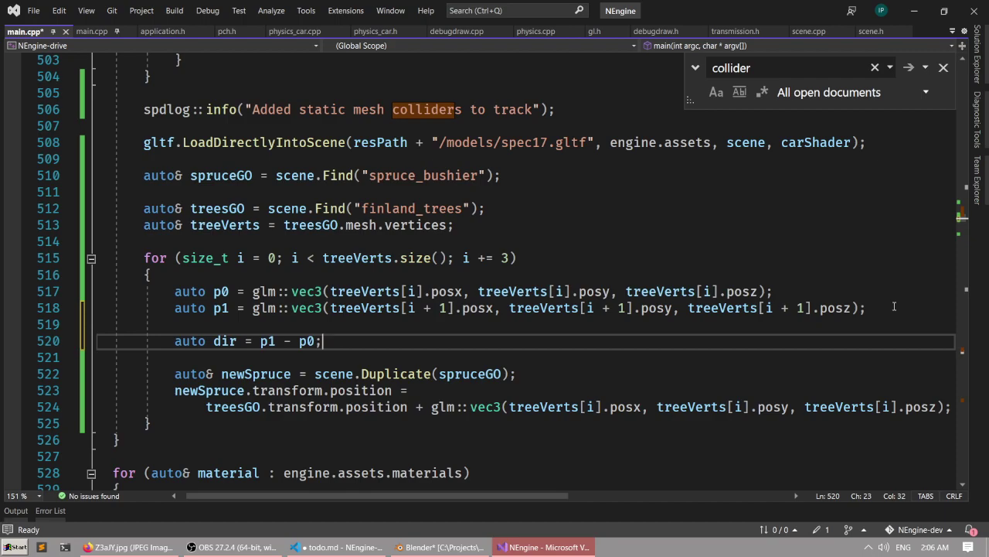
{"action": "key", "text": "ctrl+s"}
{"action": "key", "text": "Return"}
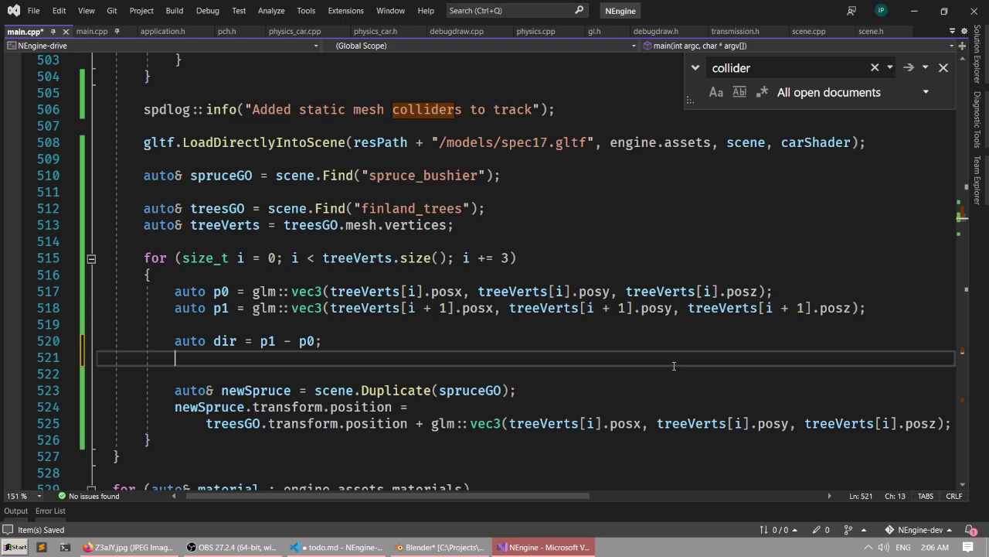
Below the newSpruce position assignment, begin a new statement "newSpruce.transform.rotation =".
{"action": "left_click", "coordinate": [248, 473]}
{"action": "left_click", "coordinate": [248, 447]}
{"action": "key", "text": "Return"}
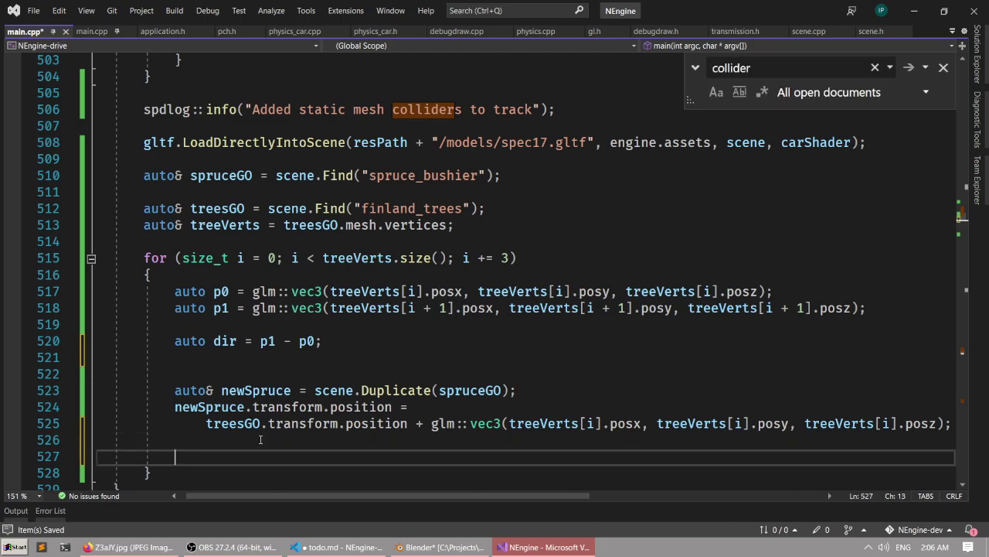
{"action": "type", "text": "newspruce.rotatio"}
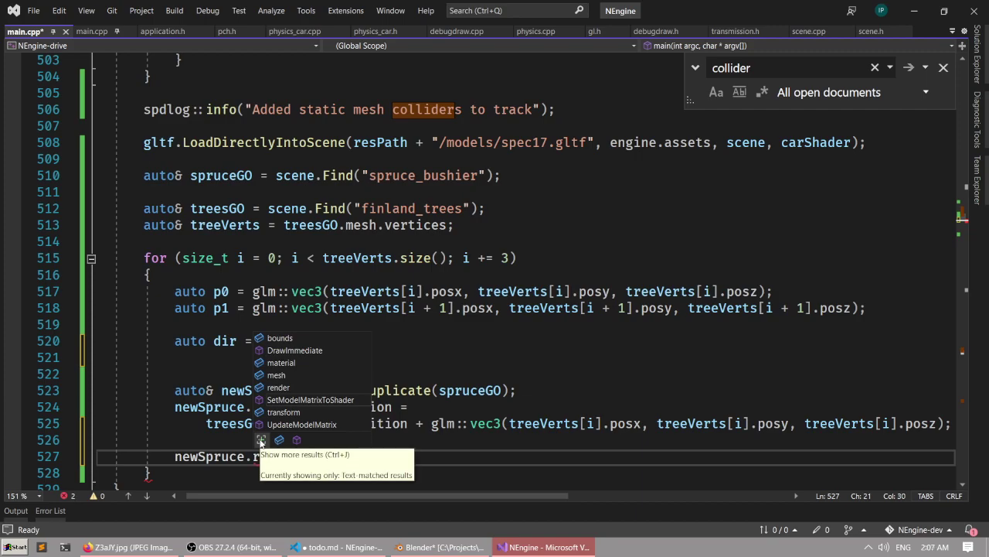
{"action": "key", "text": "BackSpace"}
{"action": "key", "text": "BackSpace"}
{"action": "key", "text": "BackSpace"}
{"action": "key", "text": "BackSpace"}
{"action": "key", "text": "BackSpace"}
{"action": "key", "text": "BackSpace"}
{"action": "key", "text": "BackSpace"}
{"action": "type", "text": "transform."}
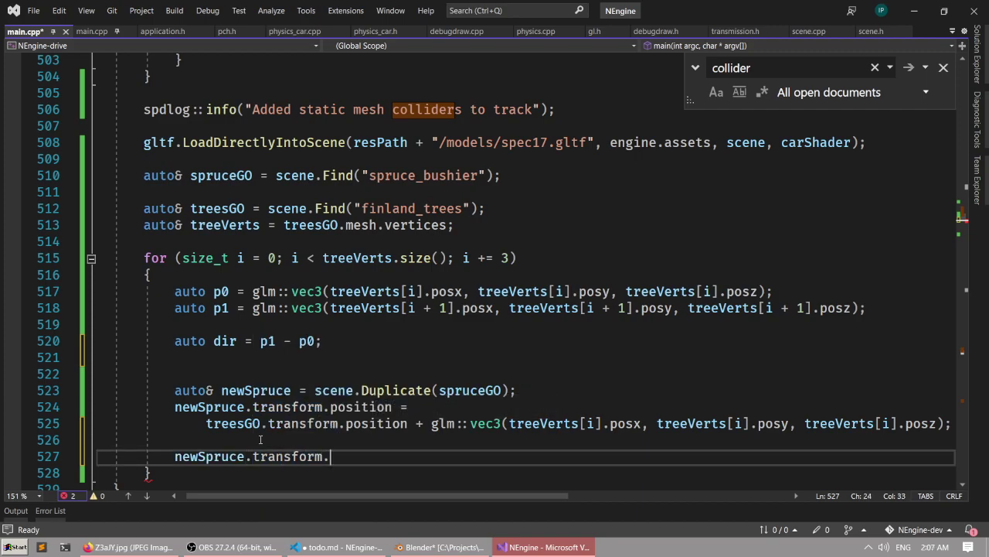
{"action": "type", "text": "rota"}
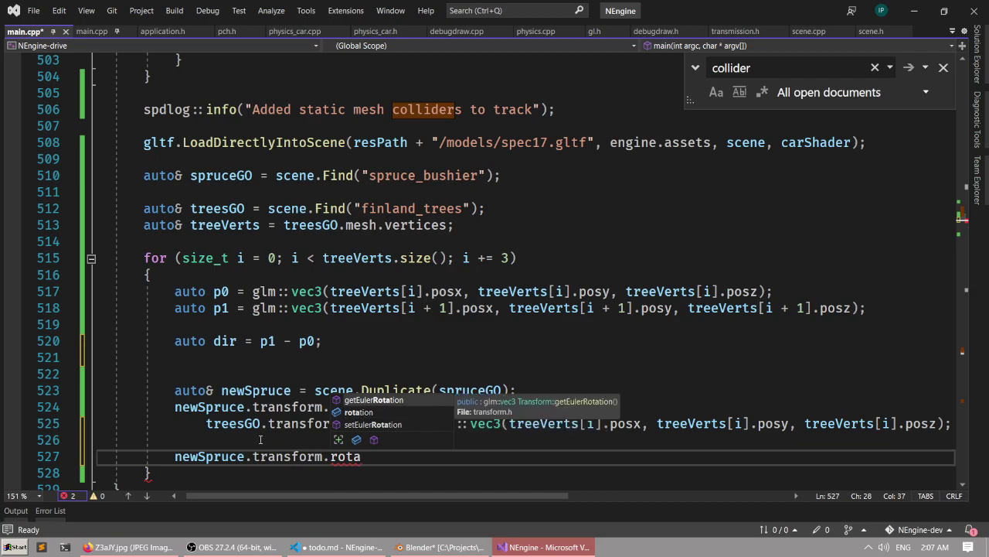
{"action": "type", "text": "tion = "}
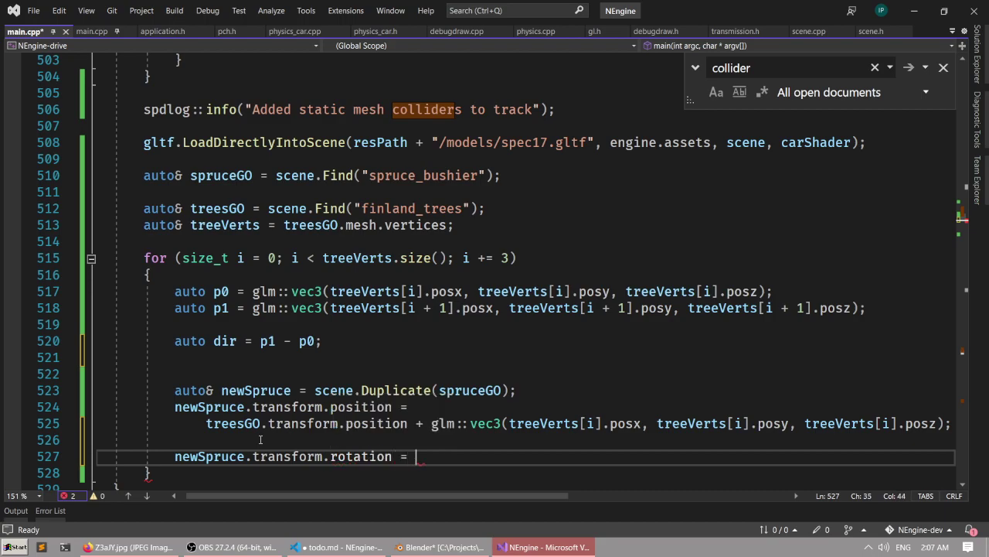
Complete the rotation assignment with "glm::quatLookAt(dir);" and save main.cpp.
{"action": "type", "text": "glm::q"}
{"action": "type", "text": "lookat"}
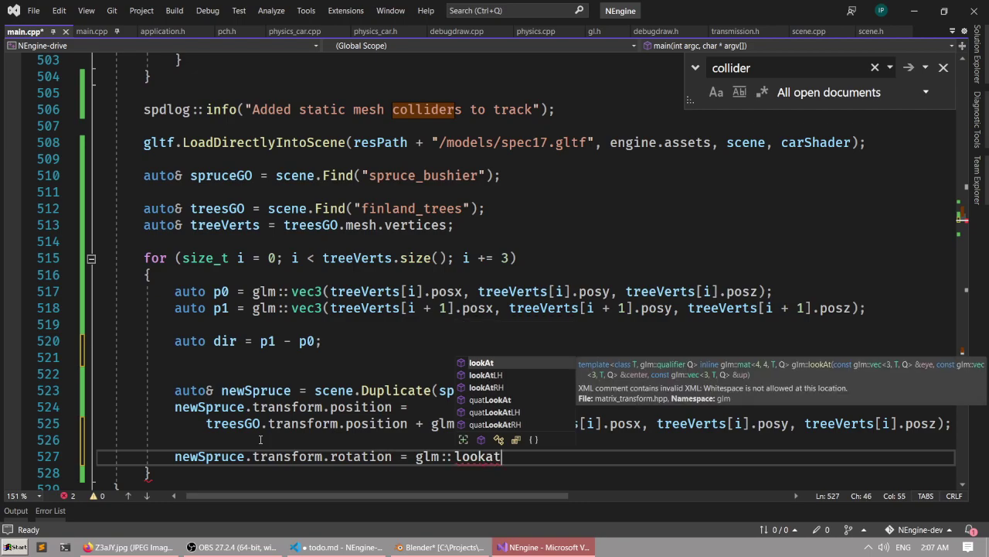
{"action": "key", "text": "Down"}
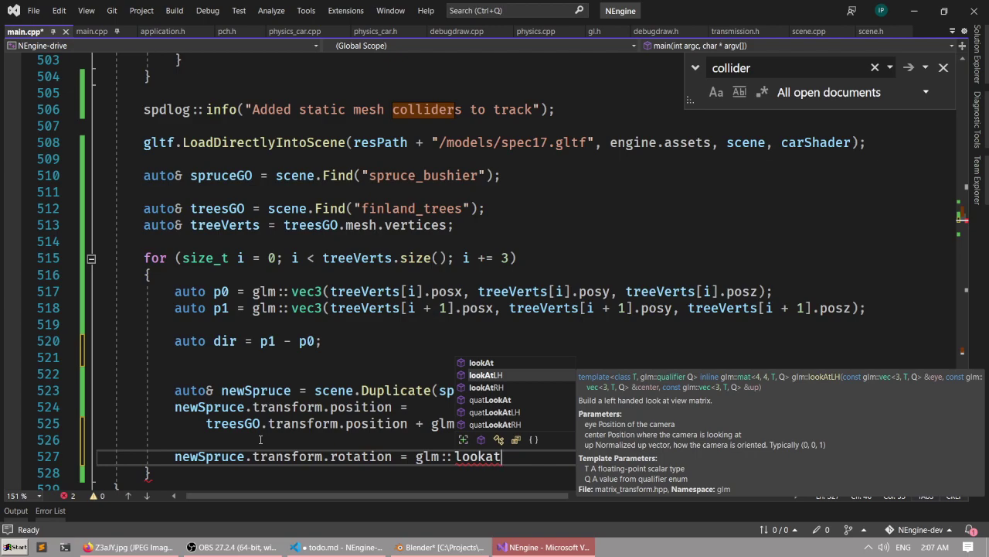
{"action": "key", "text": "Up"}
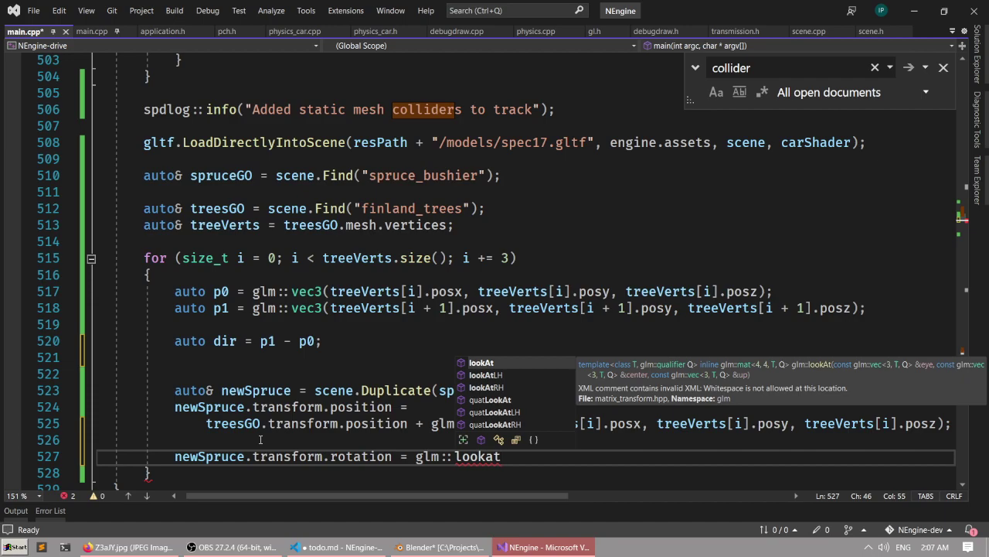
{"action": "key", "text": "Down"}
{"action": "key", "text": "Down"}
{"action": "key", "text": "Down"}
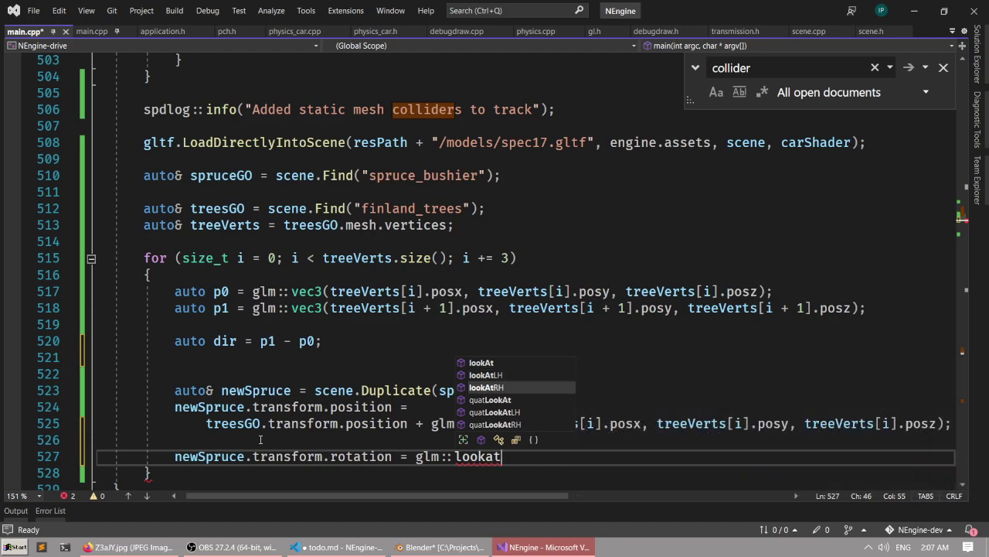
{"action": "key", "text": "Tab"}
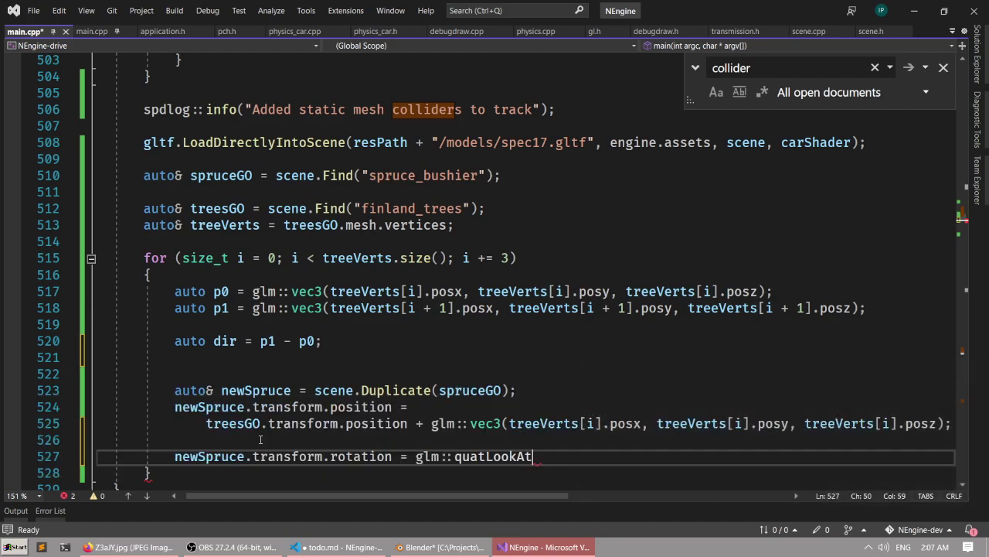
{"action": "type", "text": "("}
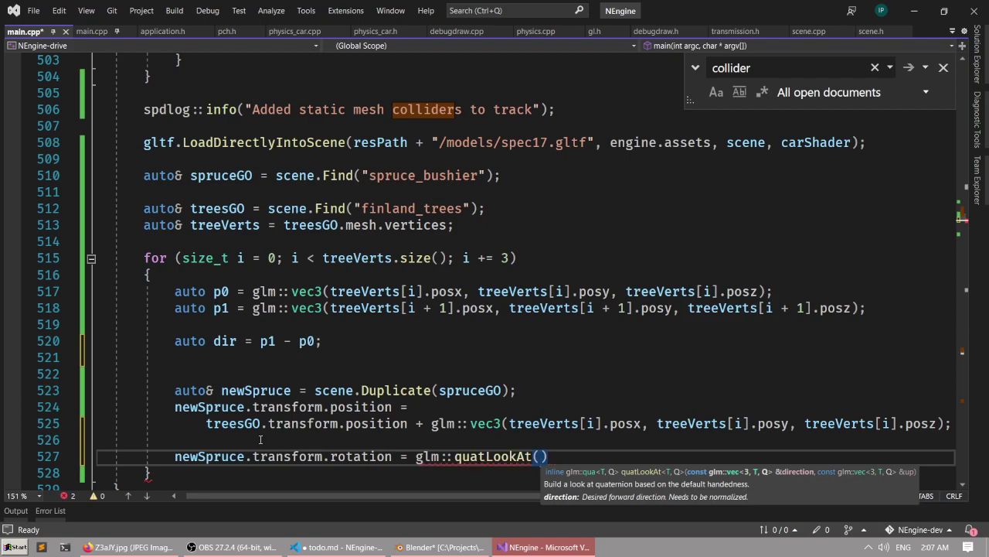
{"action": "type", "text": "dir);"}
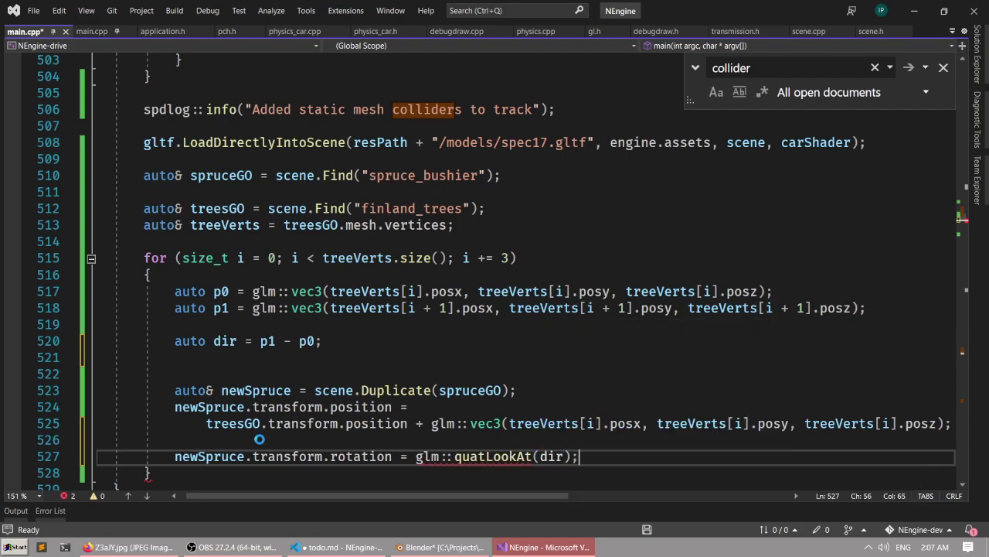
{"action": "key", "text": "ctrl+s"}
Re-enter the quatLookAt function name in the rotation assignment to review the parameters of its variants.
{"action": "scroll", "coordinate": [269, 435], "scroll_direction": "down", "scroll_amount": 2}
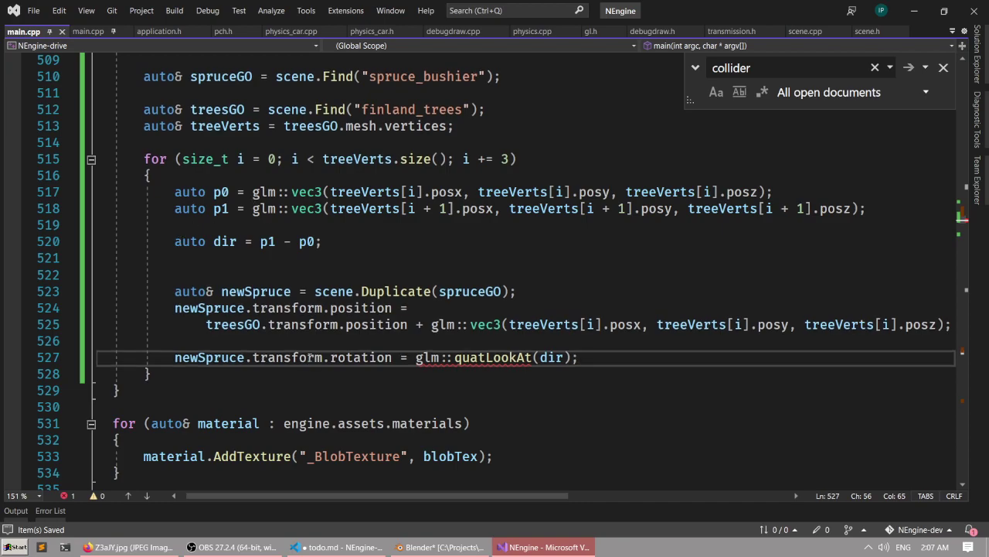
{"action": "mouse_move", "coordinate": [518, 355]}
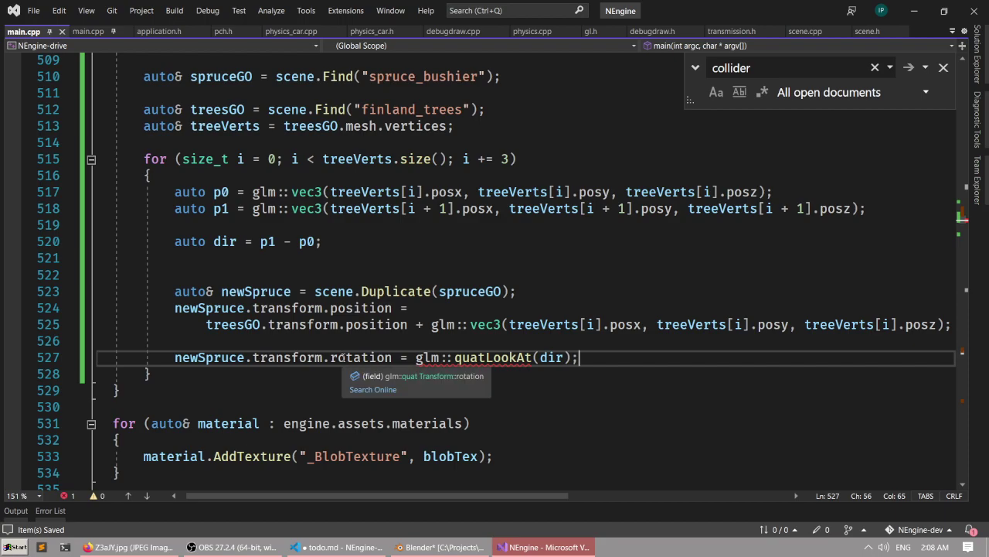
{"action": "double_click", "coordinate": [482, 360]}
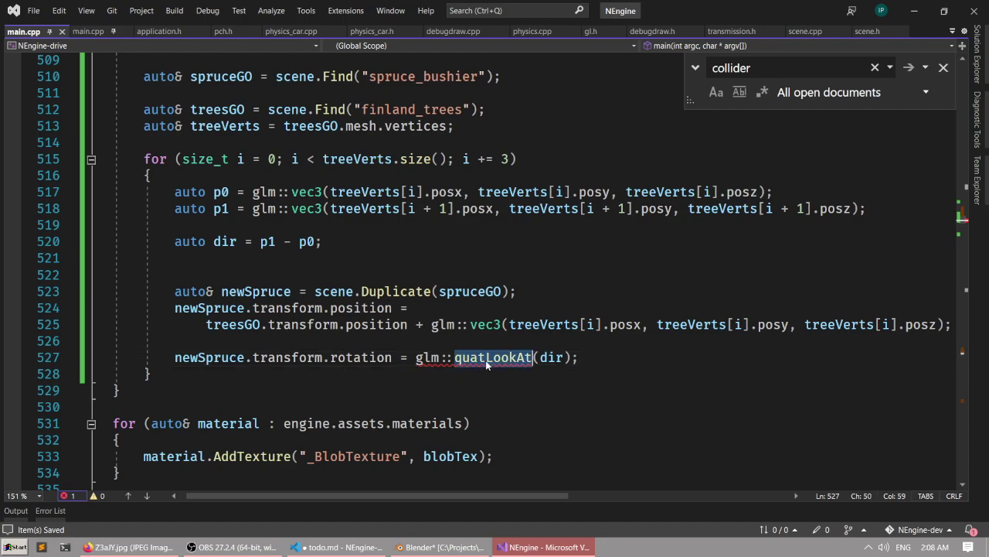
{"action": "key", "text": "BackSpace"}
{"action": "type", "text": "quat"}
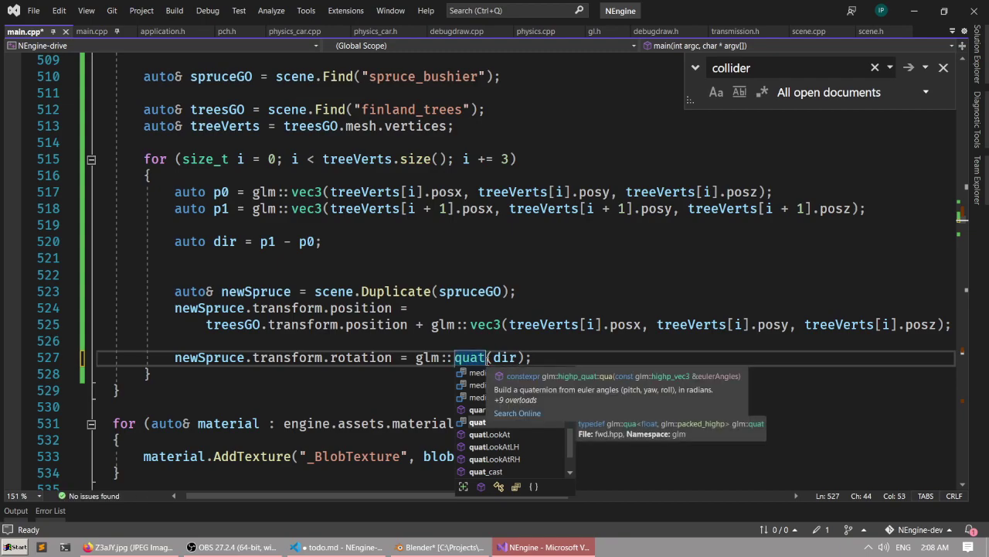
{"action": "type", "text": "Look"}
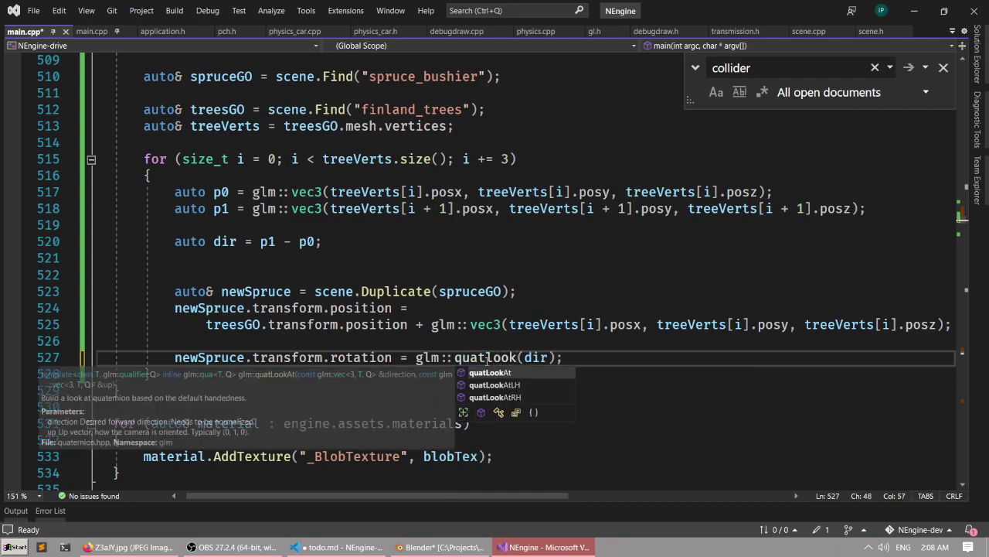
{"action": "key", "text": "Down"}
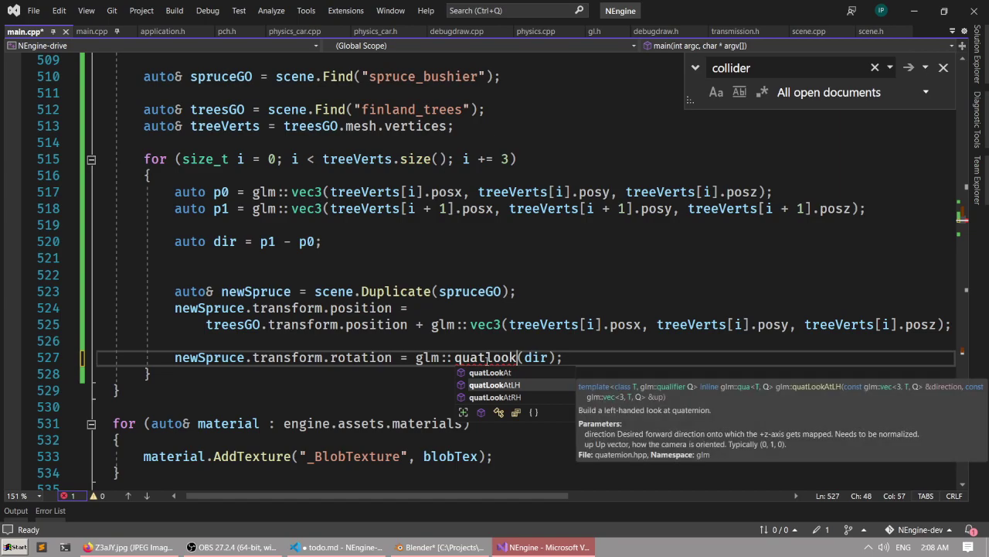
{"action": "key", "text": "Up"}
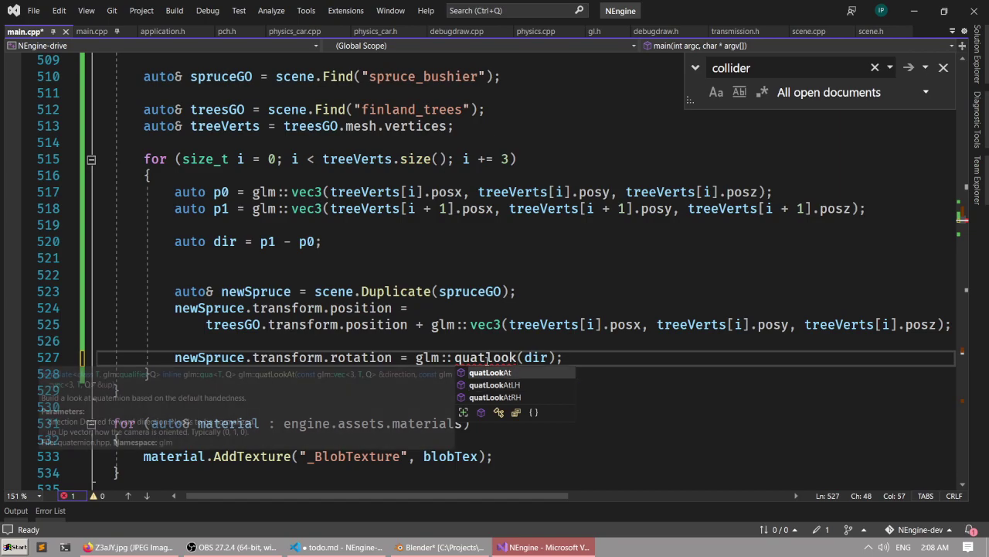
{"action": "key", "text": "Tab"}
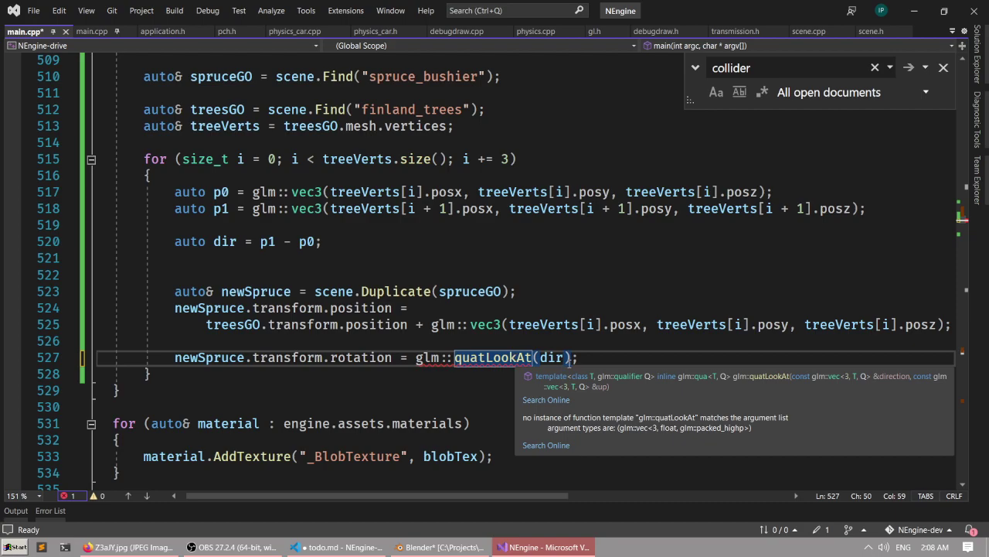
Add up as the second argument of the quatLookAt call after dir.
{"action": "left_click", "coordinate": [566, 358]}
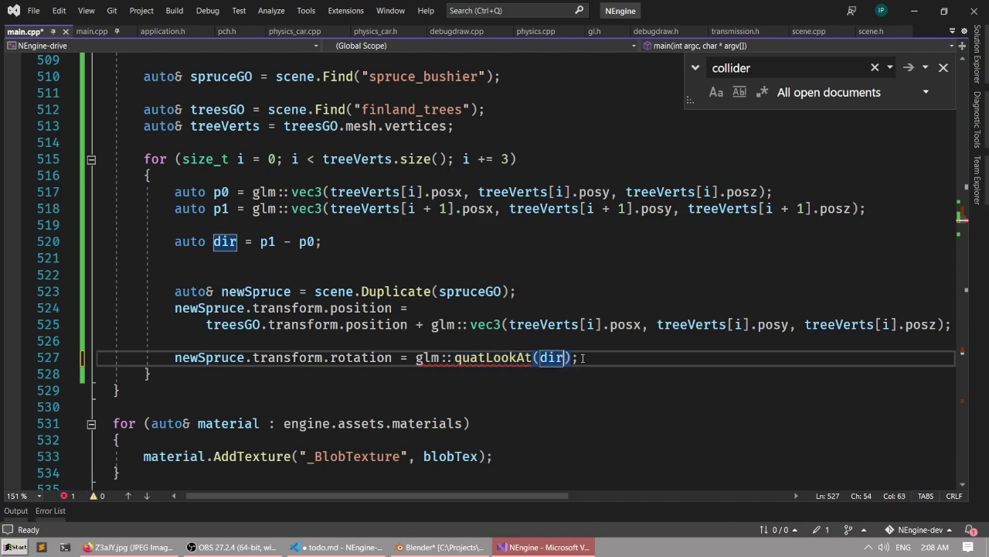
{"action": "type", "text": ", up"}
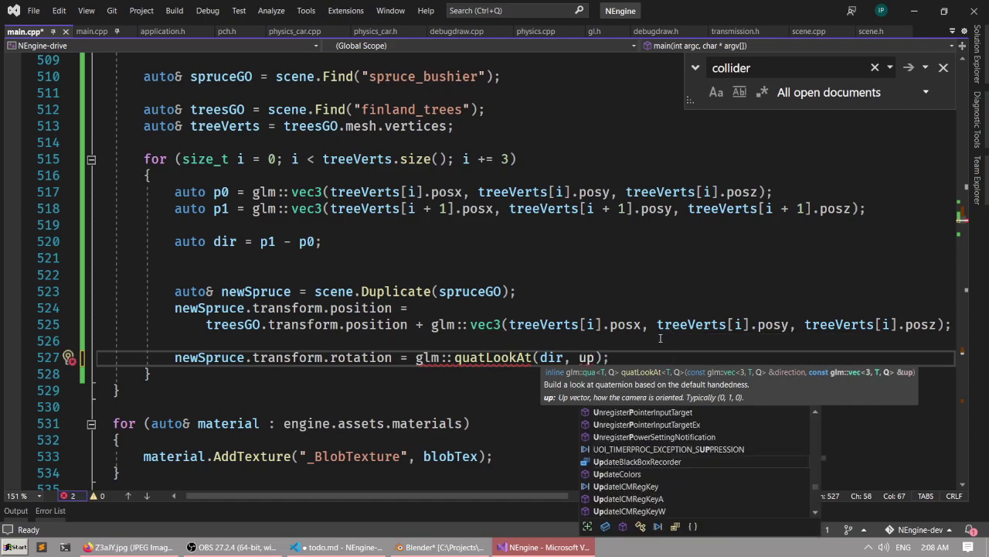
{"action": "left_click", "coordinate": [631, 366]}
Search the open documents for glm::vec3 and look through main.cpp for the declaration of the up vector.
{"action": "double_click", "coordinate": [587, 357]}
{"action": "key", "text": "ctrl+f"}
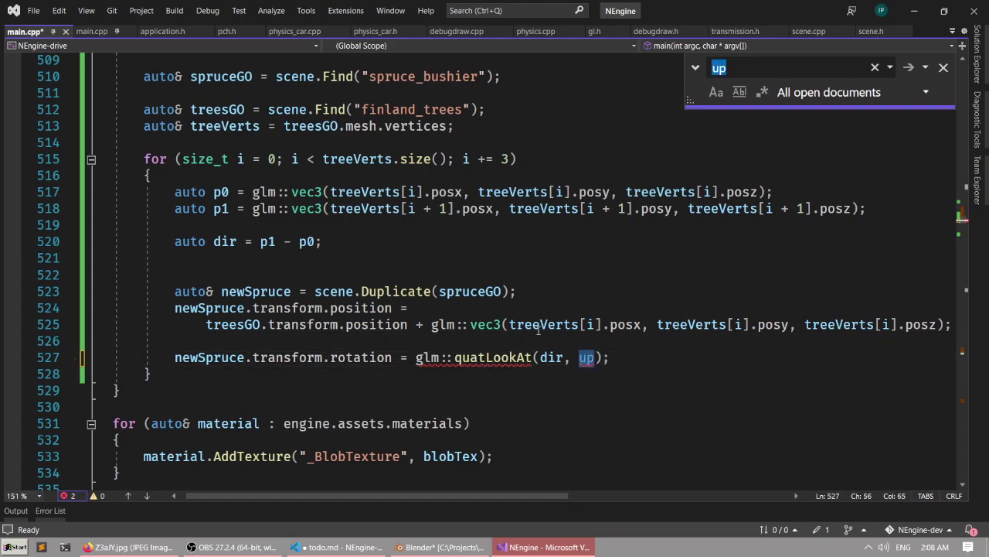
{"action": "scroll", "coordinate": [529, 322], "scroll_direction": "down", "scroll_amount": 7, "text": "ctrl"}
{"action": "scroll", "coordinate": [433, 317], "scroll_direction": "up", "scroll_amount": 5}
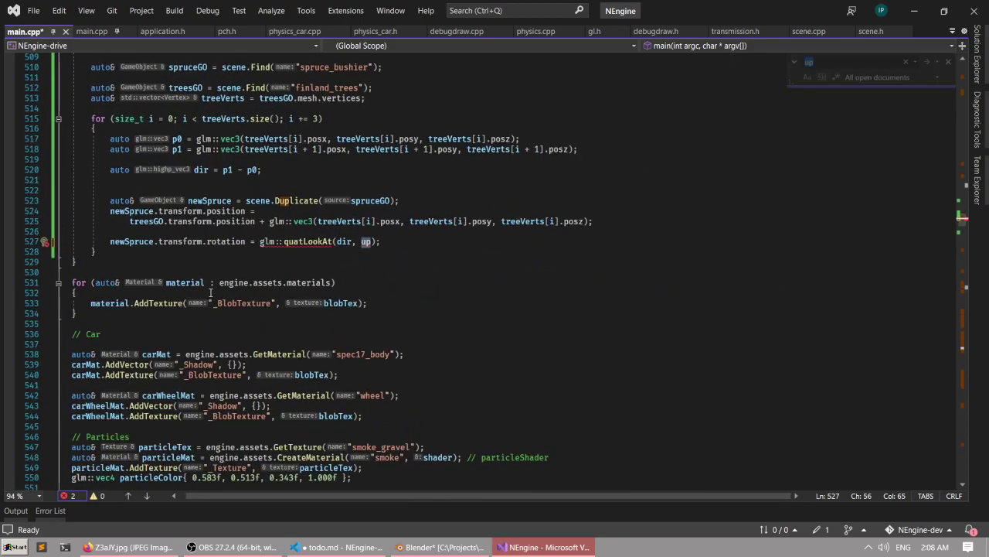
{"action": "scroll", "coordinate": [221, 284], "scroll_direction": "up", "scroll_amount": 2, "text": "ctrl"}
{"action": "scroll", "coordinate": [269, 274], "scroll_direction": "down", "scroll_amount": 17}
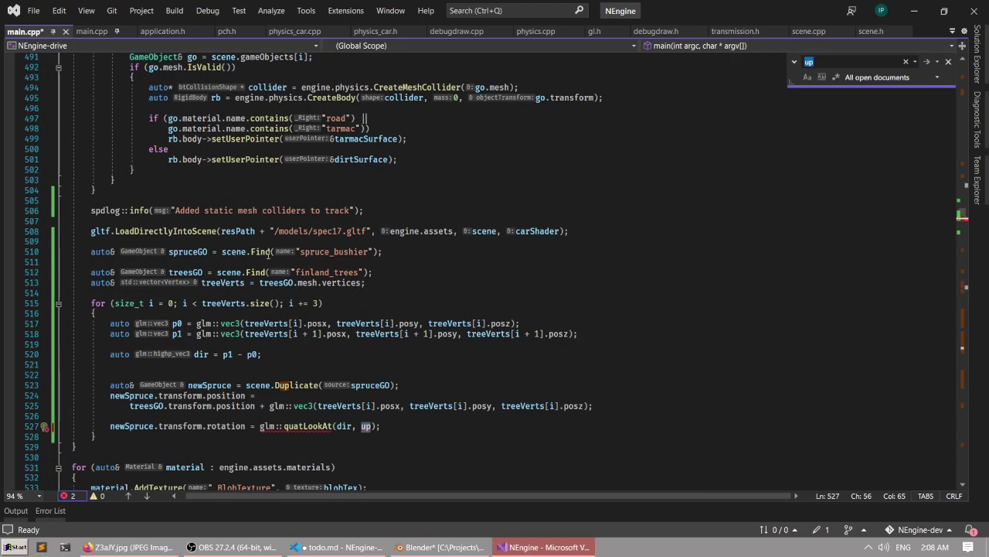
{"action": "scroll", "coordinate": [212, 433], "scroll_direction": "up", "scroll_amount": 3, "text": "ctrl"}
{"action": "scroll", "coordinate": [212, 433], "scroll_direction": "down", "scroll_amount": 20}
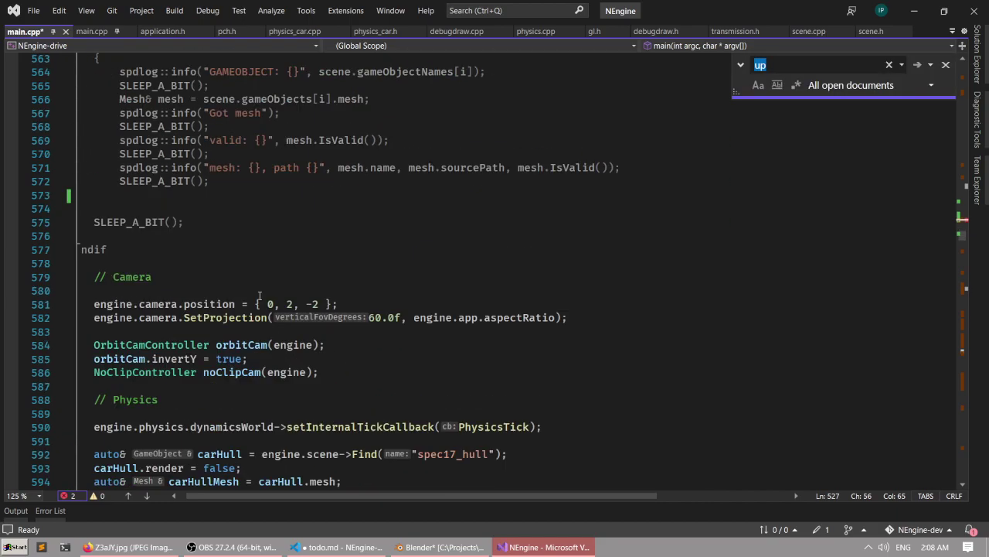
{"action": "scroll", "coordinate": [307, 316], "scroll_direction": "up", "scroll_amount": 10}
{"action": "left_click", "coordinate": [307, 317]}
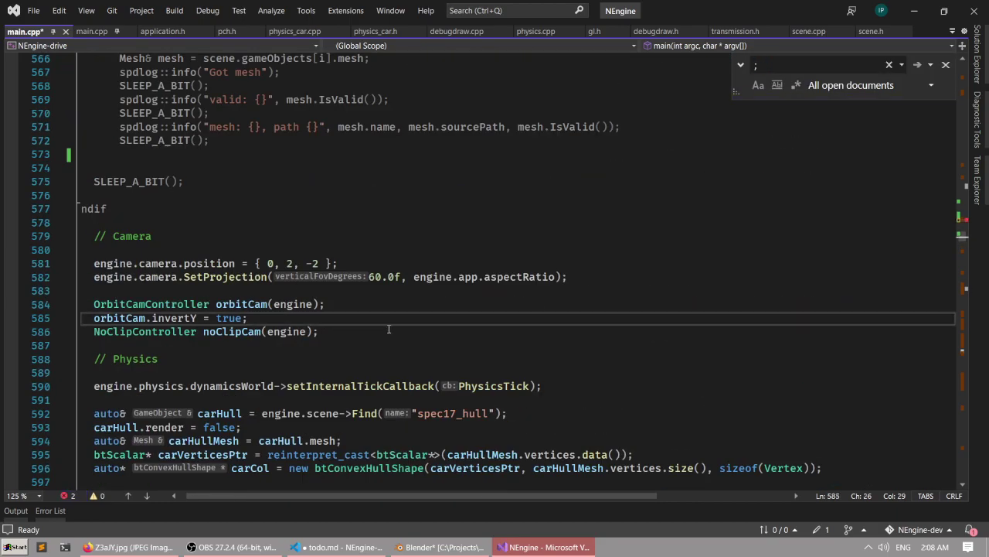
{"action": "type", "text": "glm::vec3"}
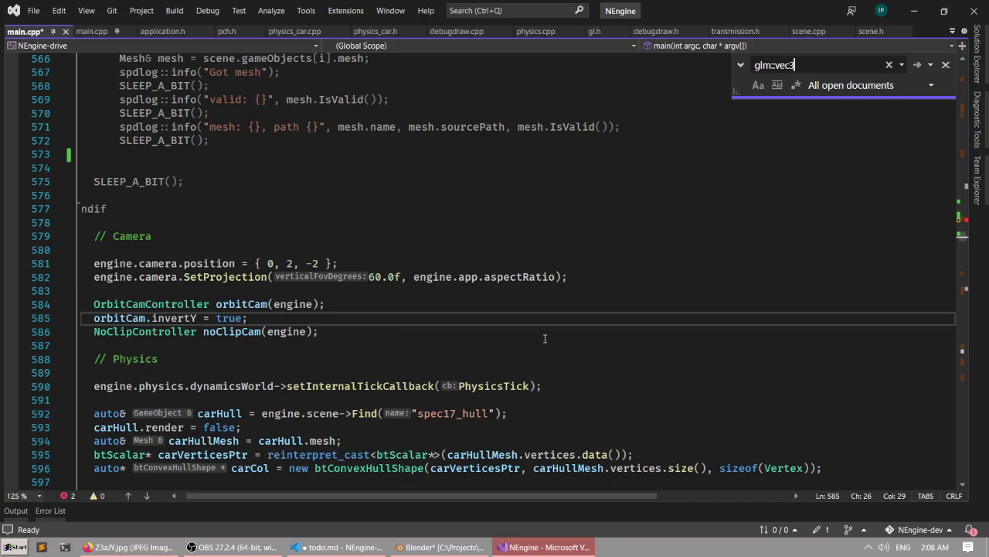
{"action": "scroll", "coordinate": [545, 338], "scroll_direction": "down", "scroll_amount": 20}
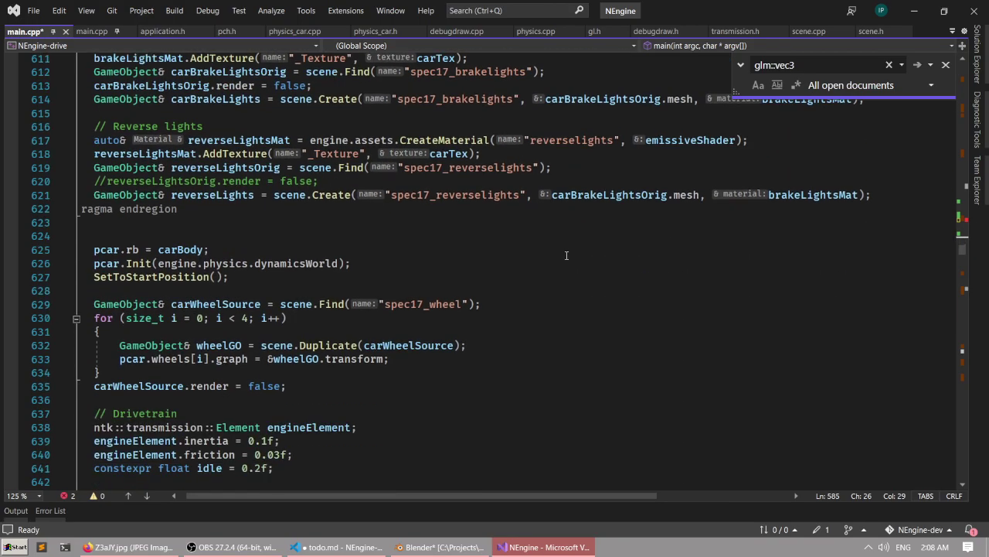
{"action": "scroll", "coordinate": [562, 256], "scroll_direction": "down", "scroll_amount": 17}
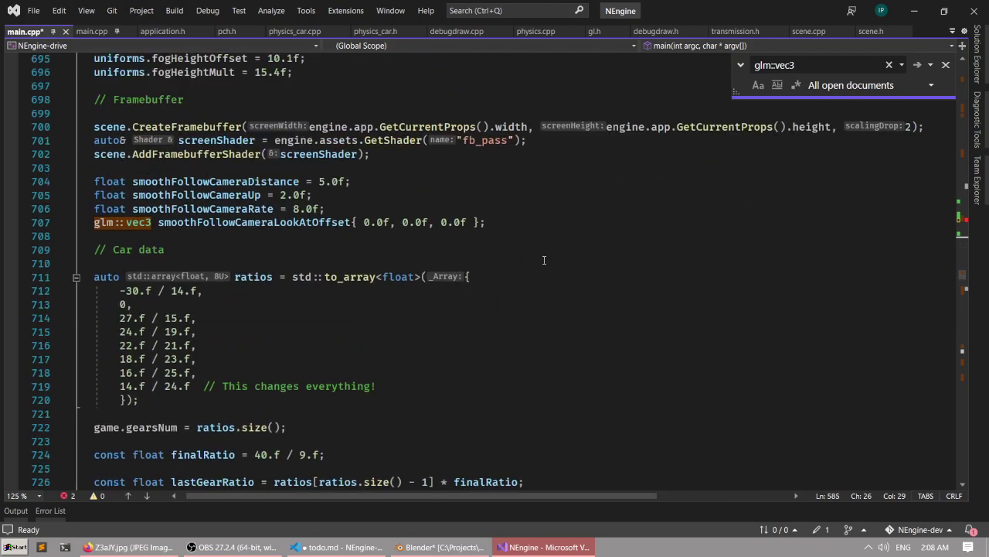
{"action": "scroll", "coordinate": [515, 258], "scroll_direction": "up", "scroll_amount": 3}
{"action": "scroll", "coordinate": [510, 260], "scroll_direction": "down", "scroll_amount": 17}
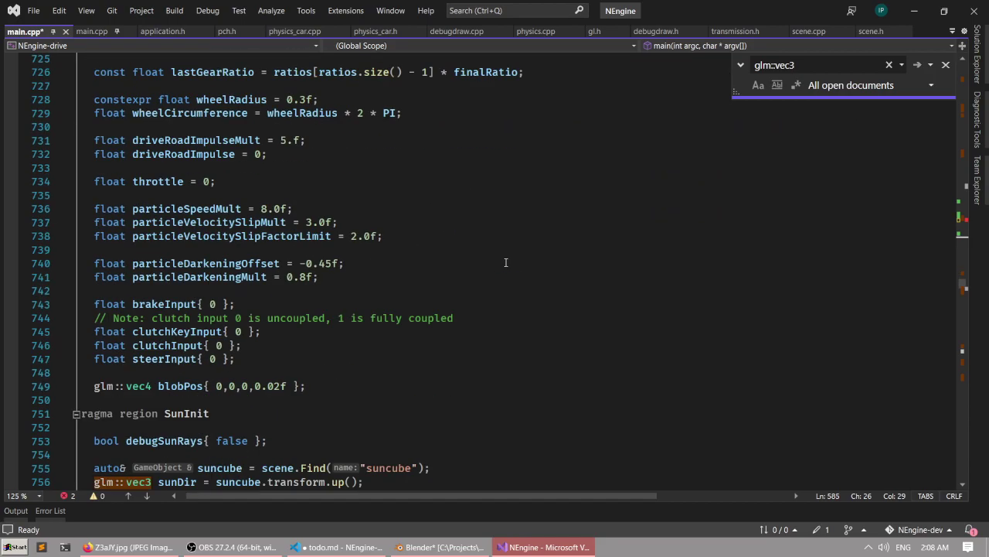
{"action": "scroll", "coordinate": [505, 263], "scroll_direction": "down", "scroll_amount": 6}
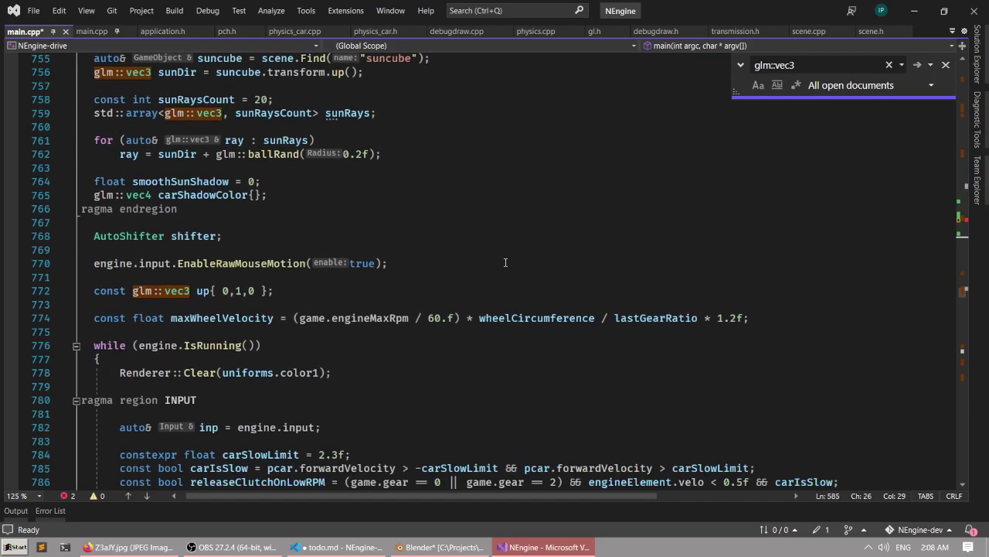
Move the declaration "const glm::vec3 up{ 0,1,0 };" from before the main loop to below dirtSurface.name, above the GLTF section.
{"action": "left_click", "coordinate": [341, 294]}
{"action": "scroll", "coordinate": [337, 298], "scroll_direction": "up", "scroll_amount": 20}
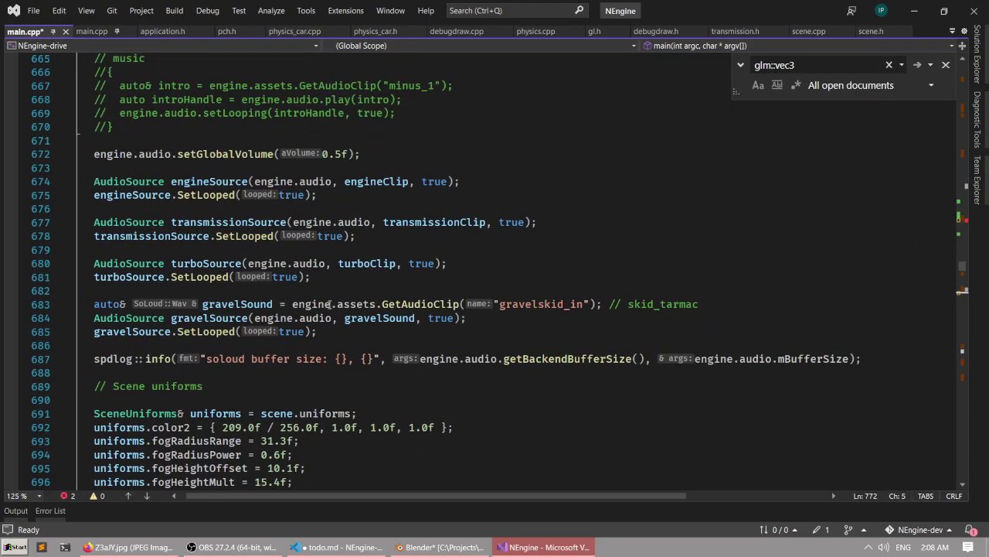
{"action": "scroll", "coordinate": [332, 302], "scroll_direction": "up", "scroll_amount": 20}
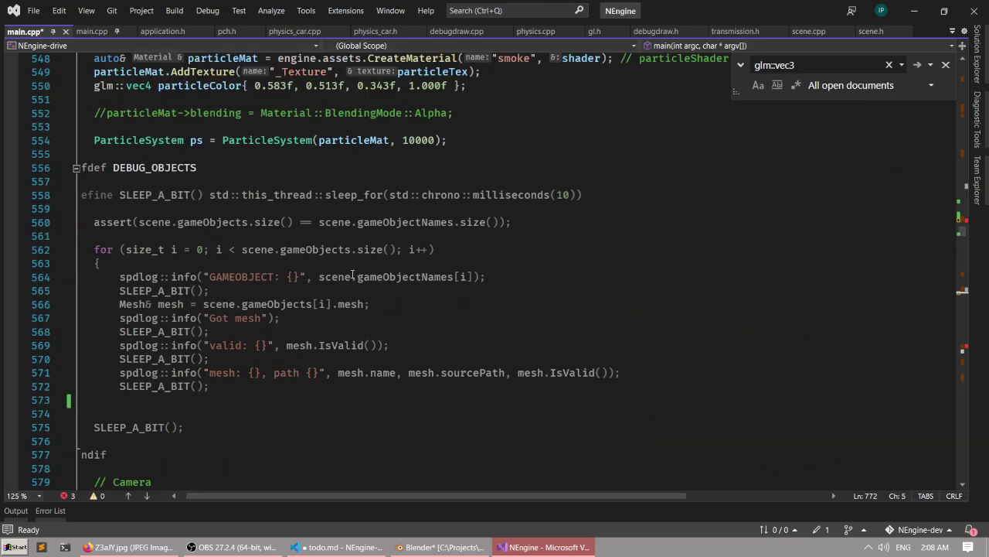
{"action": "scroll", "coordinate": [353, 274], "scroll_direction": "up", "scroll_amount": 14}
{"action": "scroll", "coordinate": [354, 274], "scroll_direction": "up", "scroll_amount": 15}
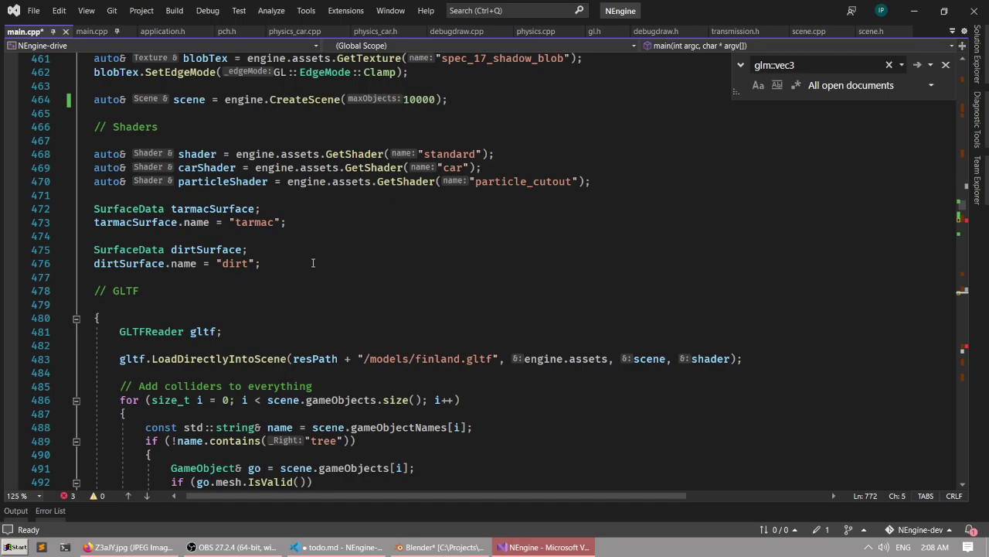
{"action": "left_click", "coordinate": [310, 254]}
{"action": "left_click", "coordinate": [319, 268]}
{"action": "key", "text": "Return"}
{"action": "key", "text": "Return"}
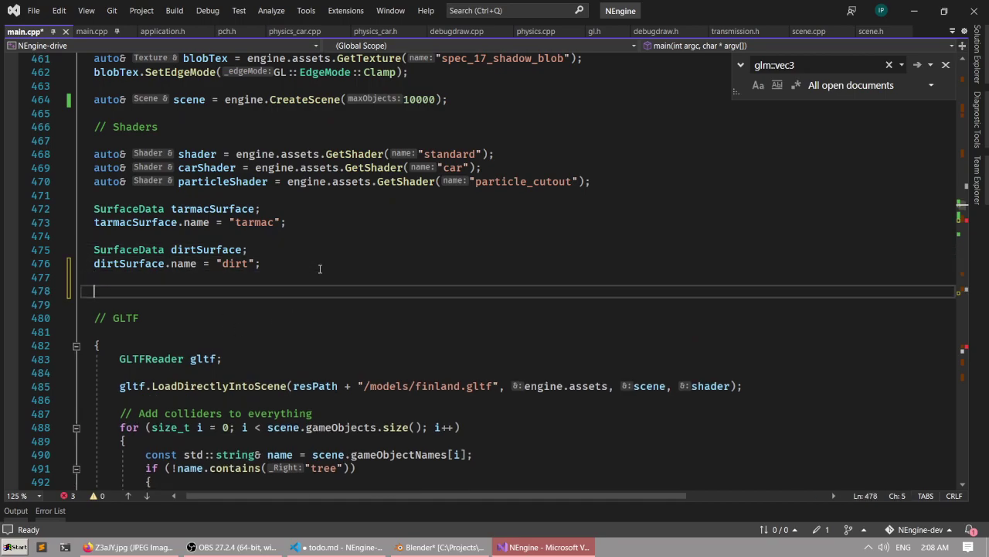
{"action": "type", "text": "const glm::vec3 up{ 0,1,0 };"}
{"action": "key", "text": "Down"}
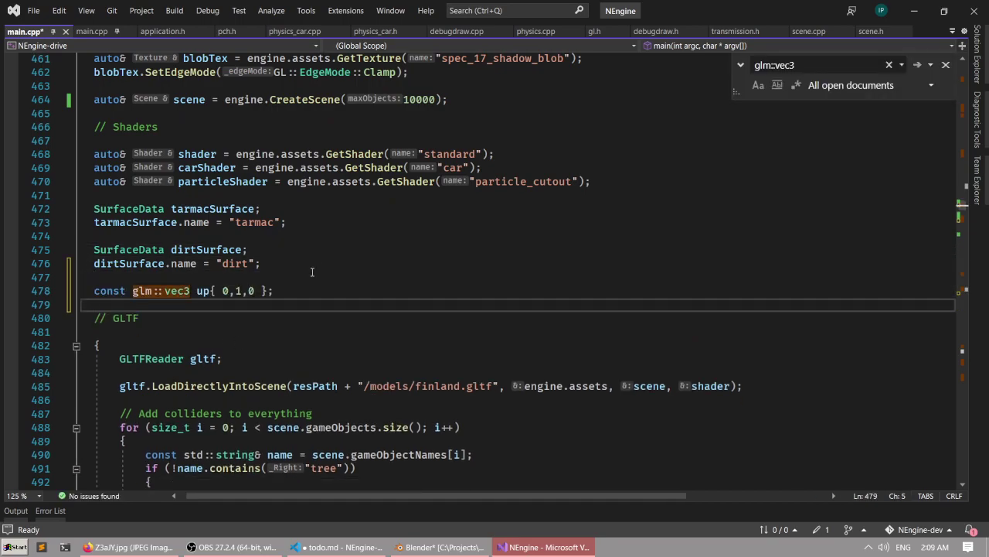
Save main.cpp and remove the extra blank line between the dir declaration and the newSpruce duplication.
{"action": "scroll", "coordinate": [313, 271], "scroll_direction": "down", "scroll_amount": 16}
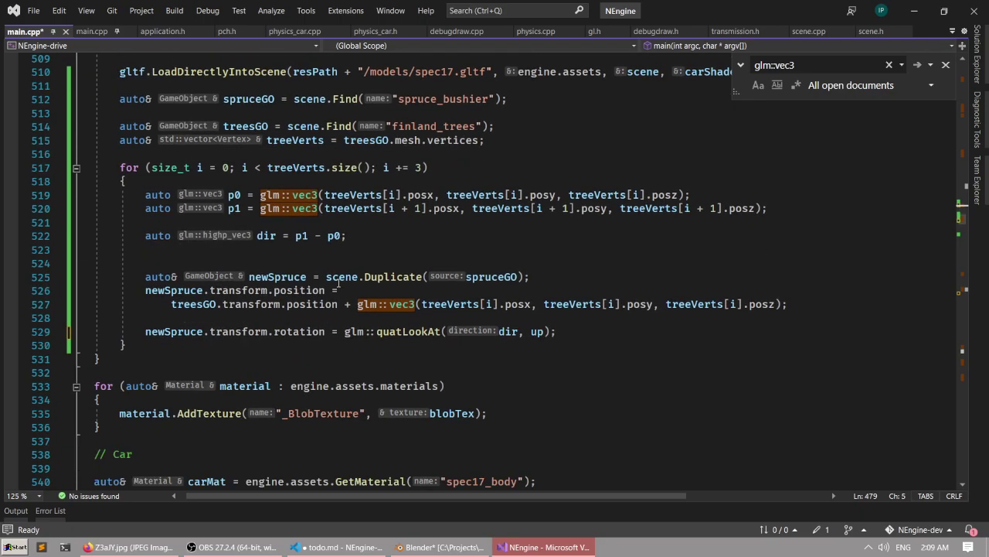
{"action": "scroll", "coordinate": [338, 282], "scroll_direction": "up", "scroll_amount": 5, "text": "ctrl"}
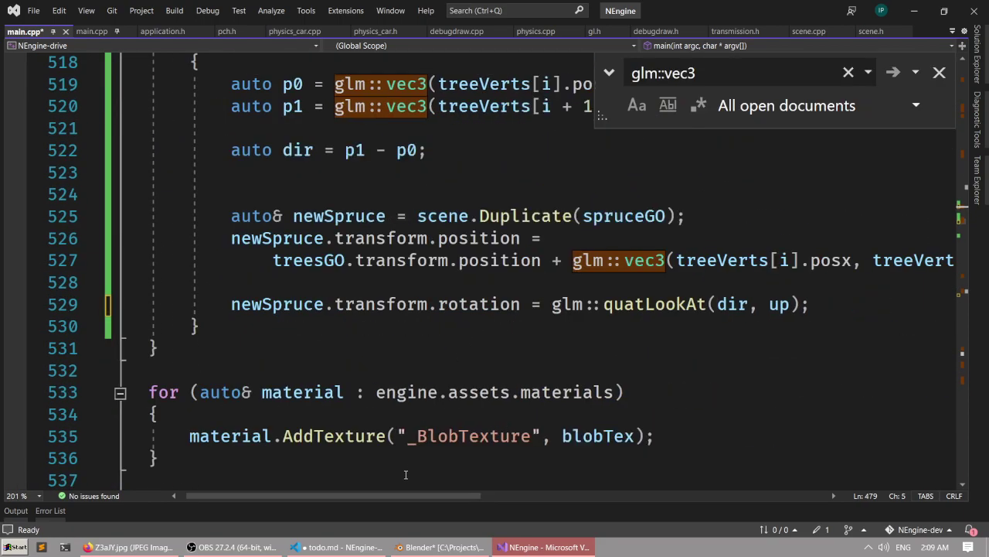
{"action": "scroll", "coordinate": [405, 474], "scroll_direction": "down", "scroll_amount": 2, "text": "ctrl"}
{"action": "key", "text": "ctrl+s"}
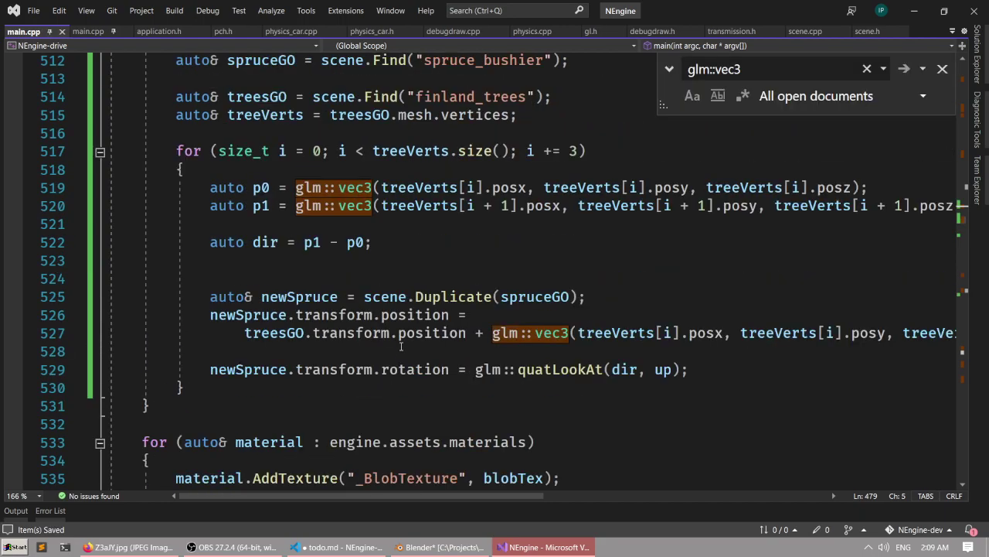
{"action": "left_click", "coordinate": [429, 260]}
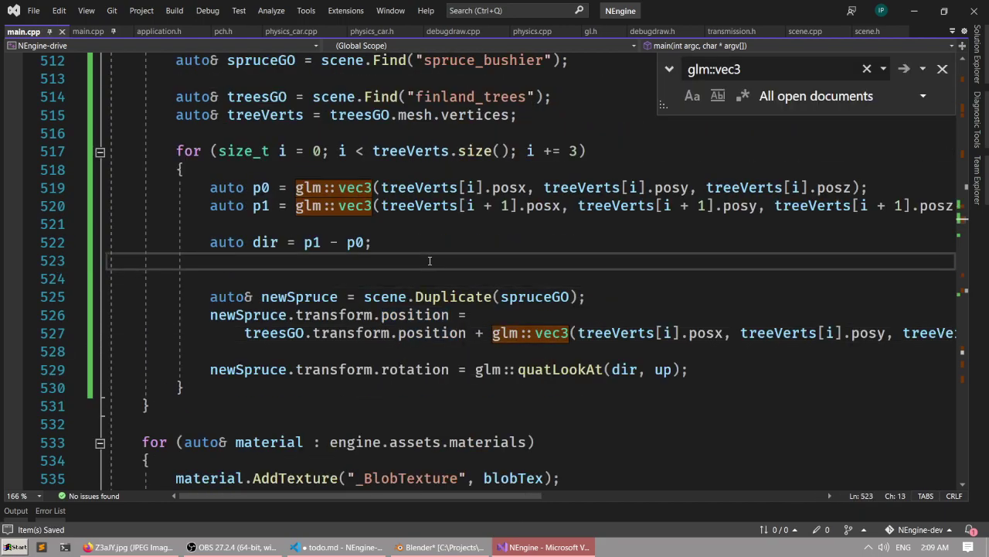
{"action": "key", "text": "Delete"}
{"action": "left_click", "coordinate": [436, 245]}
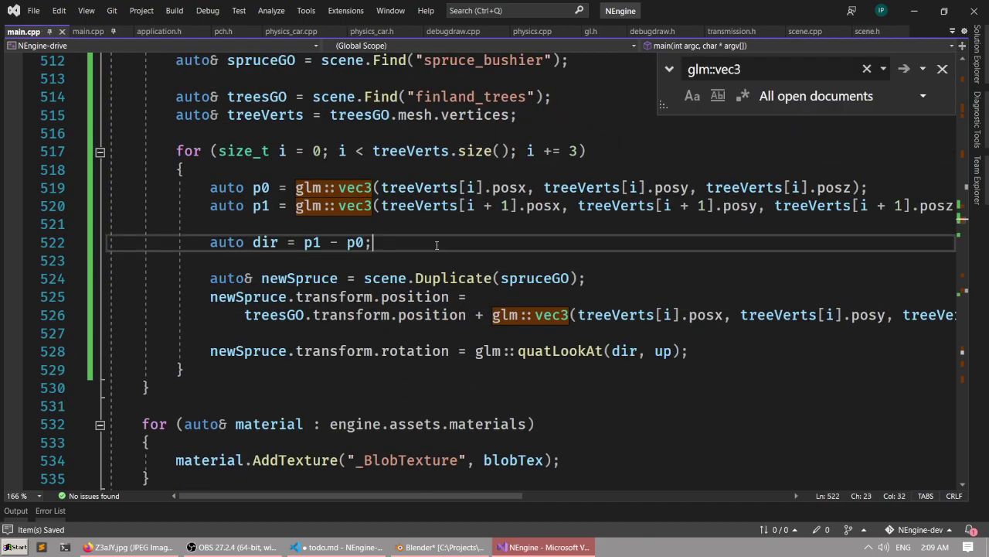
{"action": "key", "text": "Escape"}
{"action": "left_click", "coordinate": [455, 269]}
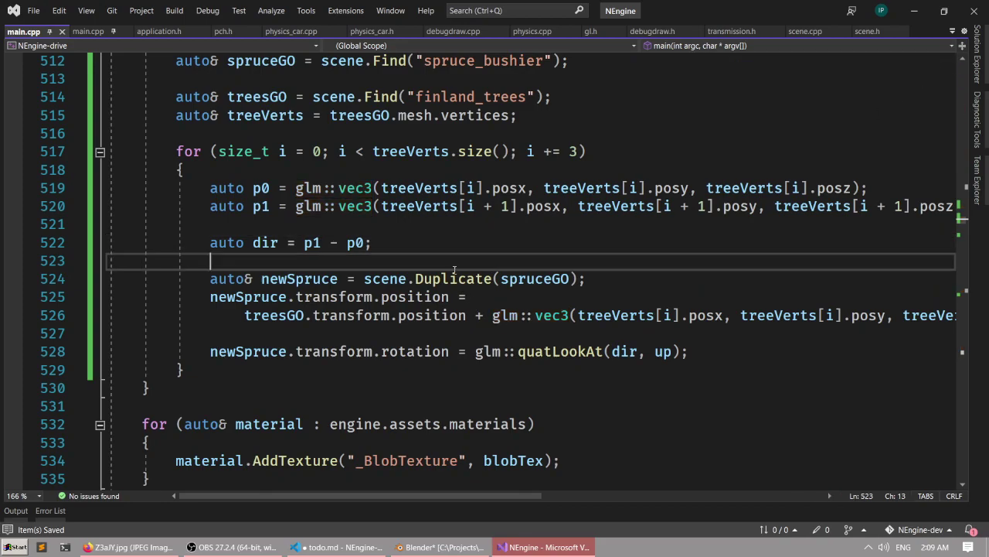
{"action": "left_click", "coordinate": [470, 240]}
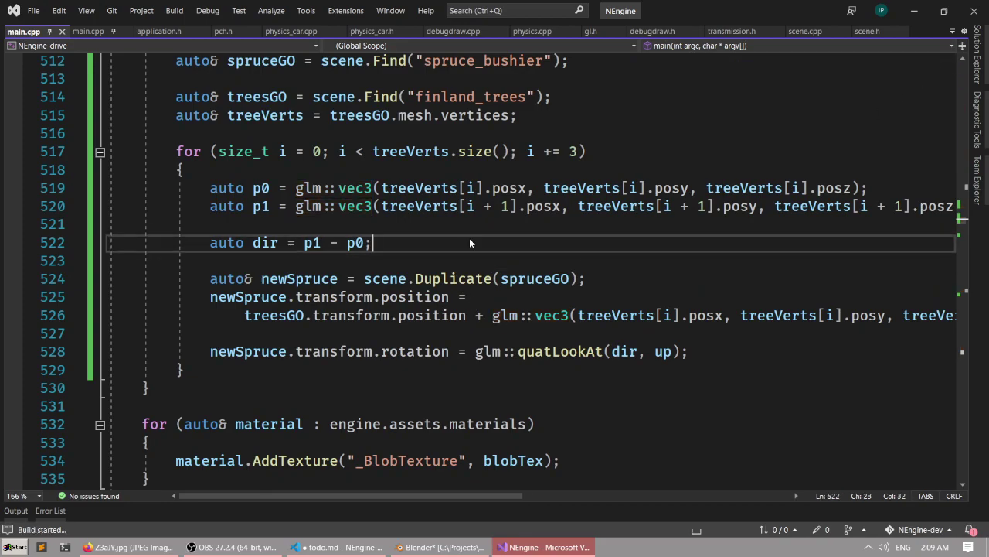
Build and run the game in the debugger, hide its NEngine debug panel and switch to another camera.
{"action": "key", "text": "F5"}
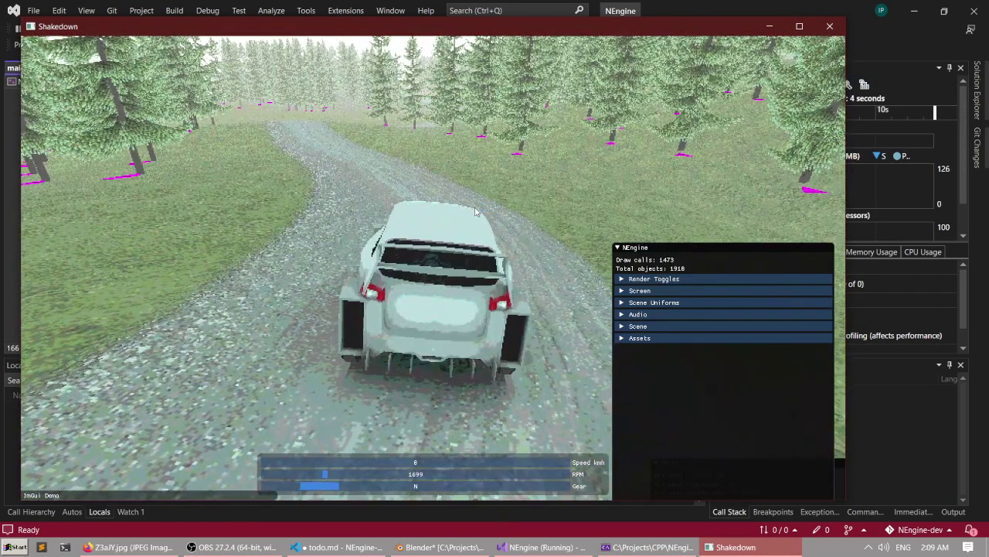
{"action": "key", "text": "Tab"}
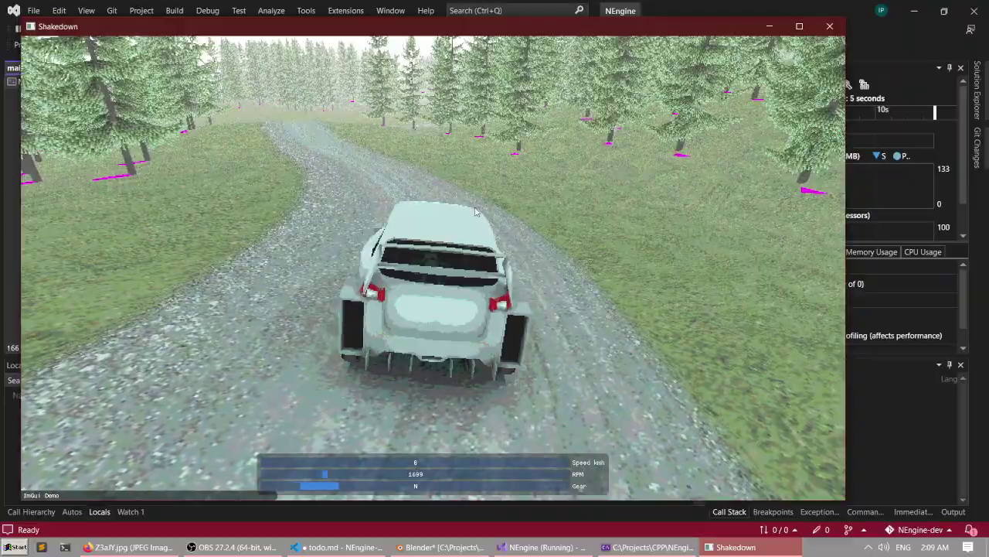
{"action": "key", "text": "c"}
{"action": "key", "text": "c"}
Fly the camera around the spruces to compare their orientation with the triangles at their bases, and close the game.
{"action": "scroll", "coordinate": [433, 268], "scroll_direction": "down", "scroll_amount": 10}
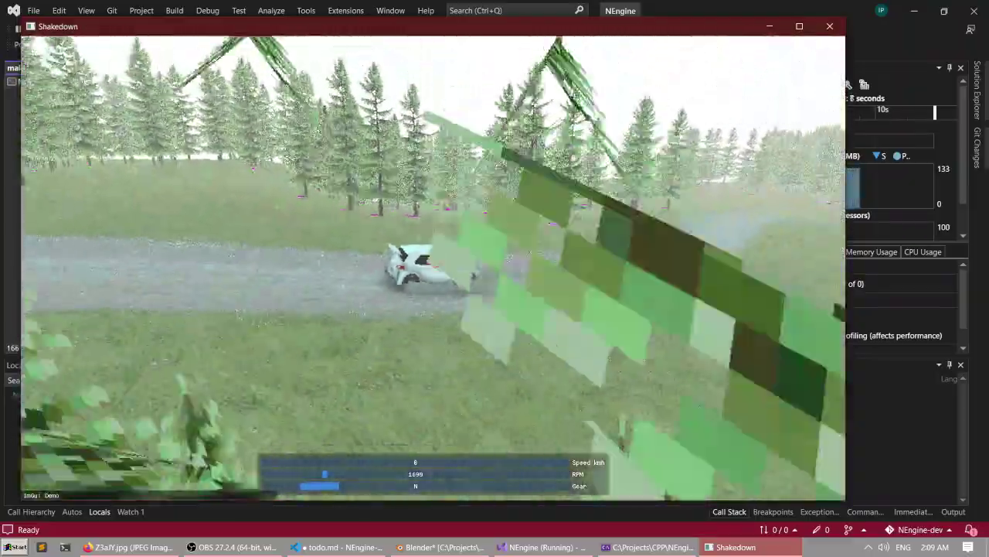
{"action": "scroll", "coordinate": [433, 268], "scroll_direction": "up", "scroll_amount": 10}
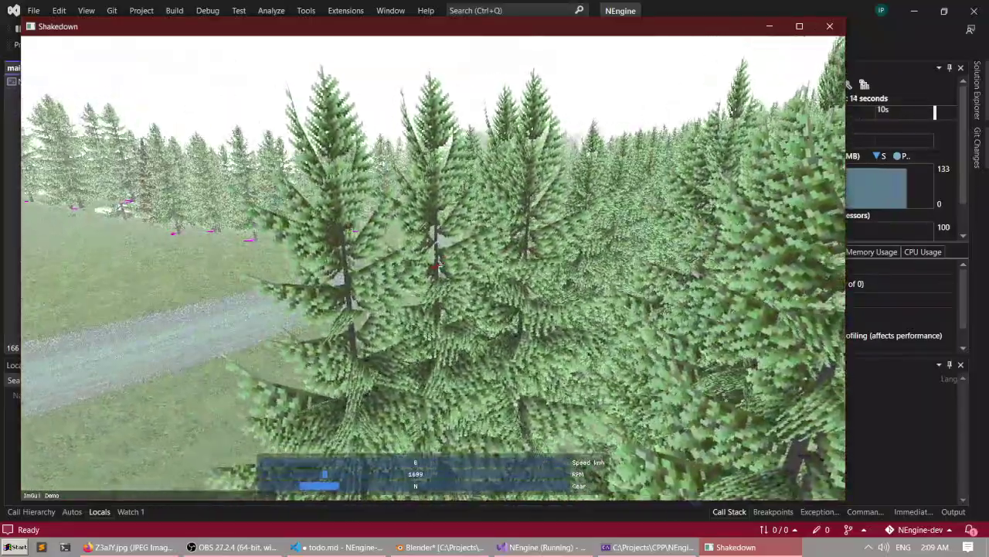
{"action": "scroll", "coordinate": [432, 267], "scroll_direction": "down", "scroll_amount": 3}
{"action": "key", "text": "w"}
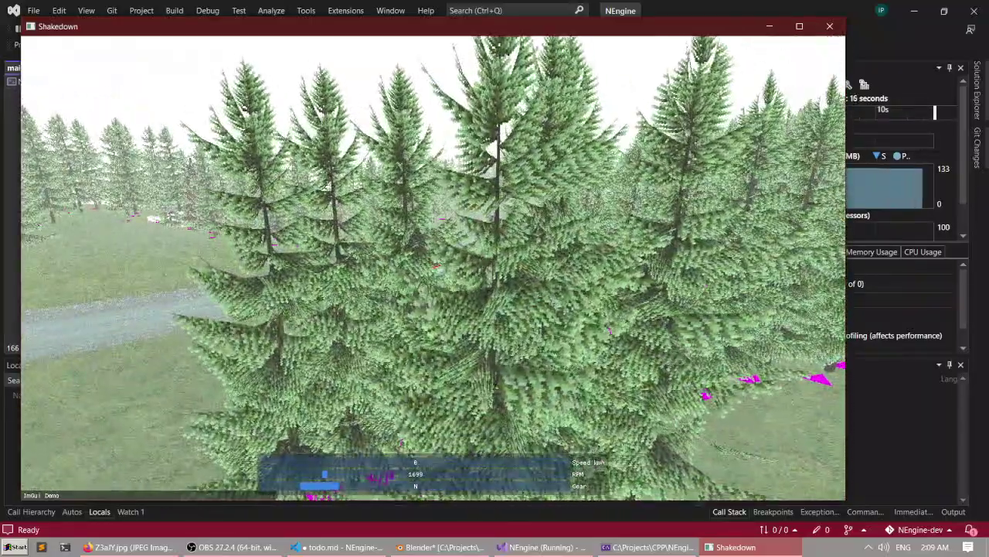
{"action": "key", "text": "w"}
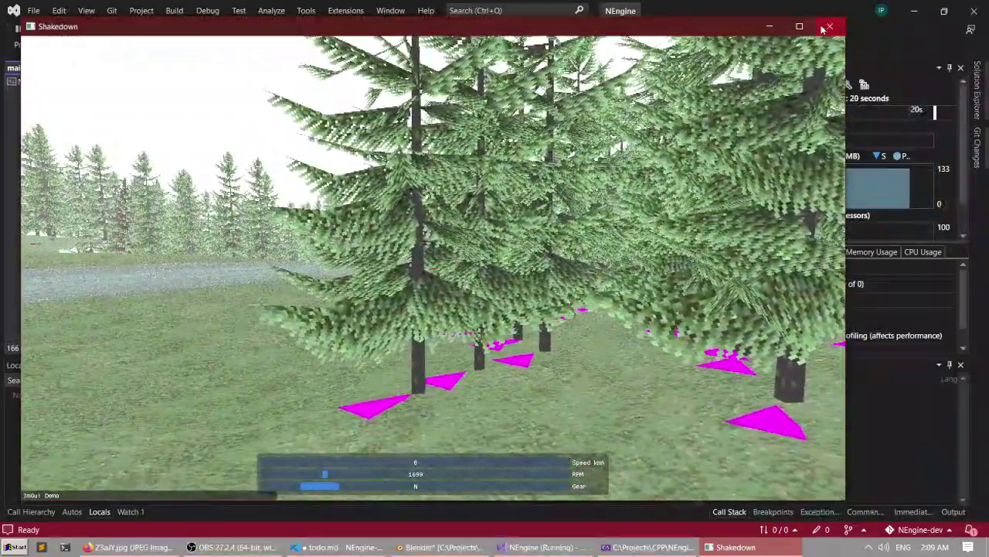
{"action": "left_click", "coordinate": [830, 27]}
{"action": "left_click", "coordinate": [574, 27]}
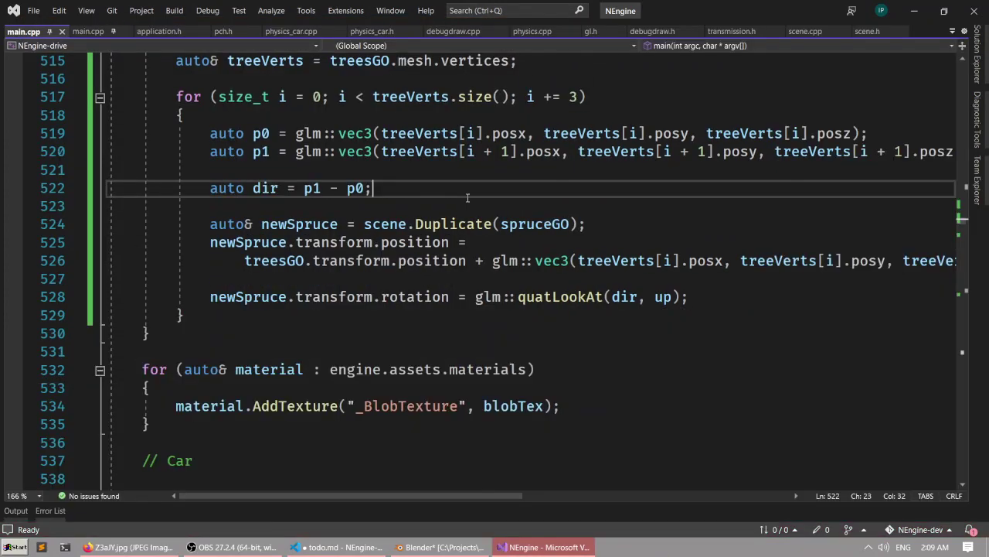
Switch to Blender and examine the orientation of the finland_trees triangles in the 3D viewport.
{"action": "key", "text": "alt+Tab"}
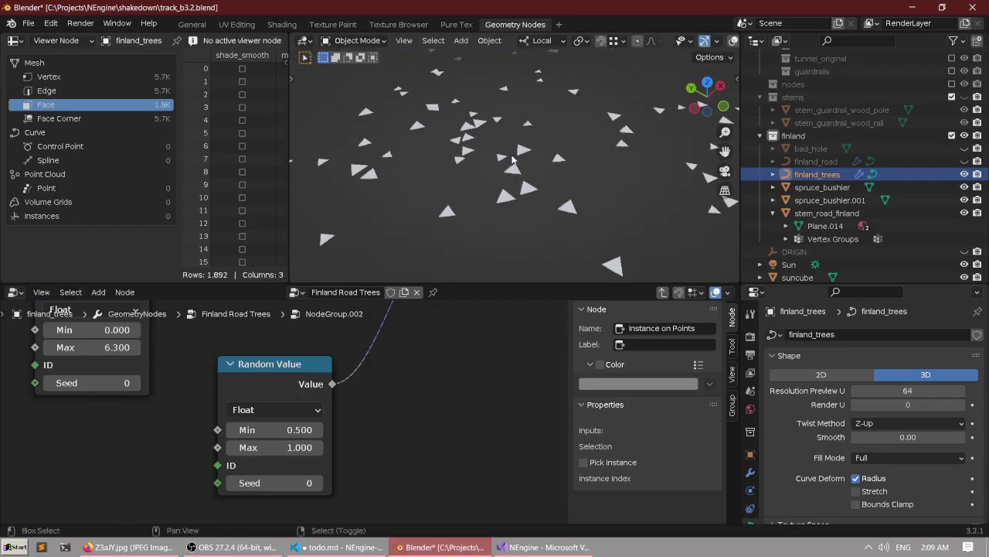
{"action": "scroll", "coordinate": [481, 317], "scroll_direction": "down", "scroll_amount": 3}
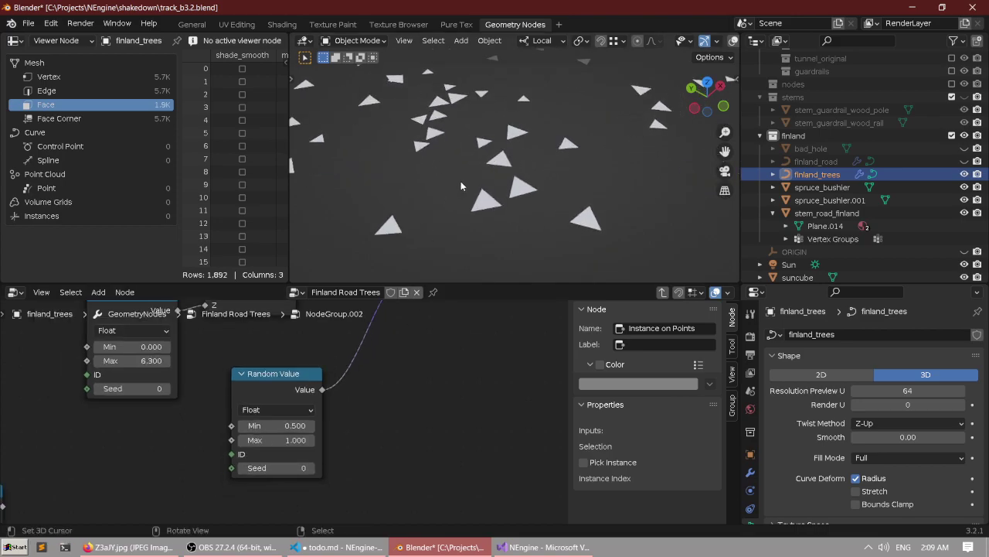
{"action": "scroll", "coordinate": [459, 185], "scroll_direction": "down", "scroll_amount": 5}
{"action": "middle_click_drag", "start_coordinate": [451, 167], "coordinate": [450, 185], "text": "shift"}
{"action": "scroll", "coordinate": [450, 185], "scroll_direction": "up", "scroll_amount": 5}
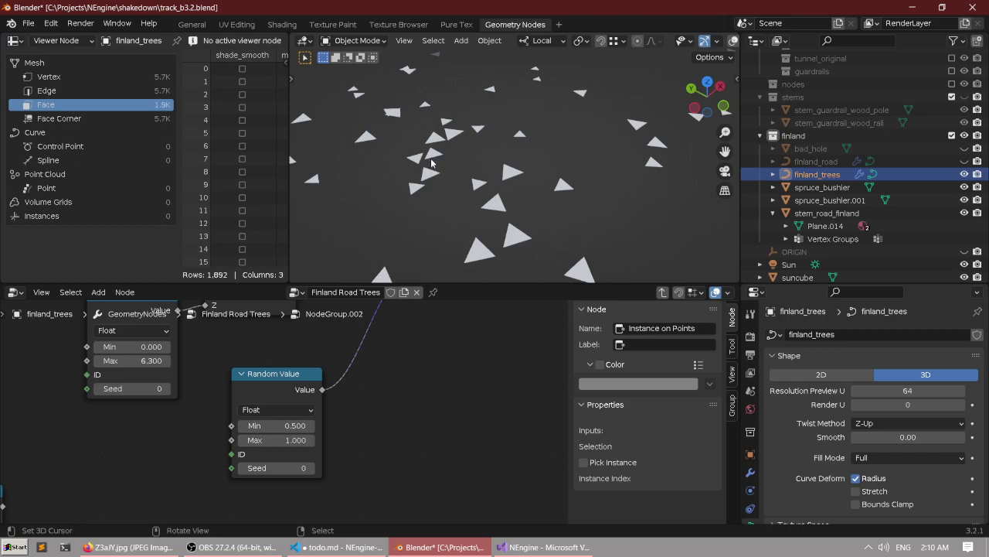
{"action": "key", "text": "a"}
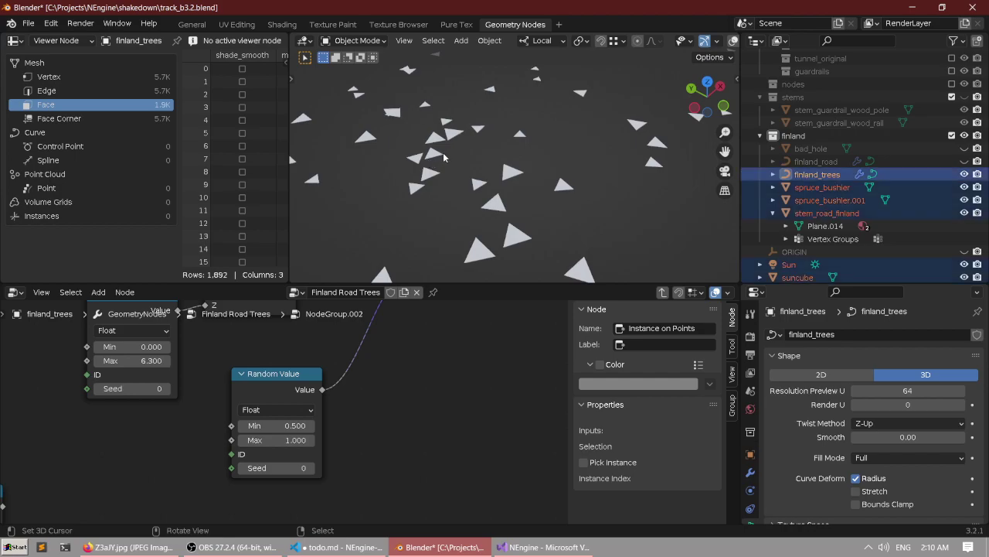
{"action": "scroll", "coordinate": [444, 158], "scroll_direction": "down", "scroll_amount": 3}
Unhide finland_road in the finland collection and save track_b3.2.blend.
{"action": "left_click", "coordinate": [969, 177]}
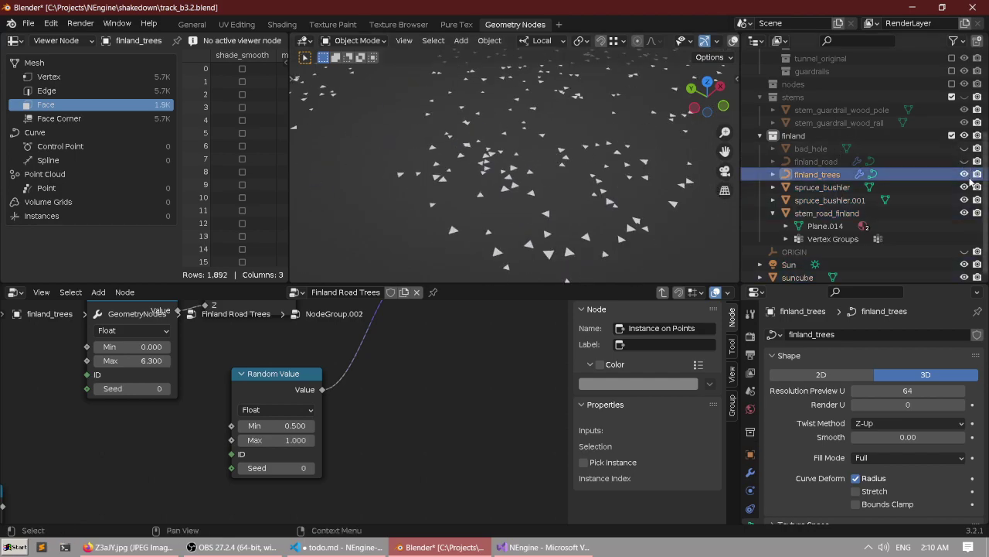
{"action": "left_click", "coordinate": [964, 161]}
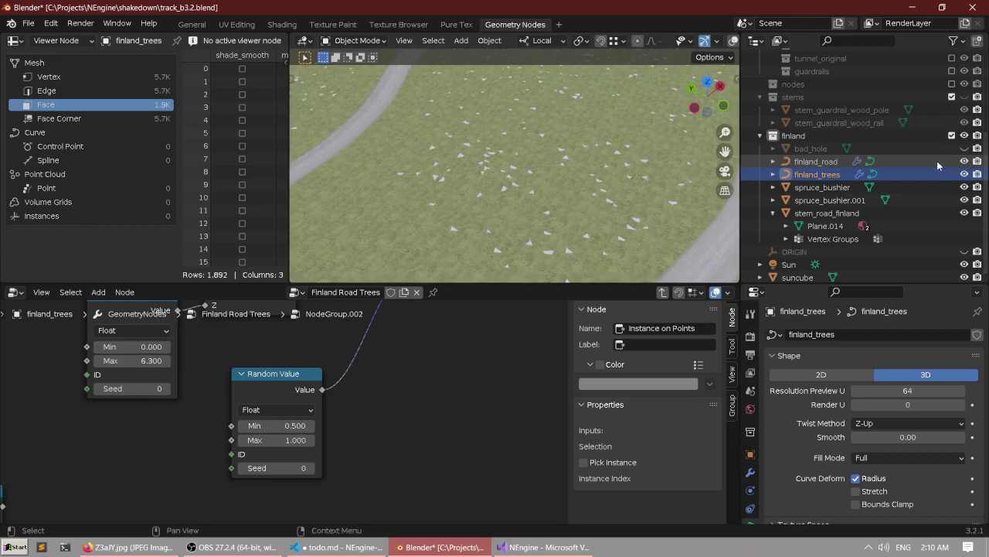
{"action": "scroll", "coordinate": [603, 162], "scroll_direction": "up", "scroll_amount": 2}
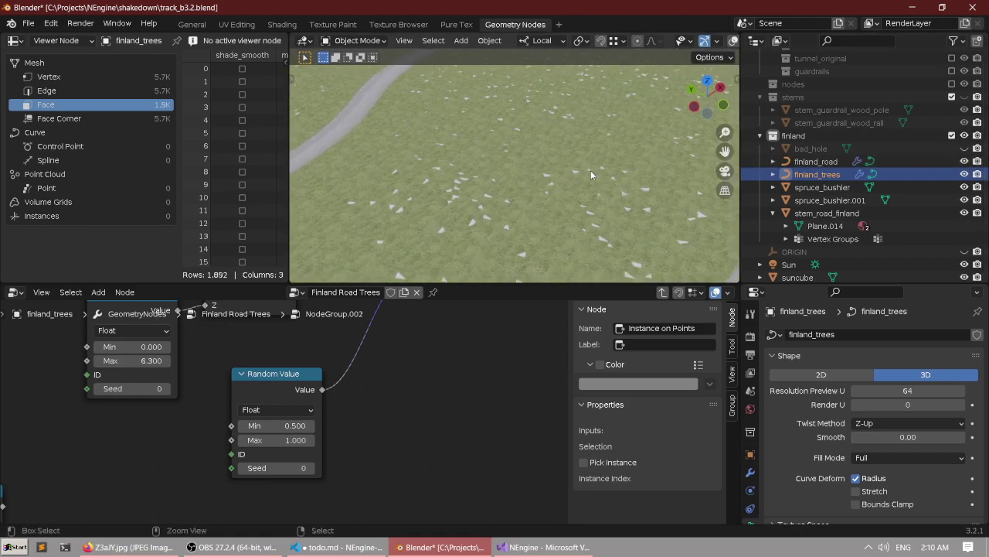
{"action": "key", "text": "ctrl+s"}
Apply and convert finland_road and finland_trees to meshes with the Attribute Converter, using the UVMap and Color names.
{"action": "key", "text": "n"}
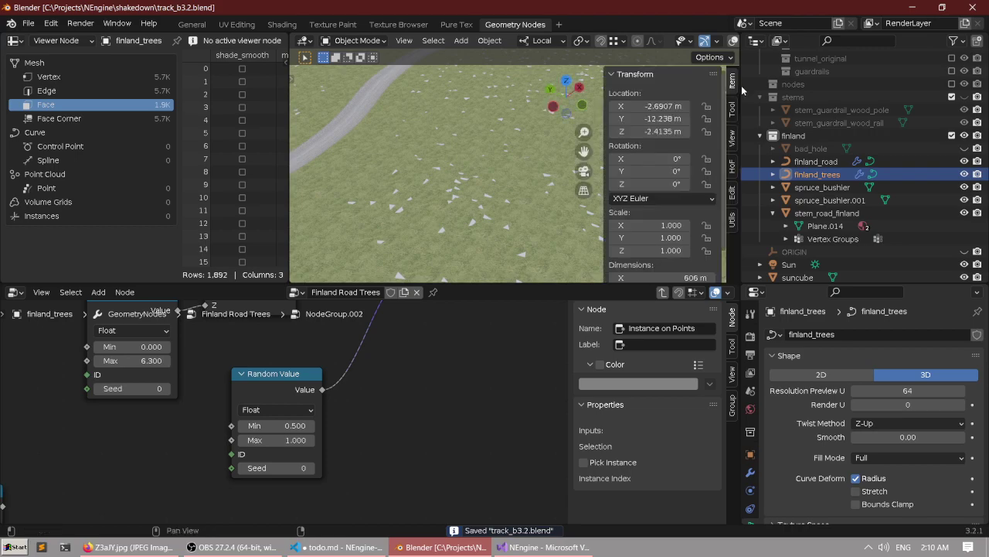
{"action": "left_click", "coordinate": [802, 162]}
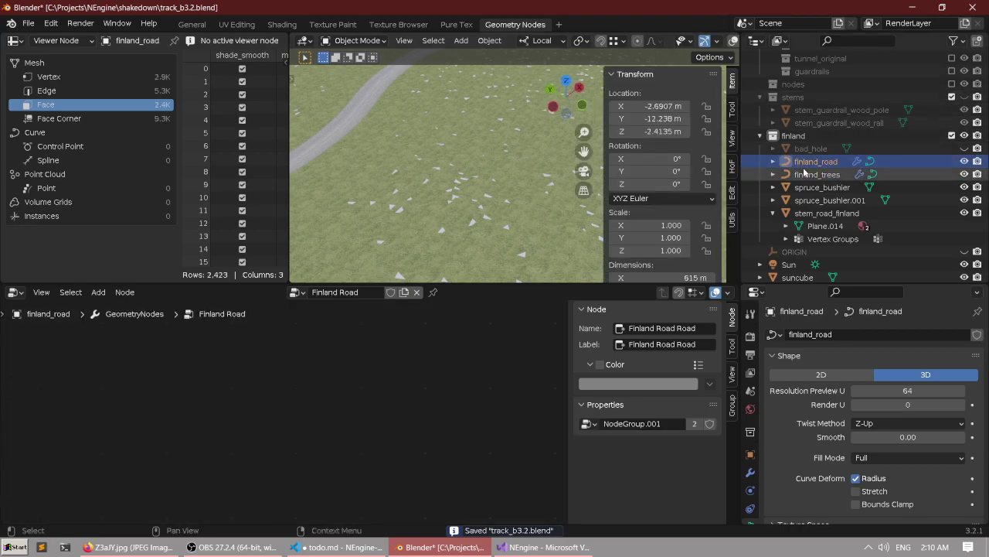
{"action": "left_click", "coordinate": [732, 221]}
{"action": "left_click", "coordinate": [681, 158]}
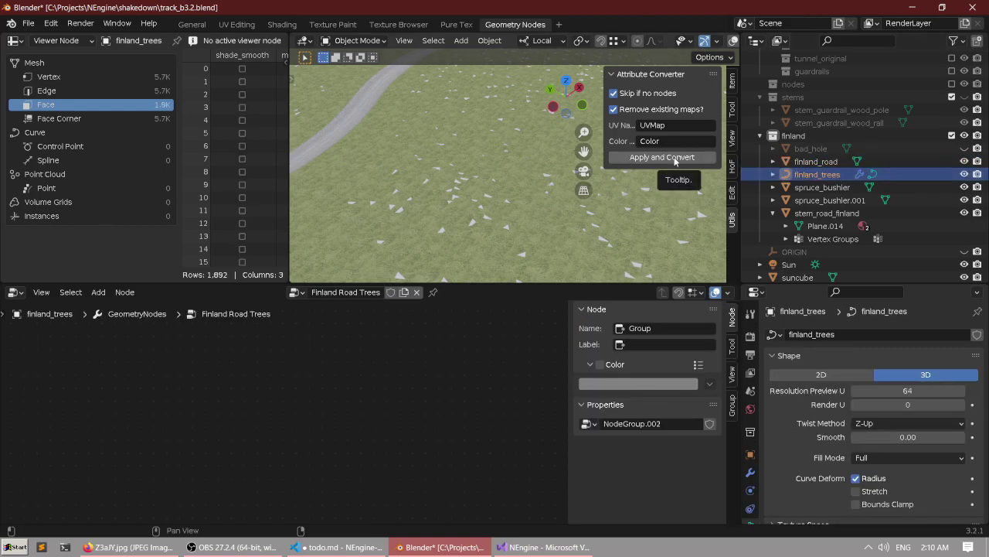
Select all visible objects and export them as glTF Embedded, overwriting finland.gltf in the engine's models folder.
{"action": "key", "text": "a"}
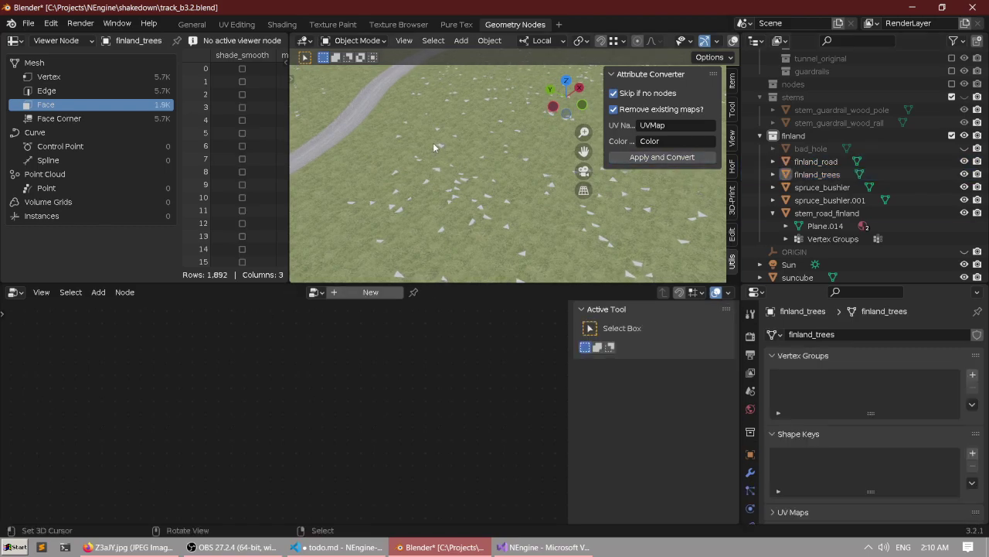
{"action": "key", "text": "a"}
{"action": "key", "text": "q"}
{"action": "left_click", "coordinate": [432, 148]}
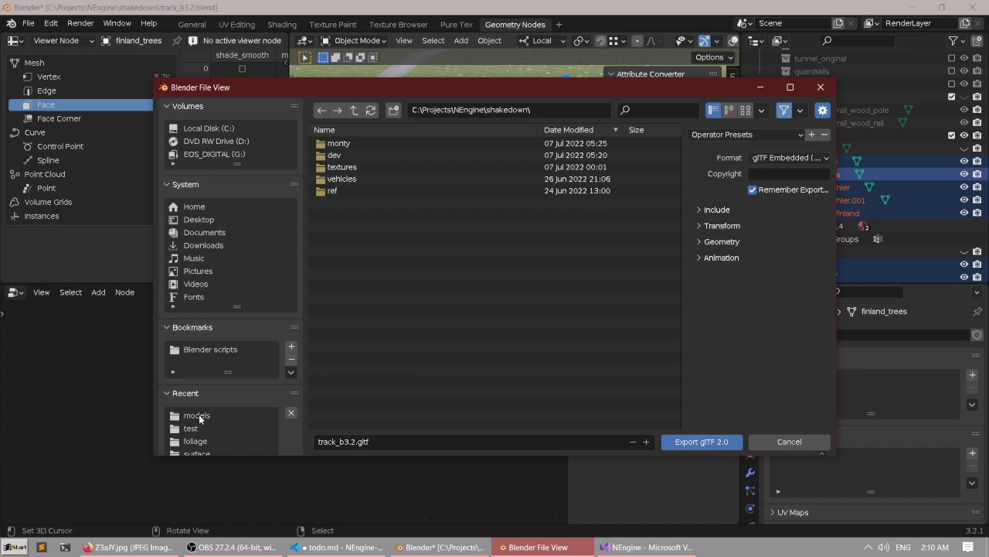
{"action": "left_click", "coordinate": [197, 416]}
{"action": "left_click", "coordinate": [346, 143]}
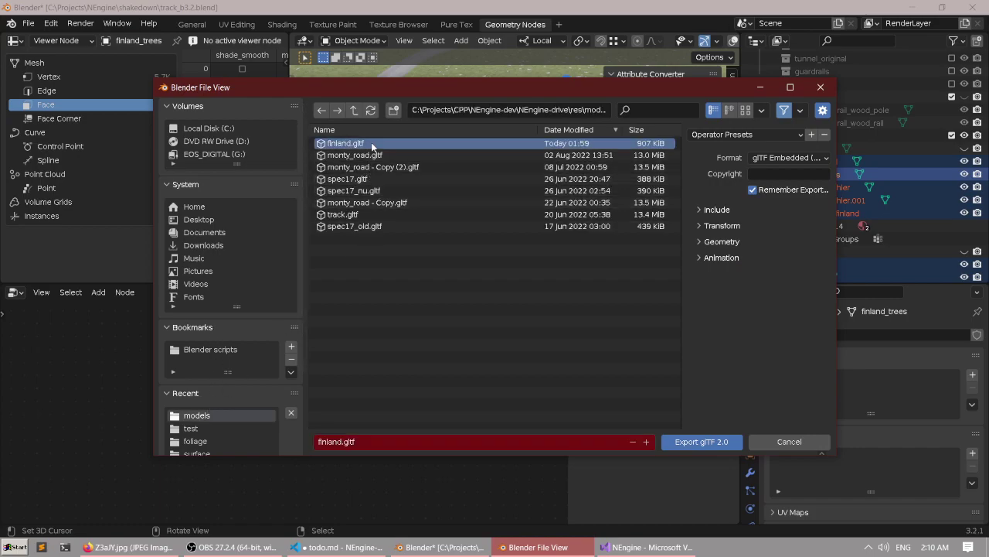
{"action": "left_click", "coordinate": [712, 439]}
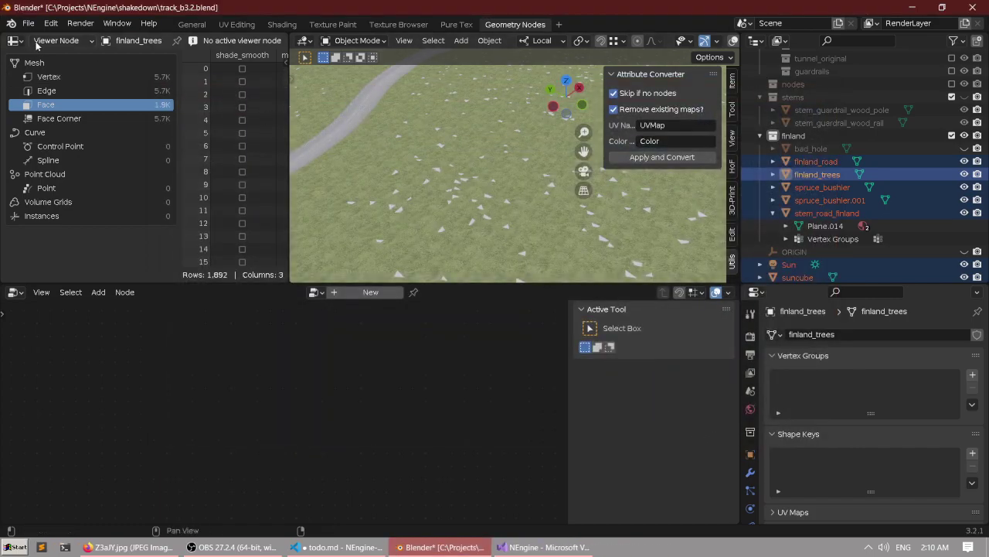
Revert track_b3.2.blend to its saved version and switch back to main.cpp in Visual Studio.
{"action": "left_click", "coordinate": [28, 24]}
{"action": "left_click", "coordinate": [42, 85]}
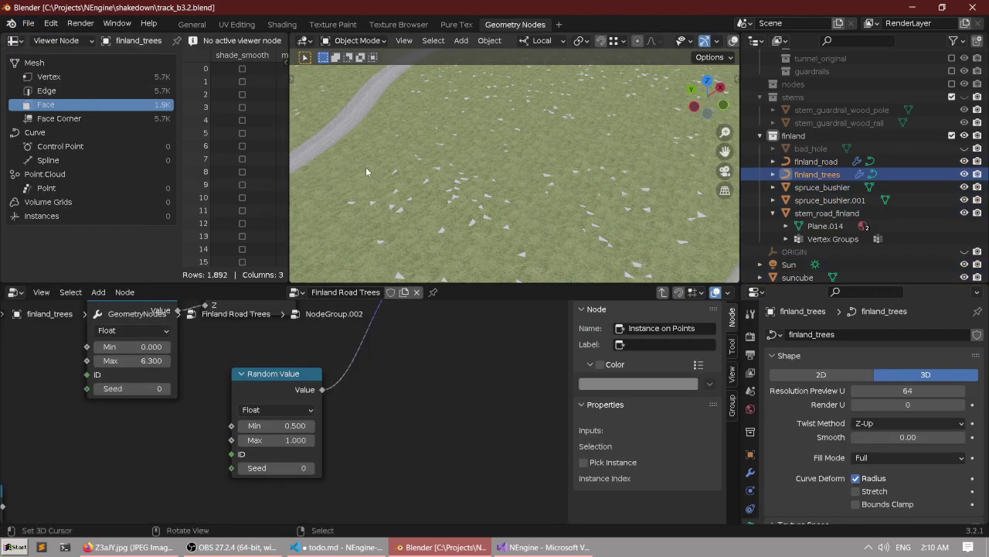
{"action": "key", "text": "alt+Tab"}
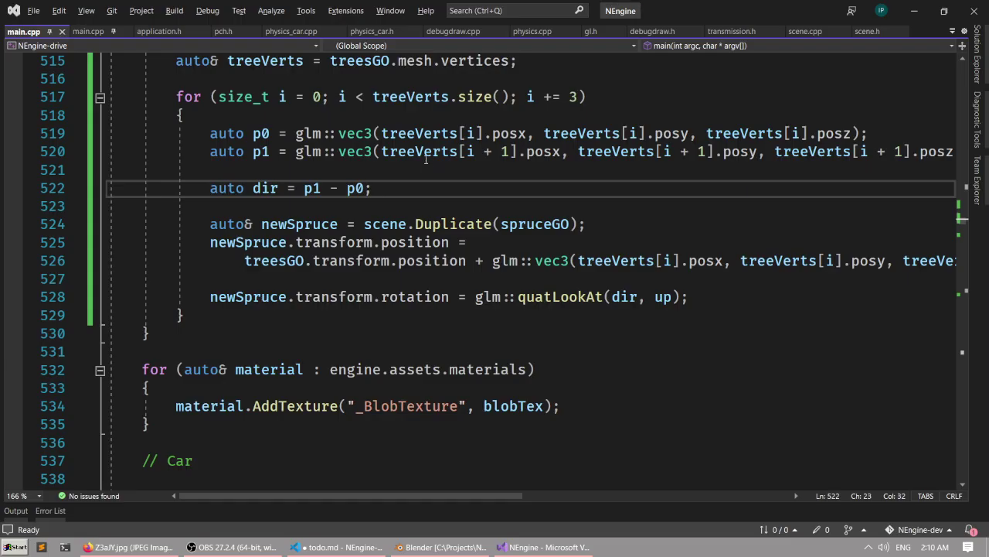
Run the game, hide the NEngine debug overlay and cycle through the camera modes to a view above the trees.
{"action": "key", "text": "F5"}
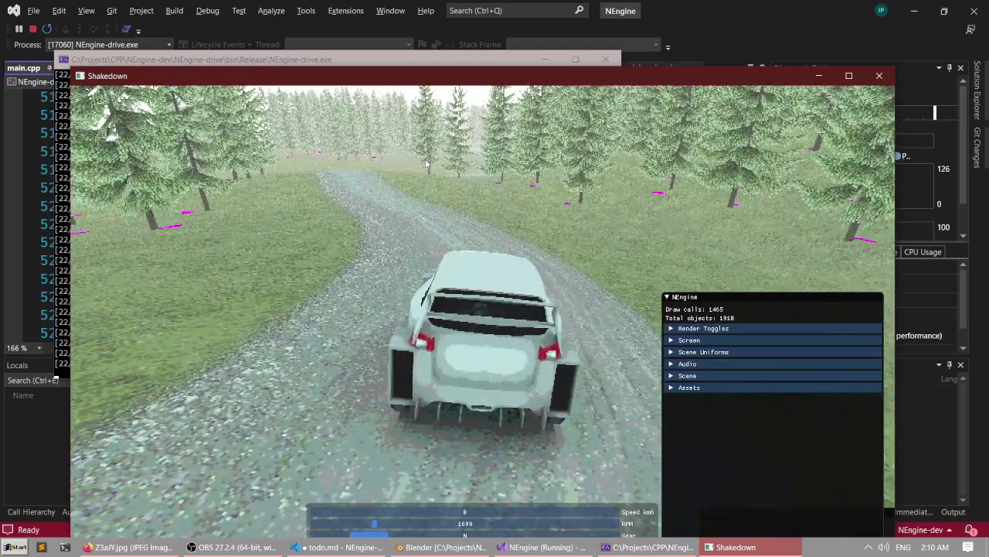
{"action": "key", "text": "F1"}
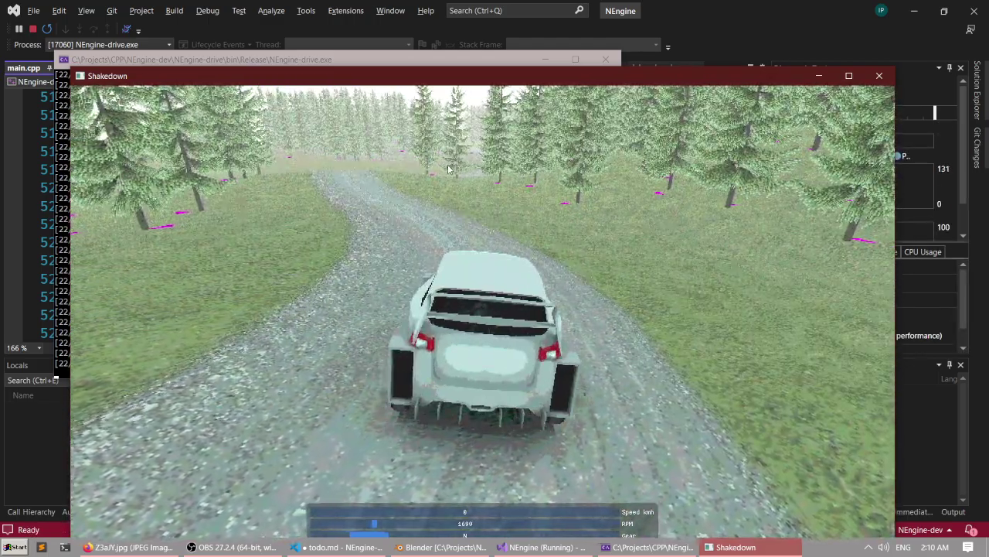
{"action": "key", "text": "c"}
{"action": "key", "text": "c"}
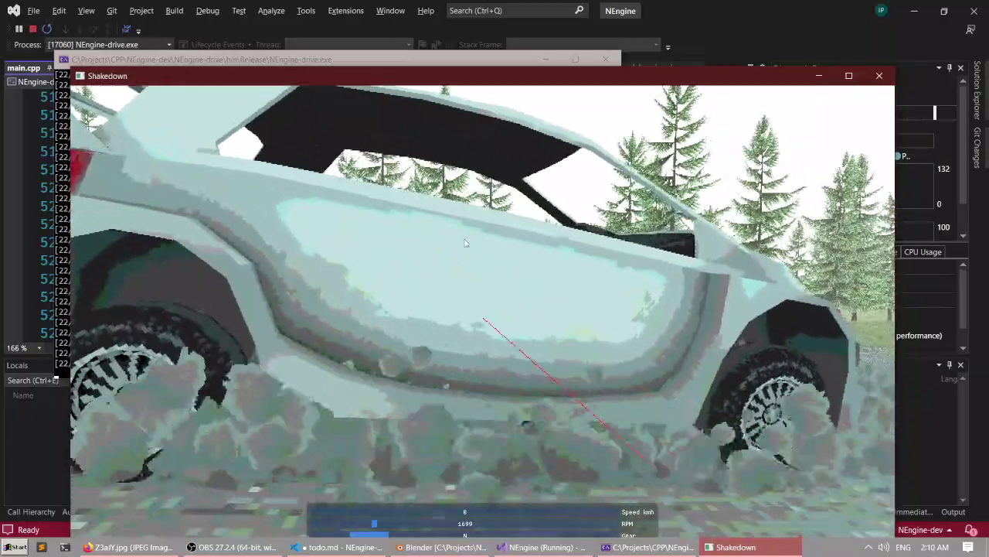
{"action": "key", "text": "c"}
{"action": "key", "text": "c"}
{"action": "key", "text": "c"}
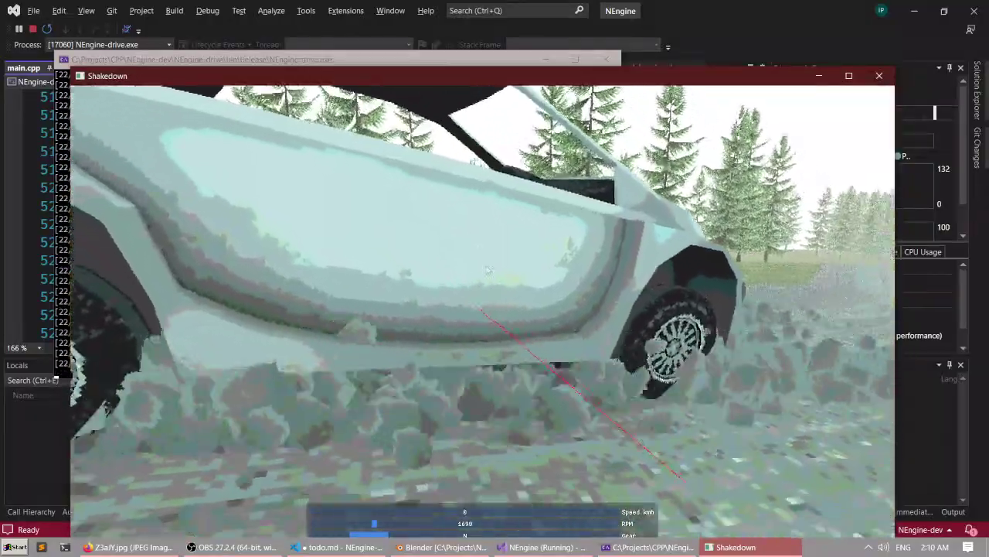
{"action": "key", "text": "c"}
{"action": "key", "text": "c"}
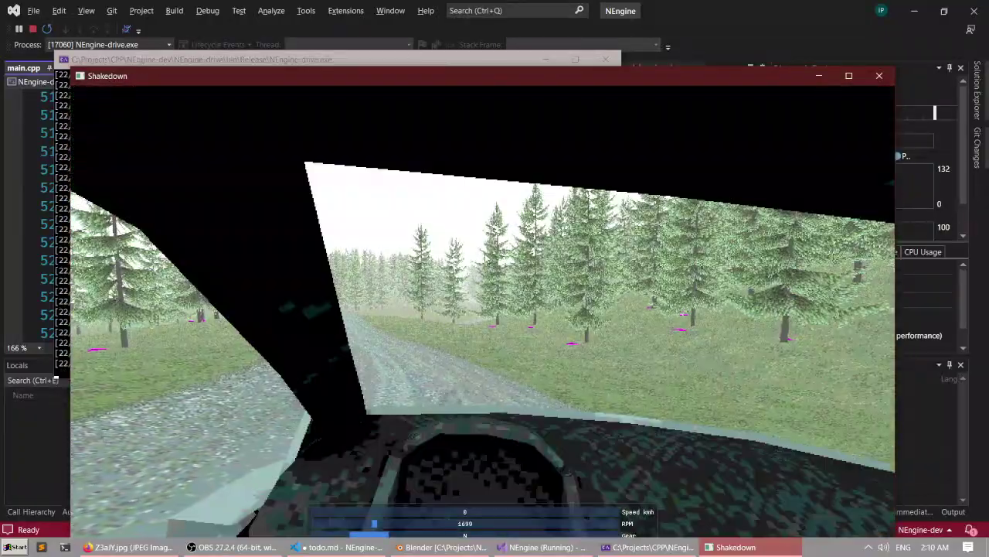
{"action": "key", "text": "c"}
{"action": "key", "text": "c"}
{"action": "key", "text": "c"}
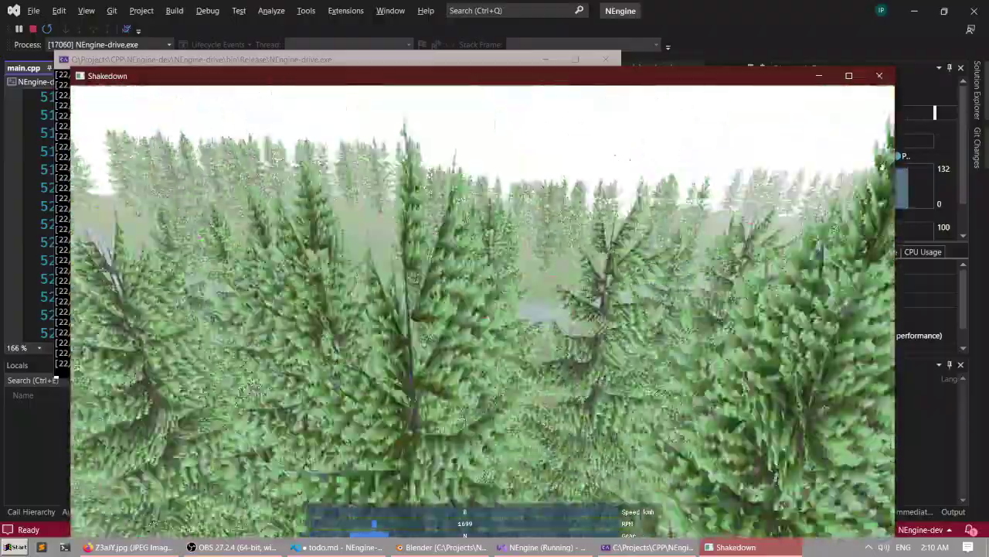
Inspect the spruces' placement and orientation along the road from above, and close the game and its console.
{"action": "key", "text": "w"}
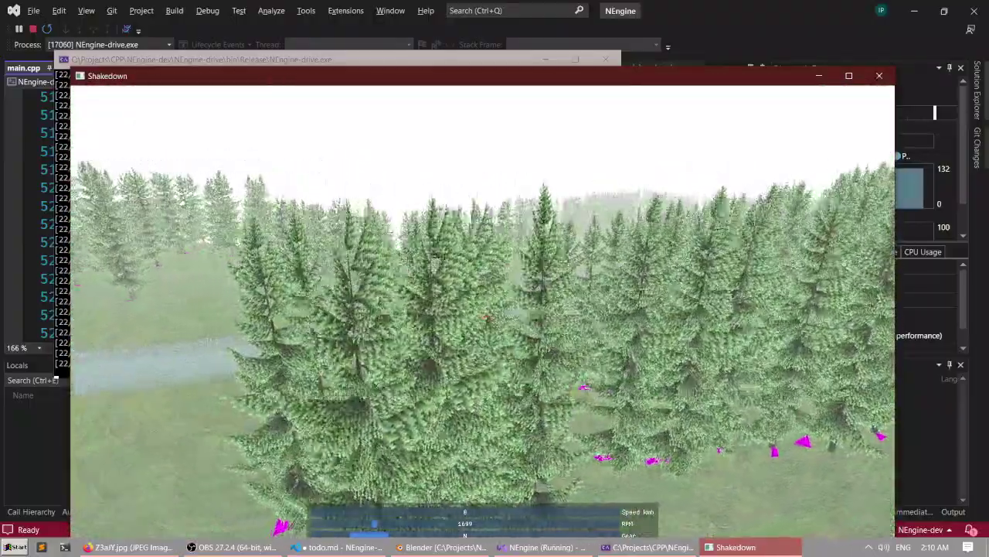
{"action": "key", "text": "s"}
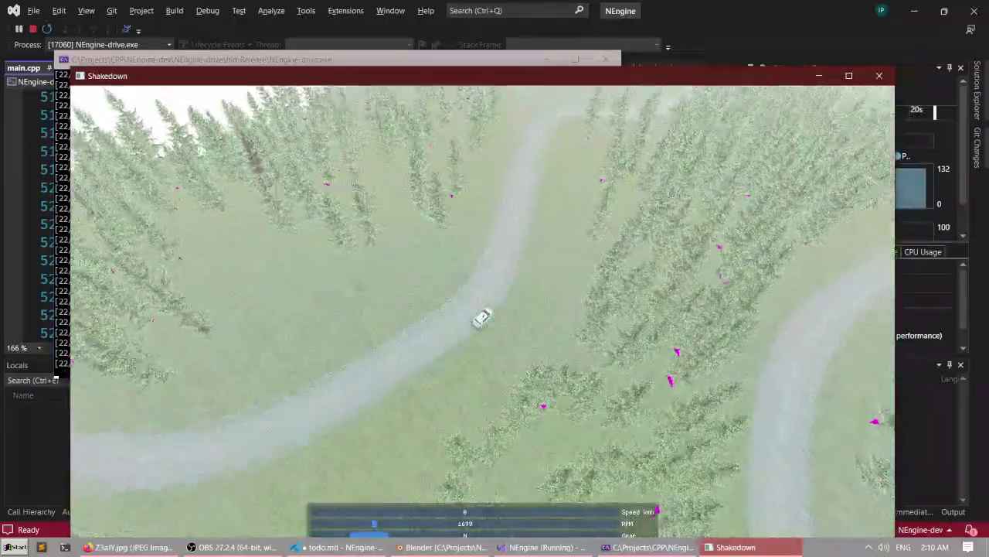
{"action": "scroll", "coordinate": [483, 312], "scroll_direction": "up", "scroll_amount": 3}
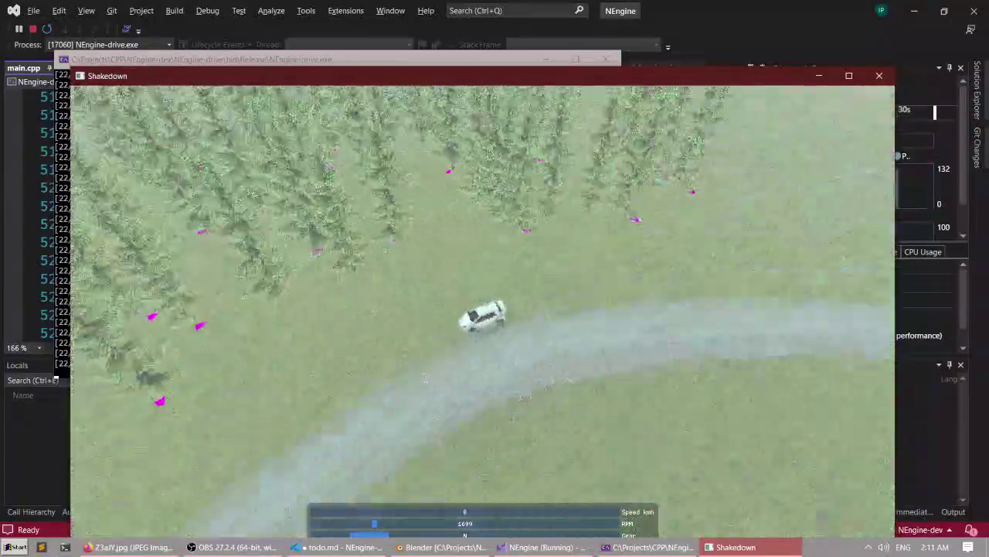
{"action": "left_click", "coordinate": [865, 74]}
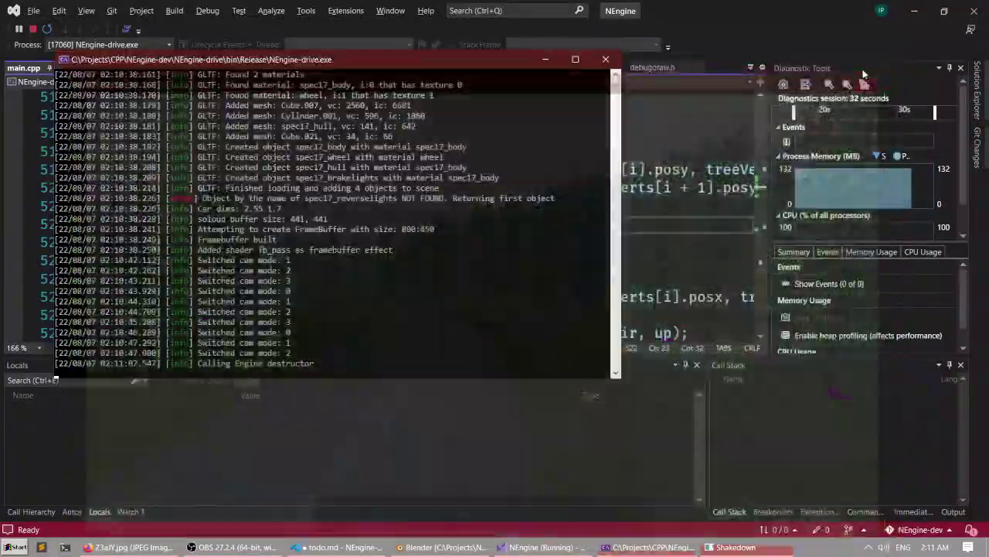
{"action": "left_click", "coordinate": [603, 59]}
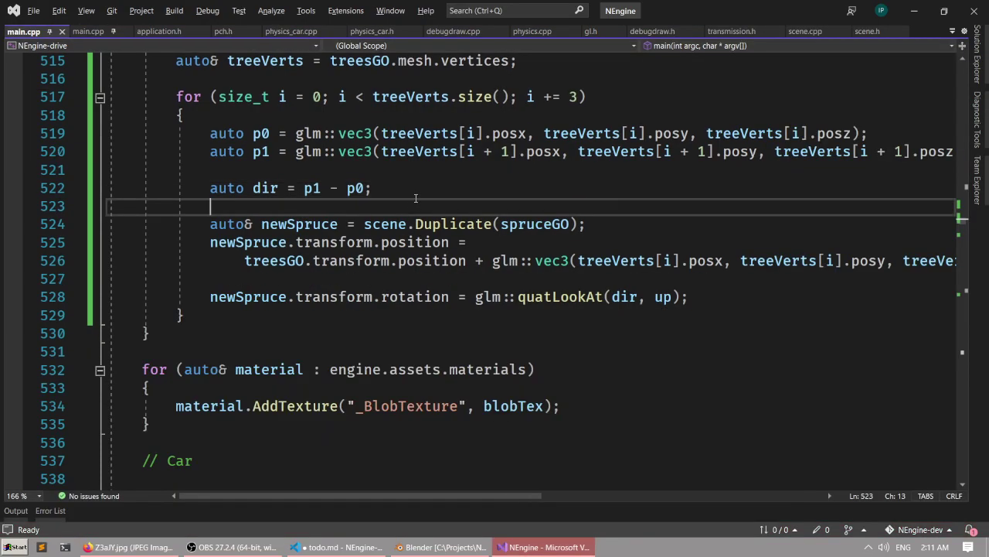
Declare float scale = dir.length(); below the dir calculation in the tree loop.
{"action": "left_click", "coordinate": [422, 190]}
{"action": "key", "text": "Return"}
{"action": "type", "text": "dir."}
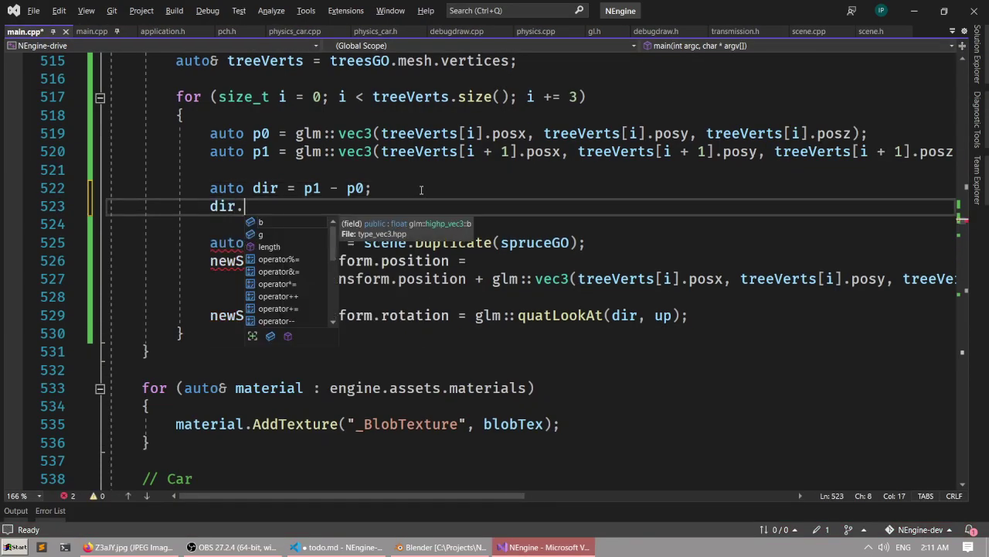
{"action": "type", "text": "length();"}
{"action": "key", "text": "Home"}
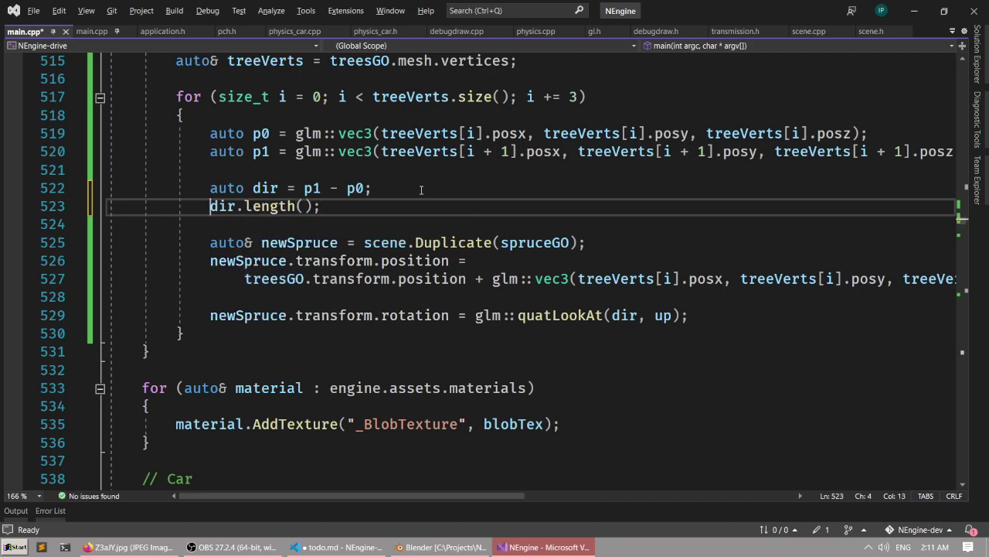
{"action": "type", "text": "float scale ="}
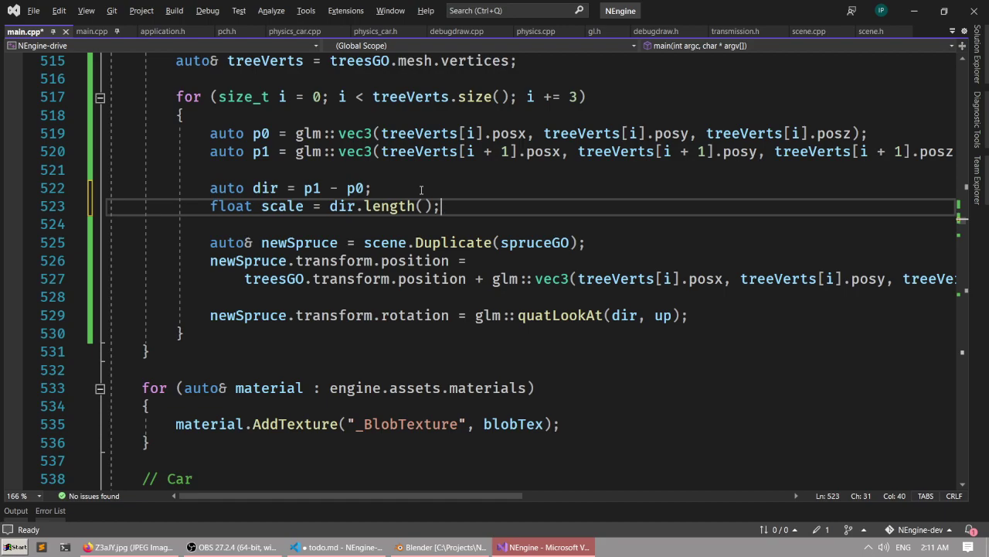
Switch to Blender to examine the Random Value and Mesh Circle nodes in the finland_trees node group, and return to main.cpp in Visual Studio.
{"action": "key", "text": "alt+Tab"}
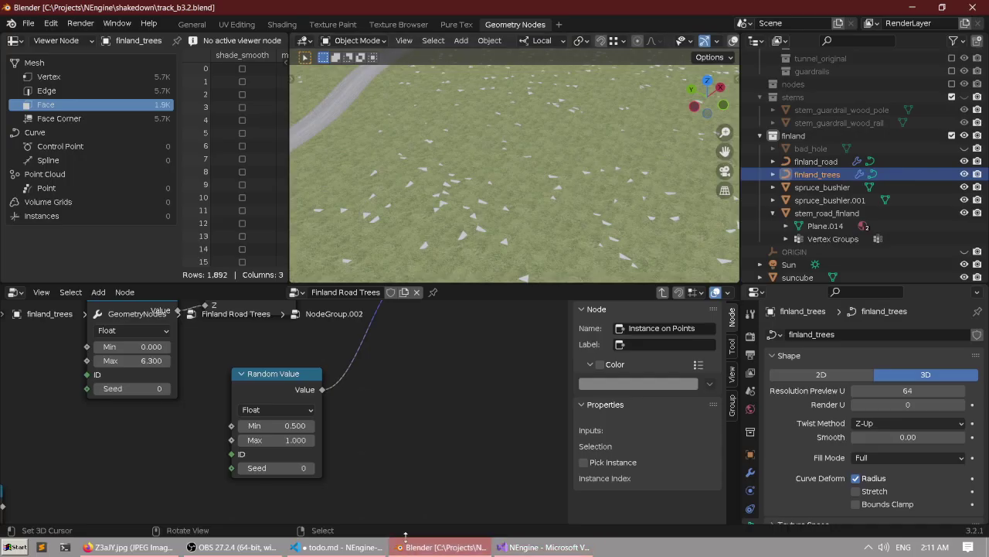
{"action": "middle_click_drag", "start_coordinate": [267, 423], "coordinate": [443, 456]}
{"action": "scroll", "coordinate": [309, 402], "scroll_direction": "up", "scroll_amount": 3}
{"action": "scroll", "coordinate": [443, 455], "scroll_direction": "down", "scroll_amount": 7}
{"action": "middle_click_drag", "start_coordinate": [407, 422], "coordinate": [241, 494]}
{"action": "middle_click_drag", "start_coordinate": [375, 374], "coordinate": [317, 495]}
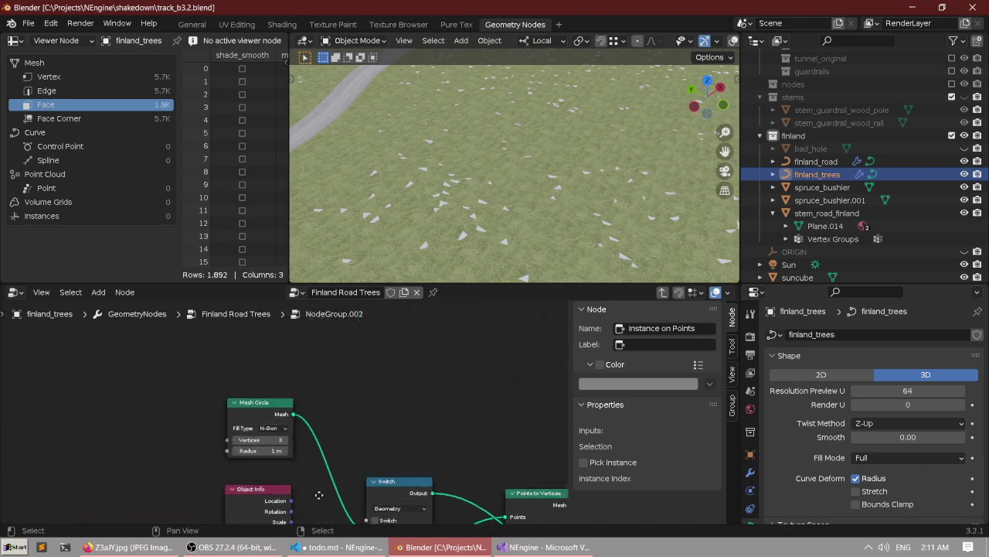
{"action": "scroll", "coordinate": [320, 495], "scroll_direction": "up", "scroll_amount": 1}
{"action": "middle_click_drag", "start_coordinate": [384, 435], "coordinate": [351, 402]}
{"action": "key", "text": "alt+Tab"}
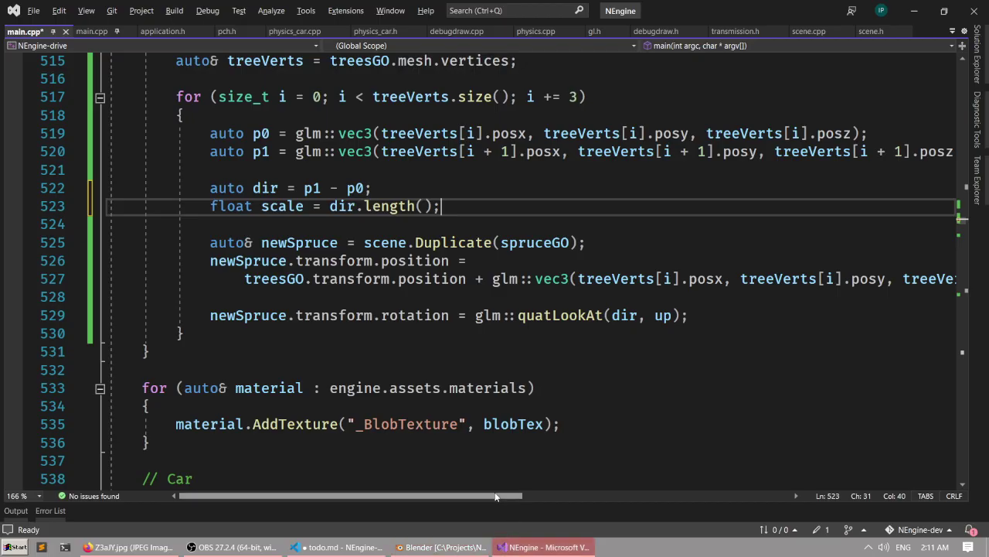
{"action": "key", "text": "alt+Tab"}
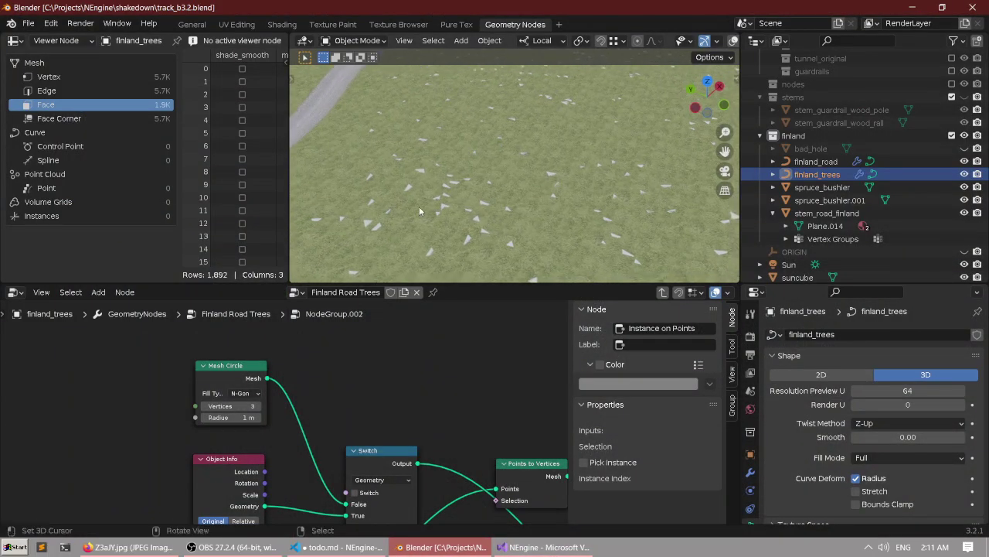
{"action": "left_click", "coordinate": [543, 546]}
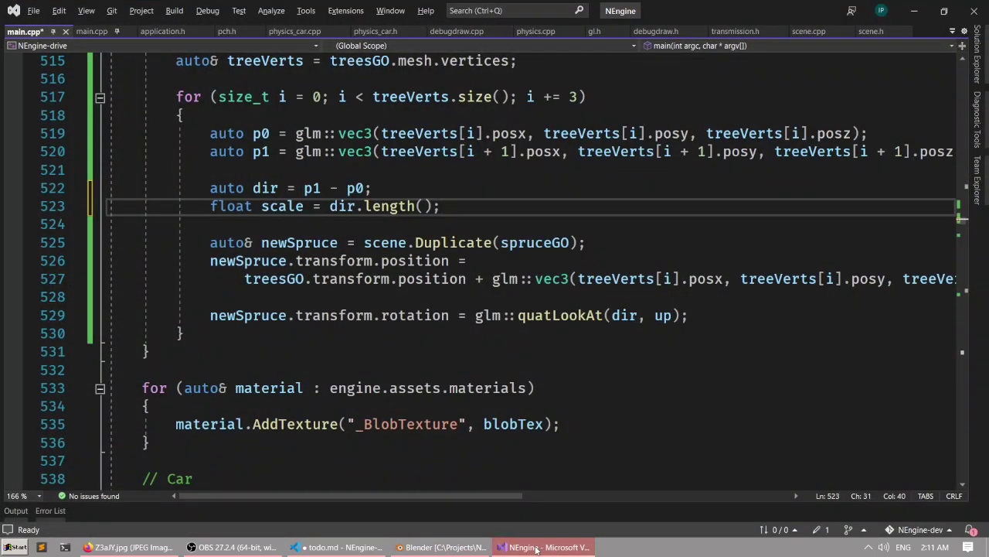
{"action": "left_click", "coordinate": [539, 545]}
{"action": "left_click", "coordinate": [537, 547]}
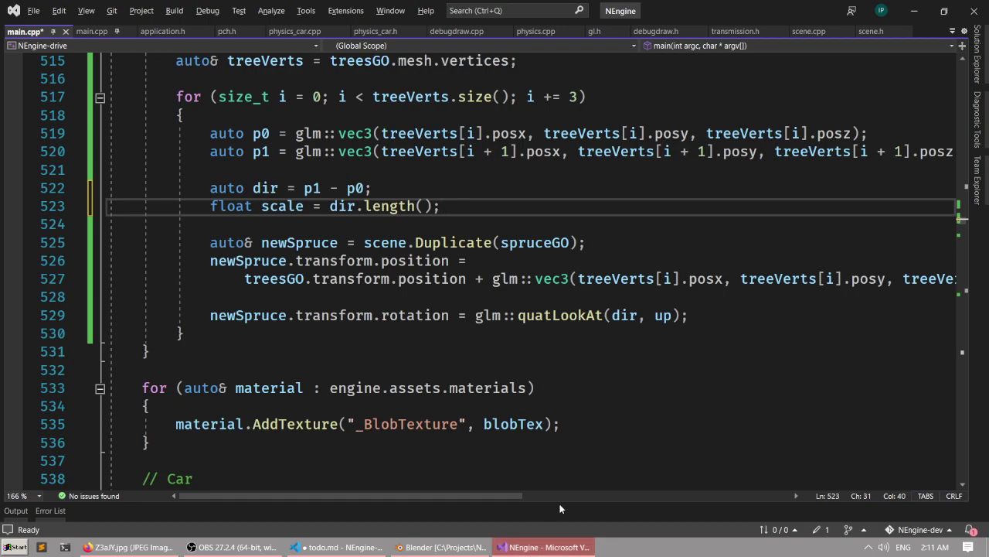
Open Paint and sketch in red a circle with an inscribed triangle and a line from one corner to the centre.
{"action": "key", "text": "super"}
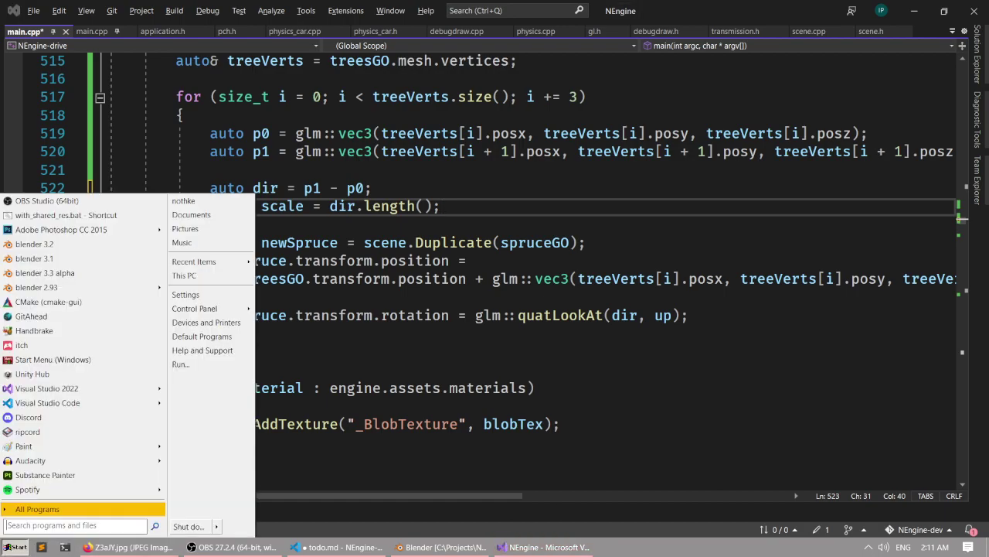
{"action": "type", "text": "paint"}
{"action": "key", "text": "Down"}
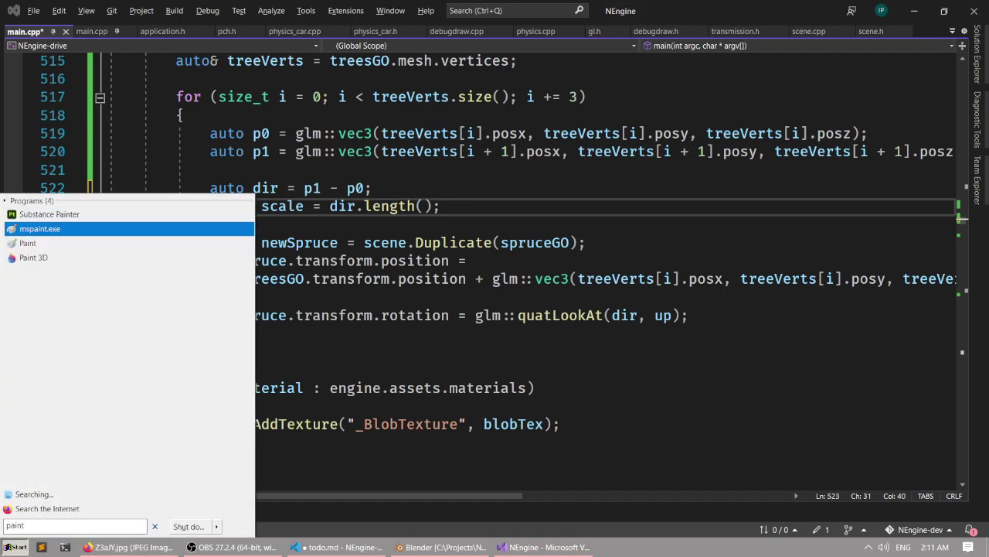
{"action": "key", "text": "Return"}
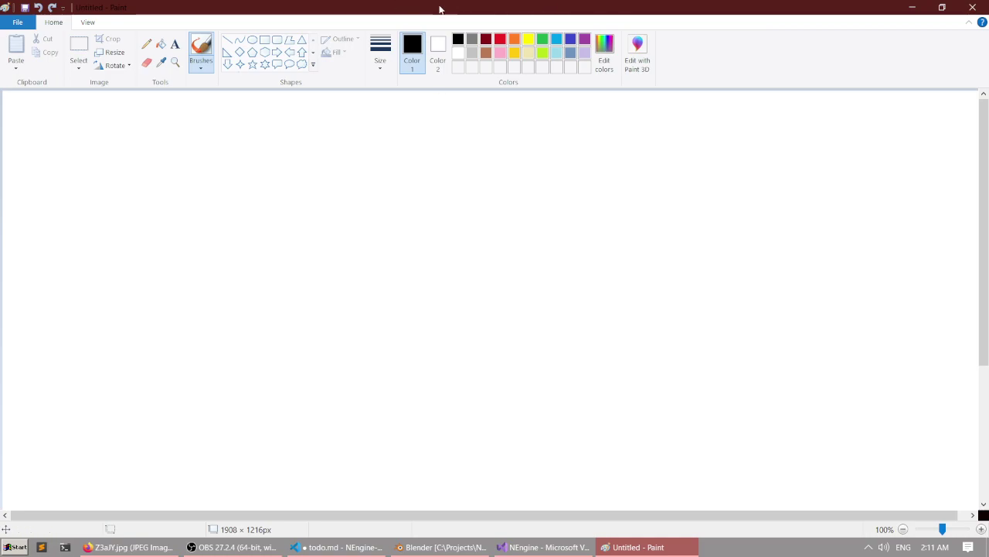
{"action": "left_click", "coordinate": [502, 40]}
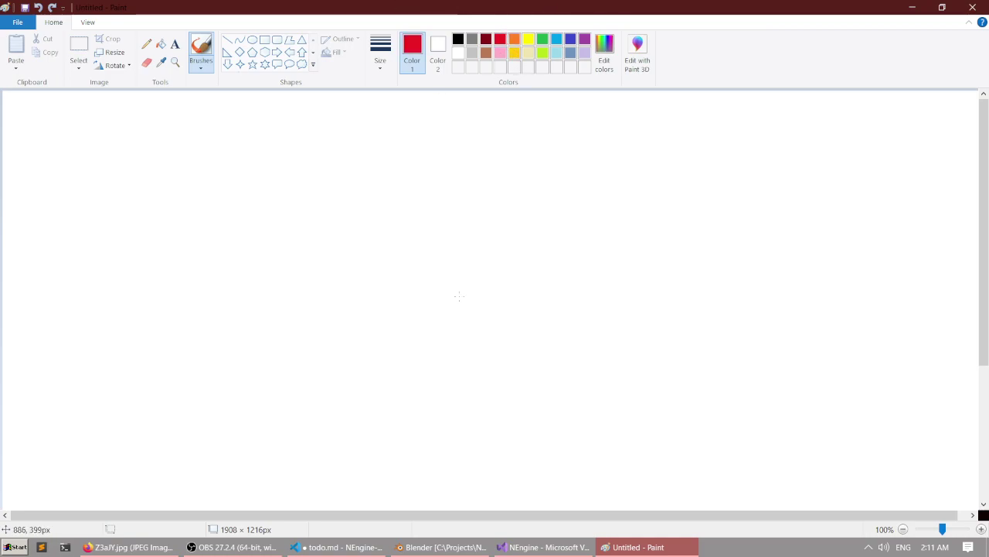
{"action": "mouse_move", "coordinate": [446, 400]}
{"action": "left_mouse_down"}
{"action": "mouse_move", "coordinate": [318, 249]}
{"action": "mouse_move", "coordinate": [602, 196]}
{"action": "mouse_move", "coordinate": [533, 400]}
{"action": "left_mouse_up"}
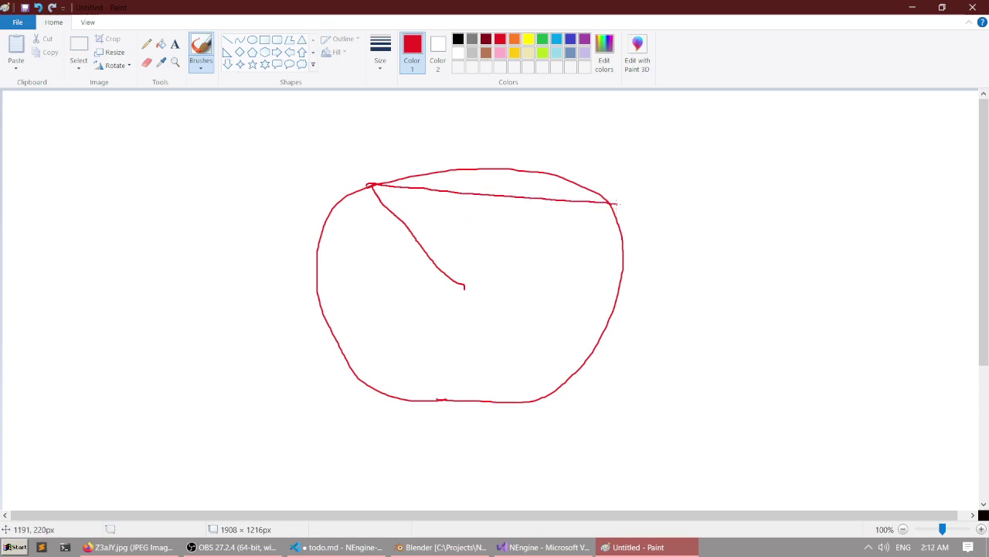
{"action": "left_click_drag", "start_coordinate": [615, 205], "coordinate": [576, 311]}
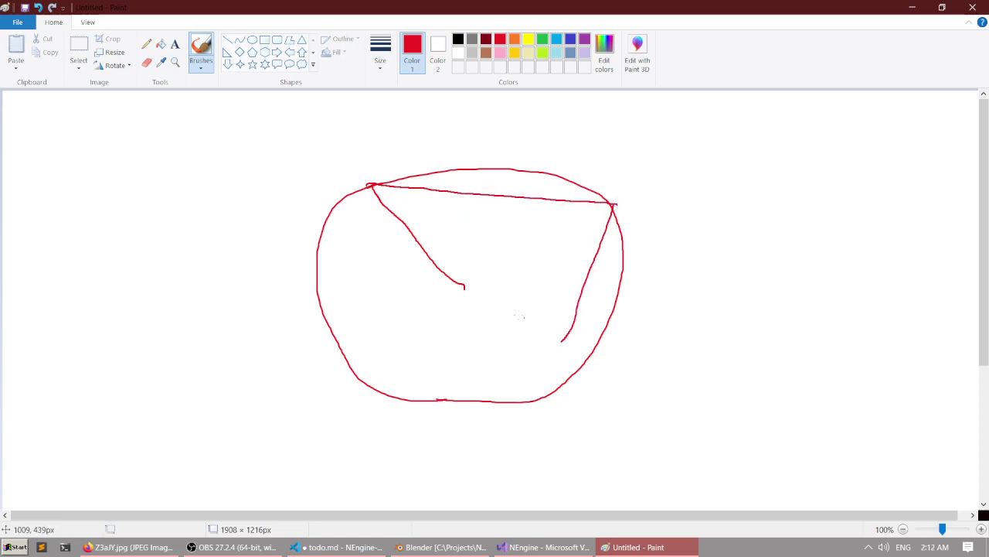
{"action": "key", "text": "ctrl+z"}
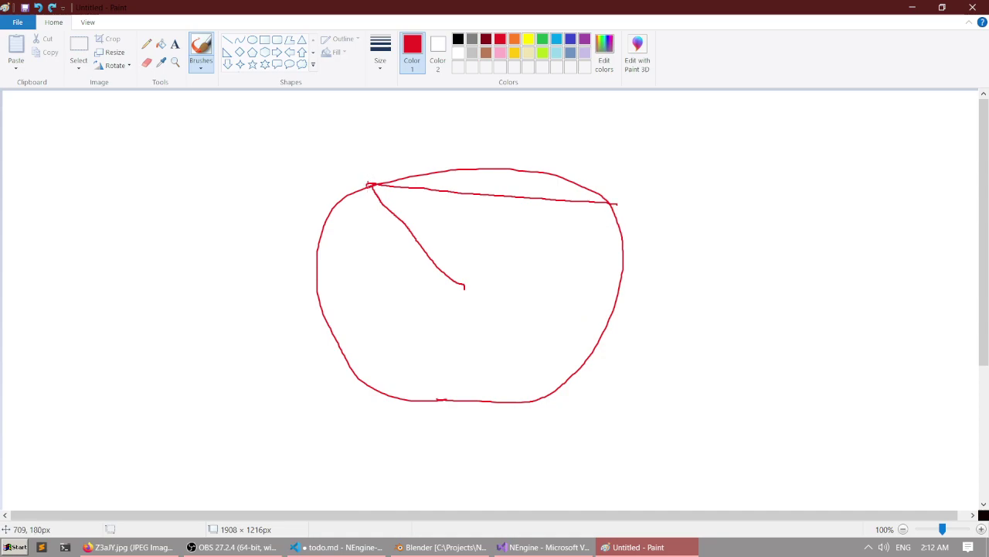
{"action": "left_click_drag", "start_coordinate": [455, 395], "coordinate": [556, 259]}
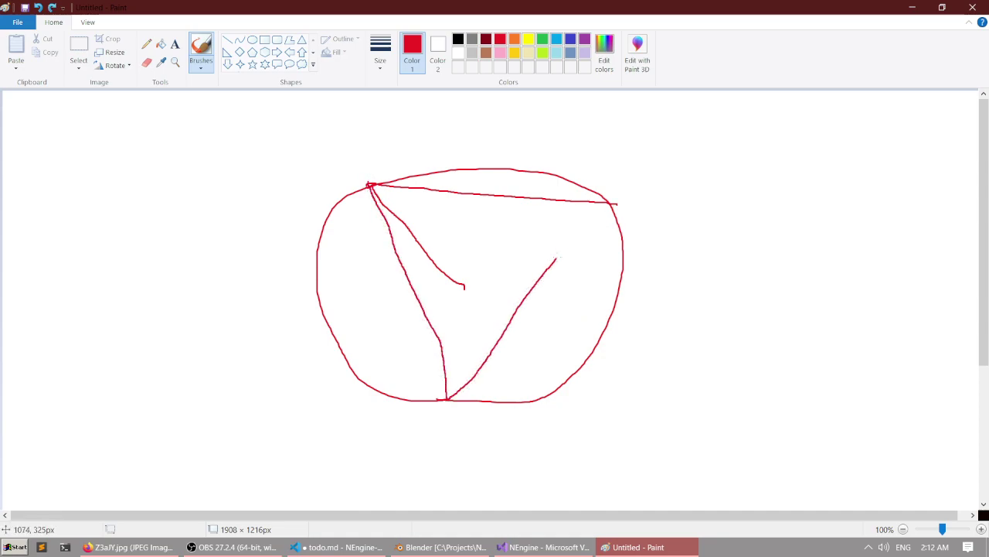
{"action": "left_click_drag", "start_coordinate": [462, 285], "coordinate": [462, 289]}
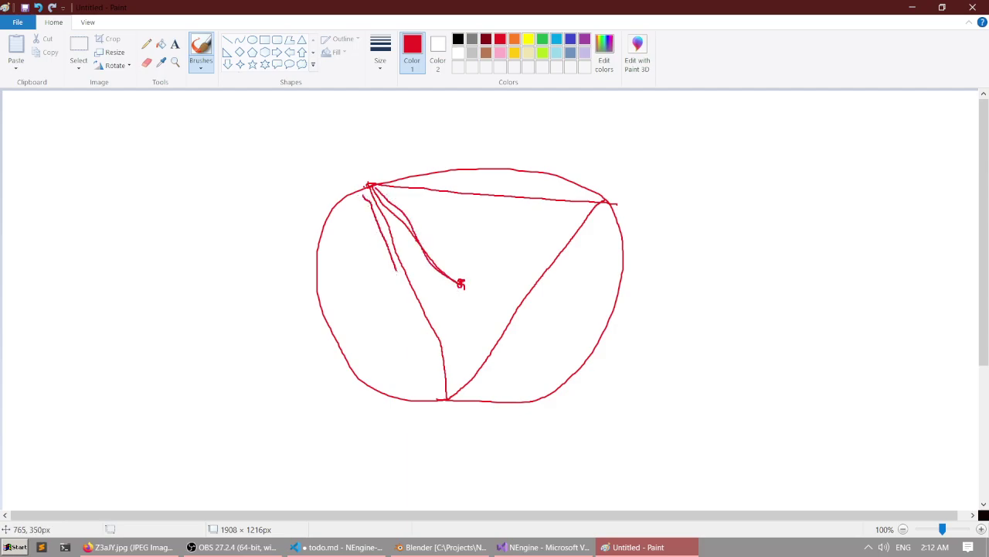
Mark the triangle's side and the circle's radius with green braces, and close Paint without saving.
{"action": "key", "text": "ctrl+z"}
{"action": "left_click", "coordinate": [514, 40]}
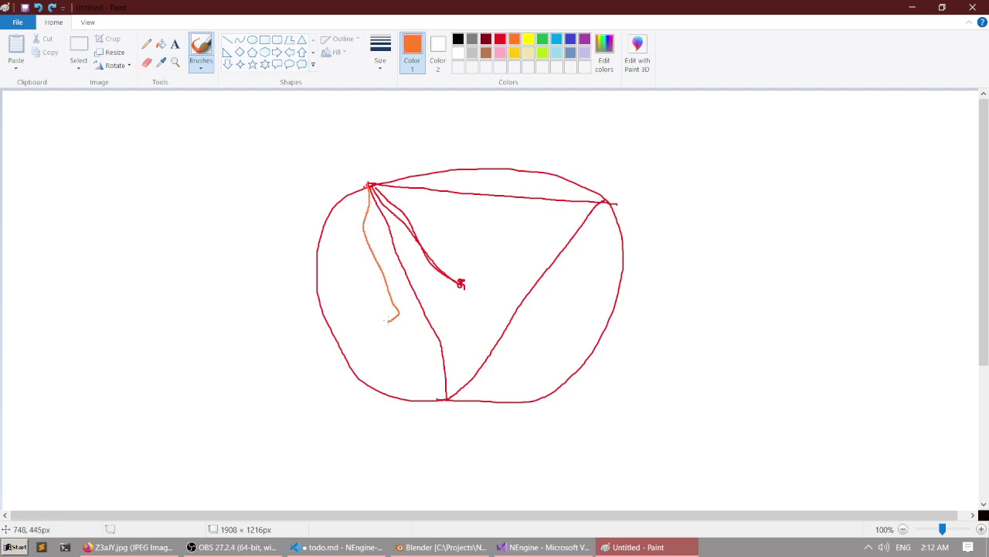
{"action": "key", "text": "ctrl+z"}
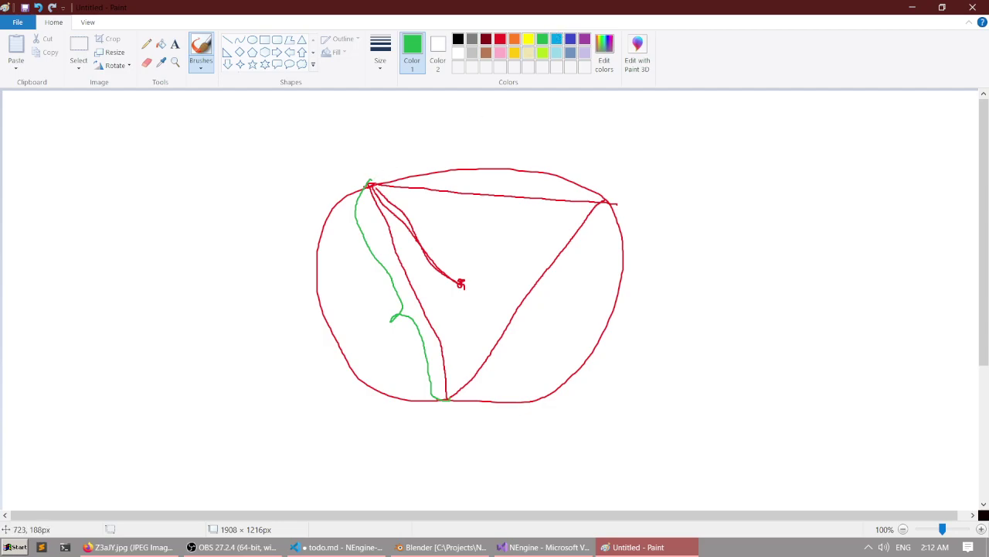
{"action": "left_click_drag", "start_coordinate": [414, 227], "coordinate": [433, 241]}
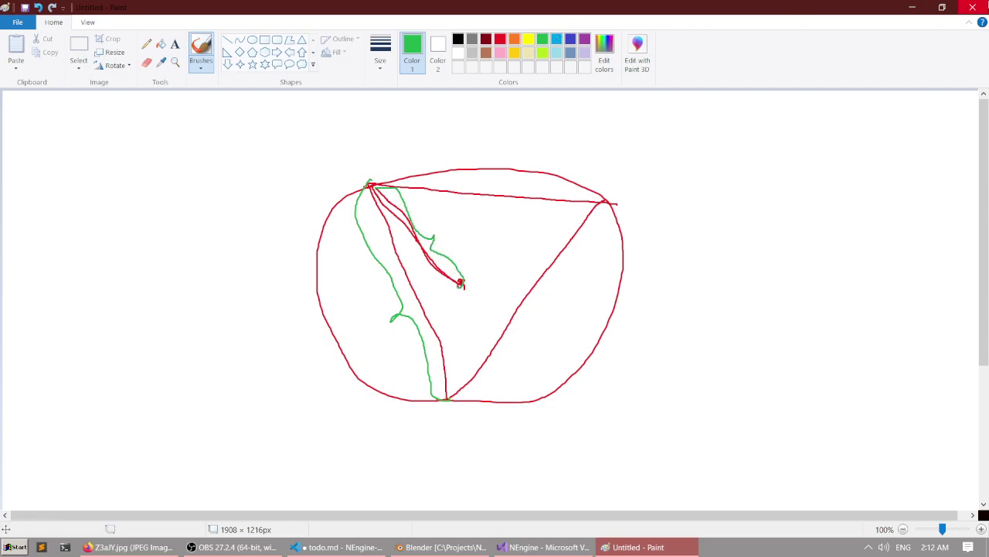
{"action": "left_click", "coordinate": [973, 7]}
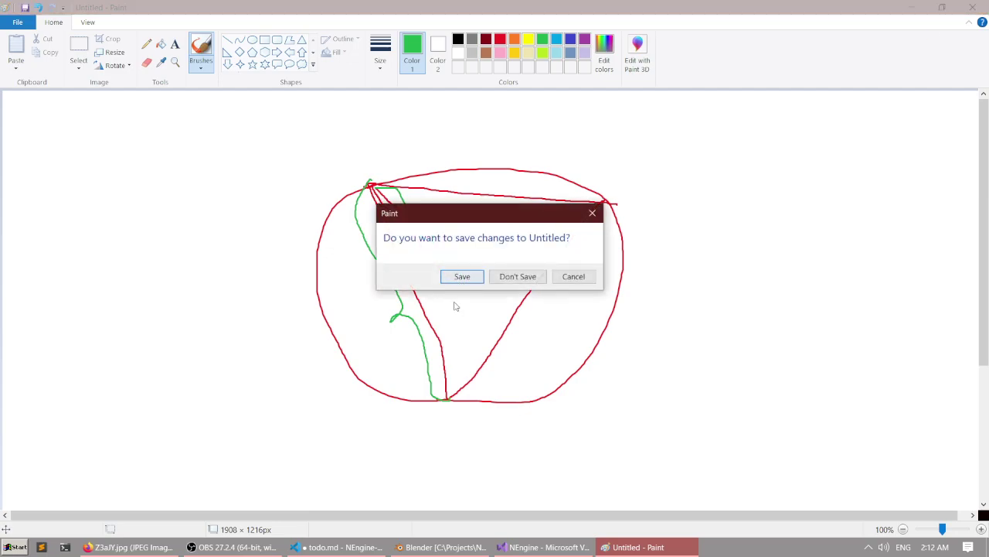
{"action": "left_click", "coordinate": [515, 277]}
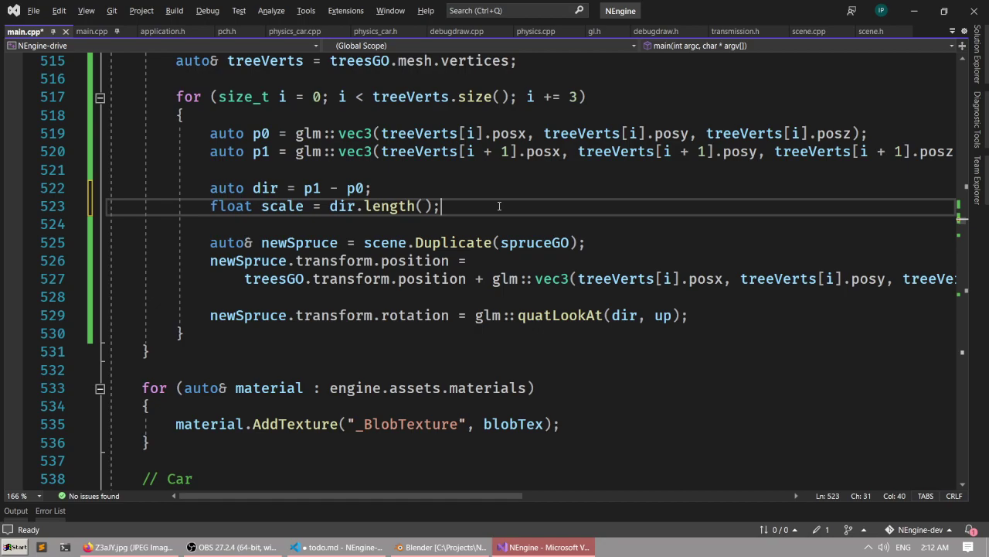
Add newSpruce.transform.scale = glm::vec3(scale); below the rotation line in the tree loop, and save main.cpp.
{"action": "double_click", "coordinate": [283, 207]}
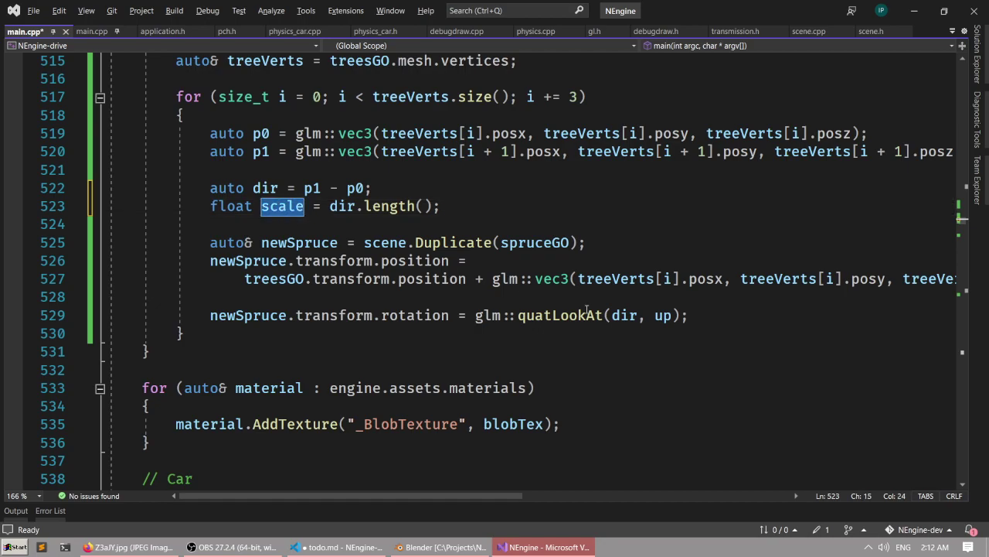
{"action": "left_click", "coordinate": [732, 313]}
{"action": "key", "text": "Return"}
{"action": "type", "text": "bew"}
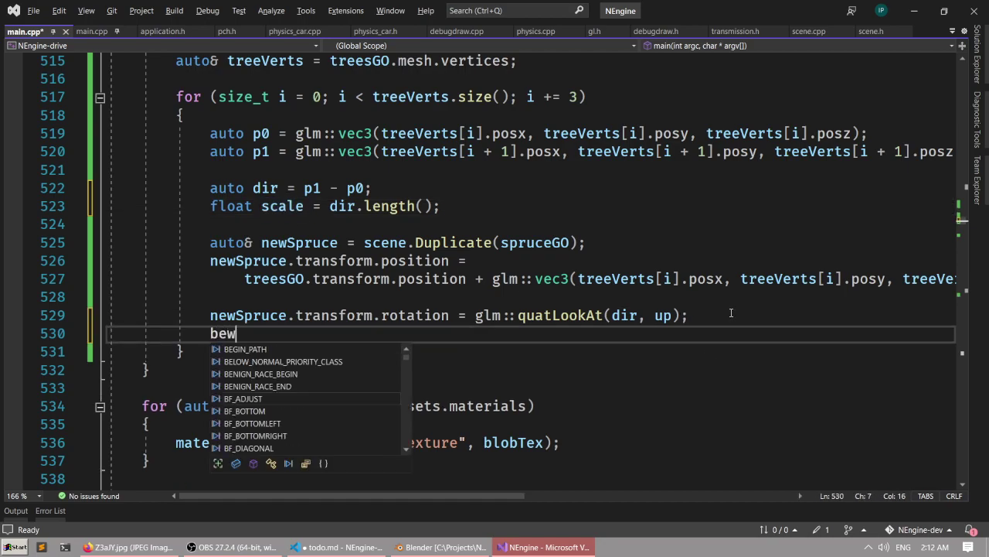
{"action": "key", "text": "BackSpace"}
{"action": "key", "text": "BackSpace"}
{"action": "key", "text": "BackSpace"}
{"action": "type", "text": "newSpru"}
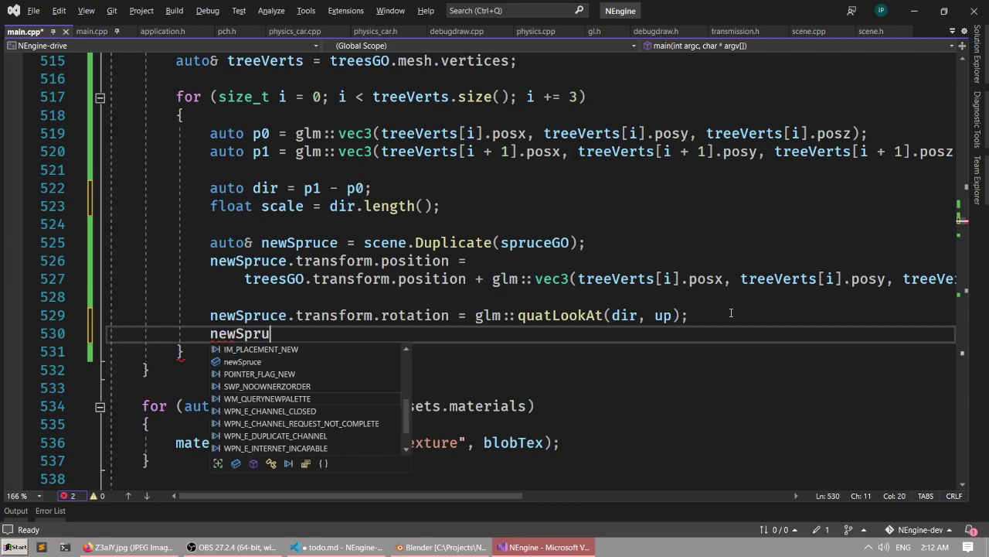
{"action": "type", "text": "ce.transform.s"}
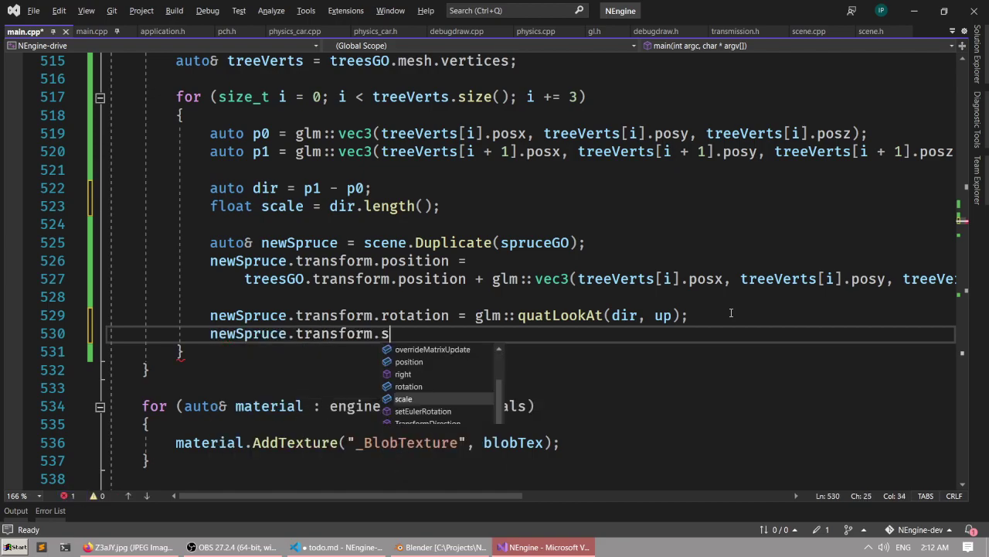
{"action": "type", "text": "cale."}
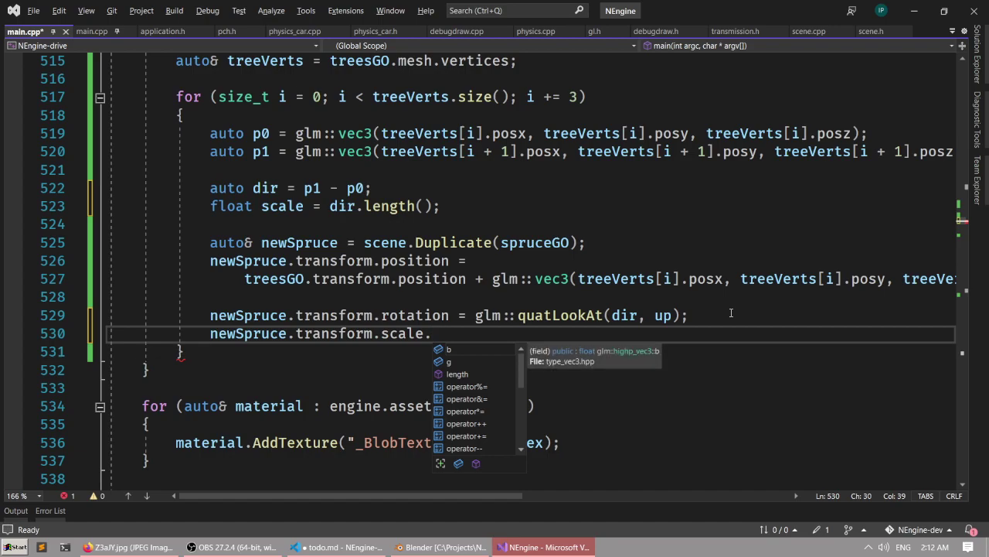
{"action": "key", "text": "BackSpace"}
{"action": "type", "text": "="}
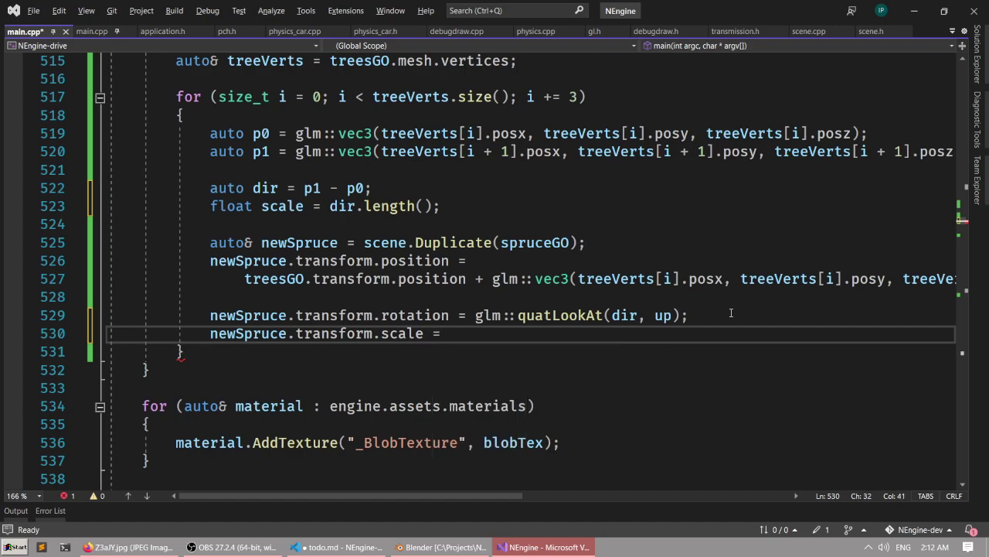
{"action": "type", "text": " glm::ve"}
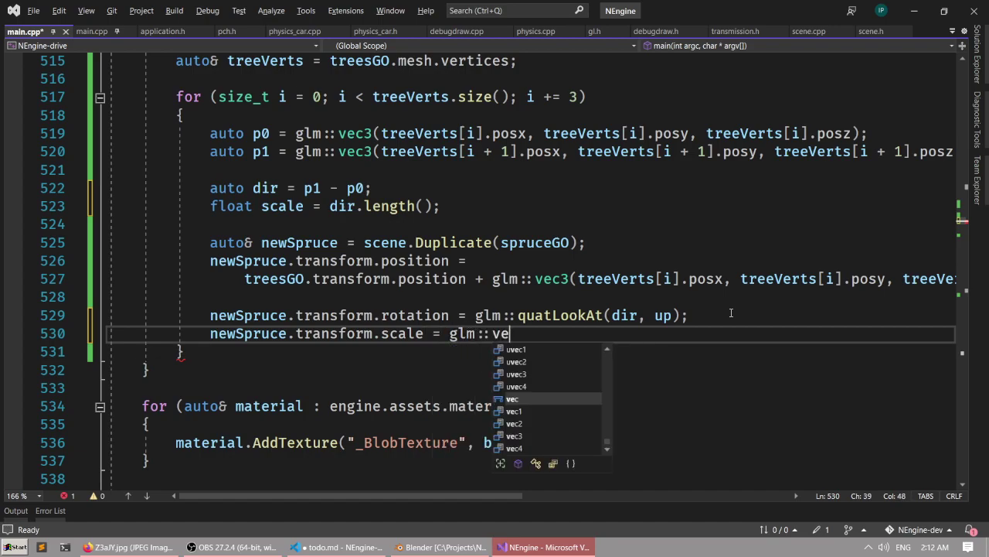
{"action": "type", "text": "c3("}
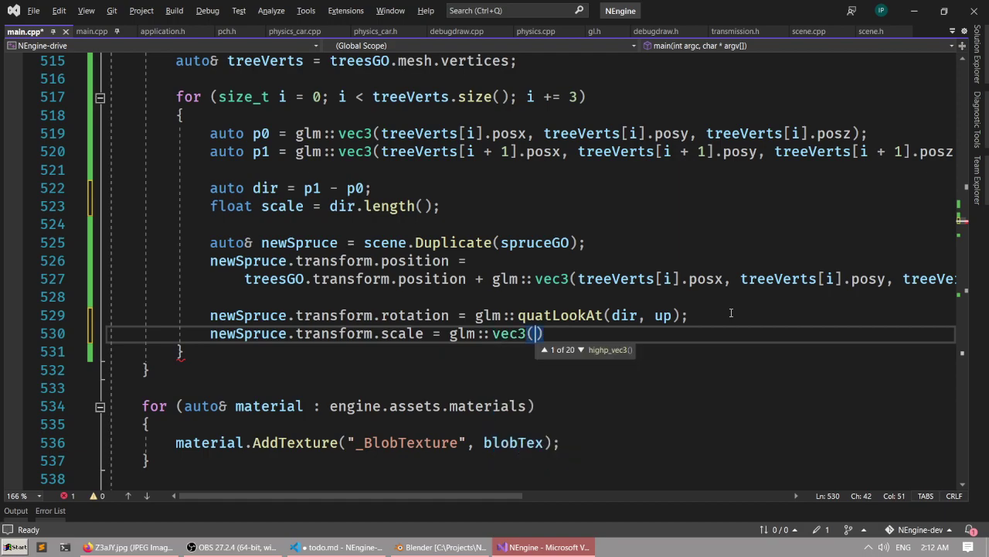
{"action": "type", "text": "scale);"}
{"action": "key", "text": "ctrl+s"}
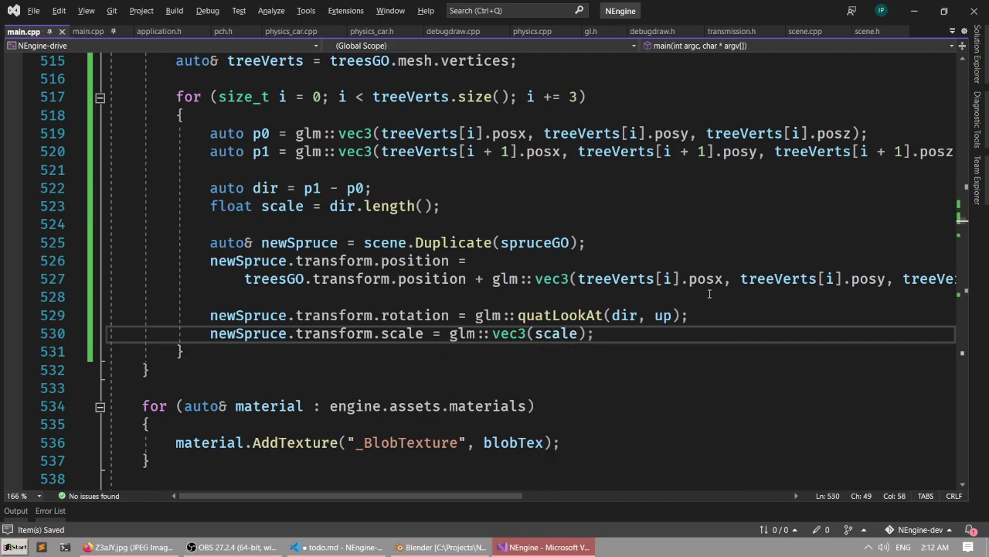
Change the spruce scale line to newSpruce.transform.scale *= scale; and save main.cpp.
{"action": "left_click", "coordinate": [654, 346]}
{"action": "left_click", "coordinate": [684, 333]}
{"action": "left_click", "coordinate": [711, 317]}
{"action": "left_click", "coordinate": [708, 330]}
{"action": "left_click", "coordinate": [435, 333]}
{"action": "type", "text": "*"}
{"action": "key", "text": "Left"}
{"action": "key", "text": "ctrl+shift+Left"}
{"action": "key", "text": "ctrl+shift+Left"}
{"action": "key", "text": "ctrl+shift+Left"}
{"action": "key", "text": "ctrl+shift+Left"}
{"action": "key", "text": "ctrl+shift+Left"}
{"action": "key", "text": "ctrl+shift+Left"}
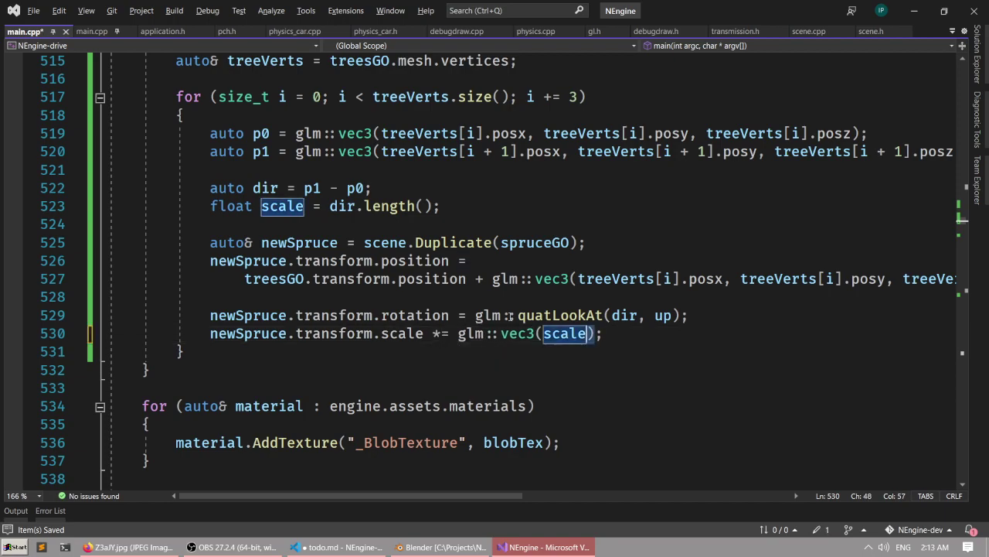
{"action": "type", "text": "scale"}
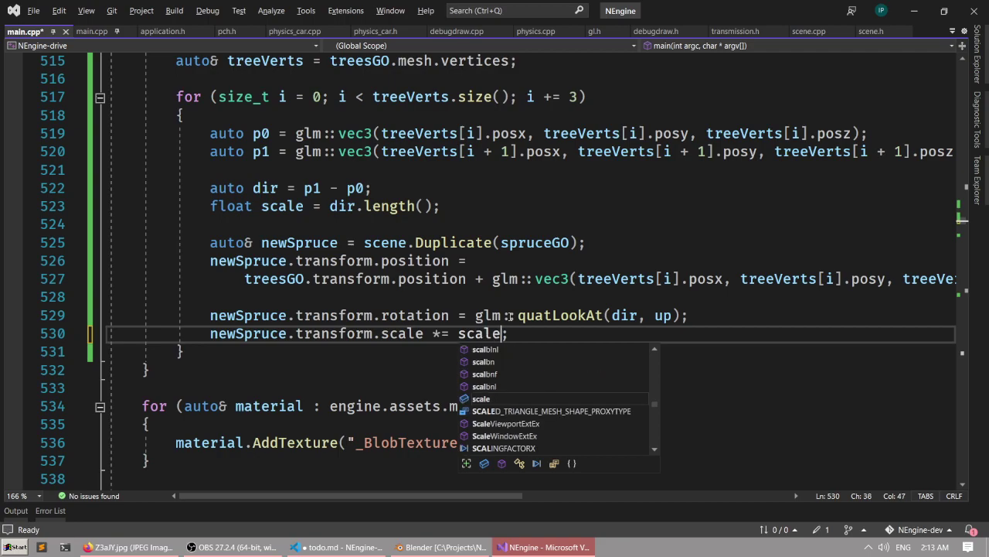
{"action": "key", "text": "End"}
{"action": "key", "text": "ctrl+s"}
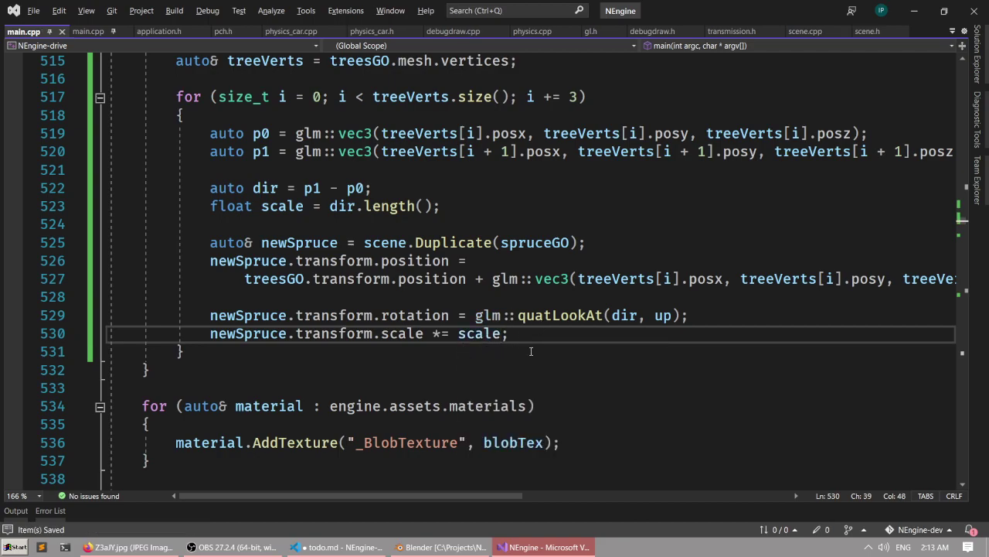
Run the game, hide the engine debug panel, and drive along the forest road to check the spruces' size.
{"action": "key", "text": "F5"}
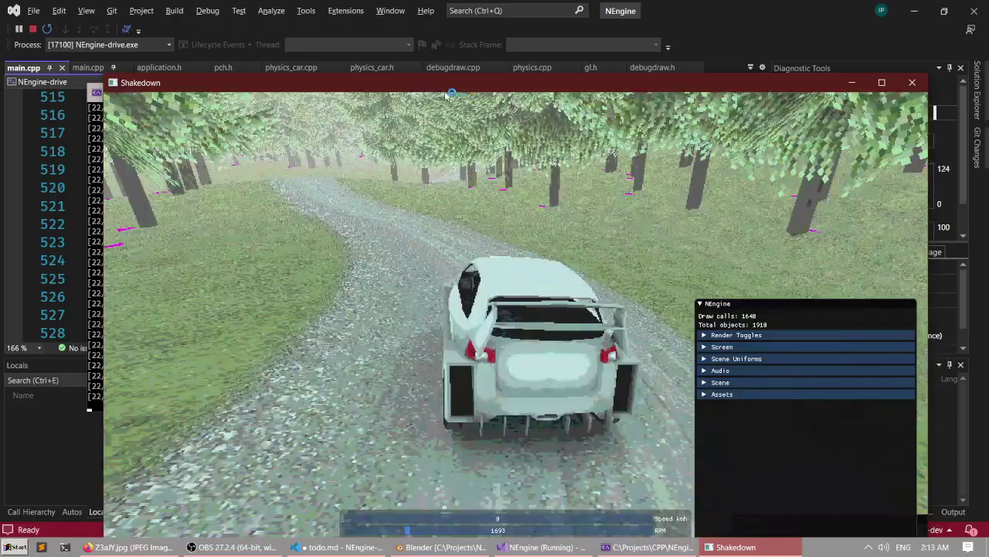
{"action": "key", "text": "F1"}
{"action": "key", "text": "w"}
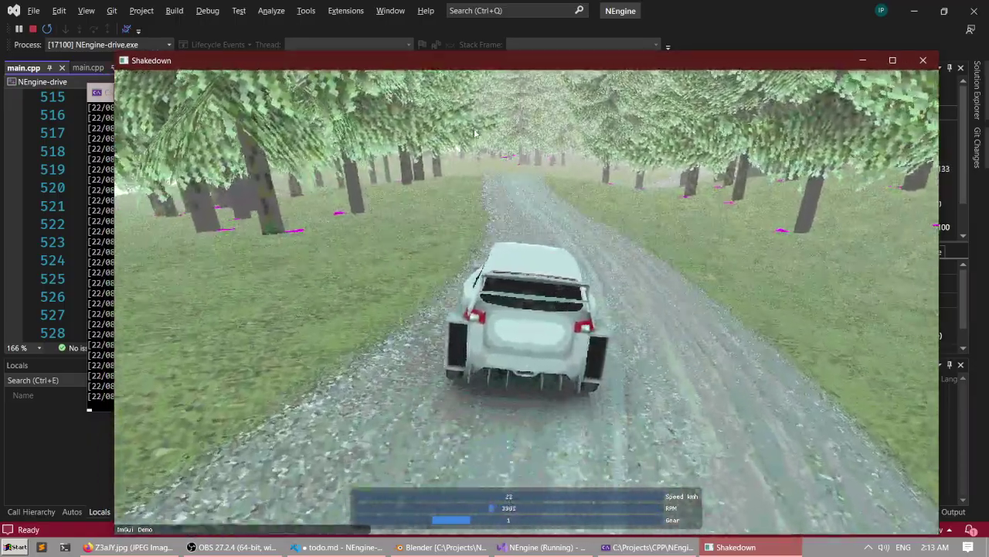
{"action": "key", "text": "c"}
{"action": "key", "text": "c"}
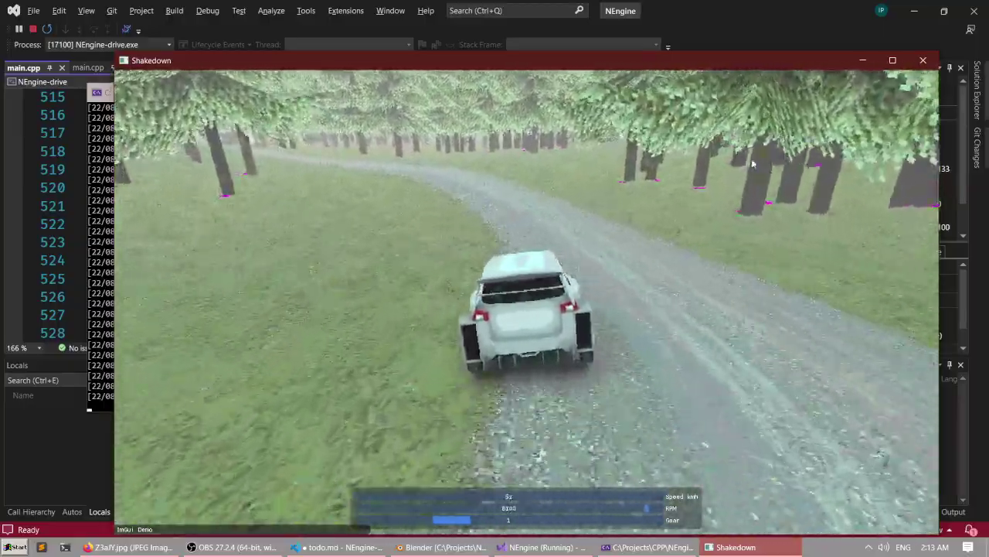
Cycle through the camera modes to inspect the forest from outside and above, and close the game and its console.
{"action": "key", "text": "c"}
{"action": "key", "text": "c"}
{"action": "scroll", "coordinate": [729, 199], "scroll_direction": "down", "scroll_amount": 10}
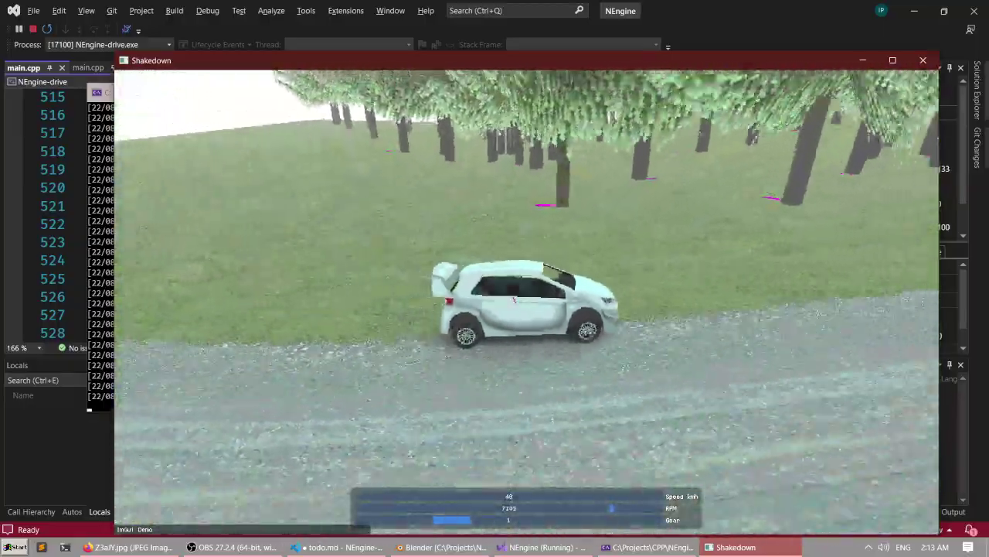
{"action": "key", "text": "c"}
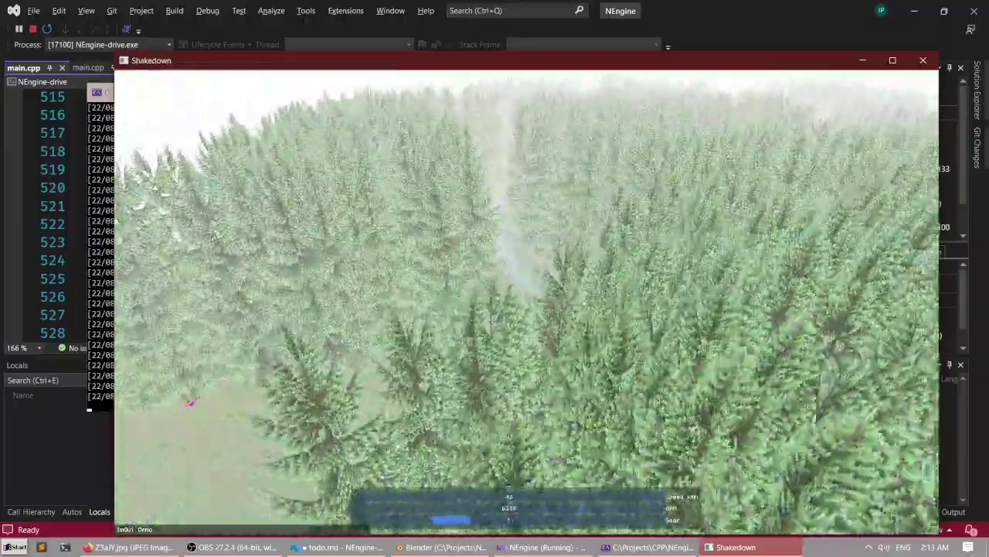
{"action": "key", "text": "c"}
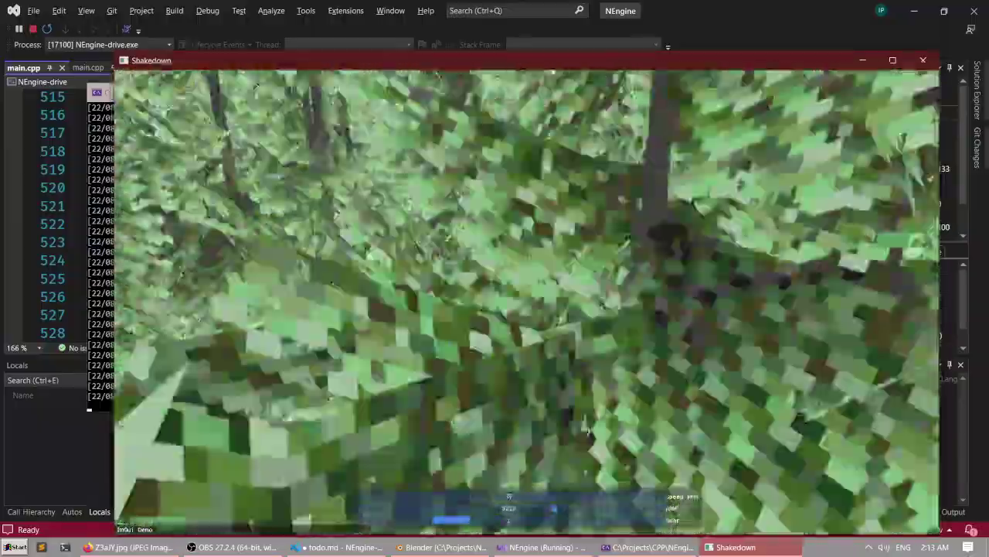
{"action": "key", "text": "c"}
{"action": "key", "text": "c"}
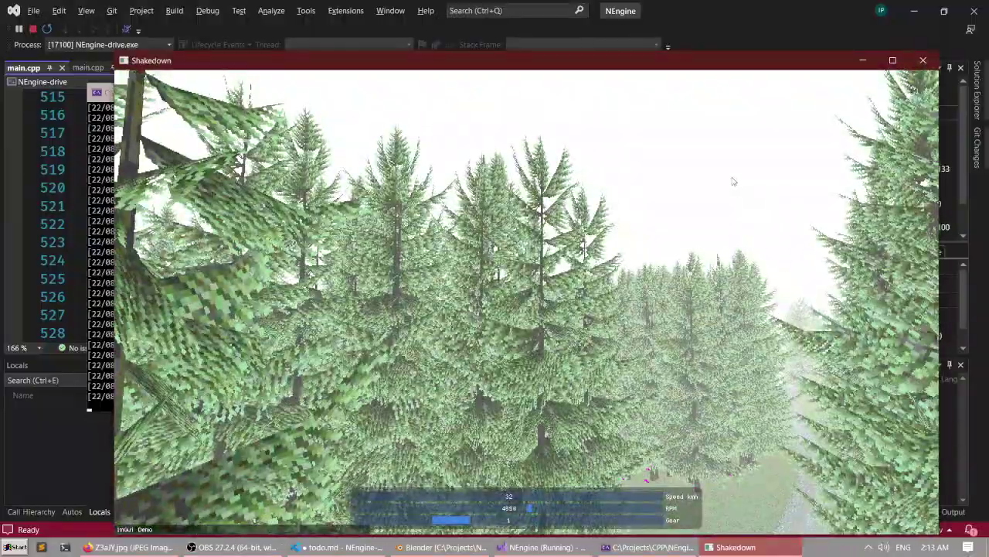
{"action": "key", "text": "c"}
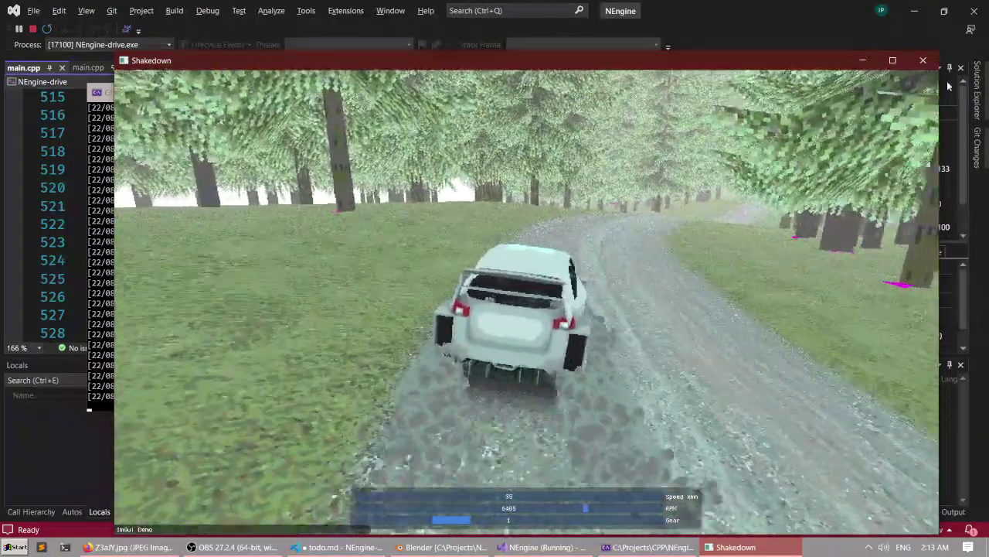
{"action": "left_click", "coordinate": [923, 61]}
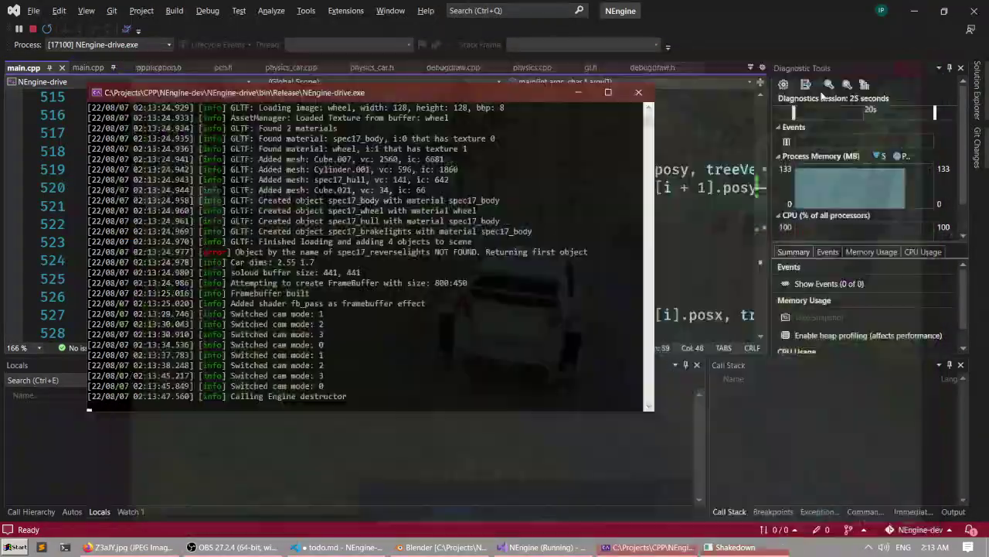
{"action": "left_click", "coordinate": [644, 93]}
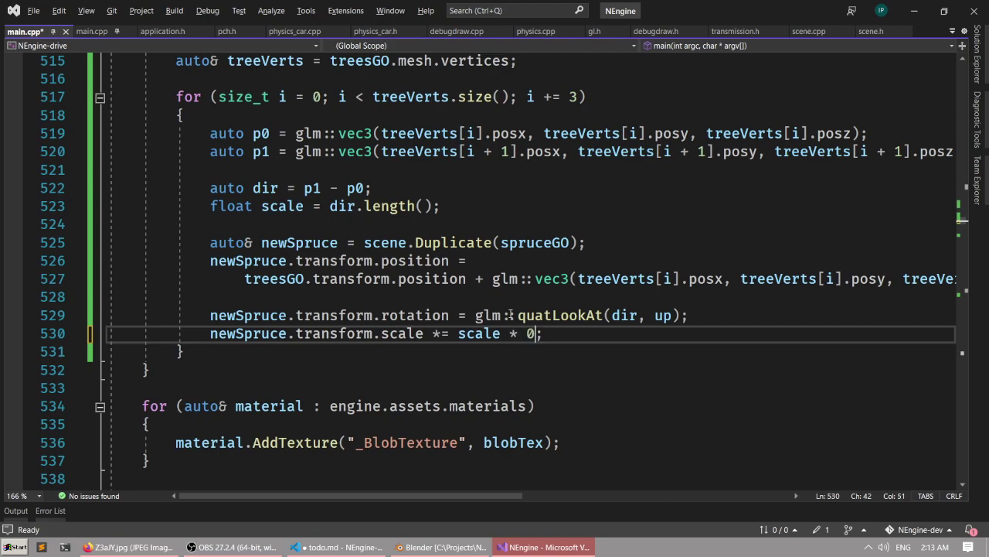
Multiply the spruce scale factor by 0.5f in the tree loop, save main.cpp, and run the game.
{"action": "type", "text": ".5f"}
{"action": "key", "text": "ctrl+s"}
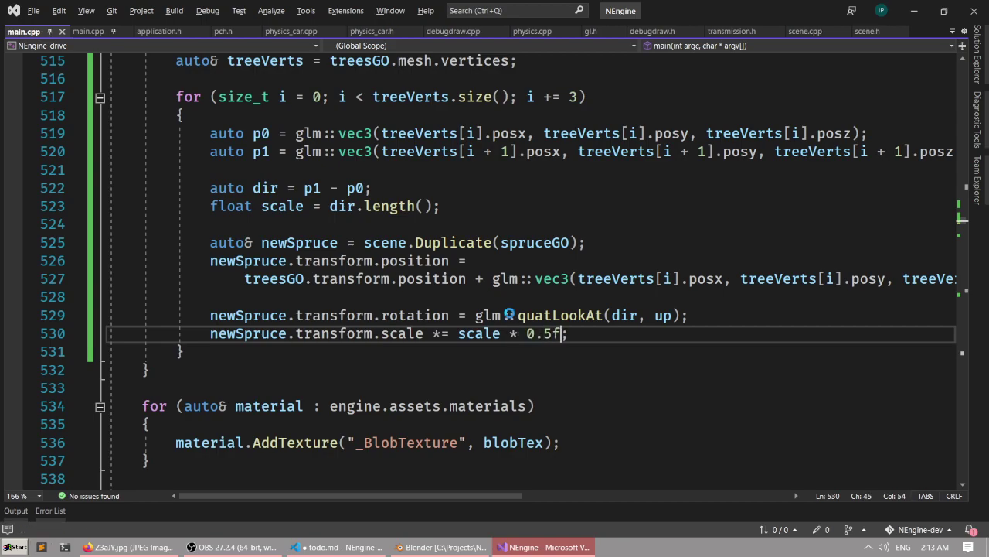
{"action": "key", "text": "F5"}
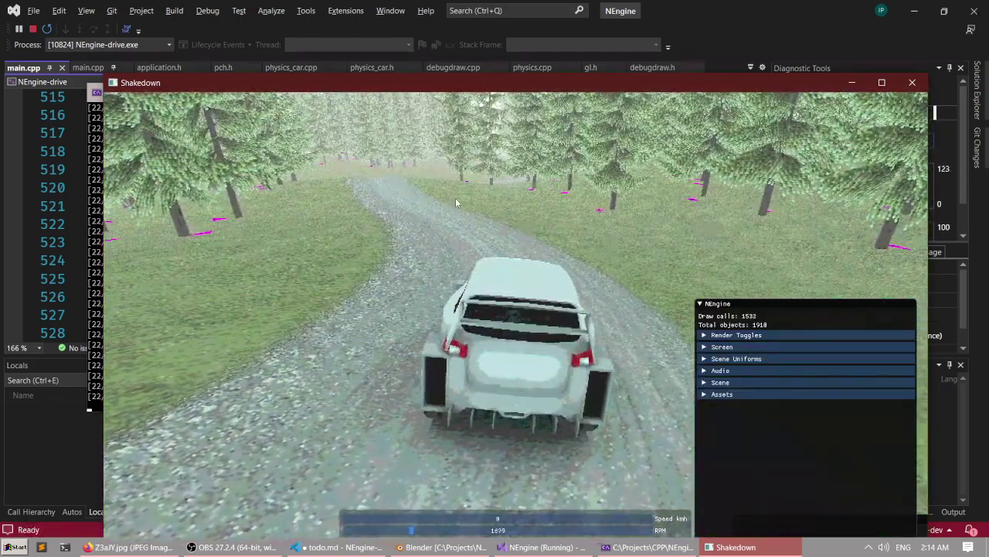
Hide the engine debug panel and drive along the winding road to examine the trees at the reduced scale.
{"action": "key", "text": "F1"}
{"action": "key", "text": "w"}
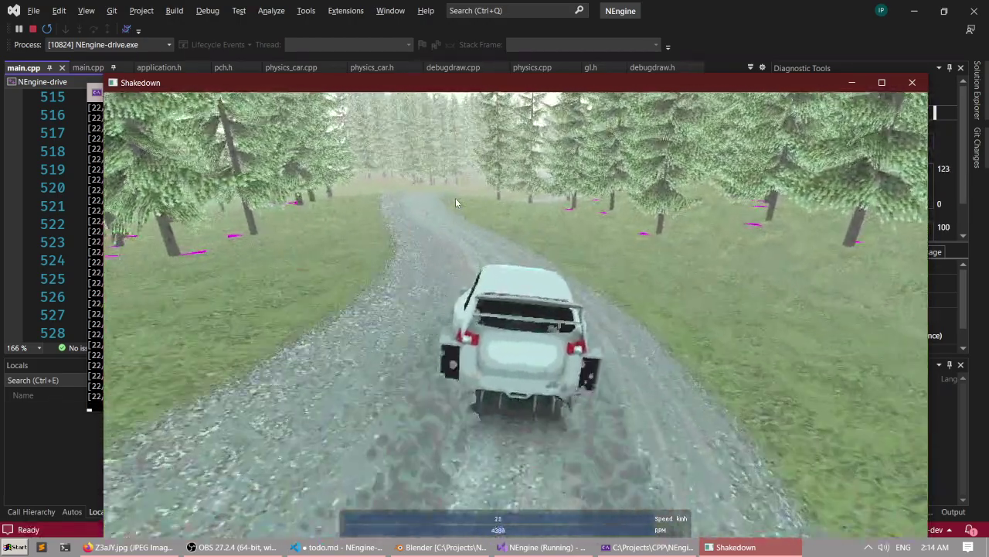
{"action": "key", "text": "F1"}
{"action": "key", "text": "F1"}
{"action": "key", "text": "a"}
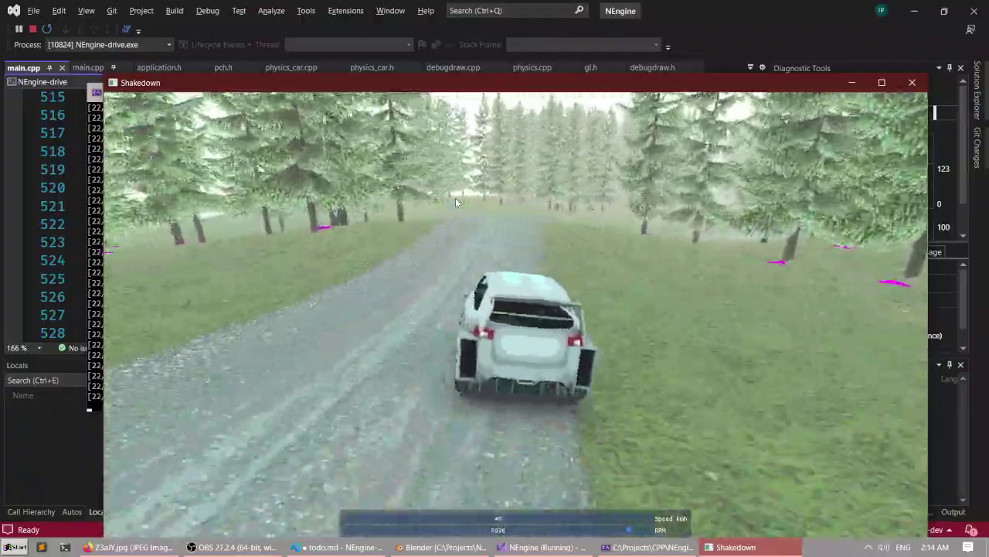
{"action": "key", "text": "d"}
{"action": "key", "text": "d"}
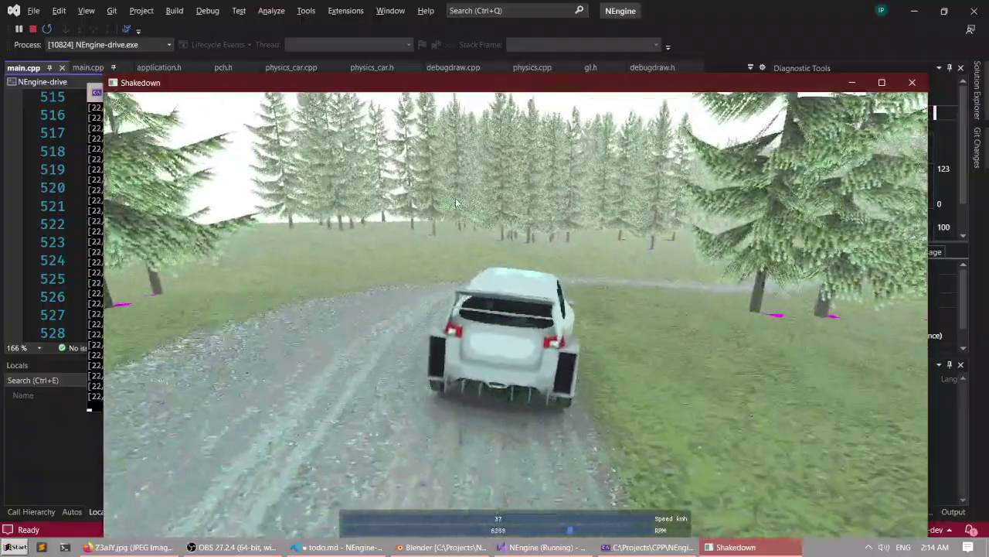
{"action": "key", "text": "a"}
{"action": "key", "text": "d"}
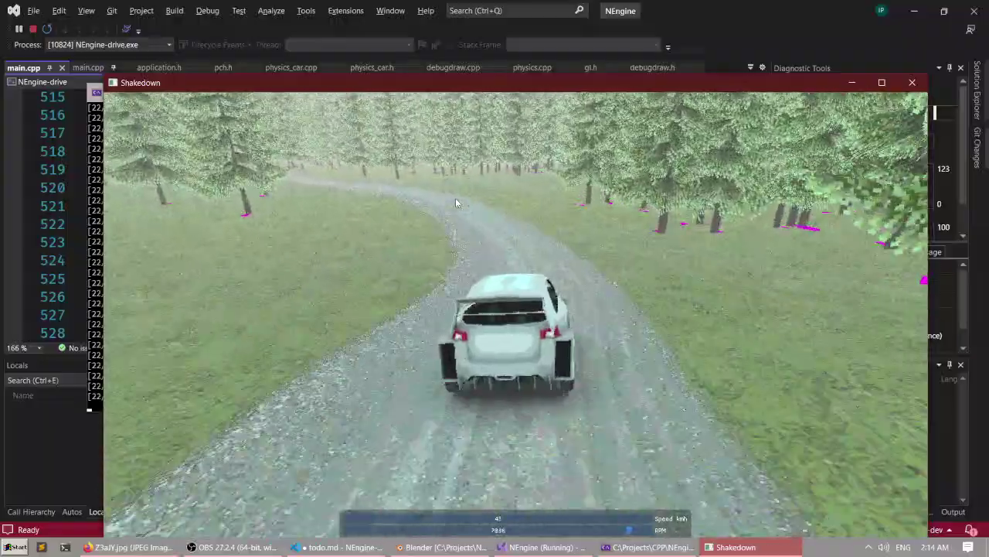
{"action": "key", "text": "a"}
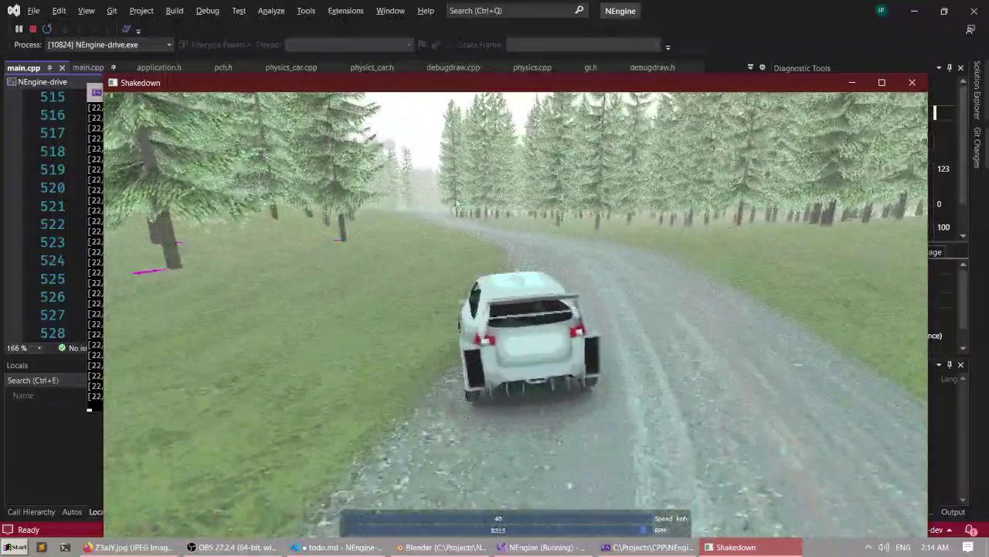
Change the camera mode, zoom far out from the car, and orbit to examine the forest from above.
{"action": "key", "text": "c"}
{"action": "key", "text": "c"}
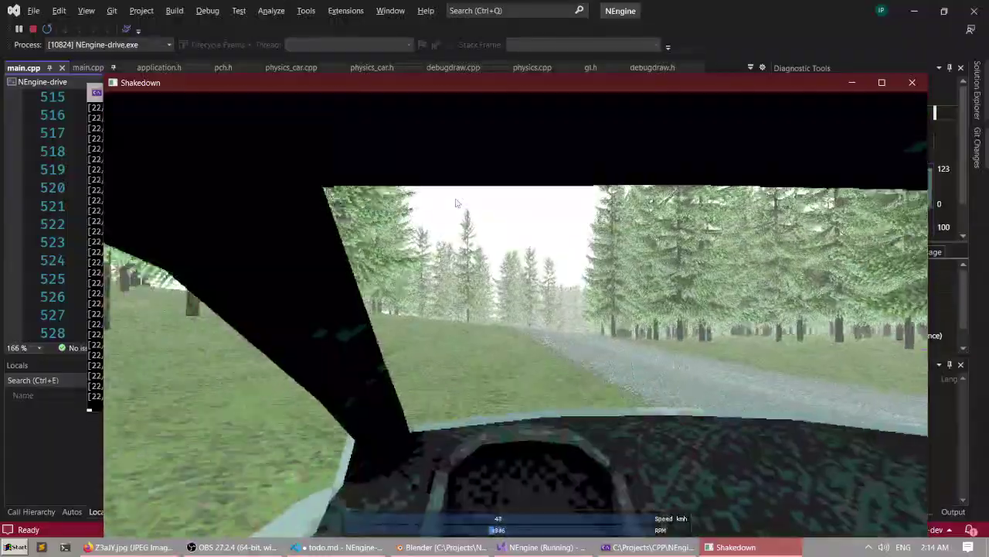
{"action": "scroll", "coordinate": [515, 315], "scroll_direction": "down", "scroll_amount": 10}
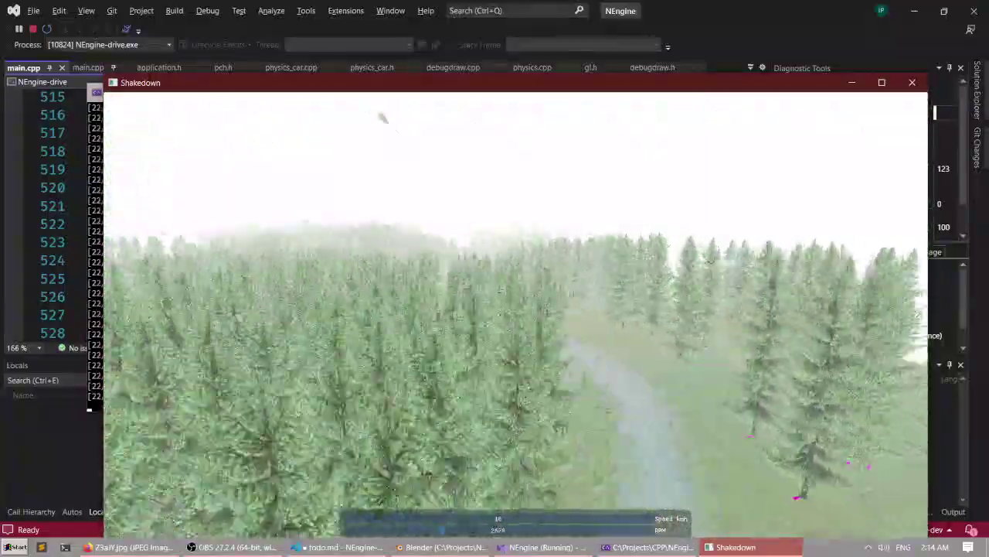
{"action": "left_click_drag", "start_coordinate": [378, 114], "coordinate": [441, 95]}
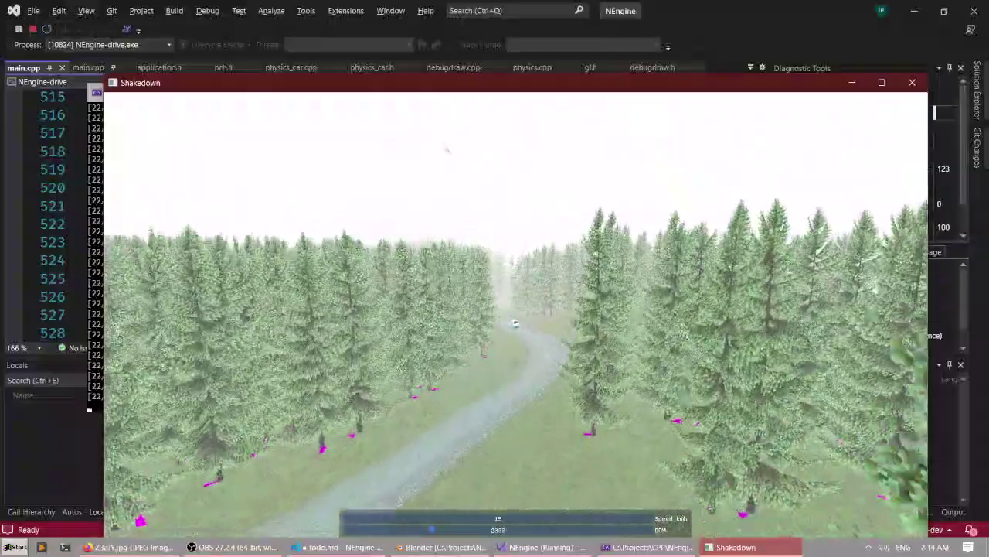
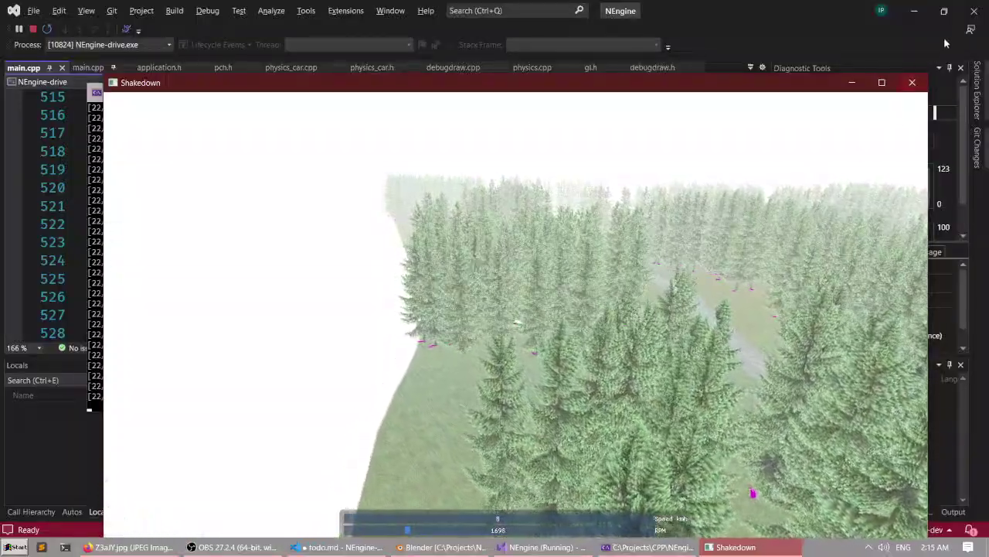
Close the game and its console, and switch to Blender with the finland_trees node setup.
{"action": "left_click", "coordinate": [912, 84]}
{"action": "left_click", "coordinate": [639, 93]}
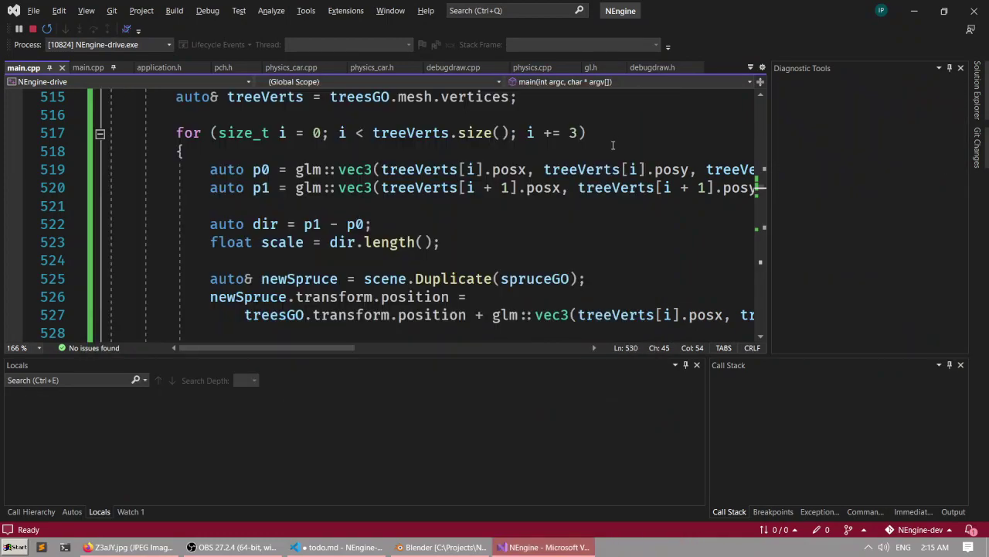
{"action": "left_click", "coordinate": [404, 551]}
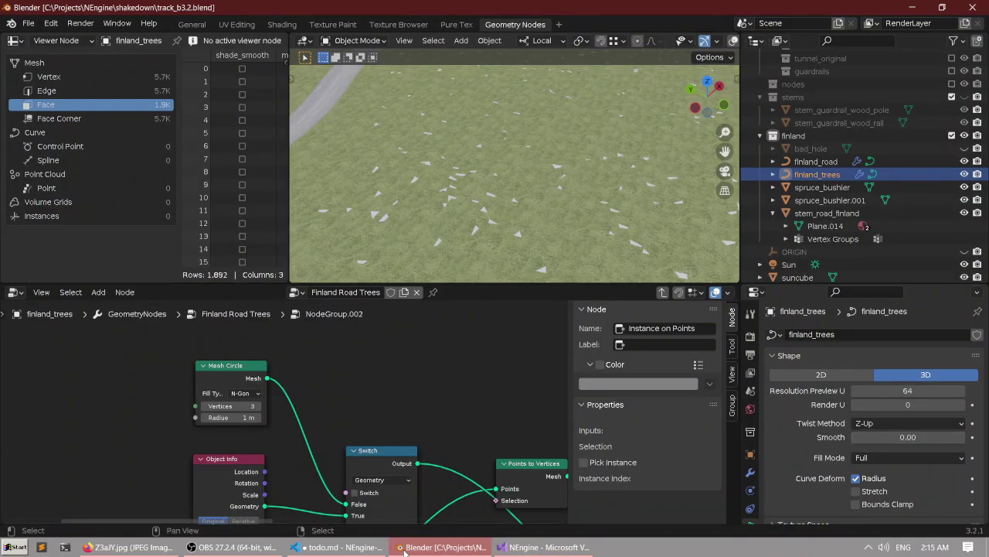
Set the minimum of the Random Value node driving the tree instances' scale to 0.05.
{"action": "scroll", "coordinate": [406, 437], "scroll_direction": "down", "scroll_amount": 4}
{"action": "middle_click_drag", "start_coordinate": [430, 443], "coordinate": [362, 375]}
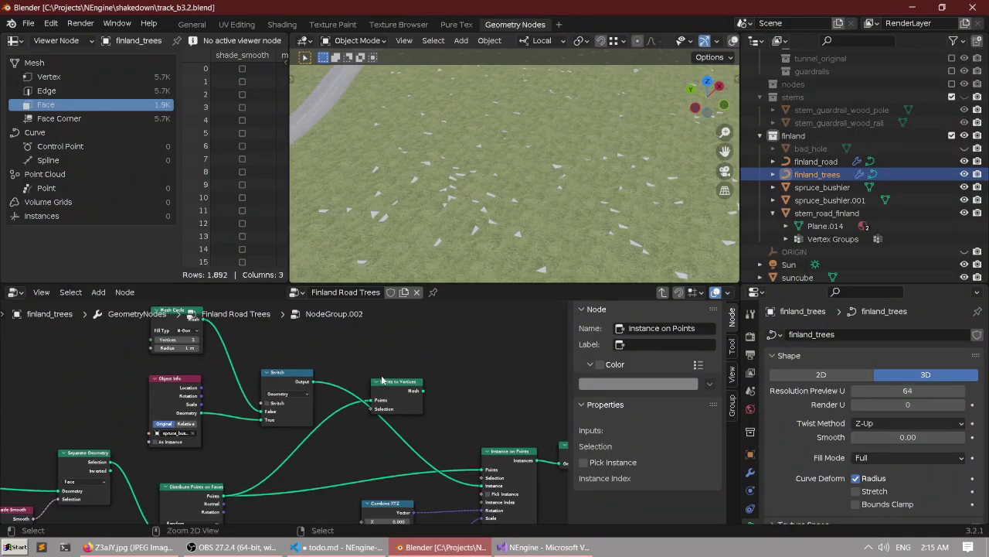
{"action": "key", "text": "ctrl+space"}
{"action": "scroll", "coordinate": [311, 283], "scroll_direction": "up", "scroll_amount": 8}
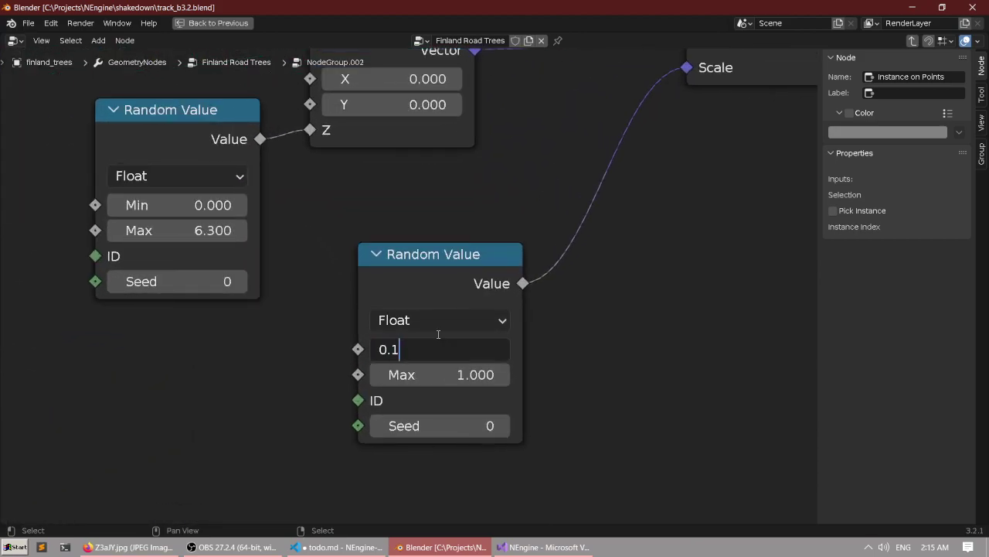
{"action": "key", "text": "Return"}
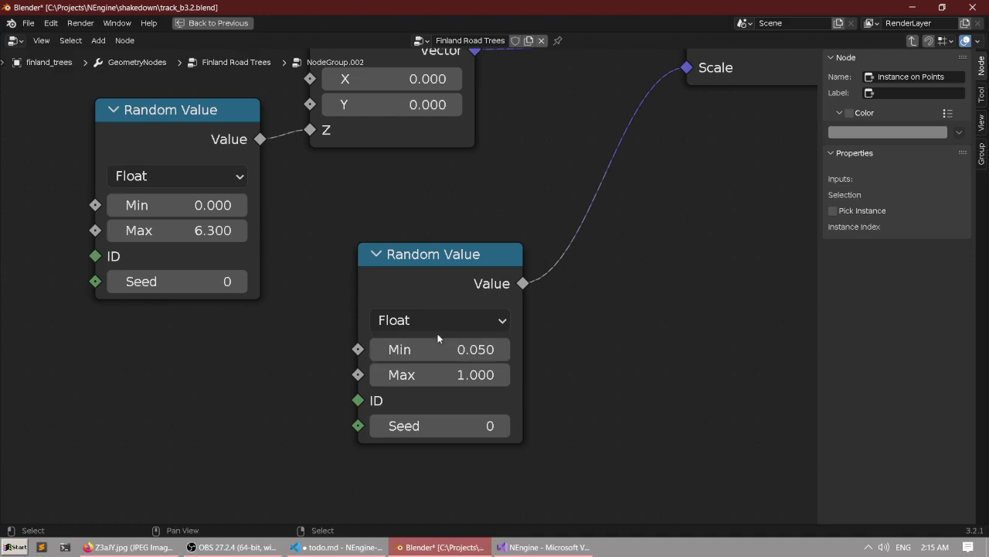
{"action": "scroll", "coordinate": [439, 333], "scroll_direction": "down", "scroll_amount": 5}
{"action": "middle_click_drag", "start_coordinate": [443, 318], "coordinate": [432, 302]}
{"action": "scroll", "coordinate": [495, 178], "scroll_direction": "up", "scroll_amount": 2}
{"action": "middle_click_drag", "start_coordinate": [495, 178], "coordinate": [454, 271]}
{"action": "key", "text": "ctrl+space"}
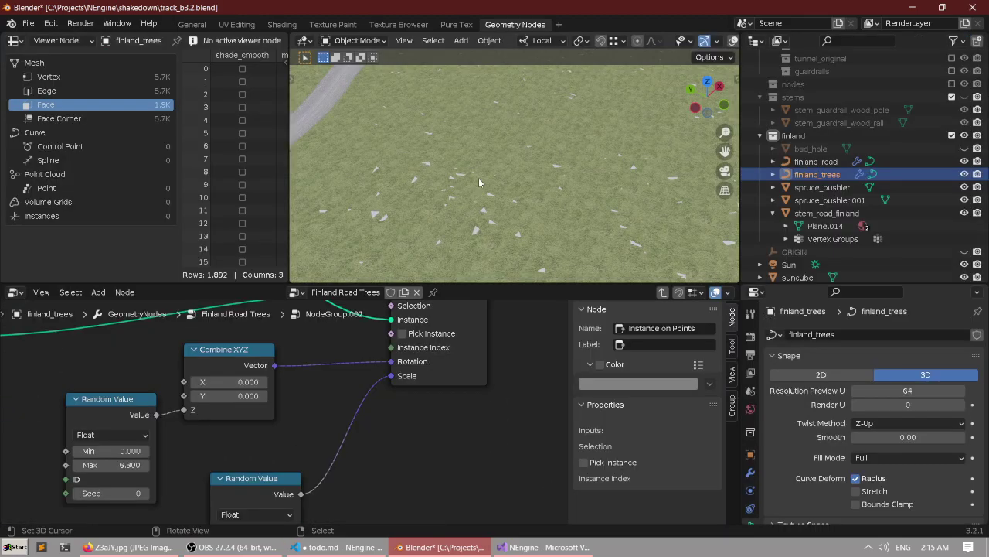
Temporarily hide finland_road to examine the scattered tree triangles and their varied sizes, and show the road again.
{"action": "scroll", "coordinate": [474, 203], "scroll_direction": "down", "scroll_amount": 2}
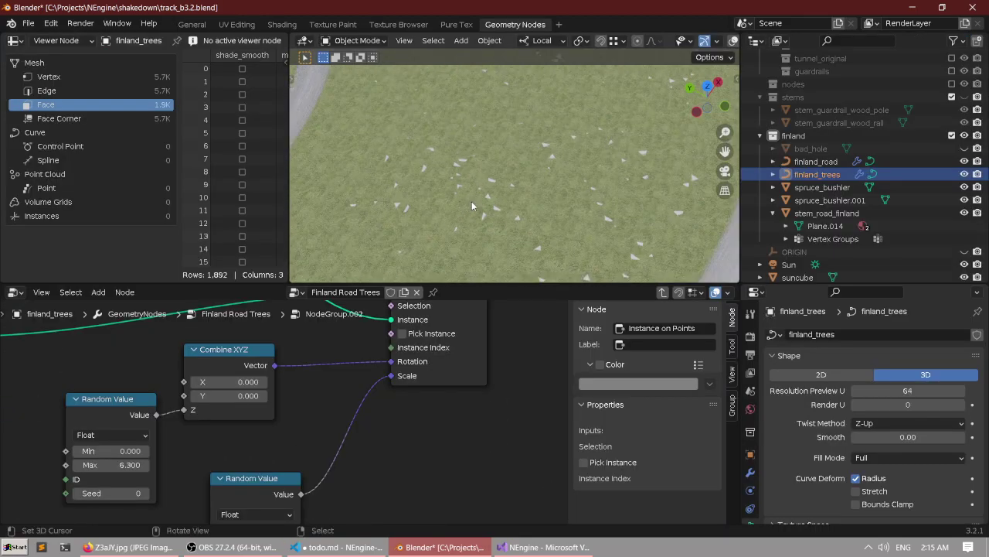
{"action": "scroll", "coordinate": [699, 44], "scroll_direction": "down", "scroll_amount": 4}
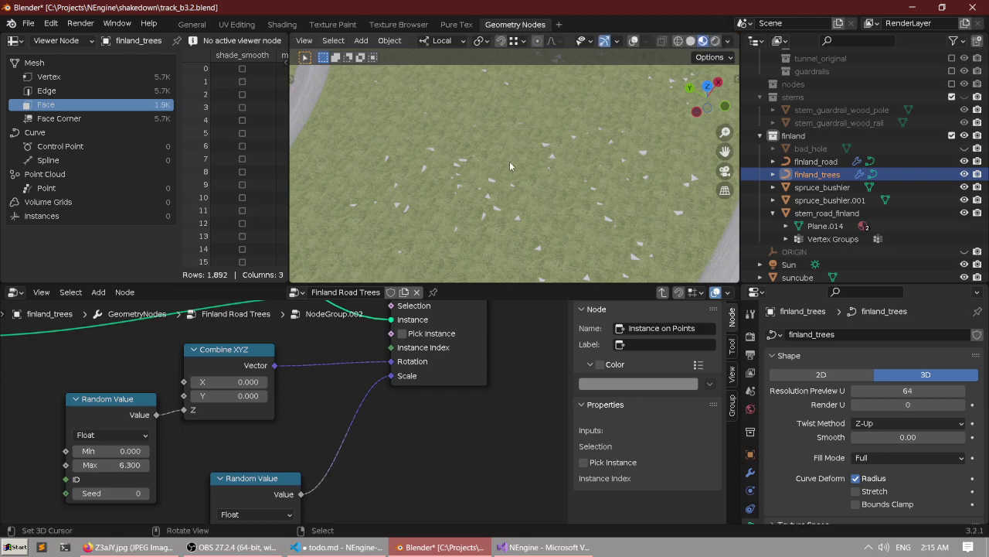
{"action": "left_click", "coordinate": [544, 146]}
{"action": "key", "text": "h"}
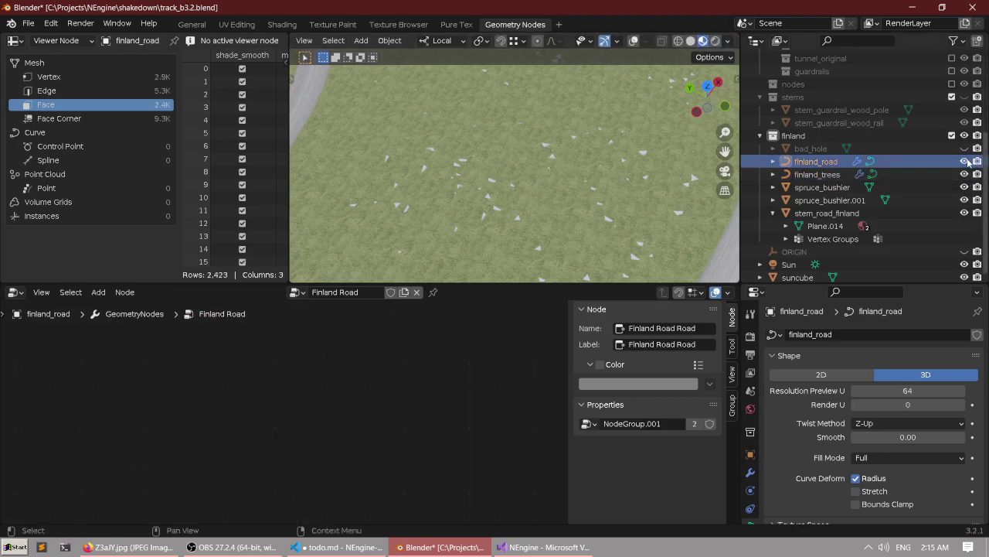
{"action": "scroll", "coordinate": [498, 180], "scroll_direction": "up", "scroll_amount": 5}
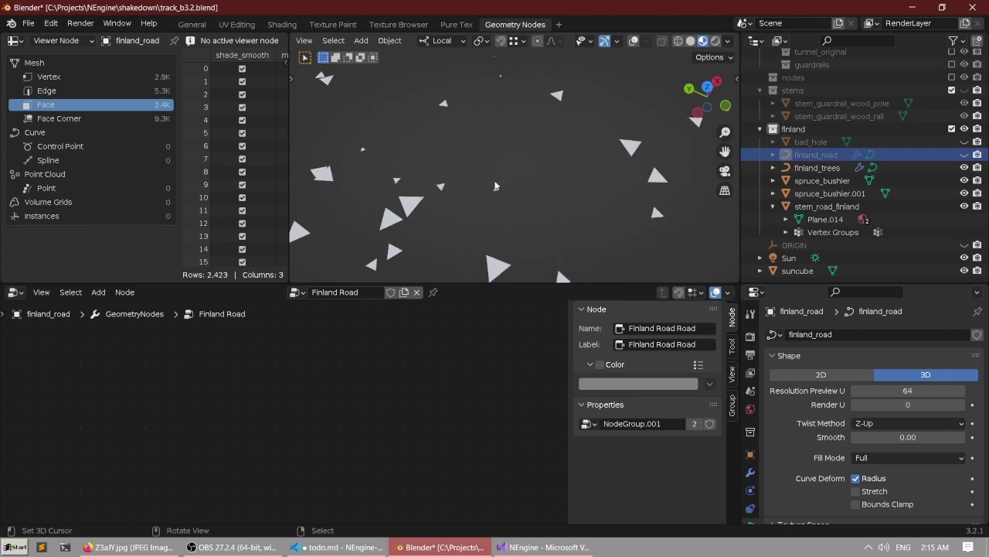
{"action": "key", "text": "alt+h"}
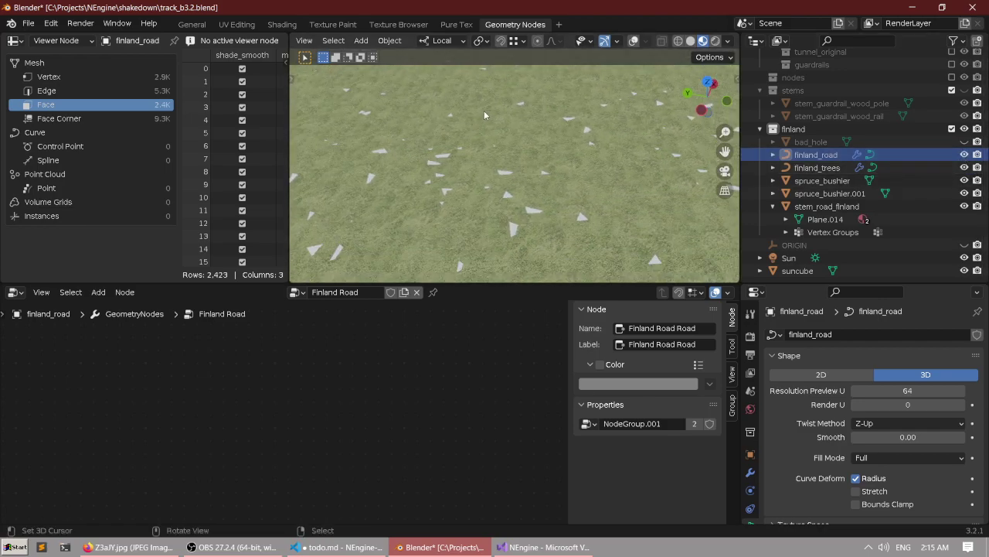
{"action": "scroll", "coordinate": [487, 124], "scroll_direction": "down", "scroll_amount": 4}
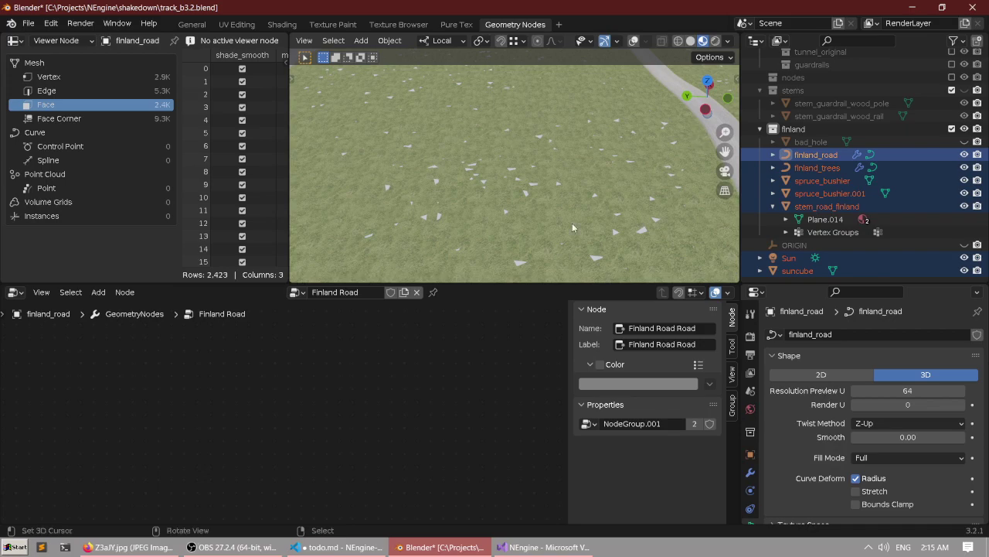
Examine the complete node setups of finland_road and finland_trees.
{"action": "mouse_move", "coordinate": [458, 339]}
{"action": "middle_mouse_down"}
{"action": "mouse_move", "coordinate": [426, 366]}
{"action": "mouse_move", "coordinate": [448, 349]}
{"action": "middle_mouse_up"}
{"action": "left_click", "coordinate": [817, 167]}
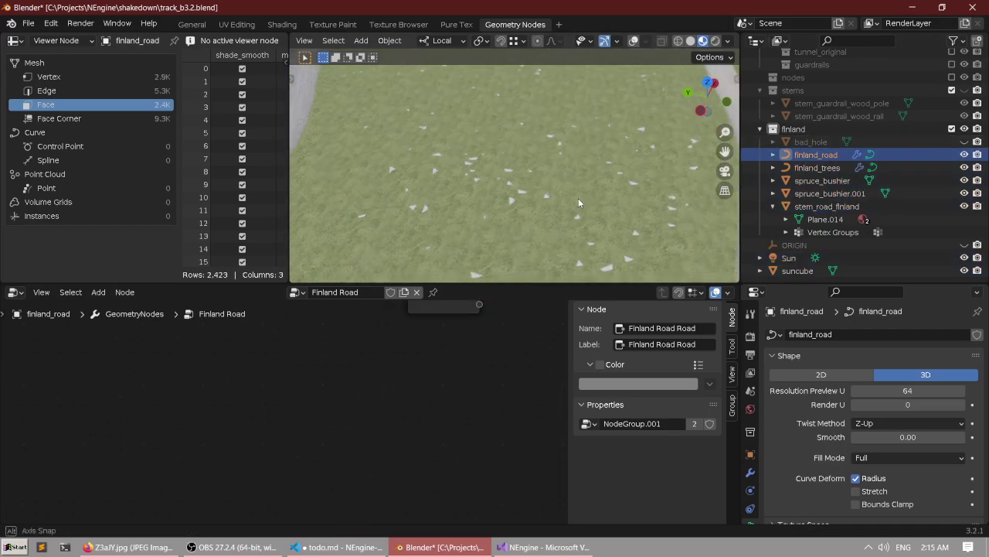
{"action": "left_click", "coordinate": [818, 154]}
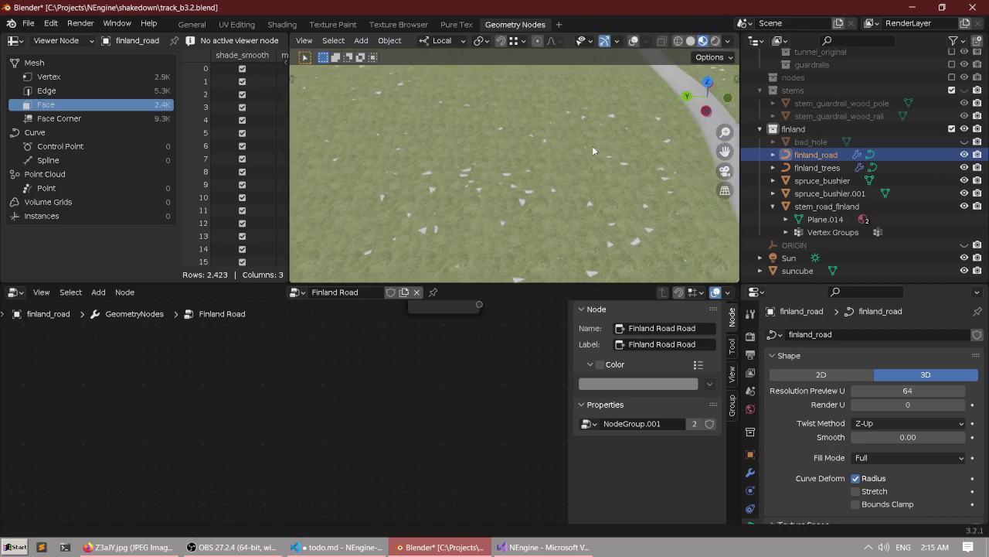
{"action": "key", "text": "Home"}
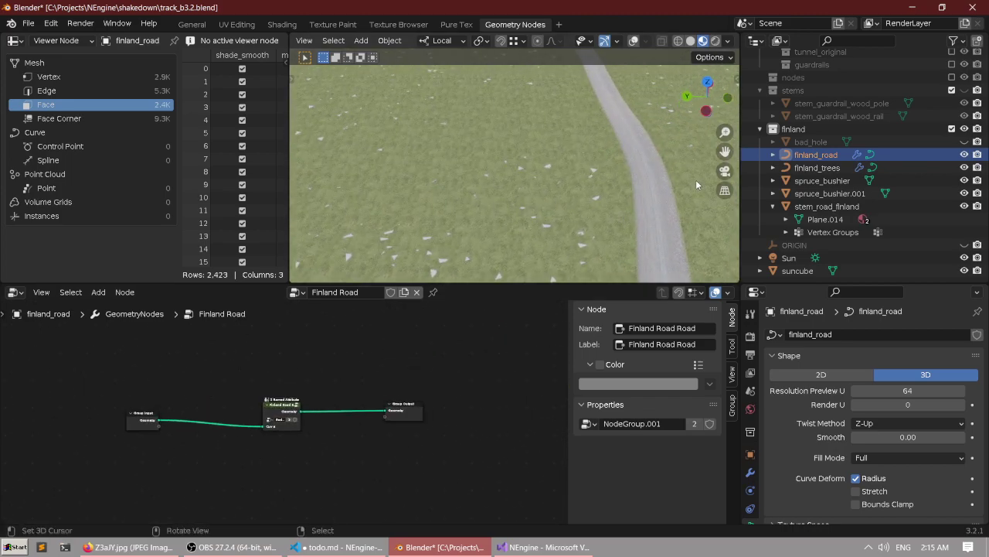
{"action": "left_click", "coordinate": [818, 167]}
{"action": "scroll", "coordinate": [375, 364], "scroll_direction": "up", "scroll_amount": 1}
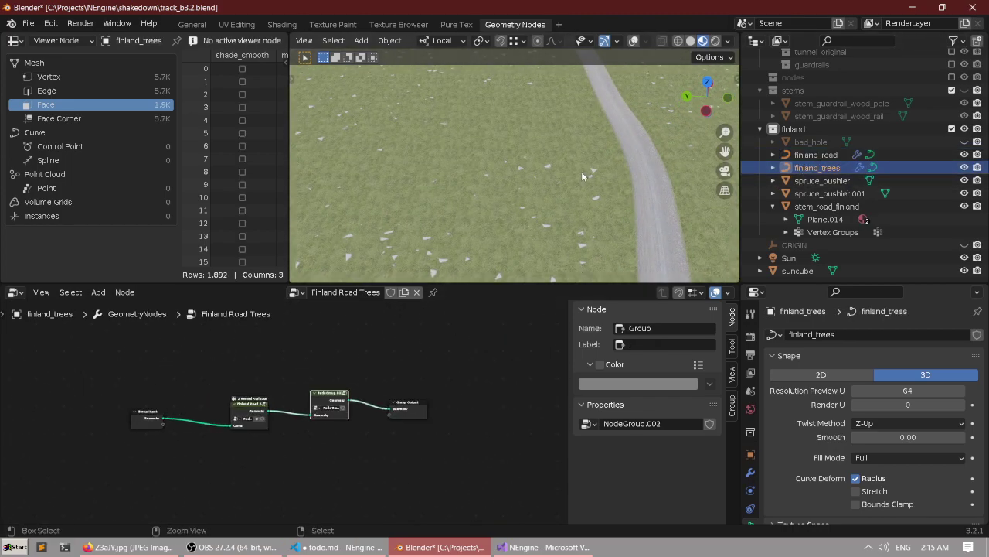
Save the blend file, and apply and convert finland_road and finland_trees with the Attribute Converter, using UVMap and Color.
{"action": "left_click", "coordinate": [804, 155]}
{"action": "left_click", "coordinate": [739, 76]}
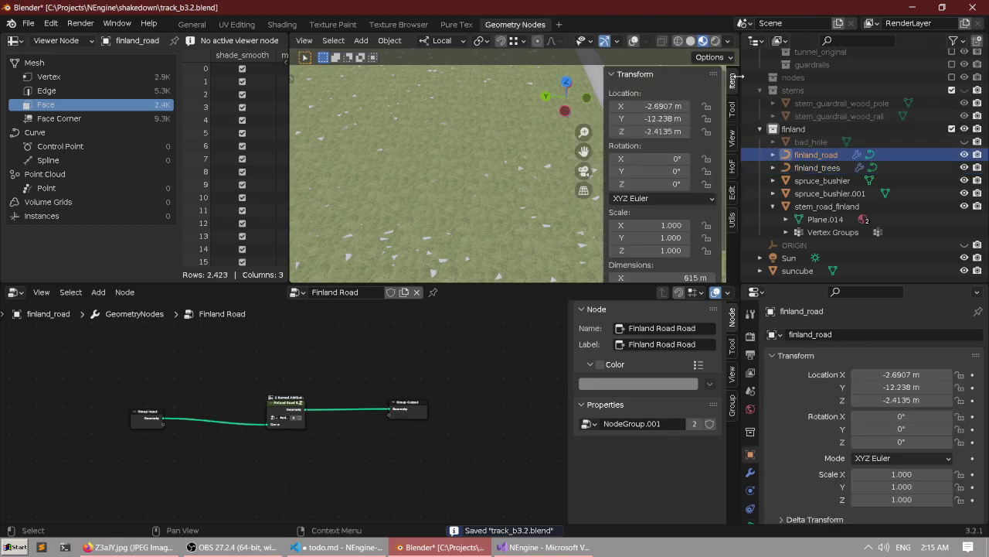
{"action": "left_click", "coordinate": [729, 219]}
{"action": "left_click", "coordinate": [679, 157]}
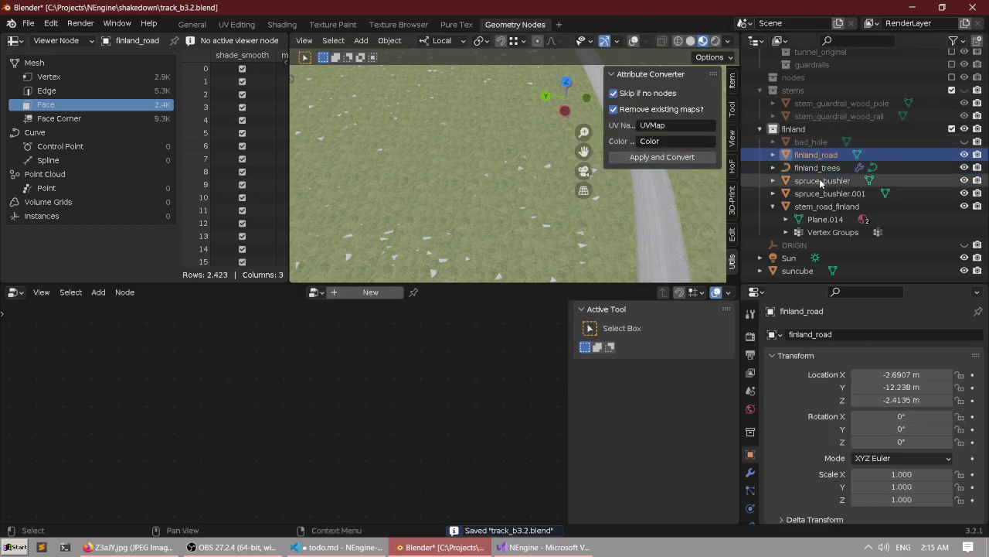
{"action": "left_click", "coordinate": [817, 168]}
{"action": "left_click", "coordinate": [695, 156]}
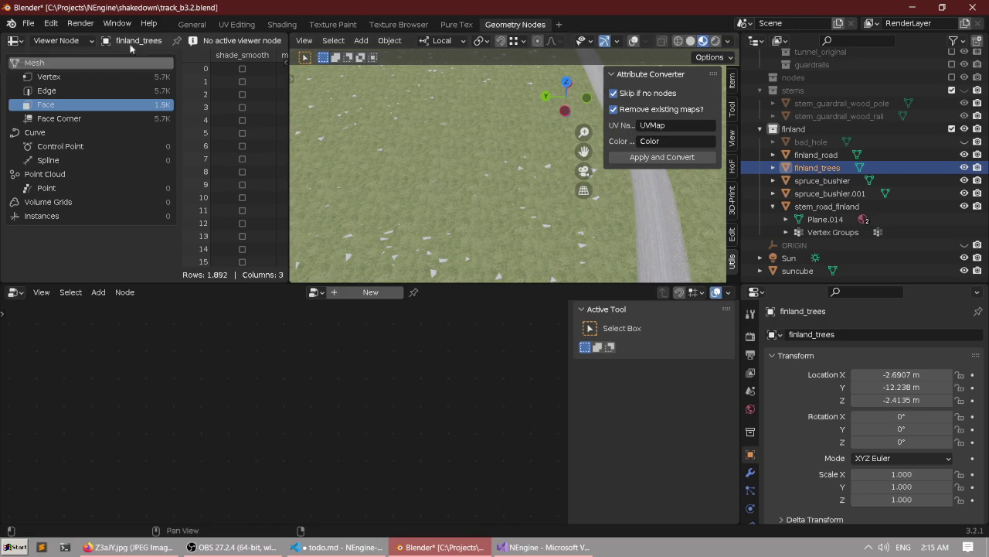
Export all objects as glTF Embedded over finland.gltf in the models folder, and revert the blend file to its saved version.
{"action": "key", "text": "a"}
{"action": "key", "text": "a"}
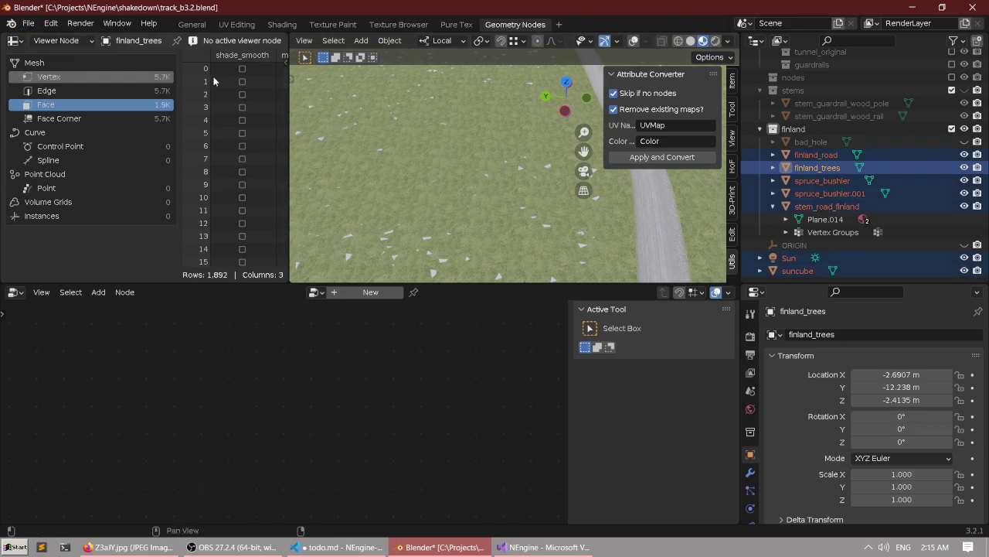
{"action": "left_click", "coordinate": [28, 23]}
{"action": "key", "text": "q"}
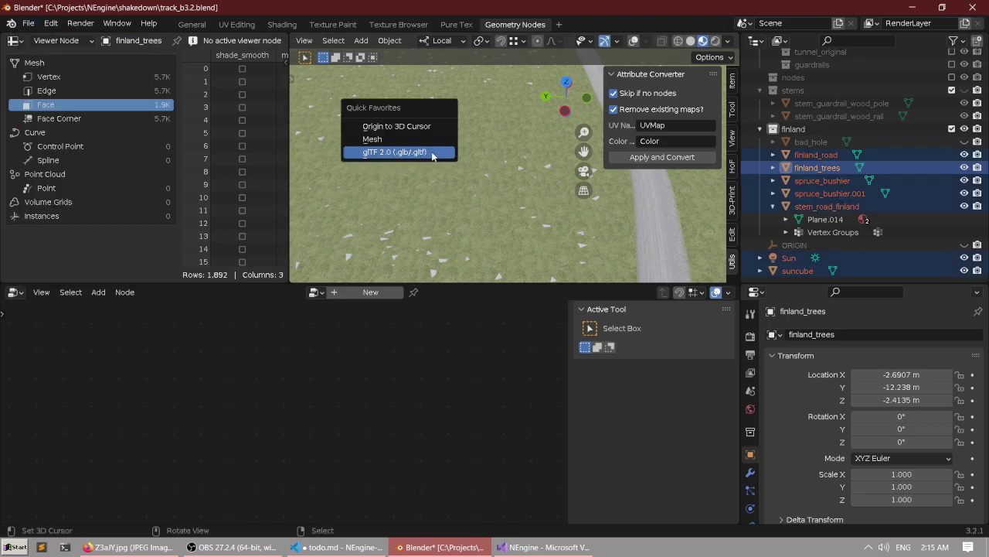
{"action": "left_click", "coordinate": [435, 158]}
{"action": "left_click", "coordinate": [207, 415]}
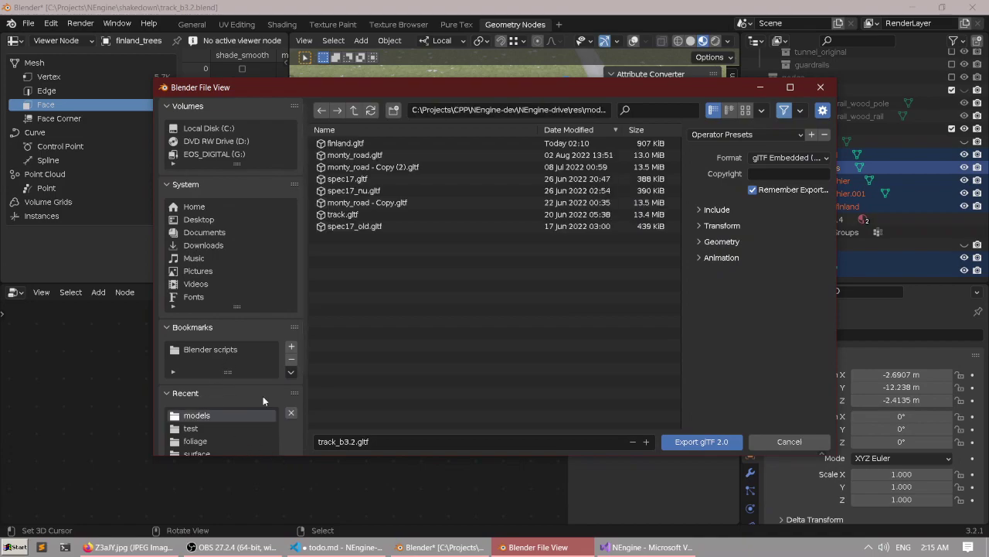
{"action": "left_click", "coordinate": [340, 144]}
{"action": "left_click", "coordinate": [681, 441]}
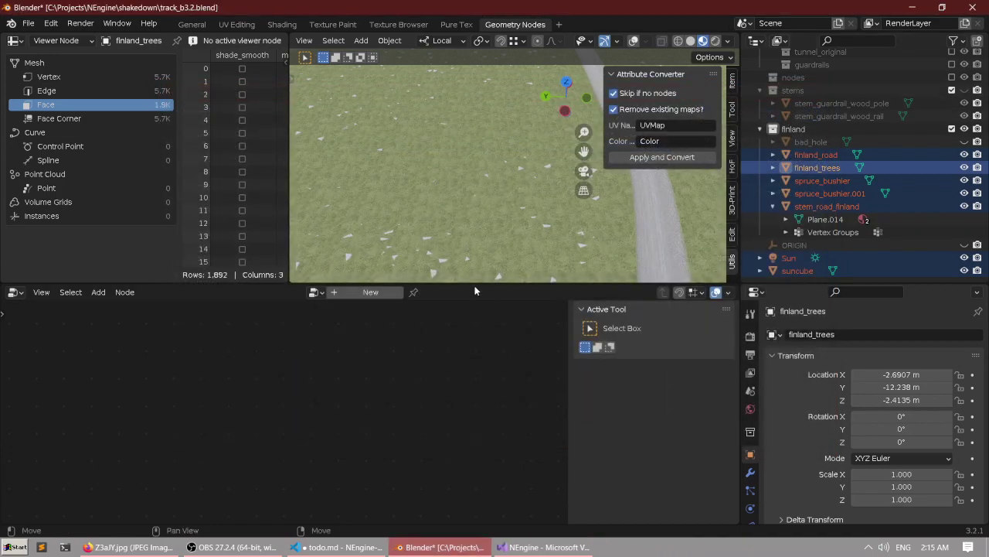
{"action": "left_click", "coordinate": [28, 23]}
{"action": "left_click", "coordinate": [46, 80]}
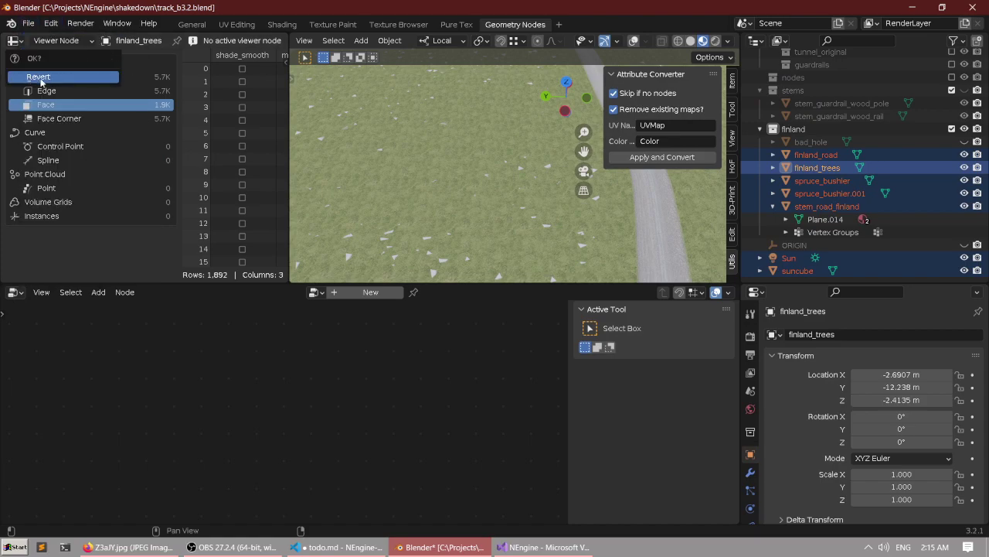
Switch to main.cpp in Visual Studio and run the game.
{"action": "left_click", "coordinate": [520, 545]}
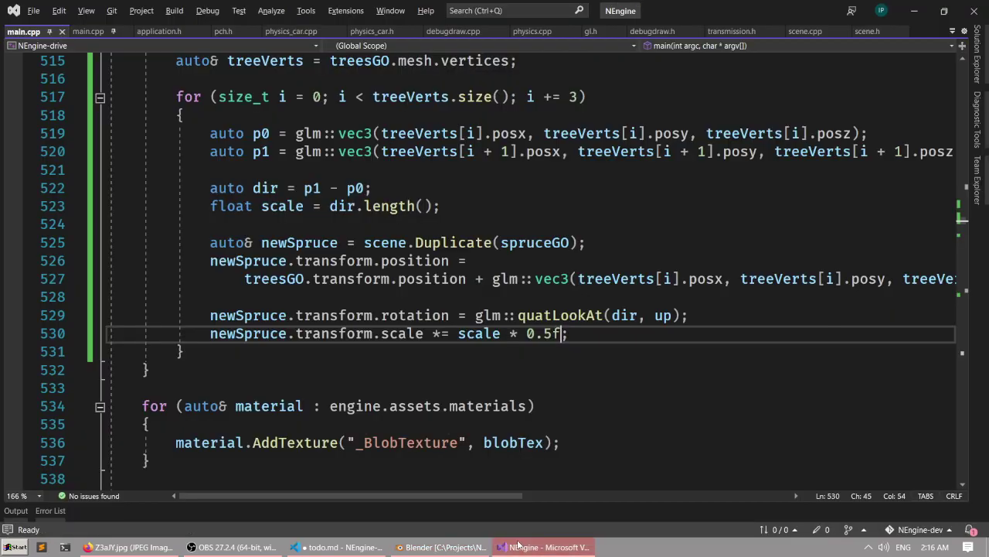
{"action": "left_click", "coordinate": [459, 363]}
{"action": "key", "text": "F5"}
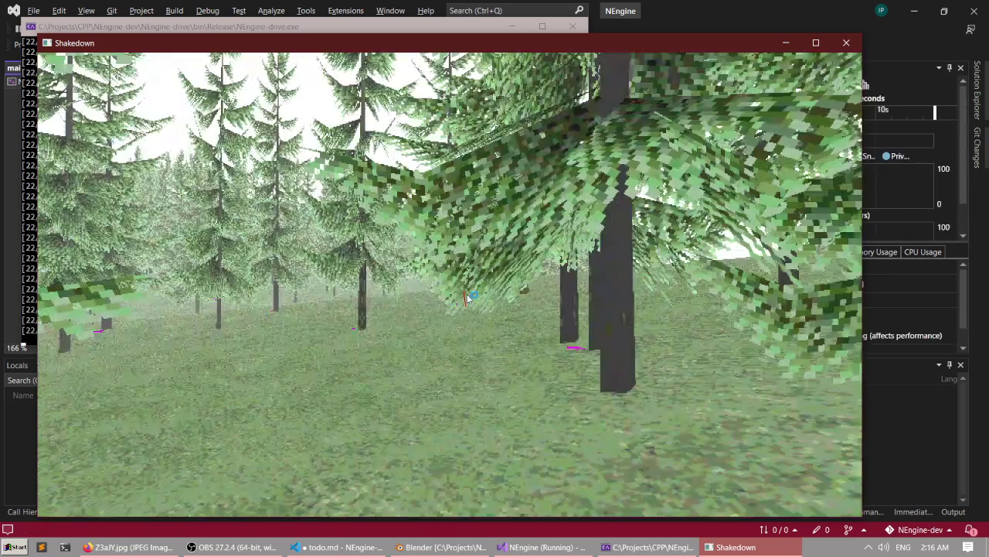
Cycle the game's camera views, hide the engine debug panel to examine the size variation of the trees, and close the game.
{"action": "key", "text": "c"}
{"action": "key", "text": "c"}
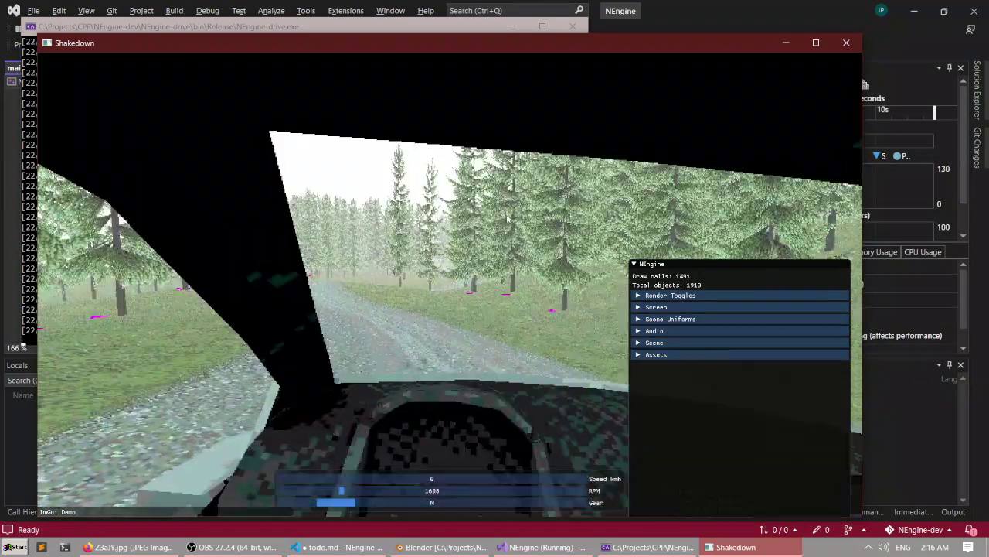
{"action": "key", "text": "s"}
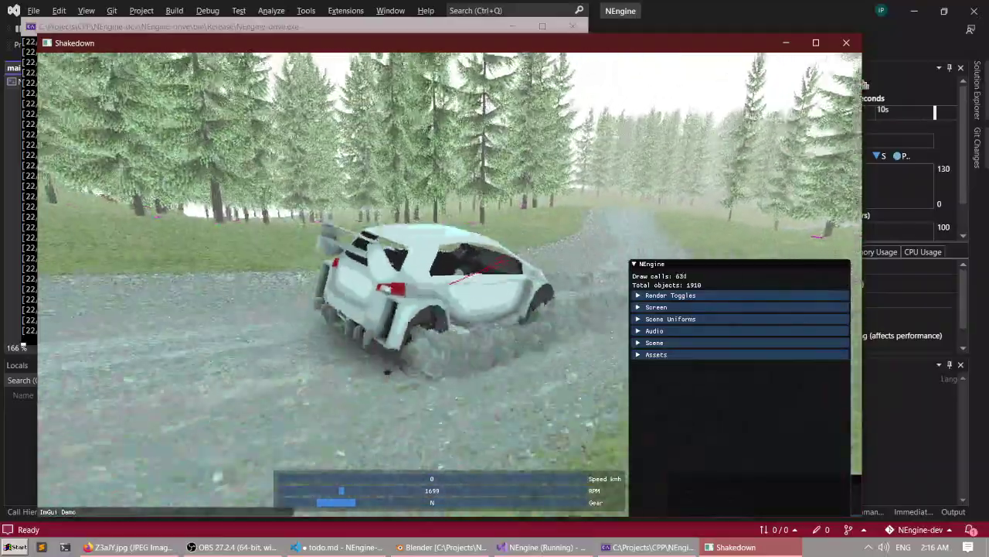
{"action": "key", "text": "s"}
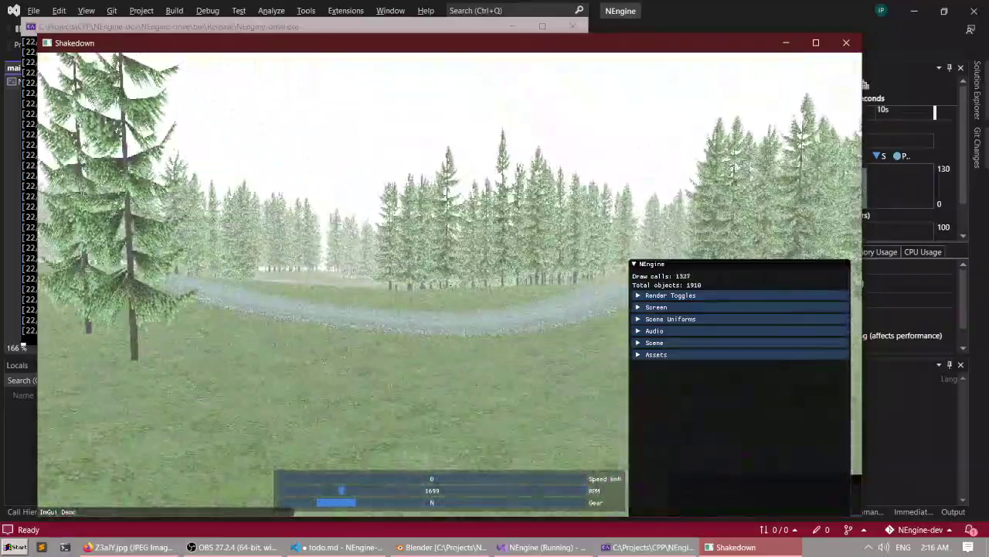
{"action": "key", "text": "F1"}
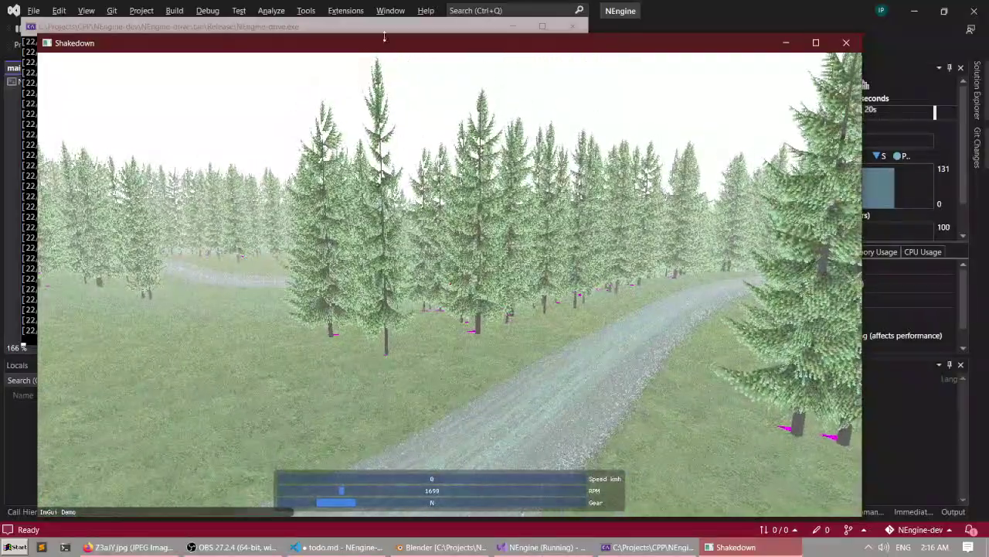
{"action": "left_click", "coordinate": [572, 27]}
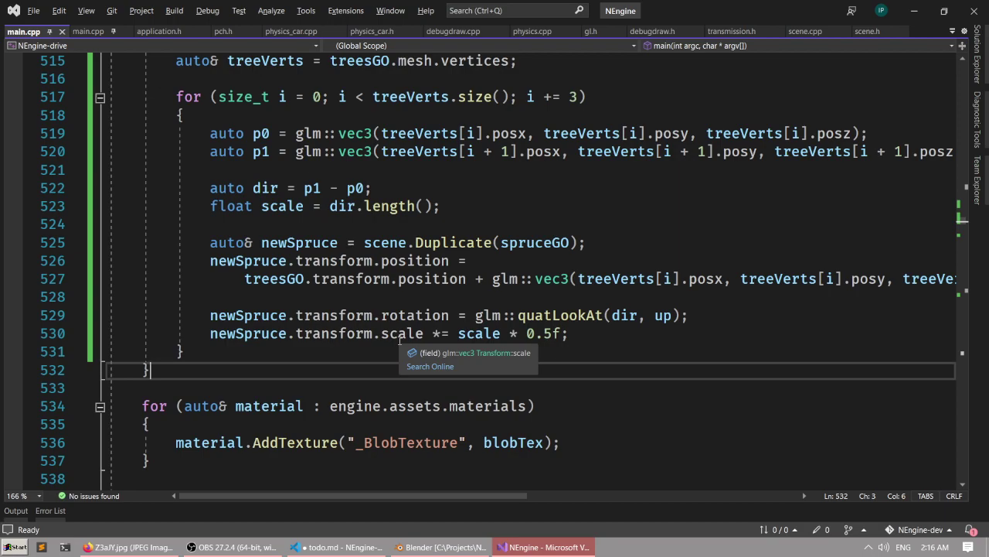
{"action": "double_click", "coordinate": [439, 334]}
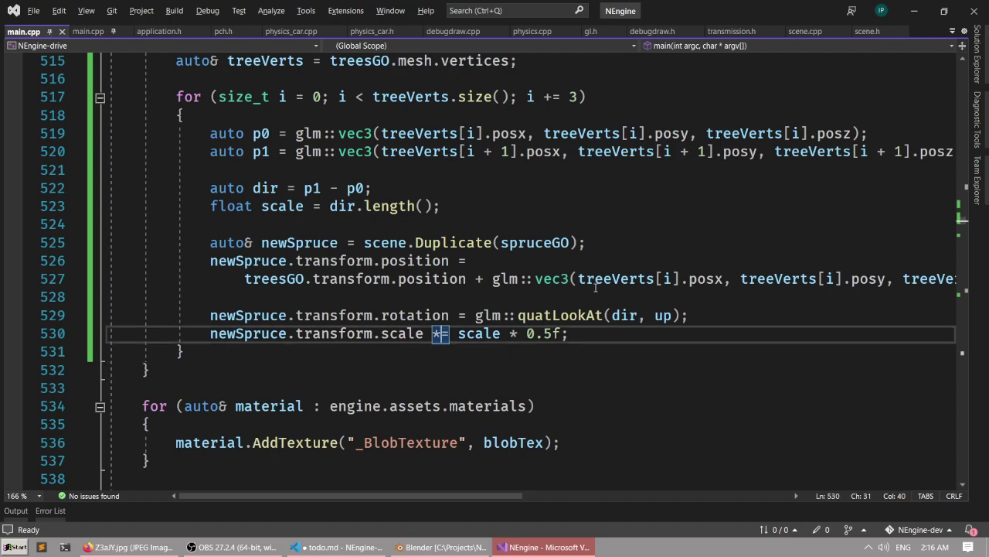
{"action": "type", "text": "= glm::"}
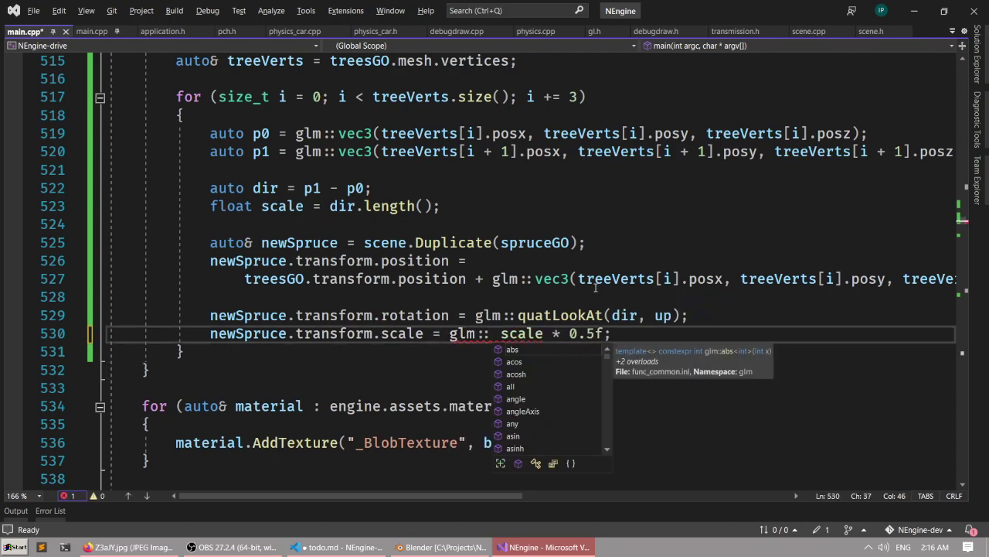
{"action": "type", "text": "scal"}
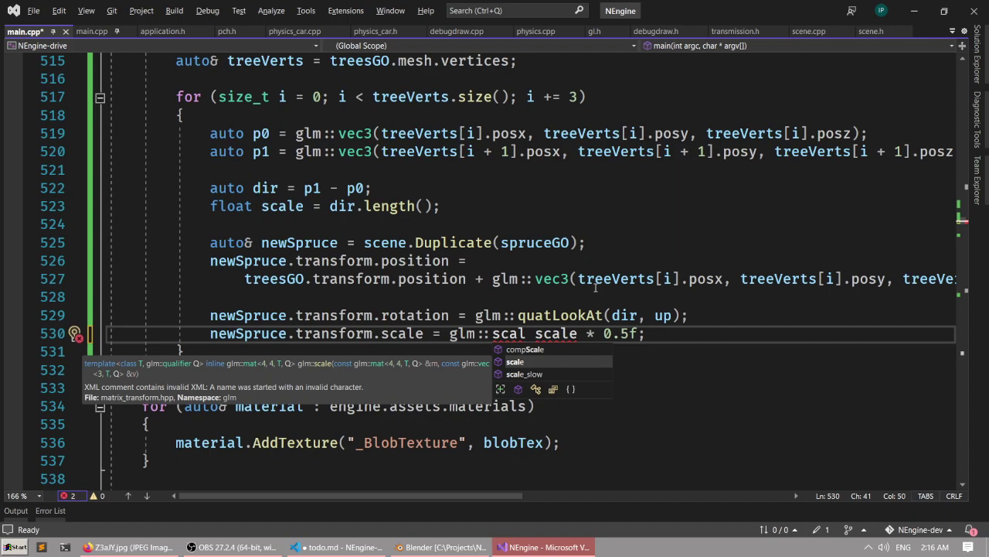
{"action": "key", "text": "ctrl+z"}
{"action": "key", "text": "ctrl+z"}
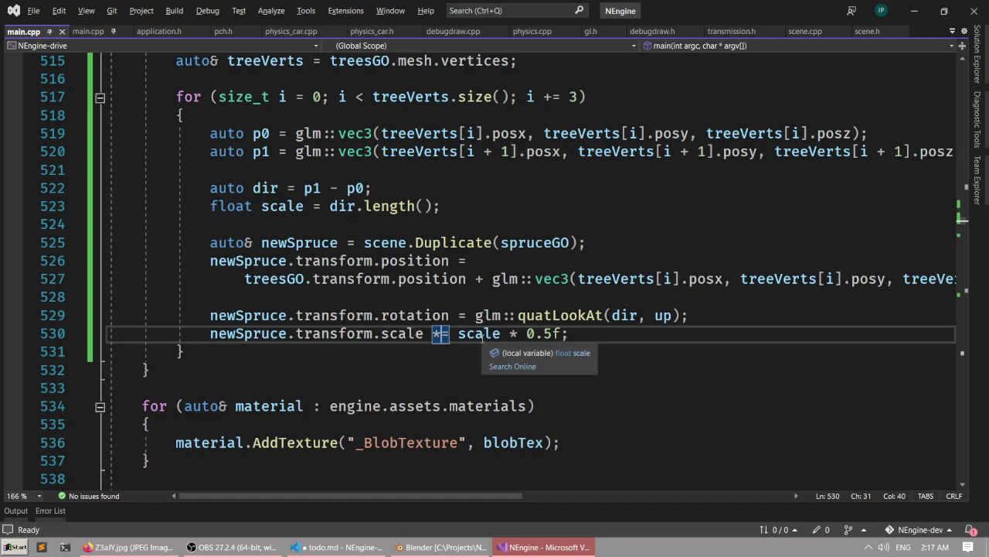
Change the newSpruce.transform.scale line to a plain assignment of glm::vec3(scale * 0.5f) and save main.cpp.
{"action": "left_click_drag", "start_coordinate": [447, 333], "coordinate": [452, 333]}
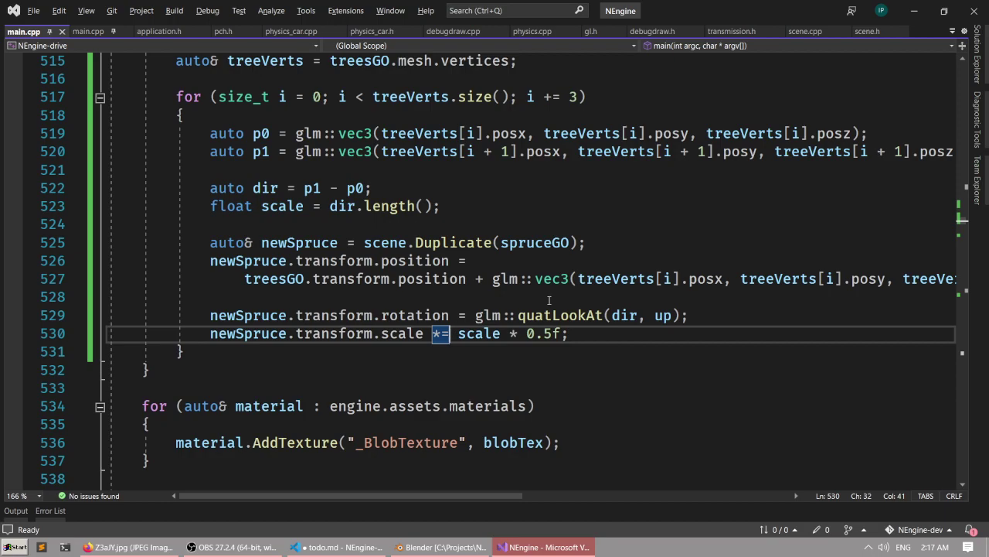
{"action": "key", "text": "shift+Left"}
{"action": "key", "text": "Delete"}
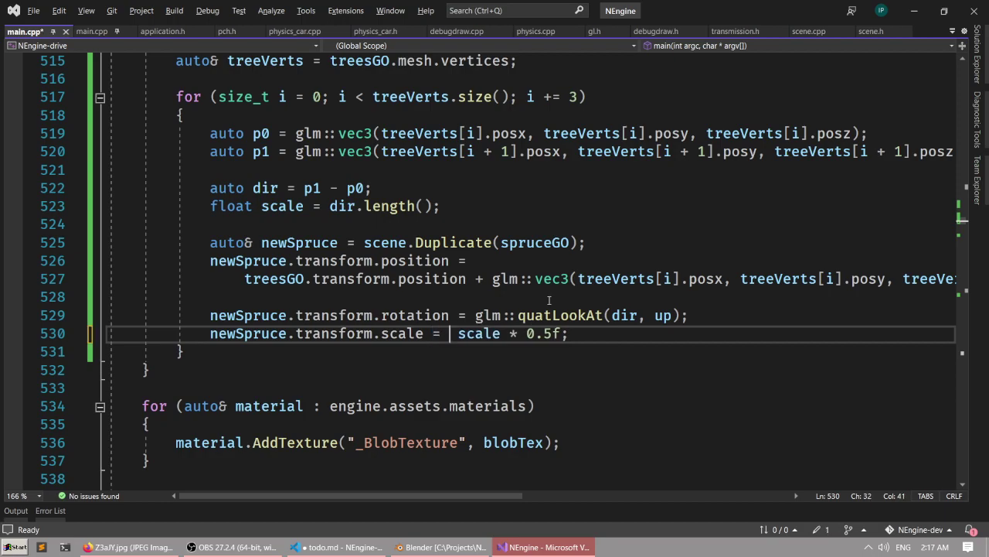
{"action": "type", "text": "glm::vec3"}
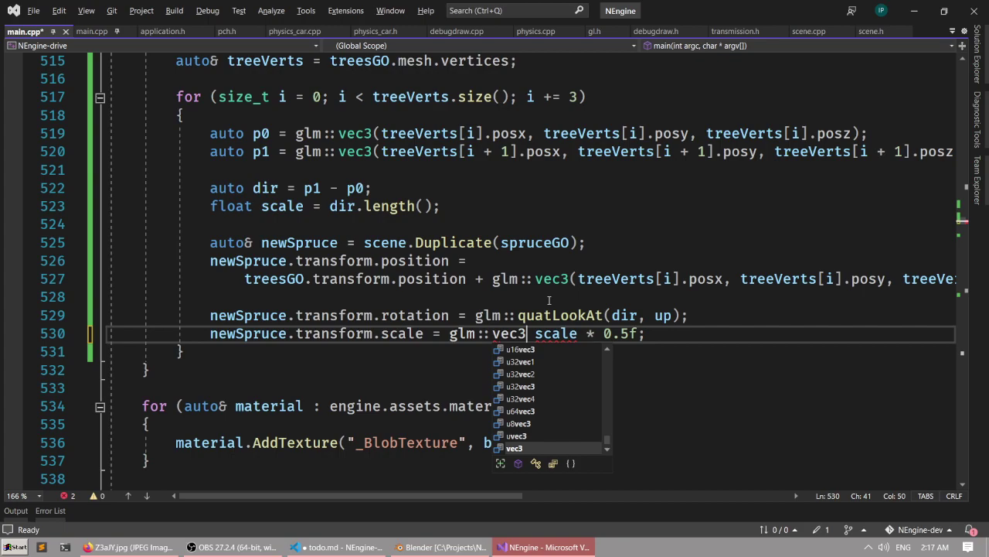
{"action": "type", "text": "("}
{"action": "key", "text": "End"}
{"action": "key", "text": "Left"}
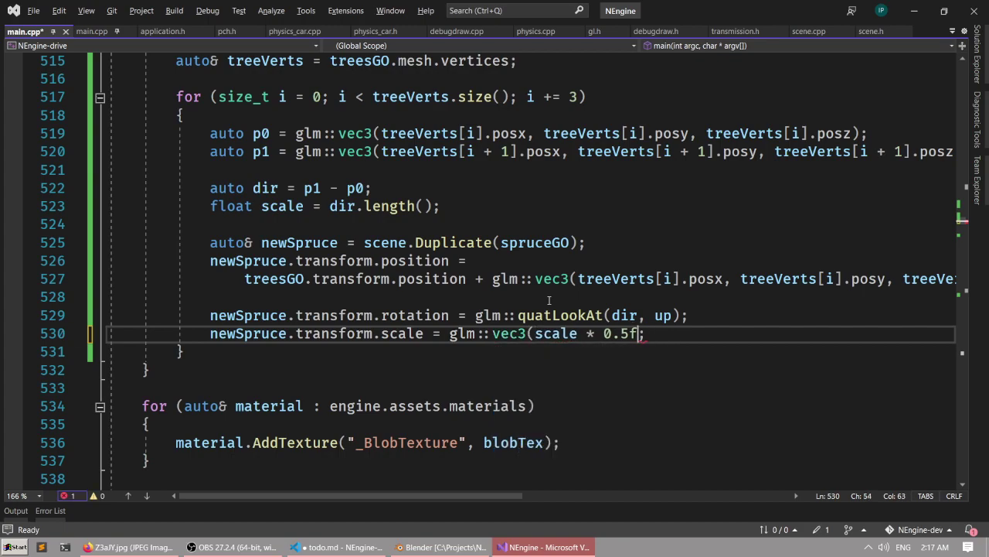
{"action": "key", "text": "ctrl+s"}
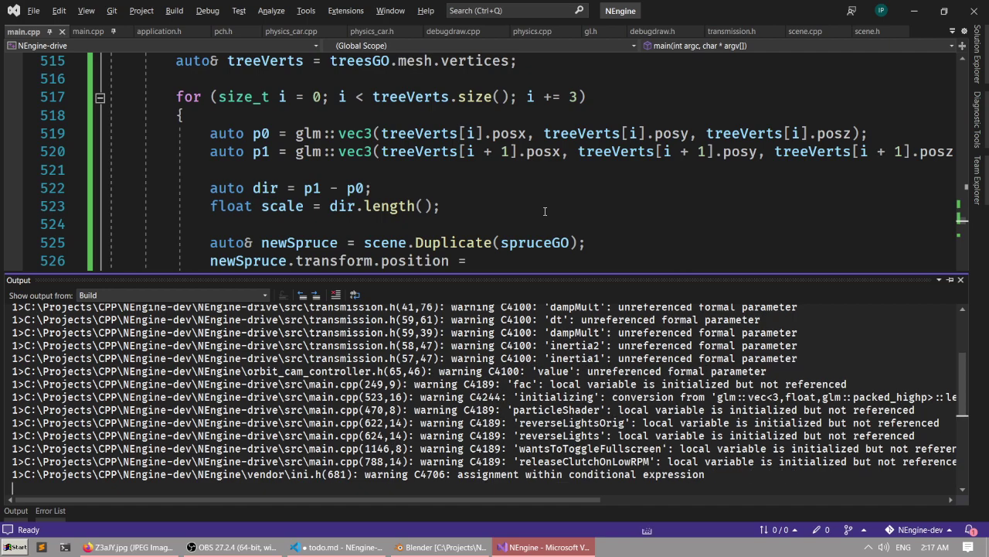
Run the game, switch to the distant camera with the engine panel hidden to compare tree sizes, and close the game and console.
{"action": "scroll", "coordinate": [544, 211], "scroll_direction": "down", "scroll_amount": 3}
{"action": "scroll", "coordinate": [541, 197], "scroll_direction": "up", "scroll_amount": 1}
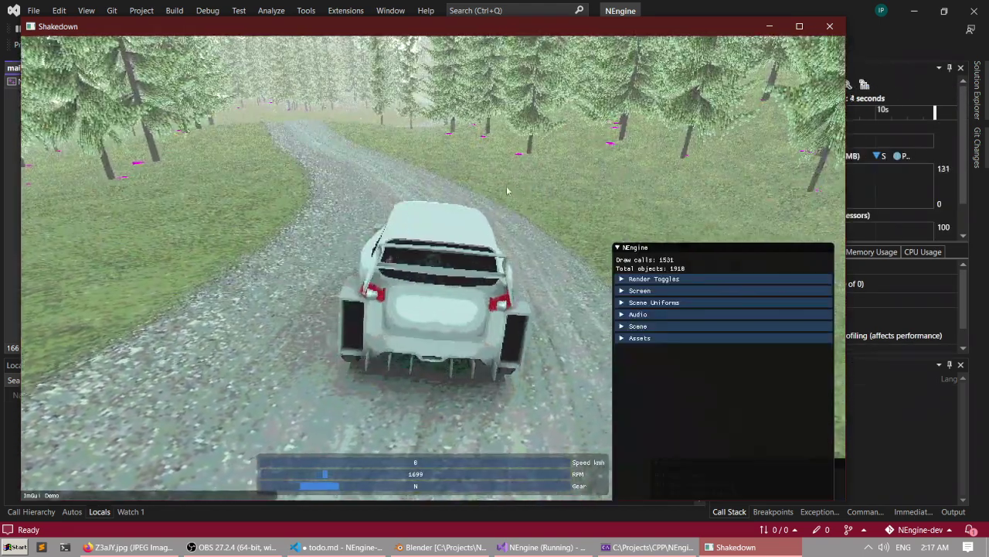
{"action": "key", "text": "c"}
{"action": "key", "text": "c"}
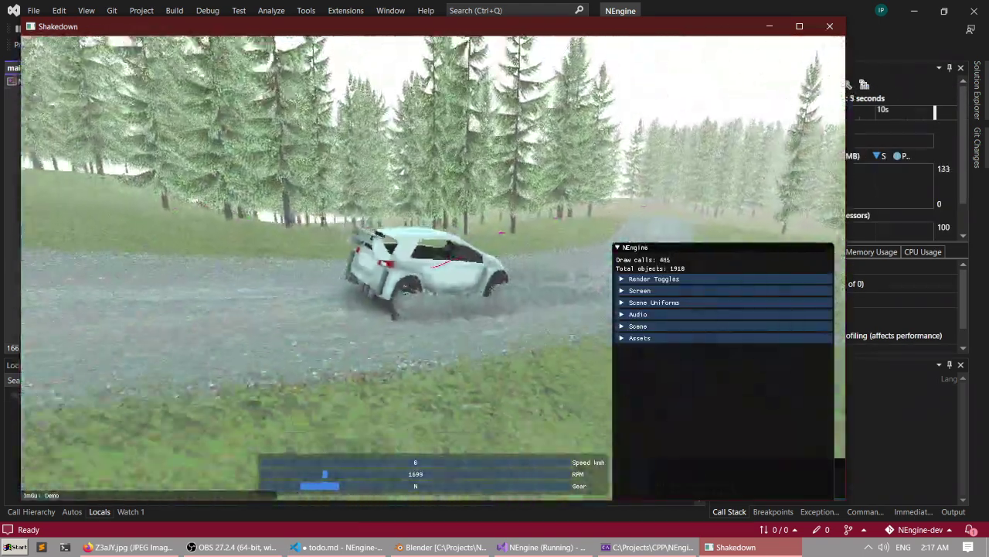
{"action": "key", "text": "s"}
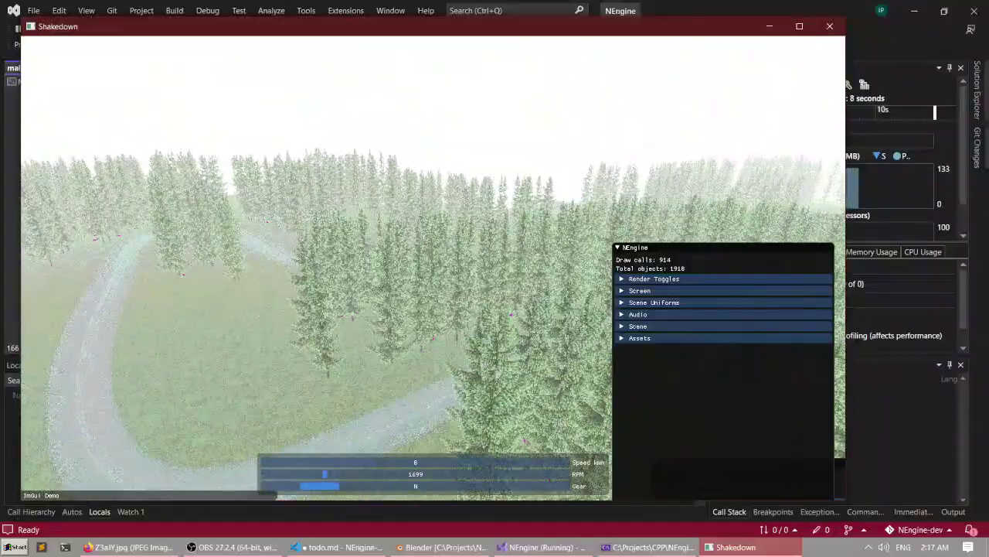
{"action": "key", "text": "F1"}
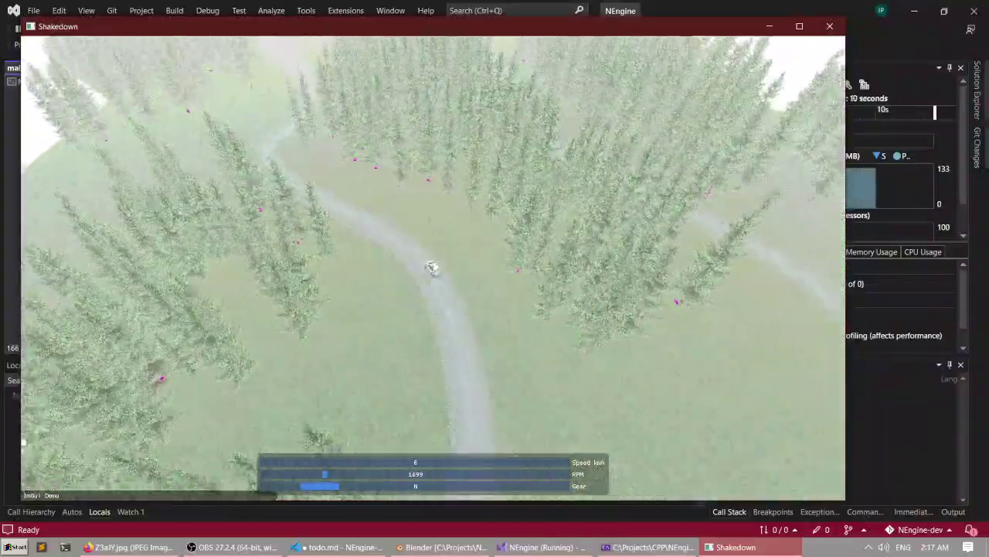
{"action": "scroll", "coordinate": [433, 267], "scroll_direction": "up", "scroll_amount": 5}
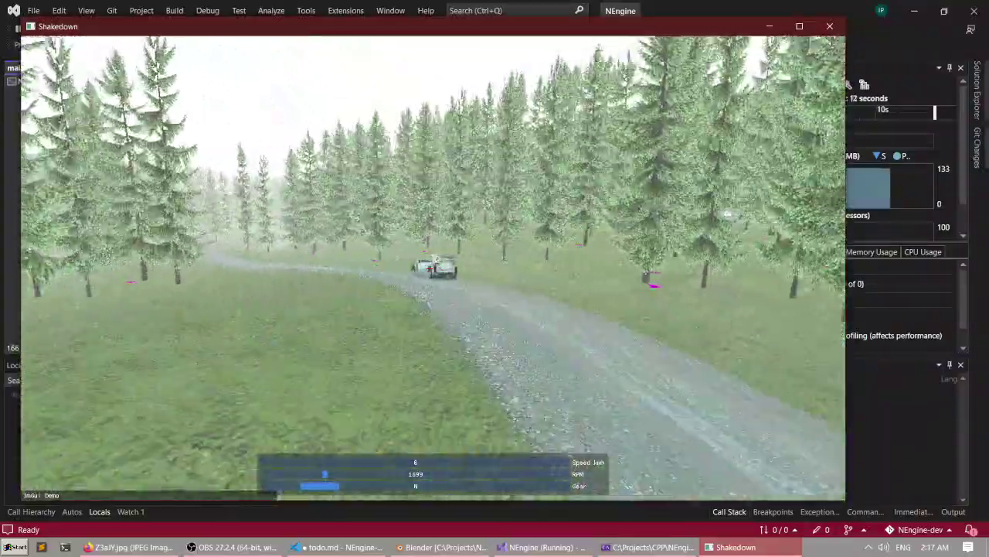
{"action": "left_click", "coordinate": [829, 26]}
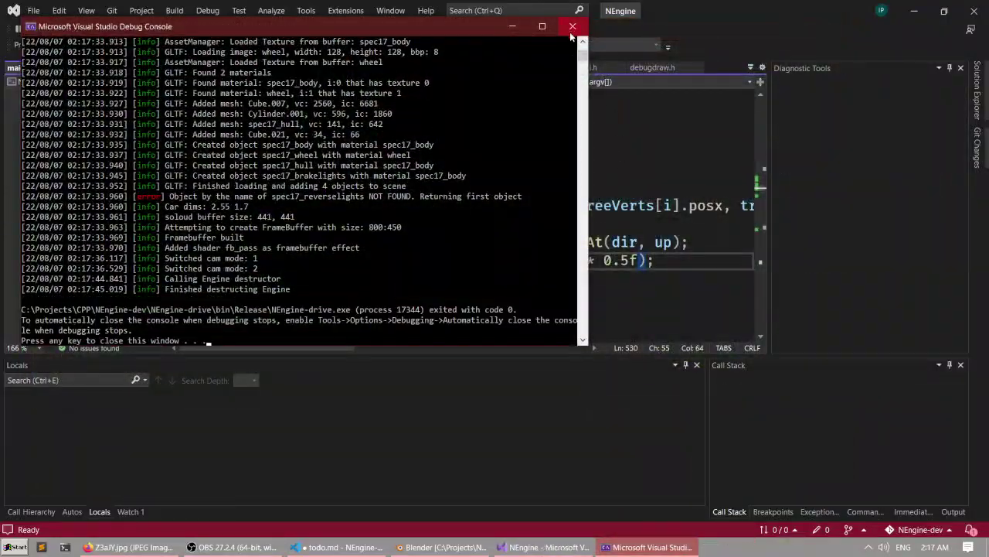
{"action": "left_click", "coordinate": [572, 28]}
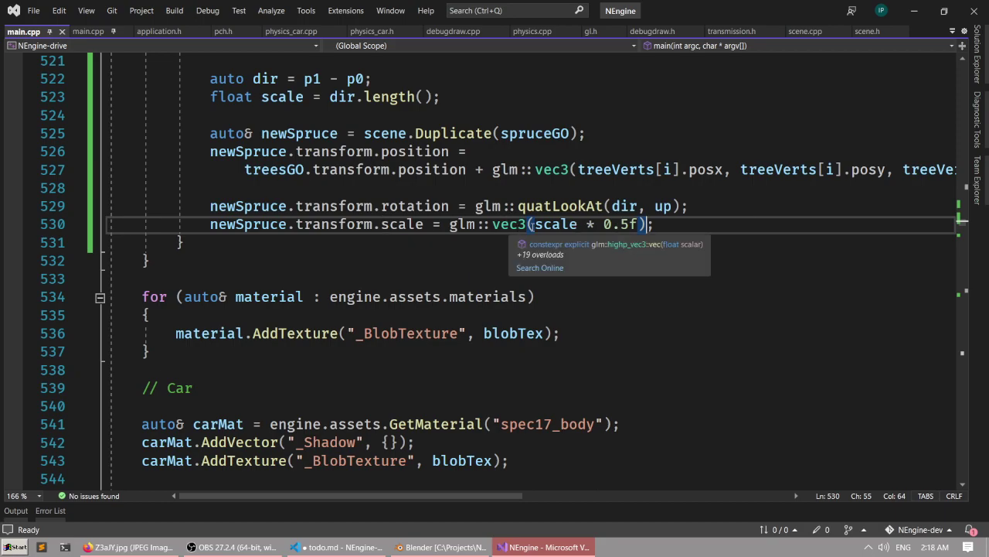
Expand the spruce scale vector to three components, glm::vec3(scale * 0.5f, scale * 0.5f, scale * 0.5f), and save main.cpp.
{"action": "left_click", "coordinate": [532, 224]}
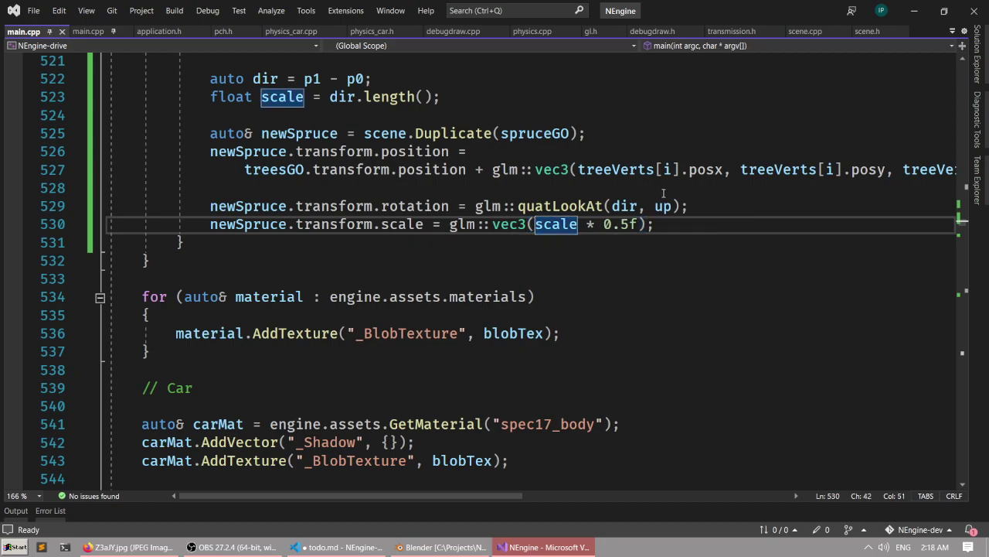
{"action": "key", "text": "End"}
{"action": "key", "text": "Left"}
{"action": "key", "text": "ctrl+shift+Left"}
{"action": "key", "text": "ctrl+shift+Left"}
{"action": "key", "text": "ctrl+shift+Left"}
{"action": "key", "text": "ctrl+shift+Left"}
{"action": "key", "text": "ctrl+shift+Left"}
{"action": "key", "text": "ctrl+shift+Left"}
{"action": "key", "text": "ctrl+shift+Right"}
{"action": "key", "text": "ctrl+shift+Right"}
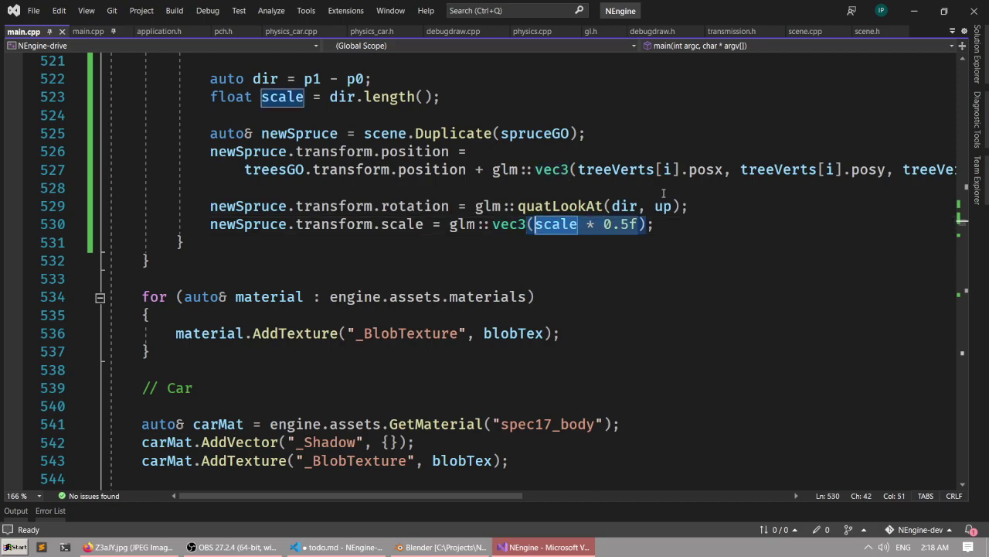
{"action": "key", "text": "ctrl+c"}
{"action": "key", "text": "Right"}
{"action": "type", "text": ","}
{"action": "key", "text": "ctrl+v"}
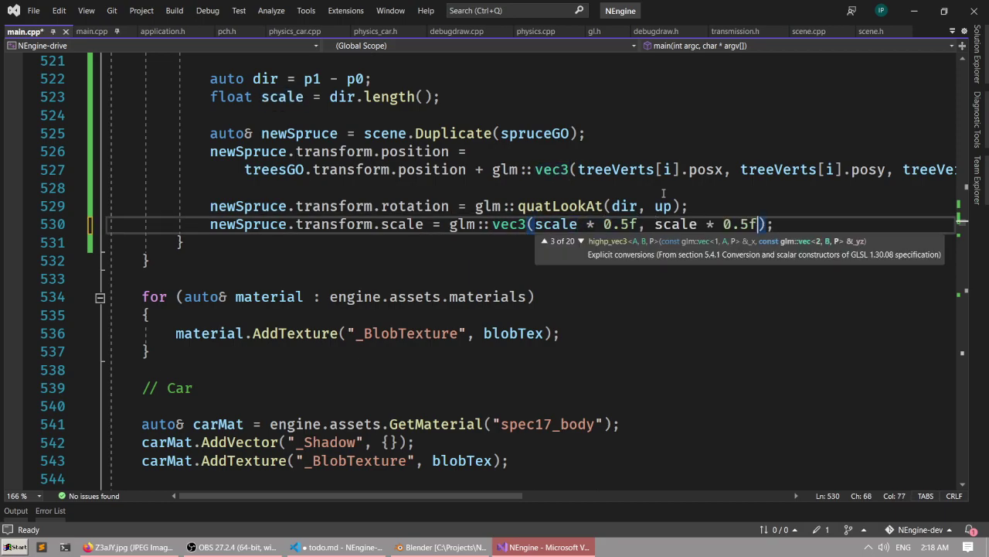
{"action": "type", "text": ","}
{"action": "key", "text": "ctrl+v"}
{"action": "key", "text": "End"}
{"action": "key", "text": "ctrl+s"}
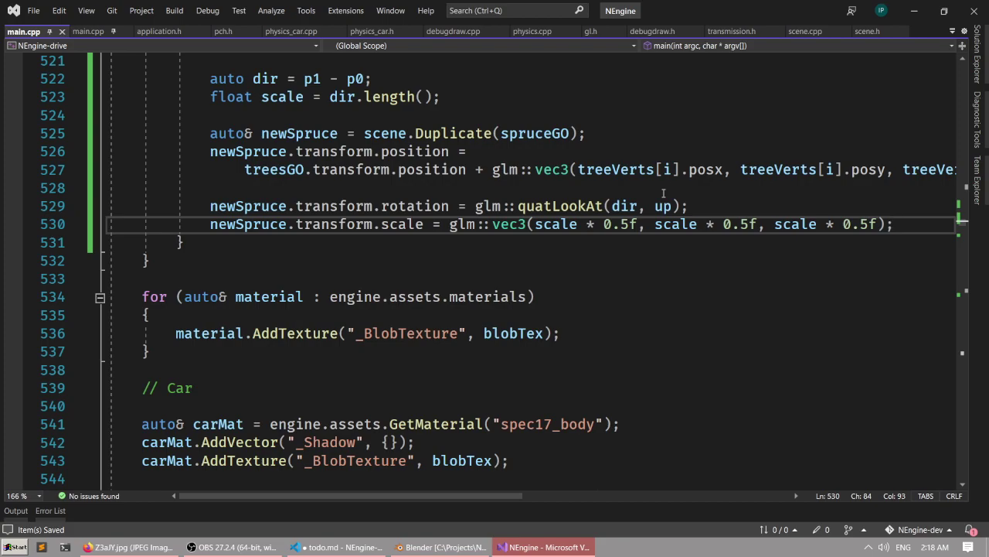
Build and run the game, and switch the camera mode twice to view the forest from a distance.
{"action": "scroll", "coordinate": [439, 308], "scroll_direction": "up", "scroll_amount": 2}
{"action": "key", "text": "ctrl+shift+b"}
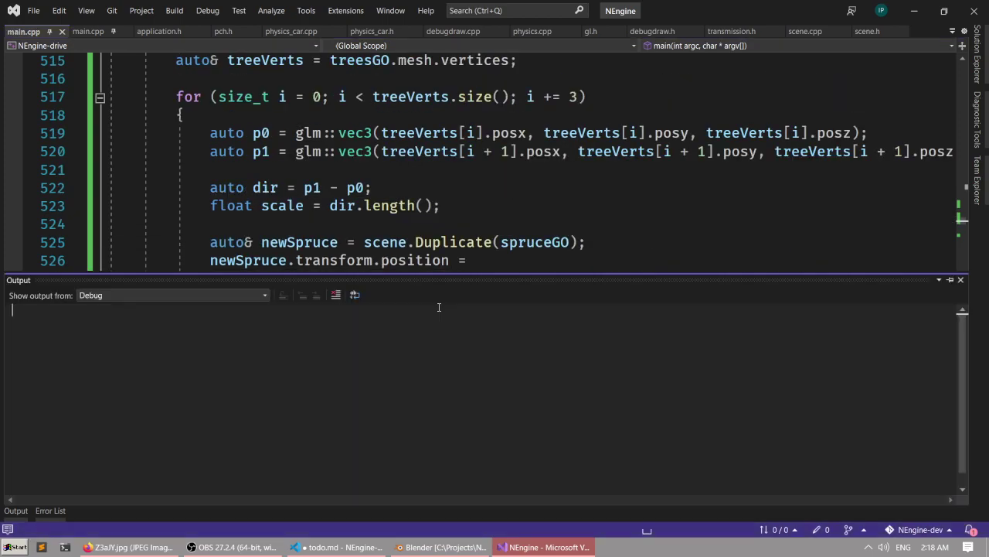
{"action": "scroll", "coordinate": [496, 171], "scroll_direction": "down", "scroll_amount": 2}
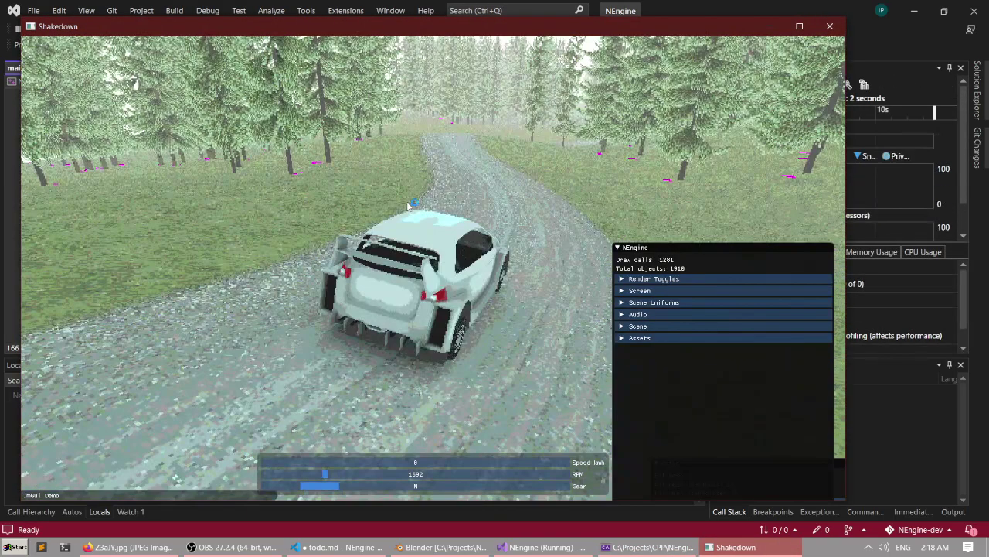
{"action": "key", "text": "c"}
{"action": "key", "text": "c"}
{"action": "scroll", "coordinate": [404, 217], "scroll_direction": "down", "scroll_amount": 15}
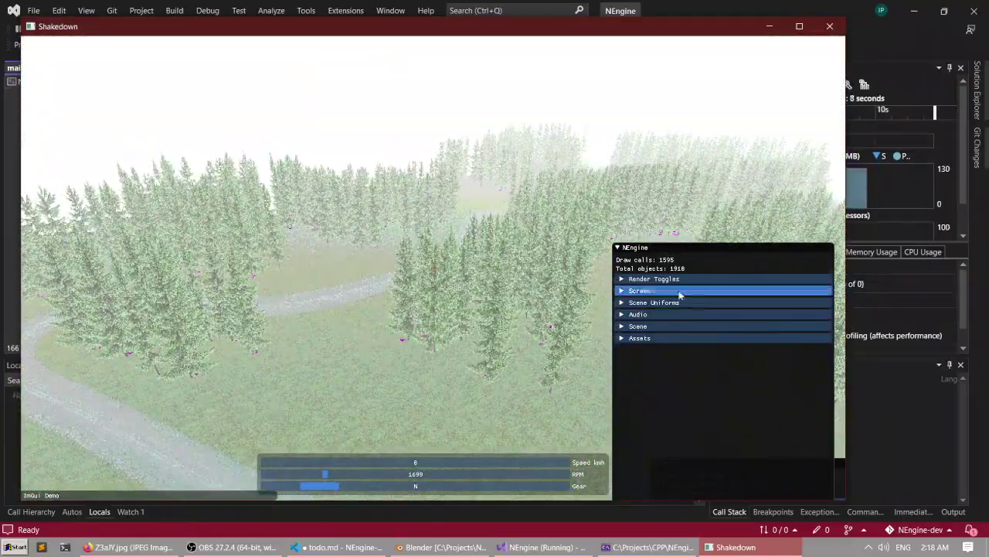
{"action": "left_click_drag", "start_coordinate": [143, 497], "coordinate": [170, 494]}
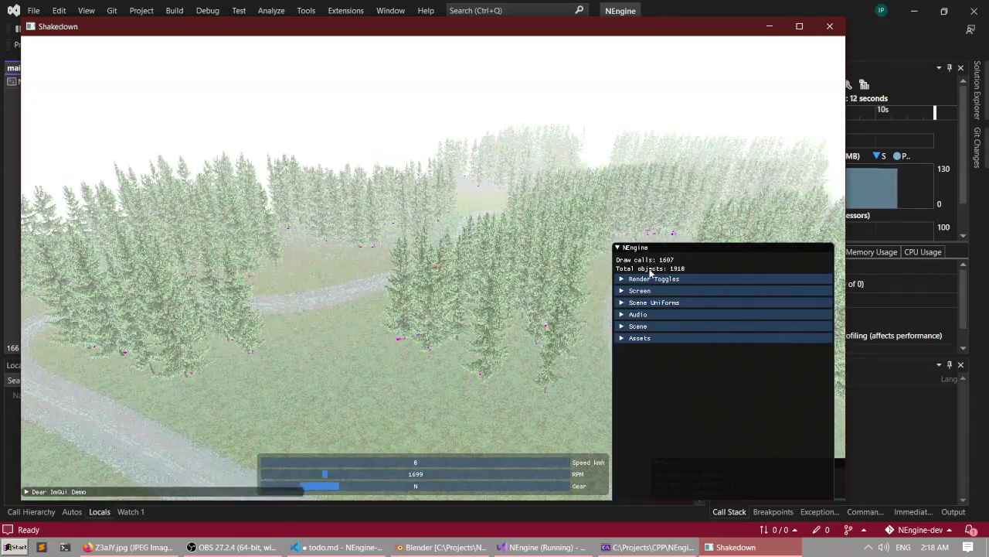
Expand the Scene list in the engine panel, move the panel higher, and inspect the transforms of the first two duplicated spruce_bushier objects.
{"action": "left_click", "coordinate": [661, 326]}
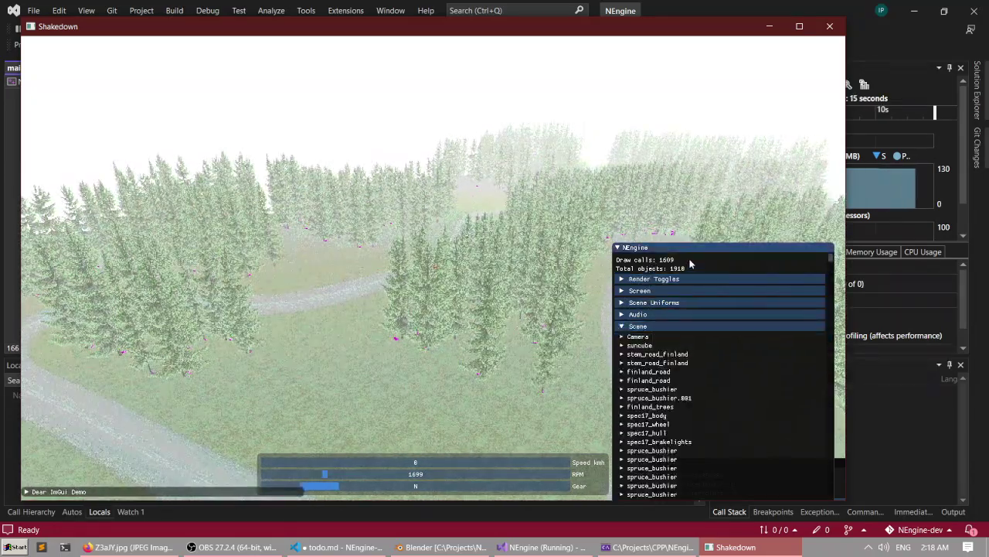
{"action": "left_click_drag", "start_coordinate": [692, 248], "coordinate": [706, 124]}
{"action": "scroll", "coordinate": [719, 301], "scroll_direction": "down", "scroll_amount": 12}
{"action": "scroll", "coordinate": [678, 304], "scroll_direction": "up", "scroll_amount": 10}
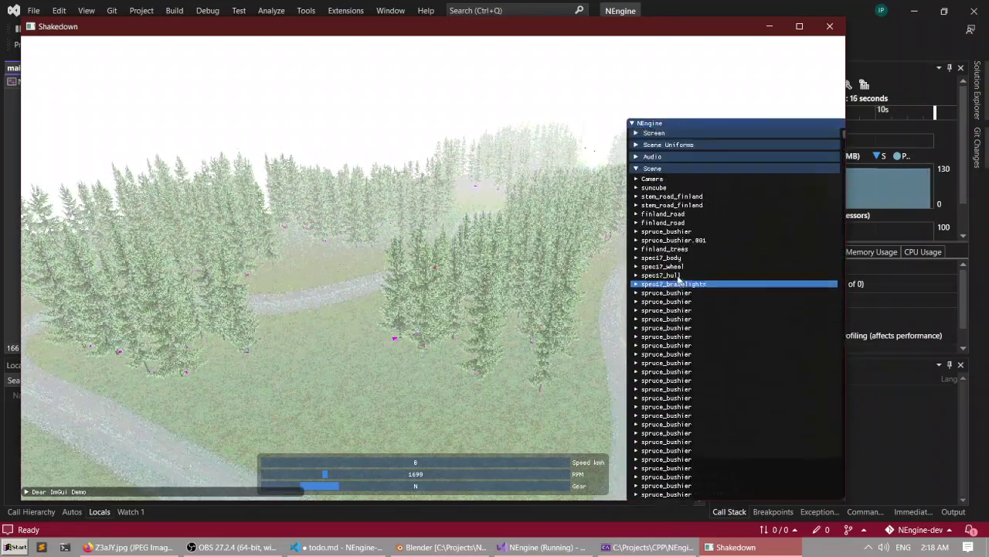
{"action": "left_click", "coordinate": [670, 293]}
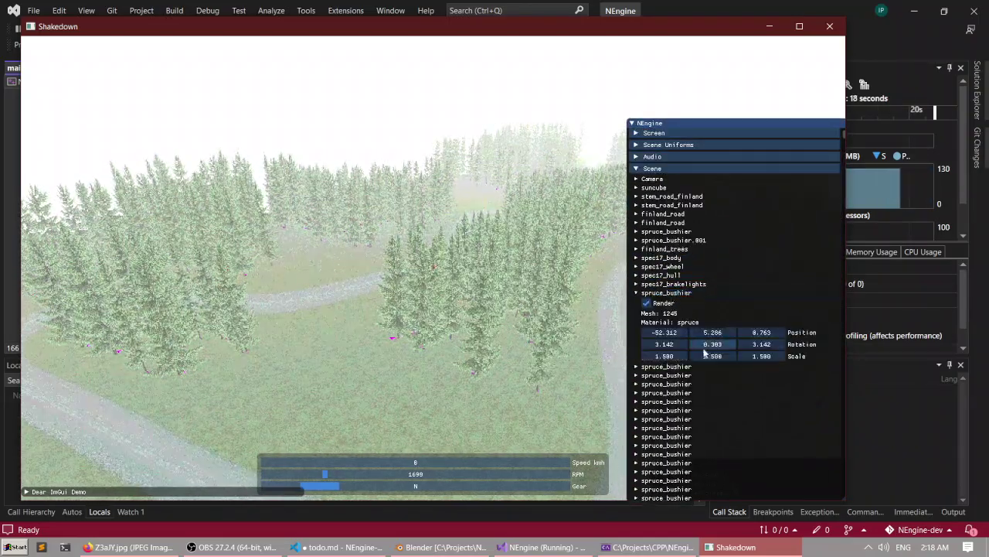
{"action": "left_click", "coordinate": [669, 367]}
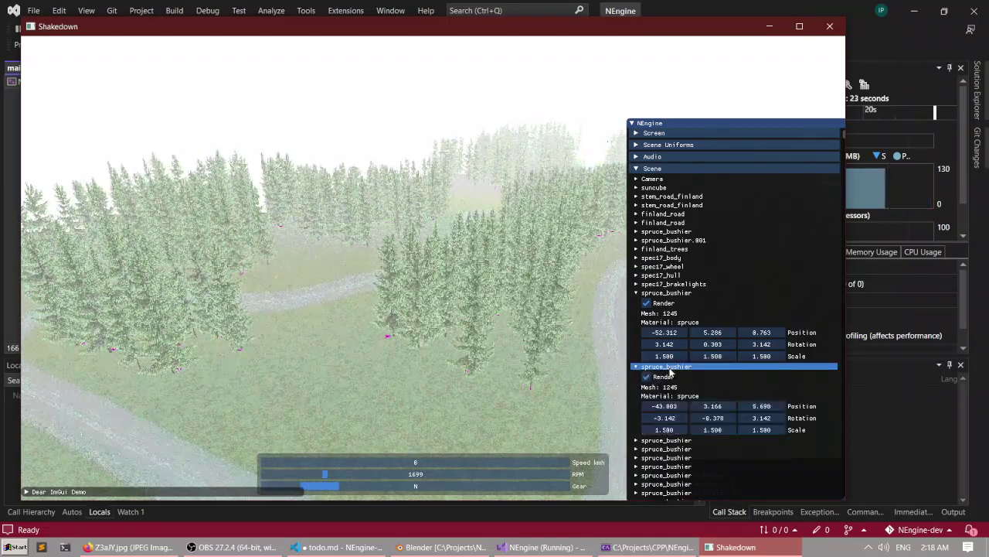
Spot-check the scale of spruce_bushier objects further down the scene list, and close the game and its console.
{"action": "scroll", "coordinate": [669, 371], "scroll_direction": "down", "scroll_amount": 5}
{"action": "left_click", "coordinate": [669, 415]}
{"action": "scroll", "coordinate": [669, 415], "scroll_direction": "down", "scroll_amount": 3}
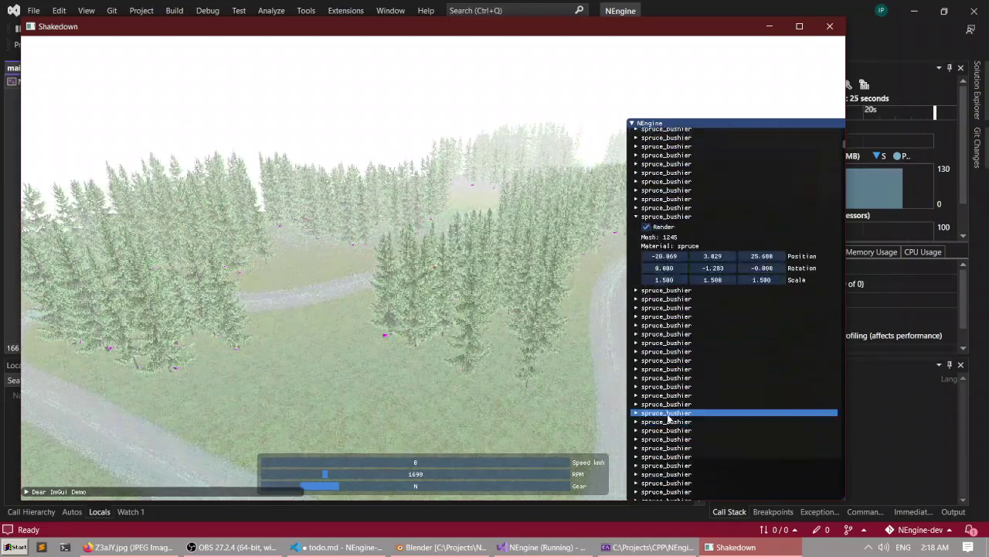
{"action": "left_click", "coordinate": [668, 414]}
{"action": "scroll", "coordinate": [668, 412], "scroll_direction": "down", "scroll_amount": 7}
{"action": "left_click", "coordinate": [669, 411]}
{"action": "scroll", "coordinate": [669, 410], "scroll_direction": "down", "scroll_amount": 7}
{"action": "left_click", "coordinate": [668, 408]}
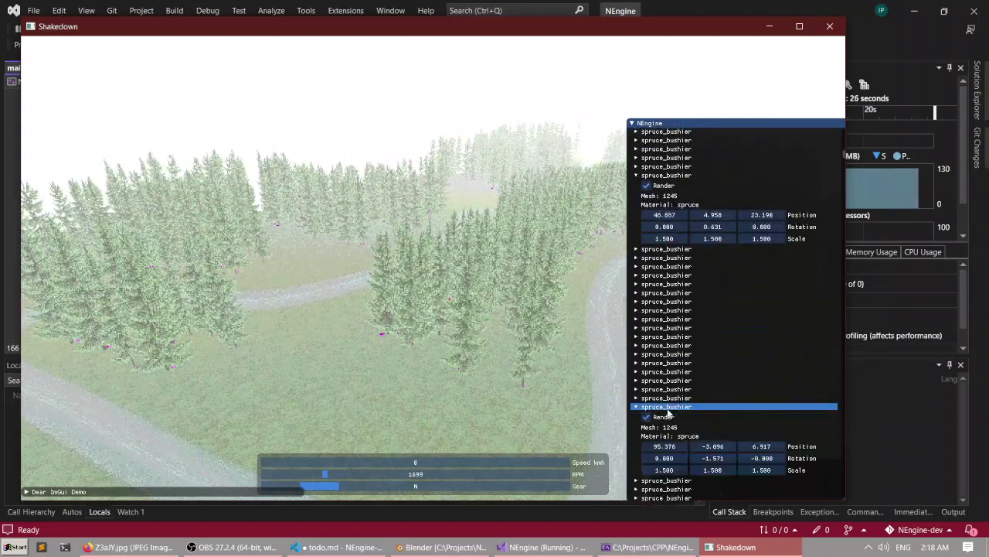
{"action": "scroll", "coordinate": [670, 414], "scroll_direction": "down", "scroll_amount": 6}
{"action": "left_click", "coordinate": [669, 409]}
{"action": "scroll", "coordinate": [669, 409], "scroll_direction": "down", "scroll_amount": 3}
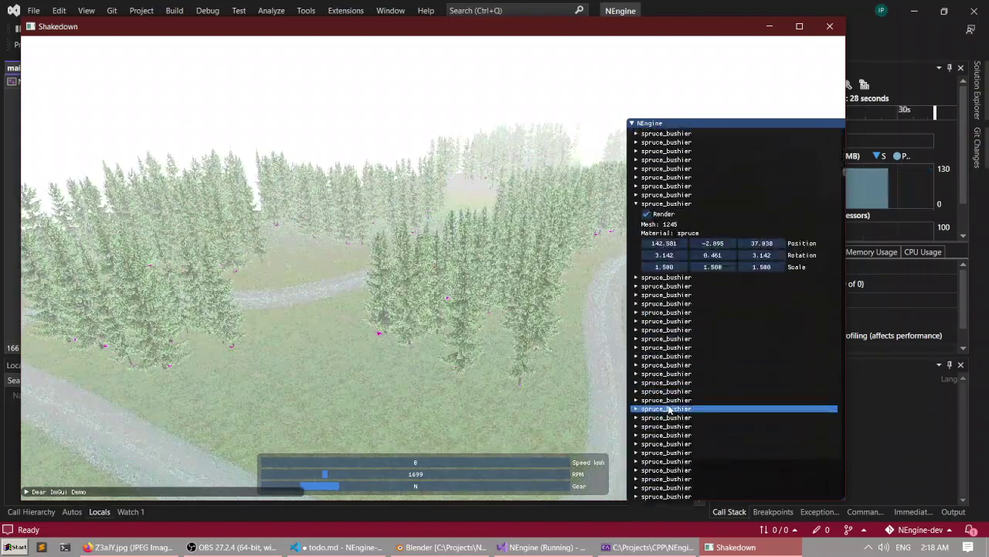
{"action": "left_click", "coordinate": [669, 408]}
{"action": "scroll", "coordinate": [670, 410], "scroll_direction": "down", "scroll_amount": 3}
{"action": "left_click", "coordinate": [669, 409]}
{"action": "scroll", "coordinate": [670, 410], "scroll_direction": "down", "scroll_amount": 3}
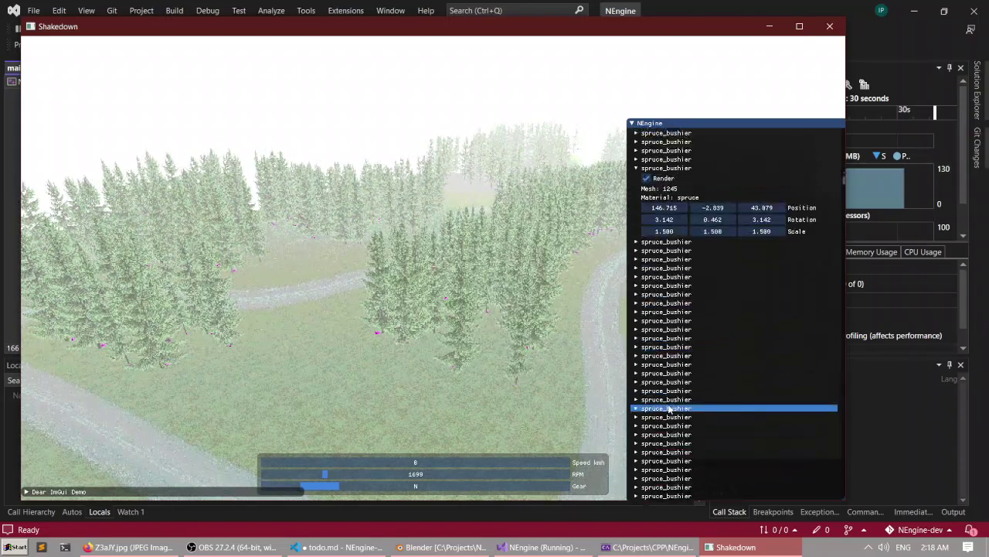
{"action": "left_click", "coordinate": [670, 408]}
{"action": "scroll", "coordinate": [670, 409], "scroll_direction": "down", "scroll_amount": 6}
{"action": "left_click", "coordinate": [670, 409]}
{"action": "scroll", "coordinate": [670, 409], "scroll_direction": "down", "scroll_amount": 7}
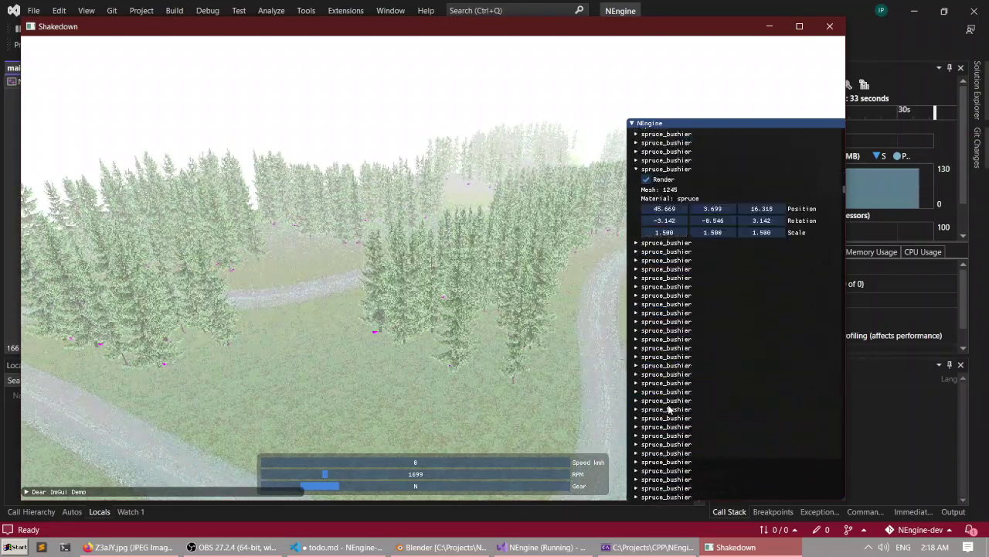
{"action": "left_click", "coordinate": [676, 394]}
{"action": "scroll", "coordinate": [674, 392], "scroll_direction": "down", "scroll_amount": 5}
{"action": "left_click", "coordinate": [673, 395]}
{"action": "scroll", "coordinate": [671, 396], "scroll_direction": "down", "scroll_amount": 6}
{"action": "left_click", "coordinate": [669, 398]}
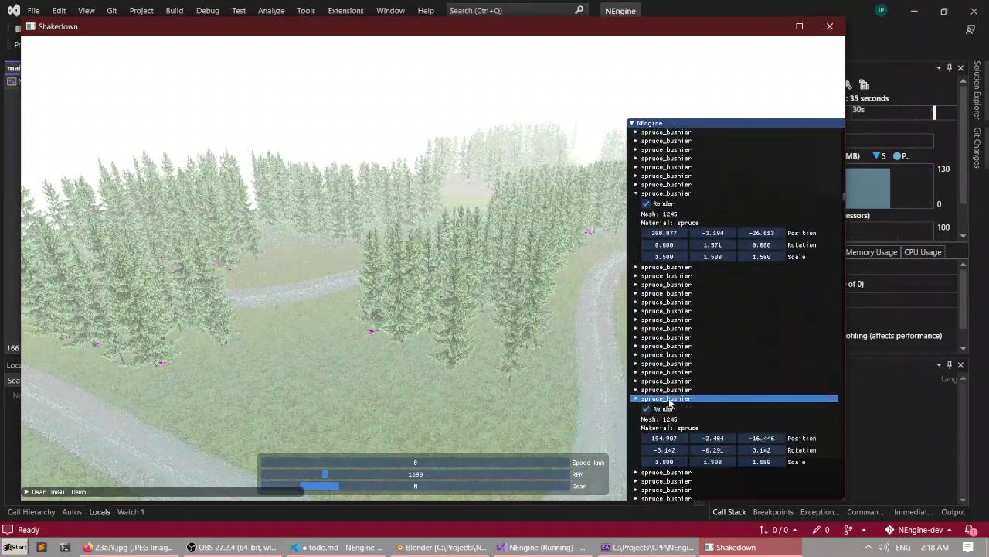
{"action": "scroll", "coordinate": [670, 399], "scroll_direction": "down", "scroll_amount": 7}
{"action": "left_click", "coordinate": [669, 399]}
{"action": "scroll", "coordinate": [669, 399], "scroll_direction": "down", "scroll_amount": 11}
{"action": "left_click", "coordinate": [671, 397]}
{"action": "scroll", "coordinate": [671, 397], "scroll_direction": "down", "scroll_amount": 7}
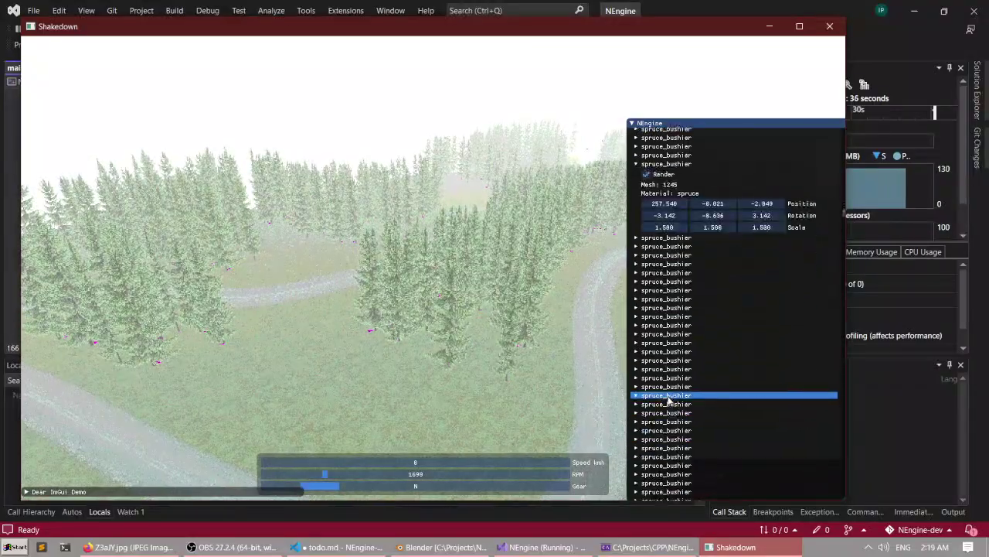
{"action": "left_click", "coordinate": [671, 387]}
{"action": "left_click", "coordinate": [830, 26]}
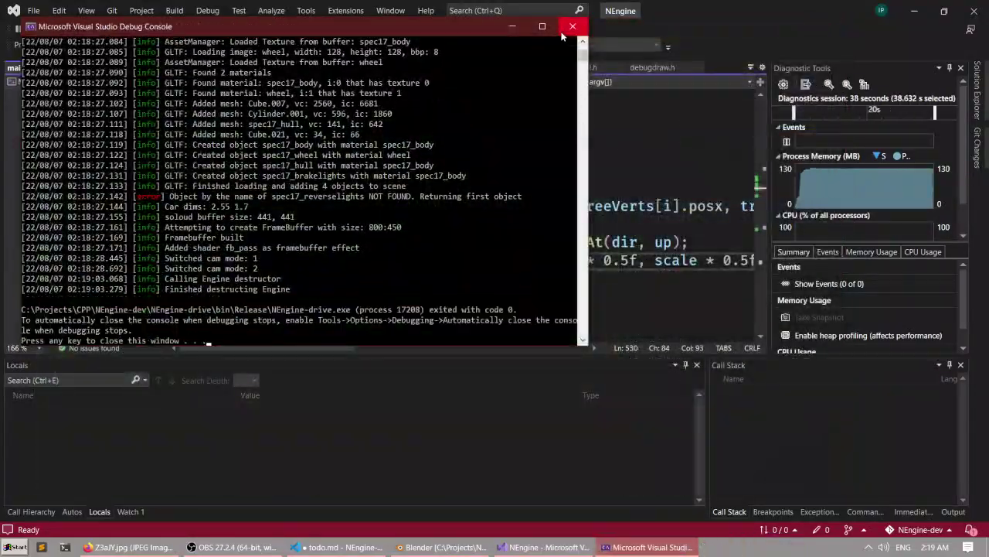
{"action": "left_click", "coordinate": [570, 23]}
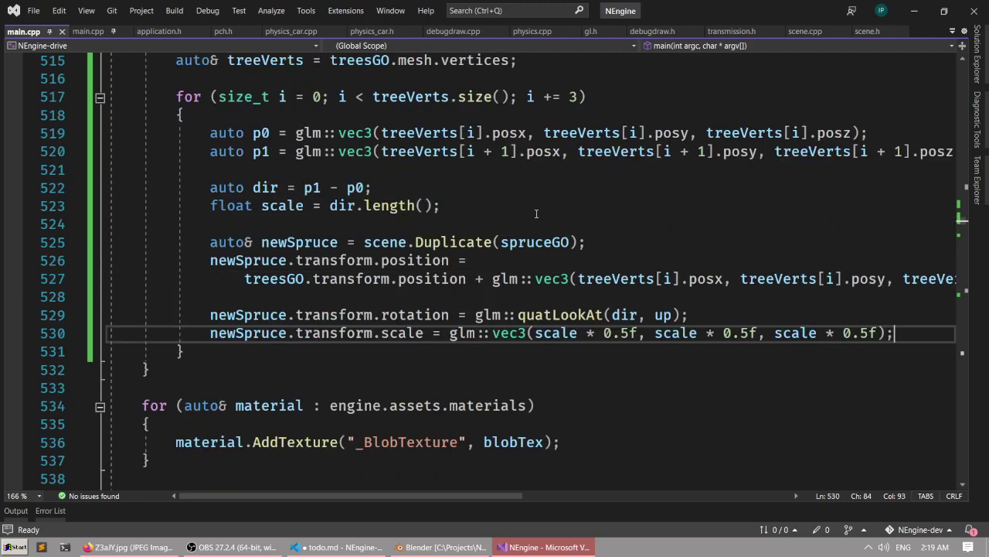
Search all open documents for the scale variable used in the newSpruce scale assignment.
{"action": "double_click", "coordinate": [542, 332]}
{"action": "scroll", "coordinate": [543, 333], "scroll_direction": "down", "scroll_amount": 2, "text": "ctrl"}
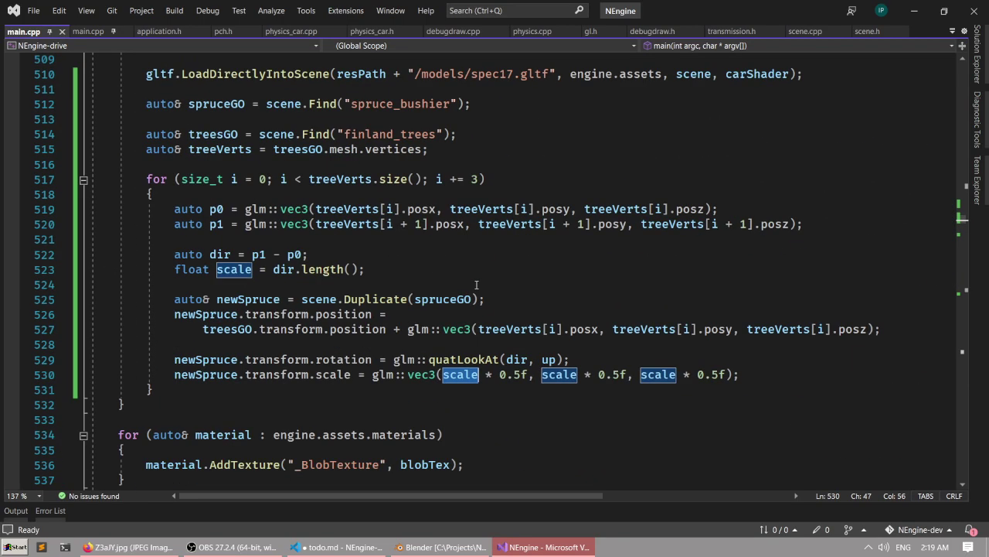
{"action": "key", "text": "ctrl+f"}
{"action": "scroll", "coordinate": [476, 285], "scroll_direction": "up", "scroll_amount": 1}
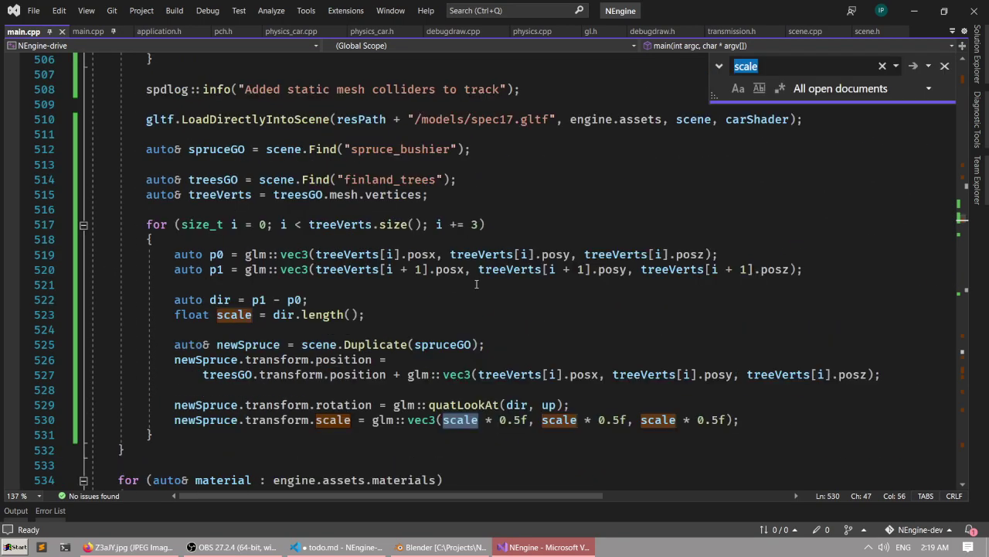
Rename the float scale variable declared from dir.length() in the tree loop to treeScale.
{"action": "scroll", "coordinate": [476, 284], "scroll_direction": "down", "scroll_amount": 1}
{"action": "scroll", "coordinate": [476, 285], "scroll_direction": "up", "scroll_amount": 20}
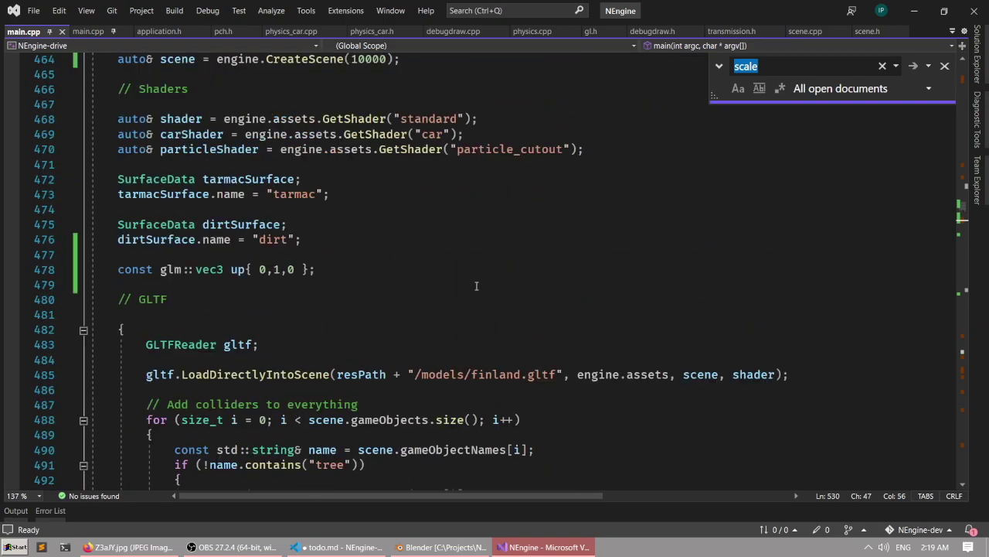
{"action": "scroll", "coordinate": [476, 286], "scroll_direction": "down", "scroll_amount": 20}
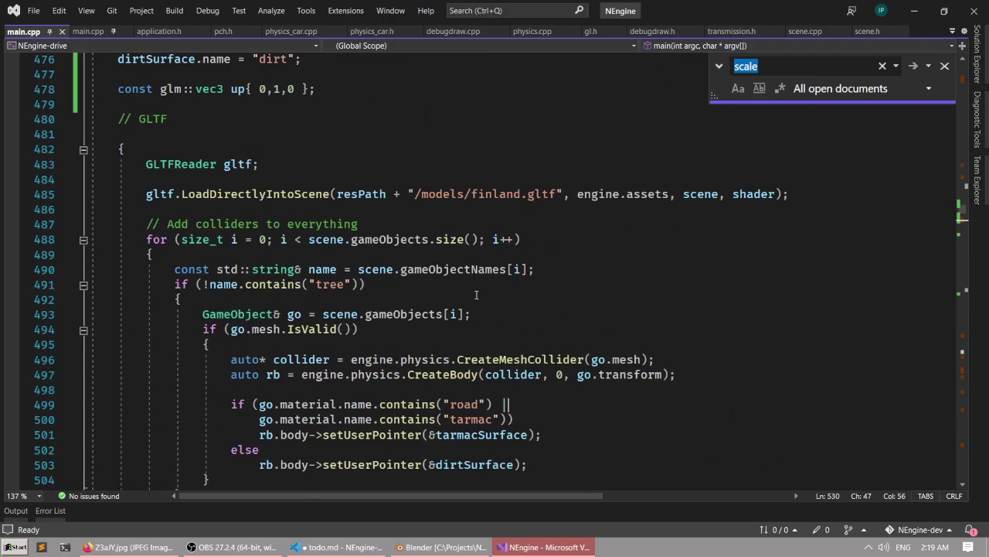
{"action": "scroll", "coordinate": [478, 290], "scroll_direction": "up", "scroll_amount": 1}
{"action": "scroll", "coordinate": [472, 286], "scroll_direction": "up", "scroll_amount": 4, "text": "ctrl"}
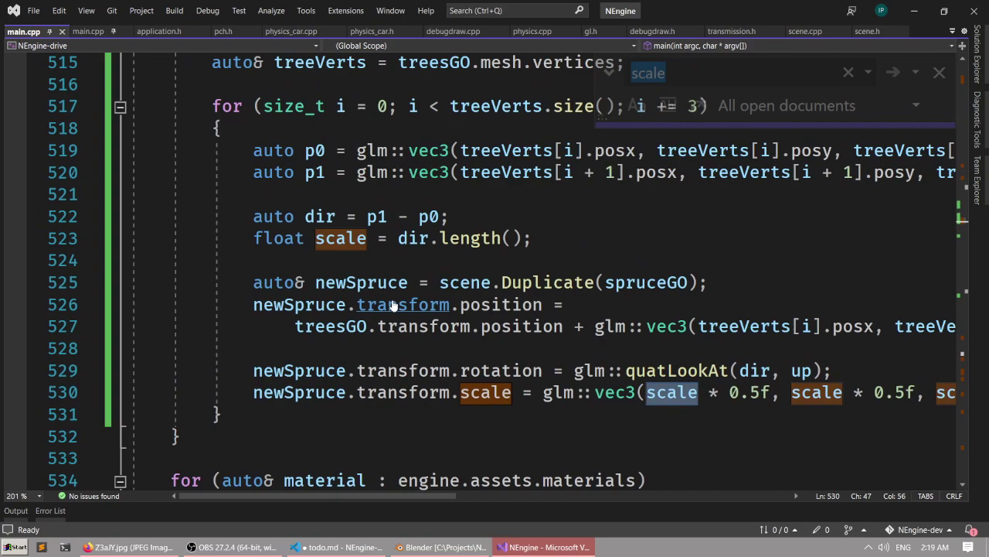
{"action": "double_click", "coordinate": [350, 240]}
{"action": "type", "text": "treeScale"}
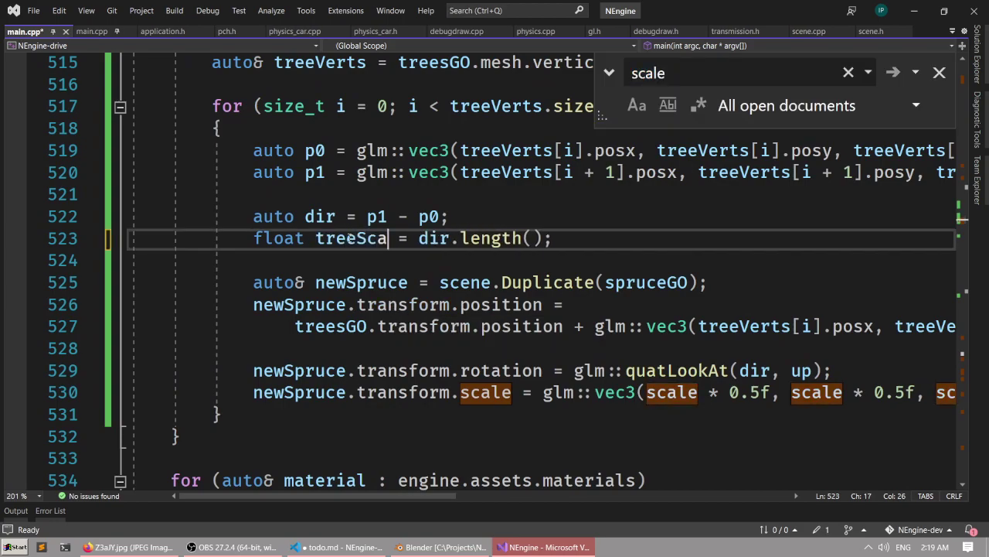
{"action": "double_click", "coordinate": [361, 236]}
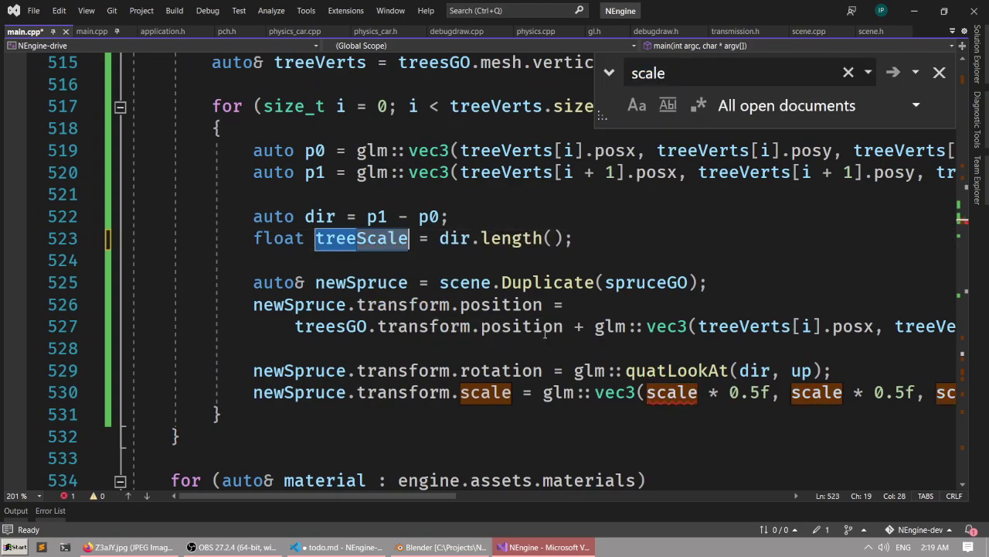
Reduce the glm::vec3 in the newSpruce scale assignment to the single argument scale * 0.5f.
{"action": "left_click_drag", "start_coordinate": [543, 393], "coordinate": [628, 393]}
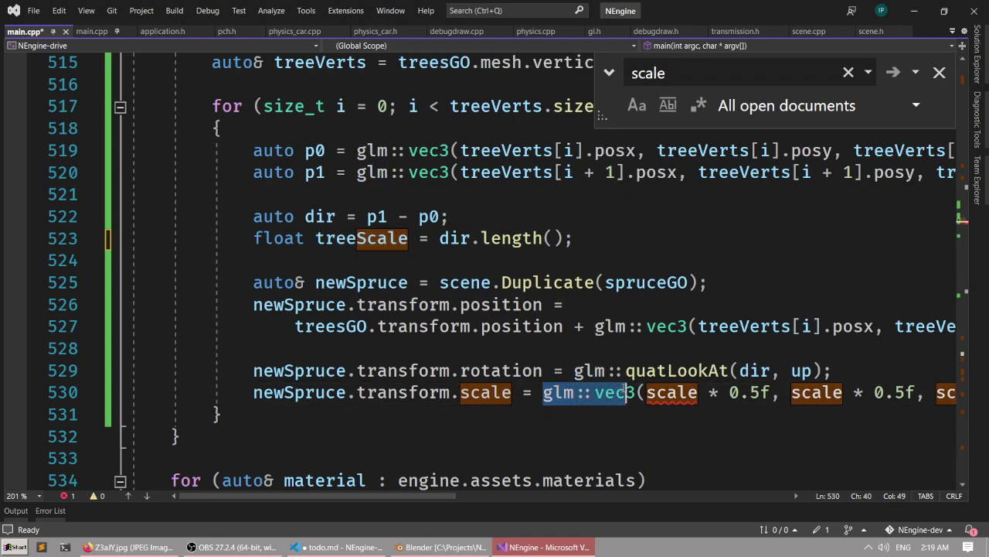
{"action": "left_click", "coordinate": [637, 393]}
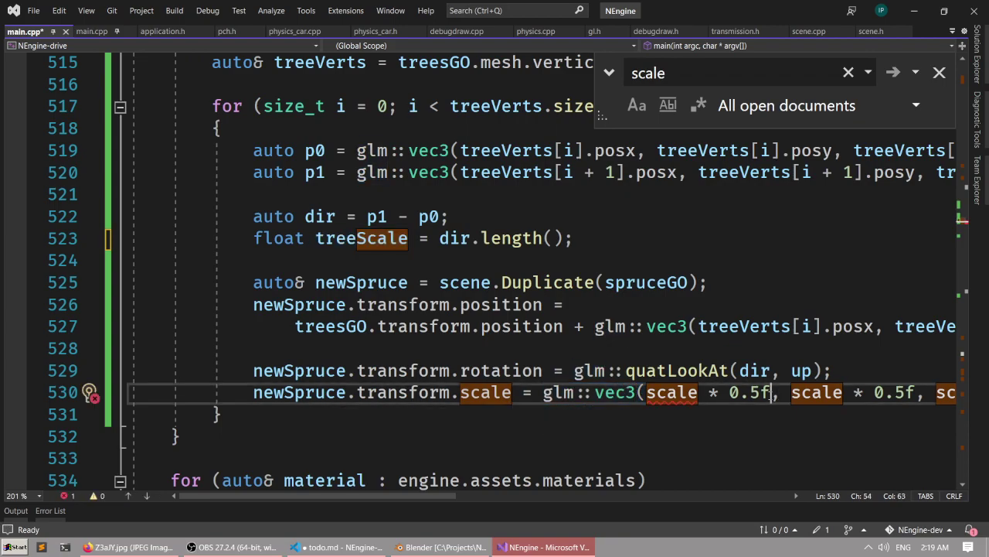
{"action": "left_click_drag", "start_coordinate": [773, 393], "coordinate": [919, 394]}
{"action": "key", "text": "BackSpace"}
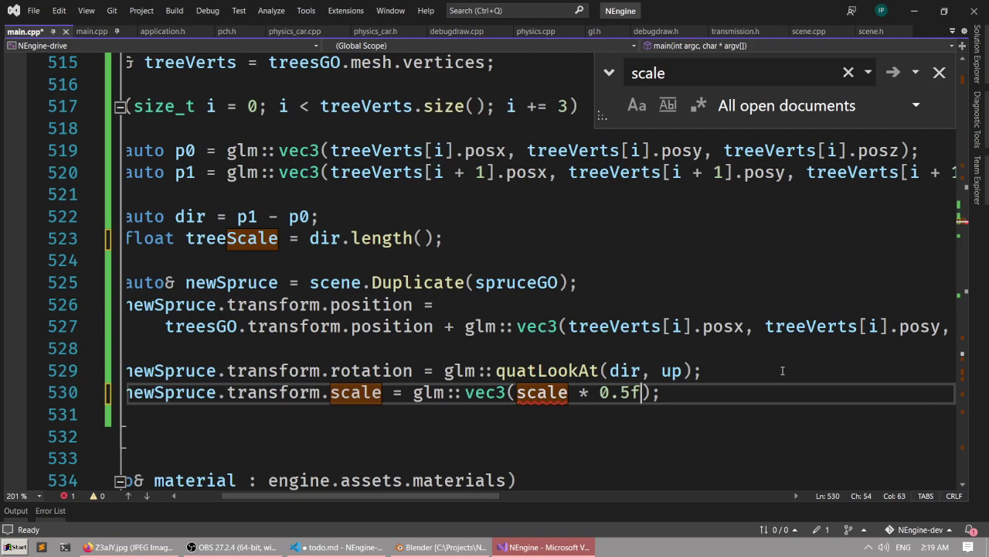
{"action": "left_click", "coordinate": [796, 374]}
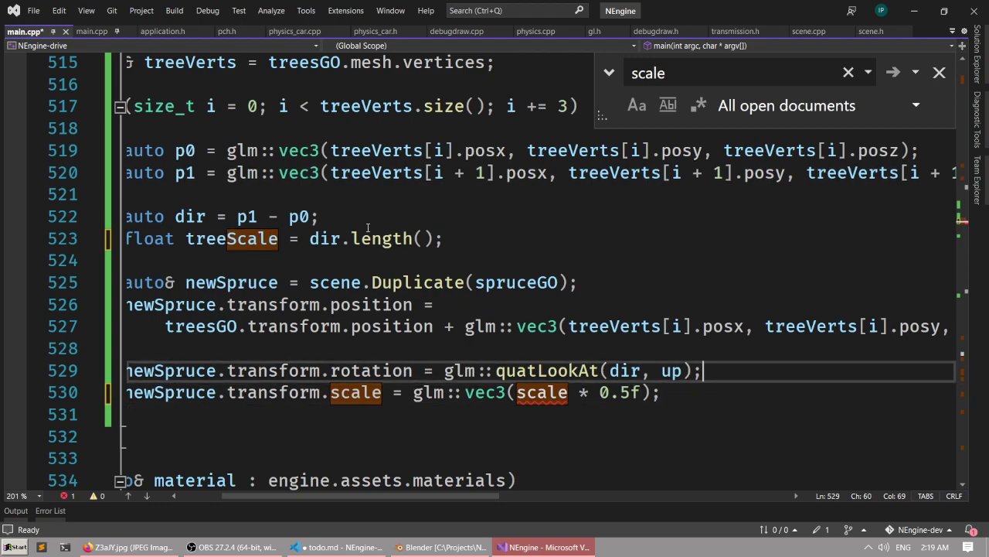
Check the description of the length() call and review how p0, p1 and dir are computed for treeScale.
{"action": "mouse_move", "coordinate": [368, 227]}
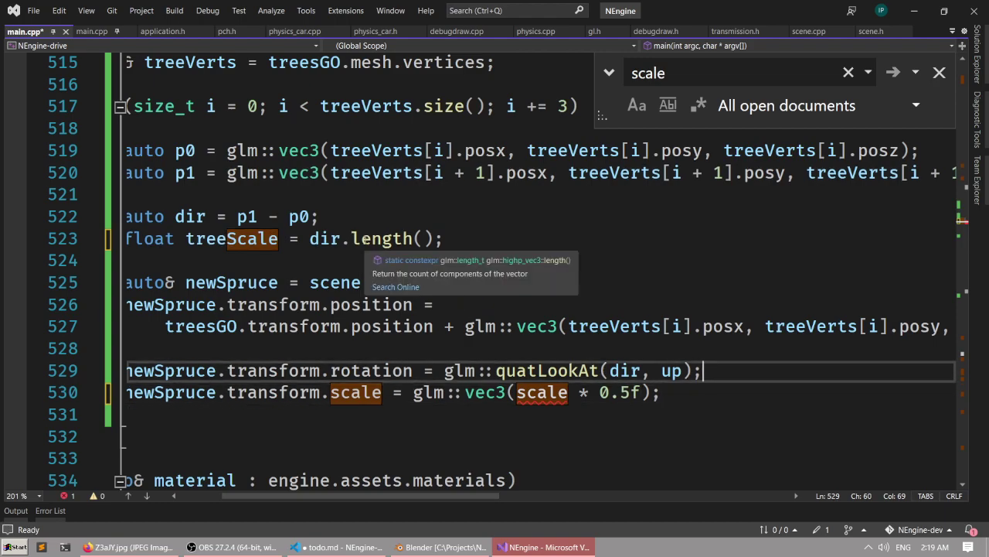
{"action": "left_click", "coordinate": [377, 219]}
{"action": "scroll", "coordinate": [377, 221], "scroll_direction": "up", "scroll_amount": 2}
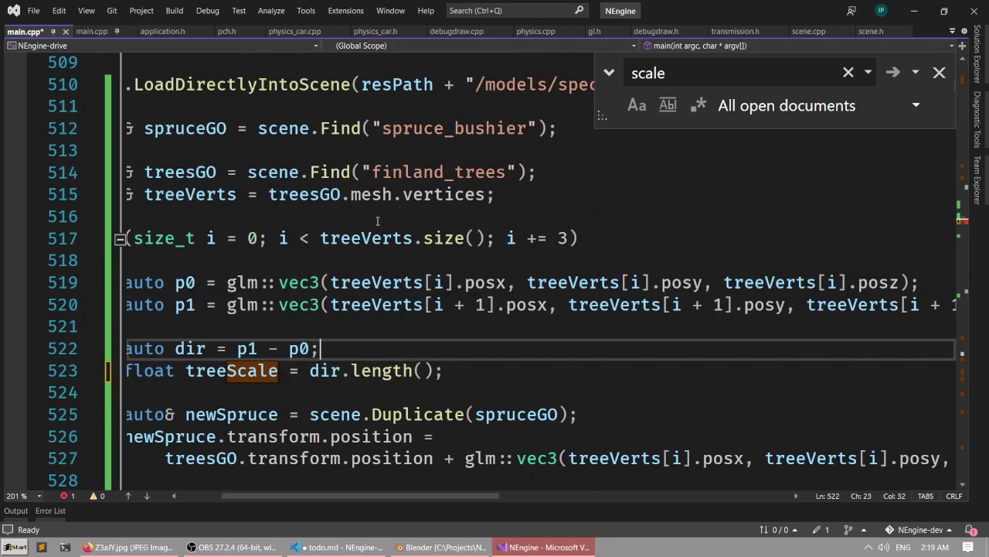
{"action": "left_click", "coordinate": [185, 283]}
{"action": "left_click", "coordinate": [184, 306]}
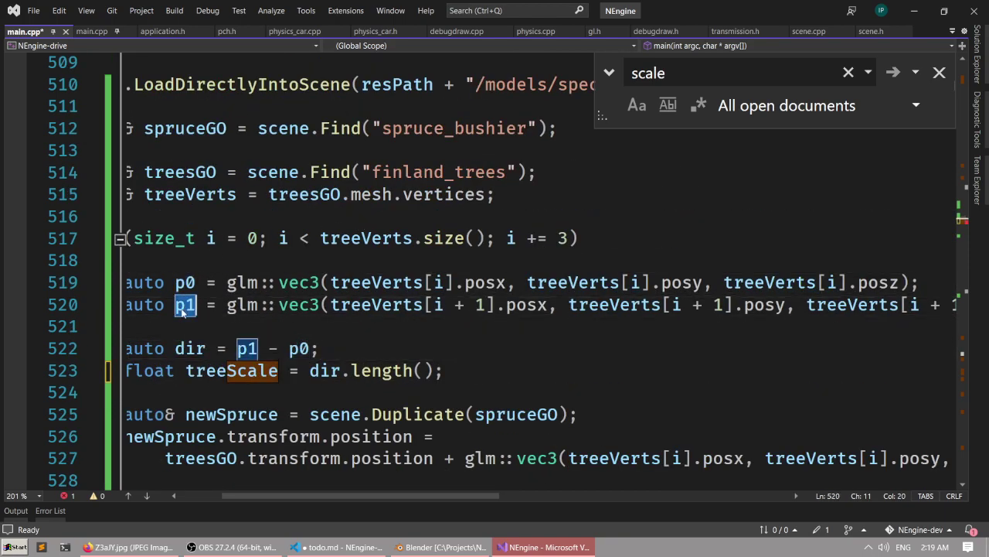
{"action": "left_click_drag", "start_coordinate": [376, 496], "coordinate": [335, 503]}
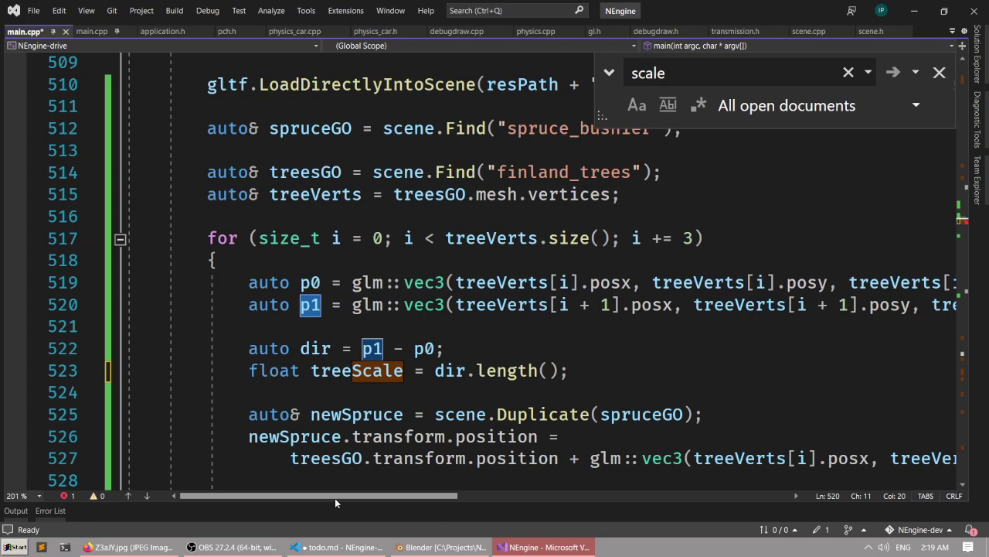
{"action": "left_click_drag", "start_coordinate": [335, 502], "coordinate": [343, 503]}
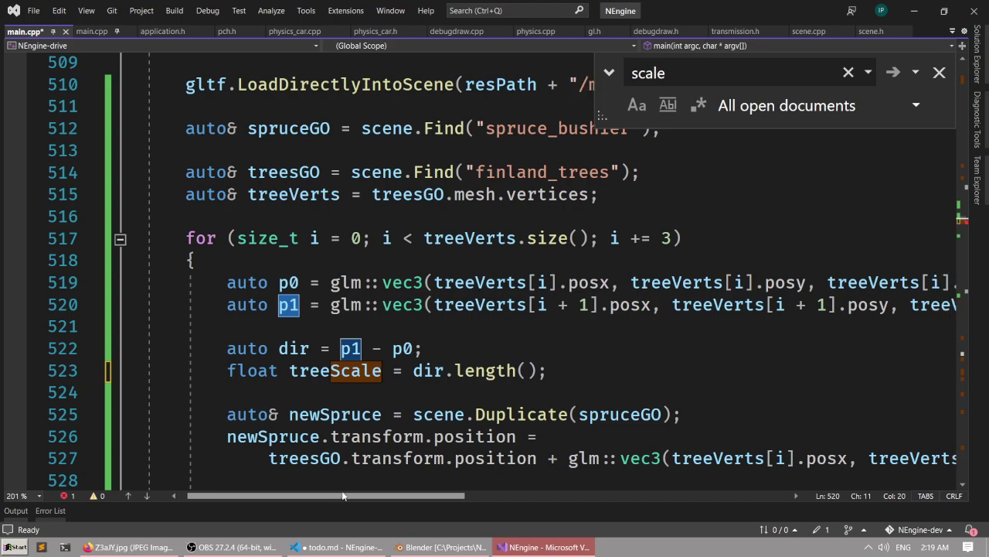
{"action": "scroll", "coordinate": [341, 437], "scroll_direction": "down", "scroll_amount": 1}
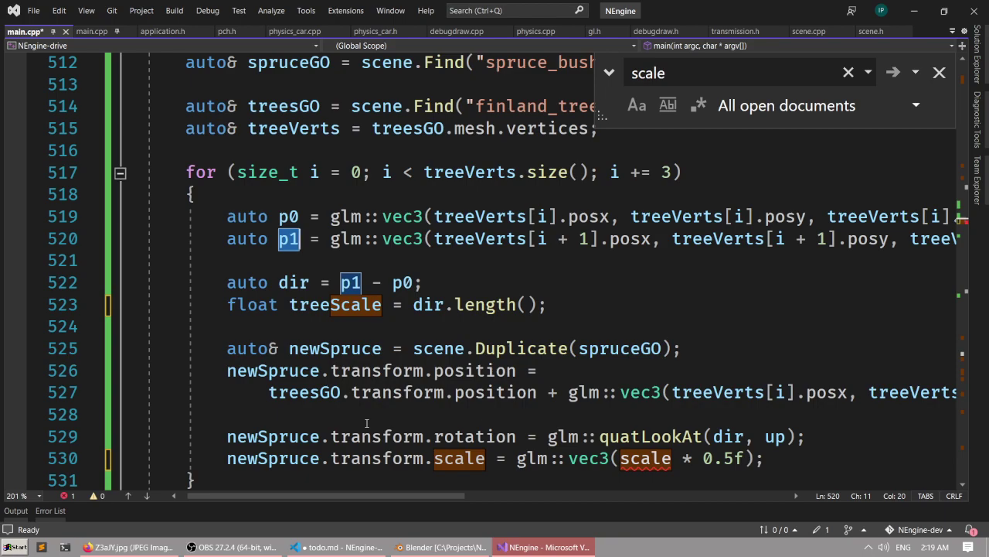
Replace scale with treeScale inside the newSpruce scale vector and save main.cpp.
{"action": "scroll", "coordinate": [418, 381], "scroll_direction": "down", "scroll_amount": 2}
{"action": "scroll", "coordinate": [482, 347], "scroll_direction": "up", "scroll_amount": 1}
{"action": "double_click", "coordinate": [632, 395]}
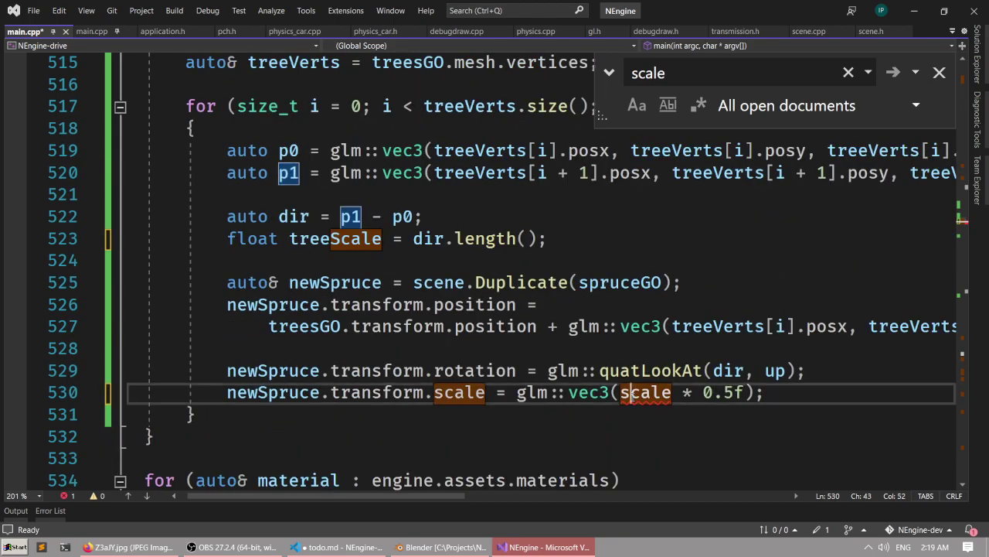
{"action": "double_click", "coordinate": [310, 246]}
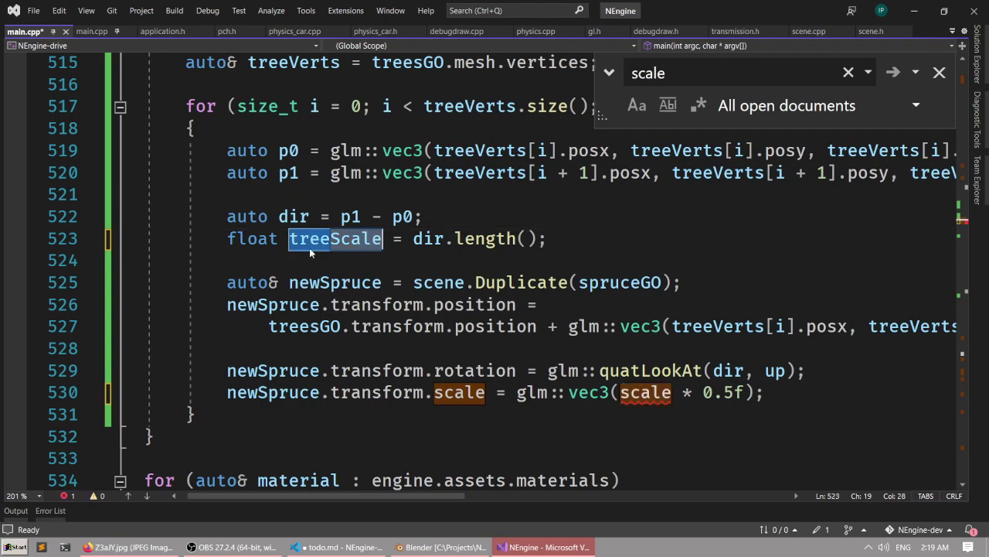
{"action": "key", "text": "ctrl+c"}
{"action": "double_click", "coordinate": [645, 392]}
{"action": "key", "text": "ctrl+v"}
{"action": "key", "text": "Up"}
{"action": "key", "text": "Up"}
{"action": "key", "text": "Up"}
{"action": "key", "text": "Up"}
{"action": "key", "text": "Up"}
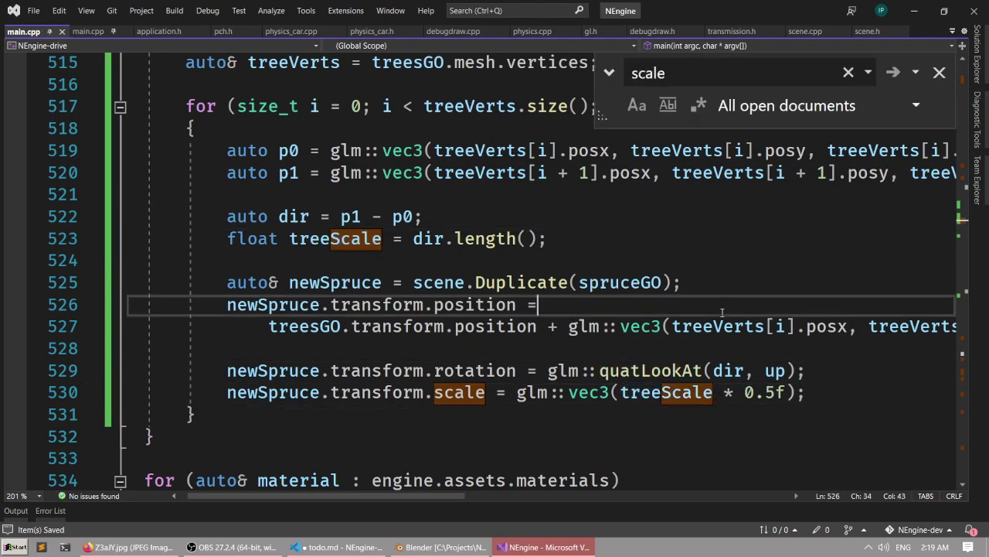
{"action": "key", "text": "ctrl+s"}
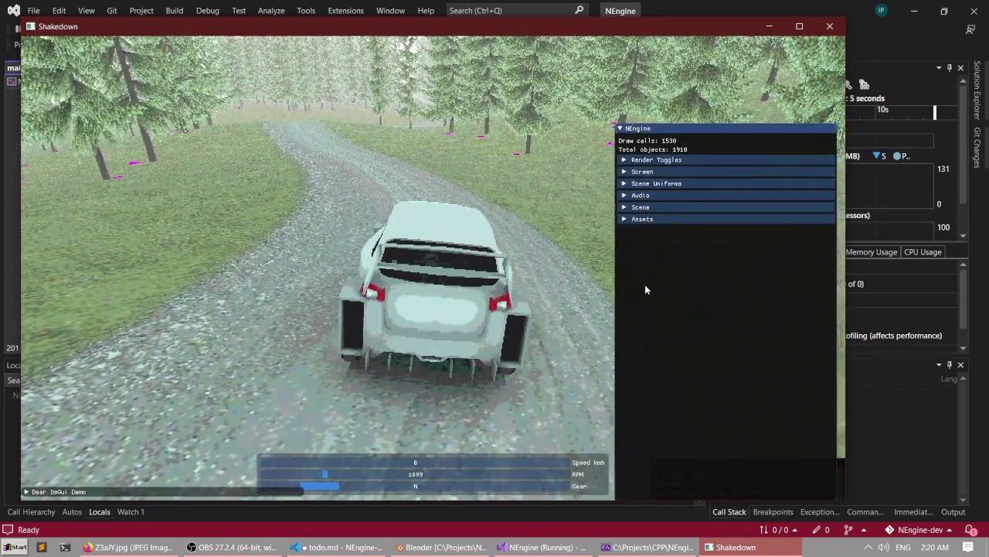
In the running game, expand the Scene list and inspect the transforms of the first three duplicated spruce_bushier objects.
{"action": "left_click", "coordinate": [674, 208]}
{"action": "scroll", "coordinate": [706, 294], "scroll_direction": "down", "scroll_amount": 3}
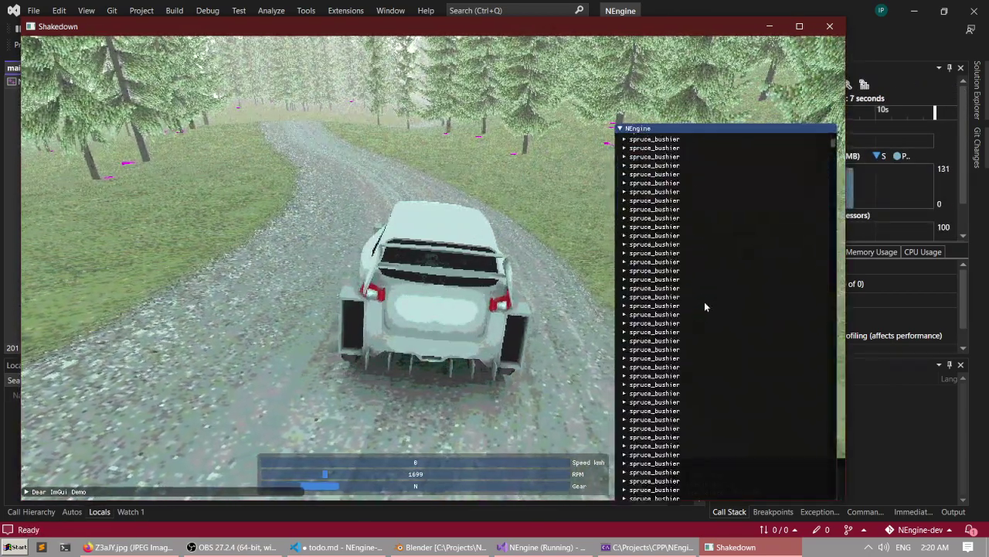
{"action": "scroll", "coordinate": [704, 301], "scroll_direction": "up", "scroll_amount": 5}
{"action": "left_click", "coordinate": [679, 265]}
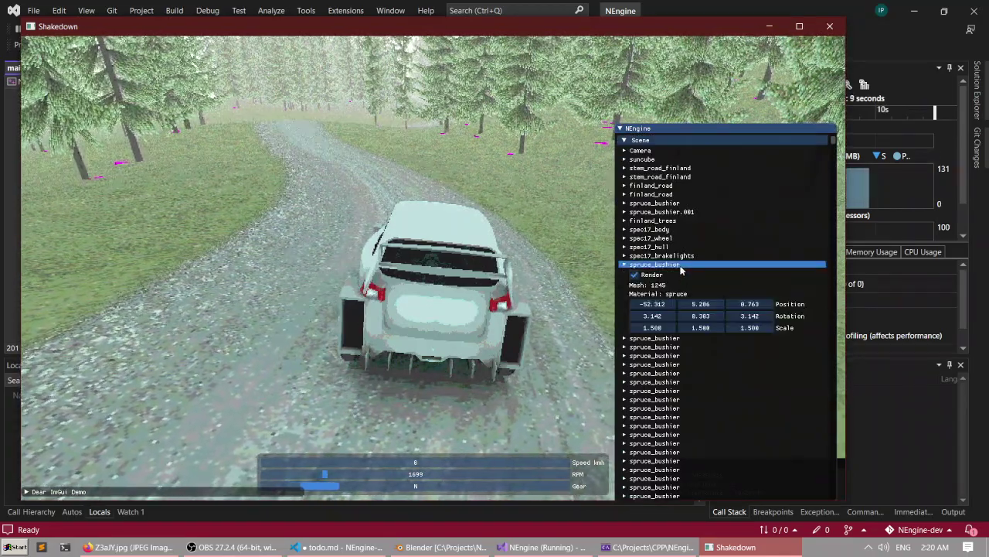
{"action": "left_click", "coordinate": [663, 338]}
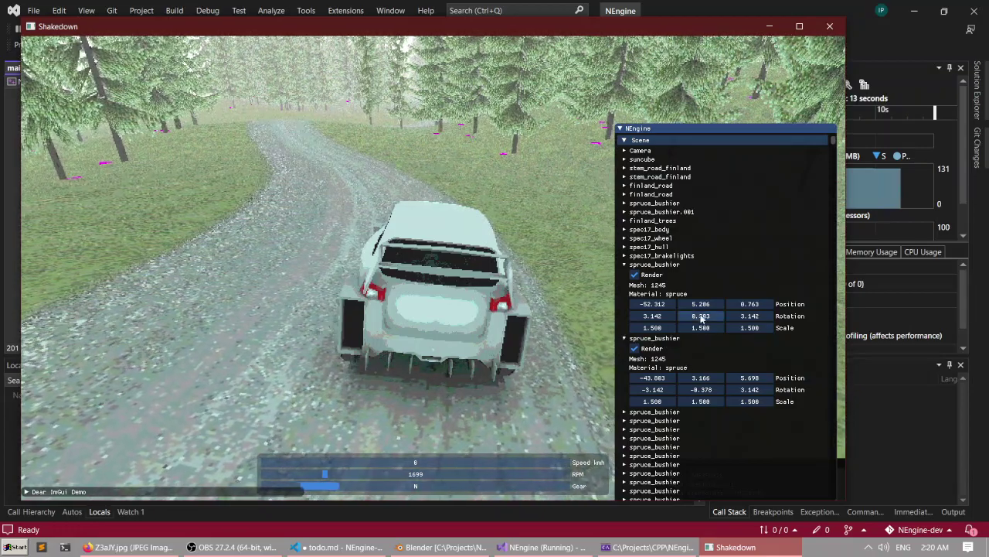
{"action": "left_click", "coordinate": [650, 412]}
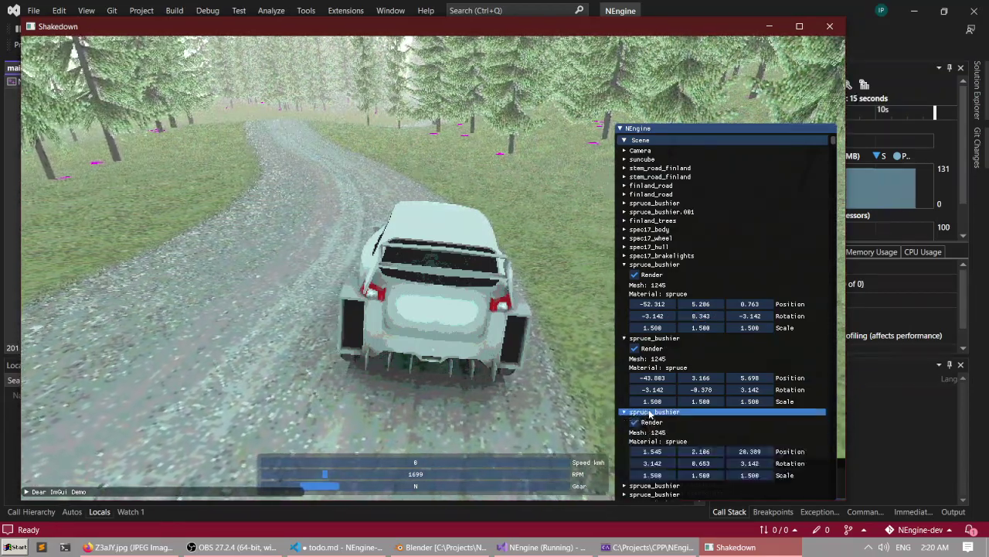
Spot-check the scale of several more spruce_bushier duplicates further down the scene list.
{"action": "scroll", "coordinate": [650, 415], "scroll_direction": "down", "scroll_amount": 2}
{"action": "left_click", "coordinate": [650, 387]}
{"action": "scroll", "coordinate": [650, 386], "scroll_direction": "down", "scroll_amount": 4}
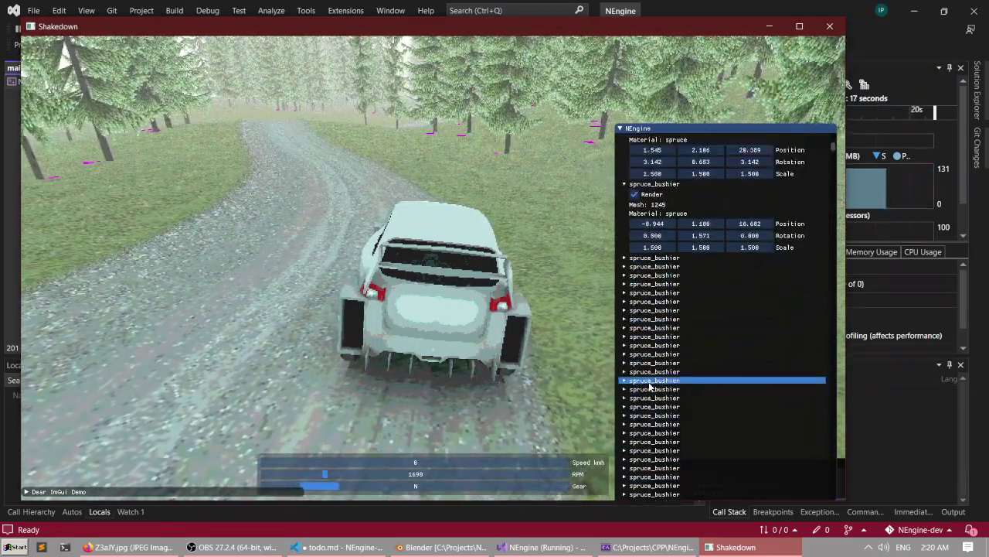
{"action": "left_click", "coordinate": [650, 380]}
{"action": "scroll", "coordinate": [650, 387], "scroll_direction": "down", "scroll_amount": 3}
{"action": "left_click", "coordinate": [650, 399]}
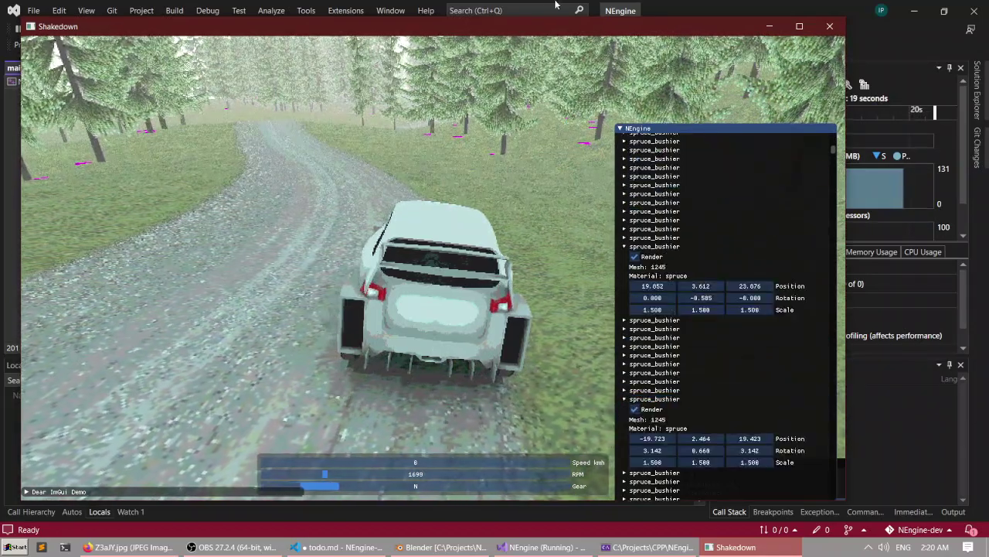
Switch back to Visual Studio to review the spruce duplication loop, and close the game through its console window.
{"action": "left_click", "coordinate": [665, 13]}
{"action": "scroll", "coordinate": [346, 235], "scroll_direction": "down", "scroll_amount": 2}
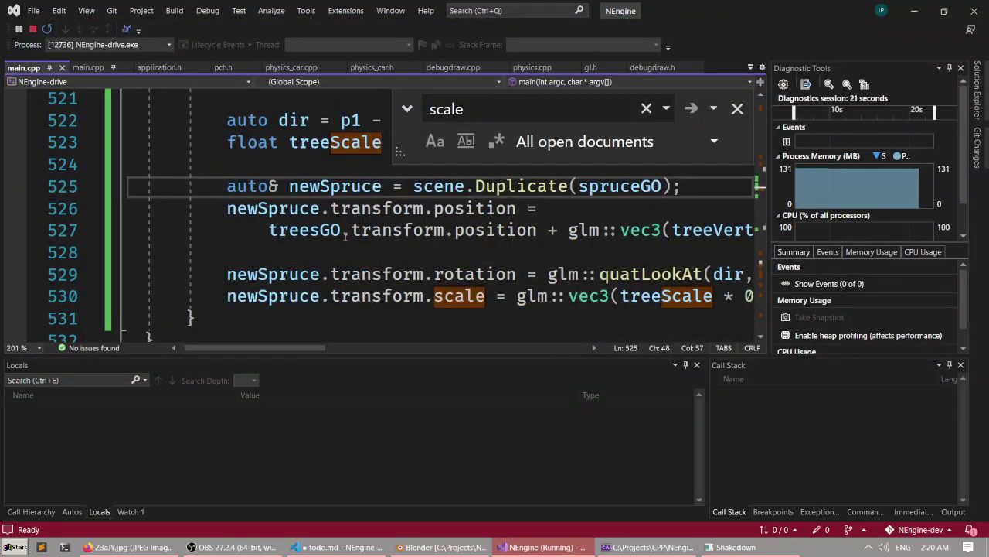
{"action": "scroll", "coordinate": [346, 235], "scroll_direction": "up", "scroll_amount": 3}
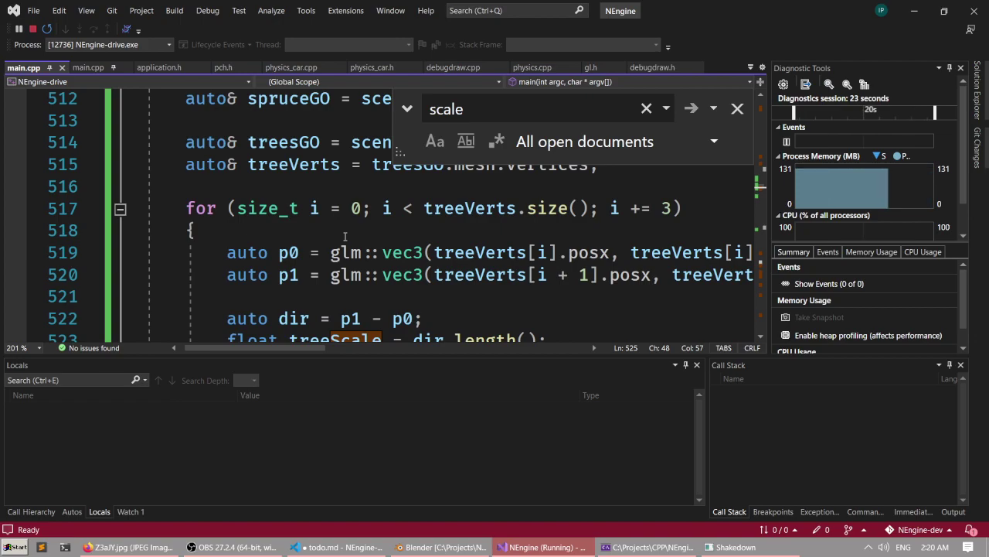
{"action": "scroll", "coordinate": [345, 236], "scroll_direction": "down", "scroll_amount": 5}
{"action": "scroll", "coordinate": [345, 235], "scroll_direction": "up", "scroll_amount": 6}
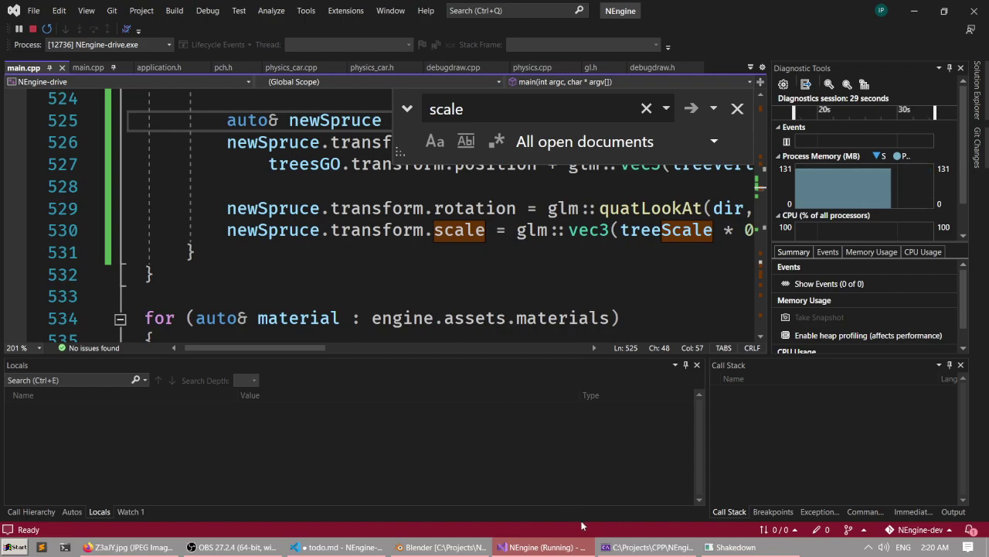
{"action": "left_click", "coordinate": [681, 552]}
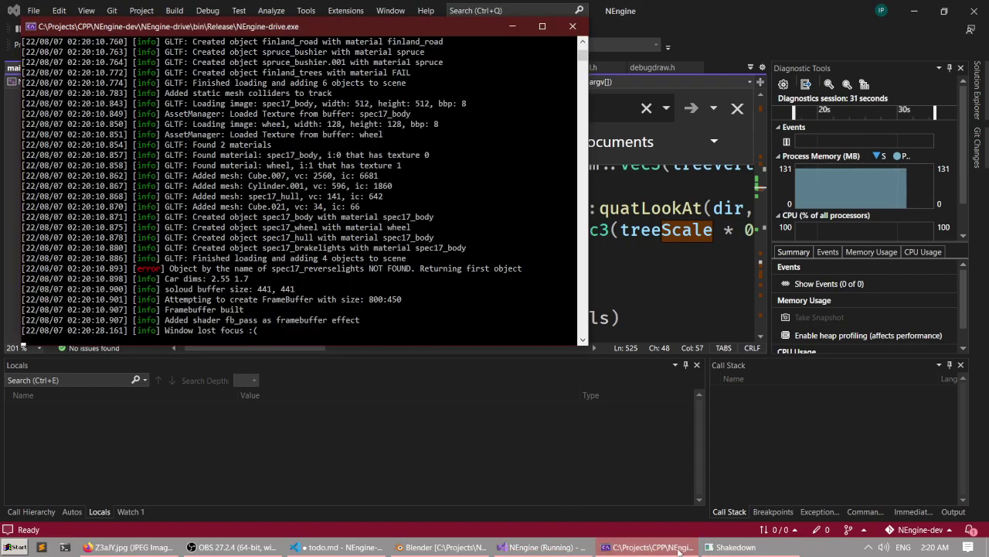
{"action": "left_click", "coordinate": [571, 27]}
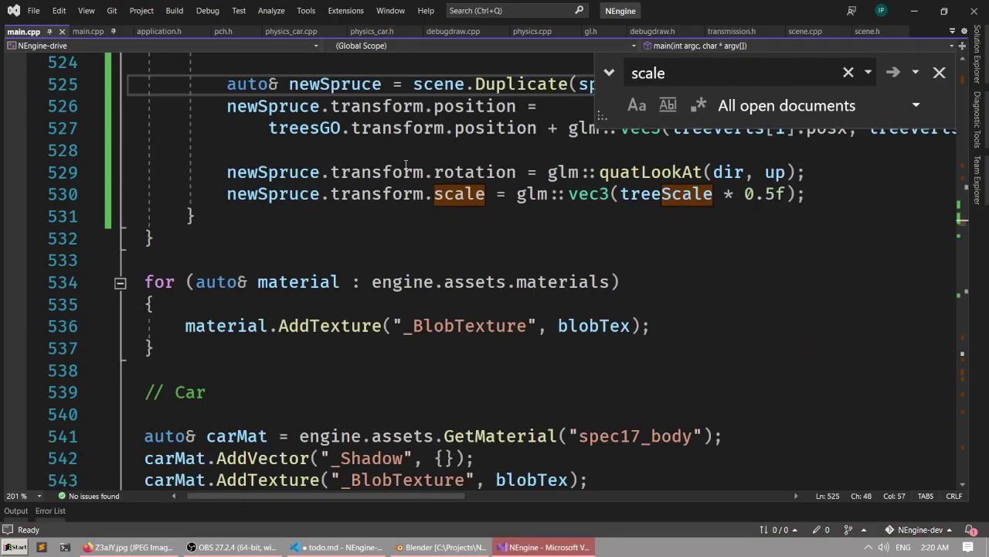
Re-examine the newSpruce position, rotation and scale assignments together with the dir and treeScale lines above them.
{"action": "left_click", "coordinate": [405, 165]}
{"action": "scroll", "coordinate": [405, 165], "scroll_direction": "up", "scroll_amount": 2}
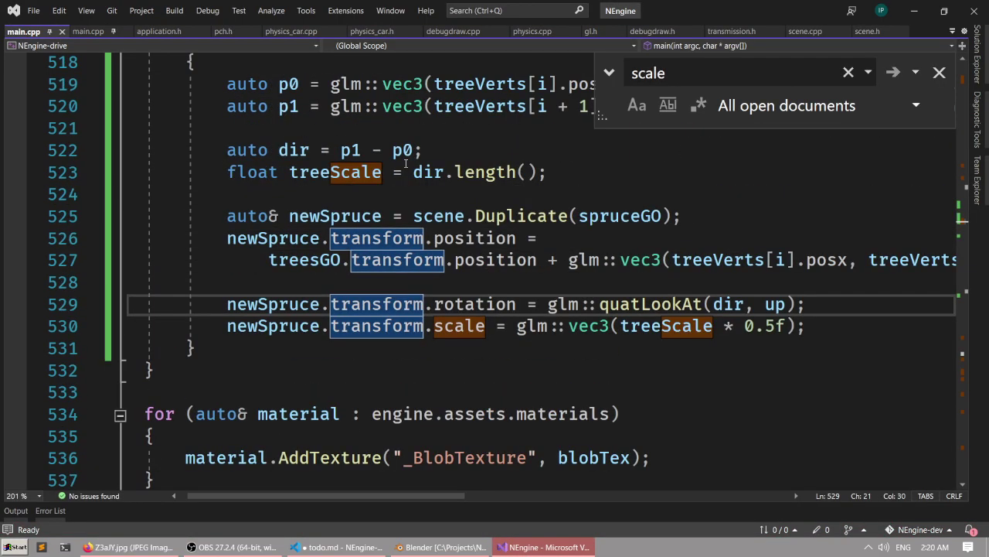
{"action": "scroll", "coordinate": [406, 164], "scroll_direction": "down", "scroll_amount": 1, "text": "ctrl"}
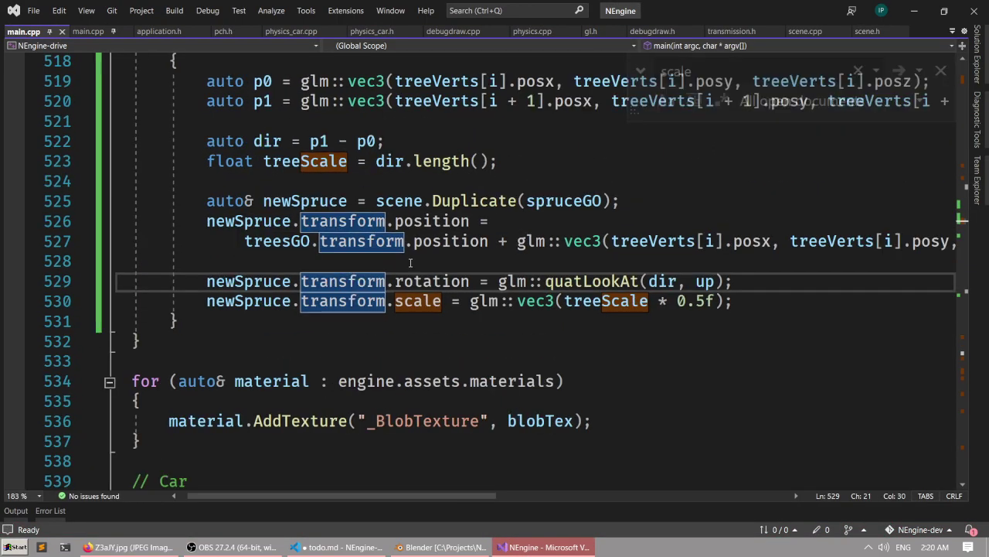
{"action": "scroll", "coordinate": [410, 253], "scroll_direction": "up", "scroll_amount": 1}
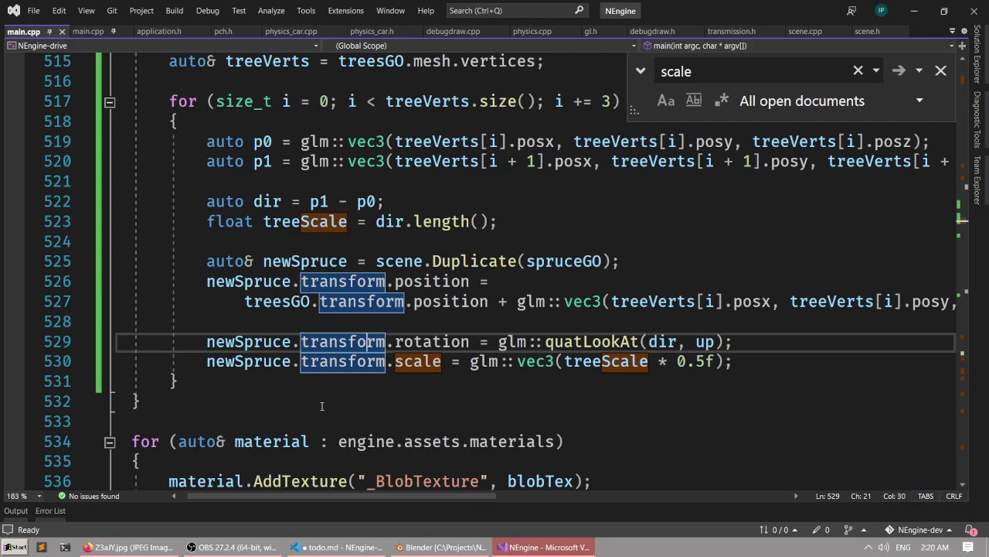
{"action": "left_click", "coordinate": [282, 365]}
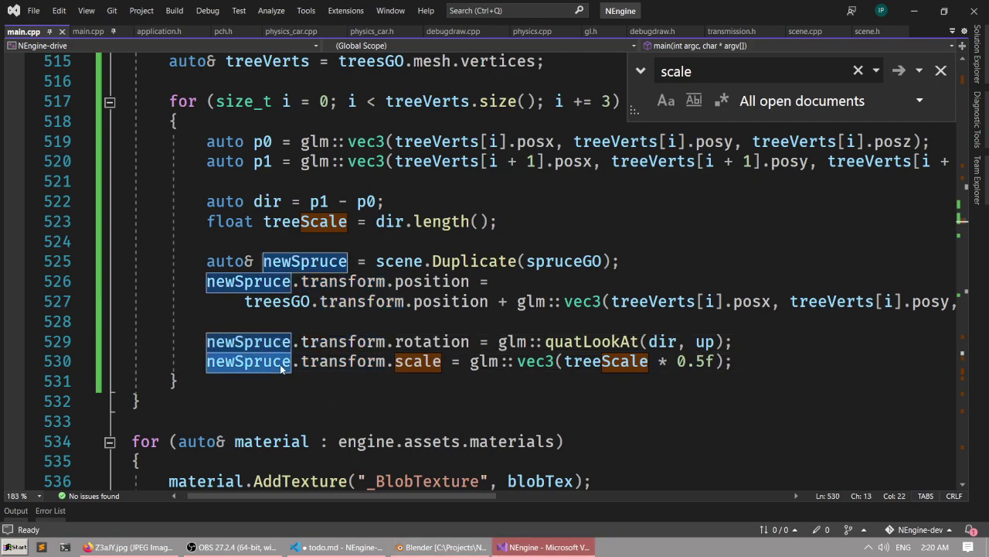
{"action": "double_click", "coordinate": [410, 342]}
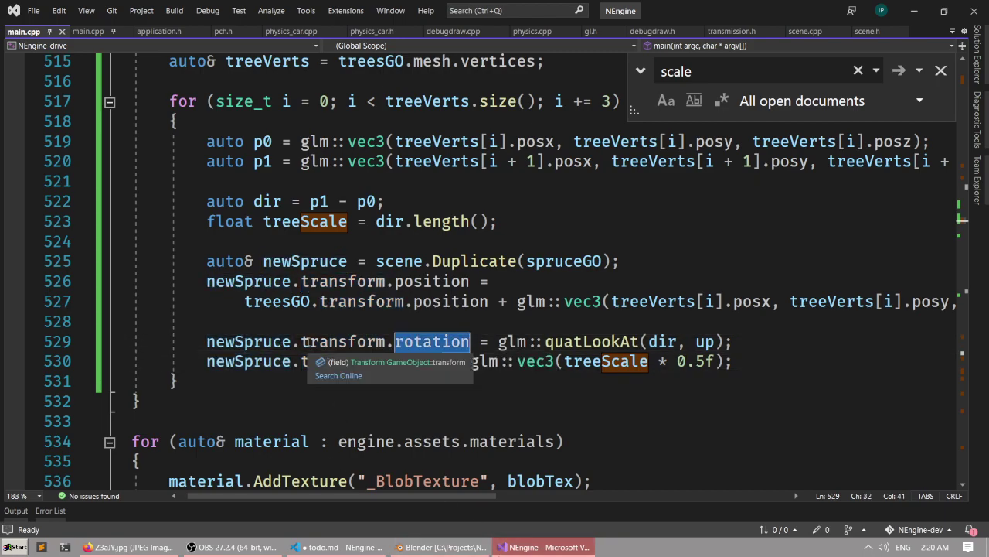
Examine how treeScale is computed from dir, p1 and p0 and used in the newSpruce scale, checking what dir.length() returns.
{"action": "left_click", "coordinate": [749, 361]}
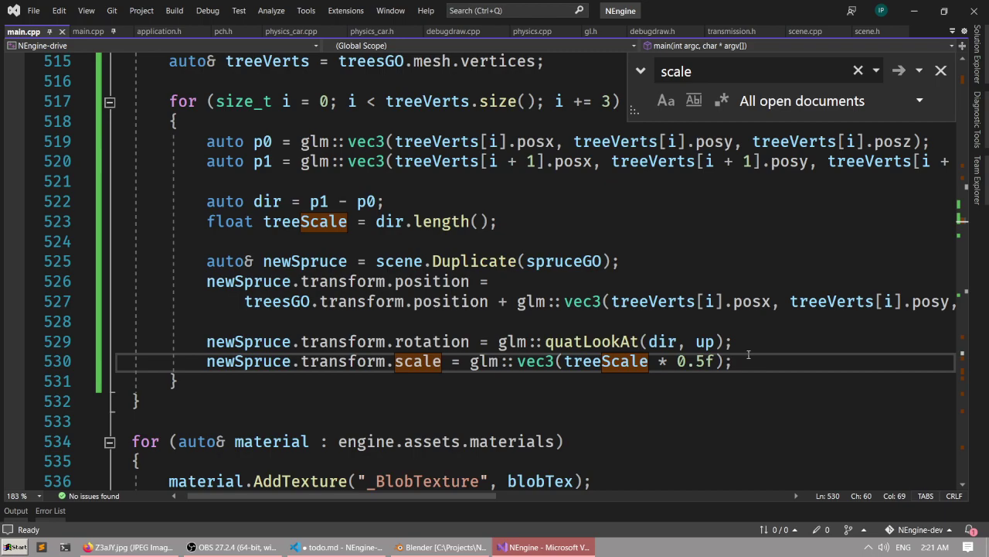
{"action": "double_click", "coordinate": [622, 366]}
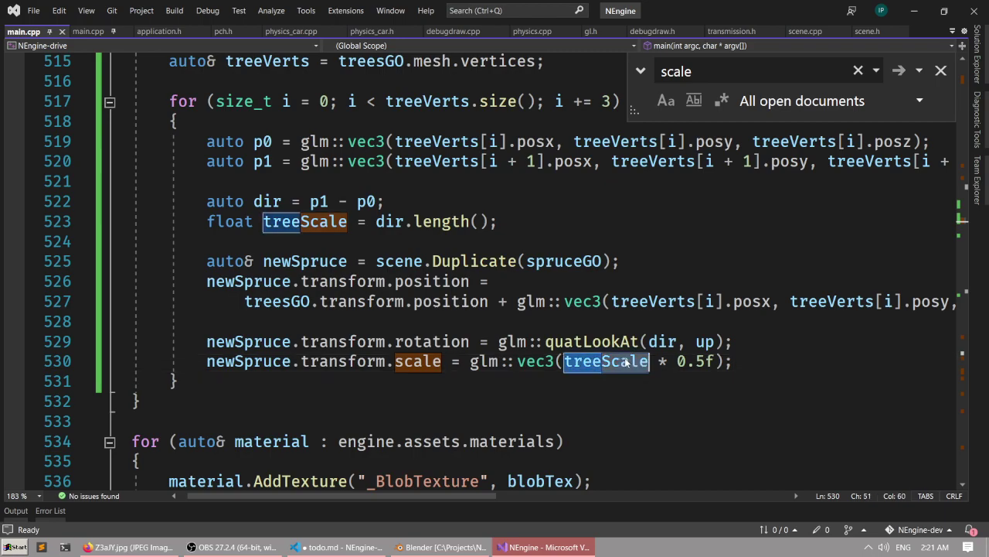
{"action": "mouse_move", "coordinate": [455, 226]}
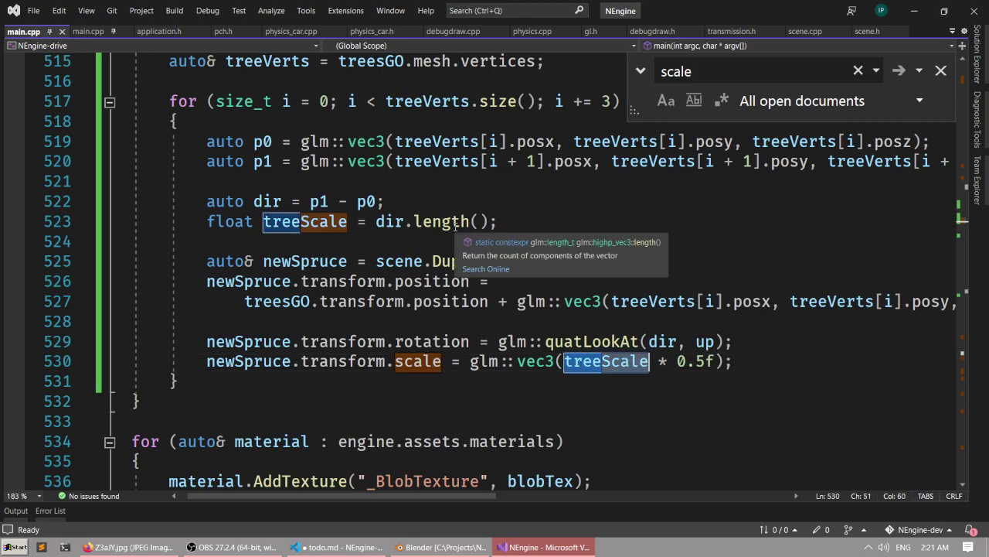
{"action": "scroll", "coordinate": [456, 226], "scroll_direction": "up", "scroll_amount": 1}
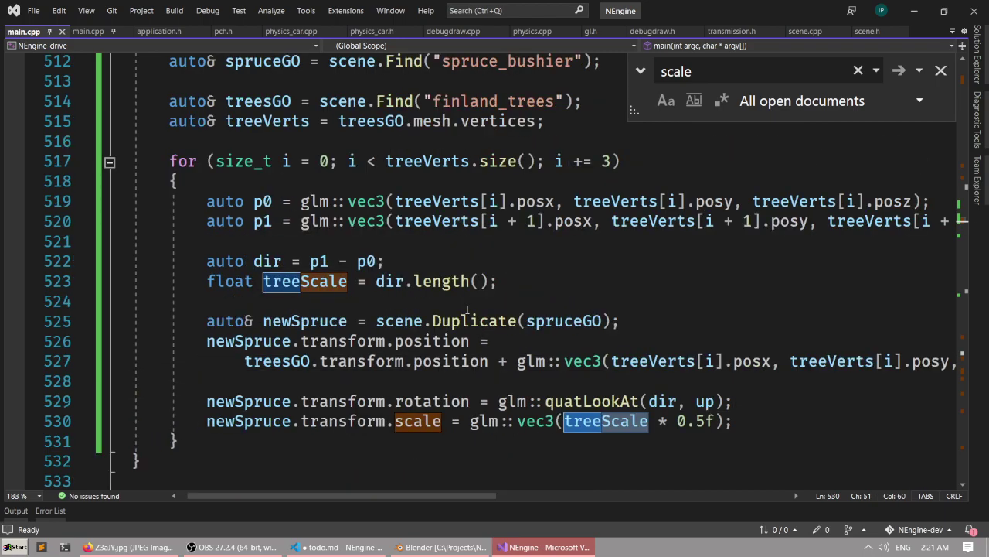
{"action": "left_click", "coordinate": [327, 263]}
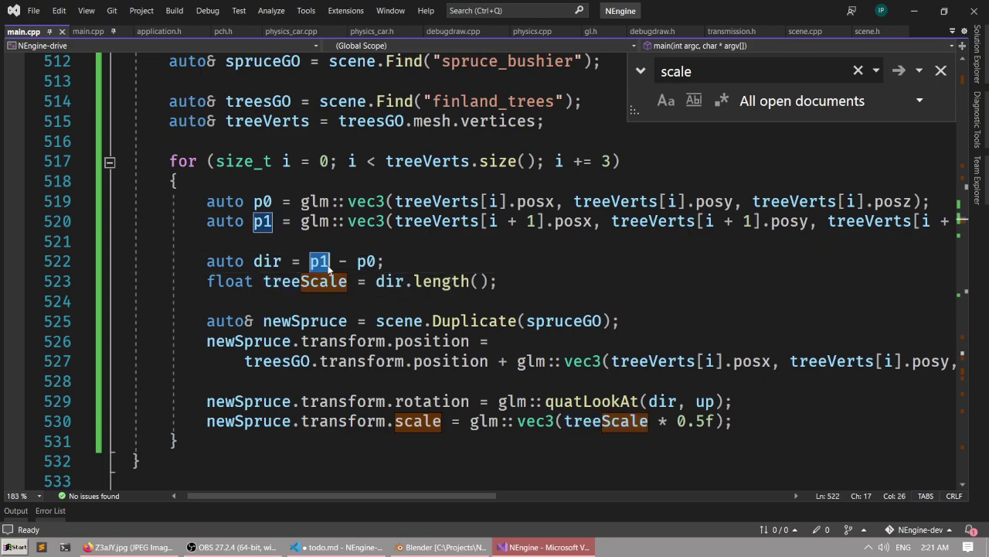
{"action": "left_click", "coordinate": [368, 265]}
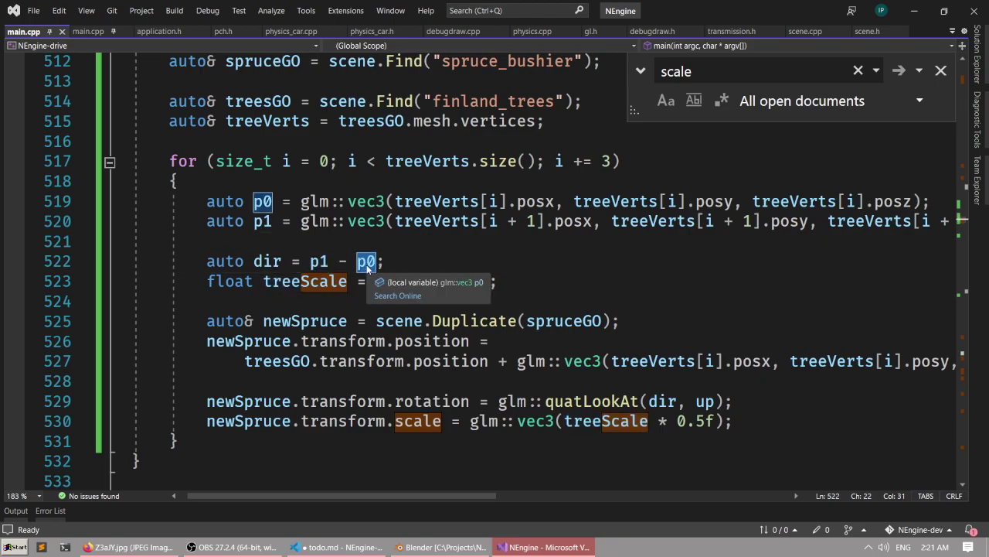
{"action": "left_click", "coordinate": [426, 270]}
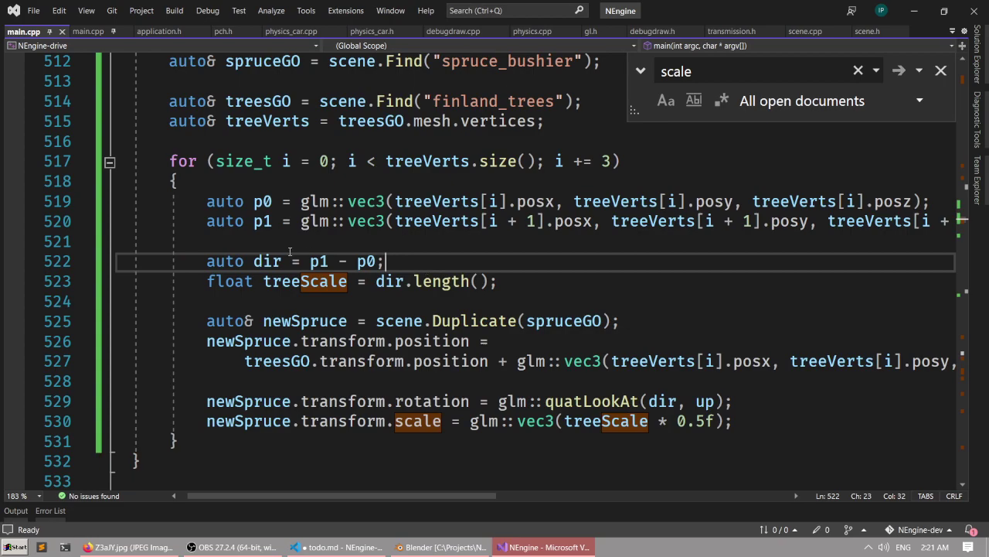
{"action": "mouse_move", "coordinate": [268, 264]}
{"action": "mouse_move", "coordinate": [327, 280]}
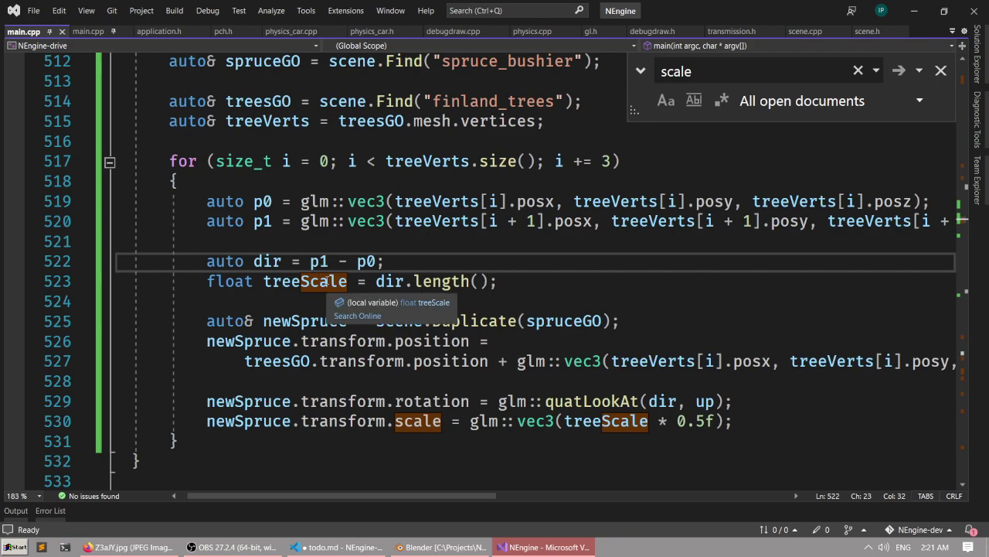
{"action": "mouse_move", "coordinate": [431, 282]}
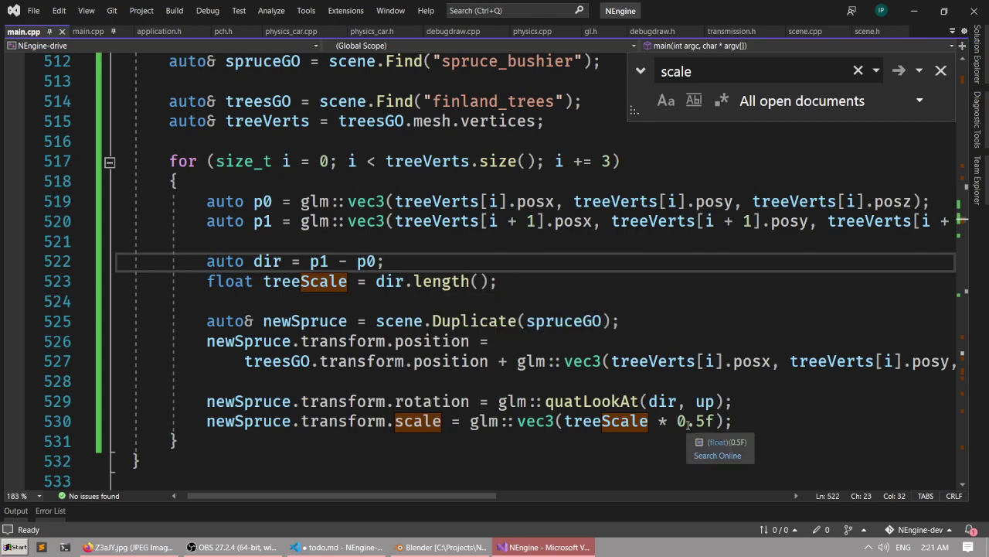
Remove the length member name from the dir call in the treeScale assignment and return to just before dir.
{"action": "double_click", "coordinate": [442, 283]}
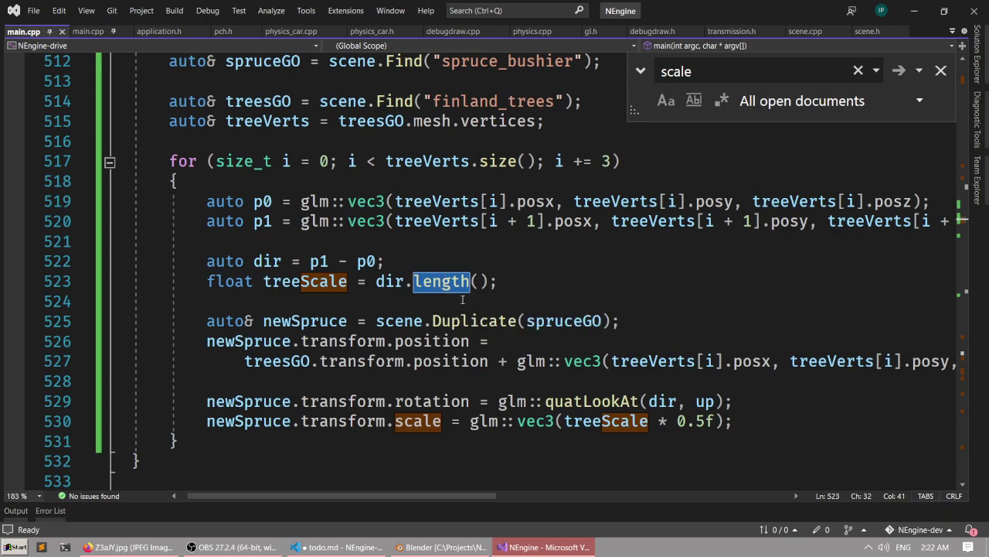
{"action": "key", "text": "BackSpace"}
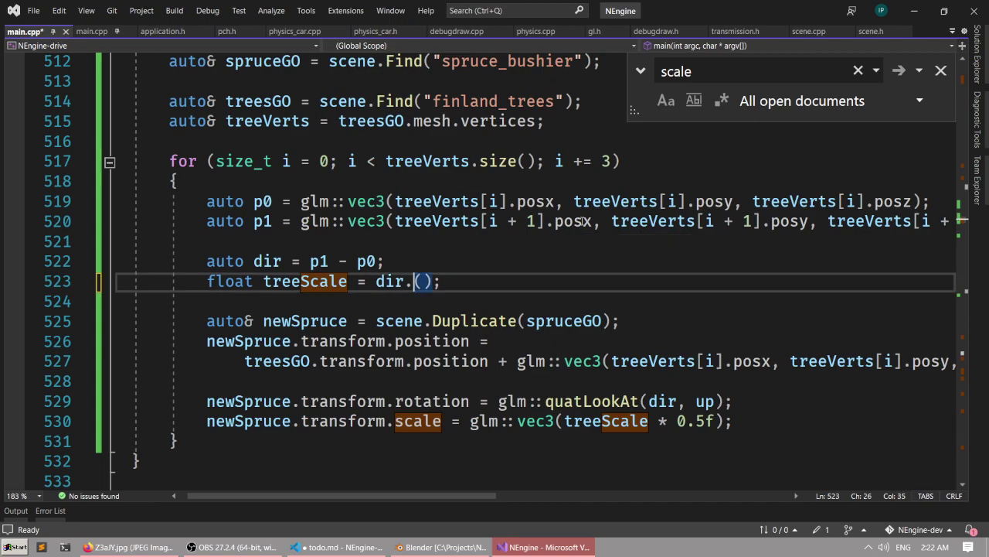
{"action": "type", "text": "sq"}
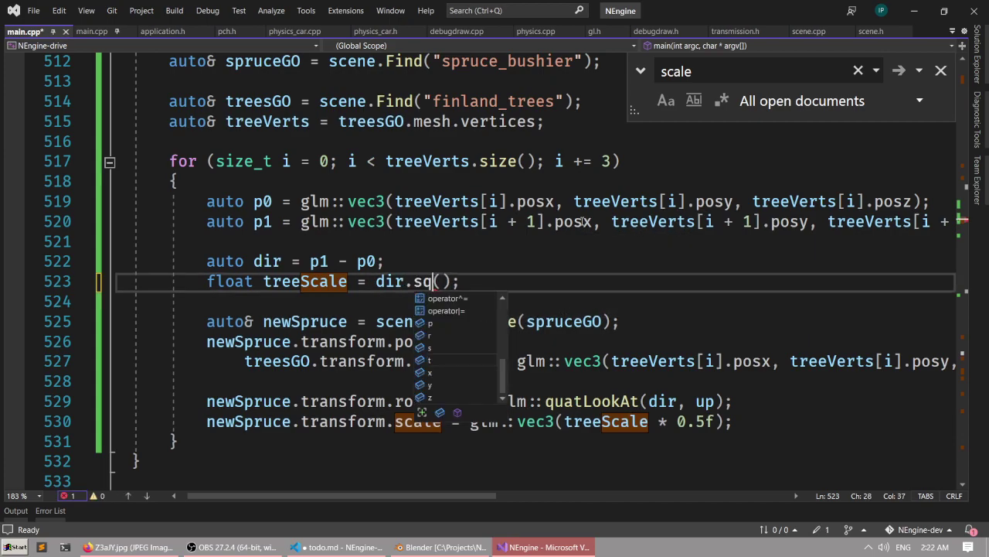
{"action": "key", "text": "BackSpace"}
{"action": "key", "text": "BackSpace"}
{"action": "key", "text": "Left"}
{"action": "key", "text": "Left"}
{"action": "key", "text": "Left"}
{"action": "key", "text": "Left"}
{"action": "key", "text": "Left"}
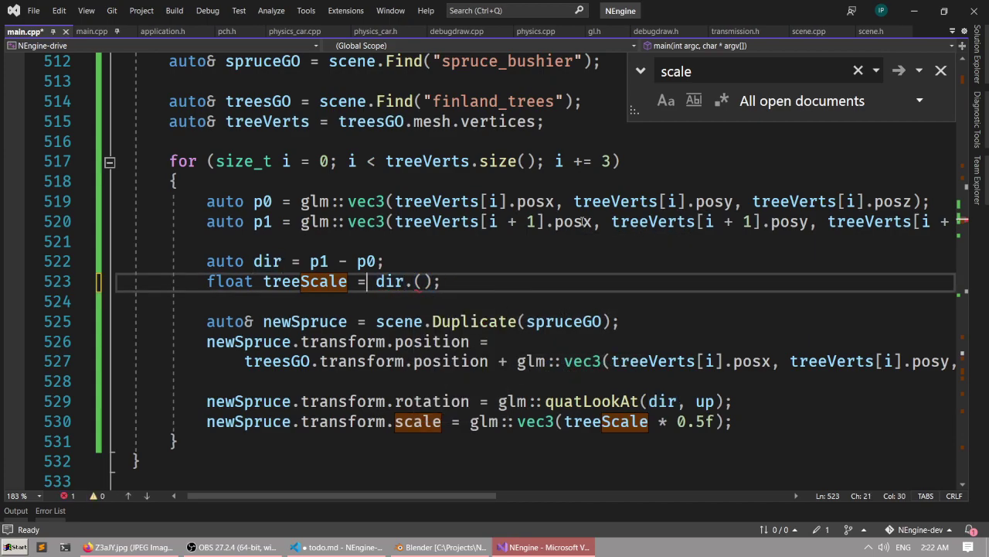
Insert a glm::length function call ahead of dir in the treeScale assignment.
{"action": "type", "text": "glm::sl"}
{"action": "key", "text": "BackSpace"}
{"action": "key", "text": "BackSpace"}
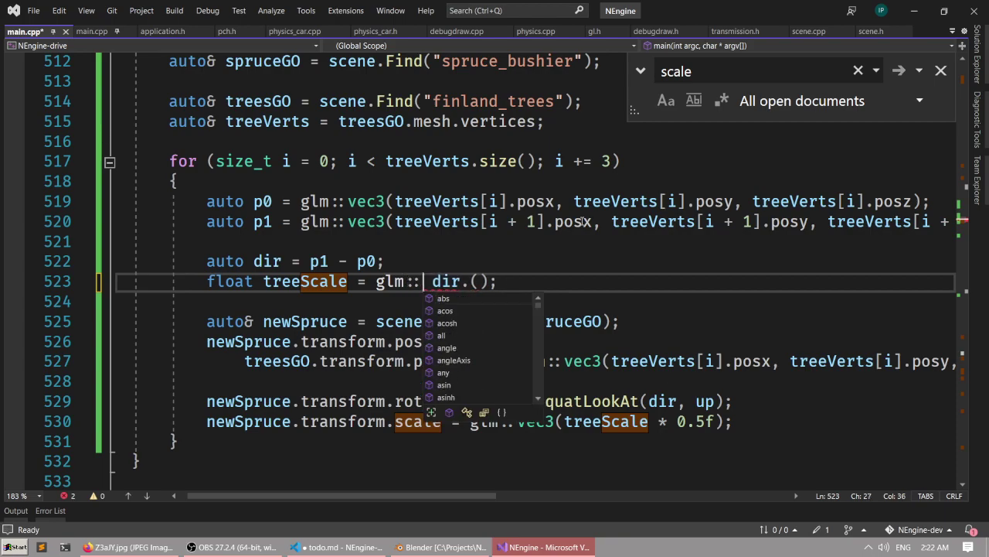
{"action": "type", "text": "len"}
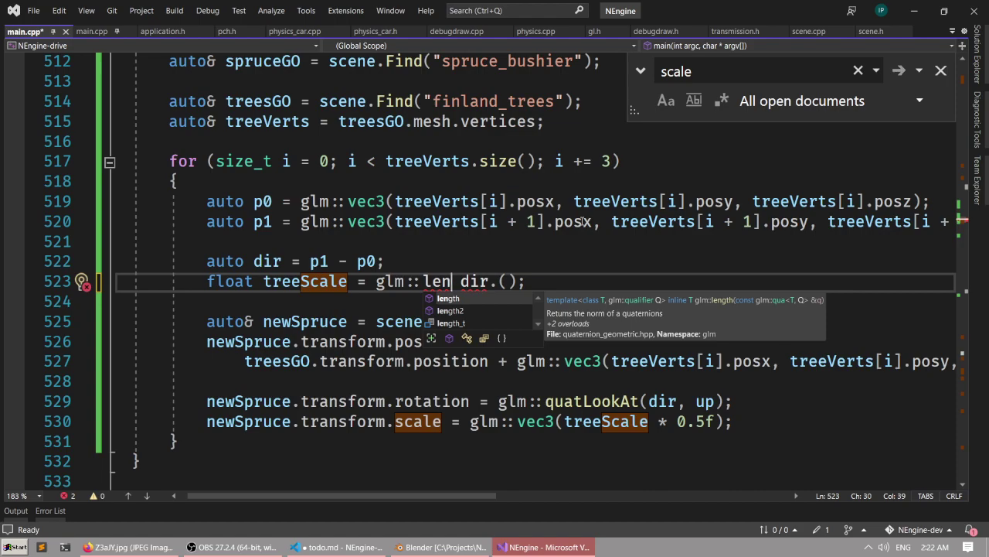
{"action": "key", "text": "Down"}
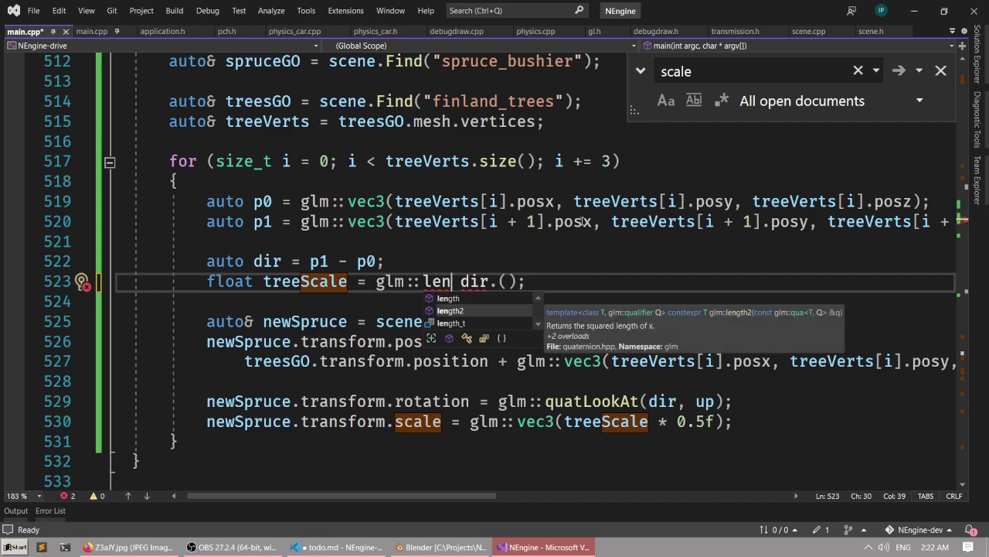
{"action": "key", "text": "Up"}
{"action": "key", "text": "Tab"}
{"action": "type", "text": "("}
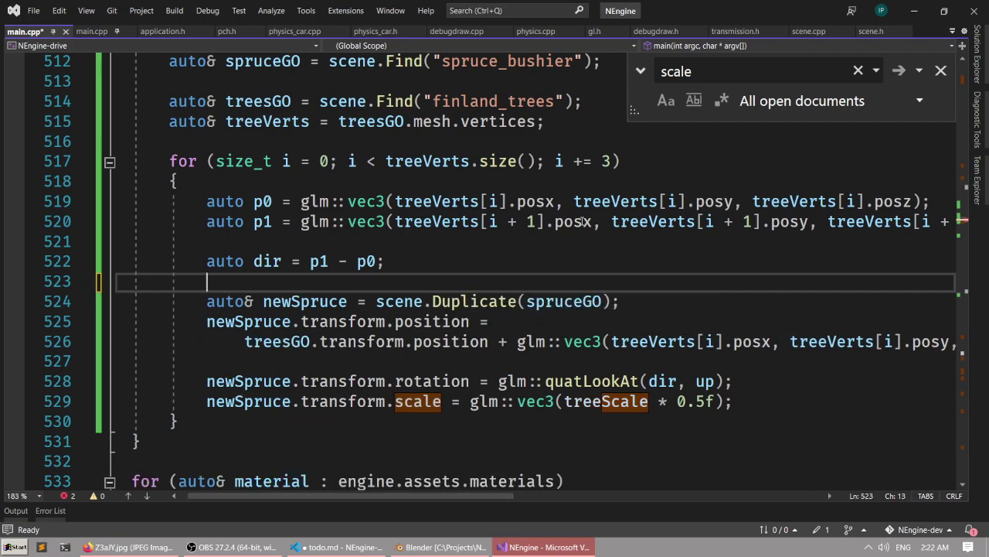
Clean up the treeScale line so it reads glm::length(dir);, then save main.cpp.
{"action": "key", "text": "Delete"}
{"action": "key", "text": "End"}
{"action": "key", "text": "Left"}
{"action": "key", "text": "BackSpace"}
{"action": "key", "text": "BackSpace"}
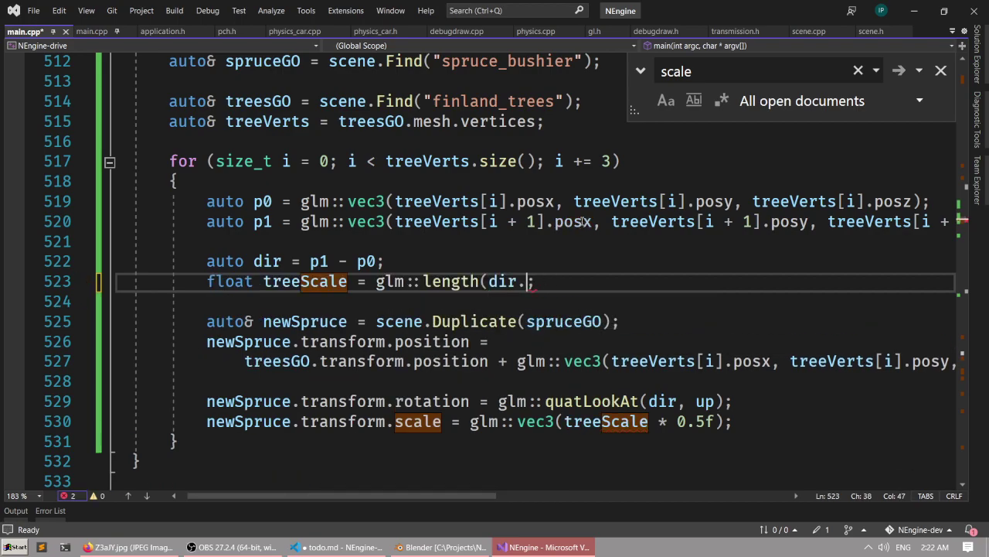
{"action": "key", "text": "BackSpace"}
{"action": "type", "text": "("}
{"action": "key", "text": "End"}
{"action": "key", "text": "Left"}
{"action": "key", "text": "Left"}
{"action": "key", "text": "BackSpace"}
{"action": "key", "text": "End"}
{"action": "key", "text": "ctrl+s"}
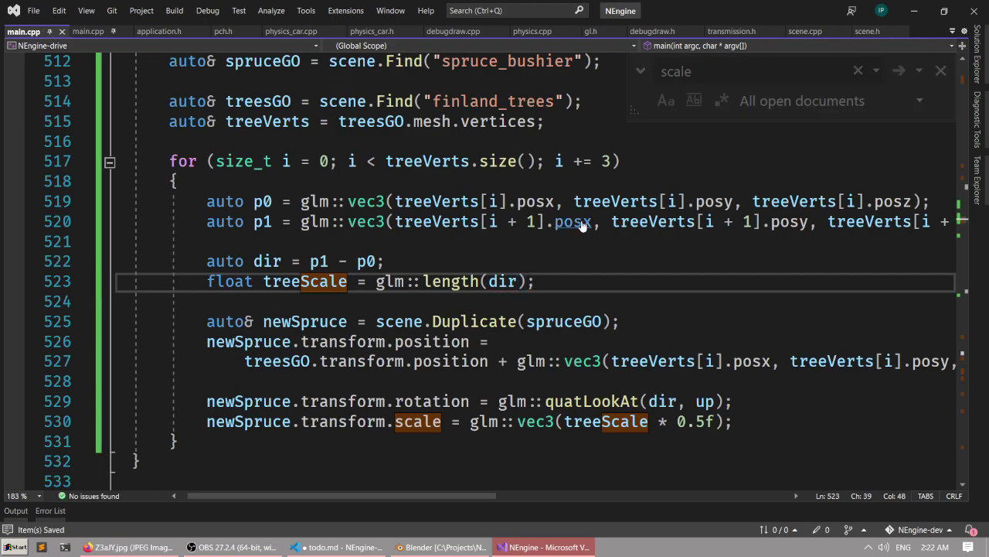
Check the glm::length overload used for treeScale, then build and launch the game with debugging.
{"action": "key", "text": "Up"}
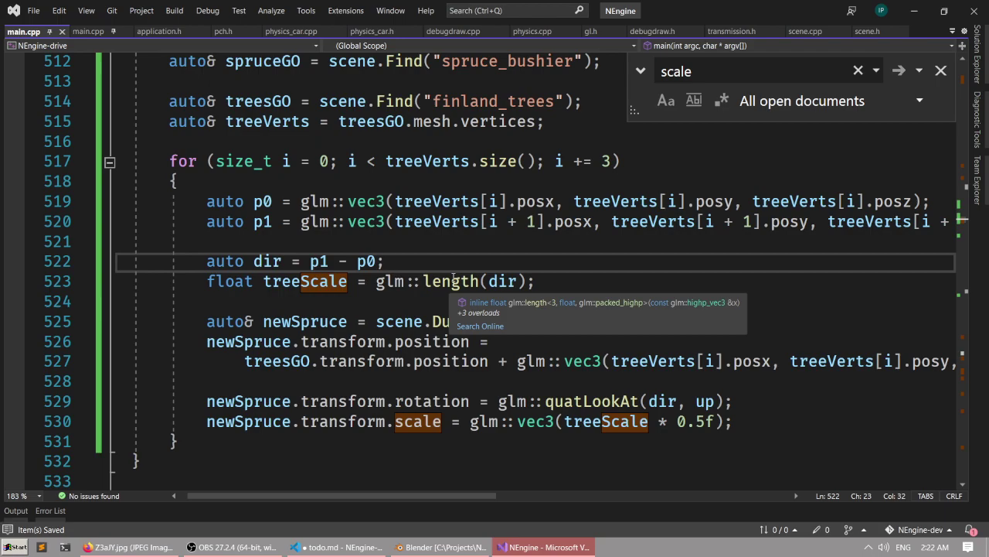
{"action": "left_click", "coordinate": [564, 292]}
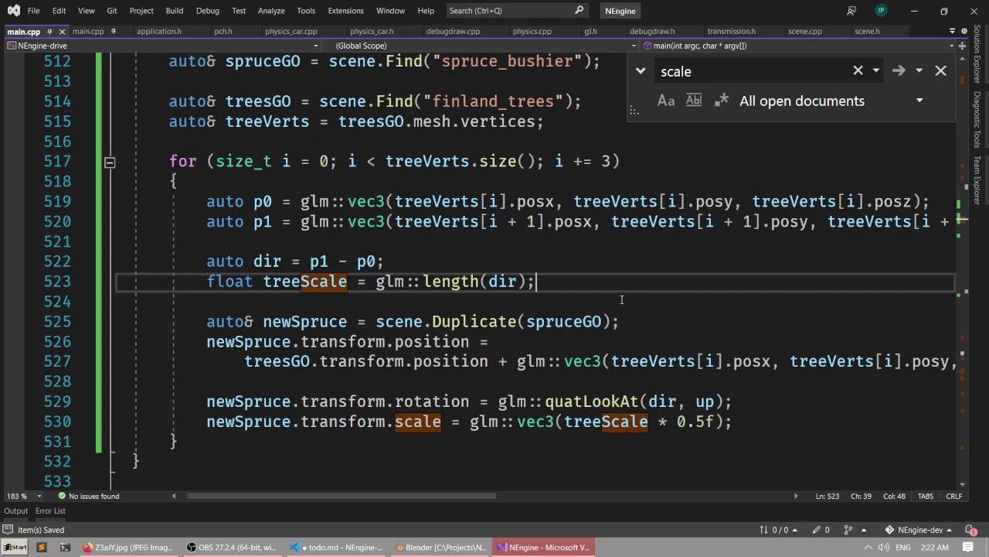
{"action": "key", "text": "F5"}
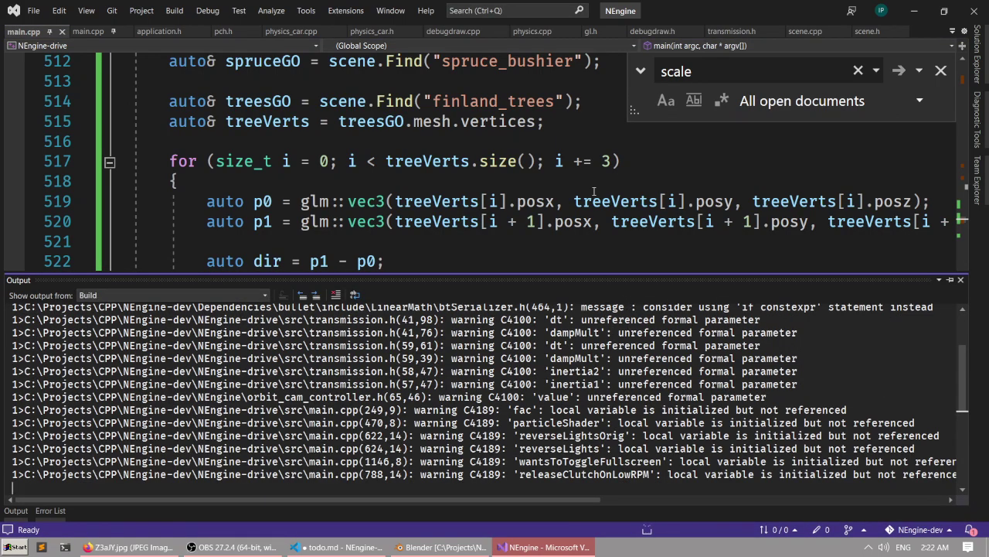
{"action": "scroll", "coordinate": [594, 191], "scroll_direction": "down", "scroll_amount": 1}
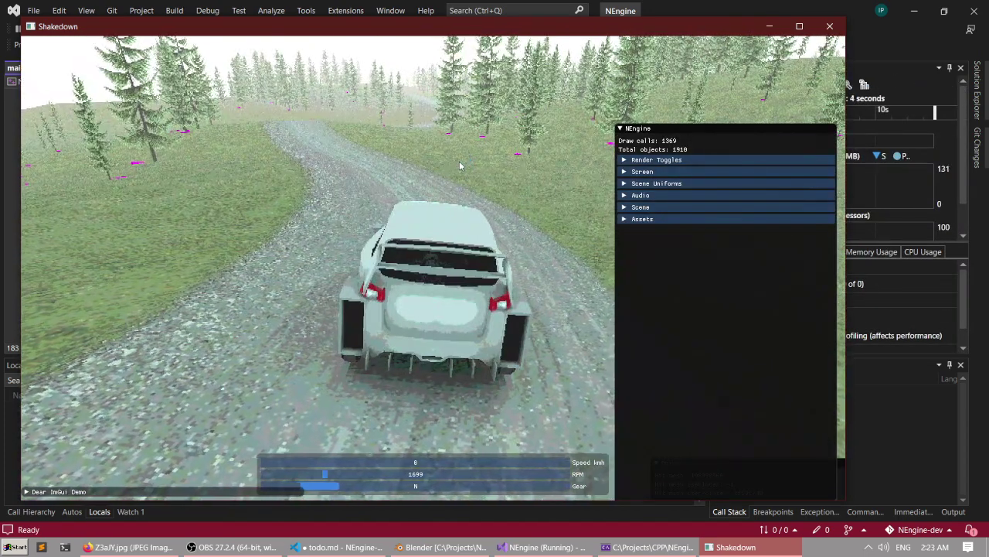
Hide the NEngine debug panel and inspect the spruce sizes around the car from the orbiting camera, then close the game.
{"action": "key", "text": "Tab"}
{"action": "key", "text": "c"}
{"action": "scroll", "coordinate": [477, 212], "scroll_direction": "down", "scroll_amount": 10}
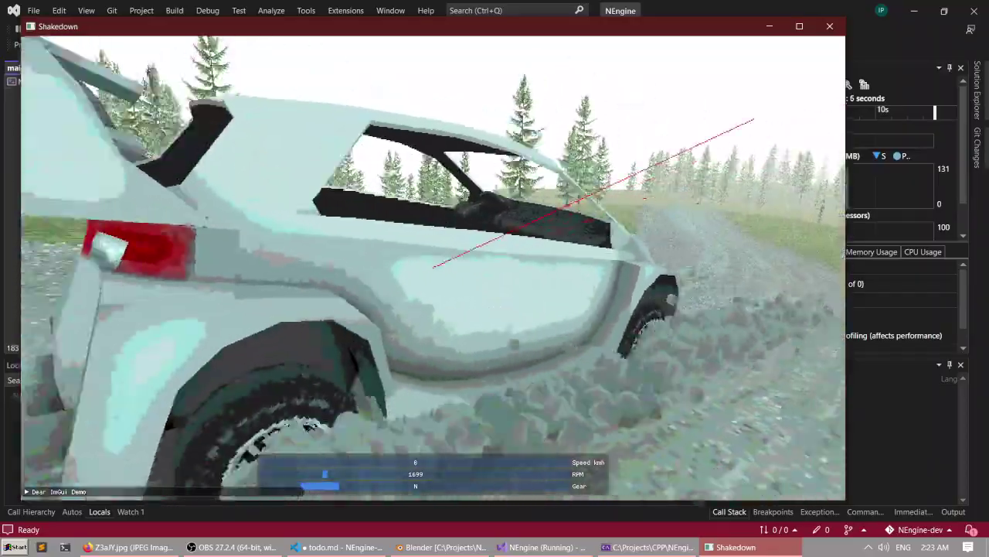
{"action": "scroll", "coordinate": [433, 268], "scroll_direction": "up", "scroll_amount": 4}
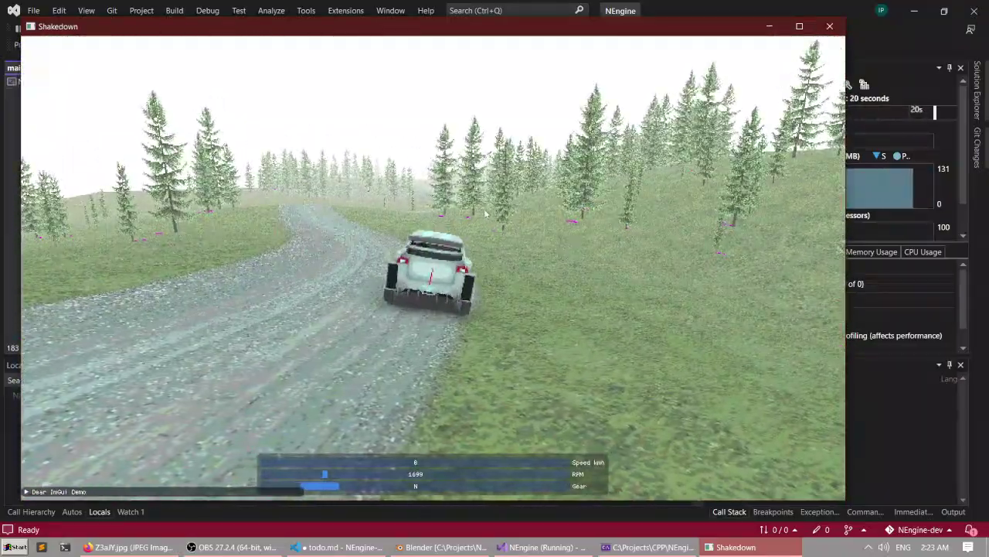
{"action": "left_click", "coordinate": [829, 26]}
{"action": "left_click", "coordinate": [572, 25]}
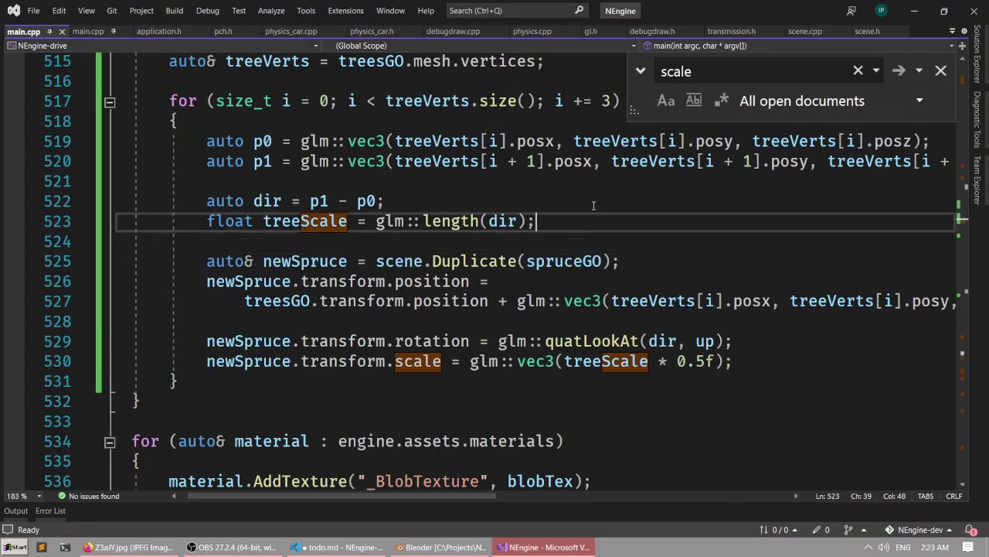
Switch to Blender and open NodeGroup.002 inside the Finland Road Trees node tree.
{"action": "left_click", "coordinate": [441, 546]}
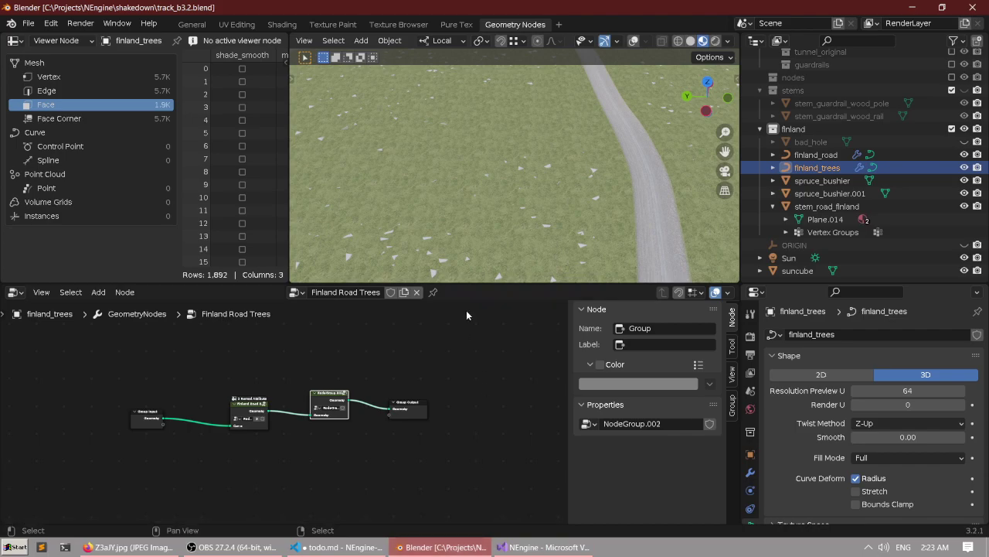
{"action": "middle_click_drag", "start_coordinate": [526, 191], "coordinate": [548, 194]}
{"action": "scroll", "coordinate": [399, 382], "scroll_direction": "up", "scroll_amount": 6}
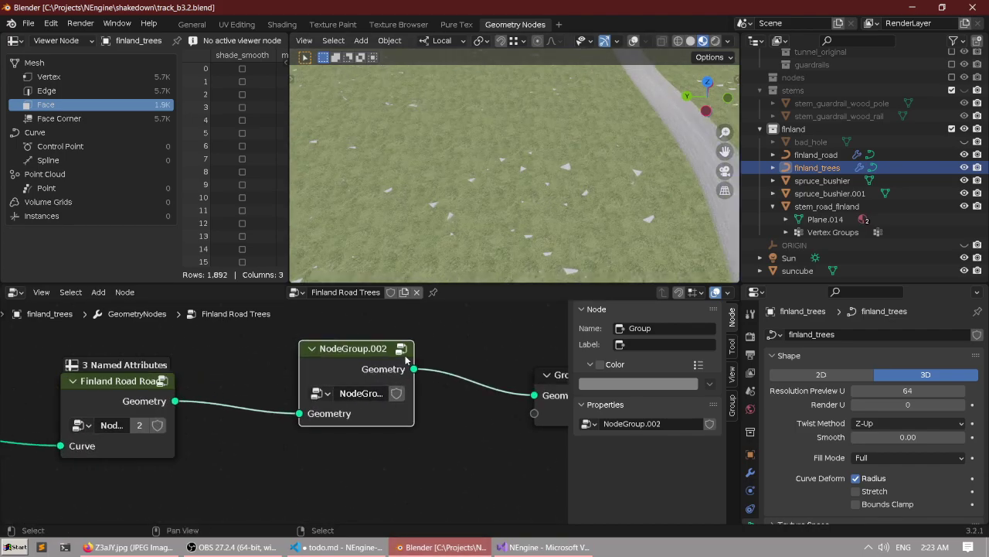
{"action": "left_click", "coordinate": [401, 349]}
{"action": "scroll", "coordinate": [272, 417], "scroll_direction": "up", "scroll_amount": 5}
{"action": "scroll", "coordinate": [272, 417], "scroll_direction": "up", "scroll_amount": 1}
Set the Min of the Random Value node driving the instance scale to 0.5.
{"action": "left_click", "coordinate": [284, 417]}
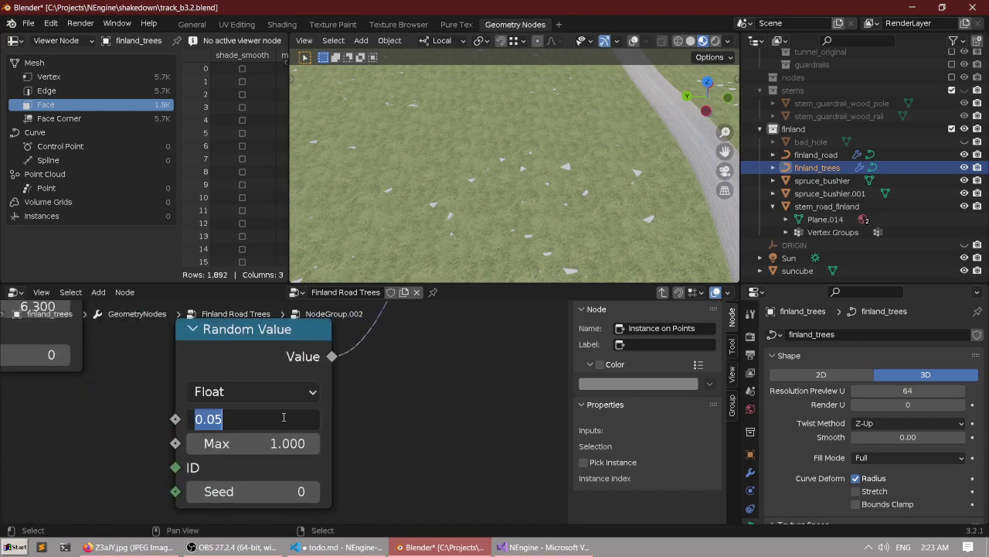
{"action": "key", "text": "Escape"}
{"action": "scroll", "coordinate": [309, 416], "scroll_direction": "down", "scroll_amount": 5}
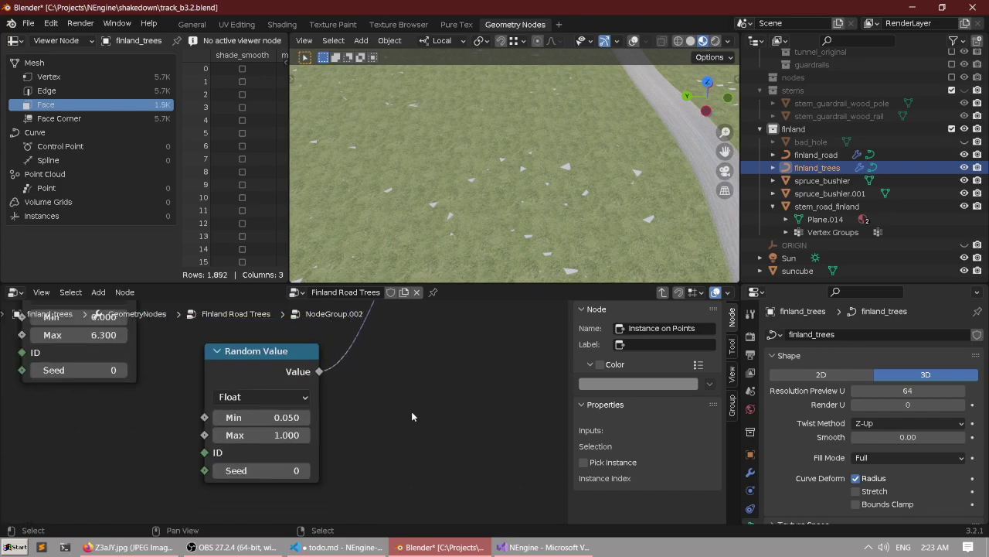
{"action": "middle_click_drag", "start_coordinate": [411, 411], "coordinate": [357, 508]}
{"action": "middle_click_drag", "start_coordinate": [271, 376], "coordinate": [315, 374]}
{"action": "scroll", "coordinate": [276, 481], "scroll_direction": "up", "scroll_amount": 4}
{"action": "middle_click_drag", "start_coordinate": [262, 507], "coordinate": [283, 381]}
{"action": "scroll", "coordinate": [283, 381], "scroll_direction": "up", "scroll_amount": 4}
{"action": "left_click", "coordinate": [290, 453]}
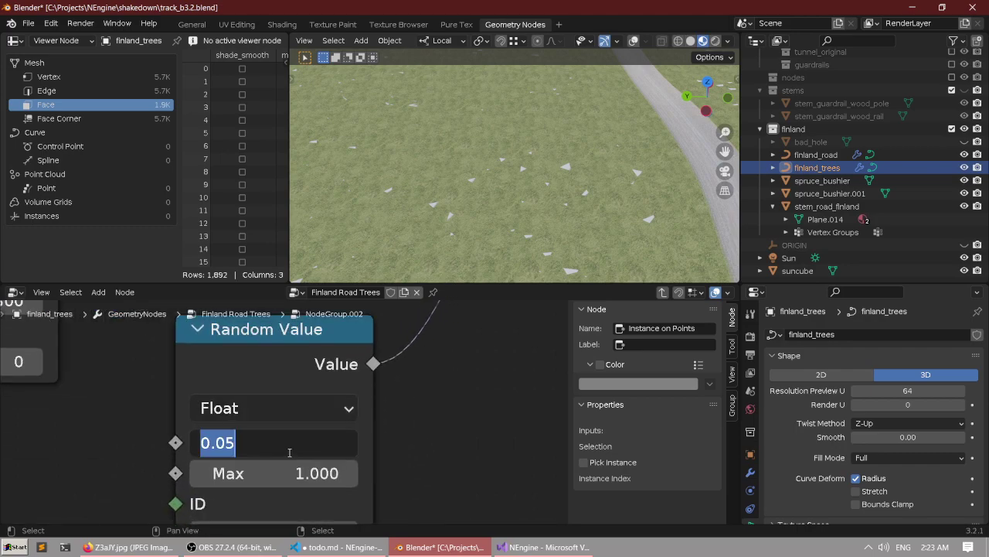
{"action": "type", "text": "0.5"}
{"action": "key", "text": "Return"}
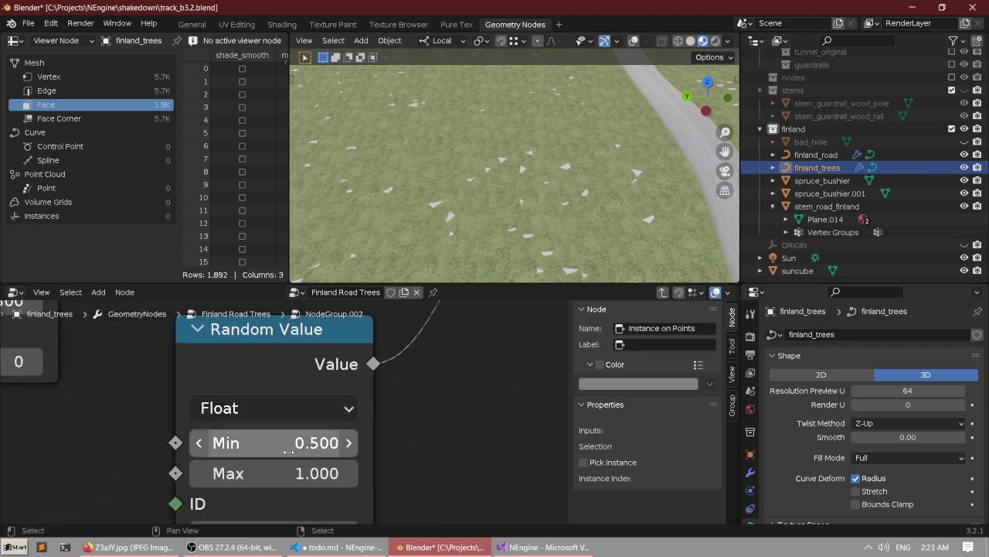
Set the Min of the instance scale's Random Value node to 0.4 and save track_b3.2.blend.
{"action": "scroll", "coordinate": [364, 425], "scroll_direction": "down", "scroll_amount": 2}
{"action": "scroll", "coordinate": [290, 417], "scroll_direction": "down", "scroll_amount": 1}
{"action": "left_click", "coordinate": [292, 433]}
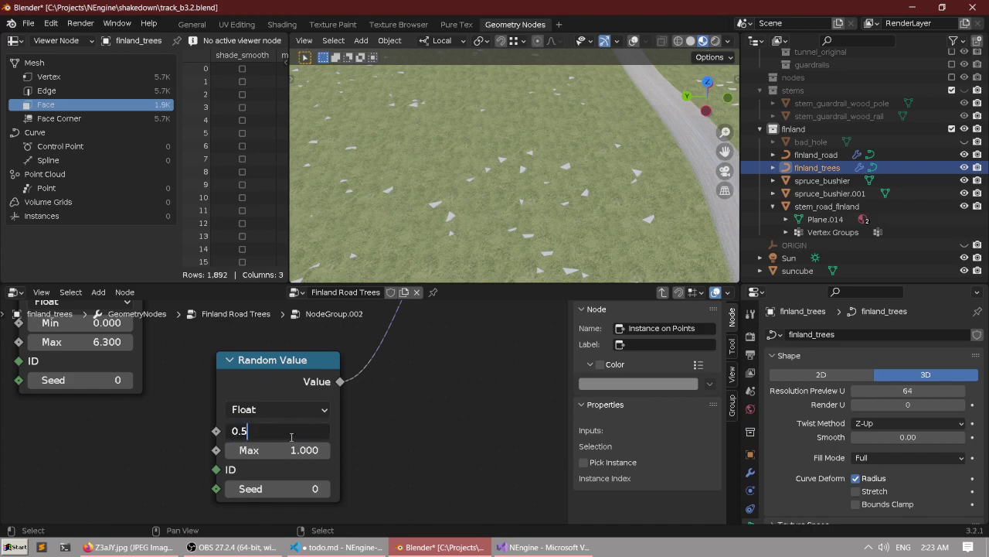
{"action": "key", "text": "BackSpace"}
{"action": "type", "text": "4"}
{"action": "key", "text": "Return"}
{"action": "scroll", "coordinate": [534, 411], "scroll_direction": "down", "scroll_amount": 3}
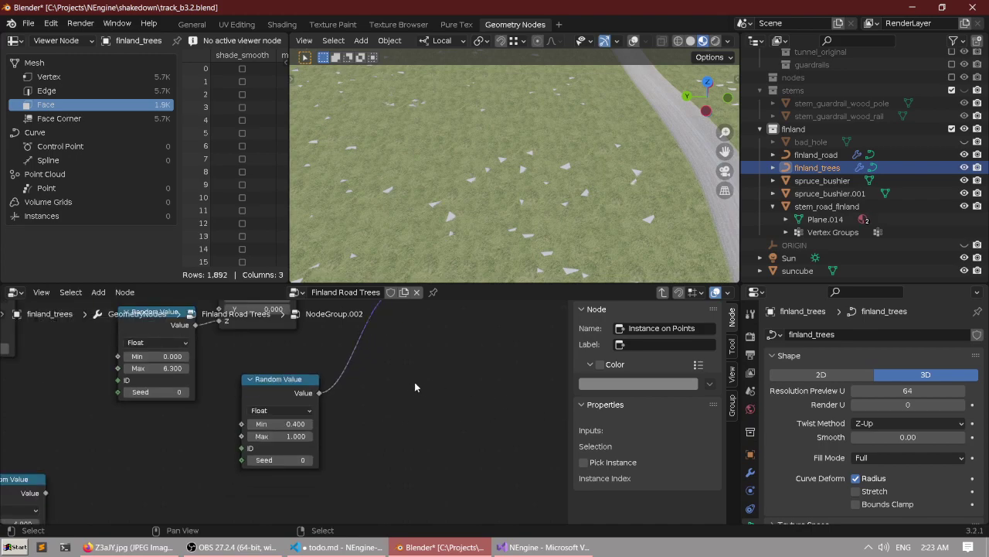
{"action": "scroll", "coordinate": [414, 386], "scroll_direction": "down", "scroll_amount": 2}
{"action": "scroll", "coordinate": [471, 232], "scroll_direction": "up", "scroll_amount": 3}
{"action": "key", "text": "ctrl+s"}
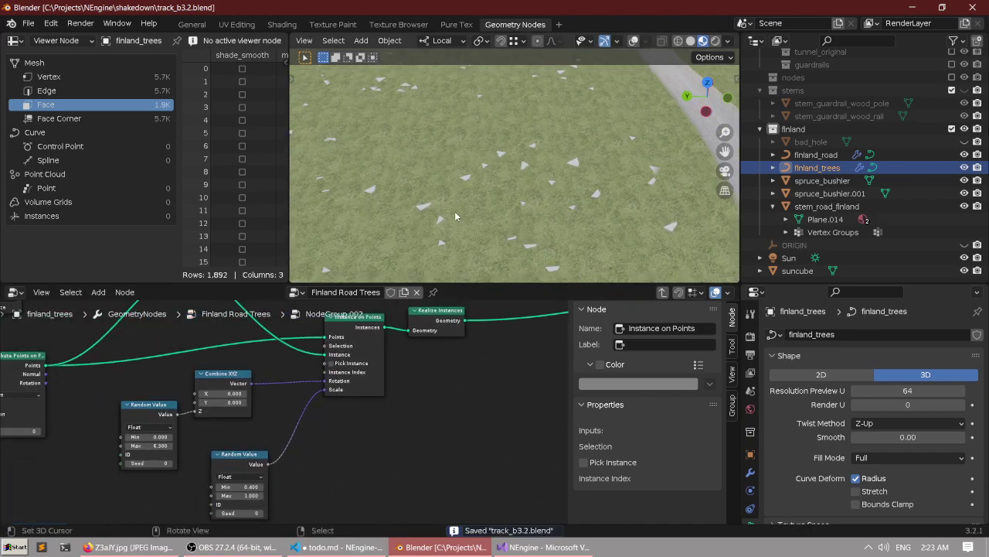
Switch to Visual Studio, set the treeScale multiplier in newSpruce's scale assignment to 1.0f and save main.cpp.
{"action": "key", "text": "alt+Tab"}
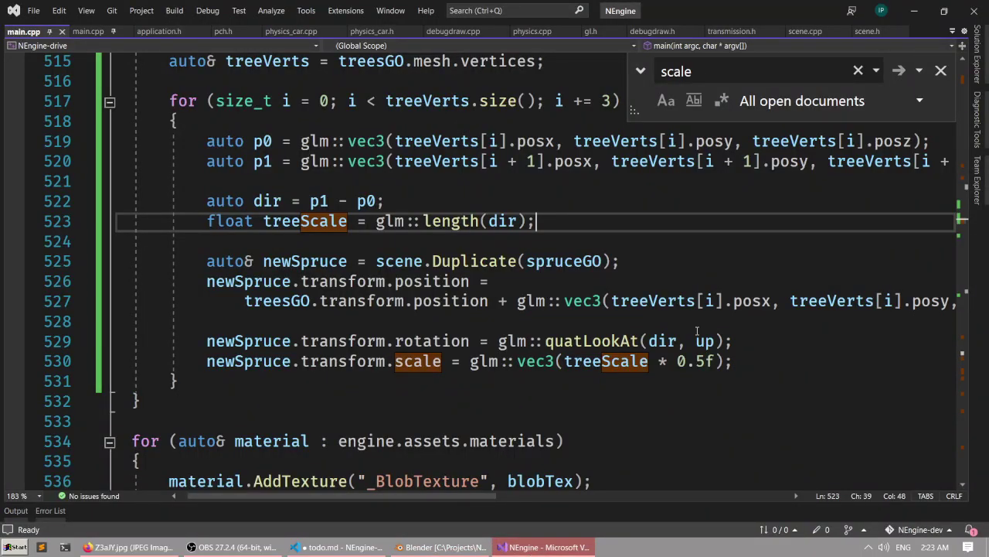
{"action": "left_click_drag", "start_coordinate": [676, 361], "coordinate": [705, 360]}
{"action": "type", "text": "1"}
{"action": "left_click", "coordinate": [752, 347]}
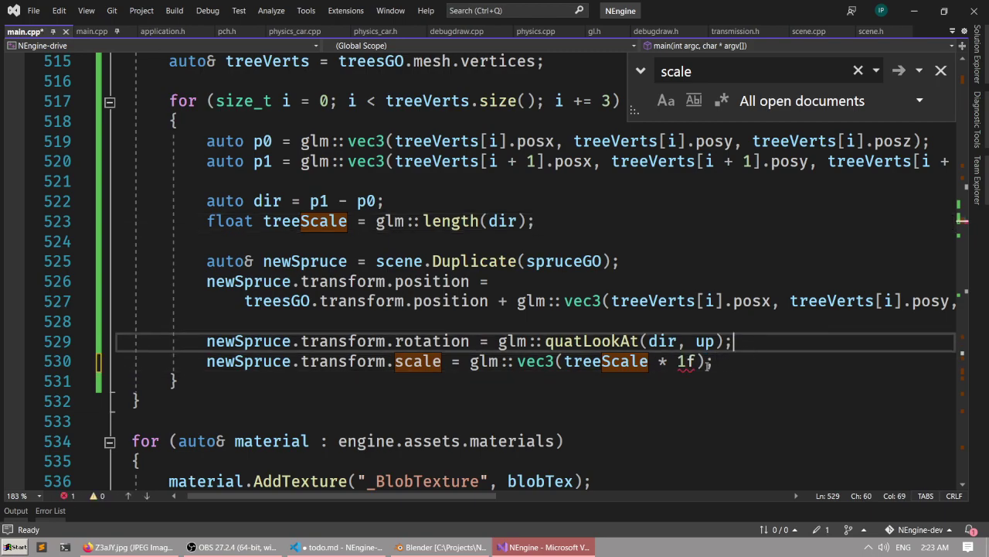
{"action": "left_click", "coordinate": [686, 361]}
{"action": "type", "text": ".0"}
{"action": "key", "text": "ctrl+s"}
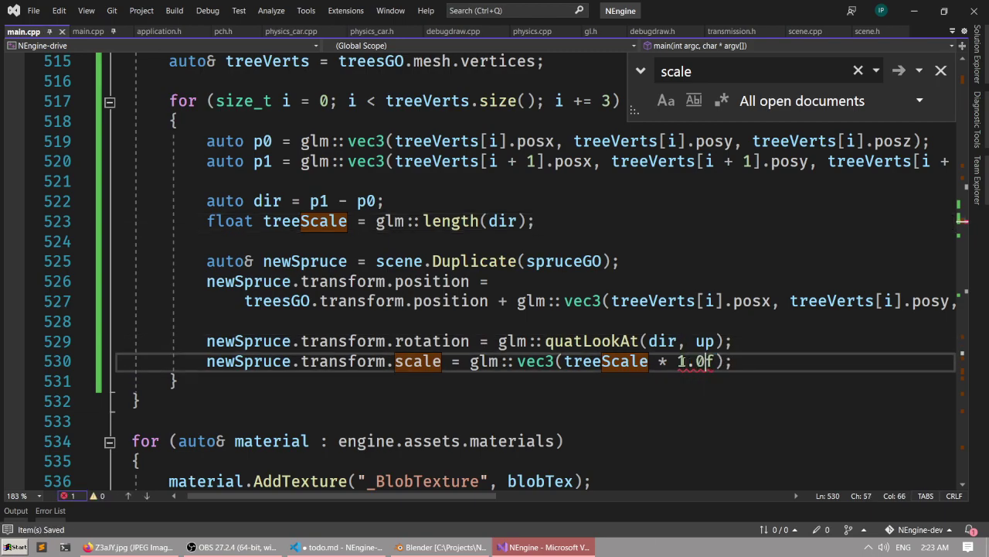
{"action": "left_click", "coordinate": [747, 357]}
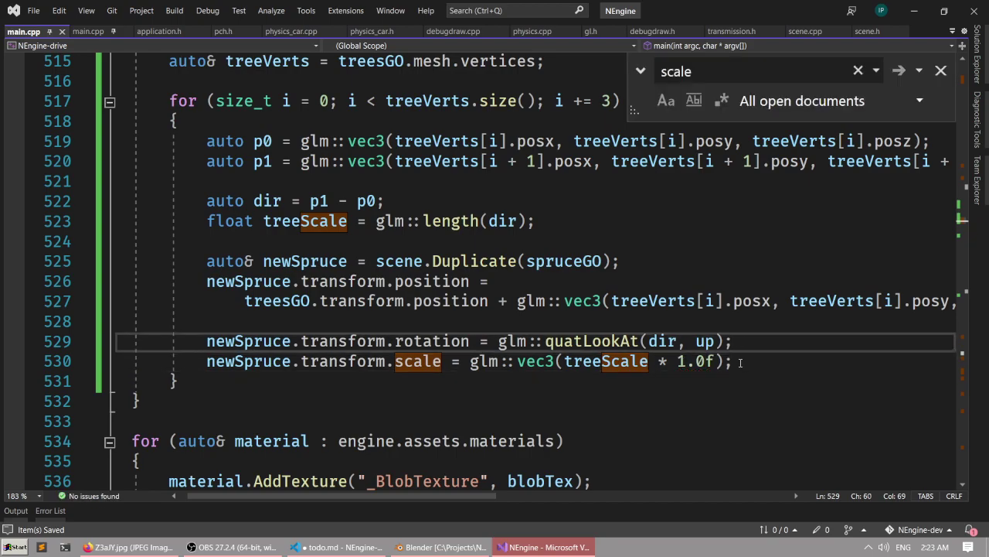
Remove the multiplier so newSpruce's scale uses glm::vec3(treeScale) alone, and build and run the game.
{"action": "left_click_drag", "start_coordinate": [721, 361], "coordinate": [650, 361]}
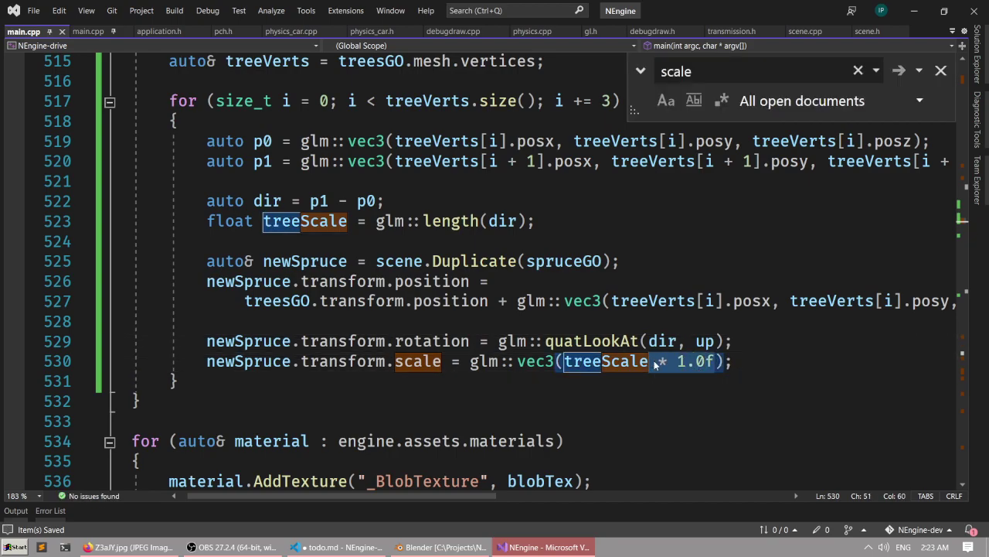
{"action": "key", "text": "Delete"}
{"action": "key", "text": "ctrl+b"}
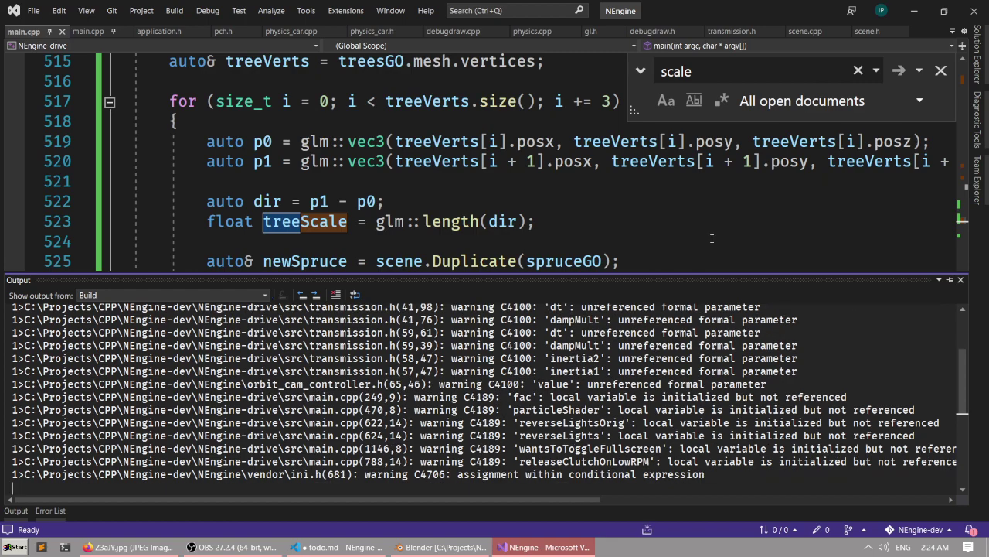
{"action": "scroll", "coordinate": [704, 239], "scroll_direction": "down", "scroll_amount": 1}
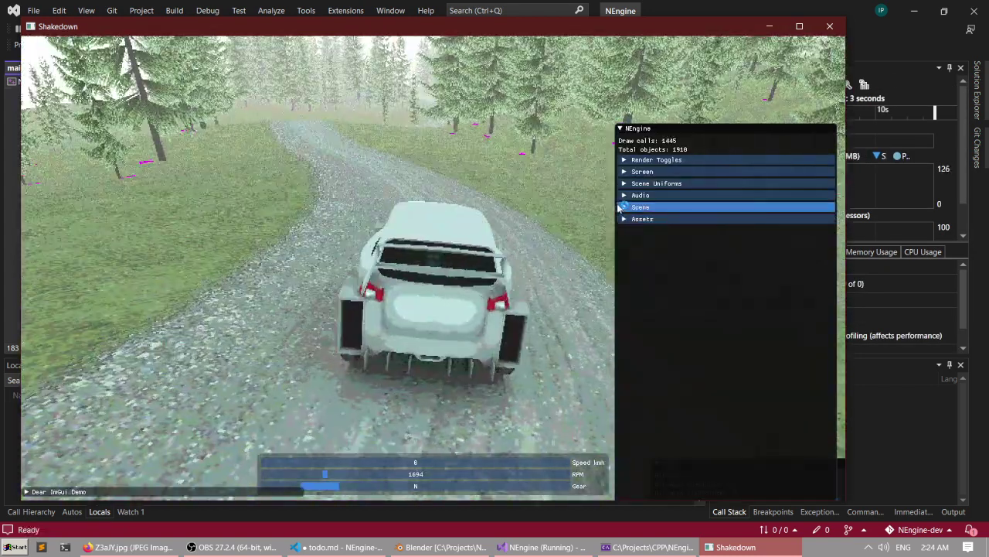
Hide the NEngine debug panel, drive along the road to inspect the spruce sizes, and close the game and its console.
{"action": "key", "text": "F1"}
{"action": "key", "text": "w"}
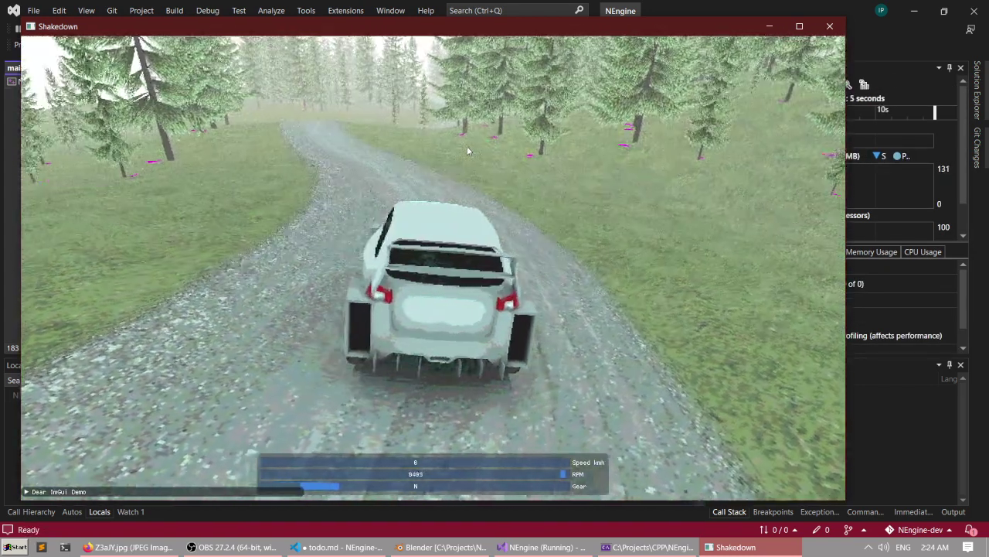
{"action": "key", "text": "e"}
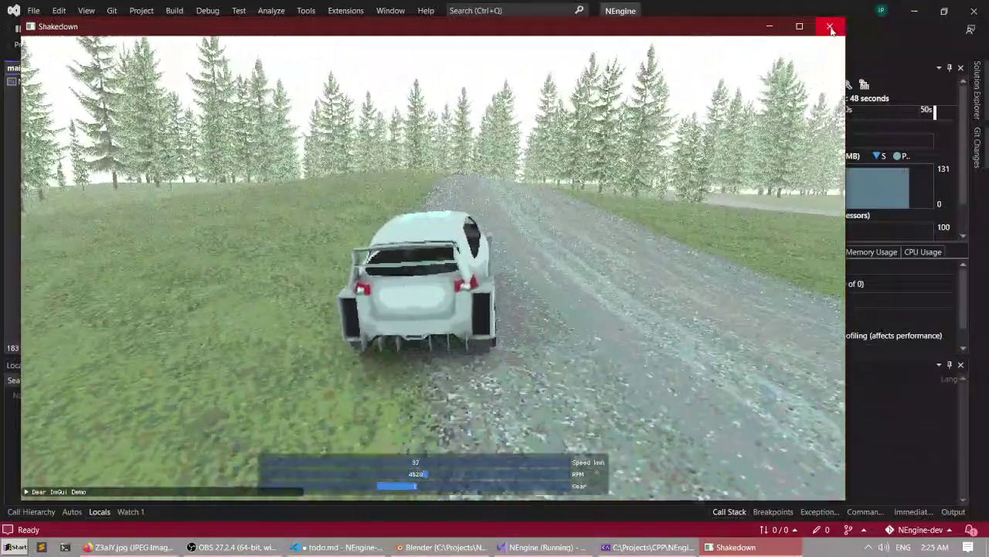
{"action": "left_click", "coordinate": [831, 29]}
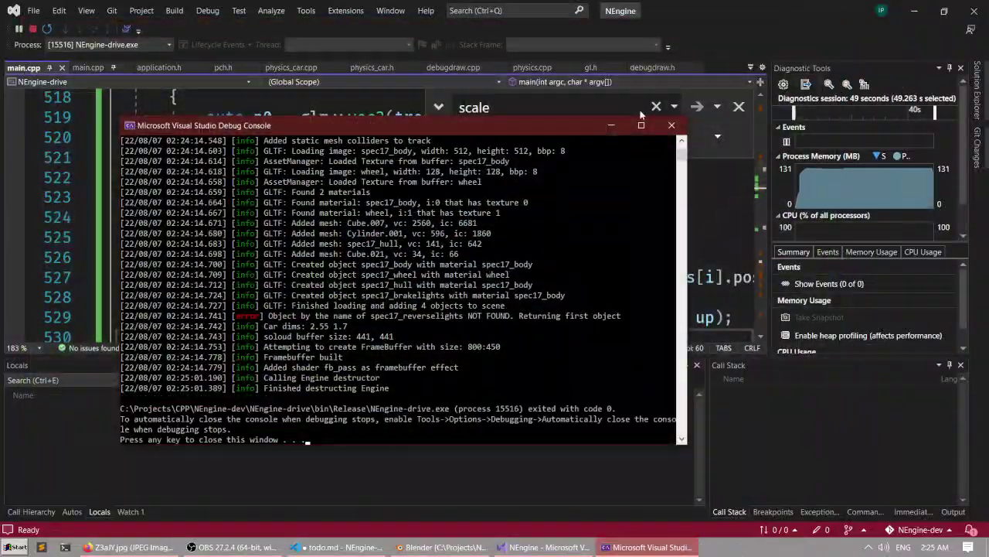
{"action": "left_click", "coordinate": [632, 103]}
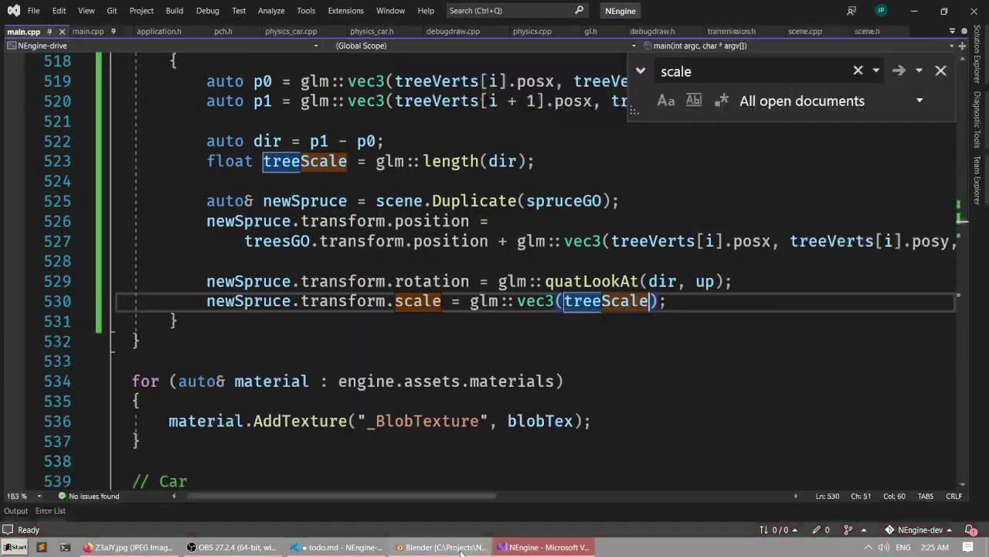
Switch to Blender, select finland_road and run the Attribute Converter's Apply and Convert with UVMap and Color as the map names.
{"action": "left_click", "coordinate": [462, 550]}
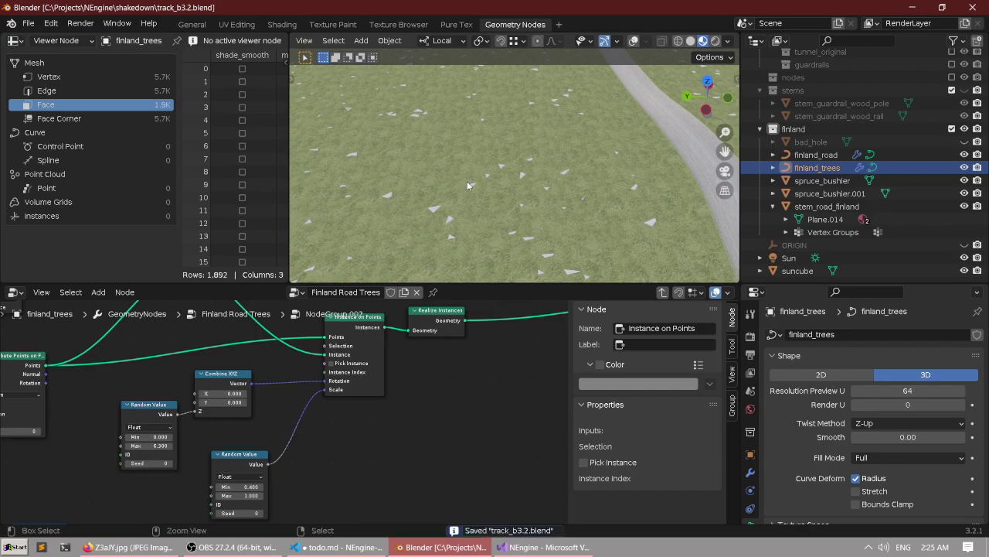
{"action": "middle_click_drag", "start_coordinate": [467, 182], "coordinate": [489, 183]}
{"action": "key", "text": "alt+a"}
{"action": "left_click", "coordinate": [643, 143]}
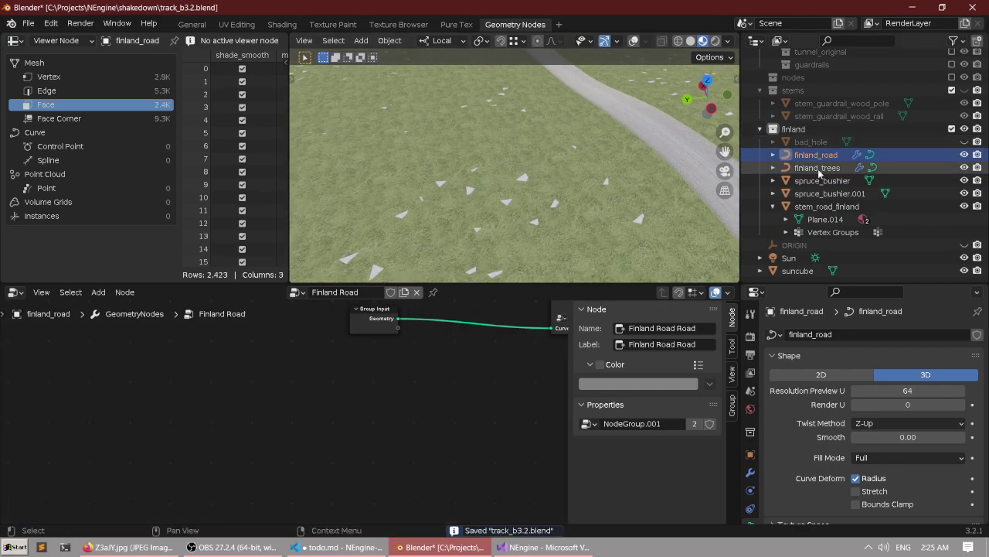
{"action": "left_click", "coordinate": [736, 75]}
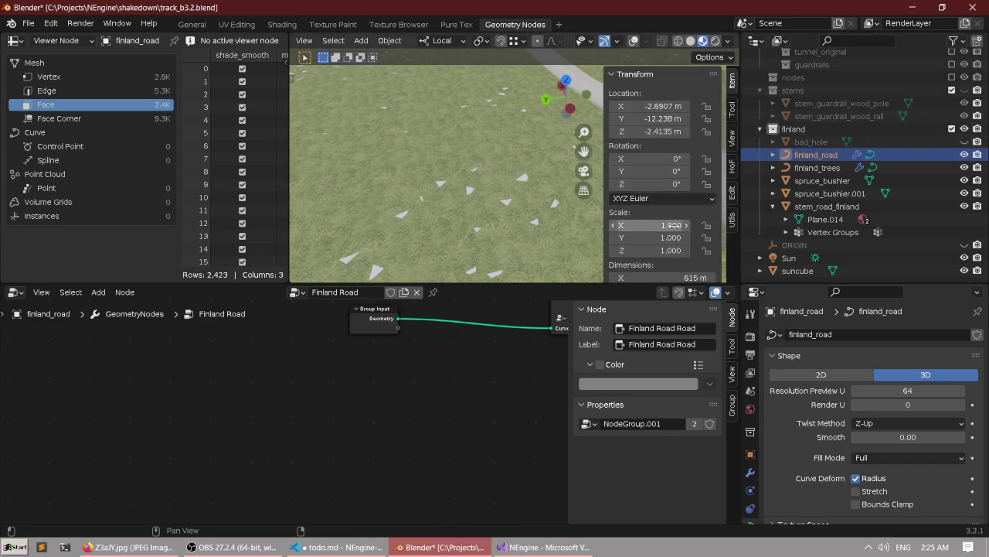
{"action": "left_click", "coordinate": [733, 219]}
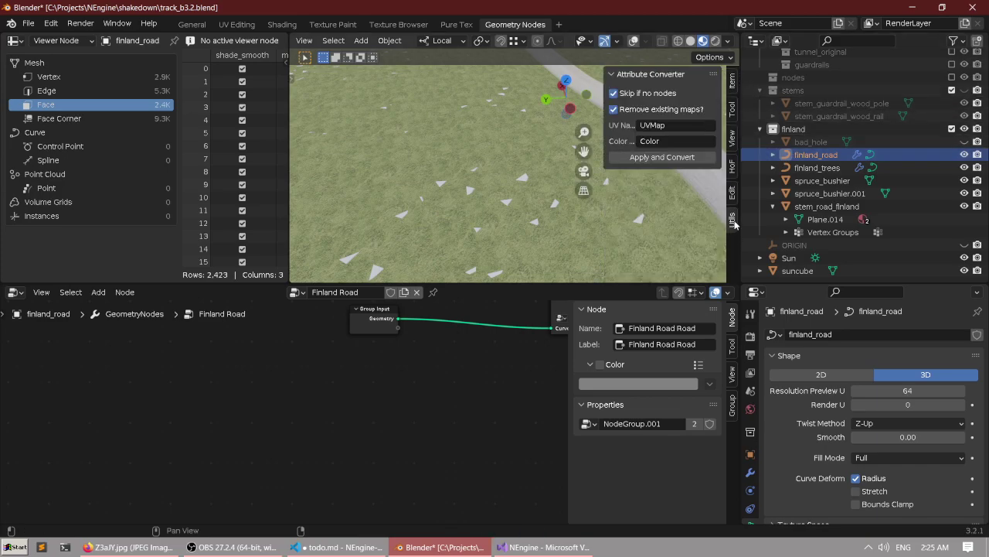
{"action": "left_click", "coordinate": [673, 158]}
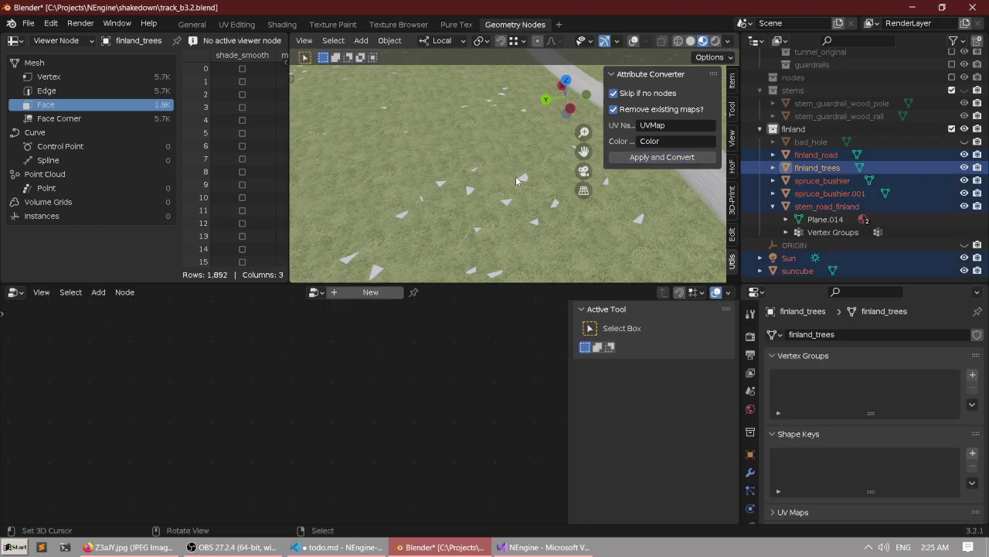
Export the scene as embedded glTF over finland.gltf in the models folder, and revert track_b3.2.blend to its saved version.
{"action": "key", "text": "q"}
{"action": "left_click", "coordinate": [515, 178]}
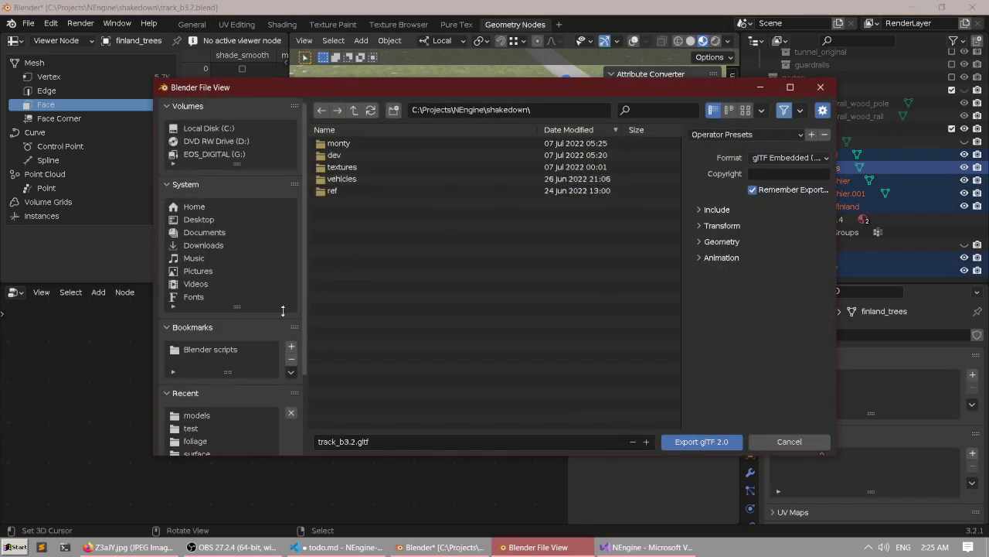
{"action": "left_click", "coordinate": [196, 415]}
{"action": "left_click", "coordinate": [376, 143]}
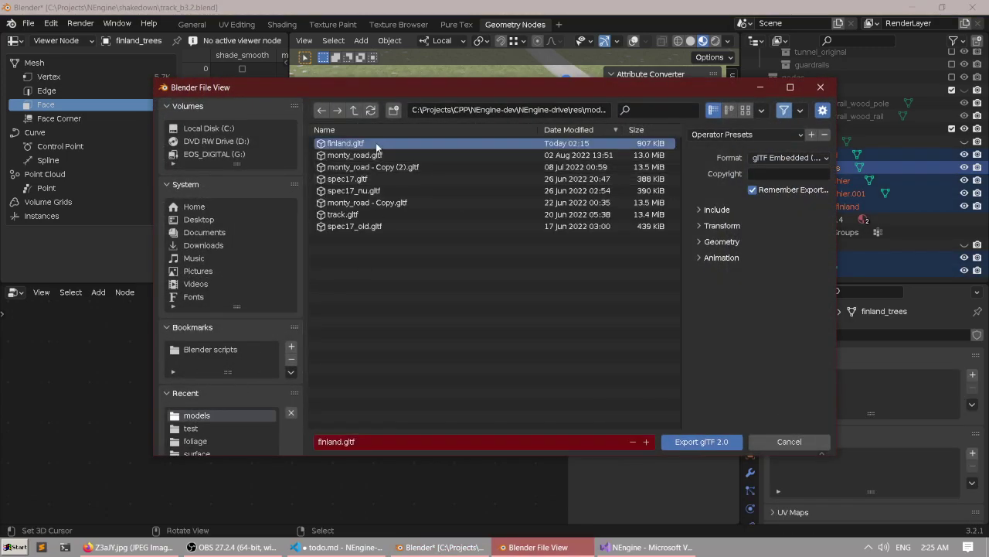
{"action": "left_click", "coordinate": [689, 440]}
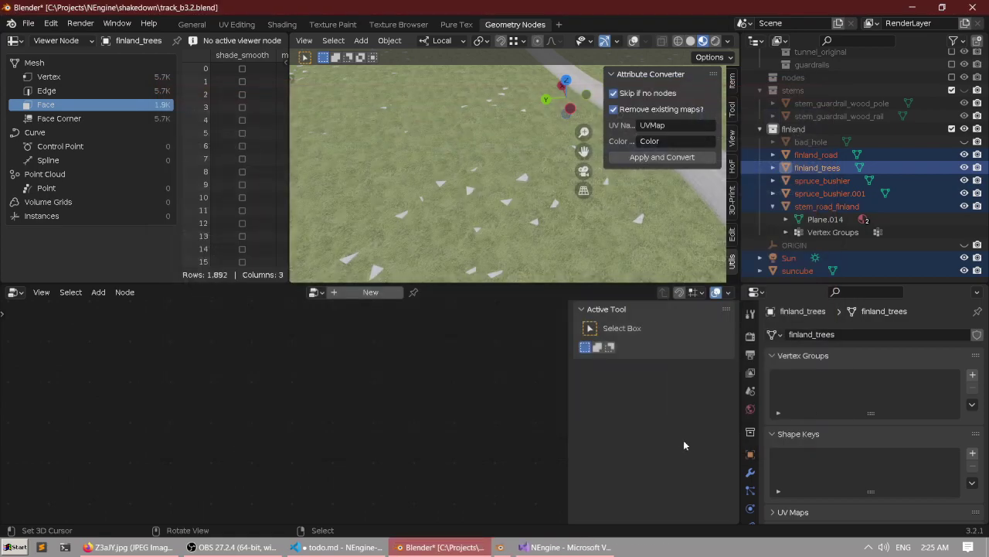
{"action": "left_click", "coordinate": [30, 23]}
{"action": "left_click", "coordinate": [39, 75]}
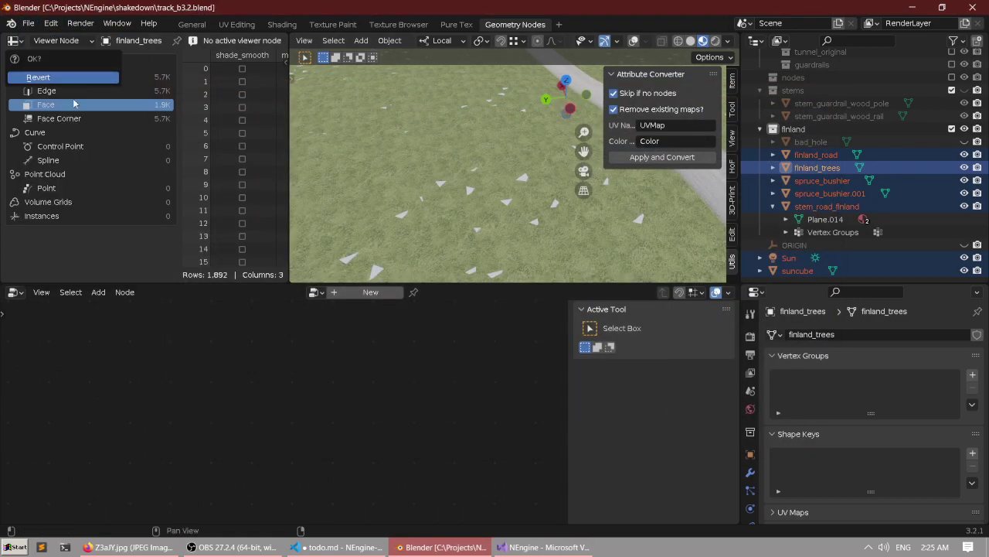
Switch to Visual Studio, run the game with the new export, drive the track to examine the spruces' size variation, and close it.
{"action": "key", "text": "alt+Tab"}
{"action": "key", "text": "F5"}
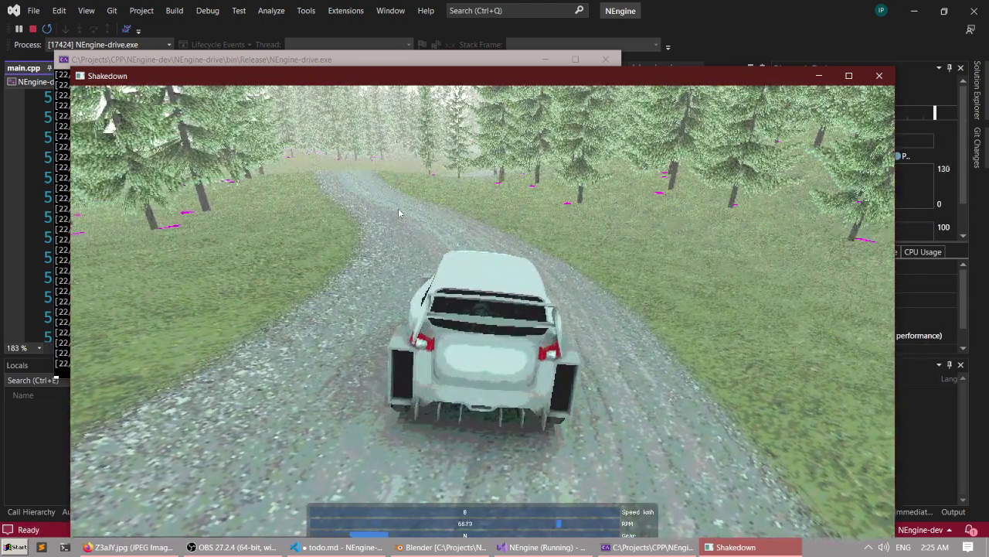
{"action": "key", "text": "w"}
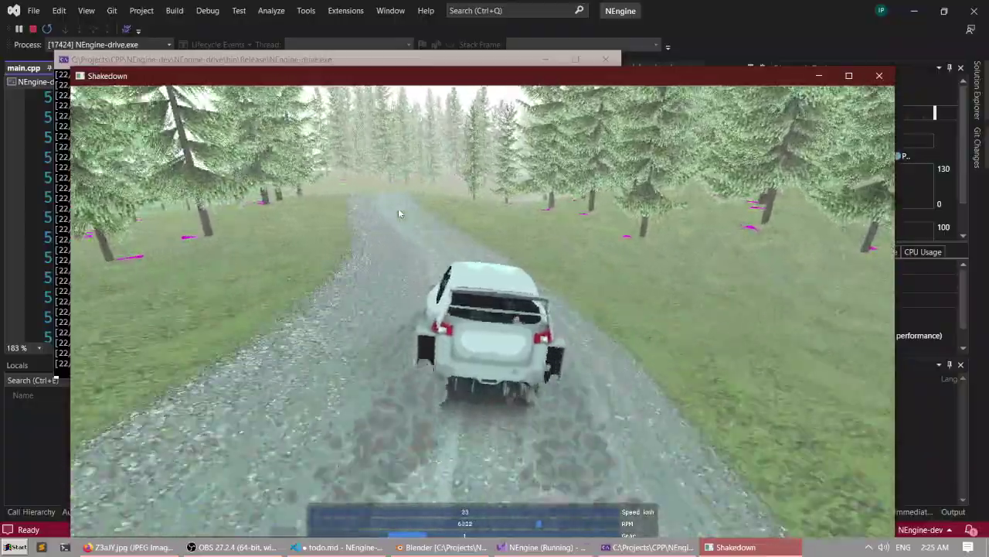
{"action": "key", "text": "a"}
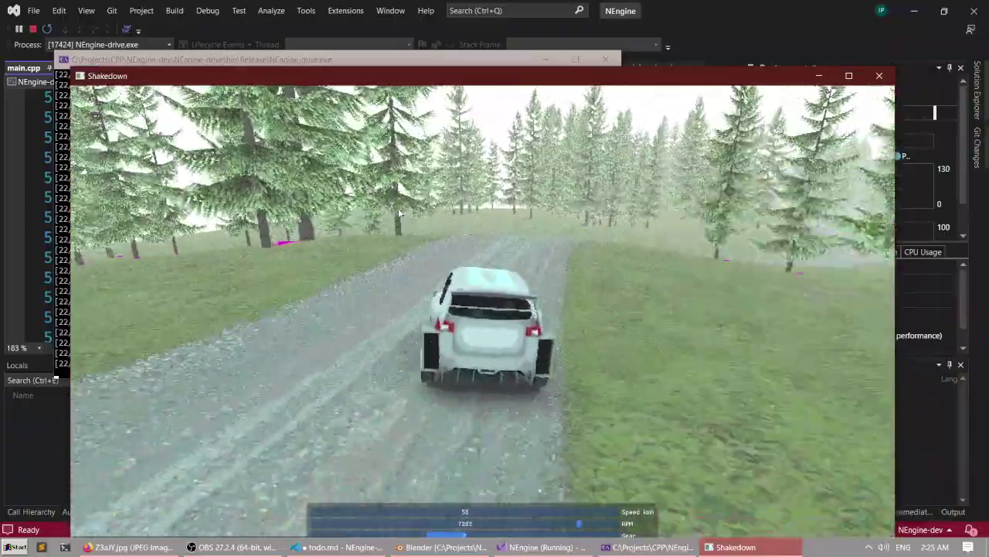
{"action": "key", "text": "d"}
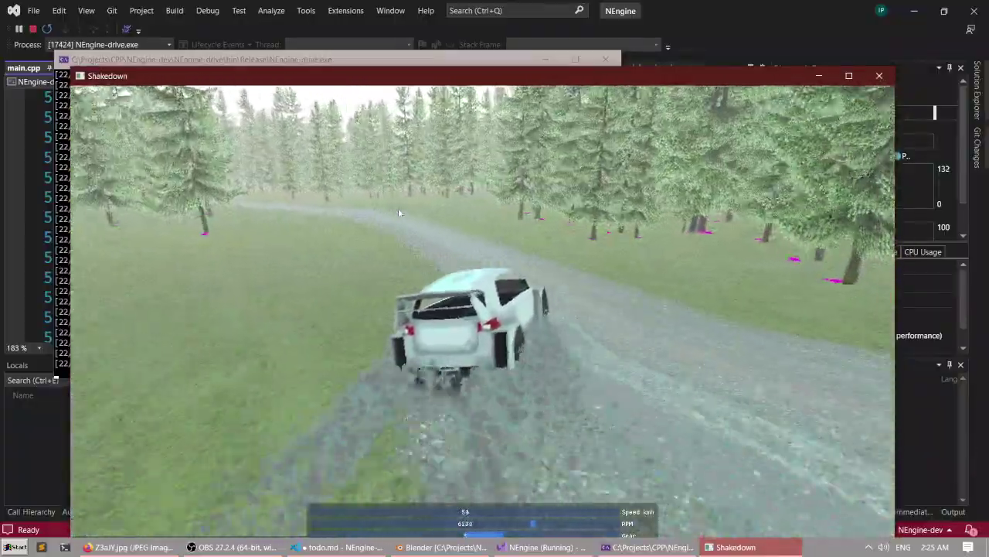
{"action": "key", "text": "a"}
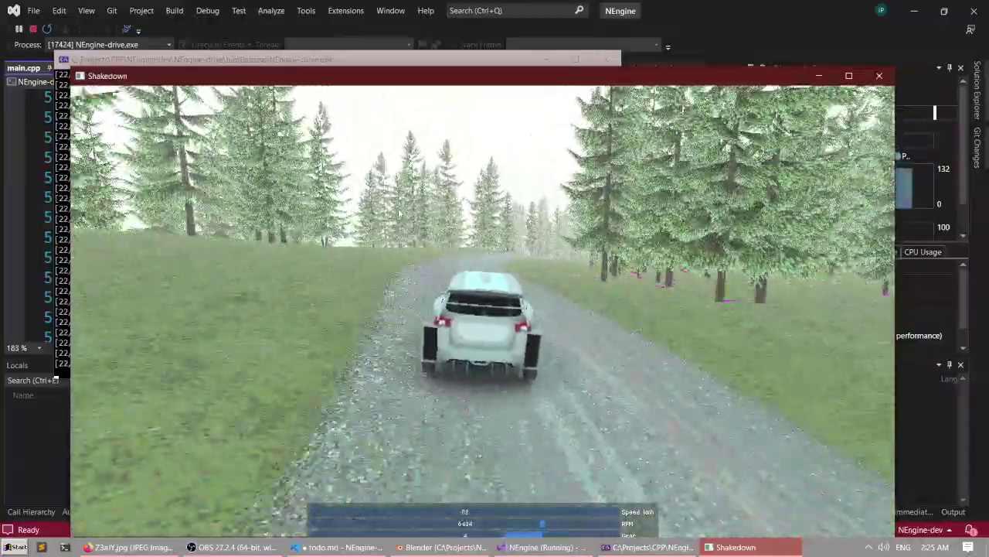
{"action": "key", "text": "d"}
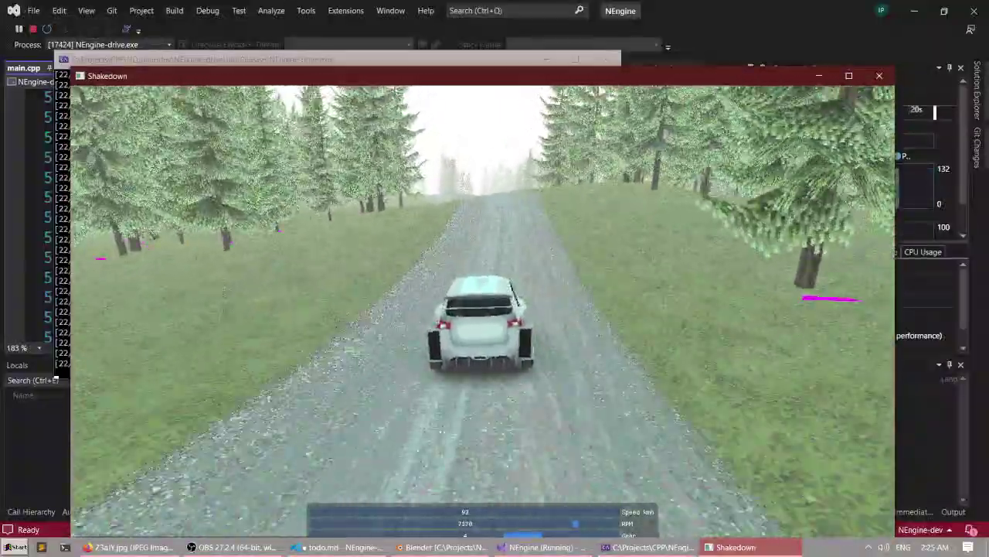
{"action": "key", "text": "d"}
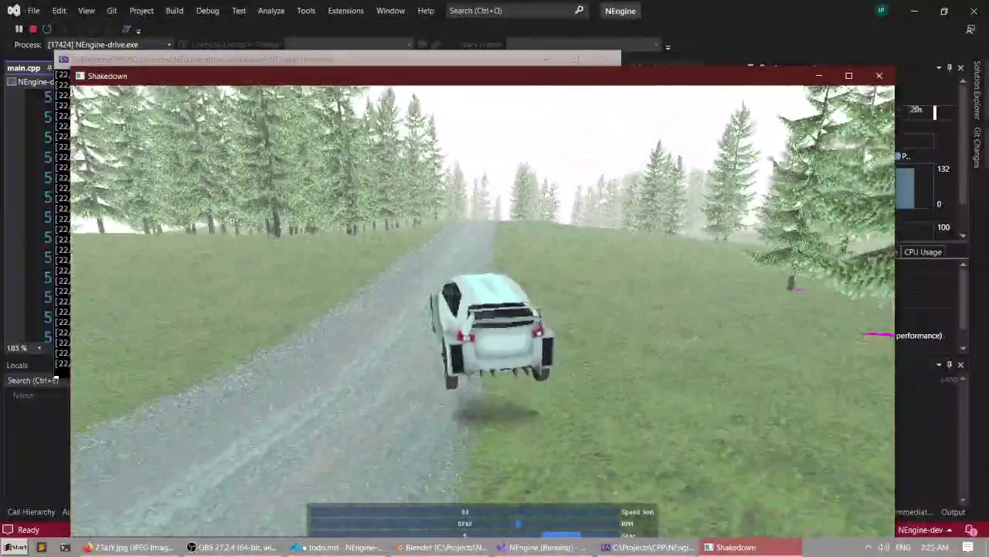
{"action": "key", "text": "a"}
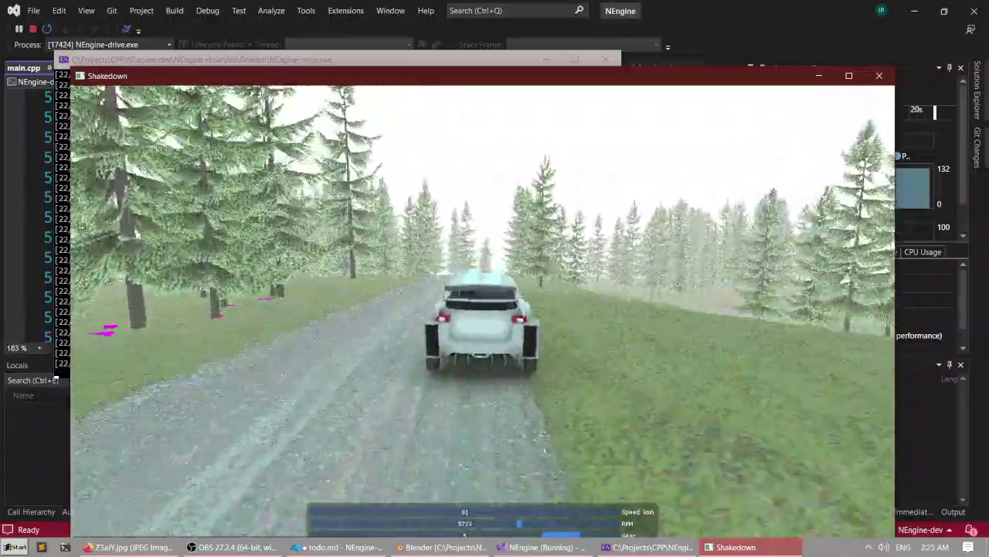
{"action": "key", "text": "s"}
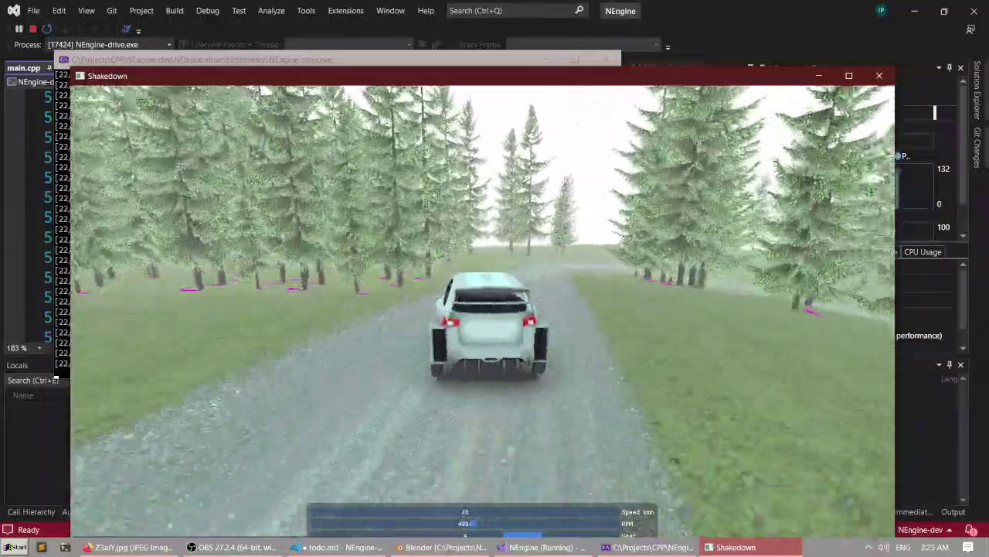
{"action": "key", "text": "d"}
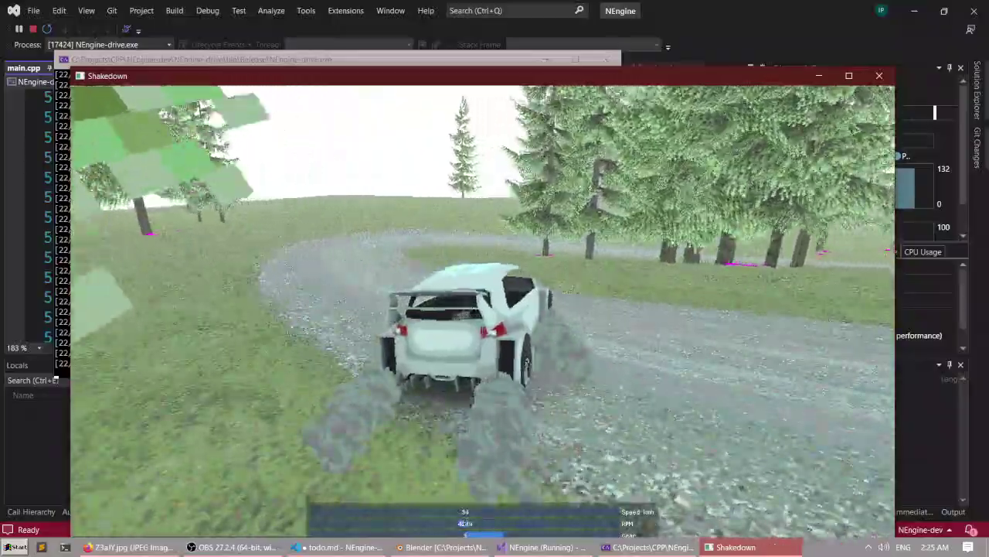
{"action": "key", "text": "w"}
{"action": "key", "text": "d"}
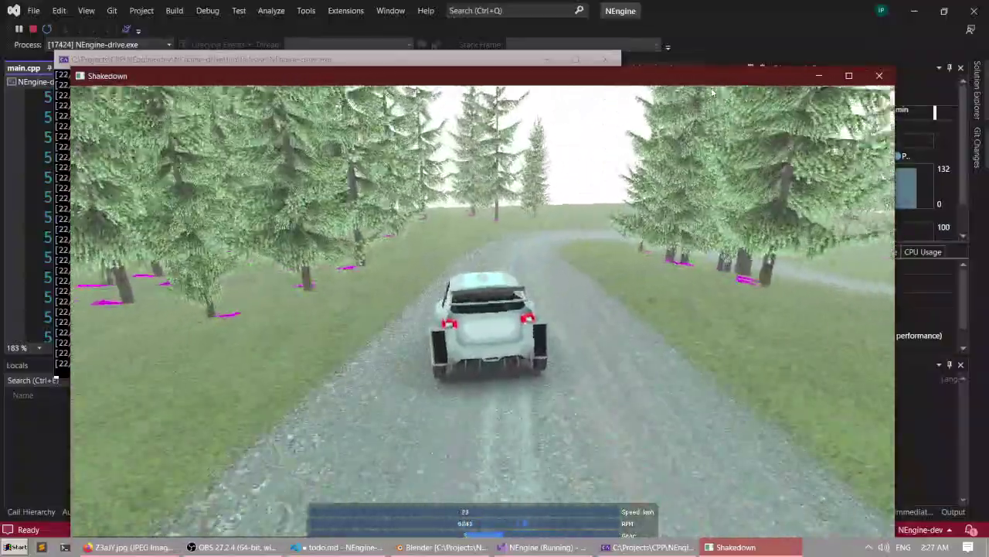
{"action": "key", "text": "Right"}
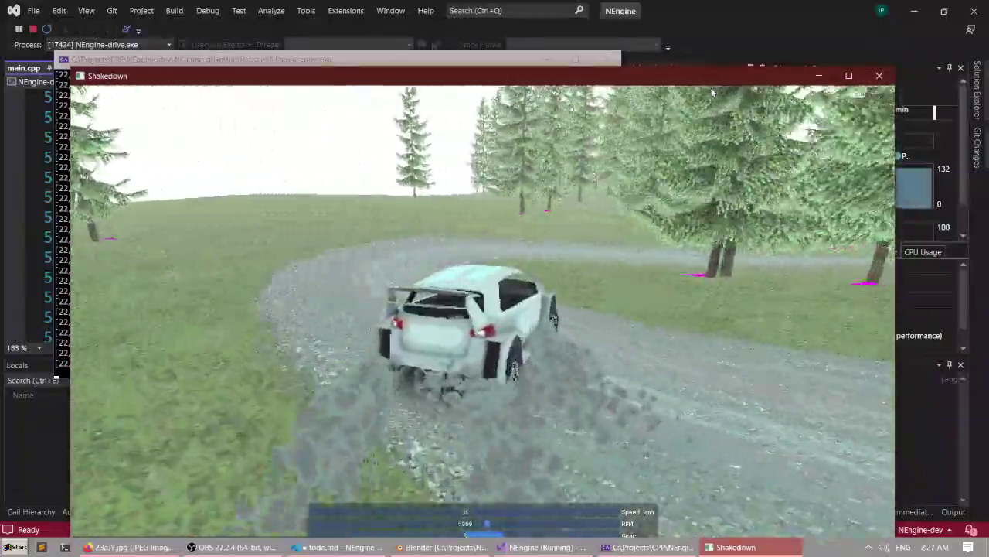
{"action": "key", "text": "Right"}
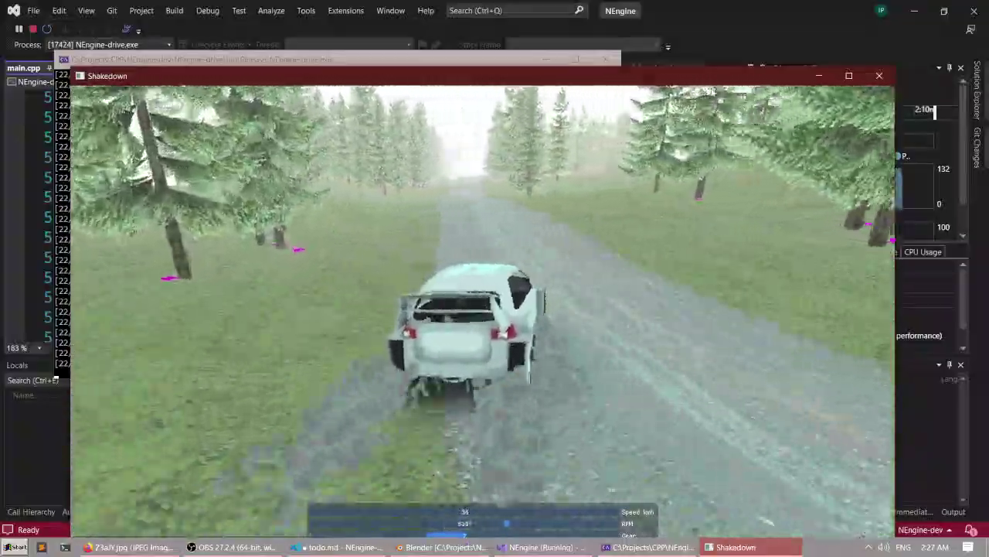
{"action": "key", "text": "Left"}
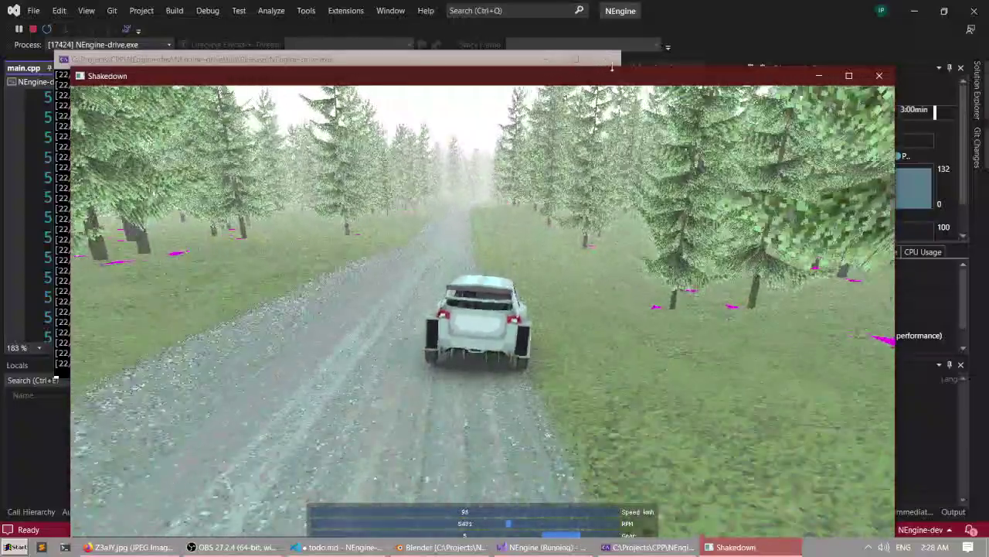
{"action": "left_click", "coordinate": [608, 59]}
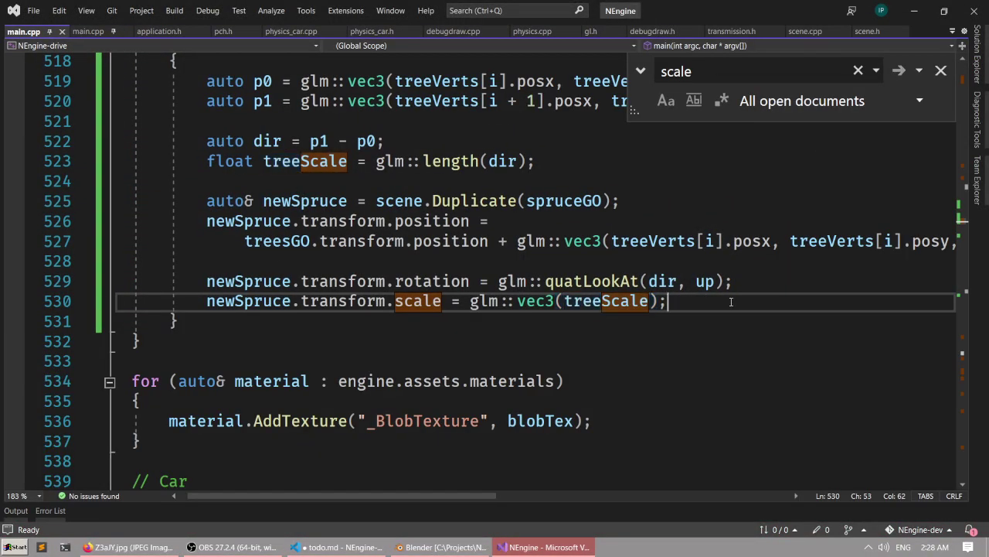
Below the newSpruce scale assignment in main.cpp, add treesGO.render = false; to hide the triangle mesh, and save the file.
{"action": "key", "text": "Return"}
{"action": "key", "text": "Return"}
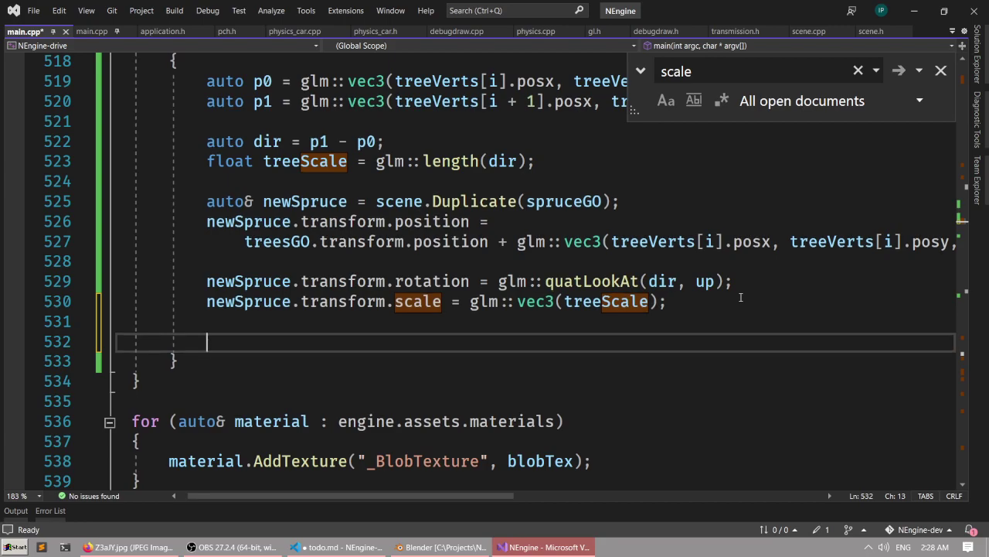
{"action": "type", "text": "treesgo"}
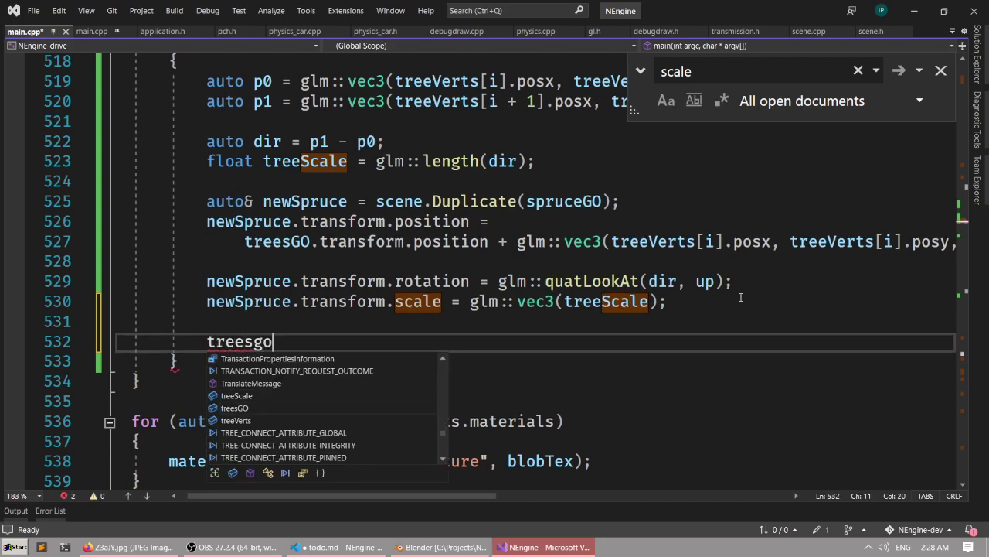
{"action": "type", "text": "."}
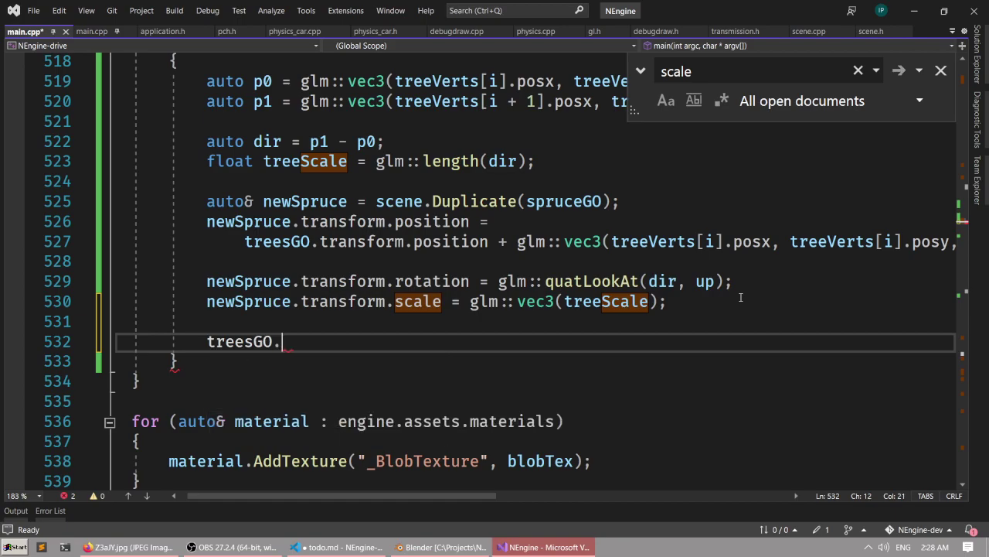
{"action": "type", "text": "ren"}
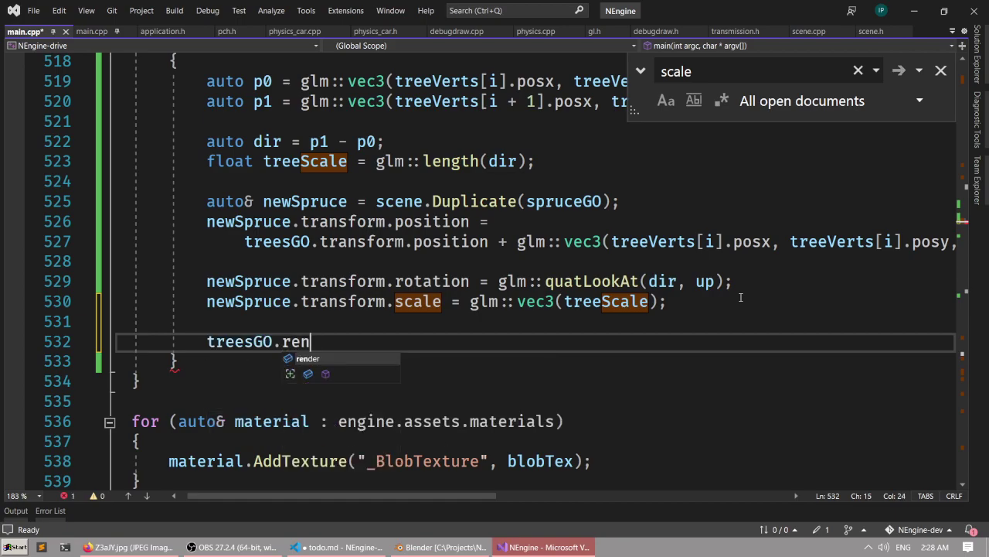
{"action": "type", "text": "der = false;"}
{"action": "key", "text": "ctrl+s"}
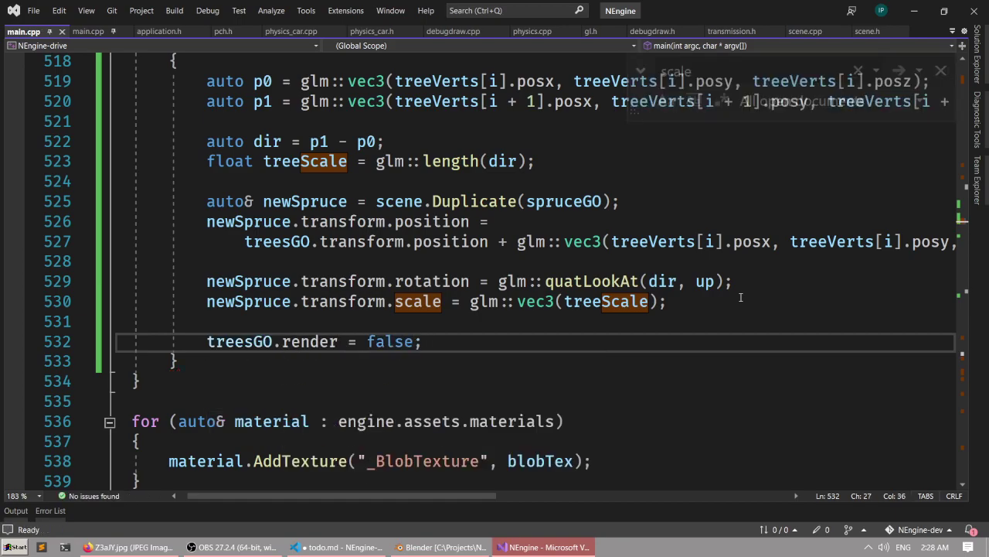
Run the game, hide the NEngine debug panel, and drive along the forest road to inspect the spruces without the triangle mesh.
{"action": "key", "text": "F5"}
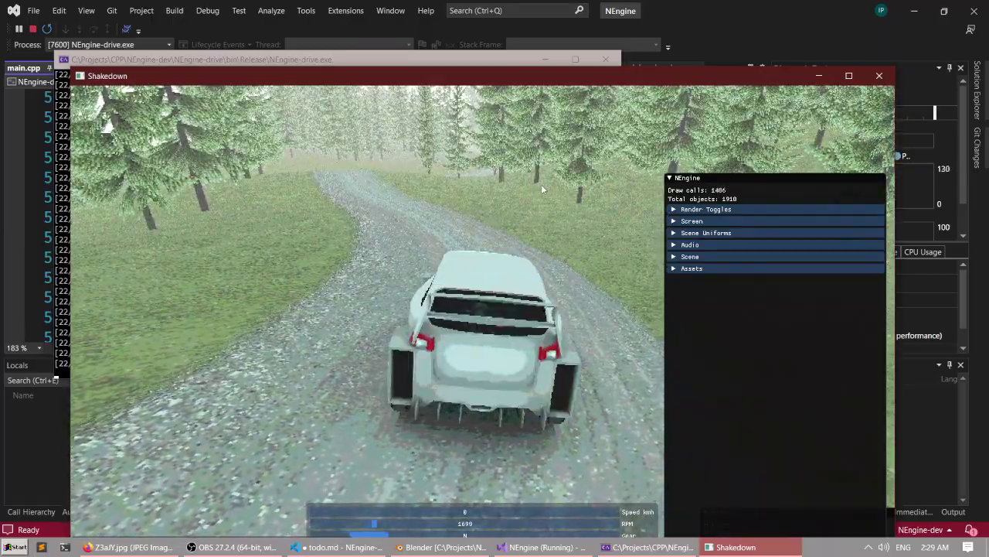
{"action": "key", "text": "F1"}
{"action": "key", "text": "w"}
{"action": "key", "text": "a"}
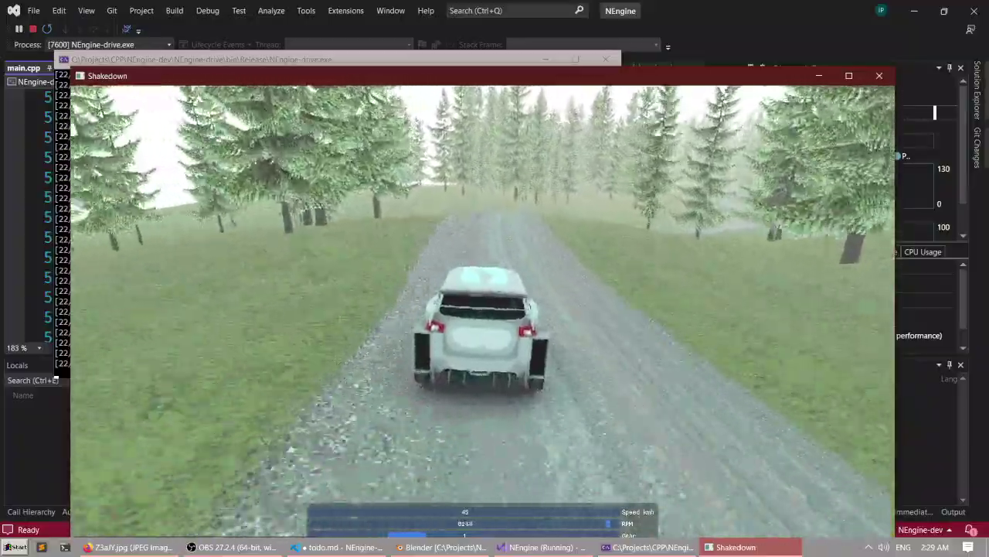
{"action": "key", "text": "d"}
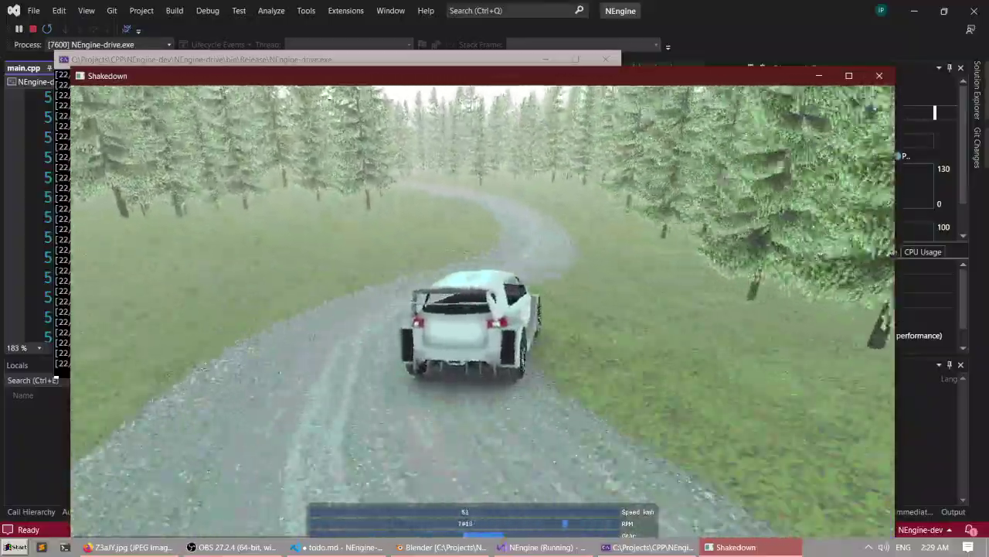
{"action": "key", "text": "a"}
{"action": "key", "text": "a"}
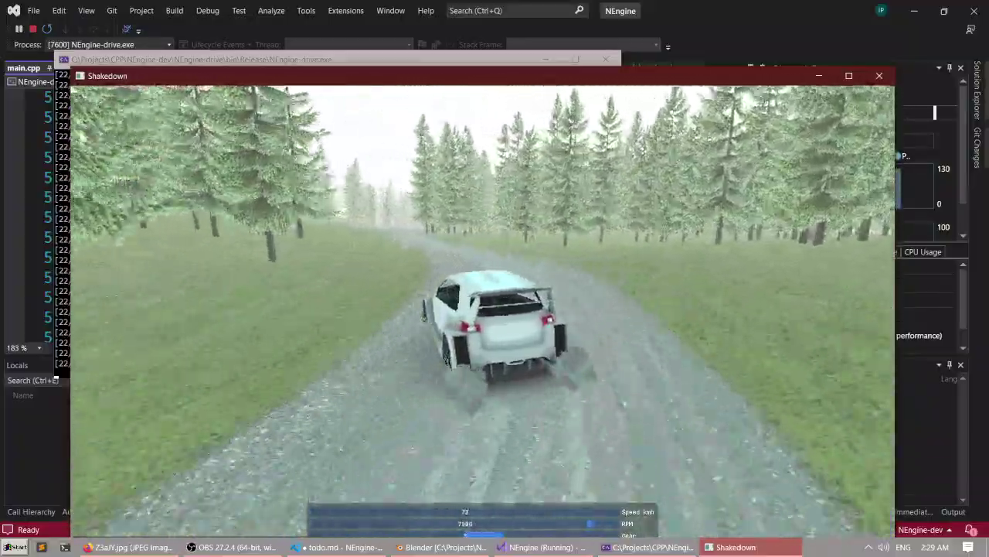
{"action": "key", "text": "d"}
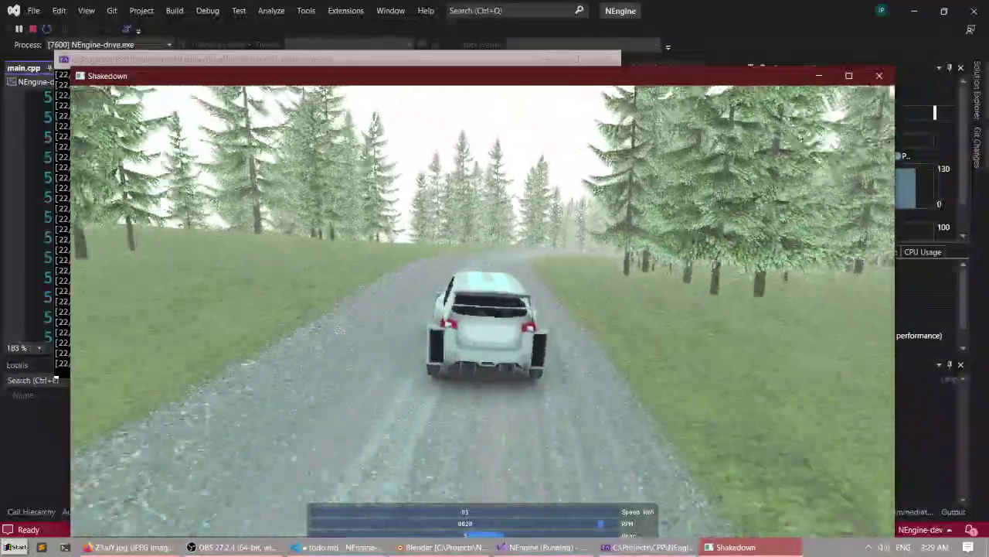
{"action": "key", "text": "d"}
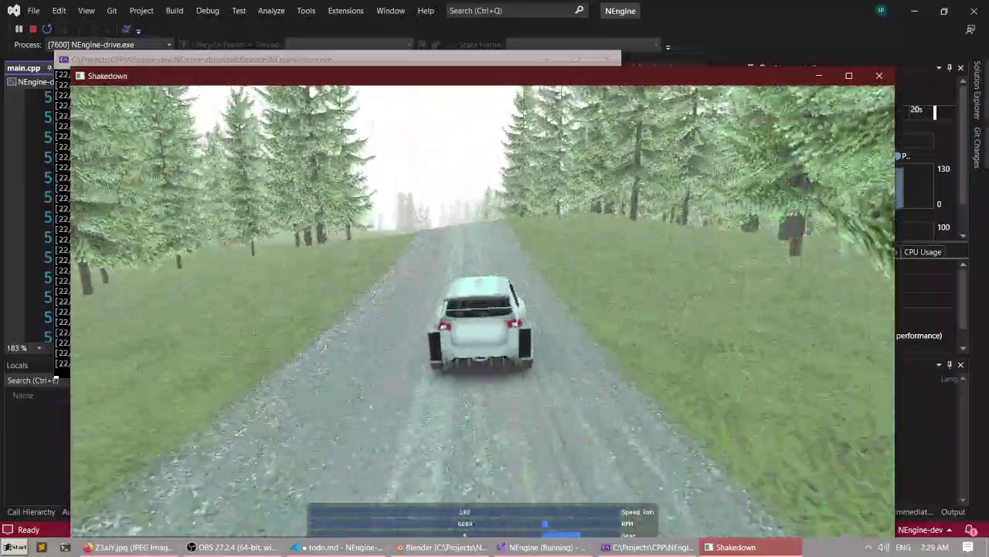
{"action": "key", "text": "a"}
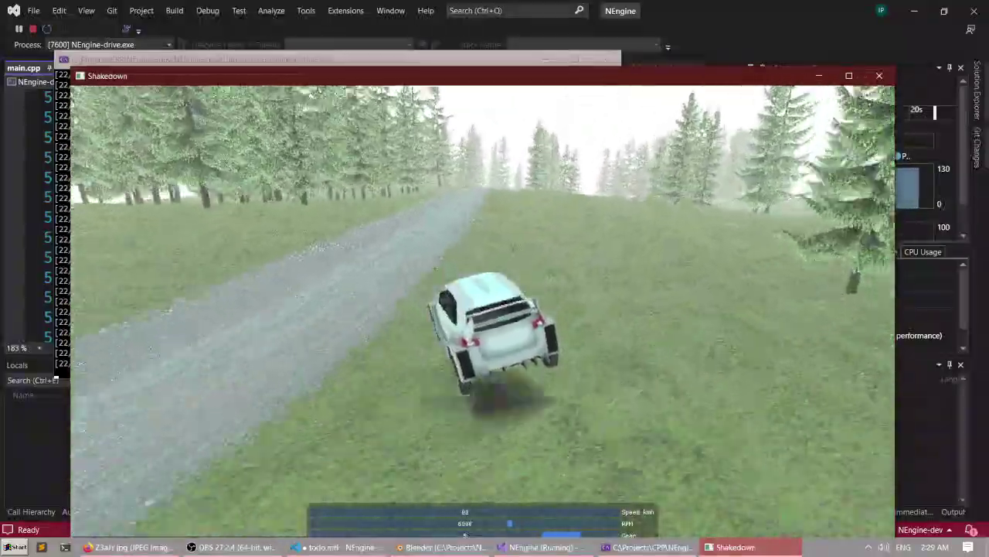
{"action": "key", "text": "a"}
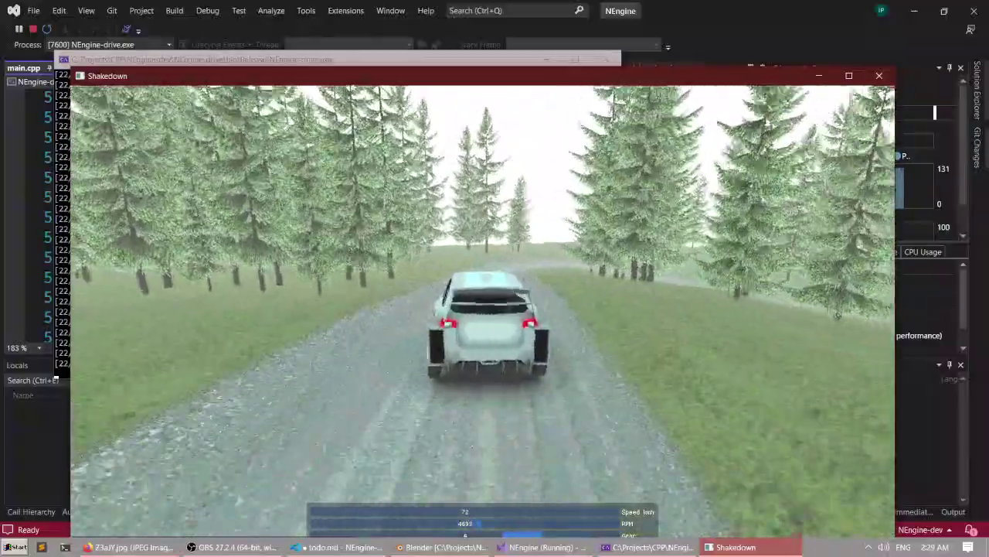
{"action": "key", "text": "d"}
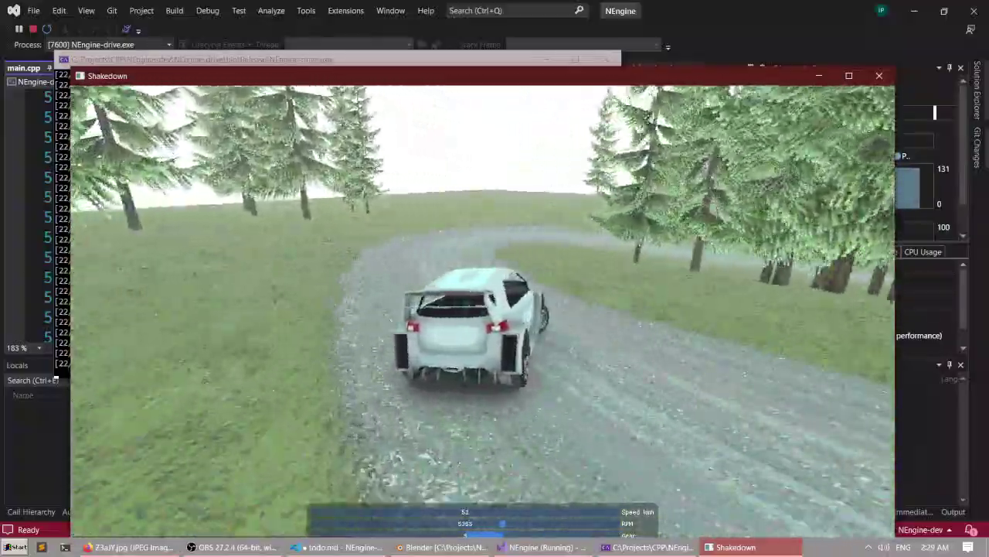
{"action": "key", "text": "d"}
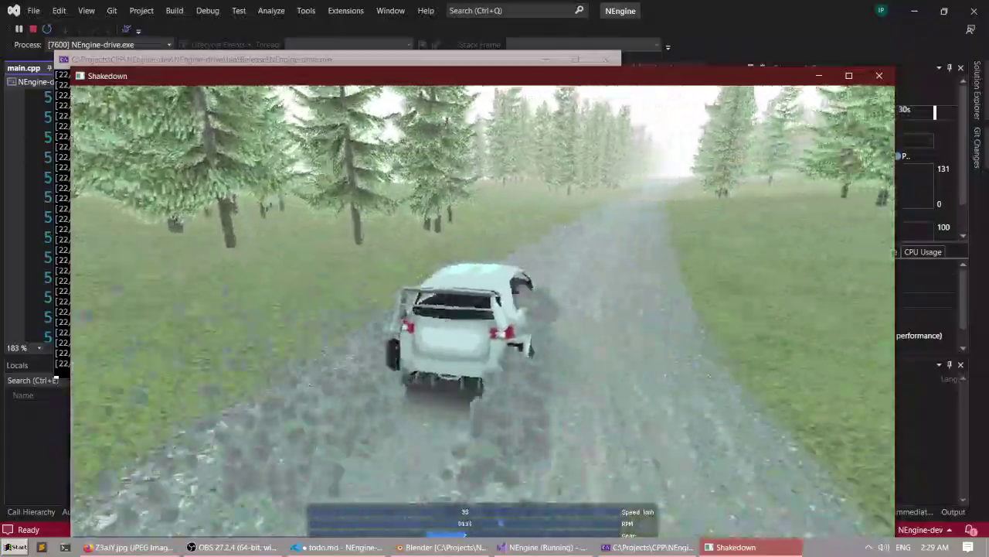
{"action": "key", "text": "d"}
{"action": "key", "text": "w"}
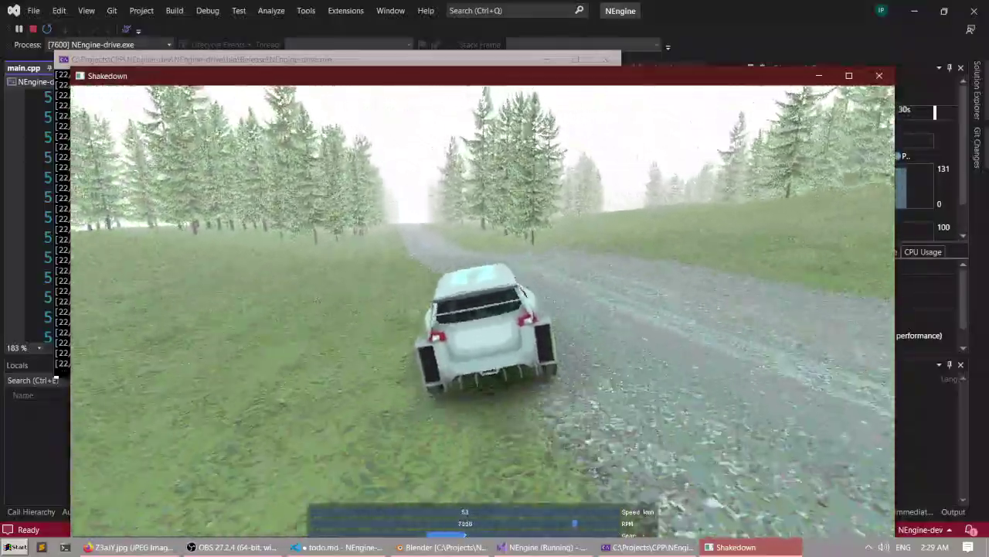
{"action": "key", "text": "d"}
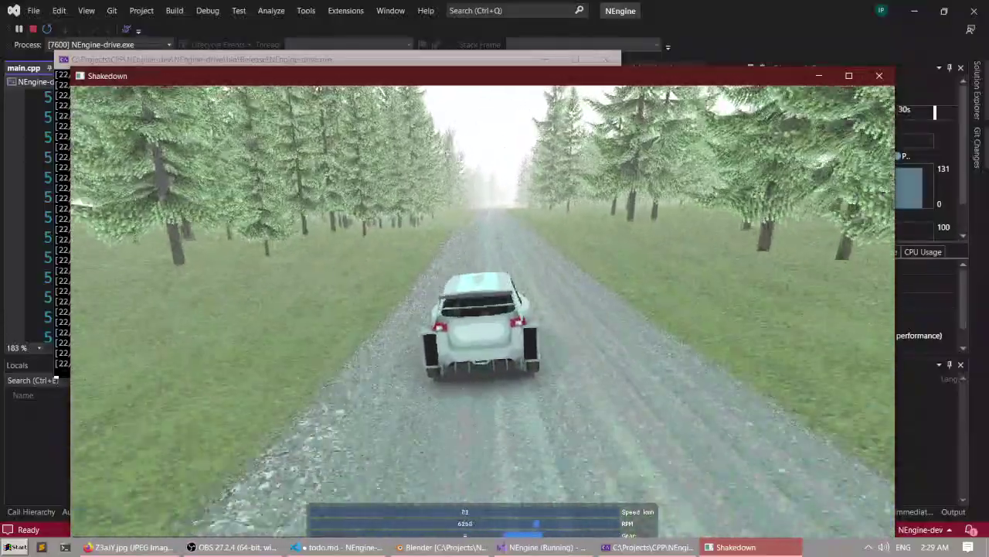
Switch to the cockpit camera and drive along the track to examine the forest from inside the car.
{"action": "key", "text": "c"}
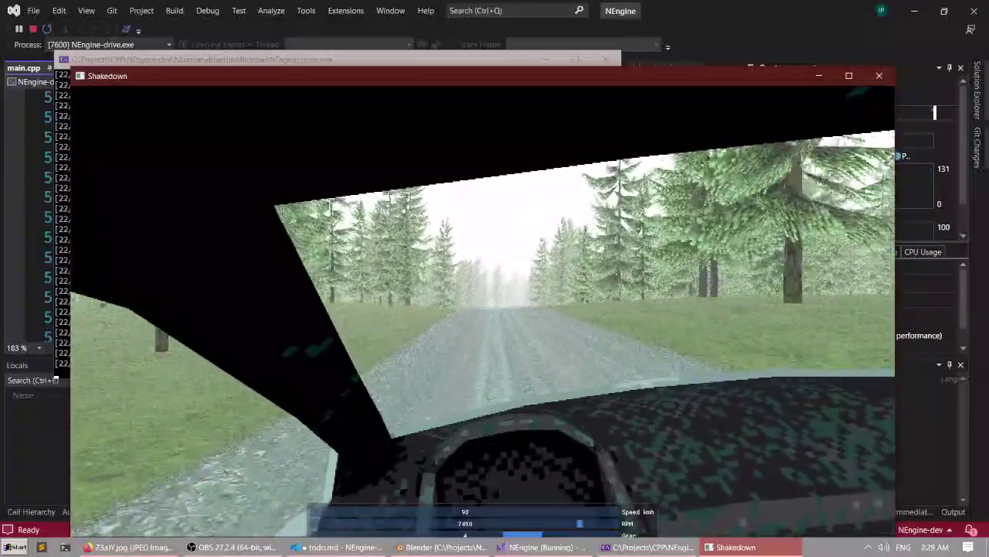
{"action": "key", "text": "a"}
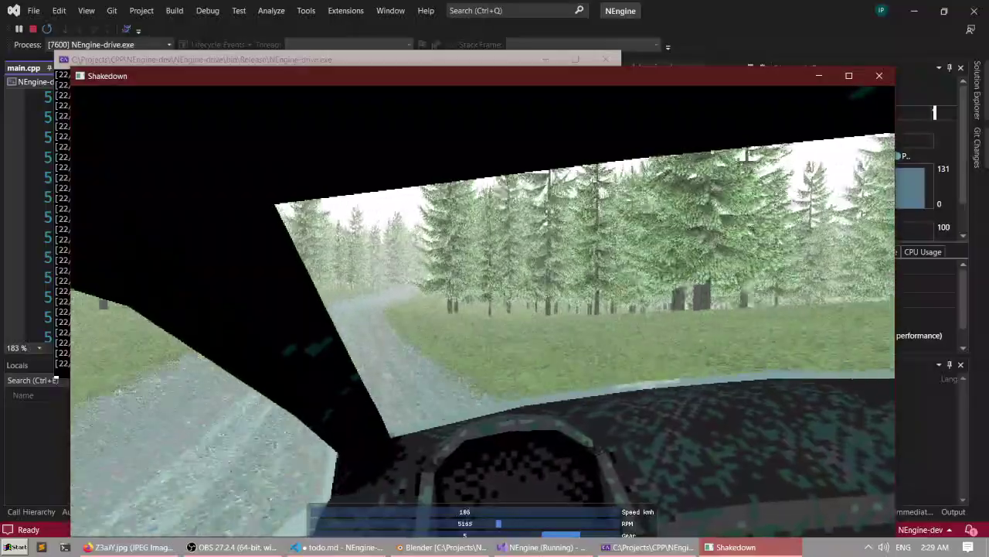
{"action": "key", "text": "d"}
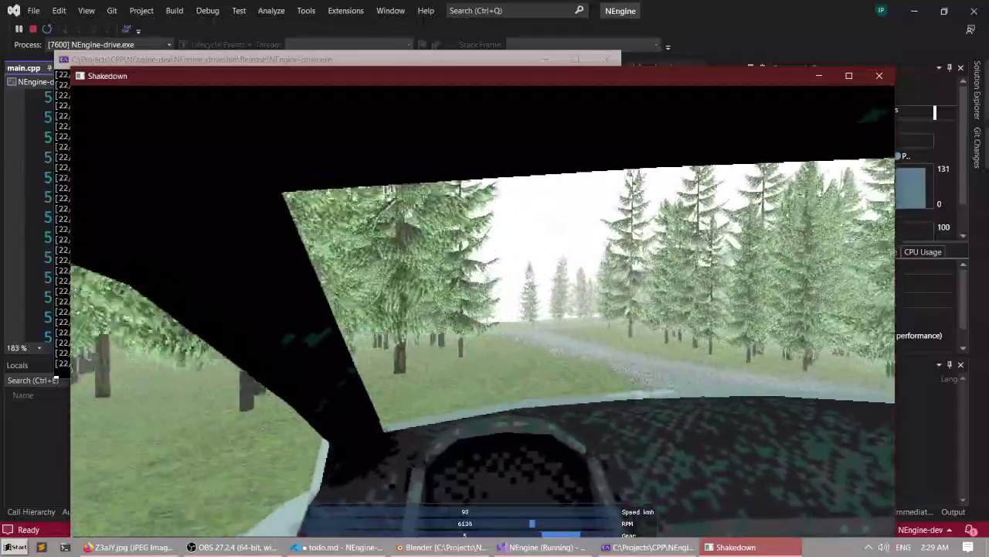
{"action": "key", "text": "d"}
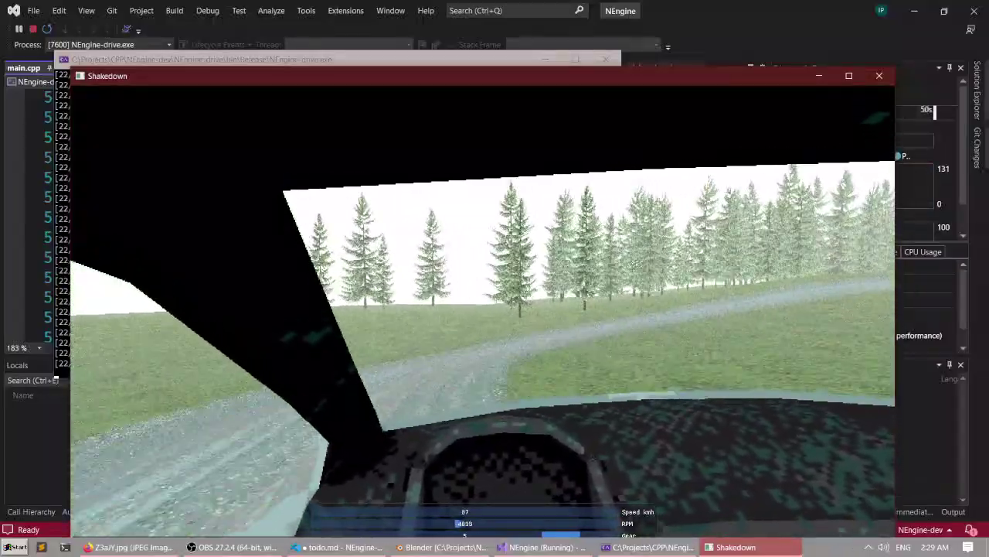
{"action": "key", "text": "d"}
{"action": "key", "text": "s"}
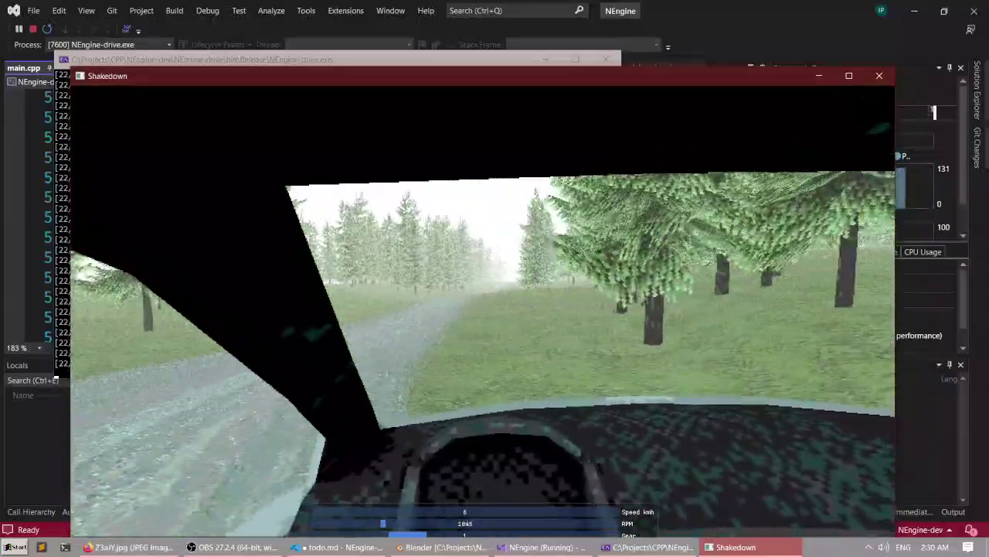
Cycle through the remaining camera views back to the chase camera behind the car.
{"action": "key", "text": "c"}
{"action": "key", "text": "c"}
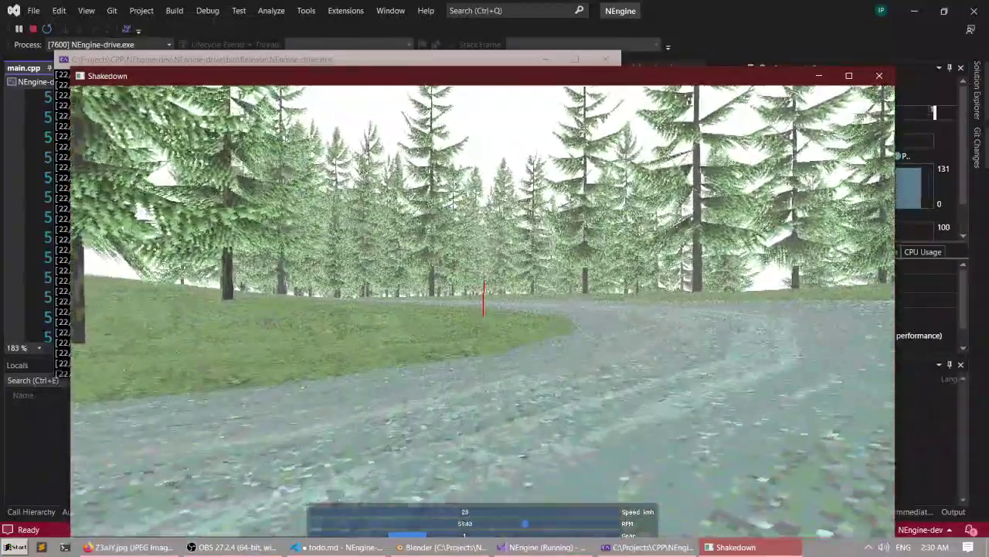
{"action": "key", "text": "c"}
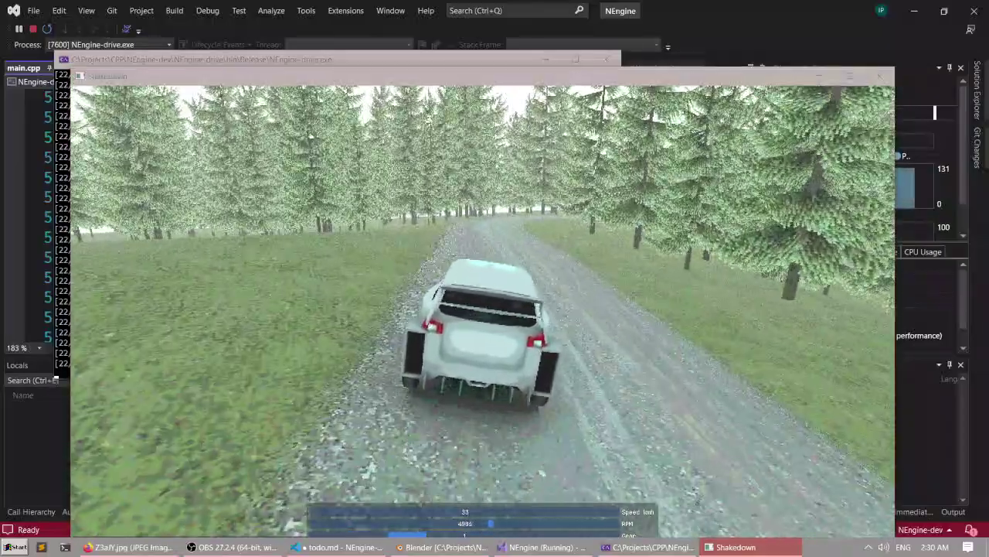
Switch to Visual Studio Code to review the Stream #15 tasks in todo.md, and return to the running game.
{"action": "key", "text": "alt+Tab"}
{"action": "key", "text": "alt+Tab"}
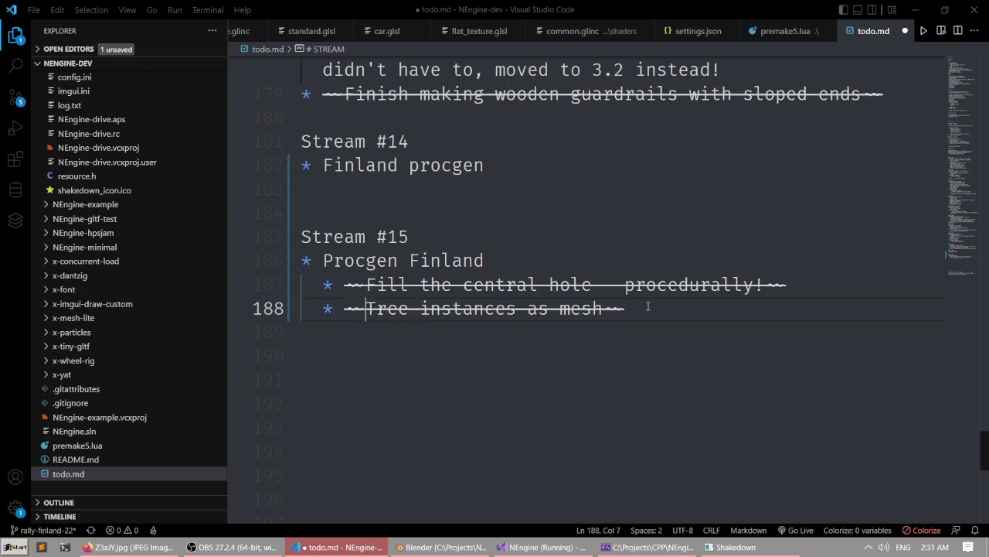
{"action": "key", "text": "alt+Tab"}
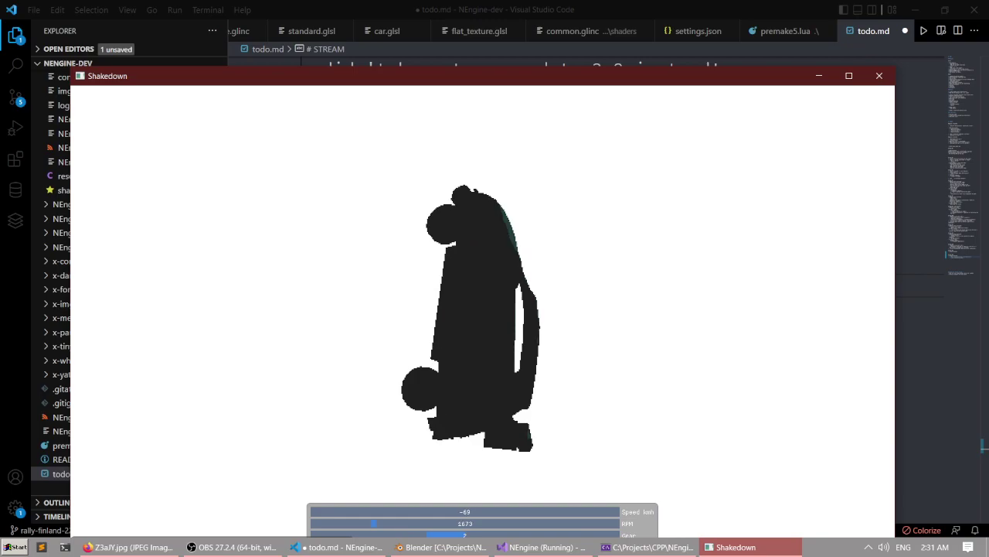
Reset the car onto the track and drive along the road again to view the roadside spruces.
{"action": "key", "text": "r"}
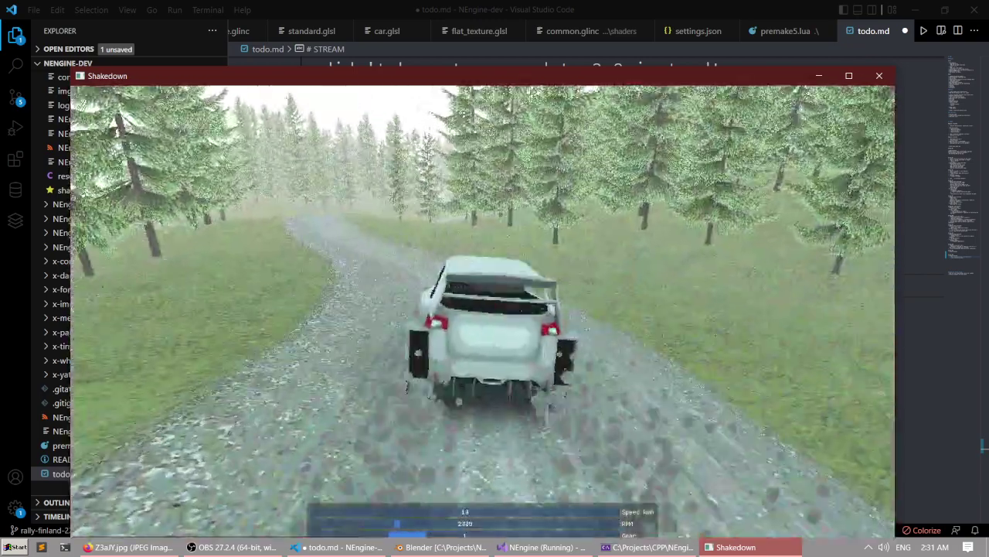
{"action": "key", "text": "w"}
{"action": "key", "text": "a"}
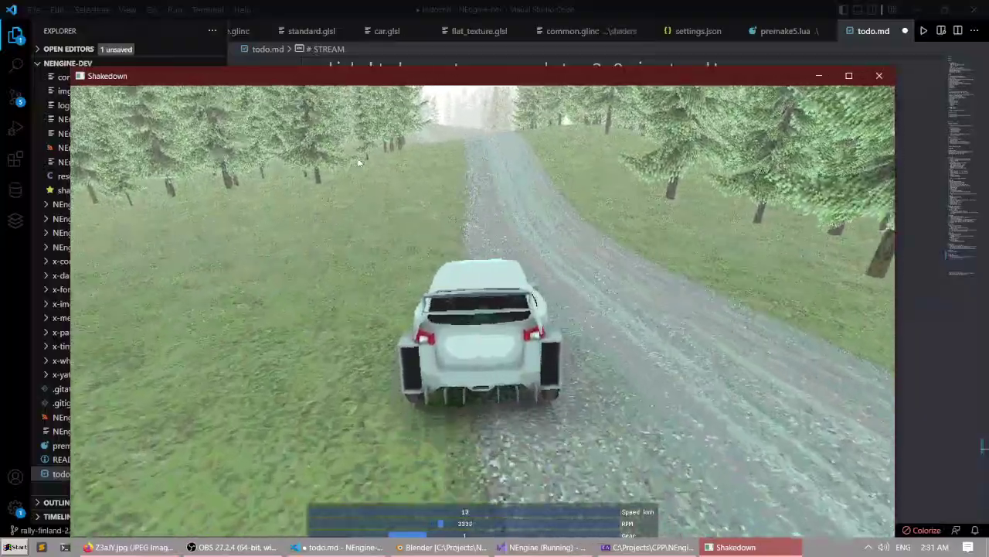
{"action": "key", "text": "w"}
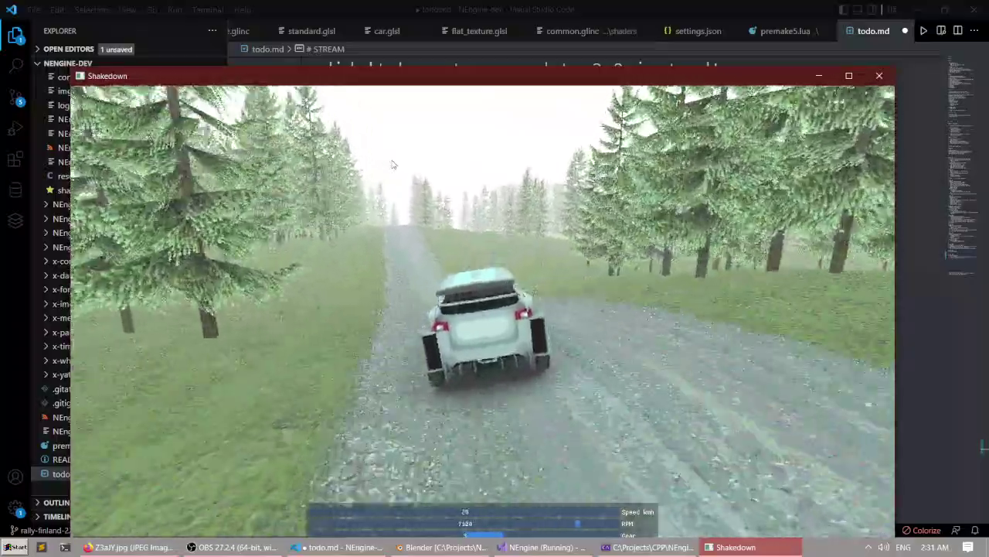
{"action": "key", "text": "w"}
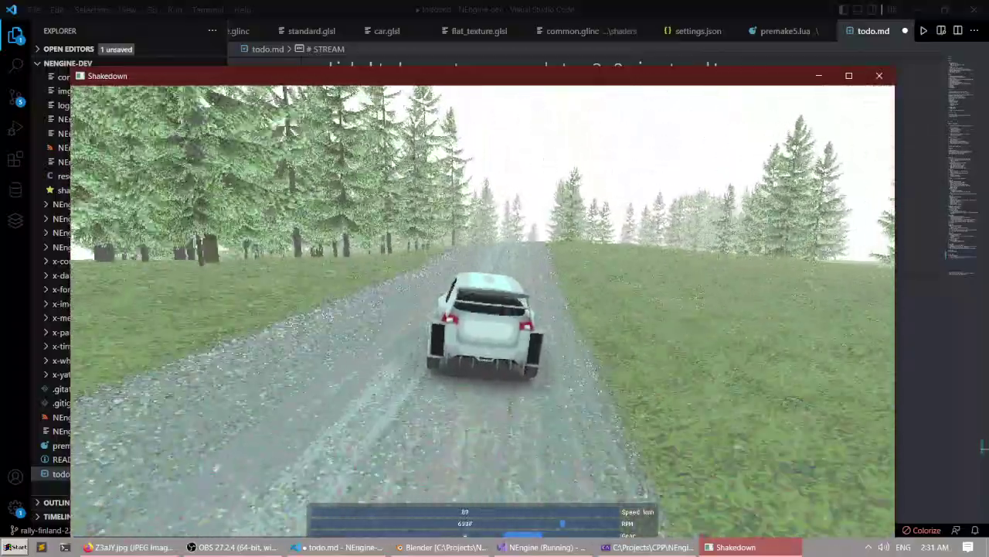